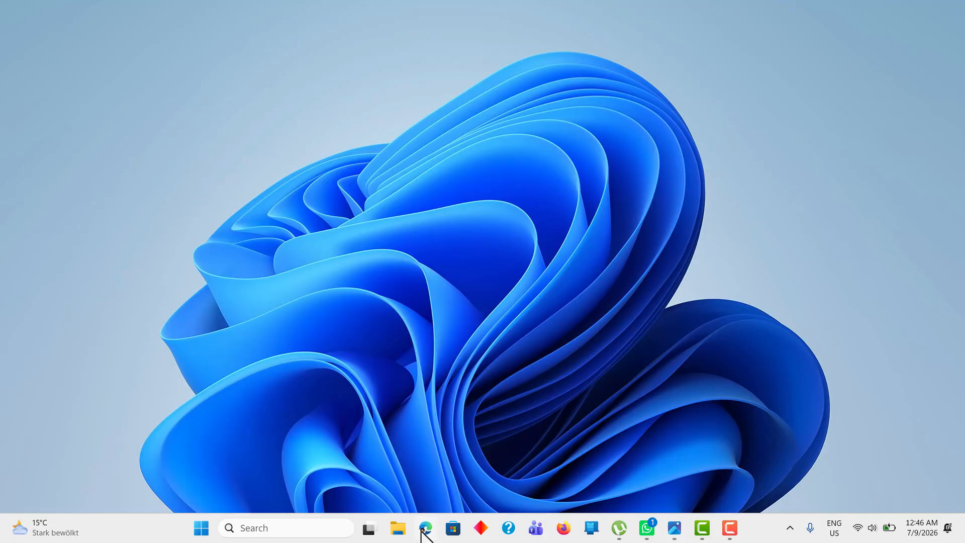
- Launch Edge and go to google.com
left_click(424, 531)
left_click(122, 45)
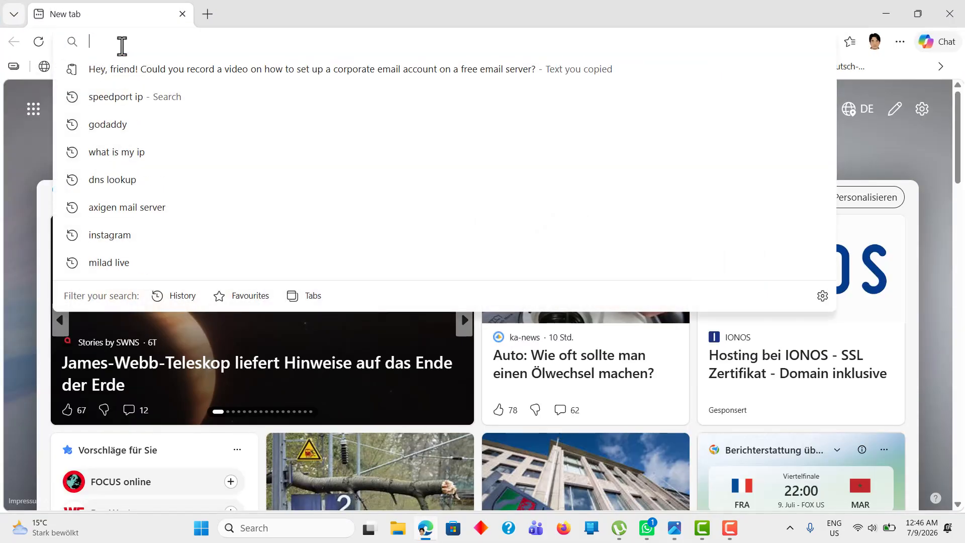
type("google.com")
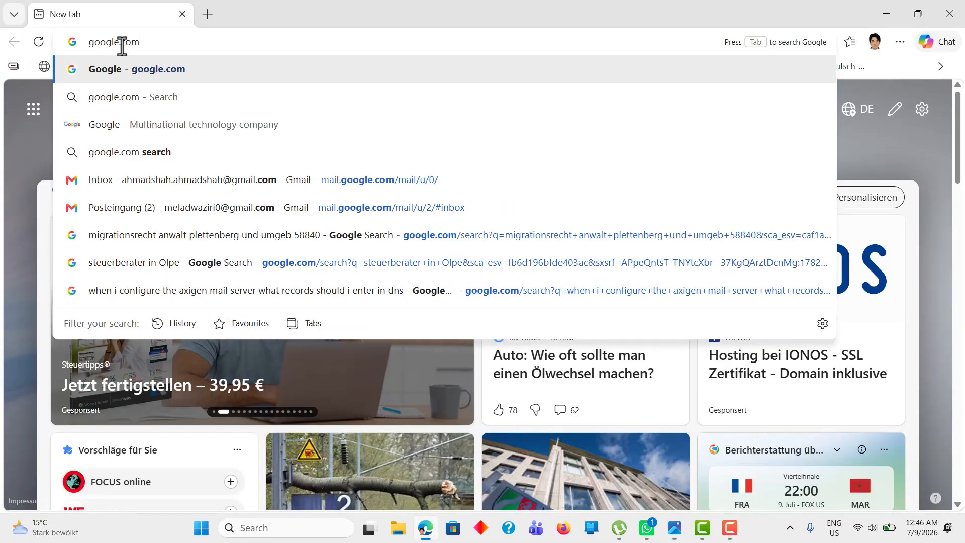
key("Return")
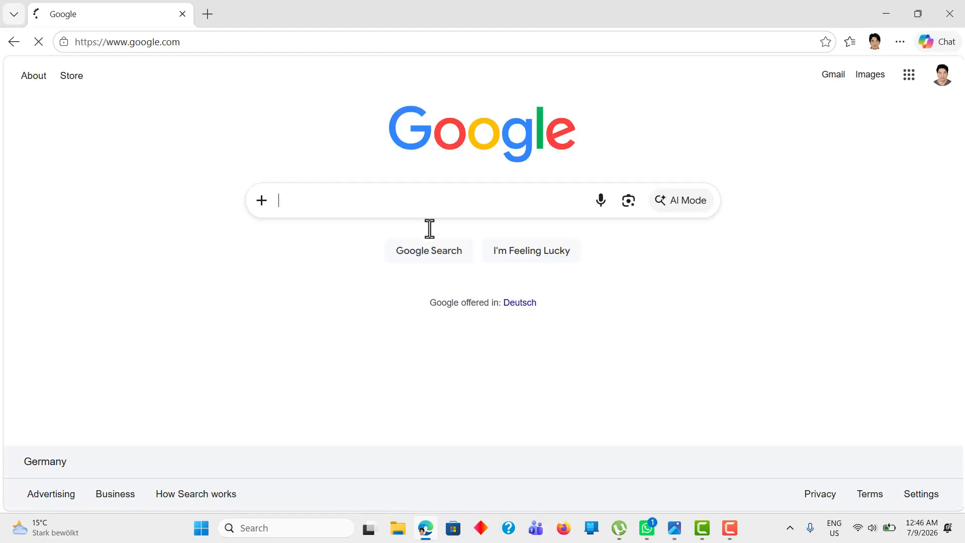
- Search Google for 'google workspace' using the suggestion
left_click(369, 206)
type("go")
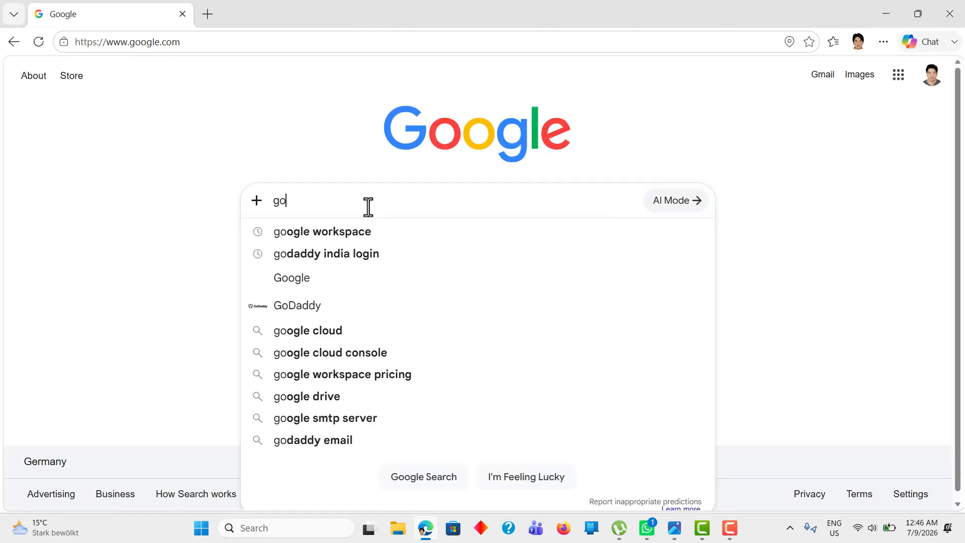
left_click(350, 234)
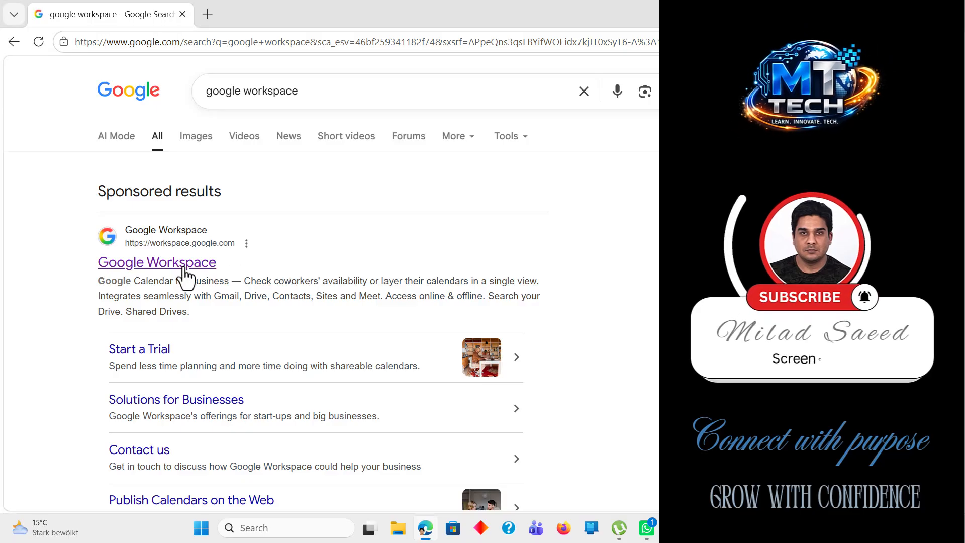
- Open the sponsored Google Workspace result and scroll through its features page
left_click(182, 268)
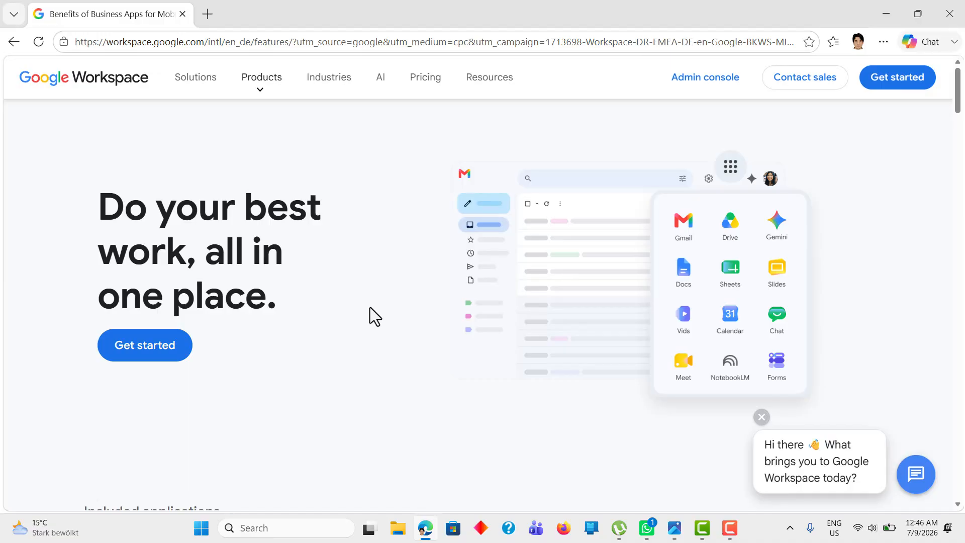
scroll(370, 307, "down", 5)
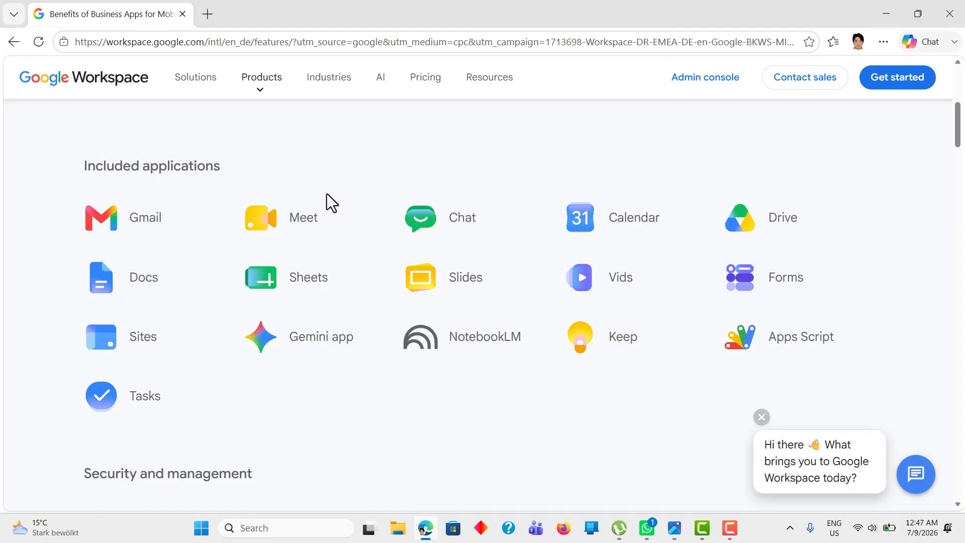
scroll(327, 201, "down", 8)
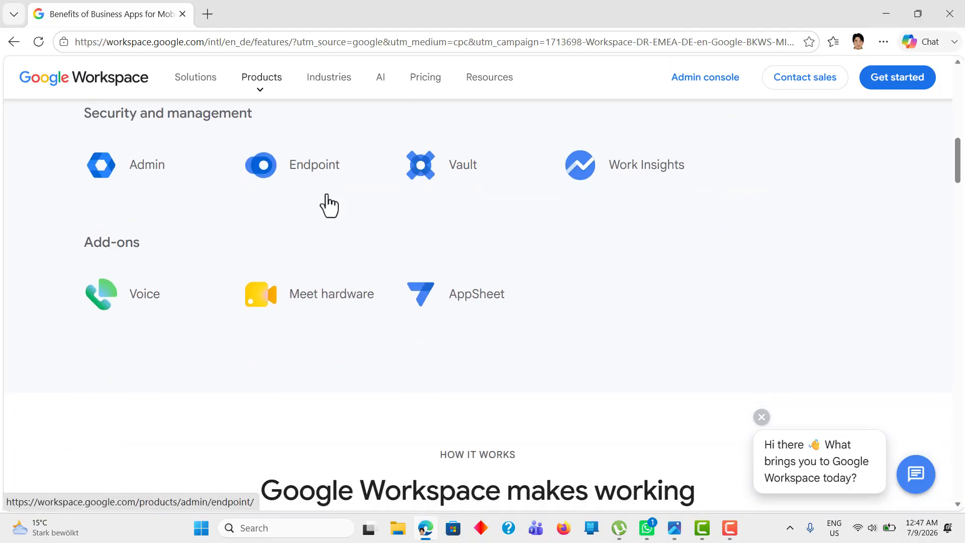
scroll(326, 195, "down", 5)
scroll(327, 196, "up", 10)
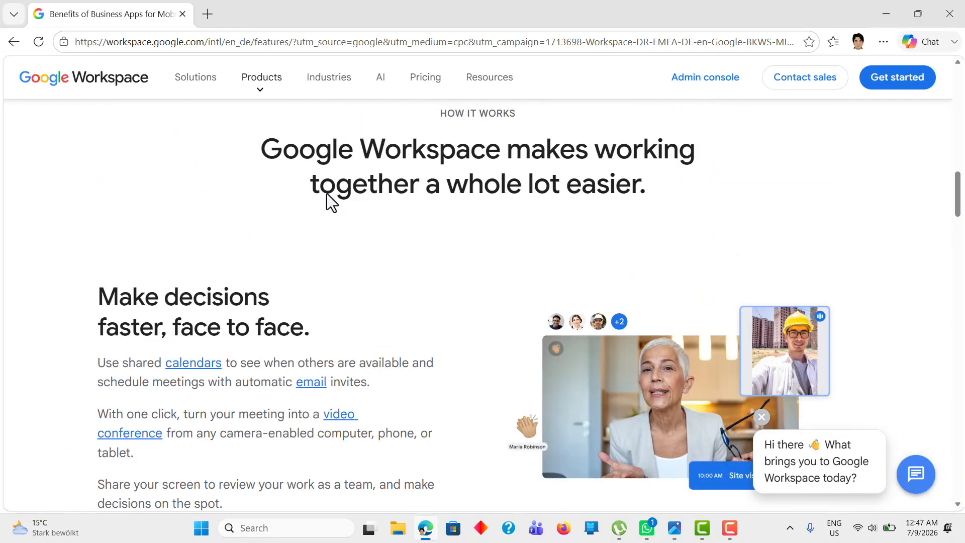
scroll(327, 194, "up", 10)
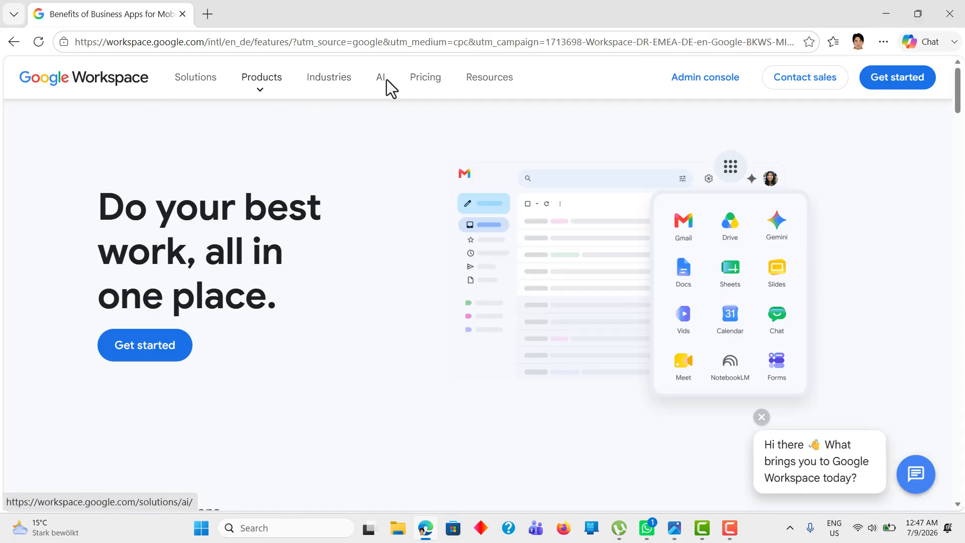
- Browse the Pricing page comparing Starter €3.40, Standard €6.80, Plus €10.55 and Enterprise plans
left_click(421, 76)
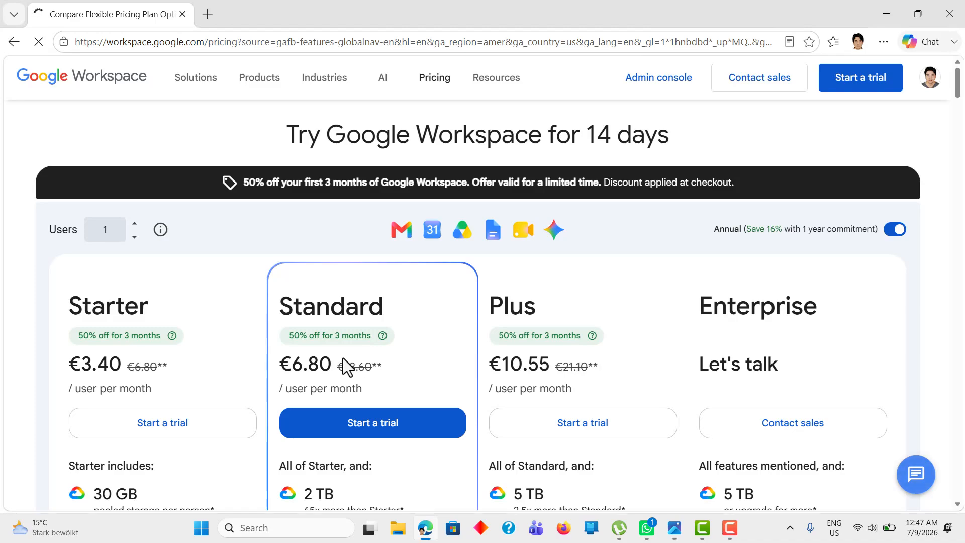
scroll(343, 358, "down", 1)
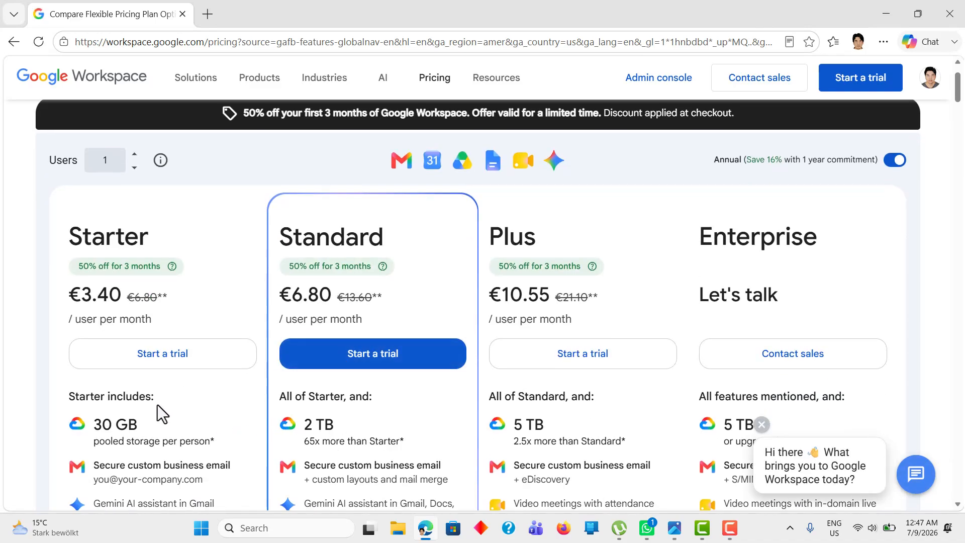
scroll(159, 402, "down", 1)
scroll(166, 398, "down", 1)
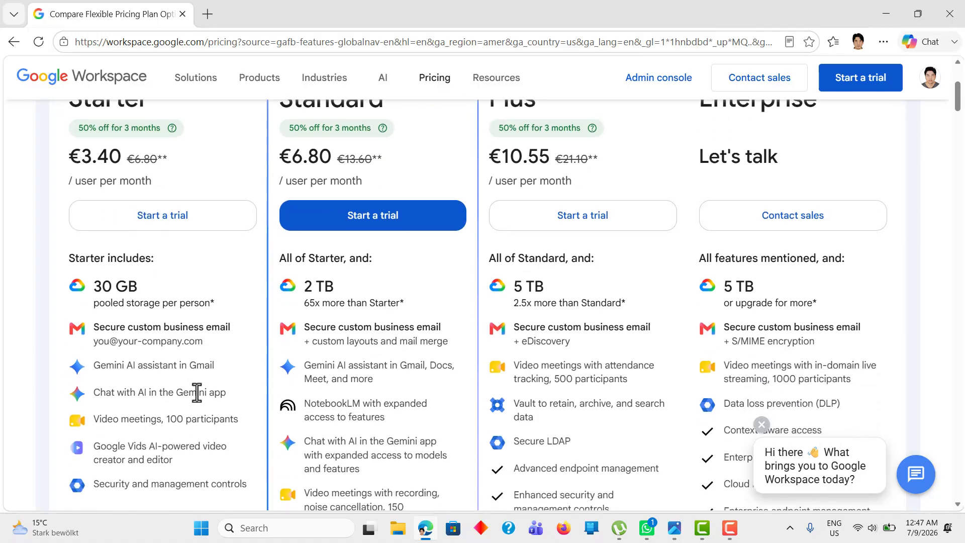
scroll(406, 381, "up", 2)
scroll(132, 372, "down", 3)
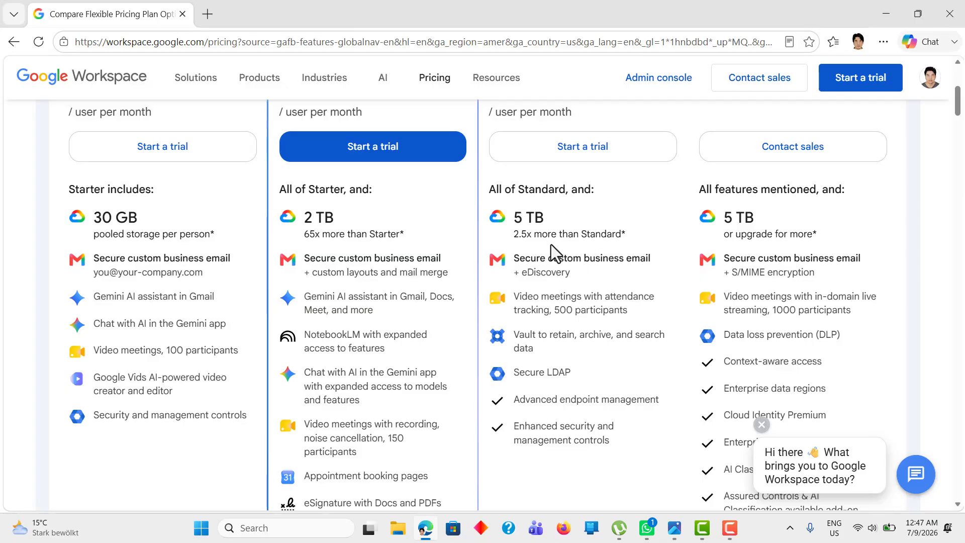
scroll(507, 337, "up", 3)
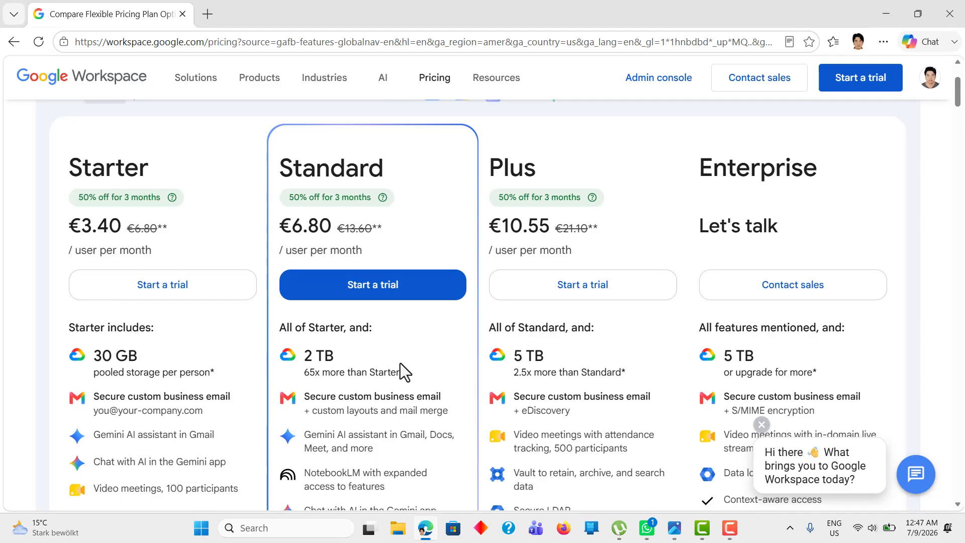
scroll(400, 363, "down", 4)
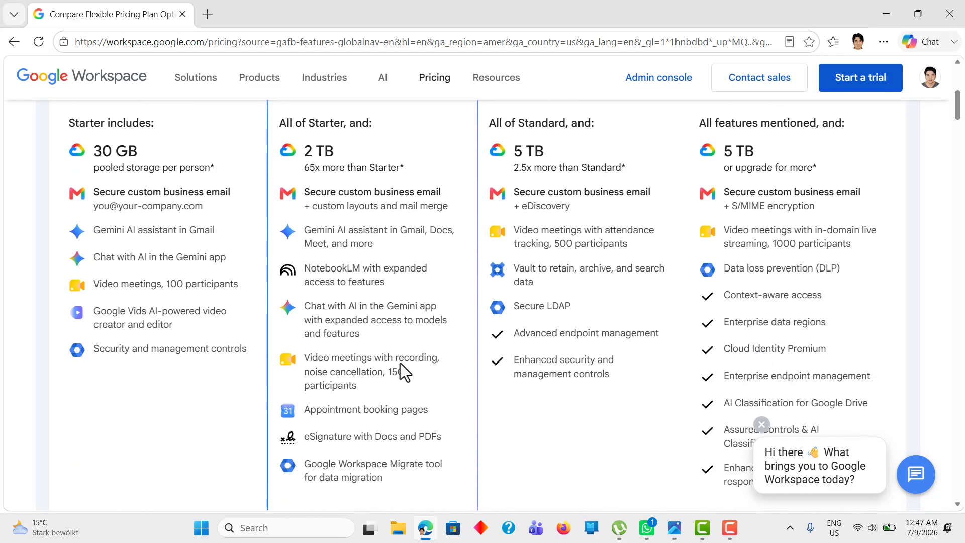
scroll(400, 363, "down", 3)
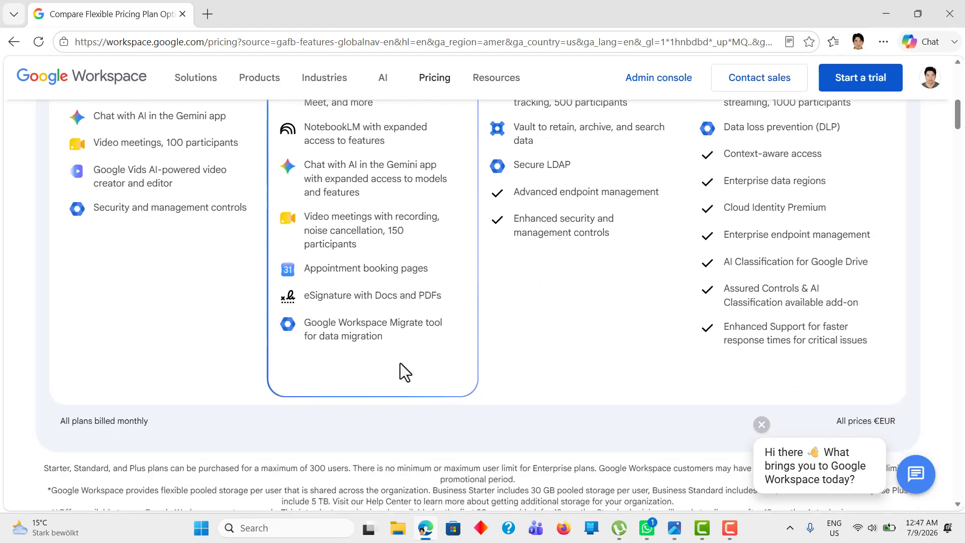
scroll(400, 363, "up", 9)
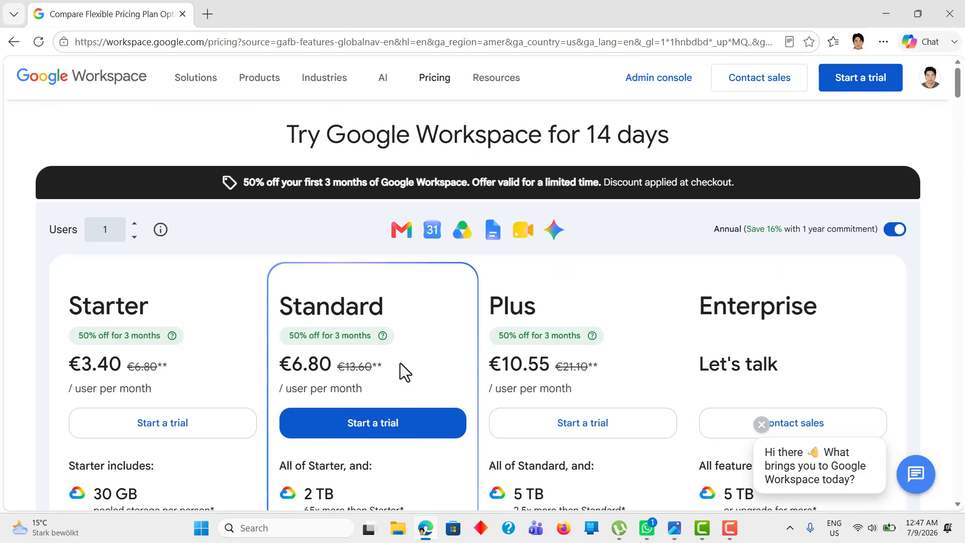
scroll(301, 194, "down", 12)
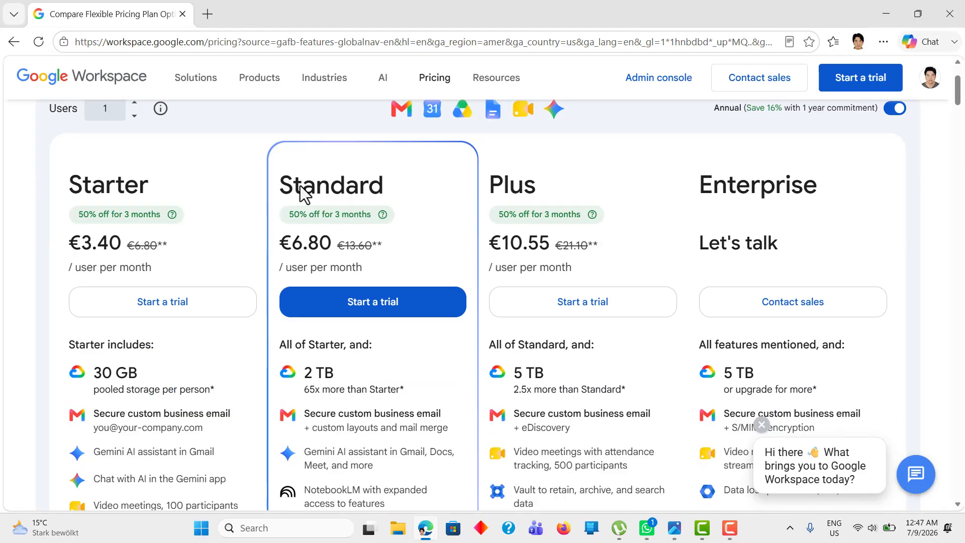
scroll(328, 285, "down", 20)
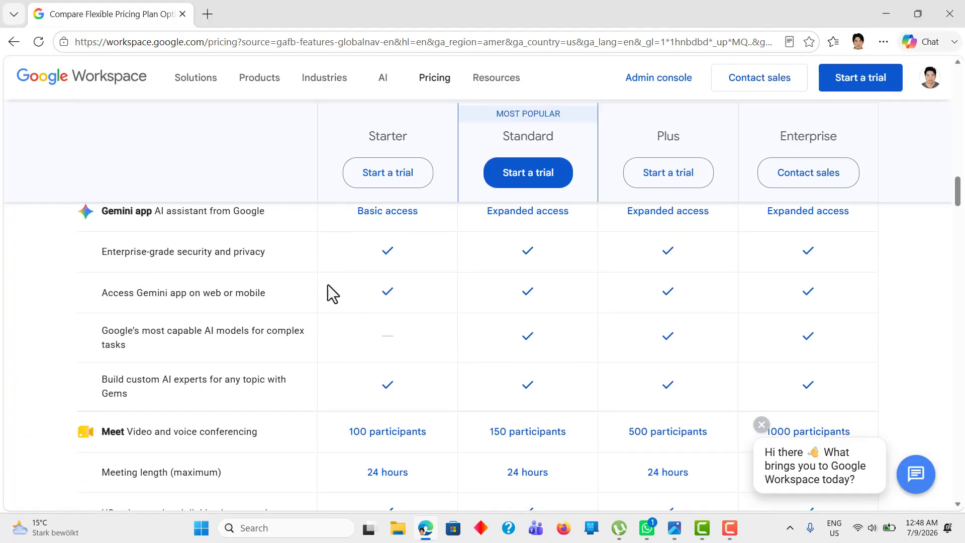
scroll(328, 286, "down", 20)
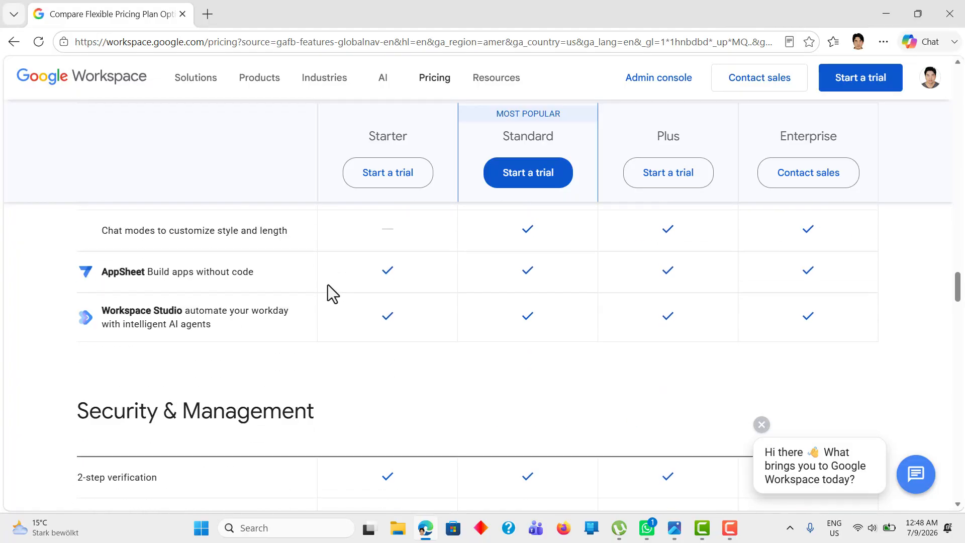
scroll(328, 285, "down", 12)
scroll(328, 285, "up", 7)
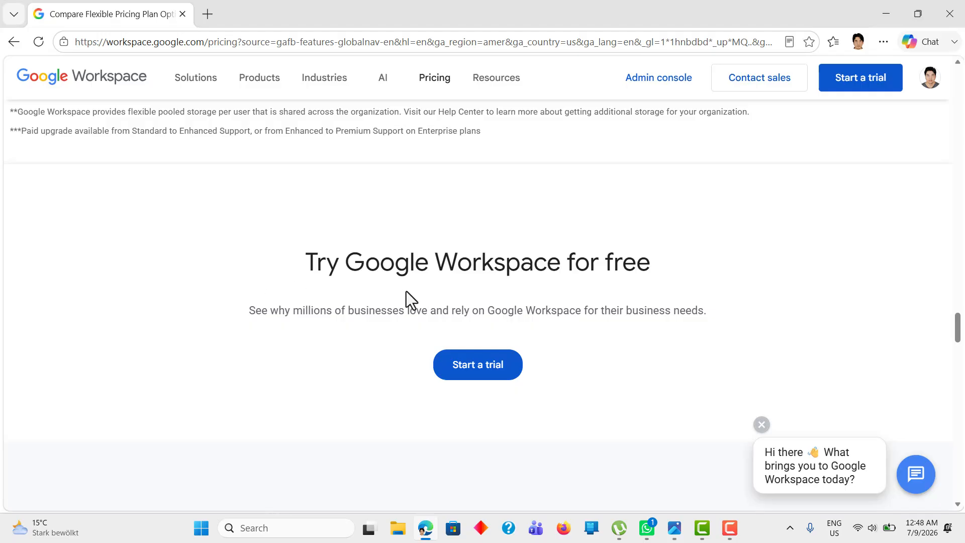
- Start a new-account trial with business name MTTech and 2 - 9 employees
left_click(476, 365)
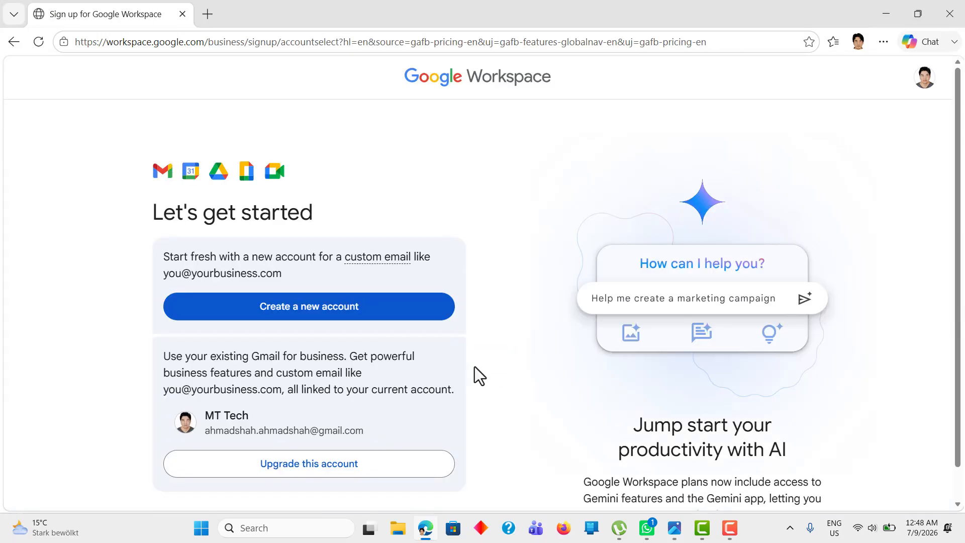
left_click(288, 319)
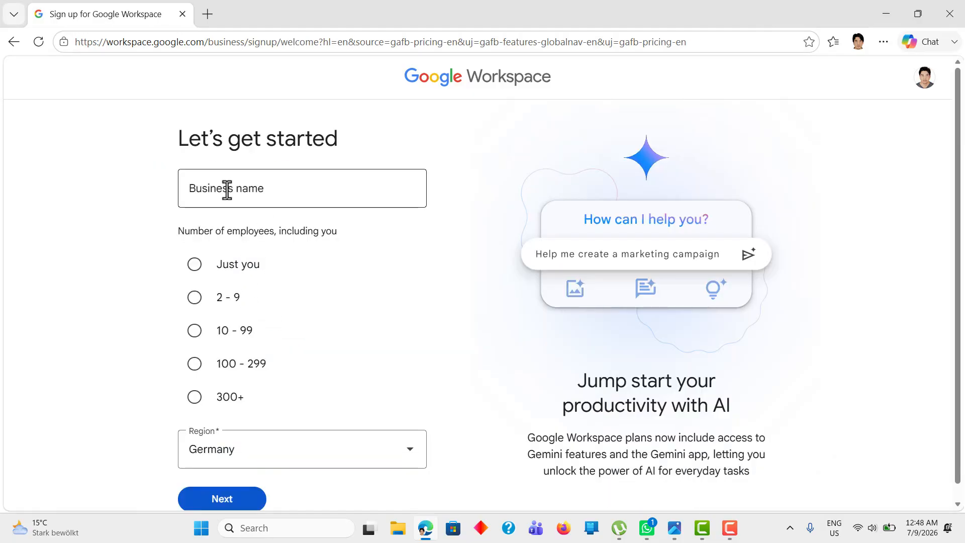
left_click(200, 191)
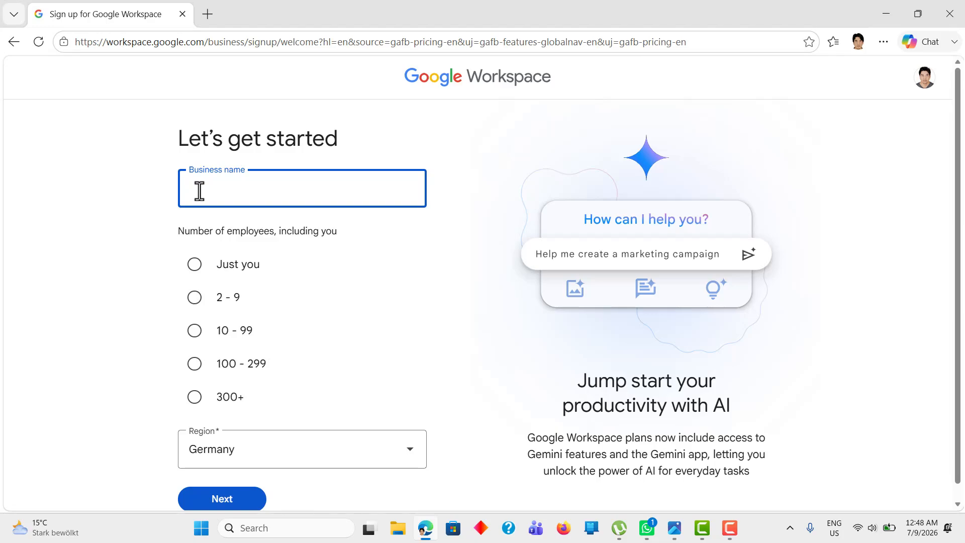
type("M")
type("ATE")
key("BackSpace")
type("ech")
left_click(195, 298)
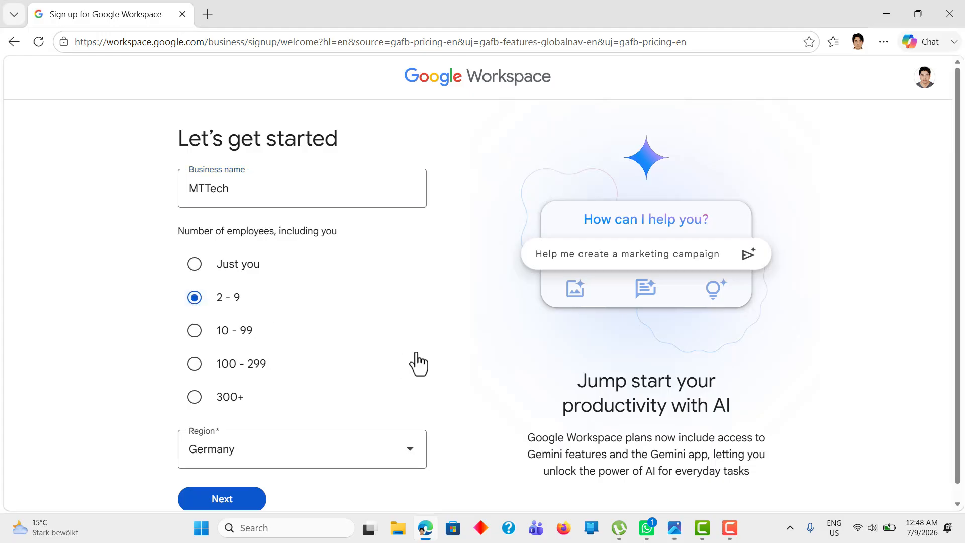
scroll(418, 363, "down", 1)
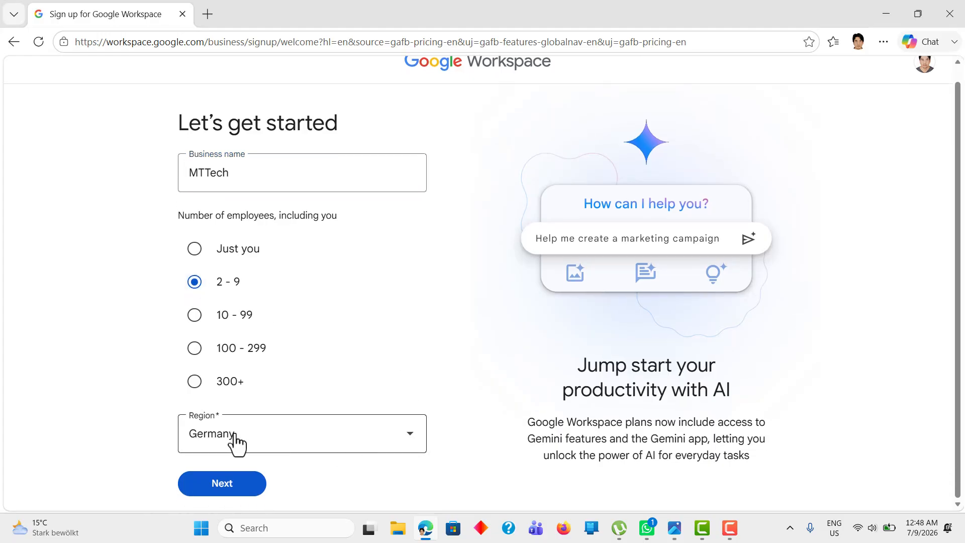
- Replace the prefilled first name, last name and current email with the admin's details
left_click(227, 486)
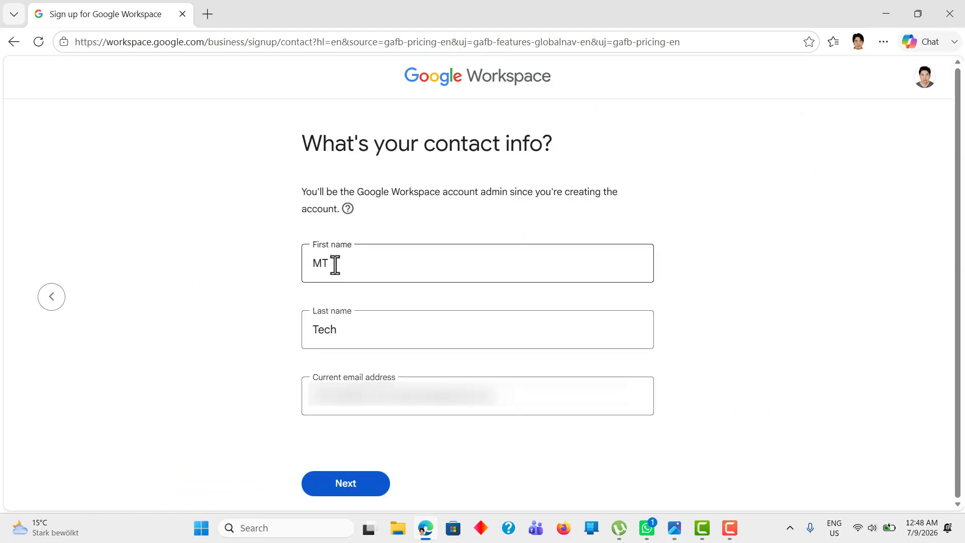
left_click_drag(335, 265, 309, 263)
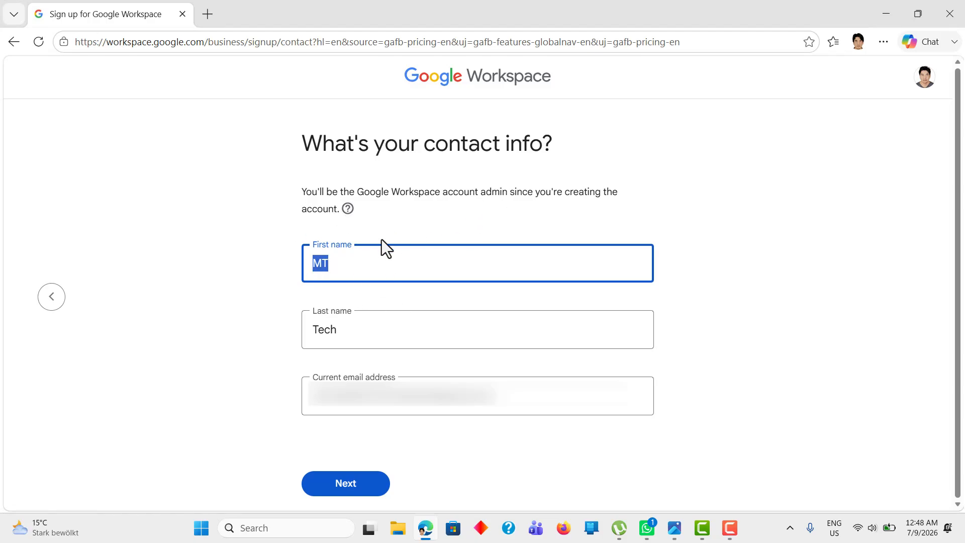
key("BackSpace")
type("Milad")
left_click_drag(345, 330, 296, 336)
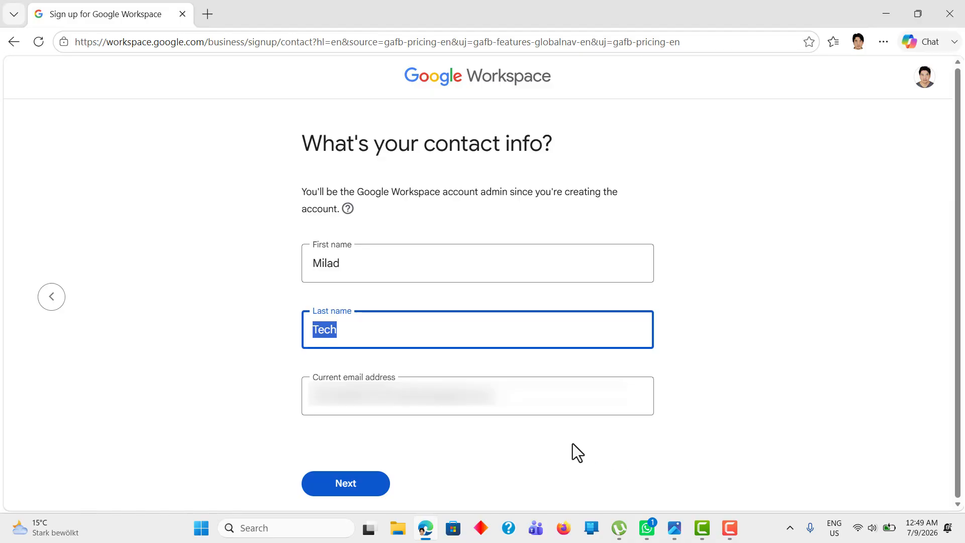
left_click_drag(497, 396, 62, 387)
key("BackSpace")
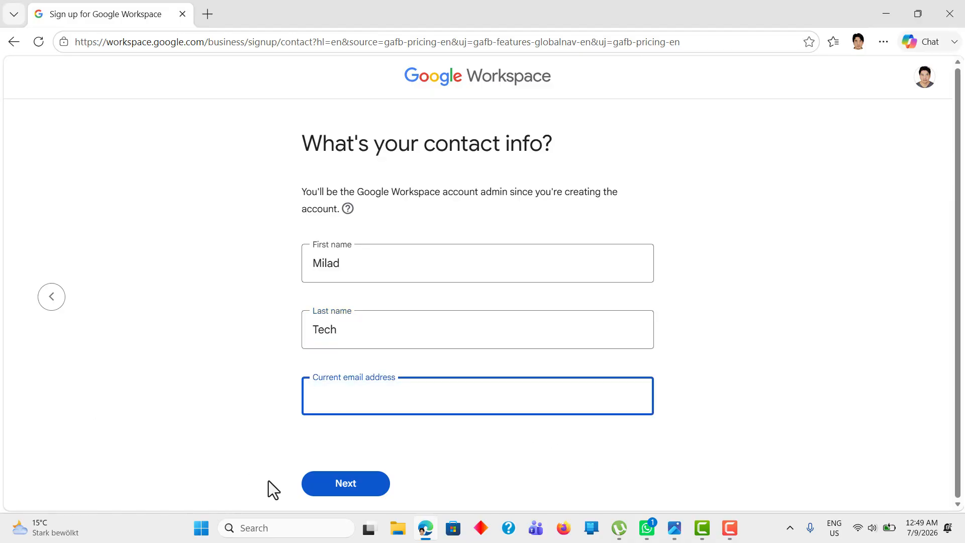
type("wor")
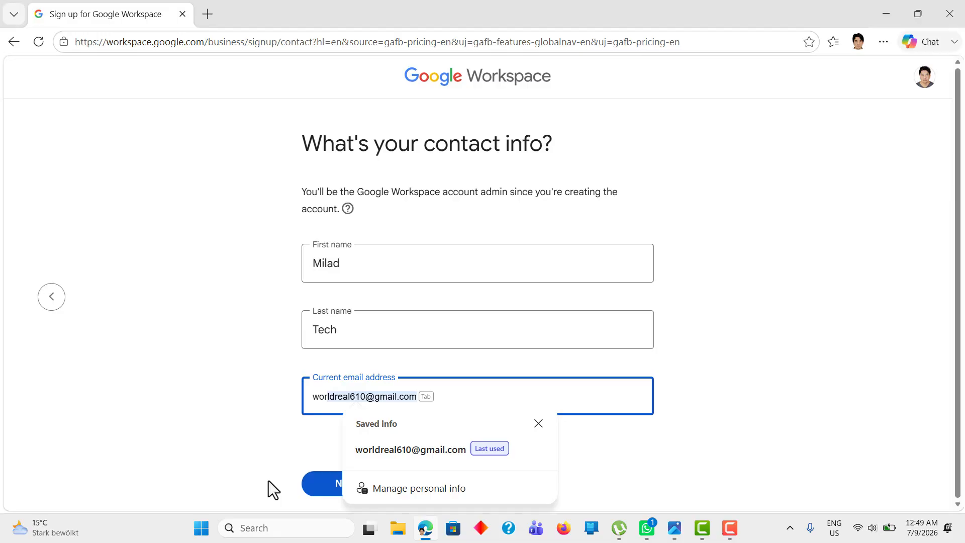
key("Tab")
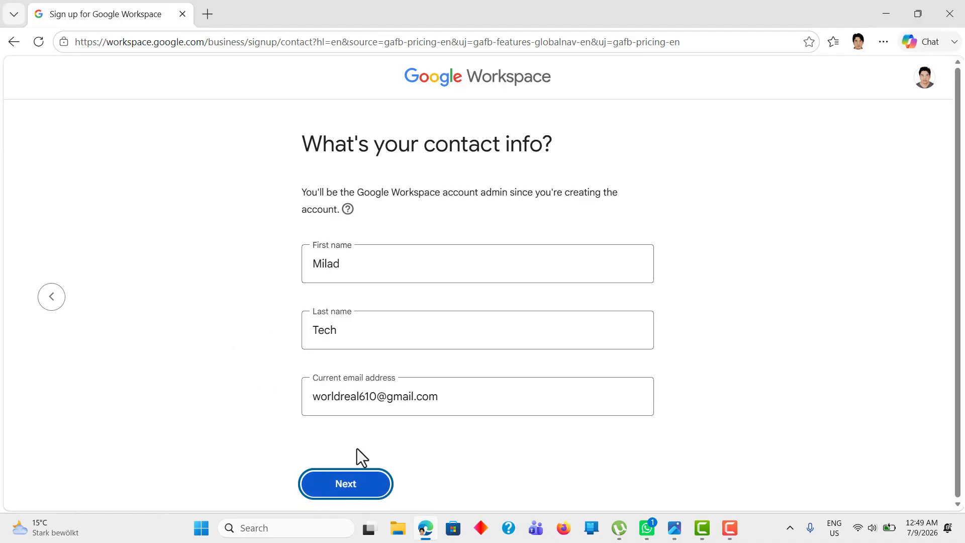
- Choose to set up Workspace using an existing domain
left_click(347, 490)
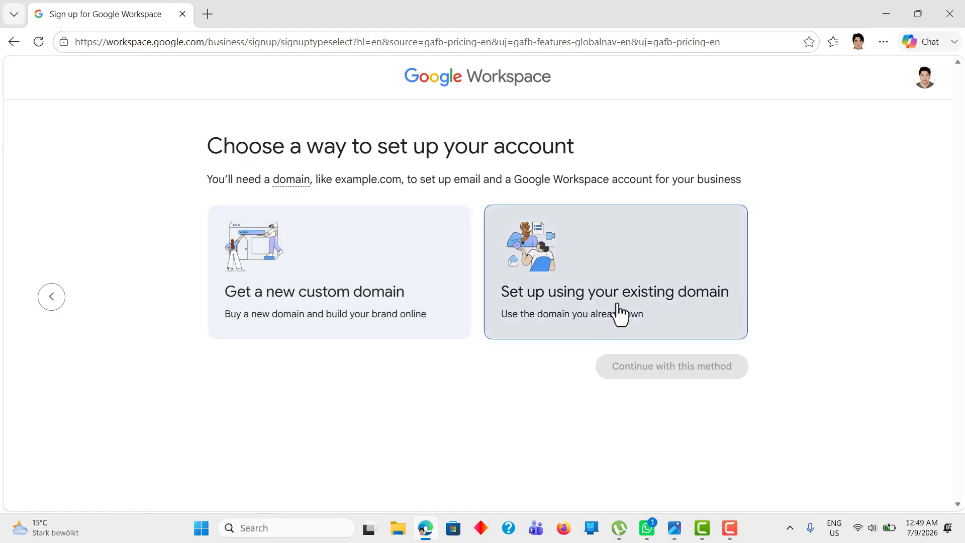
left_click(579, 293)
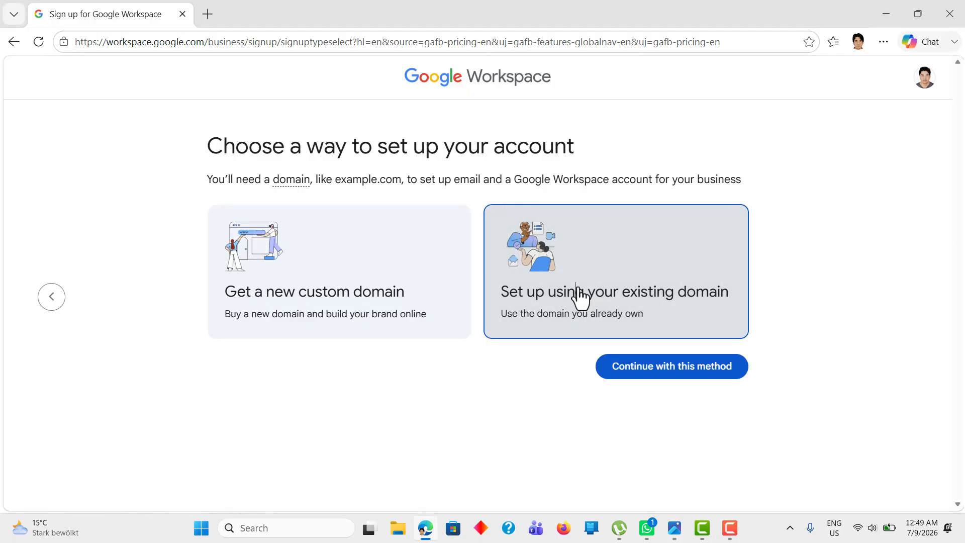
left_click(664, 370)
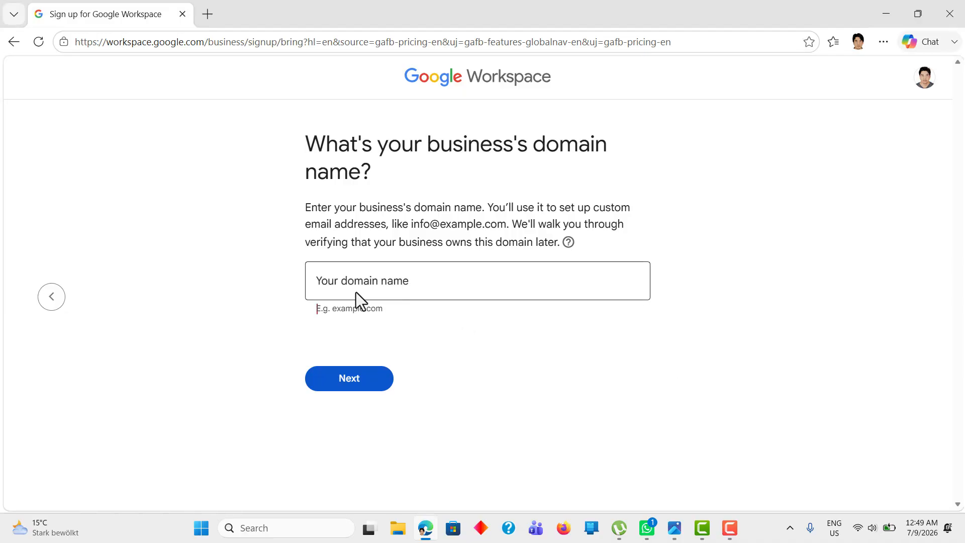
- Enter the company's domain name and confirm using it for the account
left_click(344, 281)
type("mi")
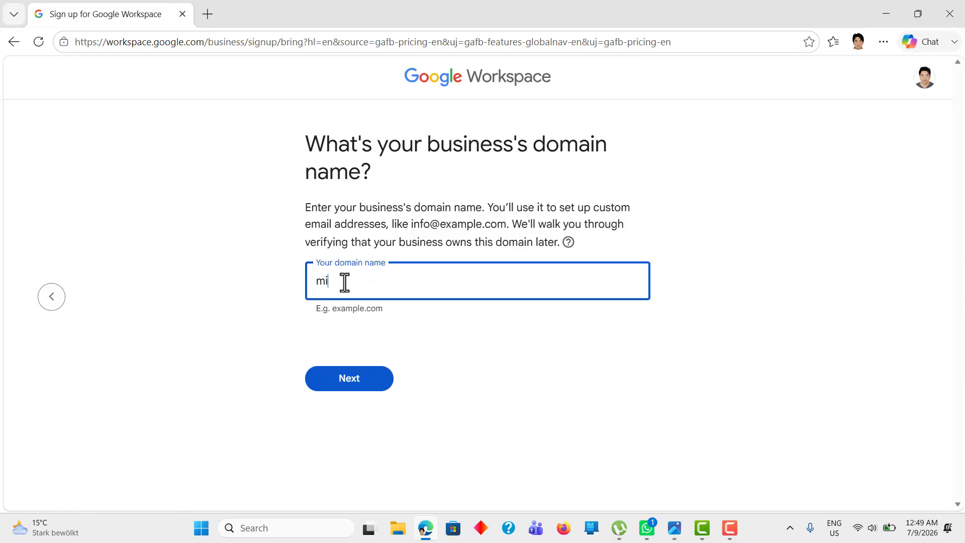
type("ladlive")
left_click(373, 378)
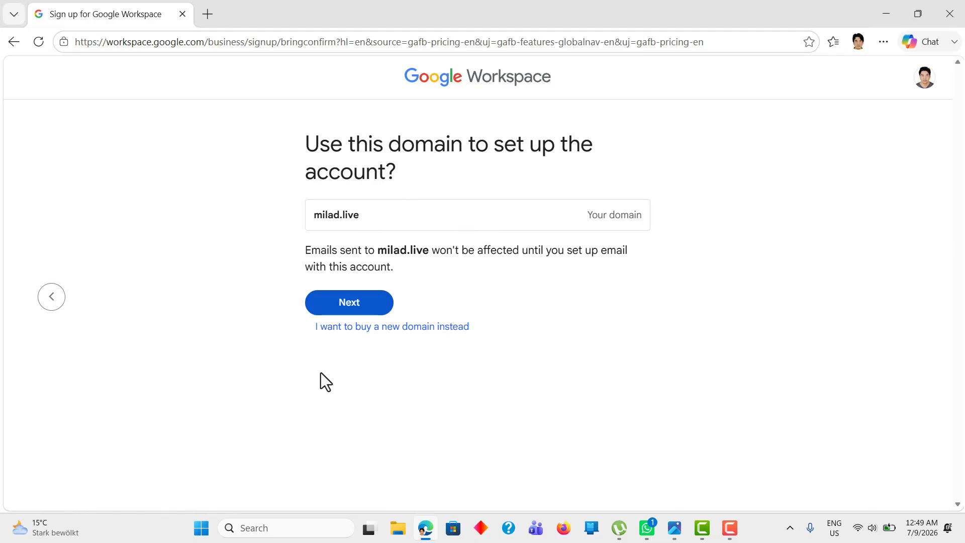
left_click(350, 307)
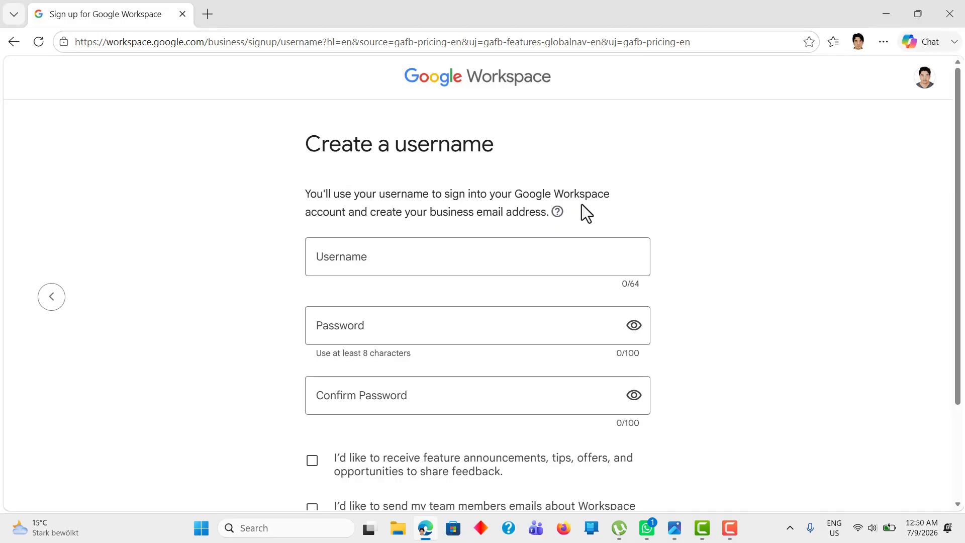
- Create username 'admin' and enter and confirm the account password
left_click(355, 257)
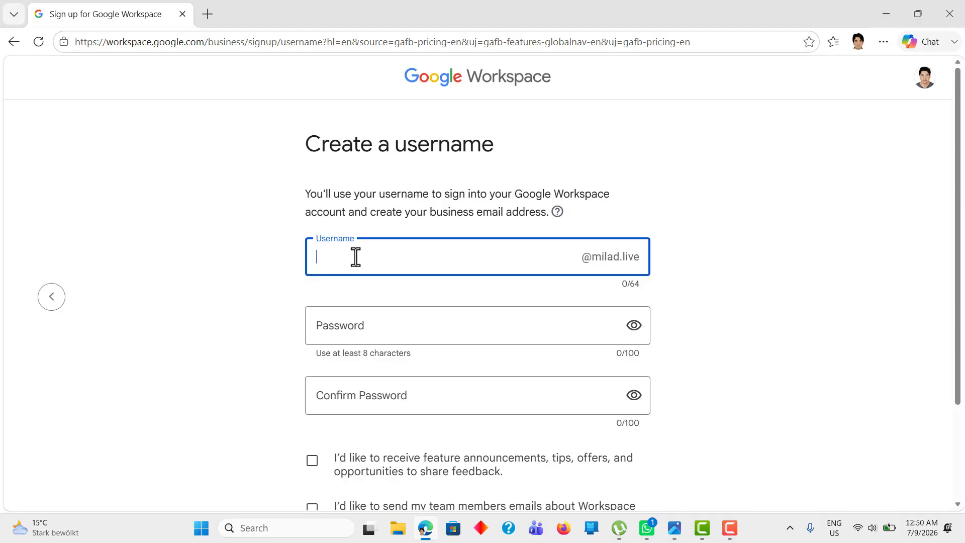
type("admin")
left_click(368, 329)
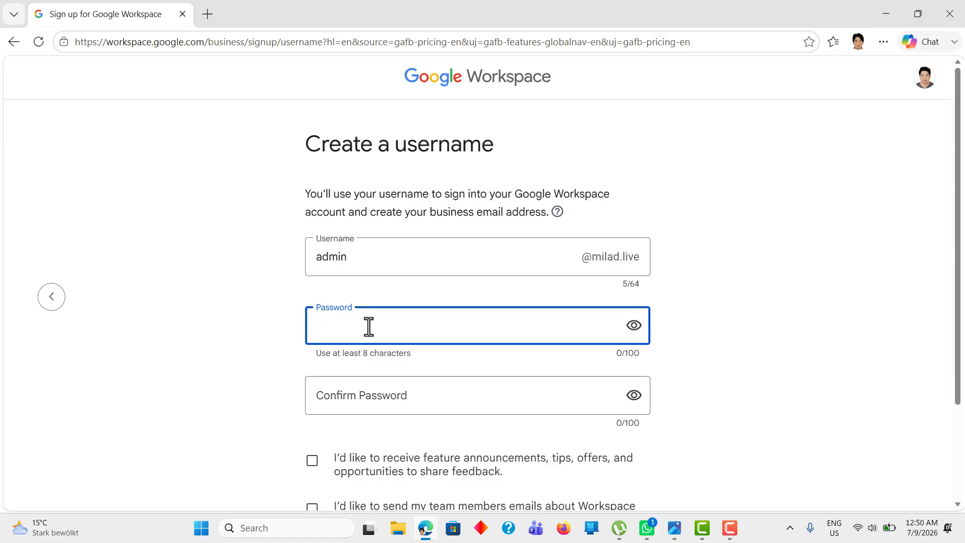
type("*********")
key("Tab")
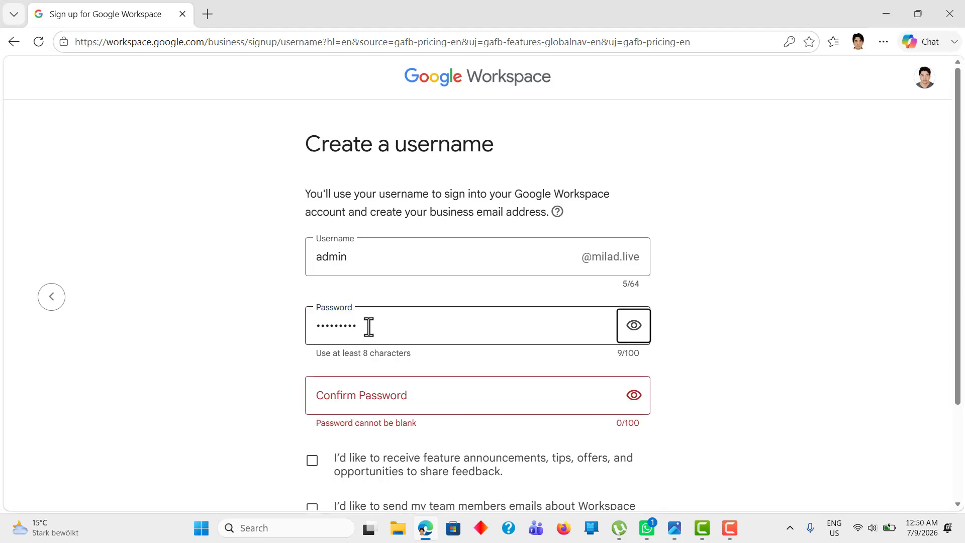
left_click(356, 397)
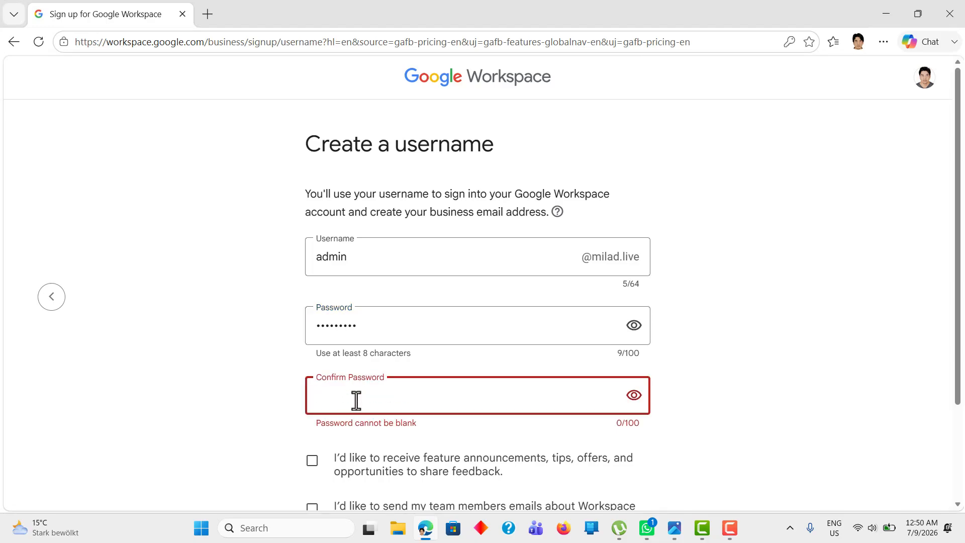
type("********")
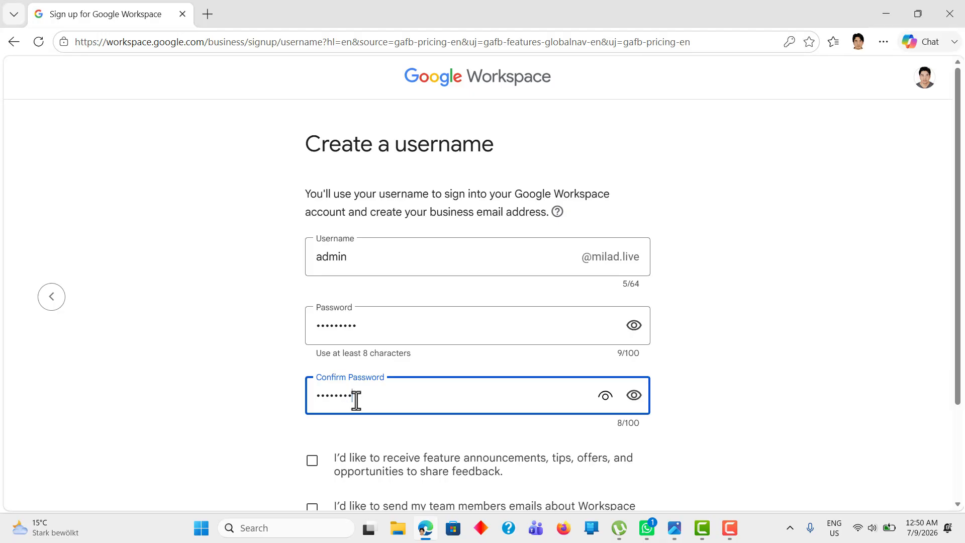
type("*")
- Opt in to both tip emails, accept the agreement, and decline saving the password
scroll(359, 422, "down", 2)
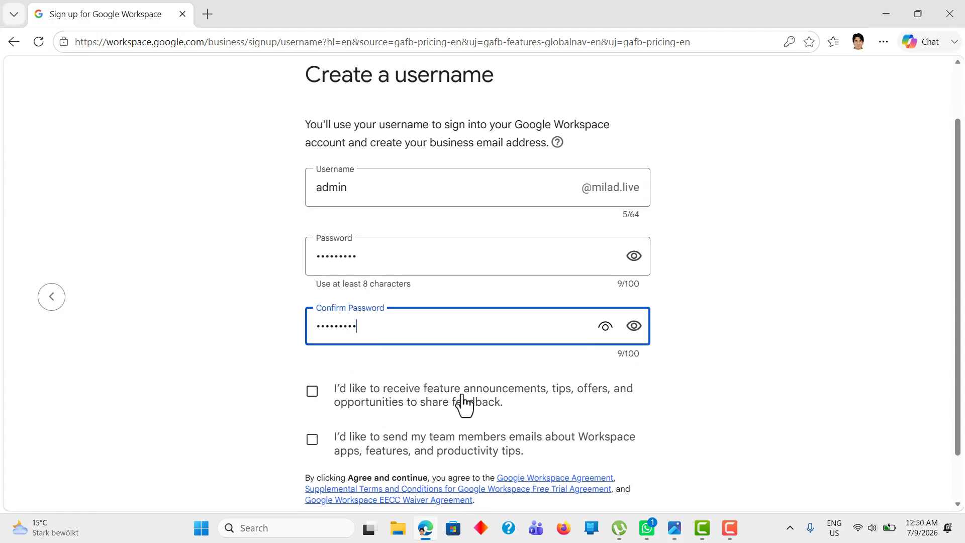
left_click(312, 393)
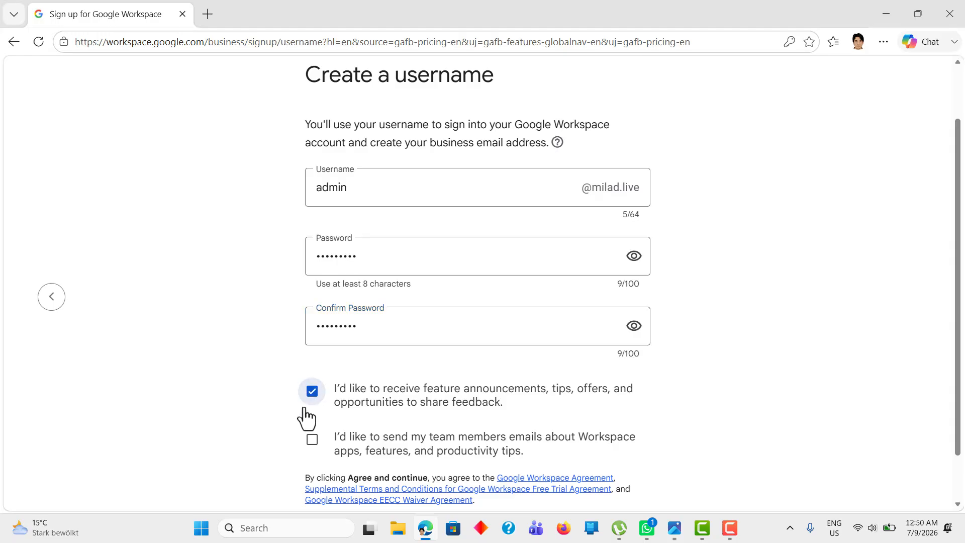
scroll(304, 410, "down", 1)
left_click(312, 384)
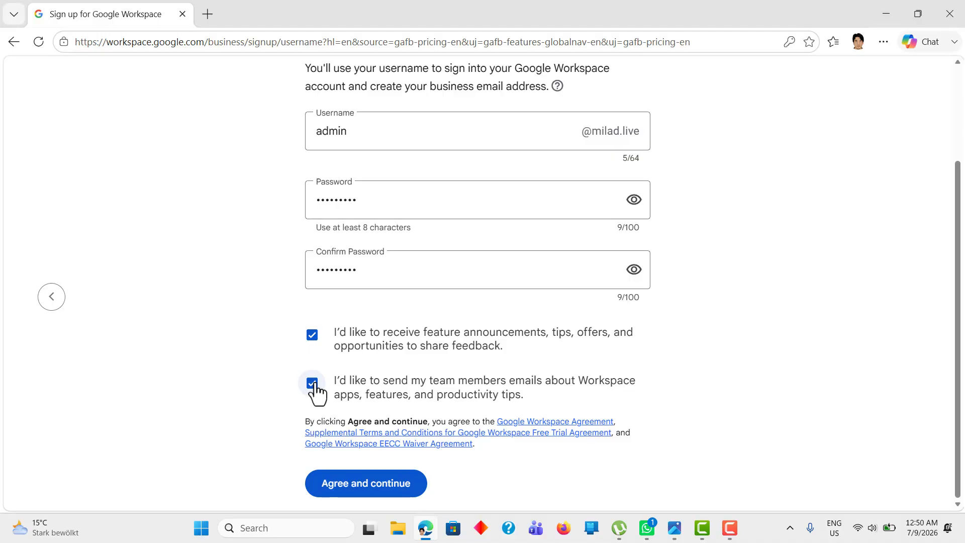
left_click(374, 490)
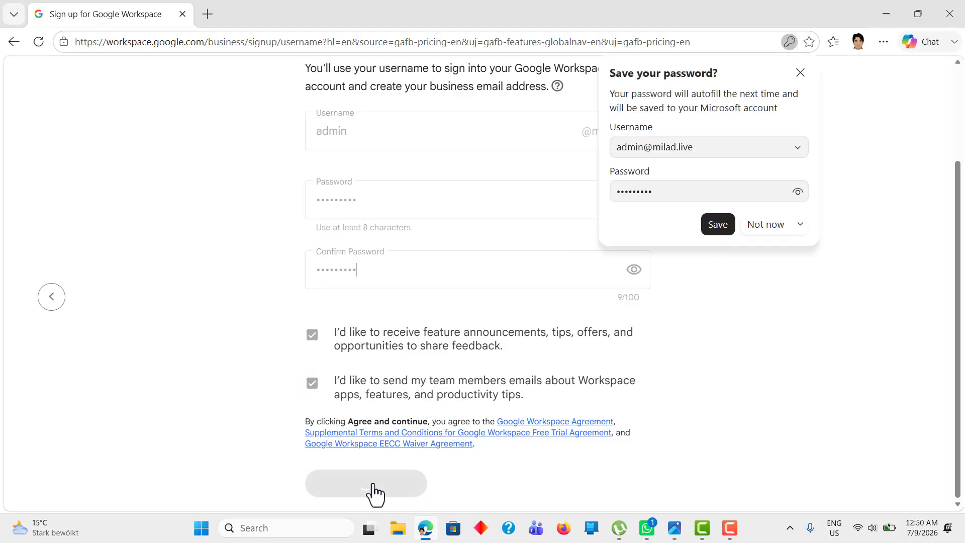
left_click(765, 227)
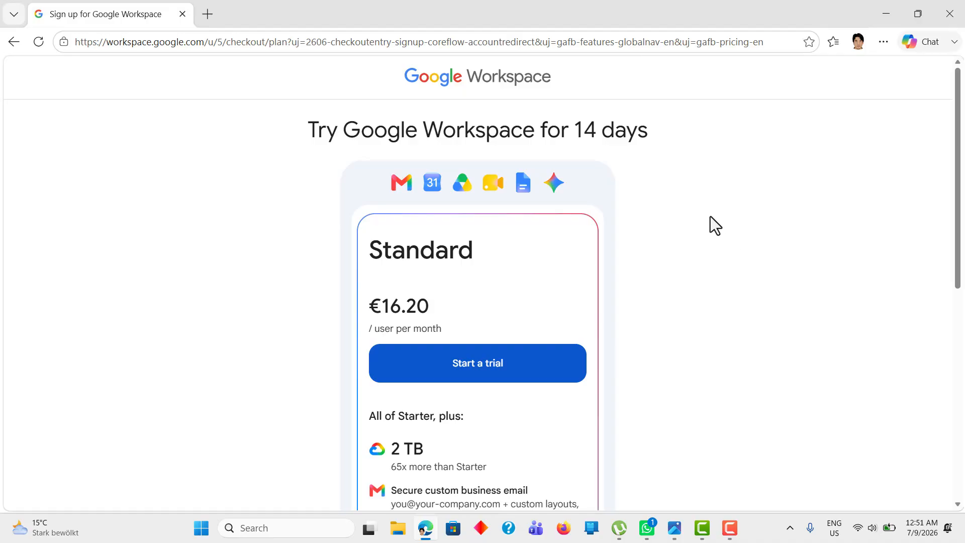
- Review the plan offers and start a trial of the Standard plan at €16.20
scroll(710, 216, "down", 8)
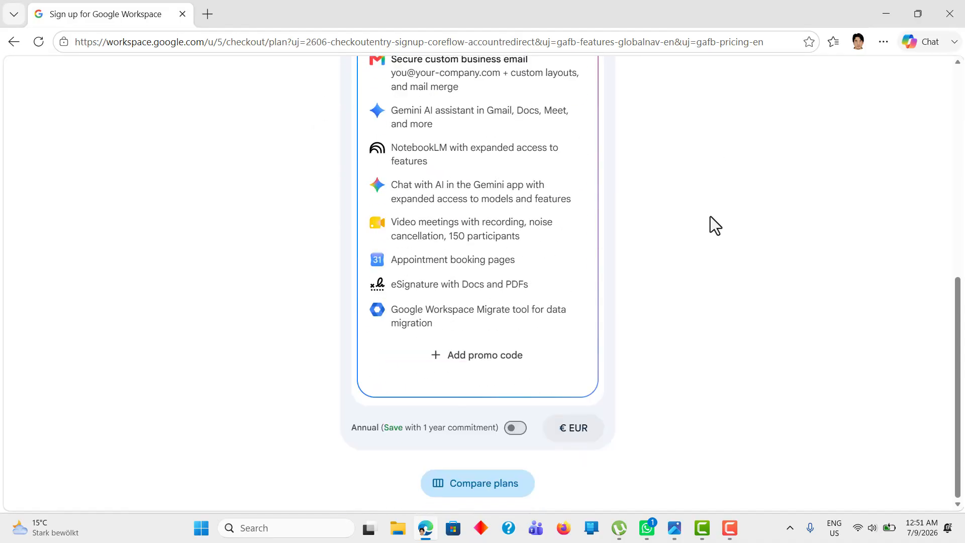
scroll(710, 216, "up", 8)
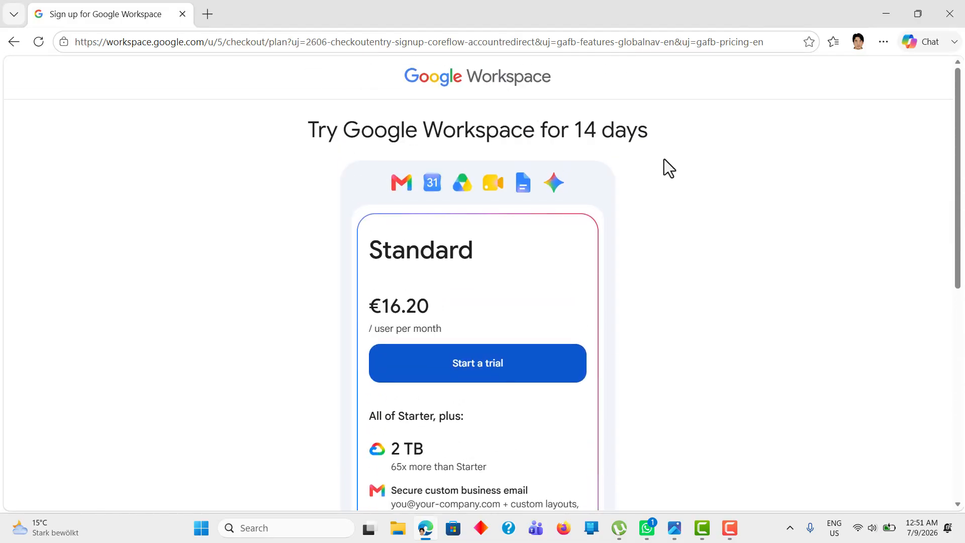
scroll(664, 159, "down", 3)
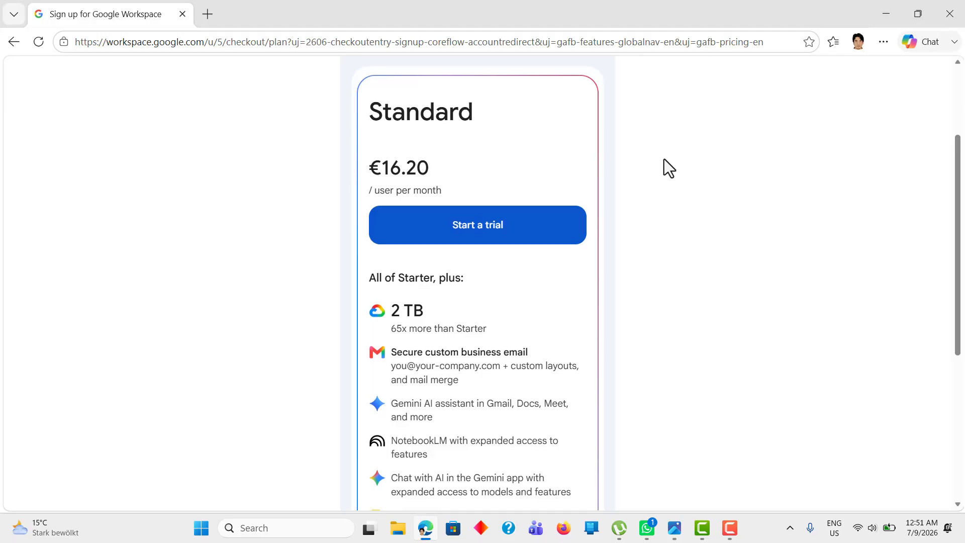
scroll(665, 159, "down", 2)
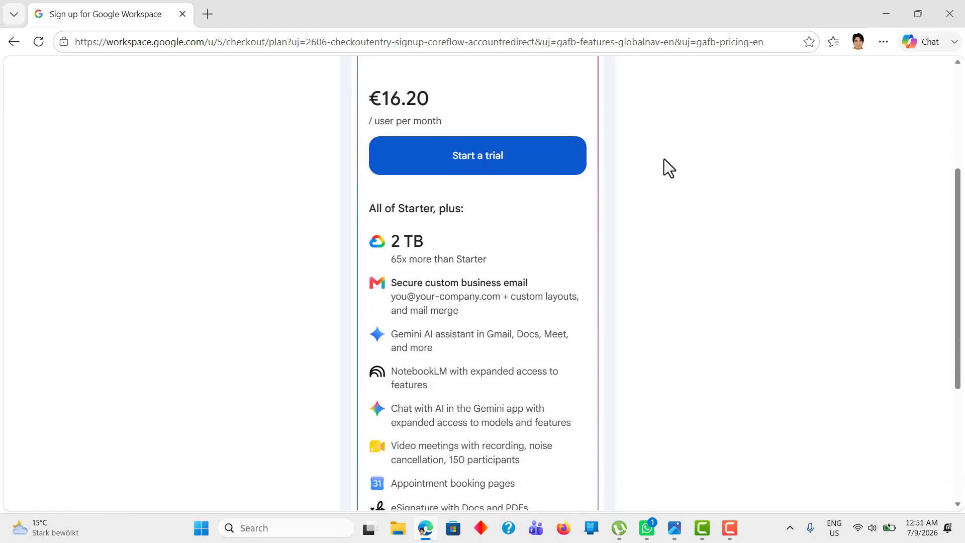
scroll(665, 159, "up", 1)
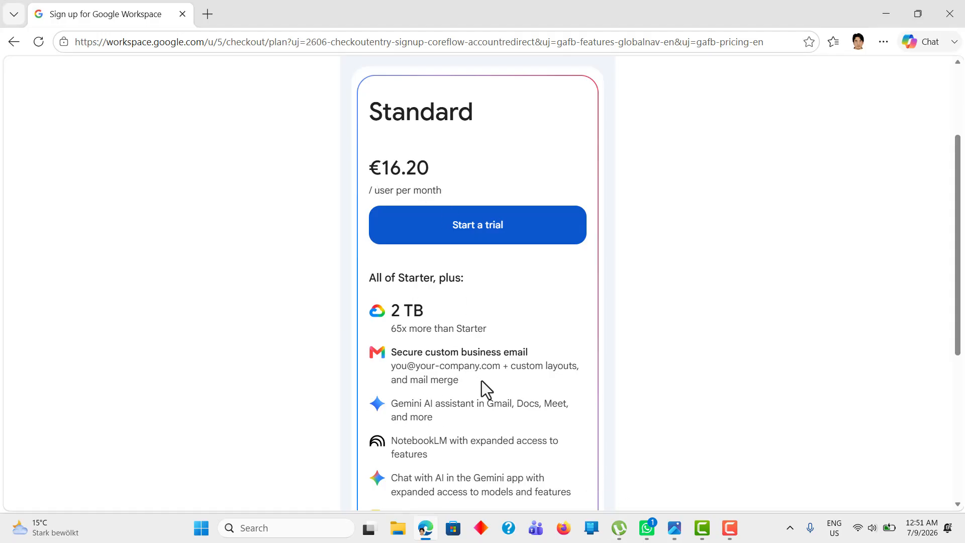
scroll(481, 387, "down", 5)
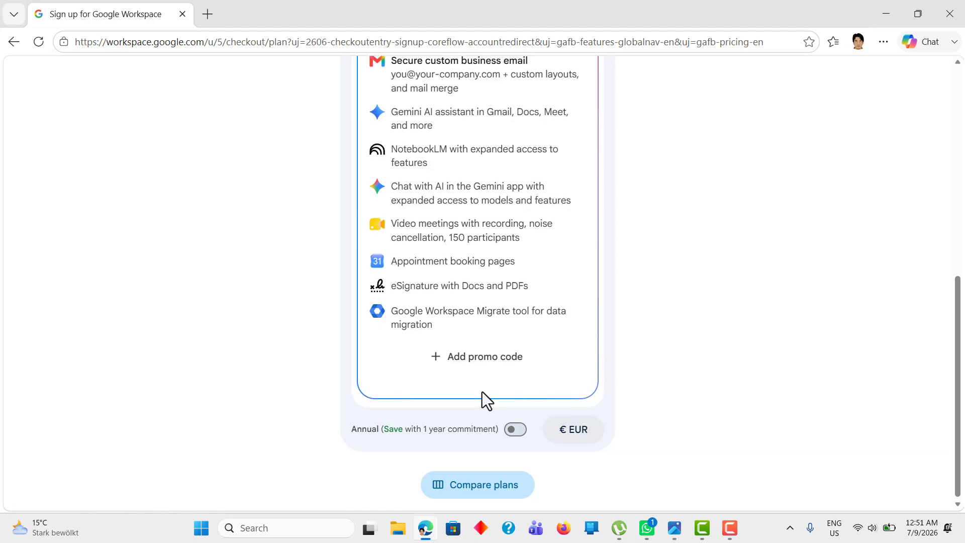
scroll(481, 391, "up", 5)
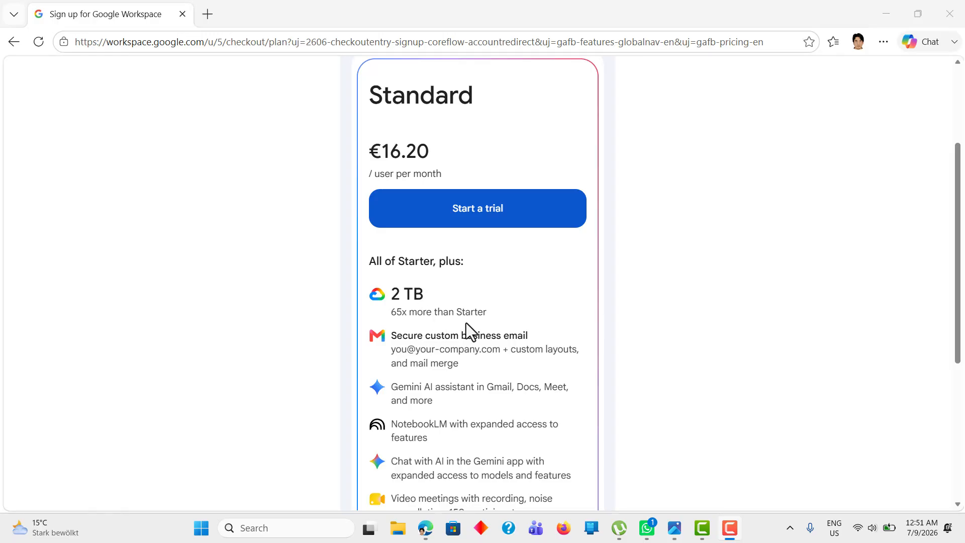
scroll(466, 329, "down", 3)
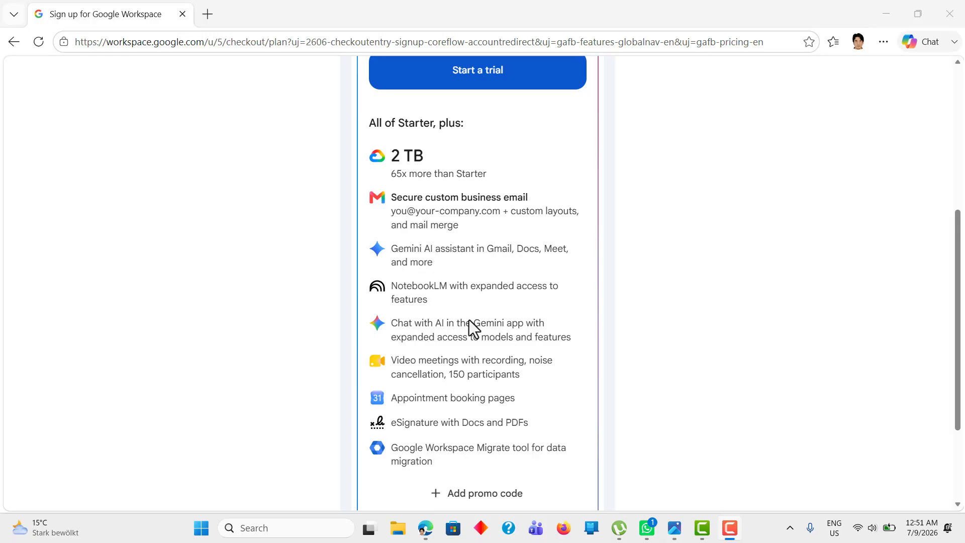
scroll(447, 380, "down", 1)
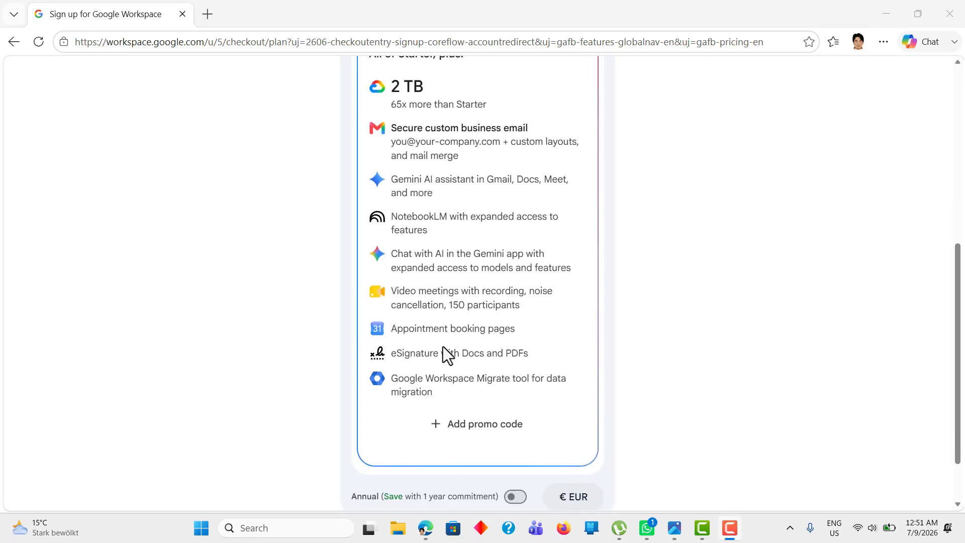
scroll(459, 357, "down", 1)
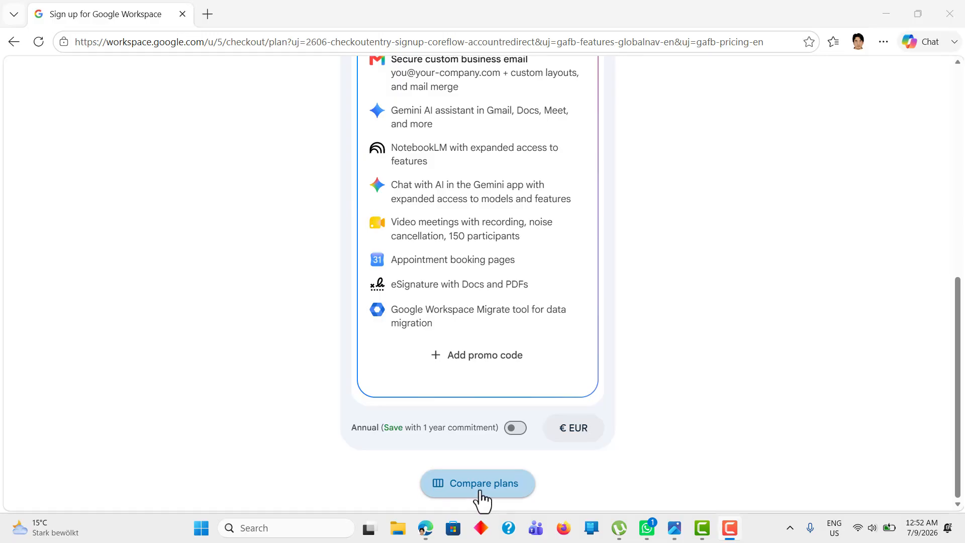
scroll(386, 313, "up", 5)
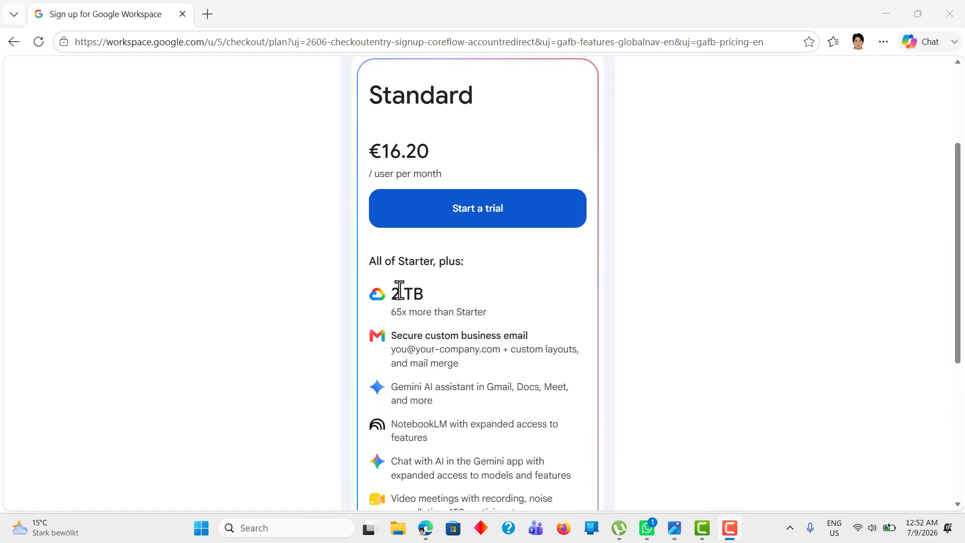
left_click(475, 211)
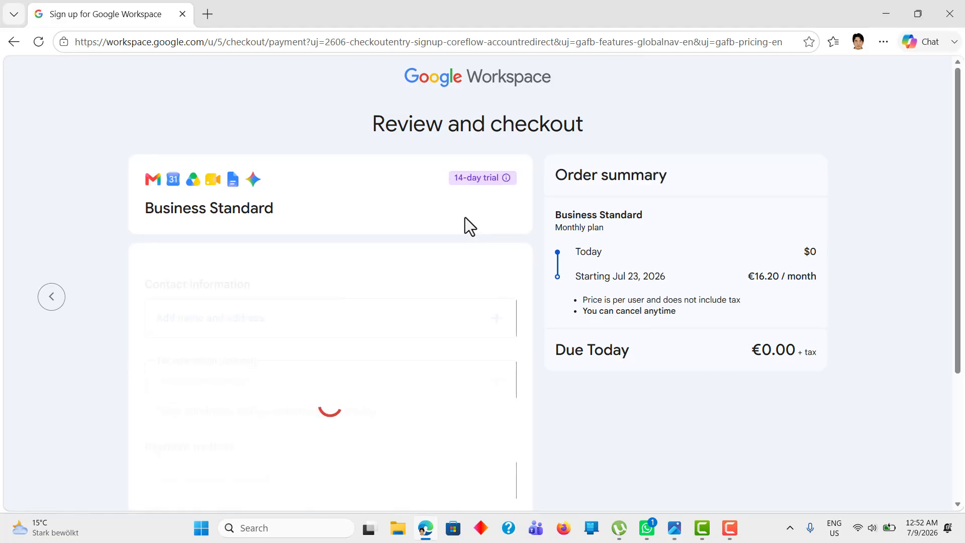
- Open the contact name and address form and enter the street address
scroll(465, 217, "down", 3)
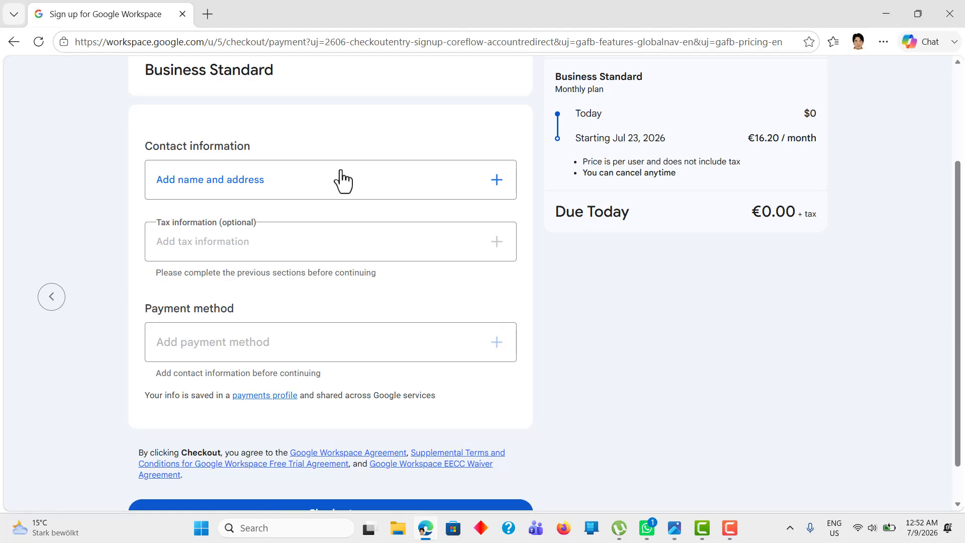
scroll(336, 186, "up", 1)
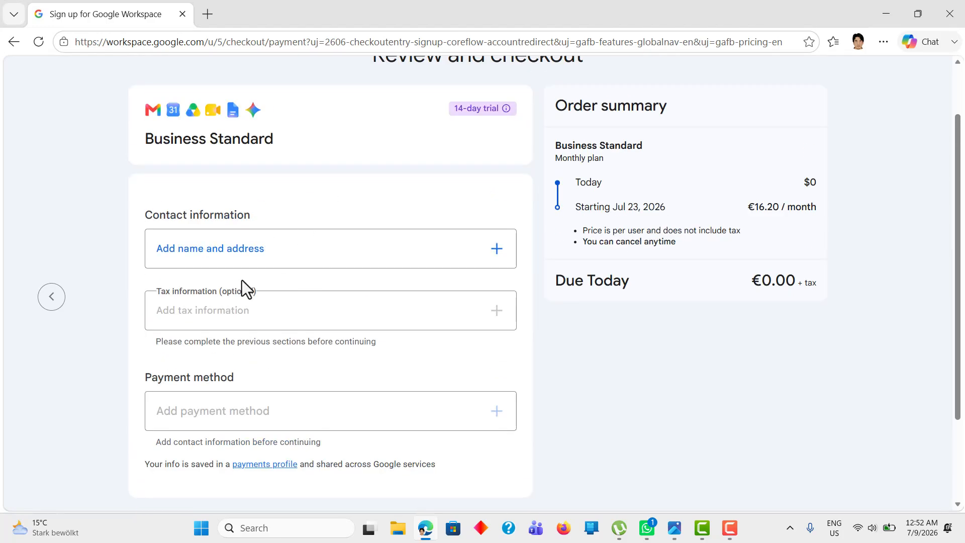
left_click(246, 261)
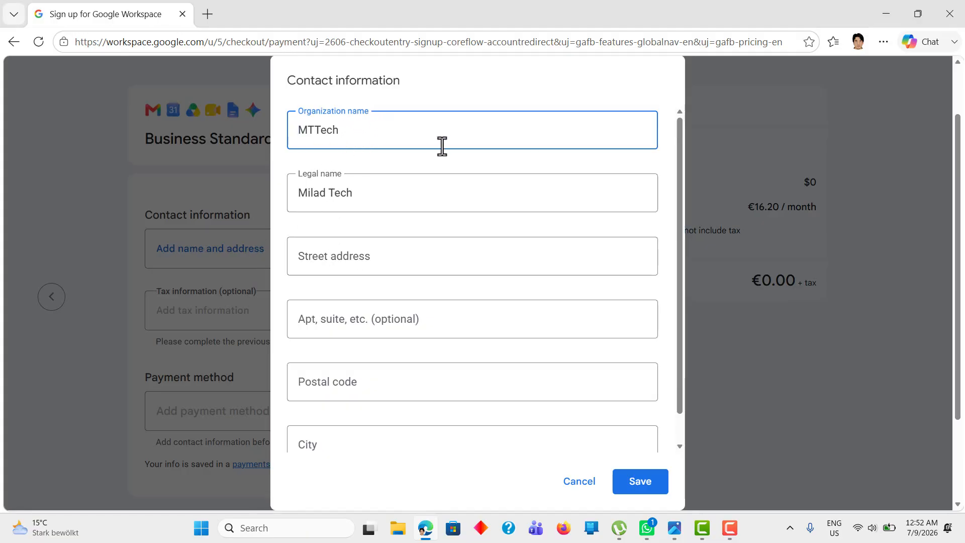
left_click(430, 41)
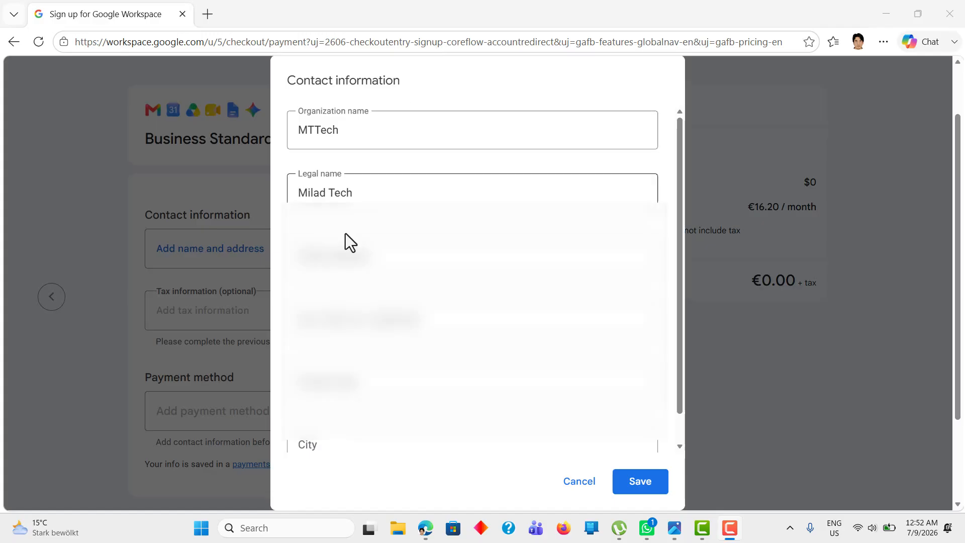
left_click(321, 262)
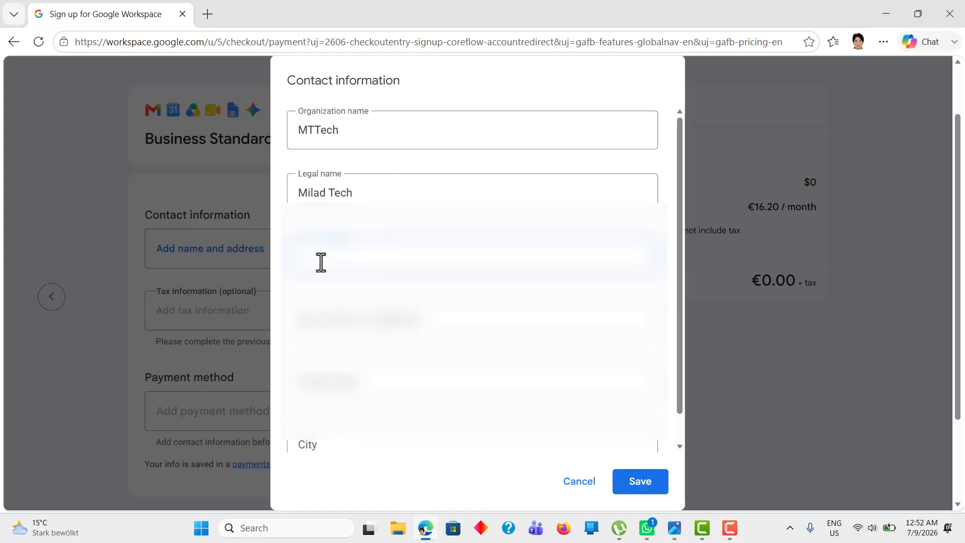
type("*****")
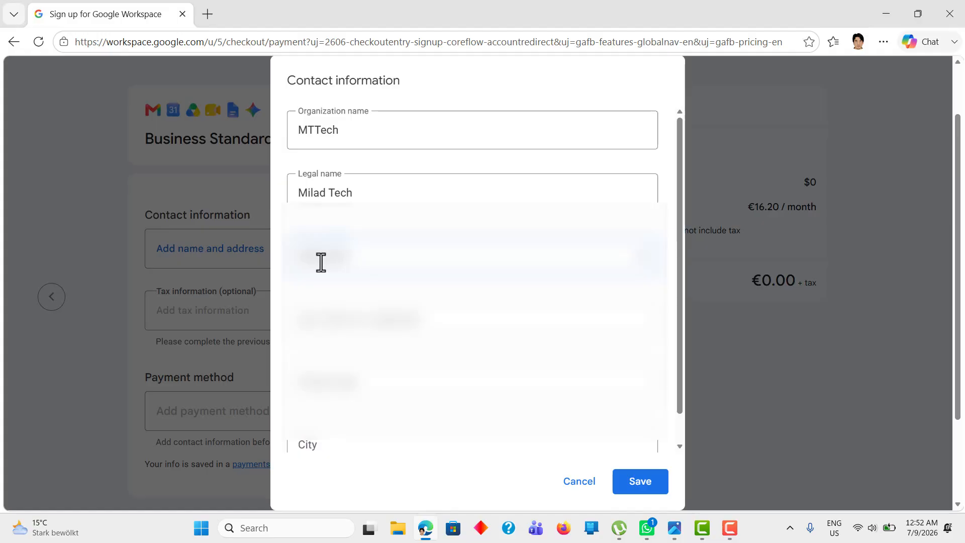
- Fill in the postal code and city, then save the contact information
left_click(323, 316)
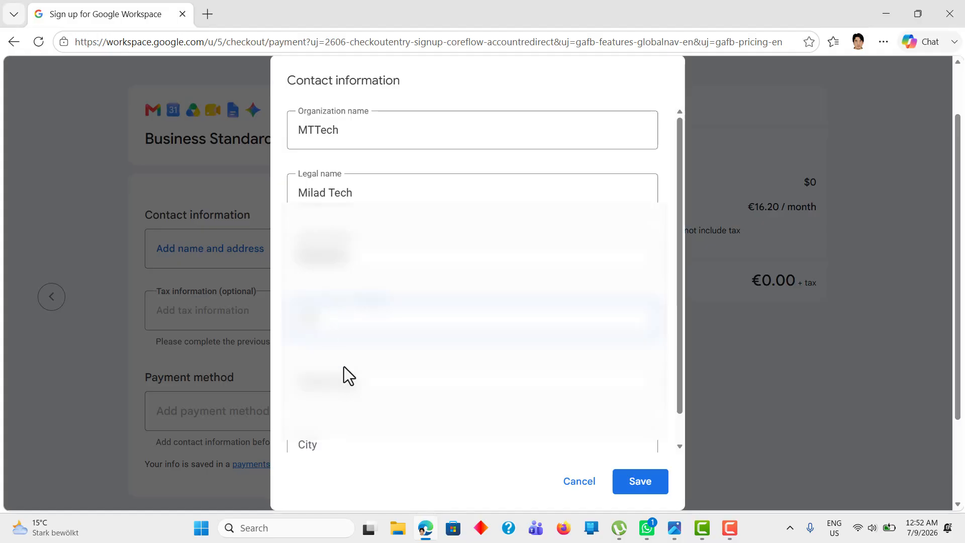
left_click(354, 380)
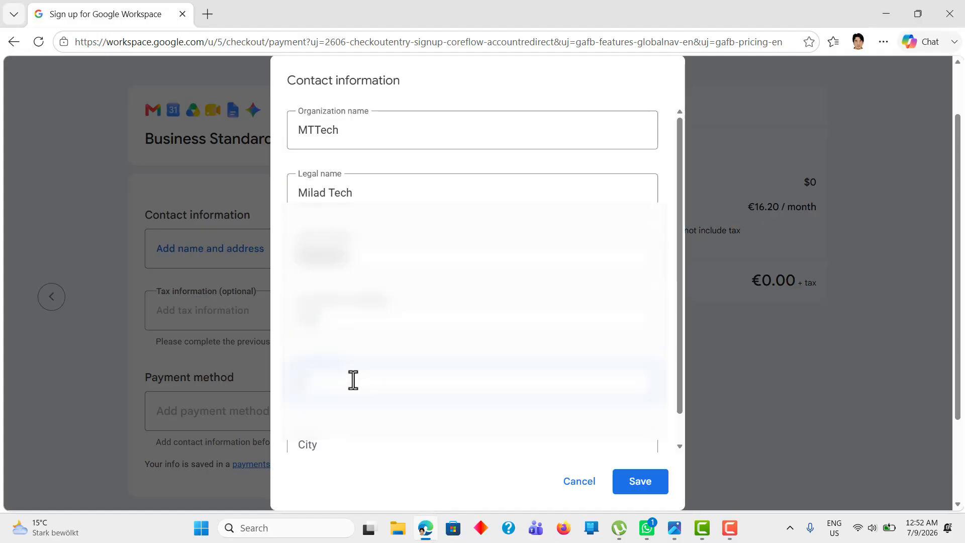
type("123")
scroll(351, 411, "down", 1)
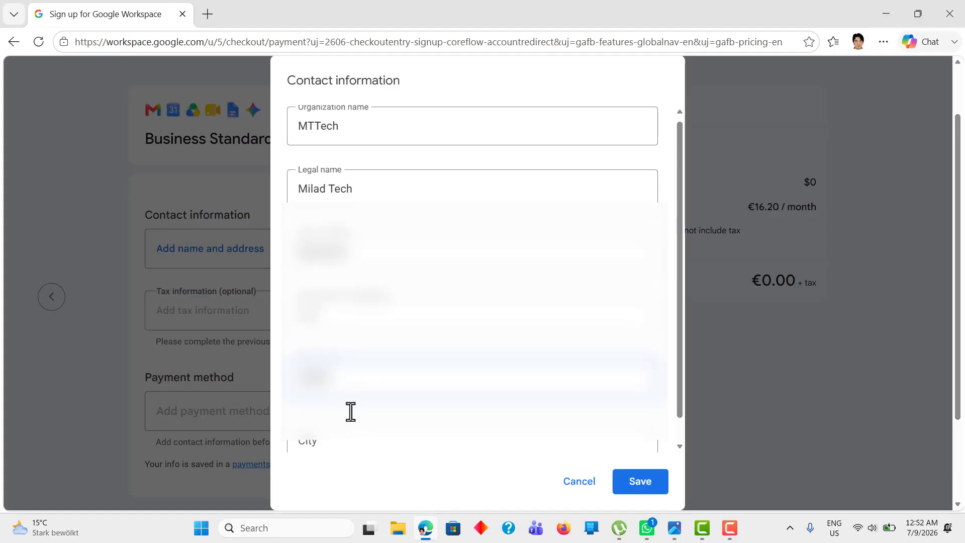
left_click(353, 407)
type("Berlin")
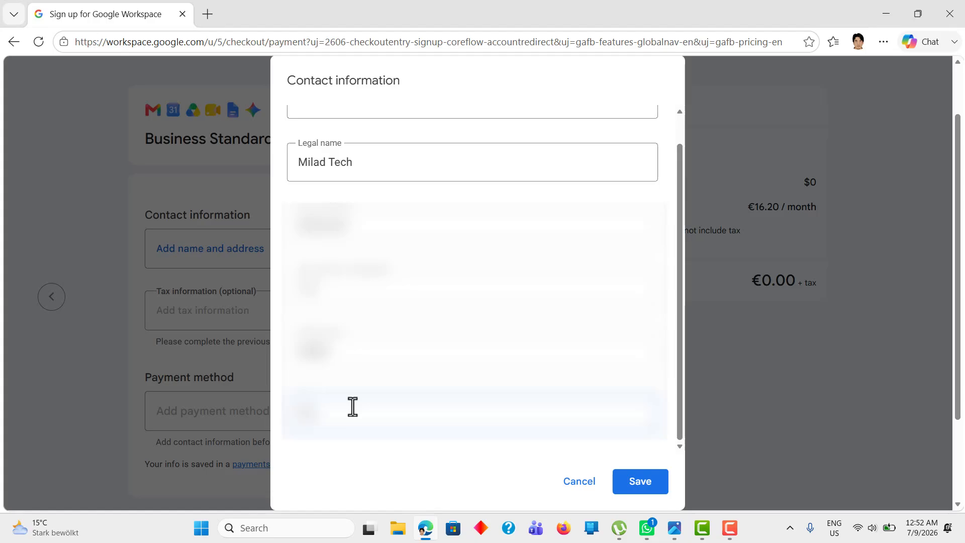
type("?????")
left_click(647, 485)
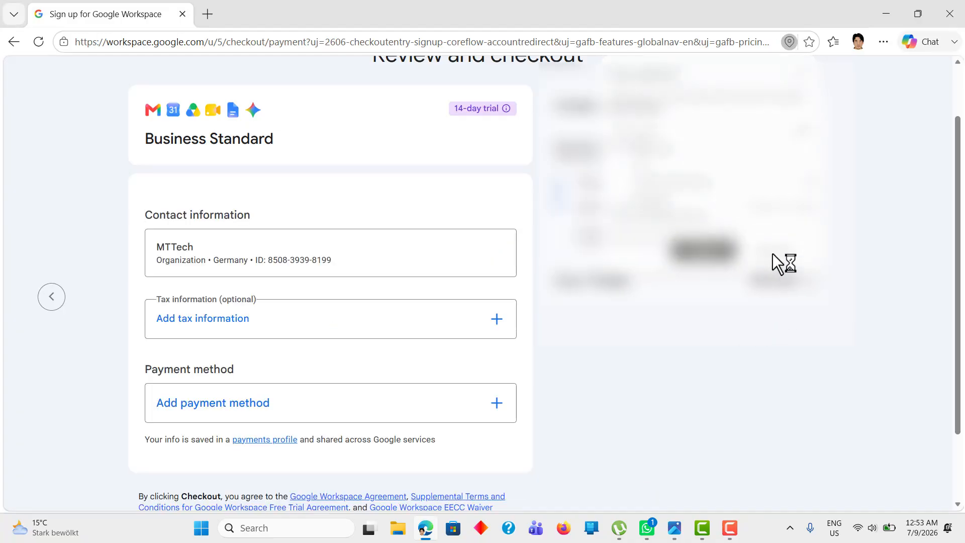
- Add a bank account instead of a card as payment method and acknowledge the deposit notice
scroll(349, 423, "down", 2)
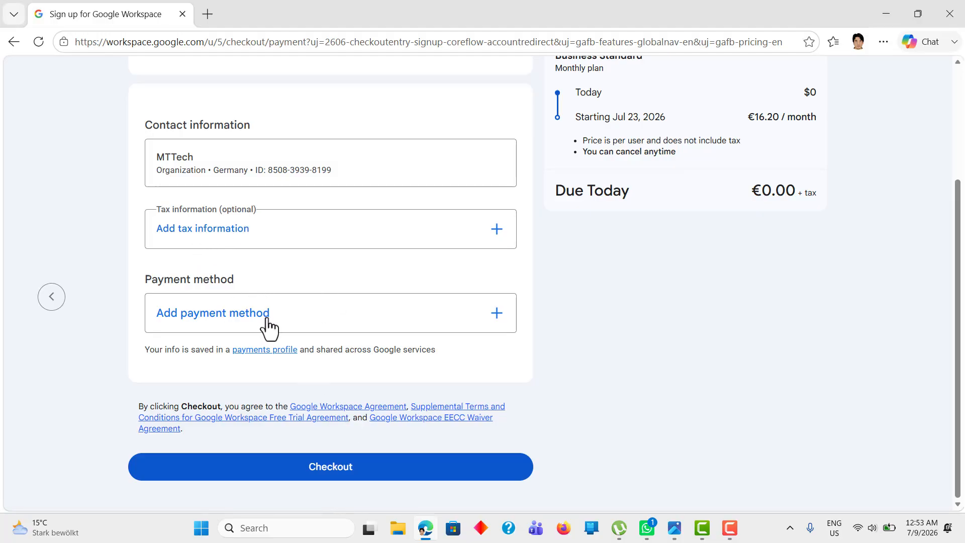
left_click(300, 322)
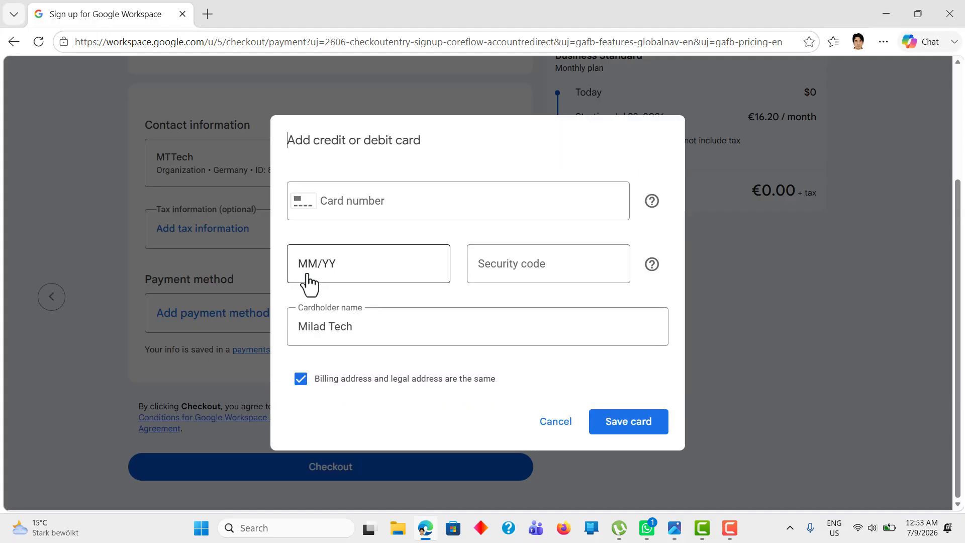
left_click(375, 203)
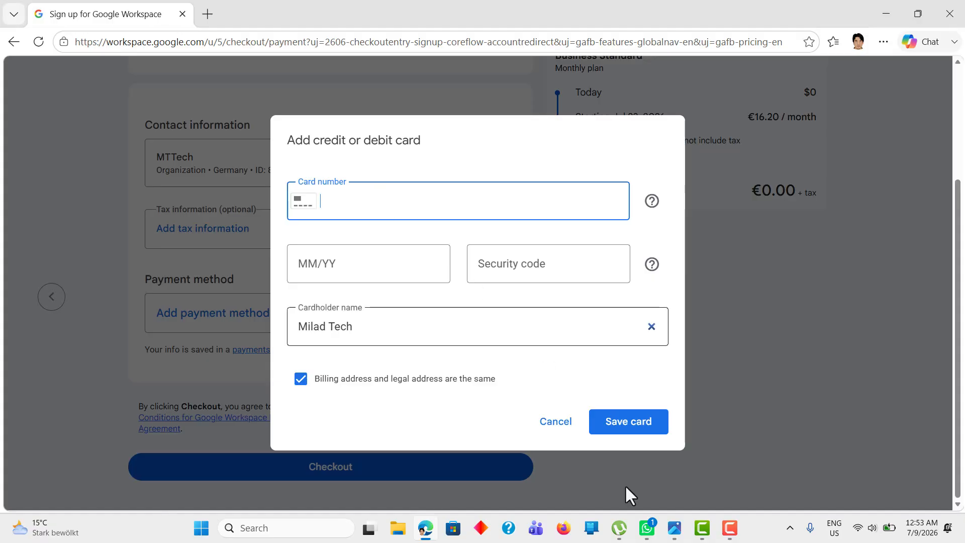
left_click(556, 422)
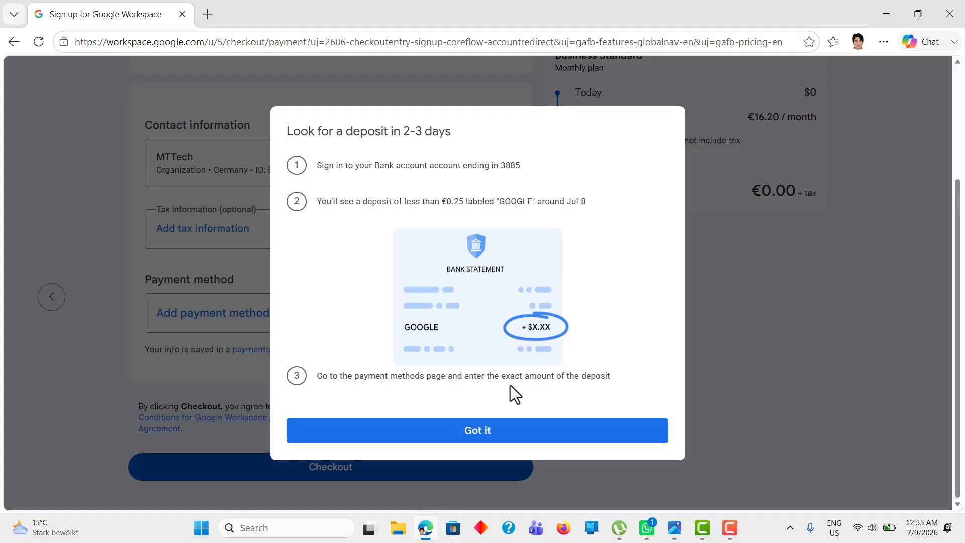
left_click(513, 441)
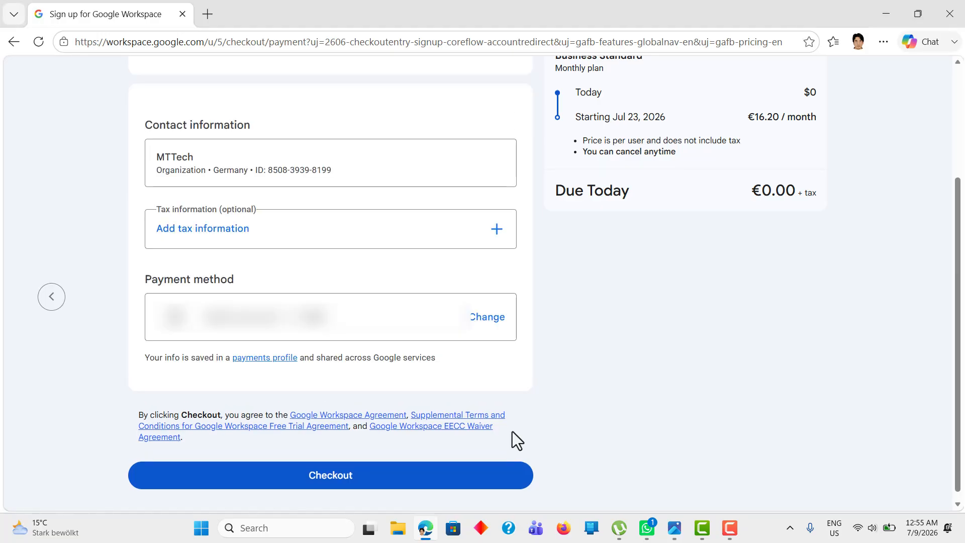
- Check out the trial, submit the Google Pay payment verification, and acknowledge the in-progress notice
left_click(383, 478)
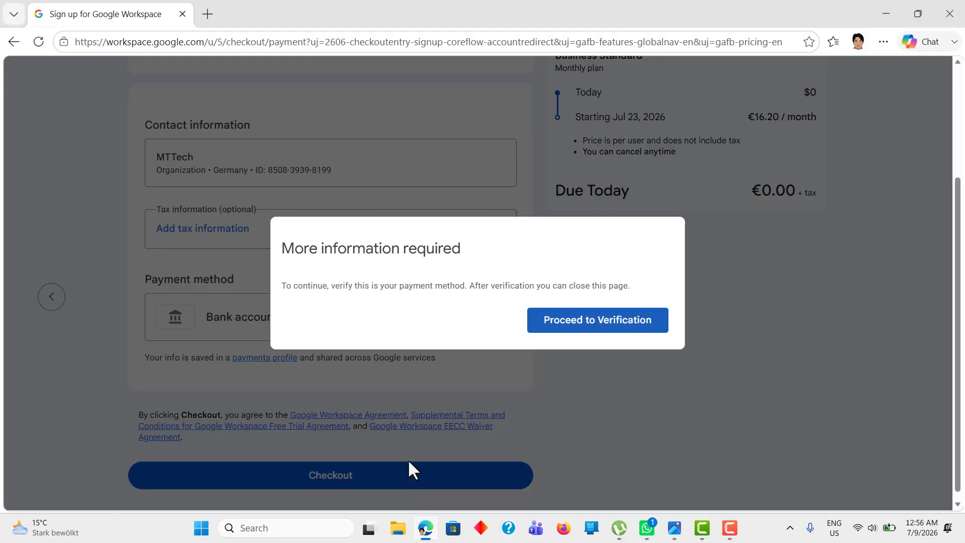
left_click(625, 326)
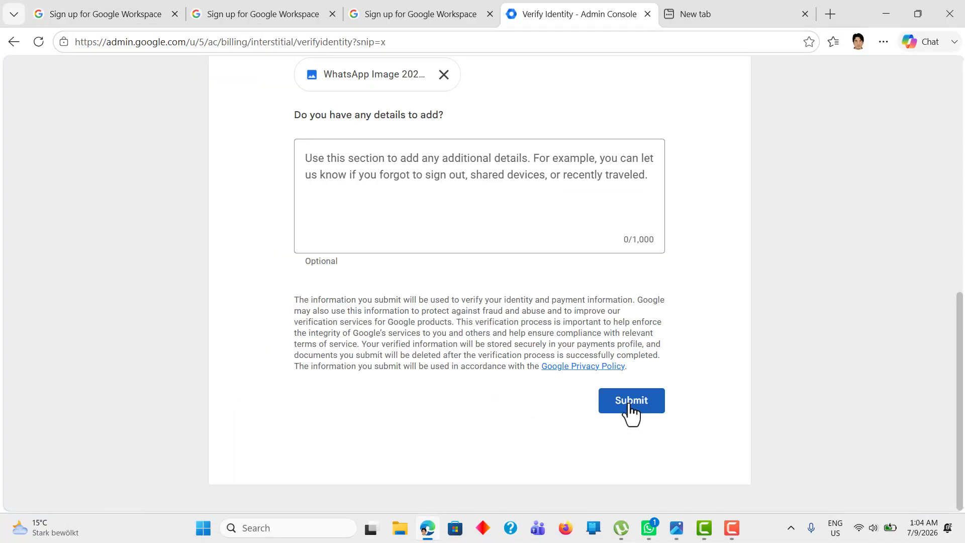
left_click(628, 403)
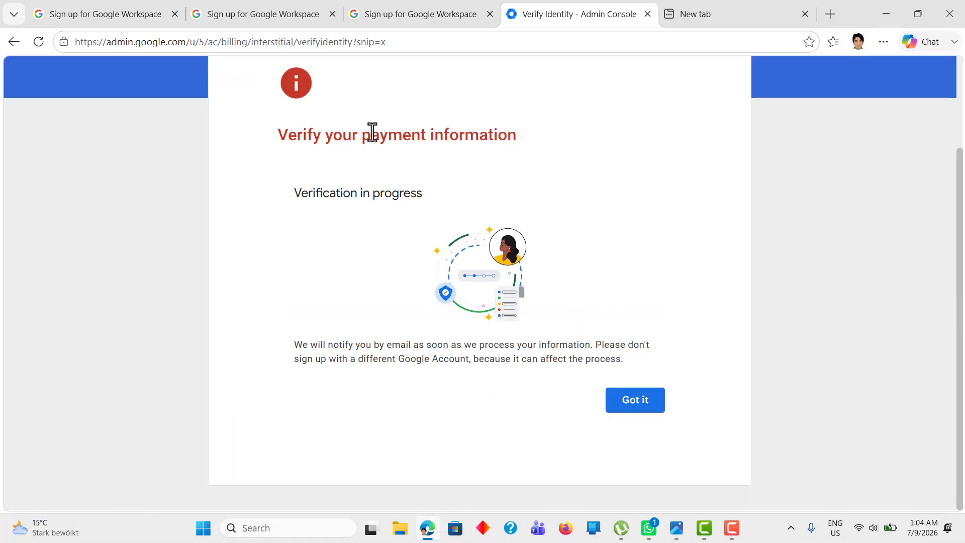
left_click(642, 402)
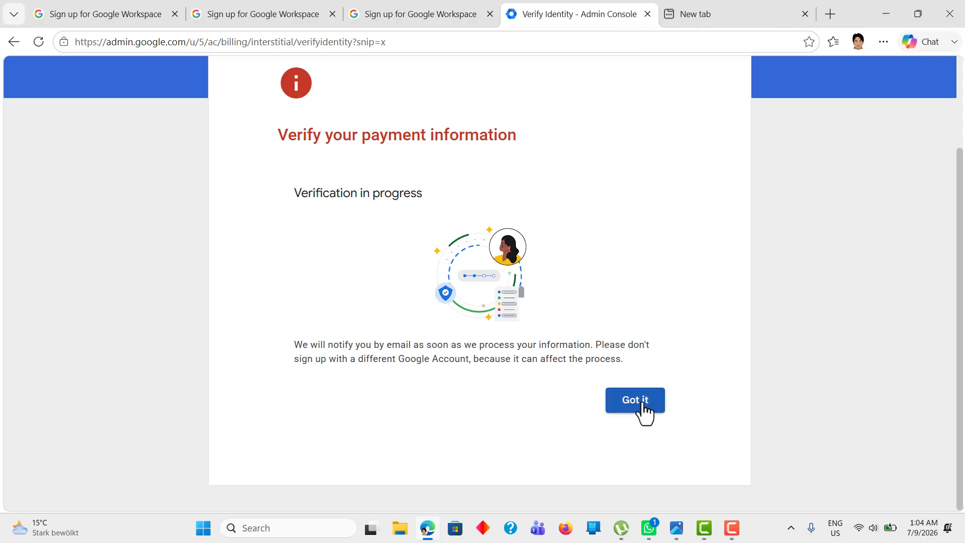
left_click(635, 401)
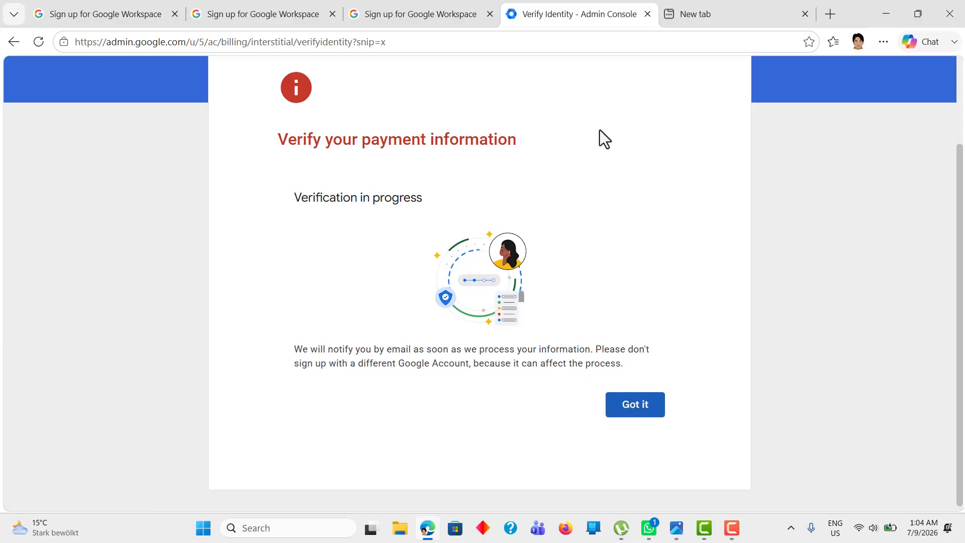
scroll(599, 130, "up", 3)
scroll(599, 129, "down", 3)
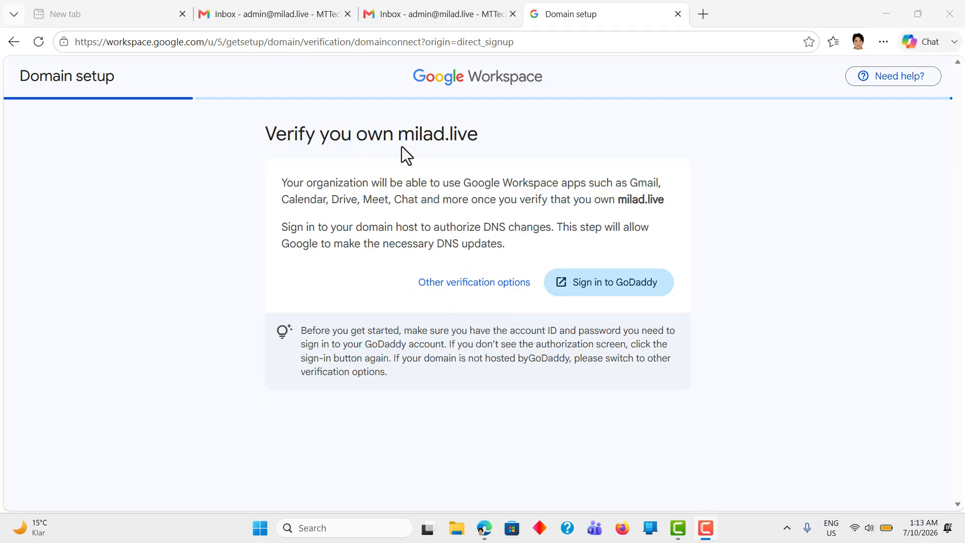
- Start verifying milad.live ownership by signing in to GoDaddy from Domain setup
left_click(616, 297)
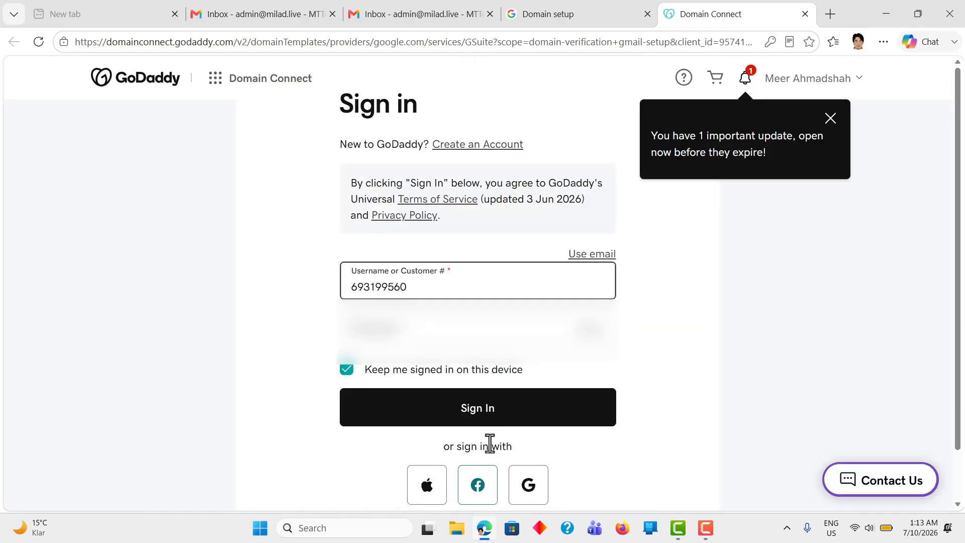
- Sign in to GoDaddy with the saved password and authorize Google for milad.live
left_click(453, 333)
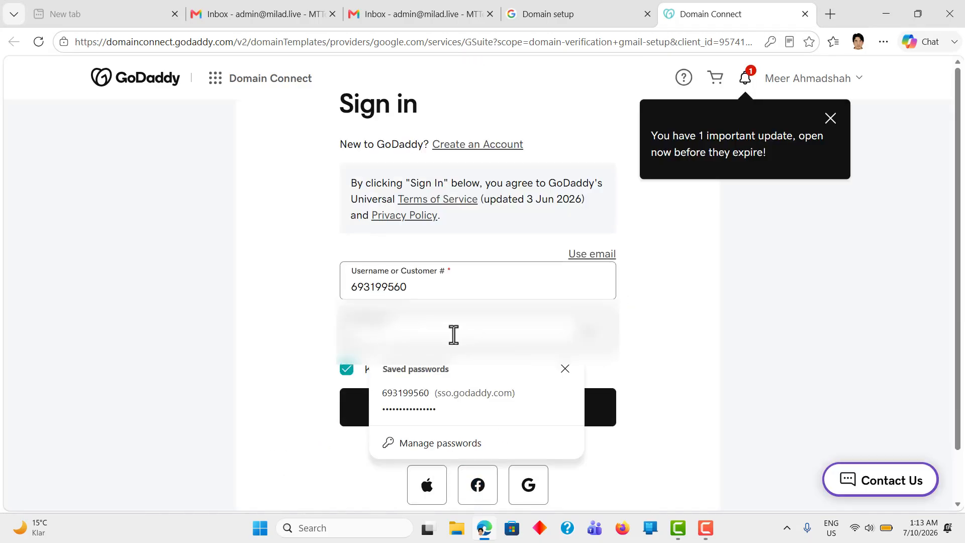
left_click(428, 395)
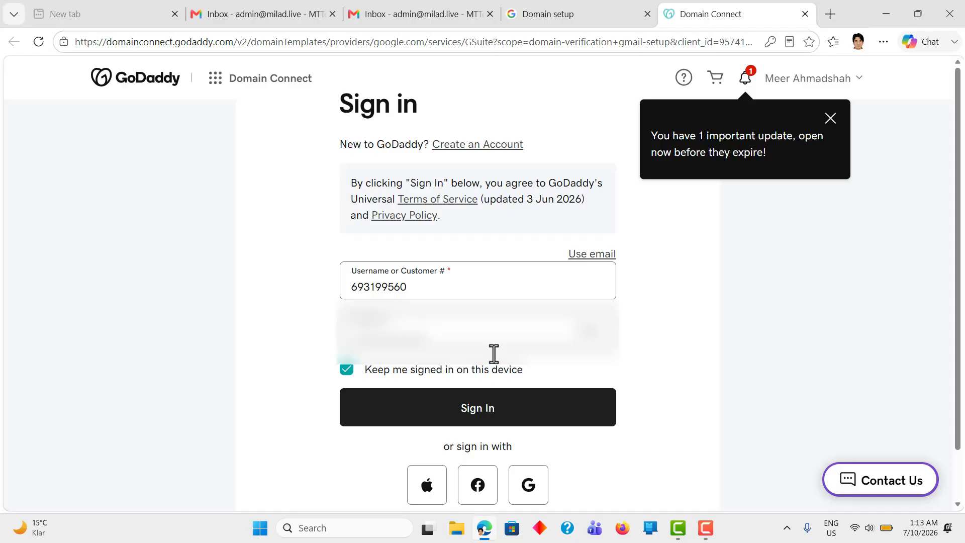
left_click(509, 414)
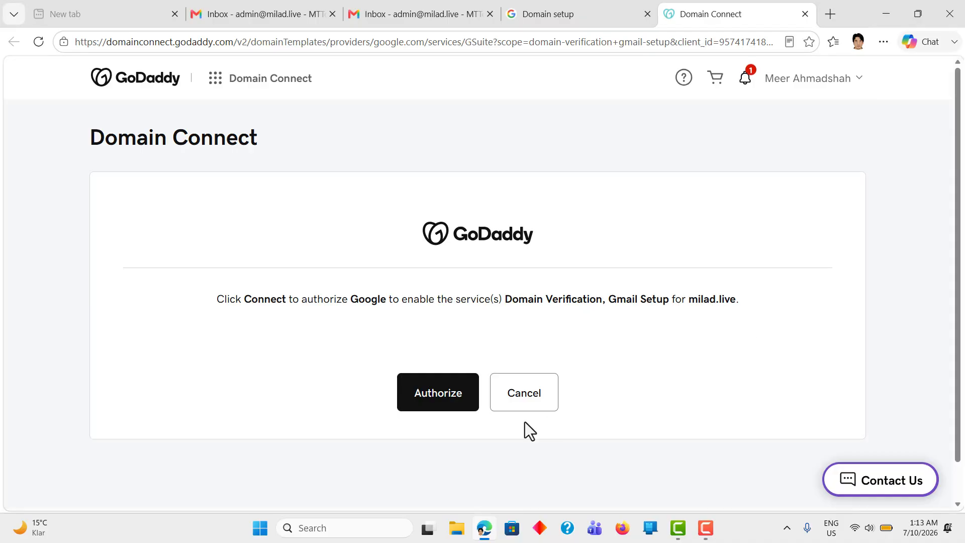
left_click(439, 393)
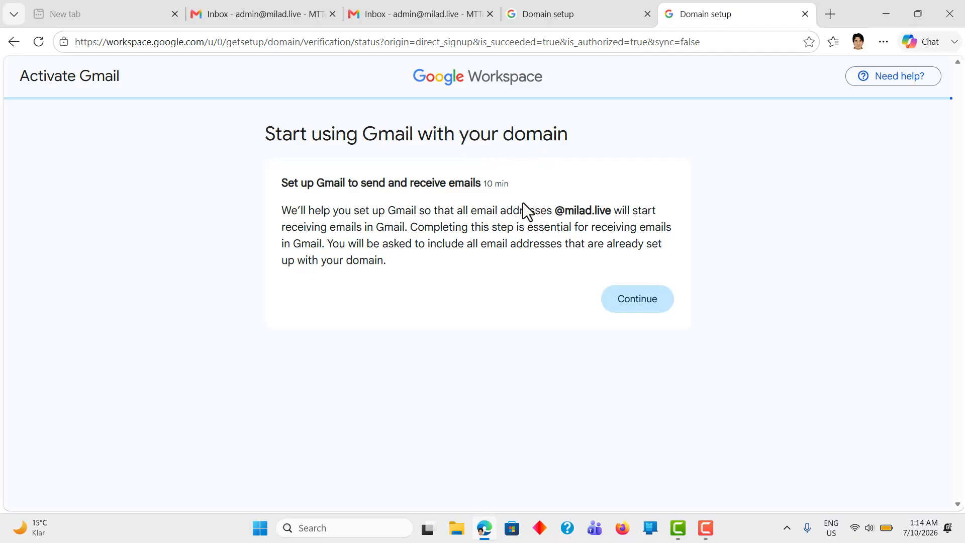
- Activate Gmail for milad.live's users, authorizing the MX/DNS changes through GoDaddy
left_click(646, 309)
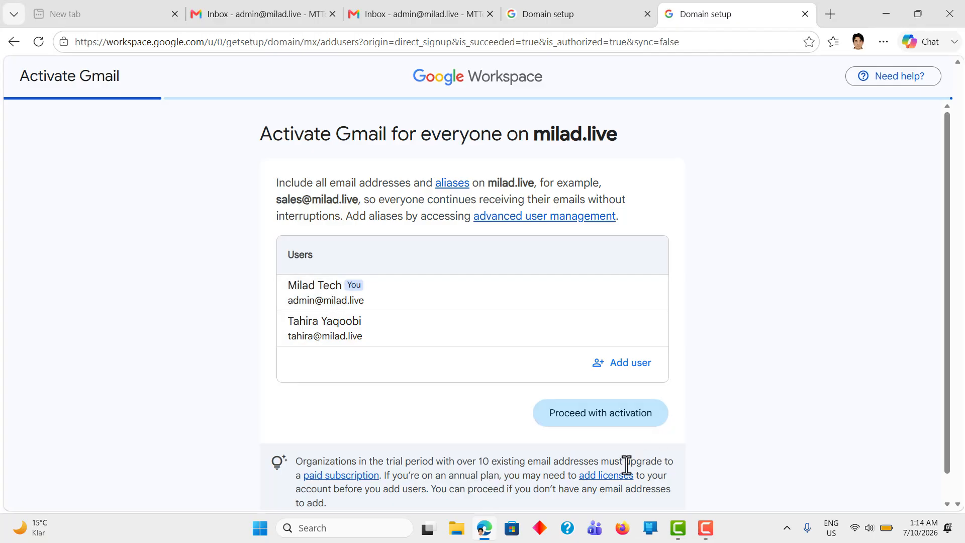
left_click(621, 427)
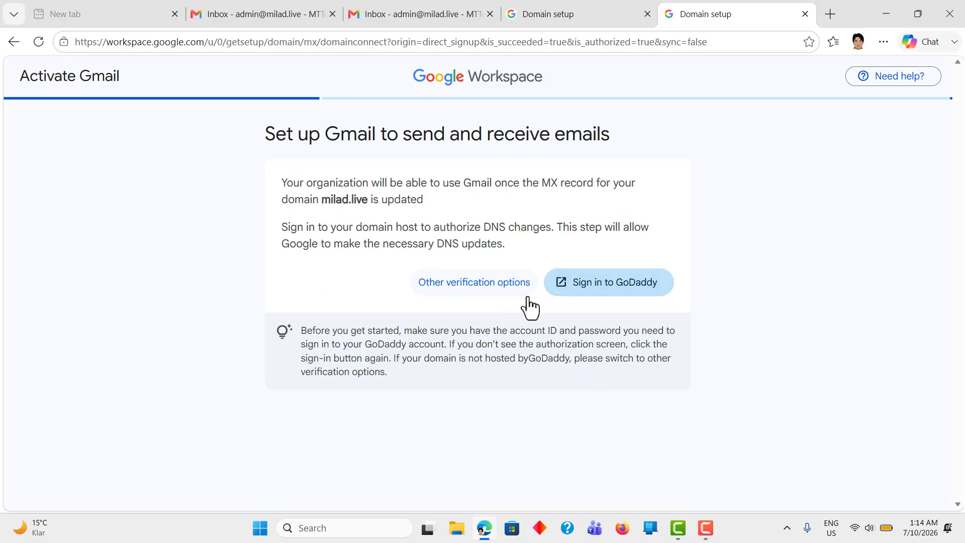
left_click(597, 287)
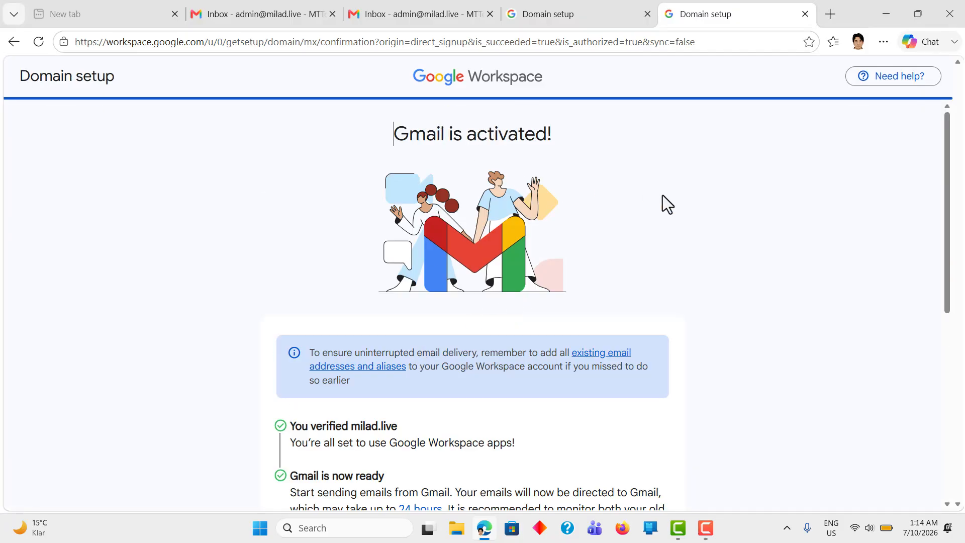
scroll(654, 242, "down", 5)
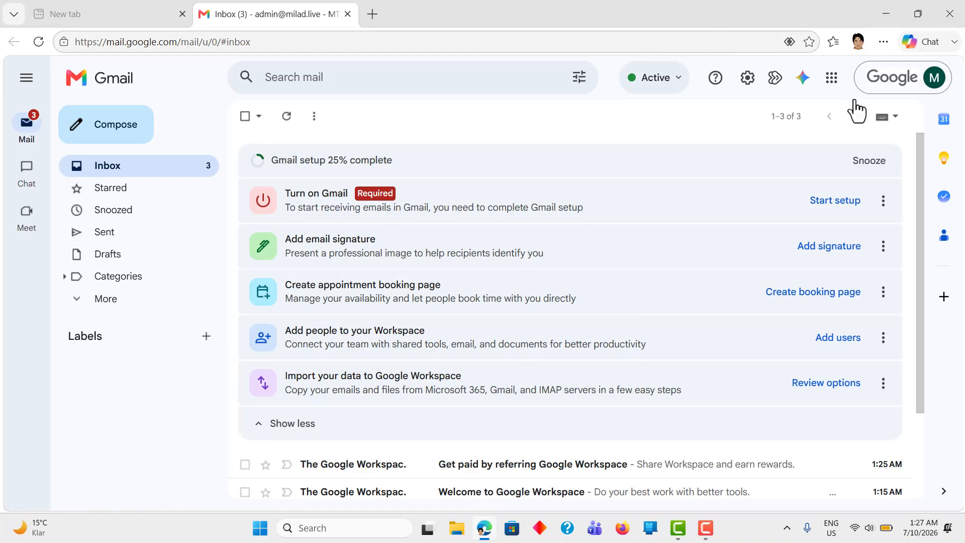
- Open the Admin console from the Gmail account panel and re-enter the account password
left_click(901, 92)
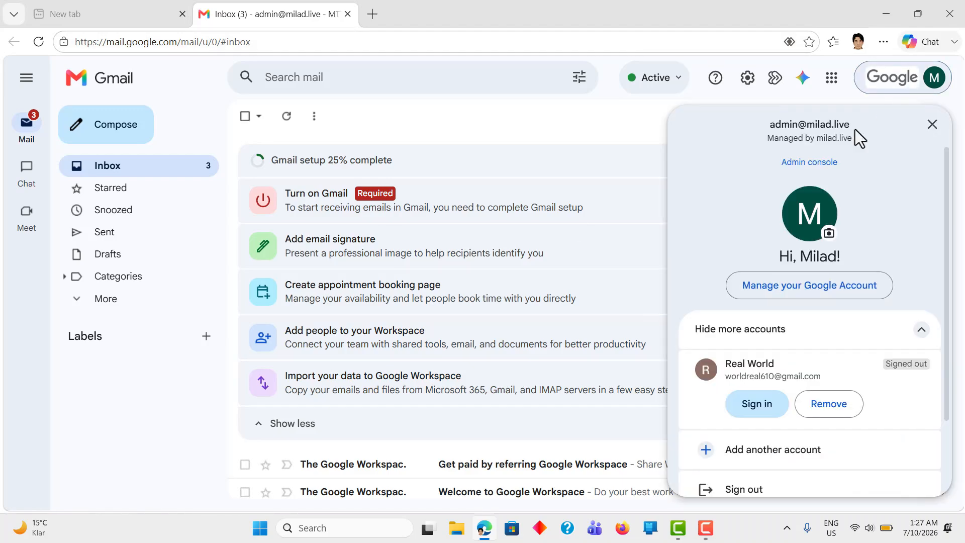
left_click(813, 168)
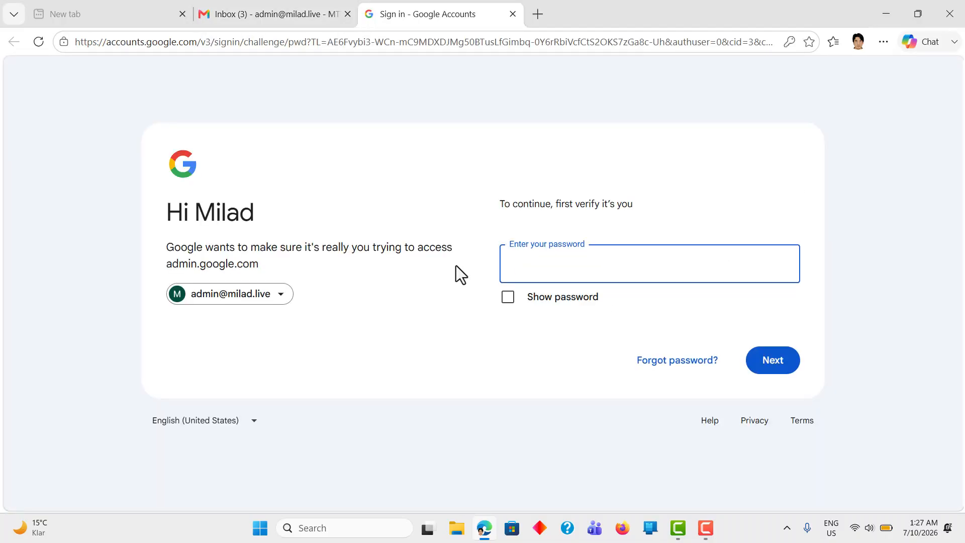
left_click(536, 266)
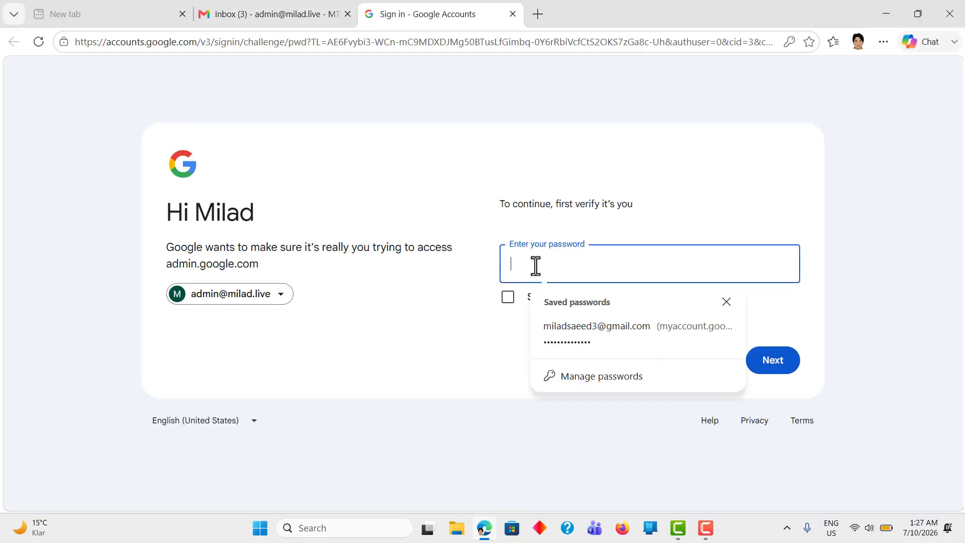
type("••")
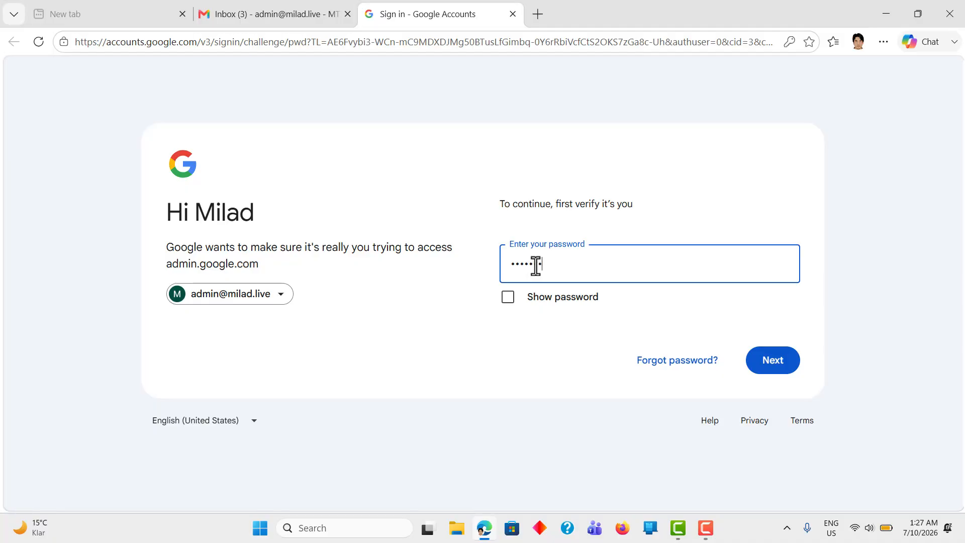
key("Return")
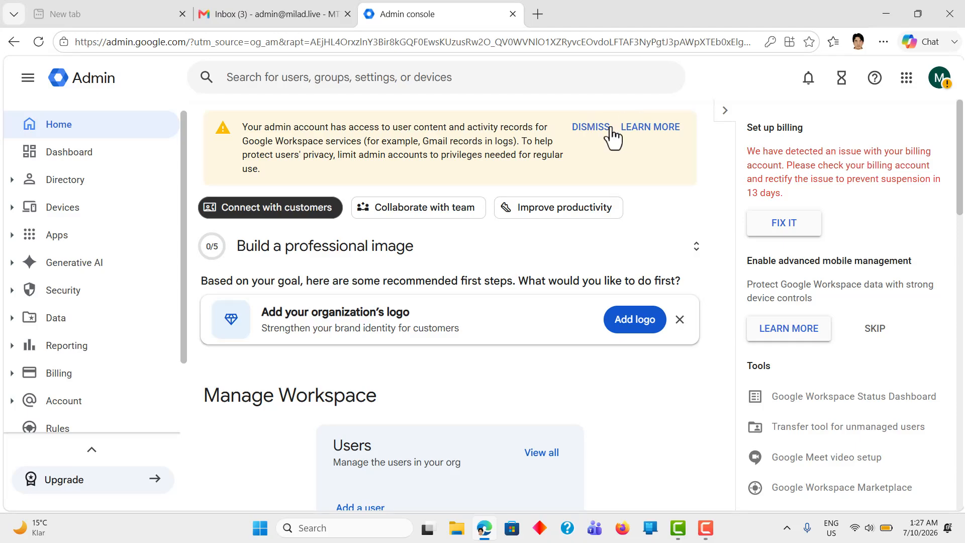
- Upload the MT Tech image from the computer as the organization's custom logo
left_click(596, 127)
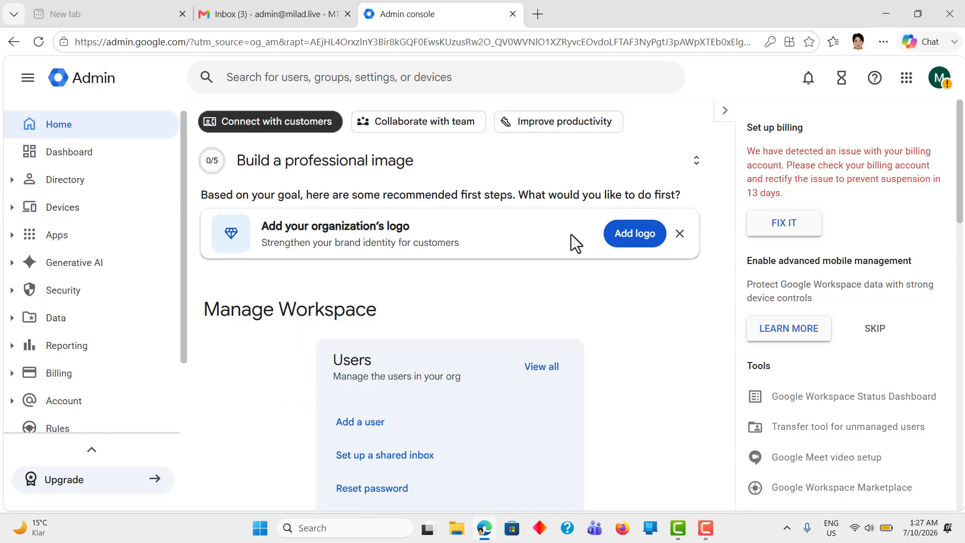
left_click(627, 240)
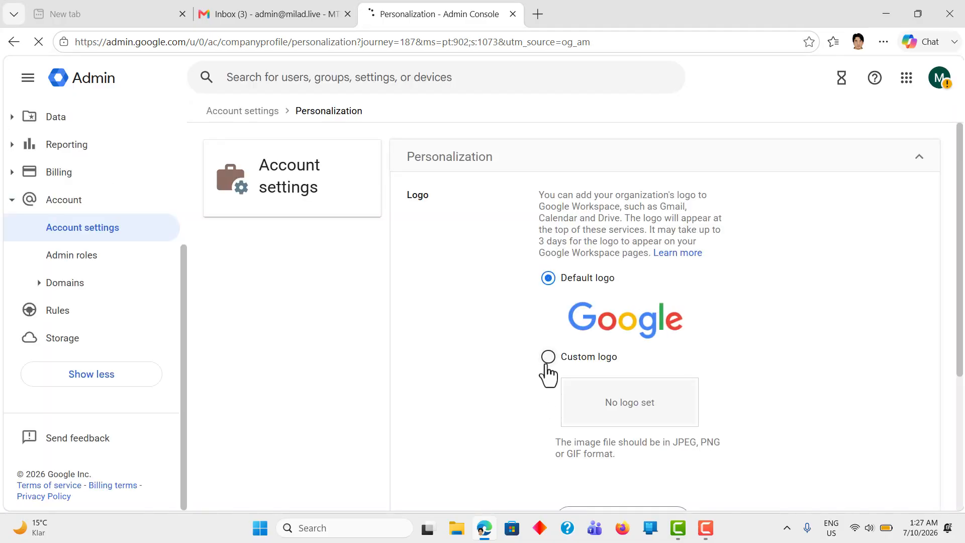
left_click(565, 359)
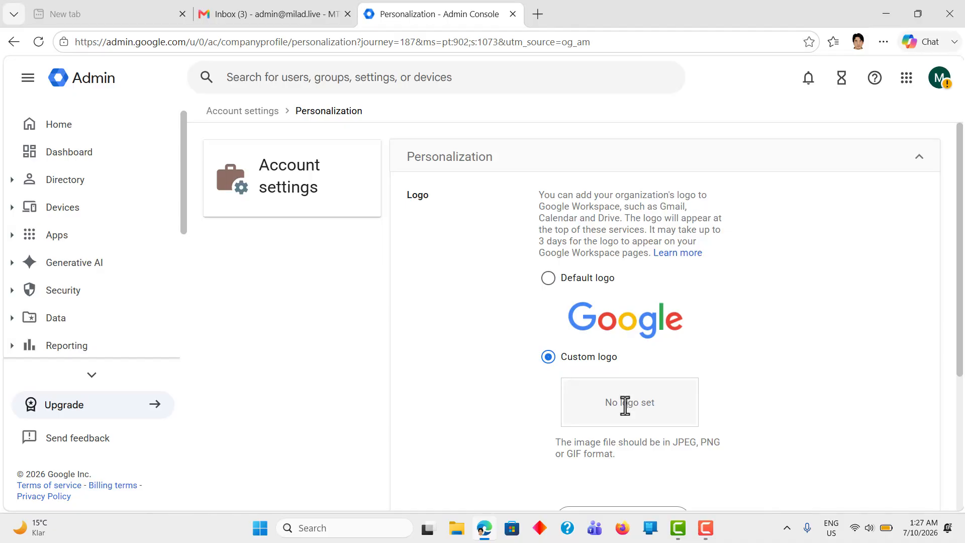
scroll(624, 399, "down", 3)
left_click(615, 383)
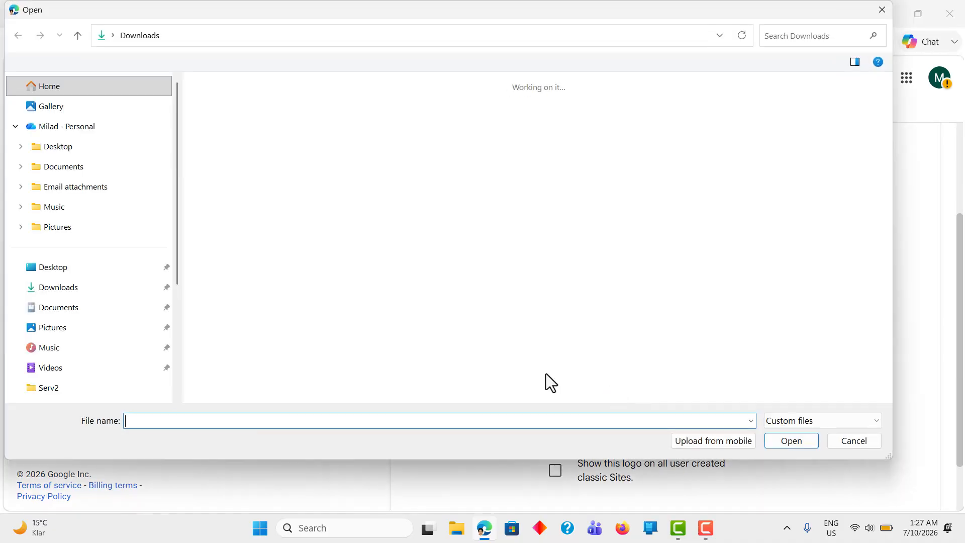
scroll(318, 189, "down", 15)
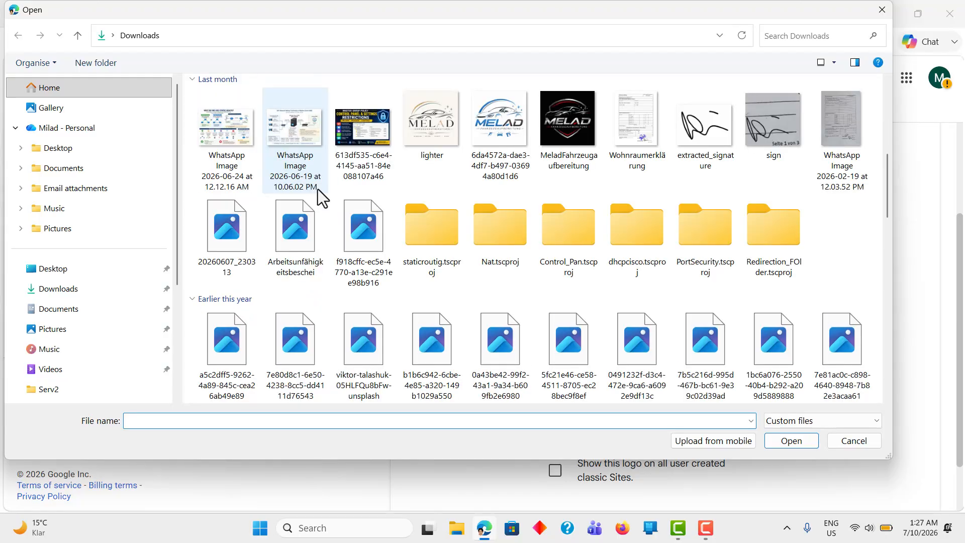
scroll(318, 189, "down", 3)
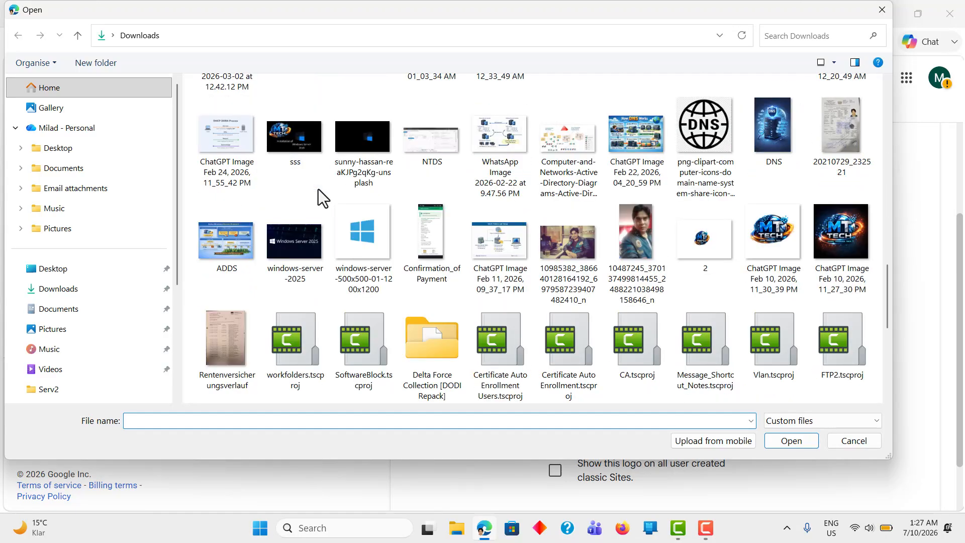
scroll(318, 189, "down", 6)
scroll(318, 189, "up", 9)
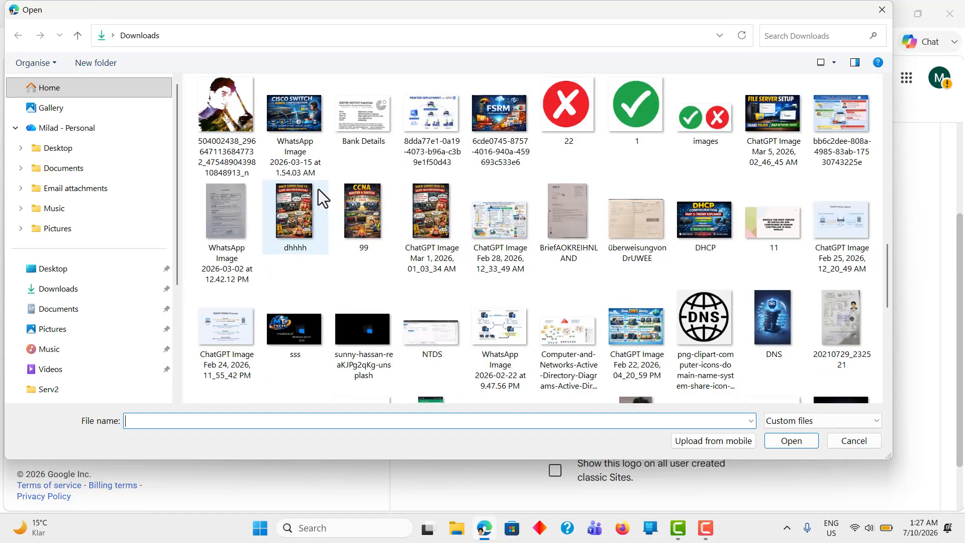
scroll(318, 189, "down", 3)
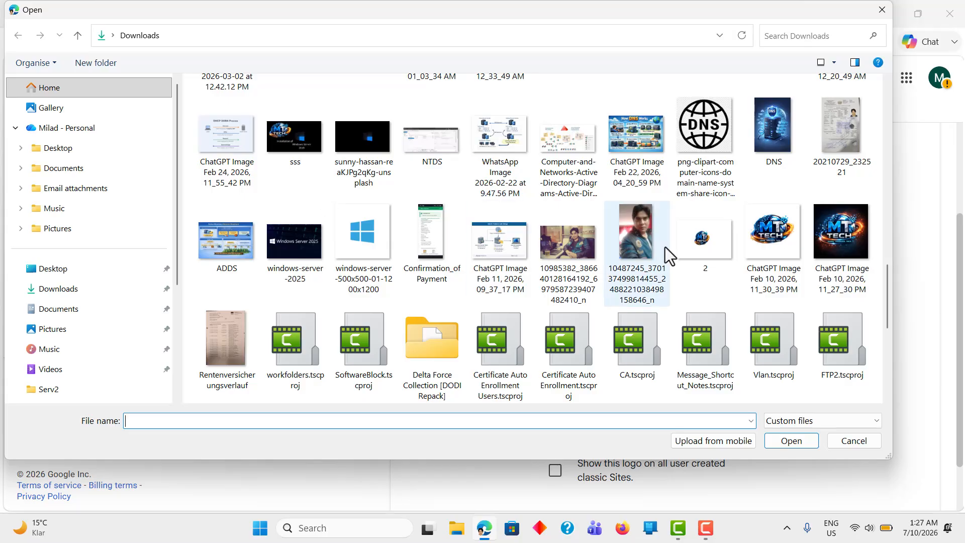
left_click(771, 237)
left_click(793, 444)
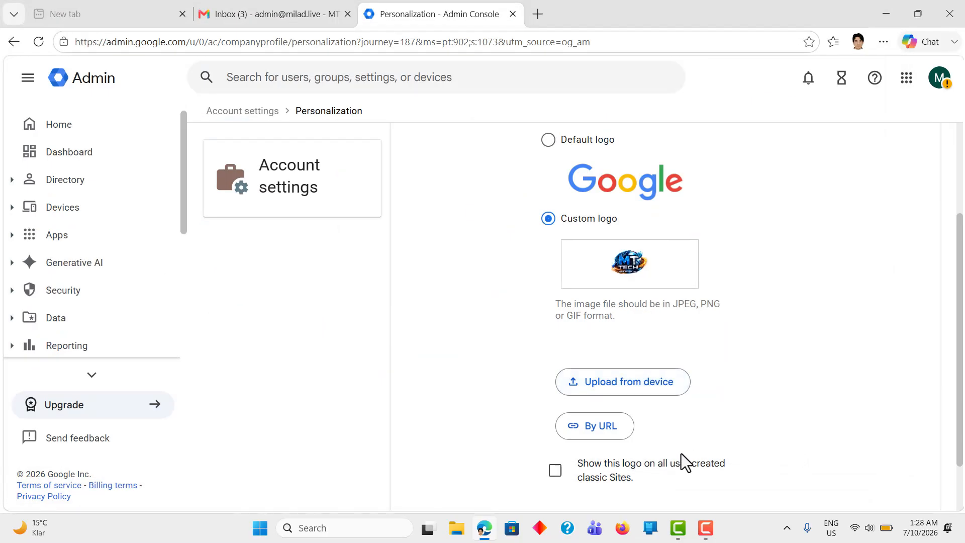
- Show the logo on classic Sites as well and save the logo settings
scroll(679, 454, "down", 1)
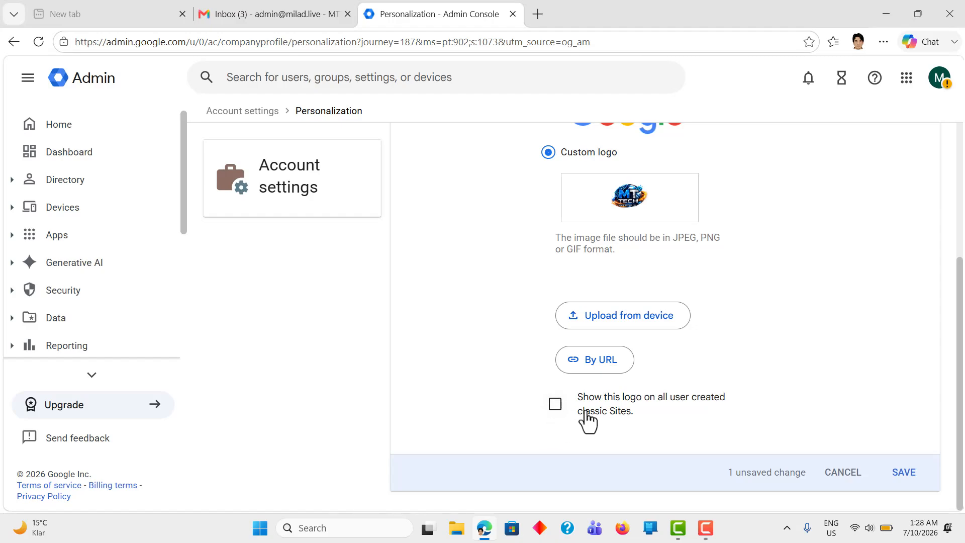
left_click(554, 410)
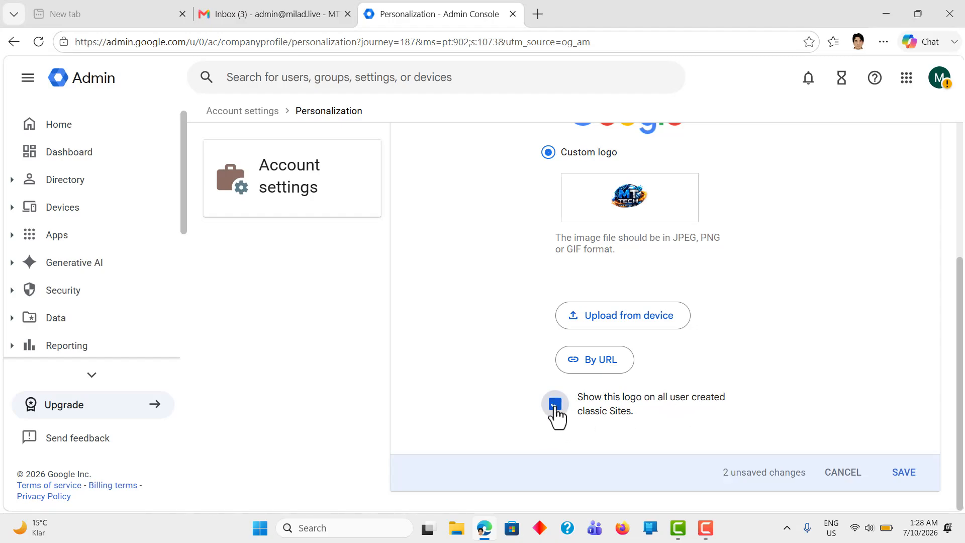
left_click(903, 472)
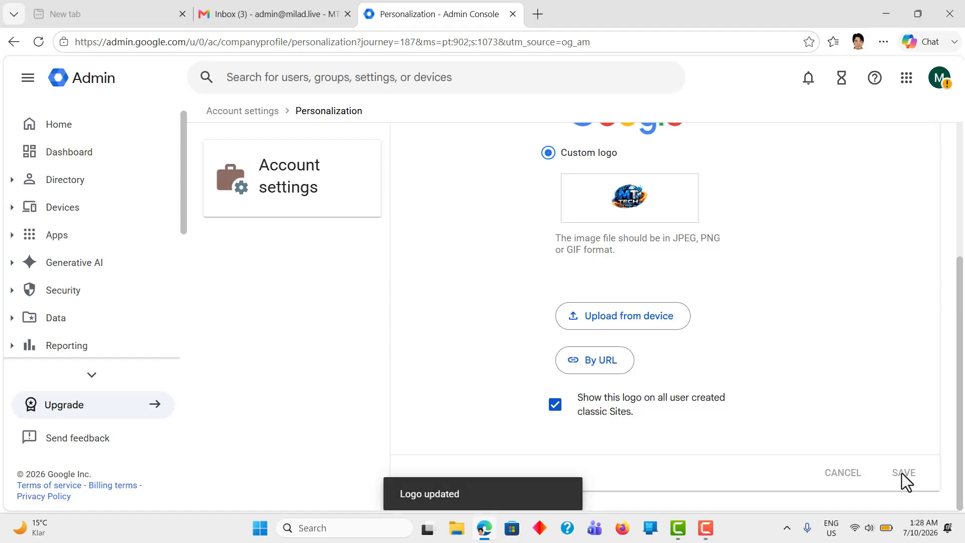
mouse_move(698, 540)
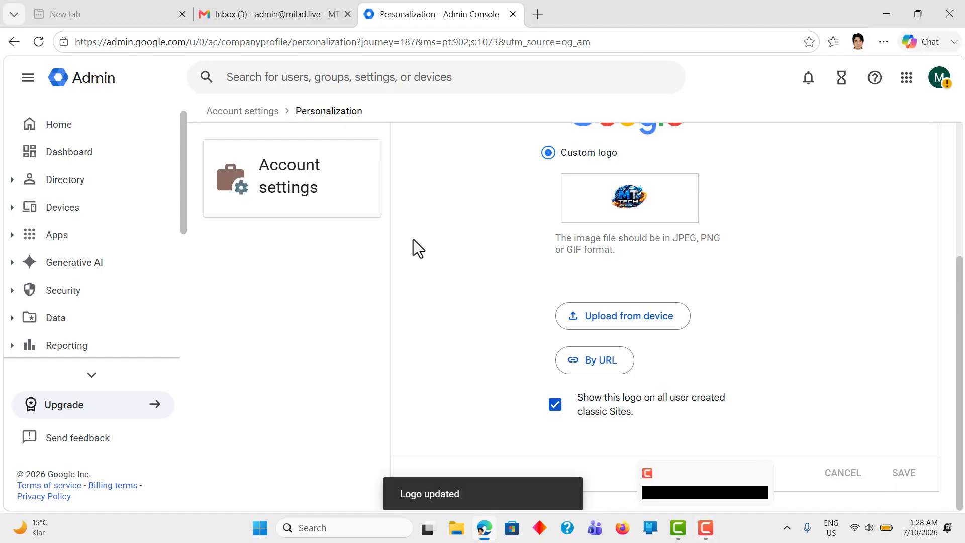
scroll(413, 239, "up", 4)
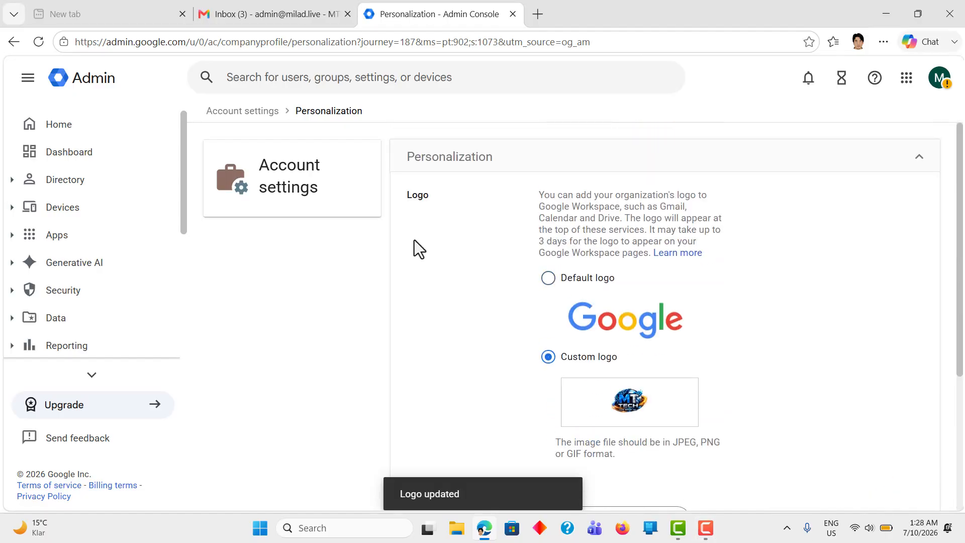
- Upload the MT Tech ChatGPT Image file as the admin's profile picture, then go Home
left_click(55, 135)
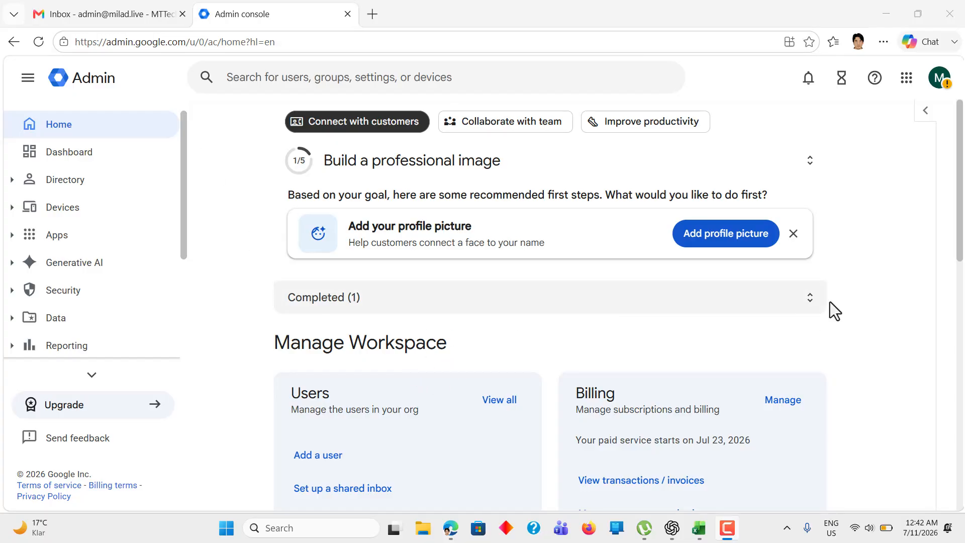
left_click(738, 242)
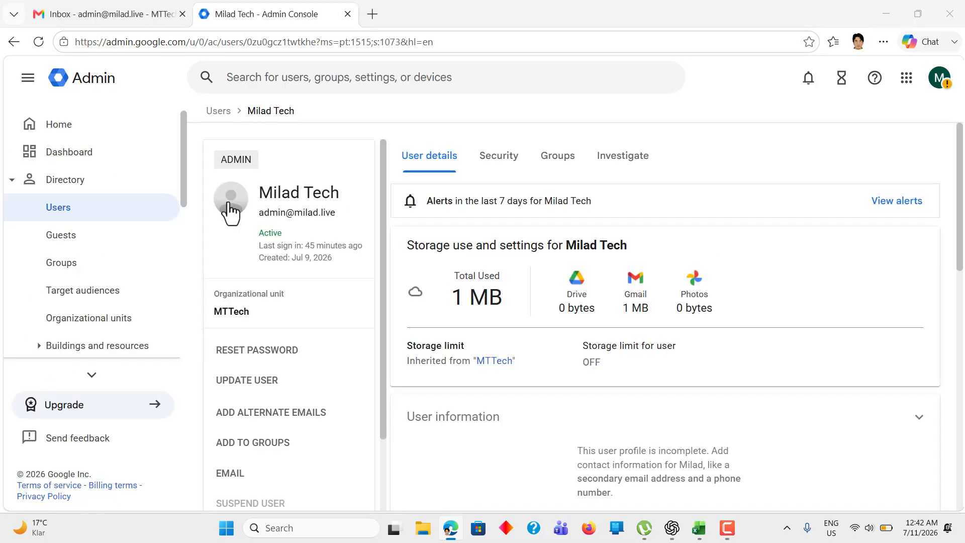
left_click(228, 204)
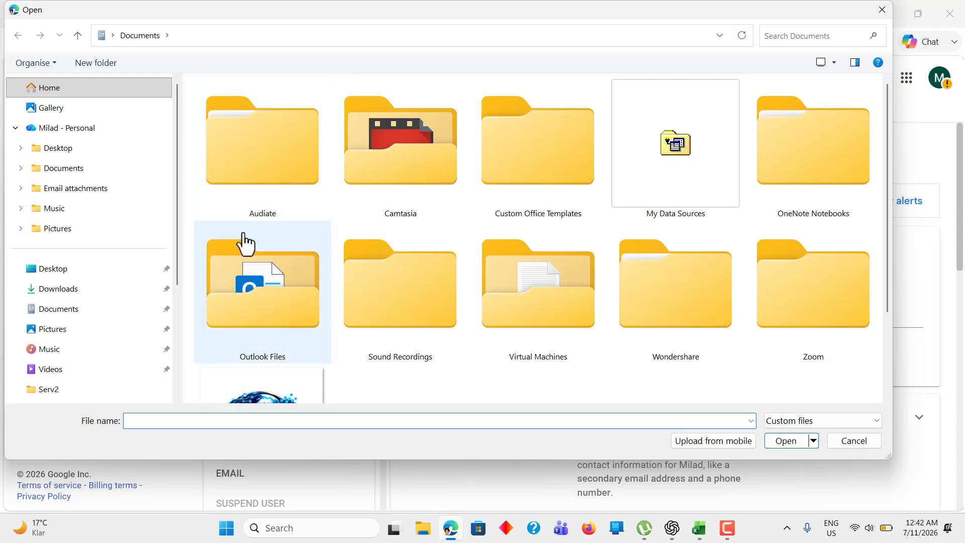
scroll(601, 330, "down", 3)
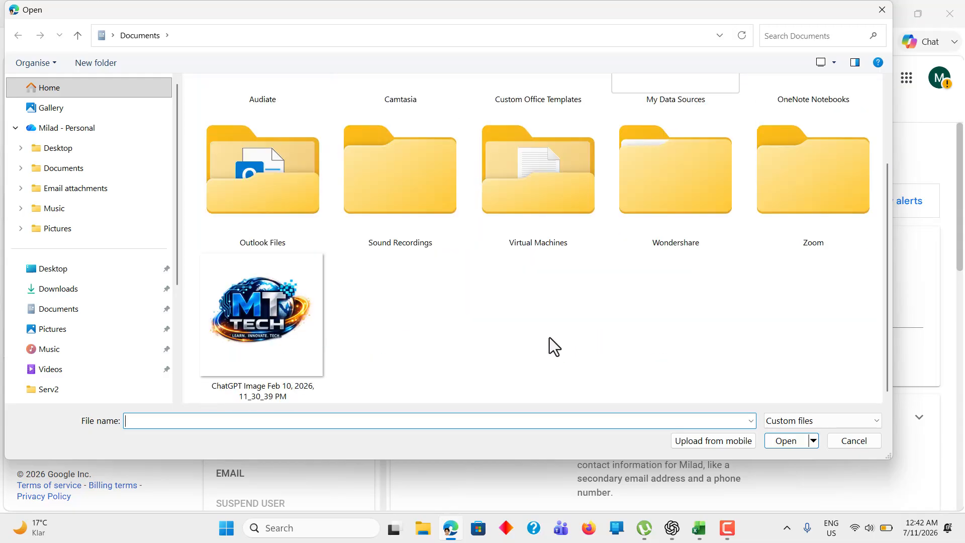
left_click(257, 317)
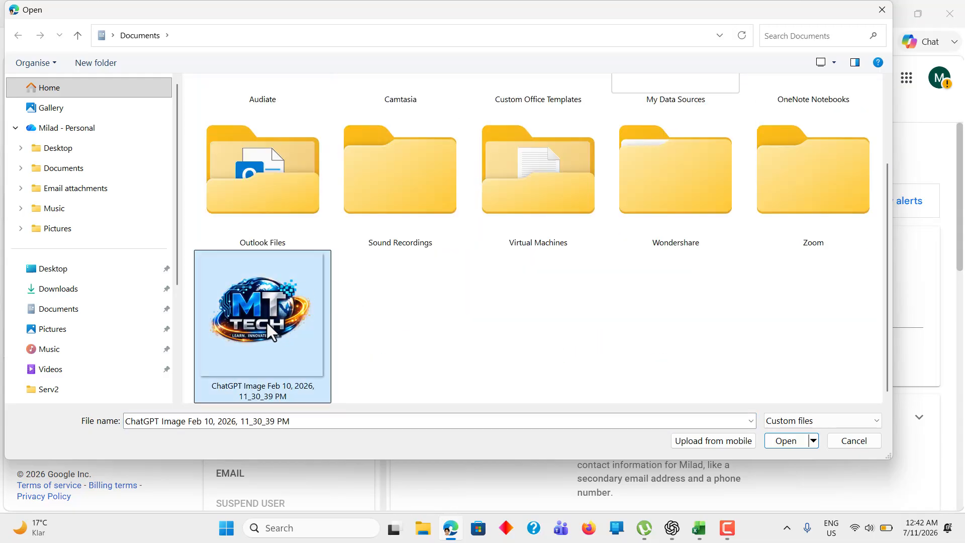
left_click(786, 440)
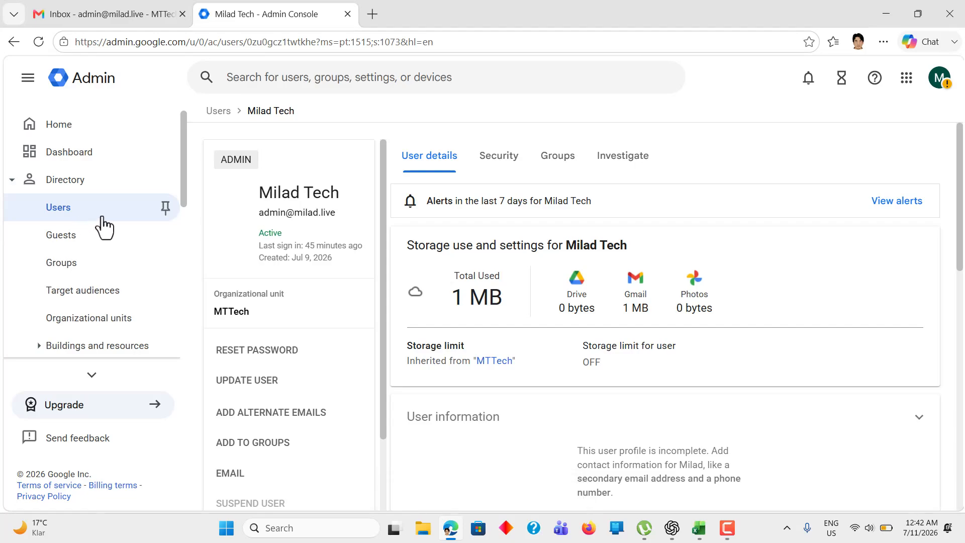
left_click(68, 129)
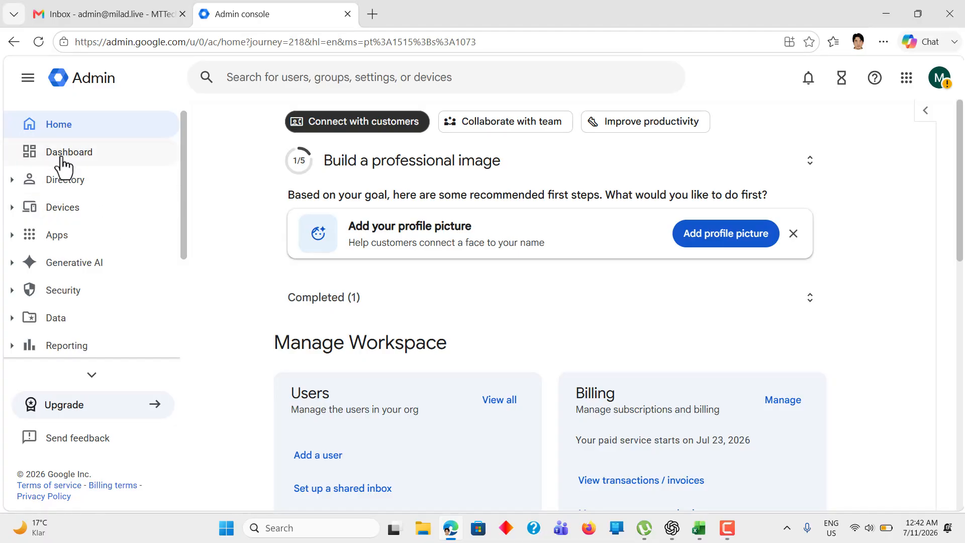
- Check Directory > Users, then expand 'Engage directly with customers' on the Home checklist
left_click(13, 182)
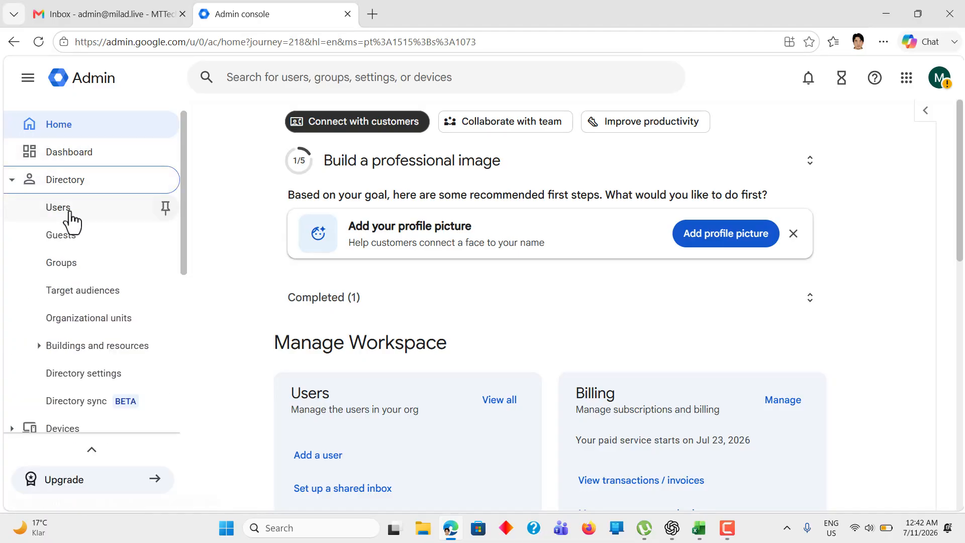
left_click(69, 213)
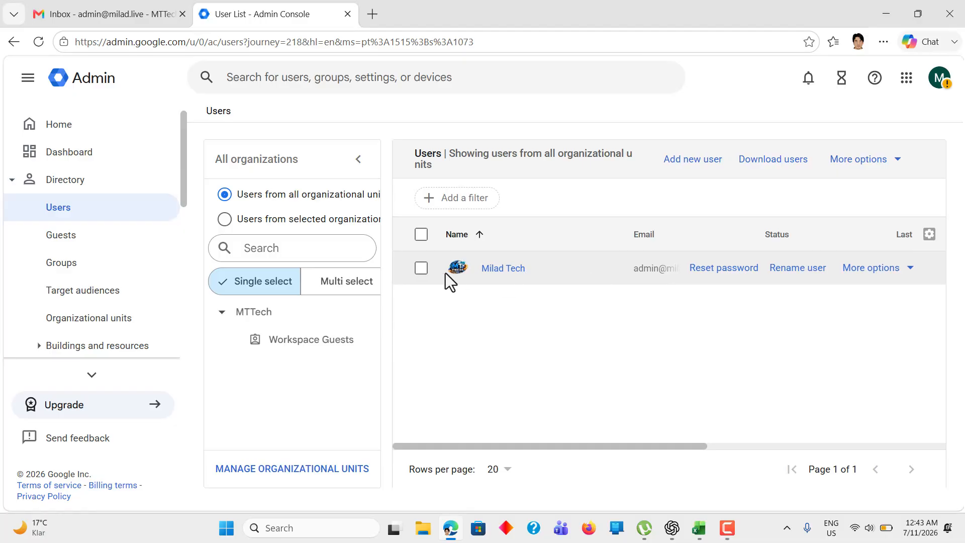
left_click(57, 132)
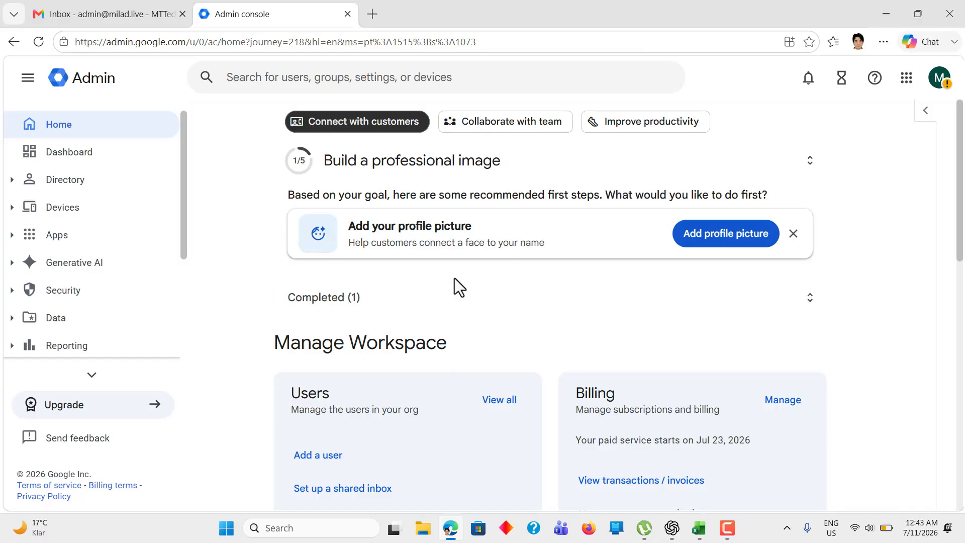
left_click(810, 161)
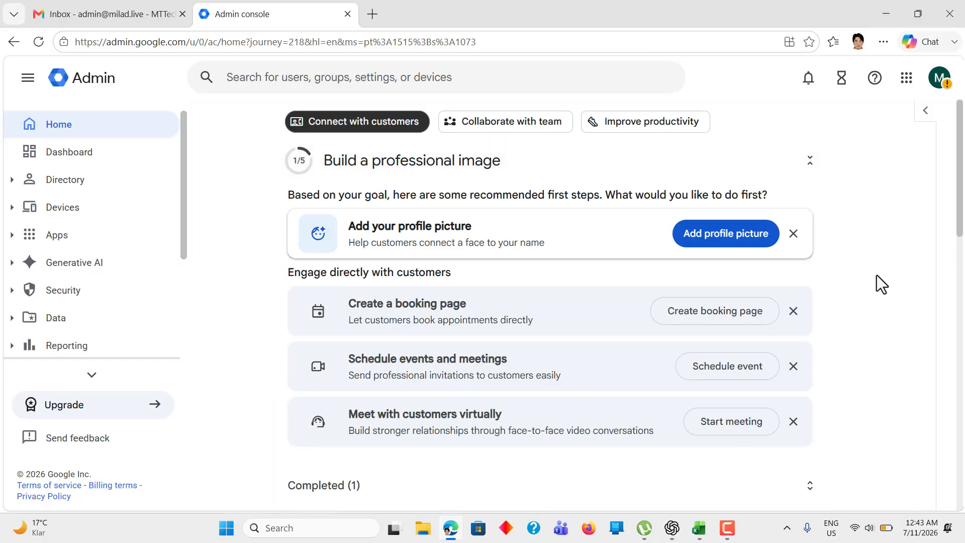
scroll(876, 282, "down", 2)
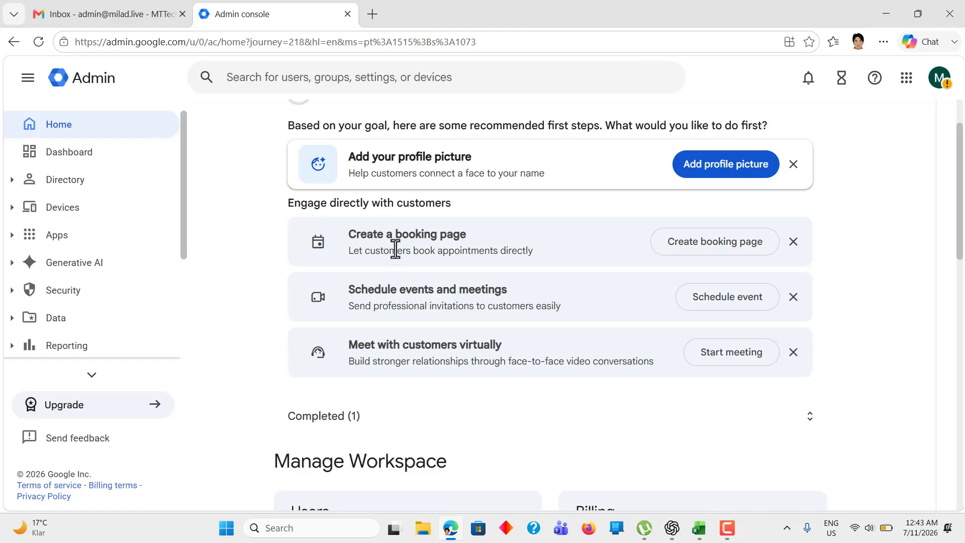
- Create a new booking page schedule titled 'Appointment Time'
left_click(714, 250)
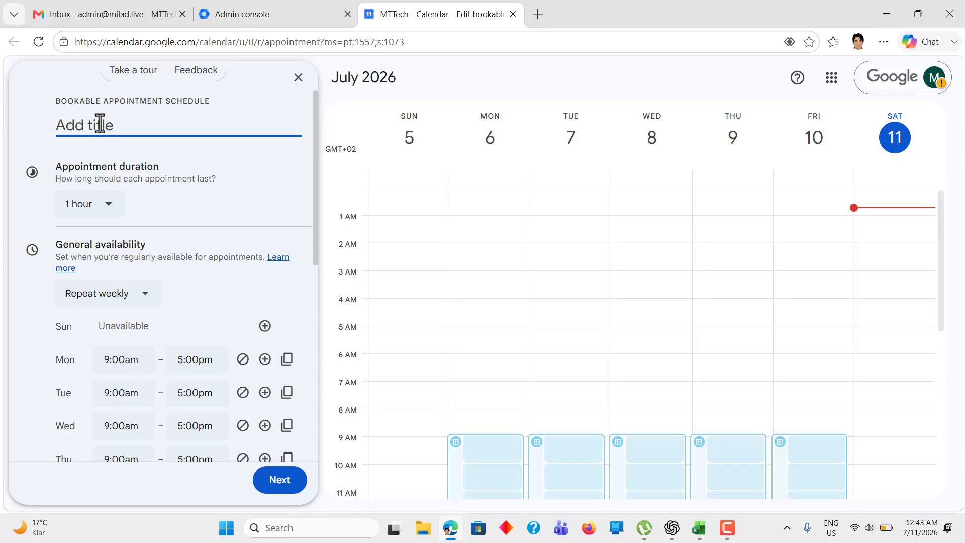
type("Appointment Time")
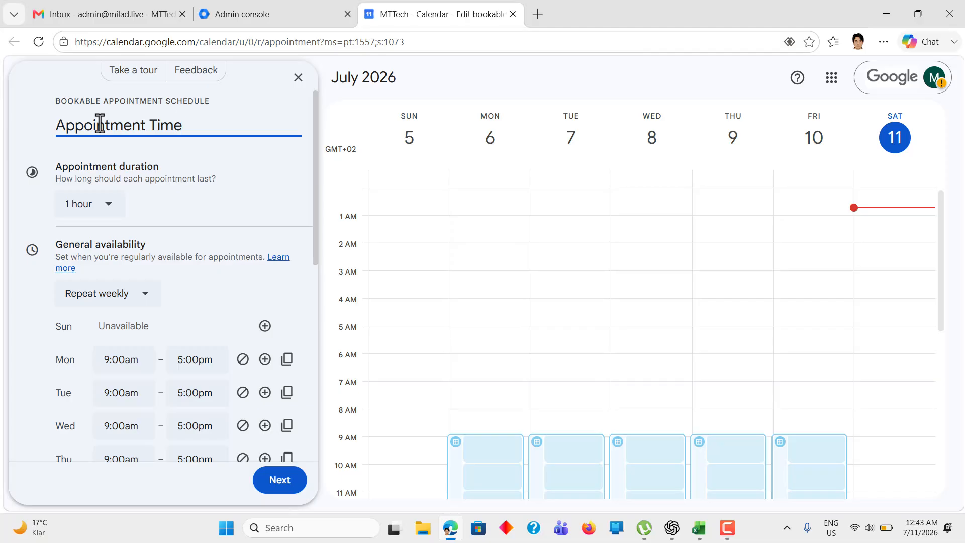
left_click(315, 177)
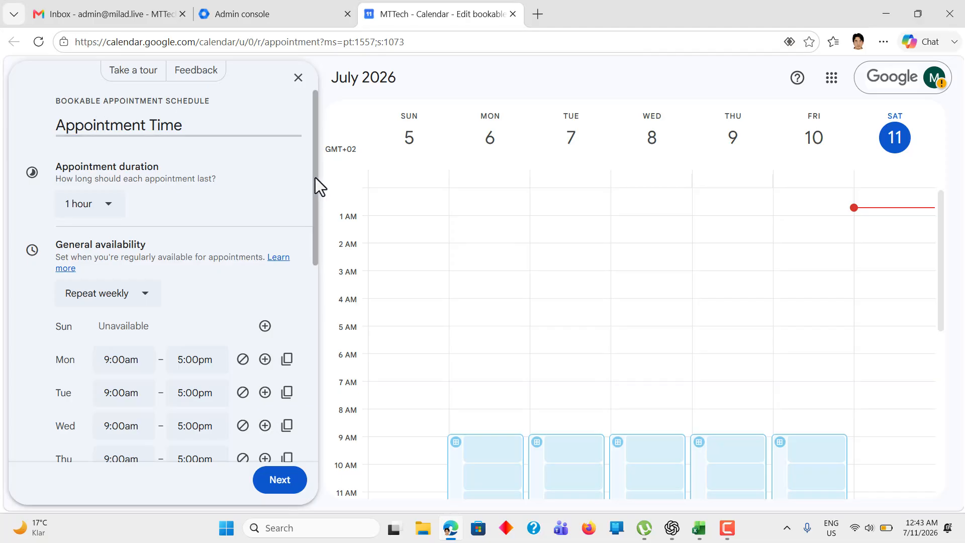
left_click_drag(315, 177, 313, 228)
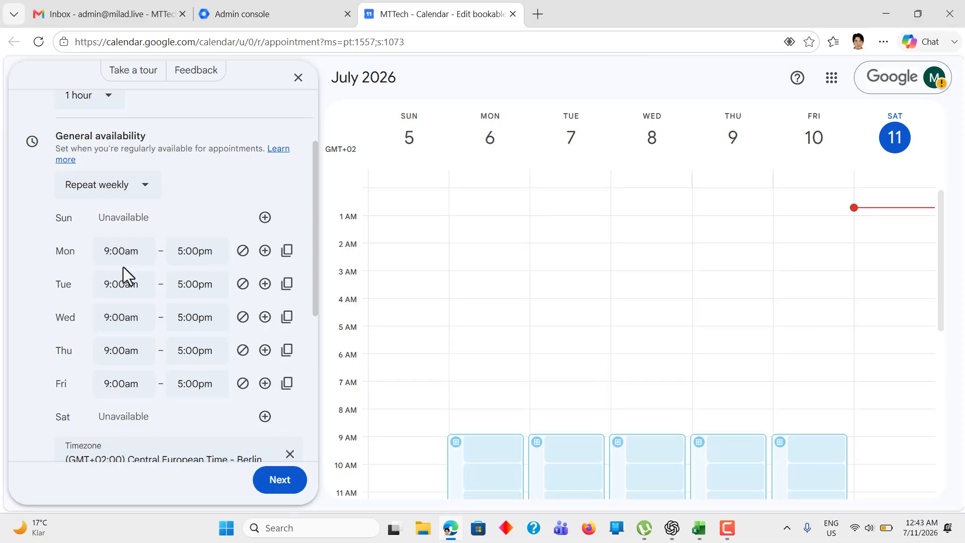
- Make Monday and Tuesday unavailable, end Wednesday at 10:00am, and set Thursday 1:00–4:00pm
left_click(244, 254)
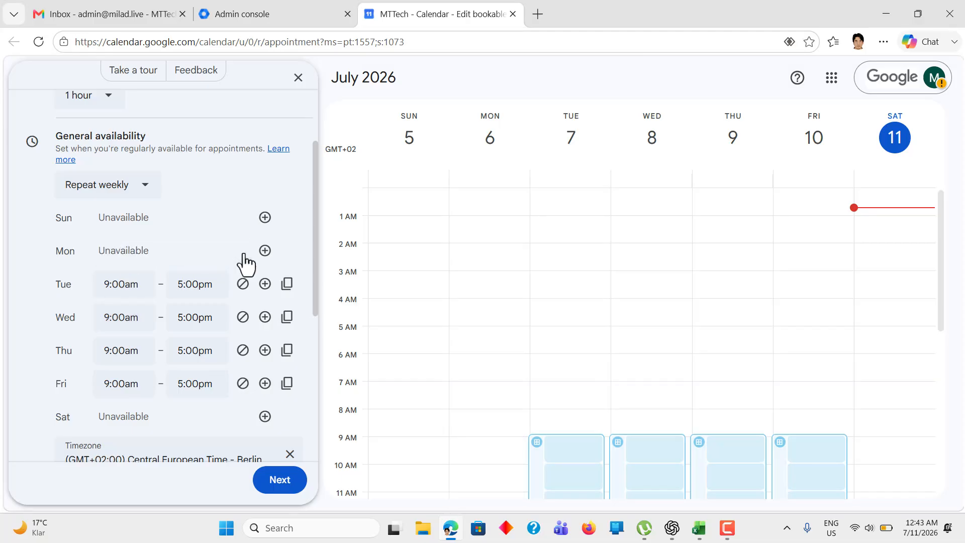
left_click(242, 285)
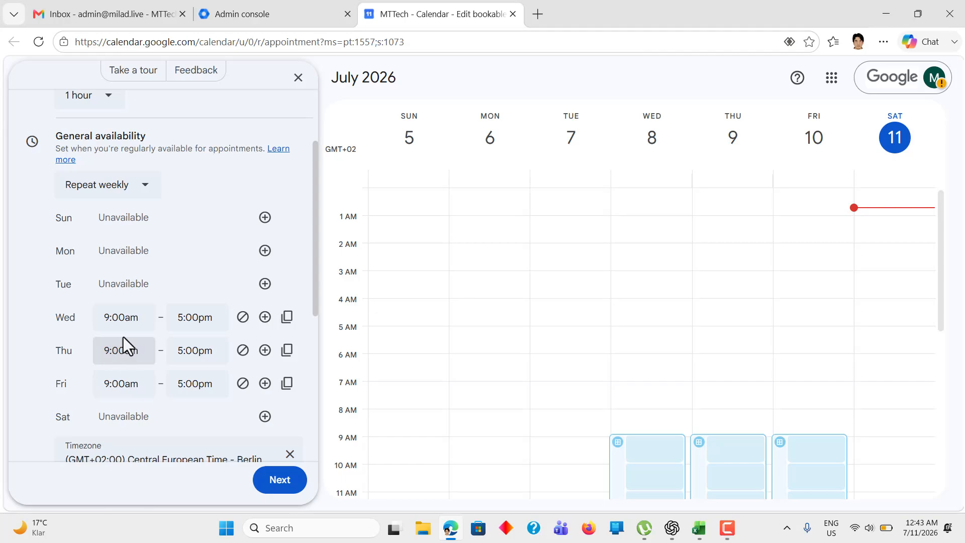
left_click(182, 319)
scroll(215, 373, "up", 8)
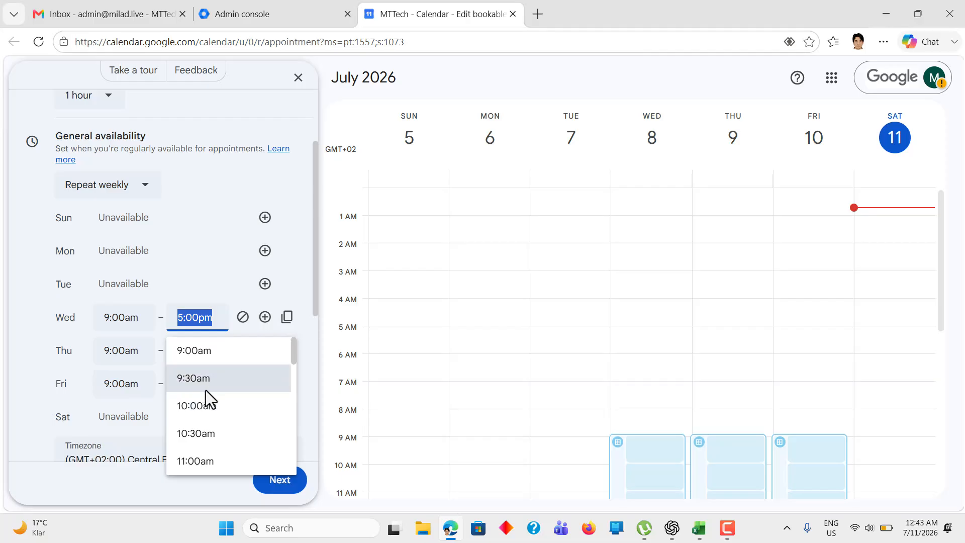
left_click(201, 407)
left_click(109, 358)
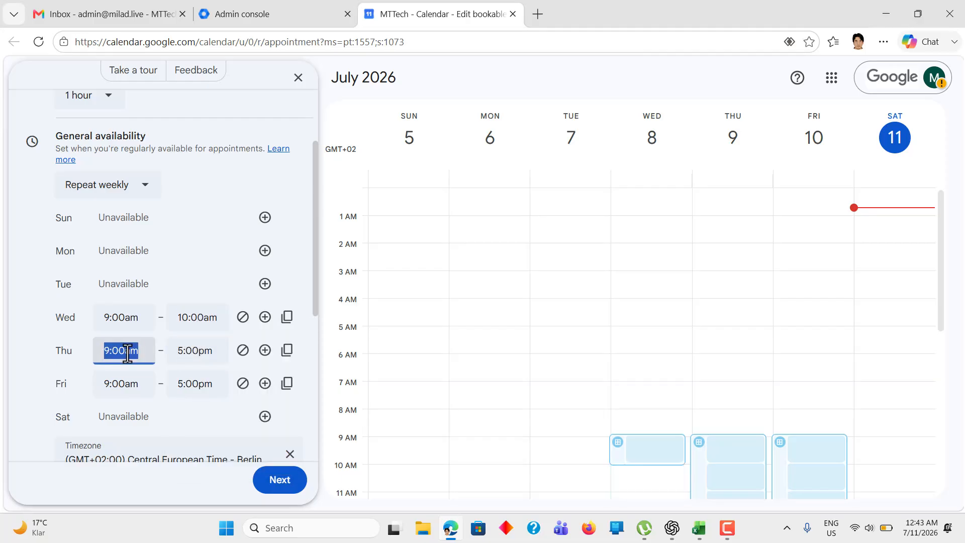
scroll(138, 316, "down", 3)
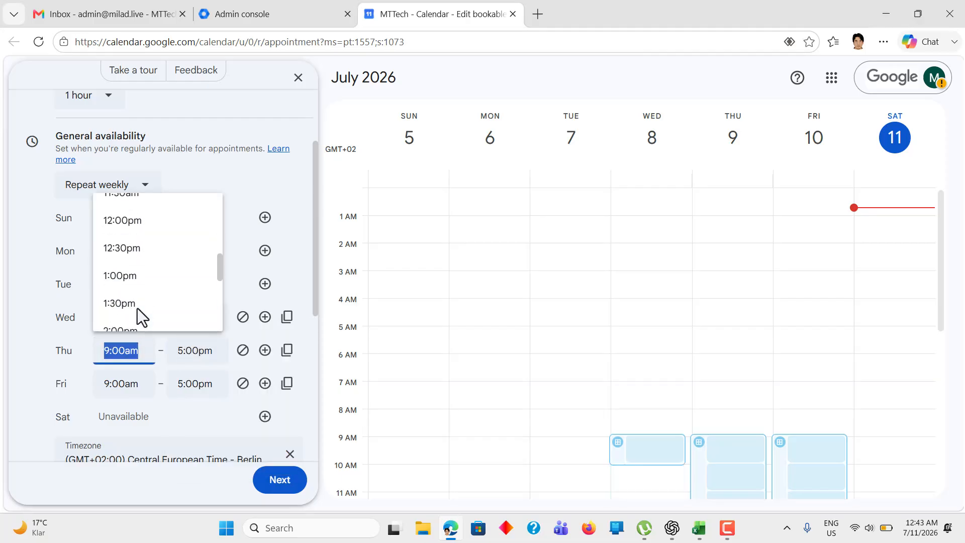
left_click(120, 276)
left_click(201, 354)
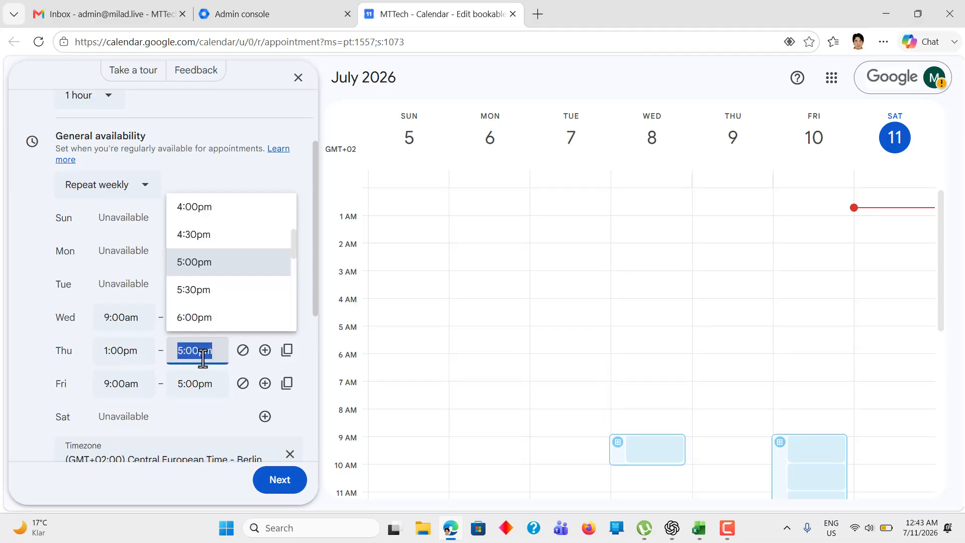
left_click(196, 207)
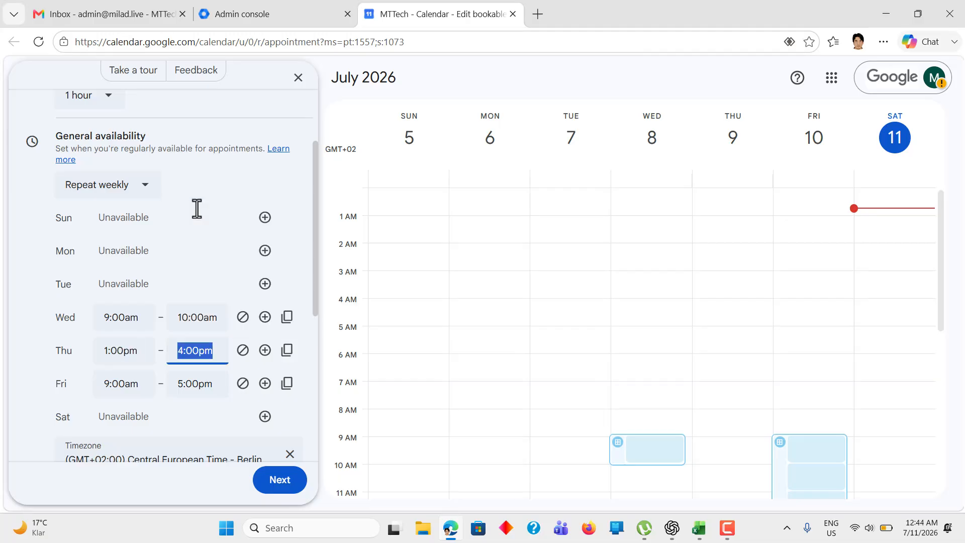
scroll(129, 423, "down", 1)
scroll(166, 372, "up", 1)
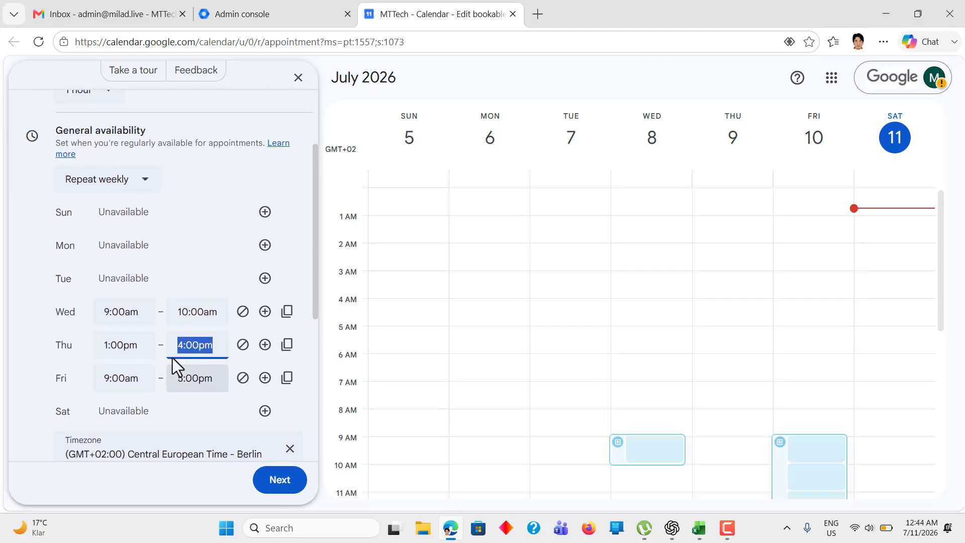
- Describe the booking page as 'Meeting the customers who purchases in bulk'
left_click(277, 488)
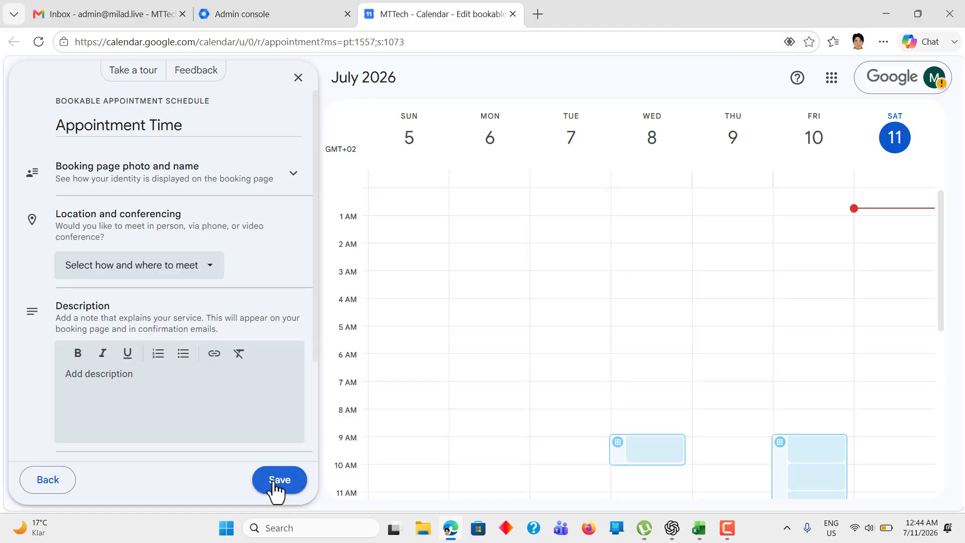
left_click(125, 386)
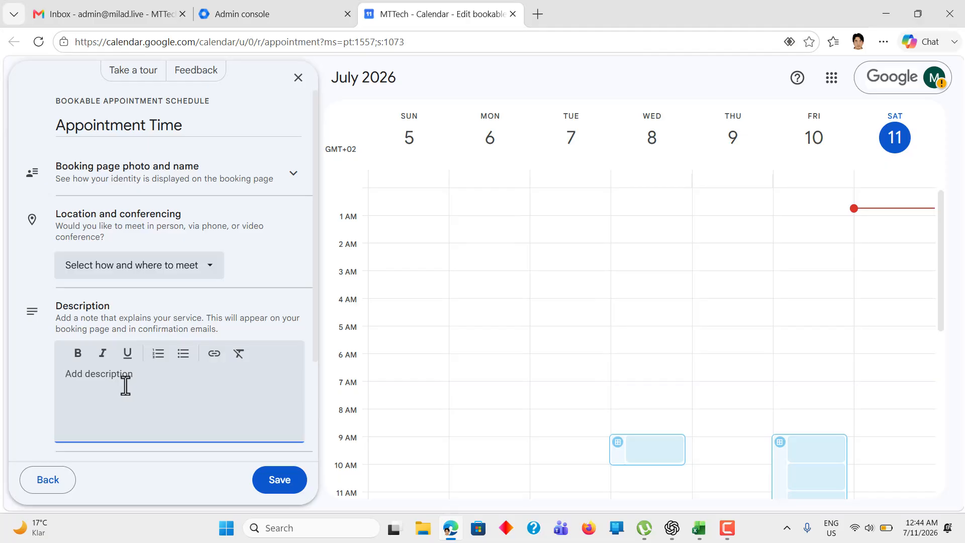
type("T")
key("BackSpace")
type("M")
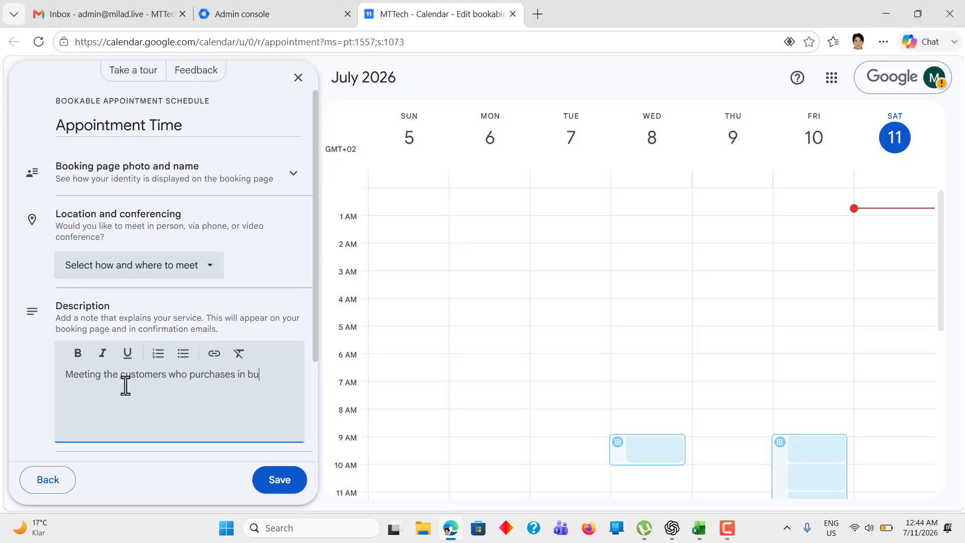
- Save the Appointment Time schedule and preview its booking page with the Wed–Fri slots
left_click(279, 483)
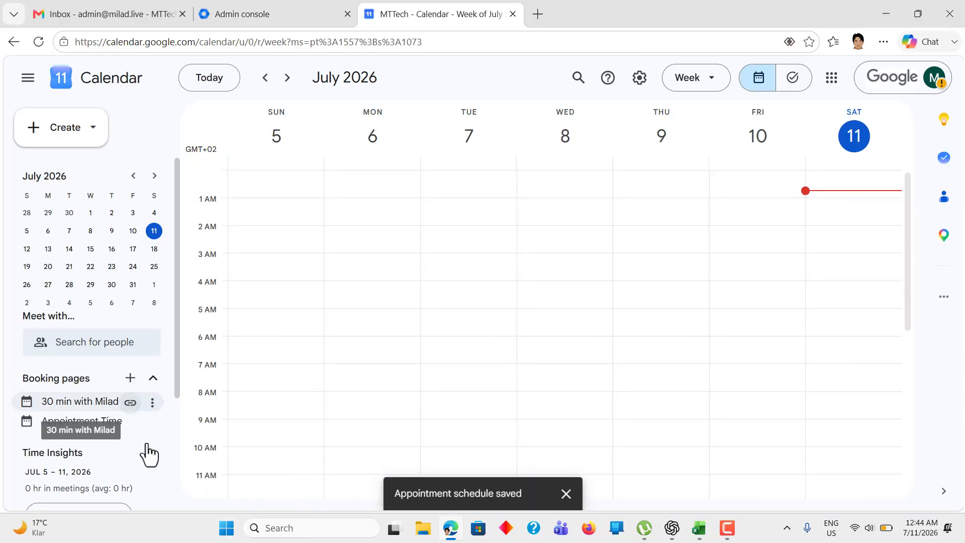
left_click(85, 423)
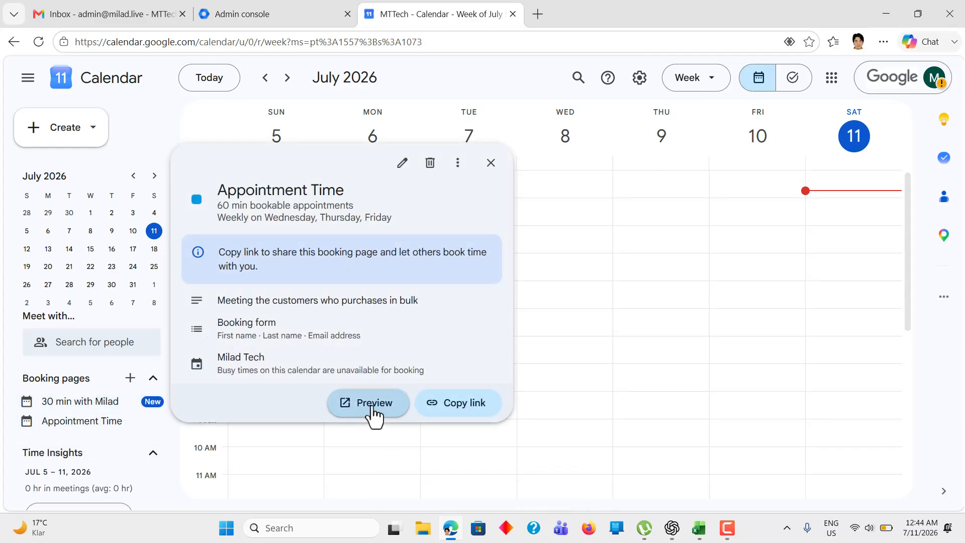
left_click(373, 404)
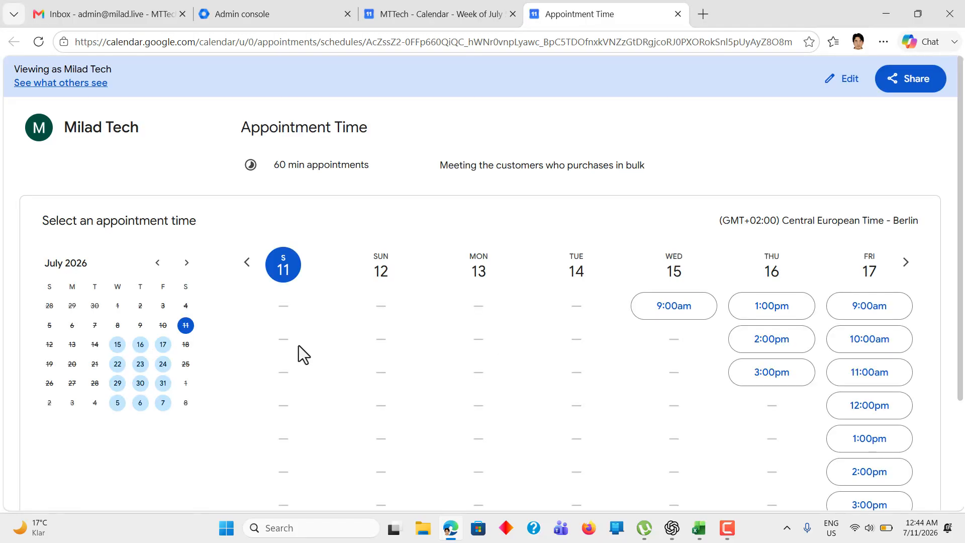
scroll(916, 347, "down", 3)
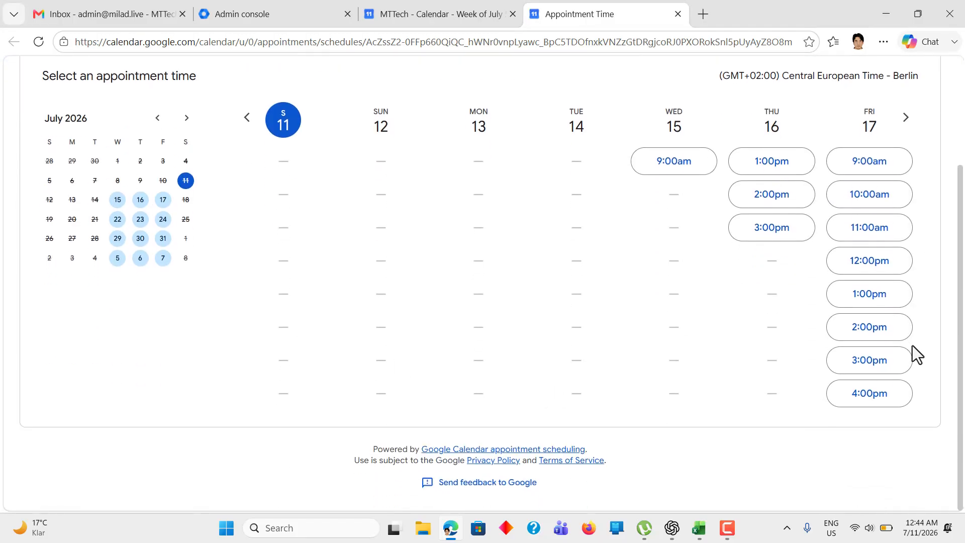
scroll(916, 347, "up", 1)
scroll(916, 347, "down", 1)
scroll(912, 346, "up", 3)
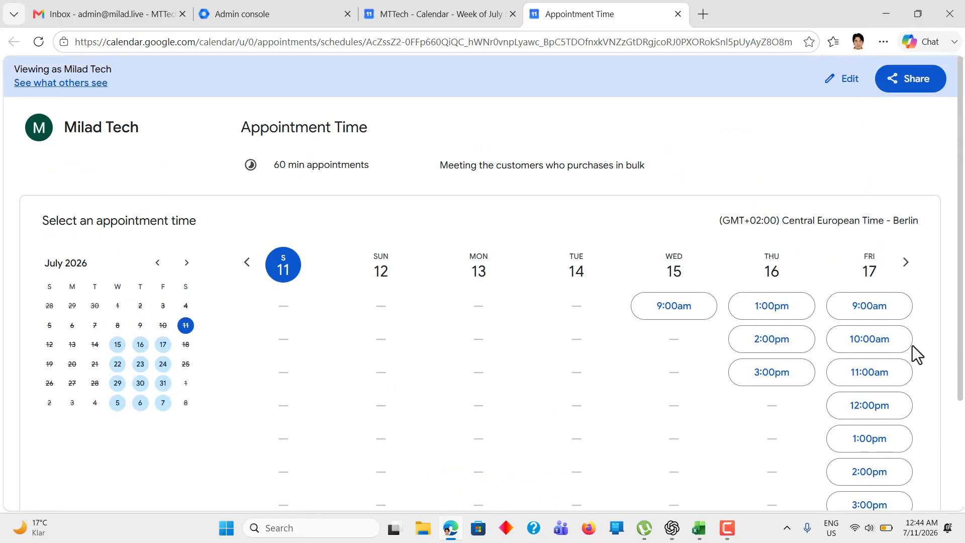
- Close the booking page preview and both Calendar tabs, including the one from Schedule event
left_click(678, 14)
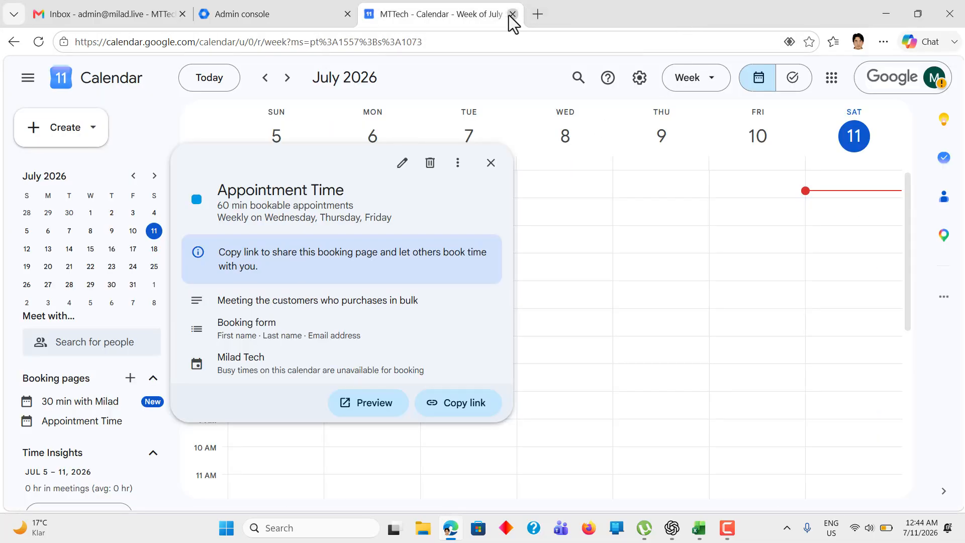
left_click(512, 14)
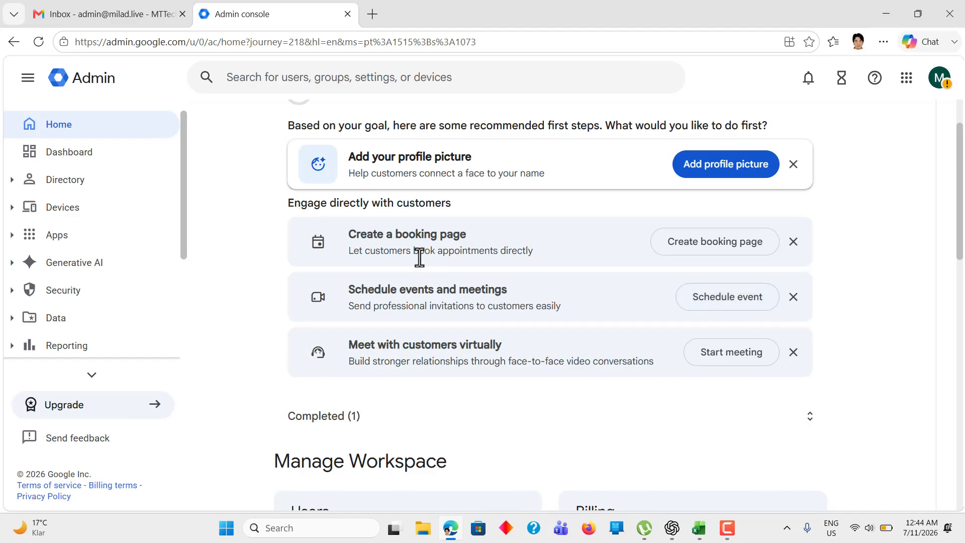
left_click(727, 298)
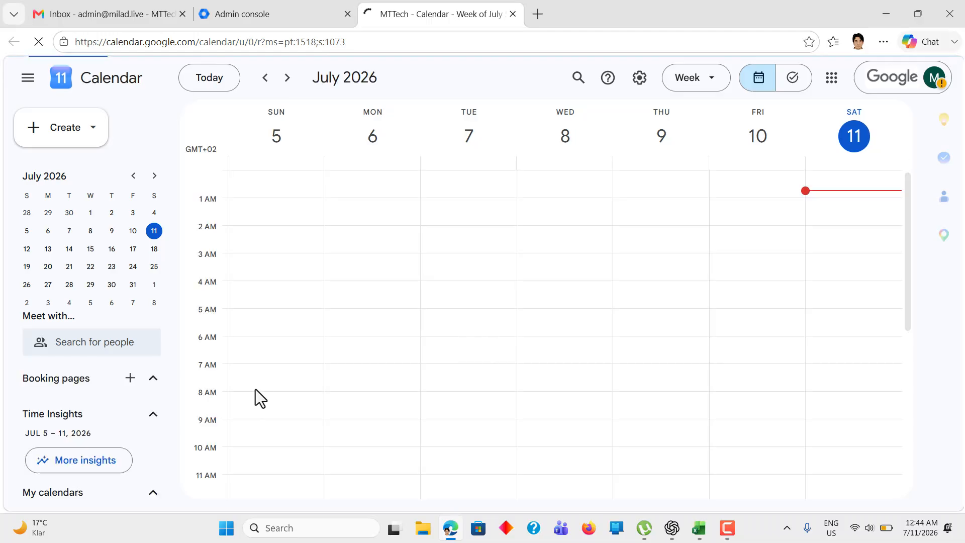
left_click(517, 14)
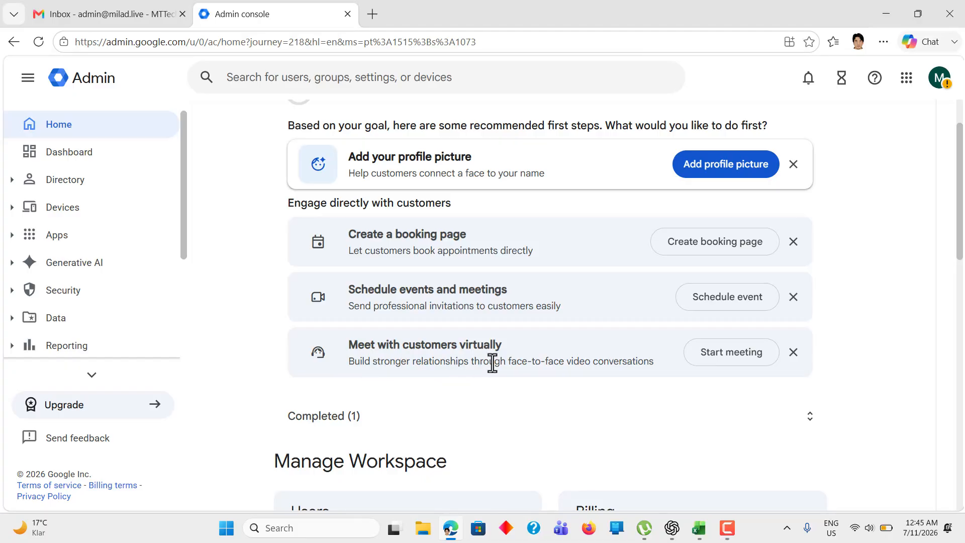
- Start an instant Google Meet meeting via New meeting, then close the Meet tab
left_click(752, 358)
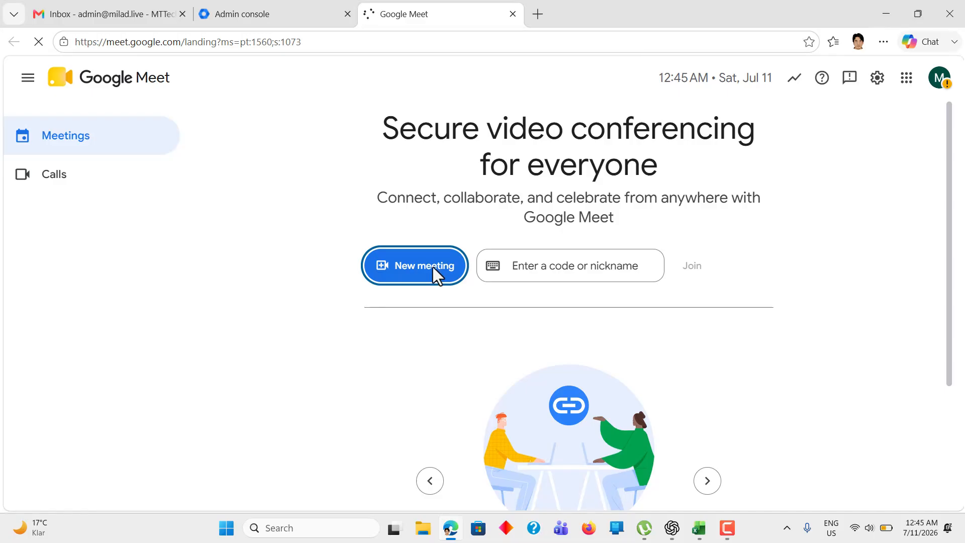
left_click(422, 273)
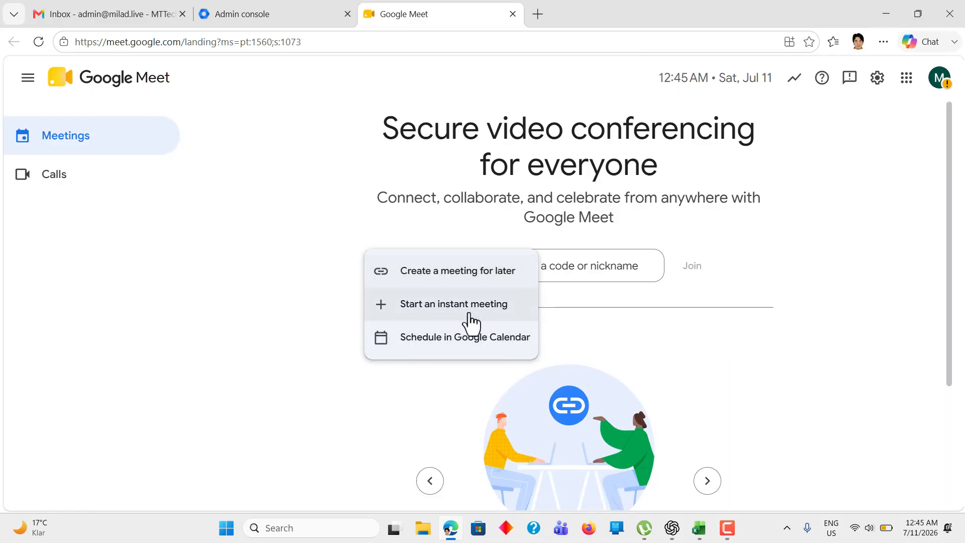
left_click(444, 304)
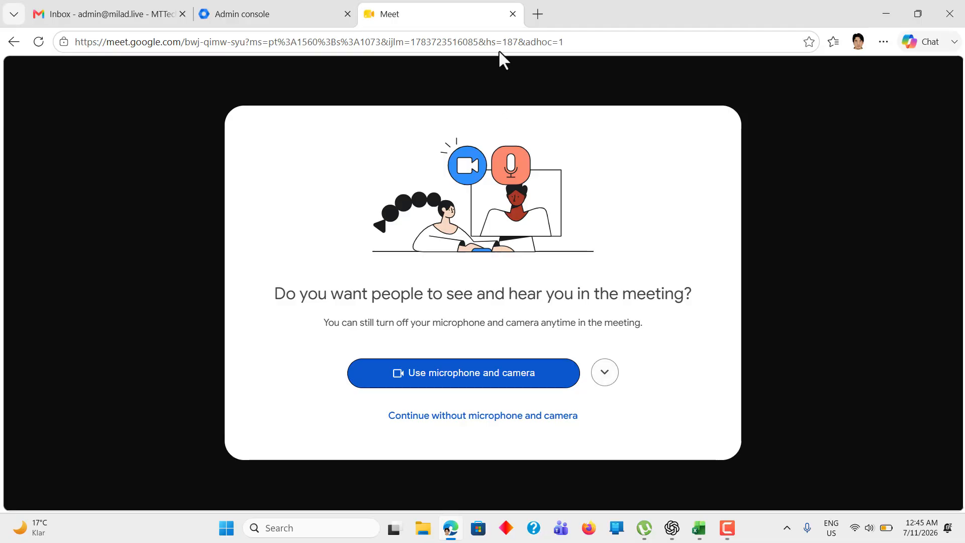
left_click(512, 15)
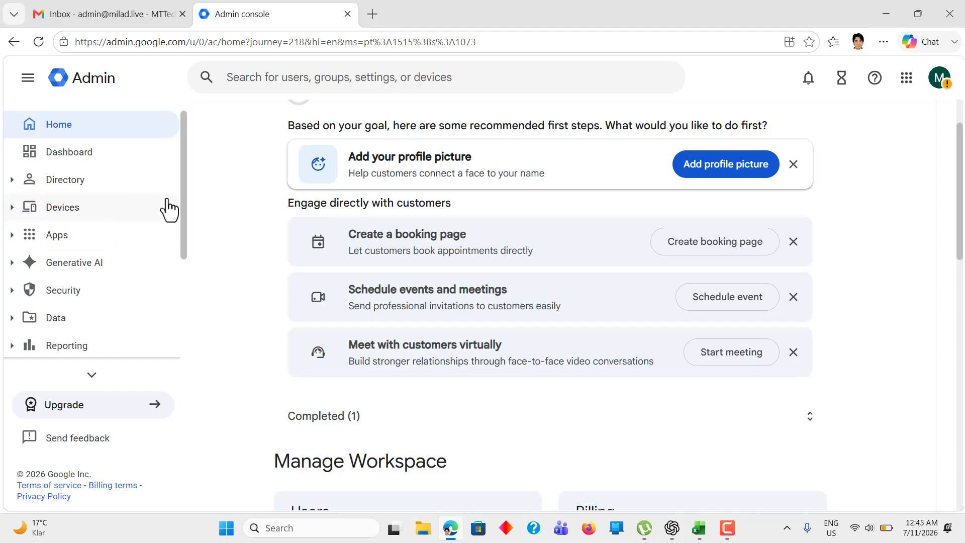
left_click_drag(184, 148, 182, 125)
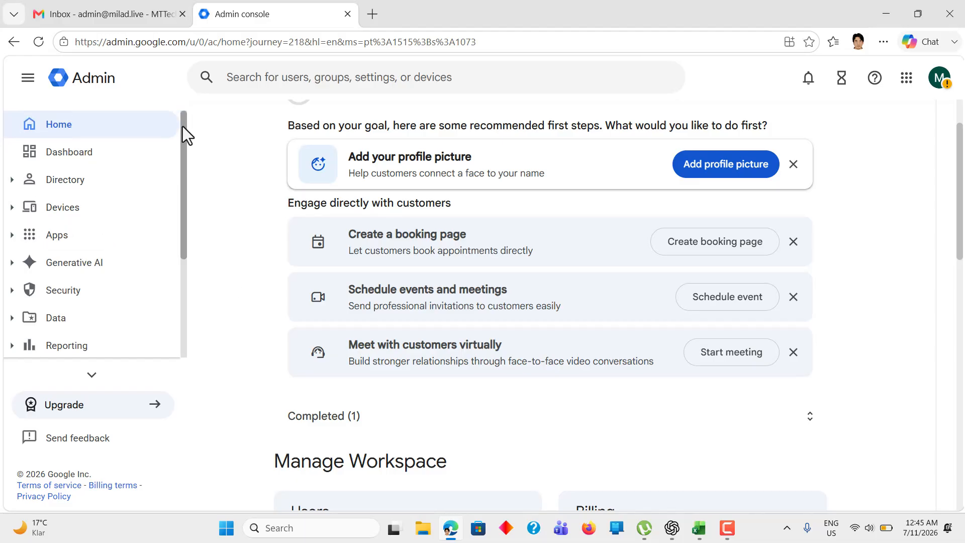
left_click(53, 152)
left_click(55, 153)
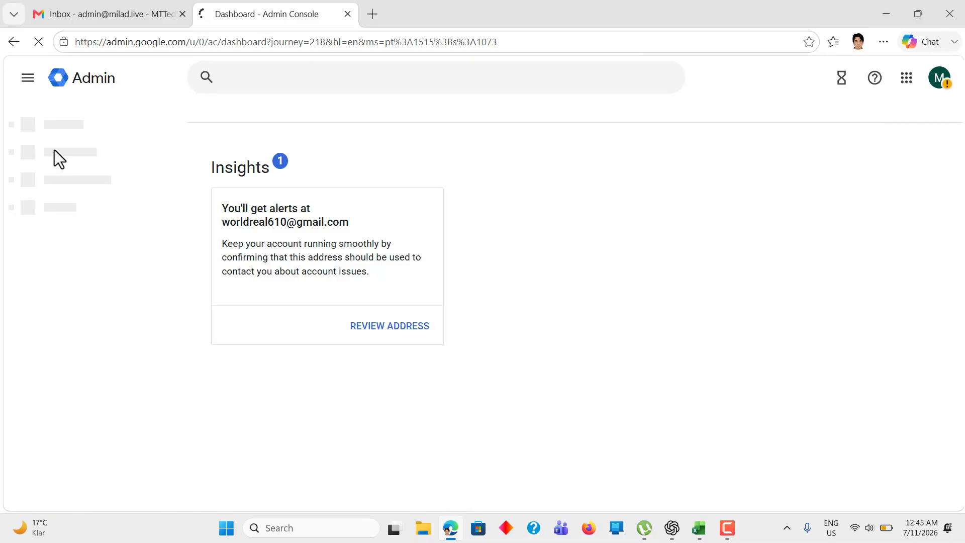
left_click(67, 129)
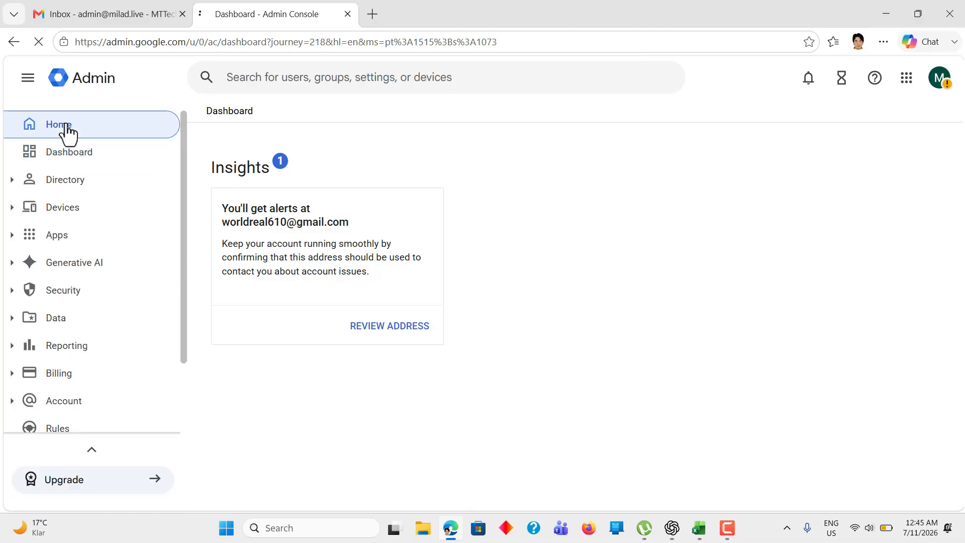
scroll(551, 237, "down", 1)
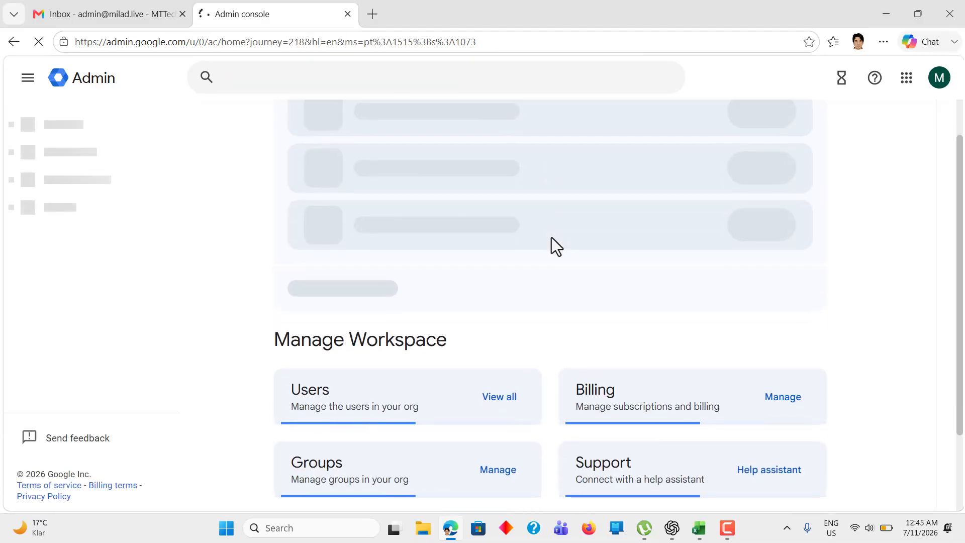
scroll(552, 237, "down", 3)
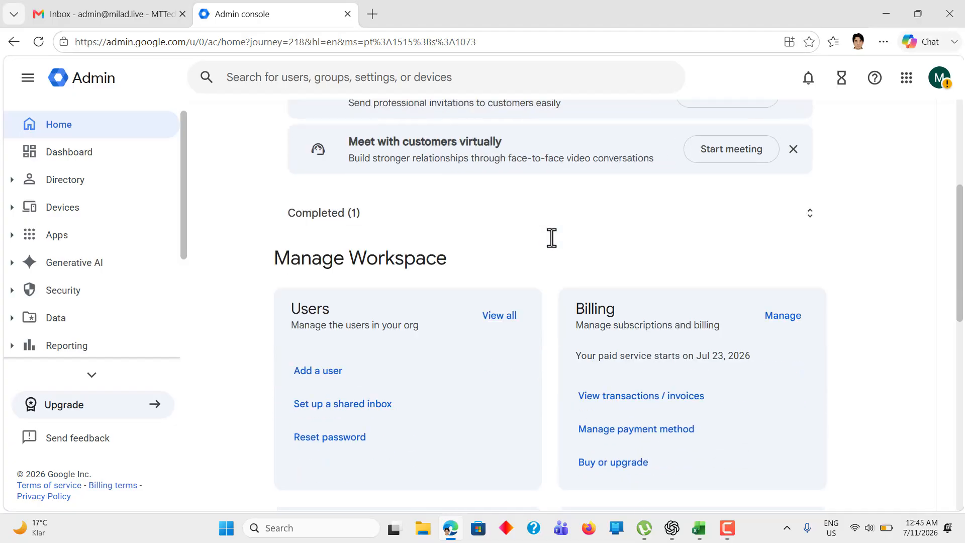
scroll(552, 238, "down", 1)
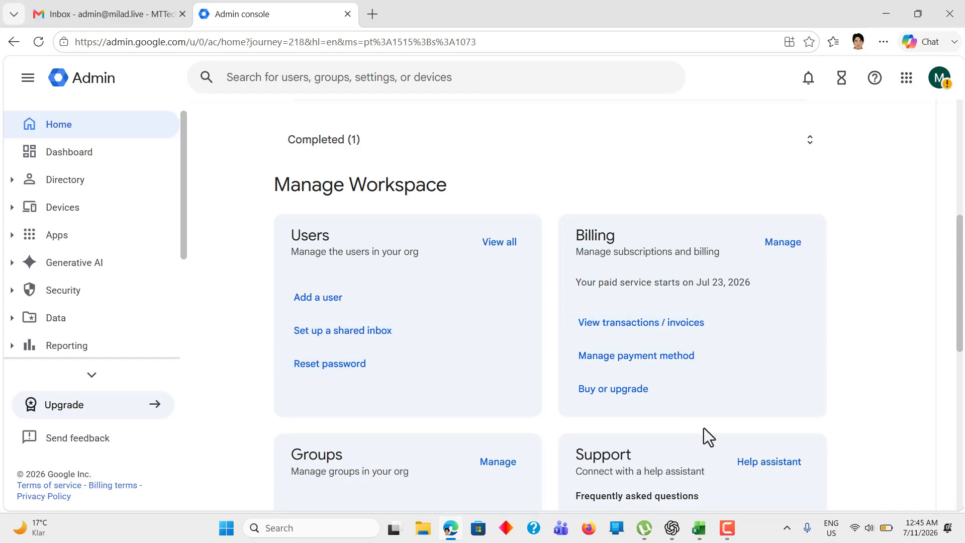
scroll(657, 403, "down", 1)
scroll(657, 403, "down", 1)
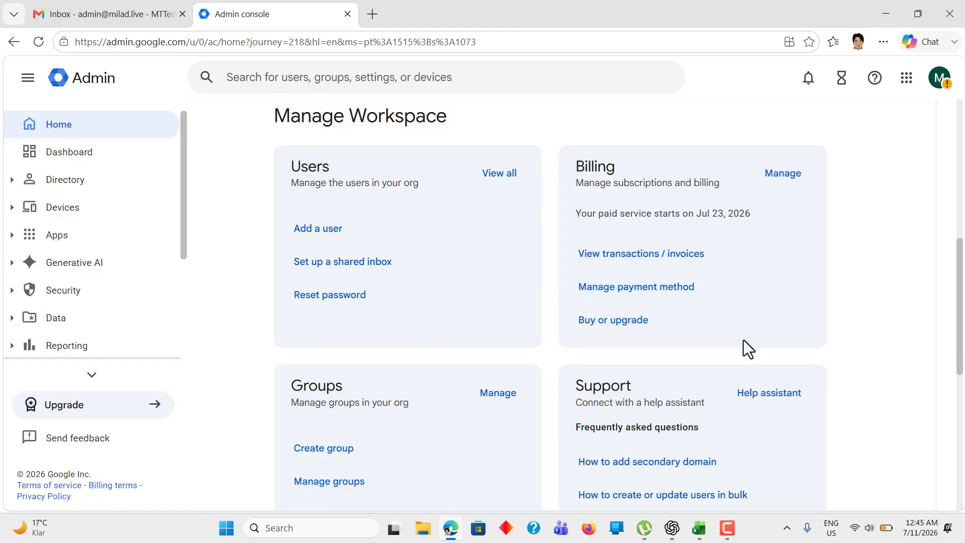
scroll(728, 372, "down", 4)
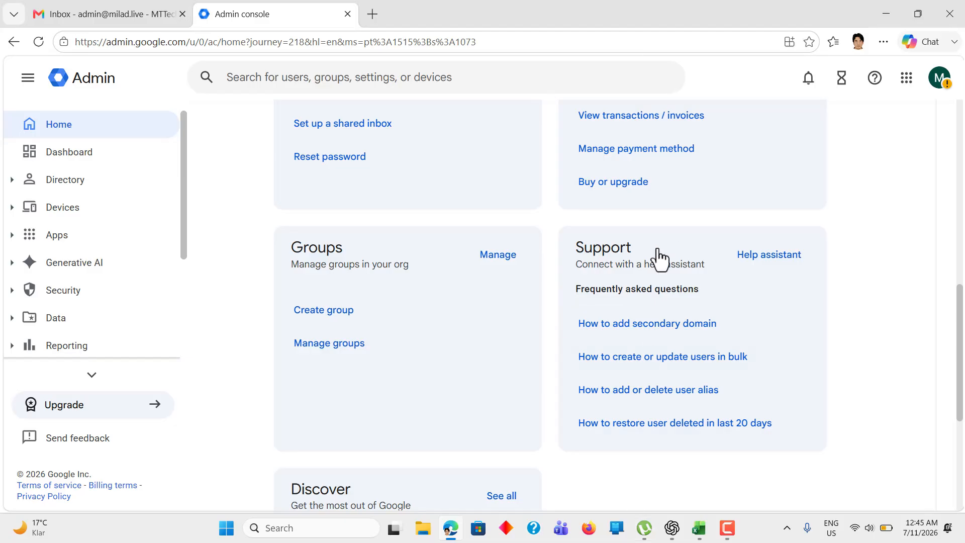
scroll(629, 226, "down", 2)
scroll(484, 332, "up", 4)
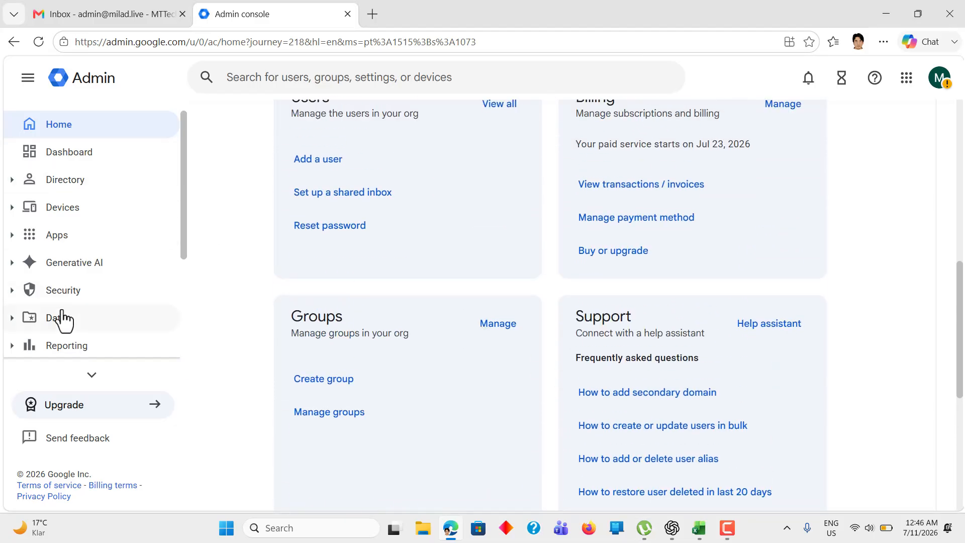
- Go to Directory > Users, check the admin user's actions menu, then choose Add new user
left_click(13, 182)
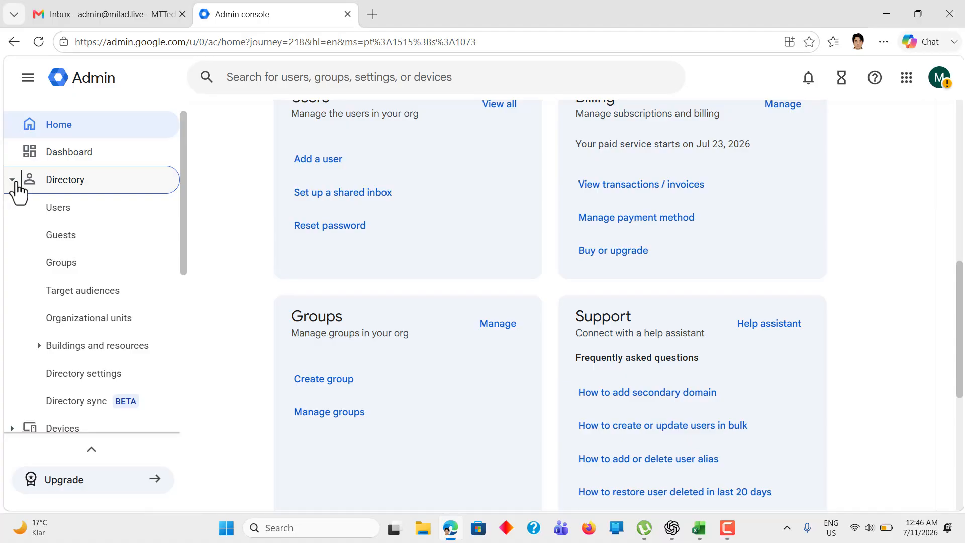
left_click(76, 156)
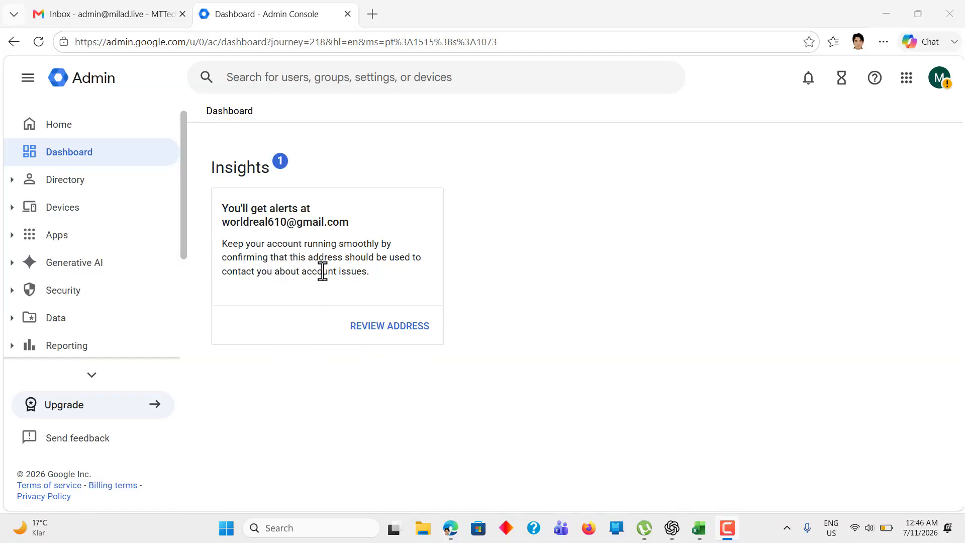
left_click(12, 183)
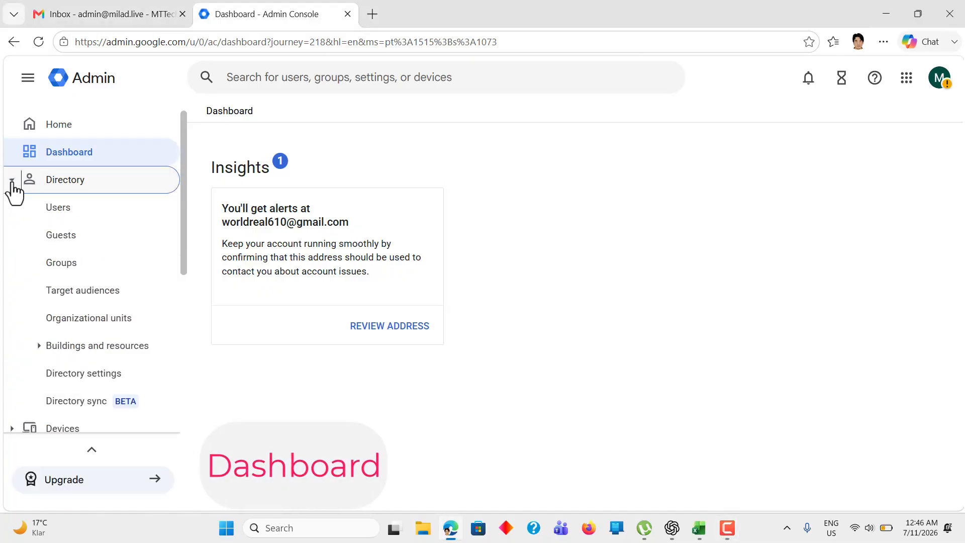
left_click(67, 210)
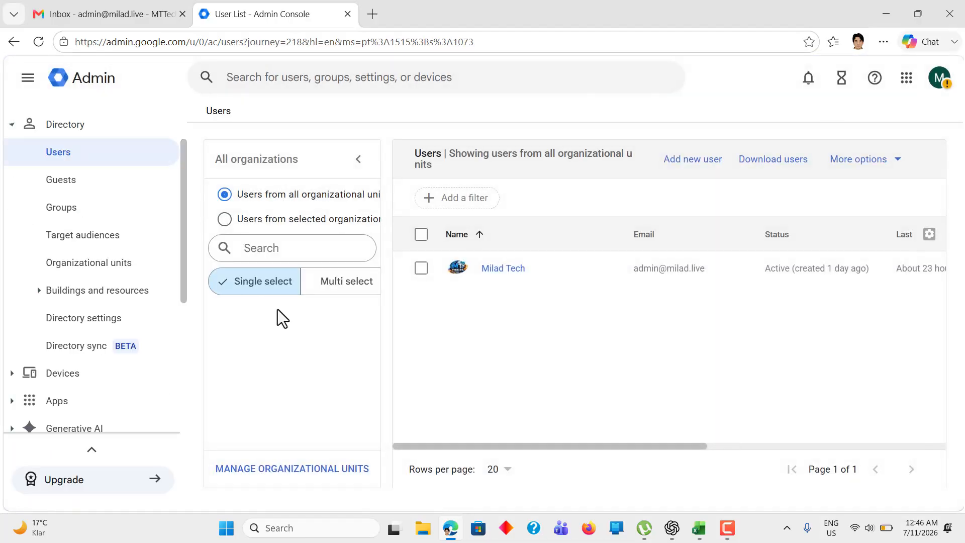
mouse_move(526, 279)
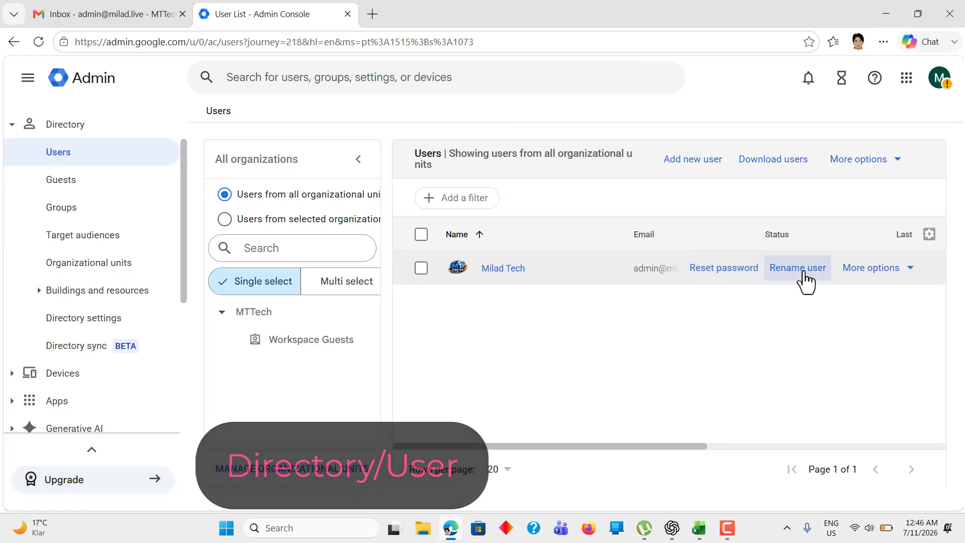
left_click(910, 272)
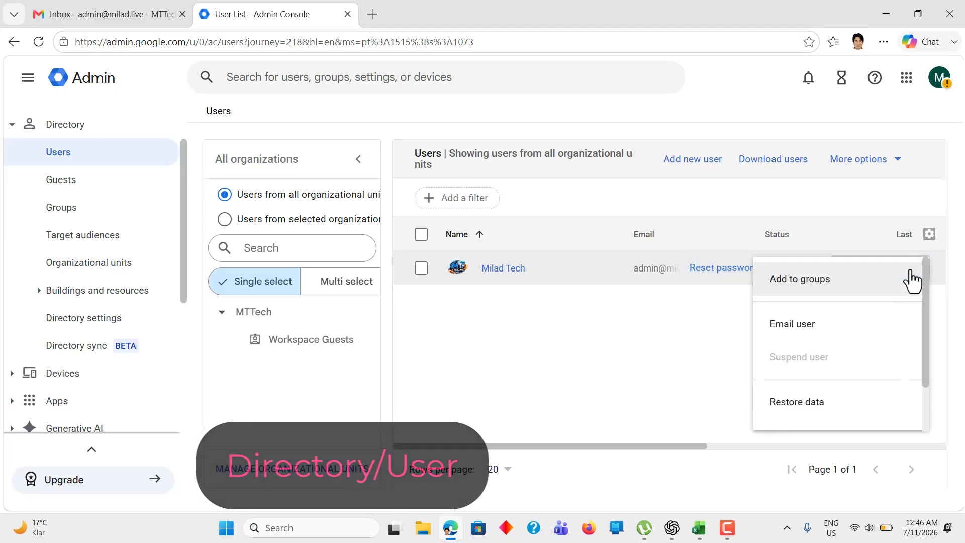
left_click(614, 318)
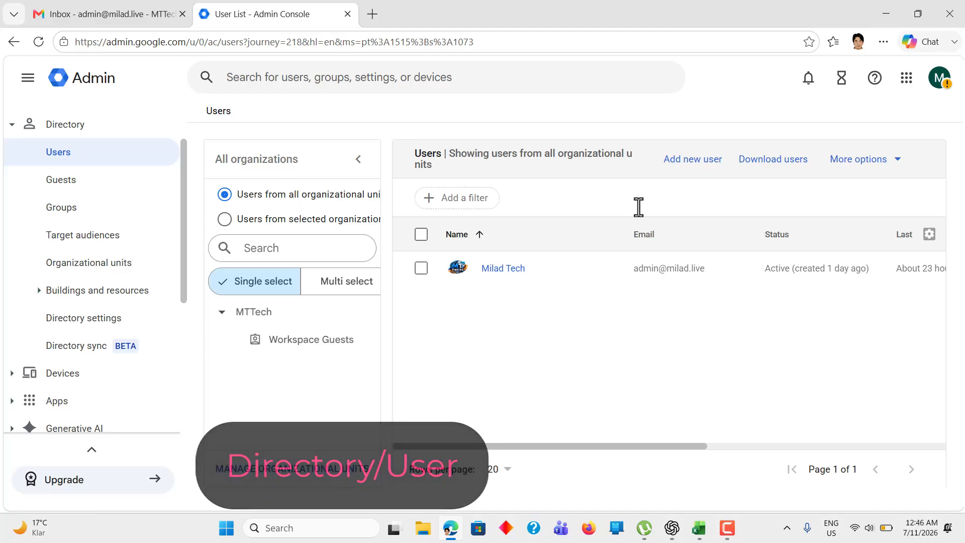
left_click(691, 169)
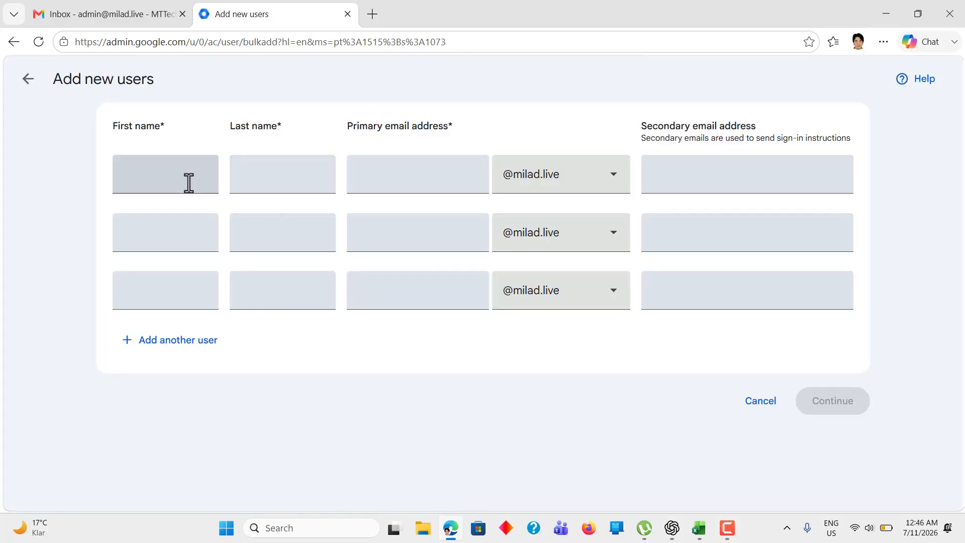
- Enter the first new user's first name, last name and primary e-mail address
left_click(173, 179)
key("Tab")
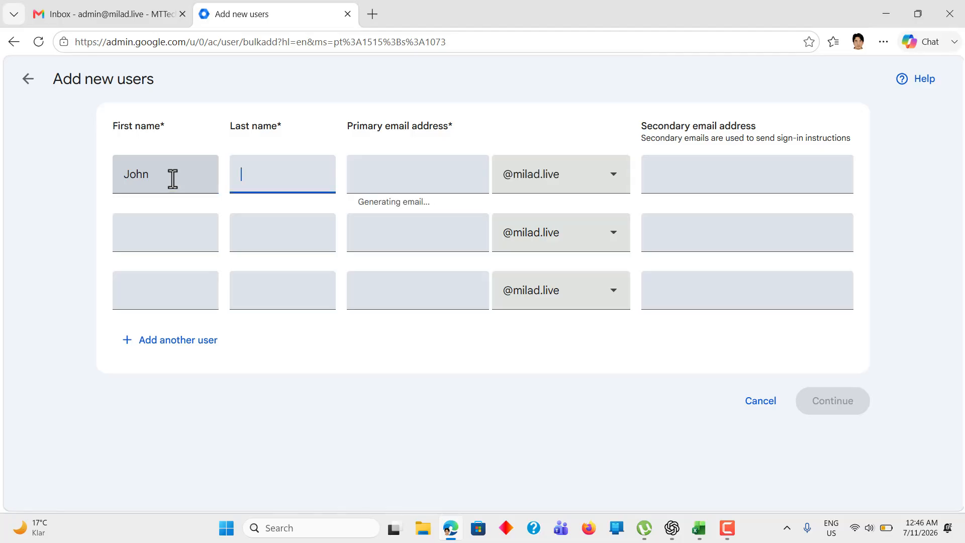
type("jo")
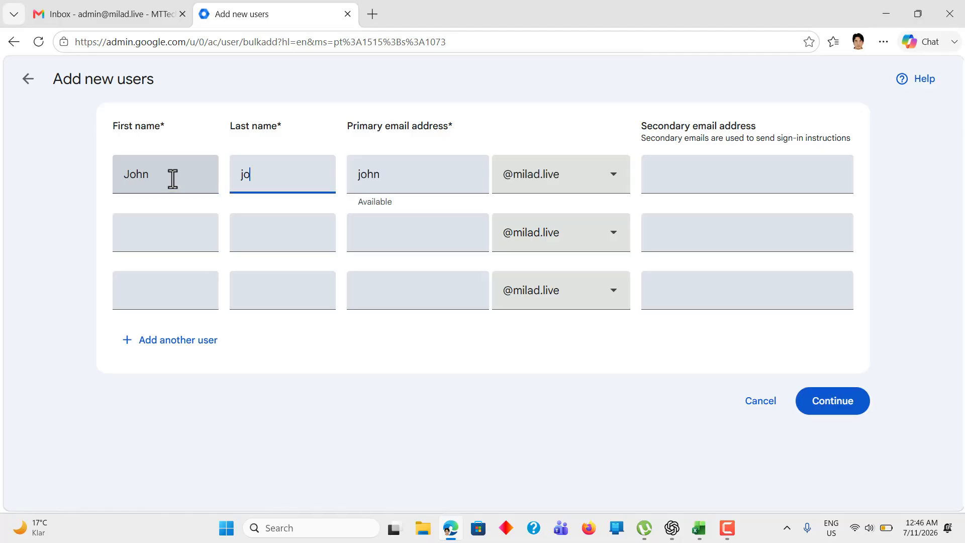
key("BackSpace")
key("BackSpace")
type("Joh")
key("Tab")
key("Tab")
key("Tab")
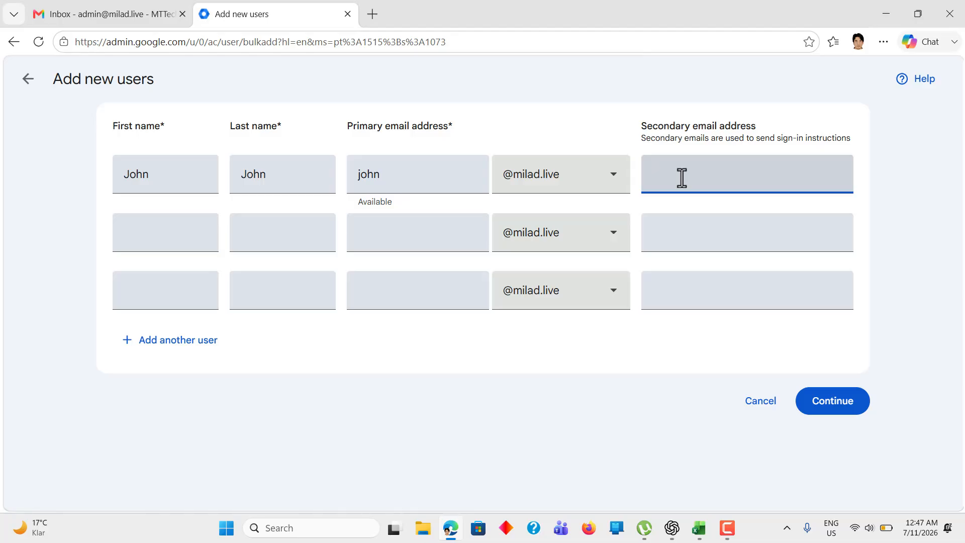
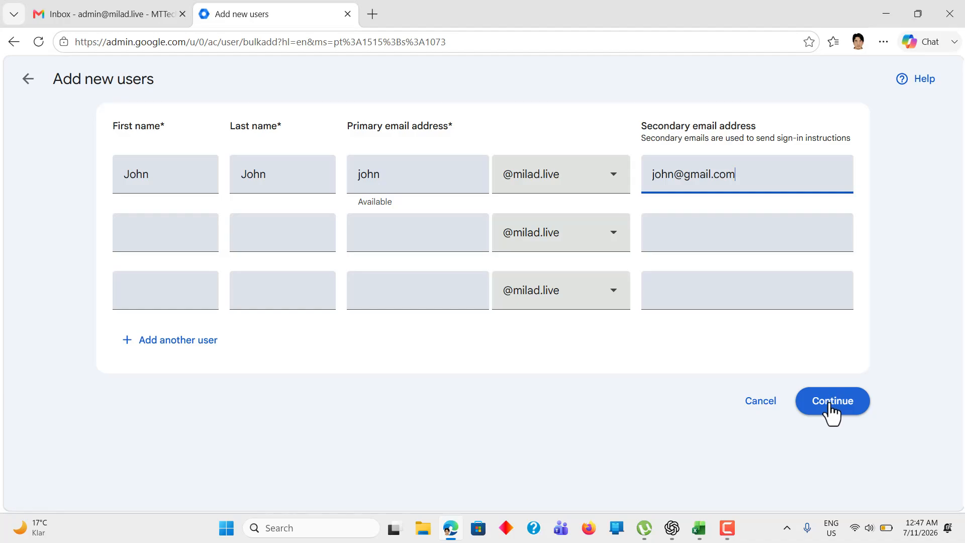
- Enter the second new user's first and last name
left_click(139, 229)
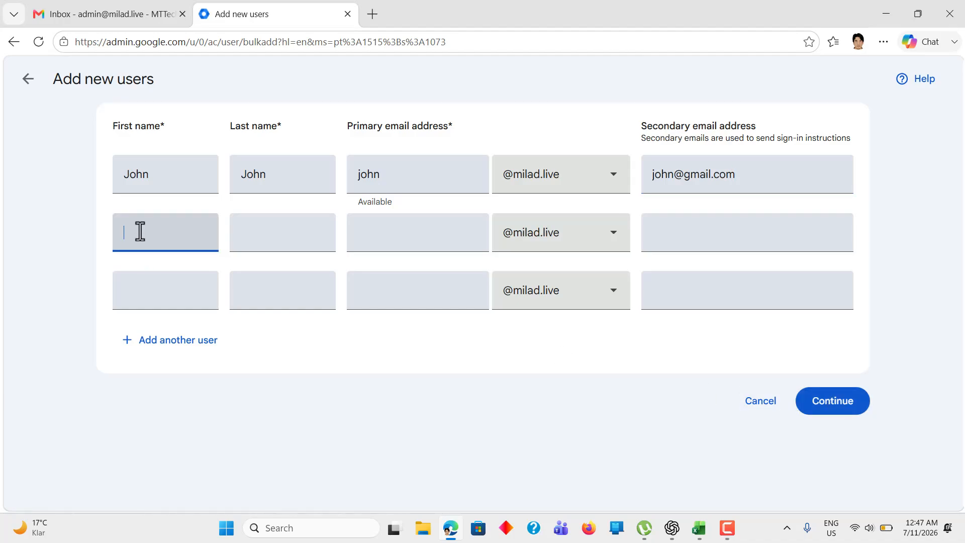
type("Bob")
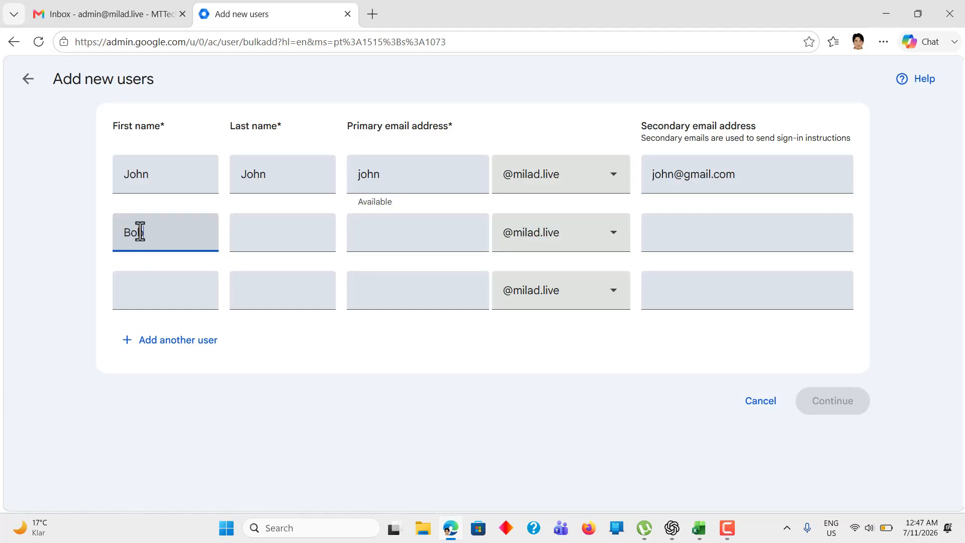
key("Tab")
type("Bob")
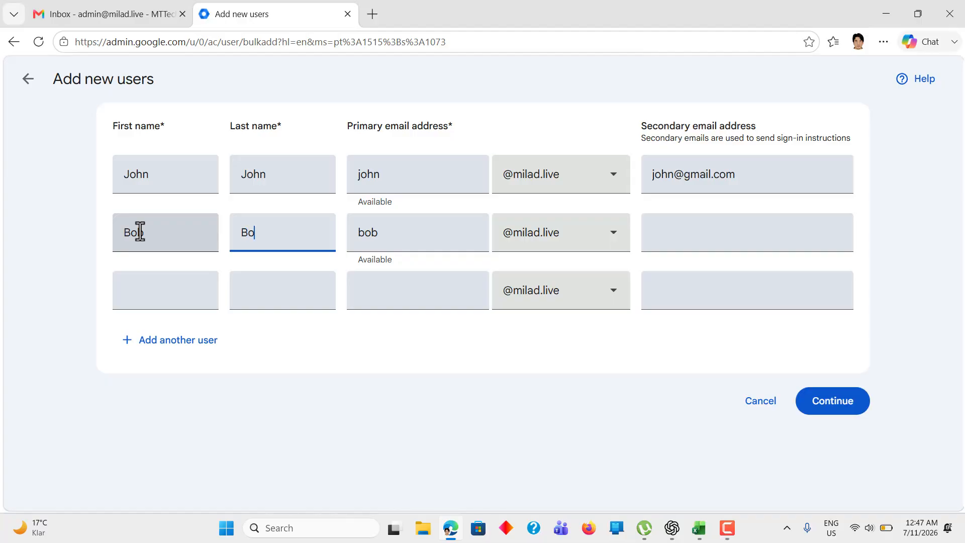
key("Tab")
key("Tab")
key("Tab")
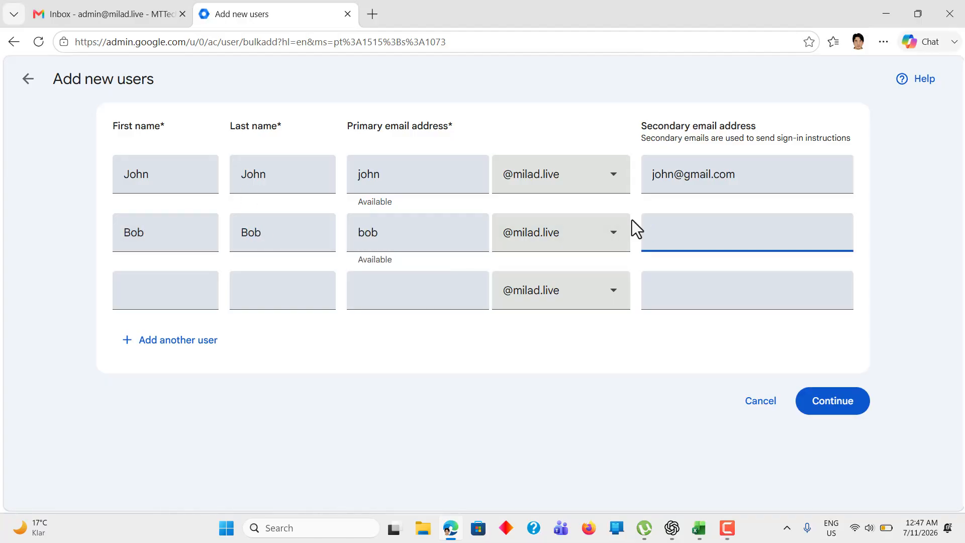
- Fill in the third user's name and secondary e-mail, then submit all three users
left_click(163, 294)
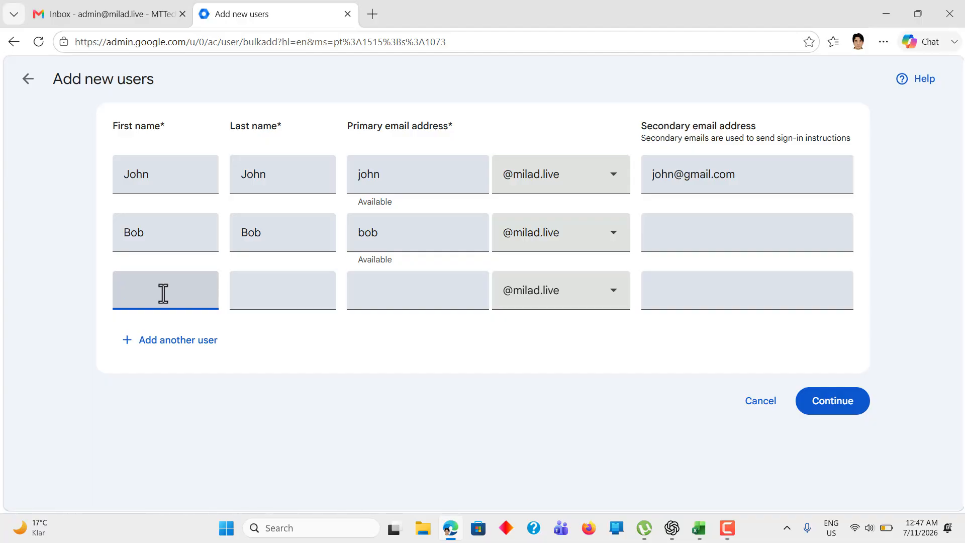
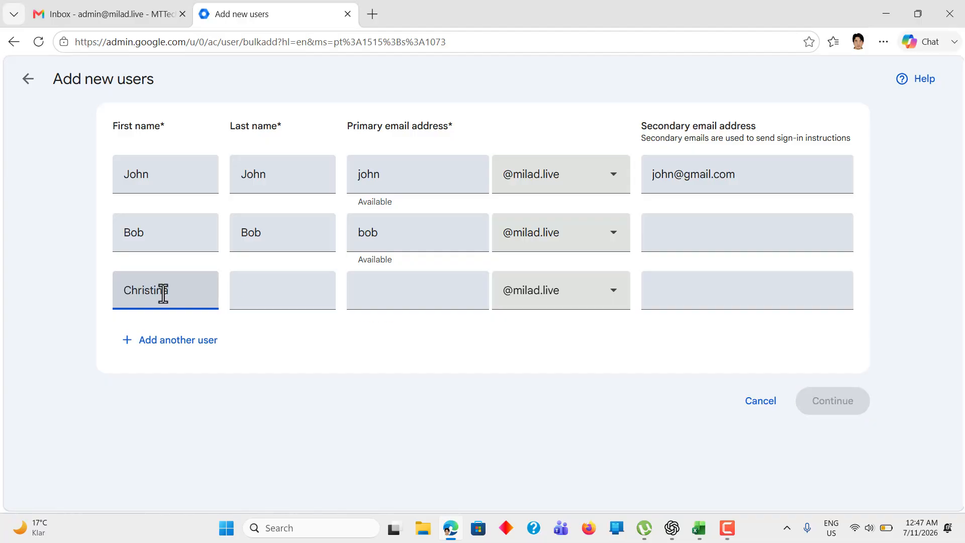
key("Tab")
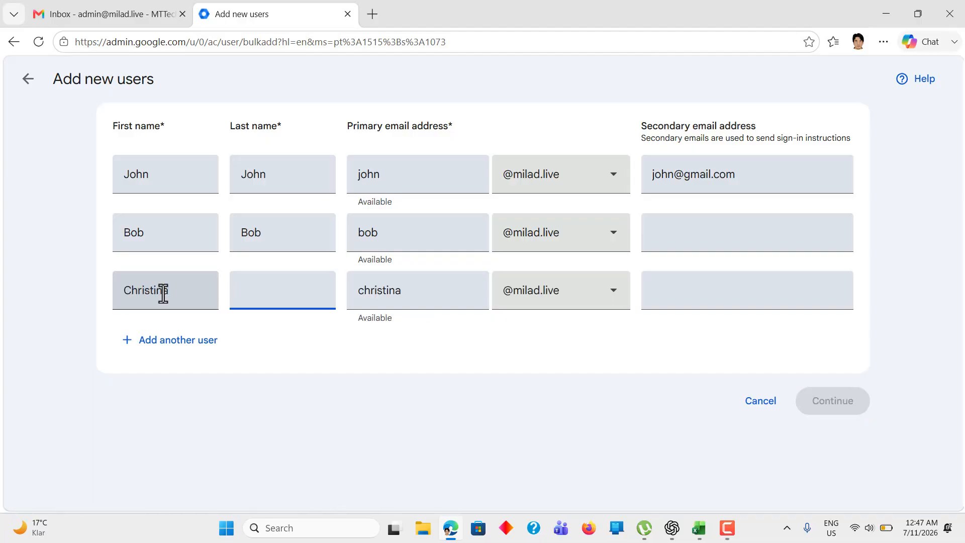
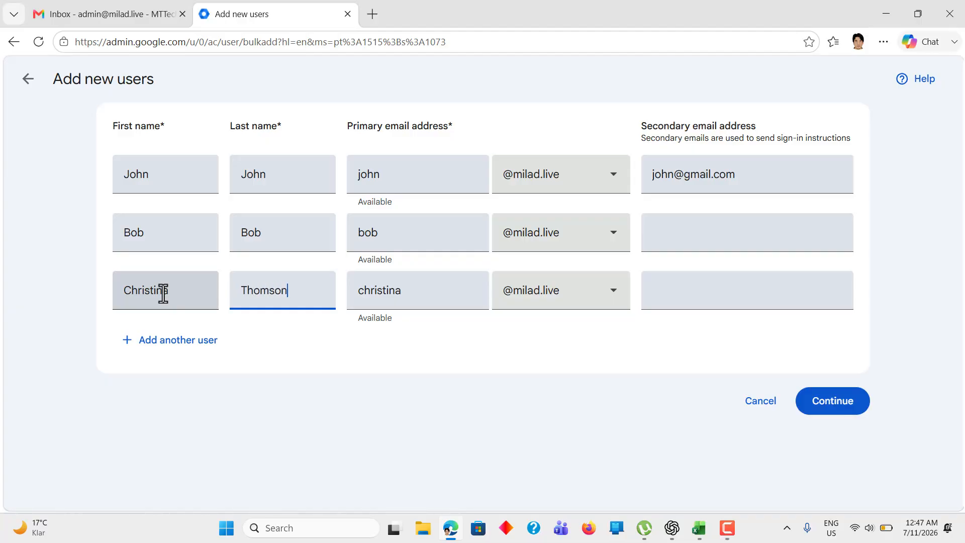
left_click(693, 296)
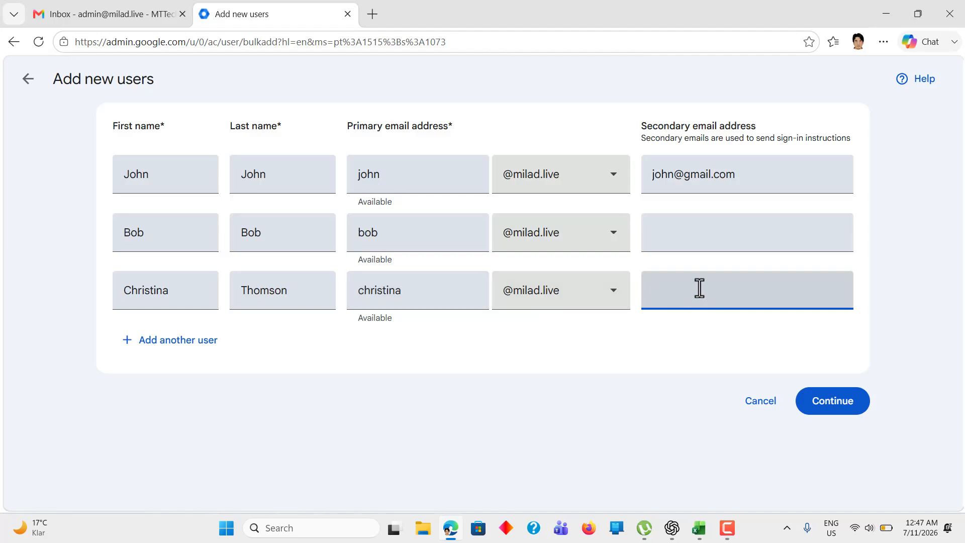
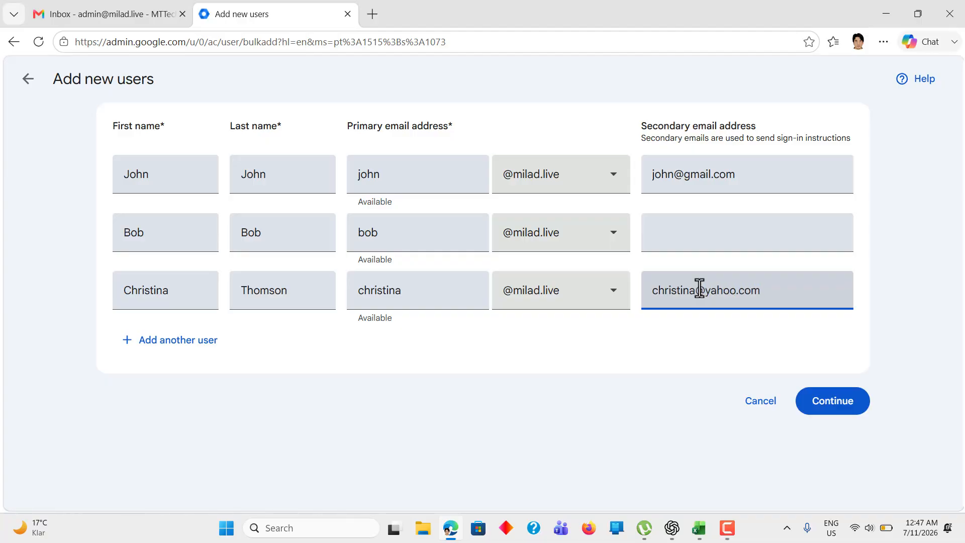
left_click(840, 415)
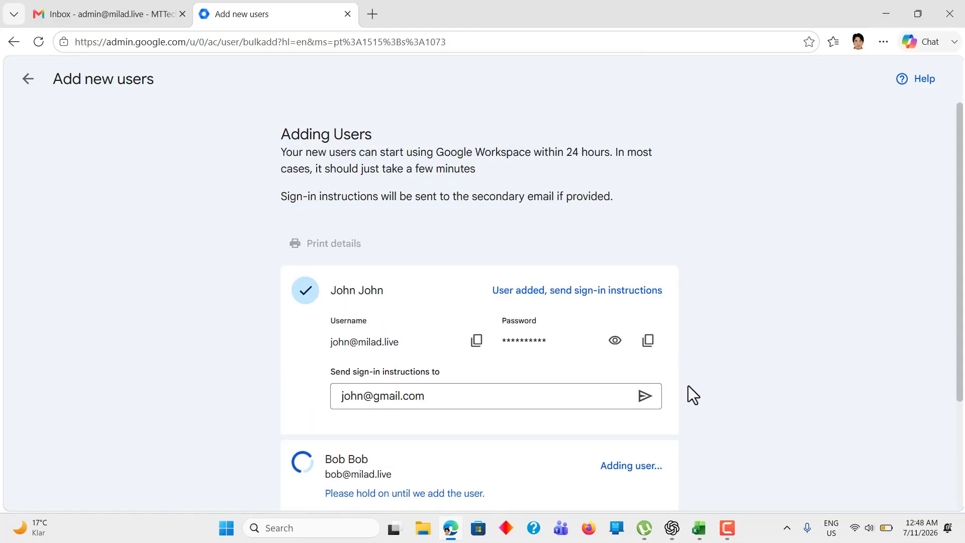
- Review the three added-user cards and open Print details for their sign-in information
scroll(689, 386, "down", 2)
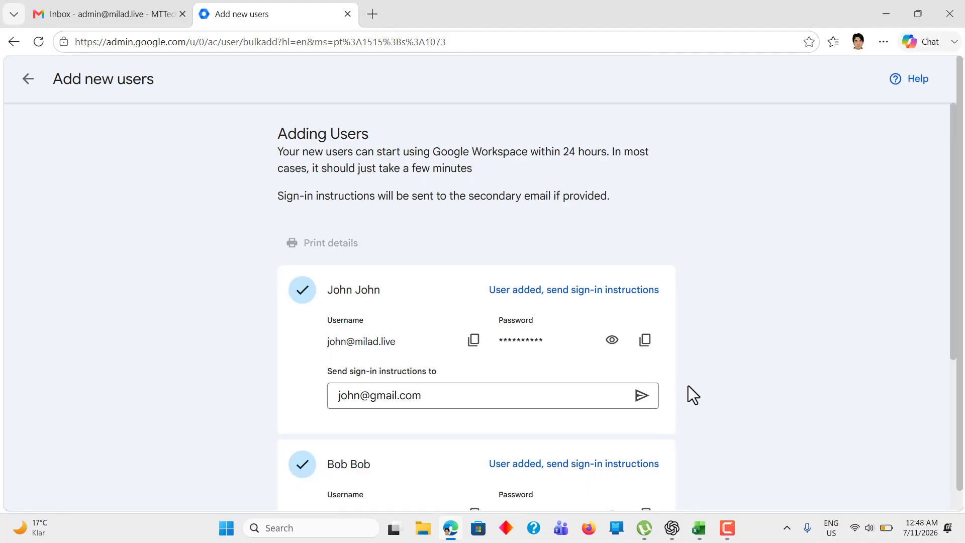
scroll(688, 386, "up", 1)
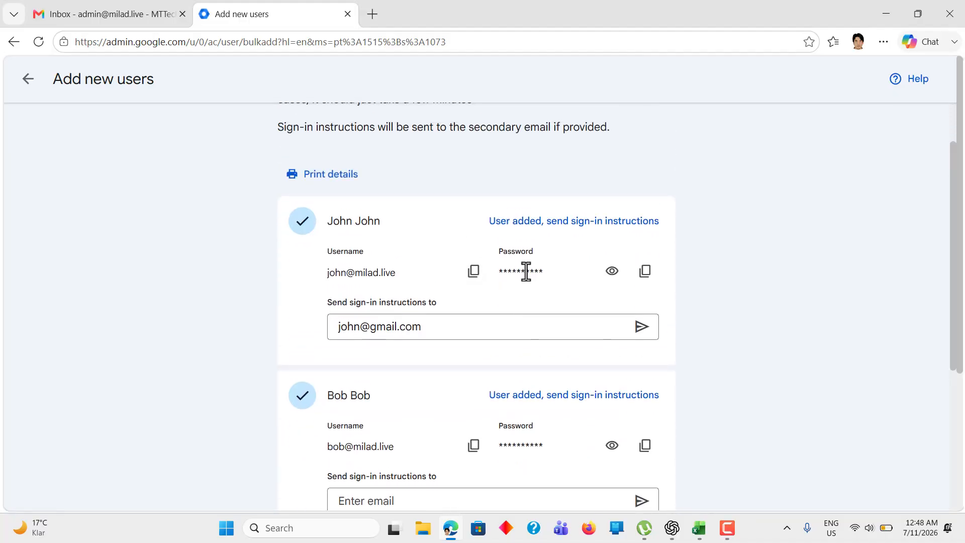
scroll(490, 285, "down", 1)
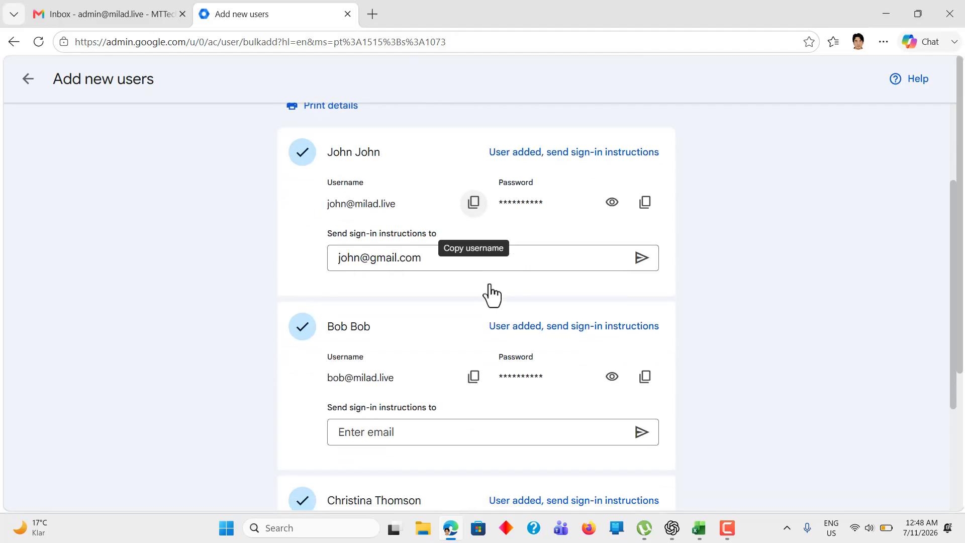
scroll(532, 391, "down", 5)
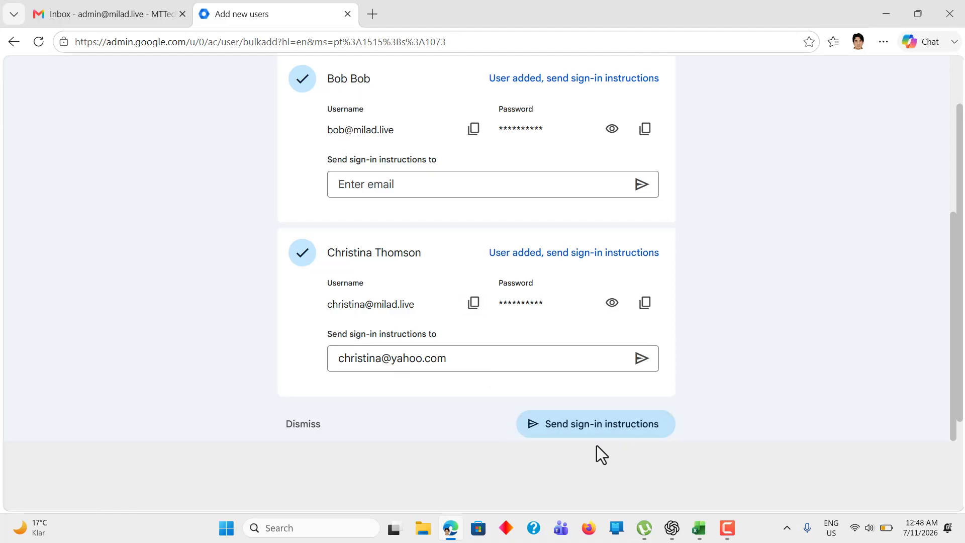
scroll(596, 445, "up", 5)
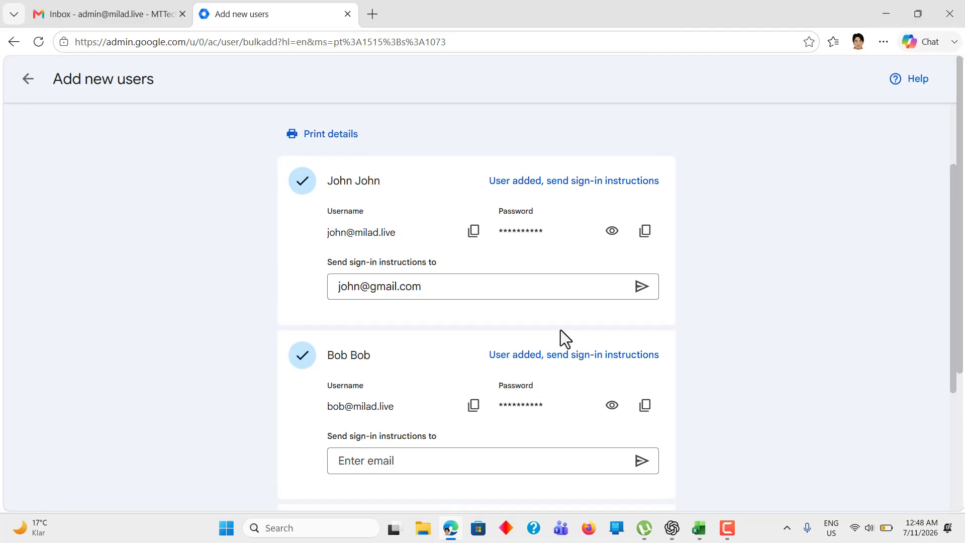
left_click(330, 135)
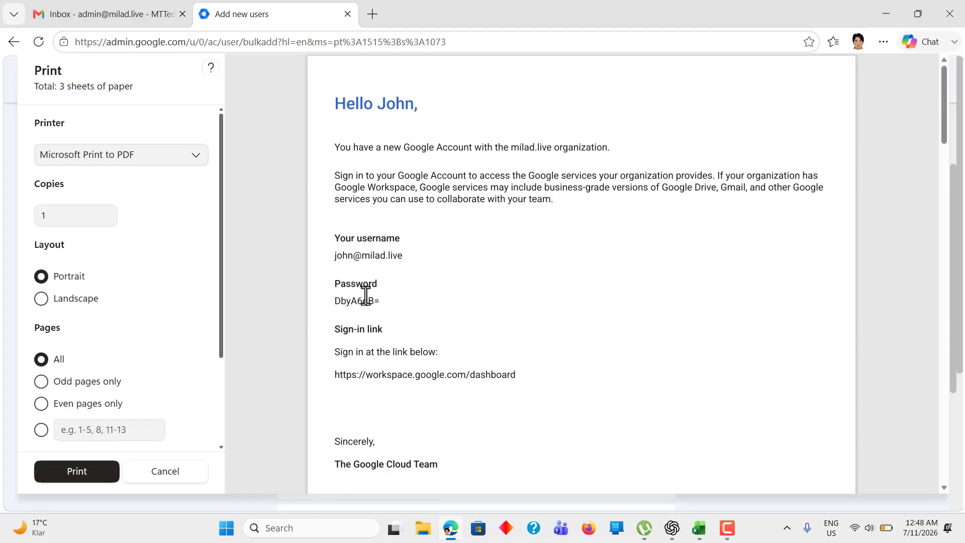
- Scroll through the three sign-in letters in the print preview
scroll(361, 309, "down", 3)
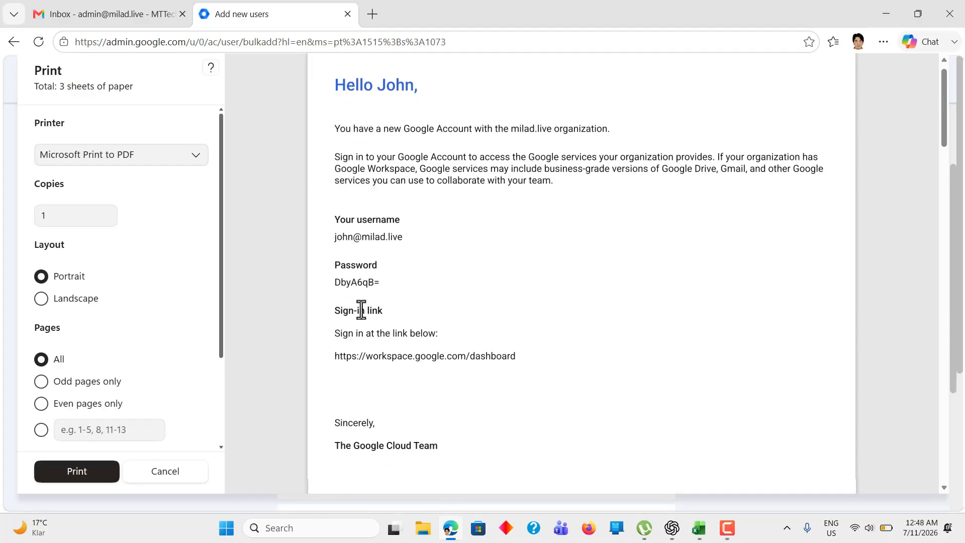
scroll(397, 330, "down", 8)
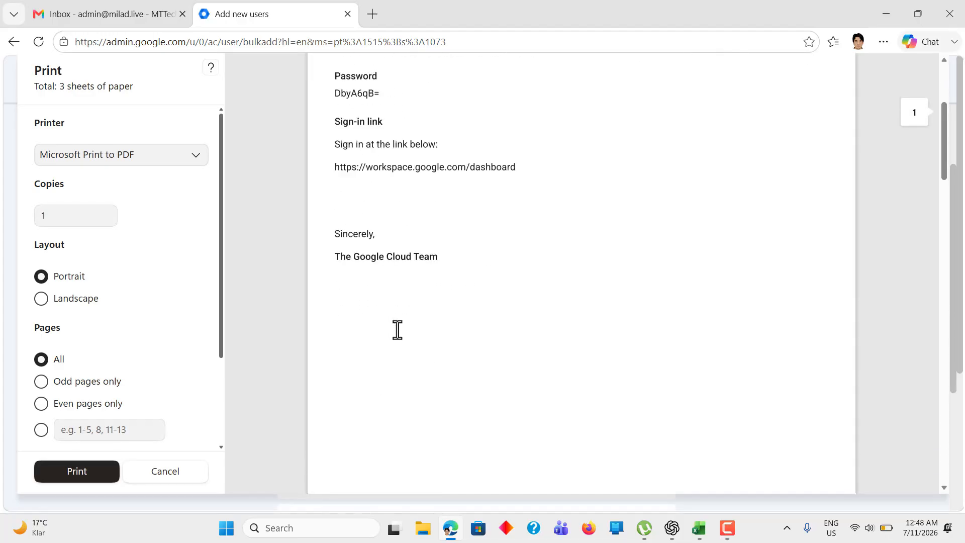
scroll(397, 330, "down", 4)
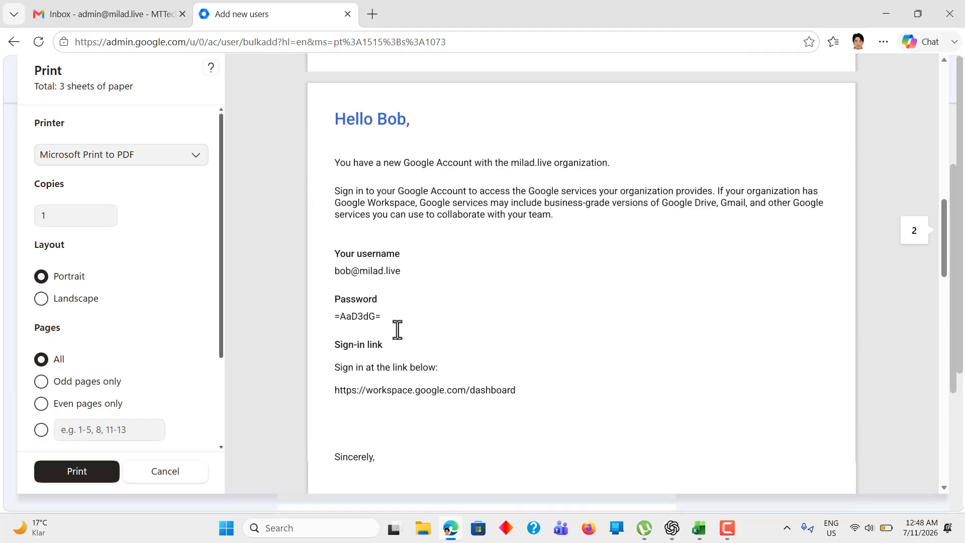
scroll(397, 330, "up", 2)
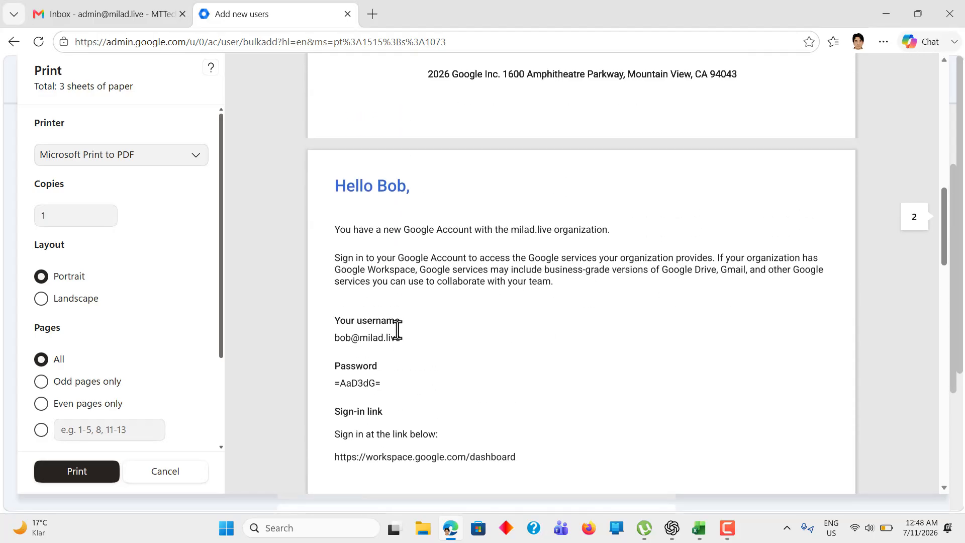
scroll(405, 327, "down", 4)
scroll(408, 324, "up", 3)
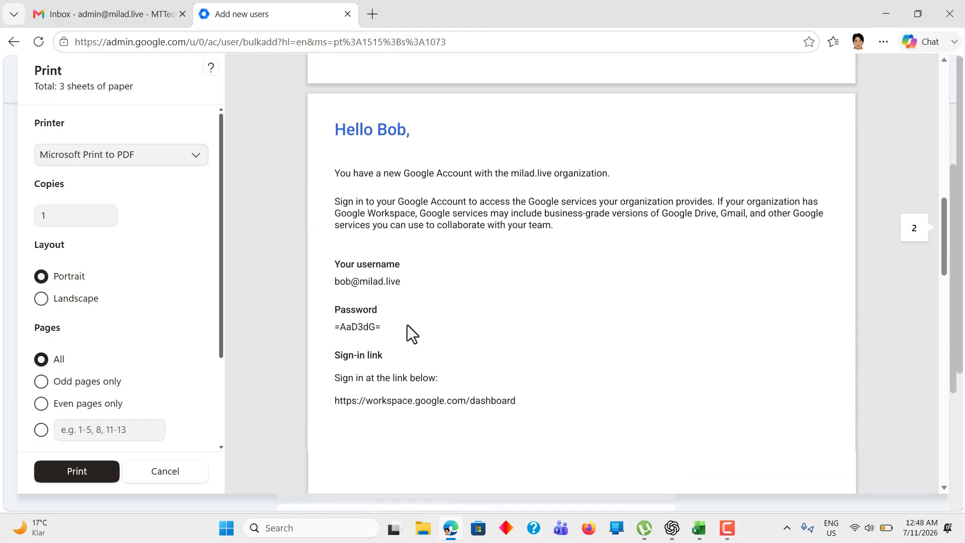
scroll(407, 325, "down", 10)
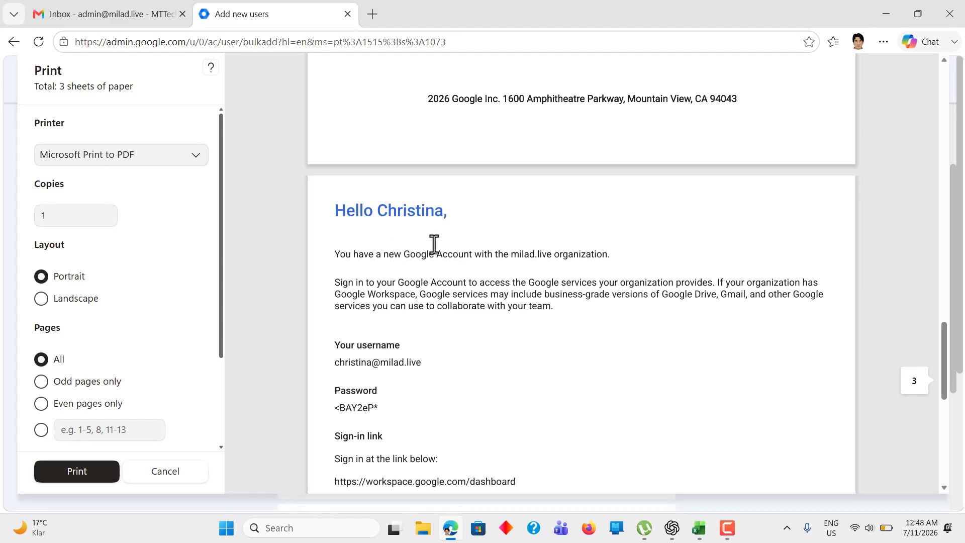
- Cancel the print preview and briefly reveal, then hide, the first user's password
left_click(158, 471)
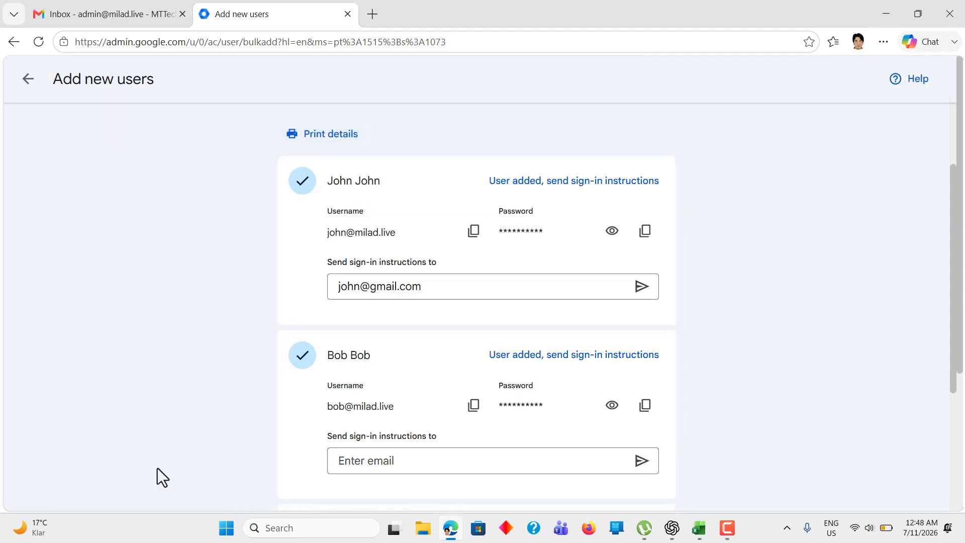
left_click(610, 234)
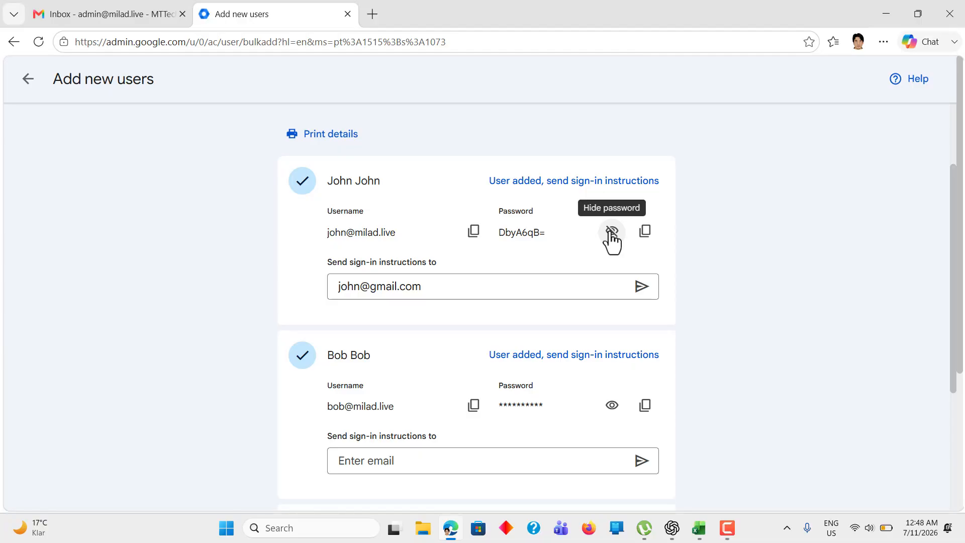
left_click(612, 234)
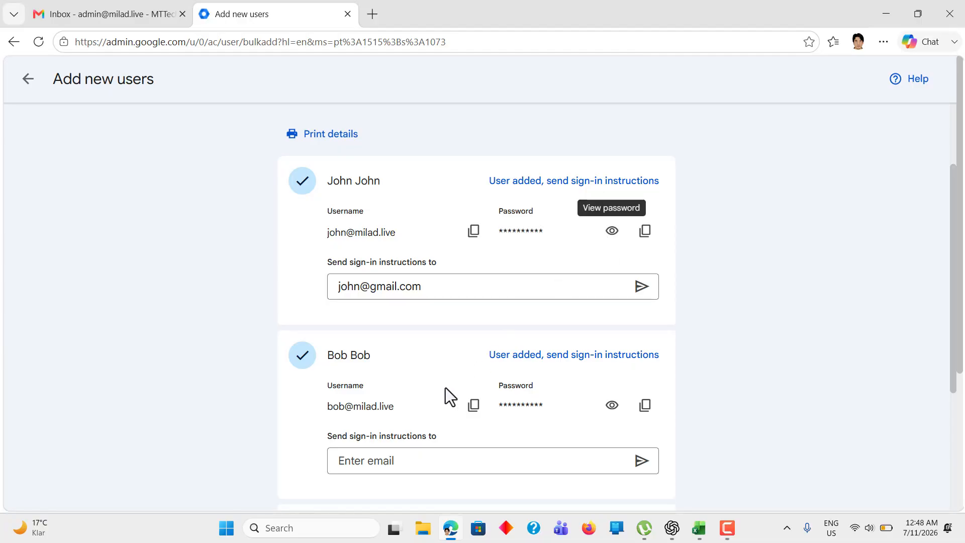
- Reopen the print preview of the sign-in details
scroll(439, 391, "down", 1)
scroll(439, 391, "down", 3)
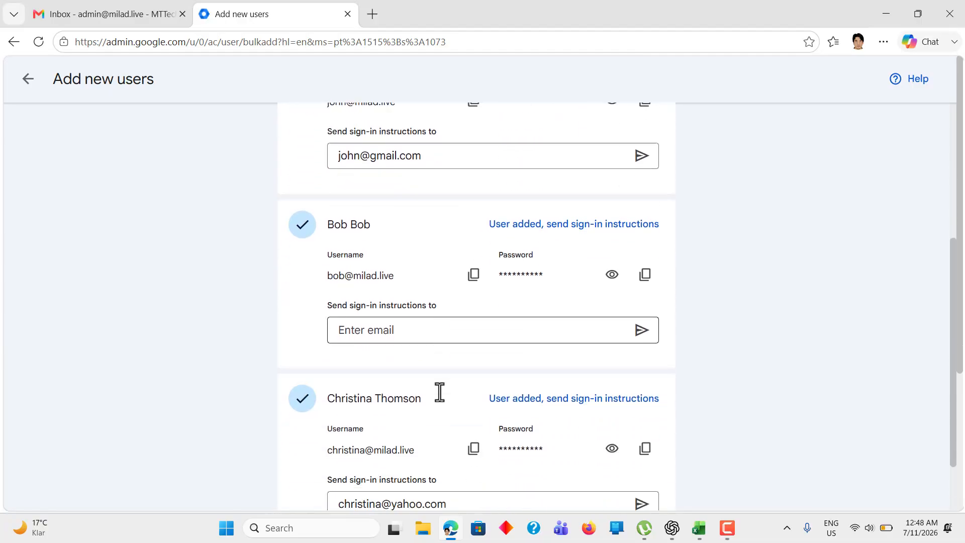
scroll(439, 391, "up", 5)
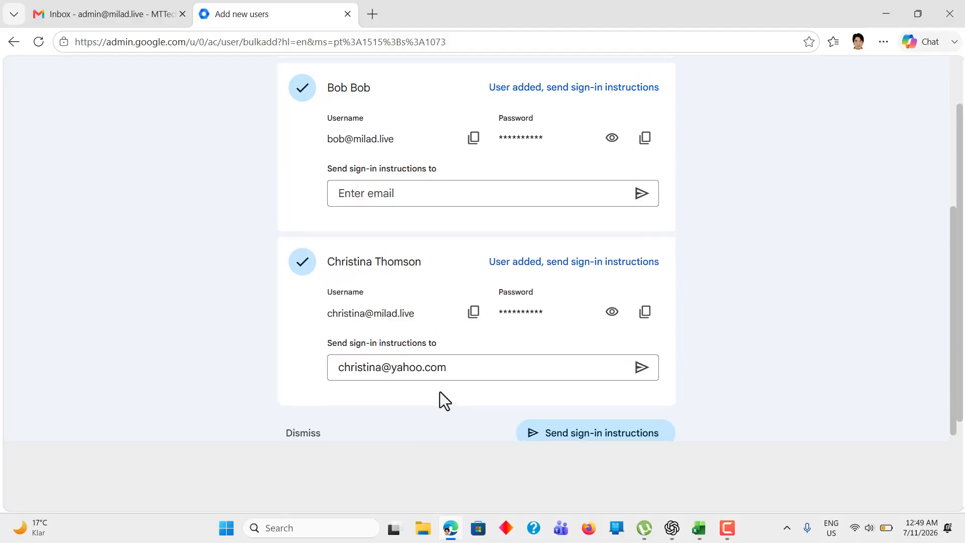
scroll(498, 334, "down", 4)
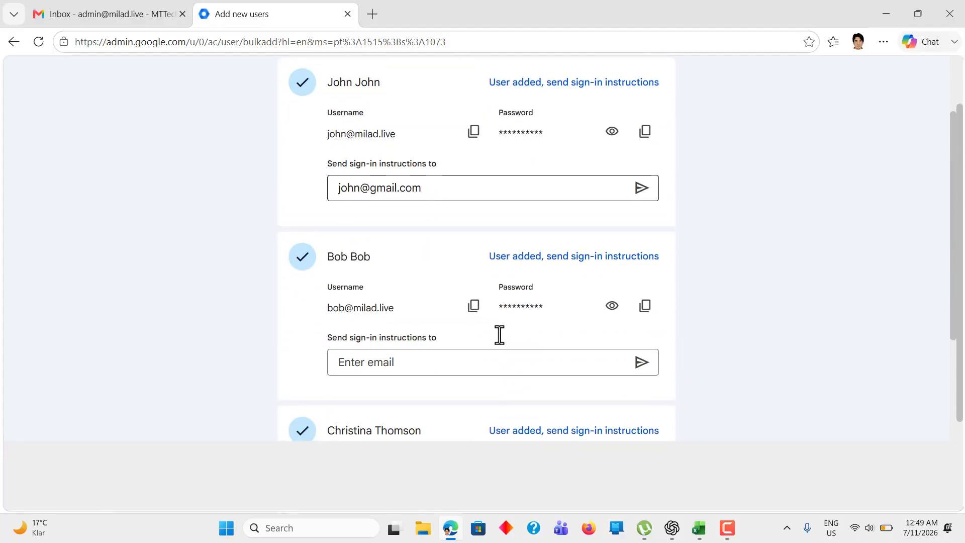
scroll(498, 334, "up", 5)
left_click(340, 246)
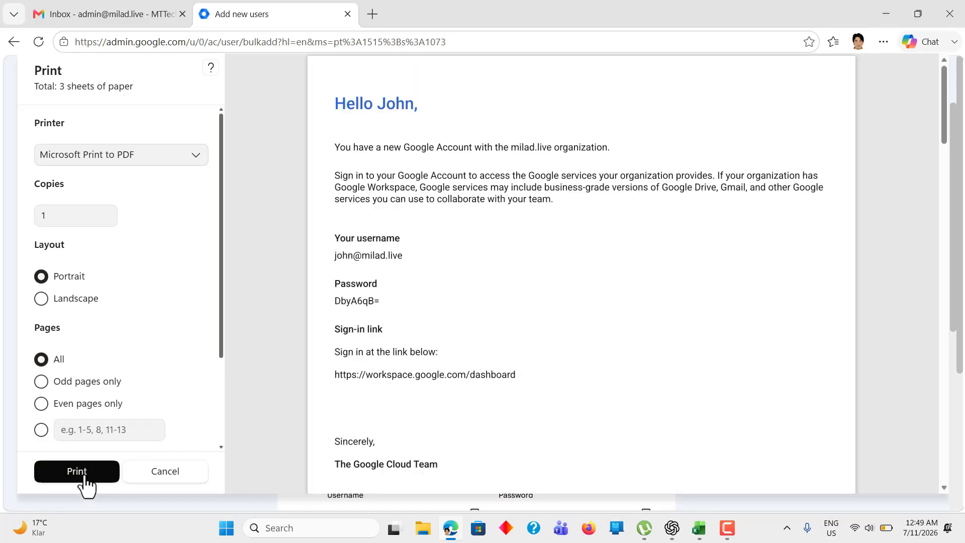
- Save the sign-in details as a PDF named employelist in the Documents folder
left_click(76, 471)
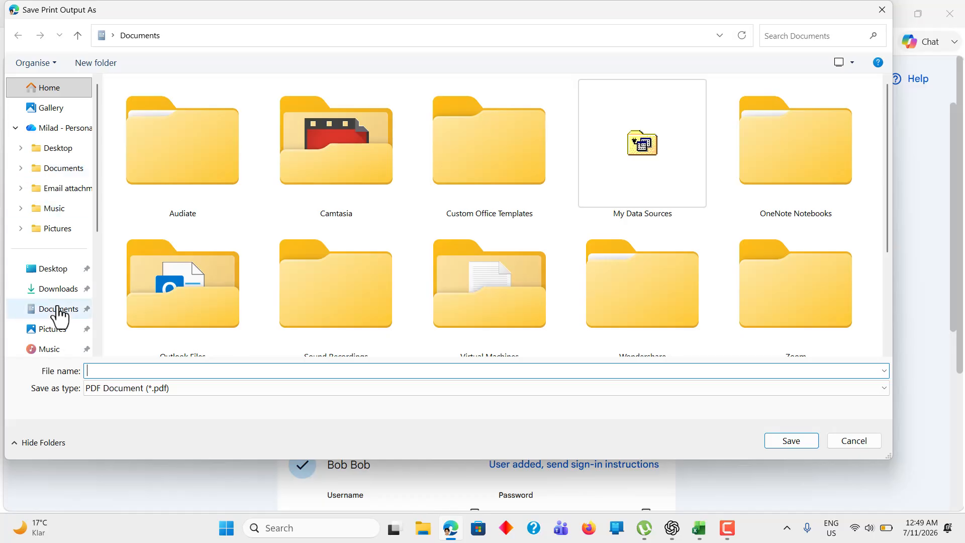
left_click(63, 169)
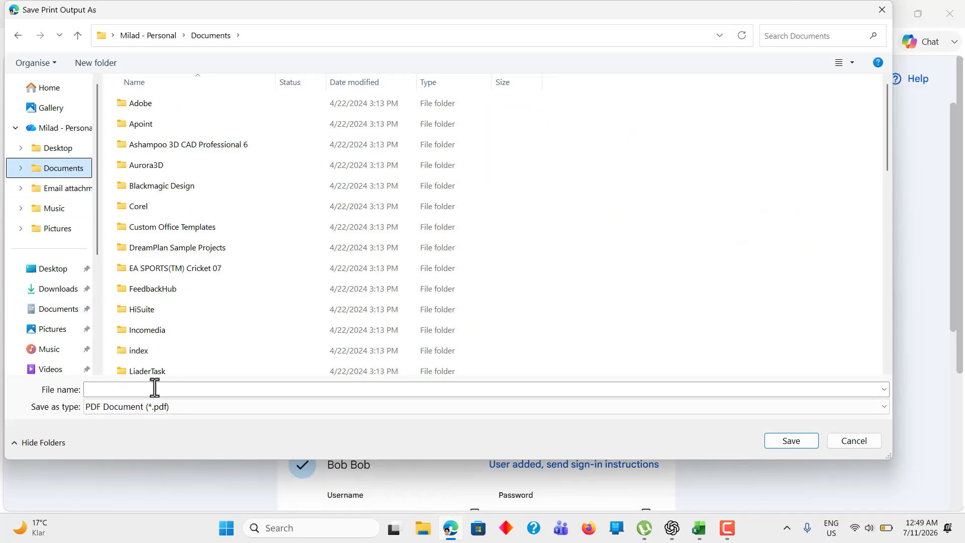
left_click(151, 389)
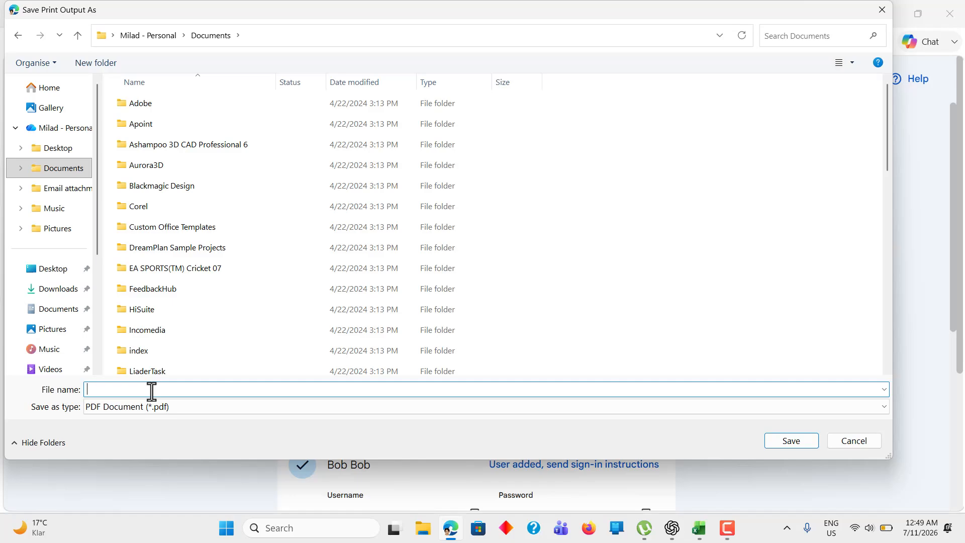
type("employelist")
left_click(792, 441)
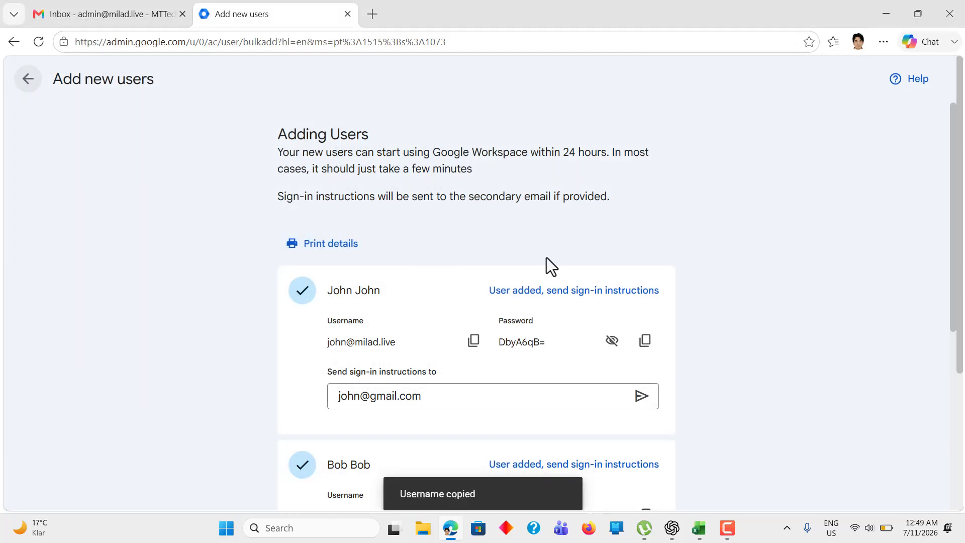
- Go to the Users list showing the three new accounts as Active
scroll(578, 282, "down", 6)
scroll(452, 382, "down", 3)
left_click(303, 366)
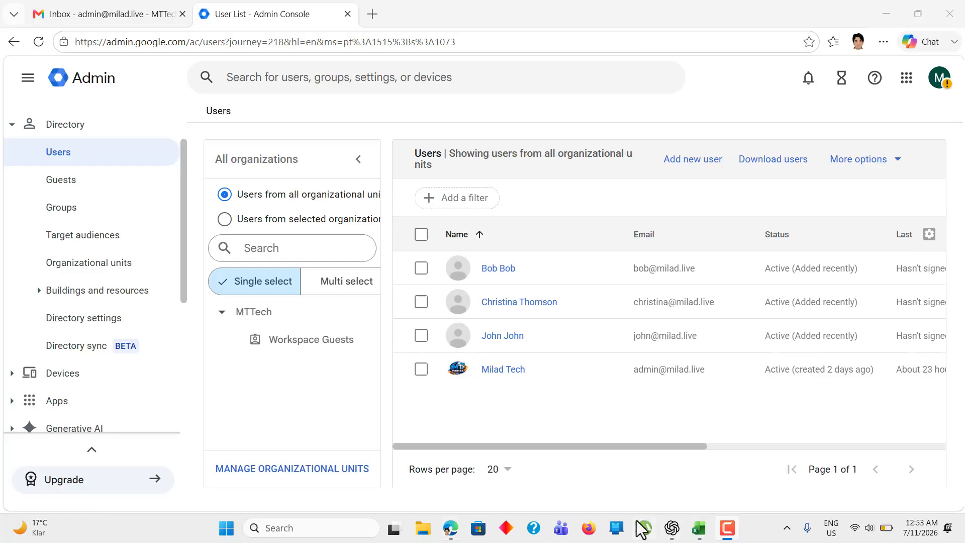
- Load gmail.com in a new Firefox window, dismissing the default-browser prompt
left_click(589, 529)
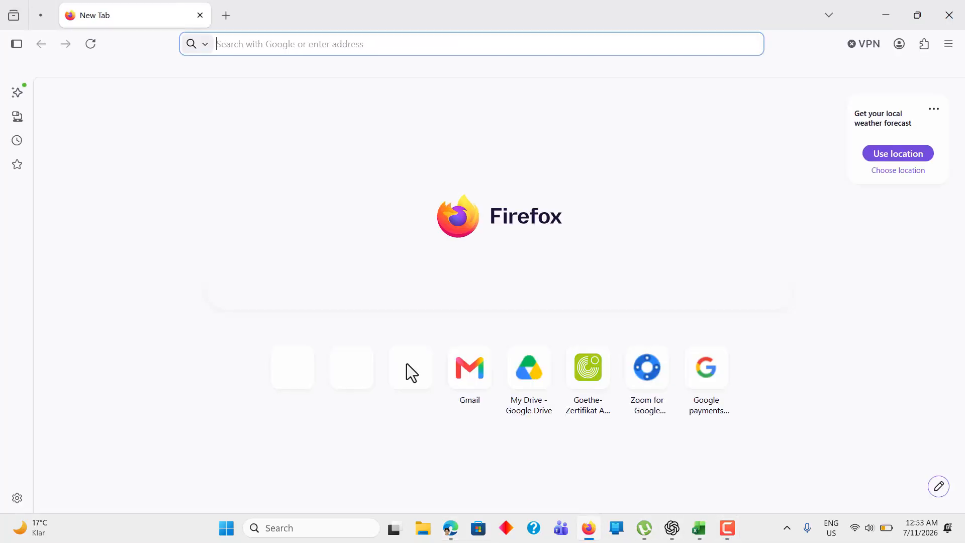
left_click(259, 45)
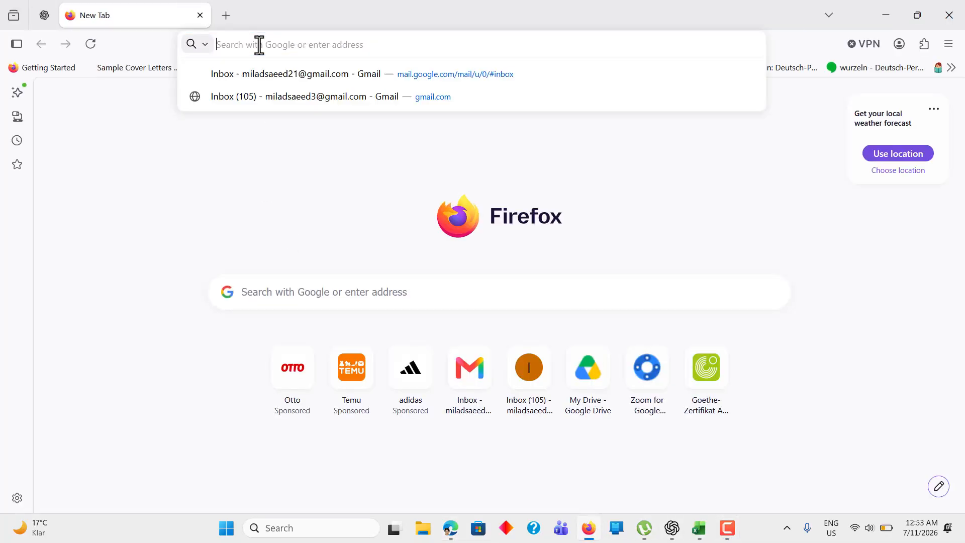
type("gmail")
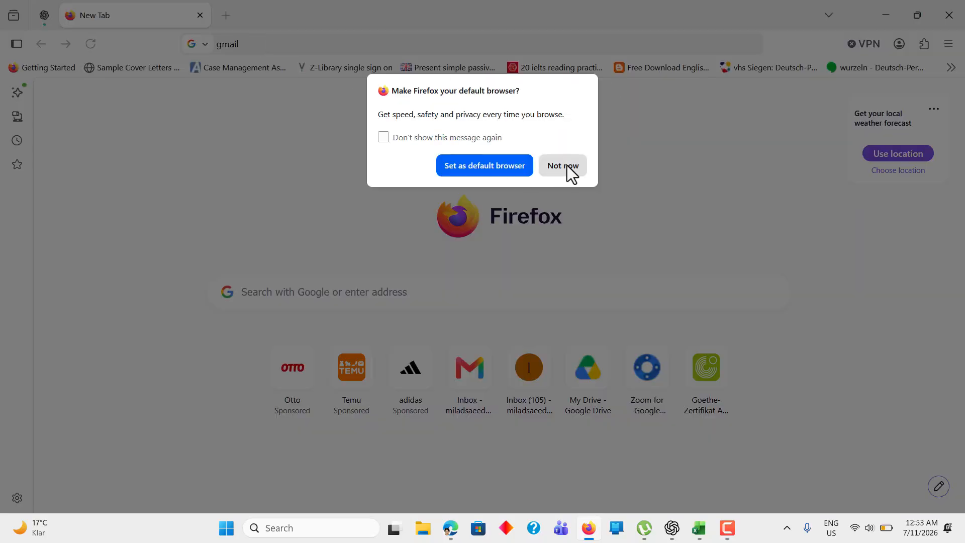
left_click(567, 165)
type(".com/")
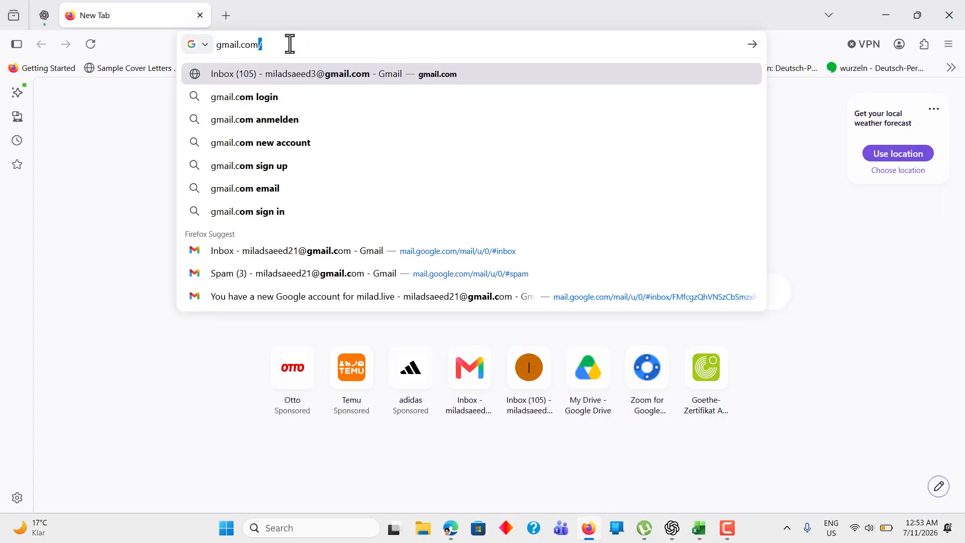
key("Return")
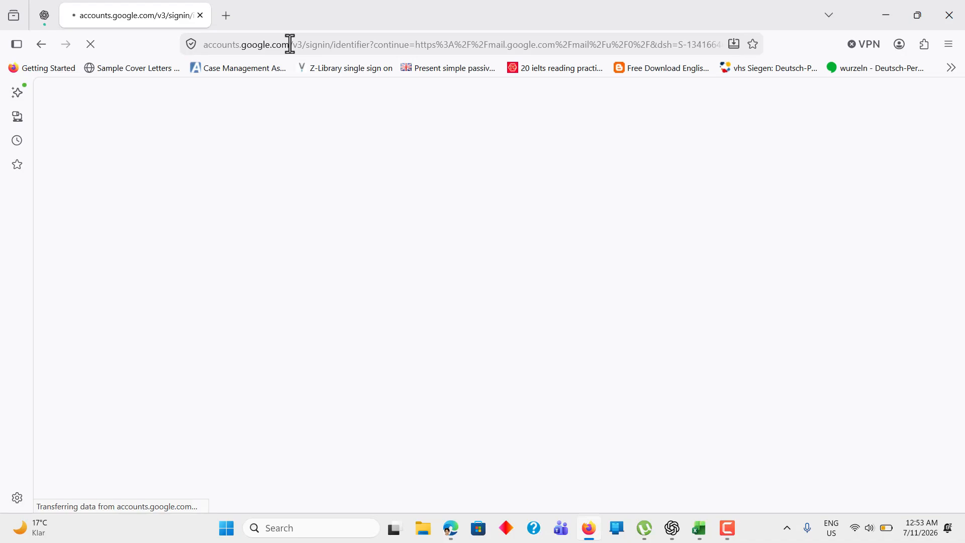
- Enter the new user's milad.live e-mail and continue to the password step
left_click(630, 220)
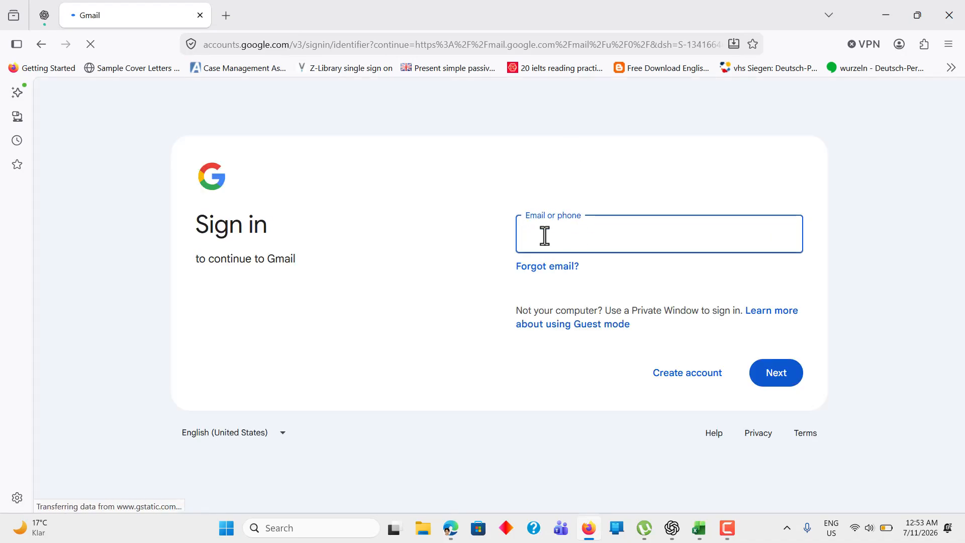
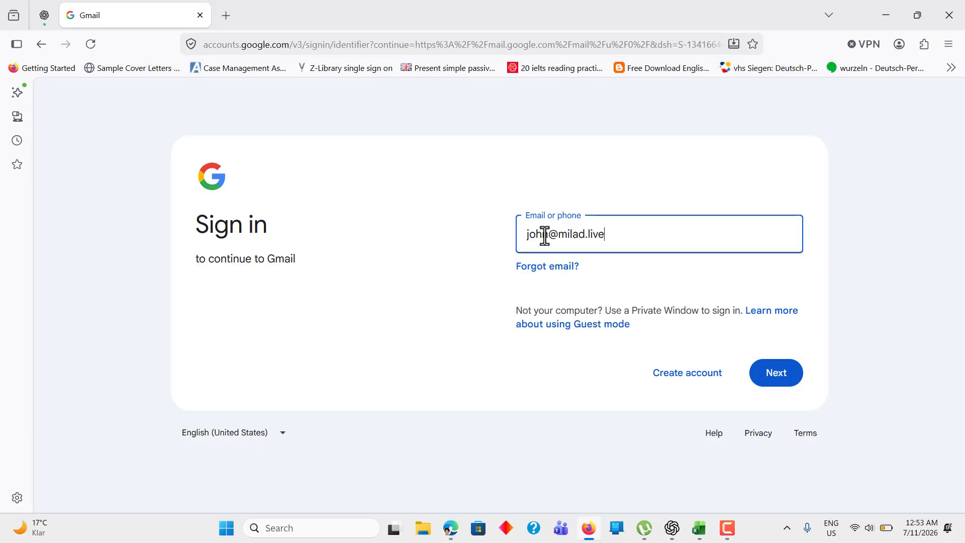
left_click(781, 380)
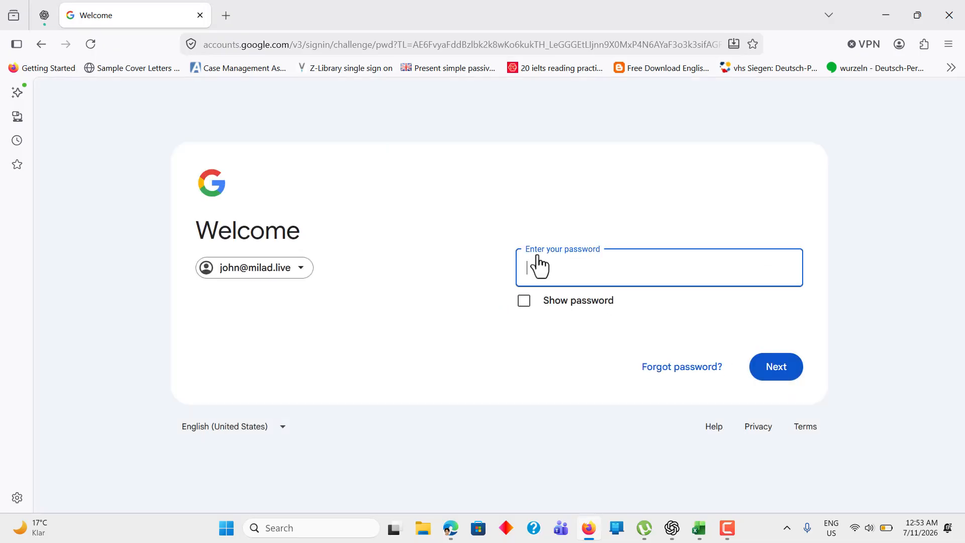
left_click(424, 532)
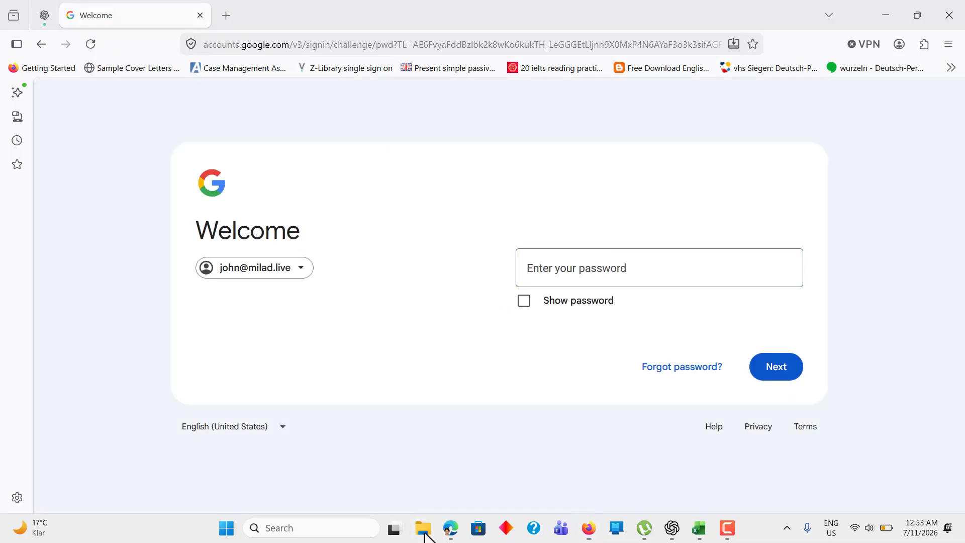
- Open employelist.pdf from Documents and bring the Gmail password page back beside it
left_click(70, 182)
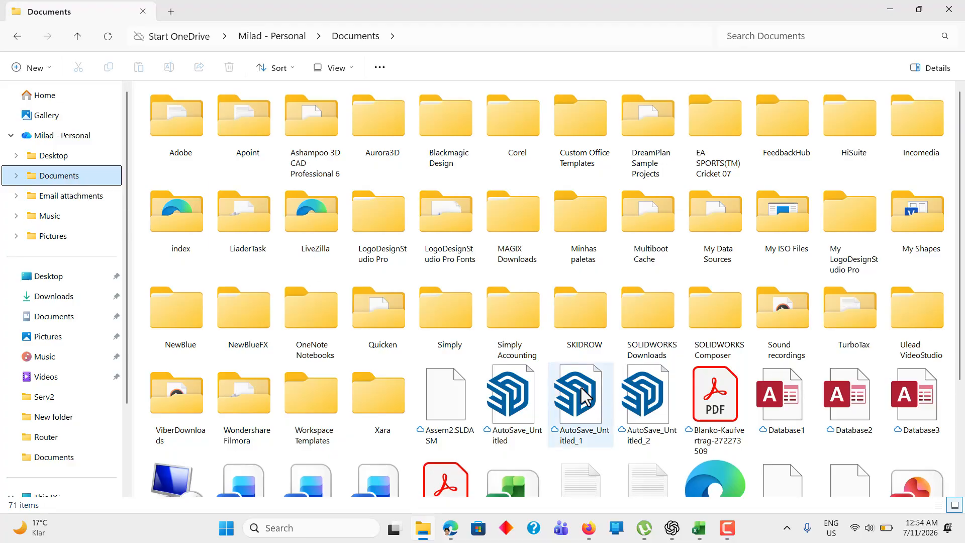
scroll(570, 367, "down", 3)
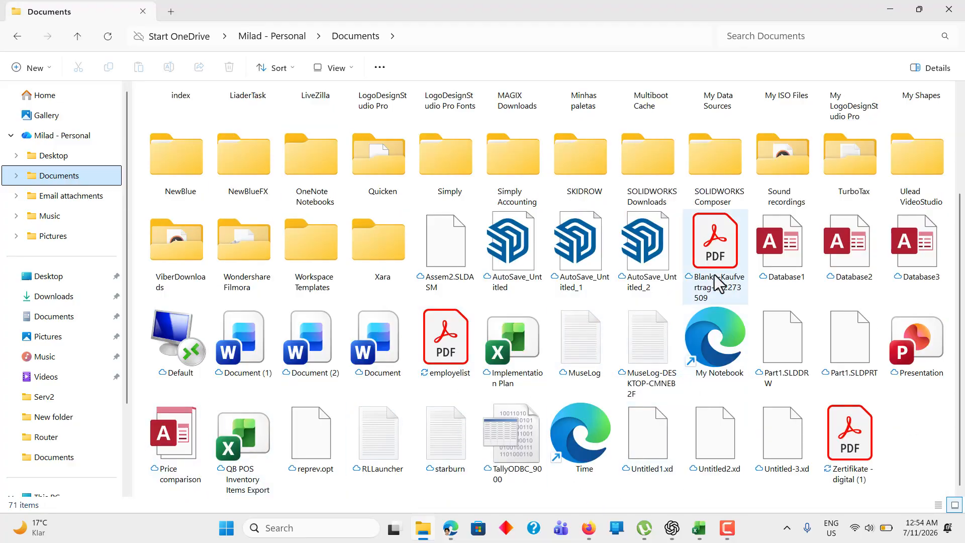
left_click(450, 354)
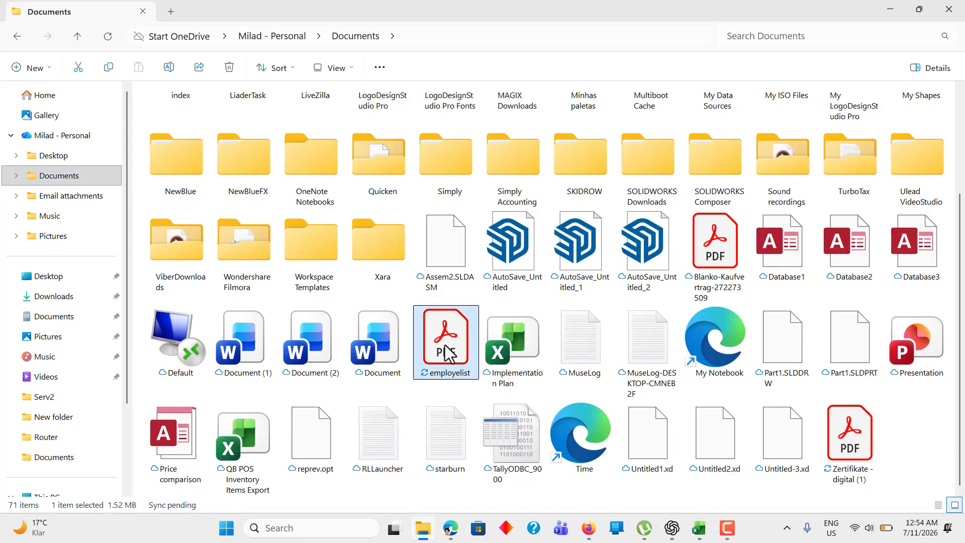
double_click(450, 354)
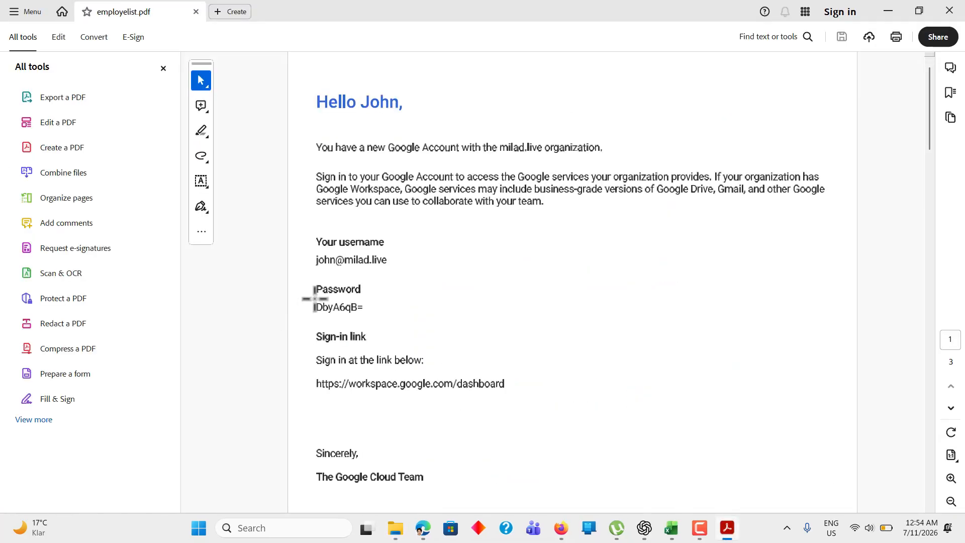
left_click(562, 528)
- With Firefox beside the PDF, enter and verify the user's temporary password from the PDF, then sign in
left_click(909, 17)
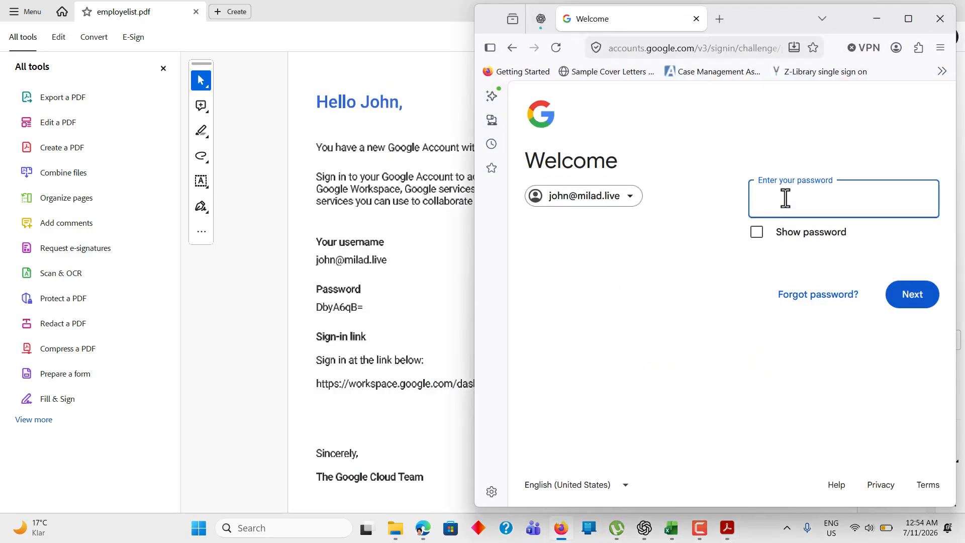
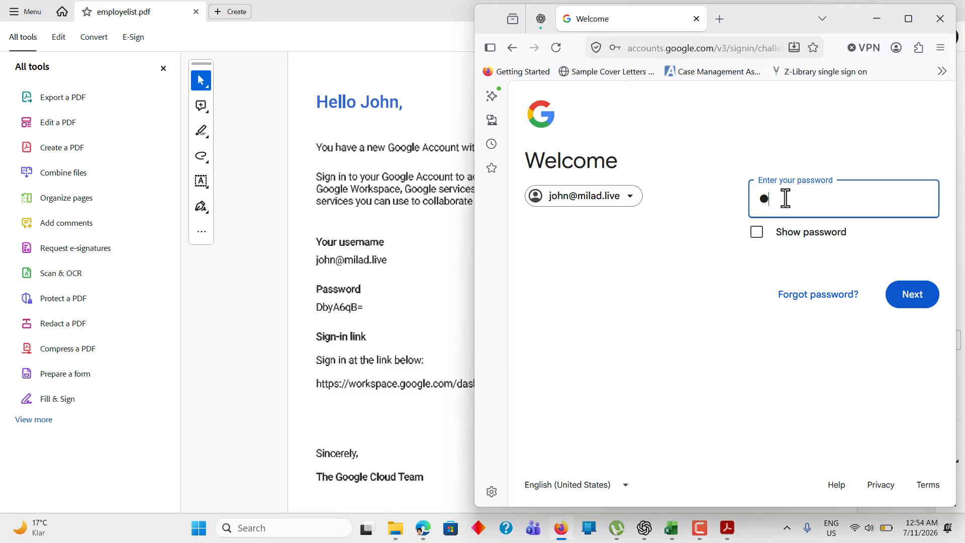
left_click(754, 233)
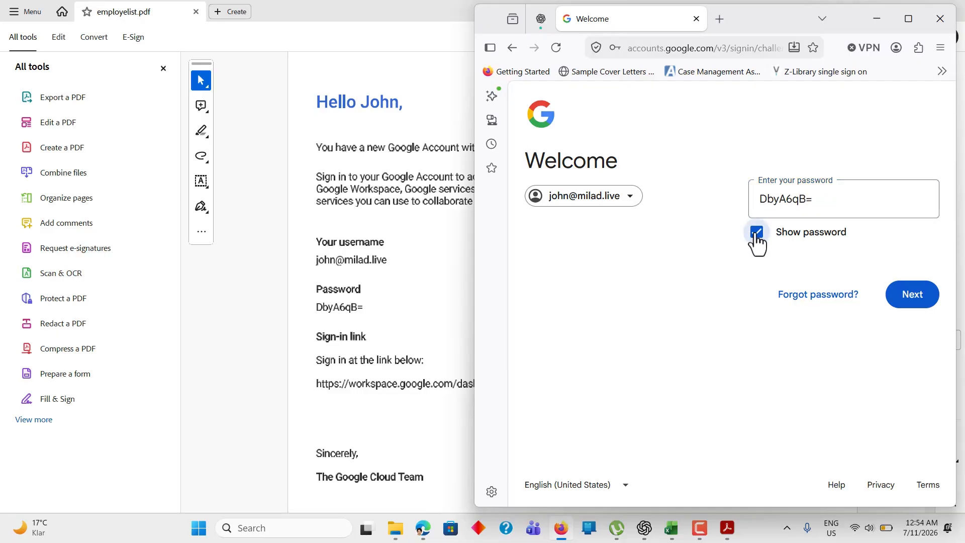
left_click(756, 233)
left_click(928, 297)
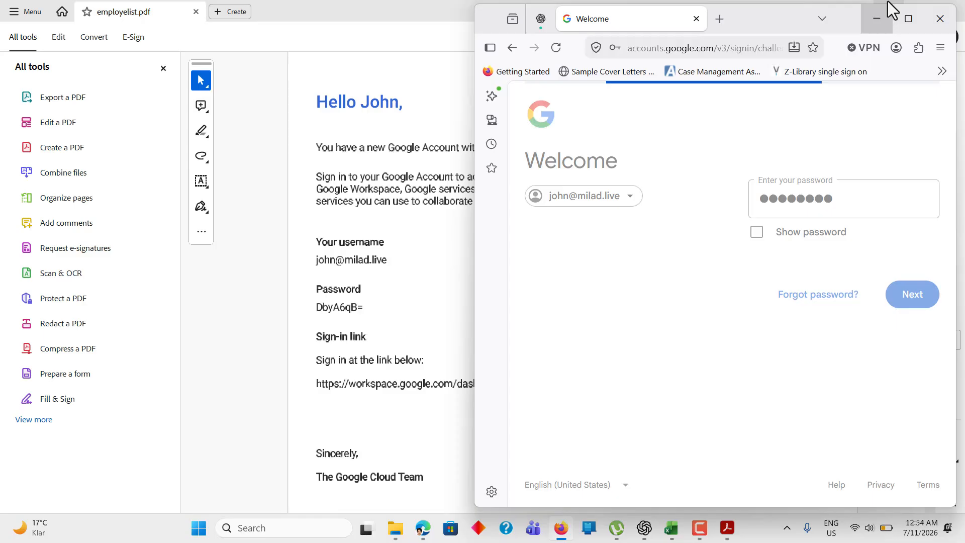
left_click(908, 18)
scroll(405, 337, "down", 5)
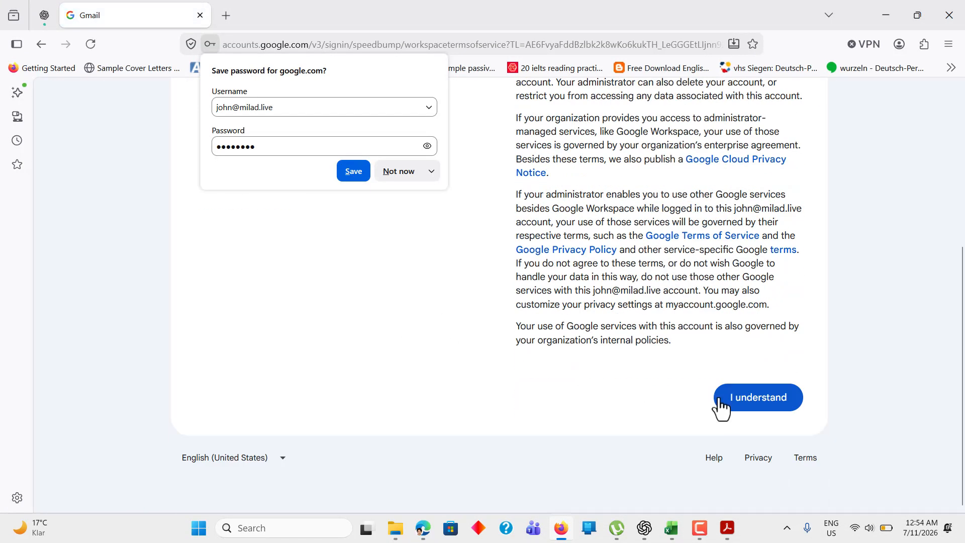
- Accept the Workspace terms, set and confirm a new password, and decline saving it in Firefox
left_click(724, 405)
left_click(560, 285)
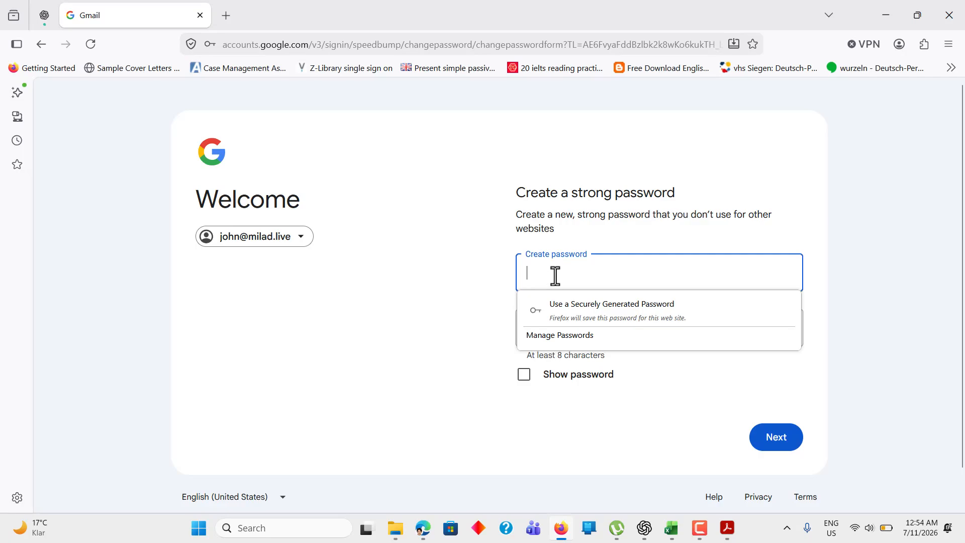
left_click(555, 276)
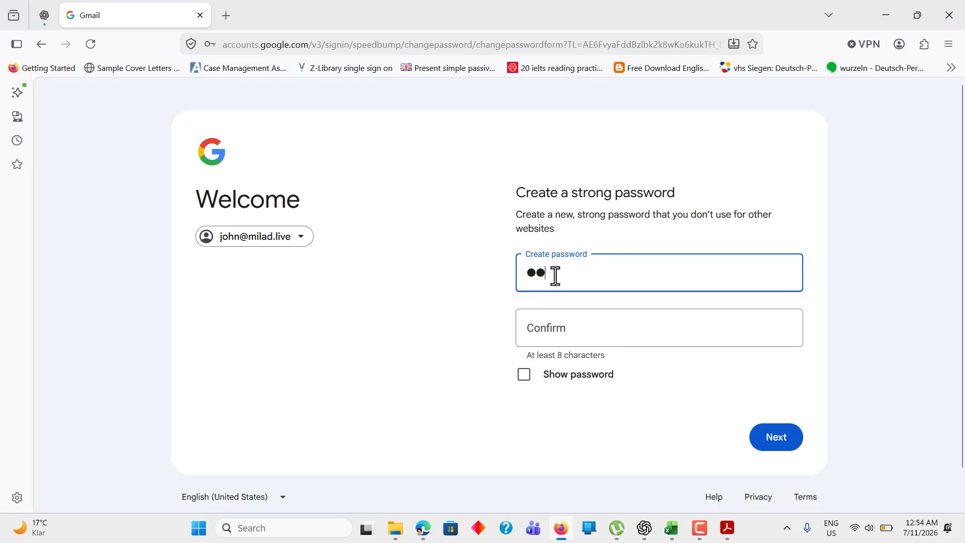
type("•••••")
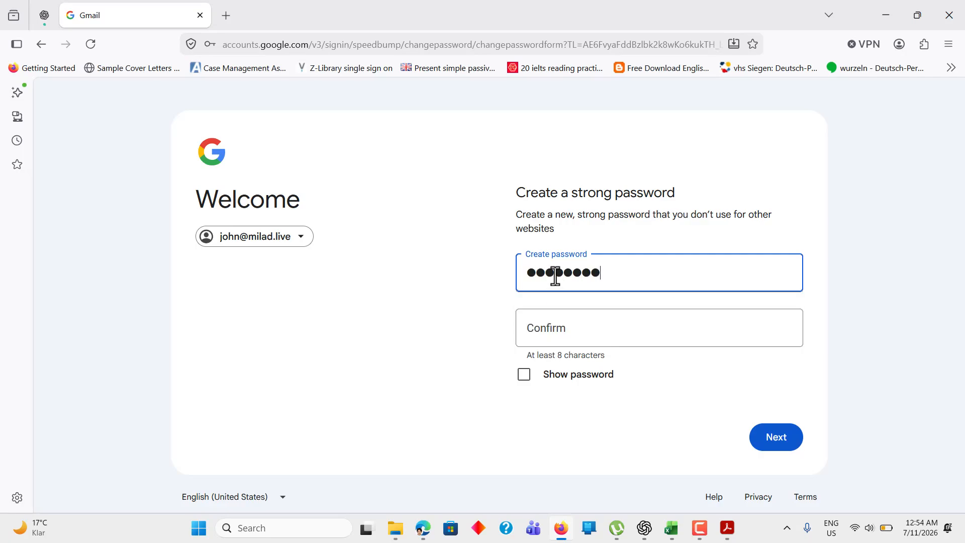
type("•")
key("Tab")
type("••")
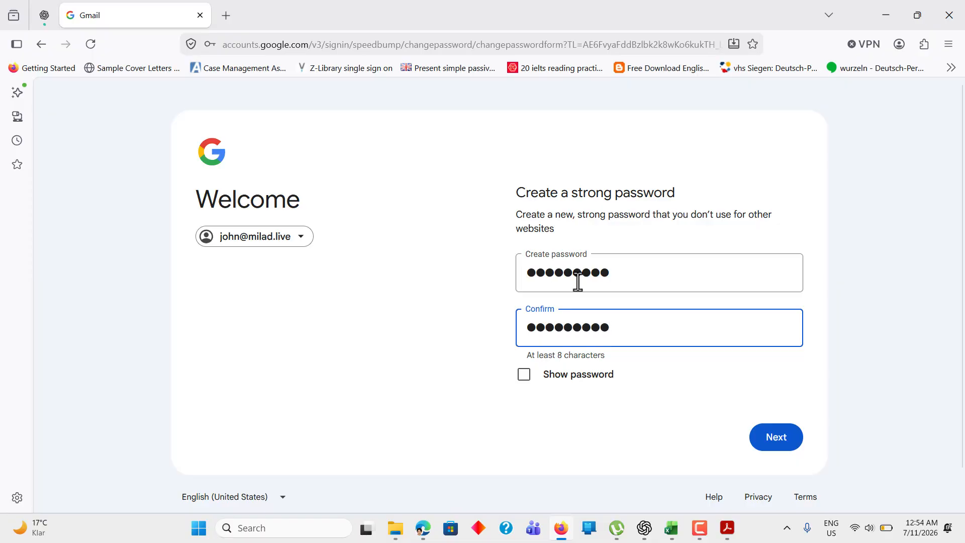
left_click(768, 439)
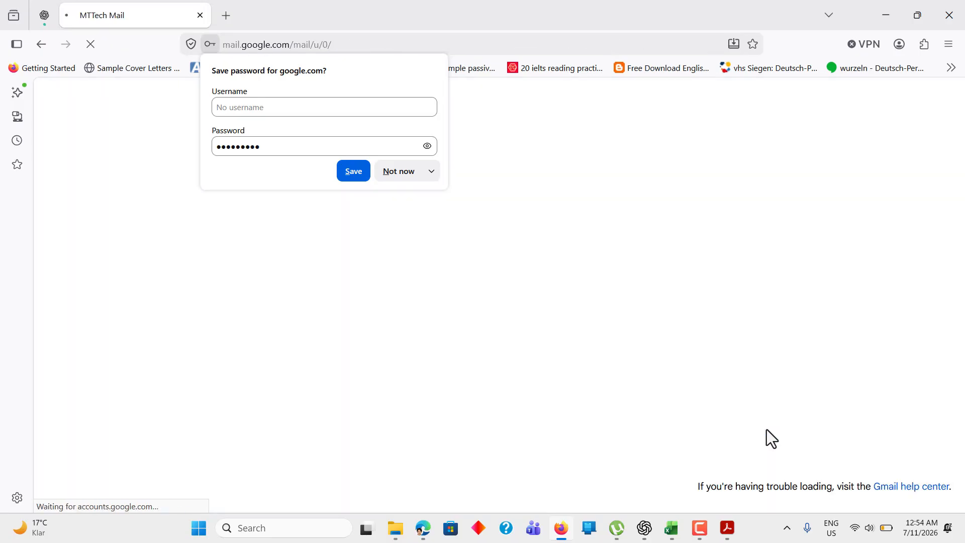
left_click(398, 172)
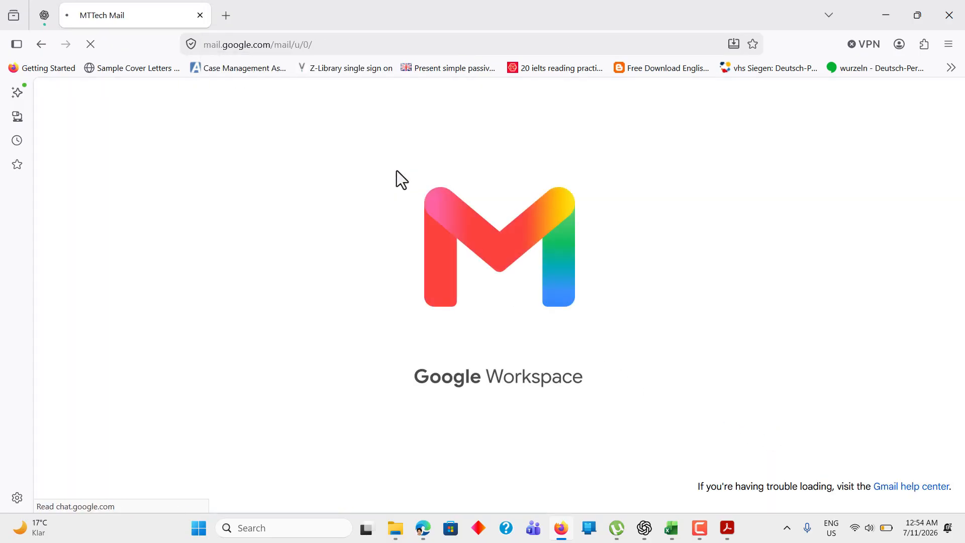
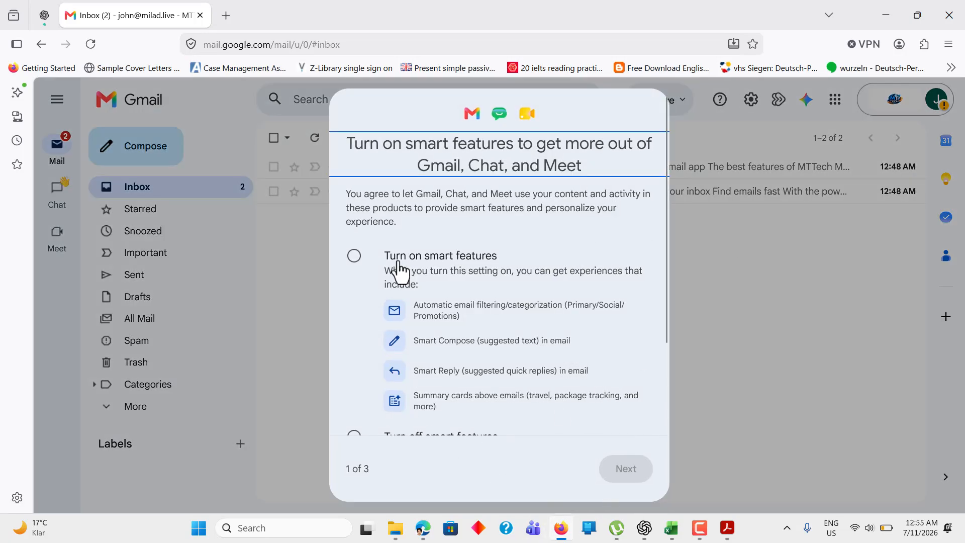
- Turn on smart features at all three steps (Gmail, Workspace, other Google products), save, and reload Gmail
left_click(354, 257)
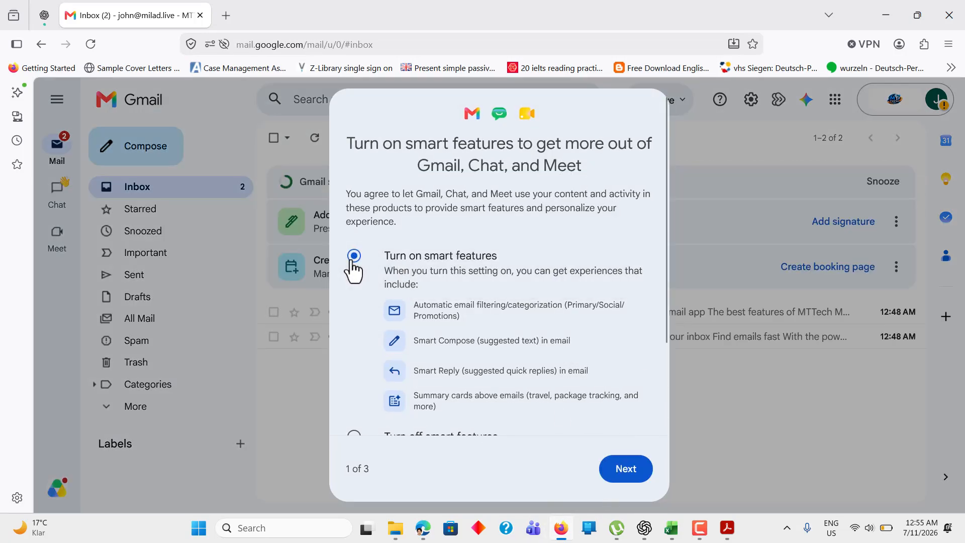
scroll(394, 276, "down", 3)
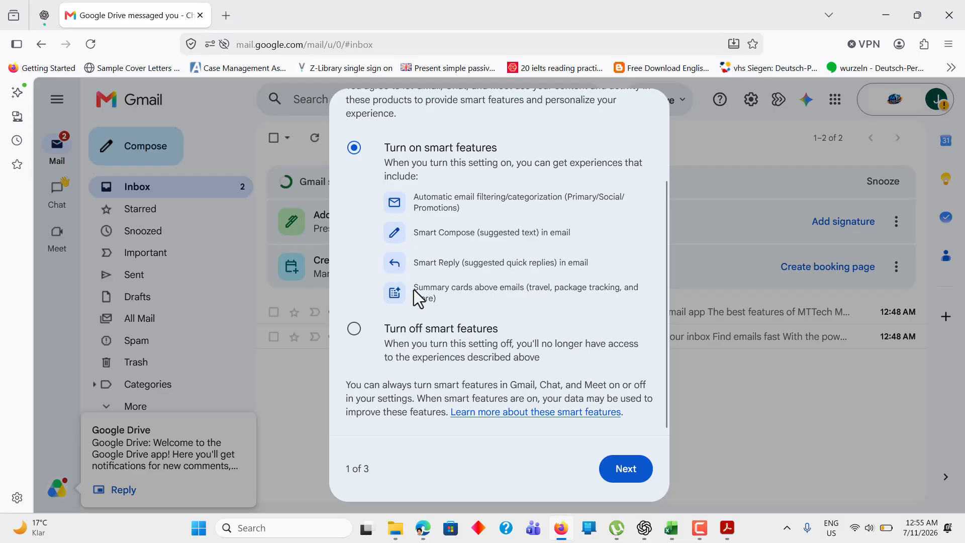
left_click(626, 470)
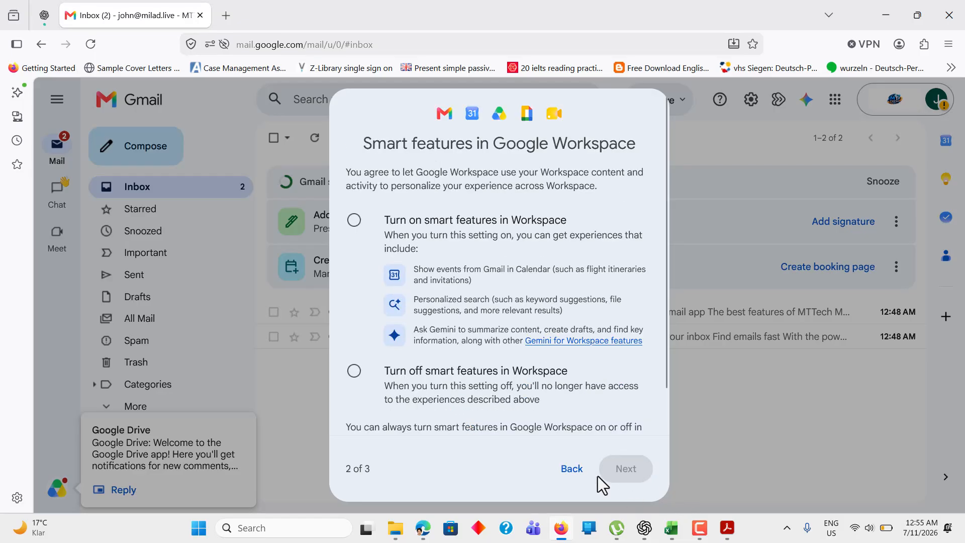
left_click(354, 224)
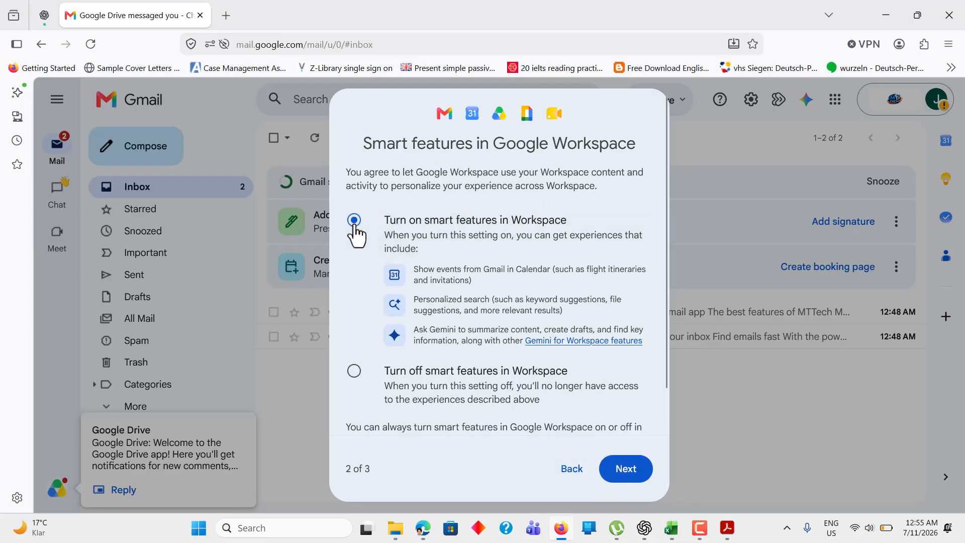
left_click(626, 470)
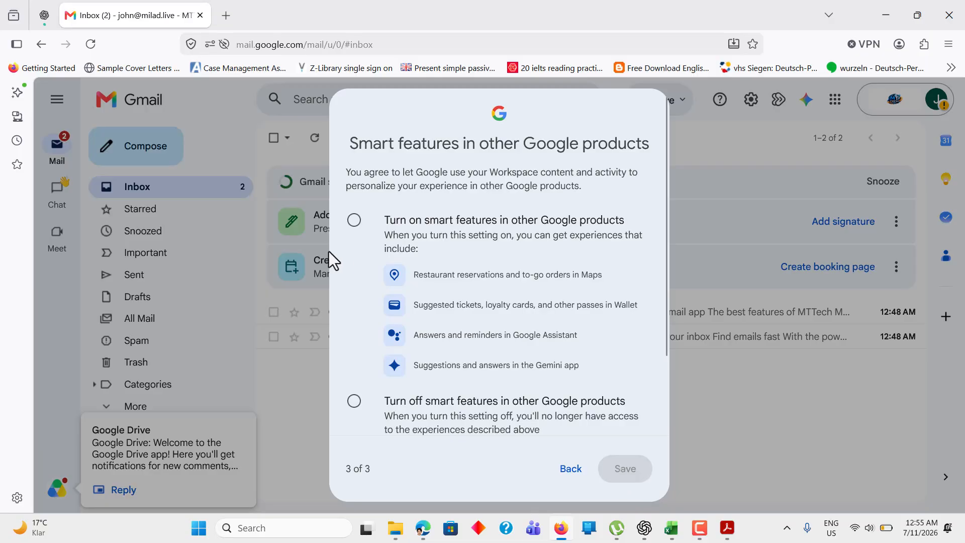
left_click(354, 221)
left_click(636, 478)
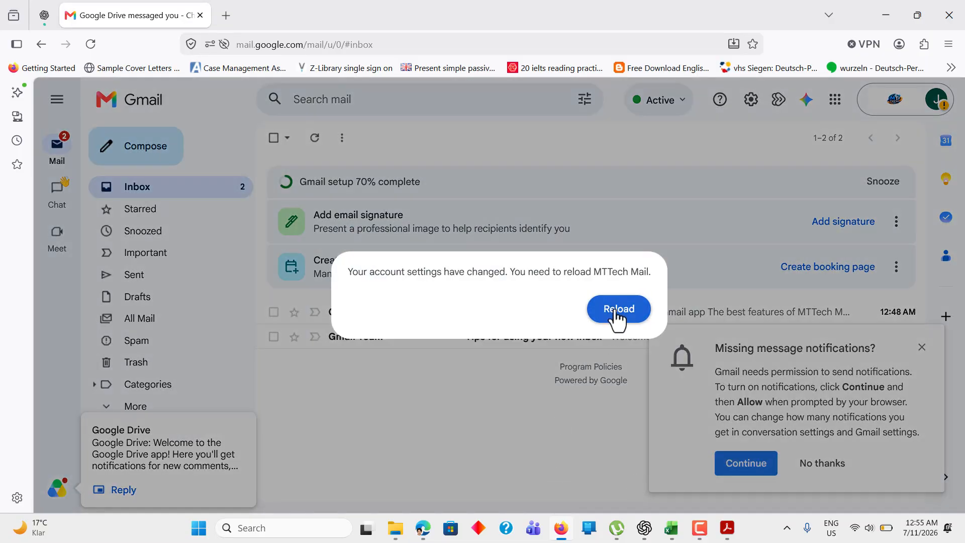
left_click(616, 311)
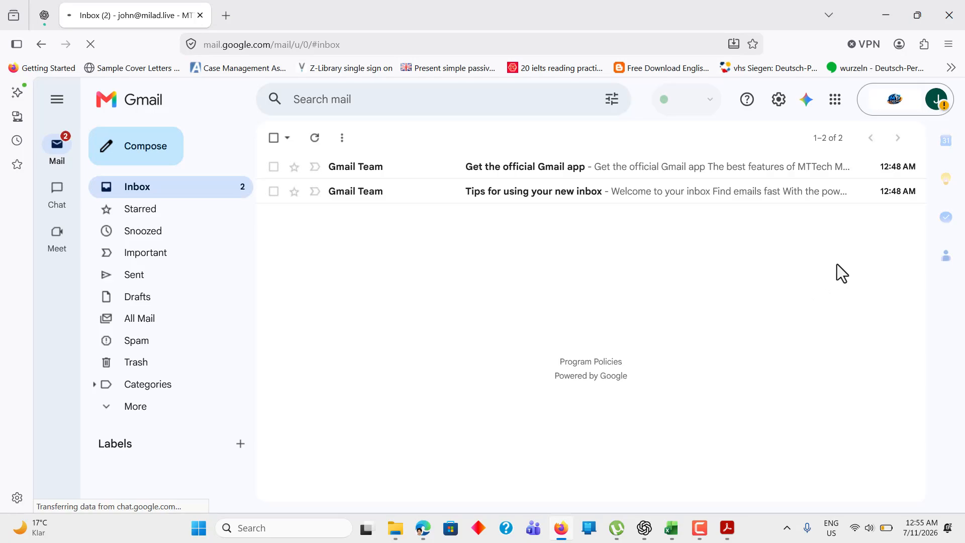
- Open the account panel and the Add profile picture dialog, then close it since the picture is organization-managed
left_click(935, 108)
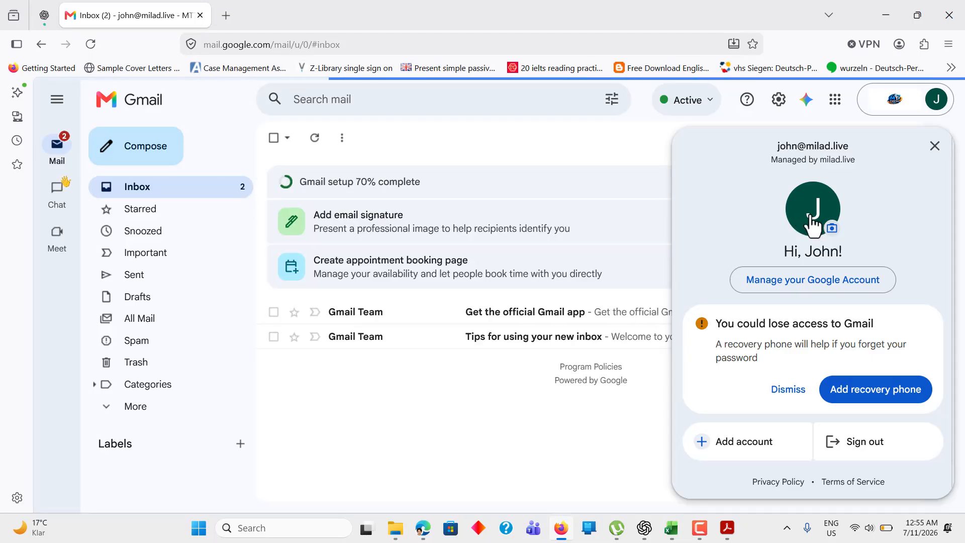
left_click(813, 221)
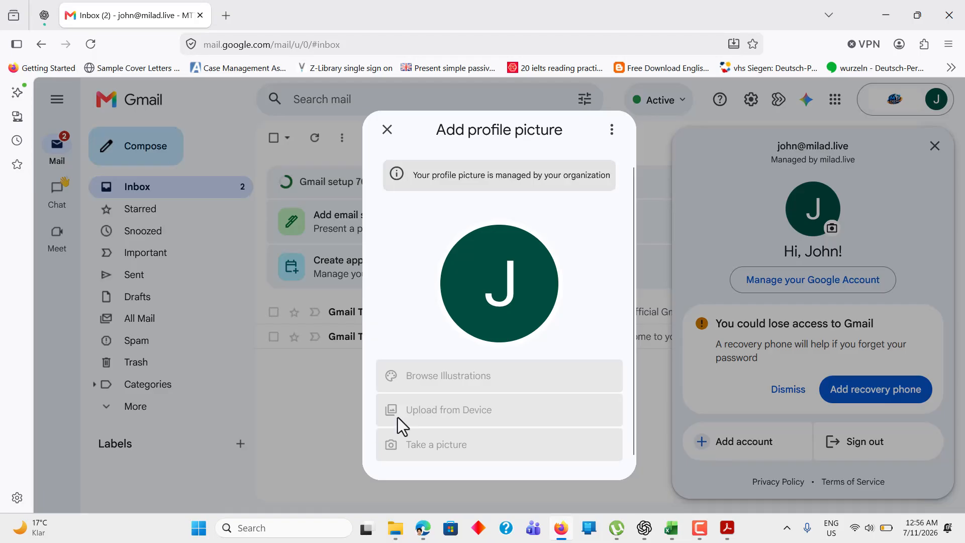
left_click(294, 408)
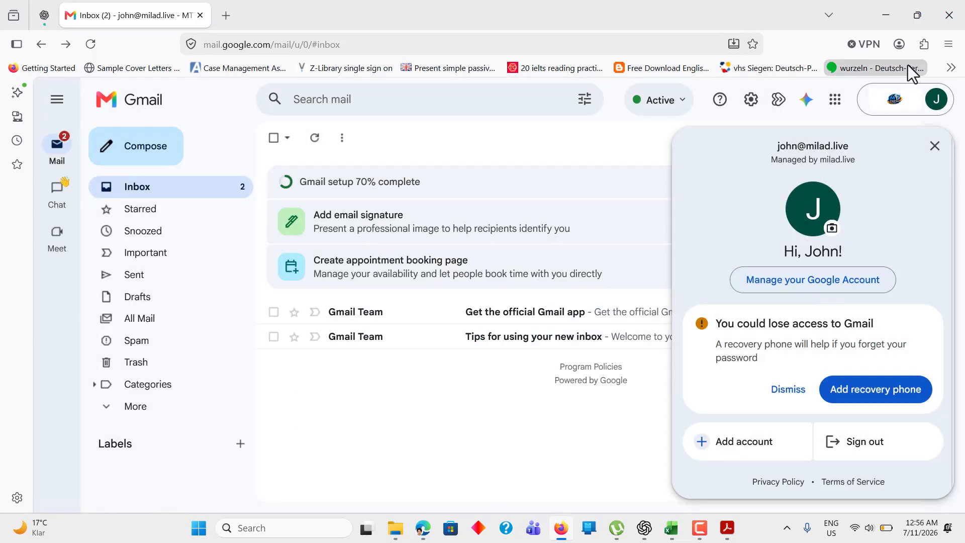
- Switch to the Admin console in Edge and pick the logo image for the third user's photo
left_click(887, 20)
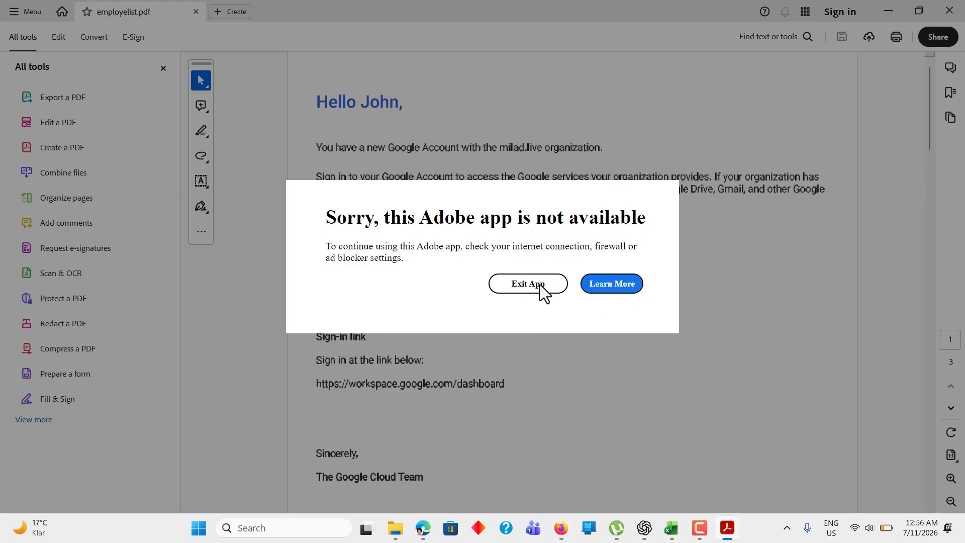
left_click(950, 10)
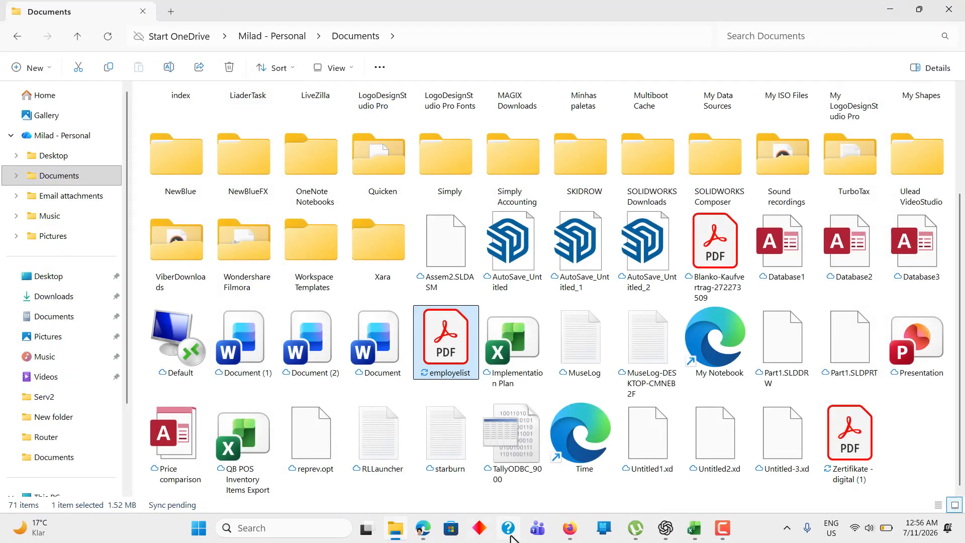
left_click(449, 534)
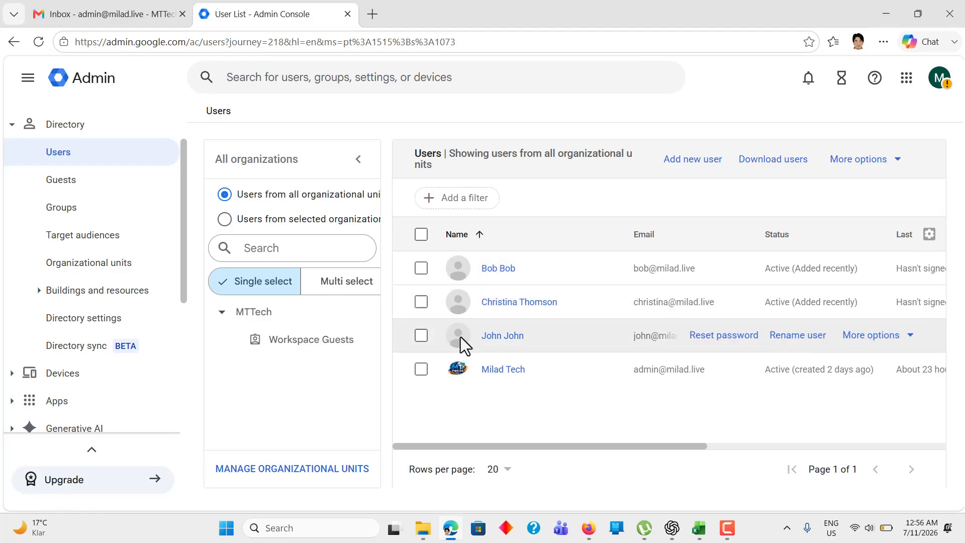
left_click(491, 338)
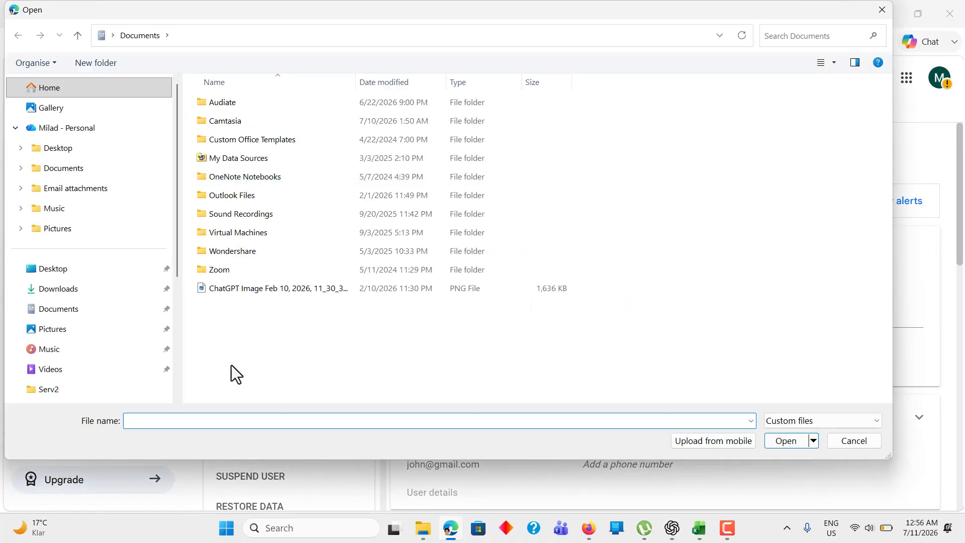
left_click(256, 291)
left_click(792, 444)
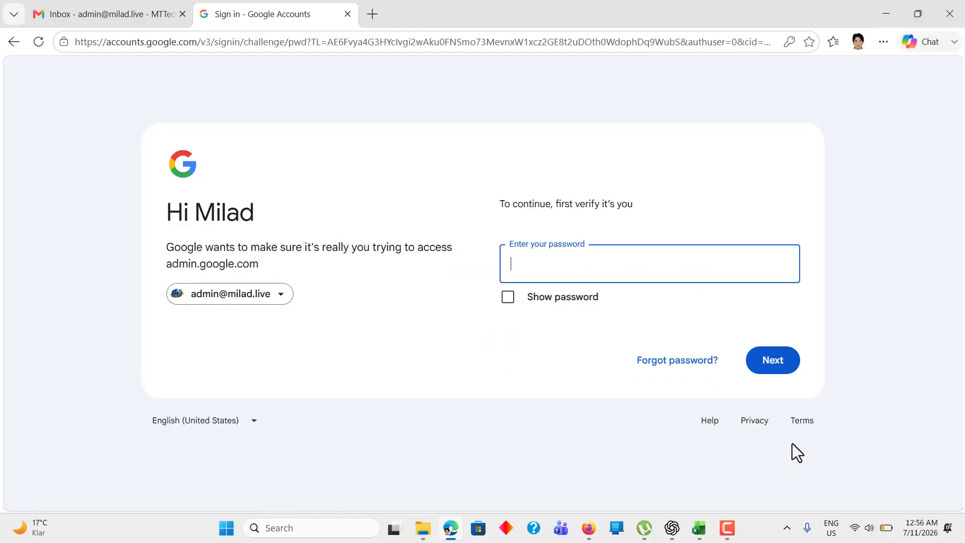
- Verify identity with the account password, then return to the Users list
left_click(562, 279)
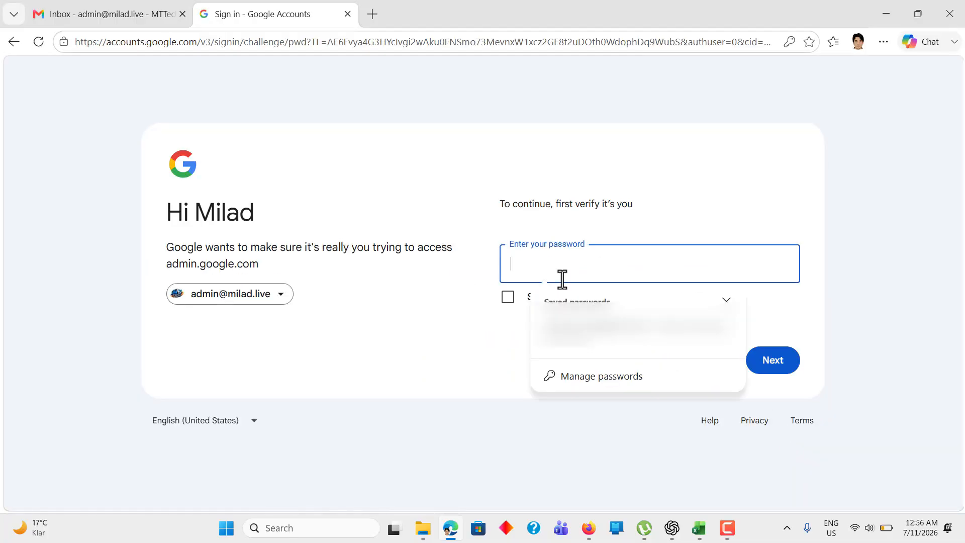
type("••")
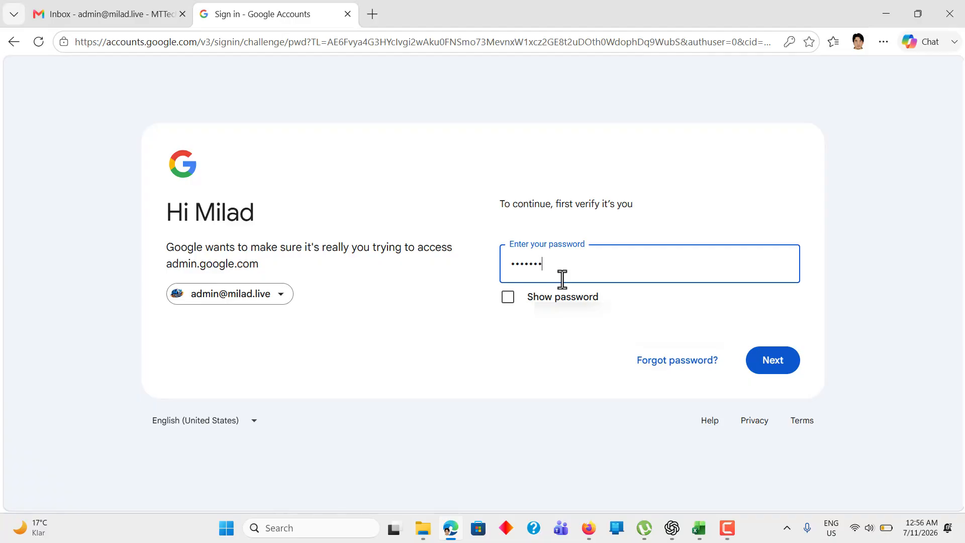
type("•••••••")
key("Return")
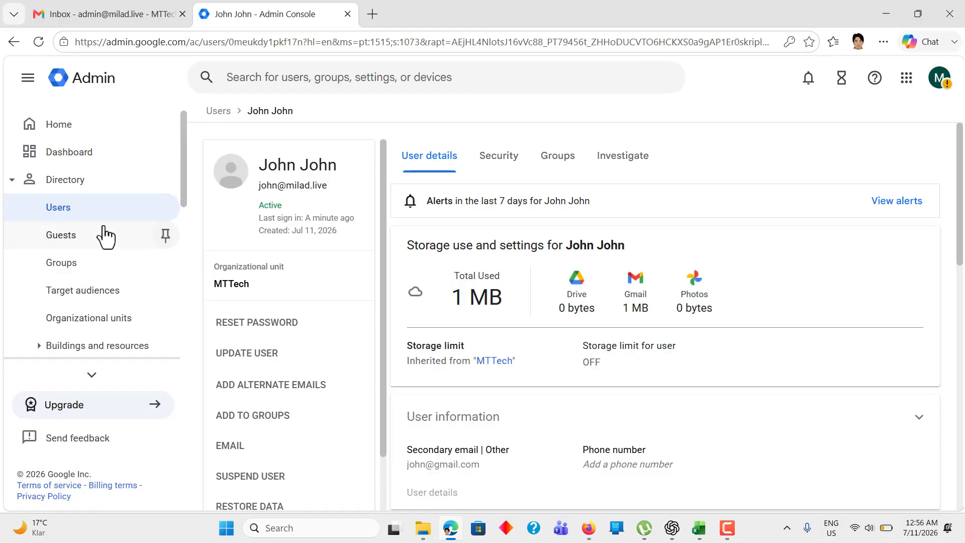
left_click(74, 214)
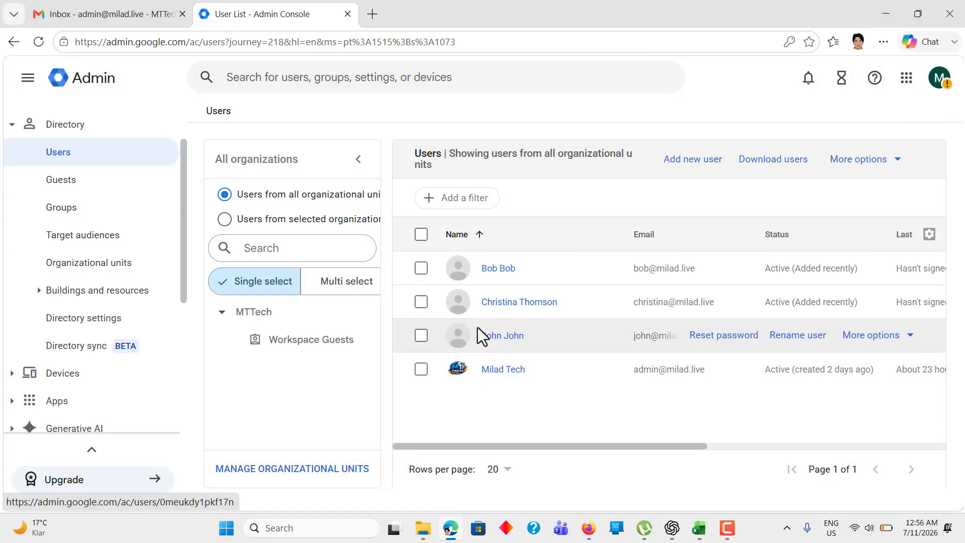
- Set the MTTech logo as the third user's profile photo and go back to Users
left_click(498, 337)
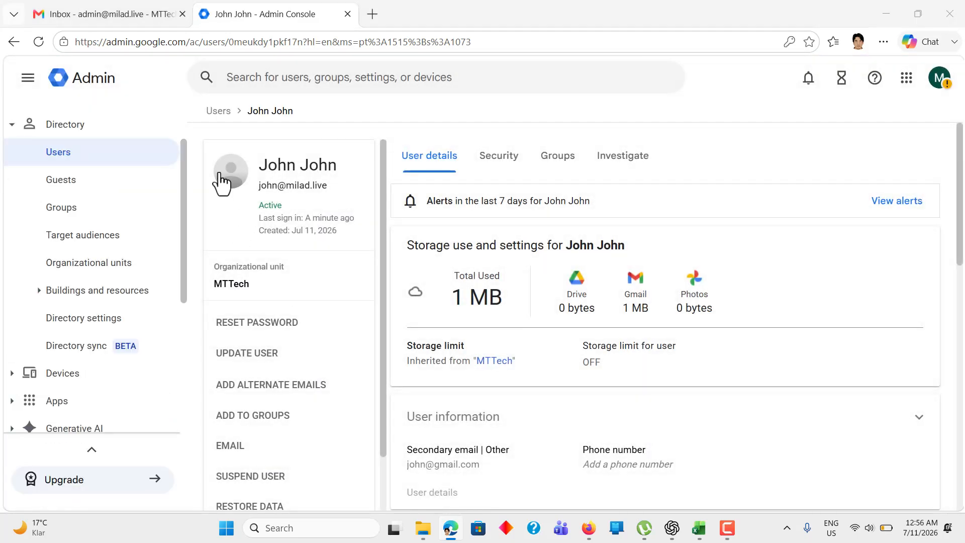
left_click(220, 174)
double_click(280, 390)
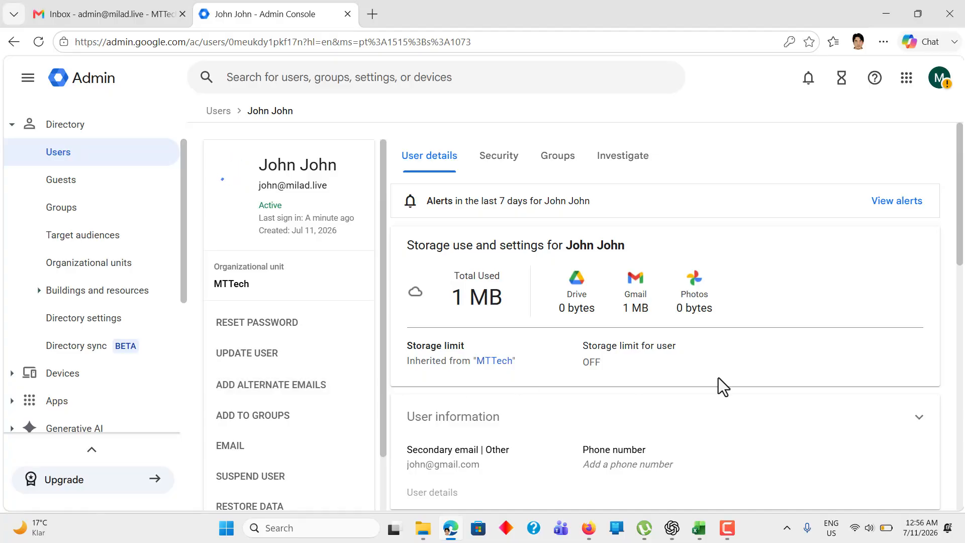
scroll(723, 387, "down", 10)
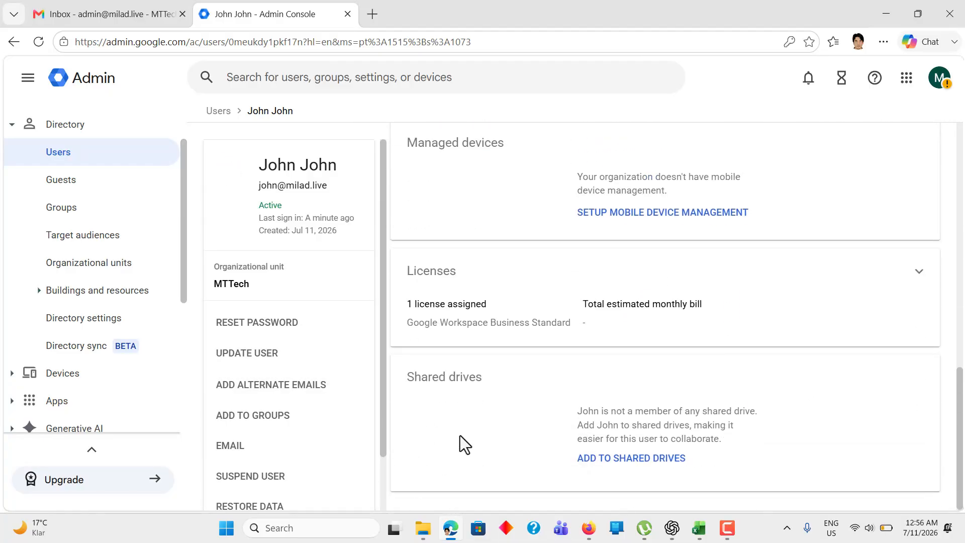
scroll(459, 443, "up", 8)
scroll(58, 166, "up", 2)
left_click(76, 216)
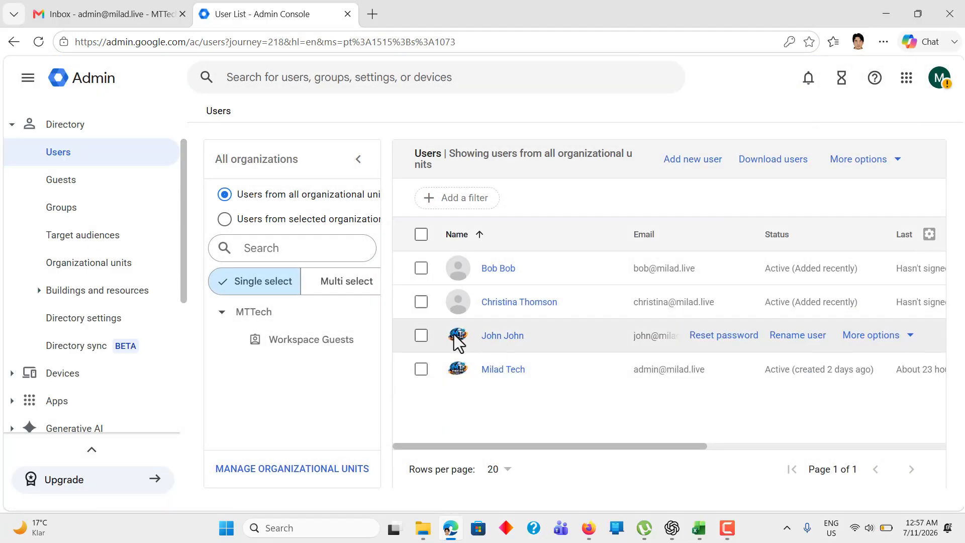
- Apply the ChatGPT logo image as the second user's profile photo, then return to Users
left_click(516, 304)
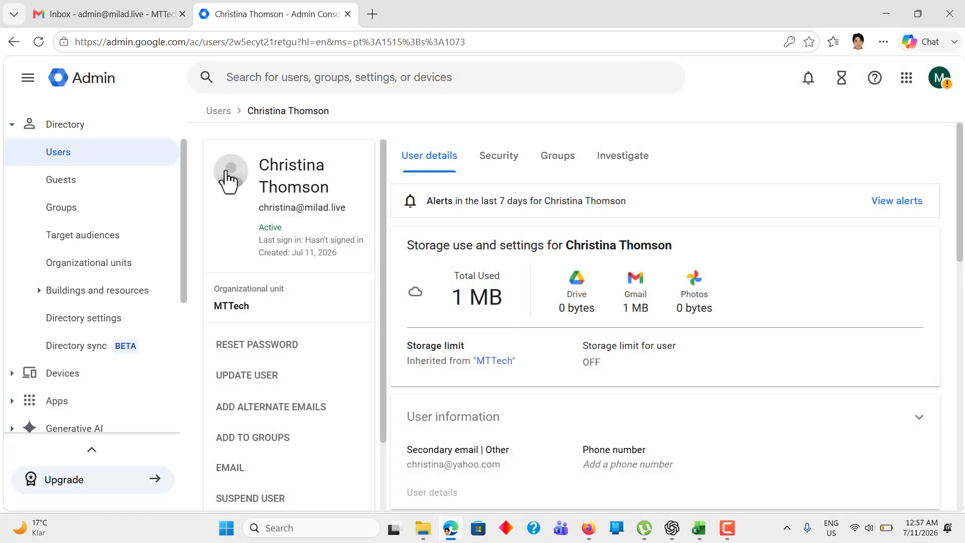
left_click(225, 171)
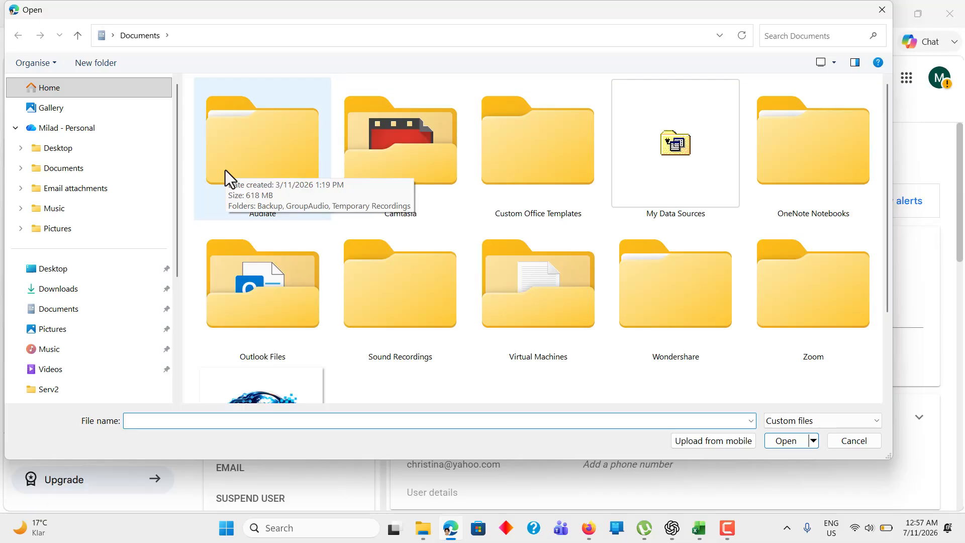
left_click(255, 393)
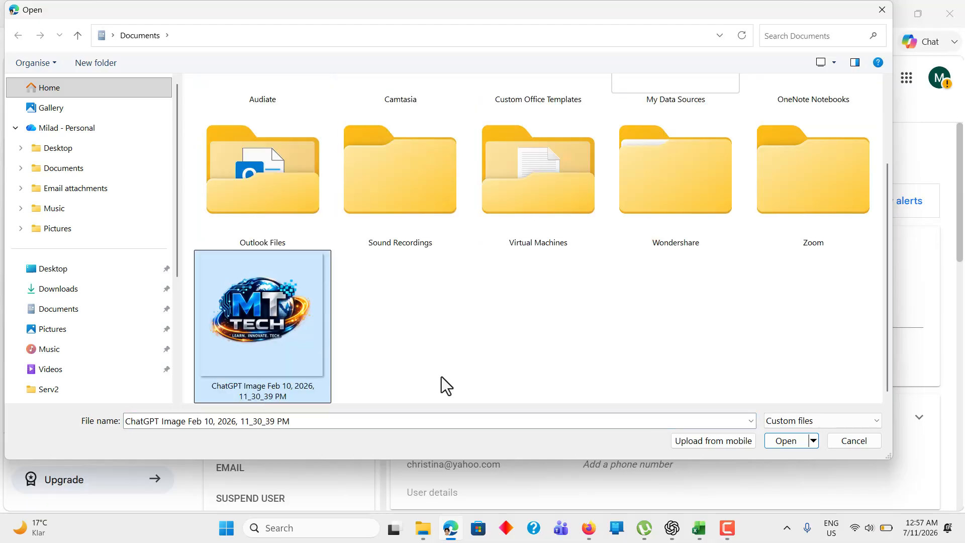
left_click(773, 446)
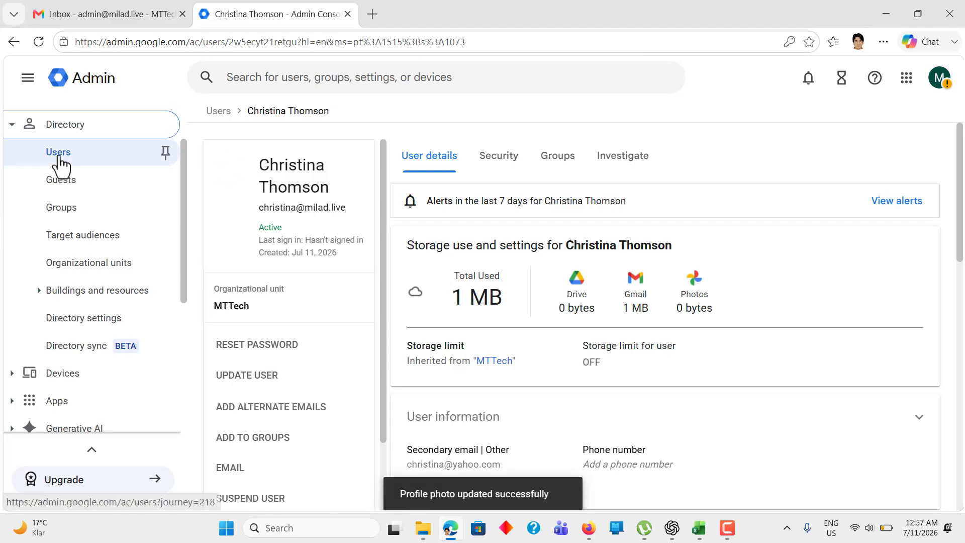
left_click(61, 155)
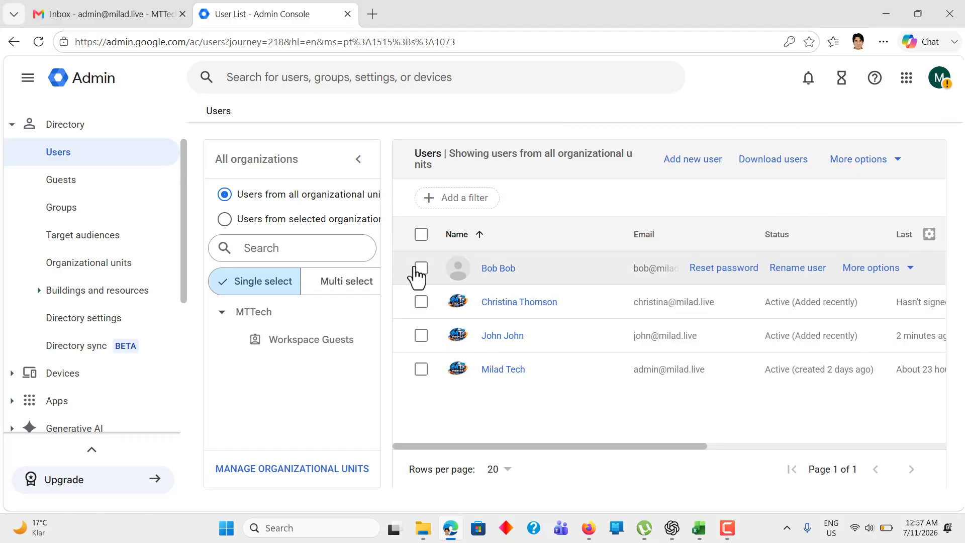
left_click(421, 268)
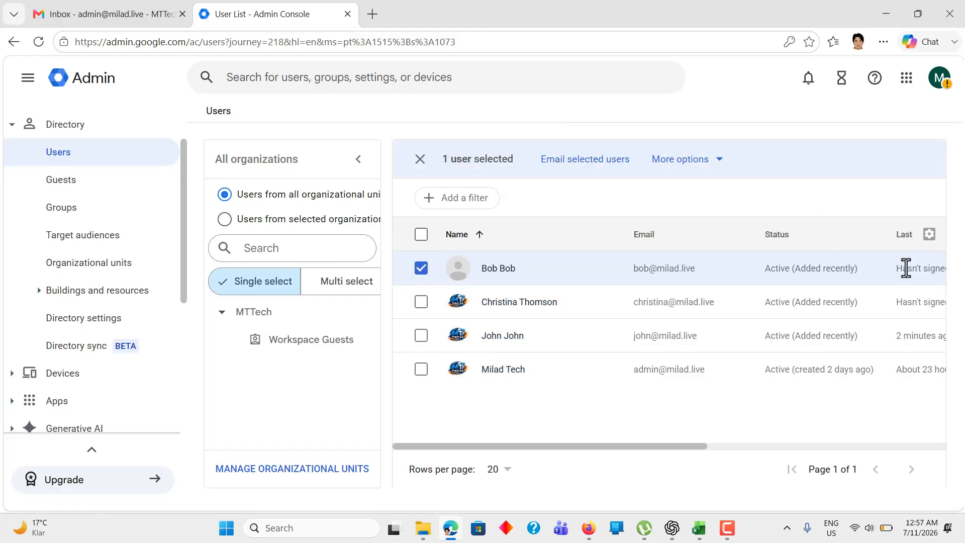
left_click(722, 163)
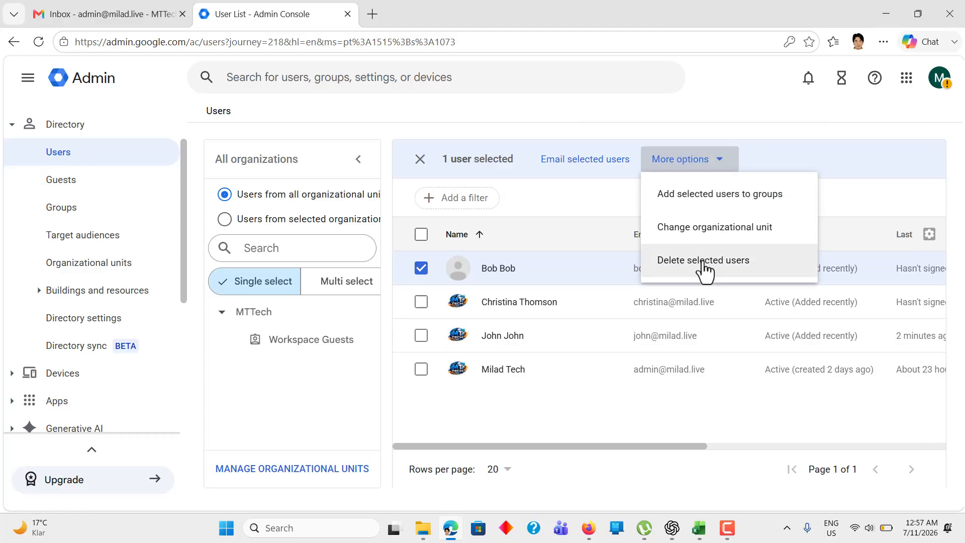
left_click(704, 261)
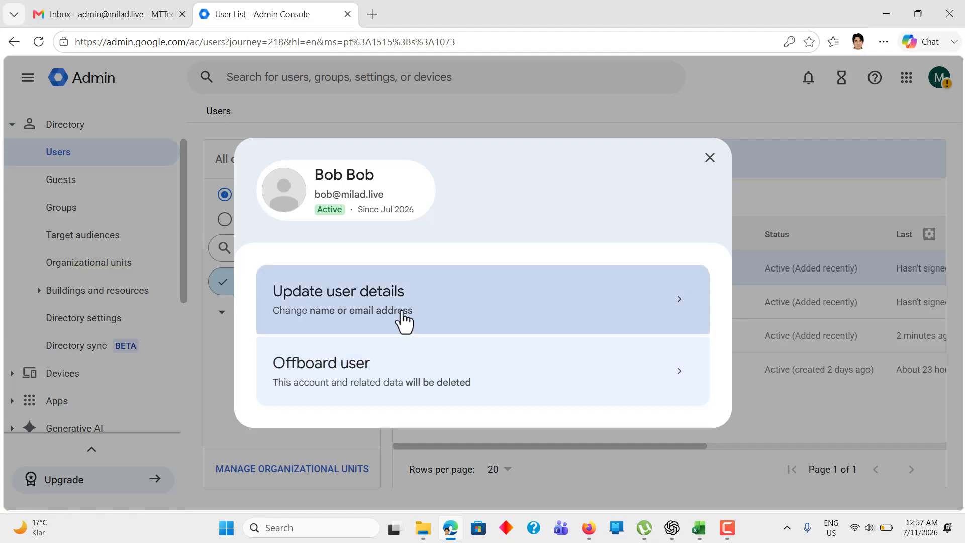
left_click(437, 318)
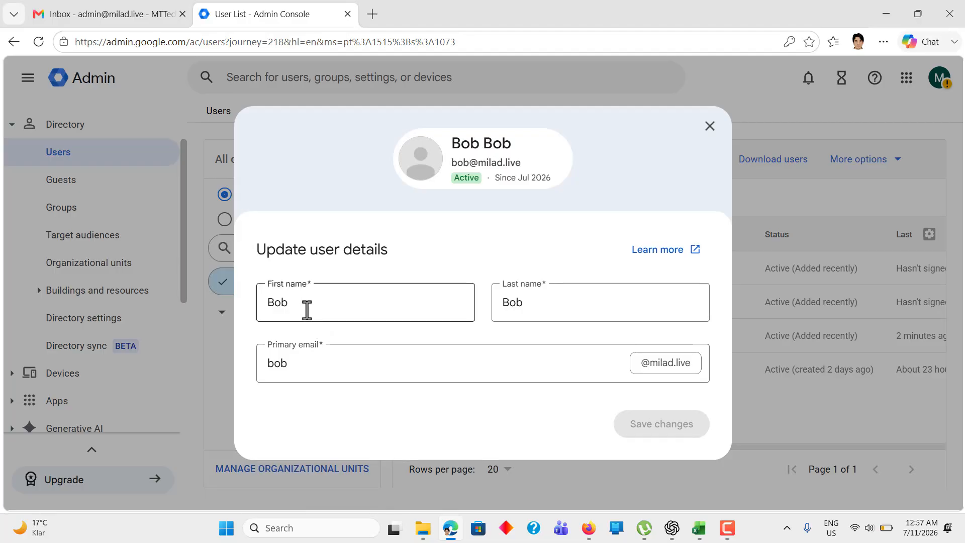
left_click(707, 130)
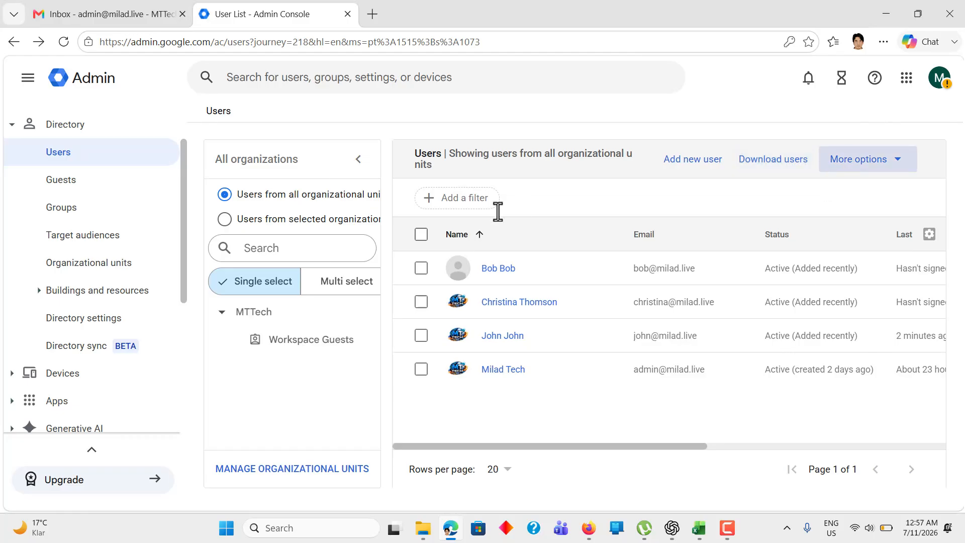
- Delete the first user through Offboard user, acknowledging untransferred data is removed after 20 days
left_click(422, 269)
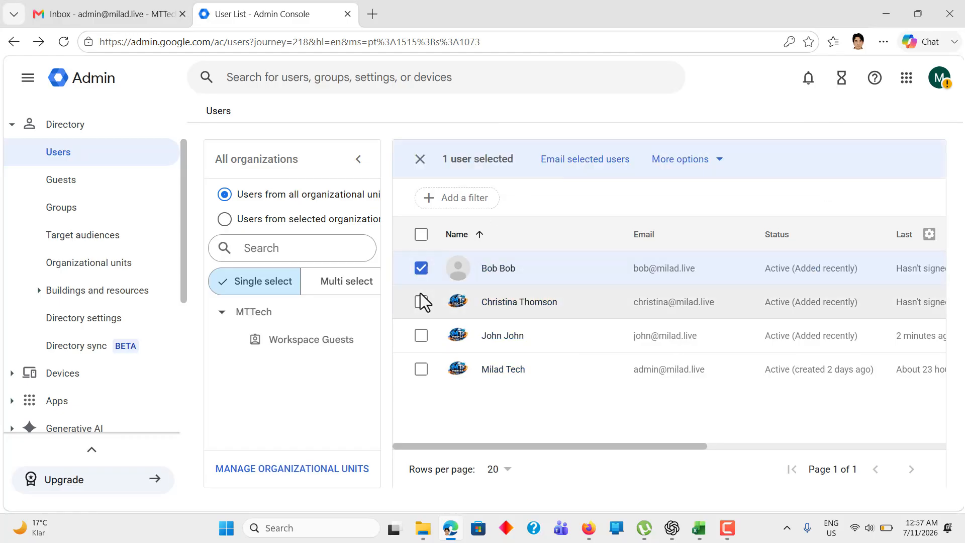
left_click(721, 161)
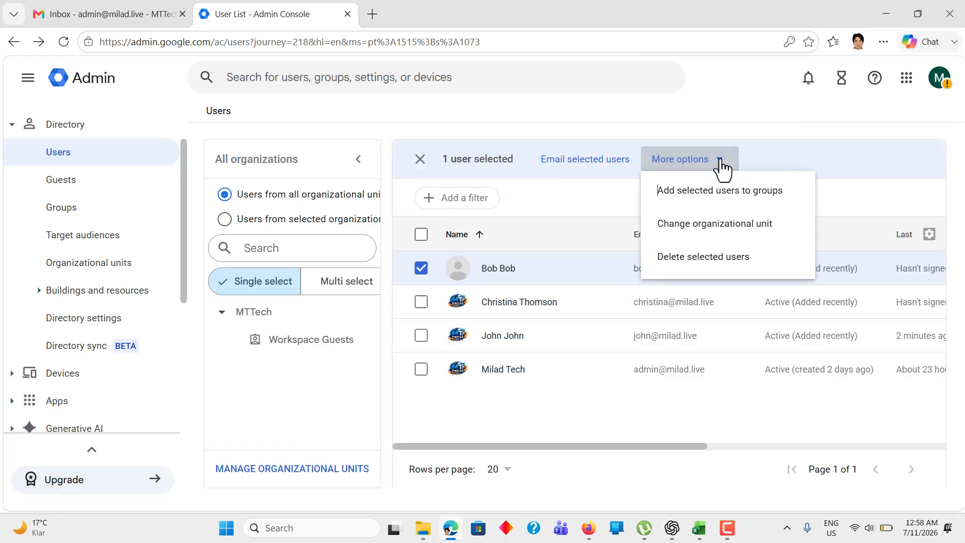
left_click(705, 271)
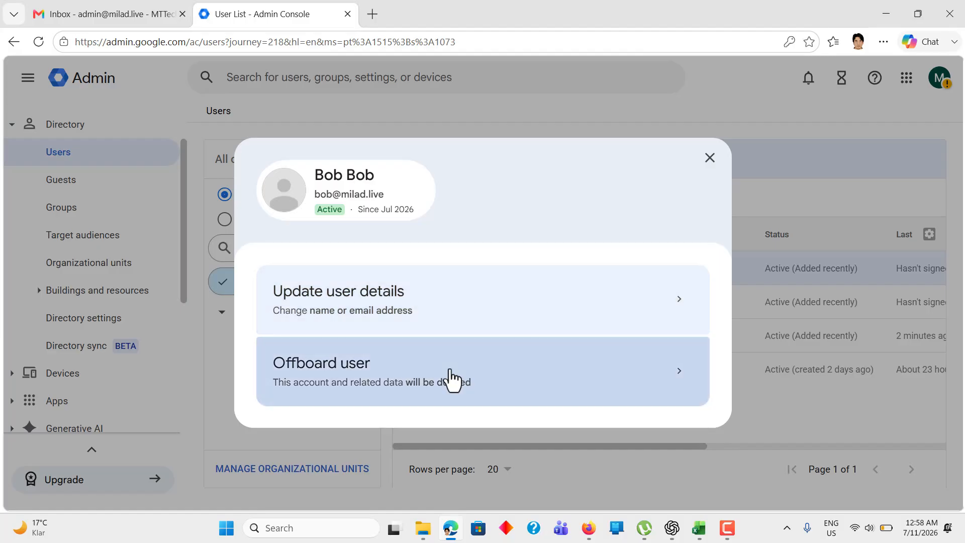
left_click(451, 370)
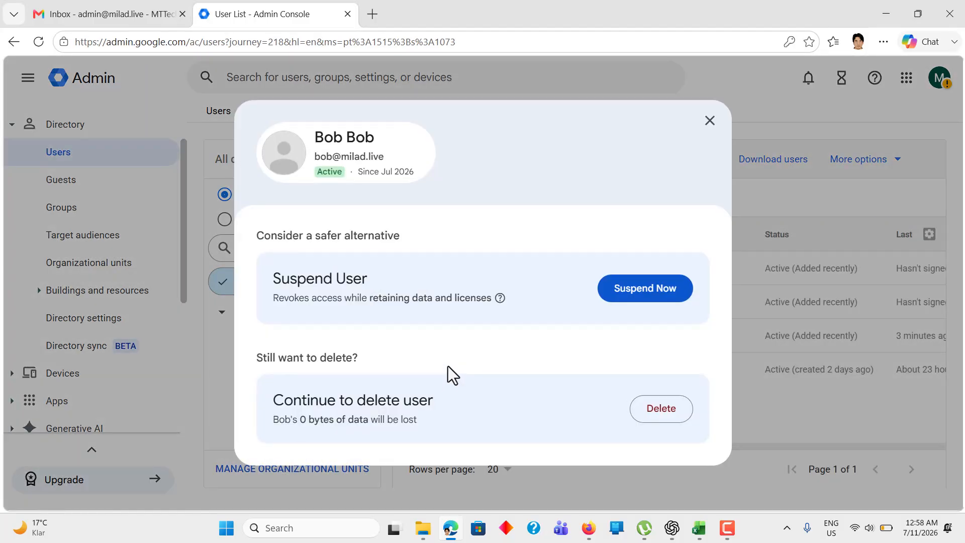
left_click(668, 409)
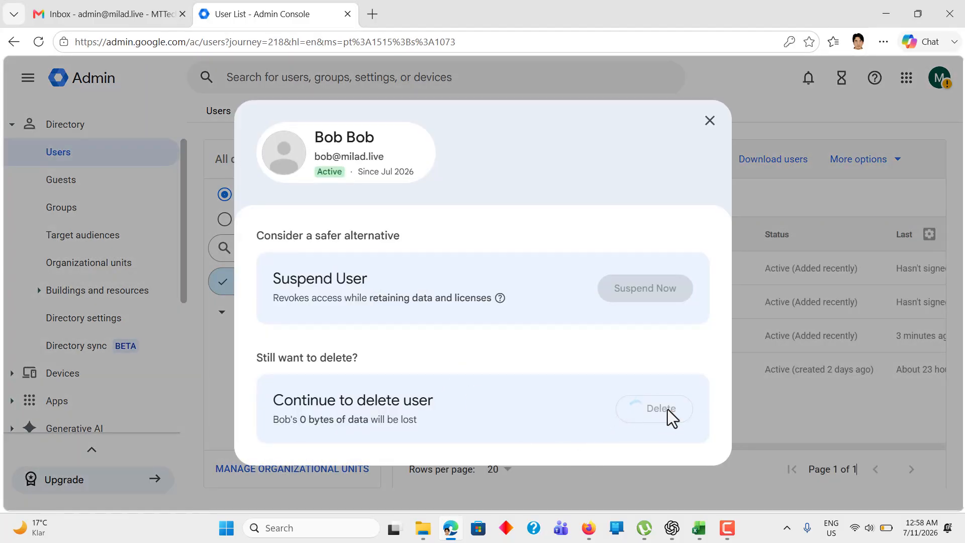
scroll(654, 251, "down", 2)
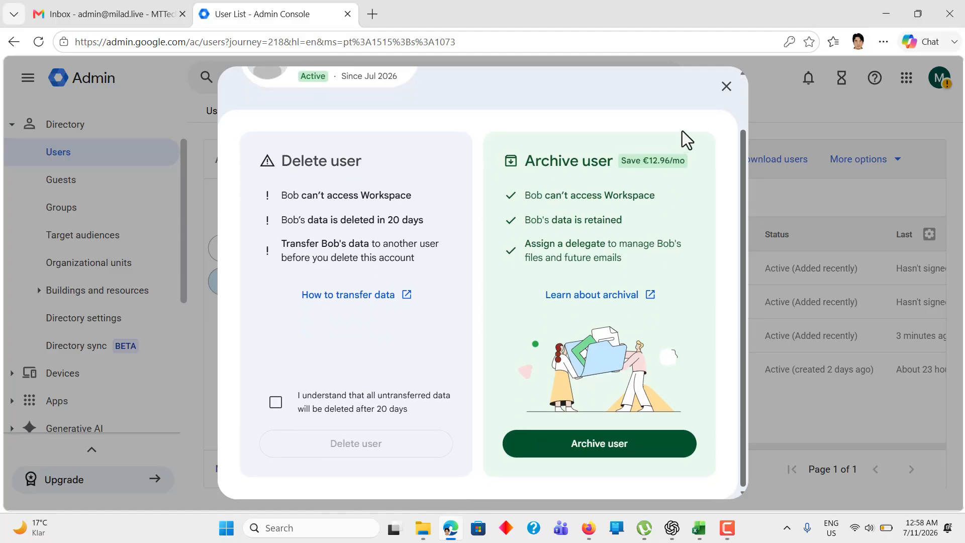
left_click(275, 405)
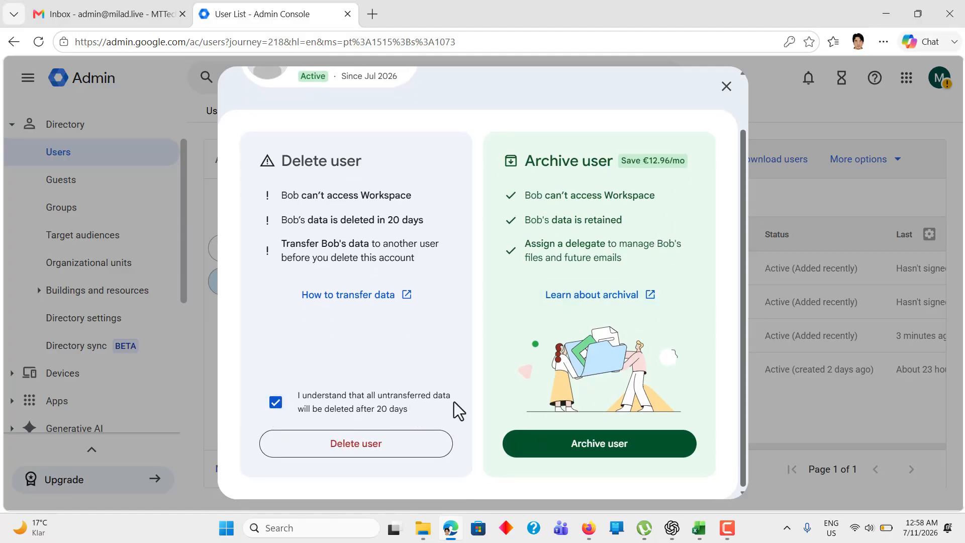
left_click(382, 444)
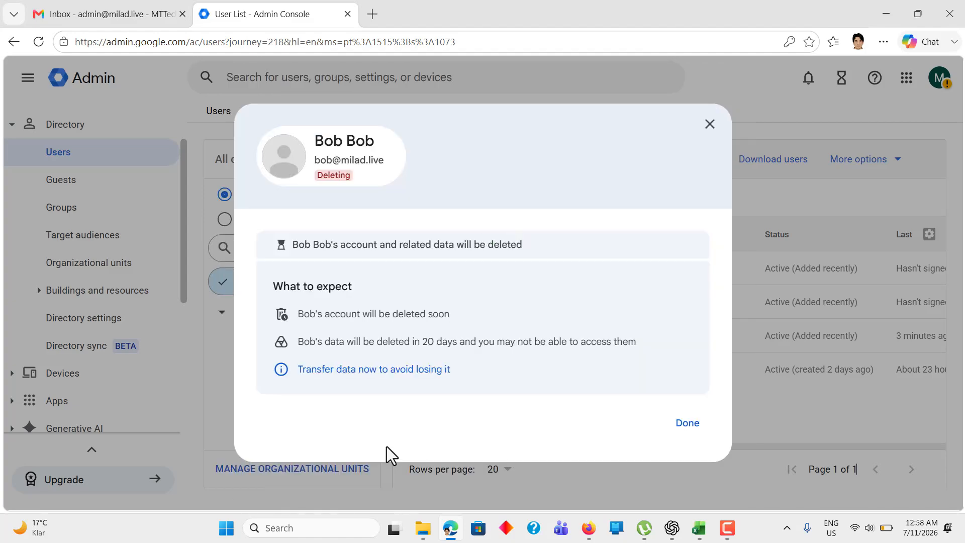
left_click(684, 429)
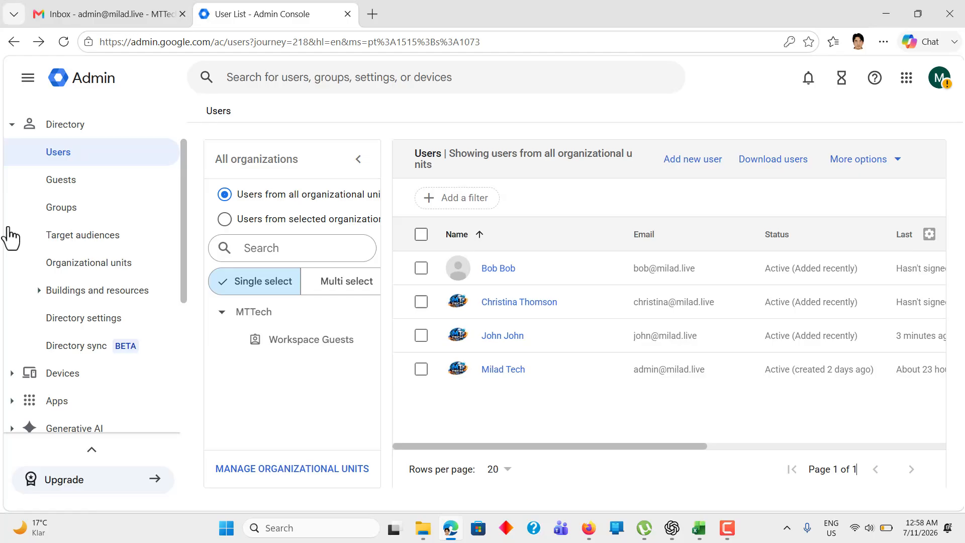
- Reload the Users list until the deleted account disappears, then open the first remaining user
left_click(74, 158)
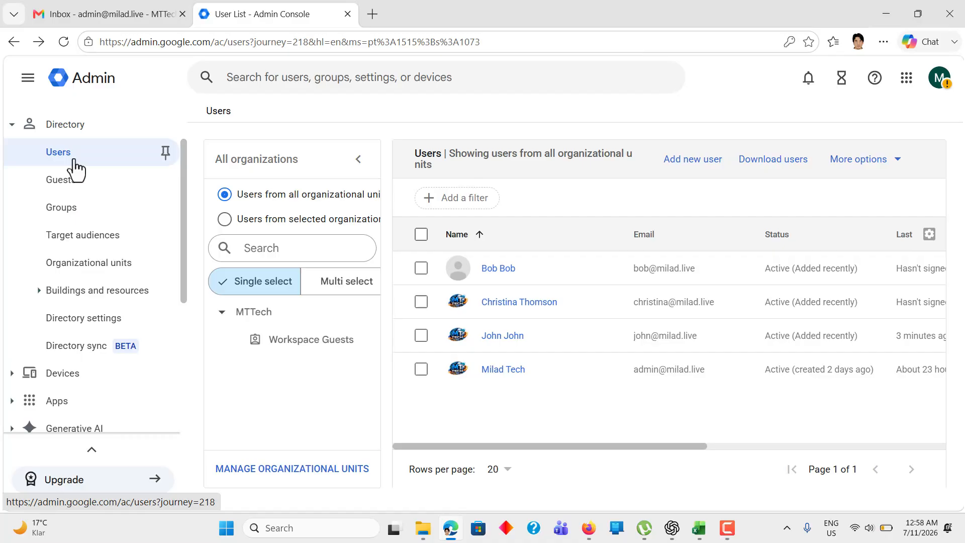
left_click(75, 129)
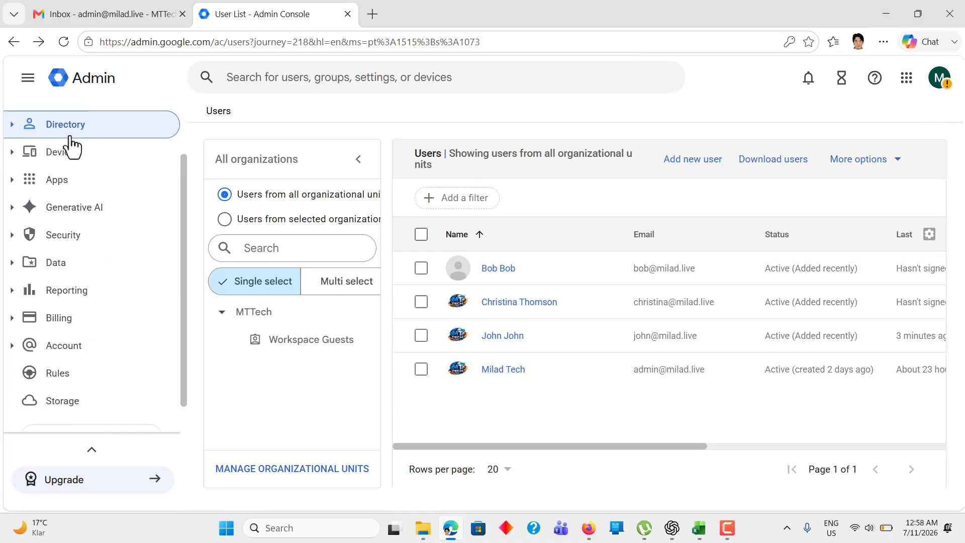
left_click(62, 151)
left_click(61, 151)
left_click(68, 130)
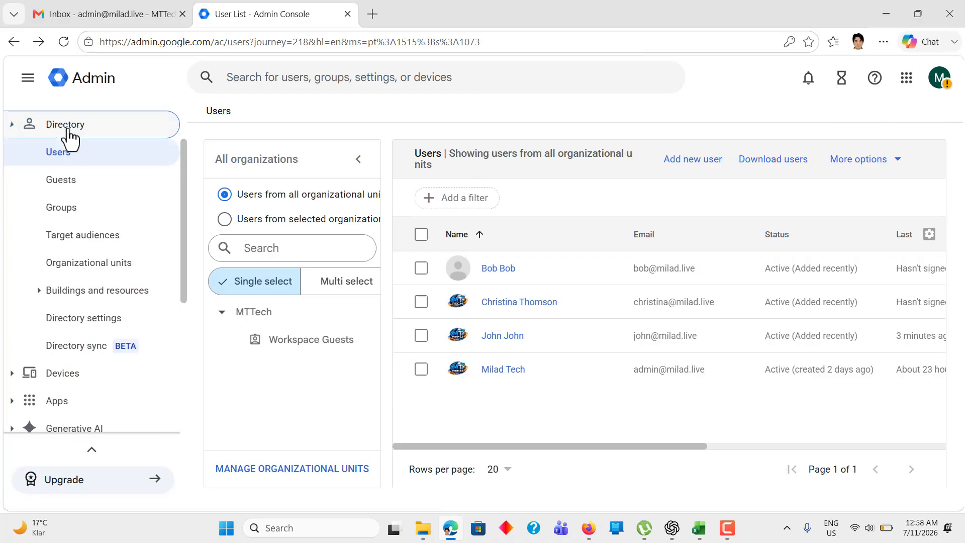
left_click(68, 41)
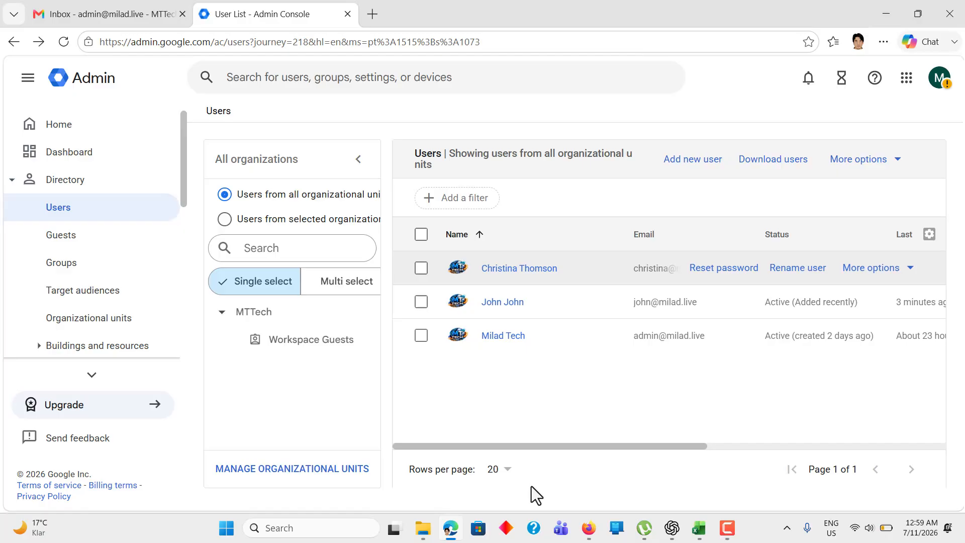
left_click(529, 278)
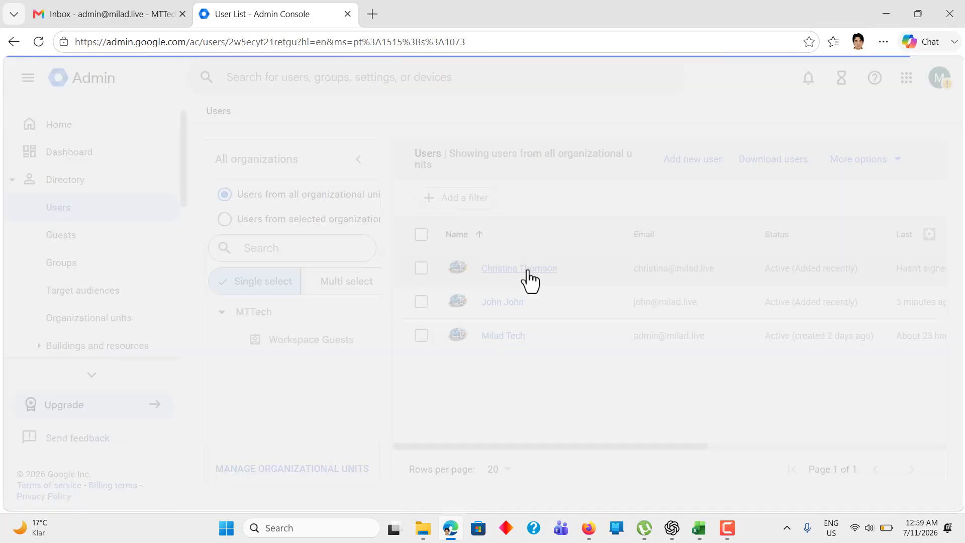
- Append an extra 'a' to the user's first name and save the name update
scroll(393, 298, "down", 1)
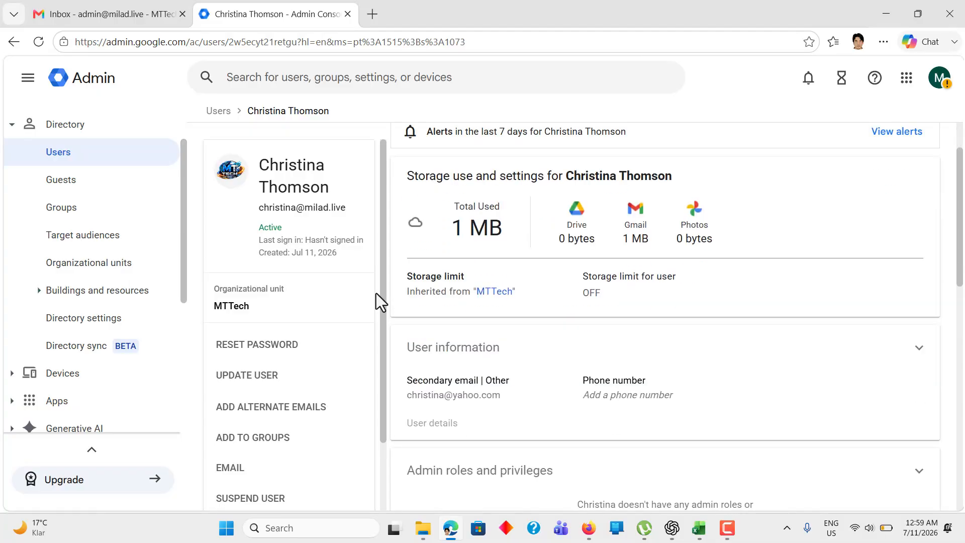
scroll(385, 321, "down", 2)
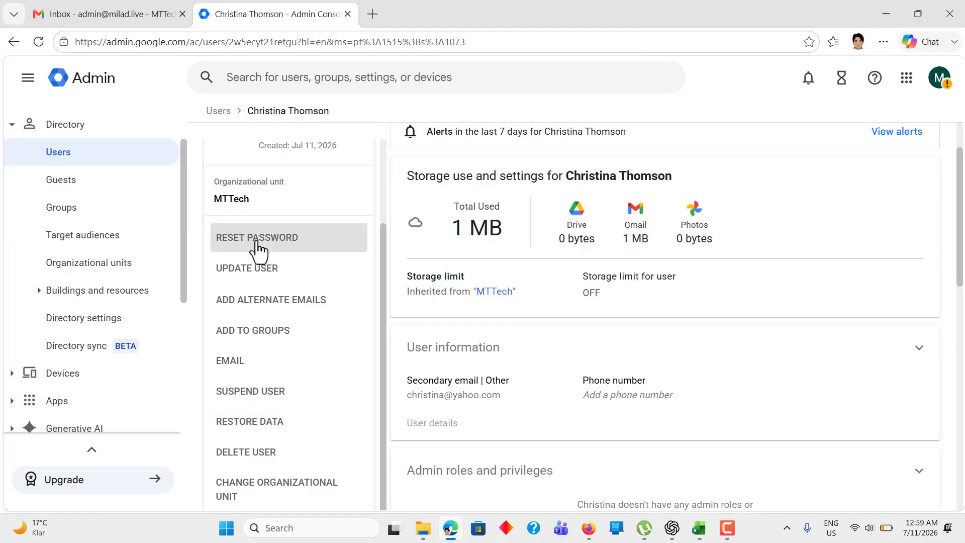
left_click(262, 277)
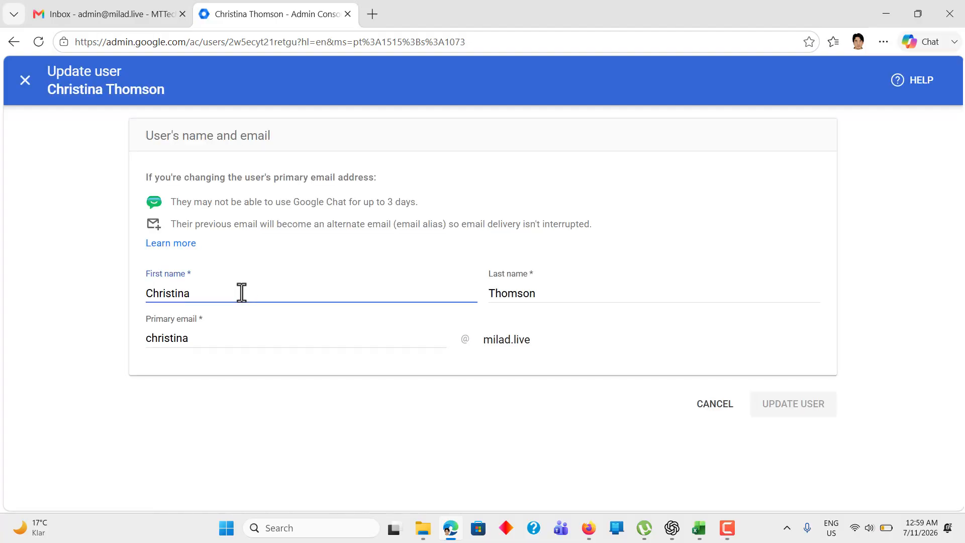
type("a")
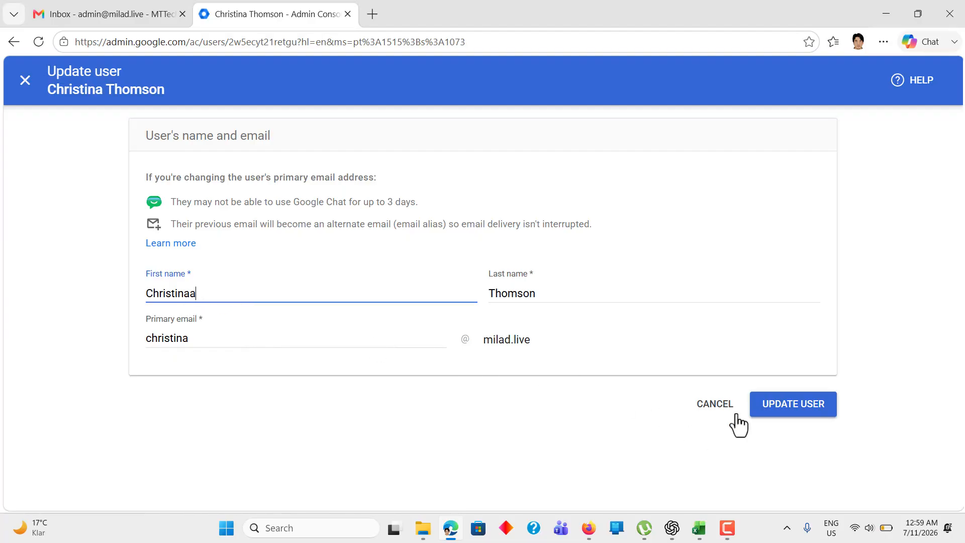
left_click(785, 415)
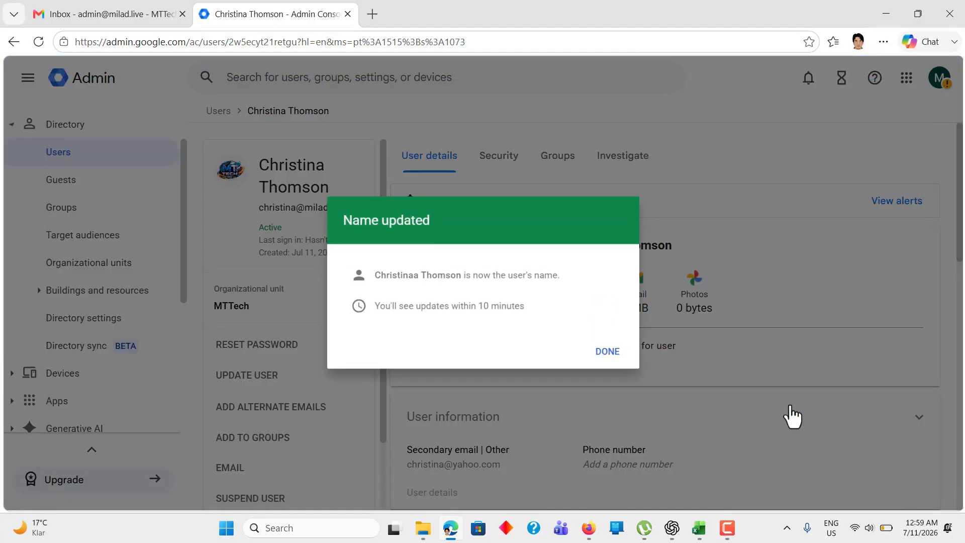
left_click(616, 355)
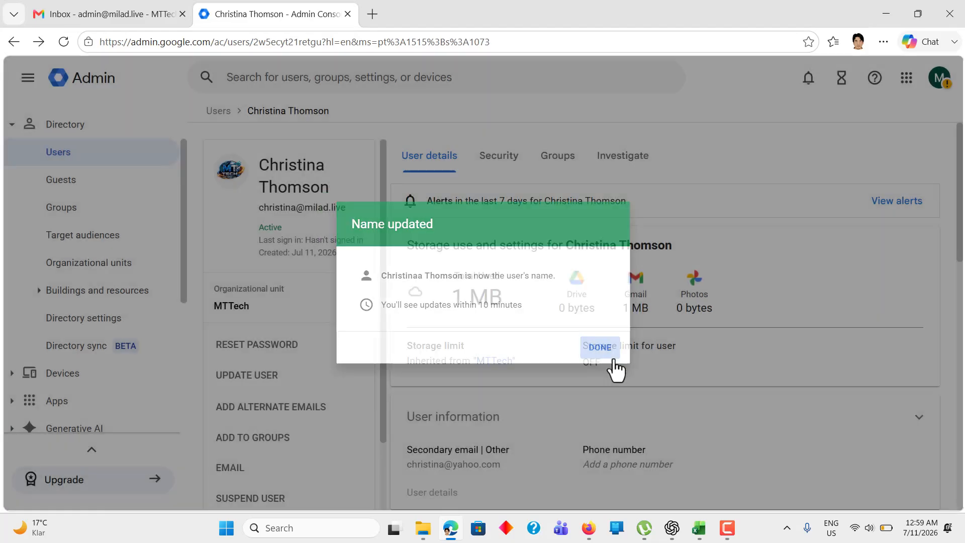
- Suspend the renamed user from their details page
scroll(249, 409, "down", 2)
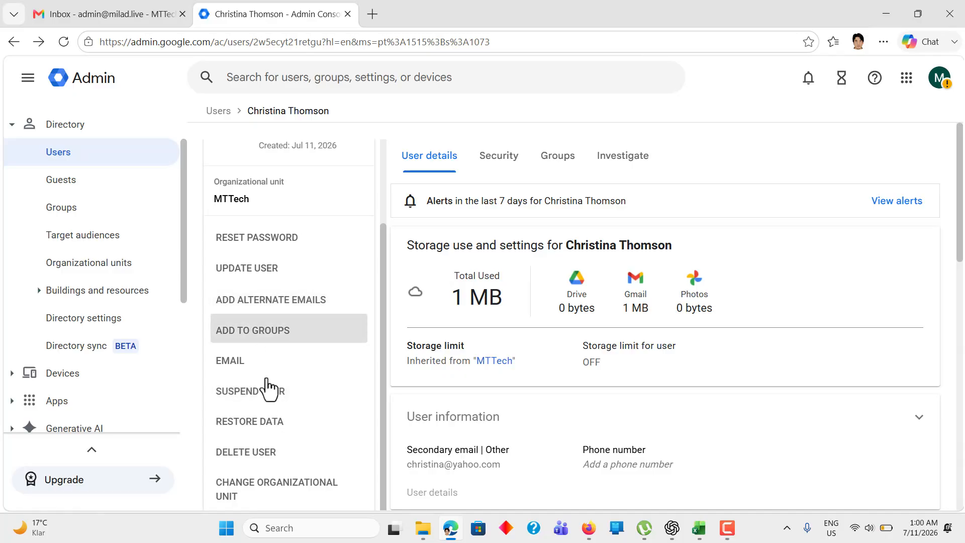
scroll(263, 435, "up", 1)
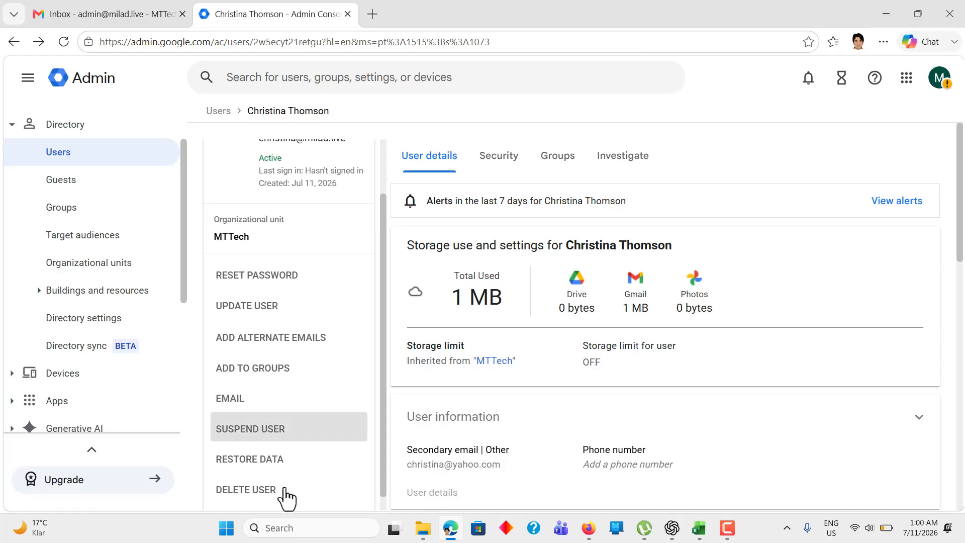
left_click(261, 431)
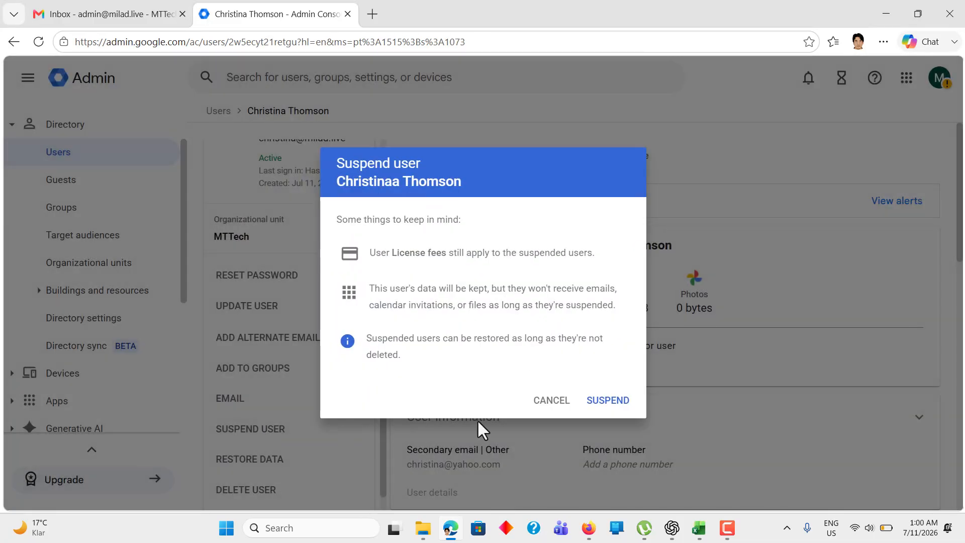
left_click(609, 400)
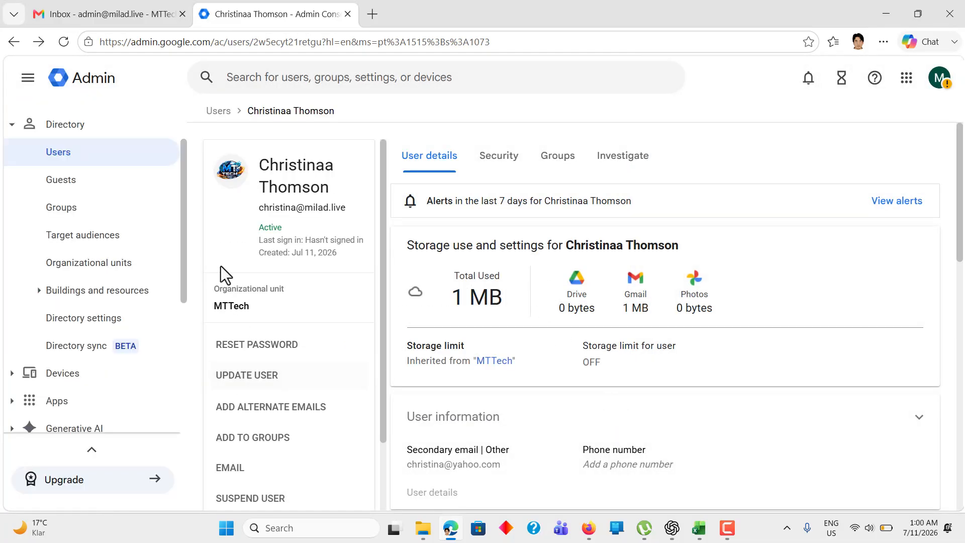
- Reload the Users list and check the user's status reads Suspended by admin
left_click(65, 154)
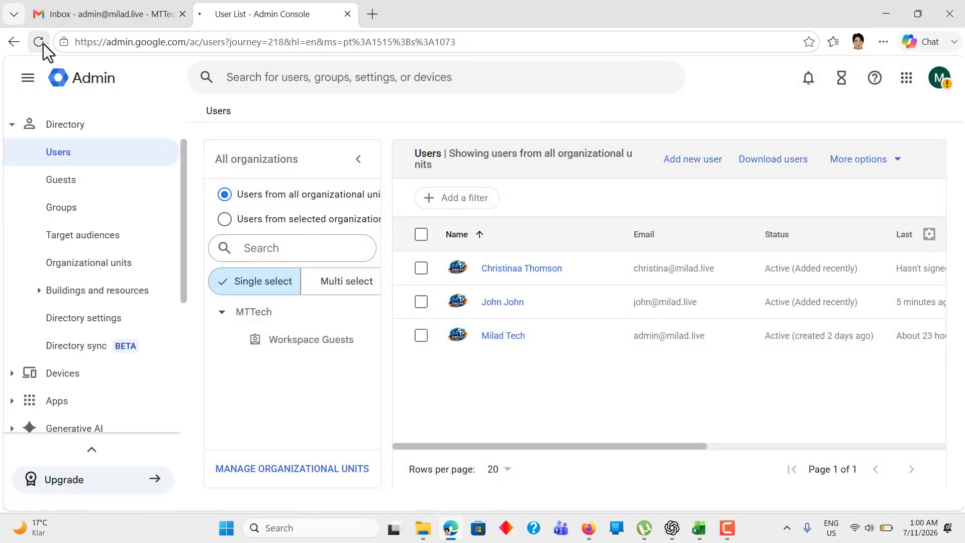
left_click(39, 42)
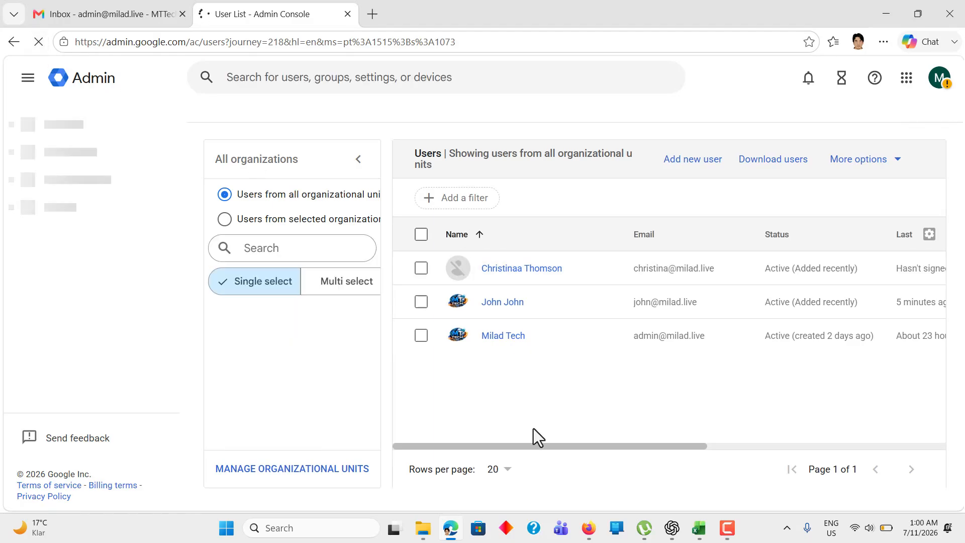
mouse_move(461, 267)
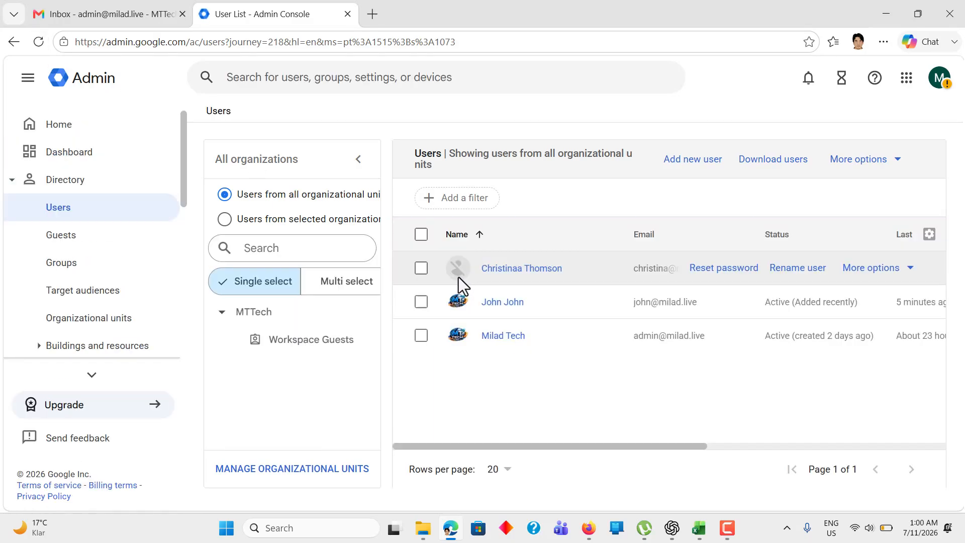
mouse_move(838, 330)
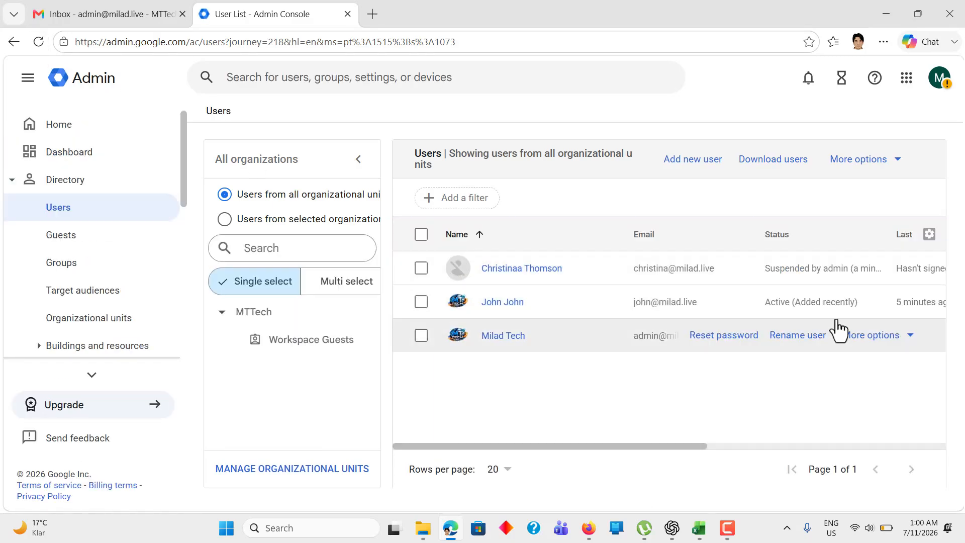
mouse_move(803, 309)
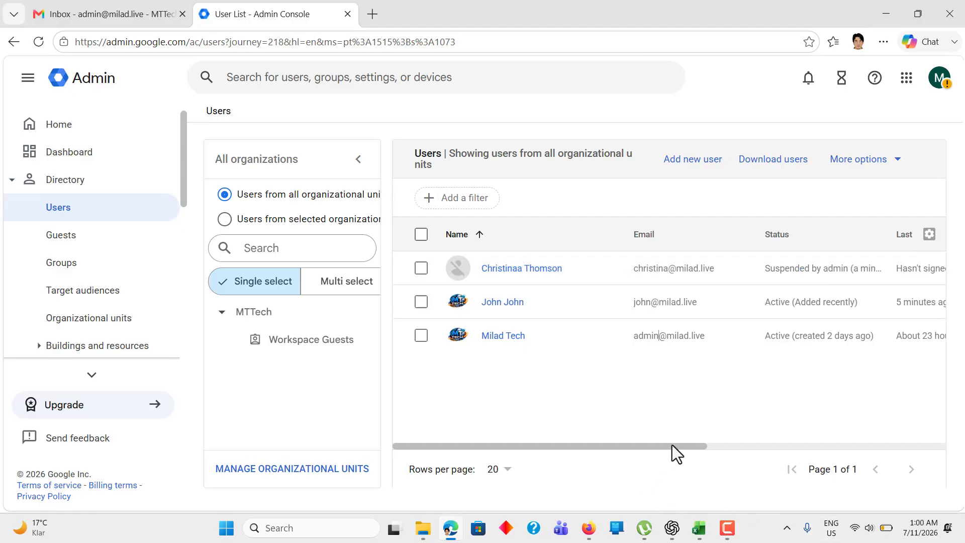
left_click_drag(688, 446, 647, 462)
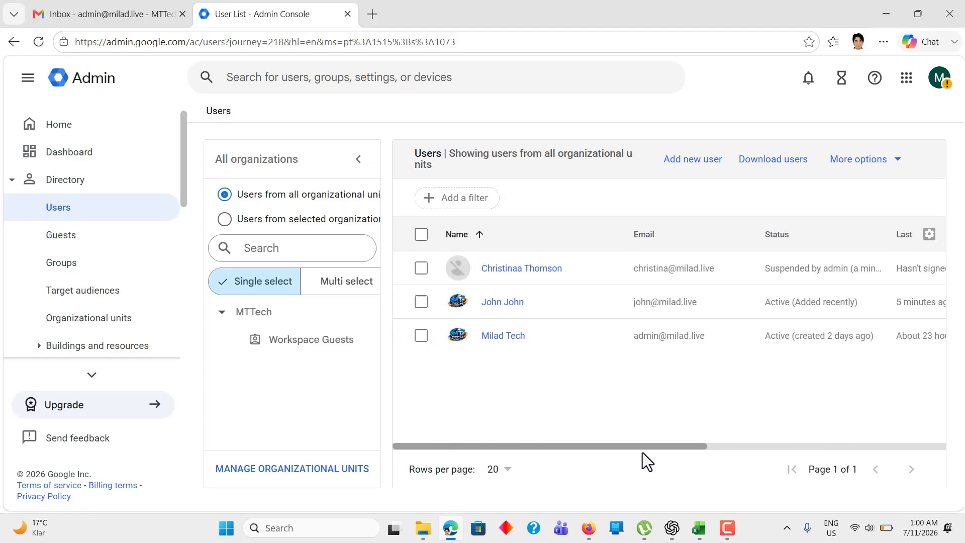
- Reactivate the suspended user, then reload the Users list showing all three users active
left_click(522, 269)
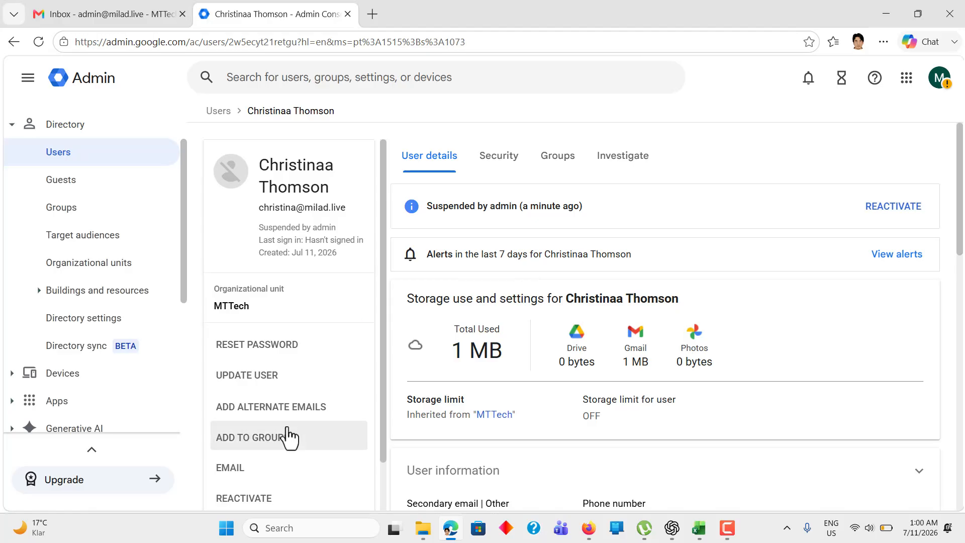
scroll(327, 503, "down", 1)
scroll(320, 501, "down", 1)
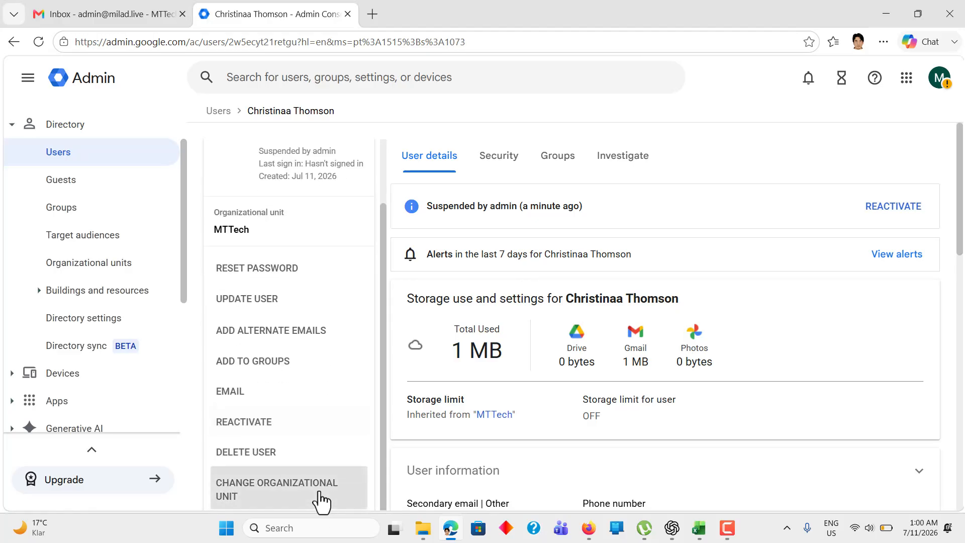
left_click(255, 427)
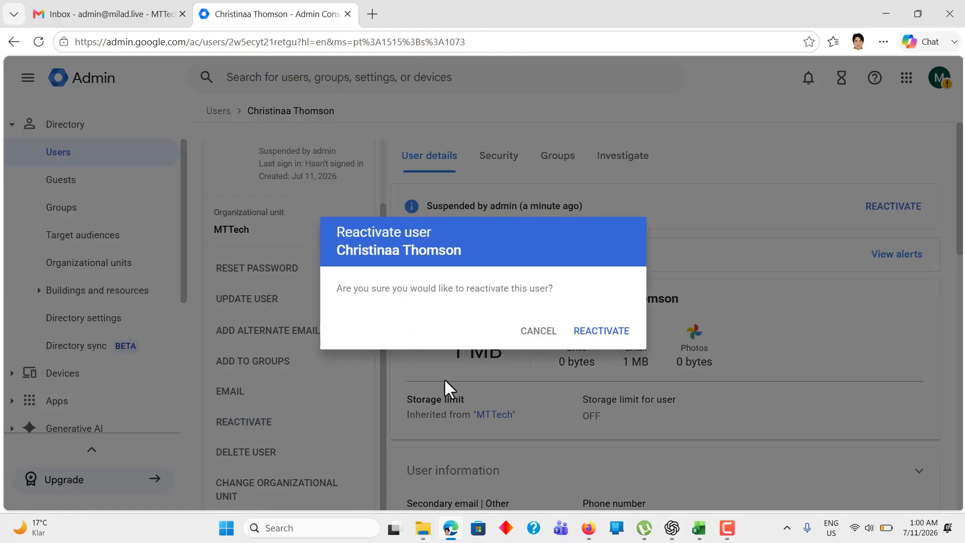
left_click(602, 339)
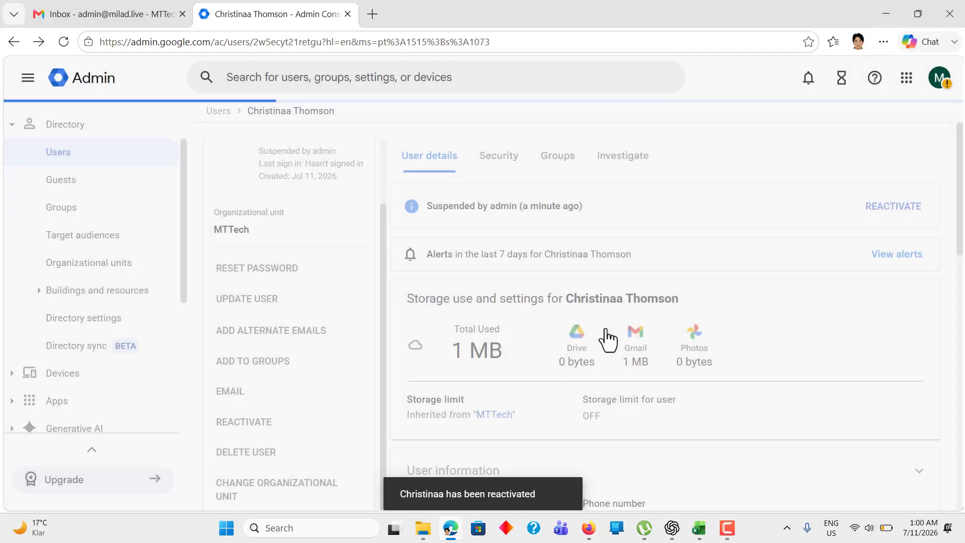
scroll(302, 392, "down", 1)
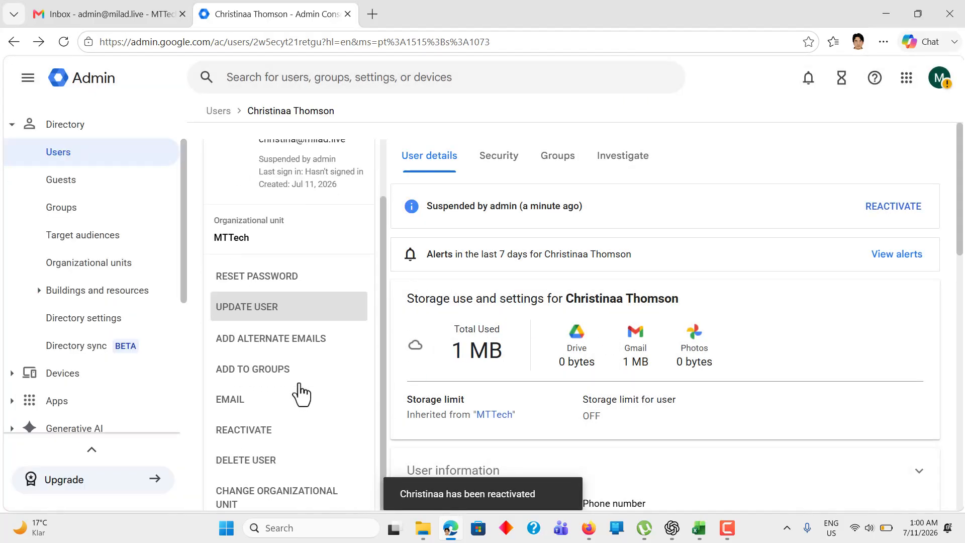
scroll(301, 393, "up", 1)
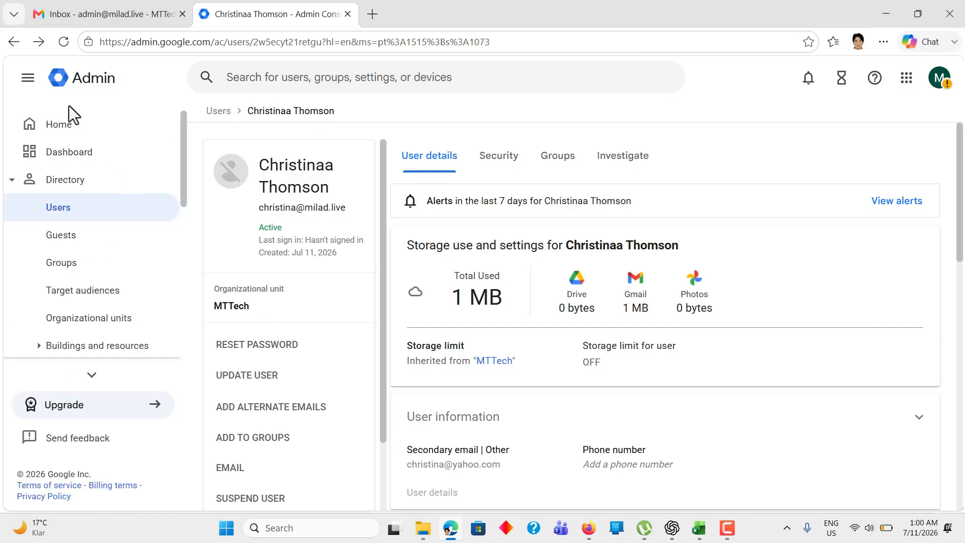
left_click(81, 214)
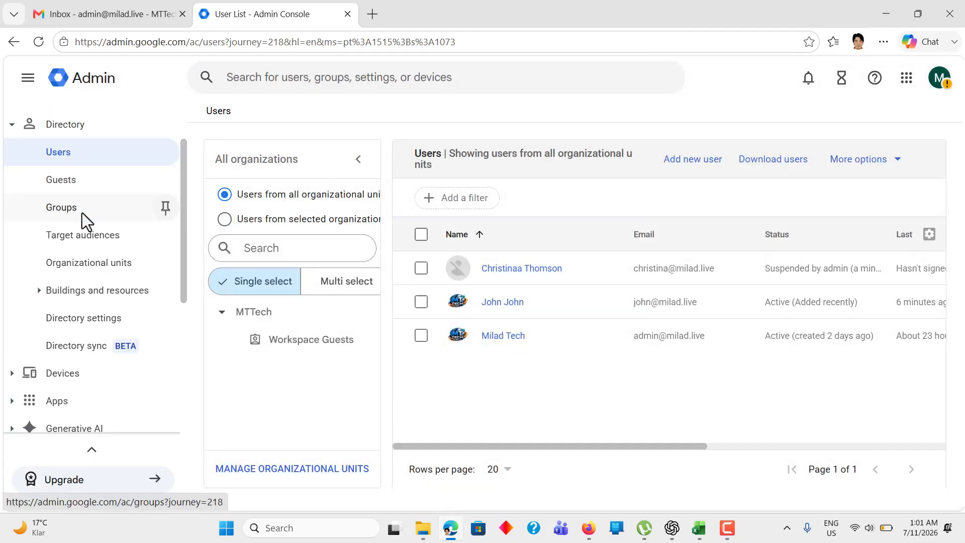
left_click(44, 44)
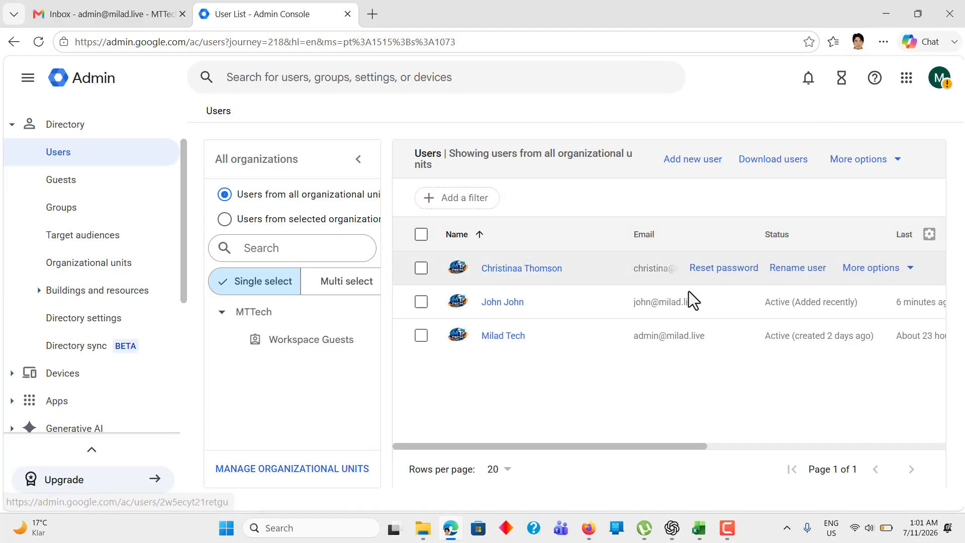
- Load gmail.com in a new Firefox tab
left_click(590, 529)
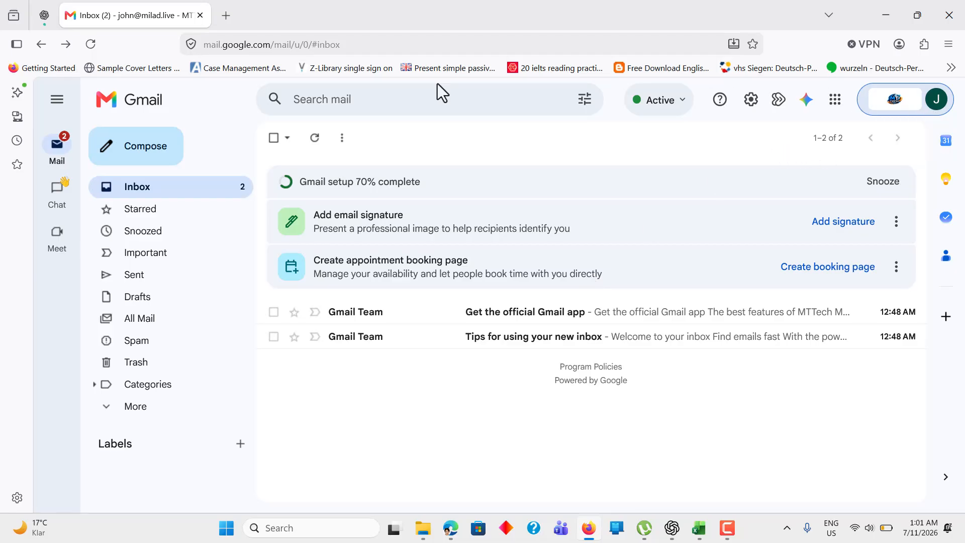
left_click(226, 15)
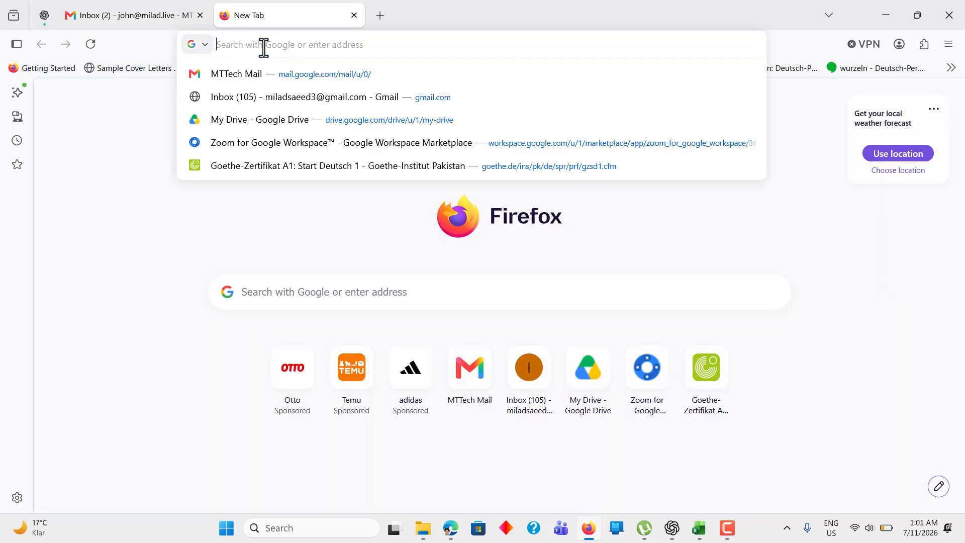
type("gmail.com/")
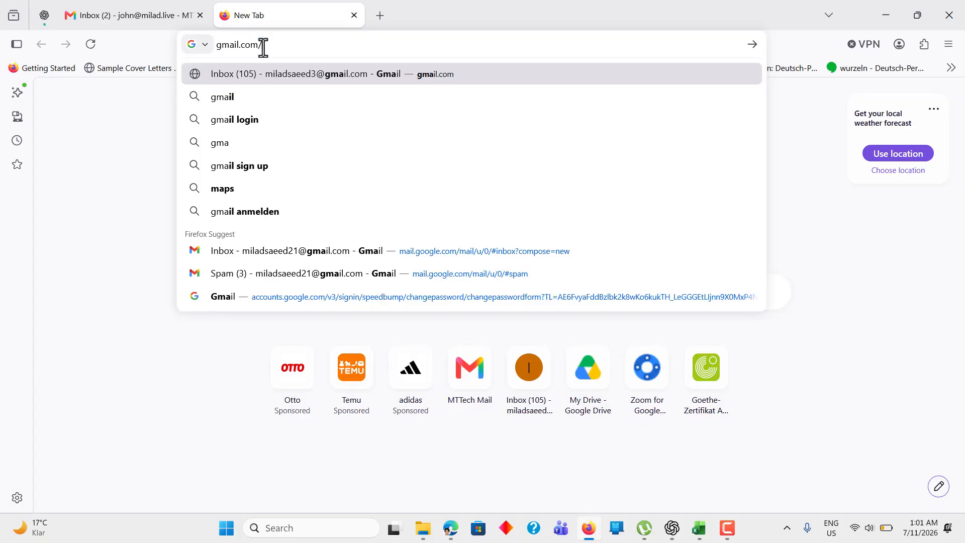
key("Return")
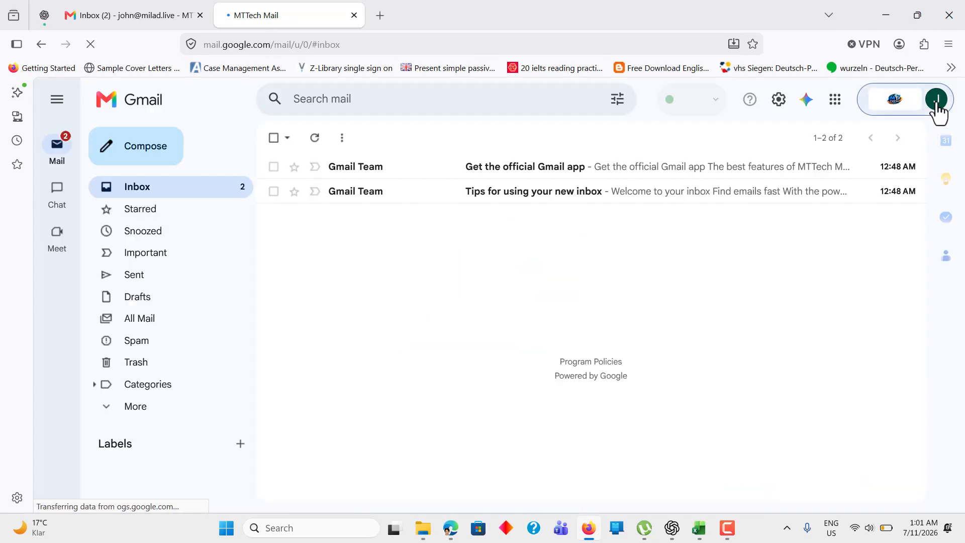
- Add another account from the account panel, entering the reactivated user's e-mail address
left_click(936, 103)
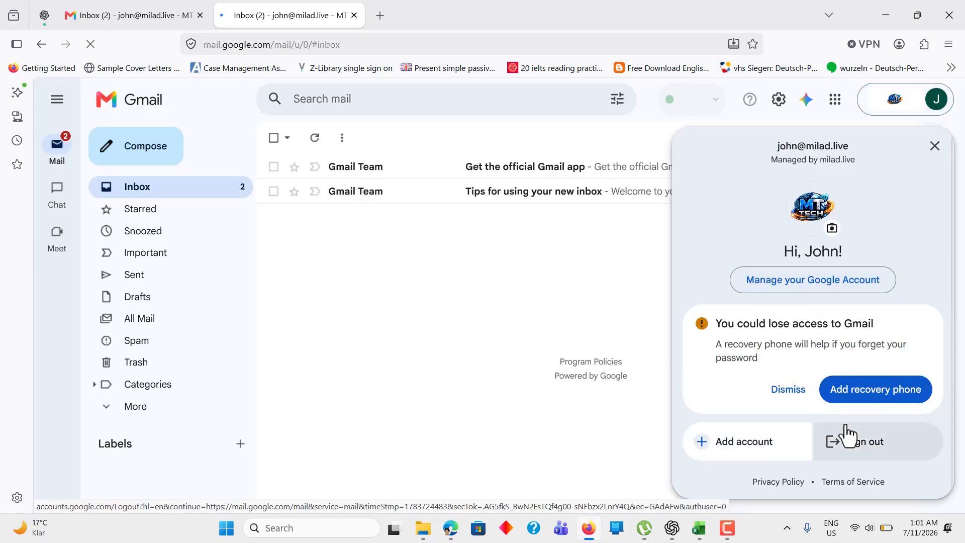
left_click(763, 450)
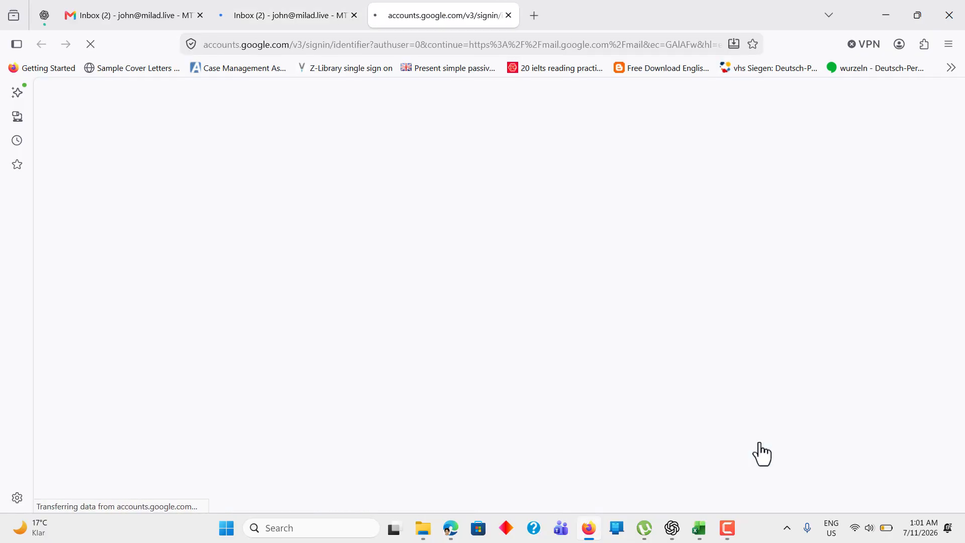
left_click(587, 232)
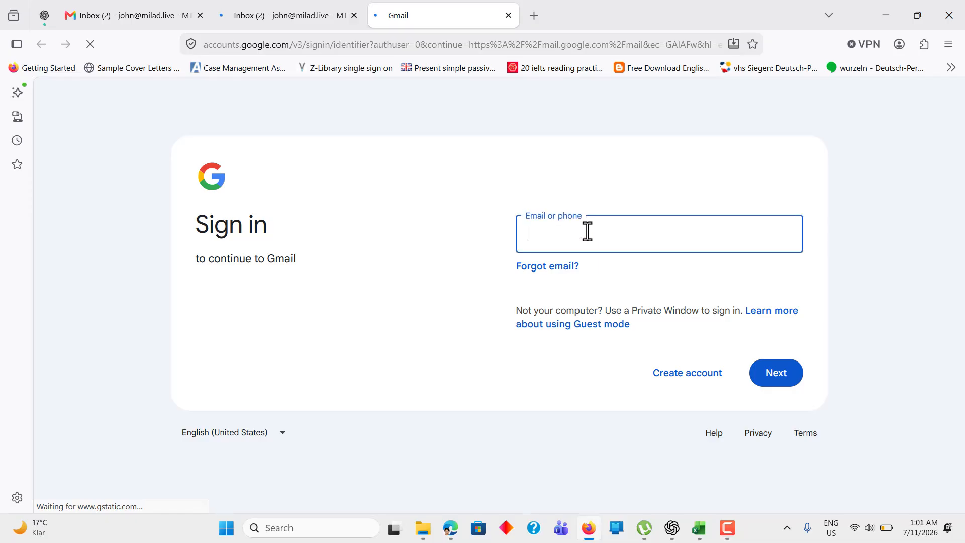
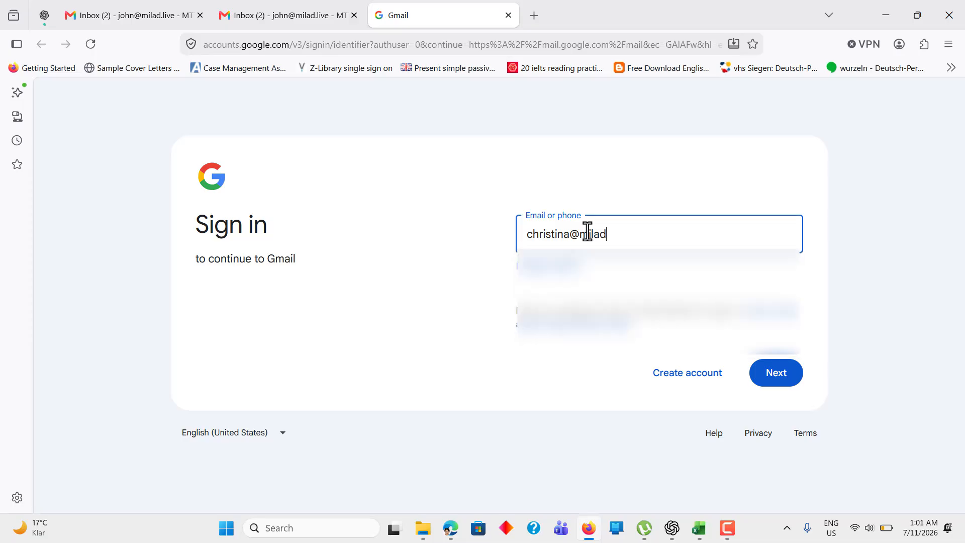
left_click(788, 384)
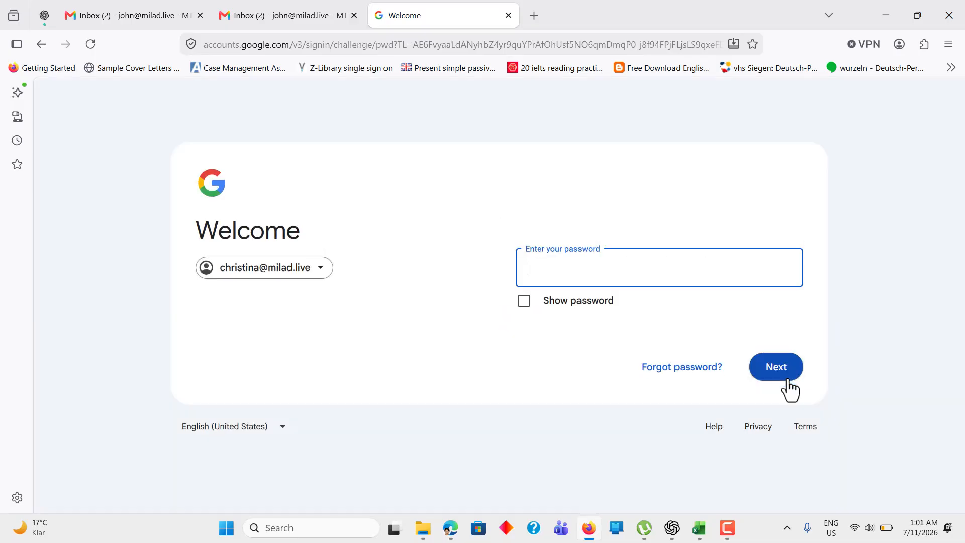
- Open employelist.pdf from Documents and scroll to page 3's username and password
left_click(434, 534)
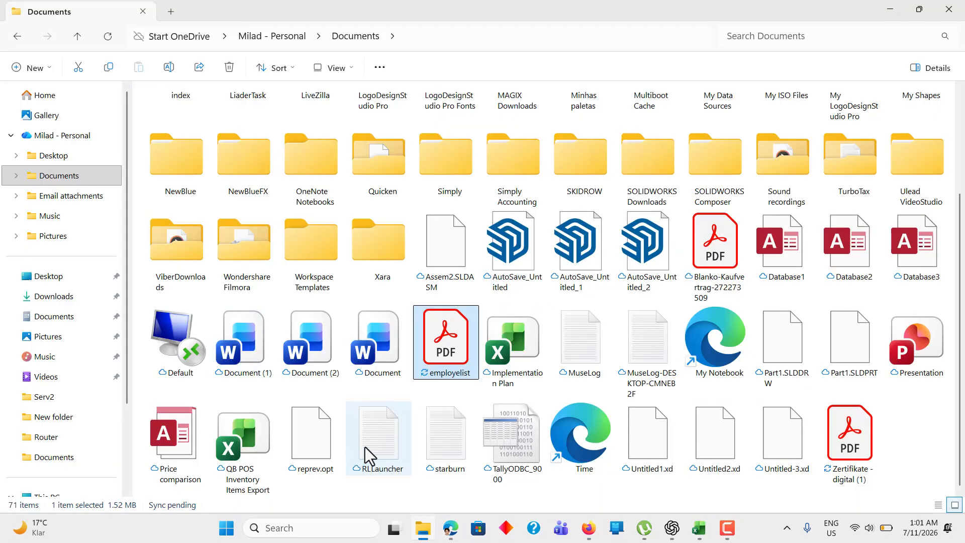
double_click(451, 343)
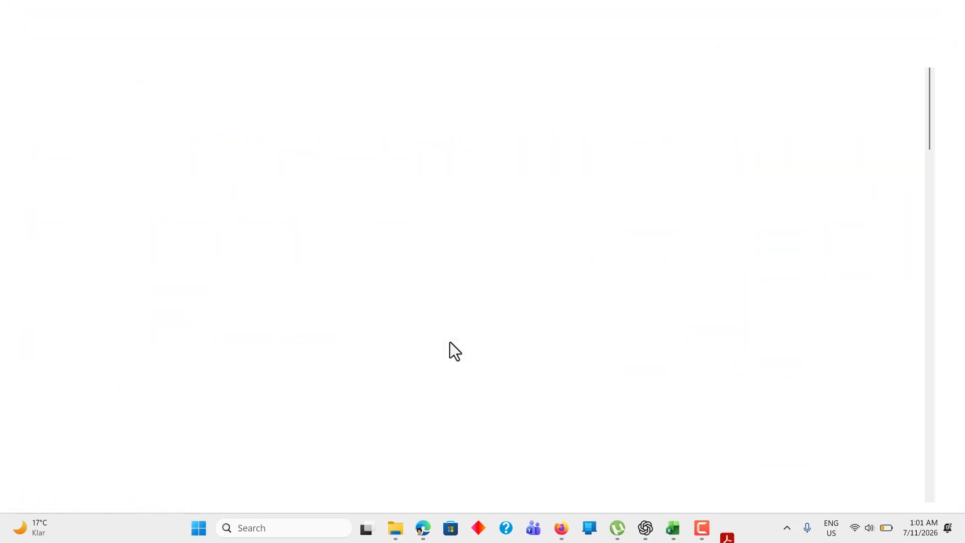
scroll(450, 339, "down", 1)
scroll(447, 337, "down", 10)
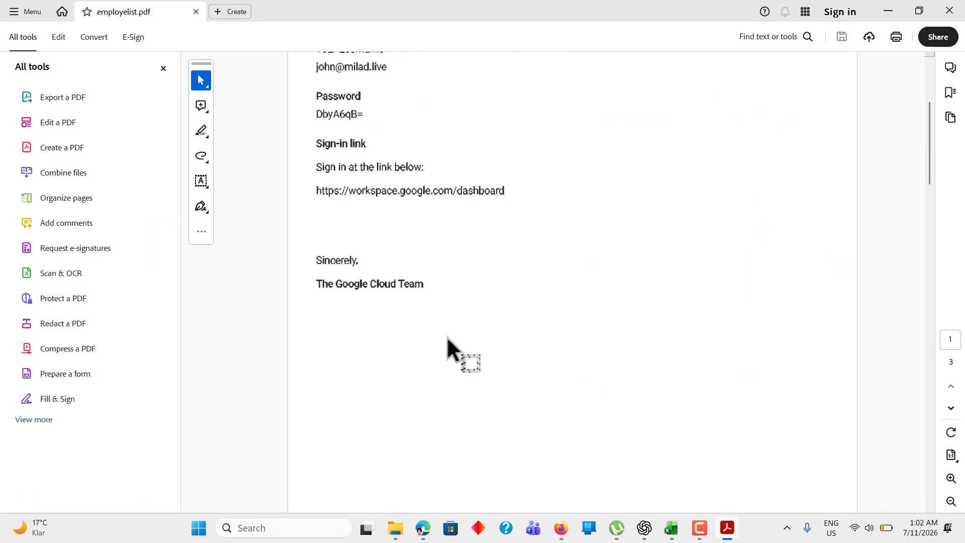
scroll(446, 336, "down", 15)
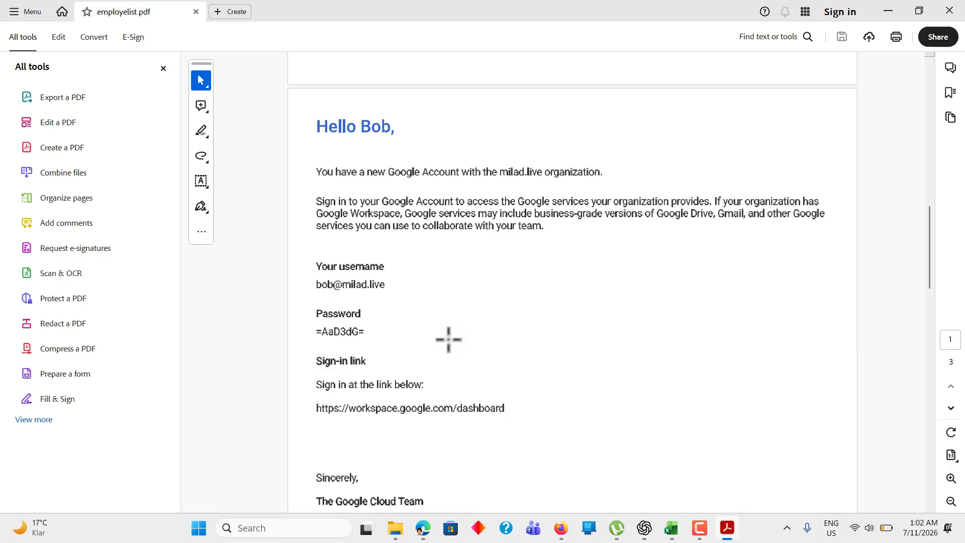
scroll(449, 340, "down", 3)
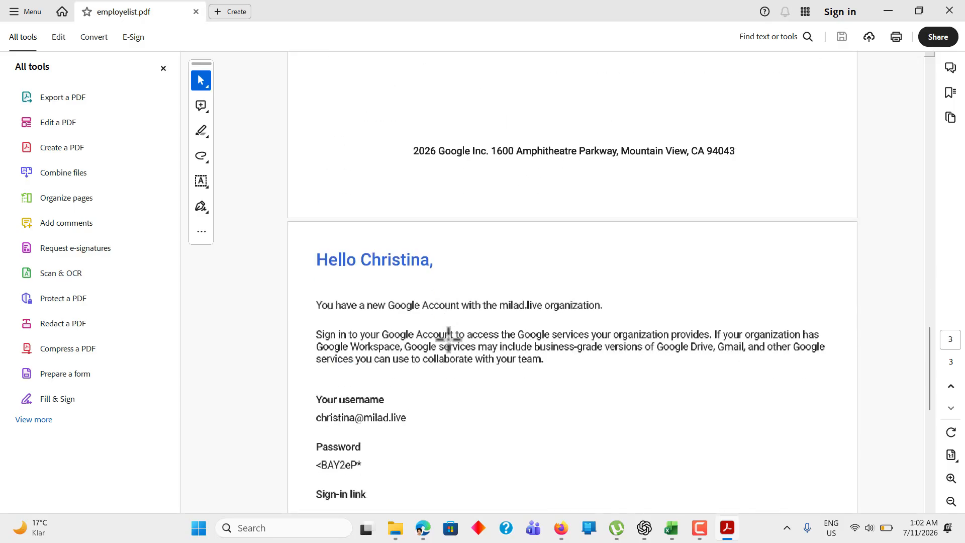
scroll(449, 339, "down", 1)
scroll(449, 339, "up", 1)
scroll(449, 339, "down", 2)
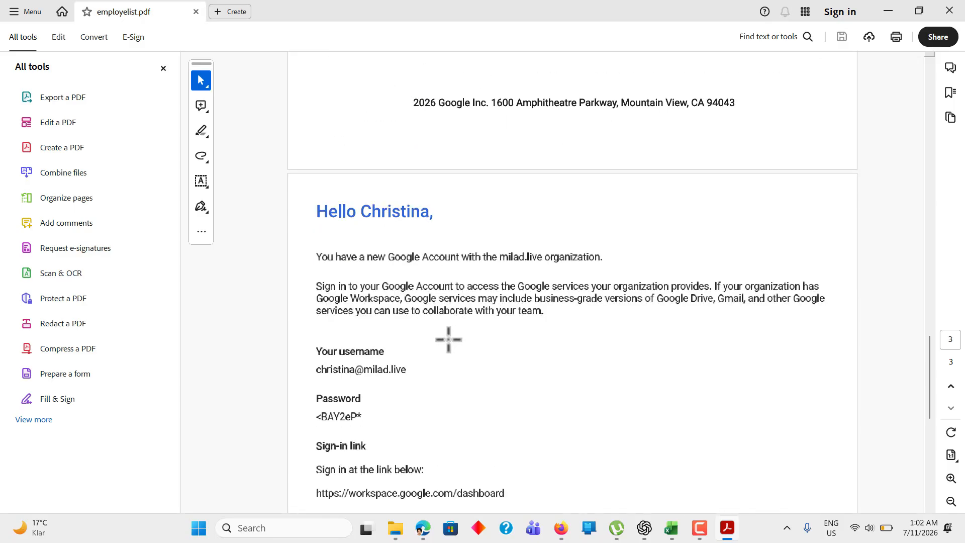
scroll(448, 339, "down", 1)
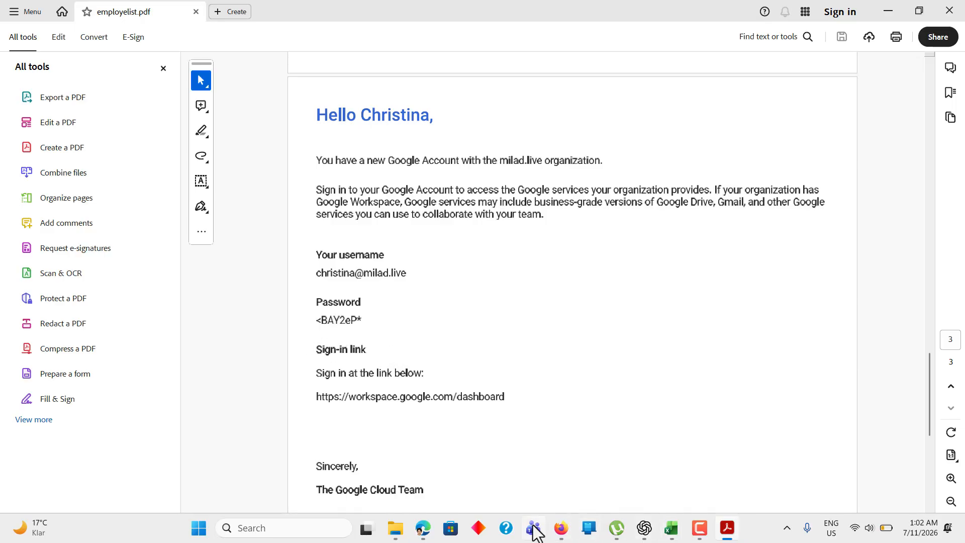
left_click(562, 532)
- Enter the temporary password with Show password checked and submit it
left_click(917, 15)
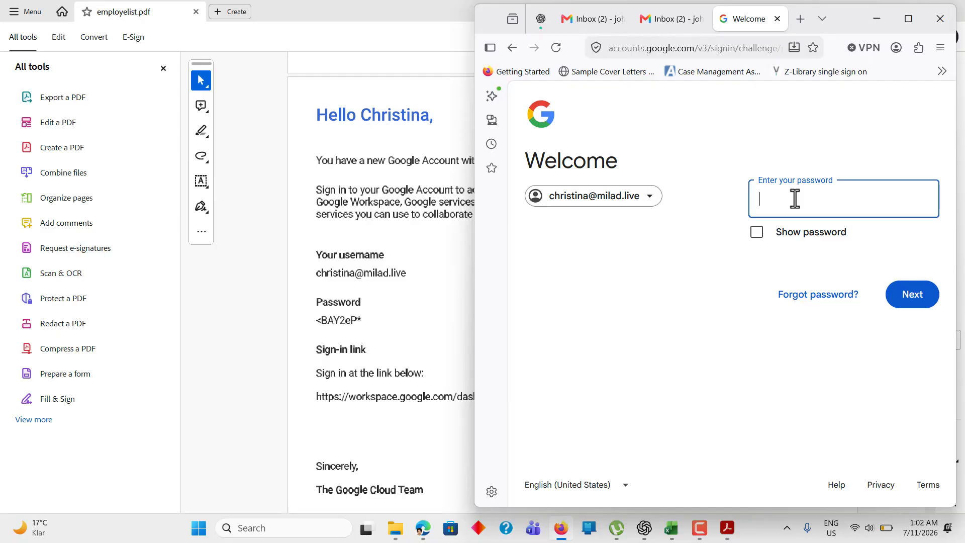
key("BackSpace")
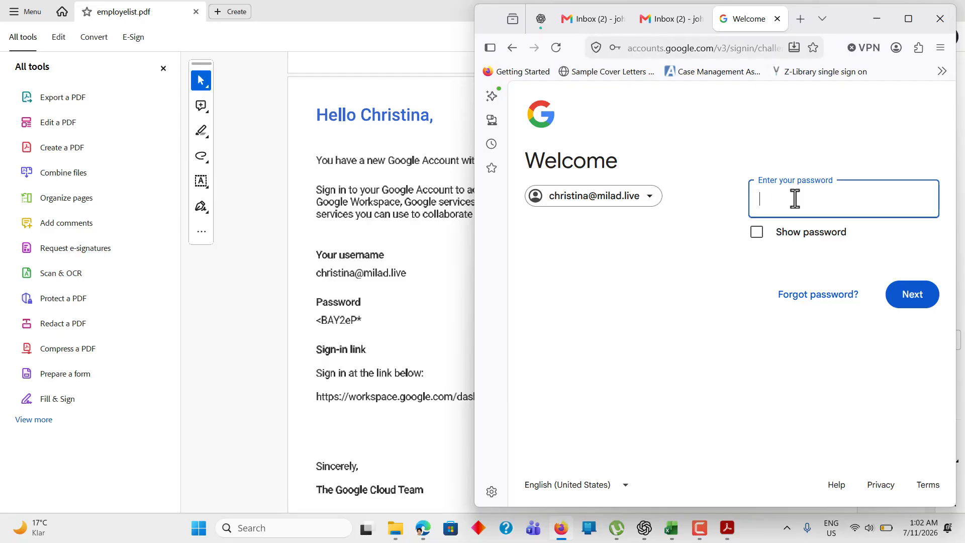
left_click(795, 198)
left_click(748, 279)
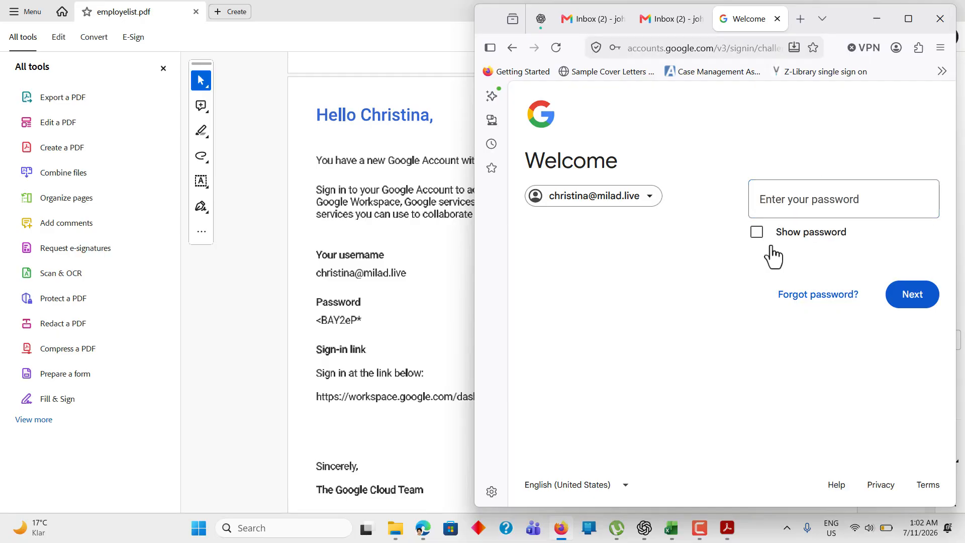
left_click(756, 232)
left_click(767, 204)
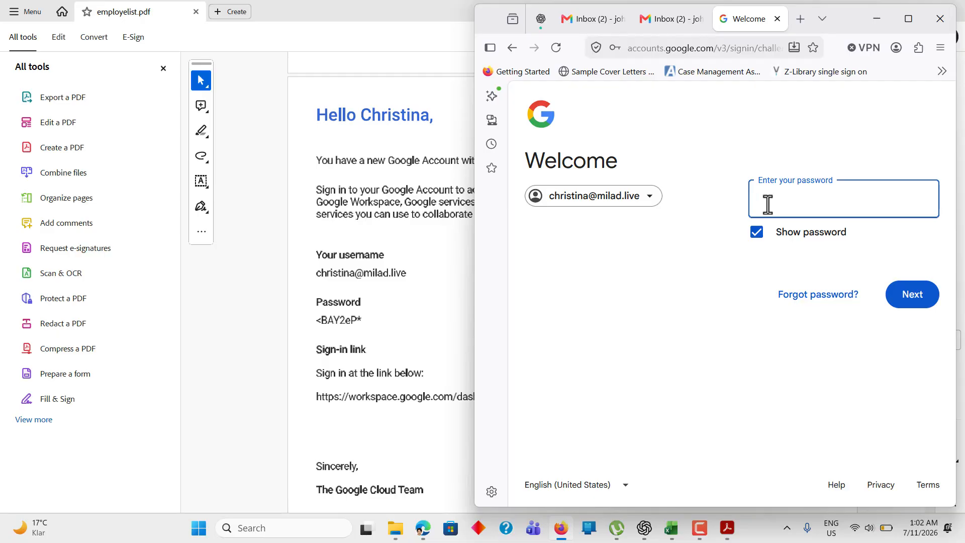
left_click(768, 203)
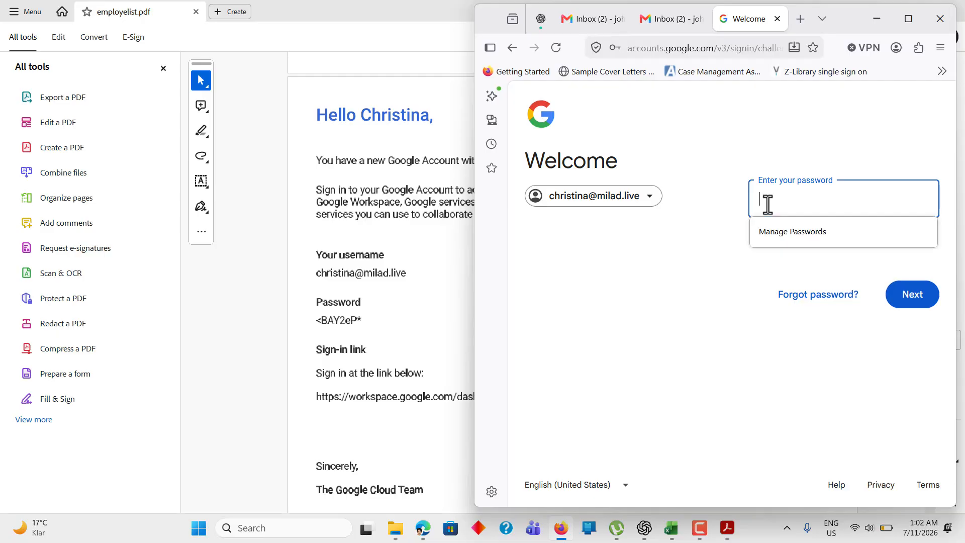
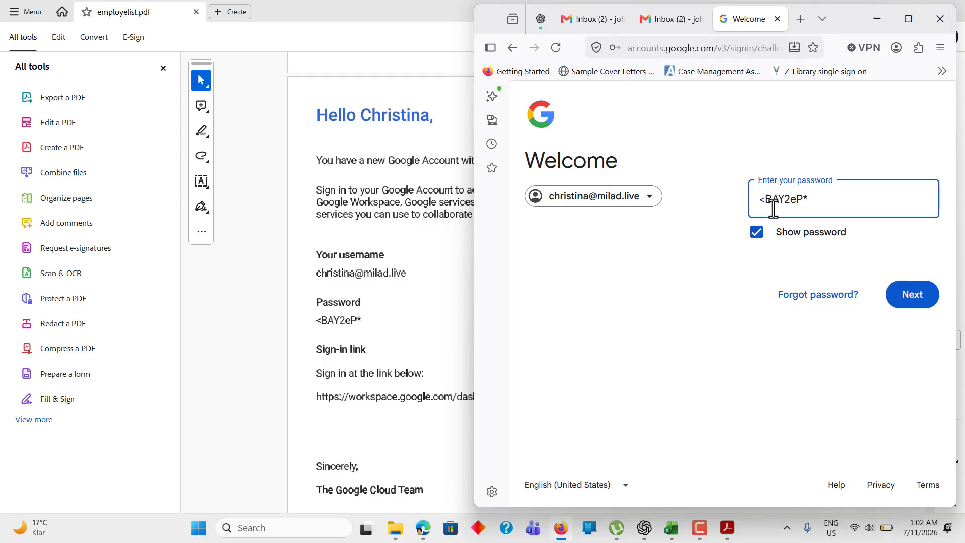
left_click(920, 306)
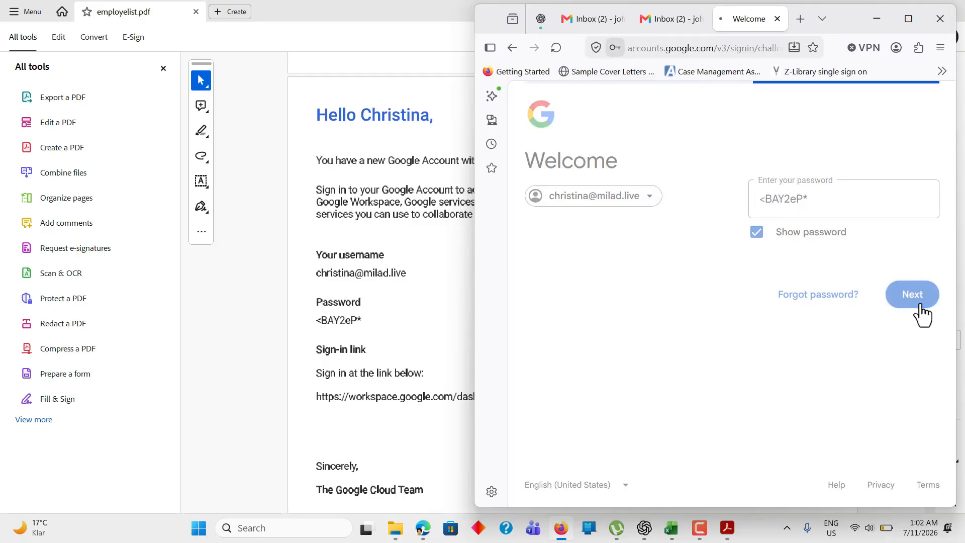
- Accept the Workspace terms and create and confirm a new password
left_click(905, 19)
scroll(703, 477, "down", 10)
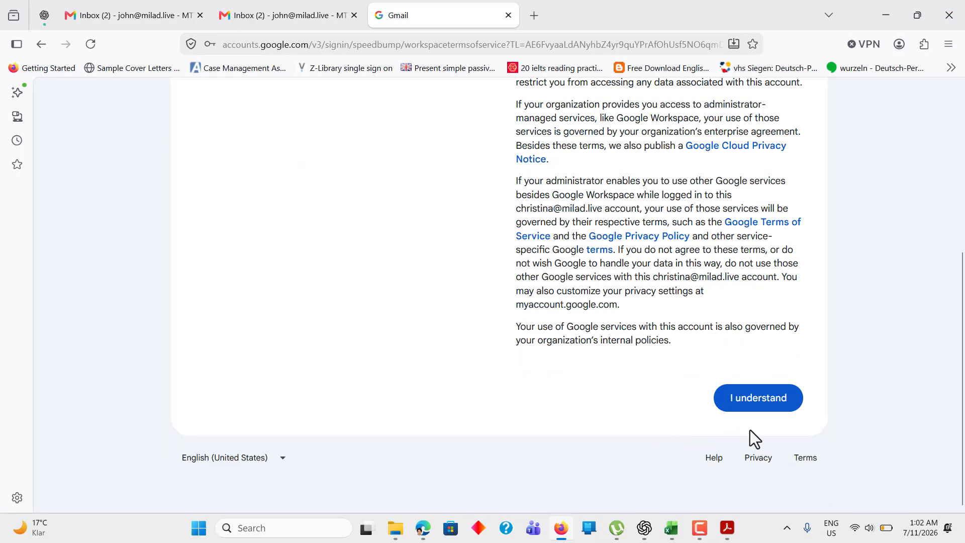
left_click(764, 400)
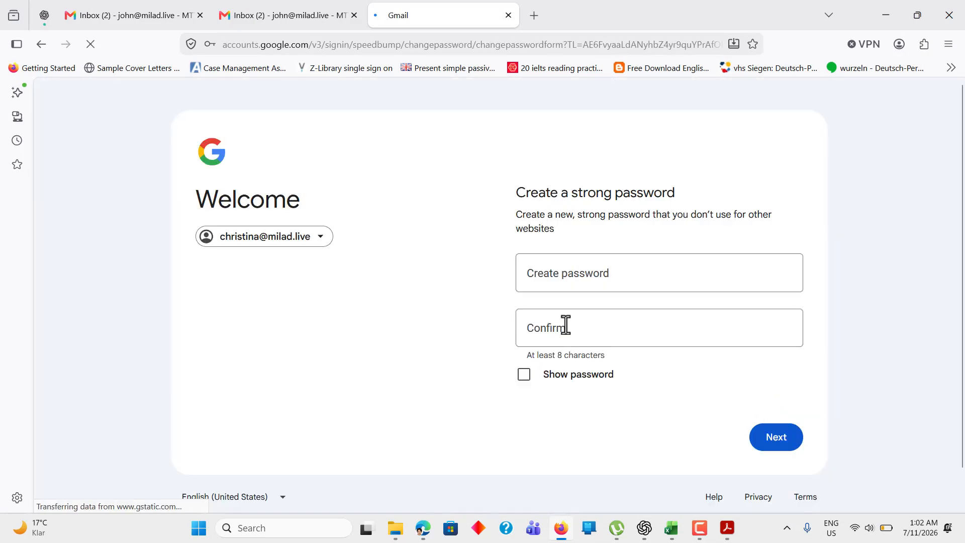
left_click(567, 275)
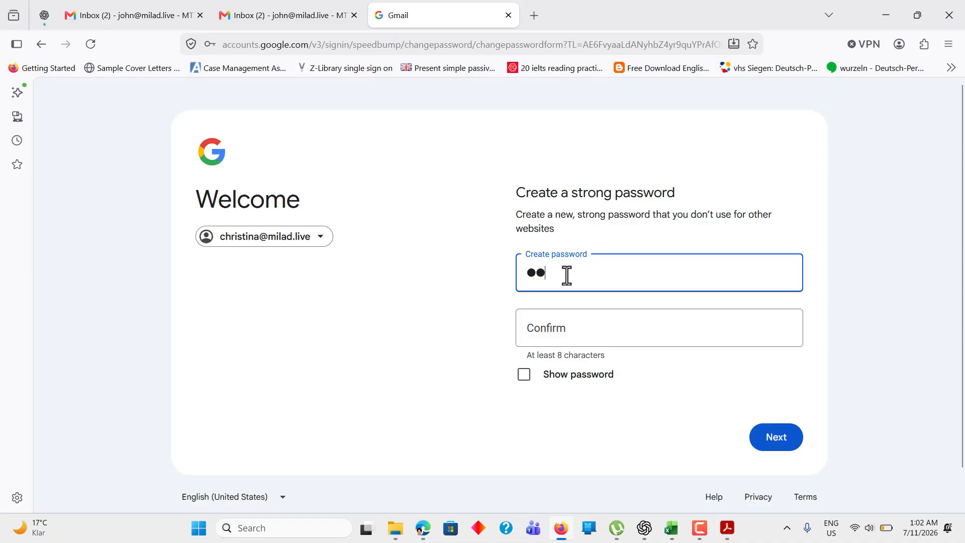
type("*******")
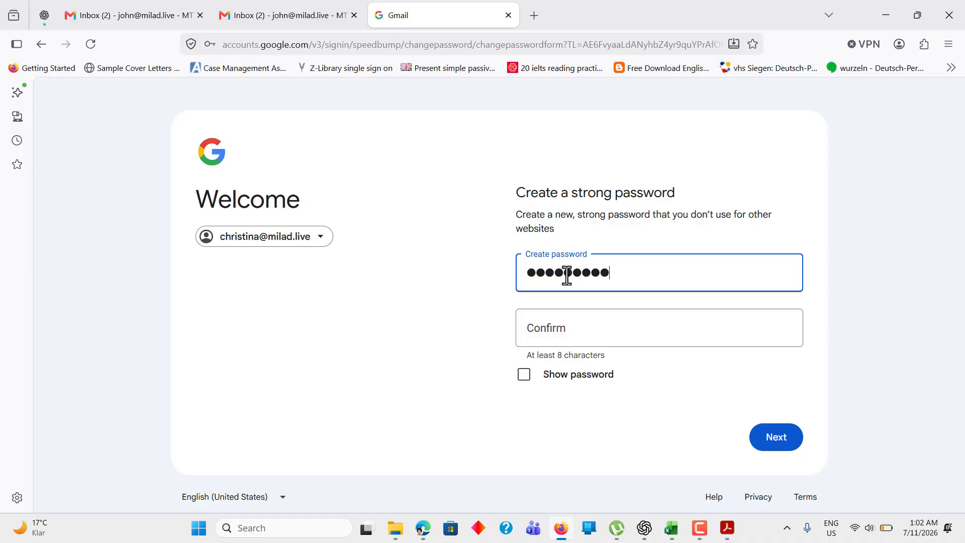
key("Tab")
type("****")
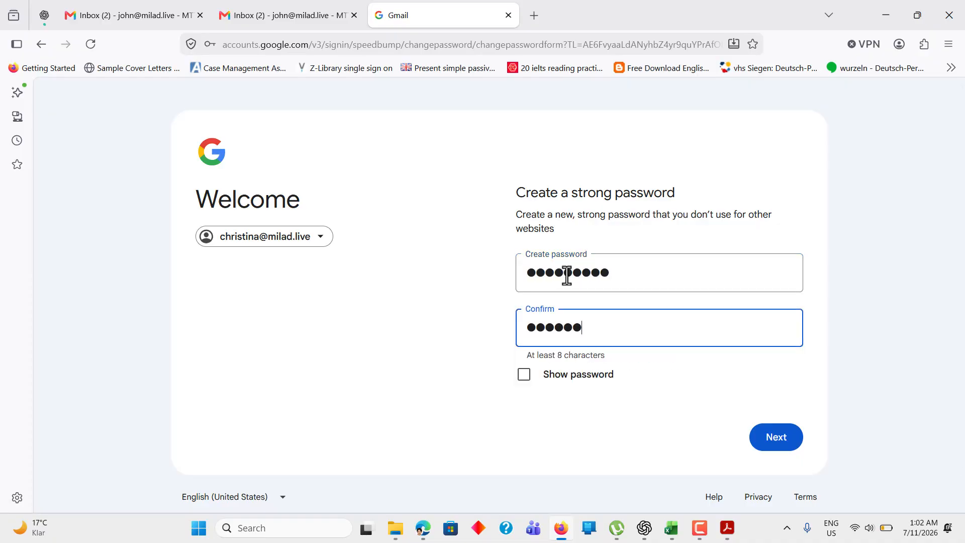
key("Return")
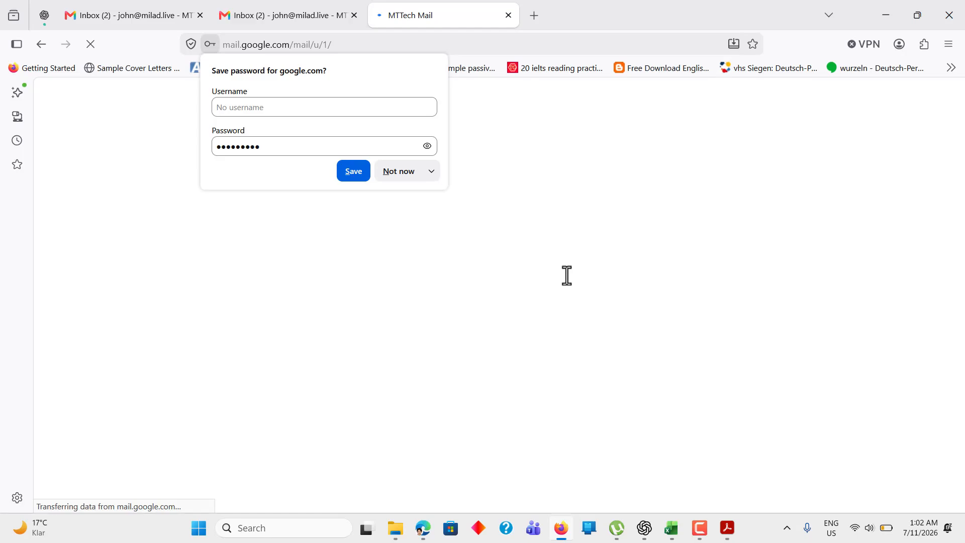
- Decline saving the password, turn on smart features for Gmail, Workspace and other products, then reload
left_click(395, 171)
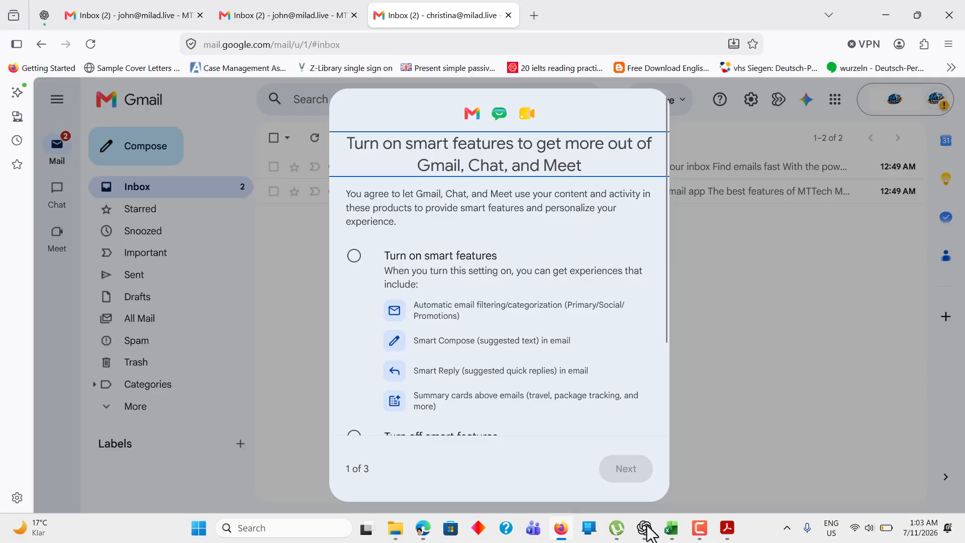
left_click(354, 257)
scroll(415, 378, "down", 3)
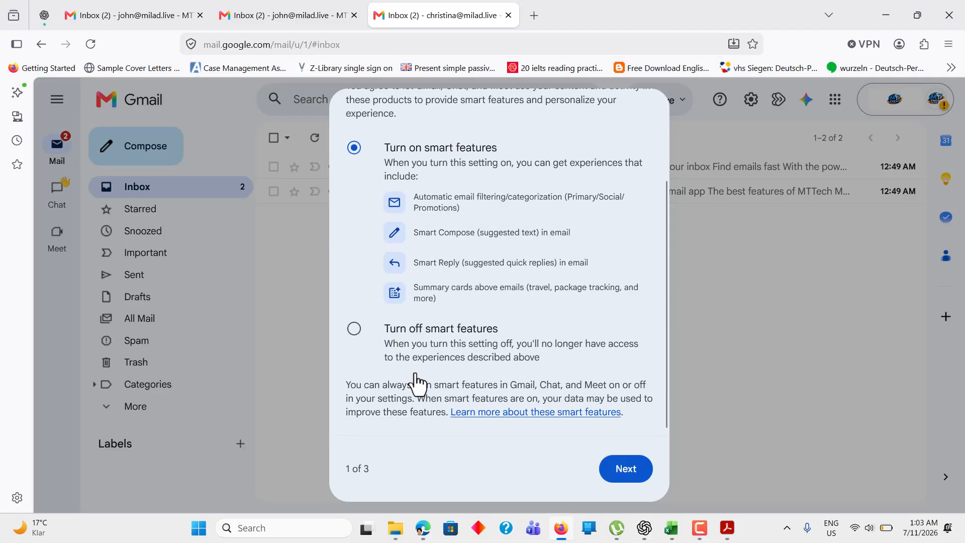
left_click(604, 473)
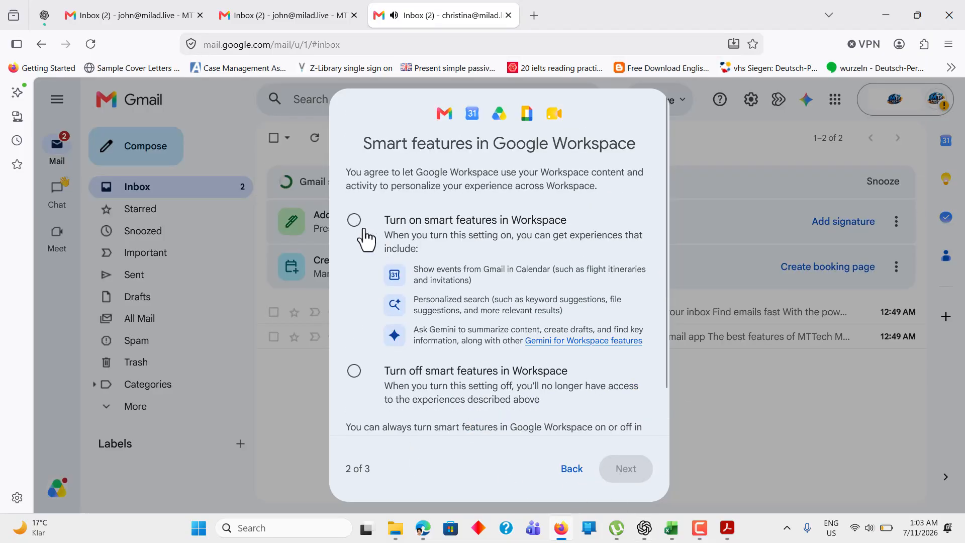
left_click(363, 234)
left_click(608, 468)
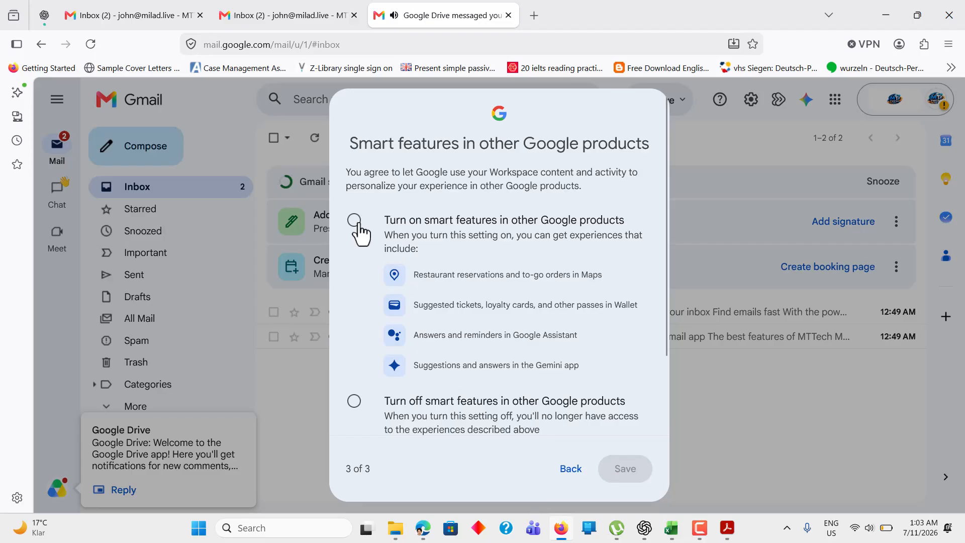
left_click(354, 219)
left_click(624, 463)
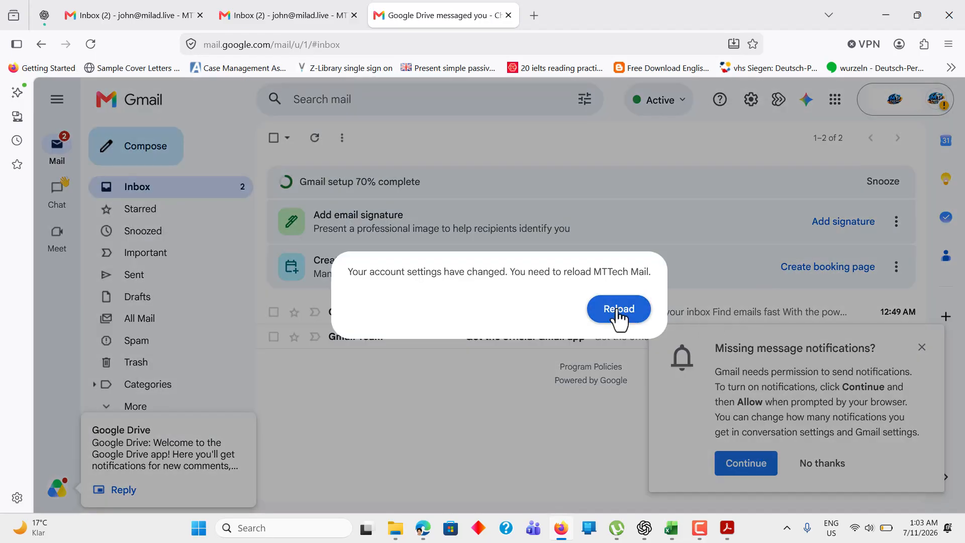
left_click(619, 314)
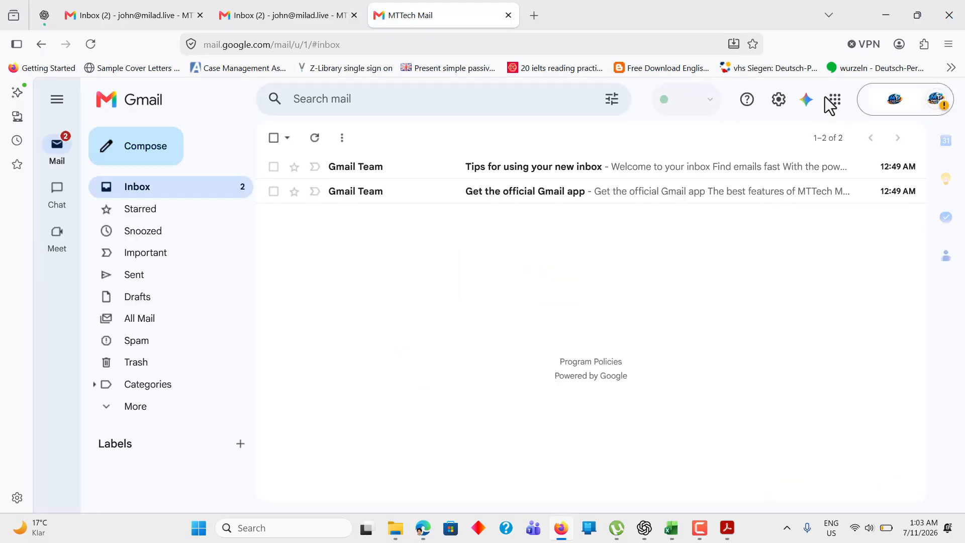
- Download users with Currently selected columns as a Google Sheet and open it in Sheets
left_click(885, 15)
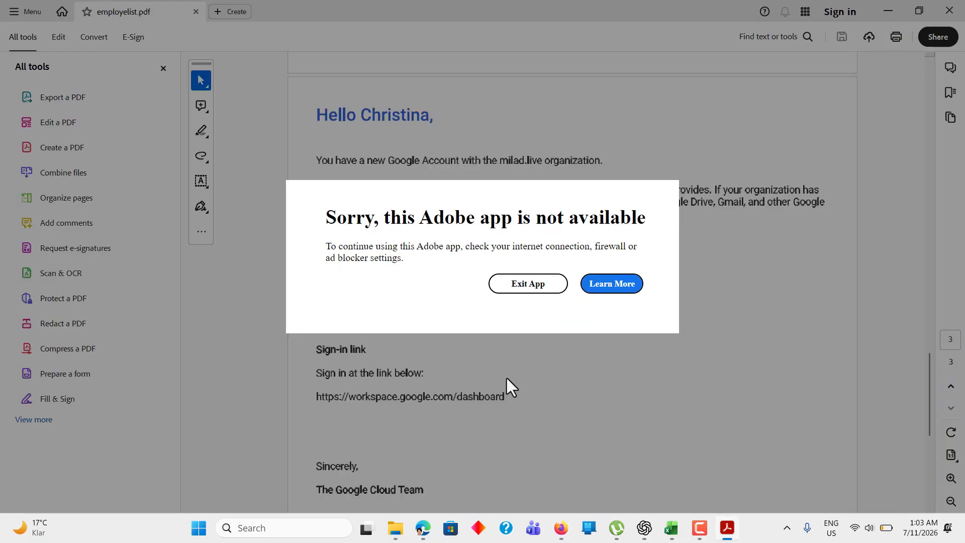
left_click(423, 528)
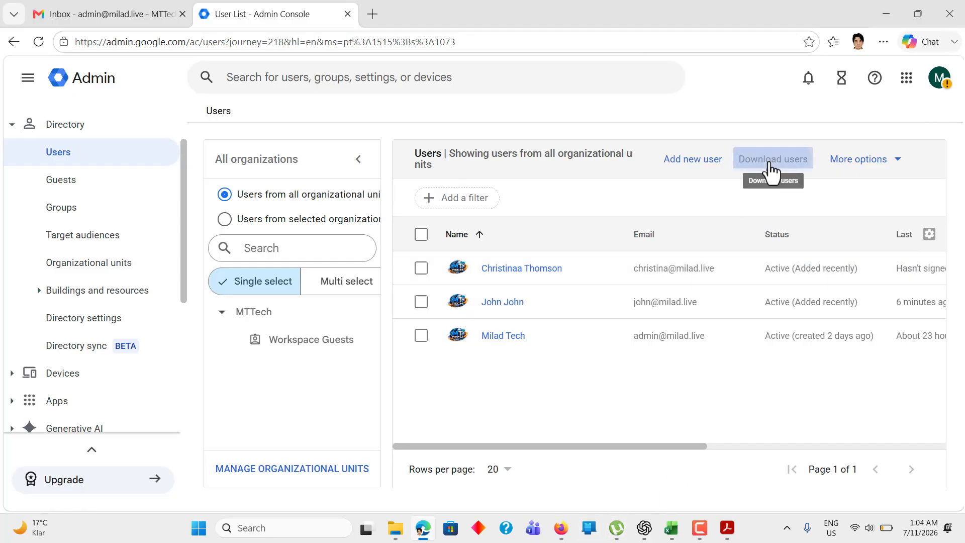
left_click(771, 160)
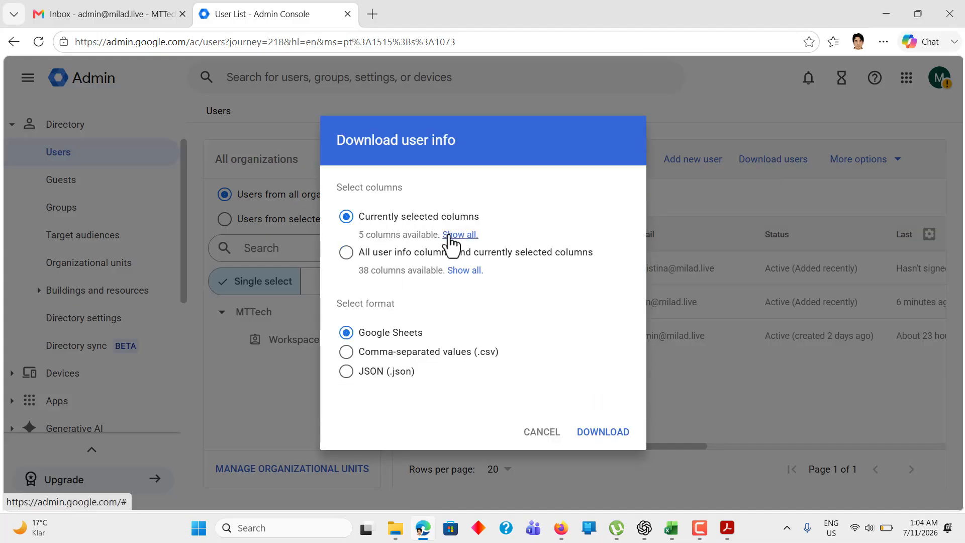
left_click(450, 241)
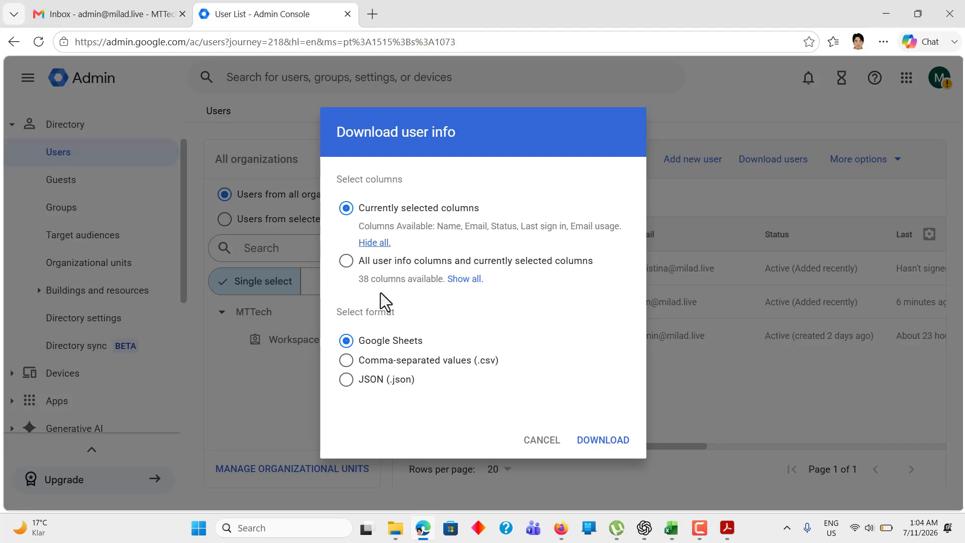
left_click(347, 262)
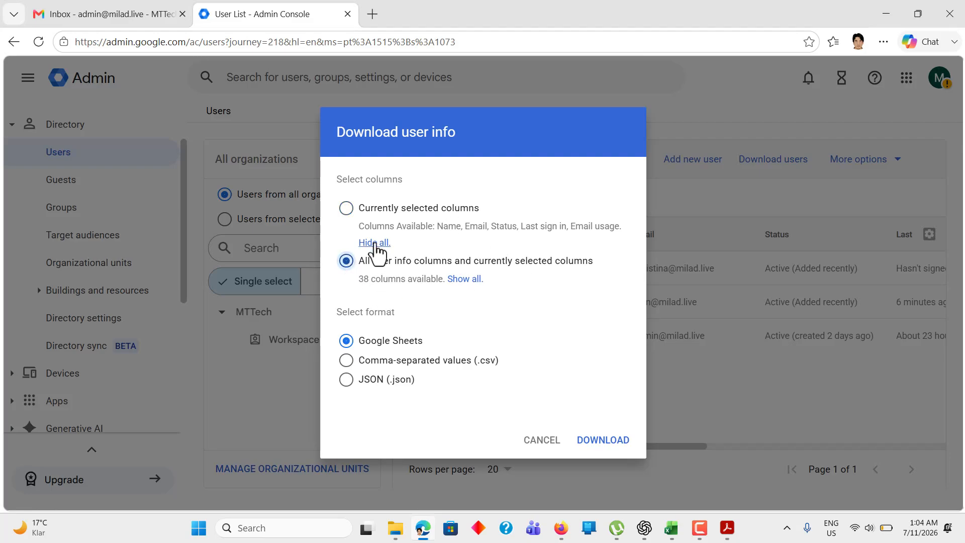
left_click(346, 209)
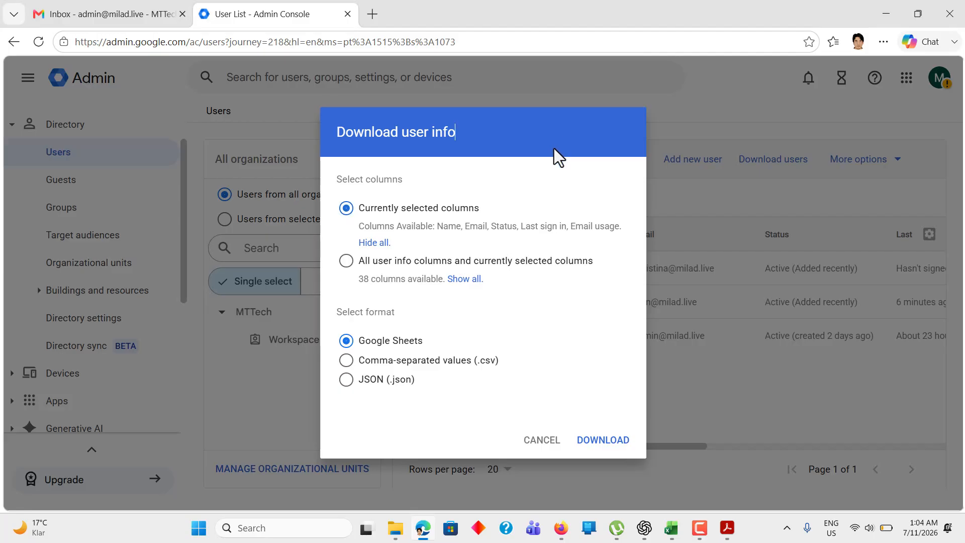
left_click(616, 443)
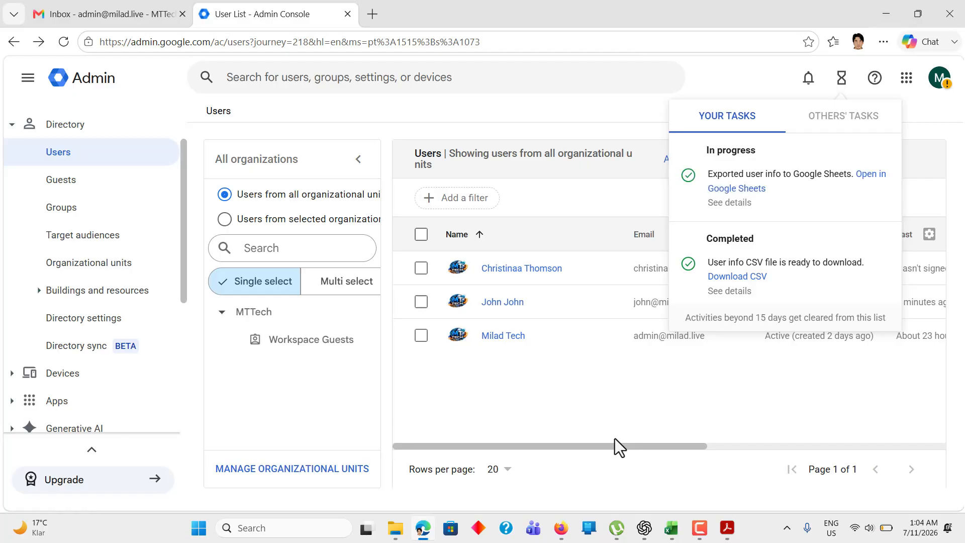
left_click(873, 176)
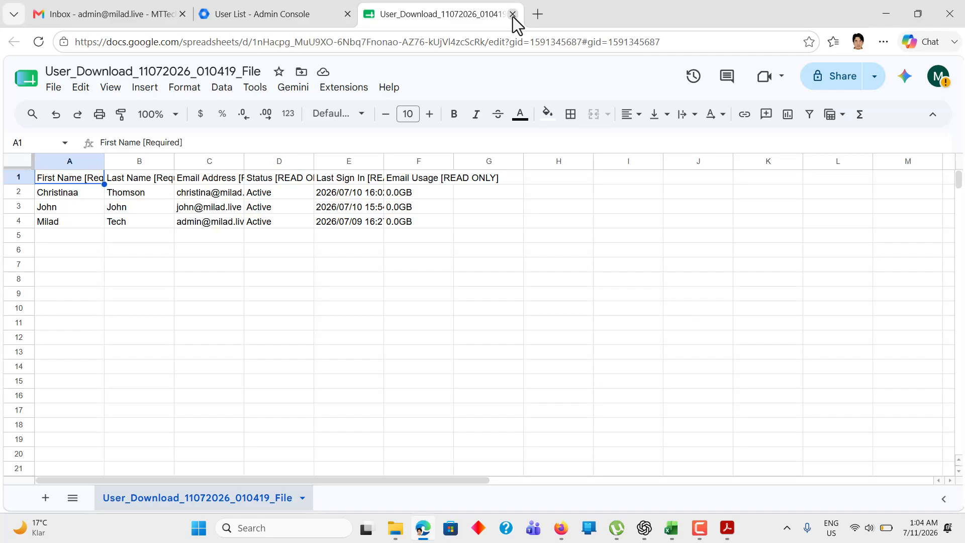
- Go to Manage custom attributes and start a new attribute with category Reference
left_click(513, 15)
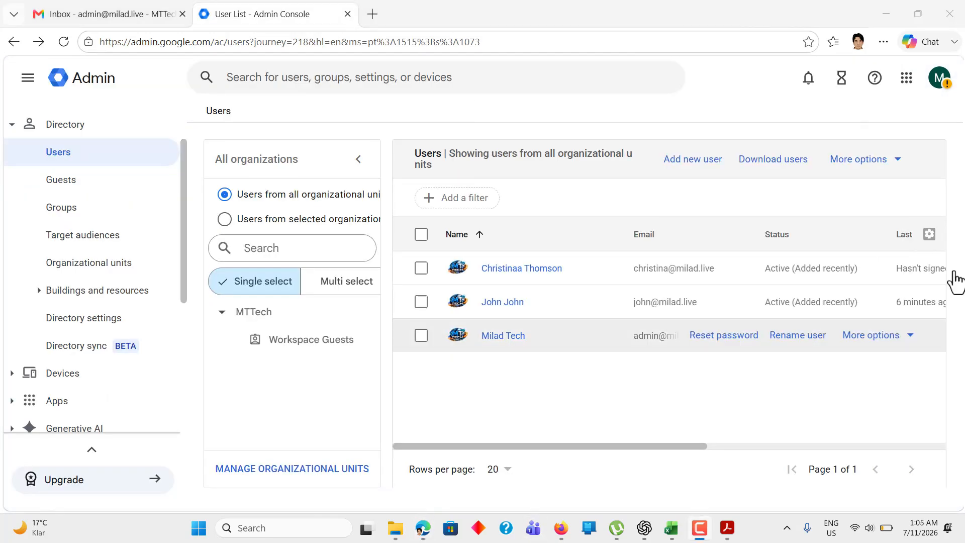
left_click(900, 172)
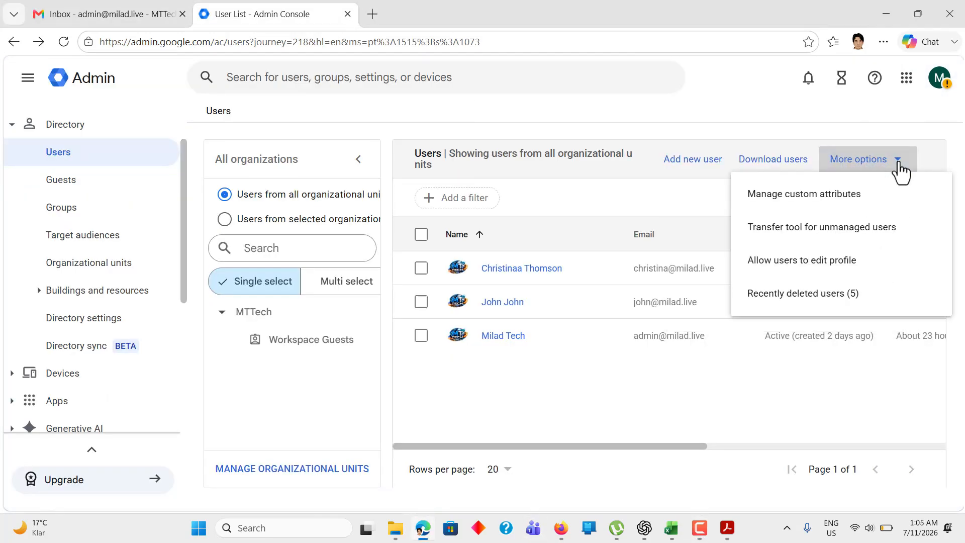
left_click(823, 197)
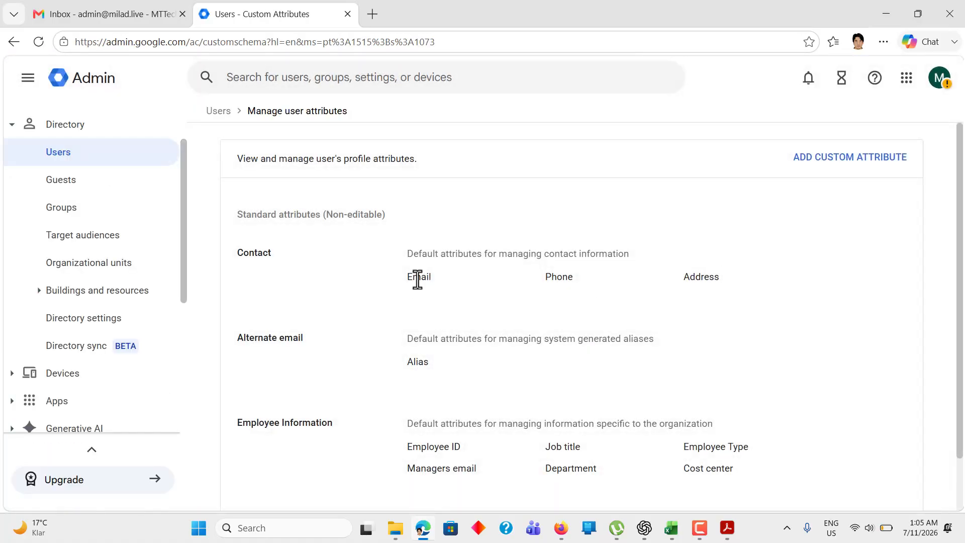
scroll(418, 280, "down", 1)
scroll(416, 278, "up", 1)
left_click(860, 161)
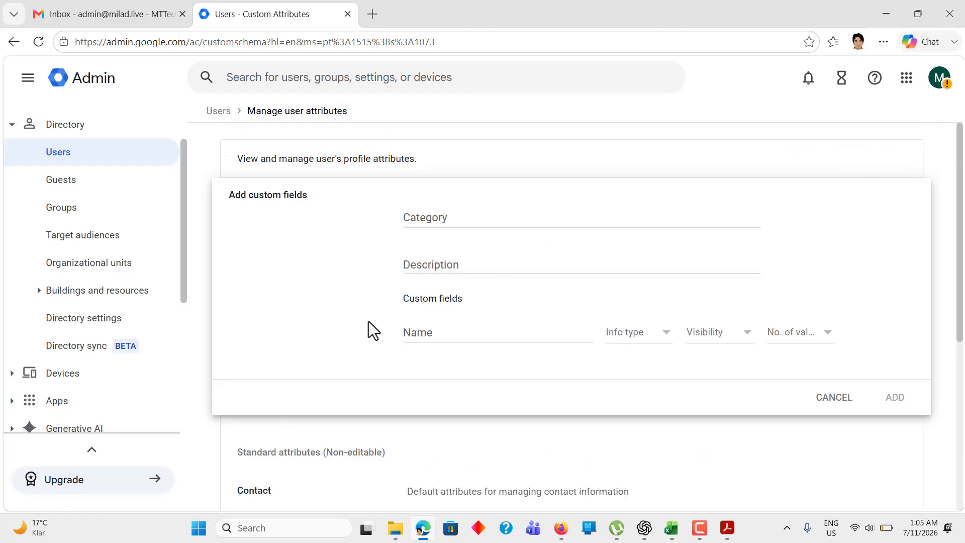
left_click(516, 272)
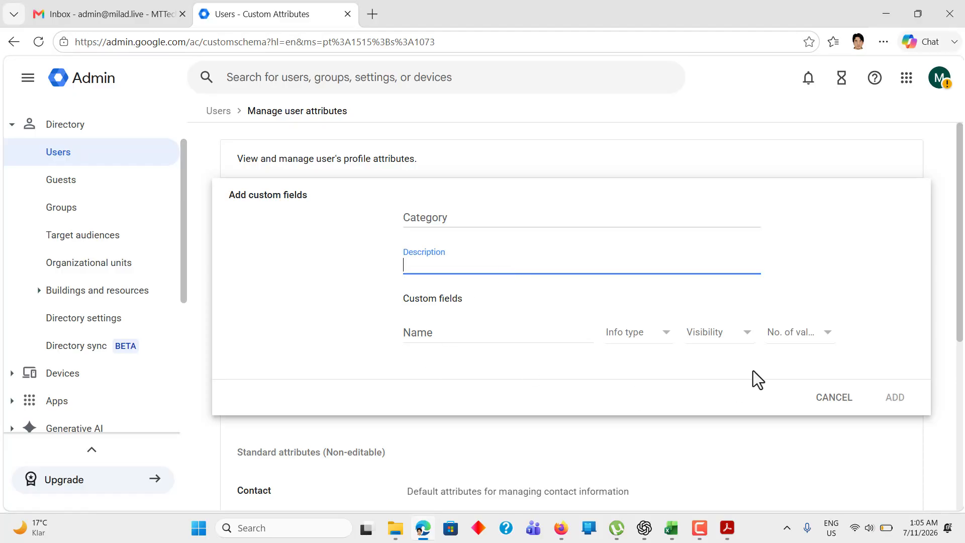
left_click(444, 217)
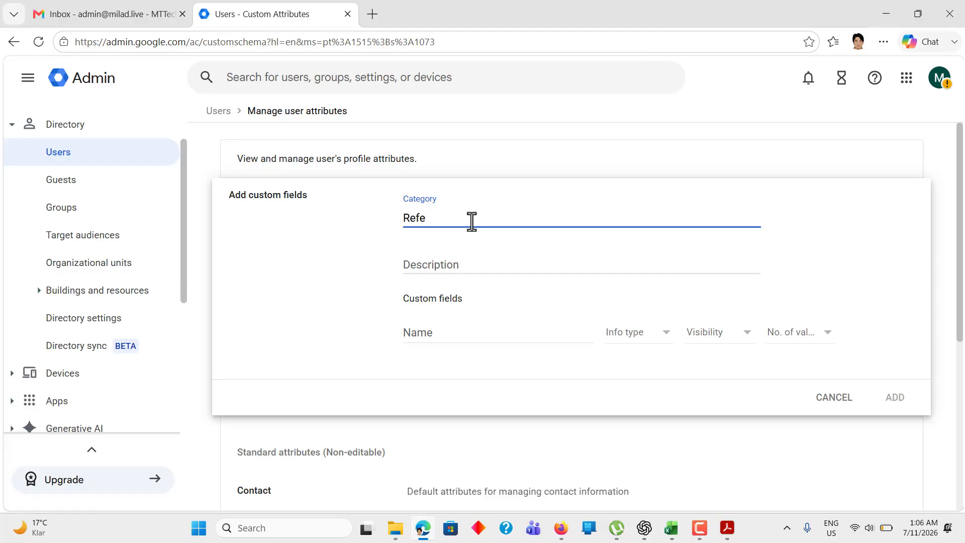
type("Reference")
left_click(474, 263)
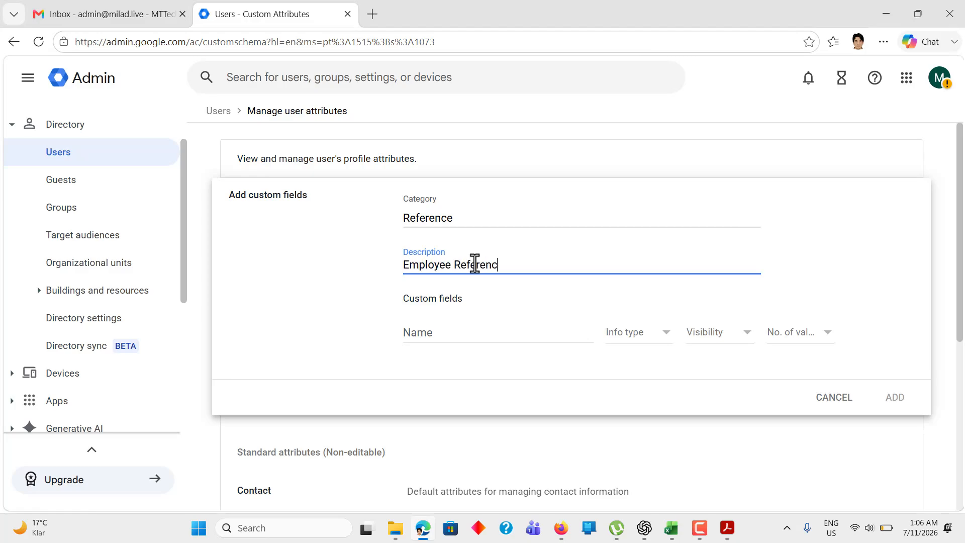
- Add a Reference field: Text, visible to user and admin, single value, and save
left_click(463, 335)
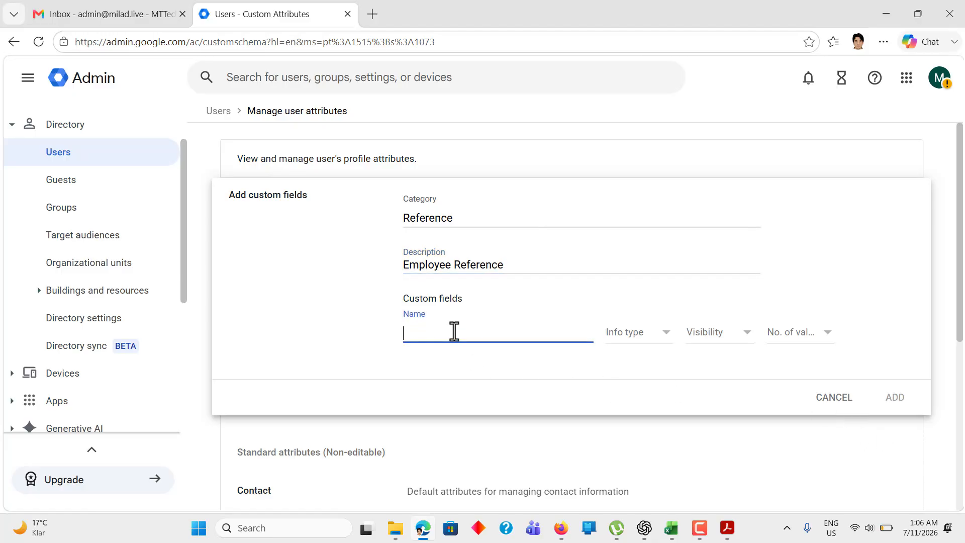
type("Reference")
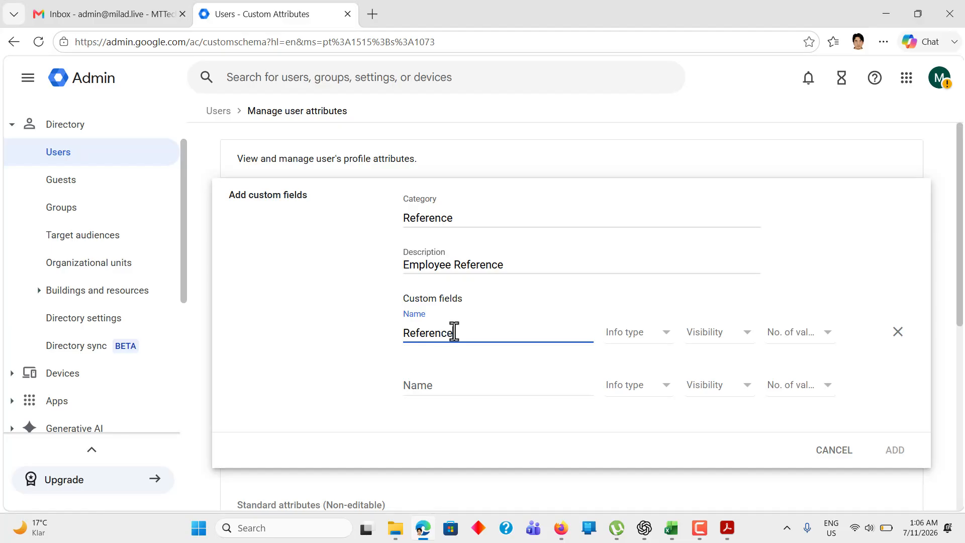
left_click(636, 335)
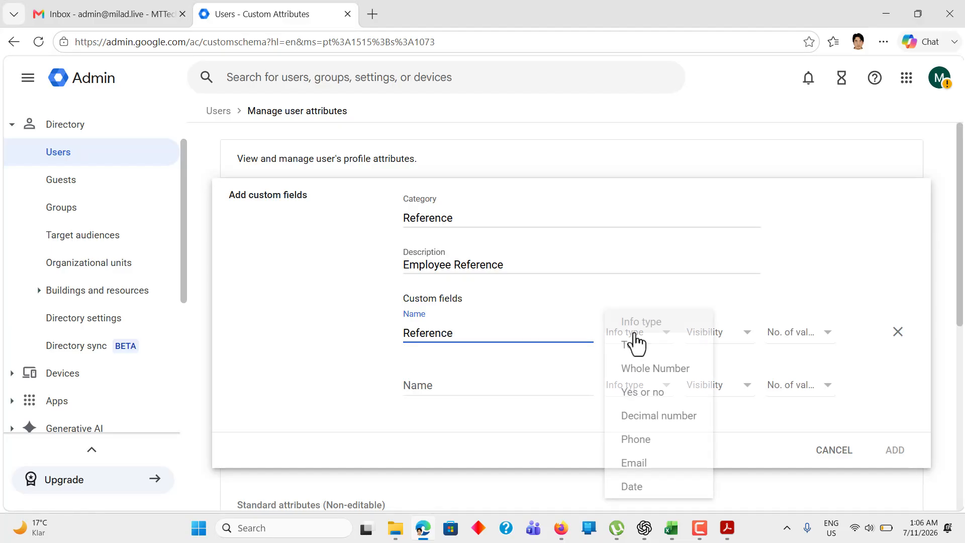
left_click(641, 346)
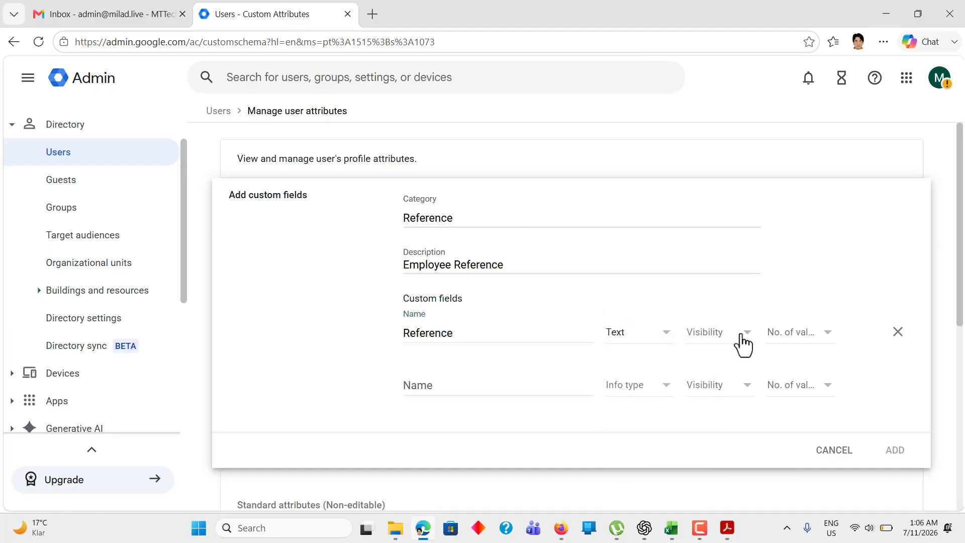
left_click(742, 338)
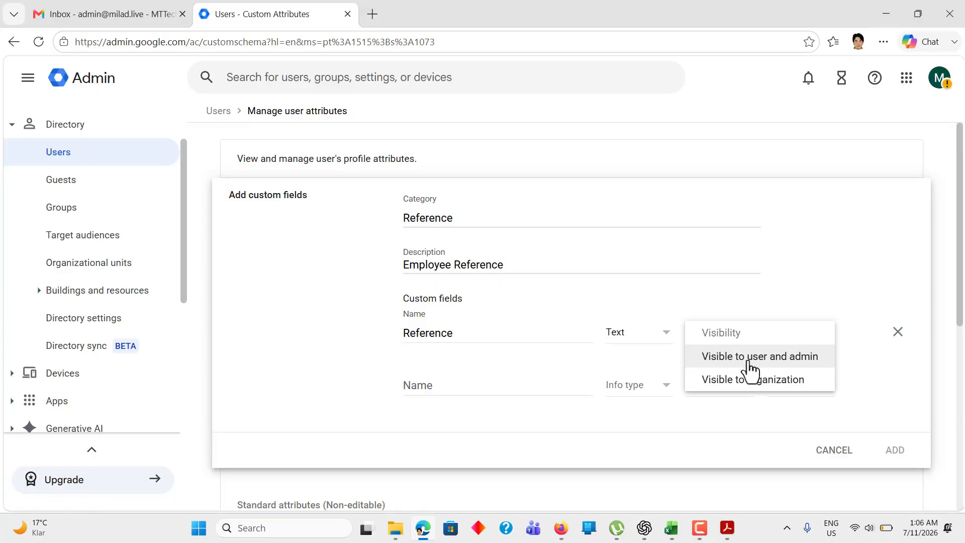
left_click(749, 358)
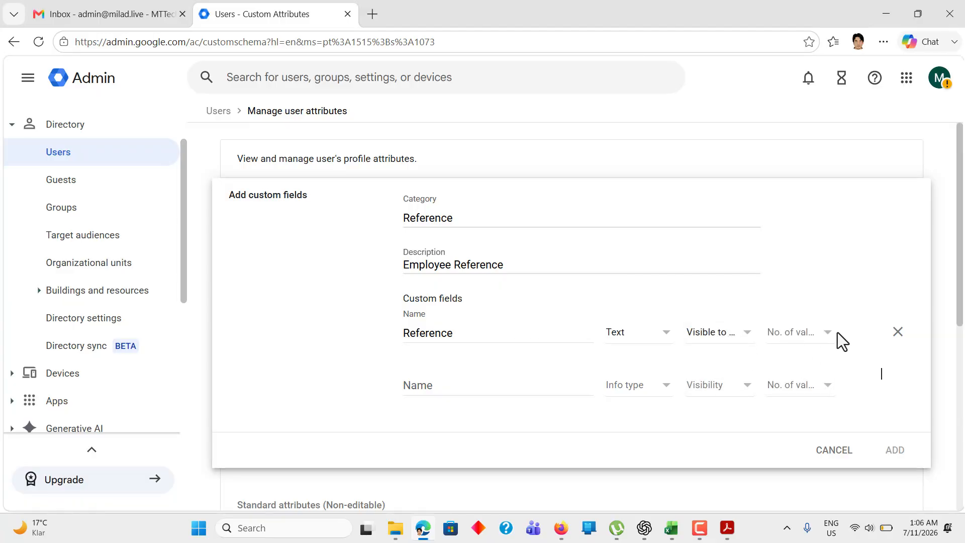
left_click(821, 344)
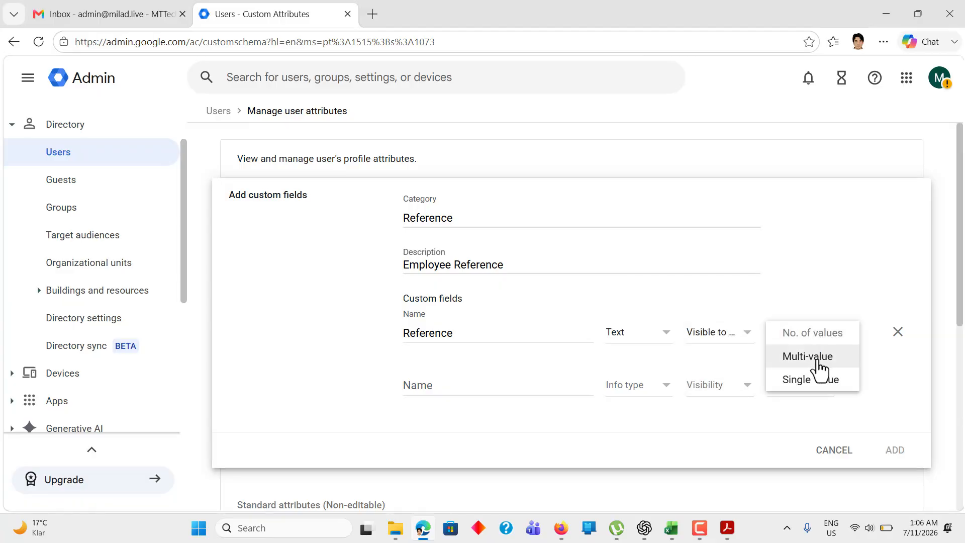
left_click(819, 388)
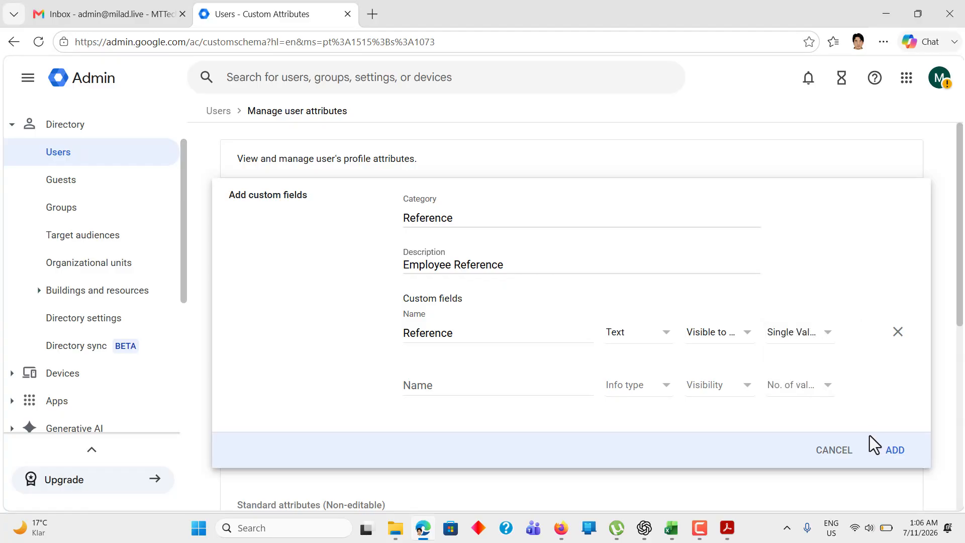
left_click(896, 450)
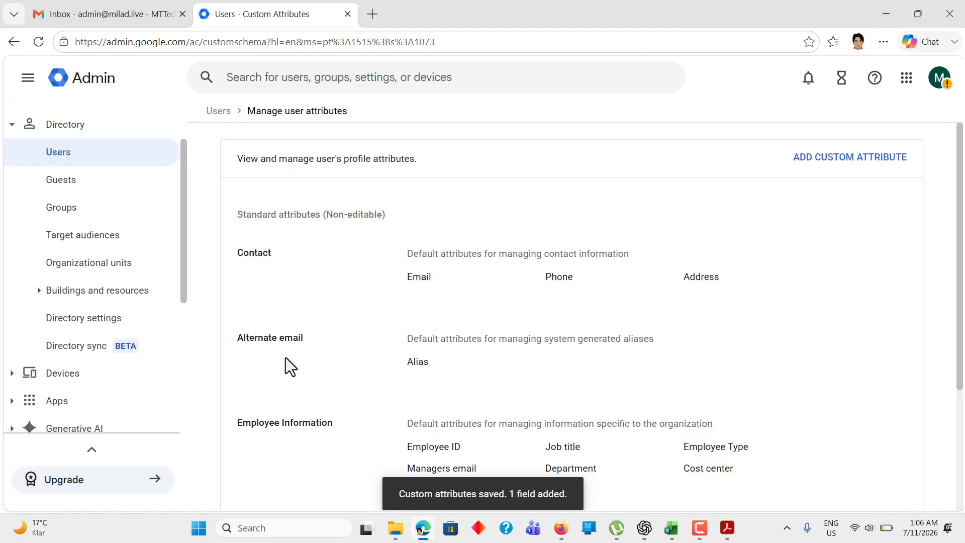
- Look over the saved Reference attribute and return to the Users list
scroll(286, 357, "down", 3)
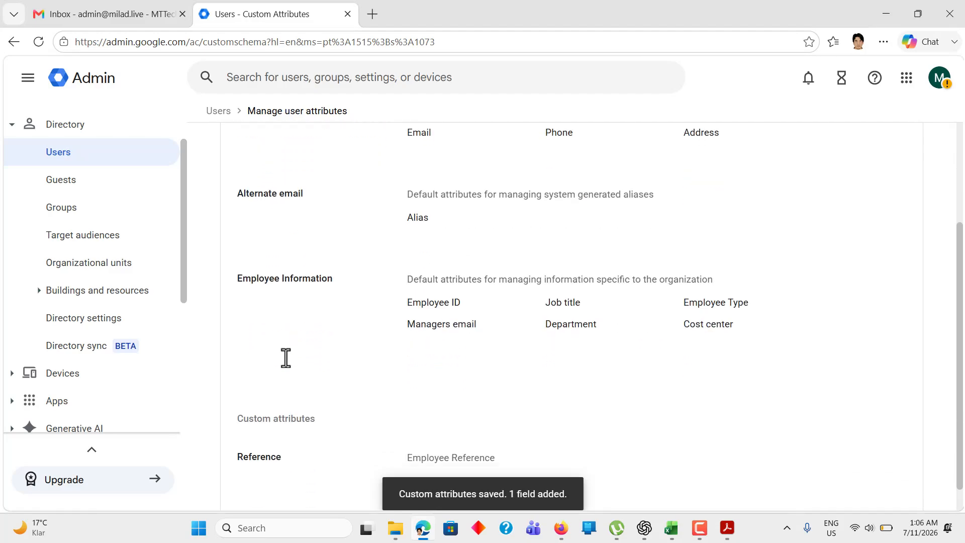
scroll(287, 360, "down", 1)
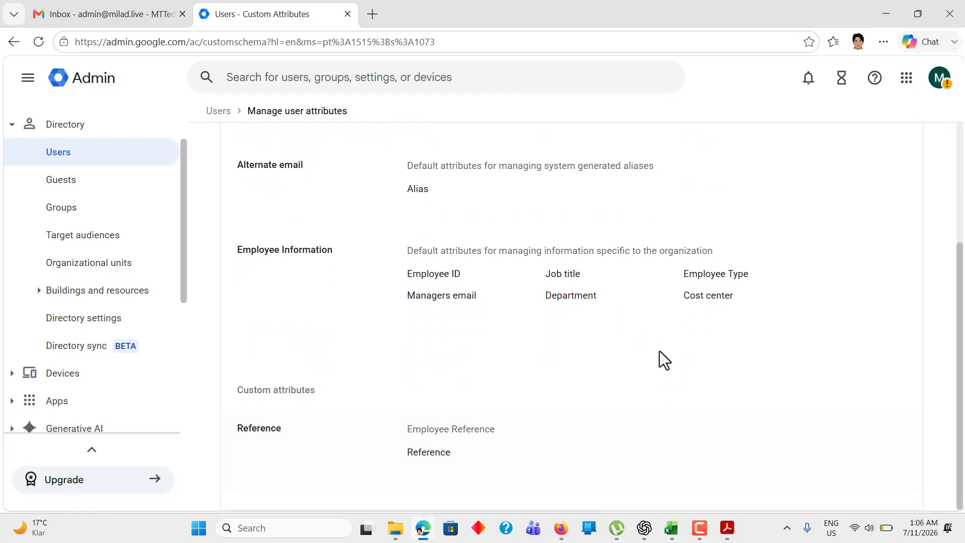
scroll(656, 372, "up", 4)
scroll(559, 224, "down", 1)
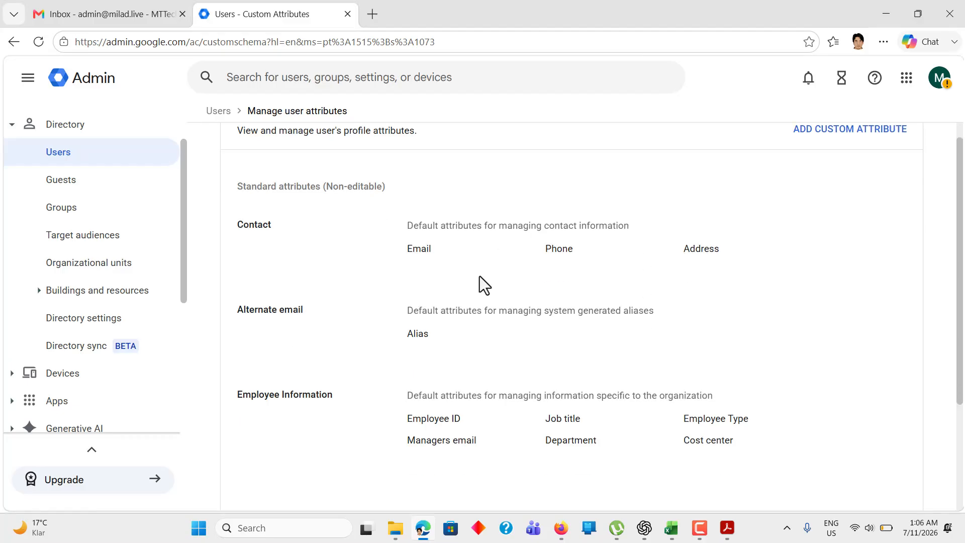
scroll(481, 276, "up", 1)
left_click(66, 155)
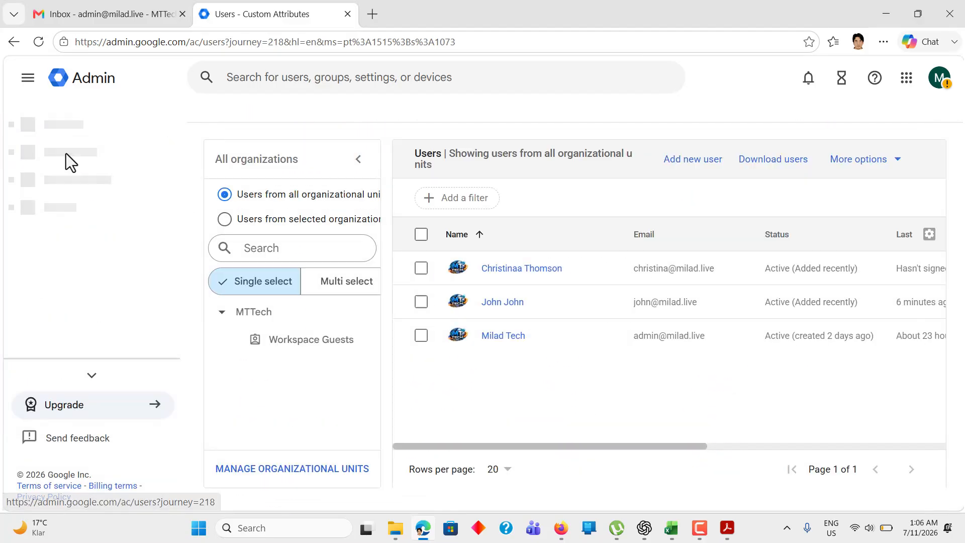
left_click(899, 171)
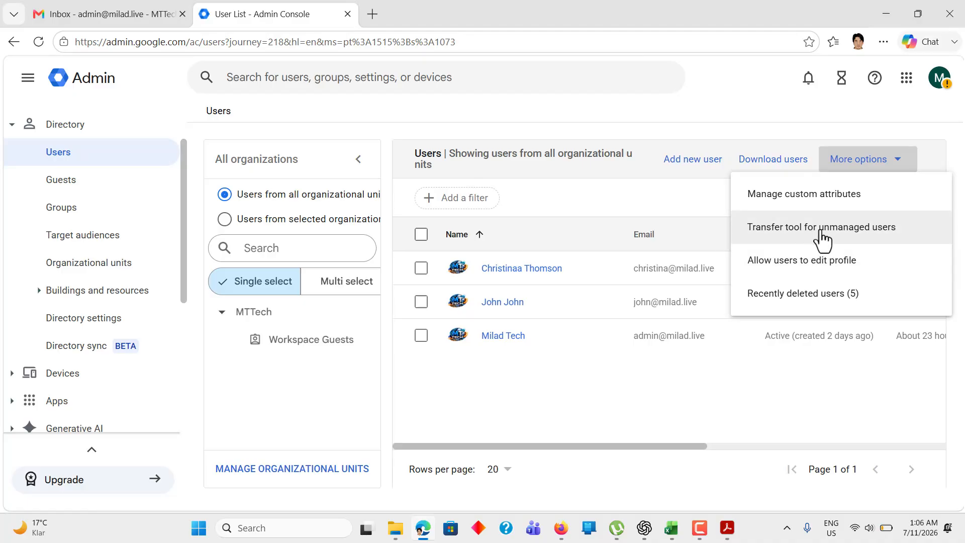
left_click(821, 233)
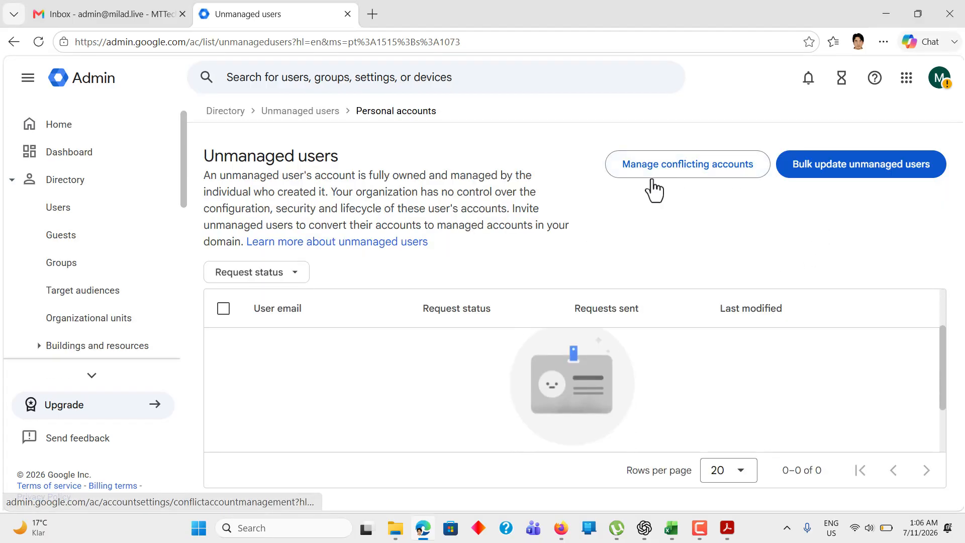
left_click(689, 173)
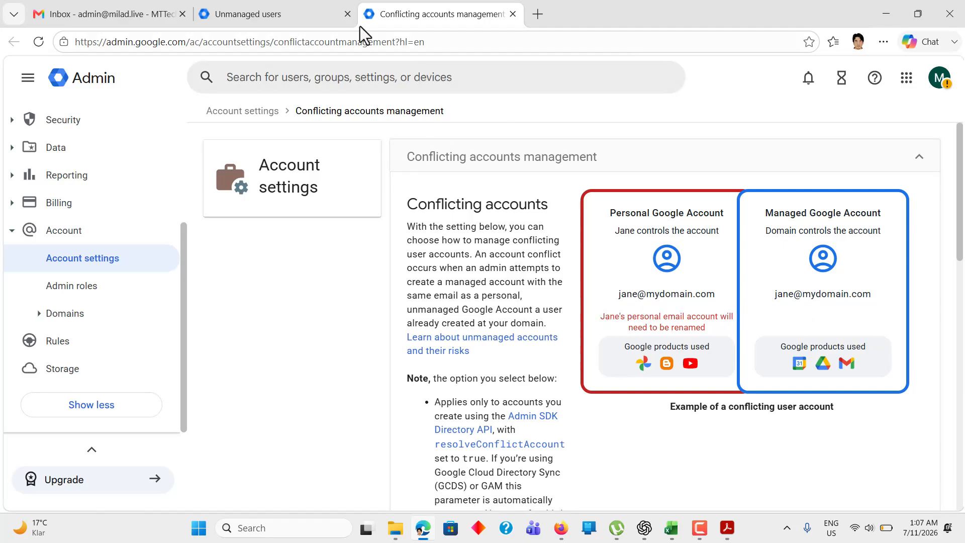
left_click(512, 13)
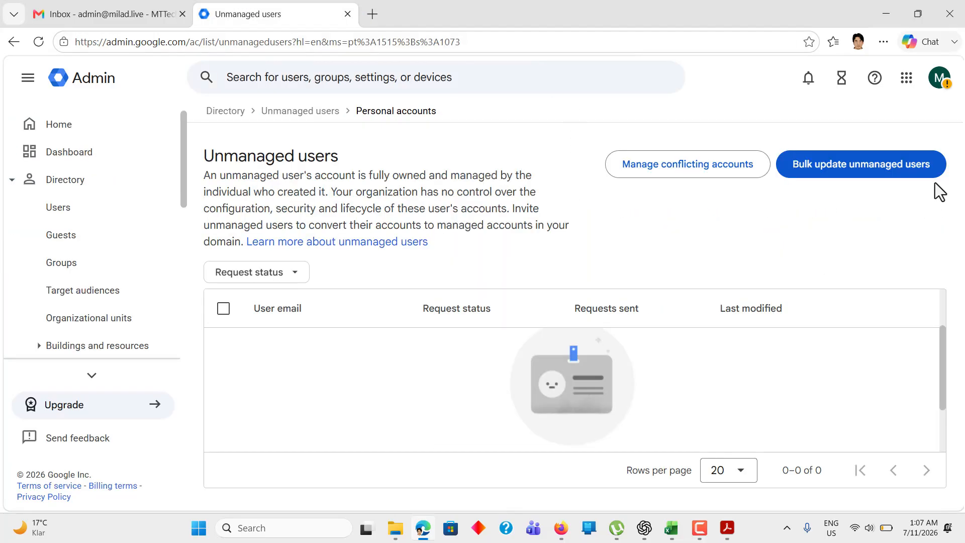
left_click(875, 180)
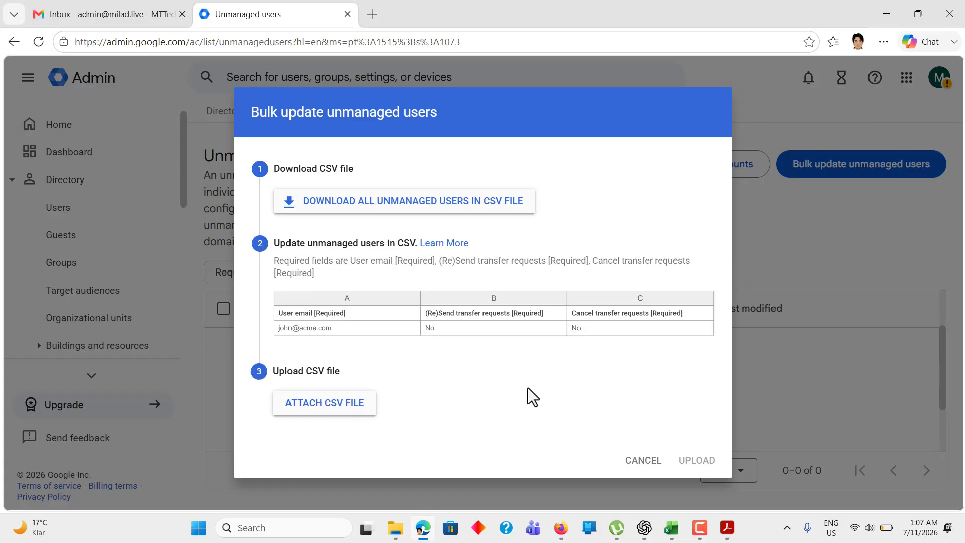
left_click(647, 467)
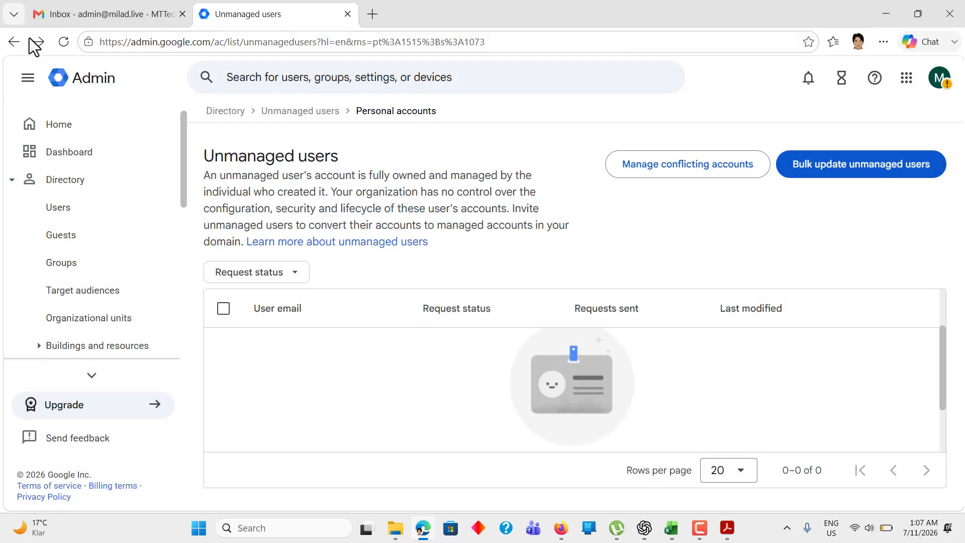
left_click(13, 42)
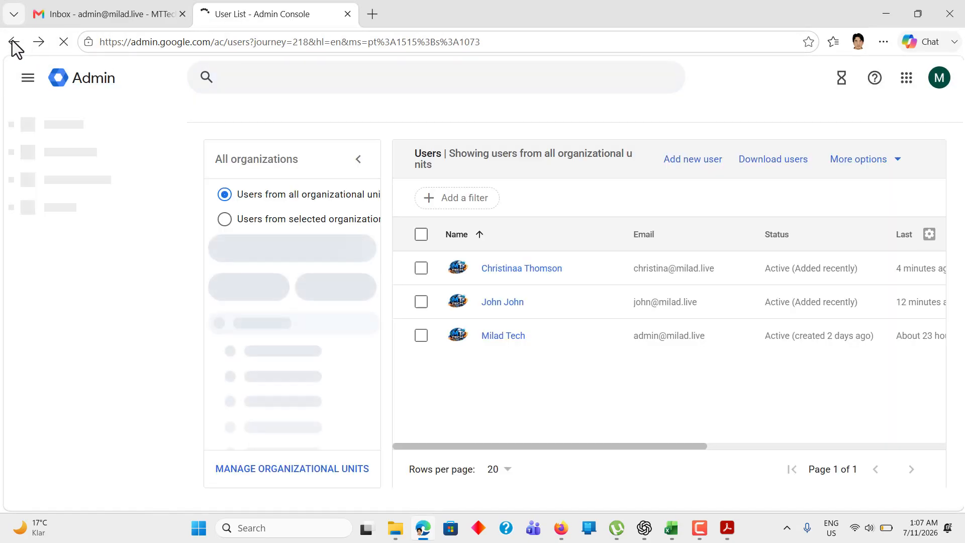
left_click(898, 171)
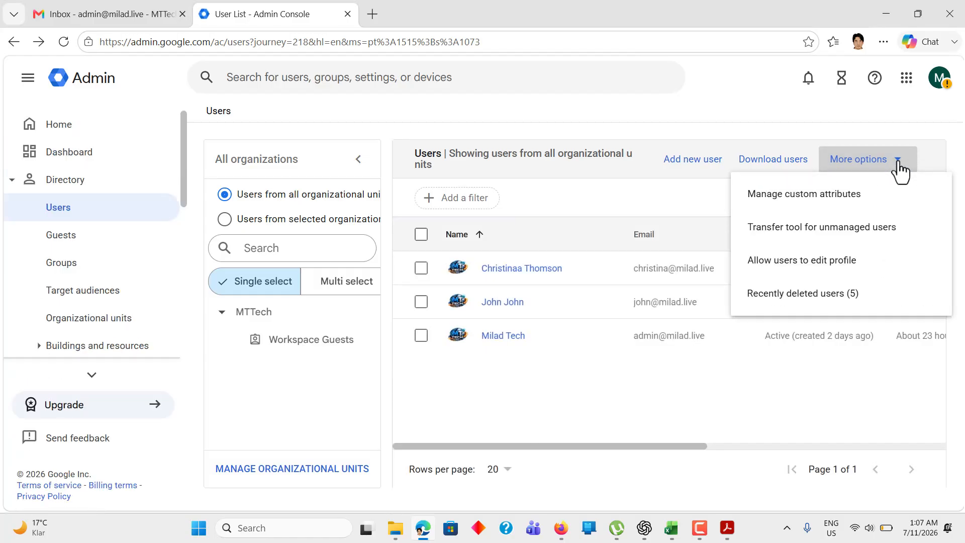
- Open the Profile editing settings in Directory settings
left_click(827, 272)
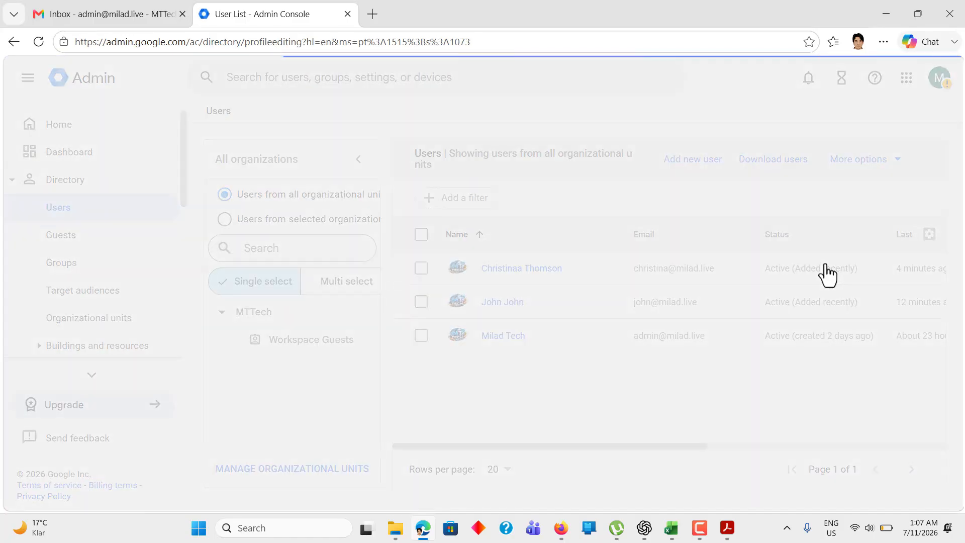
scroll(627, 388, "down", 7)
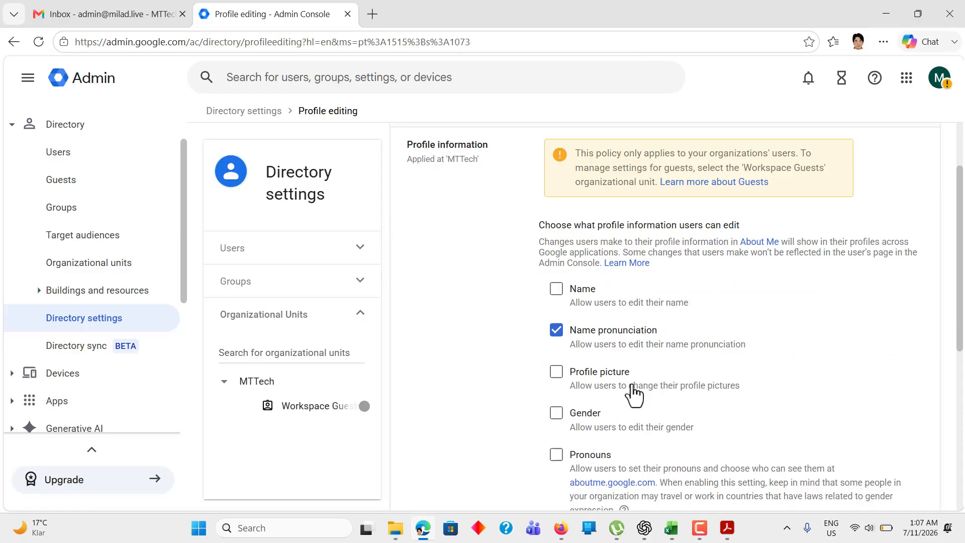
scroll(636, 395, "up", 3)
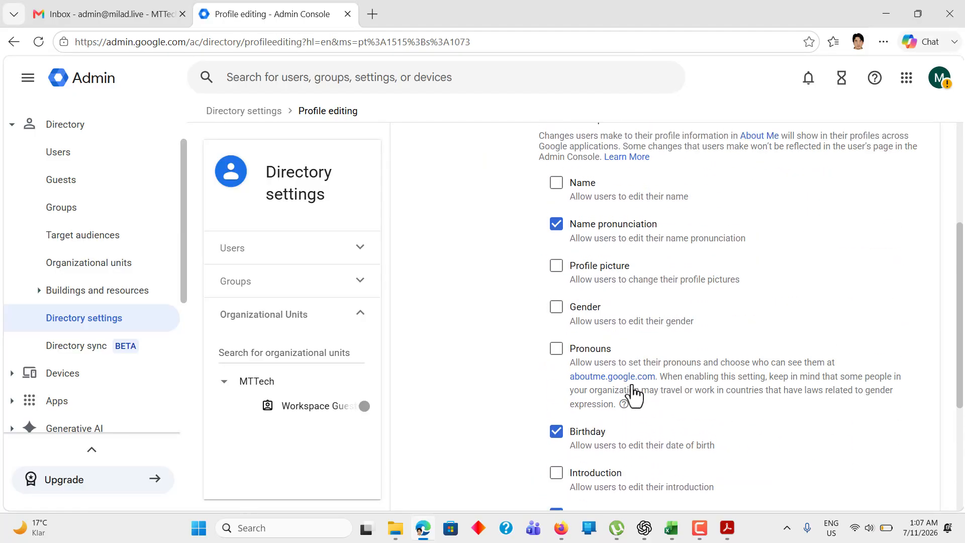
scroll(634, 392, "up", 1)
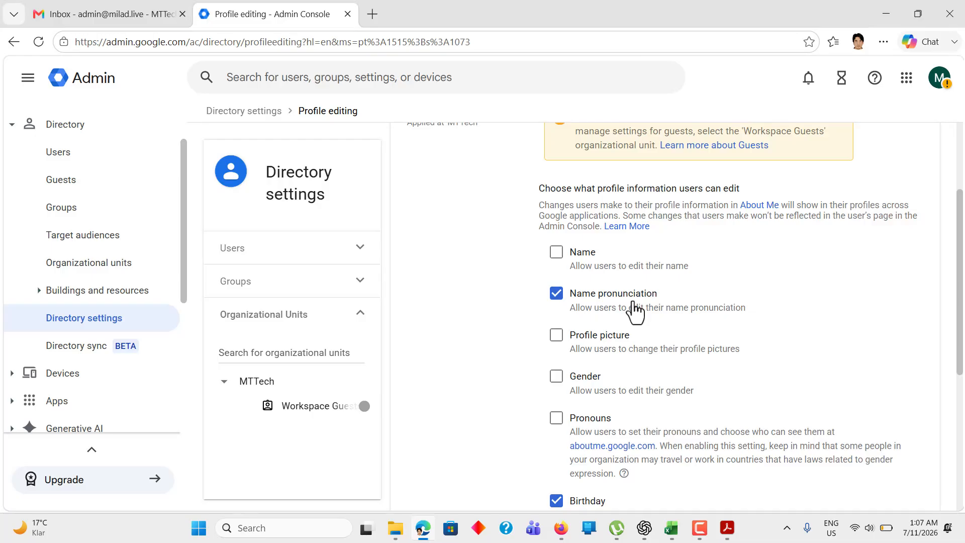
scroll(681, 282, "up", 1)
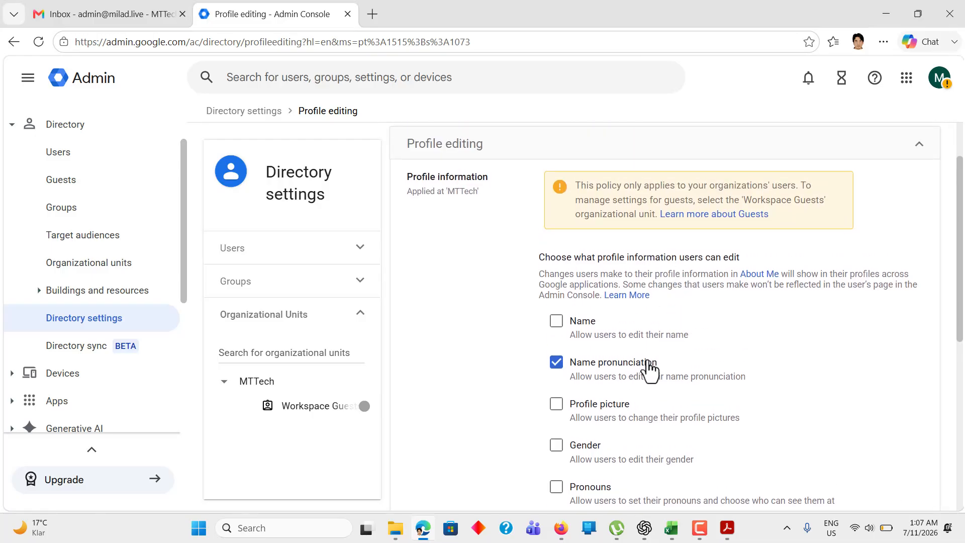
- Leave Name unchecked, confirming Continue in the Disable Name Editing dialog
left_click(556, 321)
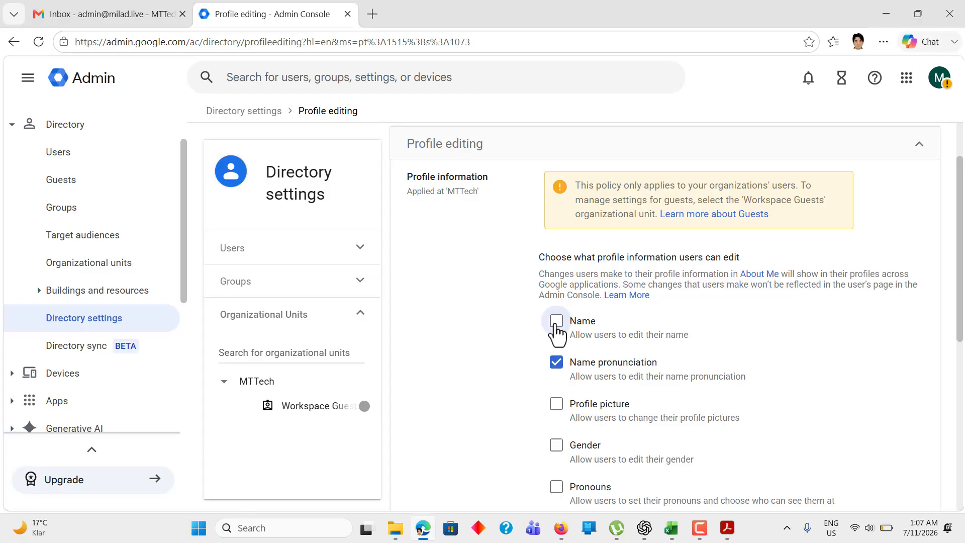
left_click(556, 324)
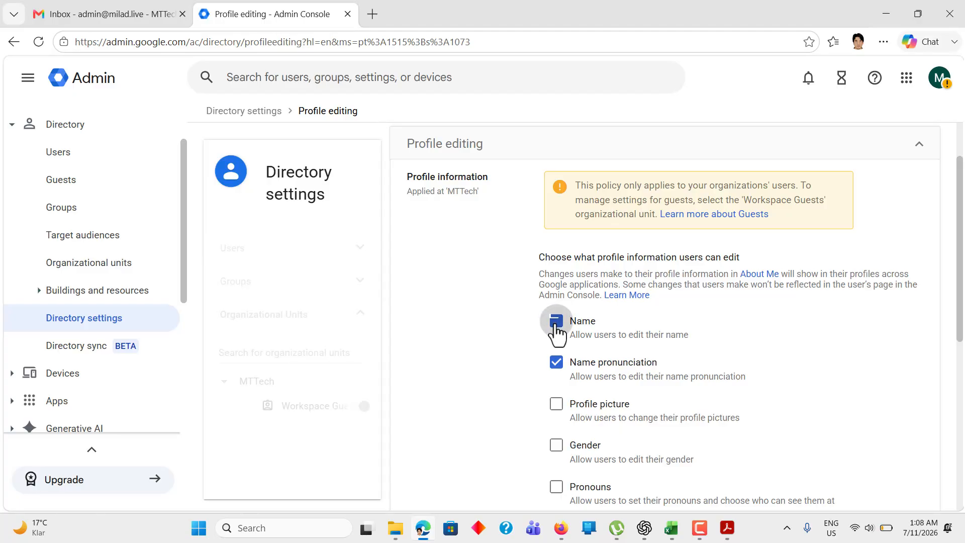
left_click(555, 340)
left_click(556, 358)
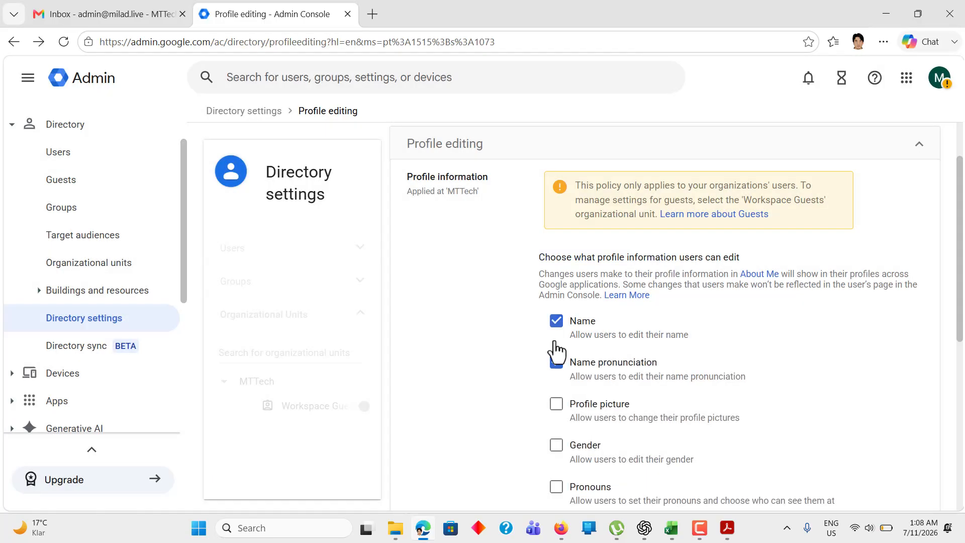
left_click(556, 325)
left_click(605, 337)
scroll(594, 379, "down", 3)
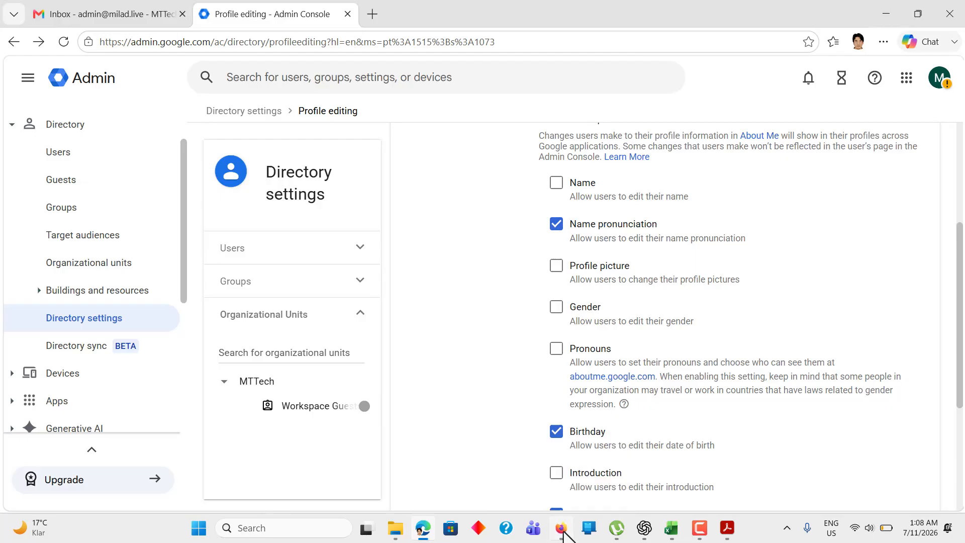
left_click(561, 529)
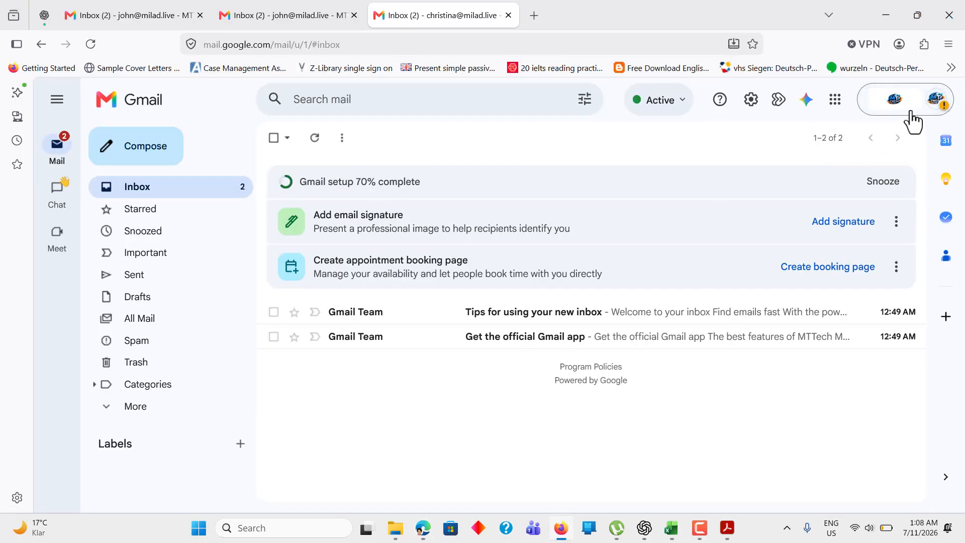
left_click(935, 101)
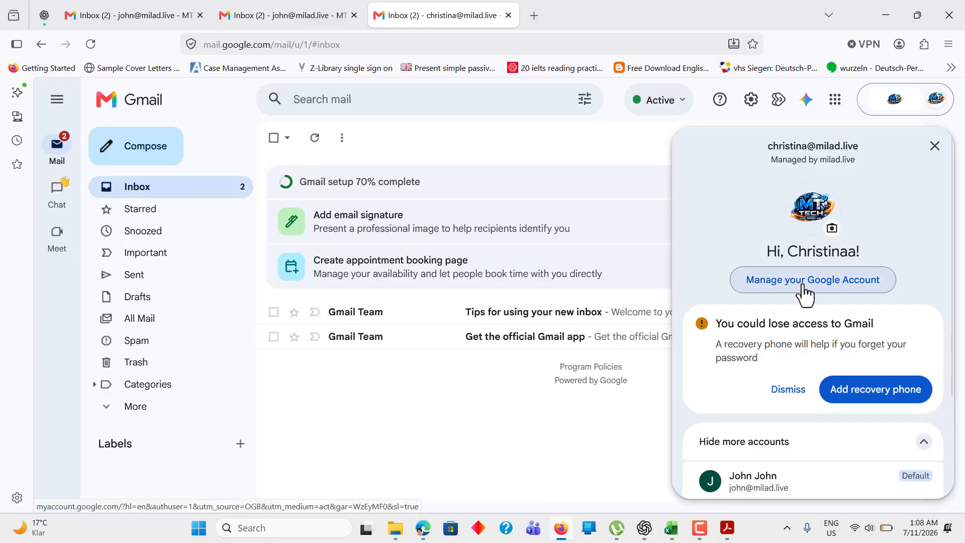
left_click(808, 211)
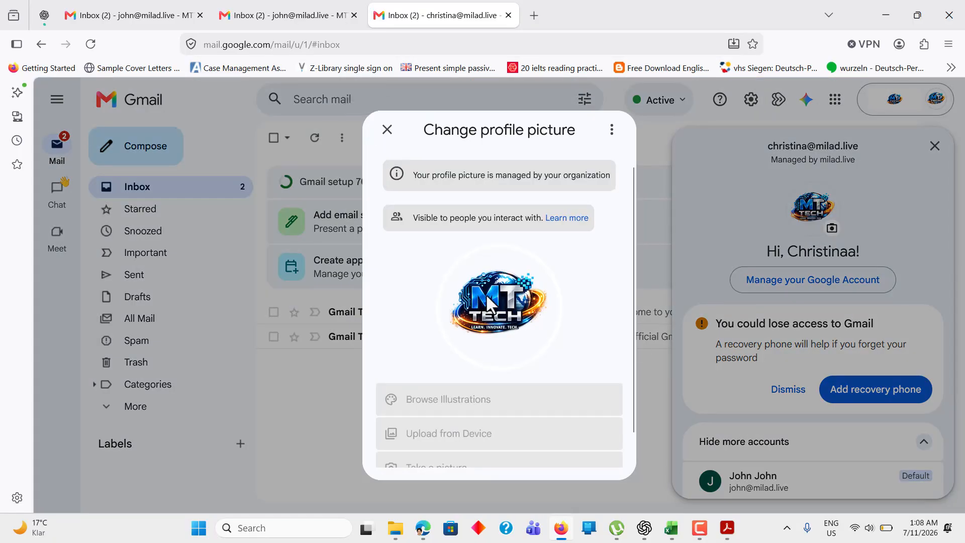
scroll(475, 367, "down", 1)
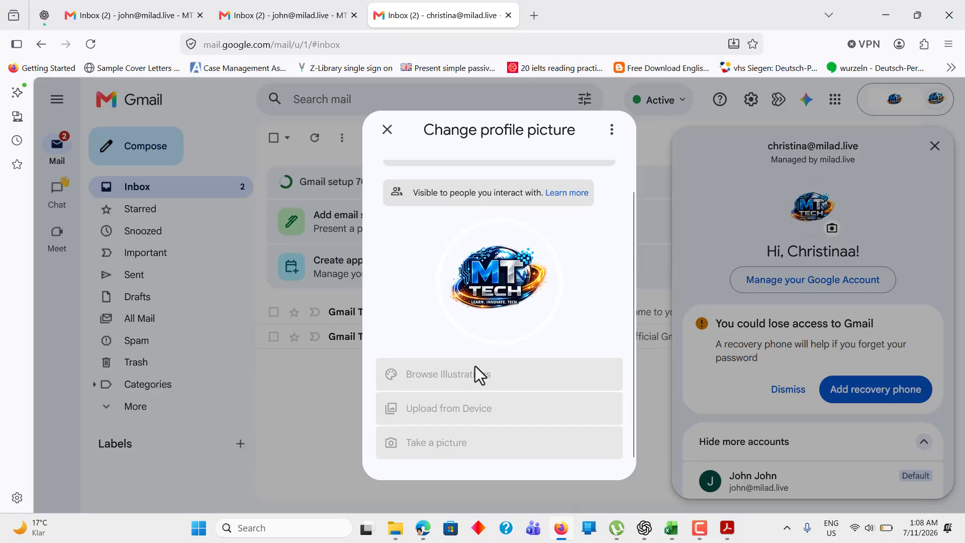
scroll(475, 366, "up", 1)
left_click(732, 187)
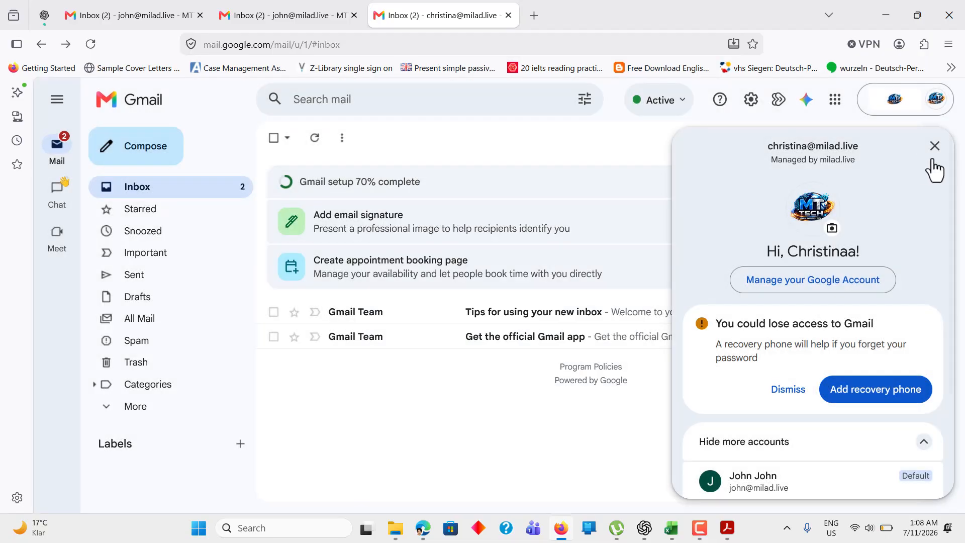
left_click(935, 146)
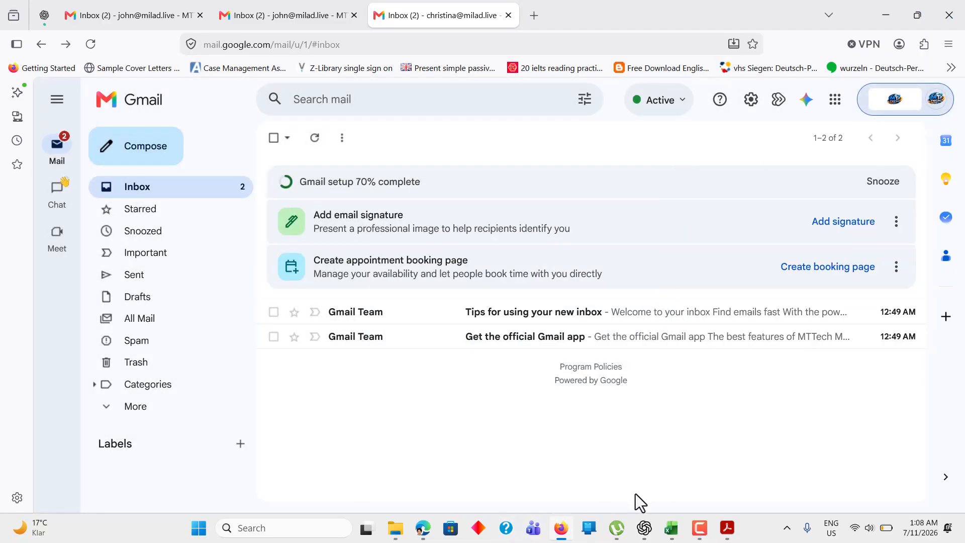
left_click(423, 528)
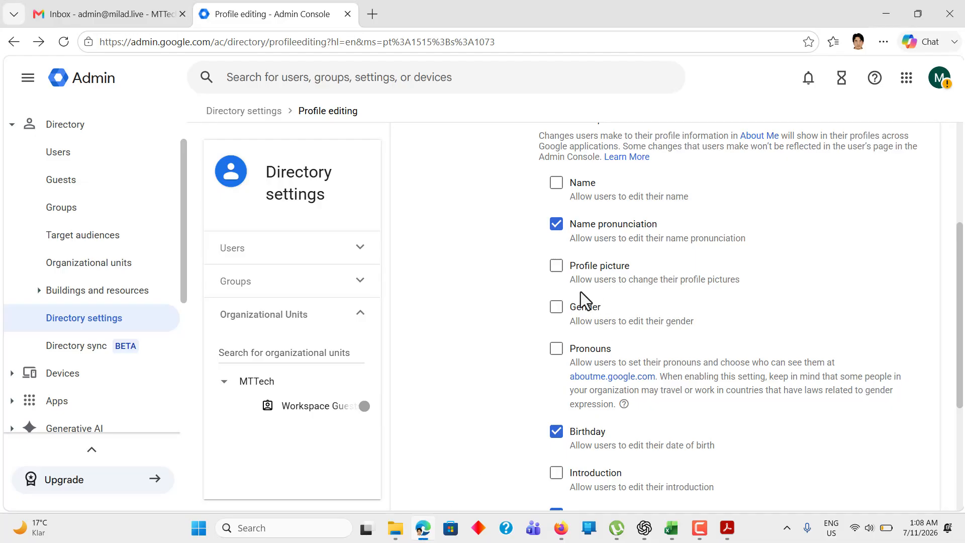
- Check Profile picture, save the setting, and minimize the Admin console
left_click(557, 267)
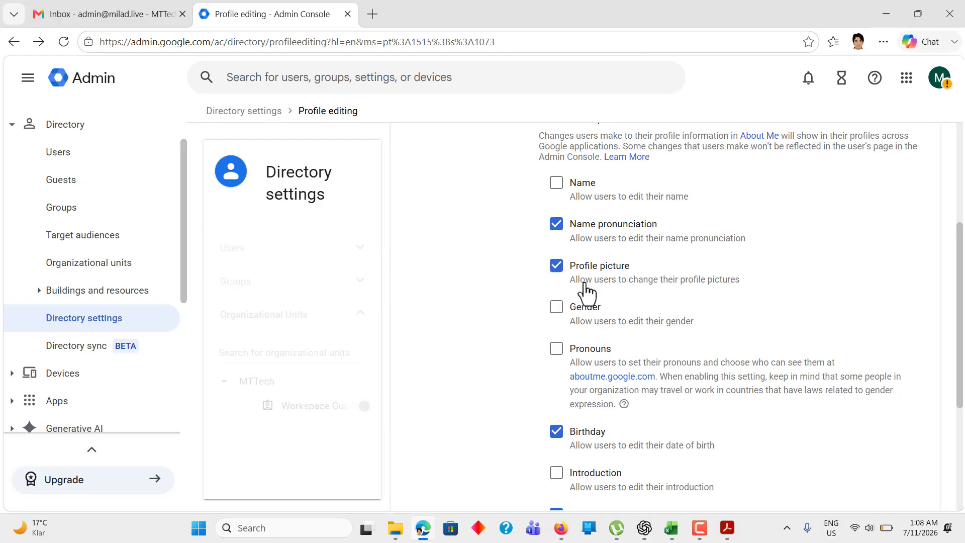
scroll(703, 399, "down", 4)
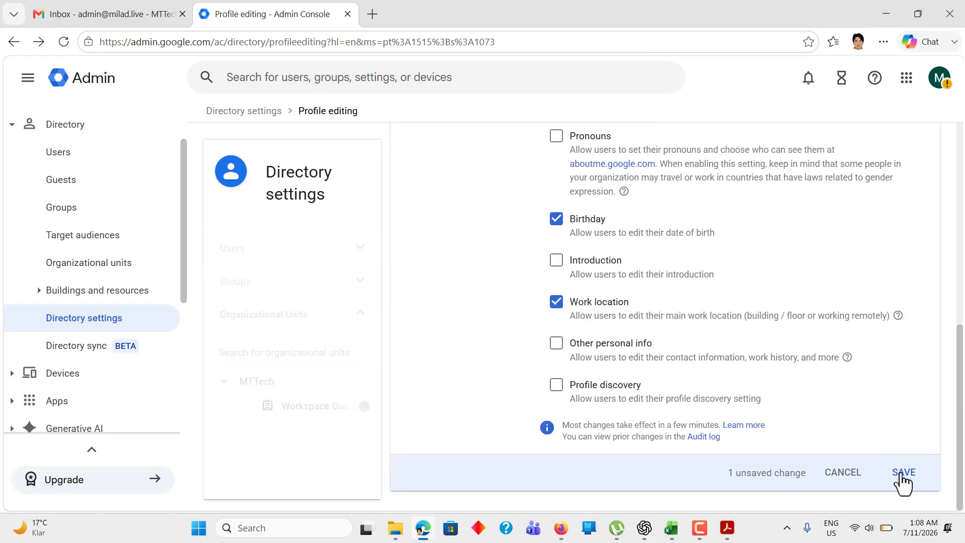
left_click(902, 472)
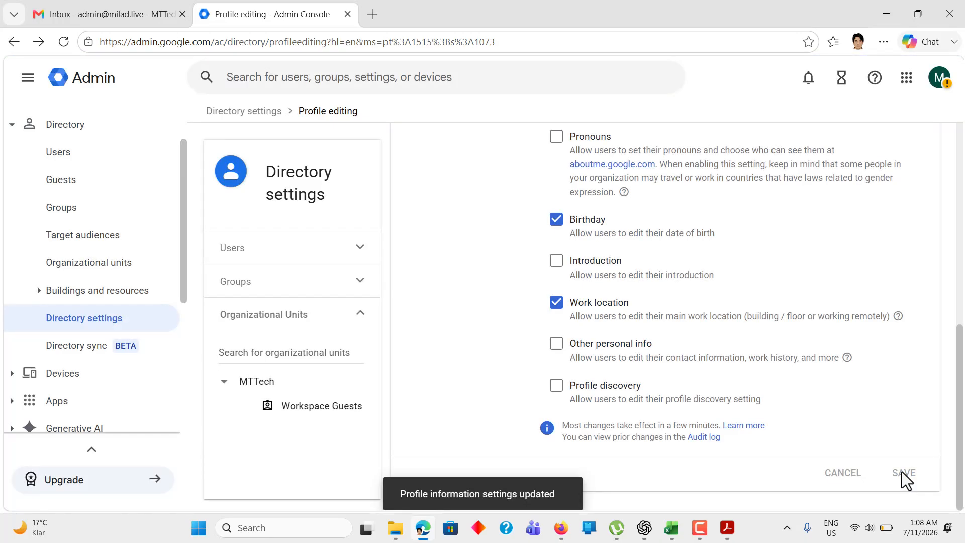
scroll(595, 280, "up", 8)
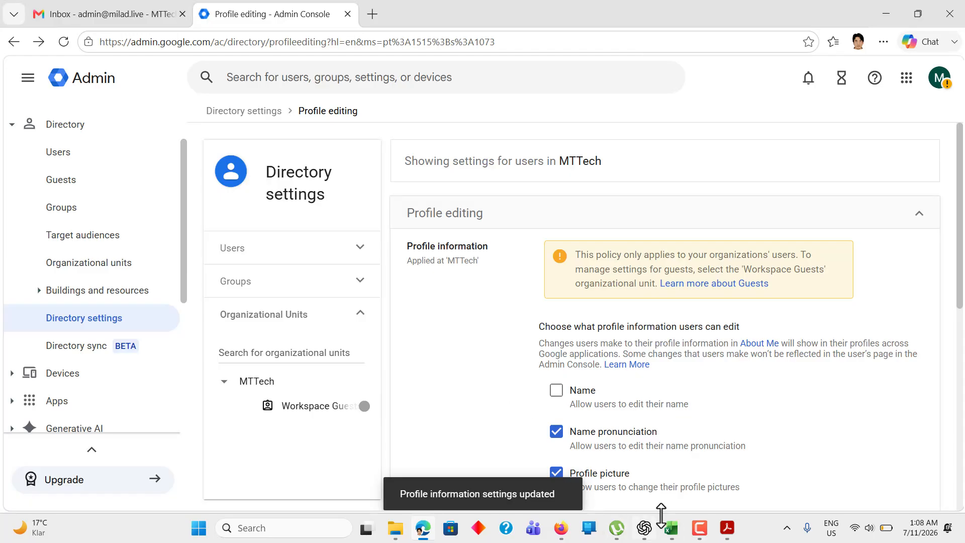
left_click(421, 529)
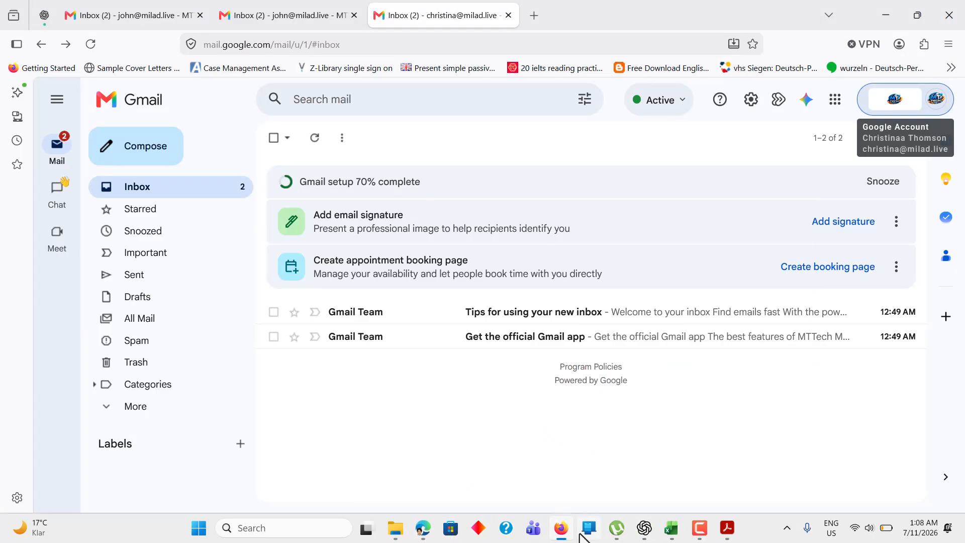
- Bring Gmail forward in Firefox, reload the inbox, and open the account avatar panel
left_click(561, 528)
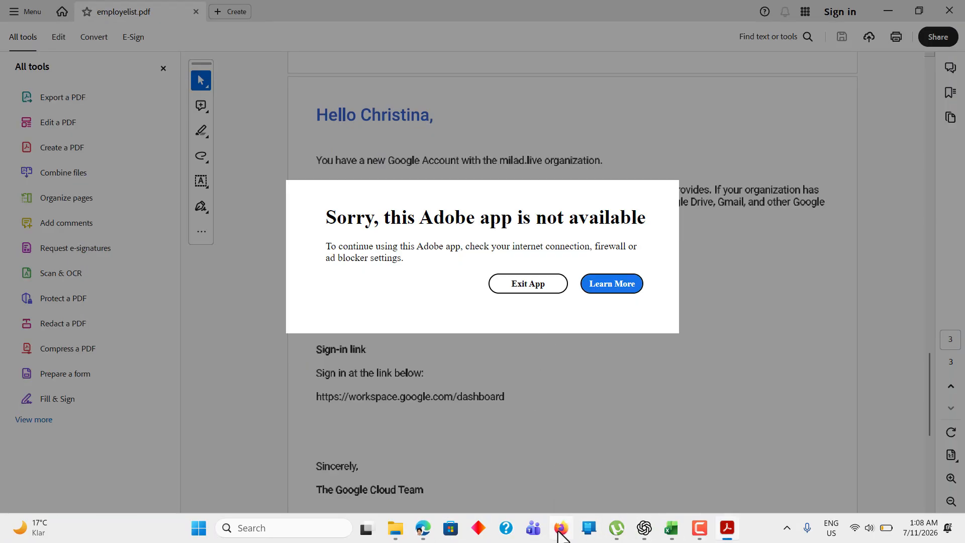
left_click(560, 529)
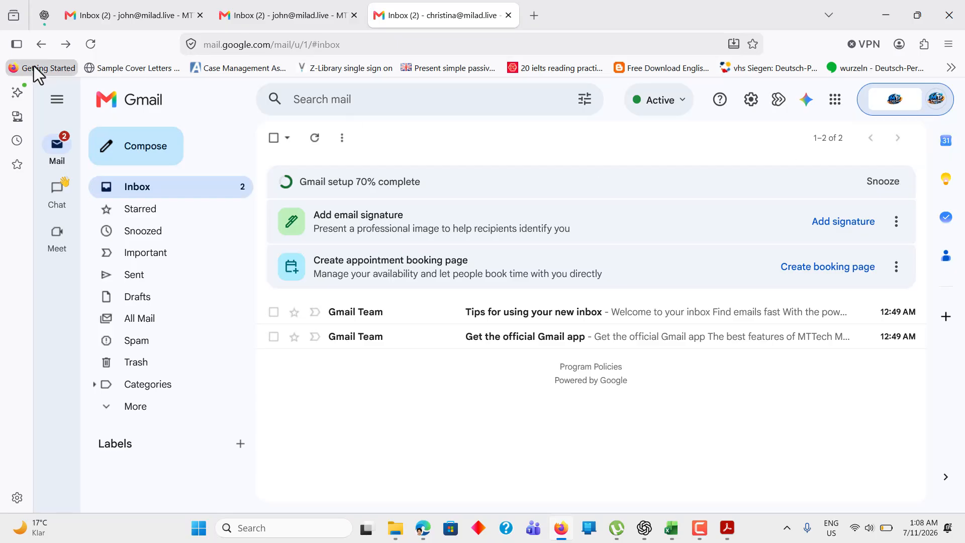
left_click(87, 44)
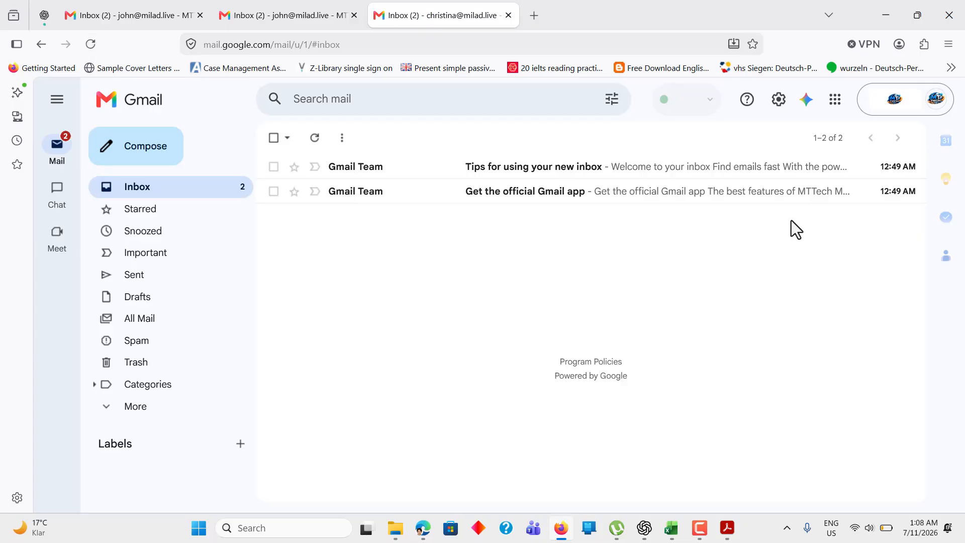
left_click(936, 100)
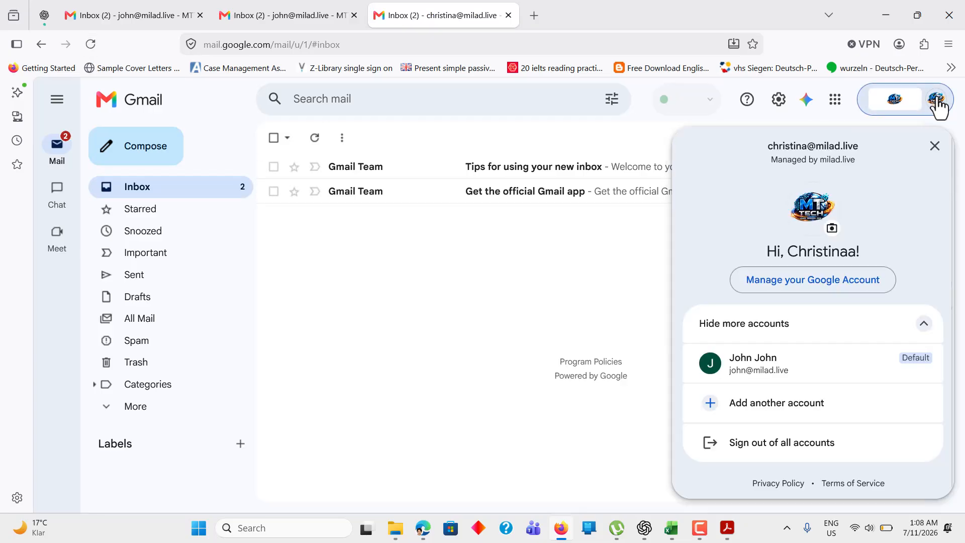
- Upload the DNS logo image from the computer and save it as the profile picture
left_click(810, 211)
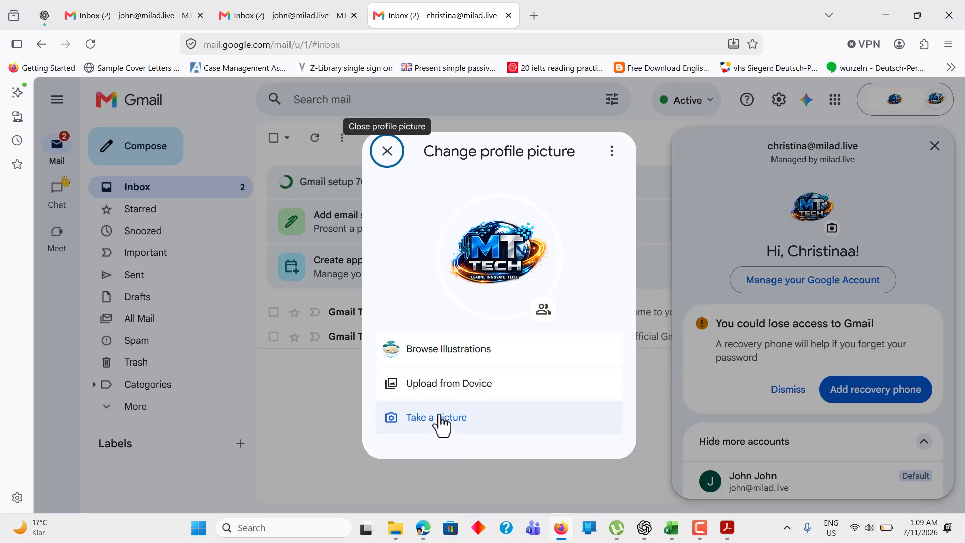
left_click(465, 390)
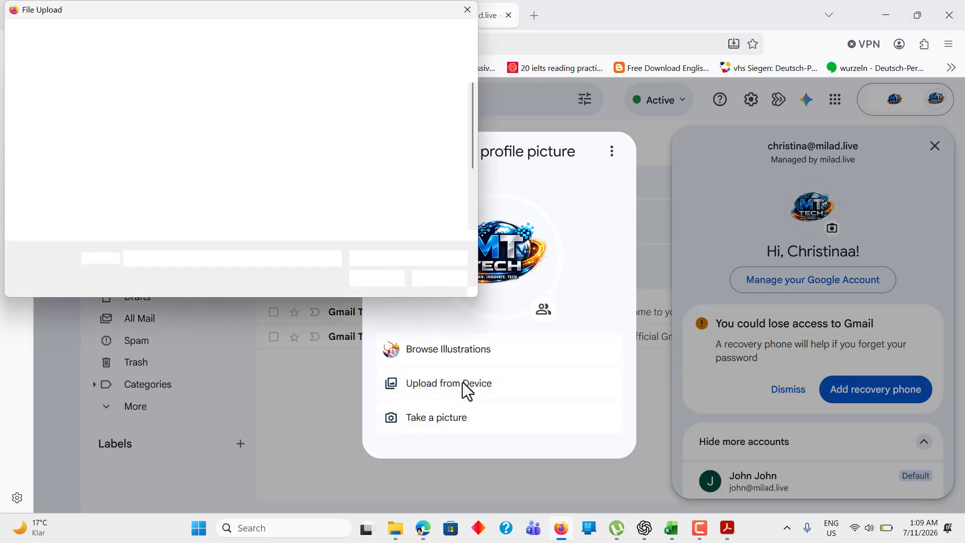
scroll(264, 191, "down", 3)
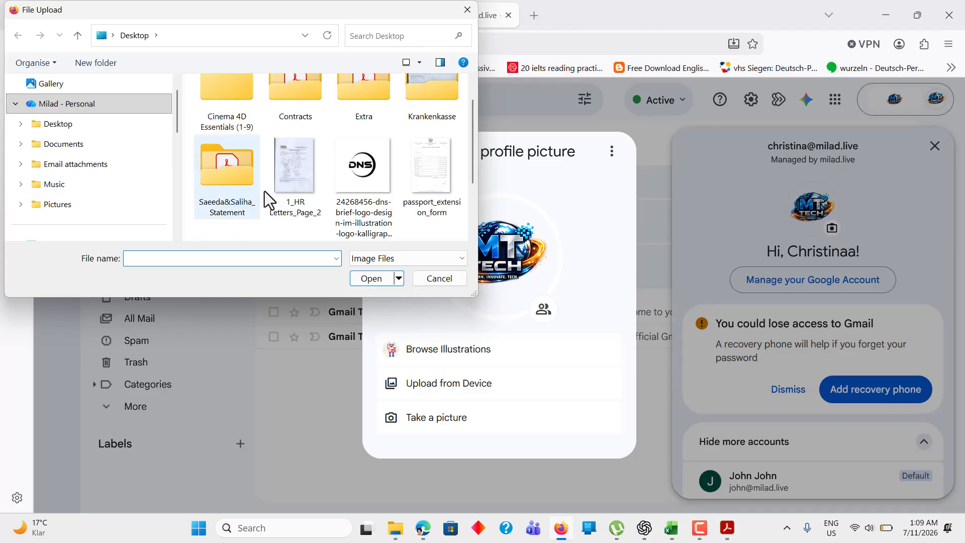
scroll(281, 194, "up", 3)
left_click(357, 198)
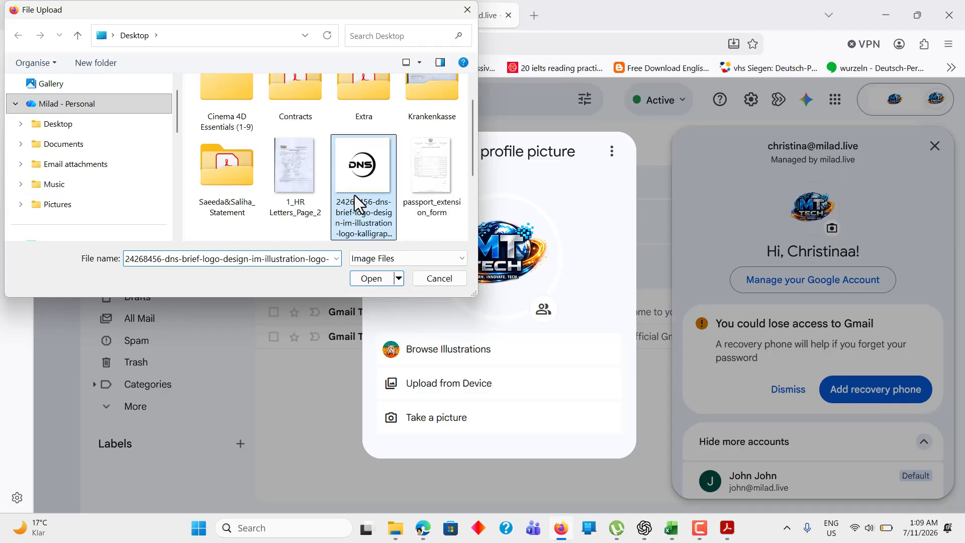
left_click(371, 279)
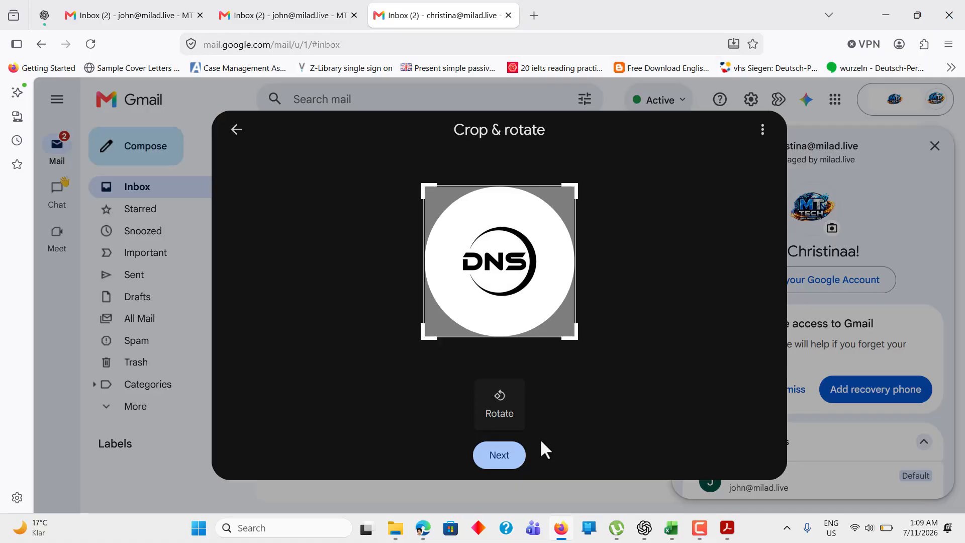
left_click(506, 461)
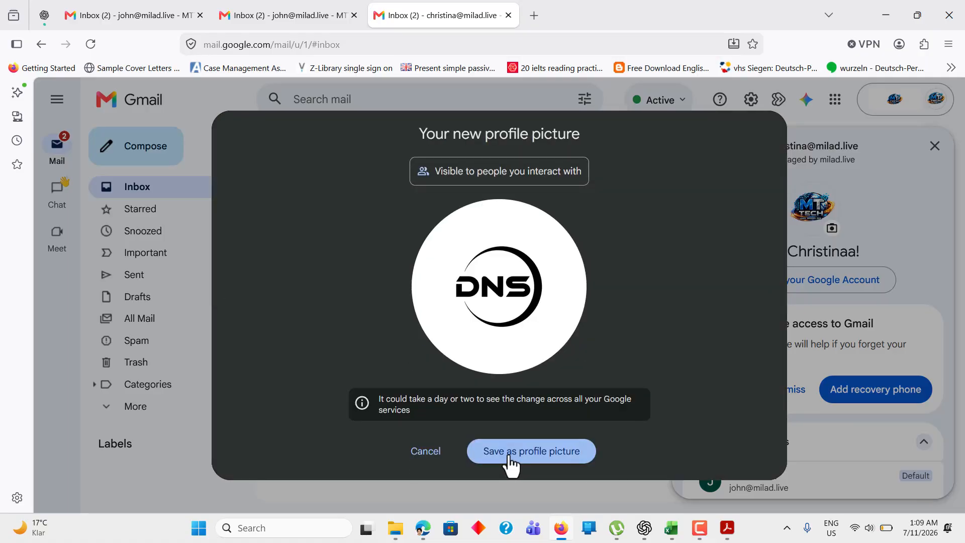
left_click(510, 461)
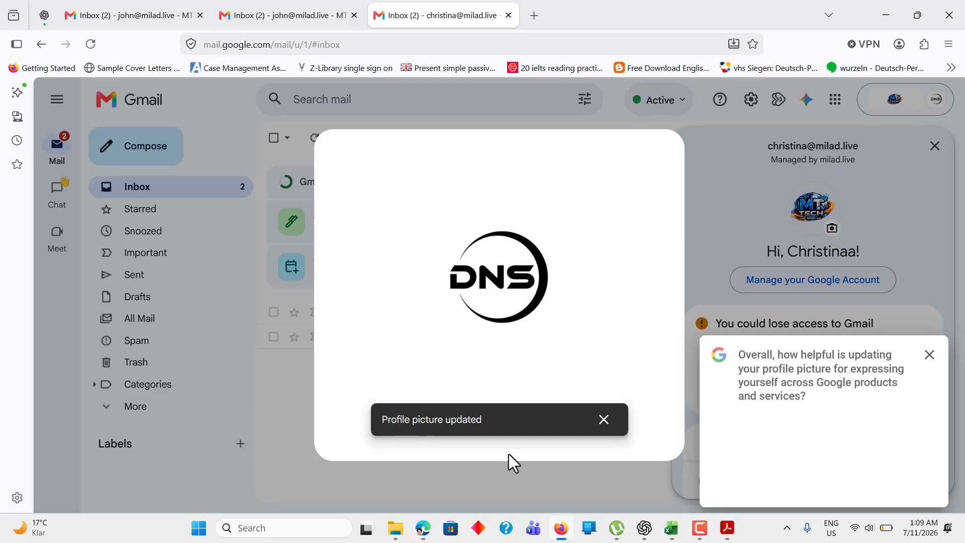
- Dismiss the update notice, reload Gmail, and minimize Firefox to reveal employelist.pdf
left_click(606, 421)
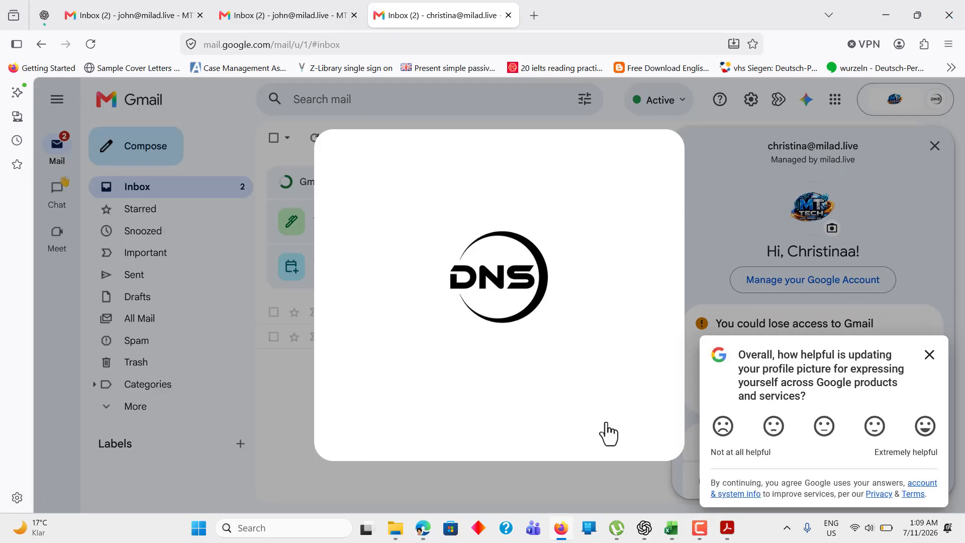
left_click(101, 46)
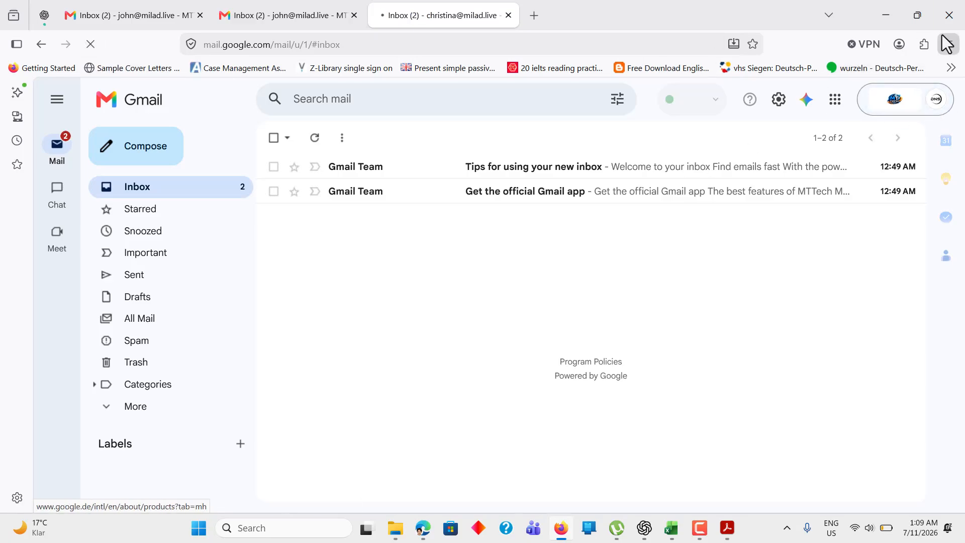
left_click(887, 15)
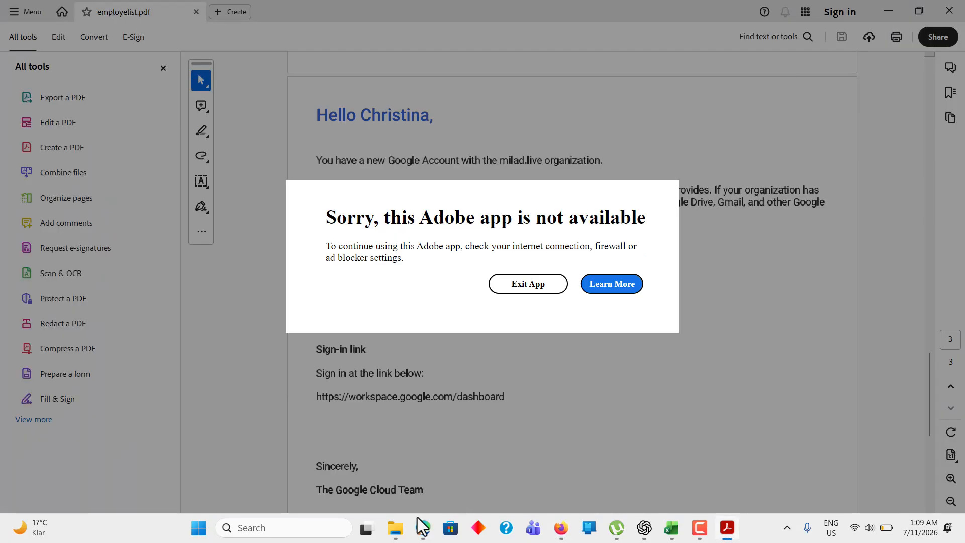
- Uncheck Work location in Profile editing, save, and go back to the Users list
left_click(423, 527)
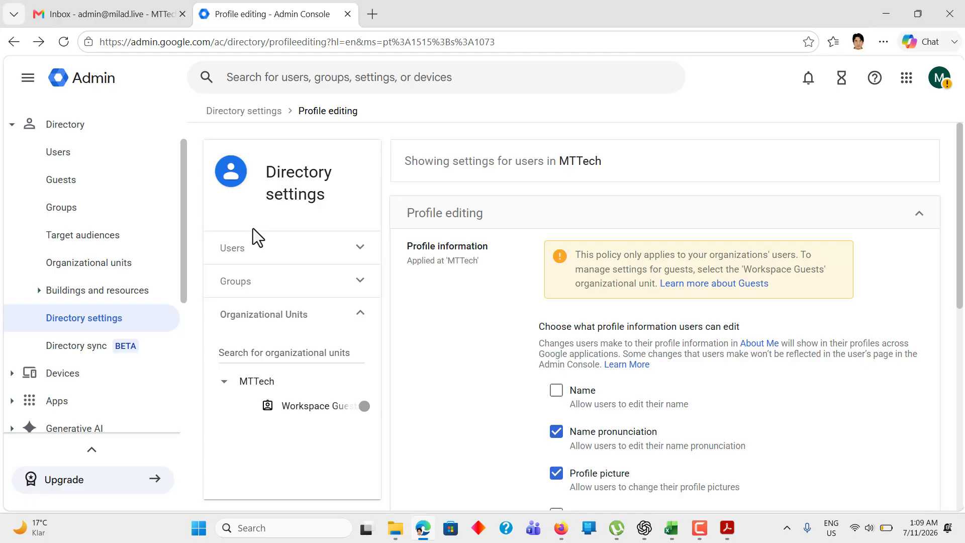
scroll(501, 292, "down", 7)
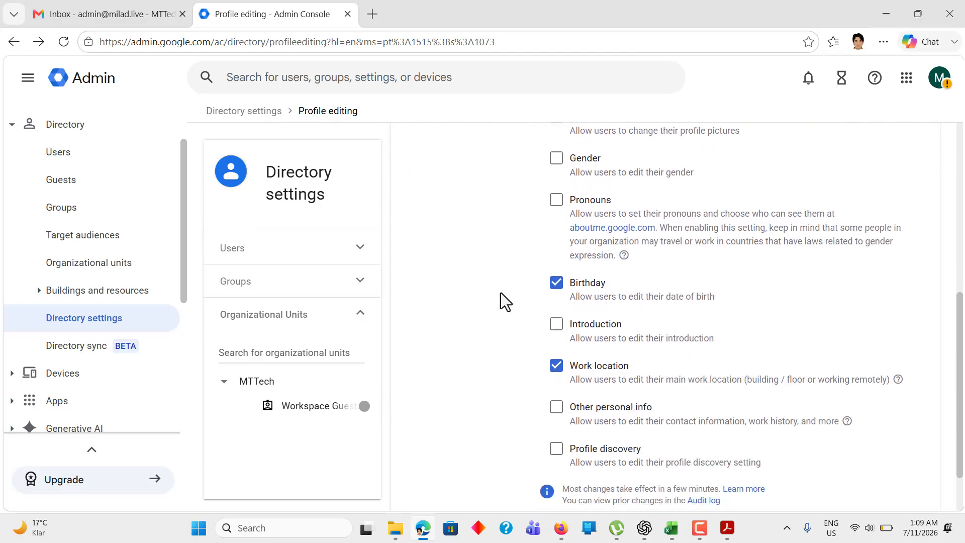
scroll(501, 293, "down", 2)
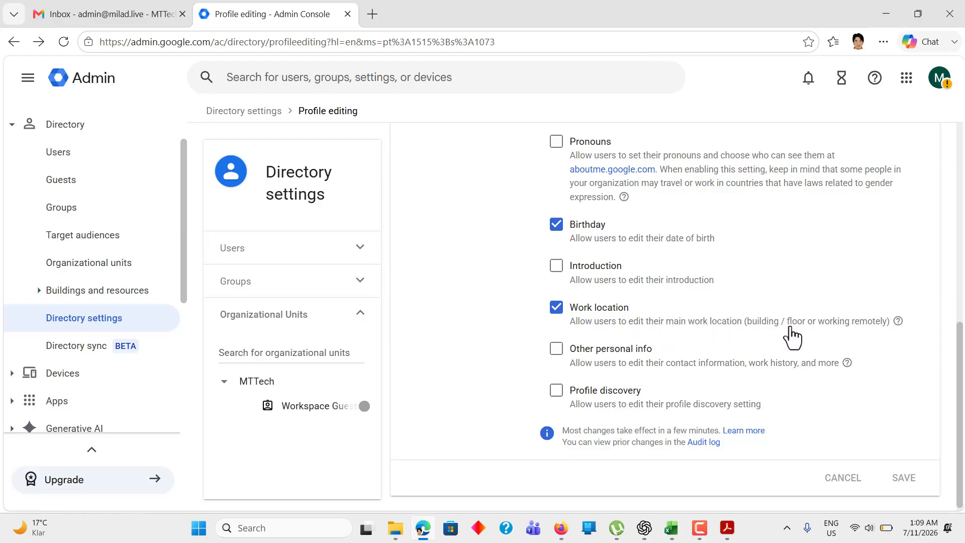
left_click(556, 308)
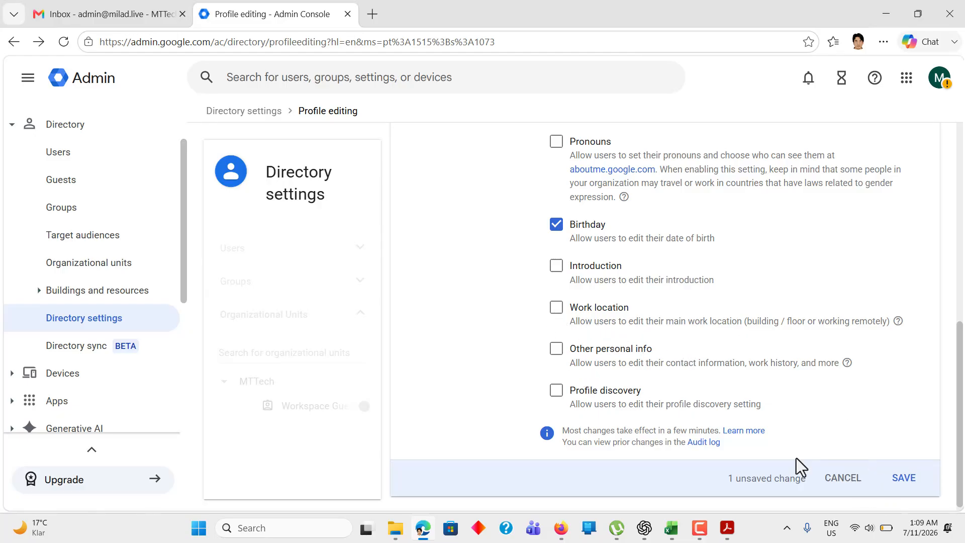
scroll(742, 437, "up", 8)
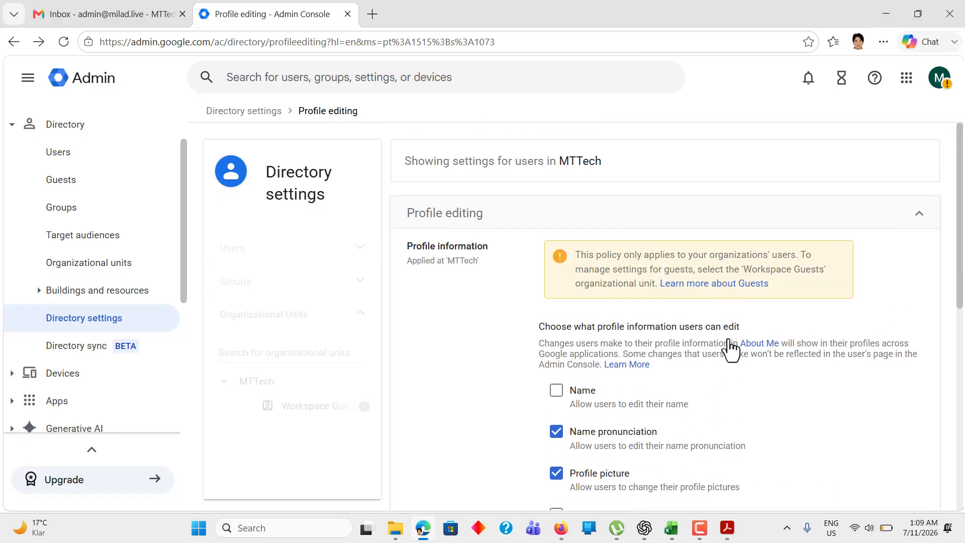
scroll(732, 349, "down", 8)
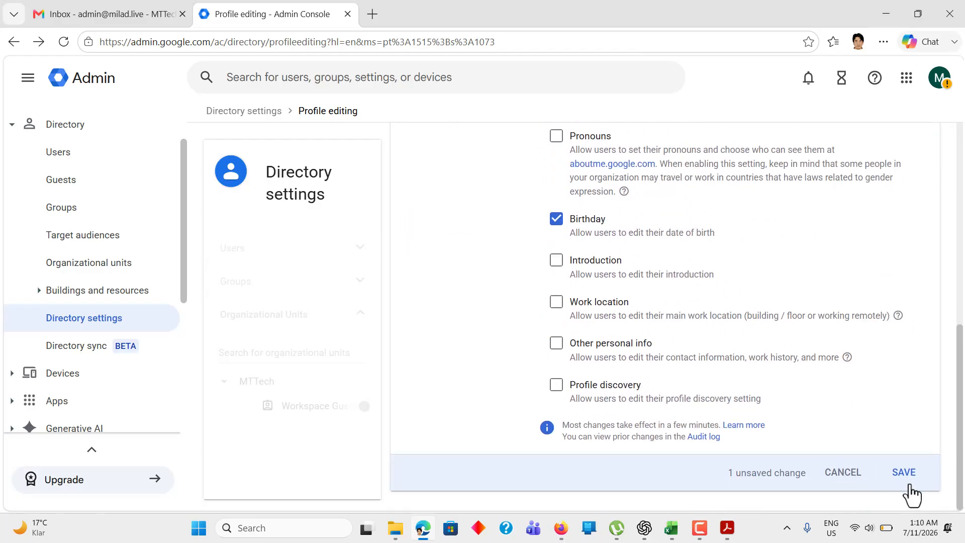
left_click(904, 472)
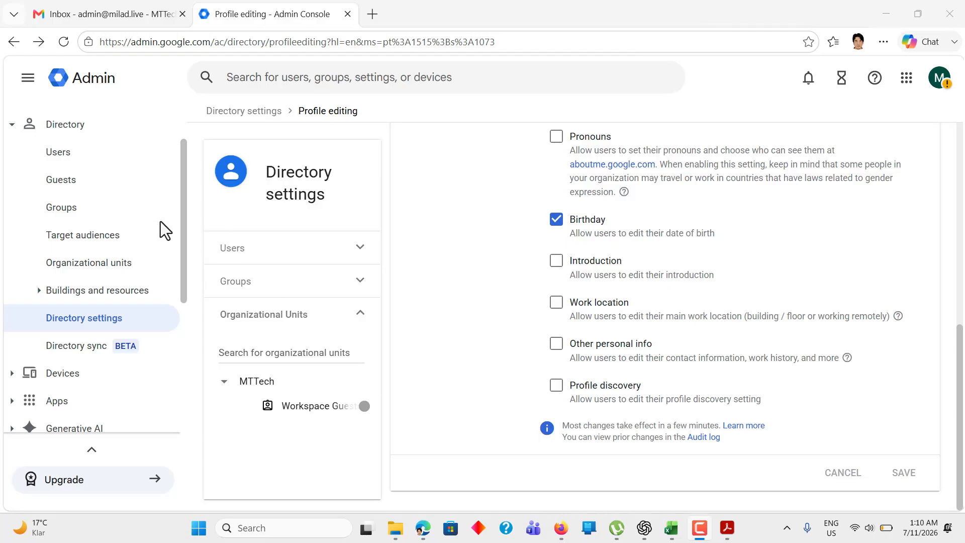
left_click(54, 155)
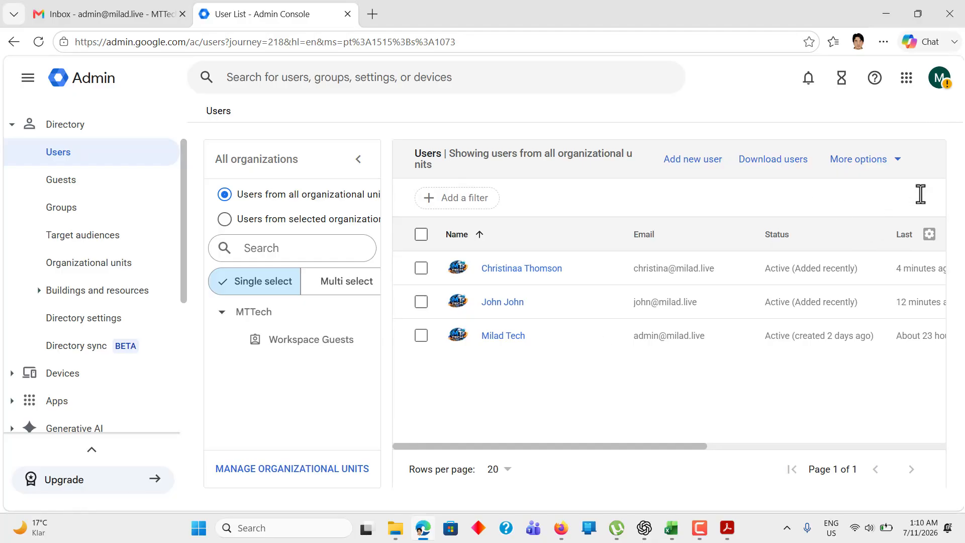
- Recover the recently deleted user into MTTech and refresh the Users list, which now shows four accounts
left_click(894, 161)
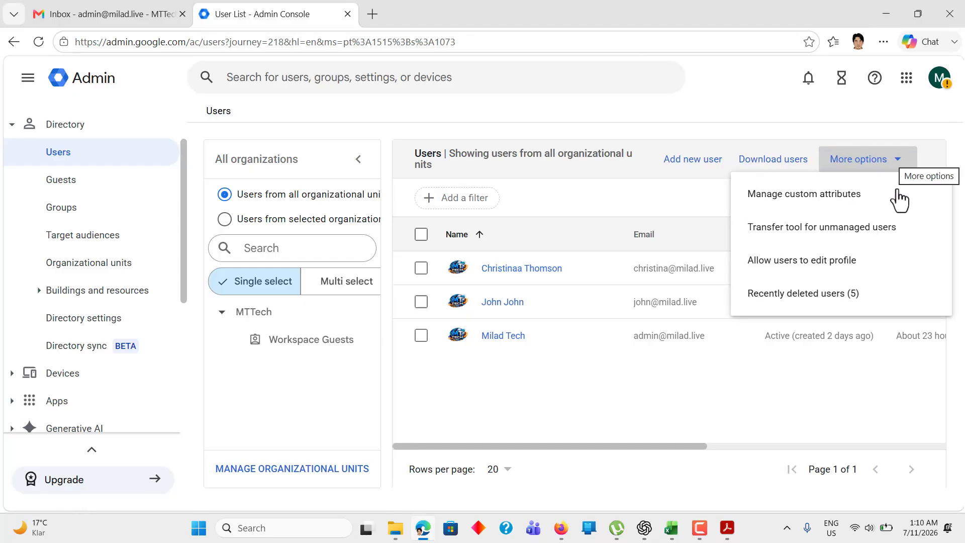
left_click(793, 301)
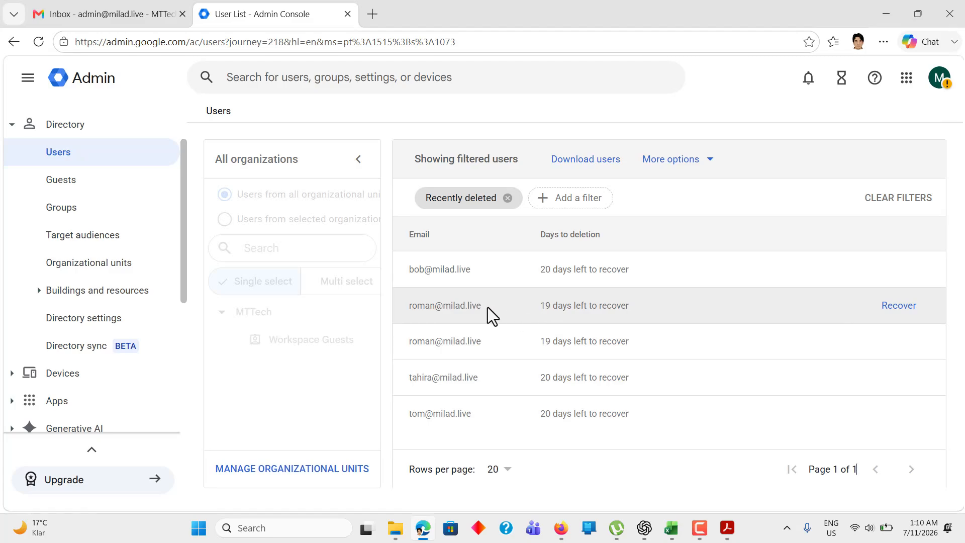
left_click(900, 308)
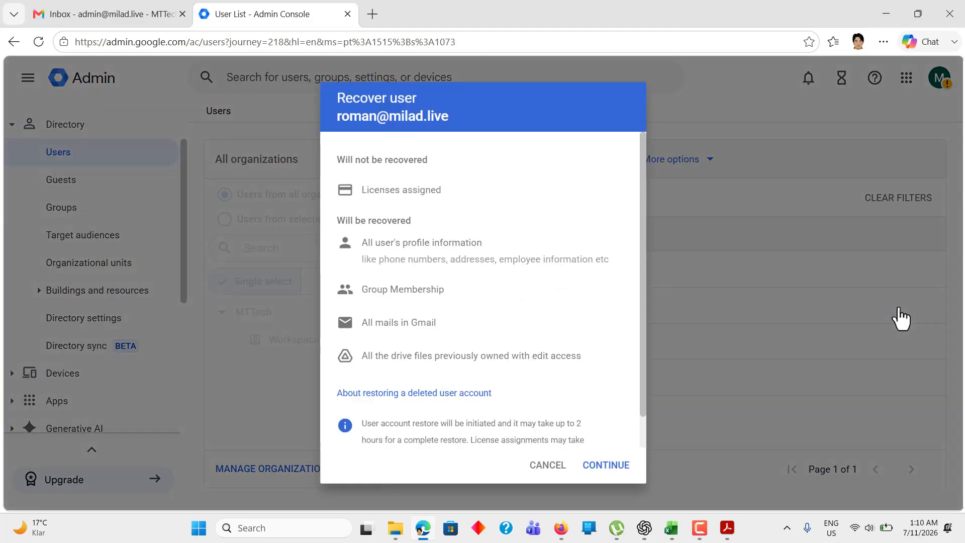
left_click(607, 466)
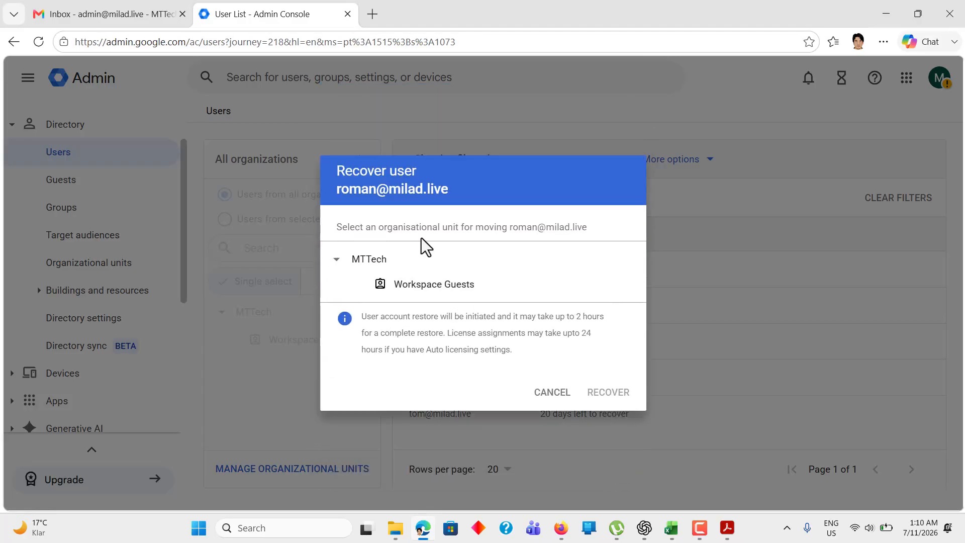
left_click(414, 228)
left_click(375, 260)
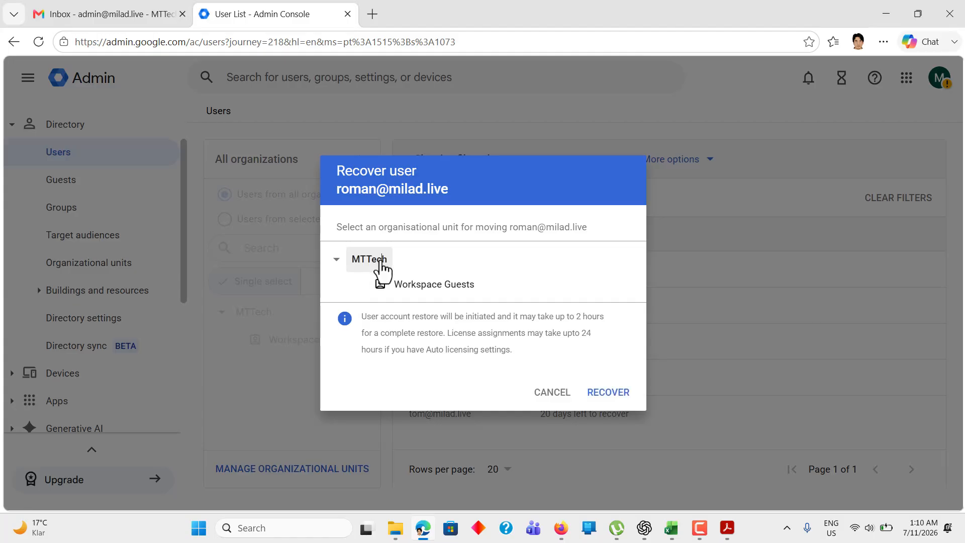
left_click(619, 402)
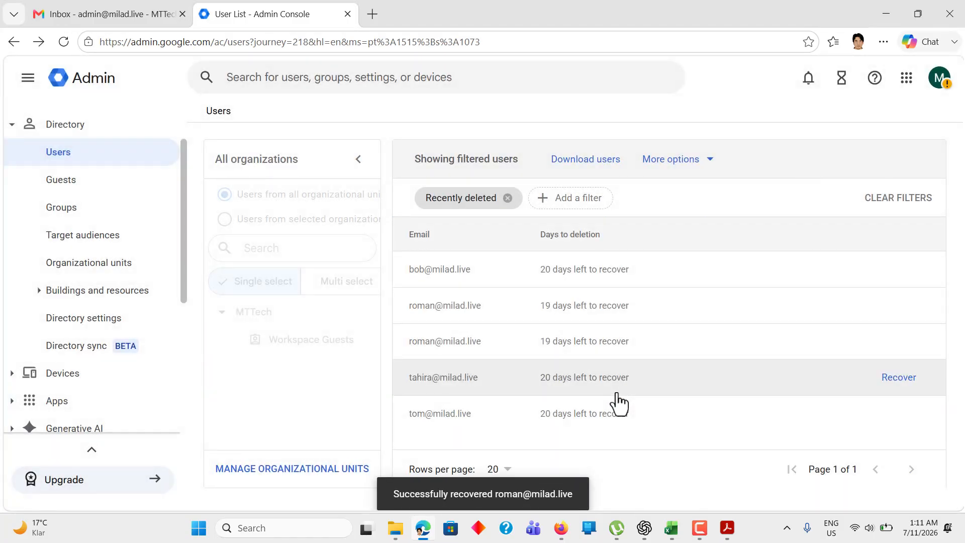
left_click(60, 152)
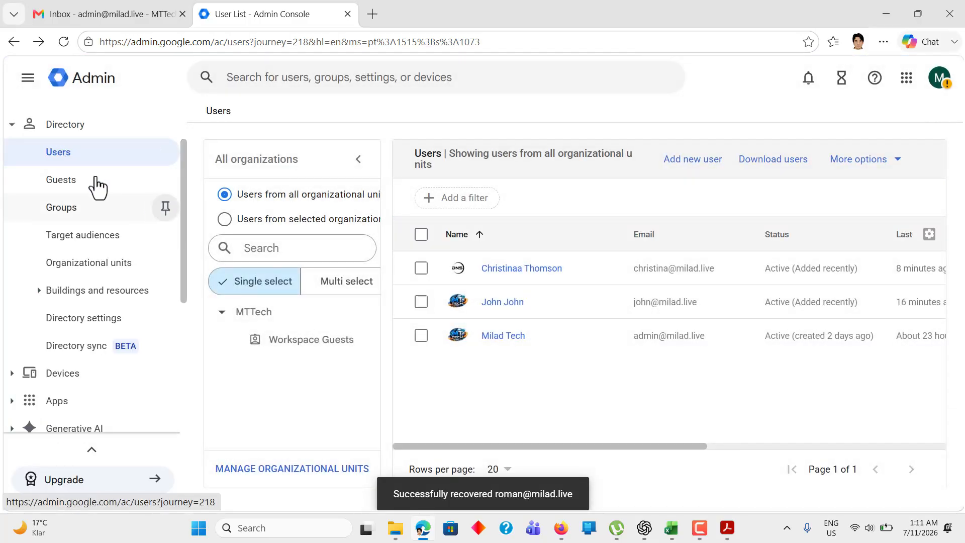
left_click(62, 42)
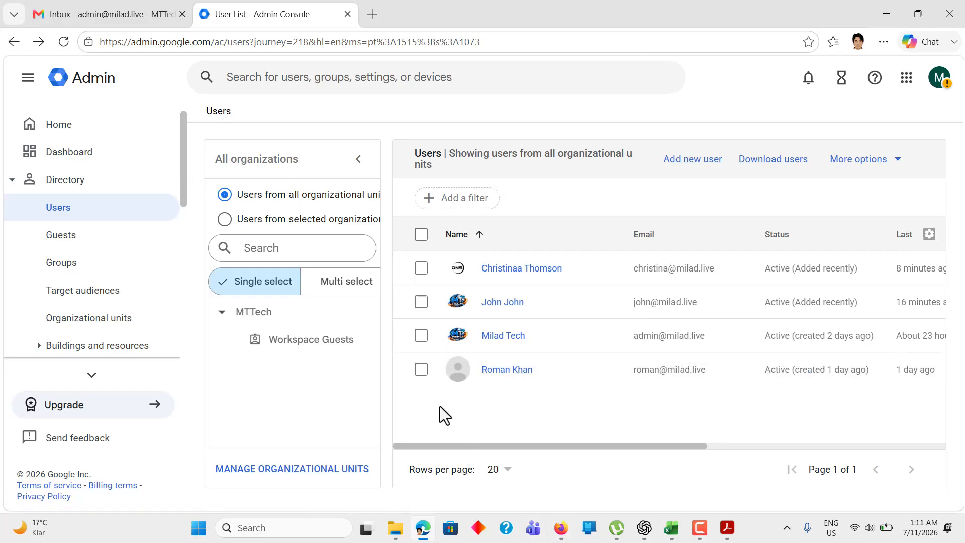
- Delete the recovered user, acknowledging that untransferred data is lost after 20 days
left_click(421, 370)
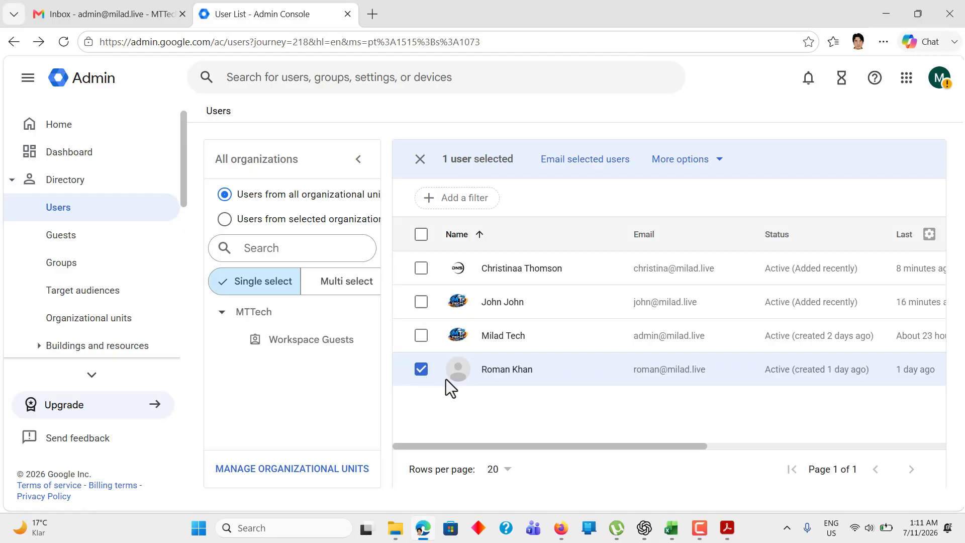
left_click(723, 161)
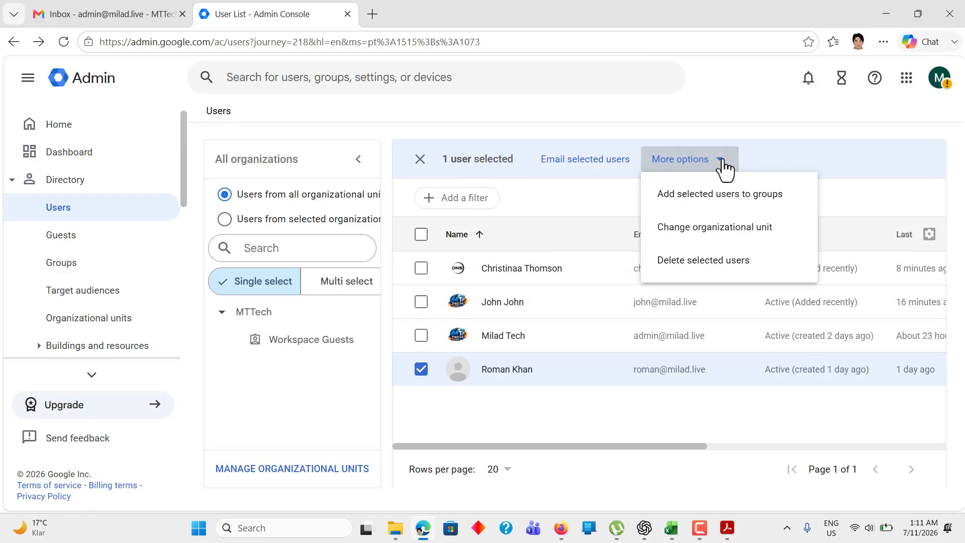
left_click(701, 262)
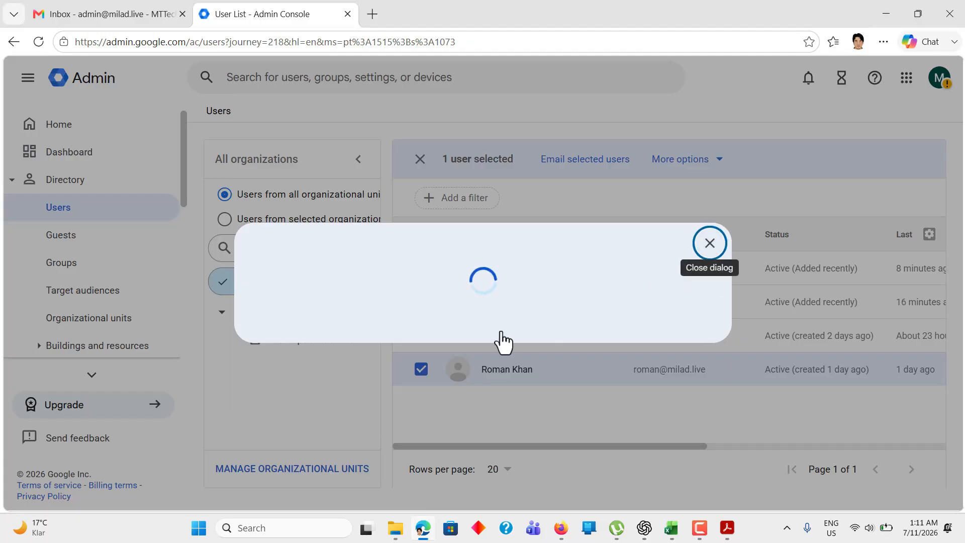
left_click(422, 375)
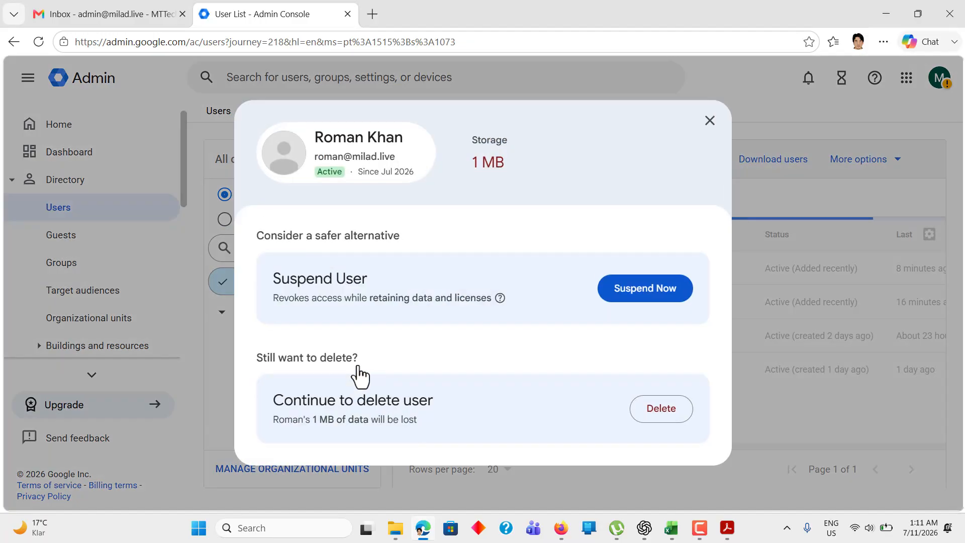
left_click(674, 416)
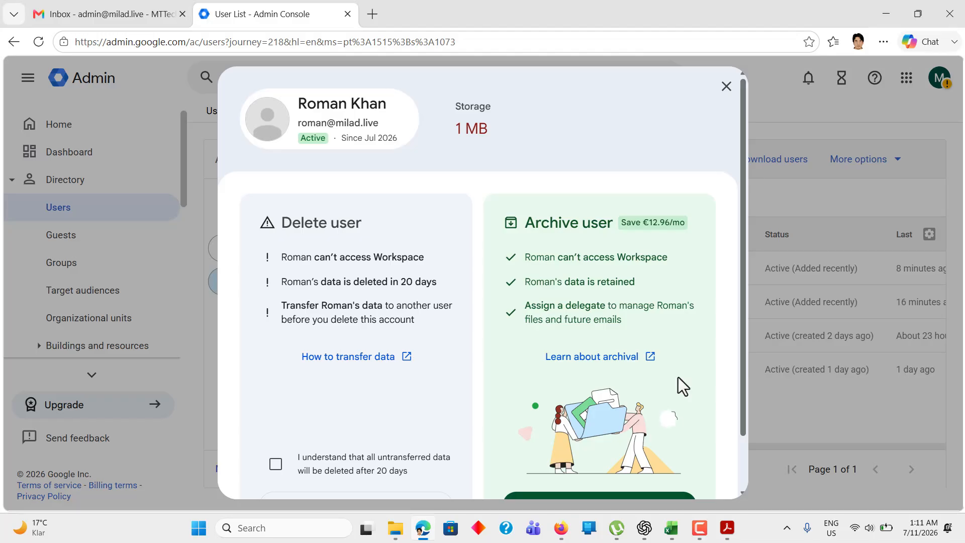
scroll(425, 425, "down", 2)
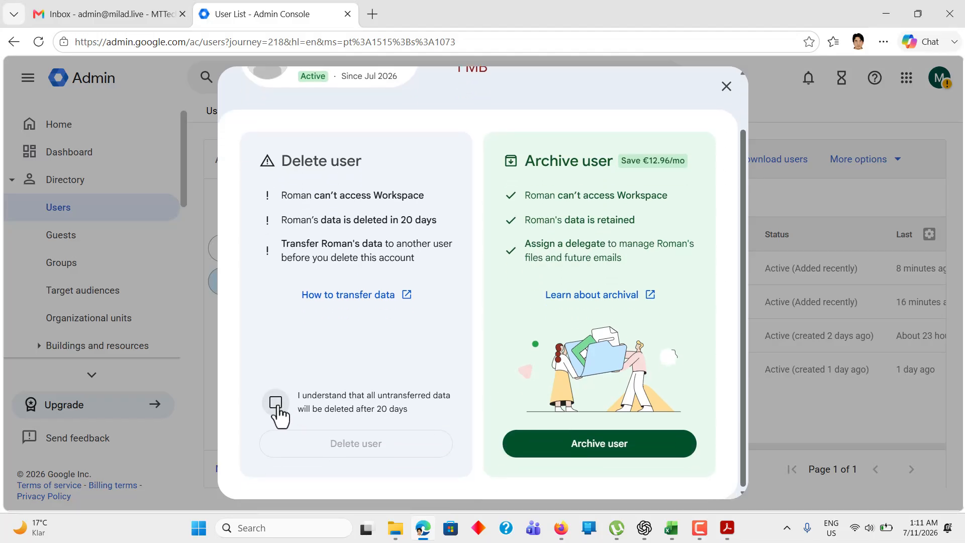
left_click(275, 402)
left_click(390, 450)
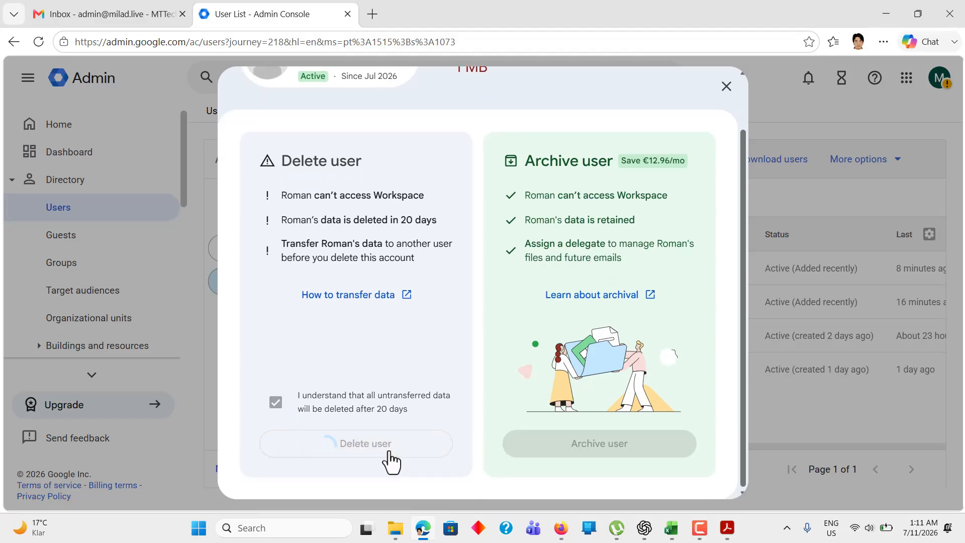
left_click(683, 425)
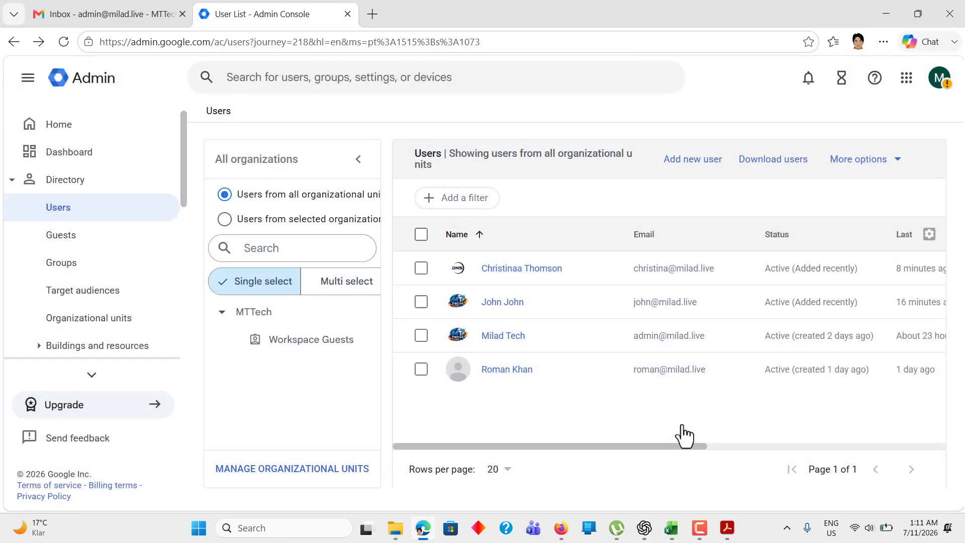
- Reload the Users list, then go to the Organizational units page showing MTTech and Workspace Guests
left_click(64, 42)
left_click(58, 43)
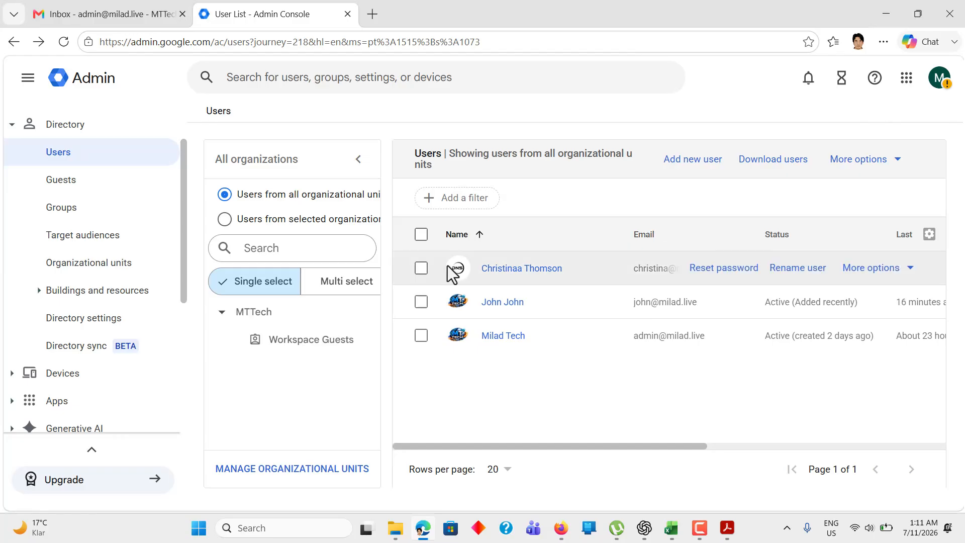
left_click(65, 156)
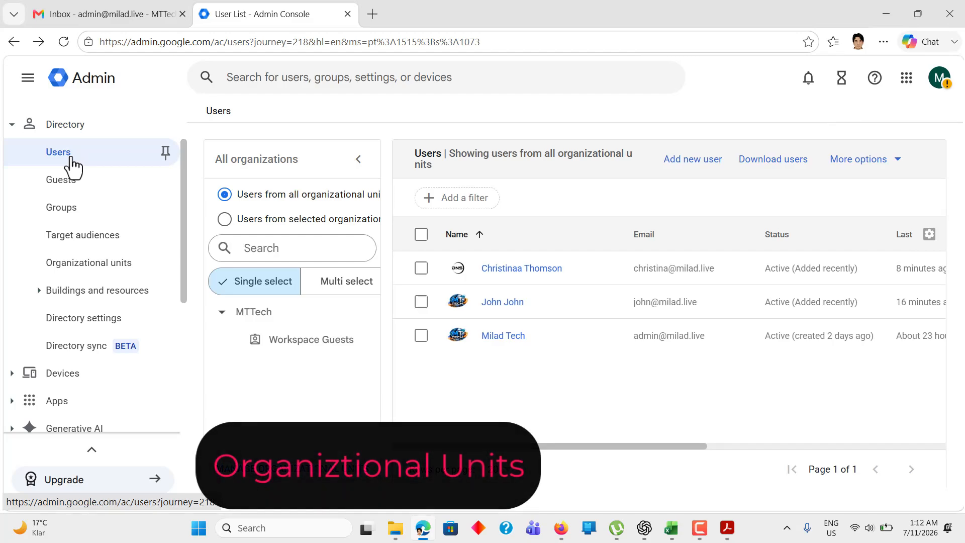
left_click(92, 269)
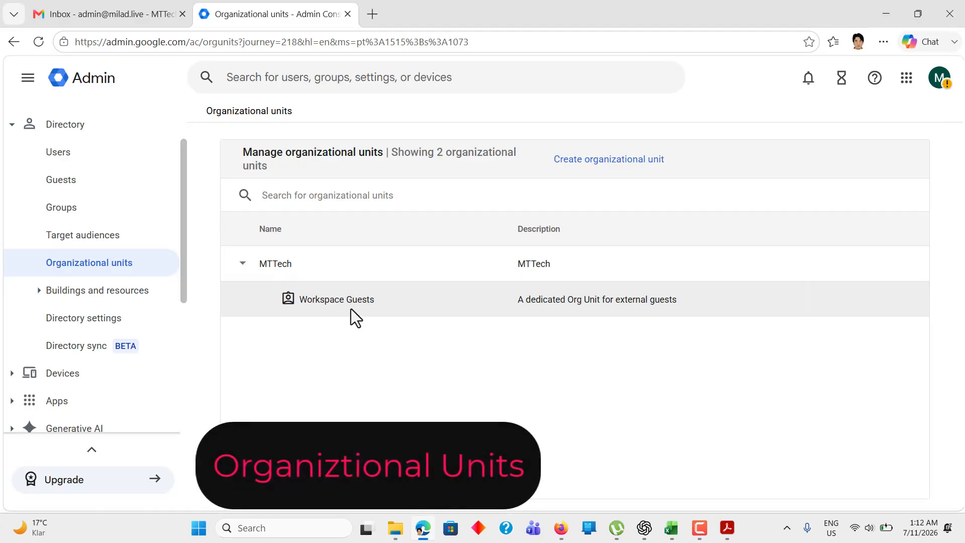
- Create the Finance Dept organizational unit under MTTech with description Finance
left_click(593, 166)
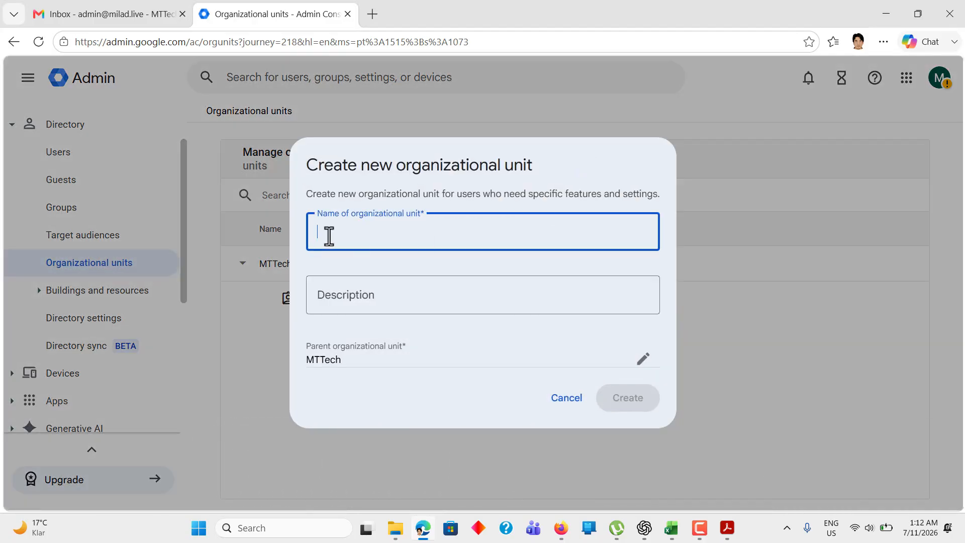
type("Finance Dept")
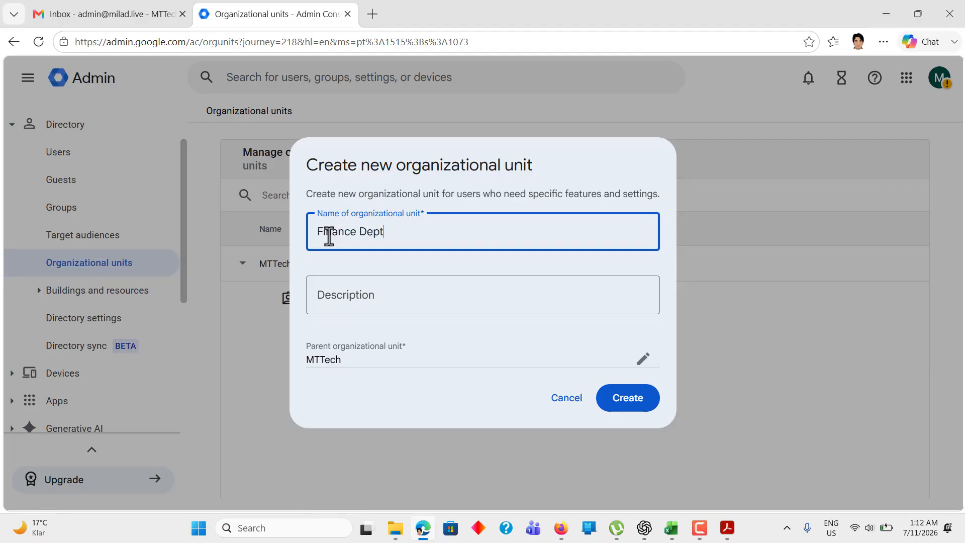
key("Tab")
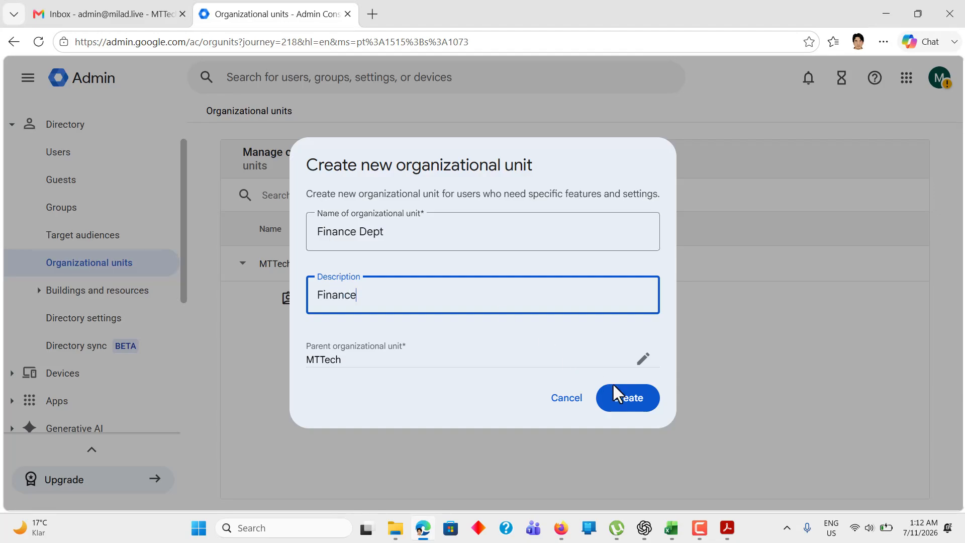
left_click(634, 400)
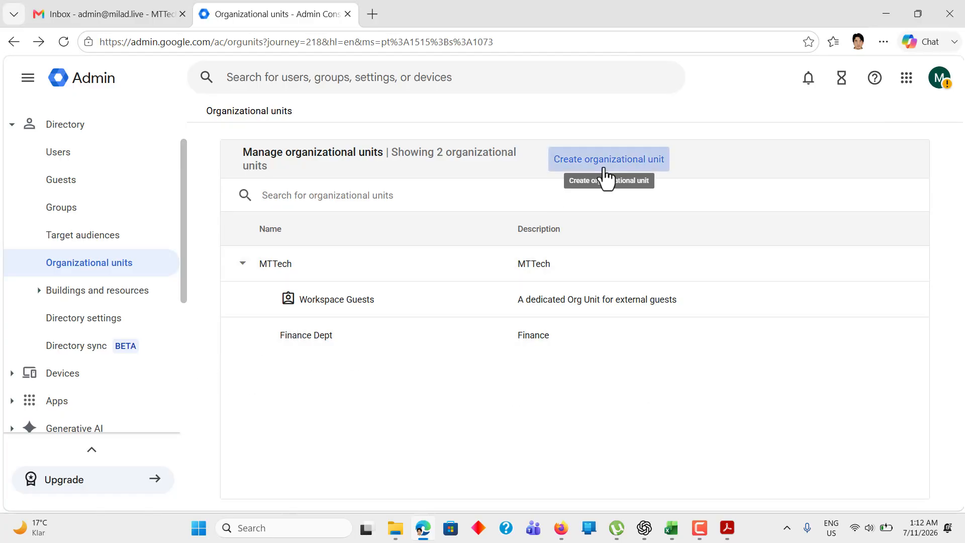
- Create the Human Resource Department unit under MTTech with description HR
left_click(603, 172)
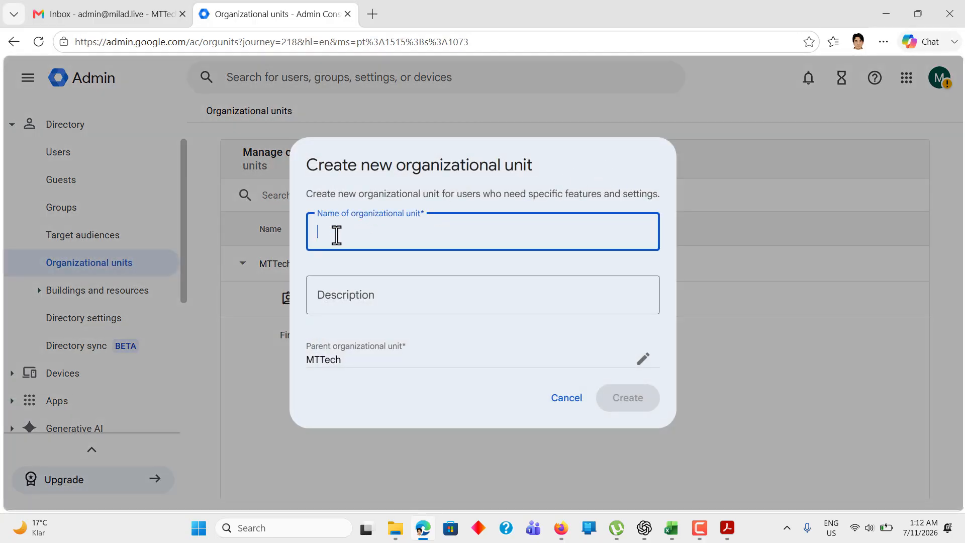
type("Human Resource Department")
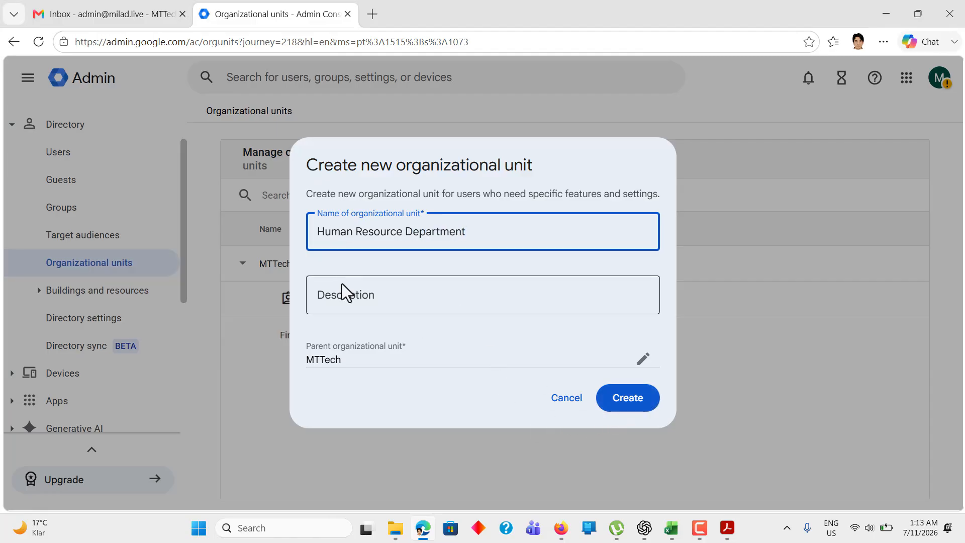
left_click(354, 298)
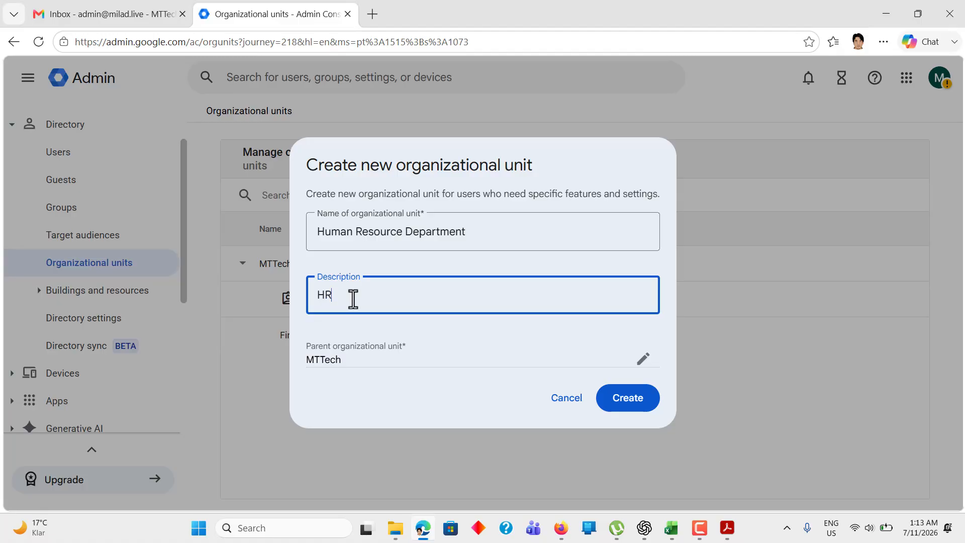
left_click(621, 406)
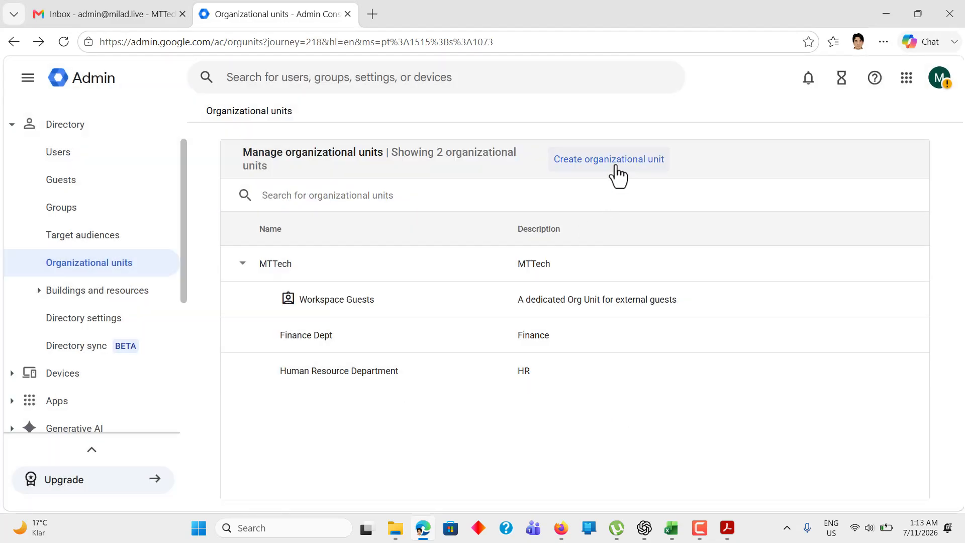
- Create the Administration Dept unit with description Admin, keeping MTTech as its parent
left_click(614, 162)
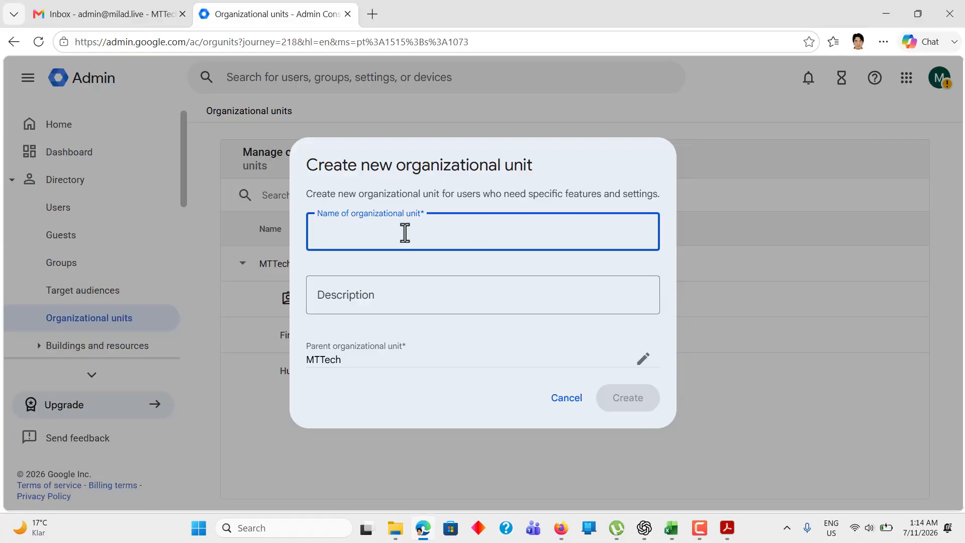
type("Administration")
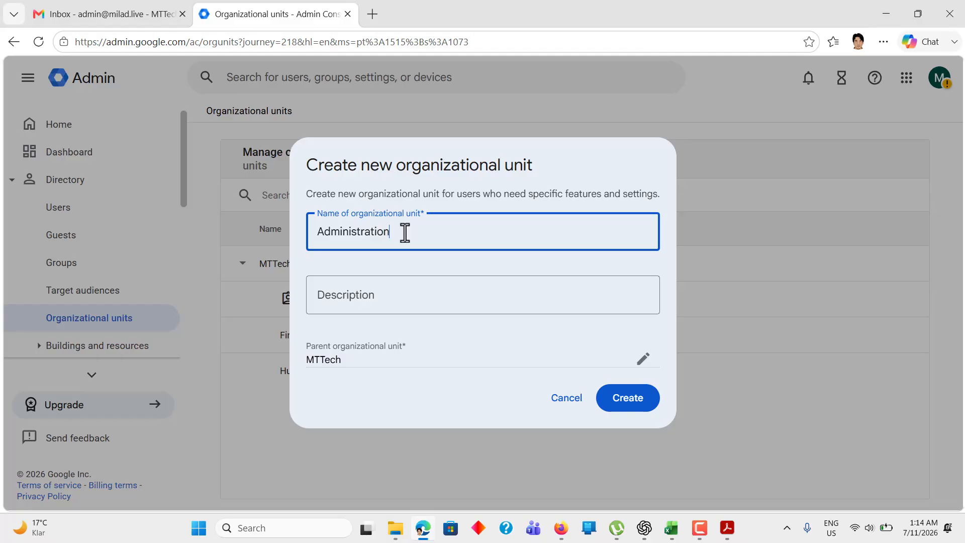
key("Tab")
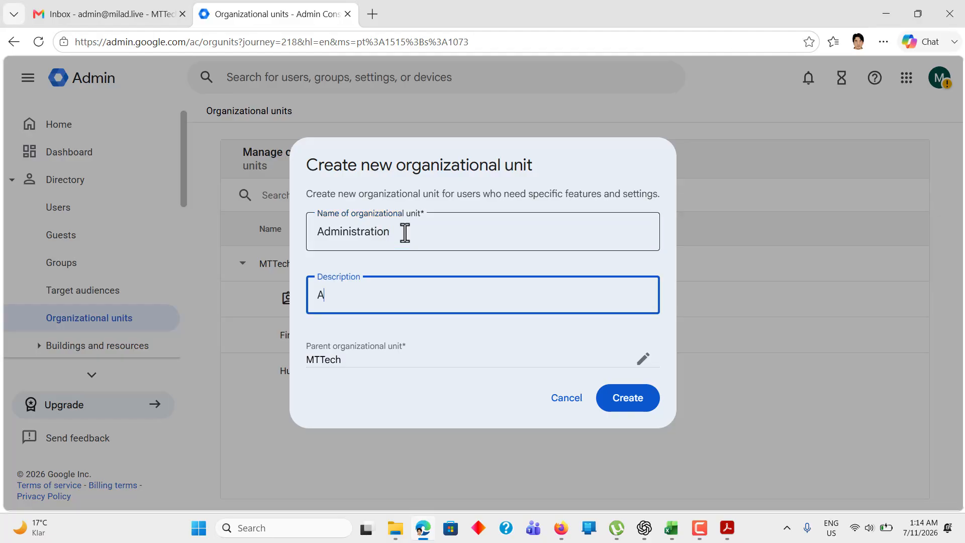
type("Admin")
left_click(405, 232)
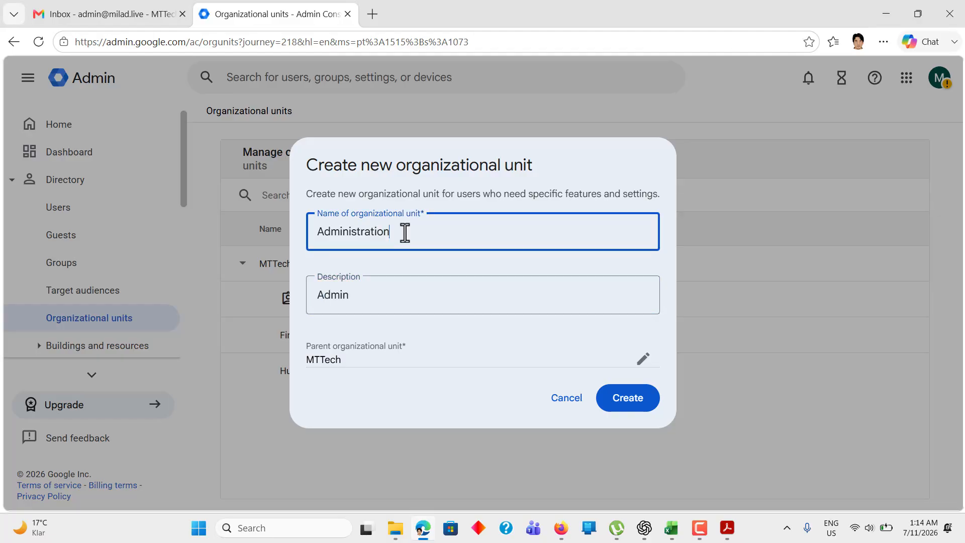
type("Dept")
left_click(643, 359)
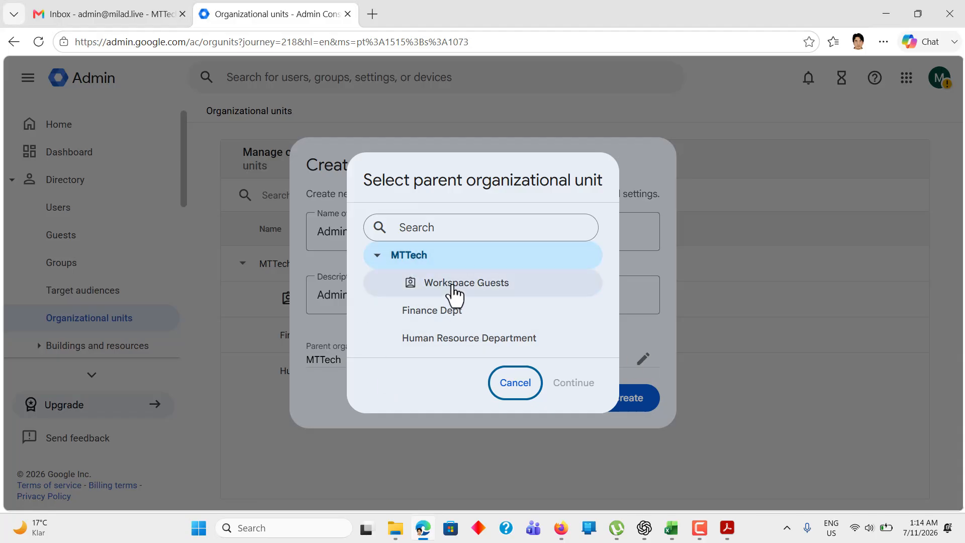
left_click(421, 257)
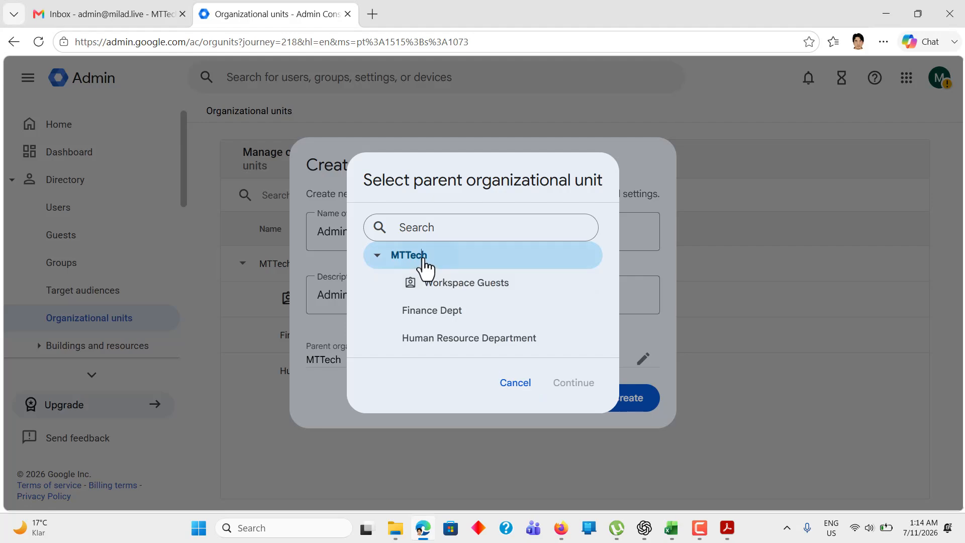
left_click(523, 383)
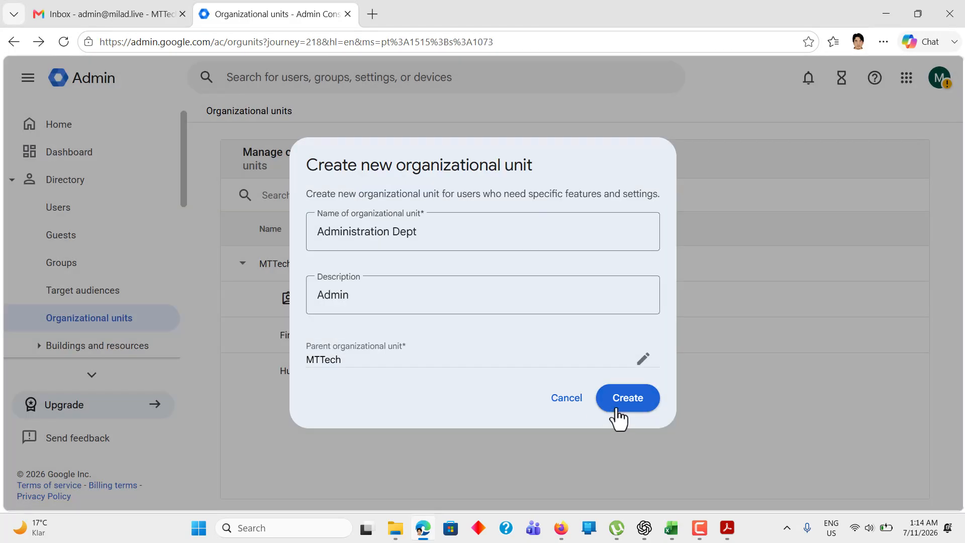
left_click(632, 399)
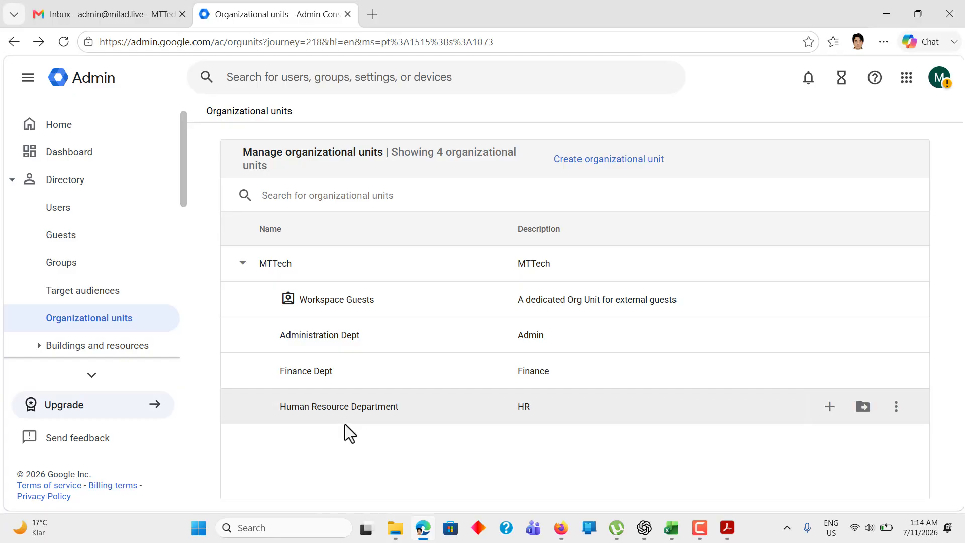
- Create a Payroll unit with Finance Dept as parent, then expand Finance Dept to show it
left_click(610, 160)
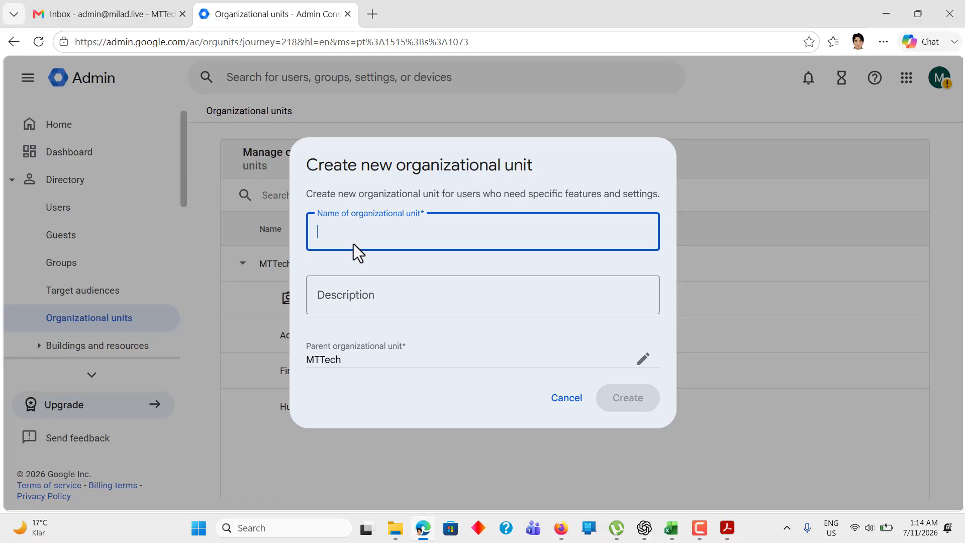
type("A")
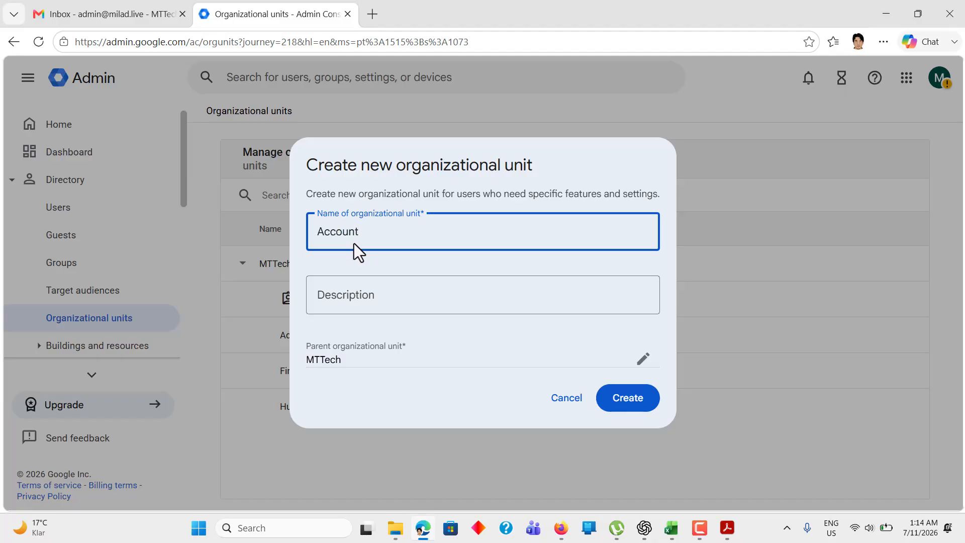
type("cco")
key("BackSpace")
key("BackSpace")
key("BackSpace")
key("BackSpace")
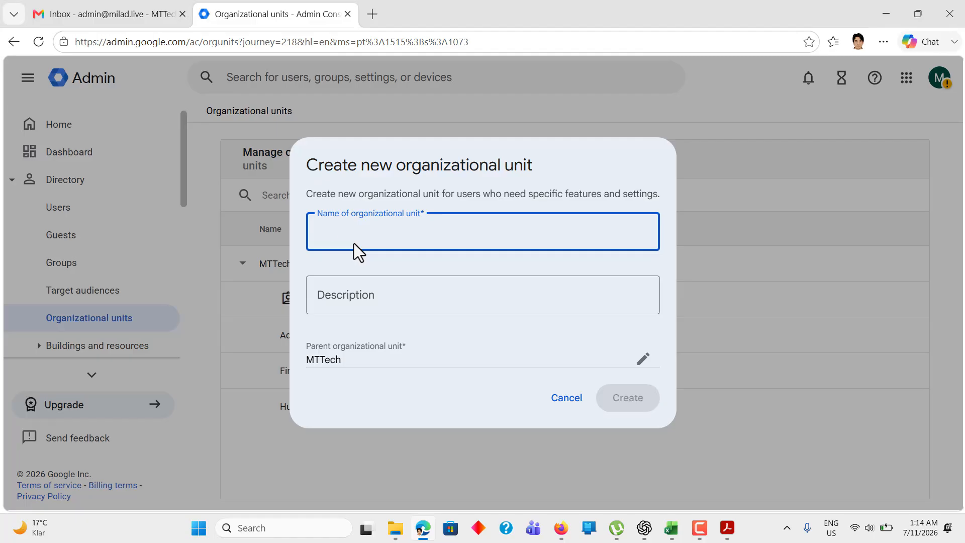
type("Pa")
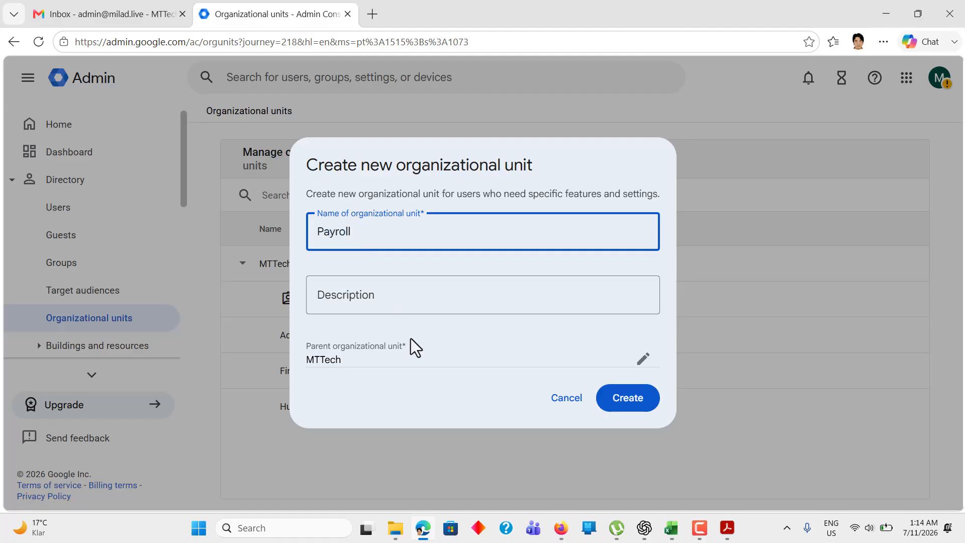
type("yroll")
left_click(643, 359)
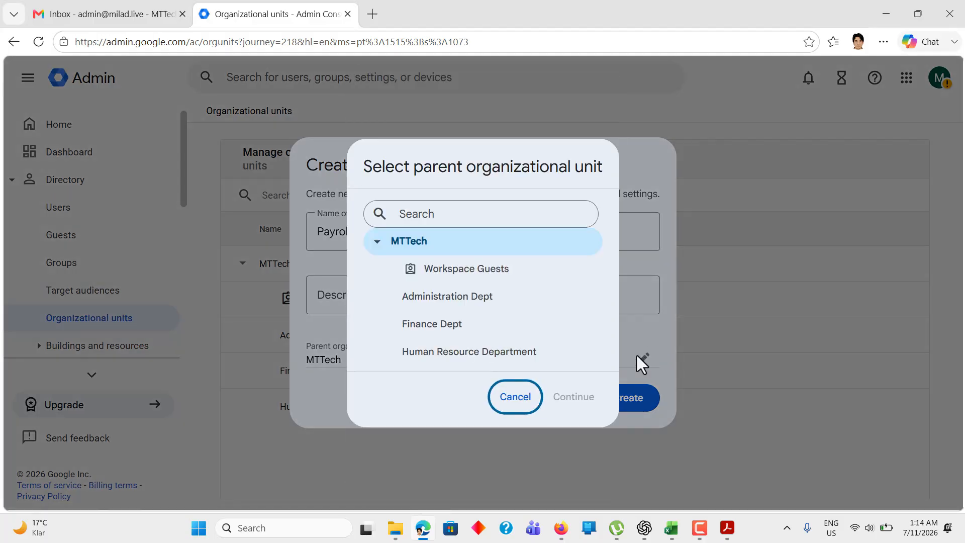
left_click(441, 325)
left_click(572, 400)
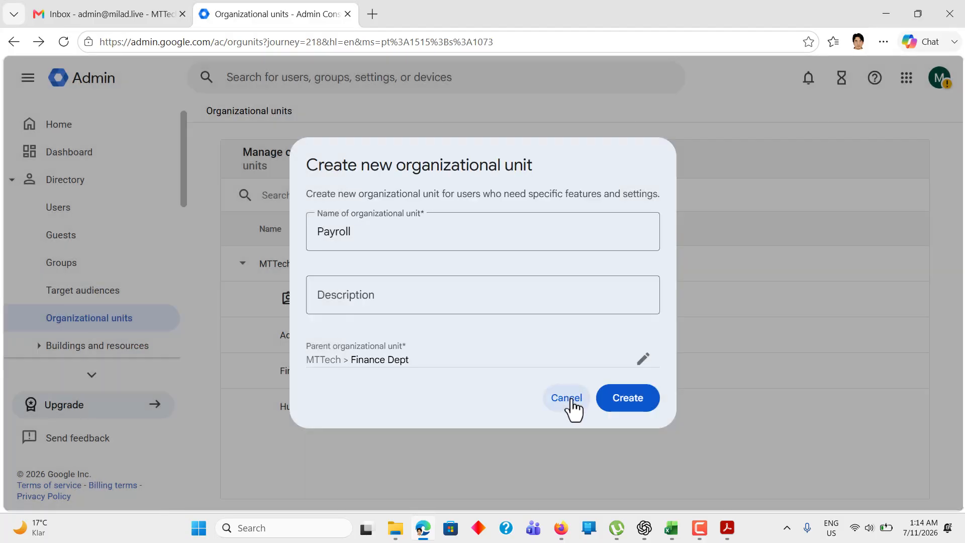
left_click(638, 406)
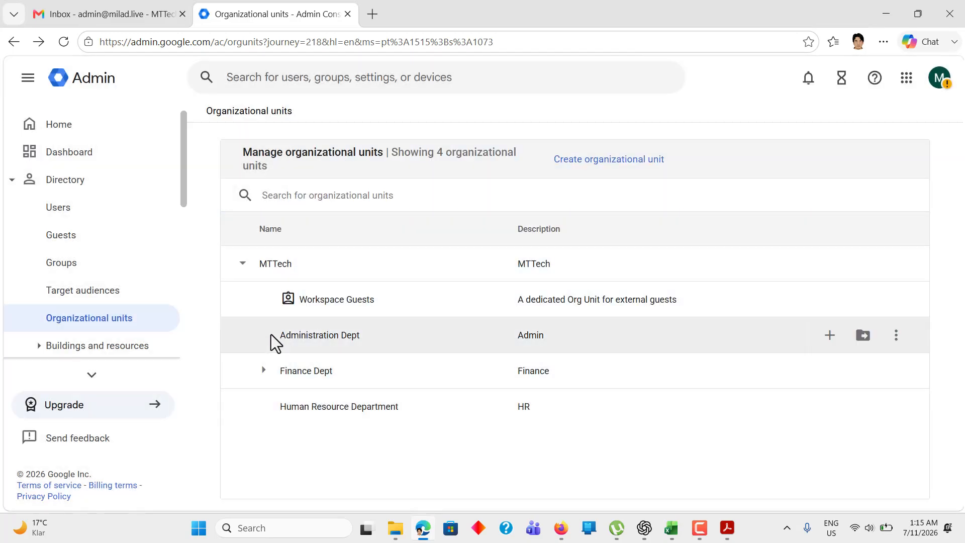
left_click(264, 371)
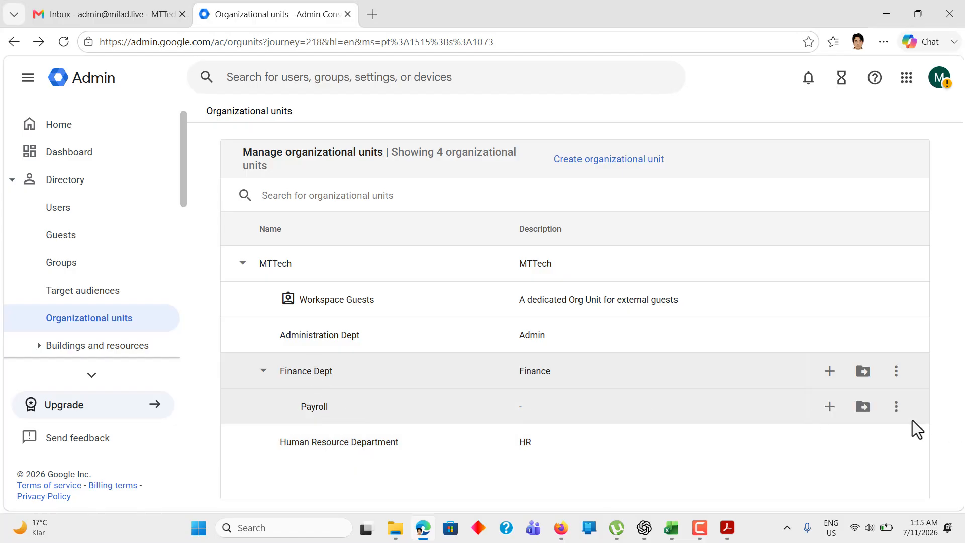
left_click(861, 409)
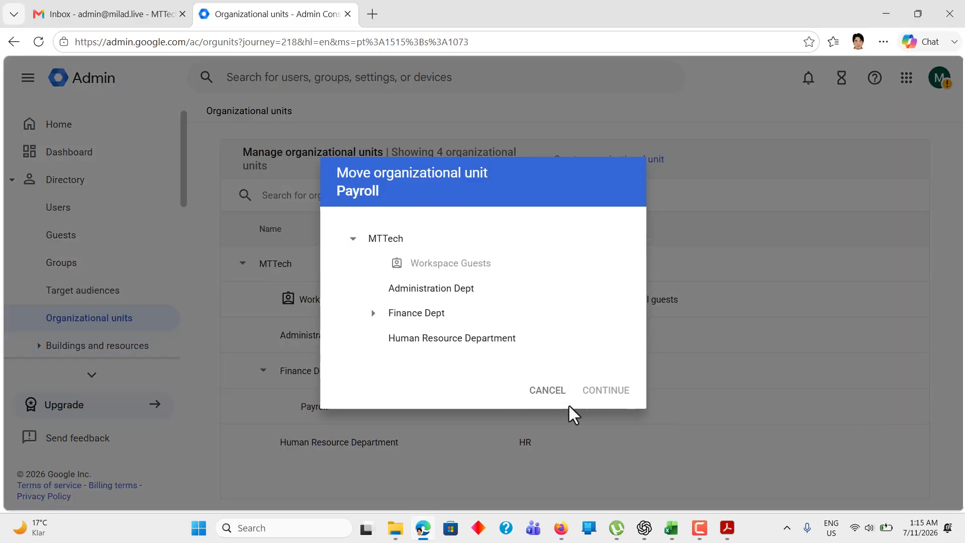
left_click(407, 299)
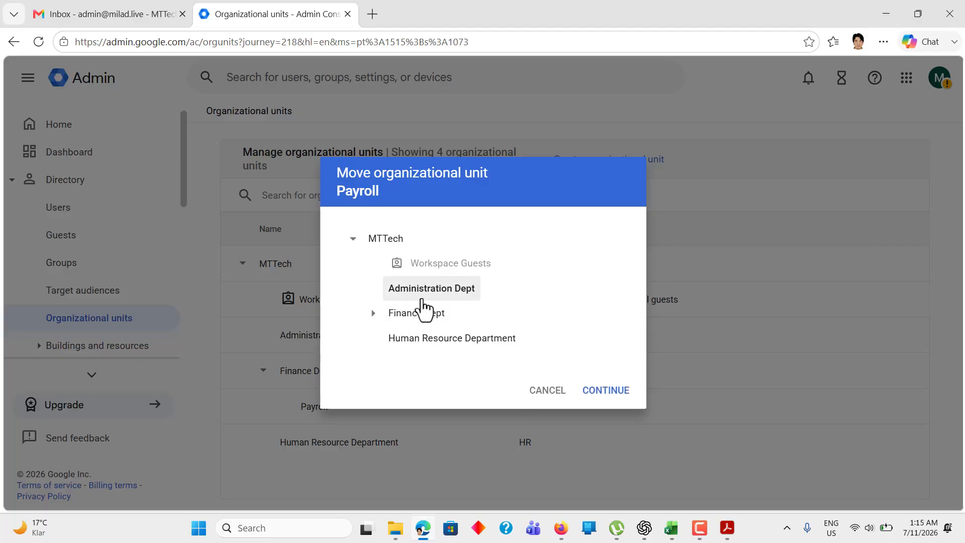
left_click(607, 391)
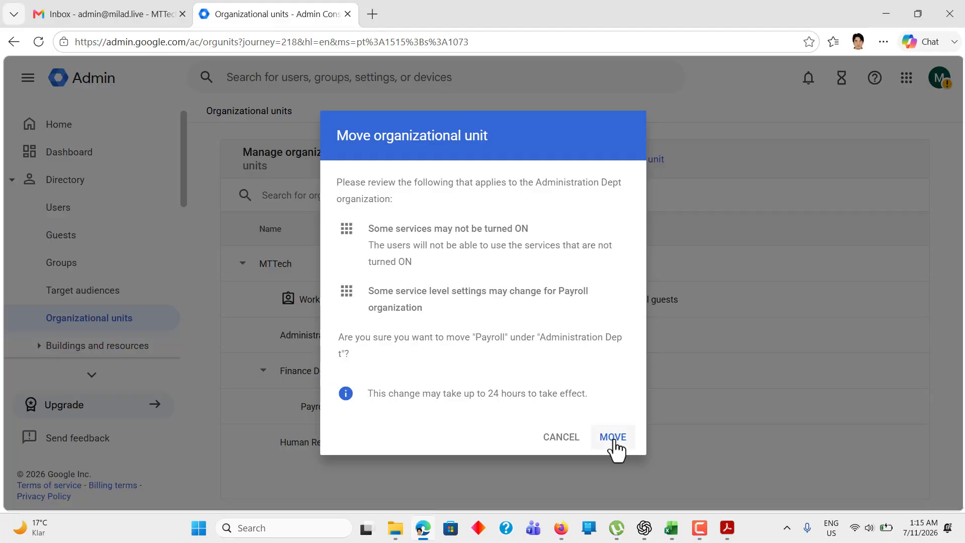
left_click(613, 438)
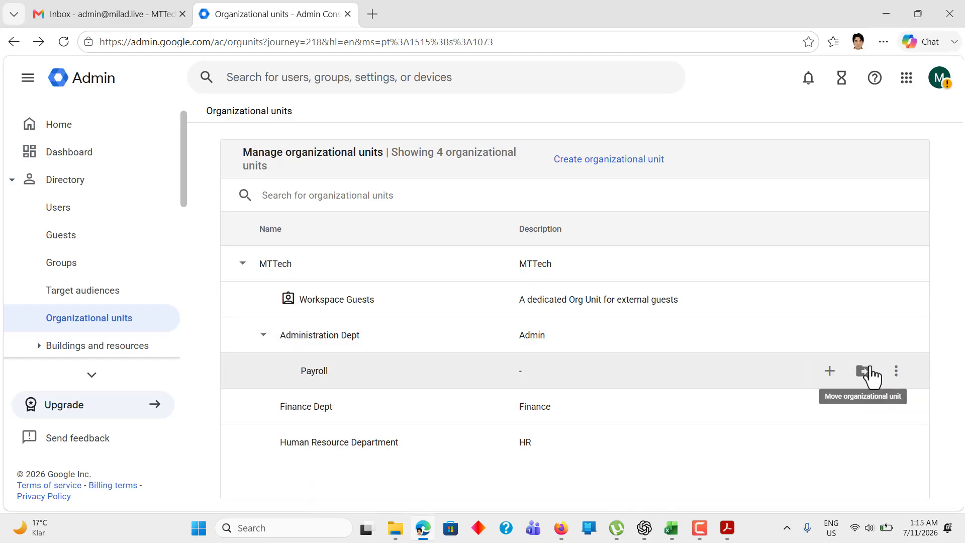
left_click(864, 372)
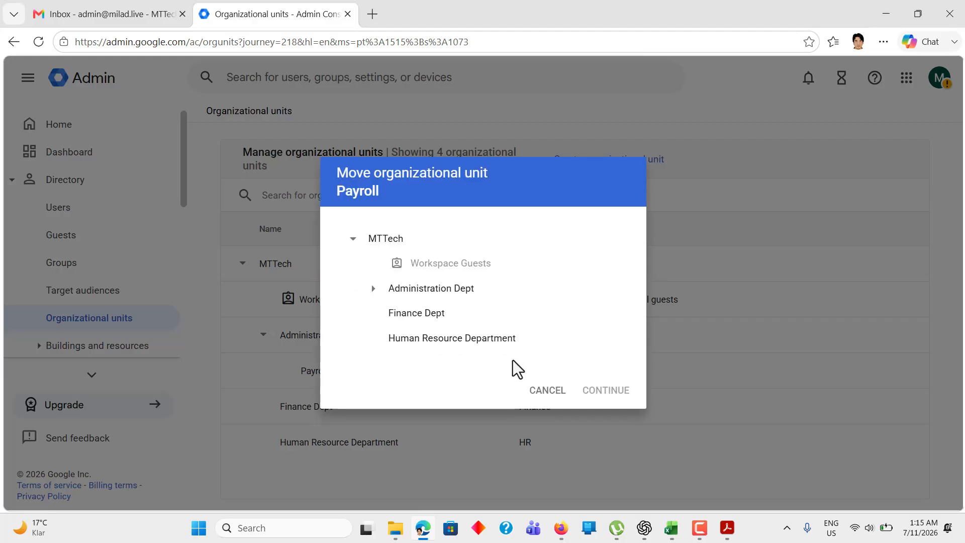
left_click(417, 314)
left_click(607, 392)
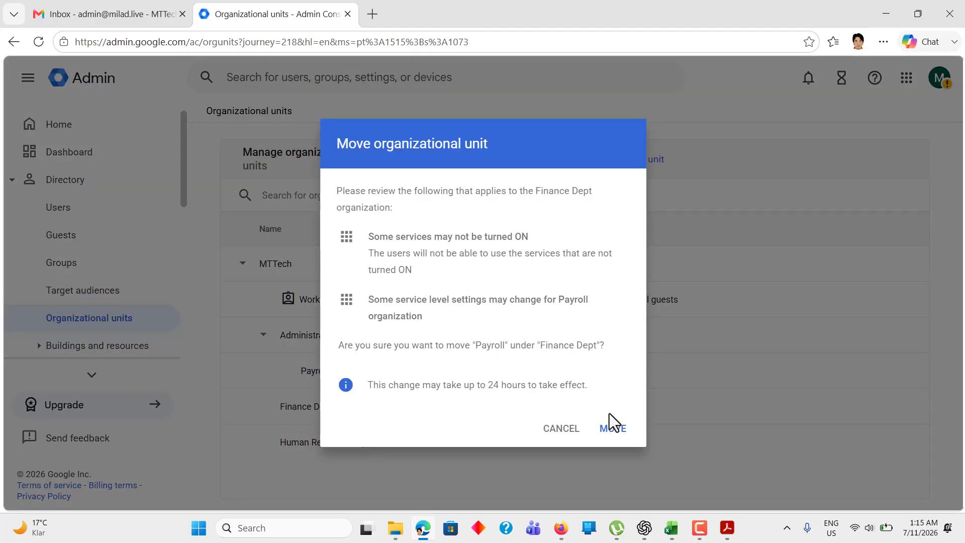
left_click(610, 431)
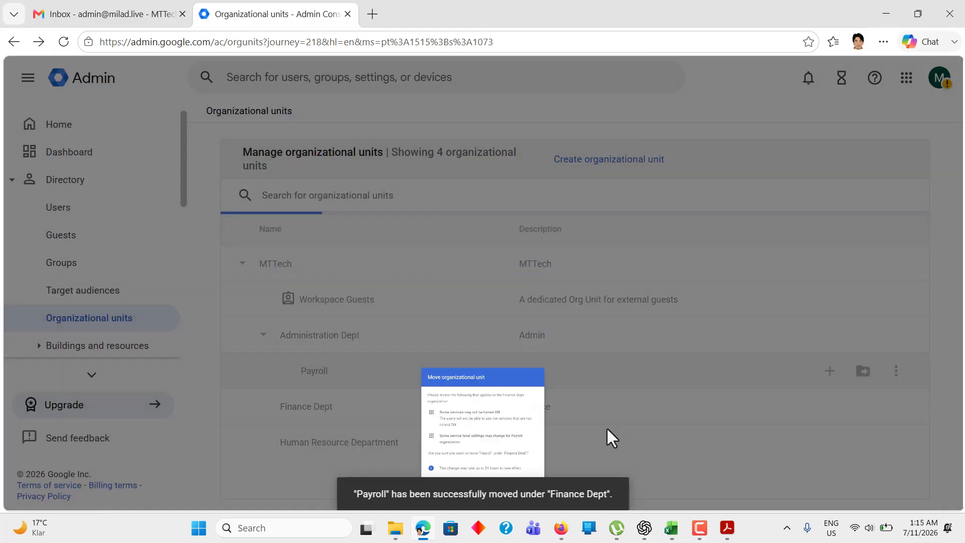
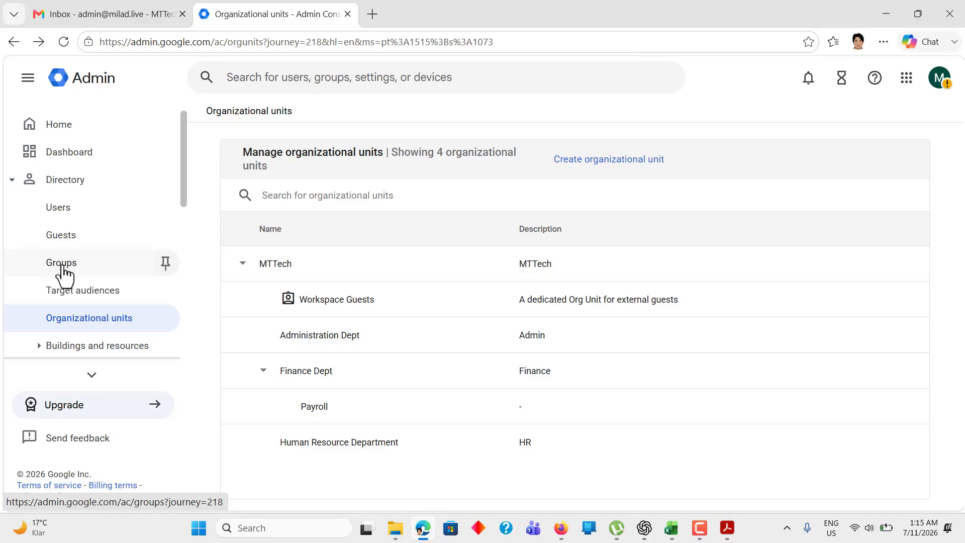
- Open Directory > Groups to see the organization's still-empty group list
left_click(62, 274)
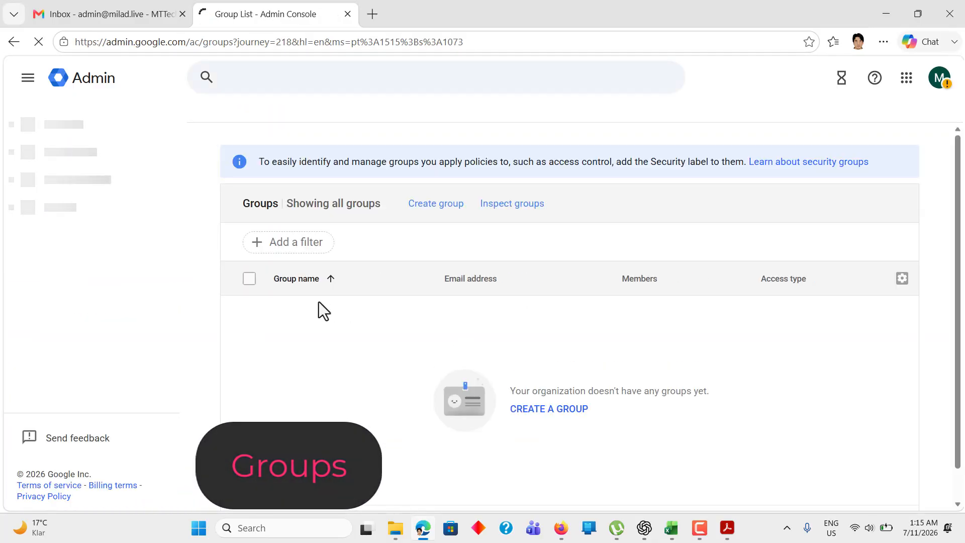
- Start a new group named Payroll, address payroll, described 'Employees who controls the payroll book'
left_click(439, 205)
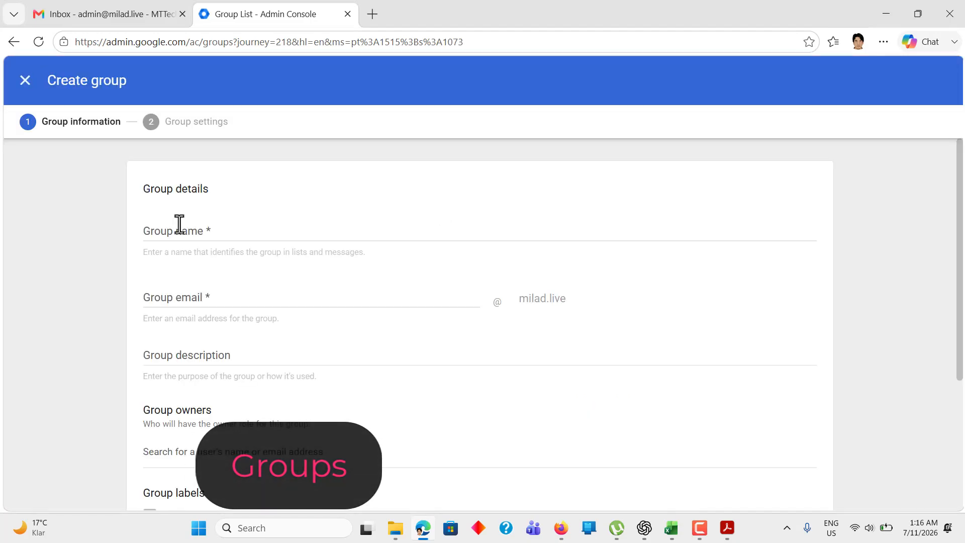
left_click(182, 232)
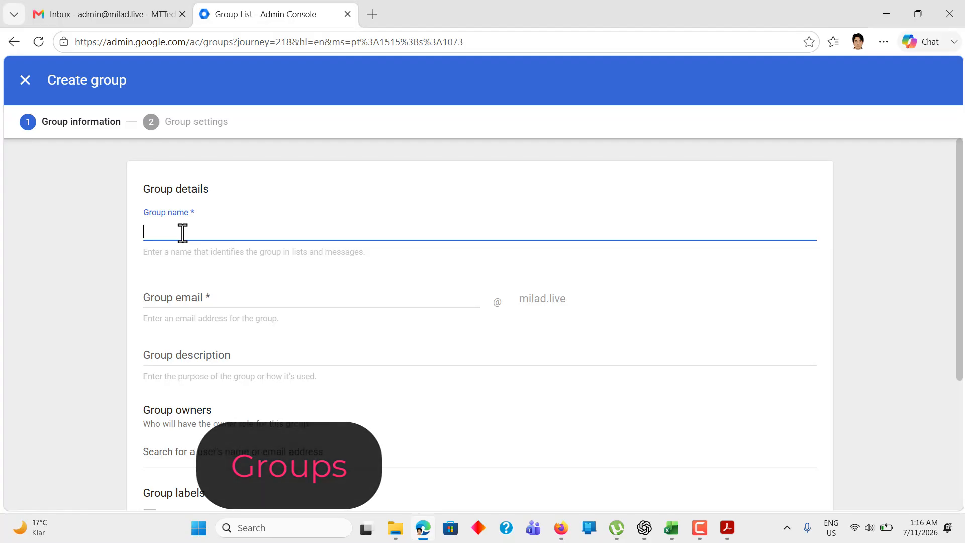
type("Payroll")
left_click(211, 297)
type("payr")
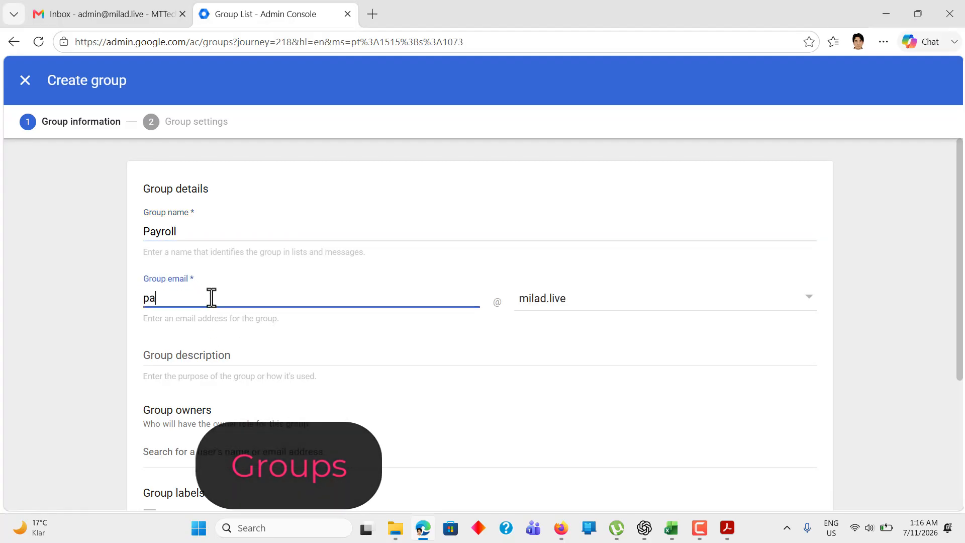
type("oll")
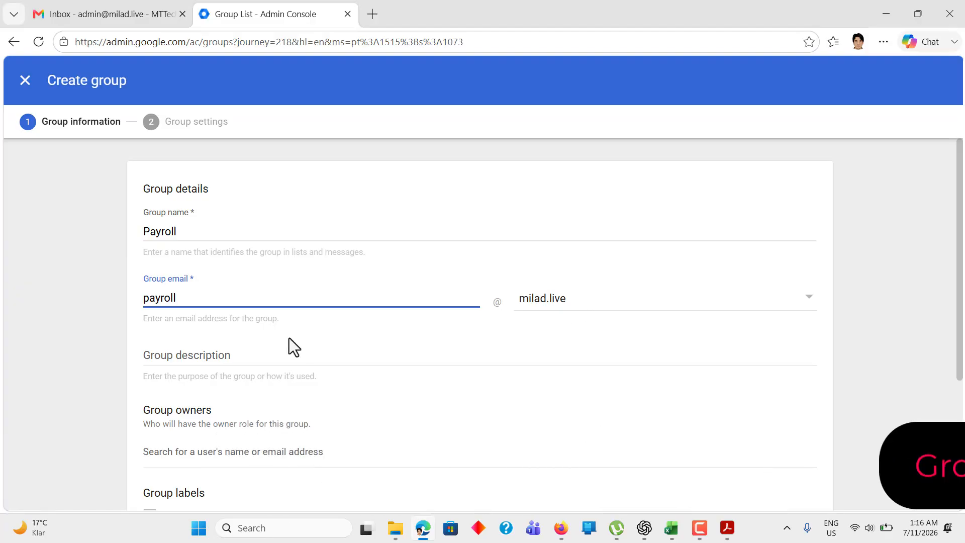
left_click(244, 364)
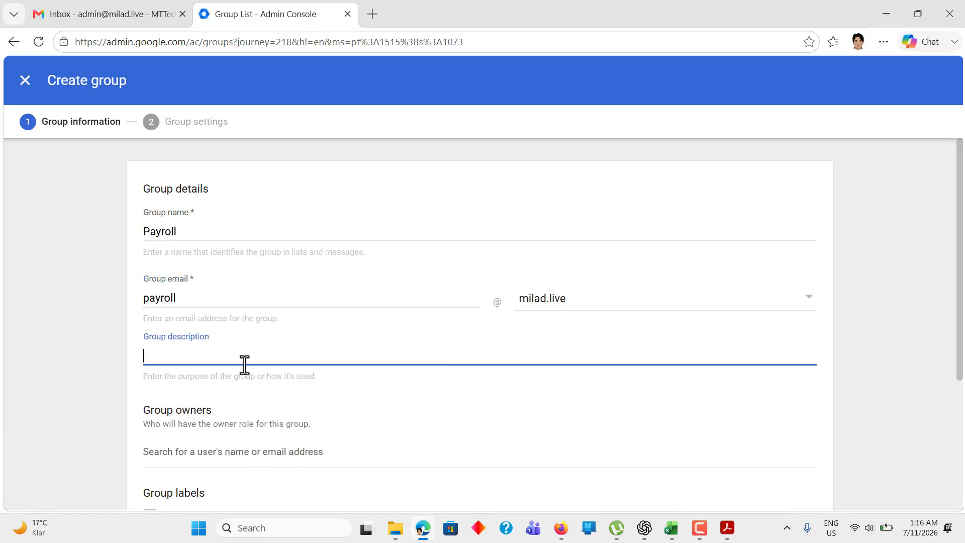
type("Tea")
key("BackSpace")
key("BackSpace")
key("BackSpace")
type("O")
key("ctrl+BackSpace")
key("ctrl+BackSpace")
type("Employe")
type("es who ")
type("con")
type("ont")
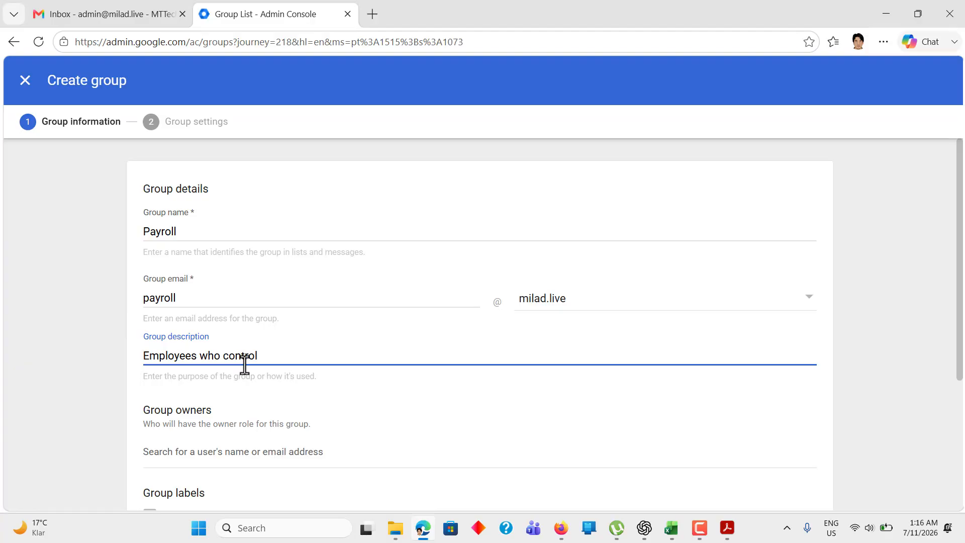
key("BackSpace")
type("s the payroll book")
- Search for the intended user and add them as the Payroll group's owner
scroll(243, 364, "down", 3)
left_click(212, 321)
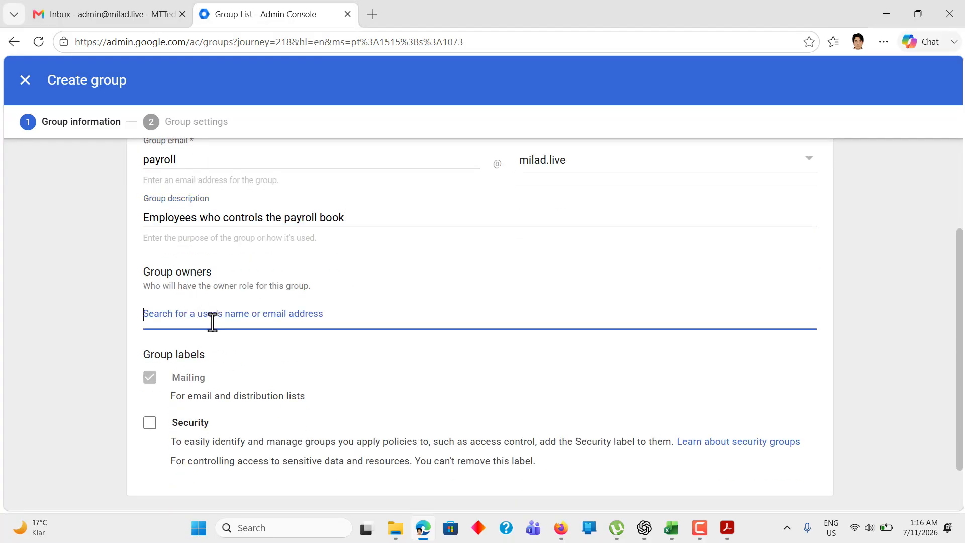
type("a")
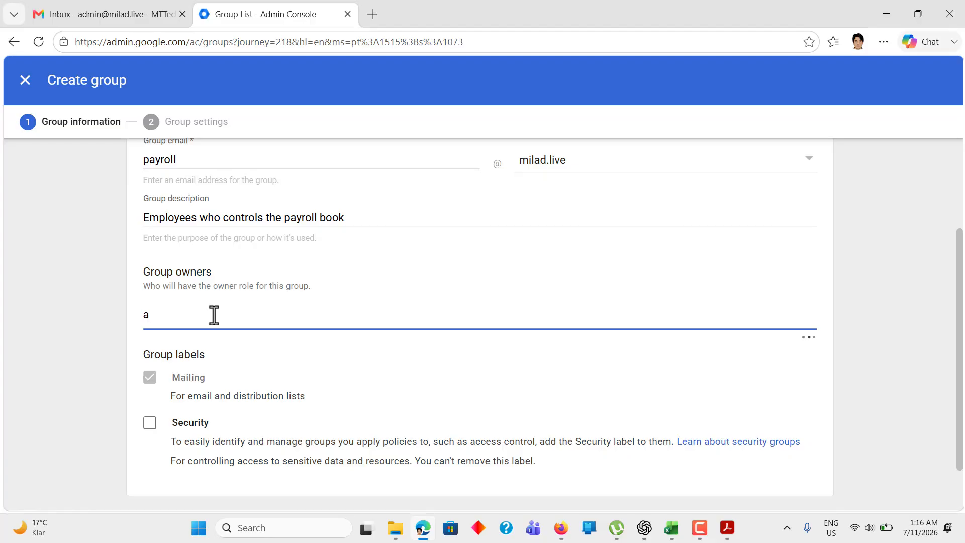
key("BackSpace")
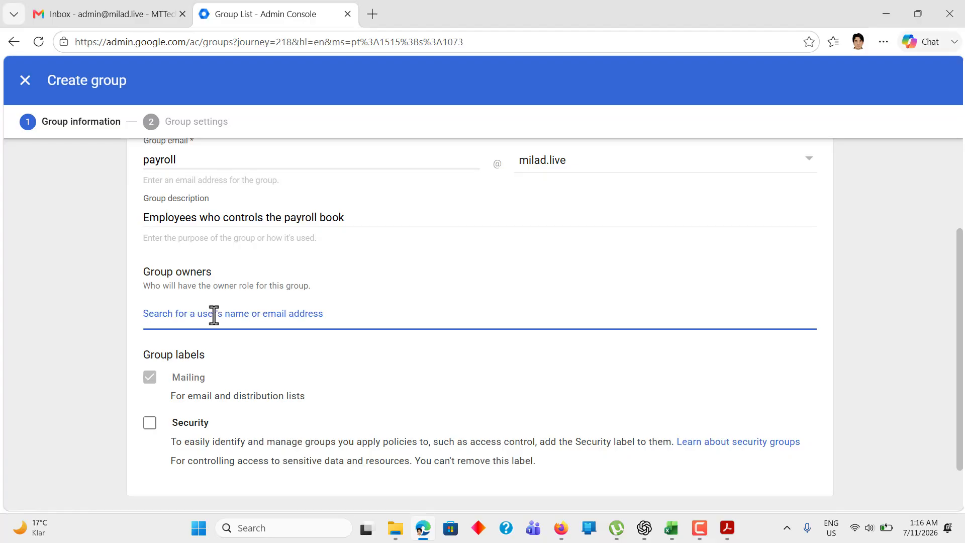
type("b")
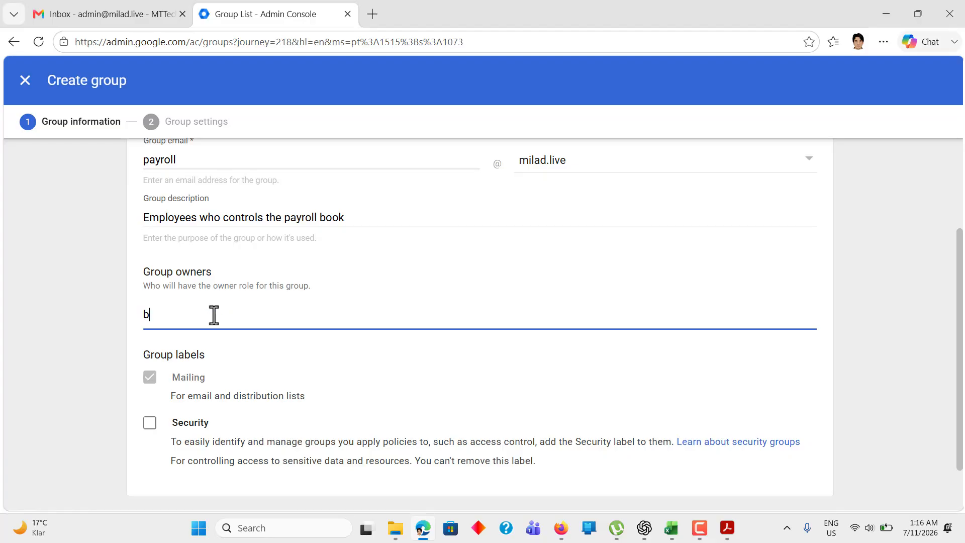
key("BackSpace")
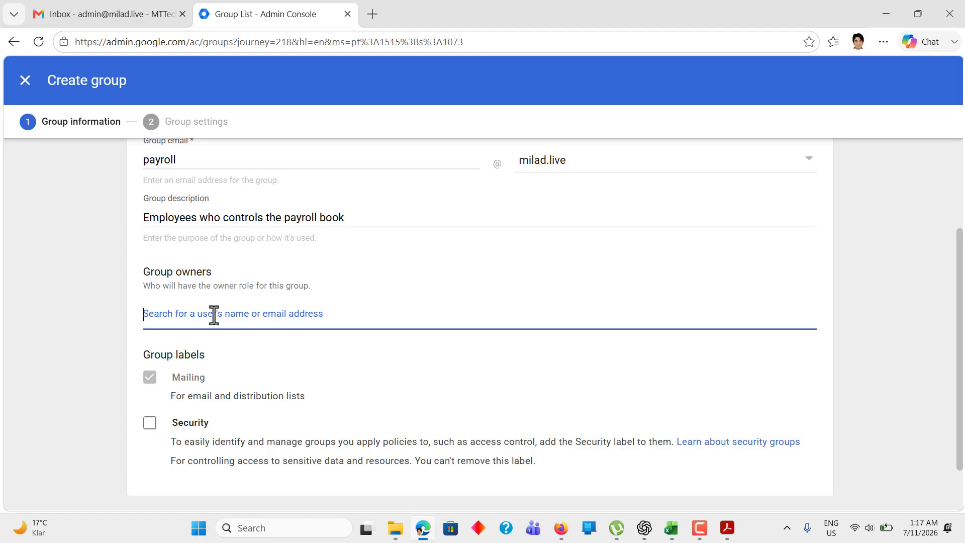
type("jog")
key("BackSpace")
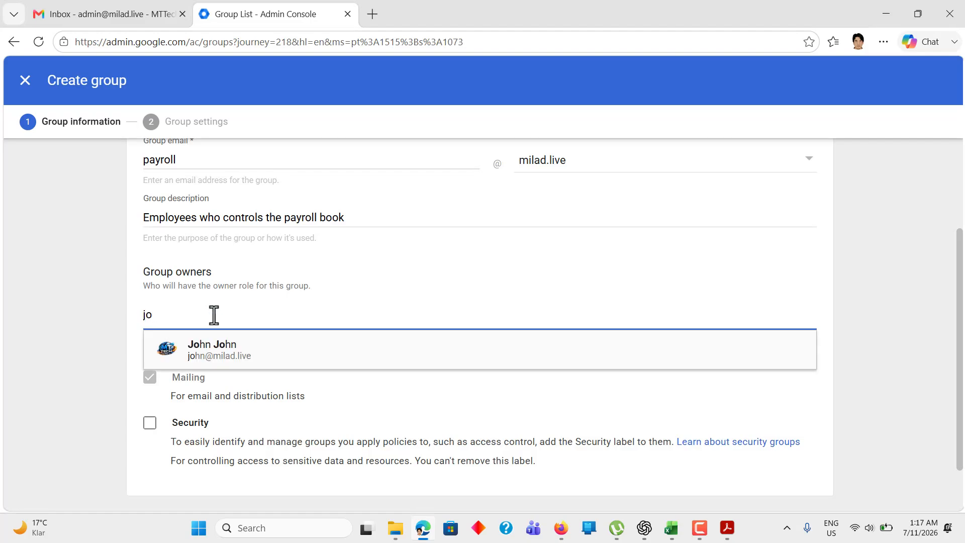
type("hn")
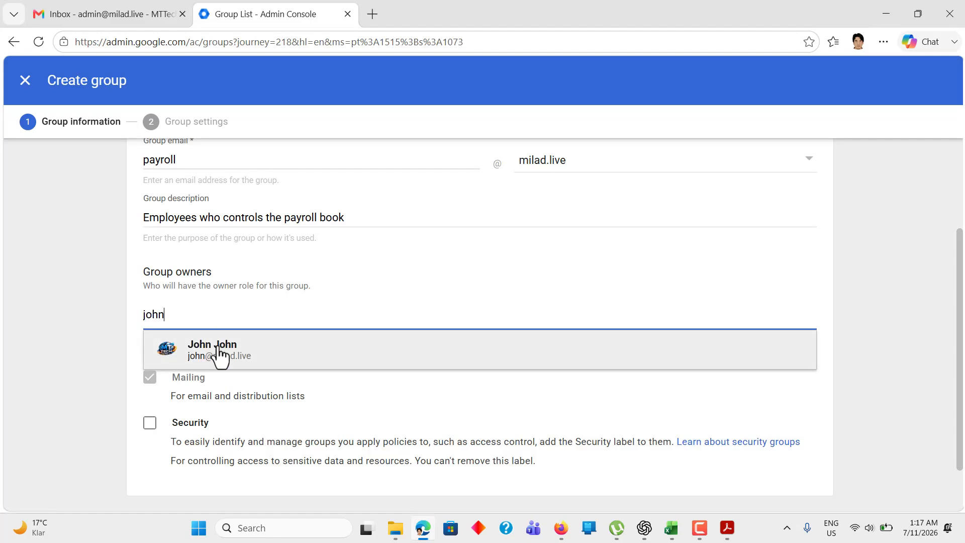
left_click(217, 356)
scroll(228, 384, "down", 1)
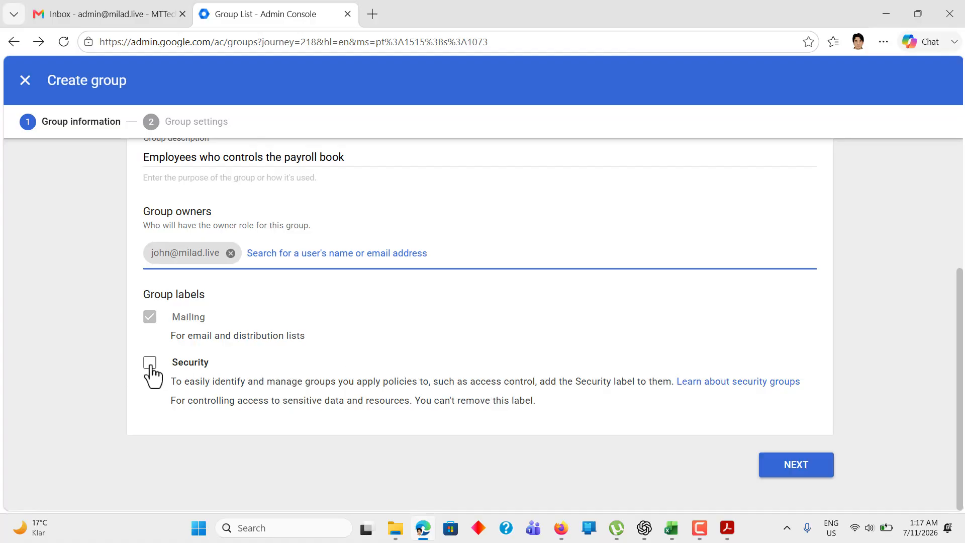
- Keep the default Public access, create the Payroll group and return to the groups list
left_click(796, 471)
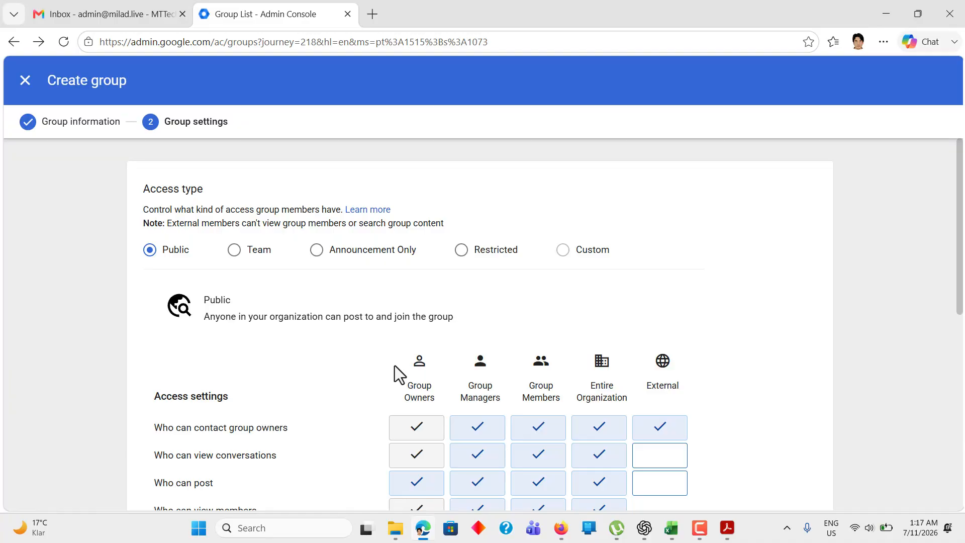
scroll(213, 306, "down", 3)
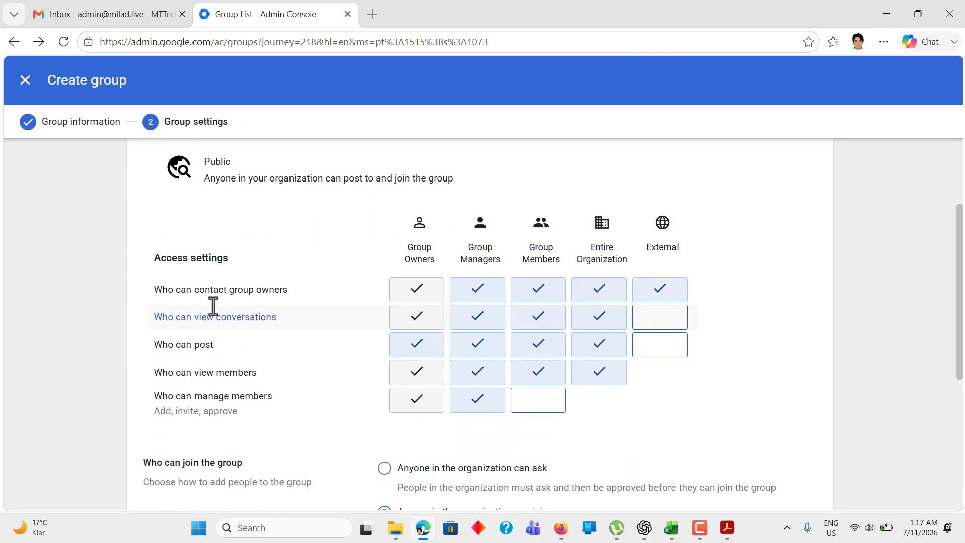
scroll(213, 306, "down", 5)
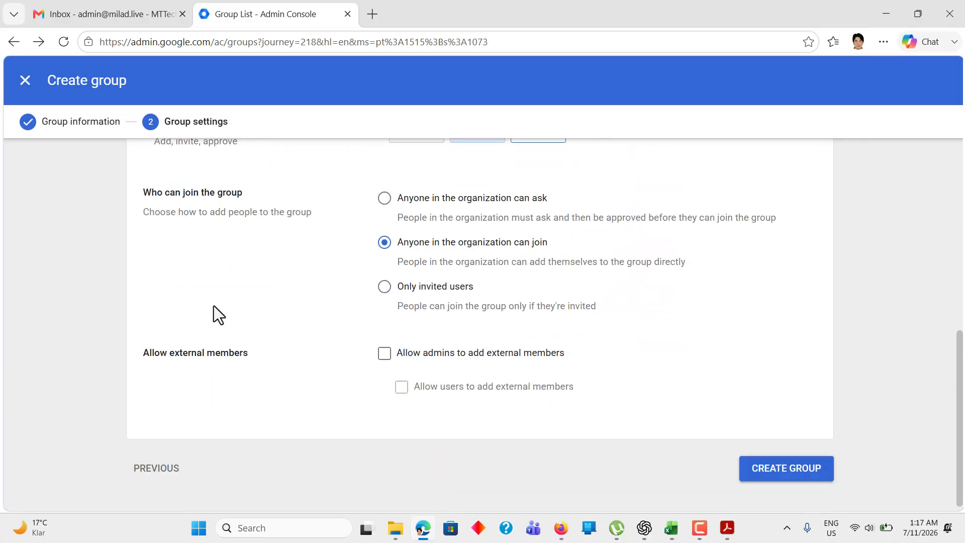
left_click(794, 476)
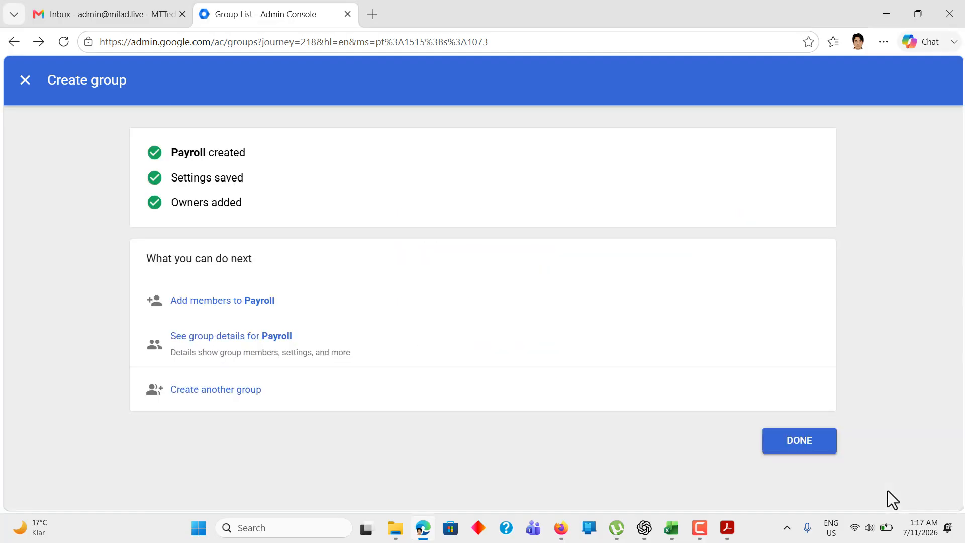
left_click(815, 443)
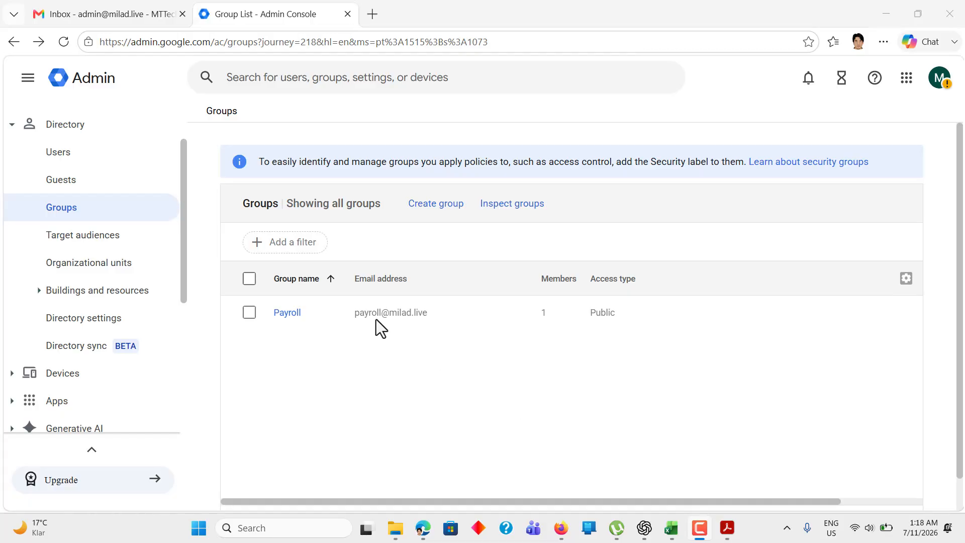
mouse_move(394, 324)
- Start a group named Recruitment Group, address recruitment, with a description about hiring company employees
left_click(451, 206)
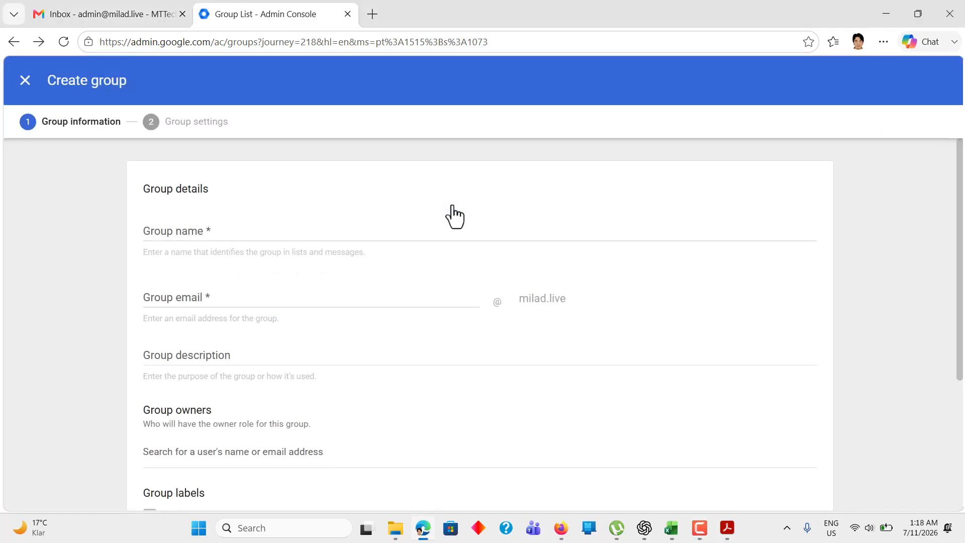
left_click(213, 227)
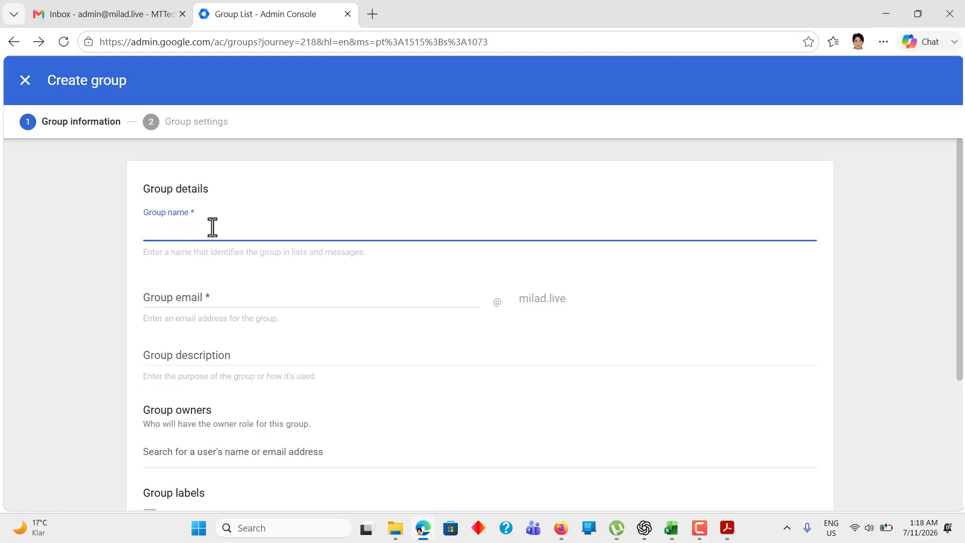
type("Recrui")
key("BackSpace")
type("t")
type("it")
type("ment ")
type("Group")
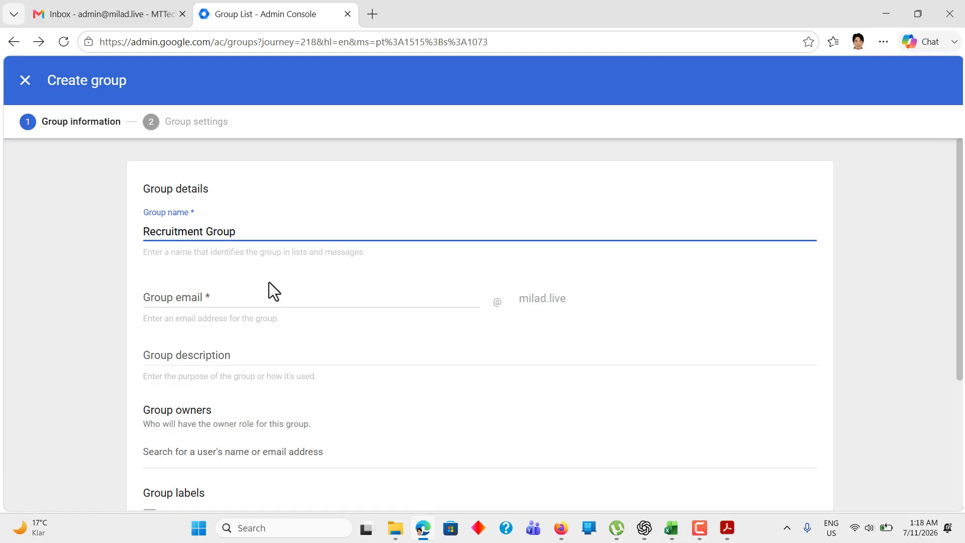
left_click(278, 297)
type("re")
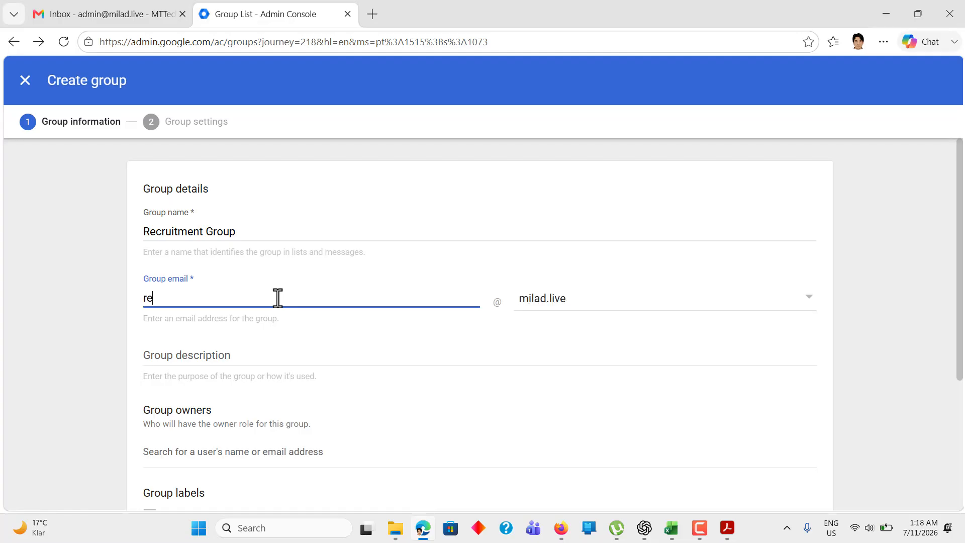
type("cruitment")
left_click(285, 354)
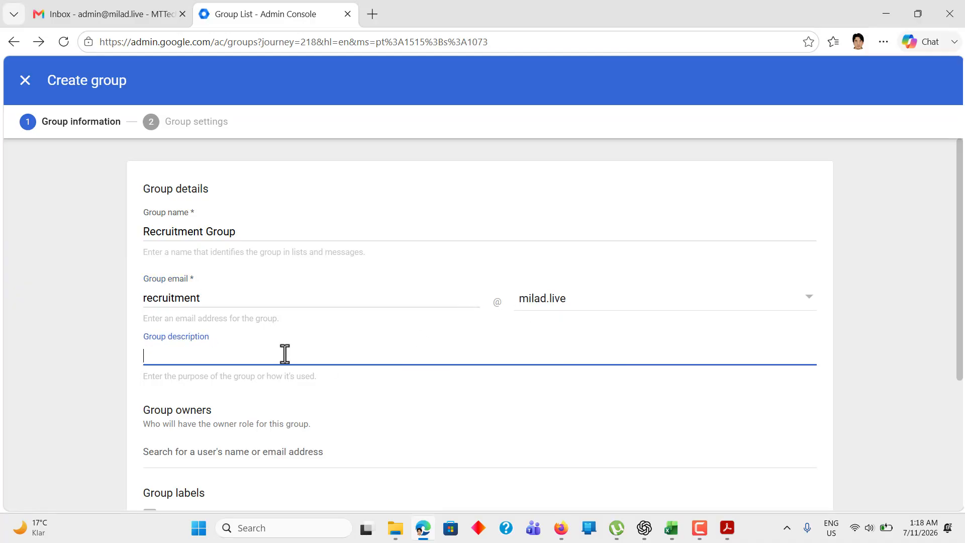
type("The panel is responsib")
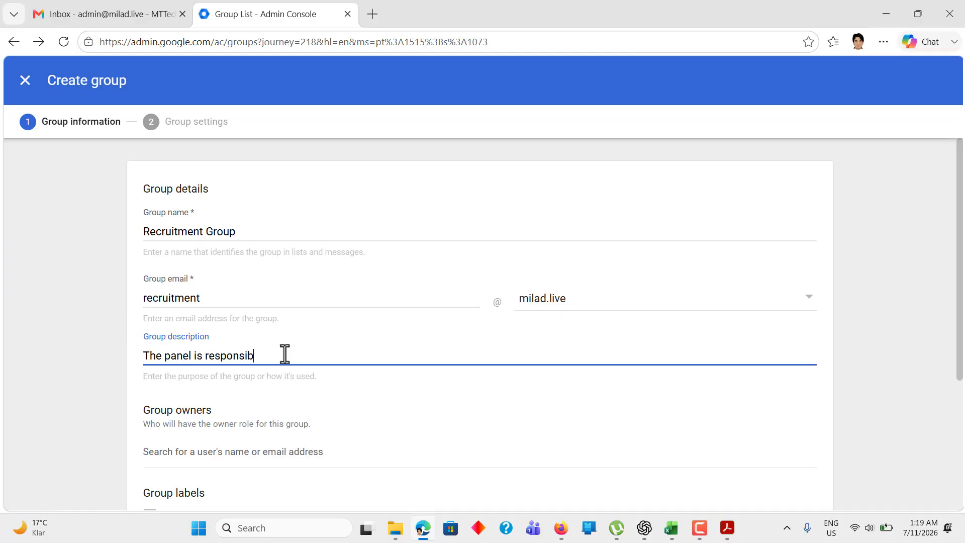
type("le to hire the employees in thi")
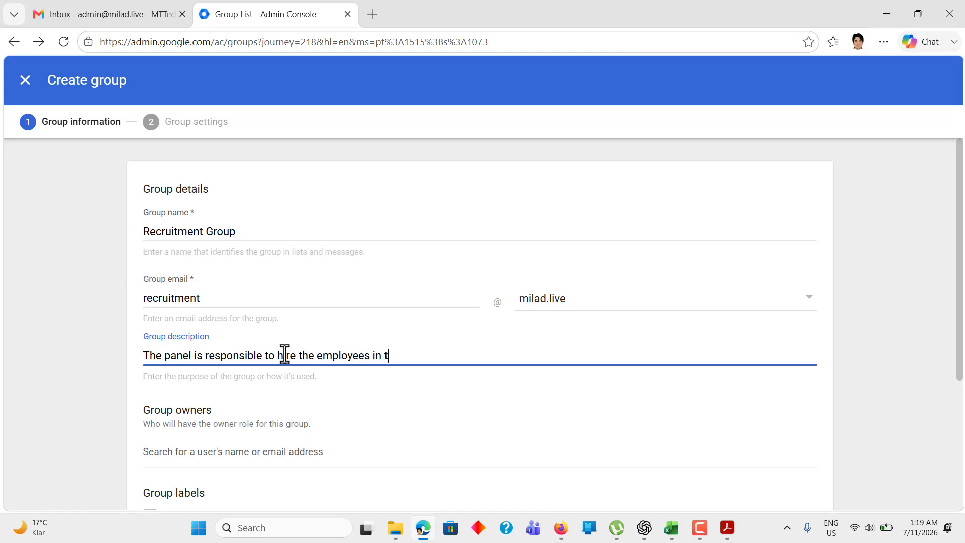
key("BackSpace")
key("BackSpace")
key("BackSpace")
type("h")
key("BackSpace")
type("the company")
- Search for the intended user and add them as the Recruitment Group owner
scroll(251, 402, "down", 4)
left_click(231, 256)
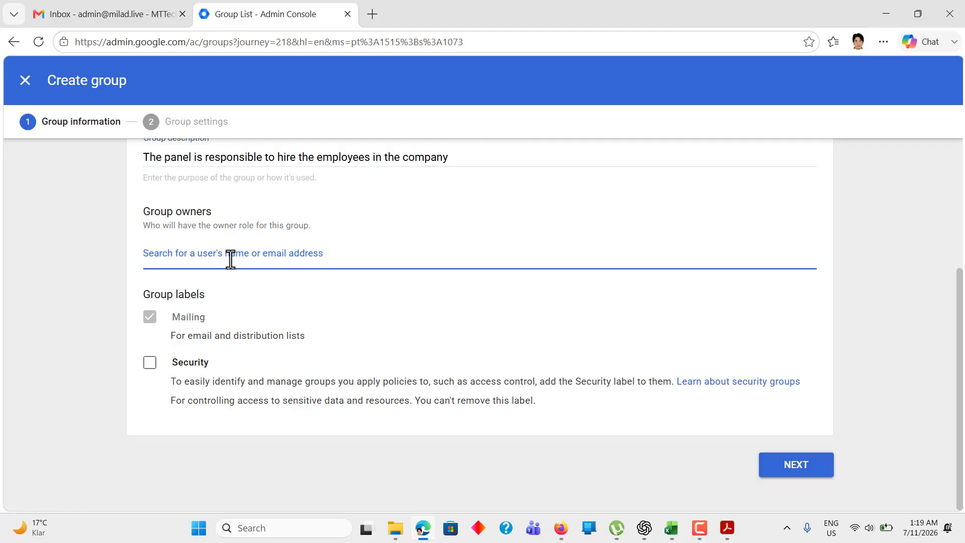
type("chrin")
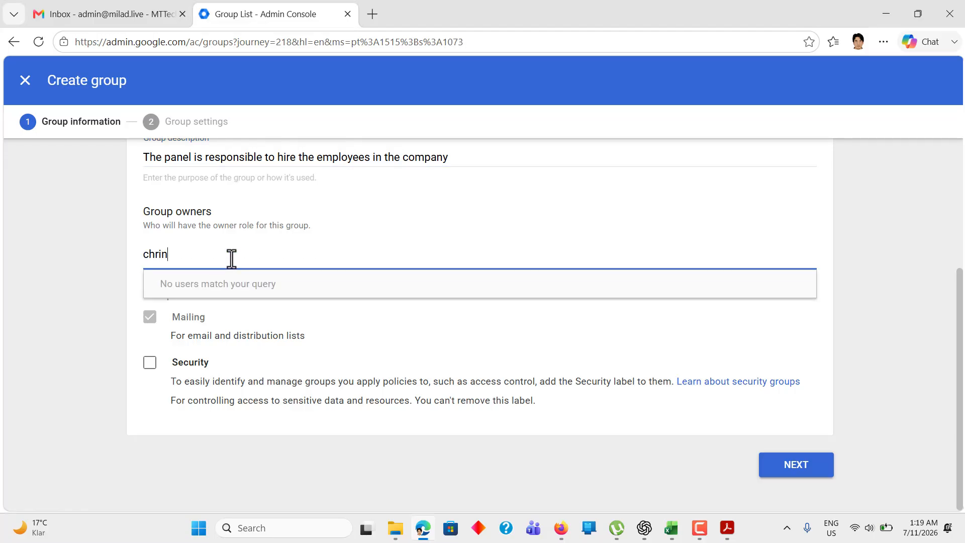
key("BackSpace")
type("s")
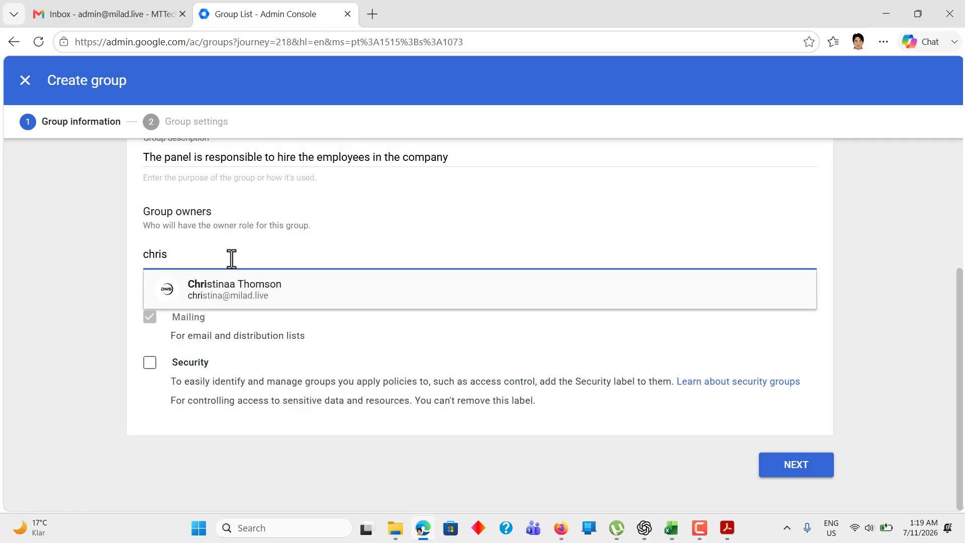
left_click(232, 296)
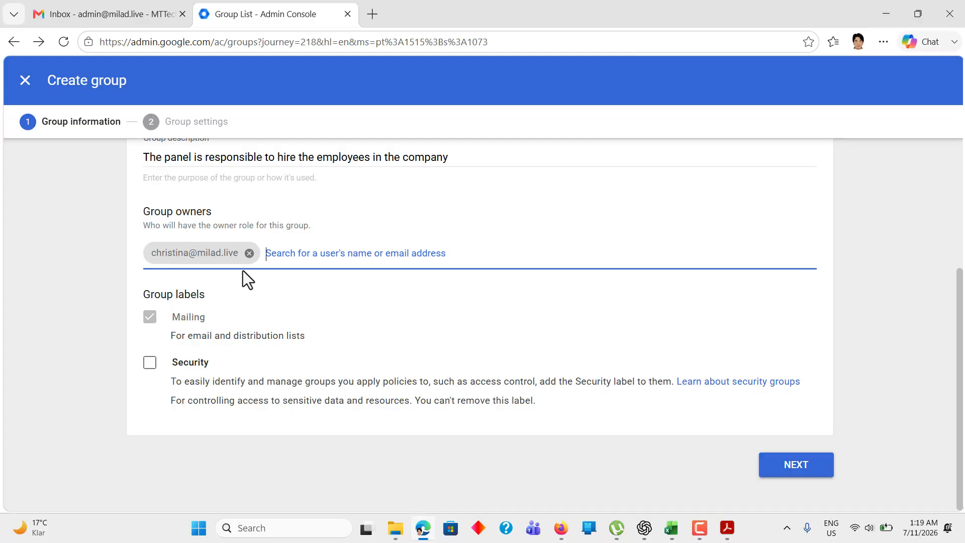
scroll(243, 272, "up", 3)
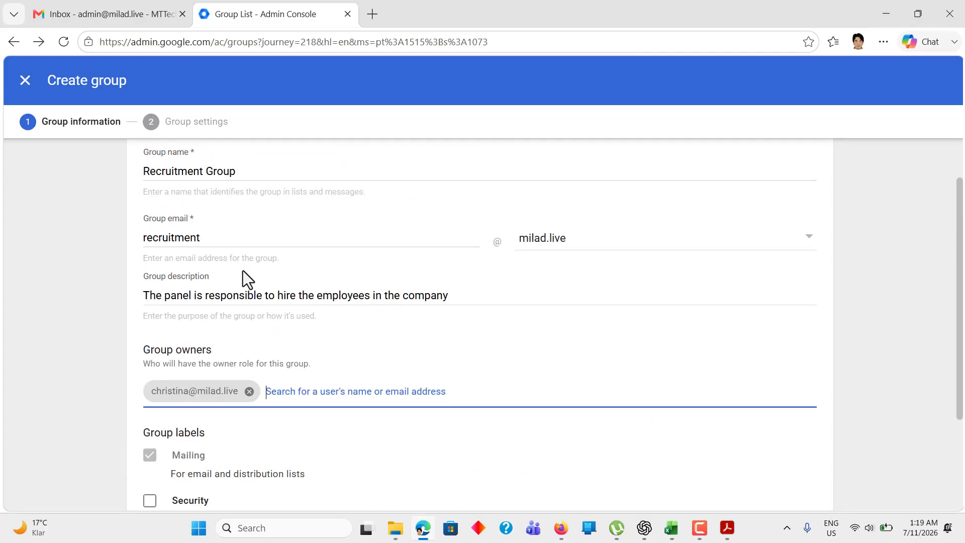
scroll(242, 271, "down", 3)
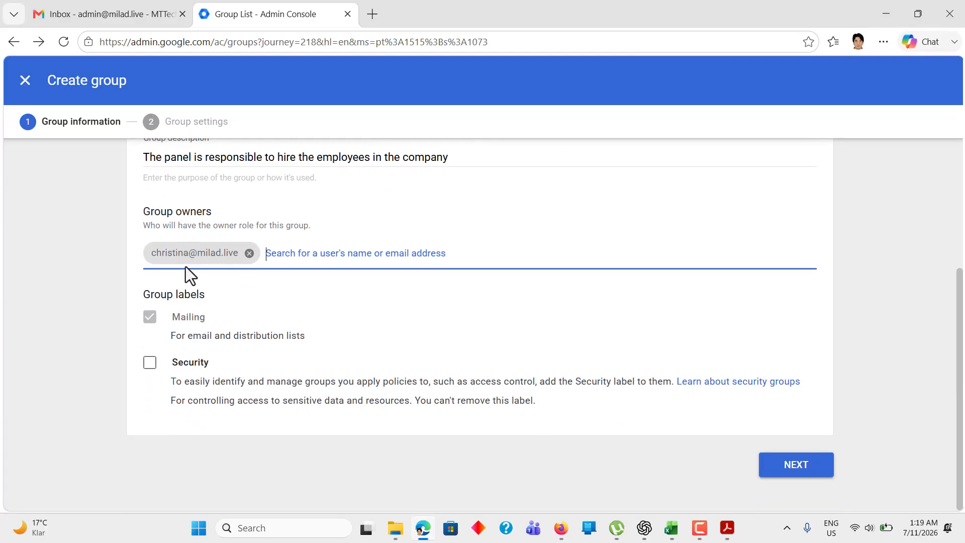
- Create Recruitment Group with default settings and return to the groups list
left_click(796, 465)
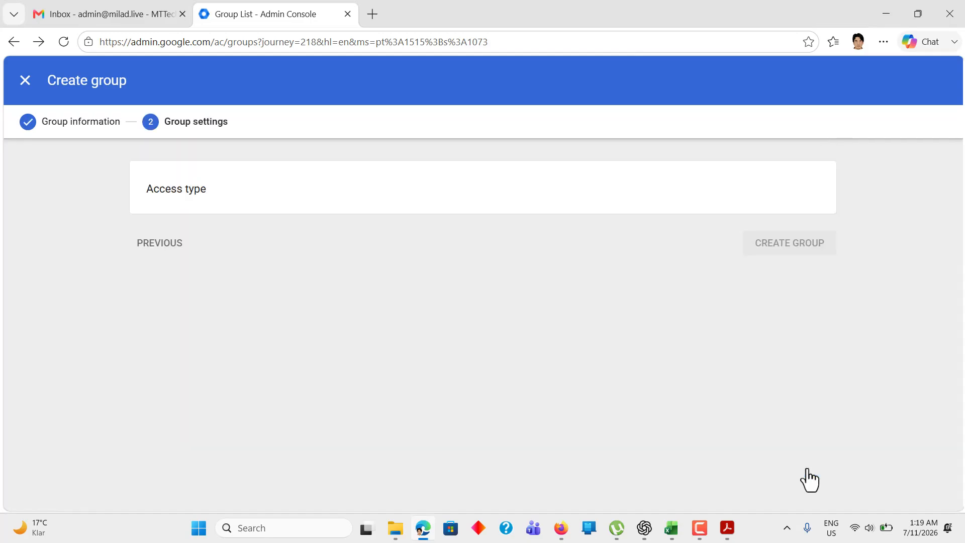
scroll(768, 400, "down", 8)
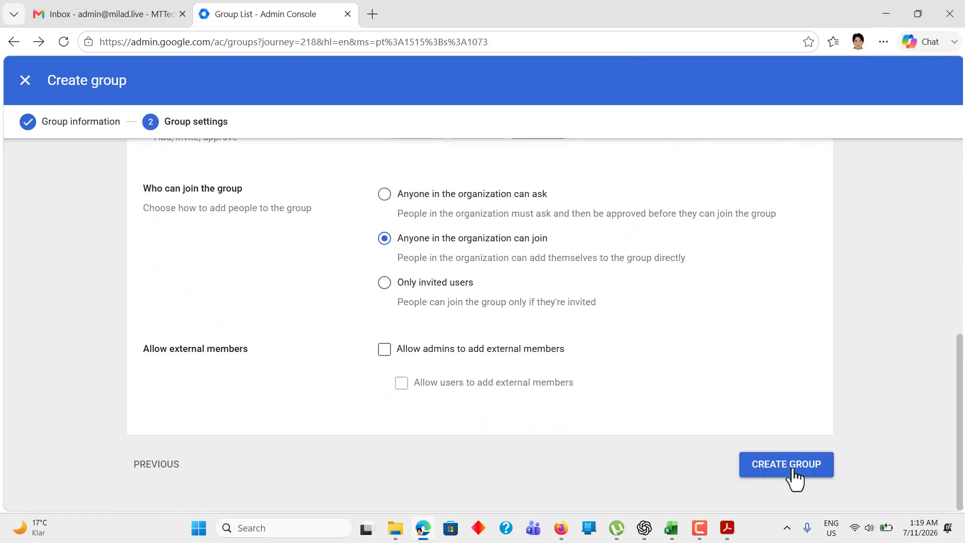
left_click(793, 470)
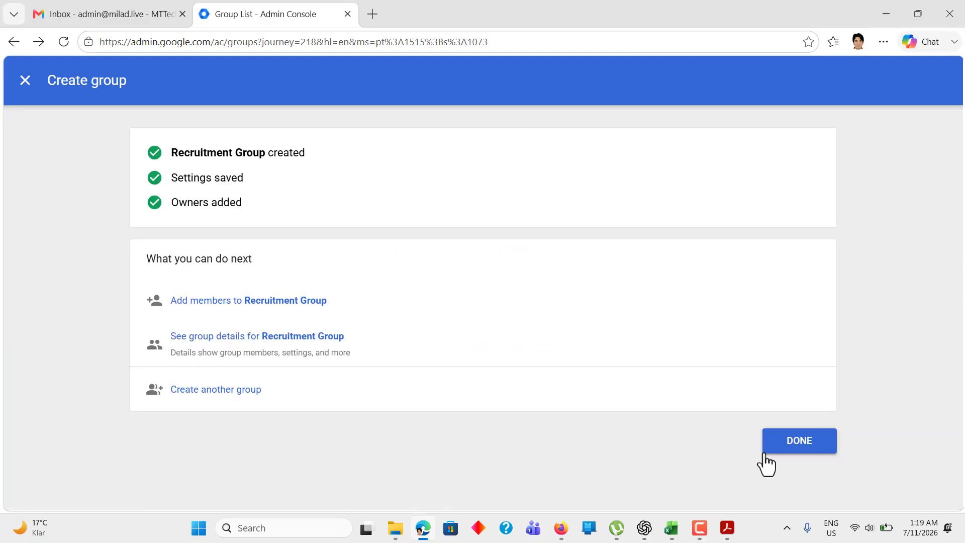
left_click(789, 441)
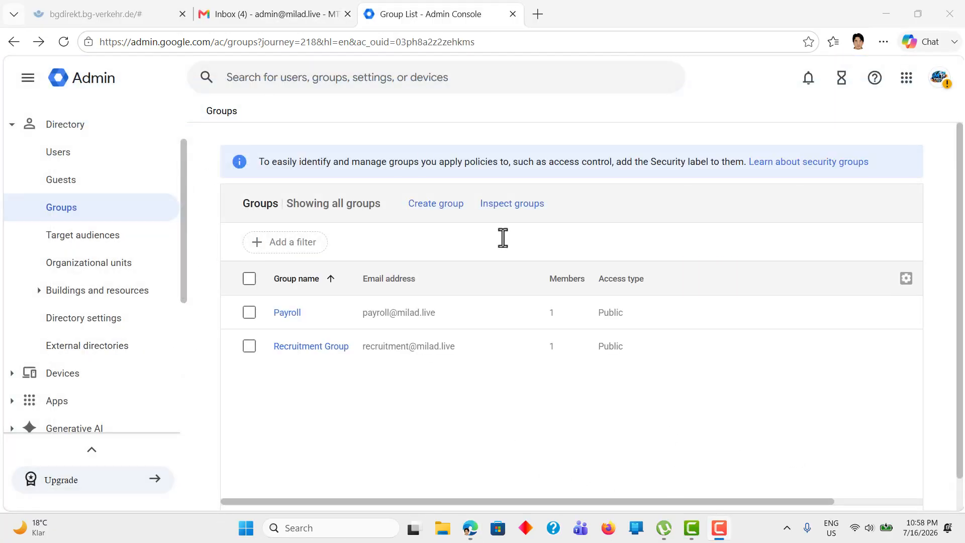
- Start a group named Security, address security, described 'Group for the security of the company'
left_click(436, 204)
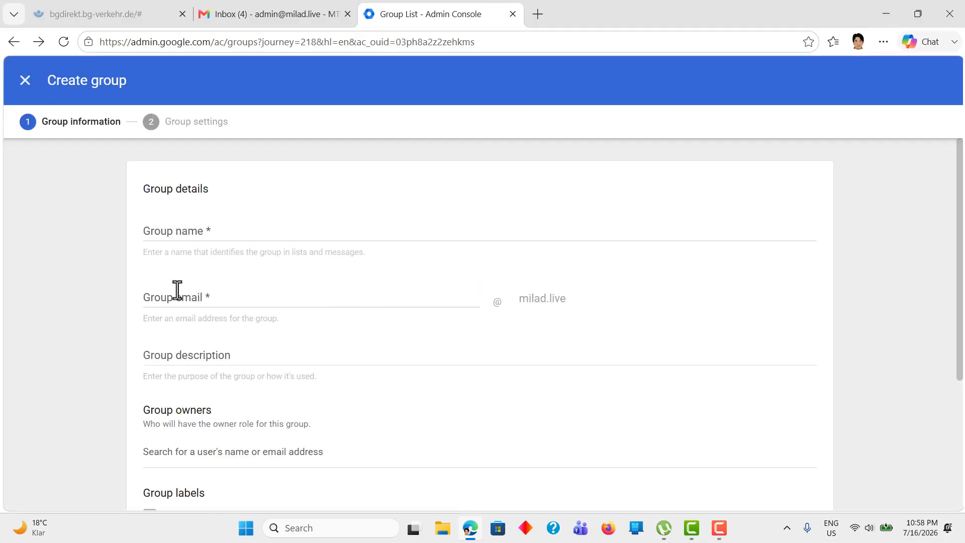
left_click(192, 227)
type("Se")
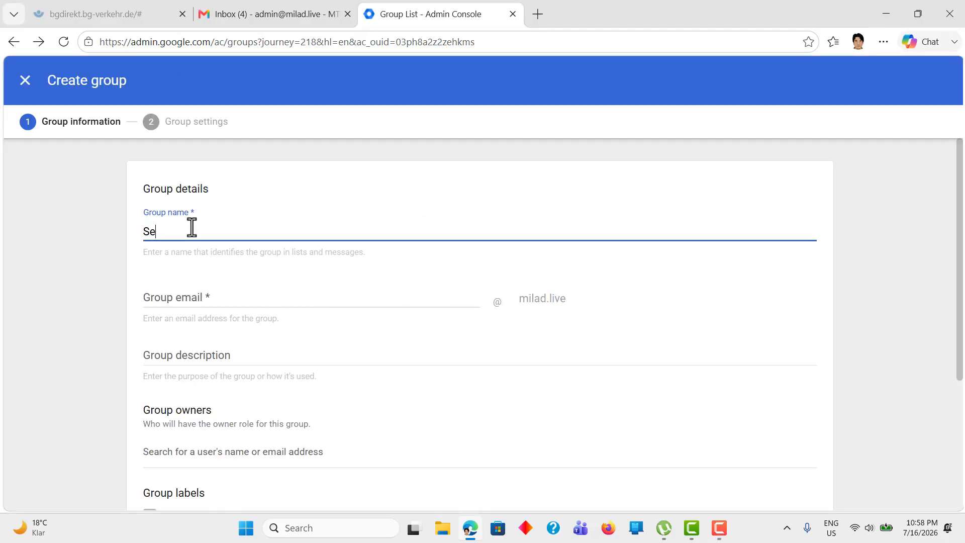
type("curity")
left_click(224, 300)
type("s")
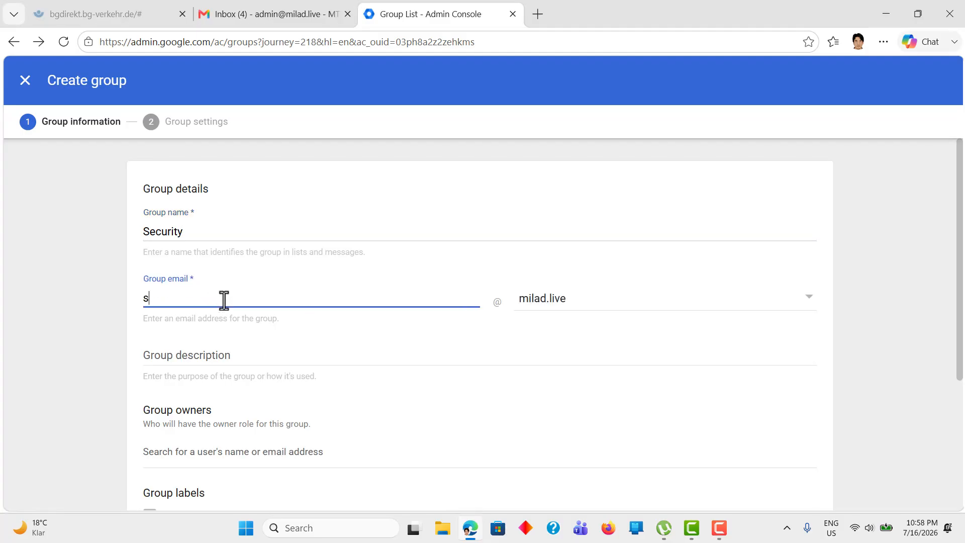
type("ecurity")
left_click(191, 354)
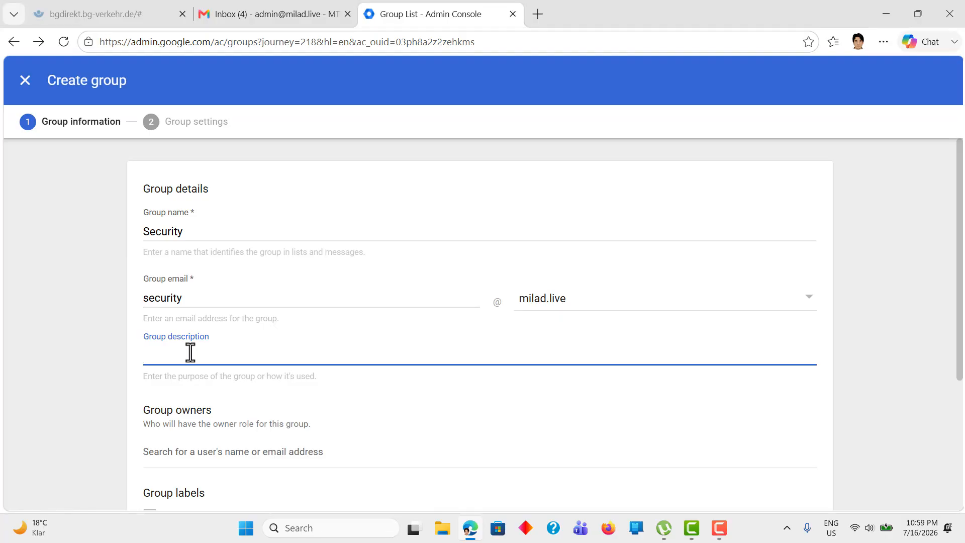
type("The se")
key("BackSpace")
key("BackSpace")
type("Group for the security ")
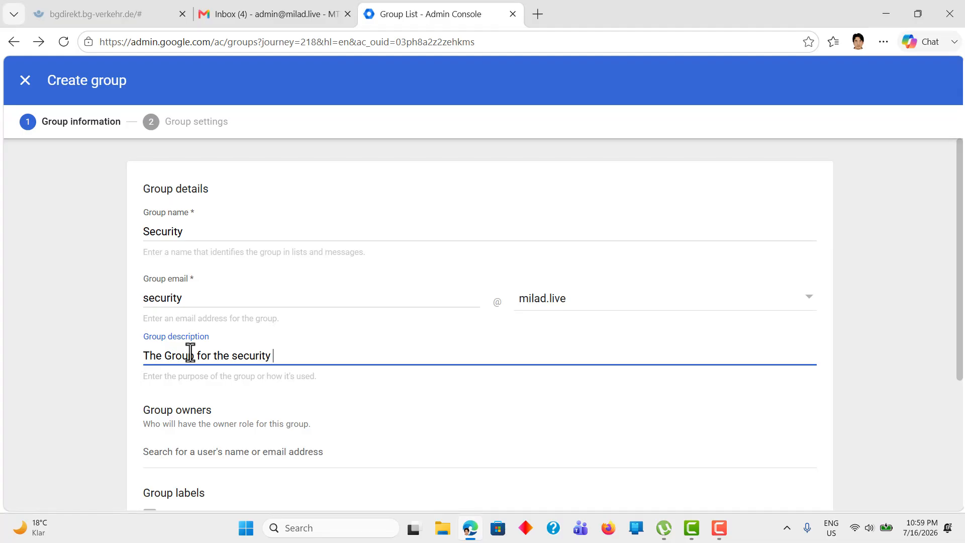
type("of the companuy")
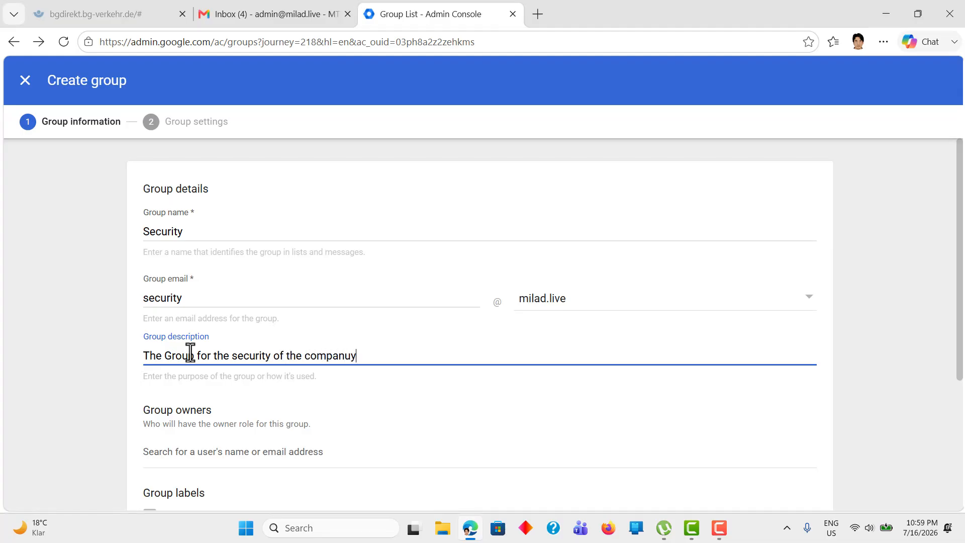
key("BackSpace")
key("BackSpace")
type("y")
- Add the matching user as owner, tick the Security label, and continue to settings
scroll(267, 470, "down", 3)
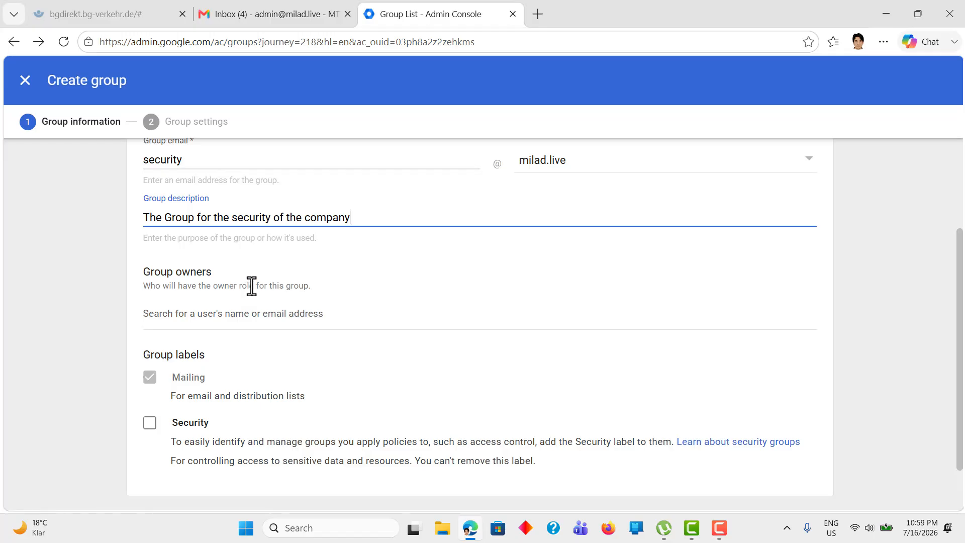
left_click(252, 286)
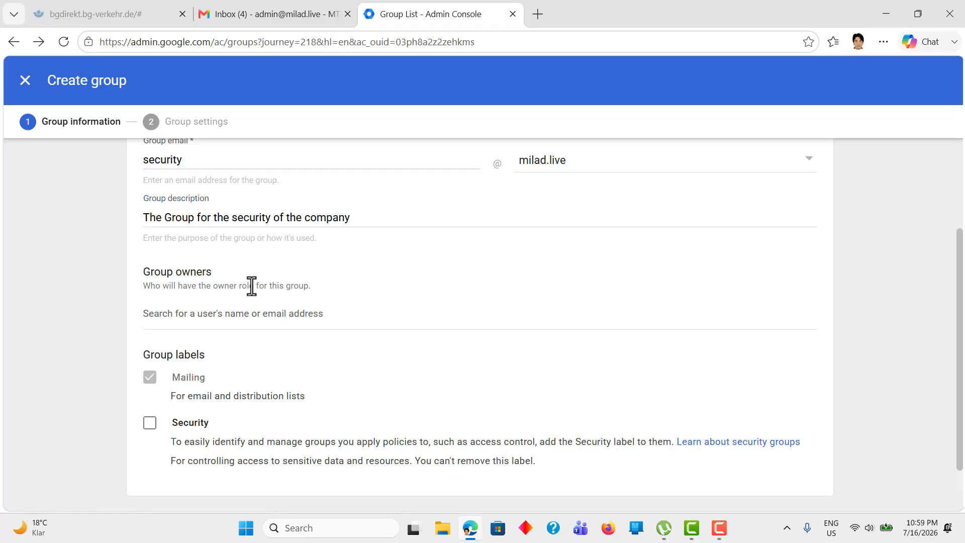
left_click(237, 314)
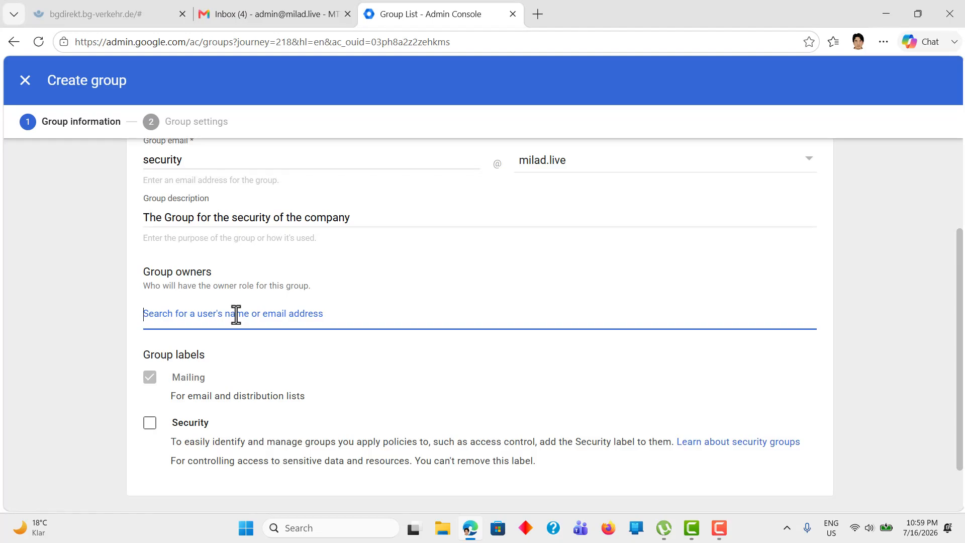
type("roman")
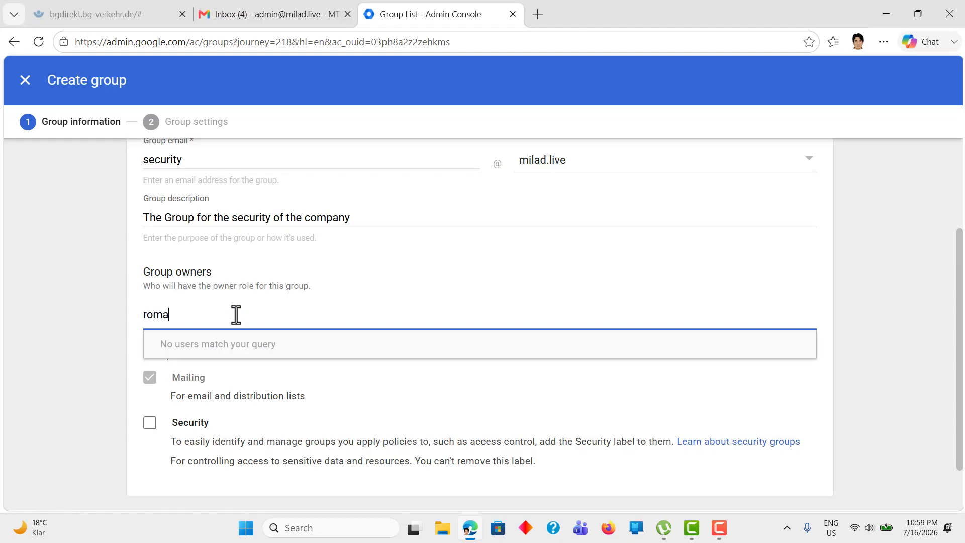
key("BackSpace")
key("BackSpace")
key("BackSpace")
key("BackSpace")
key("BackSpace")
type("wil")
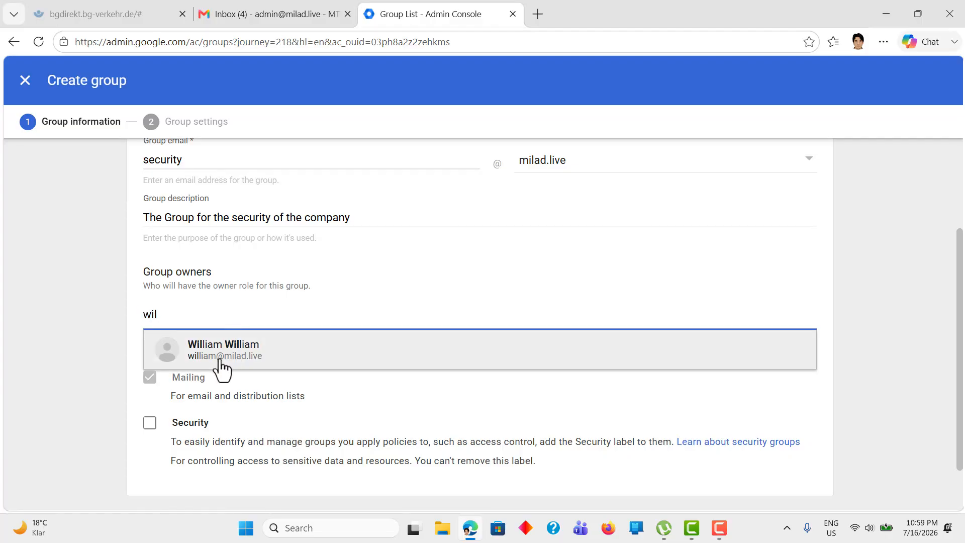
left_click(220, 358)
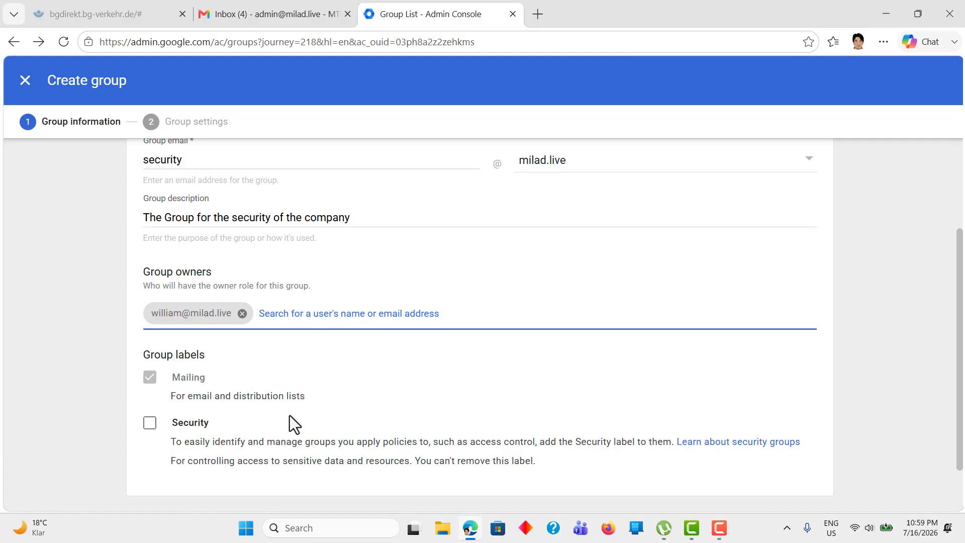
scroll(291, 424, "down", 1)
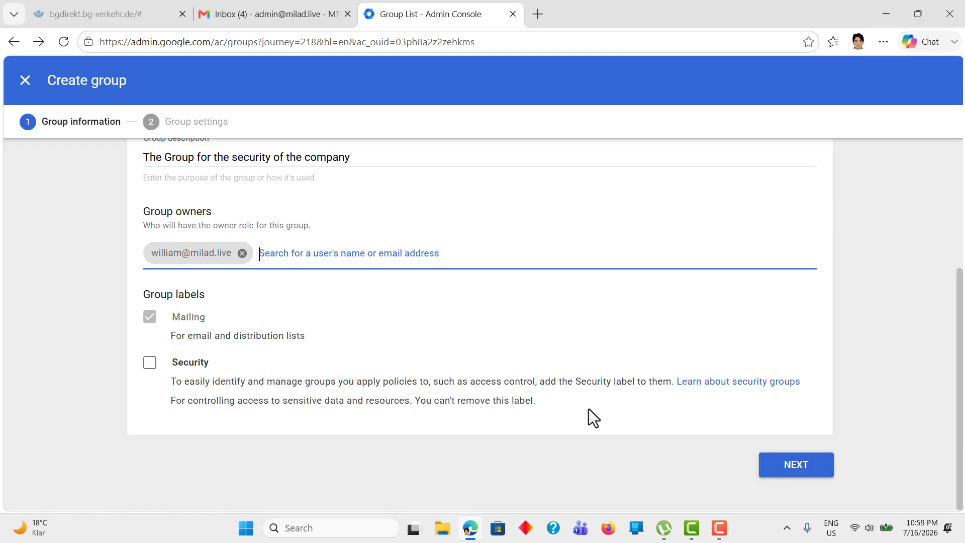
left_click(148, 370)
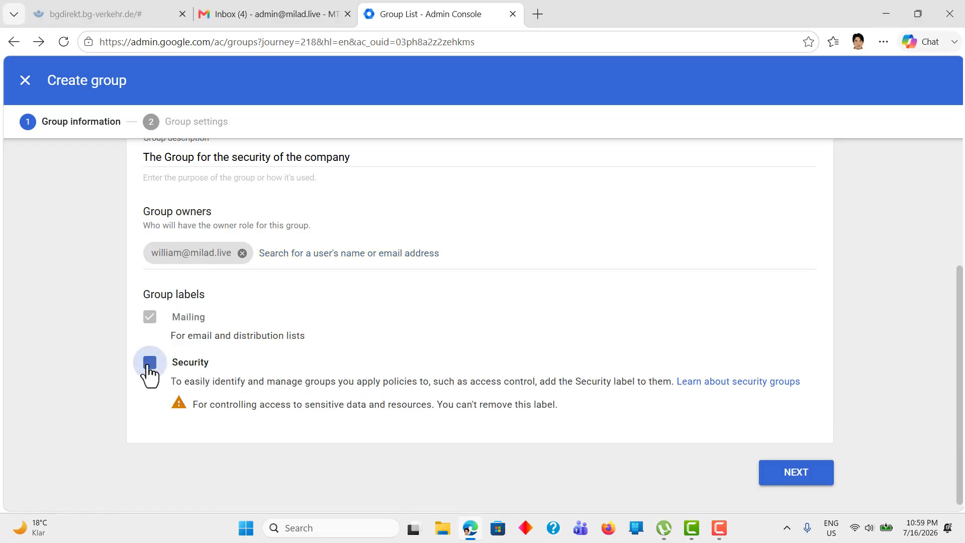
left_click(804, 485)
- Choose Announcement Only as the Security group's access type, after briefly trying Team
scroll(590, 339, "down", 1)
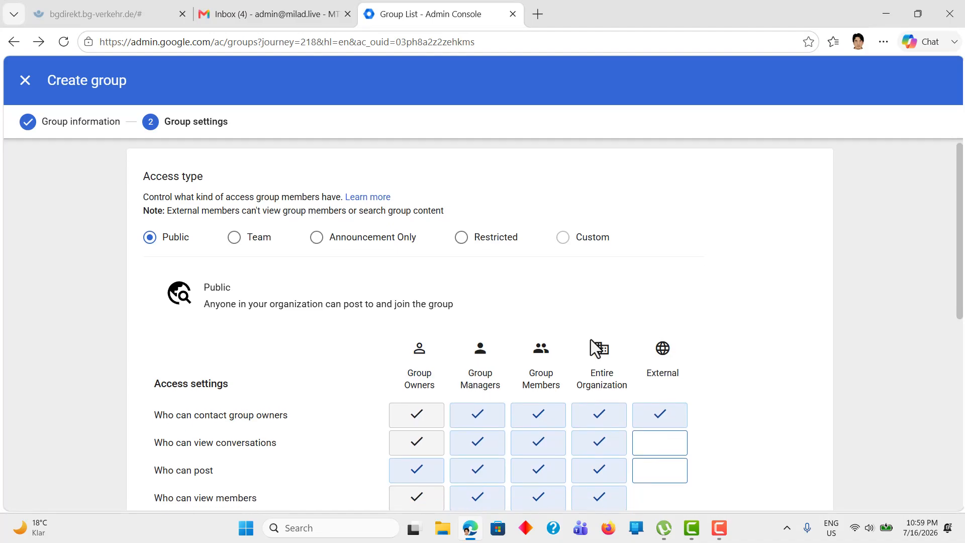
scroll(591, 339, "up", 1)
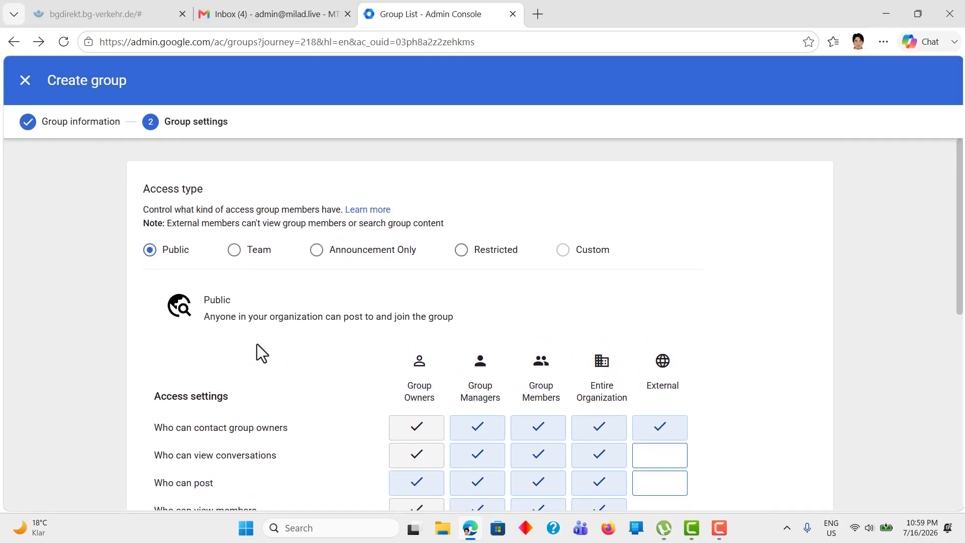
scroll(267, 405, "down", 1)
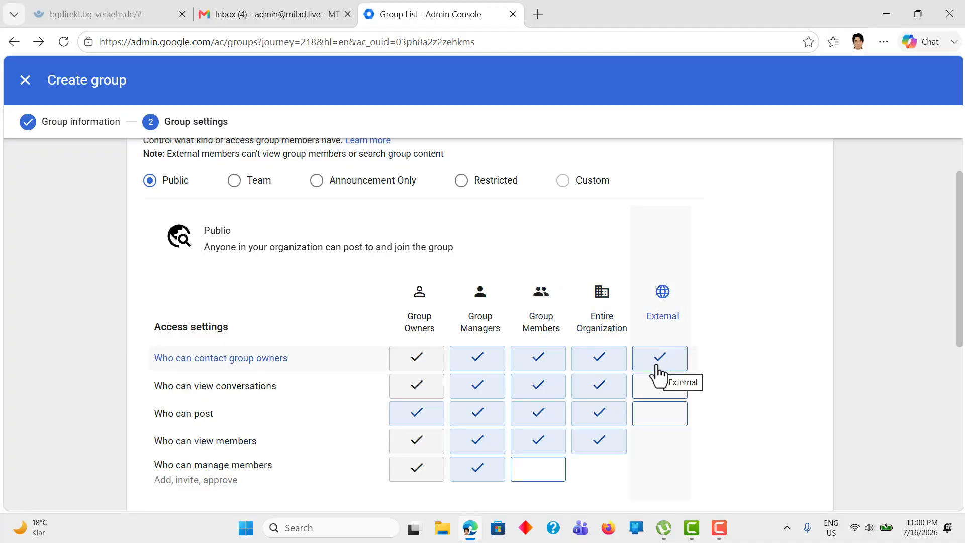
left_click(234, 181)
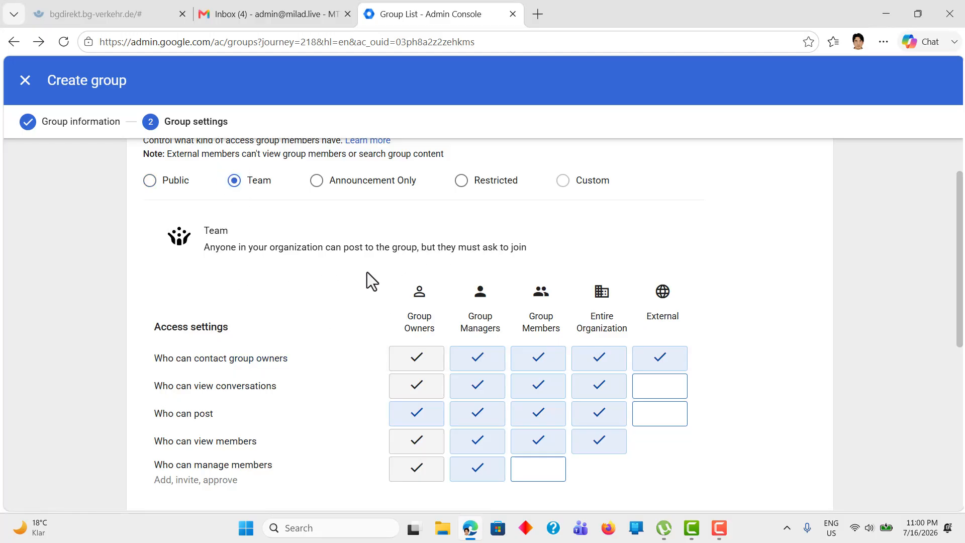
left_click(318, 180)
scroll(332, 227, "down", 2)
scroll(330, 224, "up", 3)
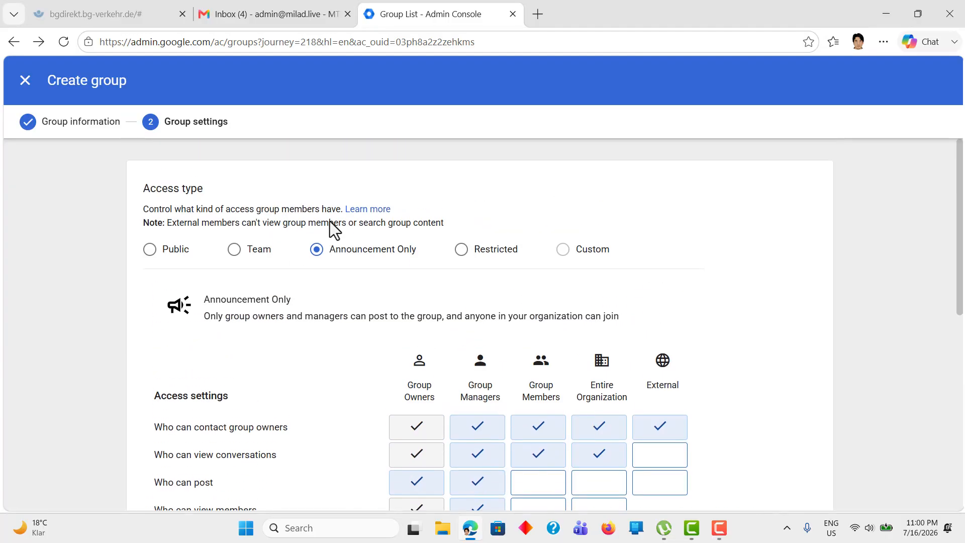
scroll(329, 224, "down", 4)
scroll(329, 222, "down", 3)
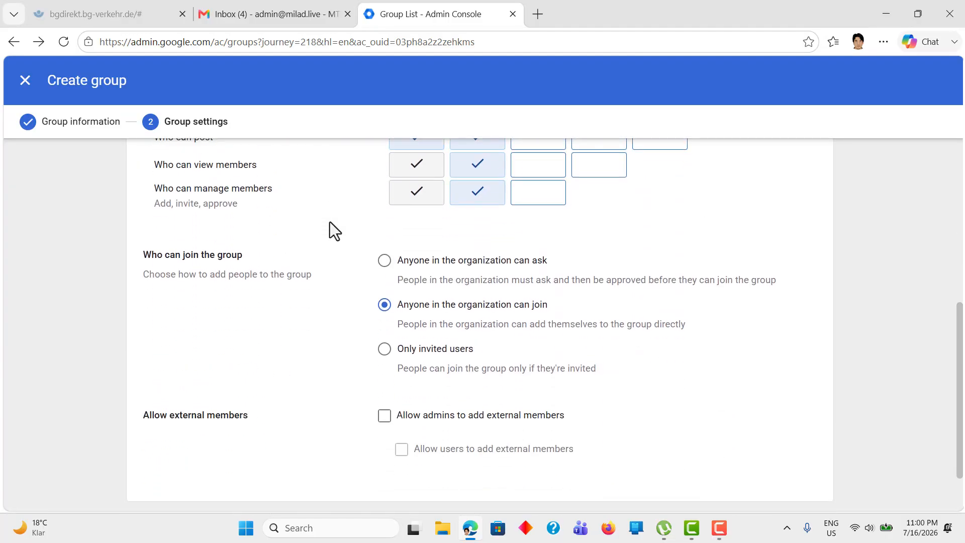
scroll(330, 222, "down", 1)
scroll(329, 221, "up", 4)
scroll(330, 222, "up", 3)
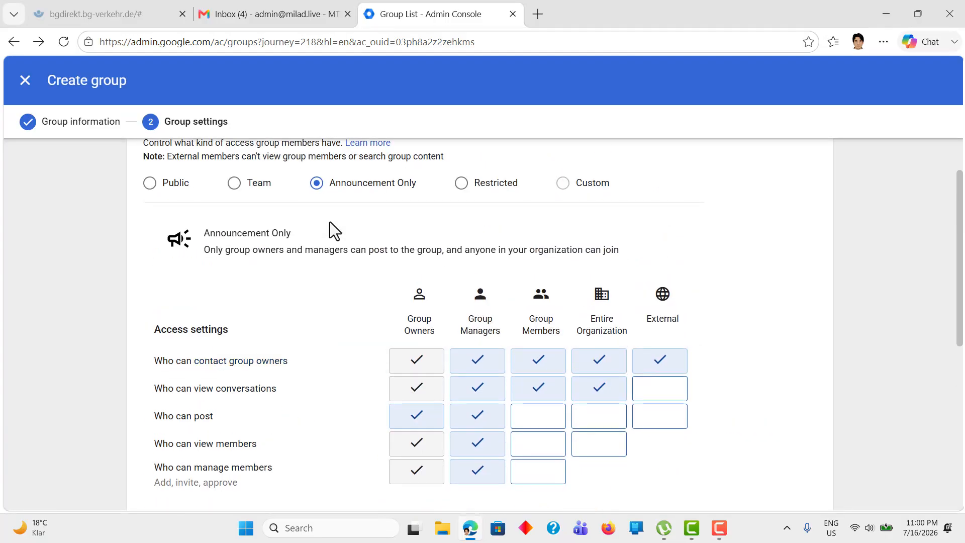
- Customize the access grid so Group Members can contact the group owners
left_click(461, 191)
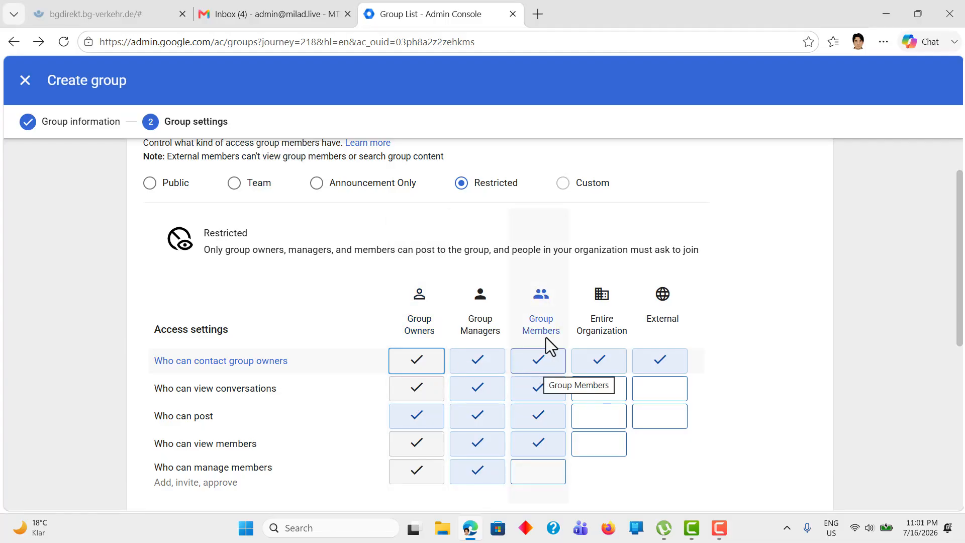
left_click(531, 367)
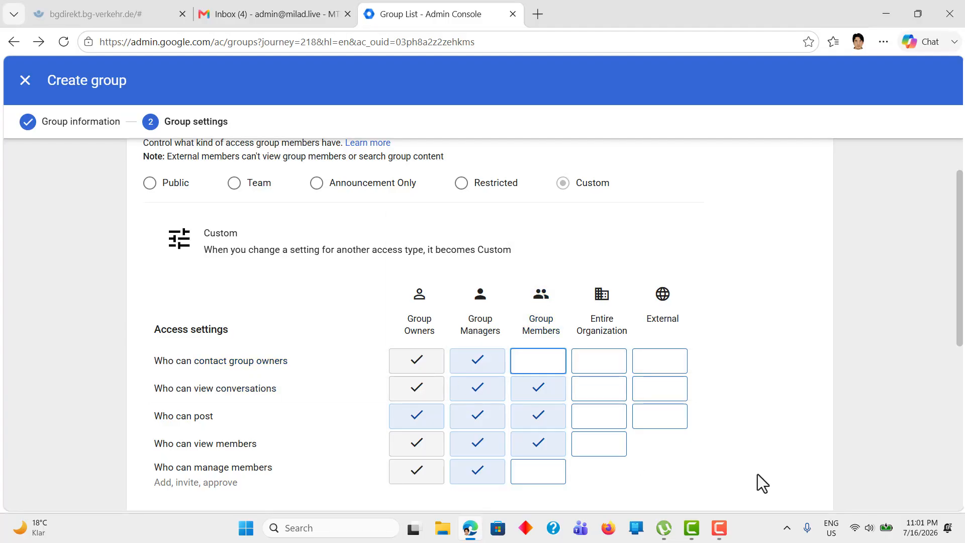
scroll(735, 408, "down", 6)
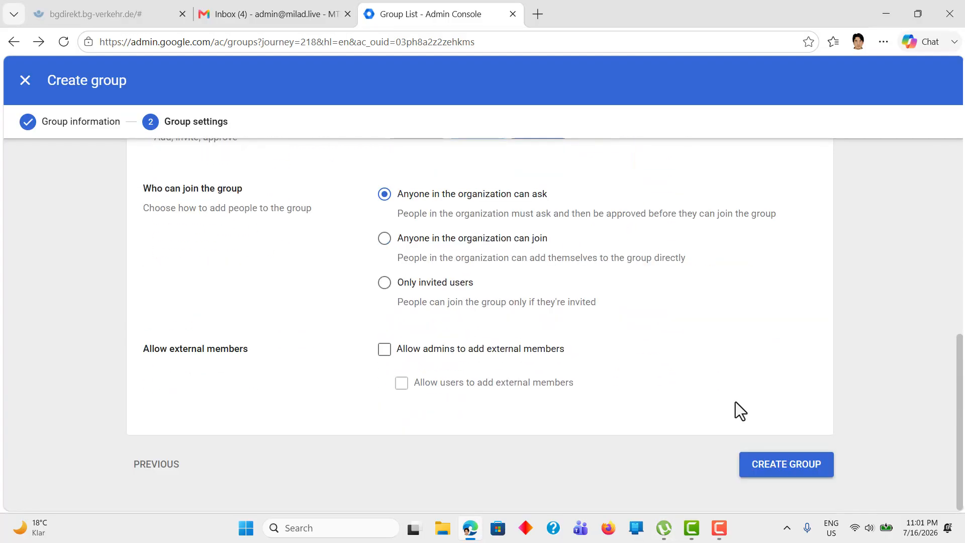
scroll(758, 478, "up", 5)
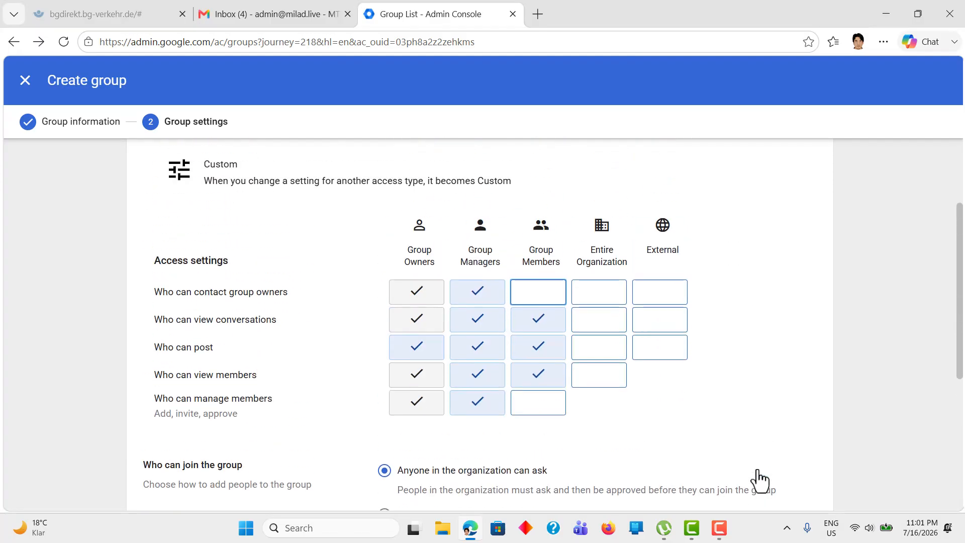
left_click(537, 297)
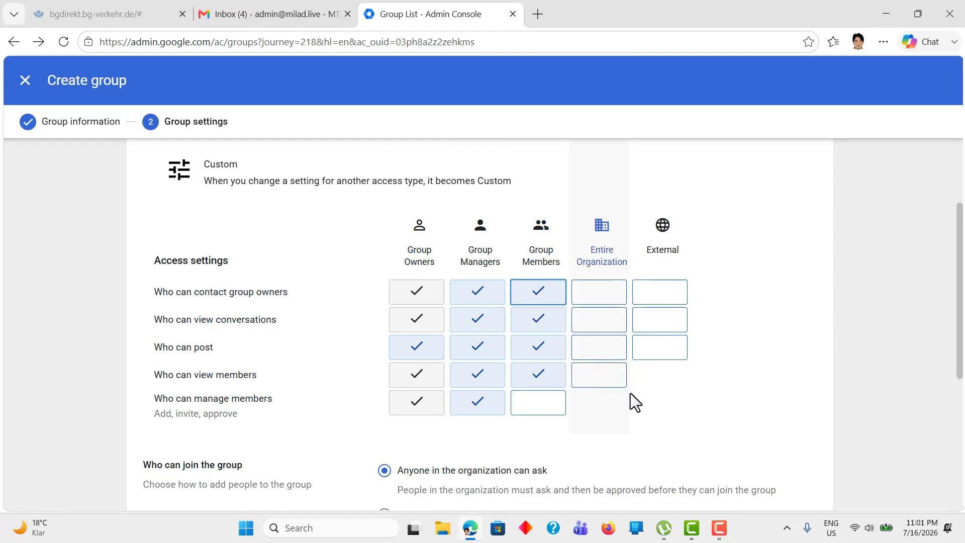
scroll(631, 394, "down", 4)
scroll(665, 421, "down", 1)
scroll(666, 421, "up", 1)
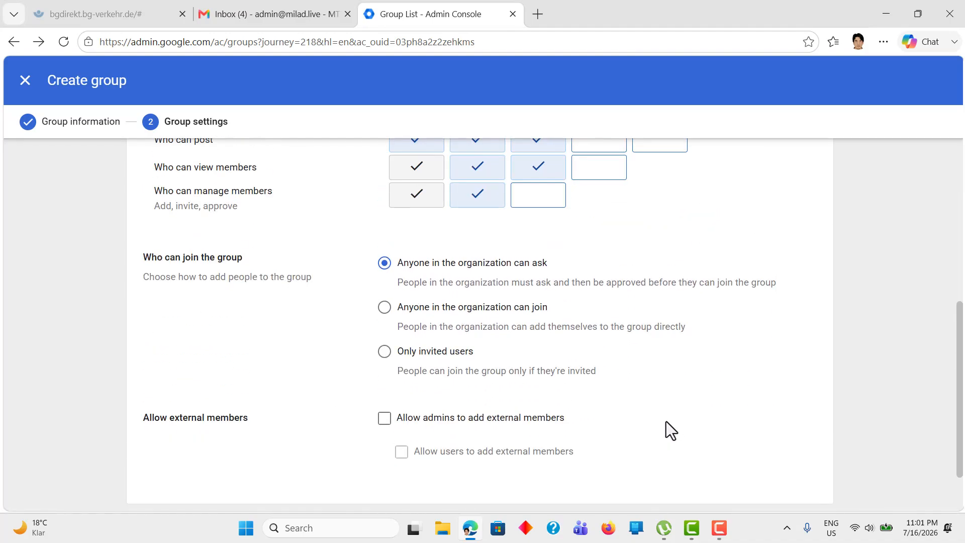
scroll(666, 316, "up", 5)
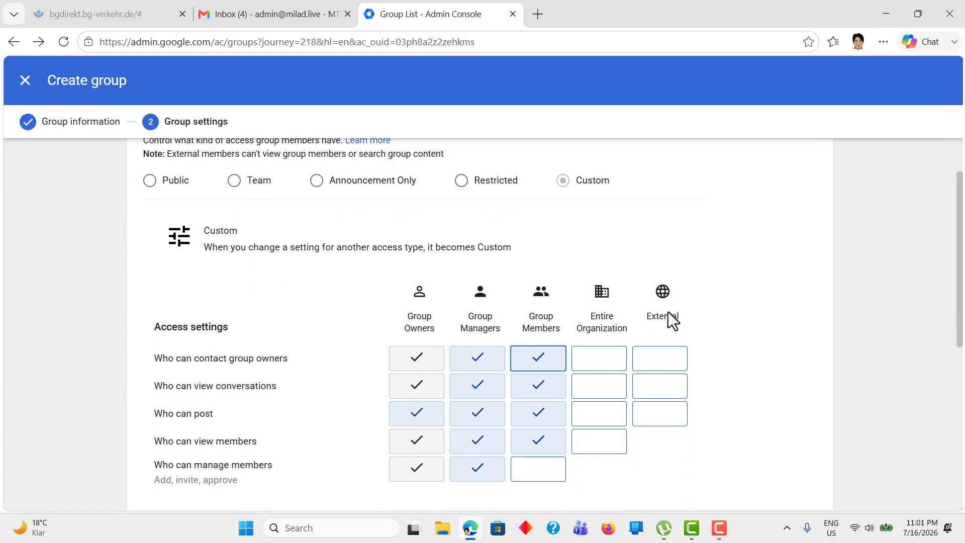
scroll(780, 306, "down", 6)
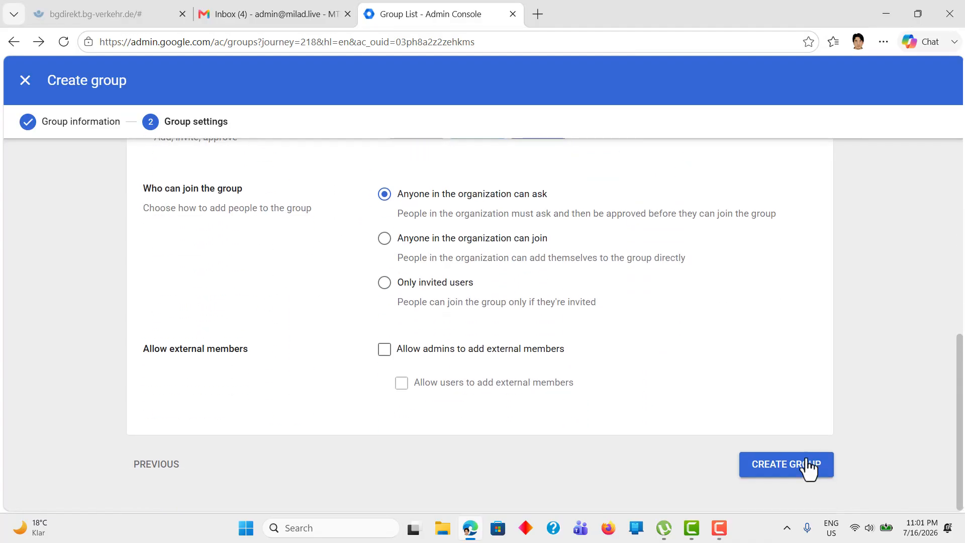
- Create the Security group with its custom access and return to the groups list
left_click(793, 468)
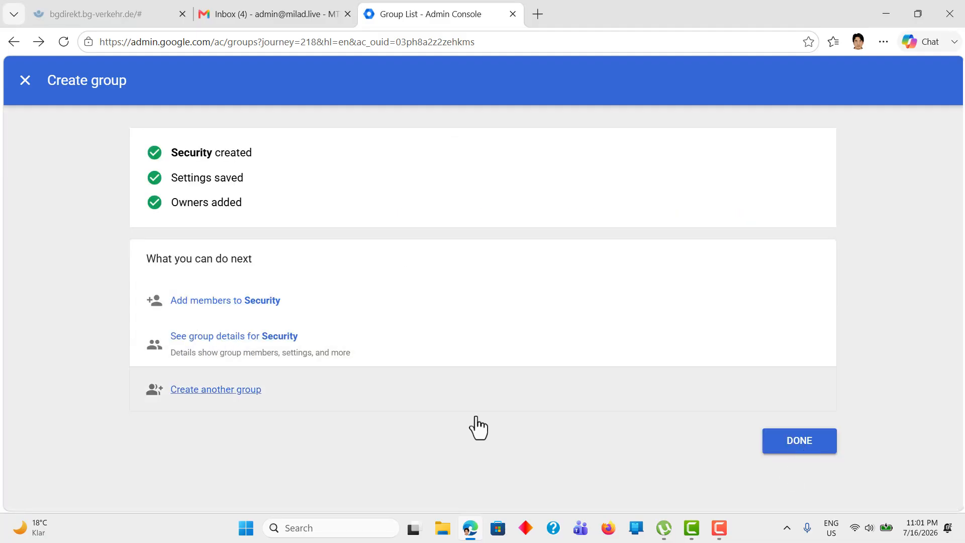
left_click(800, 450)
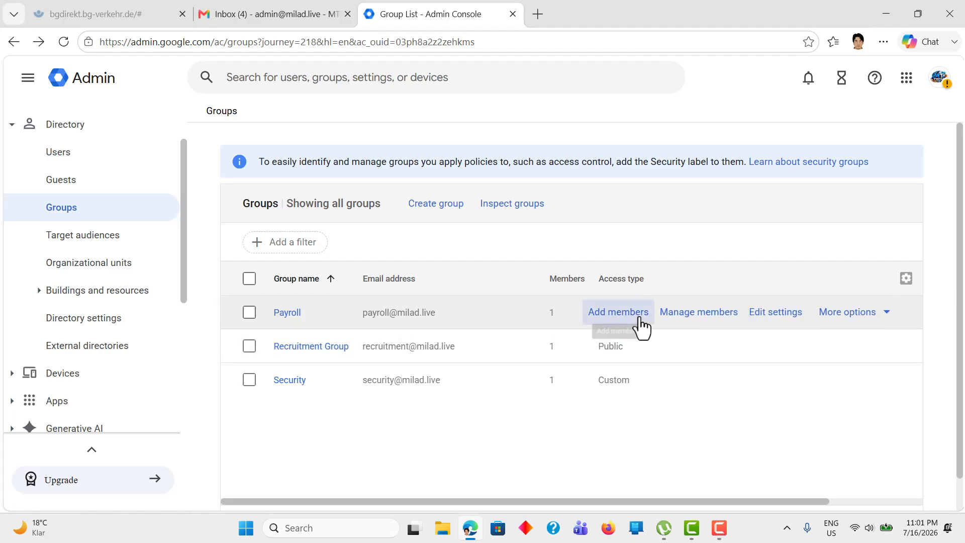
- Open Add members for Payroll and load admin.google.com in a new tab
left_click(618, 312)
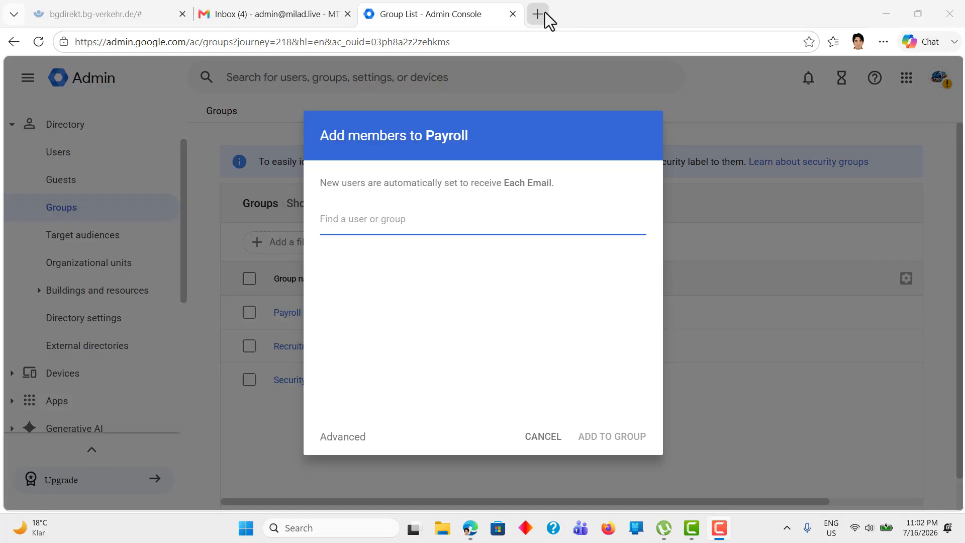
left_click(542, 16)
type("http://")
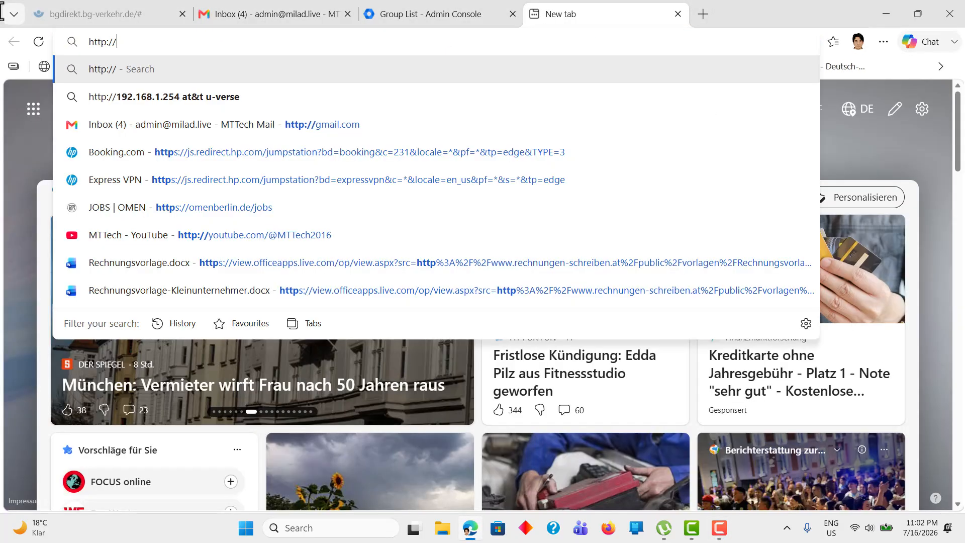
type("admin")
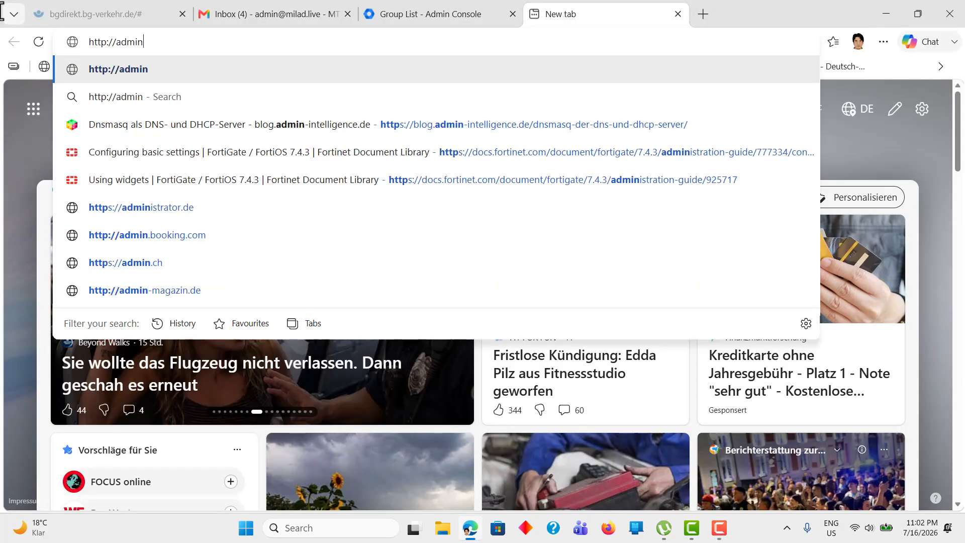
type(".goog")
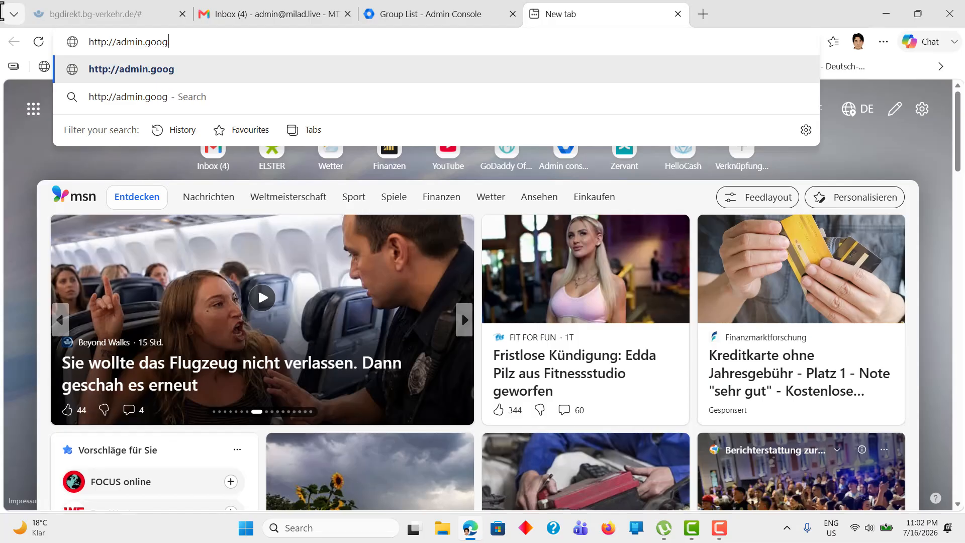
type("le.com")
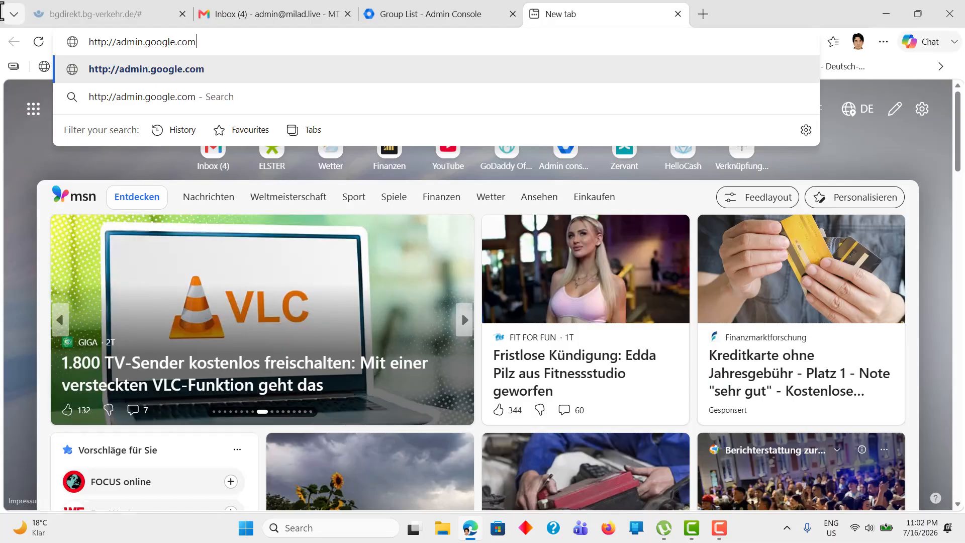
key("Return")
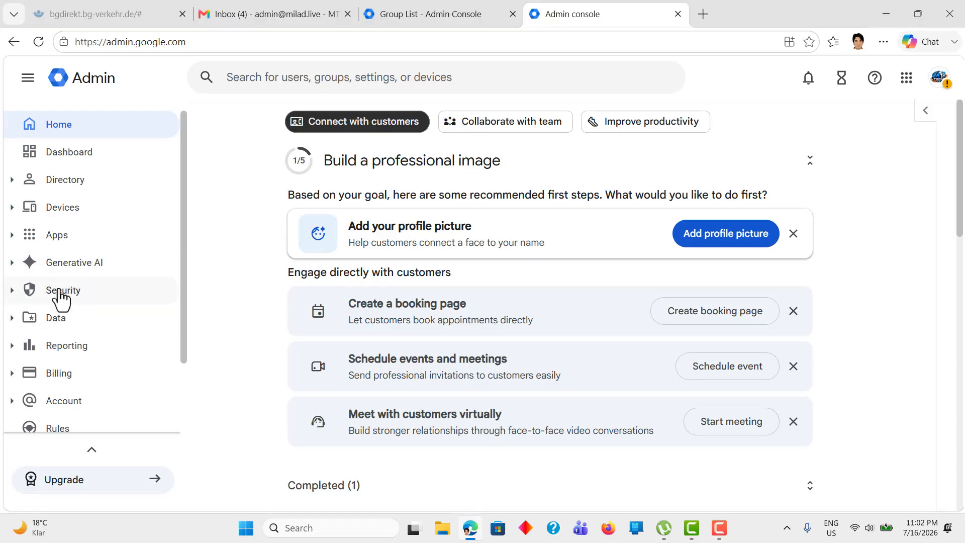
- Show Directory > Users in its own window, with the groups window moved left
left_click(11, 187)
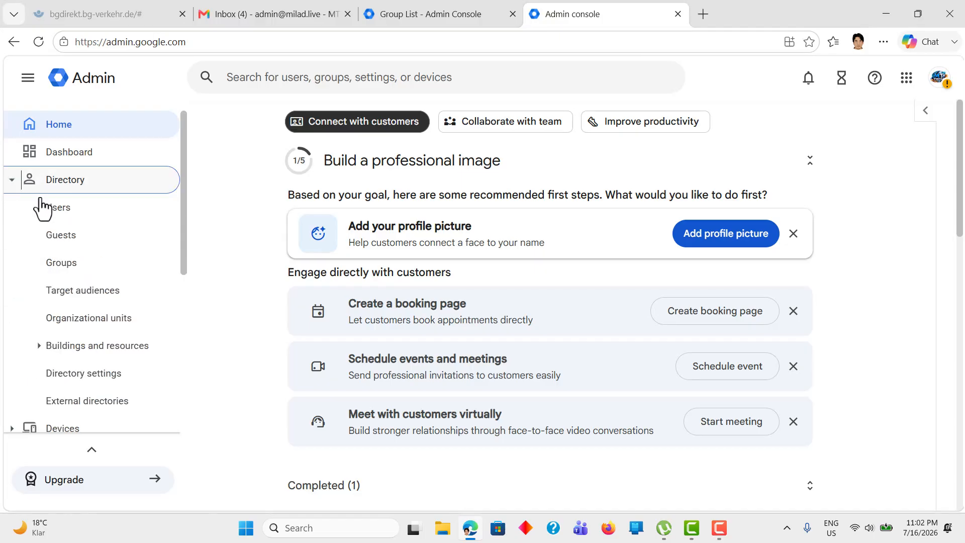
left_click(59, 211)
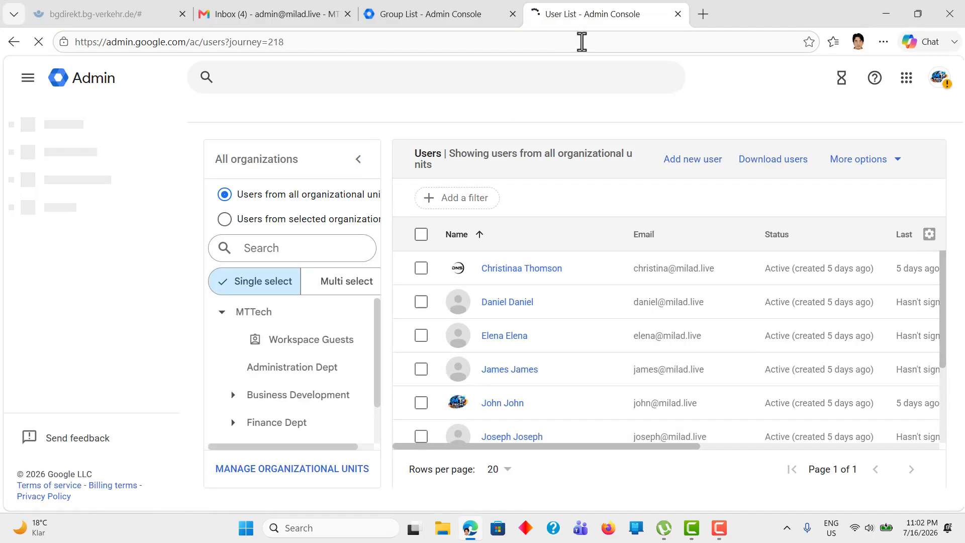
left_click_drag(598, 17, 791, 110)
left_click(918, 14)
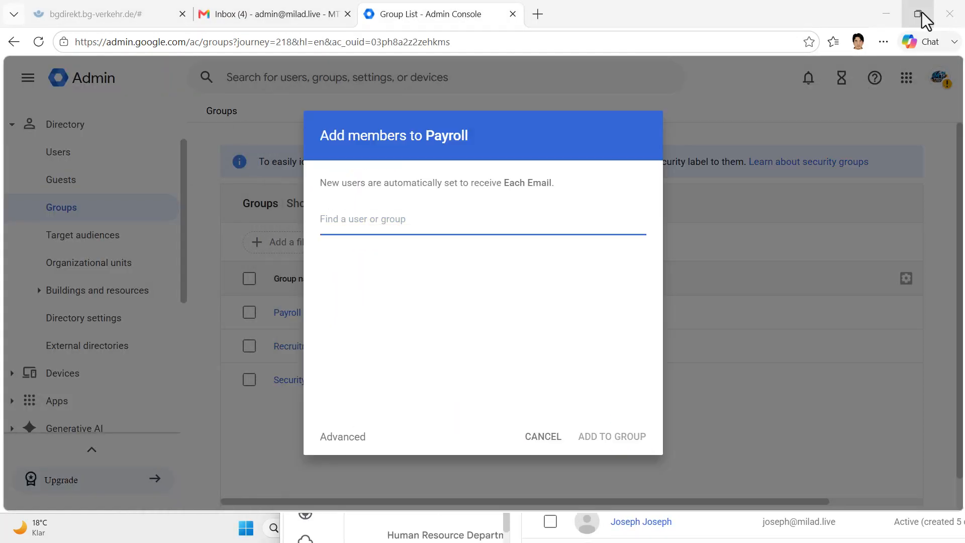
left_click_drag(743, 103, 403, 44)
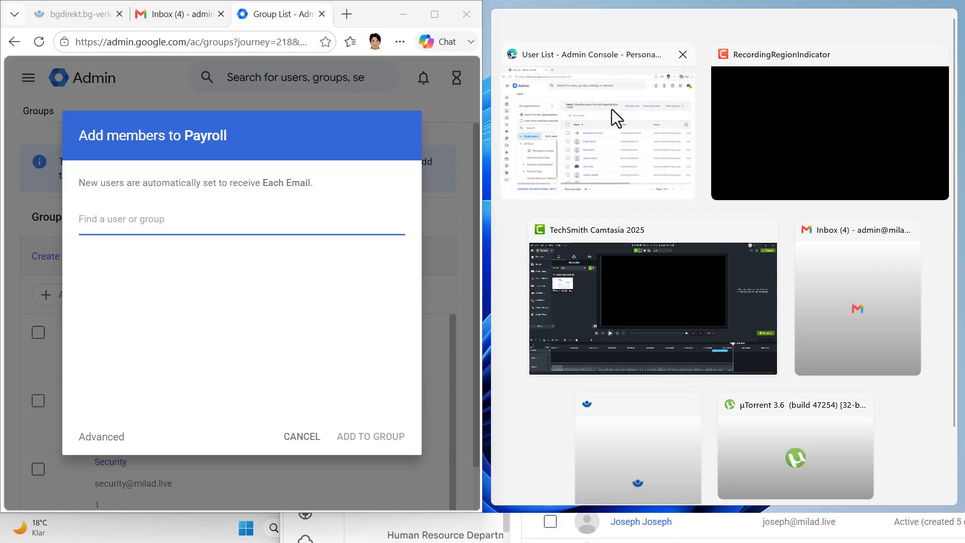
- Snap the user list to the right half, then cancel adding a searched user to Payroll
left_click(599, 132)
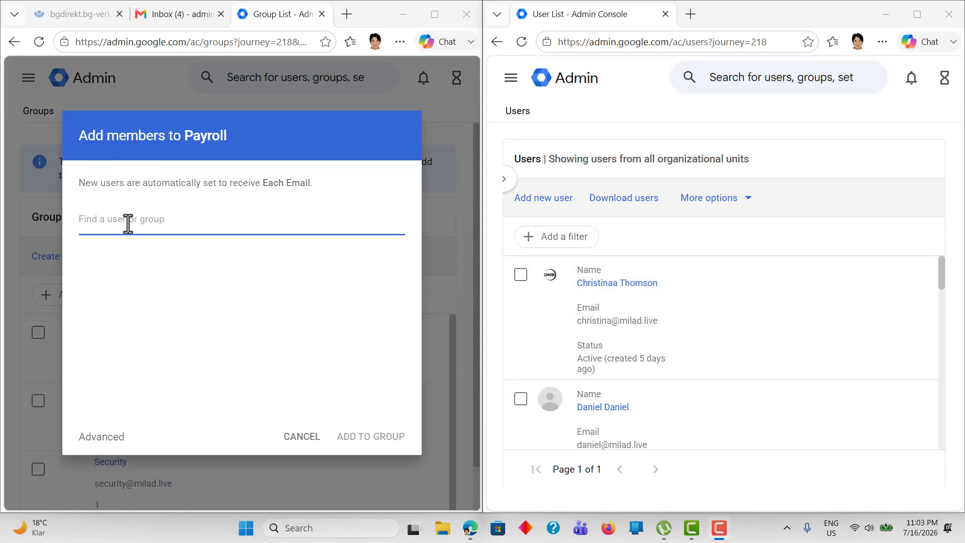
scroll(606, 360, "down", 3)
scroll(578, 358, "up", 1)
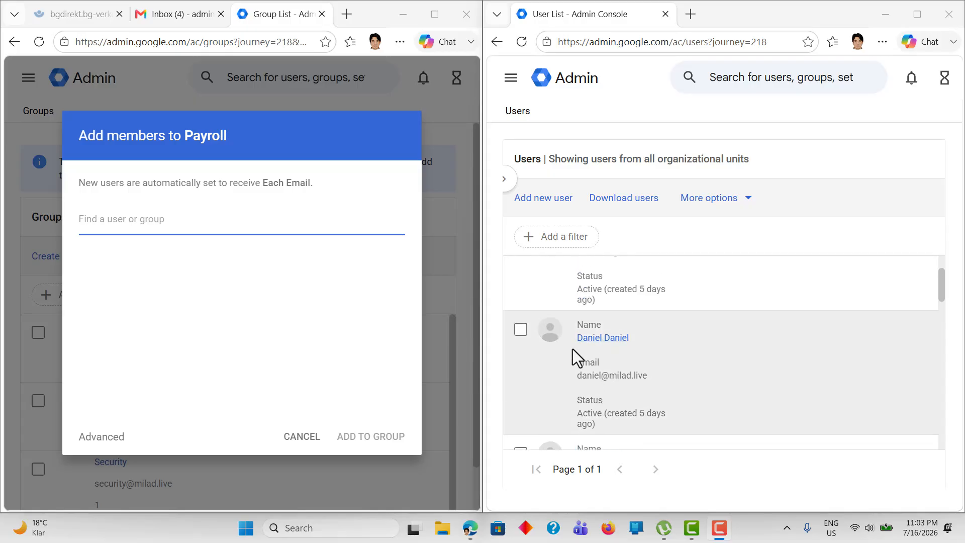
left_click(144, 215)
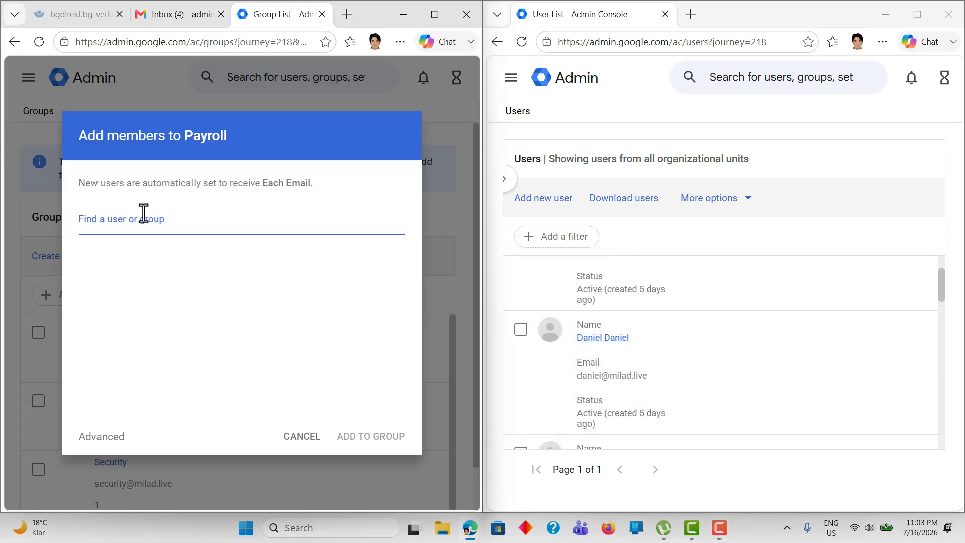
type("Dani")
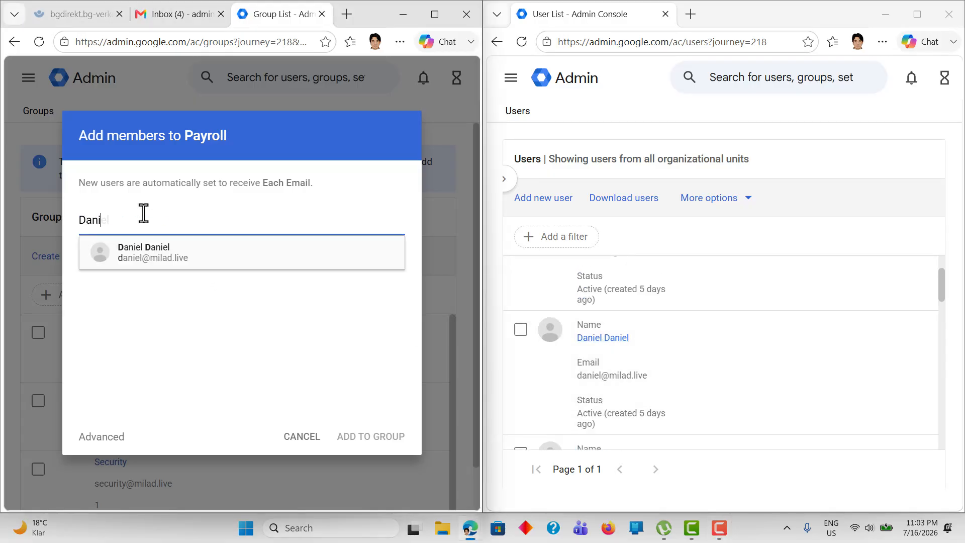
left_click(155, 254)
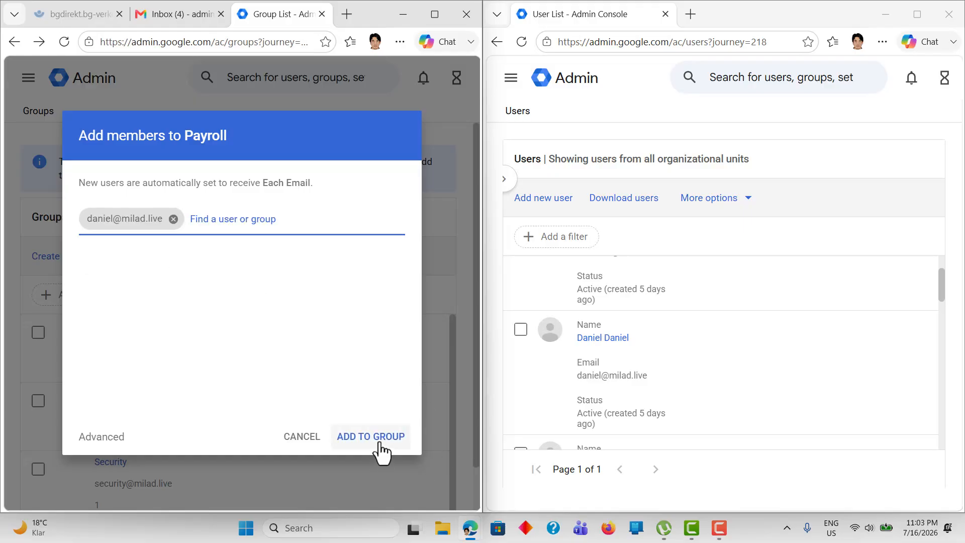
left_click(307, 439)
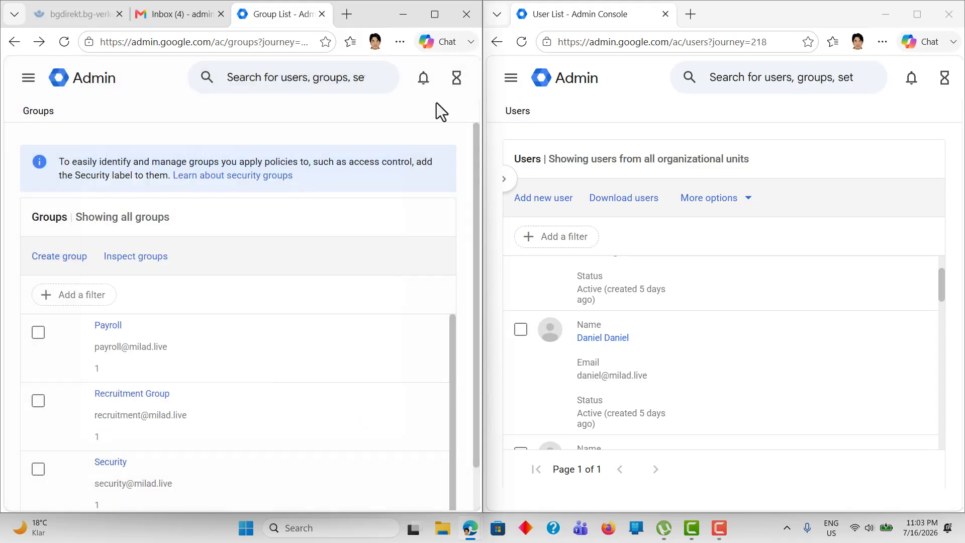
- Maximize the window, open Users, and select the second and third users
left_click(435, 14)
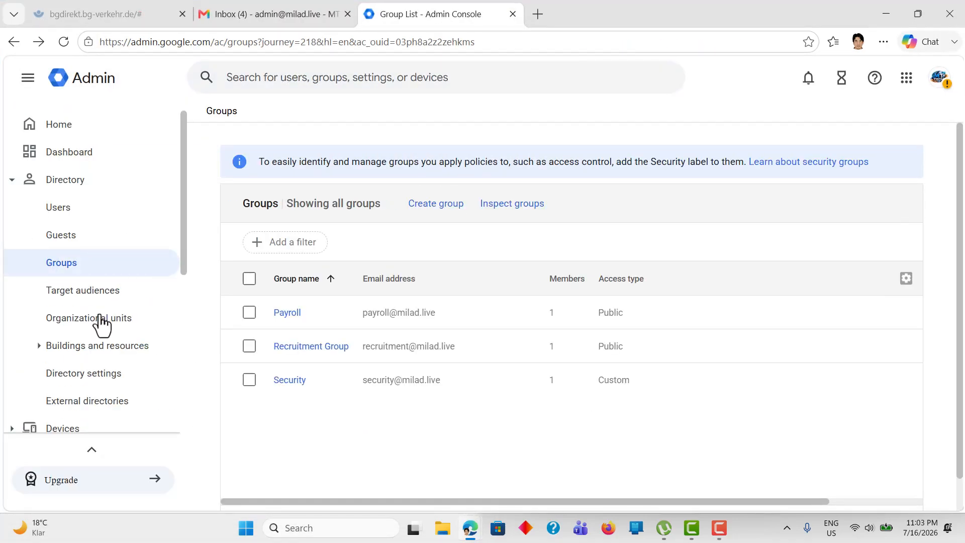
left_click(75, 212)
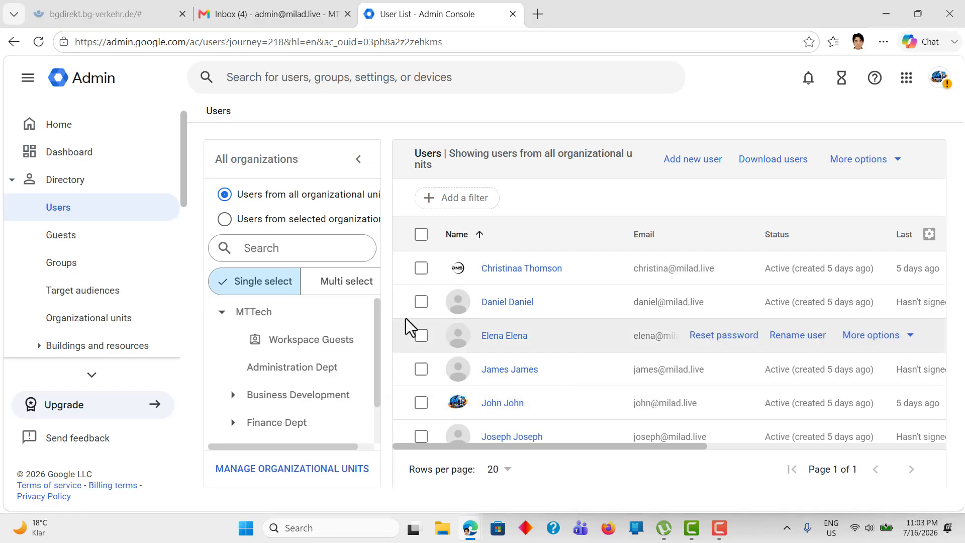
left_click(421, 301)
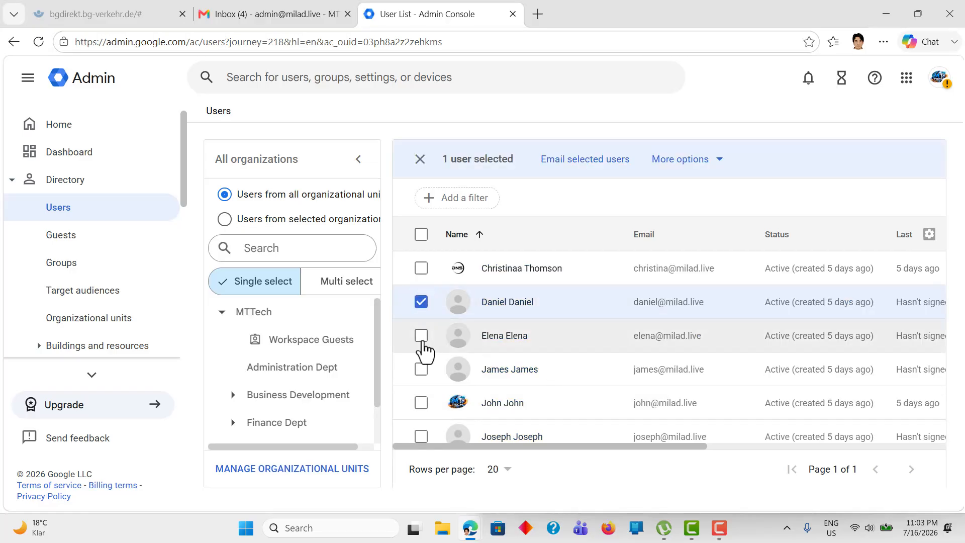
left_click(421, 336)
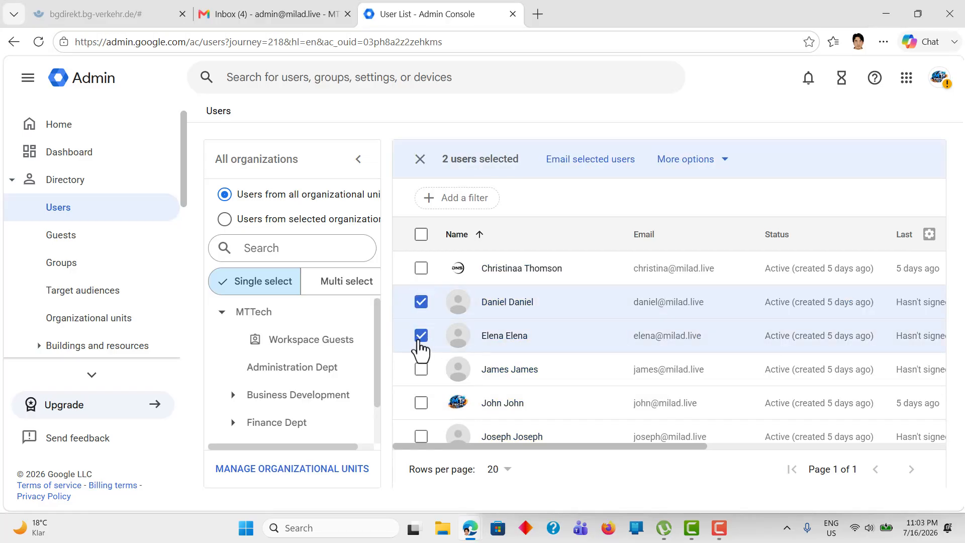
- Add both selected users to the Payroll group and go back to the groups list
left_click(723, 171)
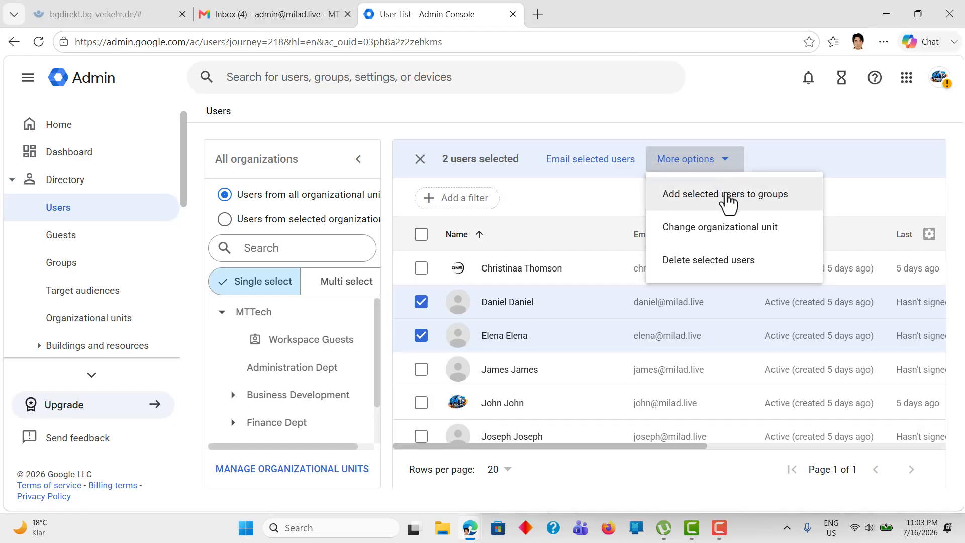
left_click(727, 198)
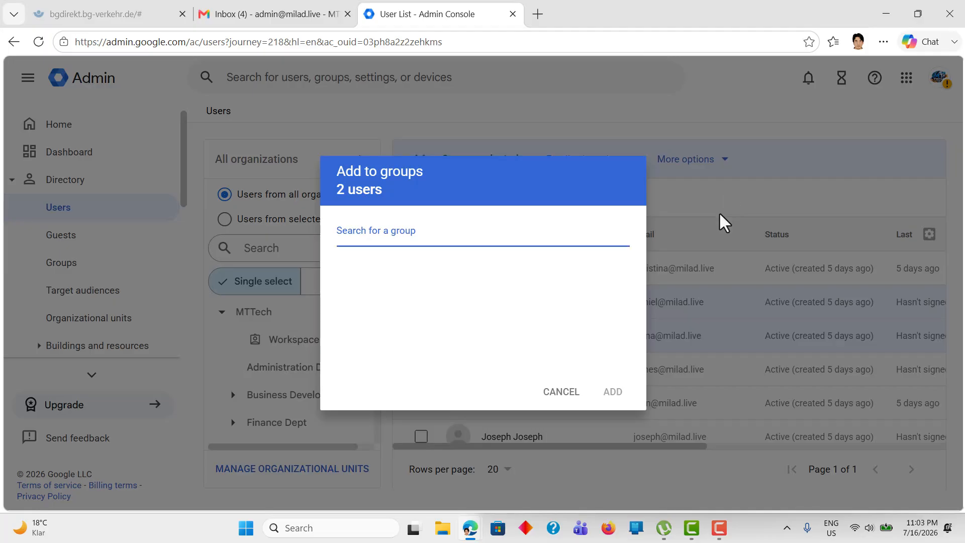
left_click(394, 241)
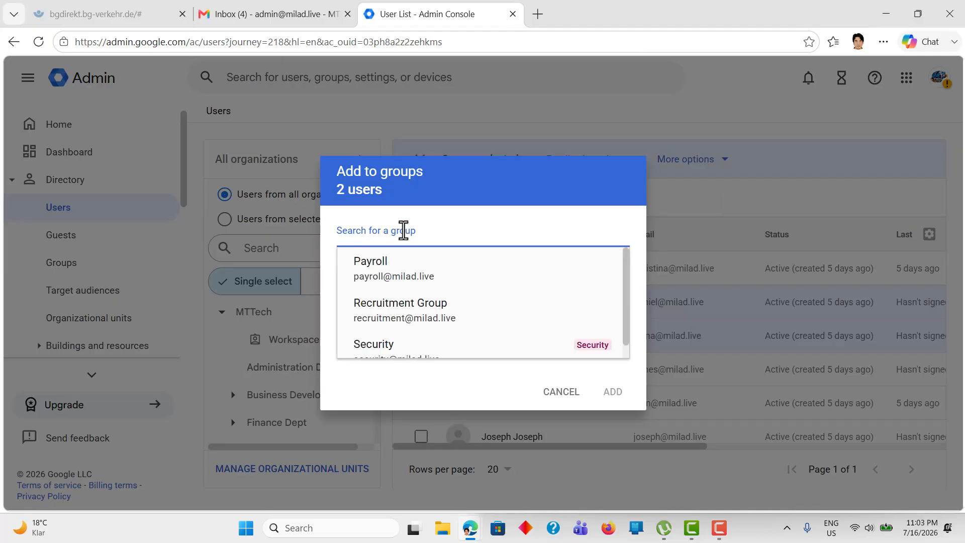
left_click(377, 274)
left_click(614, 392)
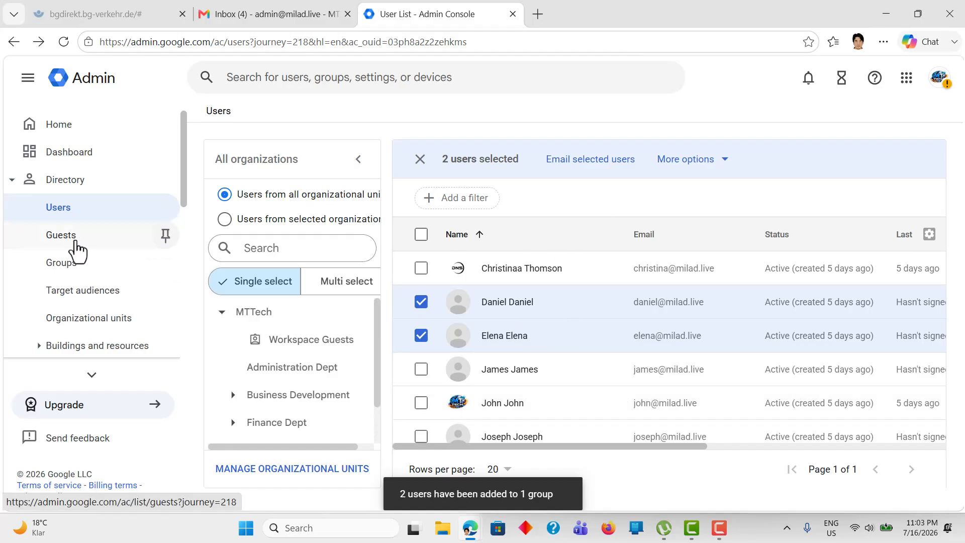
left_click(78, 271)
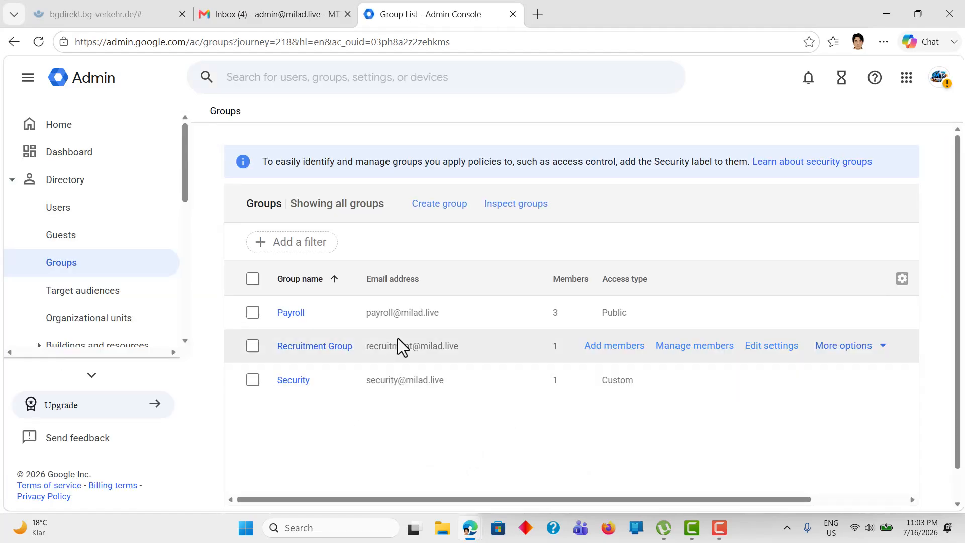
mouse_move(411, 317)
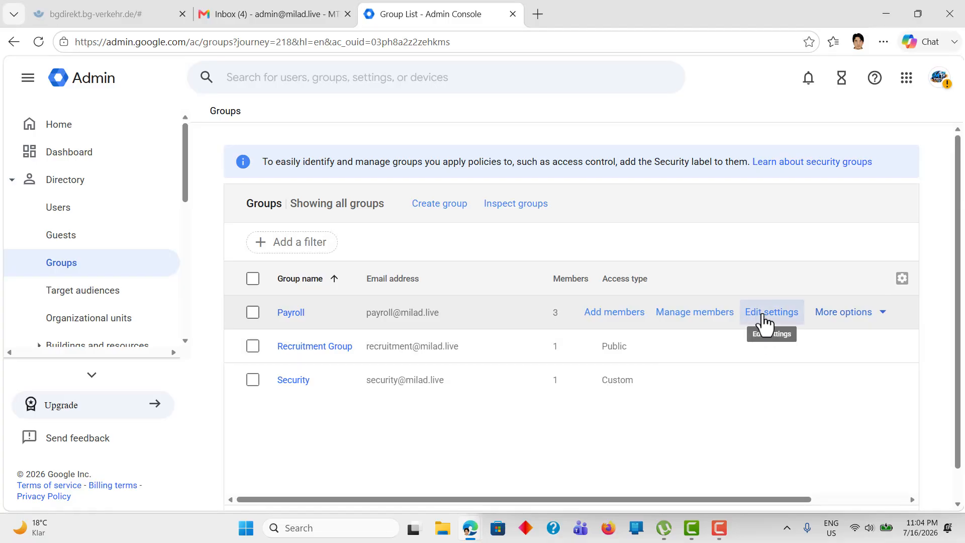
left_click(770, 317)
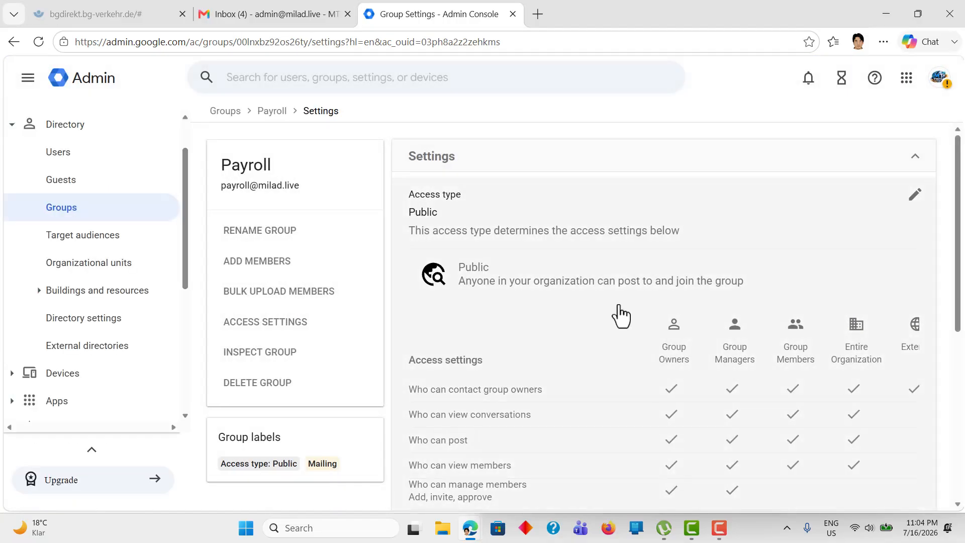
scroll(655, 402, "down", 4)
scroll(694, 379, "down", 3)
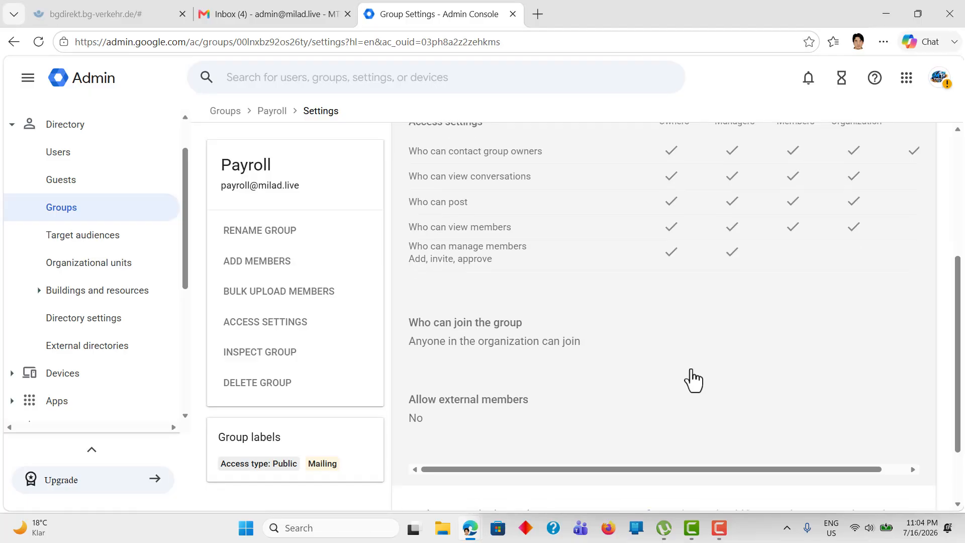
scroll(694, 381, "up", 6)
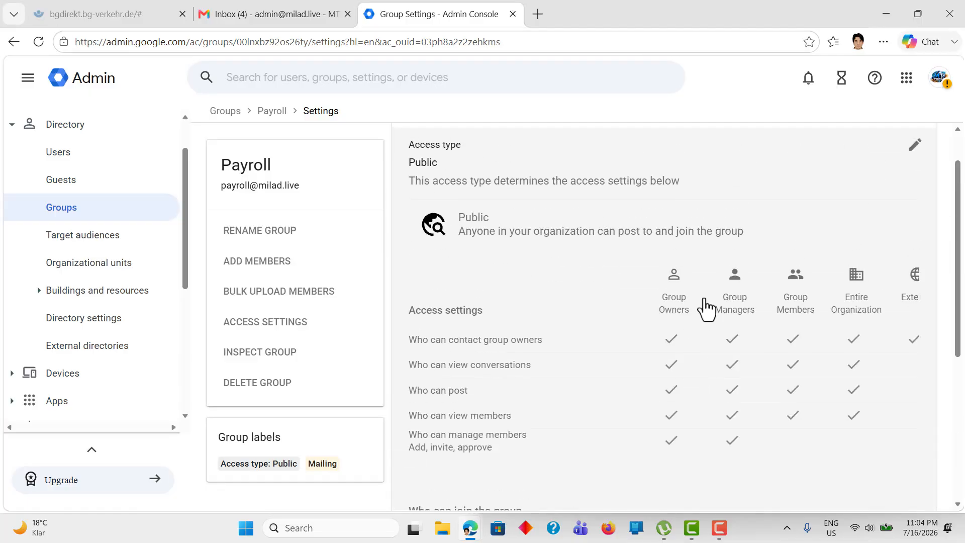
left_click(924, 147)
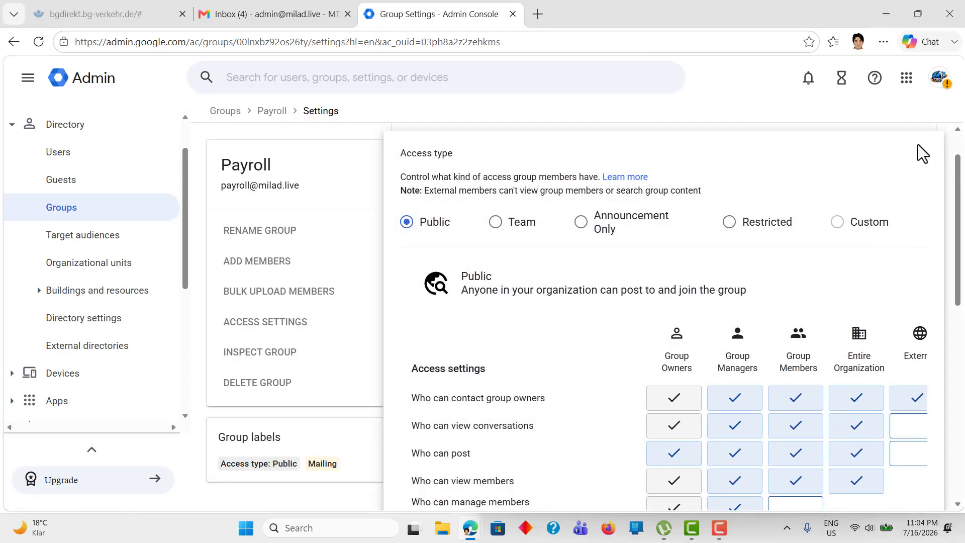
scroll(547, 422, "down", 3)
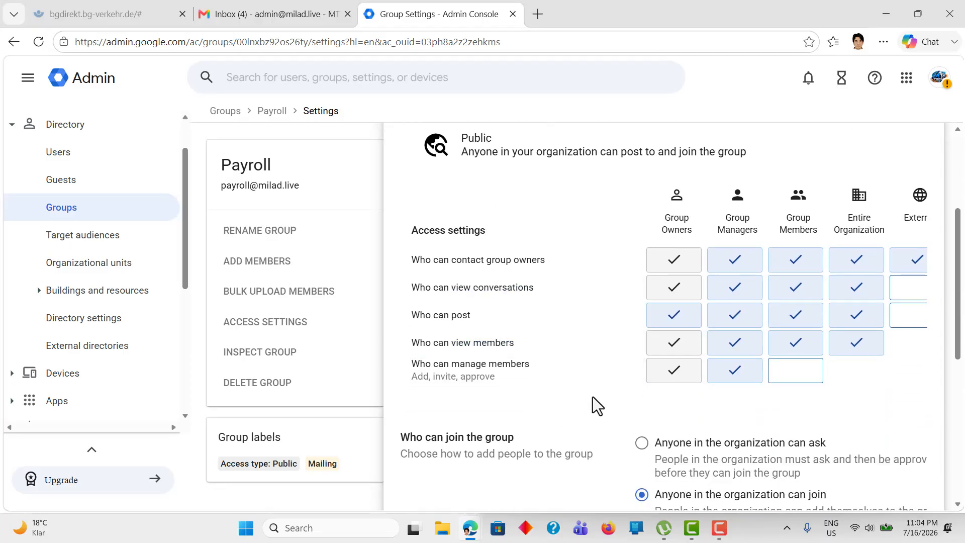
scroll(553, 345, "up", 3)
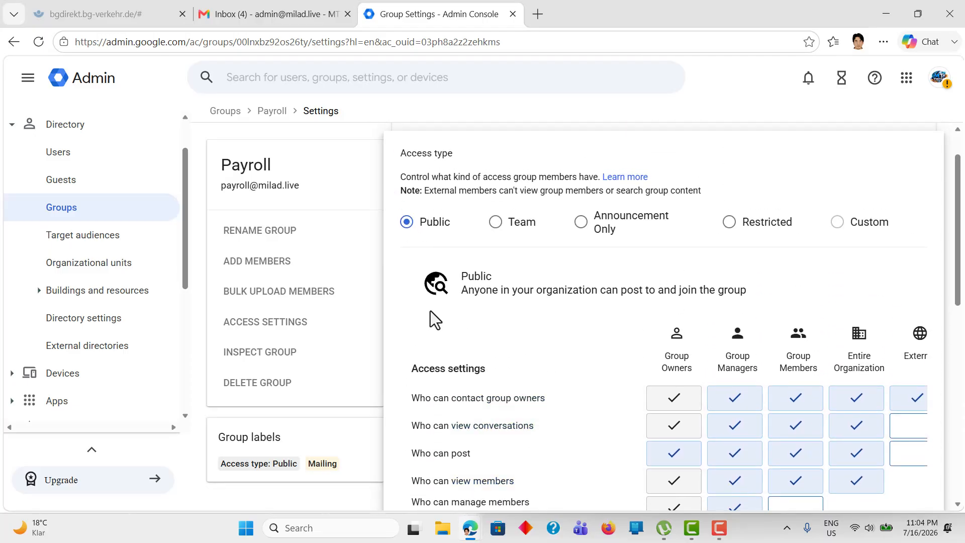
left_click(497, 224)
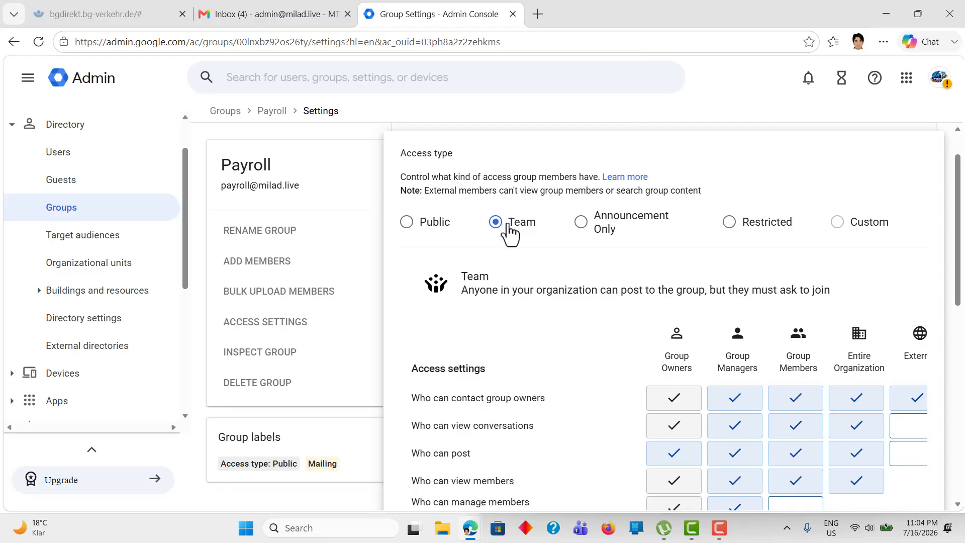
left_click(581, 226)
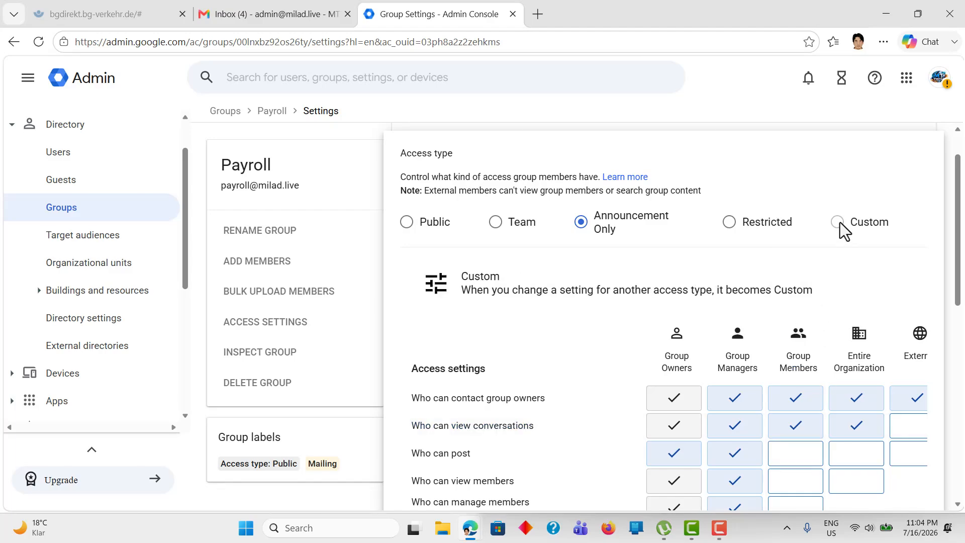
scroll(710, 442, "down", 7)
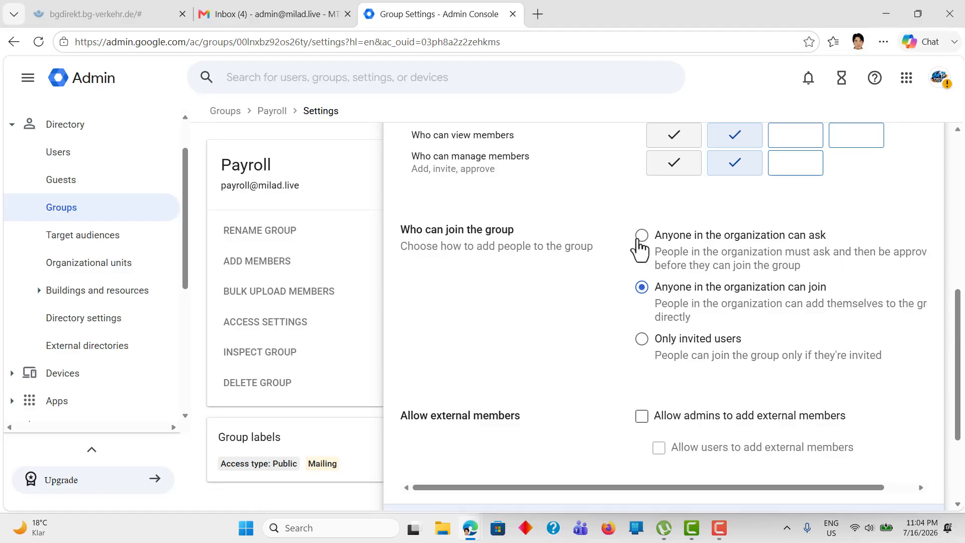
left_click(639, 237)
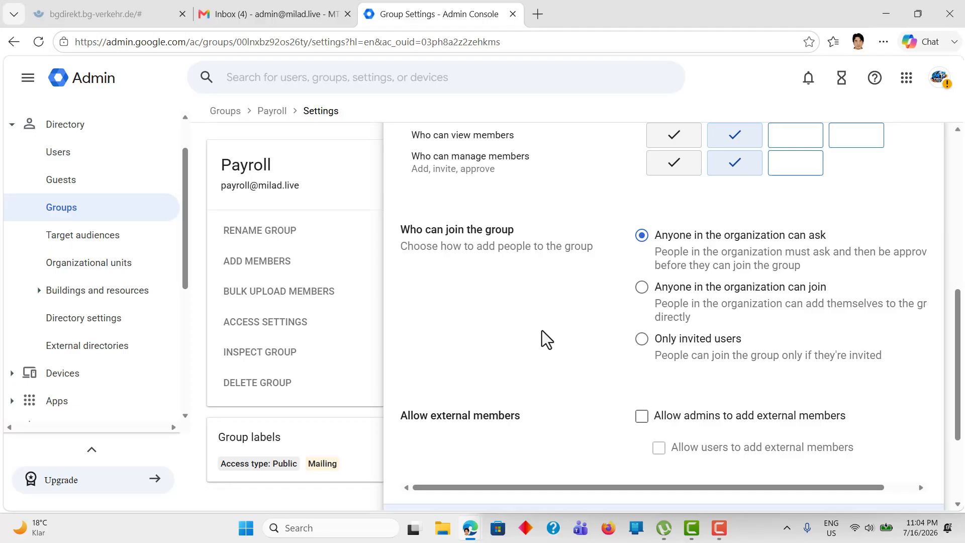
scroll(545, 340, "down", 3)
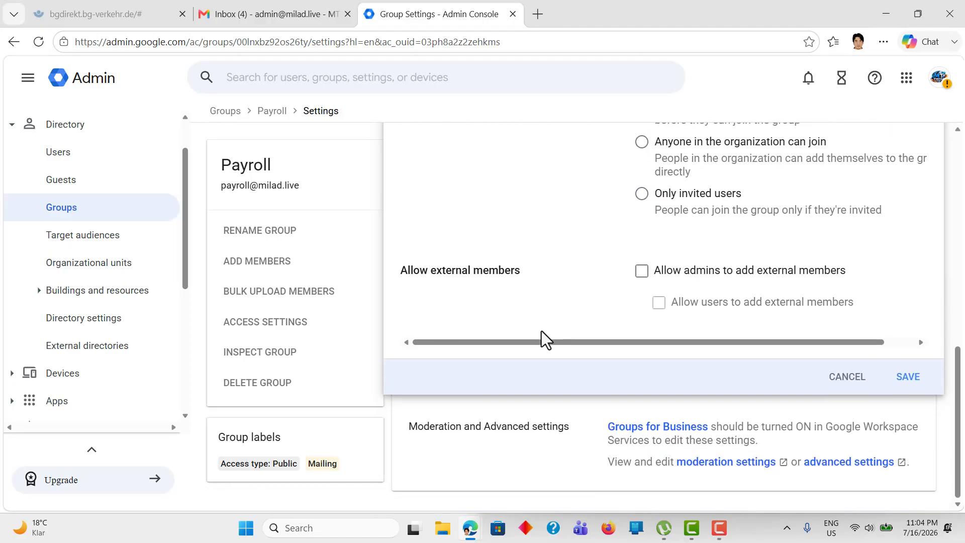
left_click(844, 376)
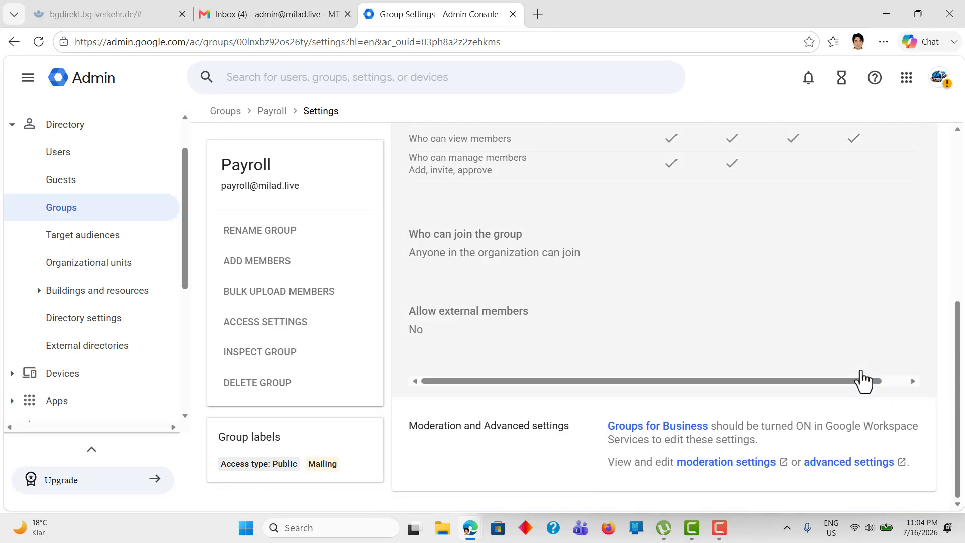
scroll(810, 373, "up", 6)
scroll(808, 373, "down", 5)
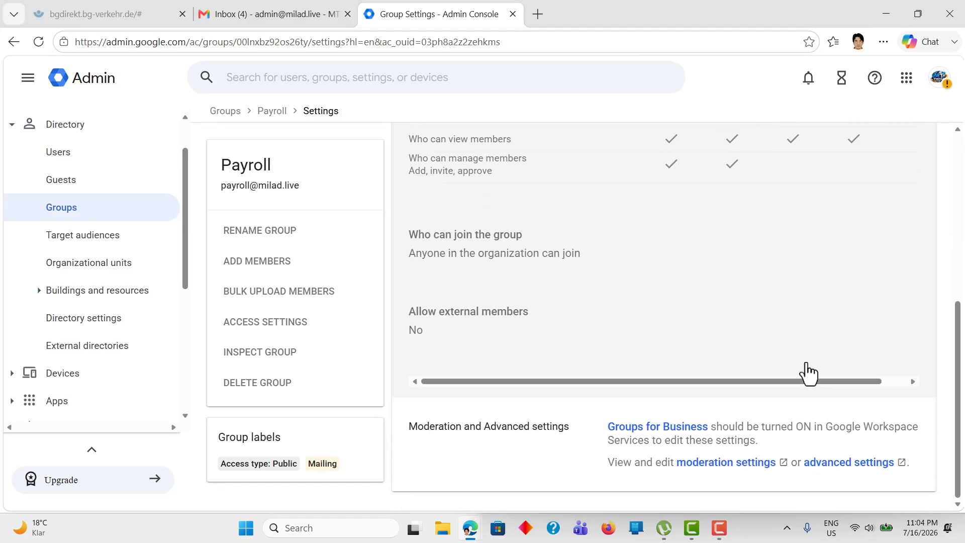
left_click(58, 210)
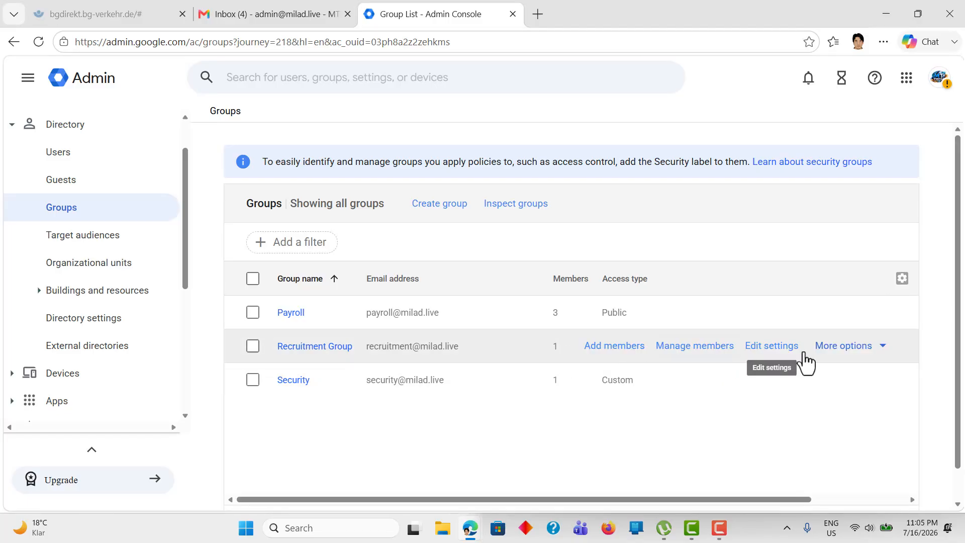
- Delete the Security group from its More options menu and confirm the deletion
left_click(889, 348)
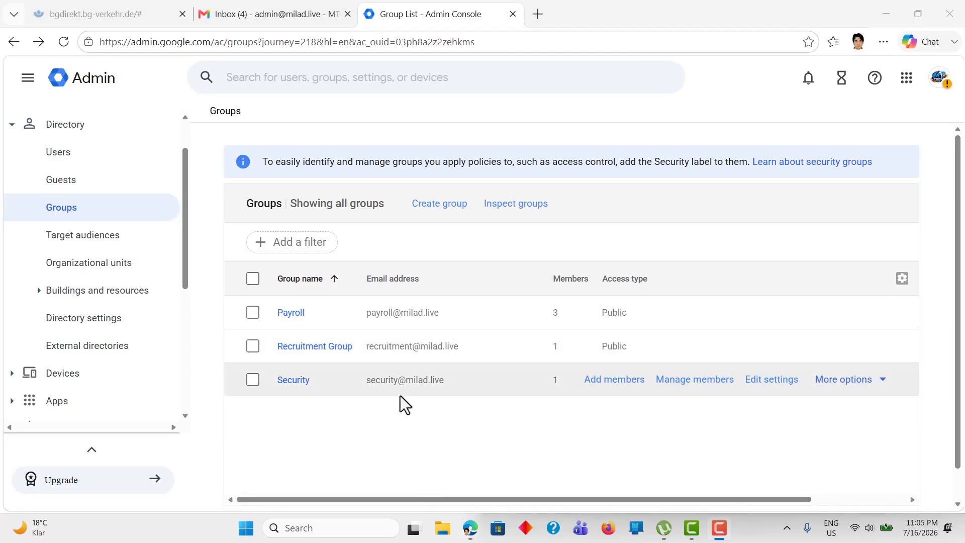
left_click(488, 384)
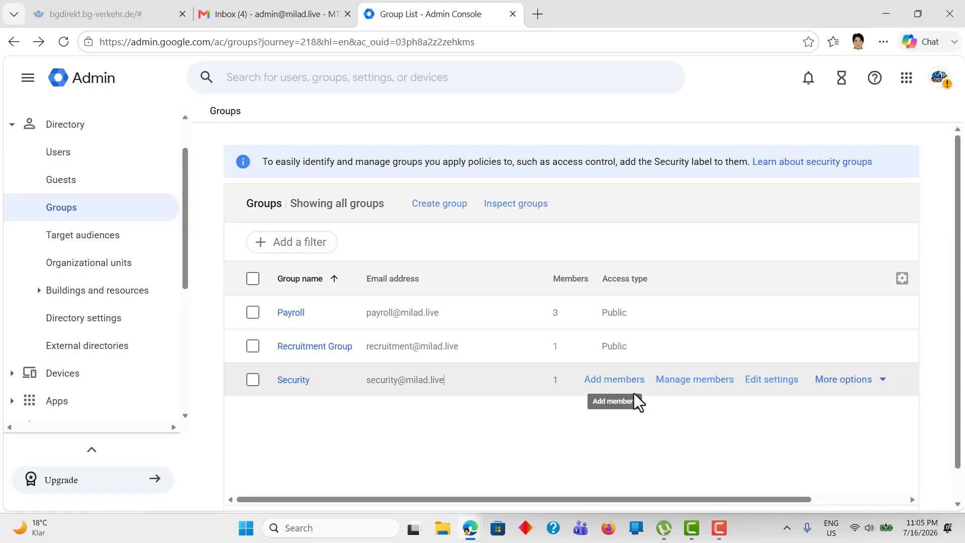
left_click(883, 383)
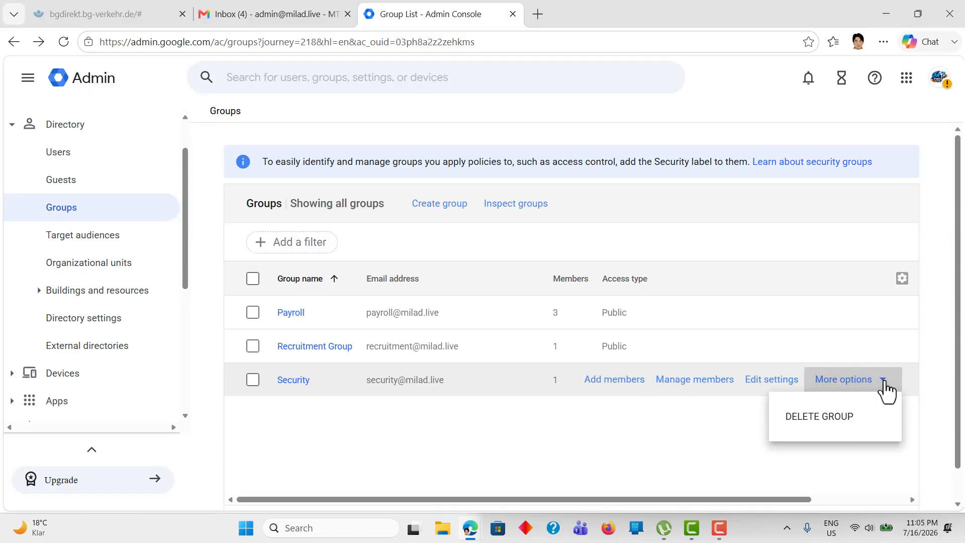
left_click(836, 425)
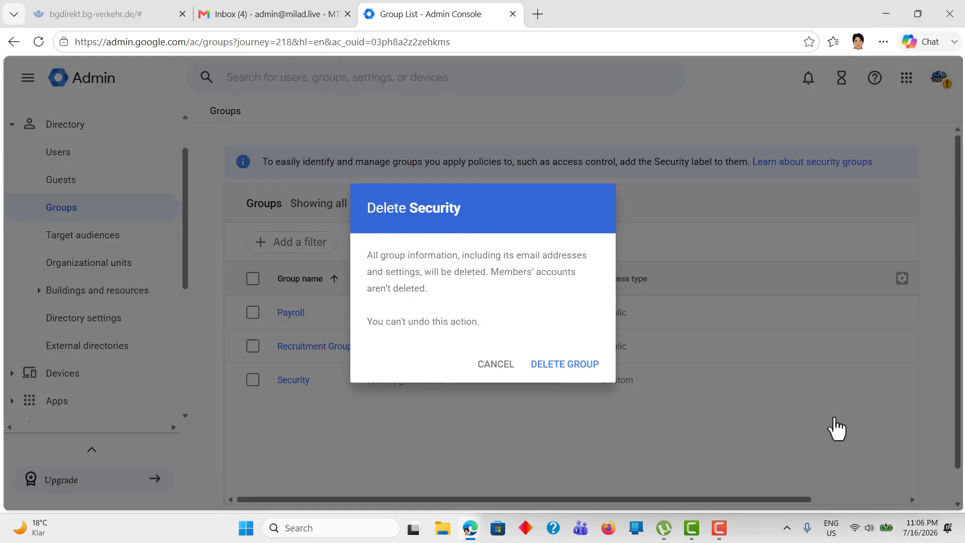
left_click(571, 368)
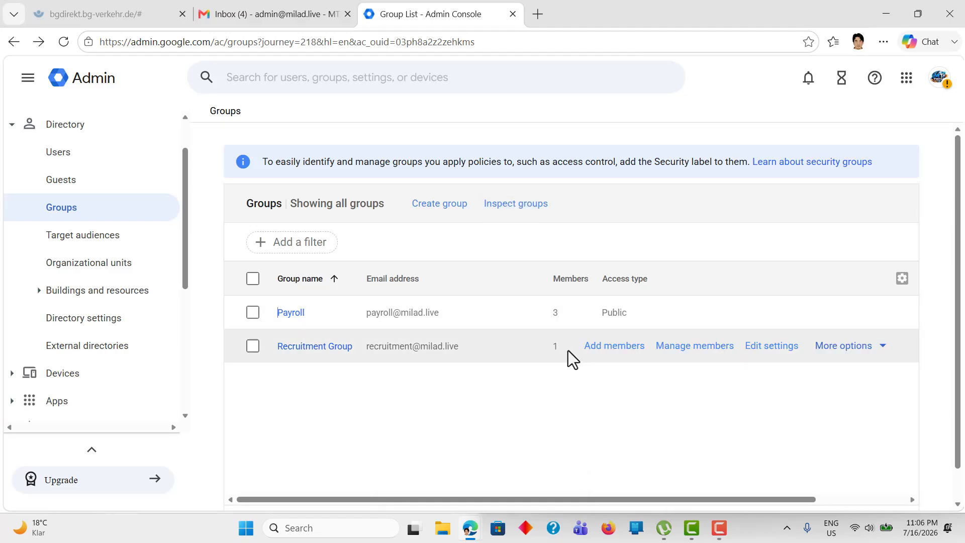
- Cancel the first Add members attempt and bring the user list window alongside the browser
left_click(619, 348)
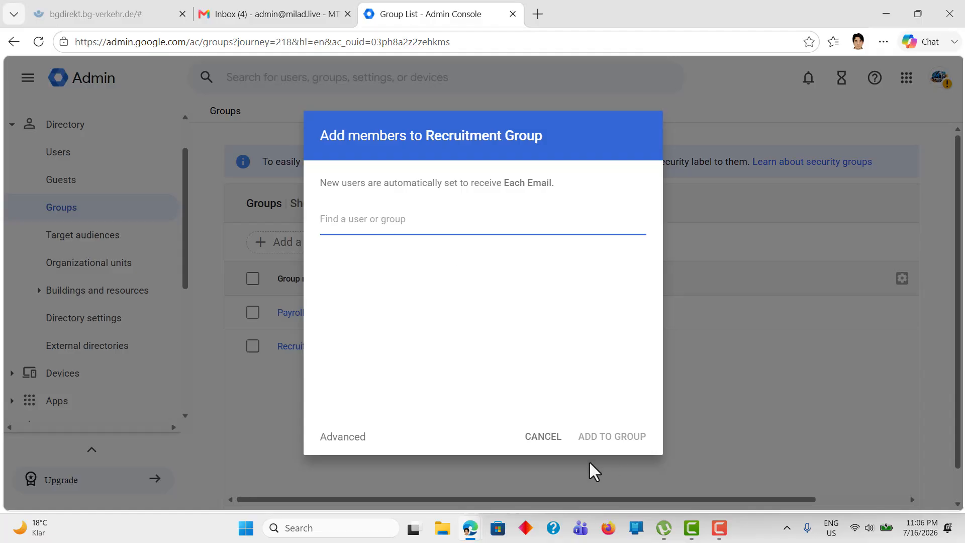
left_click(543, 438)
left_click(916, 13)
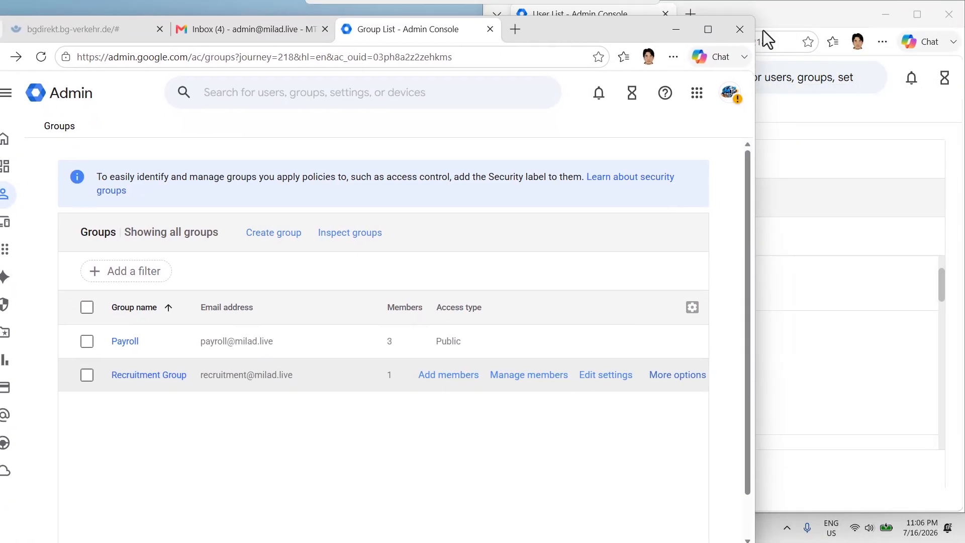
left_click(813, 18)
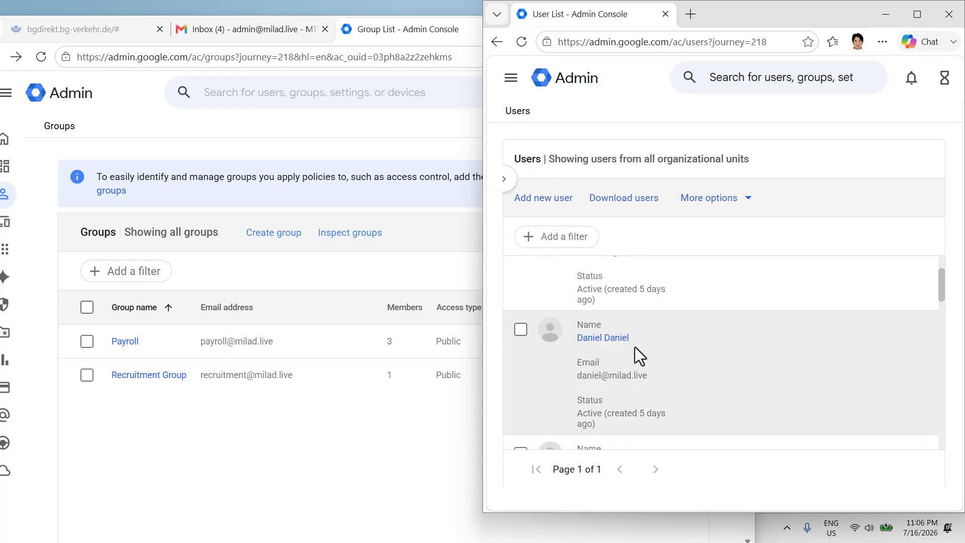
scroll(634, 347, "down", 3)
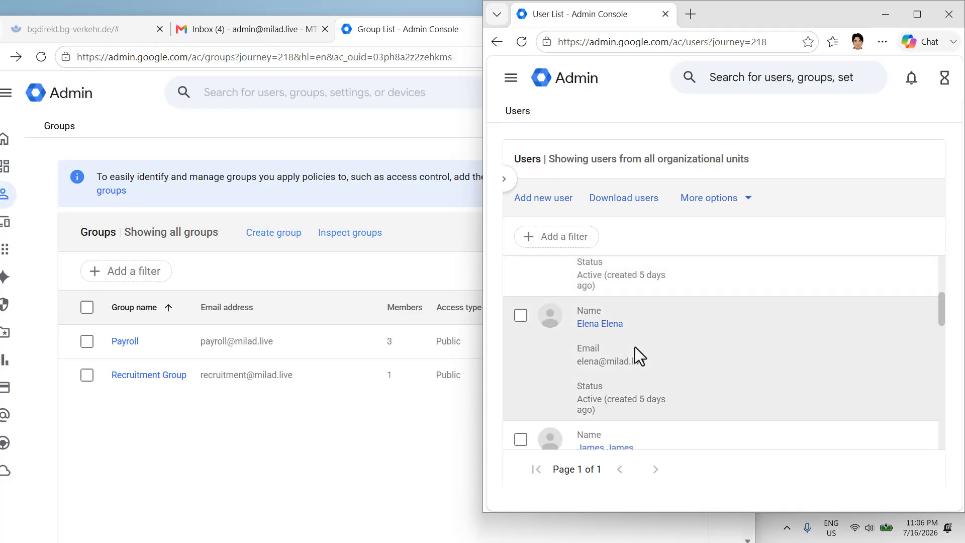
scroll(608, 351, "down", 3)
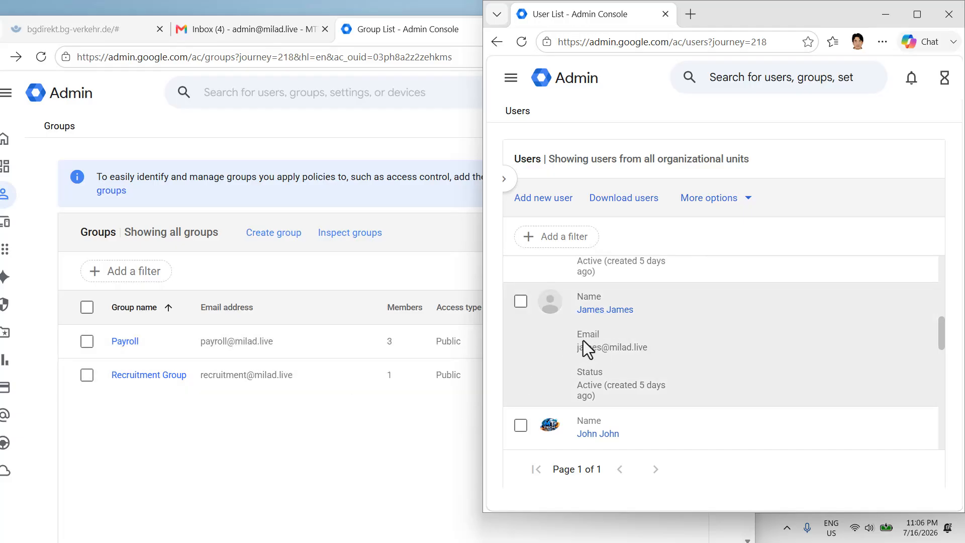
- Search for the user, add them to Recruitment Group, and maximize the browser
left_click(404, 376)
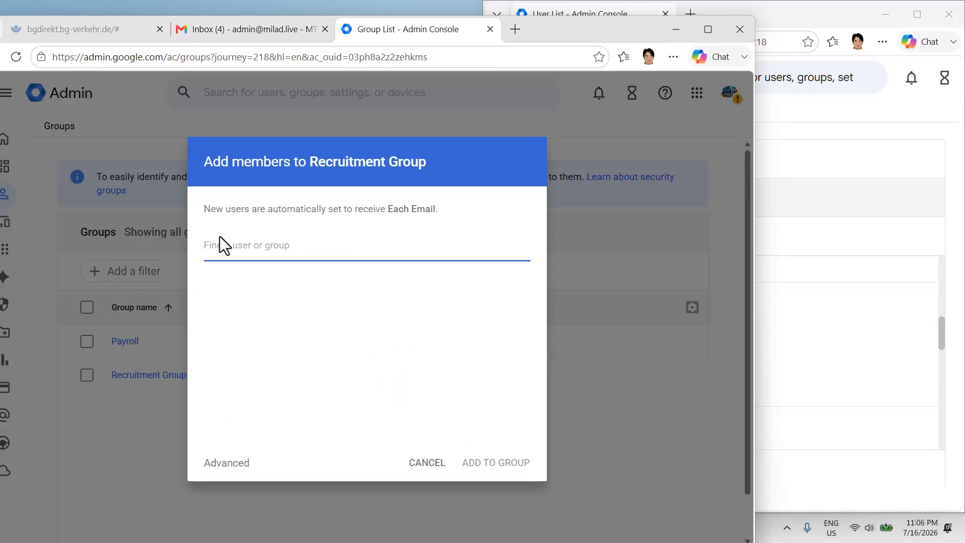
type("james")
left_click(258, 278)
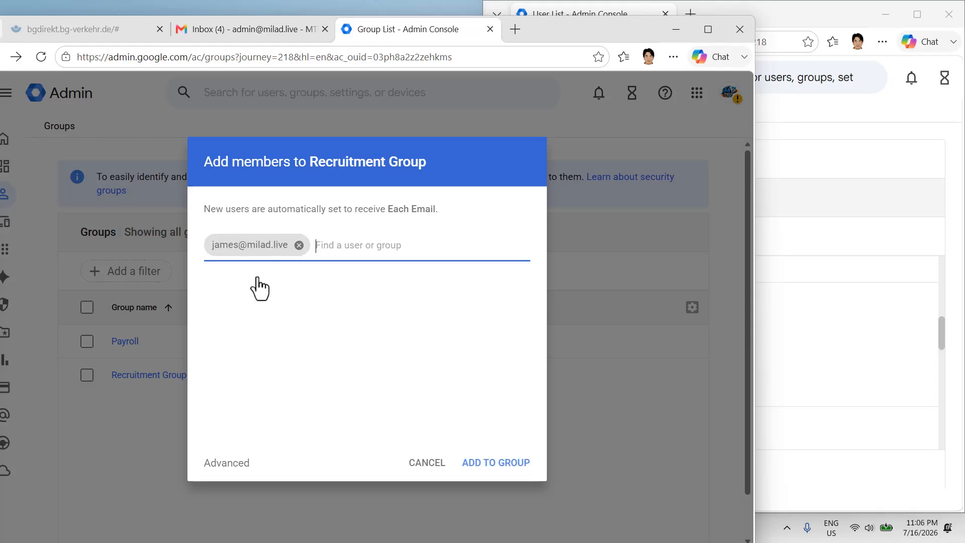
left_click(497, 463)
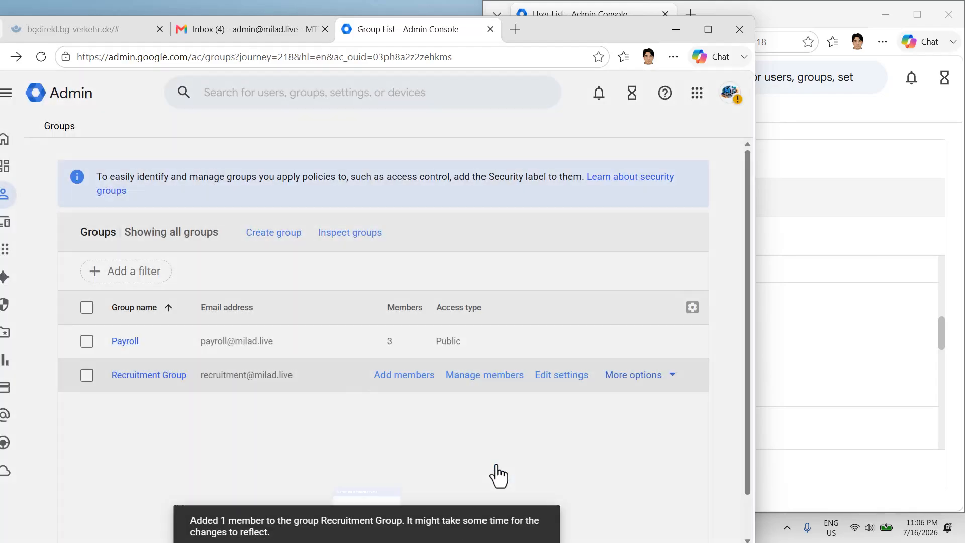
left_click(707, 28)
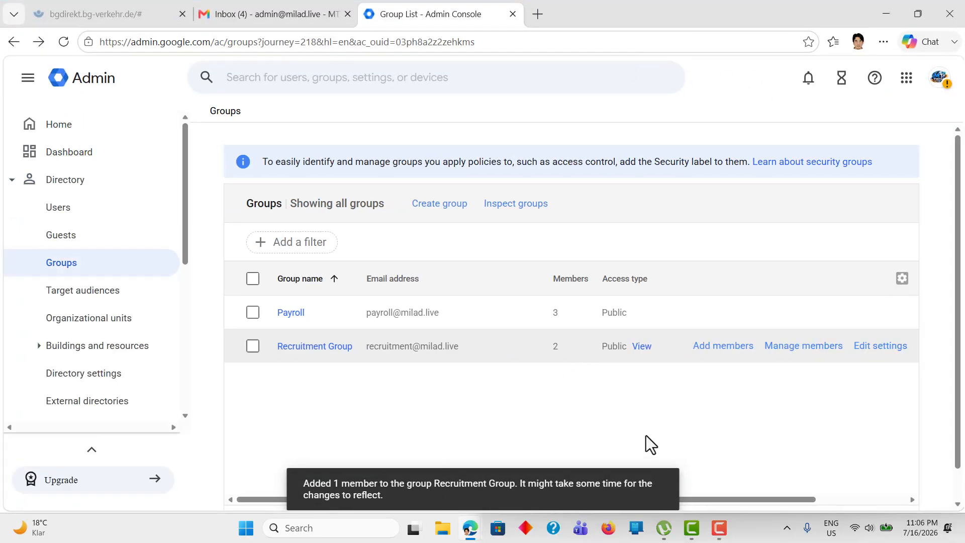
- Open Inspect groups, choose Check membership, and set Payroll as the group to check
left_click(519, 213)
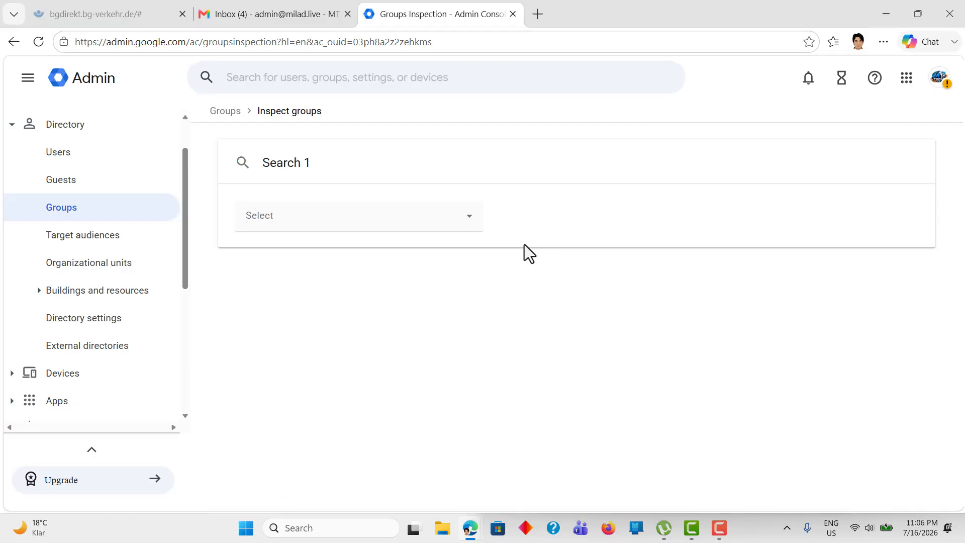
left_click(466, 231)
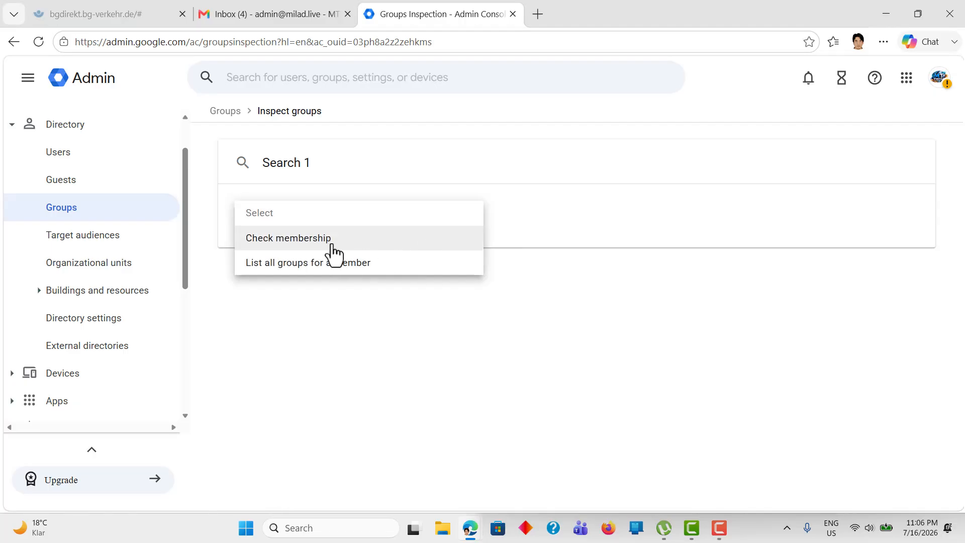
left_click(282, 246)
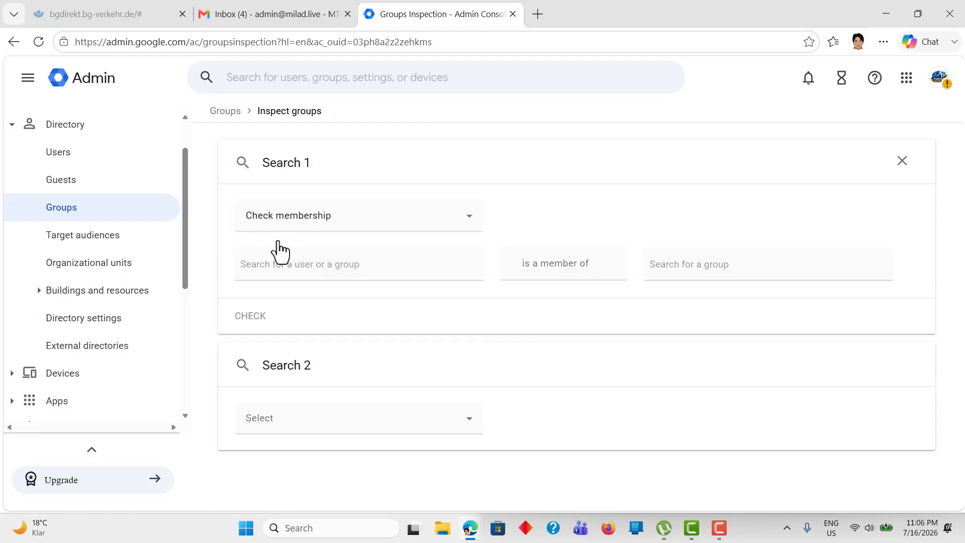
left_click(296, 268)
type("pay")
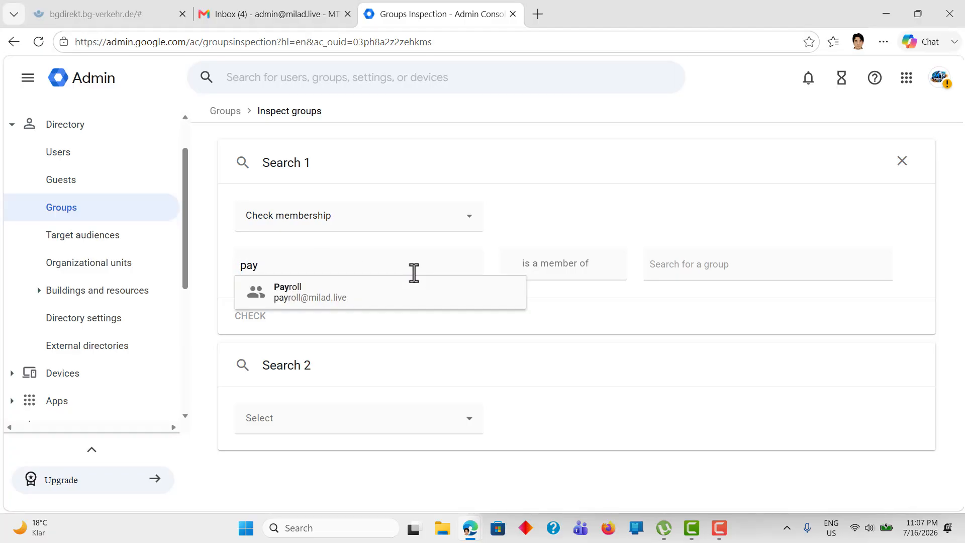
left_click(359, 298)
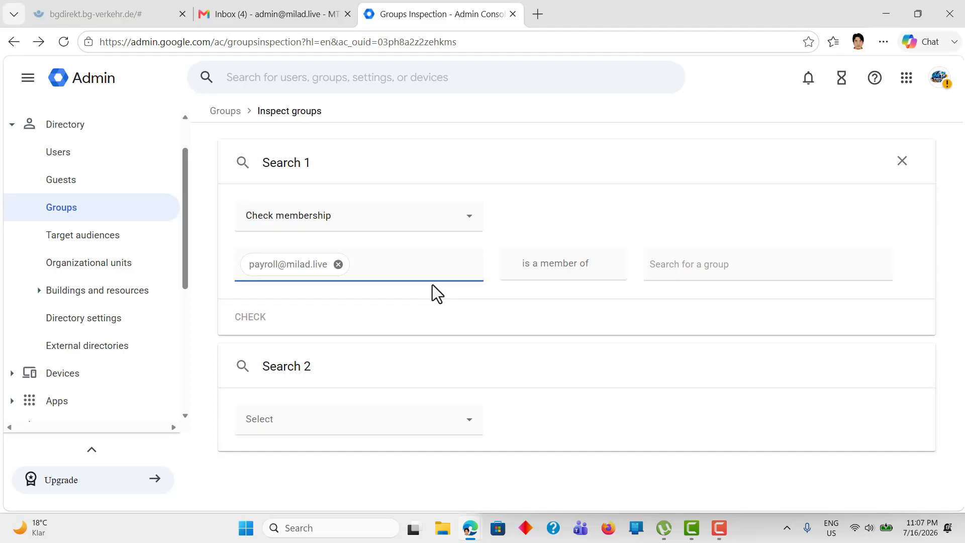
left_click(577, 265)
left_click(669, 267)
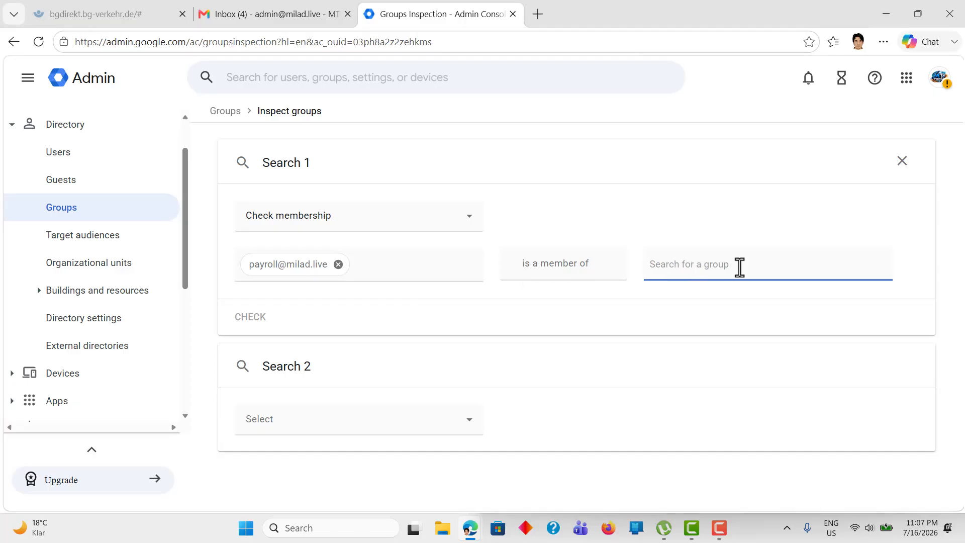
type("p")
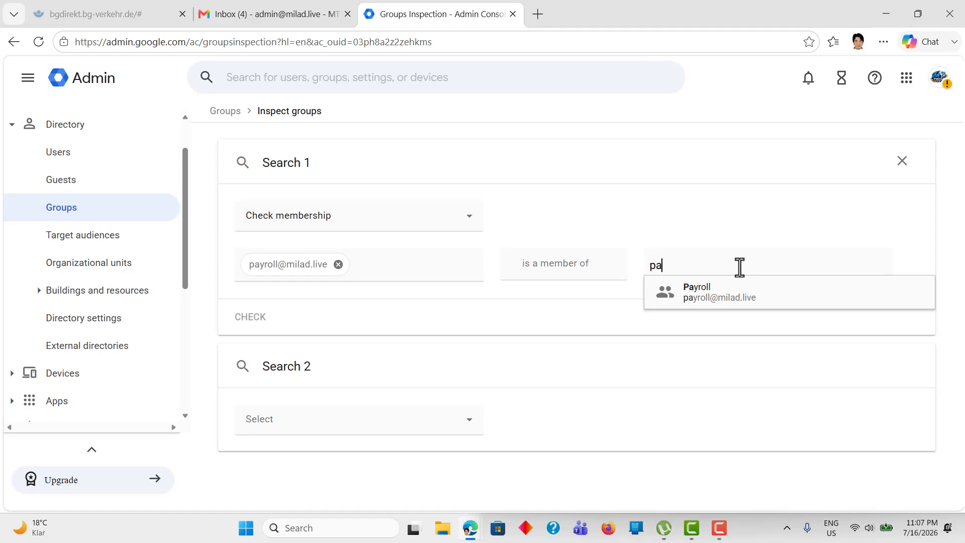
type("a")
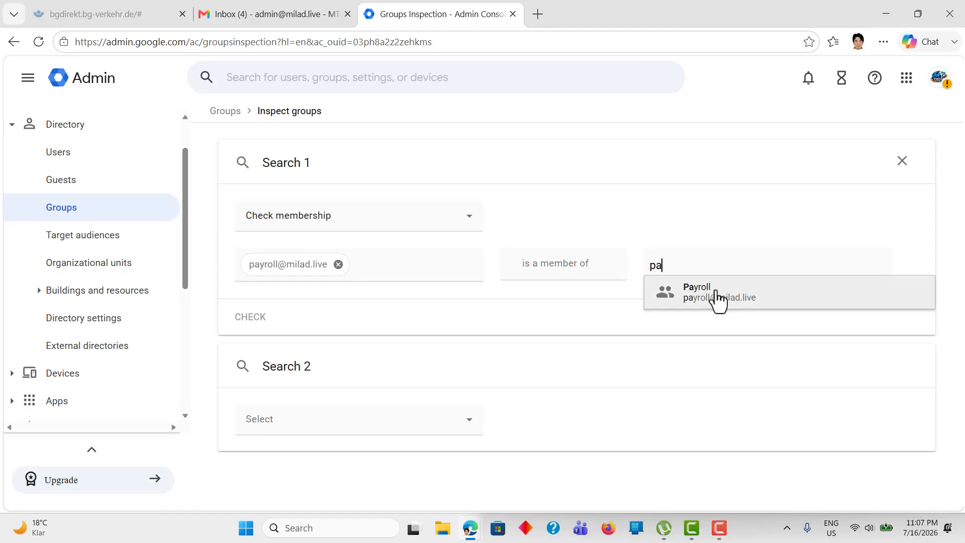
left_click(717, 294)
- Enter the staff user as the member and run the Payroll membership check
left_click(338, 264)
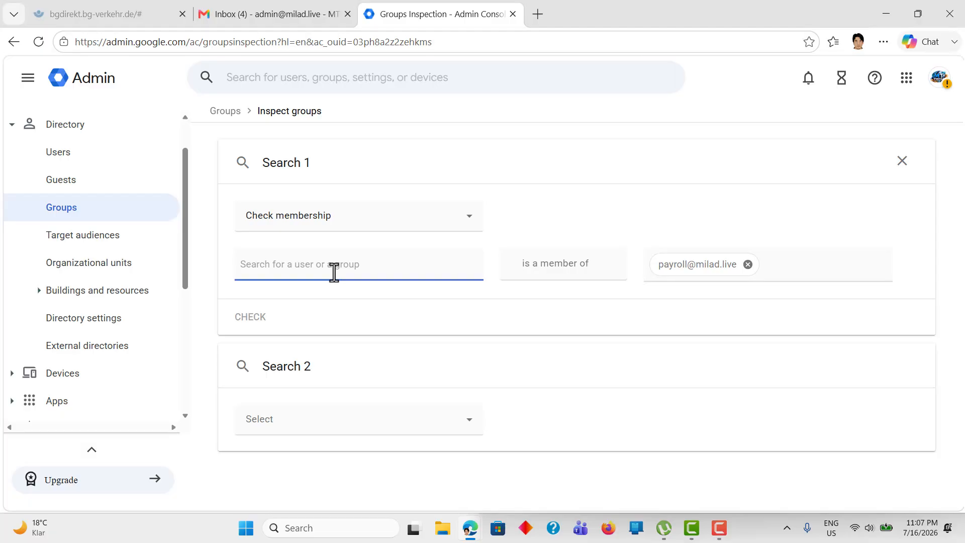
type("eln")
key("BackSpace")
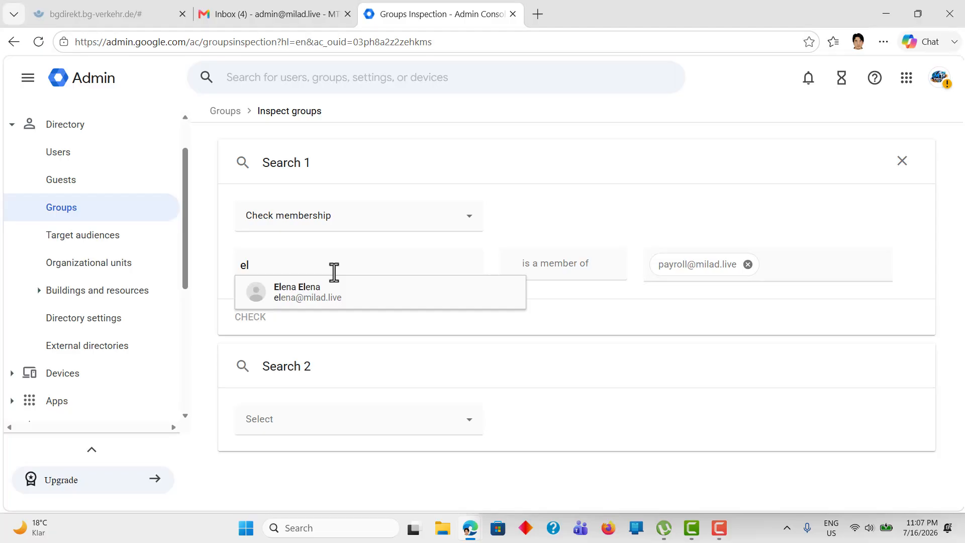
left_click(317, 297)
left_click(249, 317)
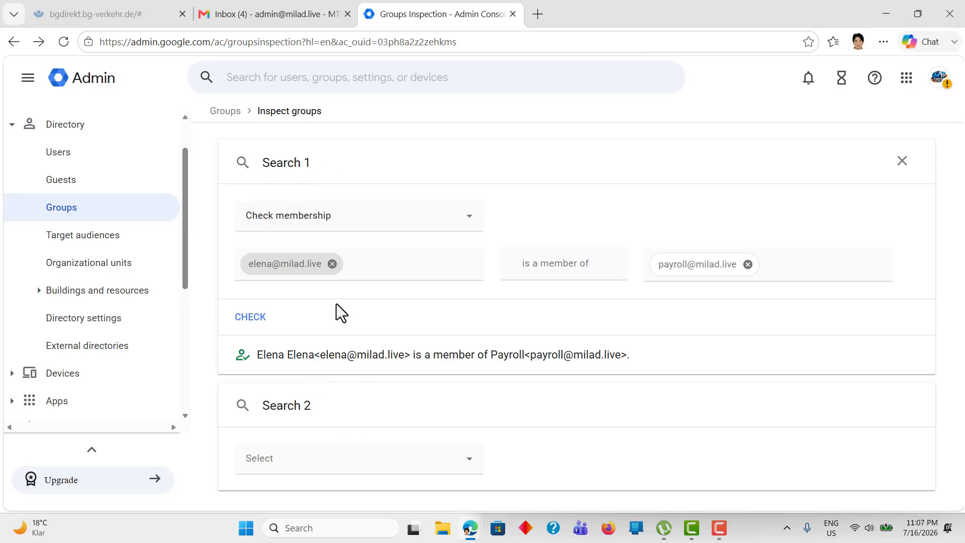
left_click(303, 471)
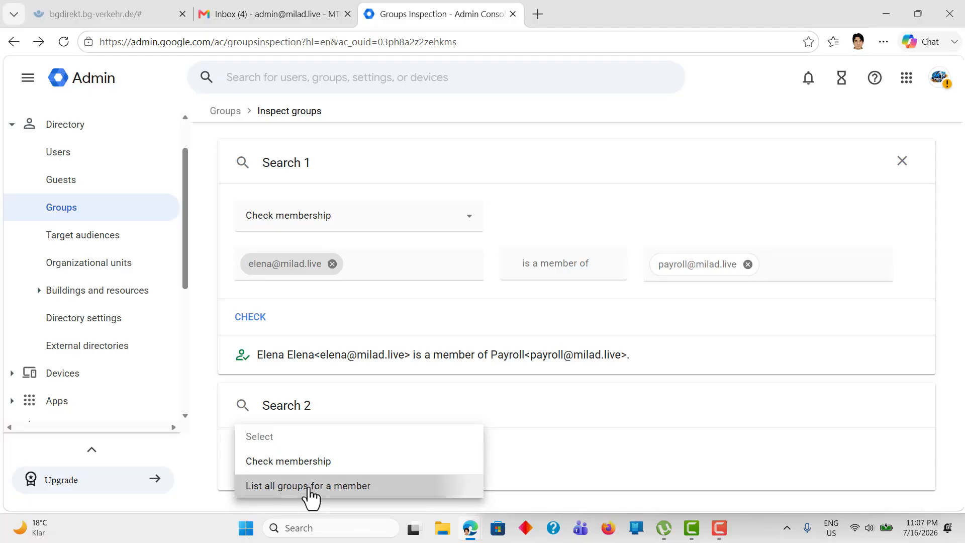
- List all groups for the newly added user, including external groups, then return to Groups
left_click(309, 486)
scroll(508, 441, "down", 4)
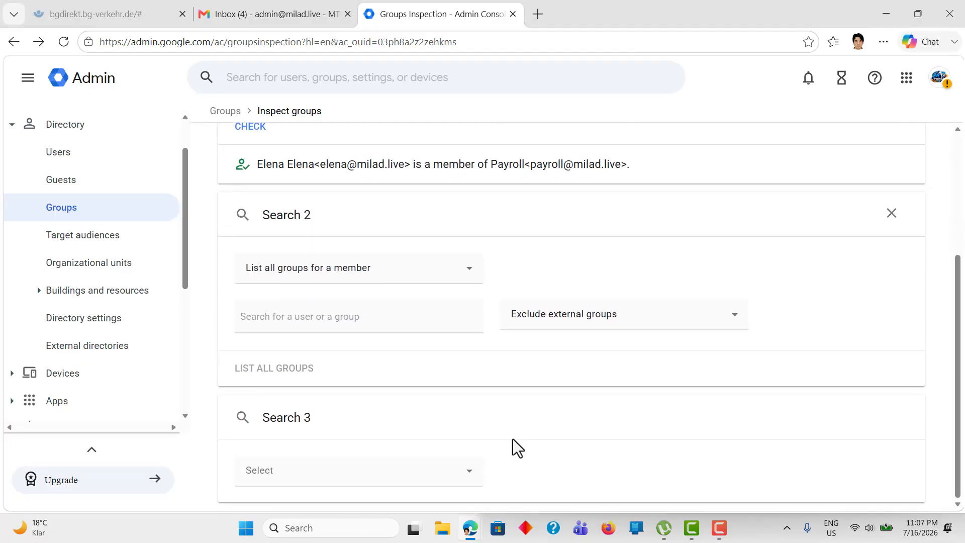
left_click(305, 323)
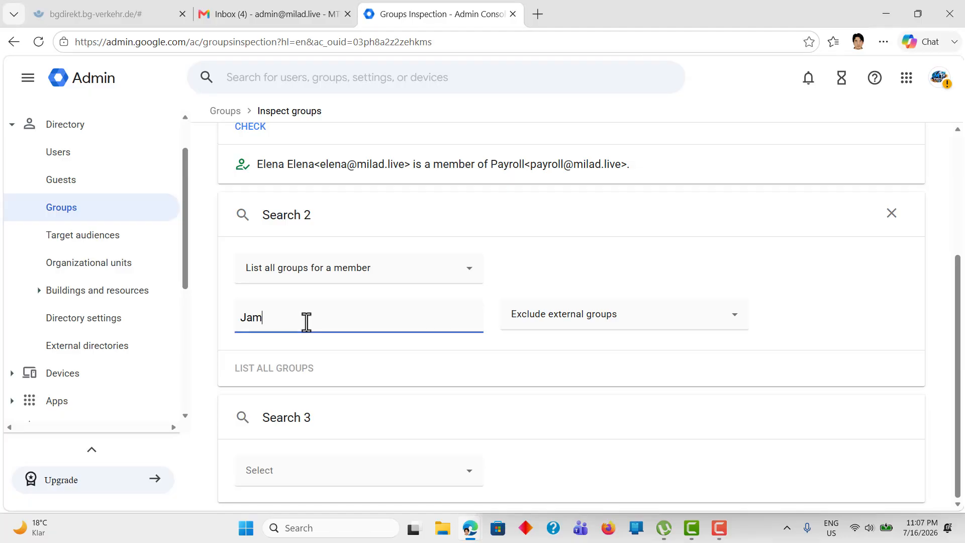
left_click(336, 358)
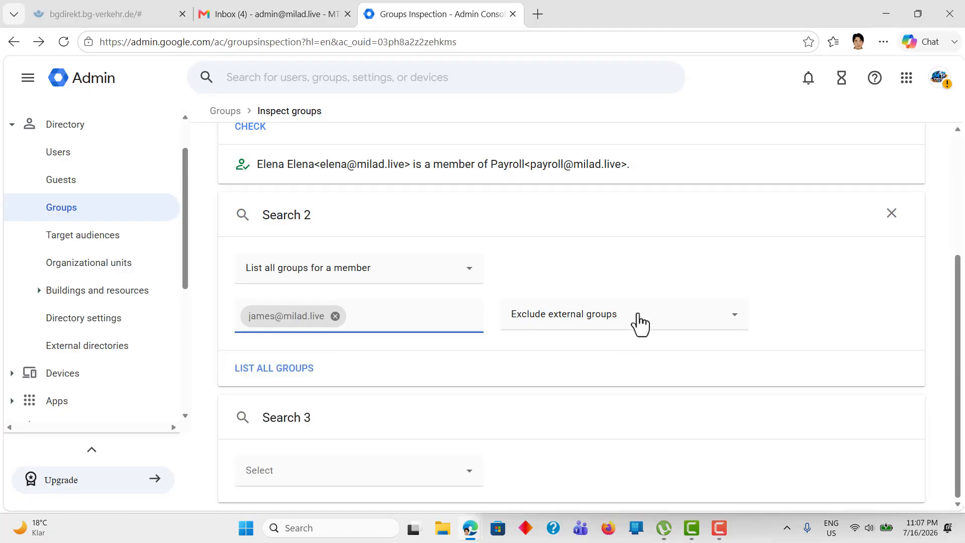
left_click(641, 328)
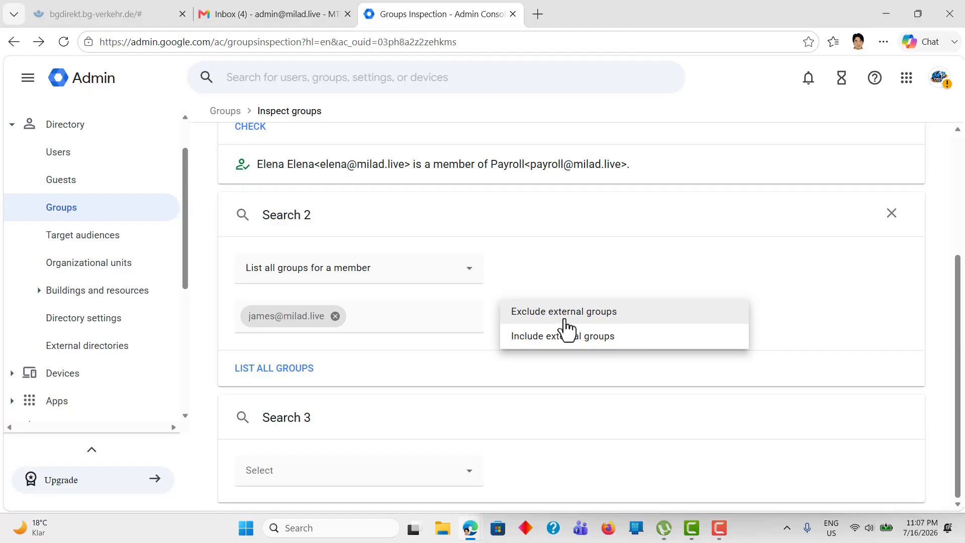
left_click(575, 344)
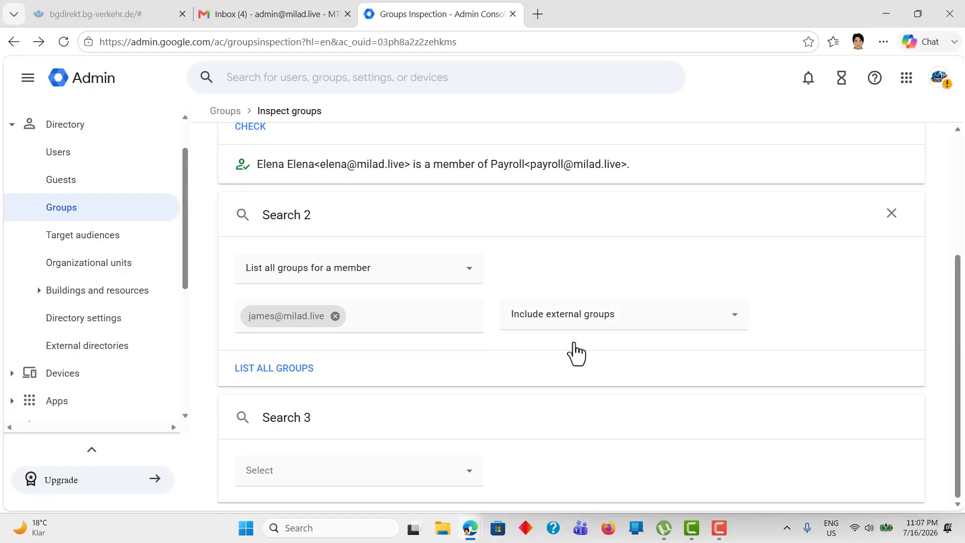
left_click(280, 371)
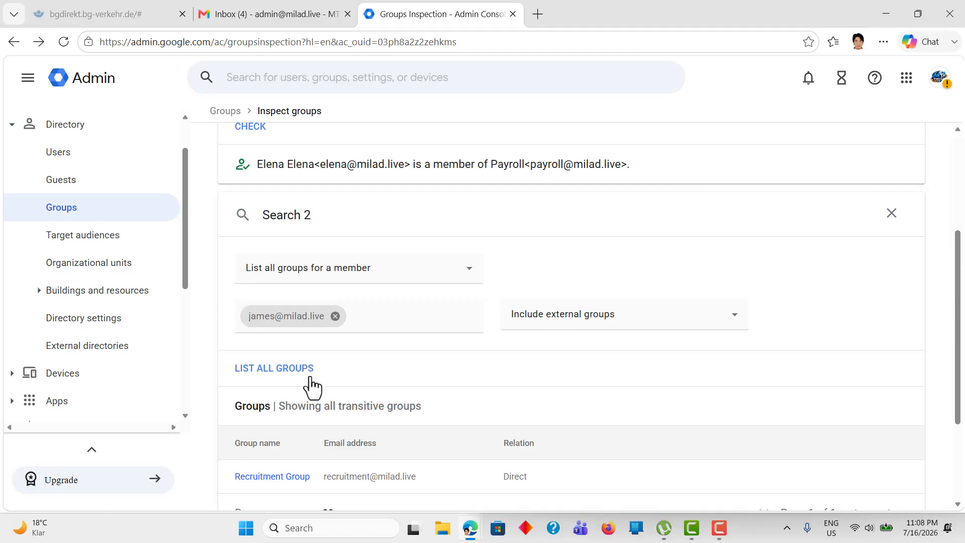
scroll(311, 387, "down", 1)
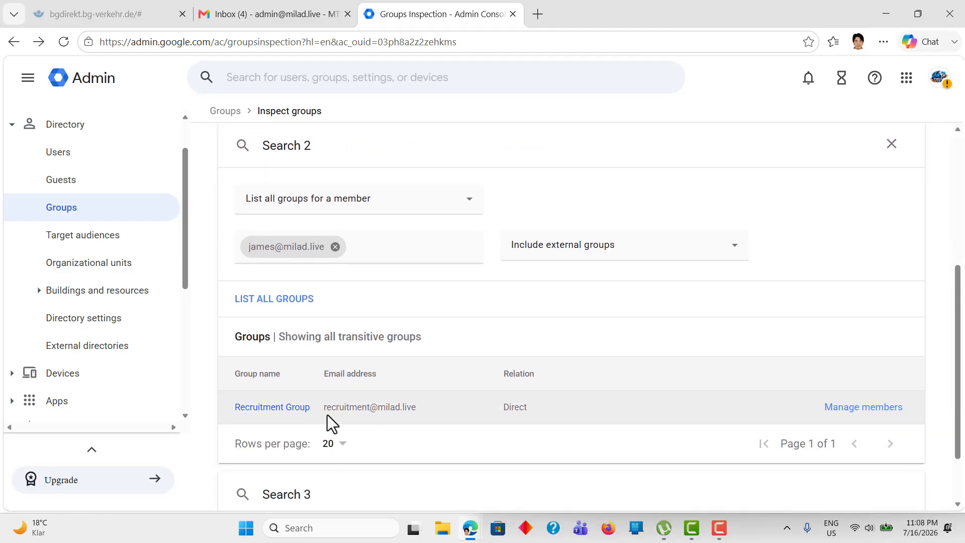
scroll(349, 412, "down", 1)
scroll(347, 412, "up", 5)
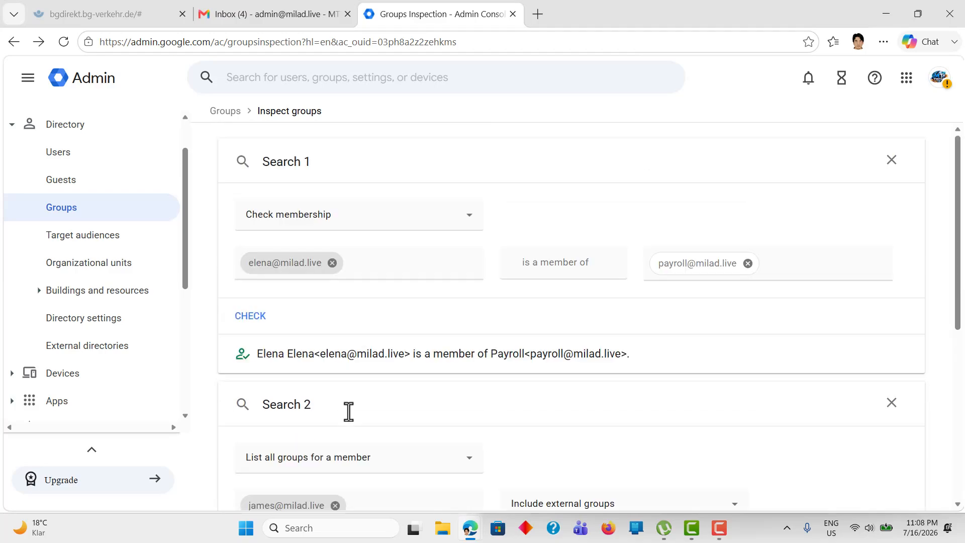
left_click(83, 210)
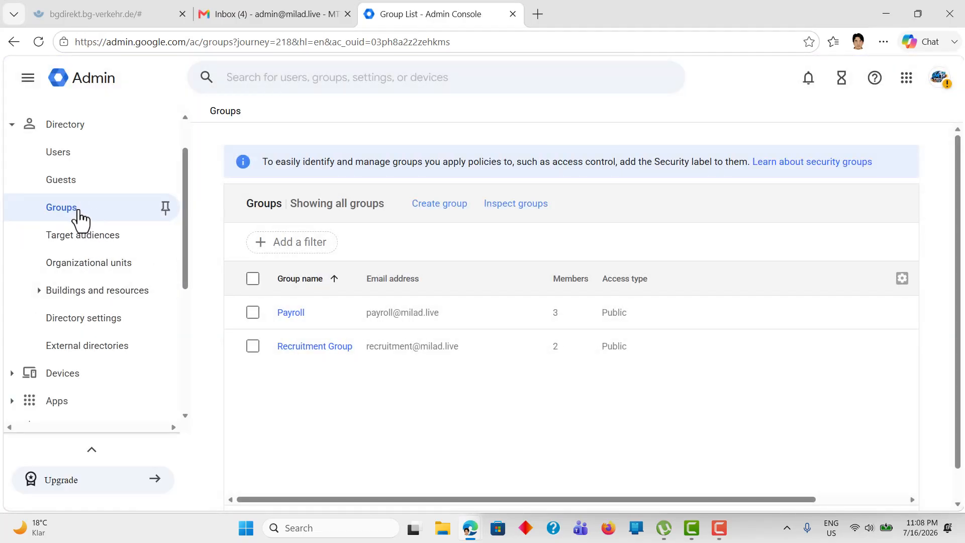
- Open Users from the Directory menu and scroll through the user list
left_click(74, 210)
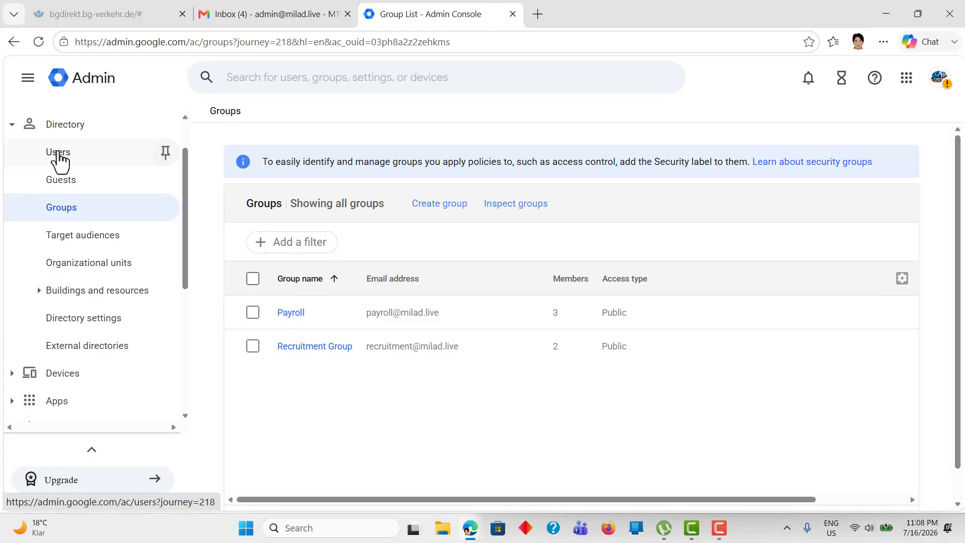
left_click(59, 156)
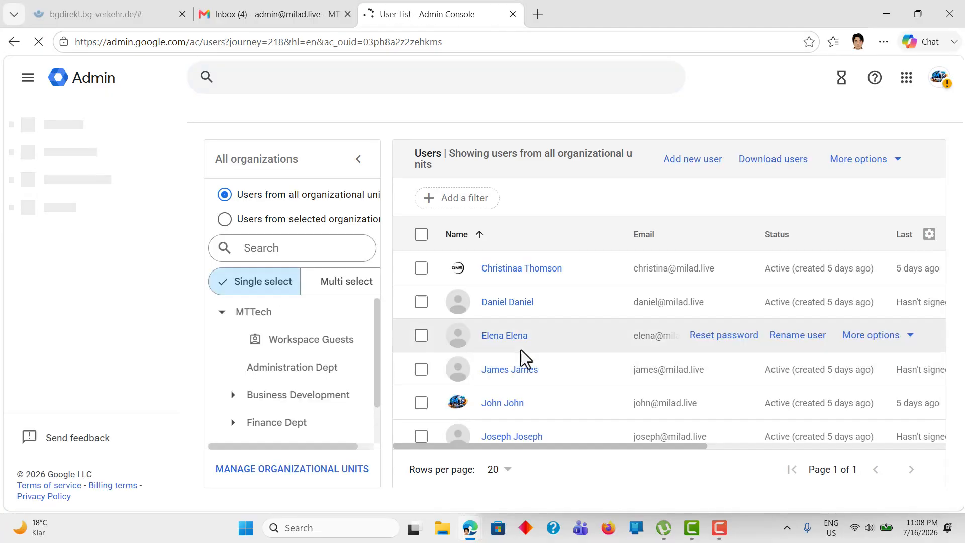
scroll(521, 374, "down", 3)
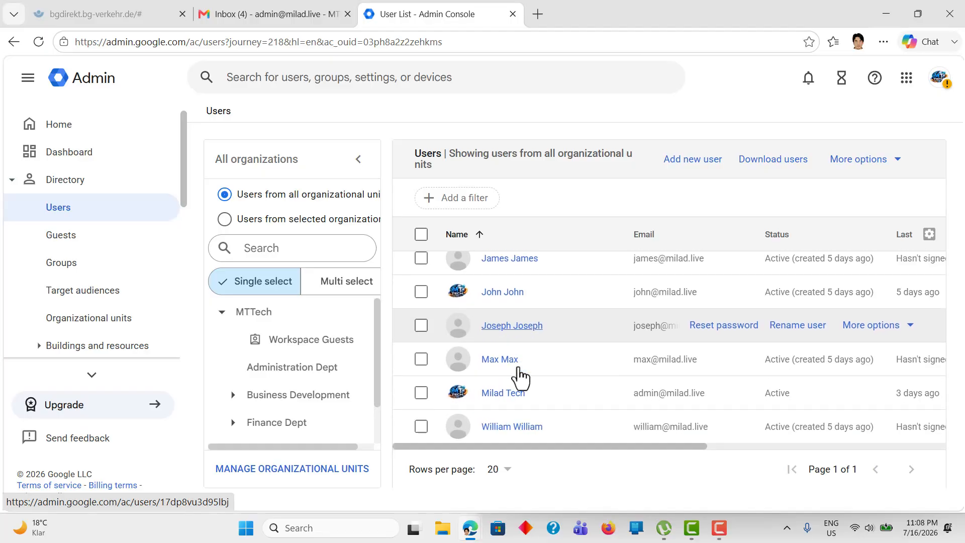
scroll(184, 280, "down", 1)
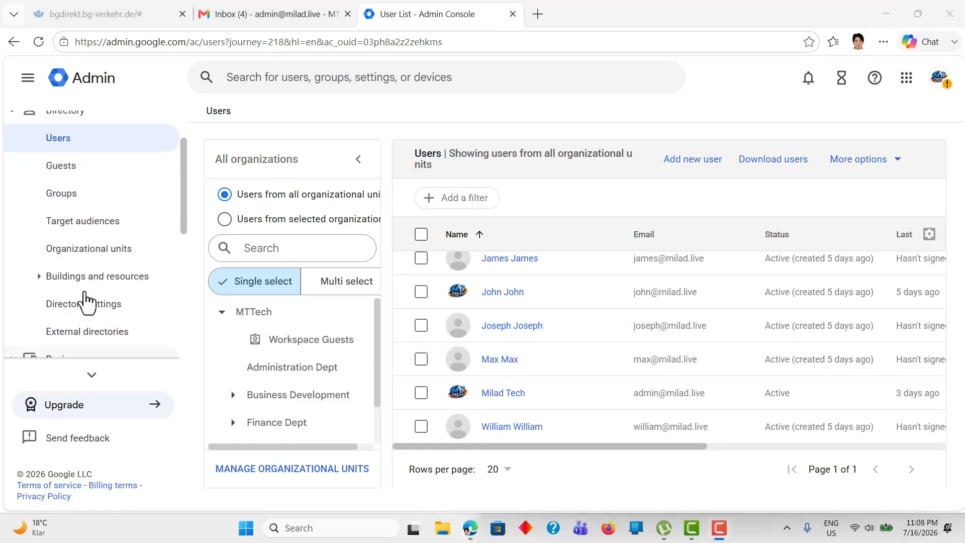
scroll(83, 219, "up", 1)
scroll(84, 221, "down", 1)
scroll(85, 221, "down", 1)
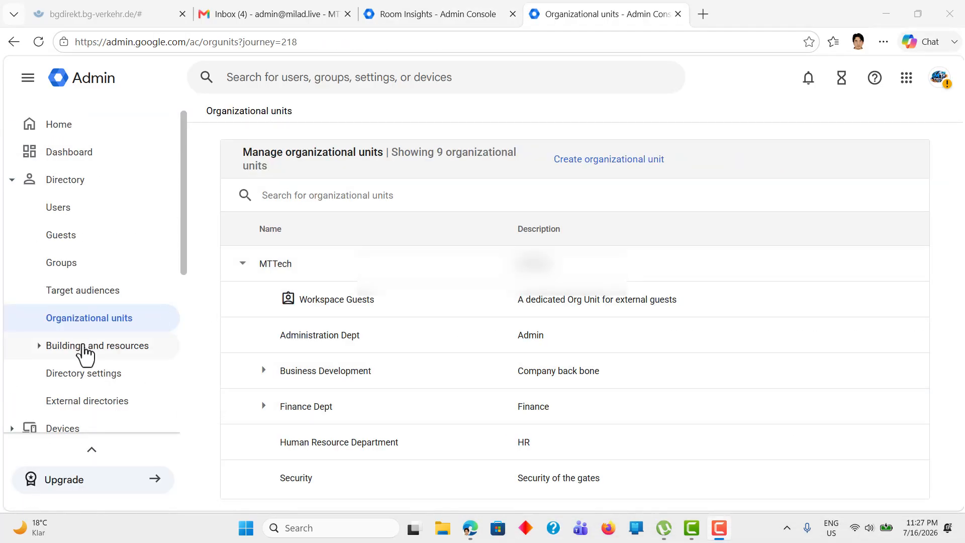
- Search Windows for 'outlo' and launch the new Outlook app
left_click(335, 529)
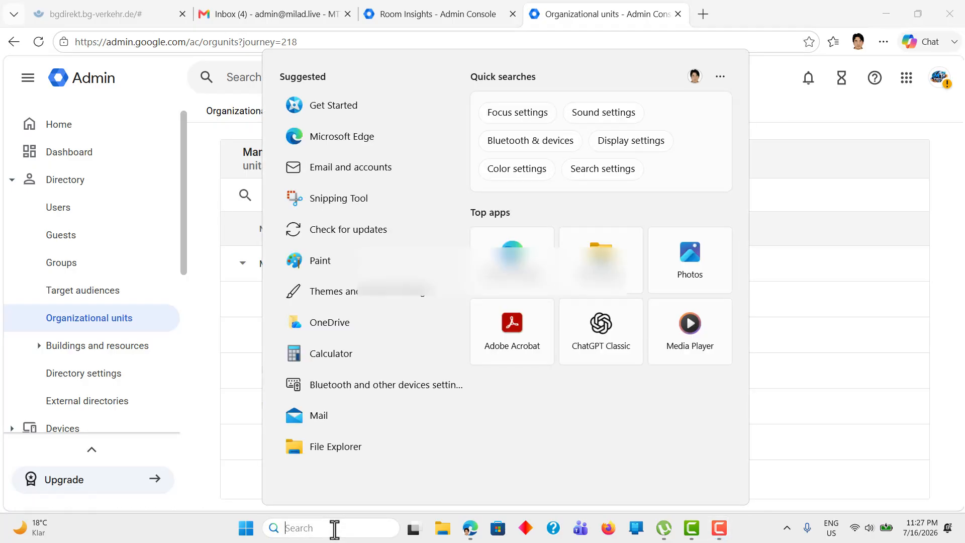
type("outlo")
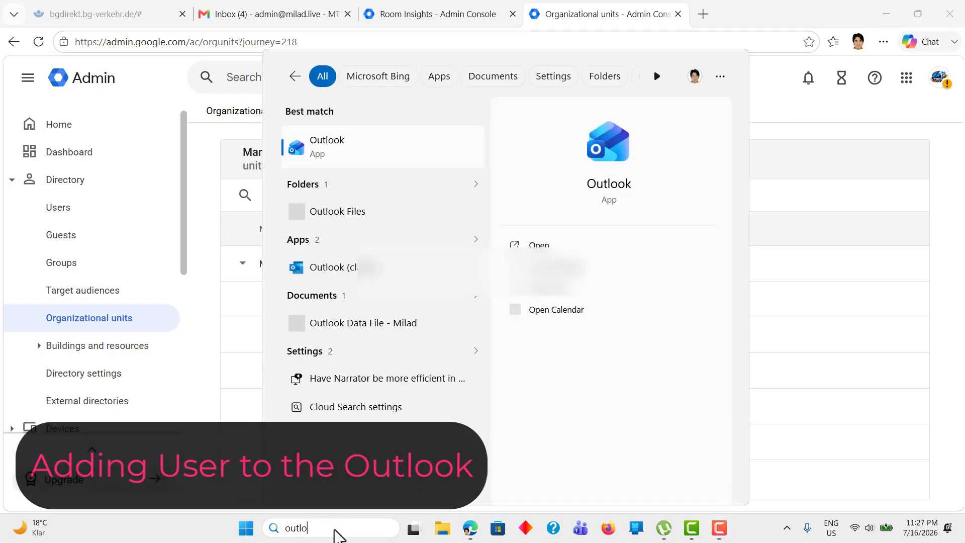
left_click(375, 152)
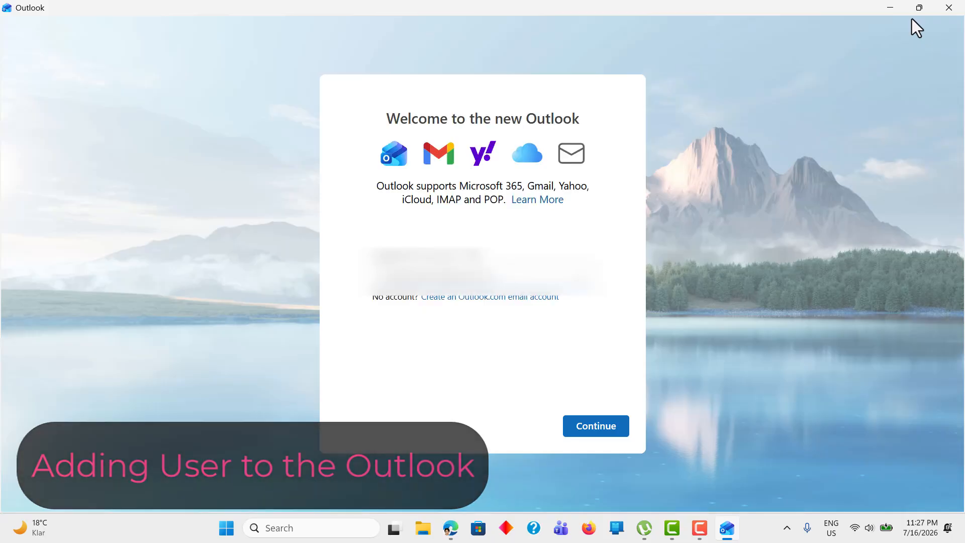
- Replace the prefilled address with the admin's email address and continue
key("BackSpace")
key("BackSpace")
key("BackSpace")
key("BackSpace")
key("BackSpace")
key("BackSpace")
key("BackSpace")
key("BackSpace")
key("BackSpace")
key("BackSpace")
key("BackSpace")
key("BackSpace")
key("BackSpace")
key("BackSpace")
key("BackSpace")
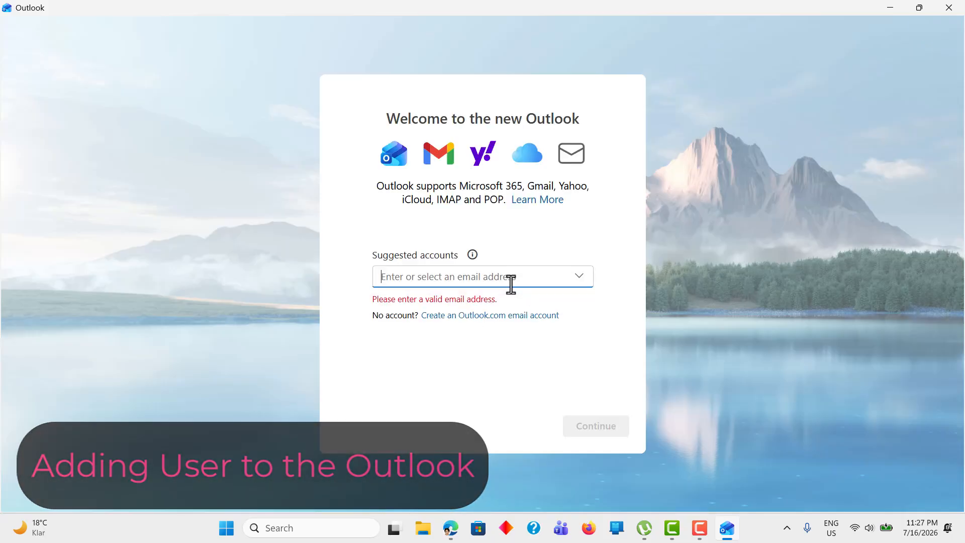
type("admin")
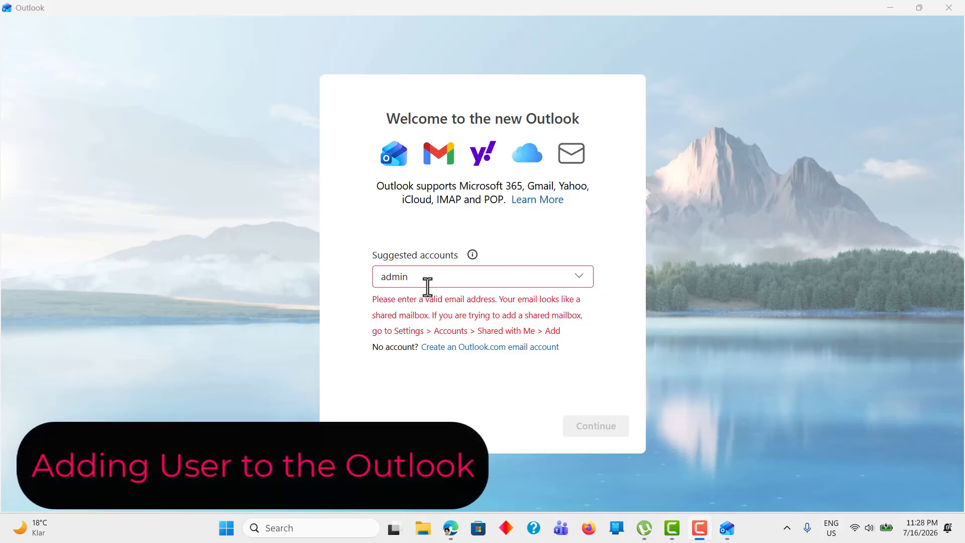
left_click(427, 286)
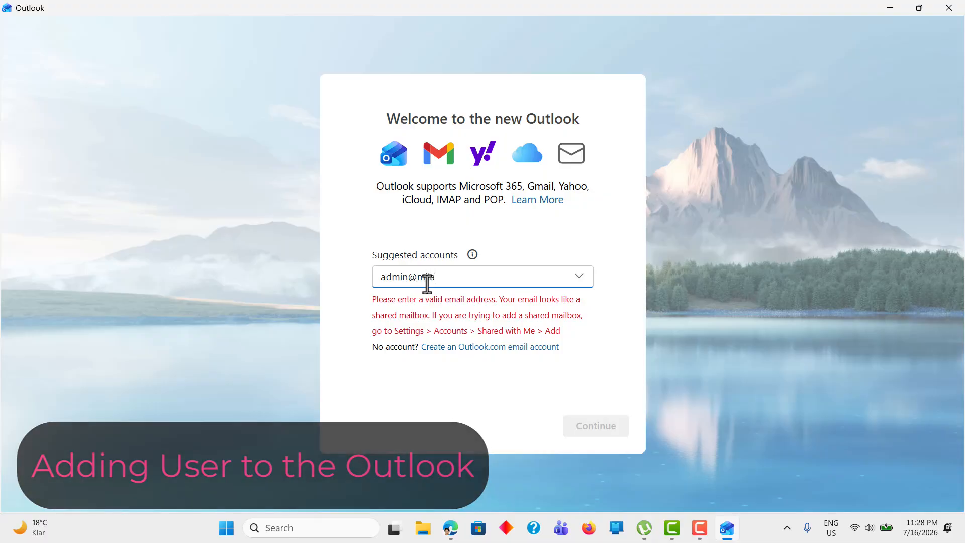
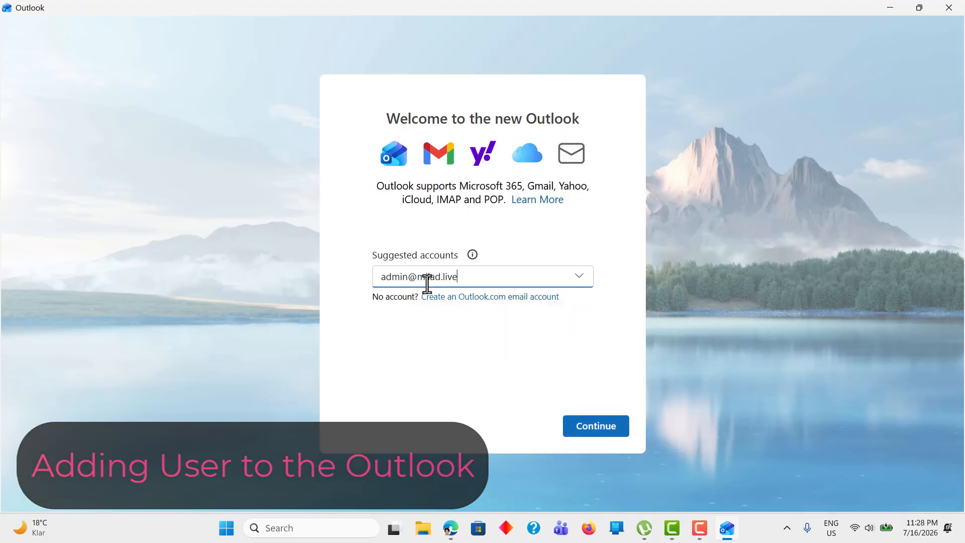
left_click(598, 432)
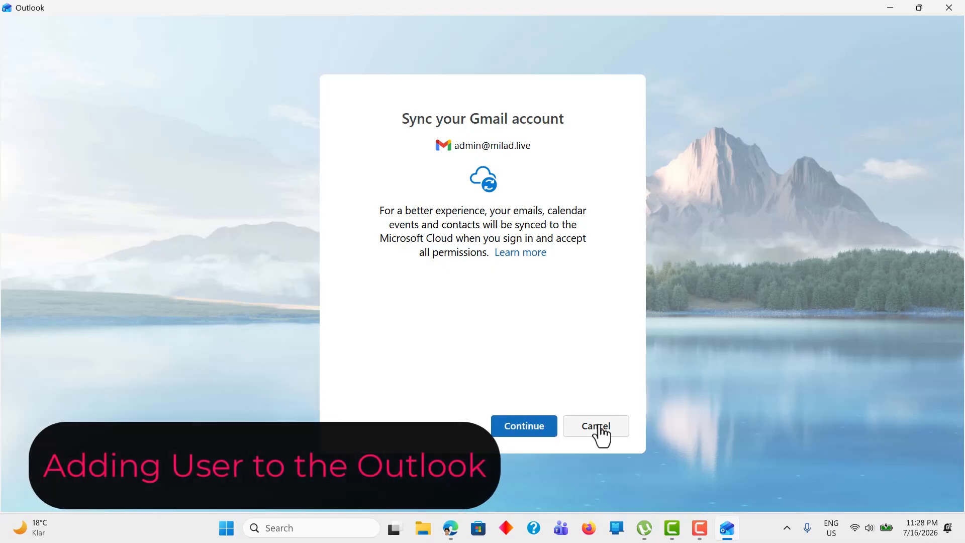
- Accept syncing, sign in to Google as the admin, approve consent, and hand back to Outlook
left_click(532, 427)
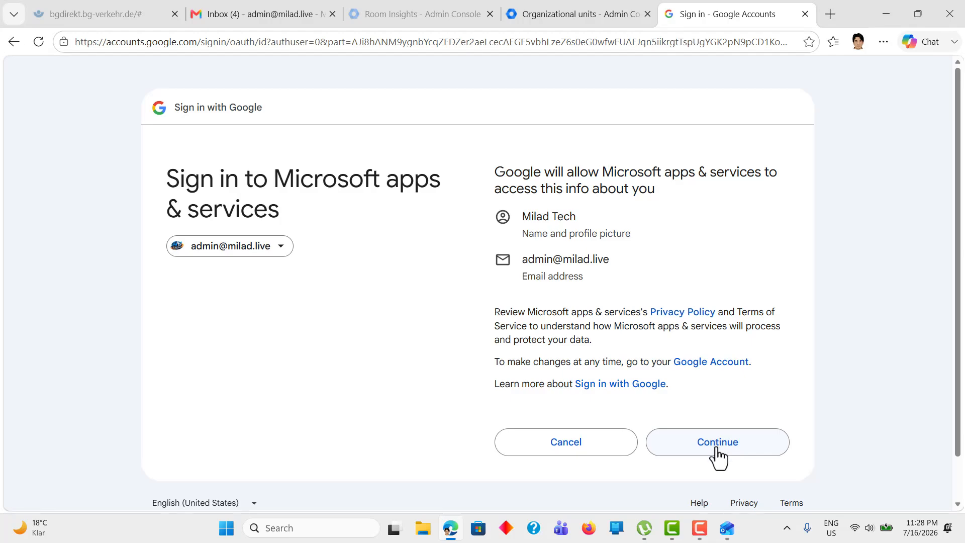
left_click(717, 449)
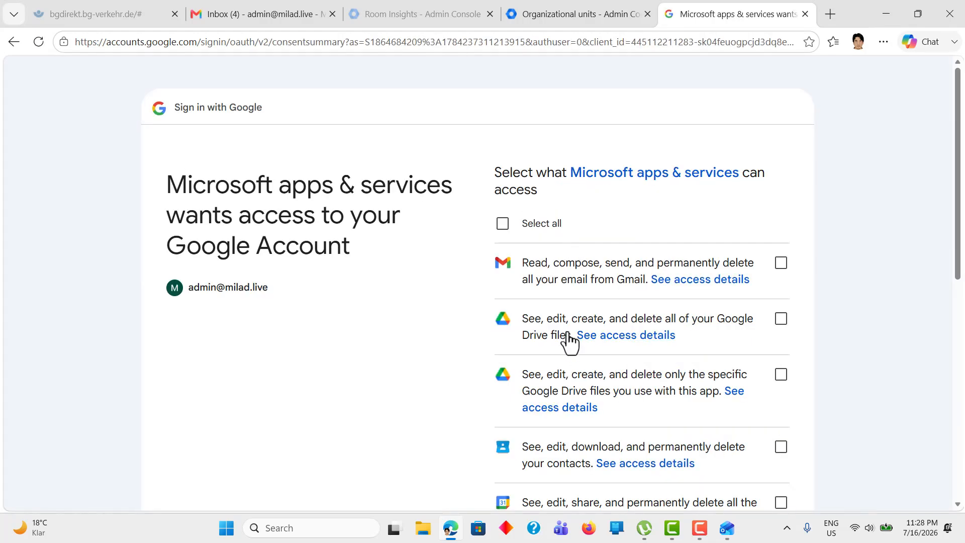
scroll(565, 328, "down", 9)
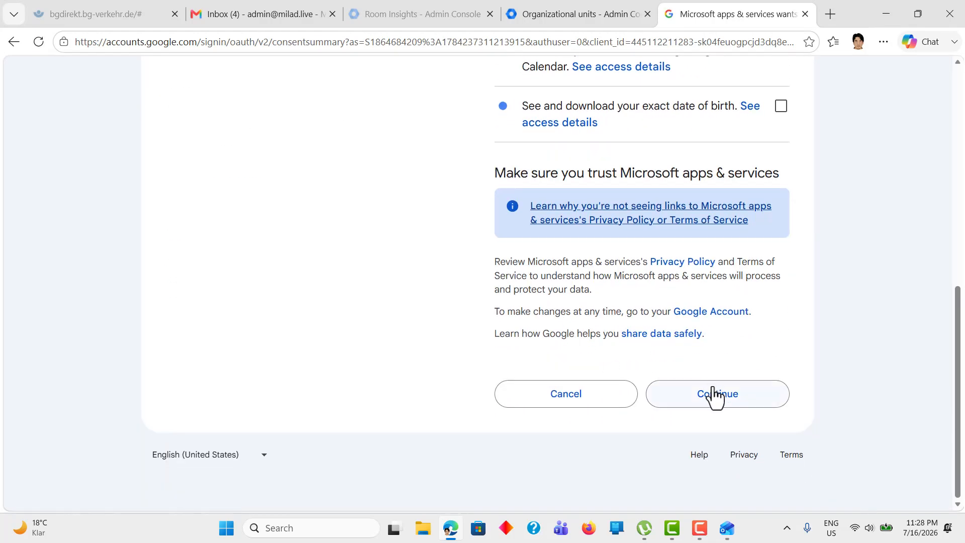
left_click(713, 394)
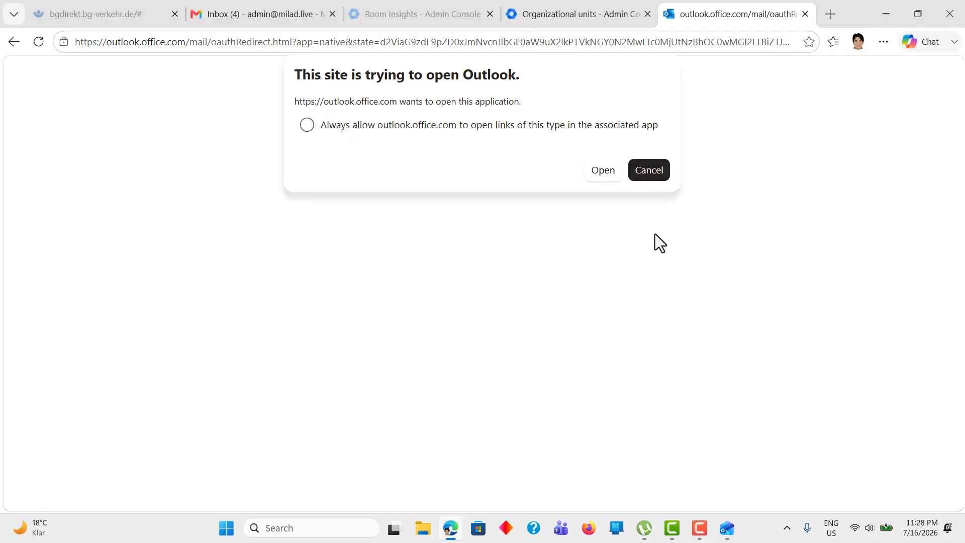
left_click(603, 170)
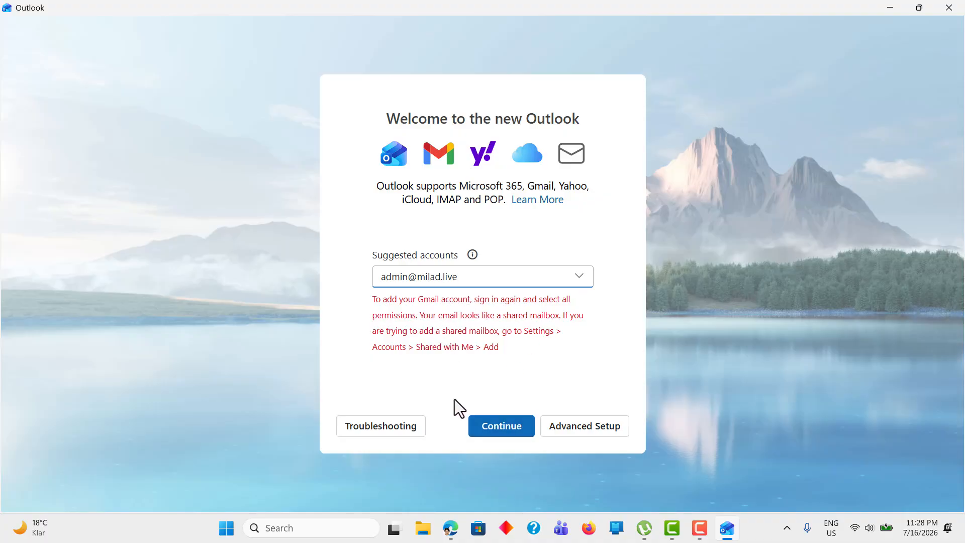
- Choose Gmail as the provider through Advanced setup and continue to Google sign-in
left_click(598, 432)
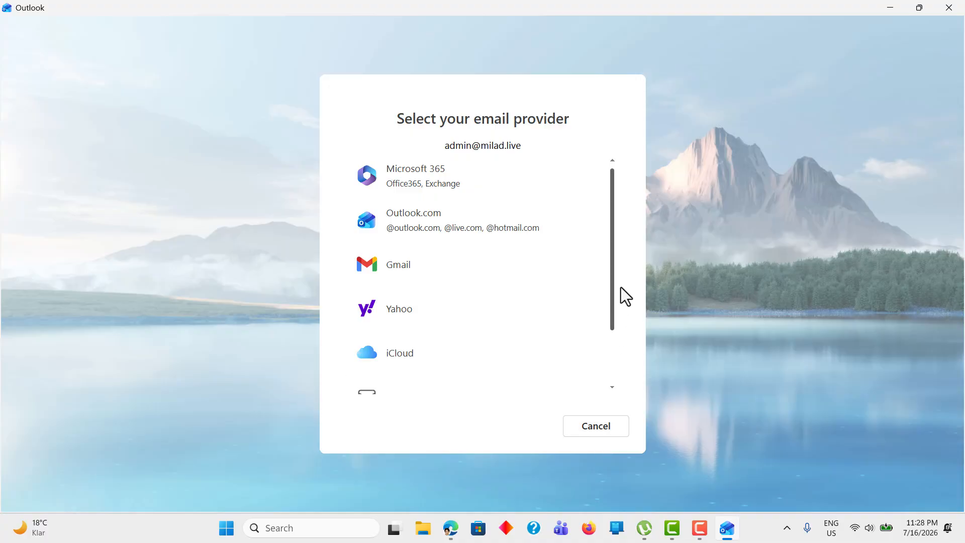
scroll(611, 228, "down", 2)
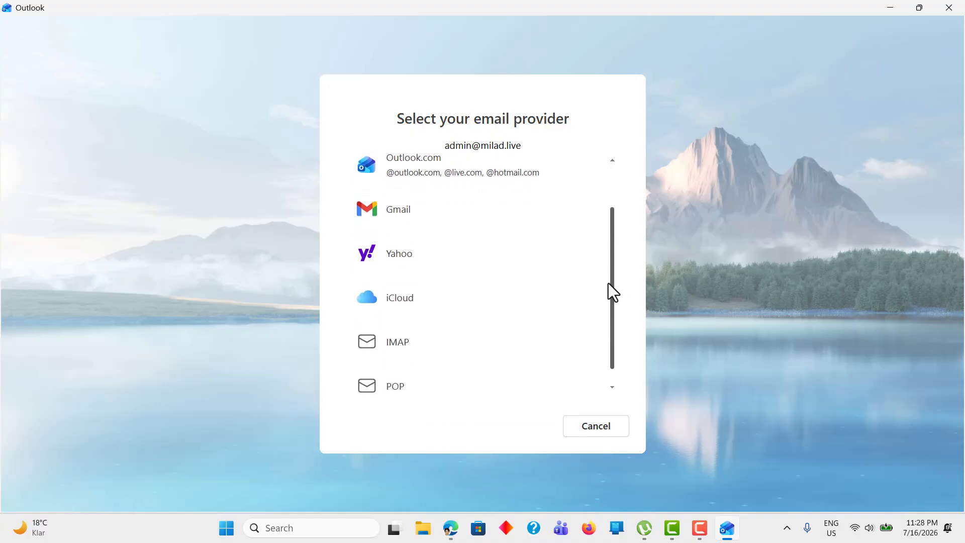
left_click(379, 211)
left_click(502, 427)
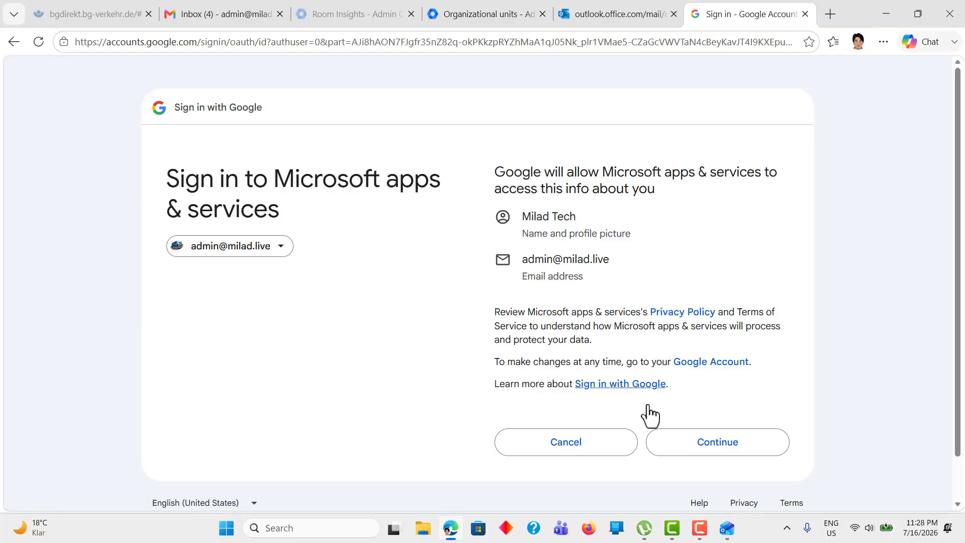
- Sign in as the admin, grant all requested permissions, and return to Outlook
left_click(737, 442)
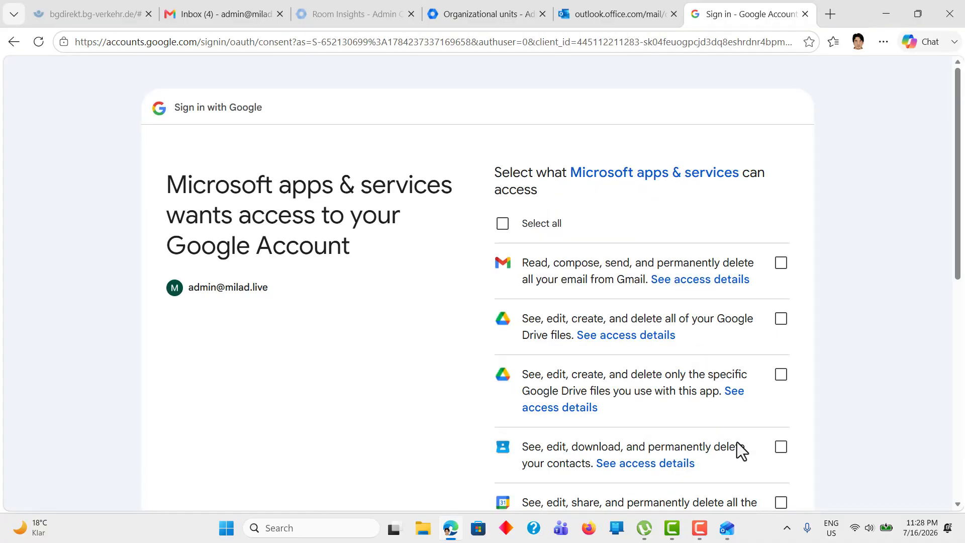
left_click(503, 224)
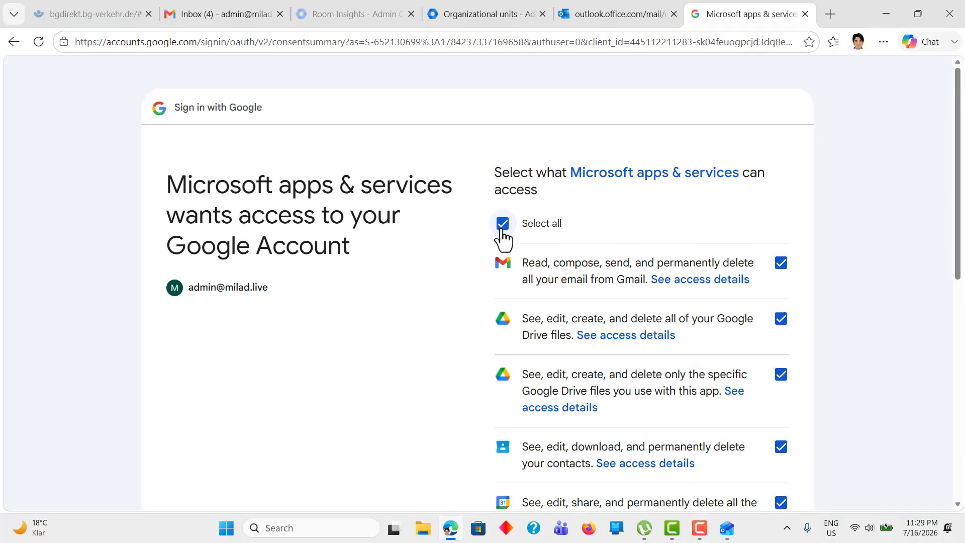
scroll(502, 240, "down", 8)
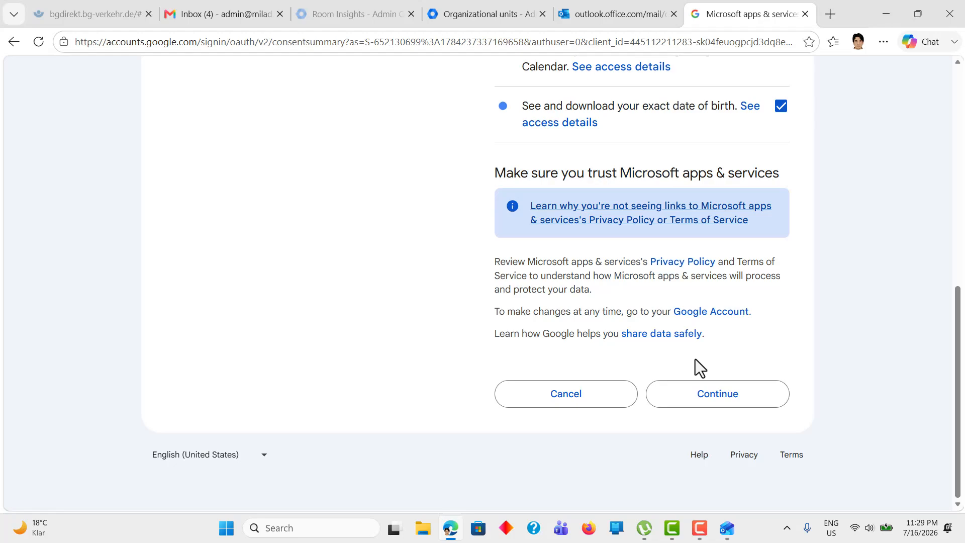
left_click(727, 407)
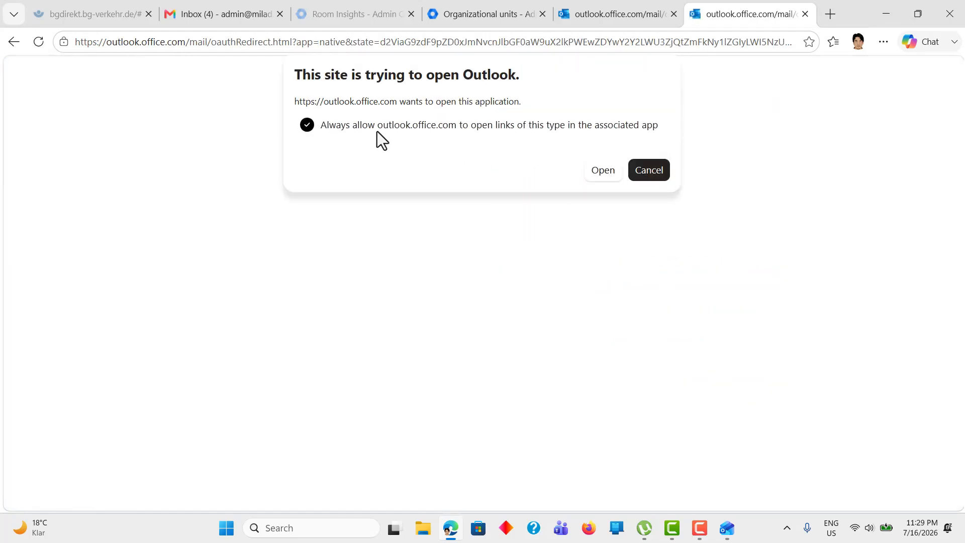
left_click(588, 173)
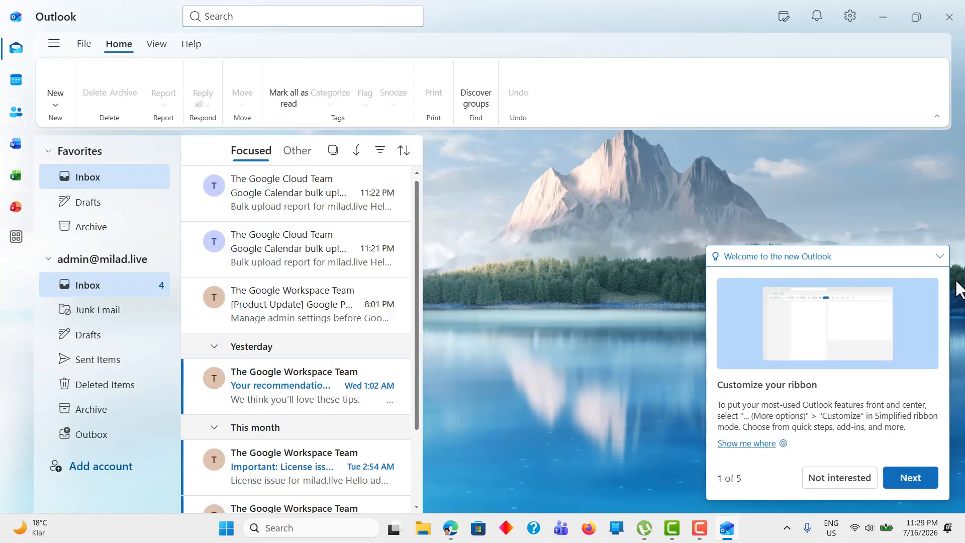
- Step through the Outlook welcome tips and finish the tour to reveal the Inbox
left_click(901, 478)
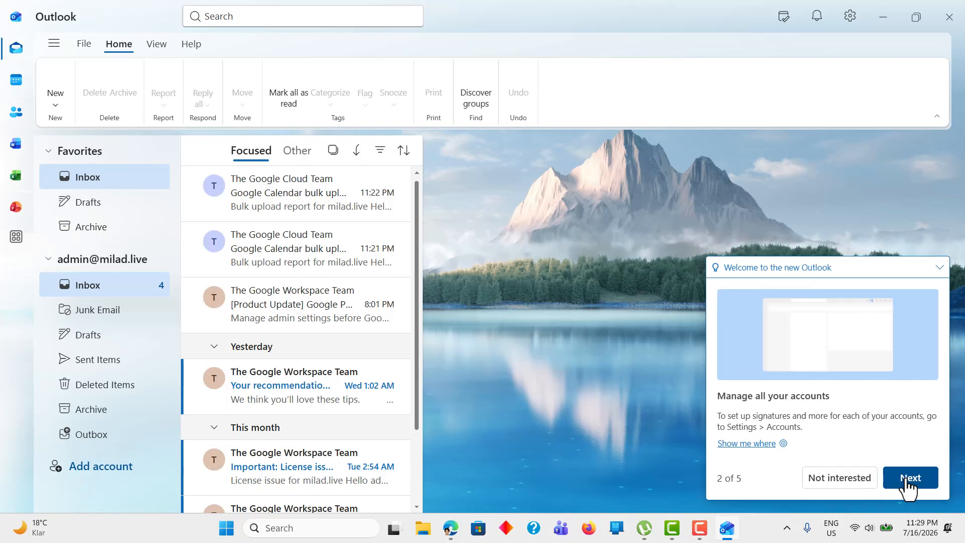
left_click(903, 481)
left_click(904, 480)
left_click(904, 480)
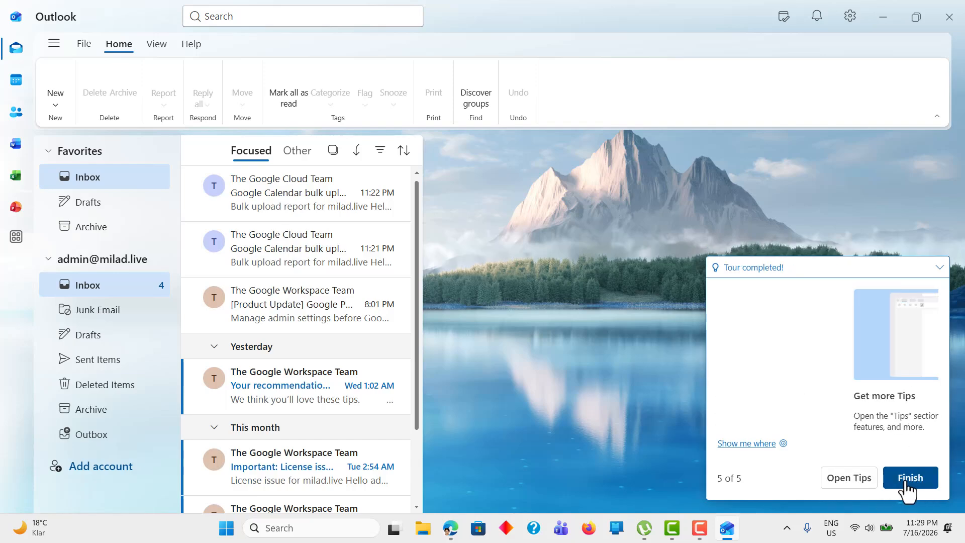
left_click(904, 480)
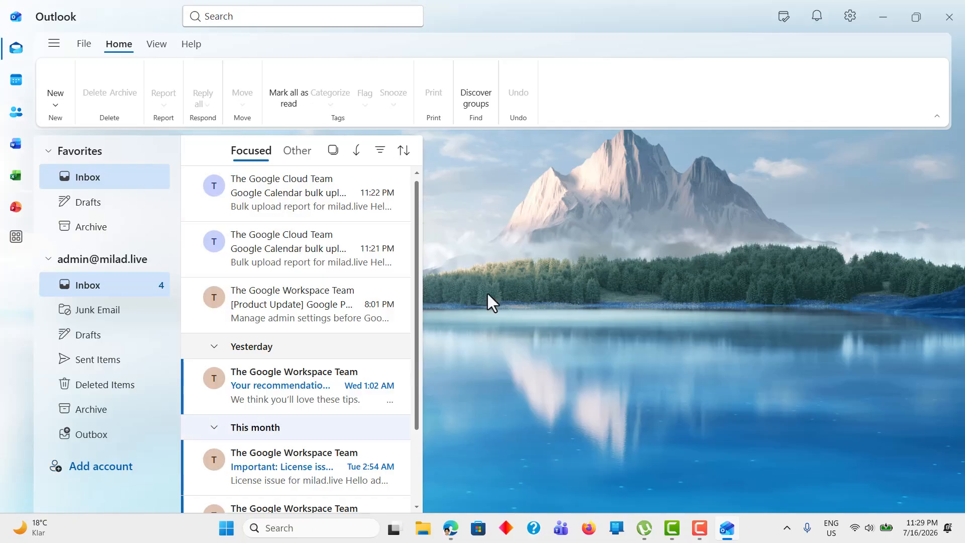
- Remove the Gmail account from Outlook's Settings > Accounts, choosing Remove from this device
left_click(850, 16)
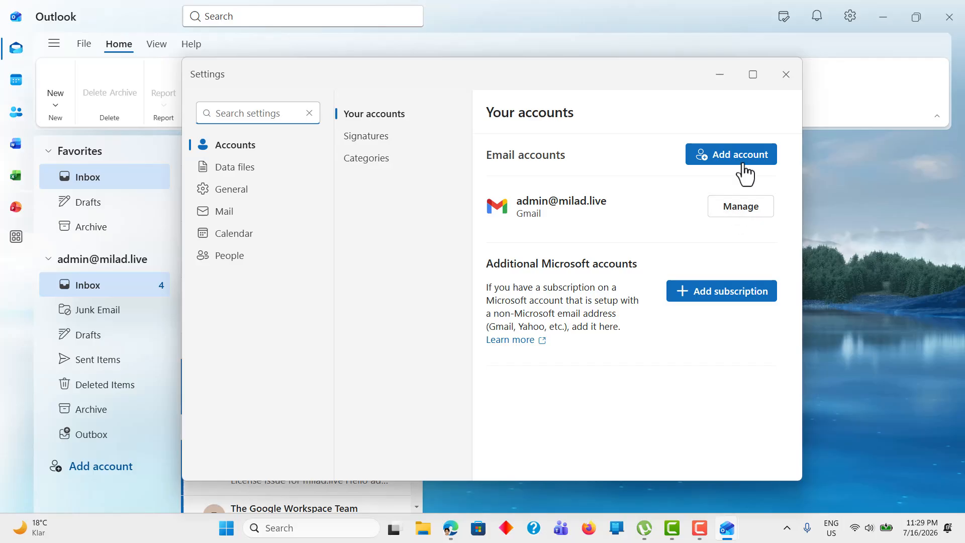
left_click(738, 212)
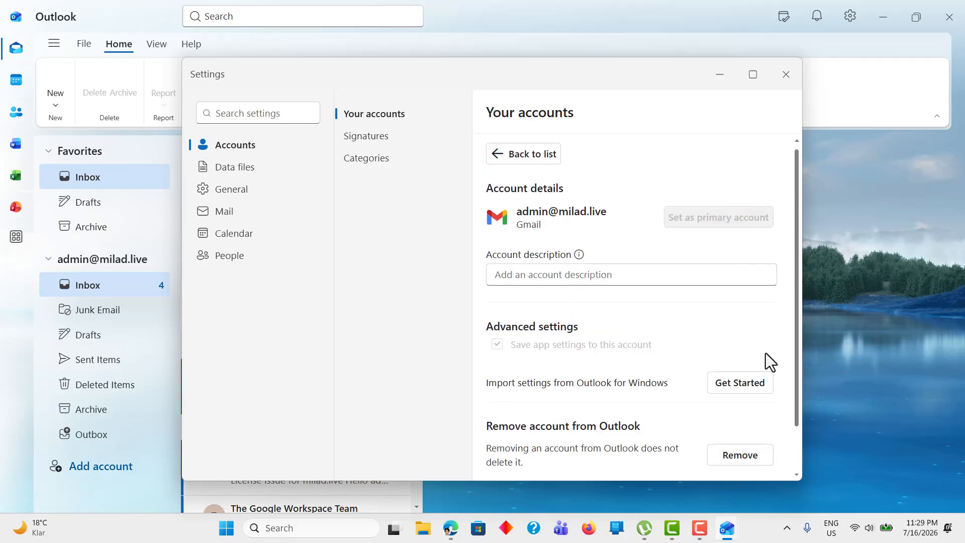
scroll(766, 353, "down", 2)
left_click(753, 419)
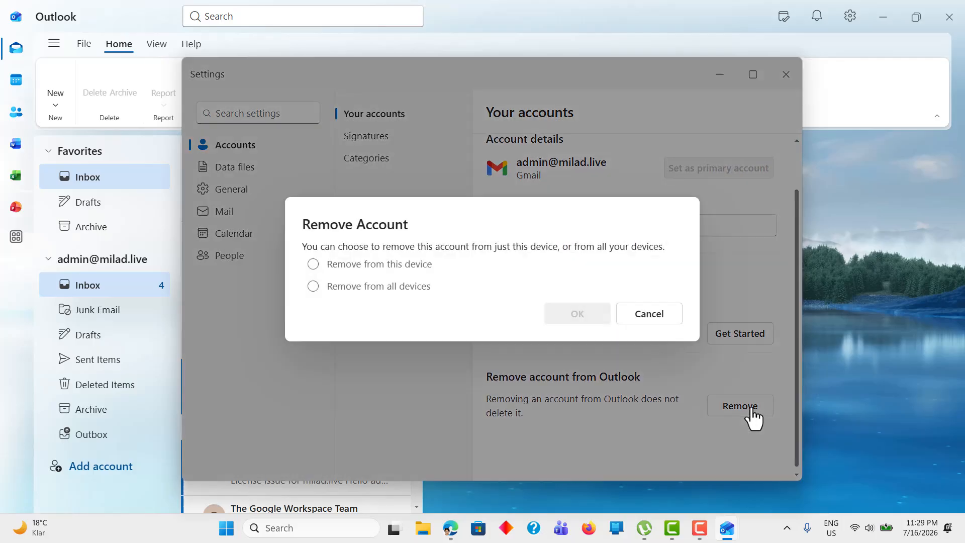
left_click(316, 269)
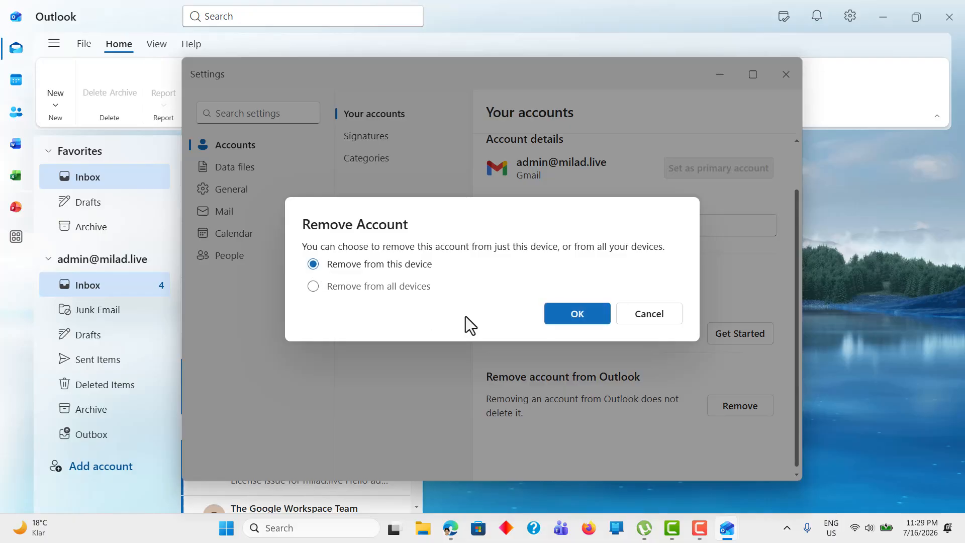
left_click(336, 291)
left_click(577, 317)
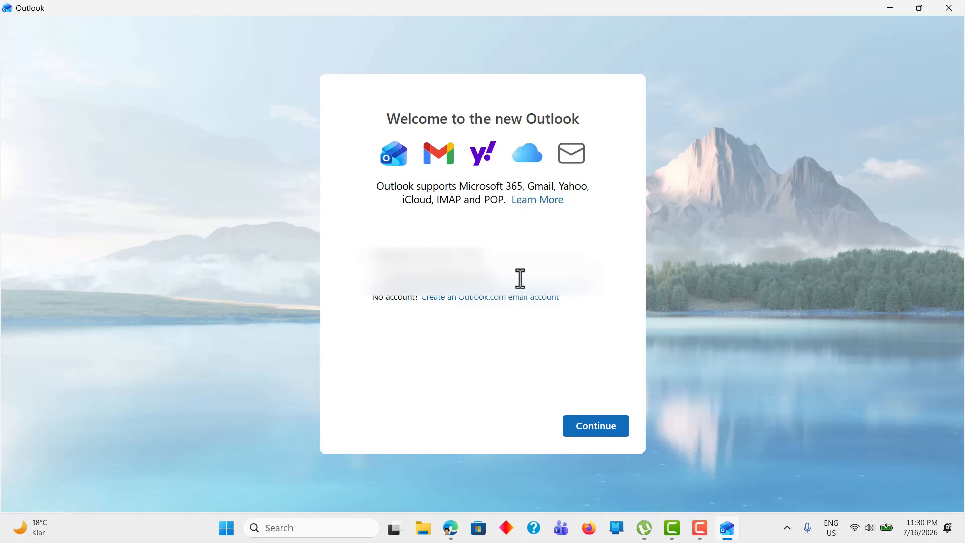
- Close both Outlook sign-in tabs and the Organizational units tab, returning to Room Insights
key("BackSpace")
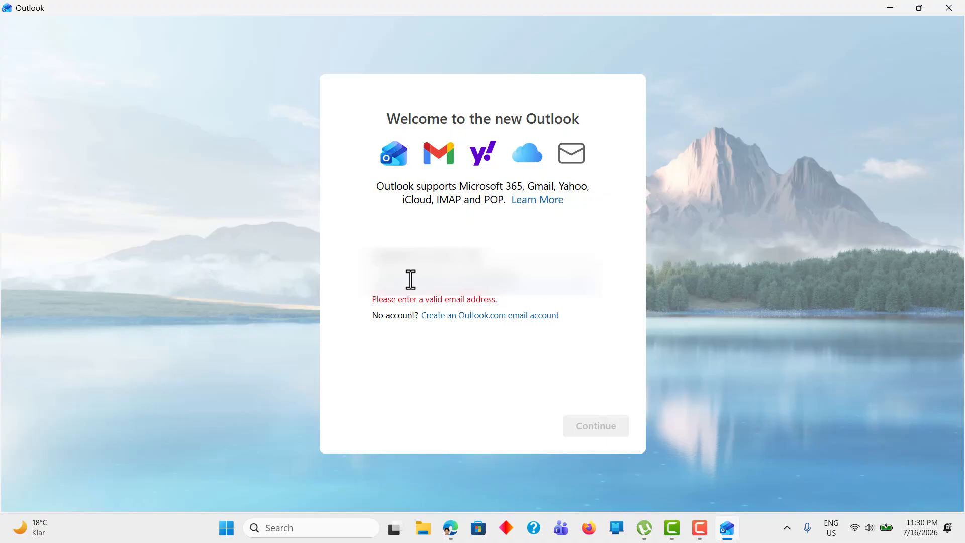
left_click(451, 529)
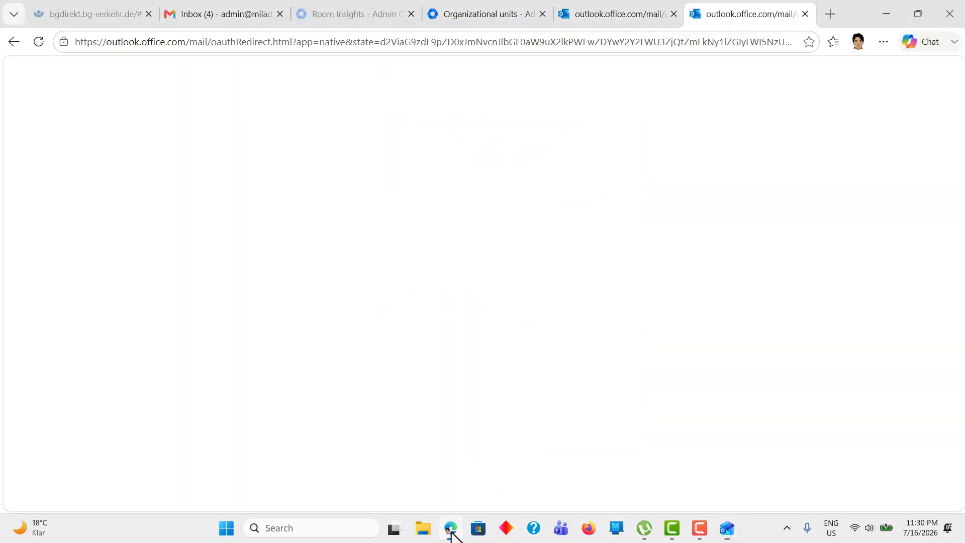
left_click(805, 14)
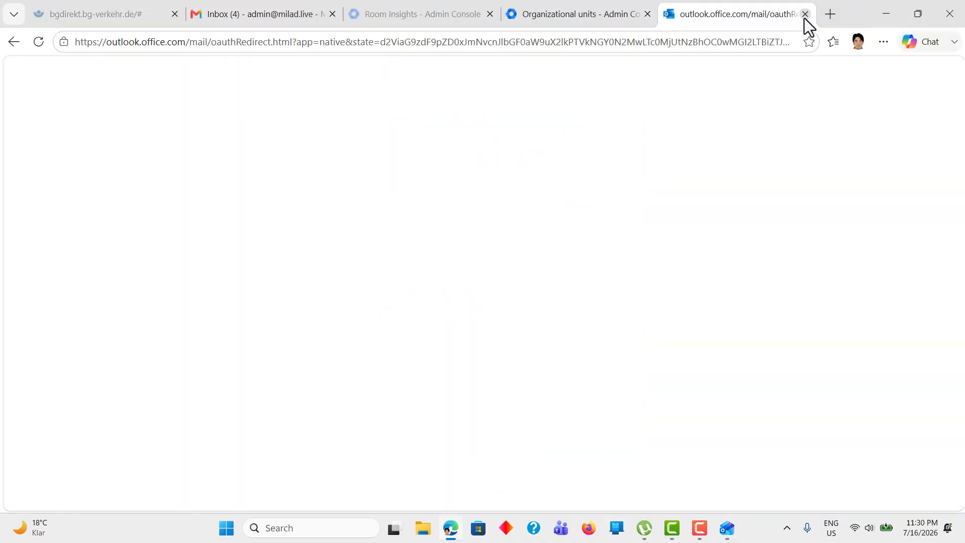
left_click(805, 16)
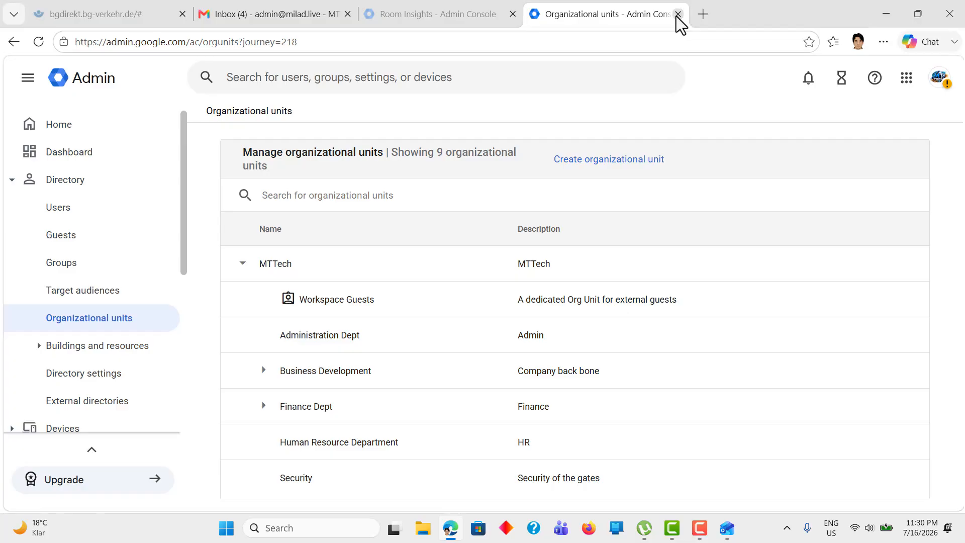
left_click(677, 15)
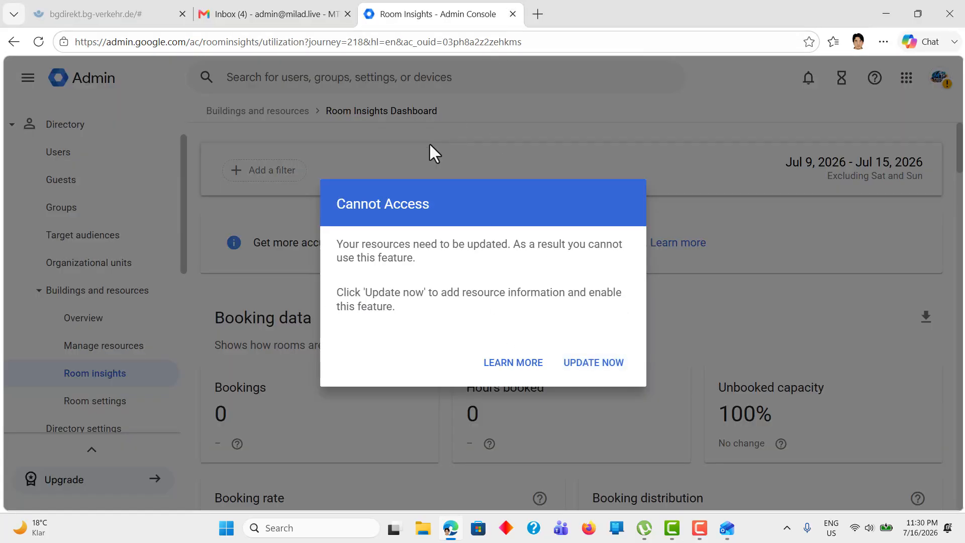
left_click(11, 41)
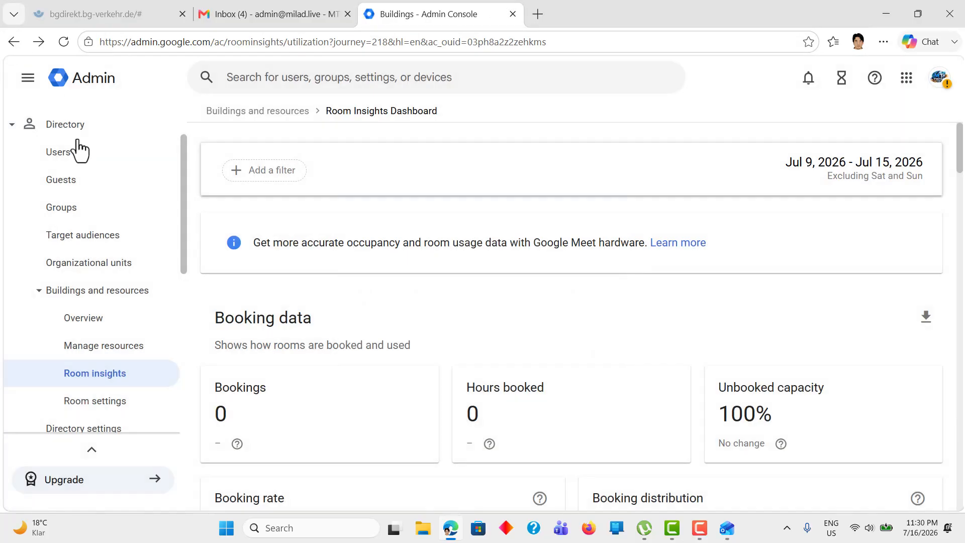
- Give the second user in Directory > Users a manually created password requiring change at next sign-in
left_click(61, 161)
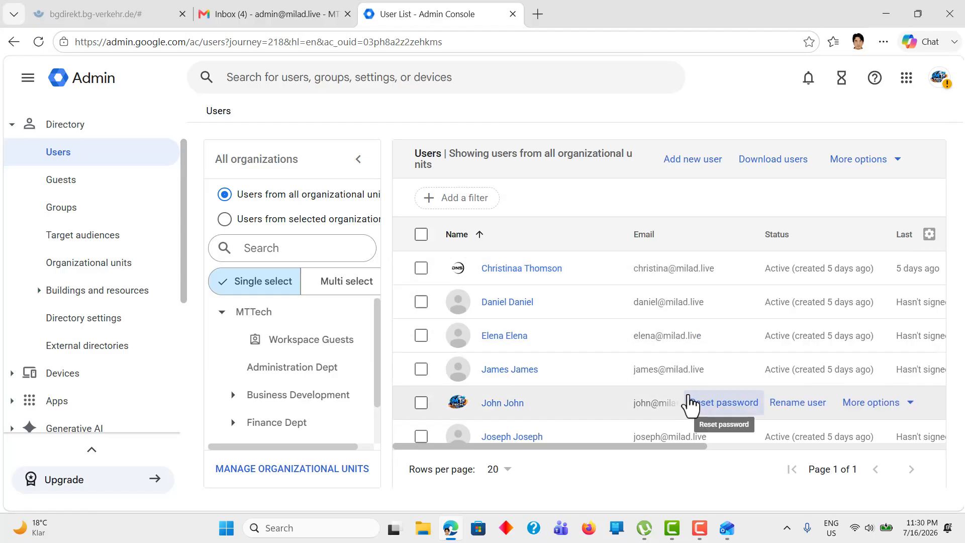
left_click(734, 307)
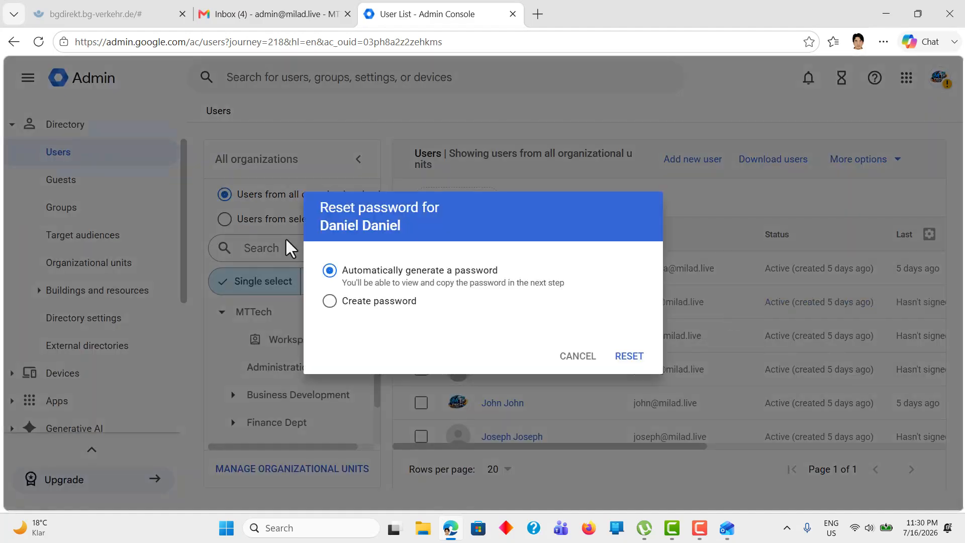
left_click(360, 305)
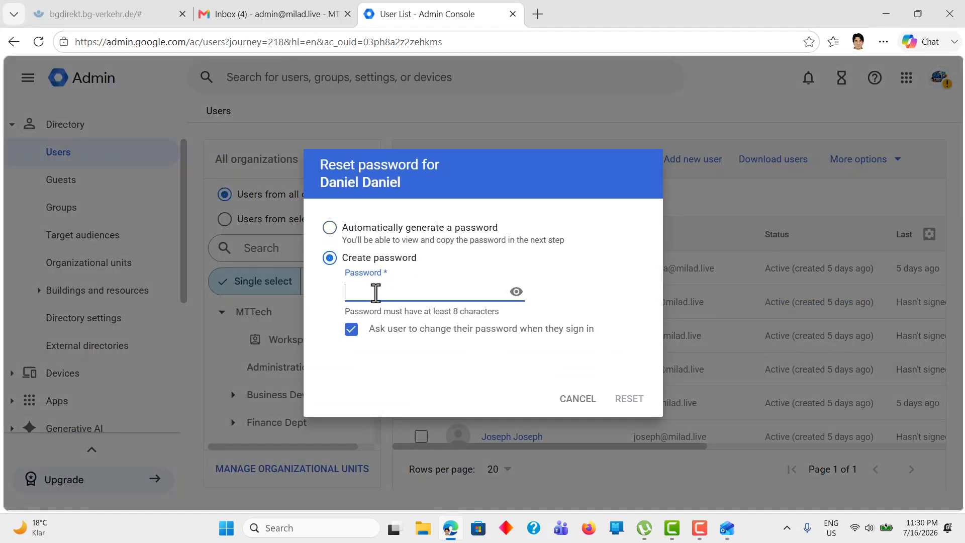
type("********")
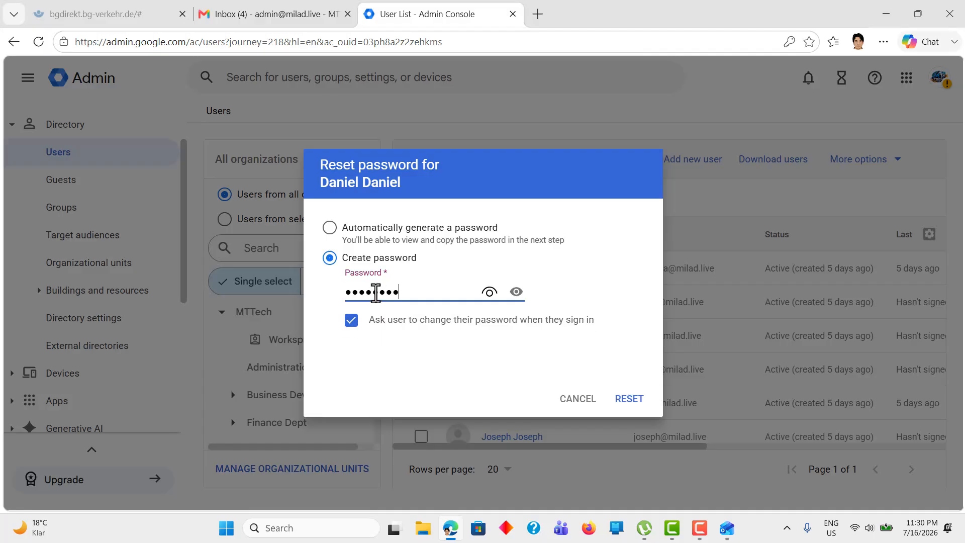
left_click(628, 400)
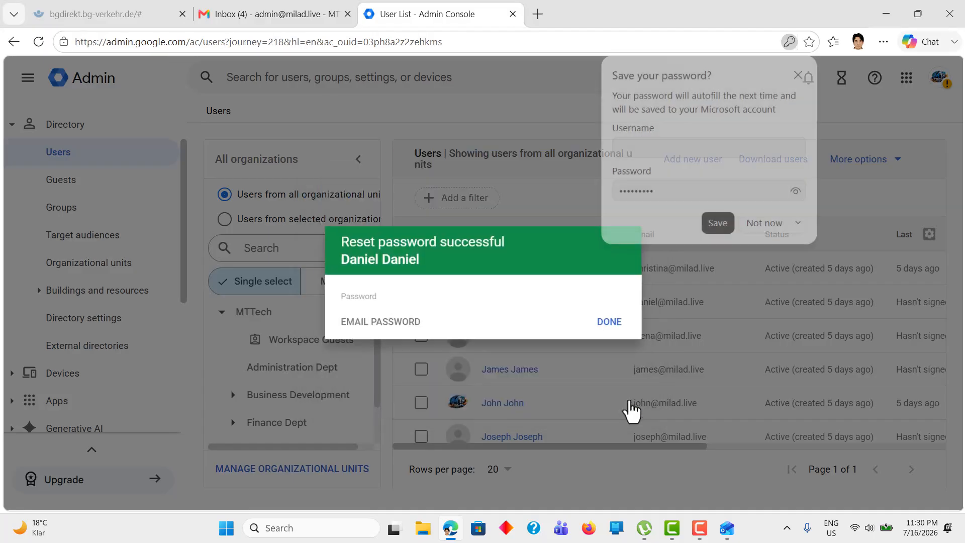
left_click(610, 384)
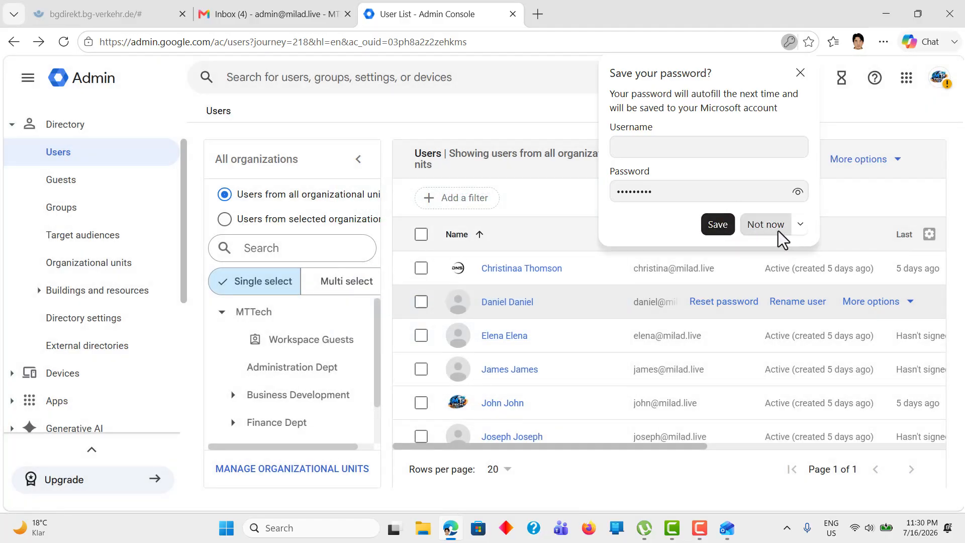
left_click(769, 231)
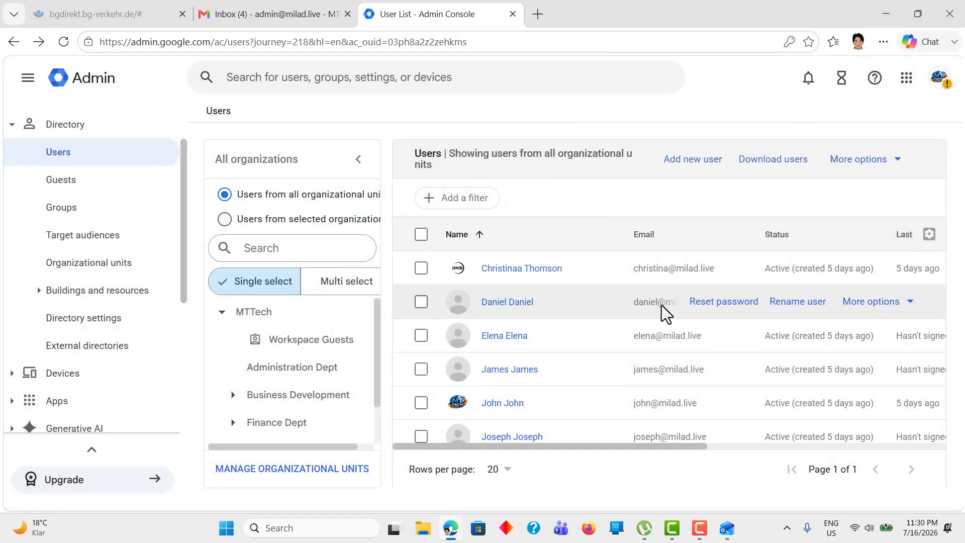
- Enter the reset user's Workspace email address in Outlook's add-account screen and continue
left_click(728, 527)
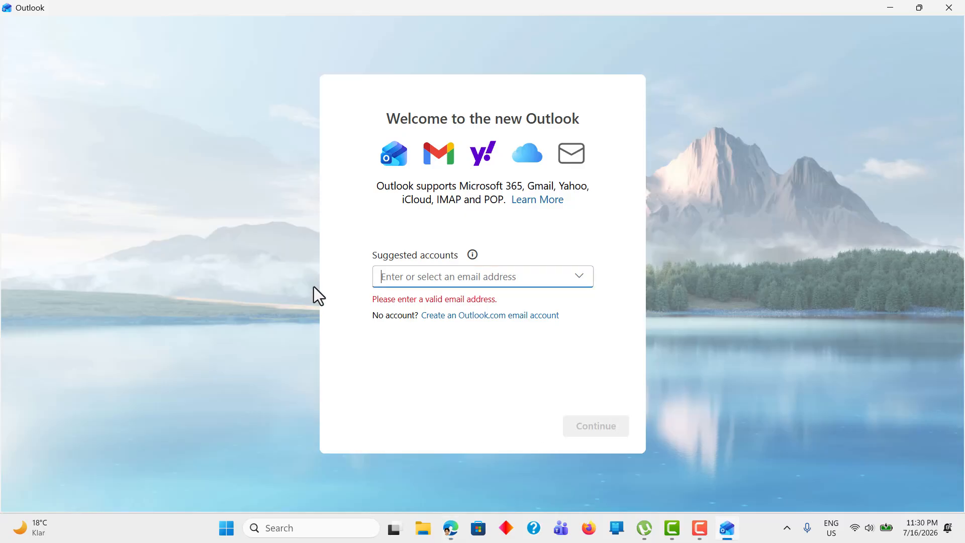
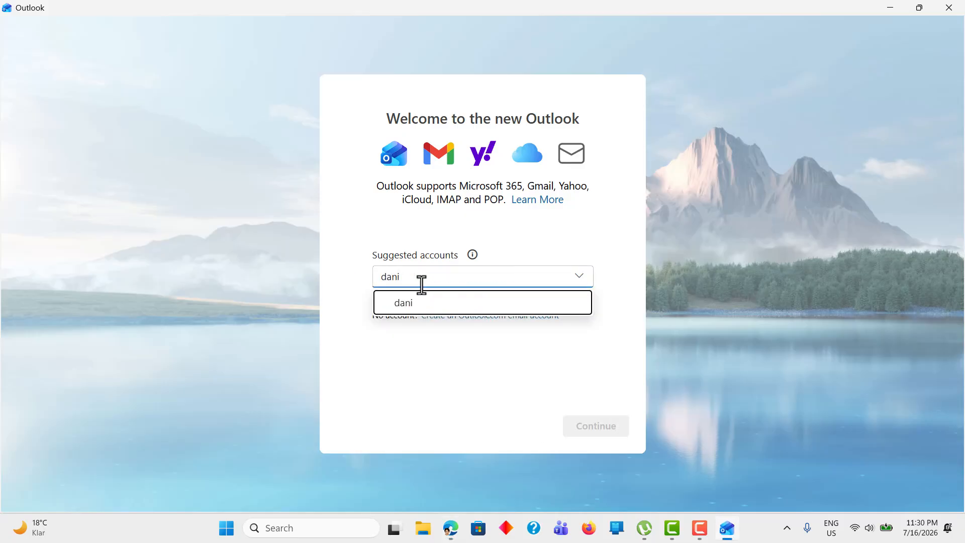
left_click(452, 530)
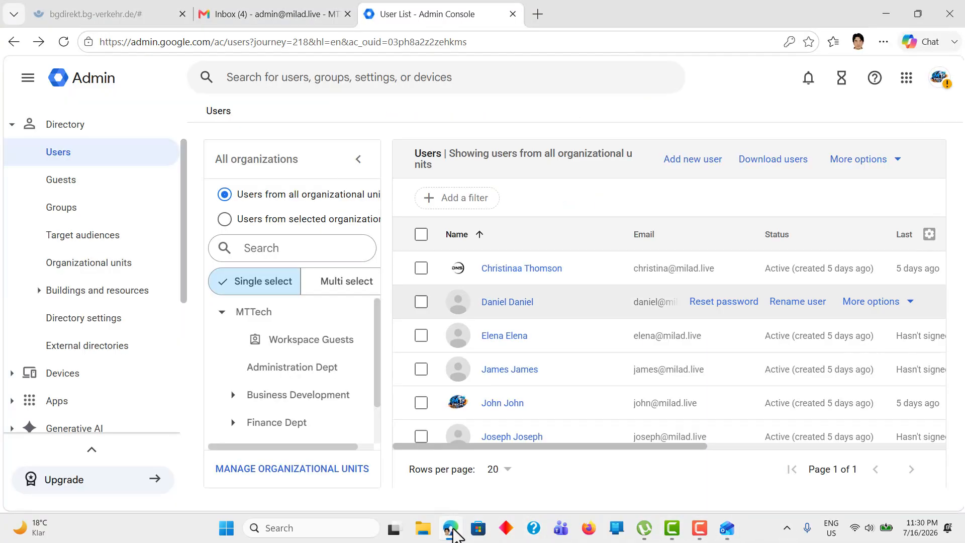
left_click(452, 530)
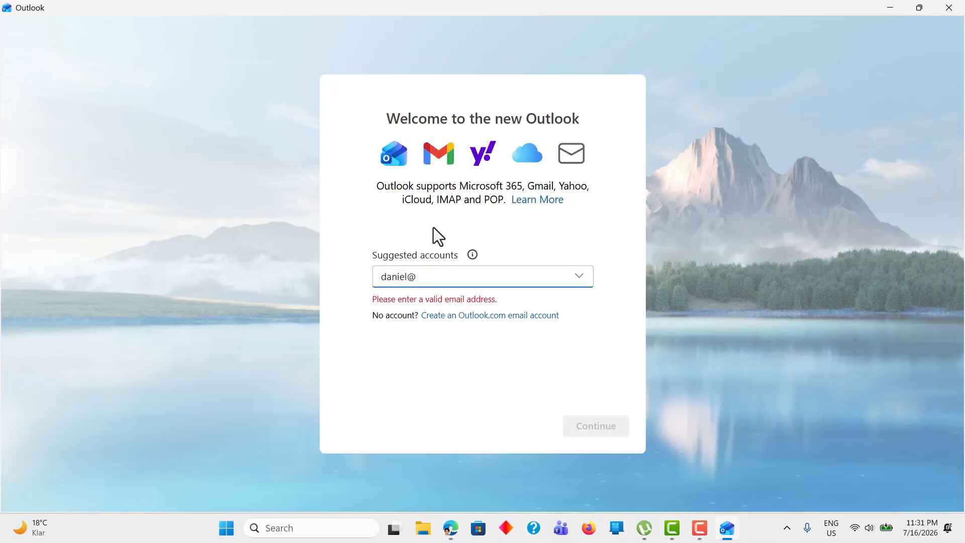
type("milad")
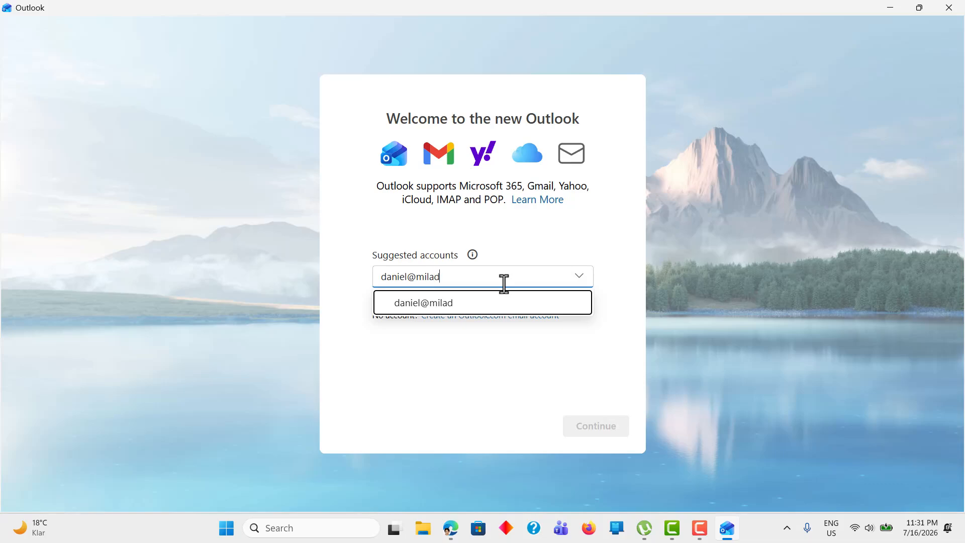
type(".live")
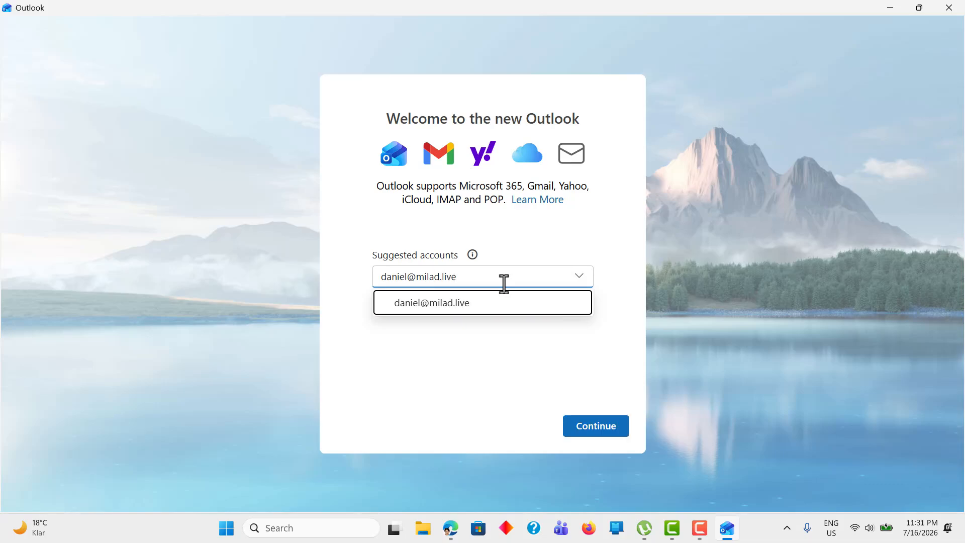
left_click(581, 431)
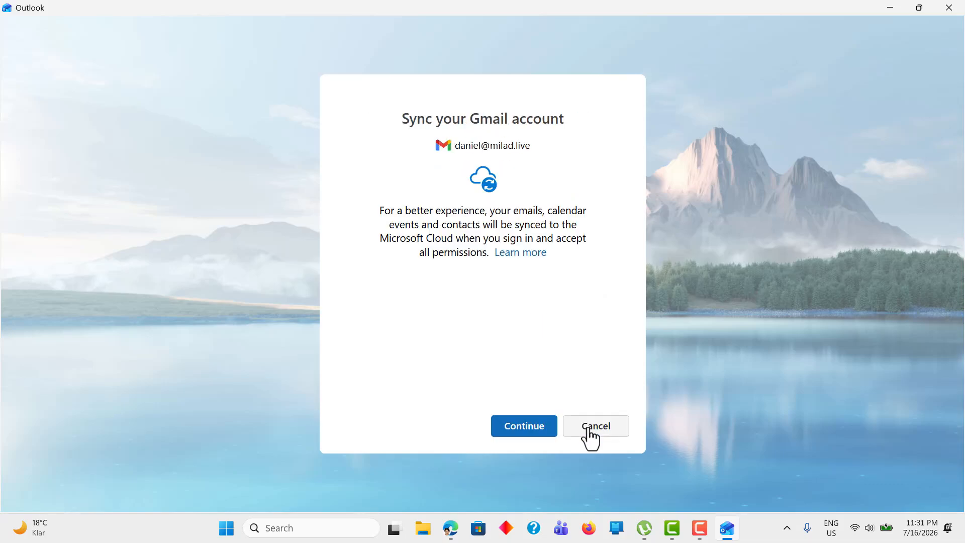
- Continue the Gmail sync and submit the user's username on the Google sign-in page
left_click(529, 431)
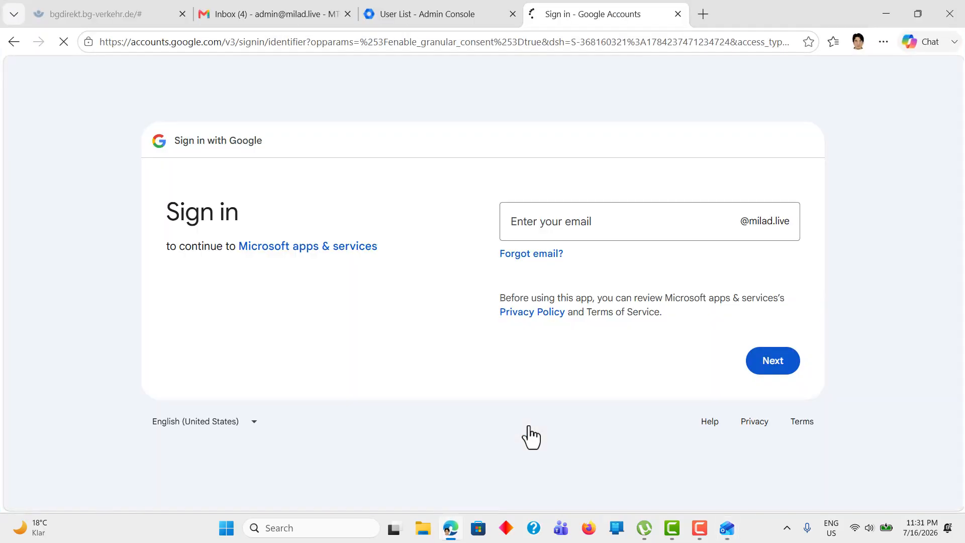
left_click(553, 211)
type("daniel")
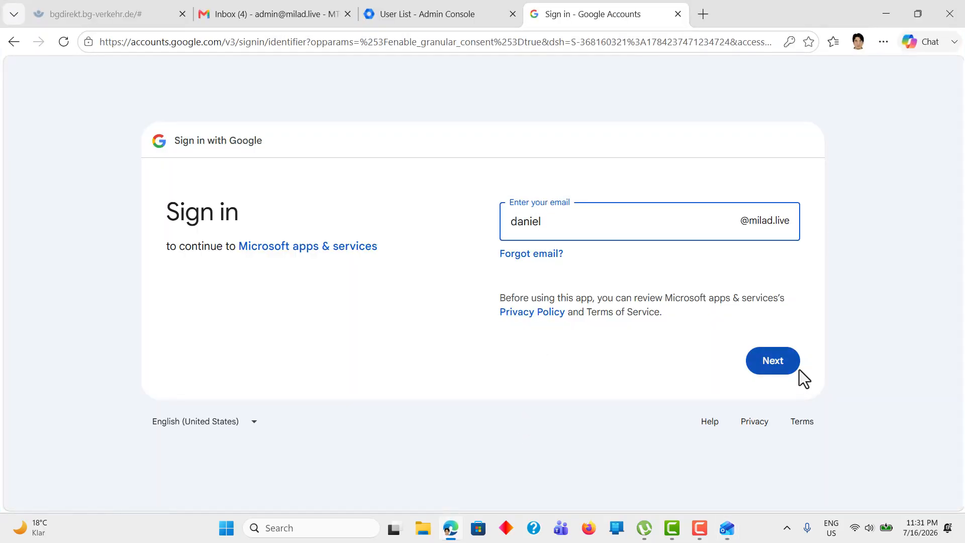
left_click(777, 367)
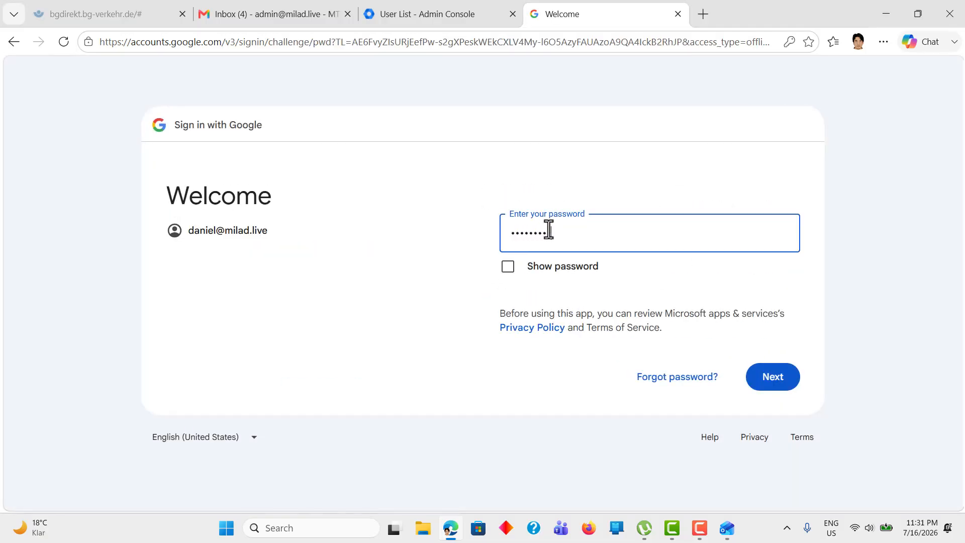
- Submit the temporary password and accept the new account's Workspace terms with I understand
left_click(784, 395)
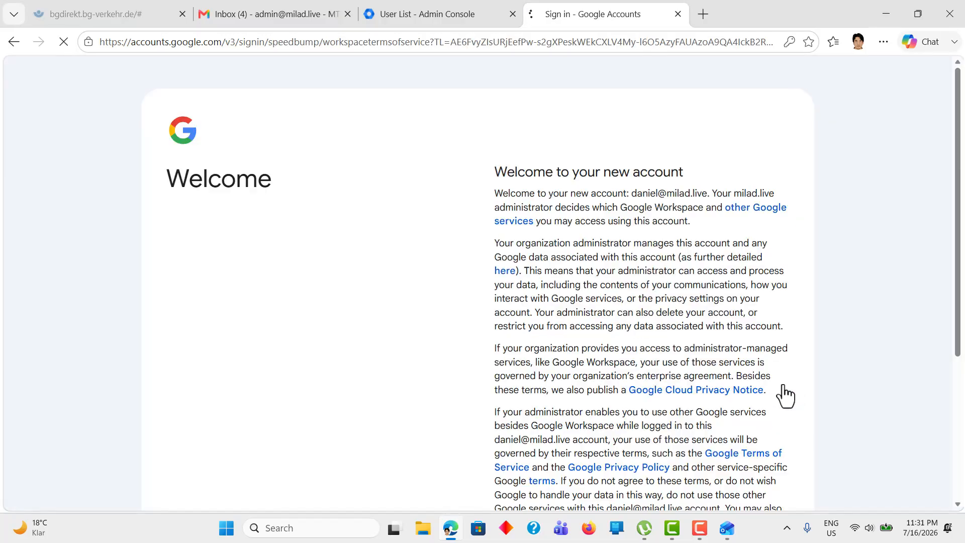
scroll(688, 366, "down", 2)
scroll(689, 366, "down", 2)
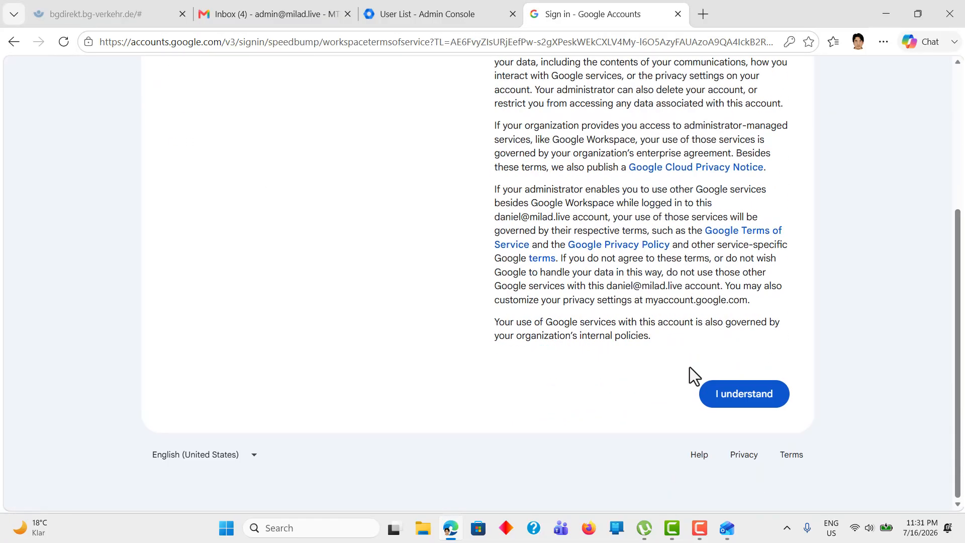
left_click(748, 404)
- Enter a 7-character new password and submit it, which Google rejects as too weak
left_click(564, 260)
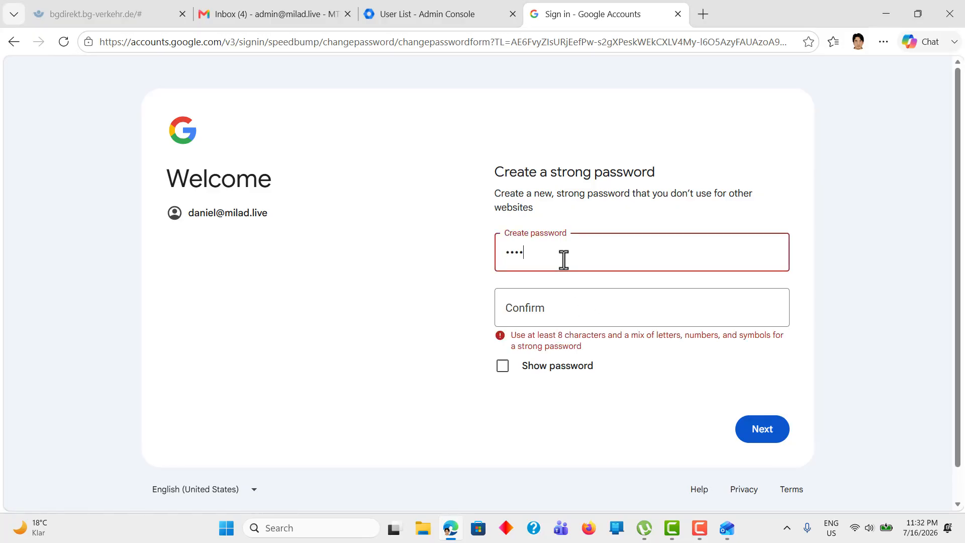
type("•••••••")
key("Tab")
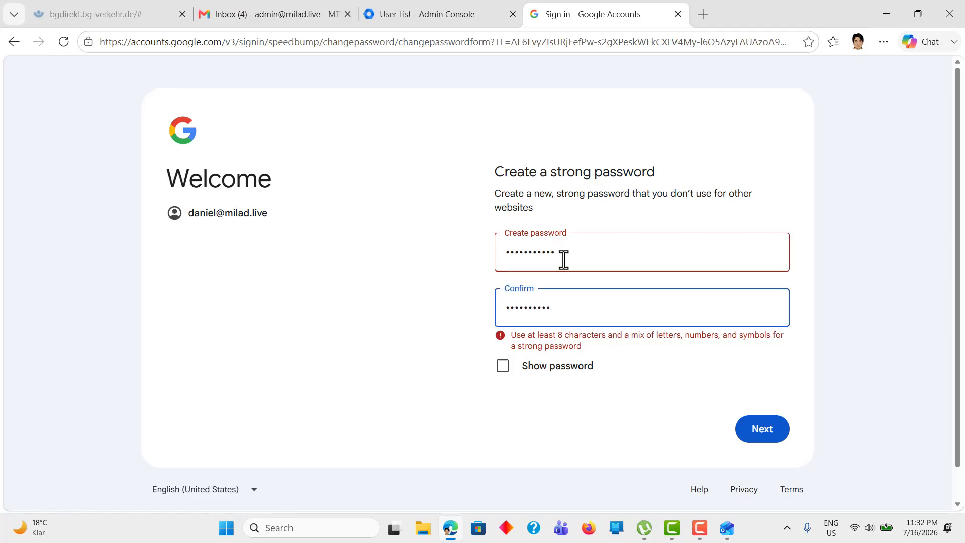
left_click(752, 428)
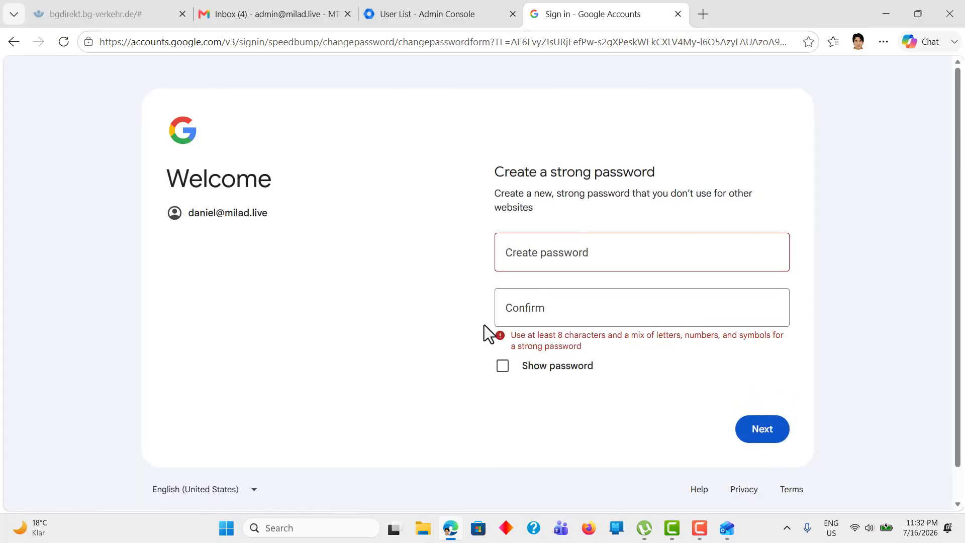
- Type a longer 14-character password into both Create and Confirm password fields
left_click(539, 258)
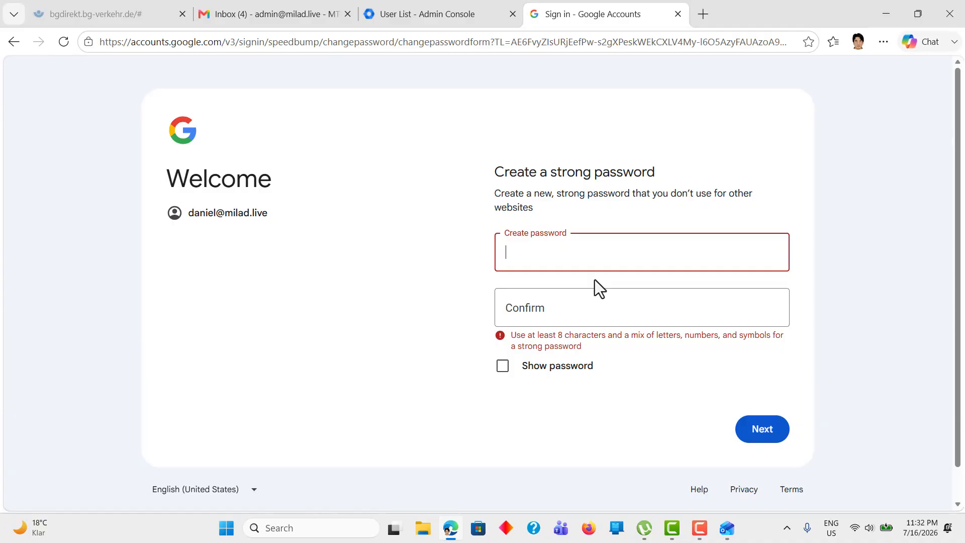
type("••••••••••••••")
key("Tab")
type("•••")
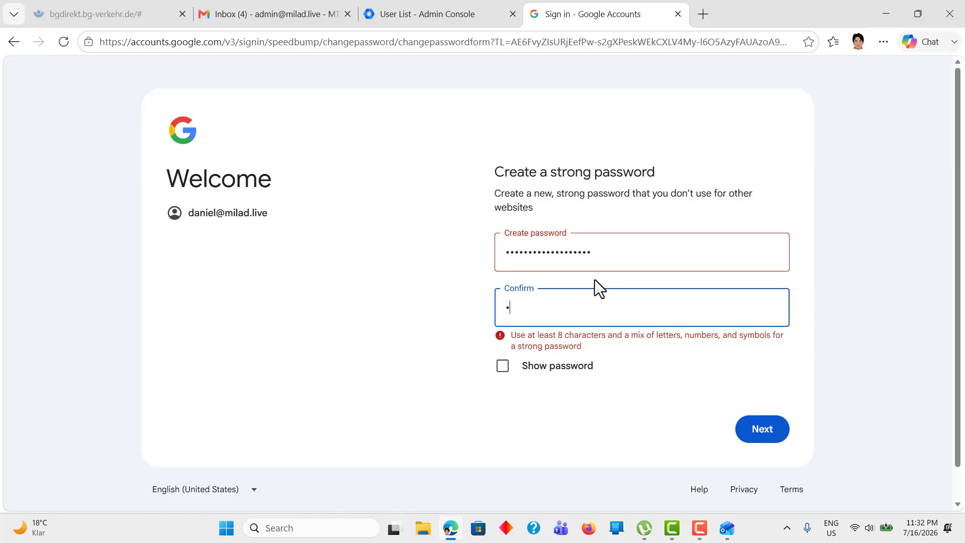
type("•••••••••••")
- Submit the strong password and allow Microsoft apps & services all requested account permissions
left_click(763, 430)
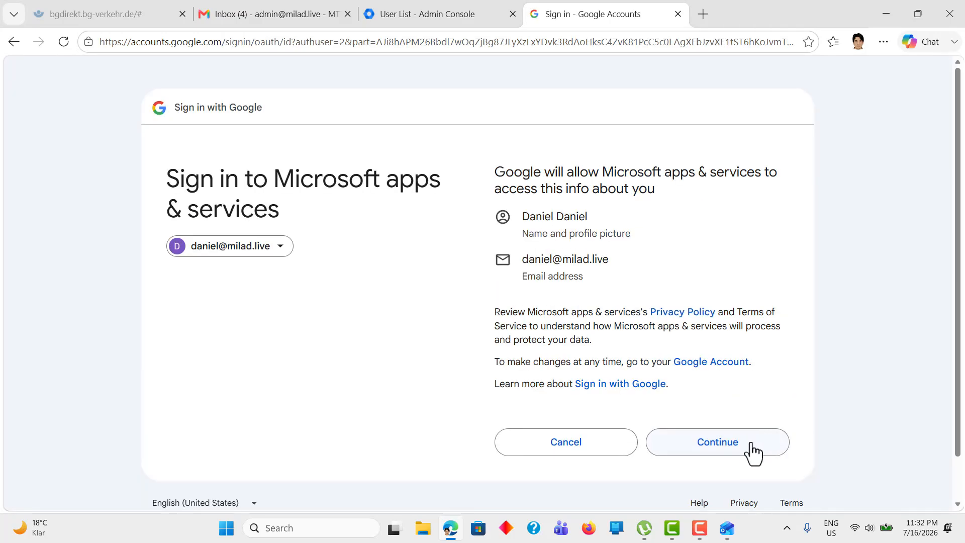
left_click(733, 447)
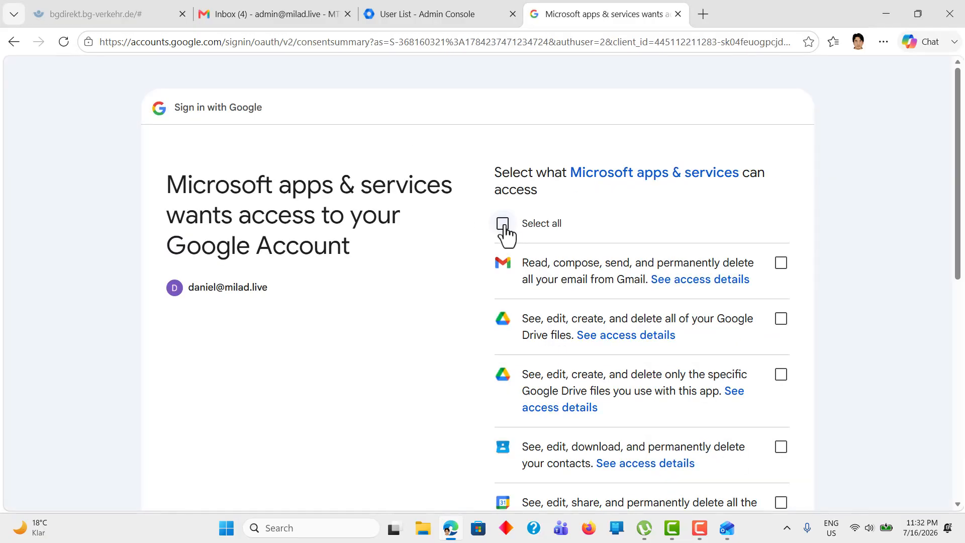
left_click(502, 224)
scroll(702, 341, "down", 10)
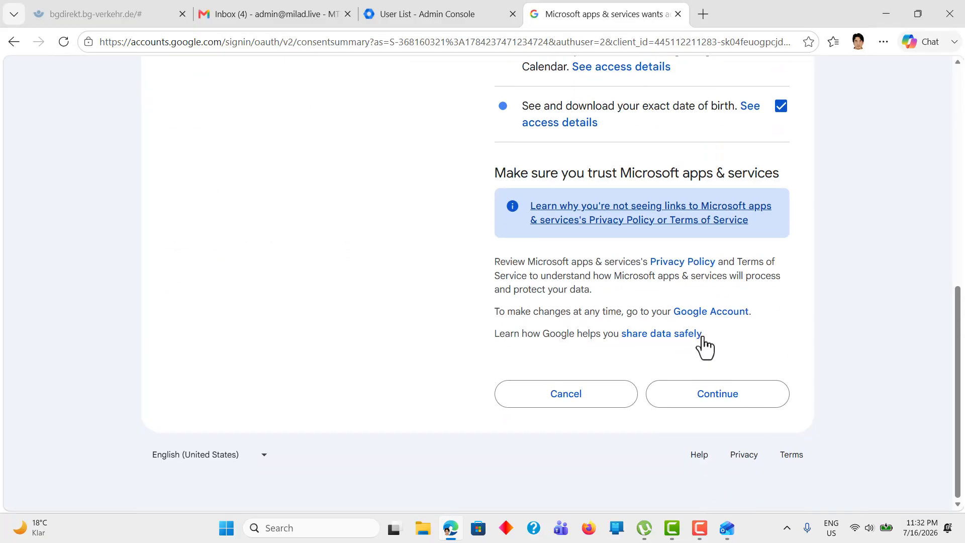
left_click(729, 401)
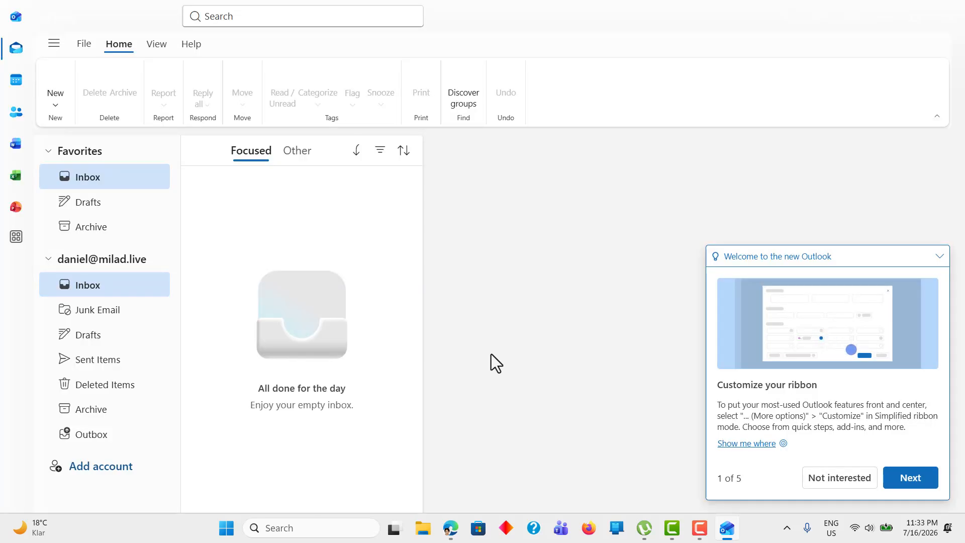
- Finish the five-tip welcome tour and switch to the Favorites Inbox showing four messages
left_click(910, 483)
left_click(911, 484)
left_click(912, 484)
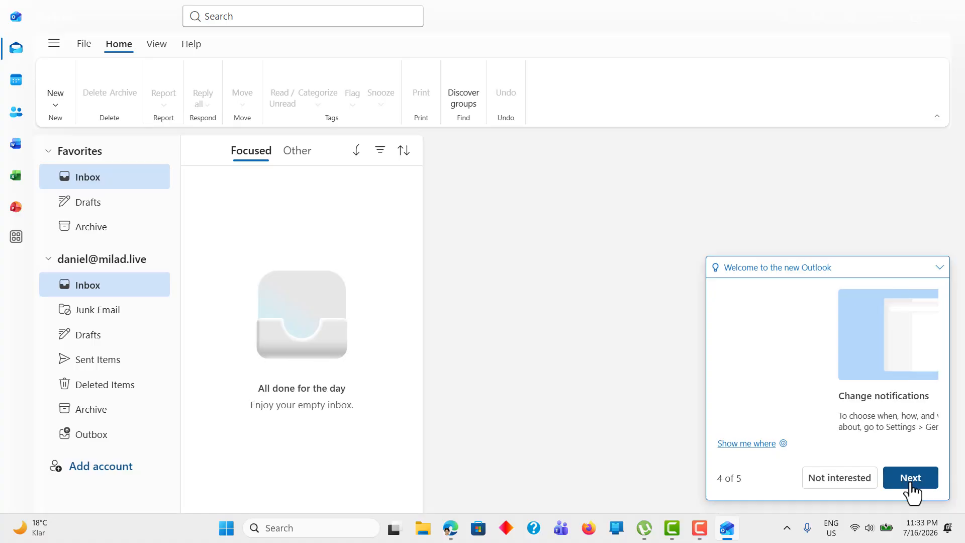
left_click(911, 484)
left_click(912, 484)
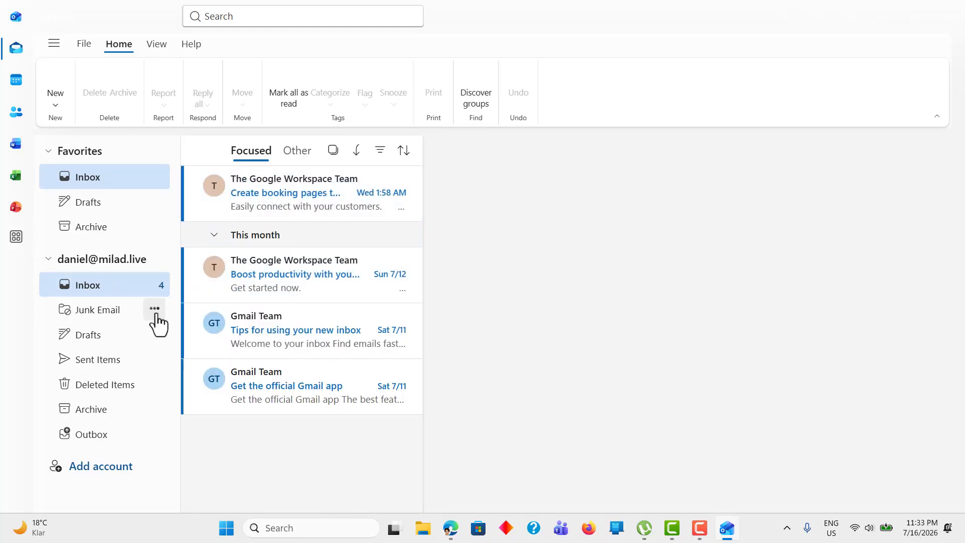
left_click(85, 182)
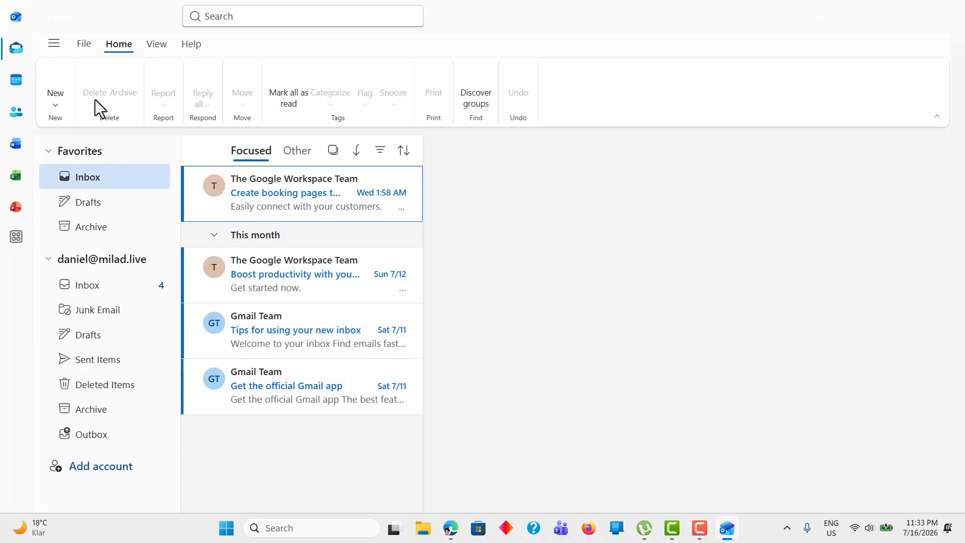
left_click(59, 84)
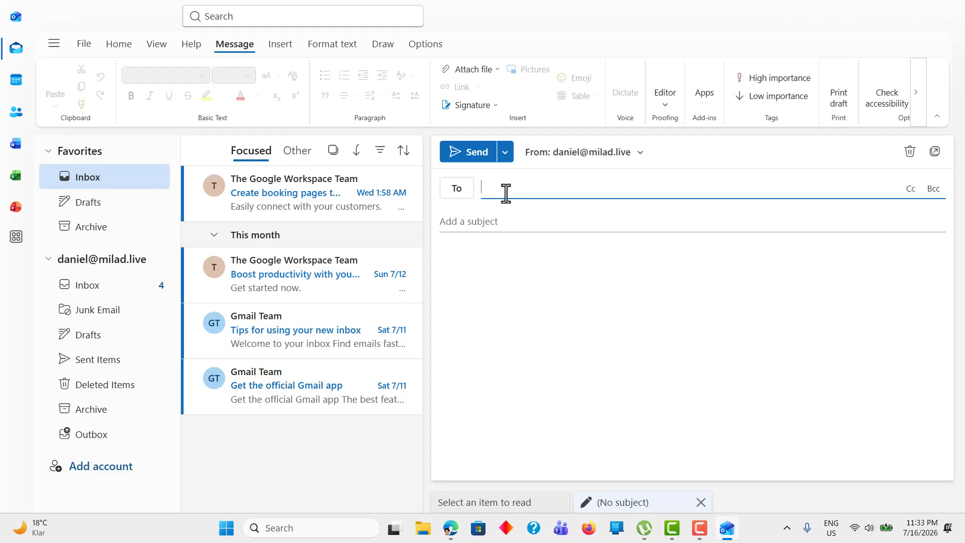
- Address a new email to the admin account with subject 'Info about the new productions'
left_click(505, 194)
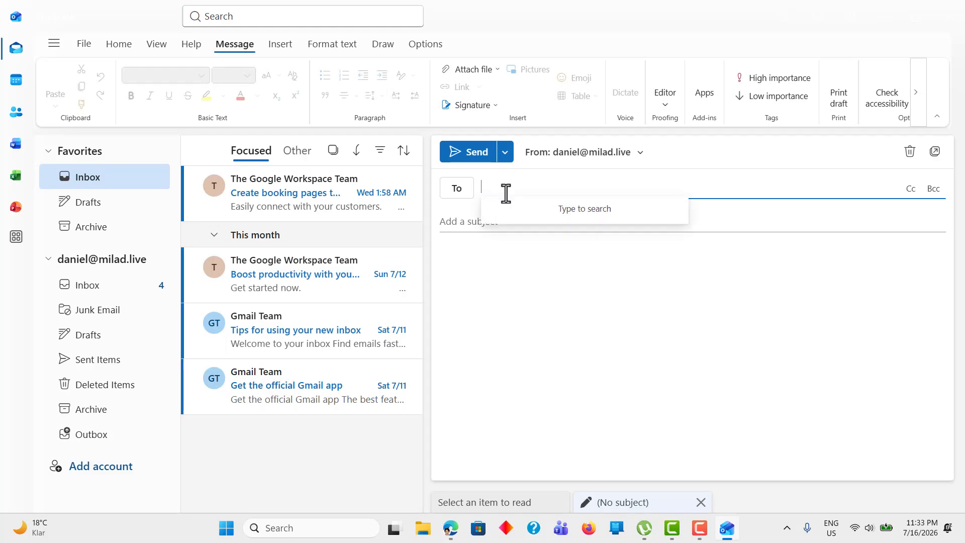
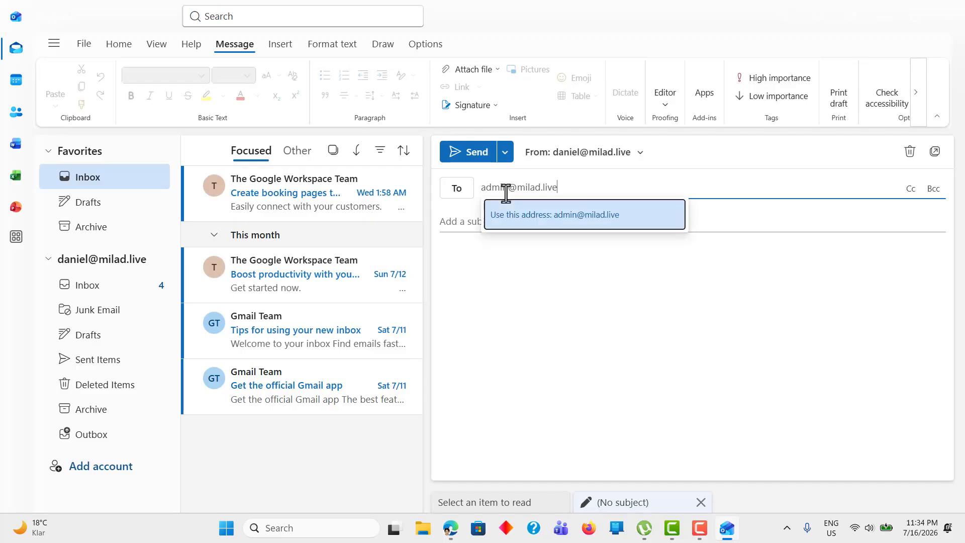
key("Return")
left_click(496, 221)
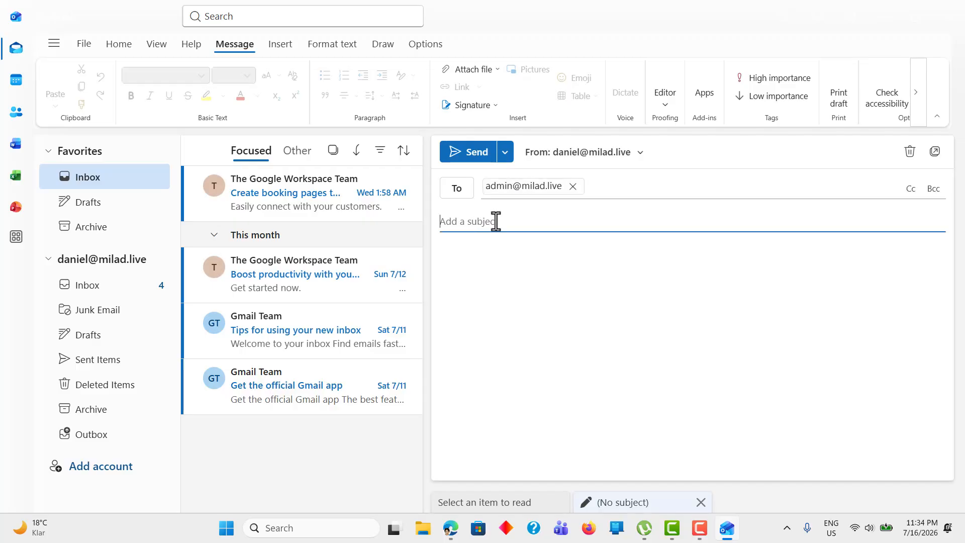
type("Info")
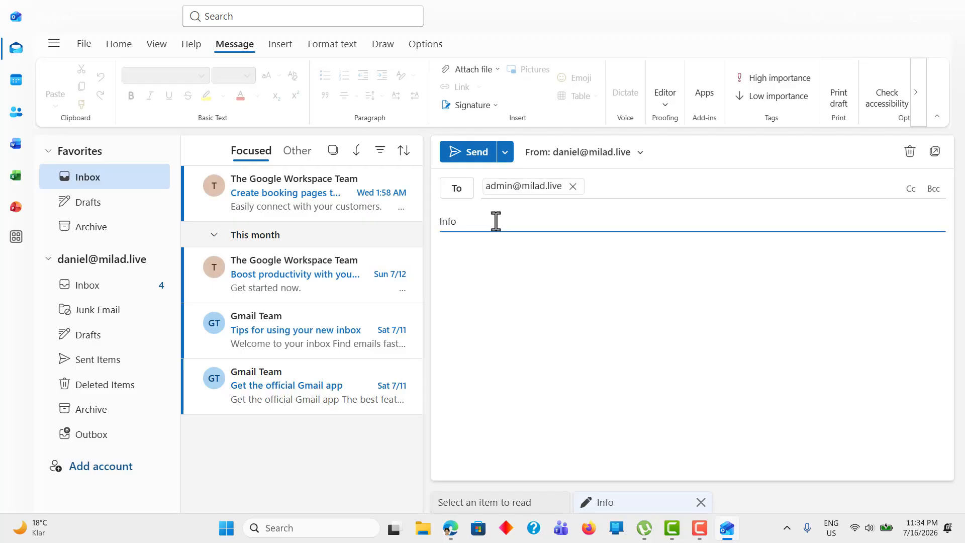
type(" about the new ")
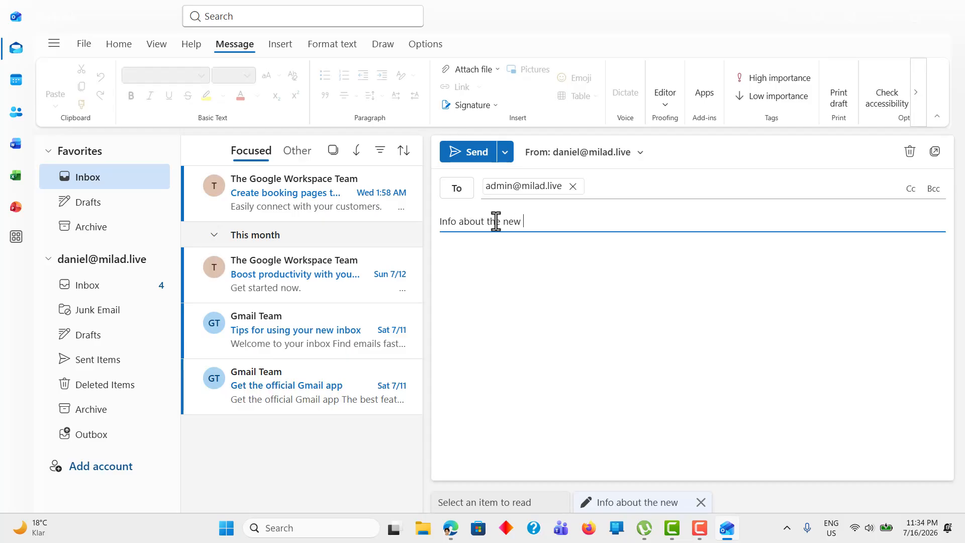
type("productions")
- Write 'Hello, Let me know about the new productions', sign off 'Sincerely,' with the user's name, and send
left_click(496, 253)
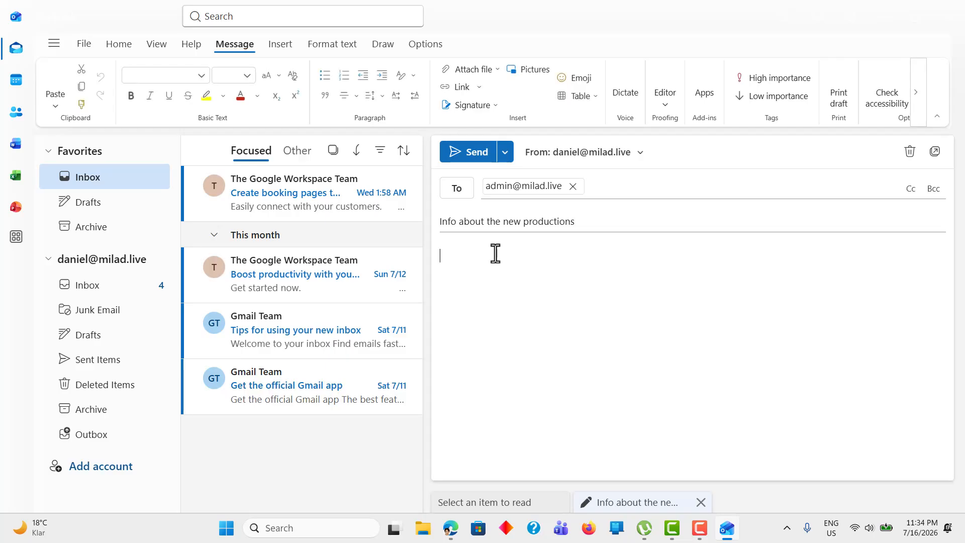
type("Hello, Let me know ab")
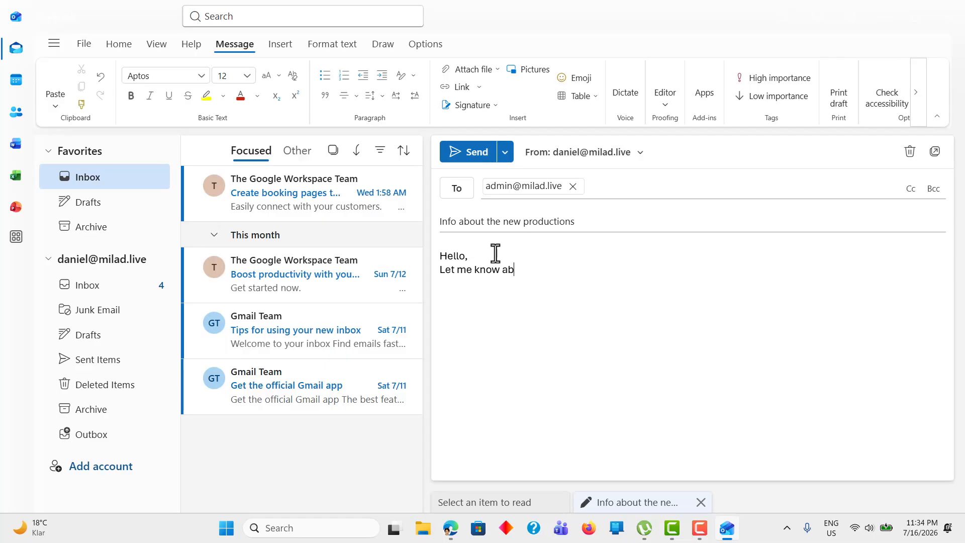
type("out the new produic")
key("BackSpace")
key("BackSpace")
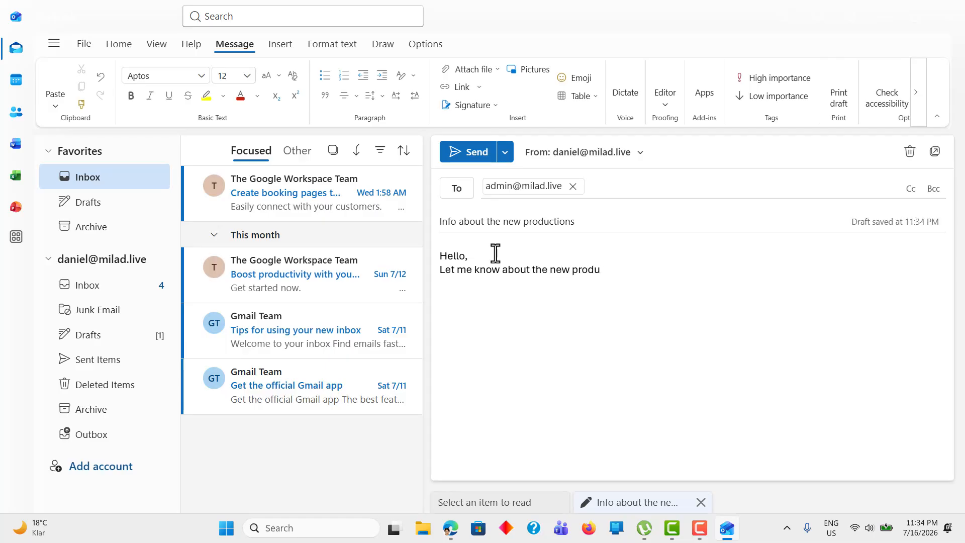
type("ctions")
key("Return")
key("Return")
type("Sincerely,")
key("Return")
type("Daniel")
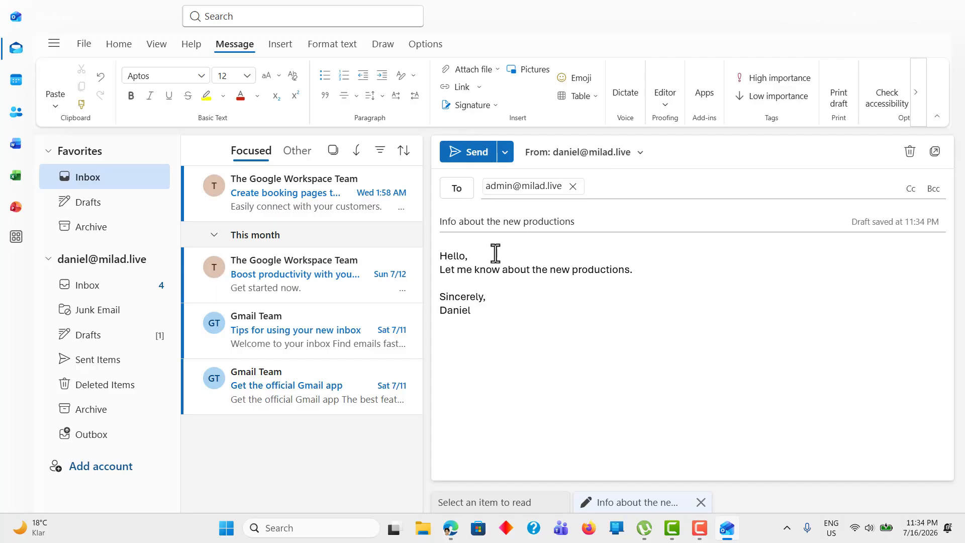
left_click(471, 153)
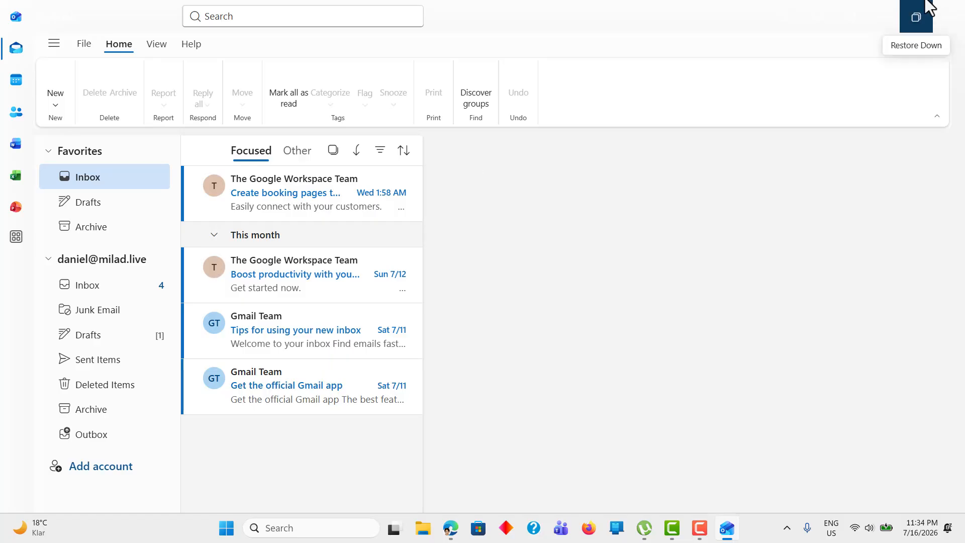
- Open the test email 'Info about the new productions' in the admin's Gmail inbox
left_click(885, 15)
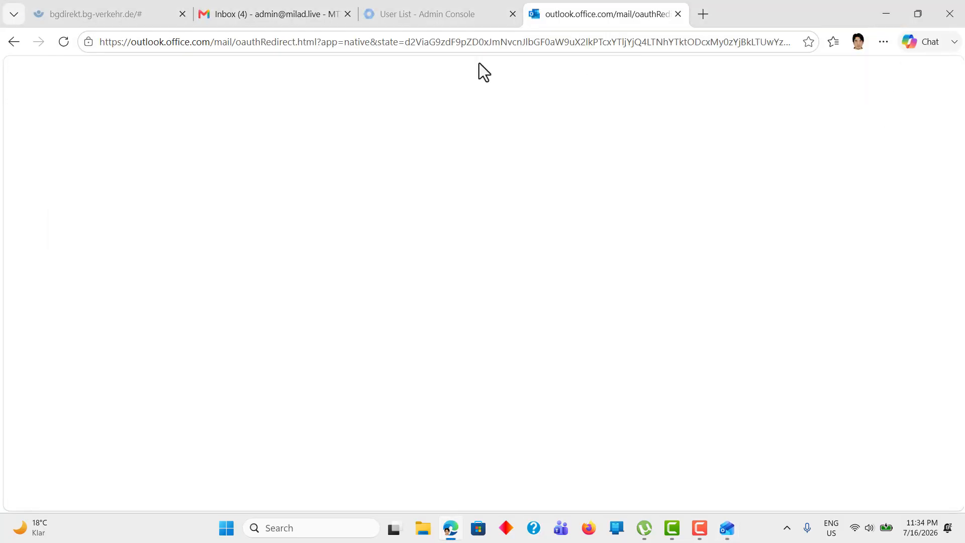
left_click(251, 16)
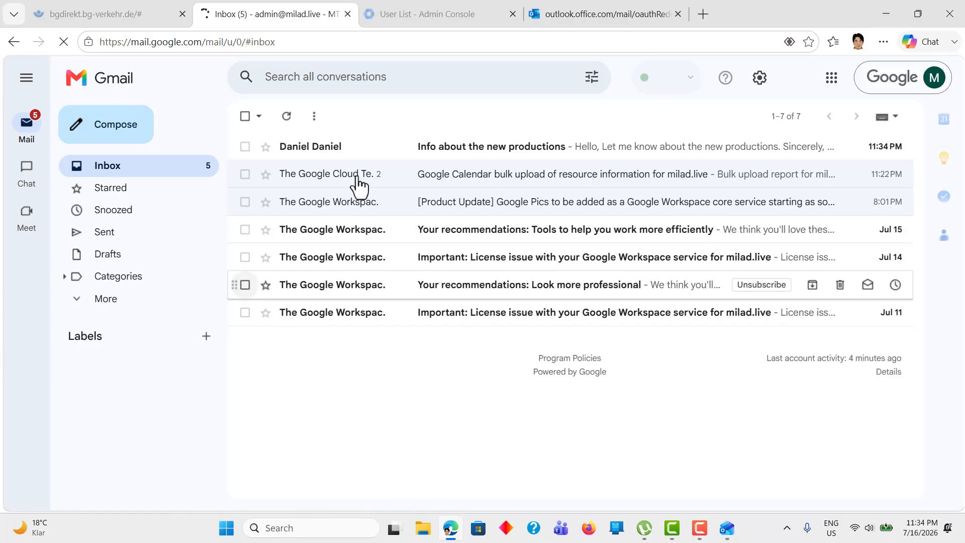
left_click(469, 157)
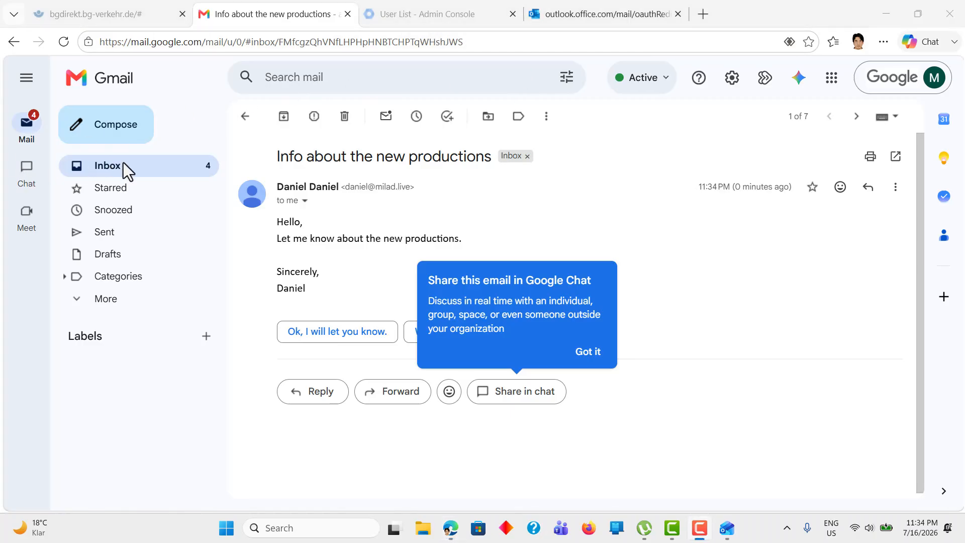
left_click(727, 534)
left_click(727, 534)
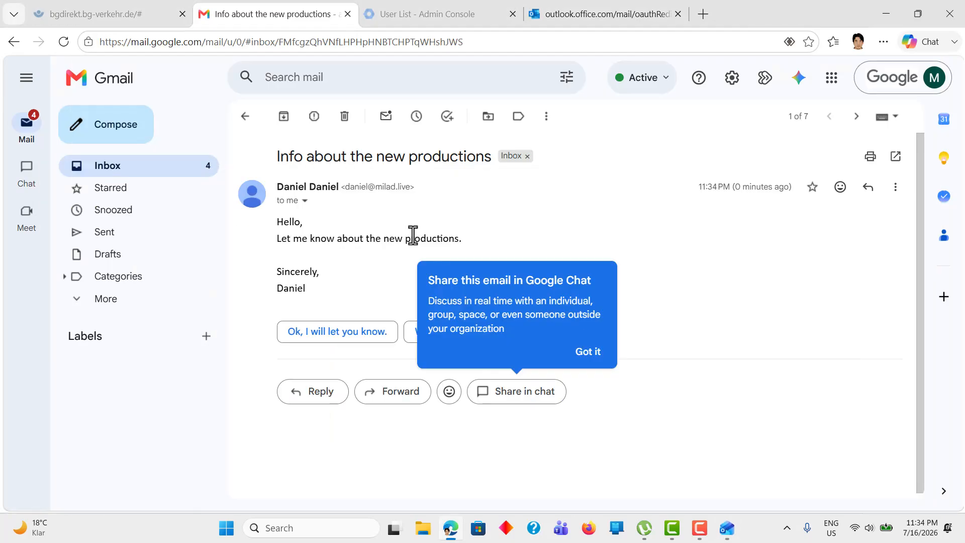
- Close the stray empty Gmail message and go back to the Admin console user list
left_click(110, 123)
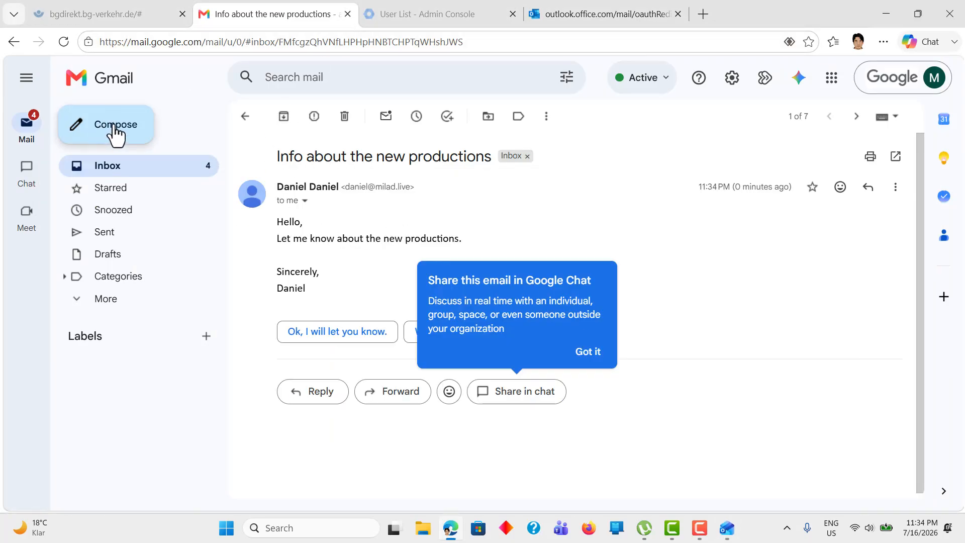
left_click(27, 130)
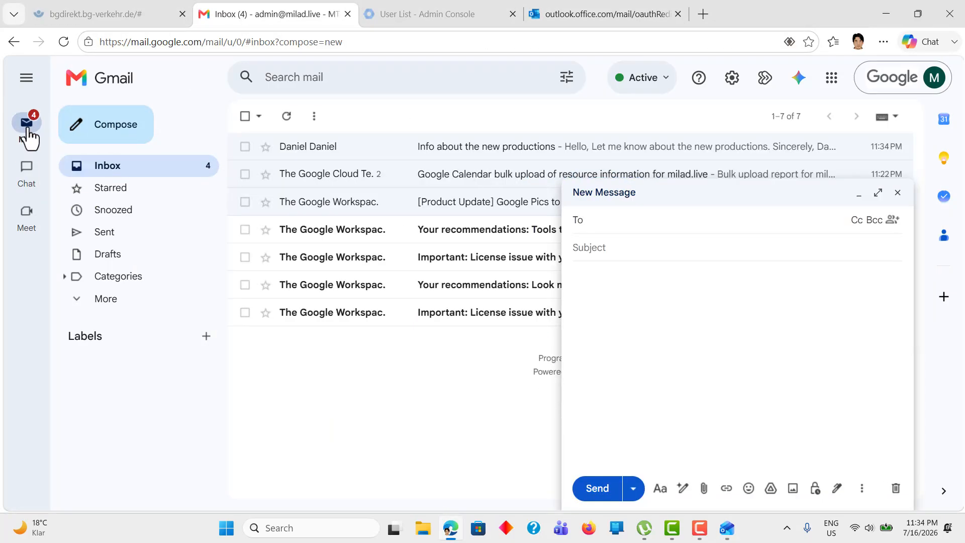
left_click(897, 193)
left_click(440, 17)
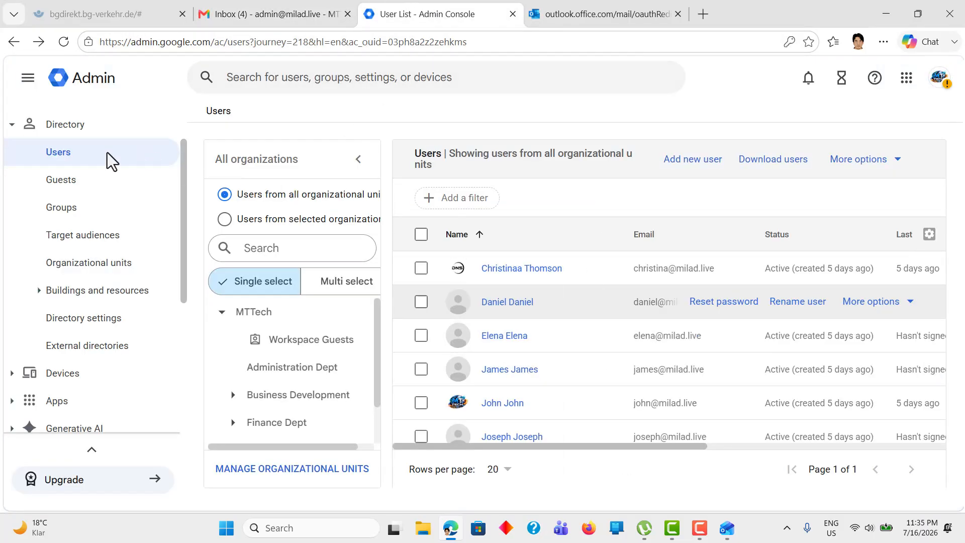
- Move from the Users directory to Target audiences, where MTTech lists 9 members
left_click(53, 153)
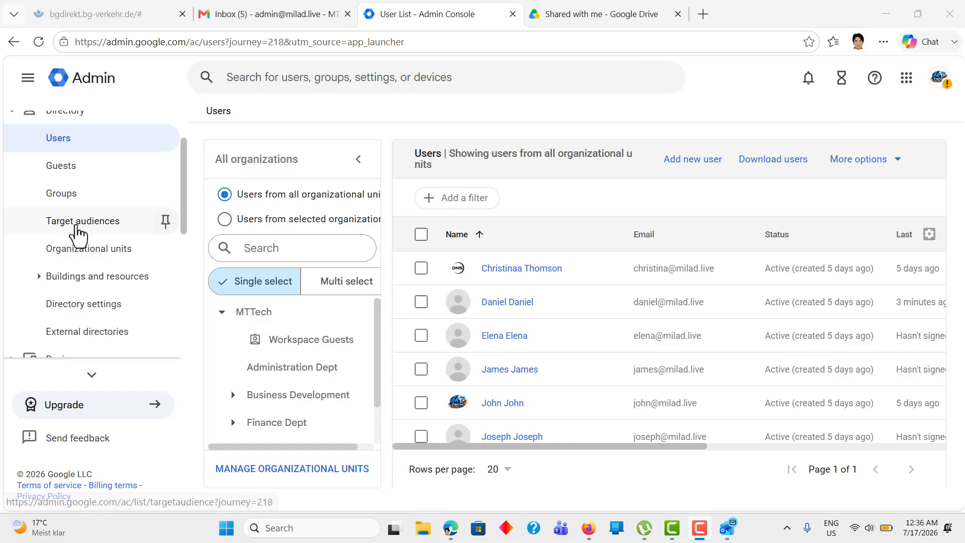
left_click(78, 233)
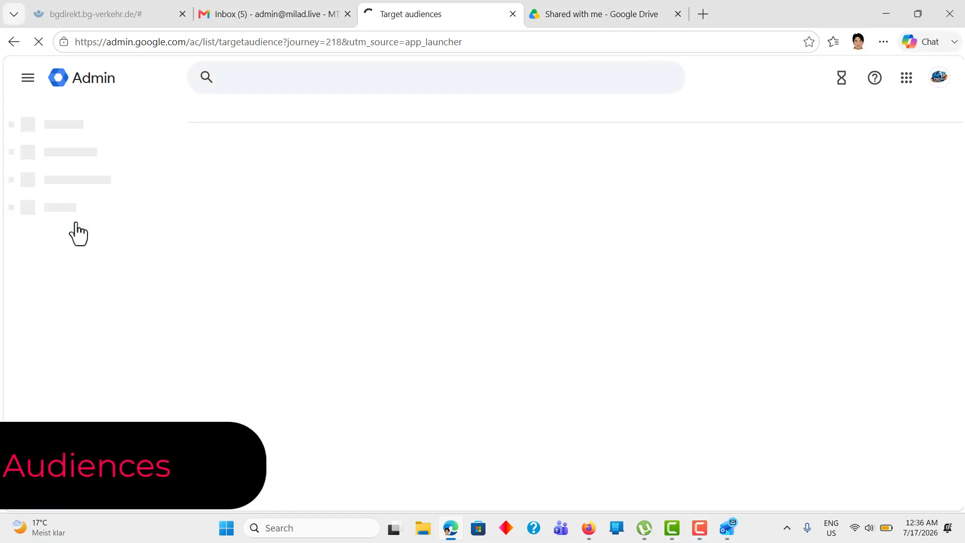
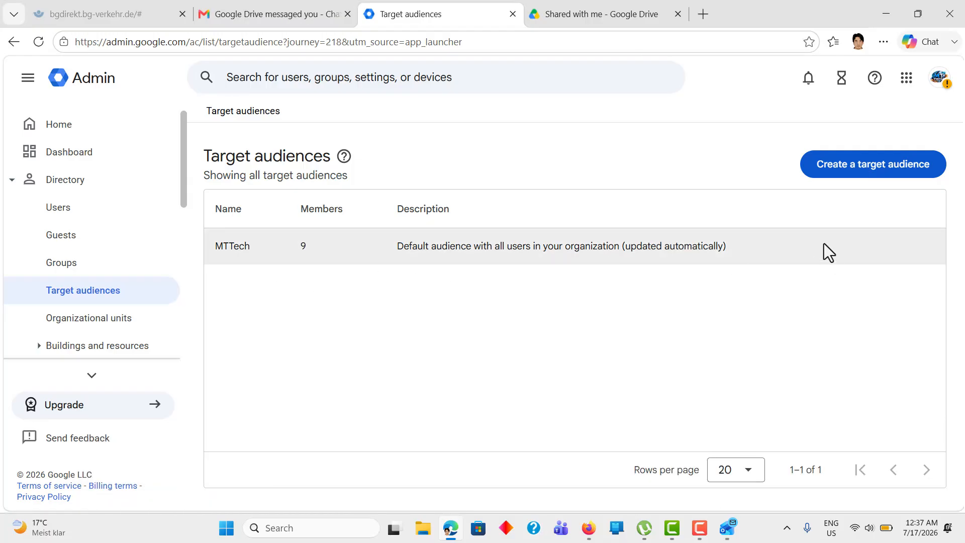
- Start a new target audience named Payroll, described as 'This is the Payroll Target audiences'
left_click(877, 171)
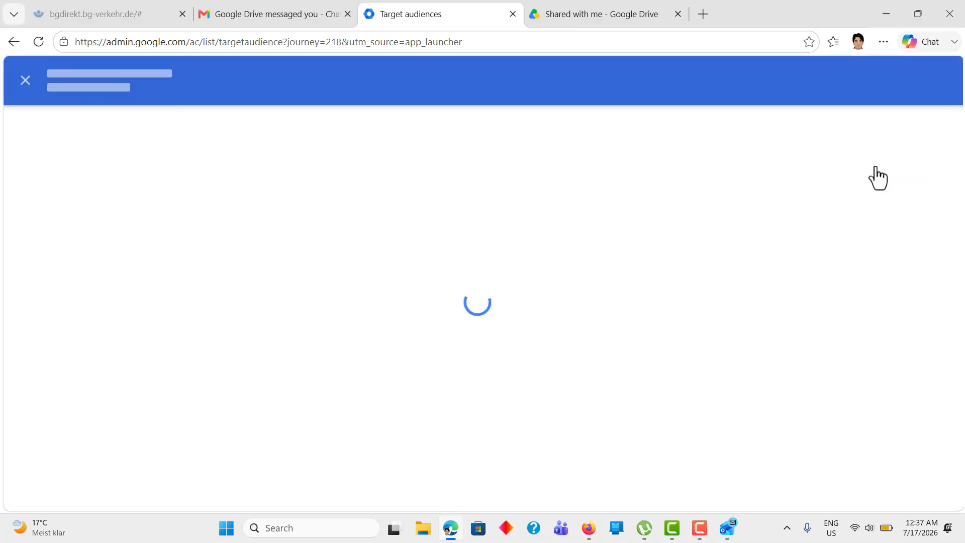
left_click(285, 239)
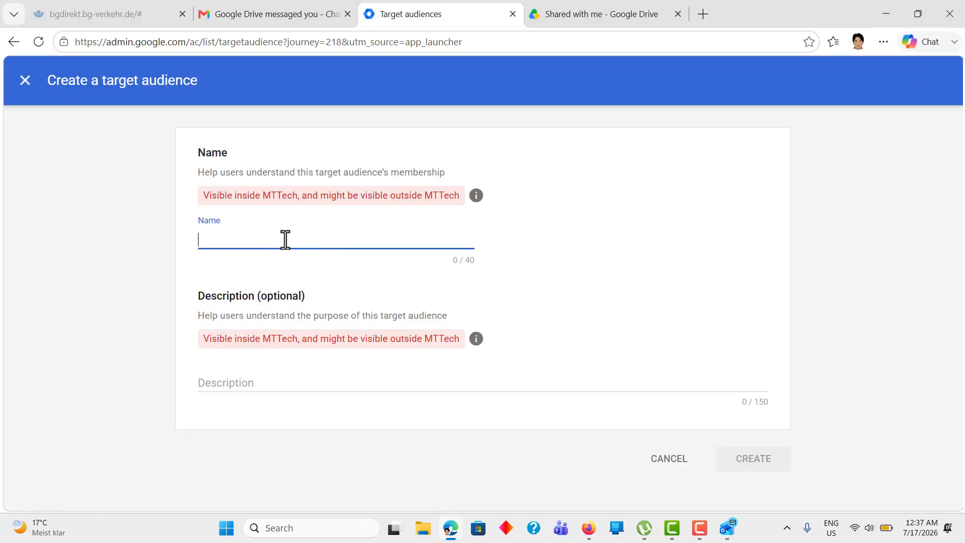
type("Marketing")
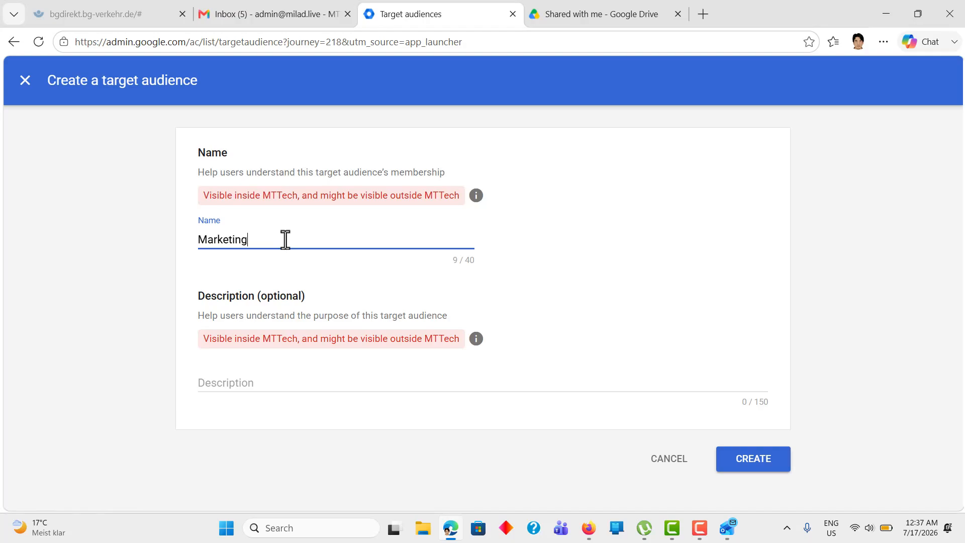
key("Tab")
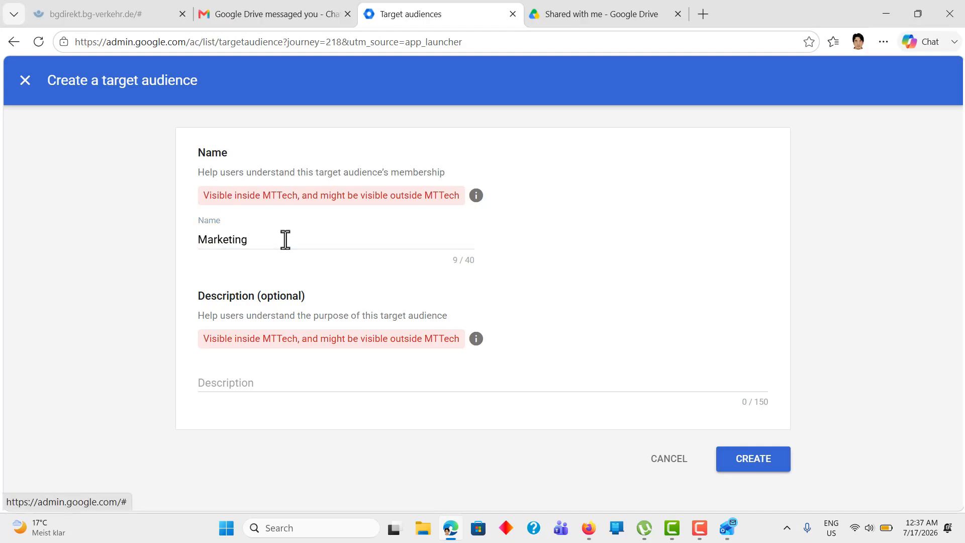
left_click(254, 384)
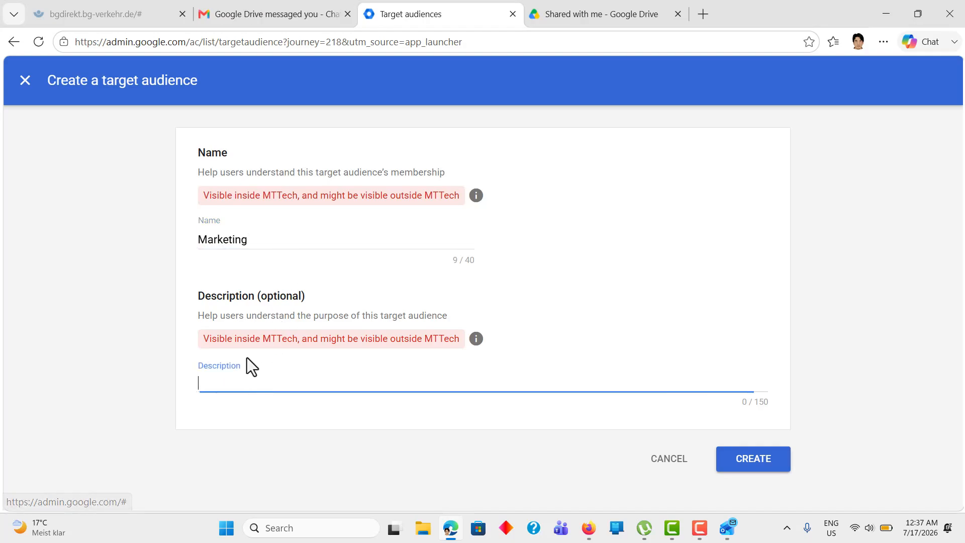
left_click_drag(276, 239, 150, 235)
key("BackSpace")
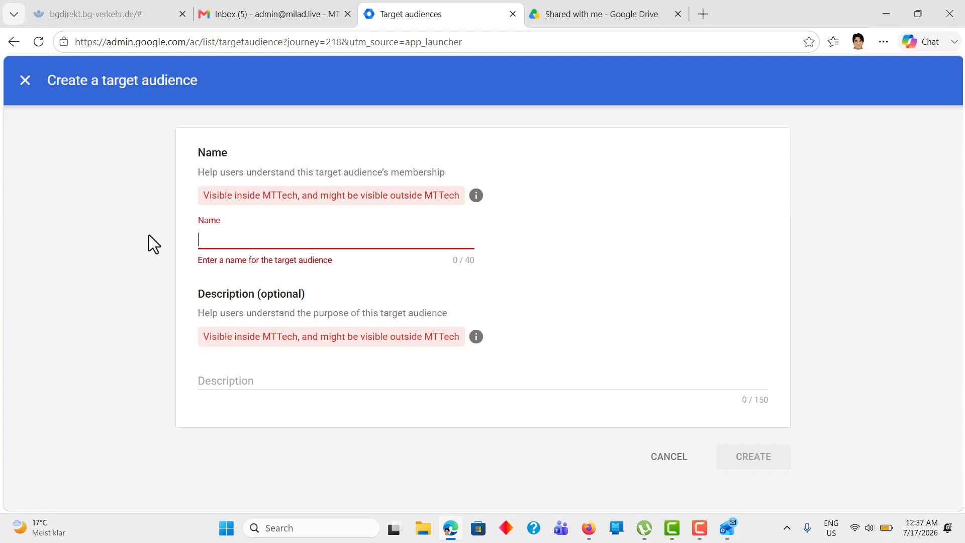
type("Payroll")
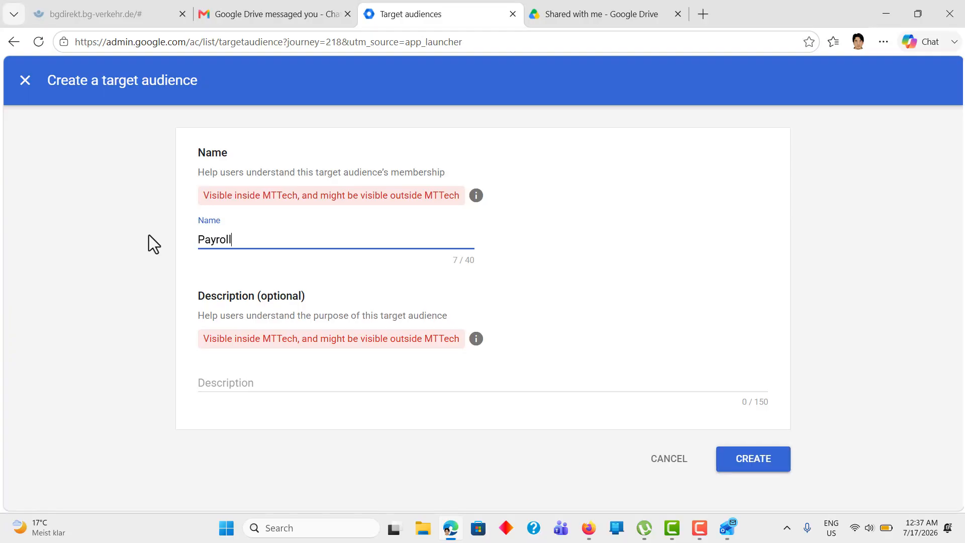
left_click(290, 386)
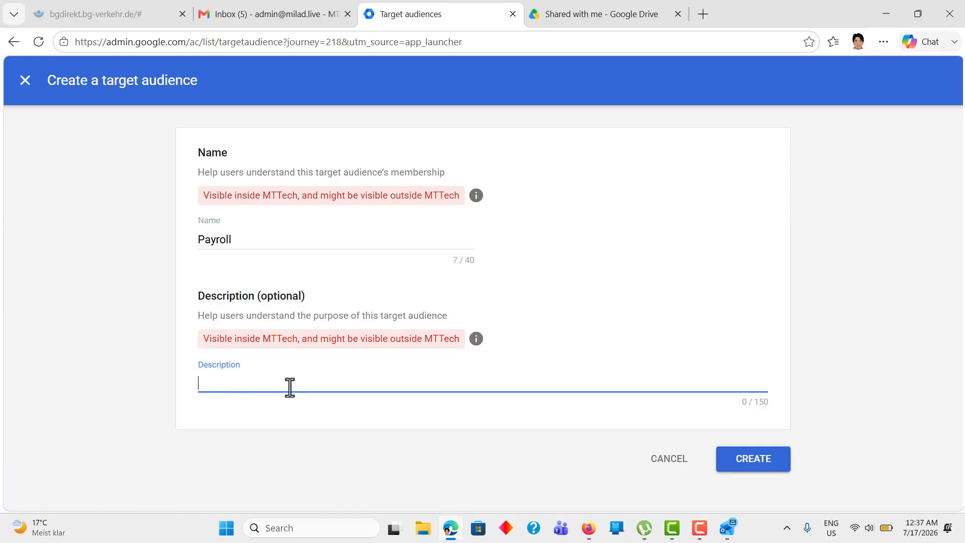
type("This is the Payroll ")
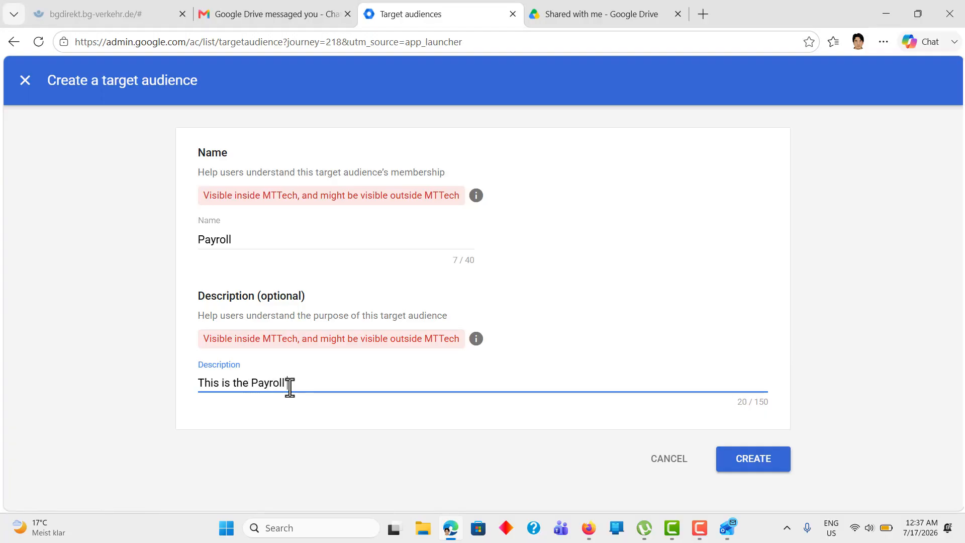
type("Target audie")
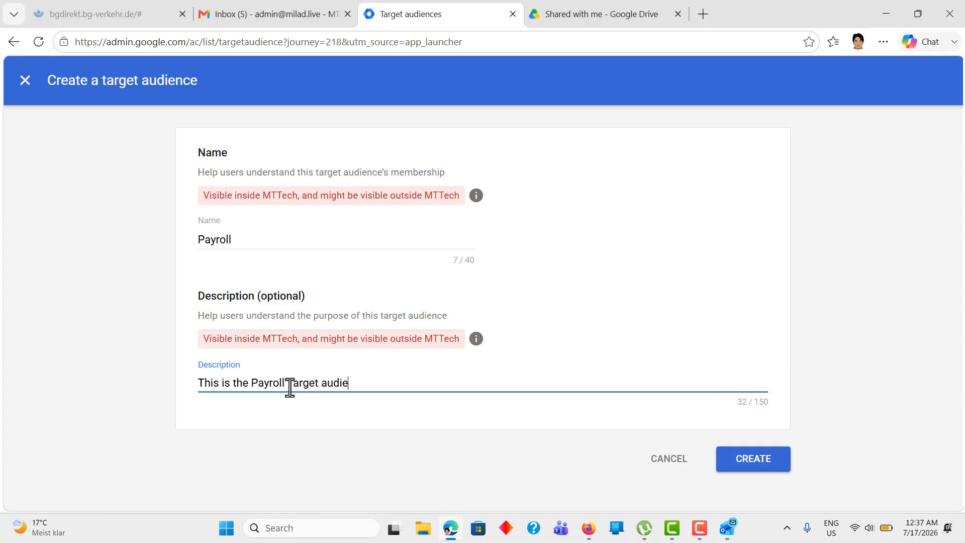
type("nces")
- Create the Payroll target audience and open its member list
left_click(746, 462)
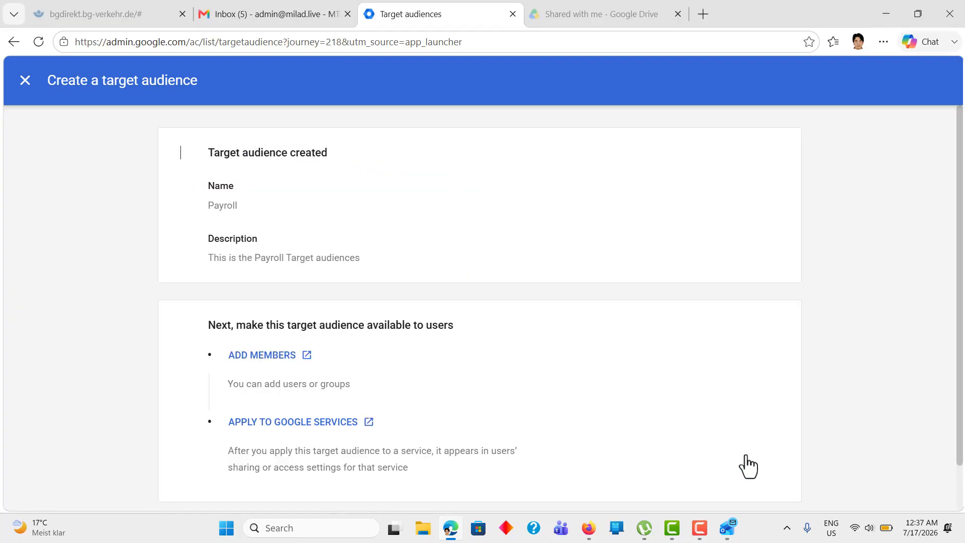
scroll(439, 348, "down", 1)
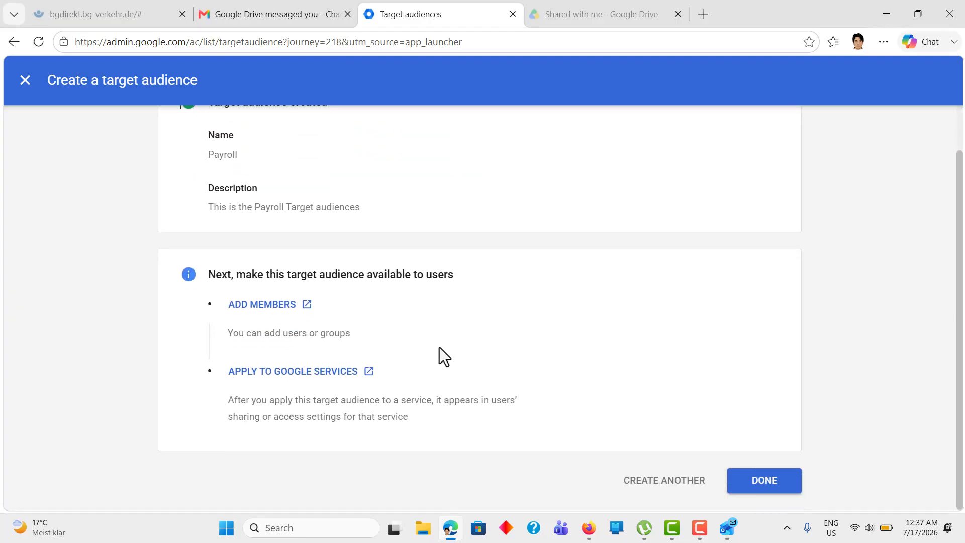
left_click(275, 309)
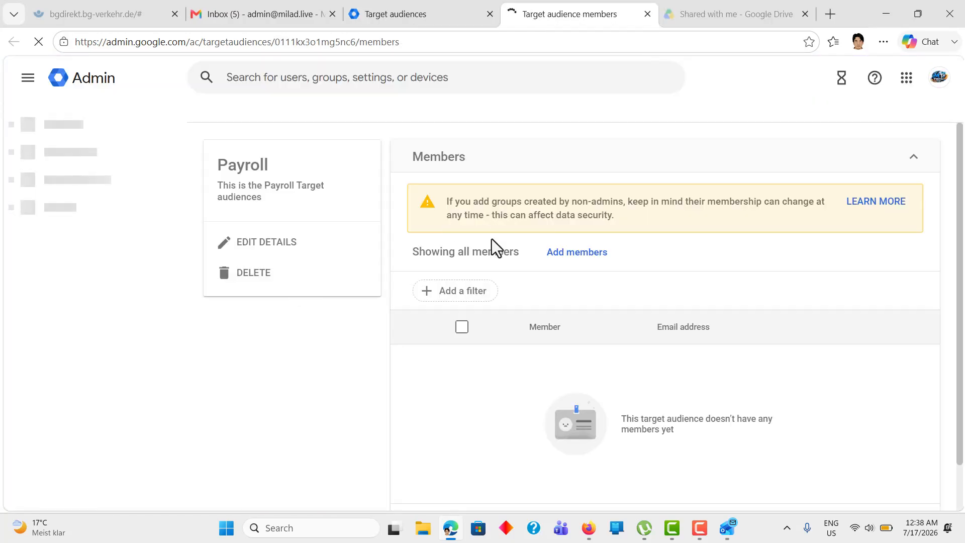
- Add the Payroll group as a member of the Payroll audience
left_click(574, 253)
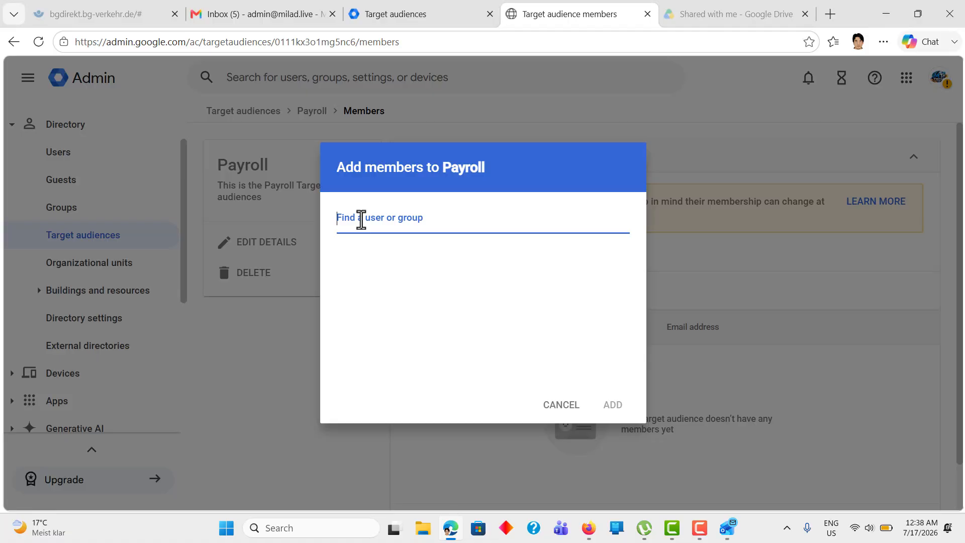
type("payrol")
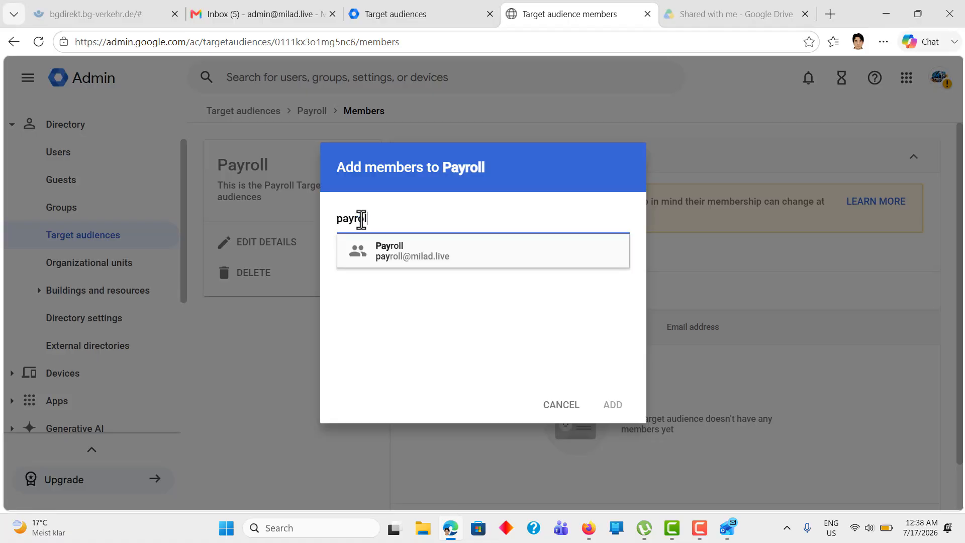
left_click(391, 256)
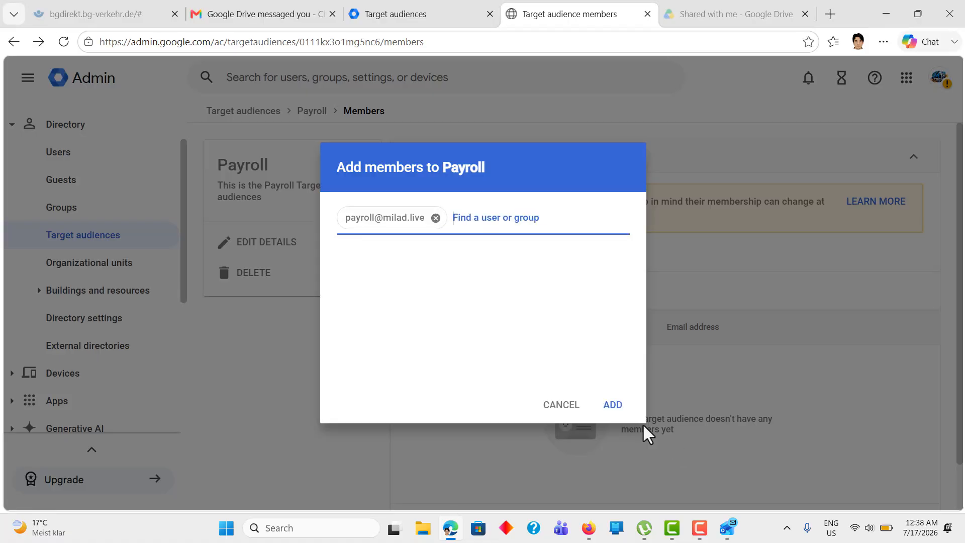
left_click(614, 407)
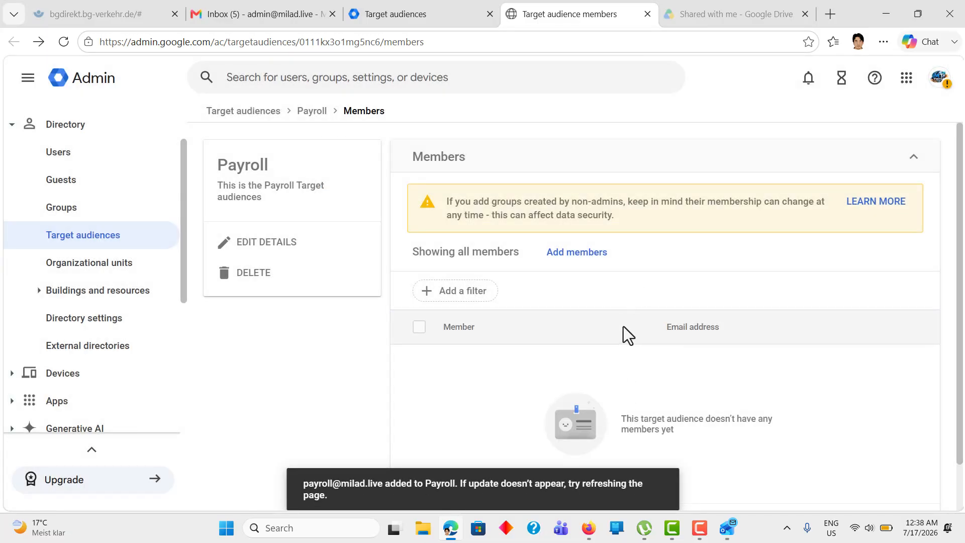
scroll(628, 336, "down", 1)
scroll(644, 325, "up", 1)
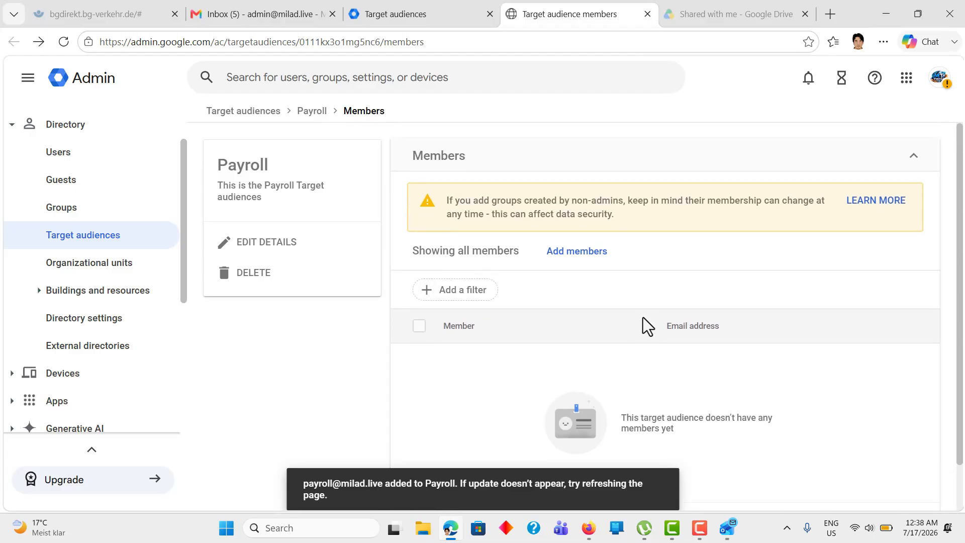
- From the target audiences list, open the Drive and Docs sharing settings
left_click(114, 235)
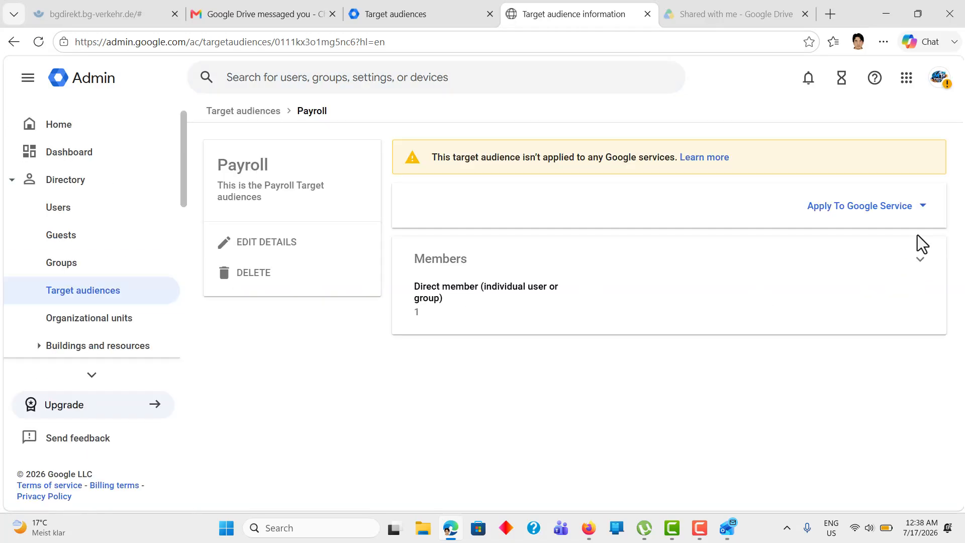
left_click(924, 207)
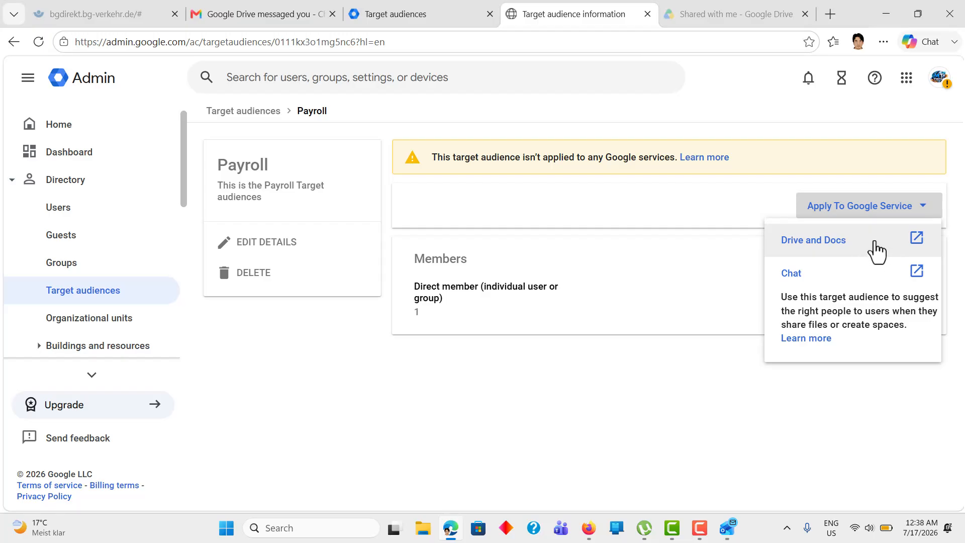
left_click(909, 249)
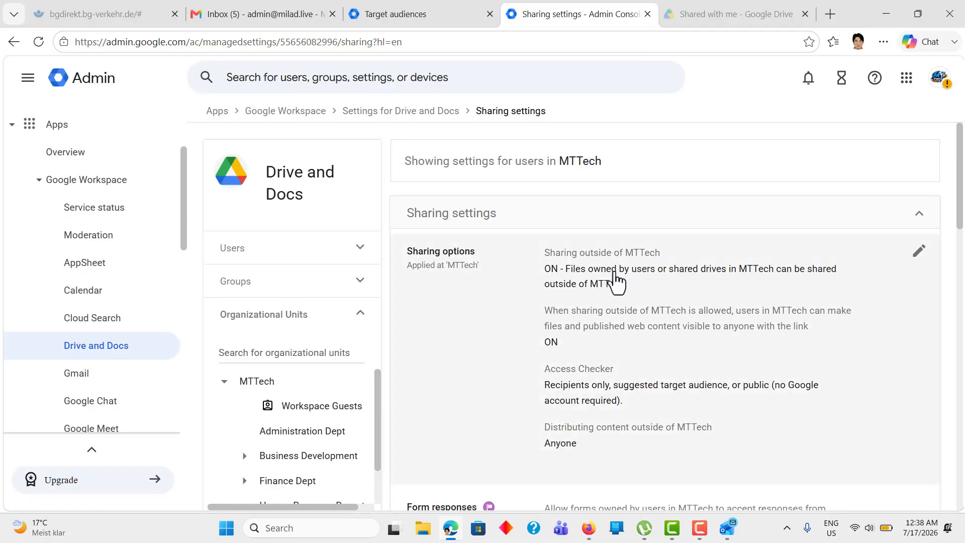
- Show the sharing settings for the Payroll group and scroll to its Target audiences
left_click(308, 259)
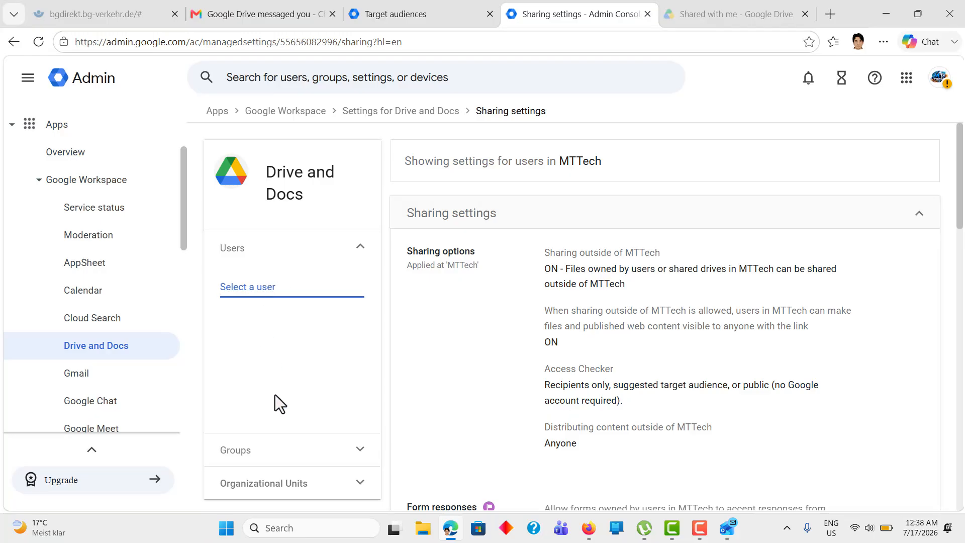
left_click(297, 258)
left_click(265, 282)
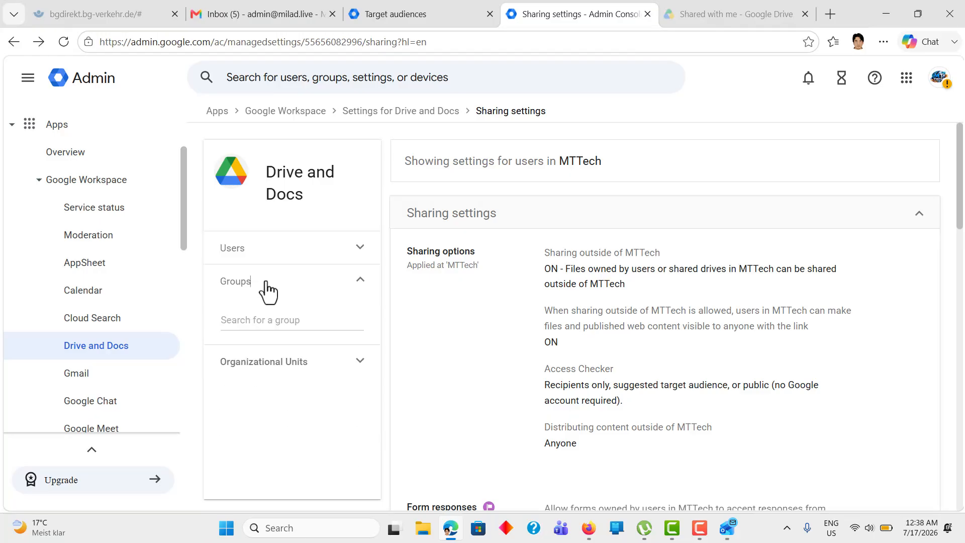
left_click(250, 321)
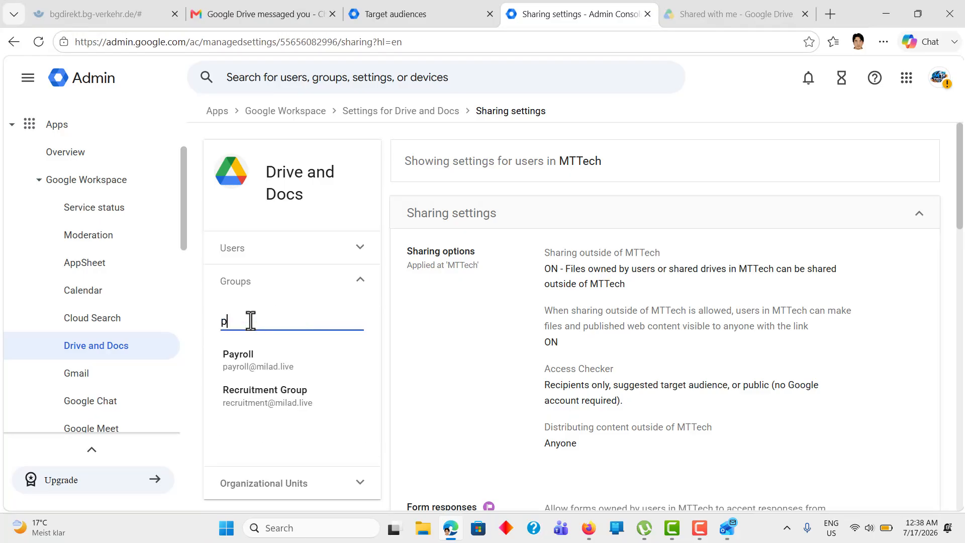
left_click(248, 363)
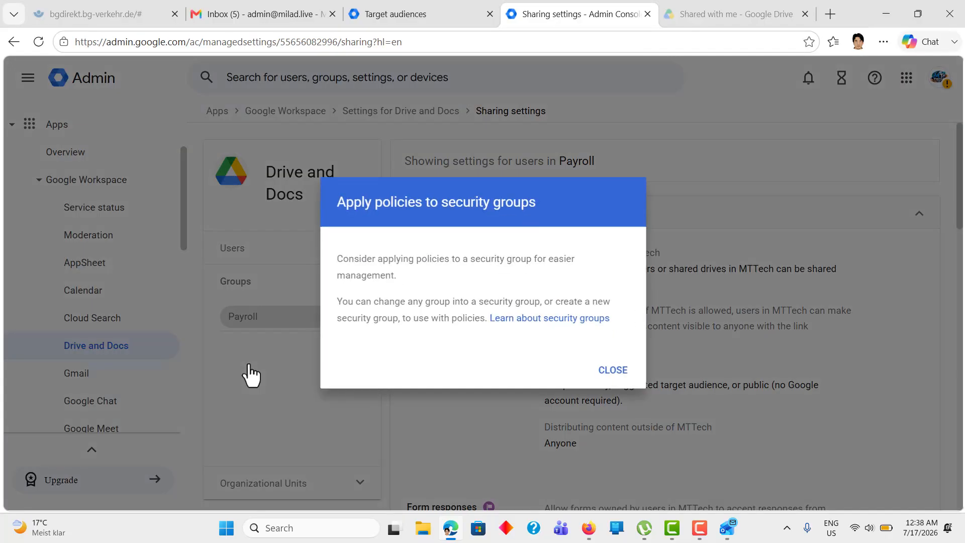
left_click(616, 375)
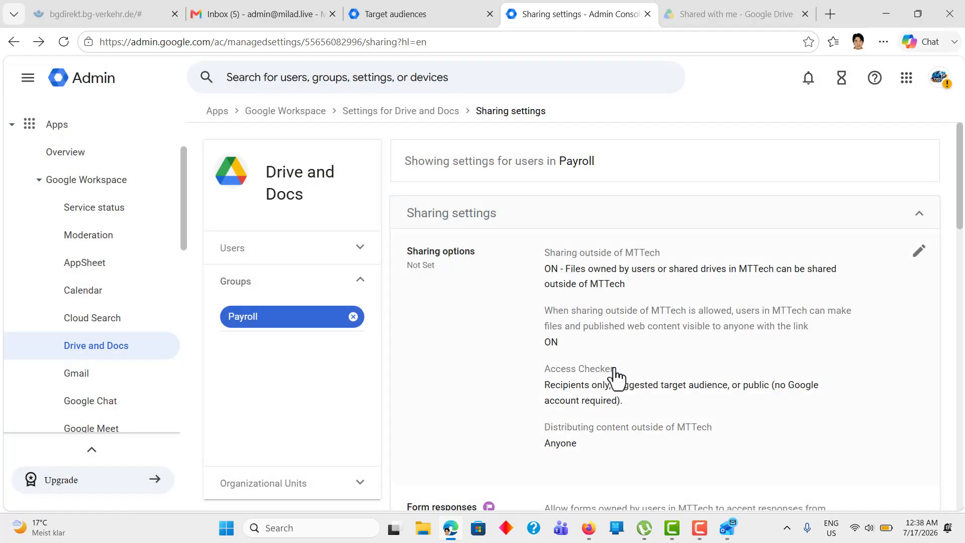
scroll(810, 321, "down", 1)
scroll(810, 322, "down", 15)
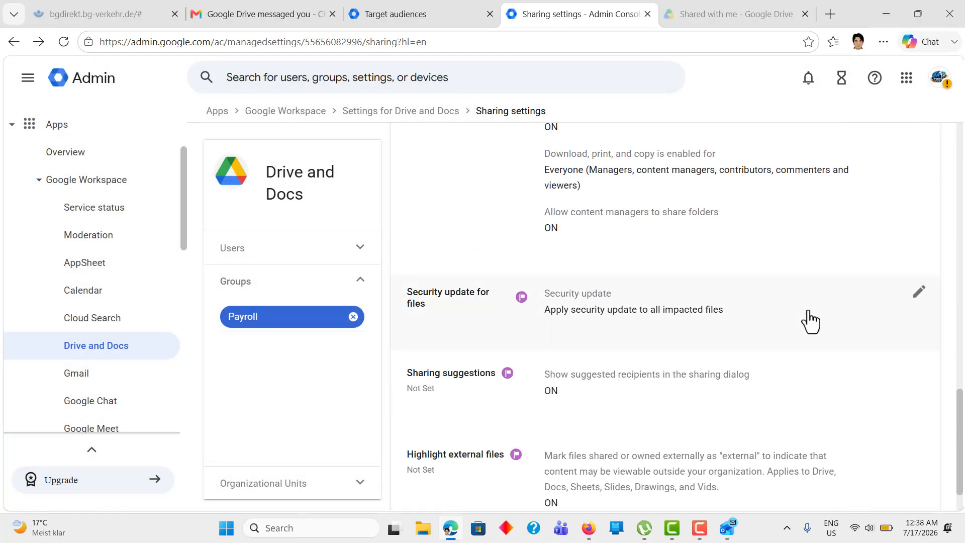
scroll(810, 321, "down", 1)
scroll(810, 321, "up", 6)
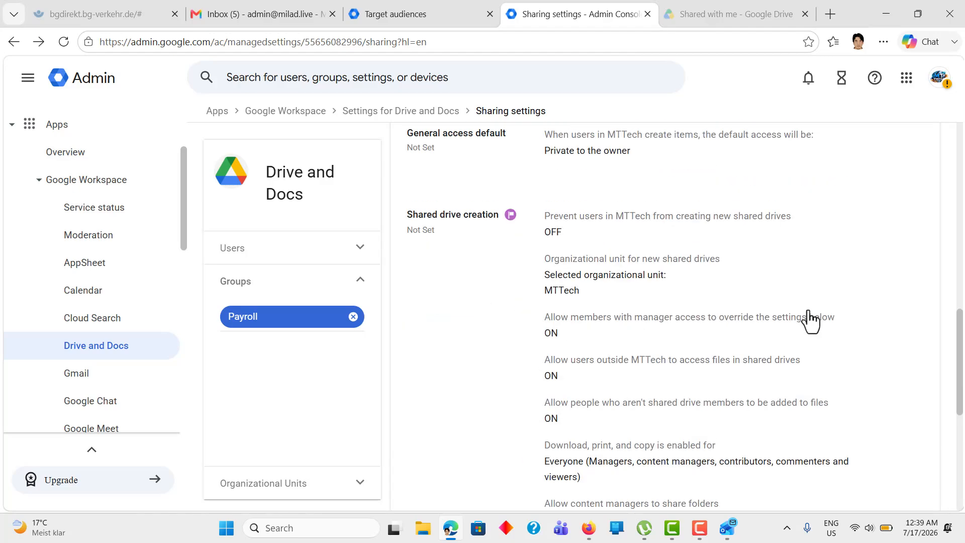
scroll(811, 322, "up", 6)
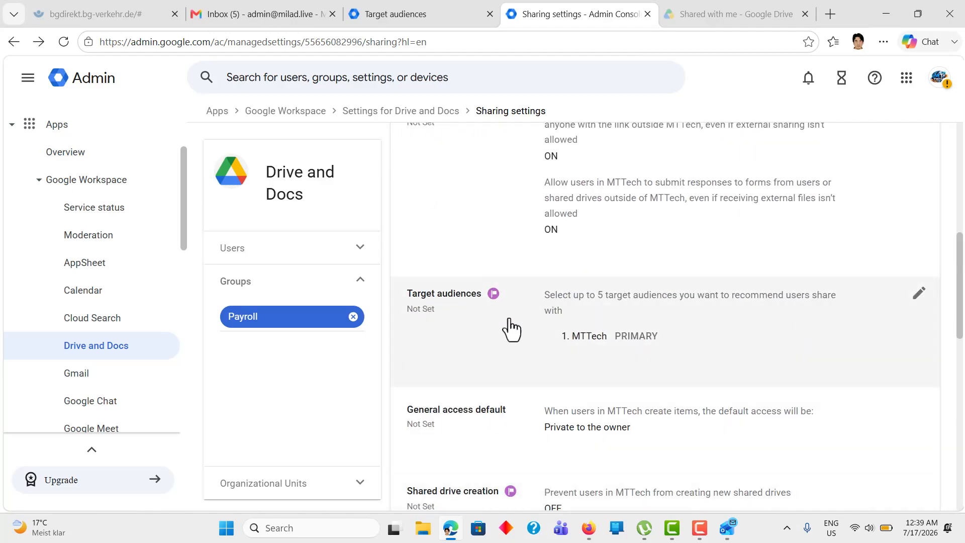
- Add Payroll to the Payroll group's target audiences, place it above MTTech as primary, and save
left_click(917, 301)
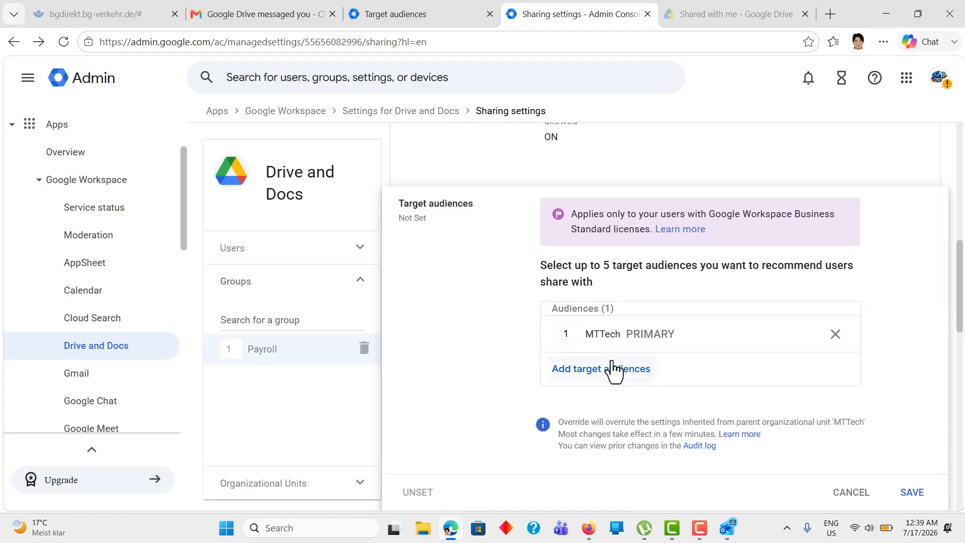
left_click(594, 372)
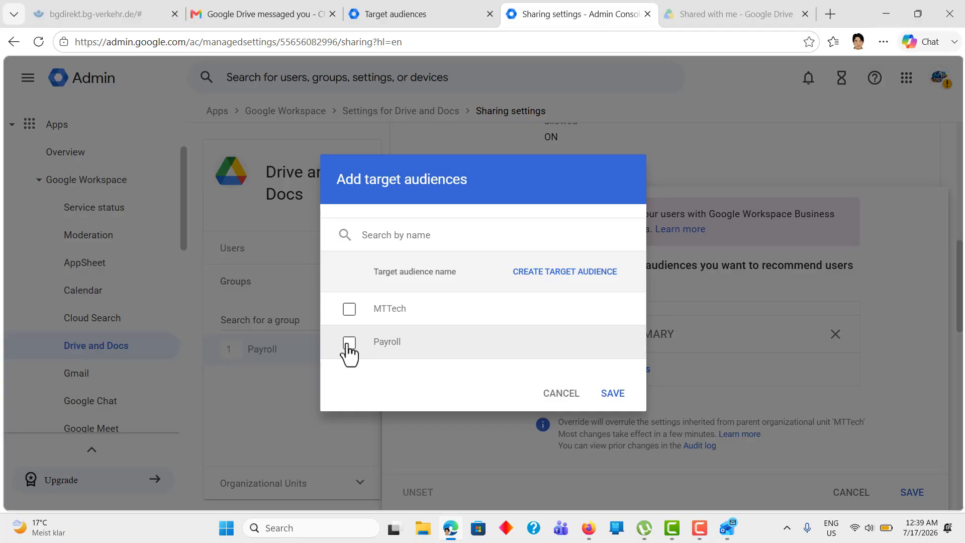
left_click(349, 343)
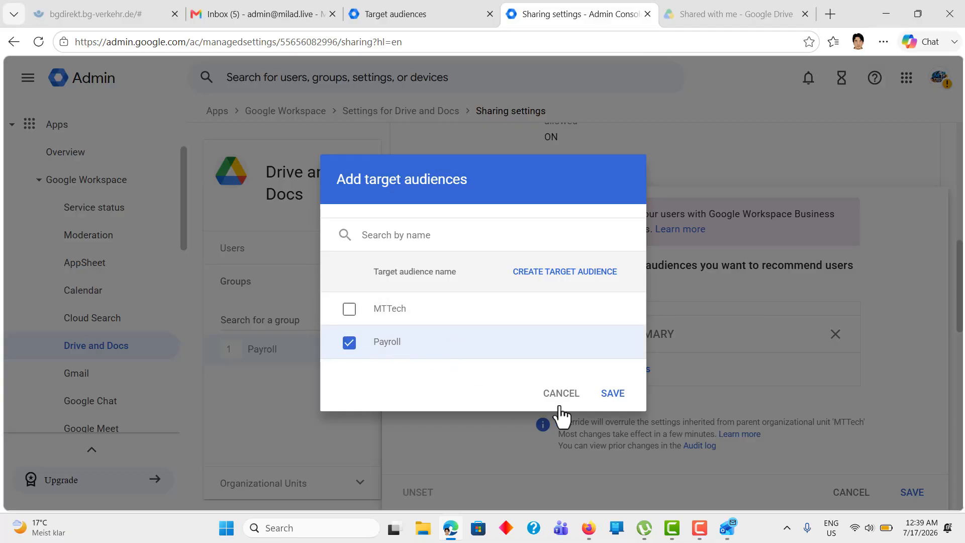
left_click(616, 395)
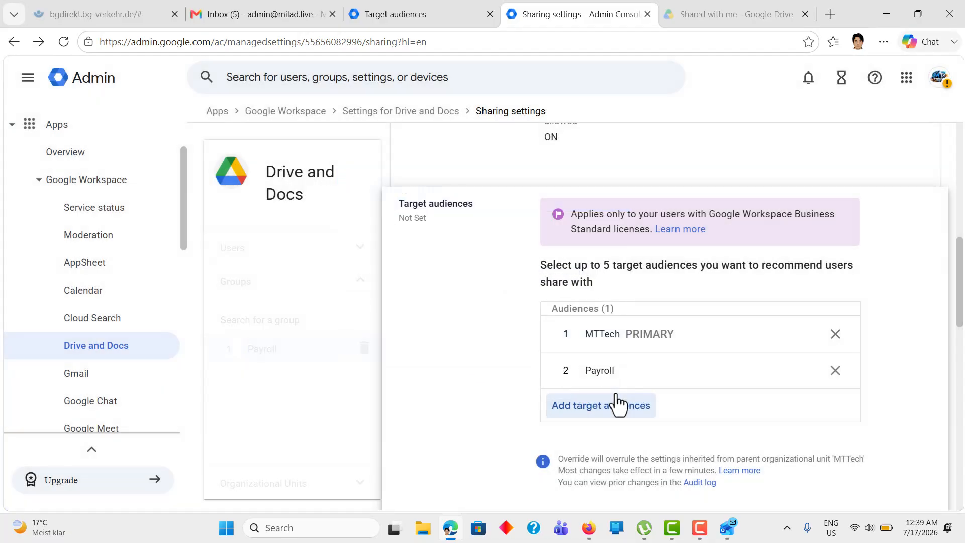
left_click_drag(548, 373, 556, 336)
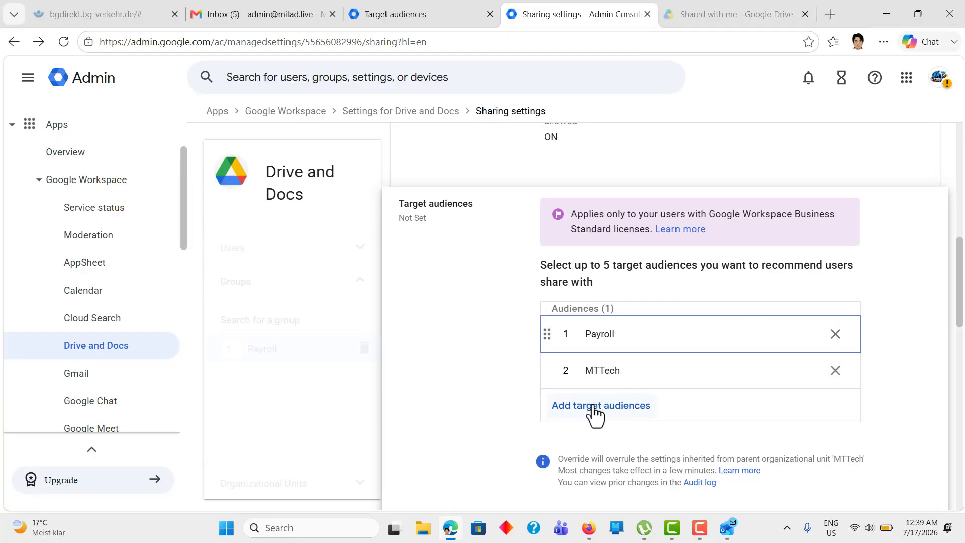
scroll(655, 442, "down", 3)
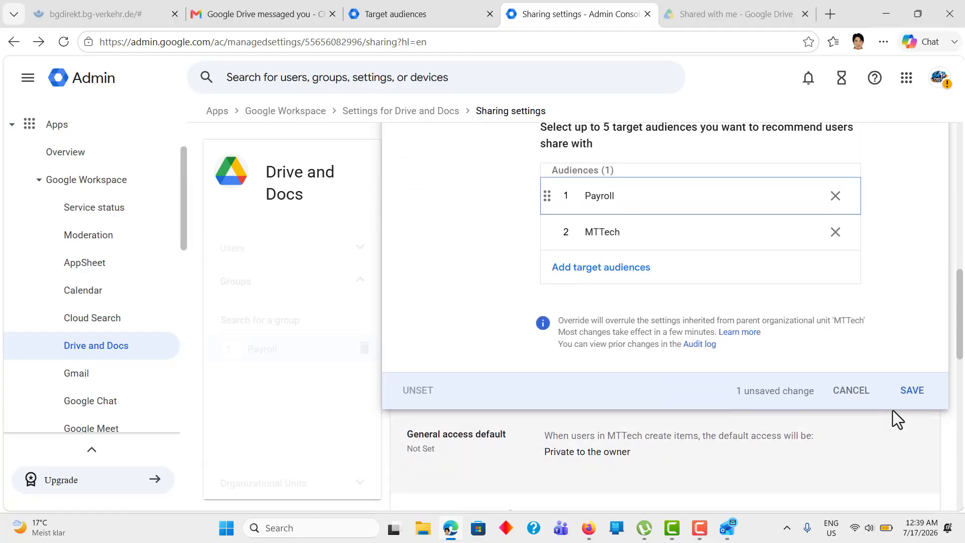
left_click(912, 390)
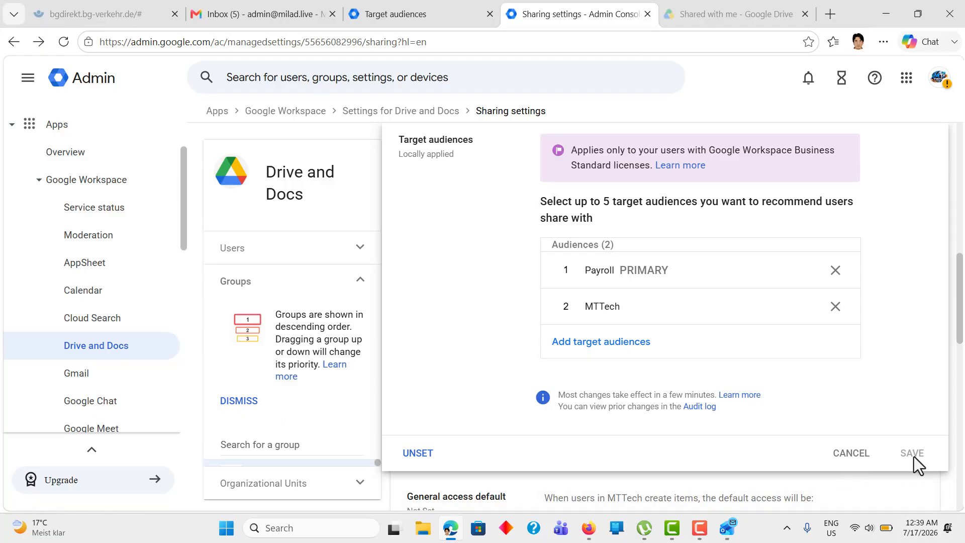
- Cancel the target audiences editor and go to Directory > Target audiences
left_click(858, 455)
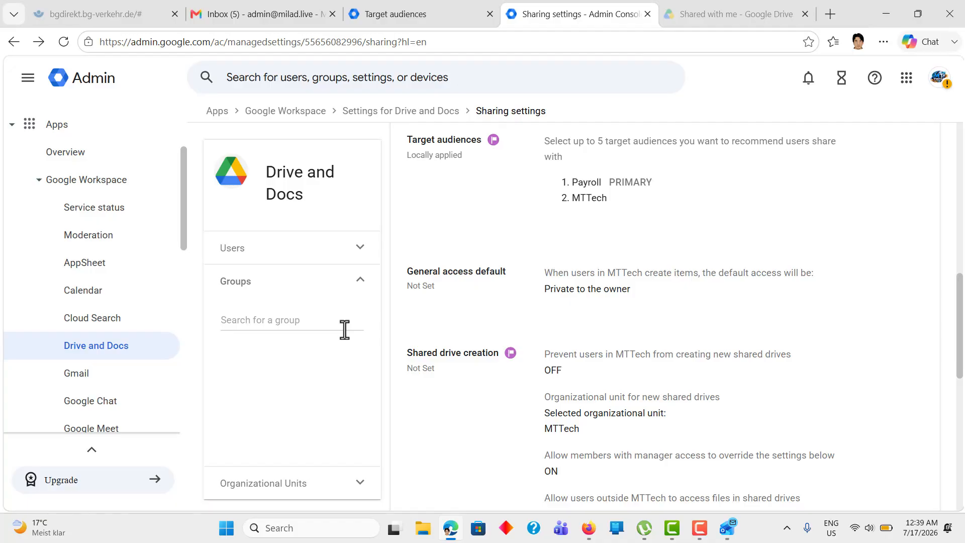
scroll(549, 447, "down", 4)
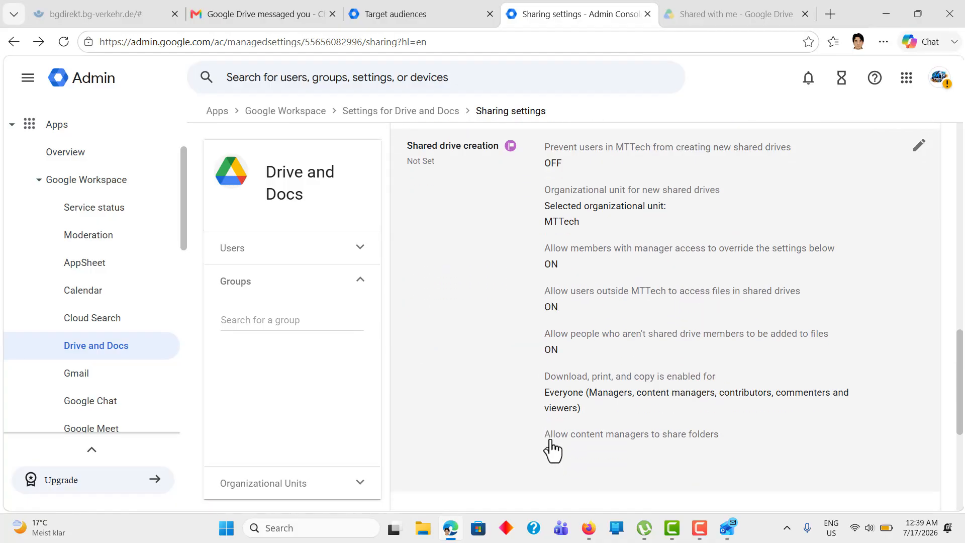
scroll(552, 450, "down", 5)
scroll(552, 449, "up", 7)
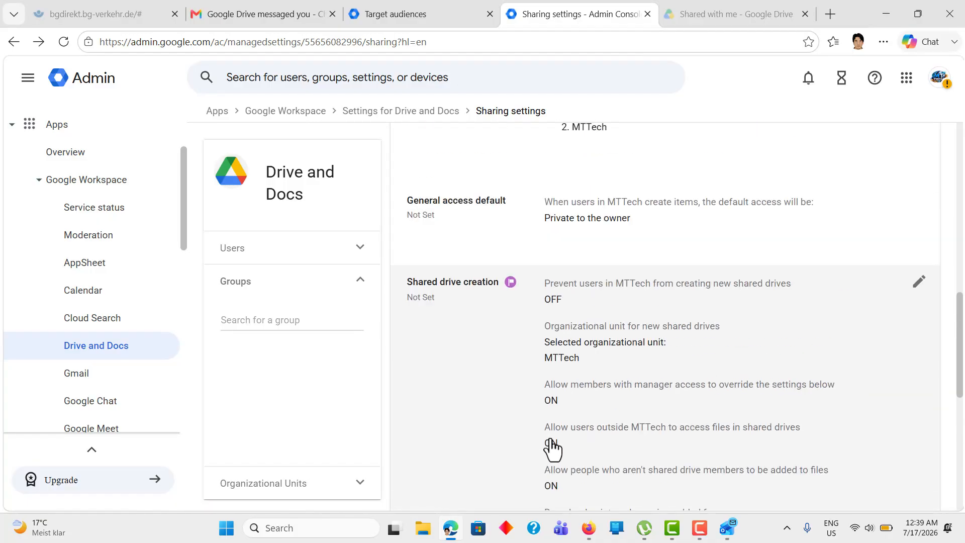
scroll(552, 448, "up", 4)
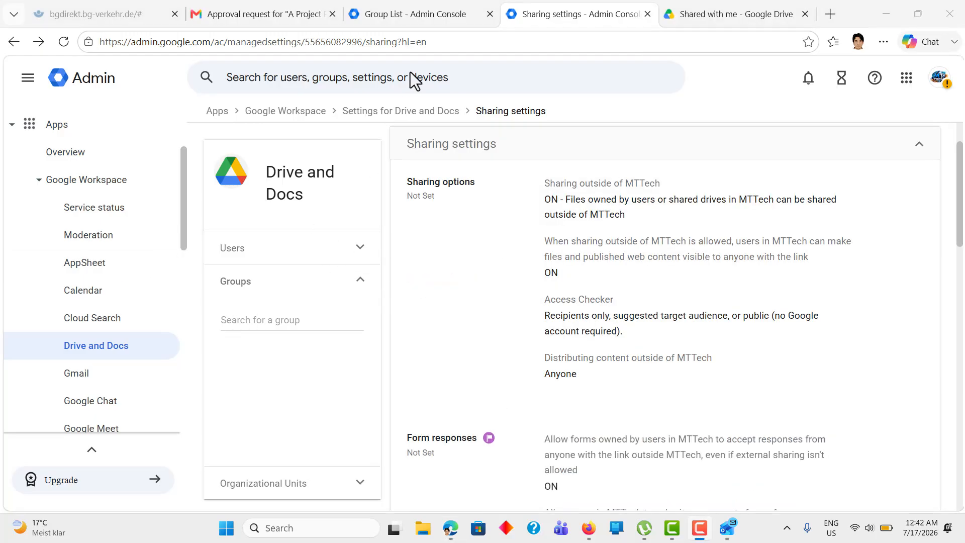
scroll(118, 282, "up", 3)
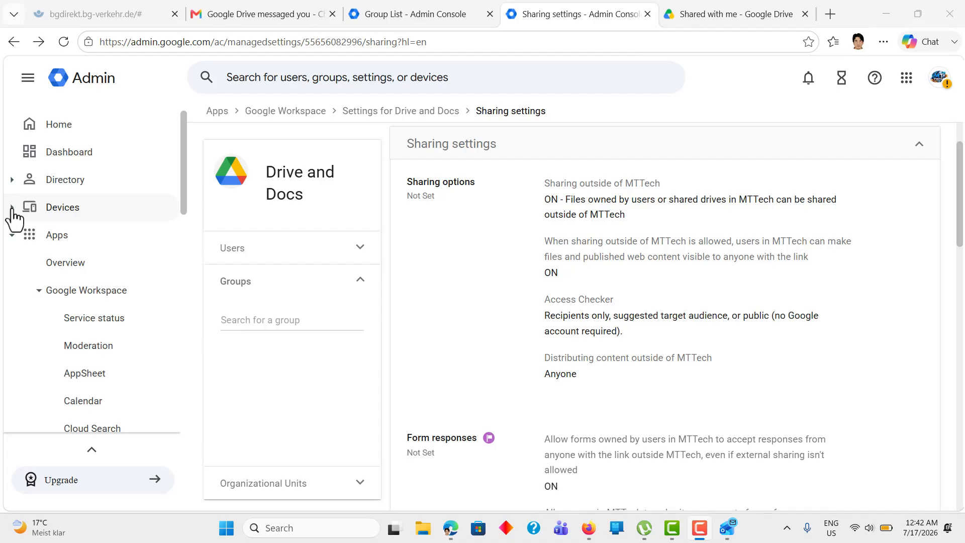
left_click(12, 208)
left_click(12, 207)
left_click(13, 181)
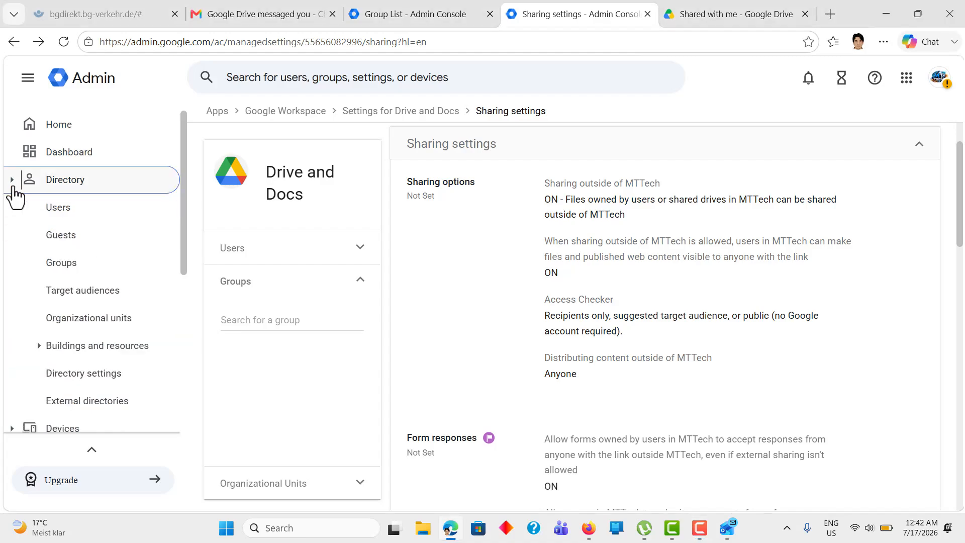
left_click(83, 296)
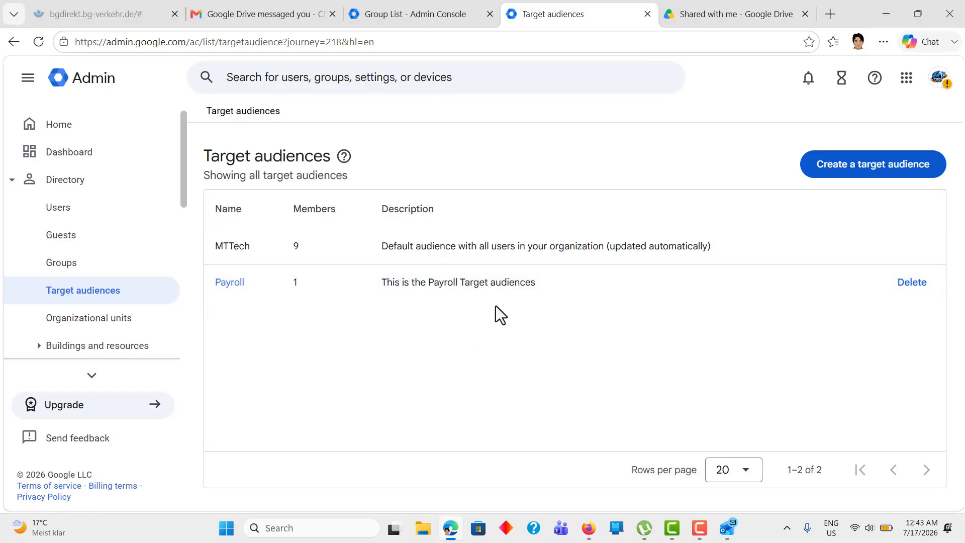
- Open the Payroll audience's members and select its only member, the Payroll group
left_click(230, 285)
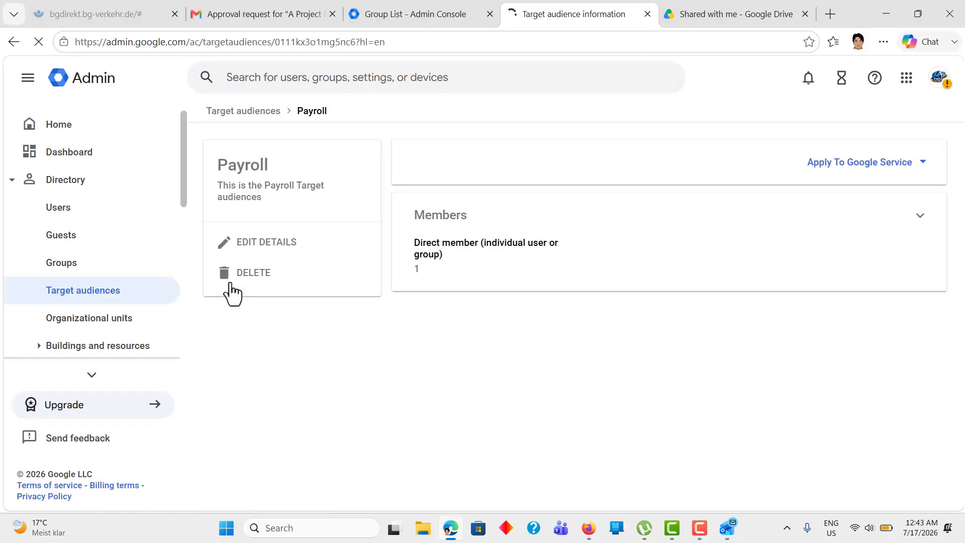
left_click(468, 262)
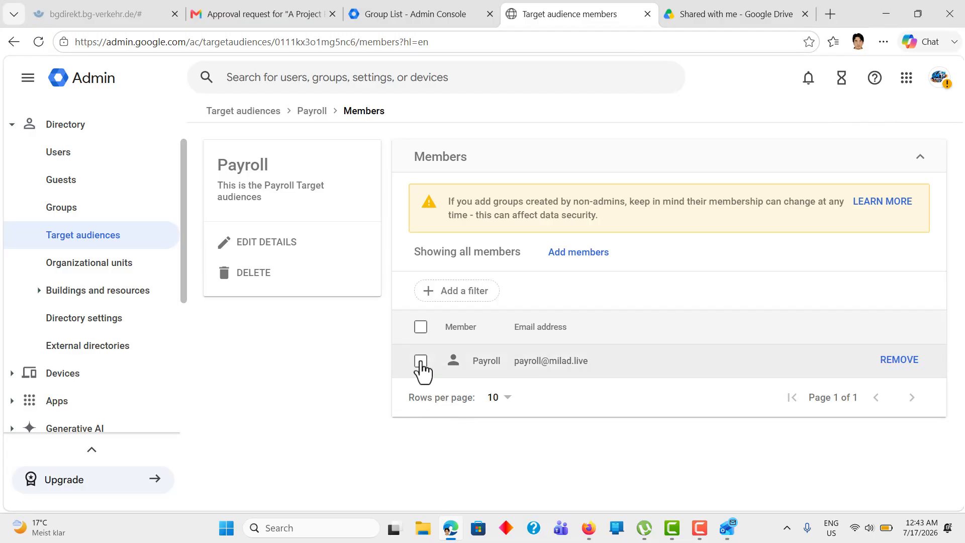
left_click(420, 360)
- Remove the Payroll group from the Payroll audience, leaving it with 0 members
left_click(611, 253)
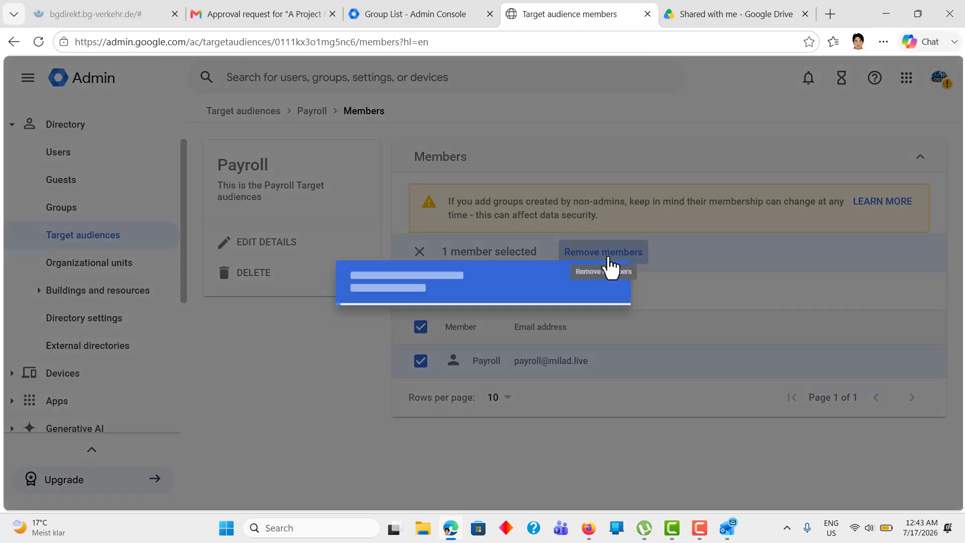
left_click(596, 340)
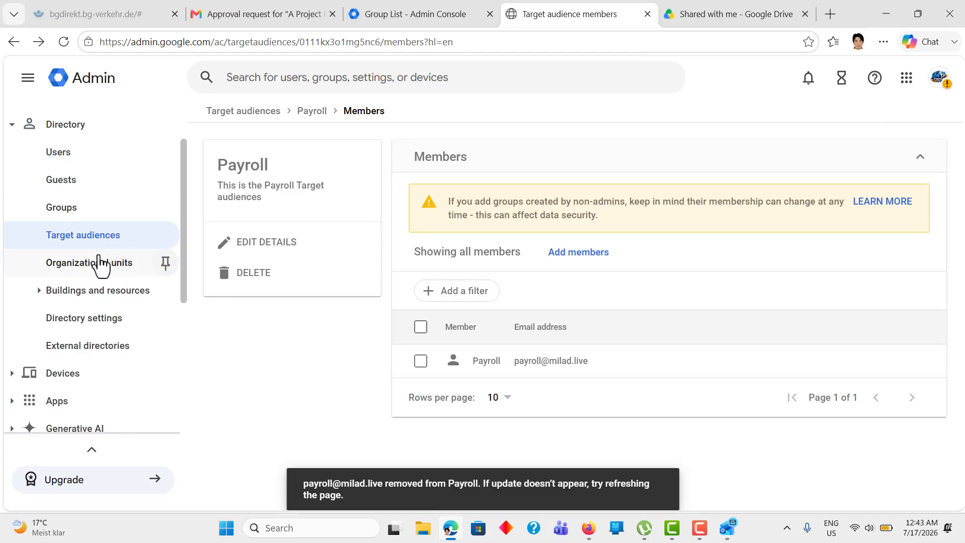
left_click(86, 245)
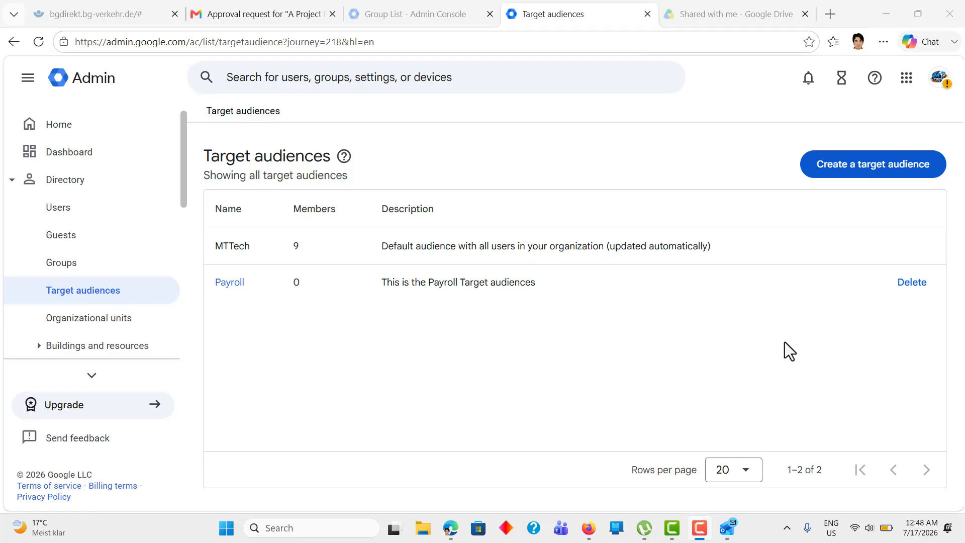
- Try deleting the Payroll audience and dismiss the service-policy error
left_click(911, 283)
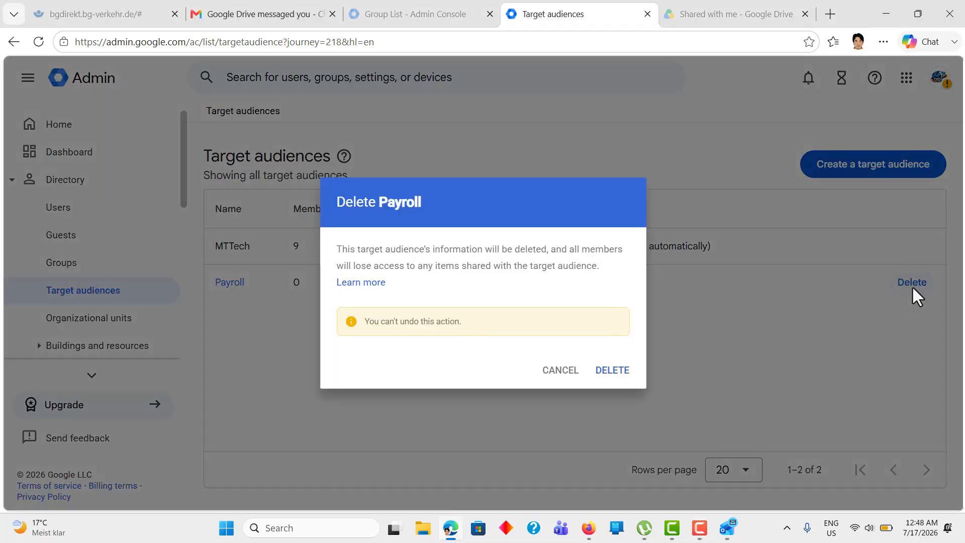
left_click(609, 371)
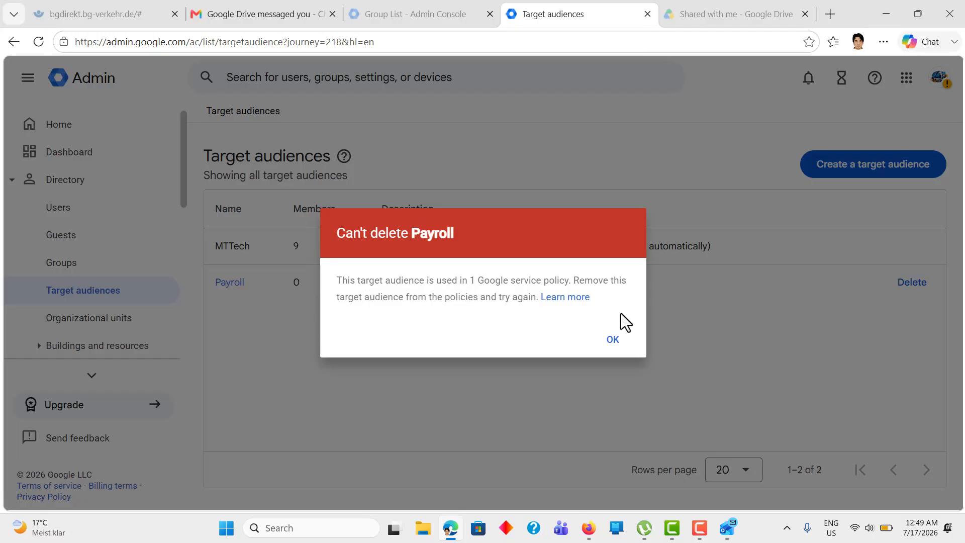
left_click(613, 341)
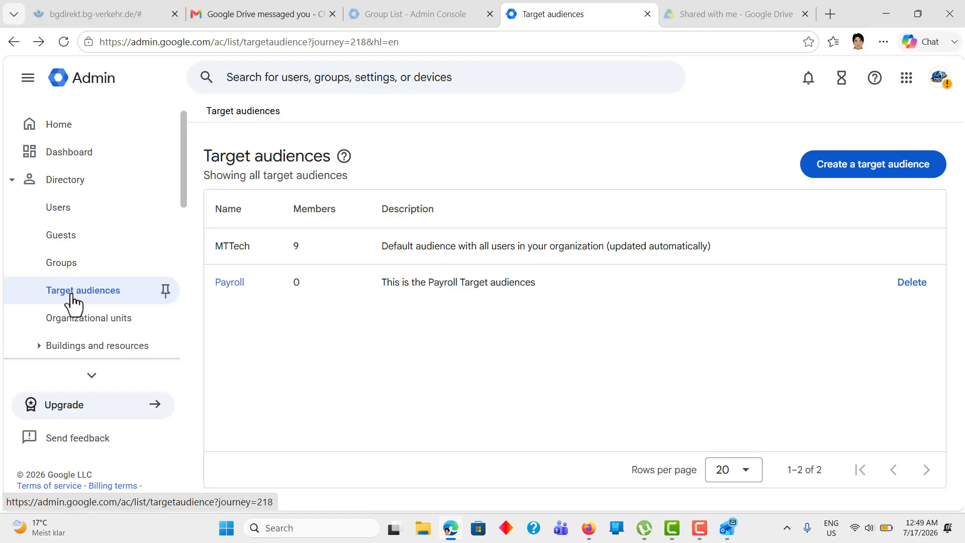
- Bring up the Payroll group's Drive and Docs sharing settings from the Payroll audience
left_click(224, 284)
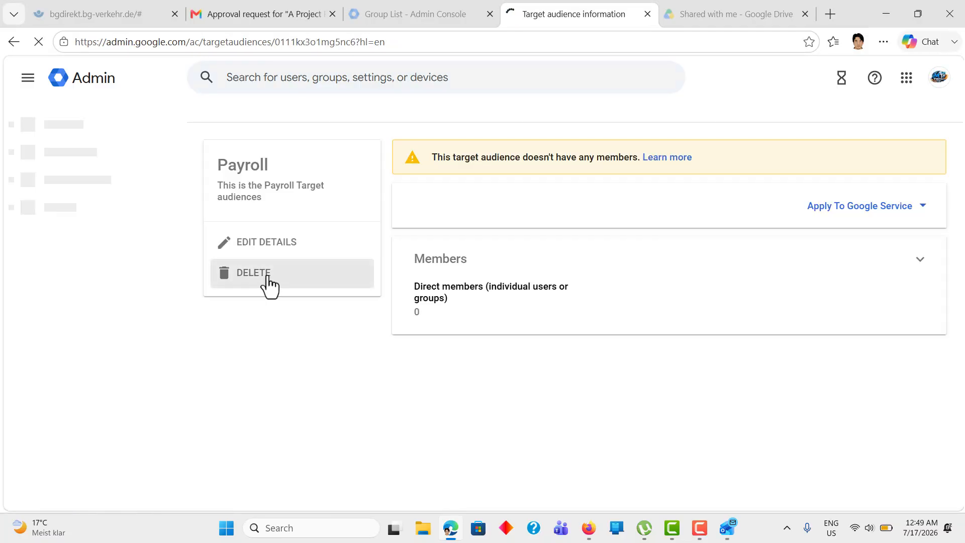
left_click(903, 215)
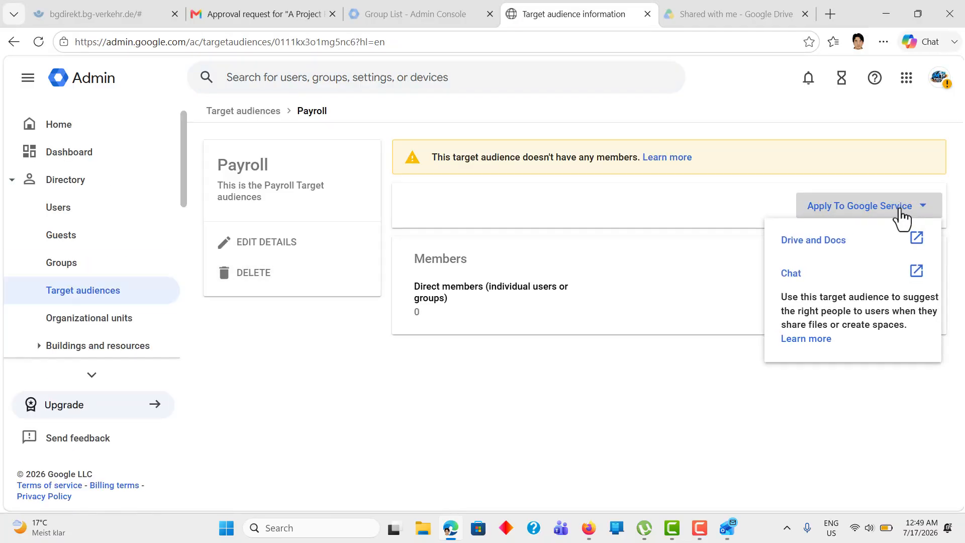
left_click(858, 249)
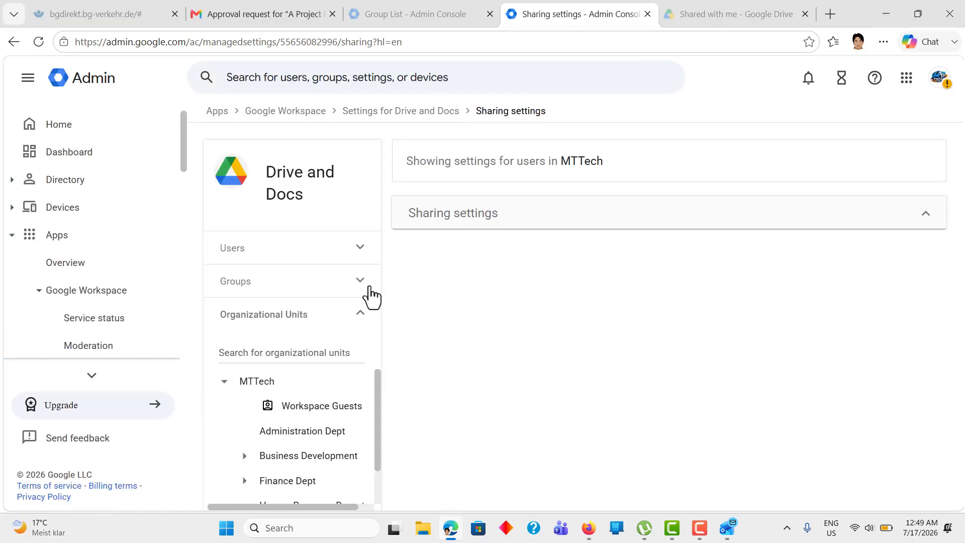
scroll(567, 428, "down", 7)
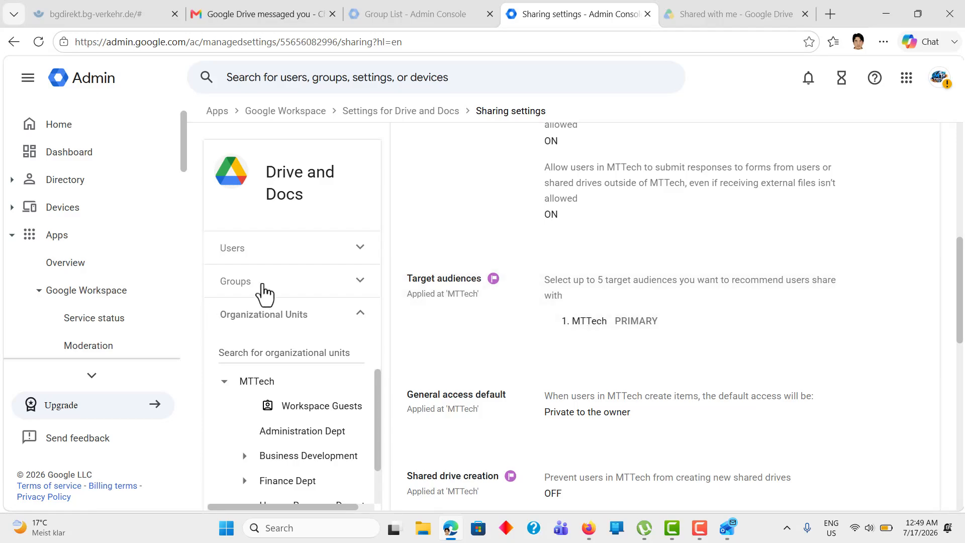
left_click(300, 295)
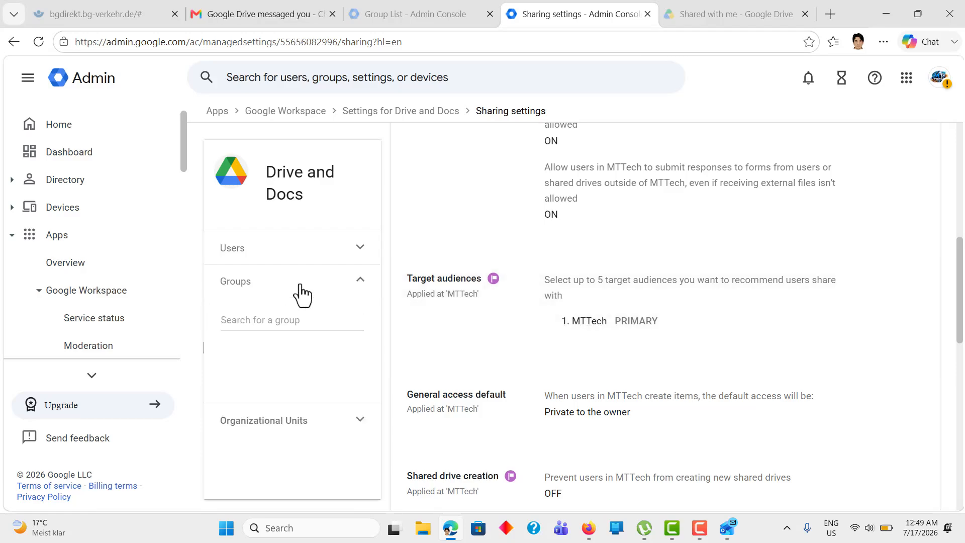
left_click(248, 324)
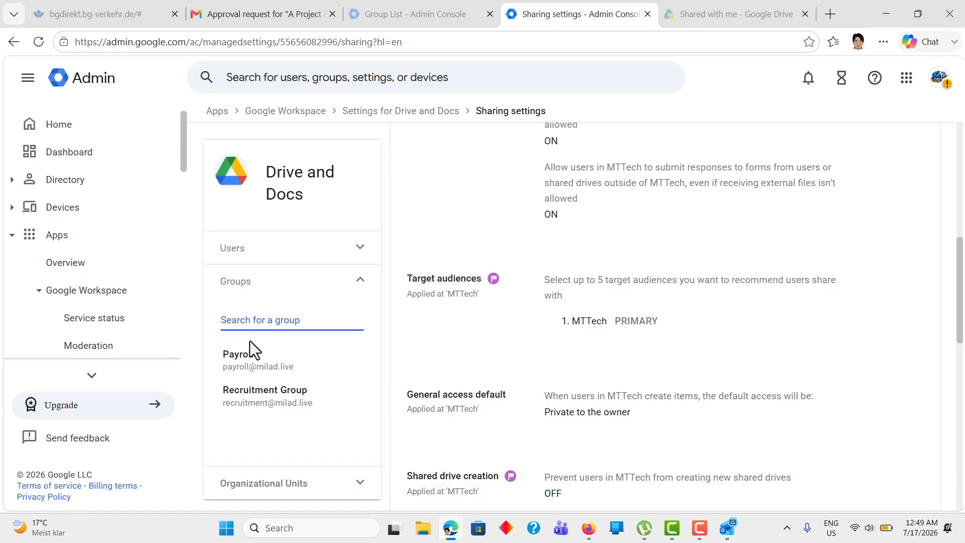
left_click(248, 355)
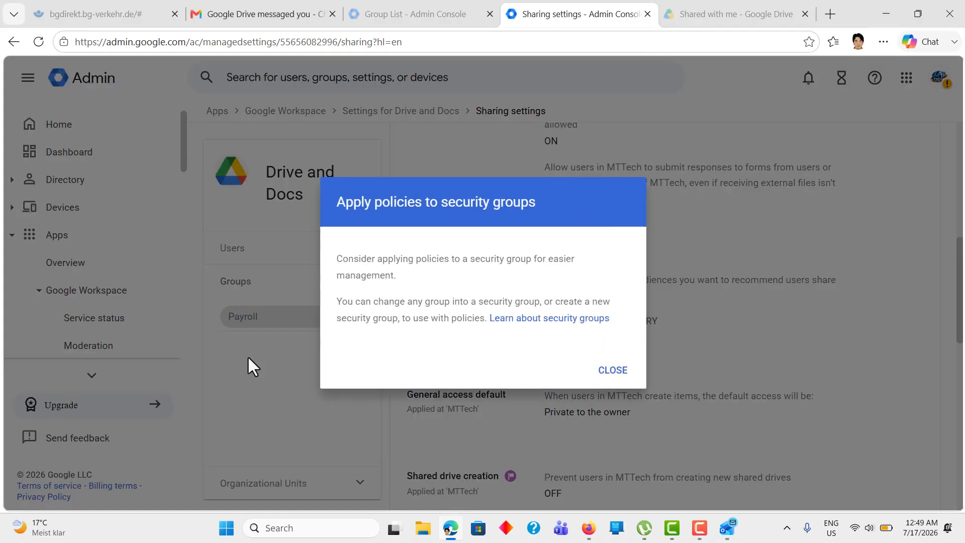
left_click(613, 371)
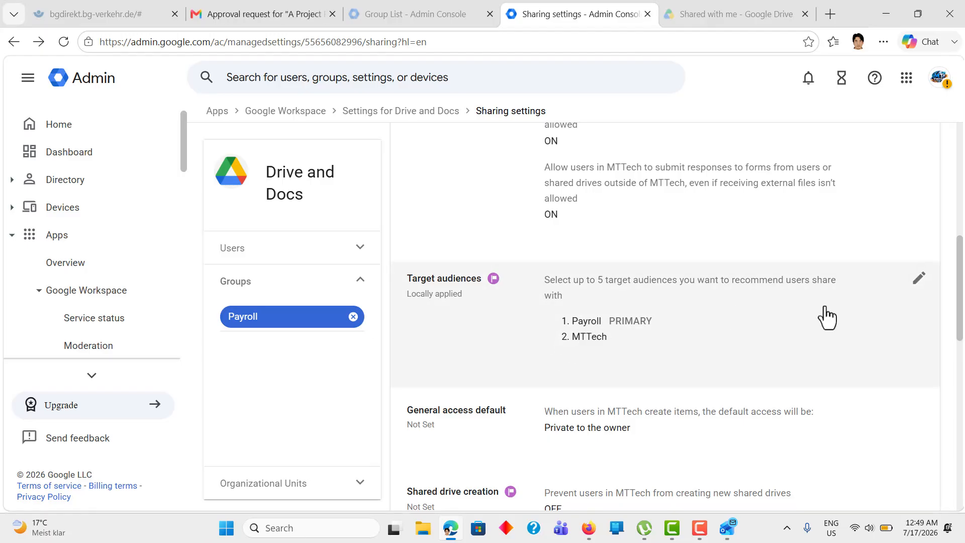
- Remove Payroll from the group's target audiences, save, and return to the audiences list
left_click(918, 280)
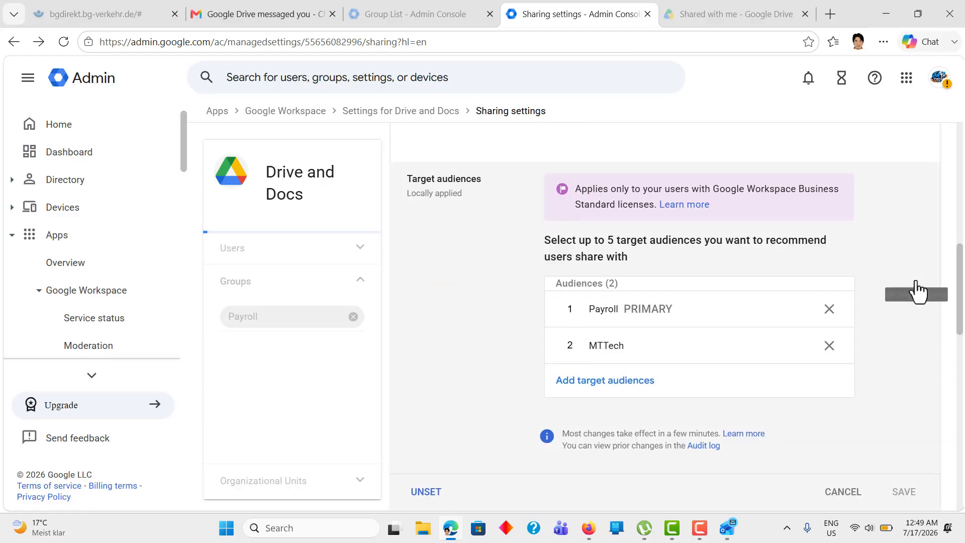
left_click(835, 313)
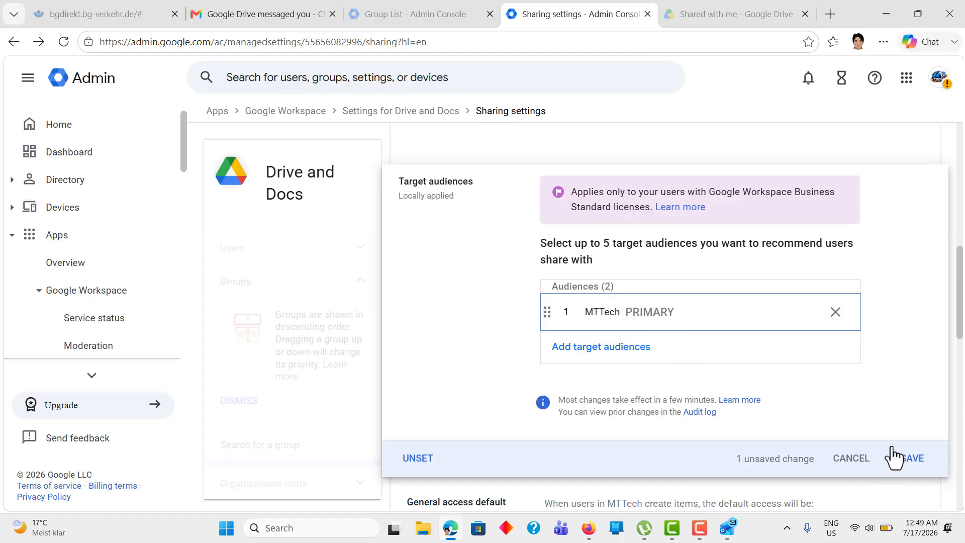
left_click(914, 465)
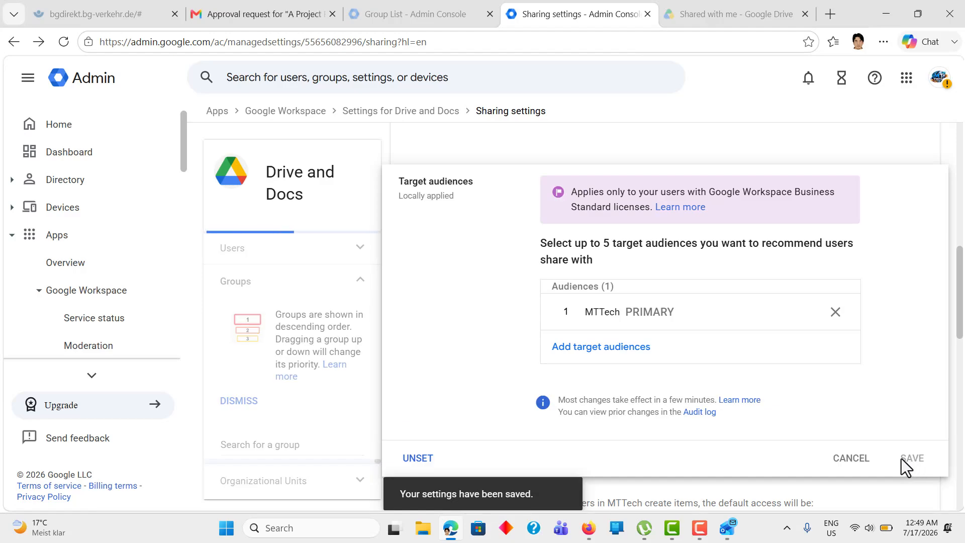
left_click(852, 464)
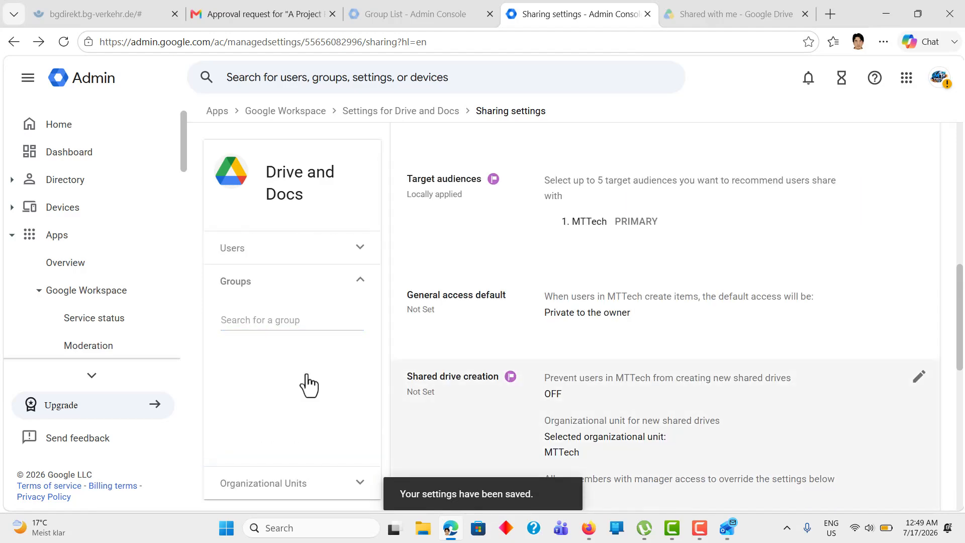
left_click(13, 182)
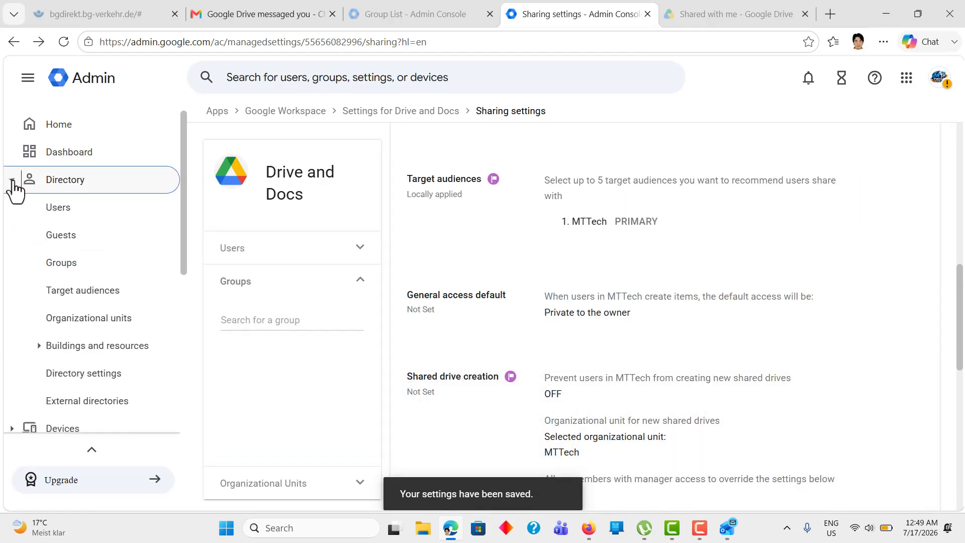
left_click(71, 295)
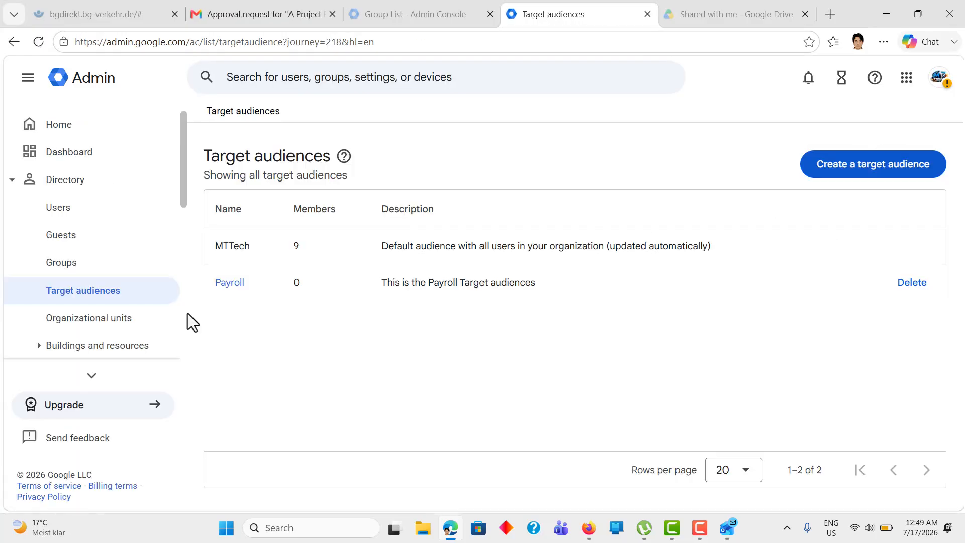
- Delete the Payroll target audience and reload the list, leaving only MTTech
left_click(916, 283)
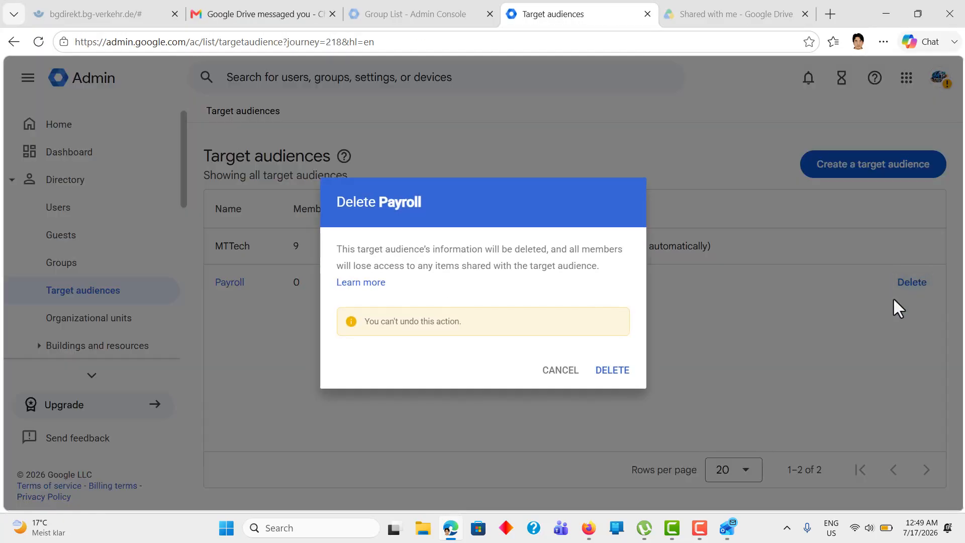
left_click(614, 372)
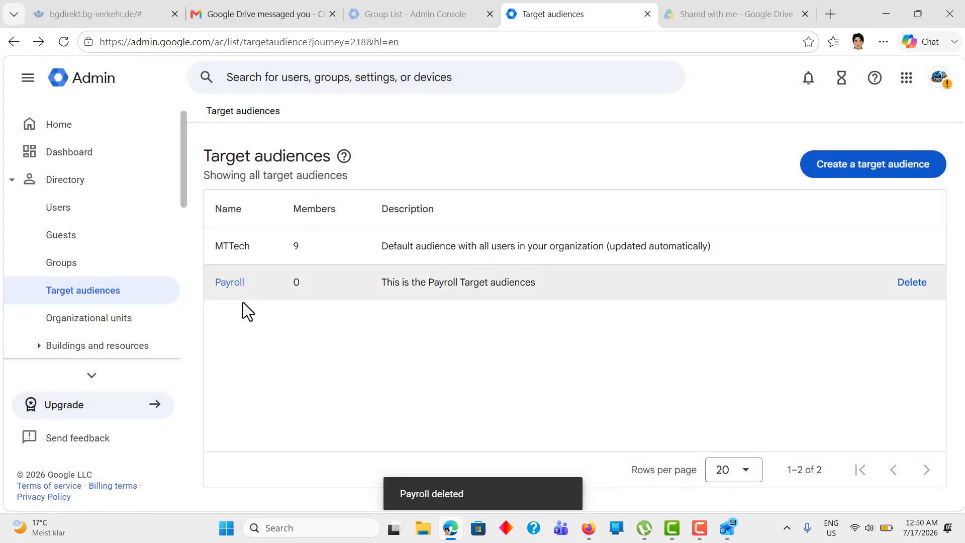
left_click(68, 43)
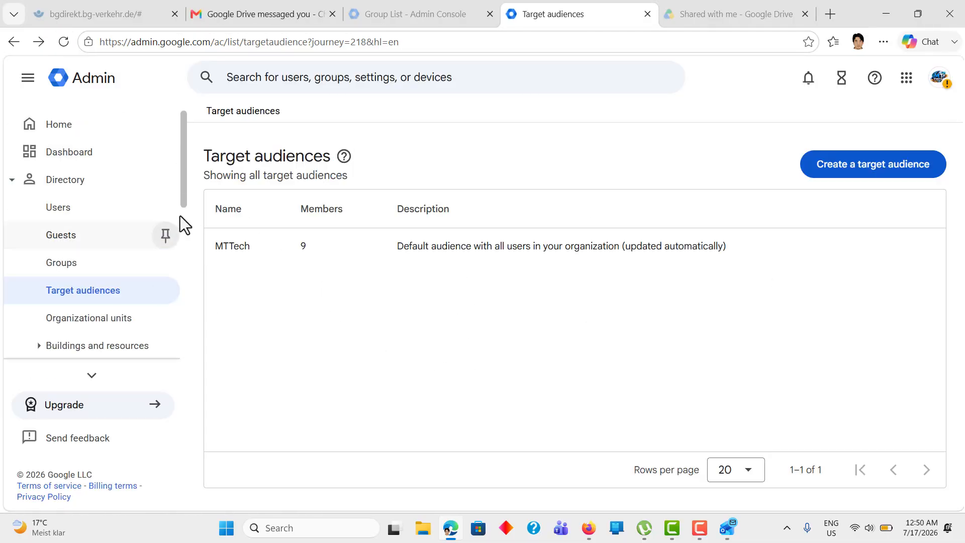
left_click_drag(184, 139, 216, 212)
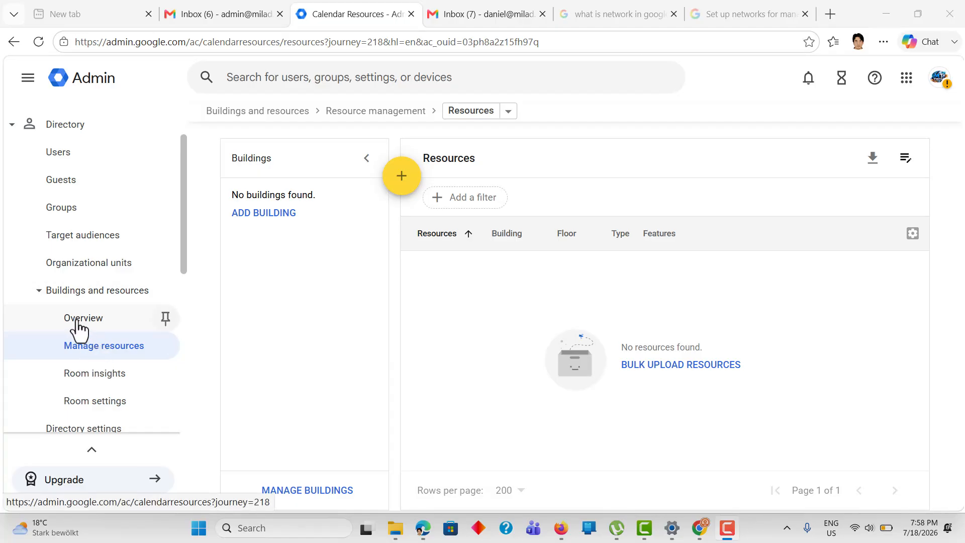
- Go from the Buildings and resources overview through Resource management to the empty Buildings page
left_click(79, 325)
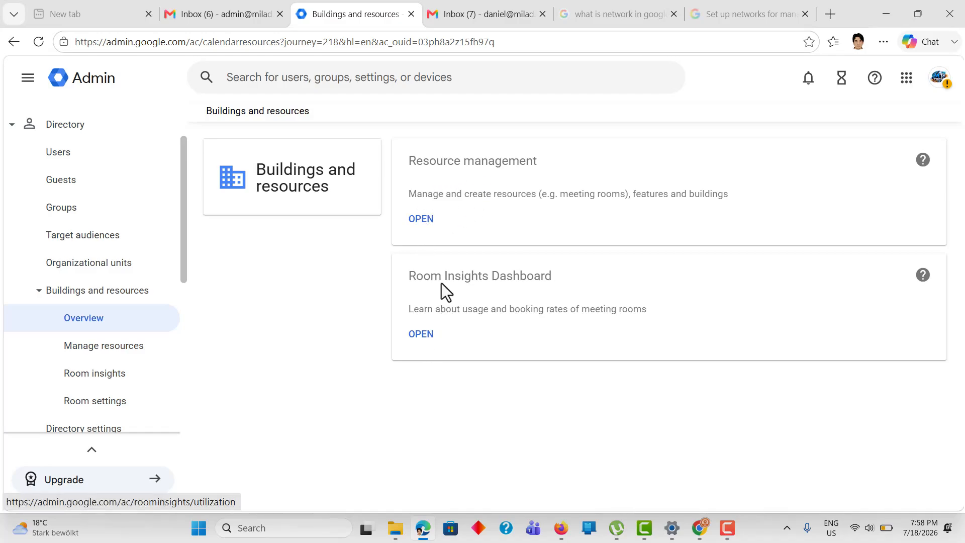
left_click(422, 221)
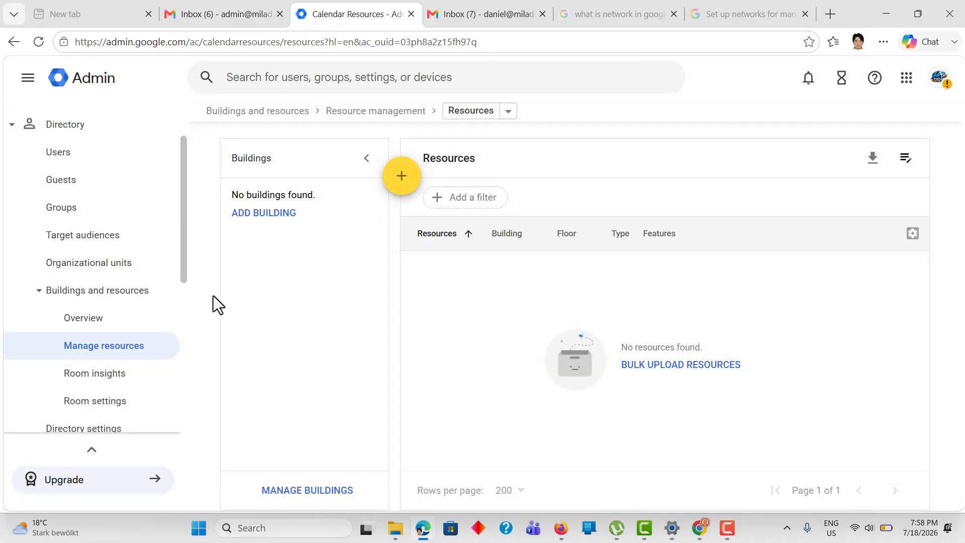
left_click(509, 115)
left_click(509, 114)
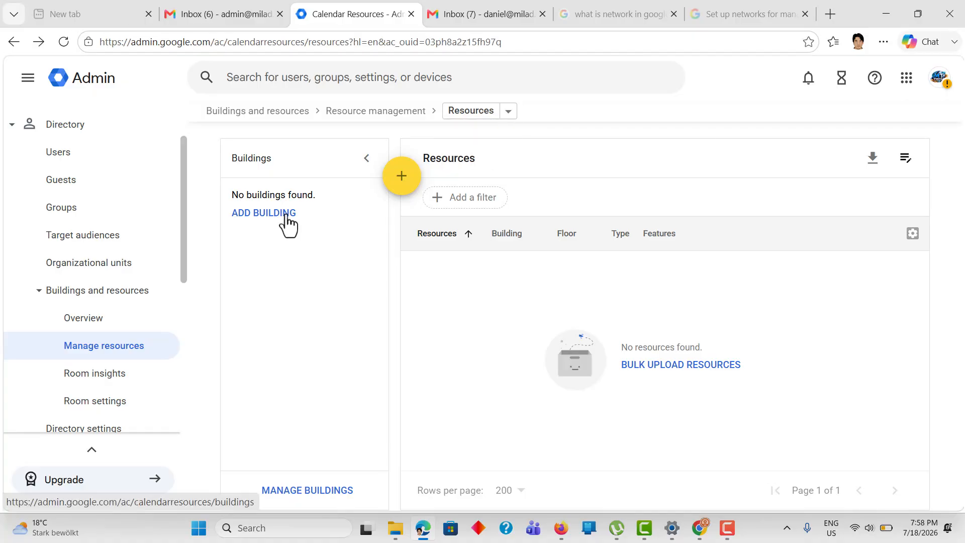
left_click(270, 225)
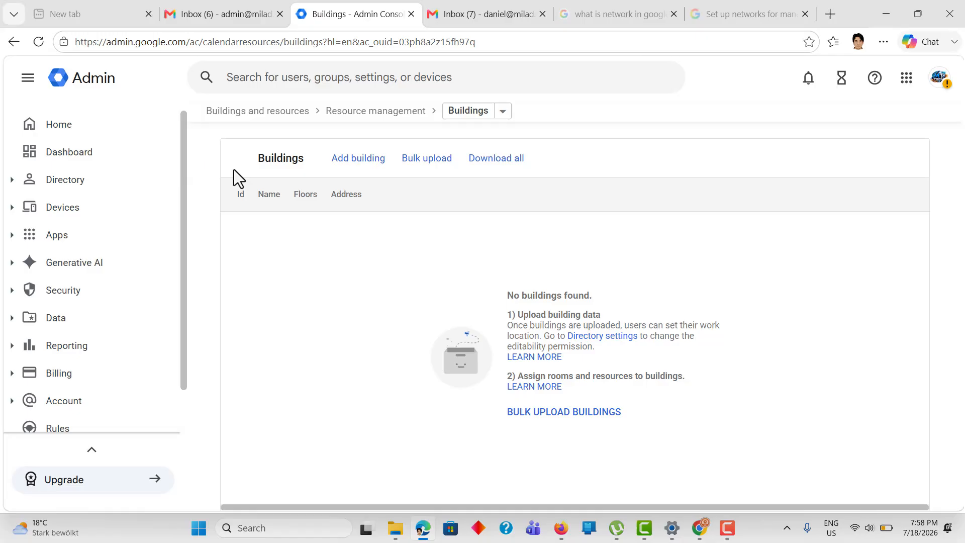
- Add building MTTECH with 10 floors and description 'Development and Integration of advanced network tools'
left_click(358, 159)
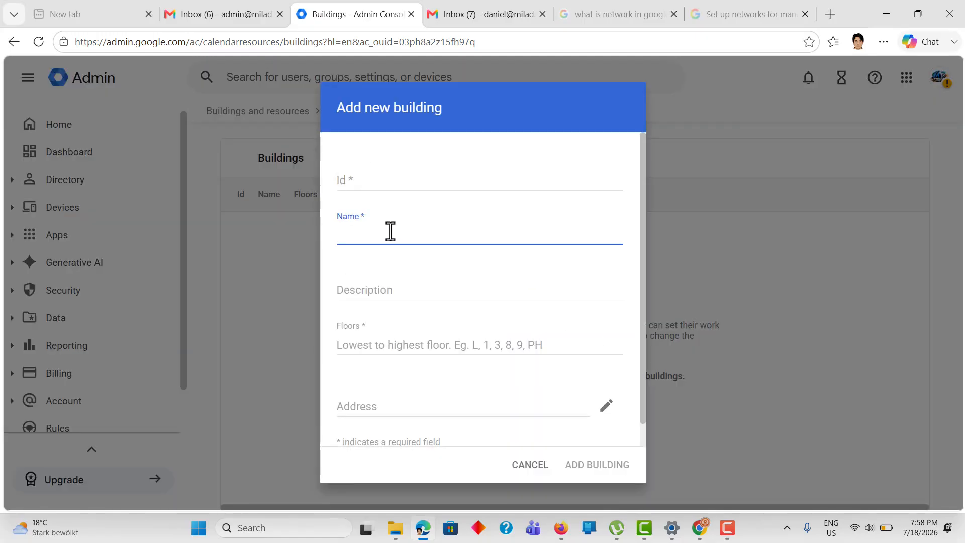
type("MTTECH")
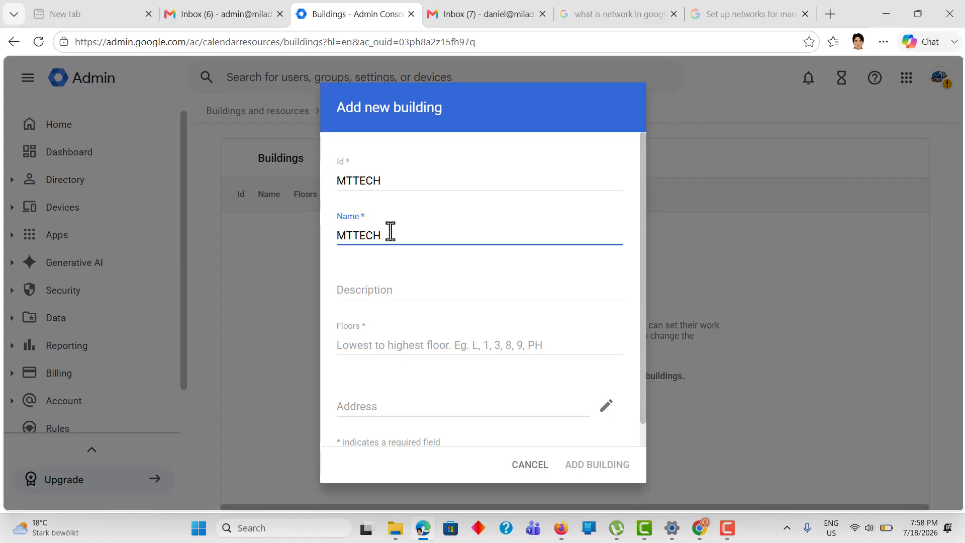
left_click(365, 292)
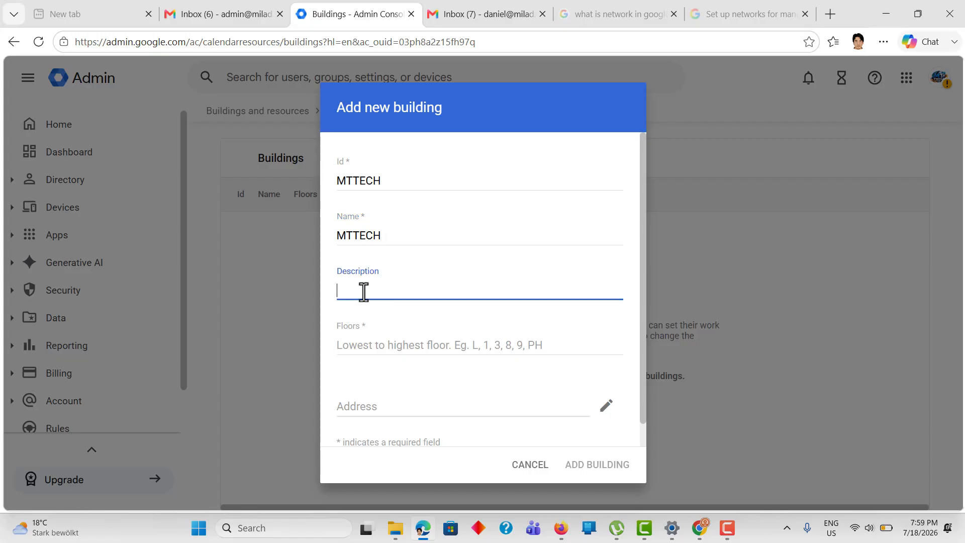
type("Development and Integrati")
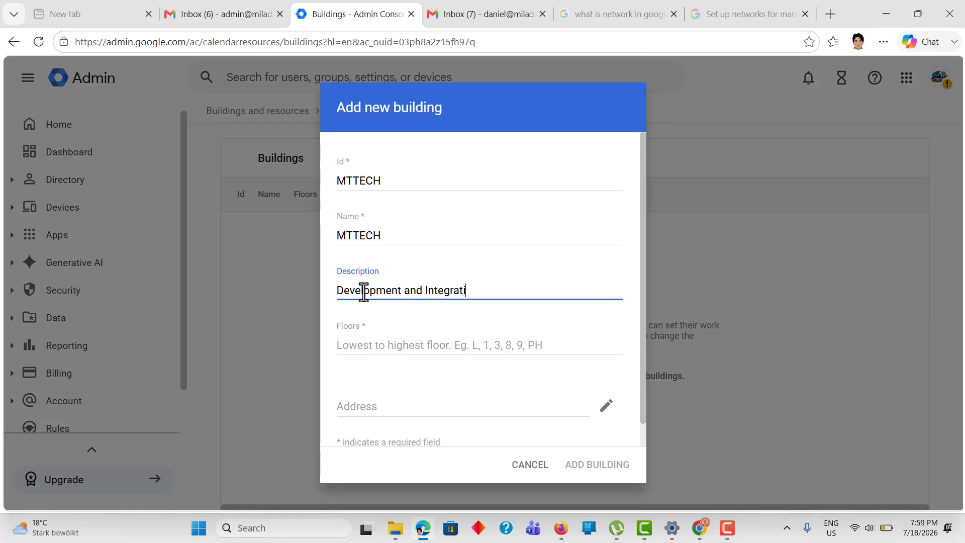
type("on of advanced network")
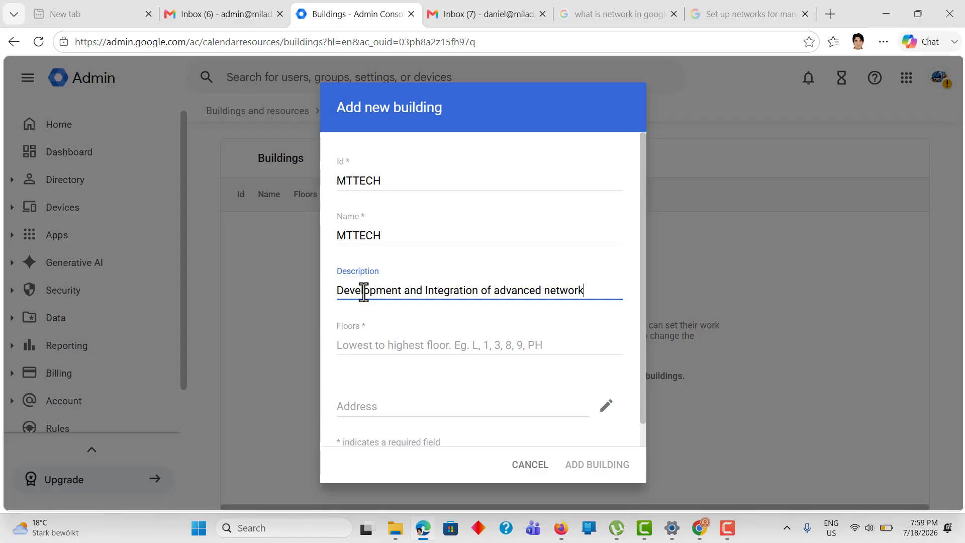
type(" tools")
left_click(360, 349)
type("10")
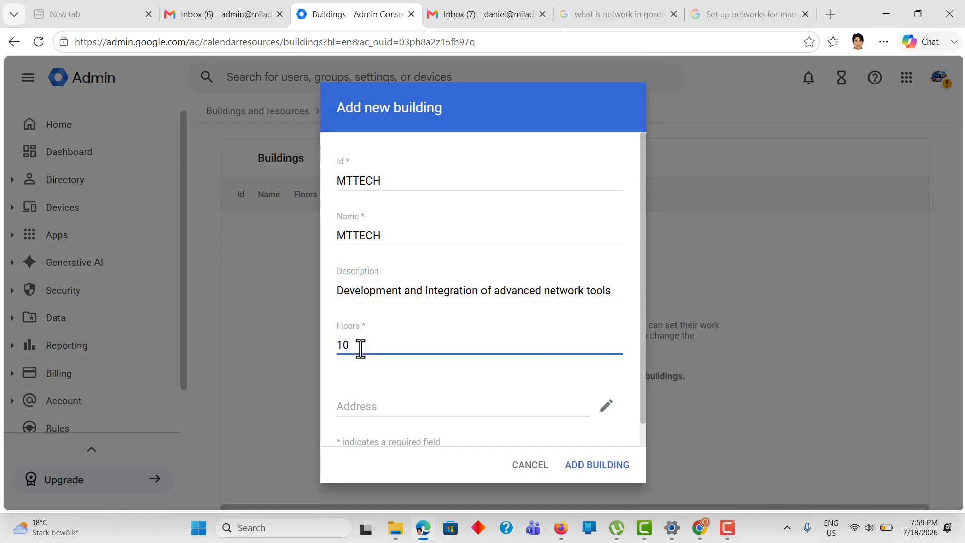
scroll(367, 367, "down", 1)
left_click(394, 378)
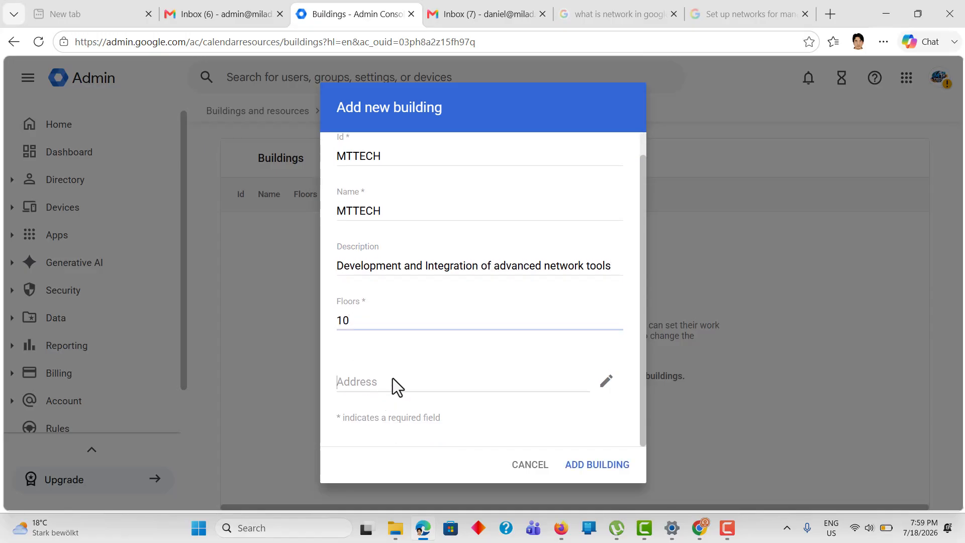
- Pick the suggested Salt Lake street address and add '3' as the second address line
left_click(608, 385)
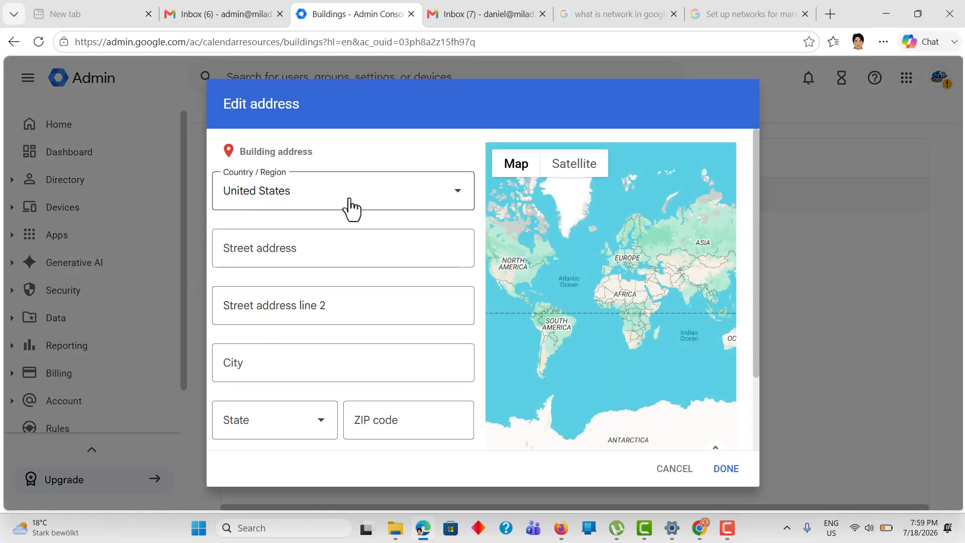
left_click(303, 247)
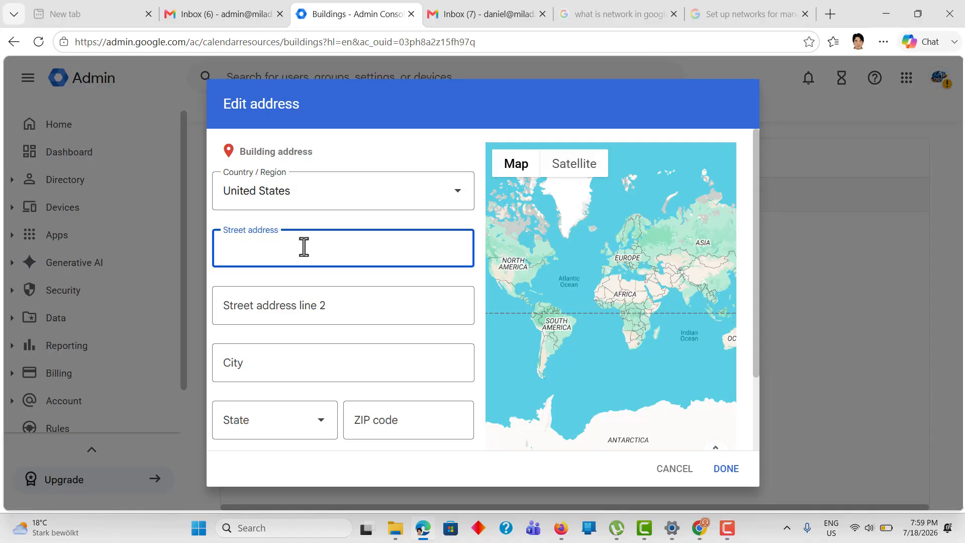
type("salt")
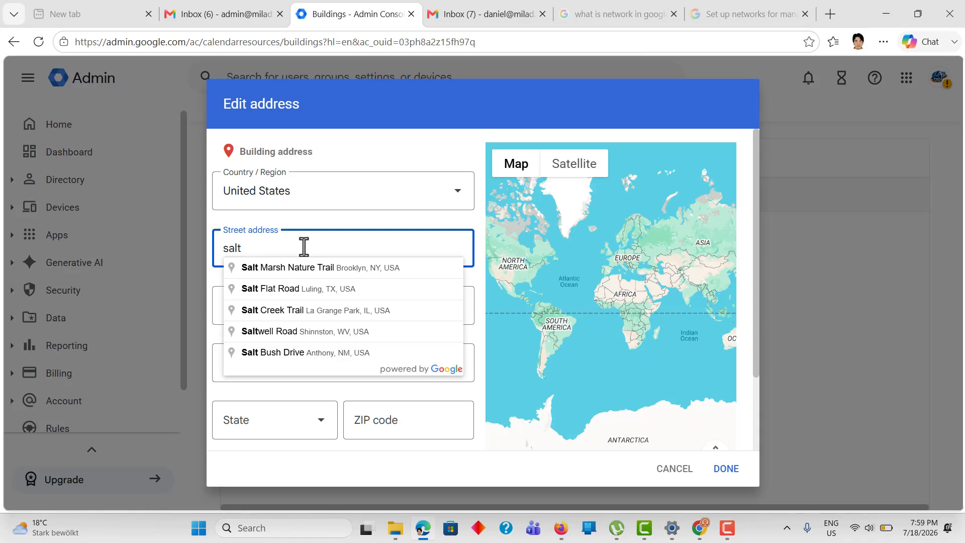
type(" la")
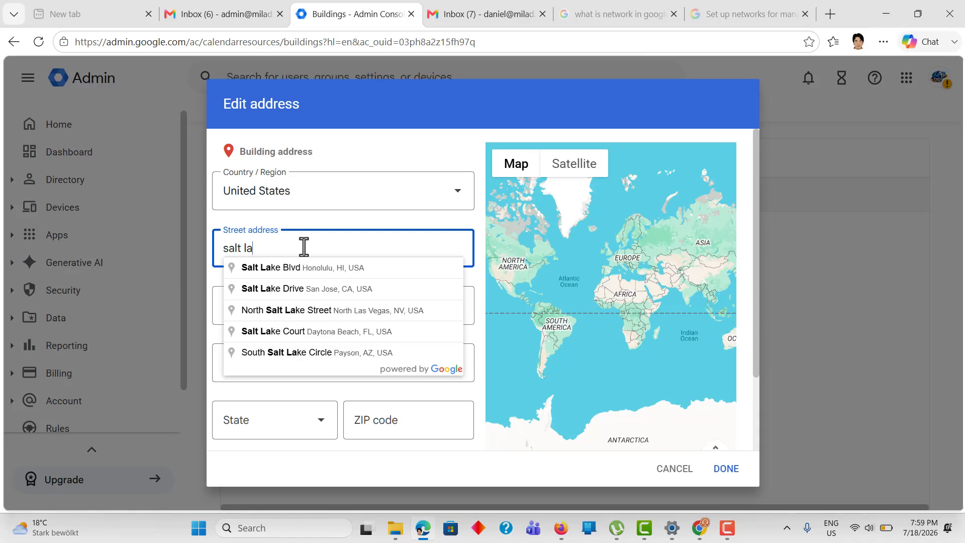
left_click(295, 313)
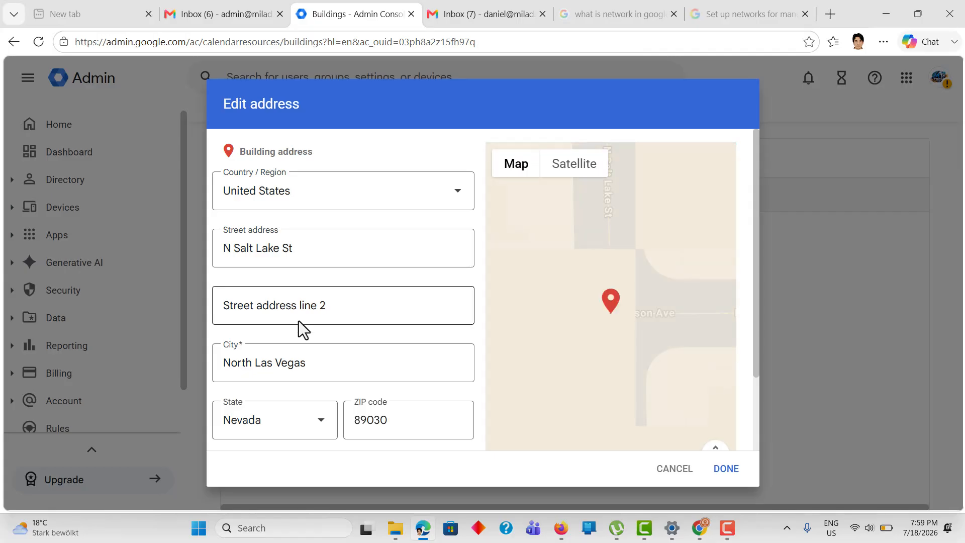
left_click(328, 307)
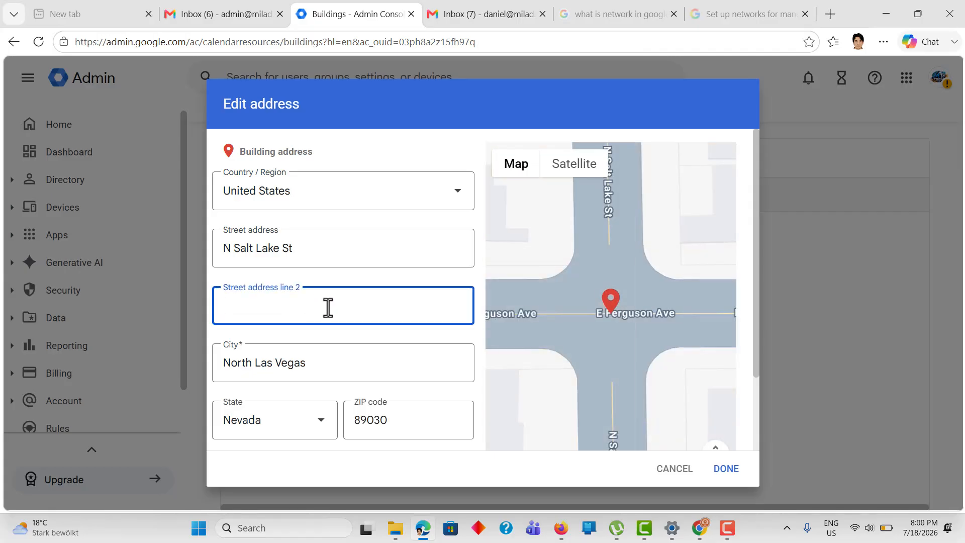
type("3")
scroll(327, 308, "down", 2)
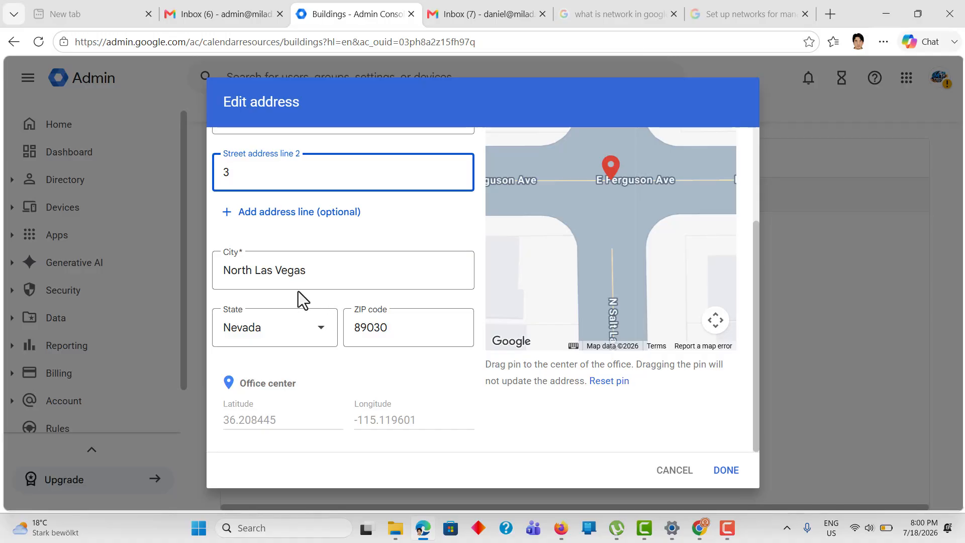
- Set the city to Salt Lake City, state Utah, ZIP code 84994, and confirm the address
left_click(312, 270)
left_click_drag(312, 270, 116, 248)
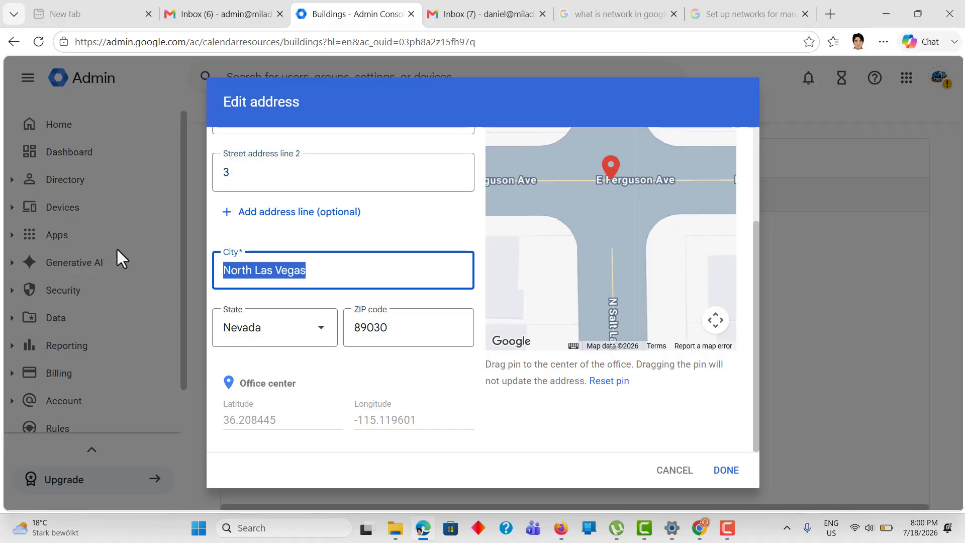
type("Salt ")
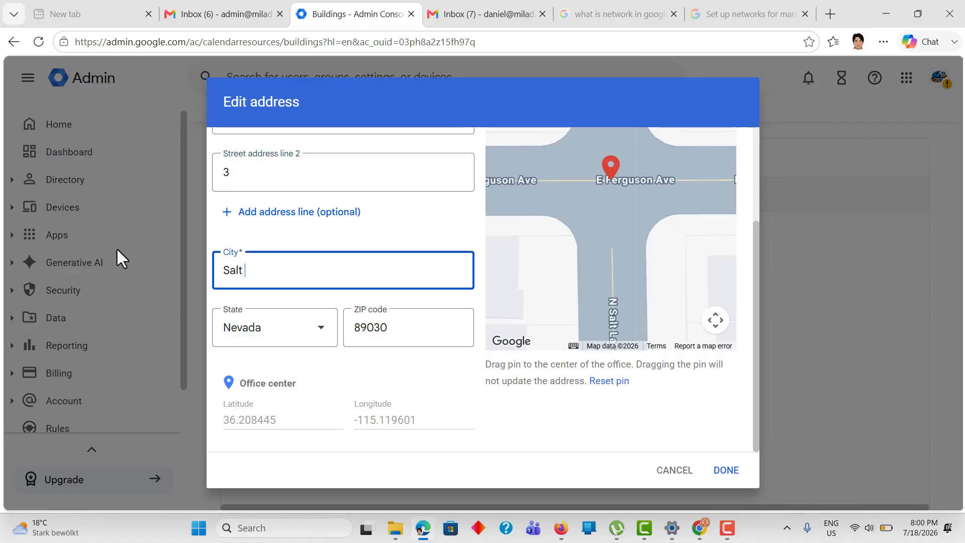
type("Lake C")
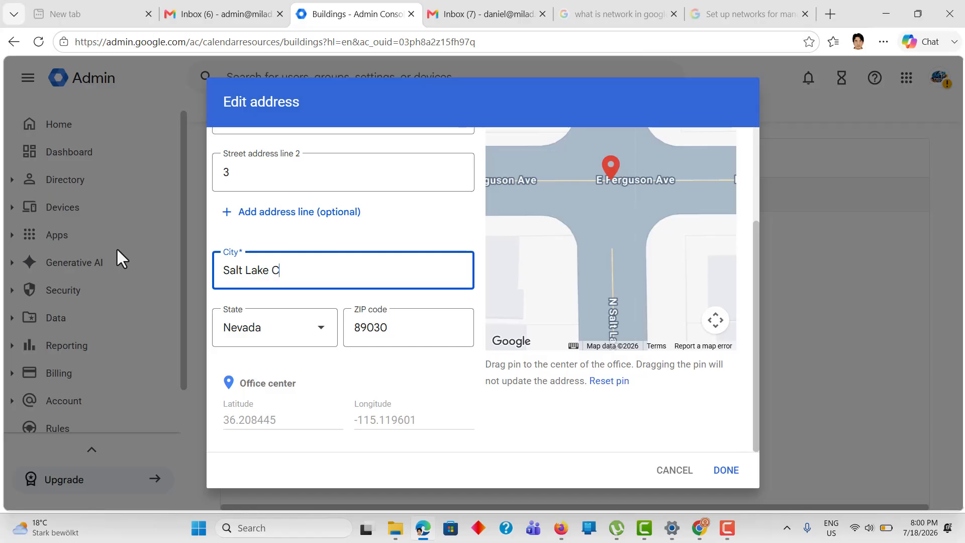
type("ity")
left_click(307, 332)
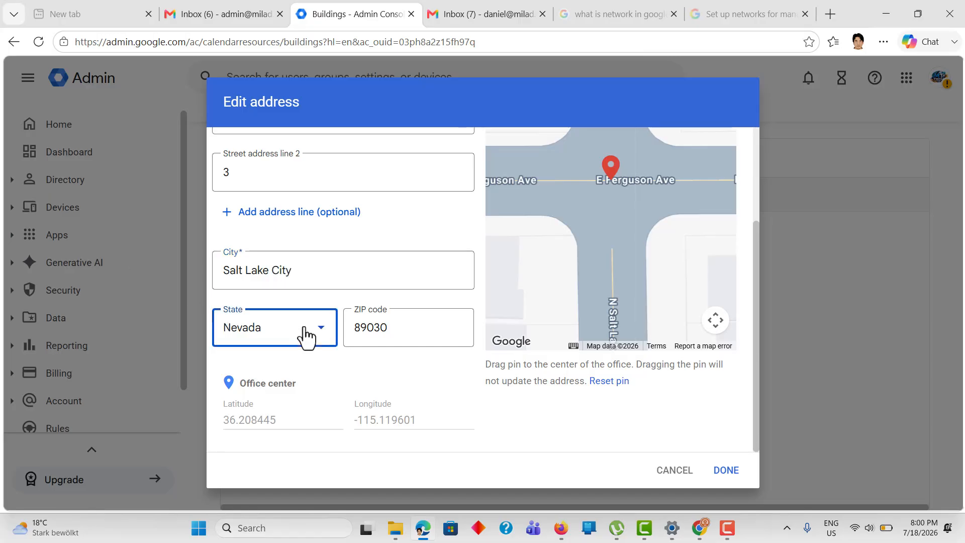
scroll(280, 248, "down", 10)
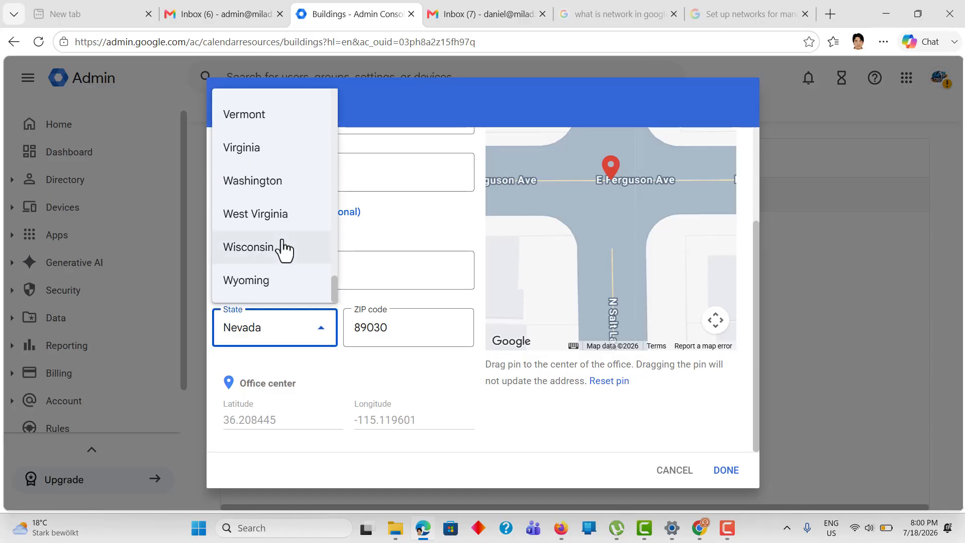
scroll(283, 246, "up", 1)
scroll(283, 246, "down", 1)
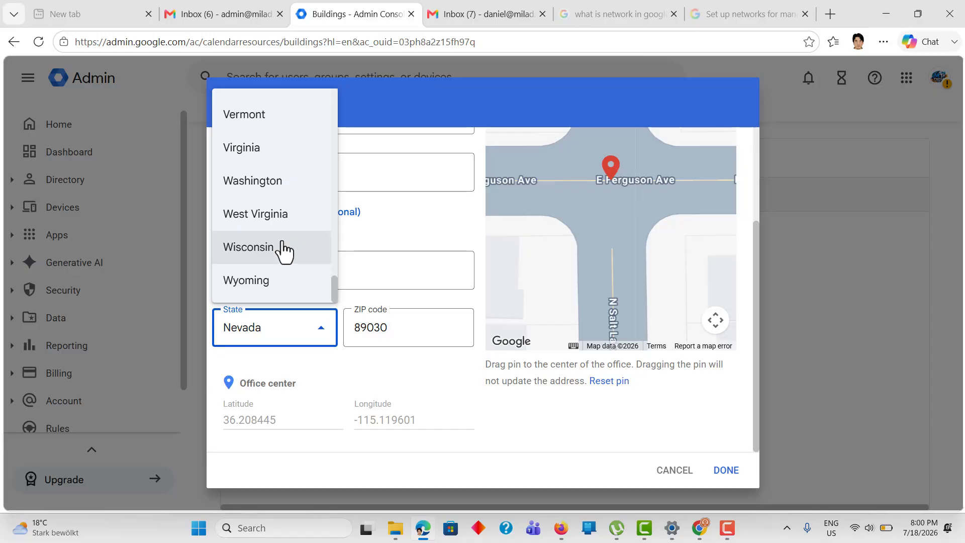
scroll(285, 252, "up", 2)
left_click(247, 291)
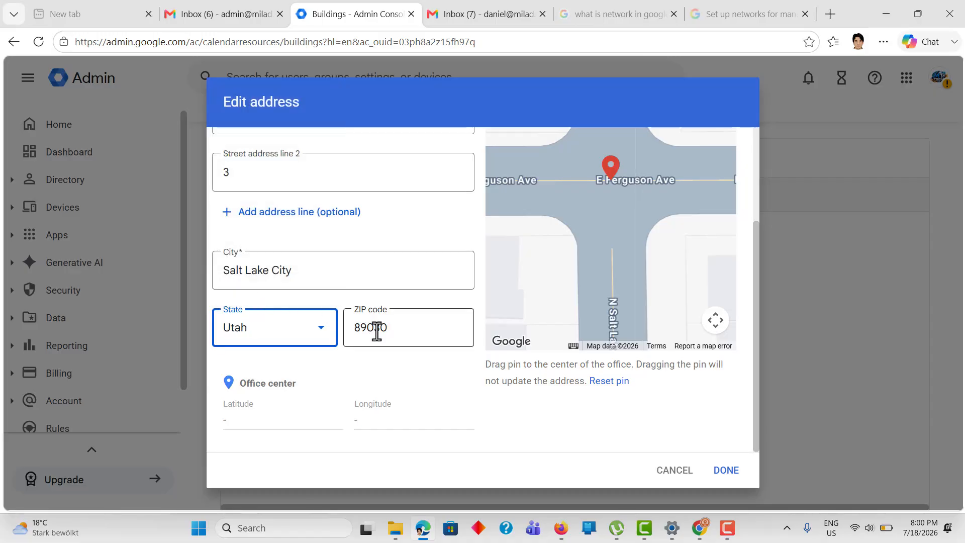
key("Tab")
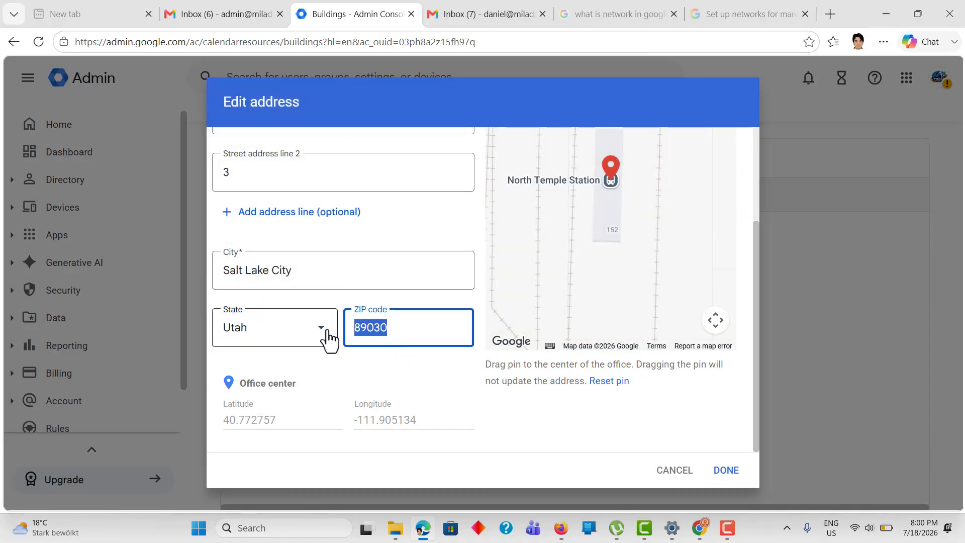
type("848")
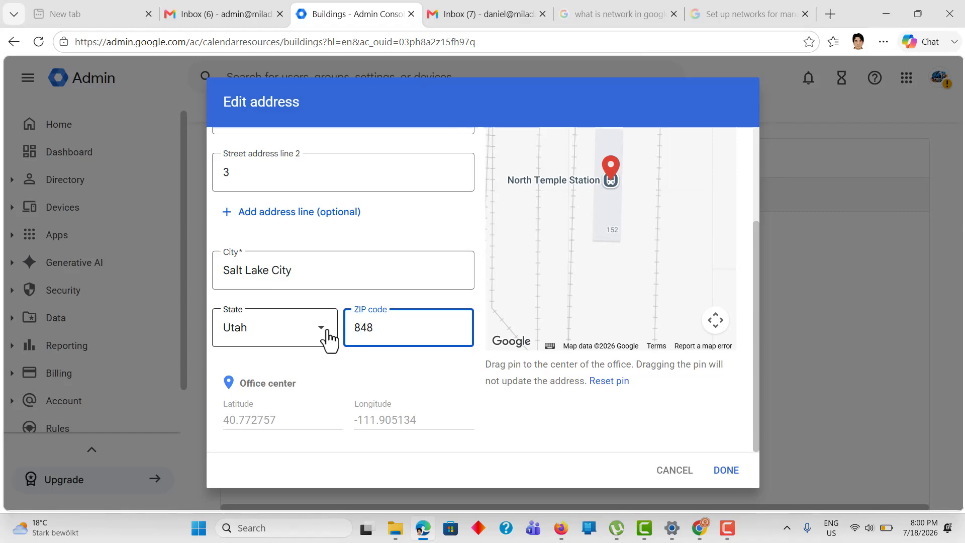
key("BackSpace")
type("994")
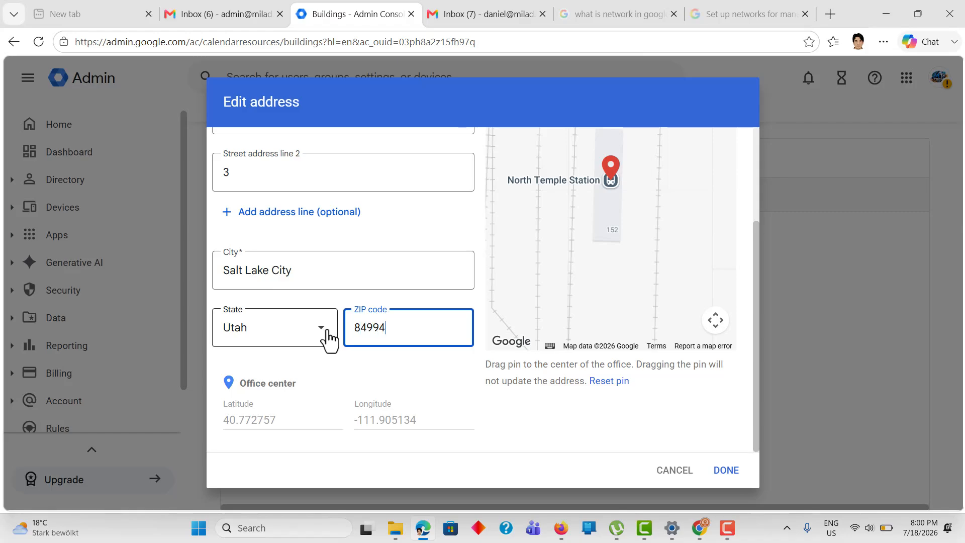
left_click(727, 480)
- Save the MTTECH building and list the calendar resources filtered to MTTECH
left_click(595, 472)
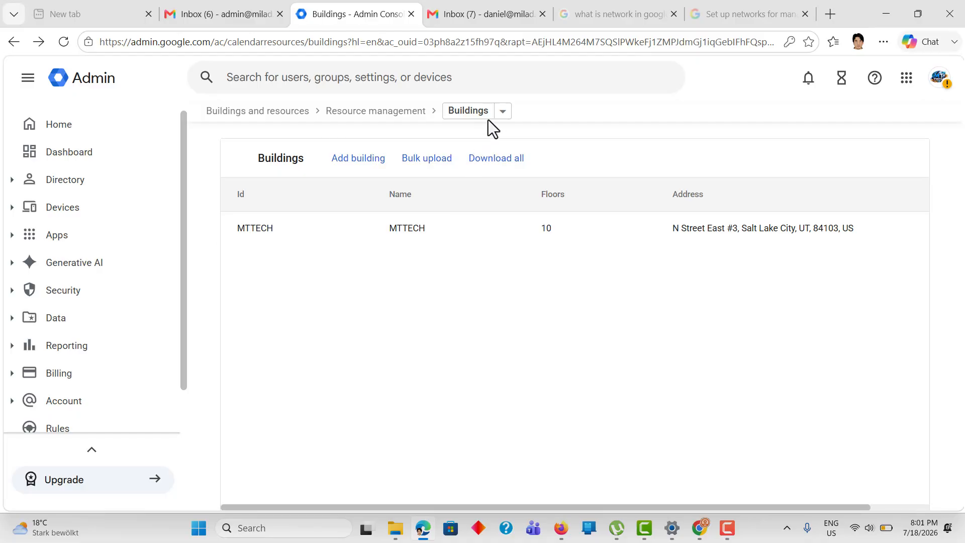
left_click(502, 113)
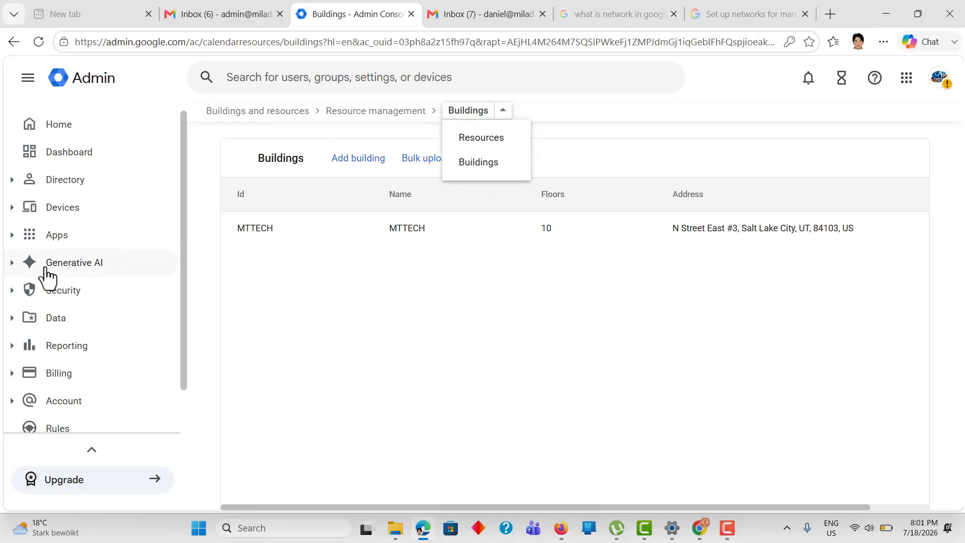
left_click(13, 184)
scroll(47, 360, "down", 2)
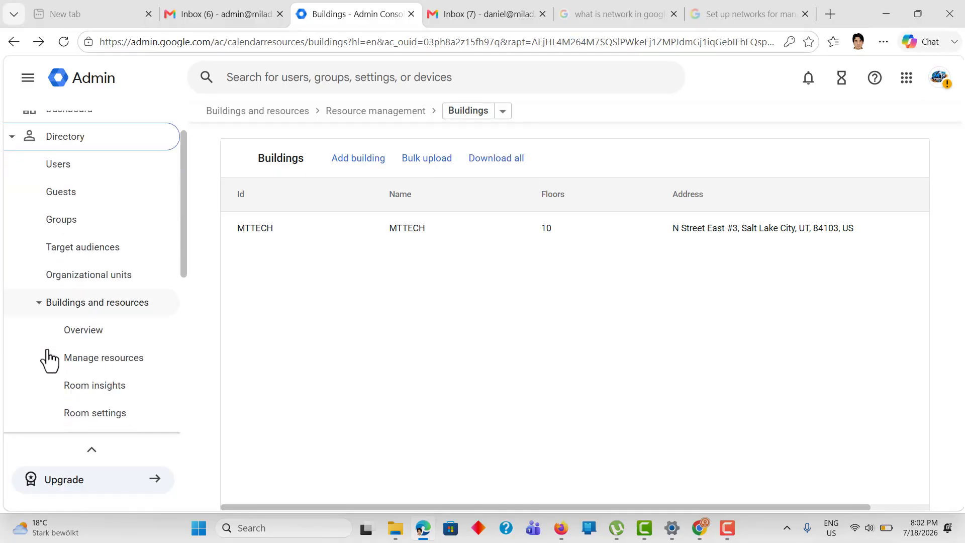
left_click(92, 337)
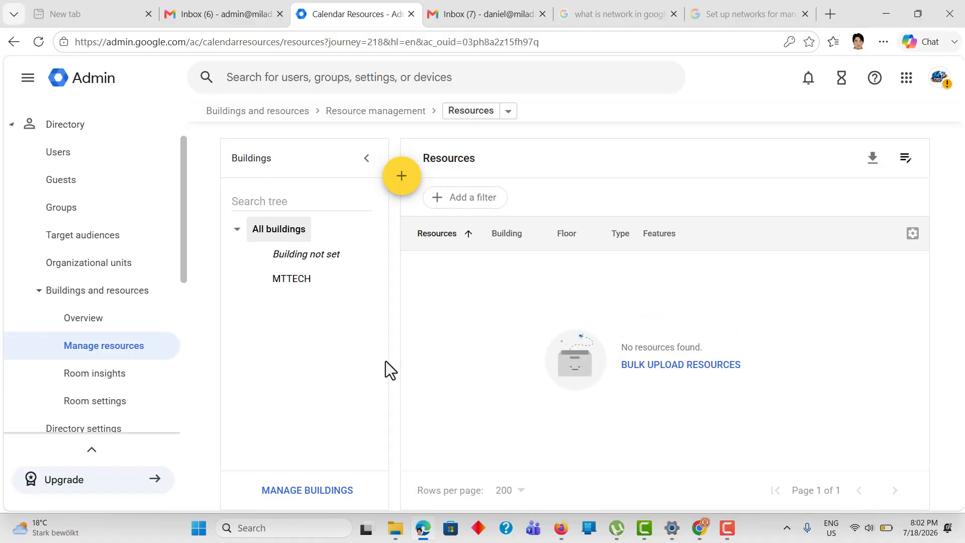
left_click(287, 283)
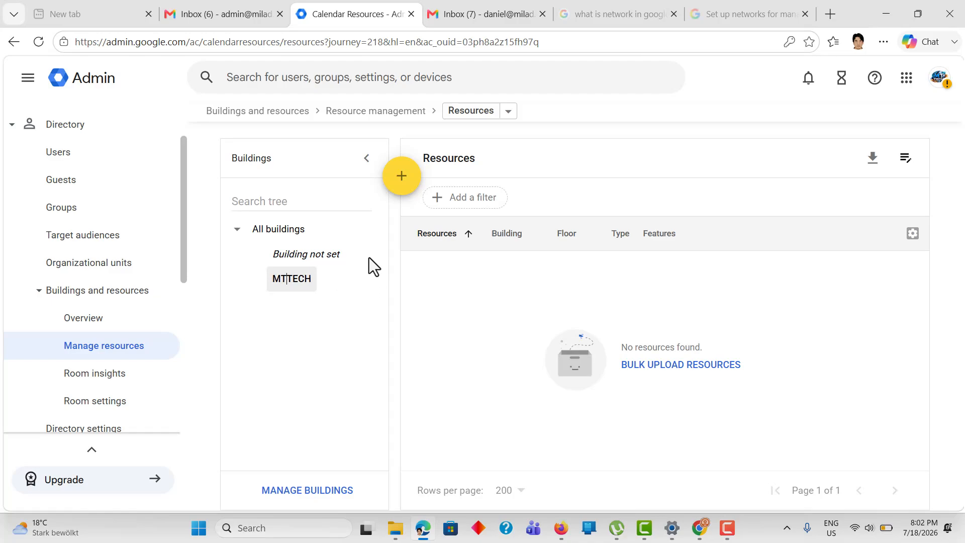
mouse_move(402, 185)
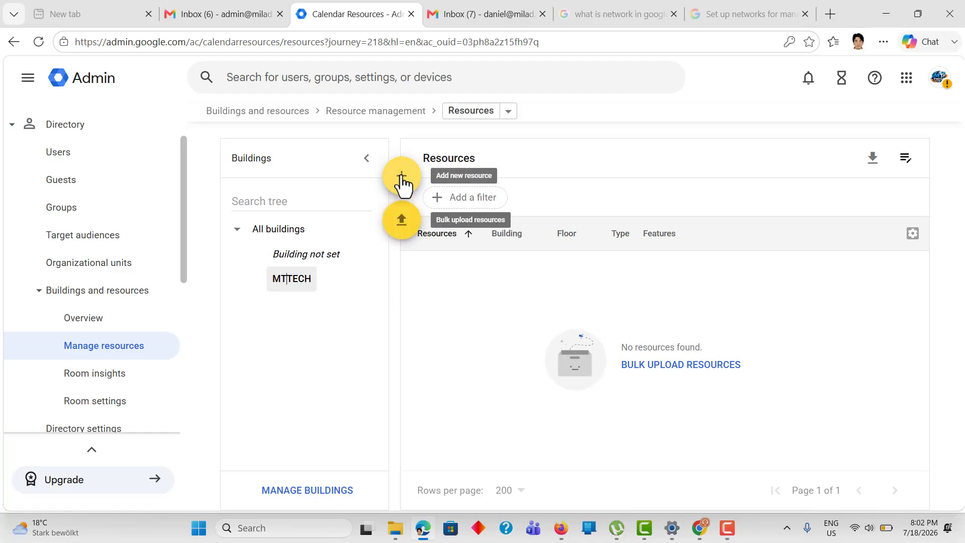
- Create a resource named 'Meeting room' in floor section 2 with capacity 30
left_click(401, 177)
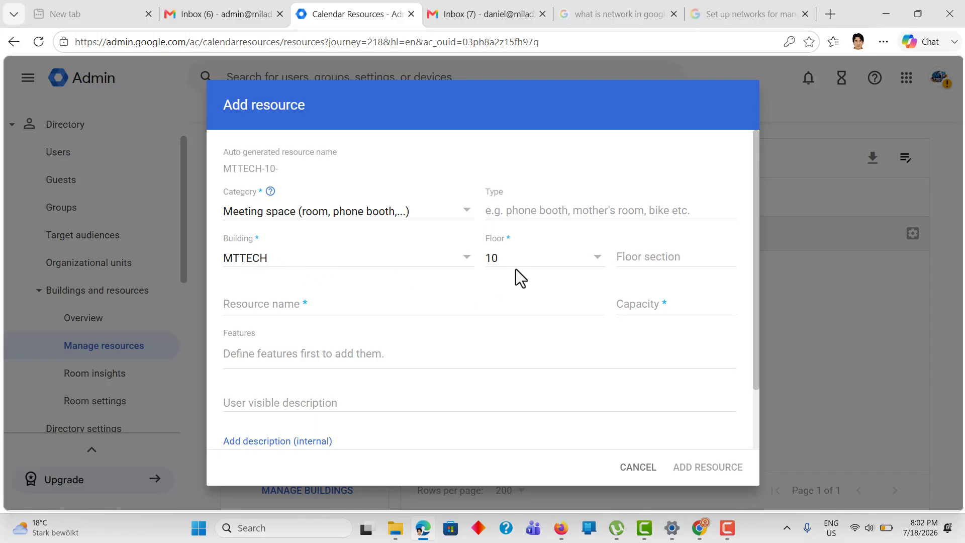
left_click(642, 257)
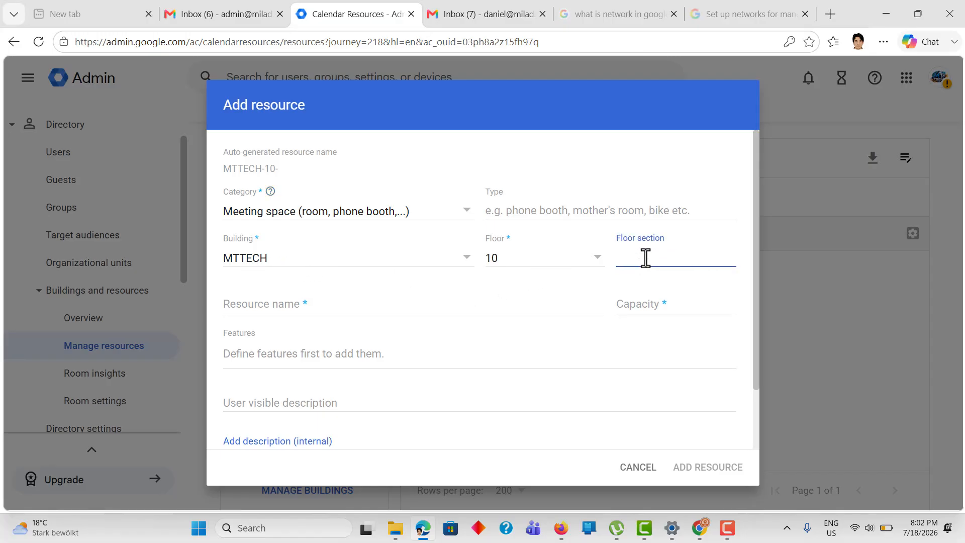
type("2")
left_click(282, 304)
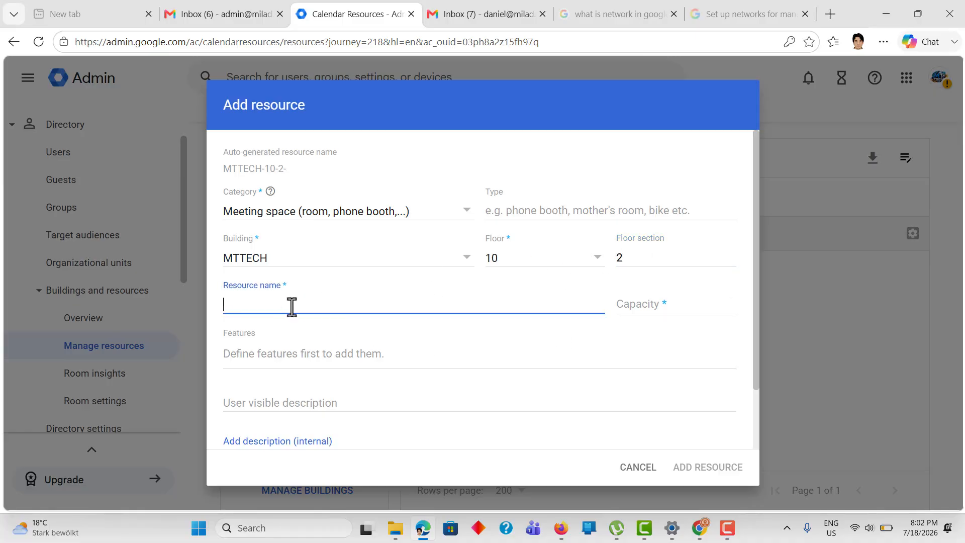
type("Meeting room")
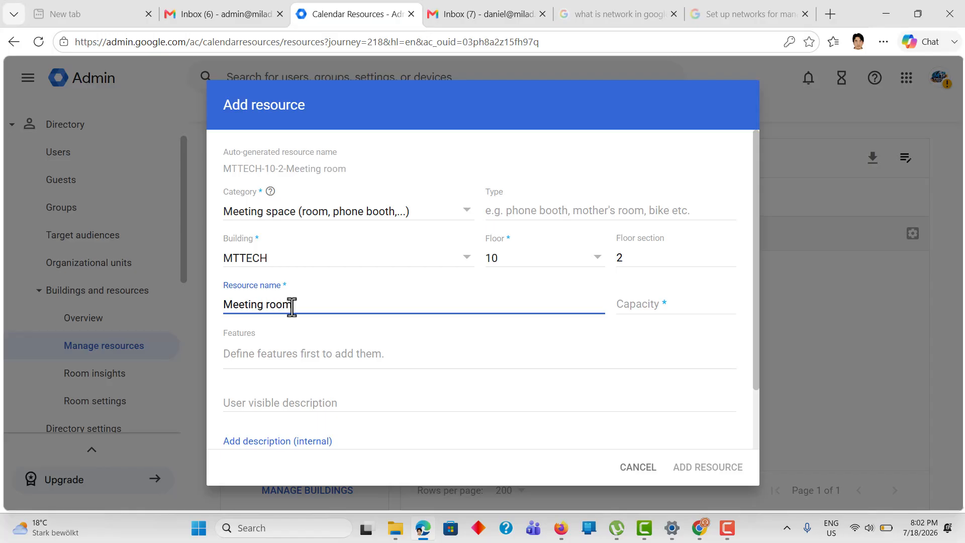
left_click(644, 304)
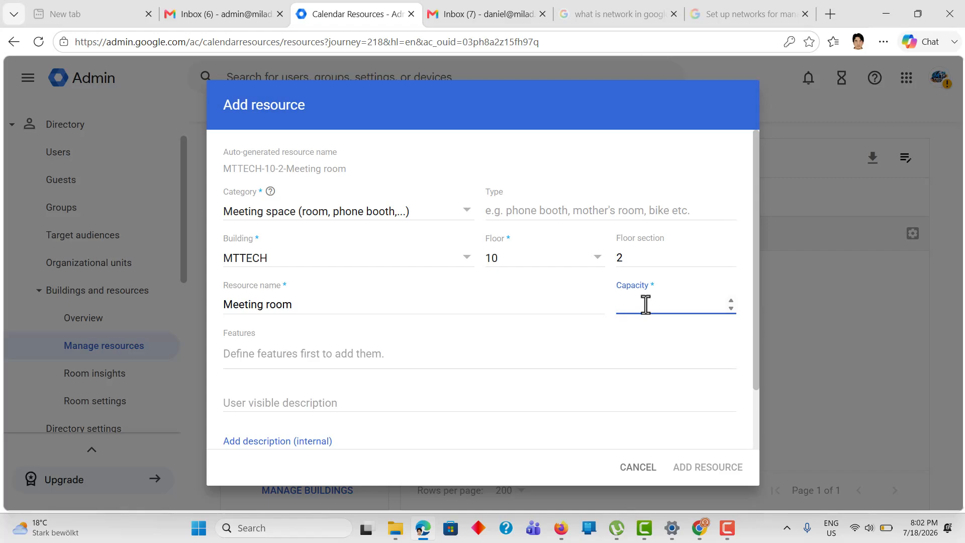
type("30")
left_click(349, 353)
scroll(349, 353, "down", 2)
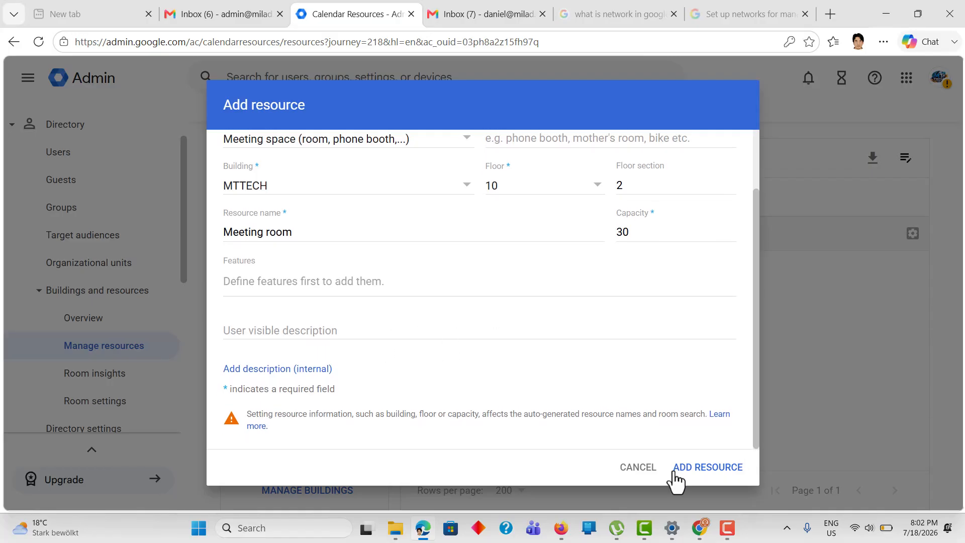
left_click(700, 473)
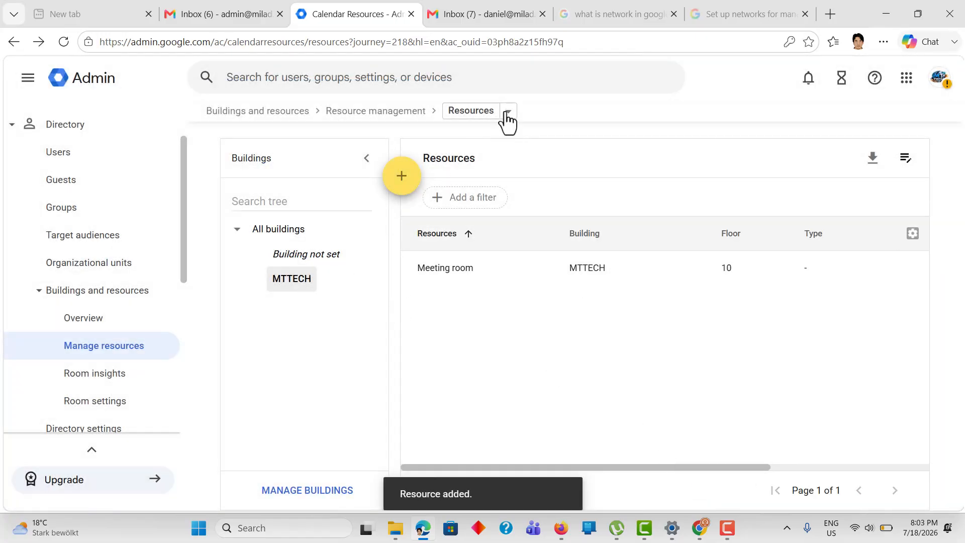
- Start a new resource on floor 10 named Parking lot with capacity 2
left_click(402, 175)
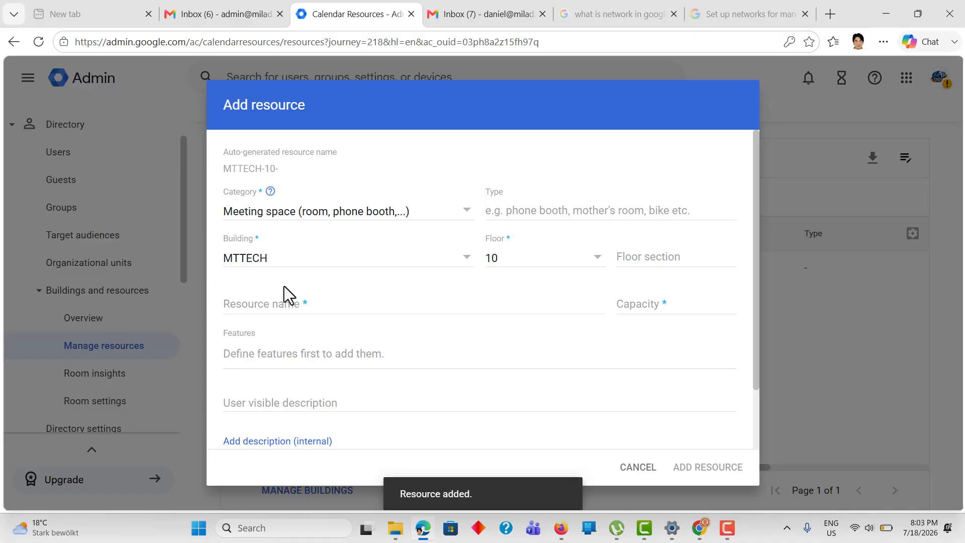
left_click(536, 264)
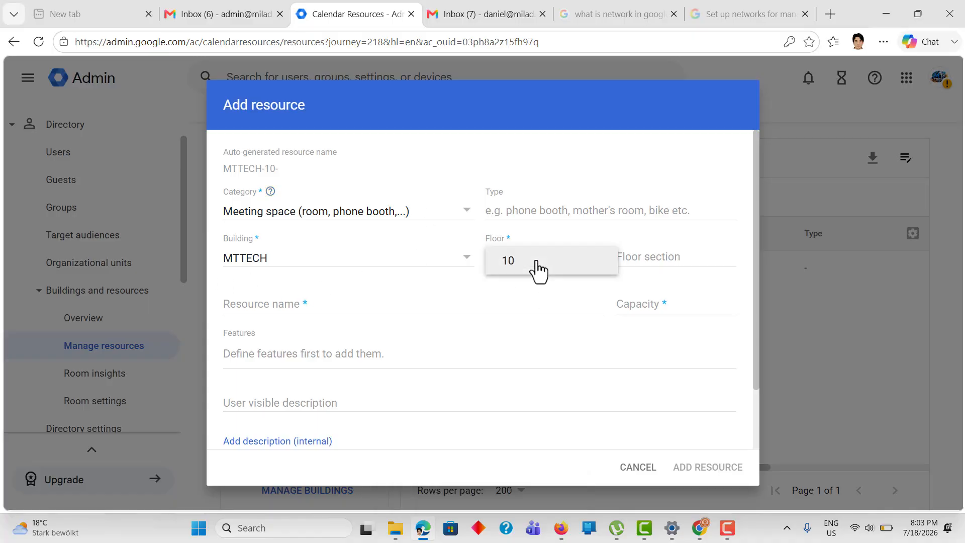
left_click(538, 266)
left_click(647, 257)
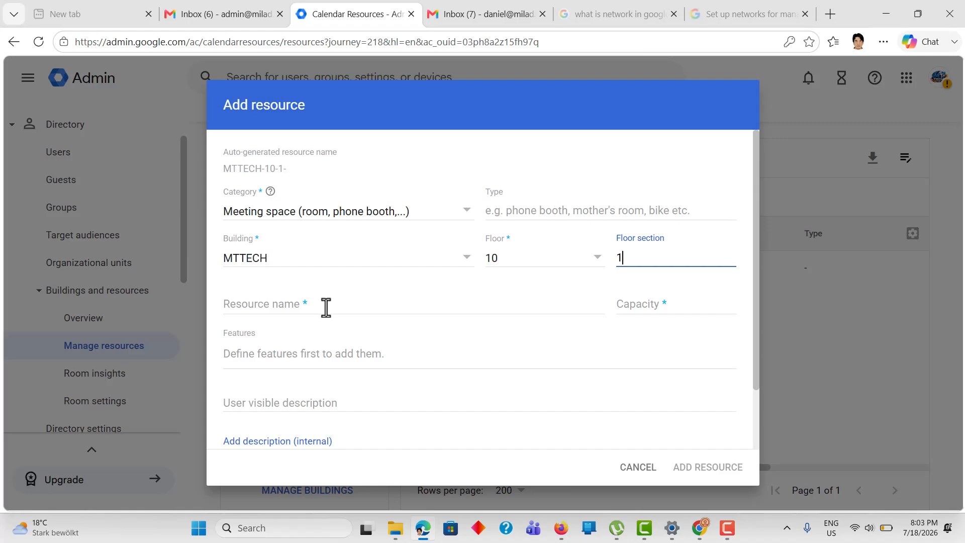
left_click(327, 307)
type("Parking lot")
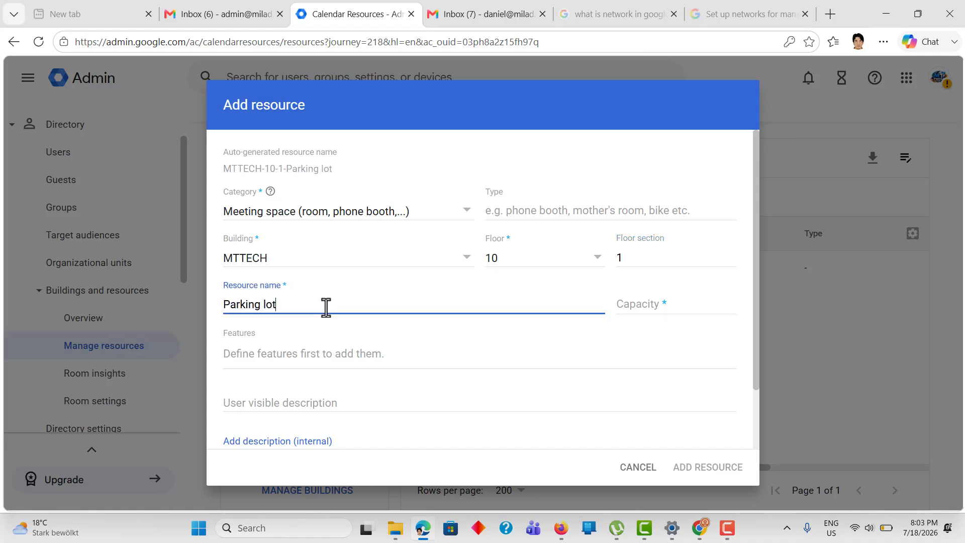
left_click(672, 304)
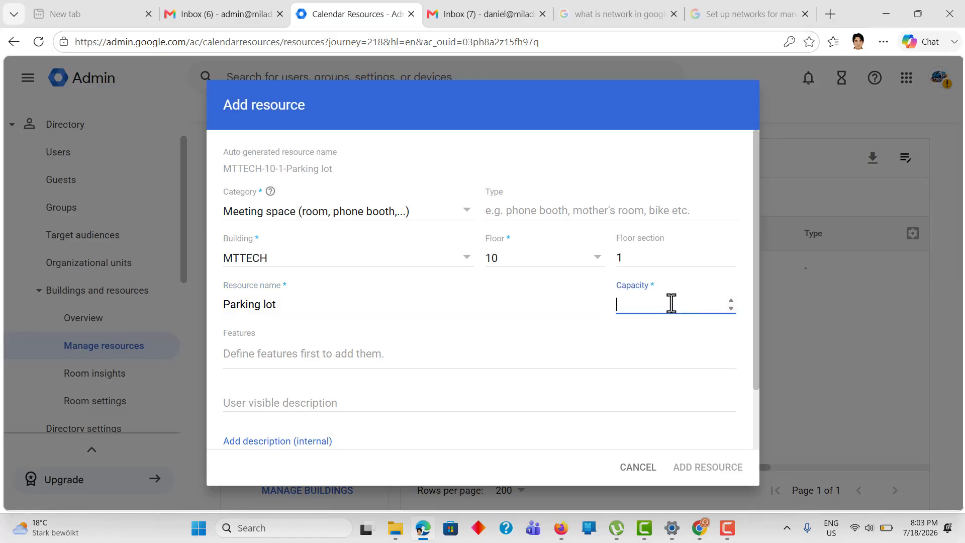
type("2")
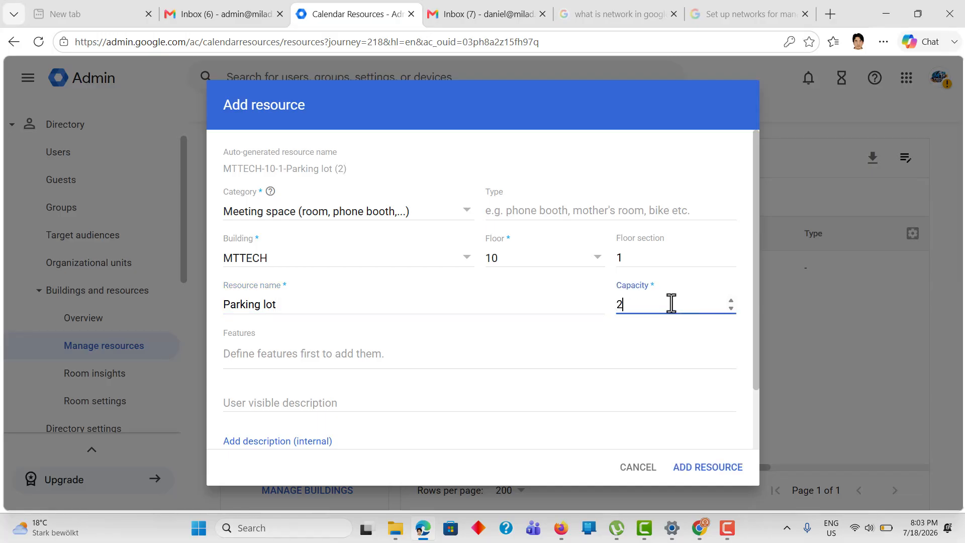
scroll(679, 404, "down", 2)
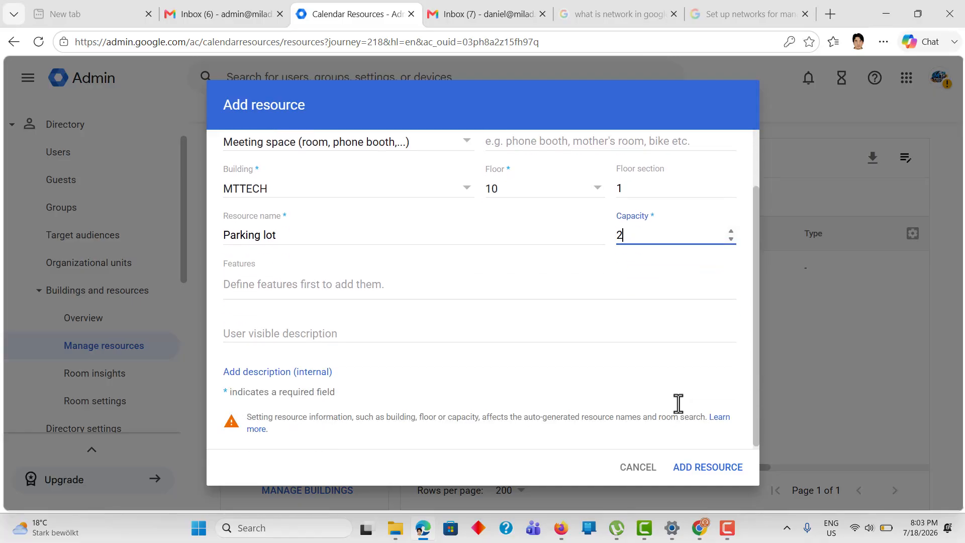
scroll(433, 221, "up", 2)
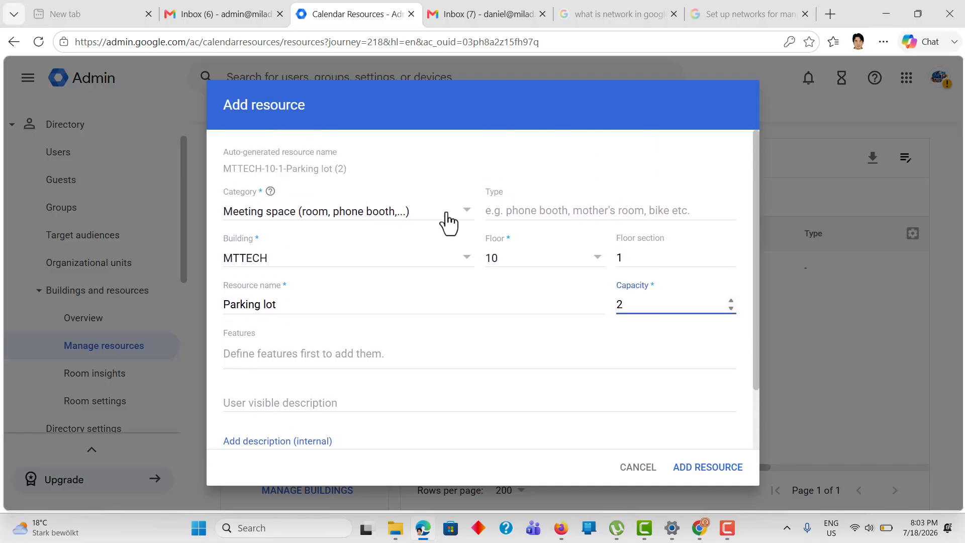
- Set its category to Other resource with type 'Cars' and create it
left_click(459, 212)
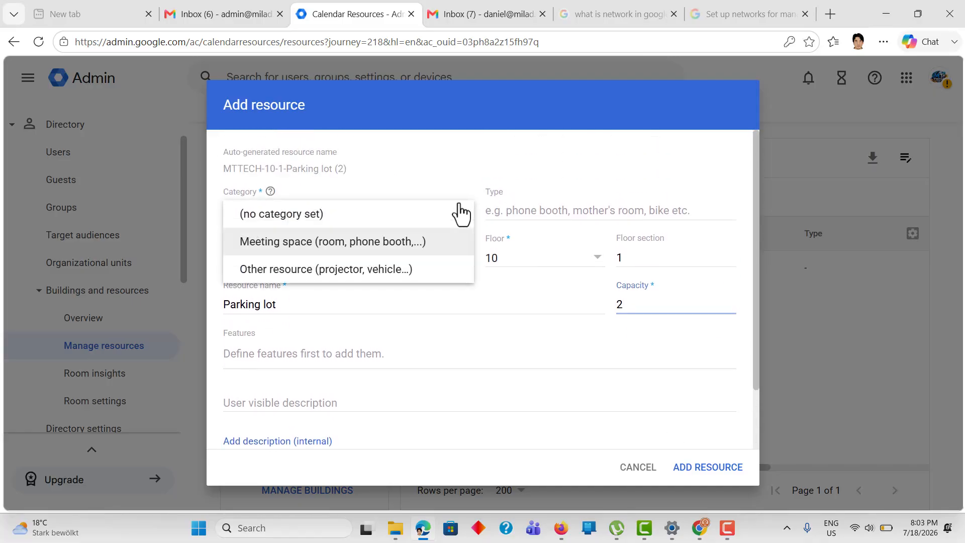
left_click(370, 273)
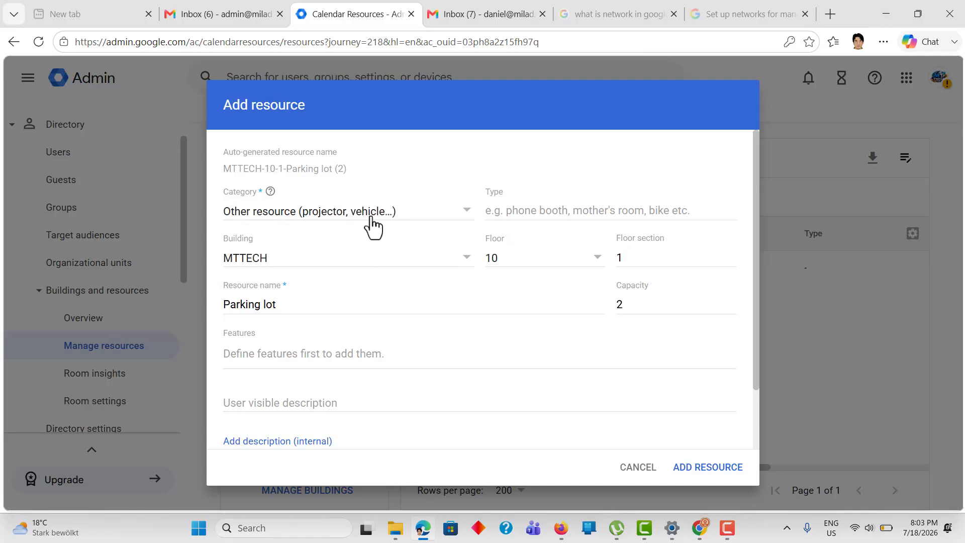
left_click(550, 209)
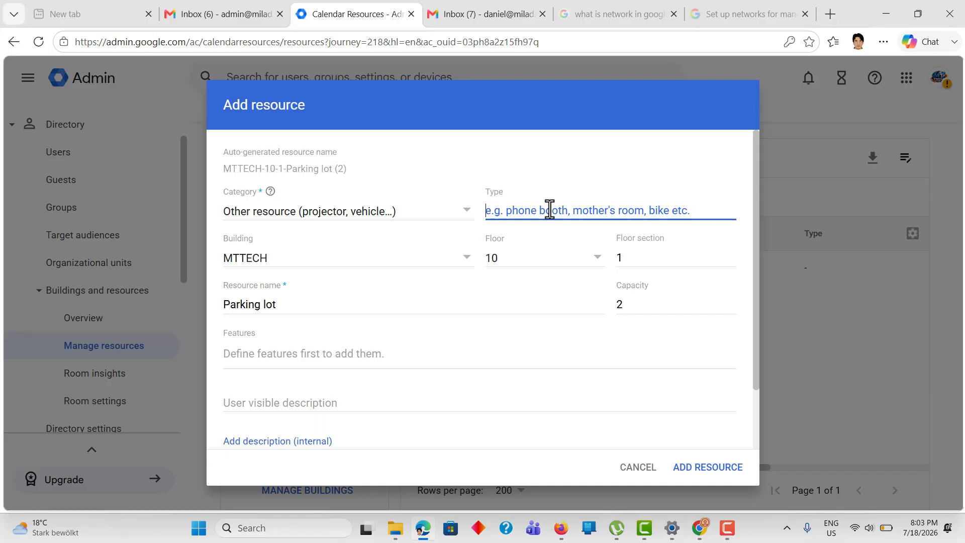
type("CARS")
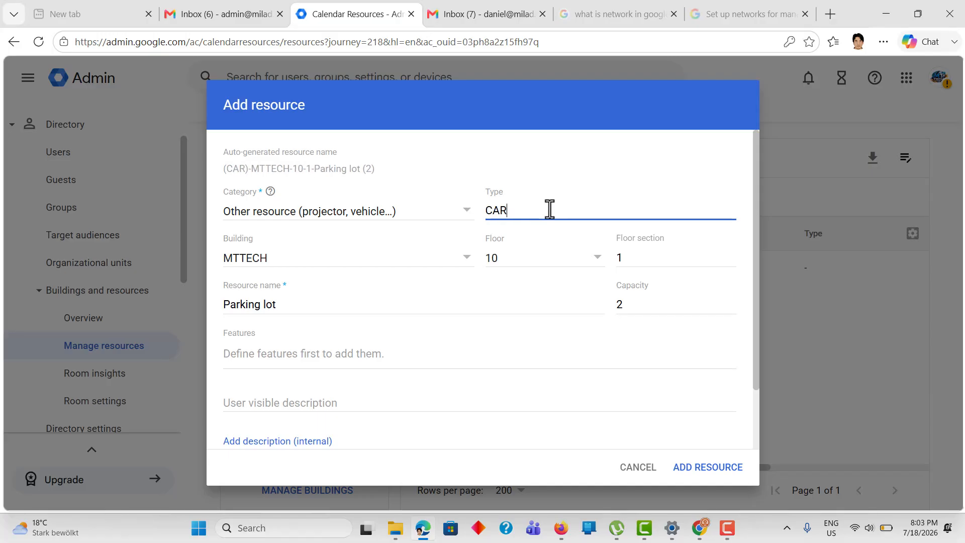
key("BackSpace")
key("BackSpace")
key("BackSpace")
key("BackSpace")
type("Cars")
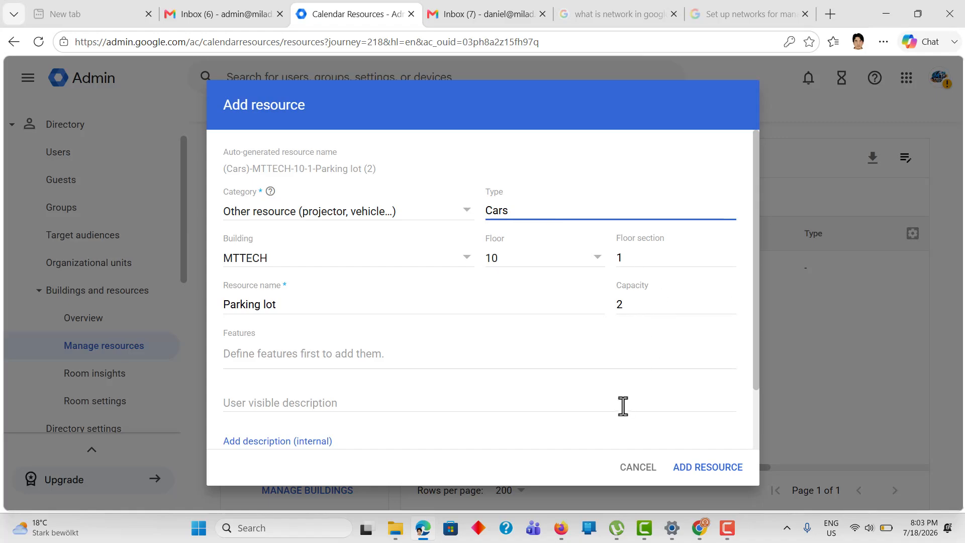
left_click(707, 471)
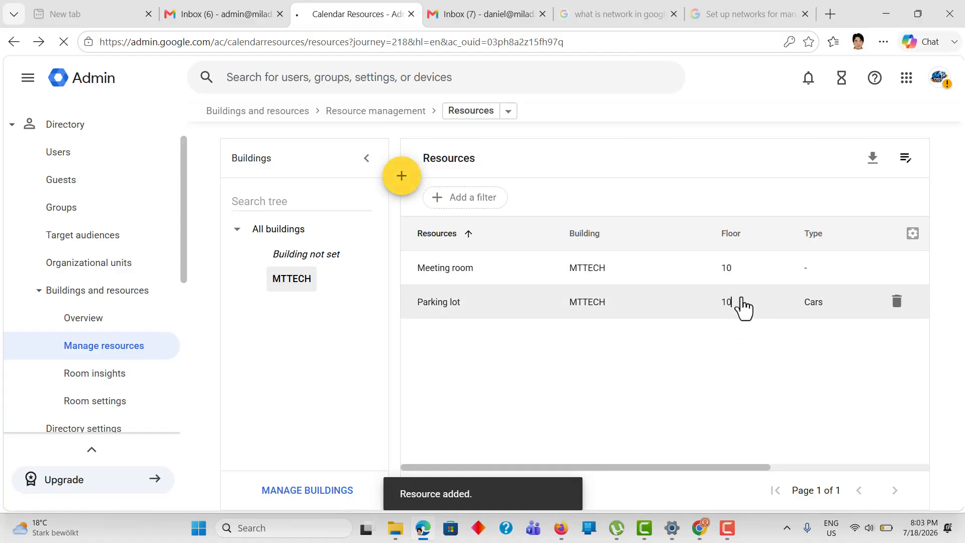
- Save 'The cars which are available for the employee use' as Parking lot's user visible description
left_click(737, 302)
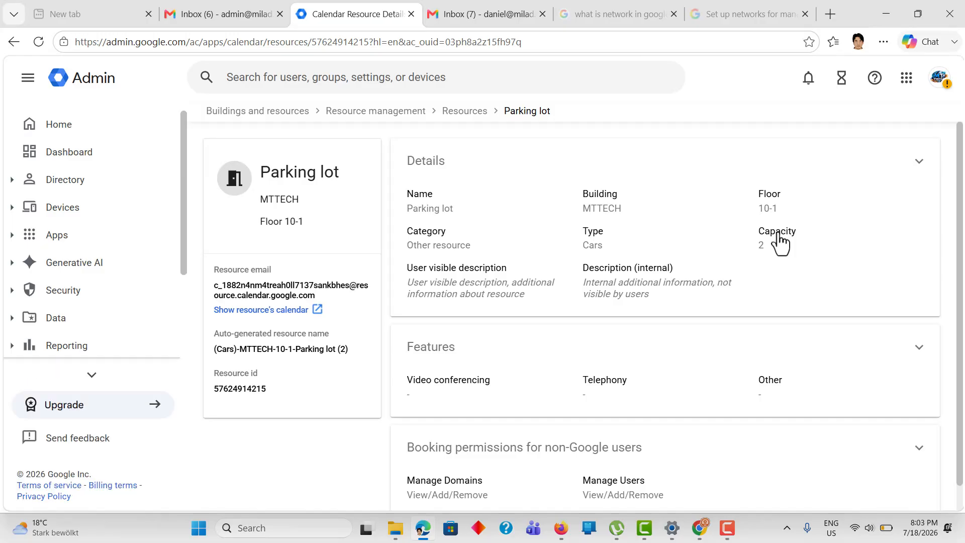
left_click(773, 215)
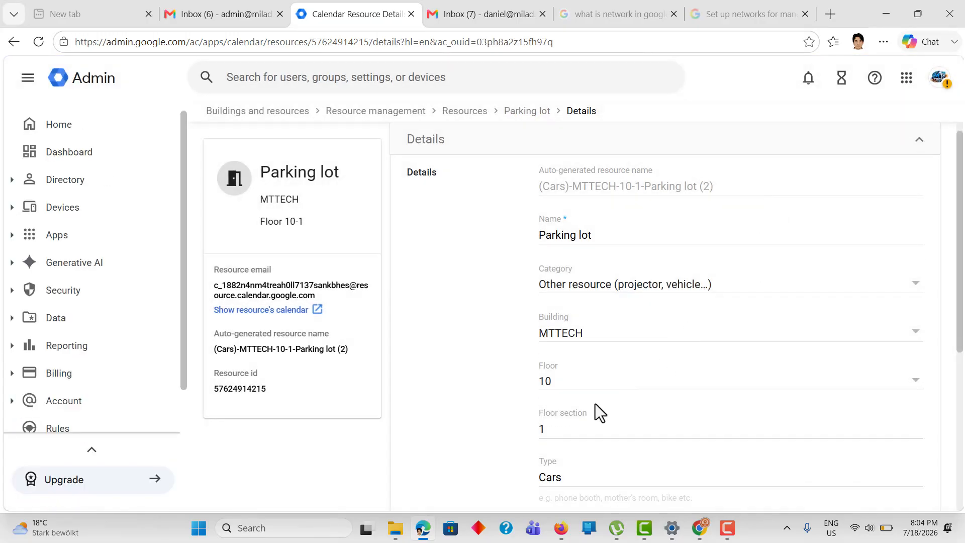
scroll(595, 403, "down", 1)
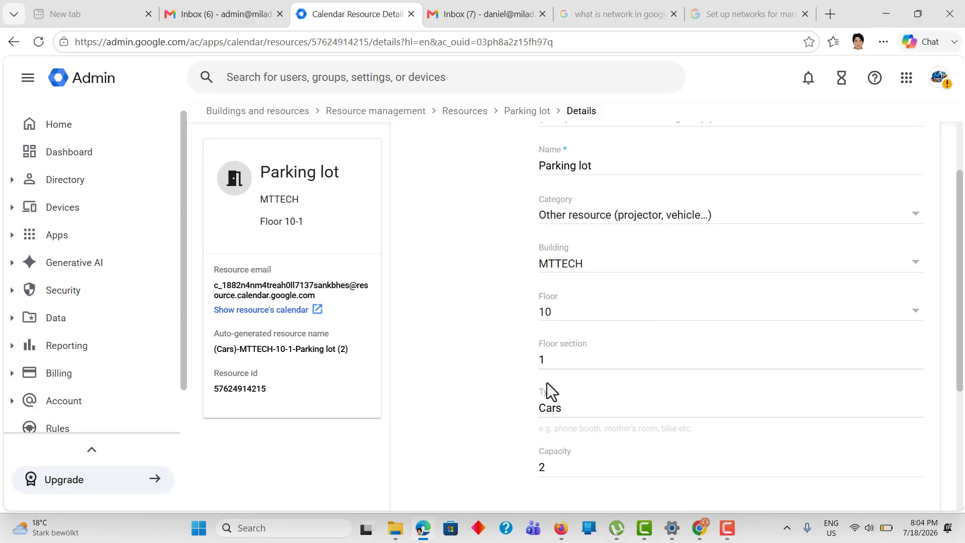
scroll(547, 387, "down", 2)
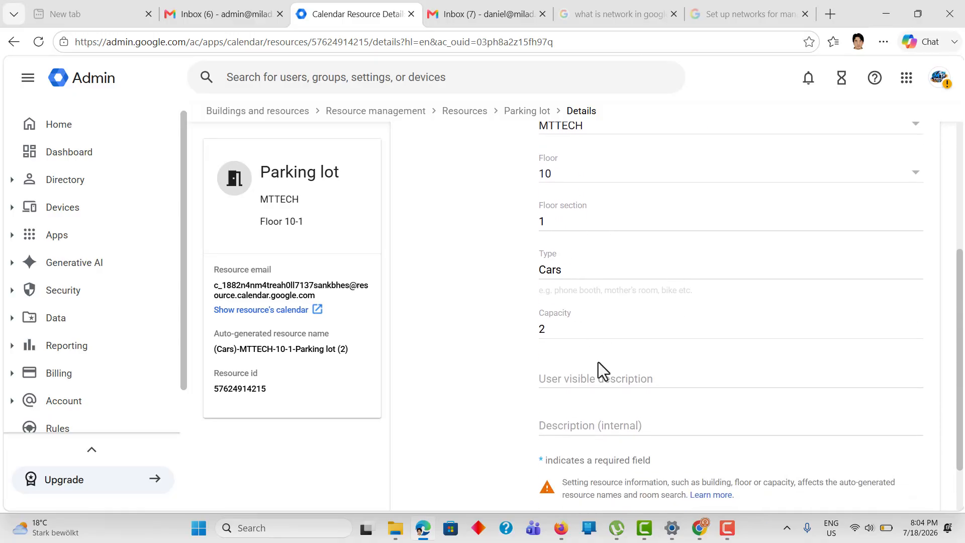
scroll(598, 362, "down", 1)
left_click(577, 316)
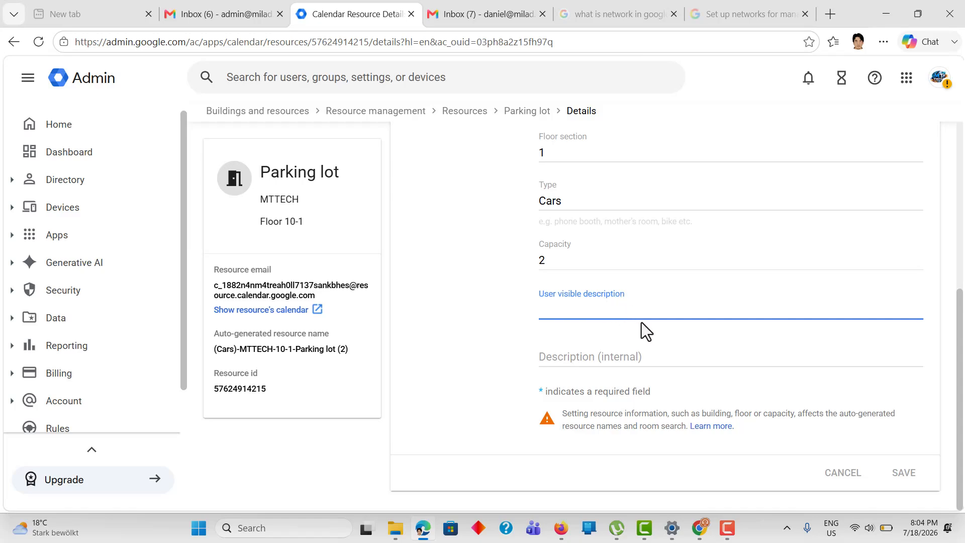
type("The cars which")
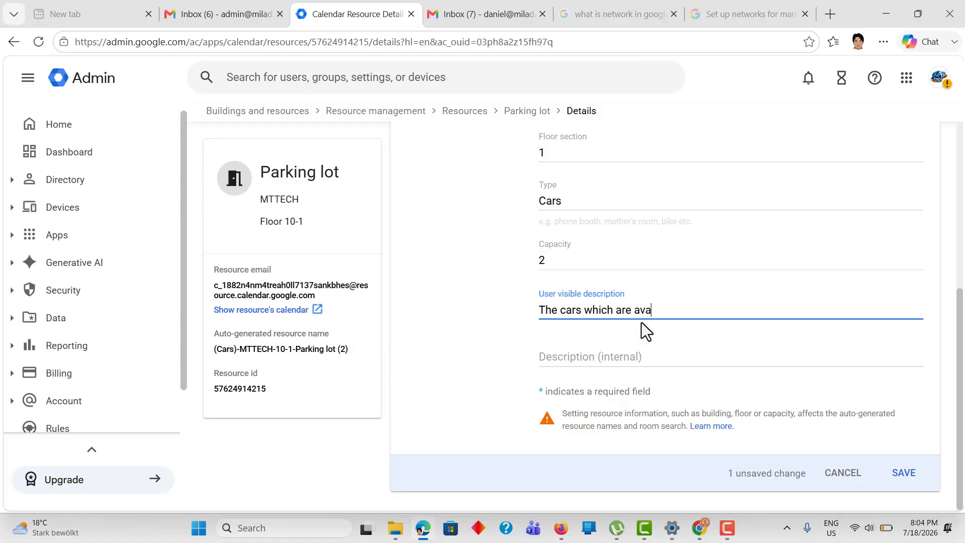
type("are available for the employee use")
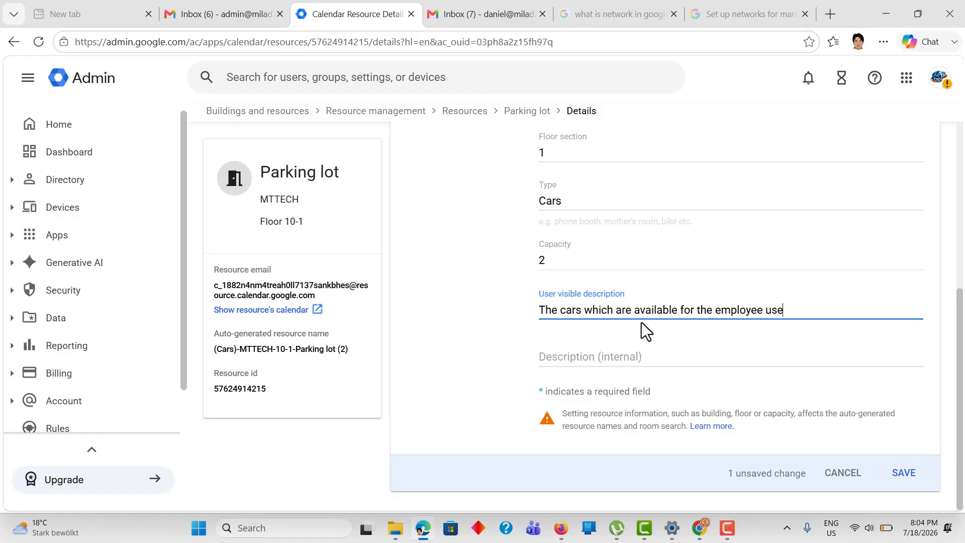
left_click(901, 480)
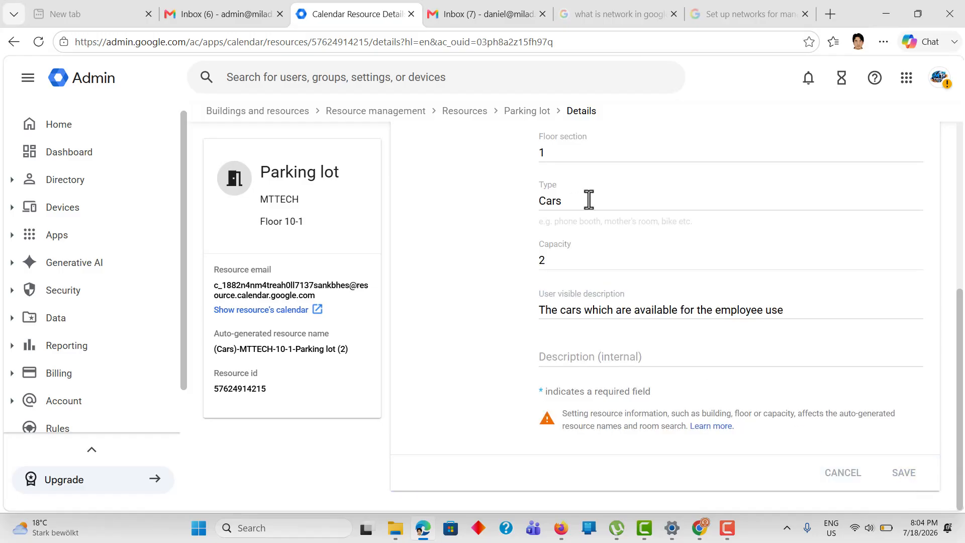
scroll(590, 243, "up", 5)
left_click(520, 113)
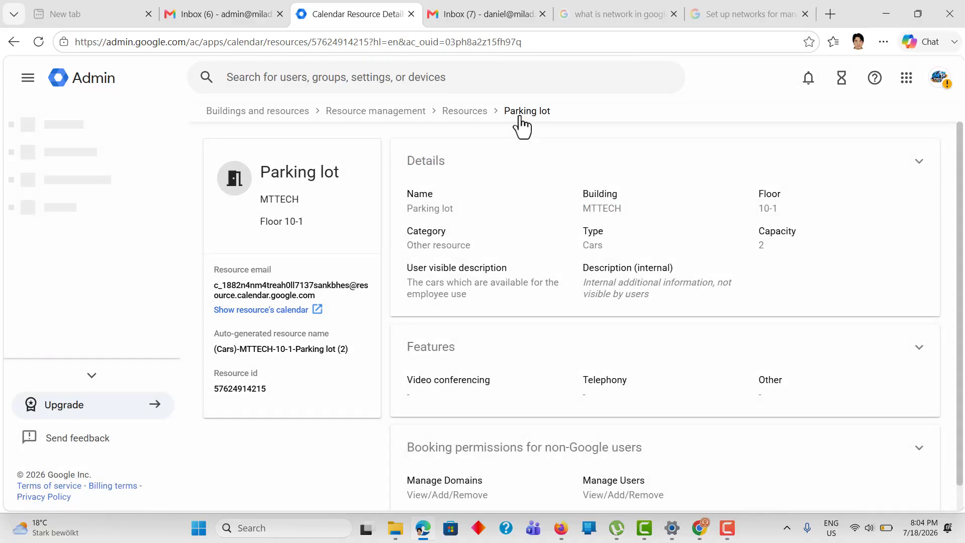
- Go back to the Resources list and filter it to the MTTECH building
left_click(461, 111)
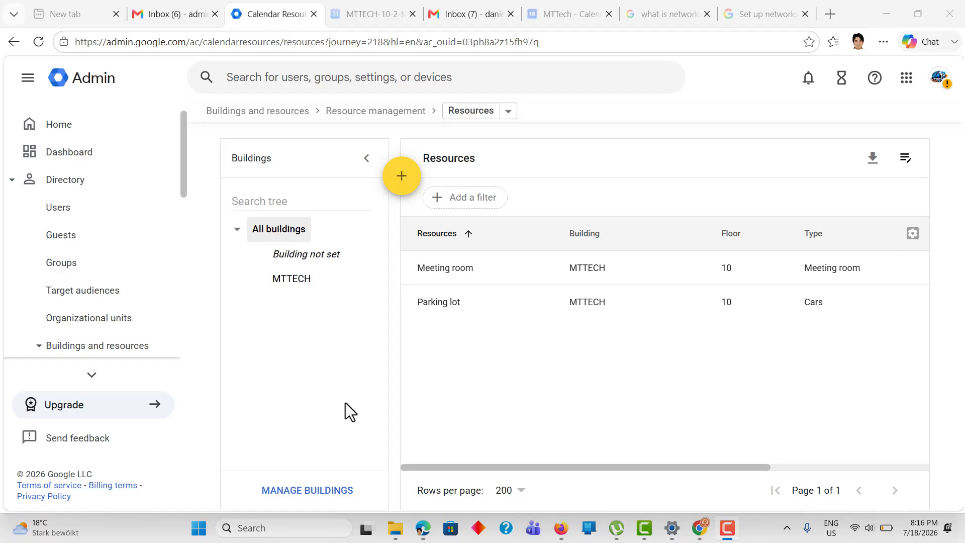
left_click(302, 296)
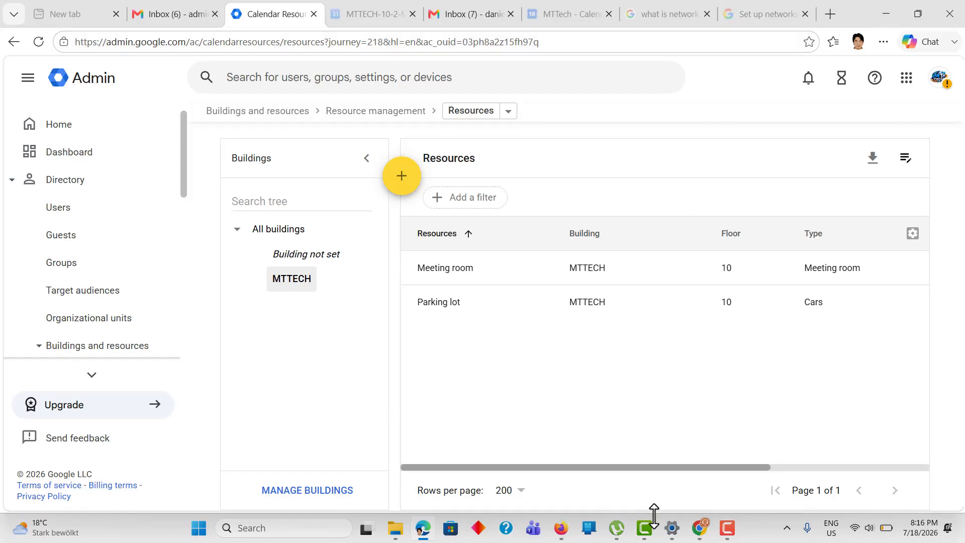
- Bring the Gmail browser window forward and check the signed-in staff account
left_click(699, 528)
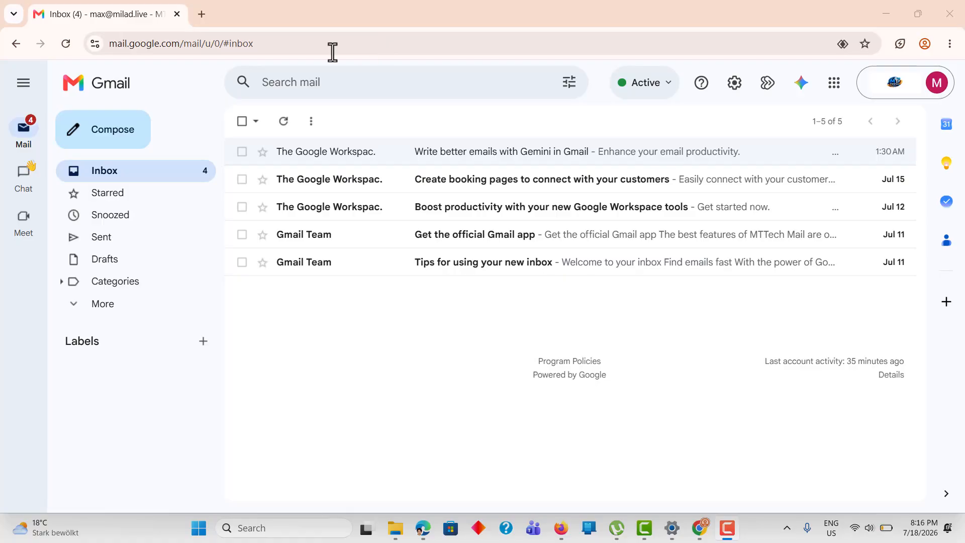
left_click(937, 84)
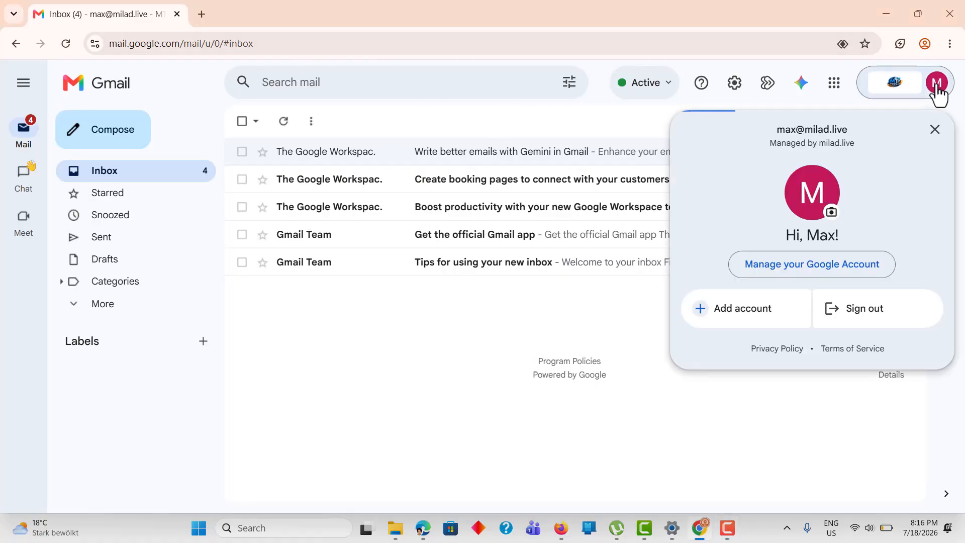
left_click(934, 130)
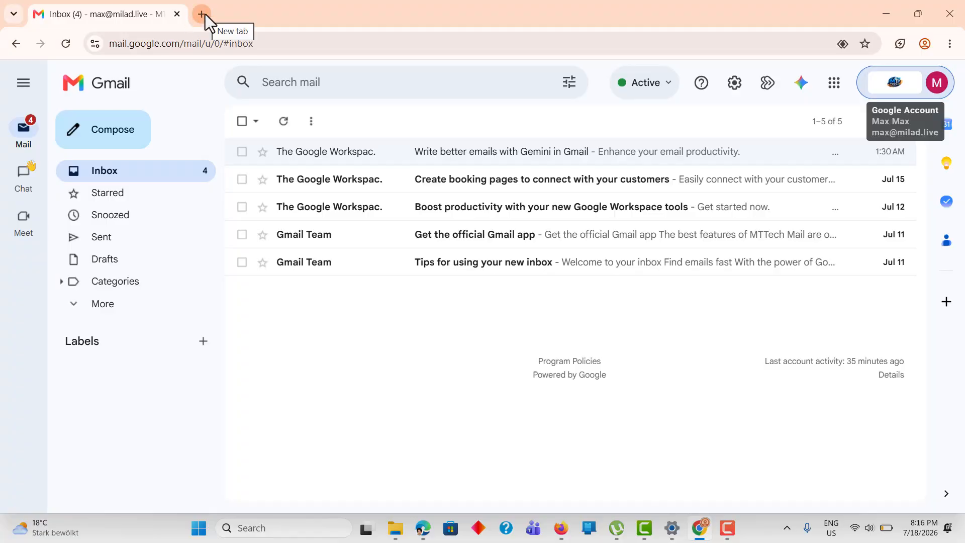
- Open Google Calendar, go to the week of July 20, and create a Sunday 11am event
left_click(834, 84)
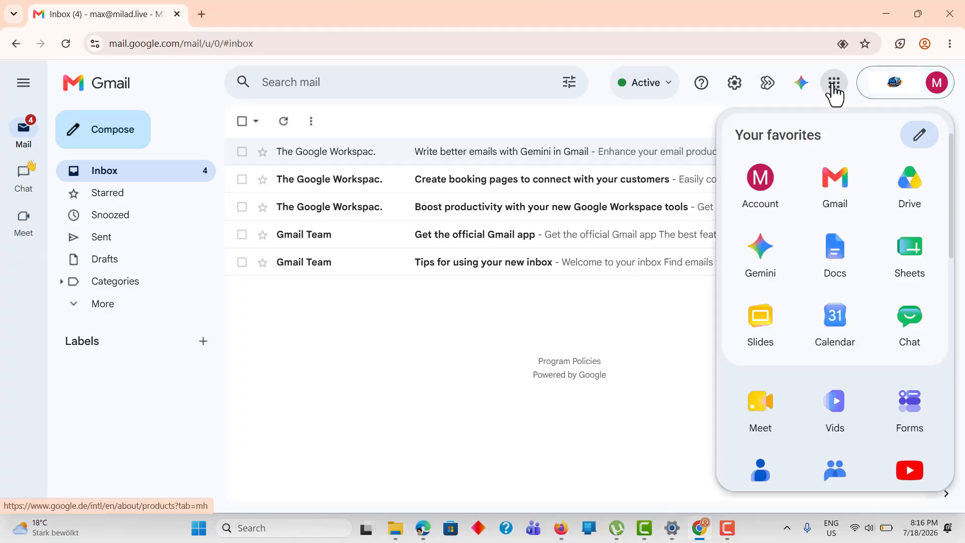
left_click(831, 330)
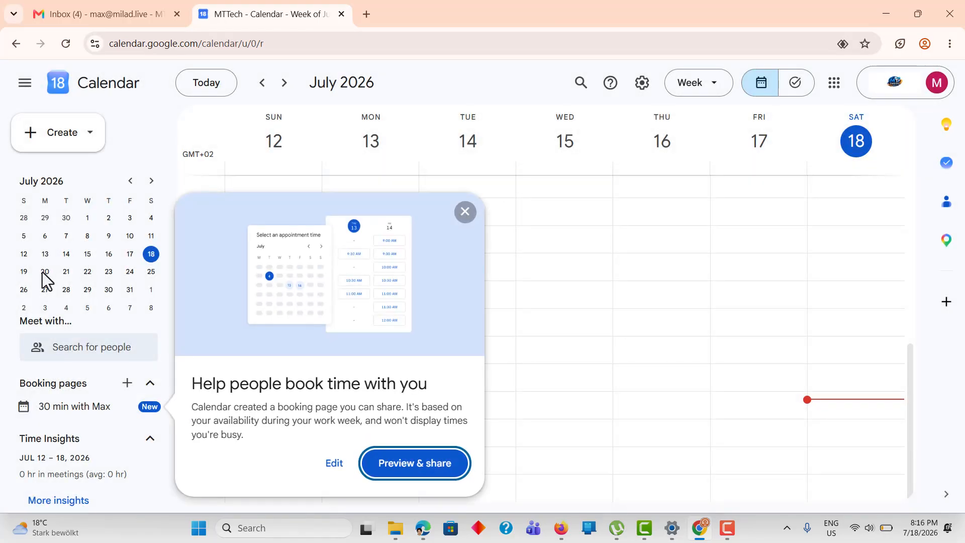
left_click(42, 272)
left_click(45, 272)
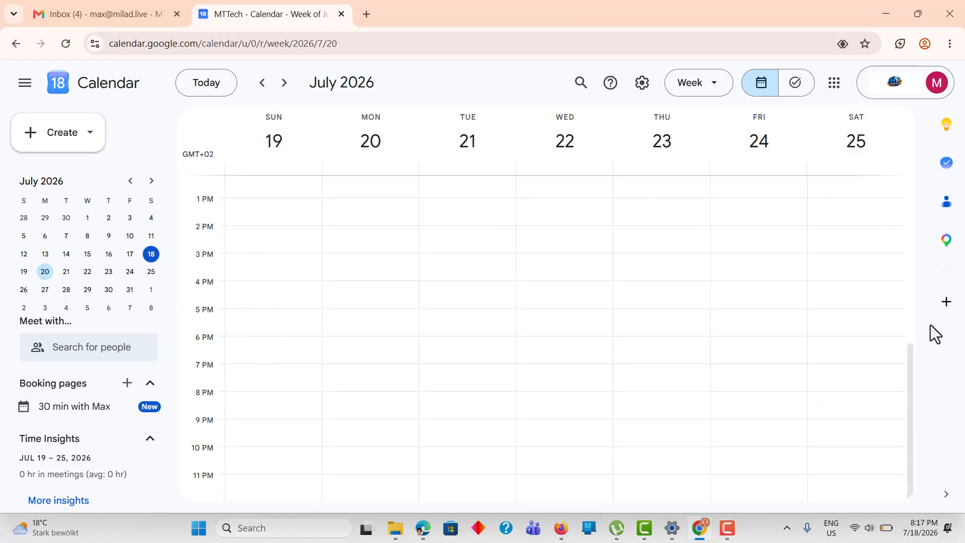
left_click_drag(910, 357, 910, 267)
left_click(252, 338)
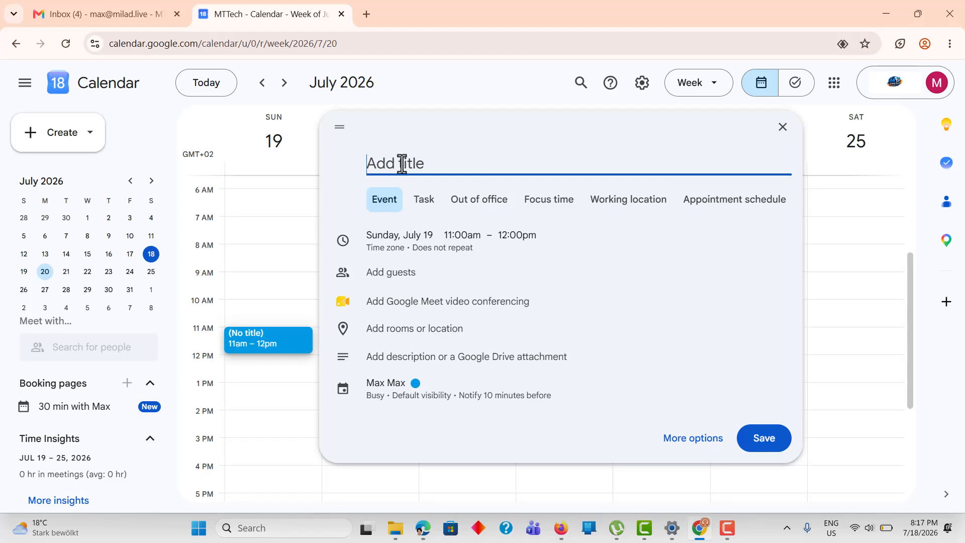
- Title the event 'Preparation of the bills of quantity' and invite the outside-domain guest's e-mail
type("Preparation of the ")
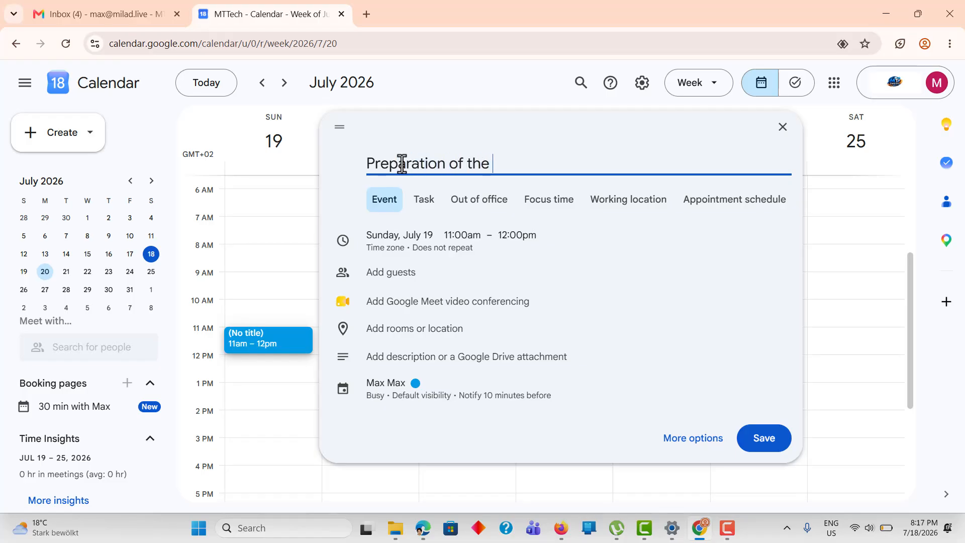
type("bills of quanity")
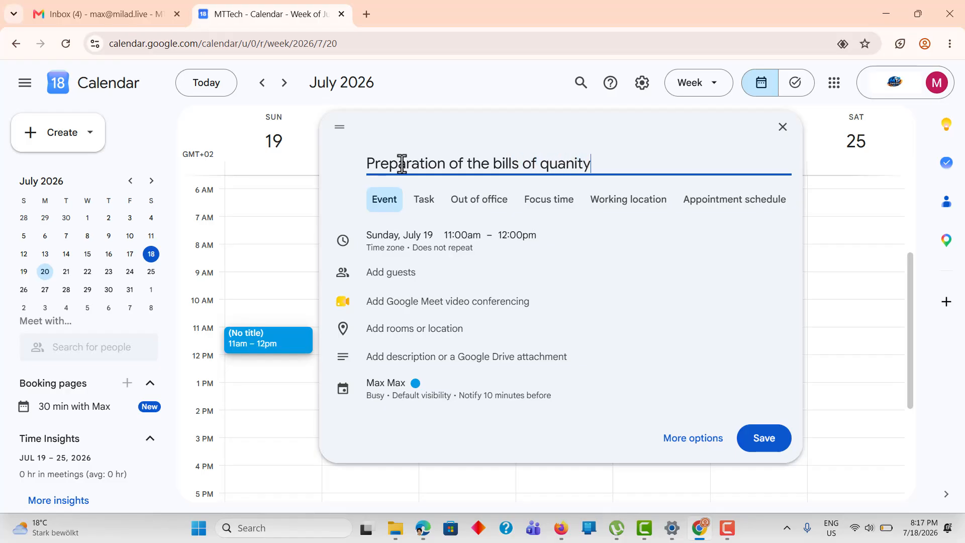
key("BackSpace")
key("BackSpace")
key("BackSpace")
type("tity")
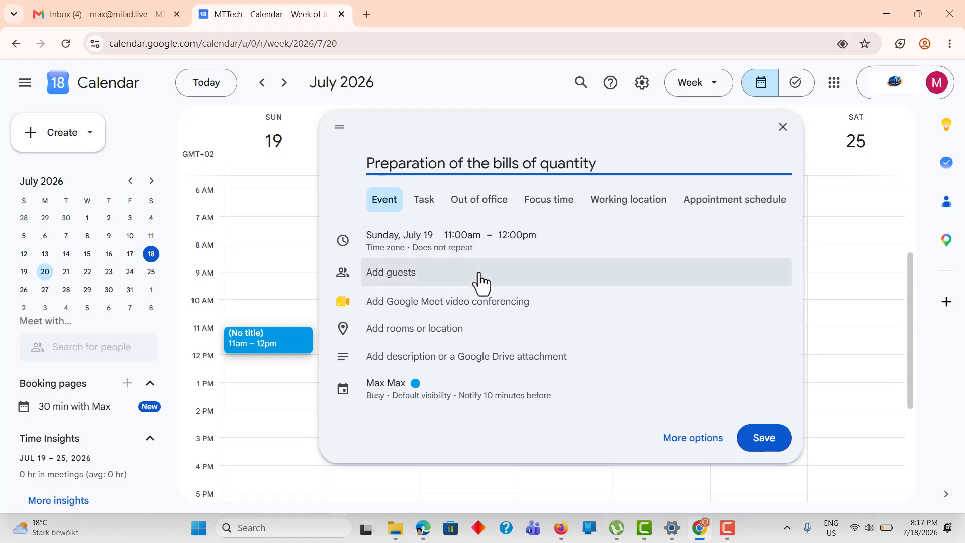
left_click(401, 276)
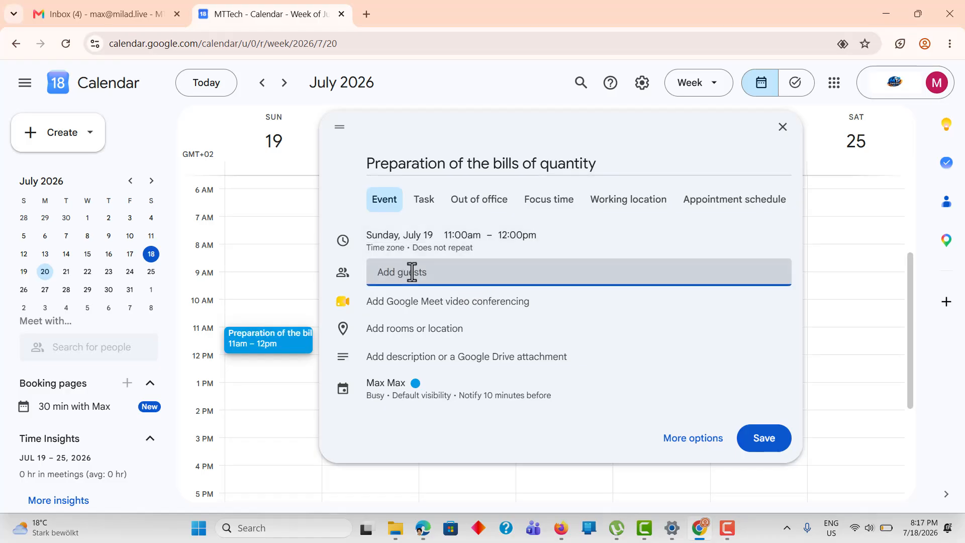
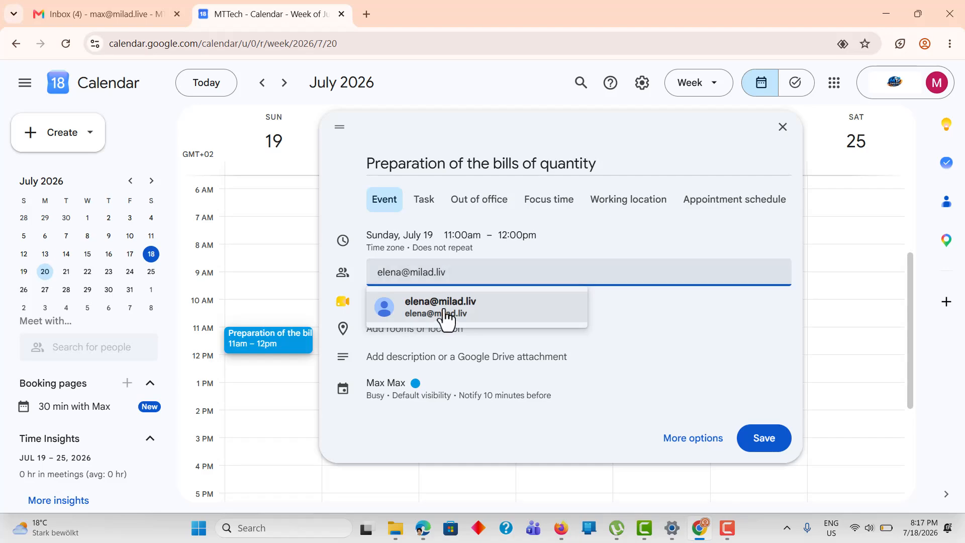
left_click(444, 315)
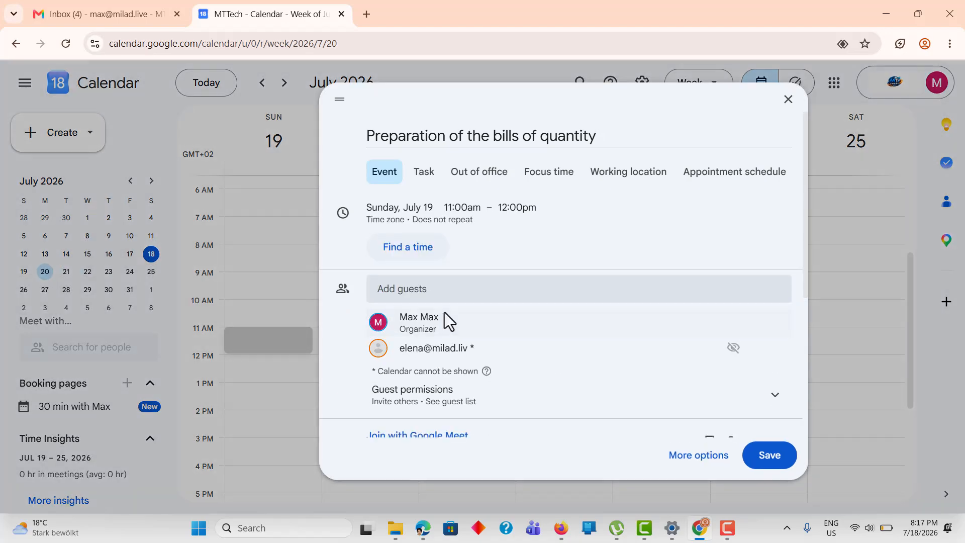
- Invite the second guest by entering their e-mail address and picking the suggestion
left_click(454, 290)
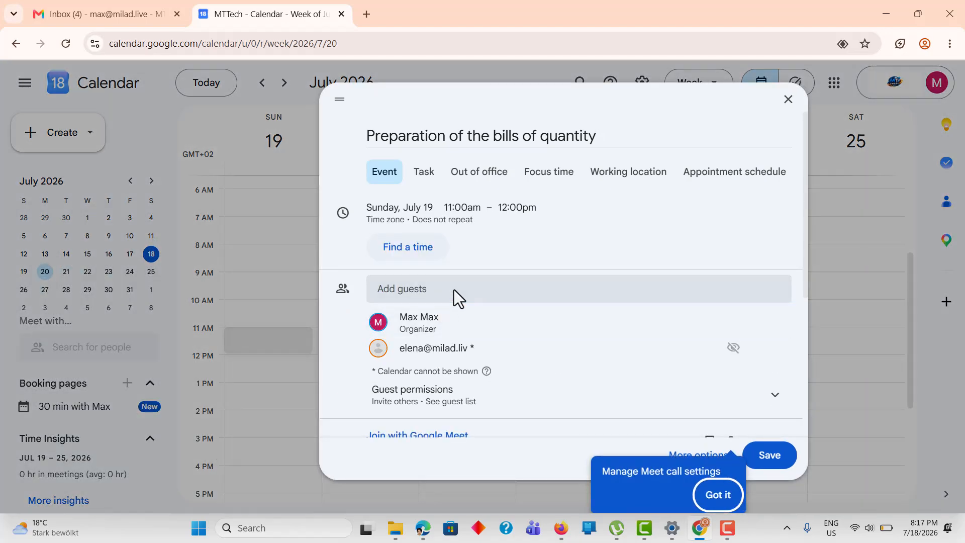
left_click(720, 495)
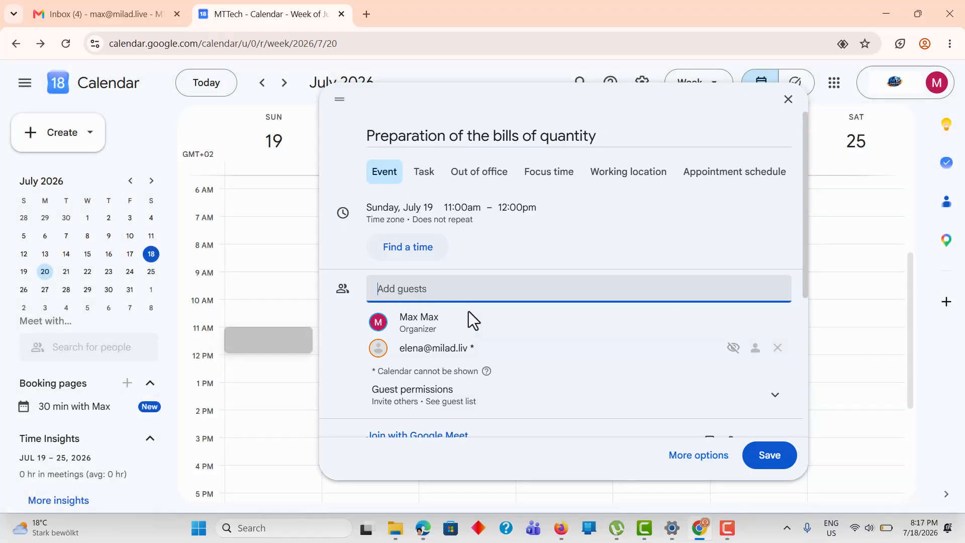
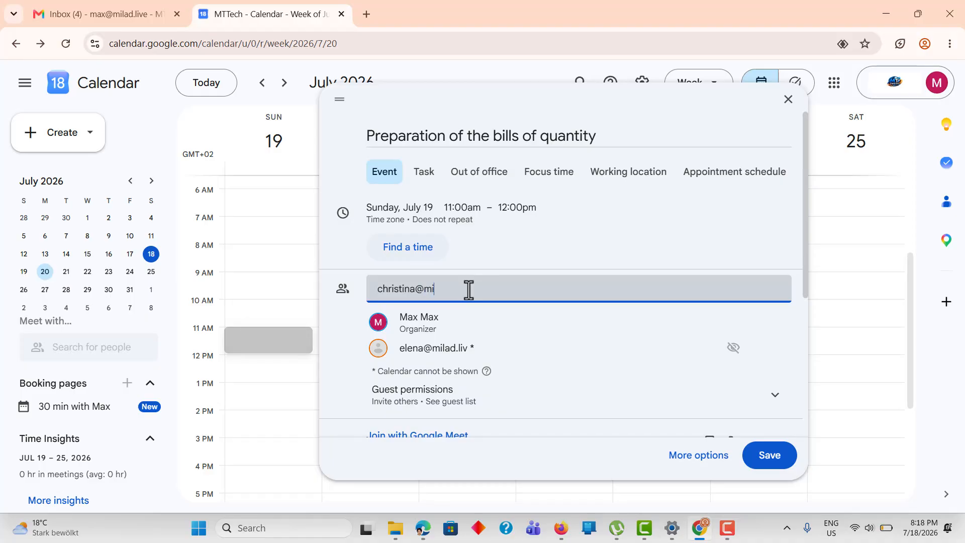
left_click(469, 324)
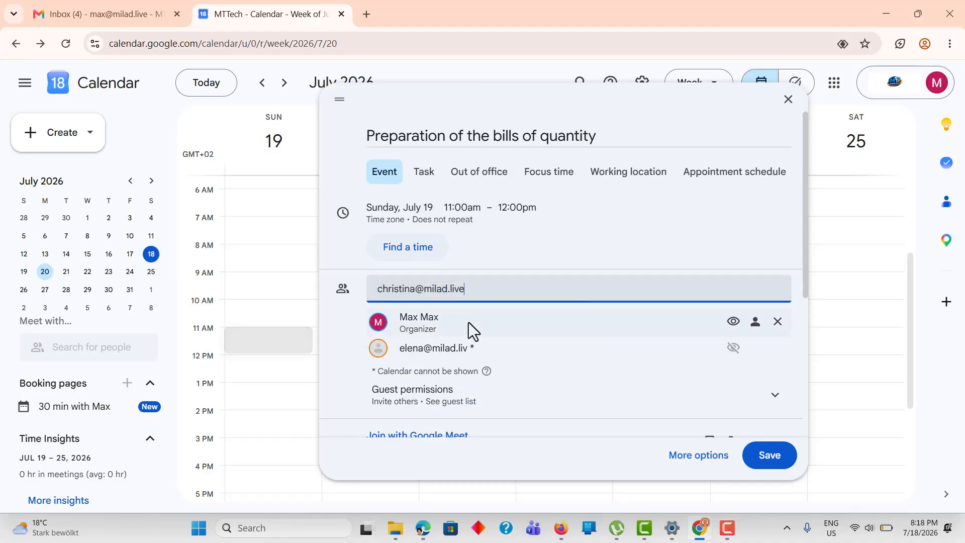
- Allow guests to modify the event and copy the Google Meet joining details
scroll(580, 367, "down", 2)
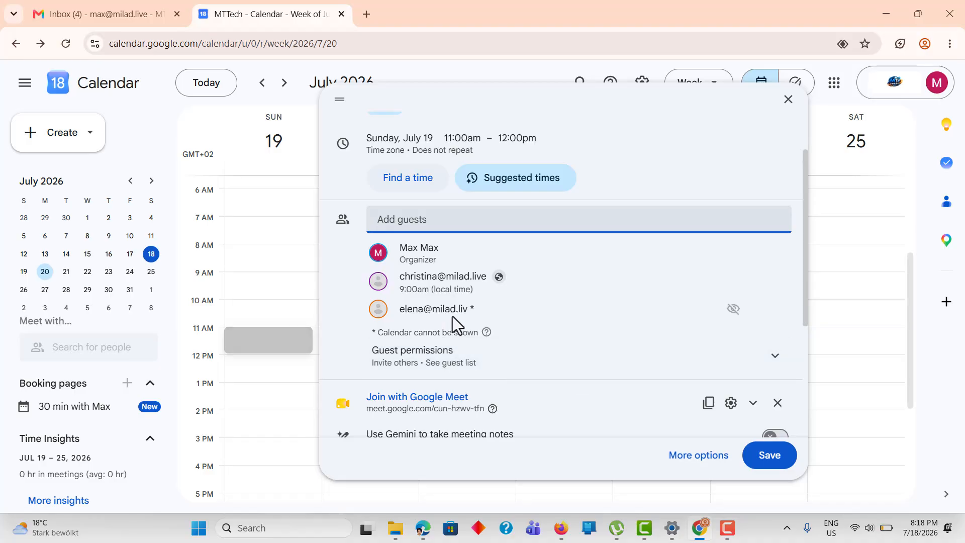
scroll(451, 368, "down", 2)
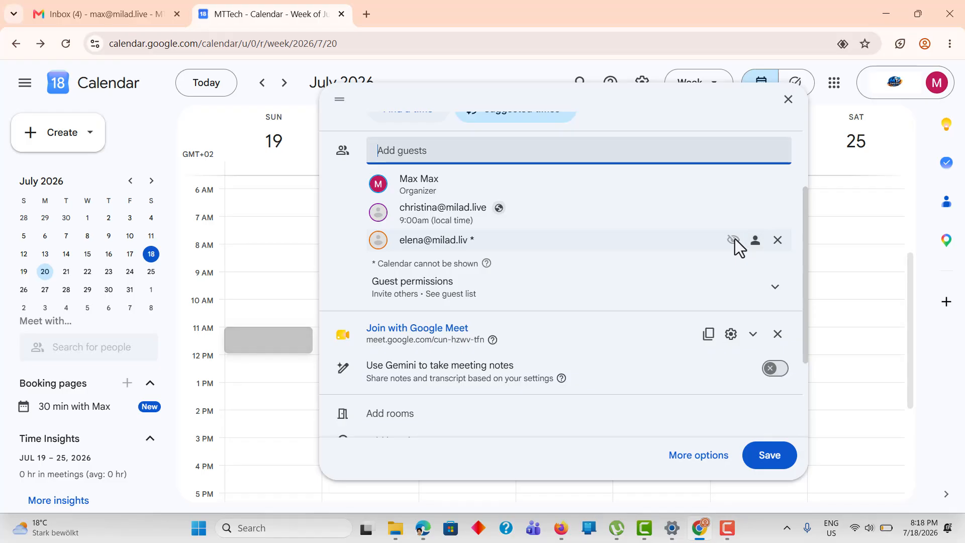
left_click(775, 287)
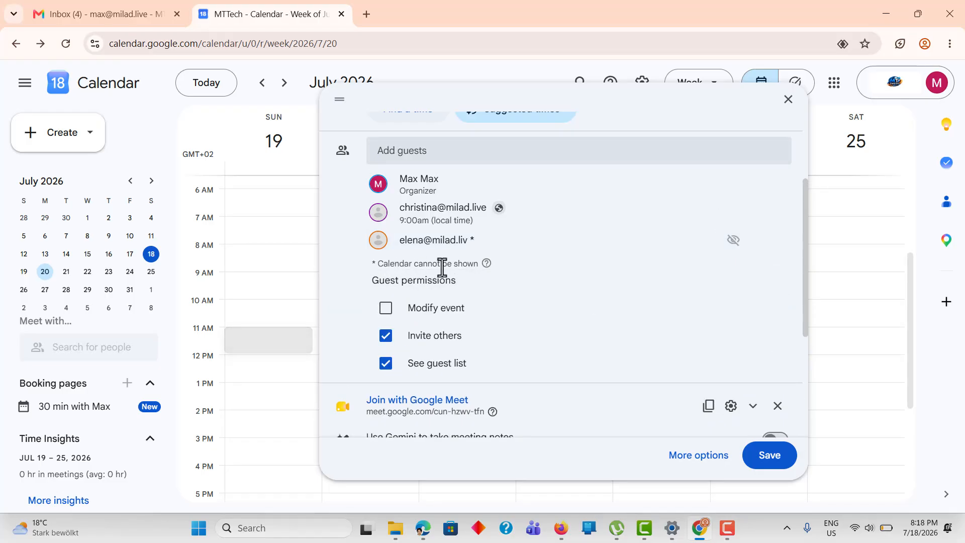
left_click(386, 309)
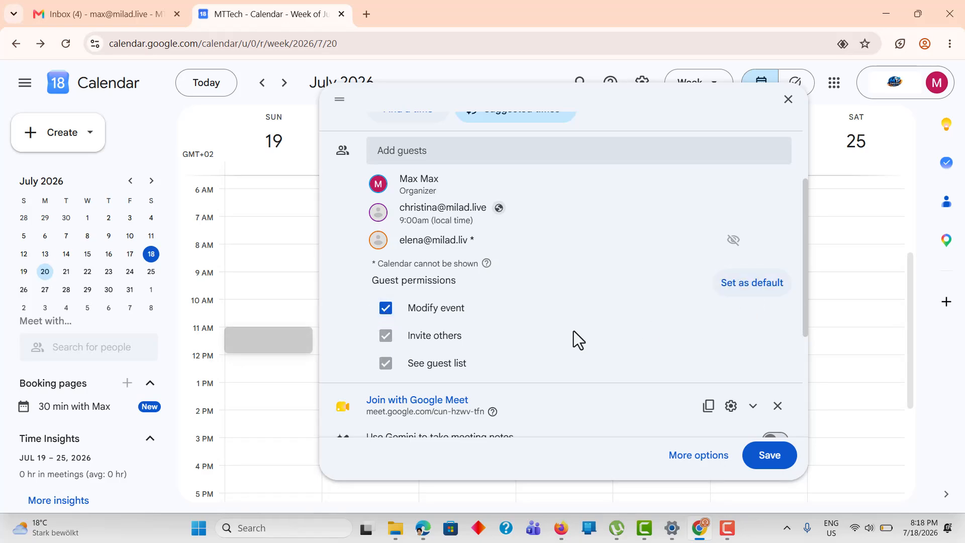
scroll(598, 371, "down", 3)
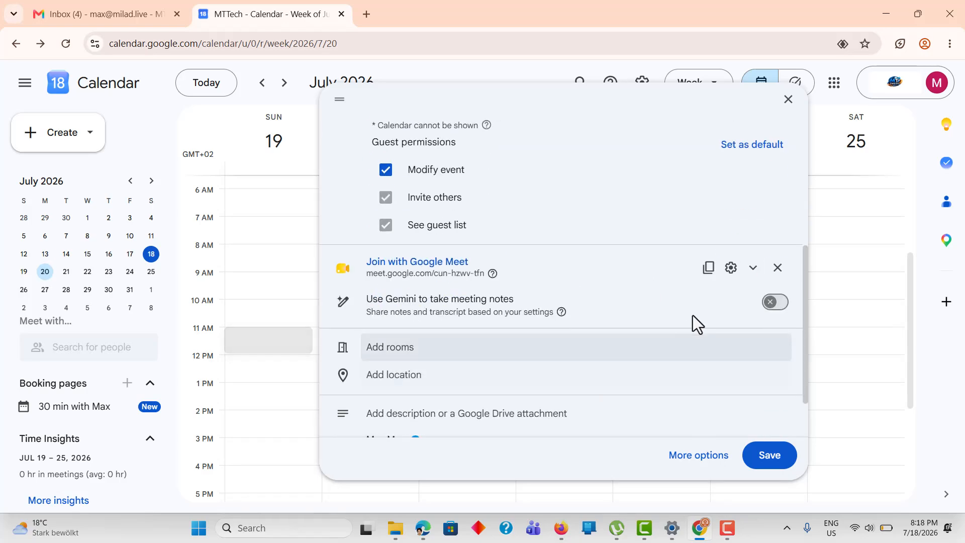
left_click(707, 274)
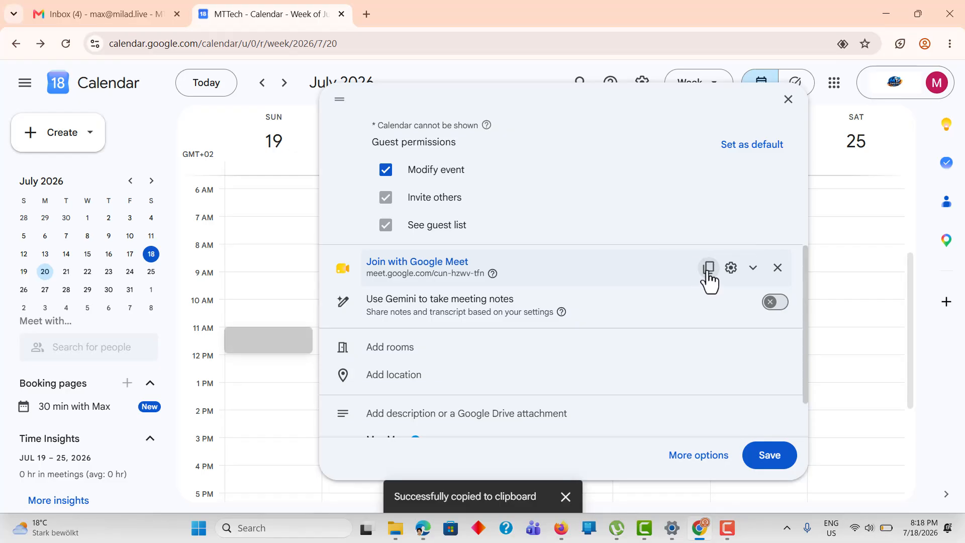
scroll(484, 300, "down", 2)
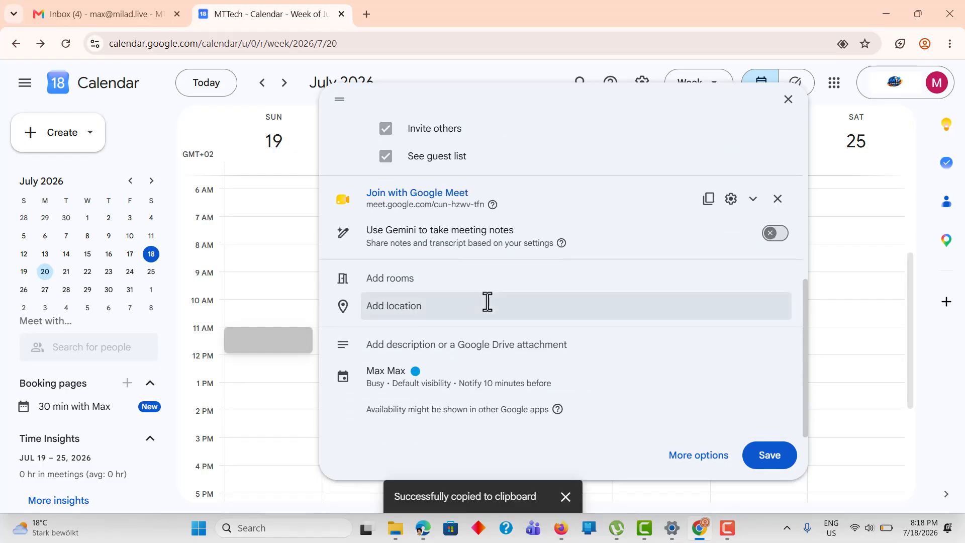
- Book MTTECH Meeting room 10-2 for the event from the full rooms and resources list
left_click(388, 282)
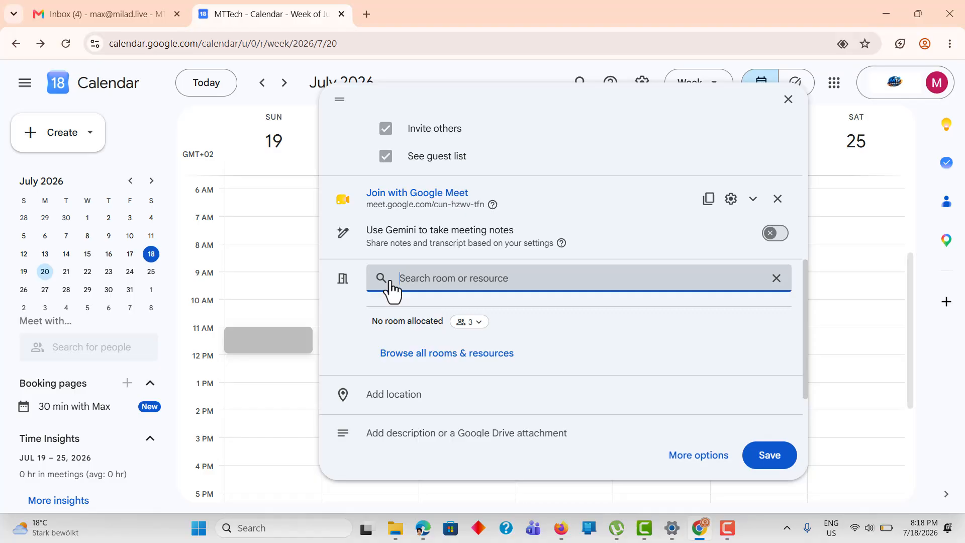
left_click(447, 354)
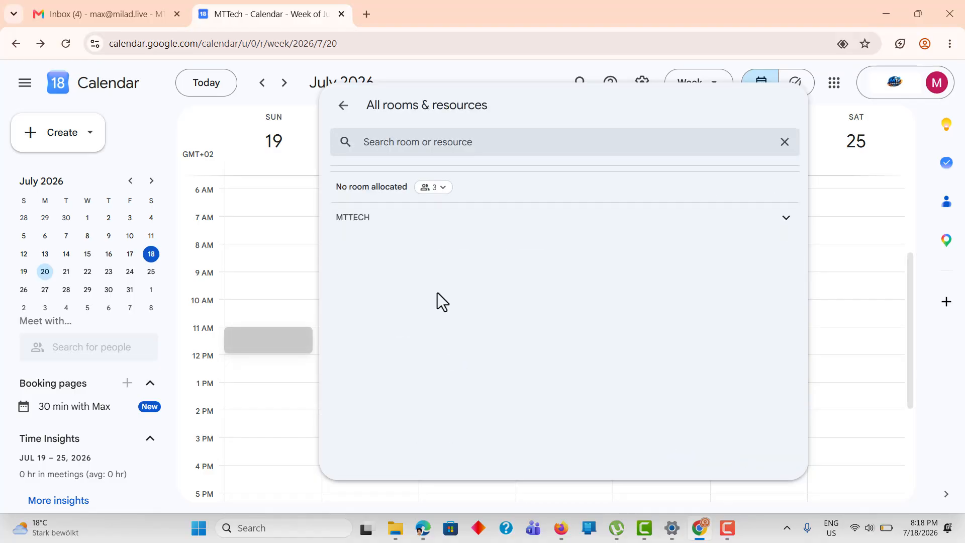
left_click(361, 222)
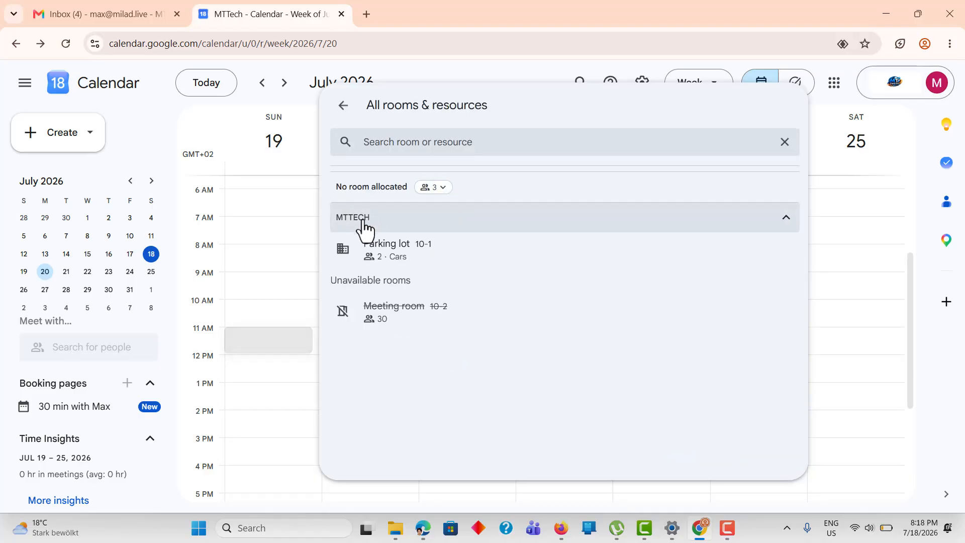
left_click(343, 315)
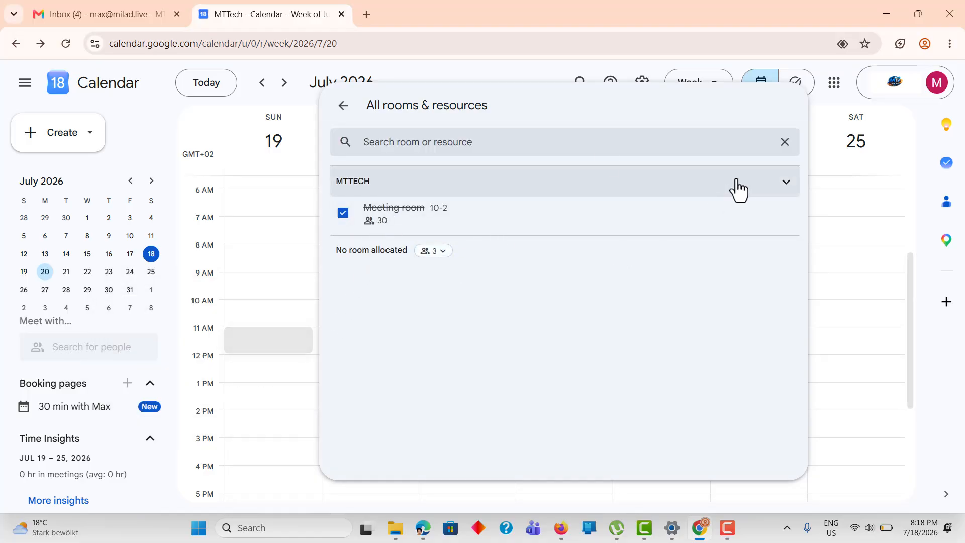
left_click(342, 106)
- Set the event location to MTTECH
scroll(500, 330, "down", 3)
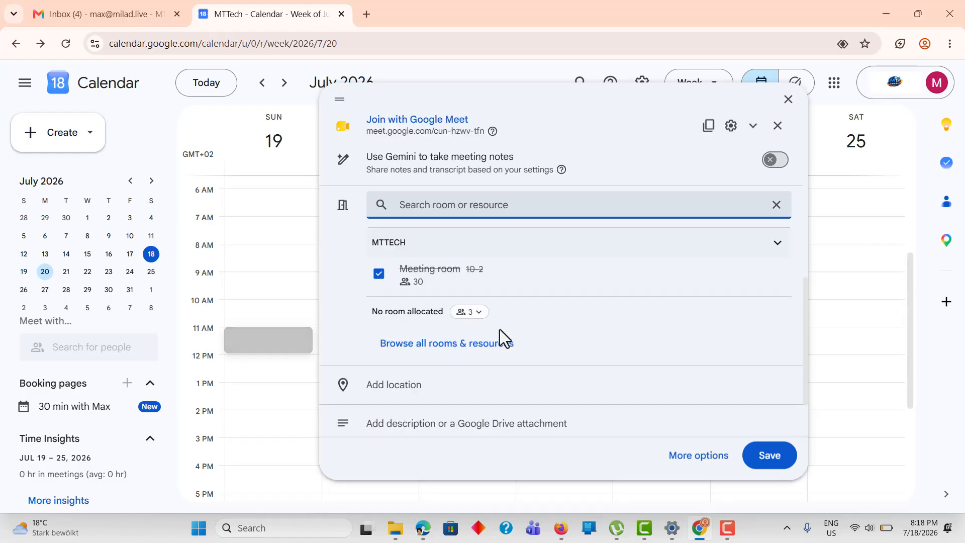
scroll(497, 340, "down", 1)
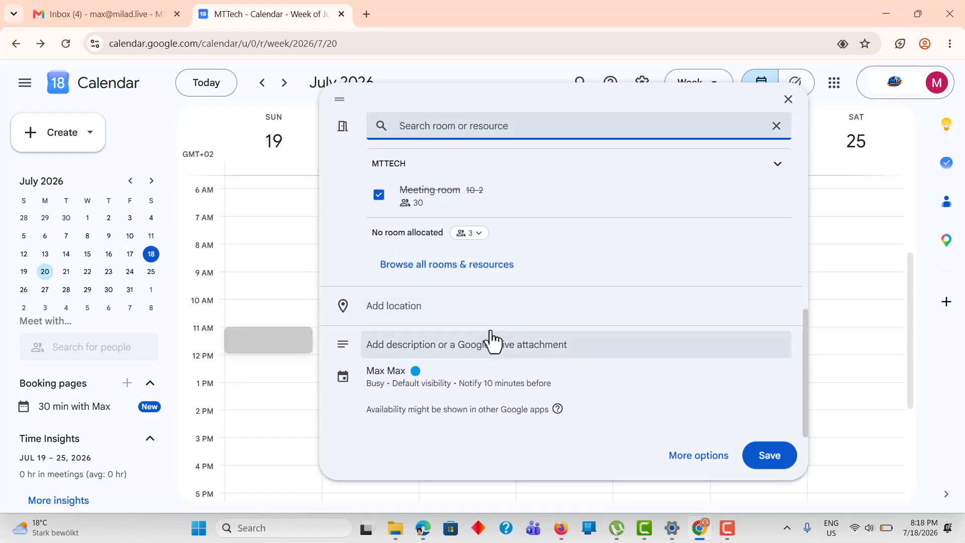
left_click(455, 299)
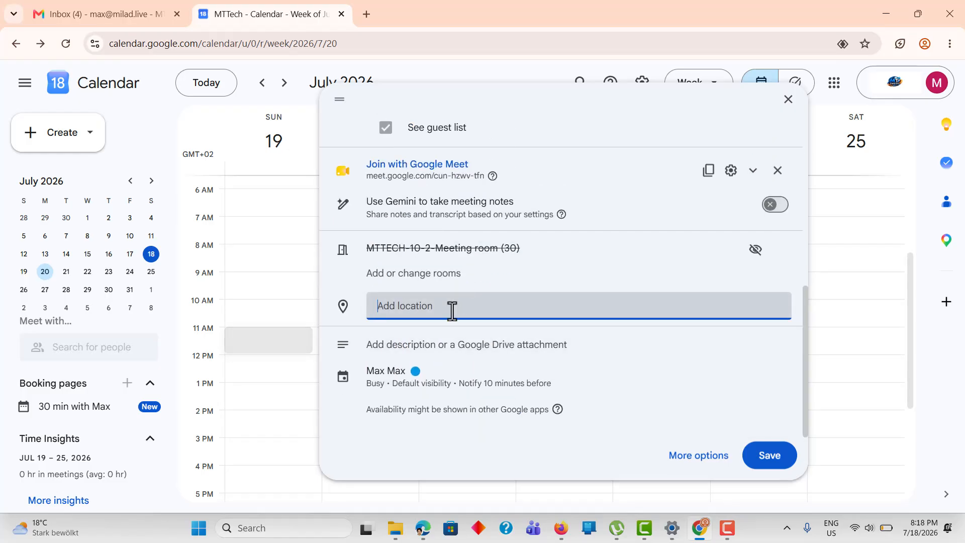
type("MTTECH")
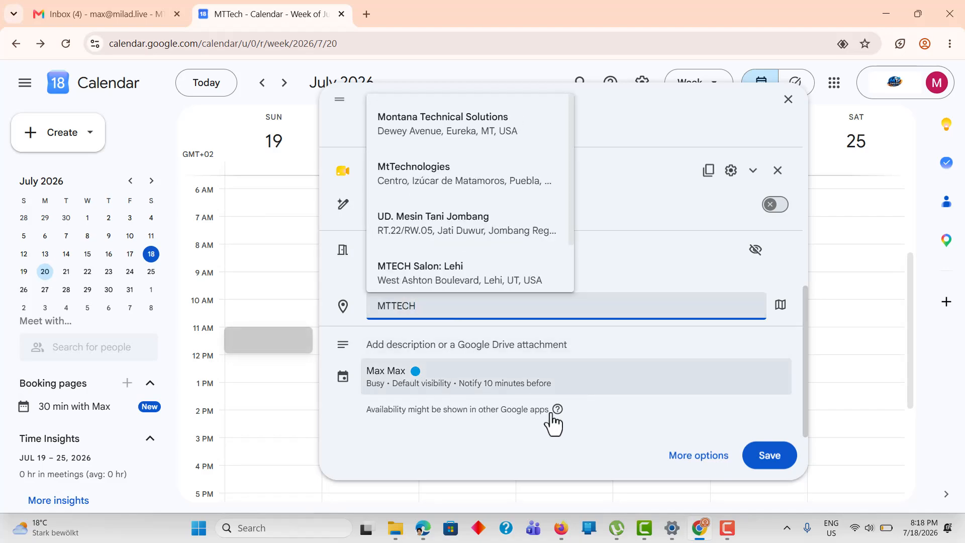
left_click(338, 450)
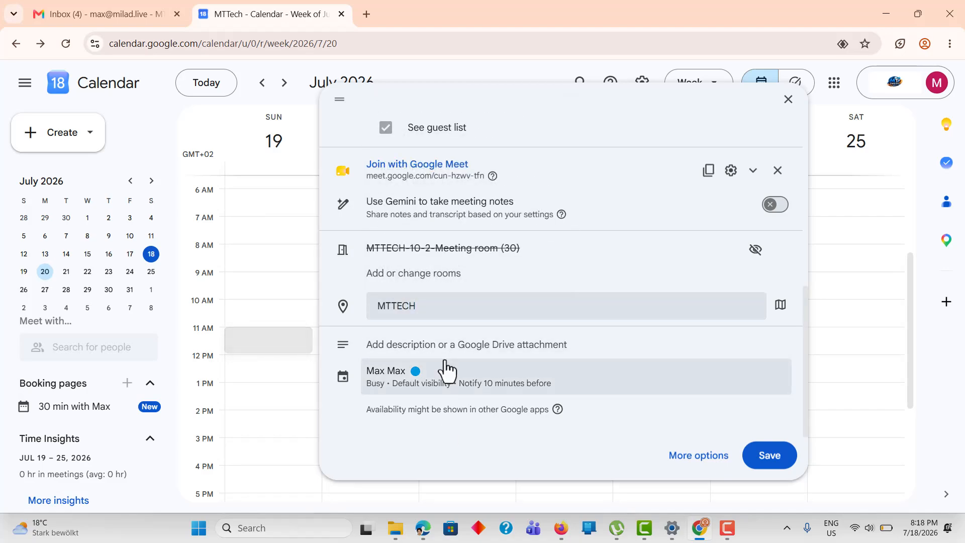
scroll(442, 436, "up", 3)
scroll(442, 431, "down", 3)
scroll(436, 422, "up", 10)
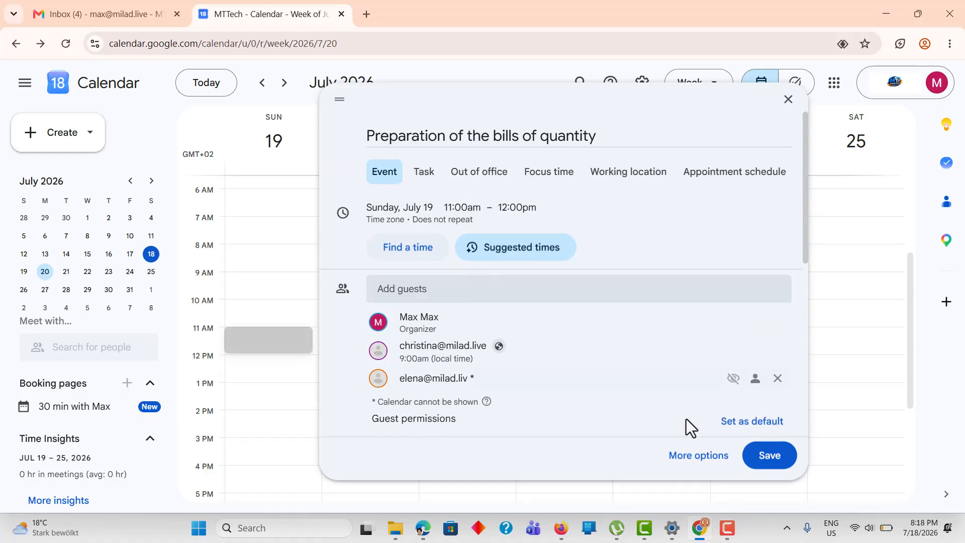
- Save the event, emailing invitations to all guests including the outside one, then return to the Admin console
left_click(769, 456)
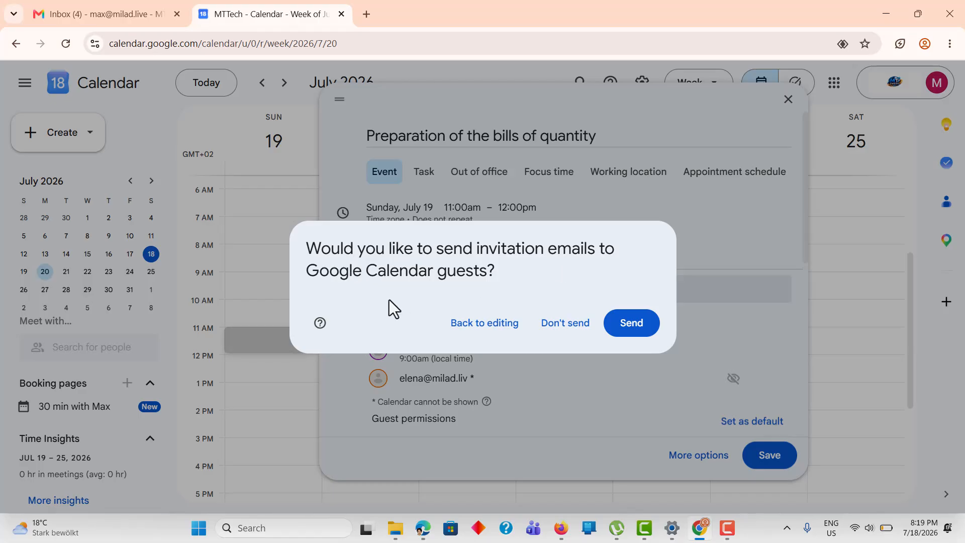
left_click(632, 325)
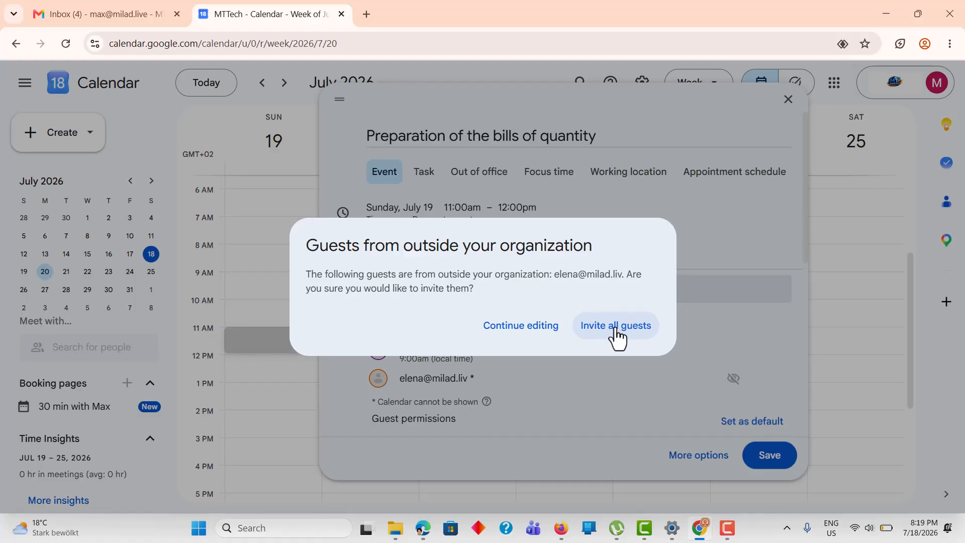
left_click(616, 332)
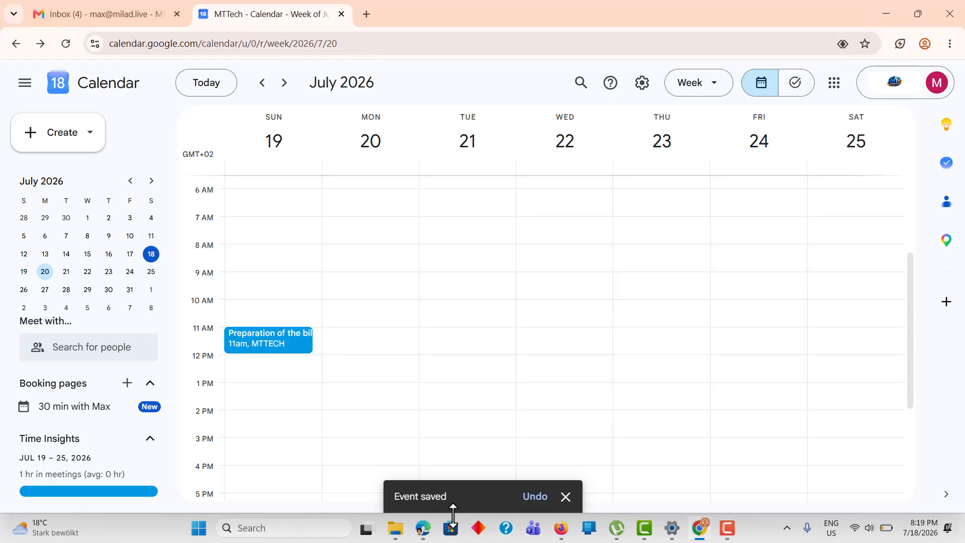
left_click(424, 533)
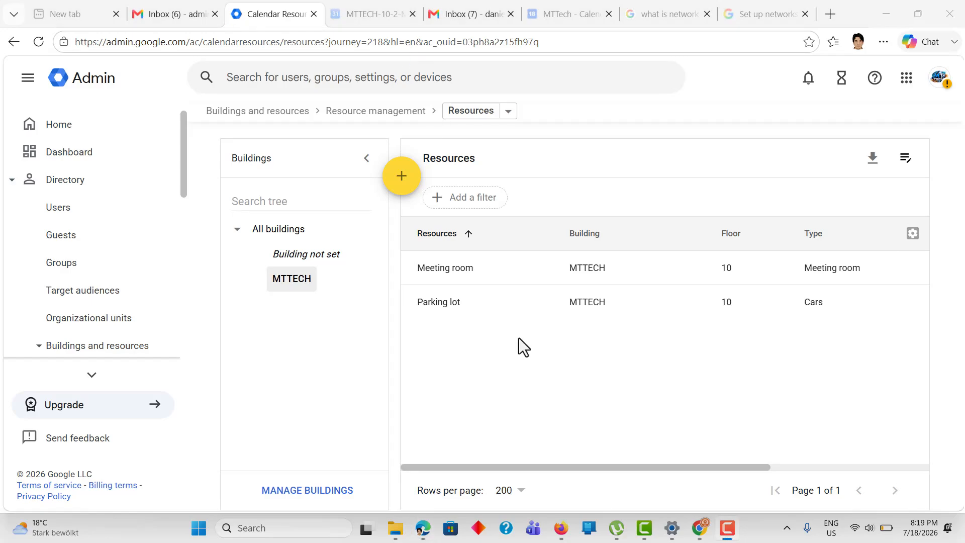
- Open the 'Preparation of the bills of quantity' invitation in the second guest's Gmail inbox
left_click(561, 527)
left_click(289, 16)
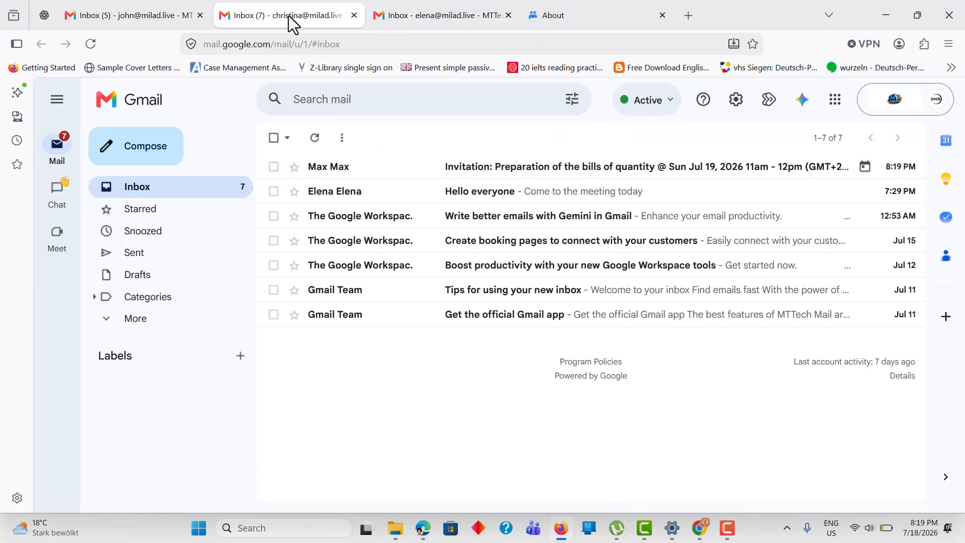
left_click(505, 171)
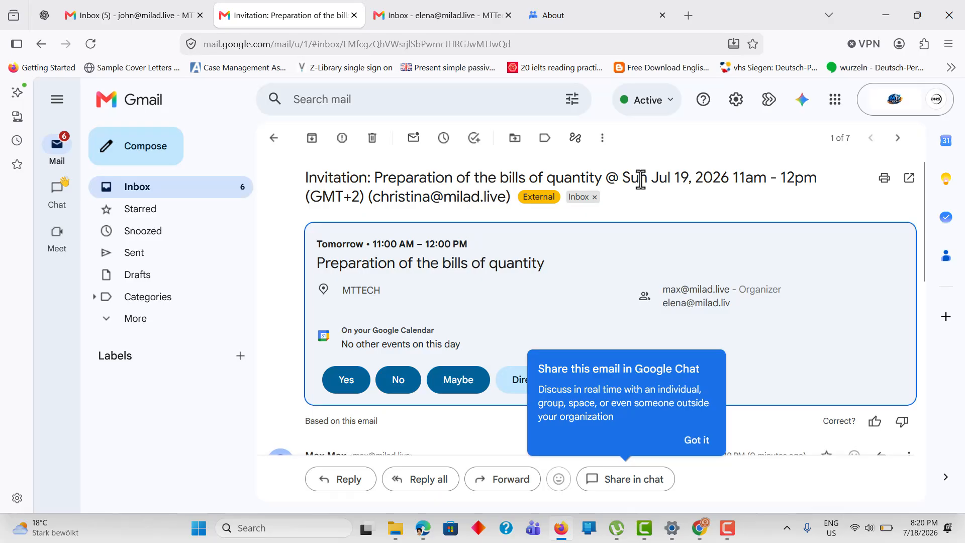
scroll(625, 206, "down", 4)
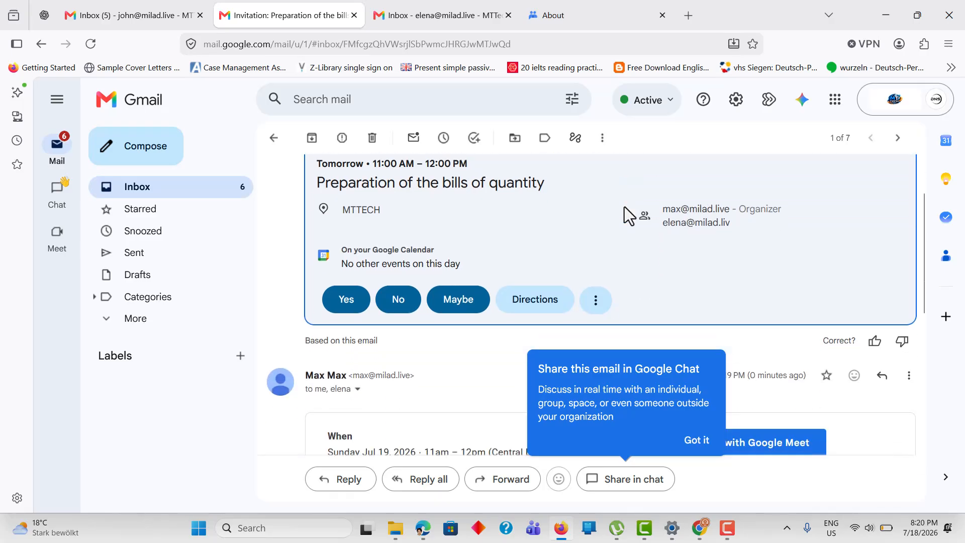
scroll(624, 207, "up", 4)
scroll(625, 207, "down", 2)
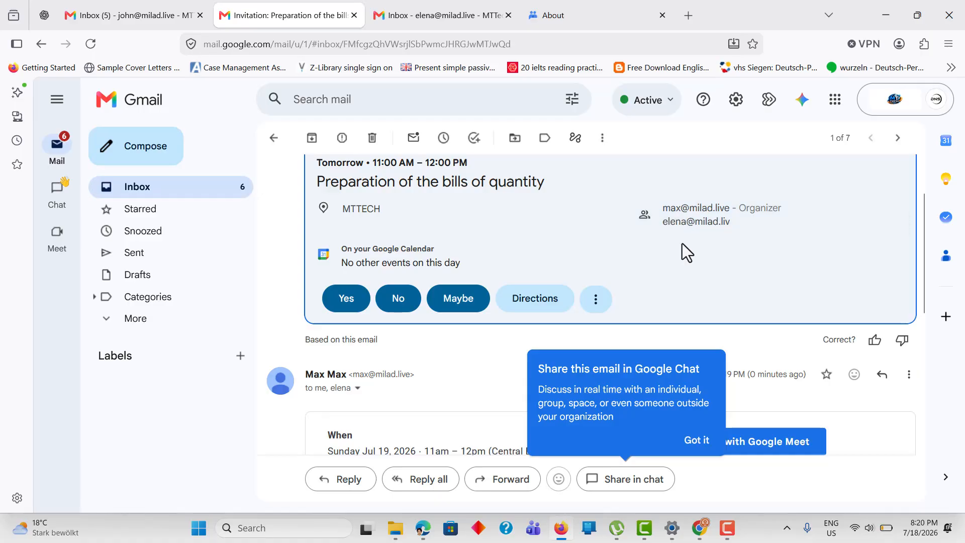
scroll(683, 244, "down", 2)
scroll(683, 243, "up", 2)
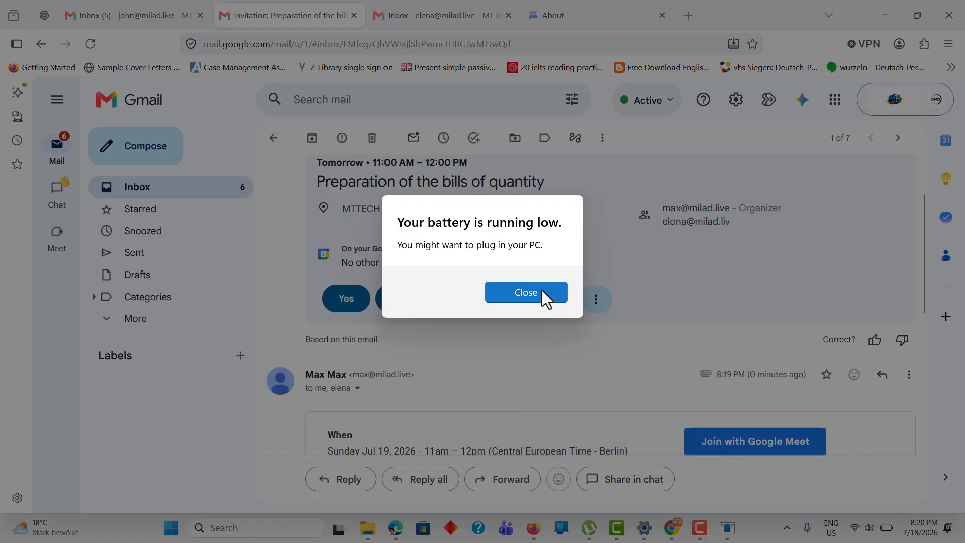
- Dismiss the battery warning and accept the invitation with Yes, reviewing its details
left_click(542, 291)
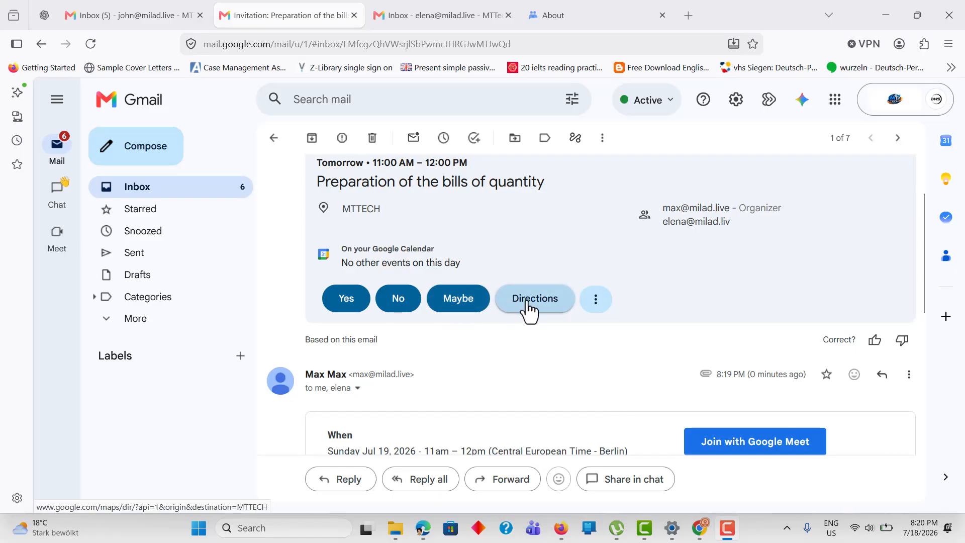
left_click(344, 301)
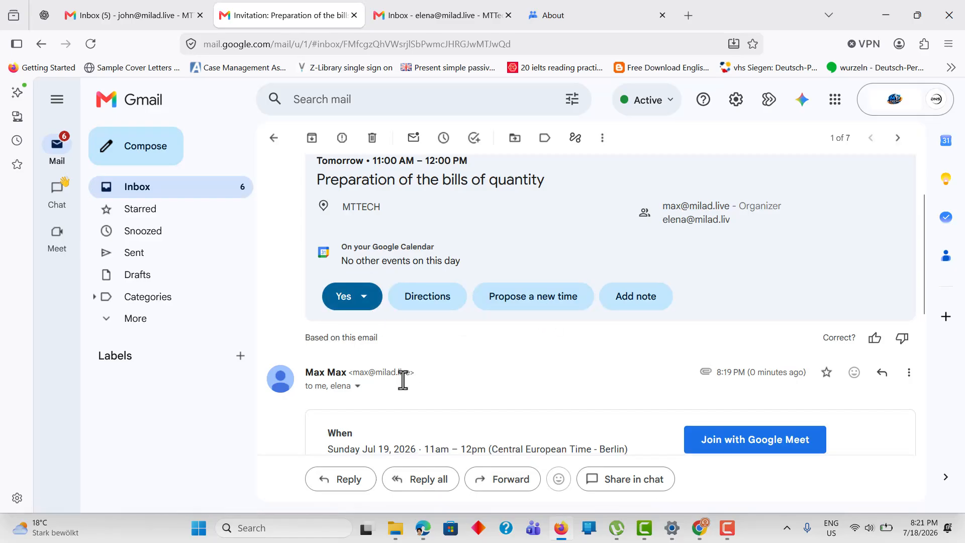
scroll(404, 379, "down", 3)
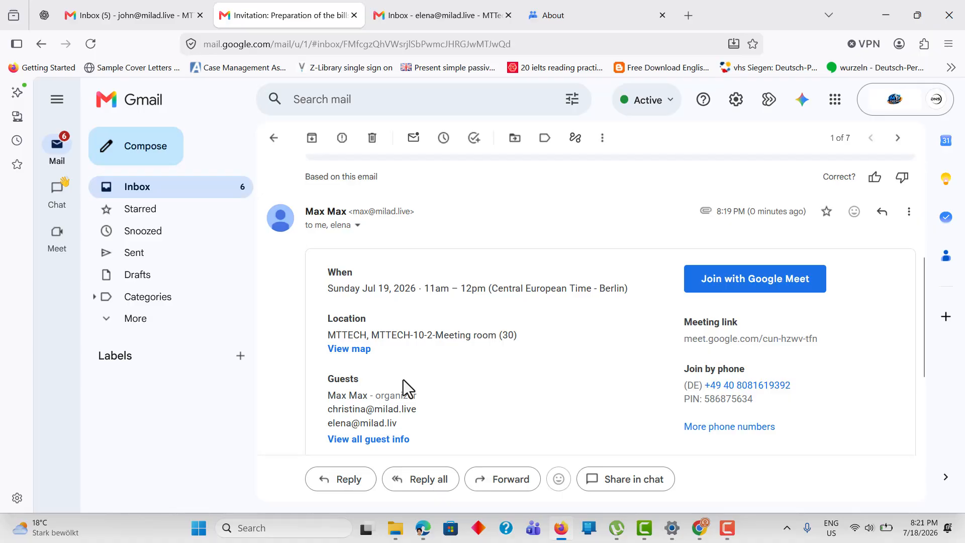
scroll(403, 379, "down", 2)
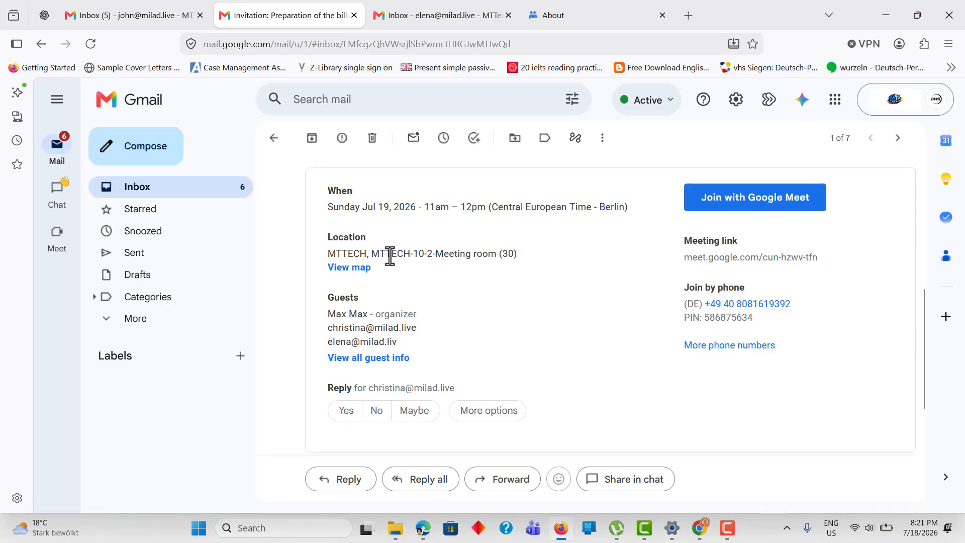
scroll(390, 257, "down", 2)
scroll(390, 256, "up", 5)
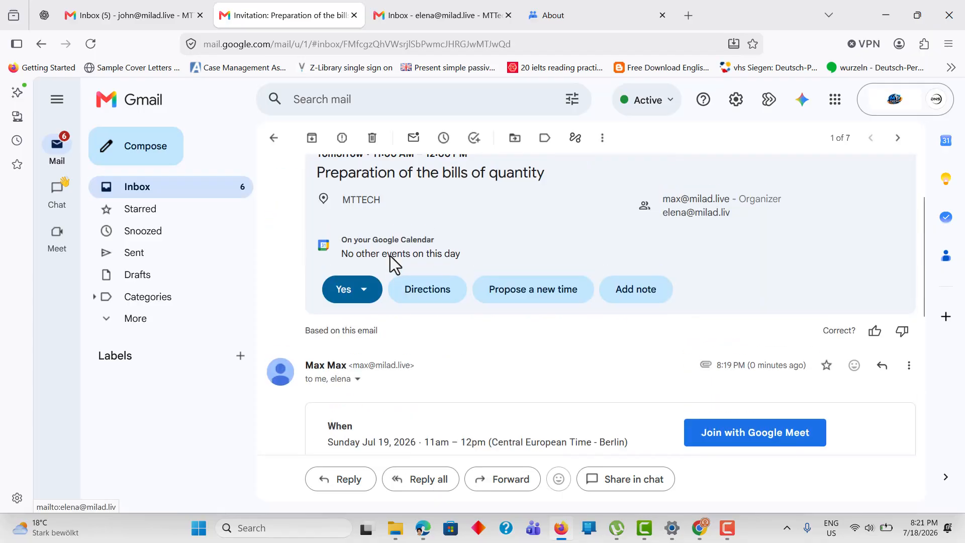
scroll(390, 257, "down", 5)
scroll(390, 256, "down", 3)
scroll(390, 256, "up", 6)
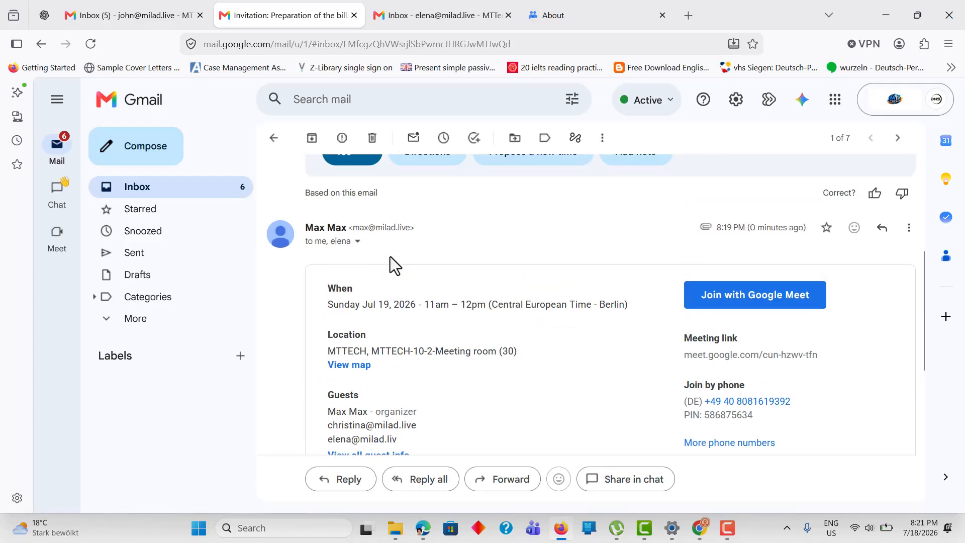
scroll(754, 301, "down", 5)
scroll(760, 251, "up", 3)
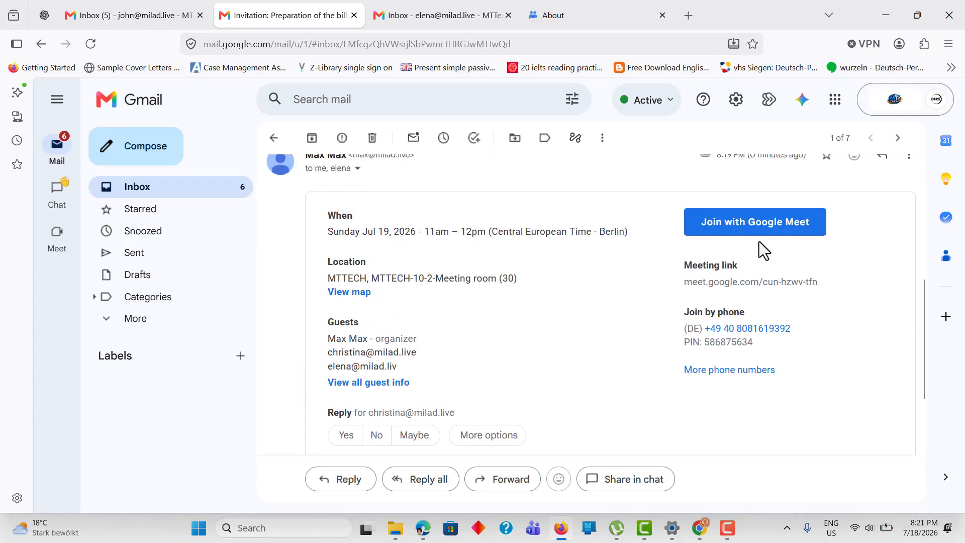
- Return to the inbox list, then switch to the other guest's inbox
left_click(110, 196)
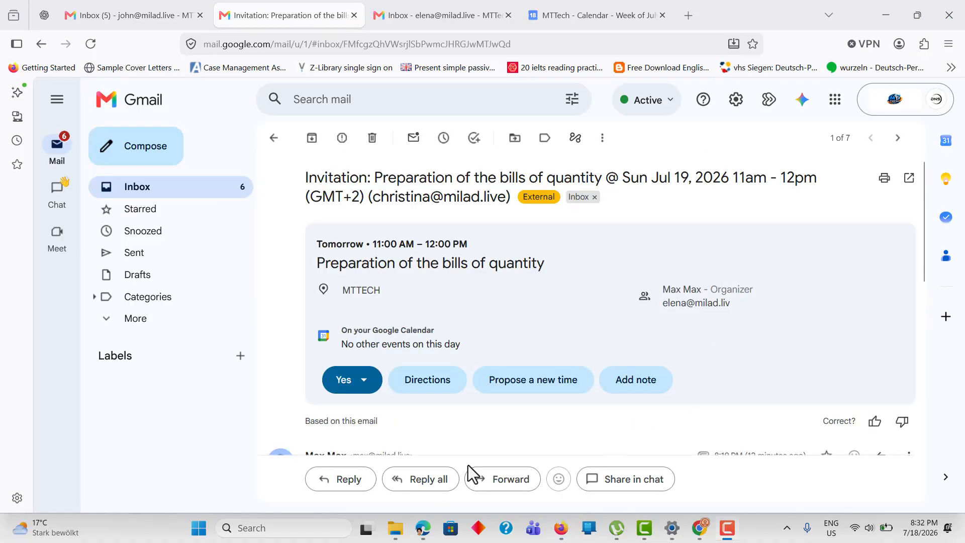
scroll(372, 362, "down", 3)
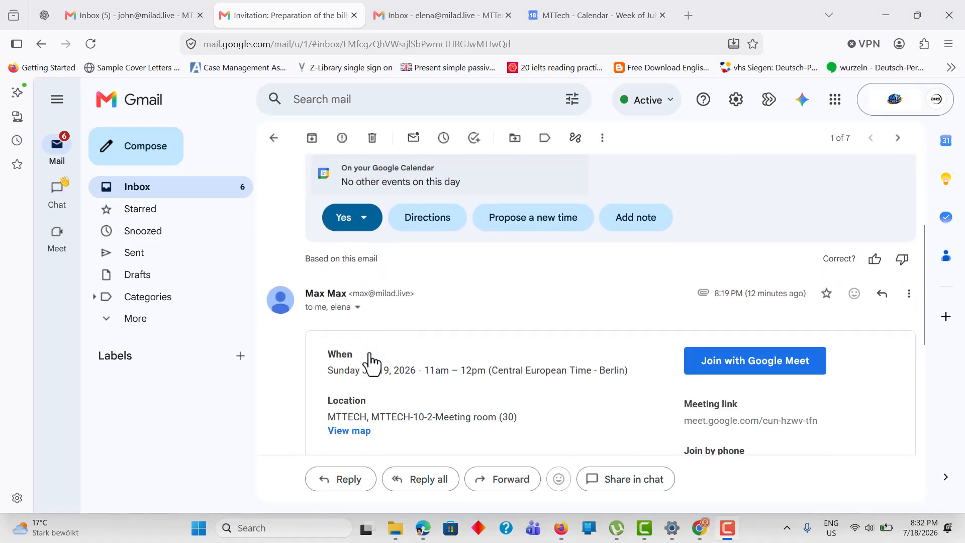
scroll(372, 362, "down", 2)
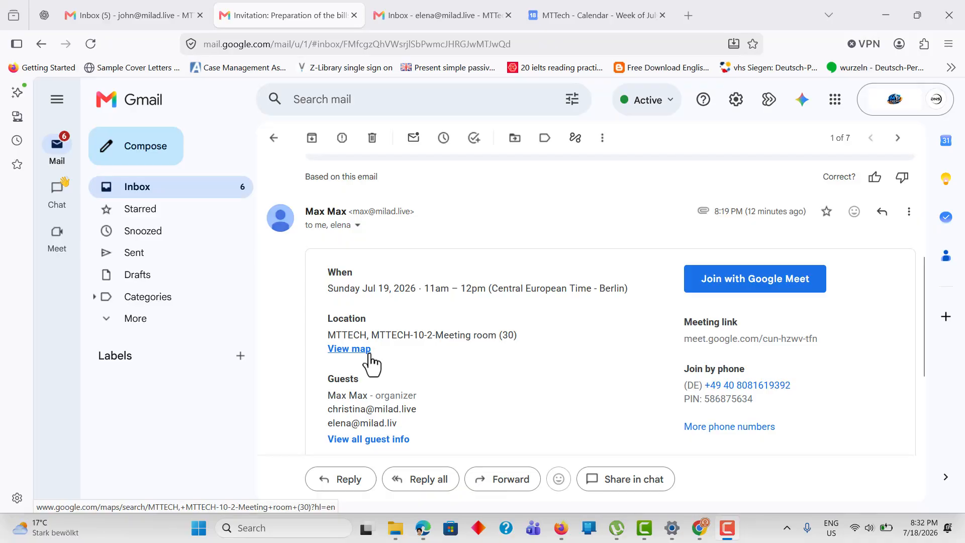
scroll(371, 362, "up", 5)
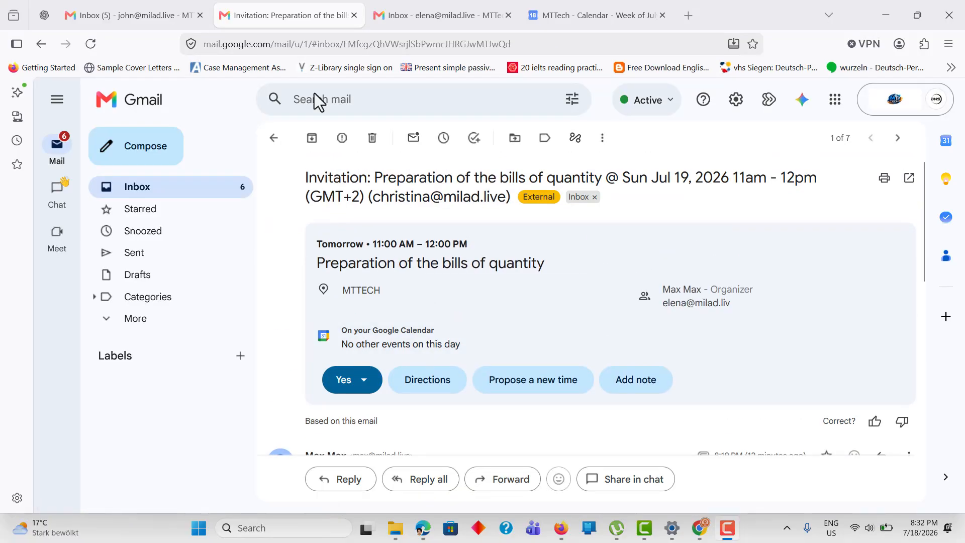
left_click(418, 14)
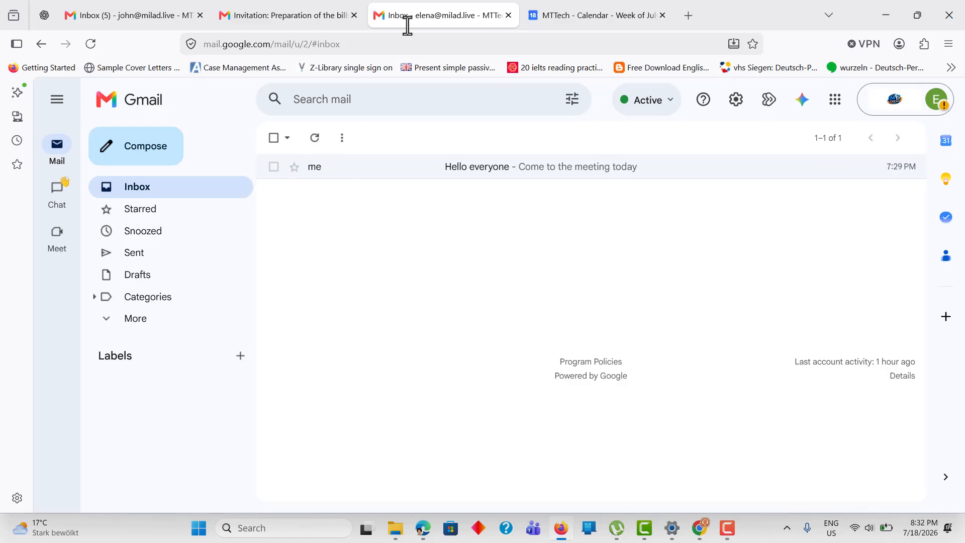
- Read the organizer's Delivery Status Notification (Failure) email, then return to the MTTech Calendar tab
left_click(886, 15)
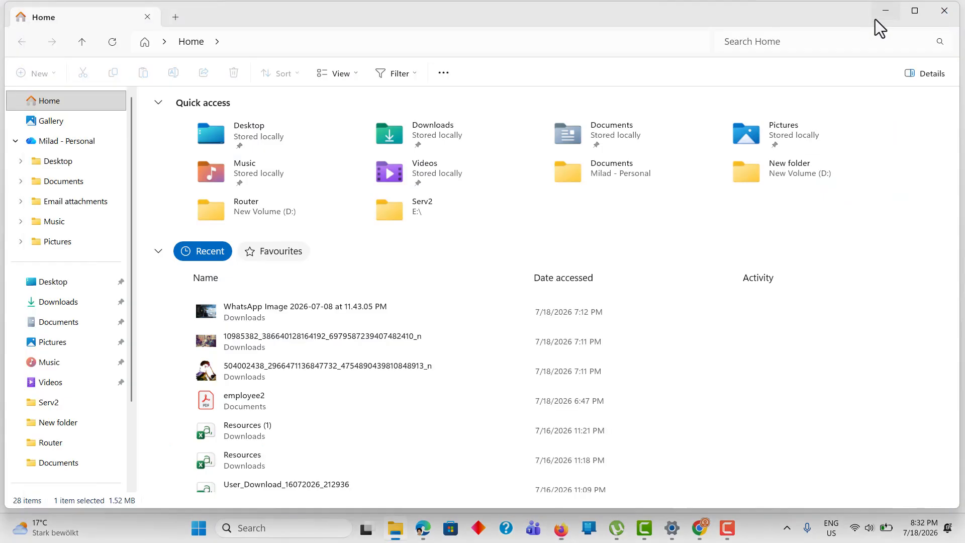
left_click(701, 528)
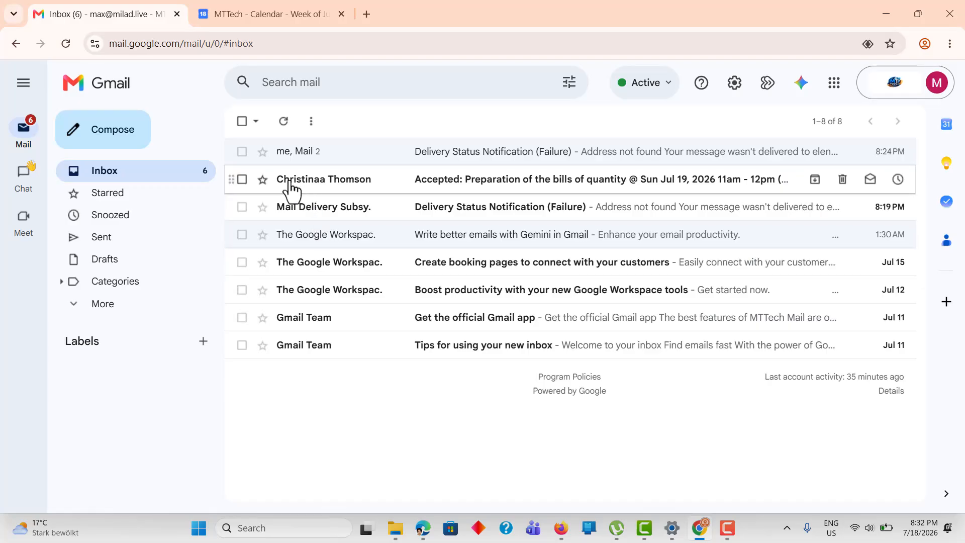
left_click(330, 156)
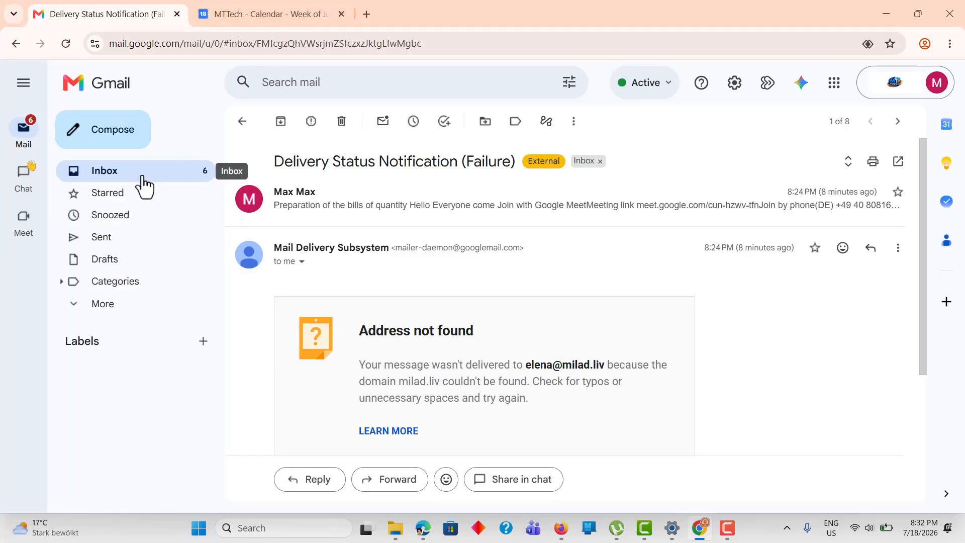
left_click(241, 14)
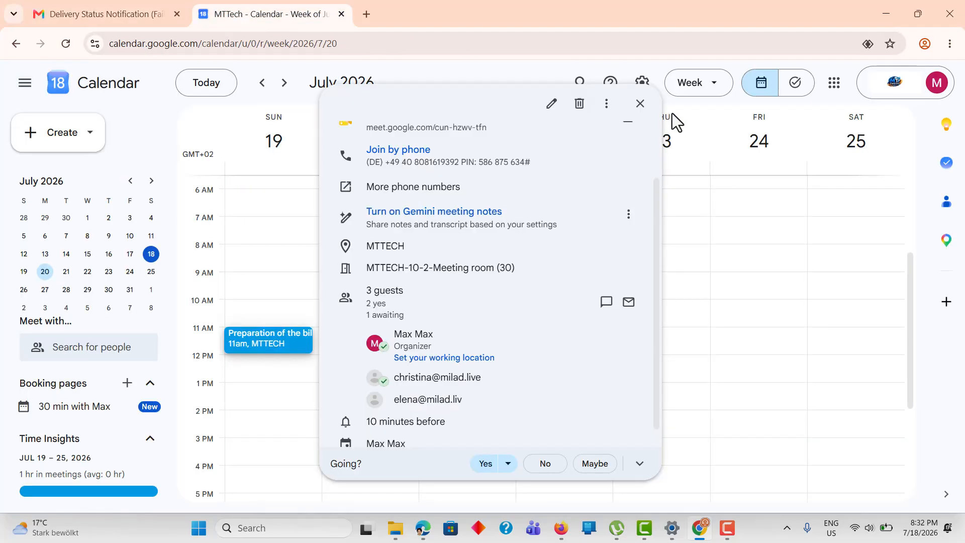
- Open the Sunday 19, 11am 'Preparation of the bills of quantity' event in full edit mode
left_click(640, 103)
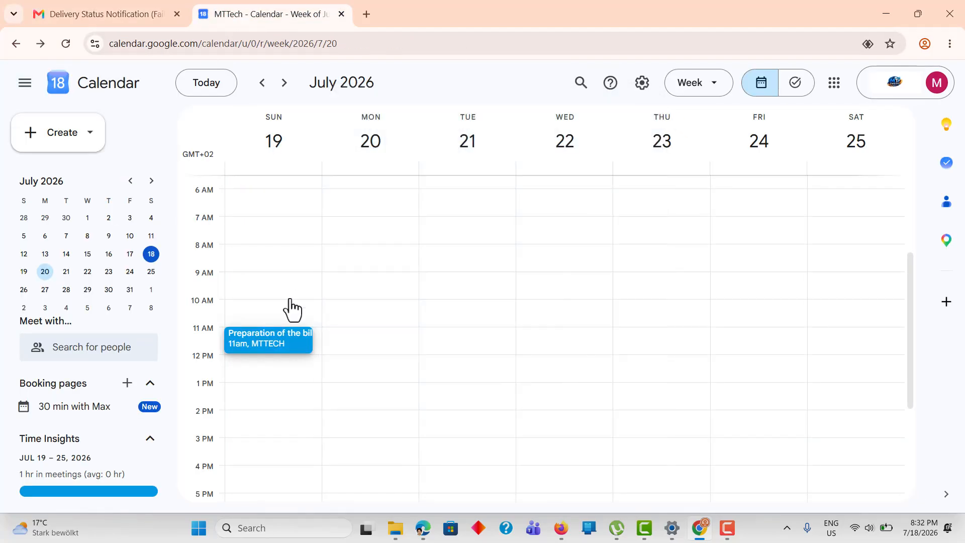
left_click(292, 348)
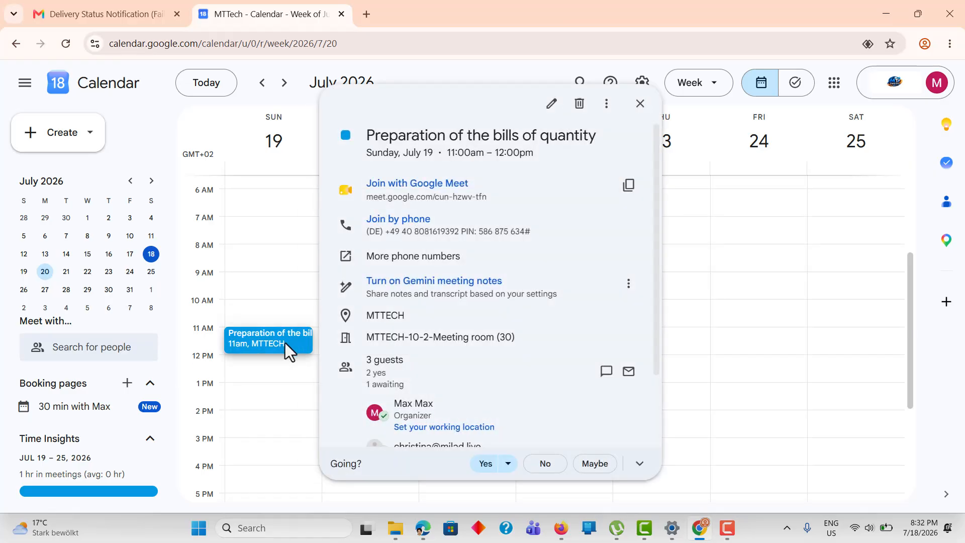
left_click(553, 106)
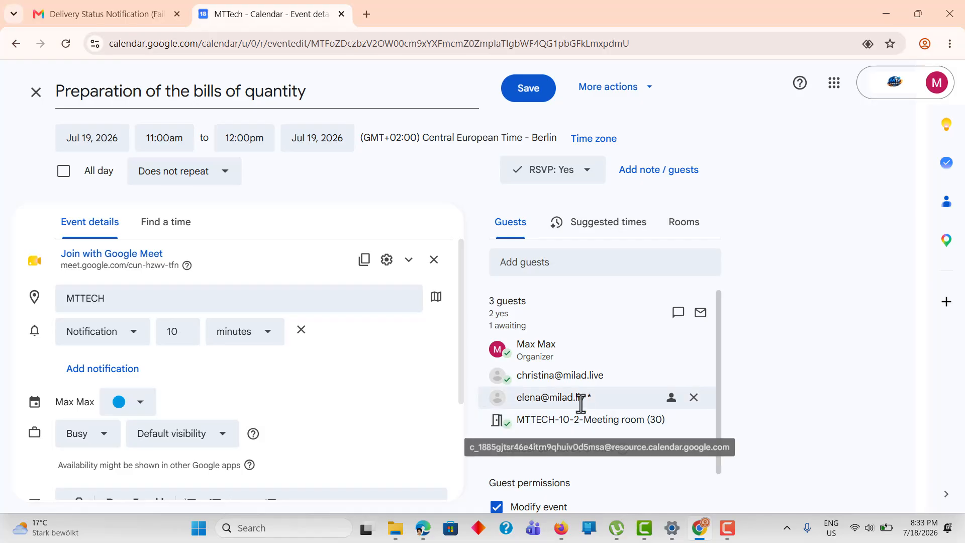
- Remove the misspelled guest address from the event's guest list
mouse_move(582, 397)
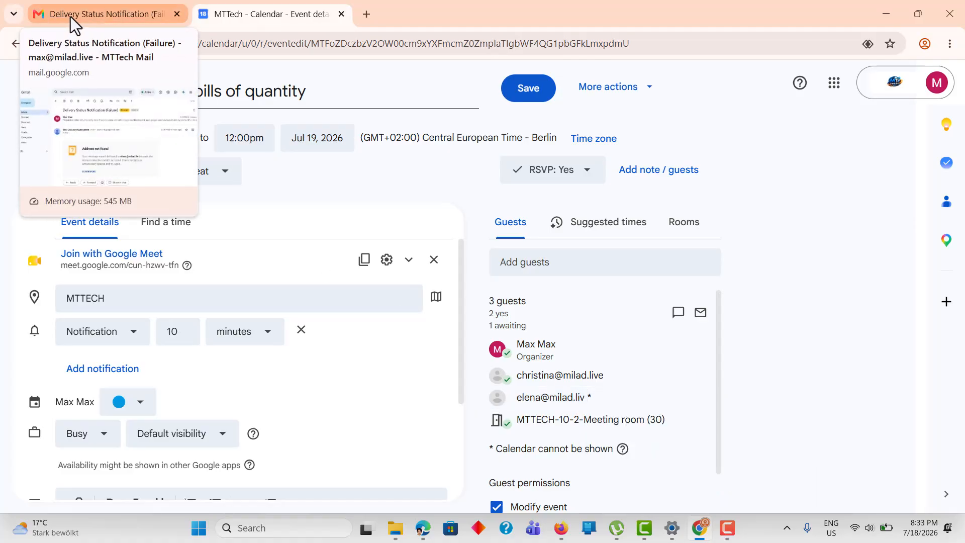
mouse_move(668, 400)
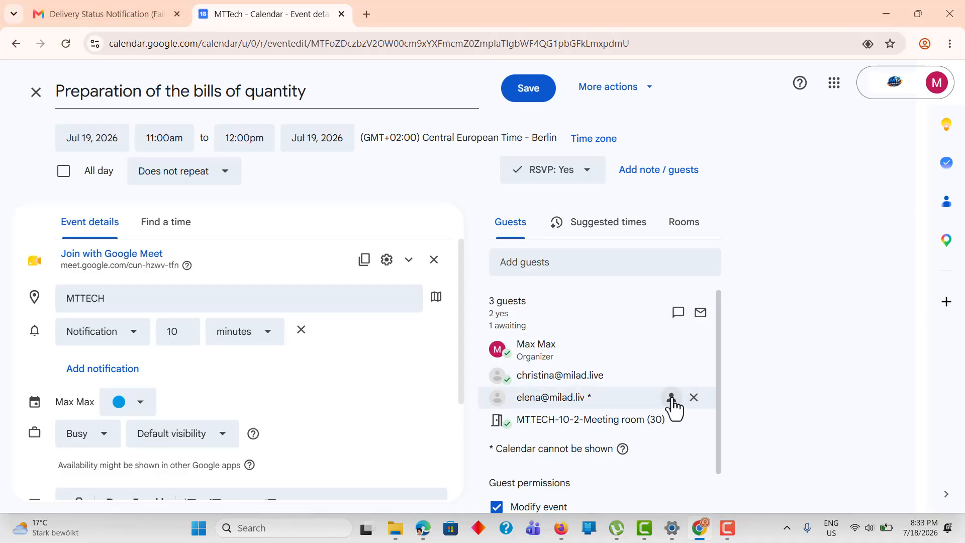
left_click(671, 399)
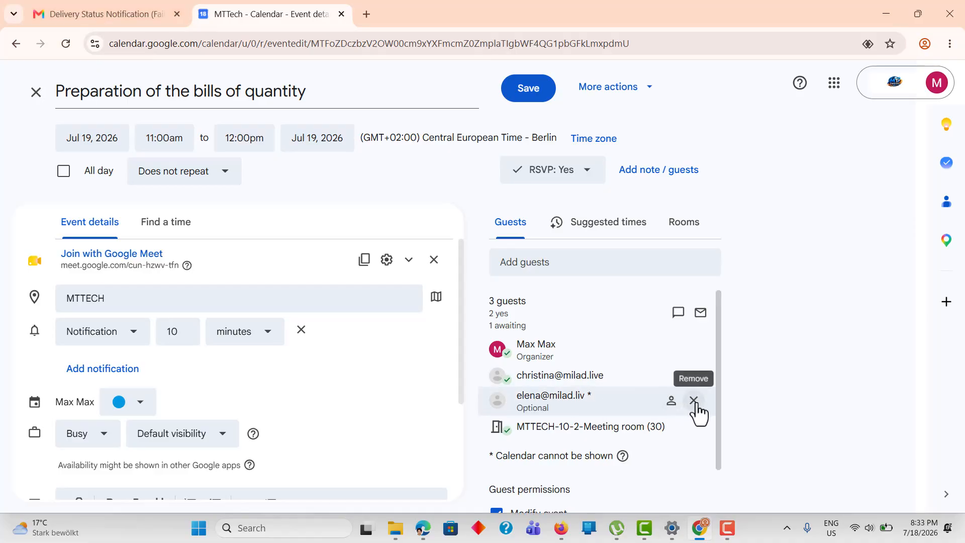
left_click(694, 402)
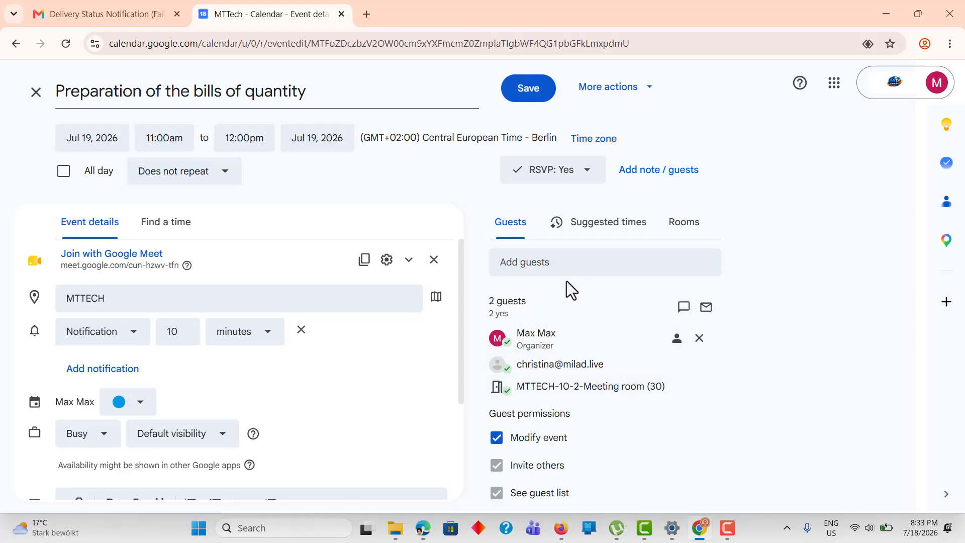
- Add two company colleagues as guests from the address suggestions
left_click(552, 261)
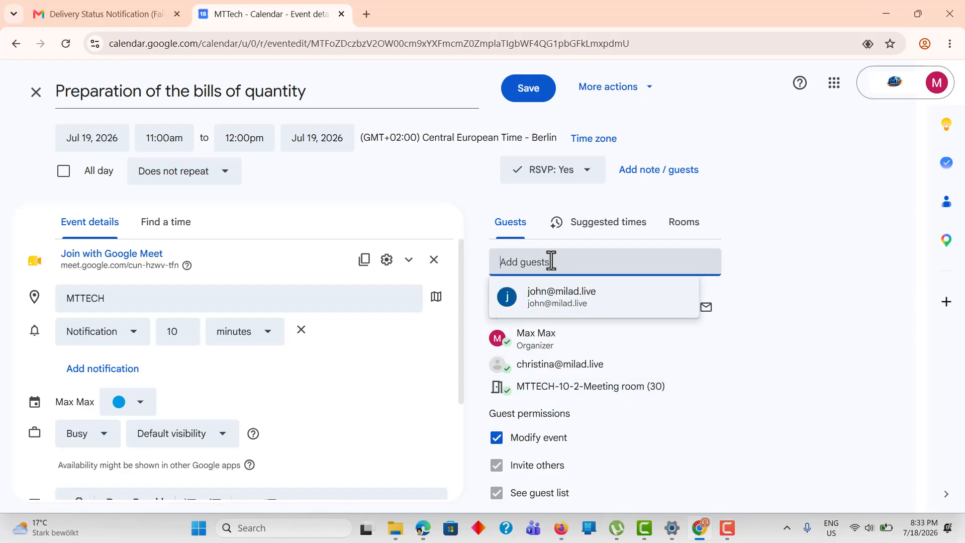
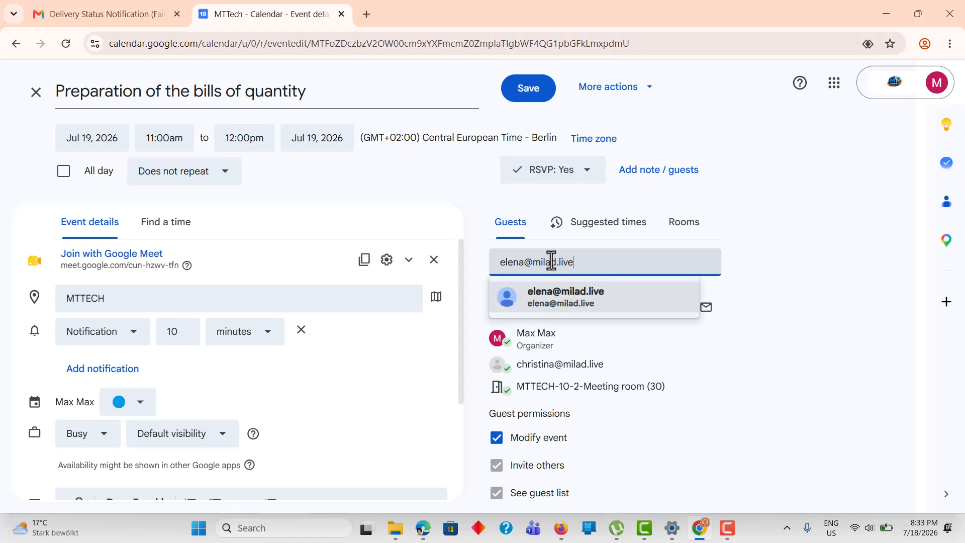
left_click(584, 303)
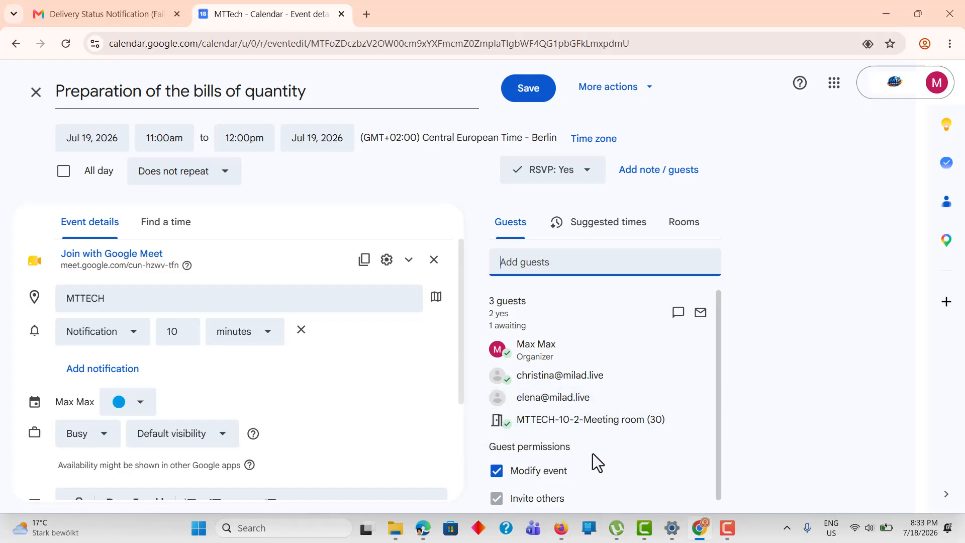
left_click(532, 262)
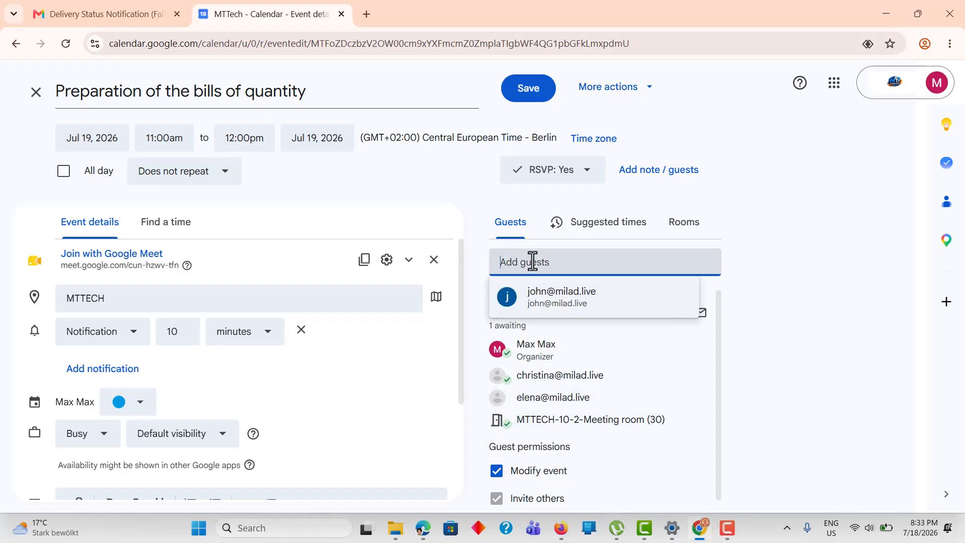
left_click(551, 296)
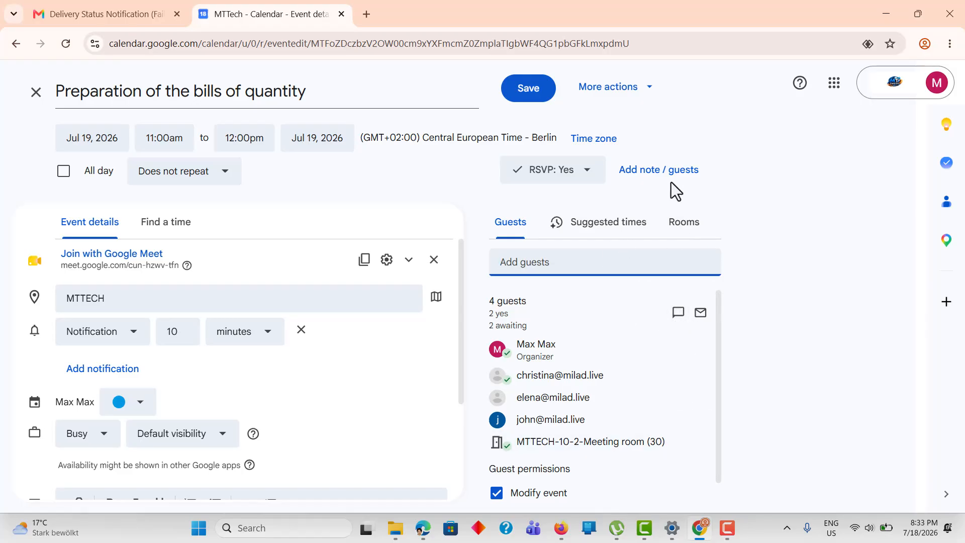
key("F9")
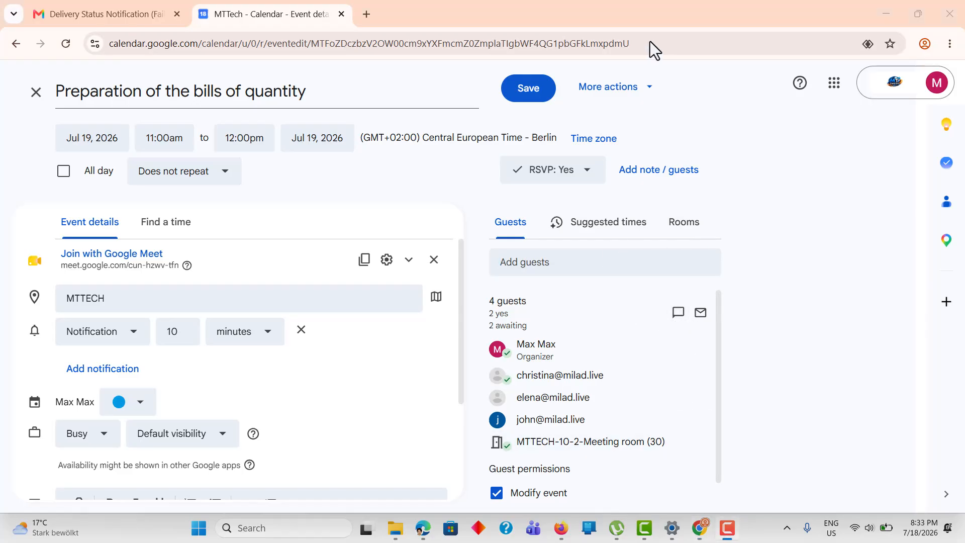
- Add the note 'Please come alittle bit early so that we could plan everything perfectly' with 0 additional guests
left_click(658, 173)
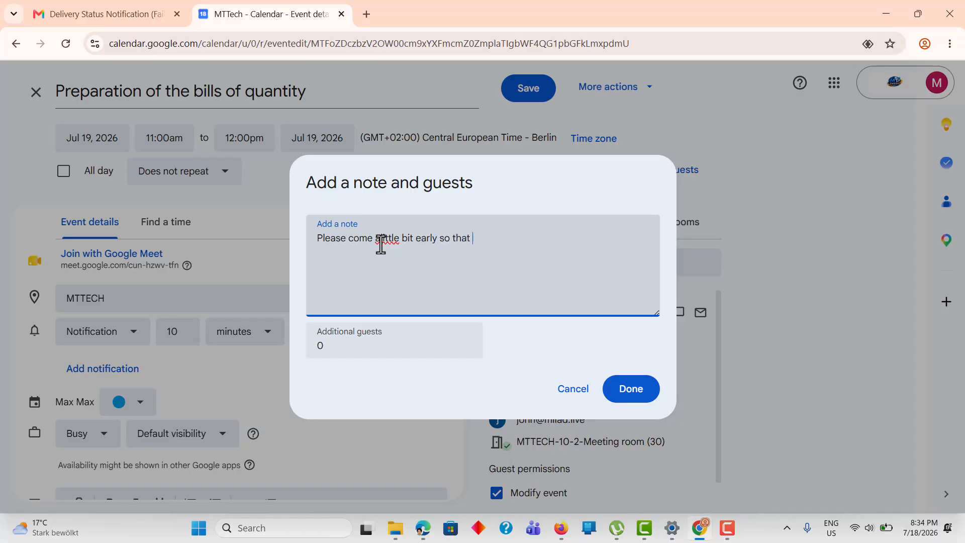
type("could plan everthing o")
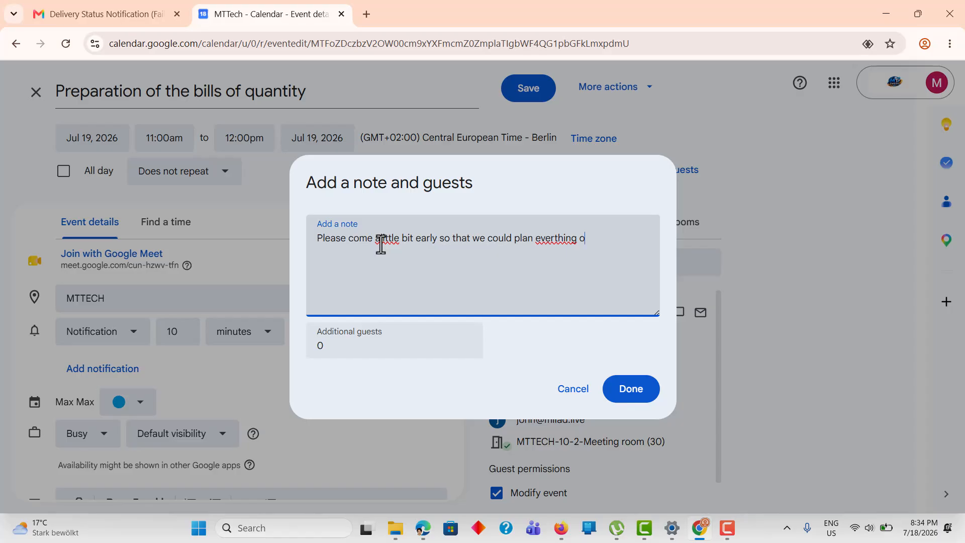
key("BackSpace")
key("BackSpace")
key("BackSpace")
type("y")
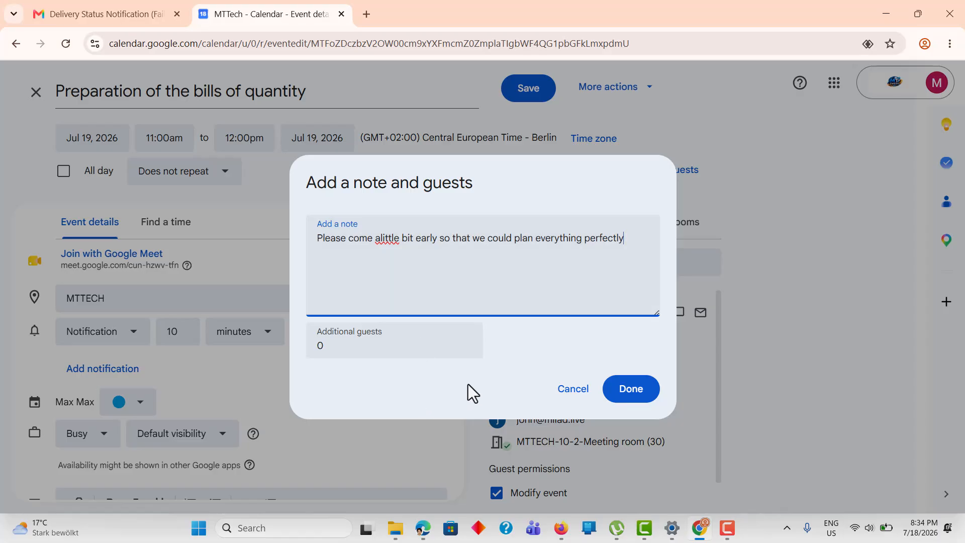
left_click(395, 339)
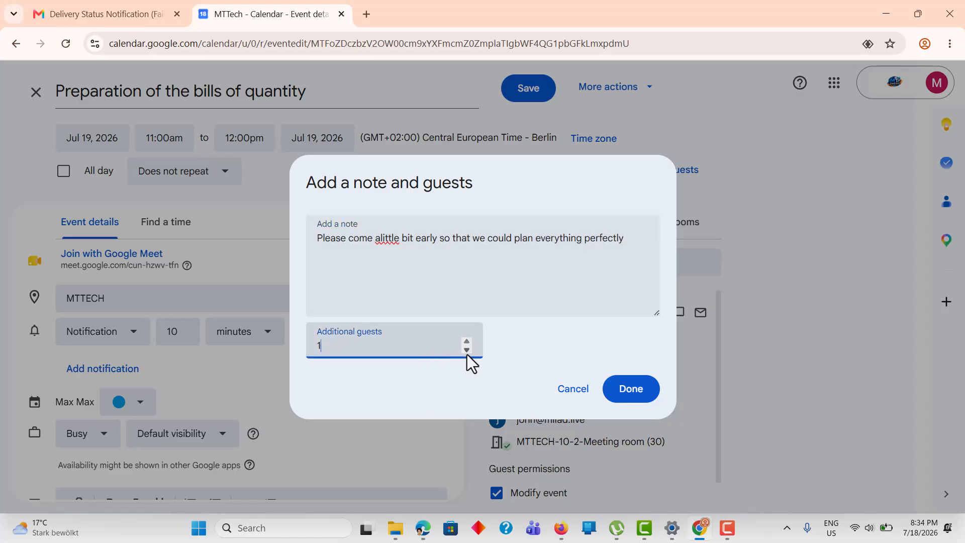
left_click(467, 351)
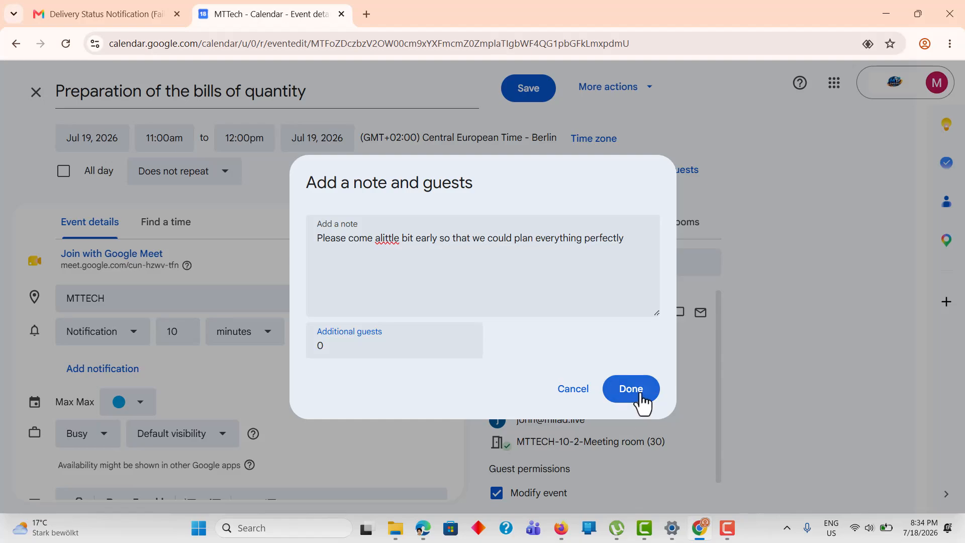
left_click(632, 389)
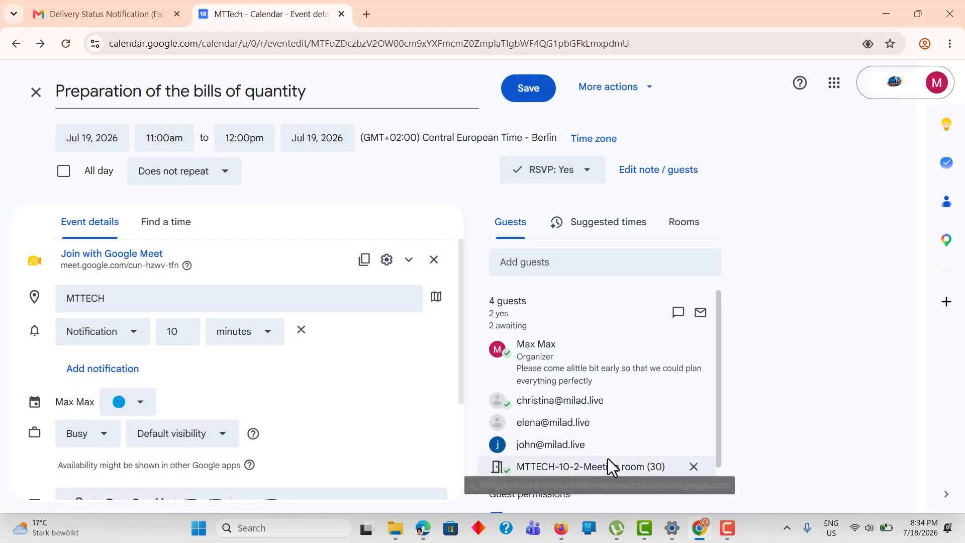
- Add then remove an outside Gmail guest, and view suggested times when all 4 guests are free
left_click(541, 263)
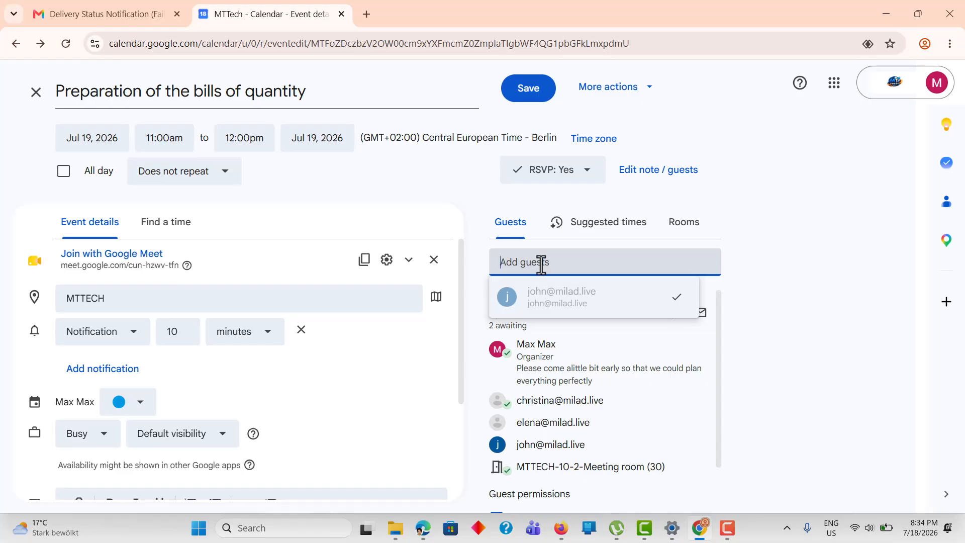
type("bbb@gma")
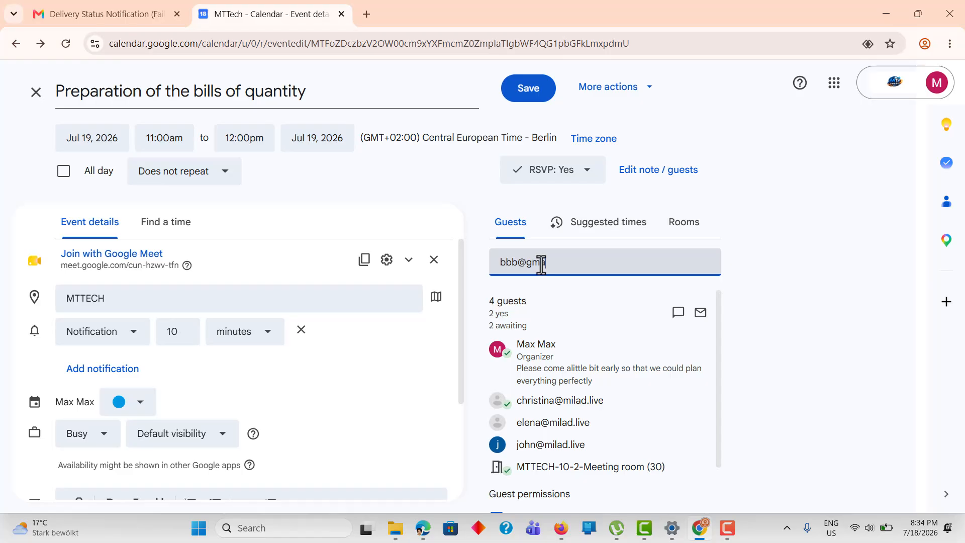
type("il.com")
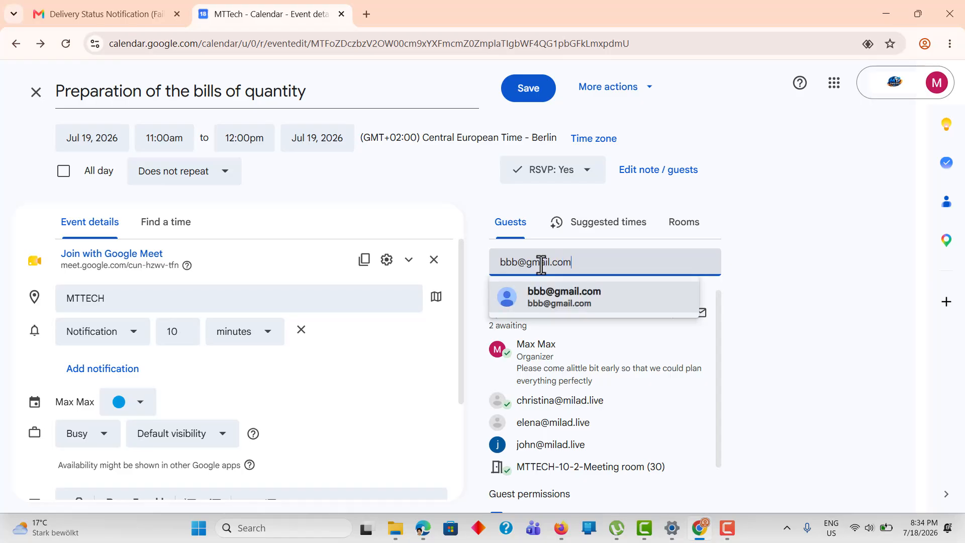
left_click(581, 307)
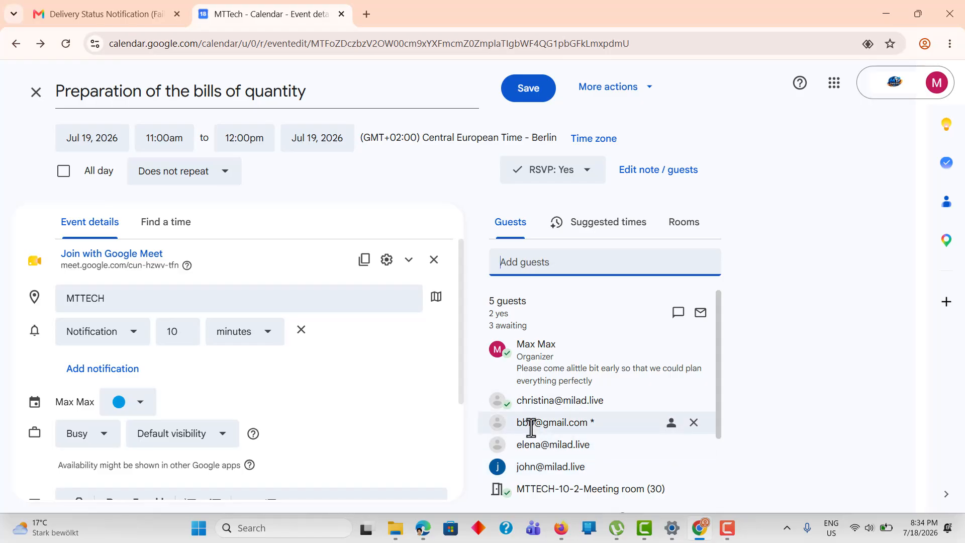
mouse_move(532, 428)
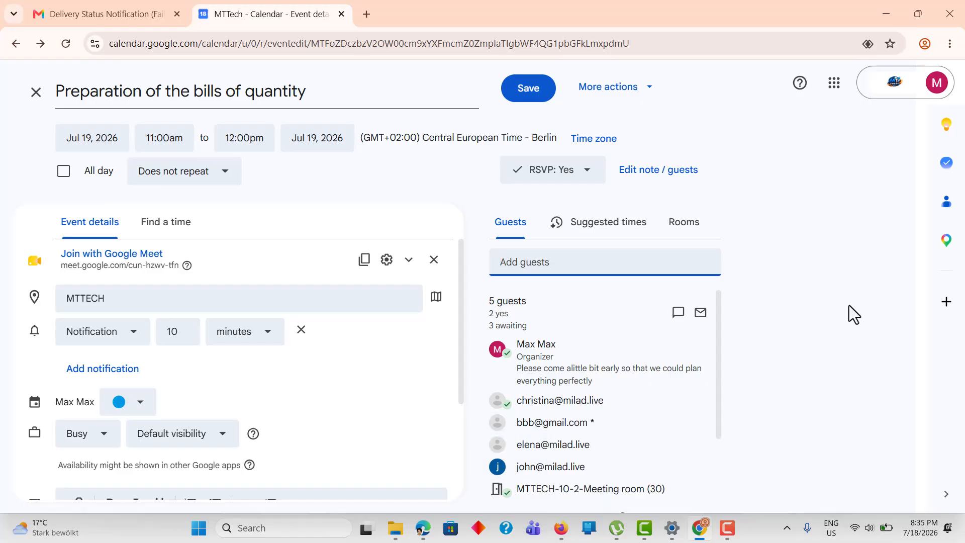
left_click(696, 424)
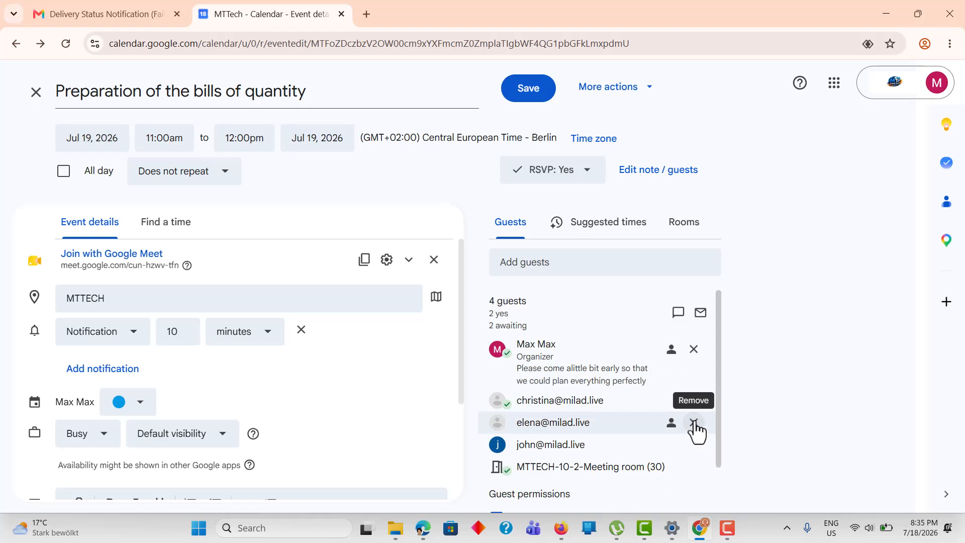
left_click(631, 234)
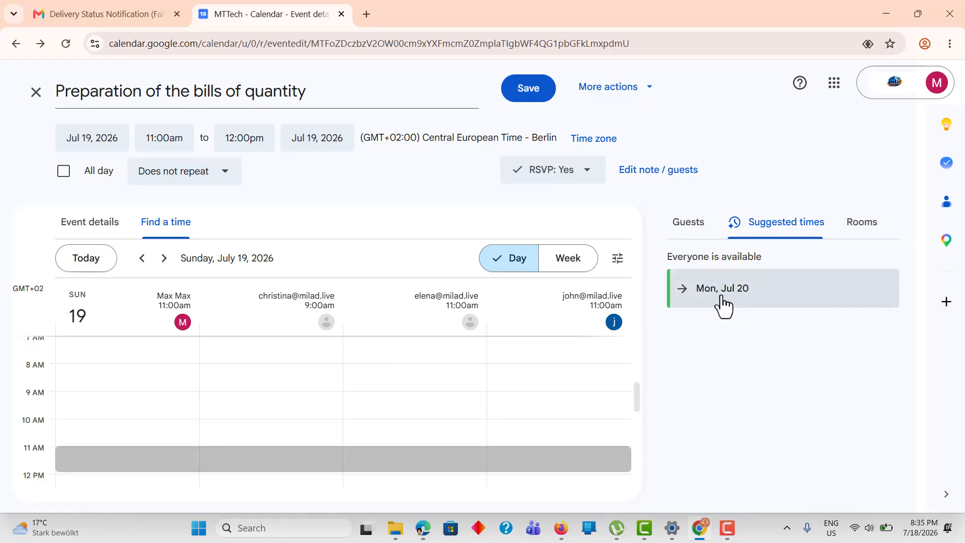
- Confirm Meeting room 10-2 is booked and save the event, emailing updates to guests
left_click(870, 230)
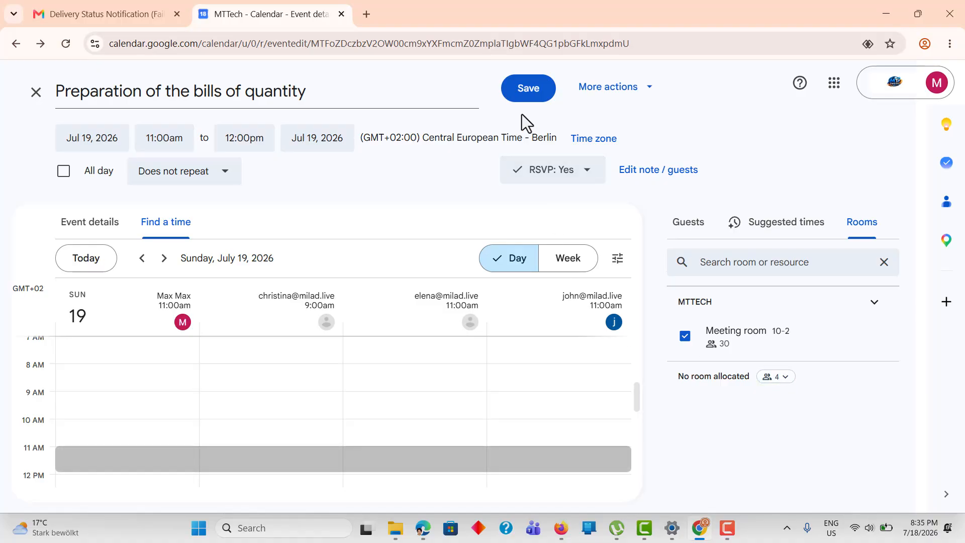
left_click(532, 94)
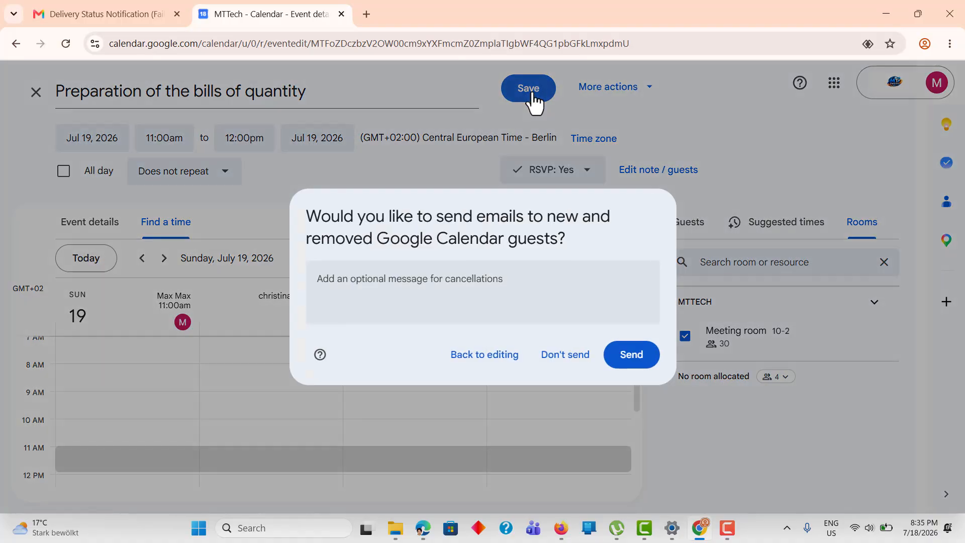
left_click(625, 361)
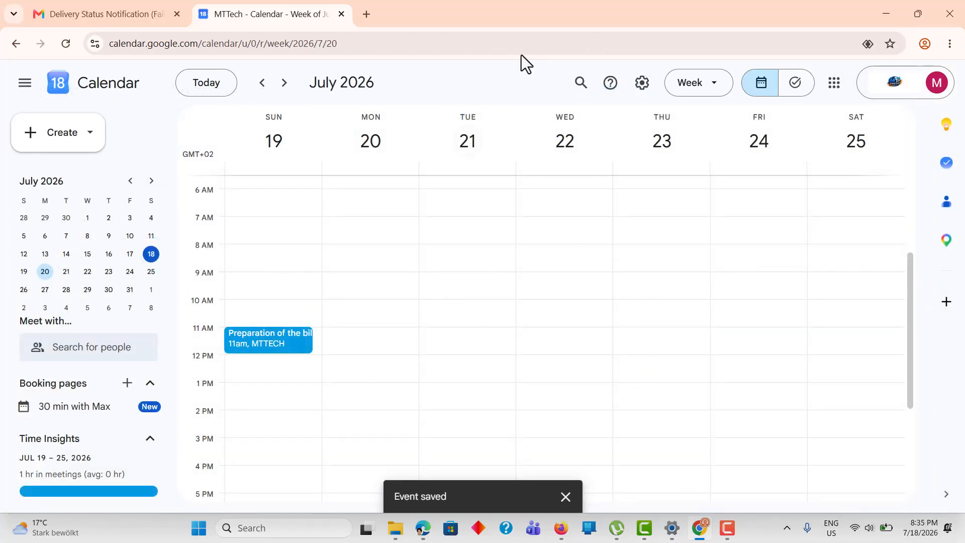
- Switch to a guest's Gmail inbox in Firefox and reload it
left_click(883, 13)
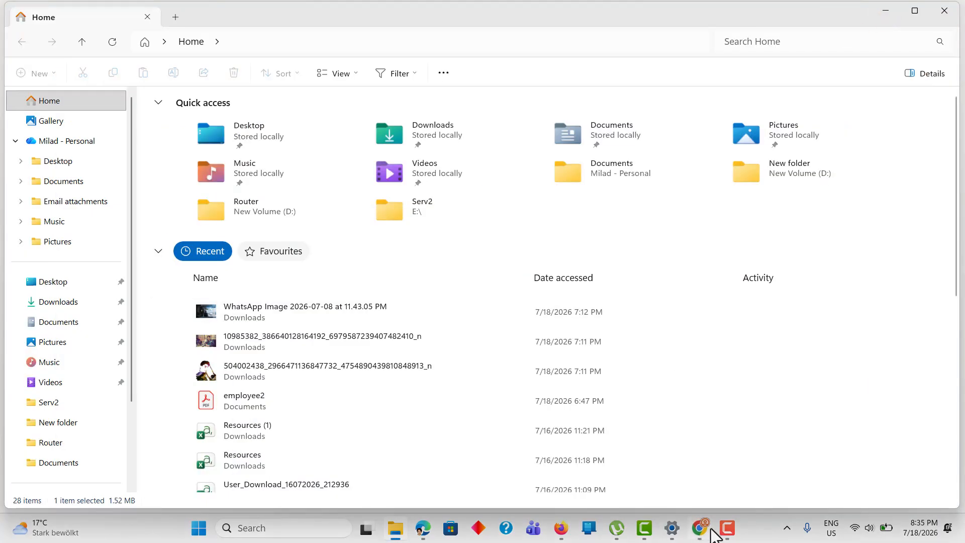
left_click(424, 530)
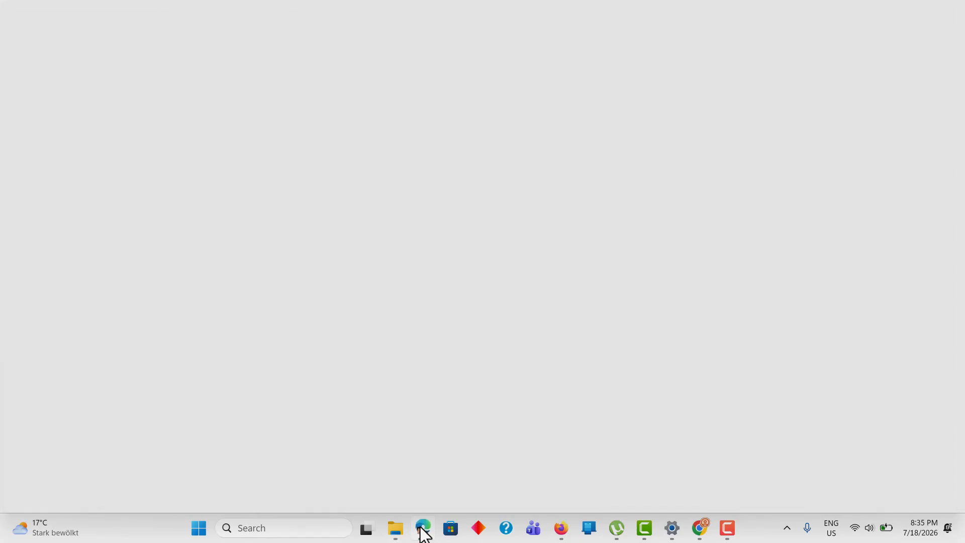
left_click(561, 529)
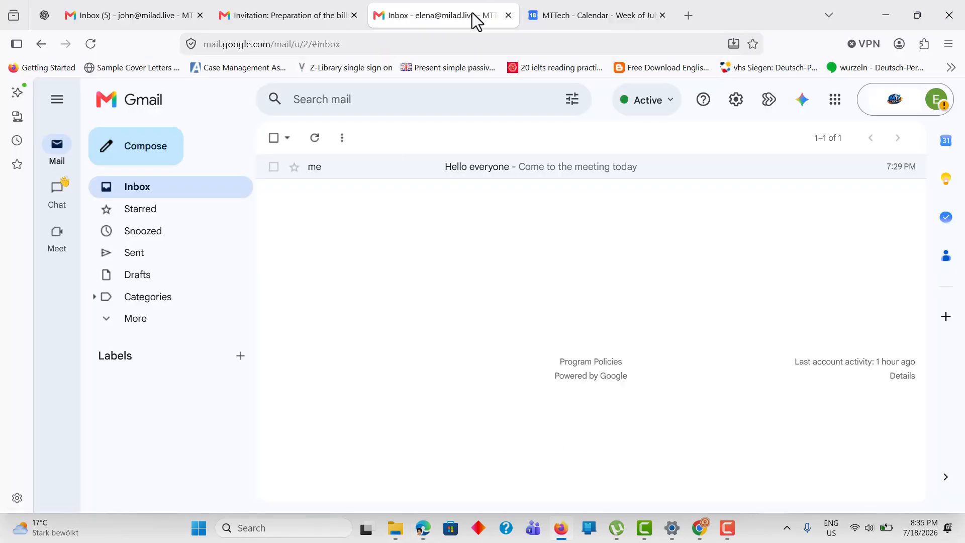
left_click(92, 45)
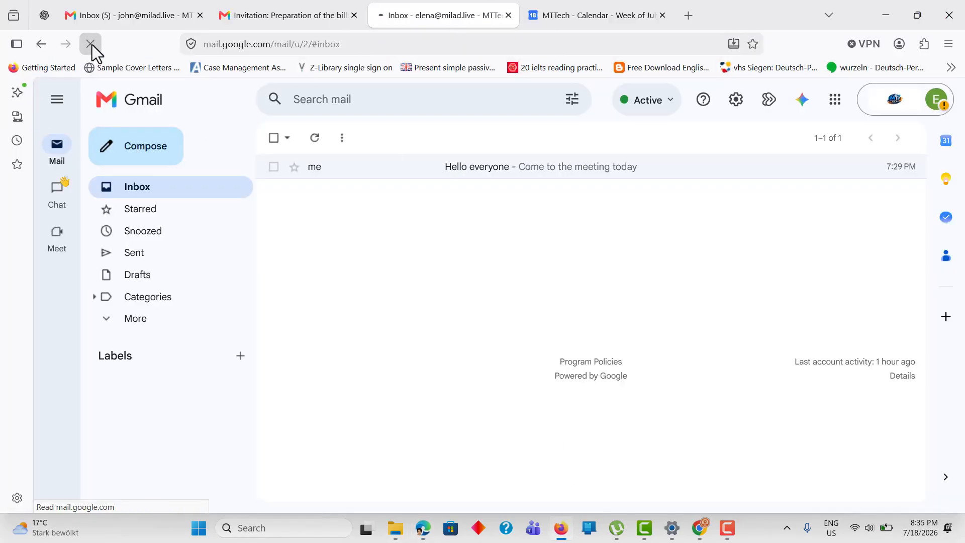
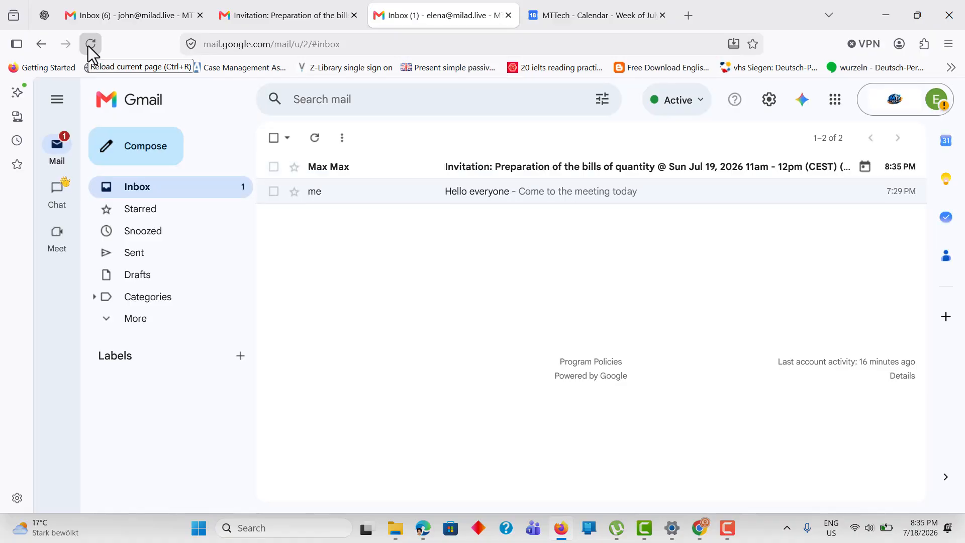
- Open the bills of quantity invitation email, view it in the Calendar panel, and check its directions
left_click(501, 173)
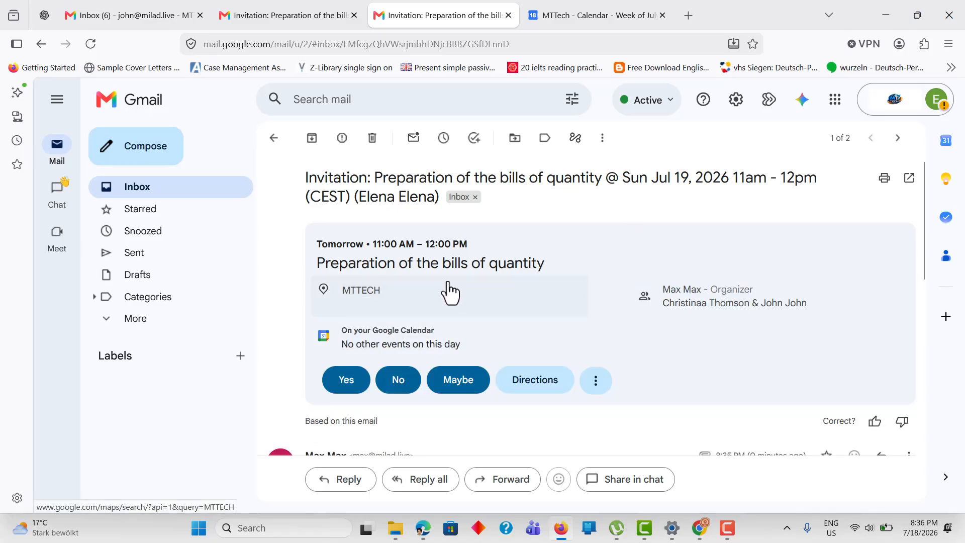
scroll(431, 259, "down", 2)
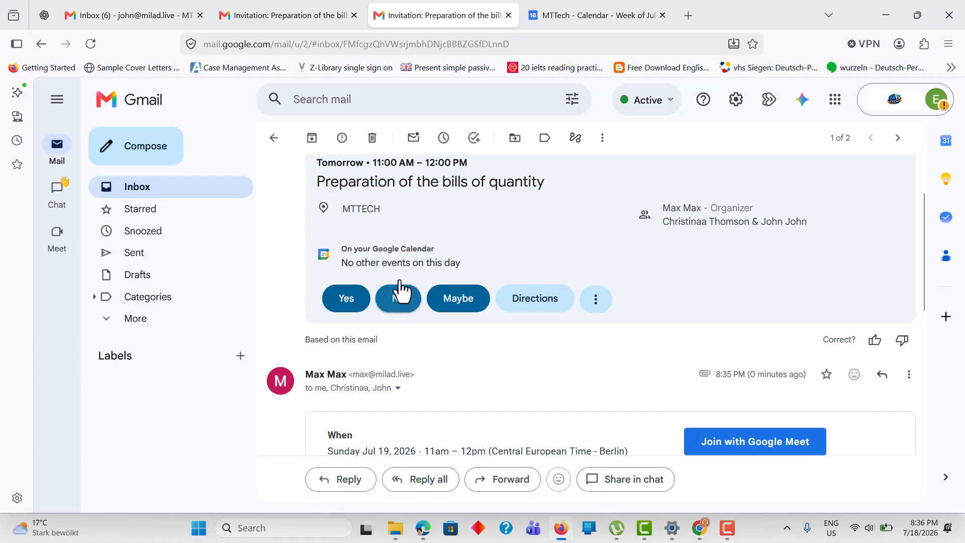
left_click(442, 266)
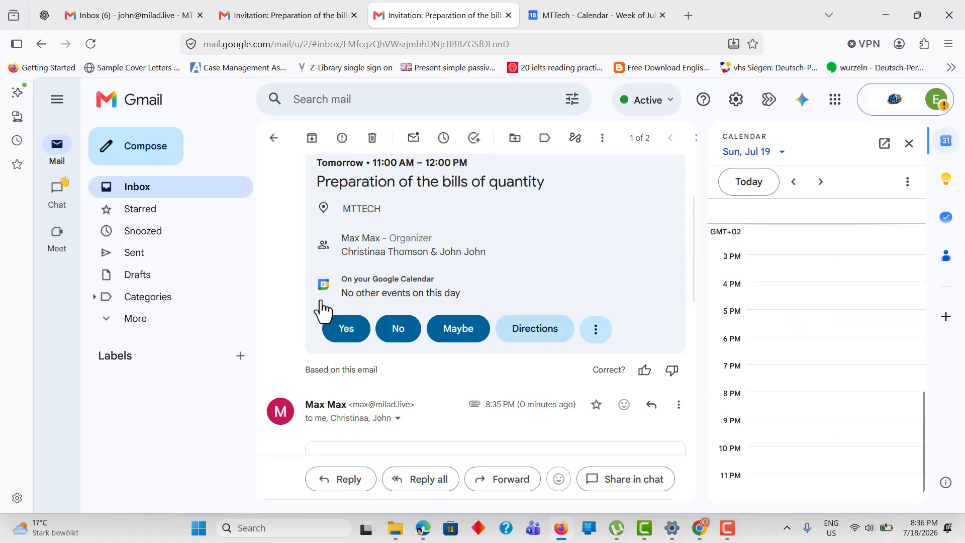
scroll(351, 370, "down", 2)
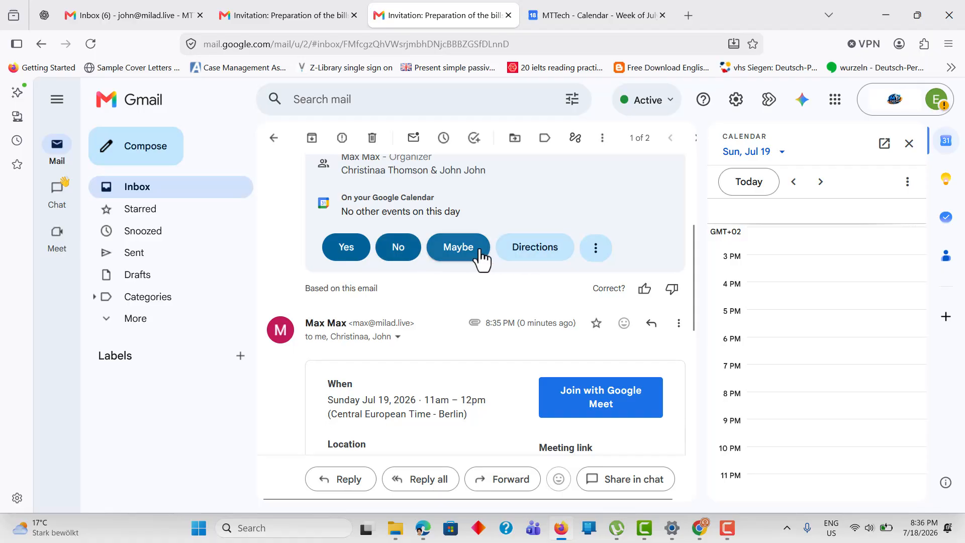
left_click(549, 251)
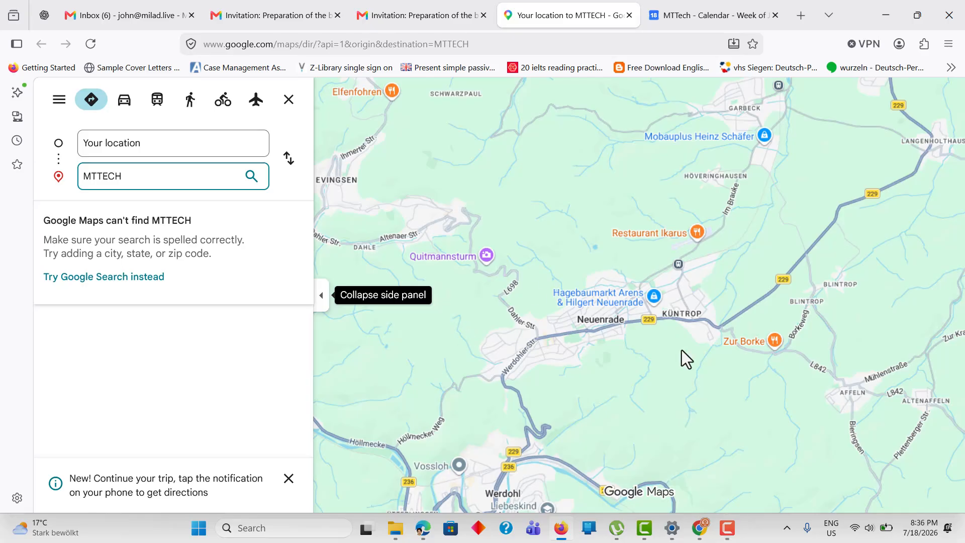
left_click(629, 15)
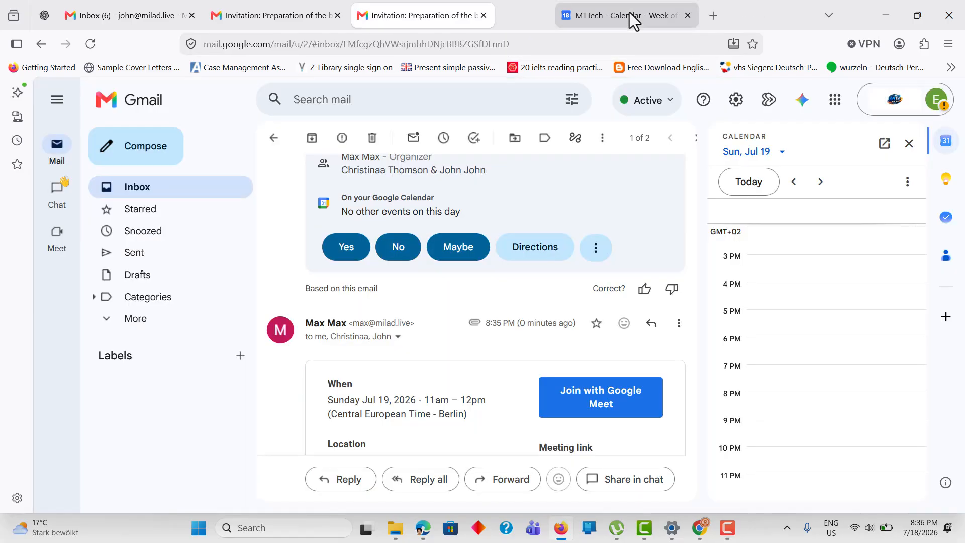
- Accept the invitation with Yes and join its Google Meet video call
scroll(398, 303, "down", 2)
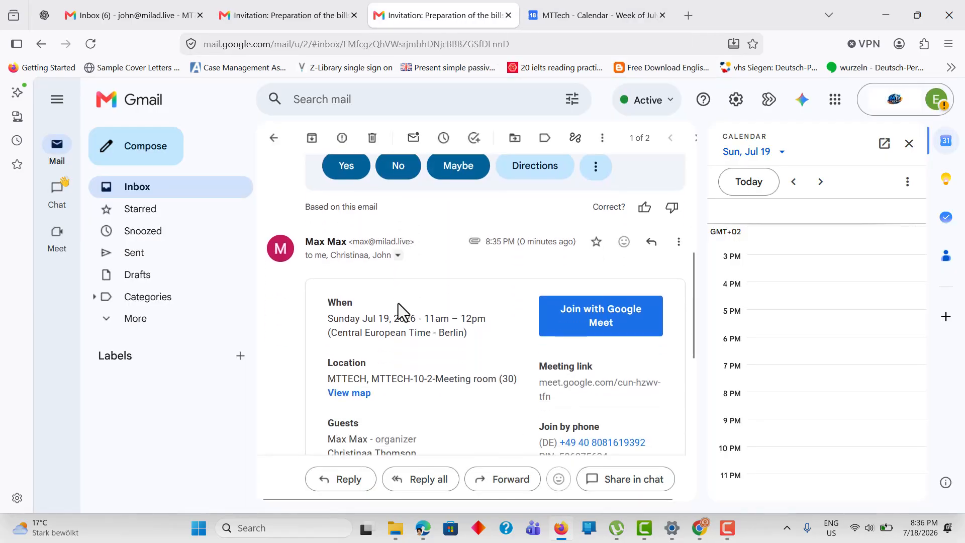
left_click(352, 174)
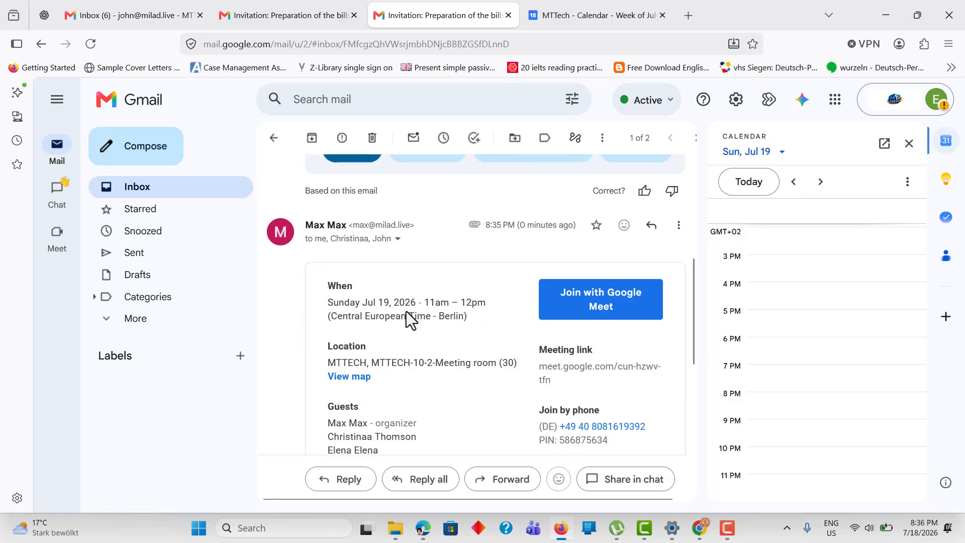
scroll(406, 311, "down", 5)
scroll(406, 311, "up", 5)
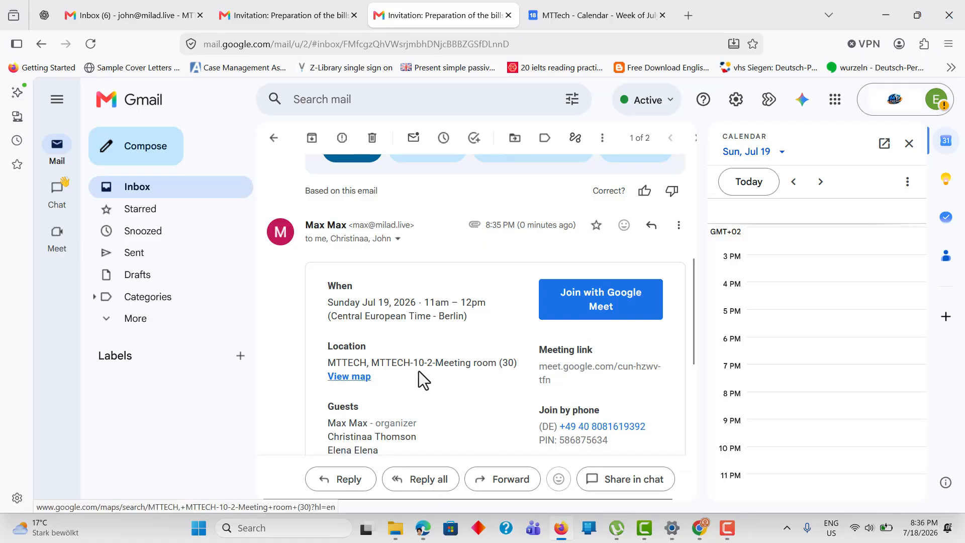
left_click(598, 310)
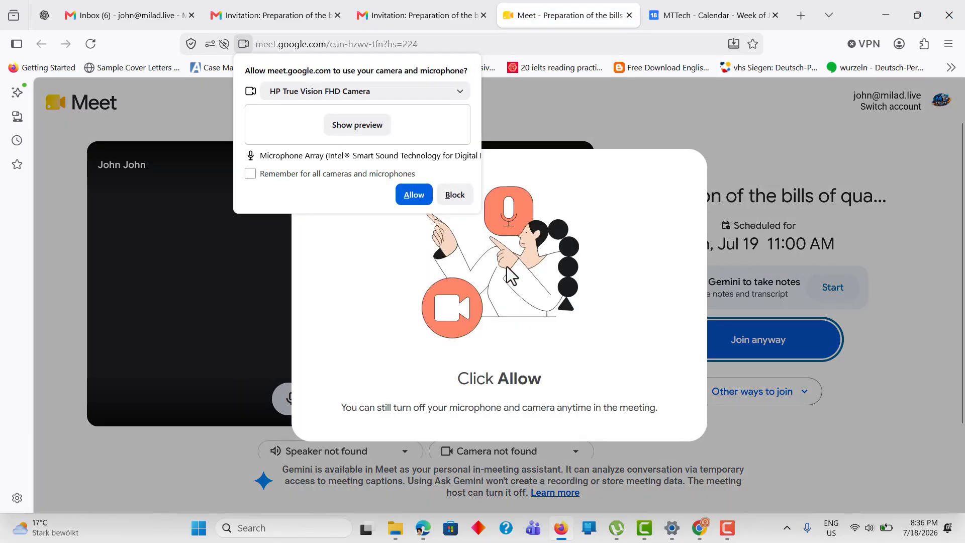
- Allow camera and microphone for the Meet preview, then close the Meet and invitation tabs
left_click(416, 198)
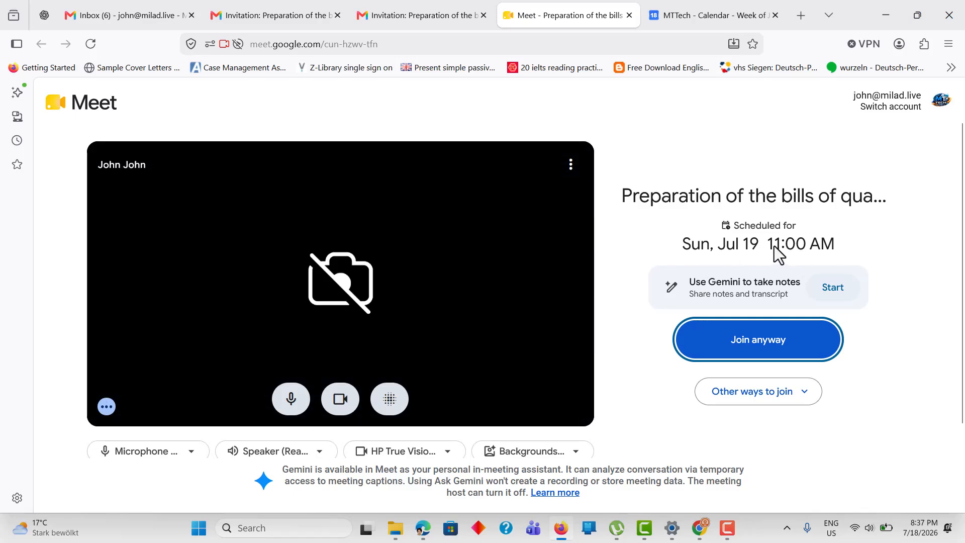
scroll(759, 352, "down", 1)
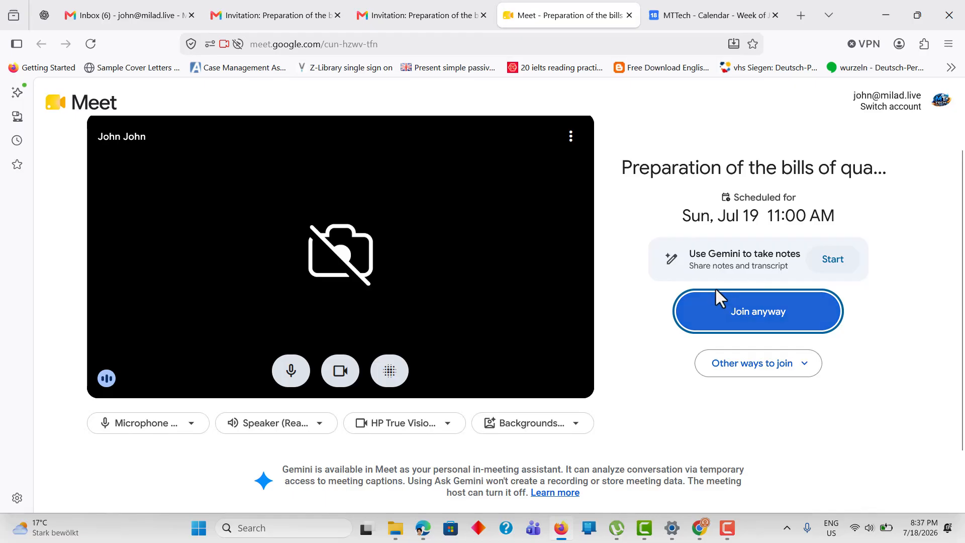
left_click(629, 15)
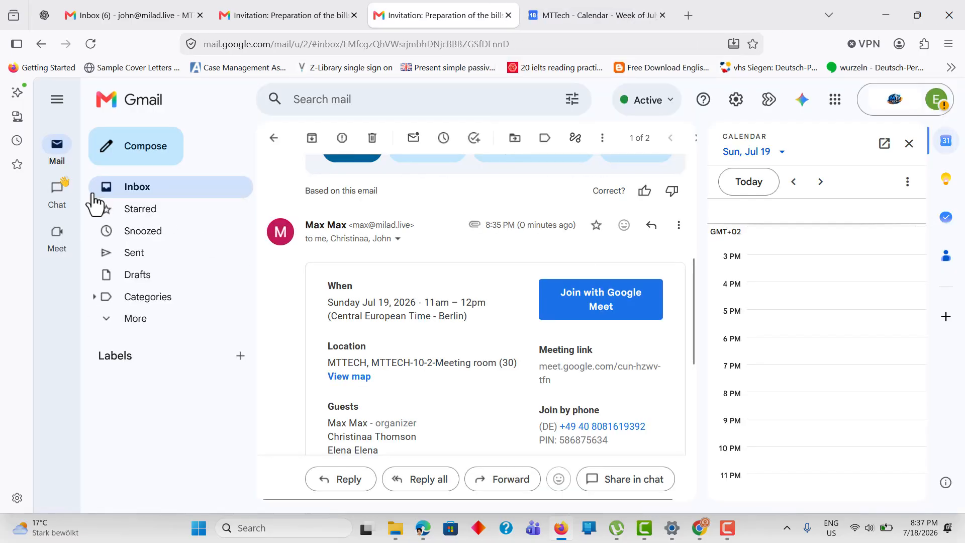
left_click(509, 15)
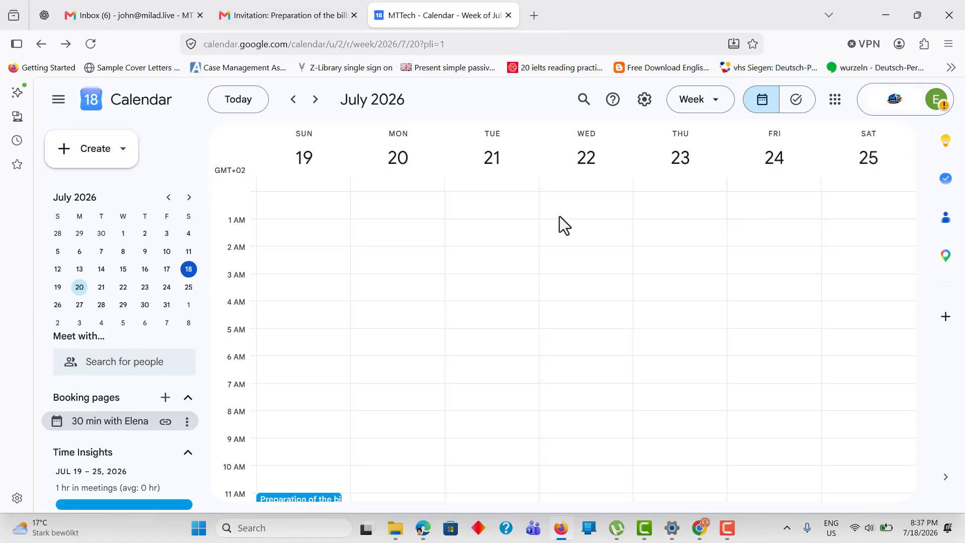
- In Edge's Calendar Resources admin page, open the Room insights dashboard
left_click(422, 527)
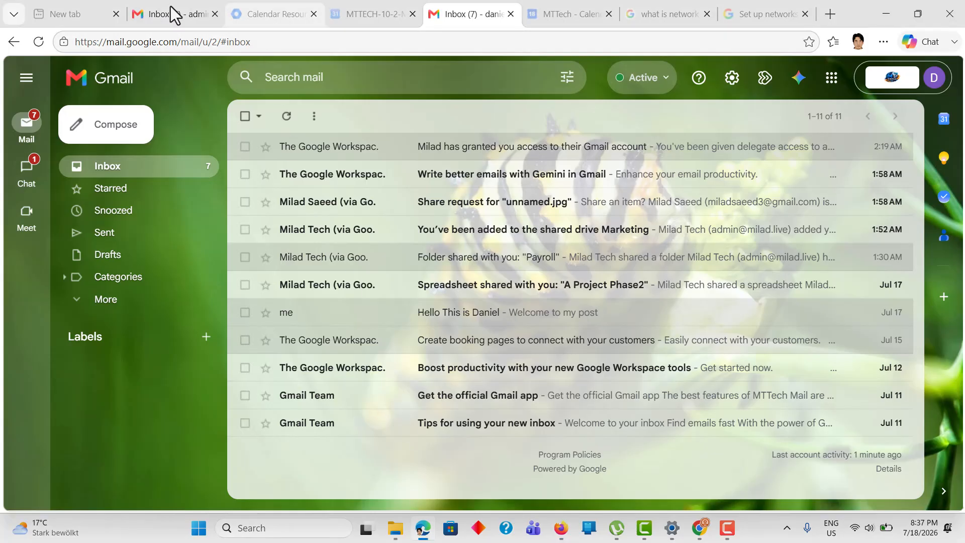
left_click(277, 14)
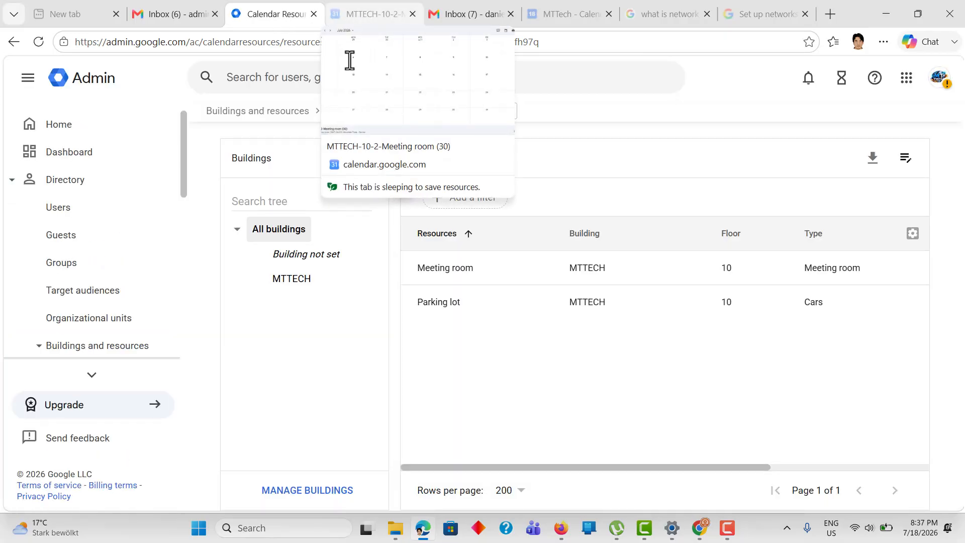
scroll(173, 190, "down", 2)
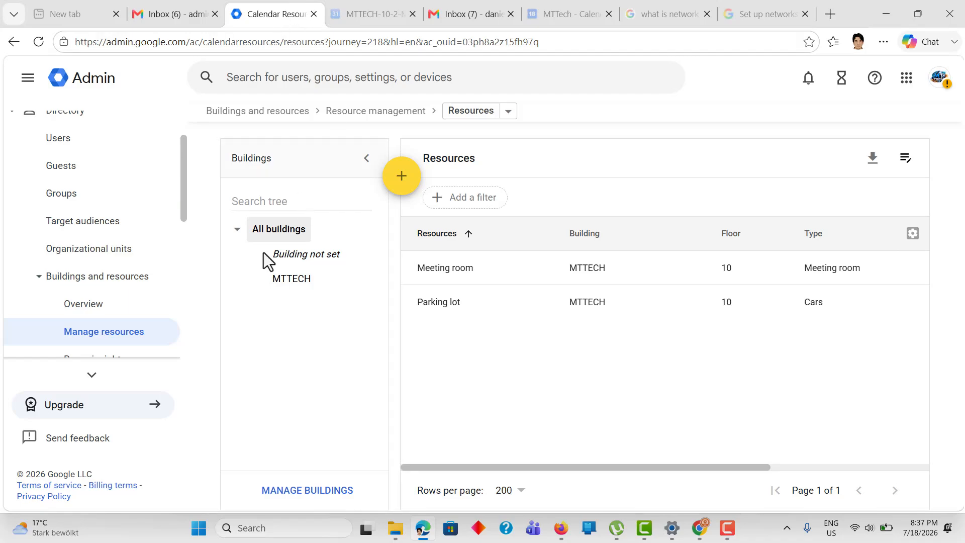
scroll(86, 297, "down", 3)
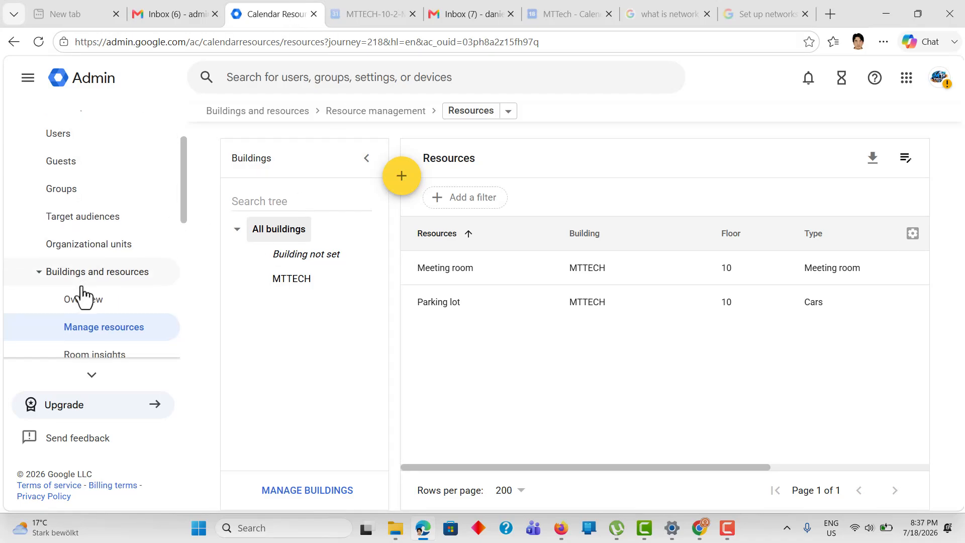
left_click(86, 226)
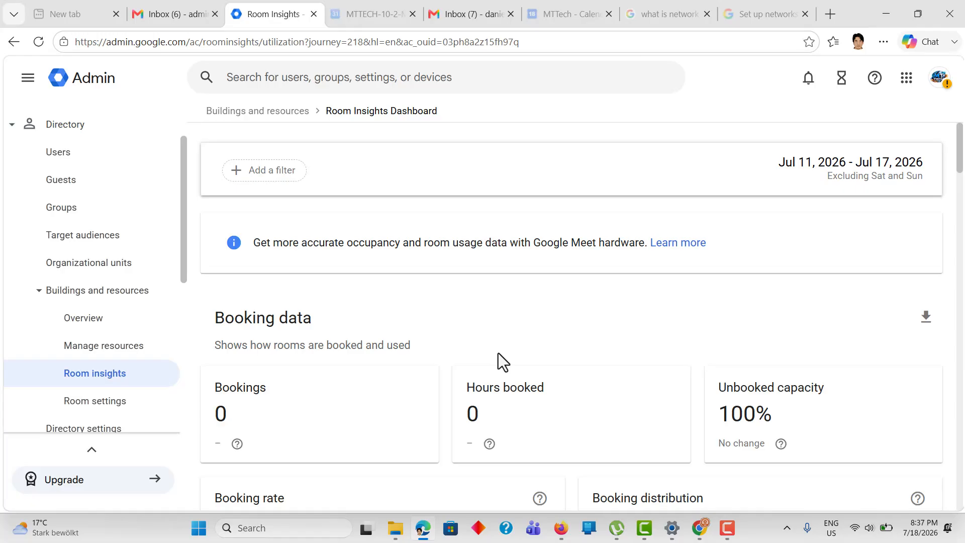
- Open Global room settings, which require an Enterprise upgrade, and collapse Buildings and resources
scroll(498, 353, "down", 6)
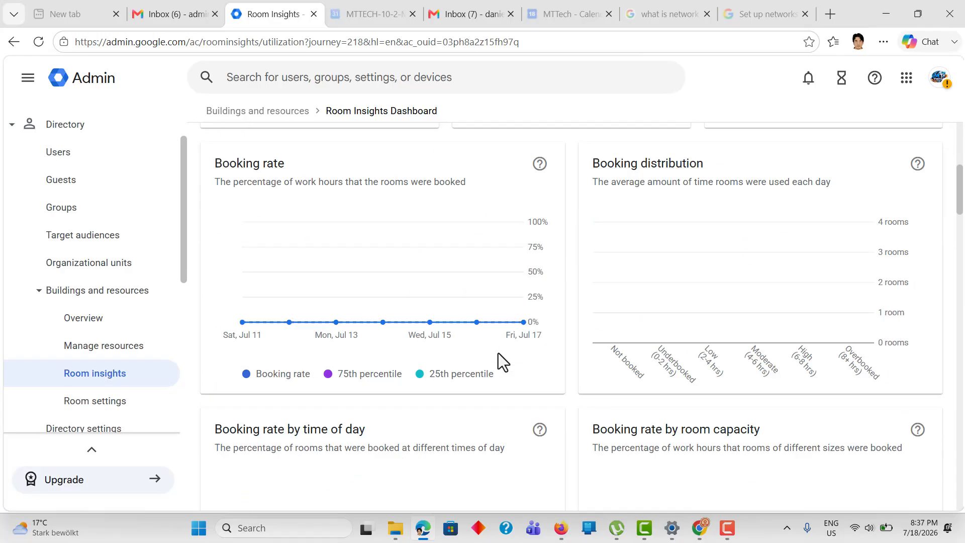
scroll(499, 353, "down", 10)
scroll(498, 353, "up", 1)
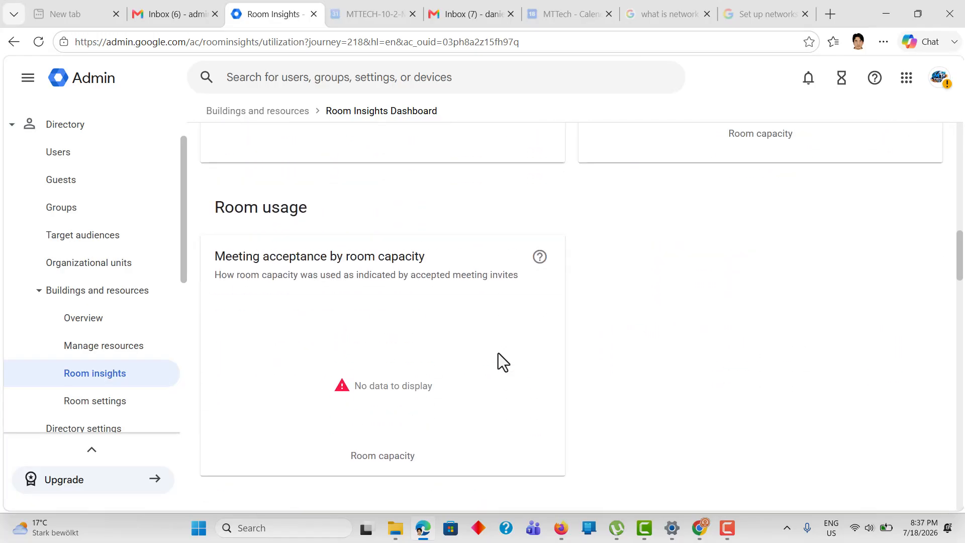
scroll(499, 353, "down", 5)
scroll(499, 353, "down", 1)
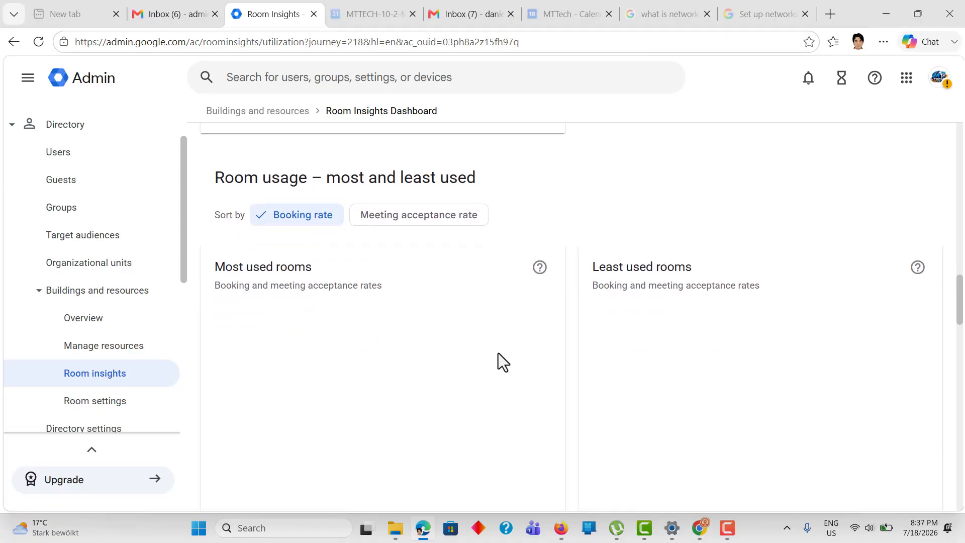
scroll(497, 354, "down", 7)
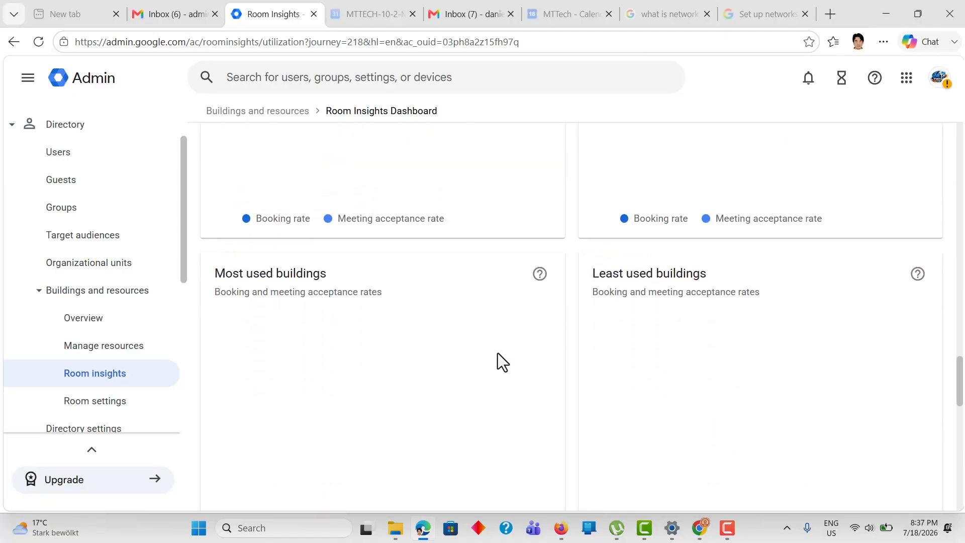
scroll(497, 354, "down", 10)
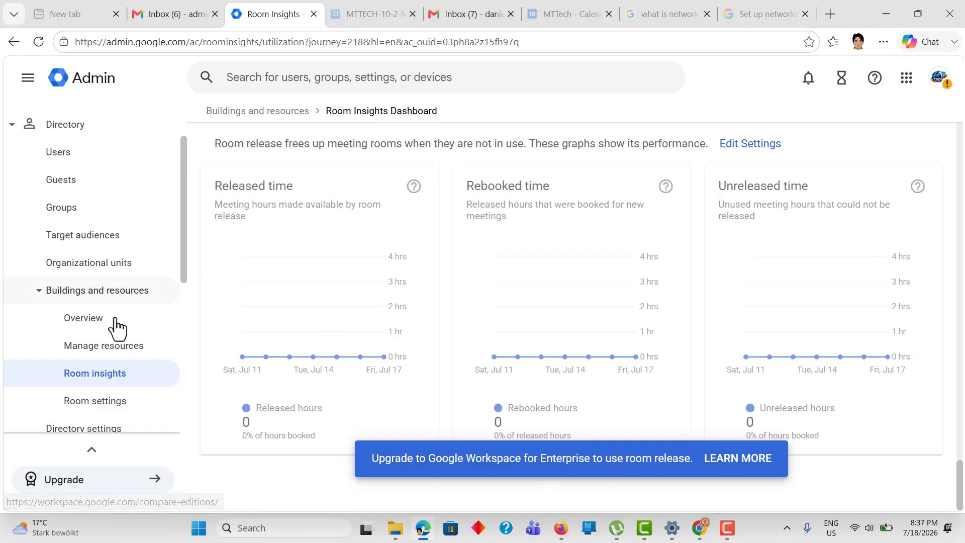
left_click(104, 401)
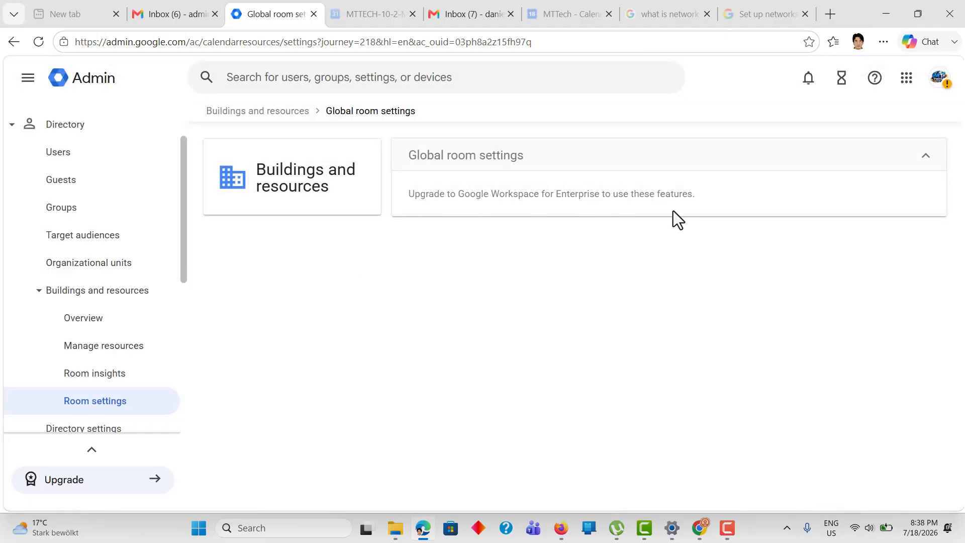
scroll(176, 347, "down", 3)
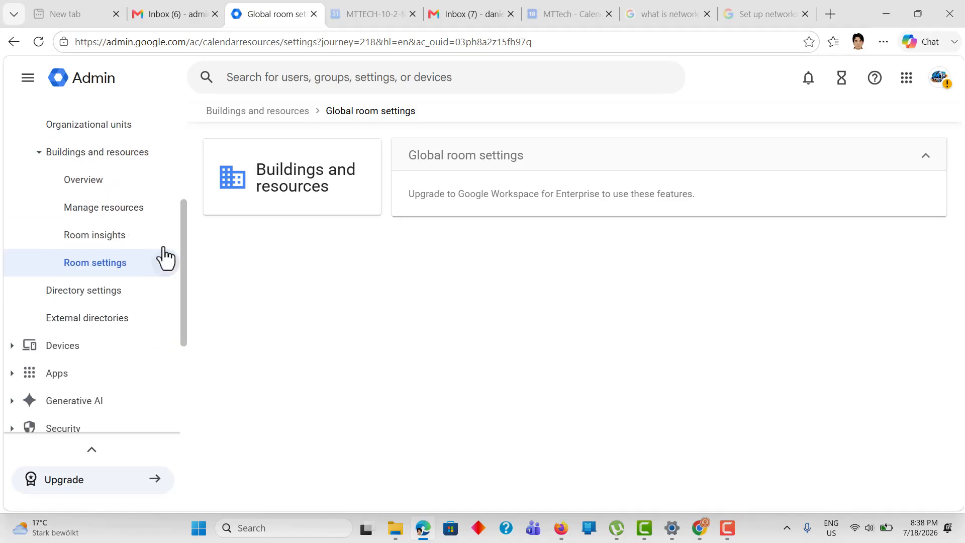
left_click(39, 153)
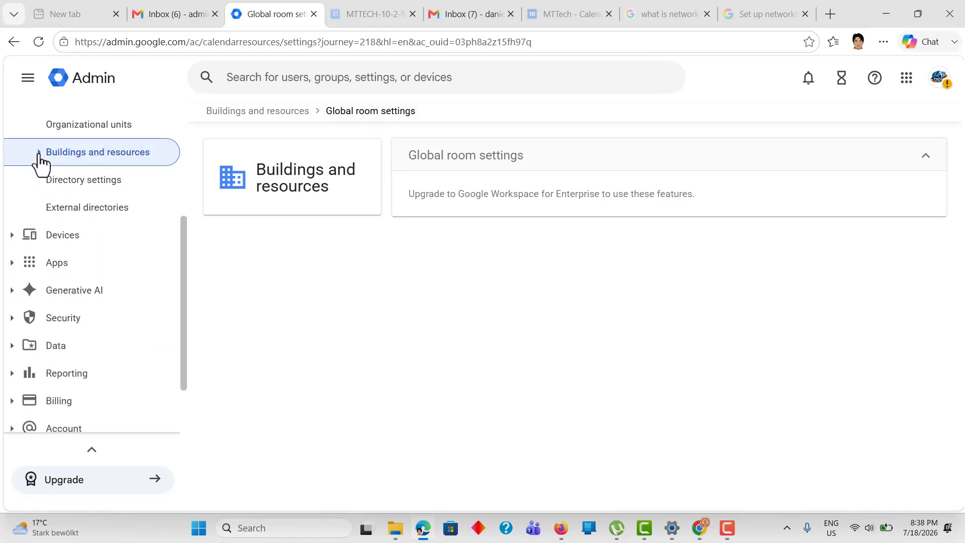
- Enable contact sharing under Directory settings > Sharing settings
left_click(70, 188)
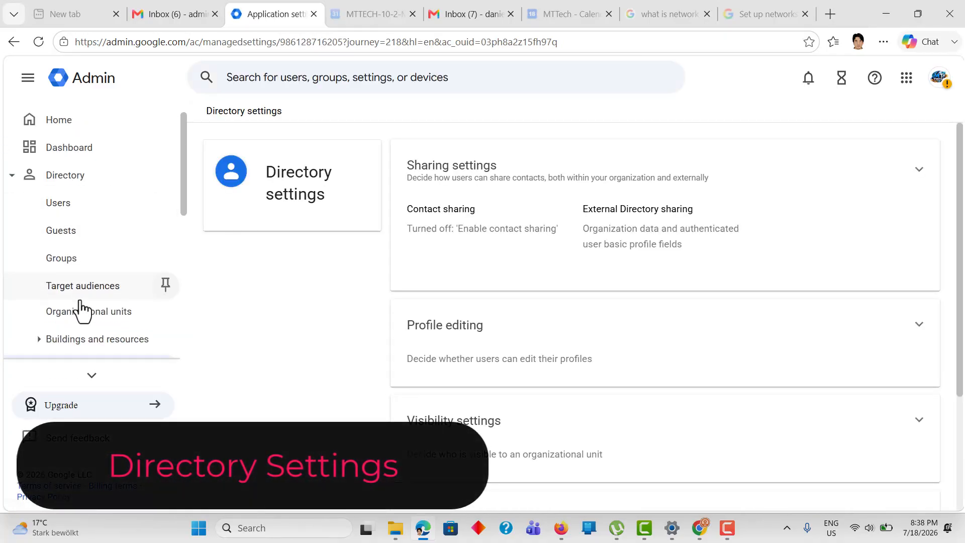
scroll(80, 307, "down", 4)
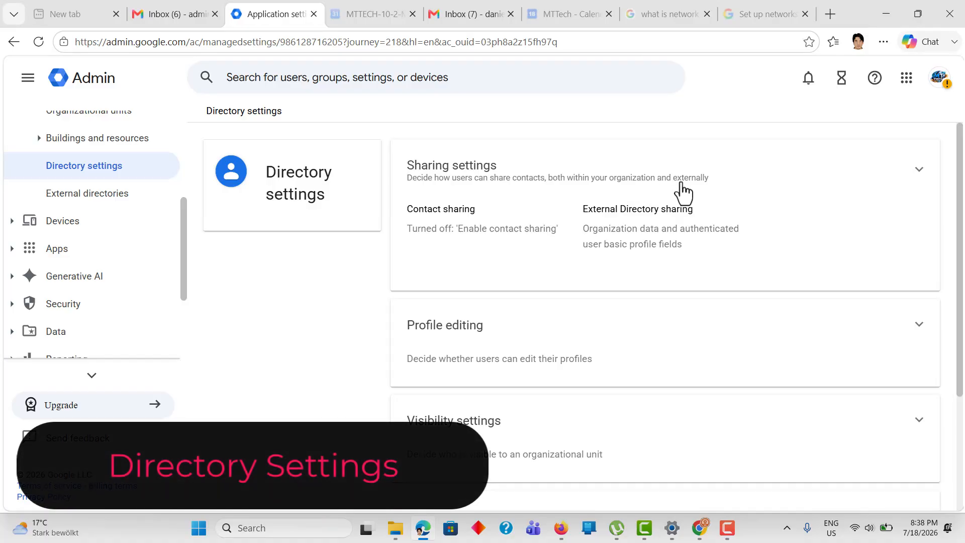
left_click(866, 184)
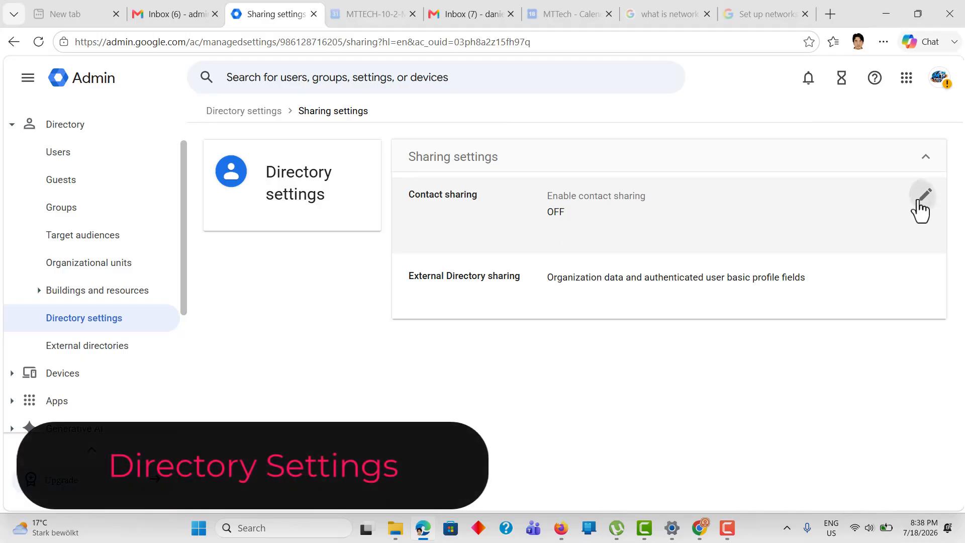
left_click(920, 197)
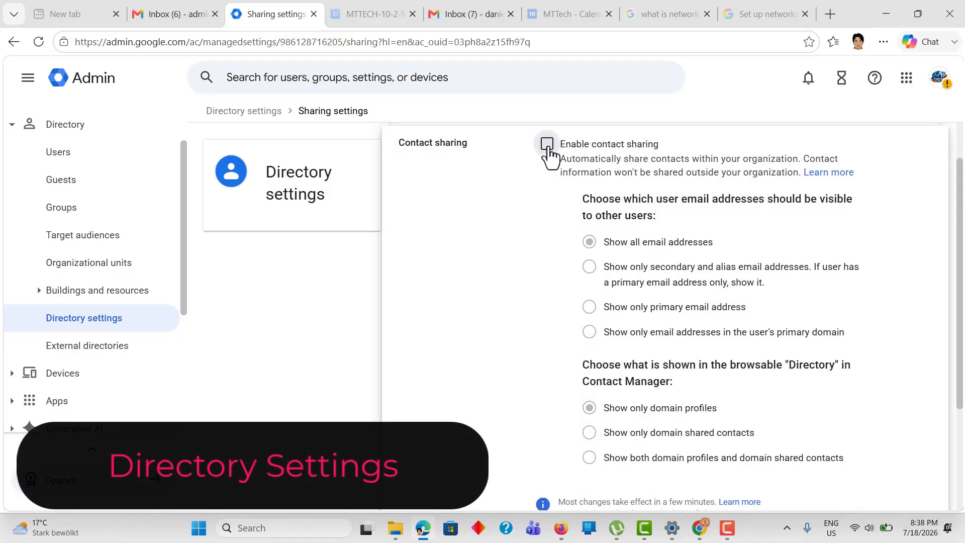
left_click(547, 145)
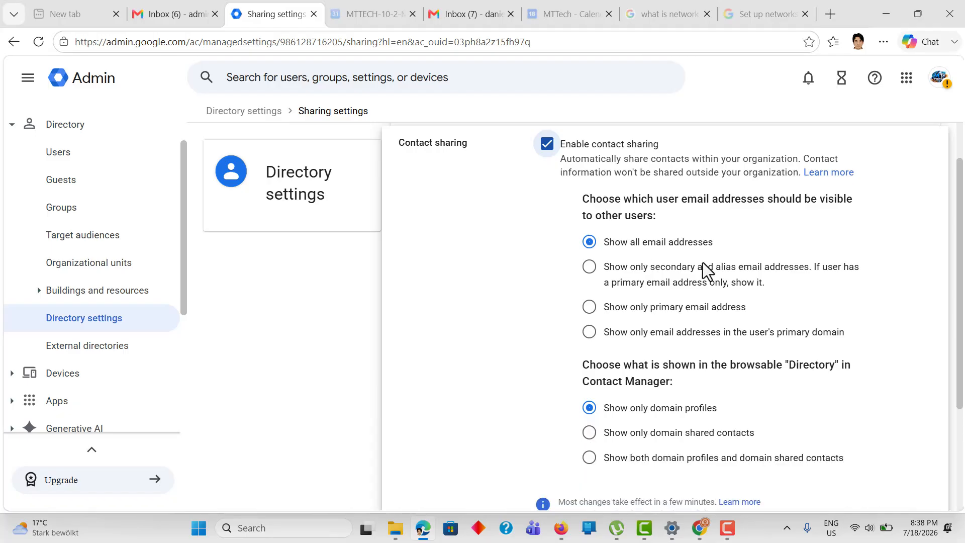
scroll(706, 269, "down", 2)
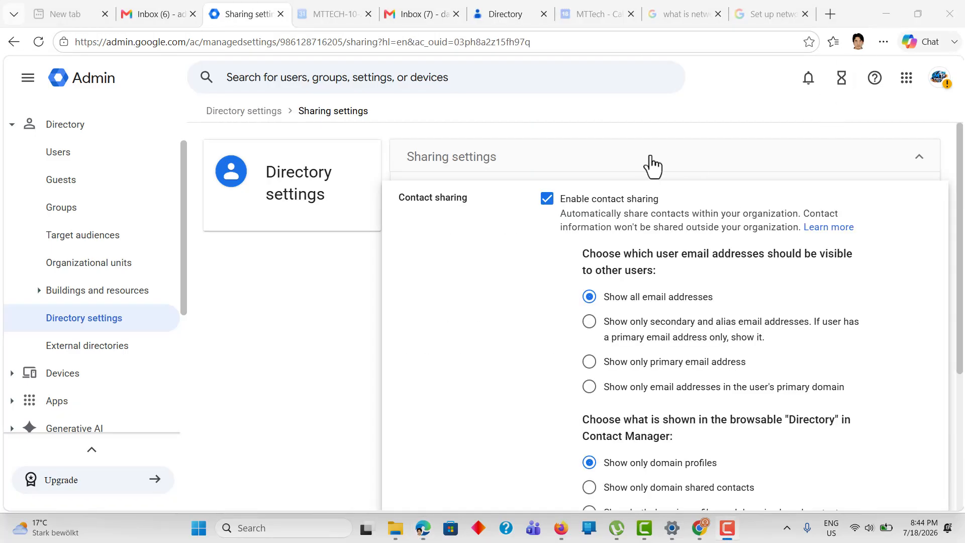
scroll(653, 166, "down", 2)
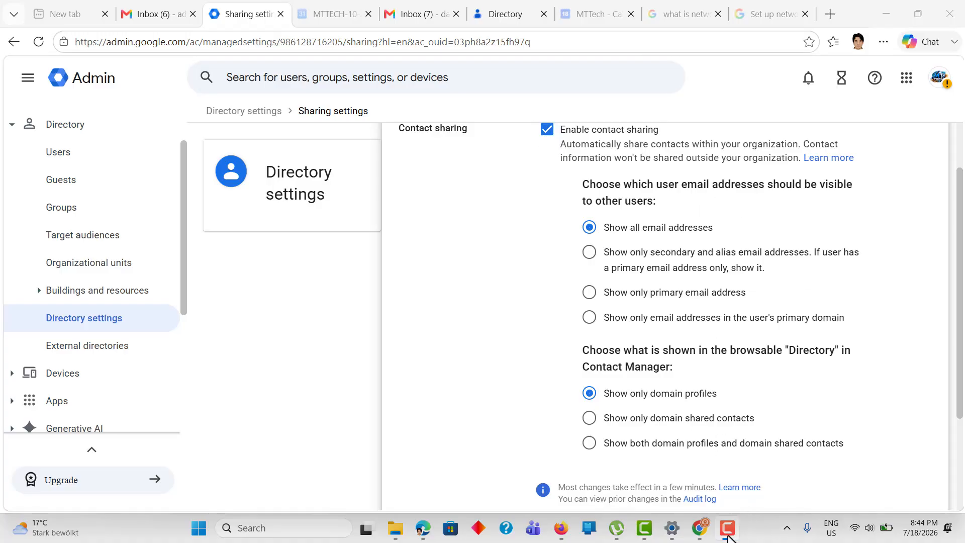
left_click(700, 538)
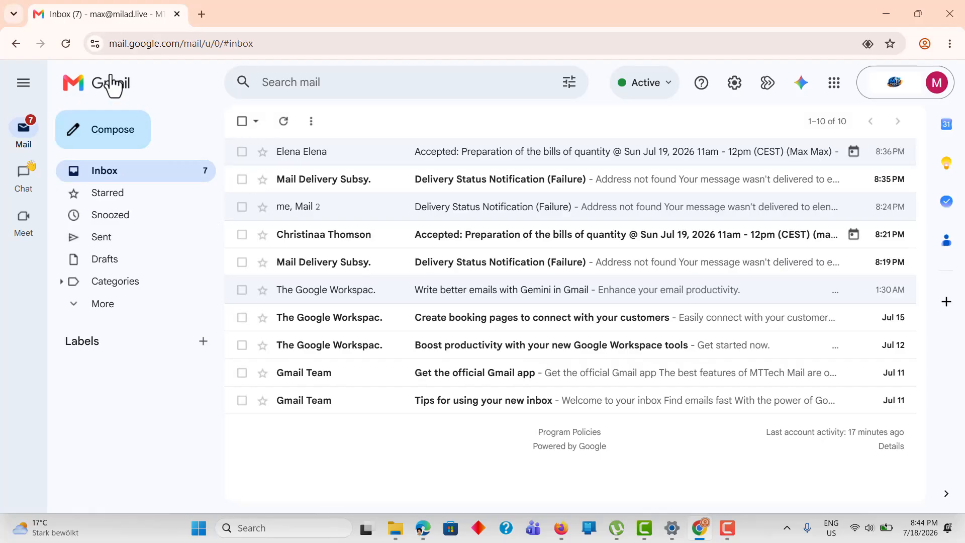
left_click(836, 84)
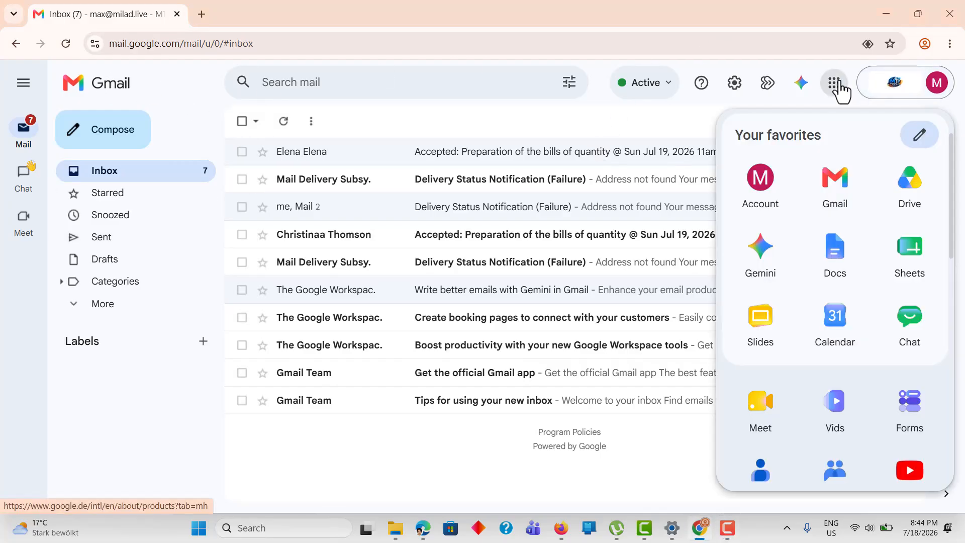
scroll(816, 422, "down", 1)
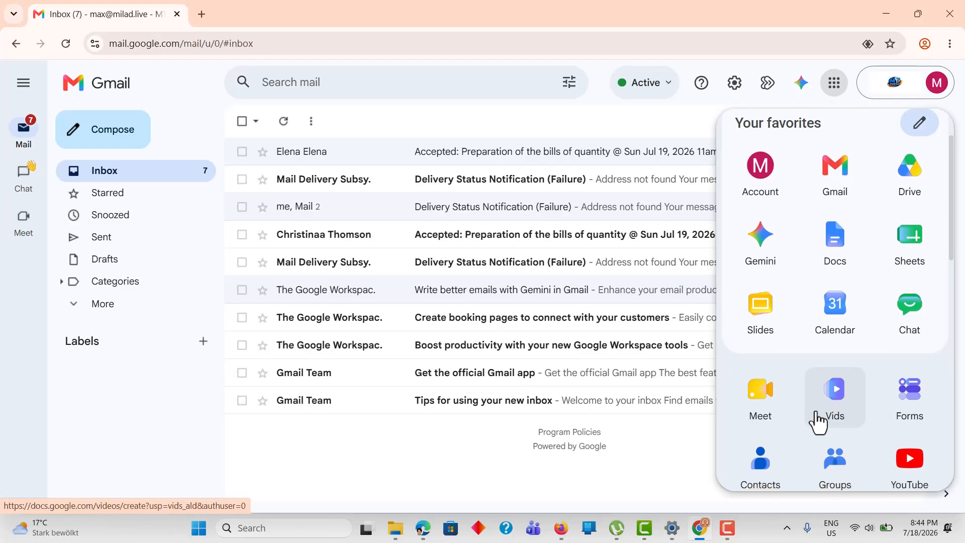
scroll(817, 421, "down", 1)
left_click(760, 426)
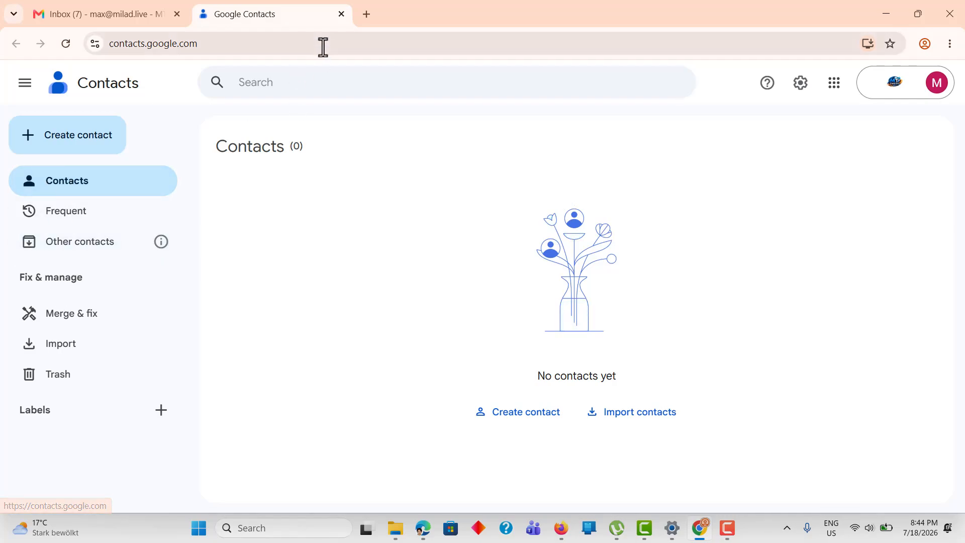
left_click(342, 14)
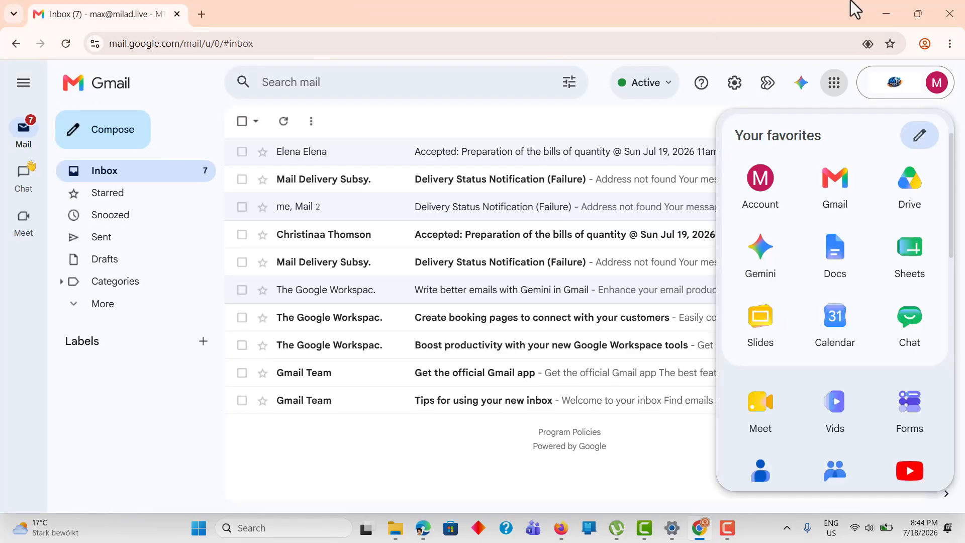
left_click(875, 14)
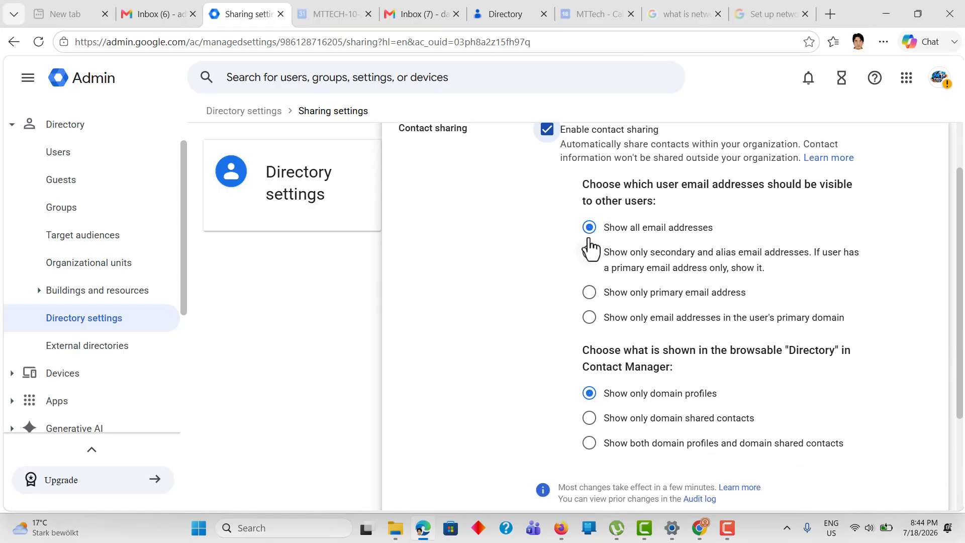
scroll(578, 241, "up", 1)
scroll(803, 415, "down", 1)
- Set contact sharing to show only primary email addresses, save, and return to Gmail
left_click(590, 293)
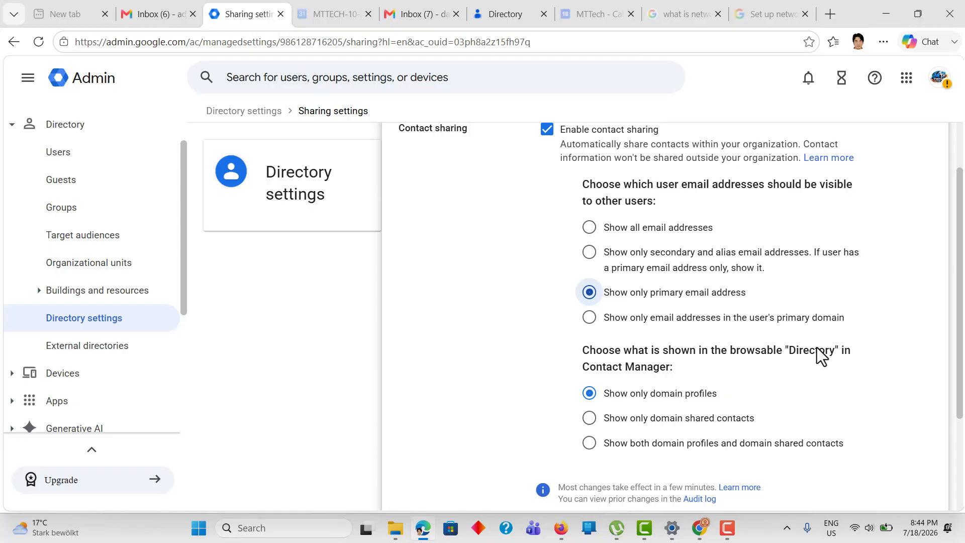
scroll(822, 356, "down", 3)
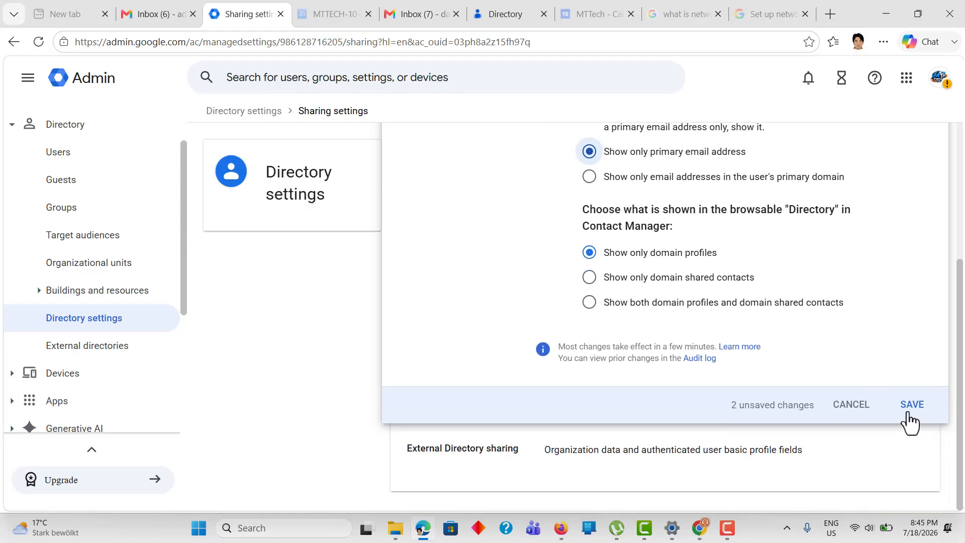
left_click(911, 405)
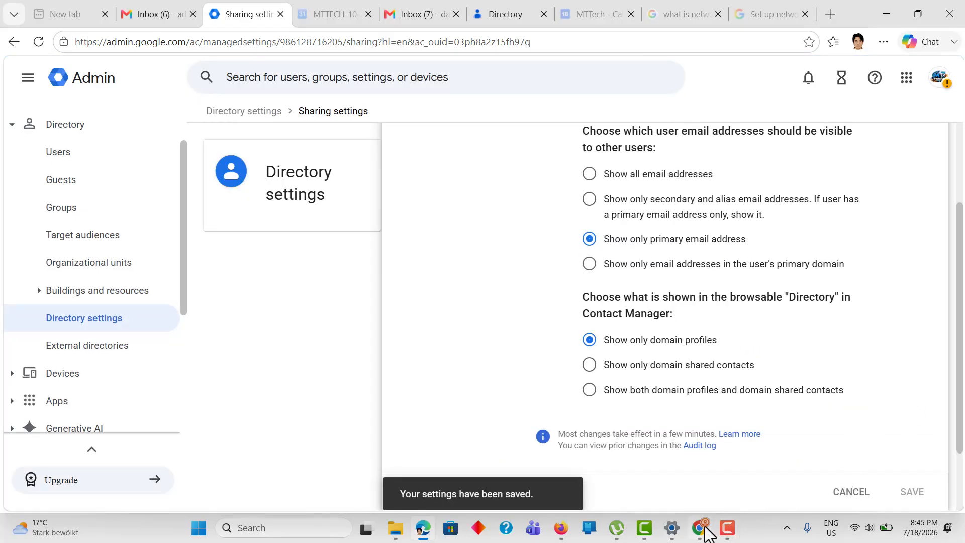
left_click(705, 532)
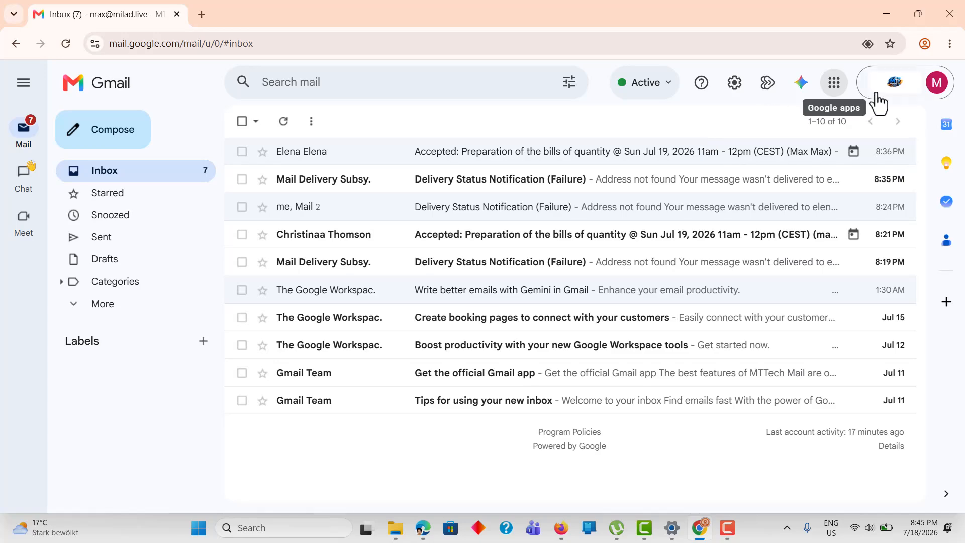
- Open Google Contacts from the Google apps menu and show the Directory
left_click(833, 87)
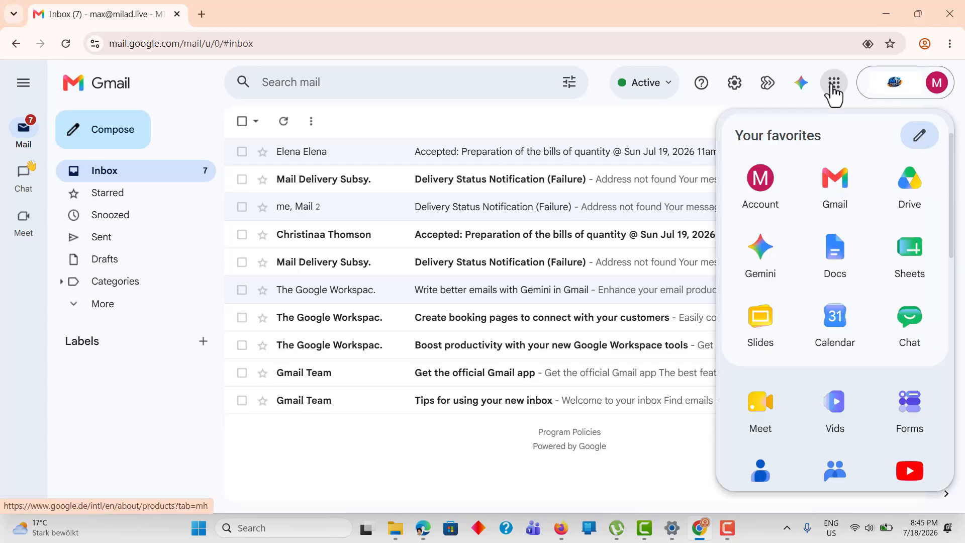
scroll(800, 357, "down", 3)
left_click(756, 350)
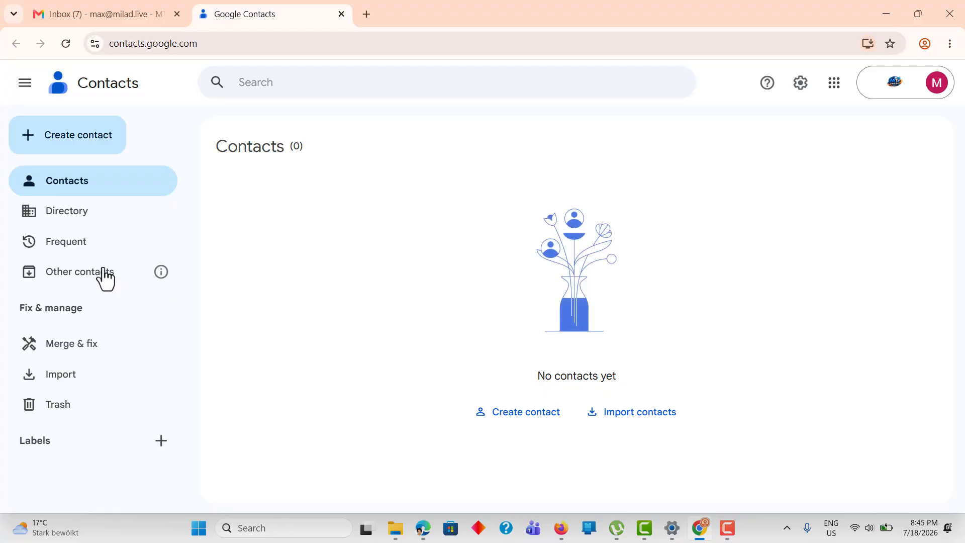
left_click(57, 222)
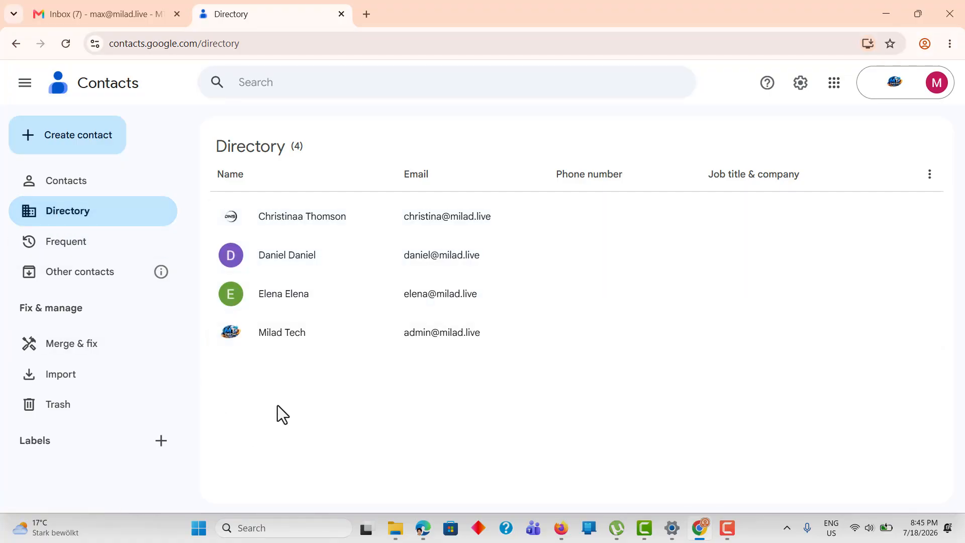
- Open the third colleague's contact page and dismiss an email started to them
left_click(281, 307)
mouse_move(282, 304)
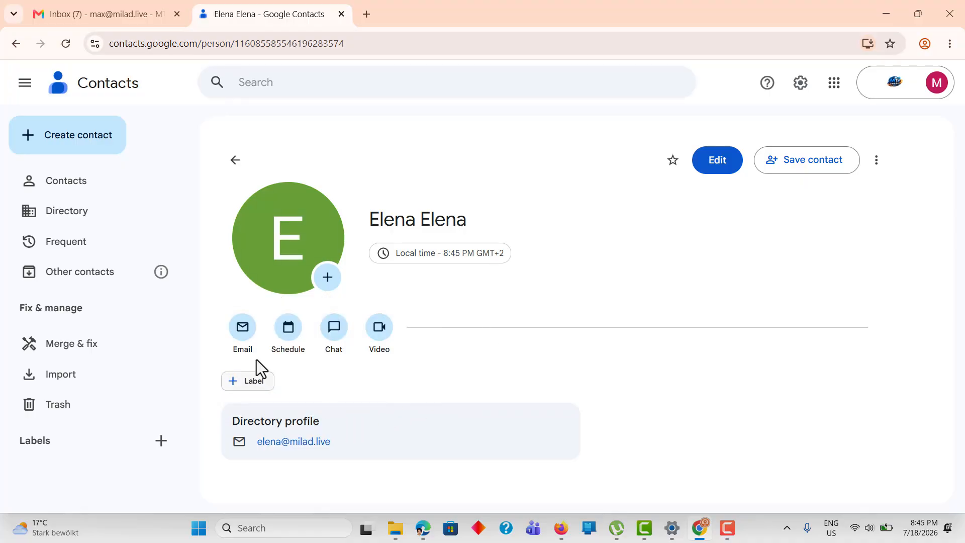
left_click(243, 329)
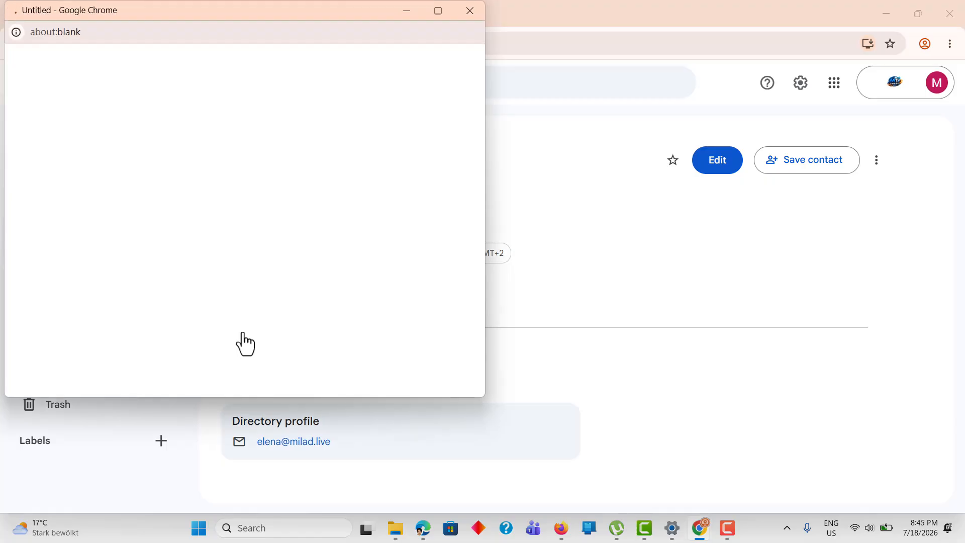
left_click(469, 11)
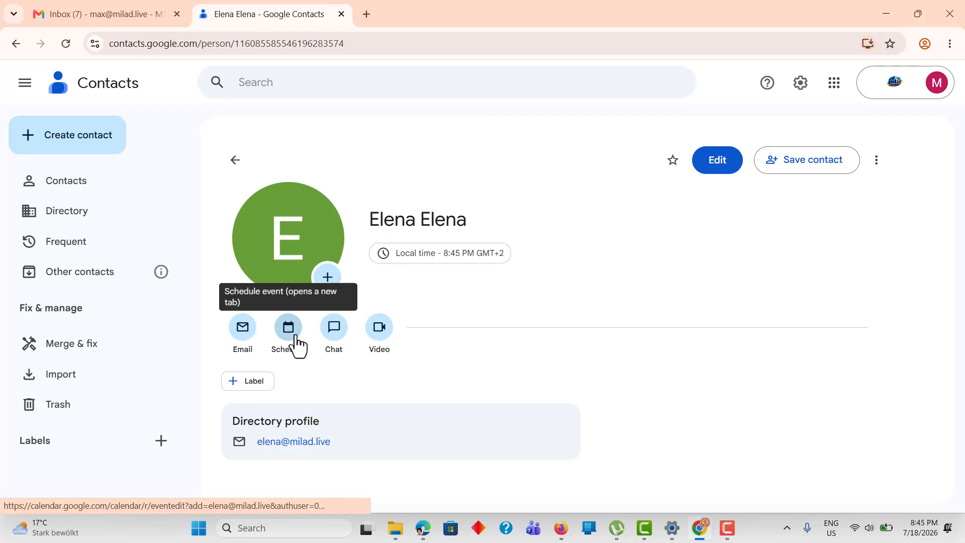
- Start a direct Google Chat with the colleague and send "hello"
left_click(333, 329)
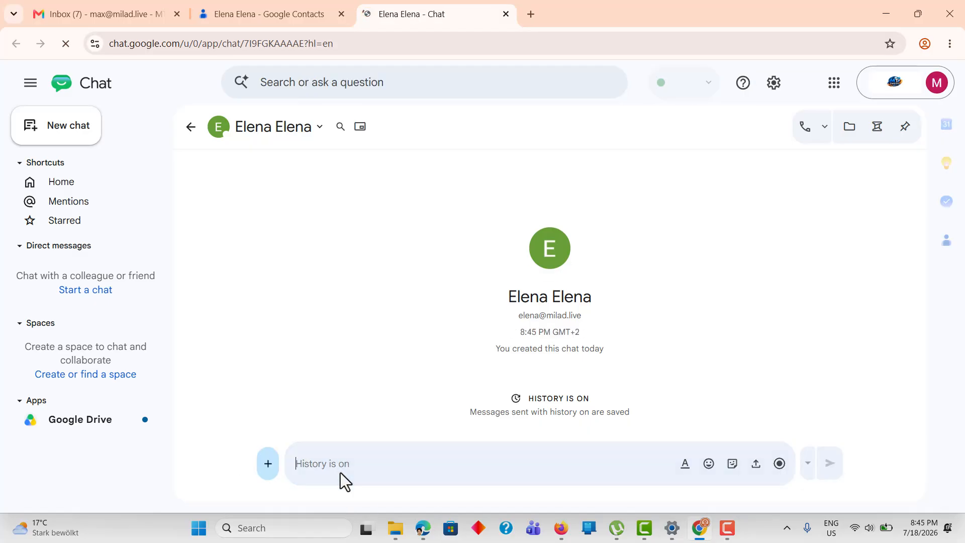
type("hello")
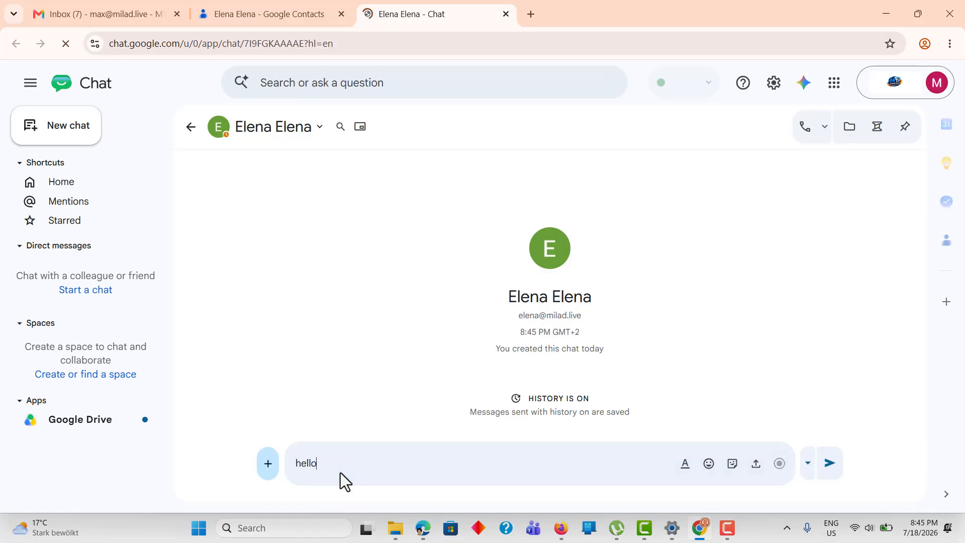
key("Return")
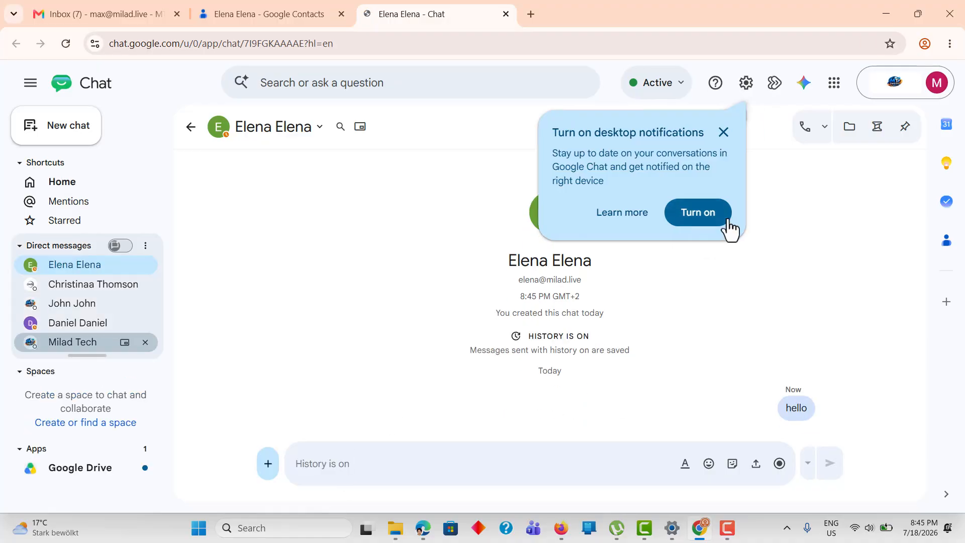
- Turn on Chat desktop notifications, allowing both browser prompts, and send the come-to-the-office request
left_click(707, 220)
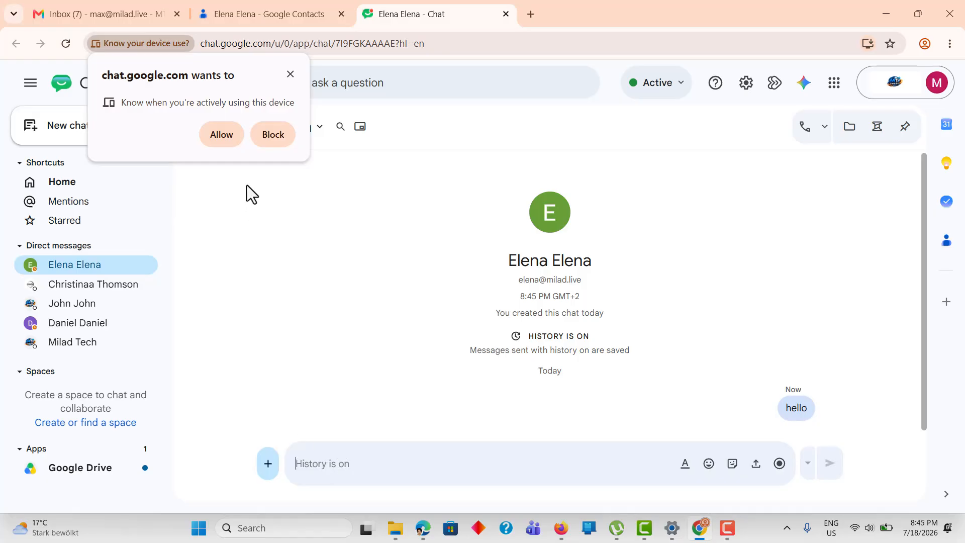
left_click(222, 137)
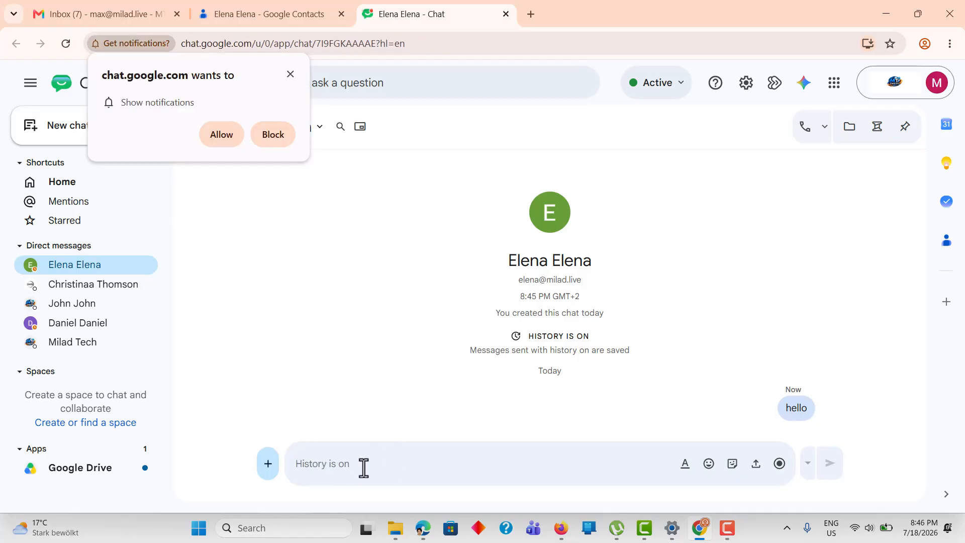
left_click(230, 134)
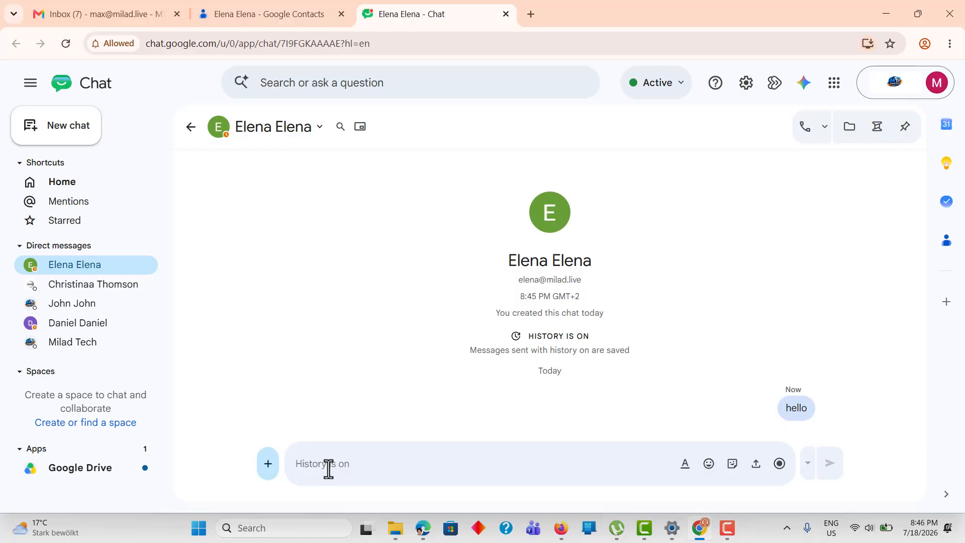
type("you come to the office please")
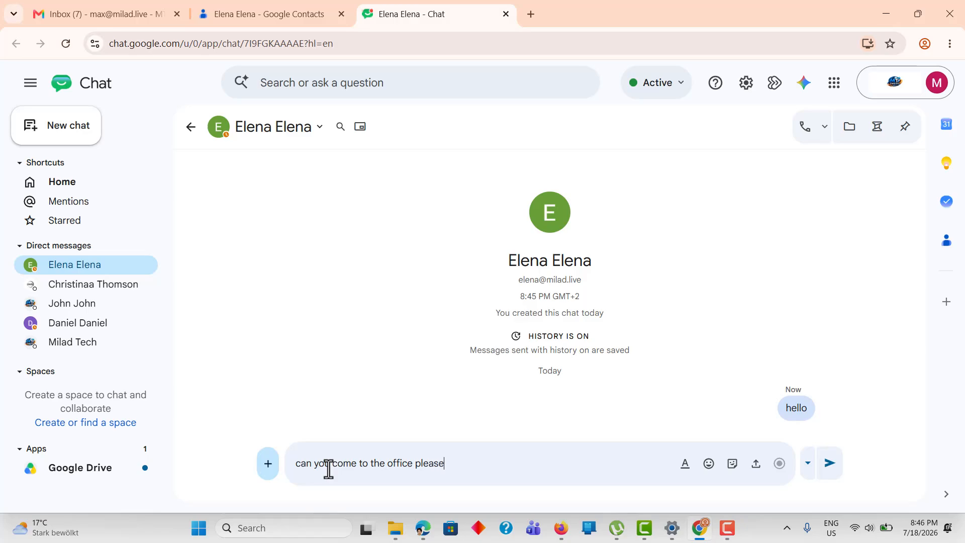
key("Return")
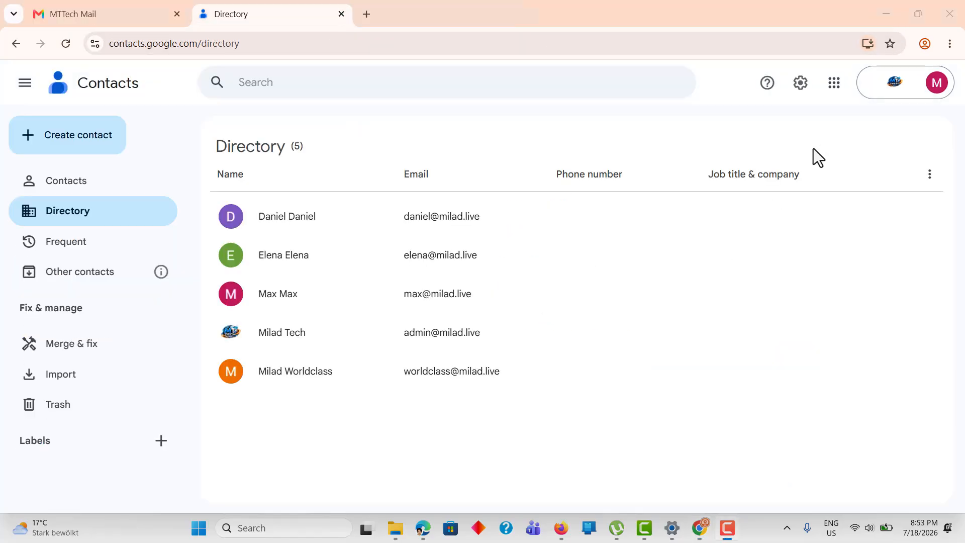
- Email the colleague "Lunch Break" asking "Can we lunch outside", then close the compose window
left_click(276, 270)
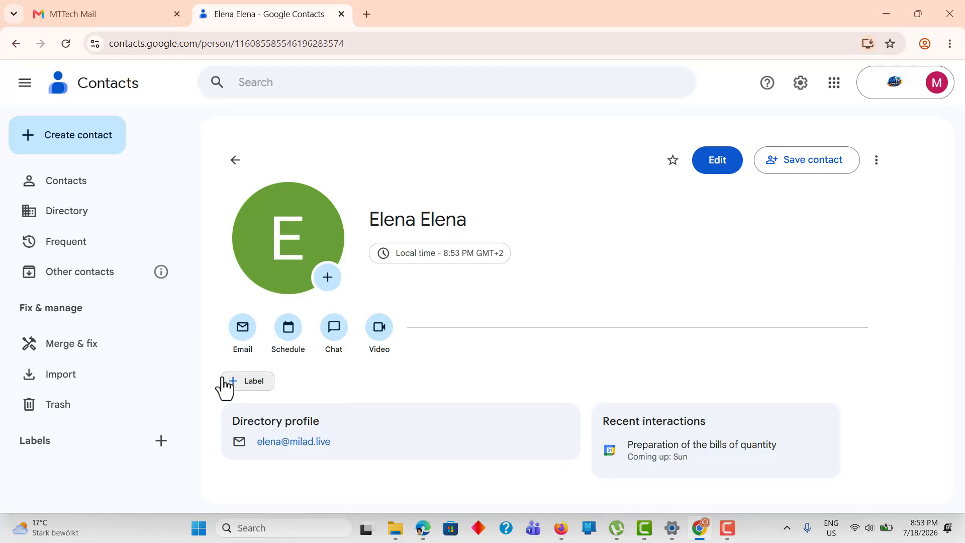
left_click(243, 329)
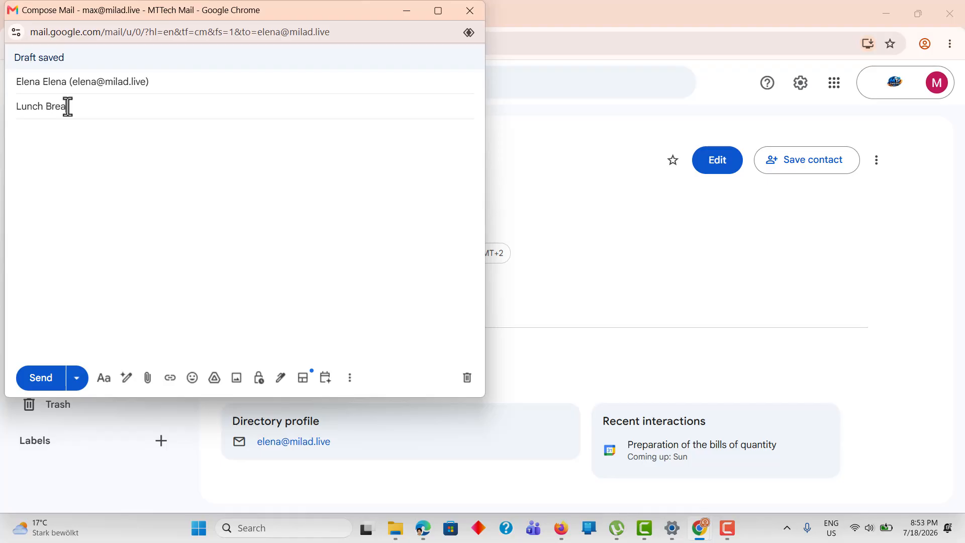
key("Tab")
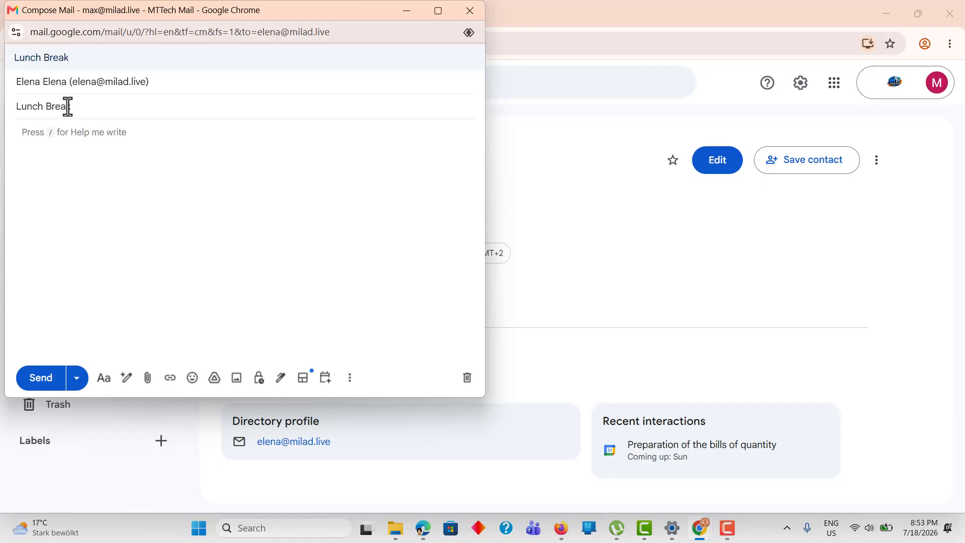
type("Can we lunch outside")
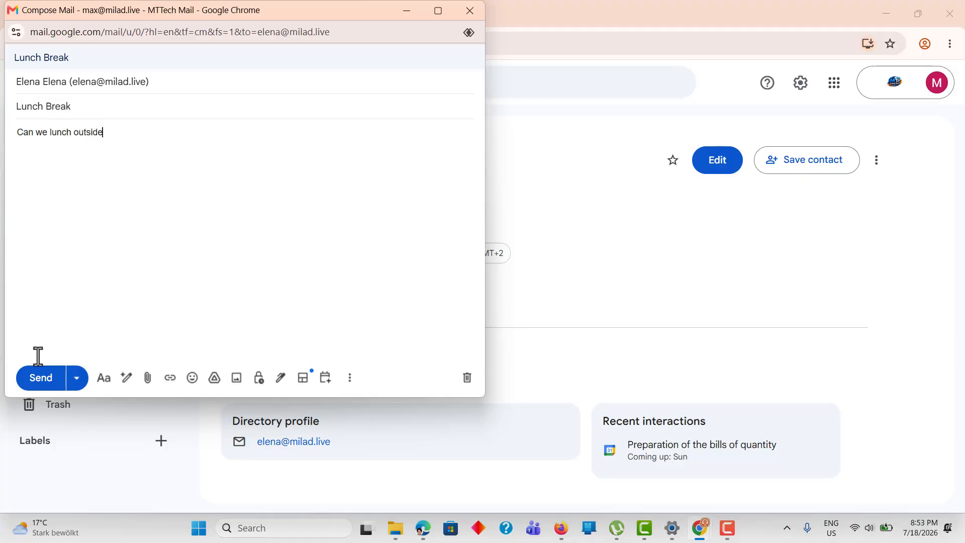
left_click(49, 385)
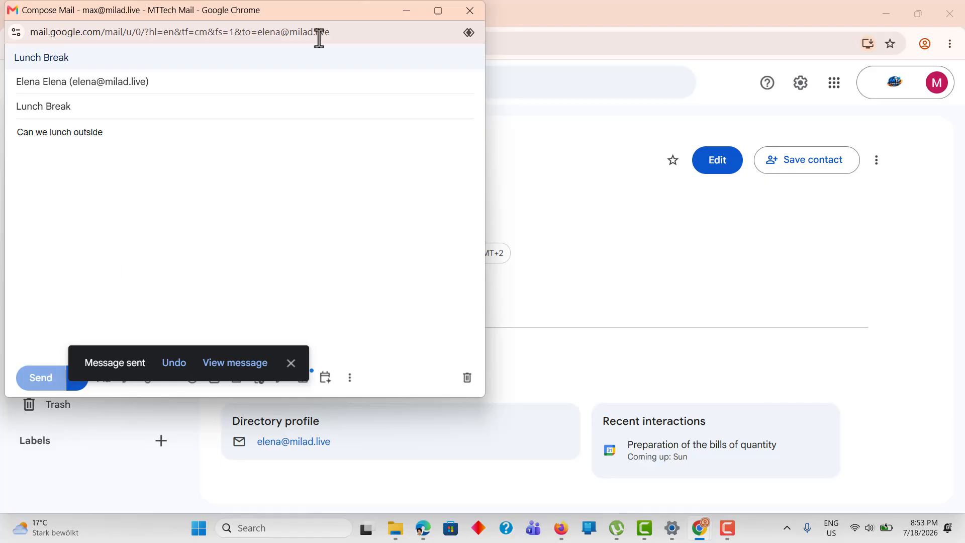
left_click(466, 15)
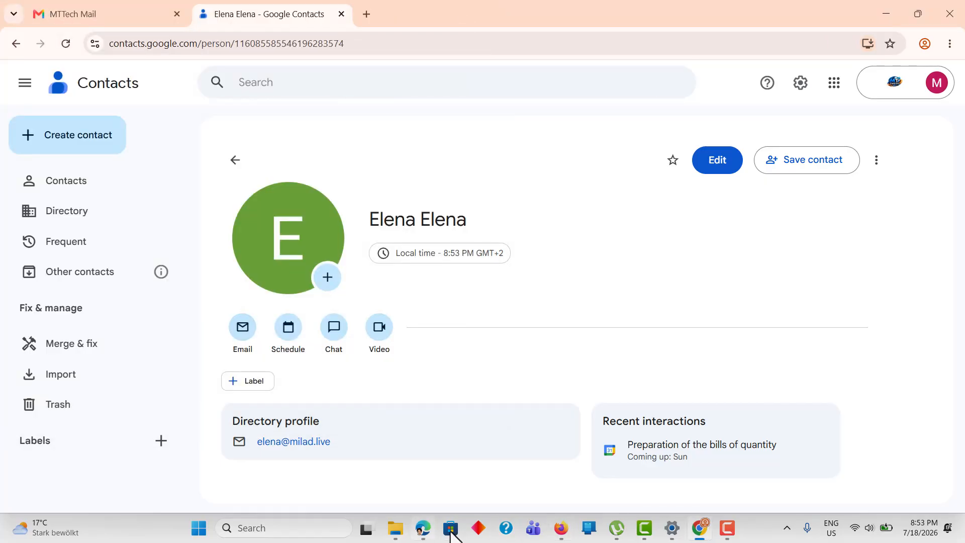
- In Firefox, switch from Chat to Mail and load gmail.com in a new tab
left_click(560, 531)
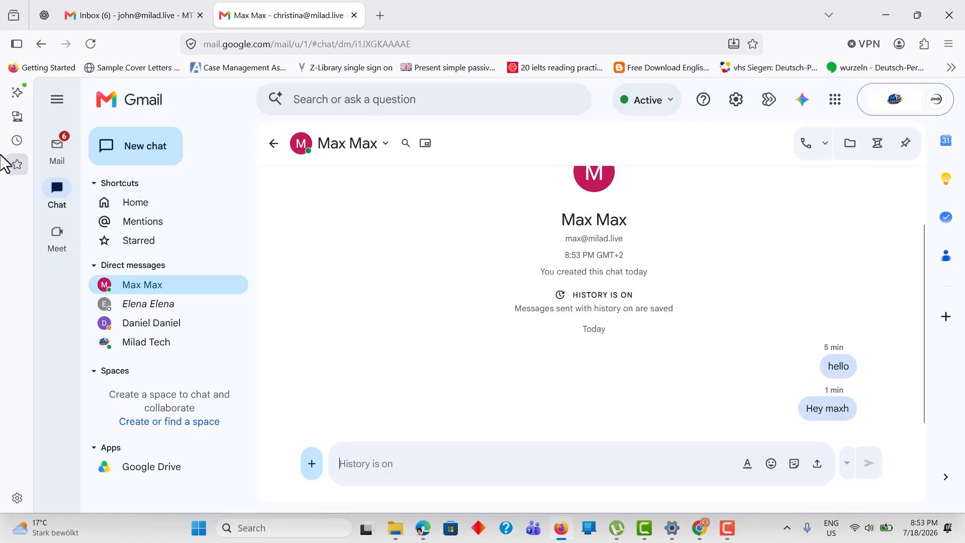
left_click(56, 150)
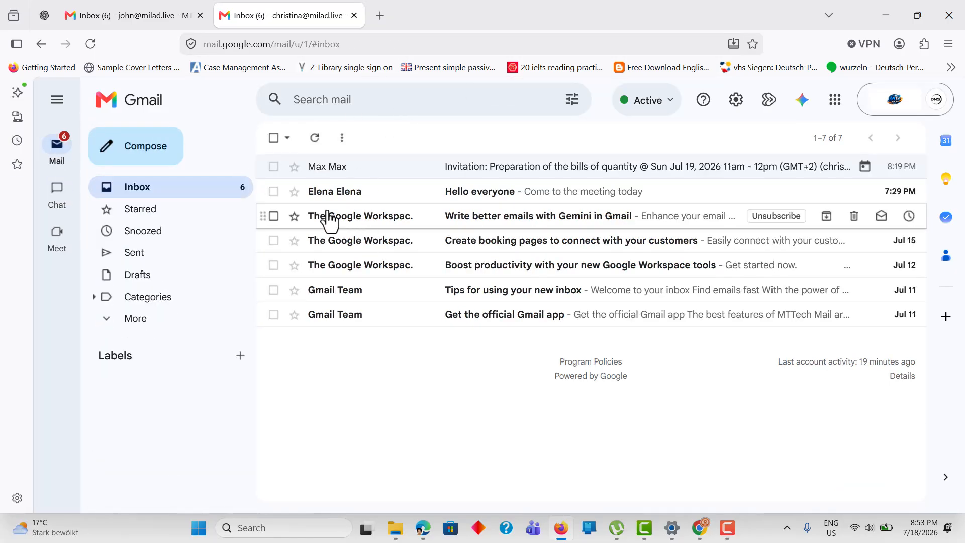
left_click(381, 18)
left_click(345, 44)
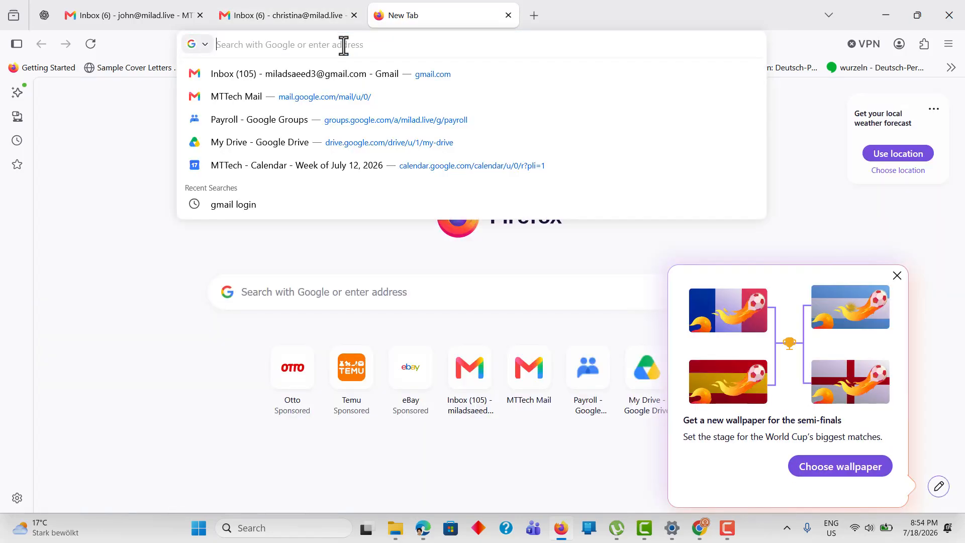
type("gmail.com/")
key("Return")
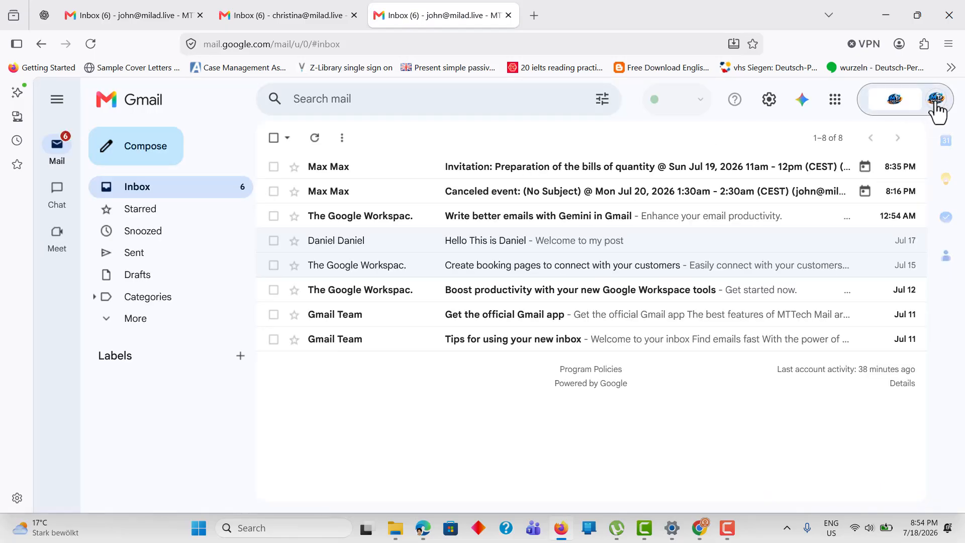
- Switch to the recipient's Gmail account and open the received Lunch Break email
left_click(937, 102)
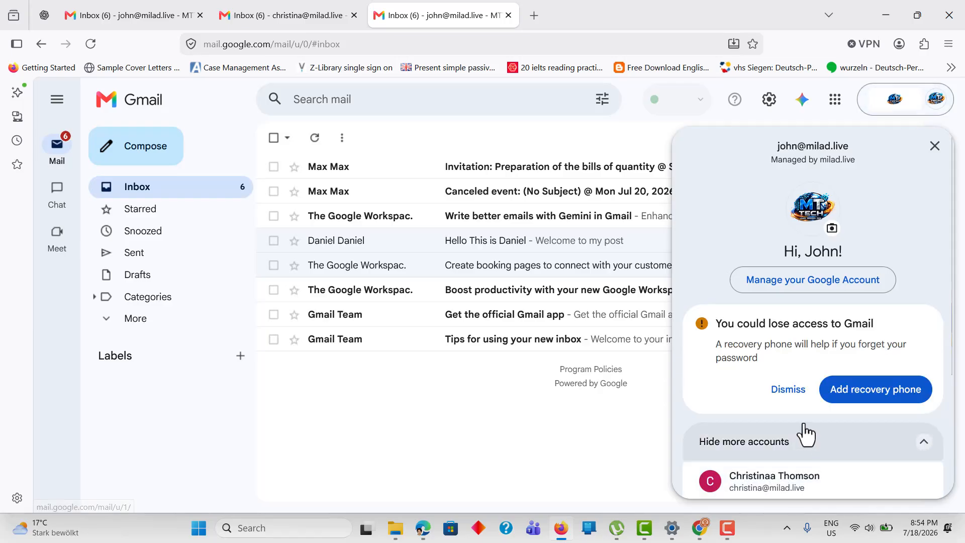
scroll(784, 475, "down", 3)
left_click(759, 359)
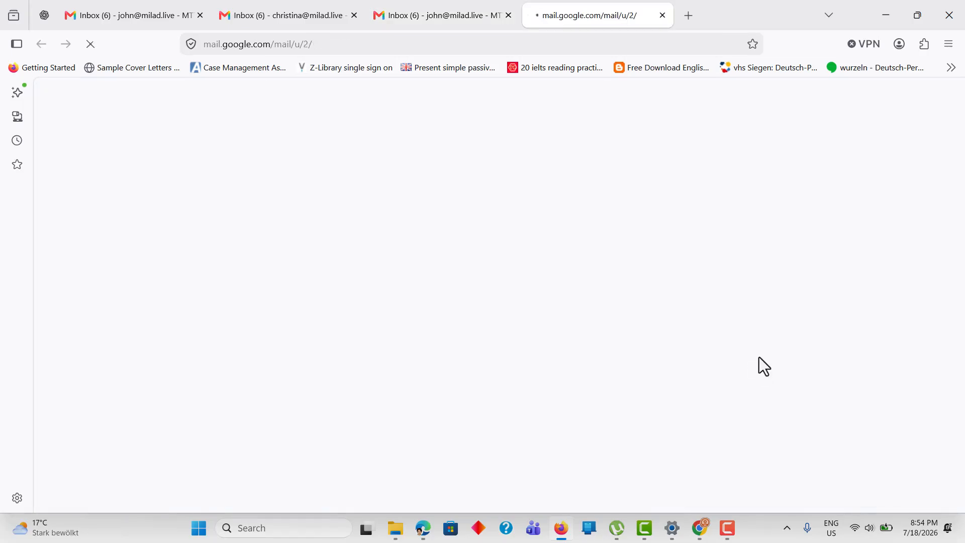
left_click(508, 15)
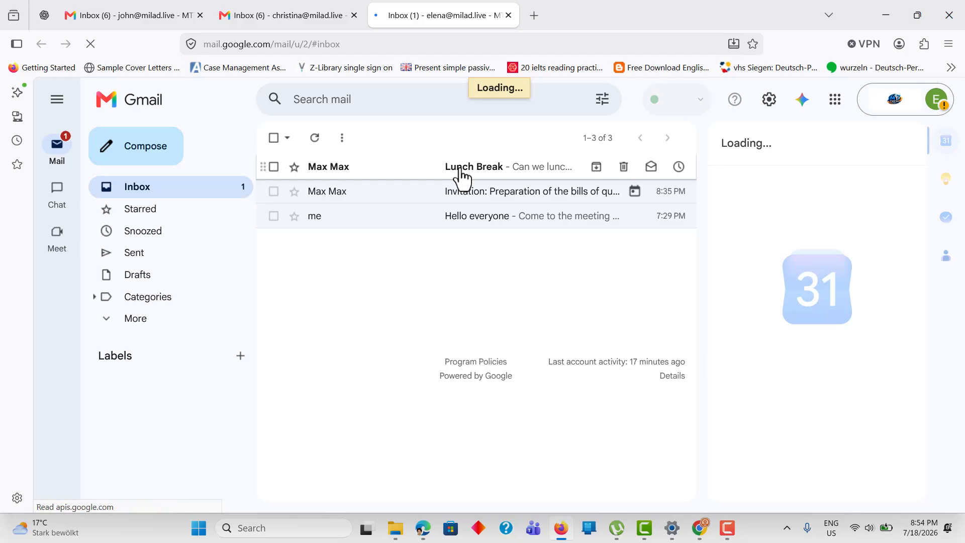
left_click(462, 175)
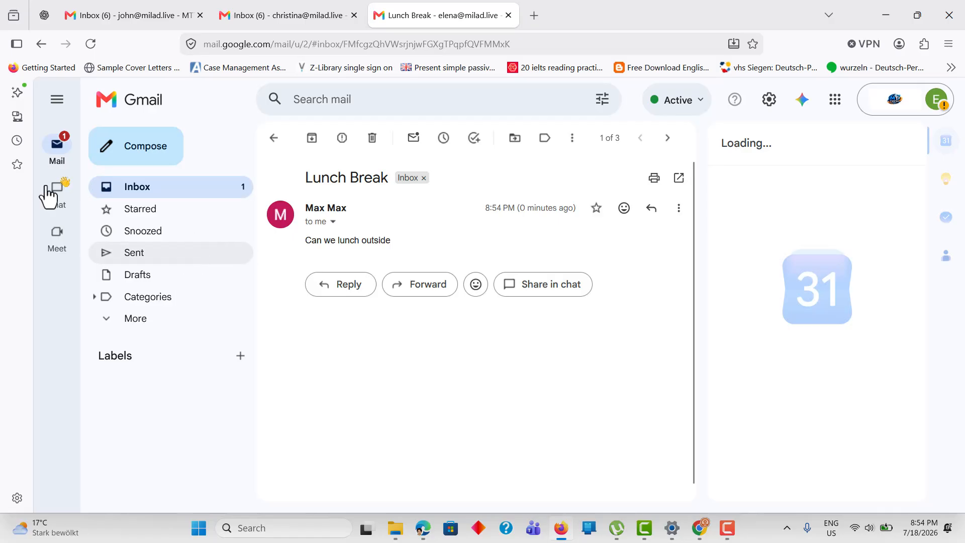
left_click(701, 529)
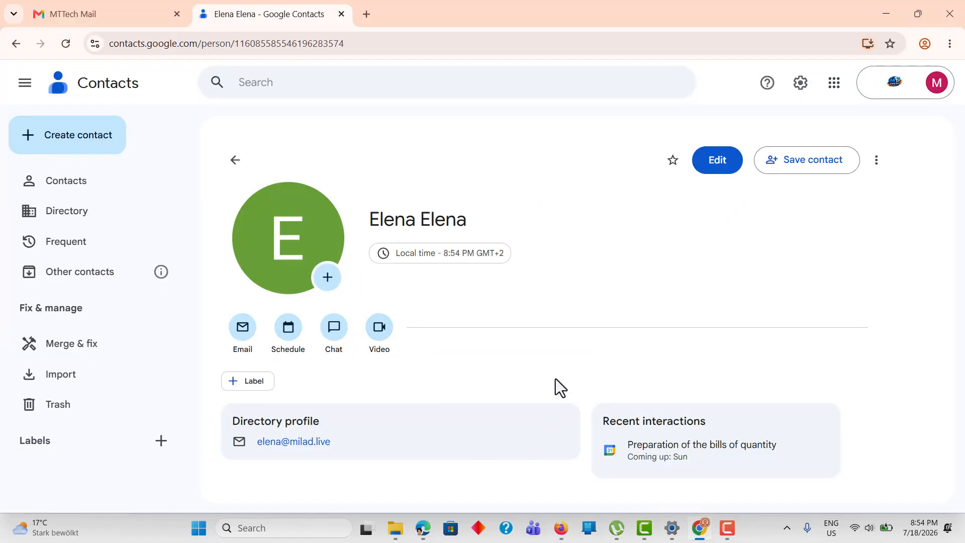
- Browse the Contacts Directory and the last colleague's profile, then return to the Admin console sharing settings
left_click(75, 221)
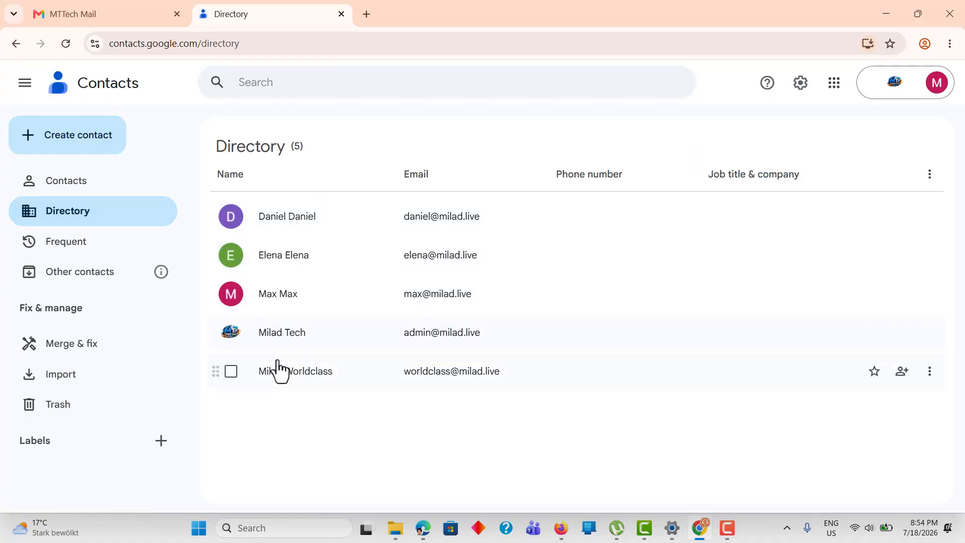
left_click(276, 382)
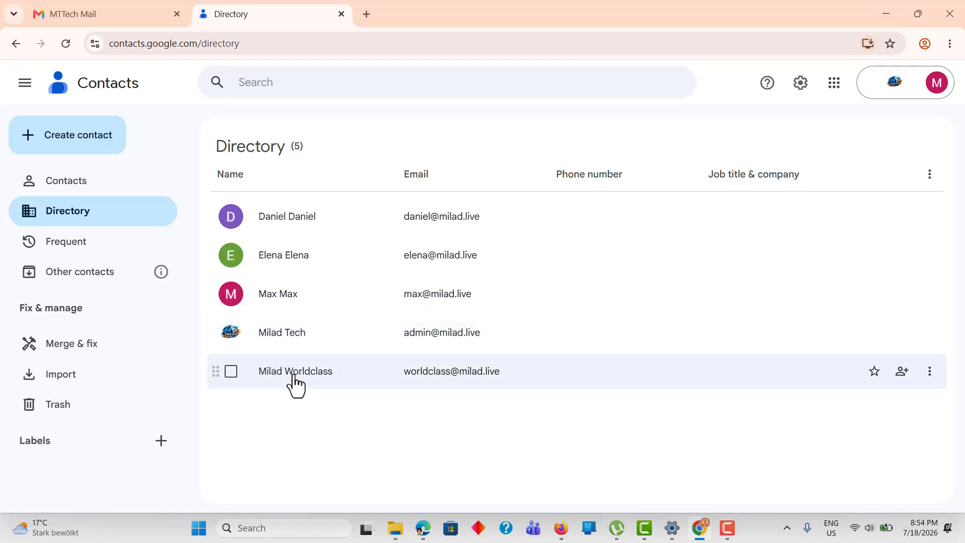
left_click(296, 385)
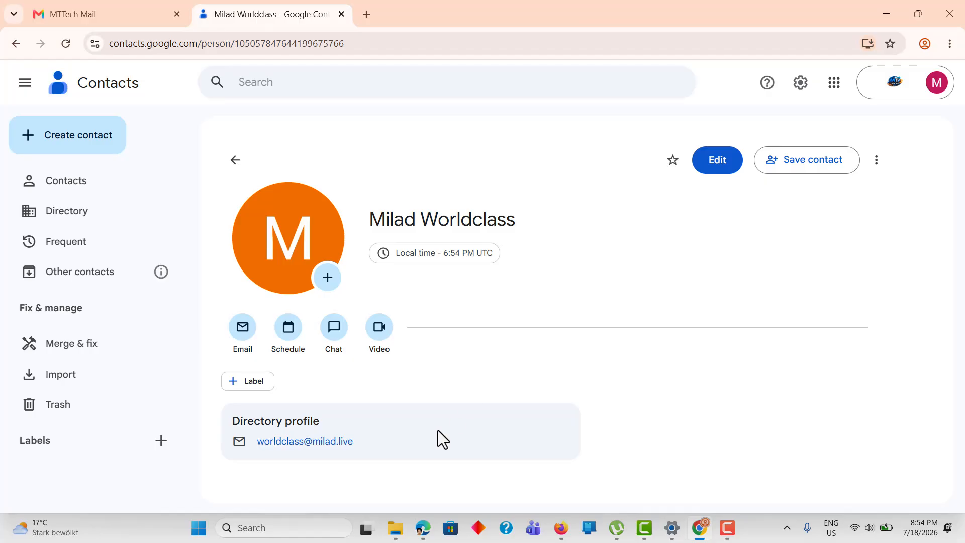
left_click(341, 14)
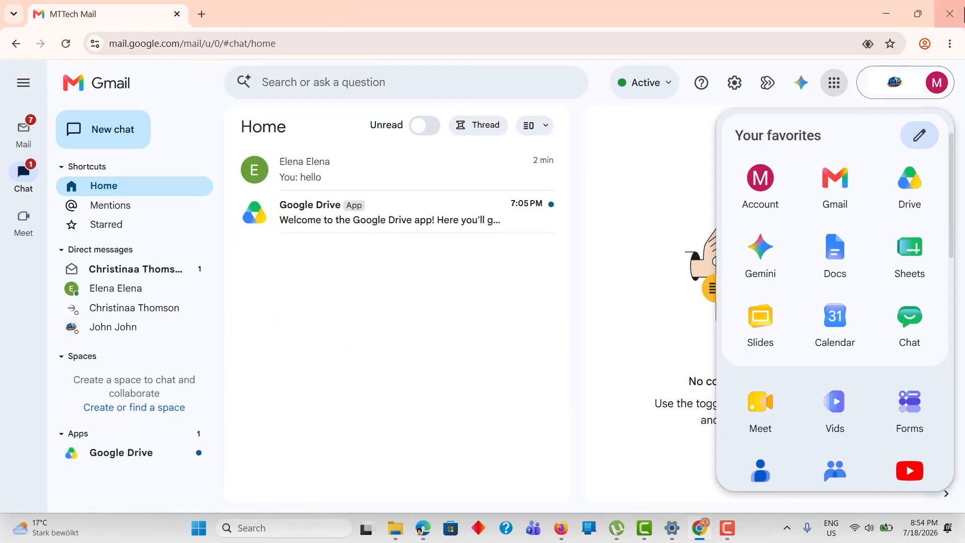
left_click(877, 13)
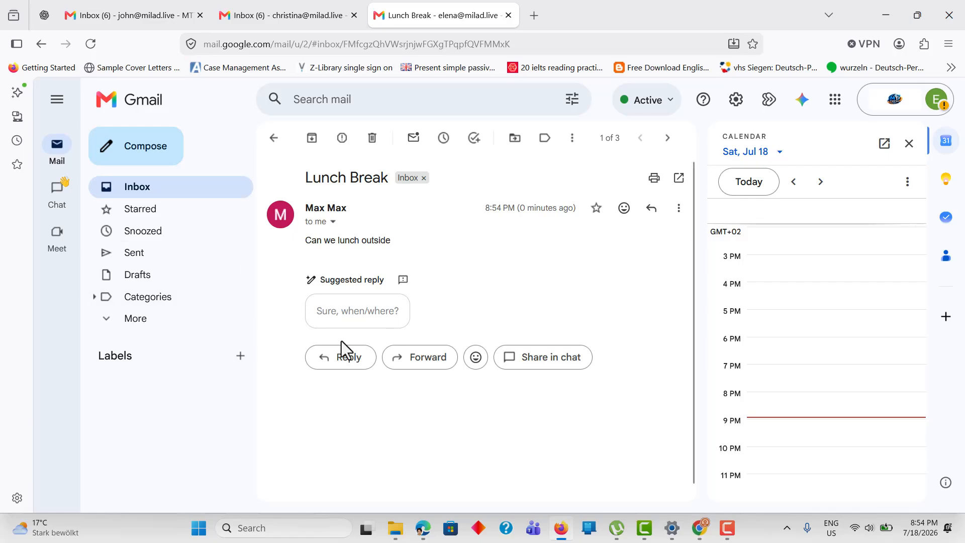
left_click(424, 529)
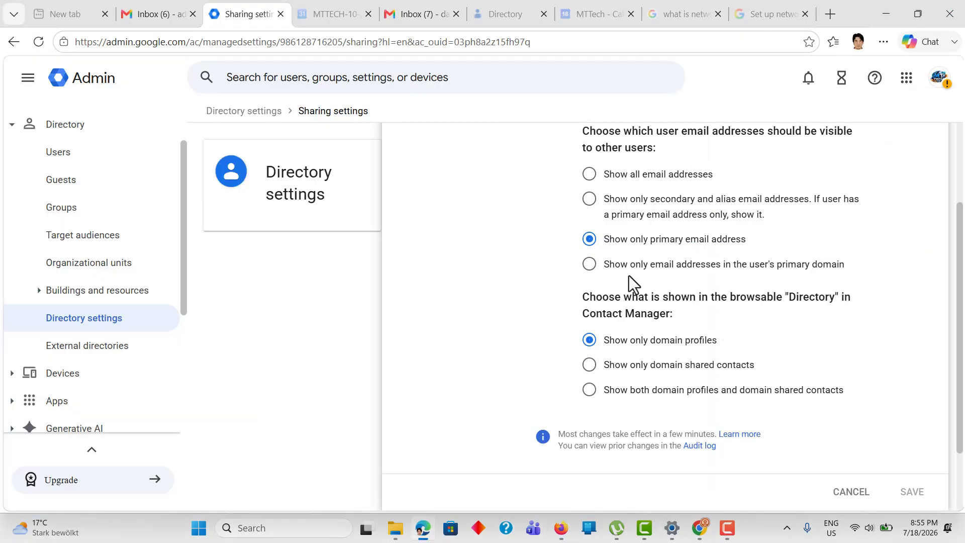
- Cancel the Contact sharing edit and open the External Directory sharing setting
scroll(674, 280, "down", 5)
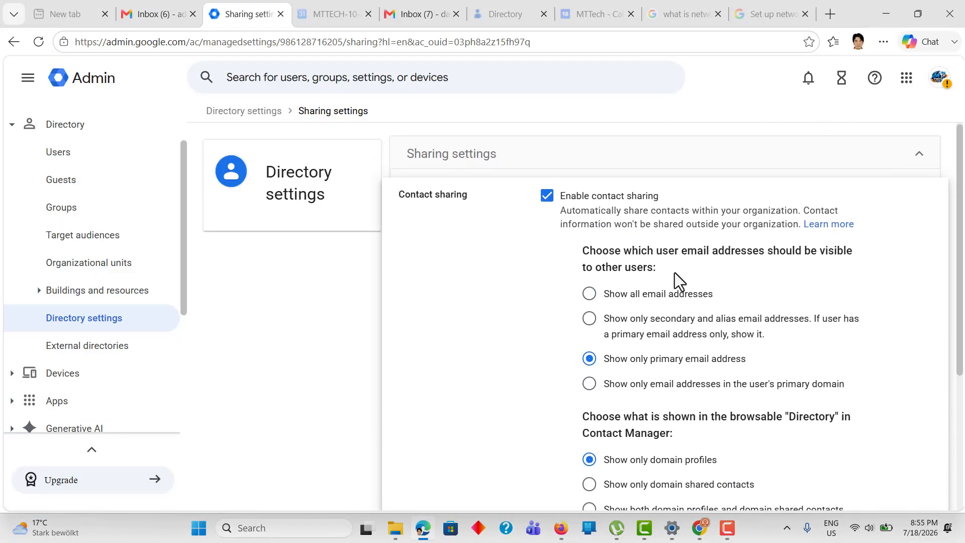
left_click(851, 405)
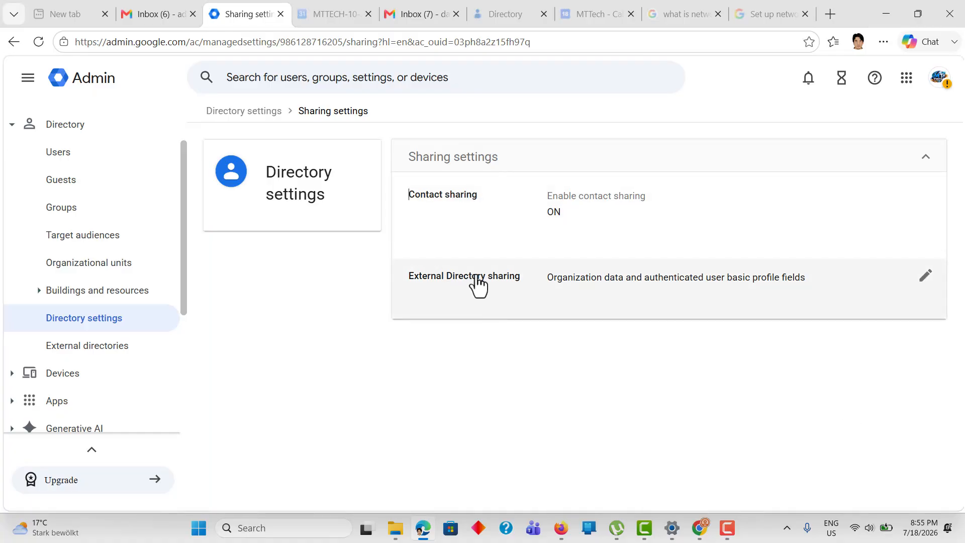
left_click(601, 291)
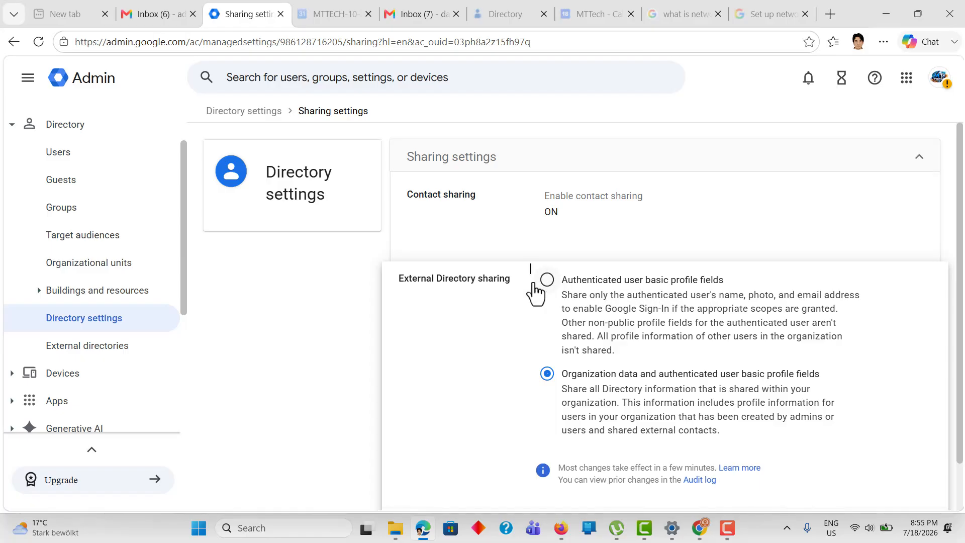
- Set External Directory sharing to authenticated user basic profile fields only, save, and return to Directory settings
left_click(546, 282)
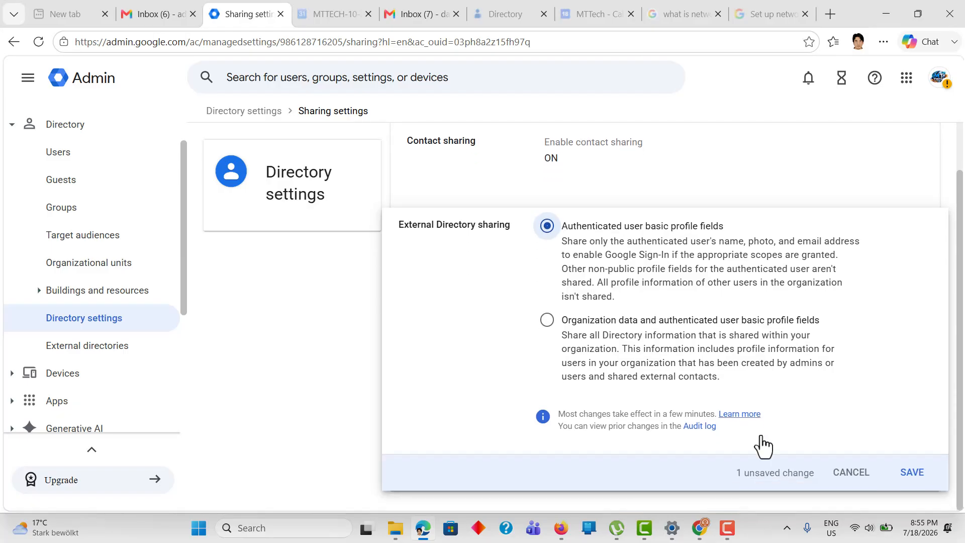
left_click(929, 485)
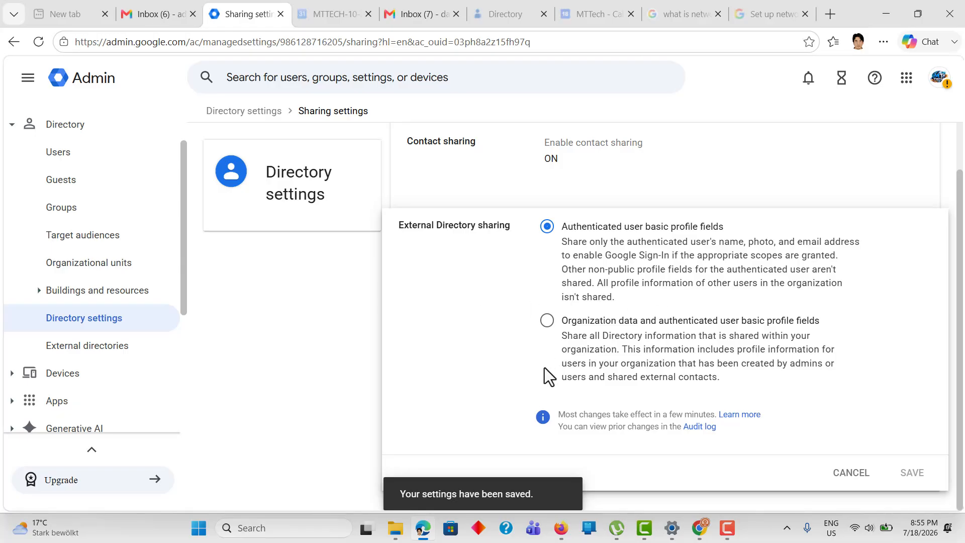
left_click(840, 475)
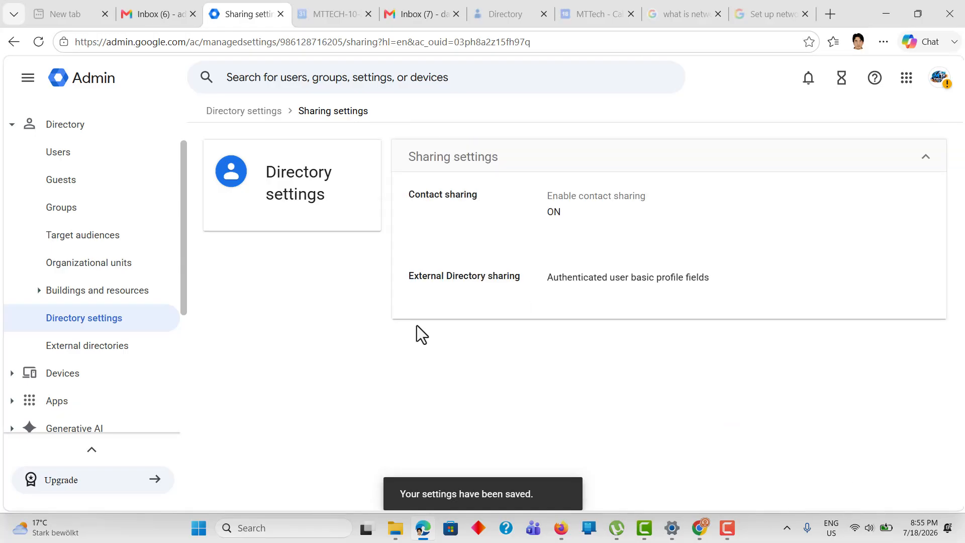
left_click(84, 326)
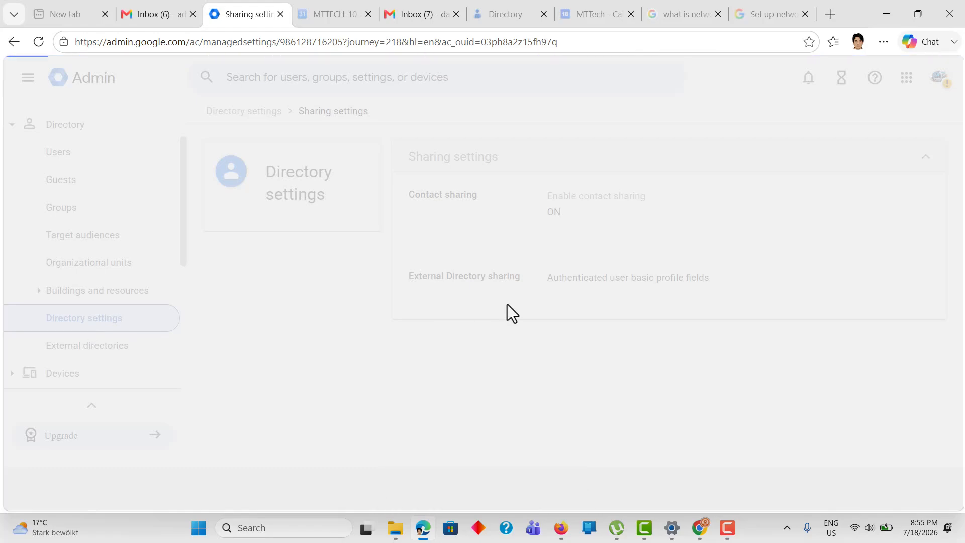
- Uncheck Profile picture under Profile editing, confirm the Disable Photo warning, and save
scroll(511, 324, "down", 3)
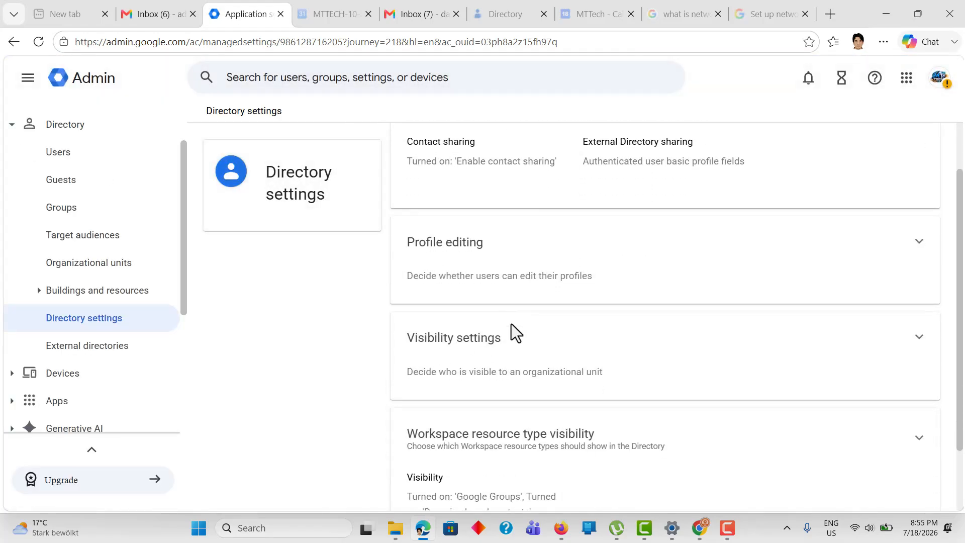
scroll(599, 259, "up", 3)
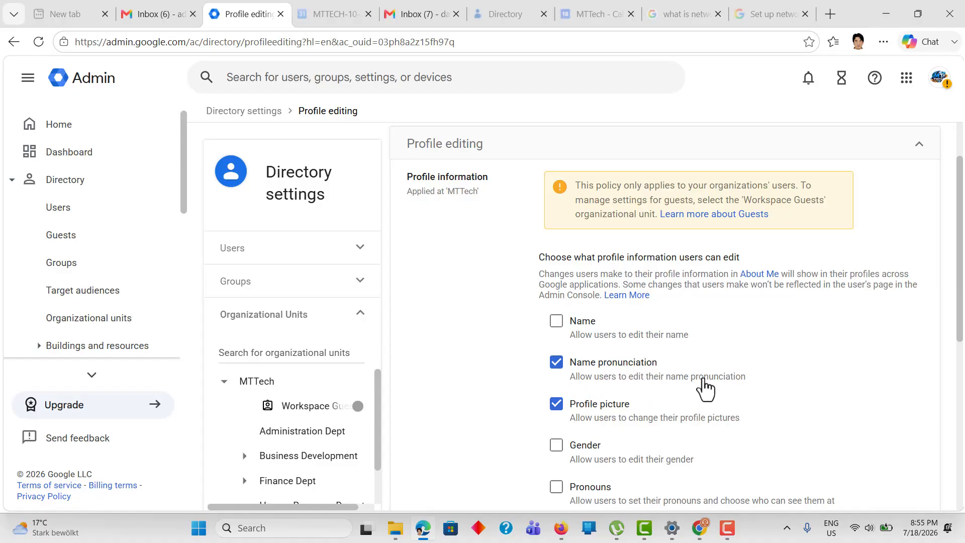
scroll(586, 425, "down", 1)
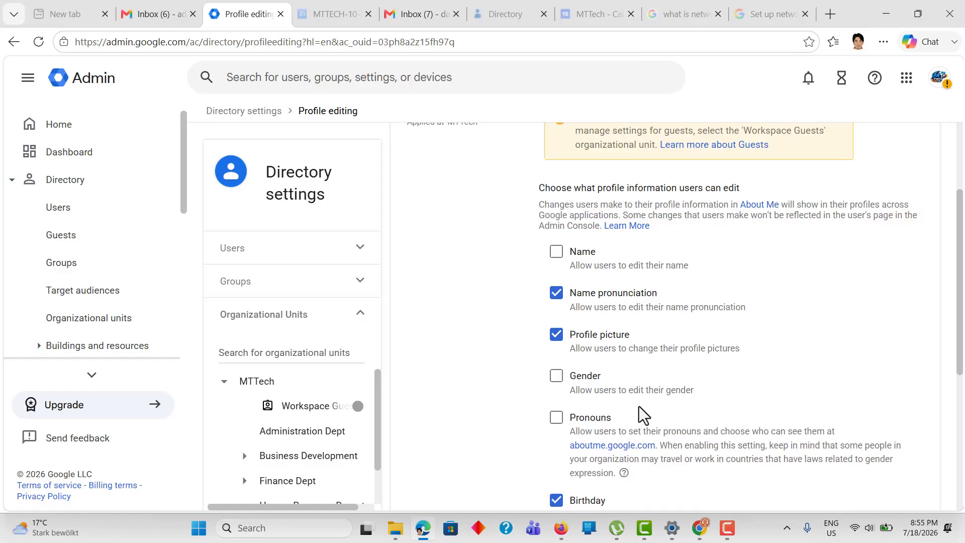
scroll(638, 406, "down", 1)
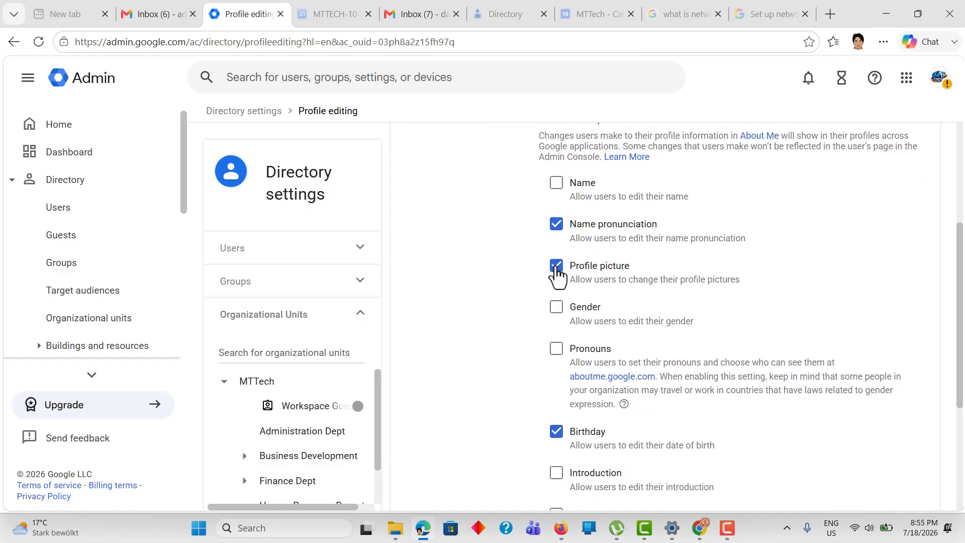
left_click(557, 267)
left_click(587, 340)
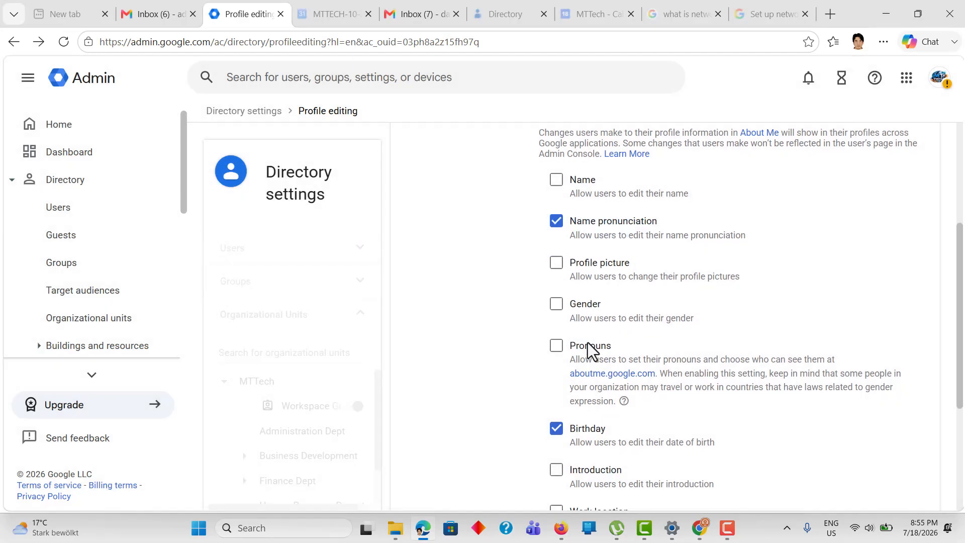
scroll(588, 345, "down", 3)
left_click(904, 473)
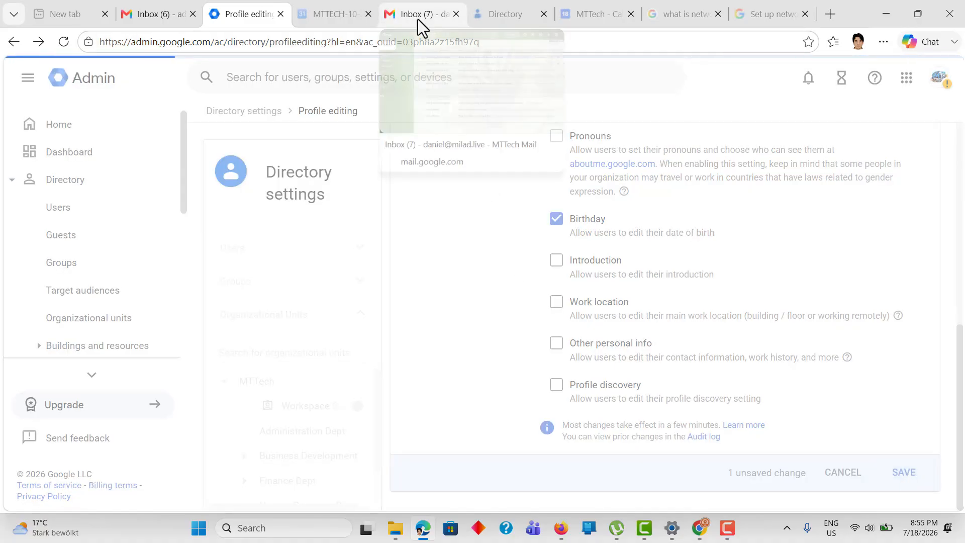
- Return to the Lunch Break email and open the profile picture options from the account panel
left_click(560, 526)
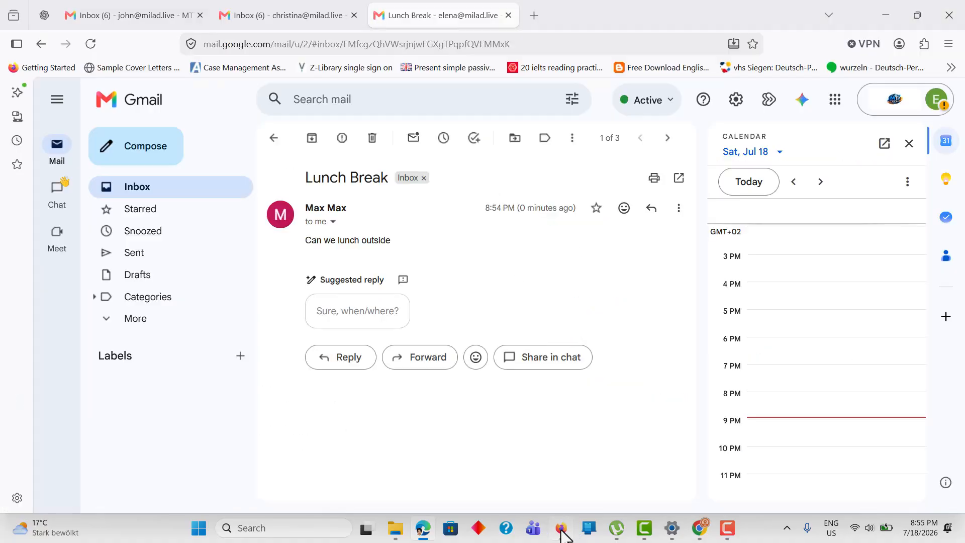
left_click(935, 105)
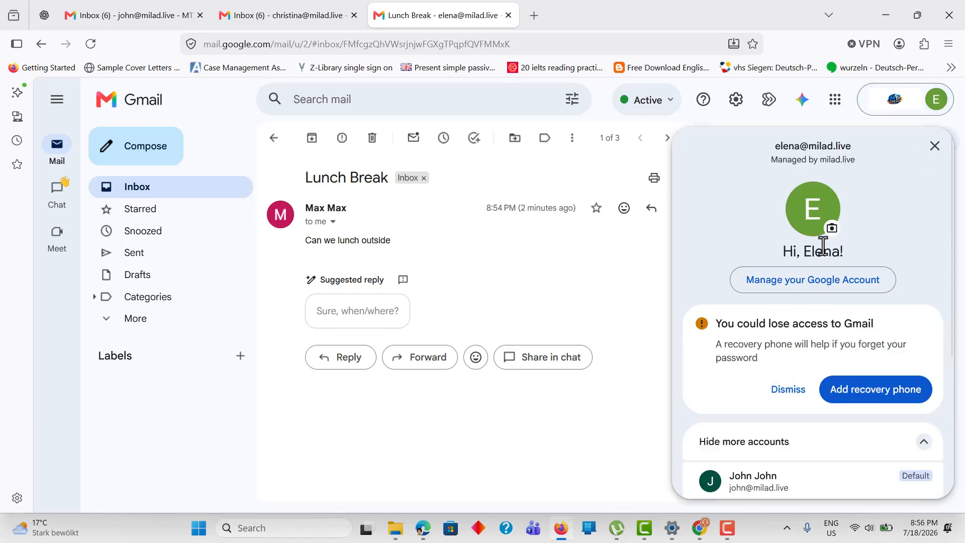
left_click(809, 217)
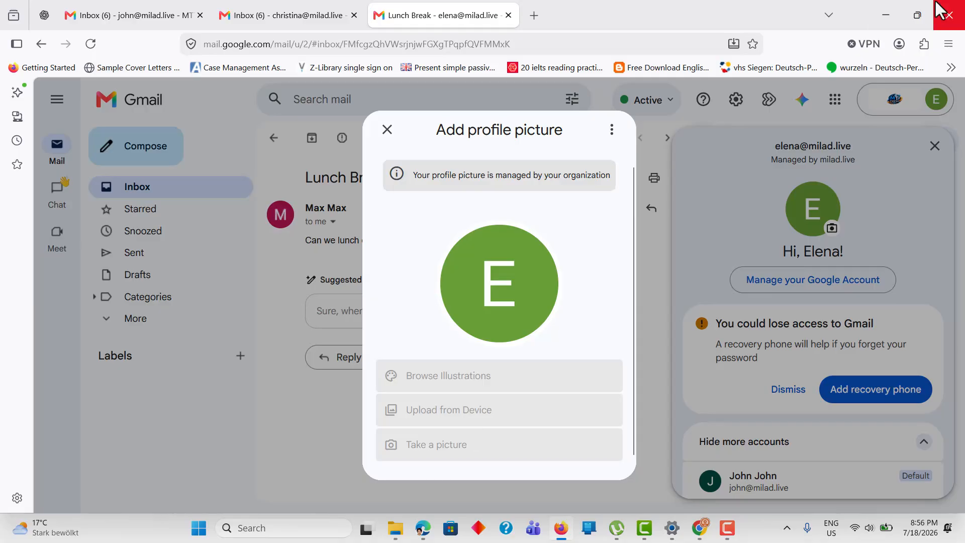
- Re-tick Profile picture in the Admin console's Profile editing settings and save
left_click(886, 2)
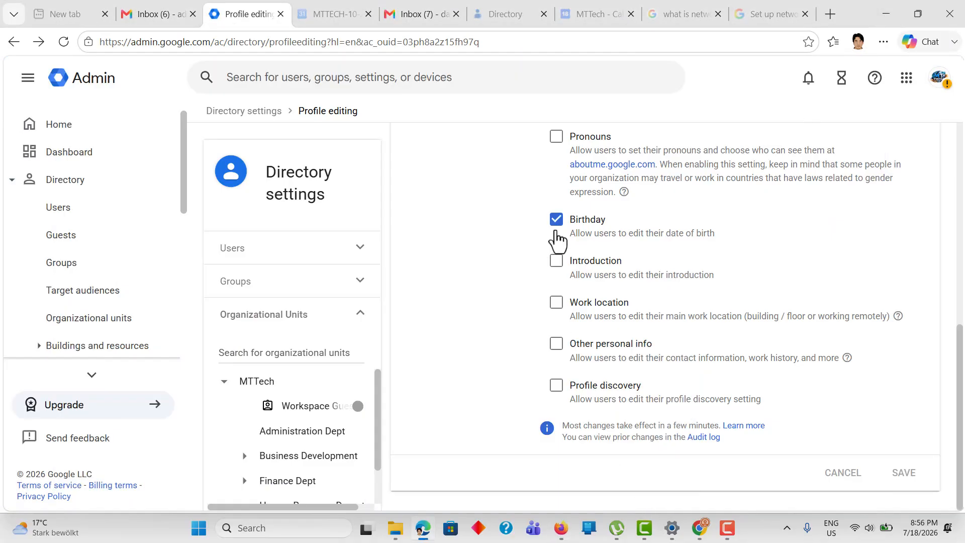
scroll(556, 249, "up", 3)
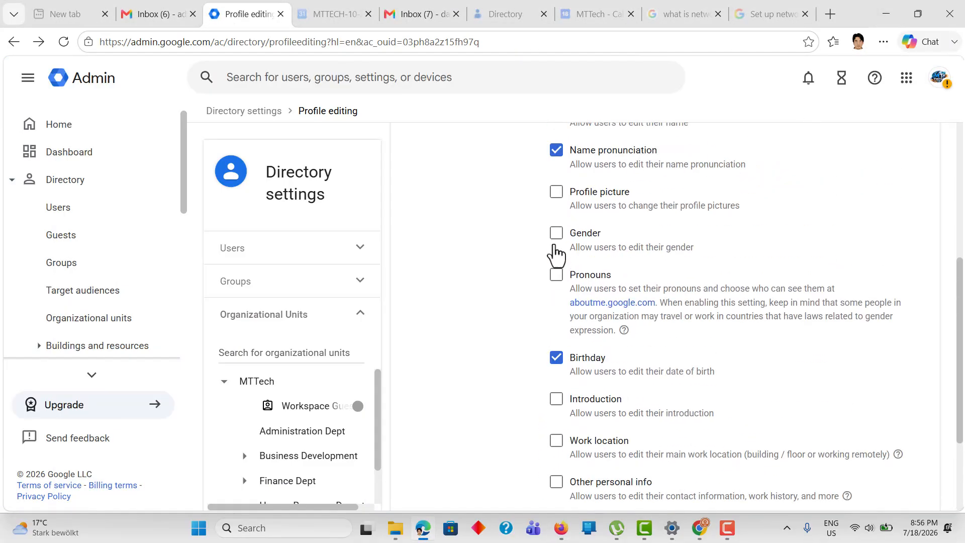
left_click(556, 191)
scroll(898, 478, "down", 3)
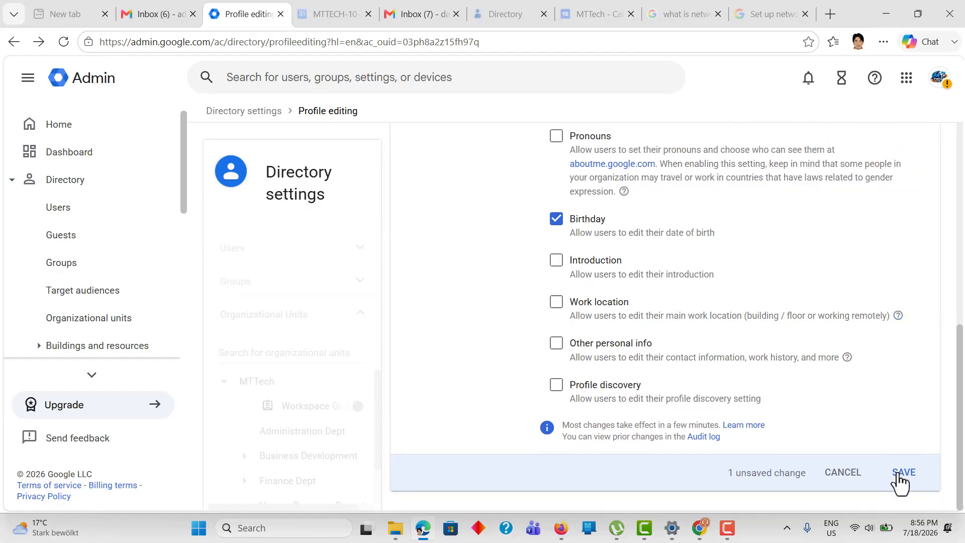
left_click(899, 473)
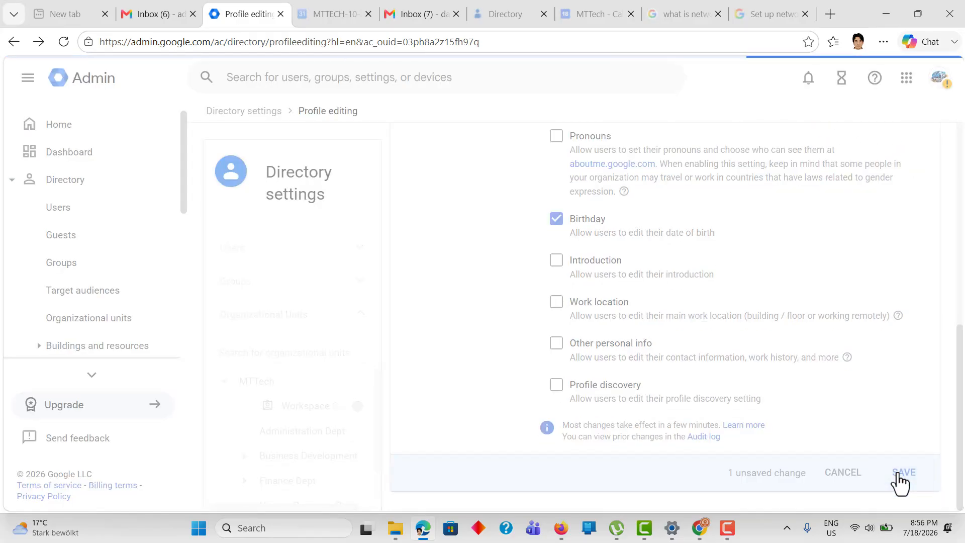
left_click(877, 17)
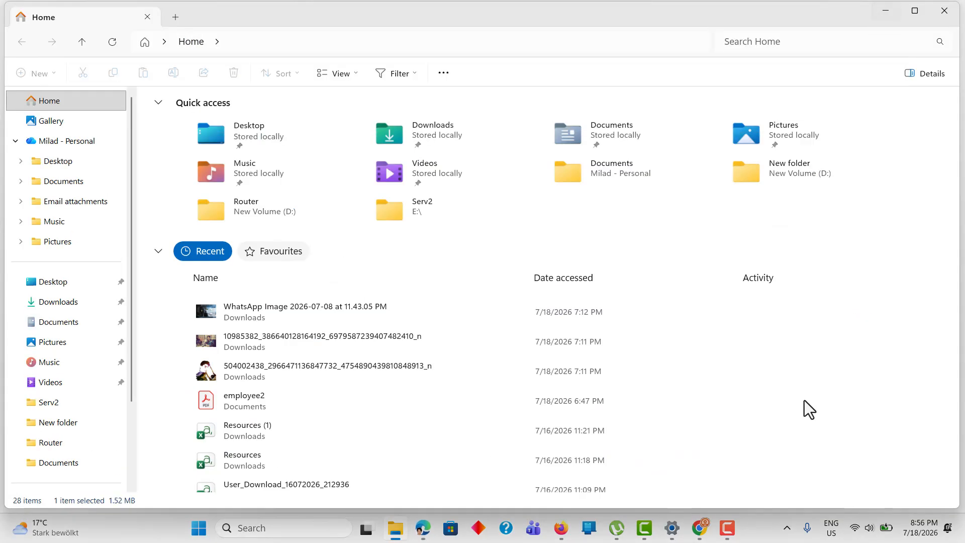
- Back in Gmail, close the profile picture dialog, reload the page, and reopen the account panel
left_click(699, 528)
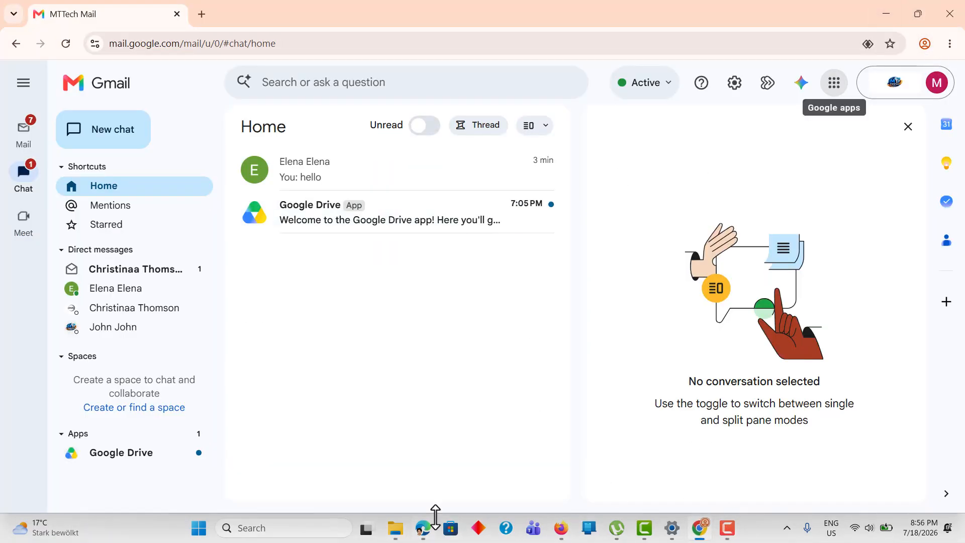
left_click(560, 528)
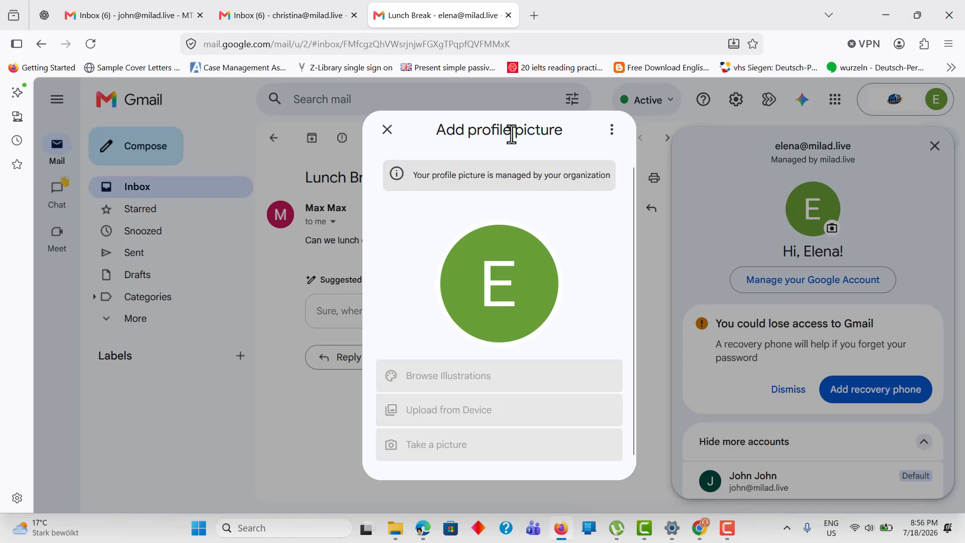
left_click(388, 132)
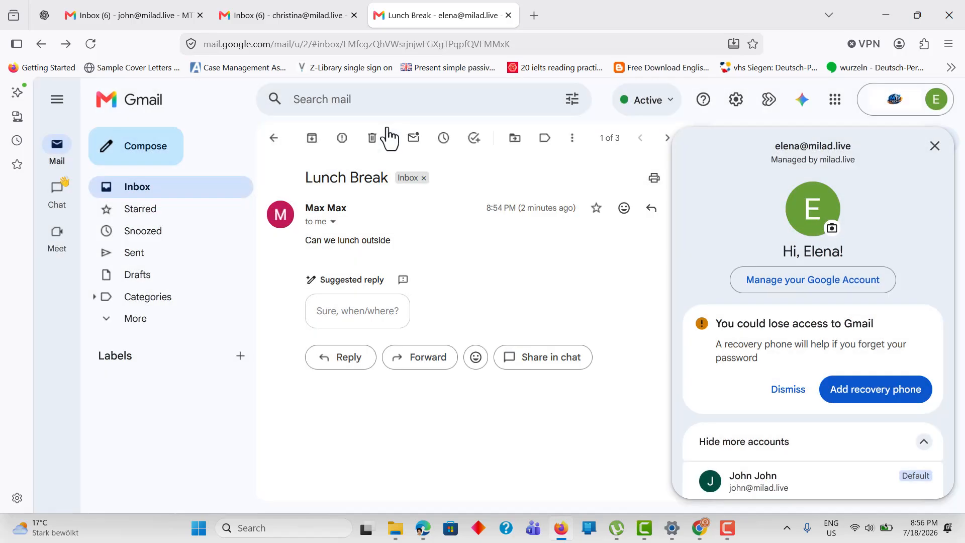
left_click(810, 215)
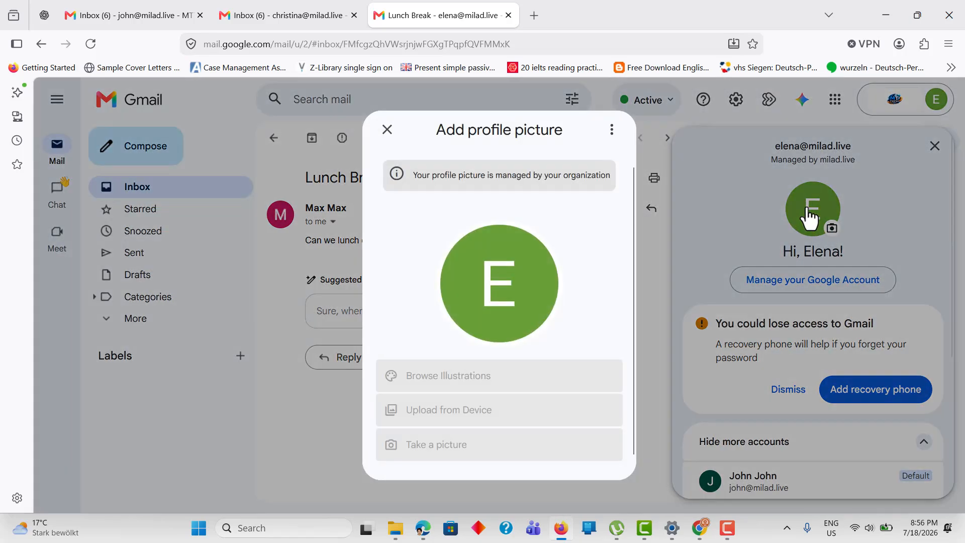
key("Escape")
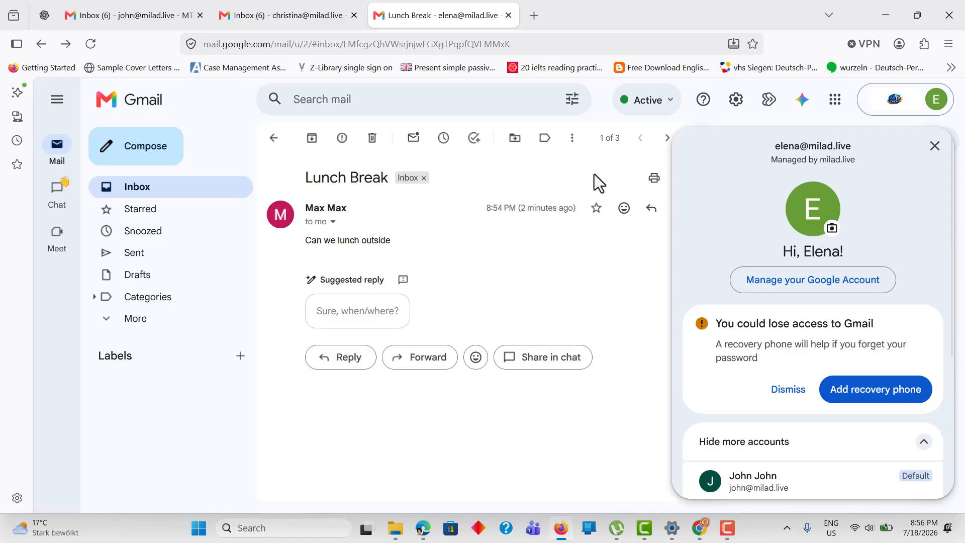
left_click(89, 44)
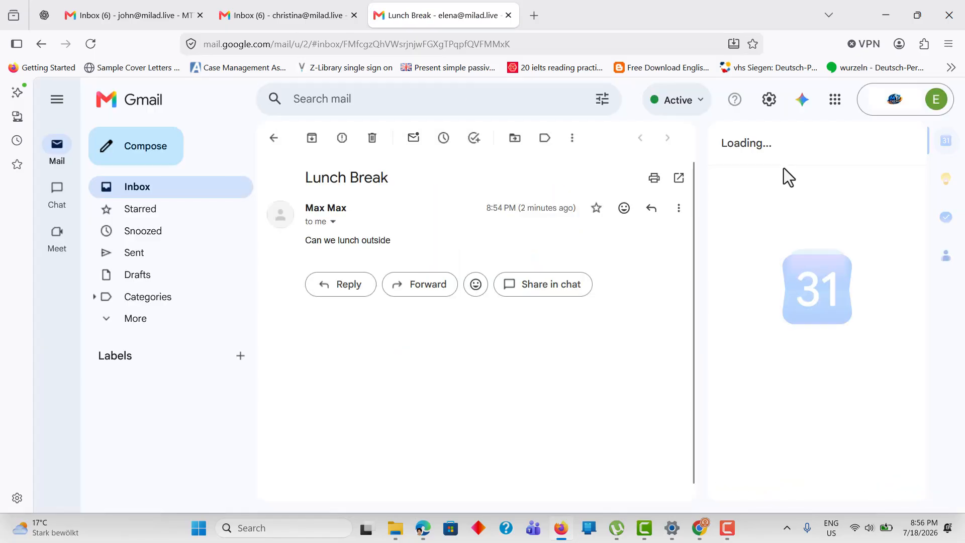
left_click(936, 104)
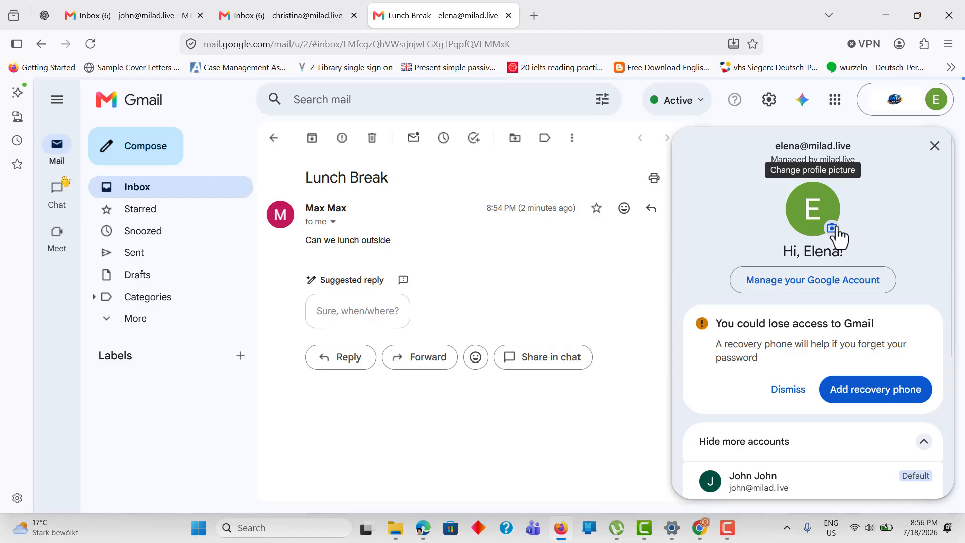
- Save the Monarch butterfly illustration as the profile picture, close the dialog, and reload Gmail
left_click(833, 230)
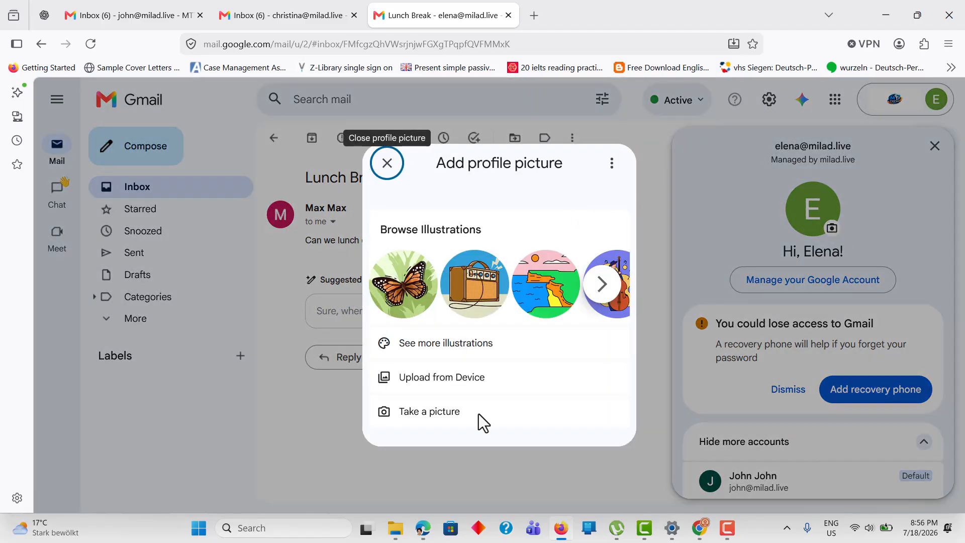
left_click(276, 478)
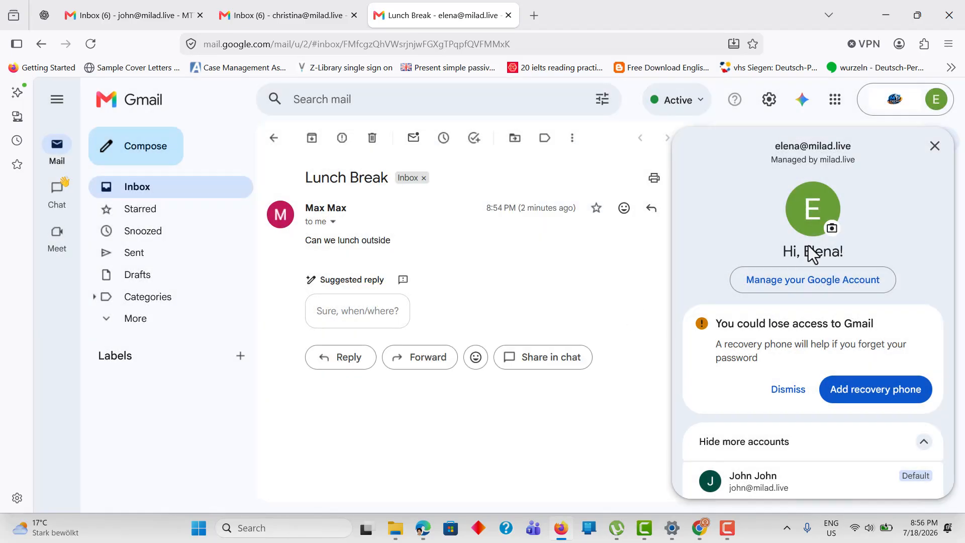
left_click(809, 220)
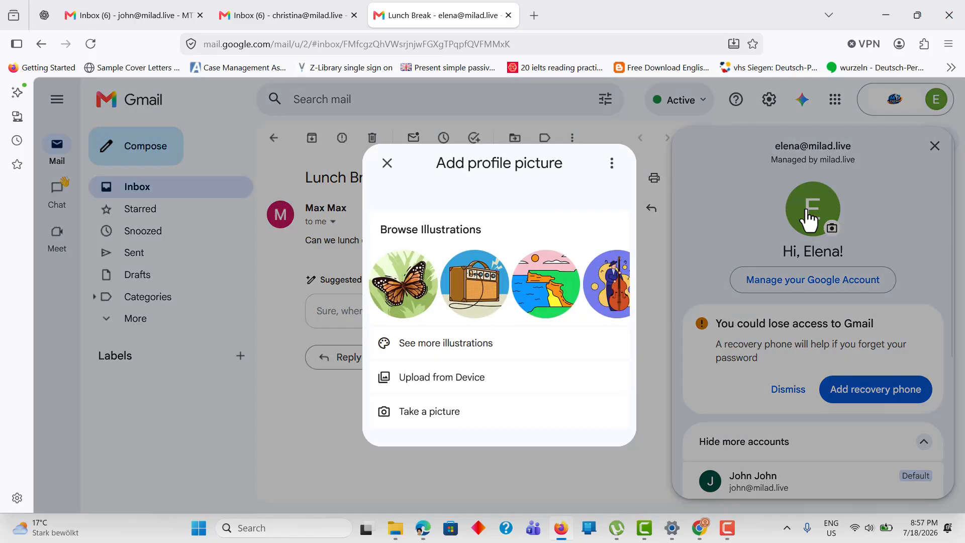
left_click(401, 297)
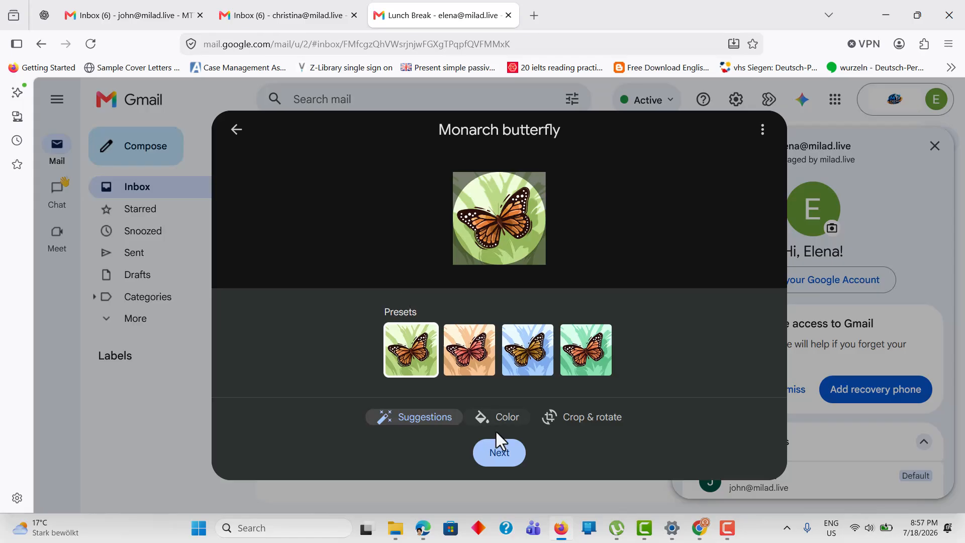
left_click(500, 454)
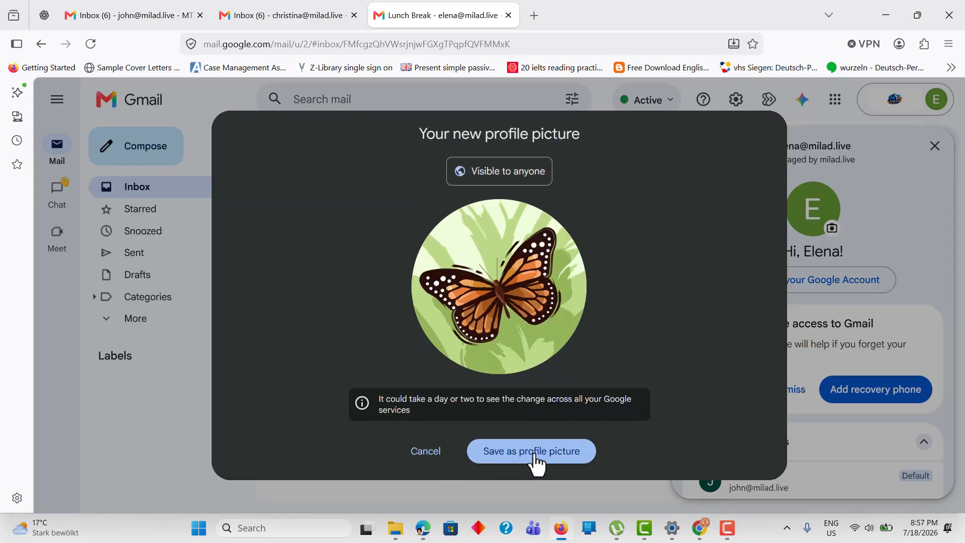
left_click(534, 452)
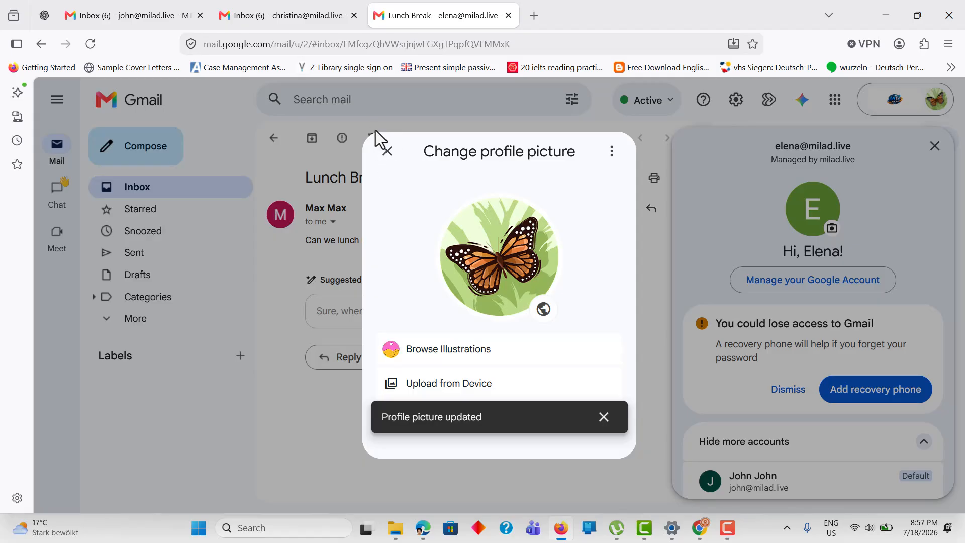
left_click(387, 151)
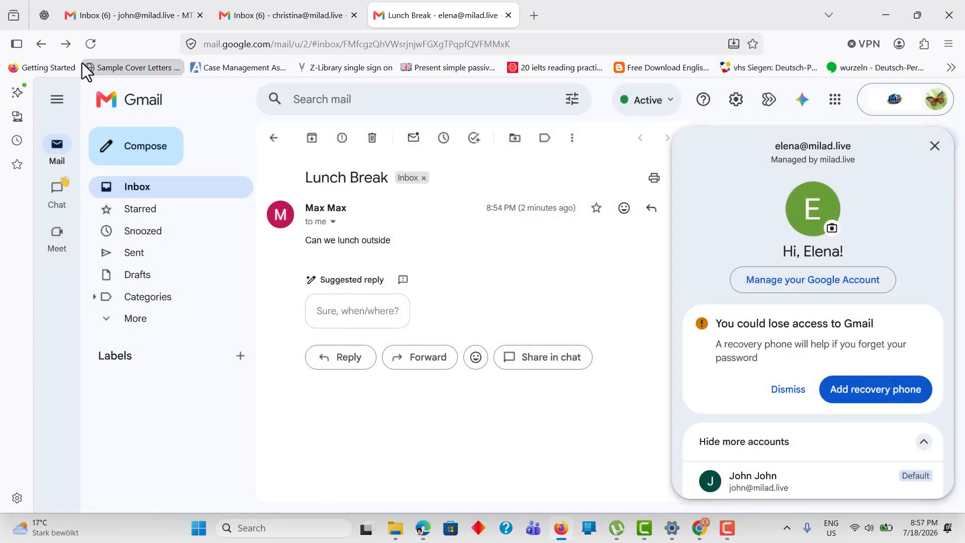
left_click(89, 44)
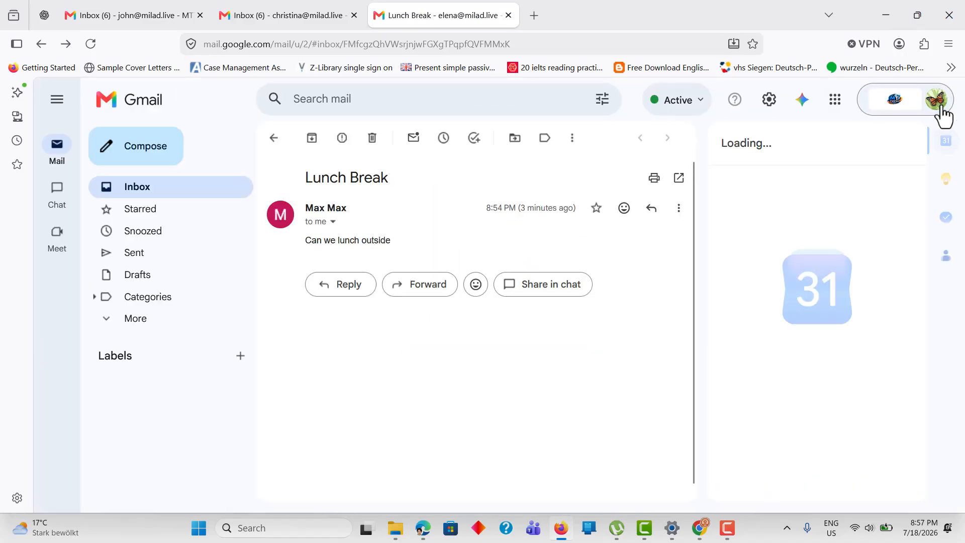
- Switch to the Admin console window and collapse Profile editing to show the Directory settings list
left_click(894, 17)
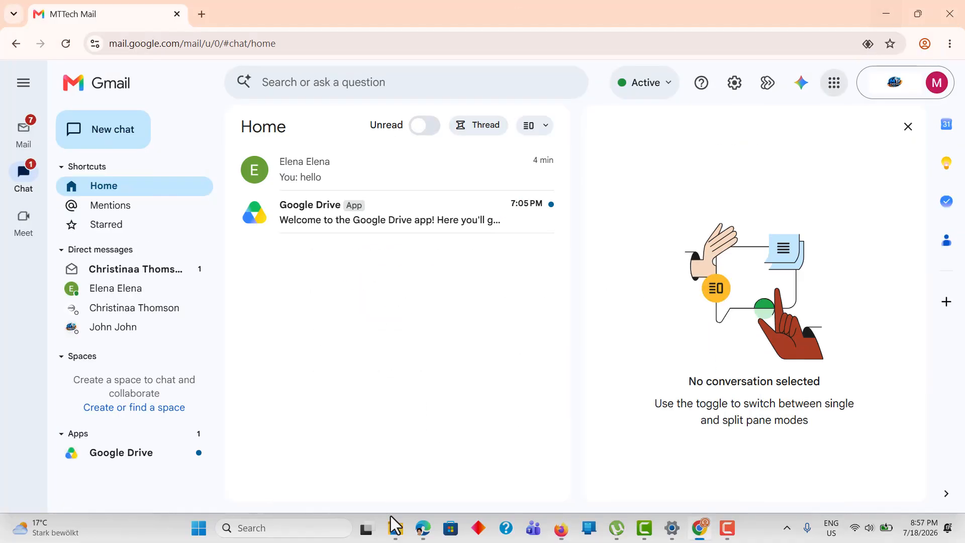
left_click(423, 528)
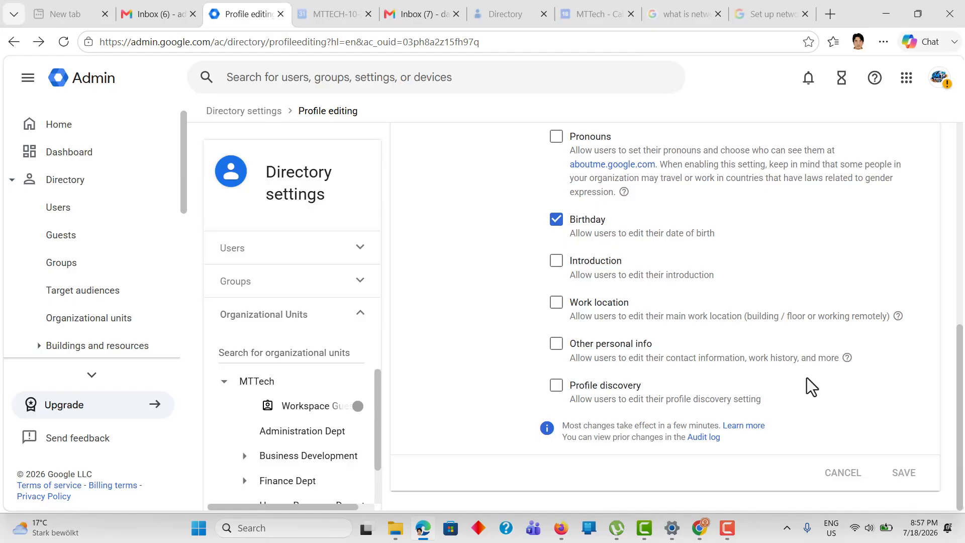
scroll(569, 221, "up", 8)
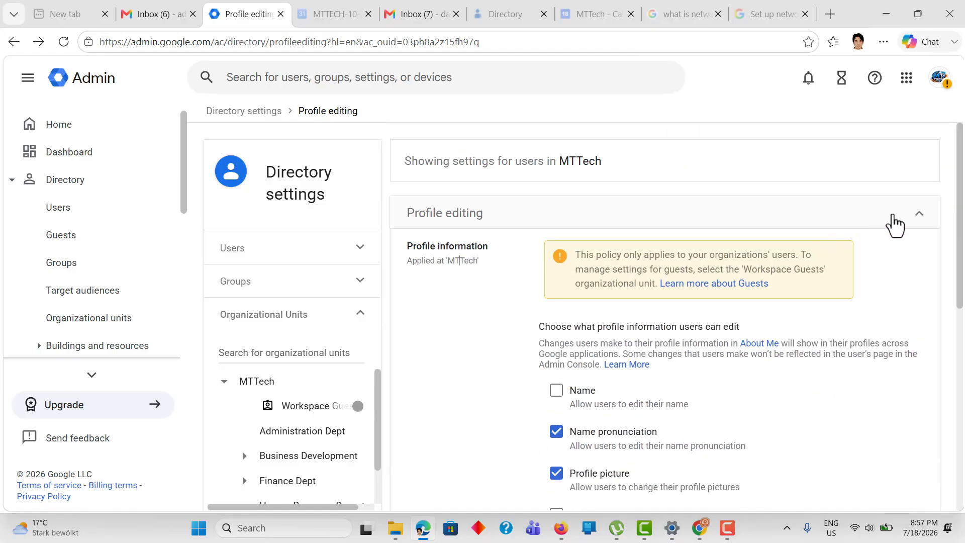
left_click(917, 215)
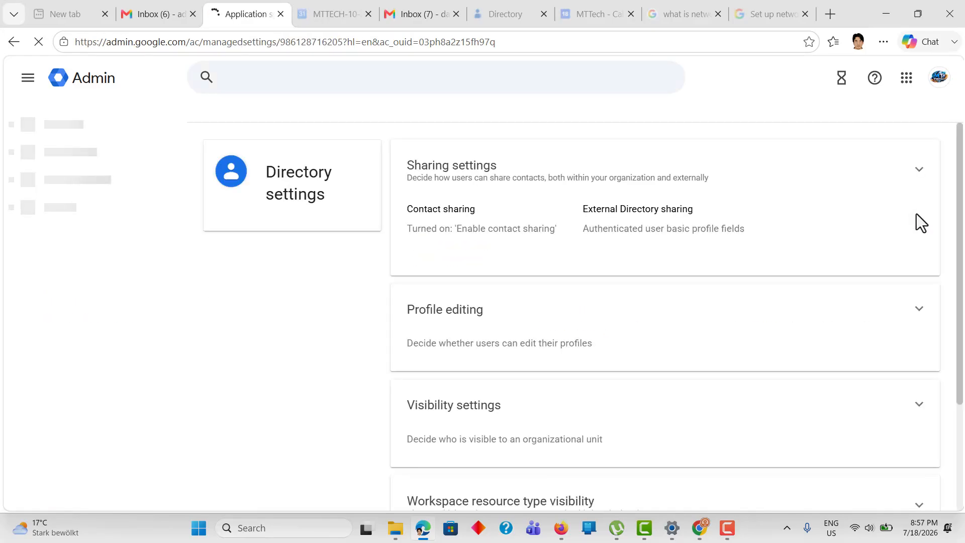
scroll(585, 425, "down", 3)
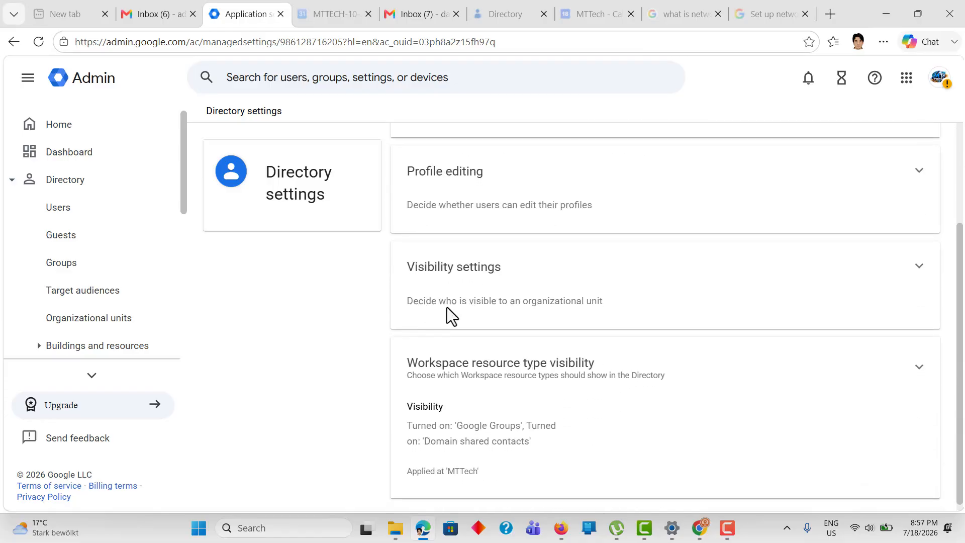
- Review the Visibility settings, then return to the Directory settings overview
left_click(692, 294)
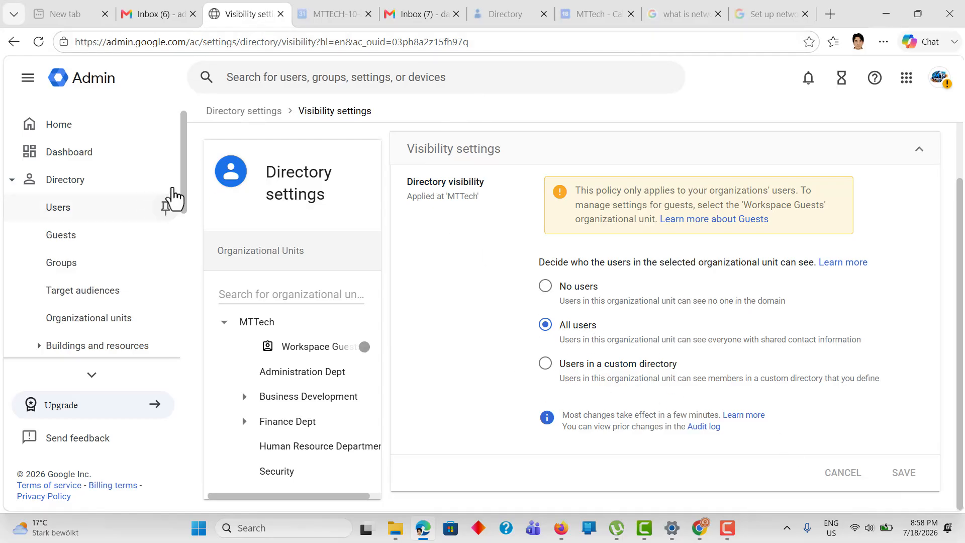
left_click(920, 151)
scroll(775, 352, "down", 3)
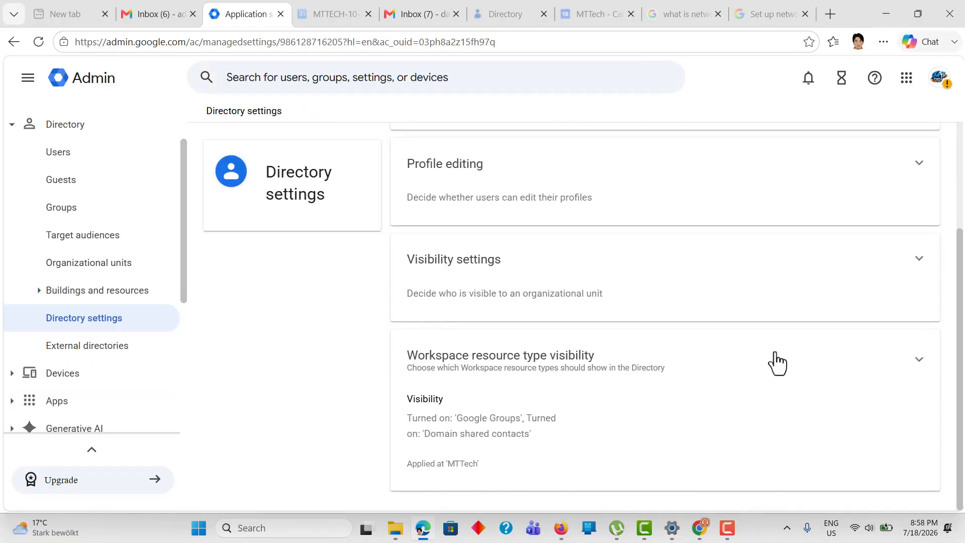
scroll(787, 429, "up", 2)
scroll(787, 428, "down", 2)
- Check Workspace resource type visibility shows Google Groups and Domain shared contacts, then return to Directory settings
left_click(888, 382)
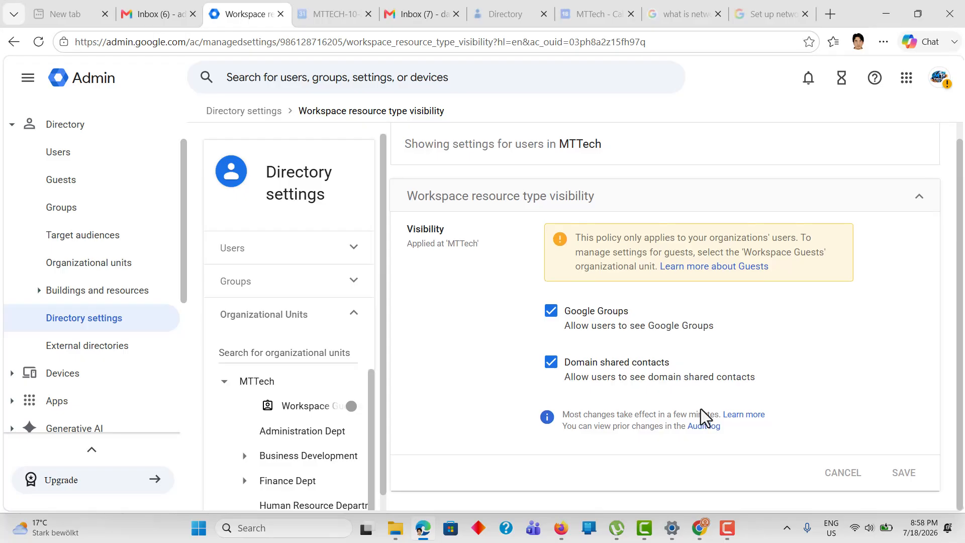
scroll(804, 302, "up", 1)
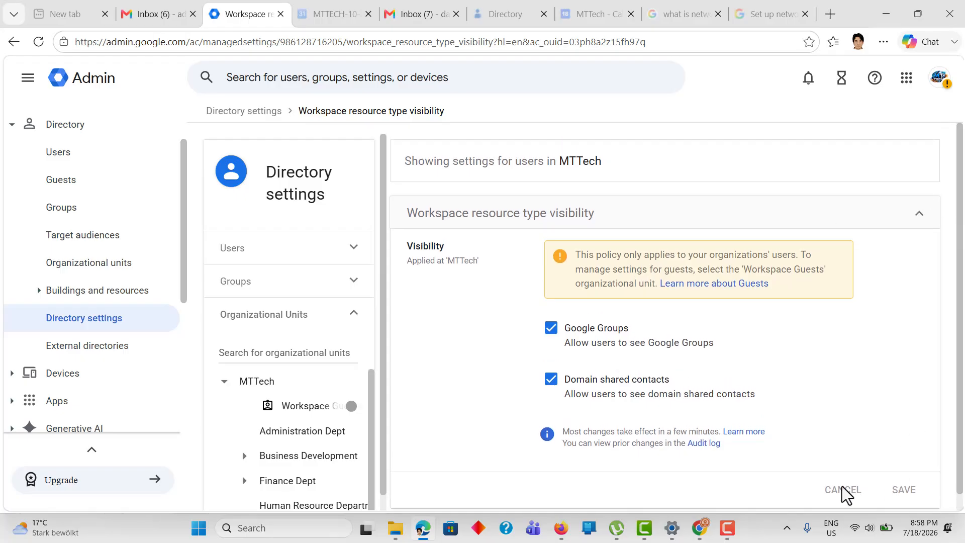
left_click(94, 320)
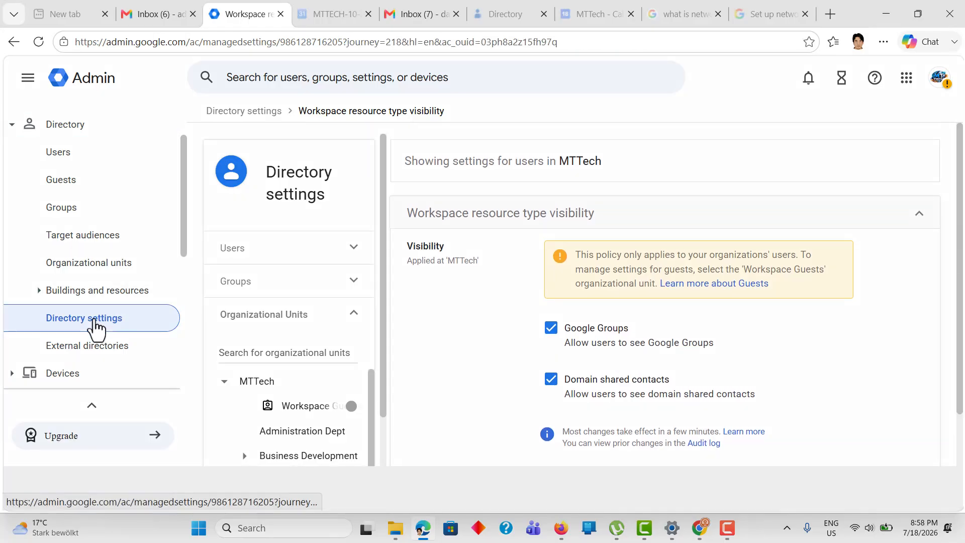
scroll(95, 327, "down", 3)
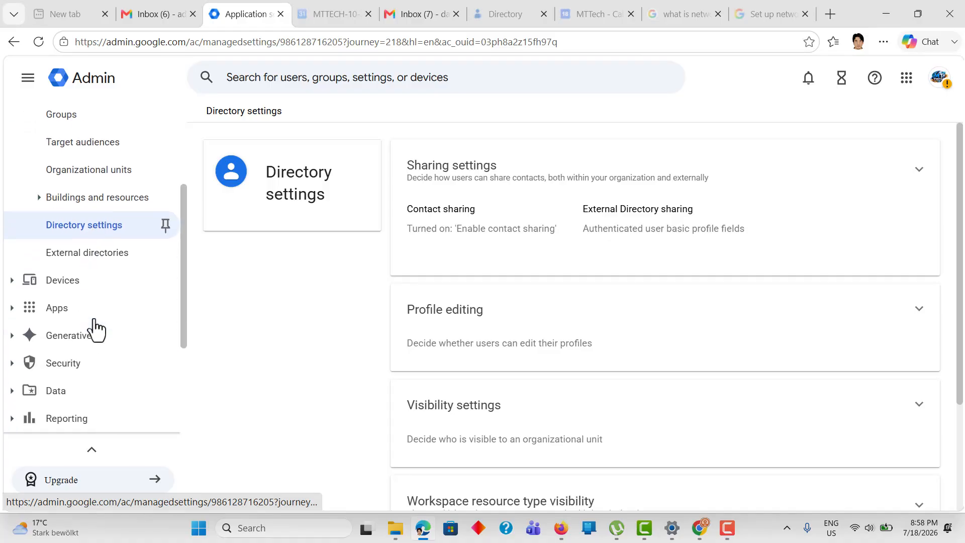
- Under External directories choose Directory sync, preview the Add Active Directory prerequisites, then cancel
left_click(91, 214)
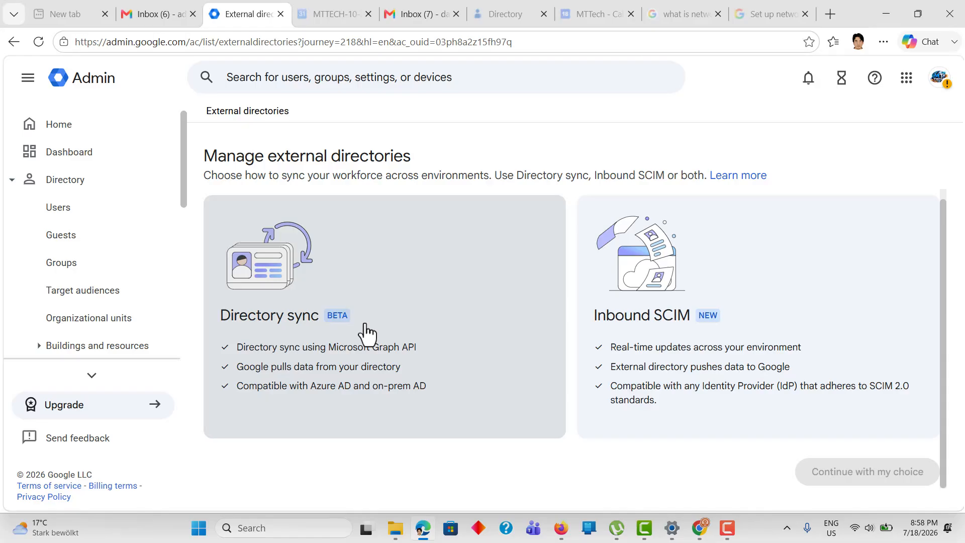
left_click(467, 298)
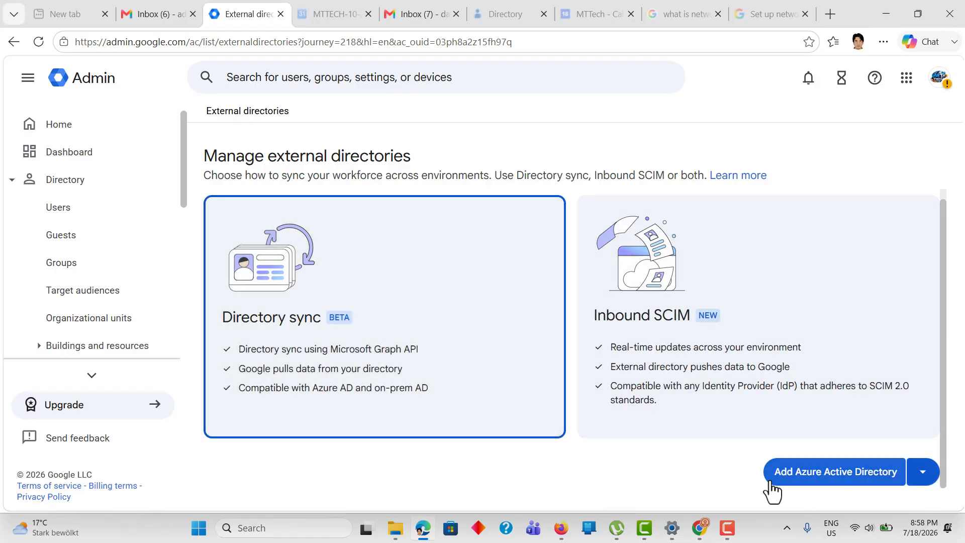
left_click(923, 477)
left_click(888, 433)
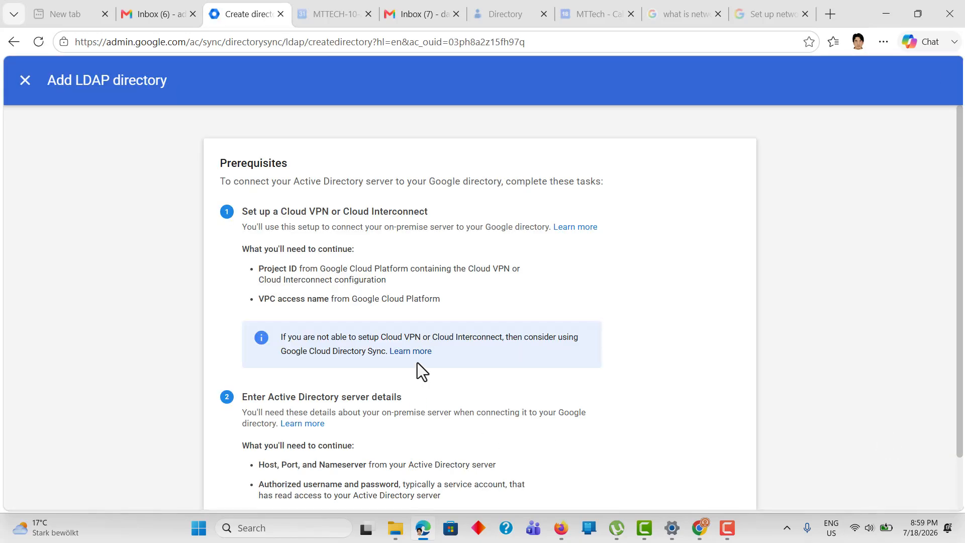
scroll(417, 363, "down", 1)
left_click(646, 498)
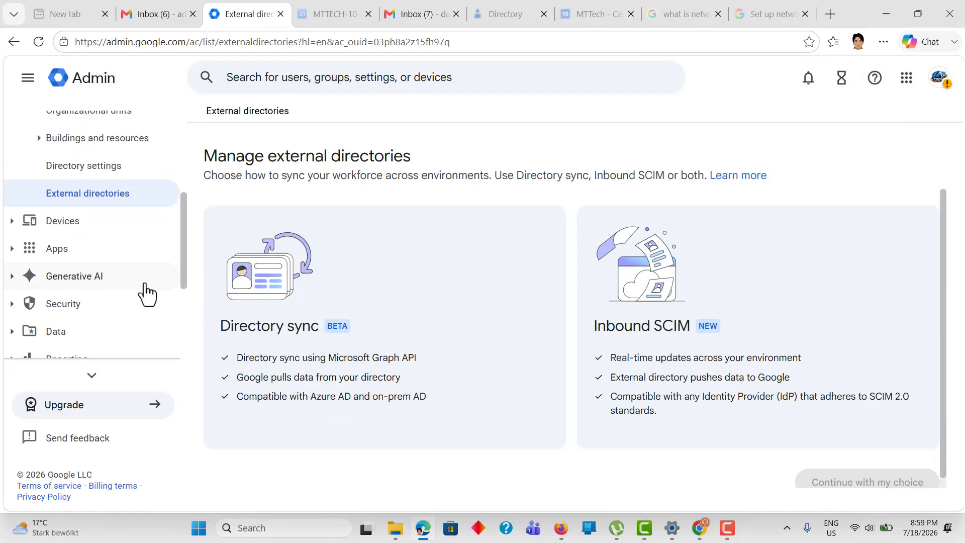
- View Devices > Networks (one managed Wi-Fi, no Ethernet or VPN), then go to Apps overview
scroll(158, 261, "down", 2)
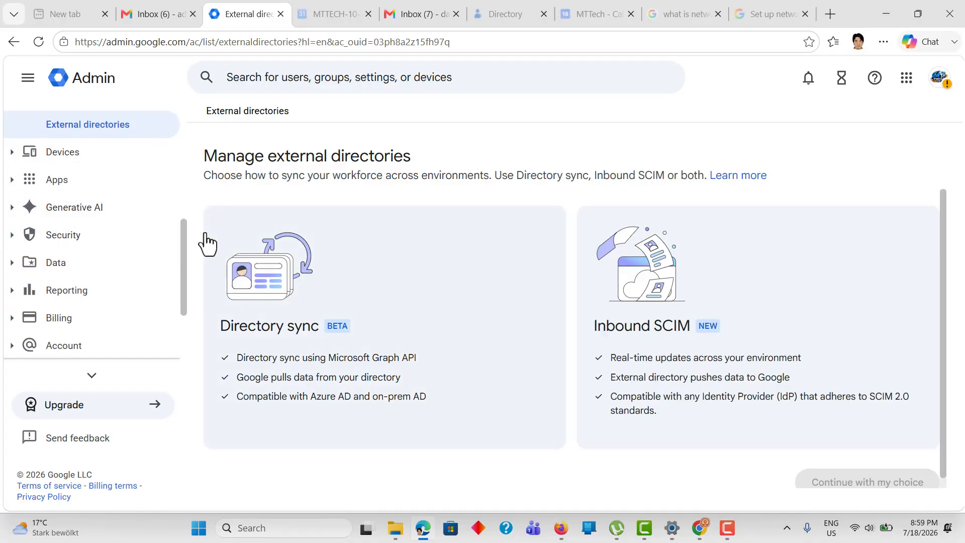
left_click(10, 162)
scroll(97, 201, "up", 4)
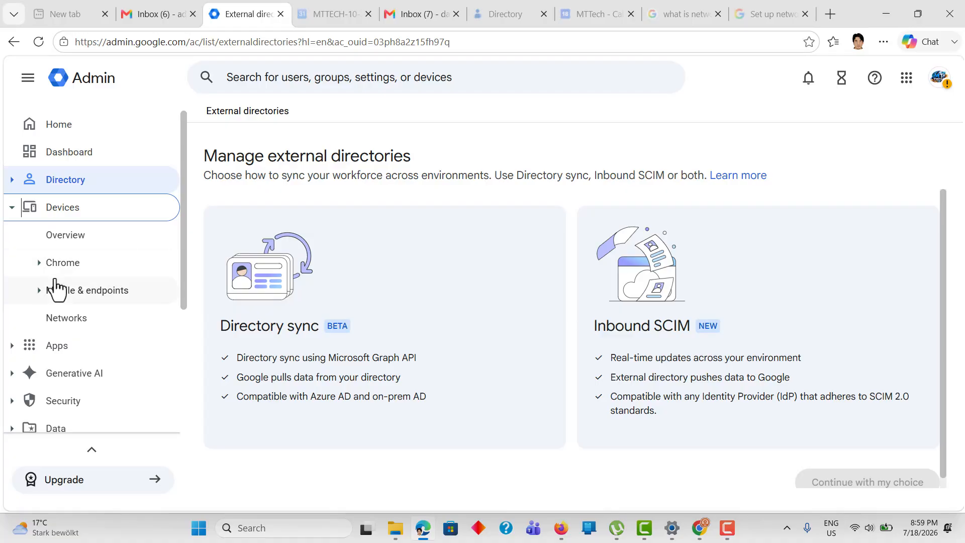
left_click(42, 271)
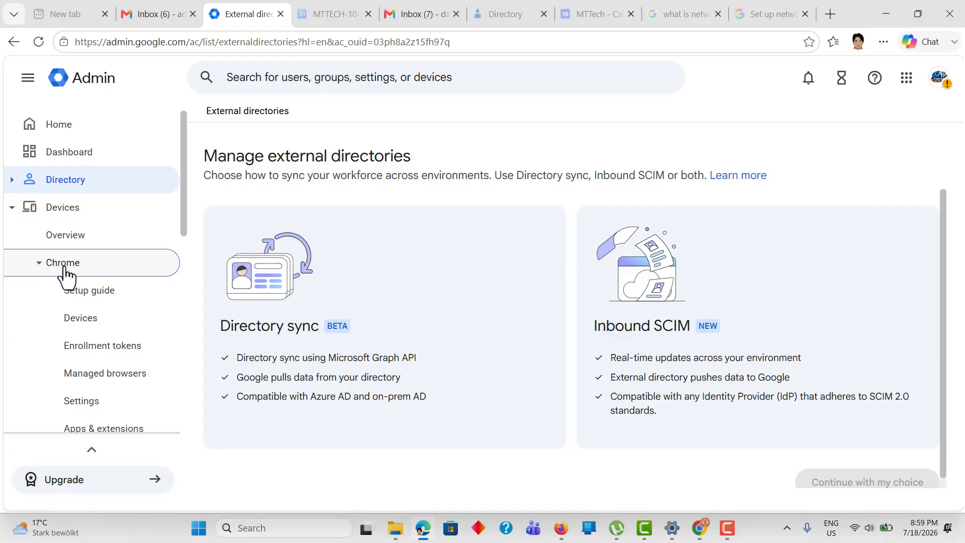
scroll(64, 274, "down", 2)
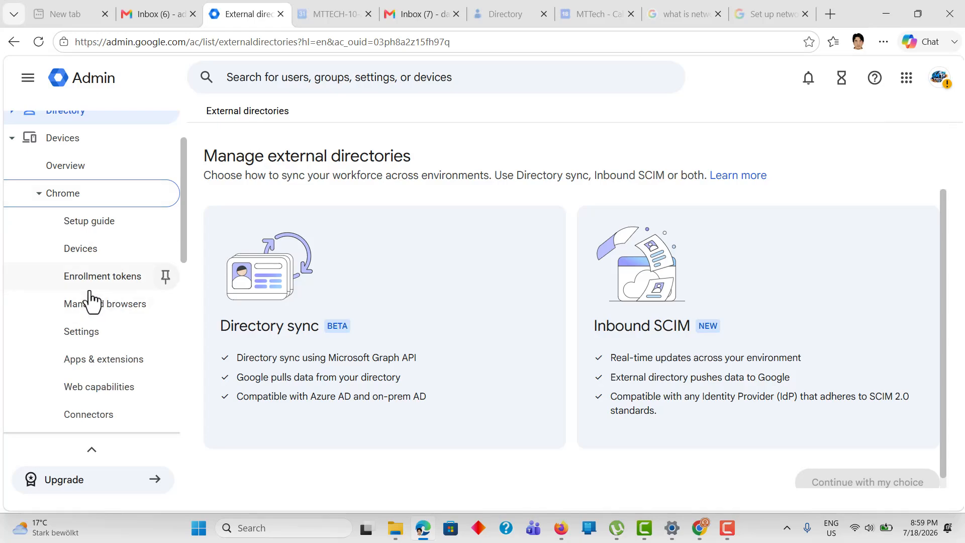
left_click(40, 195)
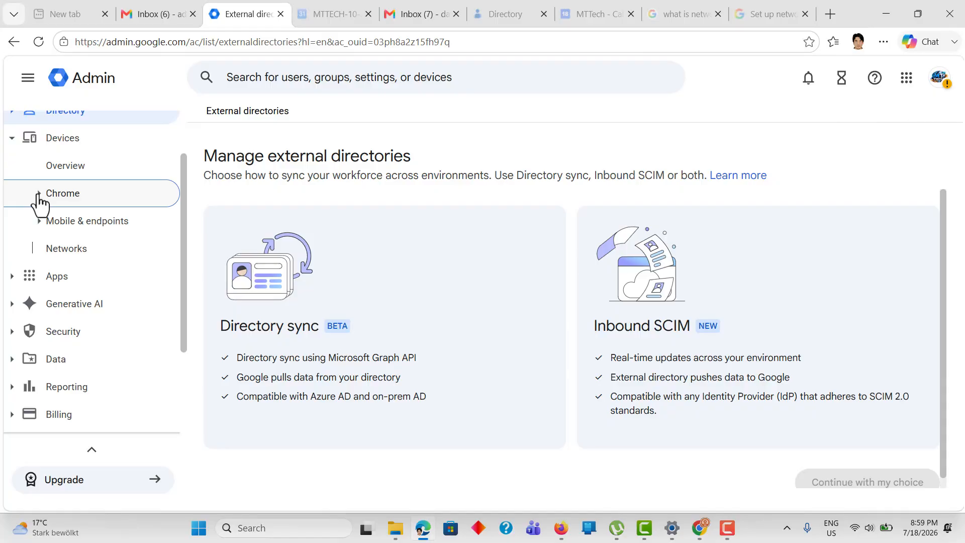
left_click(61, 255)
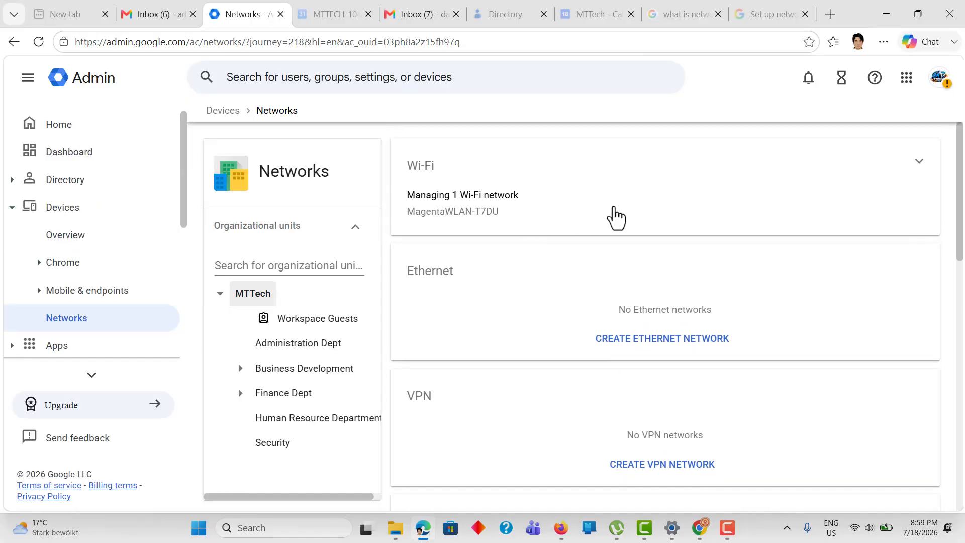
left_click(56, 346)
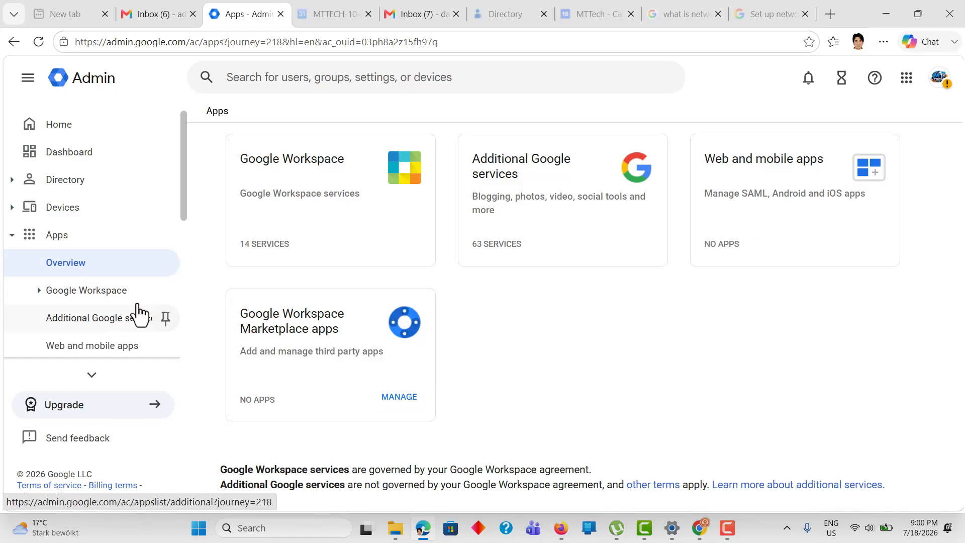
- Review Google Workspace service status, confirming every service, Calendar included, is ON for everyone
scroll(136, 302, "down", 2)
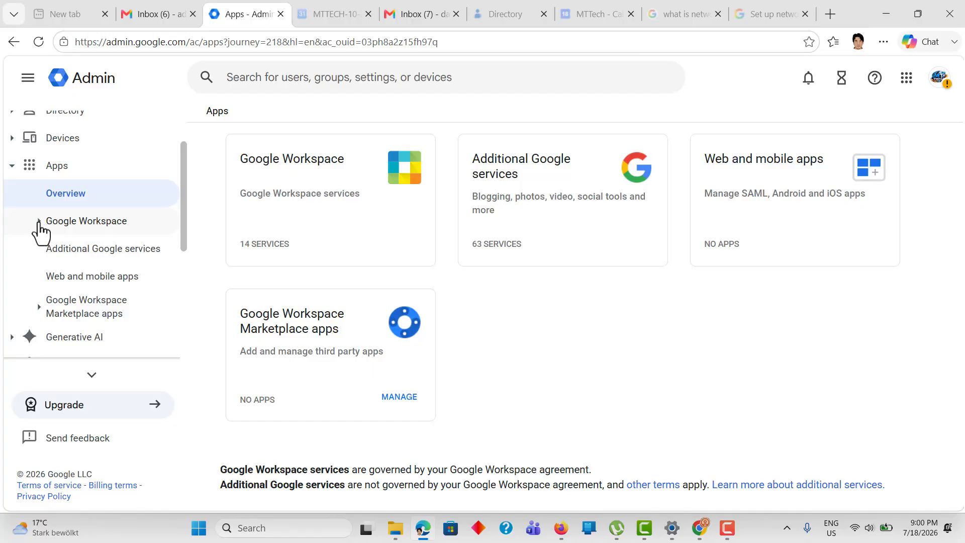
left_click(46, 228)
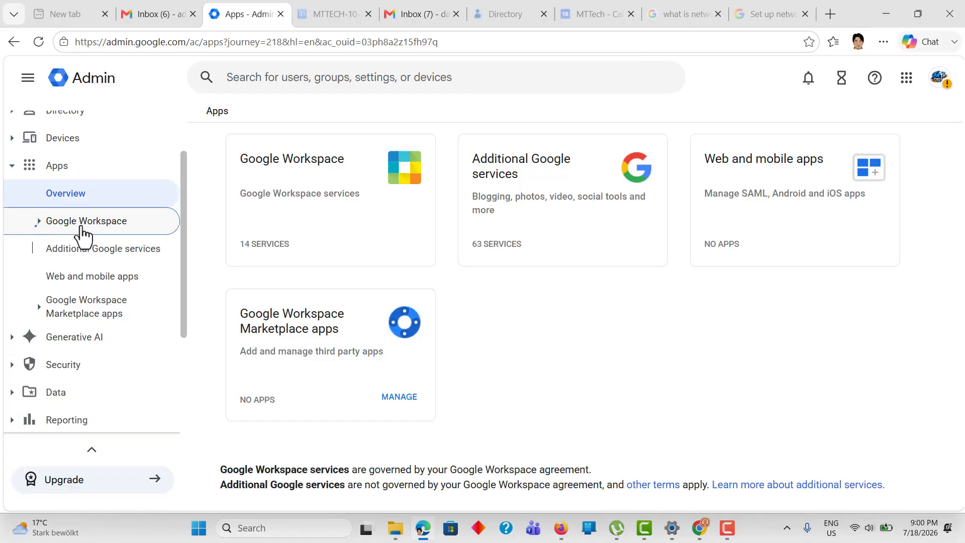
left_click(100, 254)
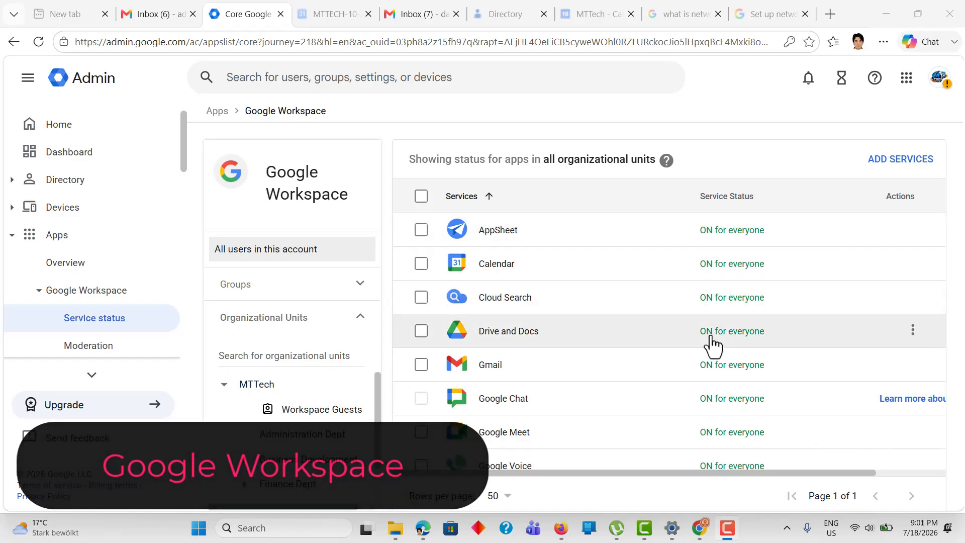
scroll(711, 357, "down", 4)
scroll(712, 369, "up", 4)
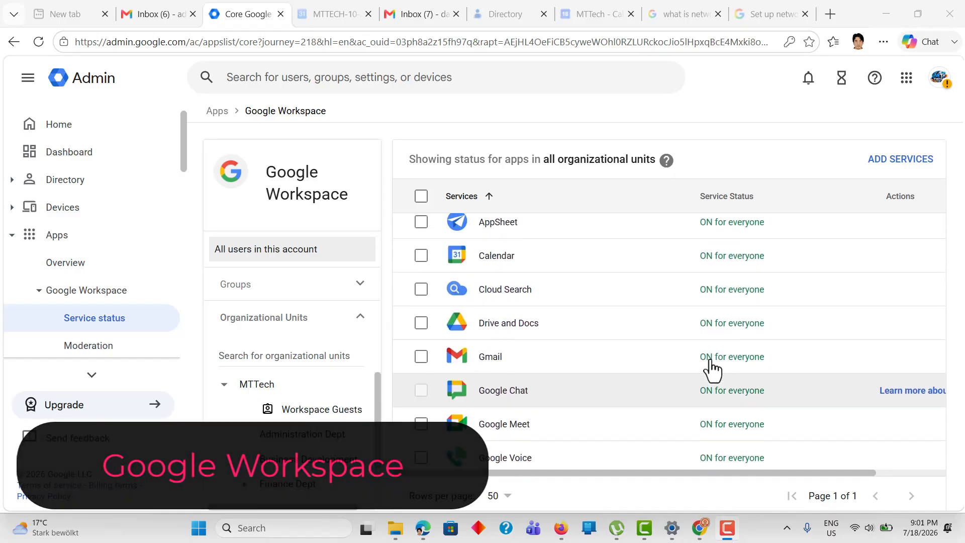
scroll(711, 370, "down", 4)
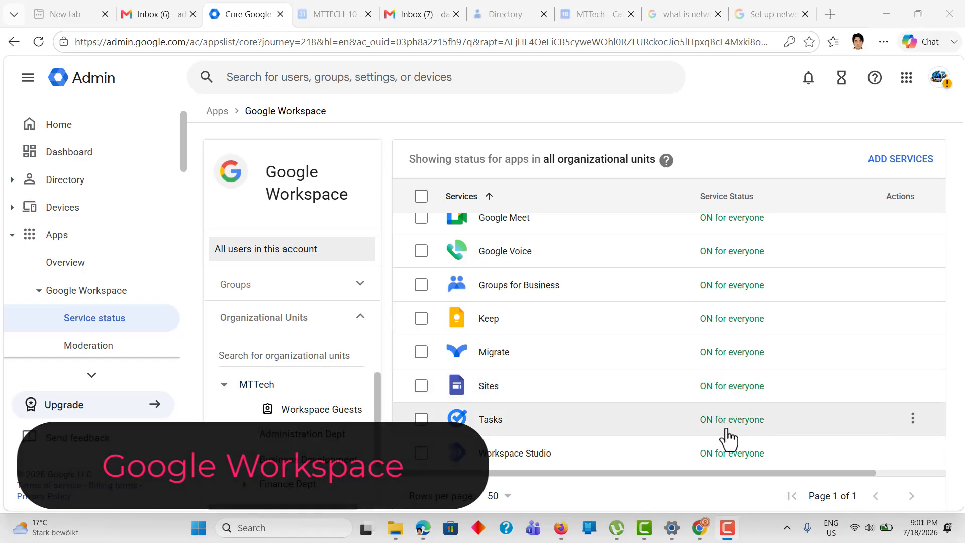
scroll(685, 448, "up", 4)
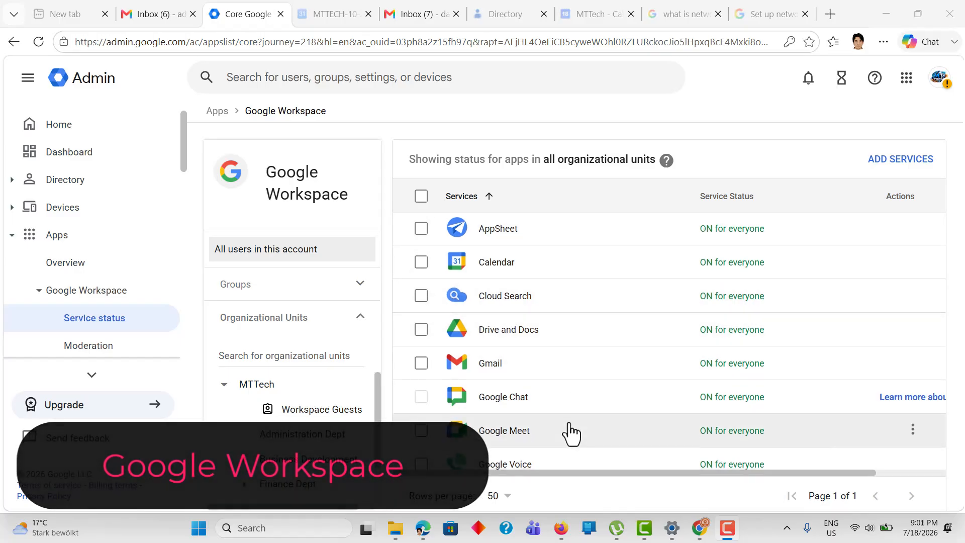
scroll(550, 412, "down", 1)
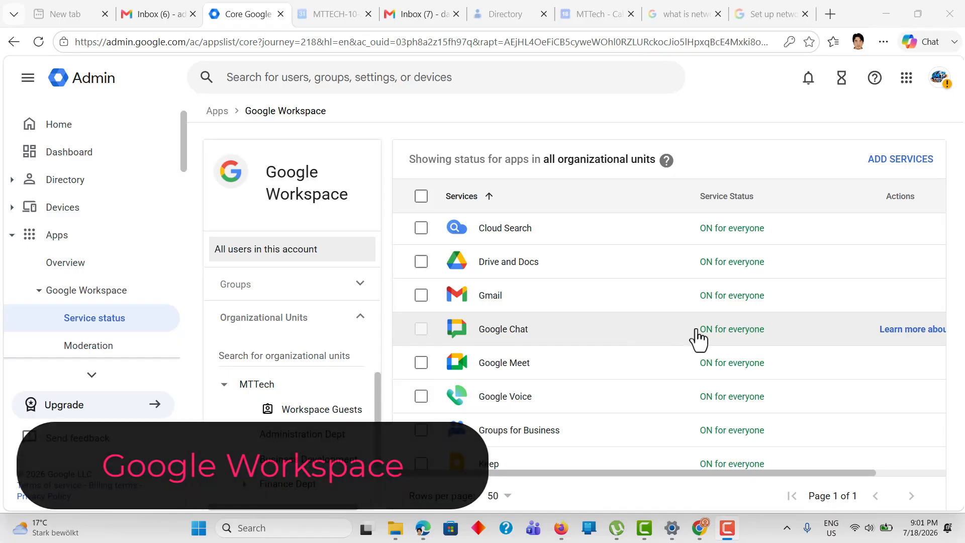
- Open Google Chat's service status, showing it ON for everyone at MTTech
left_click(700, 331)
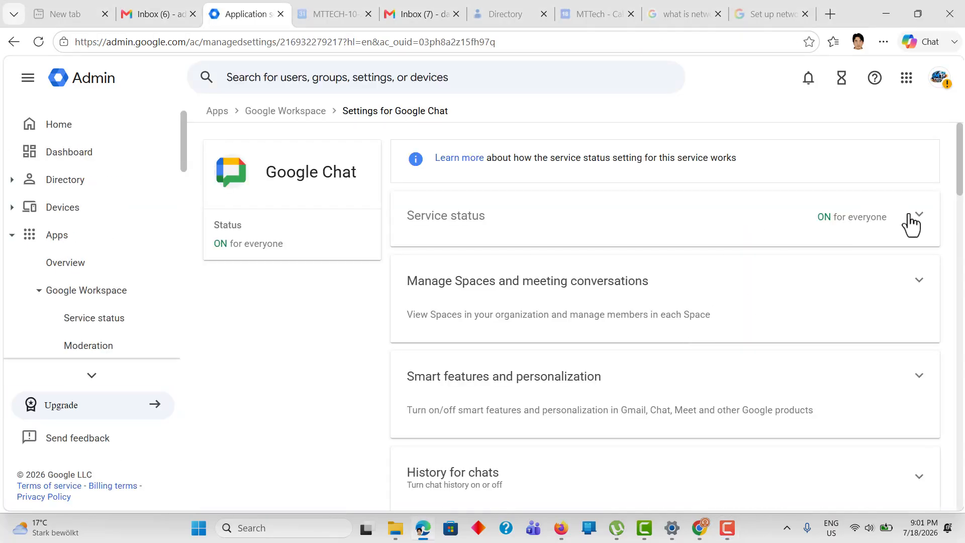
left_click(910, 215)
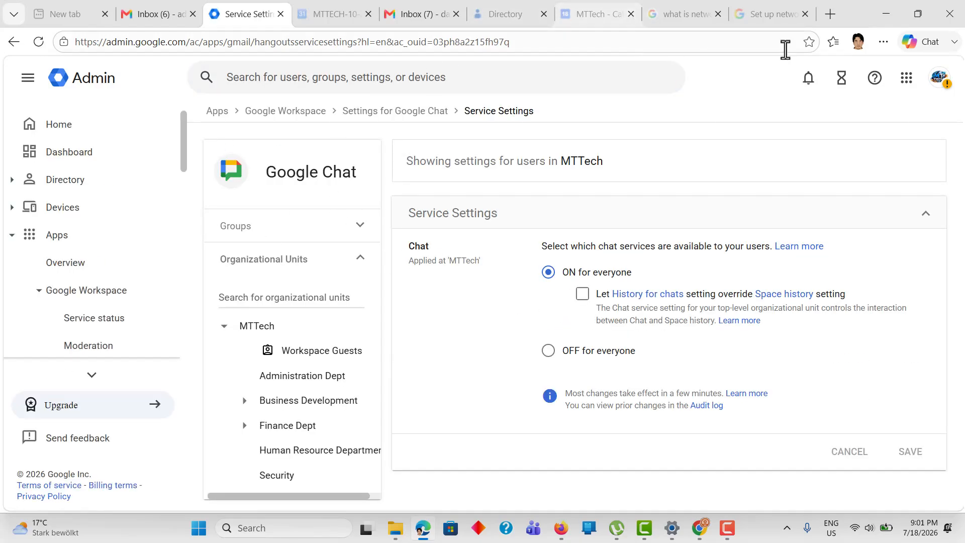
left_click(877, 12)
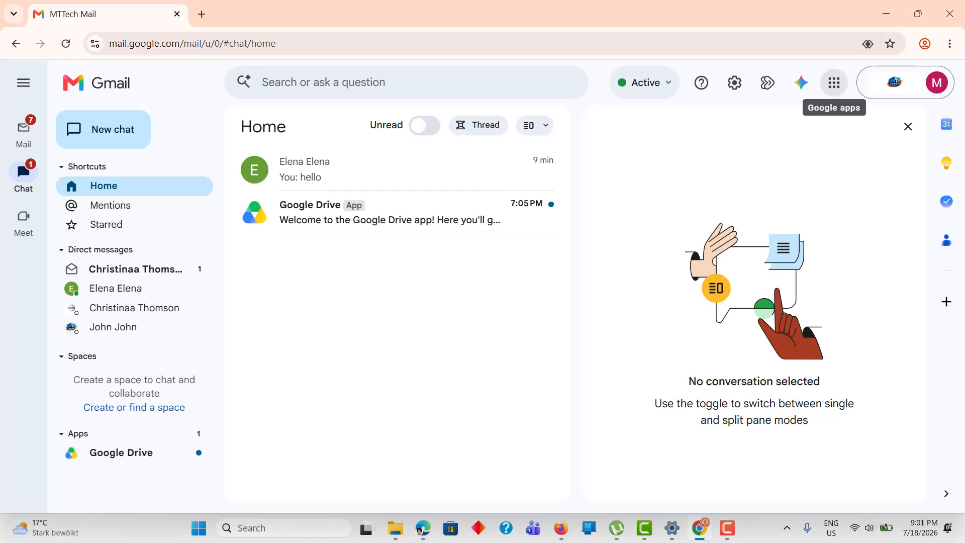
- Bring Gmail back to the front and switch to its Chat view
left_click(698, 531)
left_click(698, 531)
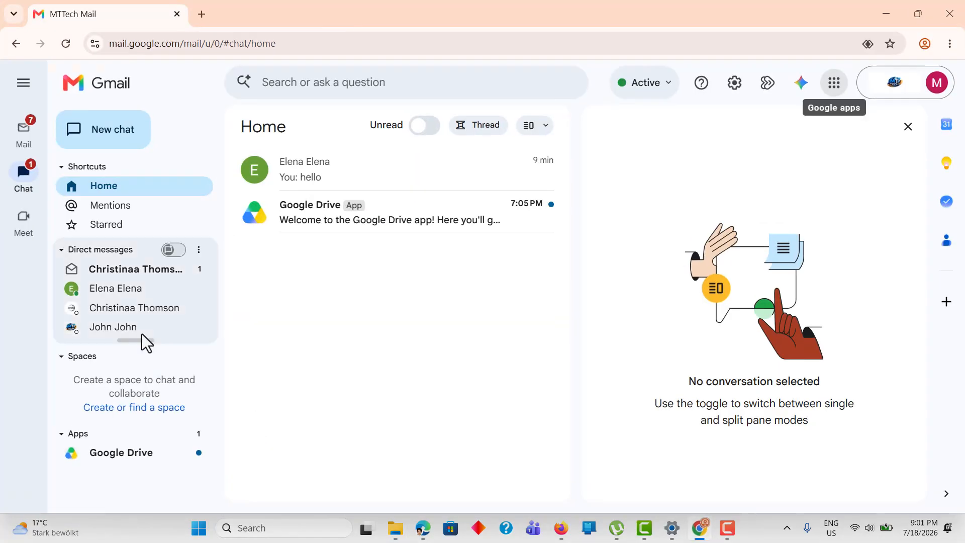
left_click(27, 178)
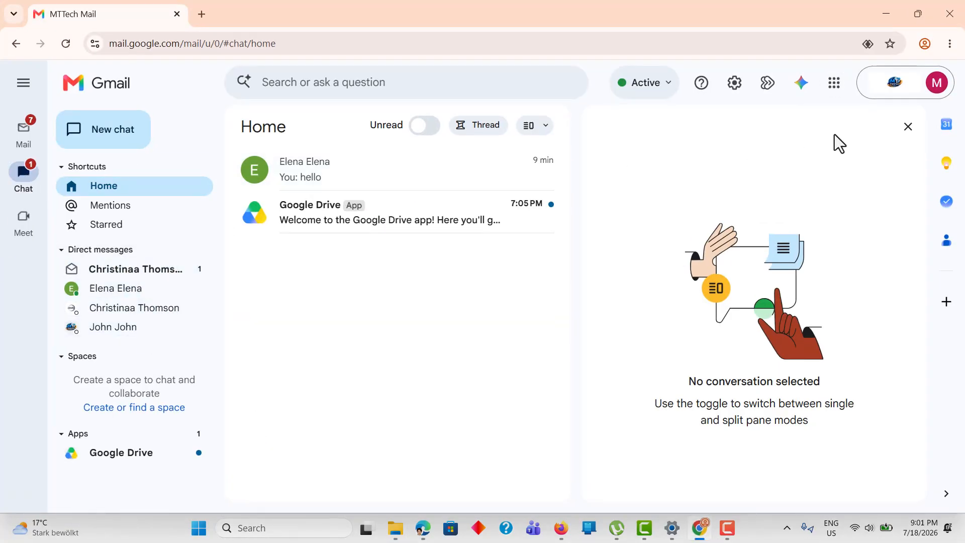
- Open Google Chat in a separate tab from the apps list, then close it and minimize the browser
left_click(834, 84)
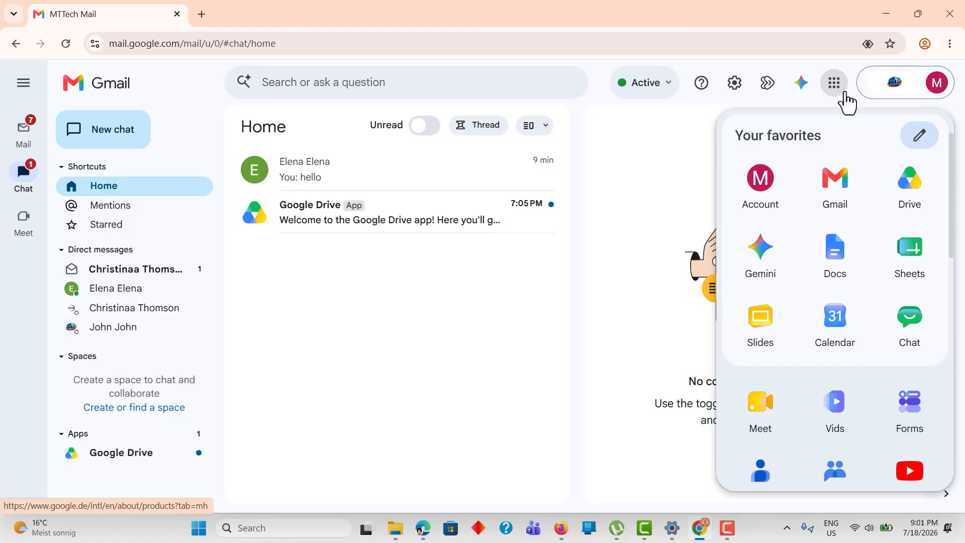
scroll(787, 400, "down", 1)
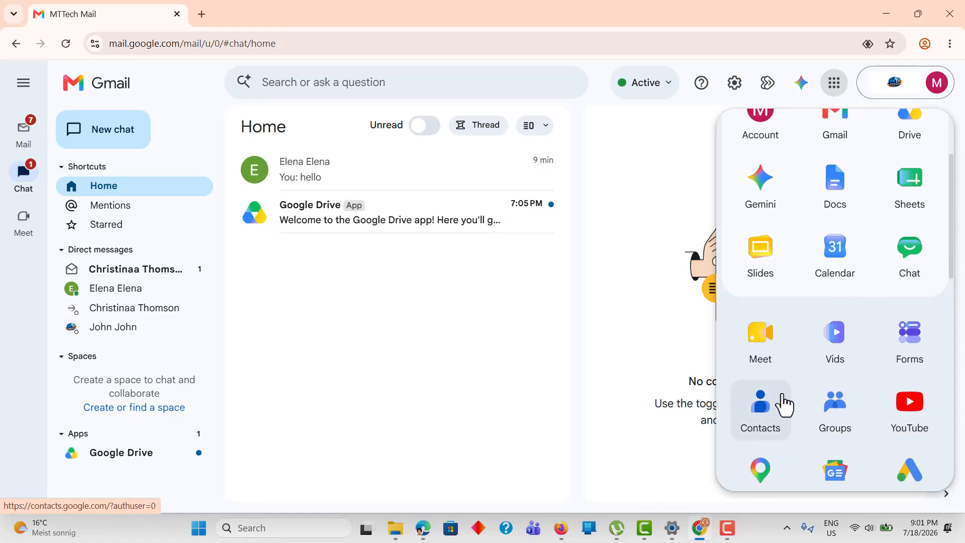
scroll(784, 404, "down", 2)
scroll(785, 404, "up", 3)
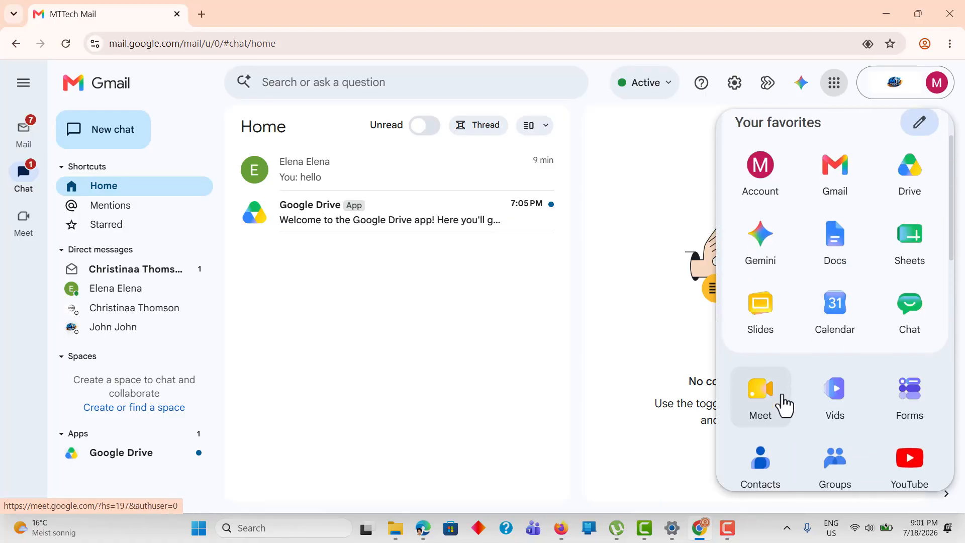
scroll(784, 404, "down", 1)
scroll(784, 404, "up", 1)
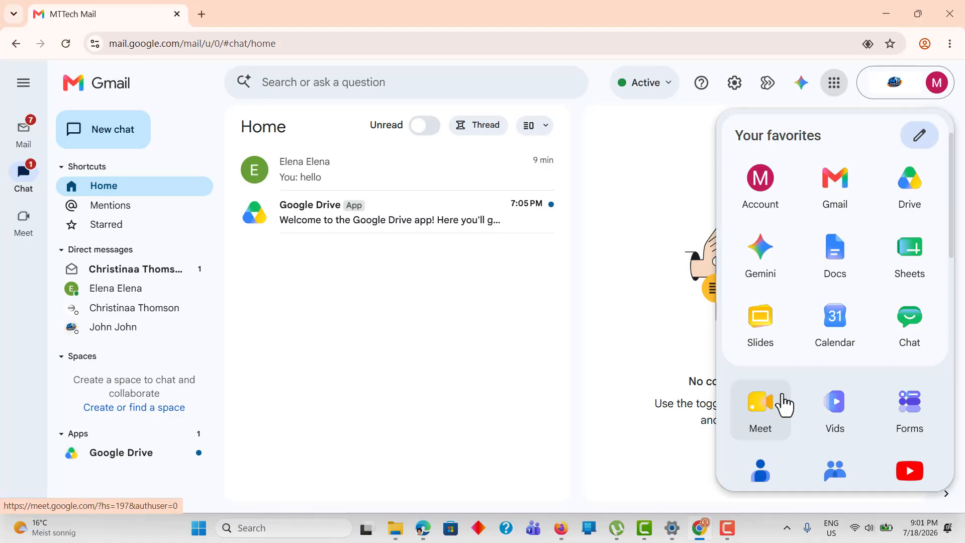
left_click(911, 327)
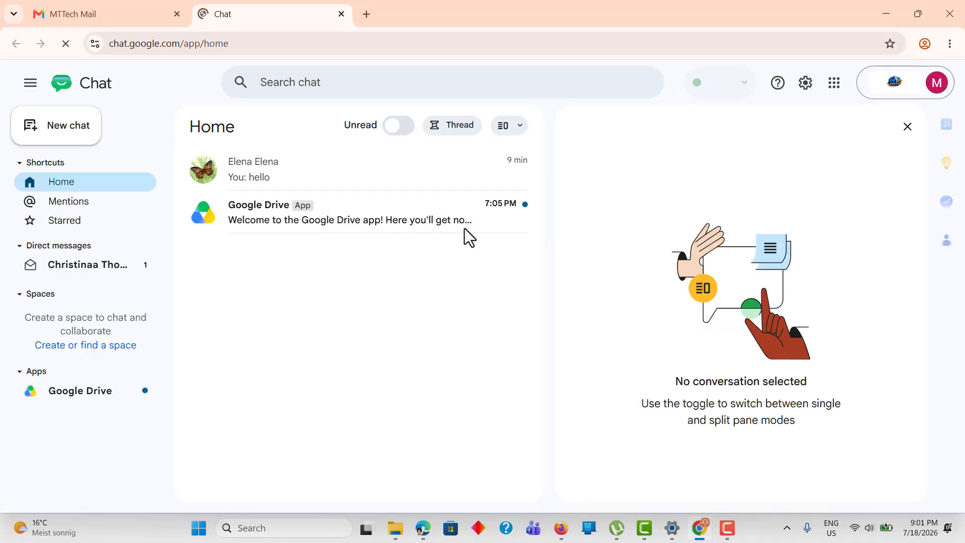
left_click(341, 14)
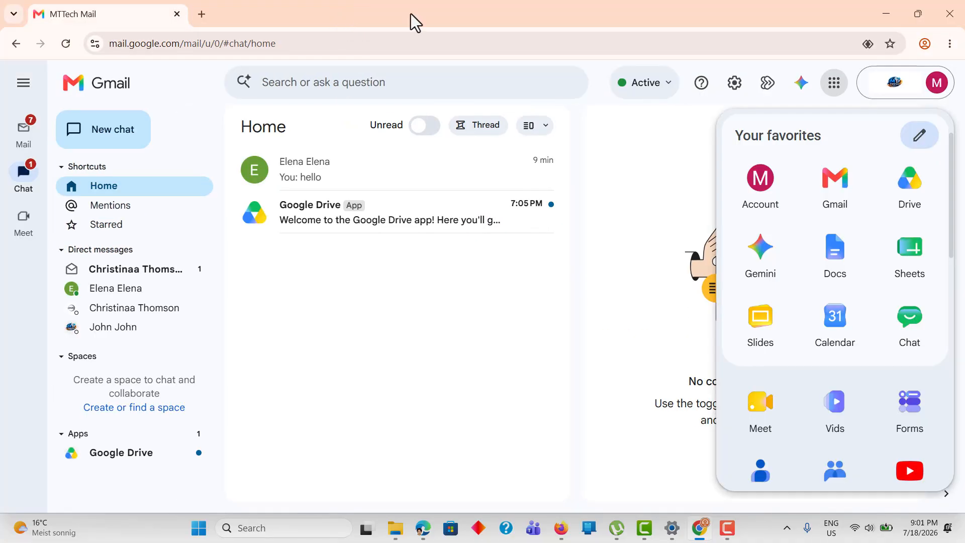
left_click(884, 18)
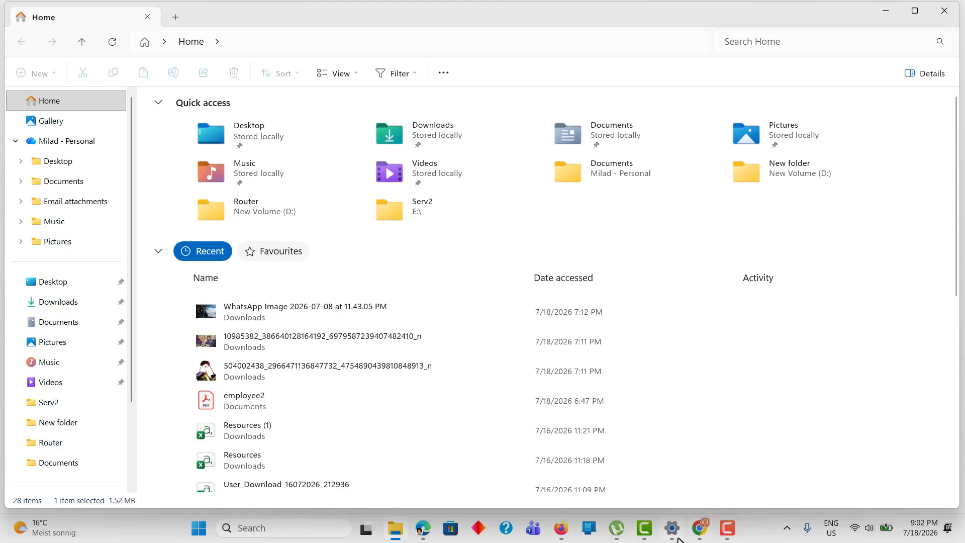
- Set the Chat service to OFF for everyone at MTTech and save
left_click(424, 528)
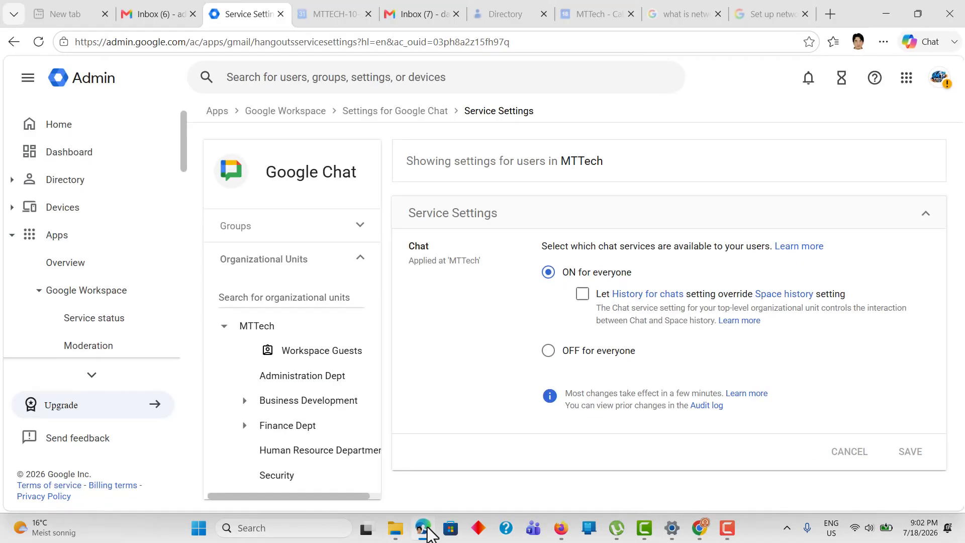
left_click(549, 352)
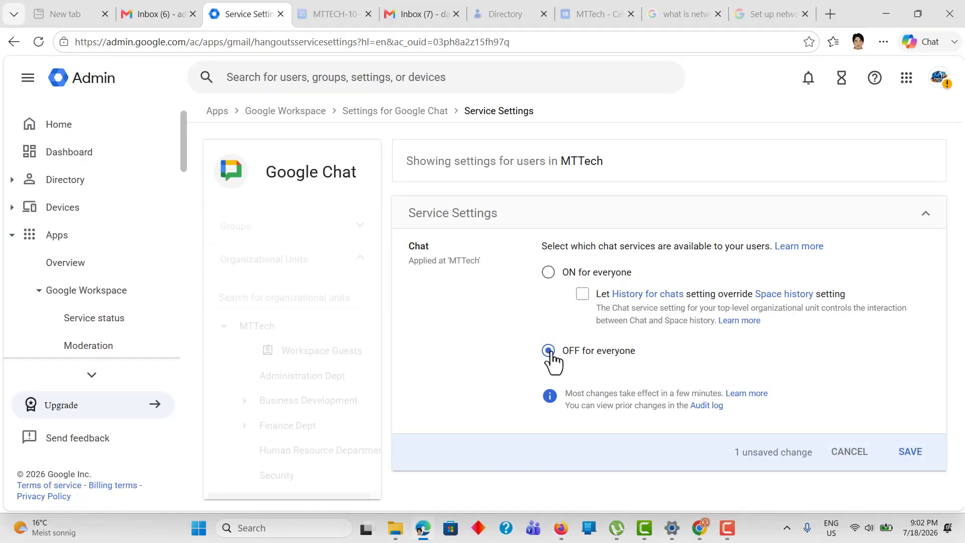
left_click(907, 455)
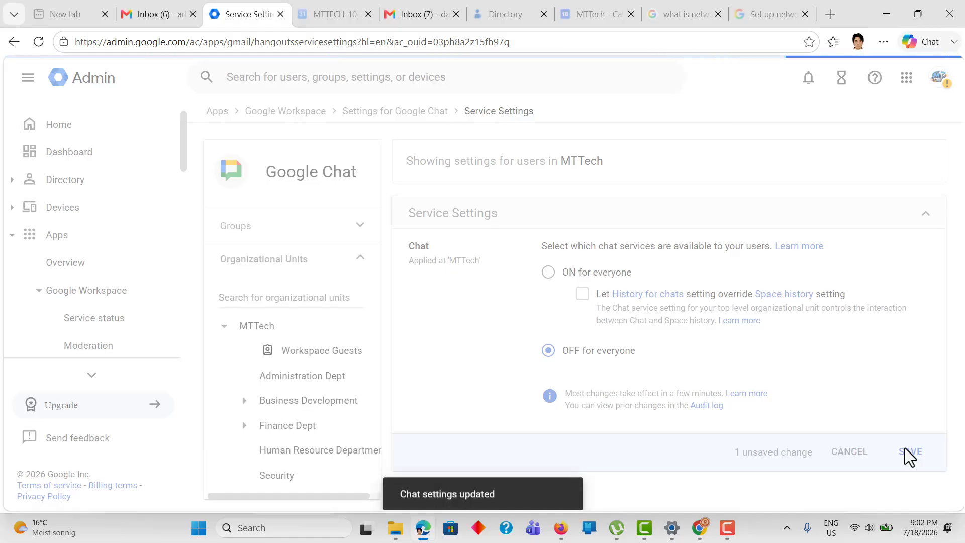
left_click(700, 529)
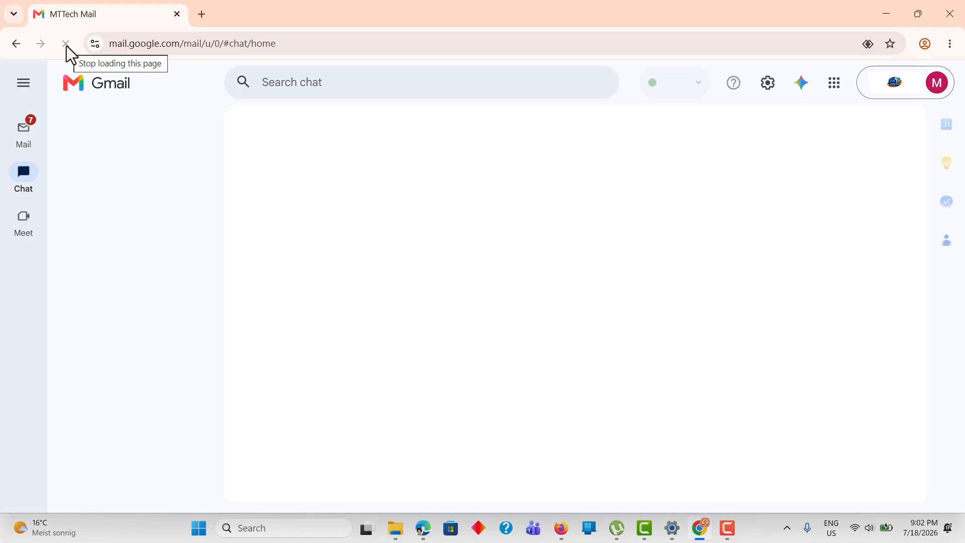
- Reload Gmail and return to Chat, which now loads blank with no conversations
left_click(66, 46)
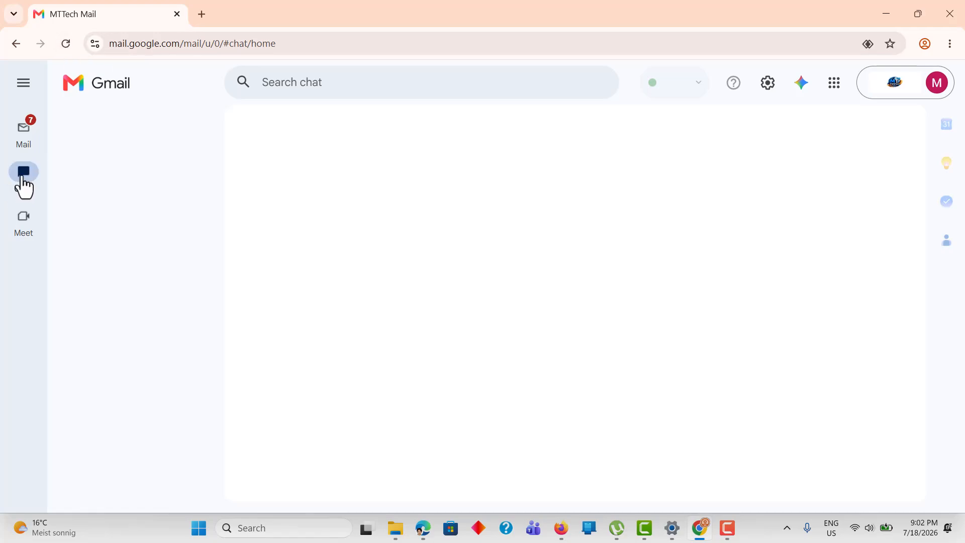
left_click(24, 129)
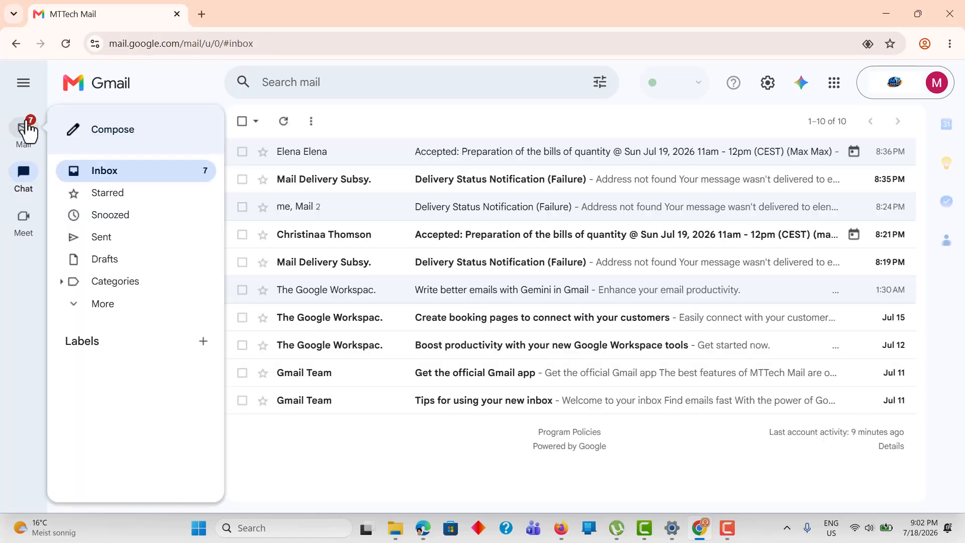
left_click(22, 179)
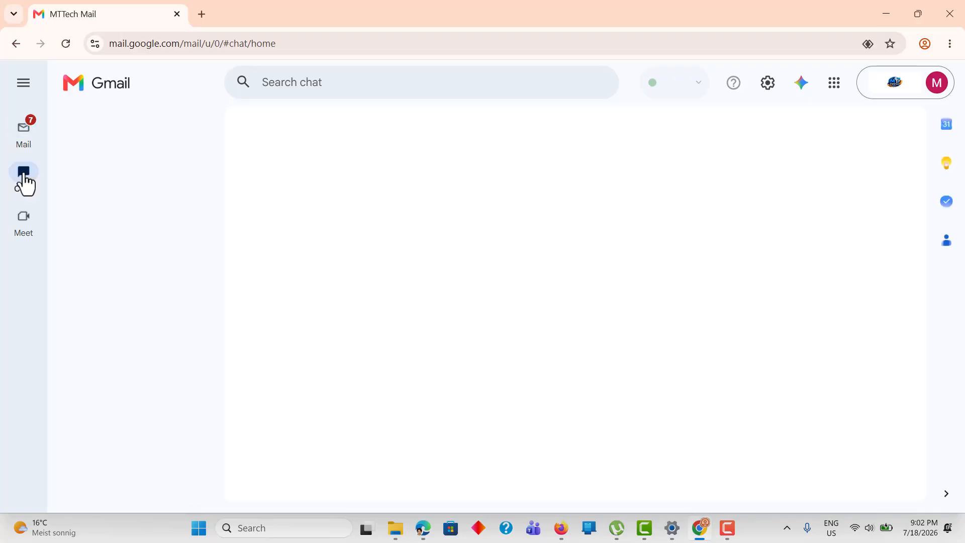
left_click(836, 87)
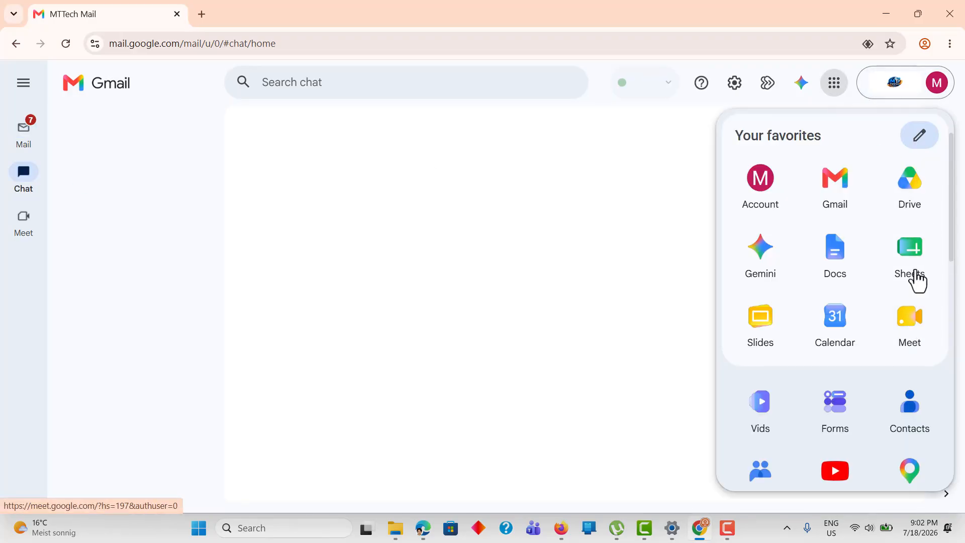
scroll(898, 337, "down", 3)
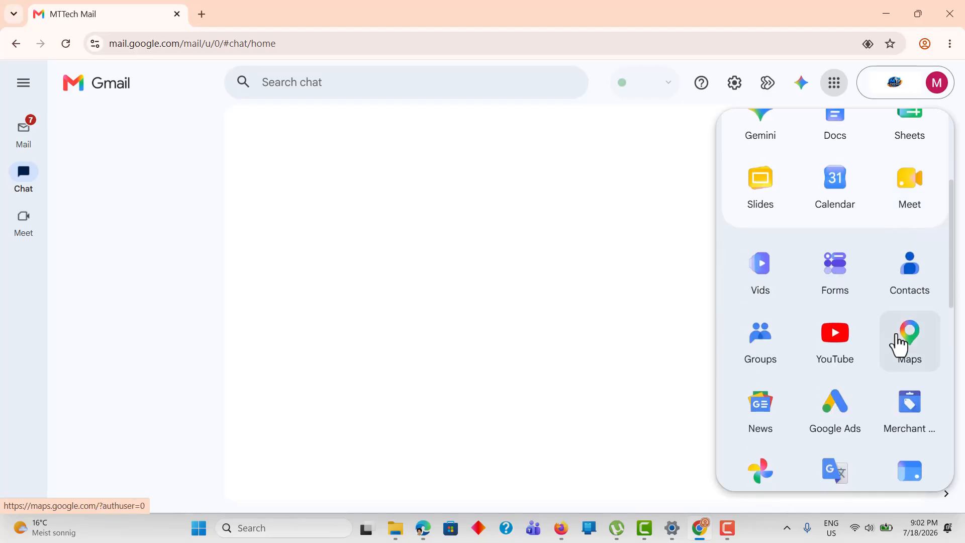
scroll(899, 340, "up", 3)
scroll(892, 338, "down", 5)
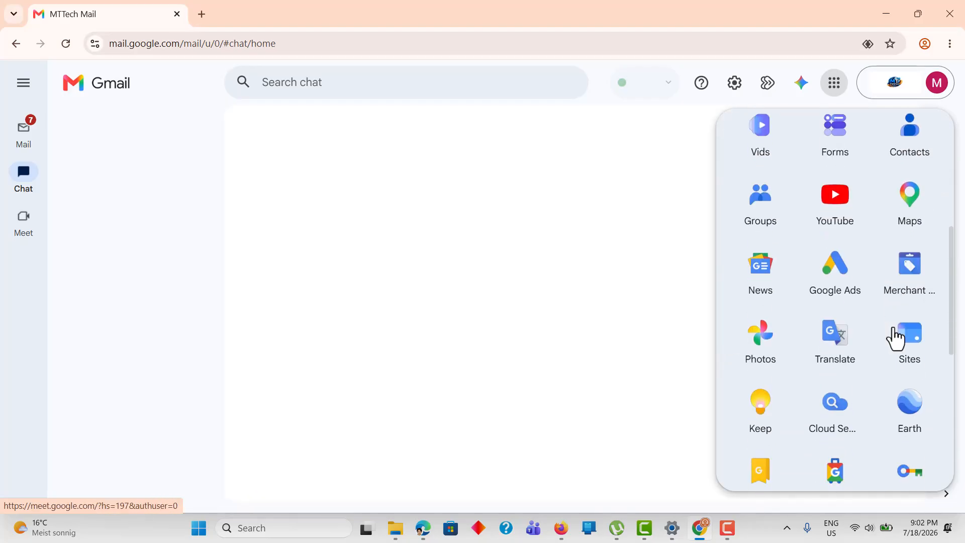
scroll(892, 334, "up", 2)
scroll(894, 336, "down", 1)
scroll(895, 339, "down", 5)
scroll(895, 338, "up", 10)
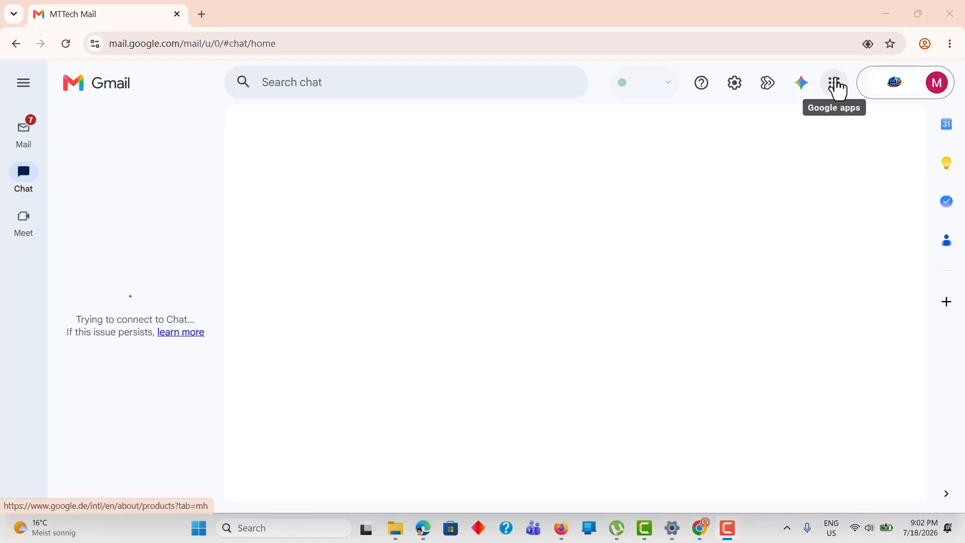
left_click(836, 86)
left_click(836, 86)
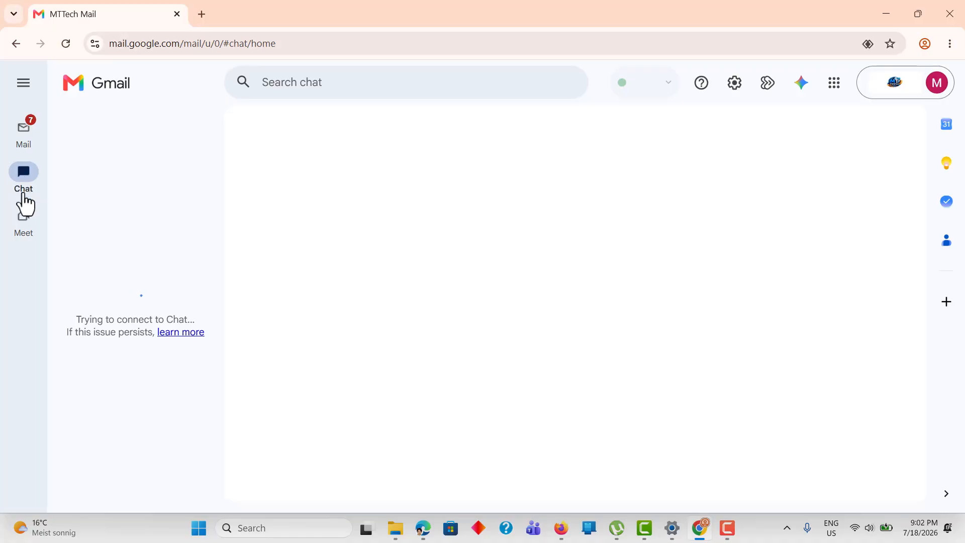
- Set the Chat service back to ON for everyone at MTTech and save
left_click(423, 529)
left_click(547, 274)
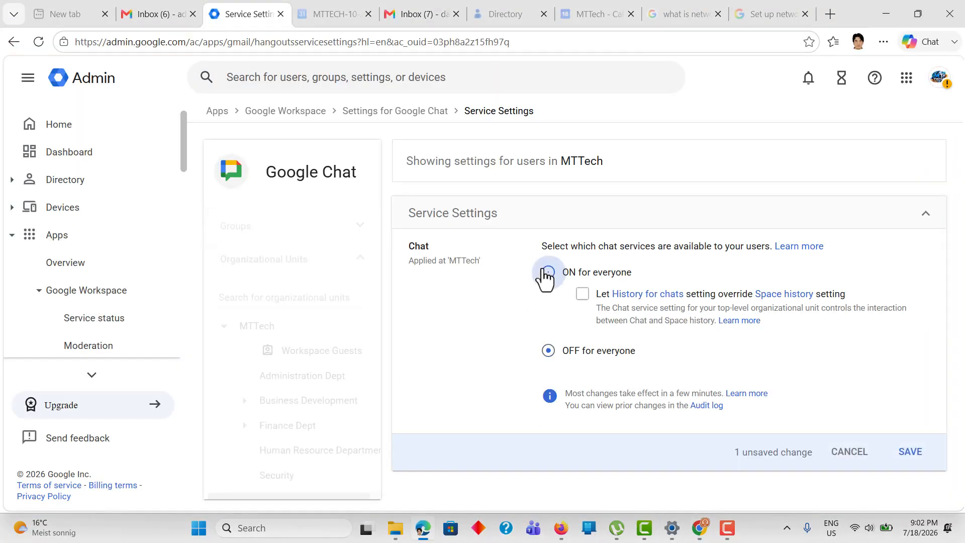
left_click(903, 465)
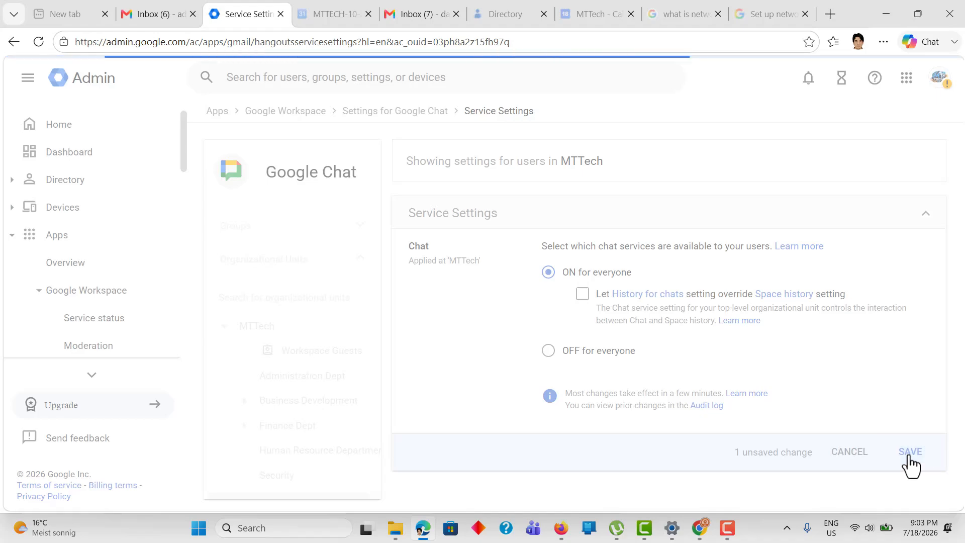
left_click(888, 11)
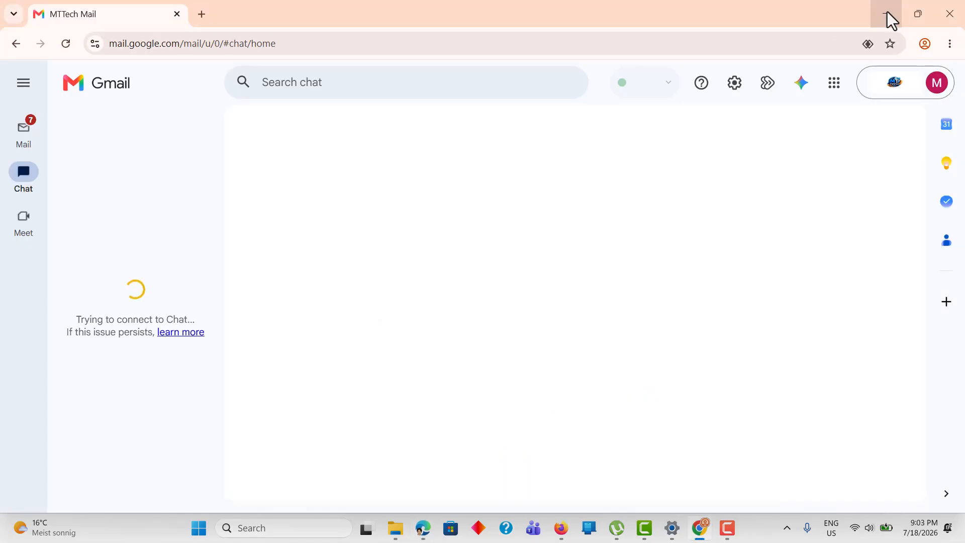
- Reload Gmail repeatedly until the inbox returns, checking the Admin console in between
left_click(65, 44)
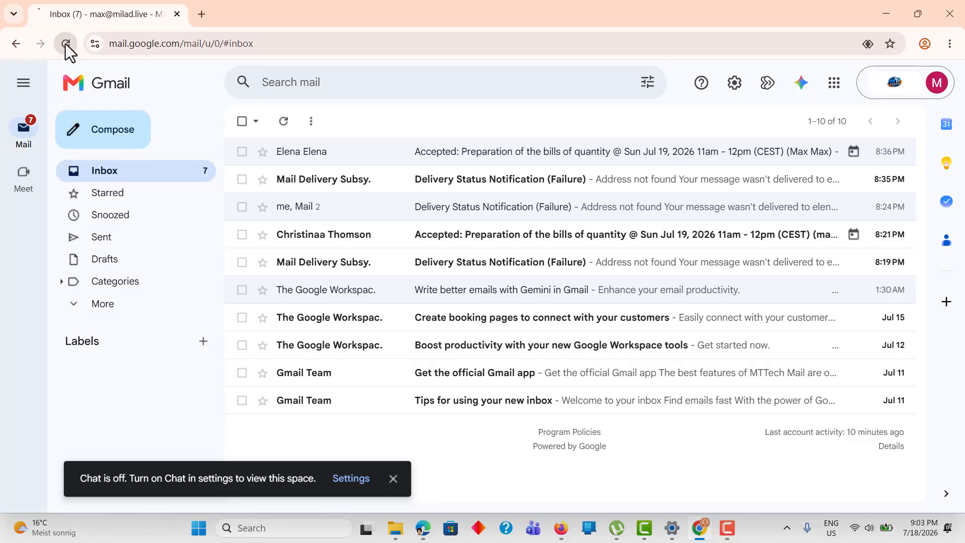
left_click(65, 44)
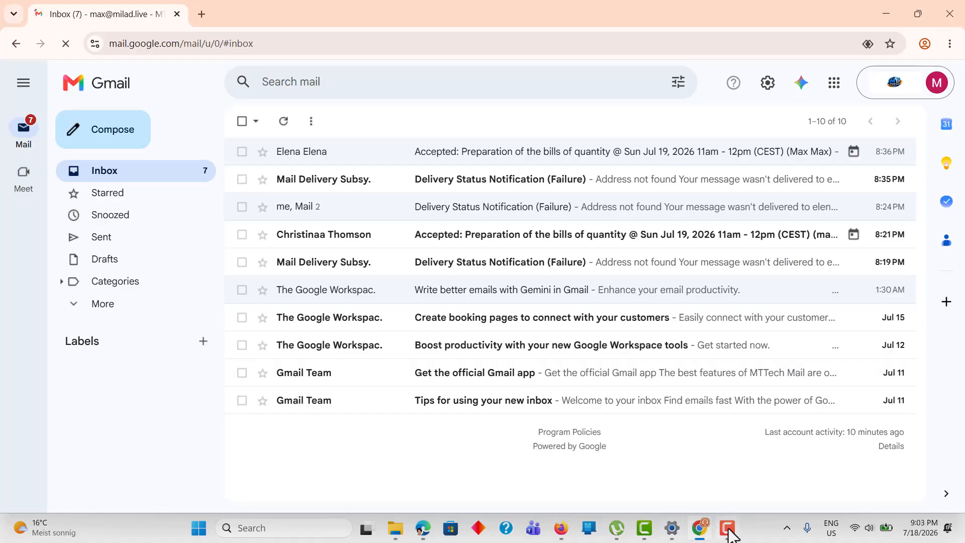
left_click(423, 529)
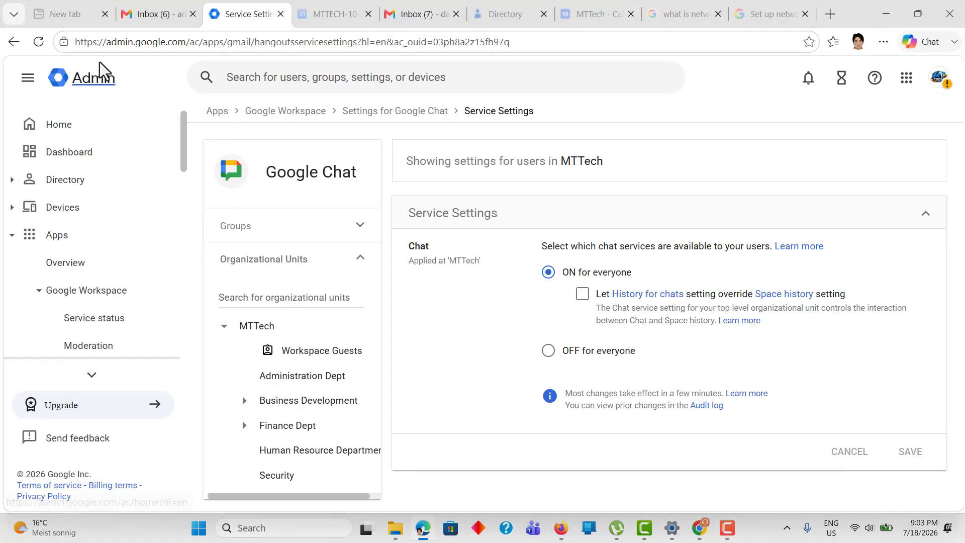
left_click(887, 12)
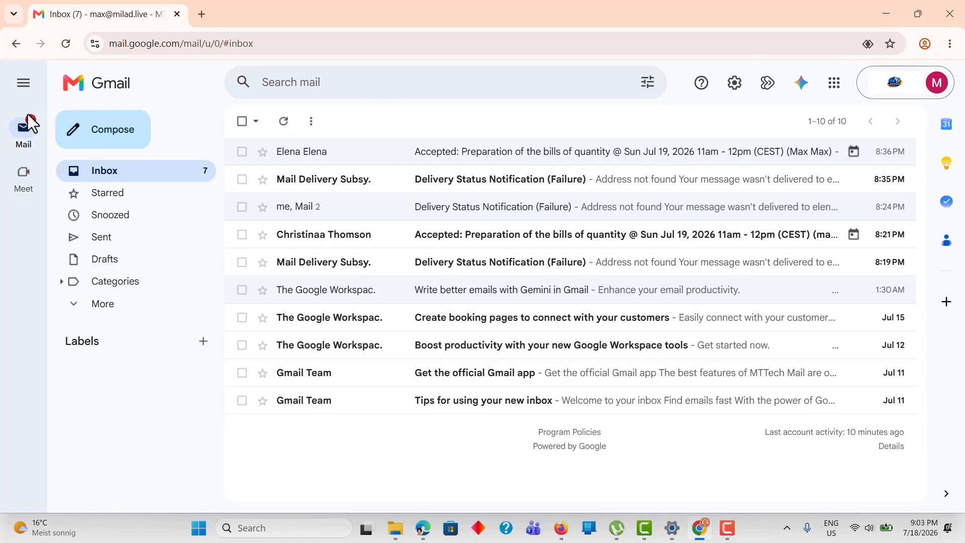
left_click(66, 44)
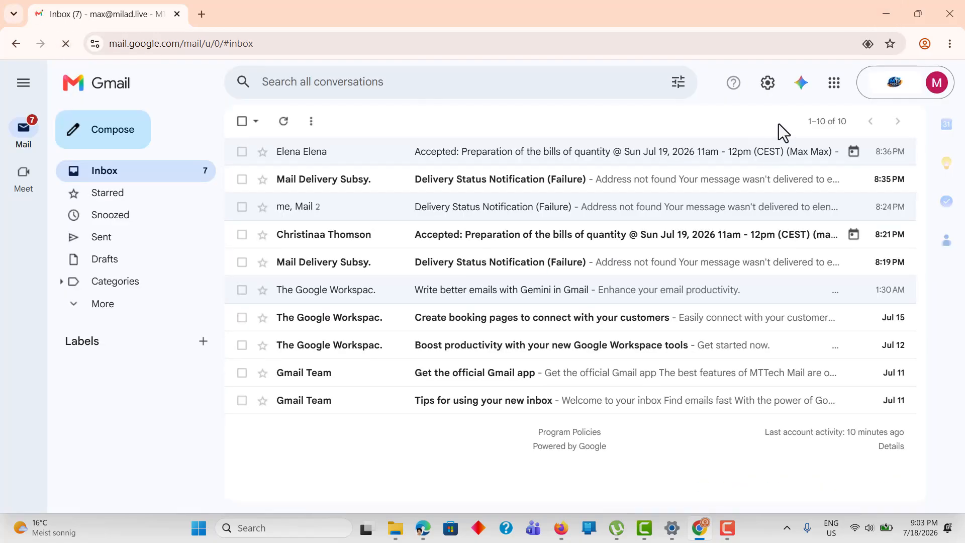
- Open Google Chat in a new tab from the apps list, then reload the Gmail inbox
left_click(835, 84)
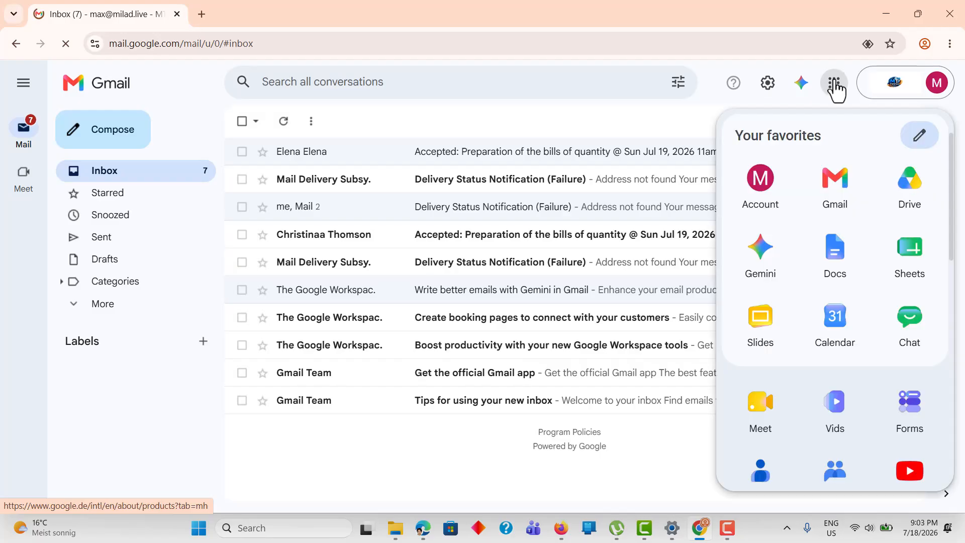
left_click(908, 322)
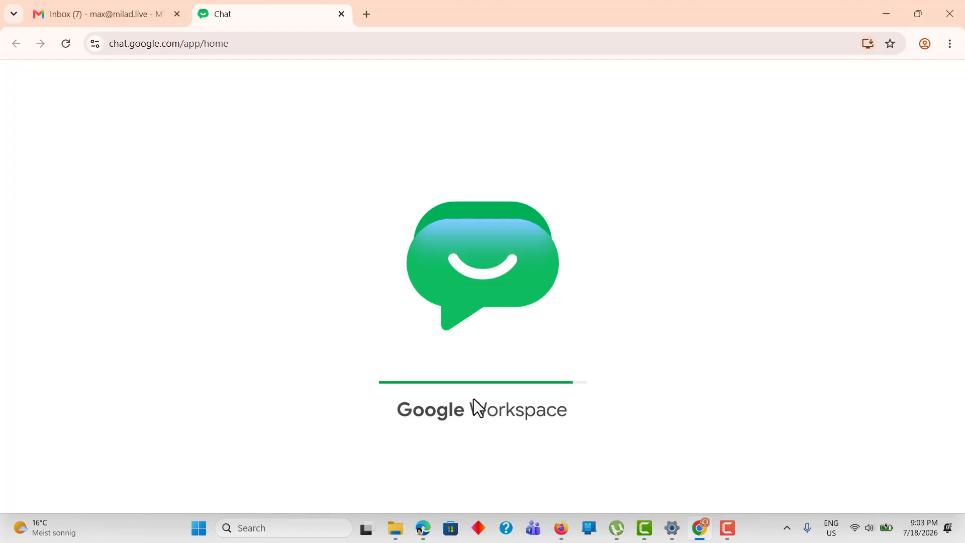
left_click(101, 2)
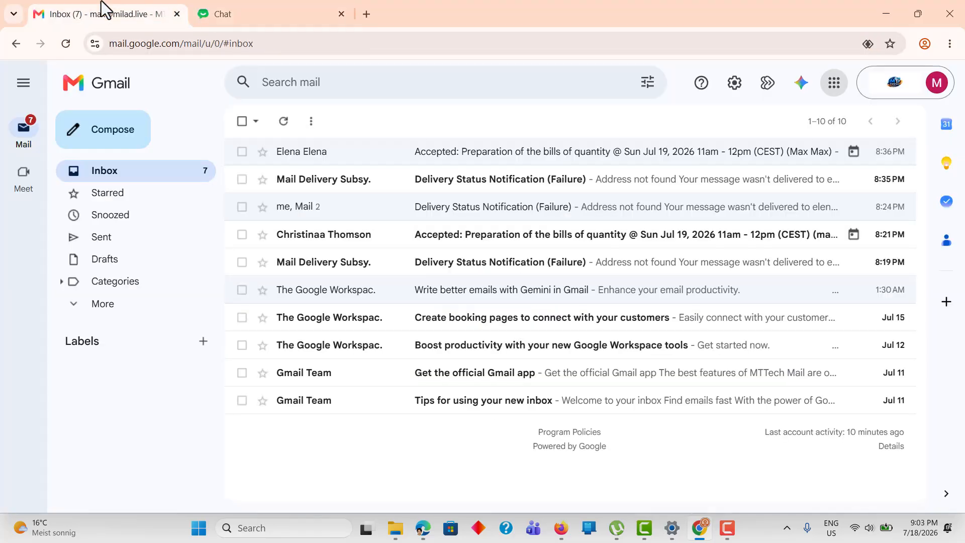
left_click(67, 45)
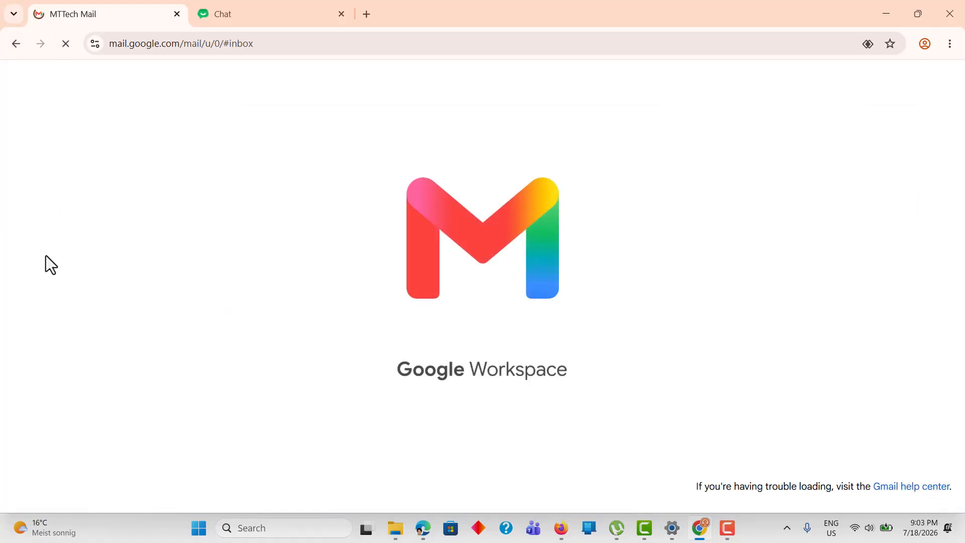
- Open two direct message conversations in Gmail's Chat view, then minimize the browser
mouse_move(25, 182)
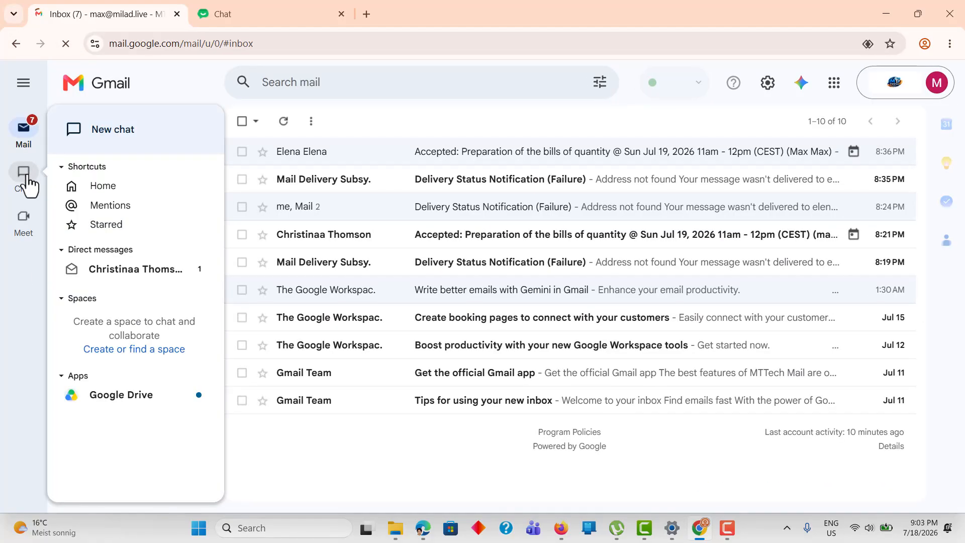
left_click(27, 184)
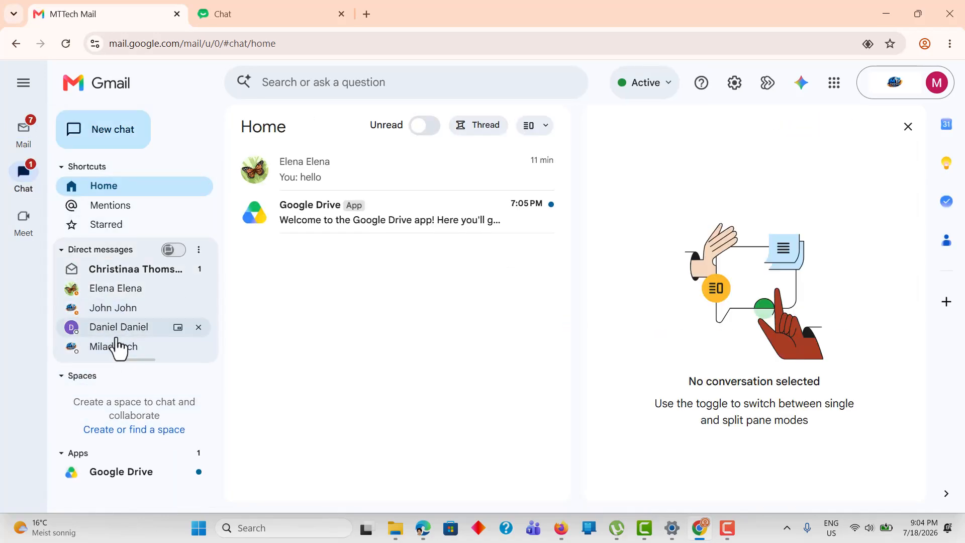
left_click(106, 294)
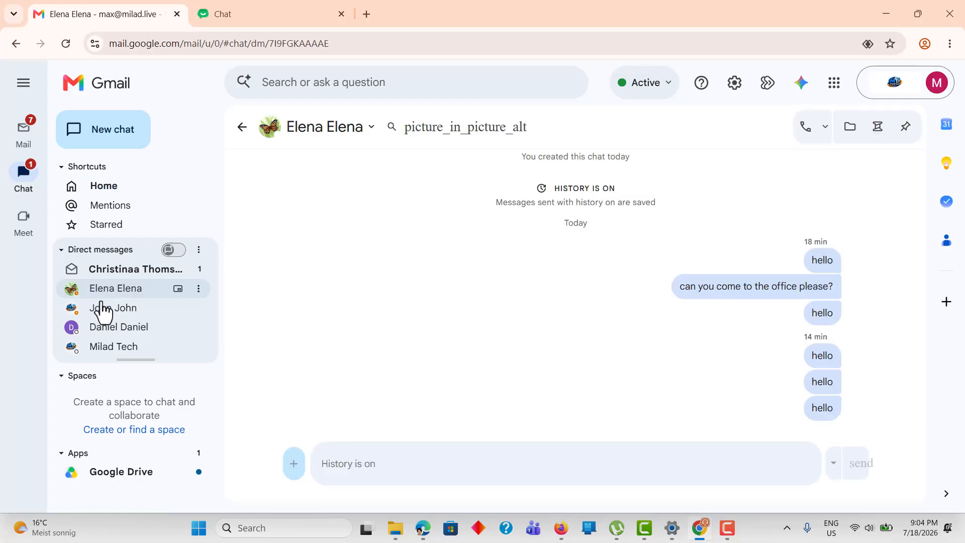
left_click(100, 314)
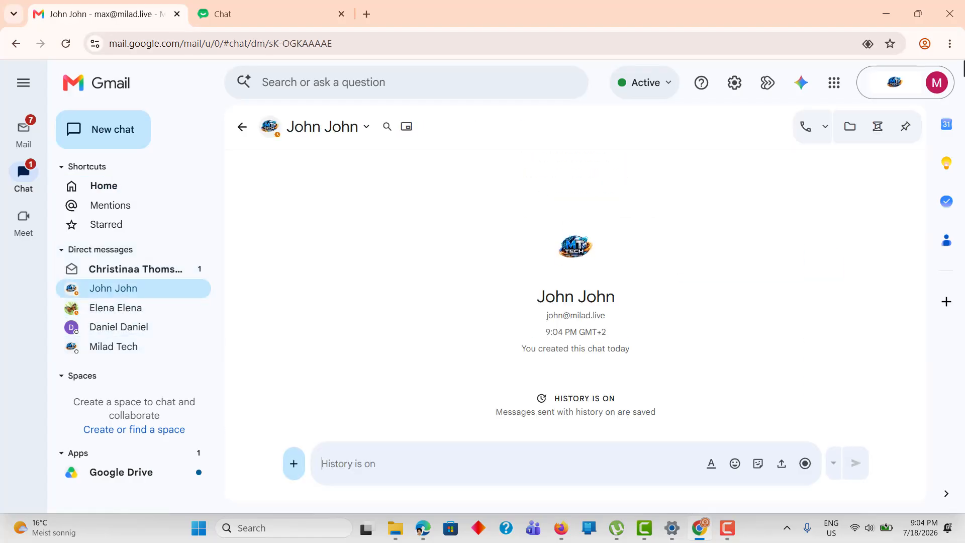
left_click(898, 1)
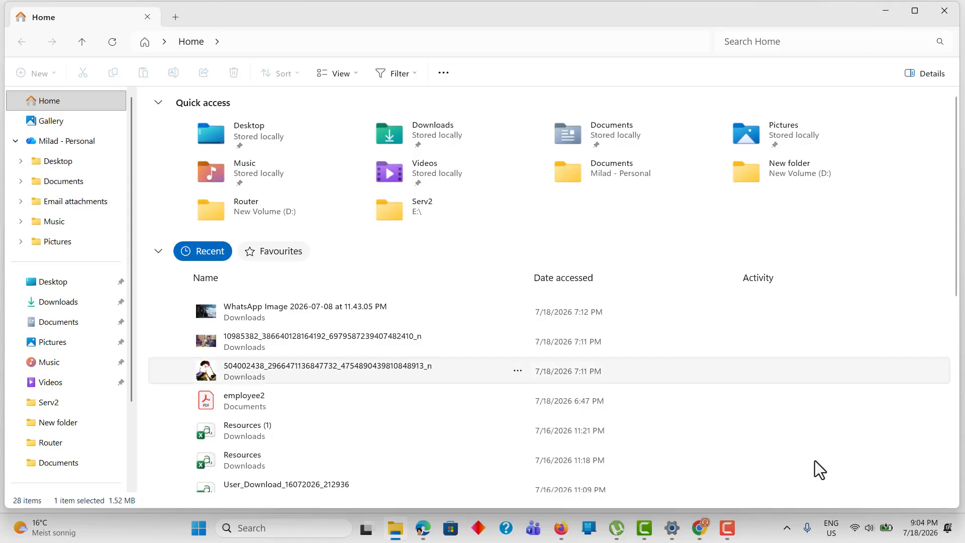
- Show Apps > Google Workspace > Service status, with every service ON for everyone
left_click(423, 528)
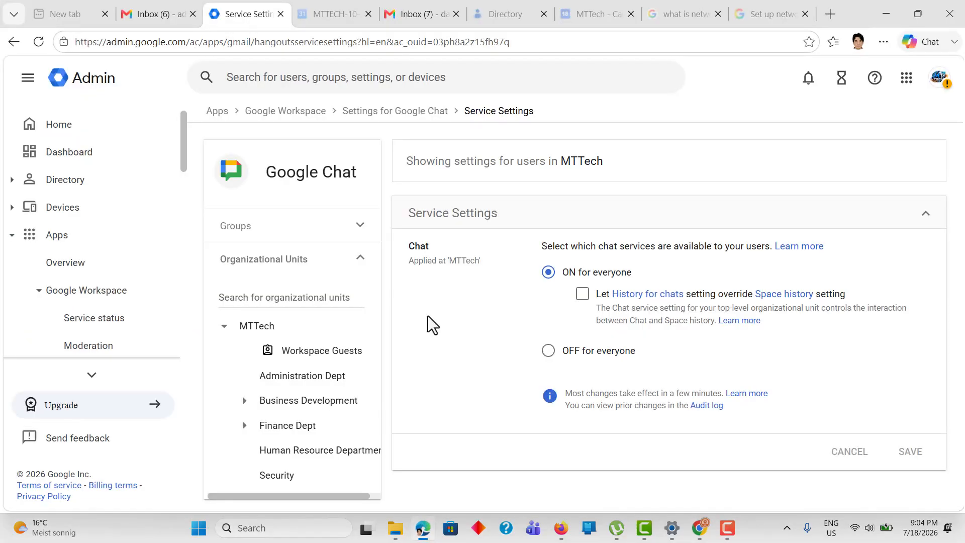
left_click(84, 268)
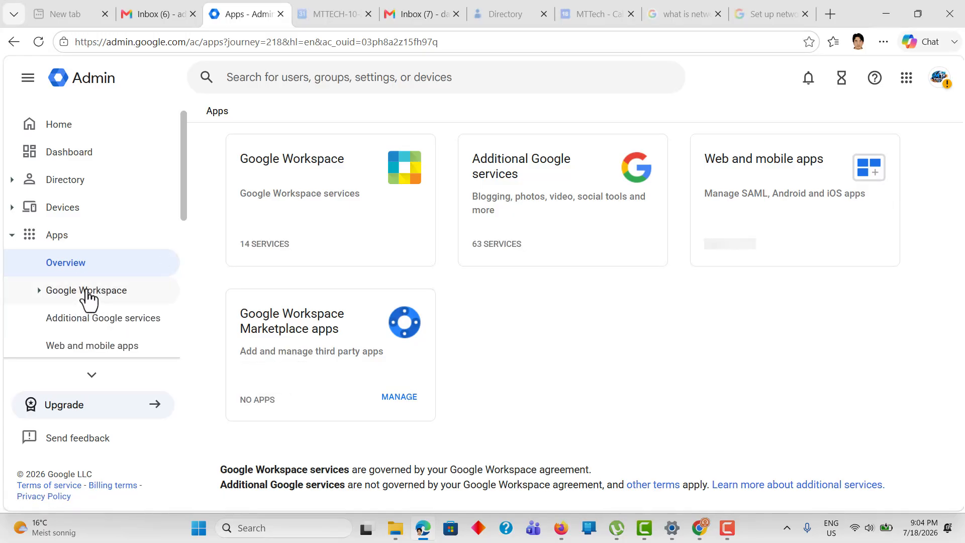
left_click(86, 291)
left_click(93, 321)
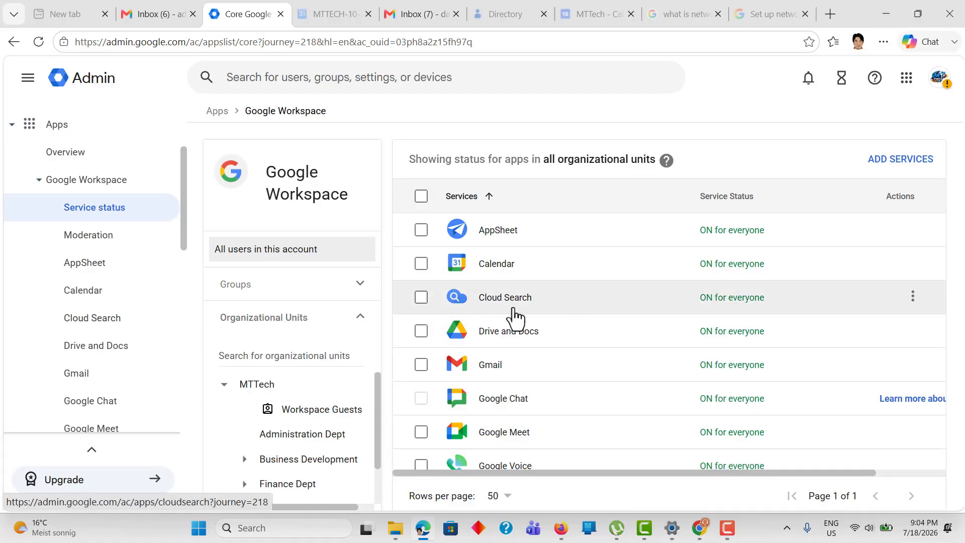
scroll(517, 316, "down", 2)
scroll(523, 332, "up", 2)
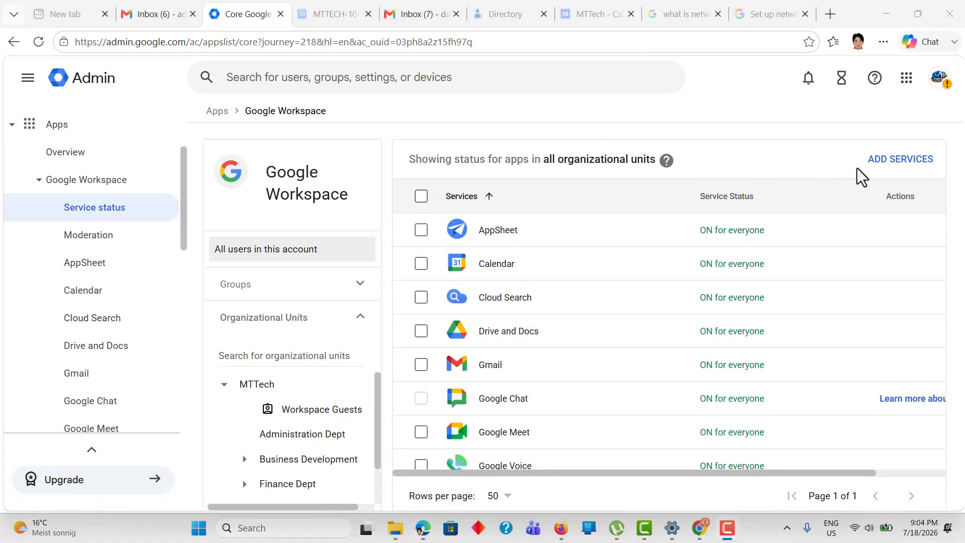
- Browse the ADD SERVICES catalog of Workspace plan upgrades and their prices
left_click(905, 163)
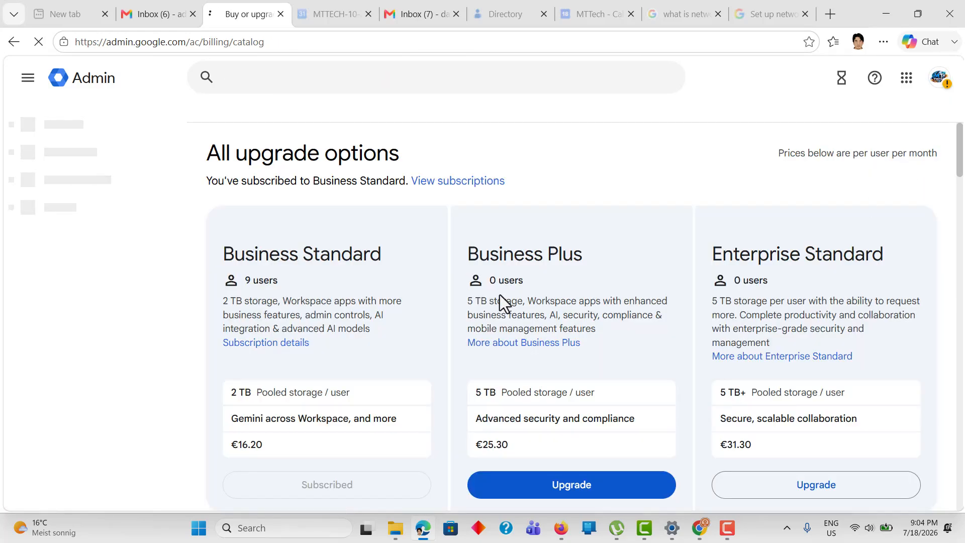
scroll(494, 297, "down", 3)
scroll(495, 304, "down", 8)
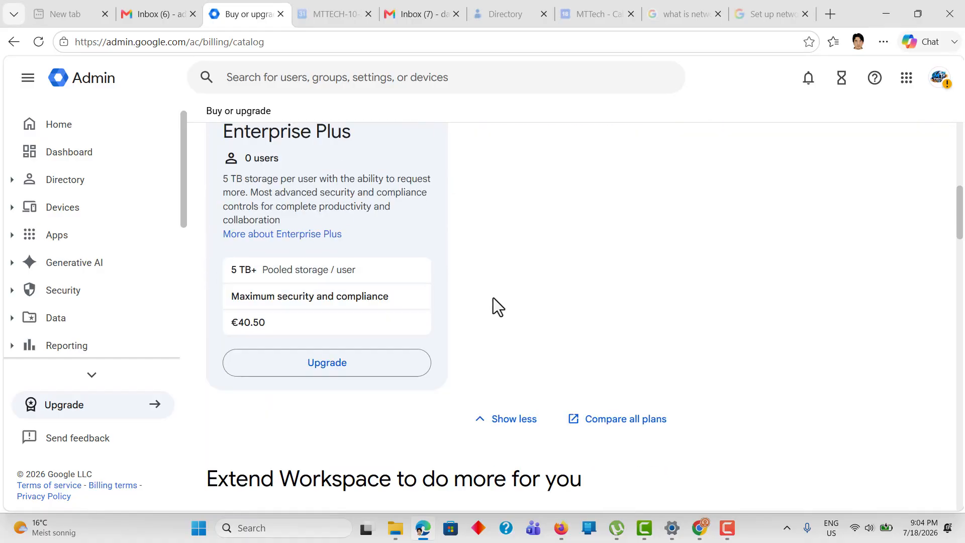
scroll(493, 298, "up", 10)
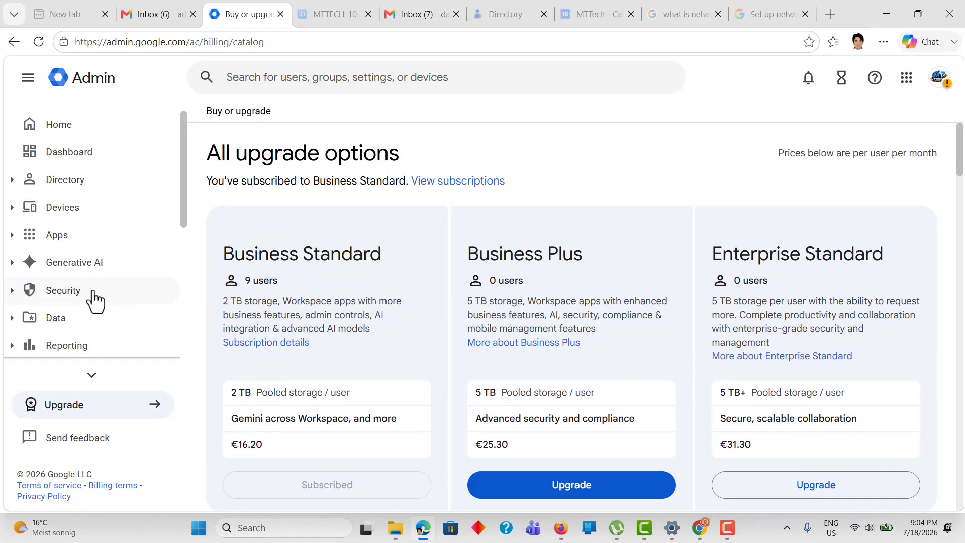
scroll(75, 299, "down", 4)
scroll(28, 236, "up", 4)
- Return to the Google Workspace service status list and browse the Finance Dept unit's services
left_click(13, 236)
left_click(81, 323)
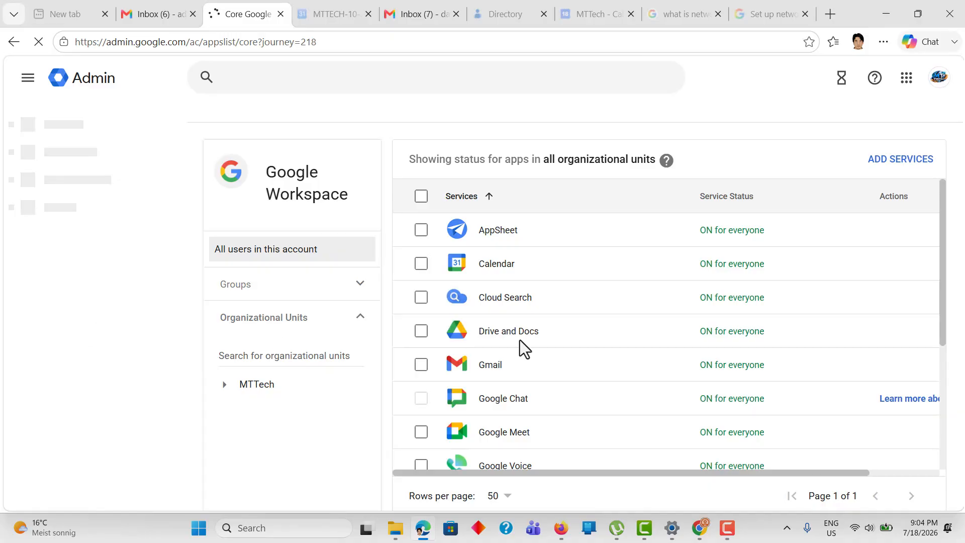
scroll(485, 410, "down", 4)
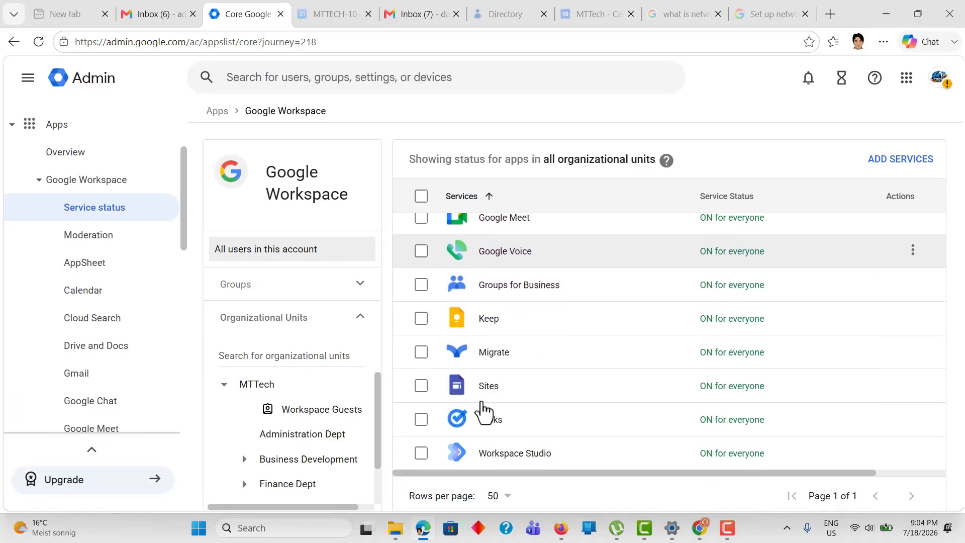
scroll(484, 409, "up", 4)
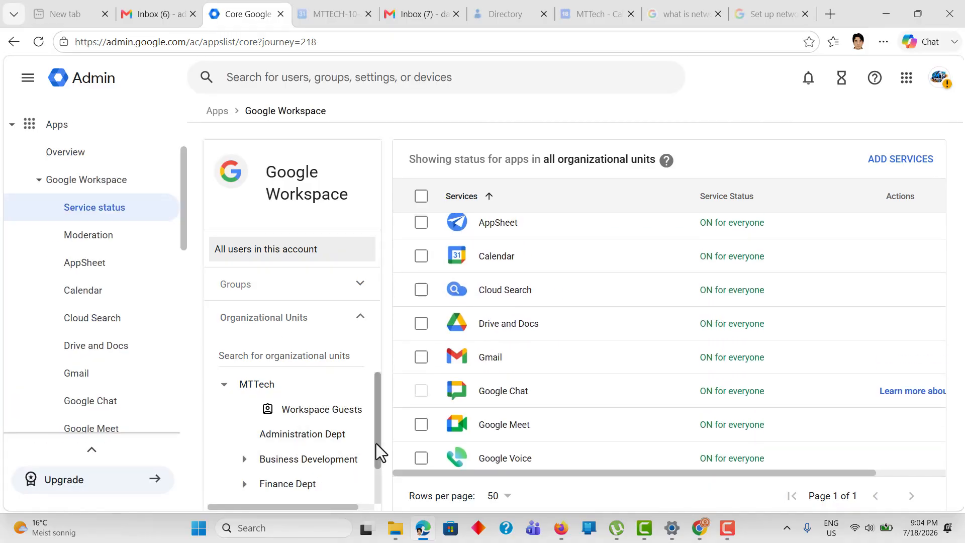
scroll(234, 425, "down", 2)
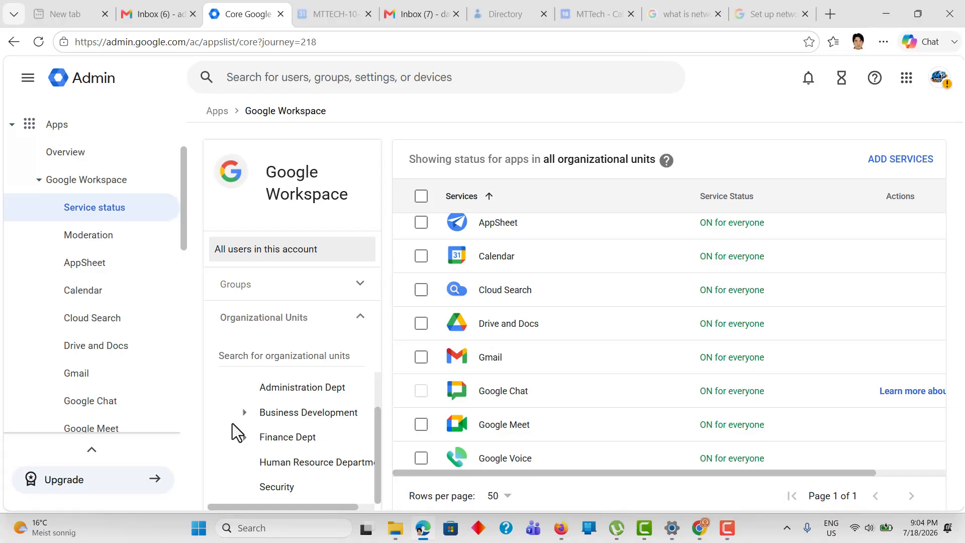
left_click(283, 442)
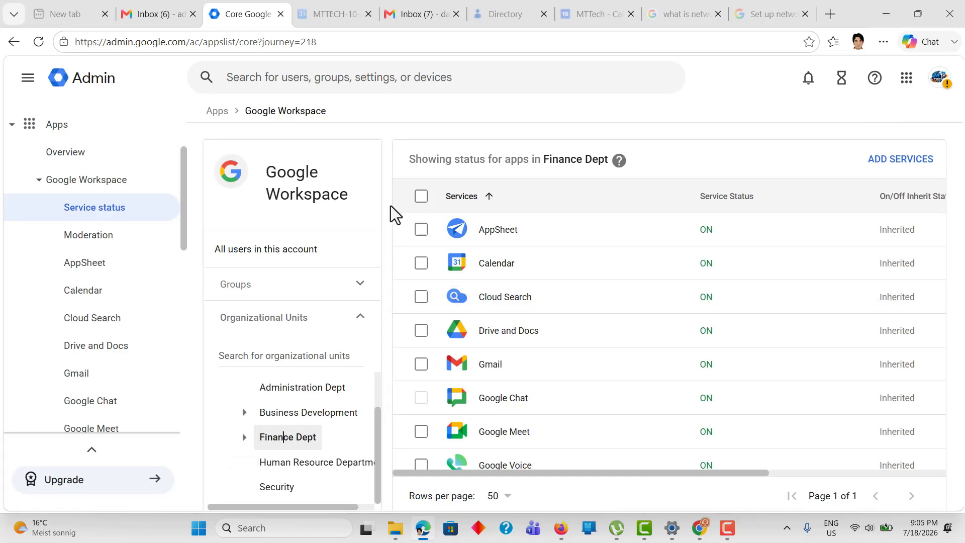
left_click(421, 232)
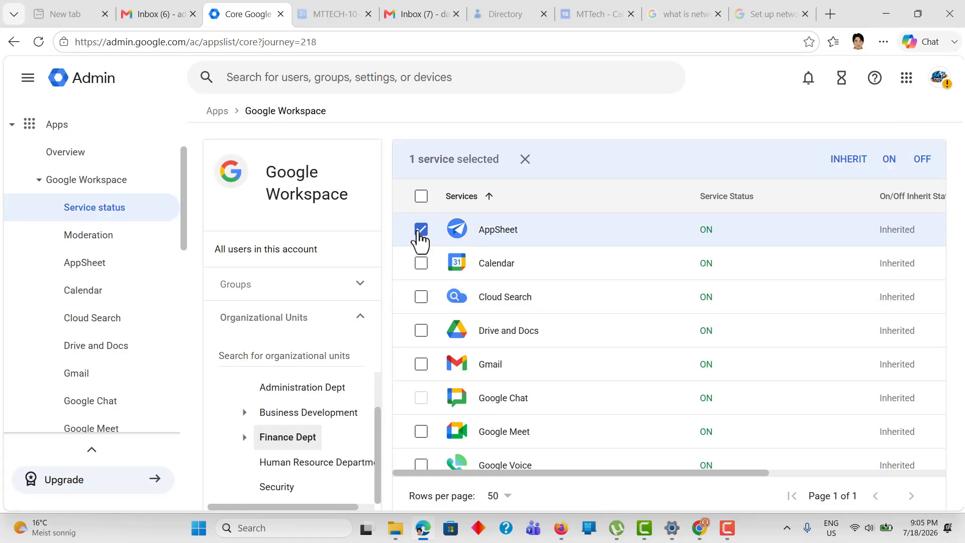
left_click(421, 232)
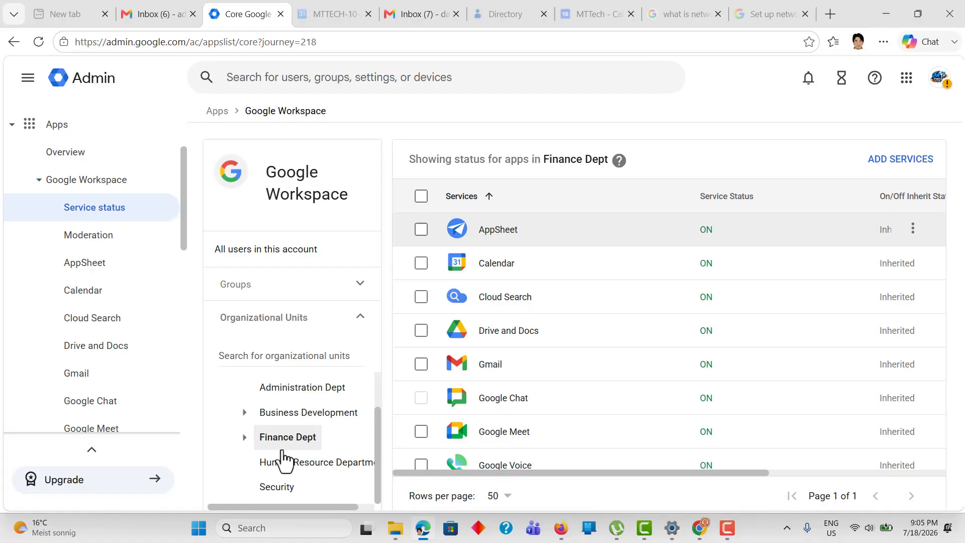
- For the Security unit, select only Calendar and choose to turn it off
left_click(277, 489)
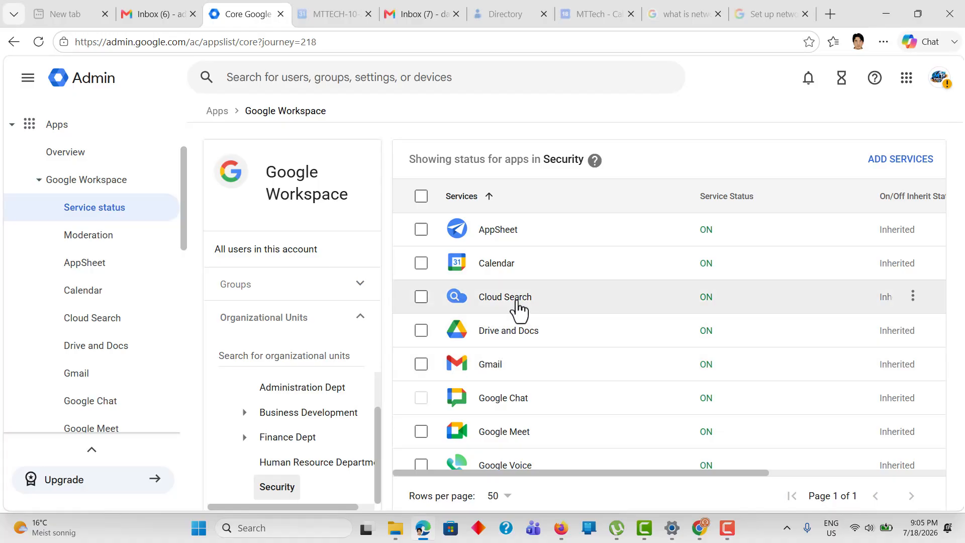
left_click(422, 298)
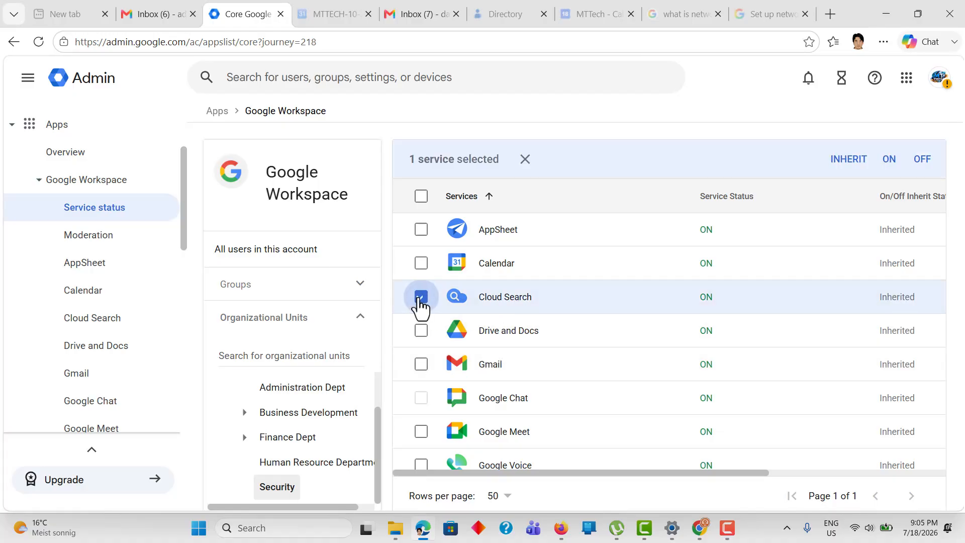
left_click(418, 399)
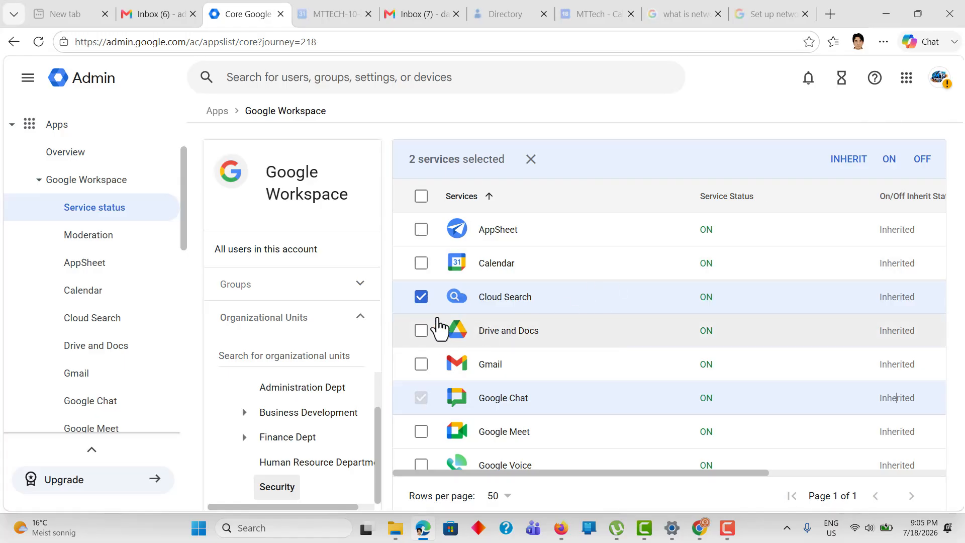
left_click(422, 297)
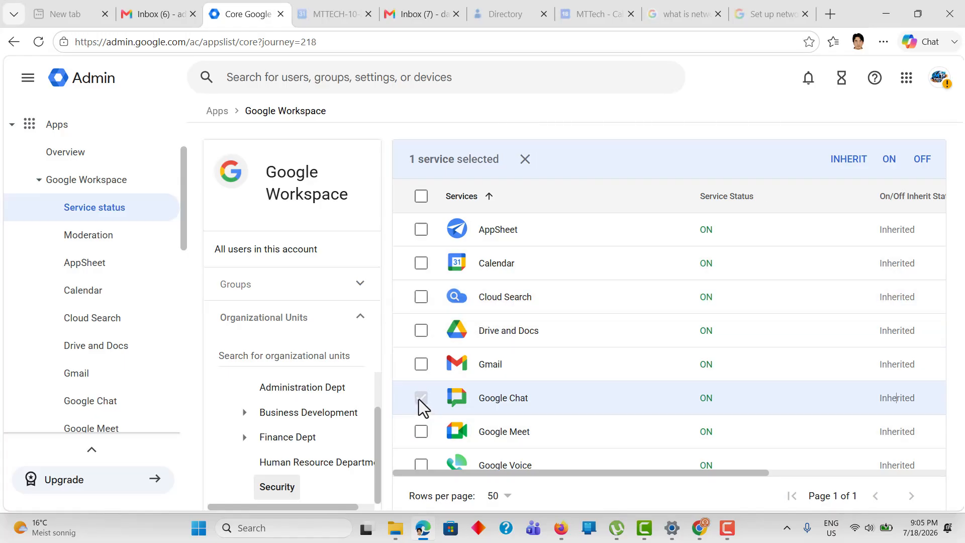
scroll(429, 406, "down", 3)
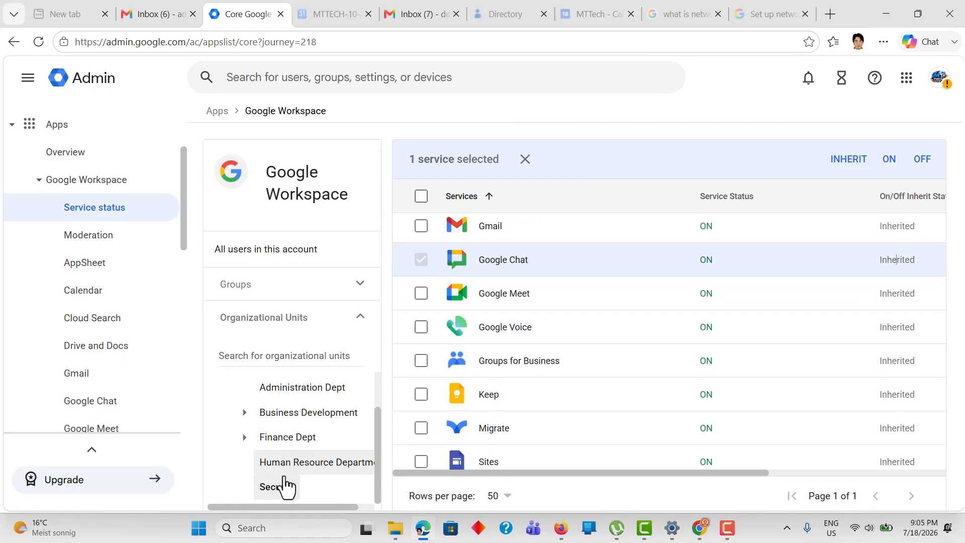
scroll(463, 398, "up", 3)
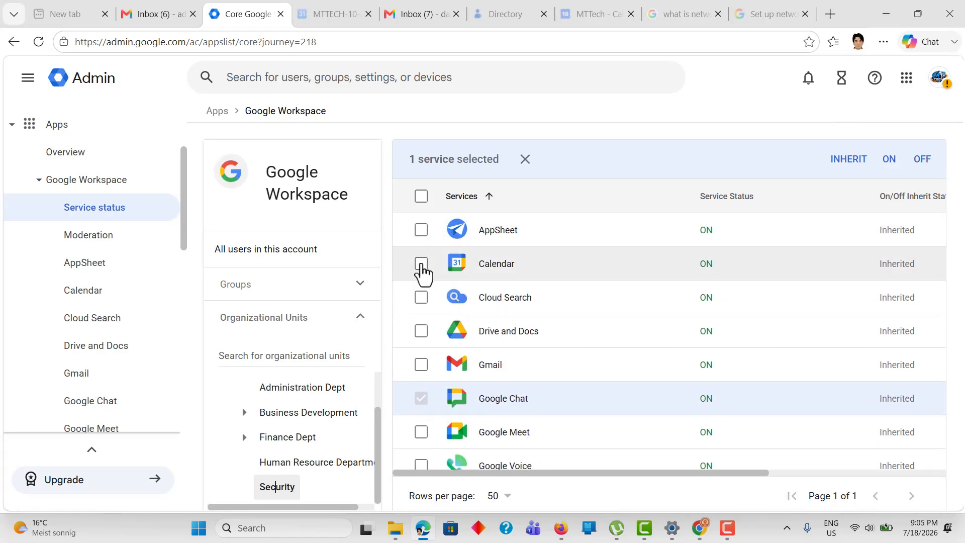
left_click(526, 160)
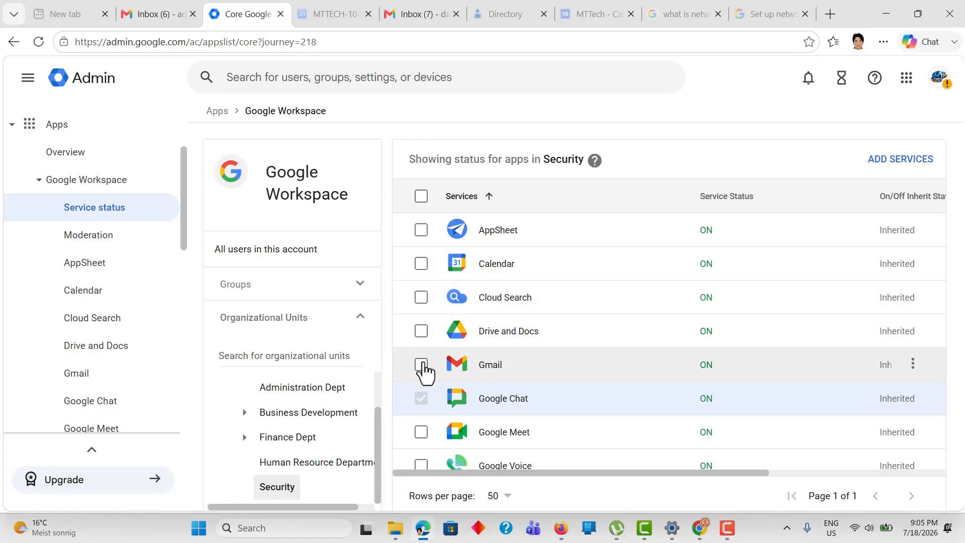
left_click(421, 263)
left_click(922, 161)
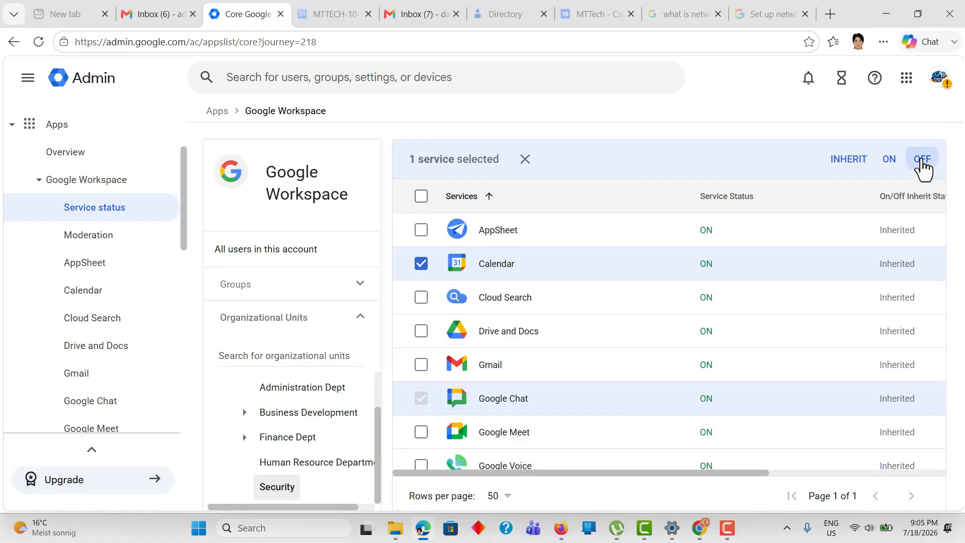
- Confirm Calendar off for Security, then set Calendar to ON for everyone and save
left_click(607, 356)
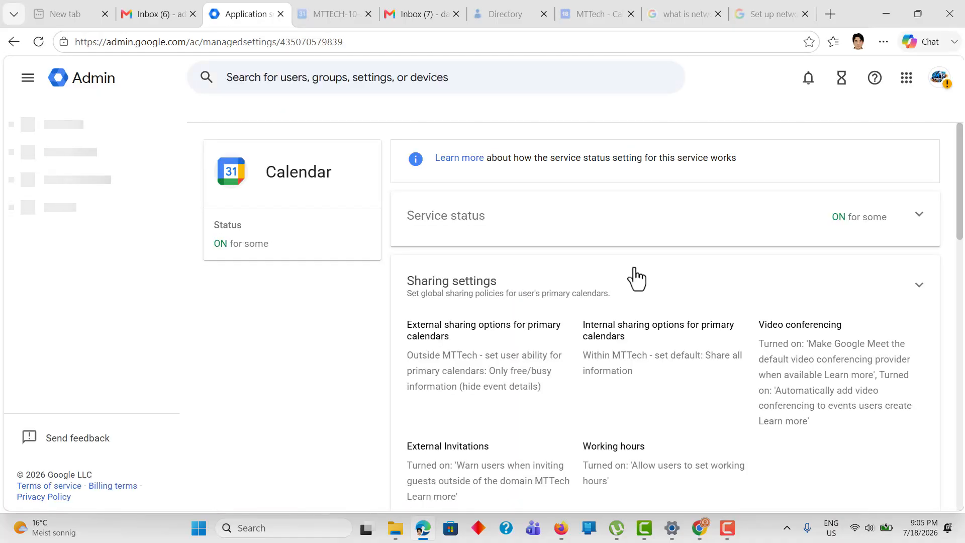
left_click(877, 225)
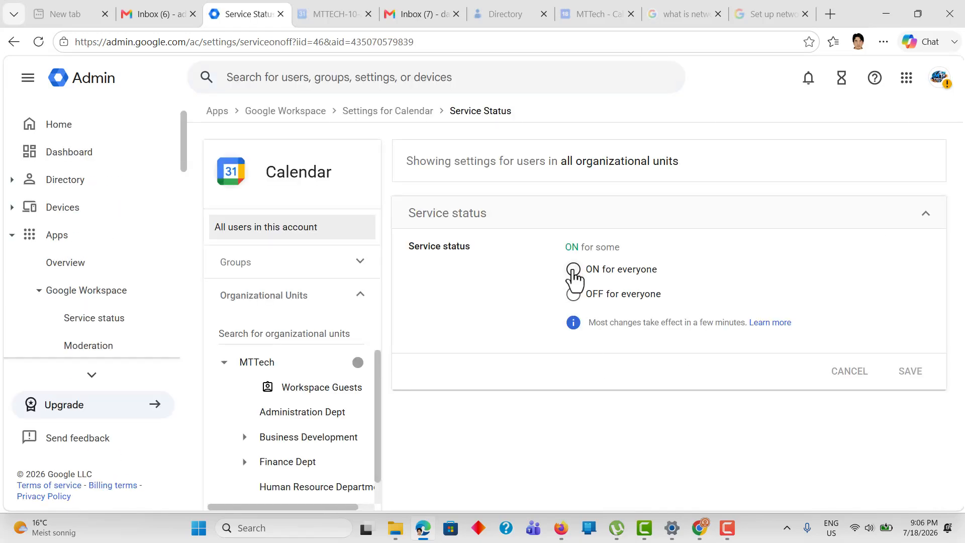
left_click(574, 272)
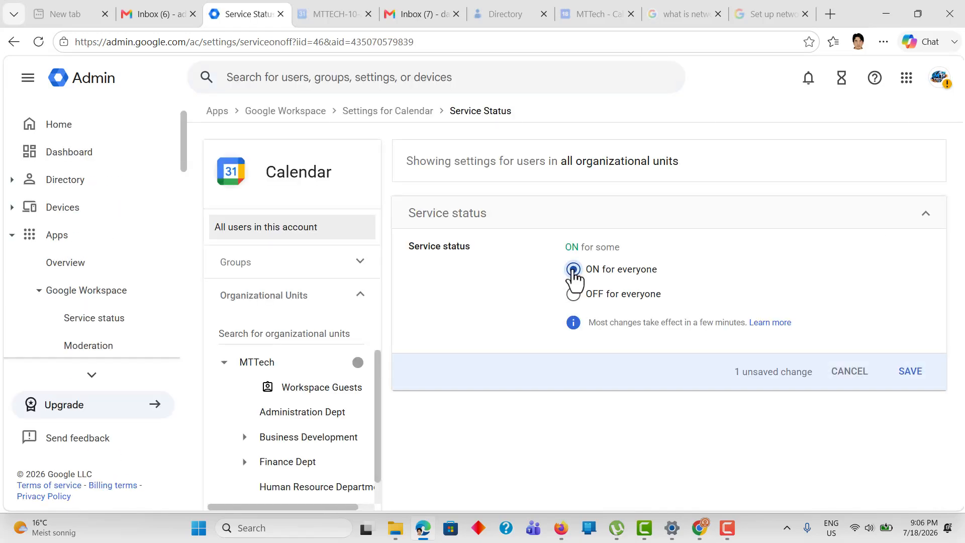
left_click(908, 372)
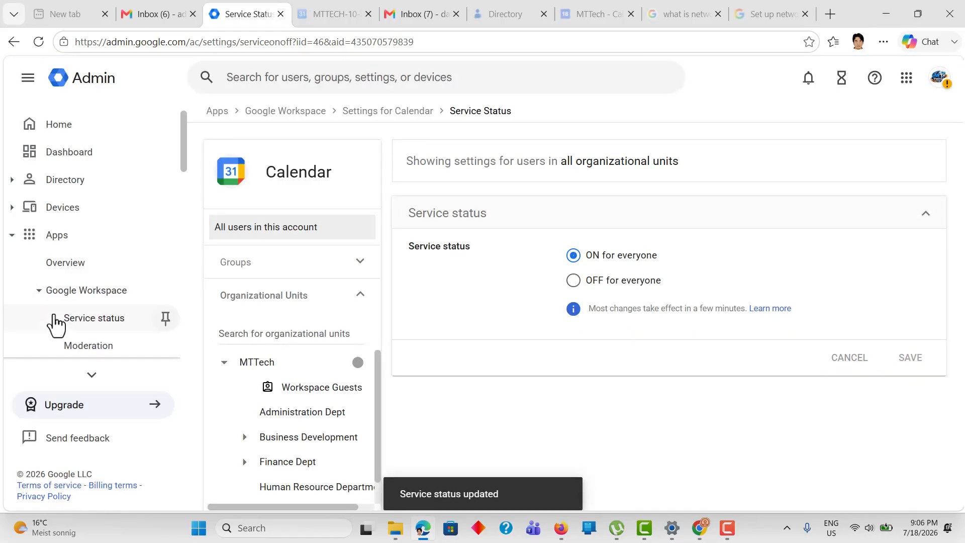
left_click(100, 319)
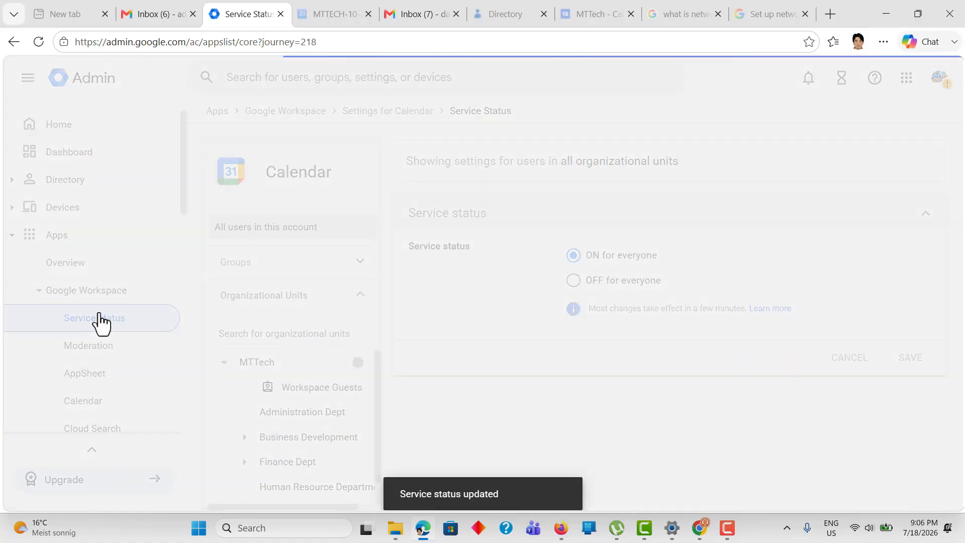
- Scroll through the services list and the navigation sidebar toward Moderation
scroll(508, 339, "down", 3)
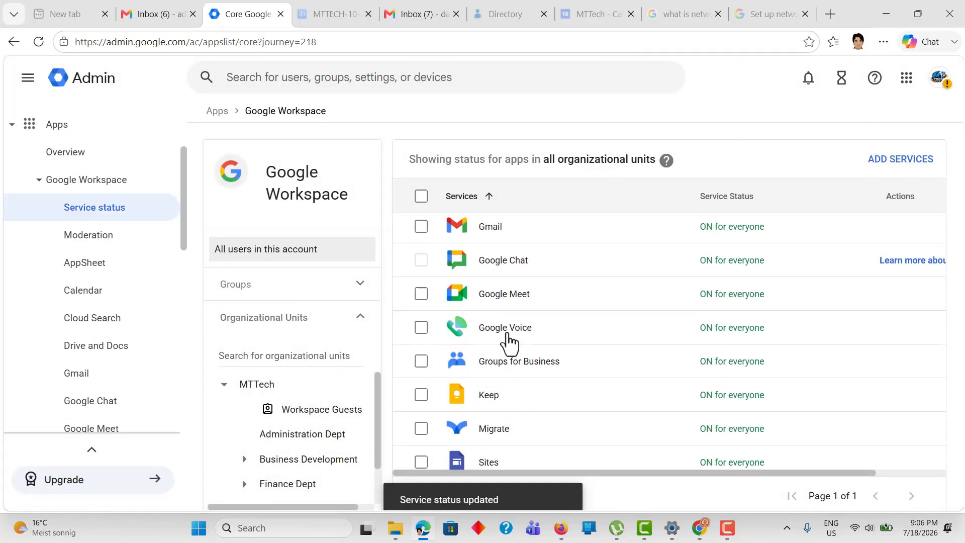
scroll(508, 339, "up", 1)
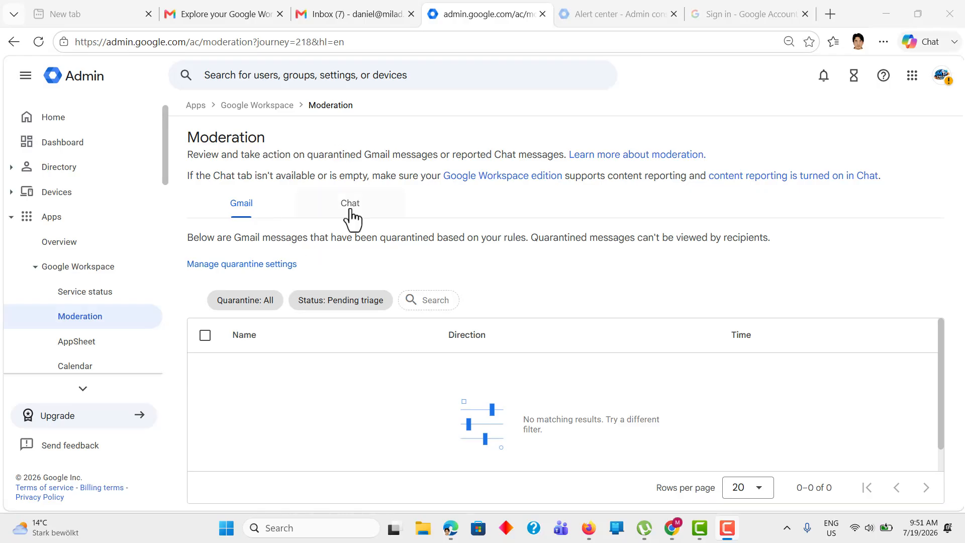
scroll(133, 319, "down", 1)
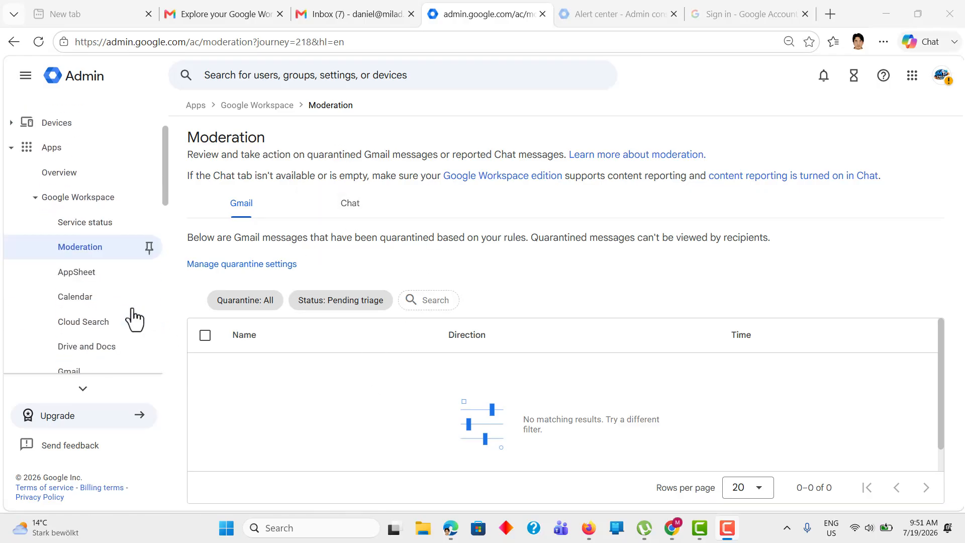
scroll(133, 318, "down", 1)
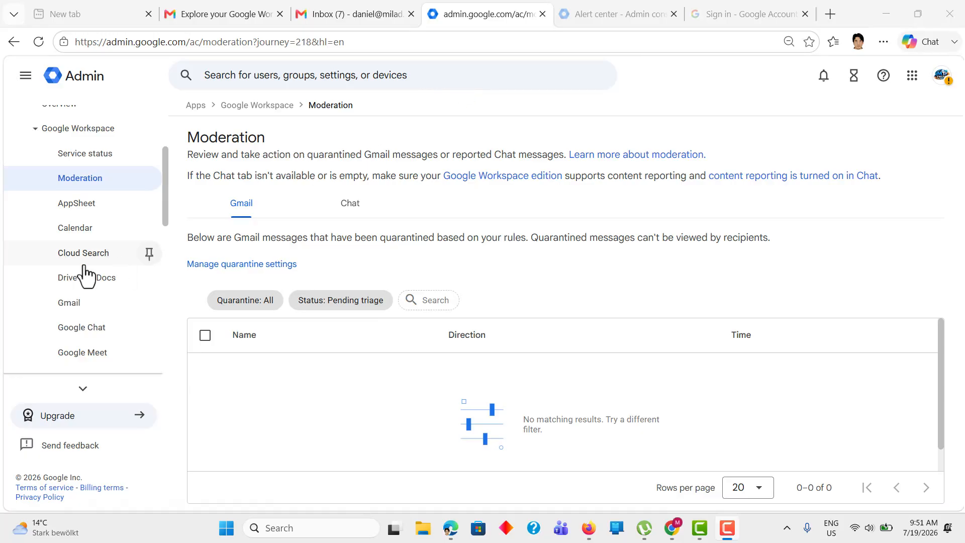
- Set primary-calendar external sharing to 'Share all information, but outsiders cannot change calendars' and save
left_click(86, 207)
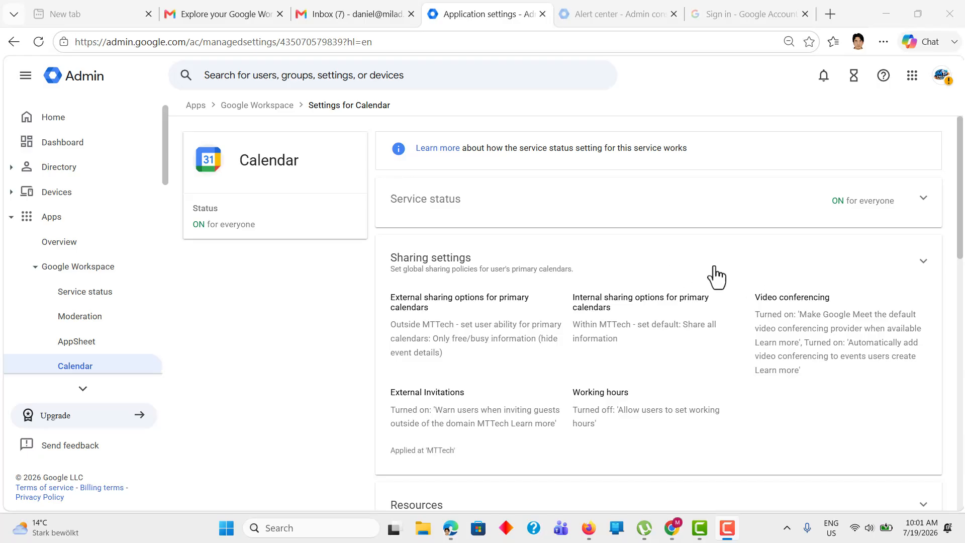
left_click(838, 268)
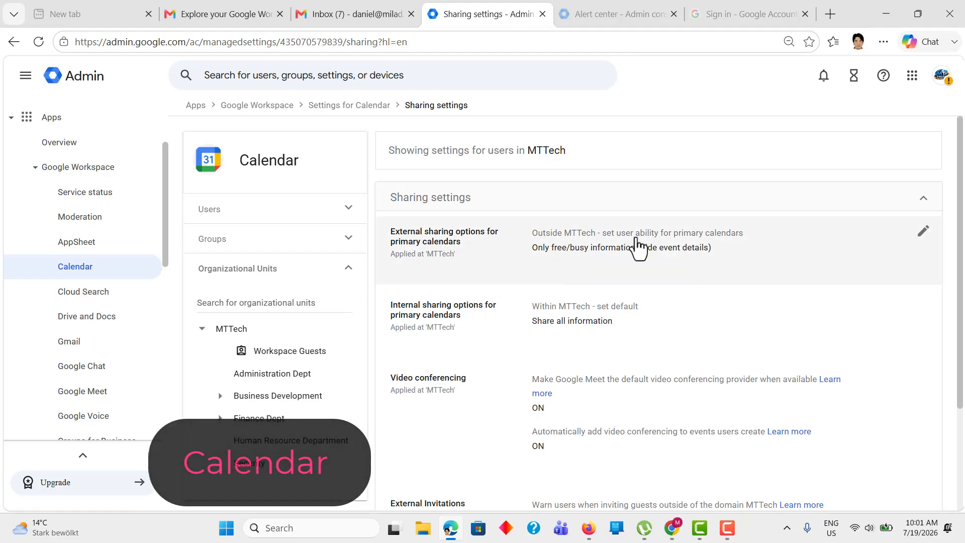
left_click(729, 261)
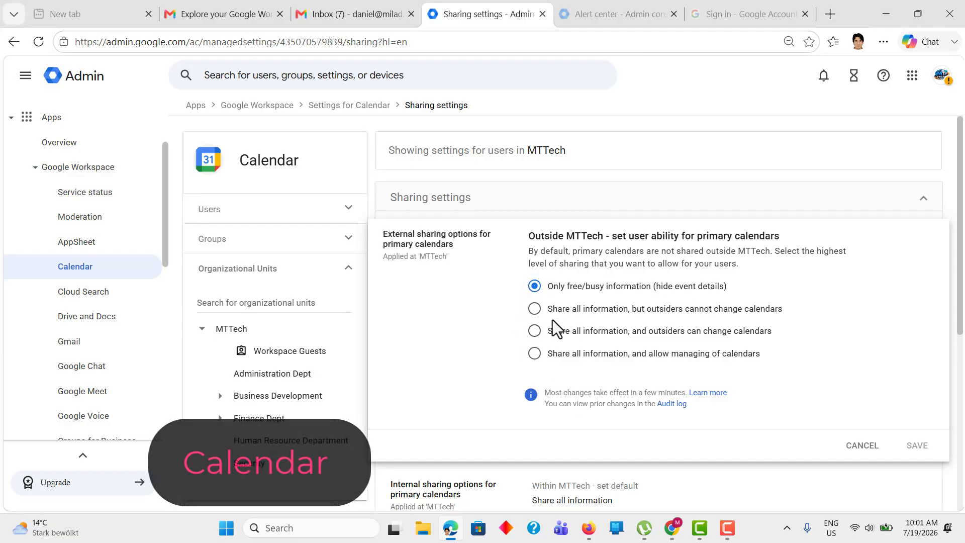
left_click(535, 309)
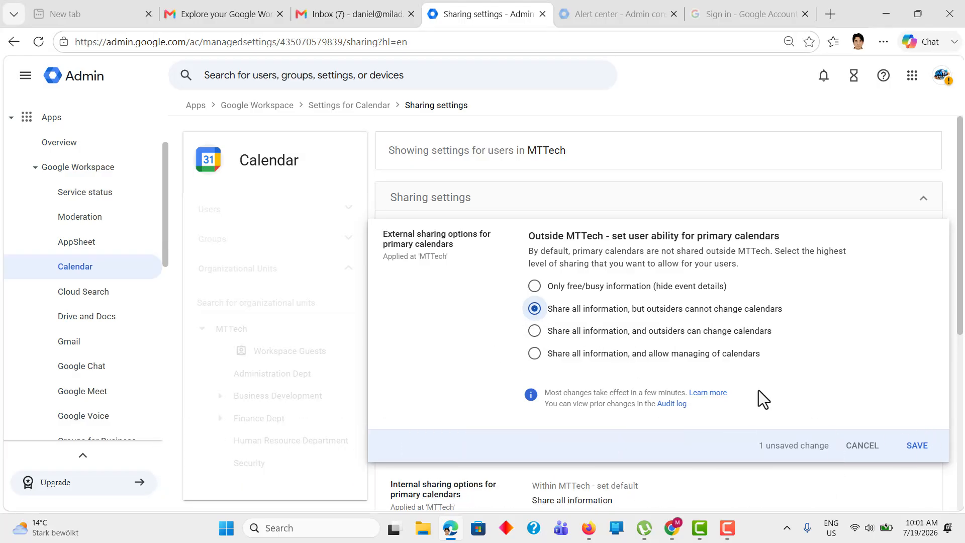
left_click(915, 447)
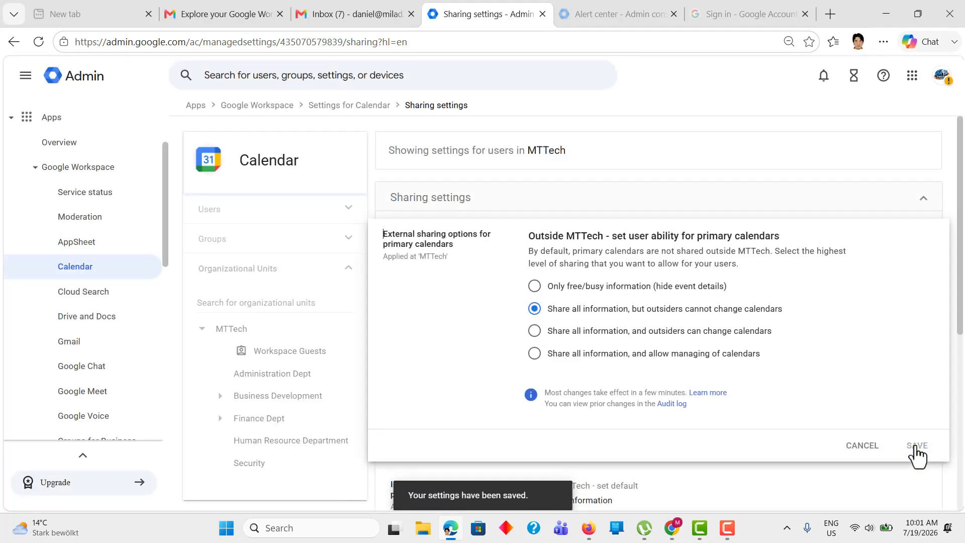
left_click(860, 452)
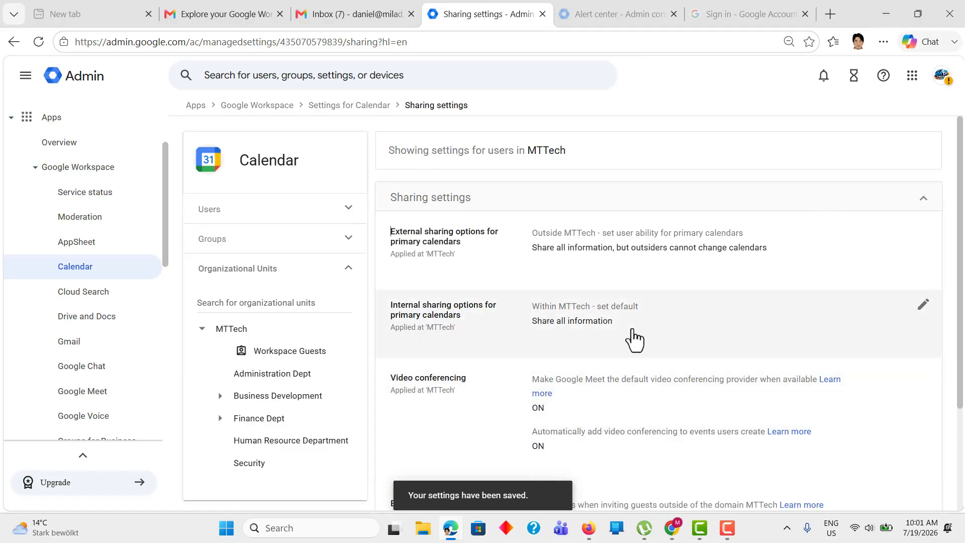
left_click(633, 336)
scroll(610, 428, "down", 1)
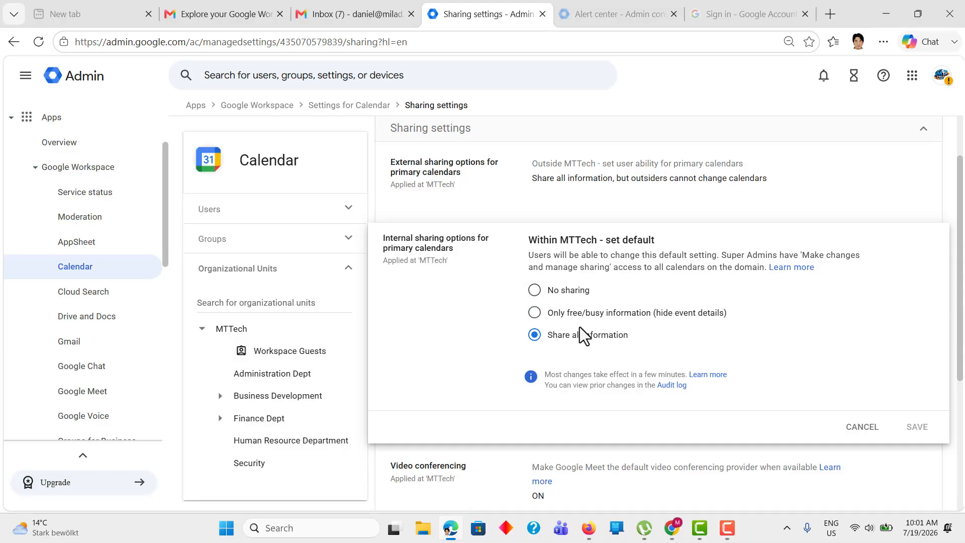
left_click(534, 290)
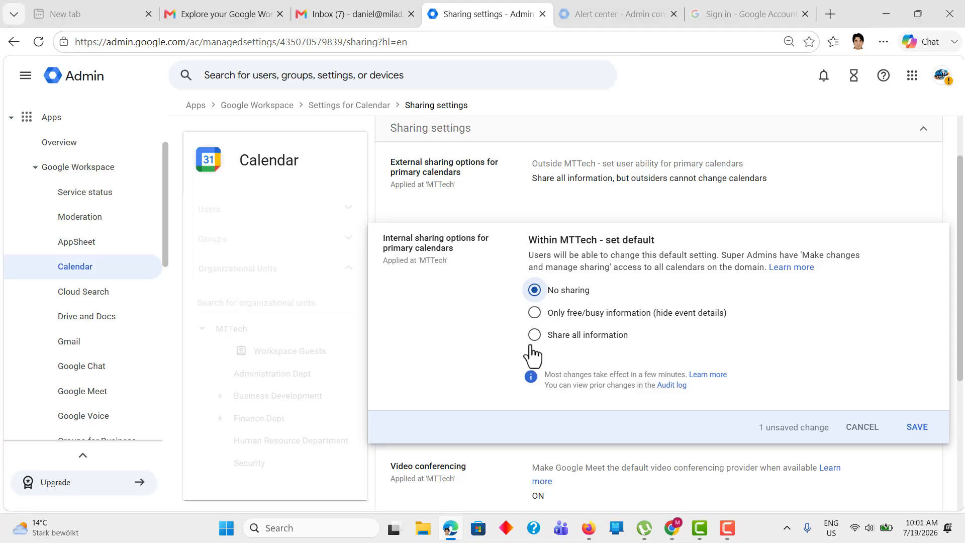
left_click(534, 313)
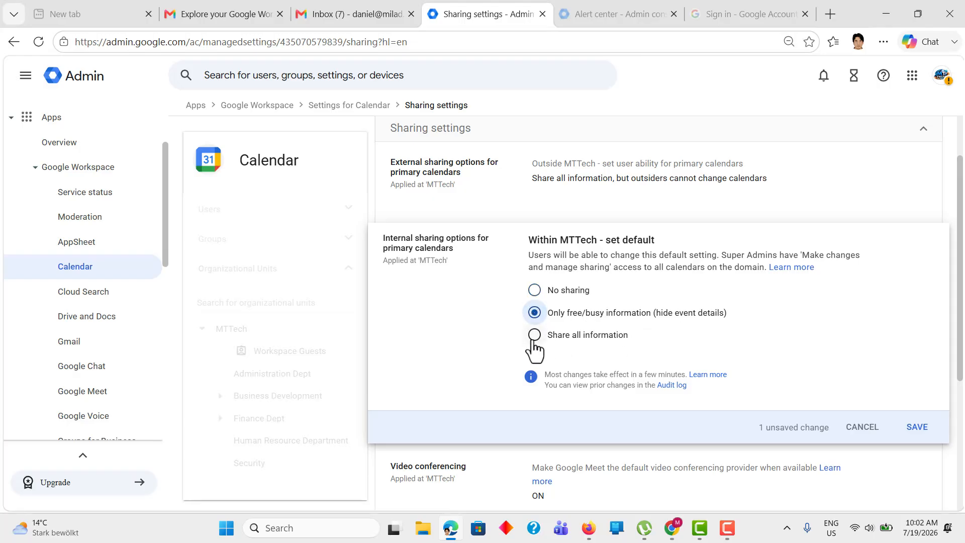
left_click(534, 338)
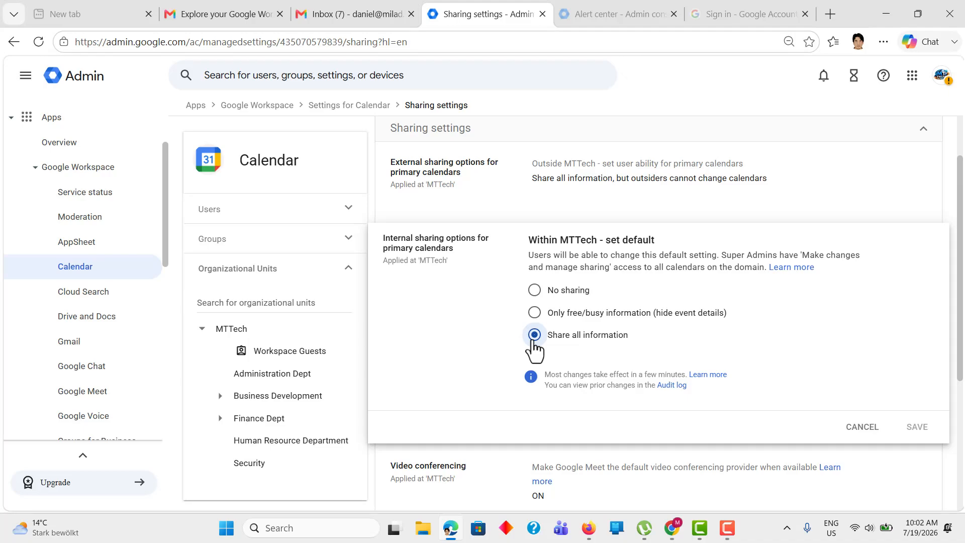
left_click(862, 426)
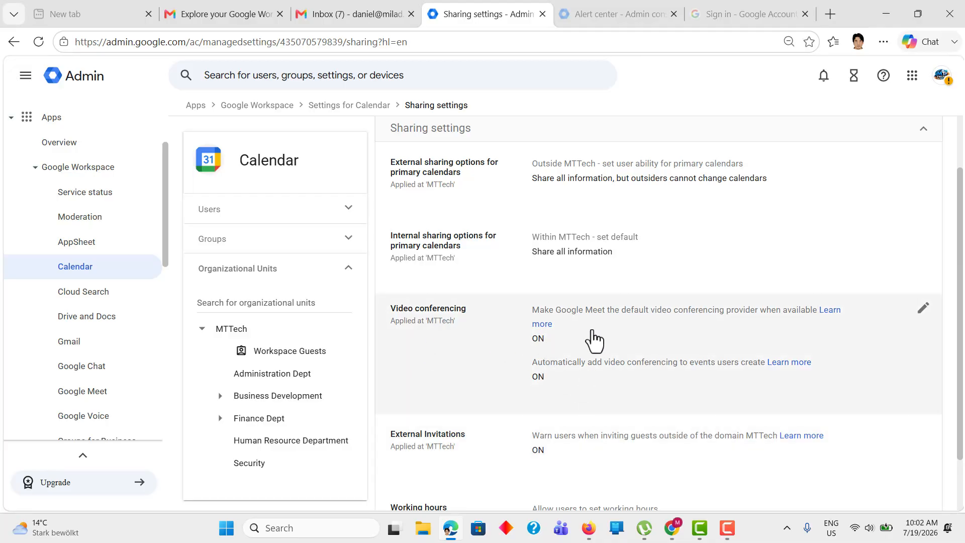
scroll(594, 340, "down", 1)
left_click(647, 280)
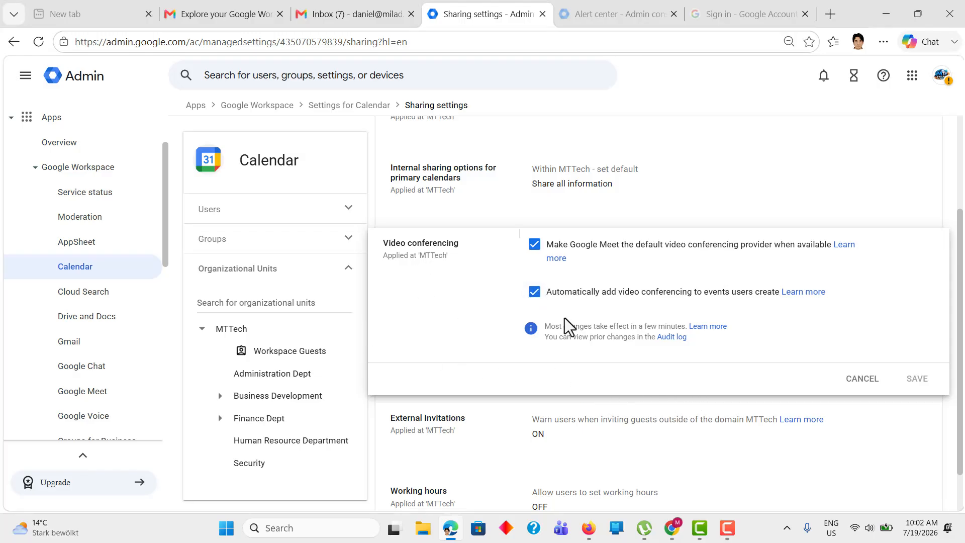
left_click(863, 380)
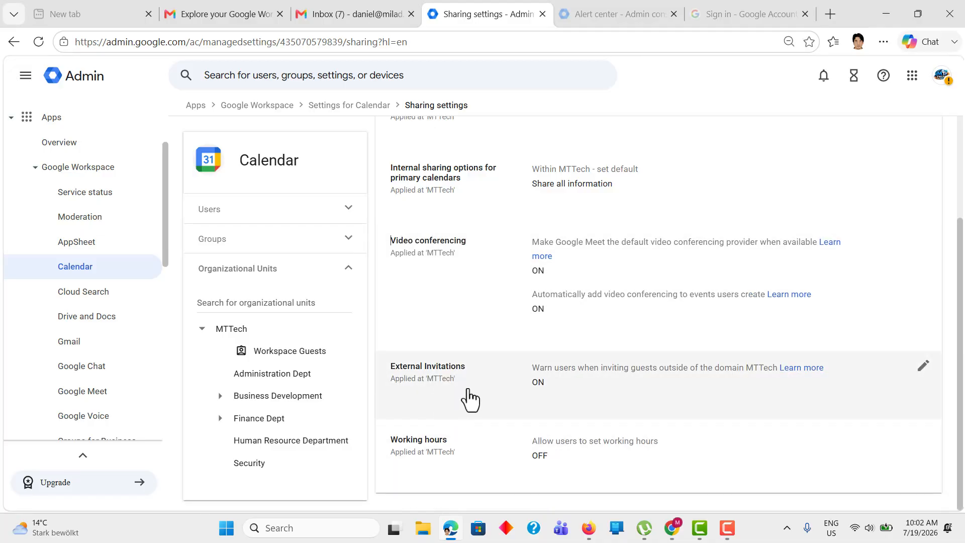
left_click(592, 390)
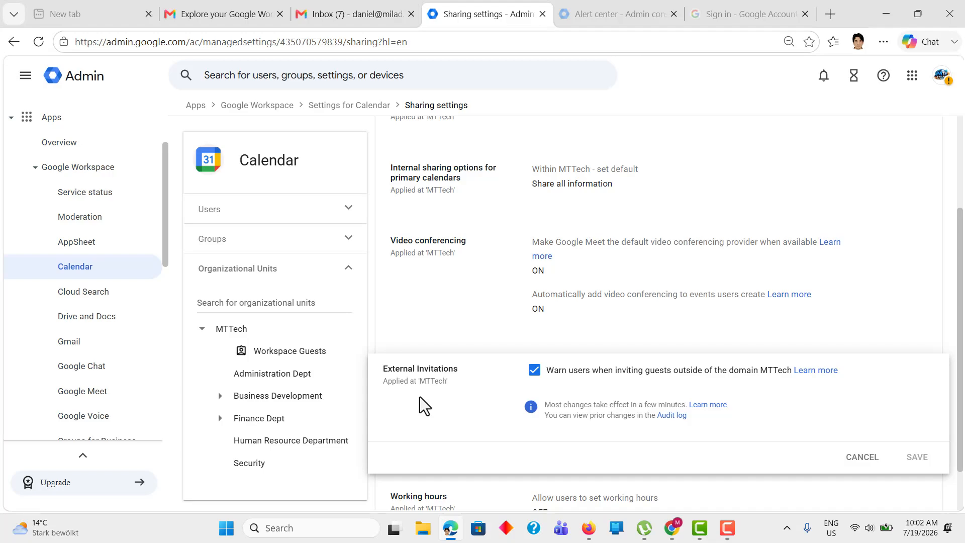
scroll(420, 397, "down", 2)
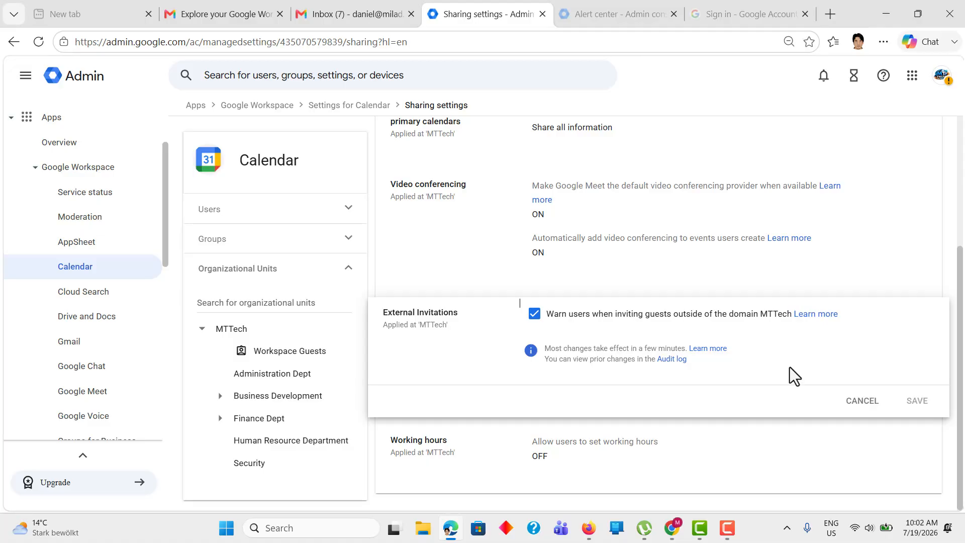
left_click(862, 401)
- Enable 'Allow users to set working hours', save, and go back to Settings for Calendar
scroll(571, 416, "up", 3)
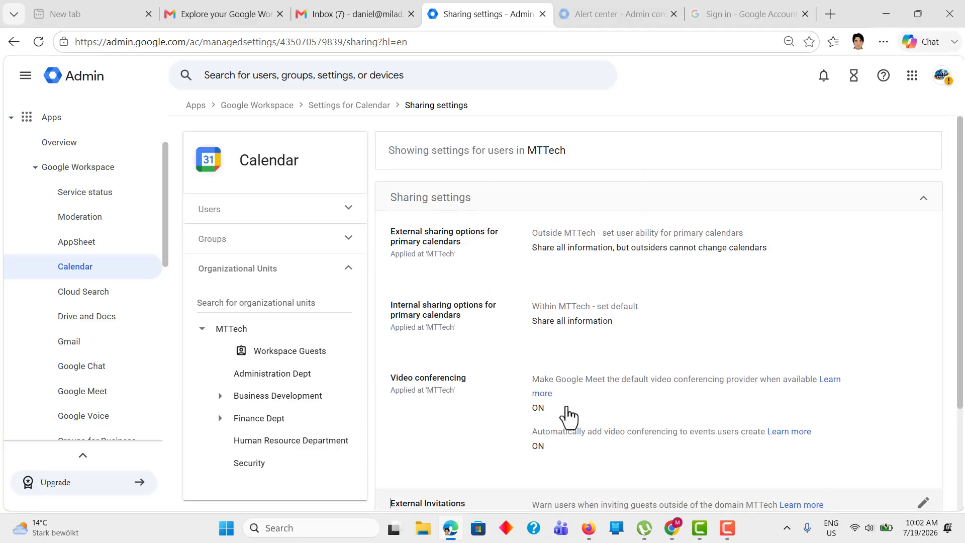
scroll(570, 416, "down", 3)
left_click(576, 451)
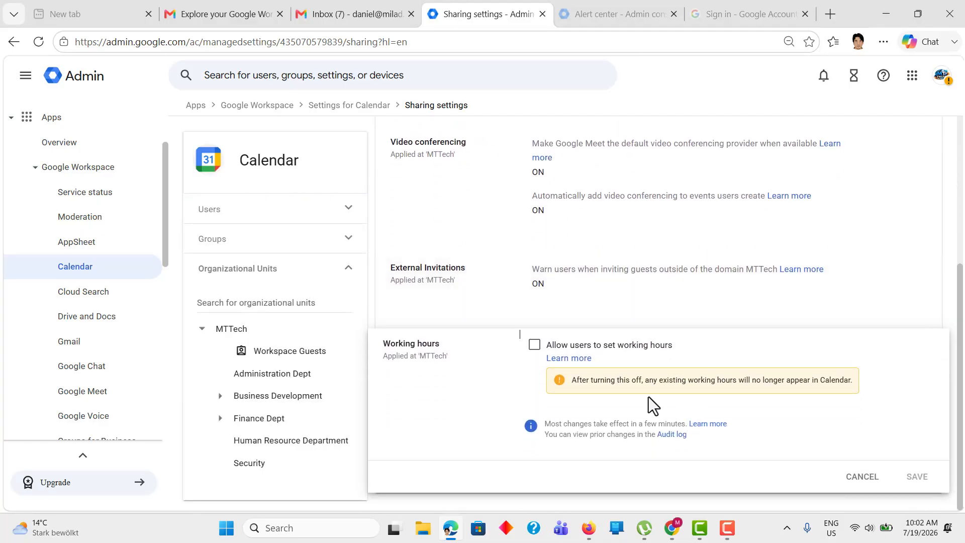
left_click(536, 351)
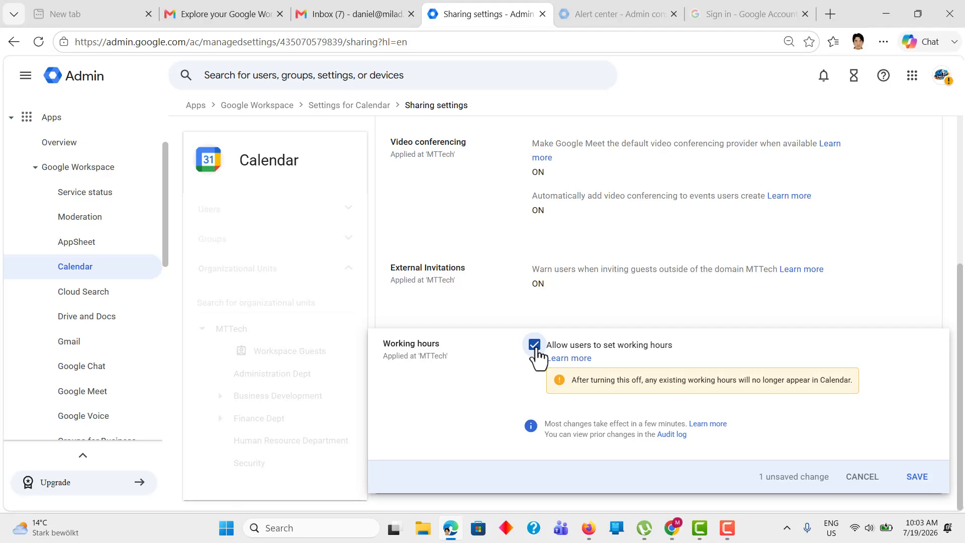
left_click(924, 482)
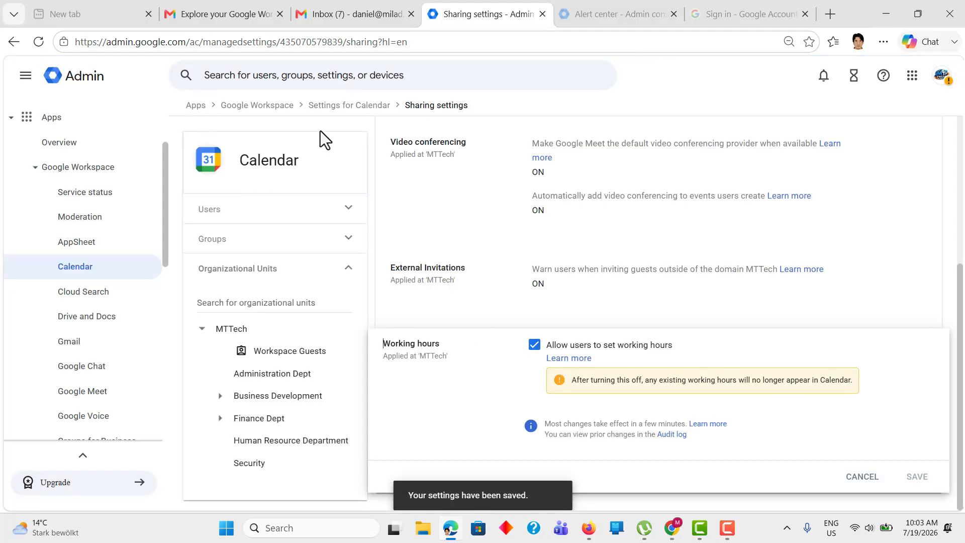
left_click(372, 116)
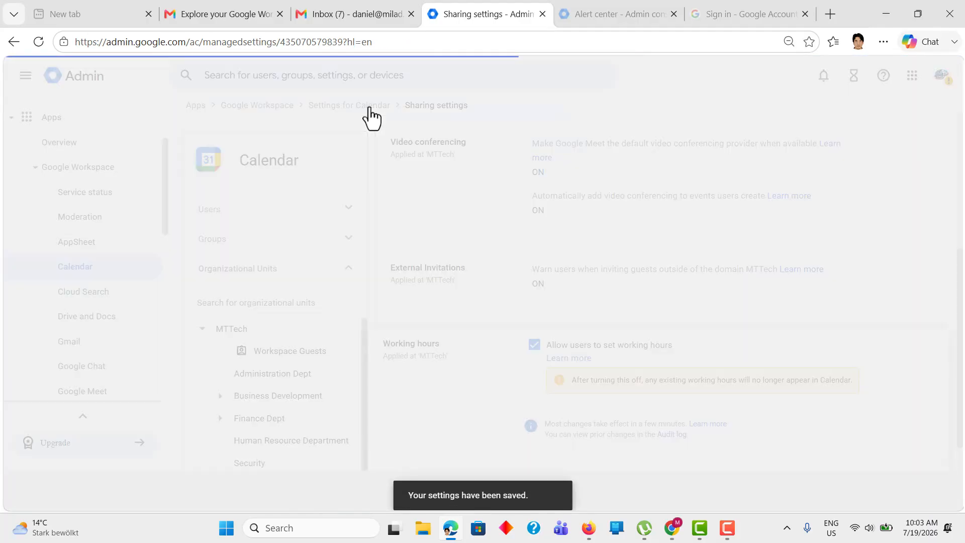
- Leave Resources for Calendar's General settings and edit external sharing for secondary calendars
scroll(598, 357, "down", 5)
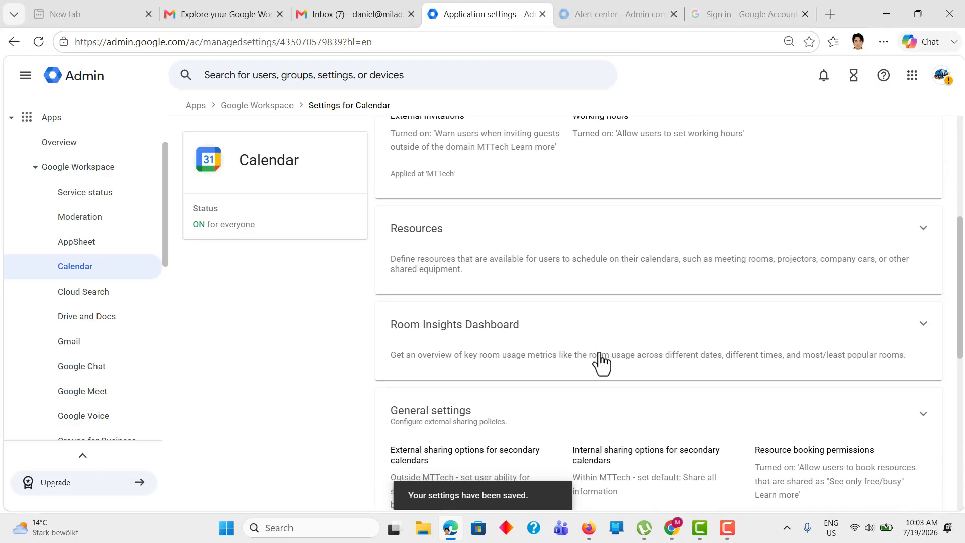
left_click(595, 285)
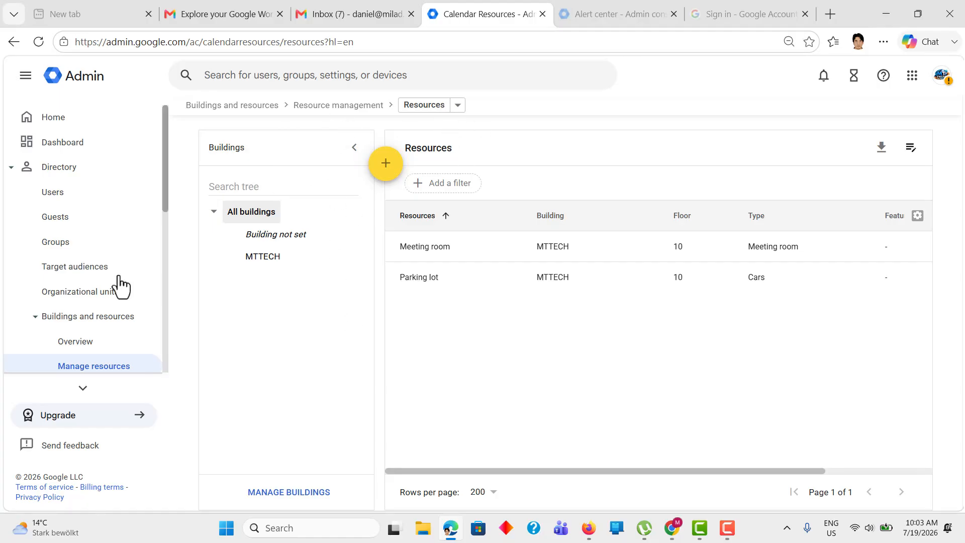
left_click(17, 47)
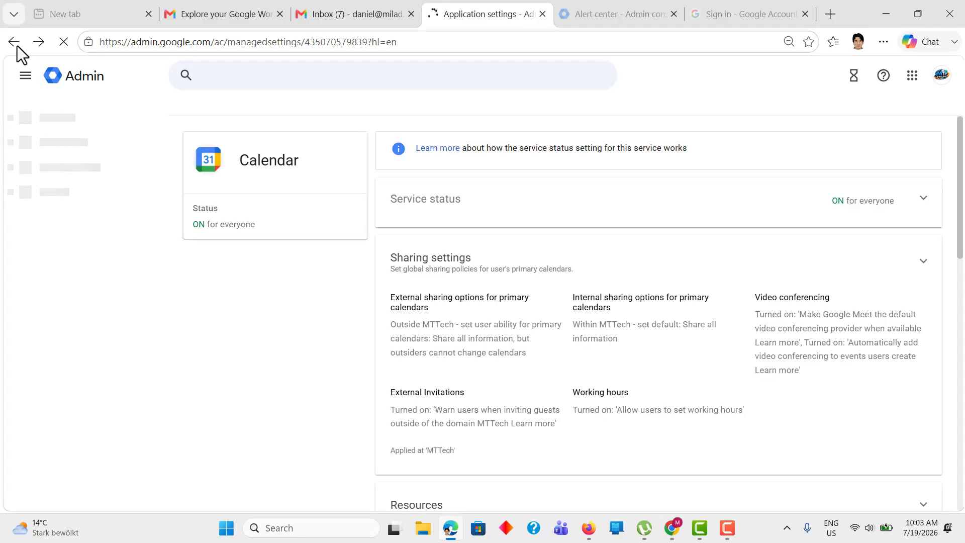
scroll(658, 403, "down", 5)
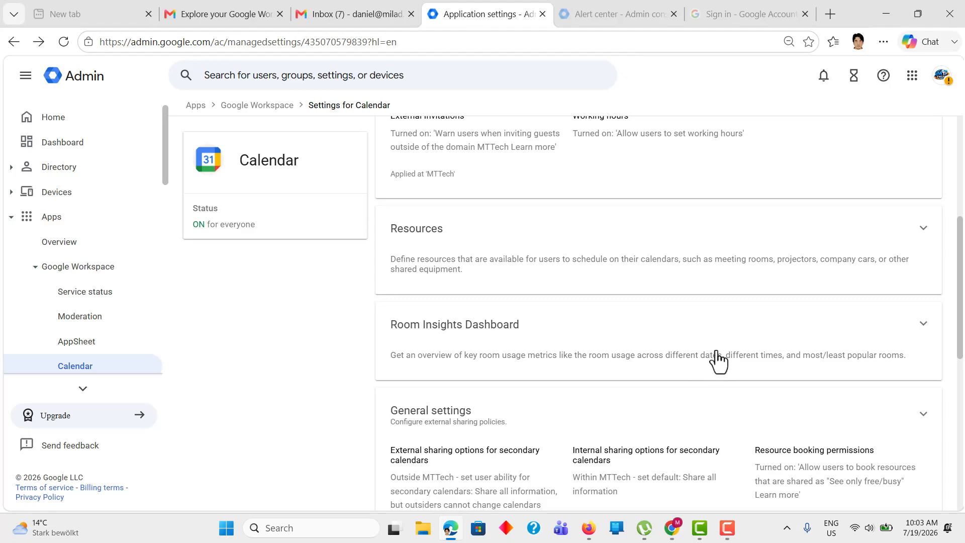
scroll(718, 362, "down", 1)
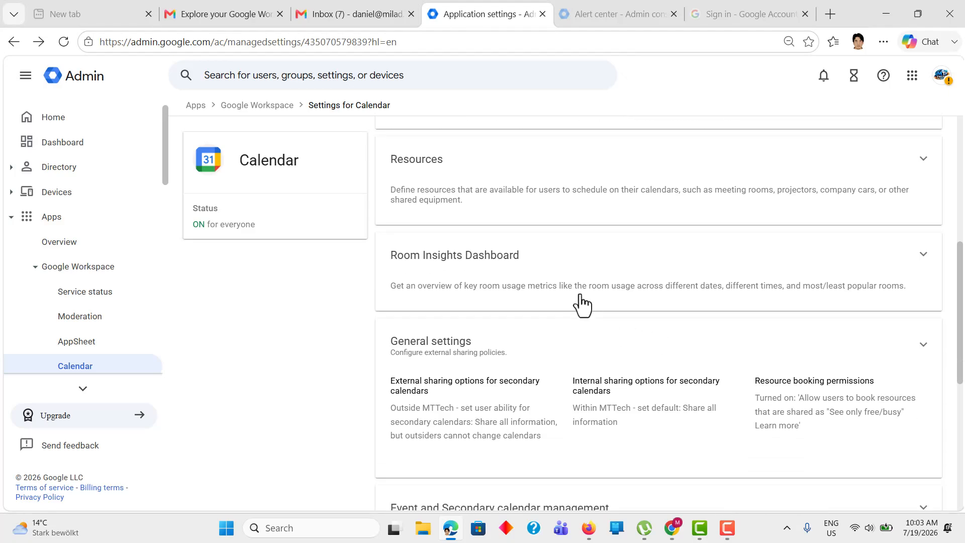
scroll(611, 289, "down", 1)
left_click(663, 297)
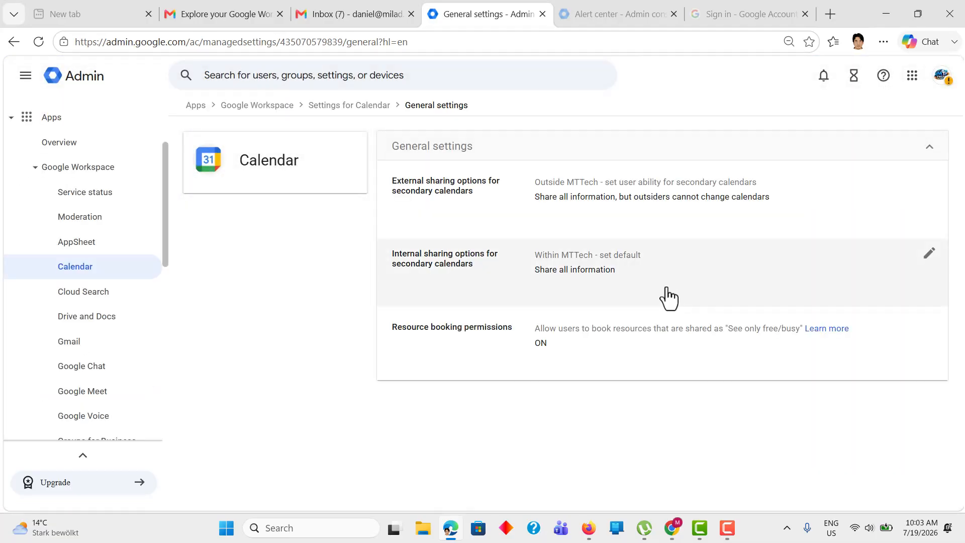
left_click(654, 194)
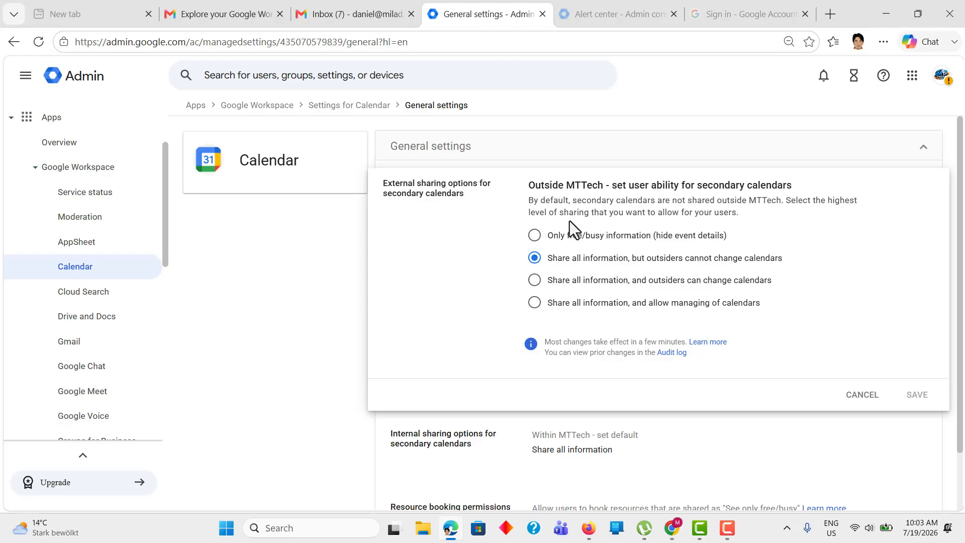
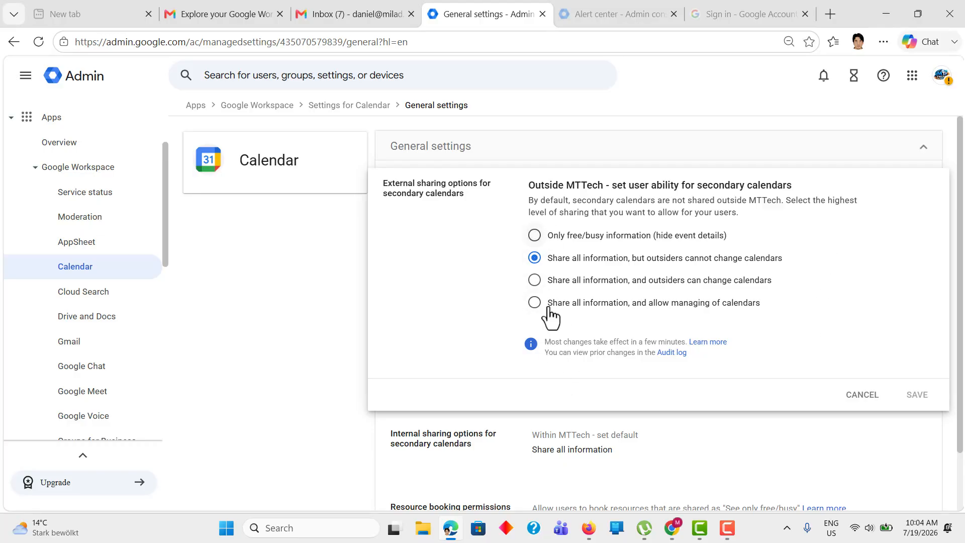
- Discard the external sharing edit, open internal sharing, and switch to the Gmail window
left_click(862, 395)
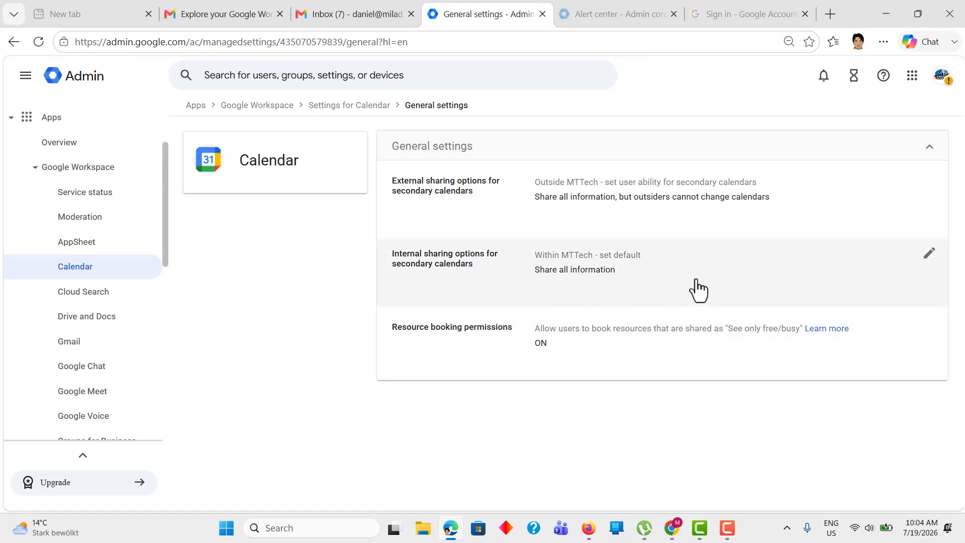
left_click(667, 272)
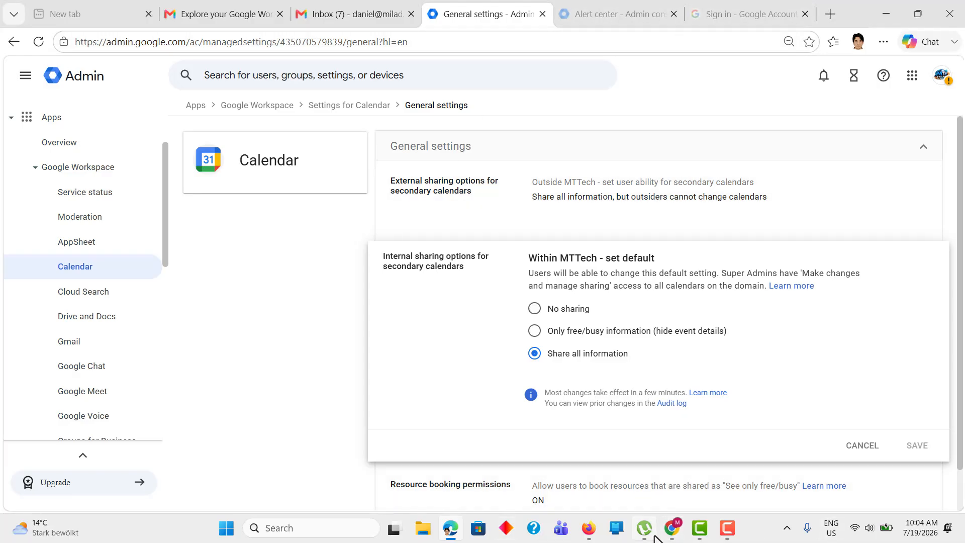
left_click(672, 528)
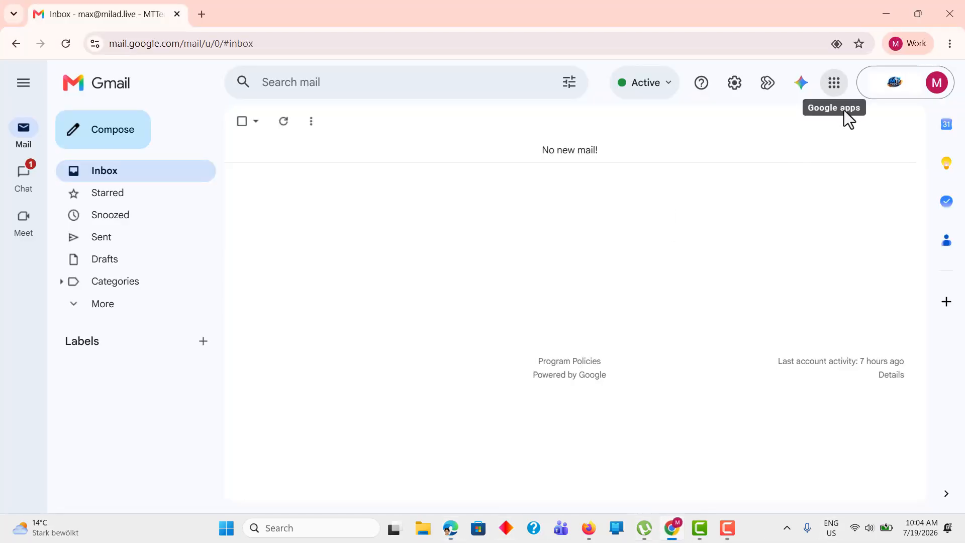
- Open Google Calendar from the apps launcher and start a new calendar under Other calendars
left_click(837, 87)
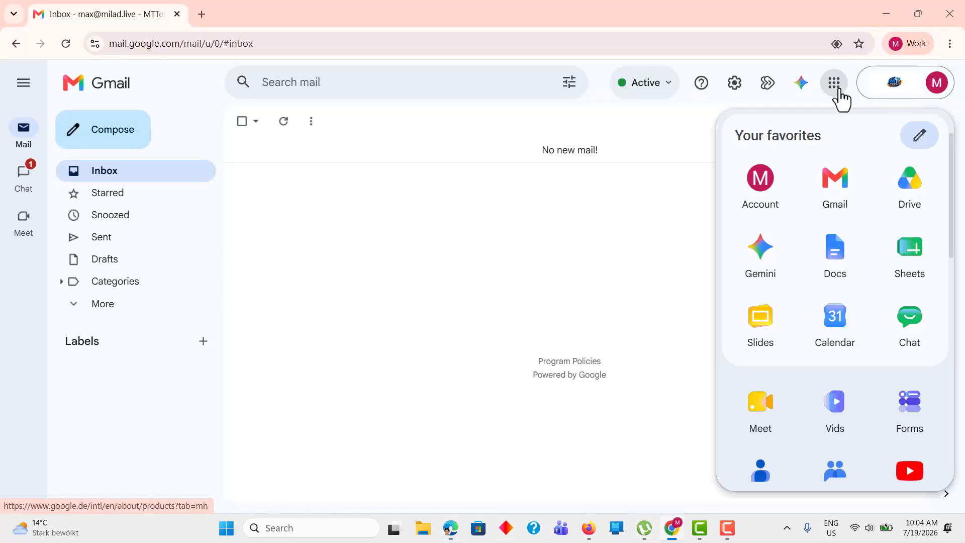
left_click(836, 321)
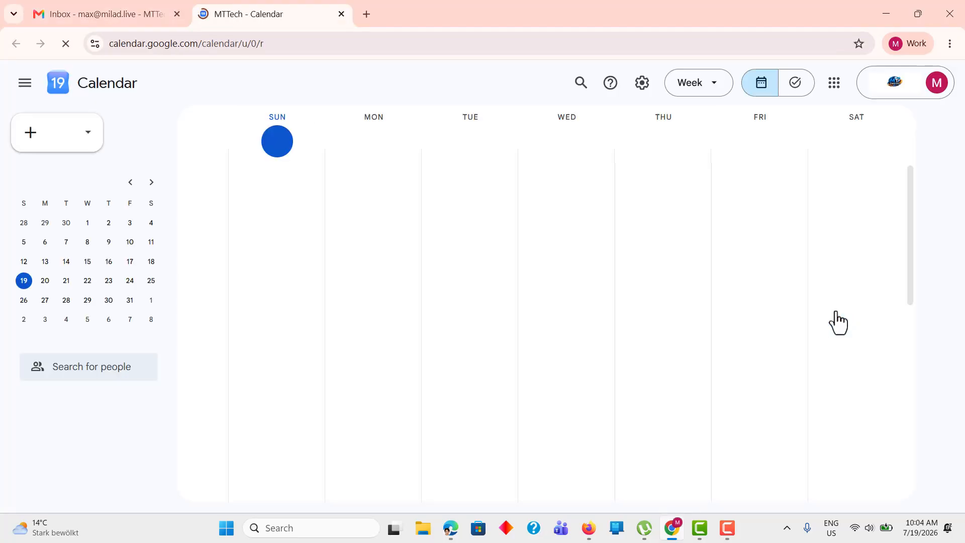
scroll(114, 309, "down", 1)
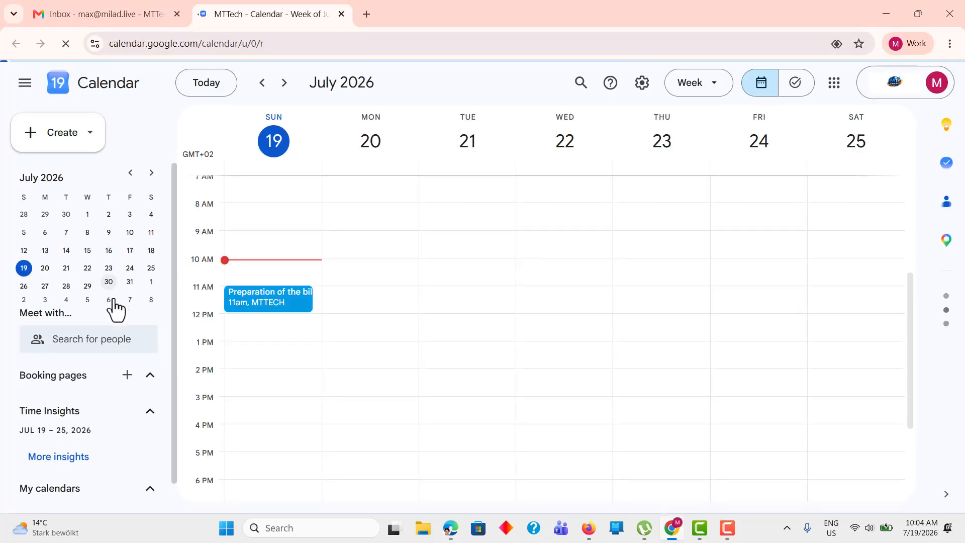
scroll(119, 359, "down", 2)
left_click(90, 135)
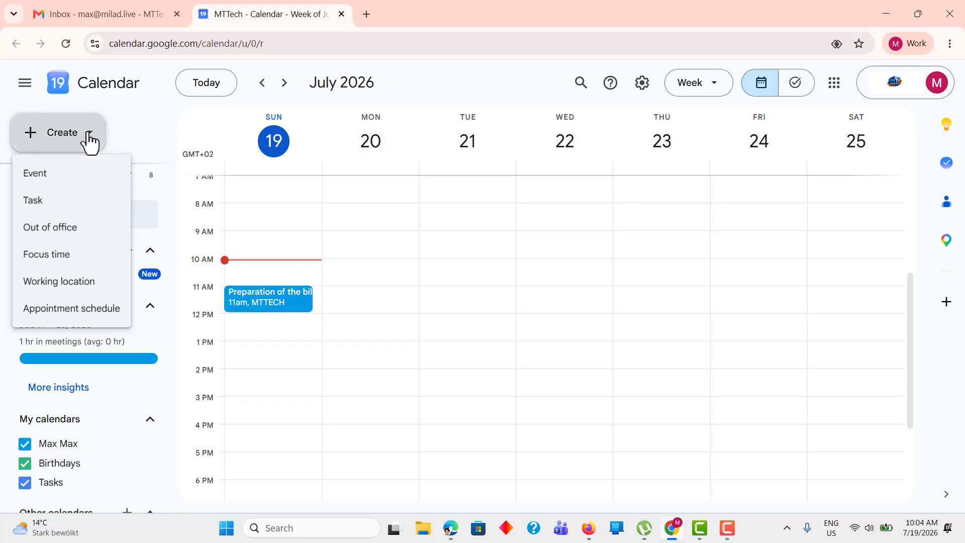
left_click(90, 141)
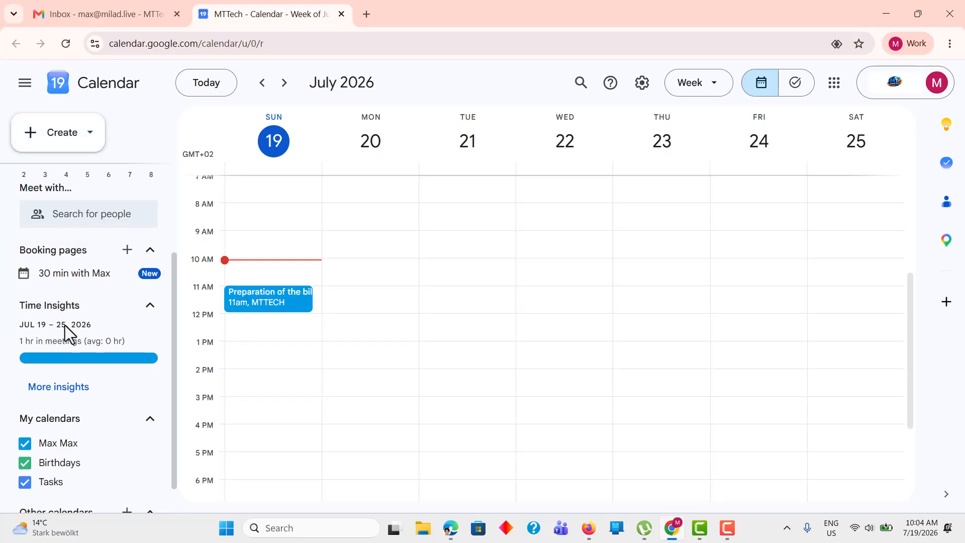
scroll(97, 436, "down", 1)
scroll(110, 492, "up", 3)
scroll(110, 491, "down", 3)
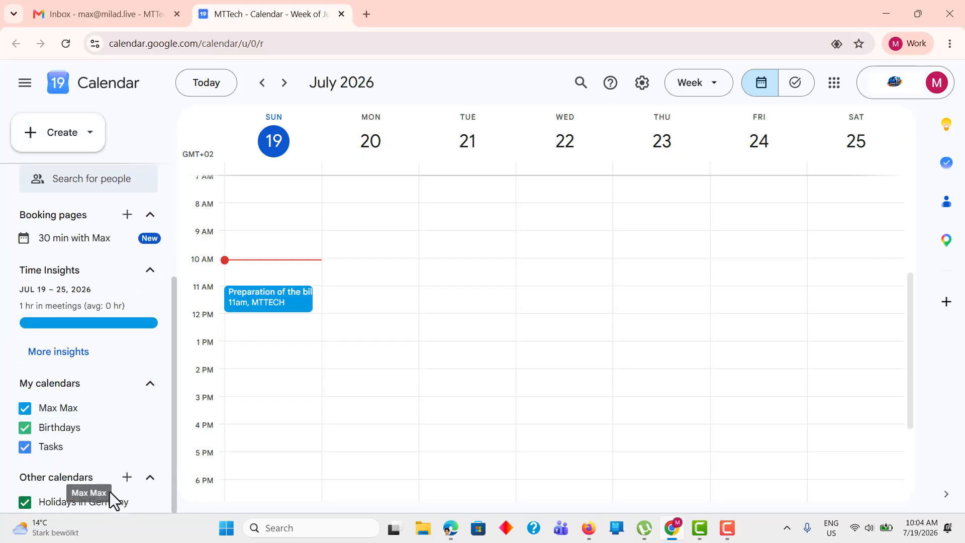
left_click(127, 477)
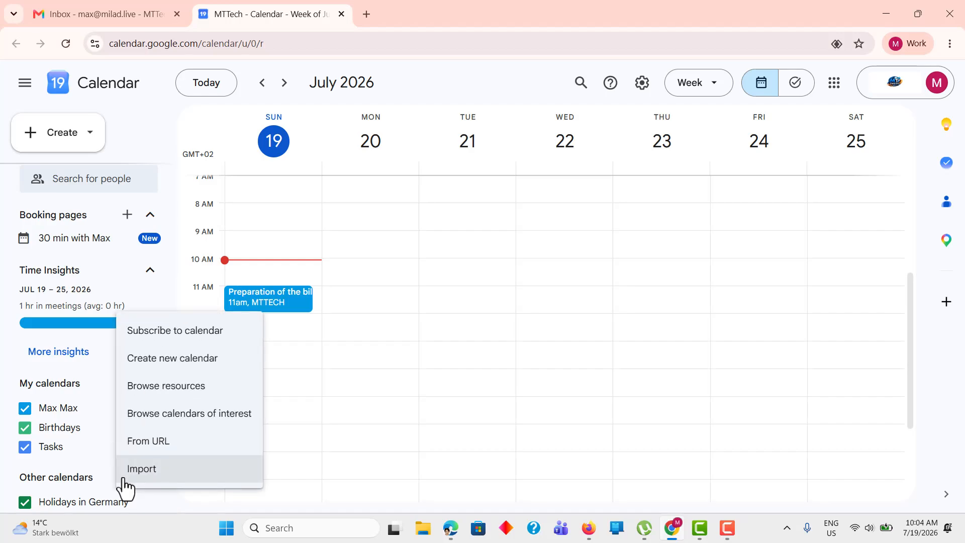
left_click(143, 359)
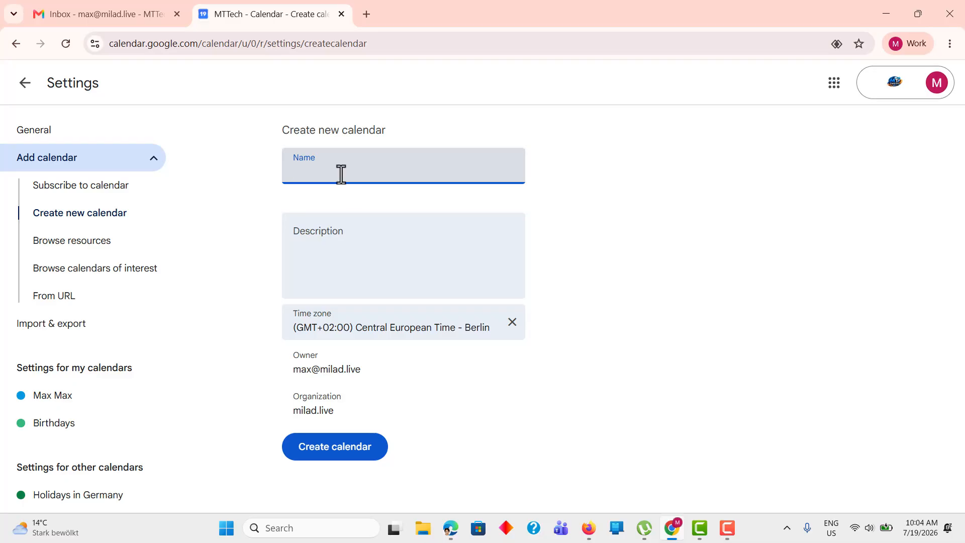
- Name the calendar 'Second Calendar' and describe it as the secondary calendar
type("econda")
type("len")
key("Tab")
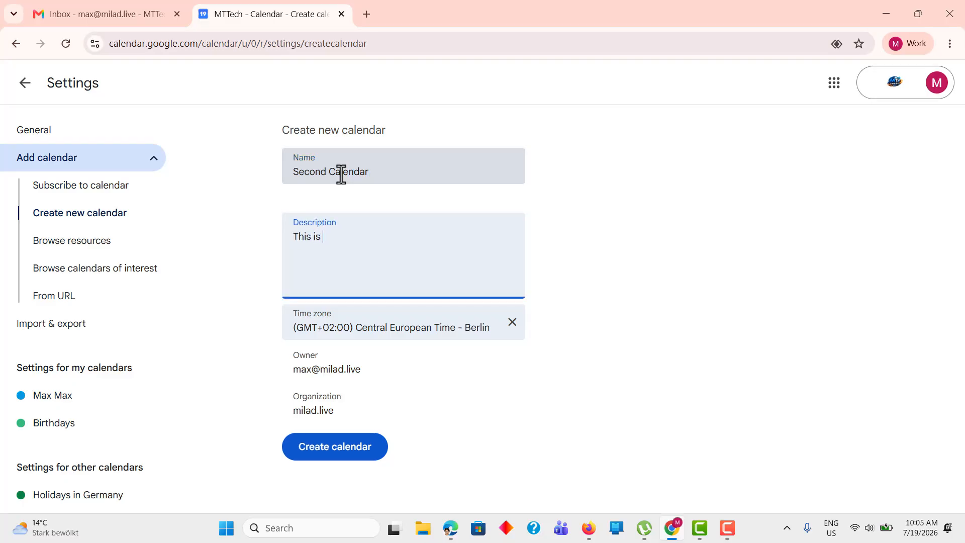
type("This is the secdan")
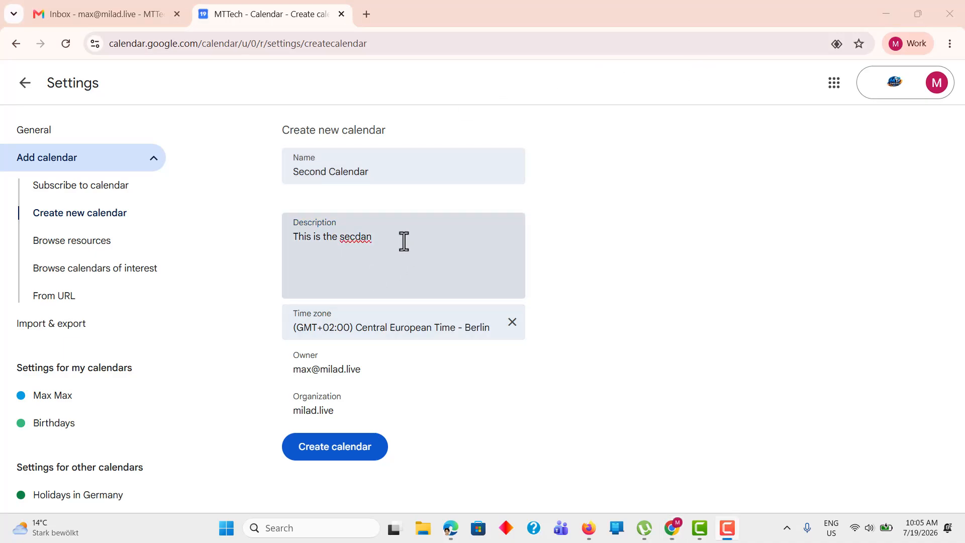
key("BackSpace")
key("BackSpace")
key("BackSpace")
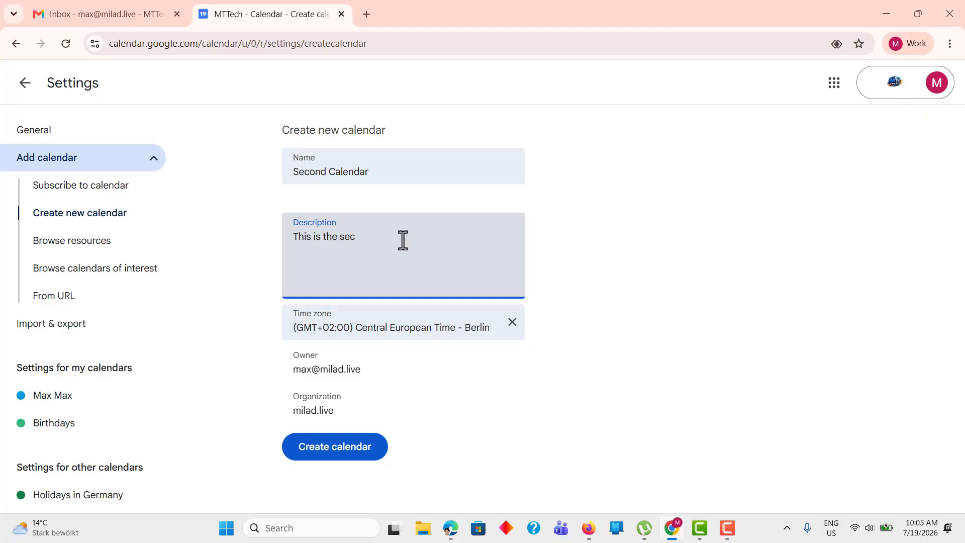
type("ondaruy")
type("Ca")
type("ca")
type("lendar")
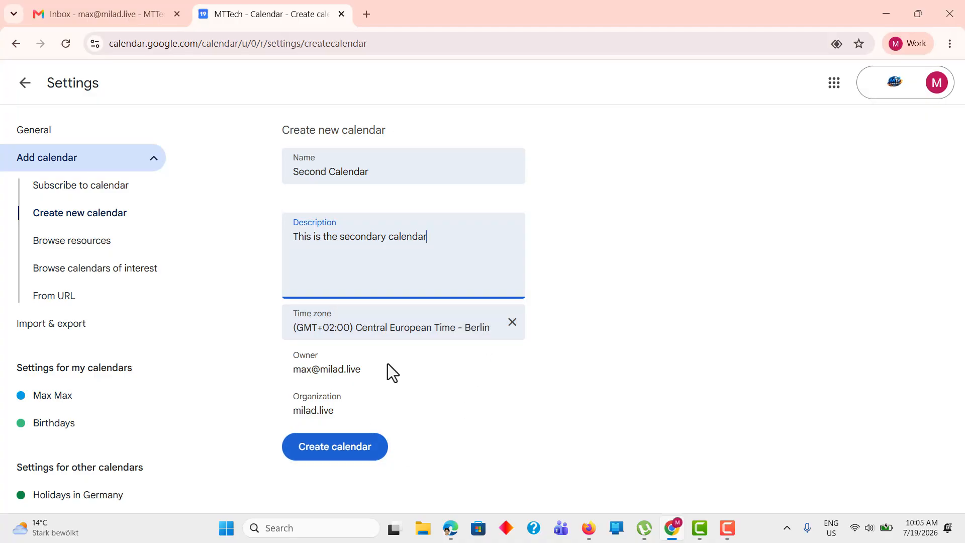
- Set the time zone to Adak, United States (GMT-09:00) and create the calendar
left_click(512, 322)
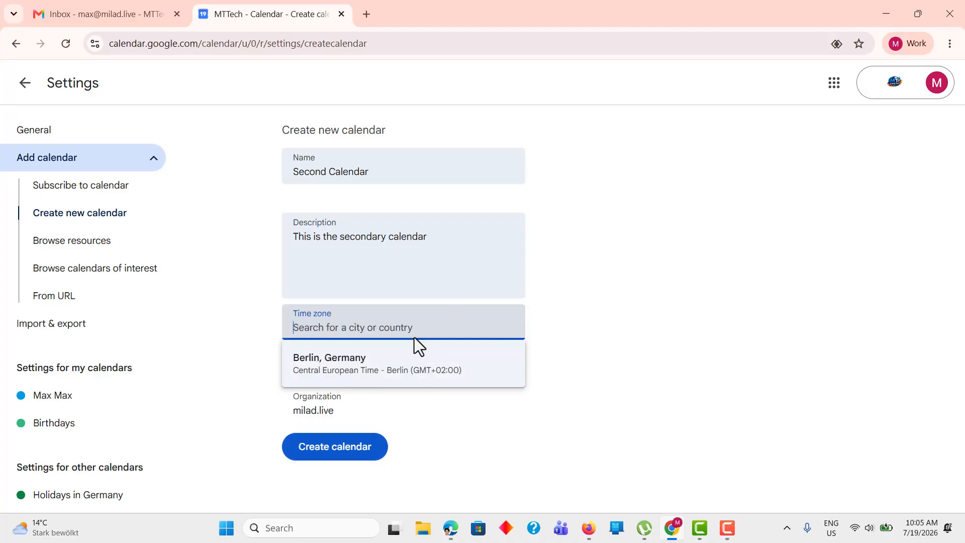
type("us")
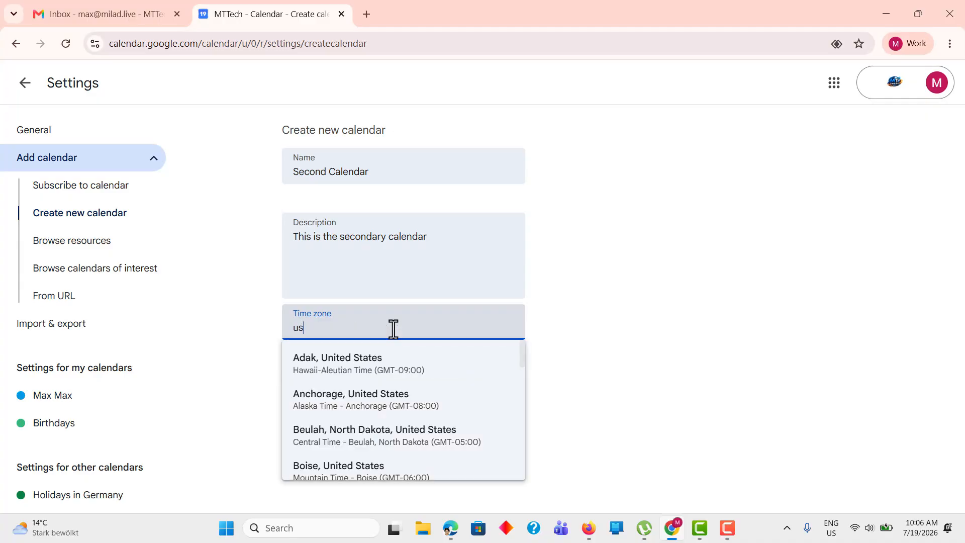
left_click(387, 373)
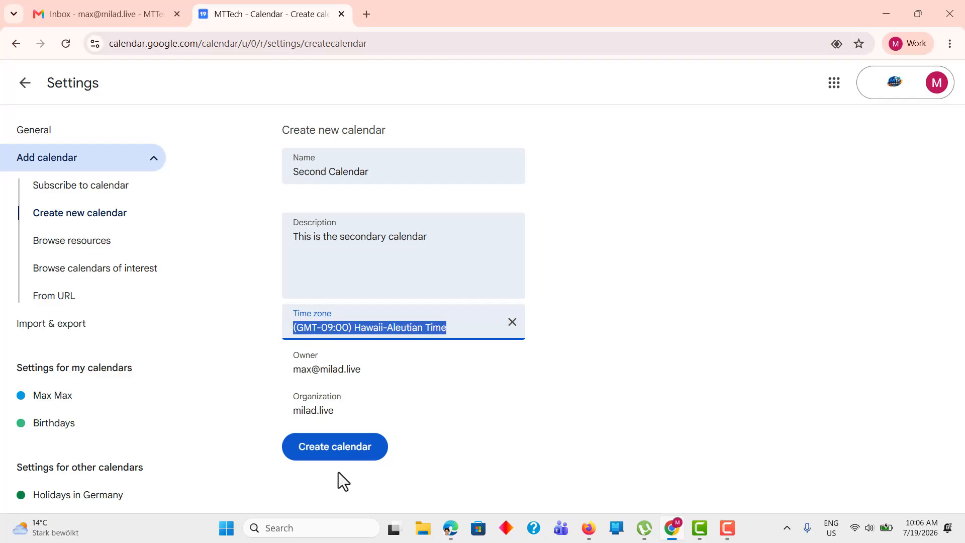
left_click(334, 446)
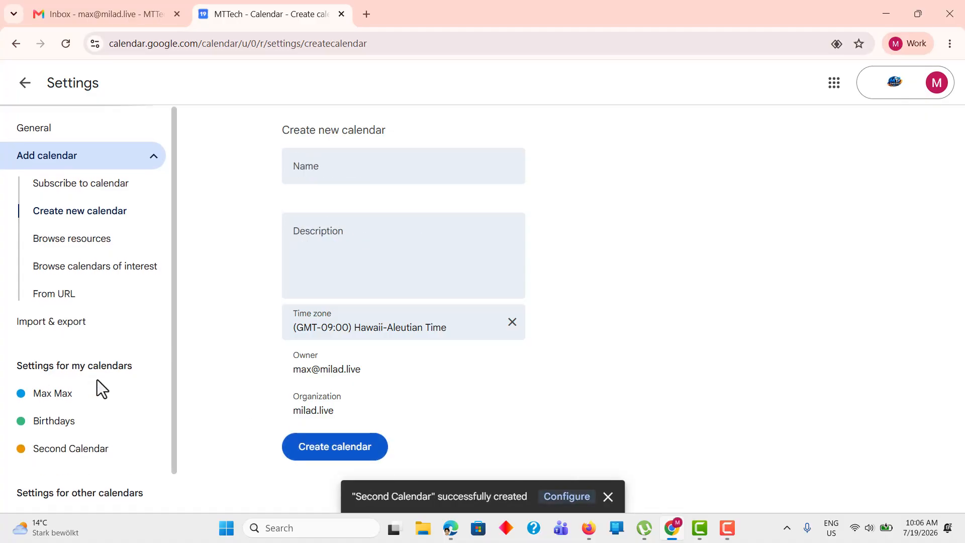
- Briefly open calendar settings, then return to the week view
scroll(98, 380, "down", 1)
scroll(122, 442, "up", 1)
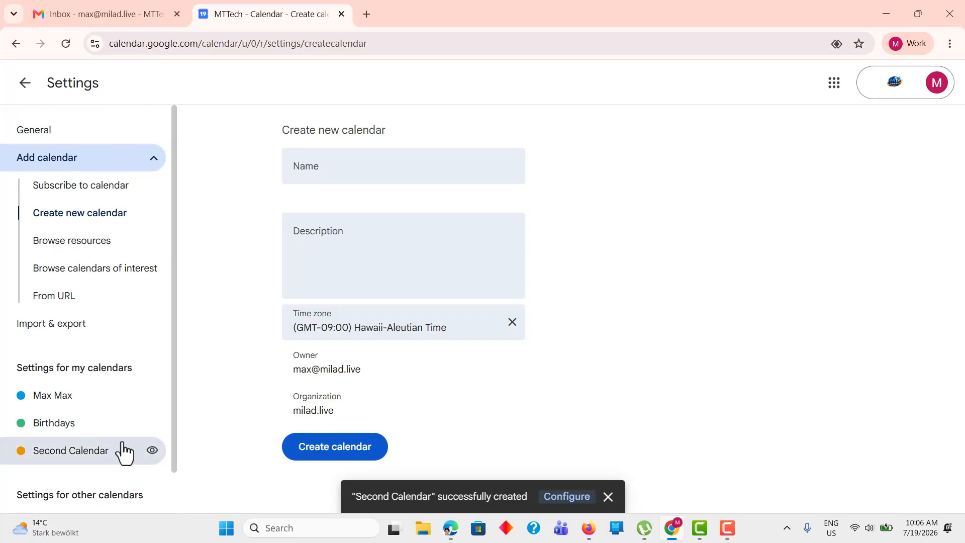
left_click(568, 498)
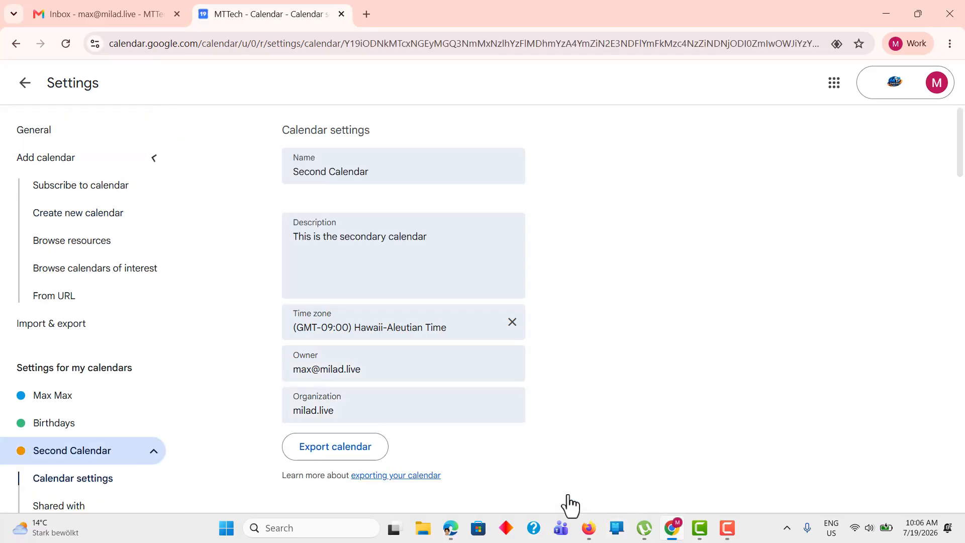
left_click(26, 84)
- Open Second Calendar's settings and sharing to view who it is shared with
scroll(140, 418, "down", 4)
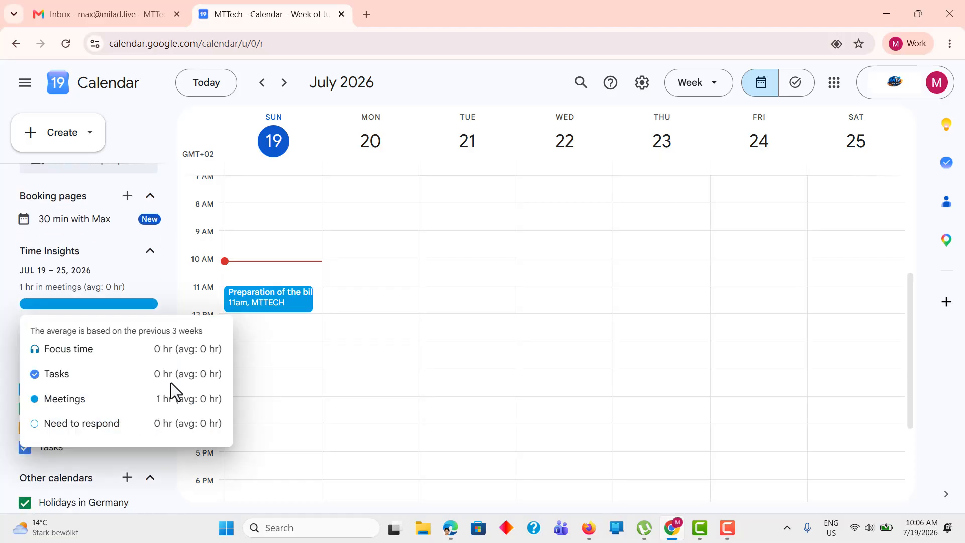
scroll(466, 206, "up", 4)
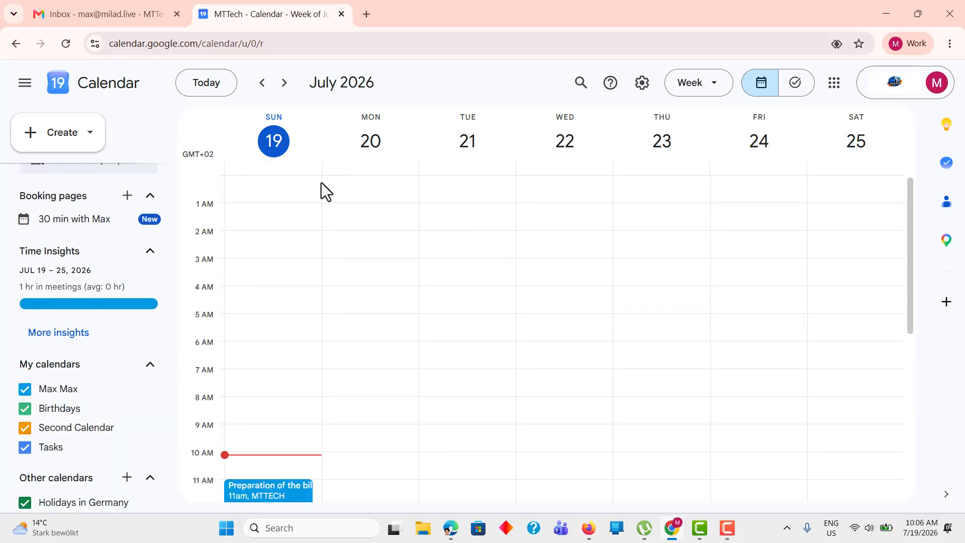
scroll(56, 297, "up", 4)
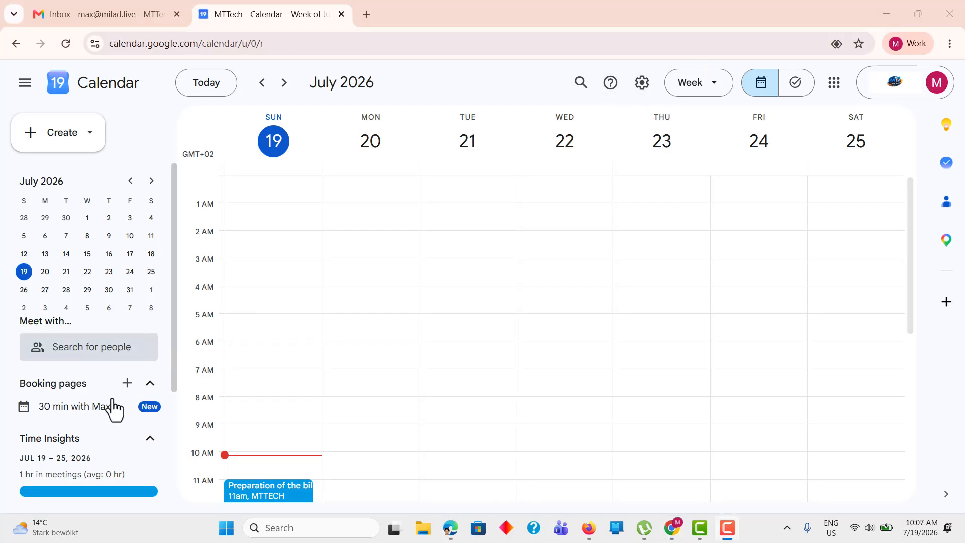
scroll(151, 384, "down", 4)
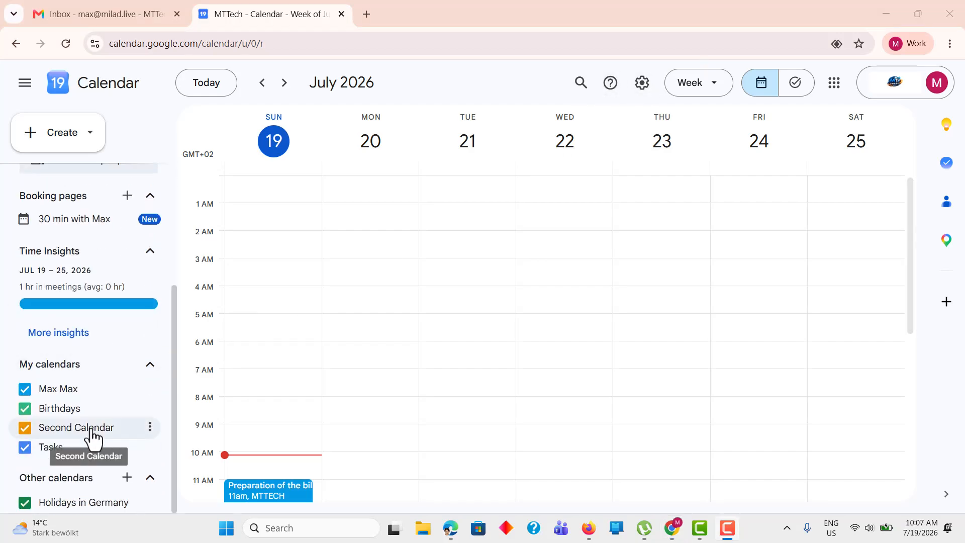
left_click(149, 429)
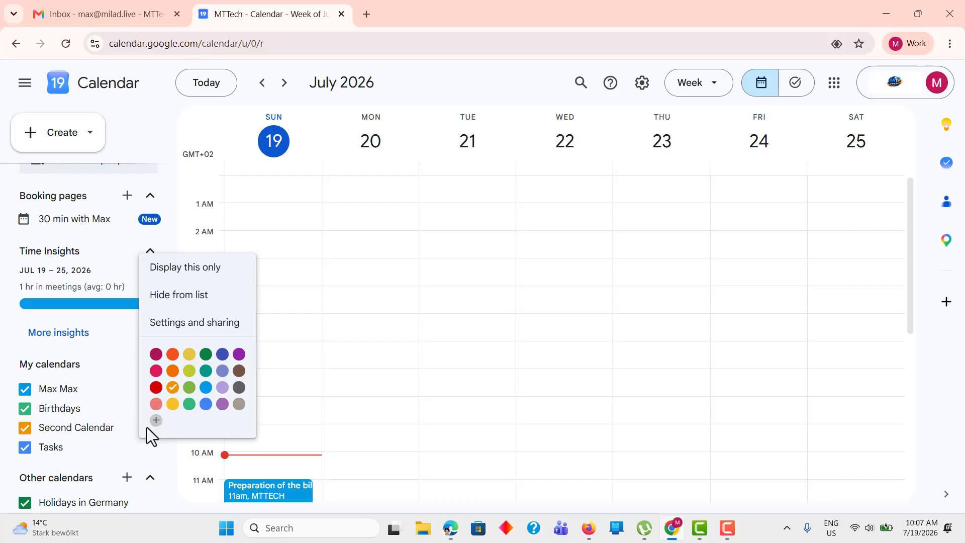
left_click(190, 327)
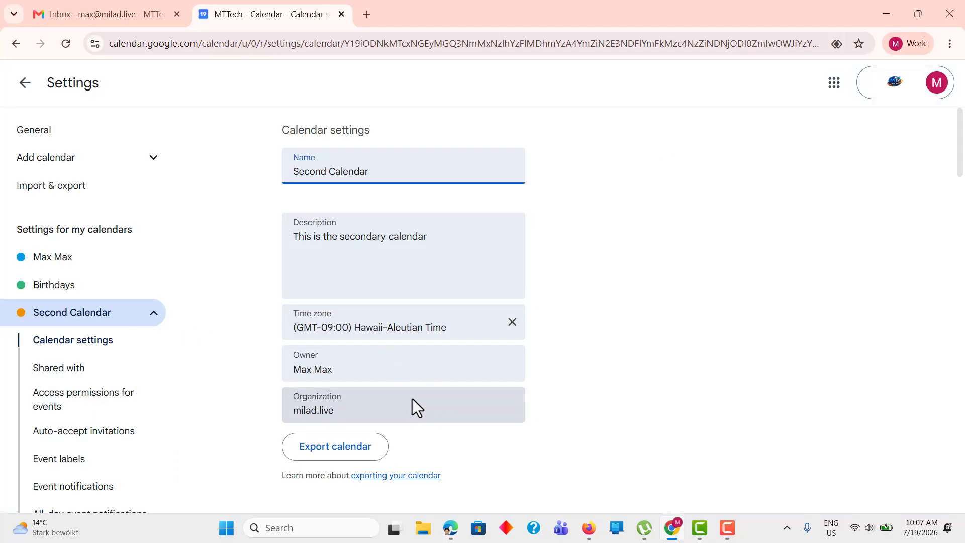
scroll(412, 403, "down", 5)
scroll(413, 402, "up", 5)
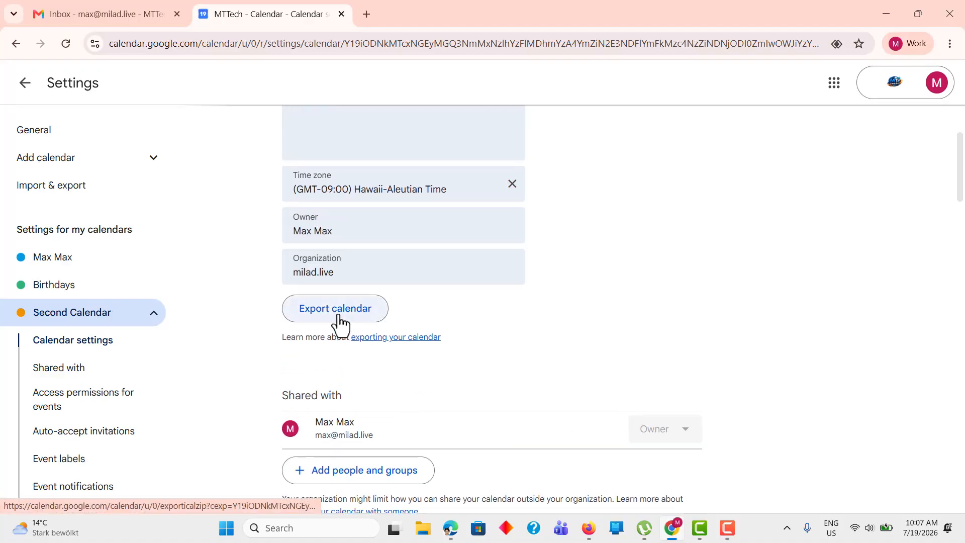
scroll(384, 397, "down", 6)
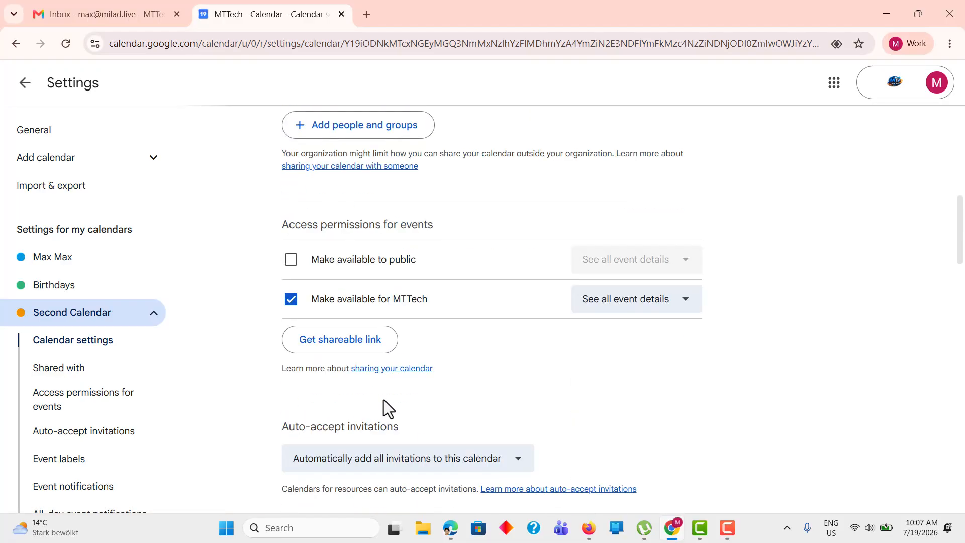
scroll(385, 400, "up", 1)
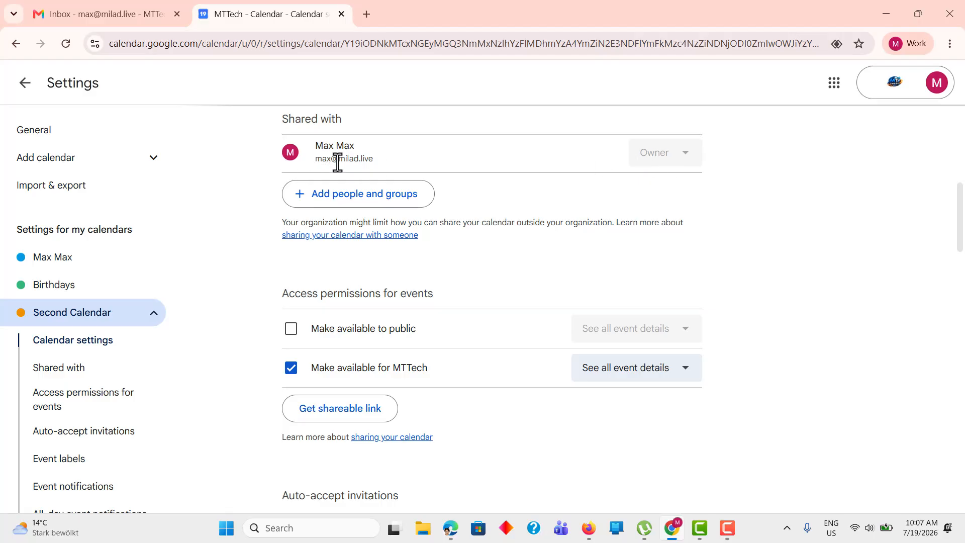
- Share Second Calendar with two suggested colleagues using the See all event details permission
left_click(347, 197)
left_click(403, 274)
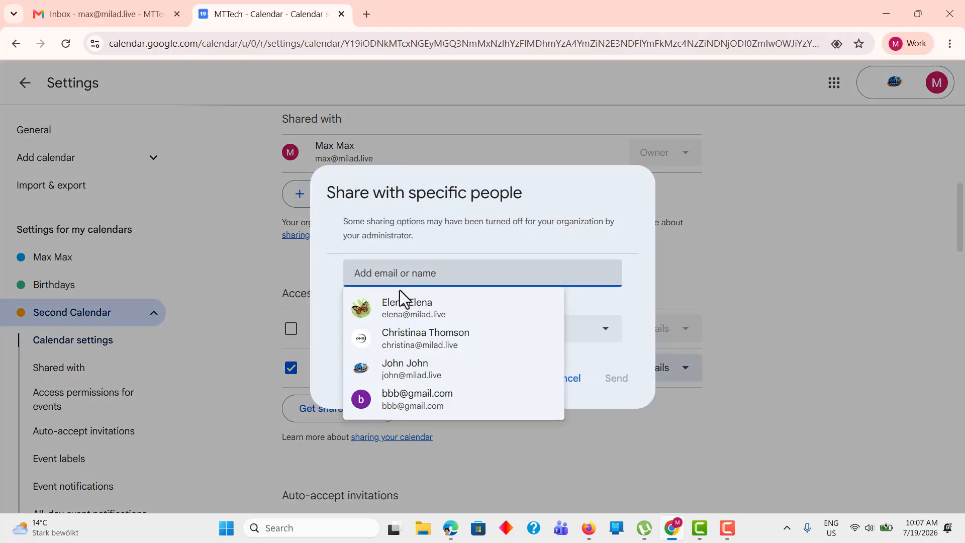
left_click(402, 314)
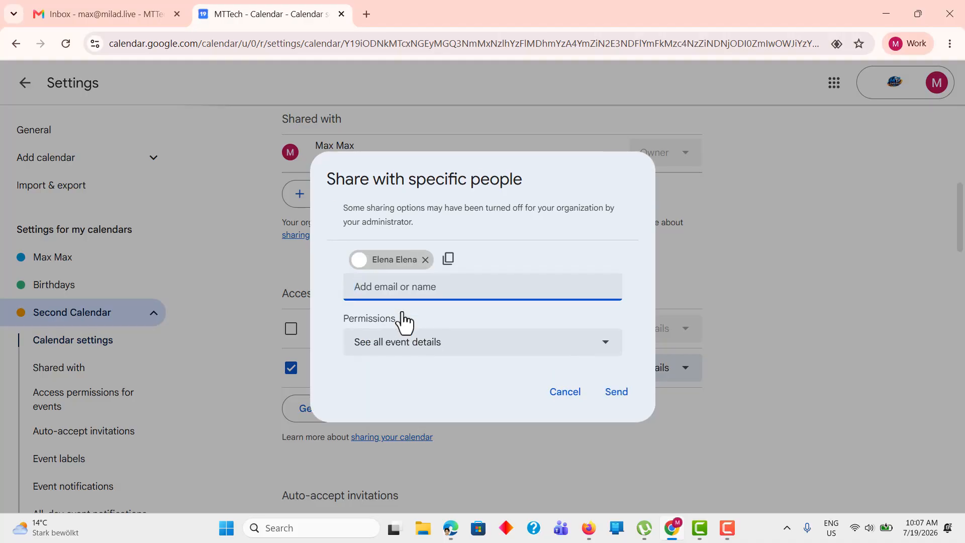
left_click(396, 286)
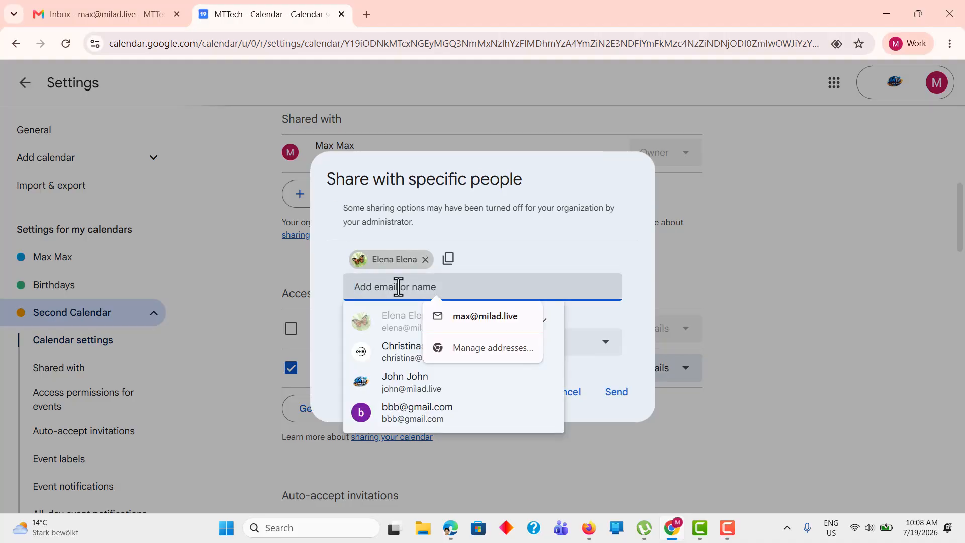
left_click(393, 367)
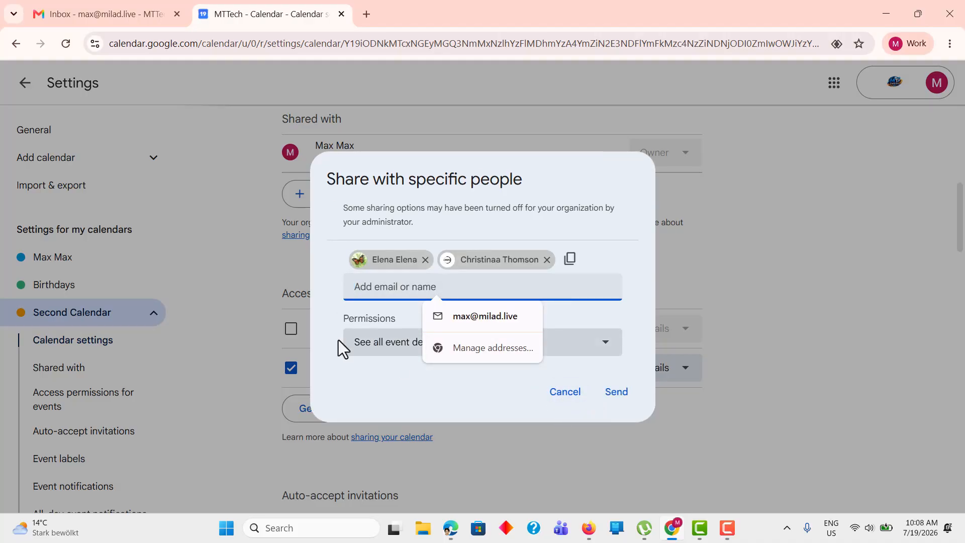
left_click(366, 346)
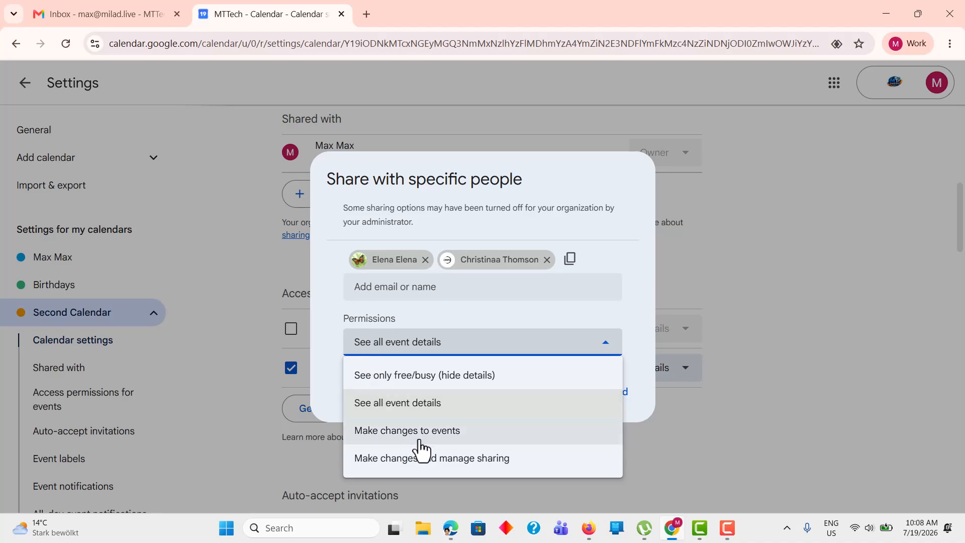
left_click(406, 408)
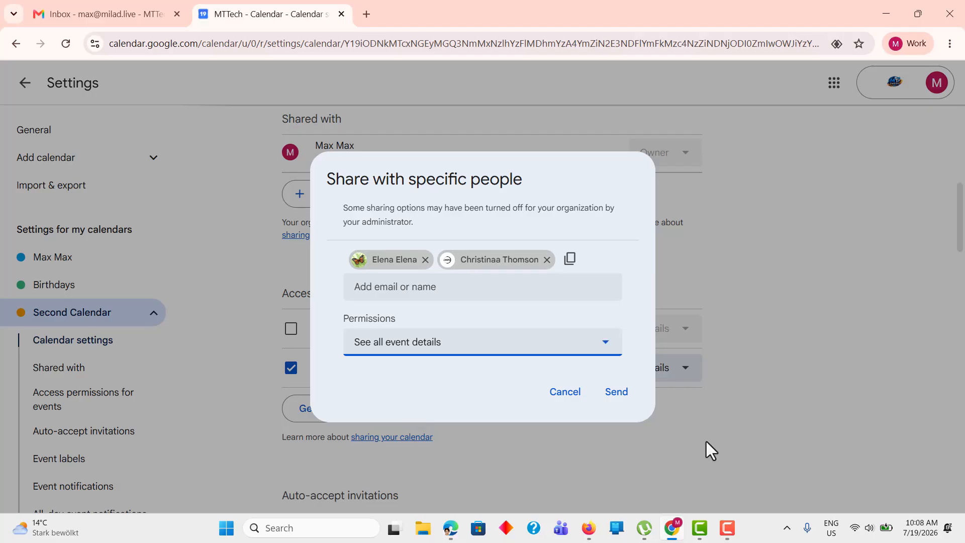
left_click(620, 392)
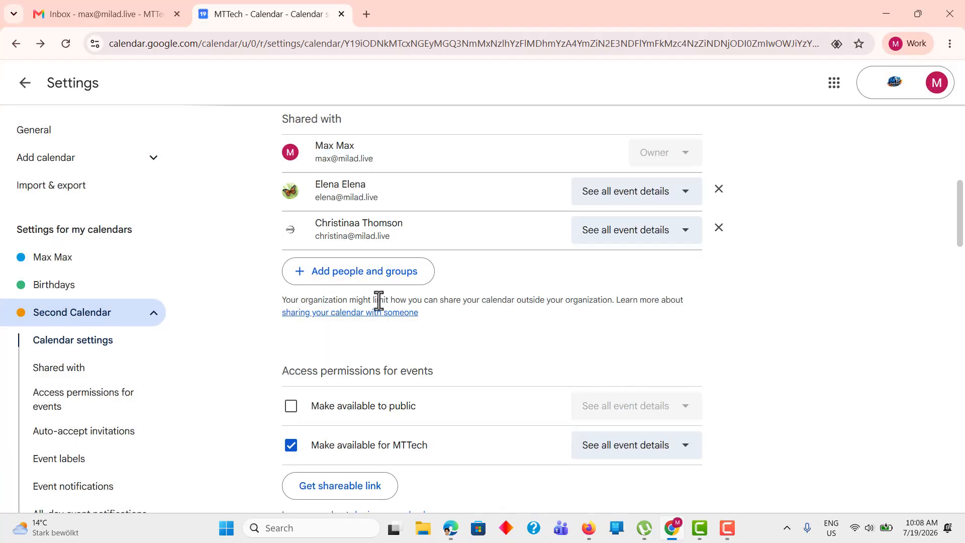
scroll(379, 301, "down", 10)
- Check the MTTech organization permission options, leaving them unchanged
scroll(380, 352, "up", 3)
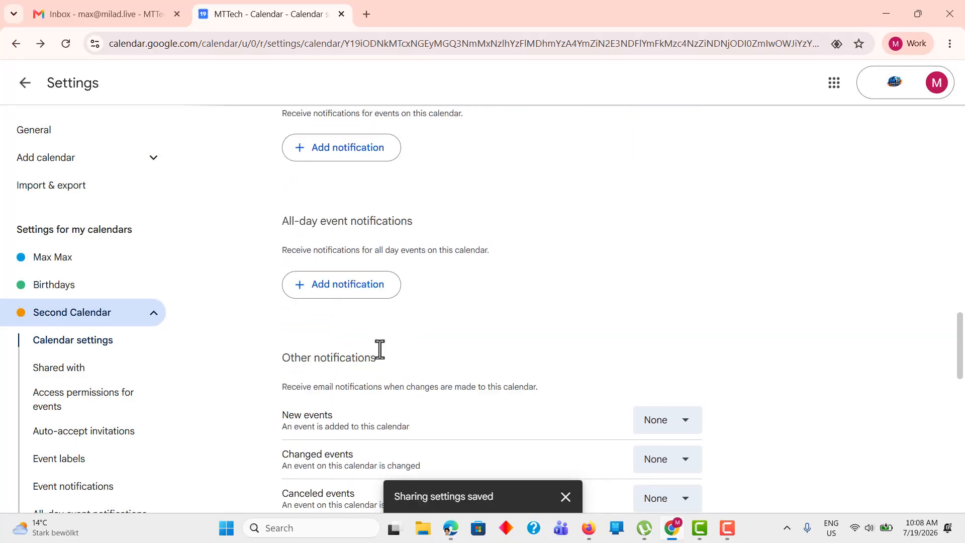
scroll(380, 348, "up", 10)
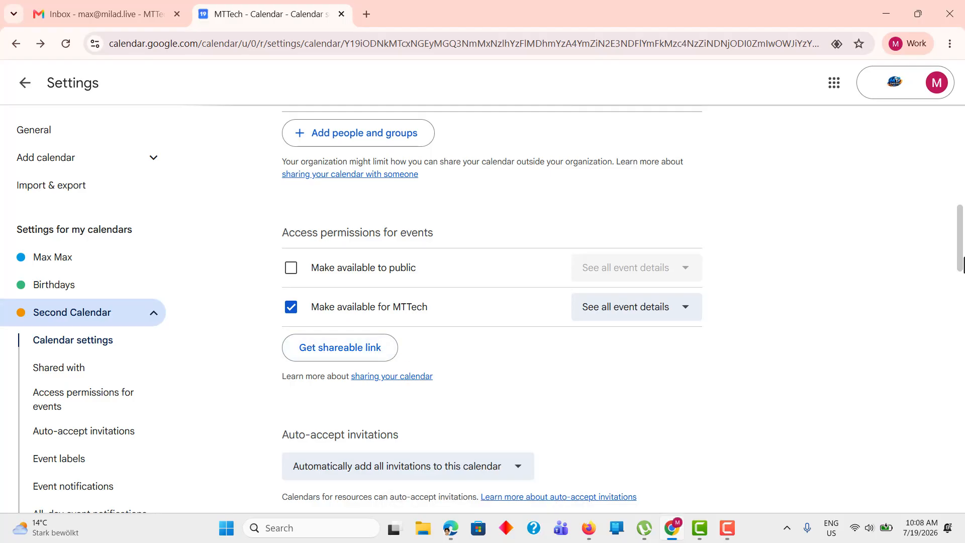
mouse_move(960, 252)
left_mouse_down()
mouse_move(962, 221)
mouse_move(963, 259)
left_mouse_up()
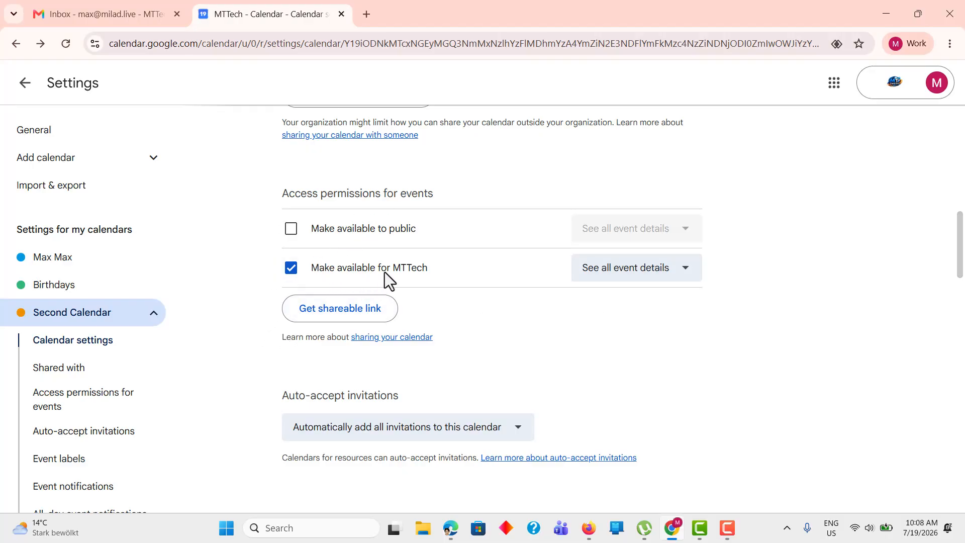
left_click(670, 273)
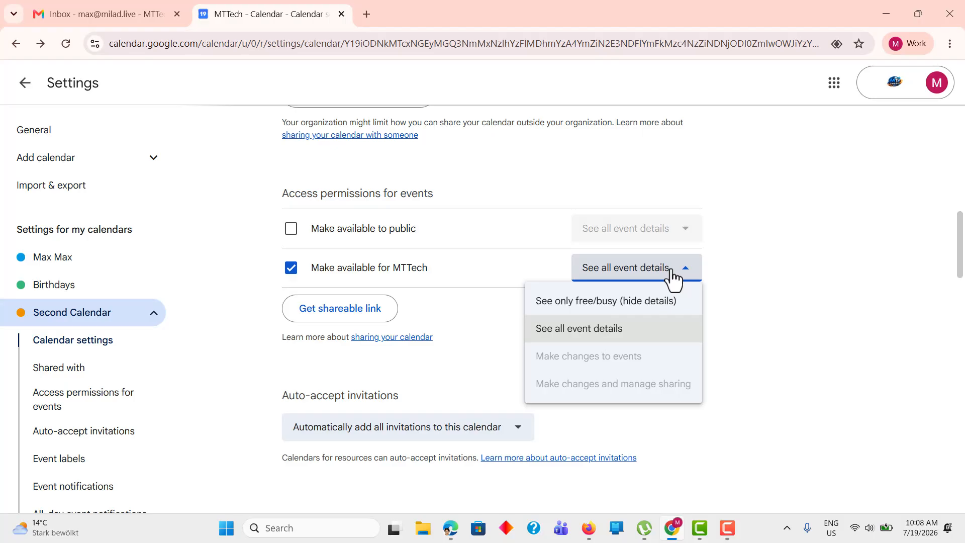
left_click(674, 276)
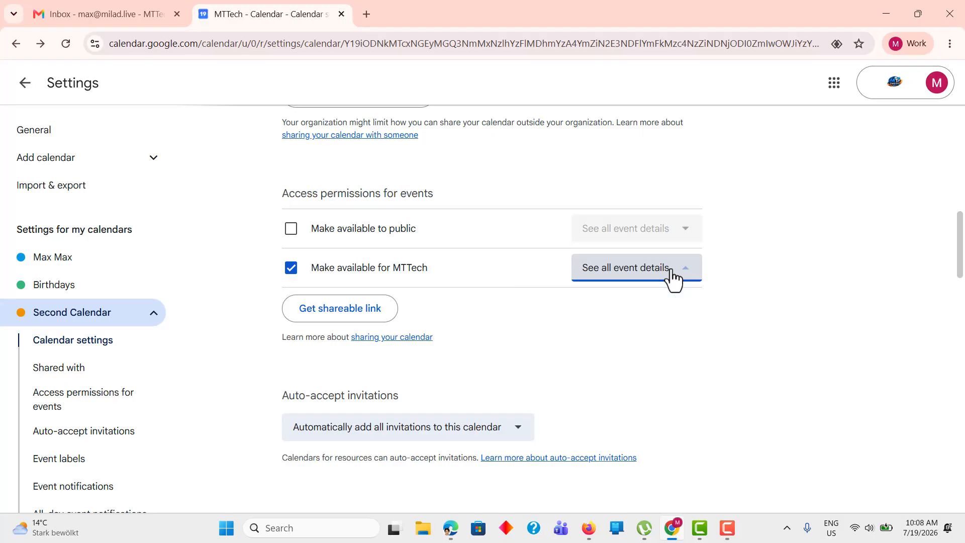
- Try making the calendar public and getting a shareable link, cancelling both
left_click(290, 229)
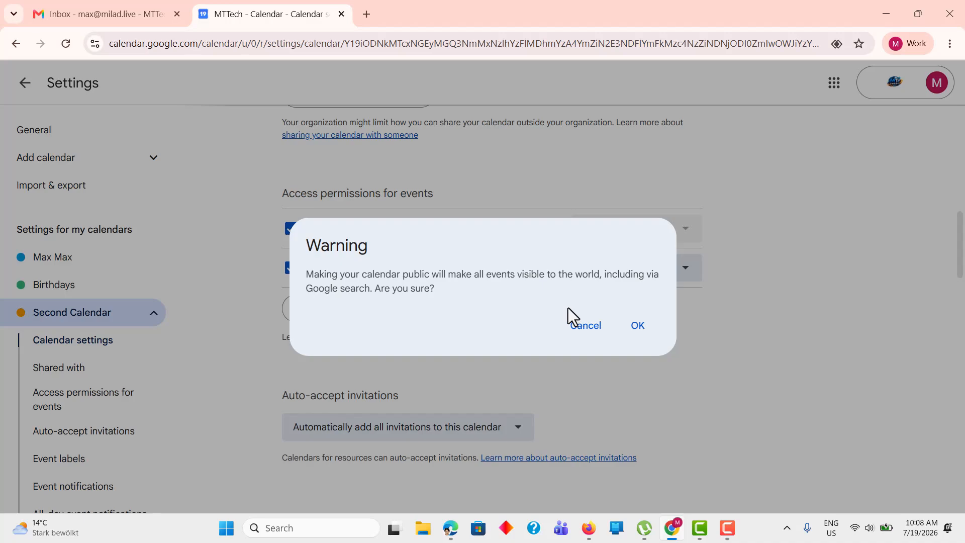
left_click(586, 327)
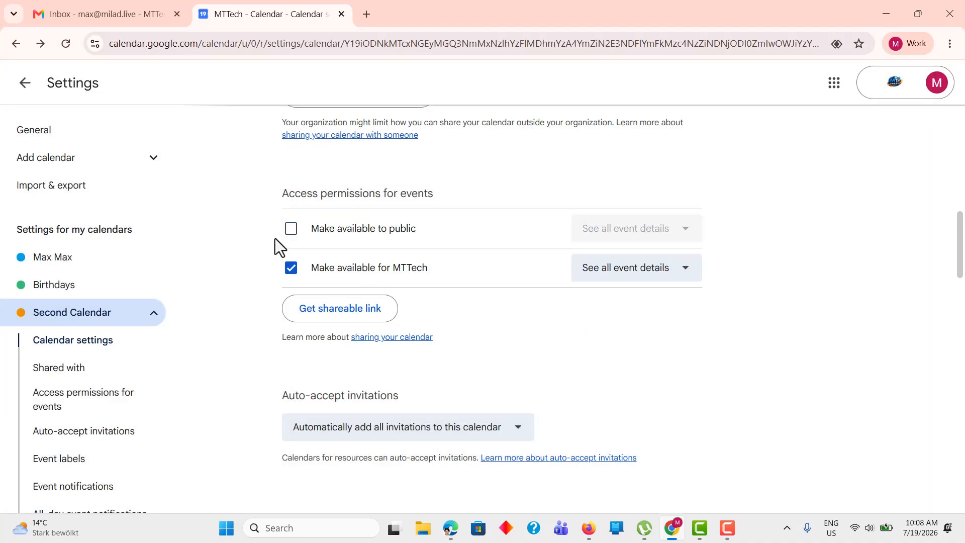
scroll(400, 366, "down", 1)
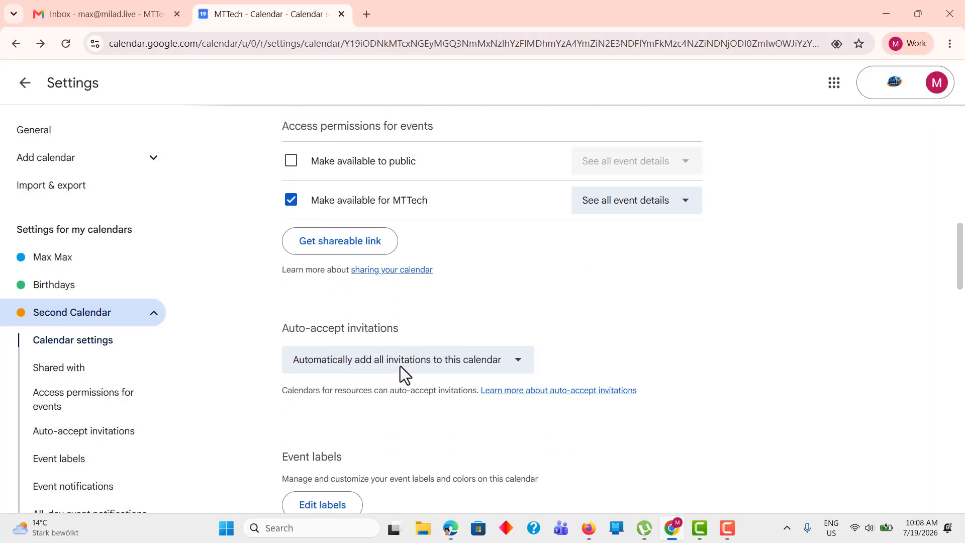
left_click(344, 248)
left_click(560, 343)
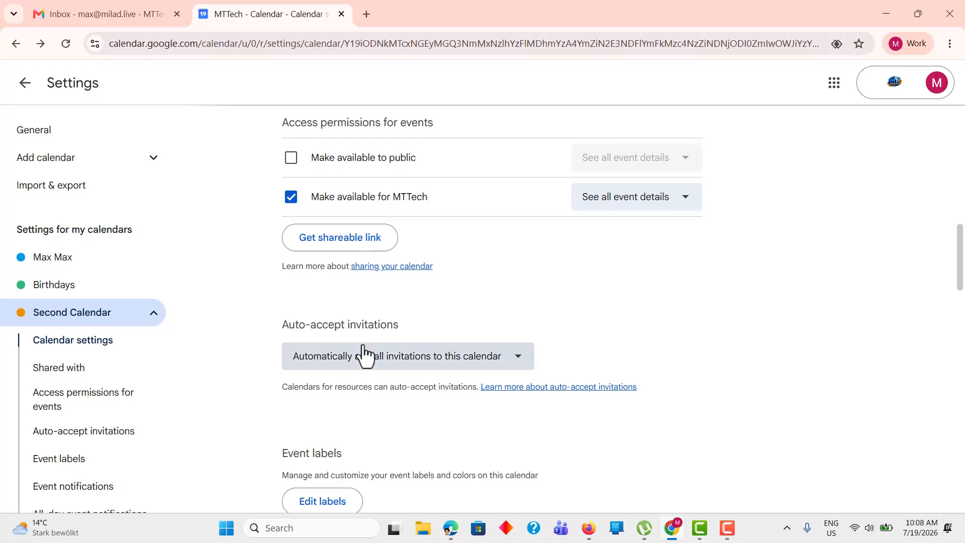
- Scroll through the remaining calendar settings and return to the July 2026 week view
scroll(364, 354, "down", 3)
scroll(363, 350, "down", 1)
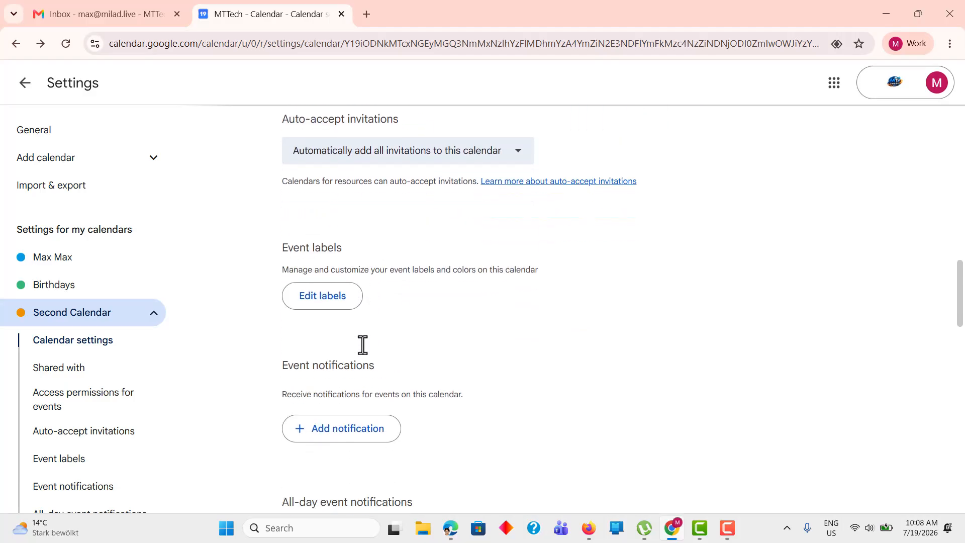
scroll(375, 367, "down", 4)
scroll(349, 439, "down", 5)
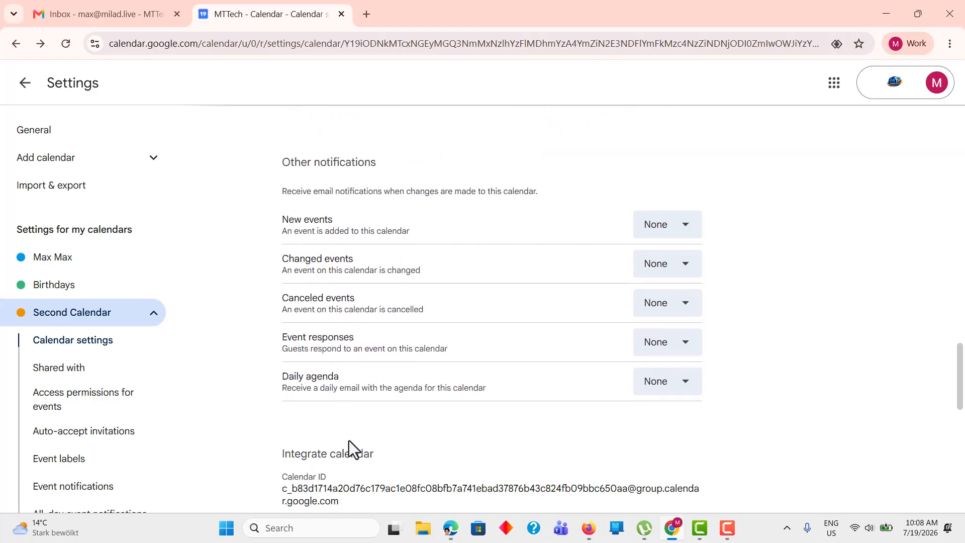
scroll(349, 439, "up", 5)
scroll(349, 442, "down", 8)
scroll(349, 440, "down", 7)
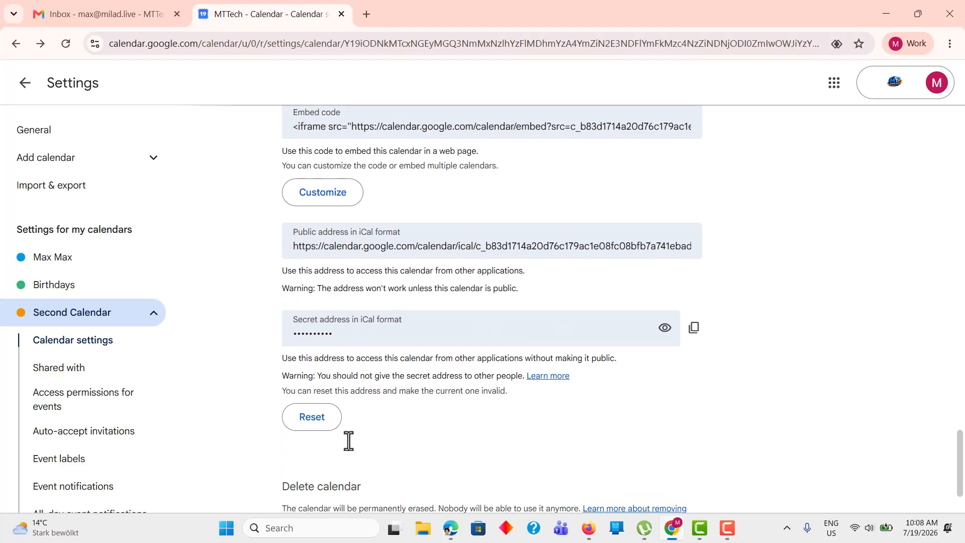
scroll(349, 441, "down", 2)
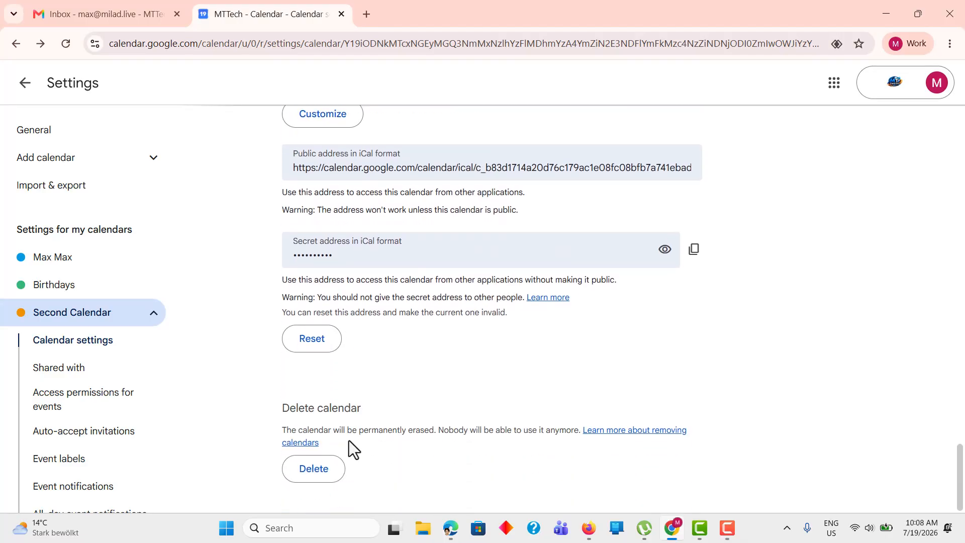
scroll(359, 429, "up", 1)
scroll(359, 430, "up", 15)
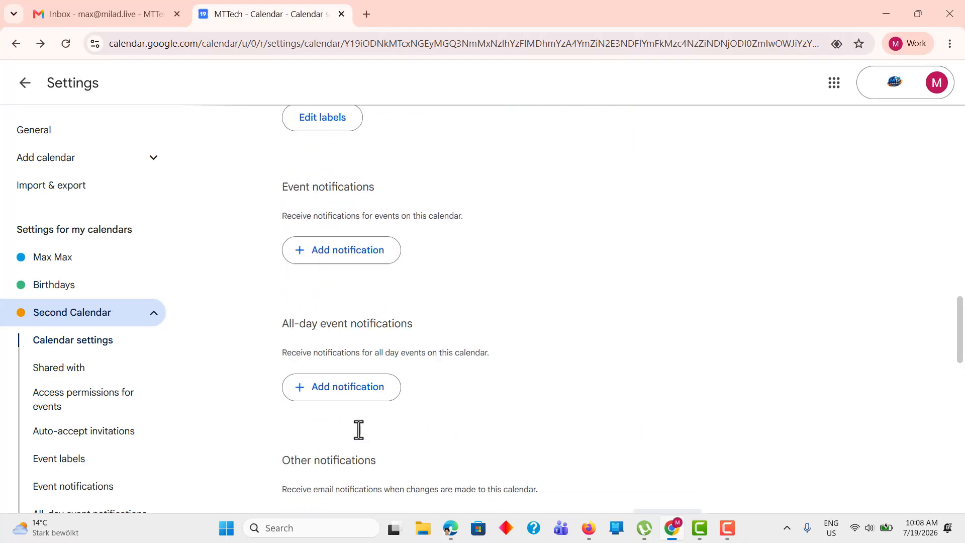
scroll(359, 429, "down", 15)
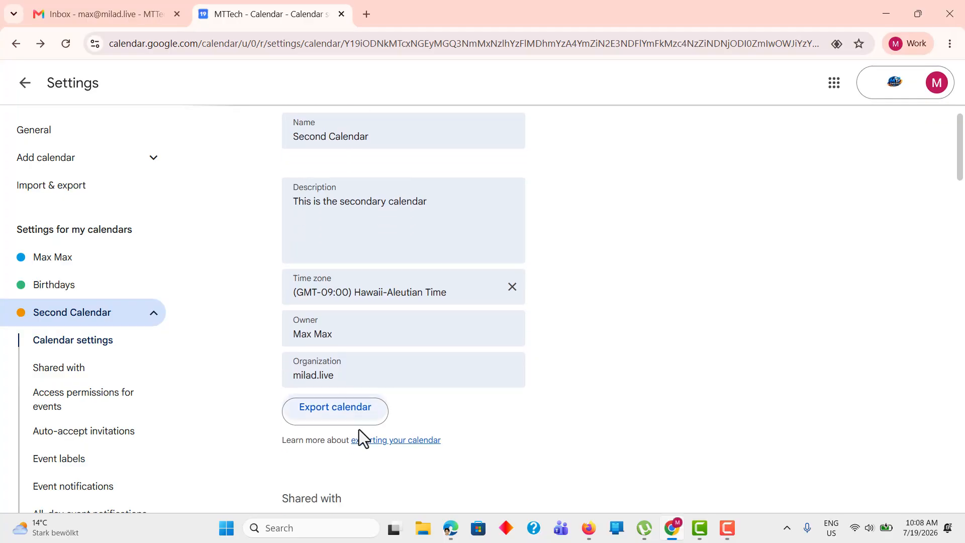
scroll(359, 430, "down", 5)
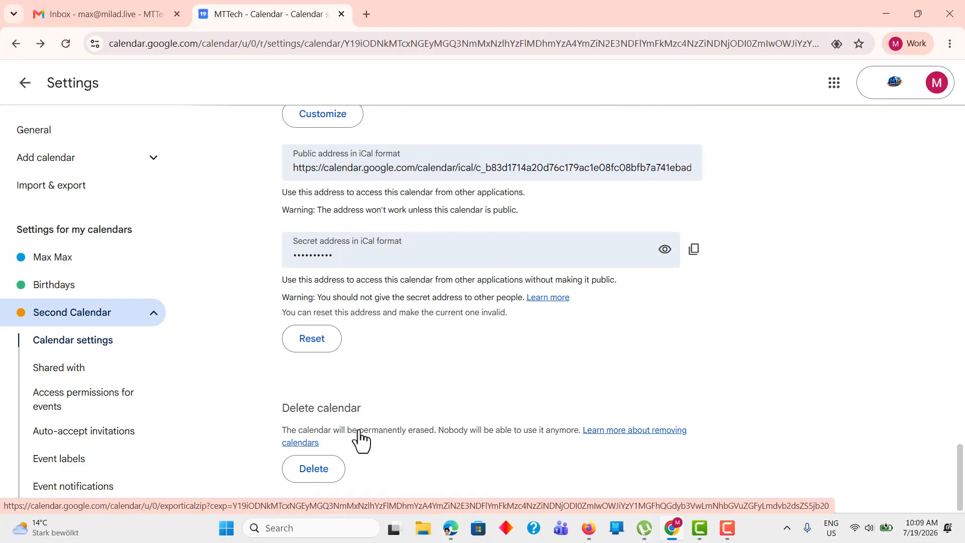
scroll(359, 430, "up", 12)
scroll(359, 437, "up", 4)
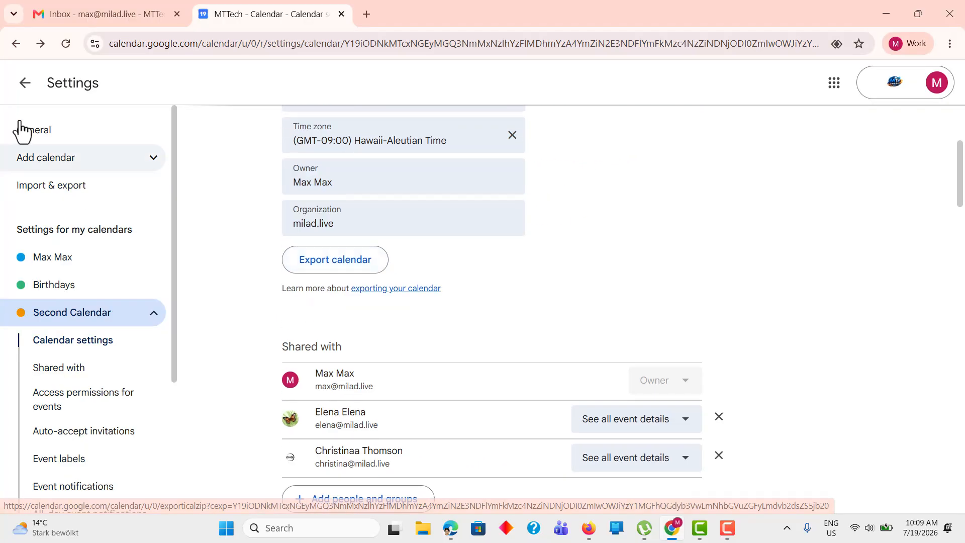
left_click(21, 84)
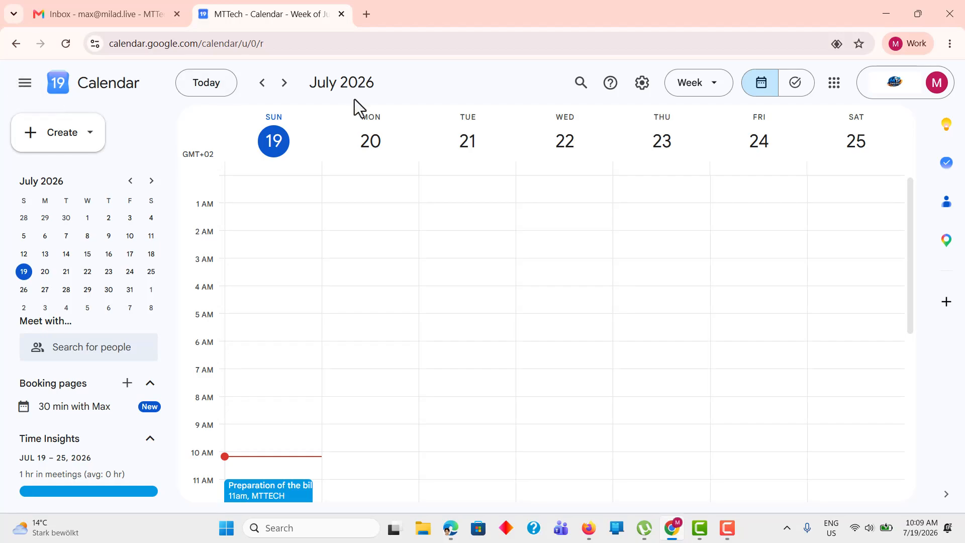
- Bring the Gmail window forward and glance at the chat notification email
left_click(451, 531)
left_click(452, 531)
left_click(589, 529)
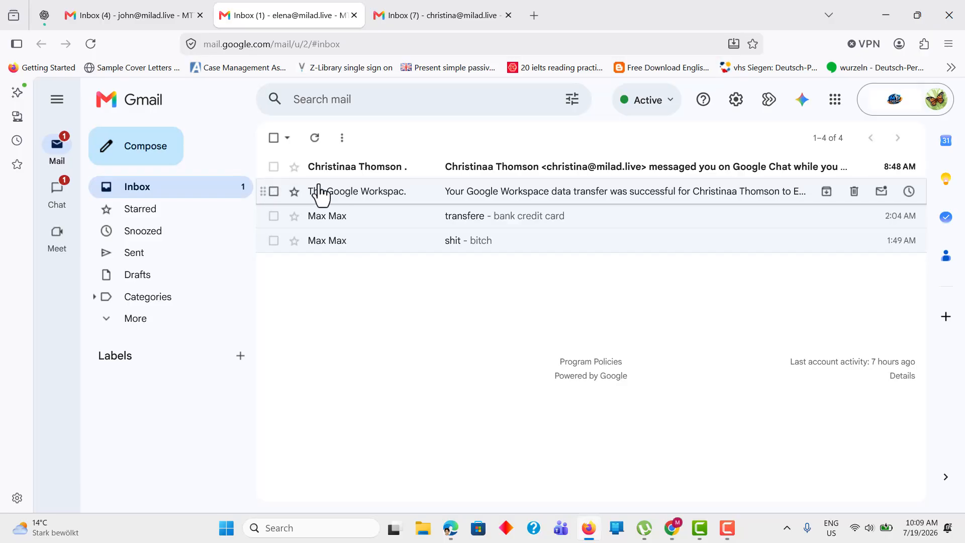
left_click(492, 171)
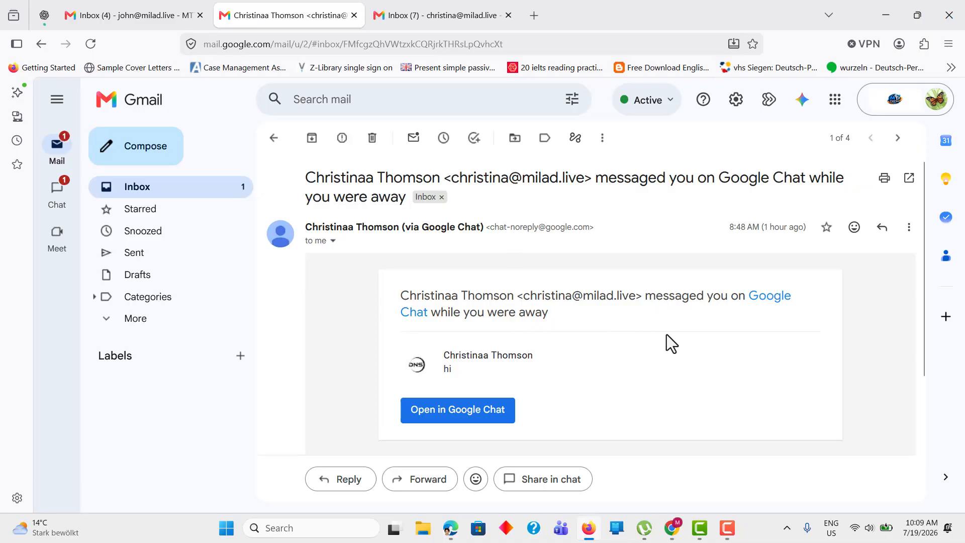
scroll(630, 353, "down", 3)
scroll(630, 353, "up", 3)
left_click(125, 191)
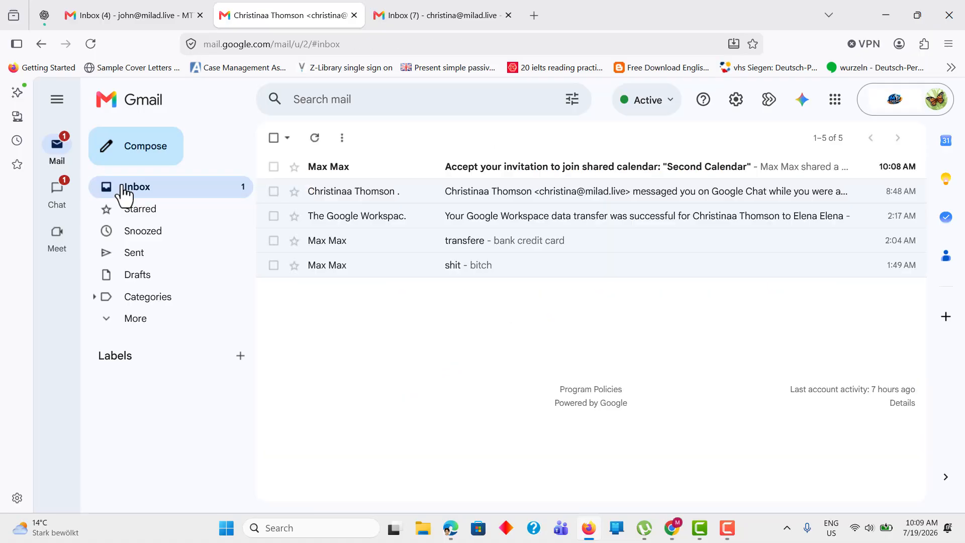
- Open the shared calendar invitation email and join Second Calendar
left_click(502, 174)
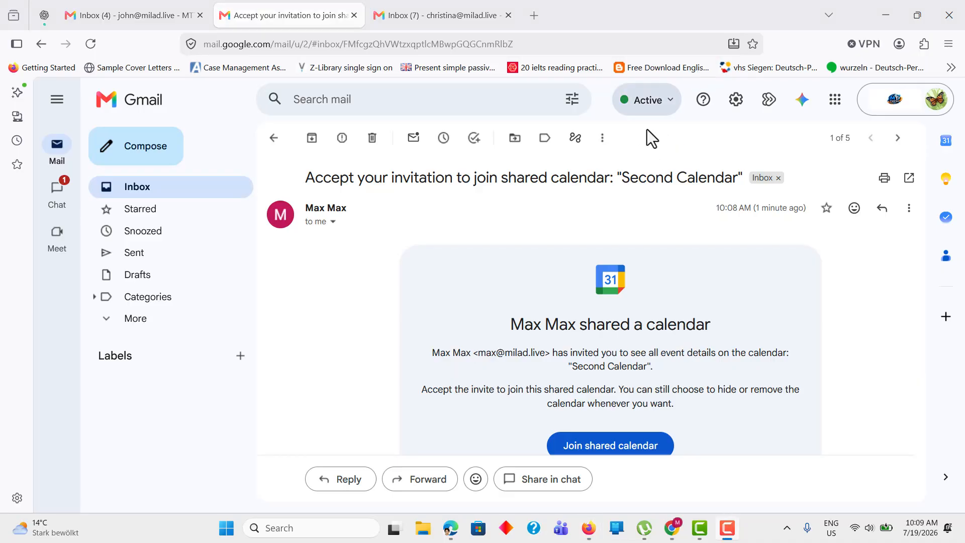
scroll(606, 366, "down", 2)
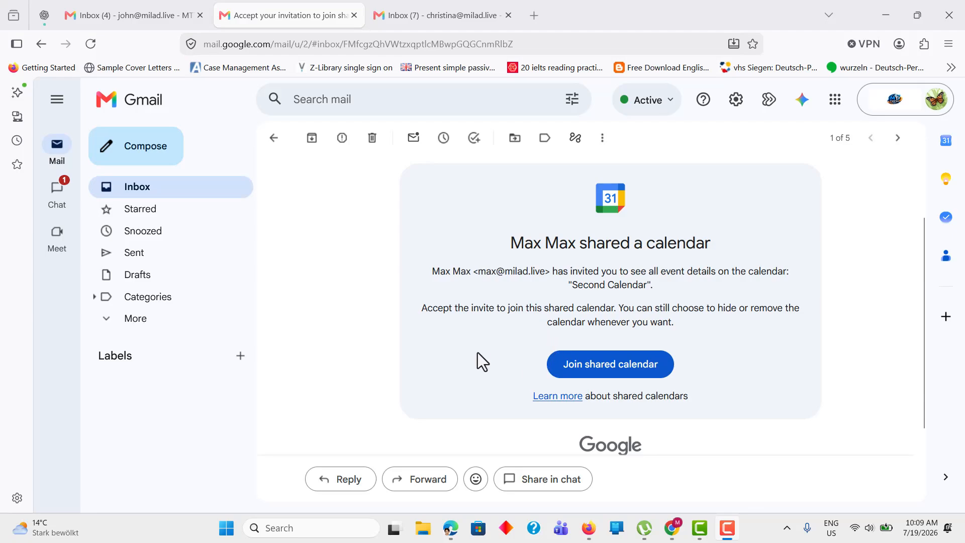
scroll(478, 344, "down", 2)
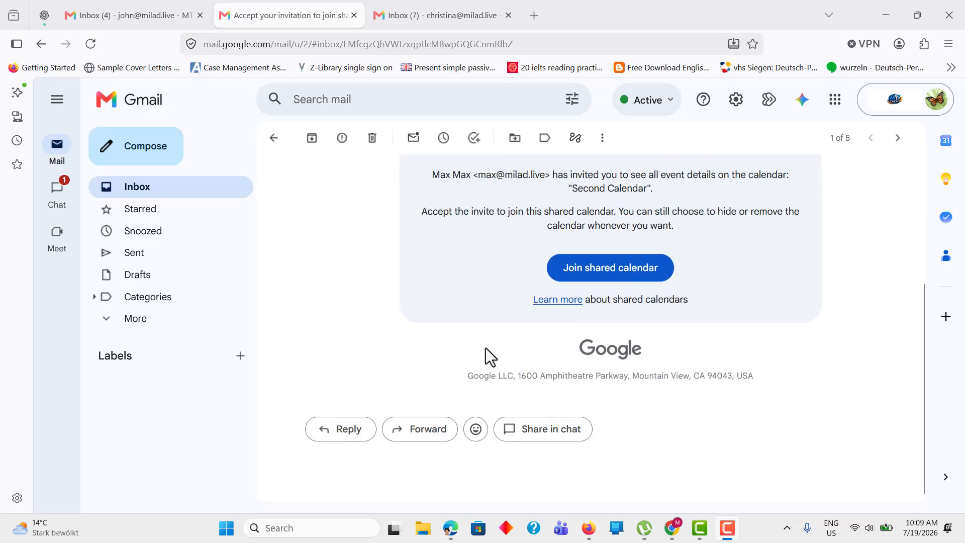
left_click(604, 274)
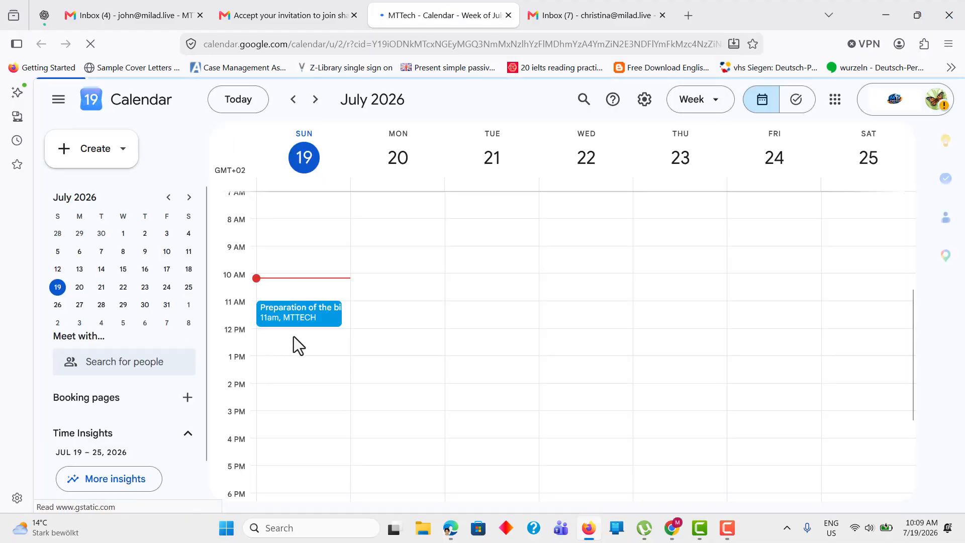
- Add the shared Second Calendar, set Home as the default working location, and close the tab
scroll(127, 438, "down", 2)
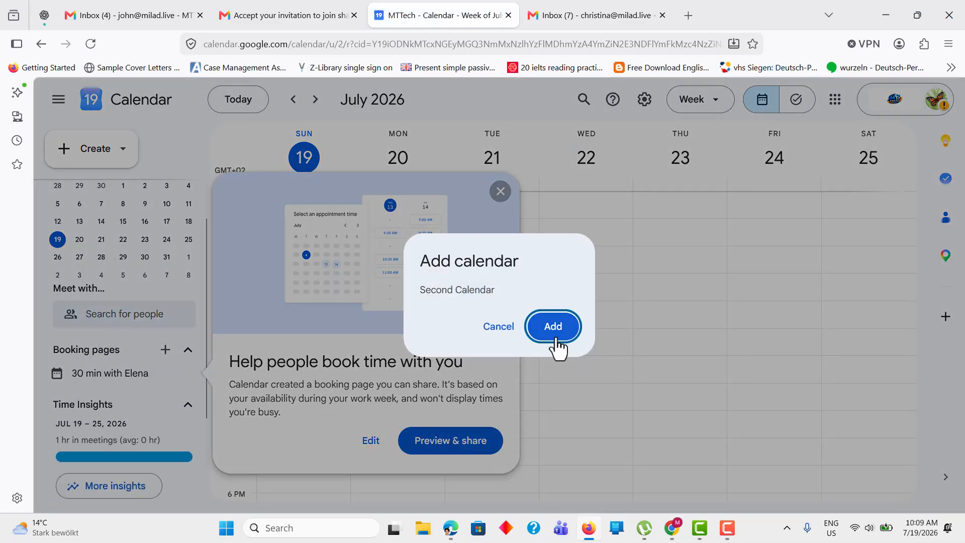
left_click(556, 338)
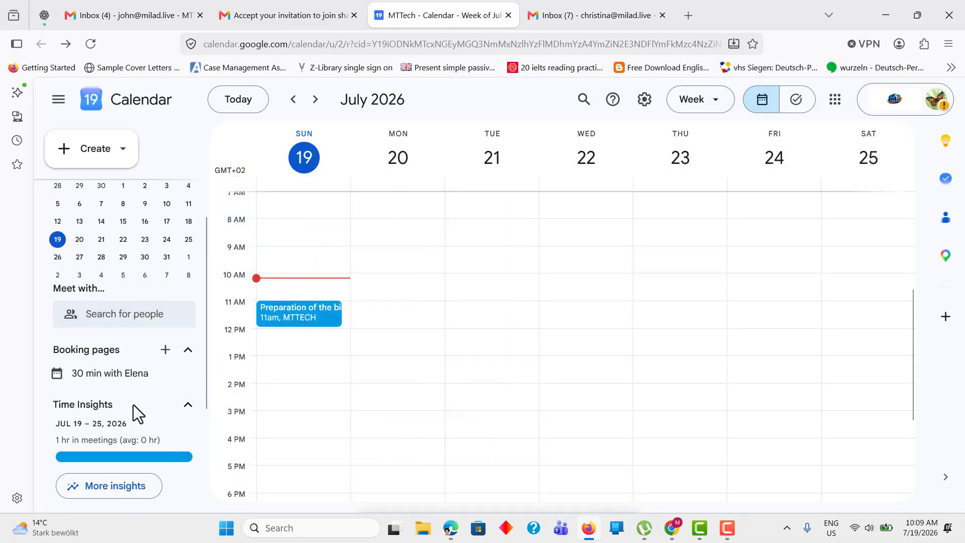
scroll(134, 405, "down", 3)
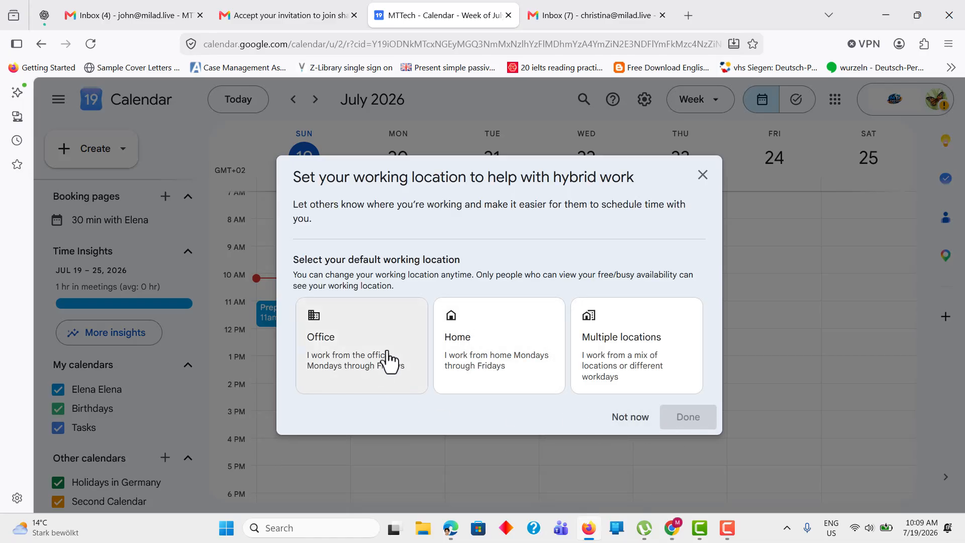
left_click(506, 350)
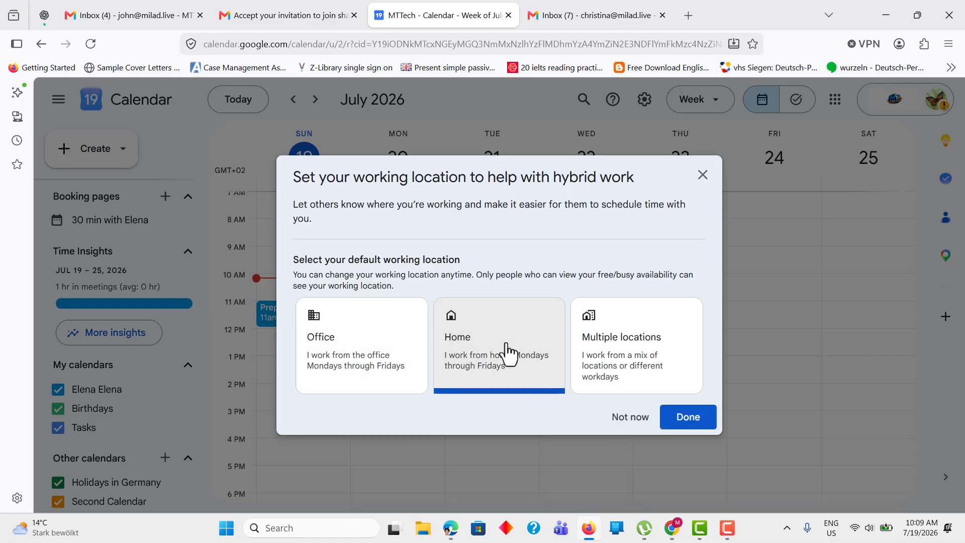
left_click(684, 427)
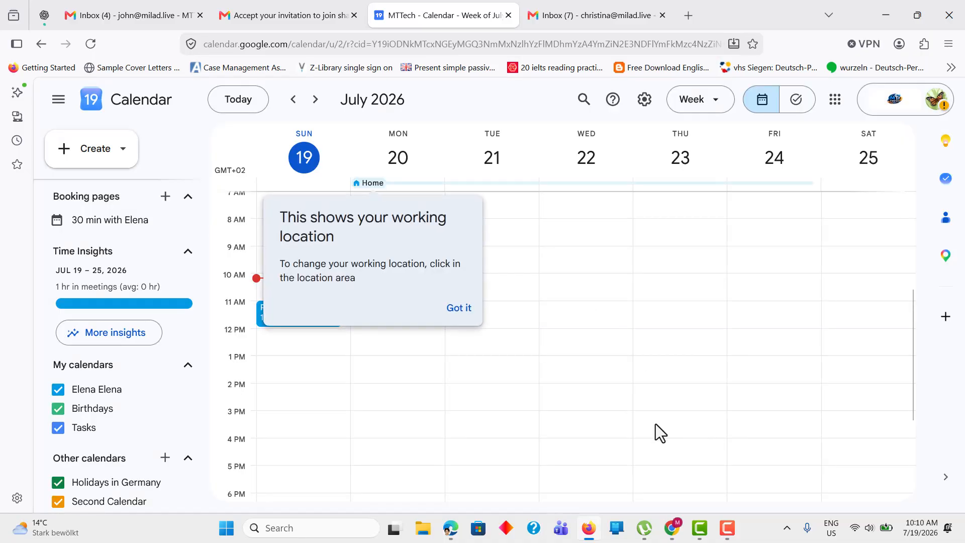
left_click(459, 309)
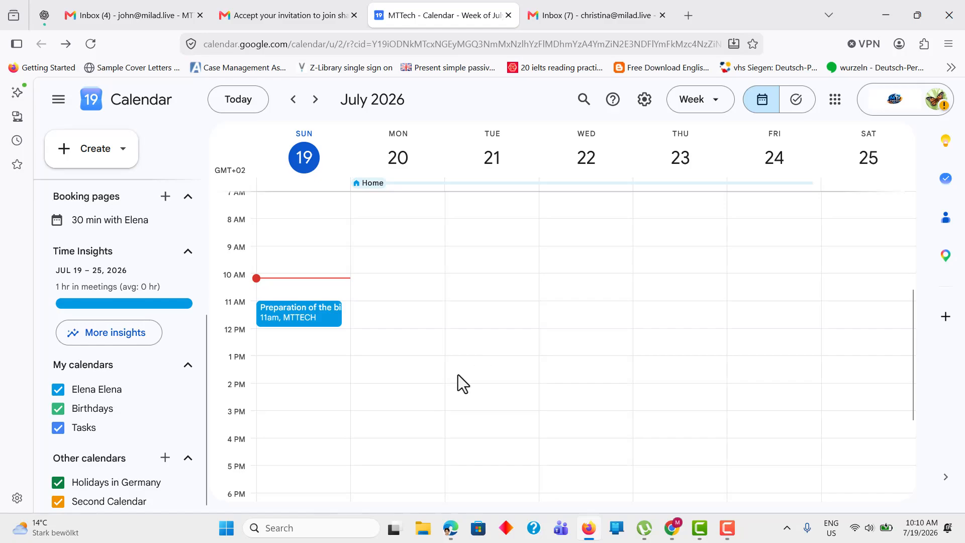
scroll(400, 410, "up", 2)
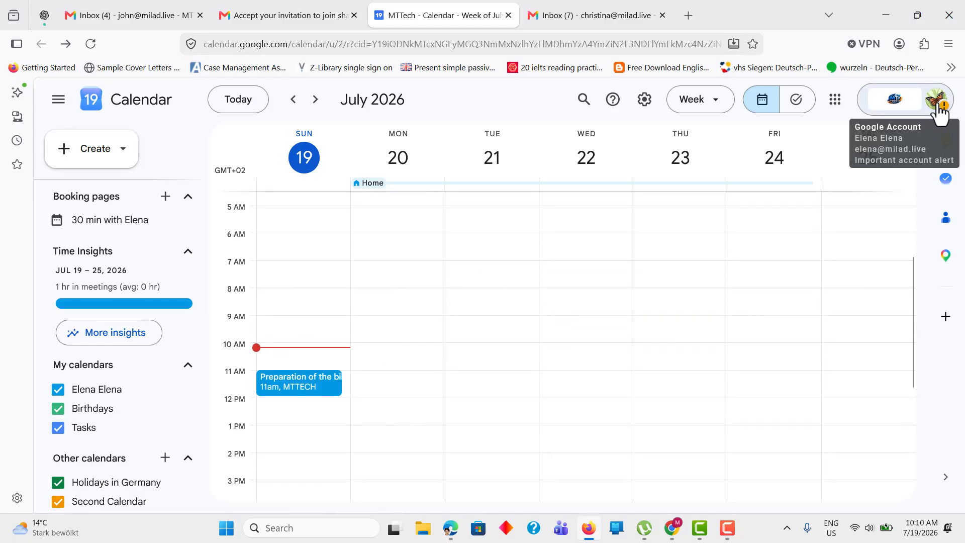
left_click(508, 15)
- Reload the second account's inbox and open the new Second Calendar invitation email
left_click(263, 17)
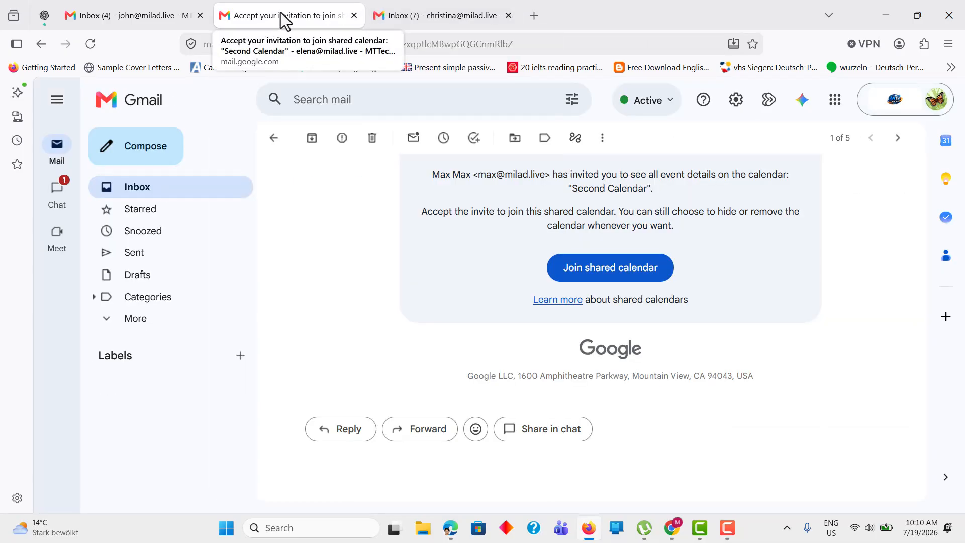
left_click(427, 14)
left_click(302, 16)
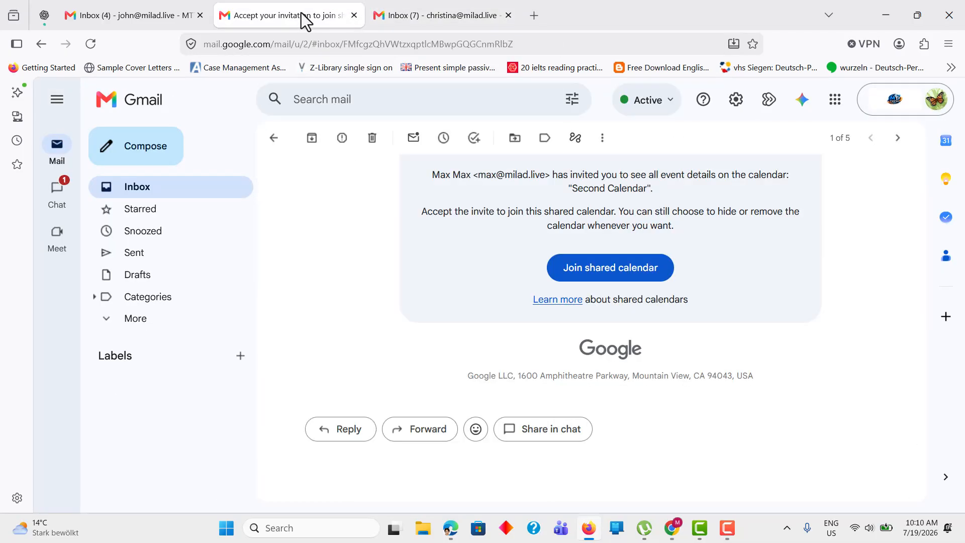
scroll(438, 243, "up", 3)
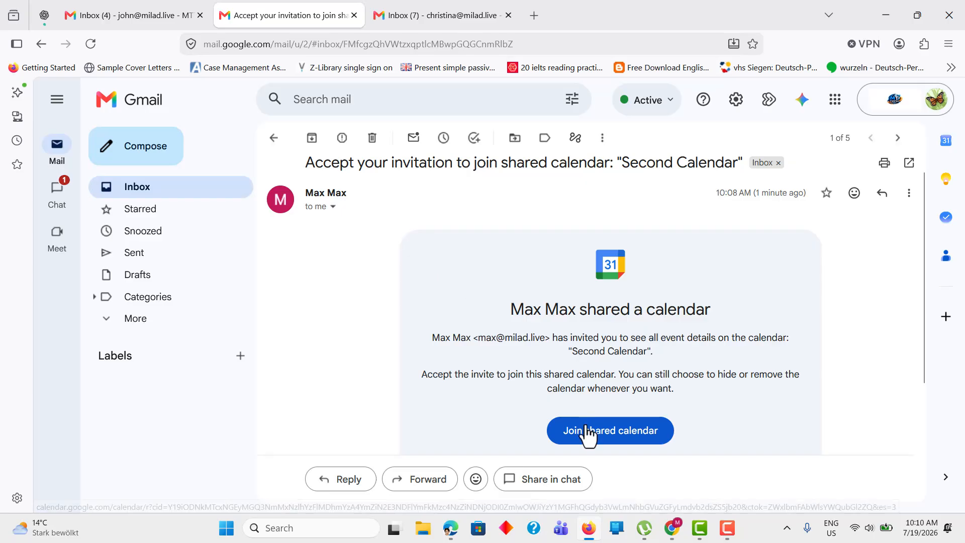
left_click(421, 14)
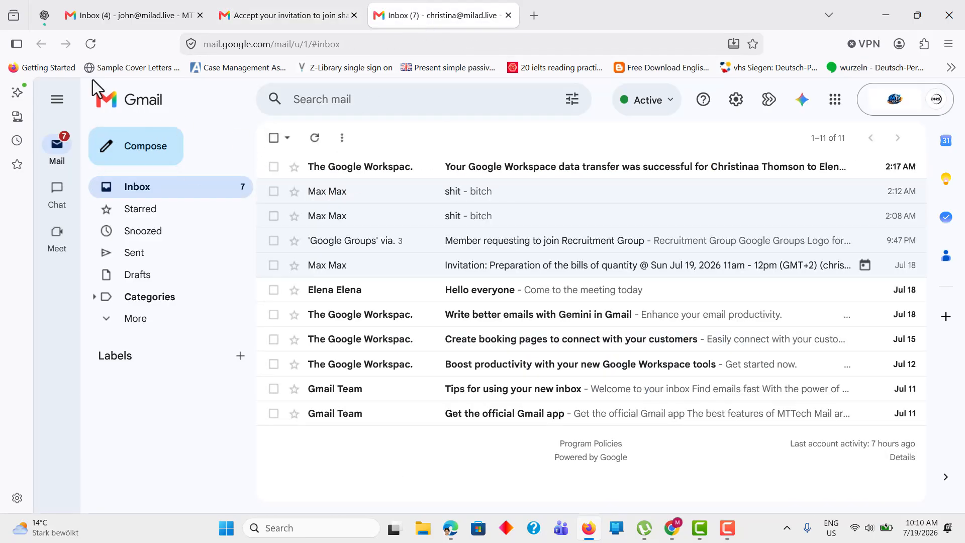
left_click(91, 45)
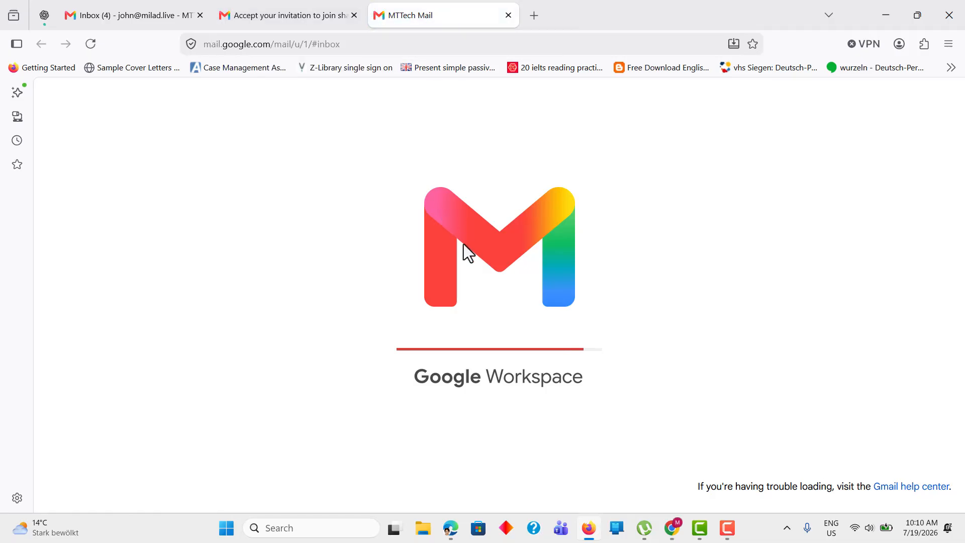
left_click(522, 168)
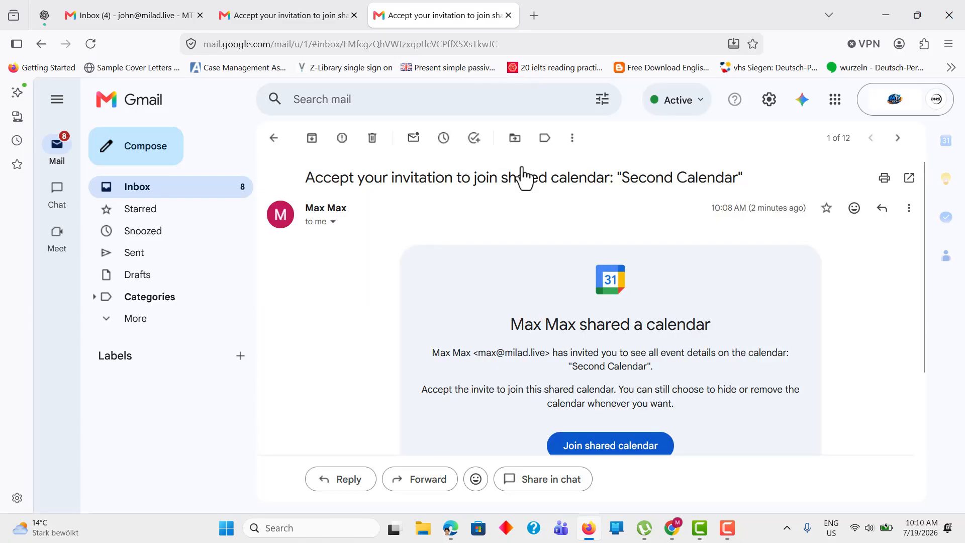
scroll(600, 377, "down", 3)
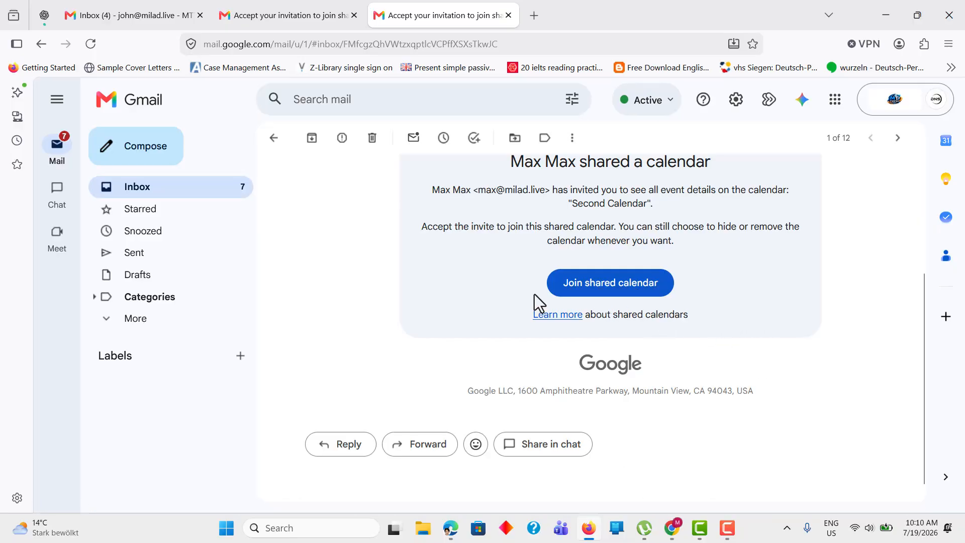
- Cancel the internal secondary-calendar sharing edit and return to the Calendar settings overview
left_click(455, 536)
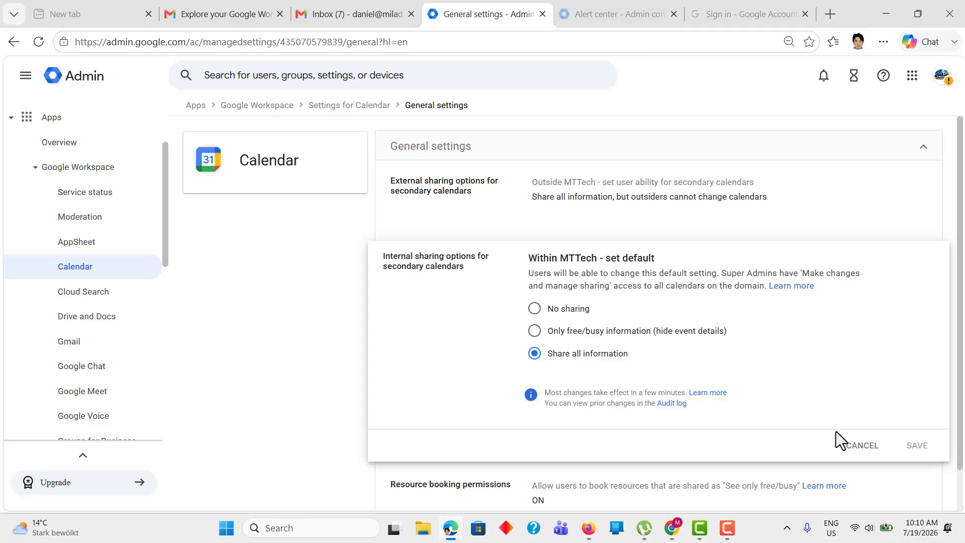
left_click(850, 449)
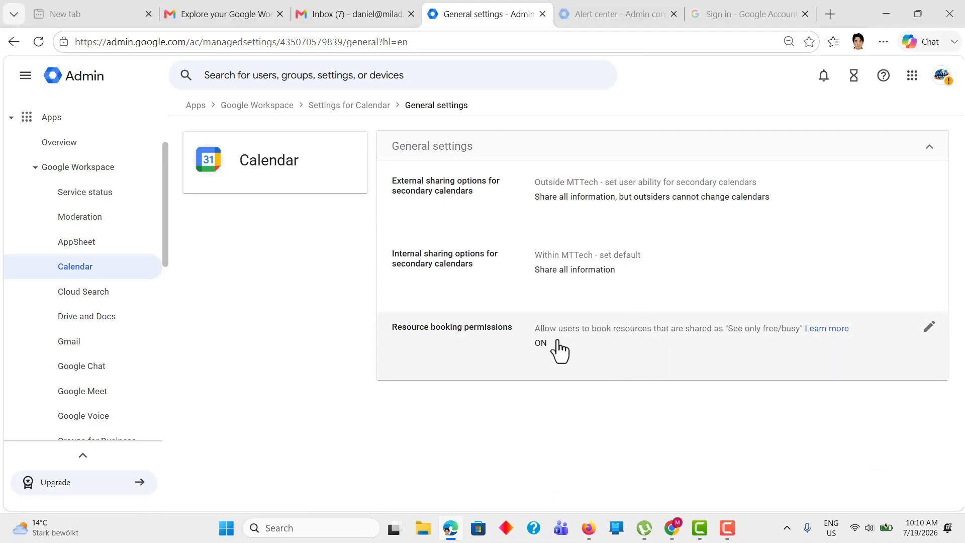
left_click(367, 108)
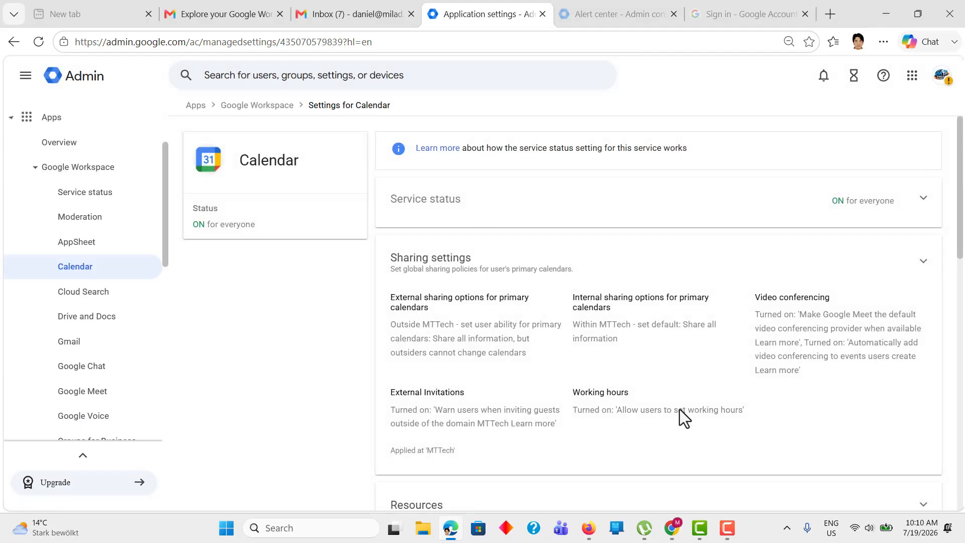
scroll(681, 412, "down", 7)
scroll(694, 410, "up", 1)
scroll(696, 410, "down", 8)
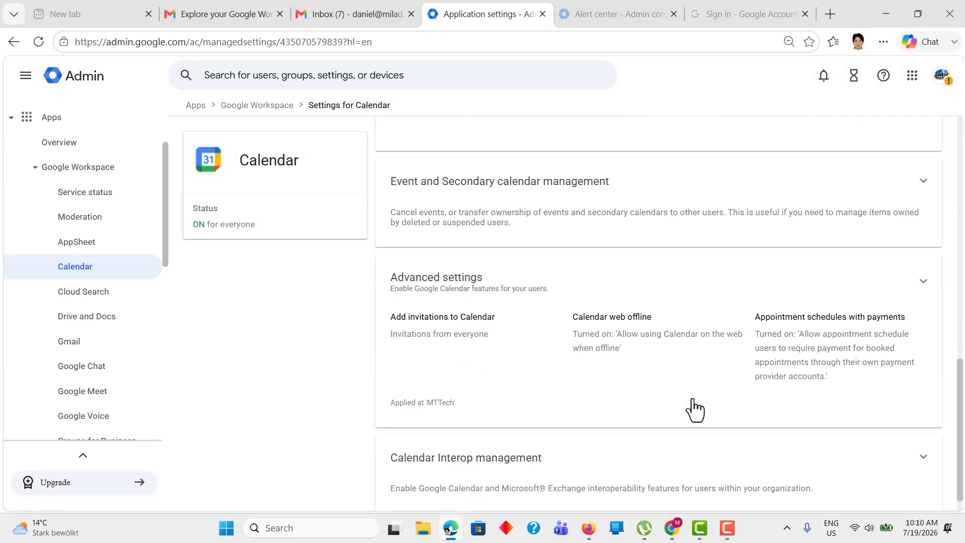
scroll(695, 408, "up", 10)
scroll(691, 409, "down", 4)
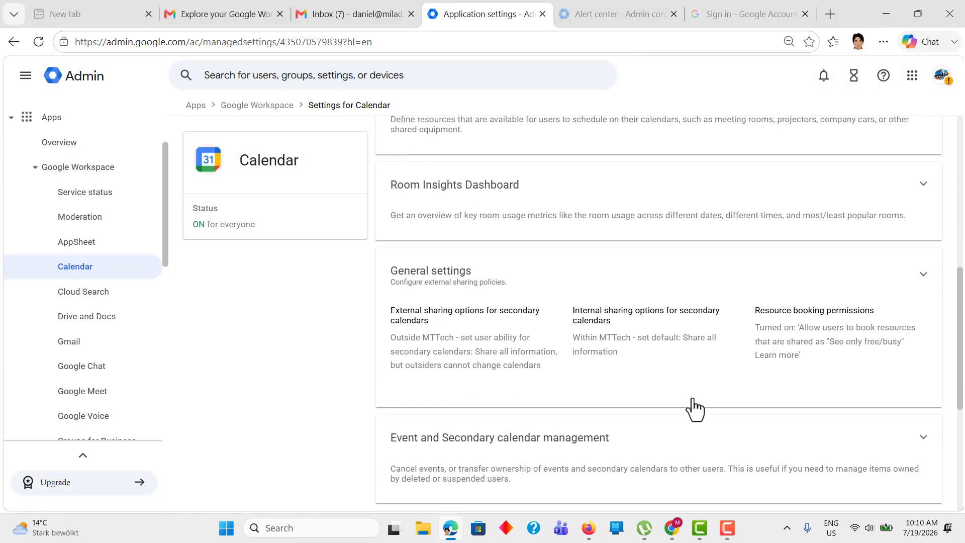
- Glance at Calendar General settings, then go back and scroll to Event and Secondary calendar management
left_click(768, 296)
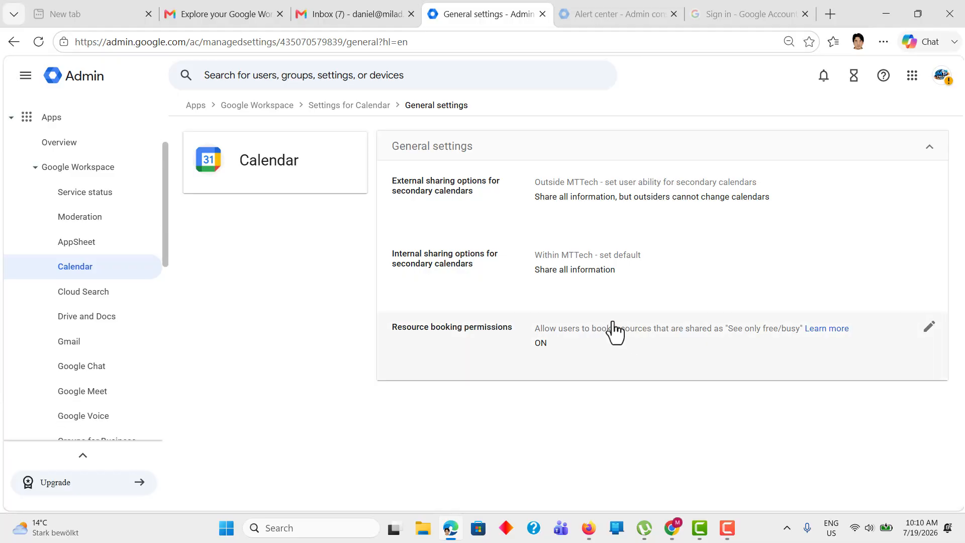
left_click(360, 105)
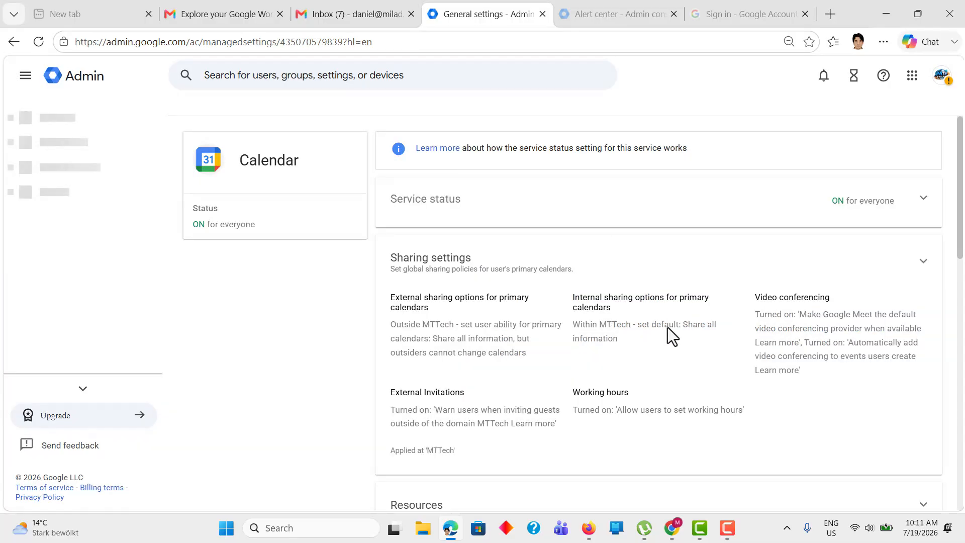
scroll(666, 346, "down", 8)
scroll(666, 353, "down", 4)
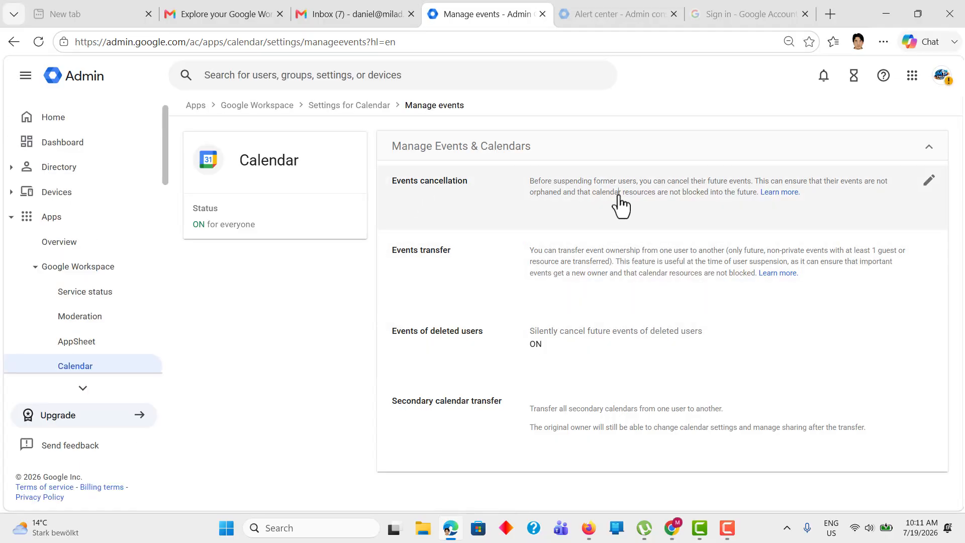
- Cancel the departing user's future calendar events, moving them to trash
left_click(622, 206)
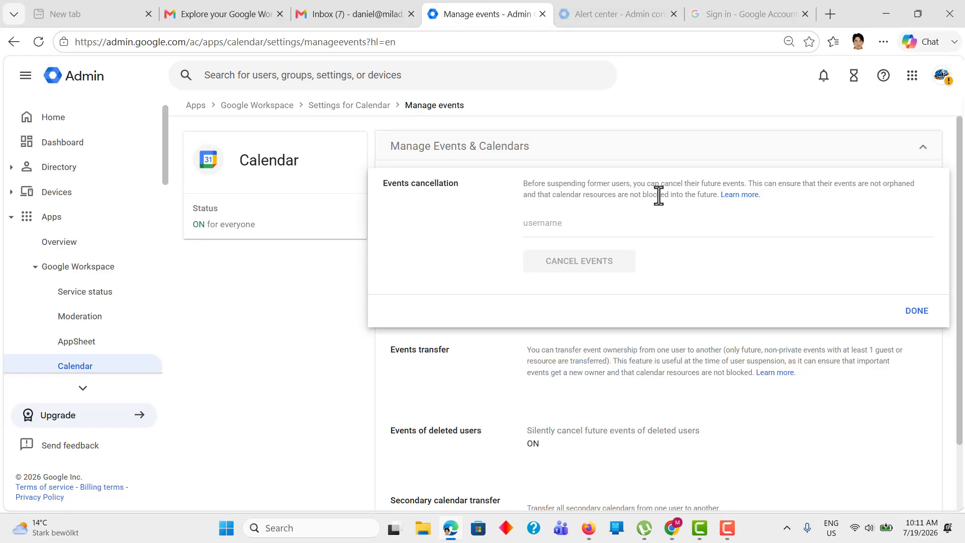
left_click(540, 227)
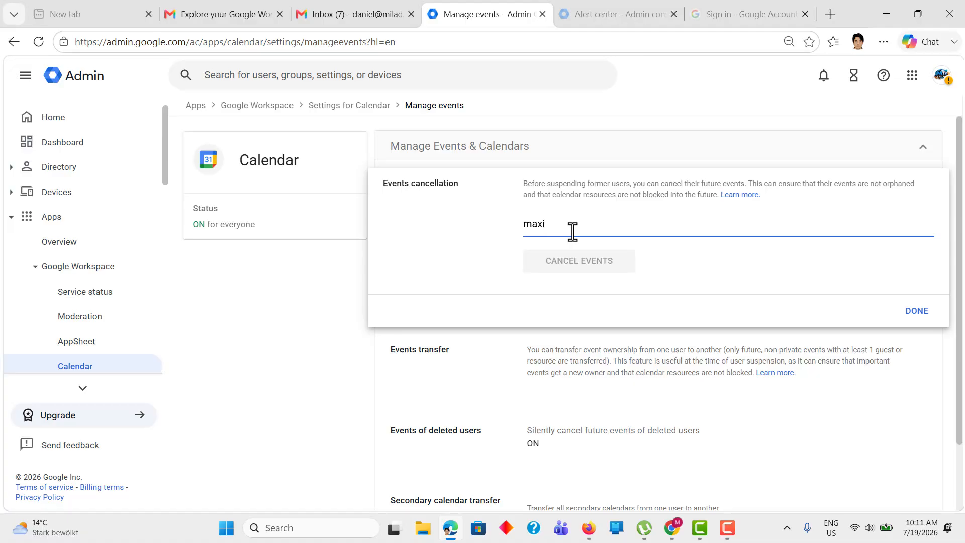
key("BackSpace")
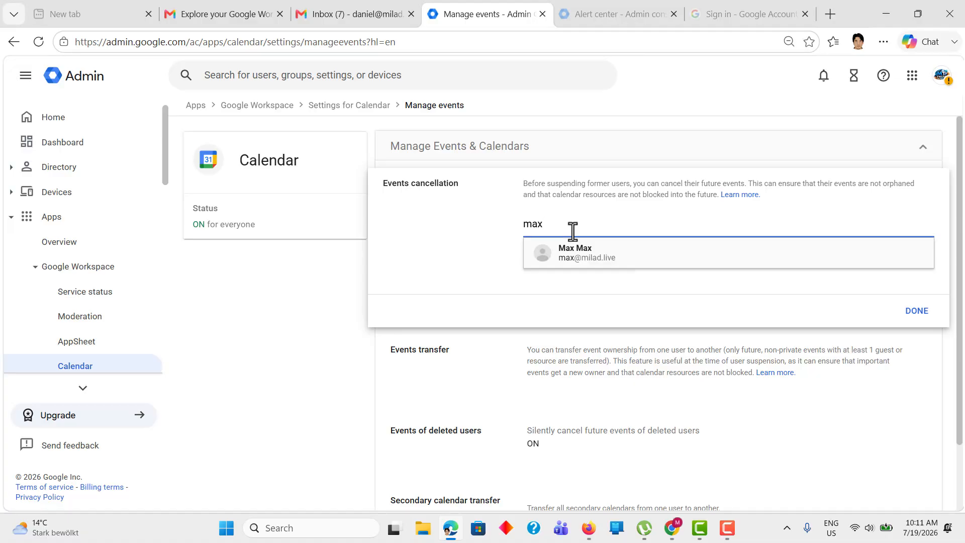
left_click(594, 260)
left_click(574, 272)
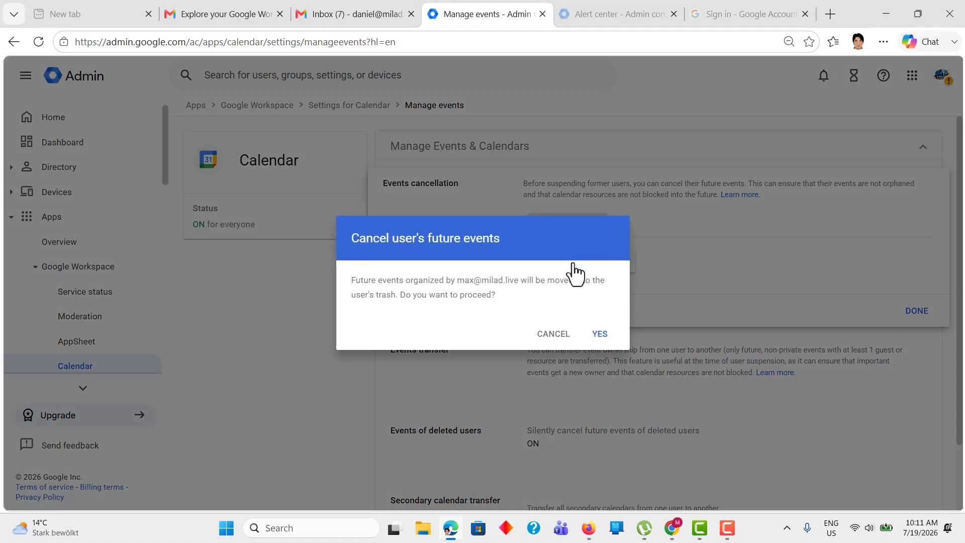
left_click(604, 337)
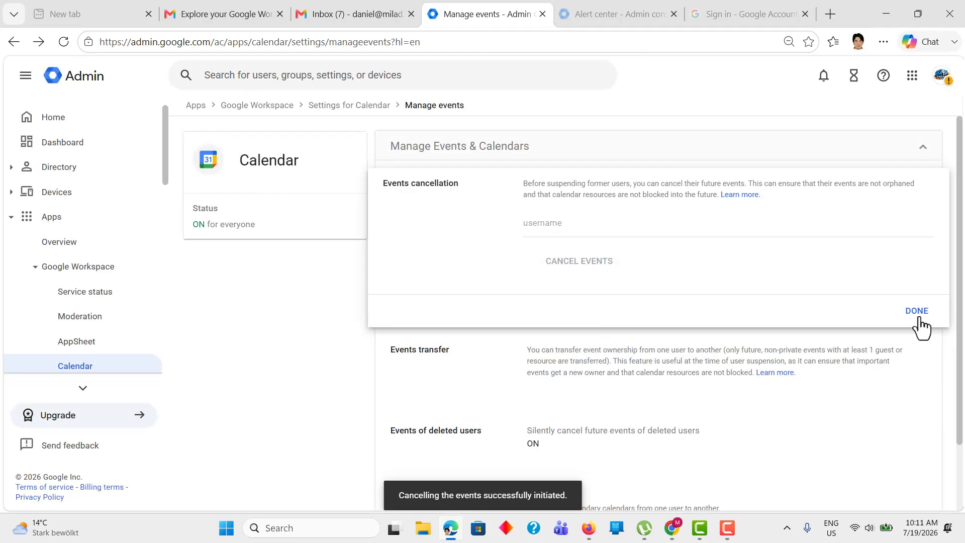
left_click(923, 311)
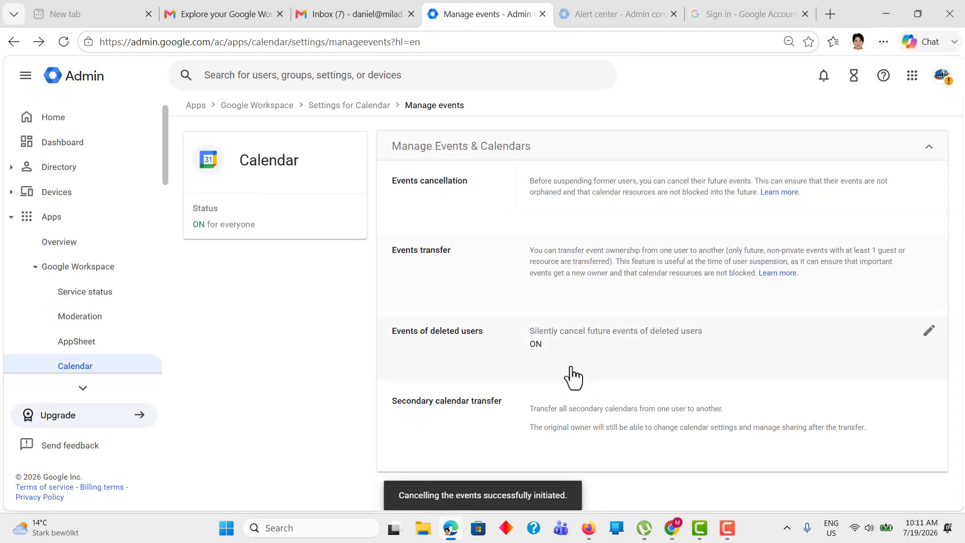
- Select the departing user as the events source and tick Release resources and Transfer events
left_click(618, 274)
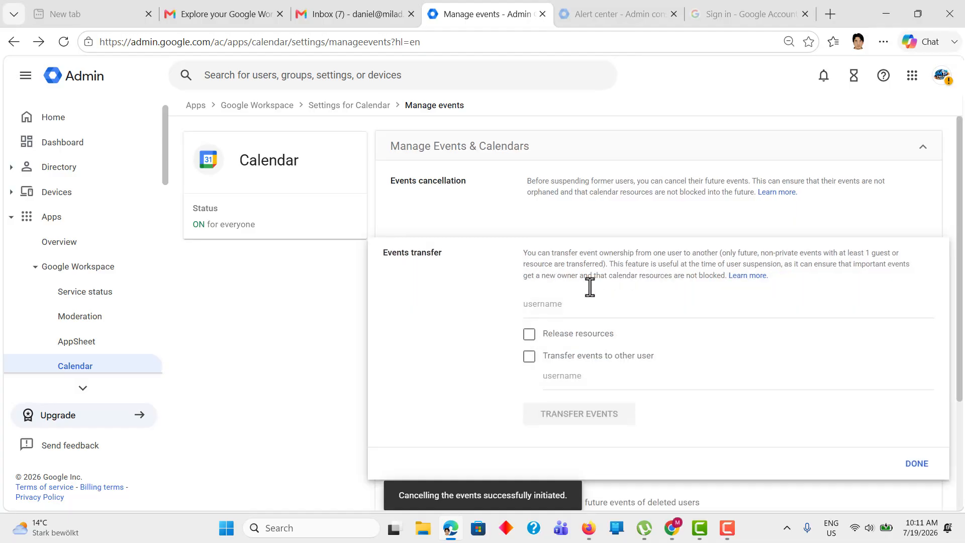
left_click(555, 308)
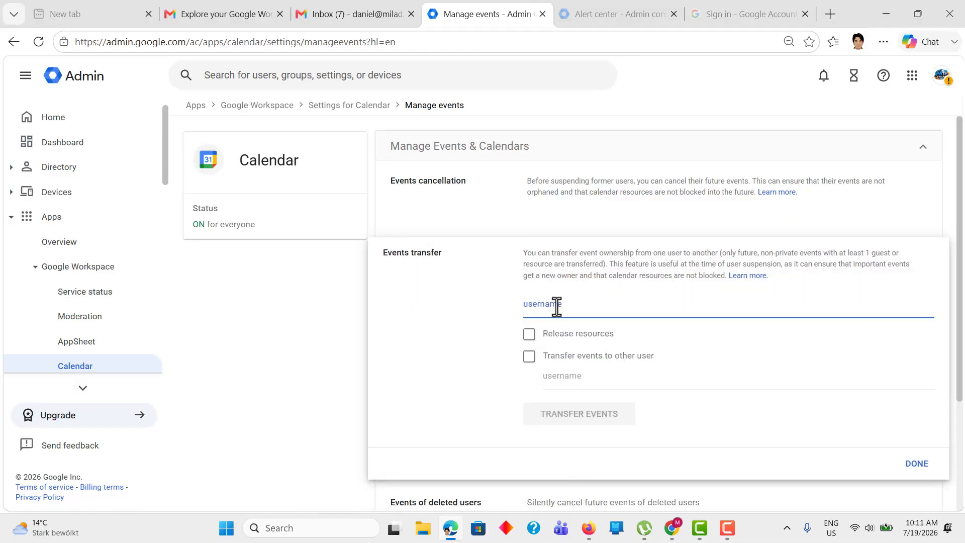
type("christ")
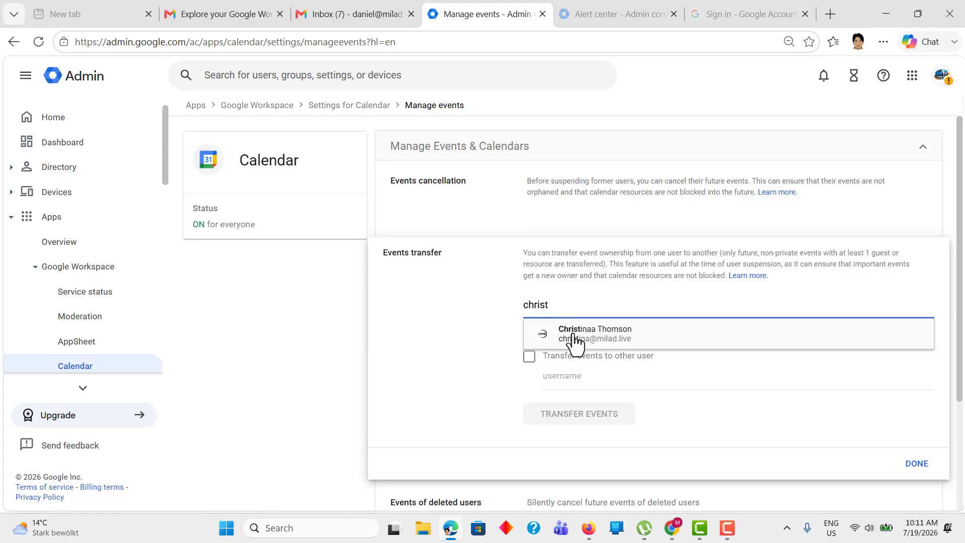
left_click(578, 336)
left_click(529, 334)
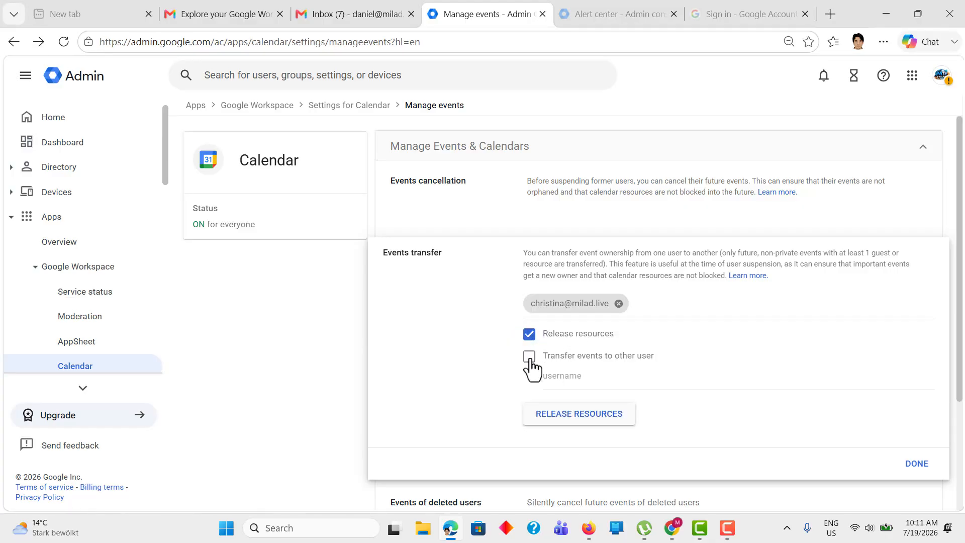
left_click(529, 357)
- Choose the new owner as transfer target and confirm the events transfer
left_click(555, 378)
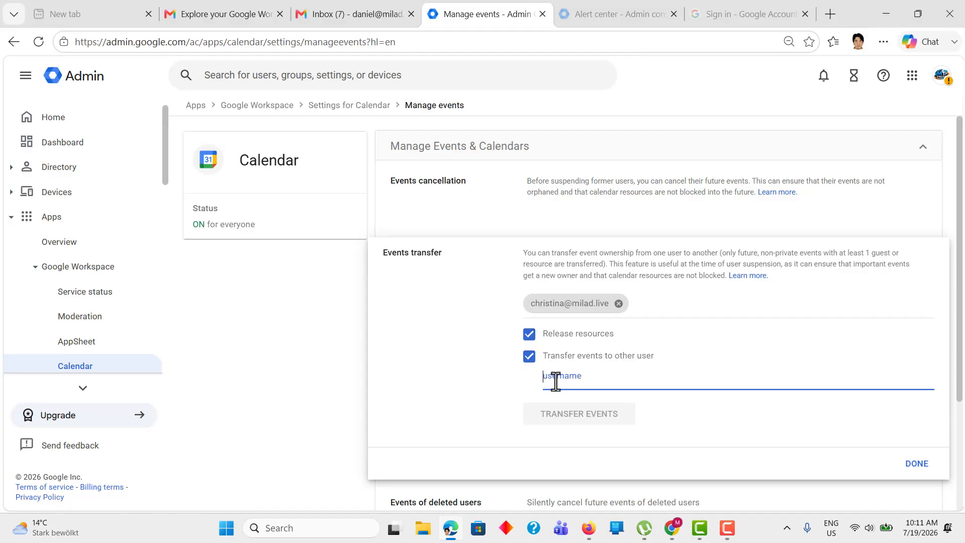
type("max")
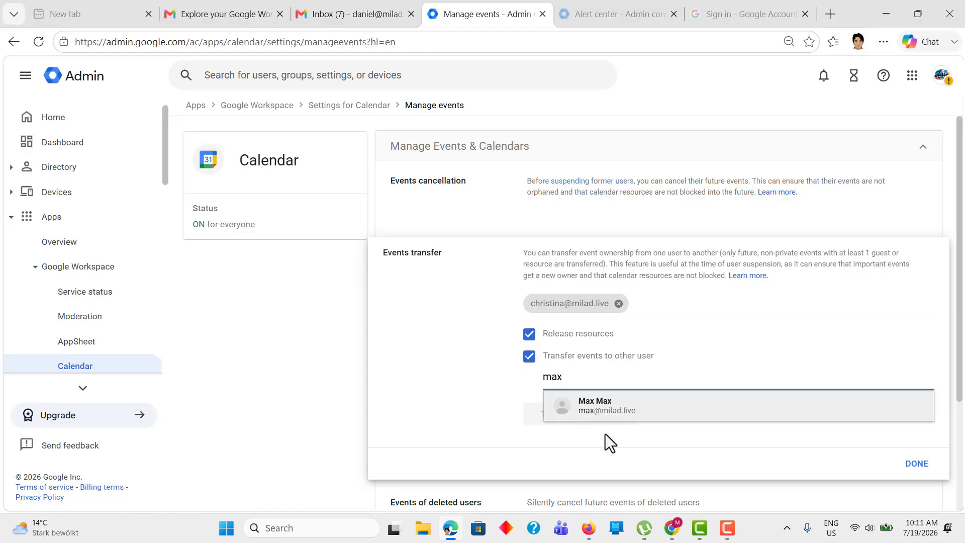
left_click(613, 418)
left_click(597, 421)
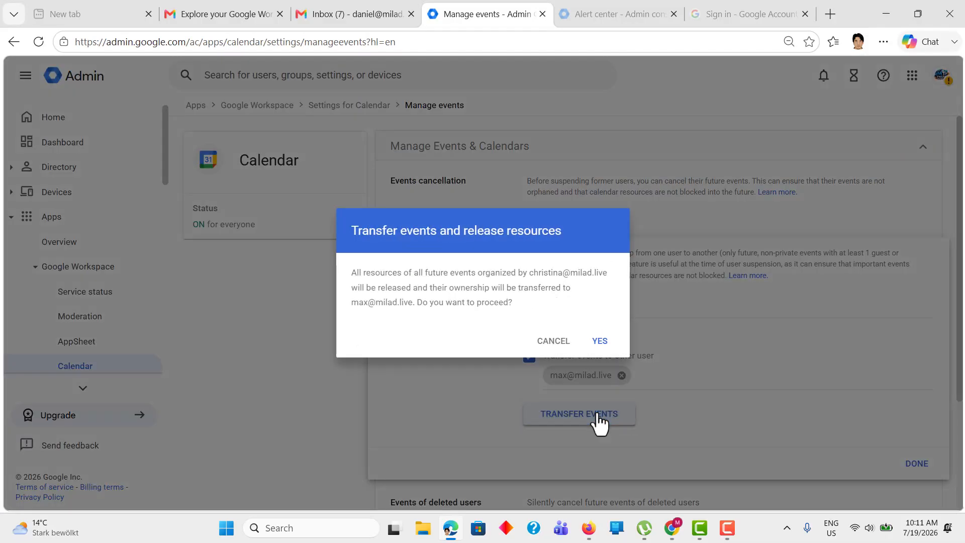
left_click(601, 343)
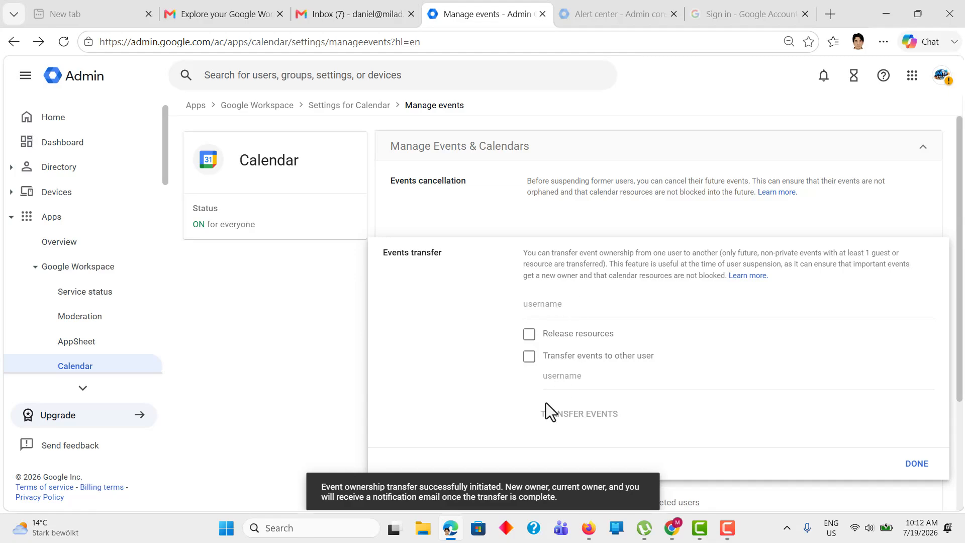
left_click(919, 463)
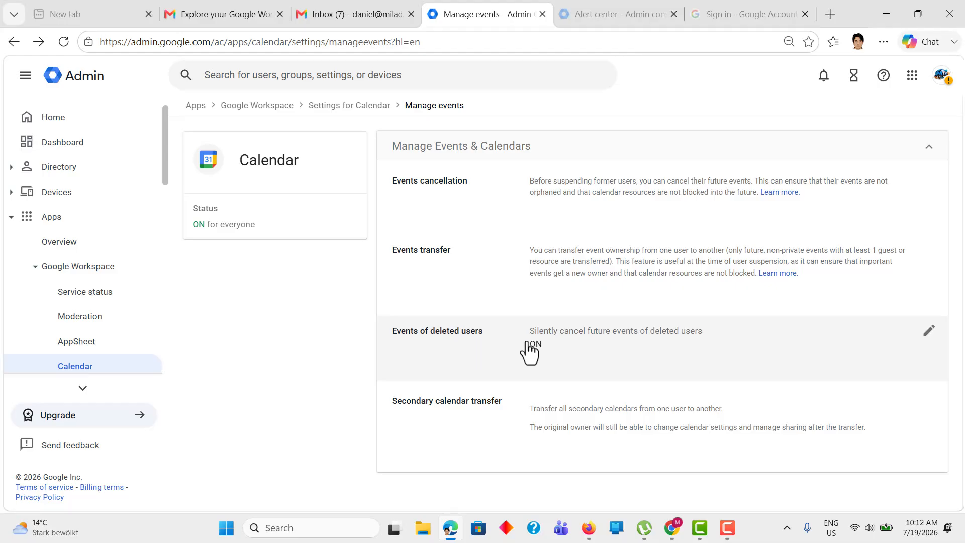
left_click(584, 358)
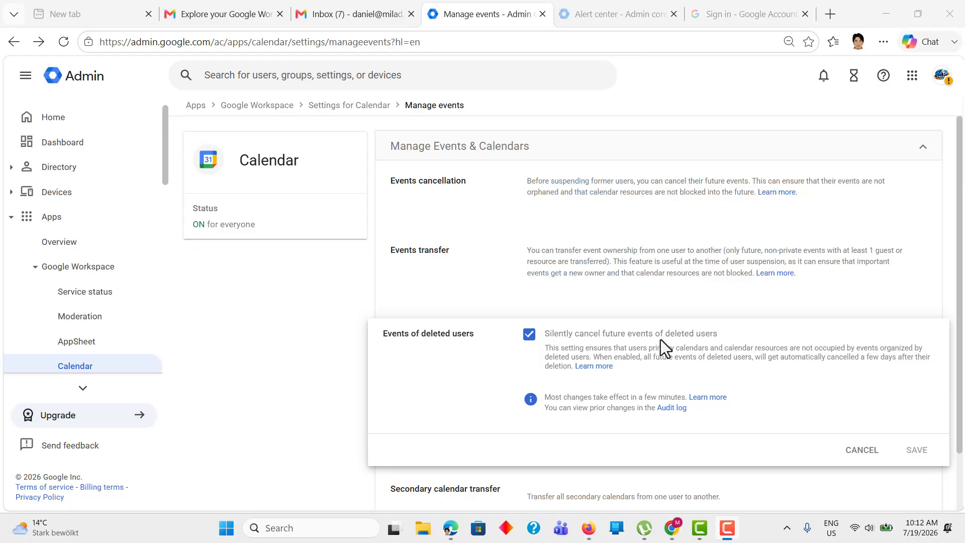
scroll(587, 408, "down", 1)
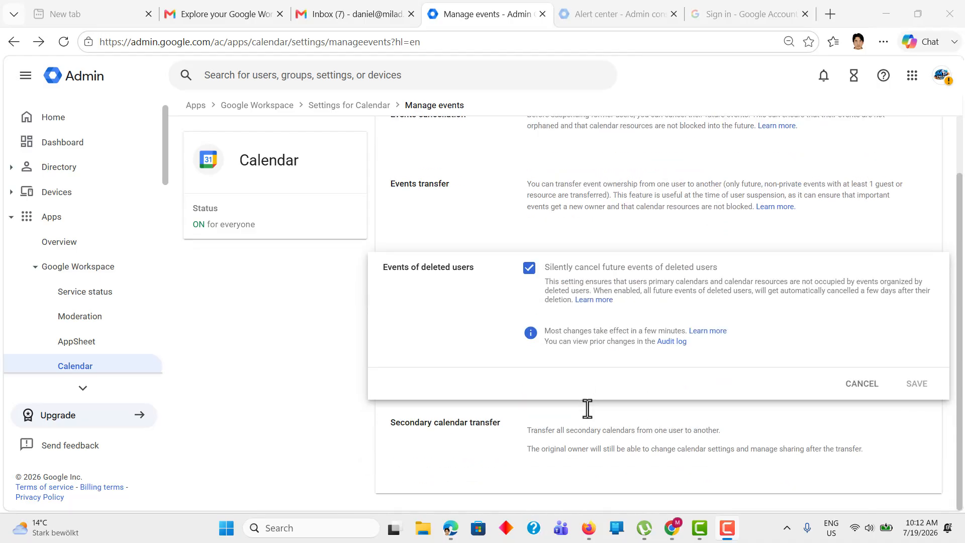
left_click(870, 385)
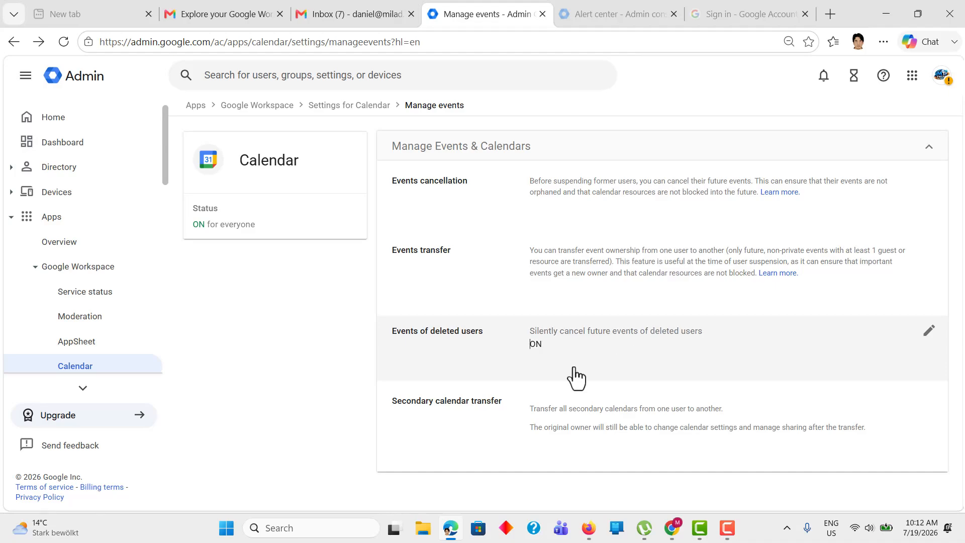
left_click(562, 418)
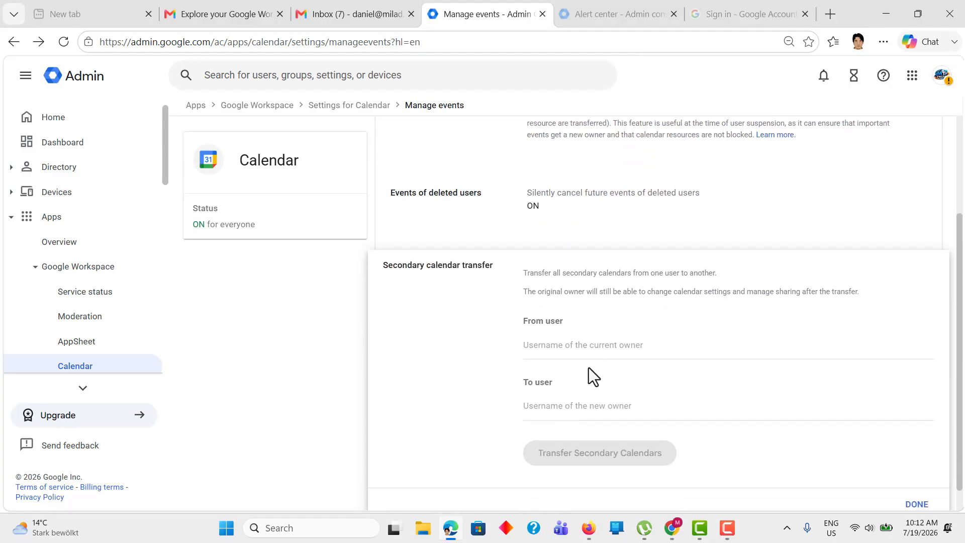
left_click(916, 505)
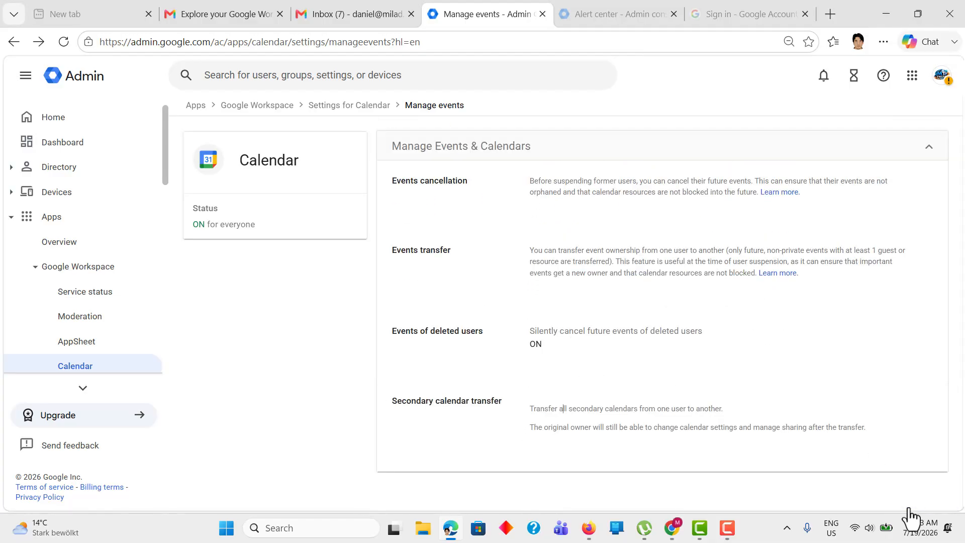
- Return to the Calendar settings overview and look through its options
left_click(369, 113)
scroll(608, 397, "down", 6)
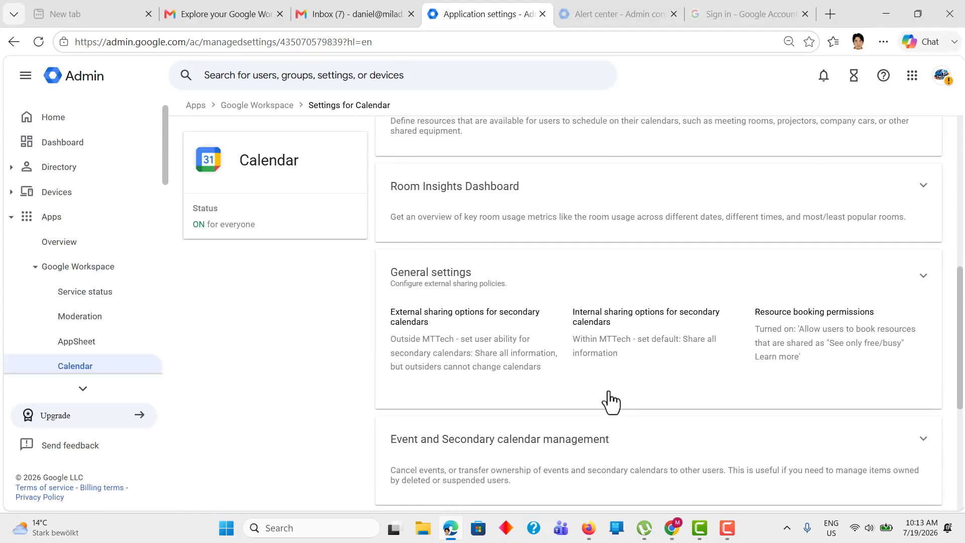
scroll(611, 401, "down", 5)
scroll(611, 401, "up", 1)
scroll(611, 401, "down", 1)
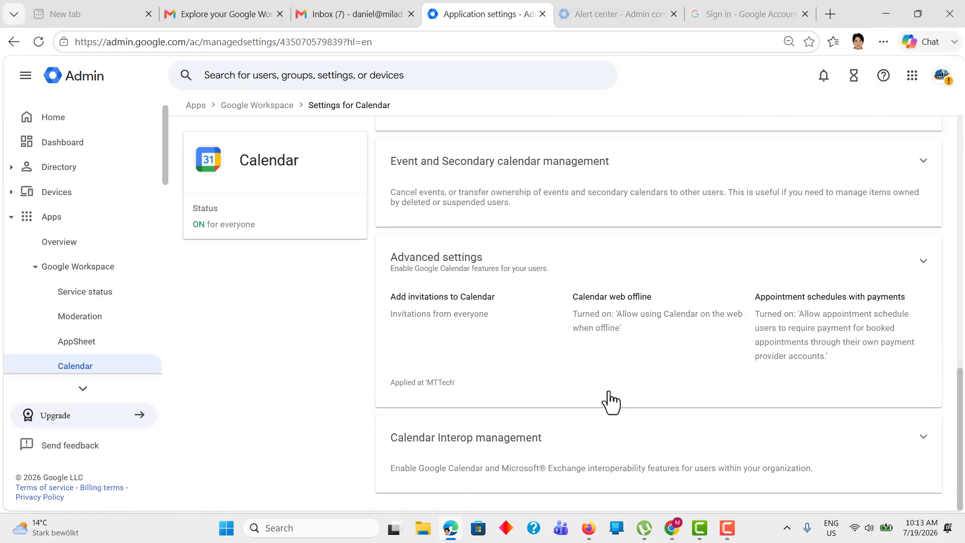
scroll(610, 402, "up", 5)
scroll(611, 402, "down", 1)
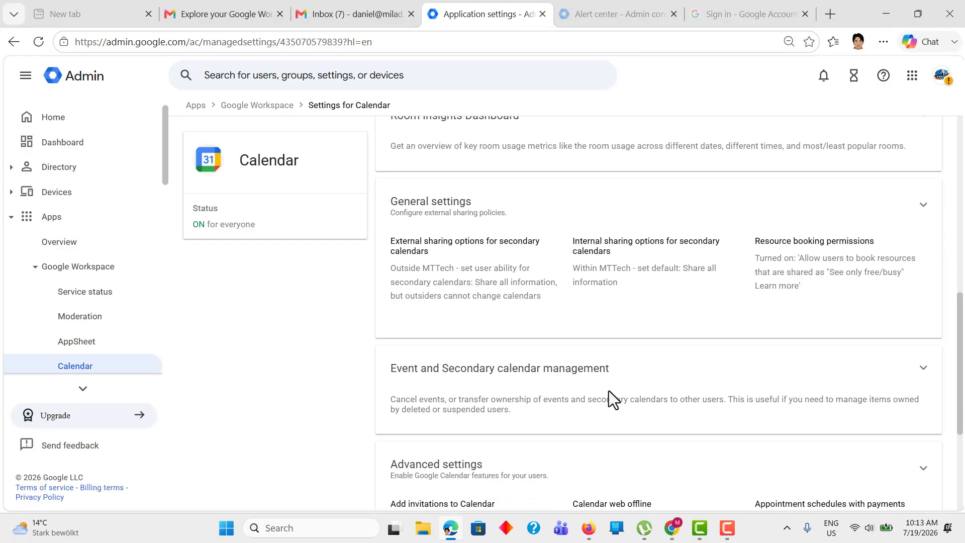
scroll(604, 395, "up", 10)
scroll(101, 331, "down", 10)
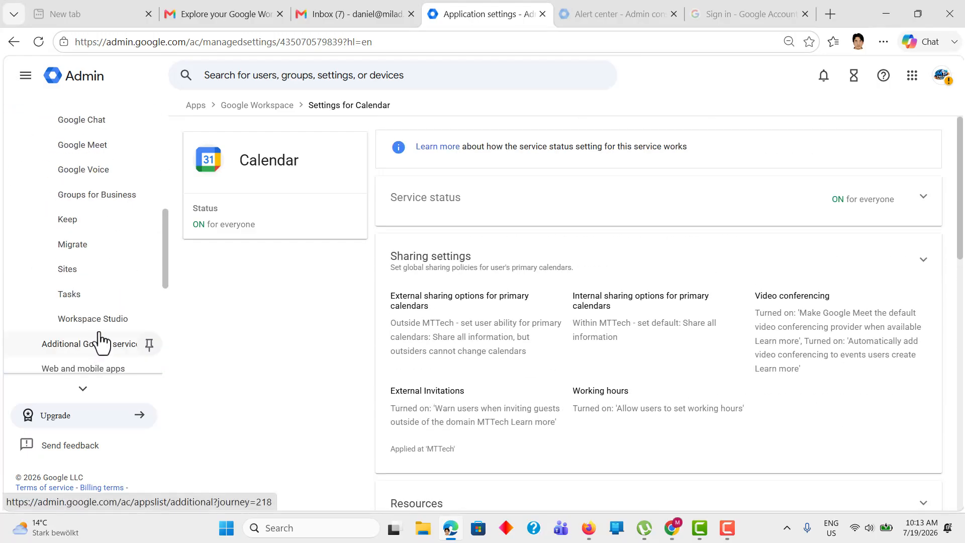
scroll(156, 252, "up", 3)
left_click_drag(165, 243, 176, 158)
- Review the Cloud Search settings, whose service status is ON for everyone
left_click(87, 262)
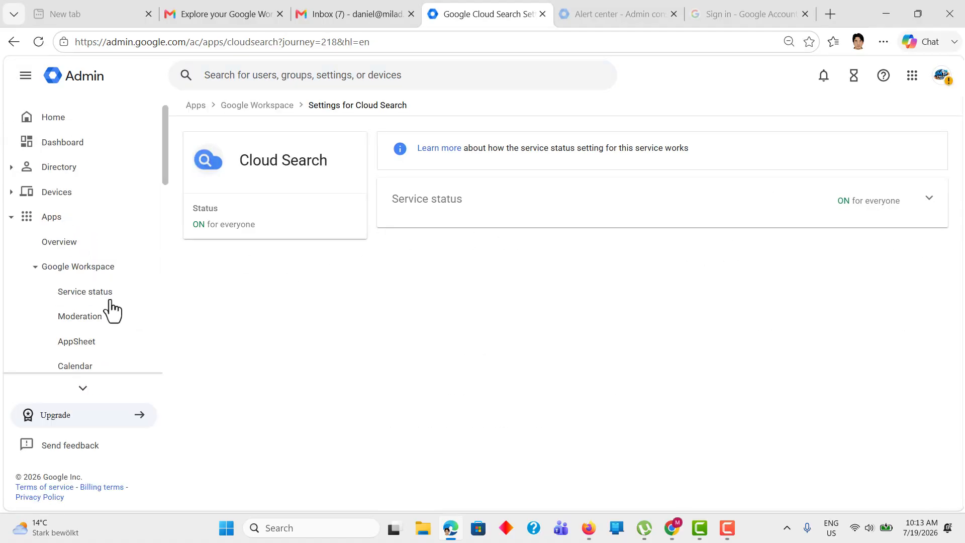
scroll(108, 306, "down", 5)
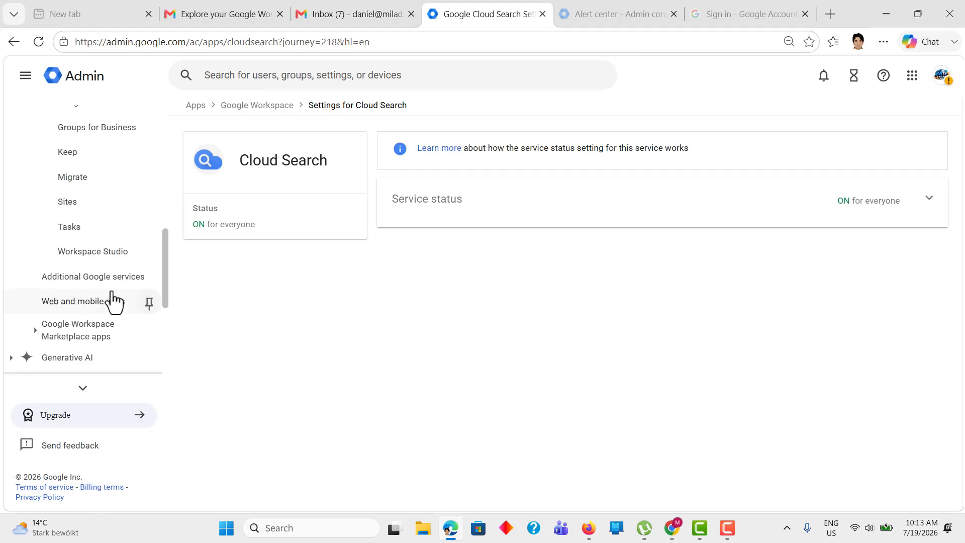
scroll(113, 301, "up", 3)
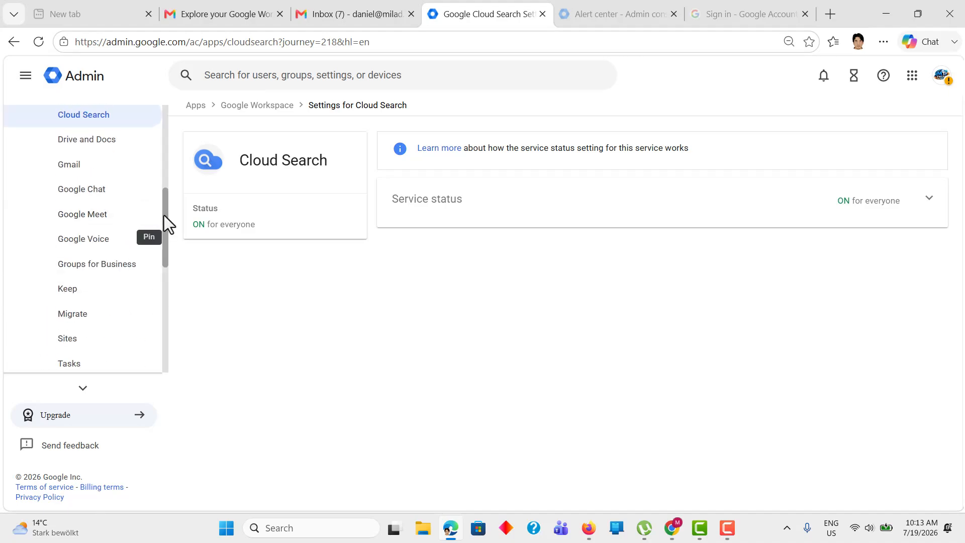
left_click_drag(164, 216, 166, 194)
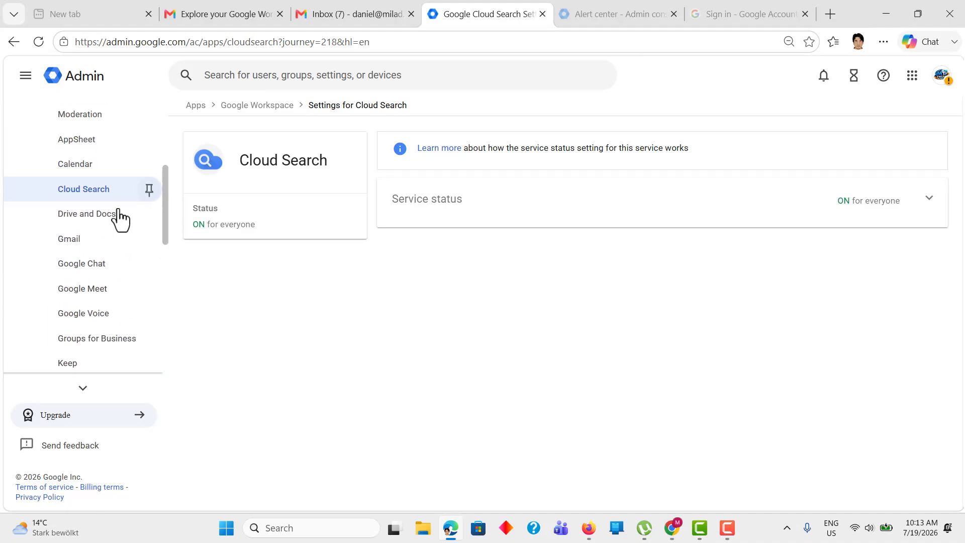
- In Drive and Docs service status, switch it off and back ON for everyone
left_click(91, 220)
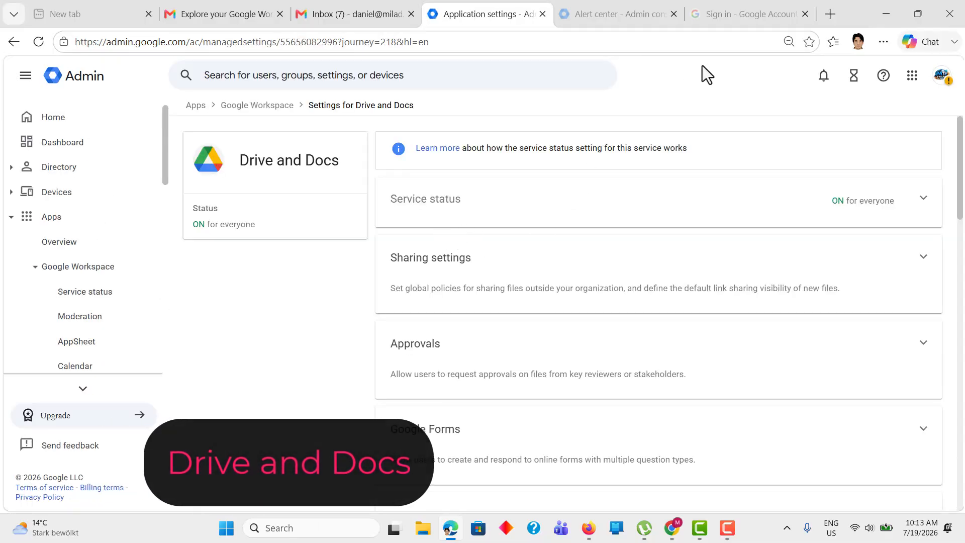
left_click(887, 208)
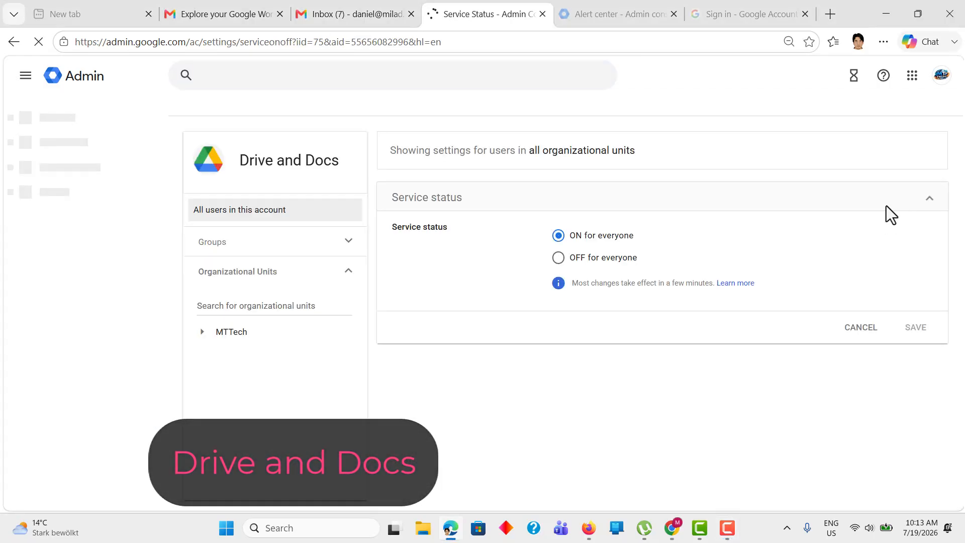
left_click(559, 260)
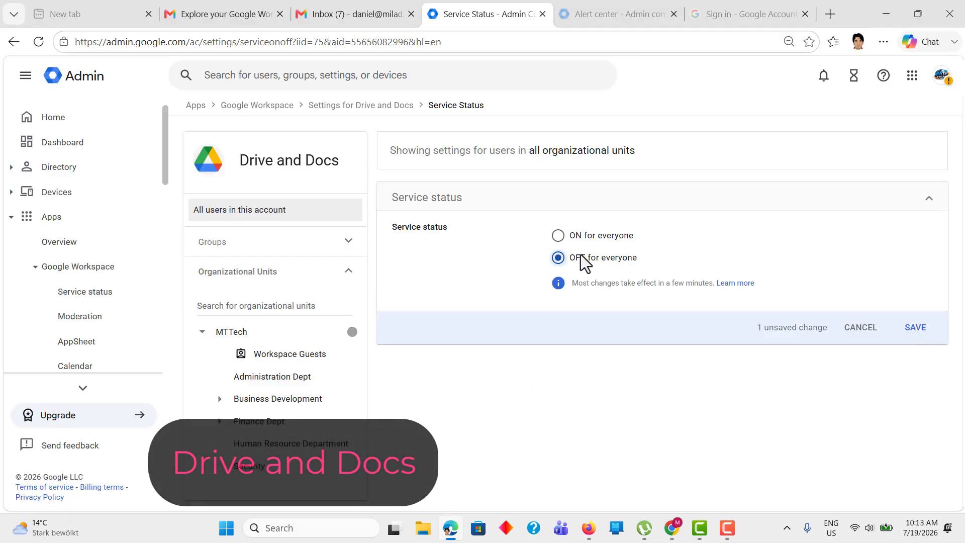
left_click(558, 236)
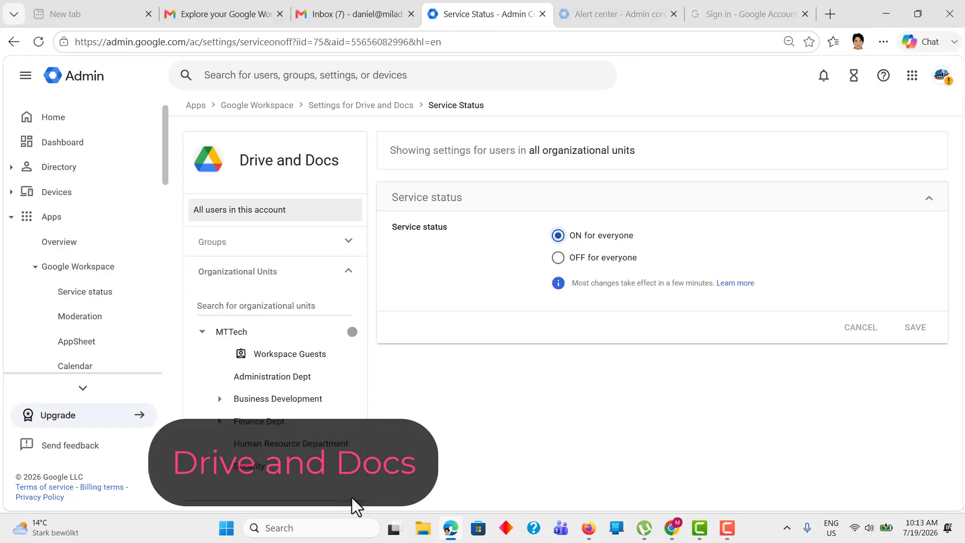
- Turn Drive and Docs off for Finance Dept, then leave the page discarding that change
left_click(252, 425)
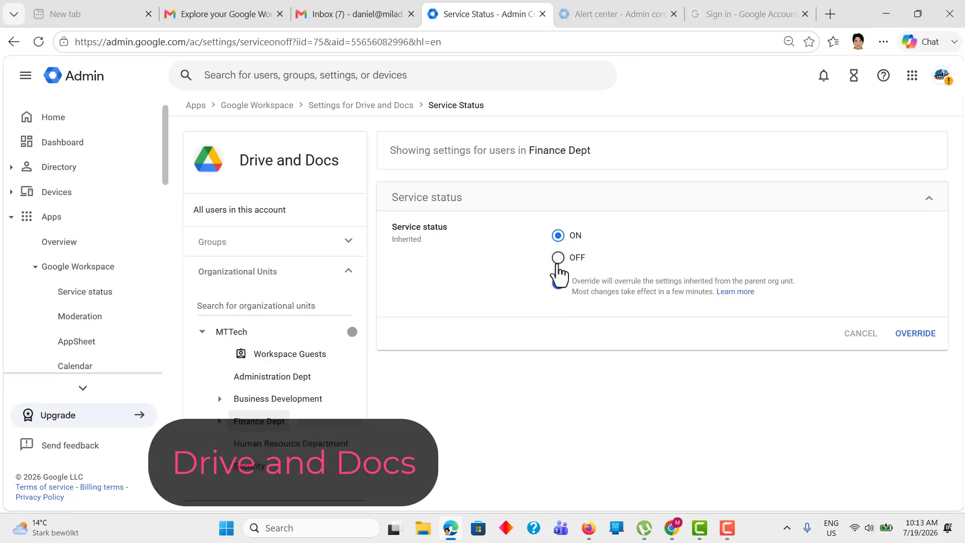
left_click(558, 265)
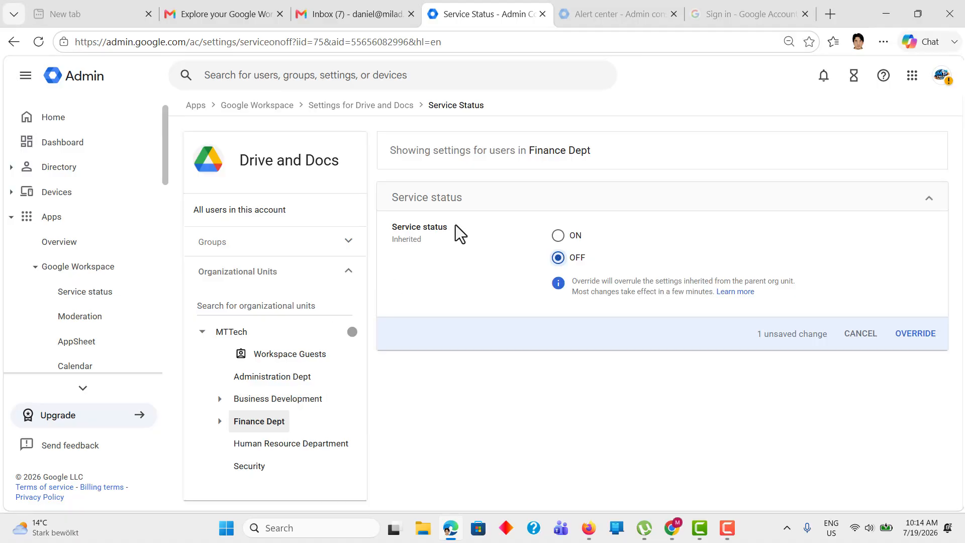
left_click(381, 110)
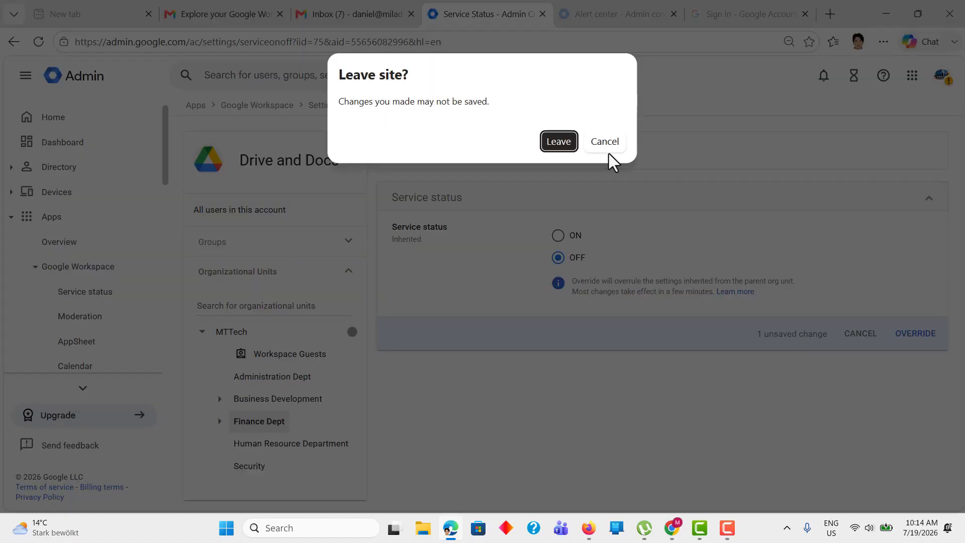
left_click(556, 137)
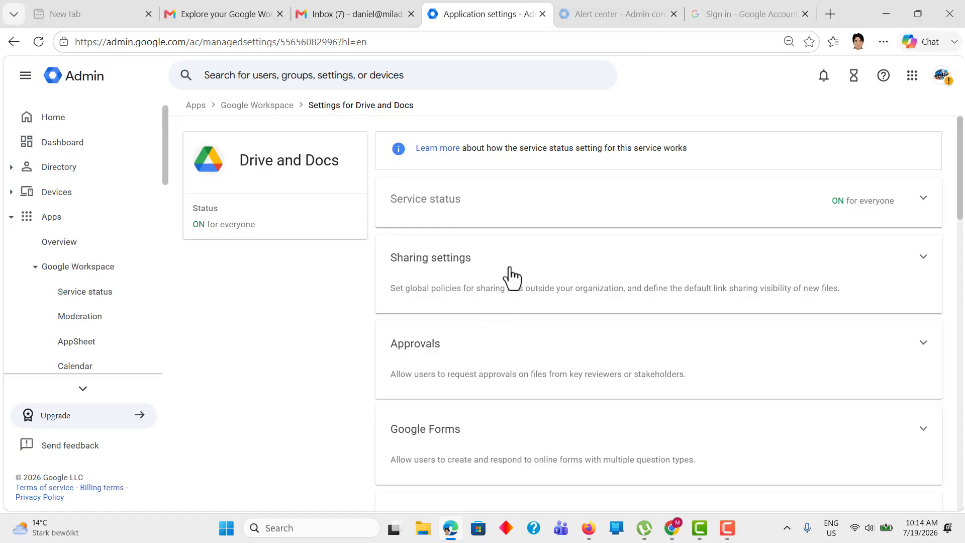
left_click(518, 282)
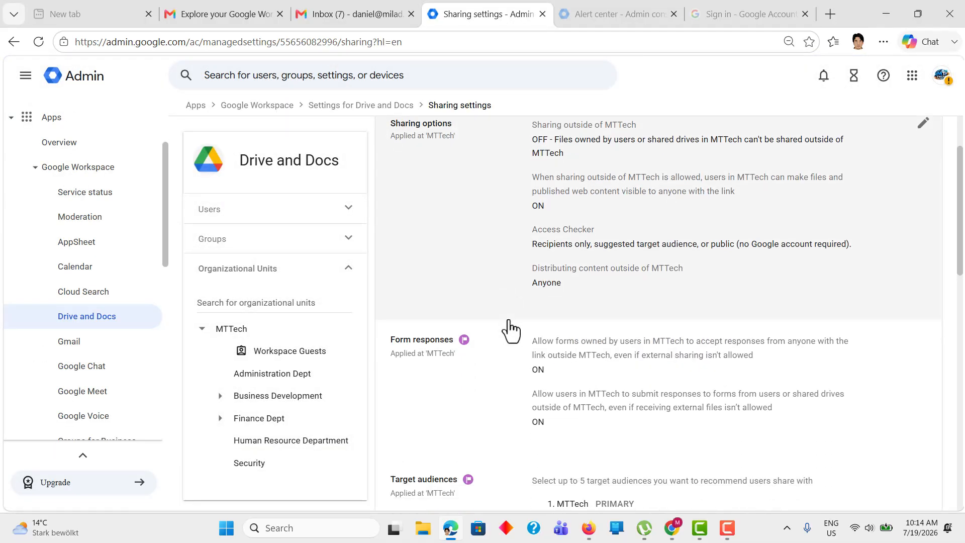
left_click(449, 316)
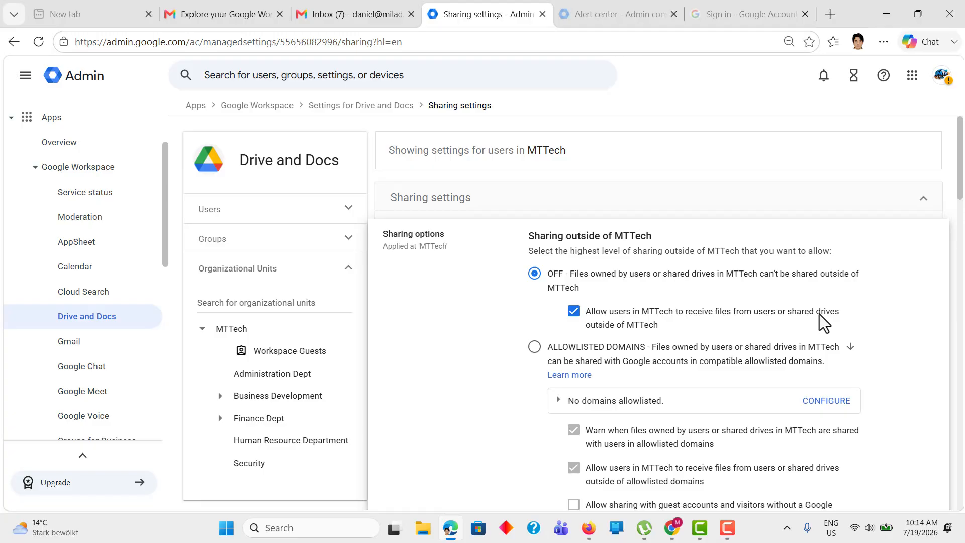
scroll(537, 362, "down", 1)
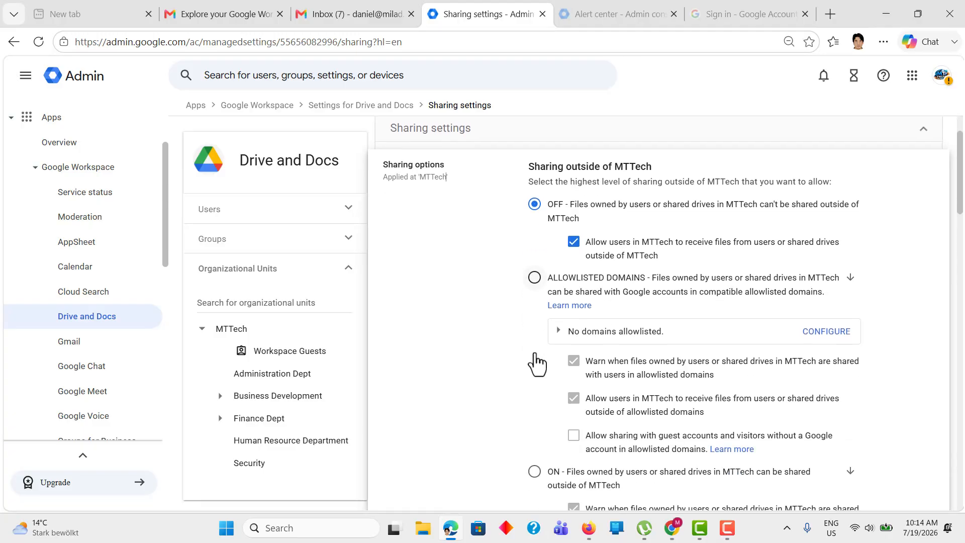
scroll(537, 362, "down", 2)
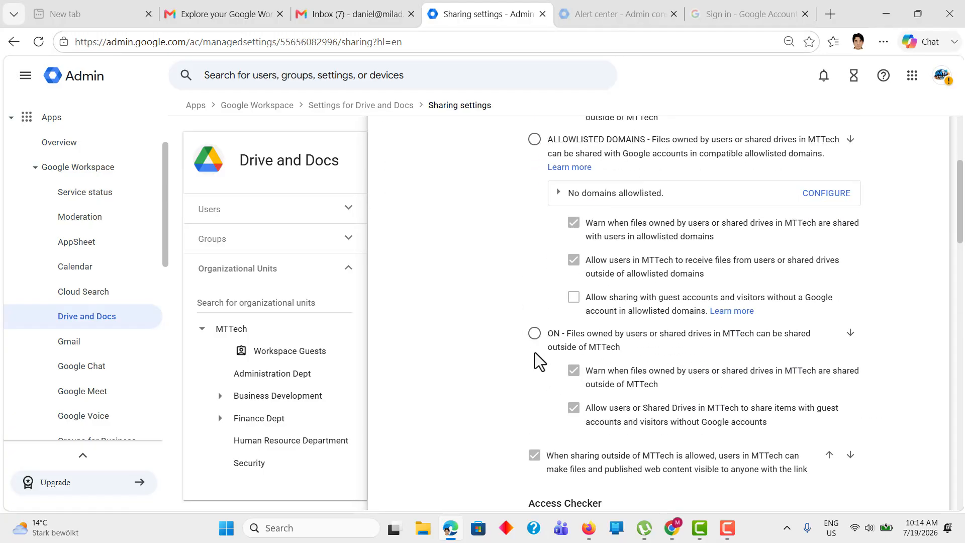
scroll(535, 352, "down", 4)
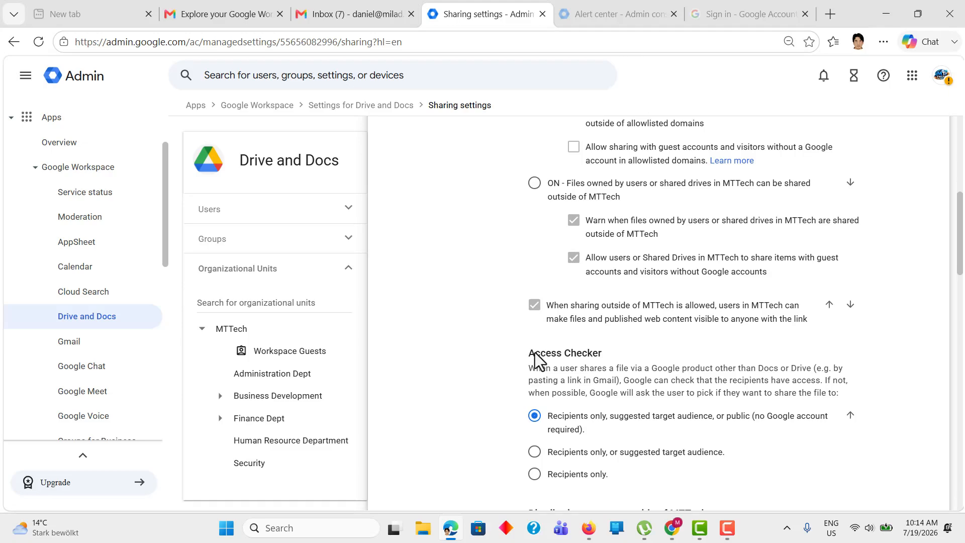
scroll(535, 352, "down", 1)
scroll(534, 352, "down", 2)
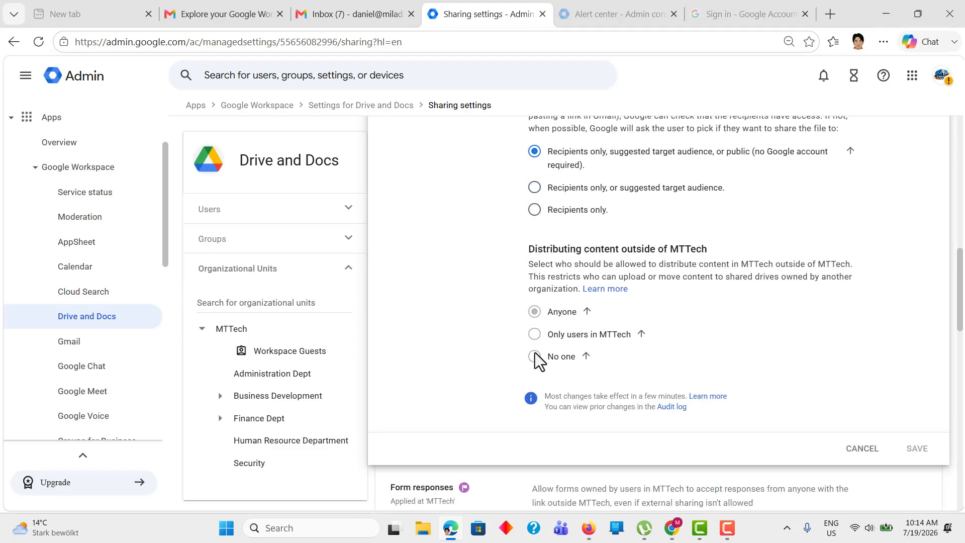
scroll(535, 352, "up", 3)
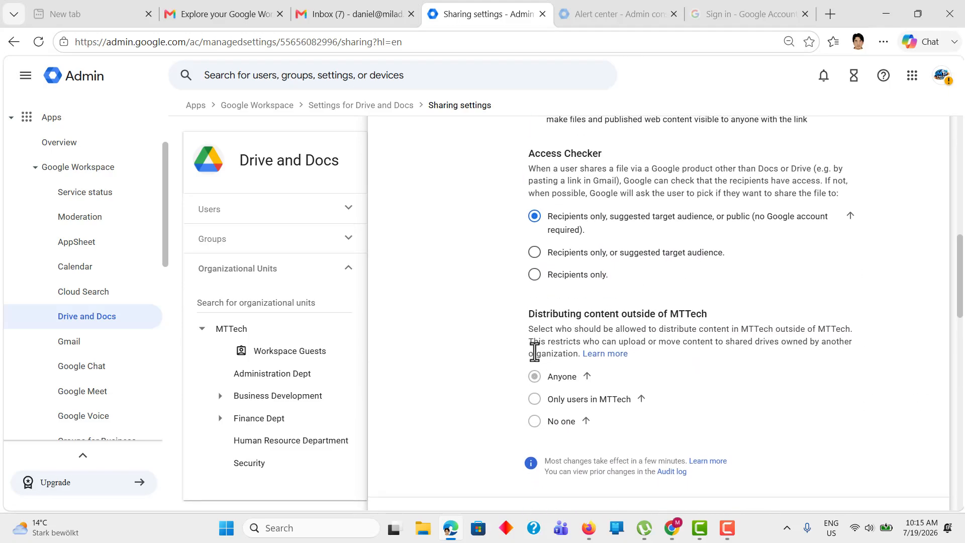
scroll(535, 352, "down", 3)
scroll(556, 327, "up", 8)
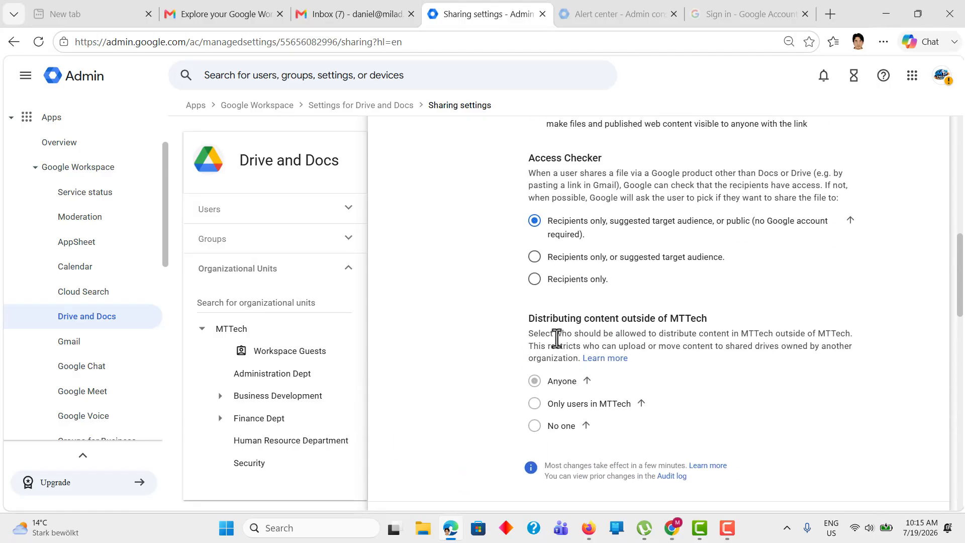
scroll(557, 338, "up", 3)
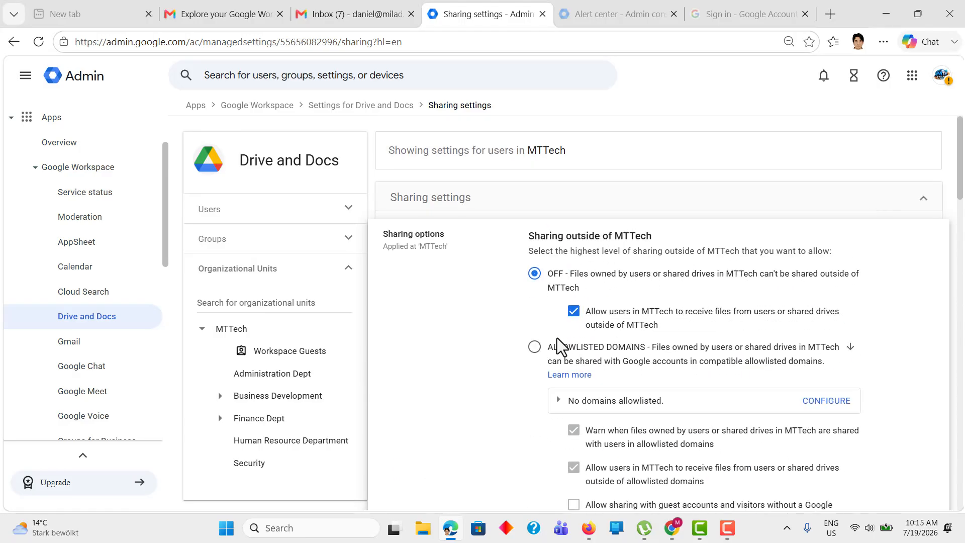
scroll(838, 222, "down", 8)
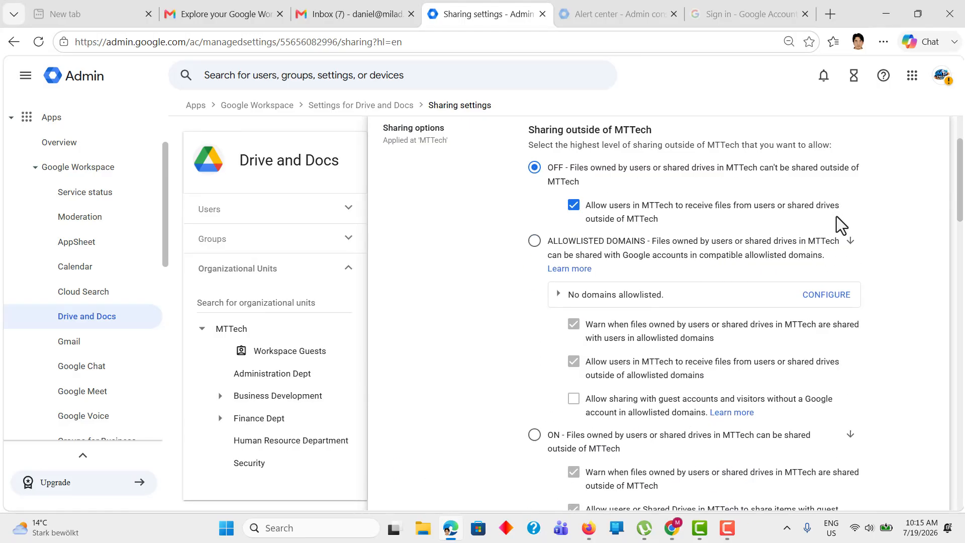
scroll(905, 465, "down", 1)
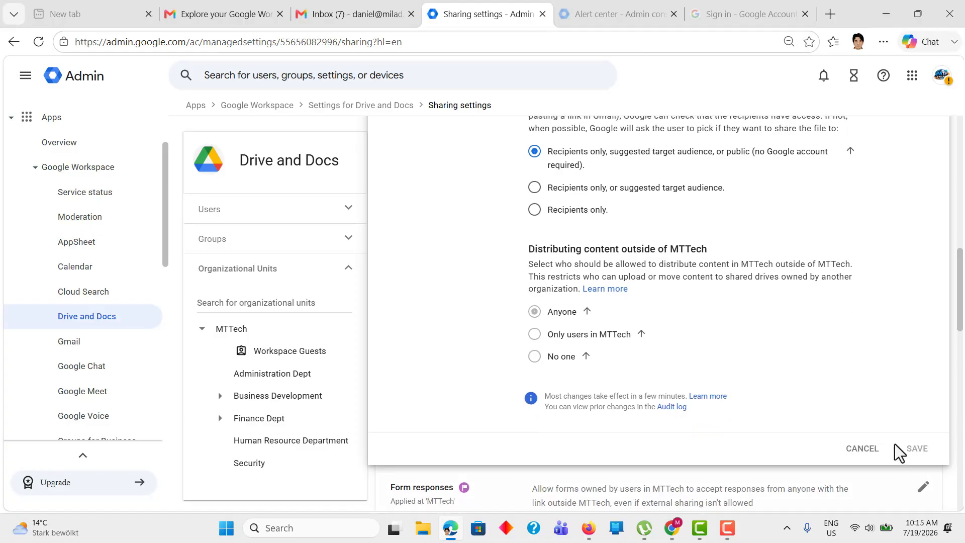
left_click(866, 453)
scroll(563, 297, "down", 1)
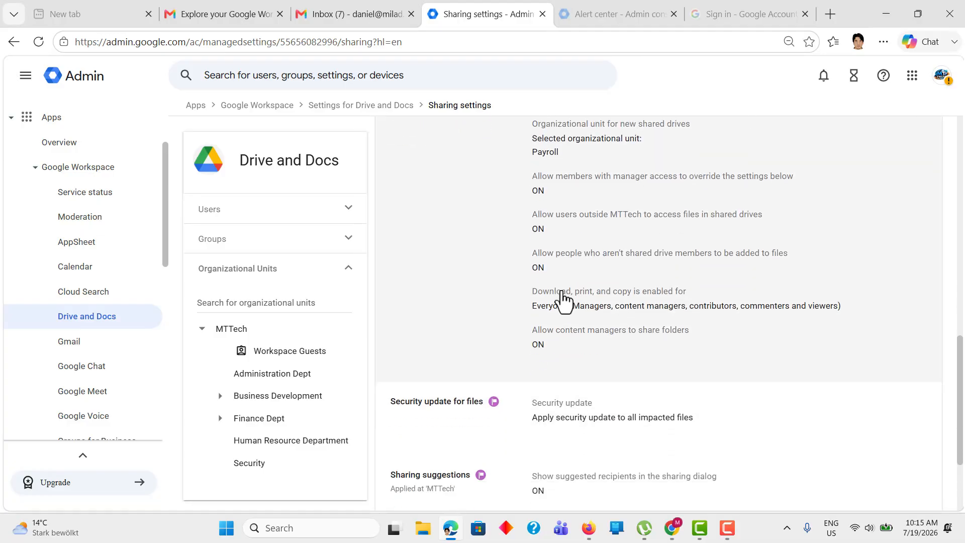
scroll(563, 301, "up", 6)
scroll(563, 300, "up", 6)
scroll(563, 300, "down", 3)
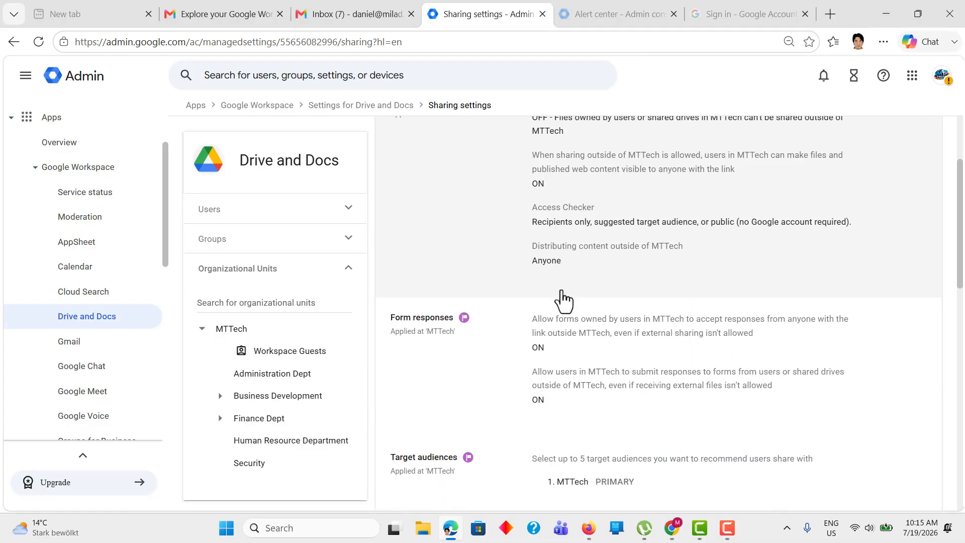
scroll(563, 300, "down", 1)
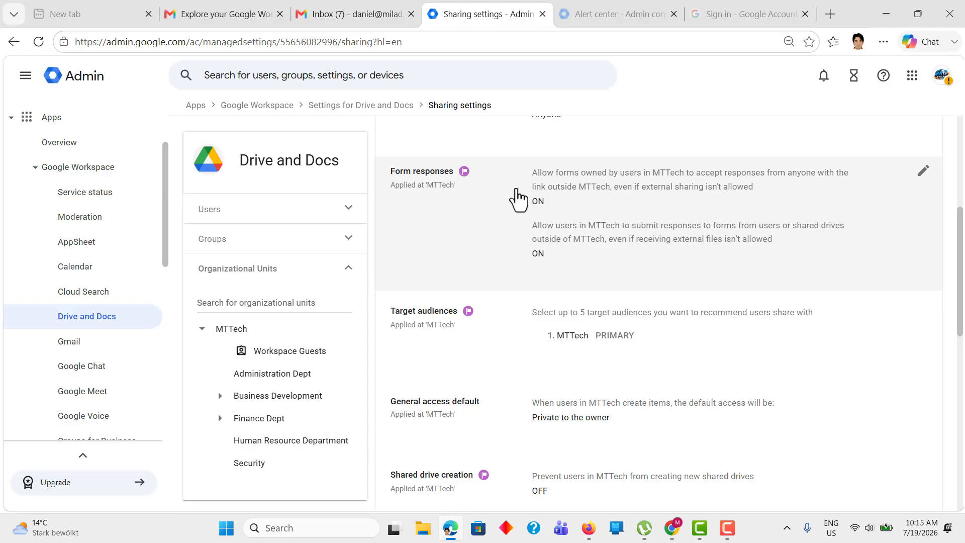
left_click(468, 184)
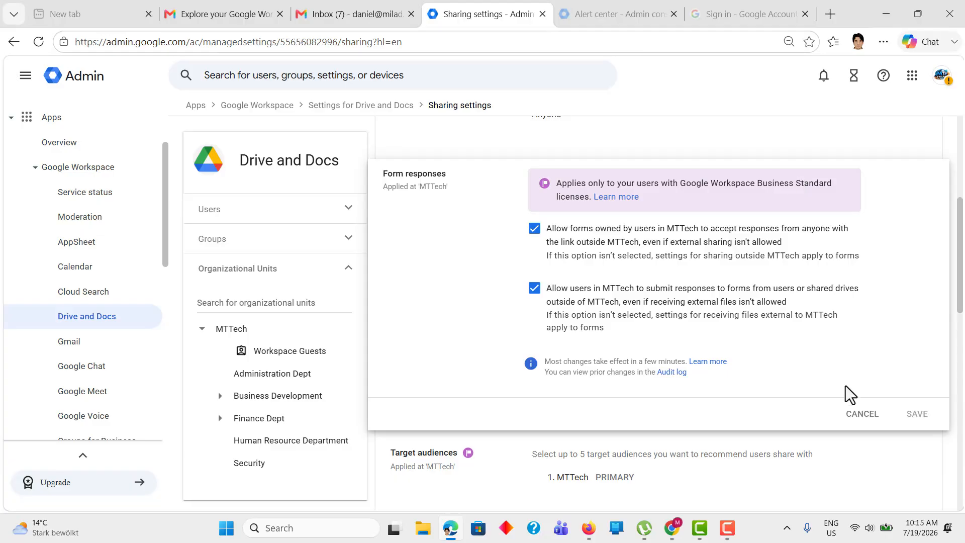
left_click(861, 415)
scroll(688, 335, "down", 2)
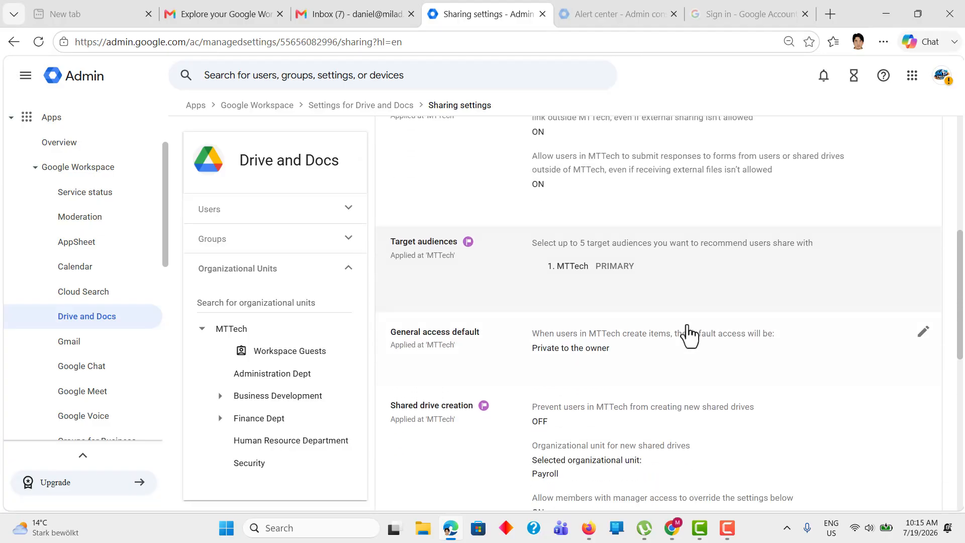
scroll(689, 334, "down", 10)
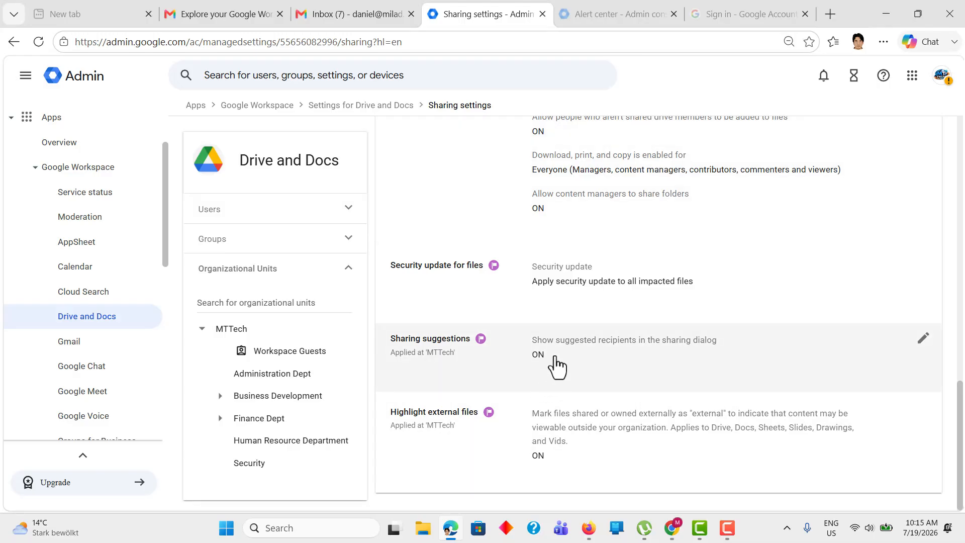
scroll(503, 324, "up", 8)
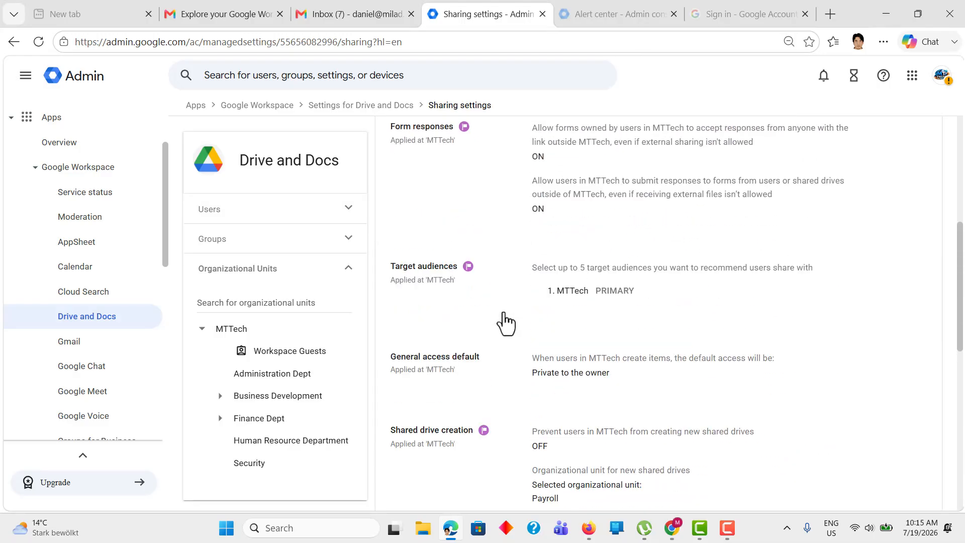
scroll(505, 324, "up", 4)
left_click(360, 107)
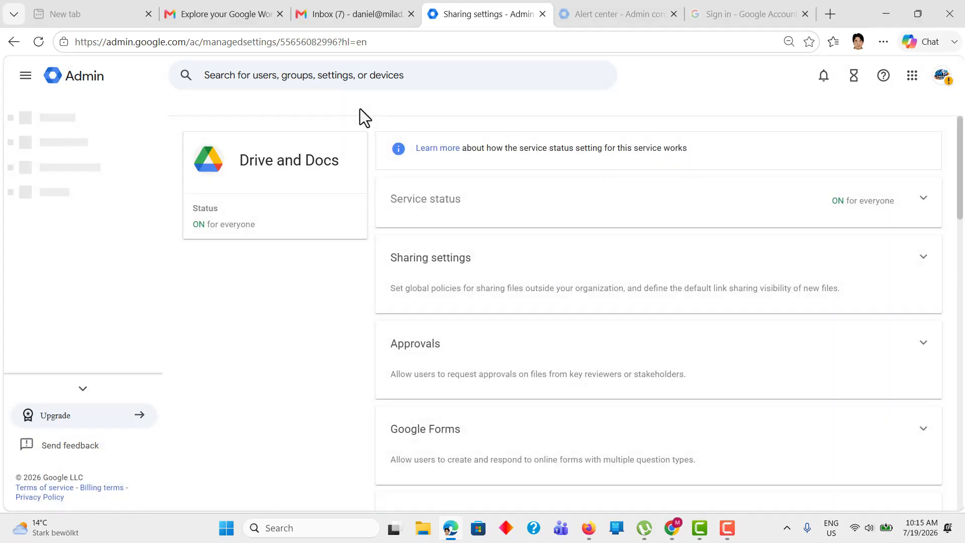
- Look through the Drive and Docs Approvals settings
scroll(517, 359, "down", 8)
scroll(519, 362, "up", 4)
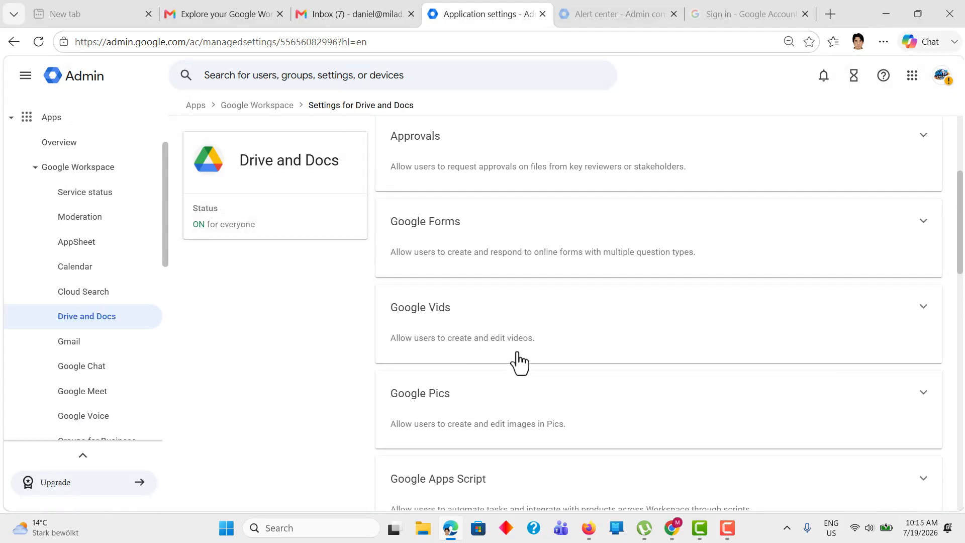
scroll(503, 336, "up", 3)
left_click(543, 292)
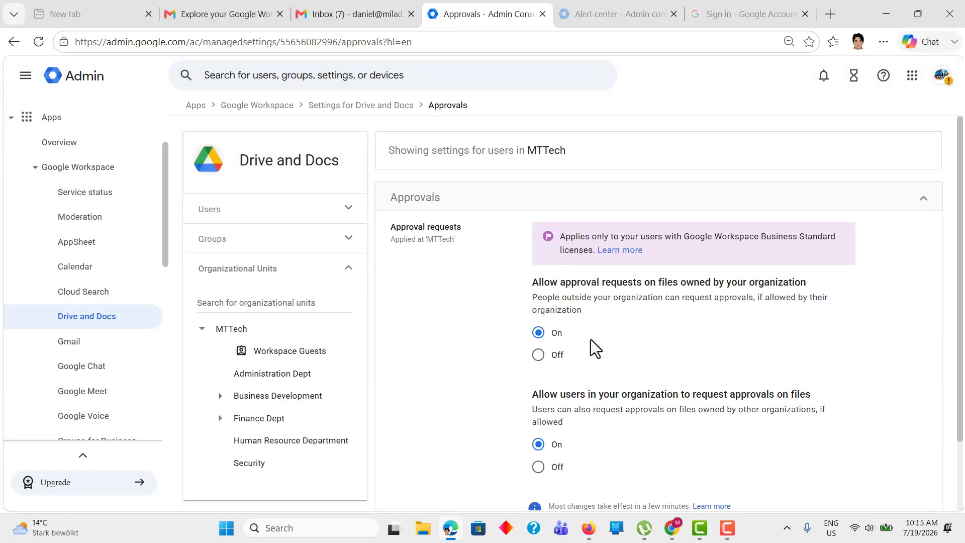
scroll(582, 434, "down", 2)
scroll(567, 221, "up", 2)
- Go back to Drive and Docs and view the Google Forms settings, ON for MTTech
left_click(360, 106)
scroll(523, 399, "down", 2)
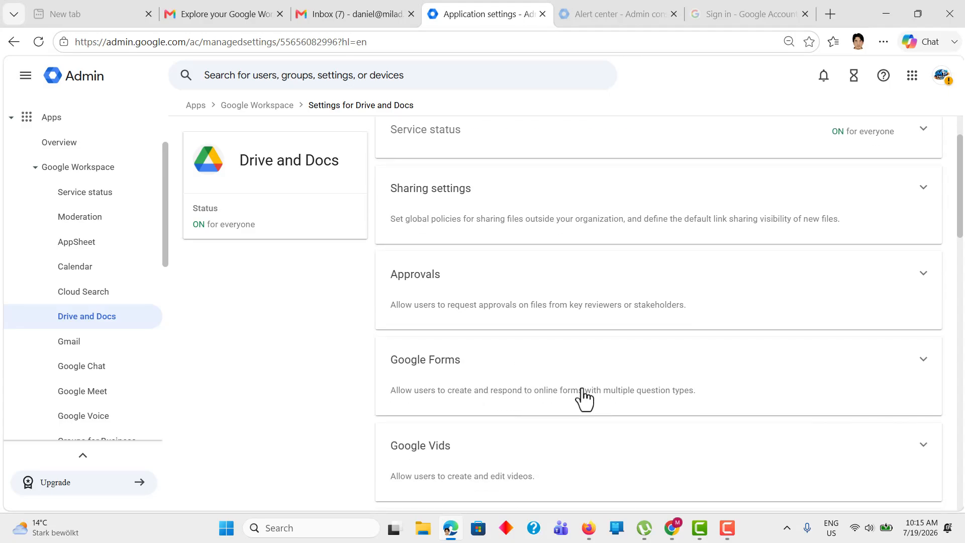
scroll(561, 390, "down", 1)
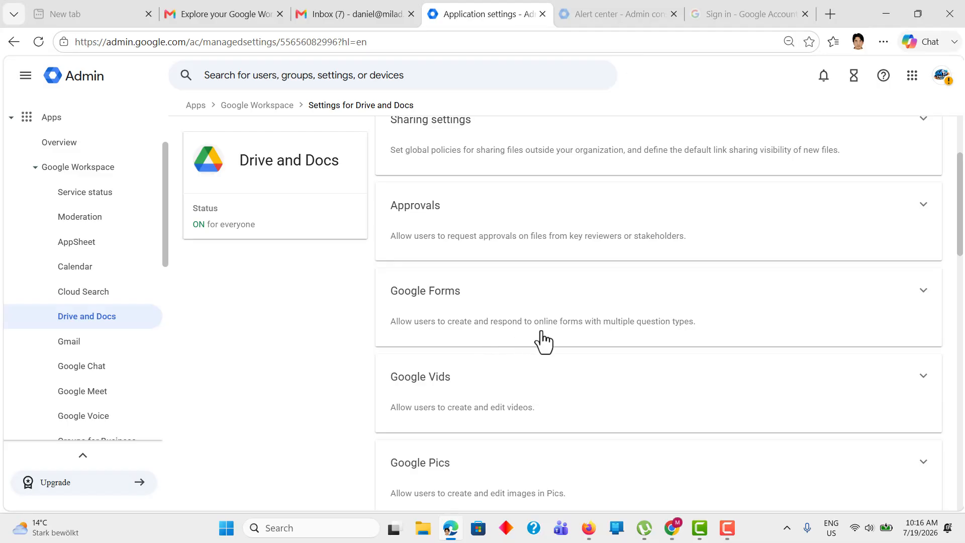
left_click(567, 311)
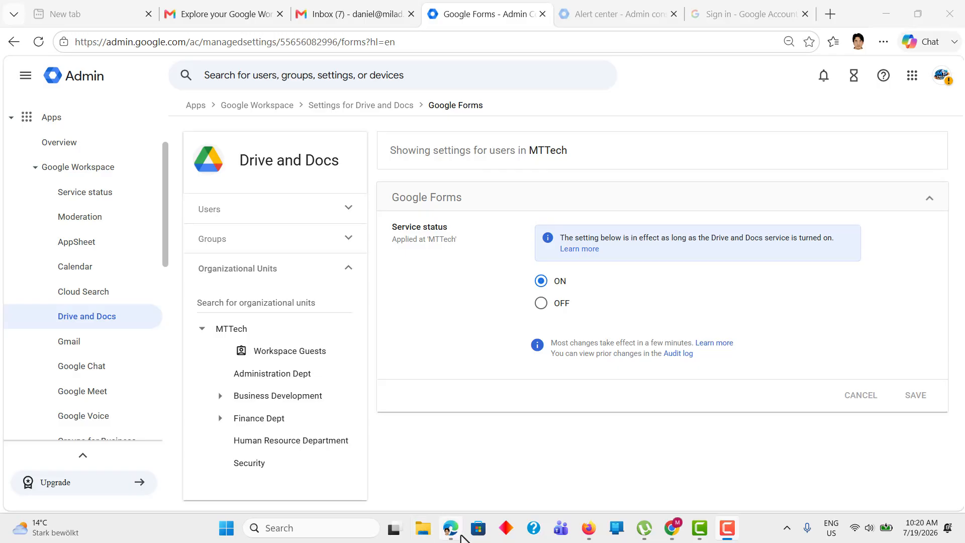
mouse_move(462, 538)
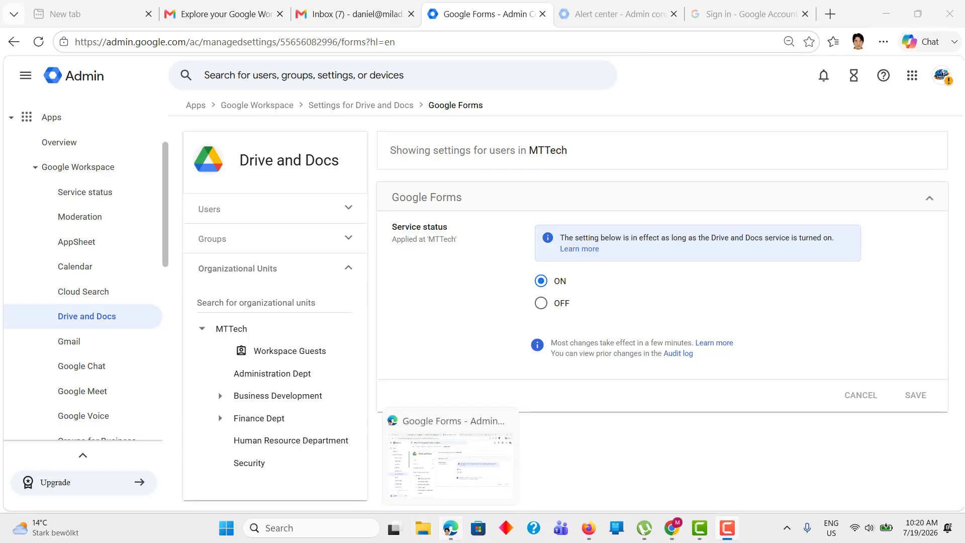
- In Gmail, open and read the latest data transfer confirmation email
left_click(593, 534)
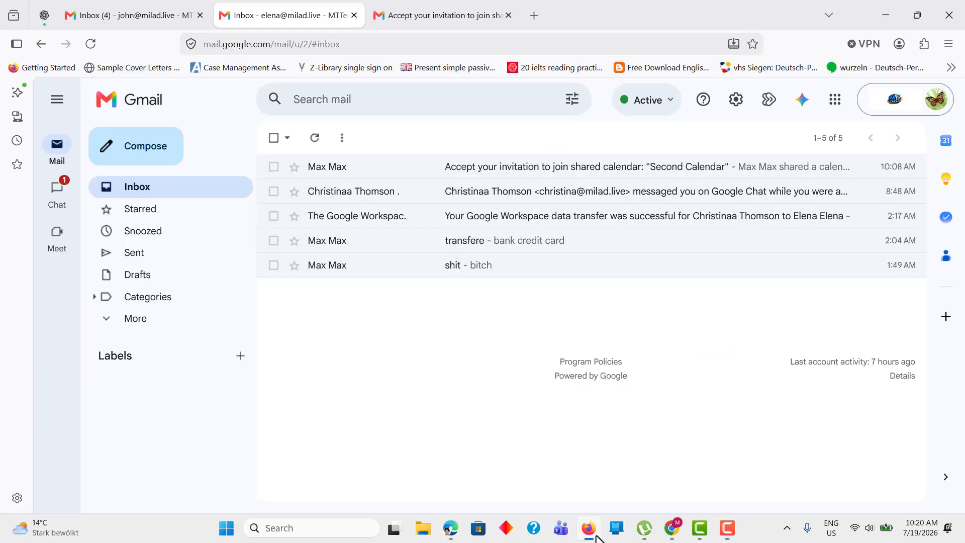
left_click(446, 16)
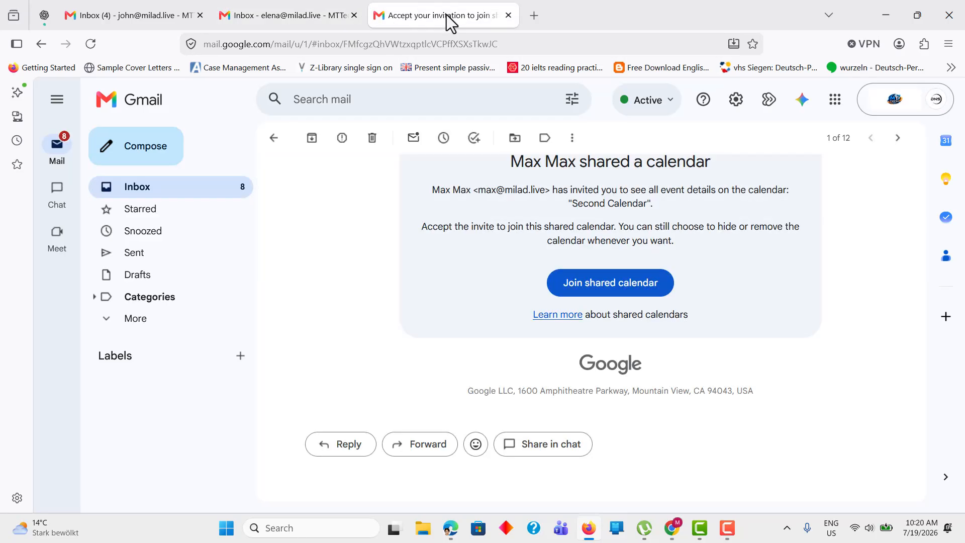
left_click(165, 185)
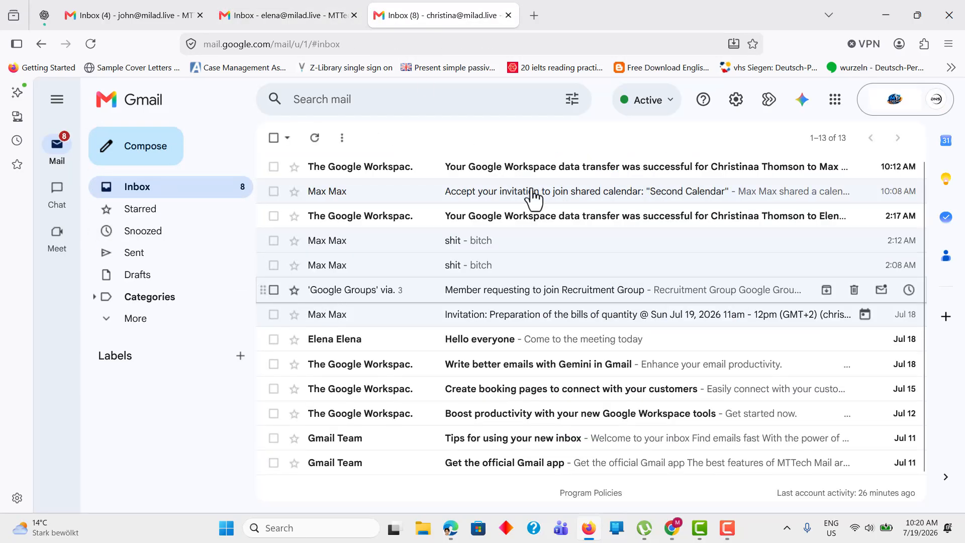
left_click(626, 170)
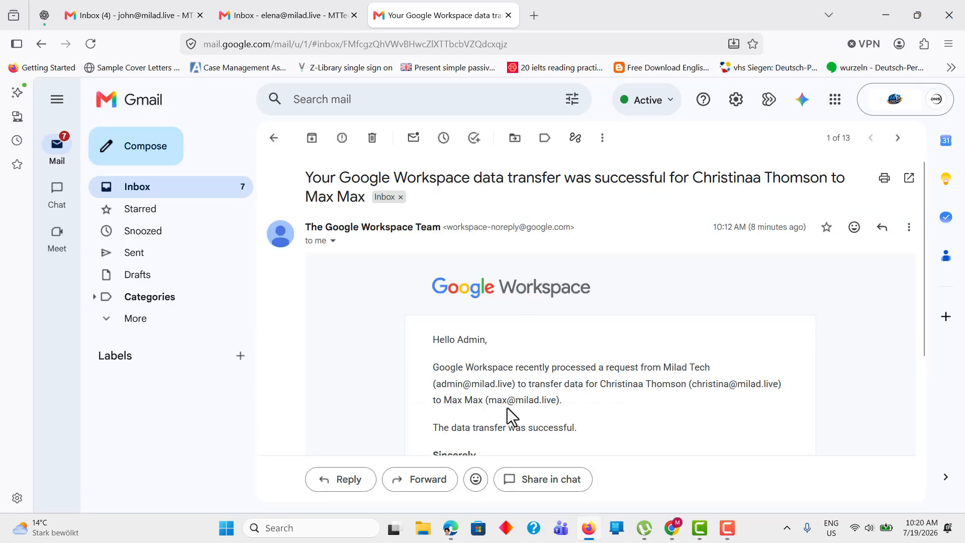
scroll(513, 397, "down", 3)
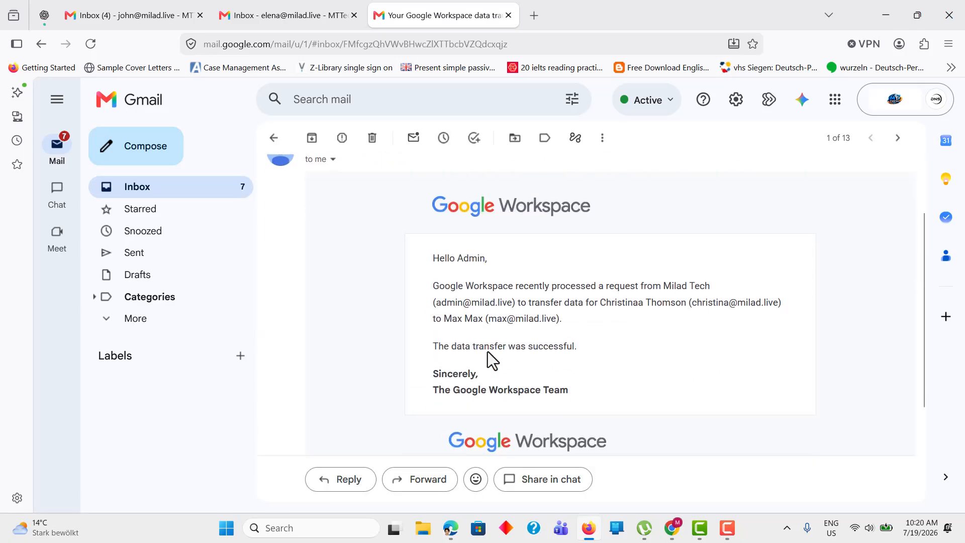
scroll(569, 335, "up", 3)
scroll(569, 335, "down", 5)
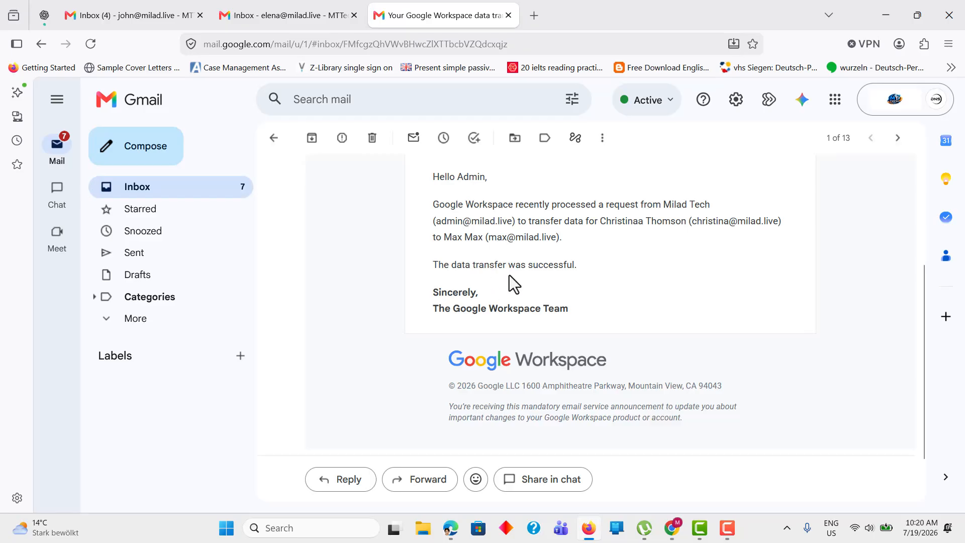
scroll(578, 274, "up", 3)
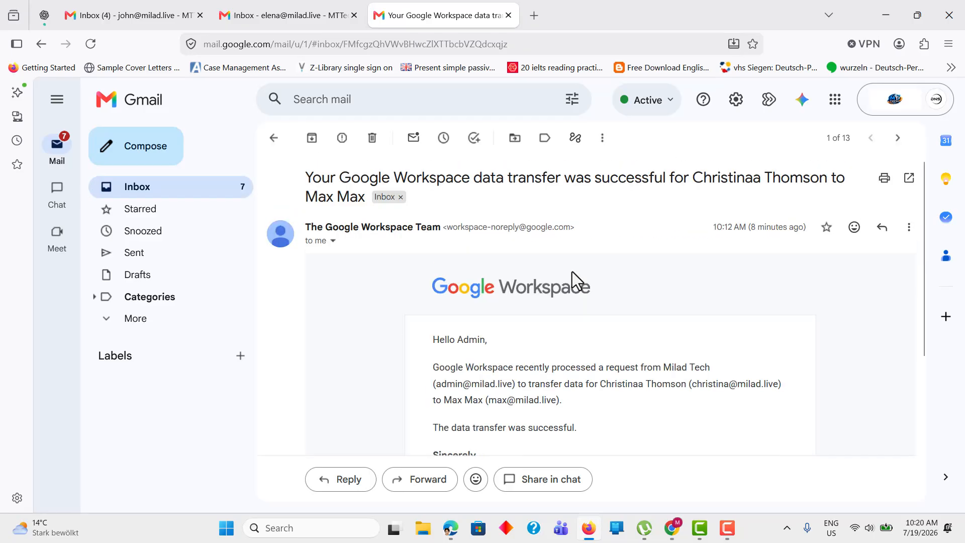
- Return to the inbox and browse the Google apps list
left_click(137, 187)
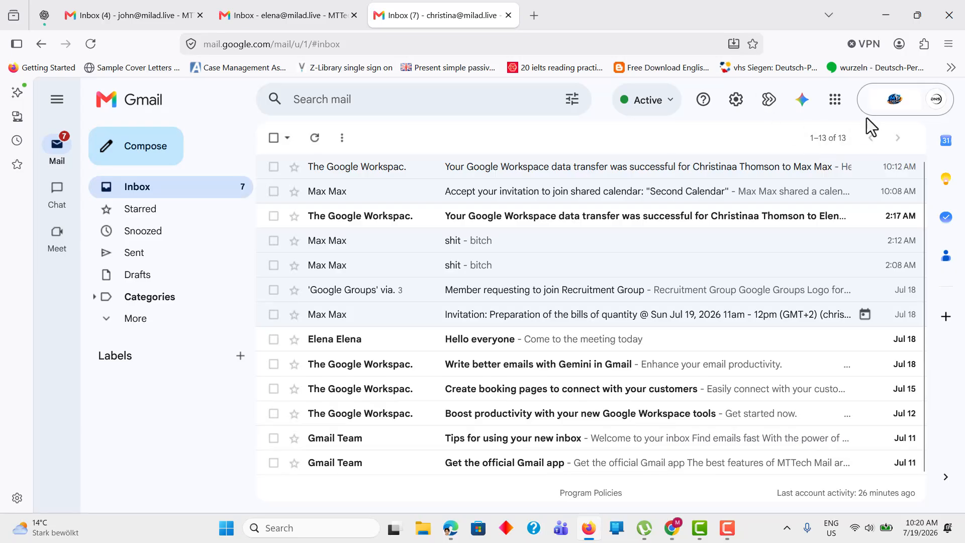
left_click(834, 99)
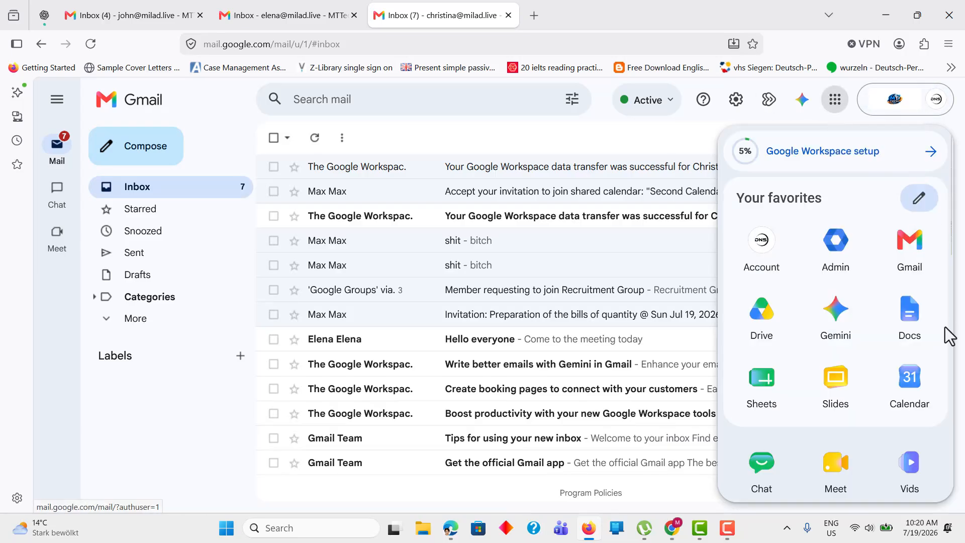
scroll(903, 335, "down", 2)
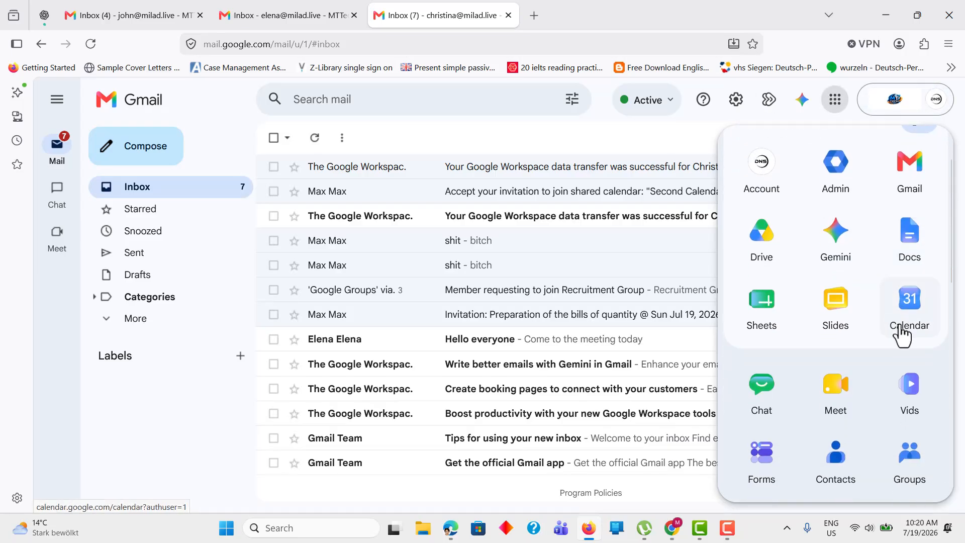
scroll(902, 336, "up", 2)
scroll(902, 334, "down", 4)
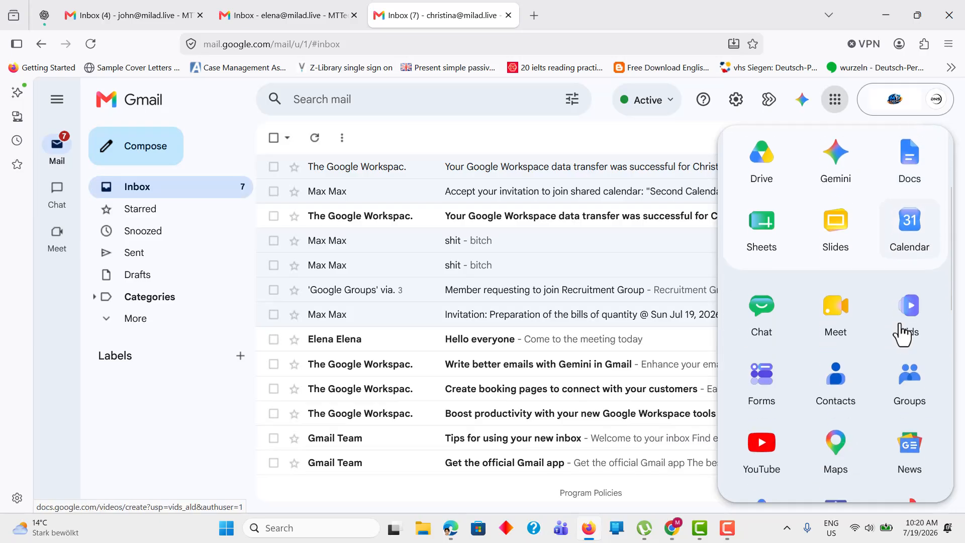
- Create a Job Application form from the Forms template, check its Responses and Questions, and open sharing
left_click(762, 380)
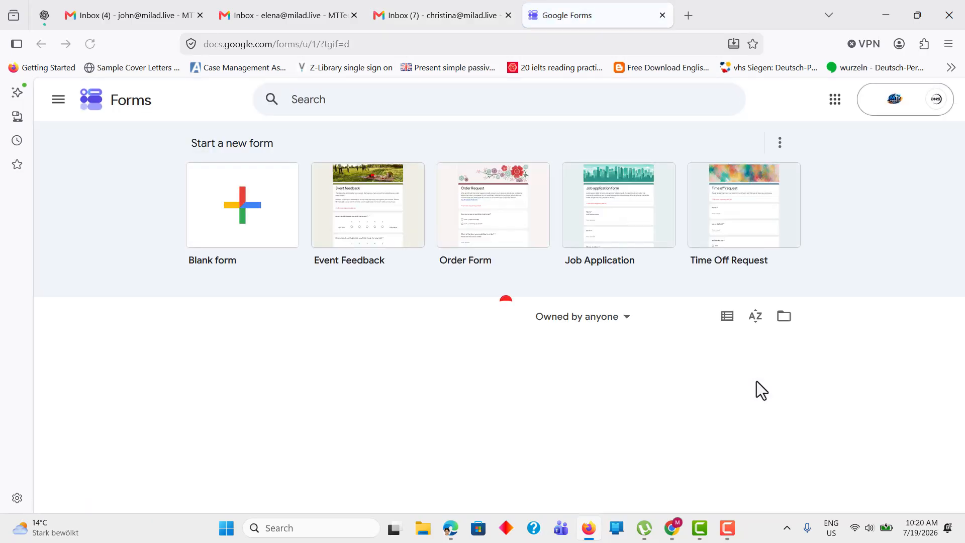
left_click(605, 217)
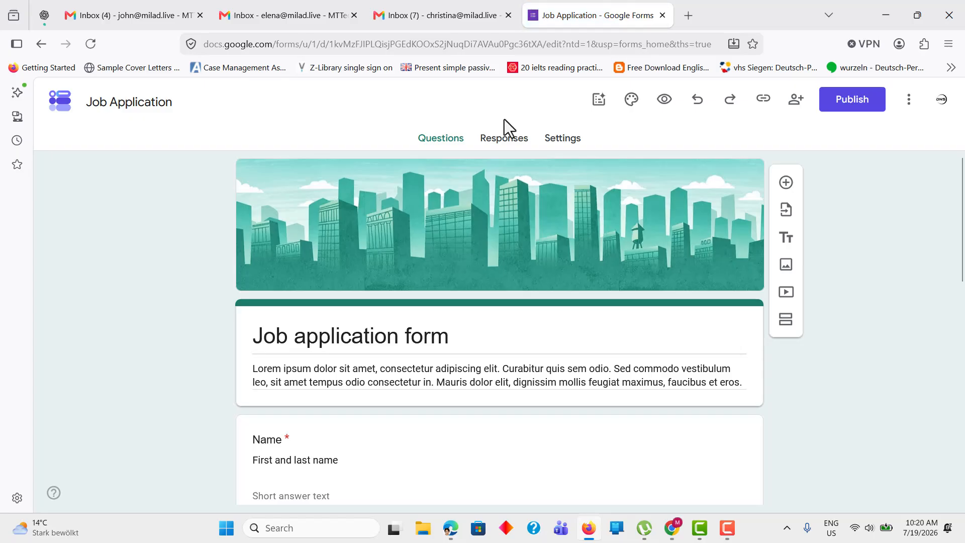
left_click(509, 143)
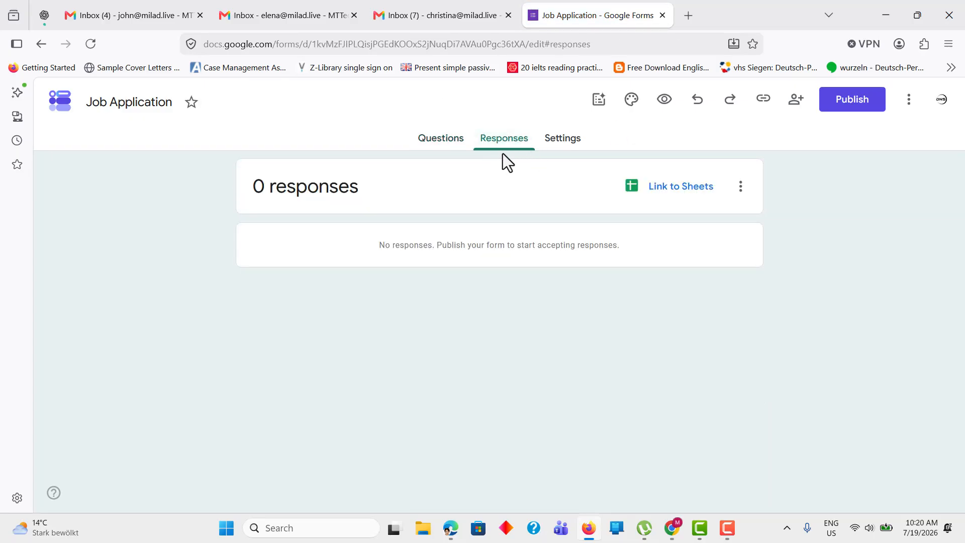
left_click(436, 147)
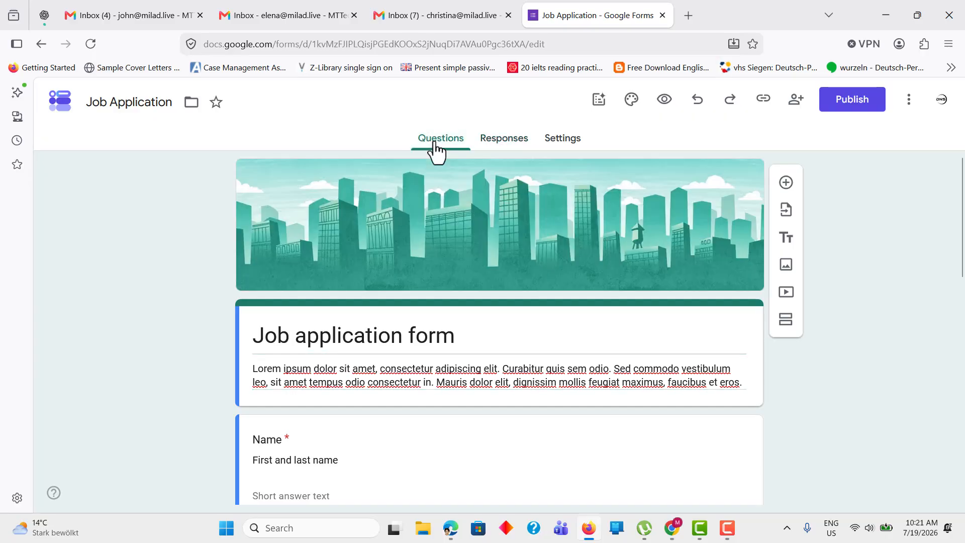
scroll(453, 382, "down", 7)
scroll(468, 420, "up", 5)
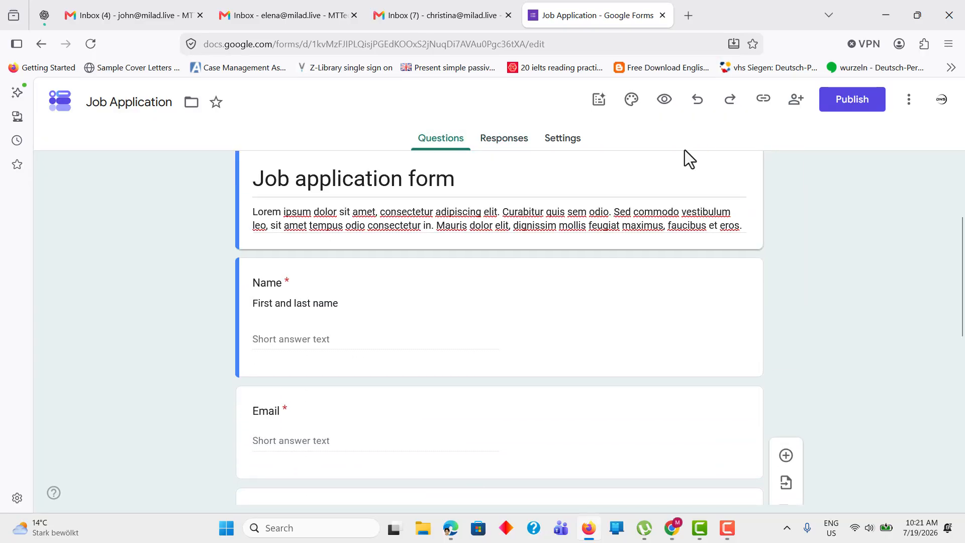
left_click(795, 98)
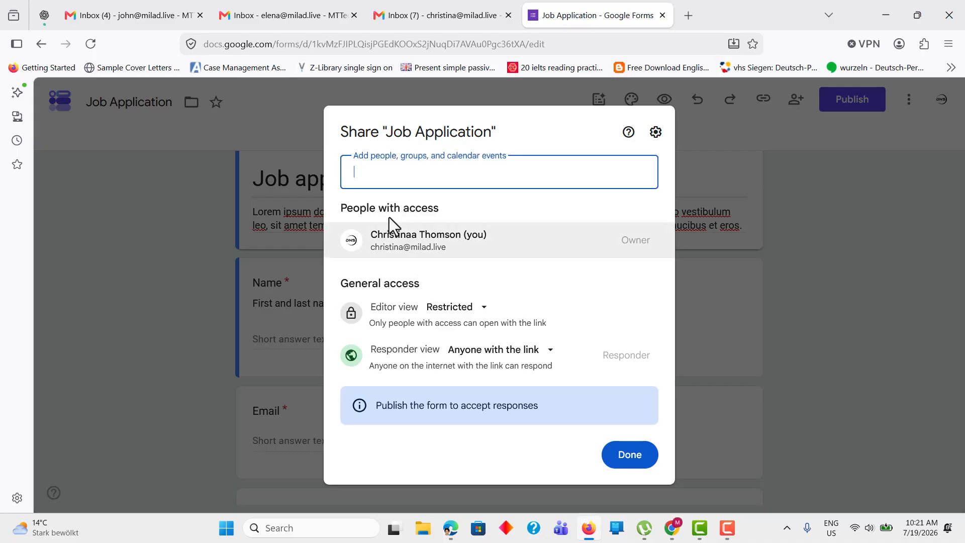
- Add the two colleagues as recipients of the Job Application form
left_click(386, 174)
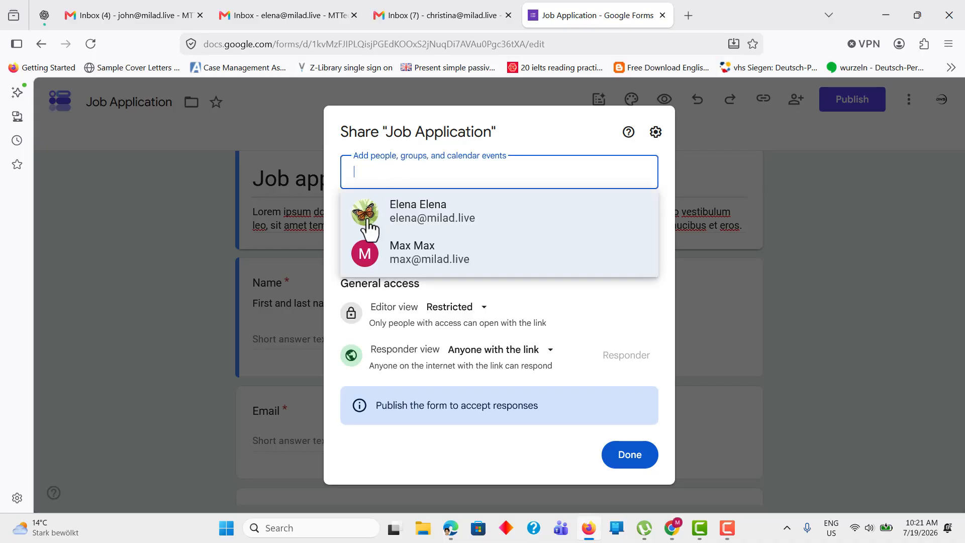
left_click(392, 253)
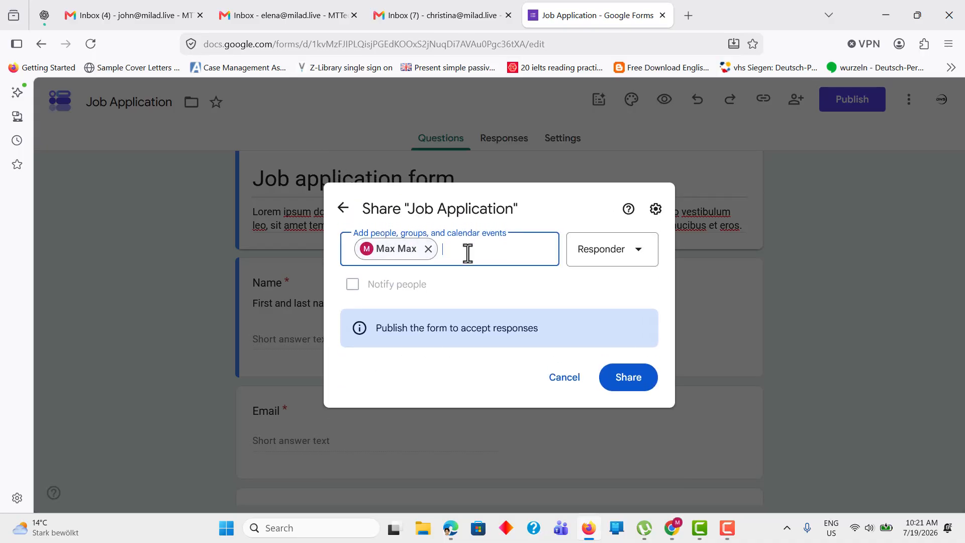
left_click(467, 254)
left_click(442, 297)
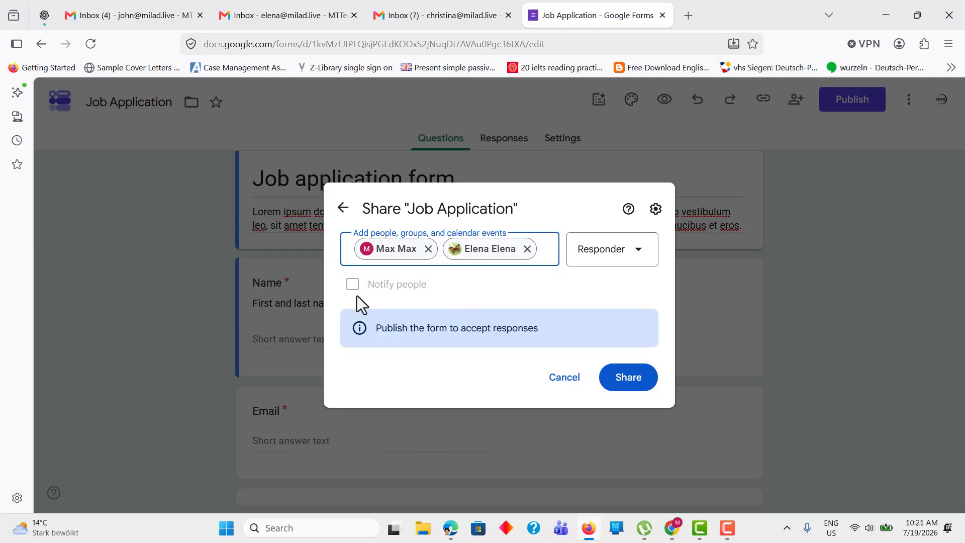
left_click(638, 251)
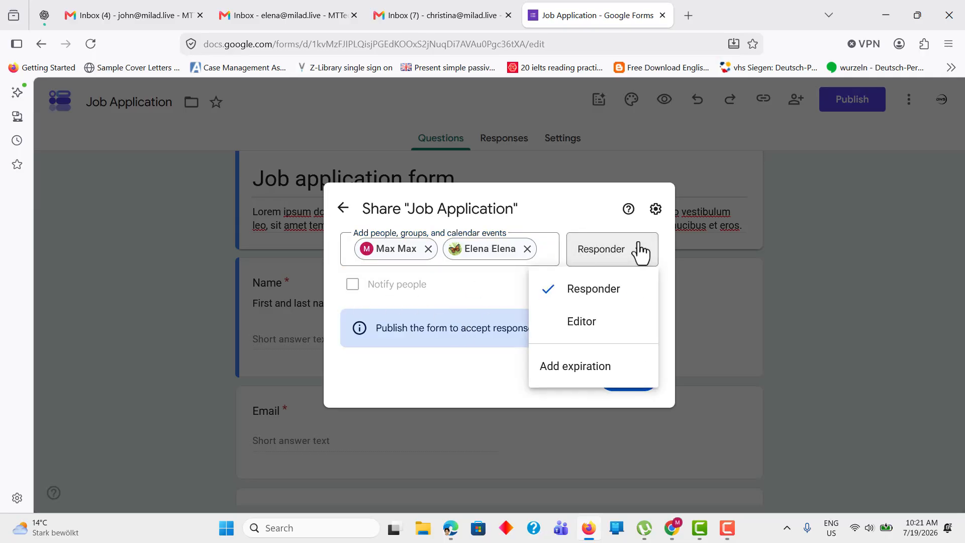
left_click(639, 252)
left_click(633, 259)
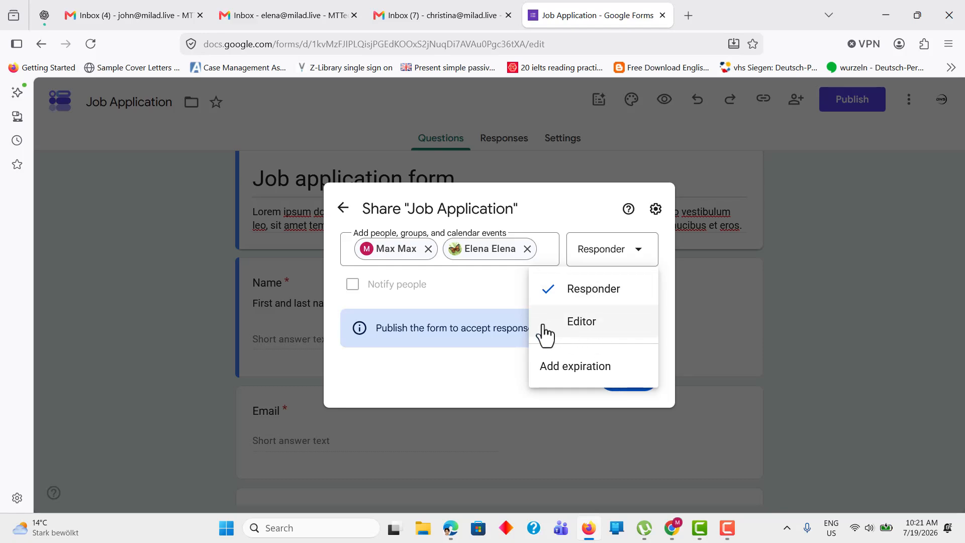
- Set their access to expire Jul 31, 2026 at 8:00 AM and share the form
left_click(572, 368)
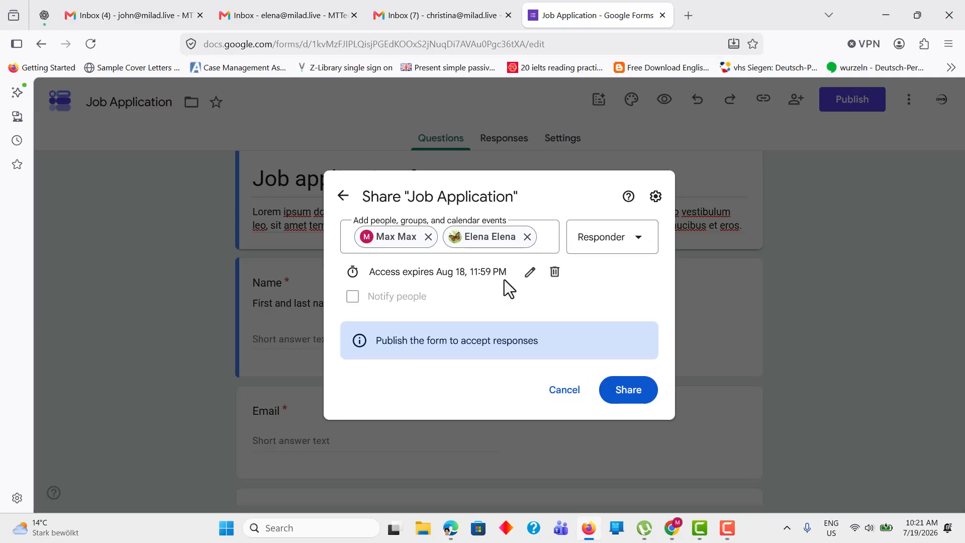
left_click(531, 274)
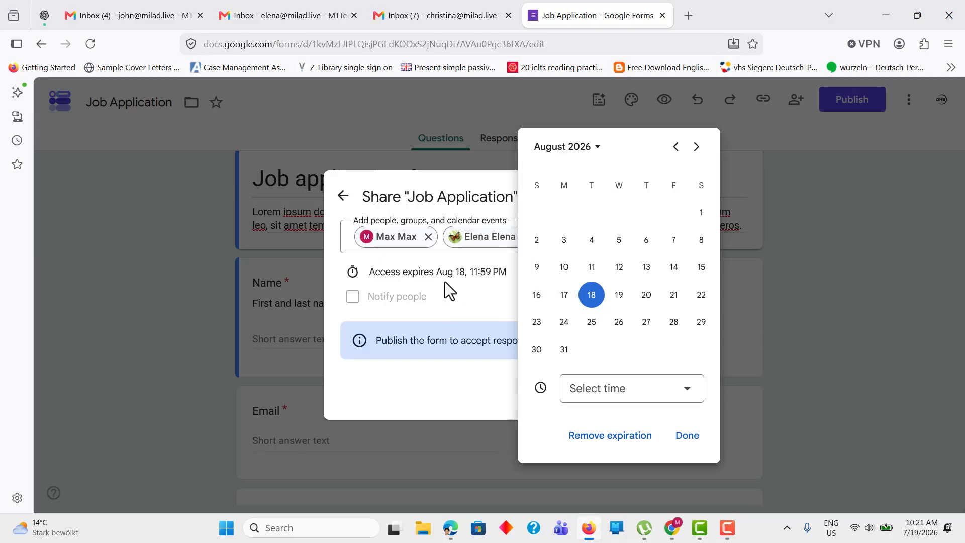
left_click(598, 148)
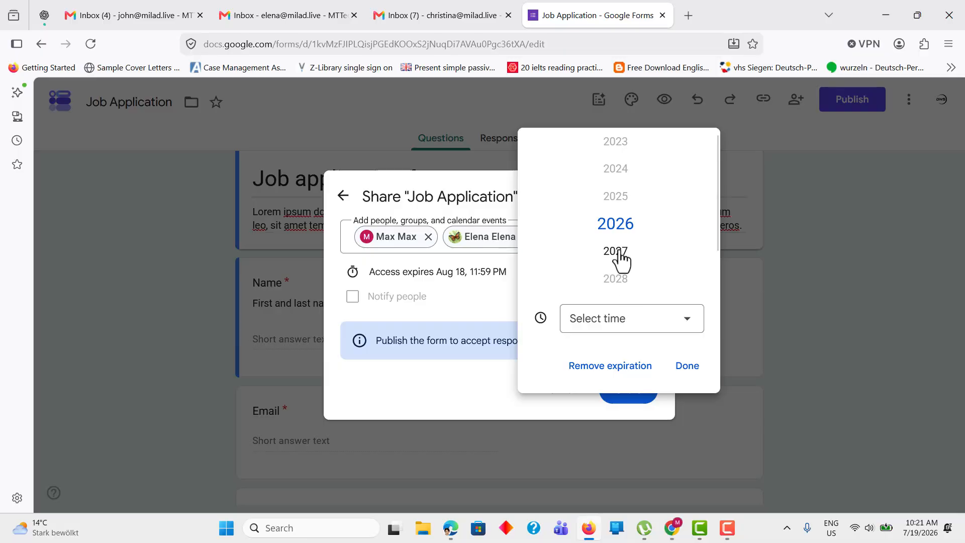
left_click(621, 231)
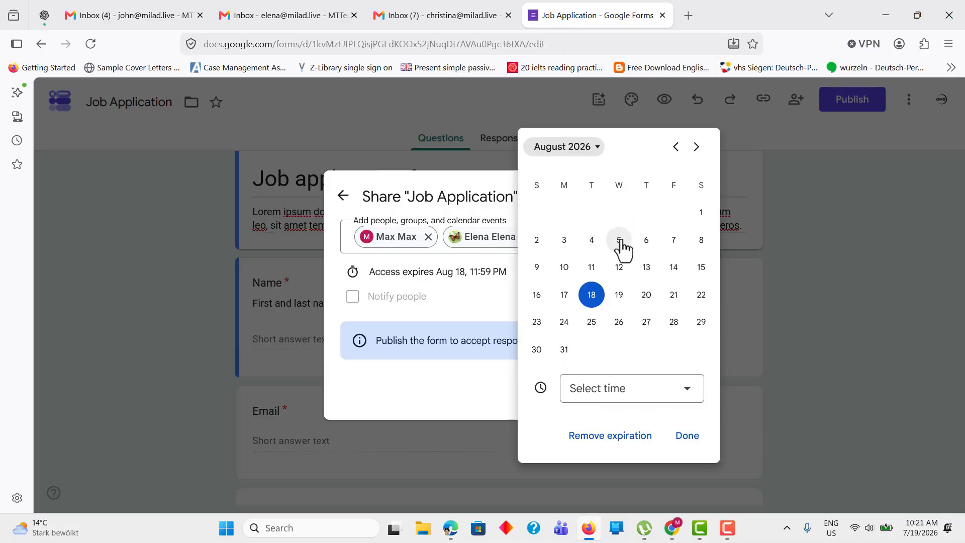
left_click(675, 147)
left_click(674, 327)
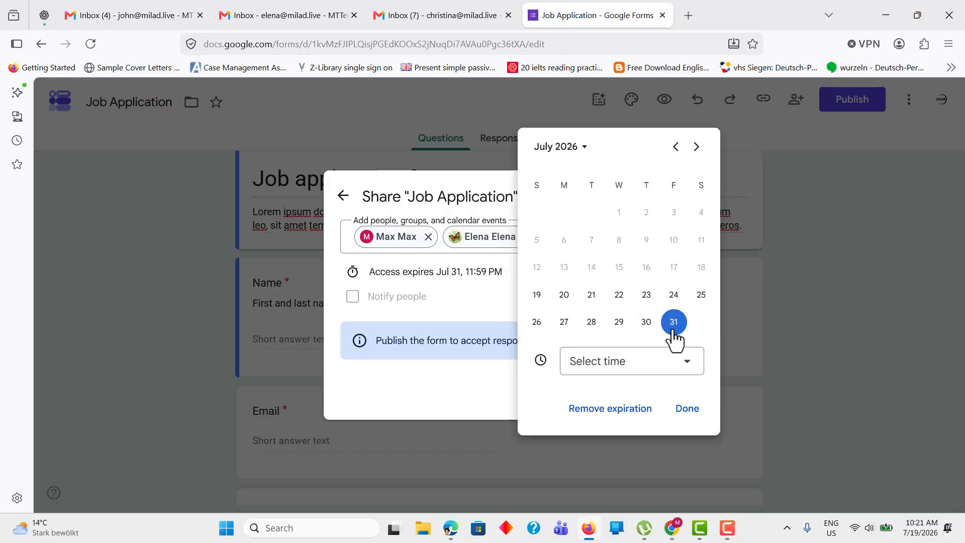
left_click(680, 370)
left_click(612, 332)
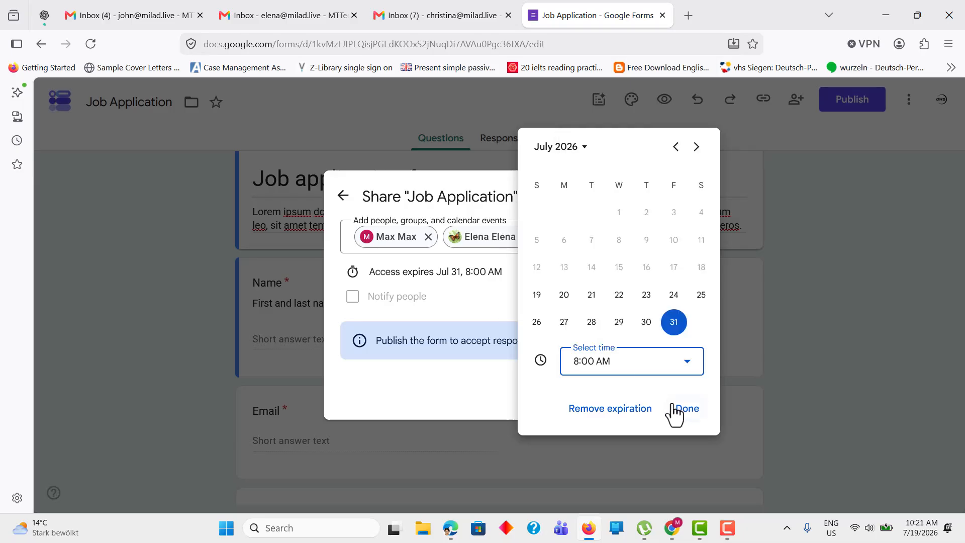
left_click(674, 411)
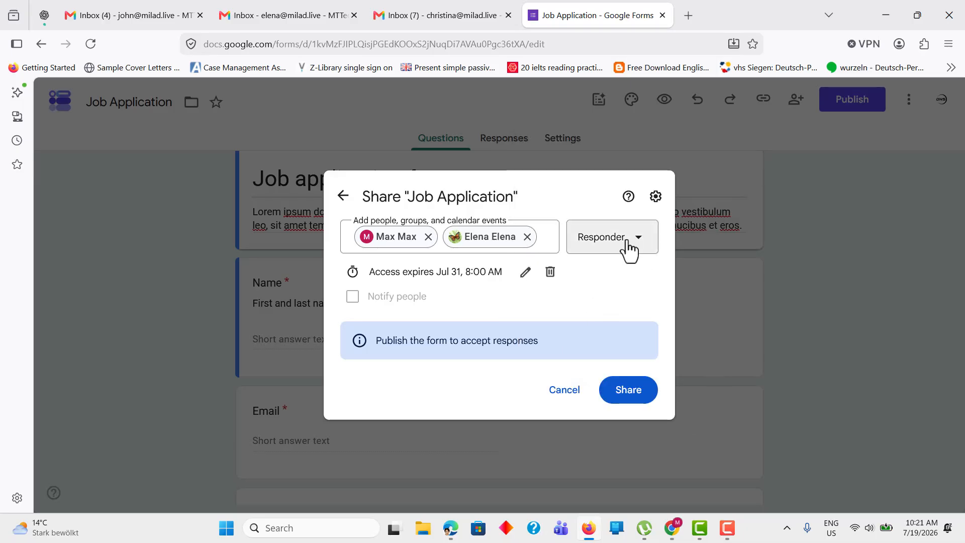
left_click(635, 399)
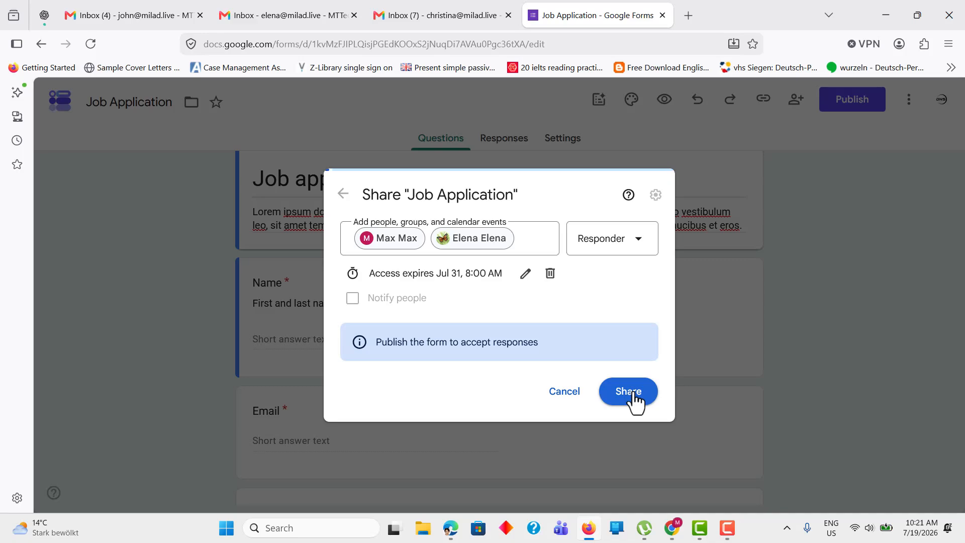
scroll(582, 253, "up", 3)
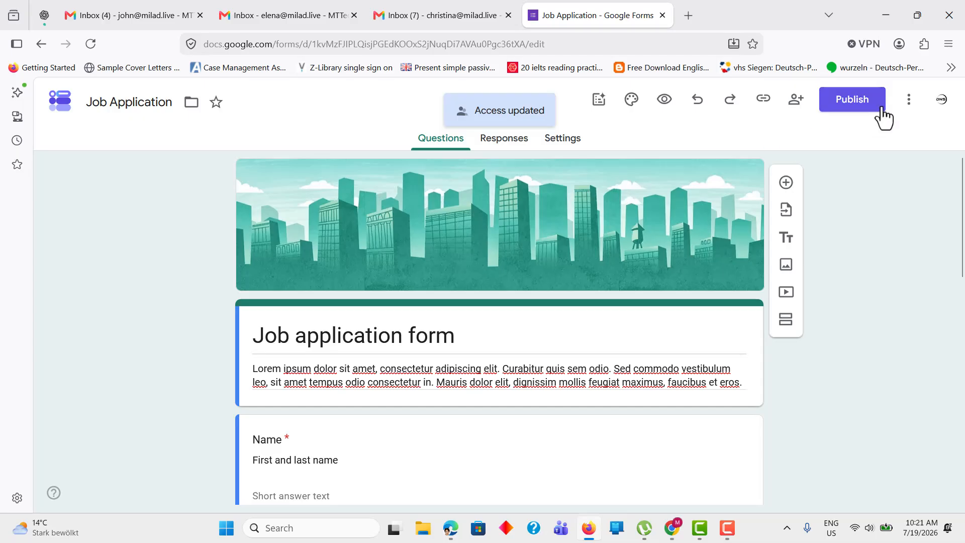
- Write a message asking responders to update their contracts, then publish and notify them
left_click(849, 112)
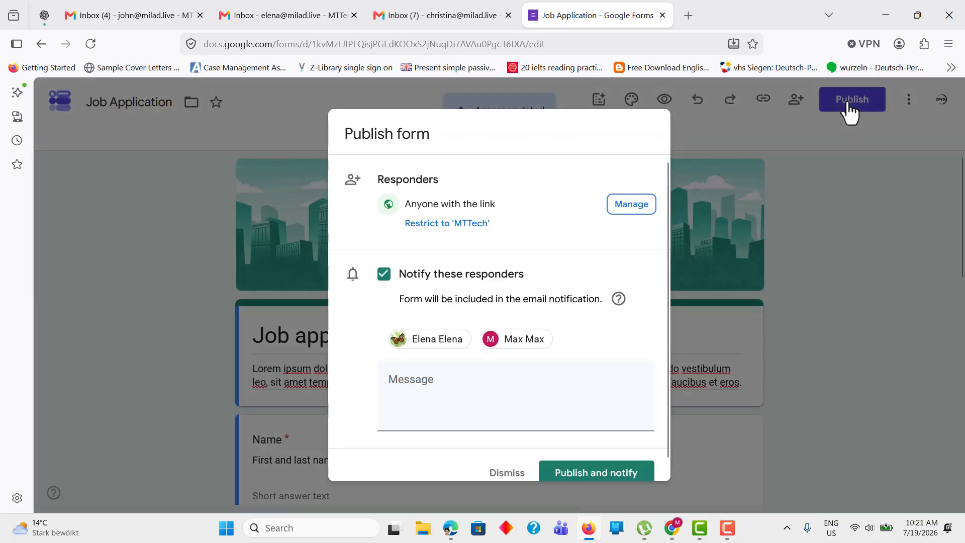
scroll(538, 446, "down", 1)
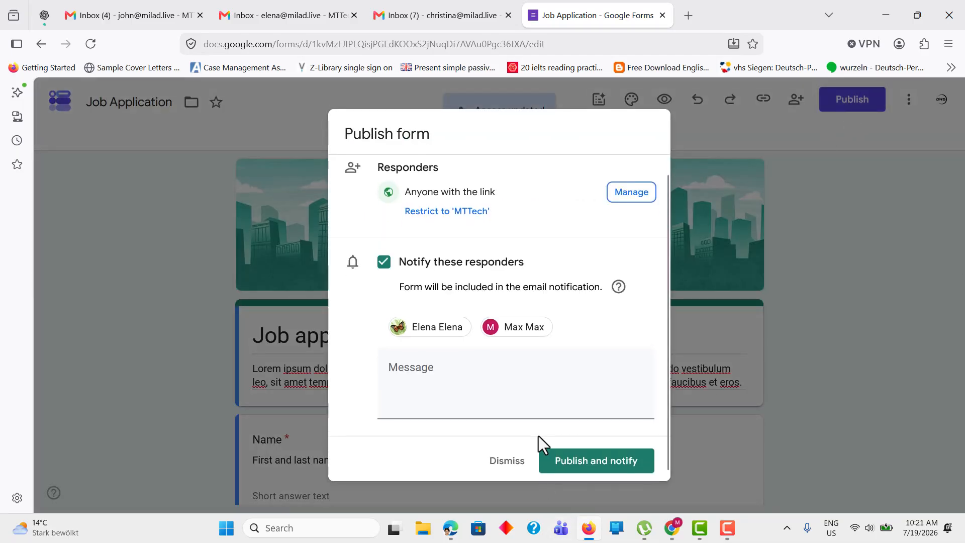
left_click(431, 365)
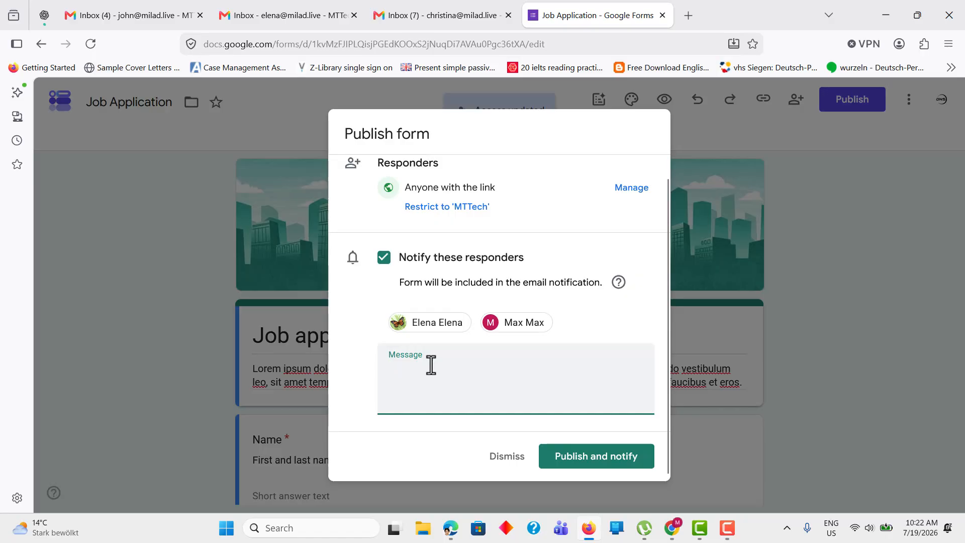
type("Pleas")
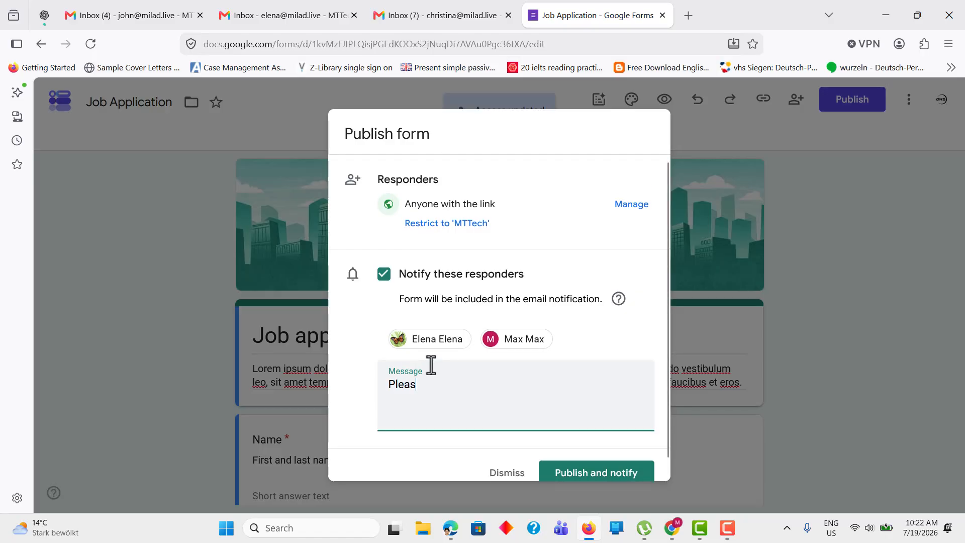
type("e fill the form in order to update your con")
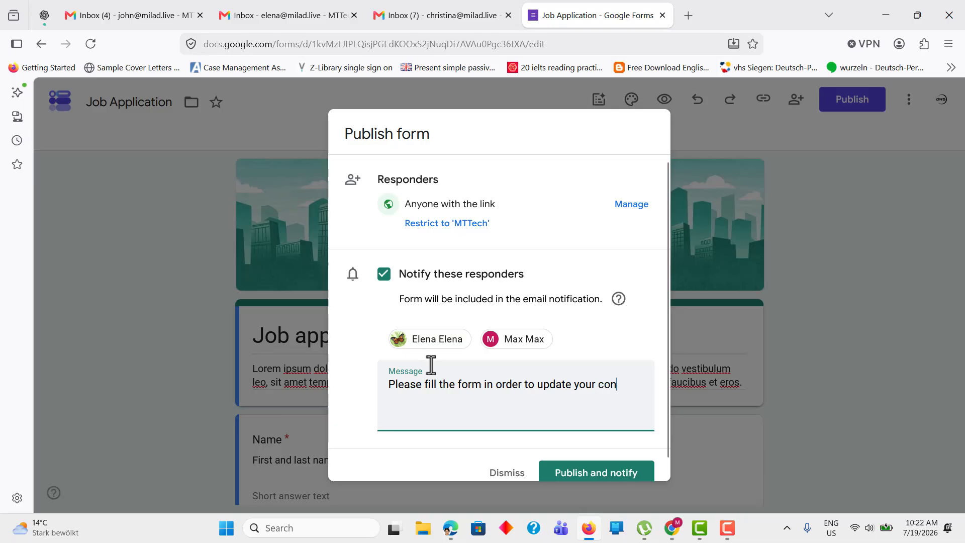
type("s")
left_click(585, 460)
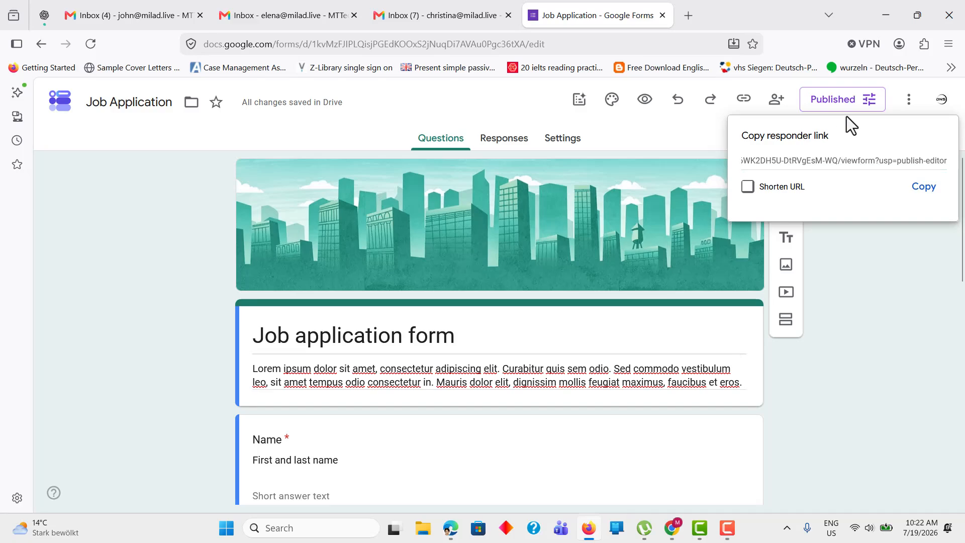
- Copy the form's responder link and save the published form options
left_click(921, 189)
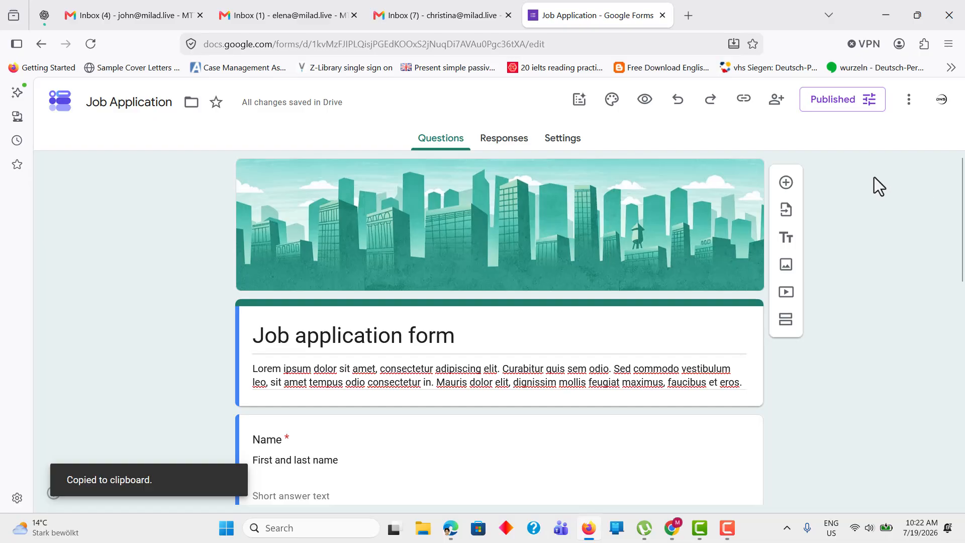
left_click(850, 105)
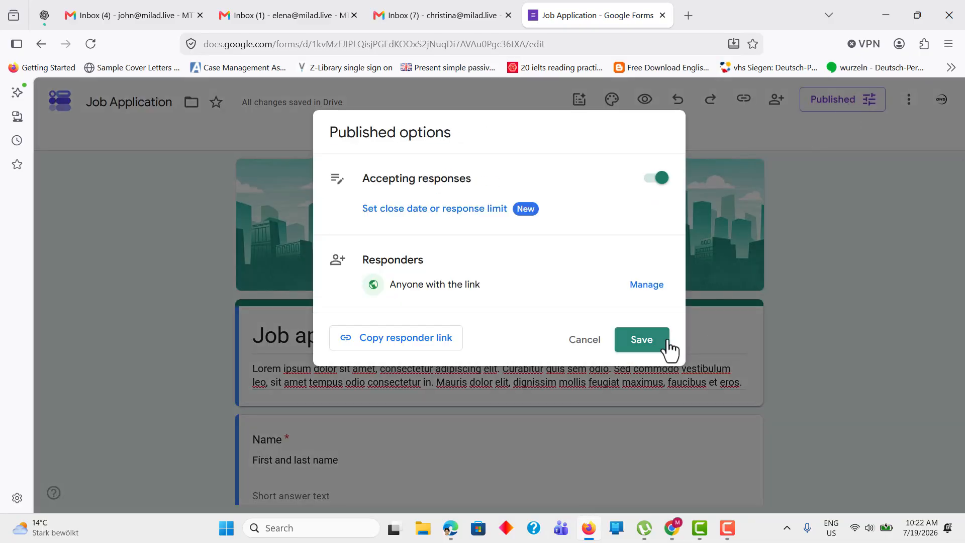
left_click(642, 340)
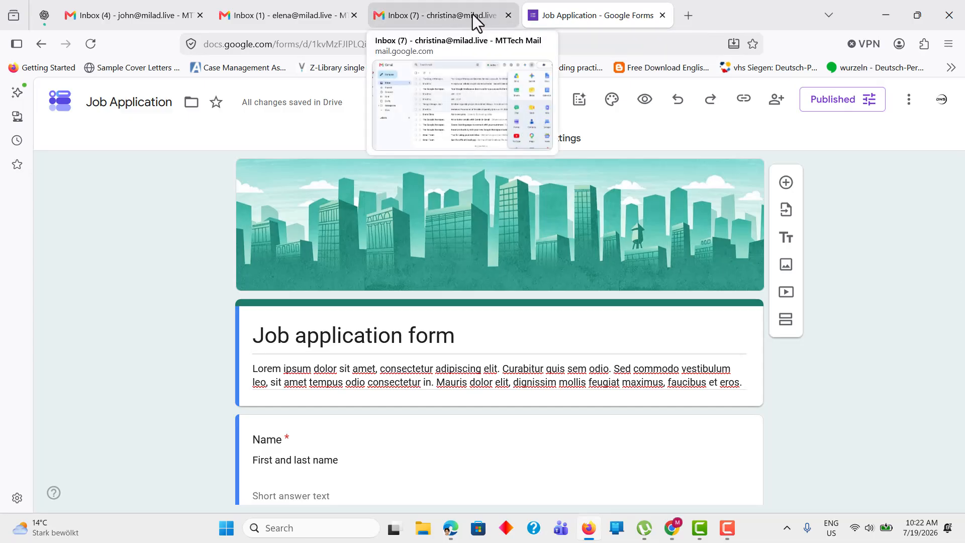
- Read the Job application form invitation in the recipient's inbox, then switch to the owner's inbox
left_click(280, 6)
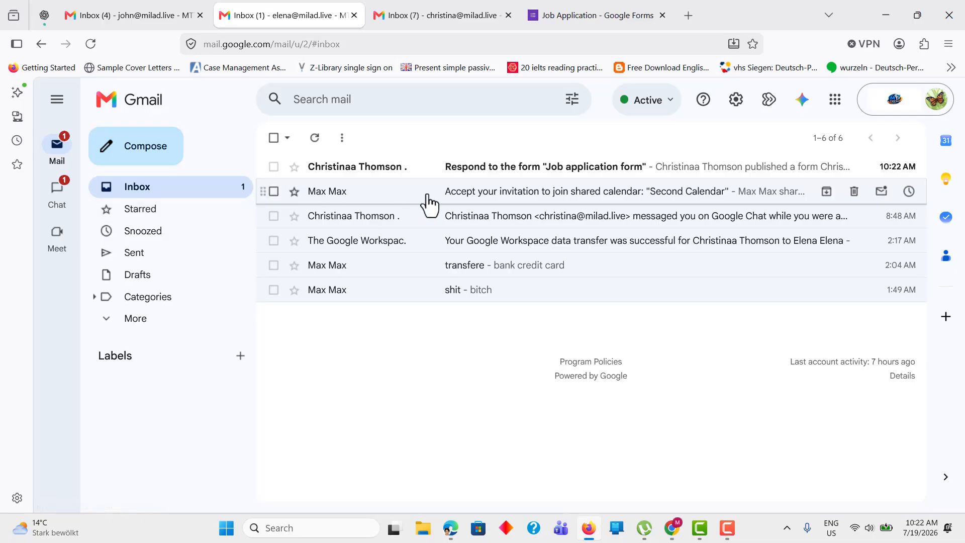
left_click(573, 179)
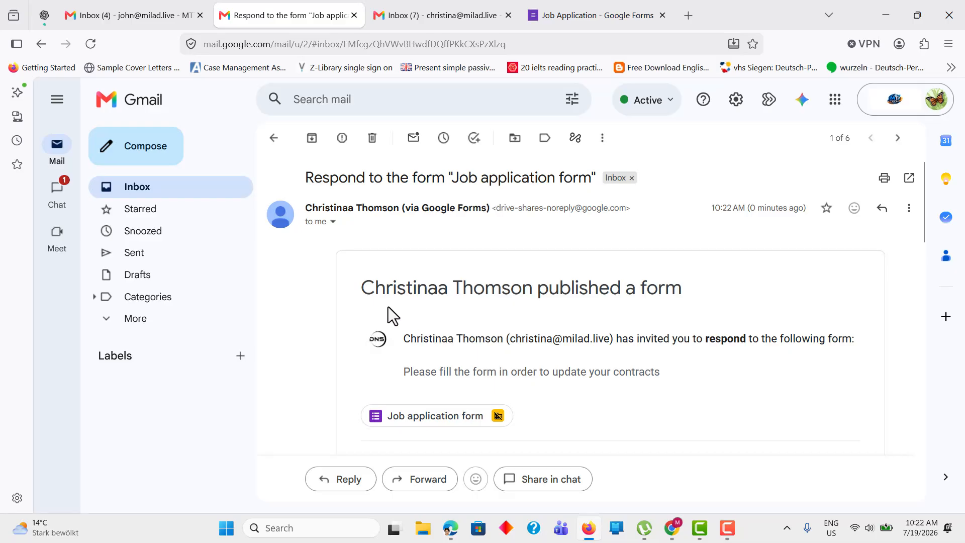
scroll(388, 313, "down", 2)
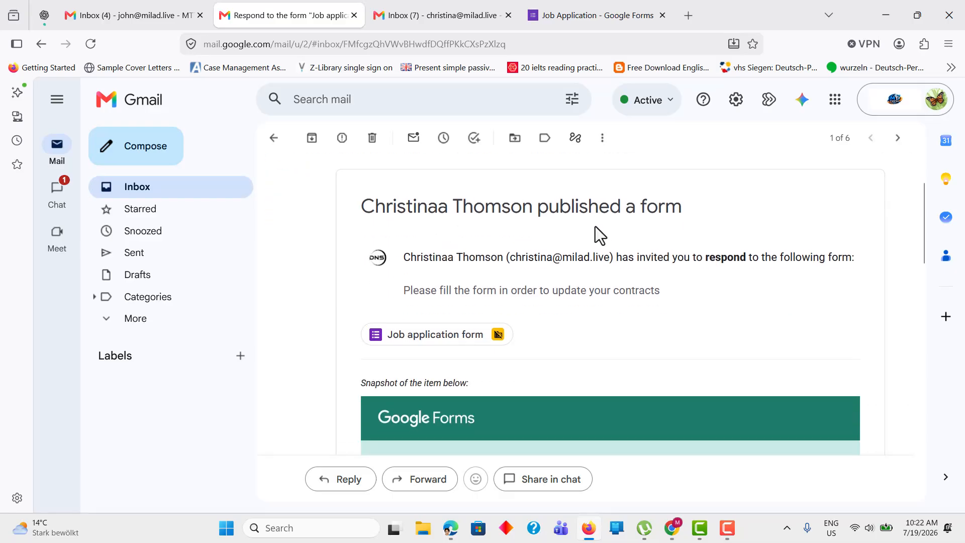
scroll(573, 303, "down", 6)
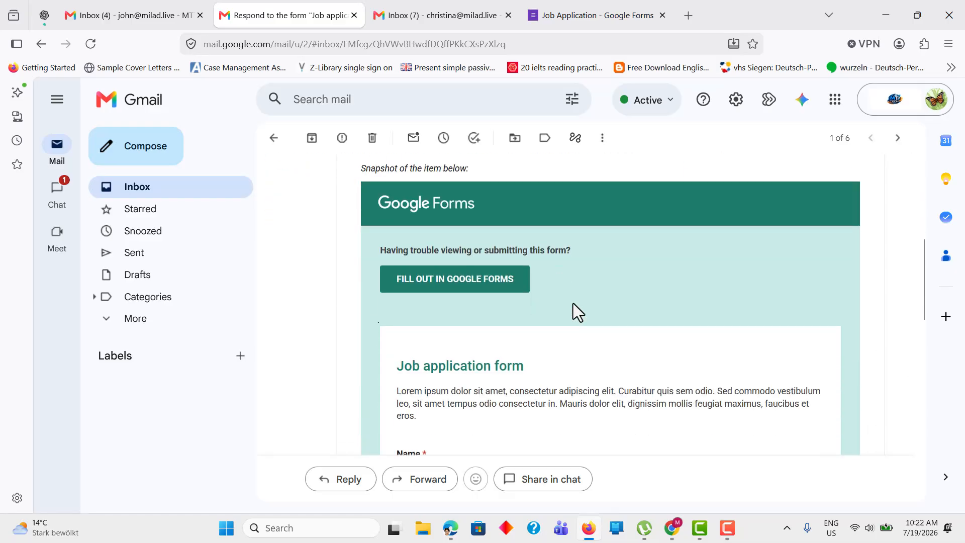
scroll(566, 303, "down", 10)
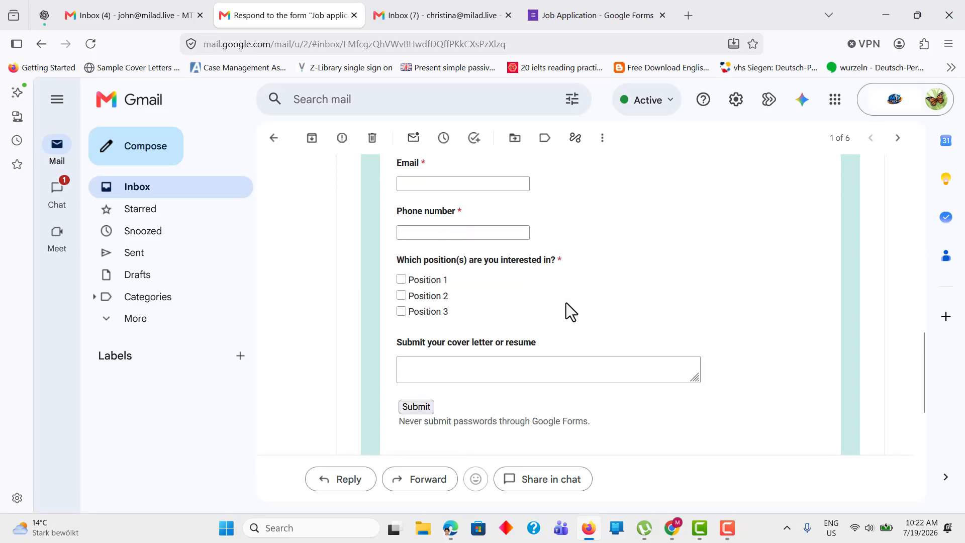
scroll(566, 303, "up", 7)
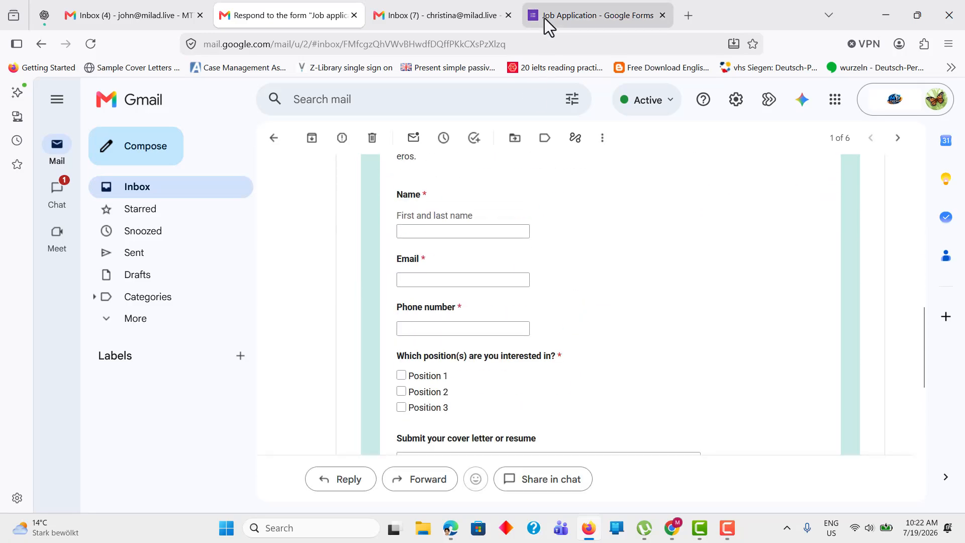
left_click(431, 16)
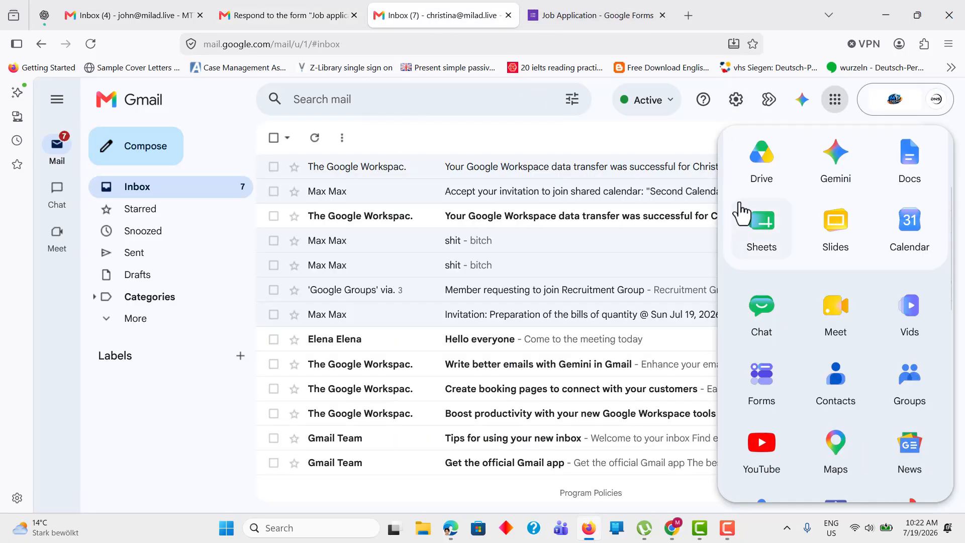
- Find the Job Application form in My Drive, then return to the Admin console's Google Forms settings
left_click(763, 156)
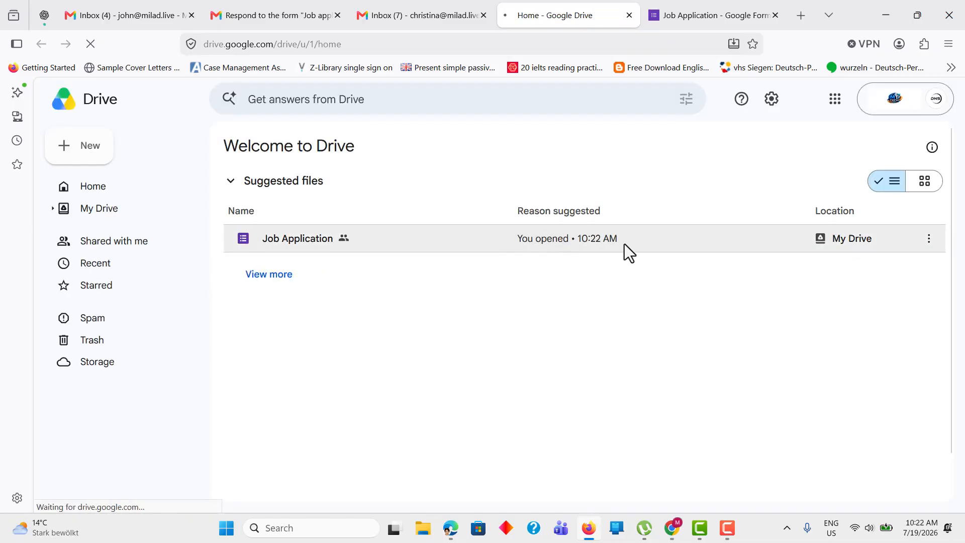
left_click(848, 243)
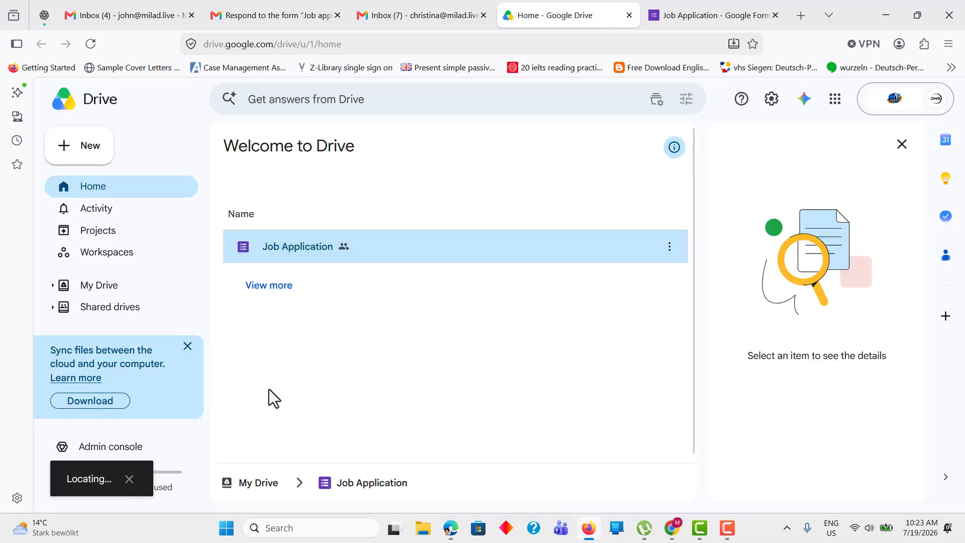
left_click(450, 528)
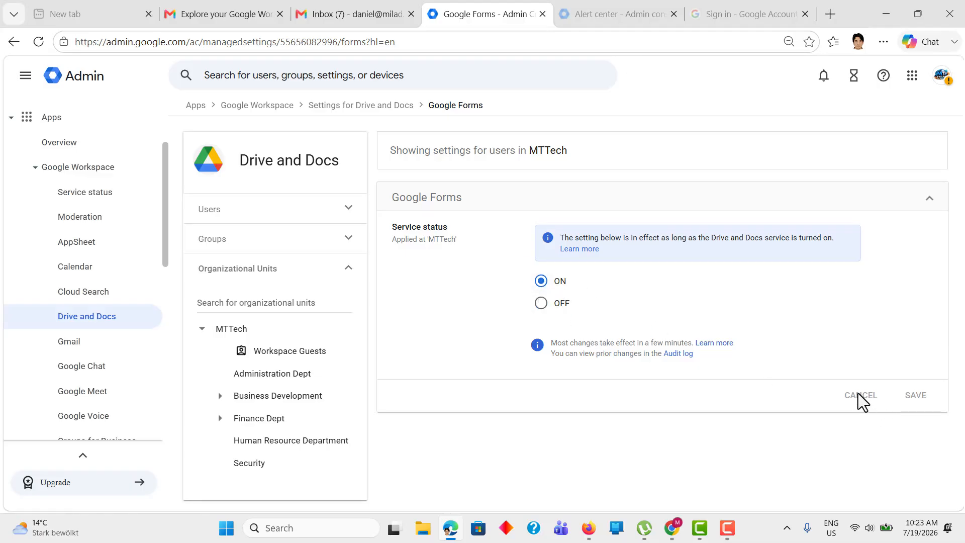
- Reload the Admin console and go from Google Forms back to the 'Settings for Drive and Docs' overview
left_click(39, 42)
left_click(377, 106)
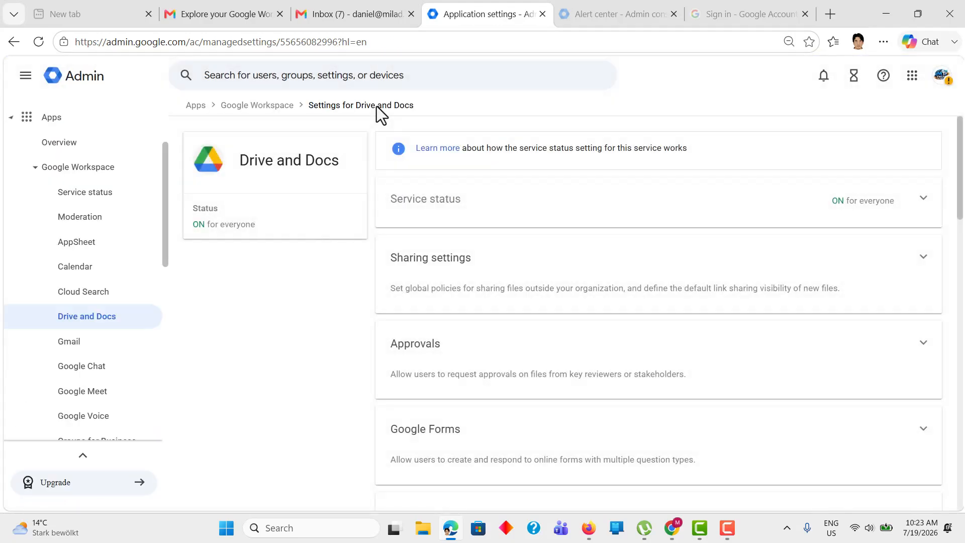
scroll(614, 376, "down", 3)
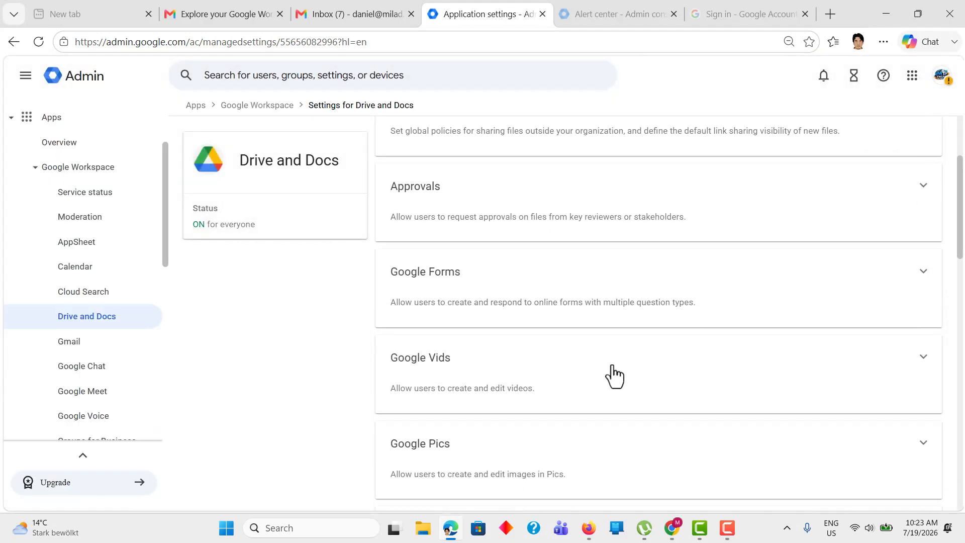
scroll(613, 376, "down", 1)
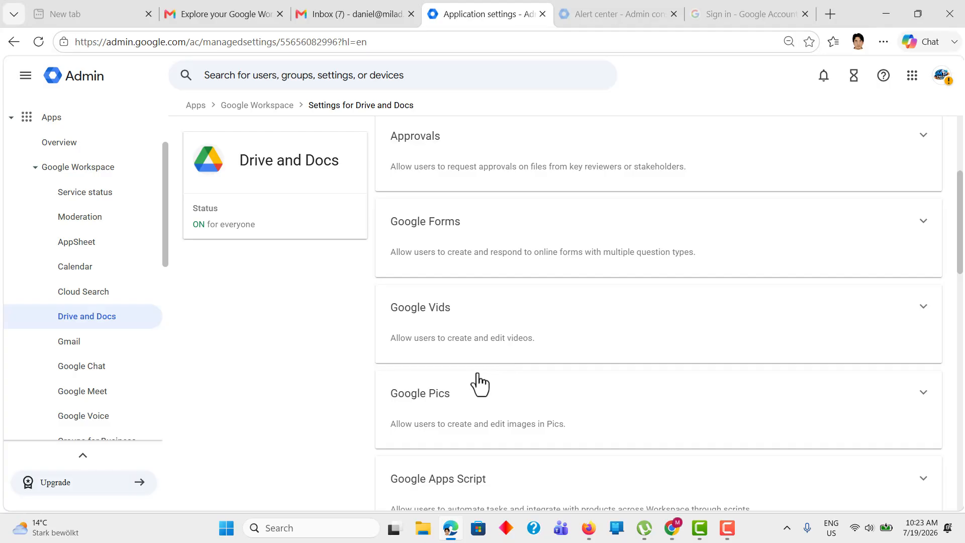
scroll(571, 367, "down", 3)
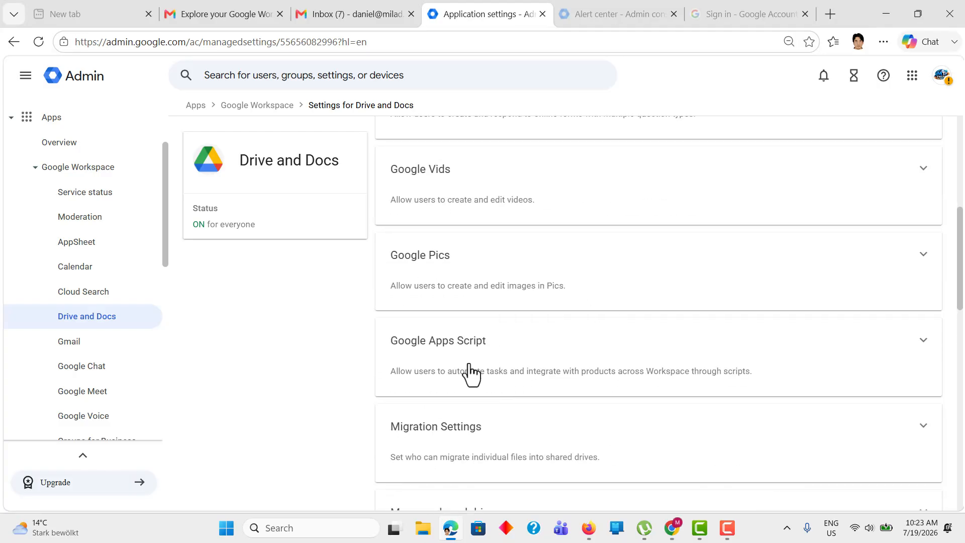
scroll(721, 337, "down", 3)
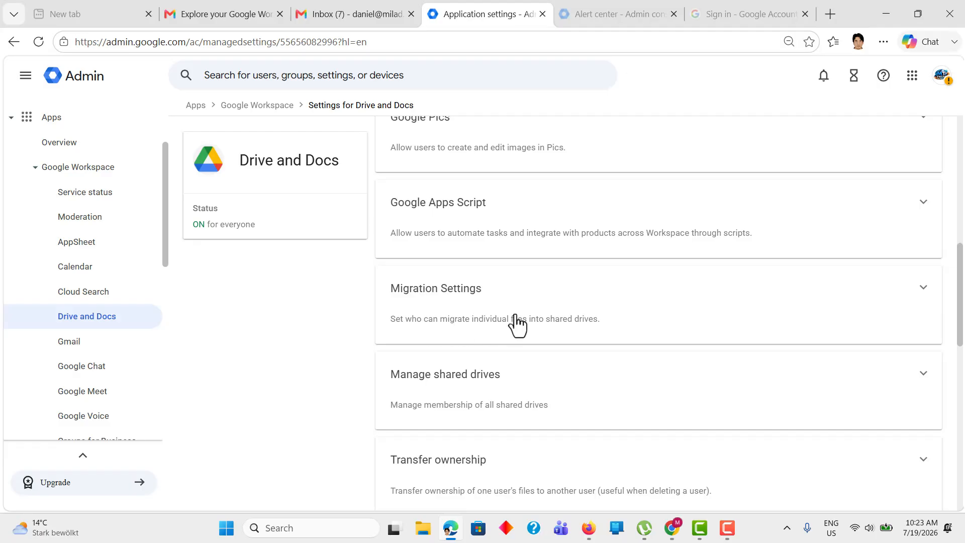
- Enable 'Allow editors to move files into shared drives' in Migration Settings and save it
left_click(534, 308)
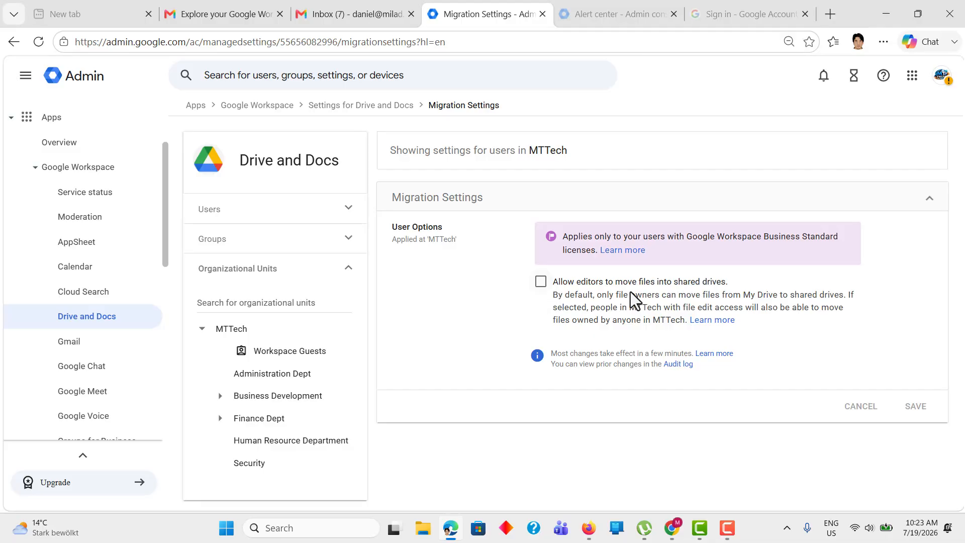
left_click(540, 281)
left_click(915, 408)
left_click(355, 105)
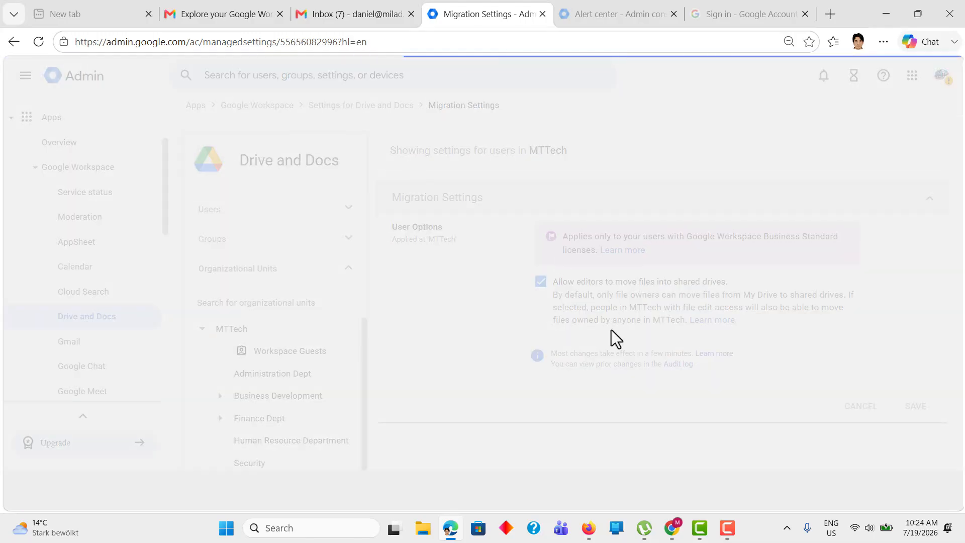
scroll(601, 384, "down", 12)
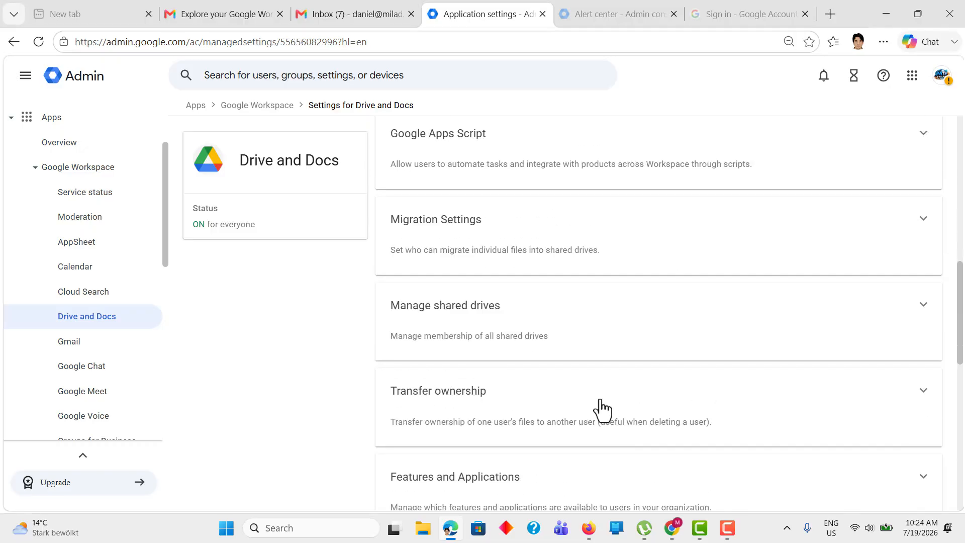
scroll(601, 411, "down", 2)
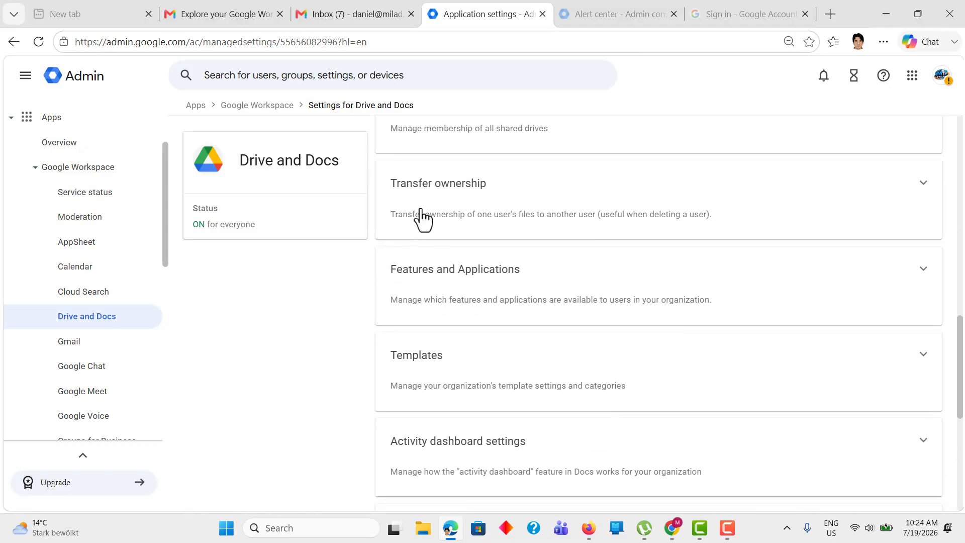
scroll(463, 220, "up", 1)
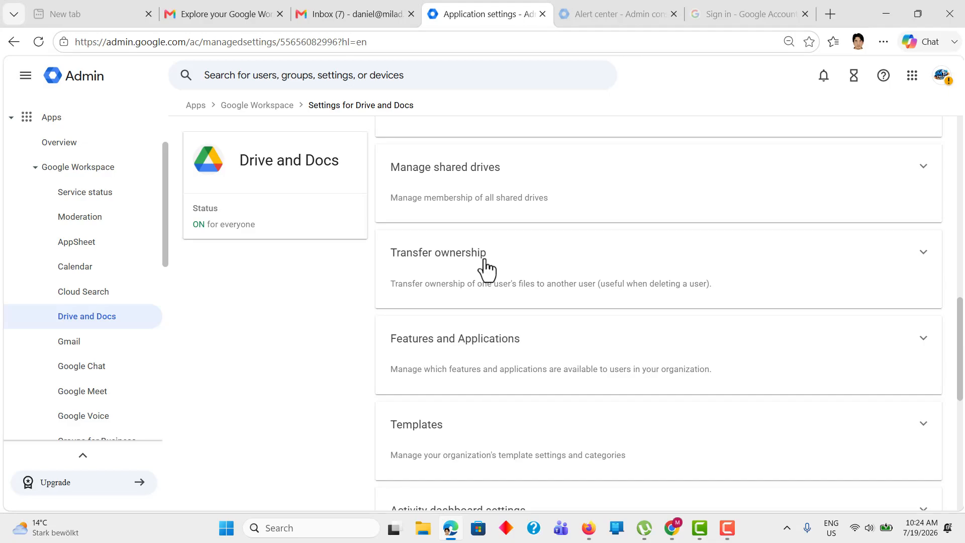
- In Transfer ownership, correct the source user and choose the recipient user for the files
left_click(484, 261)
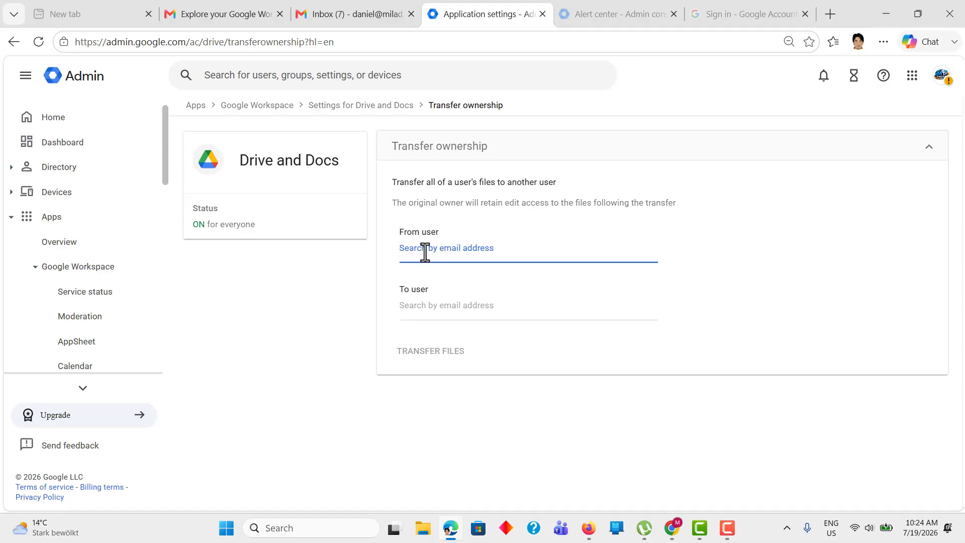
type("max")
left_click(454, 276)
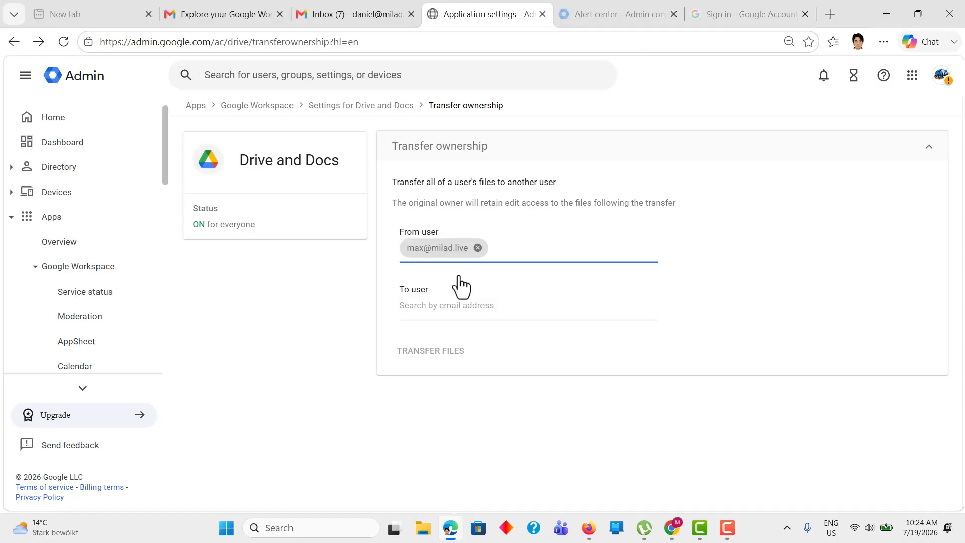
left_click(443, 306)
type("c")
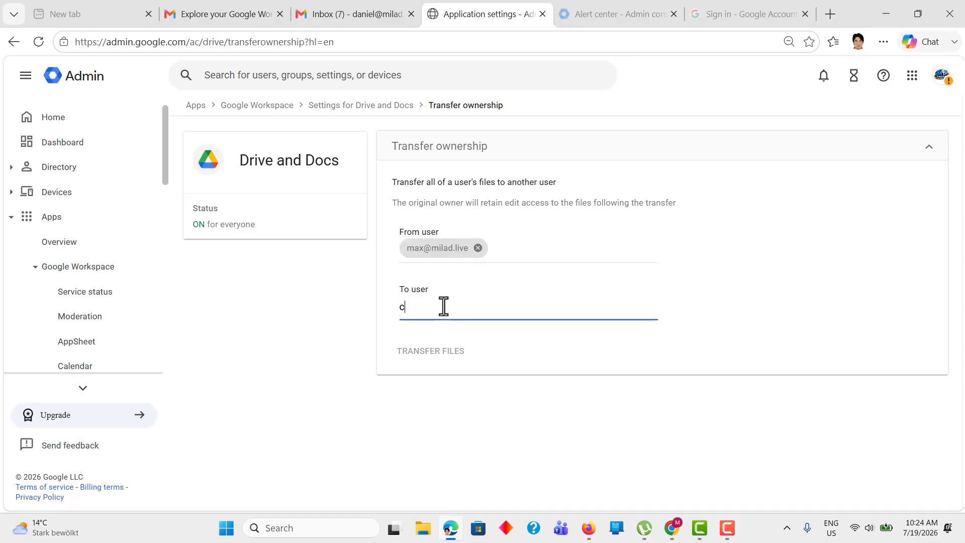
key("BackSpace")
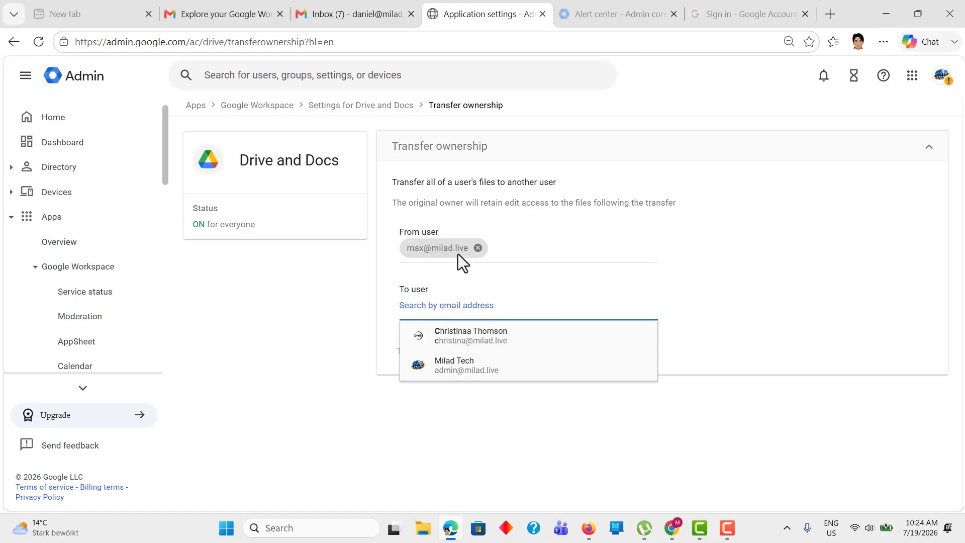
left_click(478, 248)
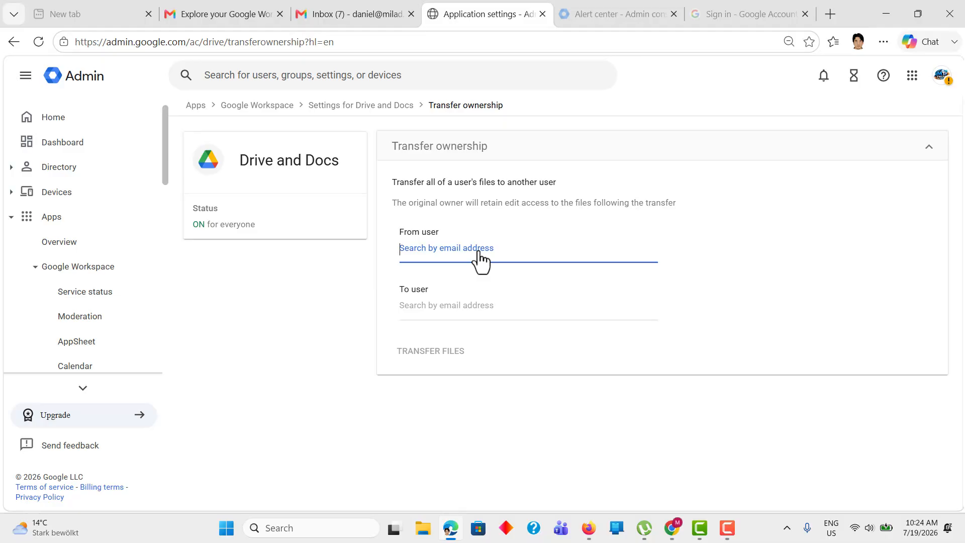
type("chri")
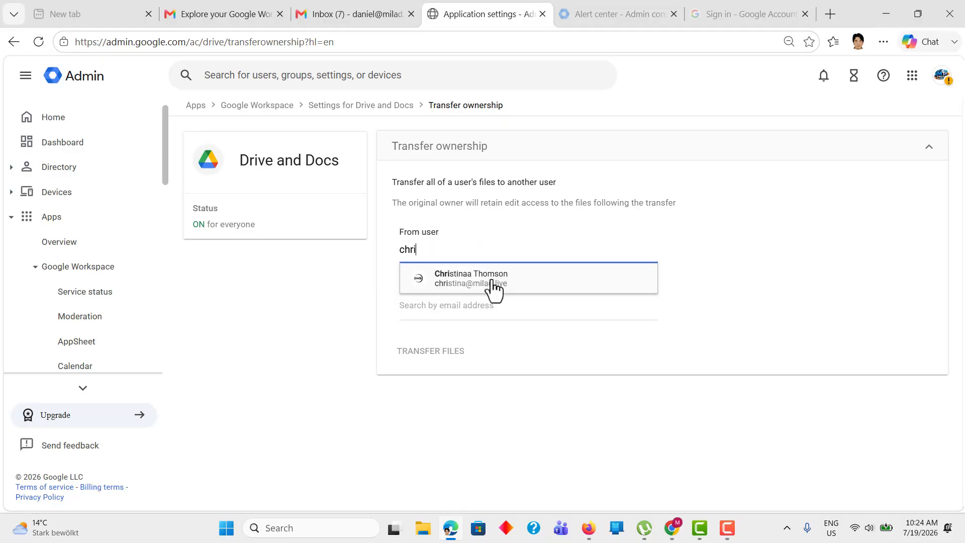
left_click(480, 281)
left_click(426, 304)
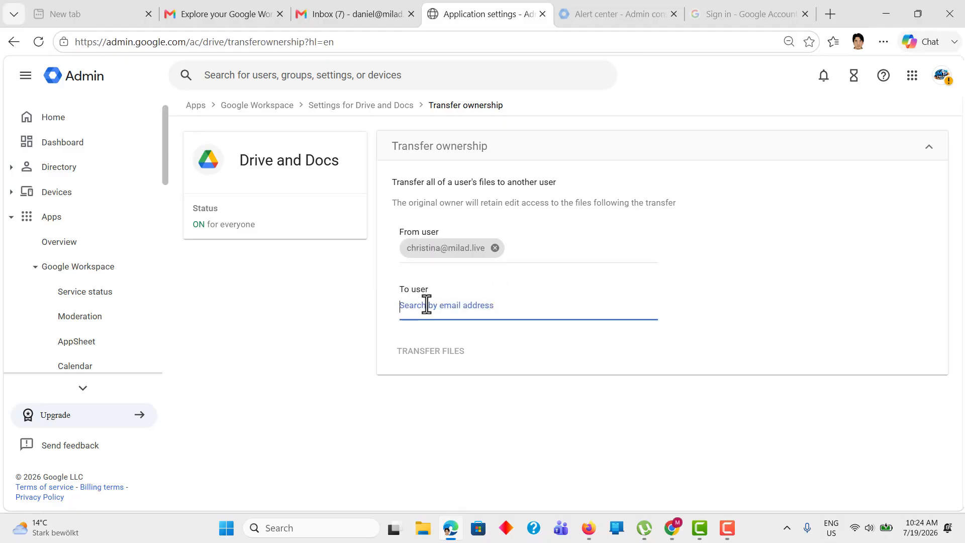
type("max")
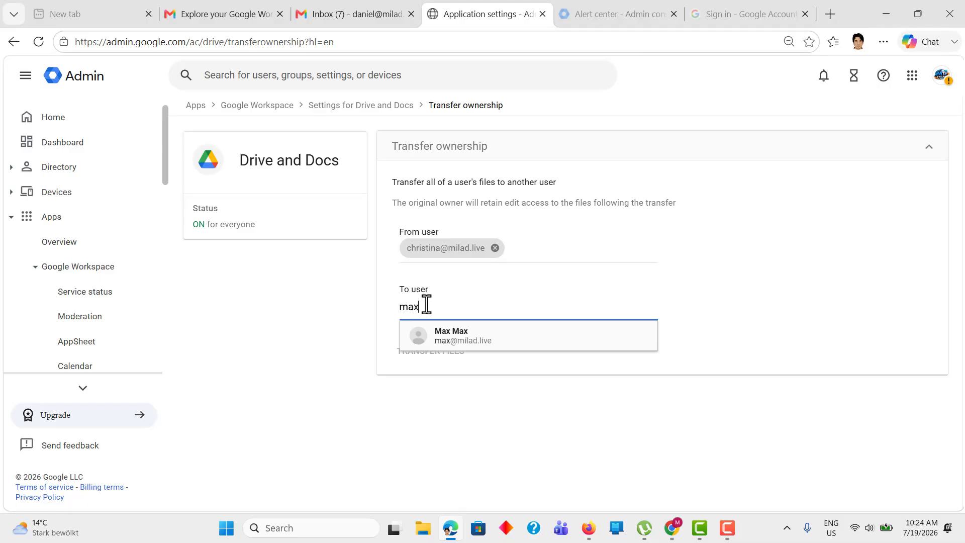
left_click(472, 339)
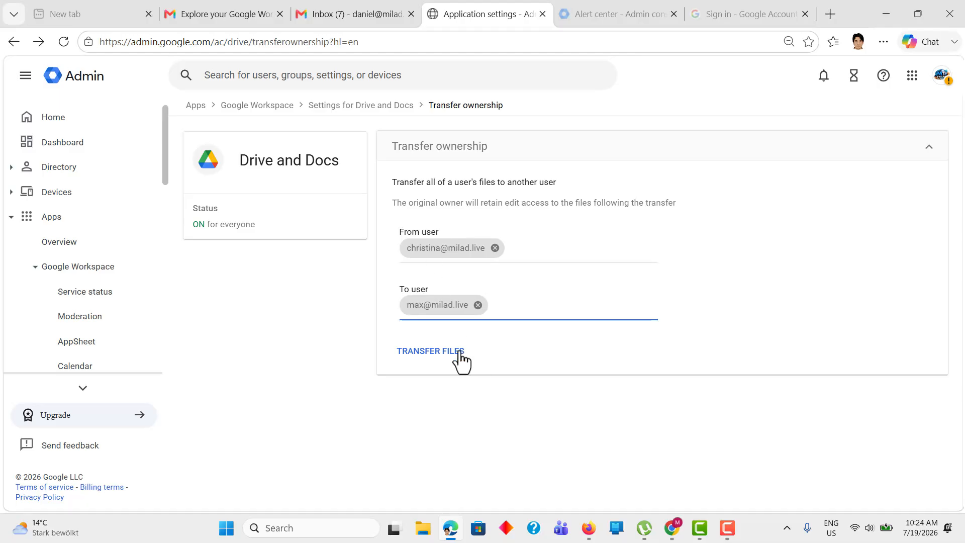
- Start transferring all the source user's files, acknowledge the notice, and collapse the panel
left_click(419, 361)
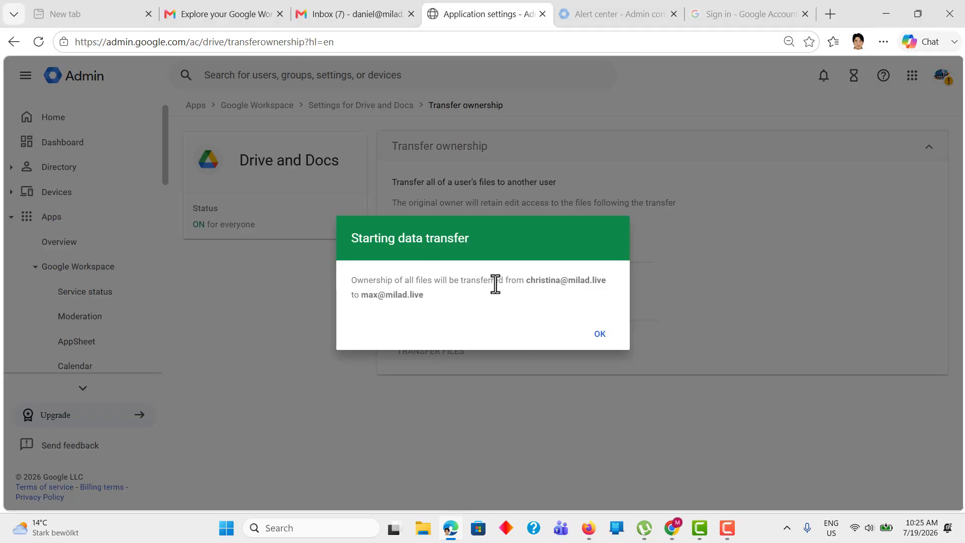
left_click(602, 340)
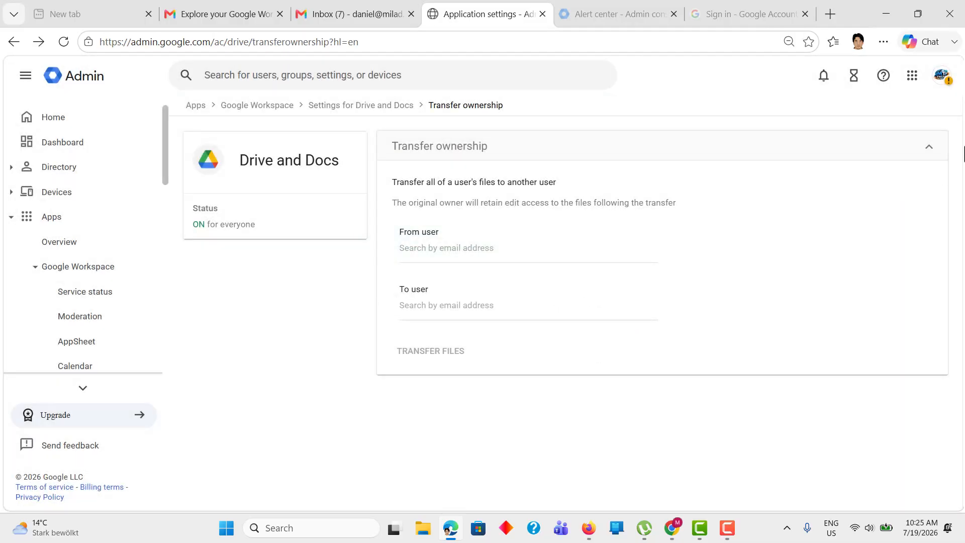
left_click(928, 150)
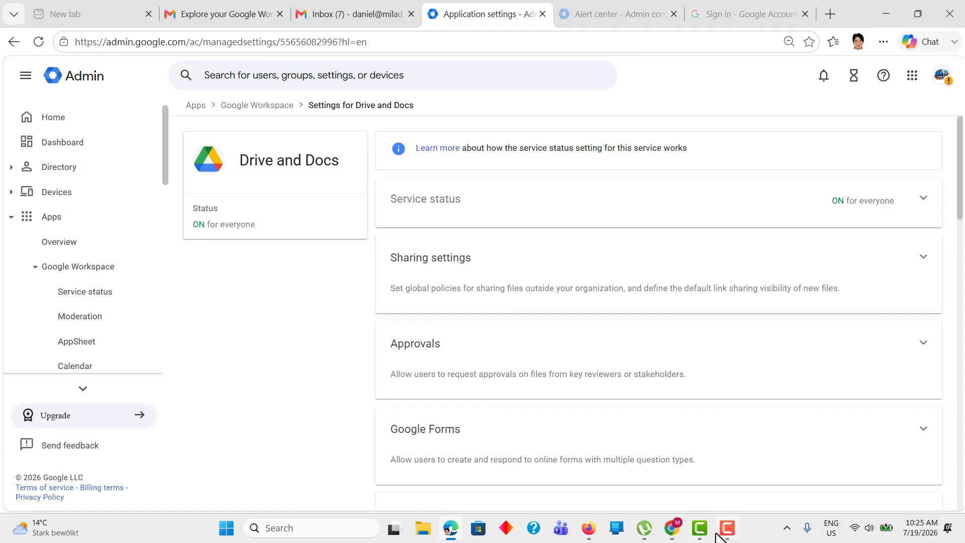
- Refresh the recipient's Gmail inbox and open the data transfer confirmation email
left_click(673, 530)
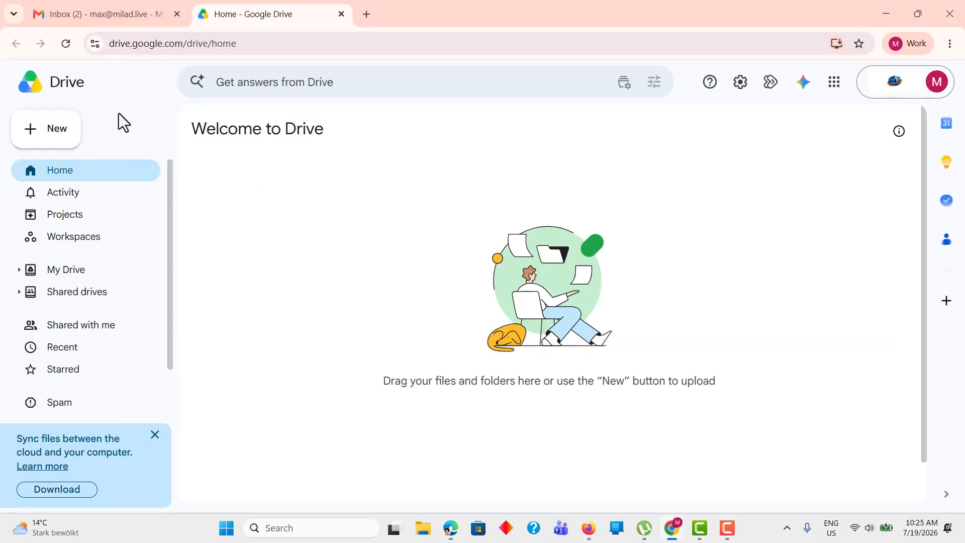
left_click(71, 11)
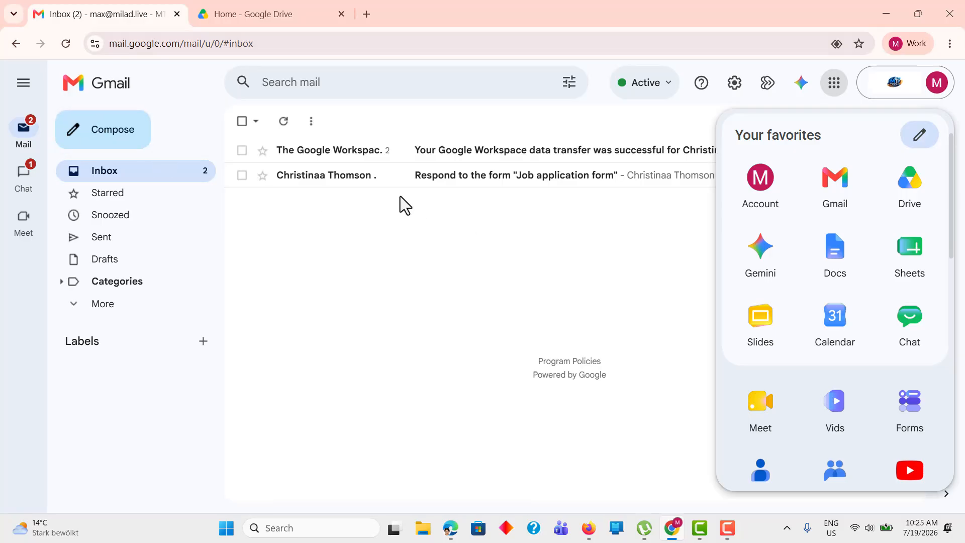
left_click(71, 49)
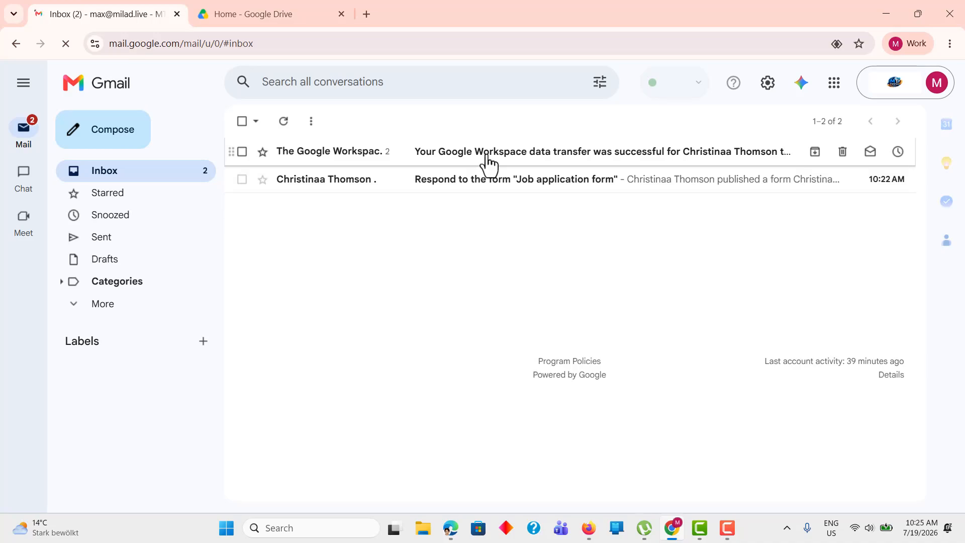
left_click(488, 154)
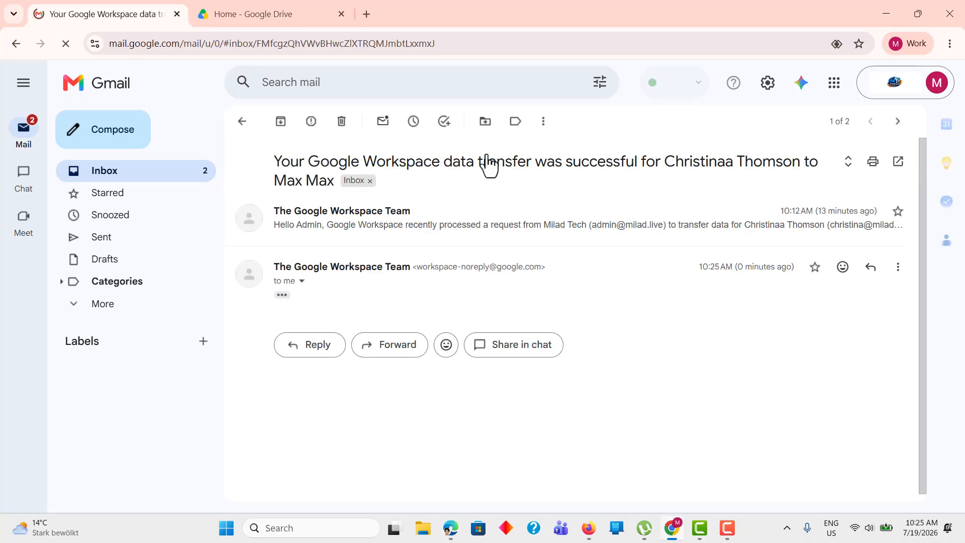
- Read the full data transfer confirmation thread, then return to the inbox
left_click(459, 227)
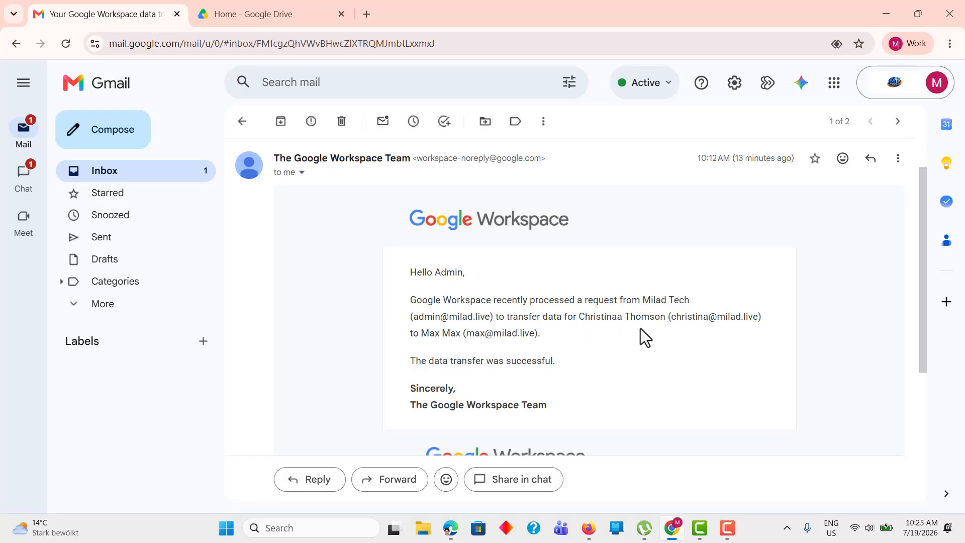
scroll(641, 328, "down", 1)
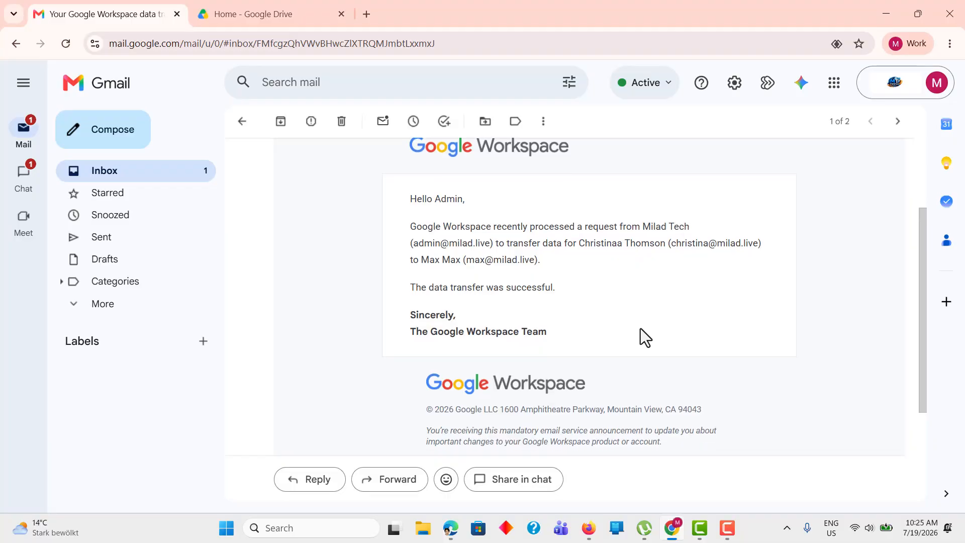
scroll(641, 328, "down", 2)
scroll(641, 328, "up", 2)
scroll(641, 328, "up", 2)
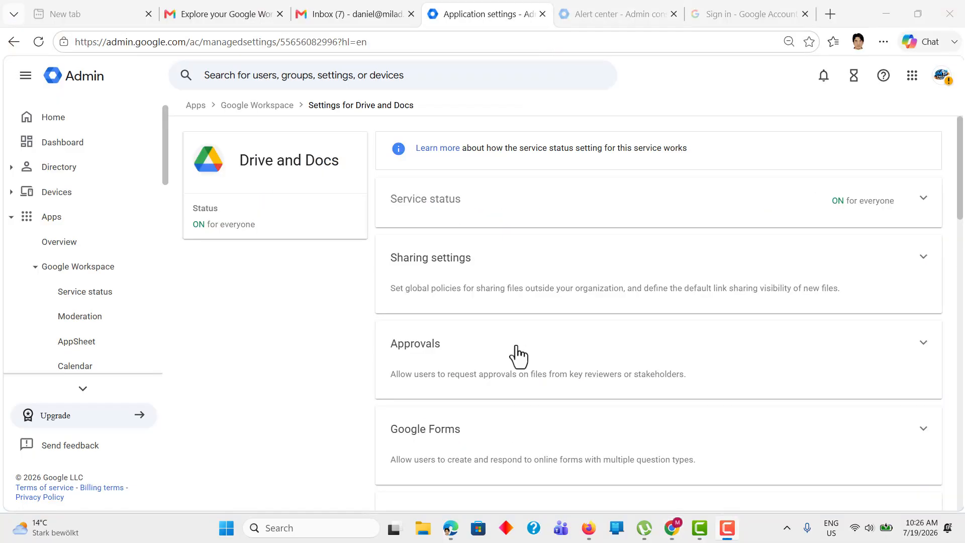
scroll(516, 355, "down", 5)
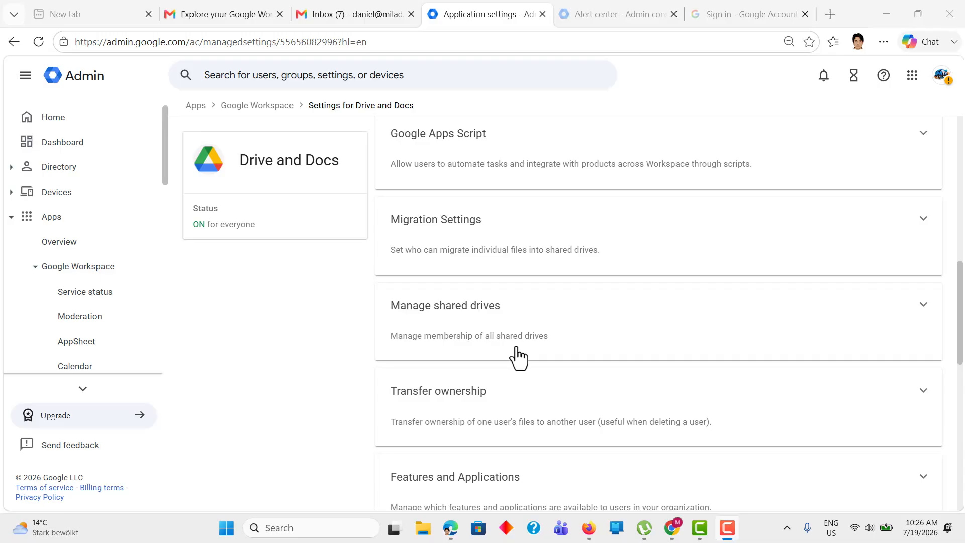
scroll(518, 357, "down", 4)
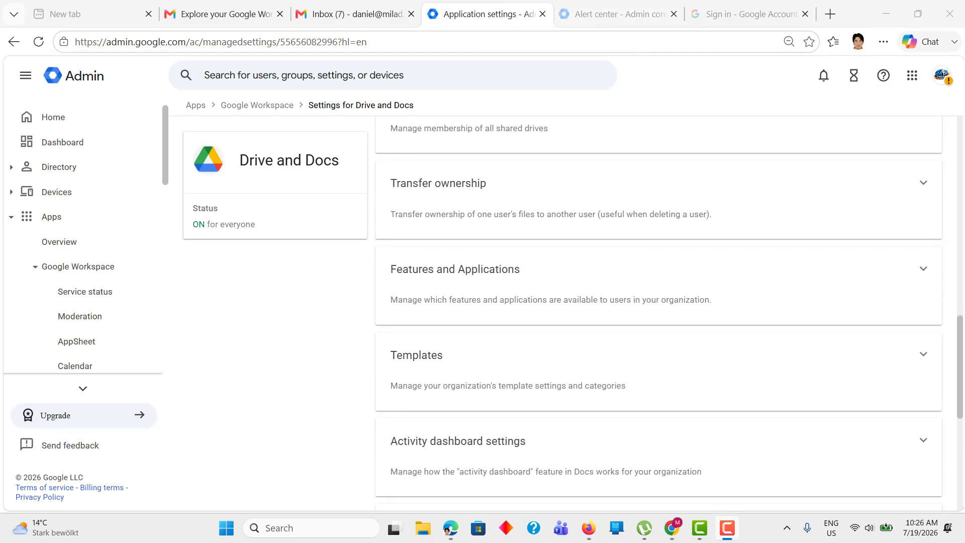
left_click(672, 528)
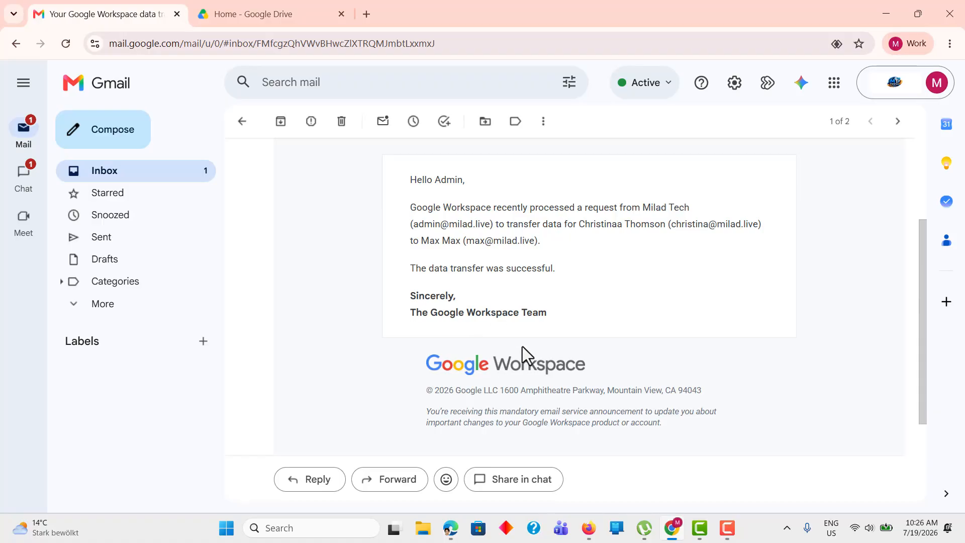
scroll(556, 274, "up", 2)
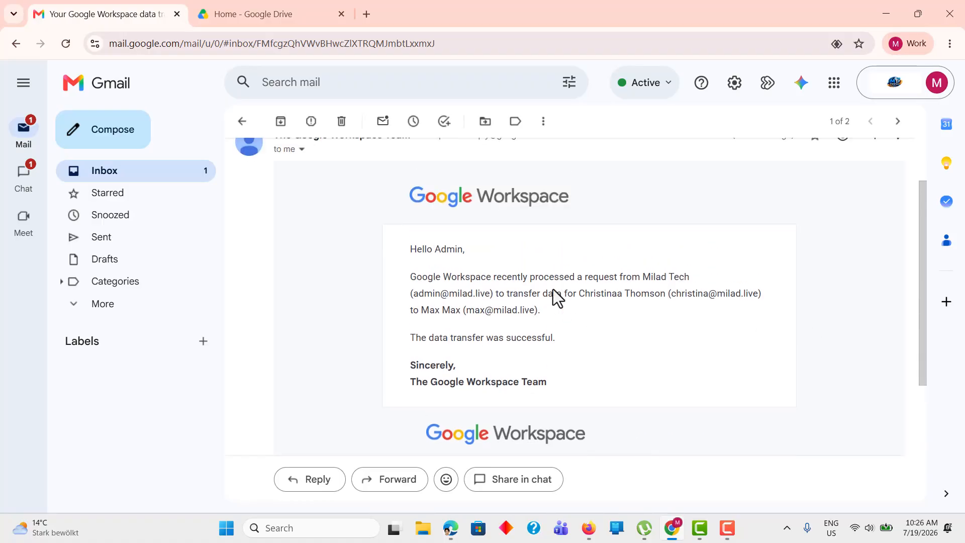
left_click(126, 177)
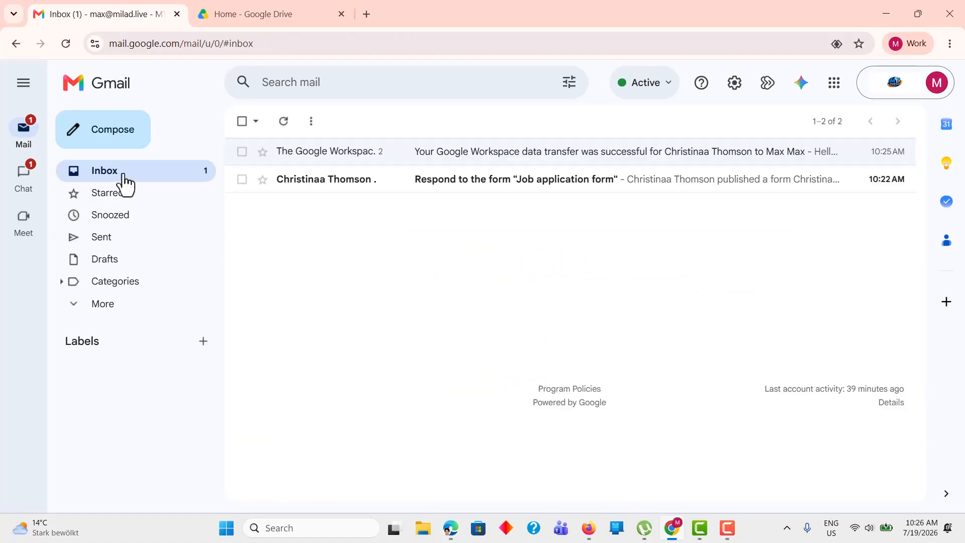
- Find the Job Application form in Drive Activity, open it briefly, then return to the Admin console
left_click(256, 17)
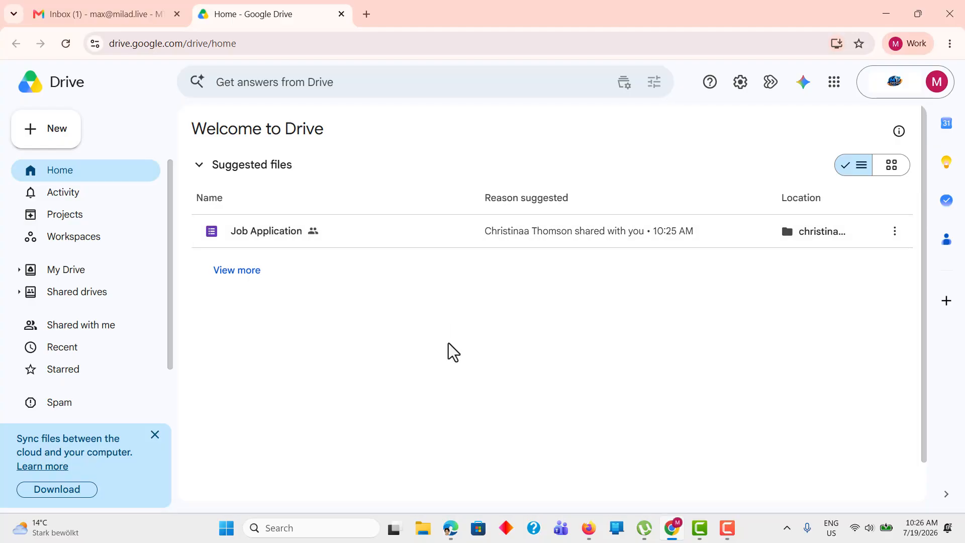
left_click(90, 204)
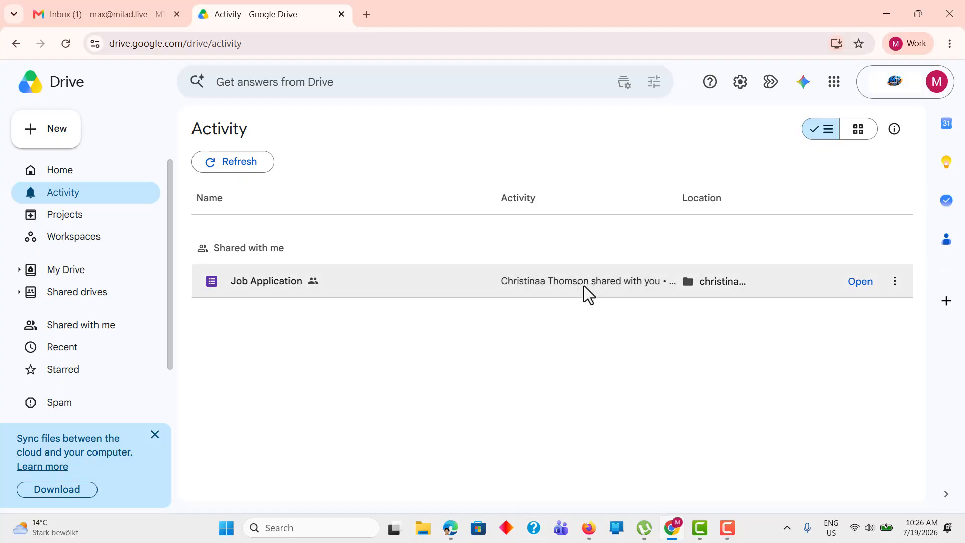
left_click(860, 284)
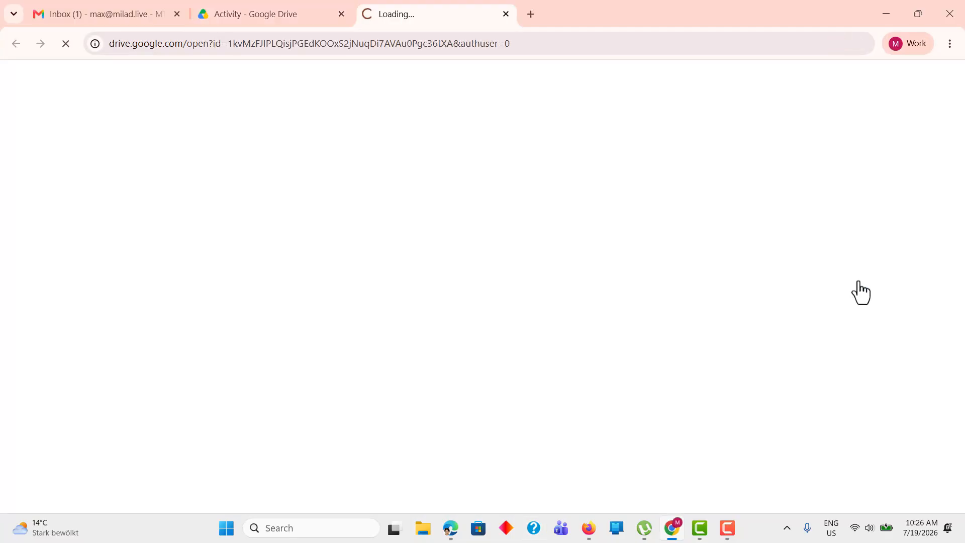
scroll(390, 429, "down", 6)
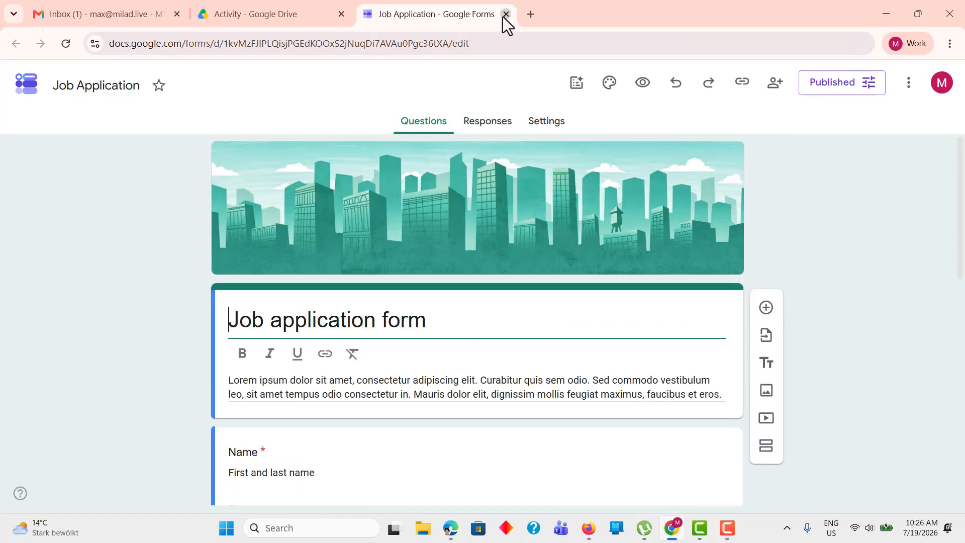
left_click(505, 15)
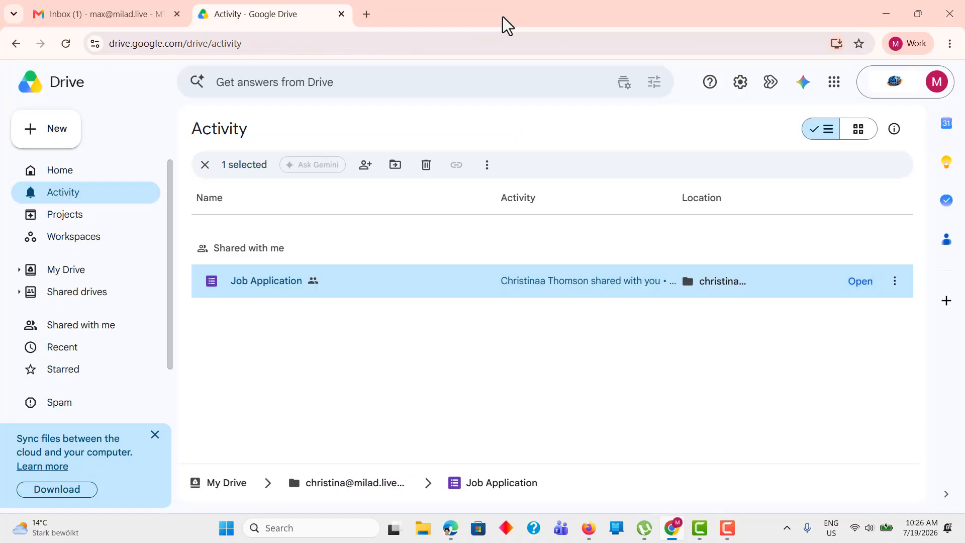
left_click(133, 21)
left_click(451, 528)
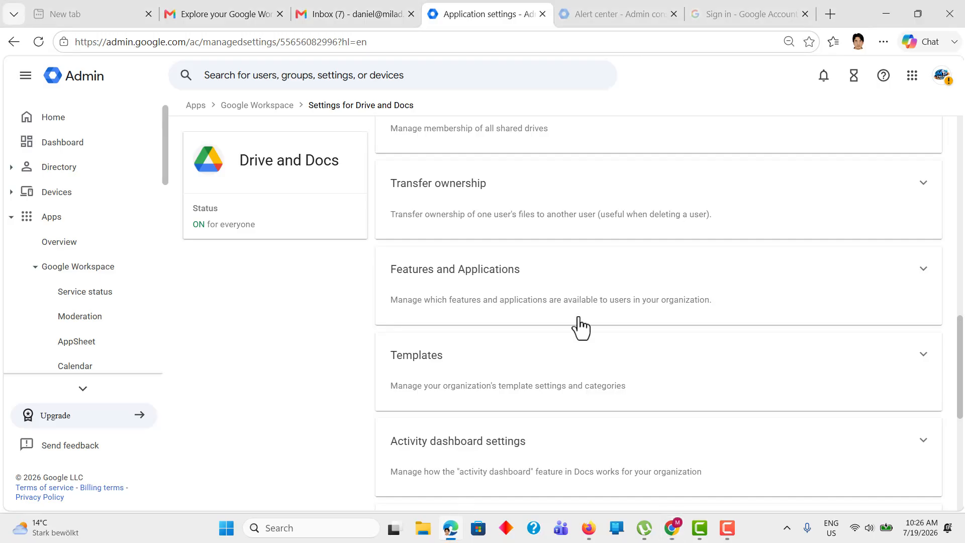
- In Features and Applications, preview 'Control offline access using device policies' for Offline, then cancel to keep it unchanged
scroll(578, 334, "down", 4)
scroll(578, 341, "up", 4)
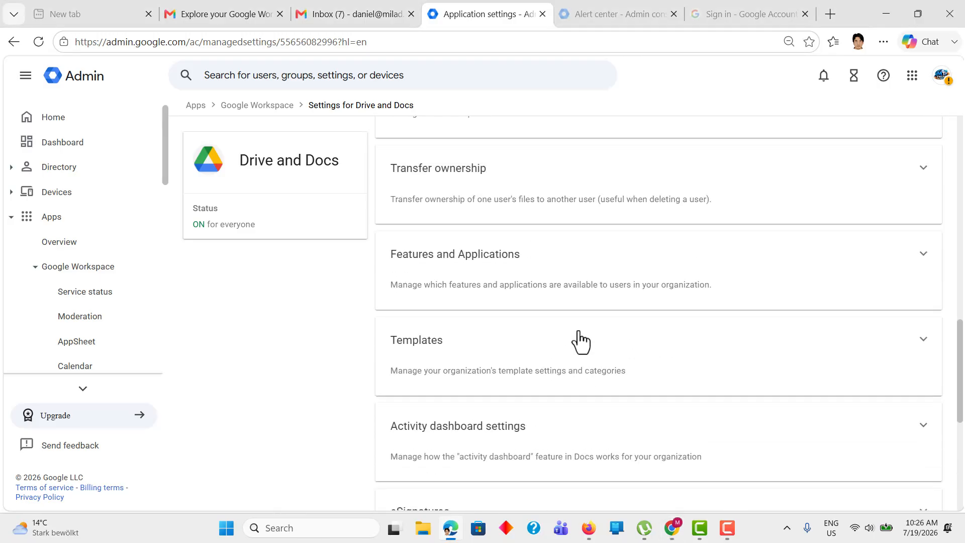
scroll(579, 337, "up", 2)
scroll(578, 338, "down", 3)
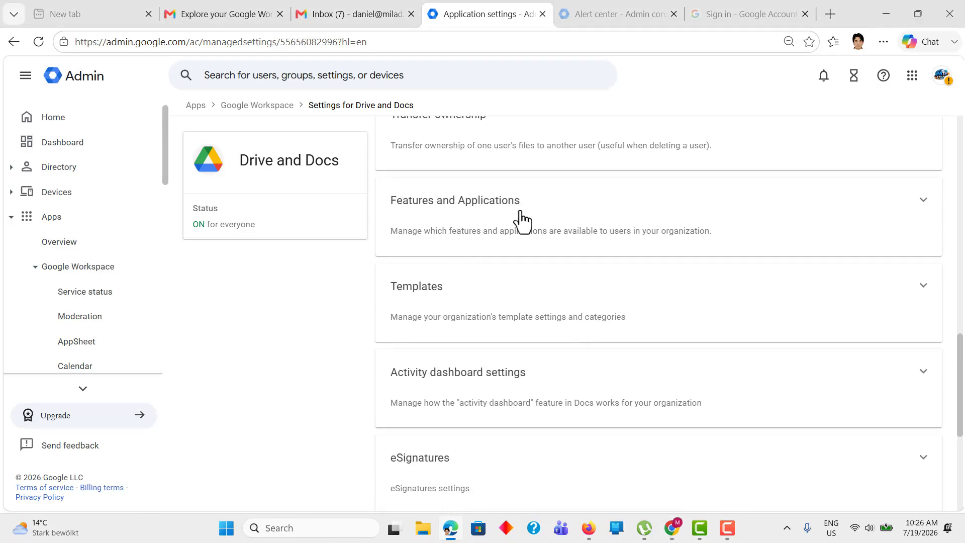
left_click(599, 208)
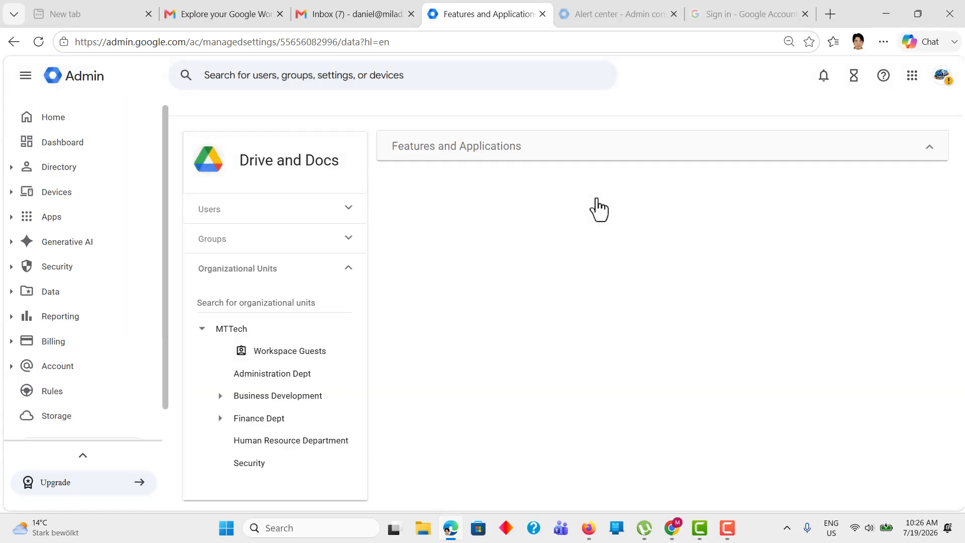
scroll(581, 319, "down", 5)
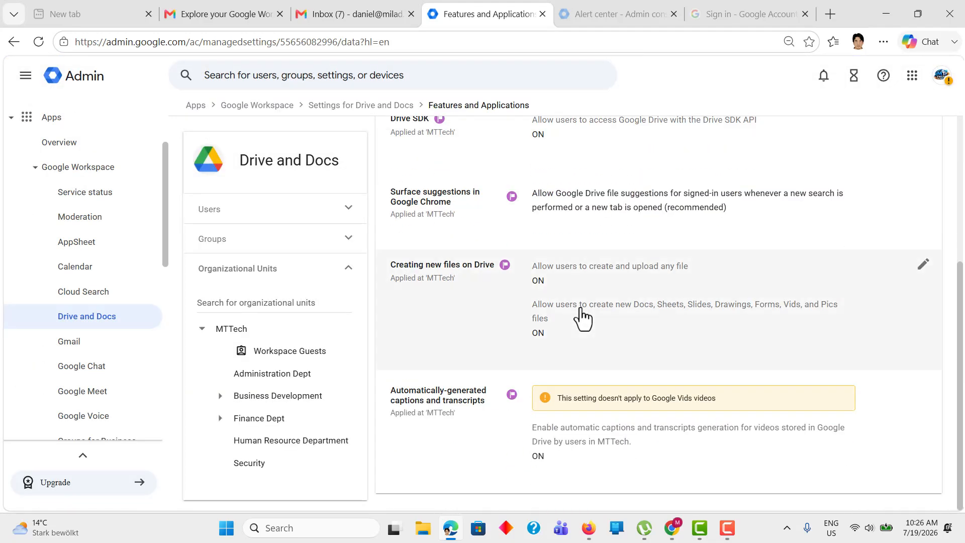
scroll(583, 318, "up", 4)
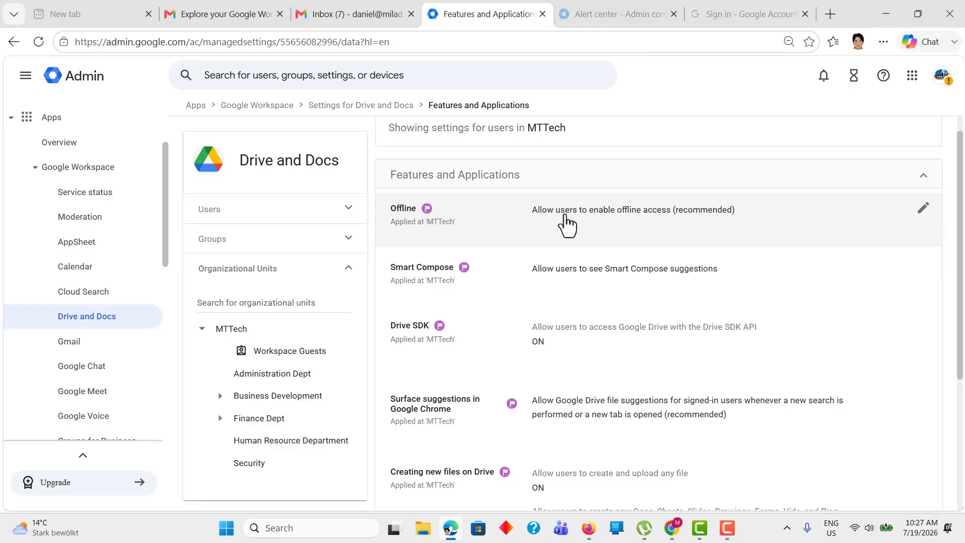
left_click(428, 211)
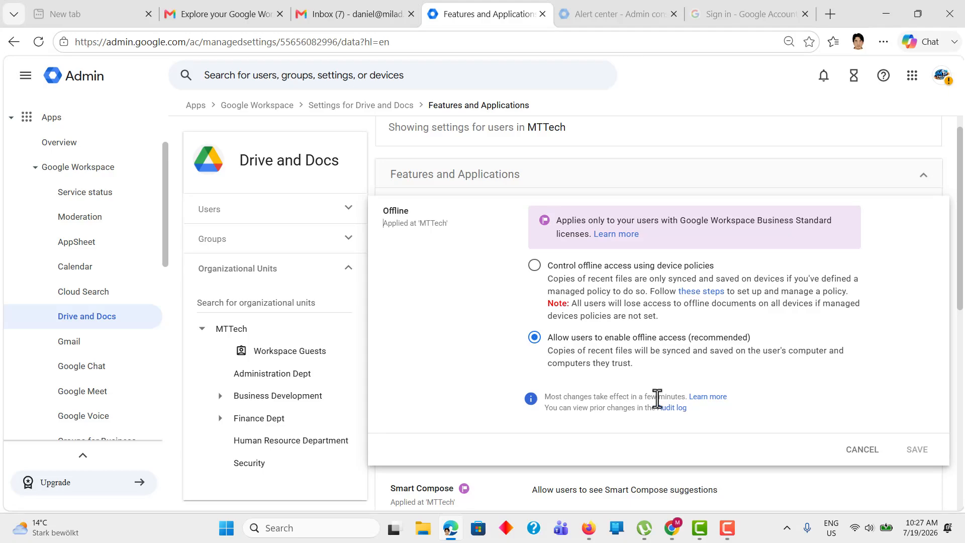
left_click(535, 267)
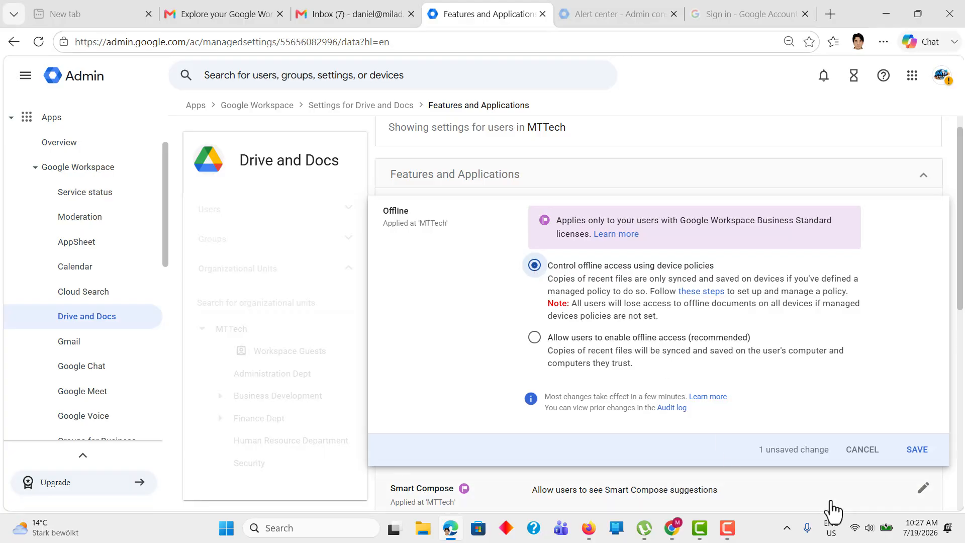
left_click(864, 450)
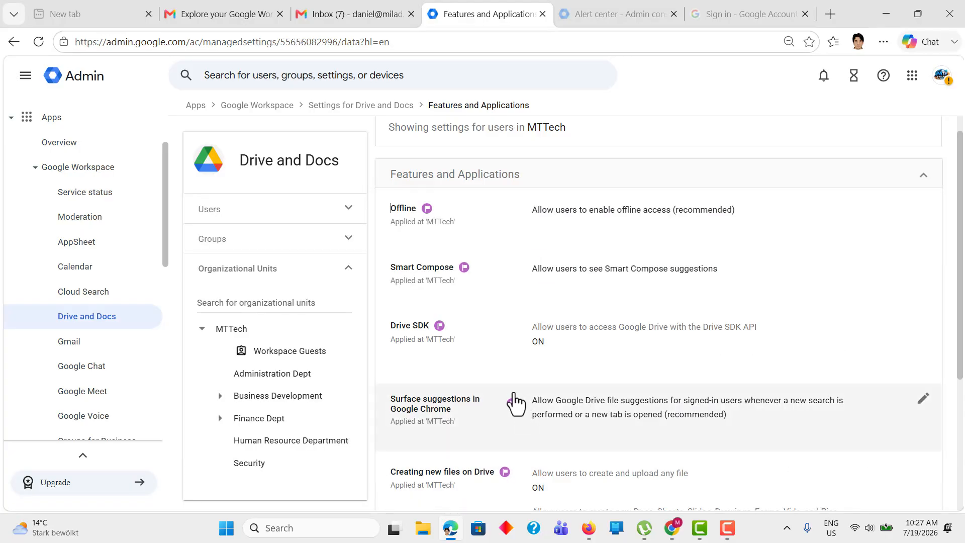
scroll(512, 400, "down", 4)
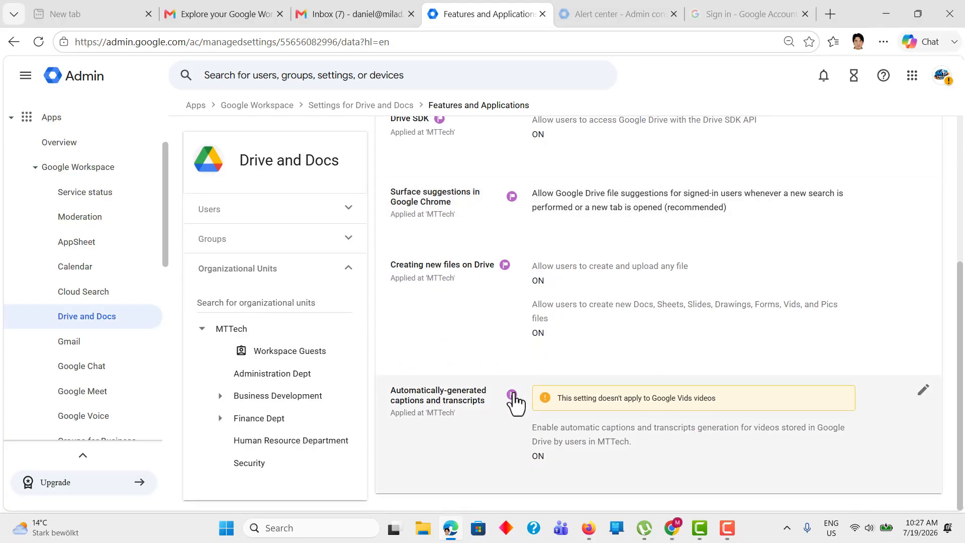
scroll(515, 401, "up", 3)
scroll(523, 397, "down", 1)
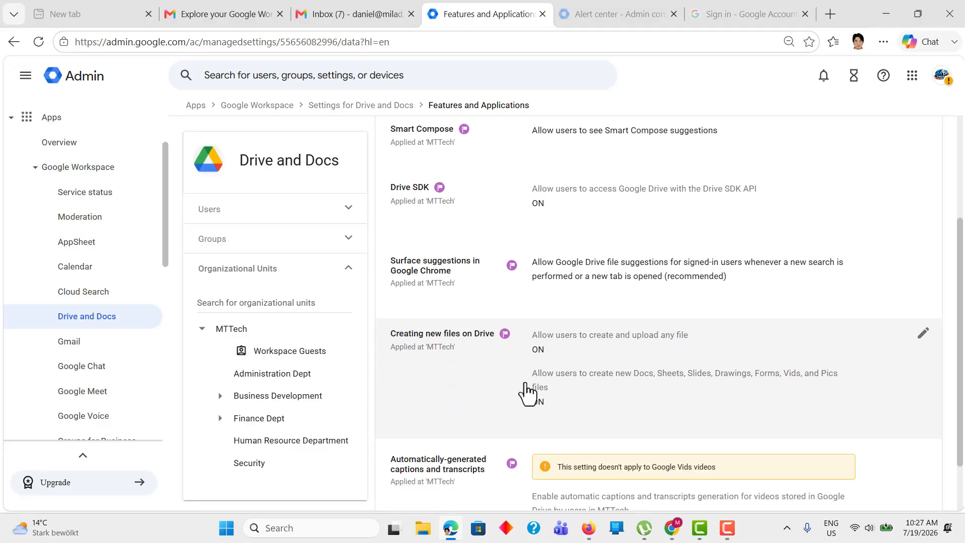
left_click(561, 349)
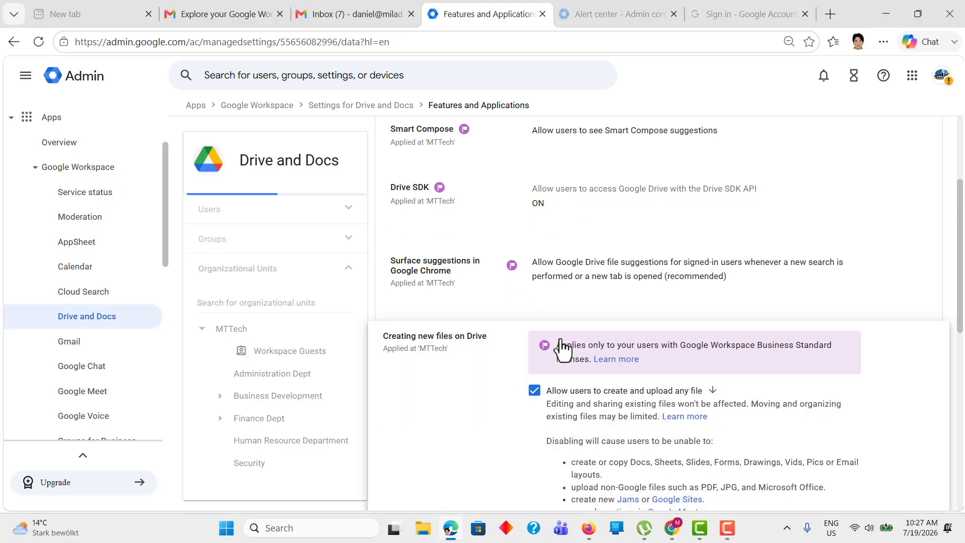
scroll(561, 346, "down", 1)
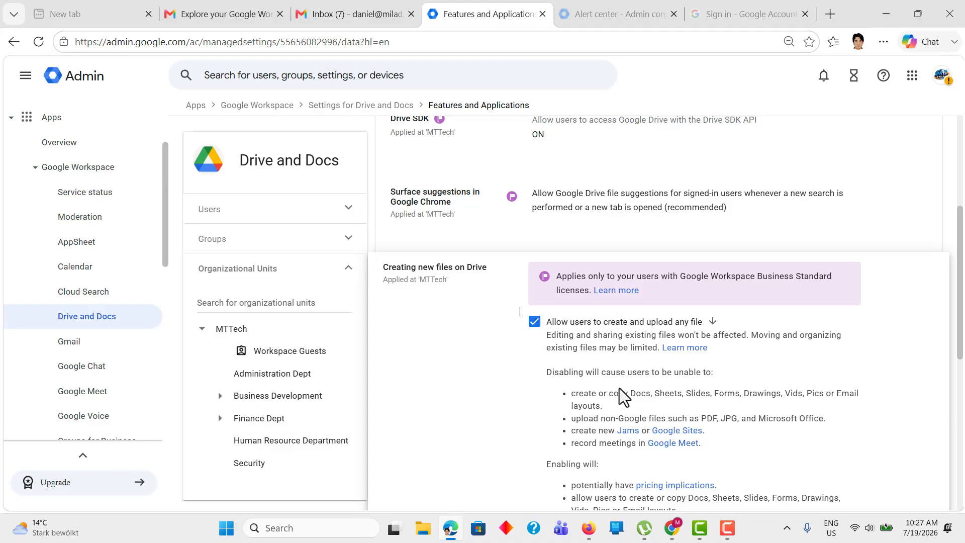
scroll(619, 396, "down", 1)
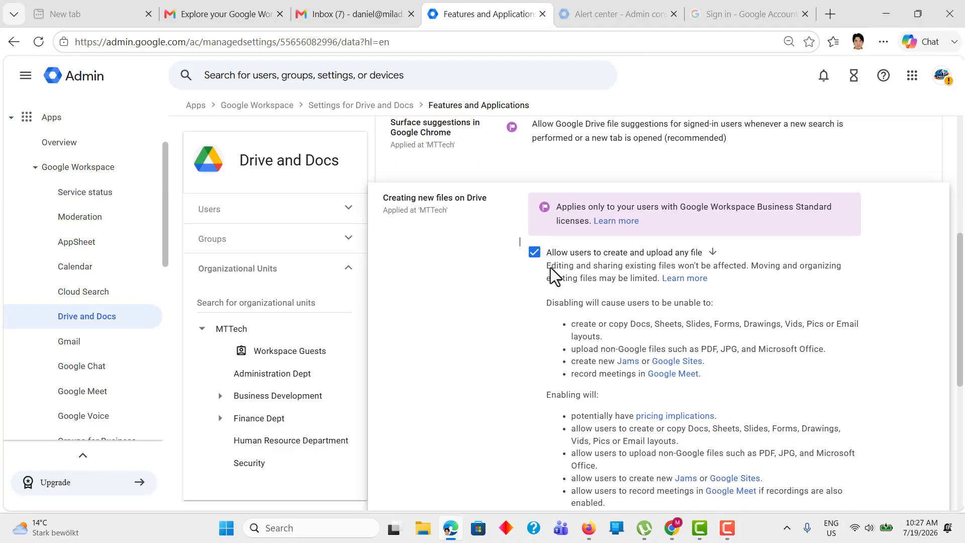
left_click(534, 252)
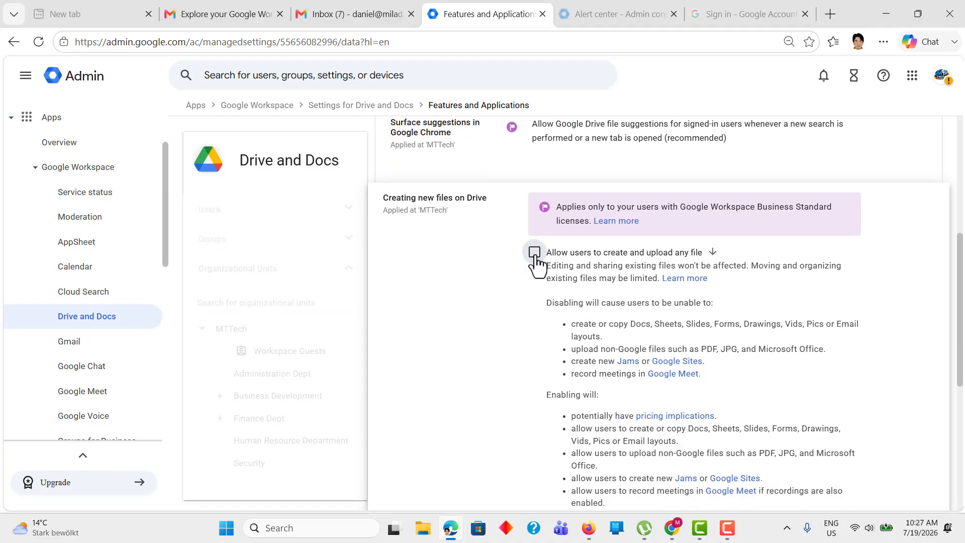
scroll(553, 352, "down", 2)
scroll(550, 345, "up", 1)
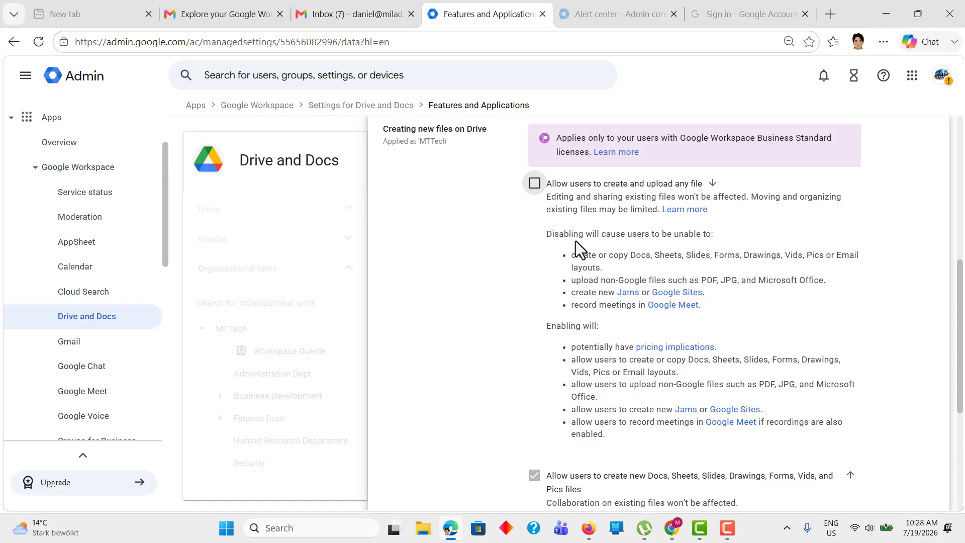
left_click(534, 184)
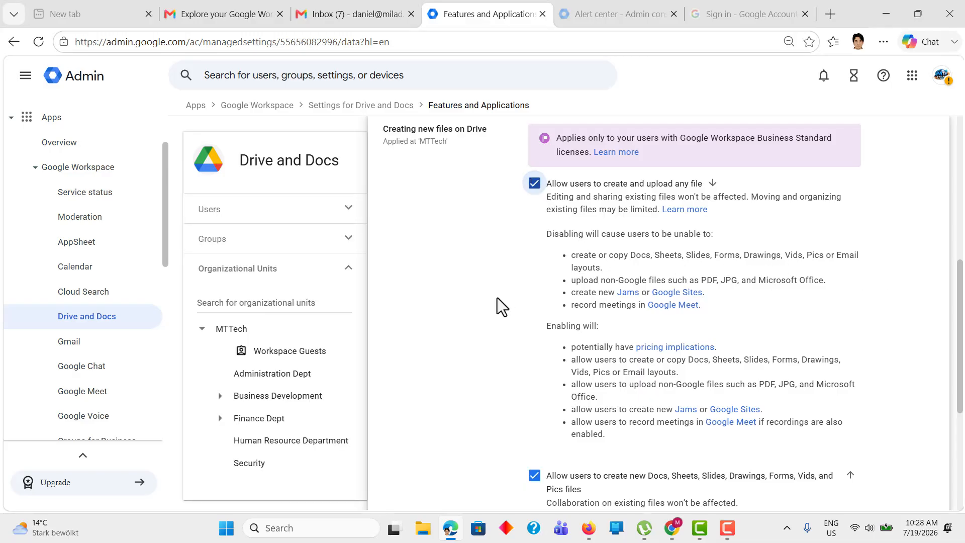
scroll(497, 298, "down", 3)
left_click(867, 463)
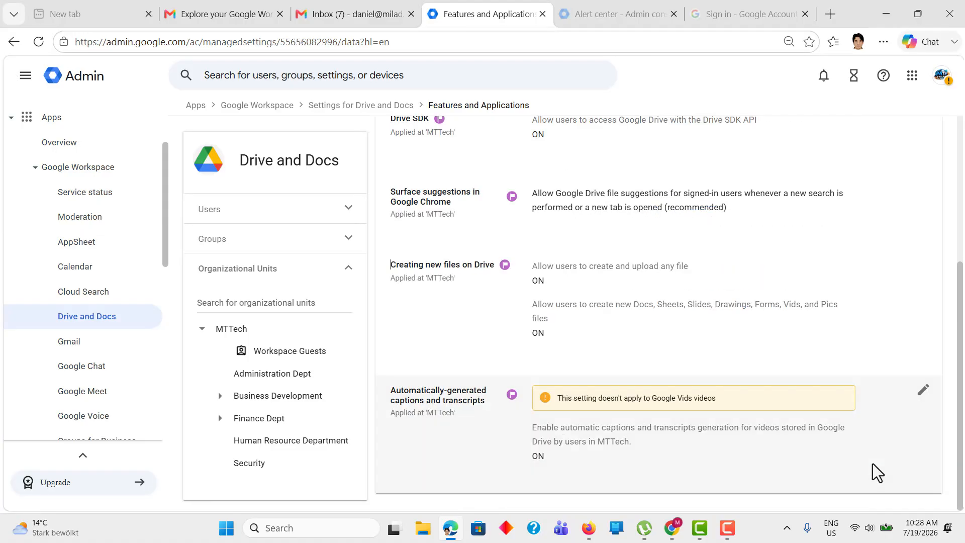
- Open Google Drive for desktop settings to confirm it is allowed with all syncing options on
left_click(366, 107)
scroll(524, 366, "down", 8)
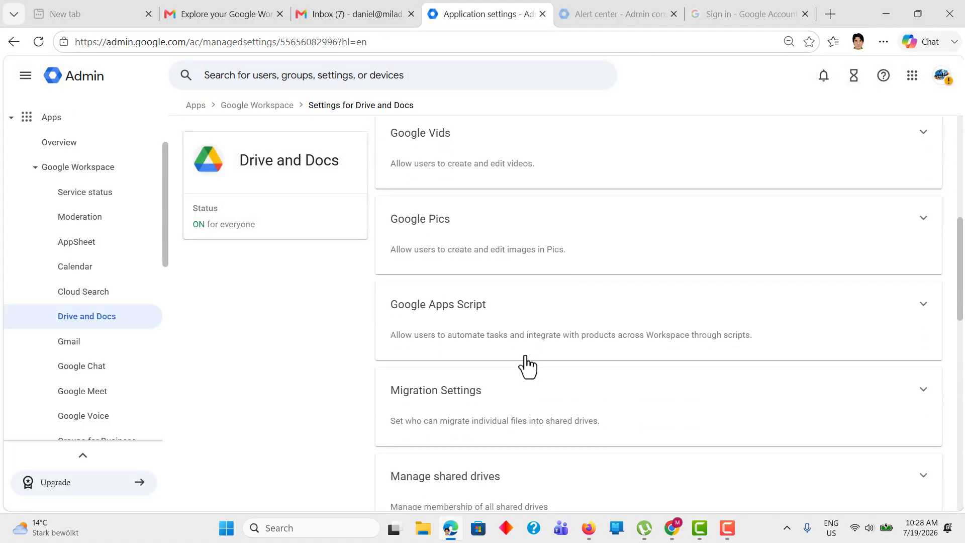
scroll(527, 366, "down", 4)
scroll(527, 366, "down", 7)
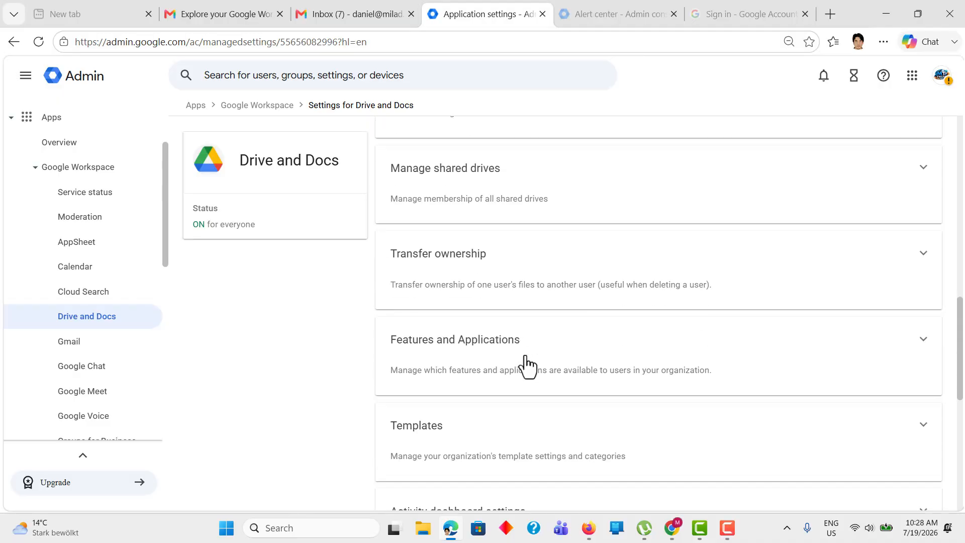
scroll(527, 366, "down", 3)
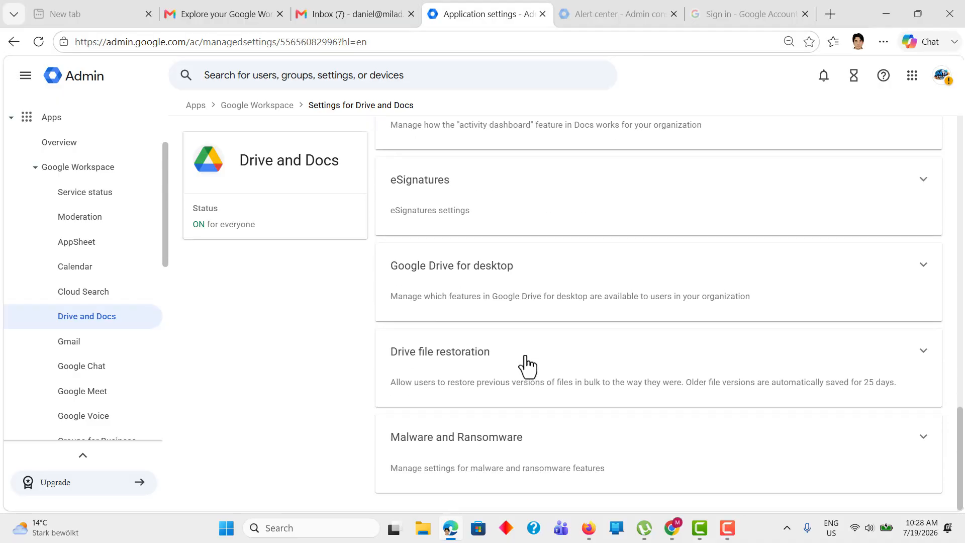
left_click(514, 276)
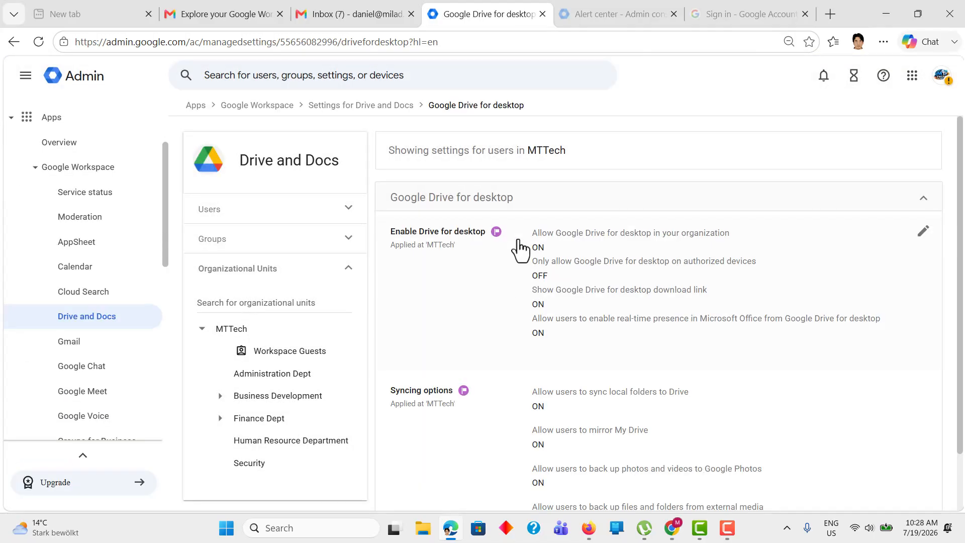
scroll(491, 379, "down", 2)
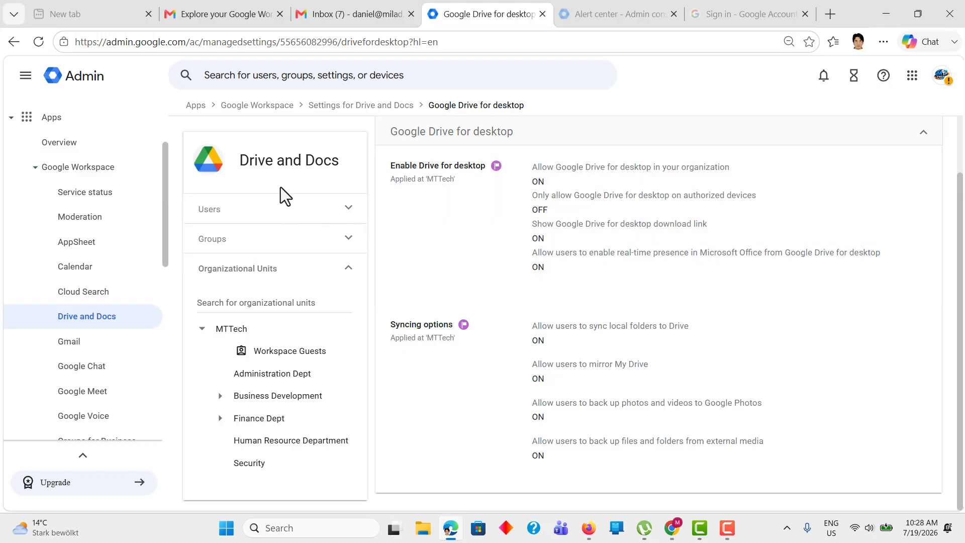
left_click(910, 78)
scroll(887, 244, "down", 2)
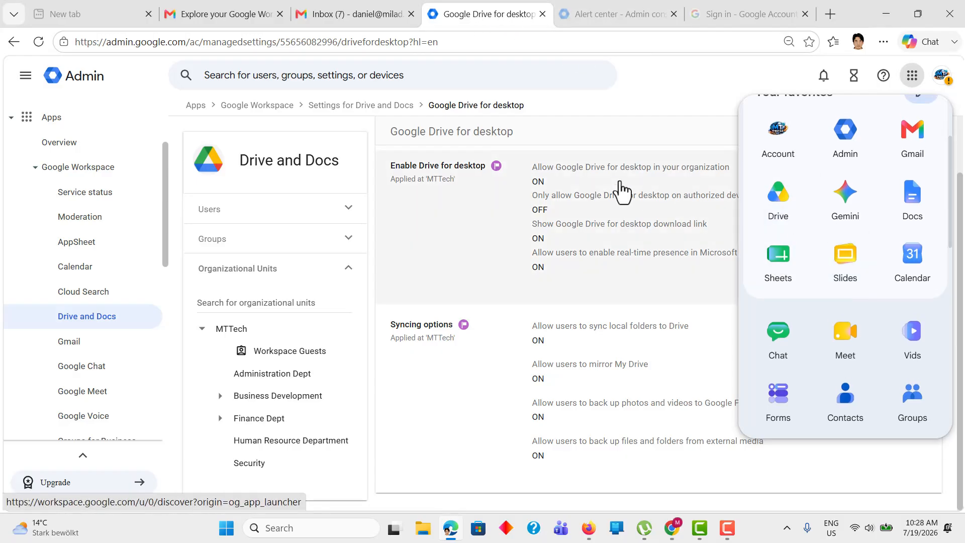
left_click(641, 91)
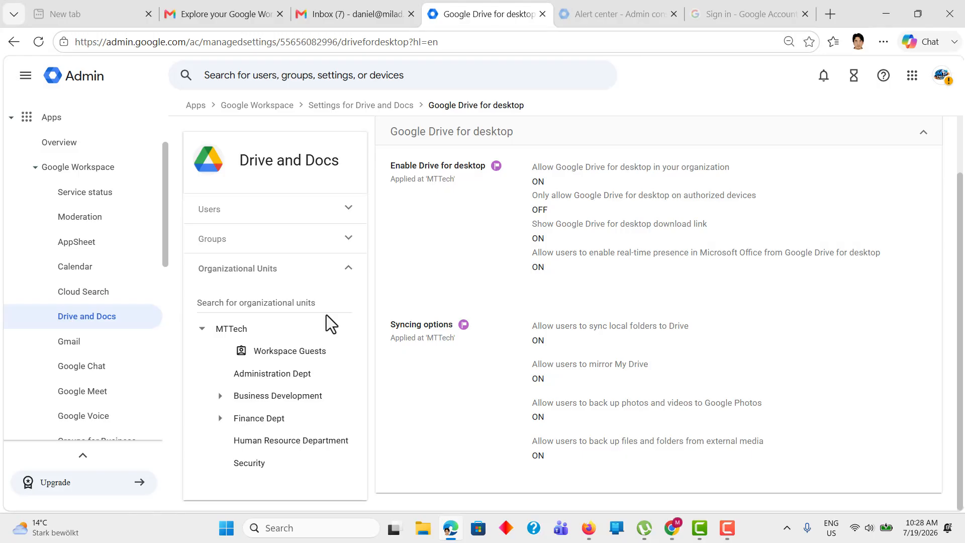
- Check that Drive file restoration is turned on
left_click(336, 108)
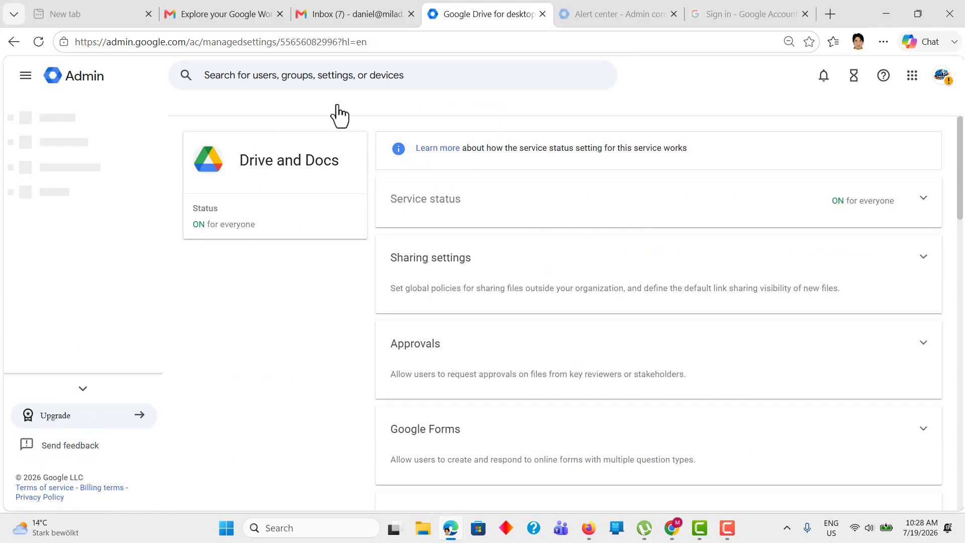
scroll(553, 425, "down", 10)
scroll(556, 429, "down", 8)
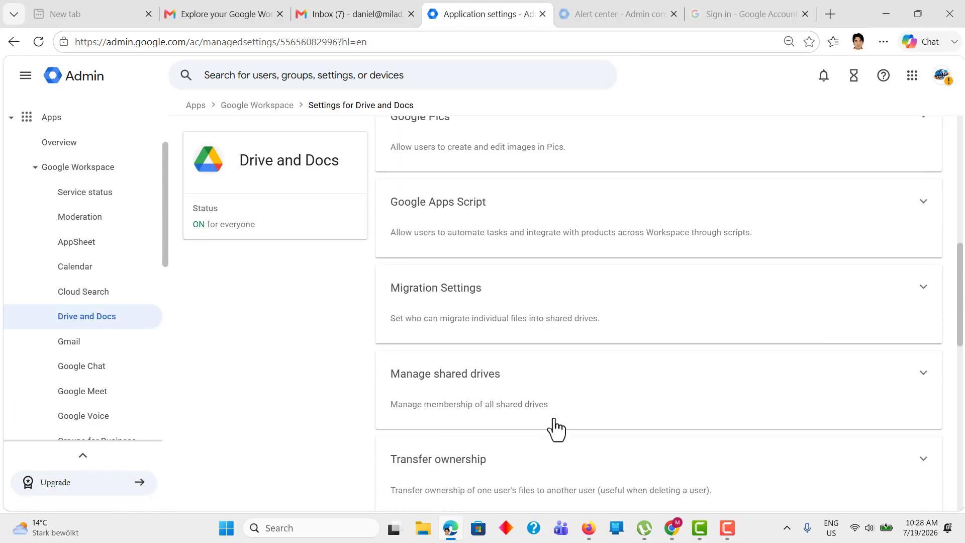
scroll(555, 430, "down", 5)
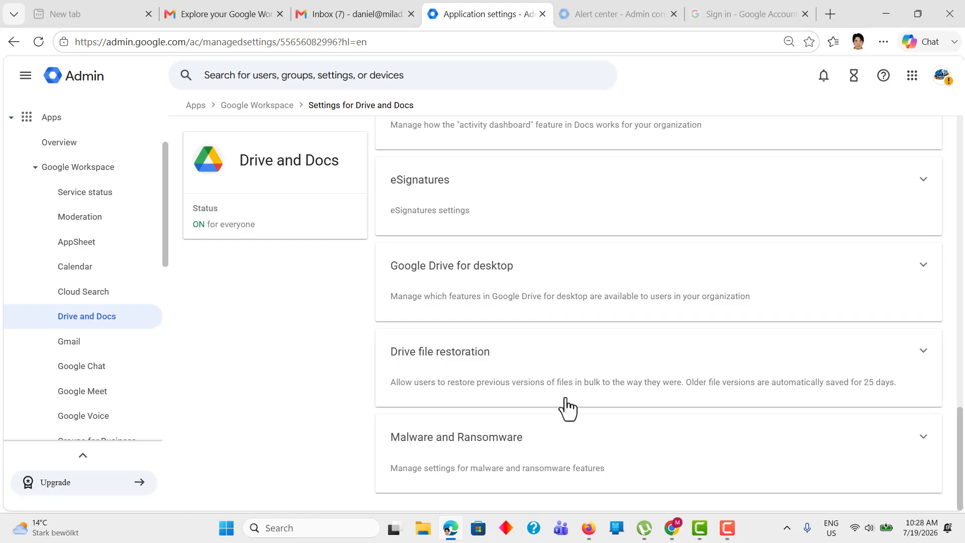
left_click(596, 367)
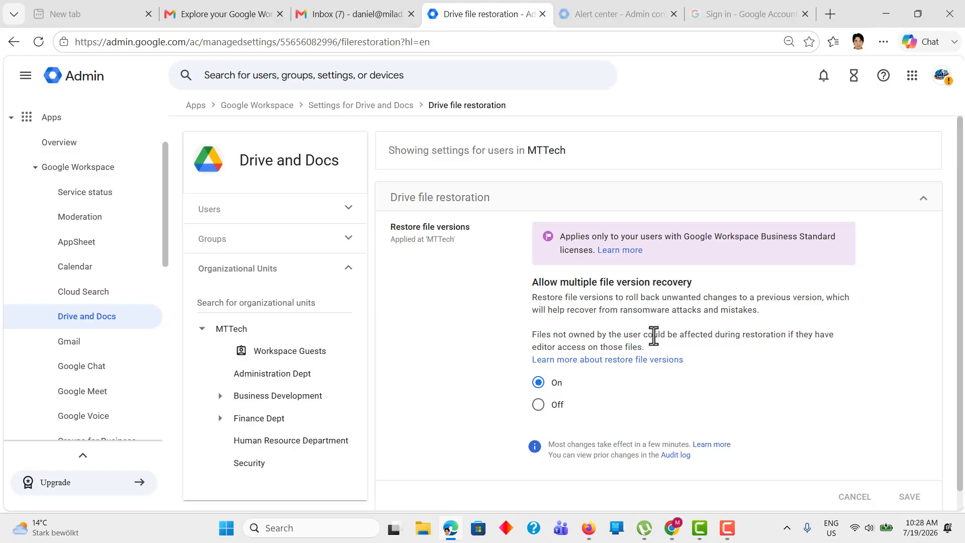
scroll(647, 393, "down", 1)
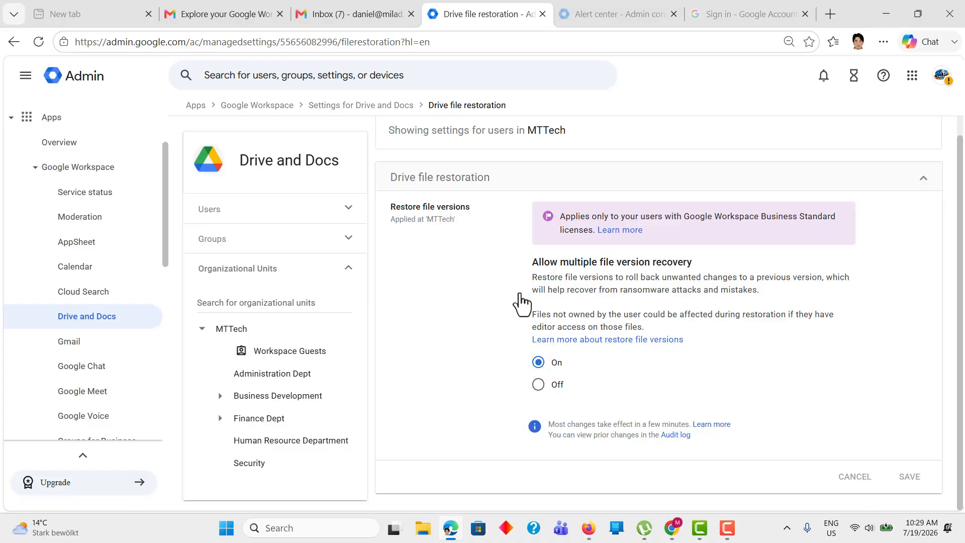
- Go back to the Drive and Docs settings list and open the eSignatures settings
left_click(372, 105)
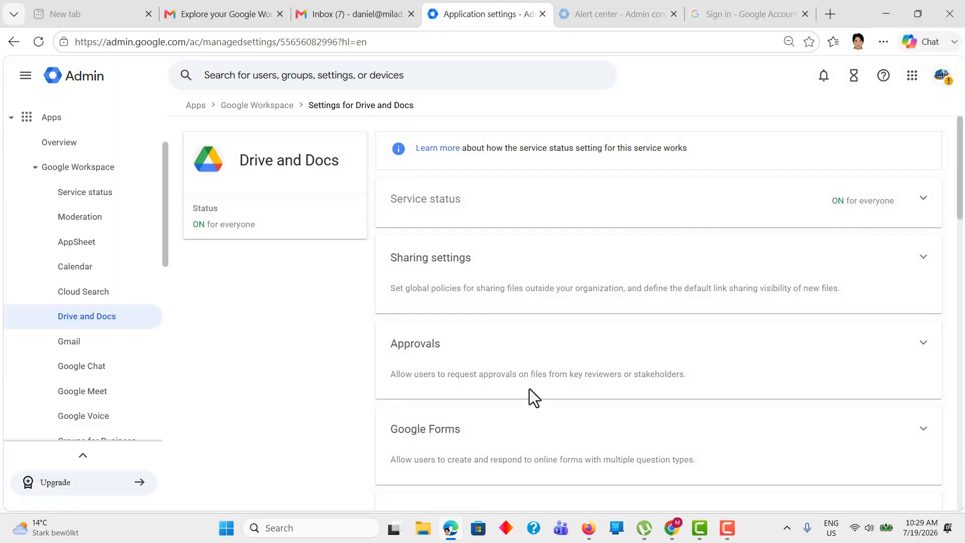
scroll(531, 400, "down", 15)
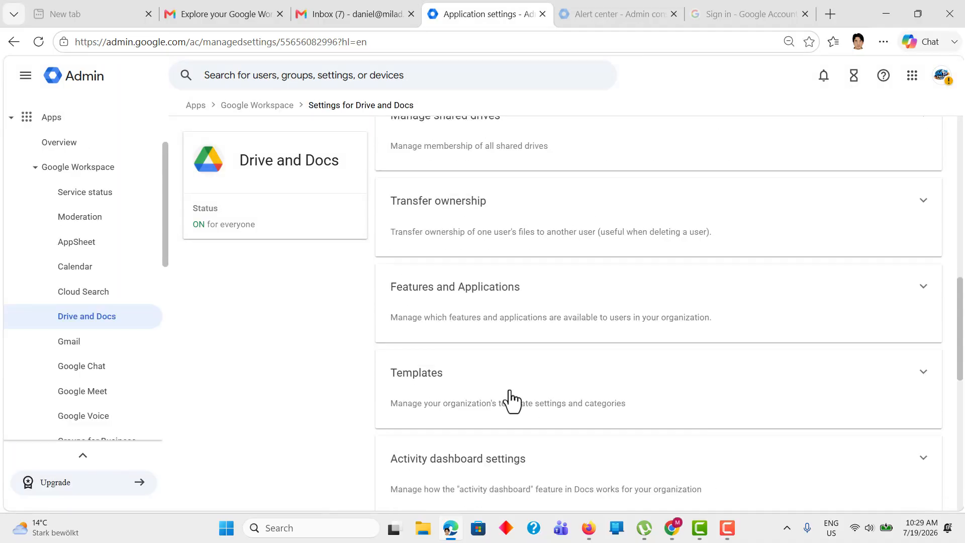
scroll(512, 398, "down", 1)
left_click(487, 206)
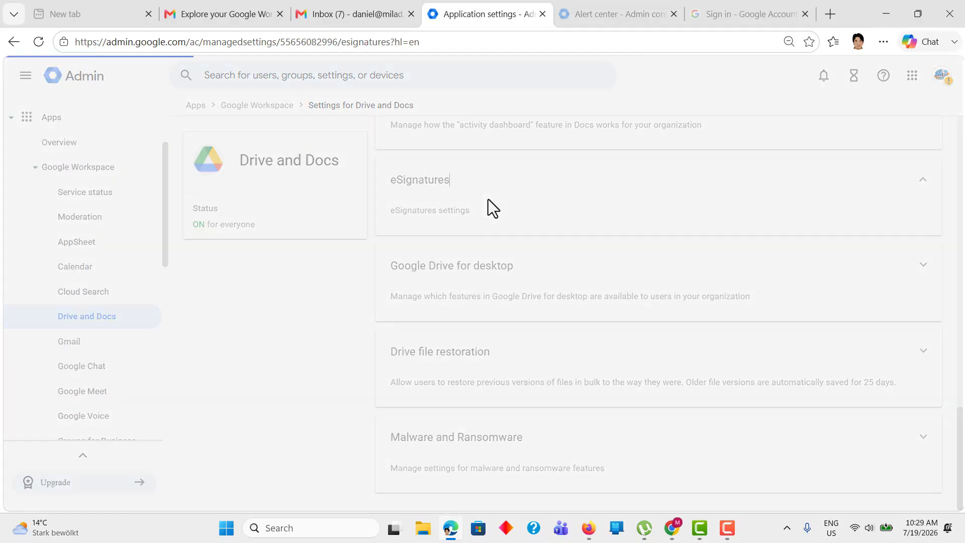
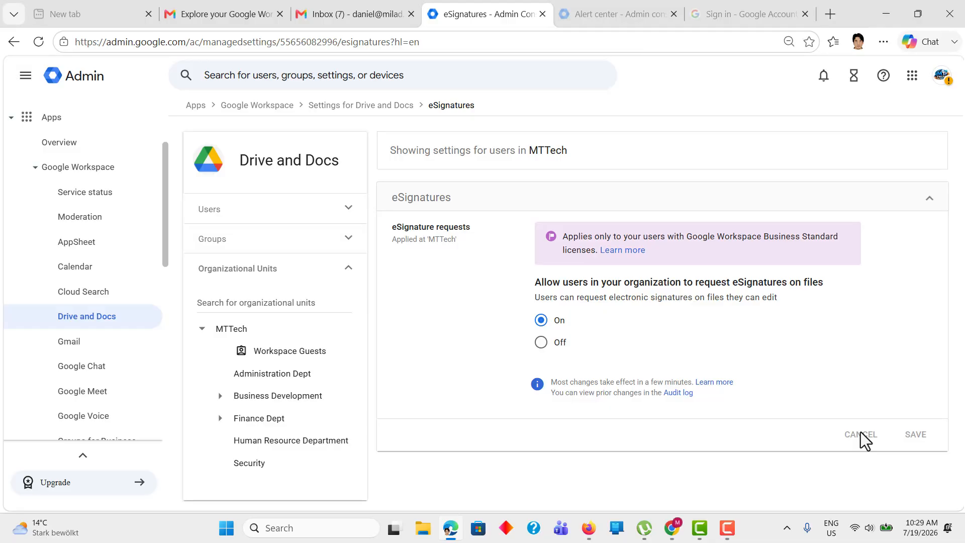
- Return from eSignatures to the Drive and Docs settings list, then open the Gmail app settings
left_click(361, 106)
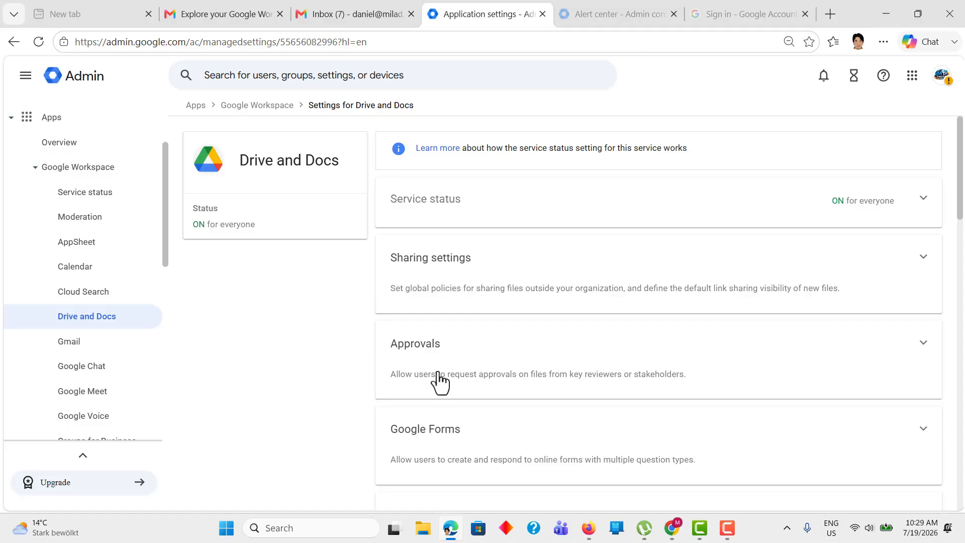
scroll(440, 382, "down", 15)
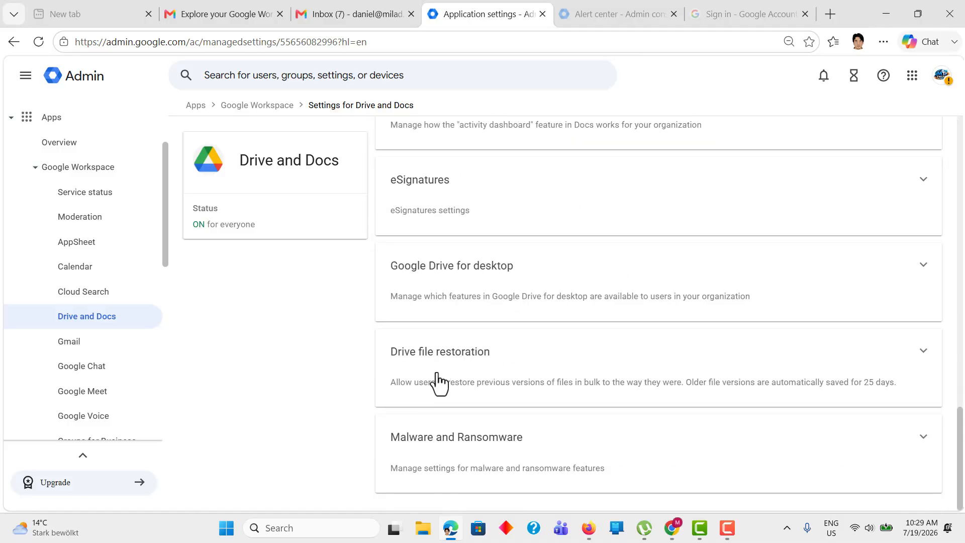
left_click(58, 325)
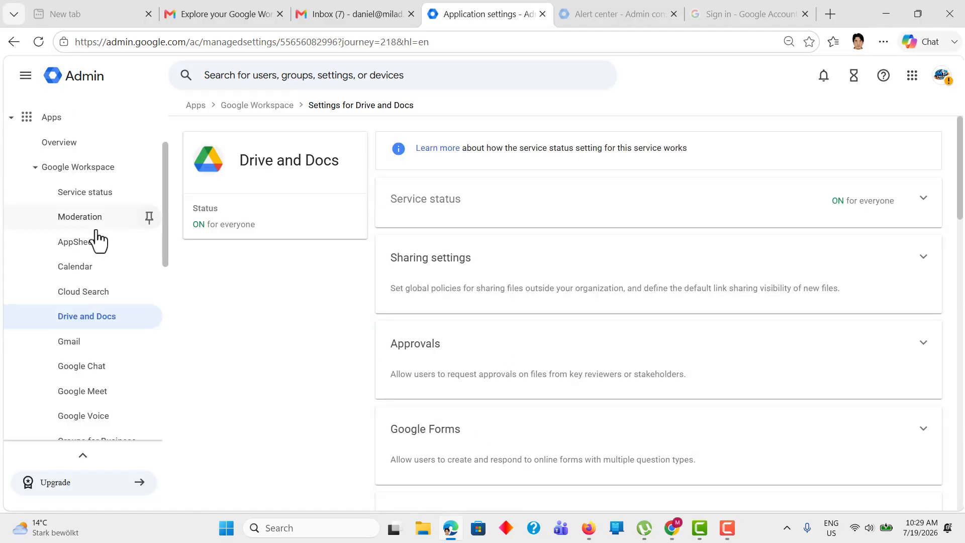
left_click(71, 343)
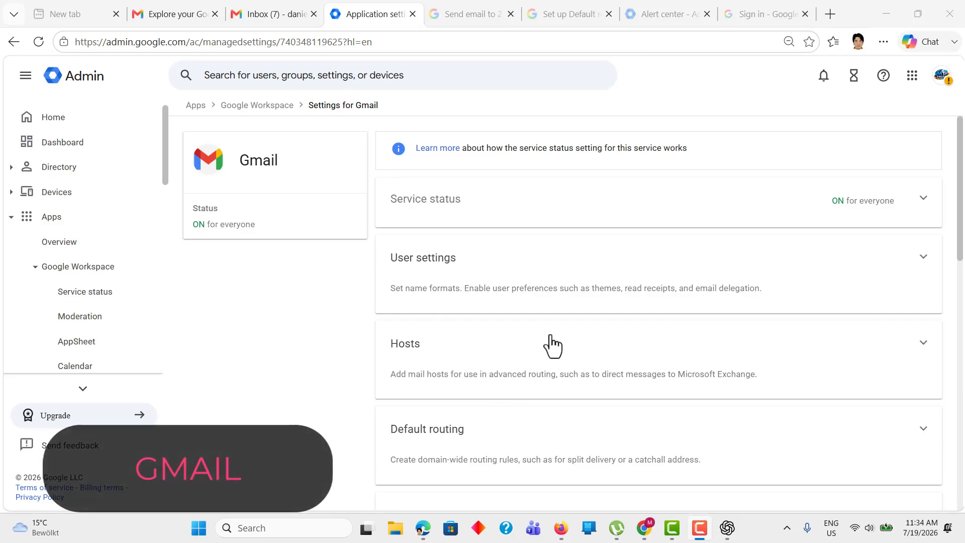
- Review Gmail's user settings and look through the Safety section
scroll(398, 272, "down", 2)
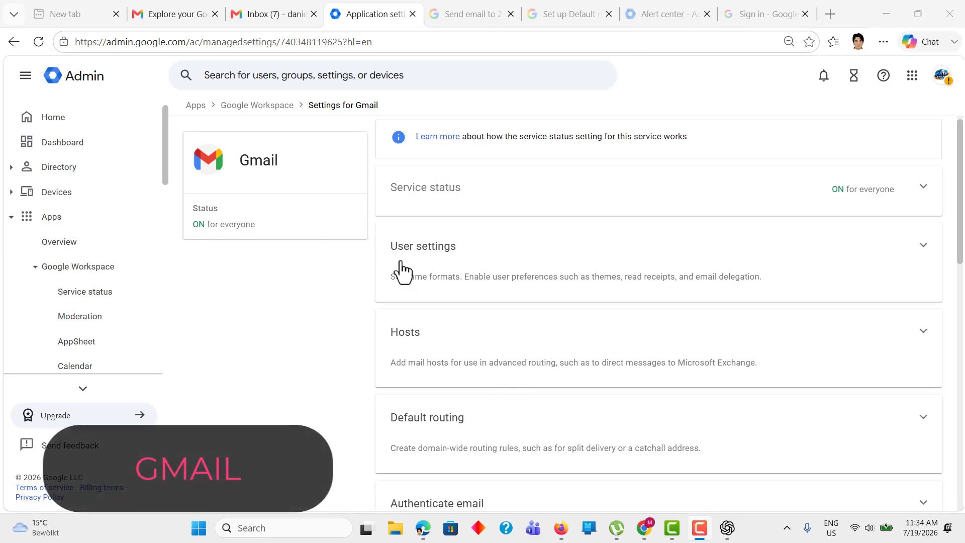
left_click(526, 206)
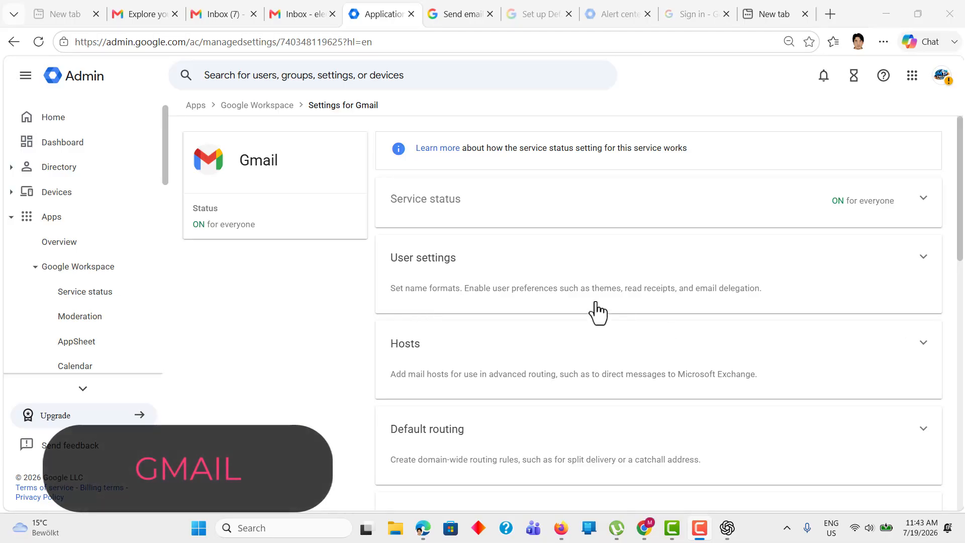
scroll(555, 374, "down", 3)
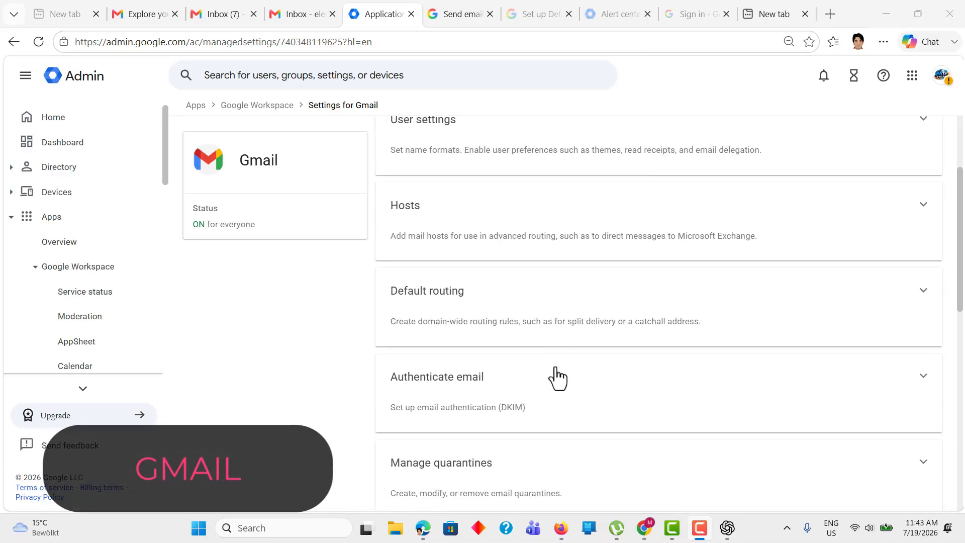
scroll(557, 377, "down", 2)
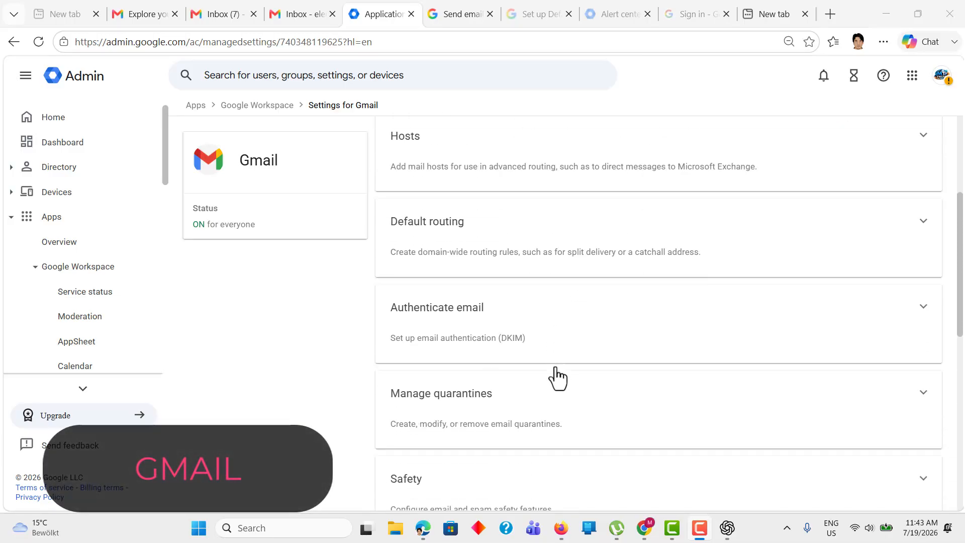
scroll(675, 312, "down", 3)
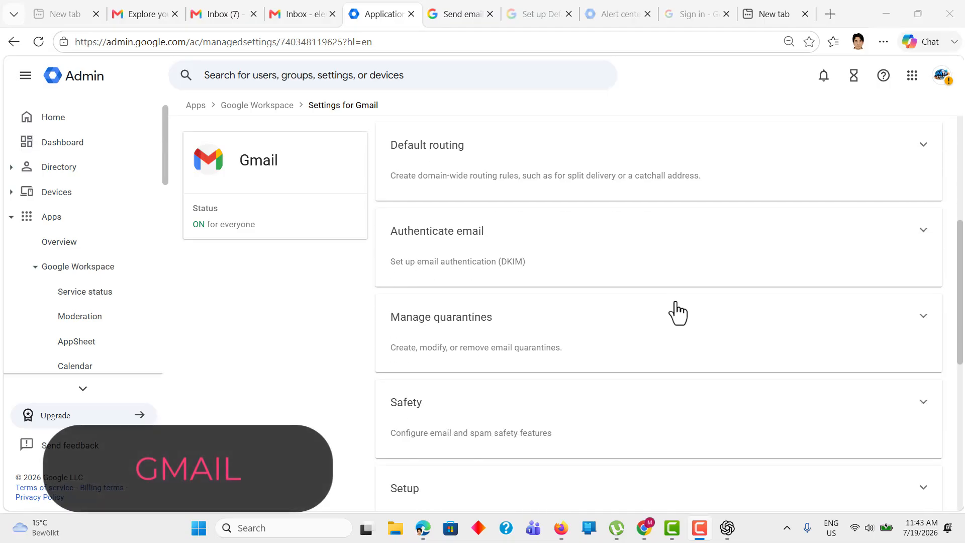
scroll(675, 313, "down", 2)
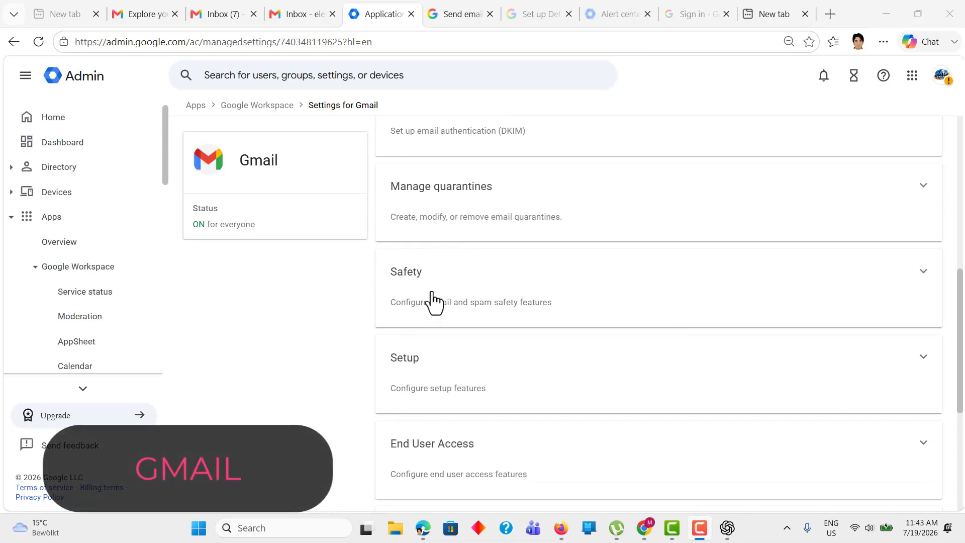
scroll(435, 383, "down", 4)
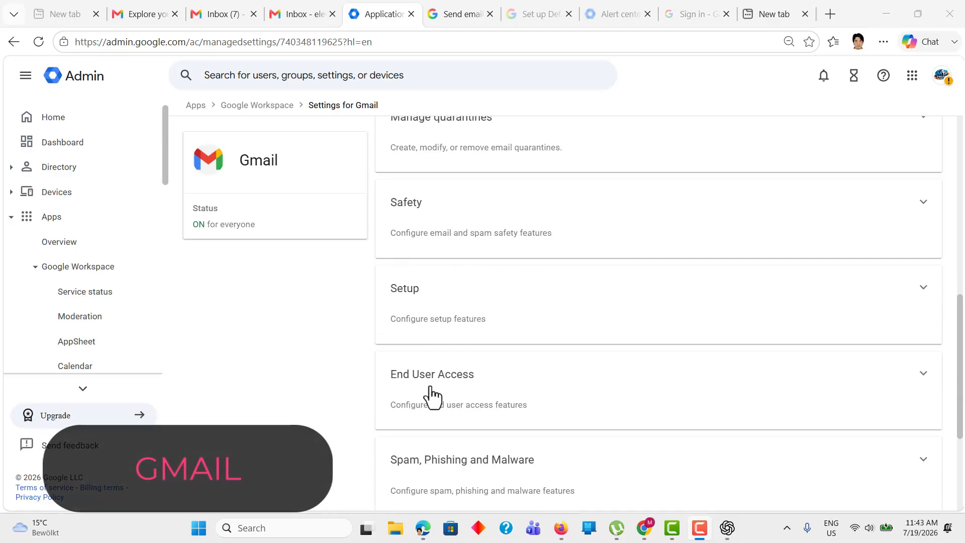
scroll(449, 272, "up", 5)
scroll(448, 339, "down", 1)
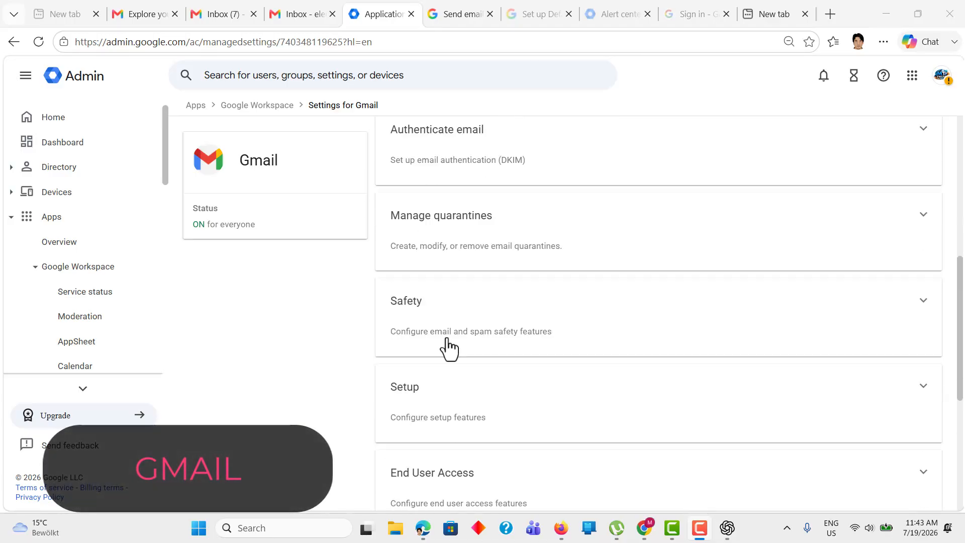
left_click(466, 275)
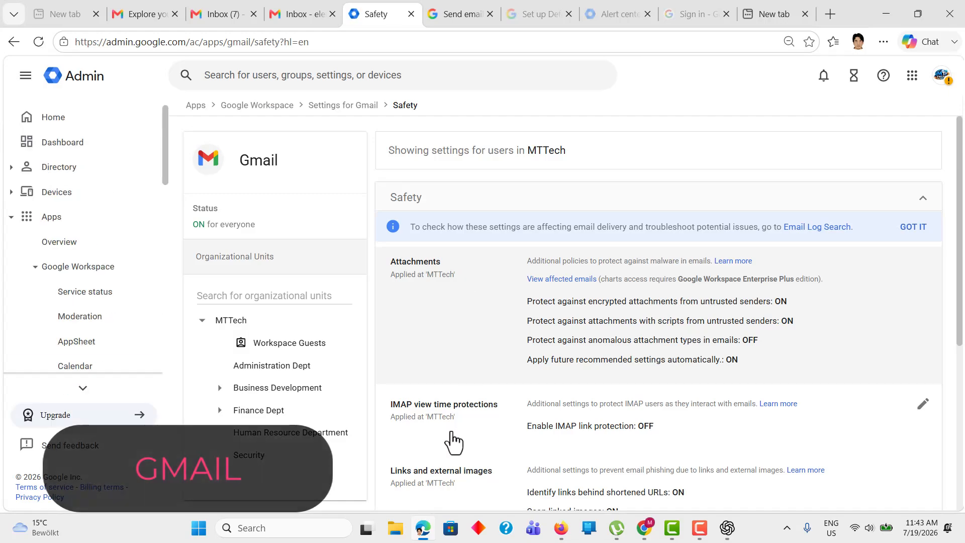
scroll(638, 397, "down", 5)
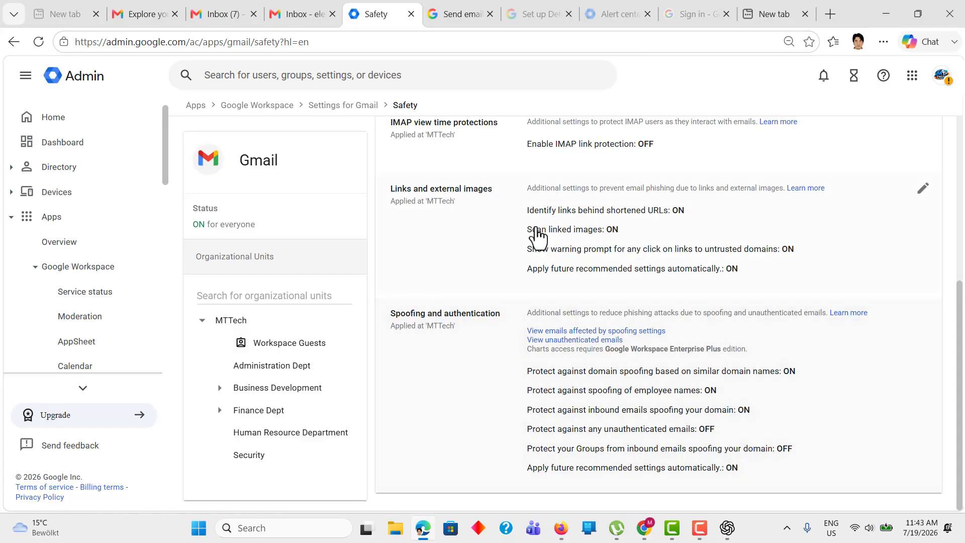
scroll(470, 338, "up", 5)
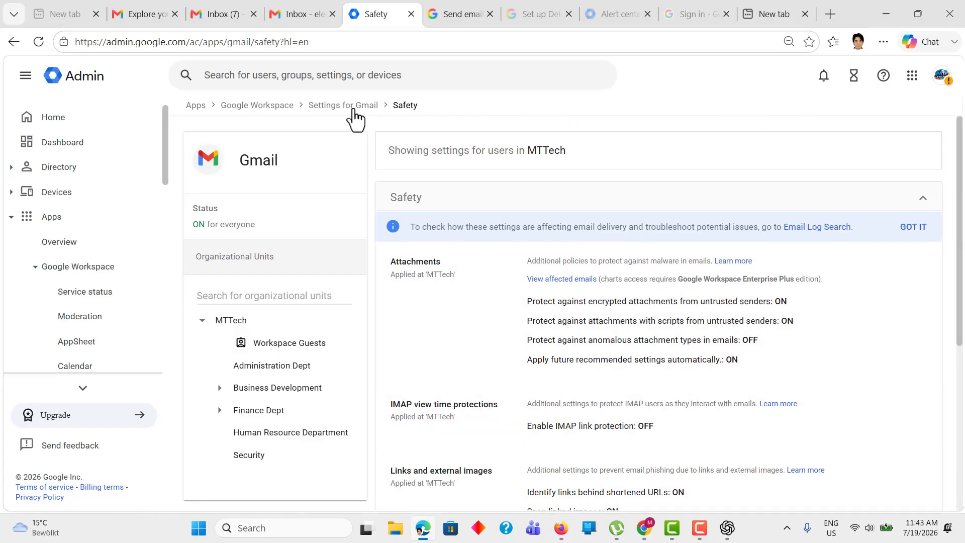
- Go back to the Gmail settings overview and open Spam, Phishing and Malware
left_click(354, 107)
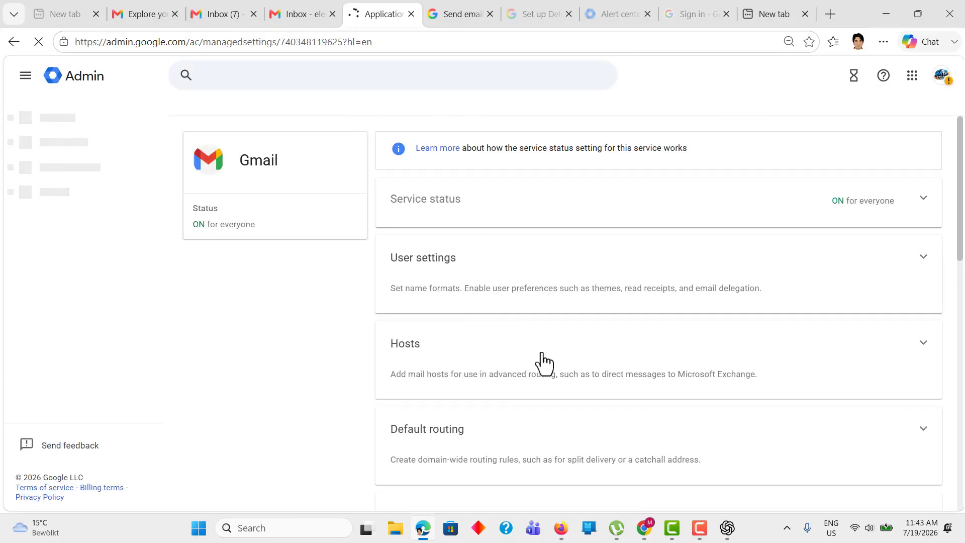
scroll(543, 362, "down", 8)
scroll(543, 362, "up", 2)
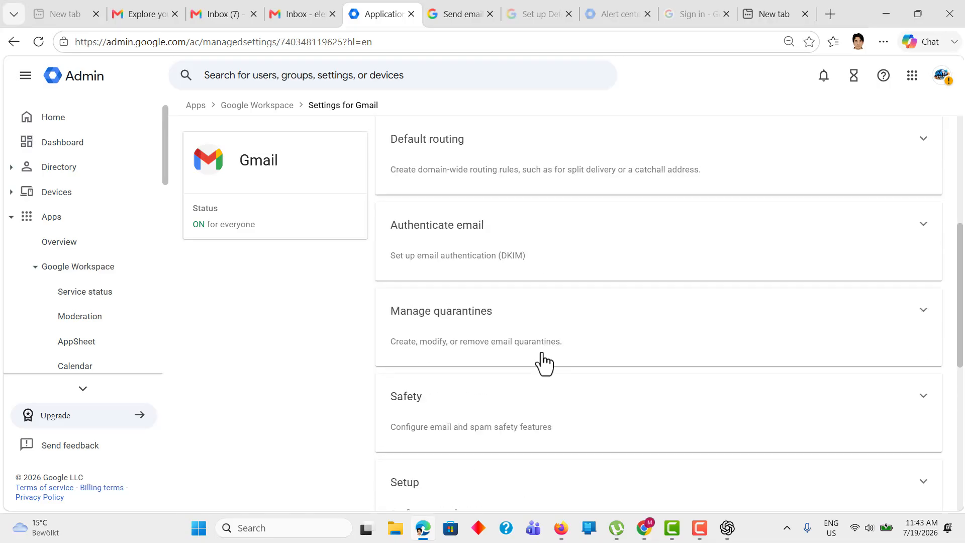
scroll(543, 362, "down", 7)
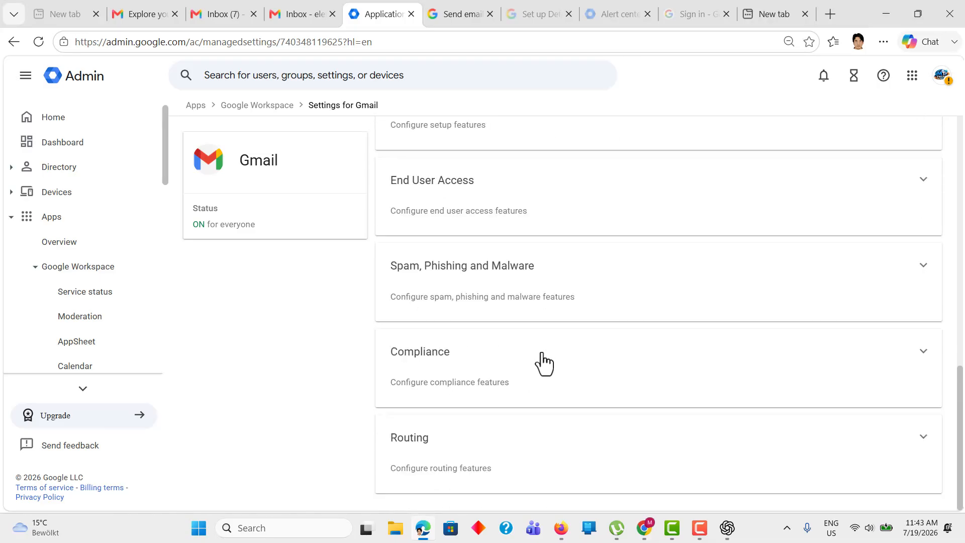
left_click(445, 279)
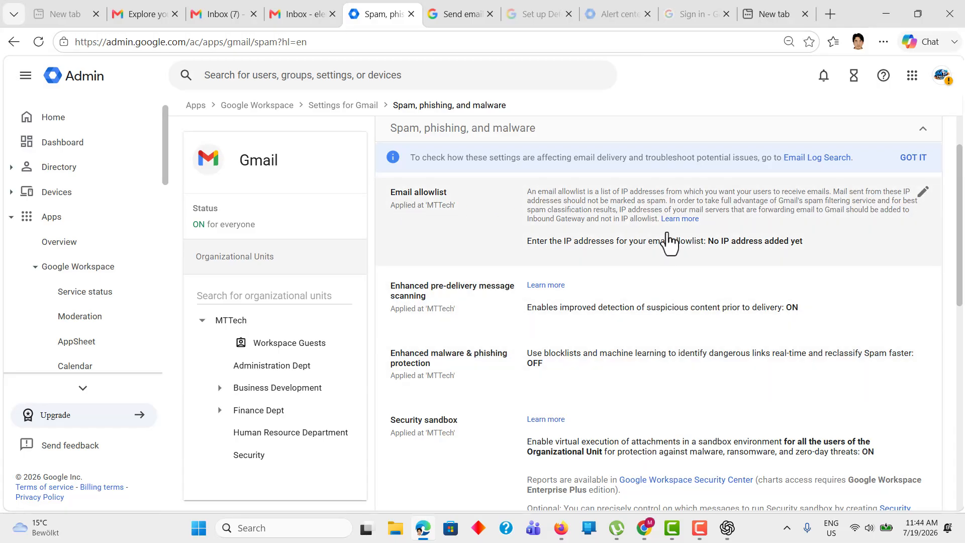
- Read the email allowlist help, then cancel the allowlist editor, leaving it empty
left_click(680, 219)
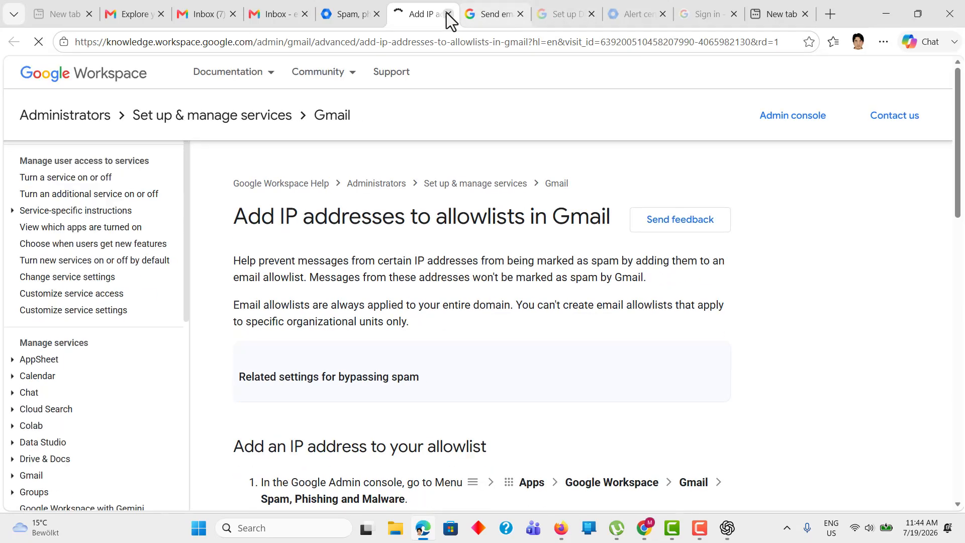
left_click(449, 14)
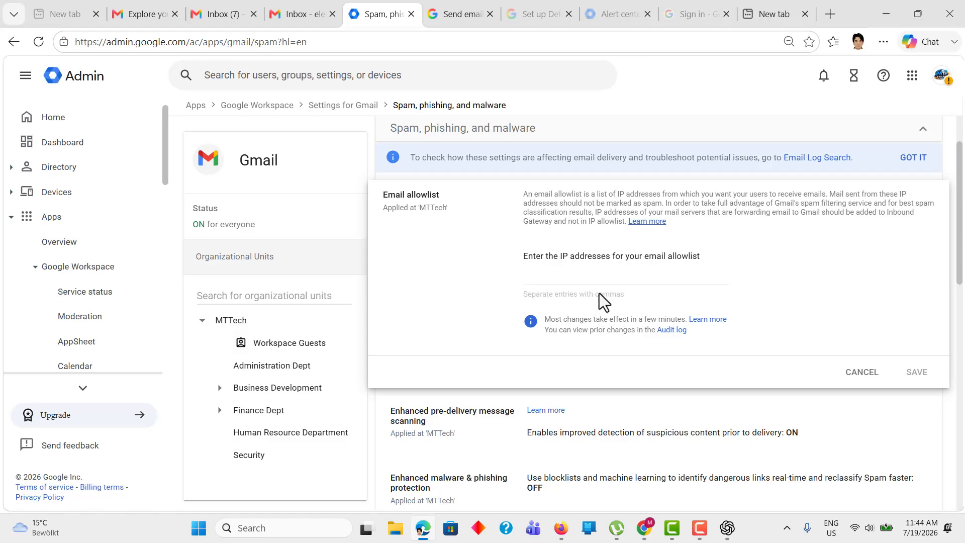
left_click(849, 373)
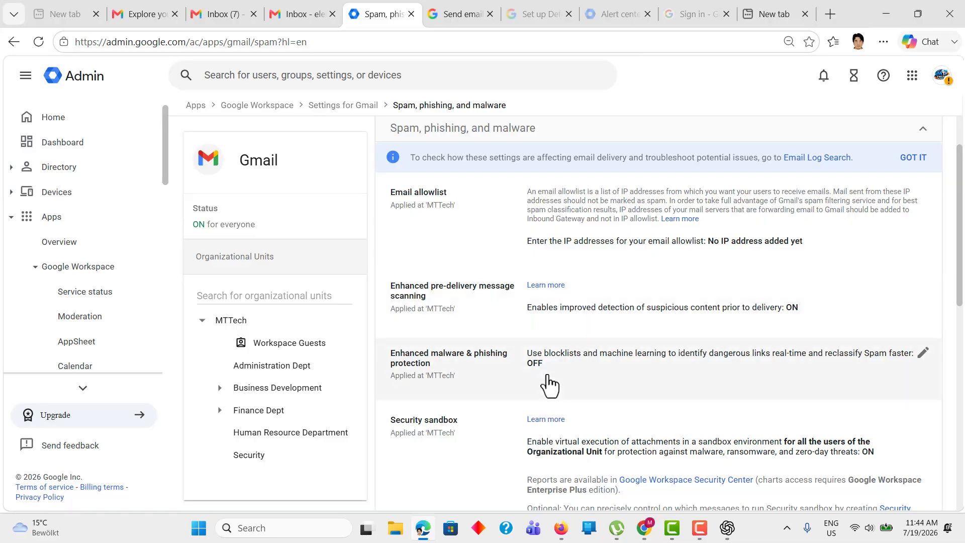
scroll(548, 382, "down", 1)
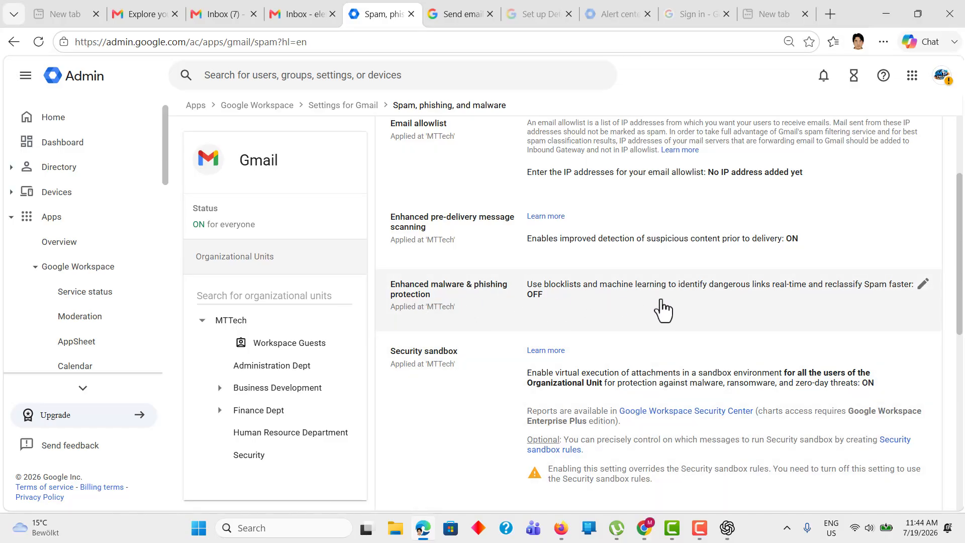
- Turn on Enhanced malware & phishing protection and save it
left_click(685, 288)
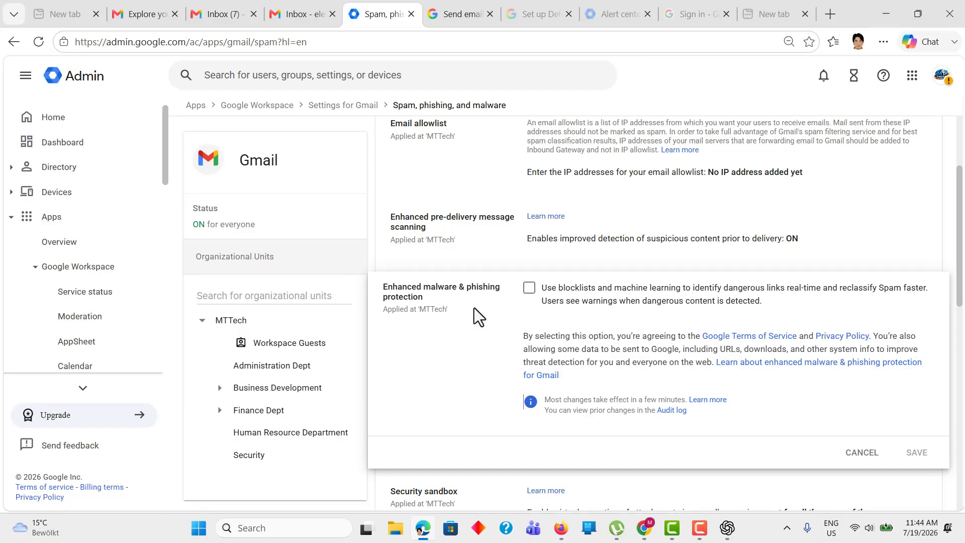
left_click(529, 288)
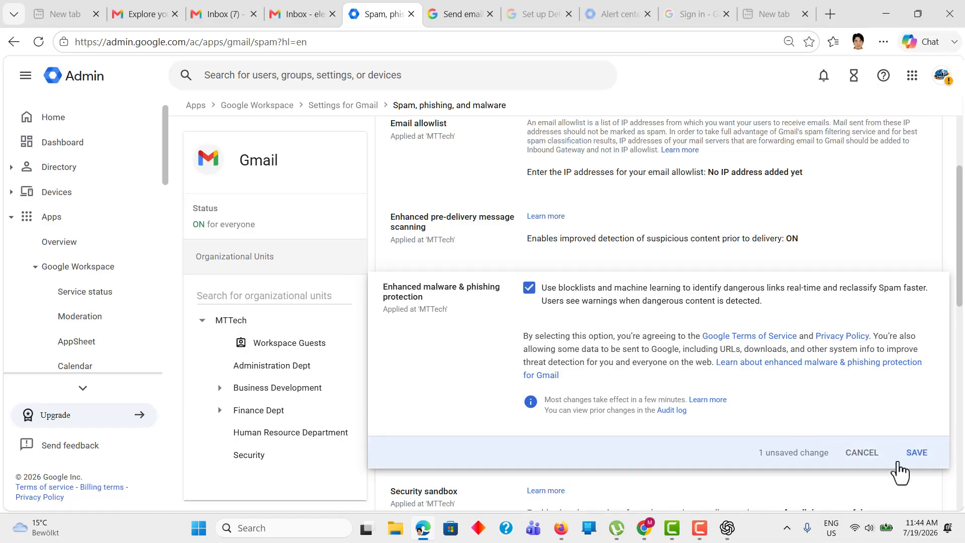
left_click(916, 454)
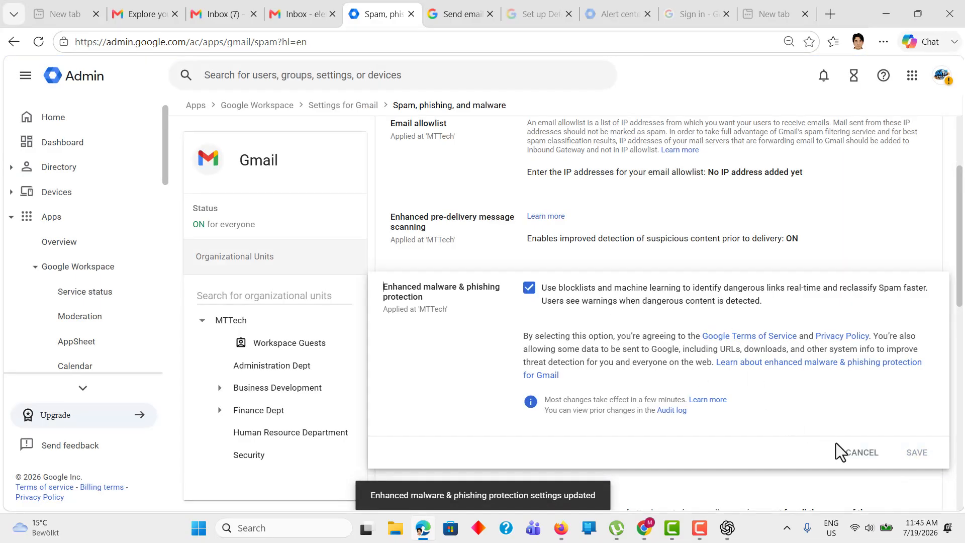
left_click(858, 453)
scroll(632, 385, "down", 3)
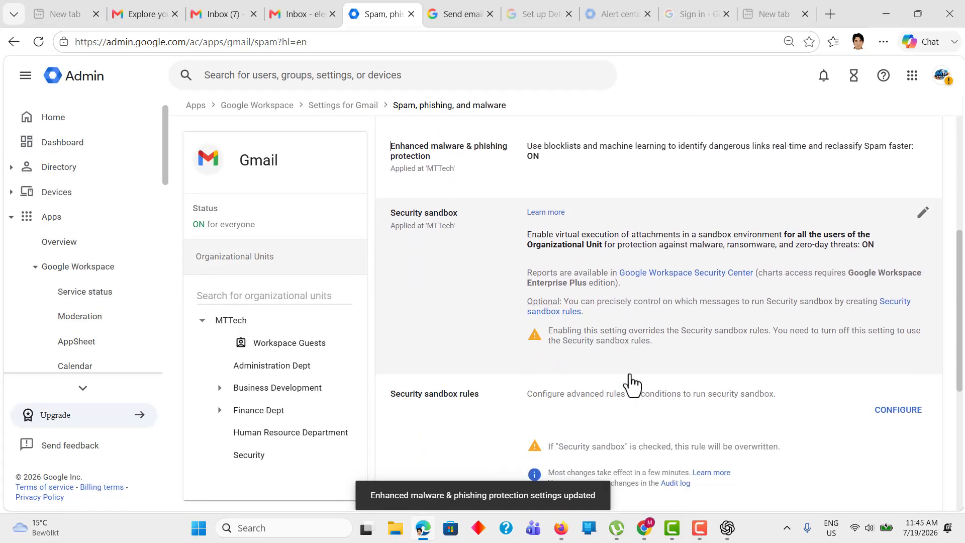
scroll(631, 382, "down", 4)
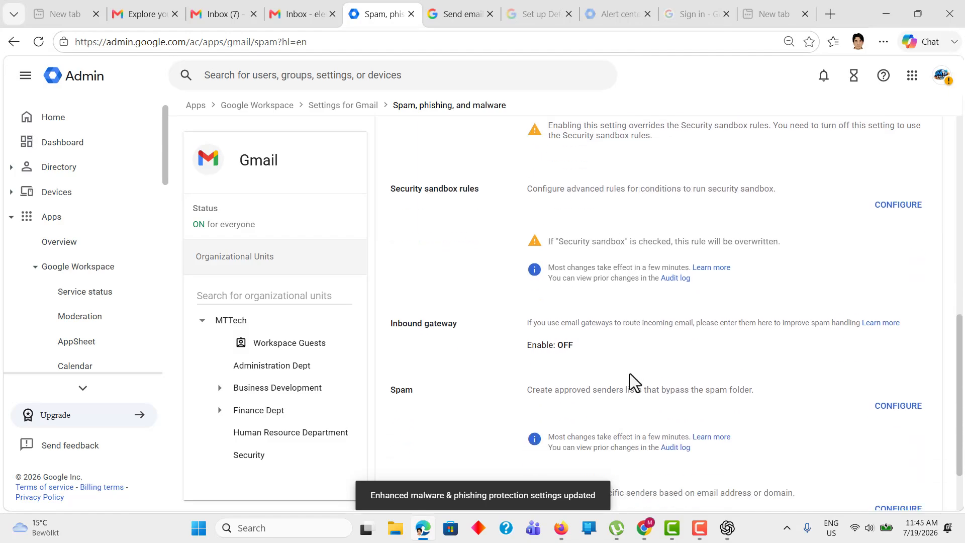
scroll(629, 373, "down", 2)
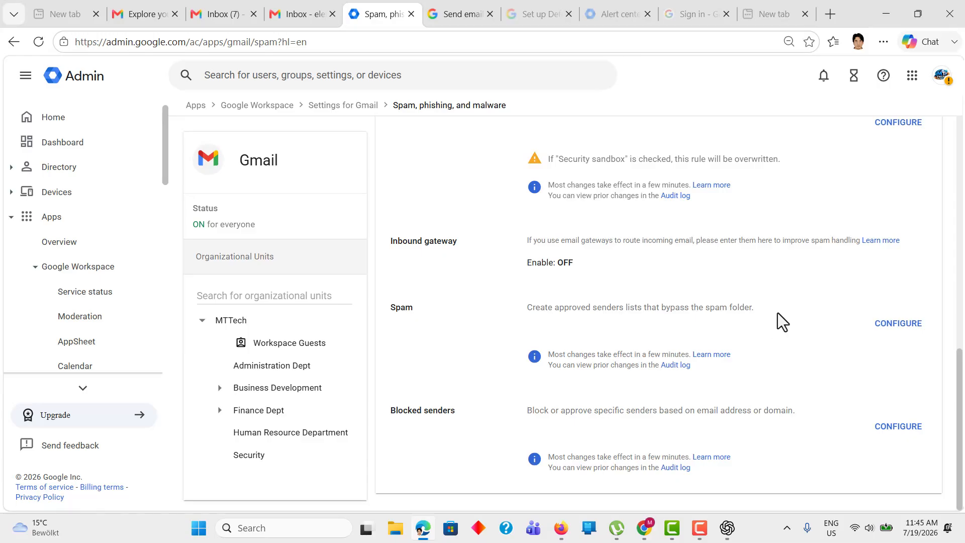
- Look through the Spam filter settings and cancel without changes
left_click(897, 326)
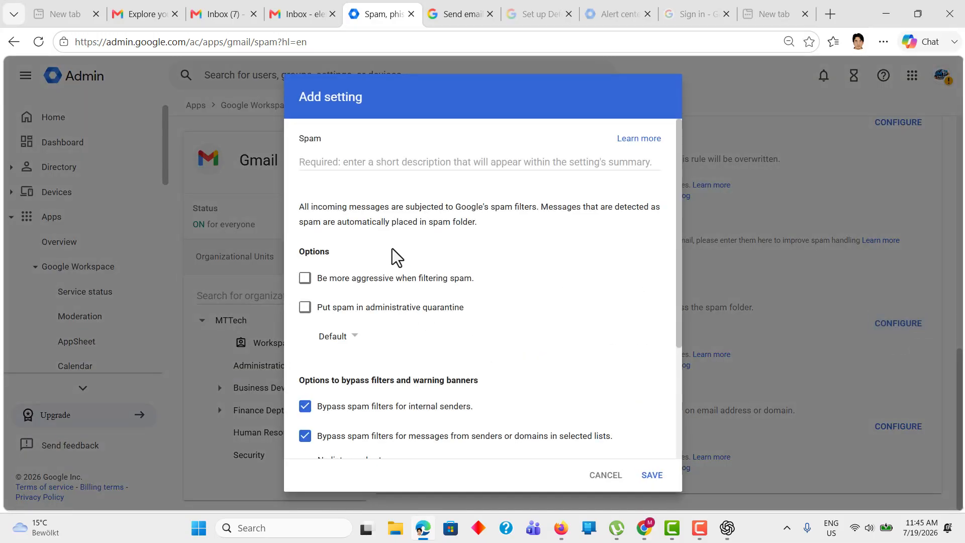
scroll(396, 319, "down", 3)
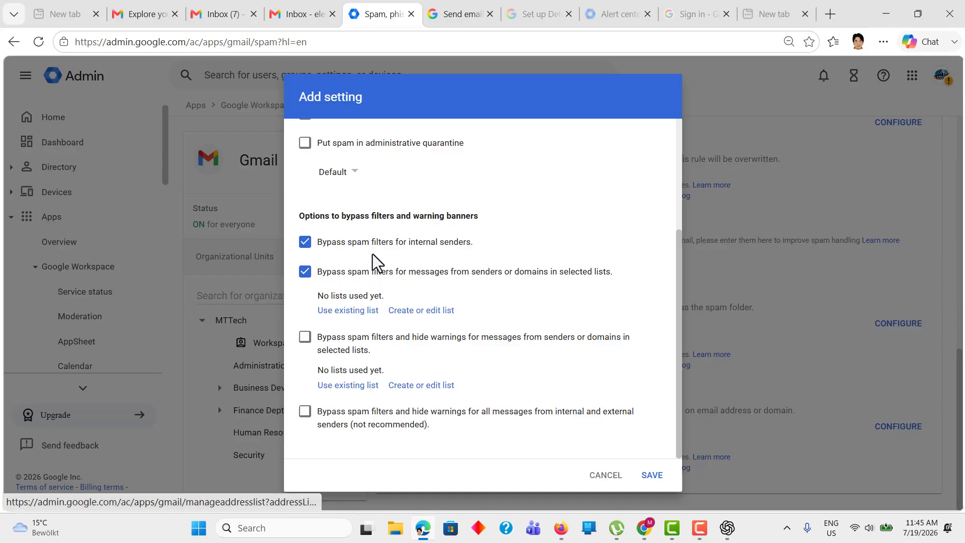
scroll(383, 273, "up", 3)
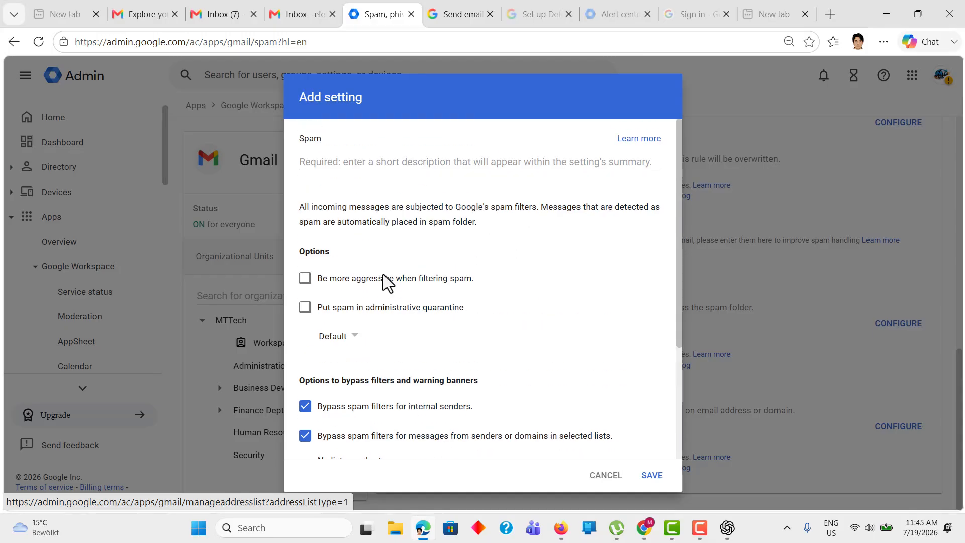
scroll(474, 312, "down", 4)
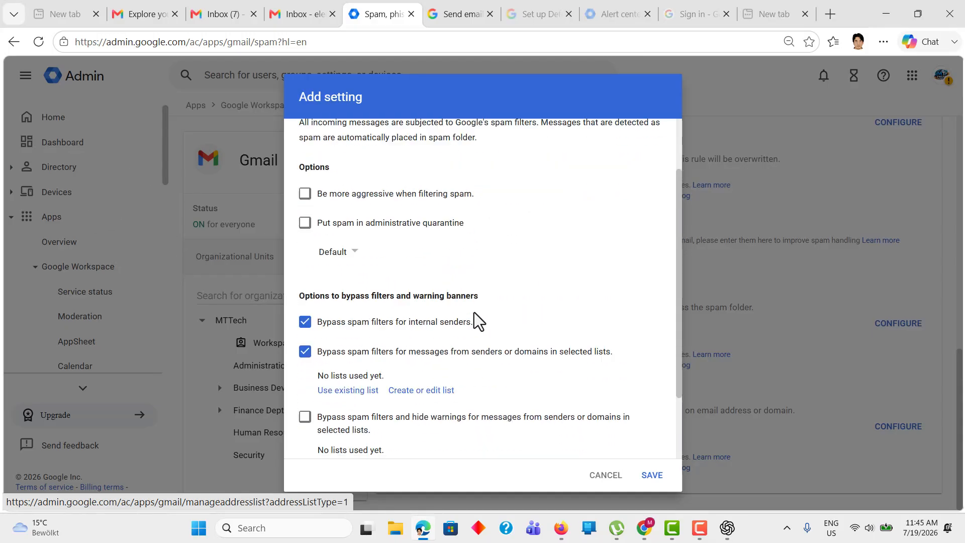
left_click(606, 475)
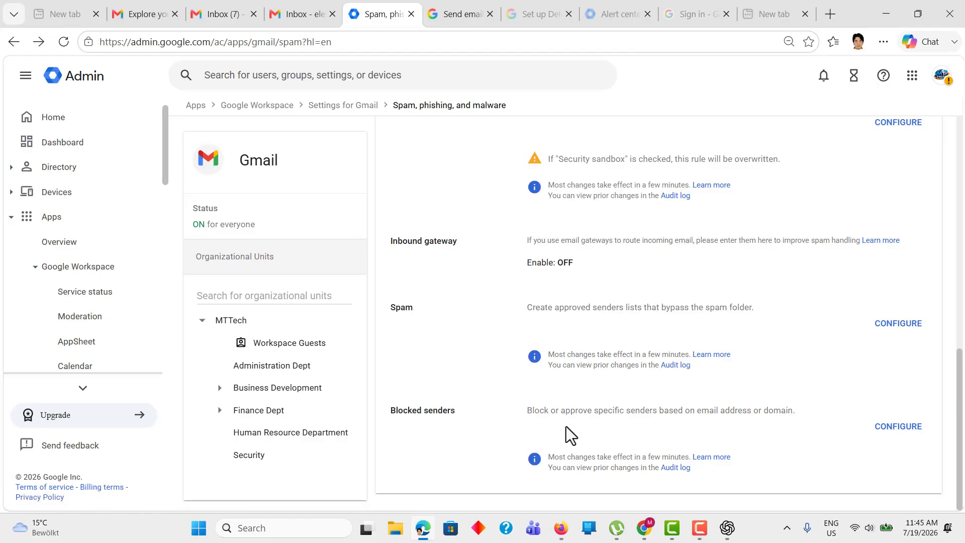
- Open the Blocked senders settings and review the form
left_click(908, 425)
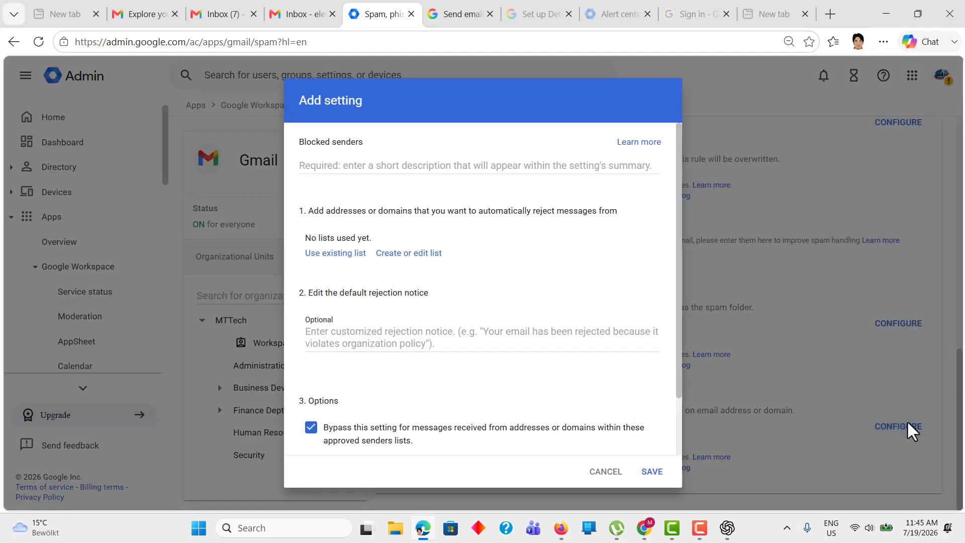
scroll(396, 316, "down", 2)
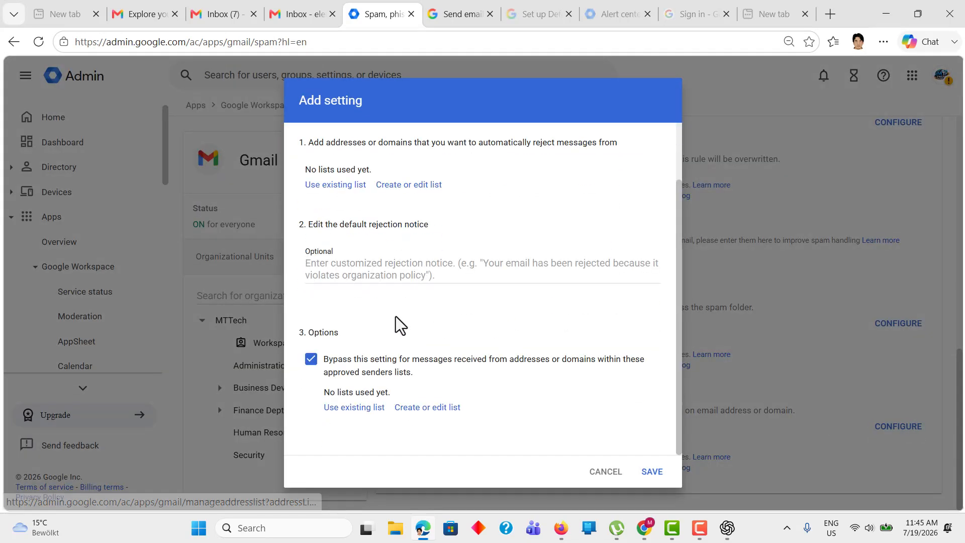
scroll(456, 369, "up", 2)
scroll(456, 366, "down", 2)
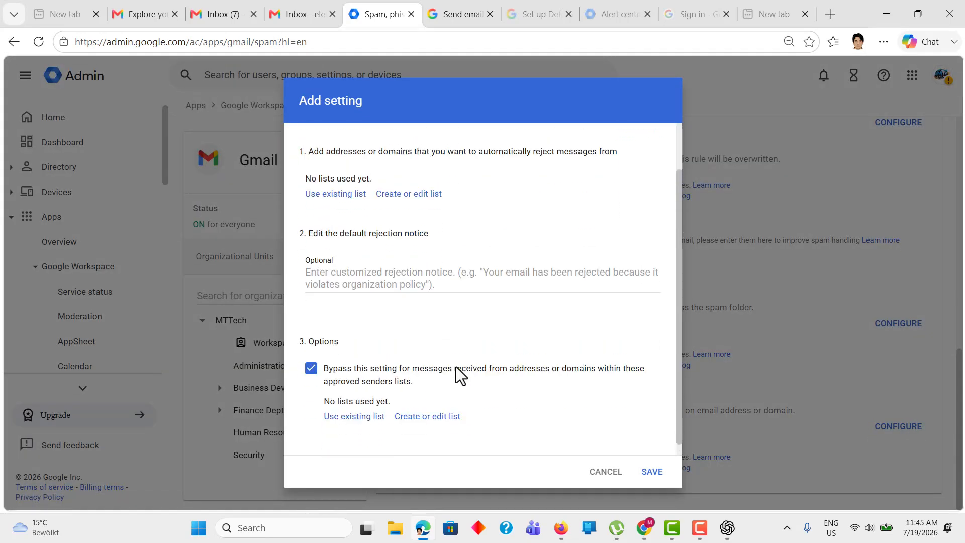
scroll(456, 366, "up", 2)
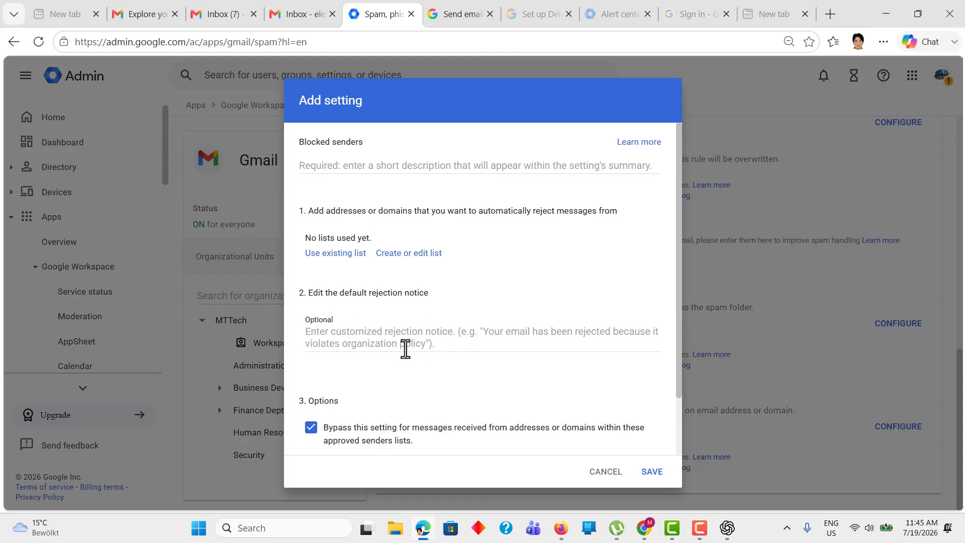
scroll(394, 338, "down", 2)
scroll(394, 340, "up", 2)
- Open Manage address lists, start a new blocked list with an entry, then discard it
left_click(417, 265)
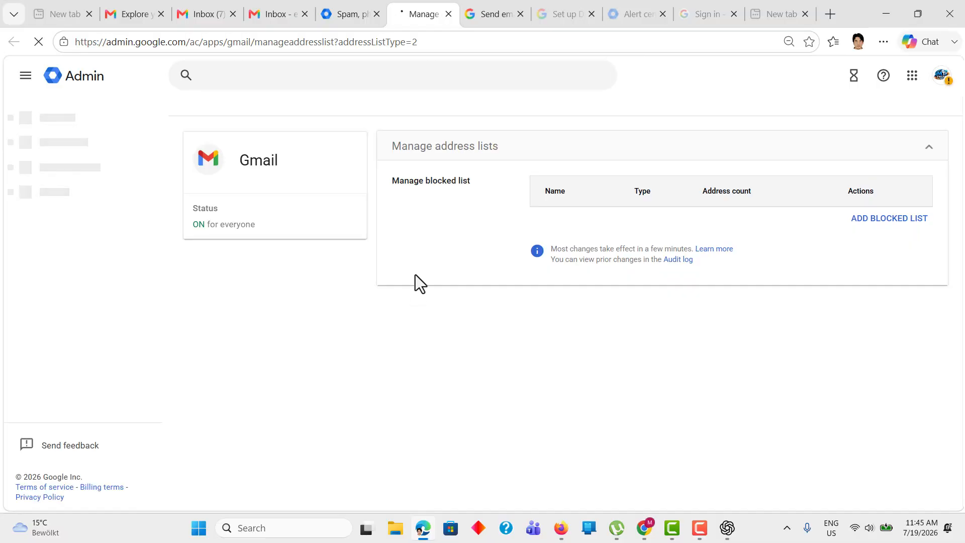
left_click(888, 220)
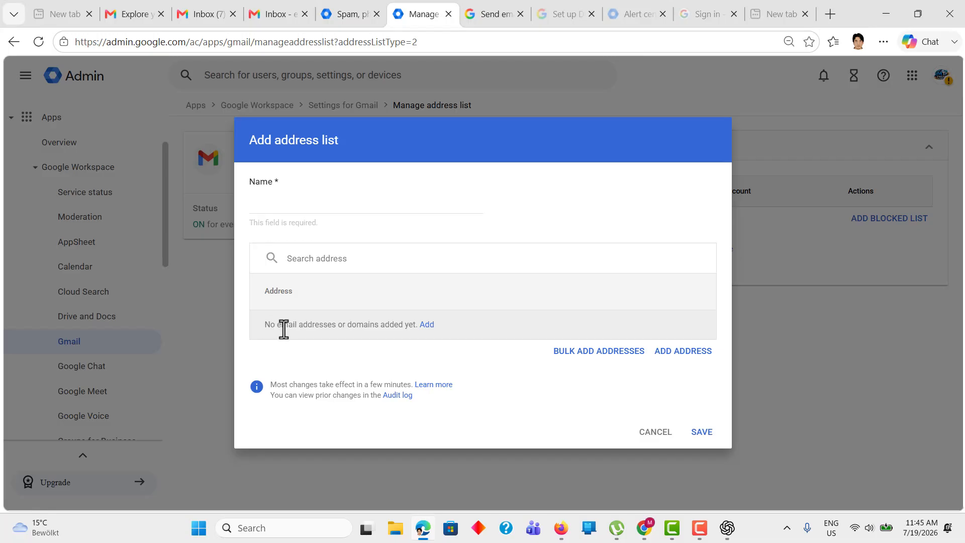
left_click(427, 325)
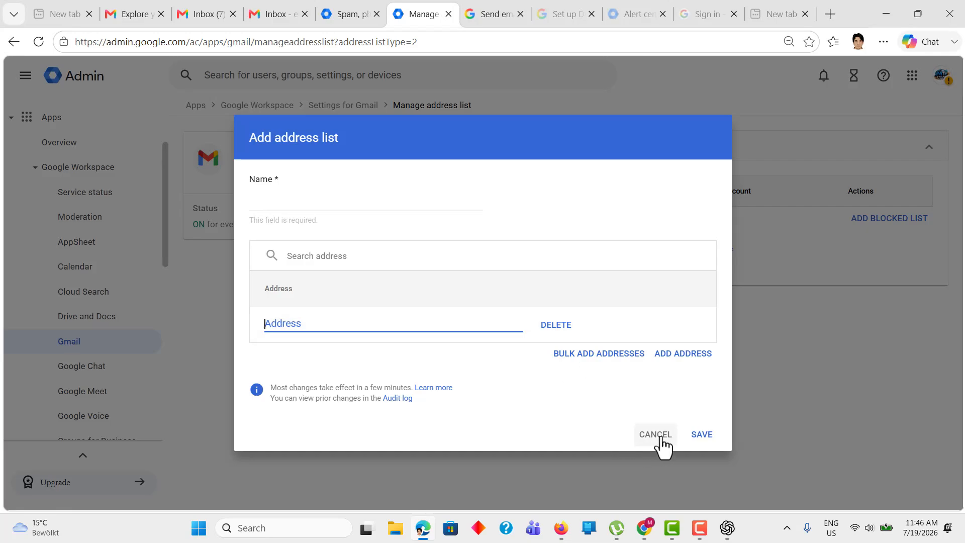
left_click(643, 434)
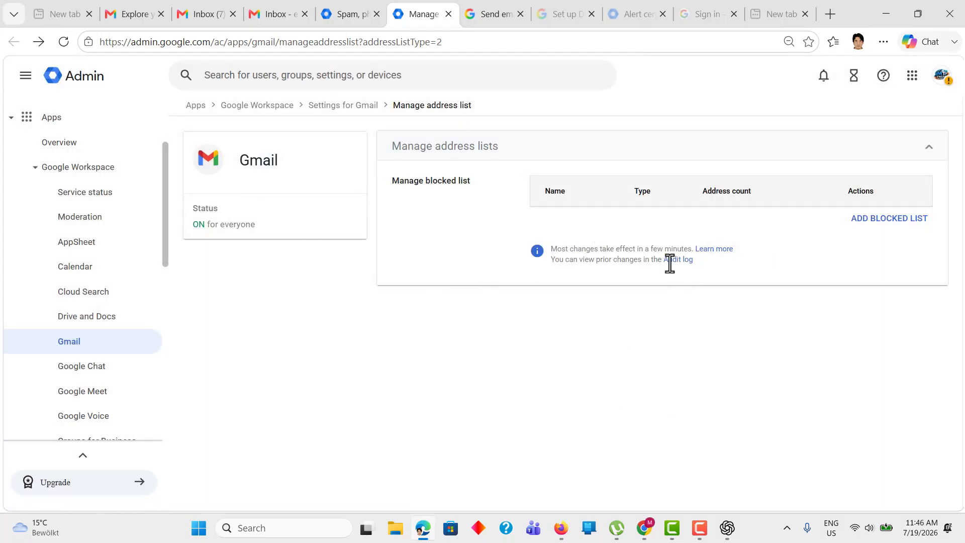
- Go back to the main Gmail settings and expand Compliance
left_click(328, 107)
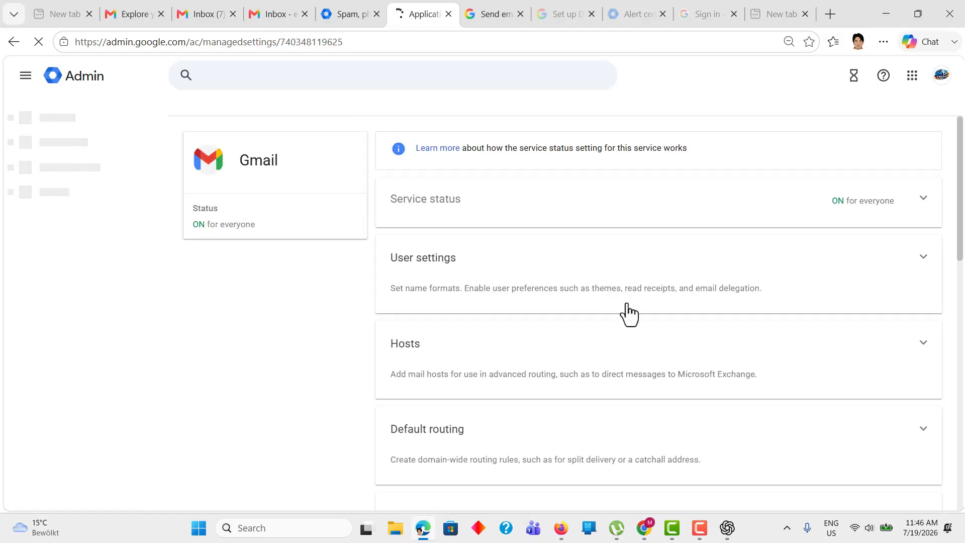
scroll(606, 377, "down", 12)
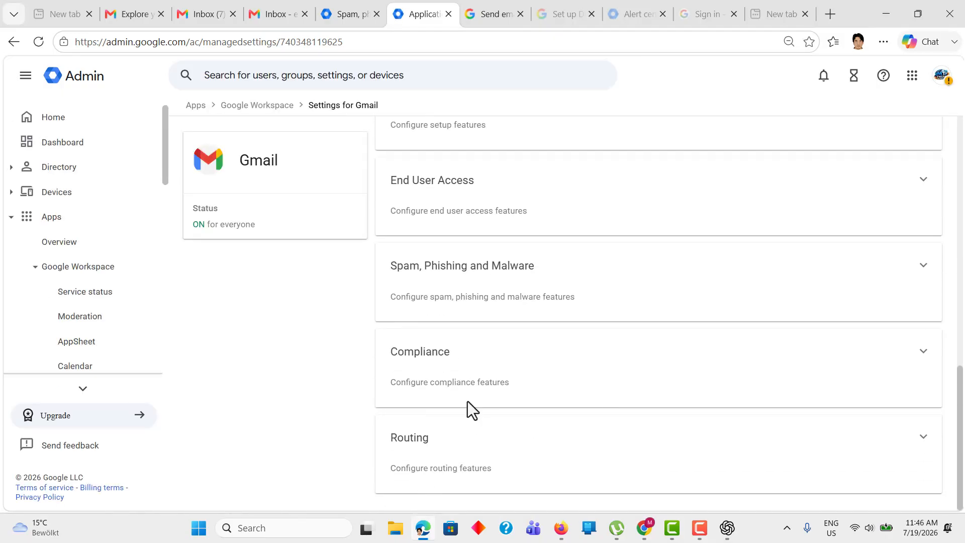
left_click(488, 380)
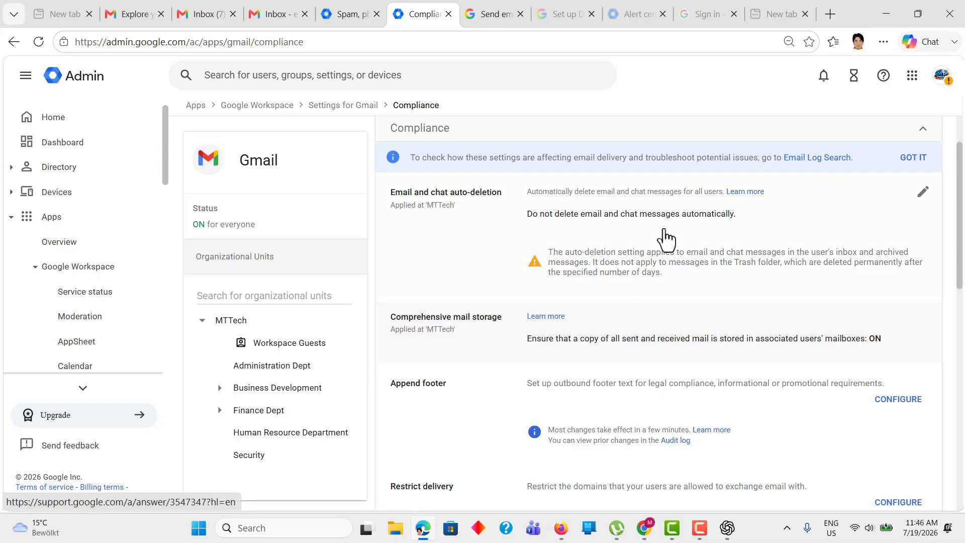
- Try 30-day auto-deletion, revert to never deleting automatically, and cancel the edit
left_click(617, 218)
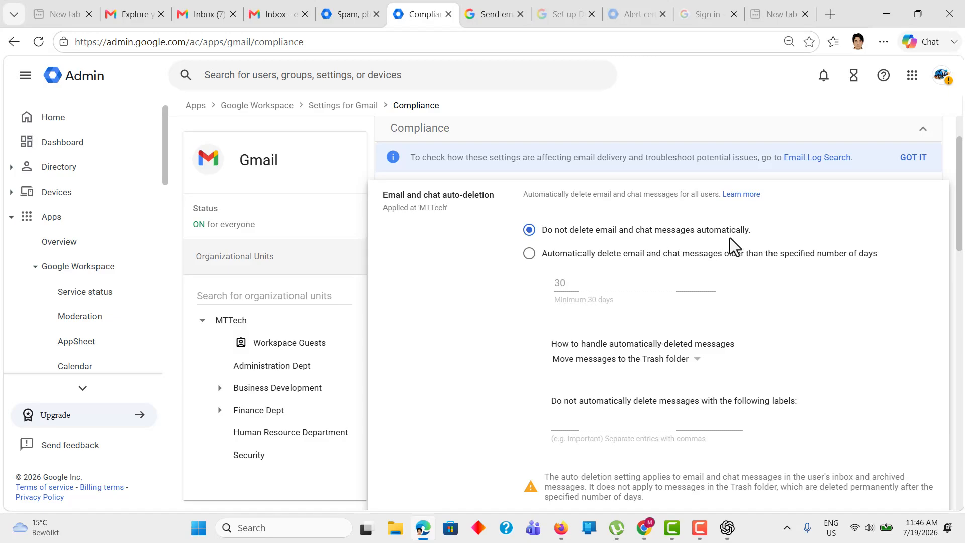
left_click(529, 257)
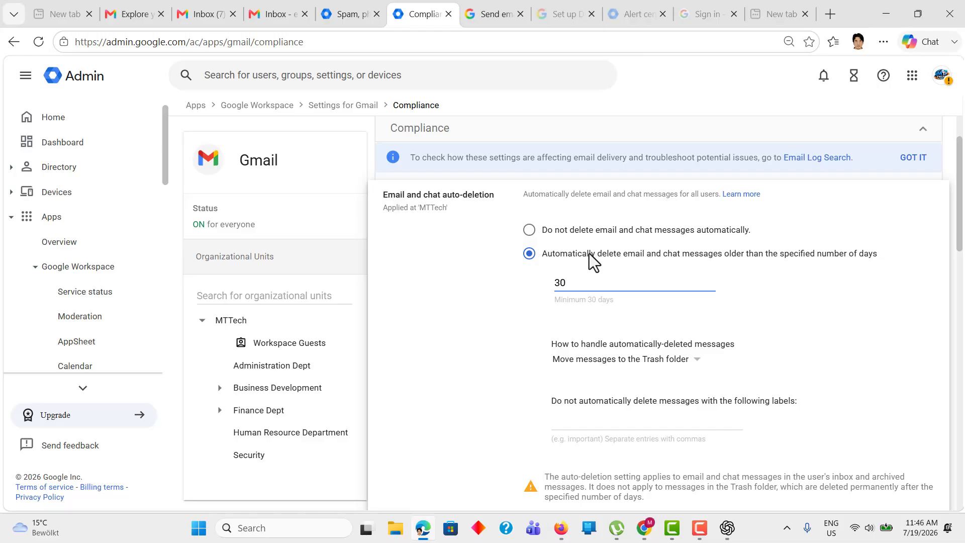
scroll(549, 353, "down", 1)
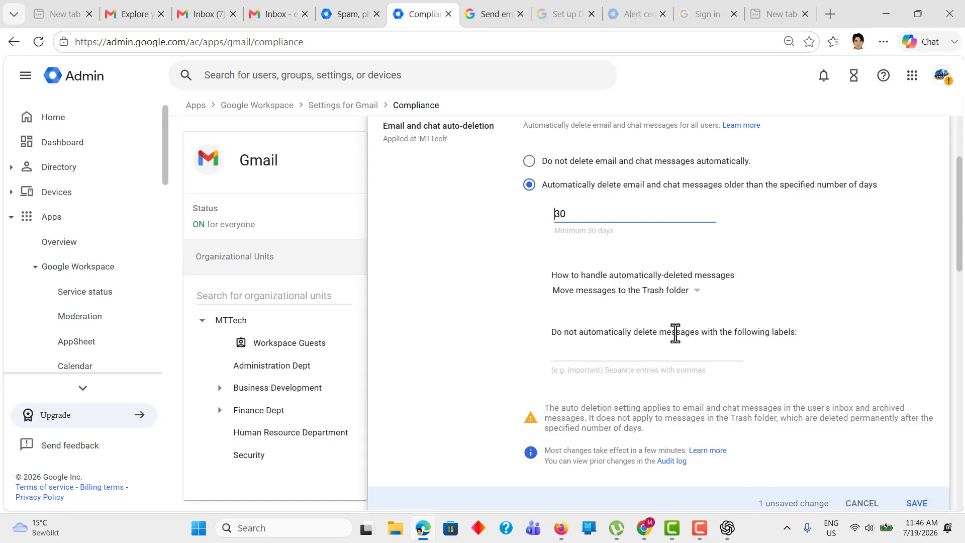
scroll(710, 254, "up", 3)
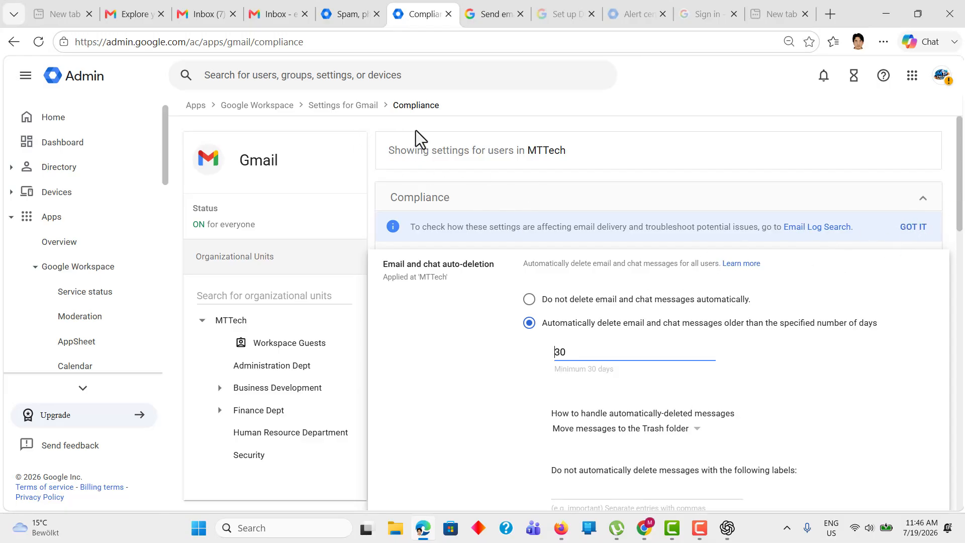
left_click(540, 304)
left_click(954, 399)
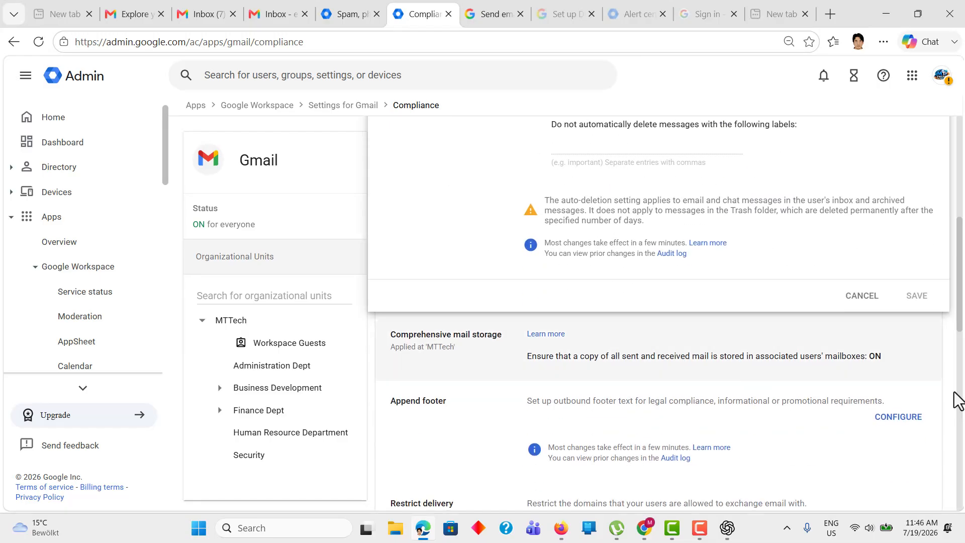
left_click(871, 296)
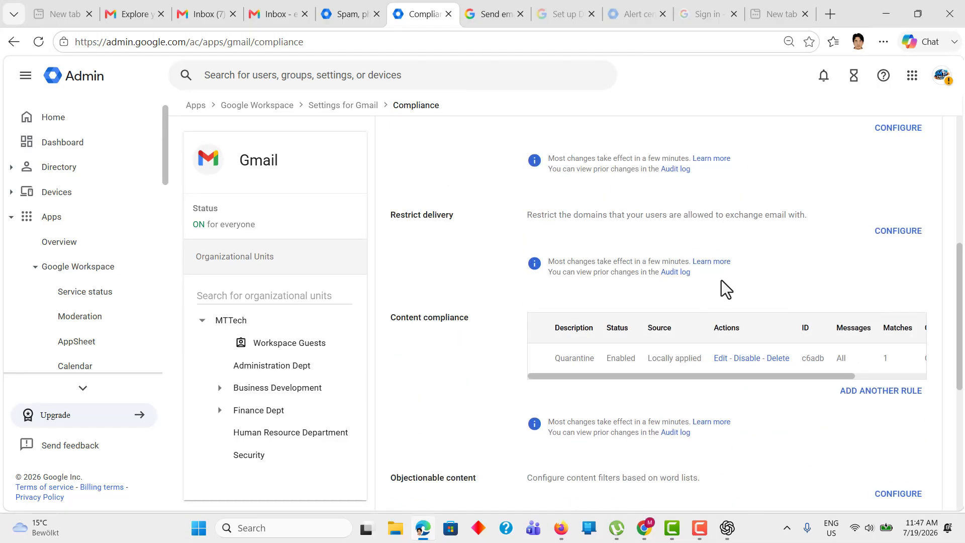
scroll(647, 292, "down", 1)
scroll(646, 292, "up", 3)
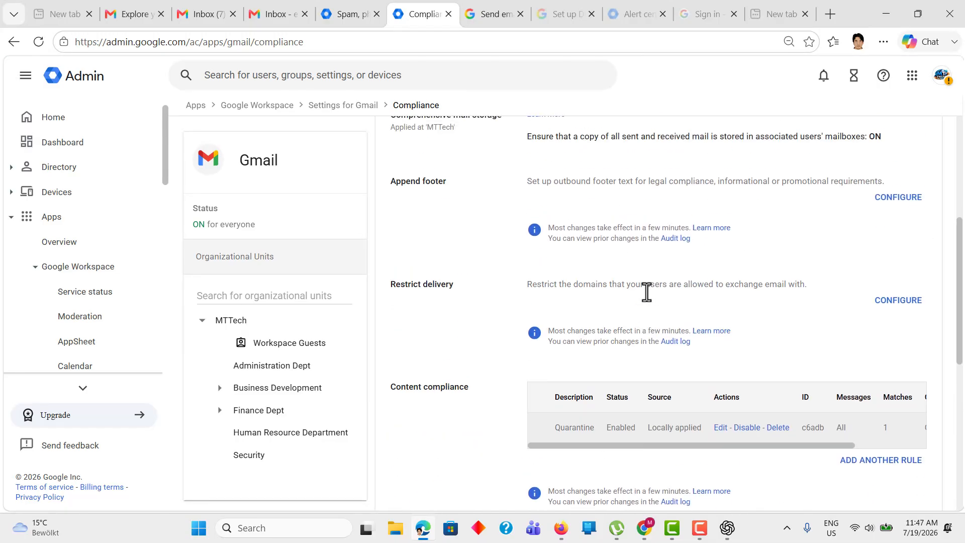
scroll(646, 292, "up", 3)
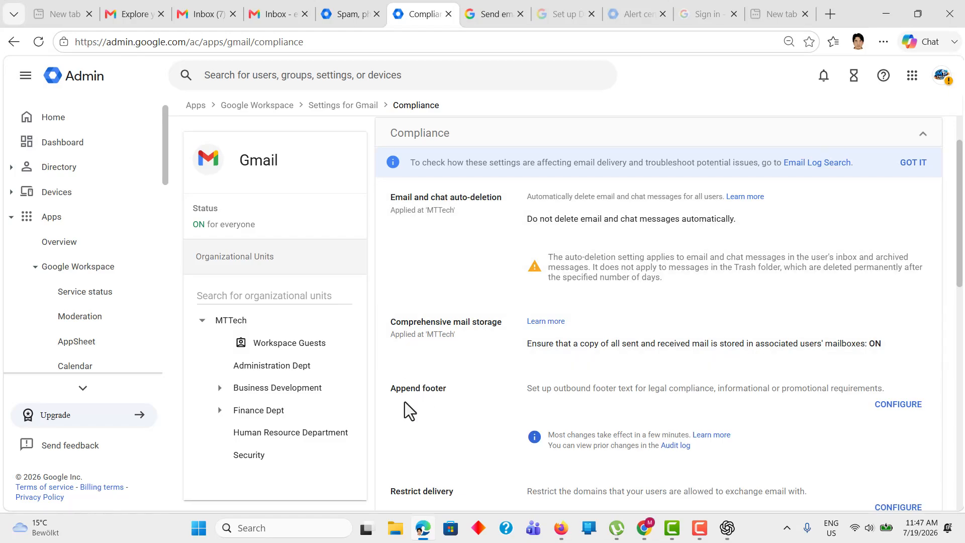
- Open the outbound footer setting and give it a Gray background with Red text
left_click(899, 405)
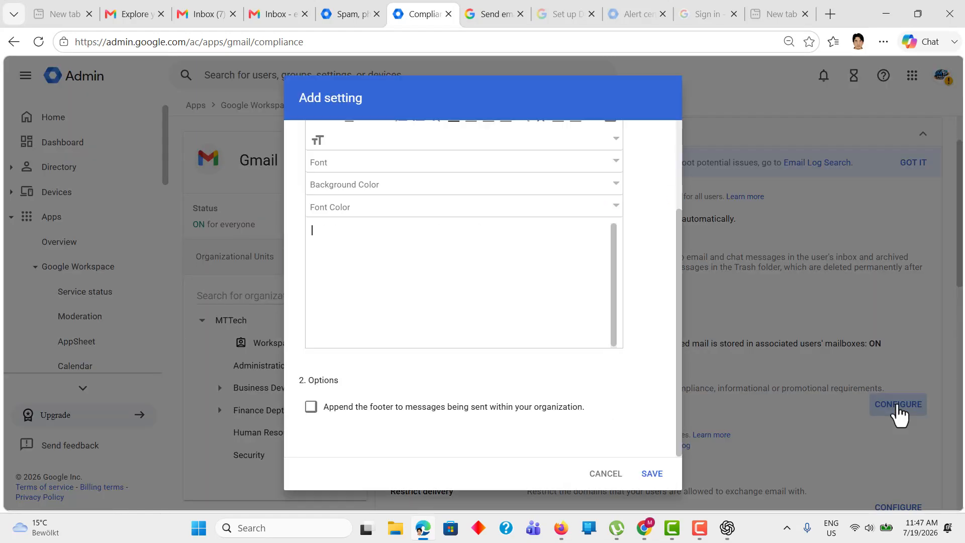
scroll(420, 255, "up", 3)
scroll(421, 261, "down", 1)
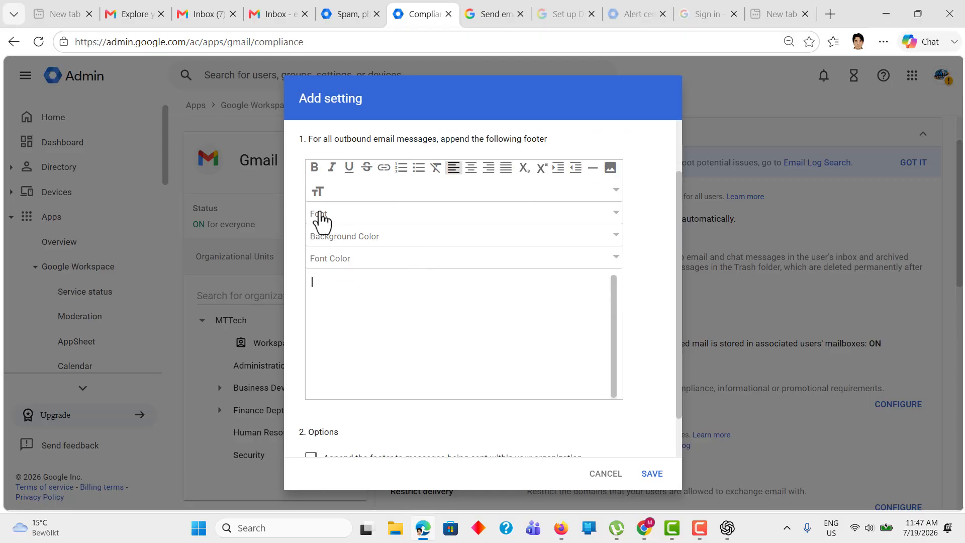
left_click(340, 240)
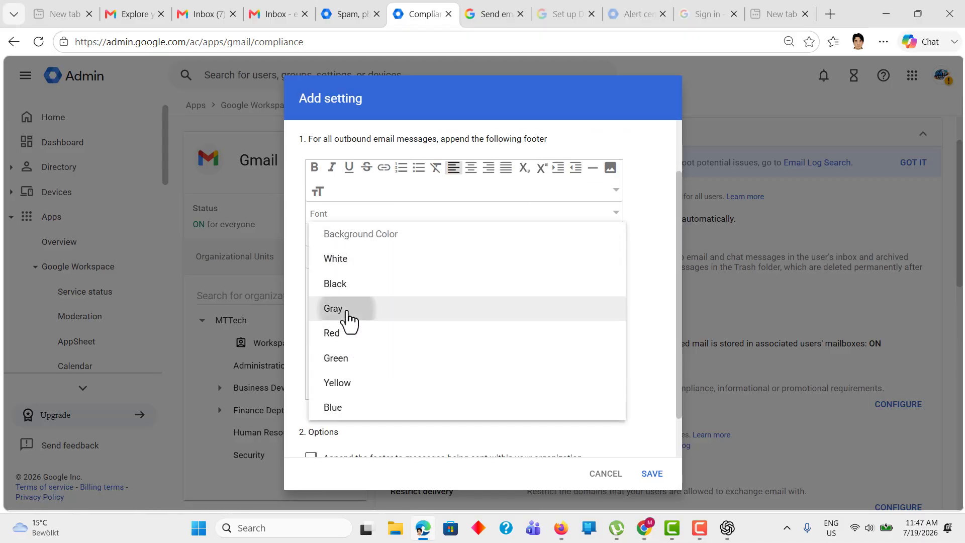
left_click(350, 311)
left_click(332, 259)
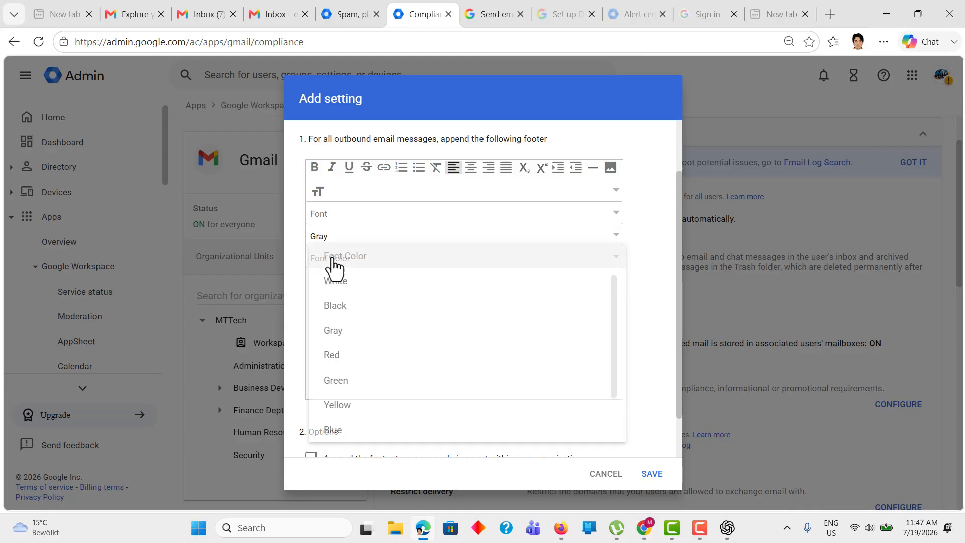
left_click(335, 363)
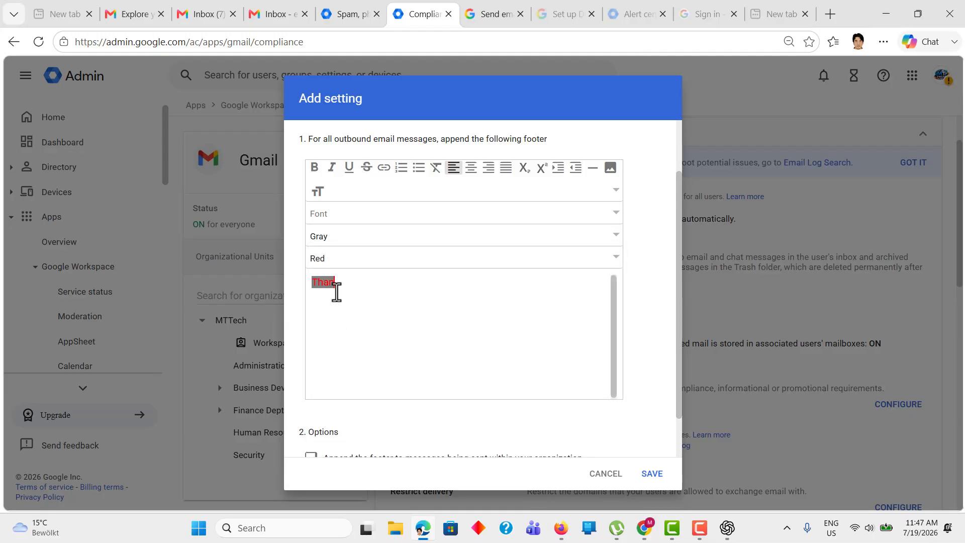
- Type the footer 'Thanks for the purchase from our companyds' and colour it White
type("Thanks for the p")
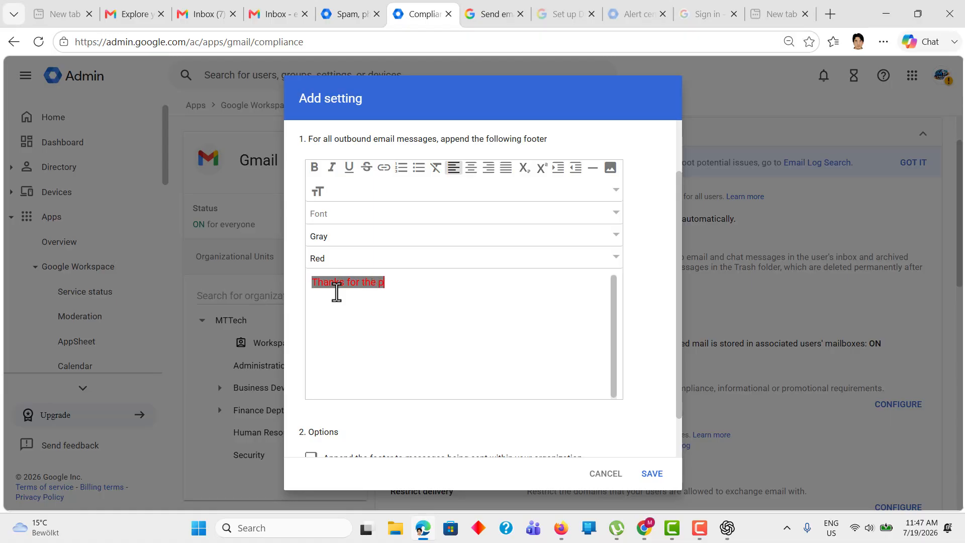
type("urchase from ")
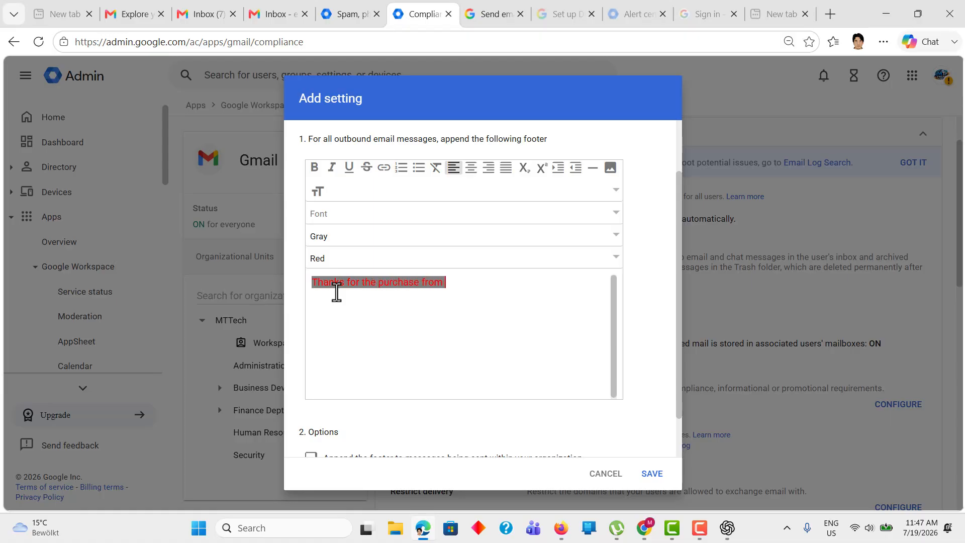
type("our company")
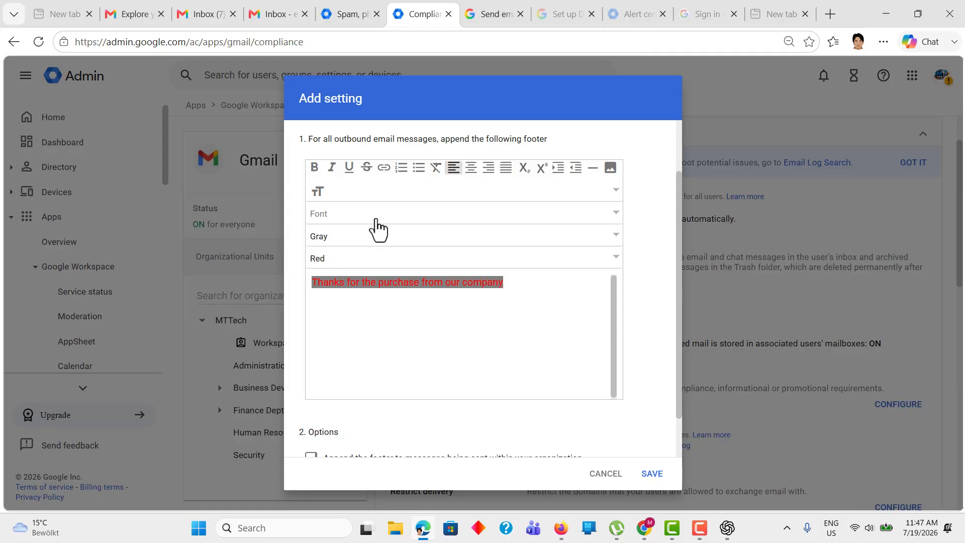
left_click(356, 260)
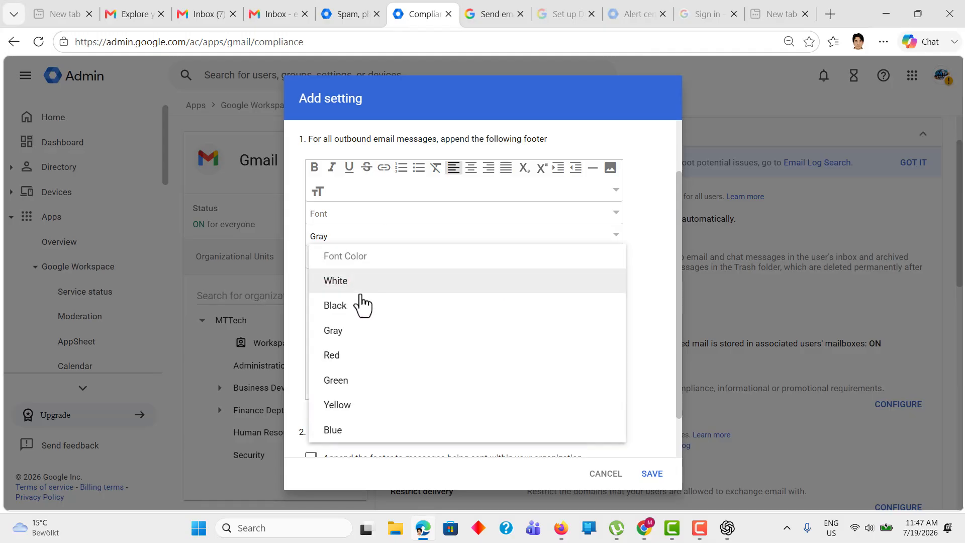
left_click(357, 288)
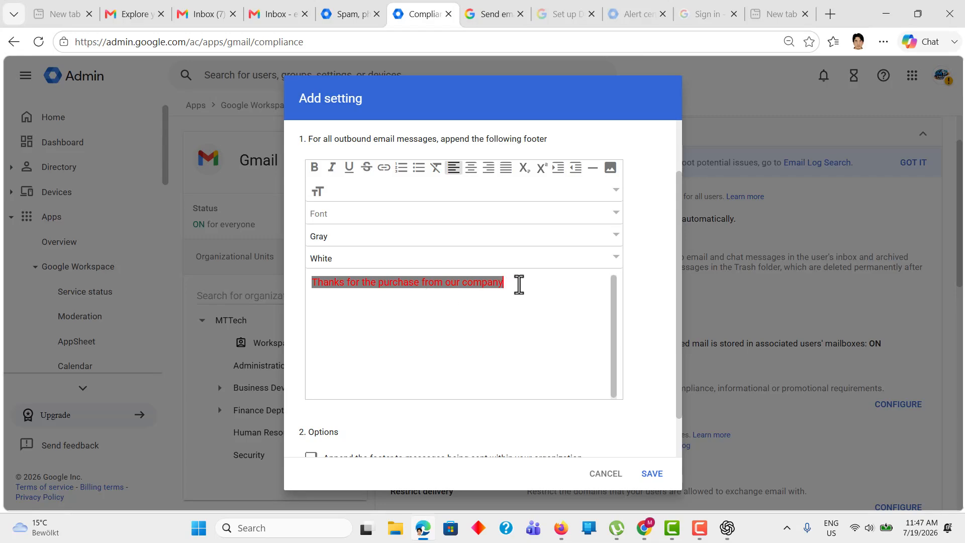
left_click_drag(517, 282, 231, 269)
left_click(328, 262)
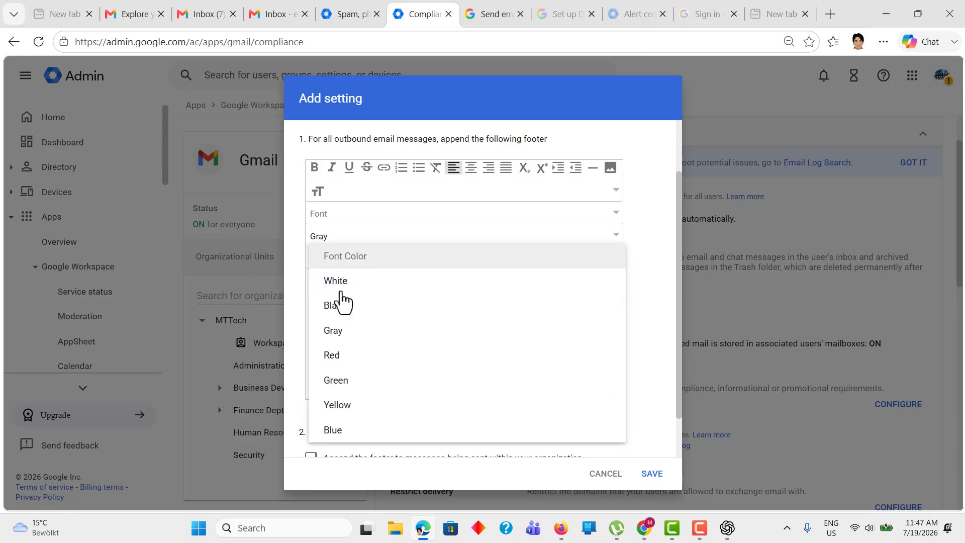
left_click(346, 289)
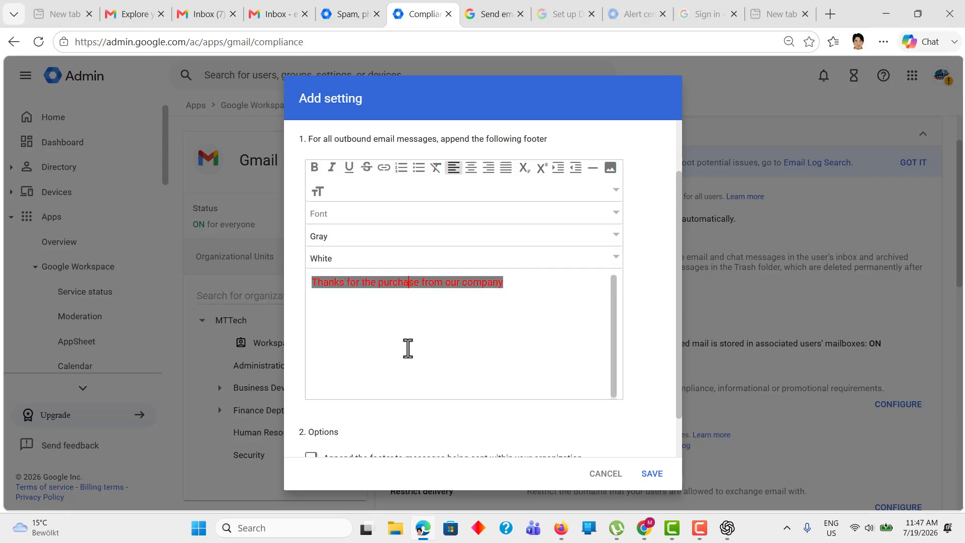
left_click(515, 282)
type("ds")
- Briefly try green footer text, then set it back to White
left_click_drag(513, 282, 237, 262)
left_click(359, 260)
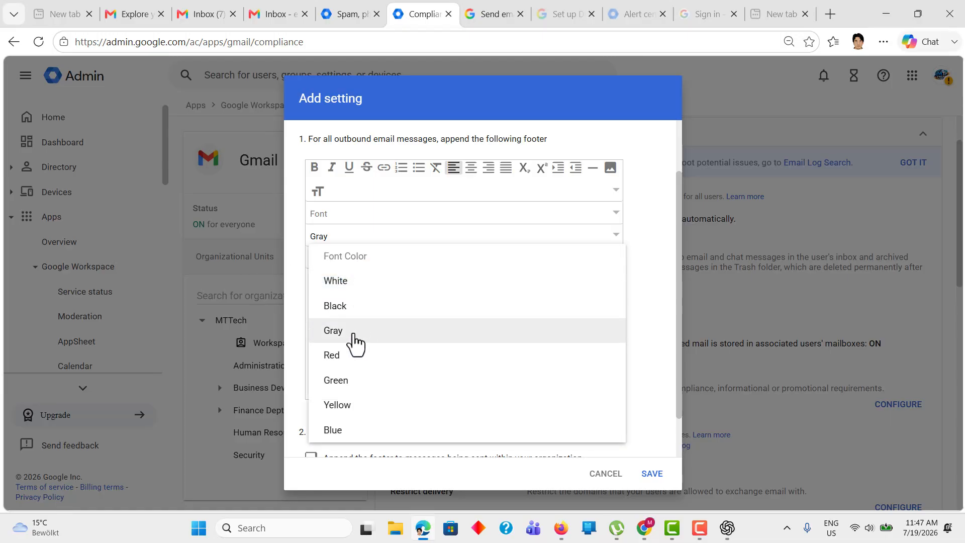
left_click(344, 387)
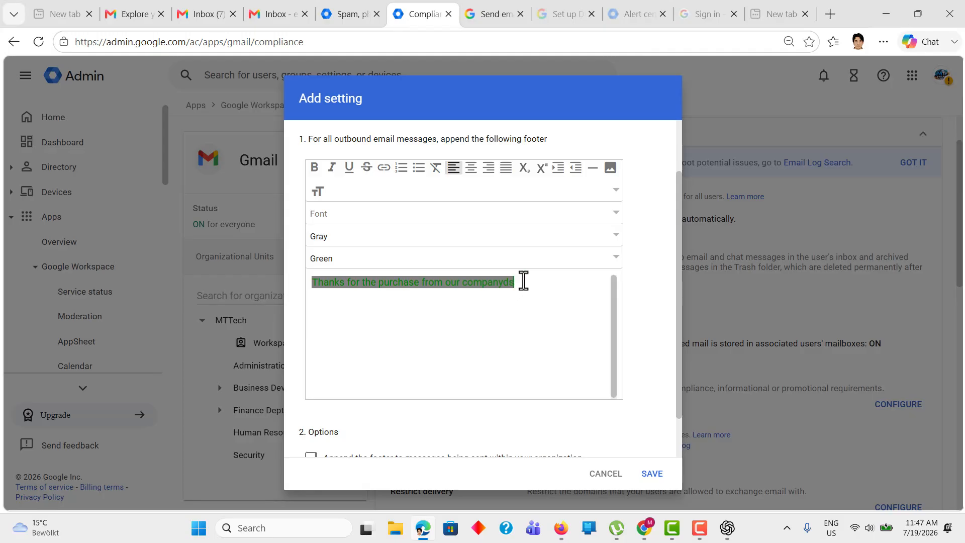
left_click_drag(517, 282, 362, 271)
left_click(360, 262)
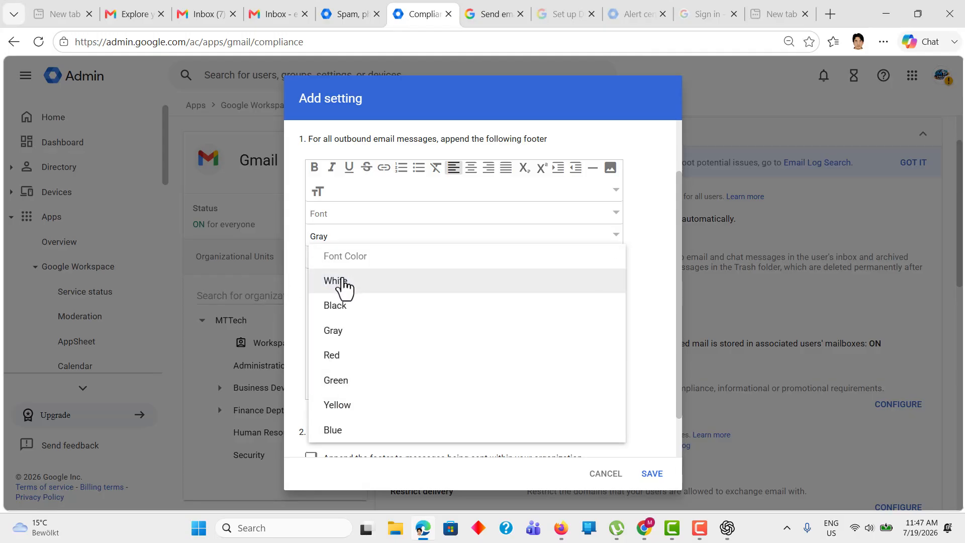
left_click(375, 285)
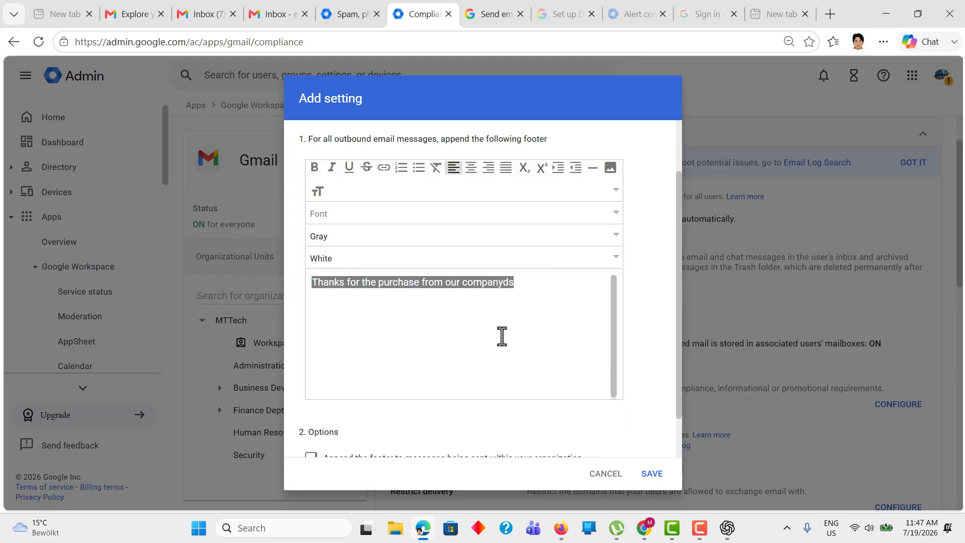
- Name the footer rule 'Sweet Message', include internal messages, save it, and switch to Gmail
scroll(401, 240, "up", 2)
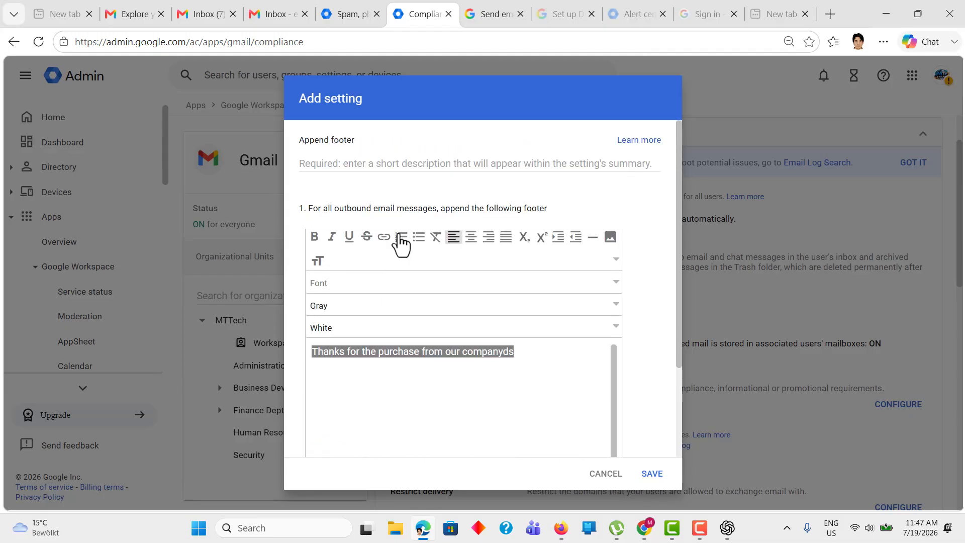
left_click(370, 165)
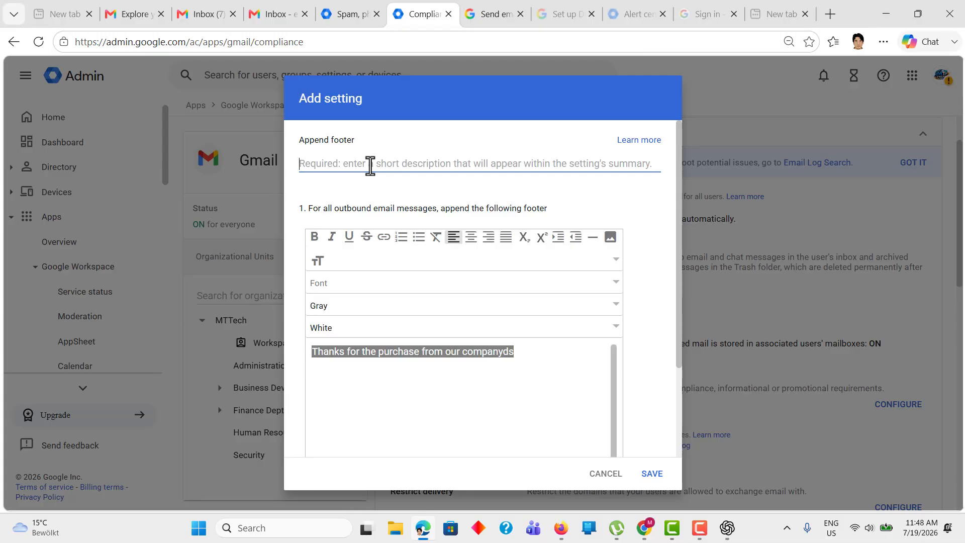
type("Sweet Message")
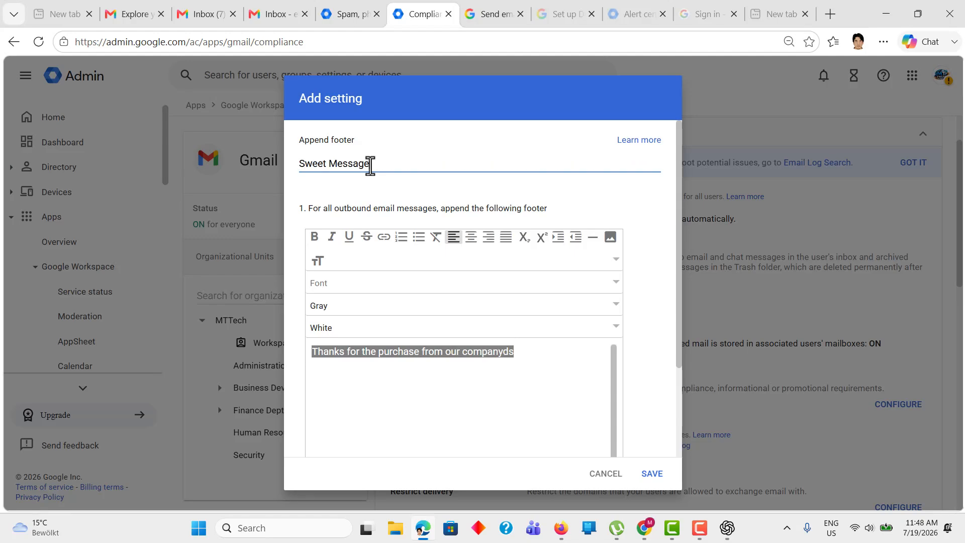
scroll(510, 406, "down", 3)
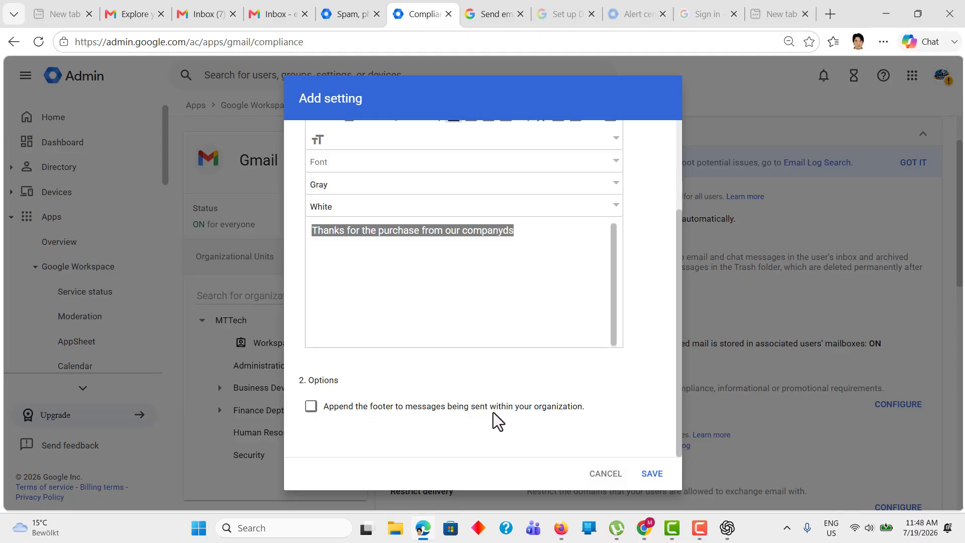
left_click(311, 406)
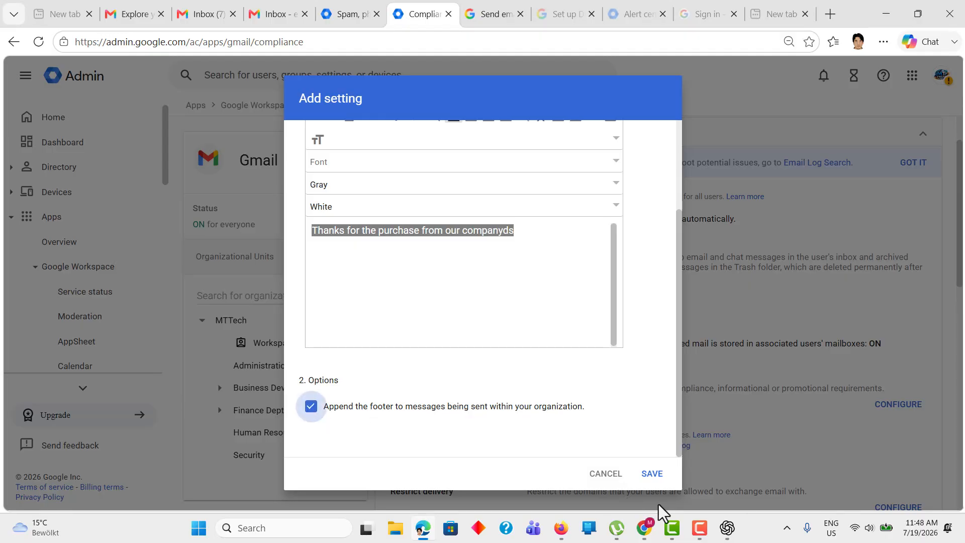
left_click(652, 478)
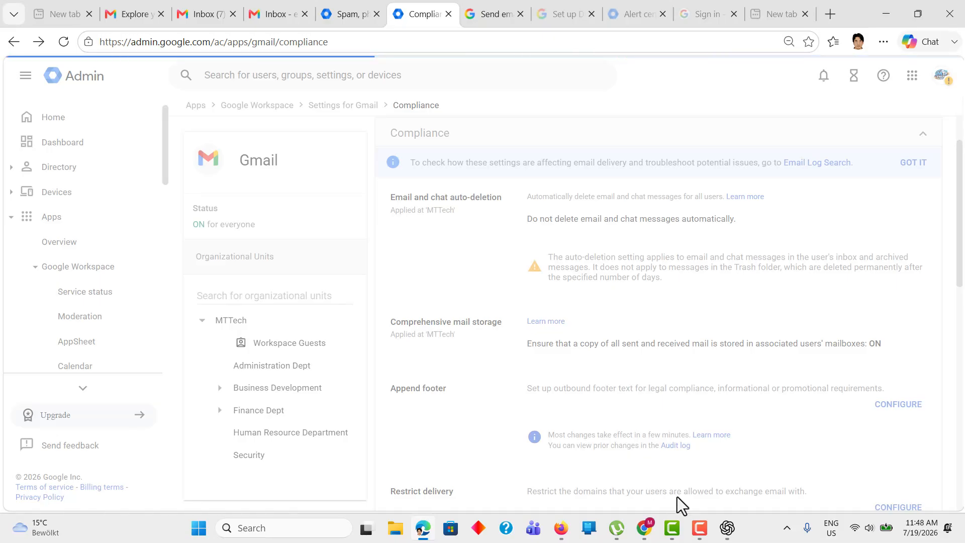
mouse_move(652, 531)
left_click(644, 532)
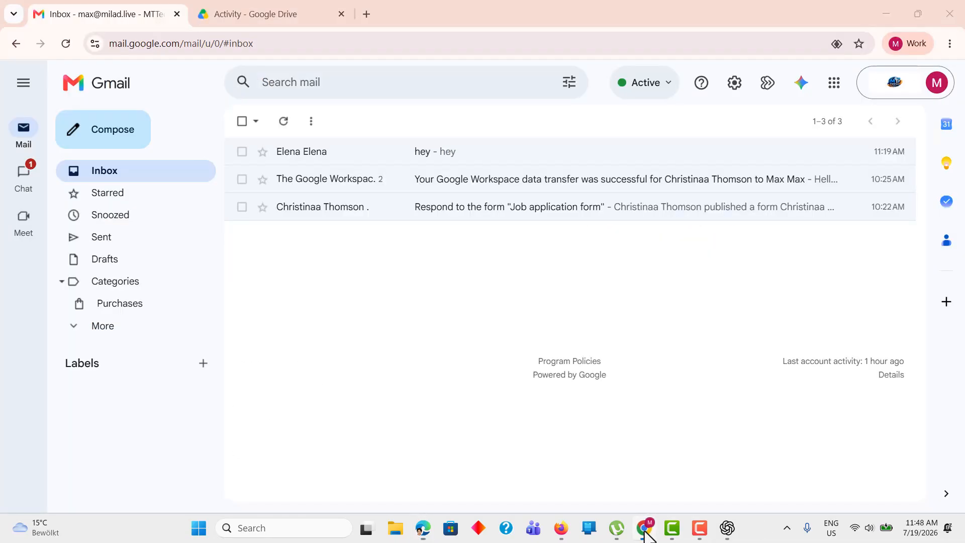
- Send a colleague an email with subject 'Thanks' and body 'We got the full payment'
left_click(84, 135)
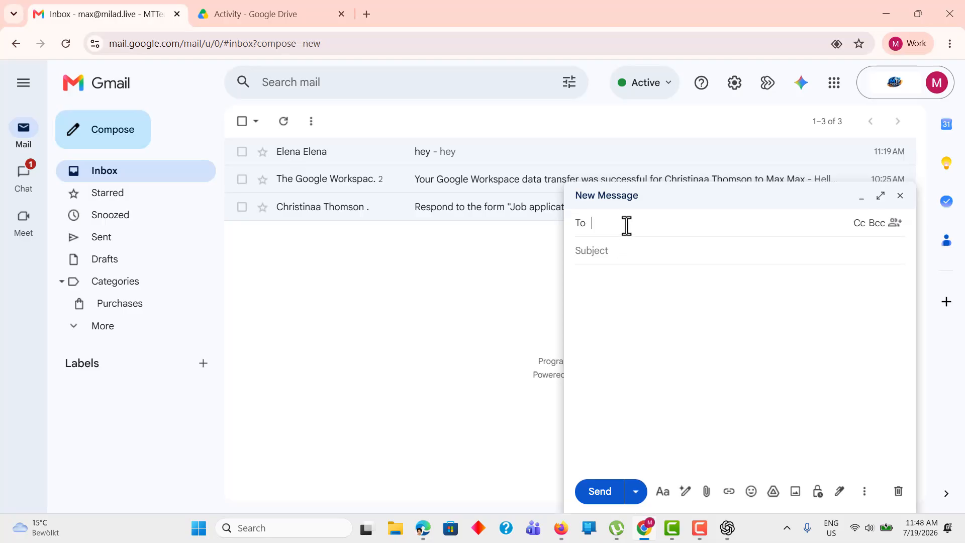
type("ele")
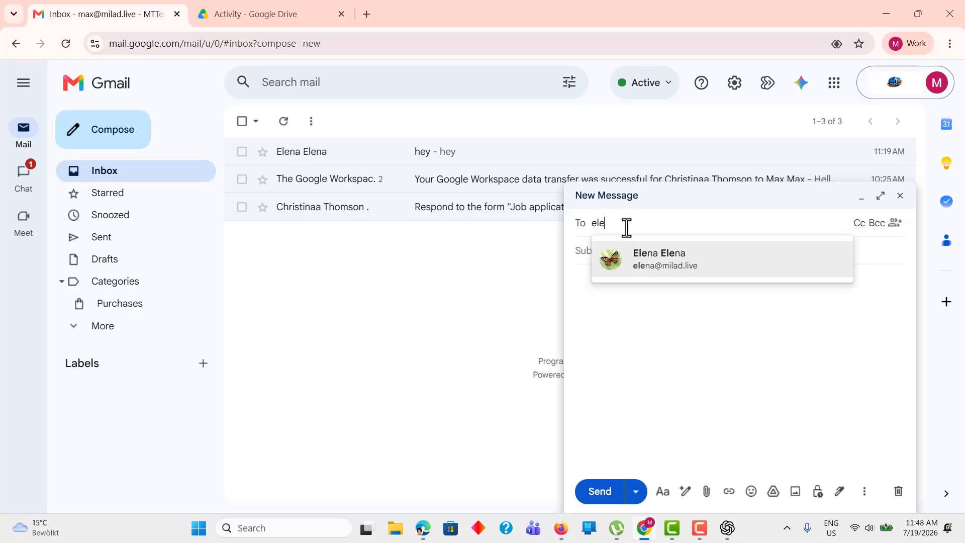
left_click(641, 263)
left_click(628, 264)
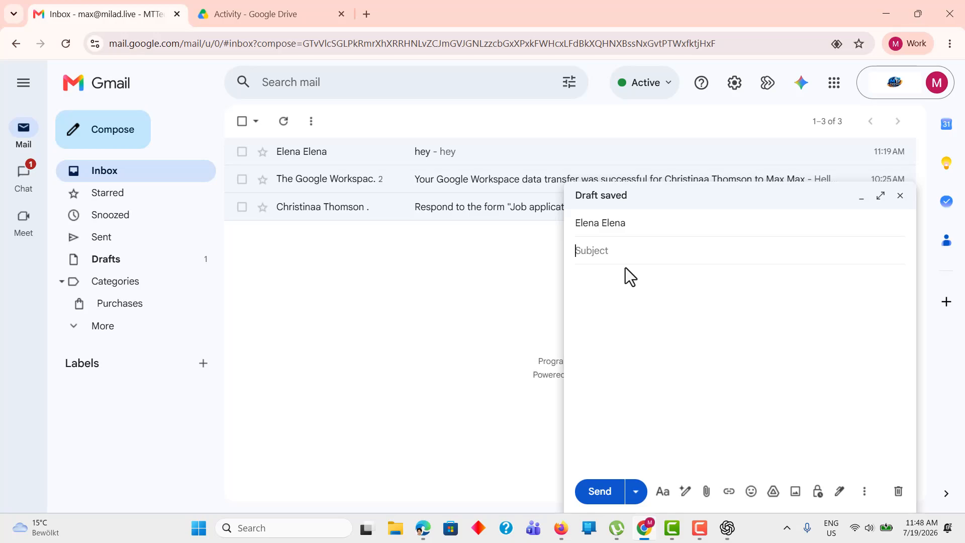
type("Thanks")
left_click(619, 299)
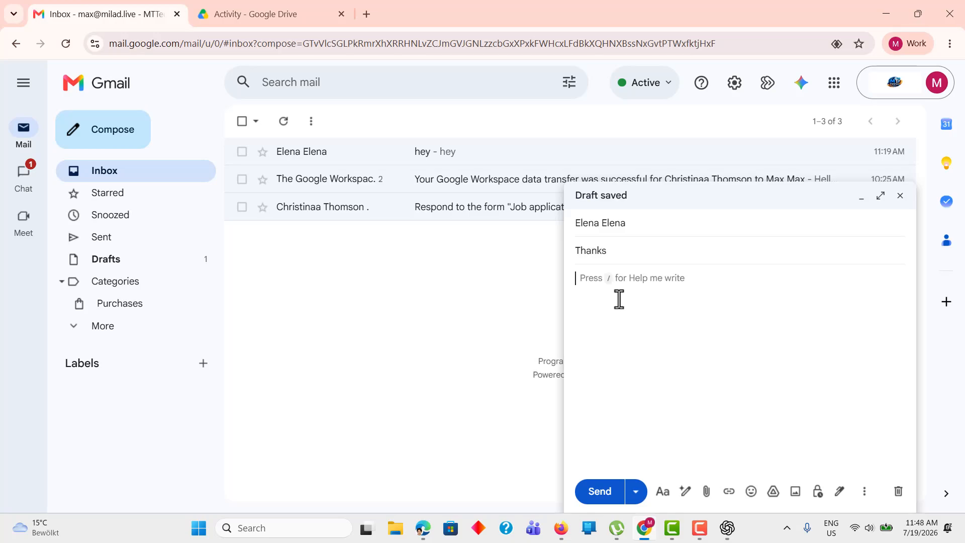
type("We got the full")
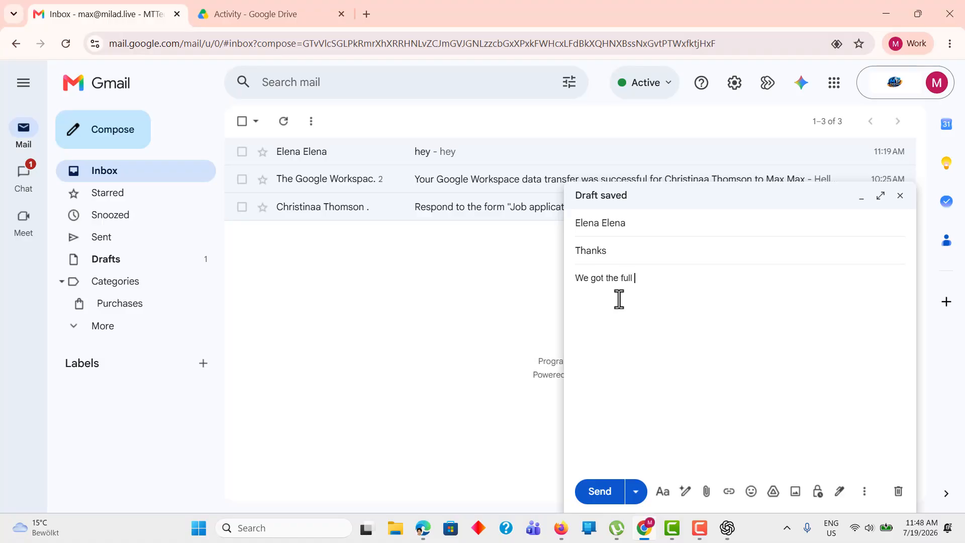
type("ent")
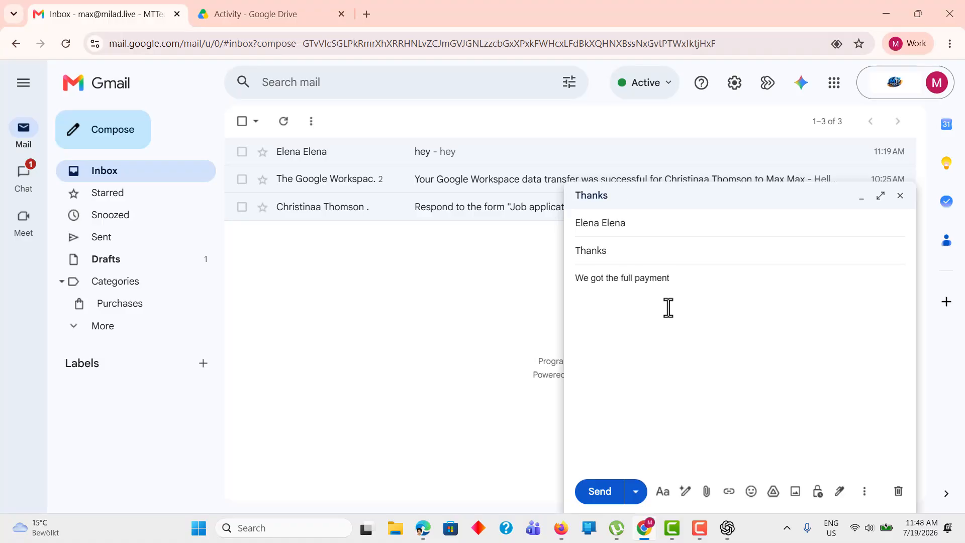
left_click(607, 491)
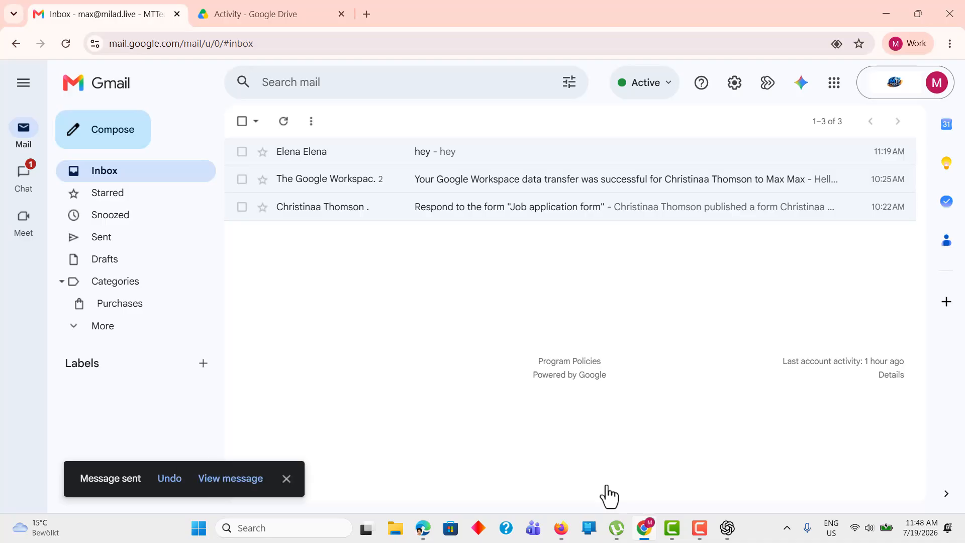
left_click(561, 528)
- Reload the recipient's mailbox to look for the Thanks email
left_click(232, 15)
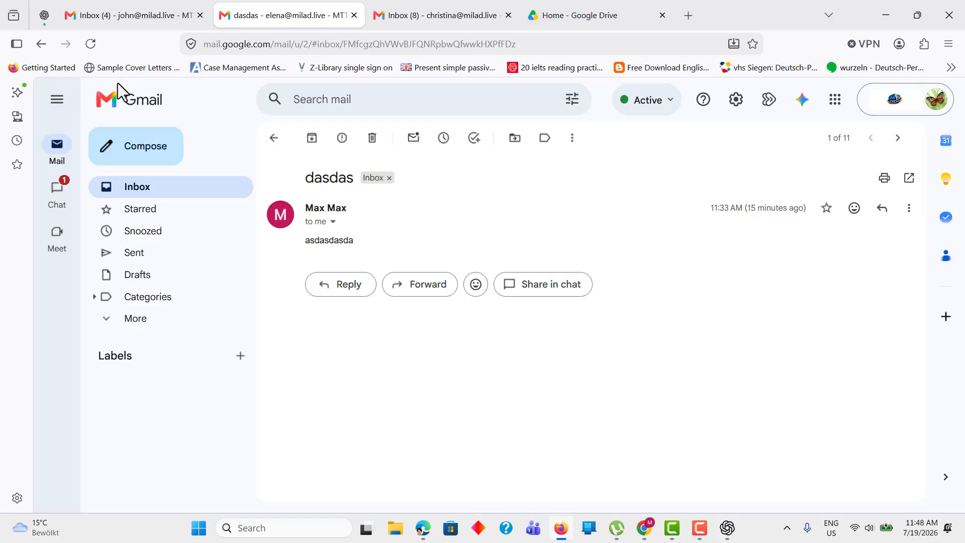
left_click(90, 44)
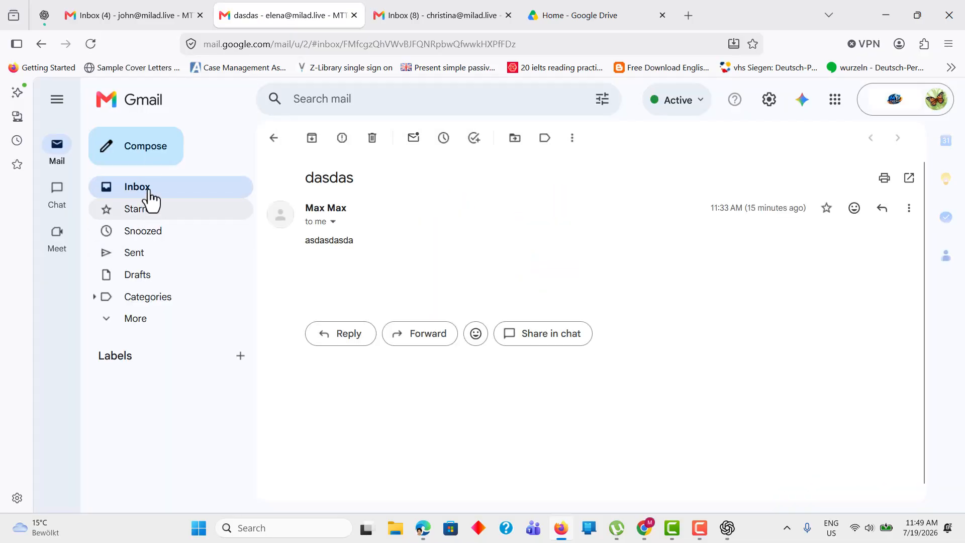
left_click(146, 191)
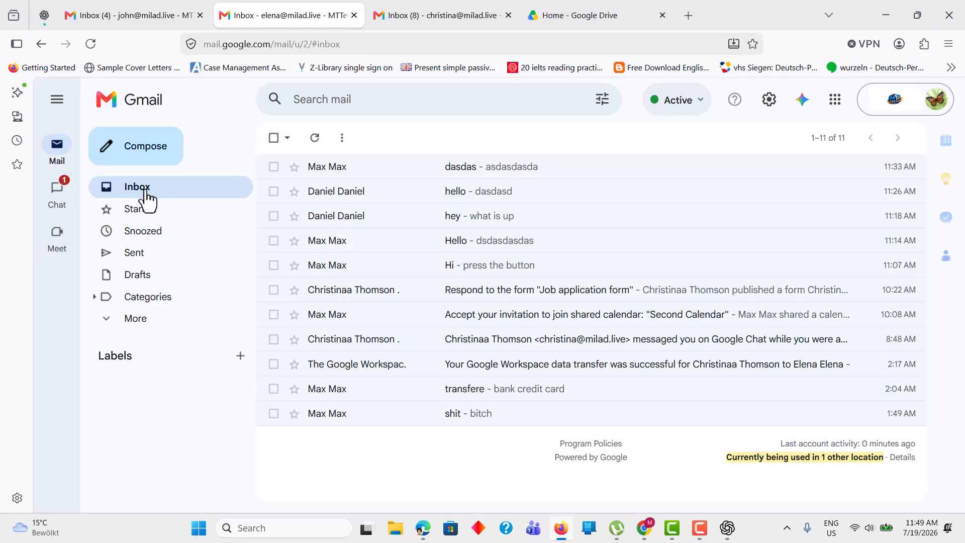
left_click(93, 47)
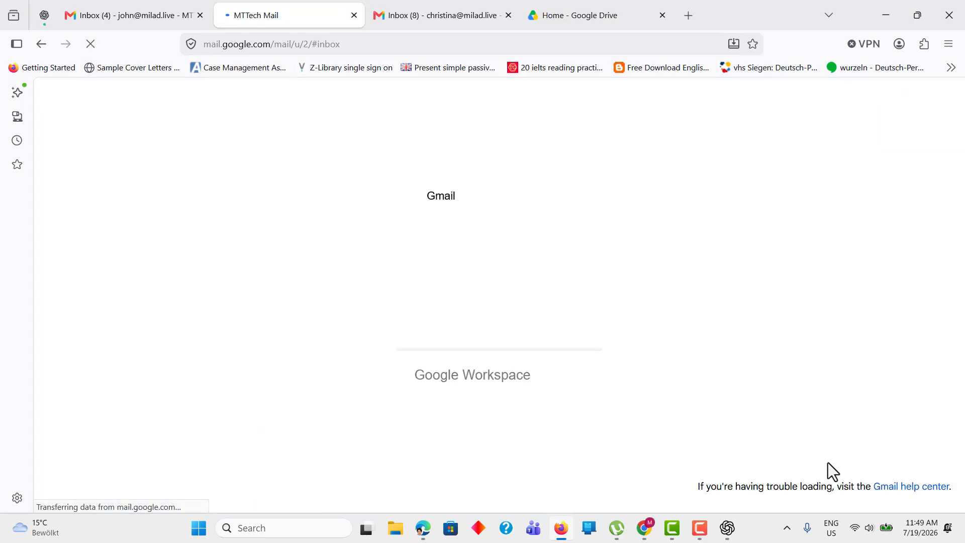
left_click(421, 534)
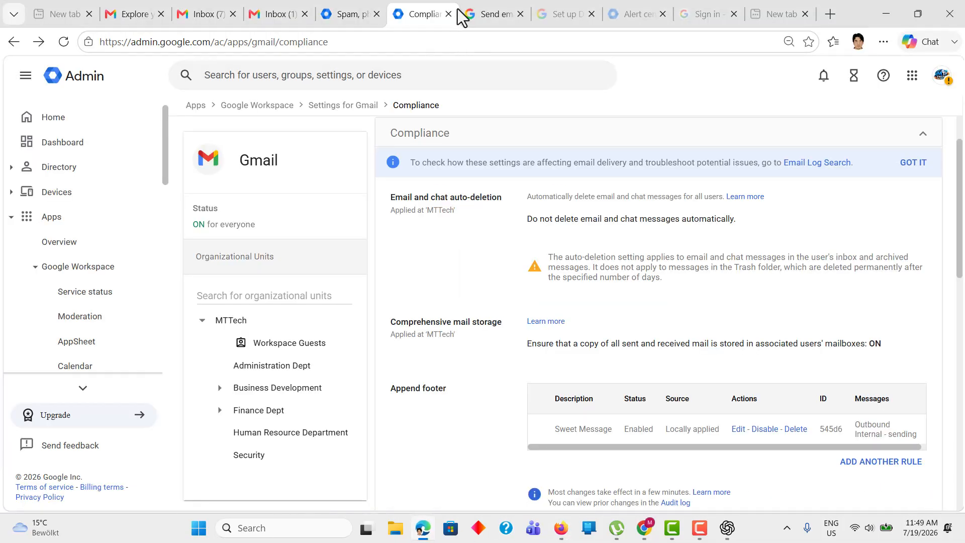
- Open the Thanks email in the other inbox, check its footer, then return to the Admin spam settings
left_click(272, 14)
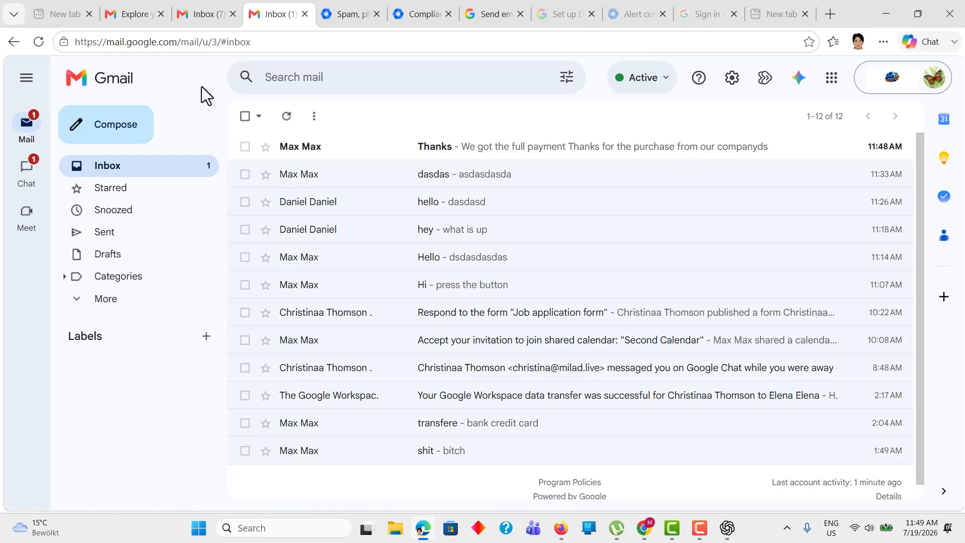
left_click(935, 81)
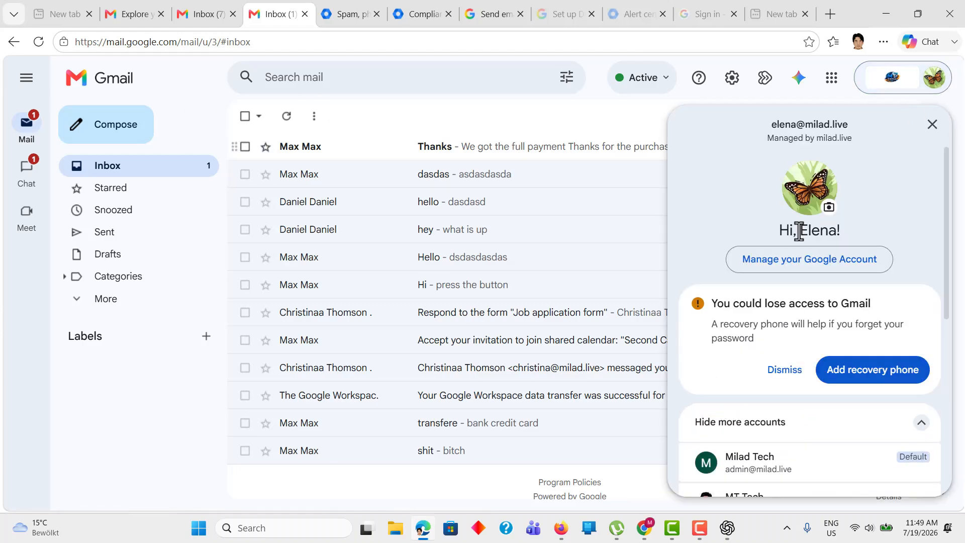
left_click(936, 80)
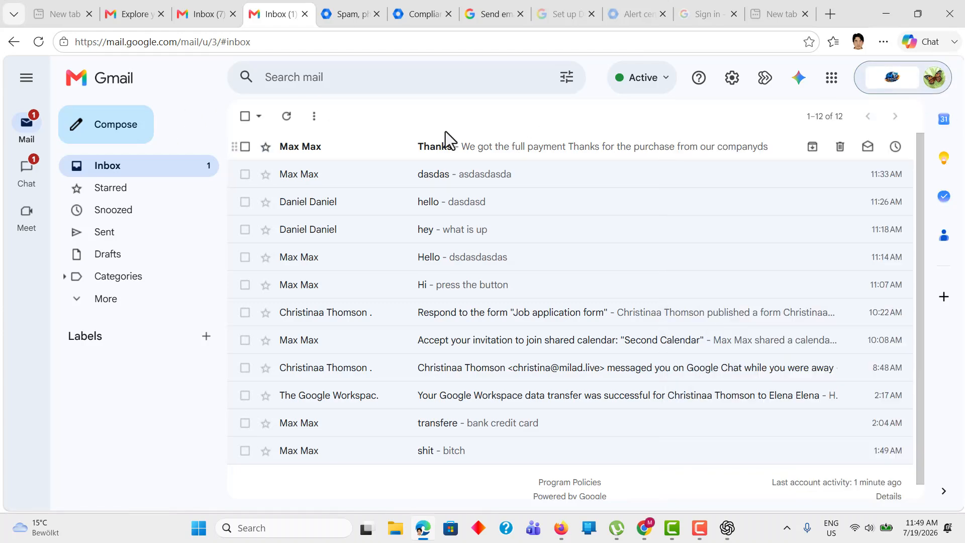
left_click(417, 156)
scroll(302, 256, "down", 1)
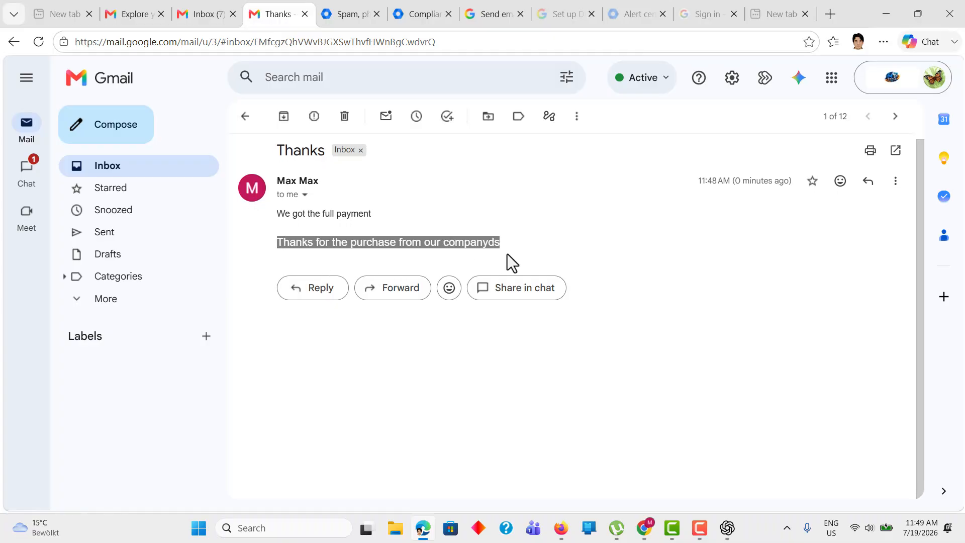
scroll(498, 246, "up", 1)
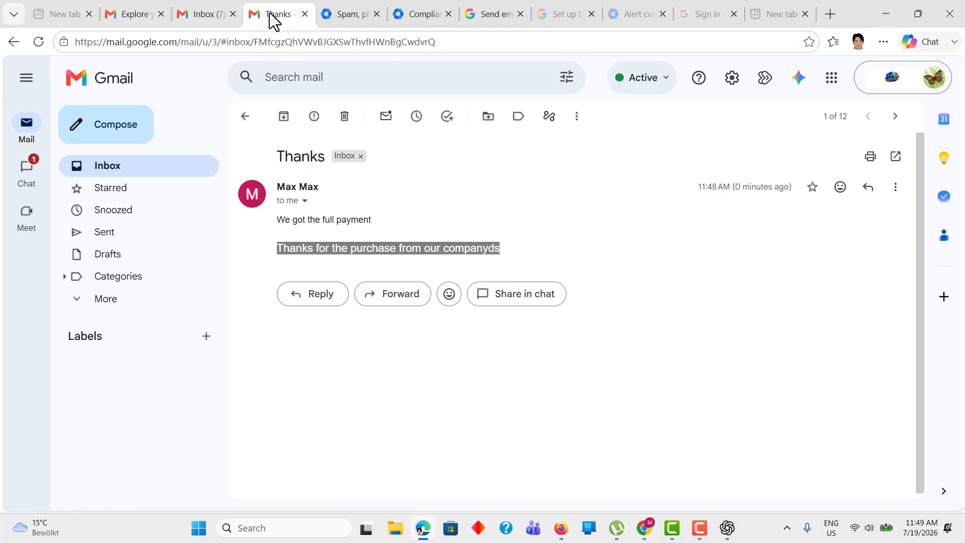
left_click(95, 171)
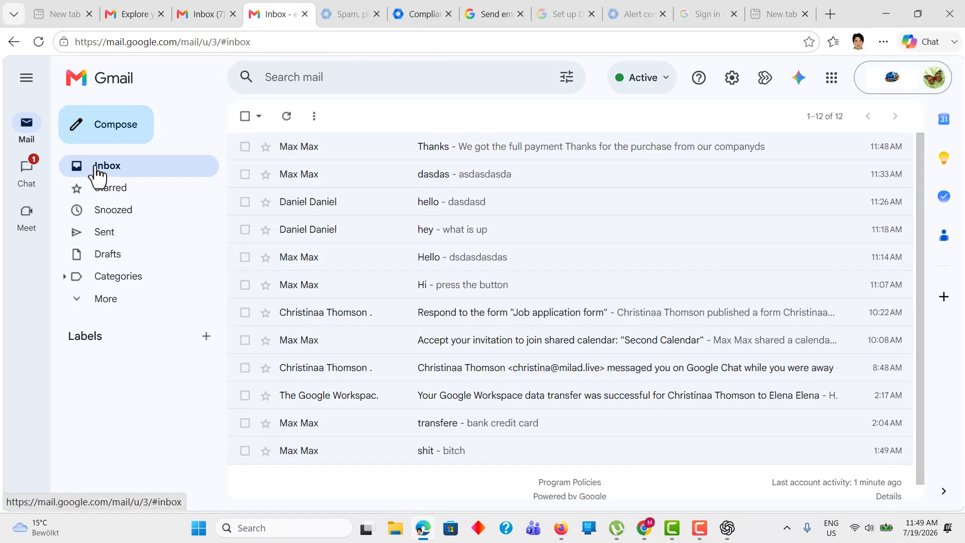
left_click(337, 11)
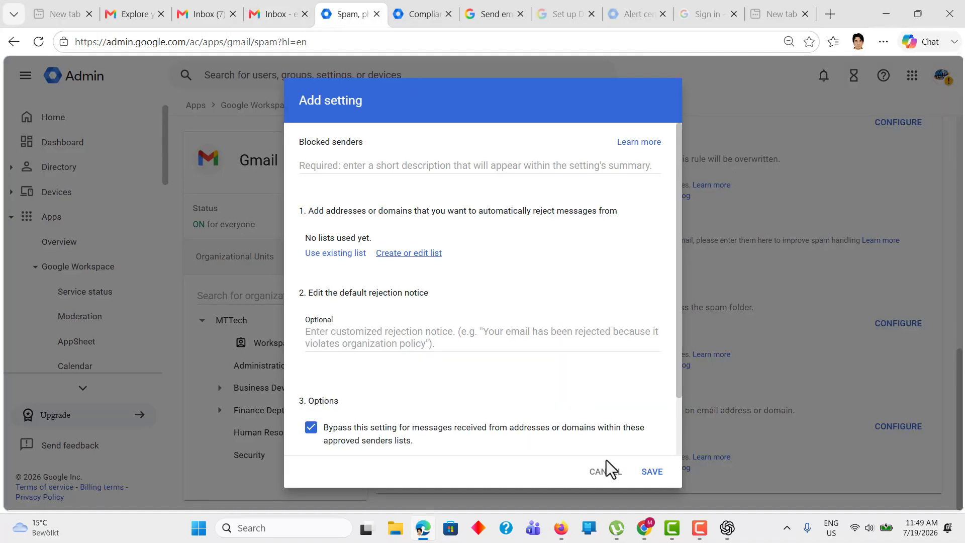
- Edit the 'Sweet Message' append footer rule under Compliance and save it again
left_click(427, 22)
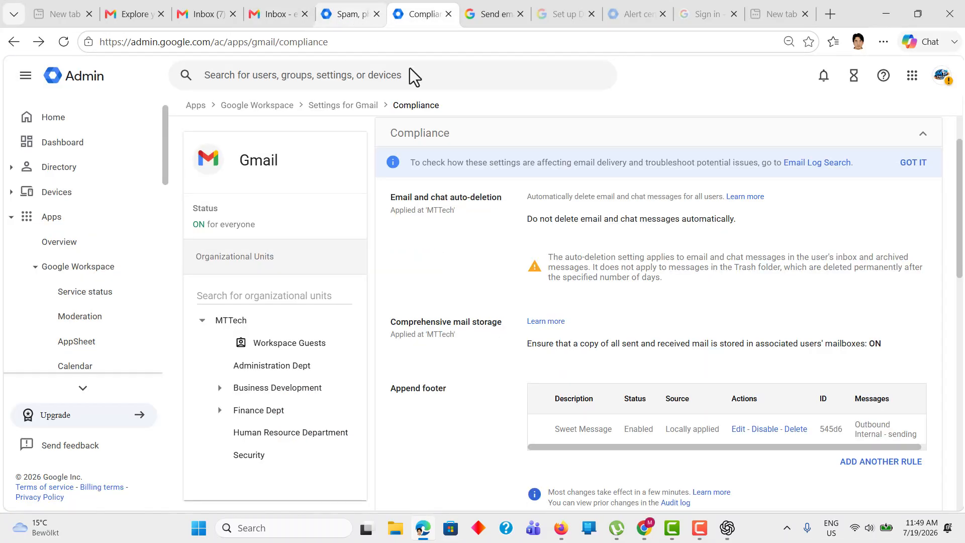
scroll(578, 332, "down", 3)
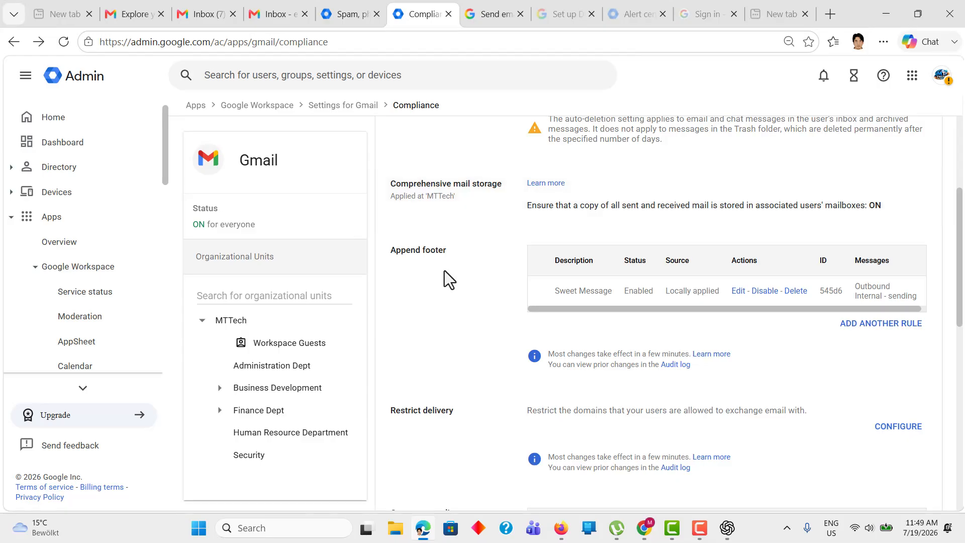
left_click(738, 292)
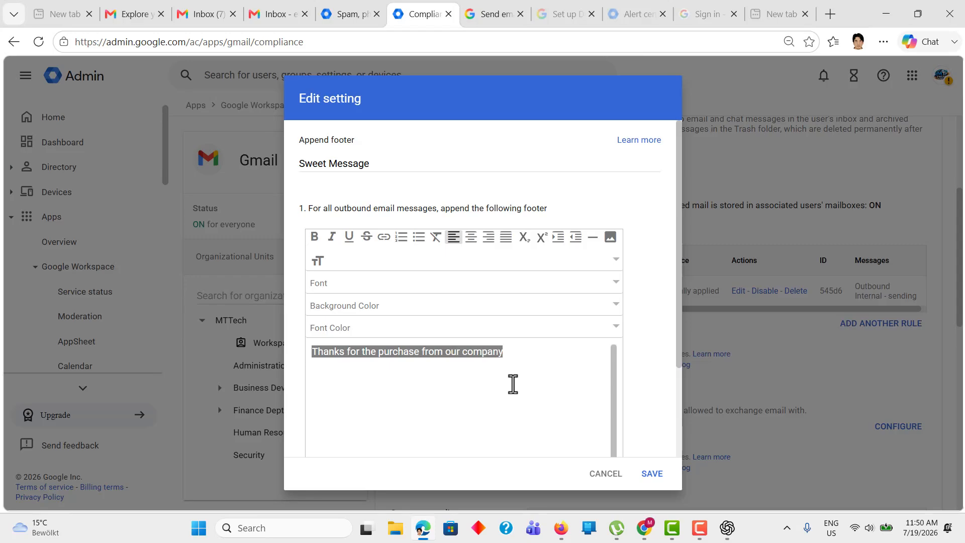
left_click(653, 474)
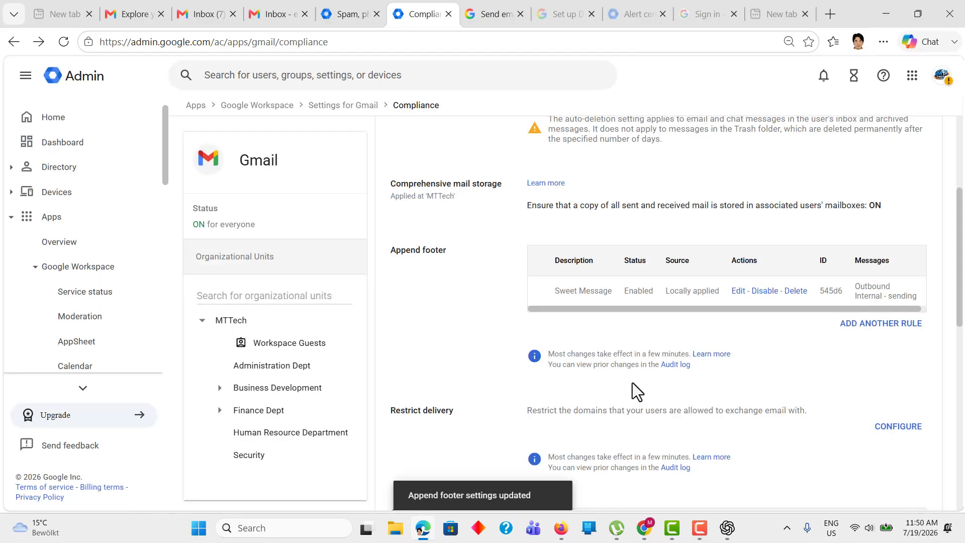
scroll(633, 382, "down", 1)
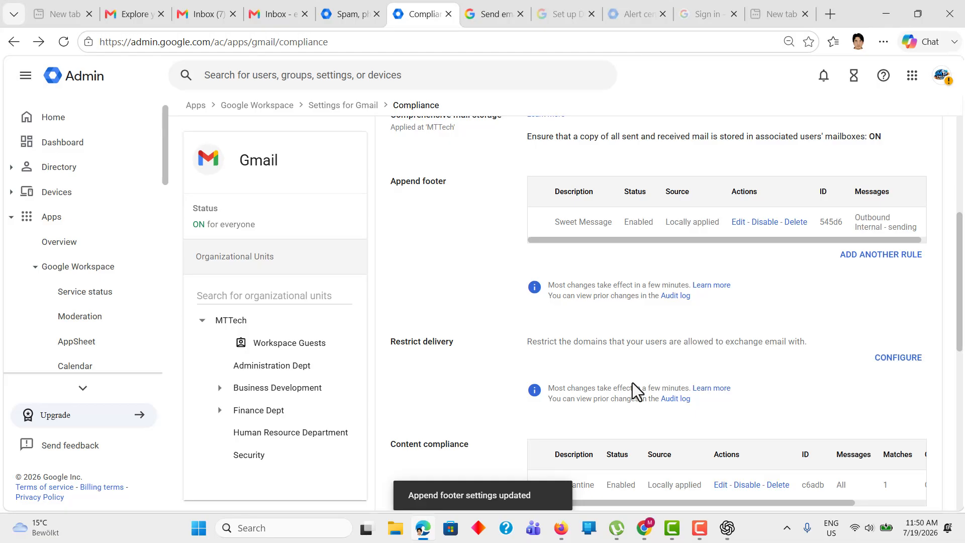
scroll(534, 355, "down", 1)
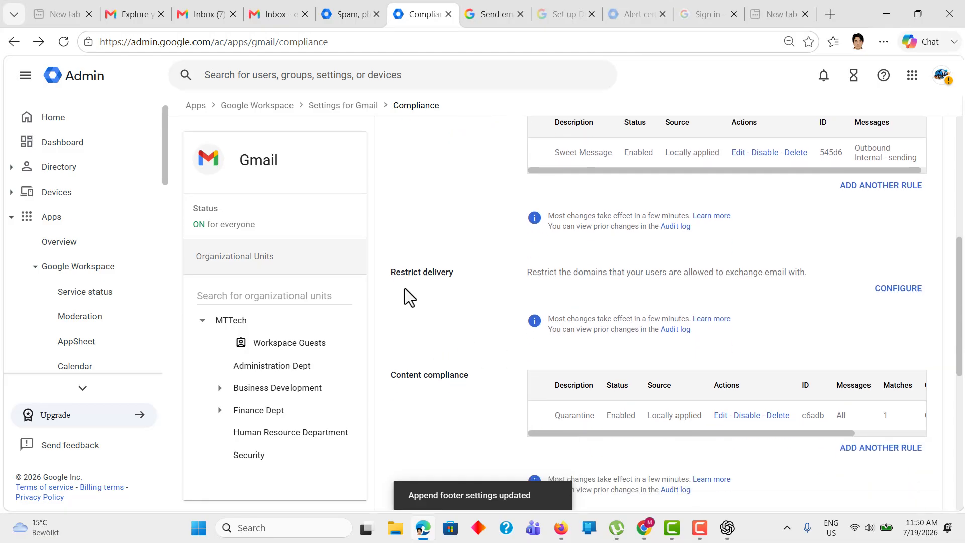
- Start a new Restrict delivery setting and cancel it without saving
left_click(900, 289)
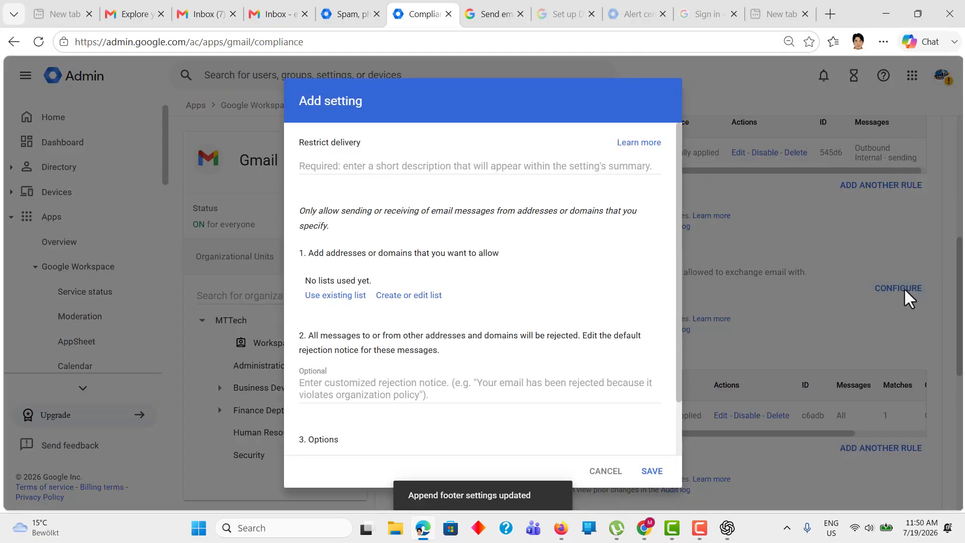
scroll(453, 391, "down", 1)
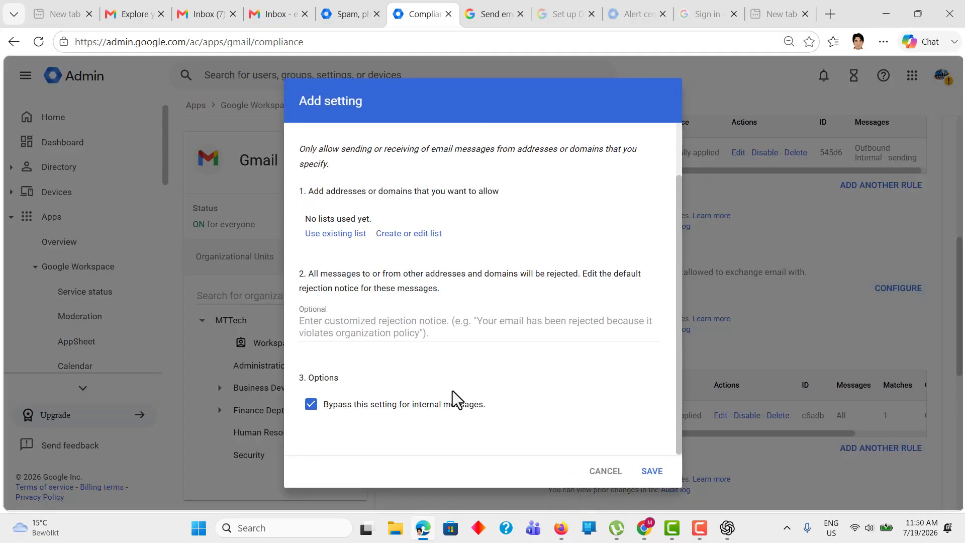
left_click(609, 473)
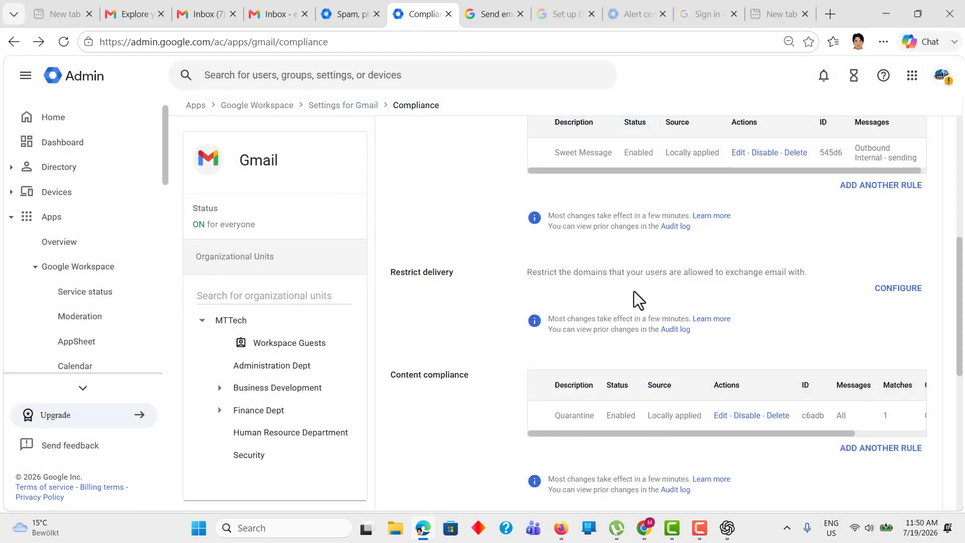
- Delete the Quarantine content compliance rule and confirm the deletion
scroll(635, 291, "down", 1)
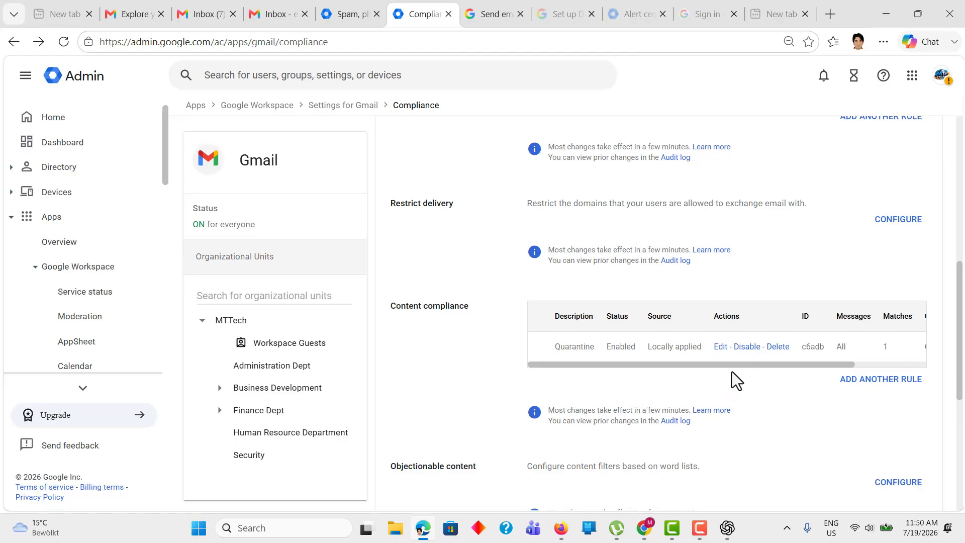
scroll(710, 369, "down", 2)
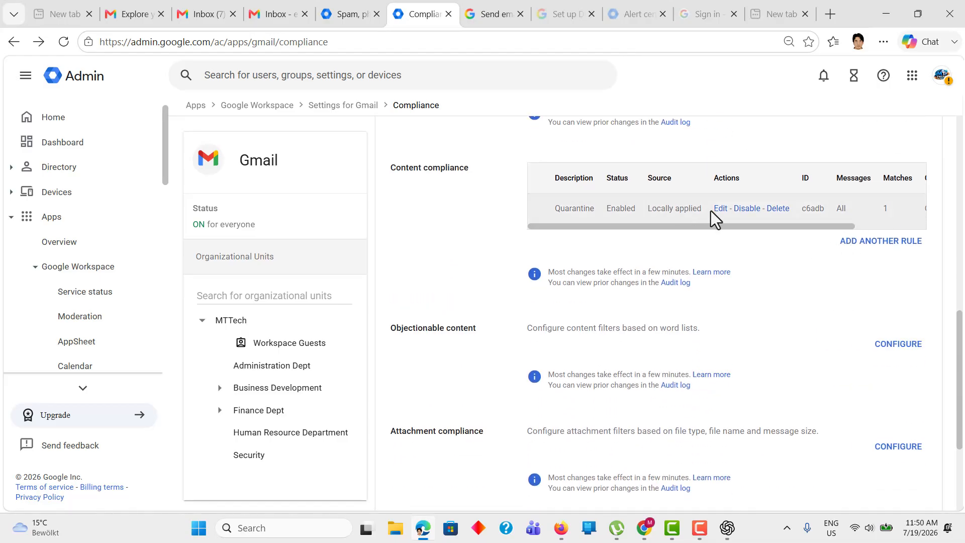
left_click(779, 208)
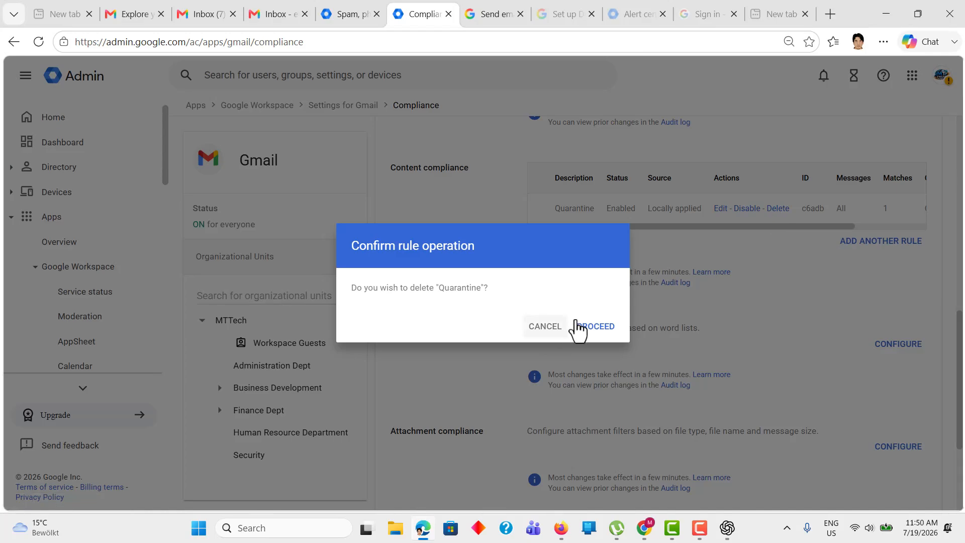
left_click(594, 328)
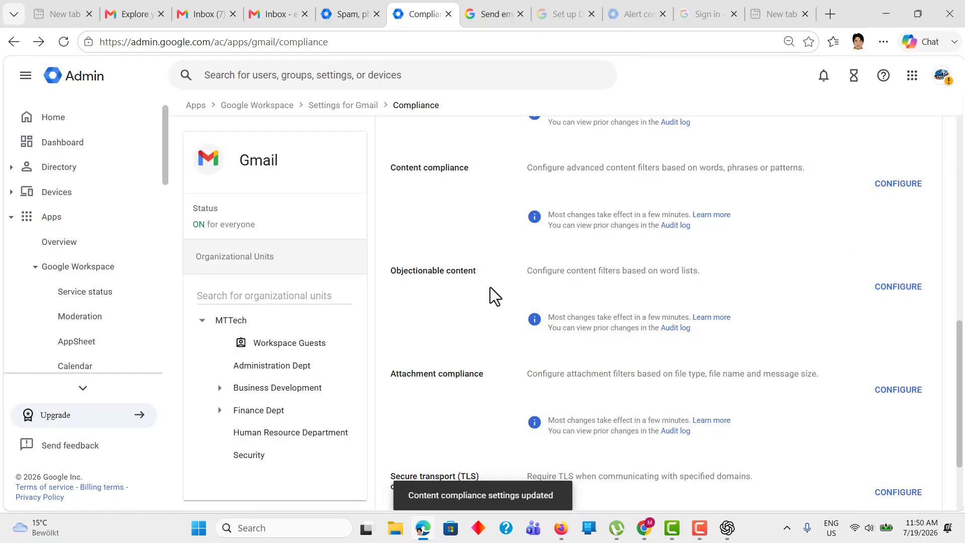
scroll(400, 271, "down", 1)
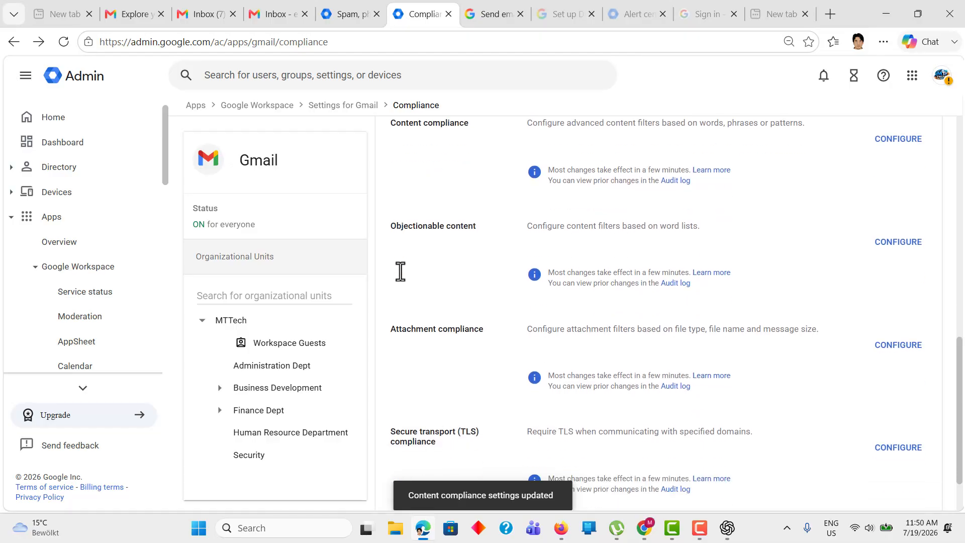
- Start a new Objectionable content rule named 'De…' and choose inbound, outbound and internal mail to affect
left_click(892, 243)
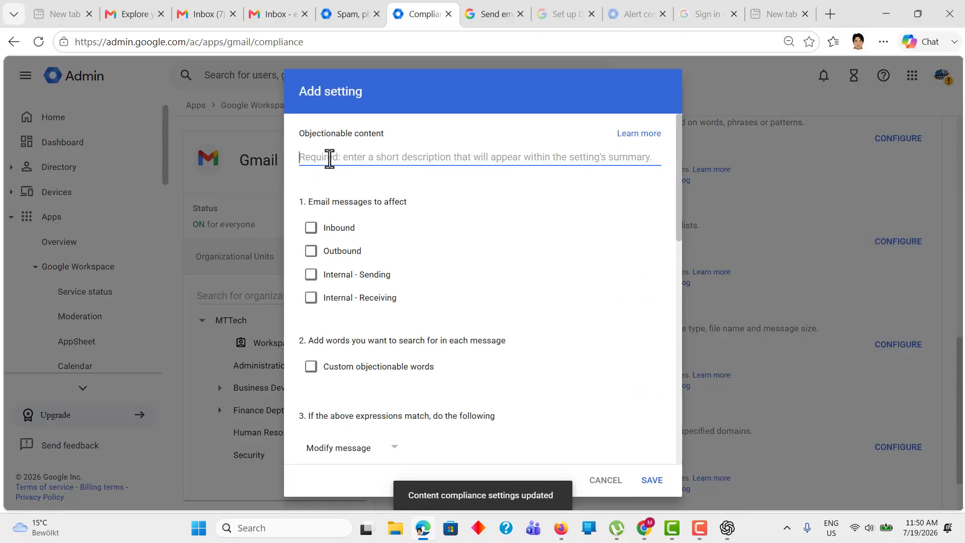
type("Decline")
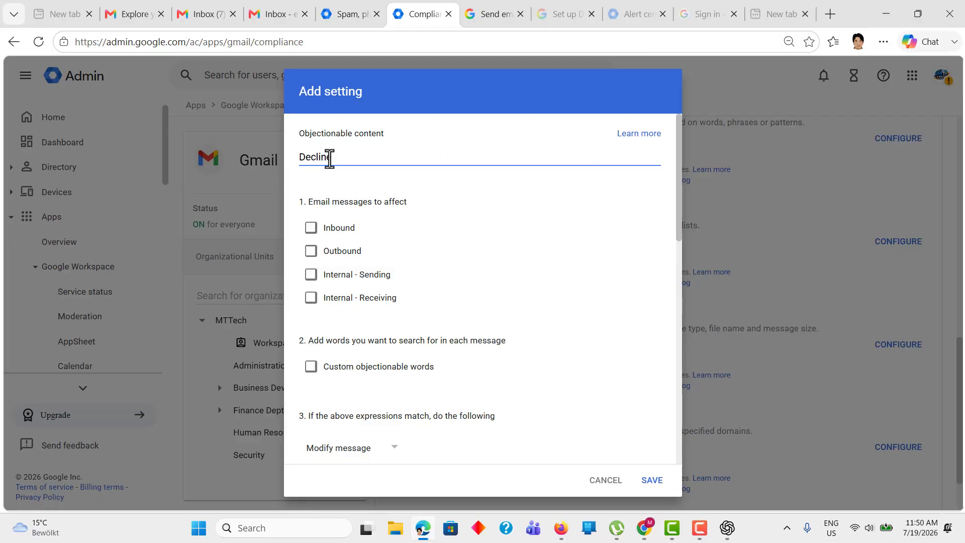
scroll(476, 252, "down", 2)
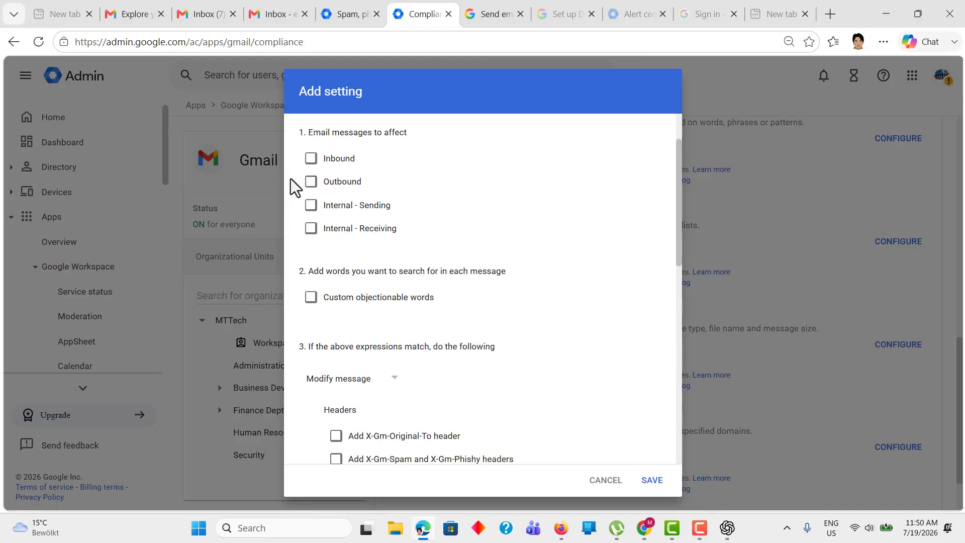
left_click(310, 160)
left_click(309, 184)
left_click(309, 216)
left_click(310, 229)
scroll(334, 261, "down", 6)
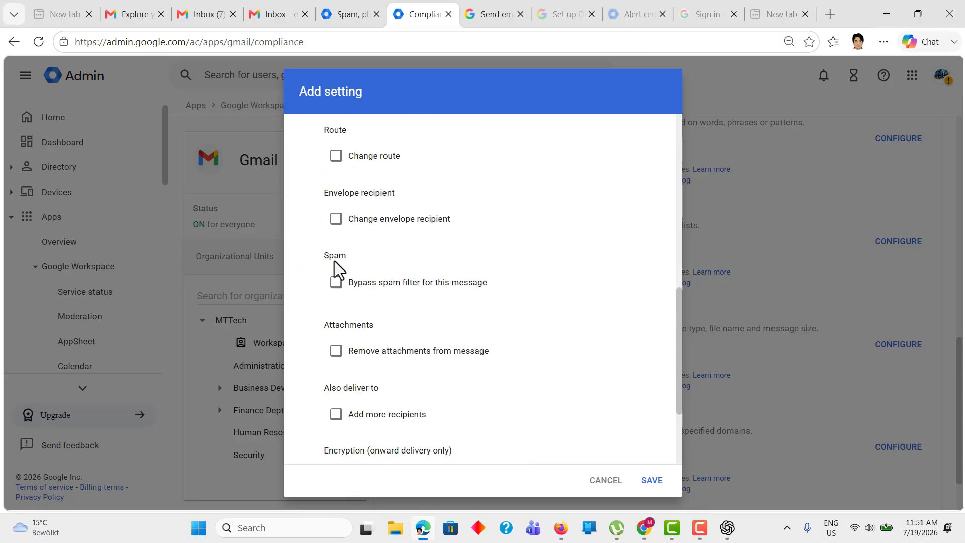
scroll(334, 261, "up", 8)
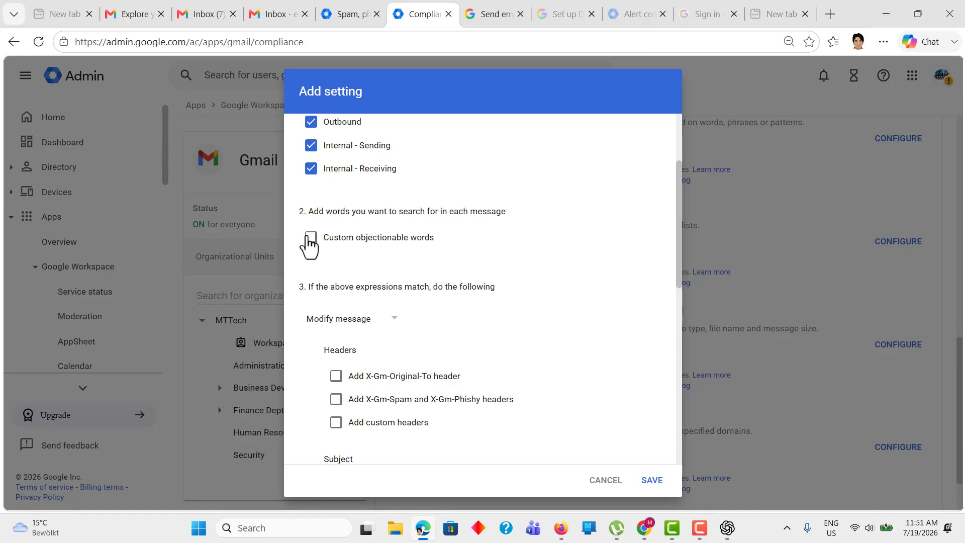
- Enable custom objectionable words and list stupid, shit and hell on separate lines
left_click(309, 238)
left_click(348, 283)
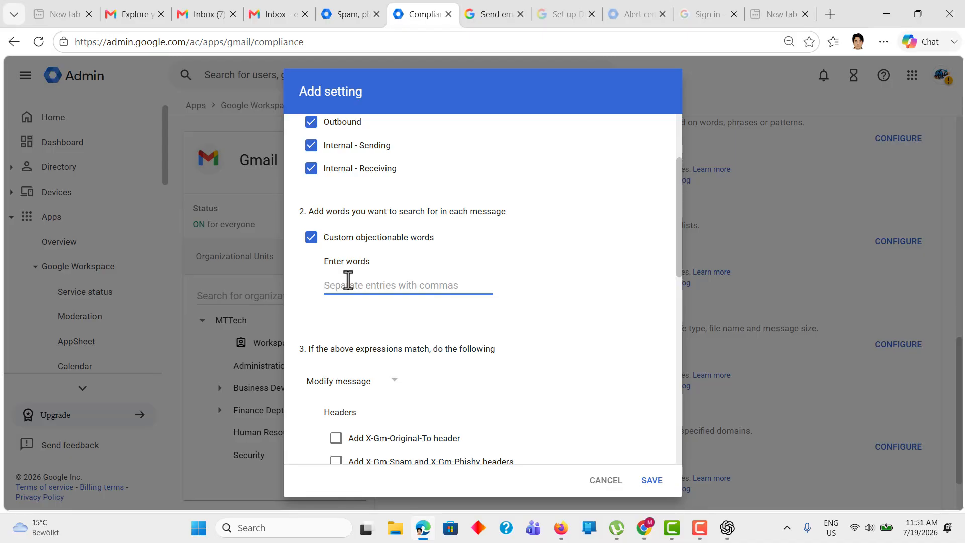
type("st")
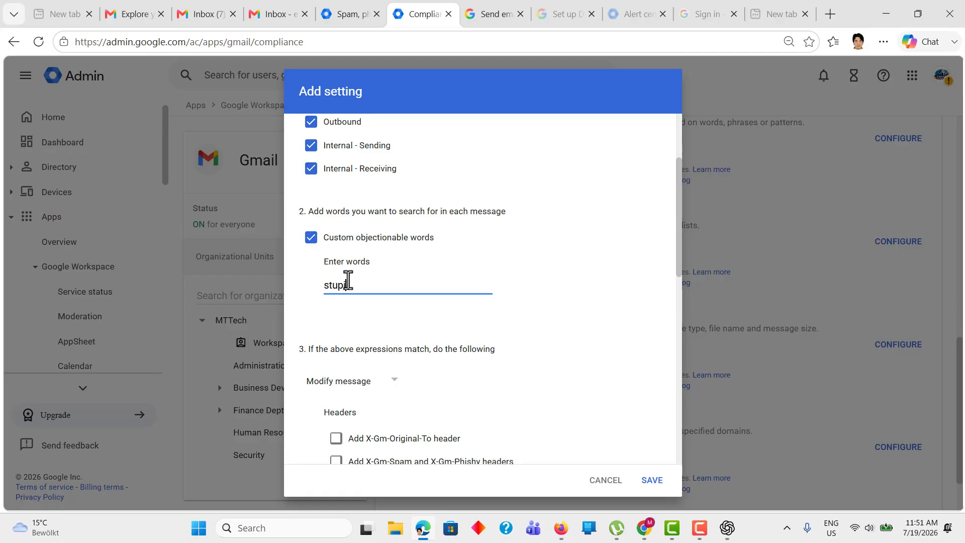
type("upid")
key("Return")
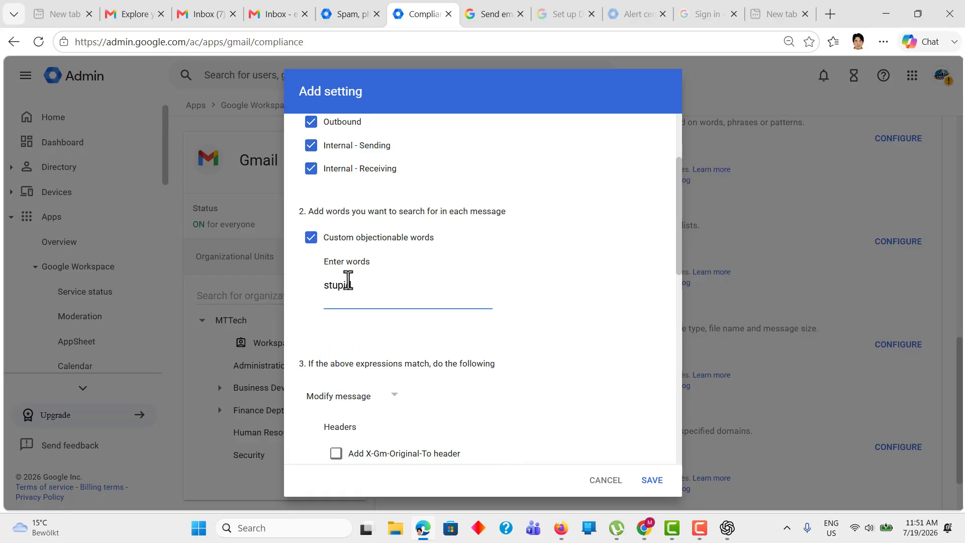
type("shit")
key("Return")
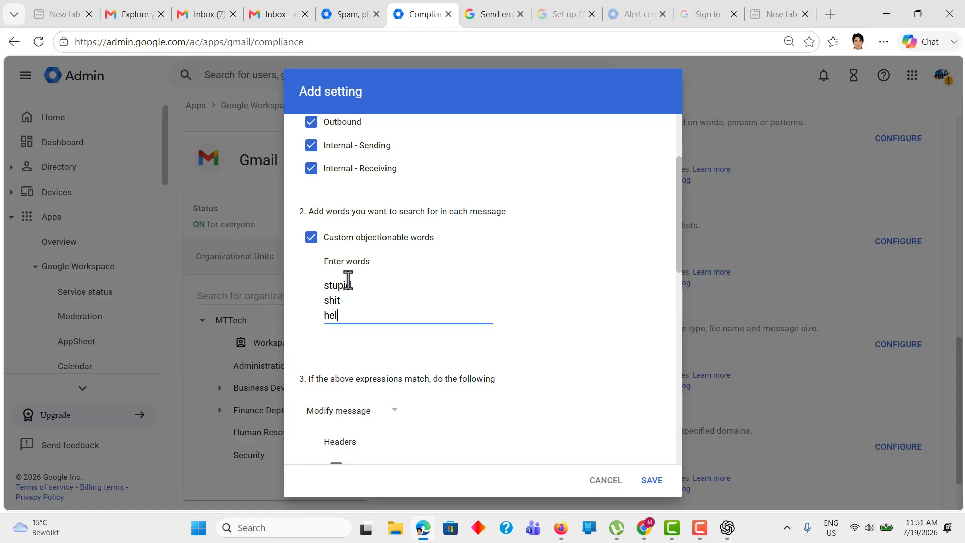
type("hell")
key("Return")
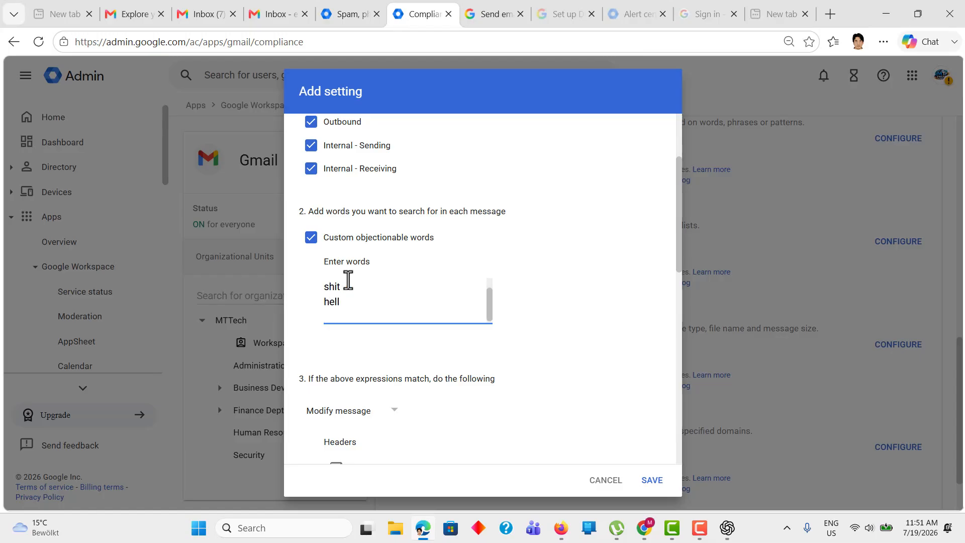
scroll(346, 279, "up", 1)
scroll(355, 312, "down", 1)
scroll(362, 317, "down", 3)
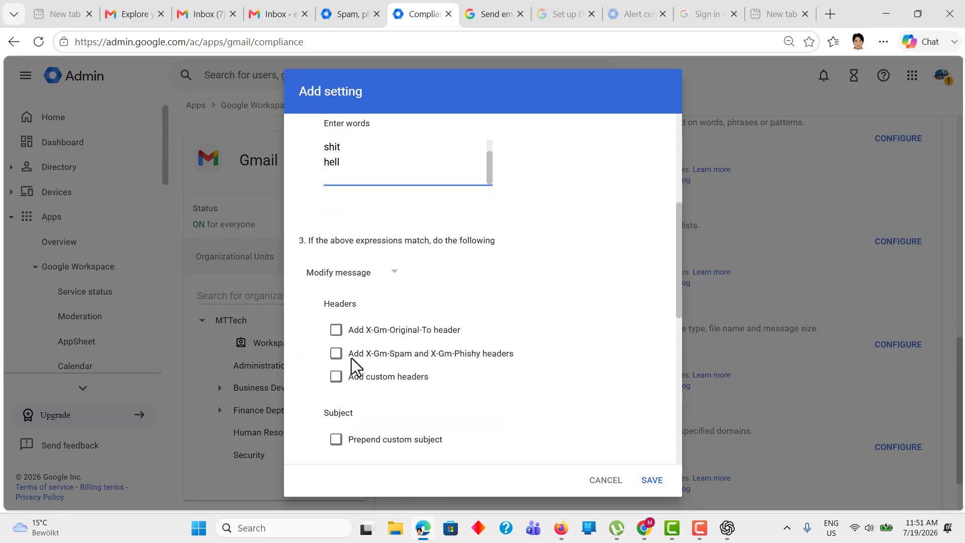
- Set the action to Reject message with the notice 'Please con't write such words in your email…'
left_click(395, 273)
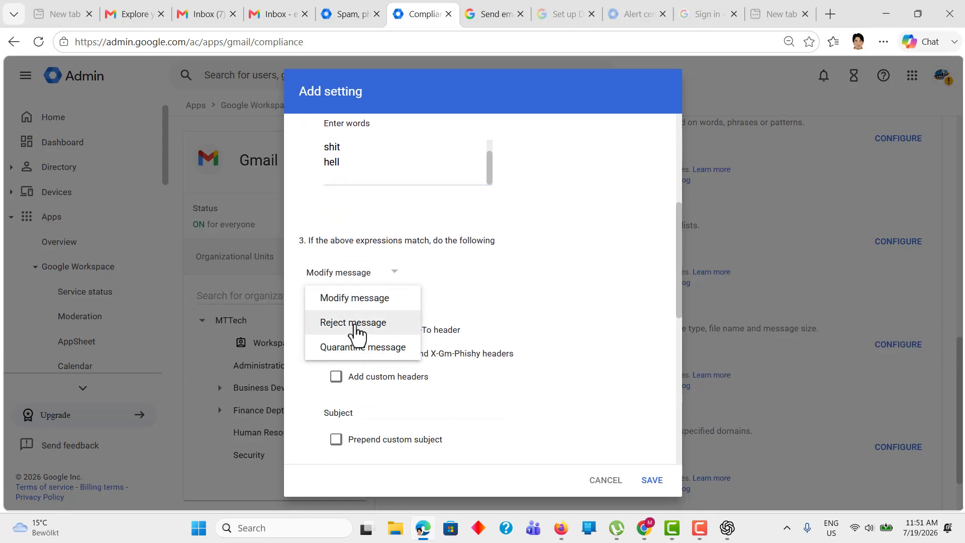
left_click(367, 324)
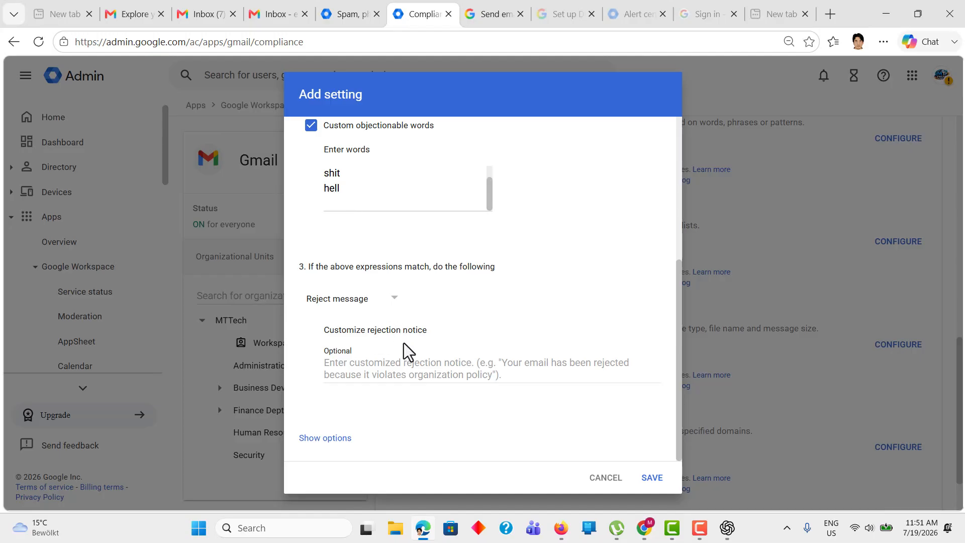
left_click(364, 371)
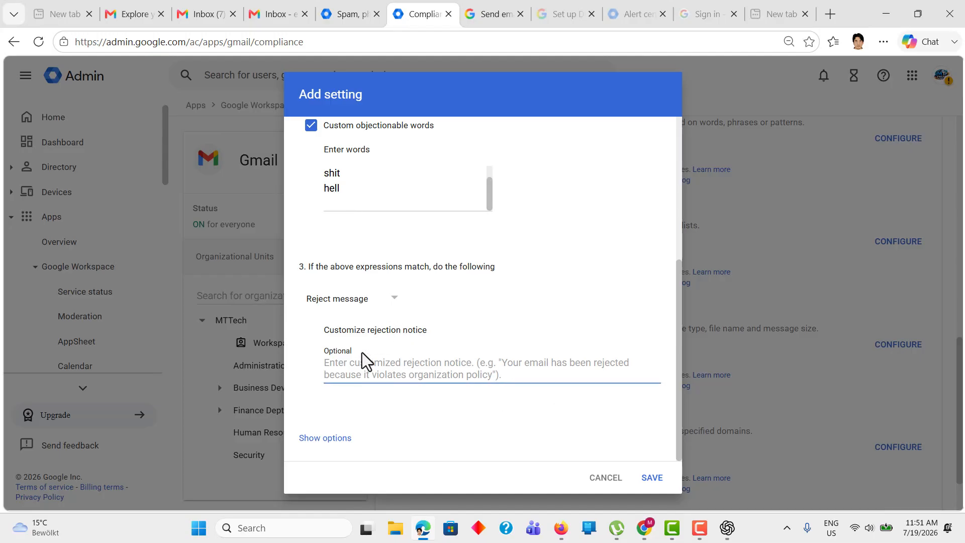
type("Please")
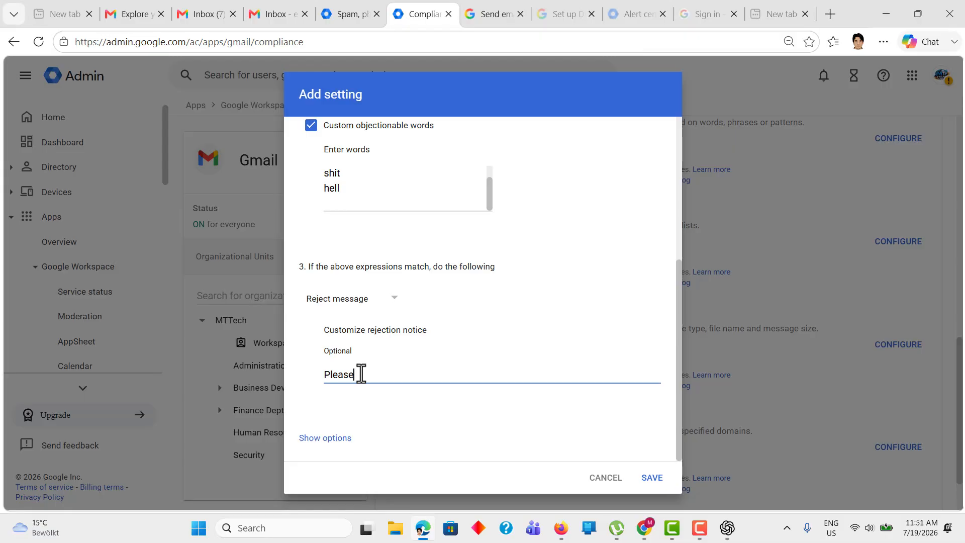
type(" con")
type("'t writ")
type("e such wor")
type("ds in y")
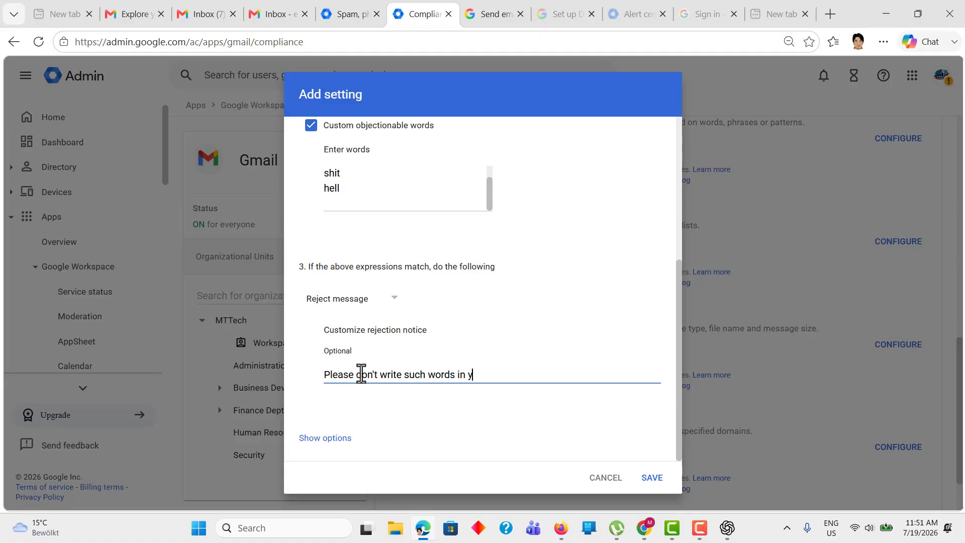
type("our email it does not ")
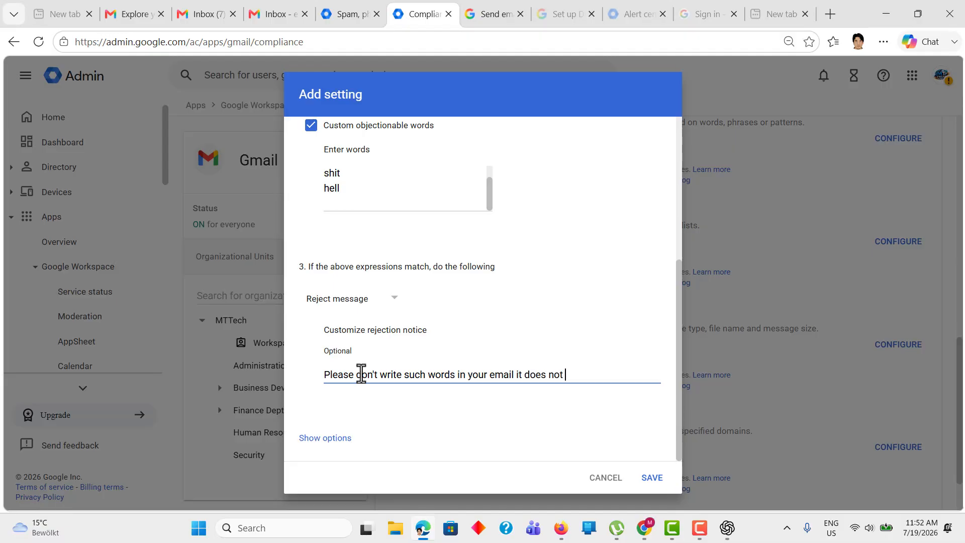
type("show a bgood relationship")
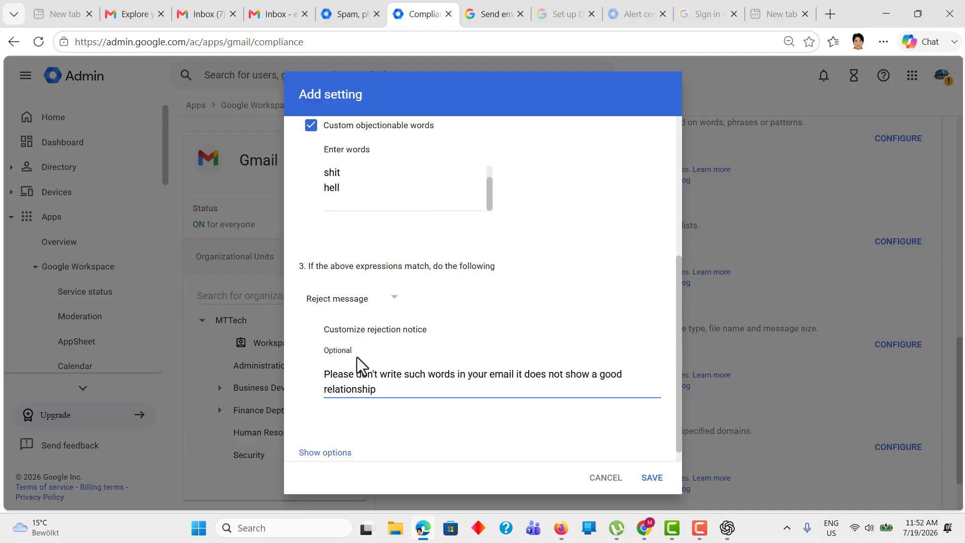
scroll(360, 366, "up", 2)
scroll(352, 413, "down", 2)
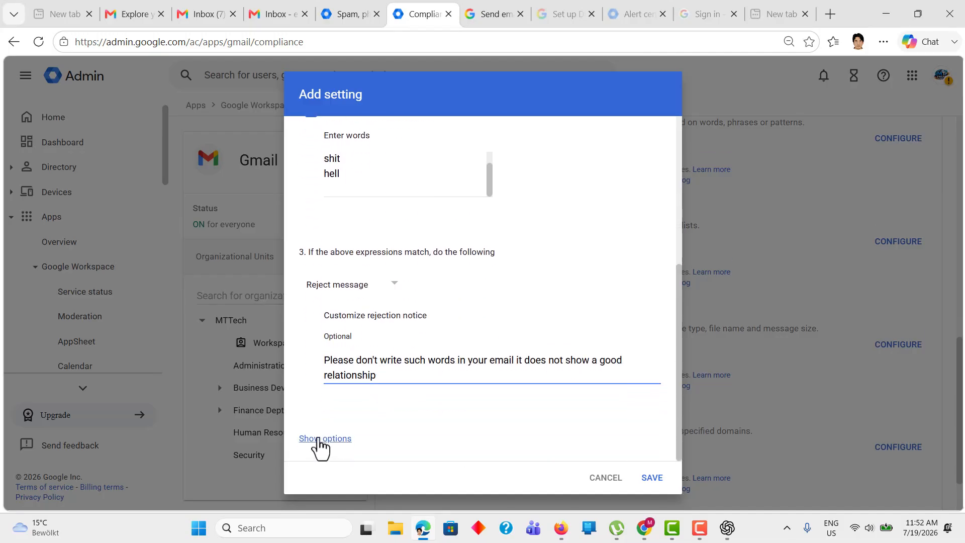
- Add Groups to the affected account types, leave envelope filters unchecked, and save the Decline rule
left_click(319, 445)
scroll(322, 438, "down", 4)
scroll(327, 431, "down", 2)
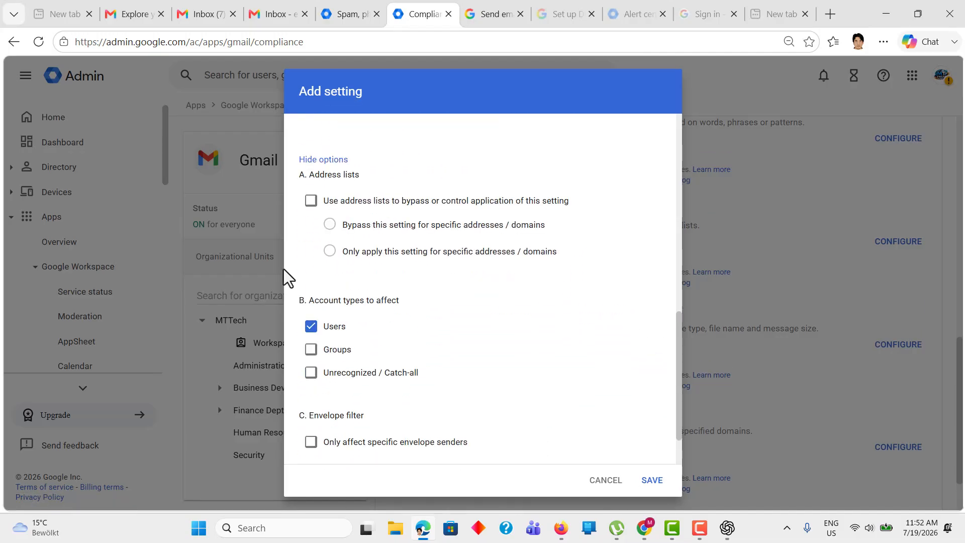
left_click(311, 352)
scroll(443, 333, "down", 2)
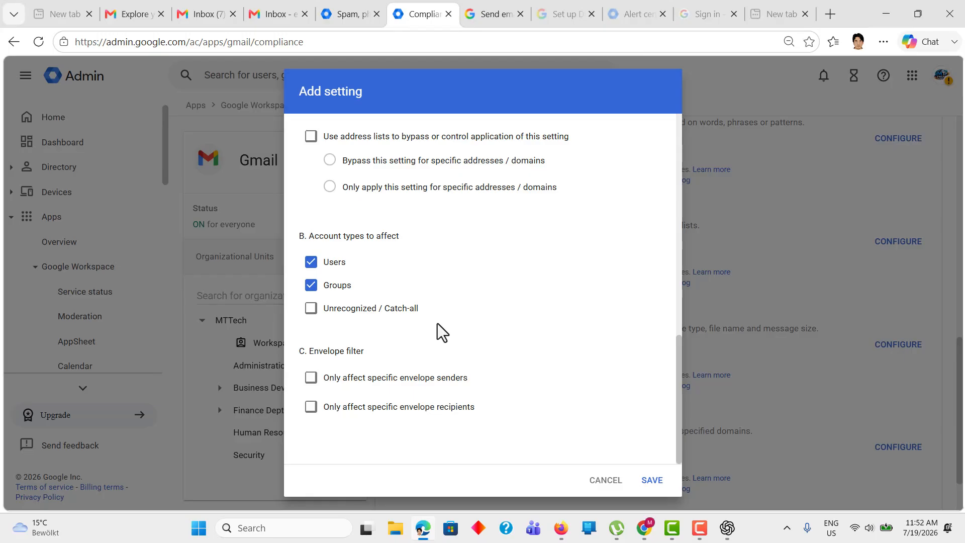
left_click(311, 377)
scroll(380, 442, "down", 2)
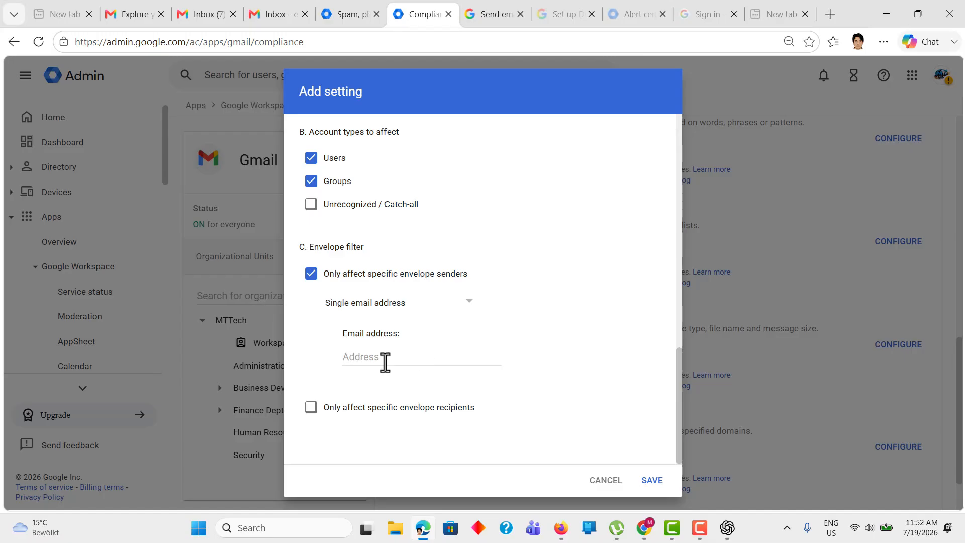
left_click(311, 274)
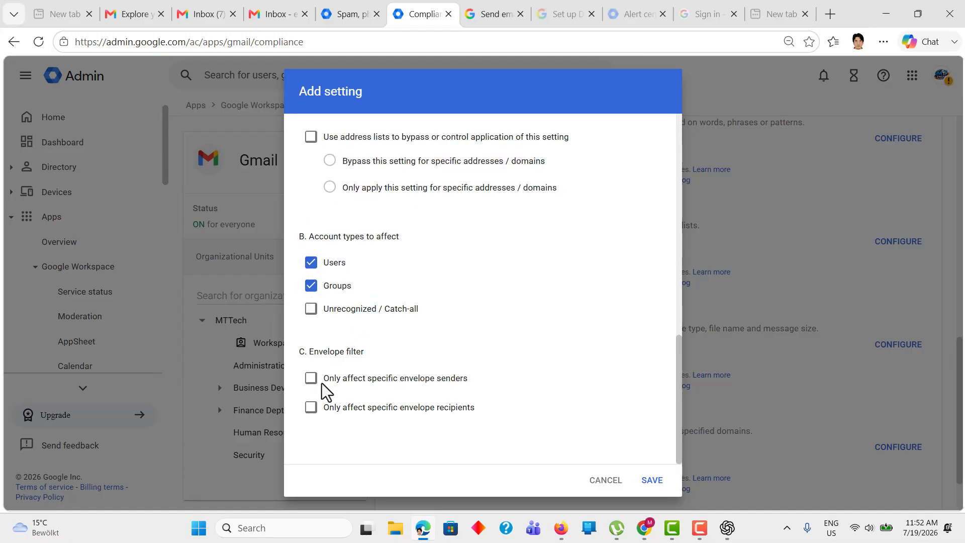
left_click(652, 483)
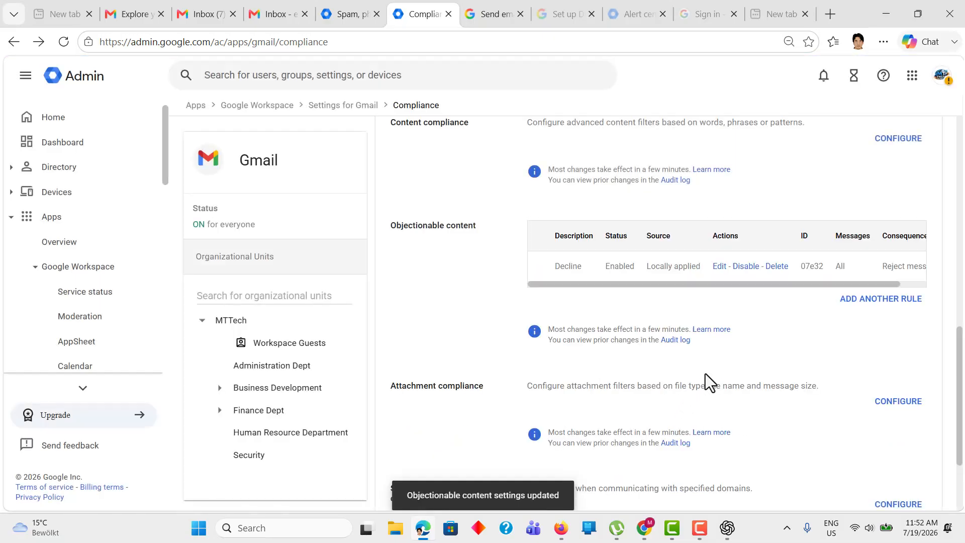
- Return to Gmail settings, open Manage quarantines, and delete the Hello quarantine
scroll(711, 360, "up", 4)
scroll(711, 360, "down", 7)
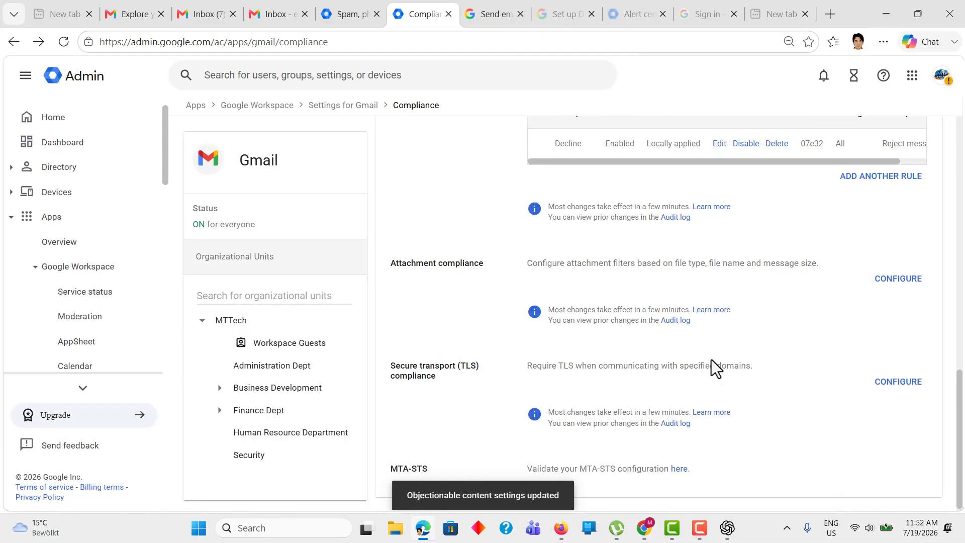
scroll(726, 379, "up", 7)
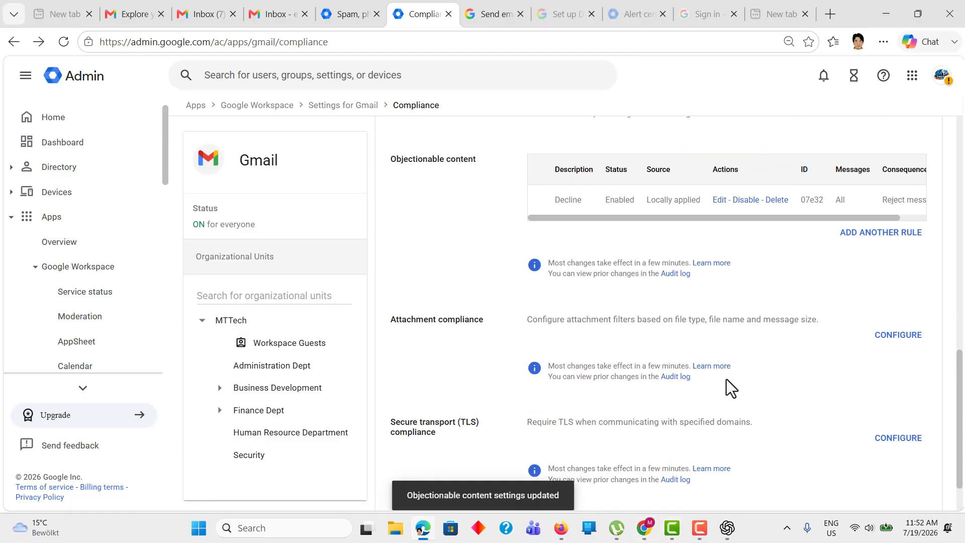
scroll(726, 379, "up", 7)
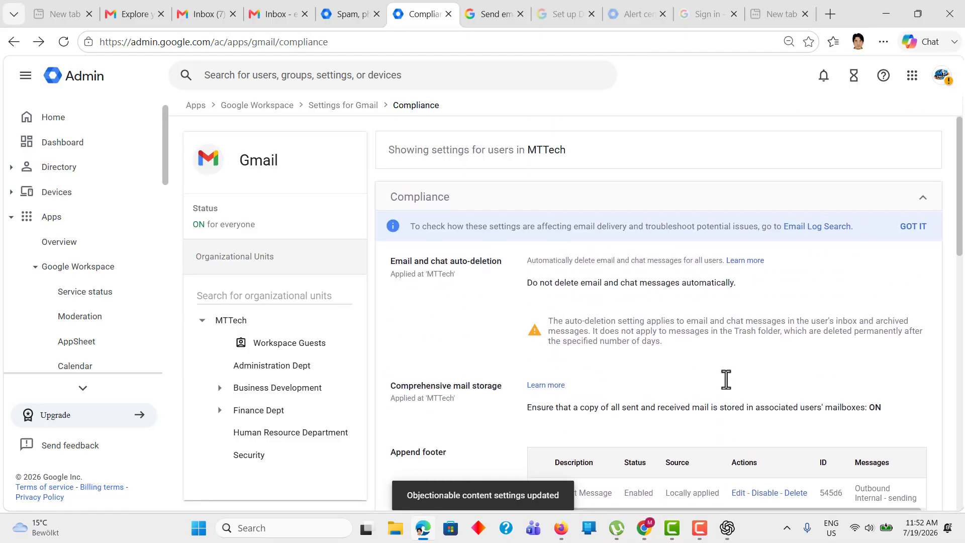
left_click(348, 112)
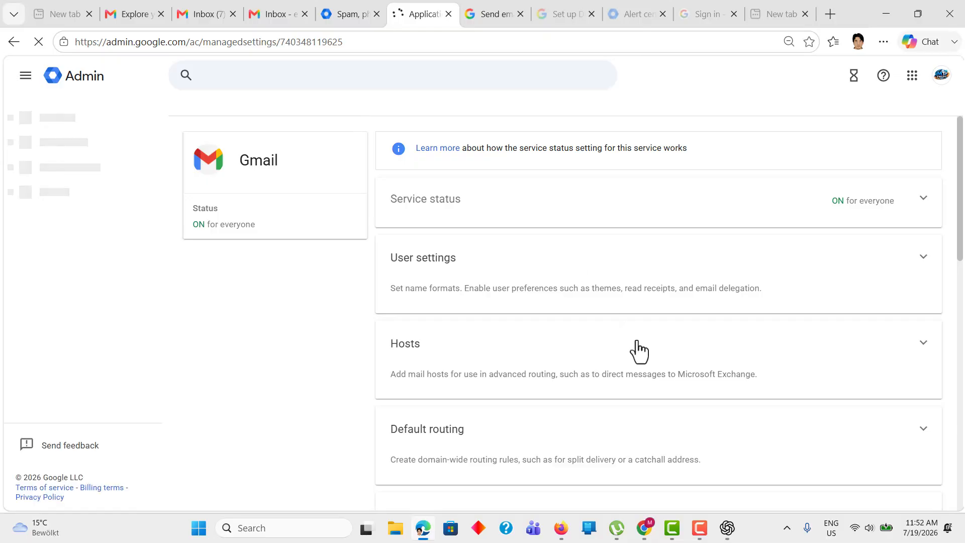
scroll(638, 350, "down", 5)
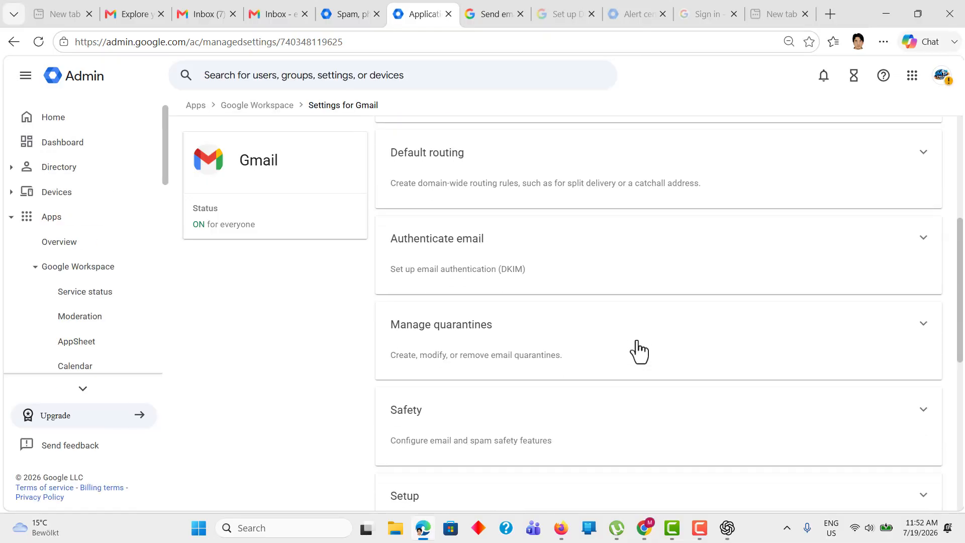
left_click(690, 354)
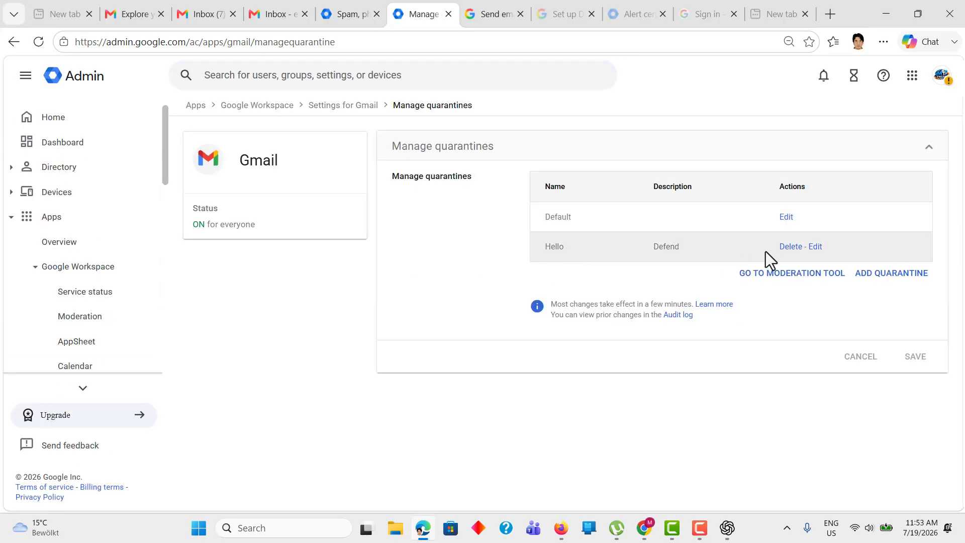
left_click(790, 247)
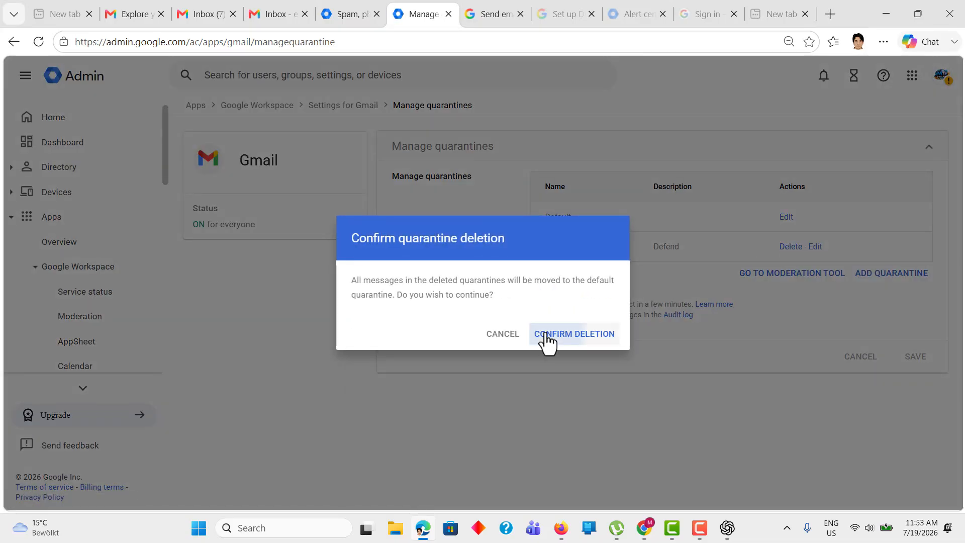
left_click(547, 335)
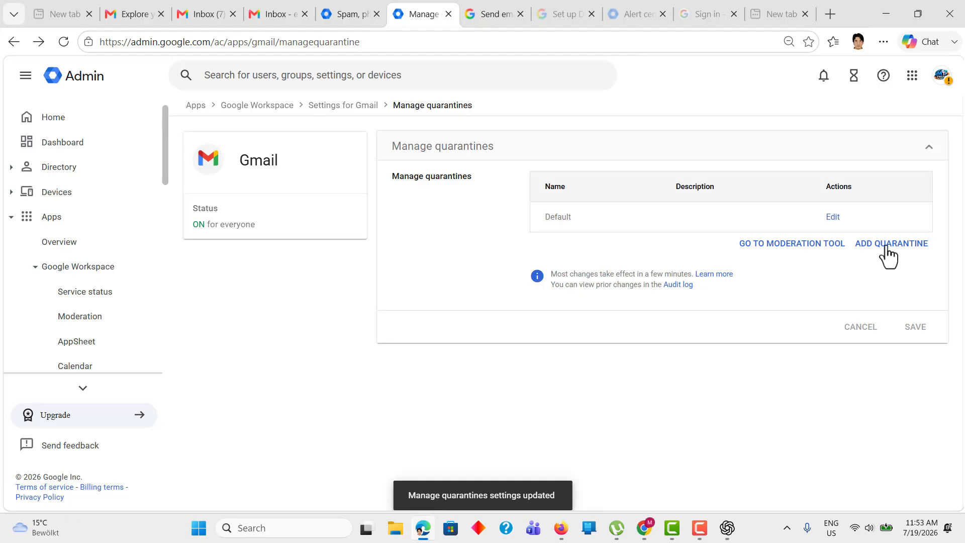
- Draft a quarantine named Decline with a description, detour to the groups page, then return
left_click(888, 246)
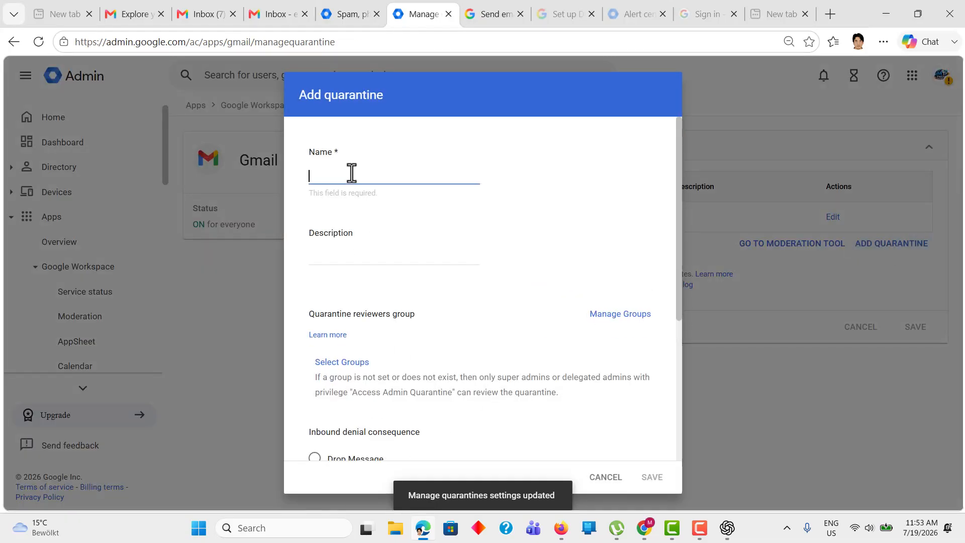
type("Decline")
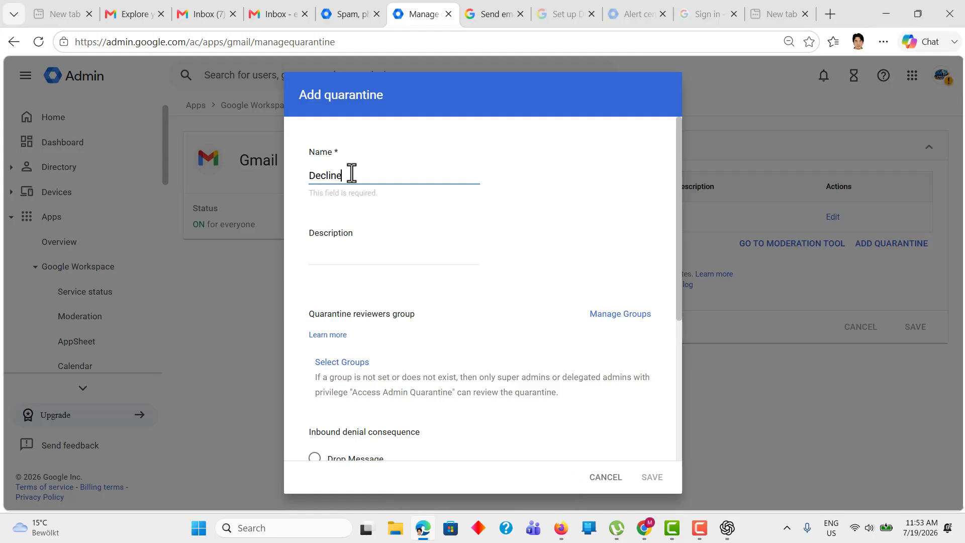
key("Tab")
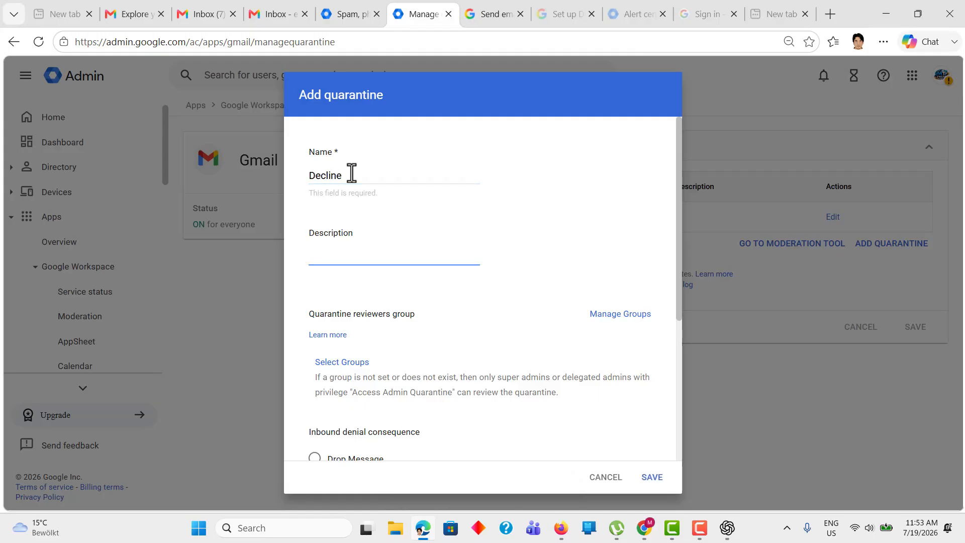
type("The harsh messages which do")
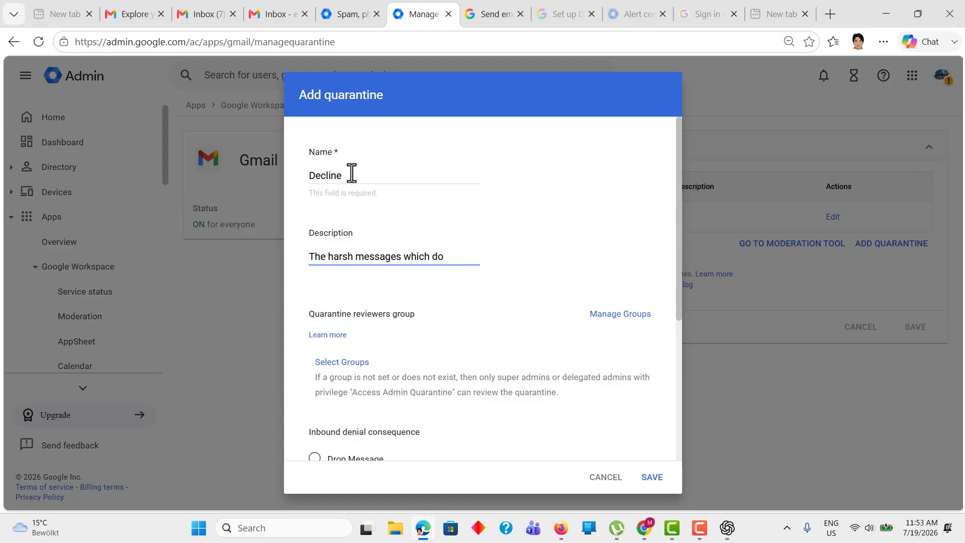
type("not show ")
type("a better")
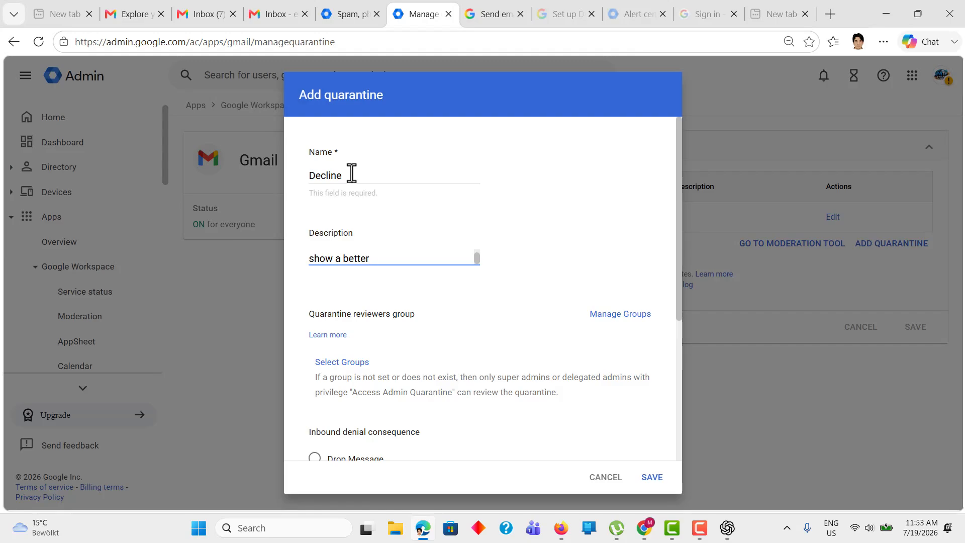
type(" cooperation")
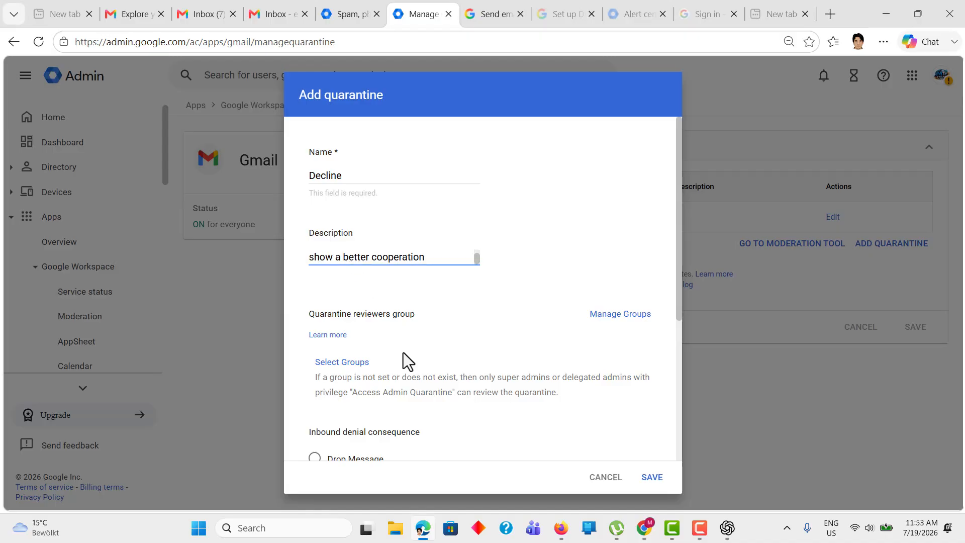
scroll(397, 352, "down", 4)
scroll(398, 347, "up", 3)
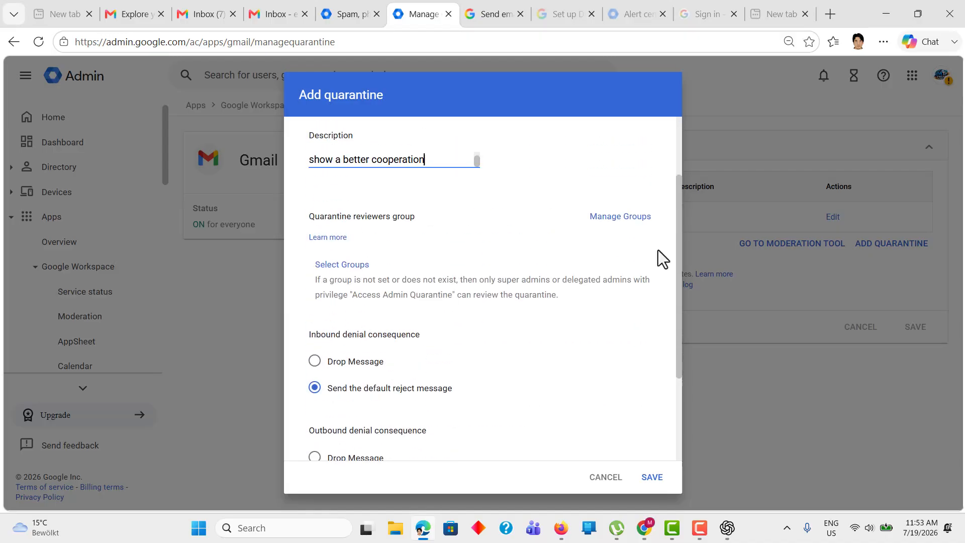
left_click(628, 224)
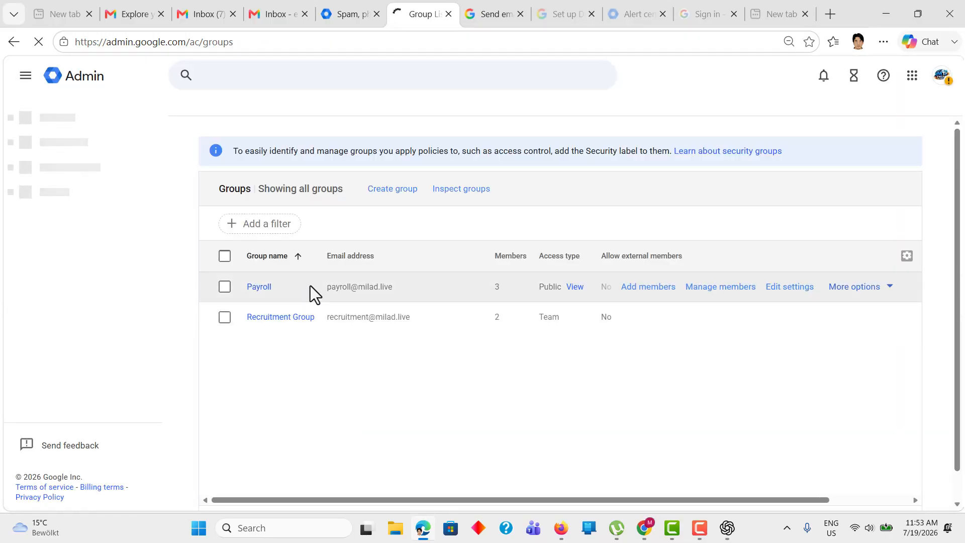
left_click(14, 42)
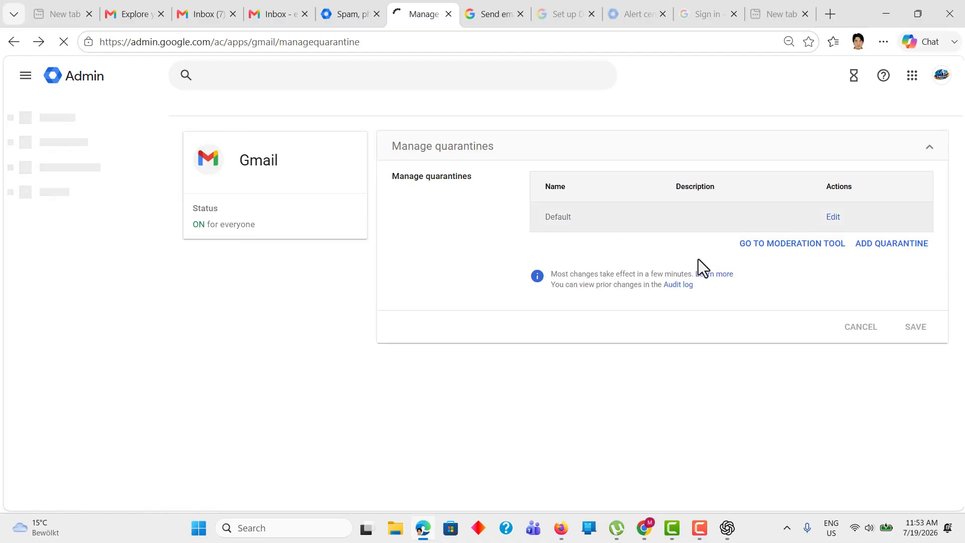
- Add a quarantine named Decline, described 'Decline the messages', reviewed by Payroll and Recruitment Group
left_click(877, 245)
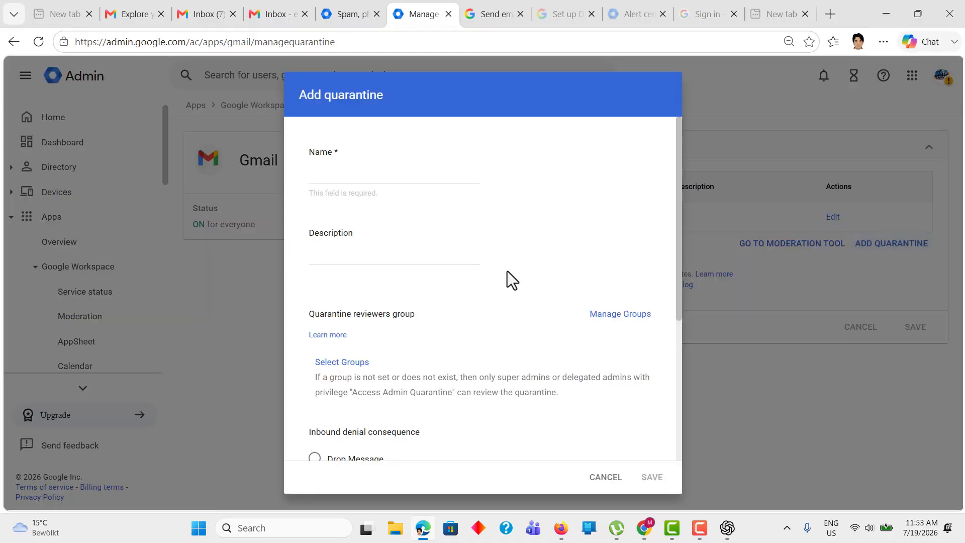
left_click(351, 178)
type("Decline")
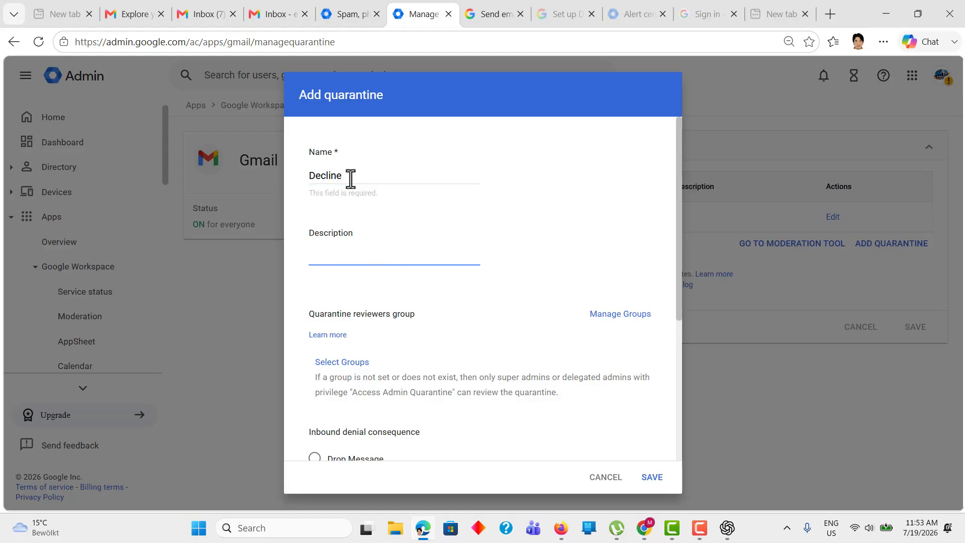
type("Decline the messages")
left_click(352, 358)
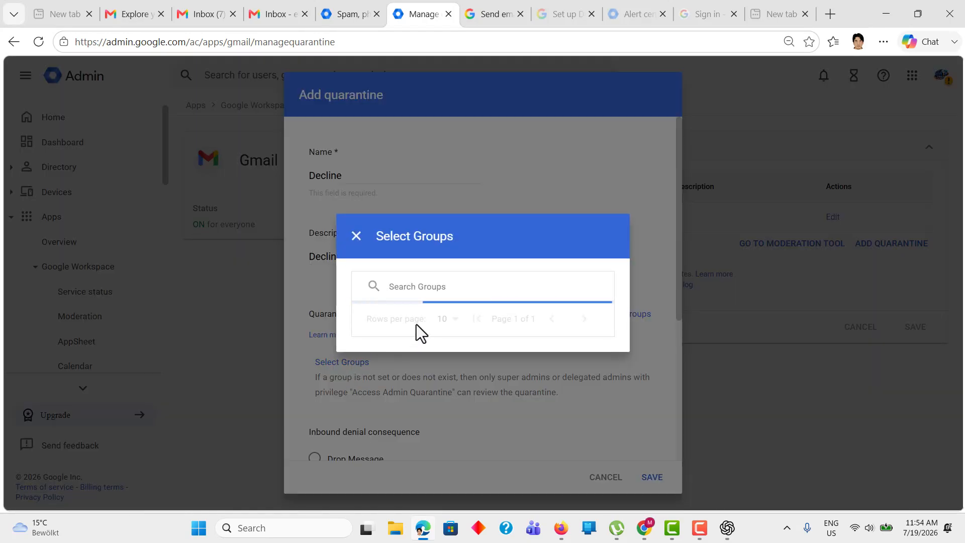
left_click(378, 299)
left_click(395, 325)
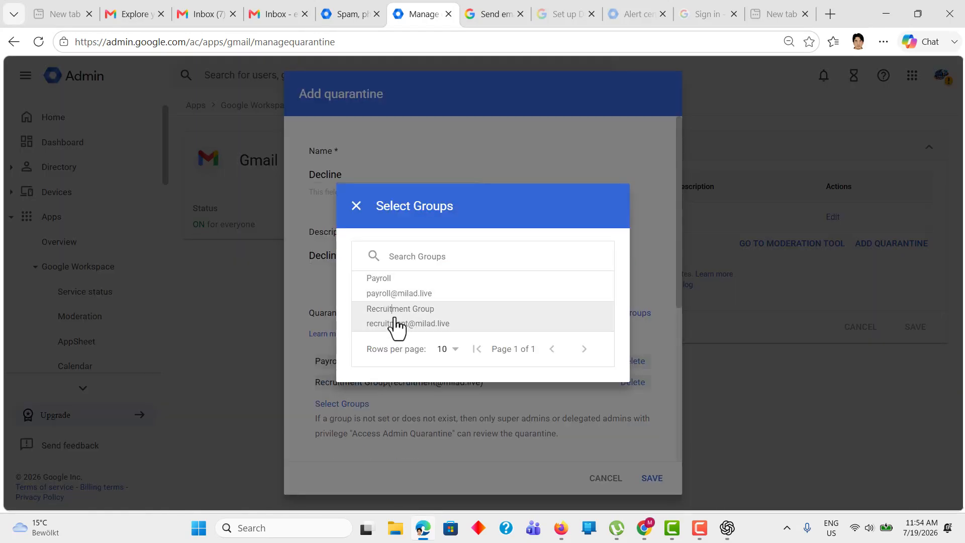
left_click(355, 208)
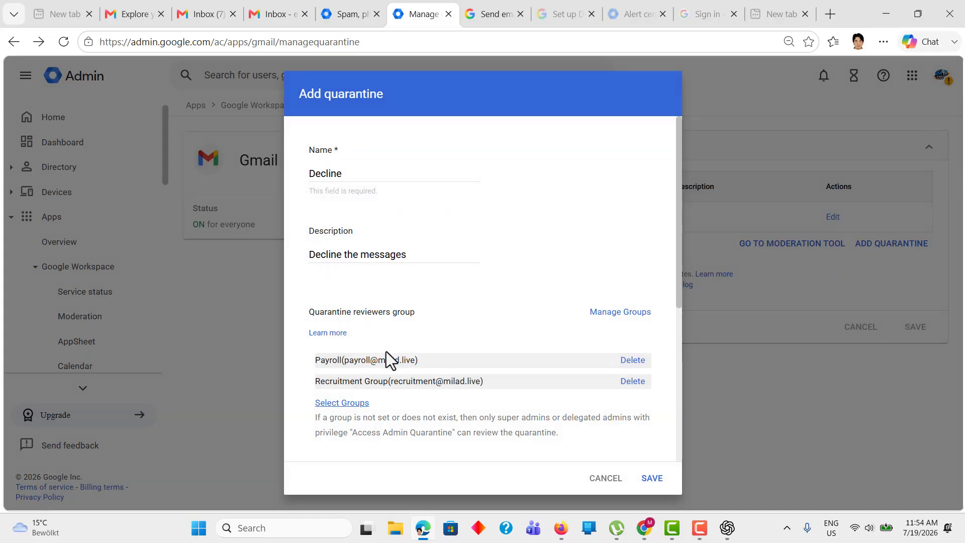
- Turn on periodic quarantine notifications and save the Decline quarantine
scroll(387, 347, "down", 4)
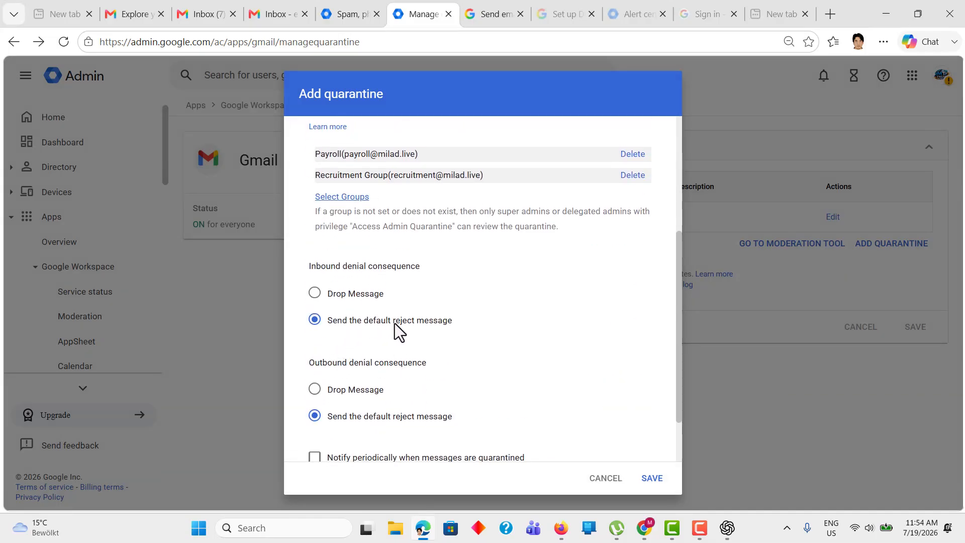
scroll(442, 342, "down", 2)
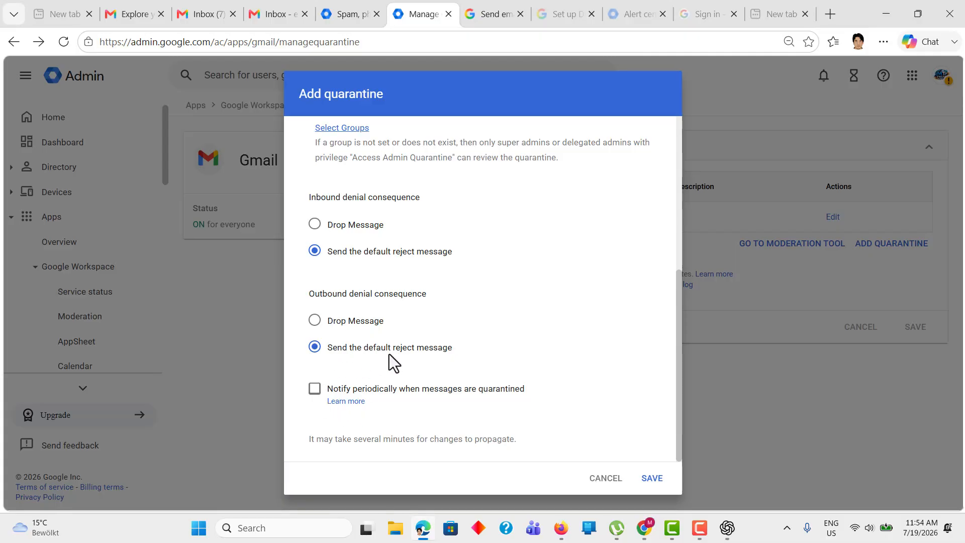
left_click(315, 390)
scroll(533, 334, "up", 5)
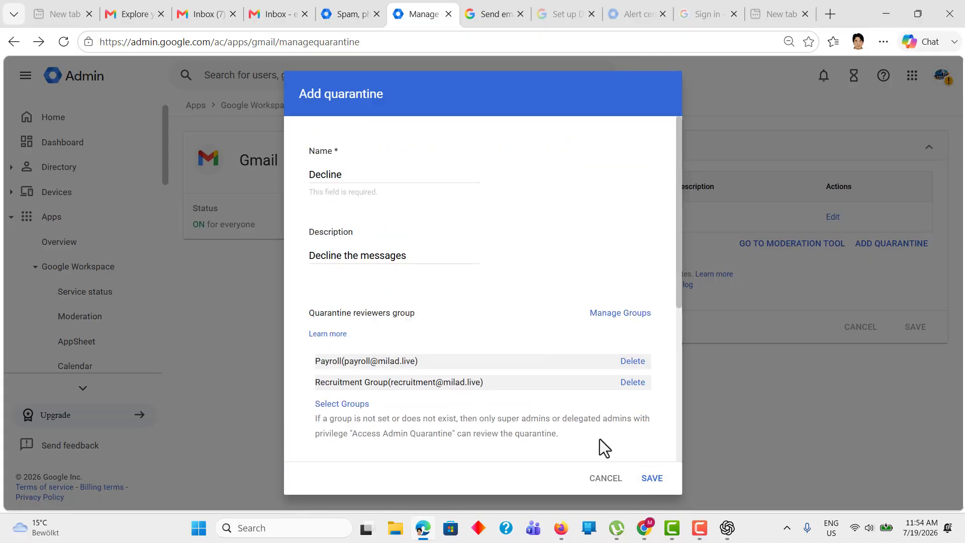
left_click(652, 480)
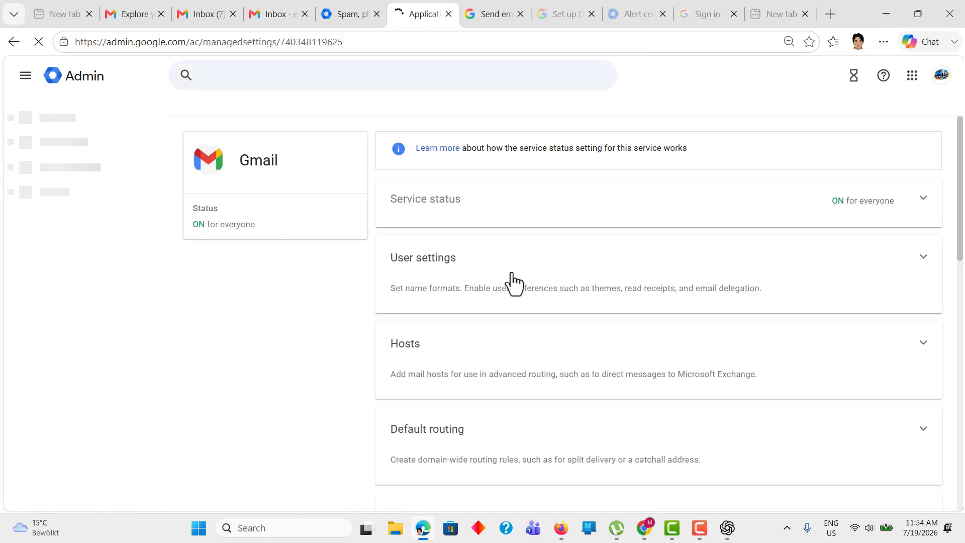
- Open Gmail's Compliance settings and open the Decline objectionable content rule for editing
scroll(594, 342, "down", 12)
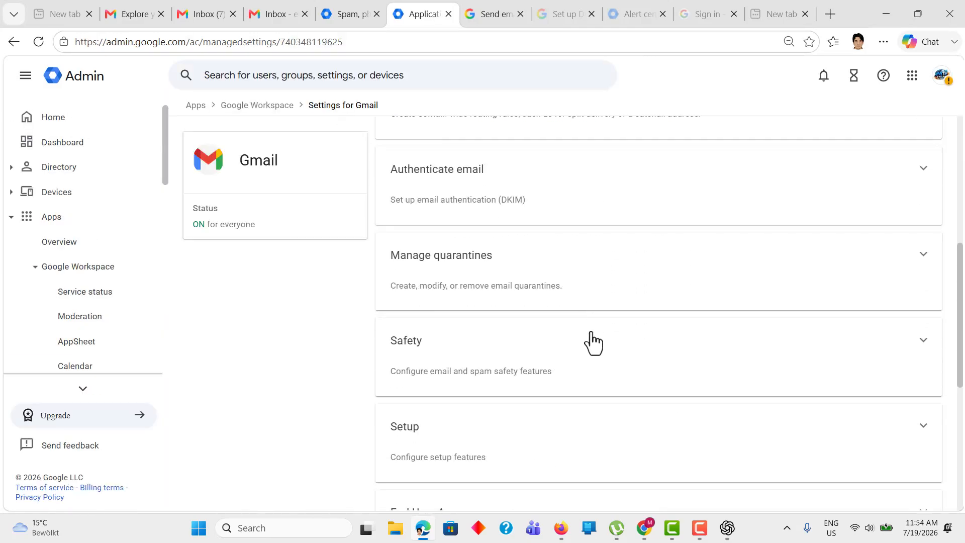
scroll(592, 331, "down", 1)
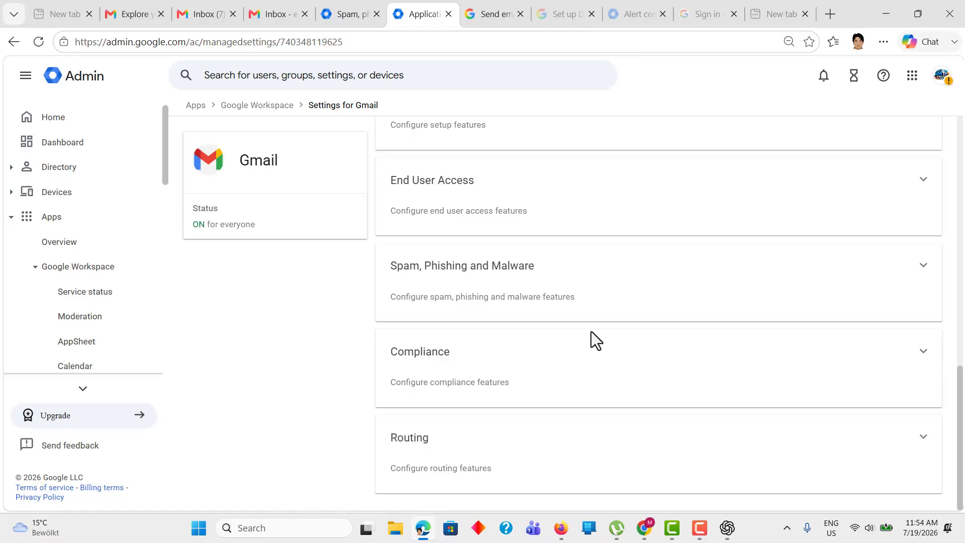
left_click(551, 374)
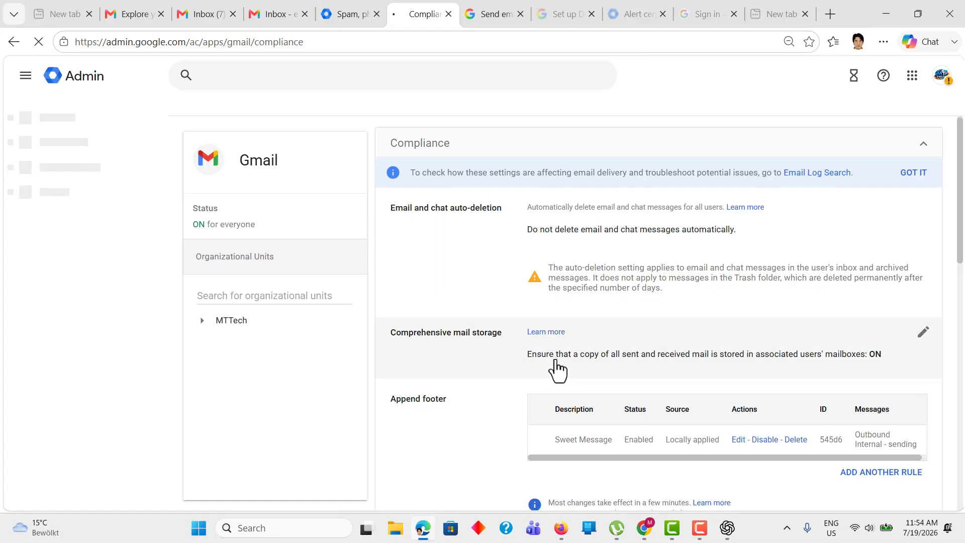
scroll(553, 367, "down", 5)
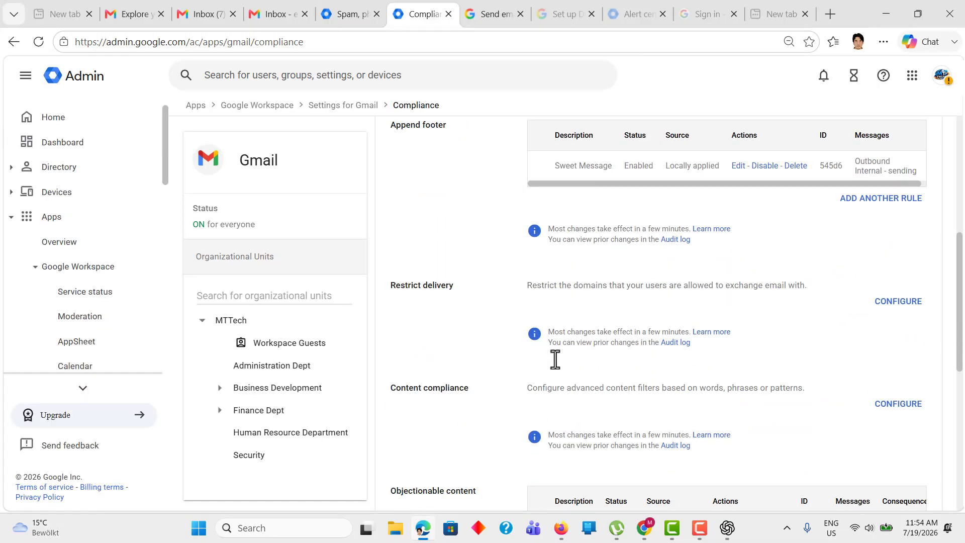
scroll(556, 359, "down", 4)
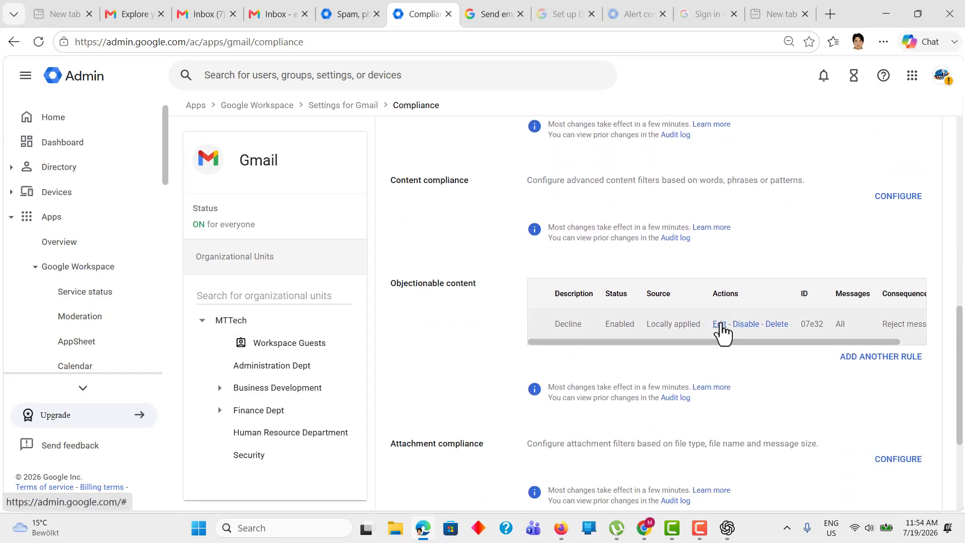
left_click(719, 325)
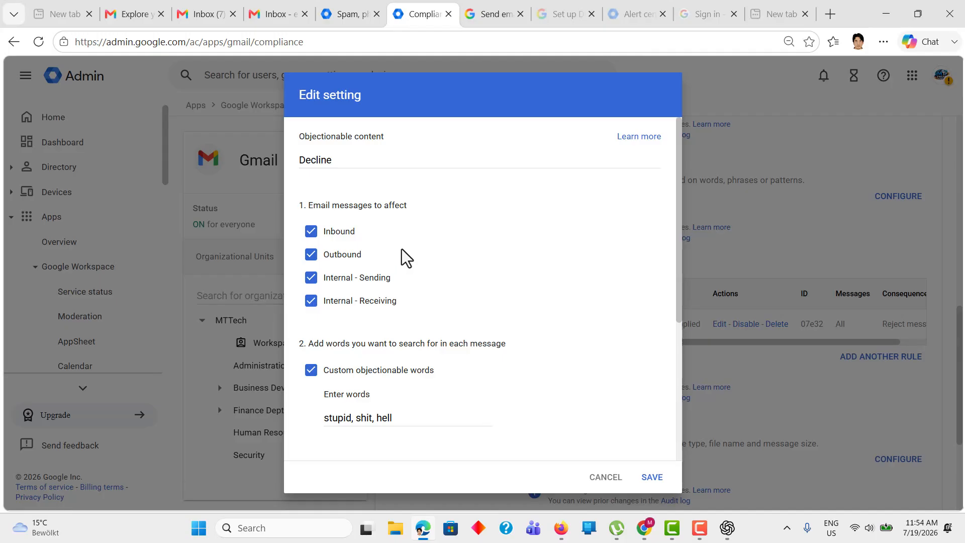
- Reveal and review the Decline rule's advanced options, then close the dialog unchanged
scroll(403, 249, "down", 3)
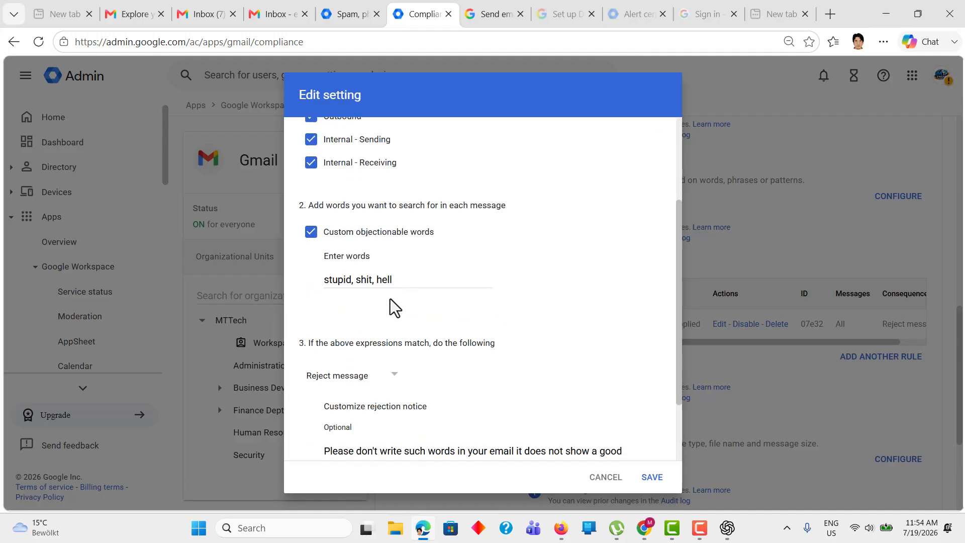
scroll(390, 300, "down", 2)
scroll(390, 302, "up", 1)
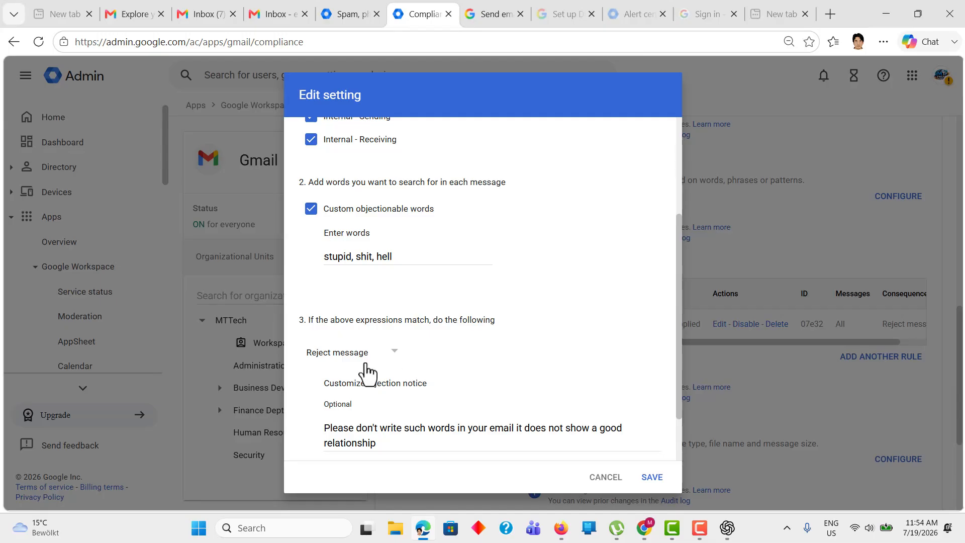
scroll(368, 371, "down", 2)
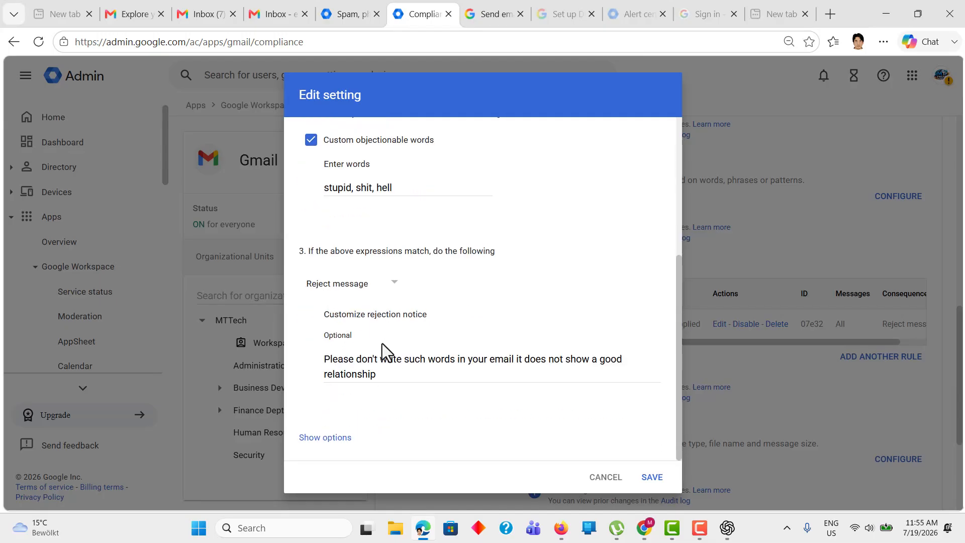
scroll(384, 352, "up", 1)
scroll(387, 388, "down", 1)
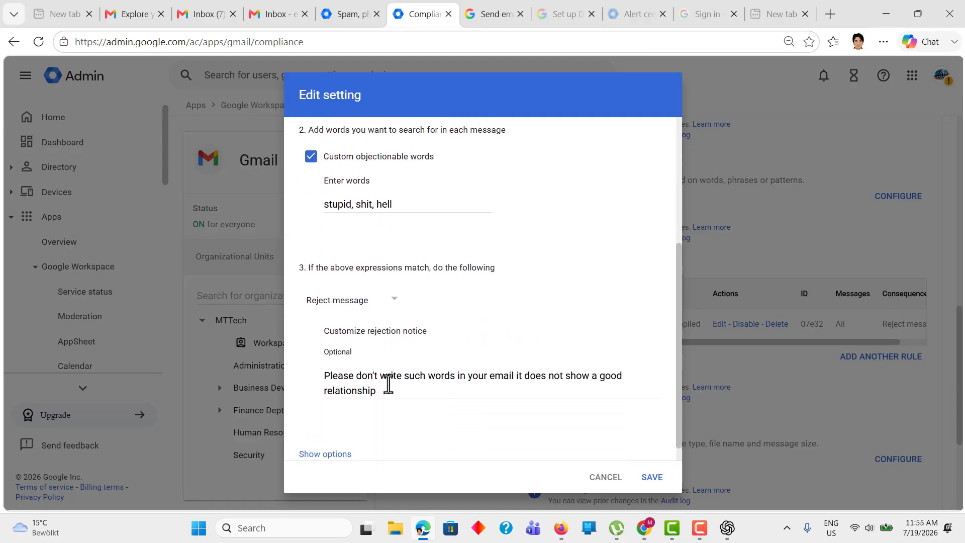
left_click(316, 438)
scroll(396, 377, "down", 5)
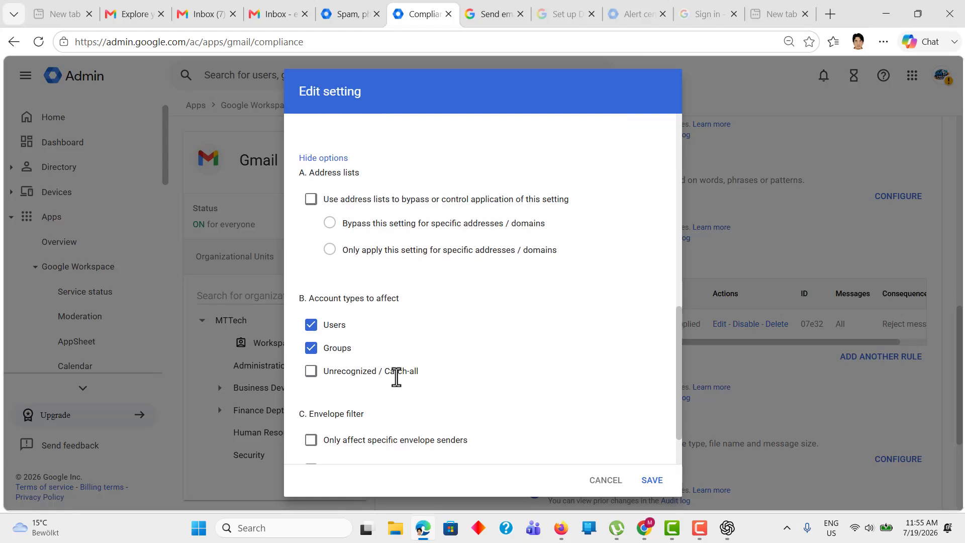
scroll(396, 378, "down", 1)
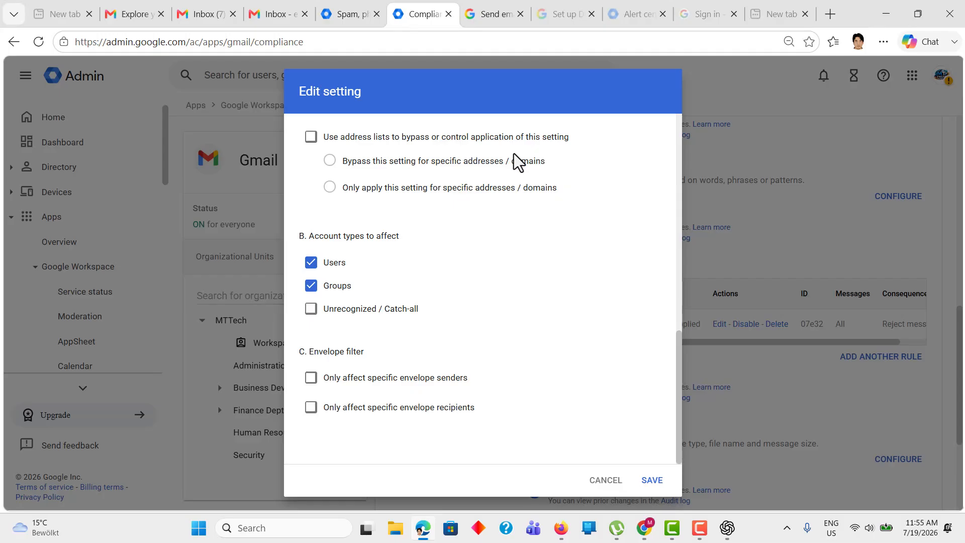
scroll(457, 186, "up", 2)
scroll(397, 224, "down", 1)
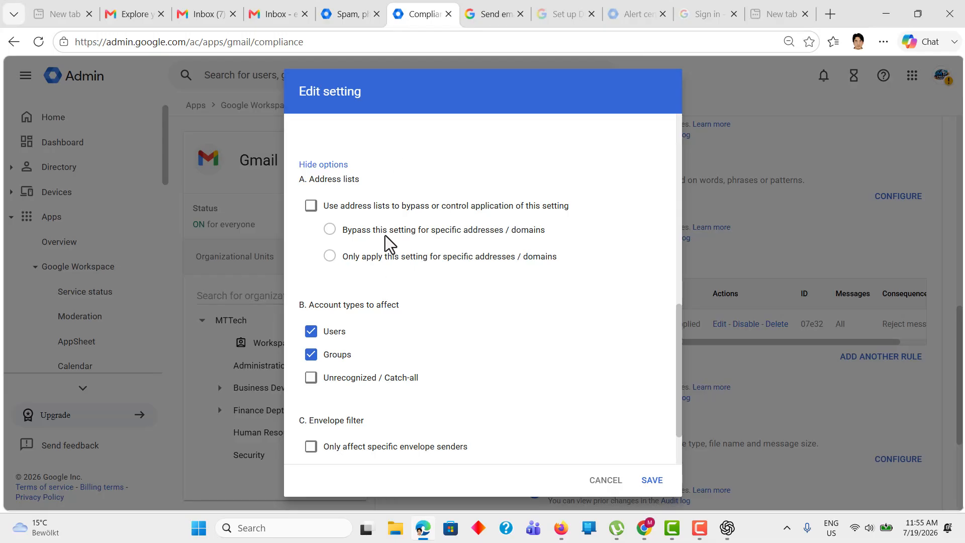
scroll(388, 241, "up", 10)
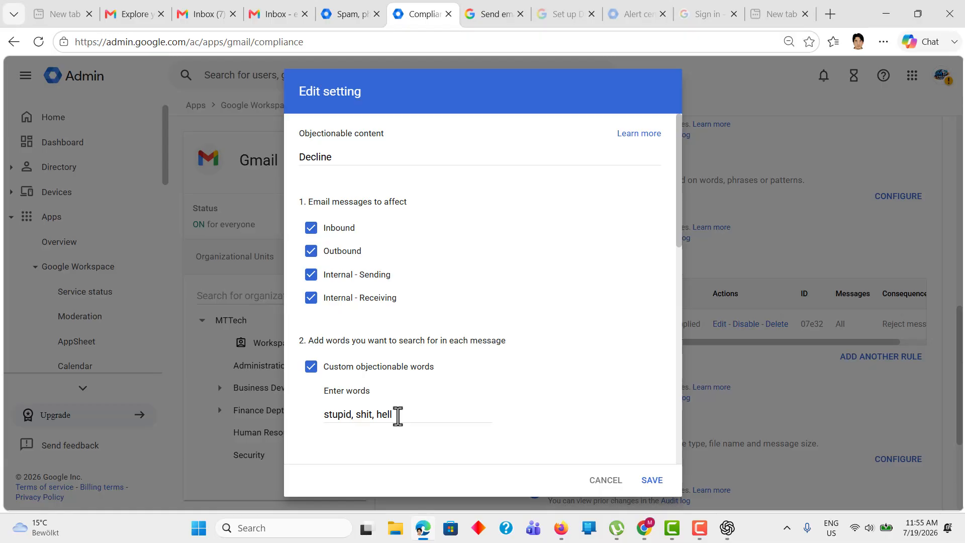
scroll(397, 416, "down", 3)
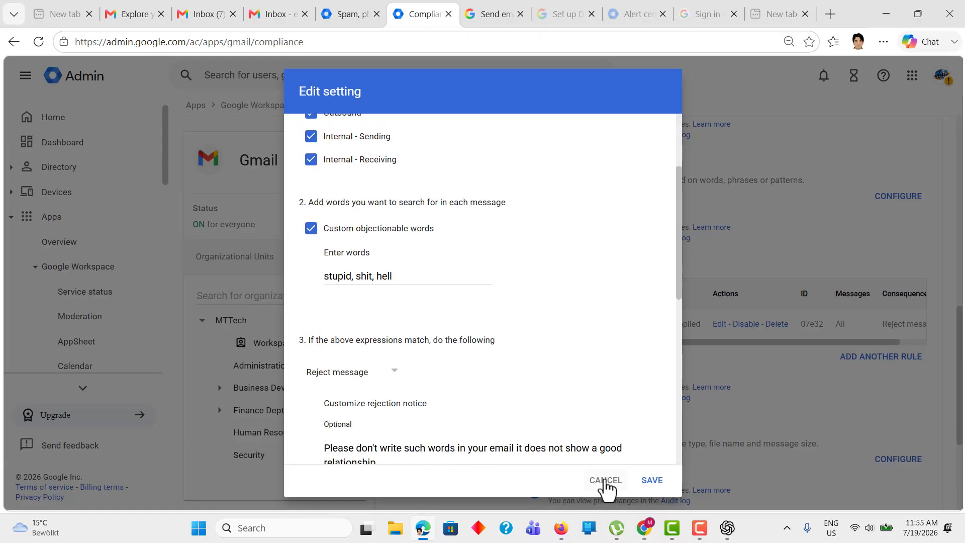
left_click(652, 480)
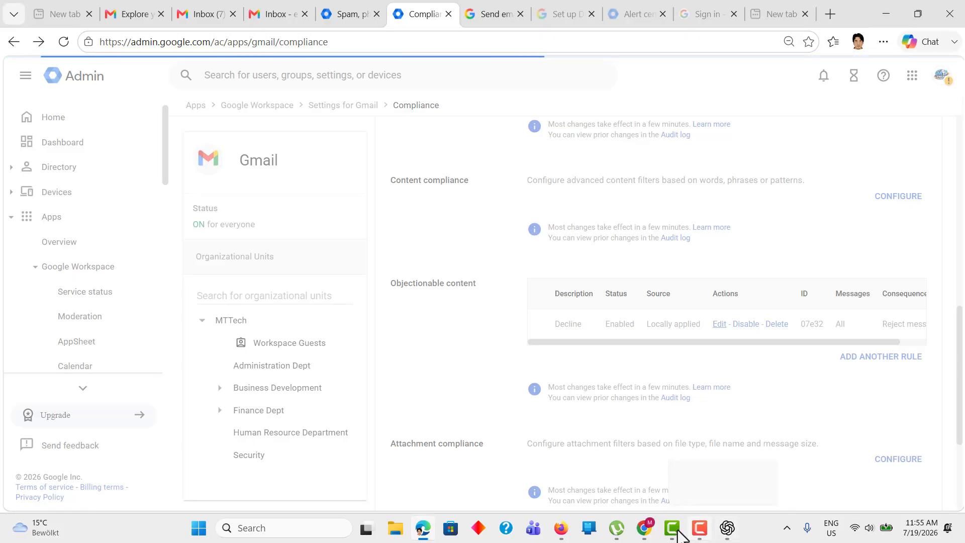
- In Gmail, compose a new email addressed to a colleague chosen from the To suggestions
left_click(644, 528)
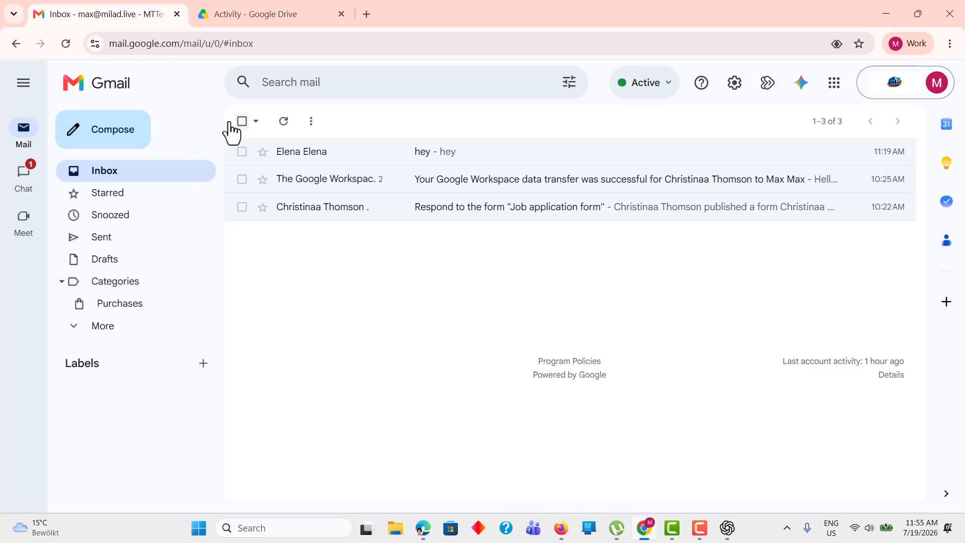
left_click(96, 134)
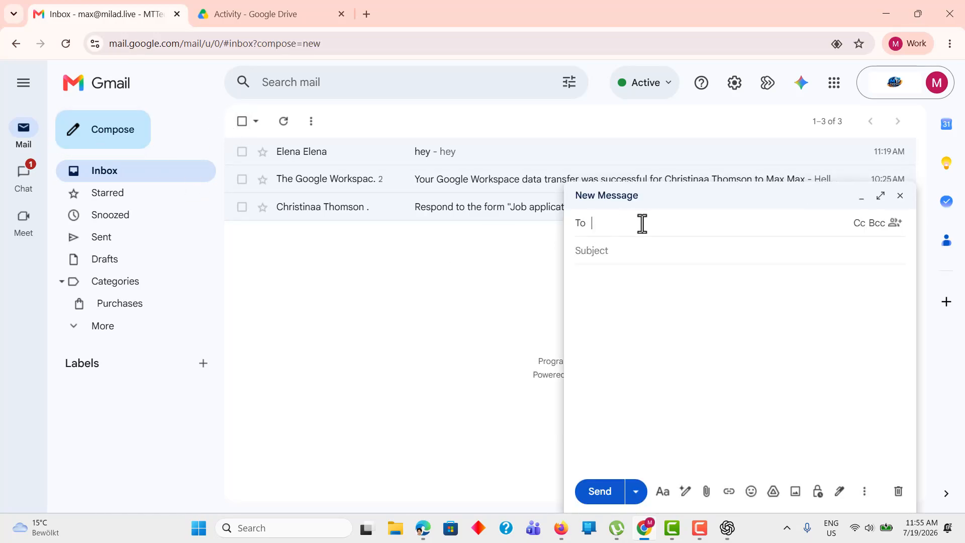
type("ele")
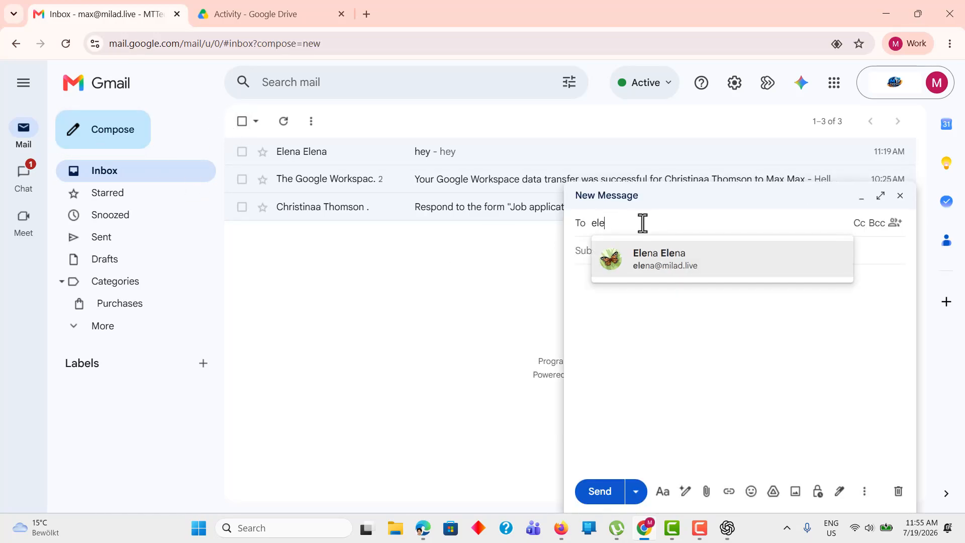
key("BackSpace")
key("BackSpace")
key("BackSpace")
type("chri")
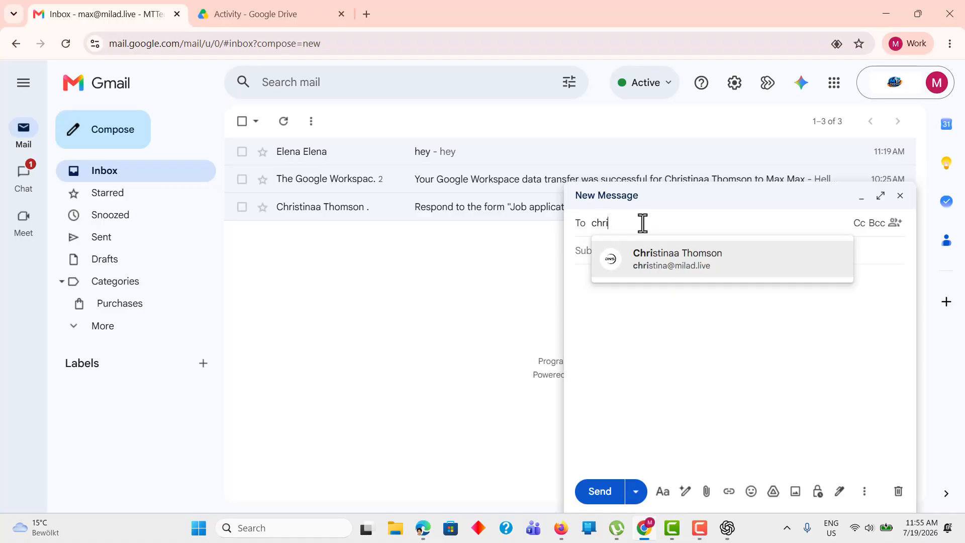
left_click(678, 267)
- Enter subject 'stupid' and body 'hell', then send the test email
left_click(608, 264)
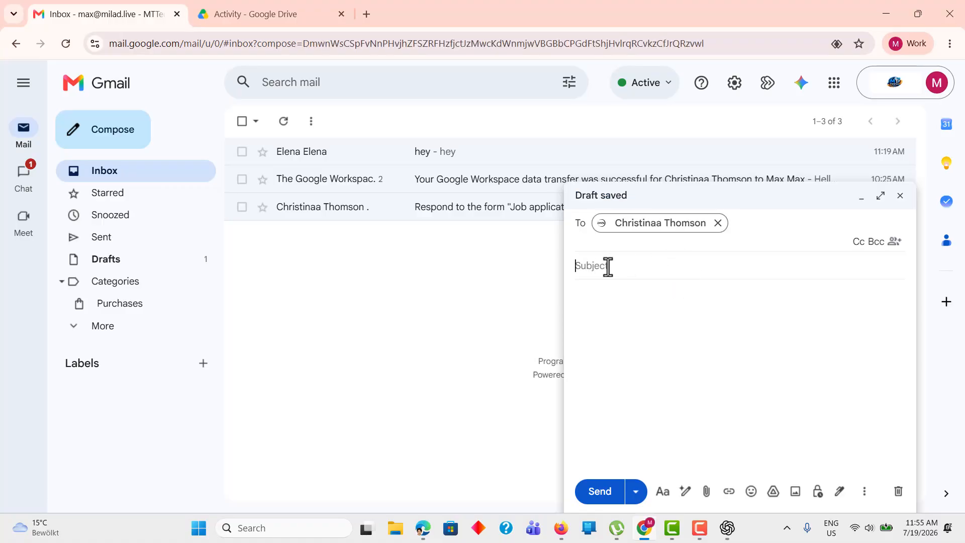
type("stupid")
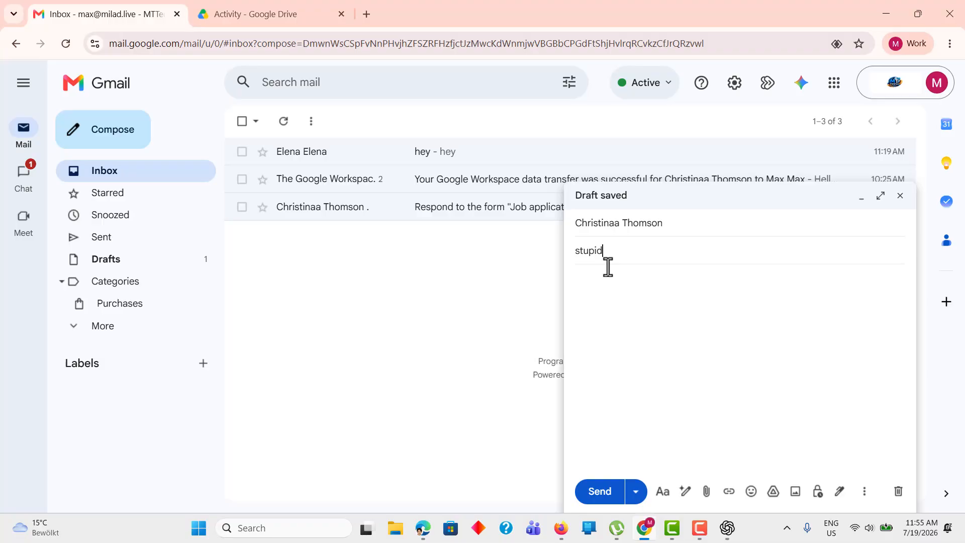
key("Tab")
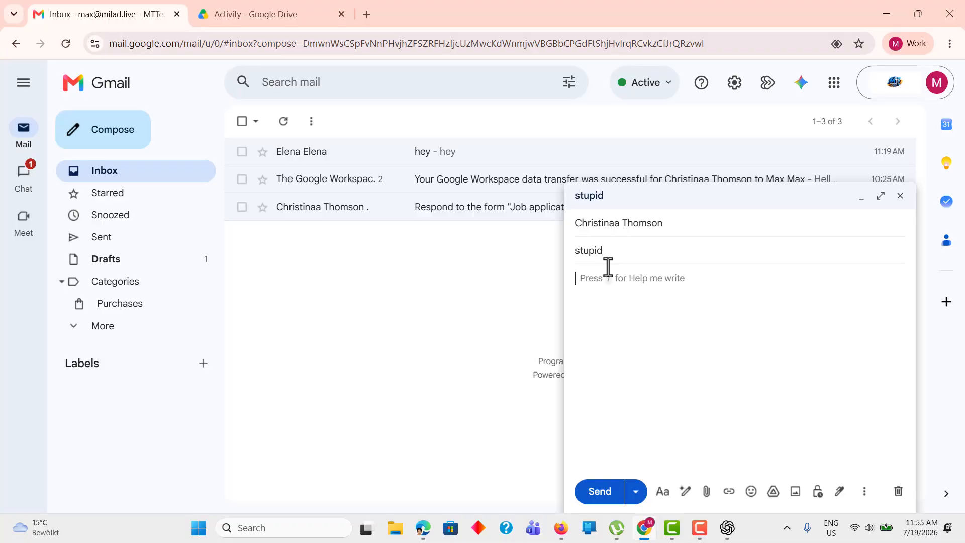
type("hell")
left_click(599, 491)
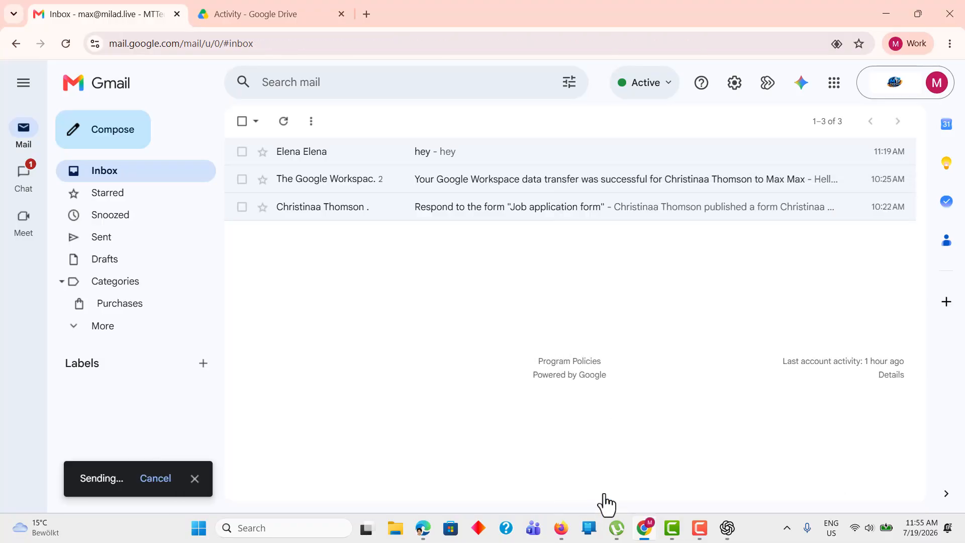
left_click(423, 529)
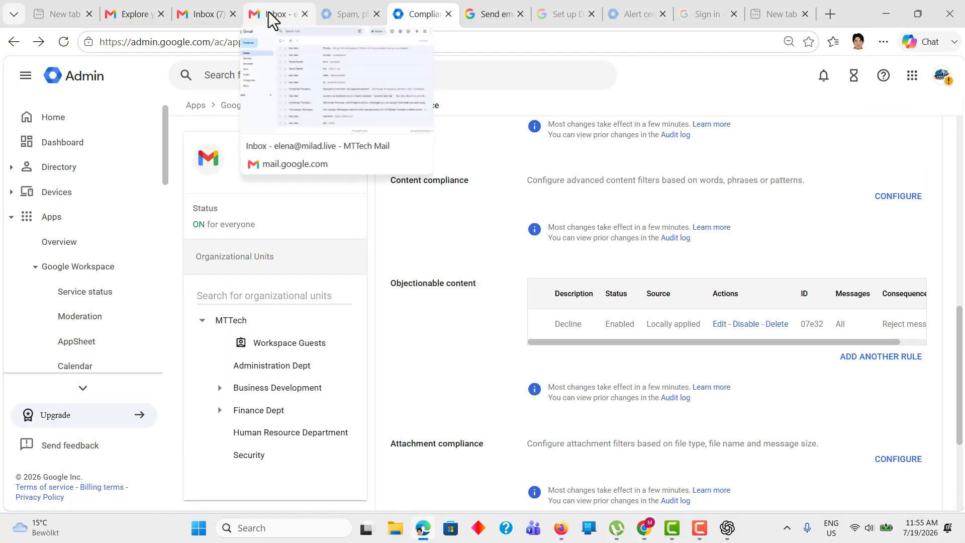
- Bring up the recipient's Gmail tab in Firefox and reload the inbox twice to check for the message
left_click(561, 529)
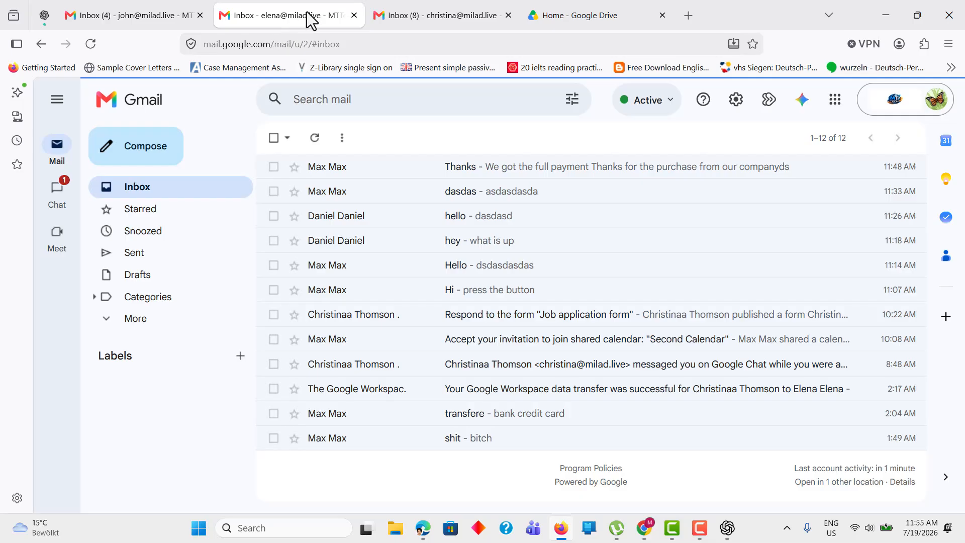
left_click(410, 17)
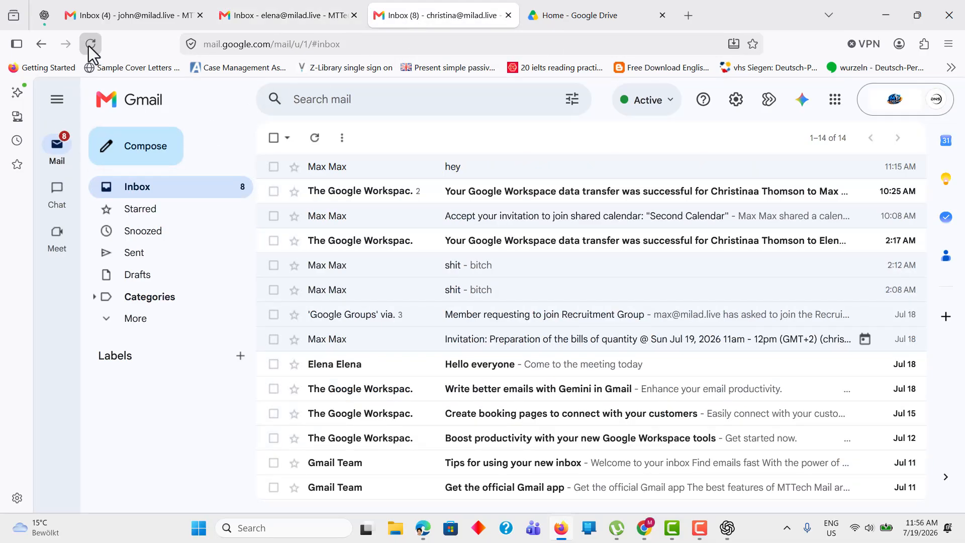
left_click(88, 47)
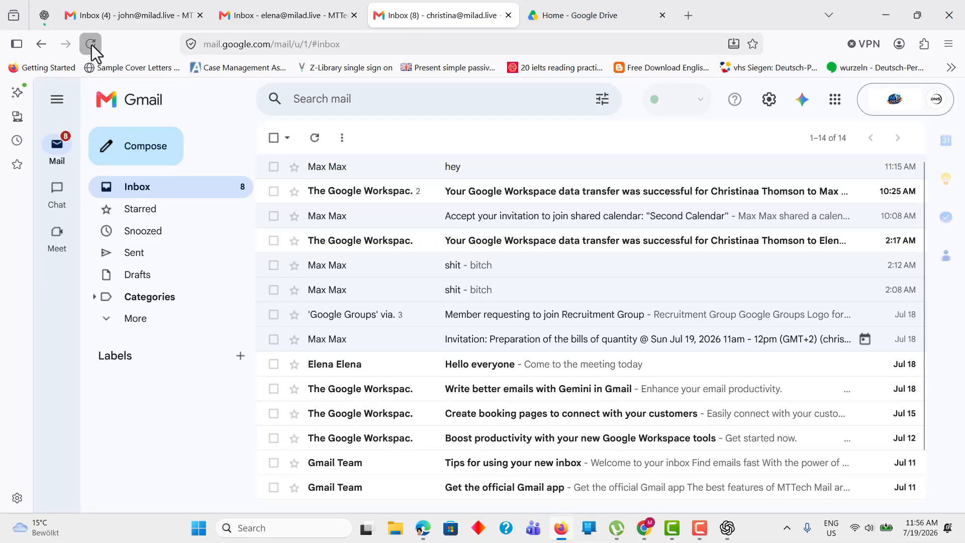
left_click(91, 43)
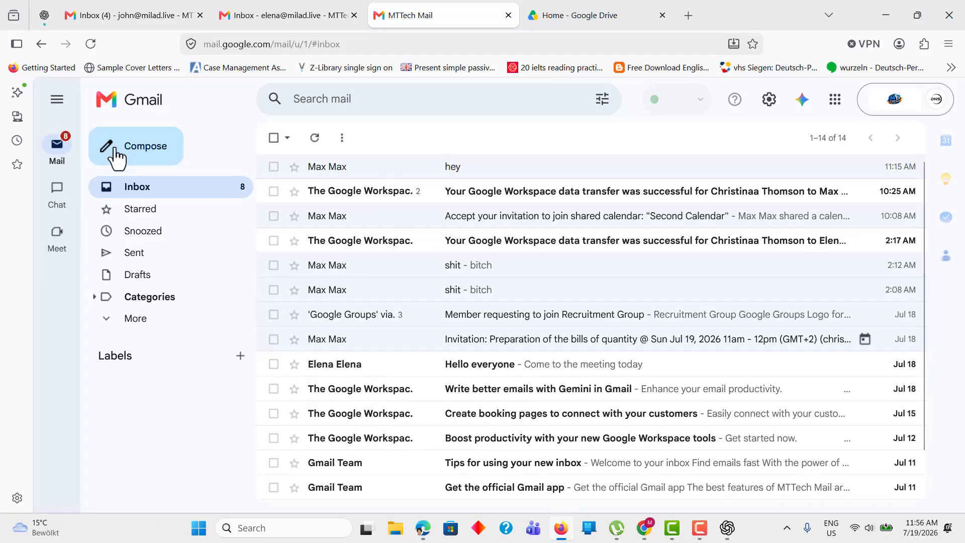
- Filter the Gmail Moderation list to the Decline quarantine with Denied status
left_click(422, 528)
scroll(601, 376, "down", 3)
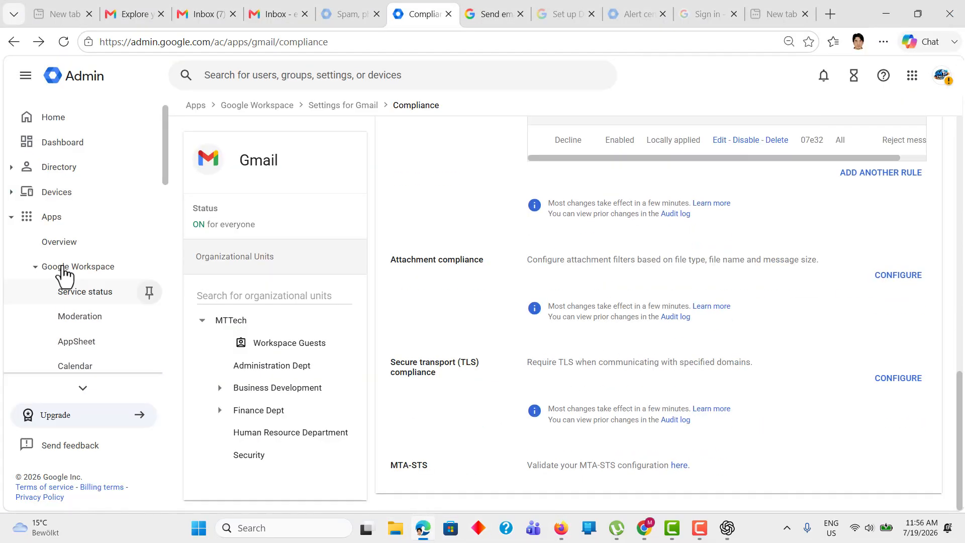
scroll(88, 302, "down", 1)
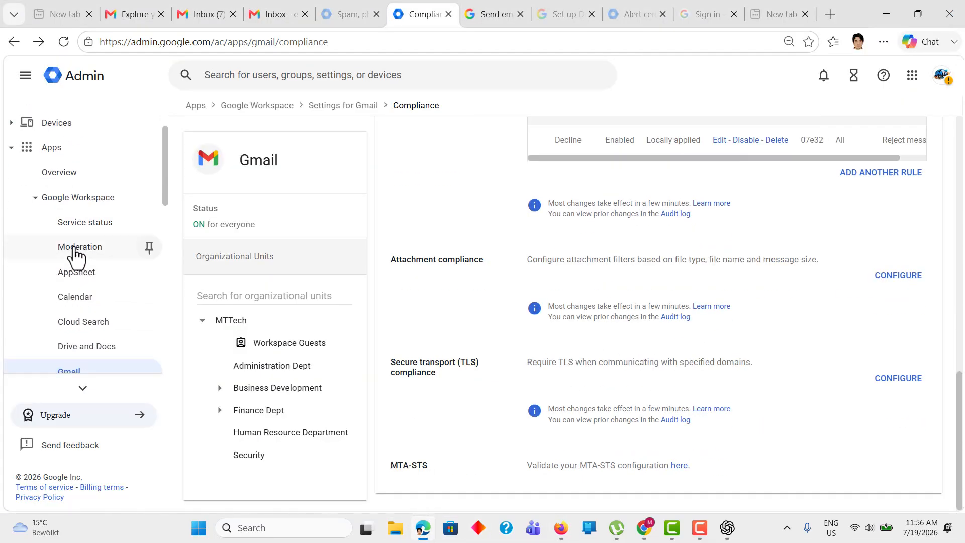
left_click(75, 248)
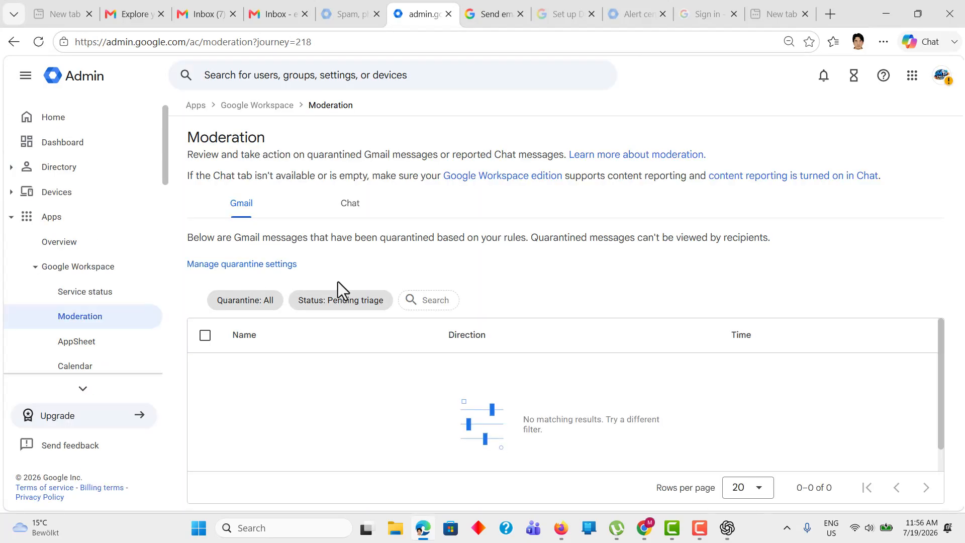
left_click(245, 300)
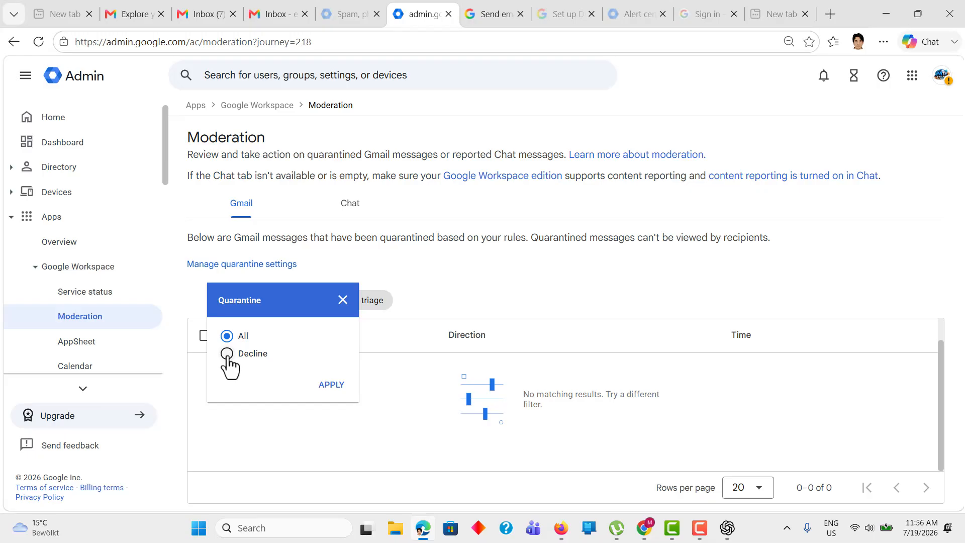
left_click(325, 384)
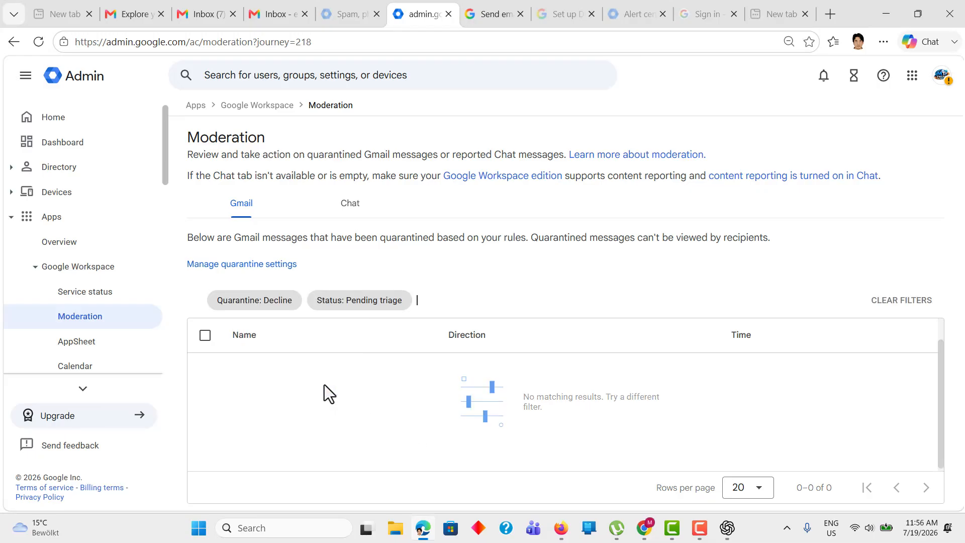
left_click(384, 302)
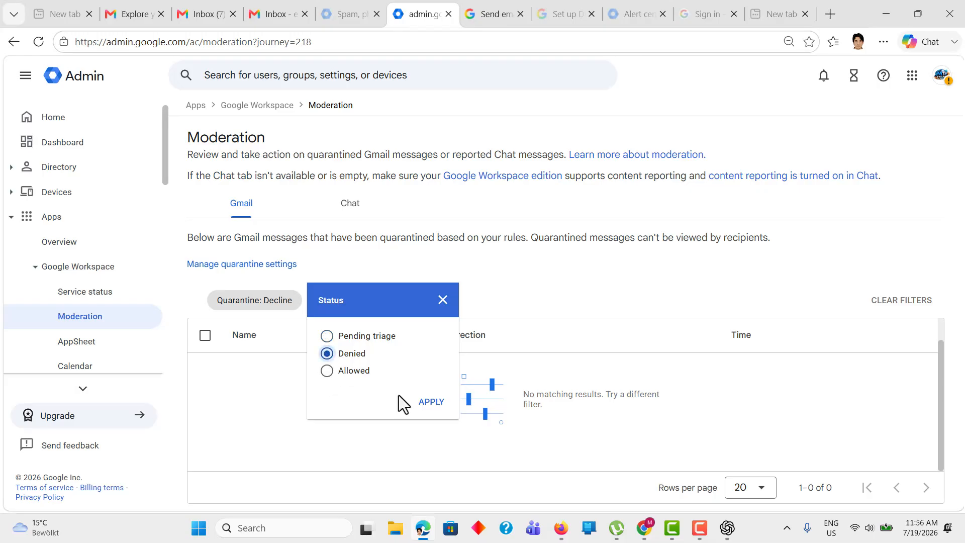
left_click(431, 402)
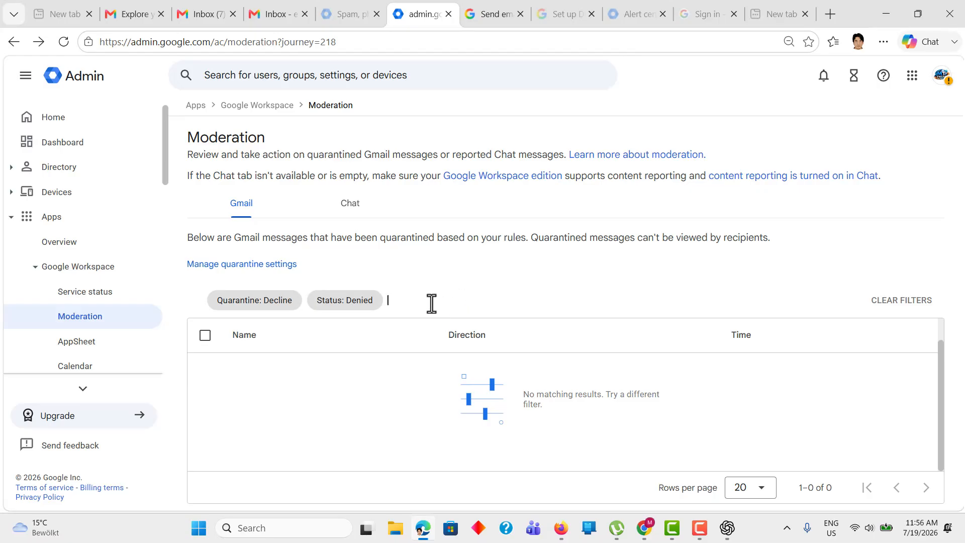
- Open the additional filter choices, then bring the recipient's Gmail window forward
left_click(398, 302)
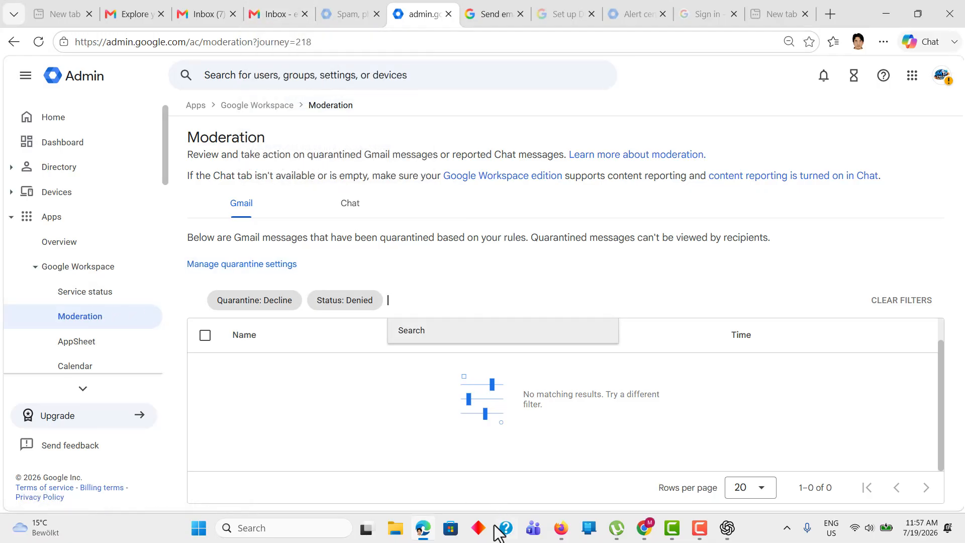
mouse_move(429, 533)
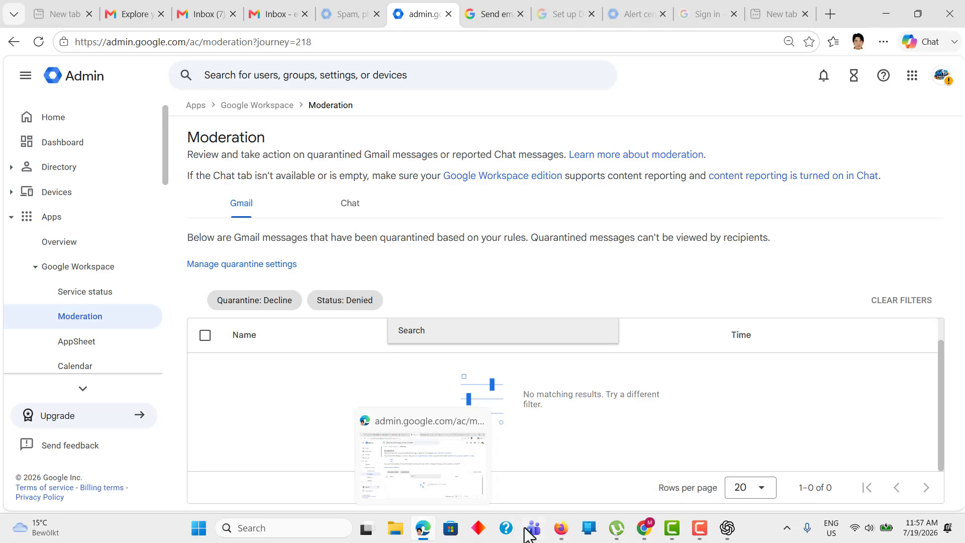
left_click(560, 527)
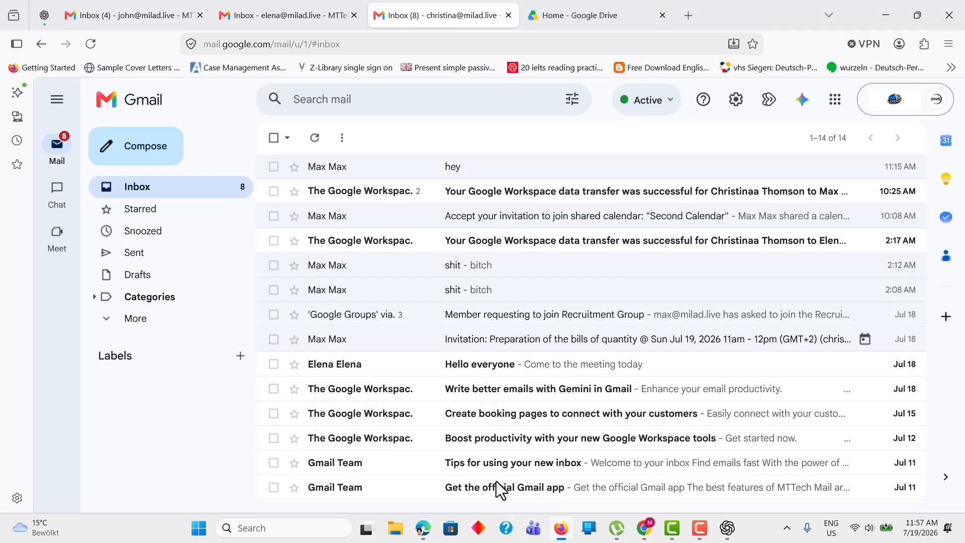
- Reload the recipient's Gmail inbox, still without the test email, and return to Moderation
left_click(88, 50)
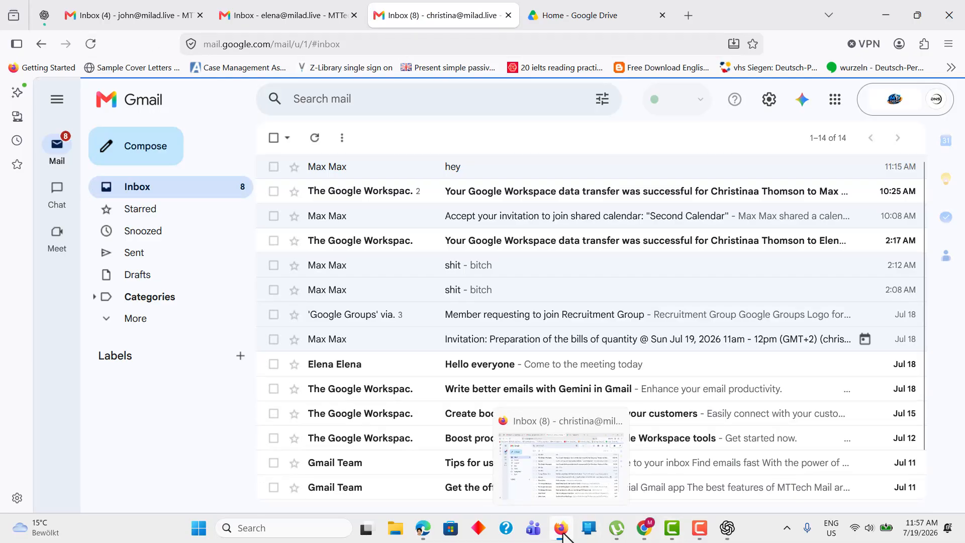
left_click(424, 532)
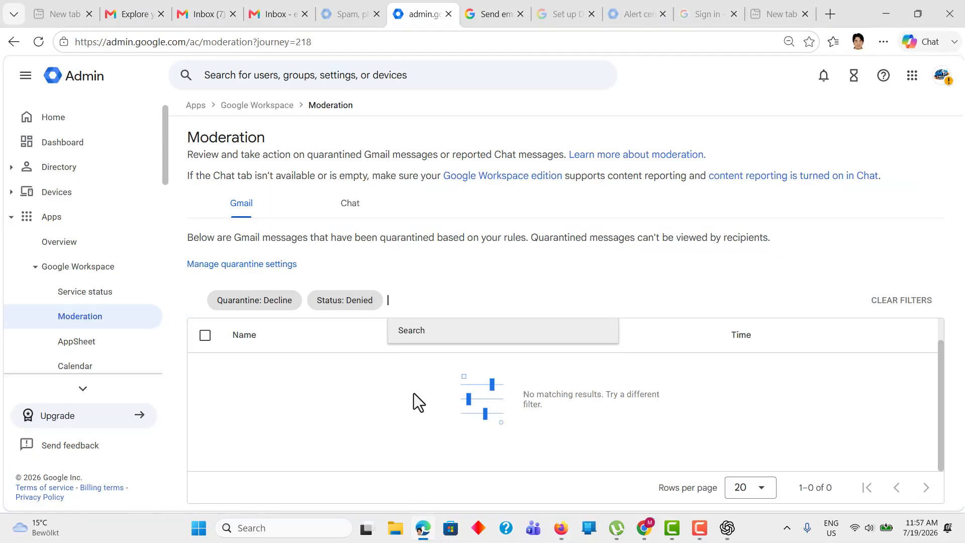
- Search quarantined messages for 'hell', find none, then open Manage quarantine settings
left_click(428, 331)
left_click(428, 345)
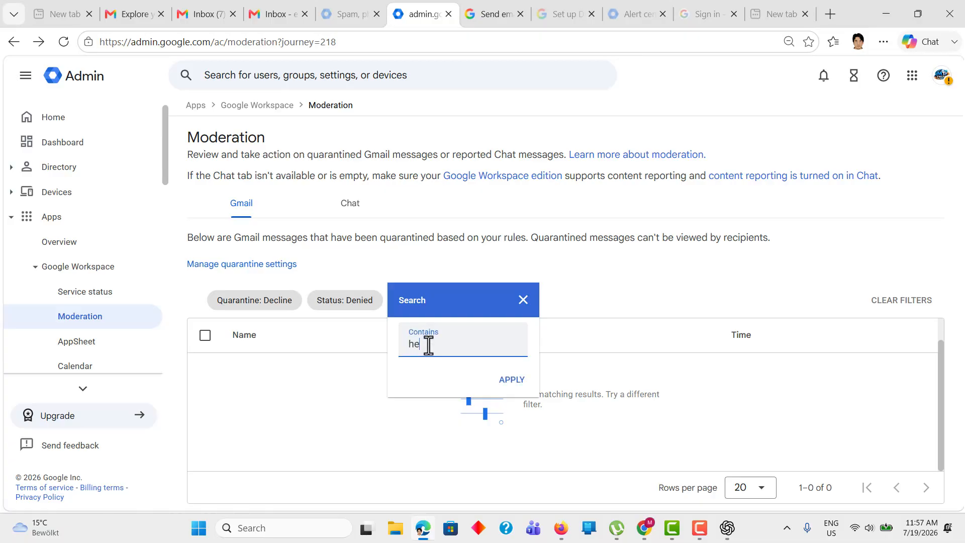
left_click(512, 380)
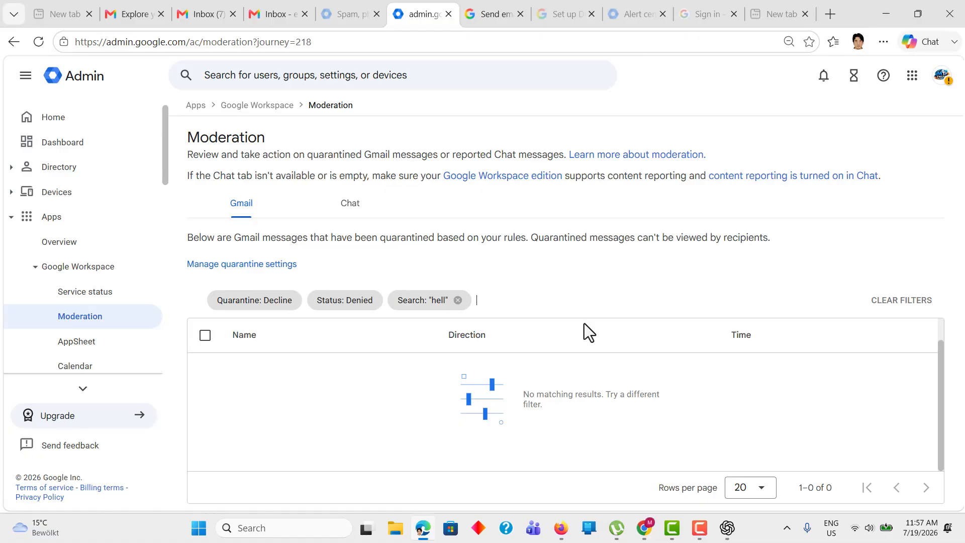
left_click(231, 269)
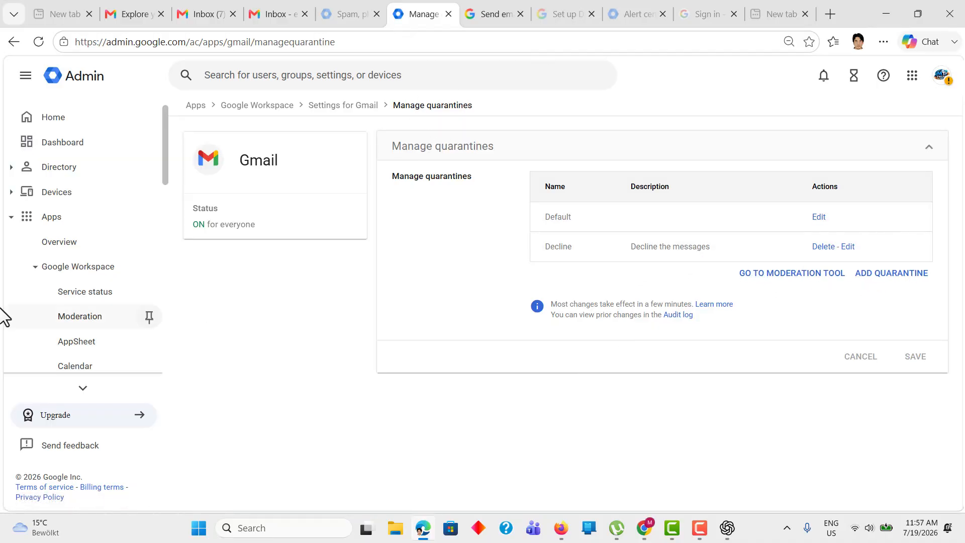
- Back on Moderation, apply the Decline quarantine filter to check for held messages
left_click(99, 327)
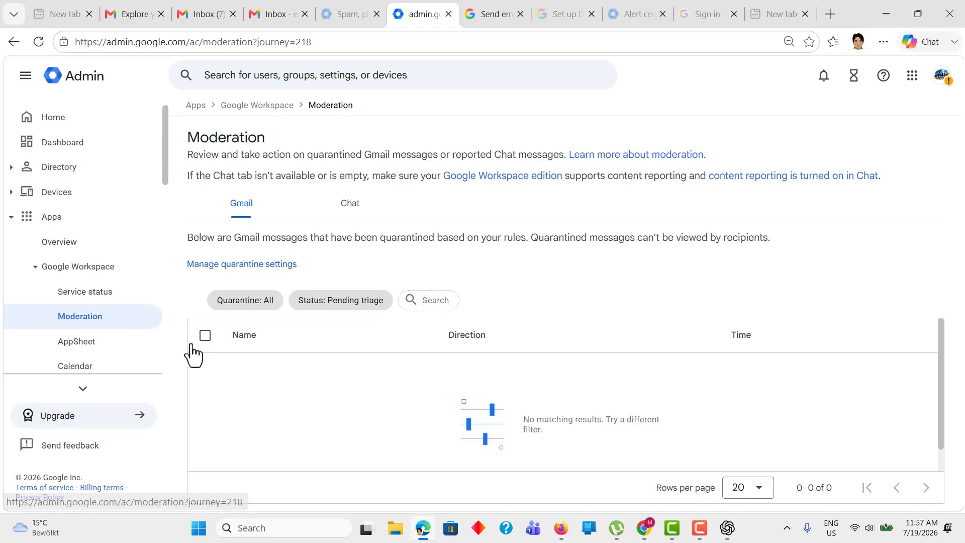
left_click(256, 305)
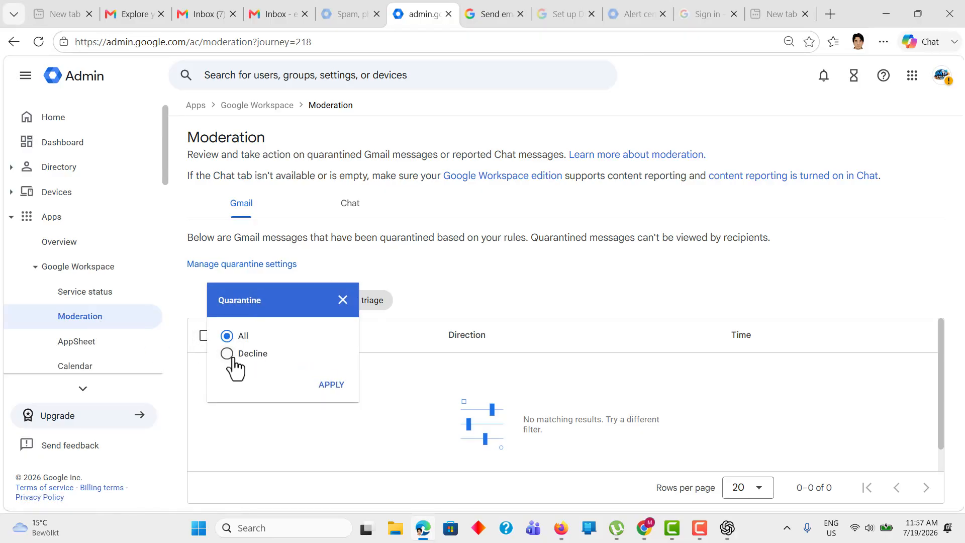
left_click(227, 354)
left_click(327, 388)
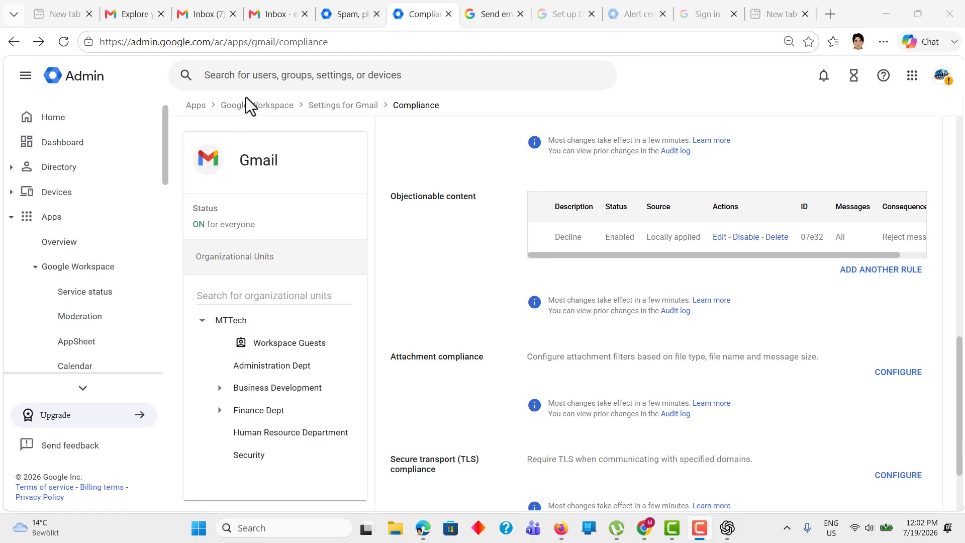
- Reload the recipient's inbox, then review the sent 'stupid' test message in the sender's Gmail
left_click(282, 15)
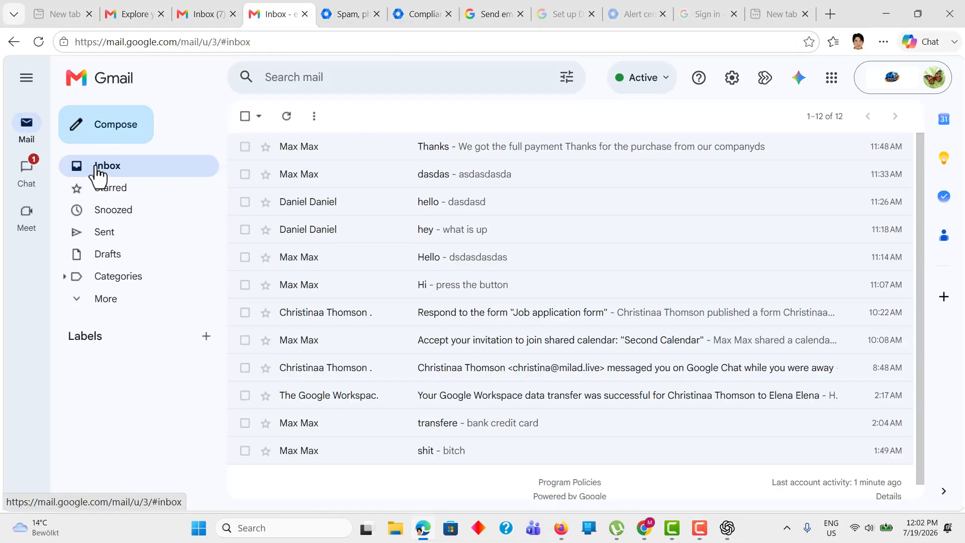
left_click(38, 41)
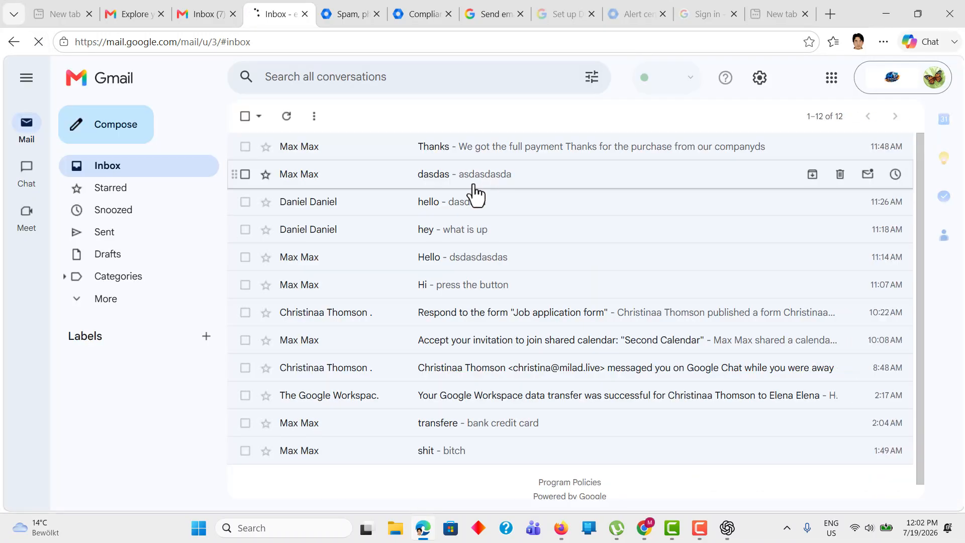
mouse_move(669, 537)
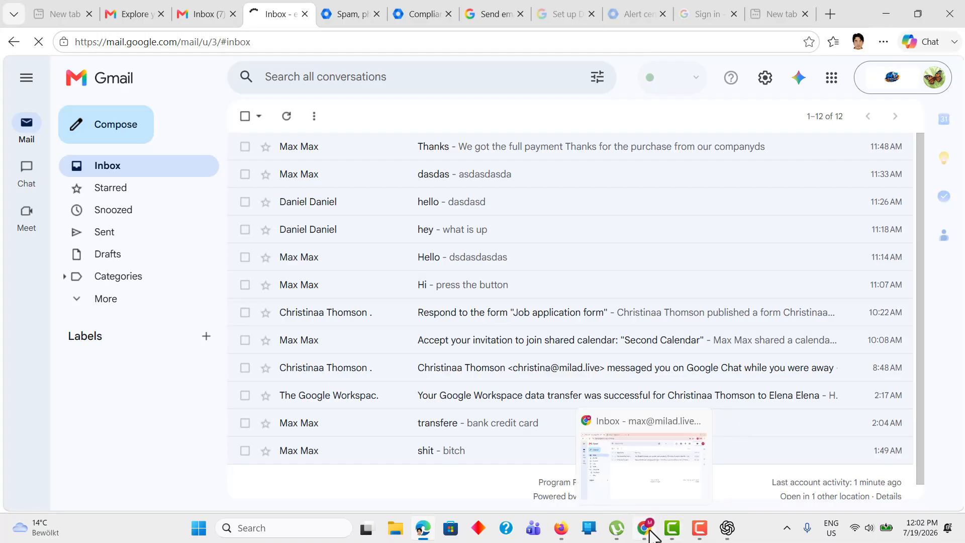
left_click(645, 528)
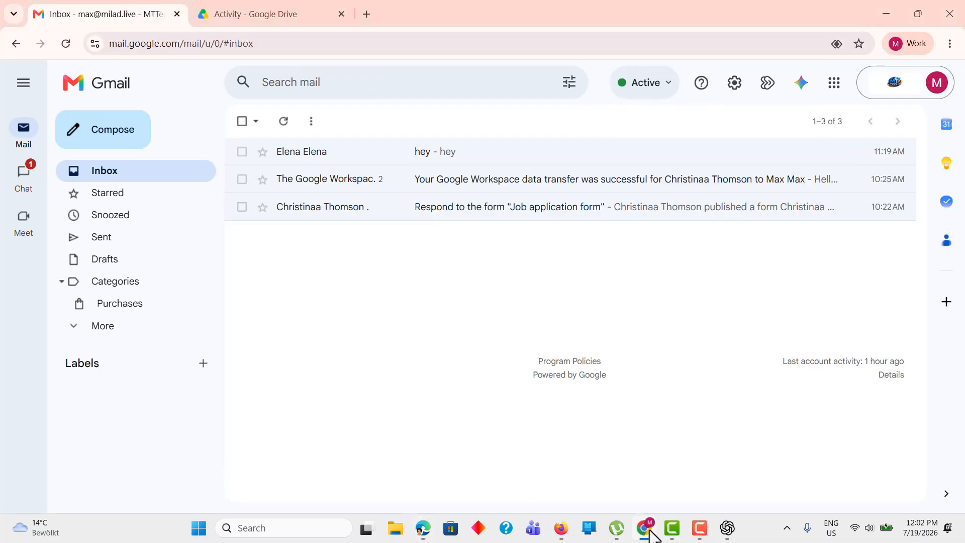
left_click(103, 244)
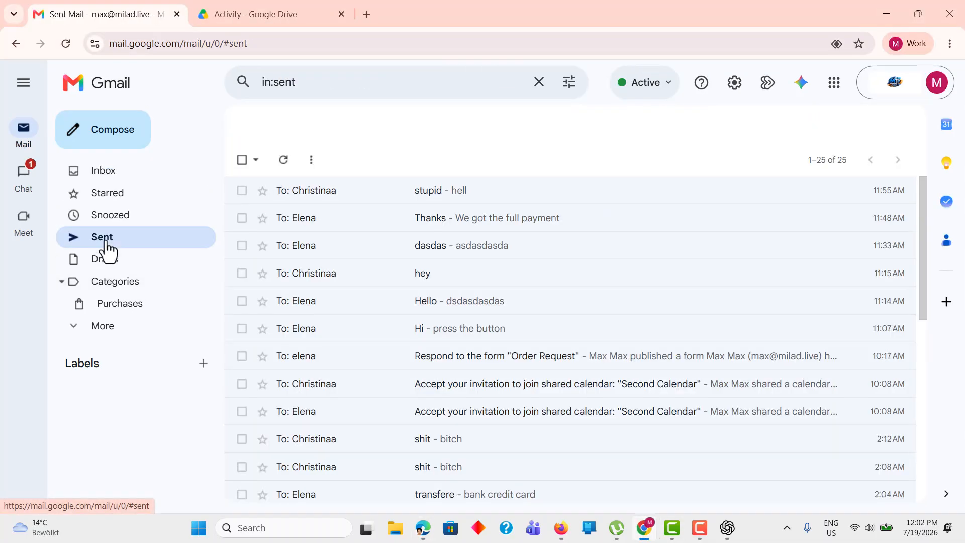
left_click(417, 202)
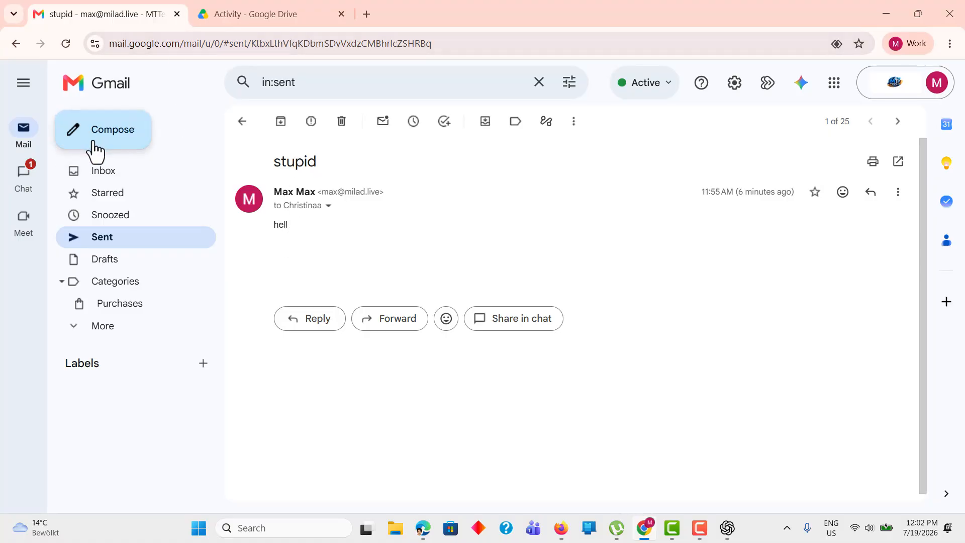
left_click(100, 173)
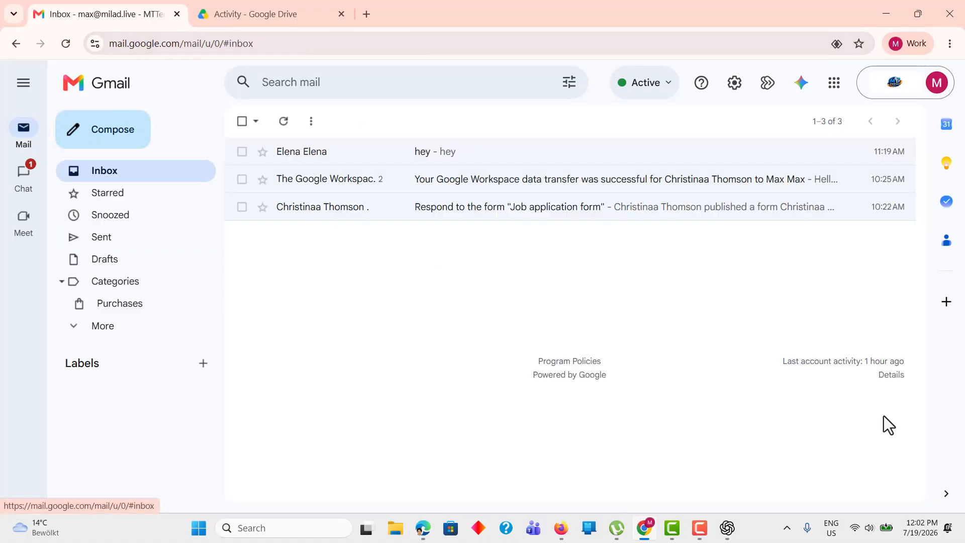
- Return to the Admin console's Gmail Compliance settings
left_click(425, 528)
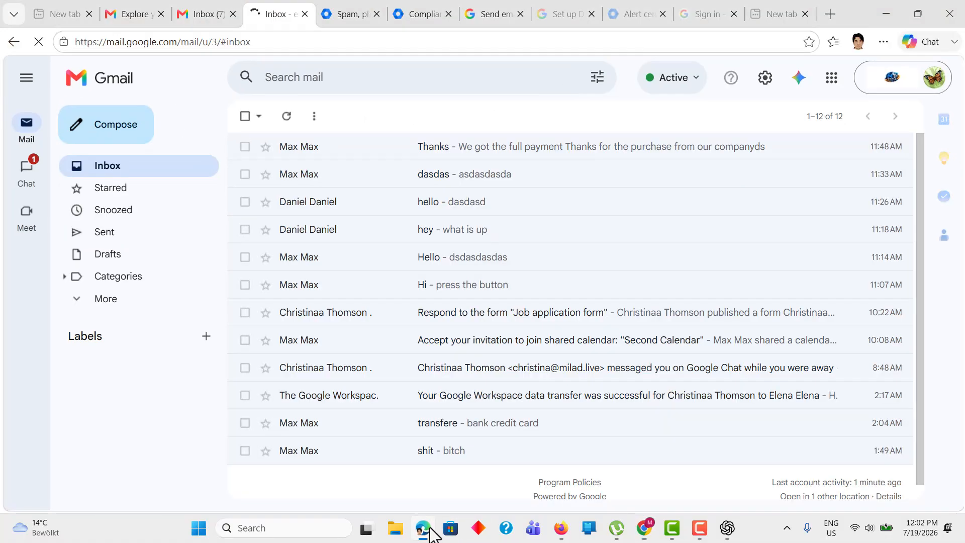
left_click(351, 14)
left_click(424, 15)
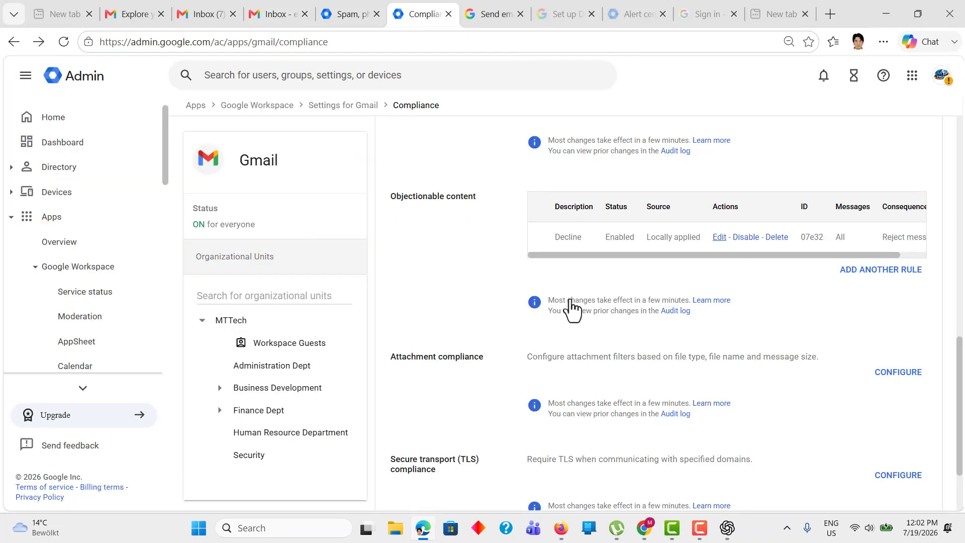
- Change the Decline rule's action from Reject message to Quarantine message and save
scroll(685, 358, "down", 2)
scroll(685, 358, "down", 2)
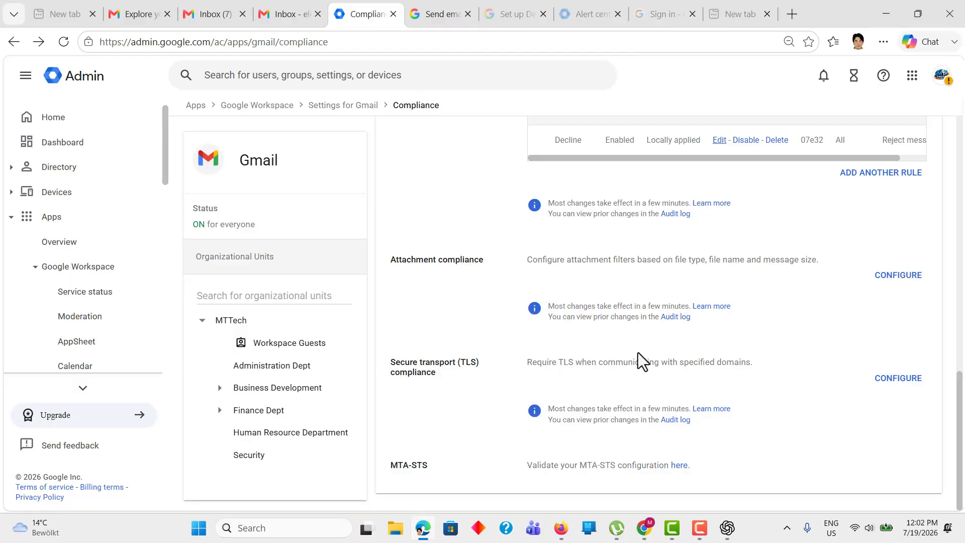
scroll(642, 360, "up", 4)
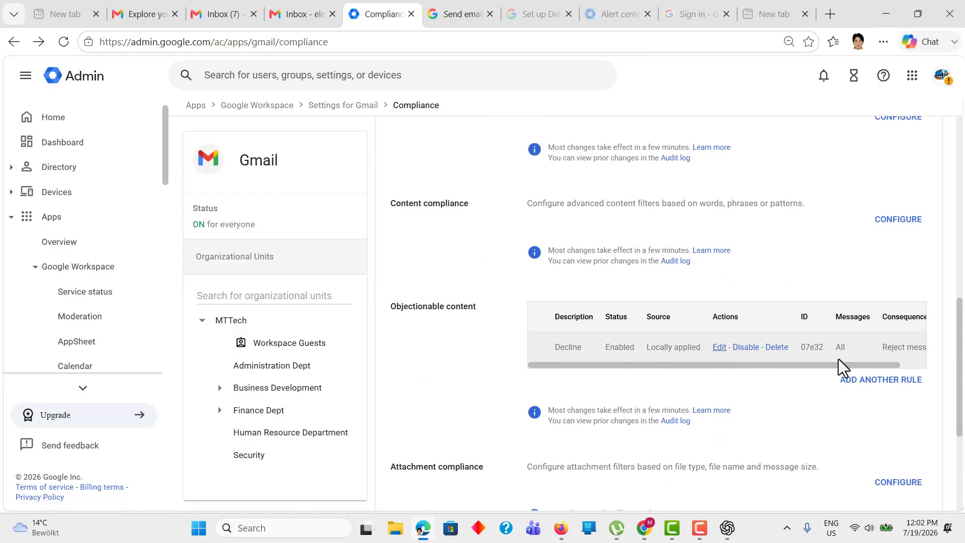
left_click(720, 348)
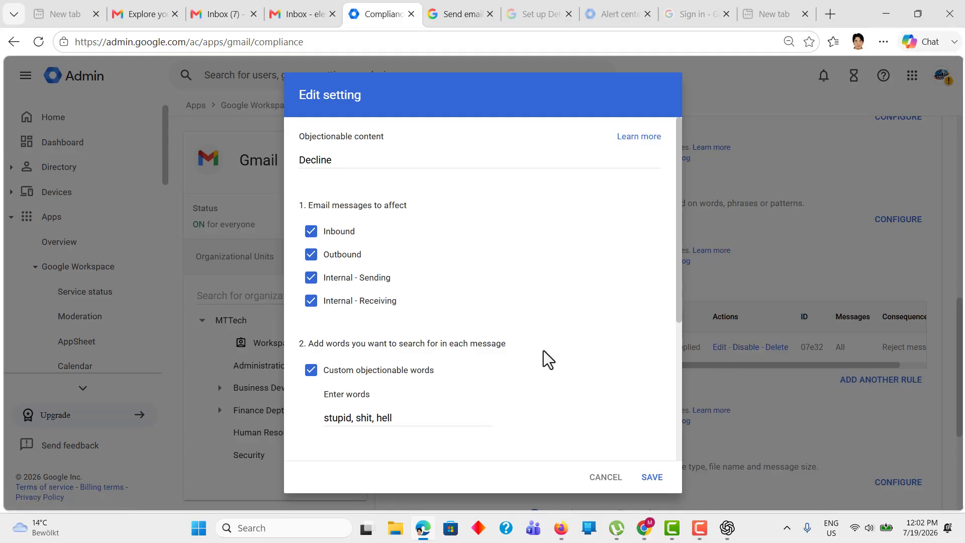
scroll(424, 357, "down", 4)
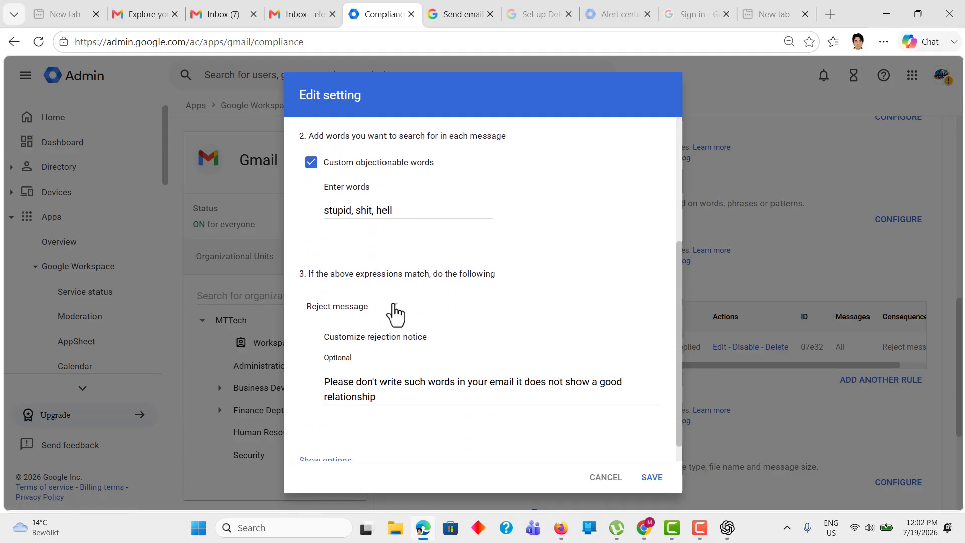
left_click(394, 311)
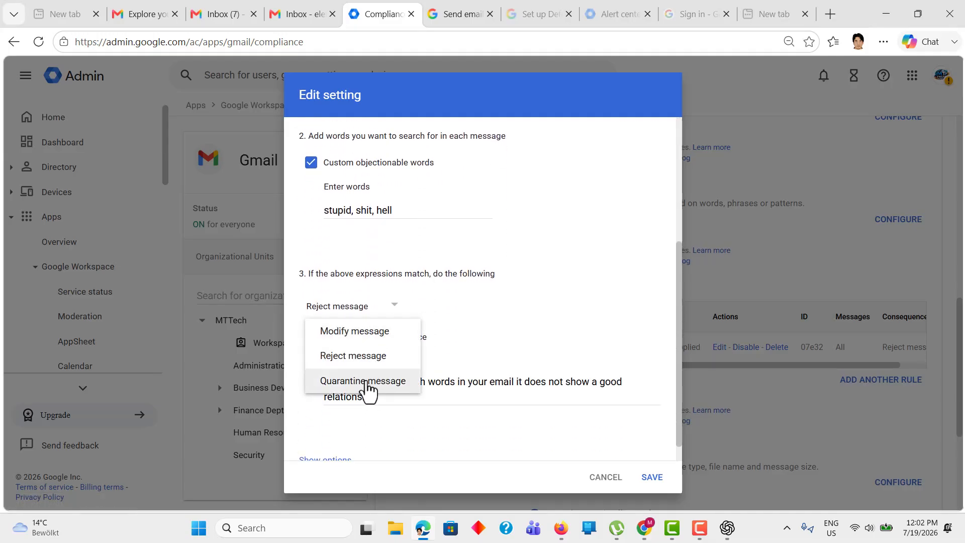
left_click(367, 383)
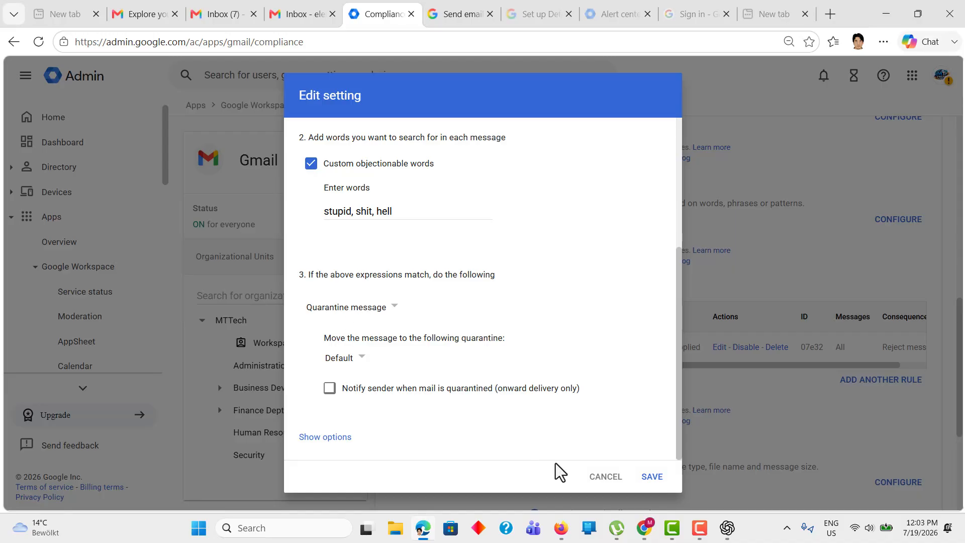
left_click(652, 478)
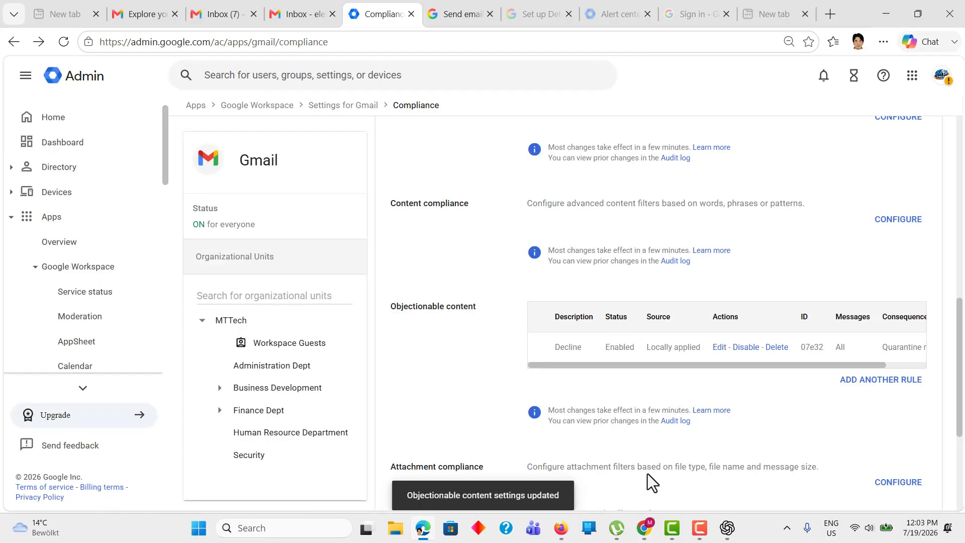
left_click(646, 529)
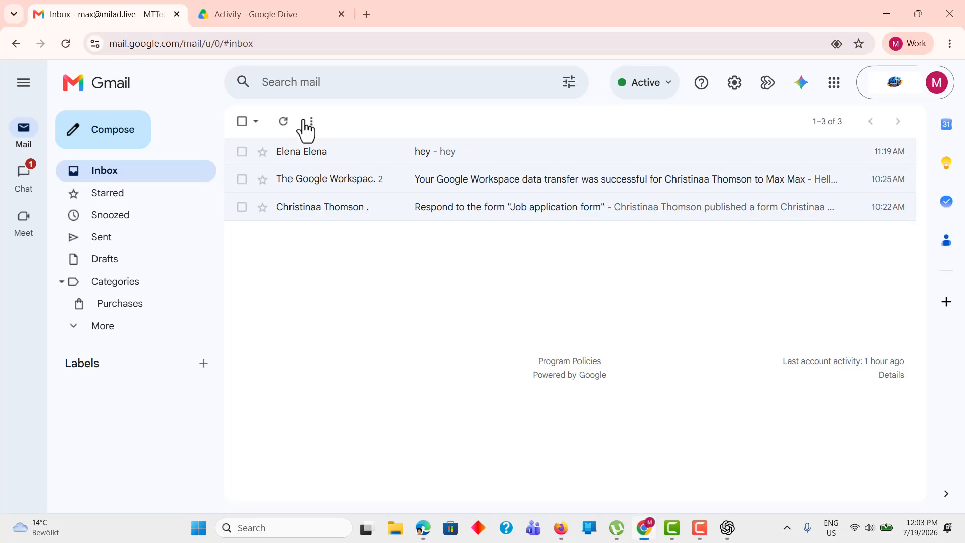
- Start a new email to a colleague with the subject 'stupid'
left_click(126, 135)
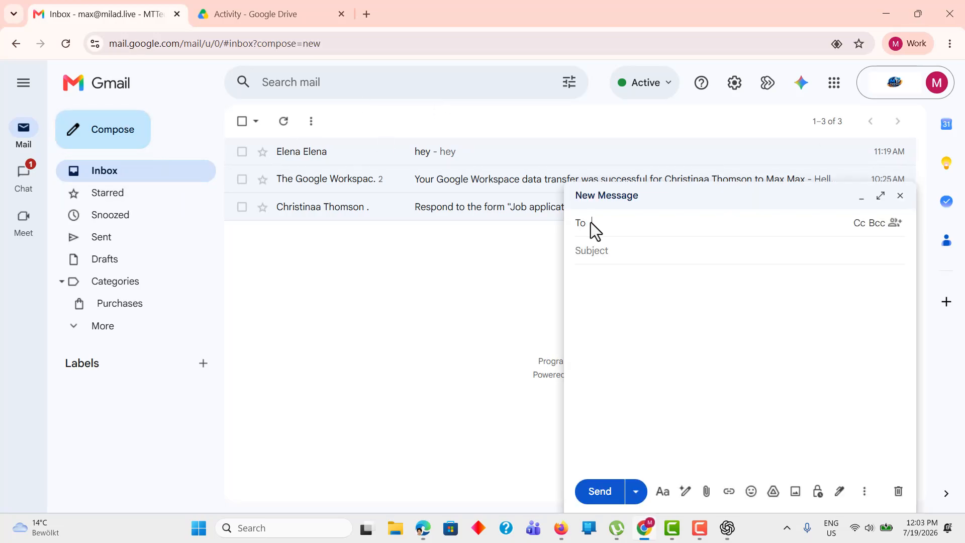
type("chri")
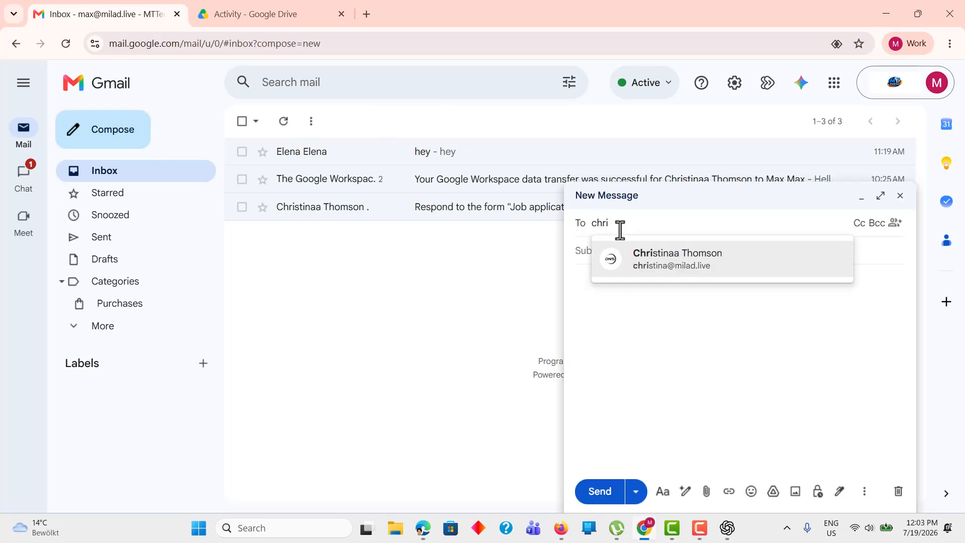
left_click(630, 263)
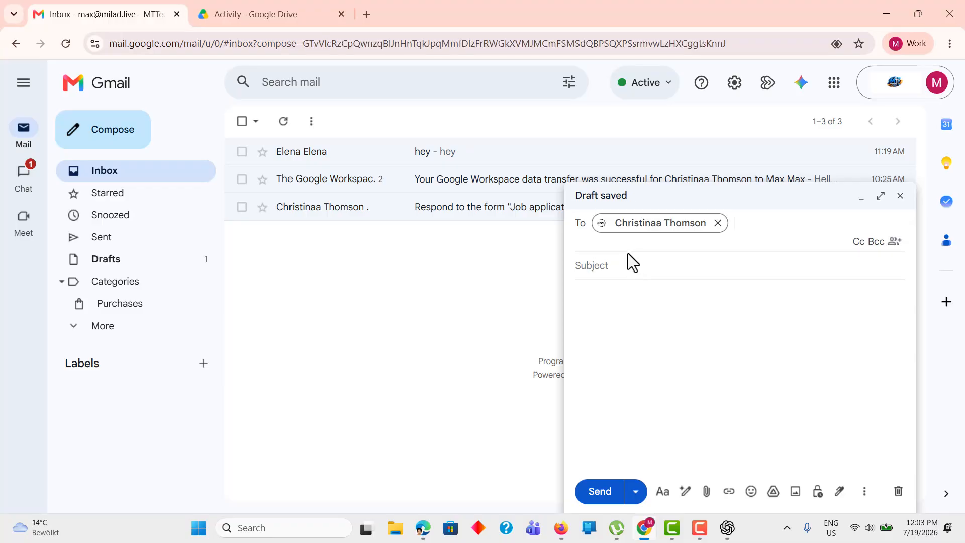
left_click(628, 254)
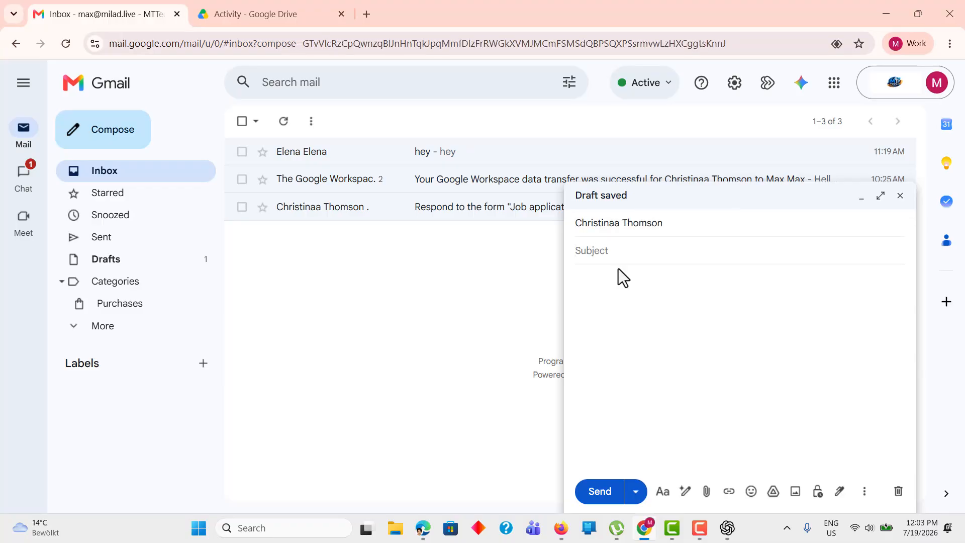
type("stupid")
left_click(618, 276)
- Write the body 'hell', send it, and reload the recipient's inbox
type("shi")
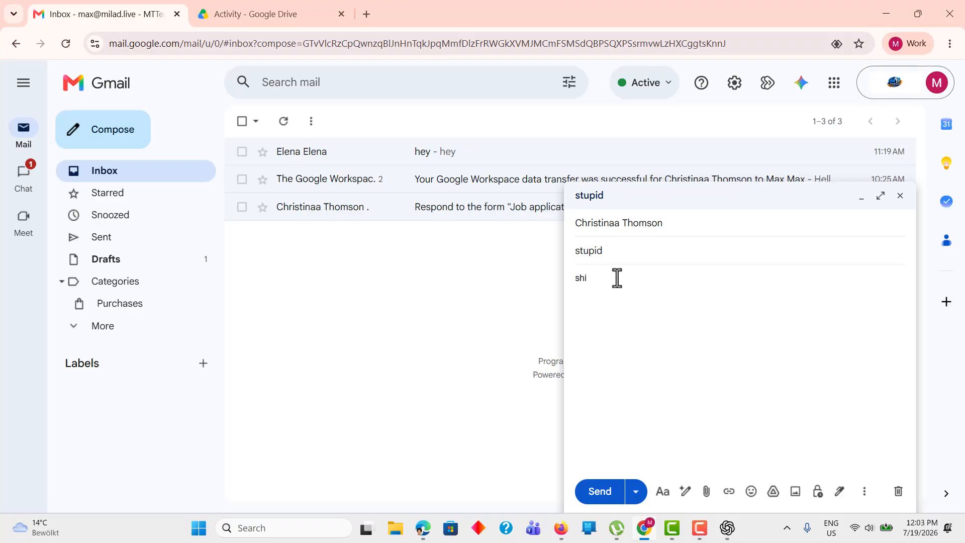
type("hell")
left_click(600, 492)
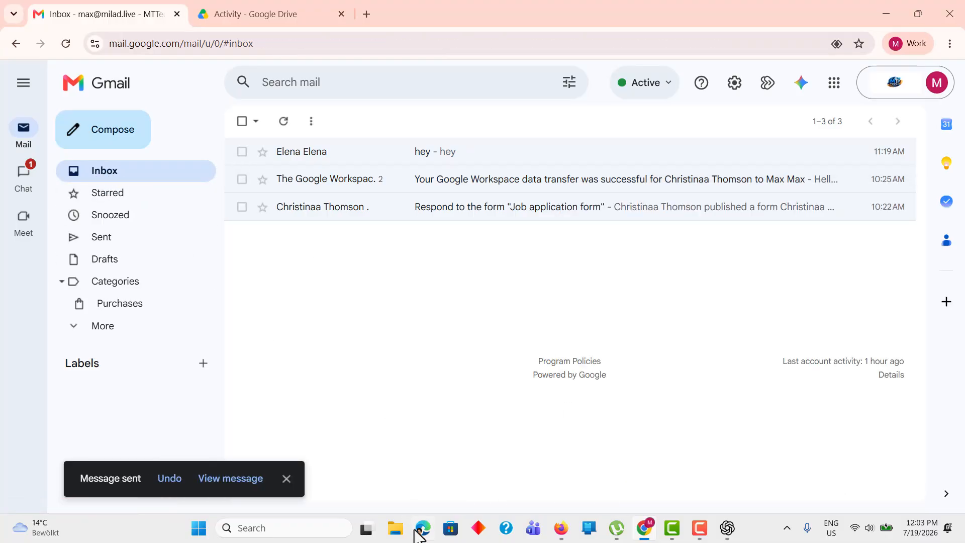
left_click(563, 530)
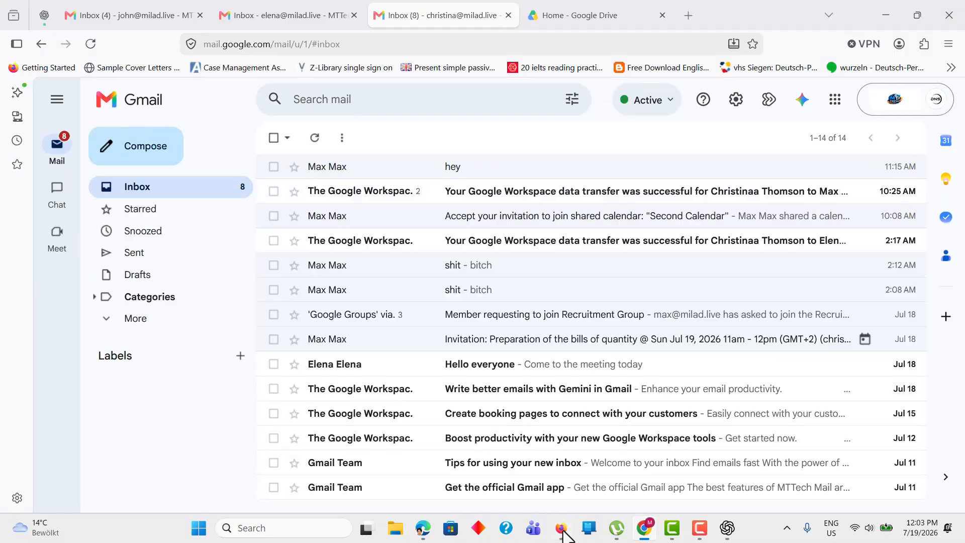
left_click(91, 44)
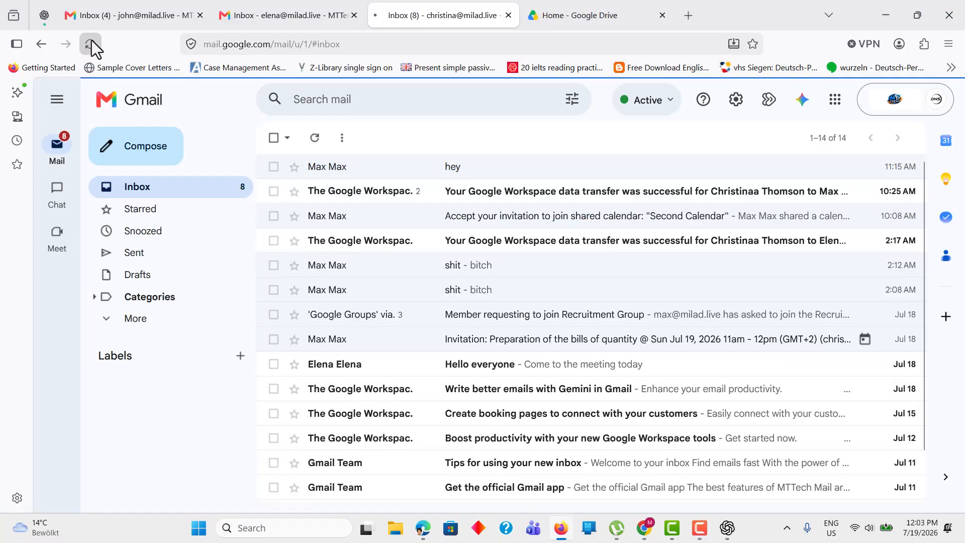
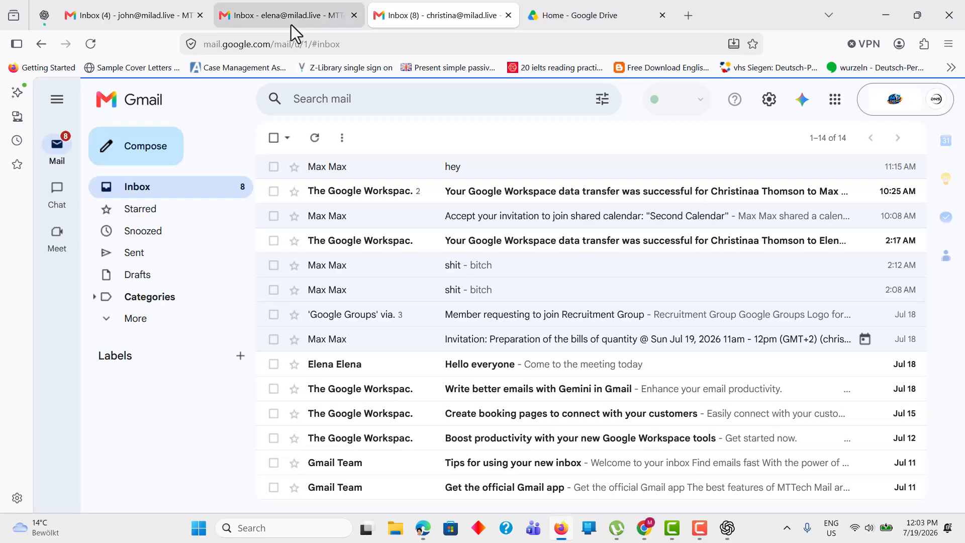
- Reload the other Gmail inbox twice, then go back to the Admin Compliance page
left_click(644, 528)
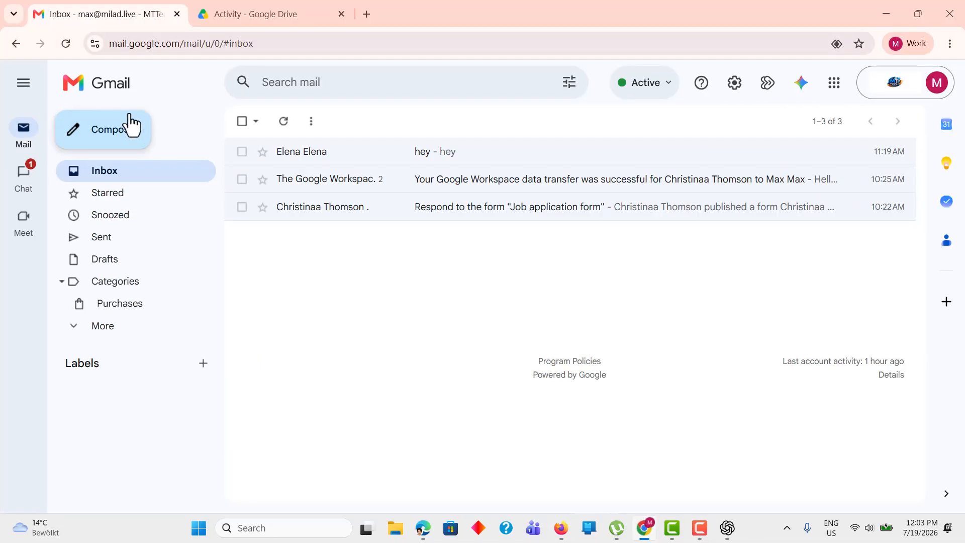
left_click(64, 47)
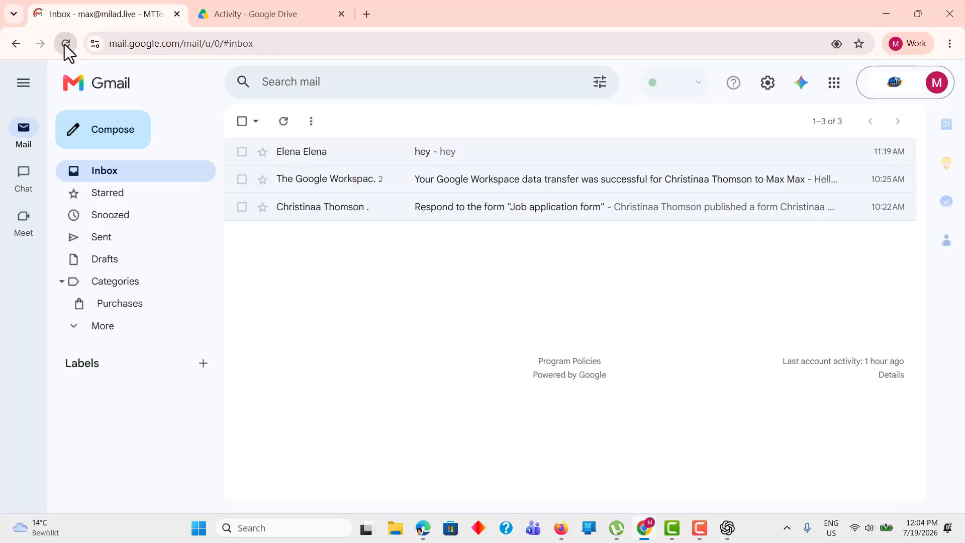
left_click(66, 45)
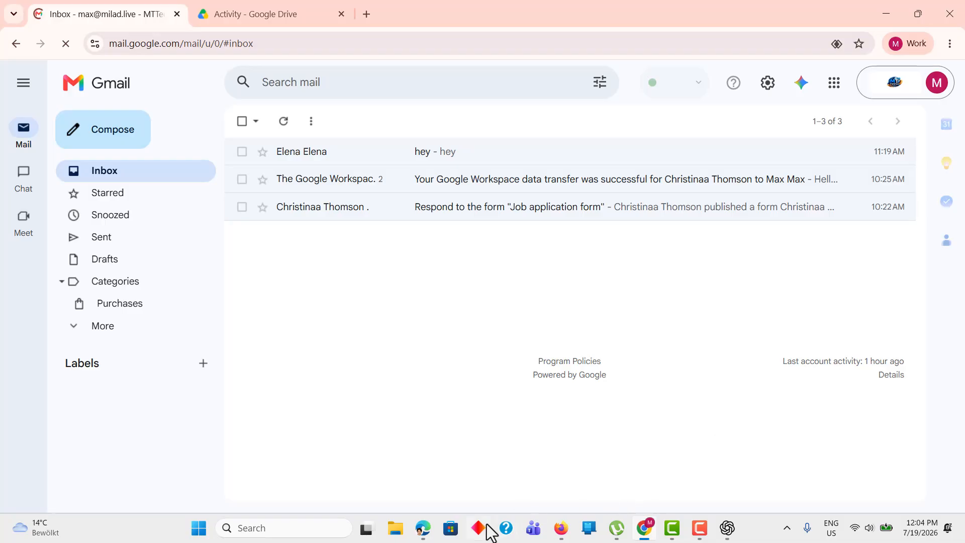
left_click(422, 528)
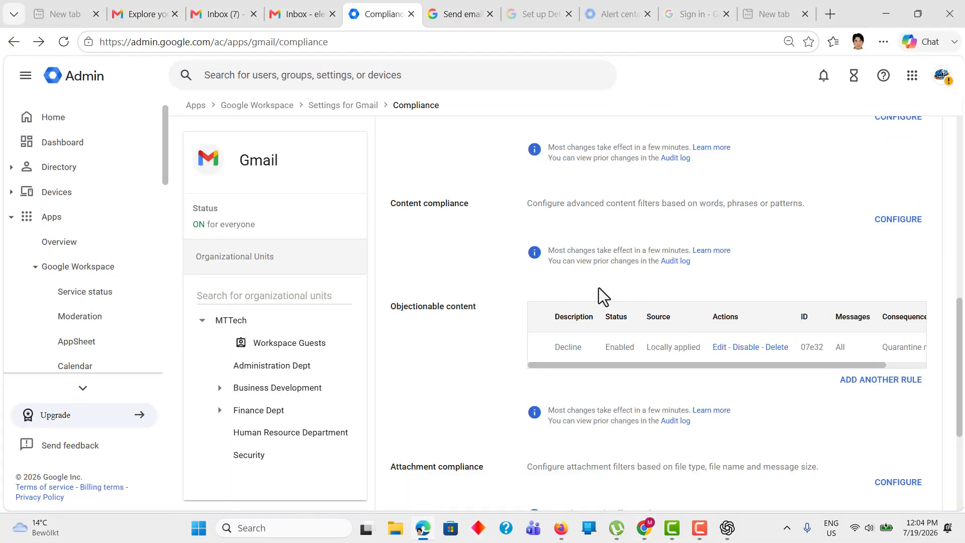
- Filter Gmail Moderation by Quarantine to list the outbound 'stupid hell' message
scroll(396, 289, "down", 4)
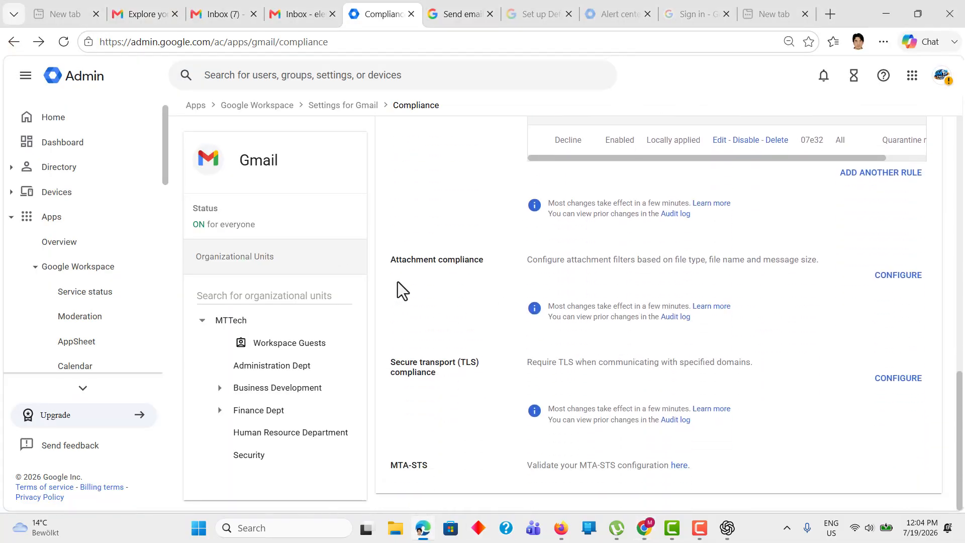
scroll(854, 159, "up", 1)
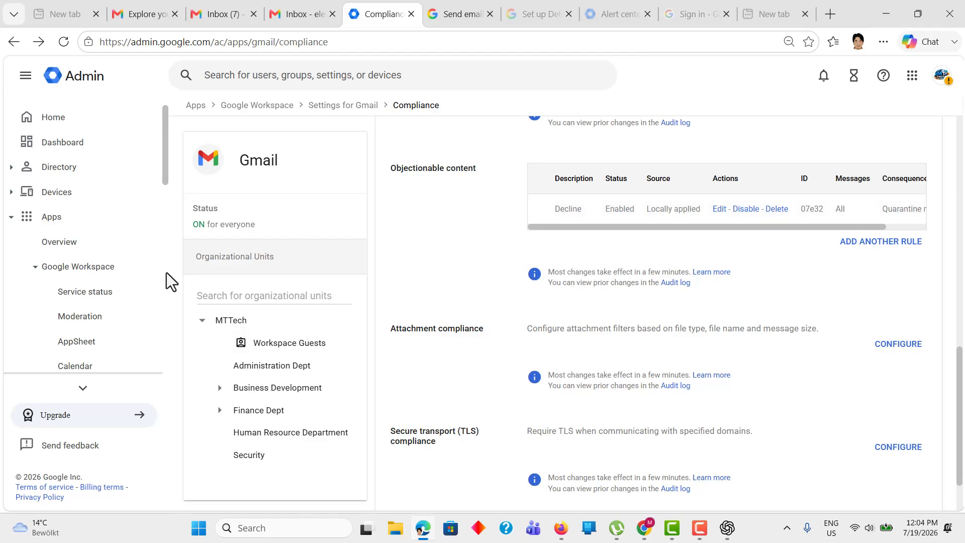
mouse_move(80, 320)
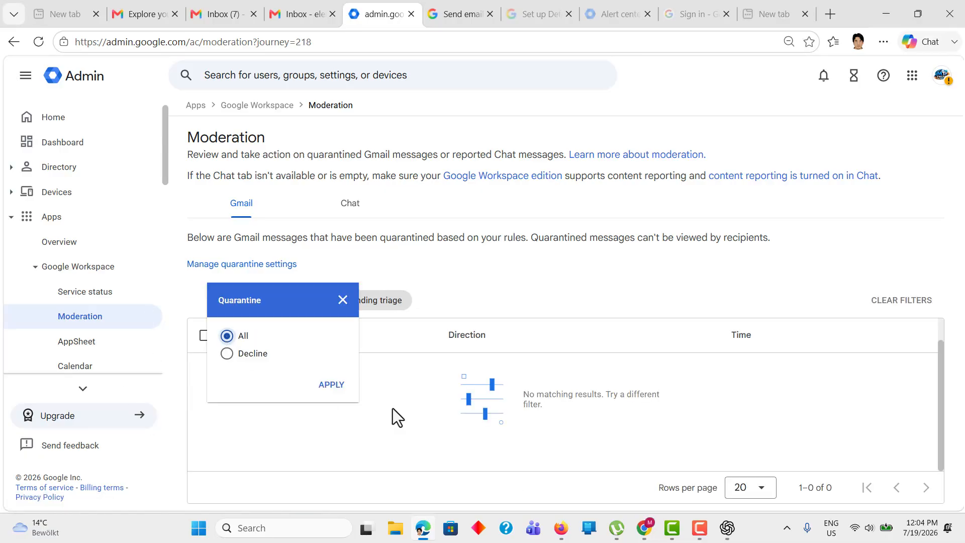
left_click(330, 387)
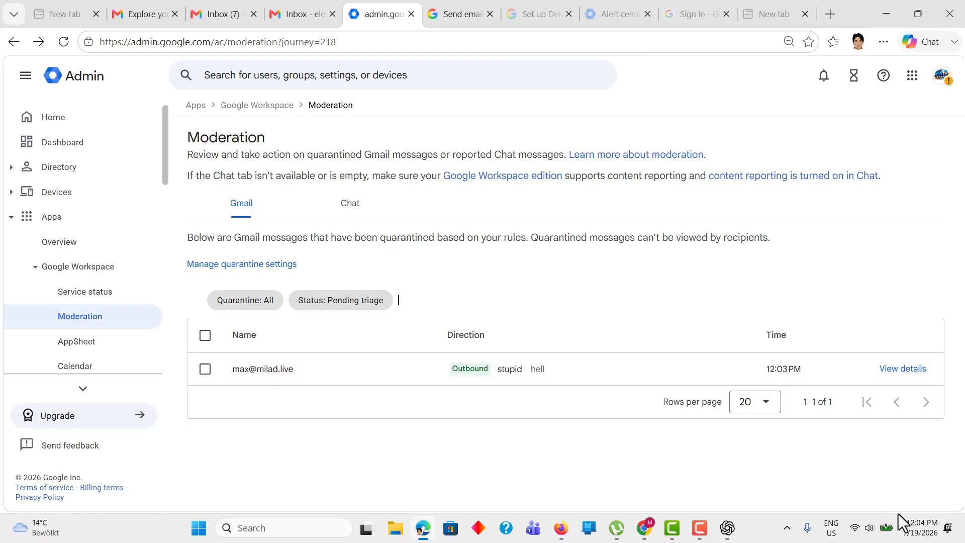
- Deny the quarantined 'stupid hell' message and close its details panel
left_click(906, 375)
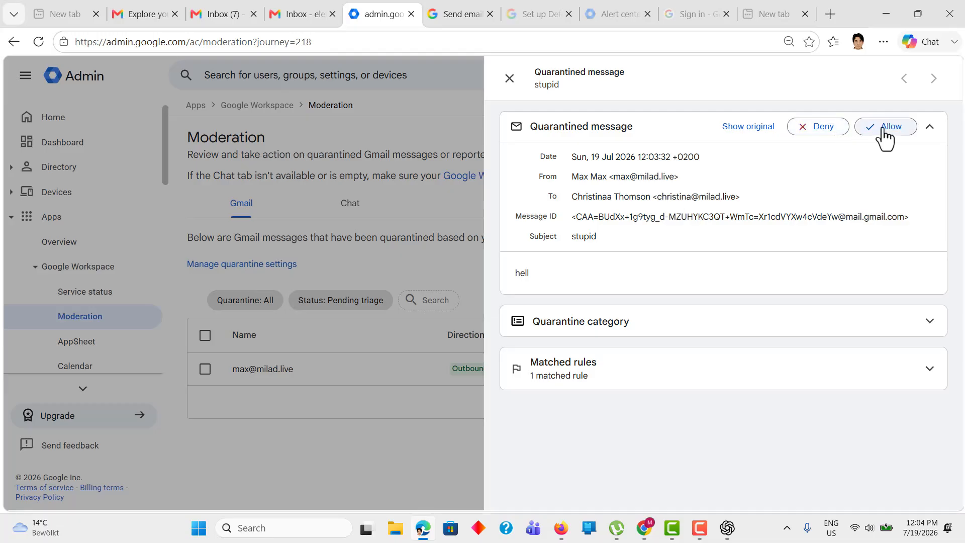
left_click(817, 130)
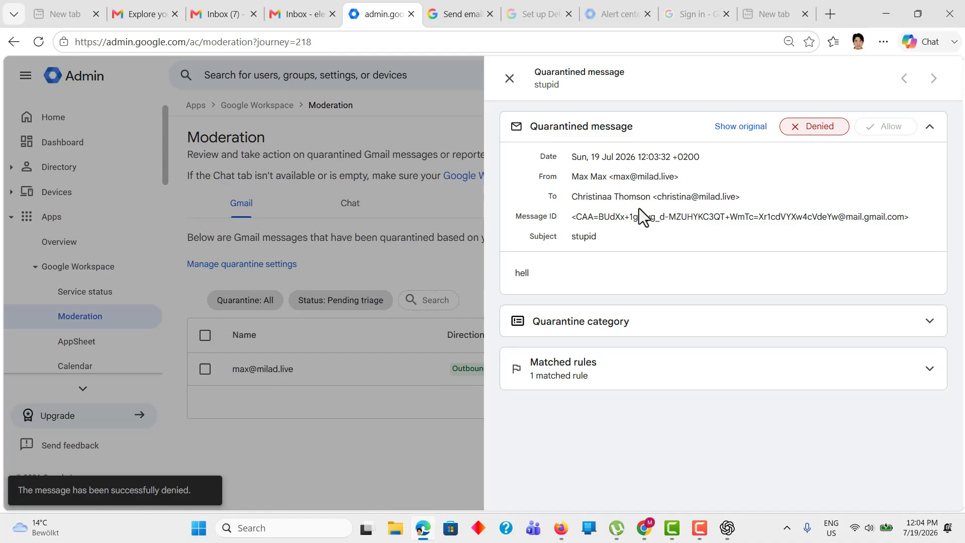
left_click(389, 463)
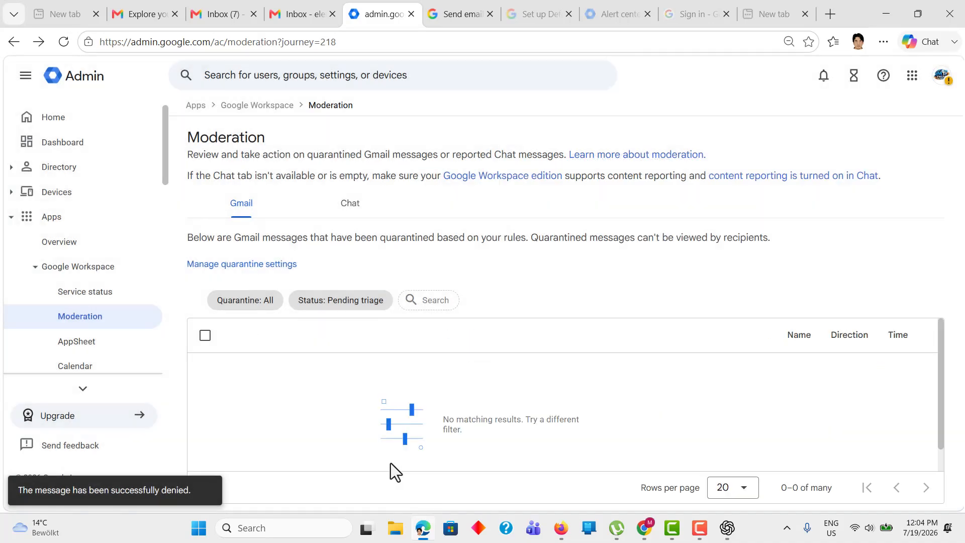
- Check the Quarantine filter options, leaving them unchanged, and scroll the page
left_click(261, 306)
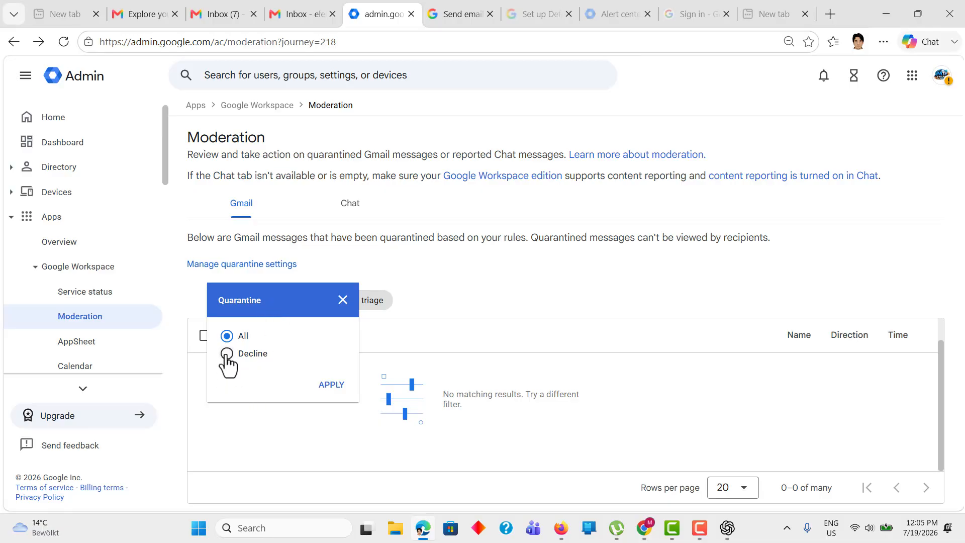
left_click(344, 303)
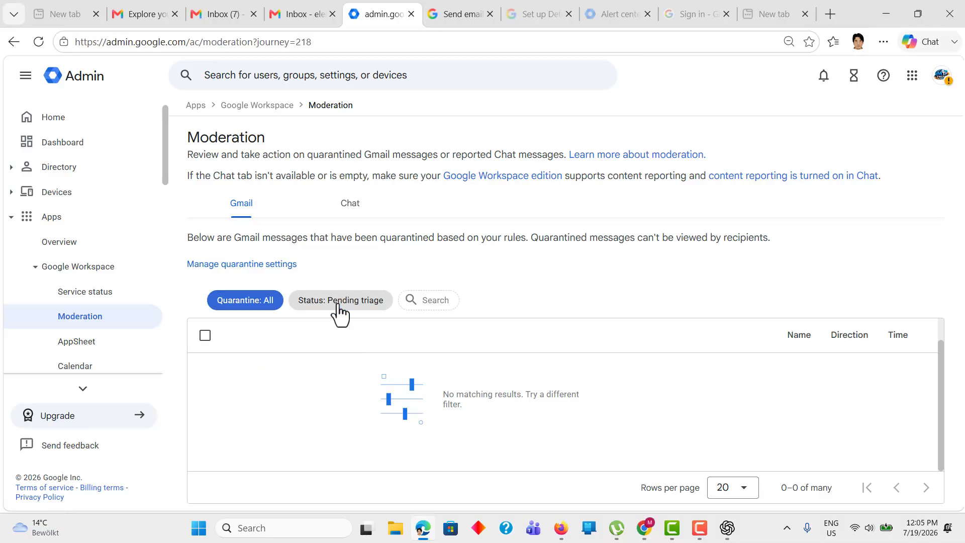
scroll(76, 354, "down", 3)
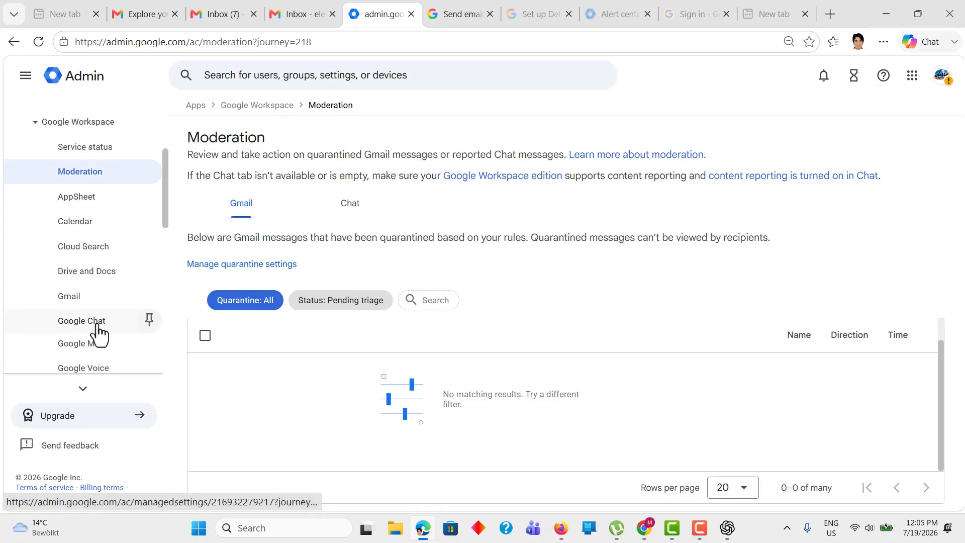
scroll(95, 282, "down", 3)
- Open Manage quarantines from the Gmail settings page
left_click(71, 236)
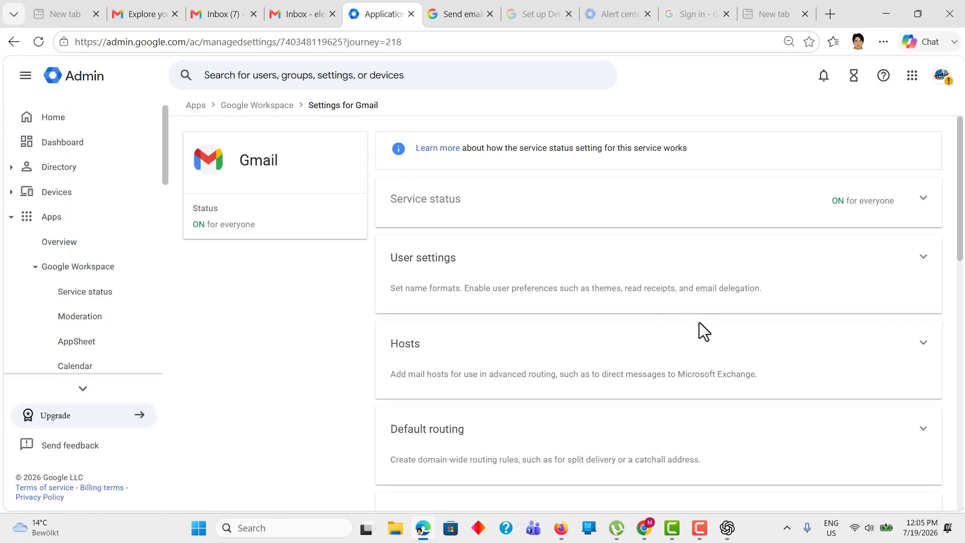
scroll(718, 410, "down", 3)
scroll(717, 403, "down", 3)
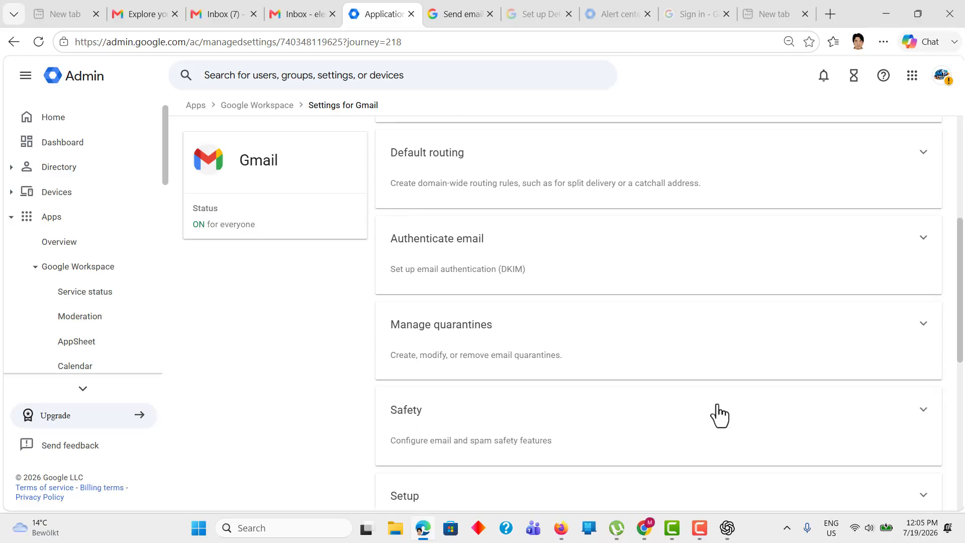
left_click(689, 348)
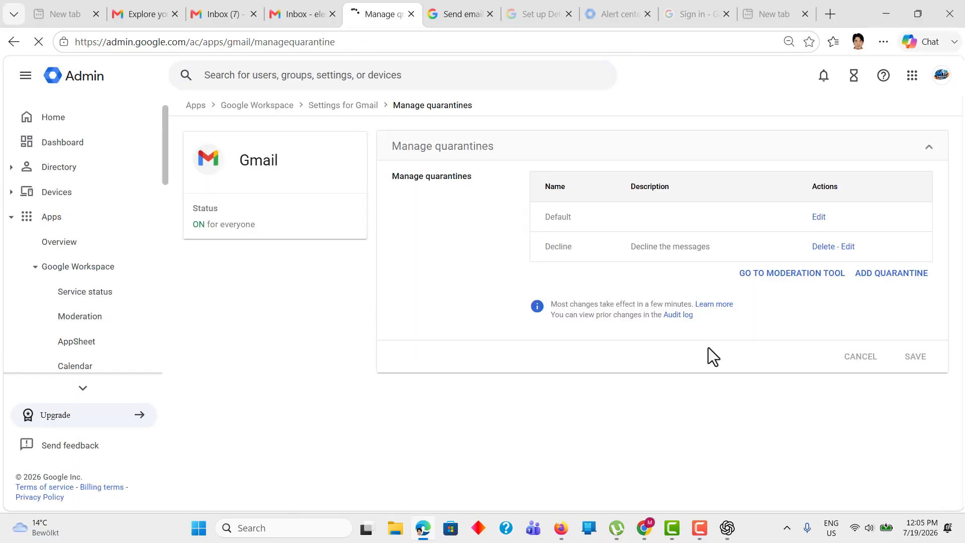
- Review the Decline quarantine's settings, cancel without saving, and return to Gmail settings
left_click(848, 254)
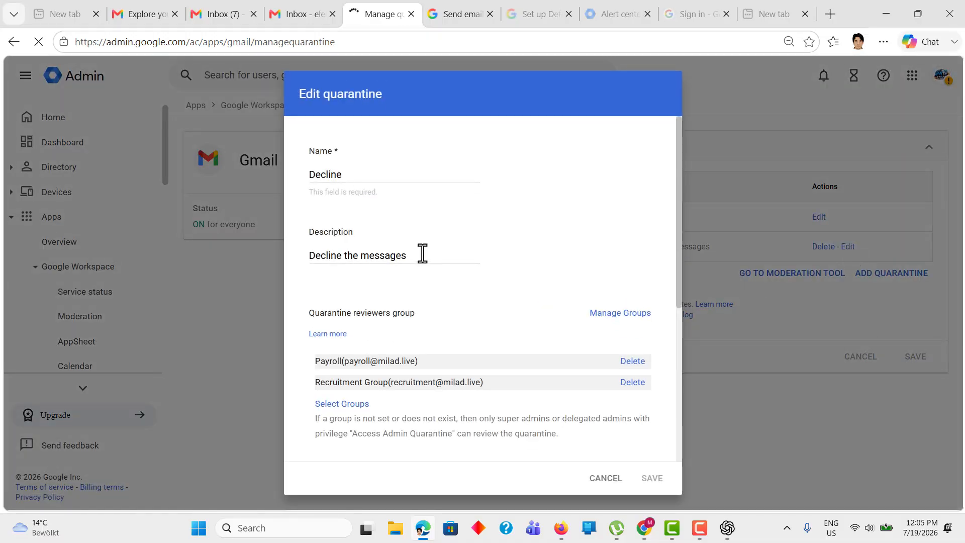
scroll(422, 254, "down", 2)
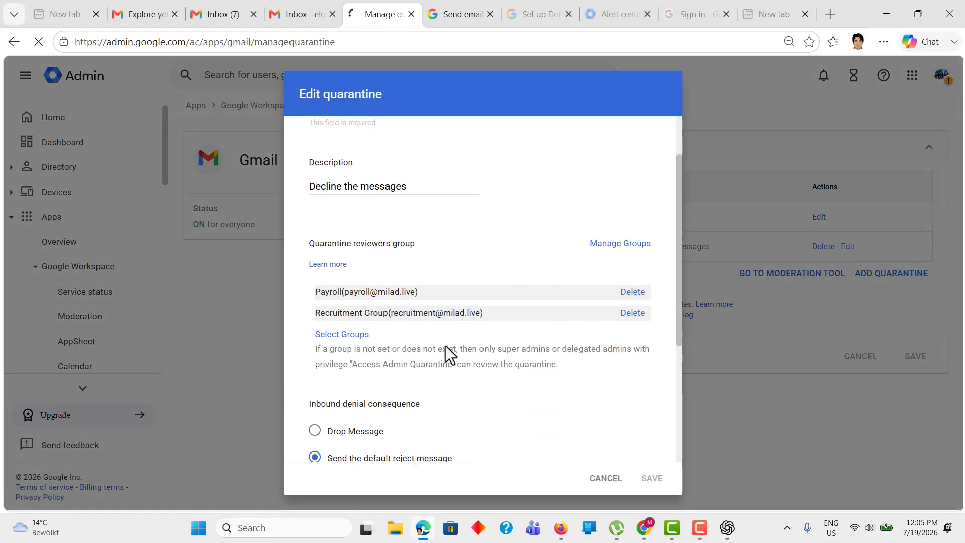
scroll(445, 346, "down", 5)
scroll(446, 347, "up", 7)
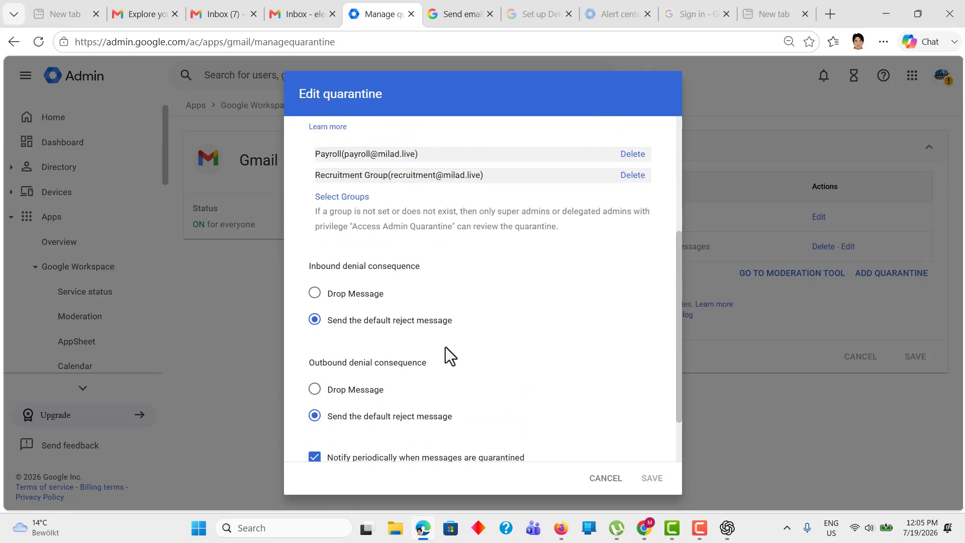
left_click(605, 478)
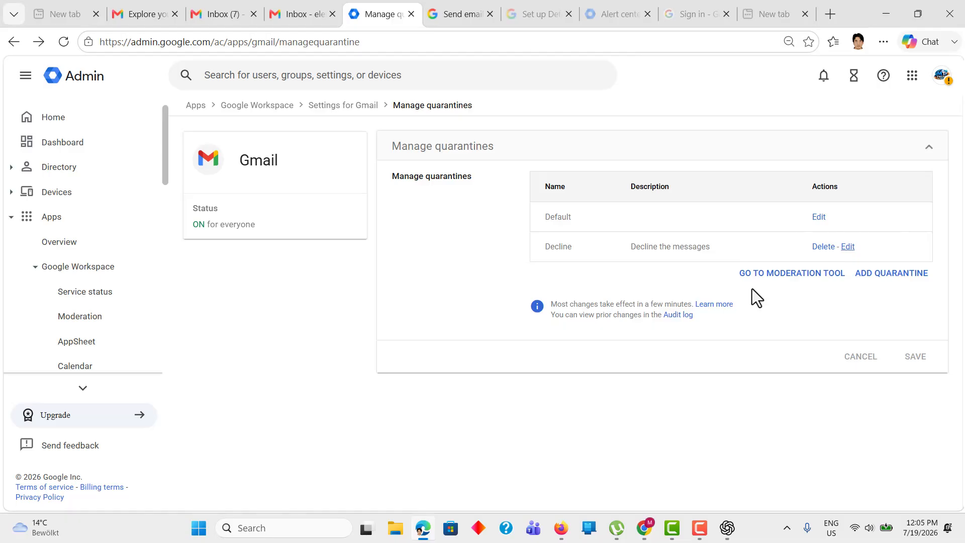
scroll(101, 344, "down", 3)
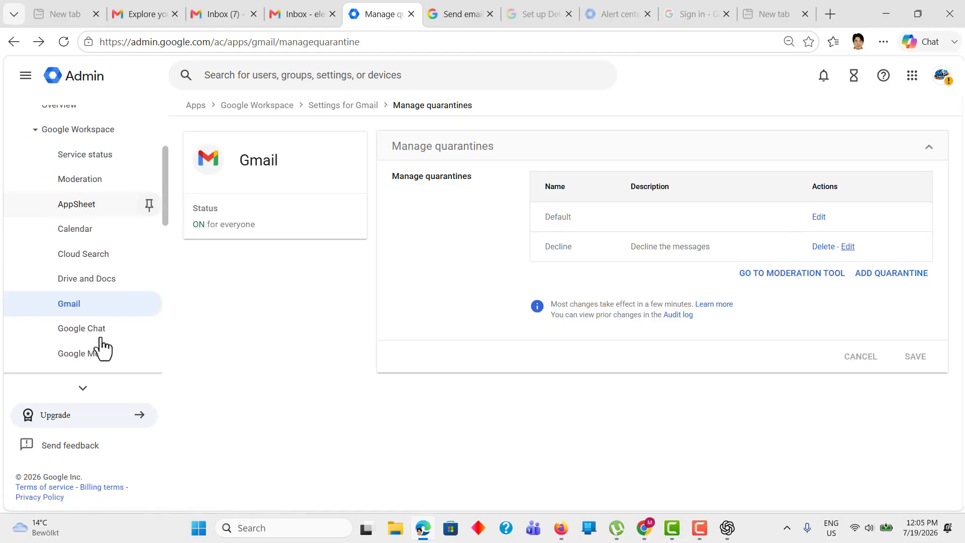
left_click(81, 316)
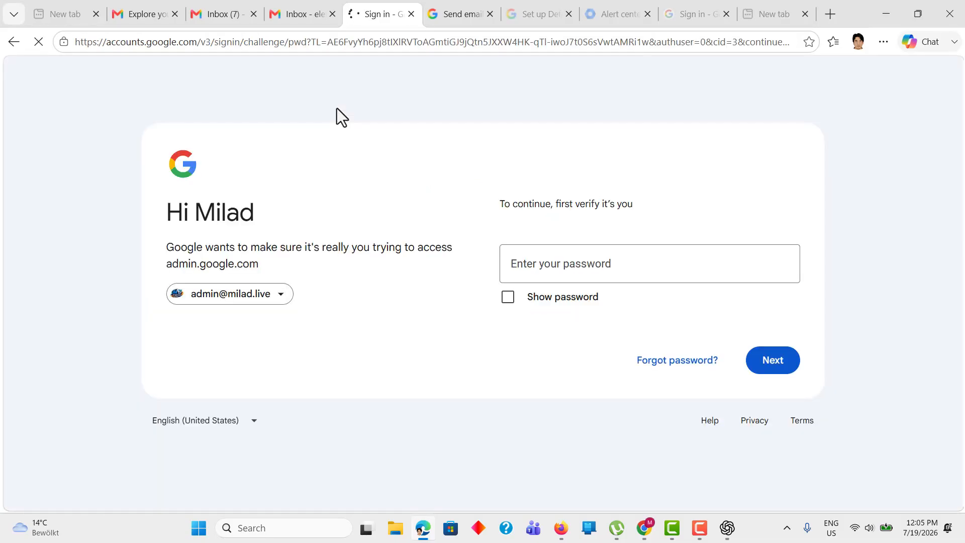
- Re-verify identity by entering the admin account password
left_click(548, 269)
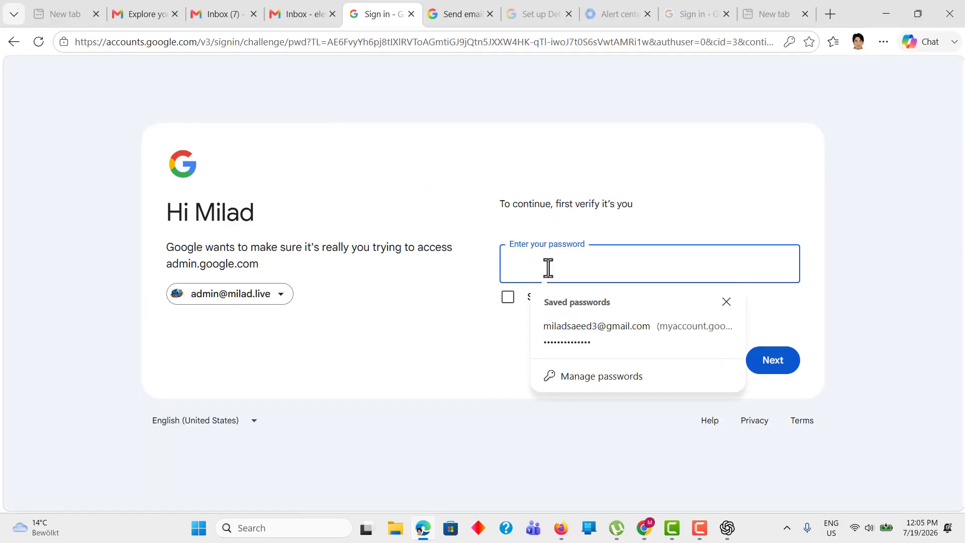
type("***")
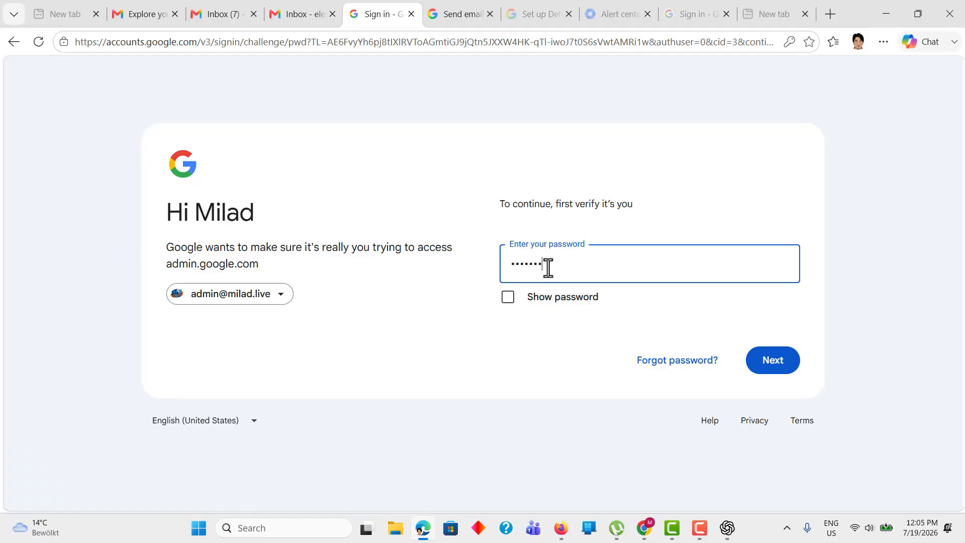
key("Return")
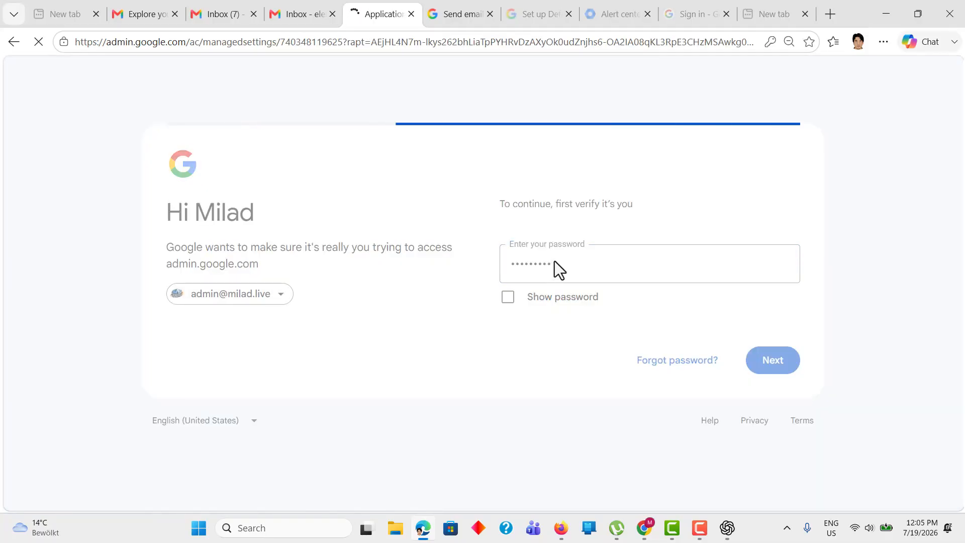
- Open Gmail Compliance settings and scroll to the Decline objectionable-content rule
scroll(556, 390, "down", 5)
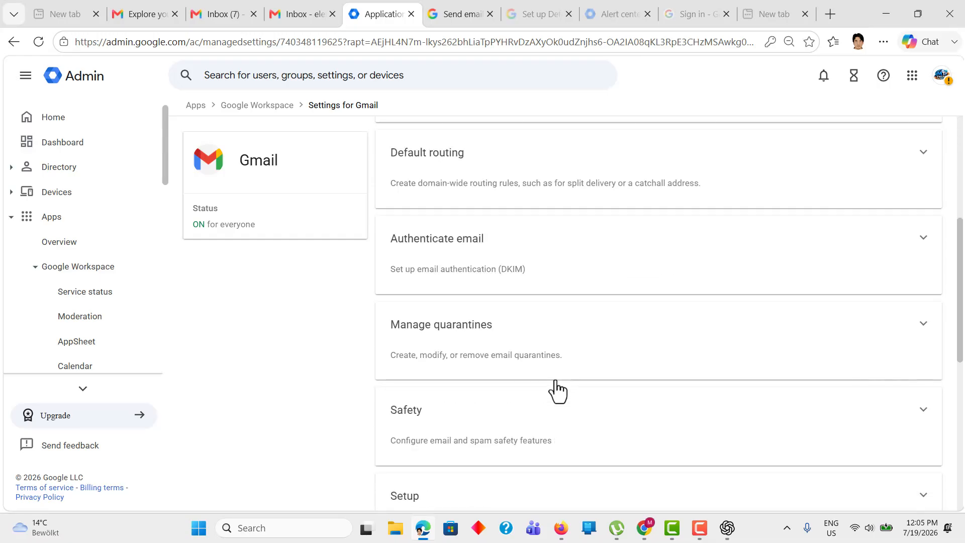
scroll(556, 390, "down", 8)
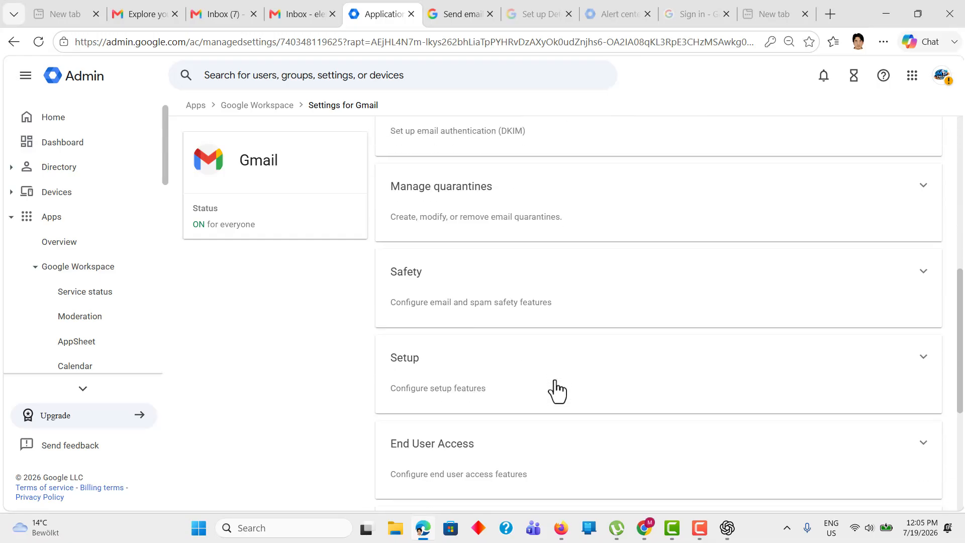
left_click(521, 377)
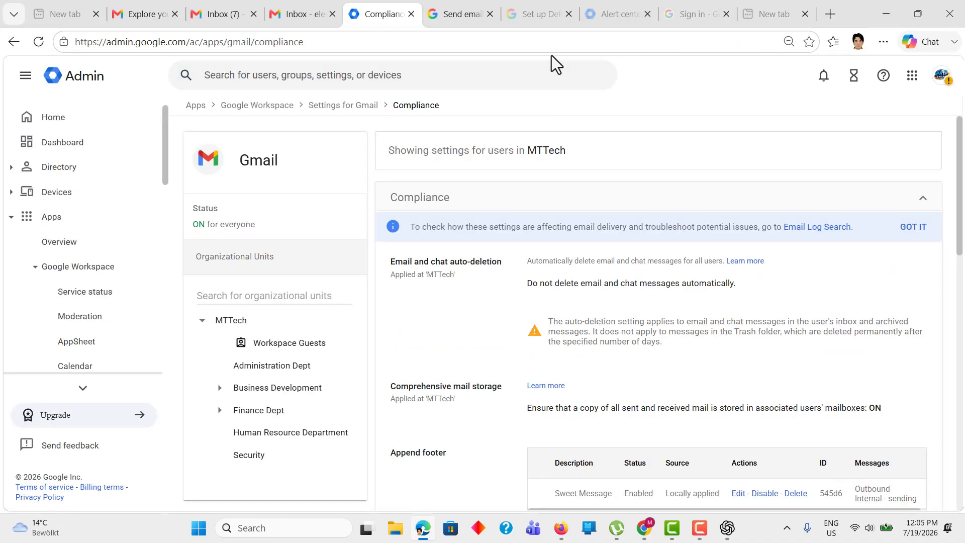
scroll(558, 70, "down", 3)
scroll(654, 345, "down", 8)
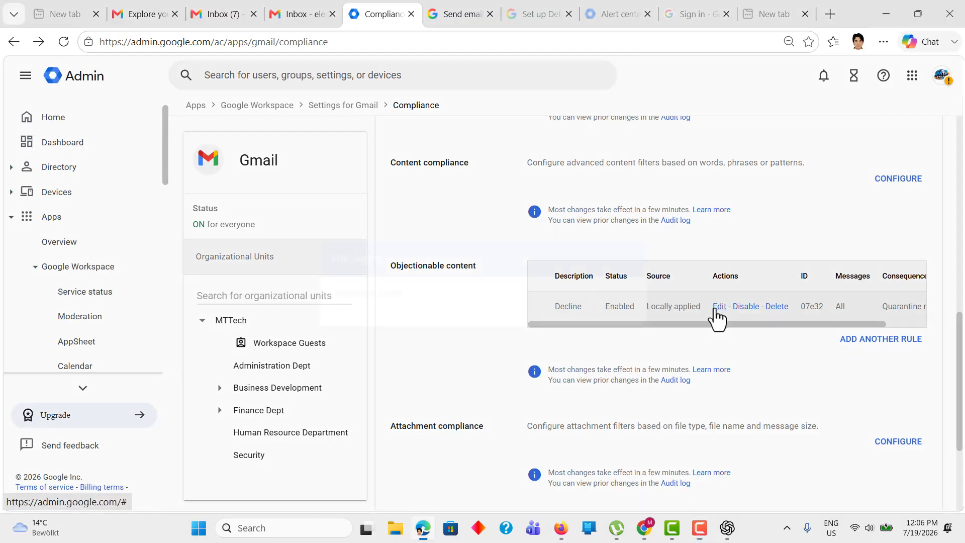
- Route Decline rule matches to the Decline quarantine with Notify sender on, and save
left_click(718, 308)
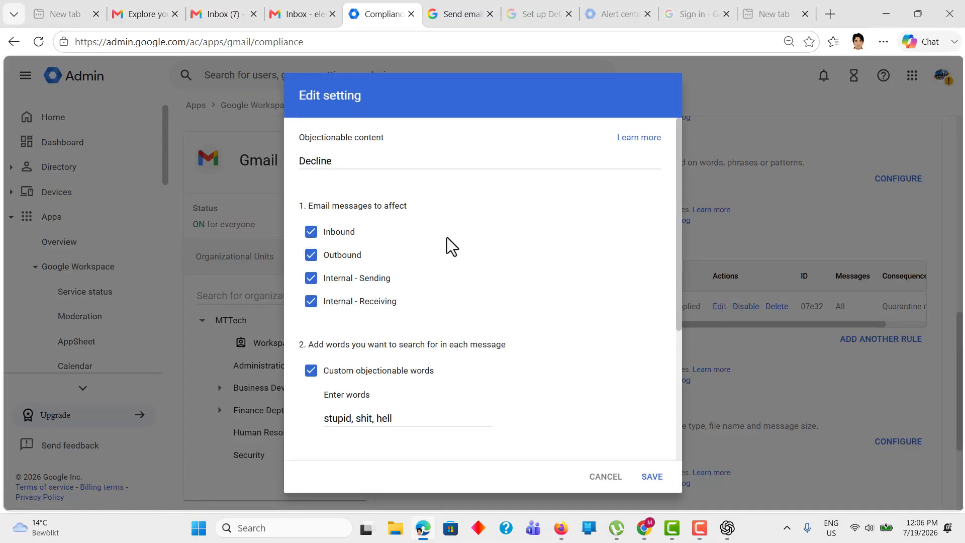
scroll(388, 325, "down", 4)
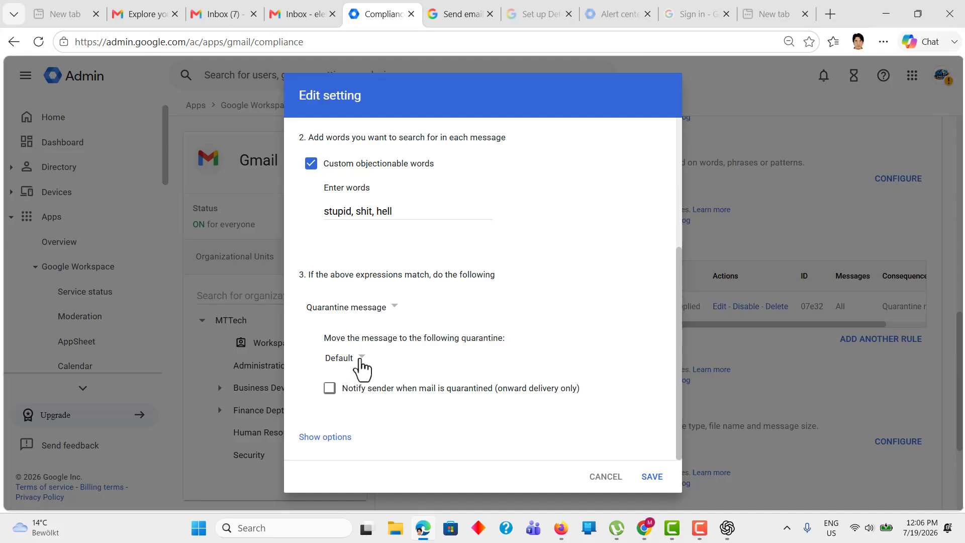
left_click(362, 358)
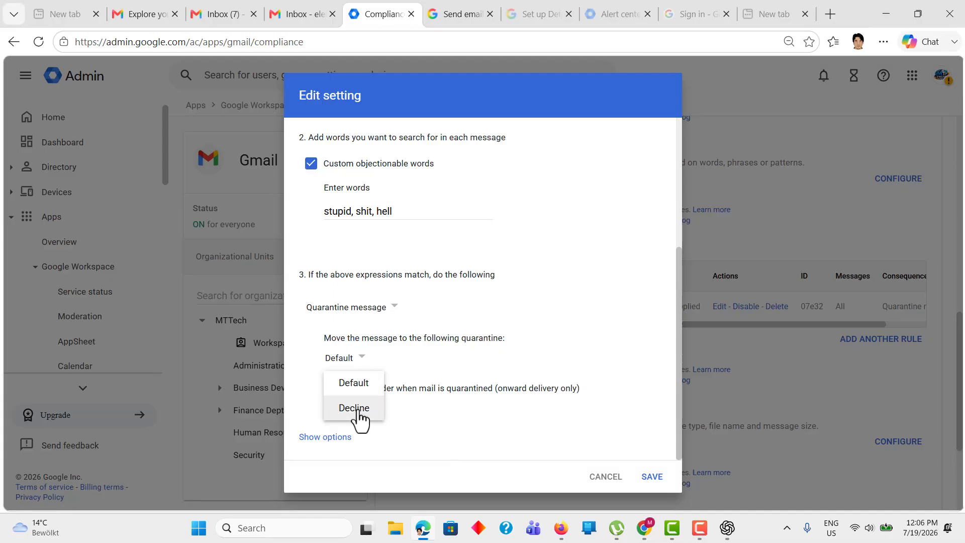
left_click(355, 418)
left_click(330, 388)
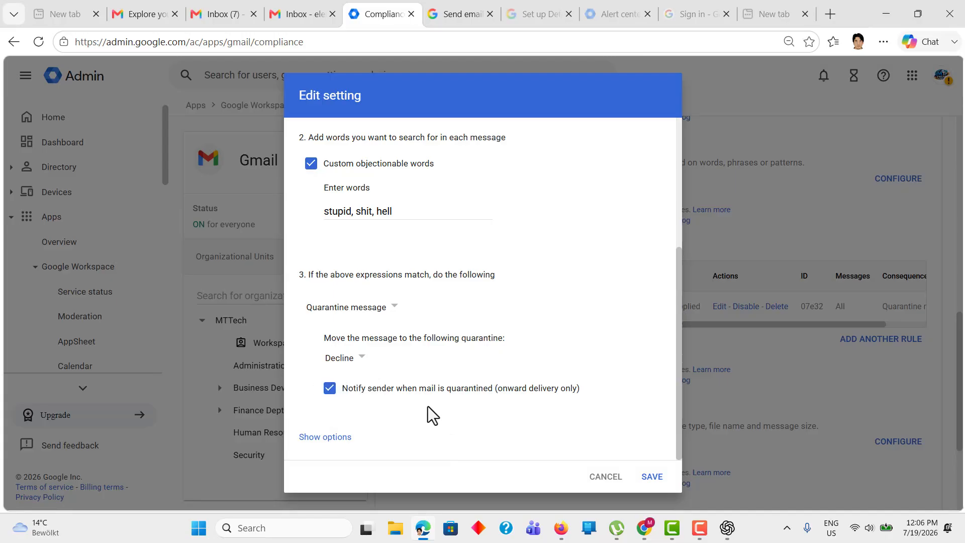
left_click(652, 477)
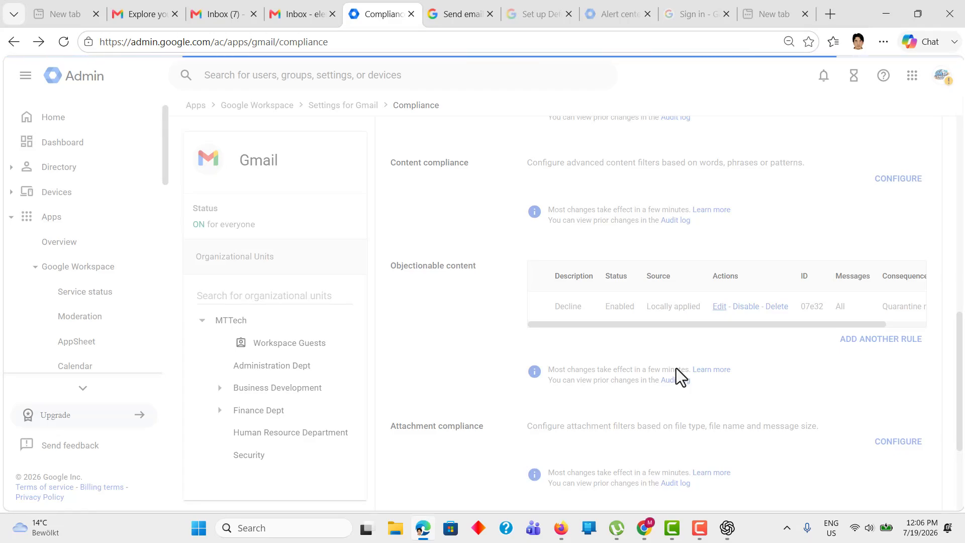
- Start a new Gmail message addressed to two colleagues picked from autocomplete
left_click(644, 528)
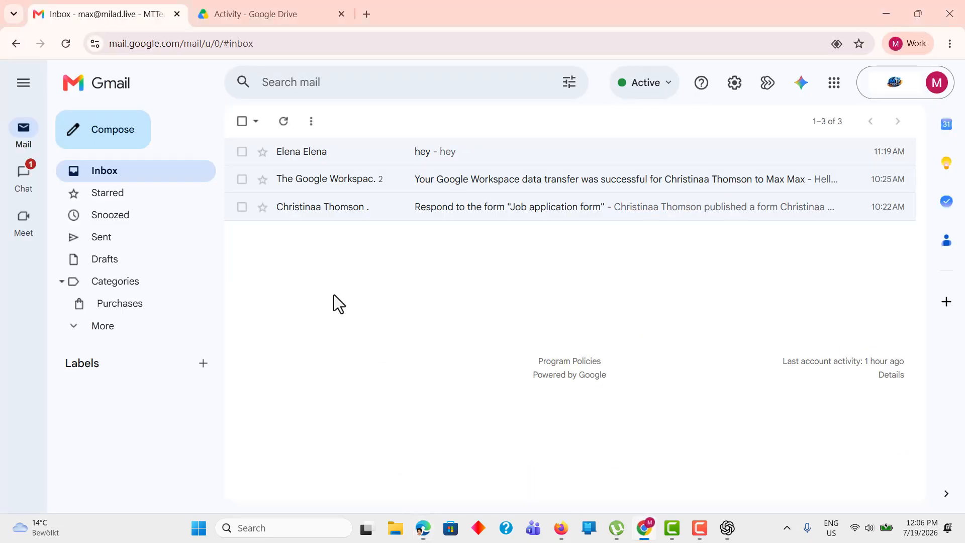
left_click(102, 147)
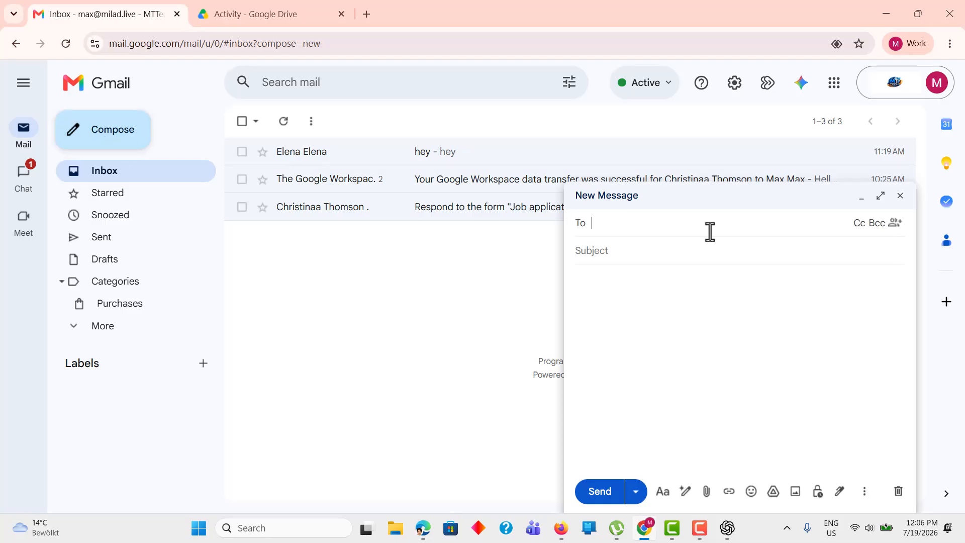
type("elen")
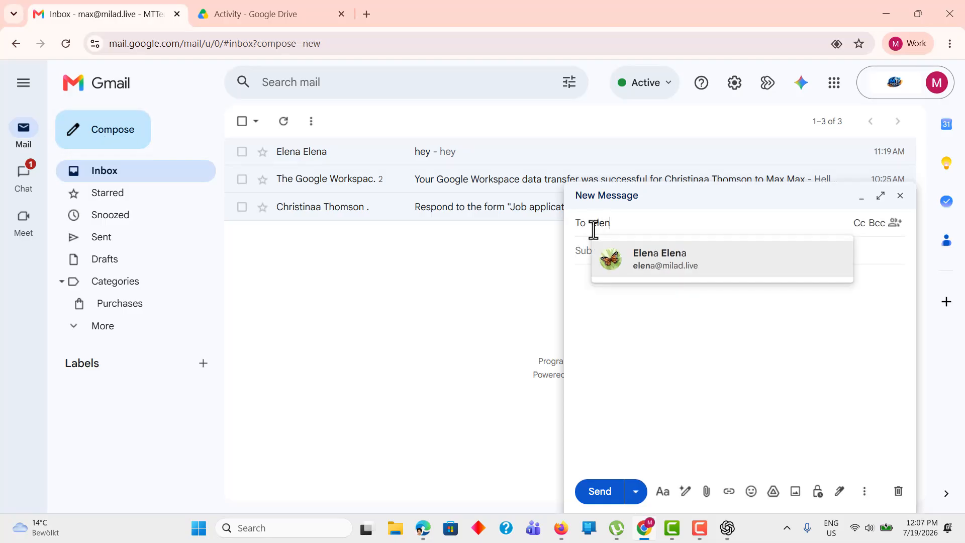
left_click(659, 262)
type("chris")
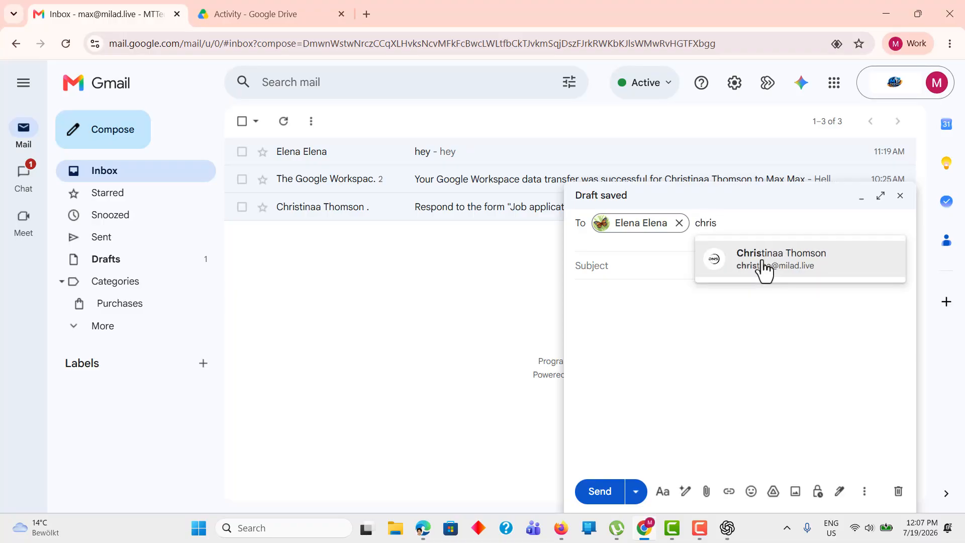
left_click(764, 266)
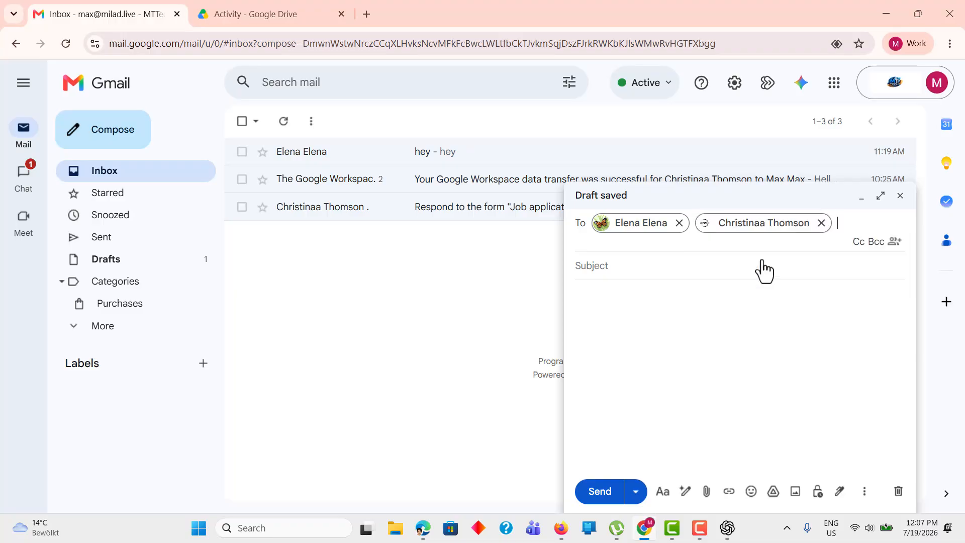
- Add subject 'stupid' and a body with 'hell' and 'shit', send it, and return to Admin
left_click(648, 265)
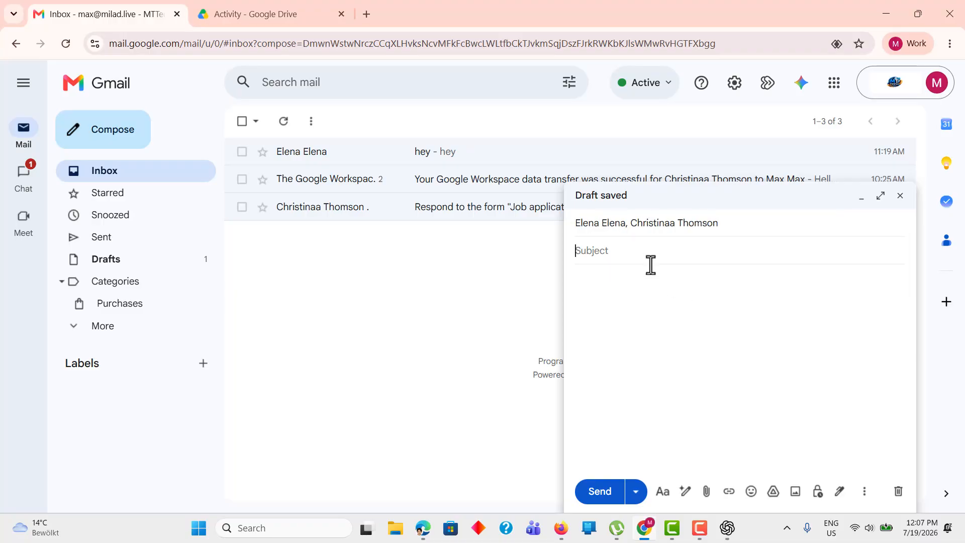
type("stupid")
key("Tab")
type("h")
left_click(601, 494)
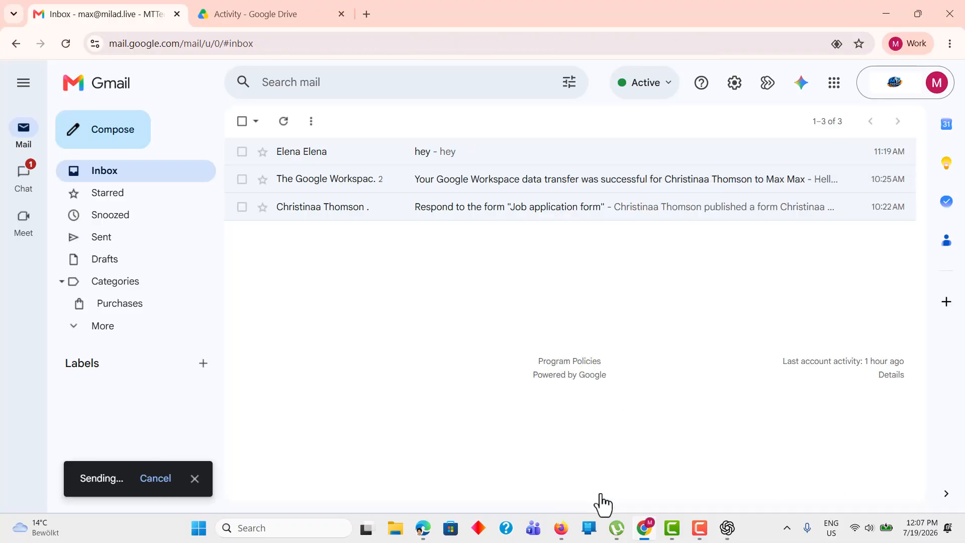
left_click(423, 529)
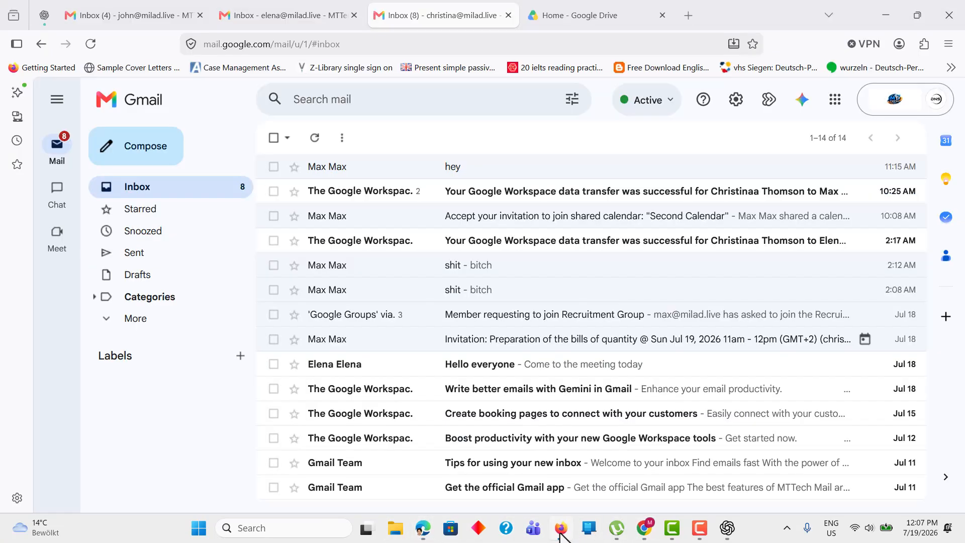
- Reload both recipients' Gmail inboxes in Firefox; the 'stupid' message hasn't arrived
left_click(560, 529)
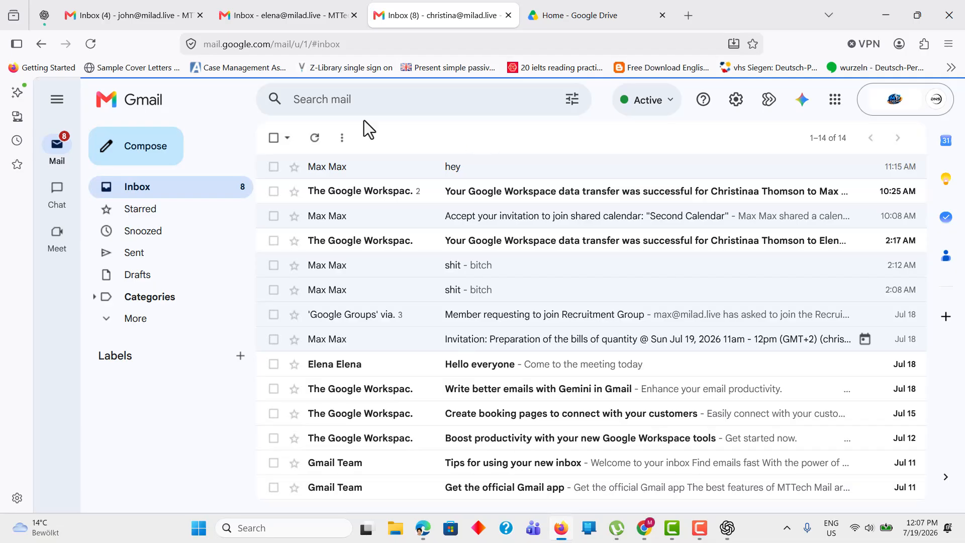
left_click(90, 44)
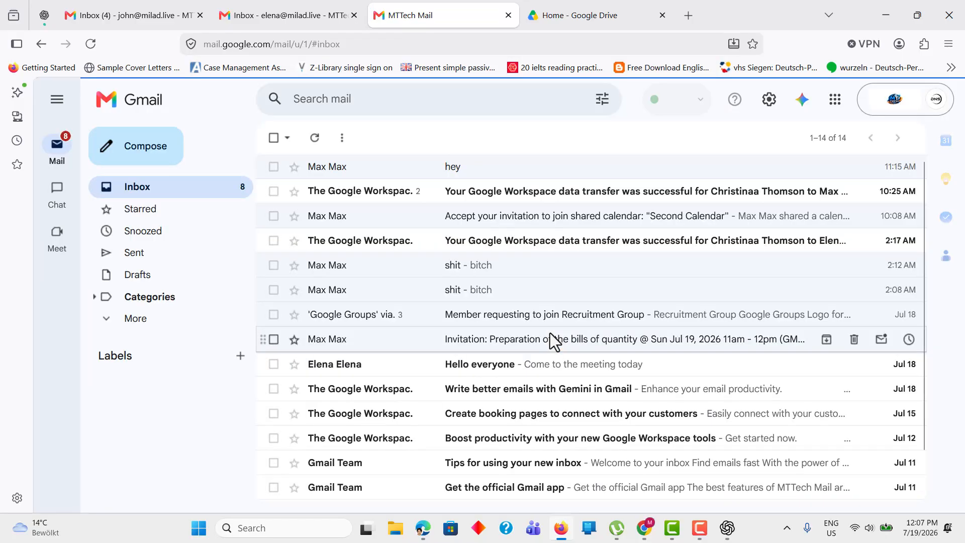
left_click(270, 17)
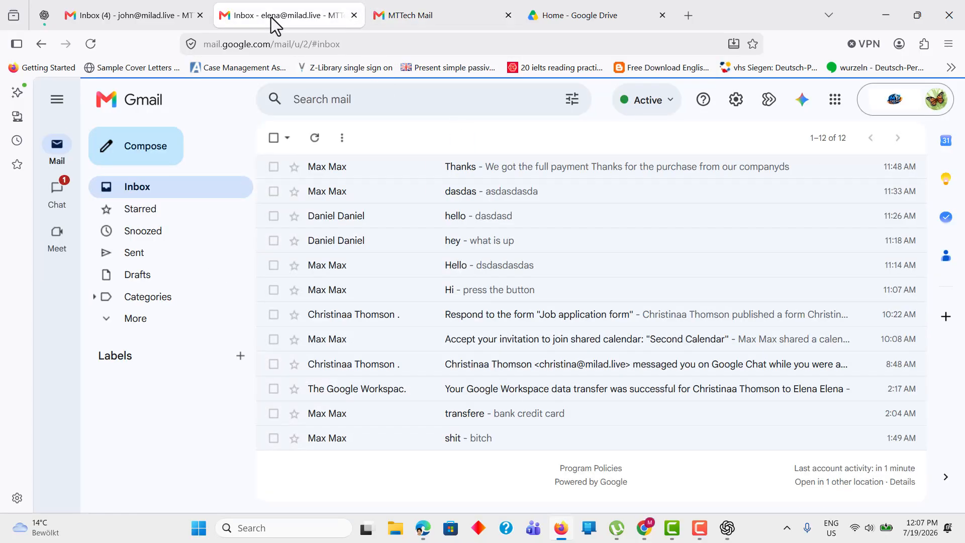
left_click(89, 47)
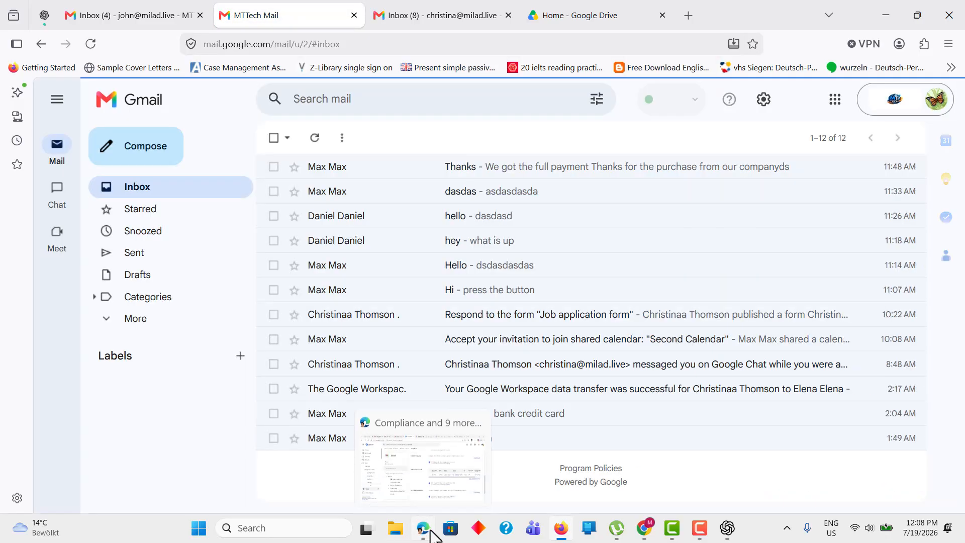
left_click(429, 528)
left_click(430, 531)
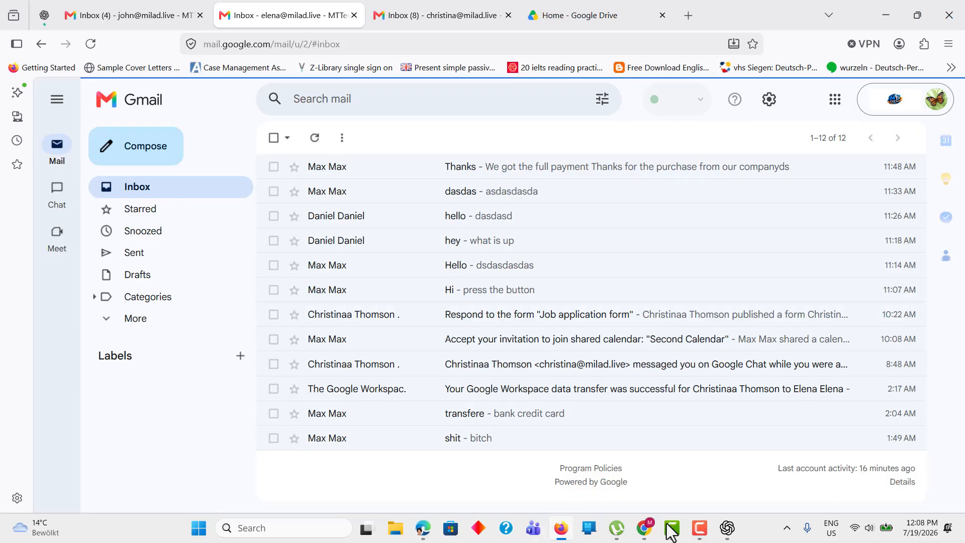
- Open the sender's 'stupid' conversation with its Message quarantined notice, then return to Admin
left_click(646, 531)
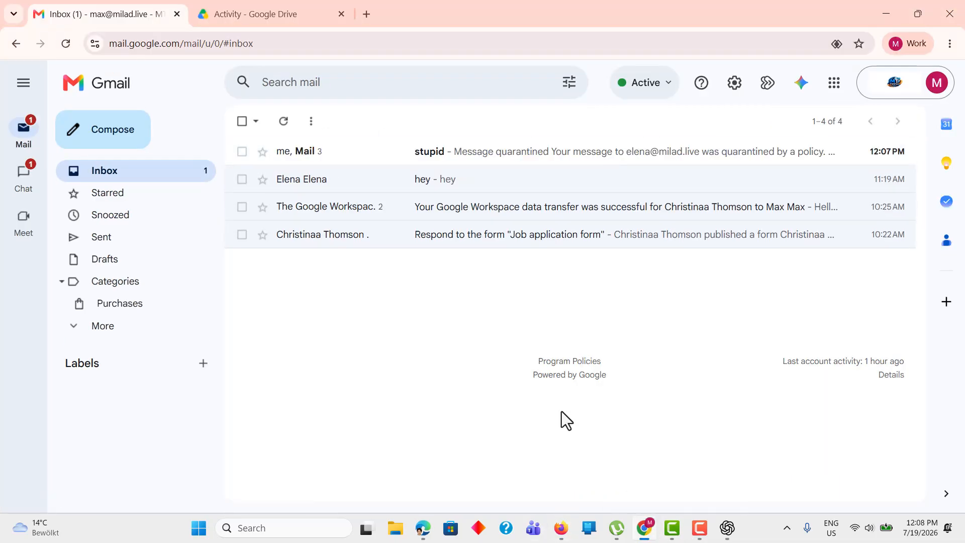
left_click(522, 156)
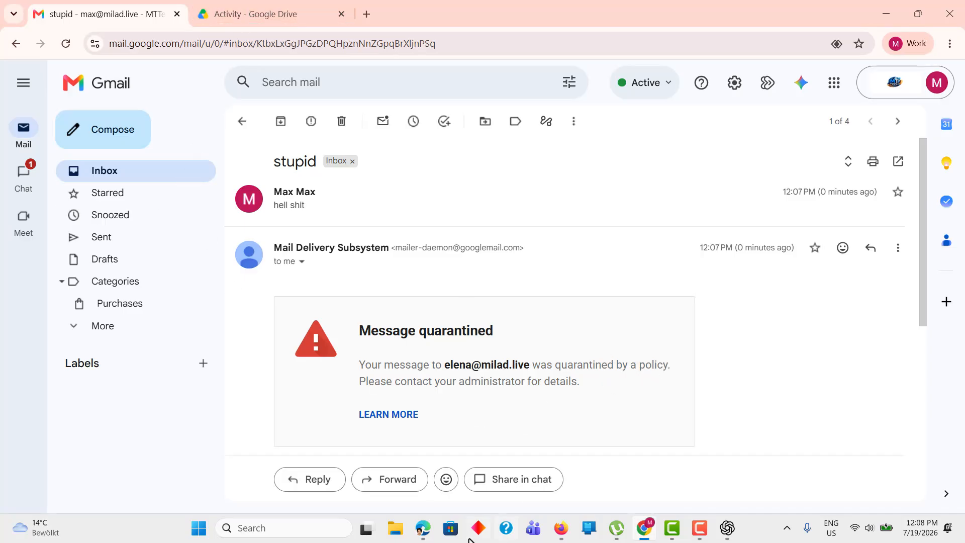
left_click(423, 528)
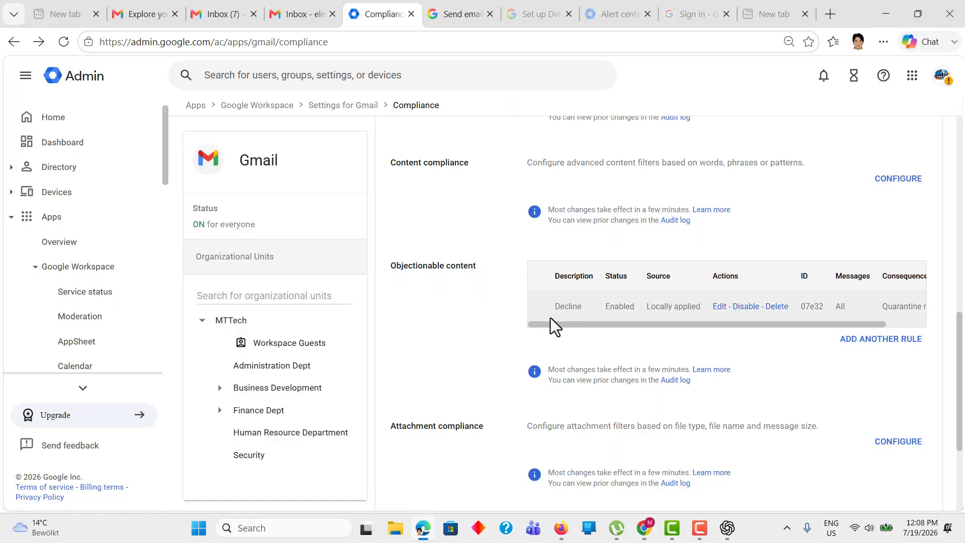
- Go to Moderation, which lists 'stupid' quarantined under Decline at 12:07 PM
scroll(547, 347, "down", 3)
scroll(544, 339, "up", 12)
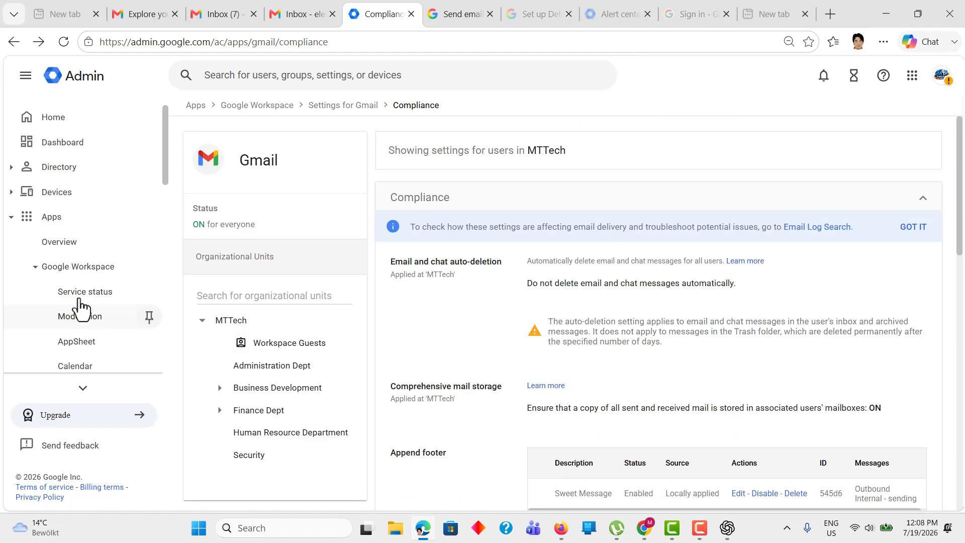
left_click(76, 318)
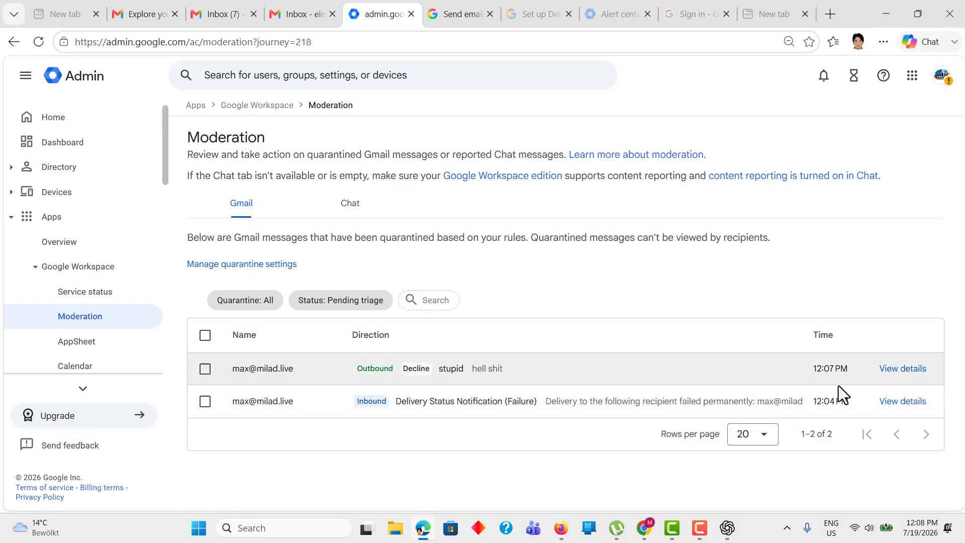
- Filter the quarantine list to Decline and inspect the 'stupid' message's category details
left_click(266, 299)
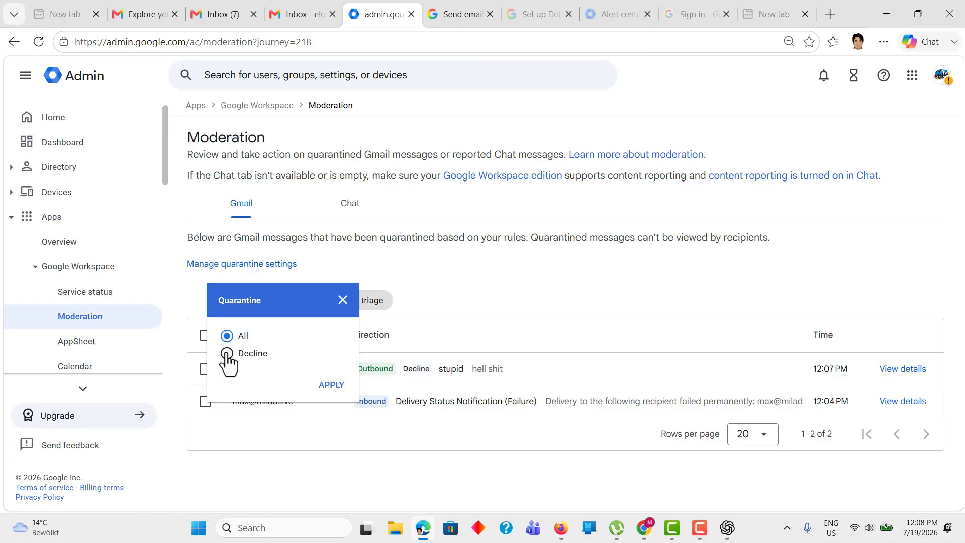
left_click(331, 385)
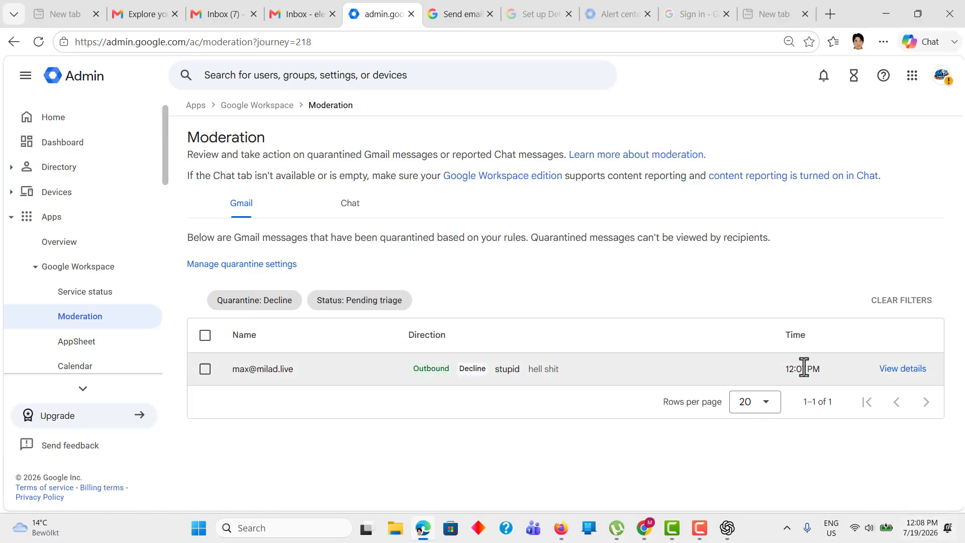
left_click(906, 372)
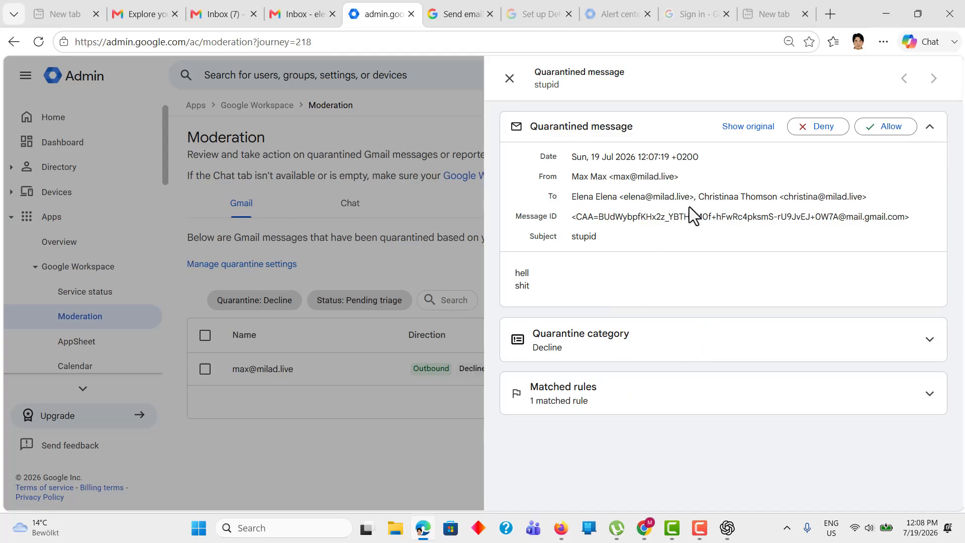
left_click(929, 339)
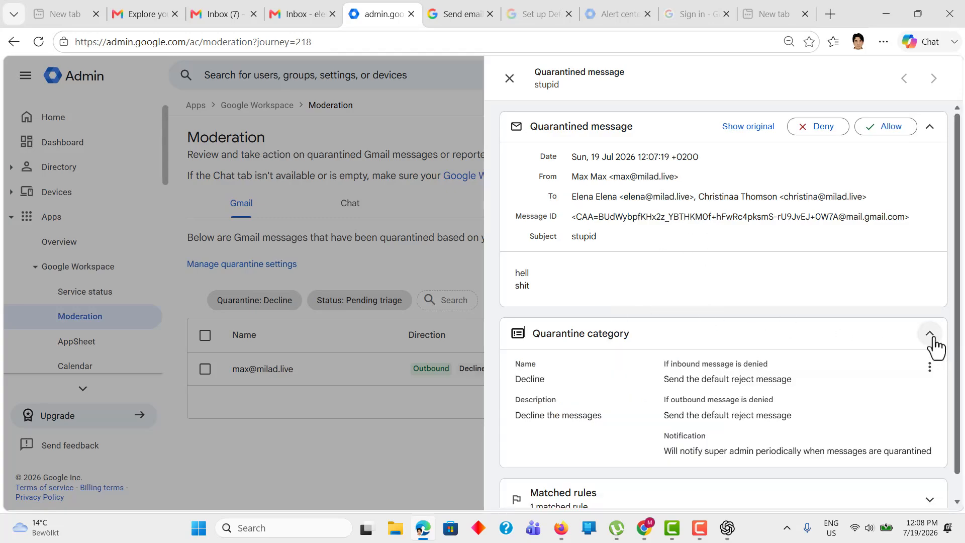
scroll(755, 376, "down", 1)
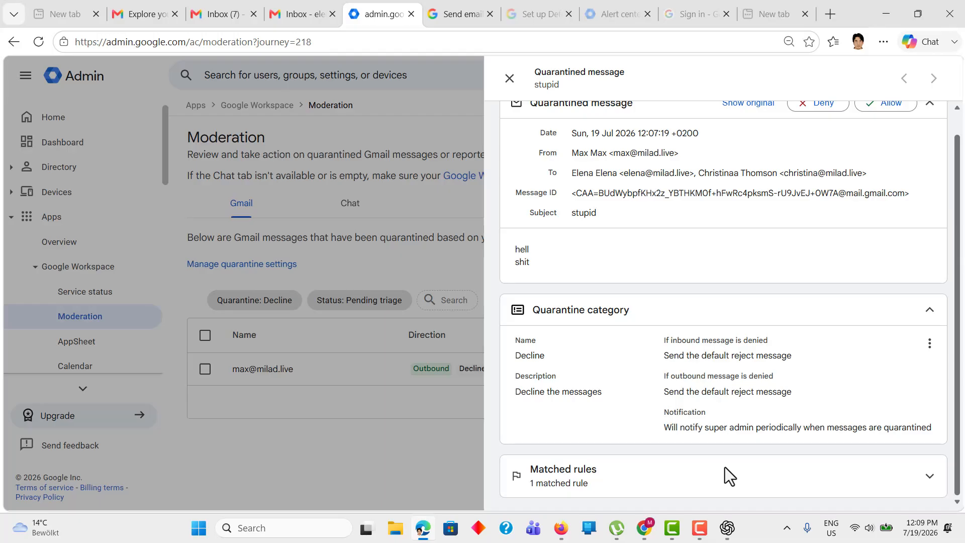
- Check the matched rule, allow the 'stupid' message through, and go to the recipient's Gmail inbox
left_click(929, 478)
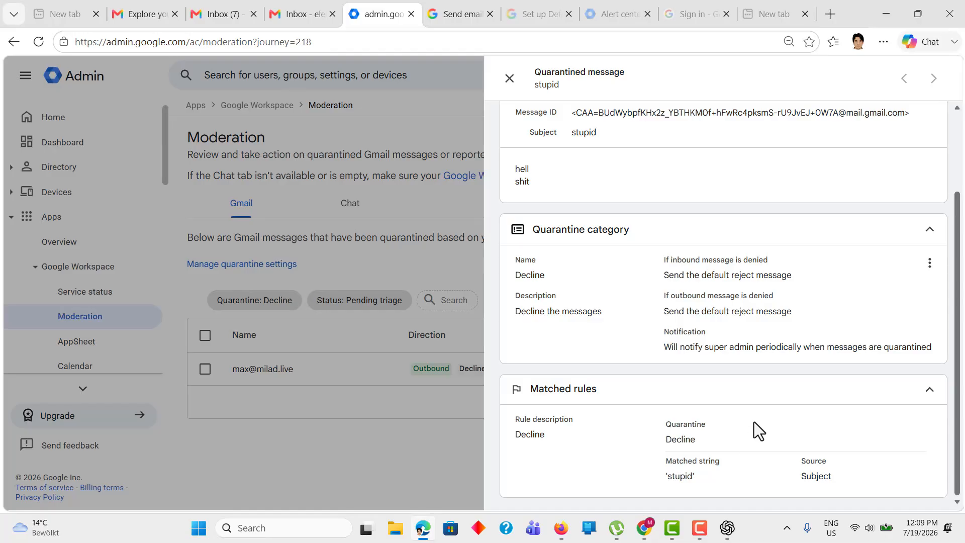
scroll(745, 434, "up", 2)
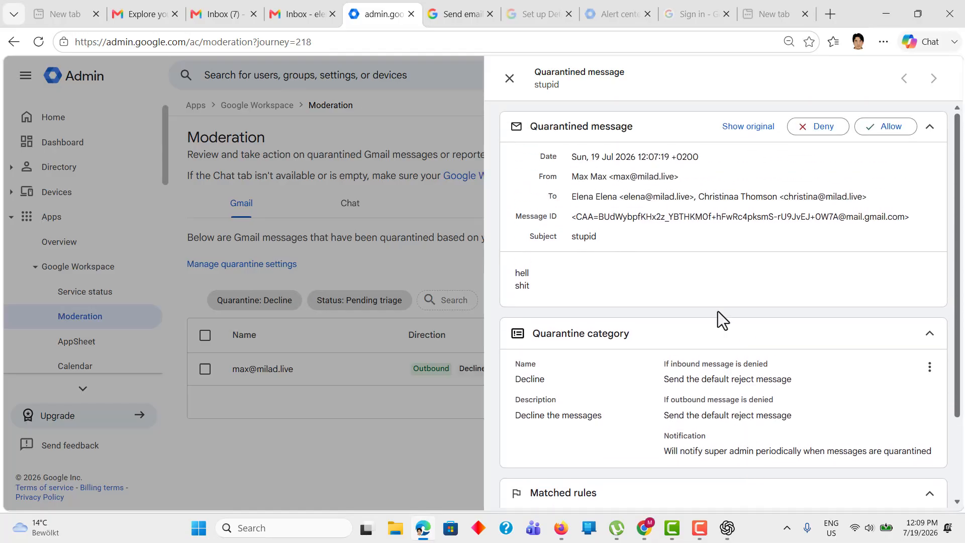
left_click(882, 131)
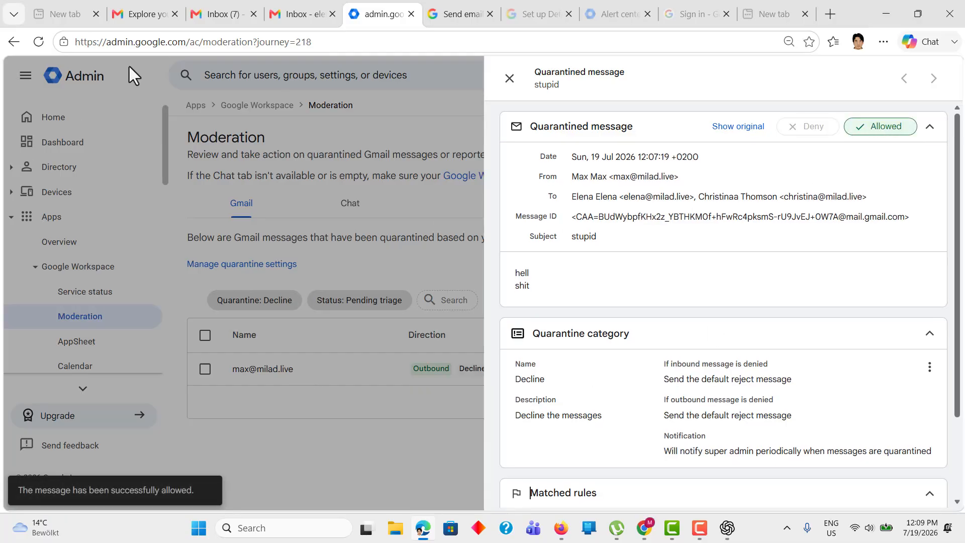
left_click(318, 17)
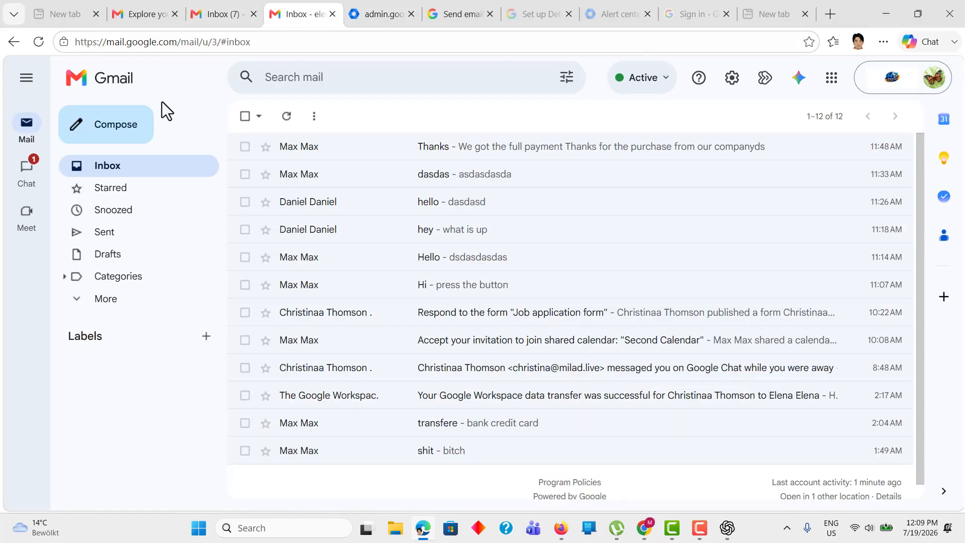
- Reload the first recipient's inbox twice to look for the released message
left_click(39, 44)
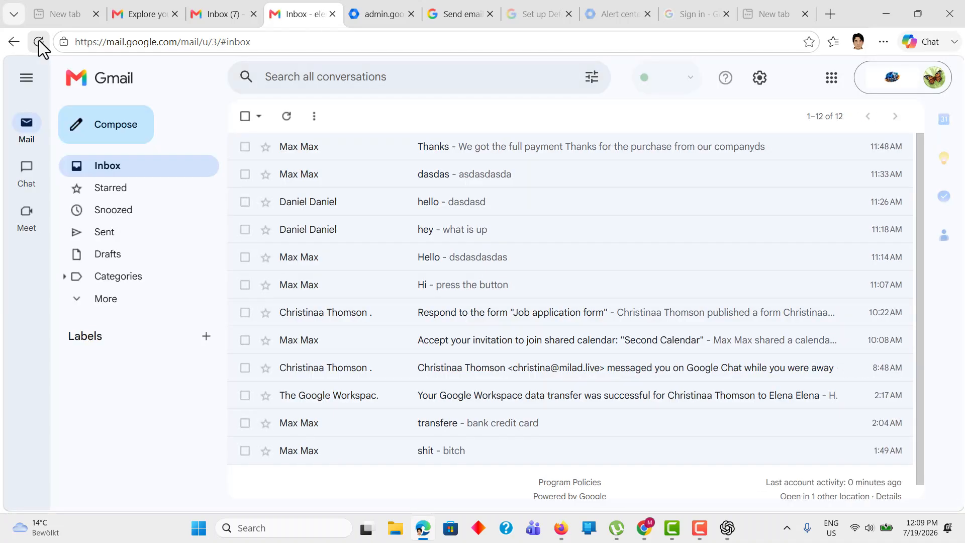
left_click(39, 43)
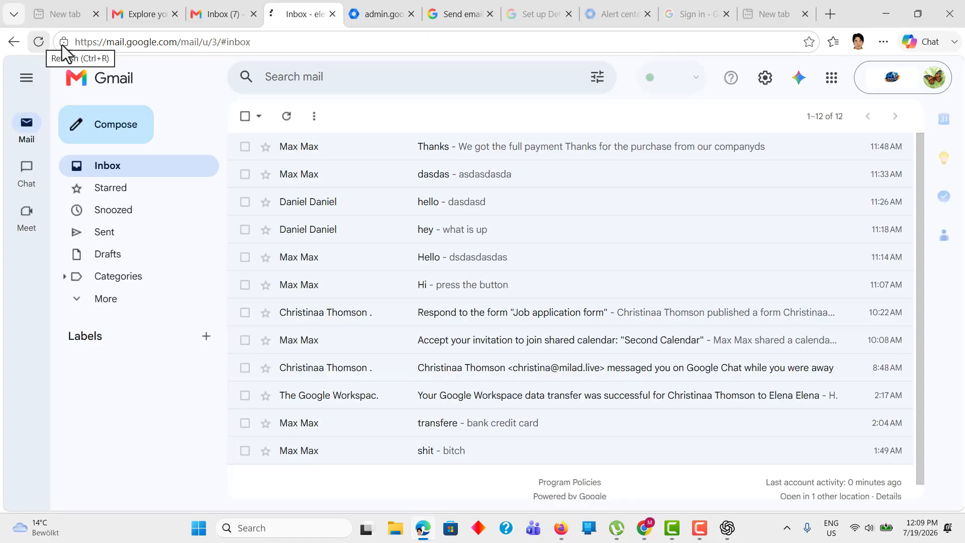
left_click(468, 10)
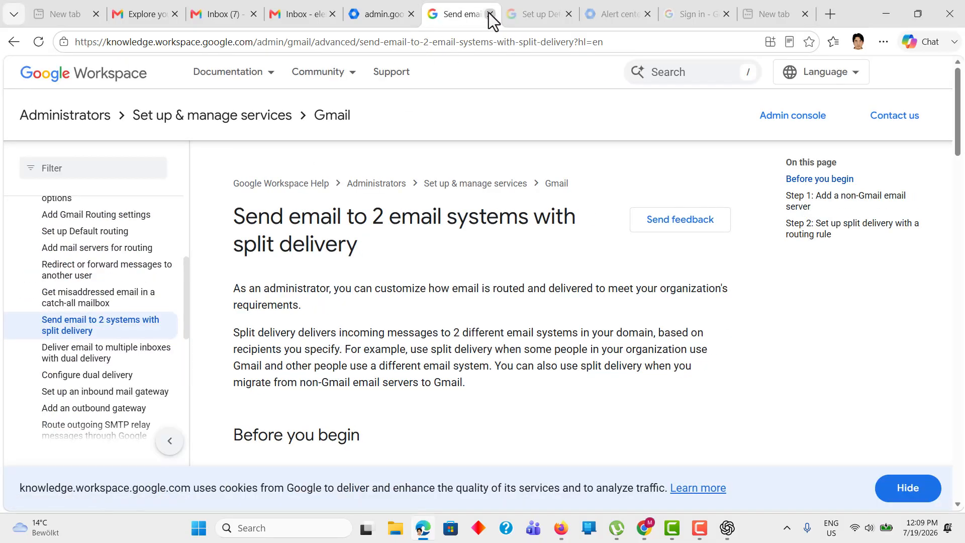
left_click(490, 13)
- Reload the second recipient's inbox in the other browser, then return to the first window
left_click(561, 529)
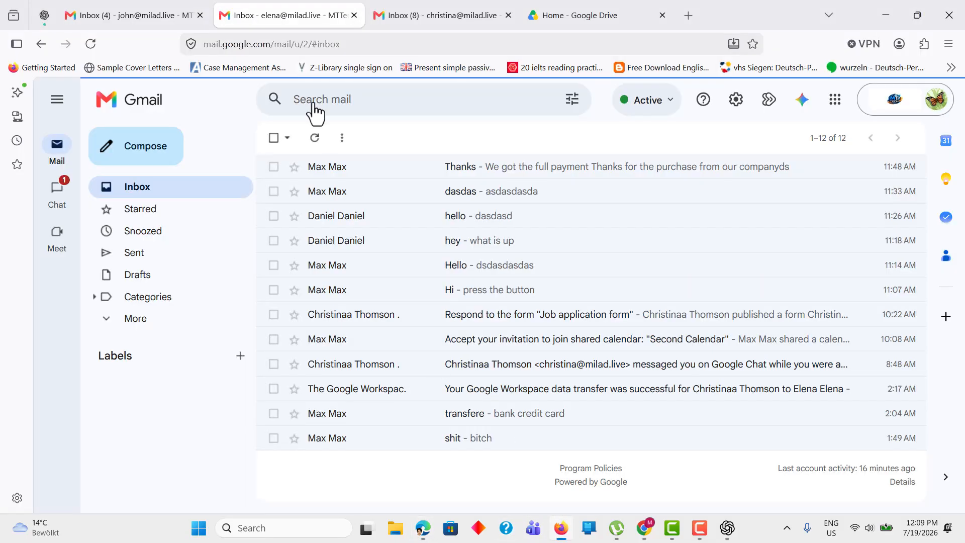
left_click(439, 16)
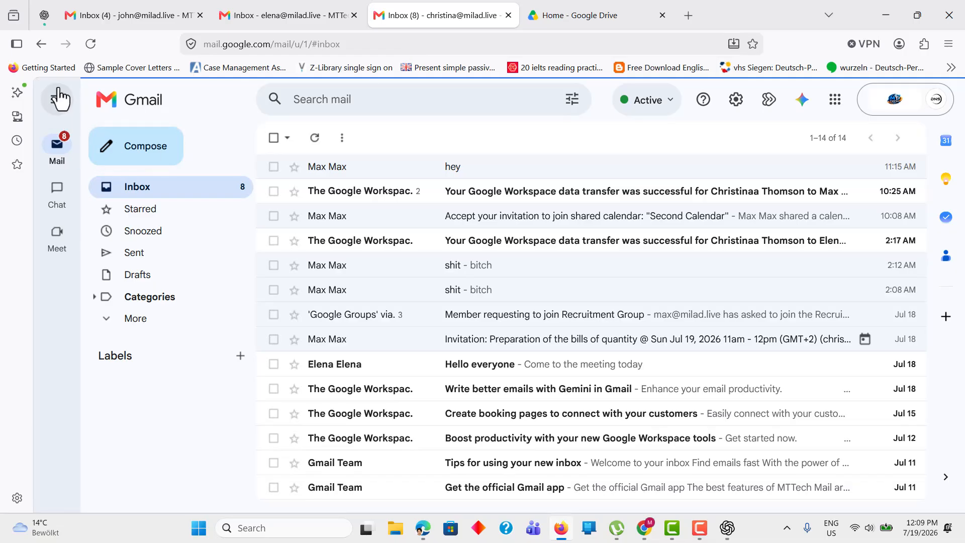
left_click(90, 44)
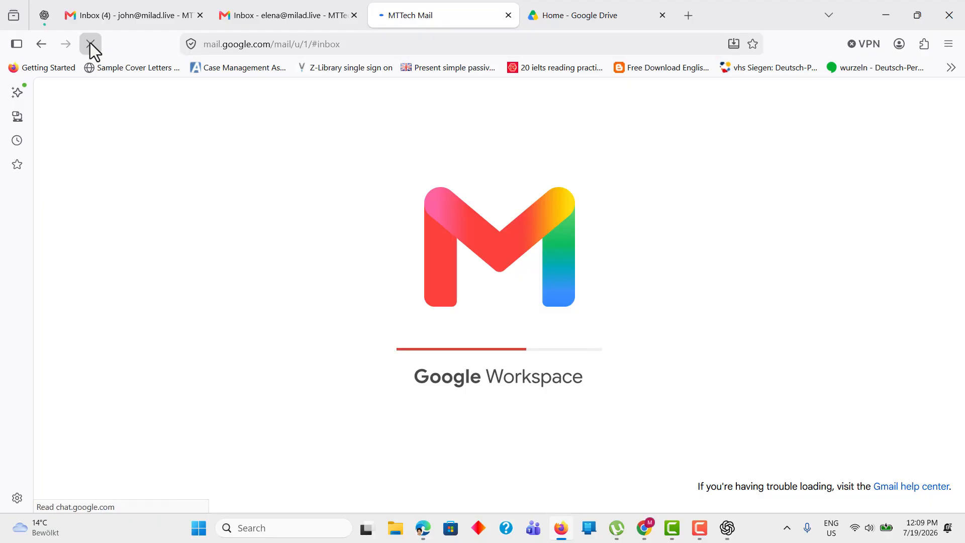
left_click(90, 43)
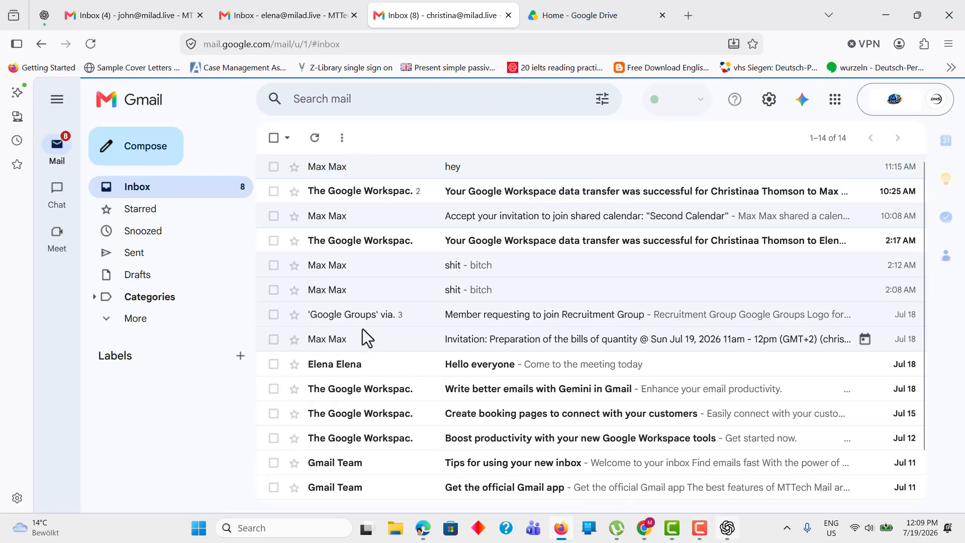
left_click(93, 47)
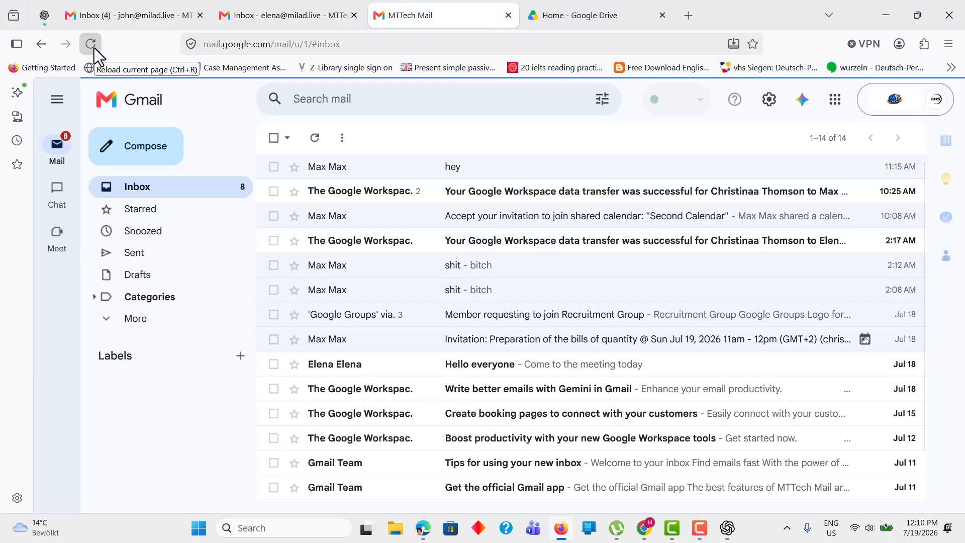
left_click(257, 11)
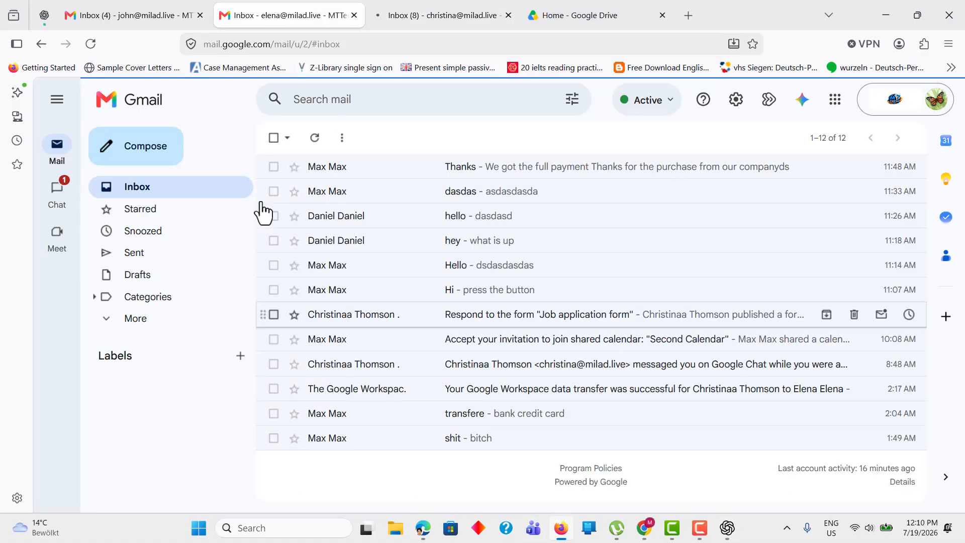
left_click(423, 528)
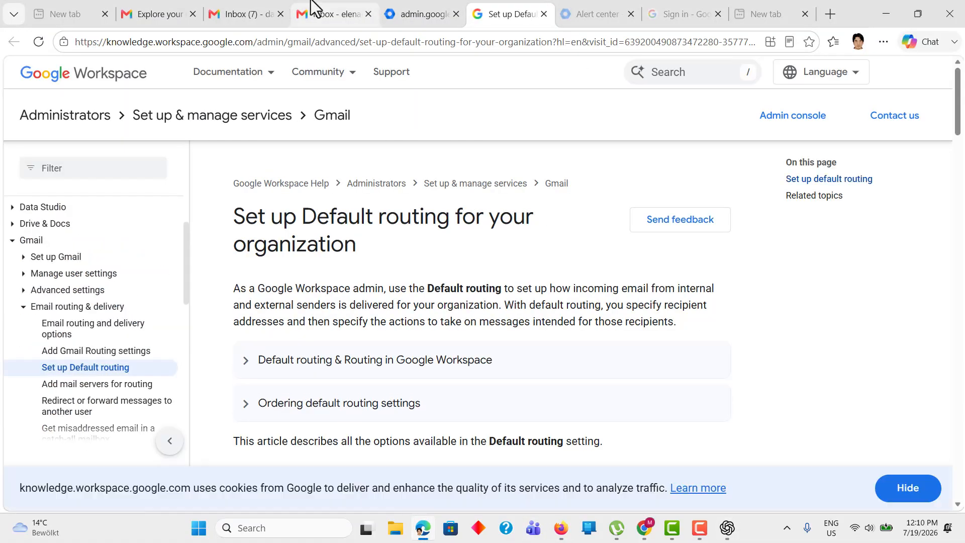
- Close the quarantined message details and look through the Google Meet settings
left_click(417, 14)
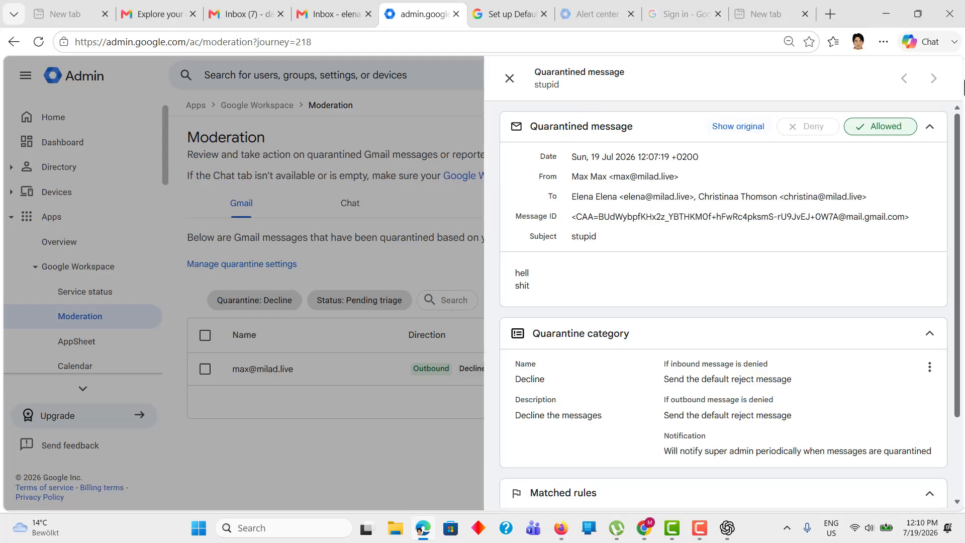
left_click(509, 79)
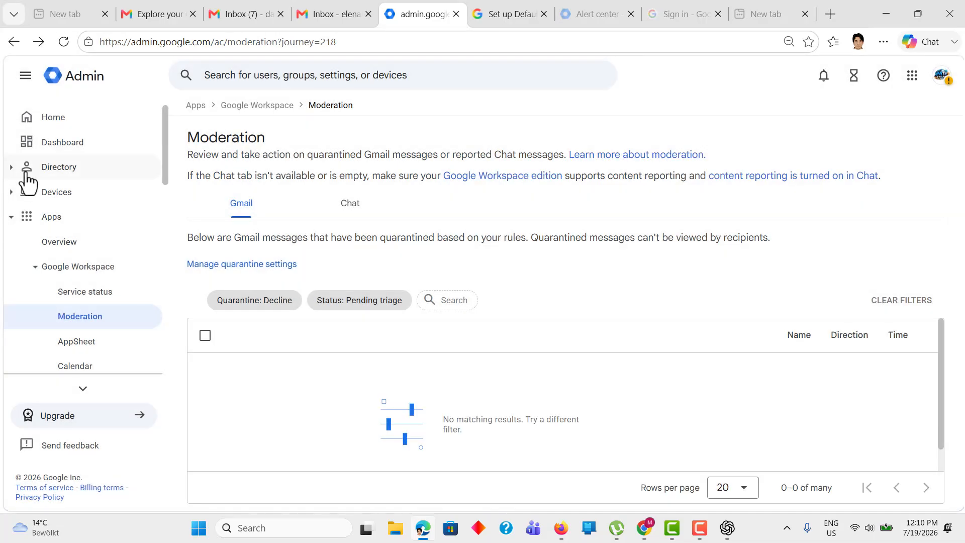
scroll(127, 279, "down", 1)
scroll(128, 280, "down", 7)
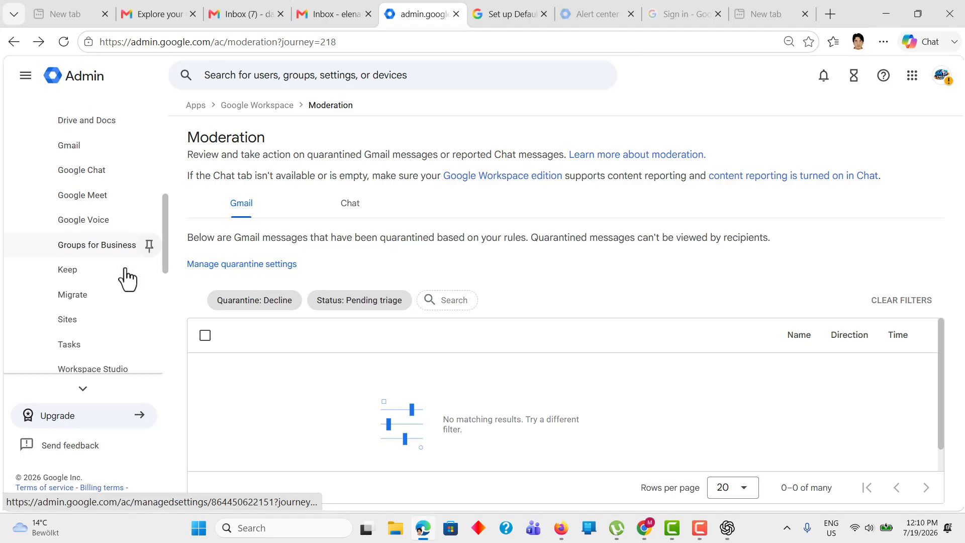
left_click(94, 151)
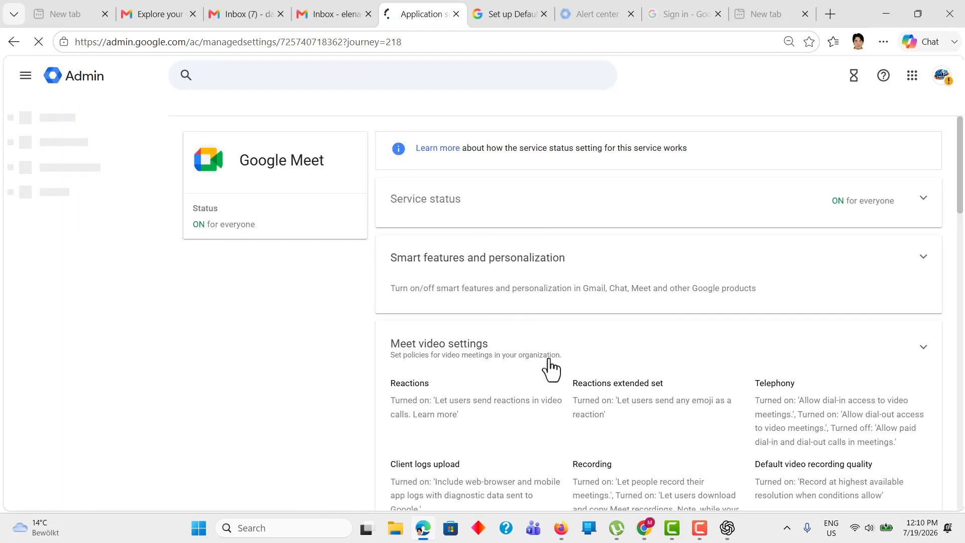
scroll(550, 366, "down", 5)
scroll(591, 345, "down", 8)
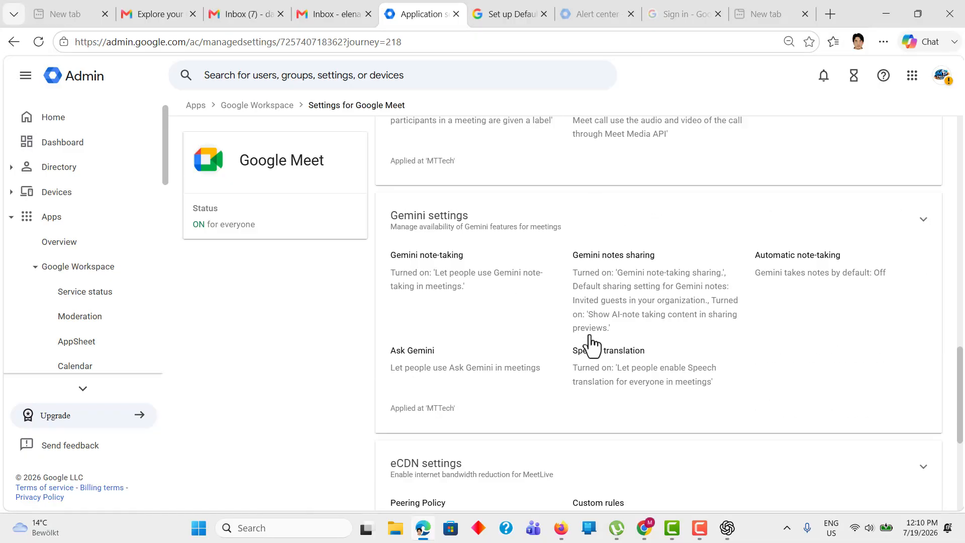
scroll(591, 345, "down", 5)
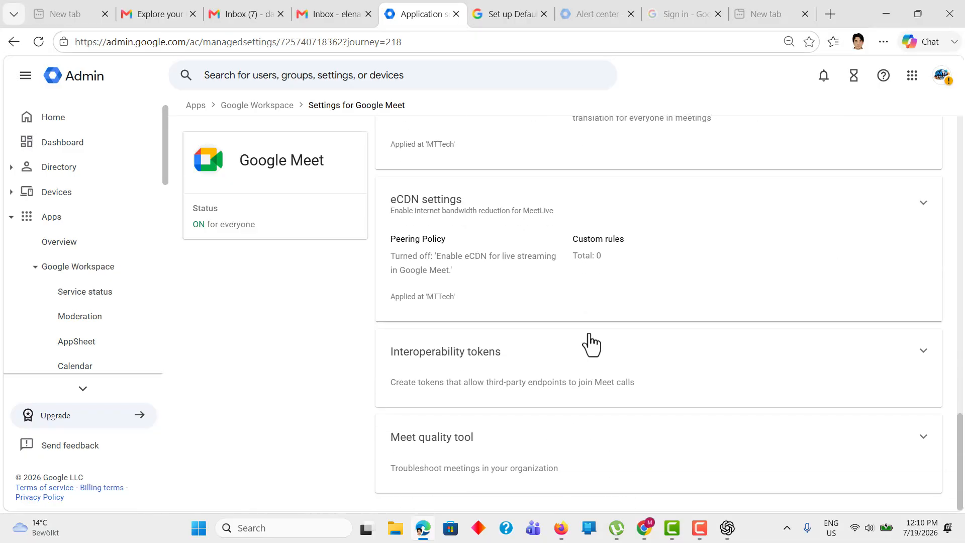
scroll(129, 292, "down", 3)
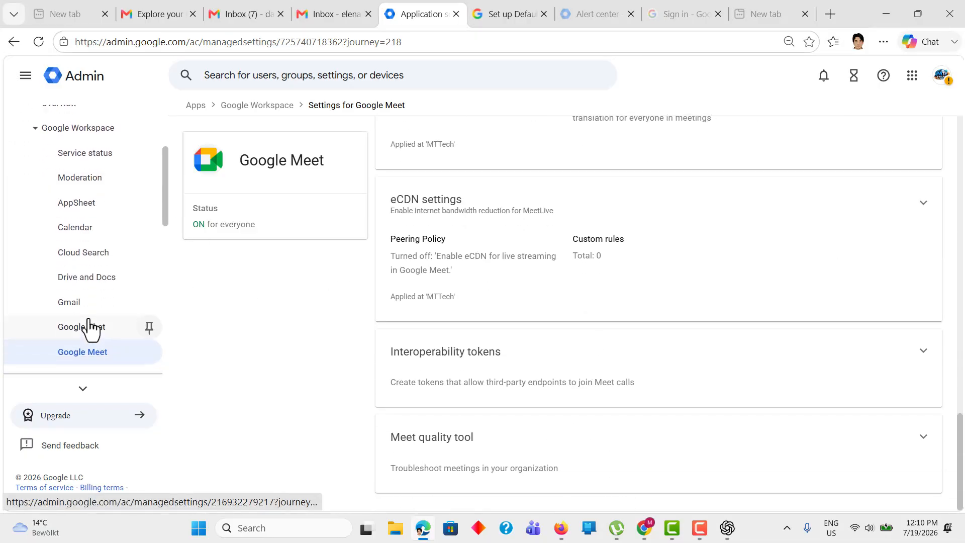
scroll(88, 327, "down", 3)
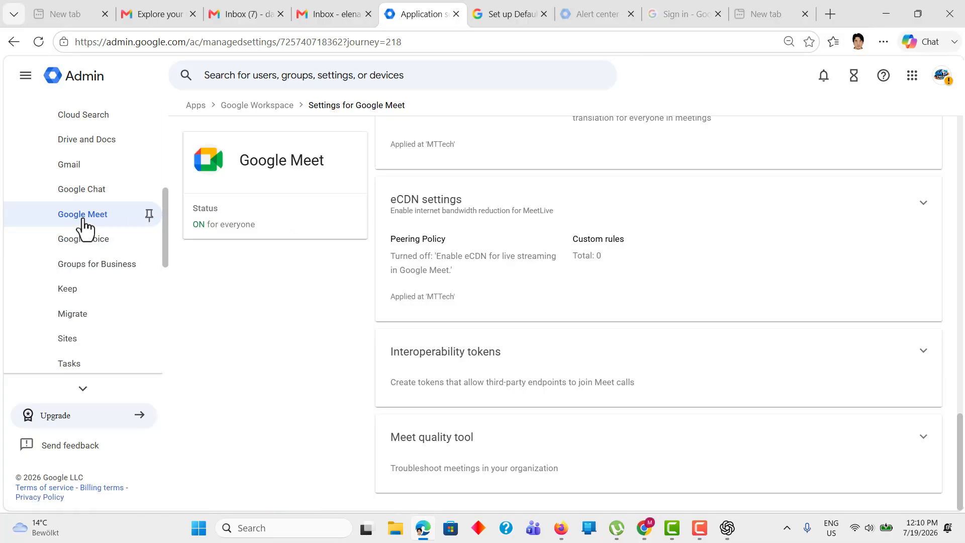
- Open the Gmail service settings and go to the Compliance card
left_click(77, 164)
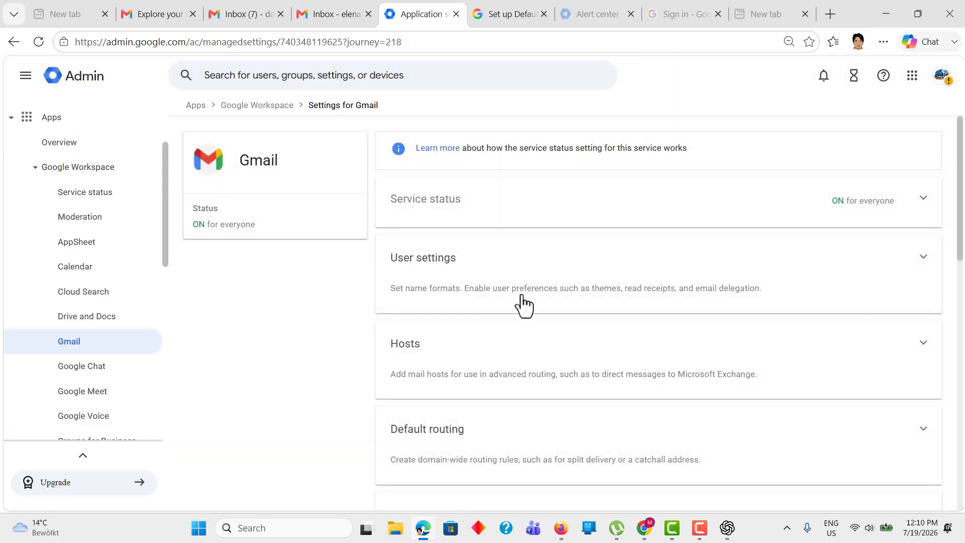
scroll(537, 344, "down", 10)
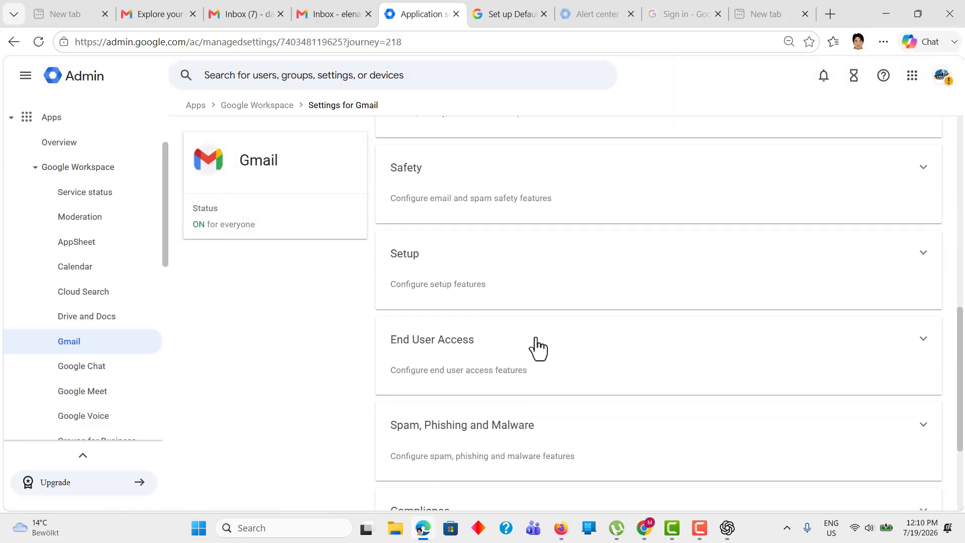
scroll(537, 347, "down", 1)
scroll(537, 347, "down", 3)
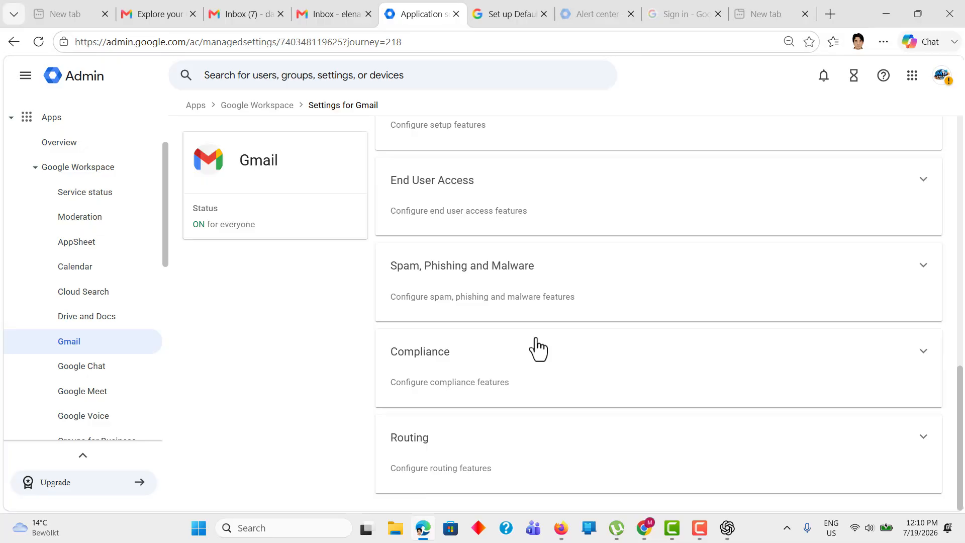
left_click(523, 374)
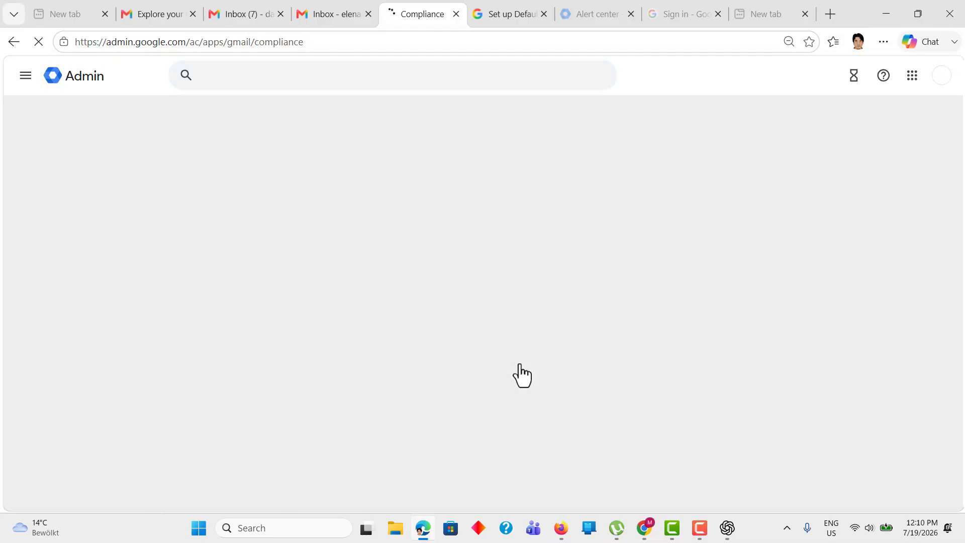
- Review the Compliance sections, start an attachment compliance rule, then discard it unsaved
scroll(519, 363, "down", 8)
scroll(520, 364, "down", 5)
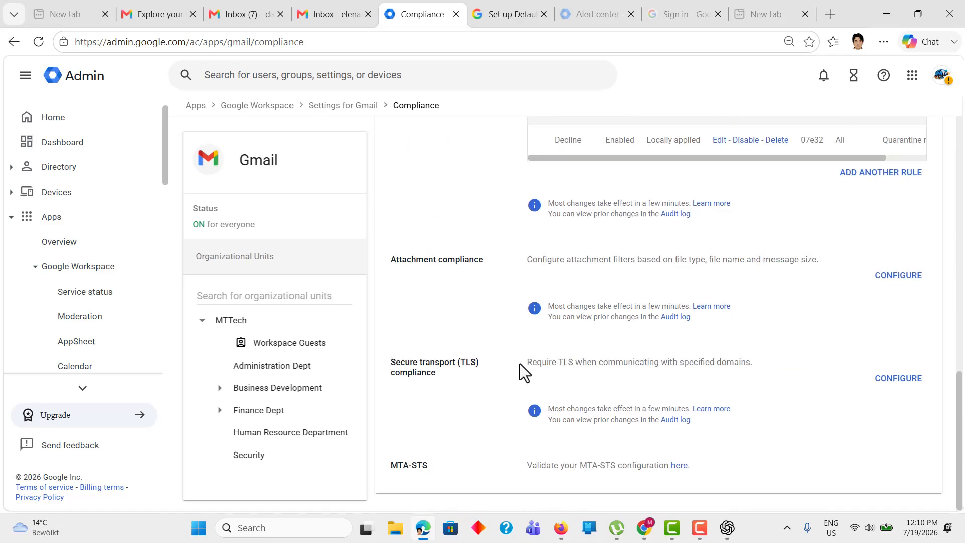
scroll(520, 364, "up", 4)
scroll(519, 364, "down", 2)
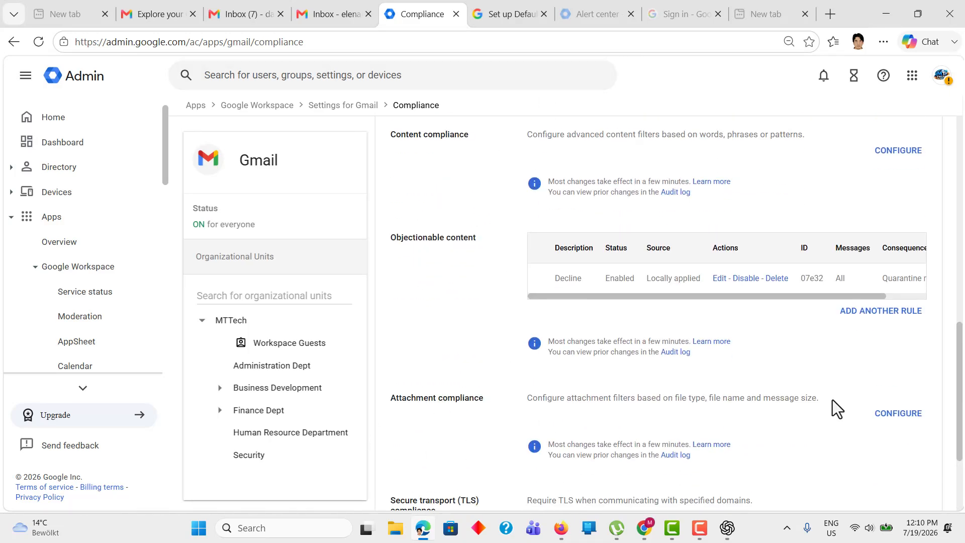
left_click(898, 413)
scroll(443, 281, "down", 2)
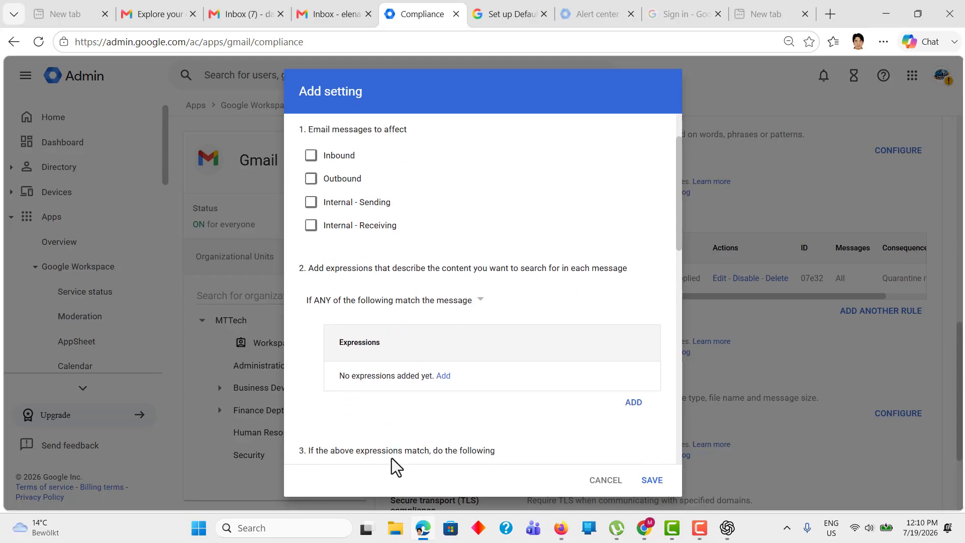
scroll(426, 312, "down", 3)
scroll(409, 343, "up", 2)
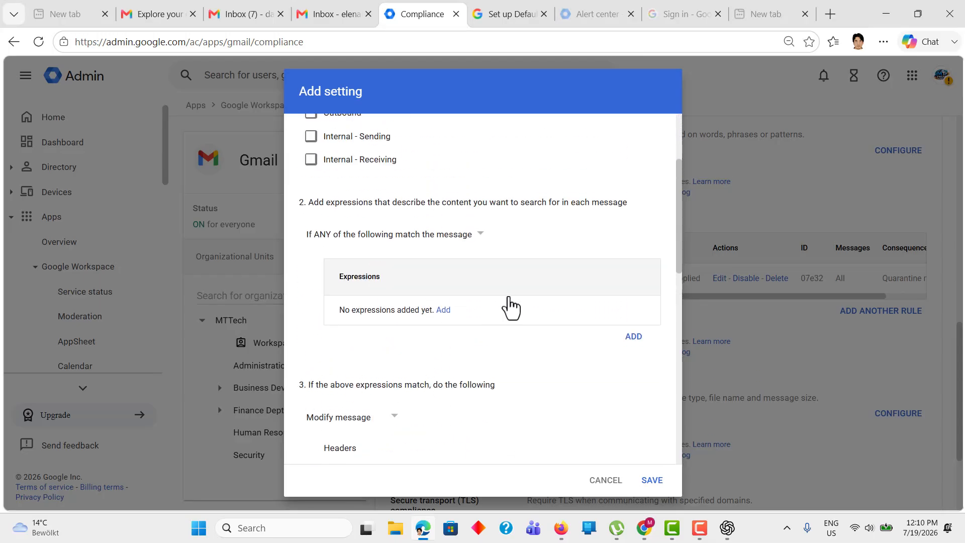
scroll(511, 354, "down", 5)
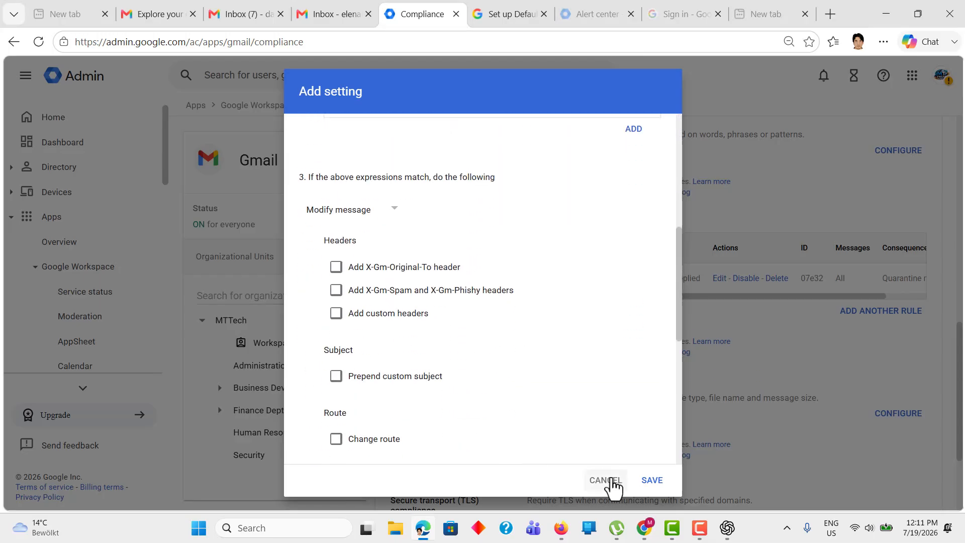
left_click(609, 480)
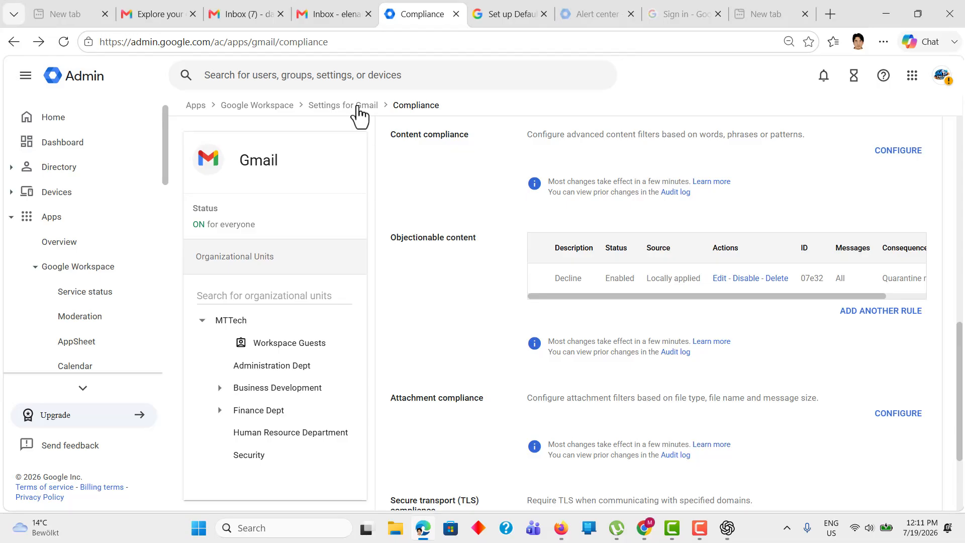
- Return to Settings for Gmail, open Routing, and scroll down to the Default delegation rule
left_click(358, 106)
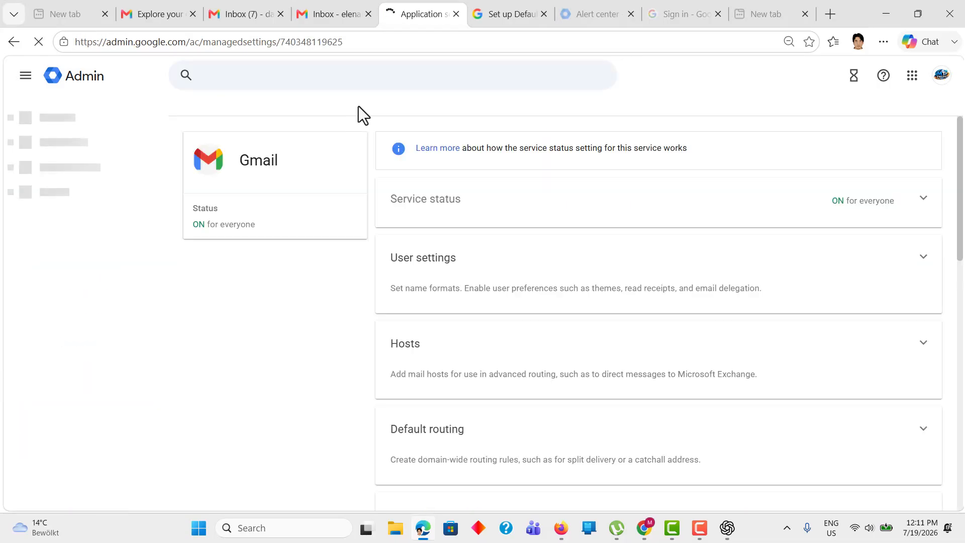
scroll(592, 343, "down", 13)
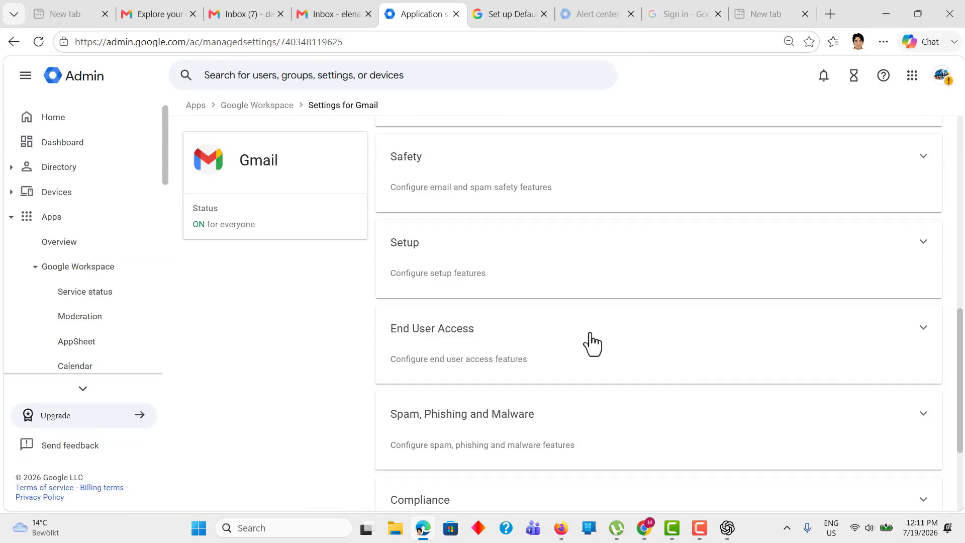
left_click(496, 459)
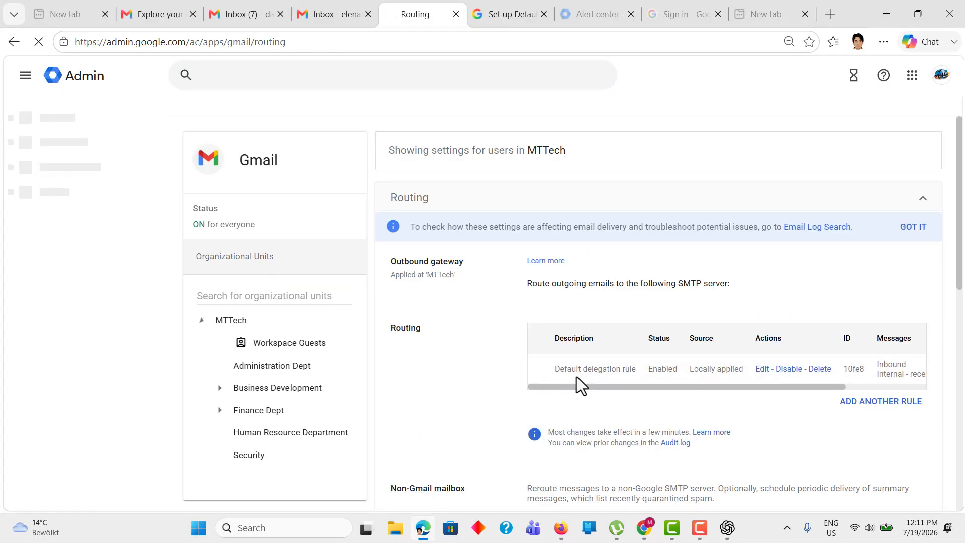
scroll(577, 386, "down", 2)
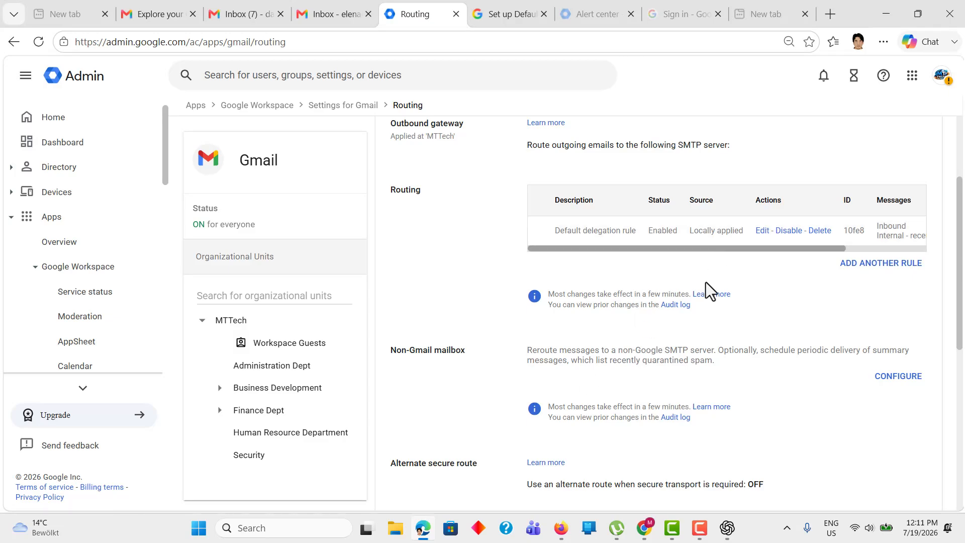
scroll(705, 282, "down", 3)
scroll(706, 282, "down", 4)
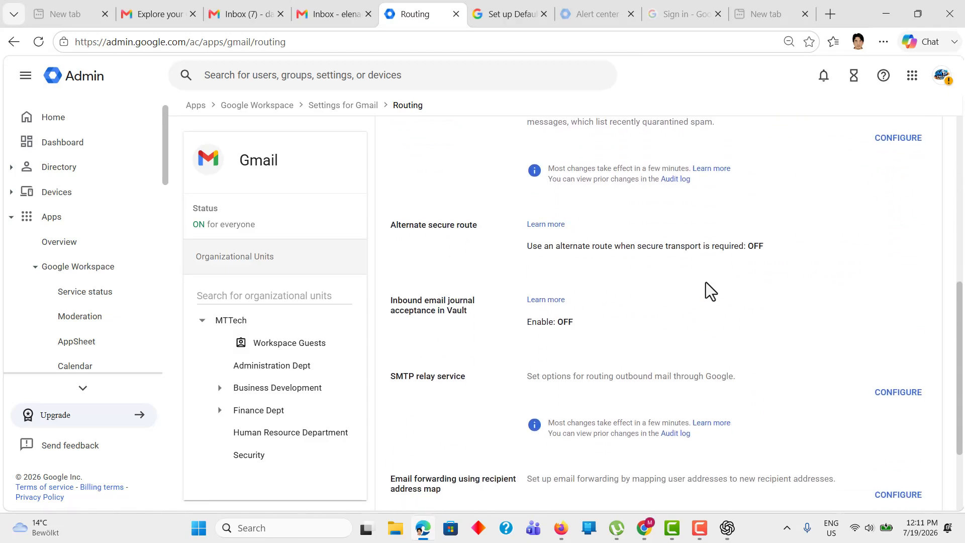
scroll(706, 282, "down", 1)
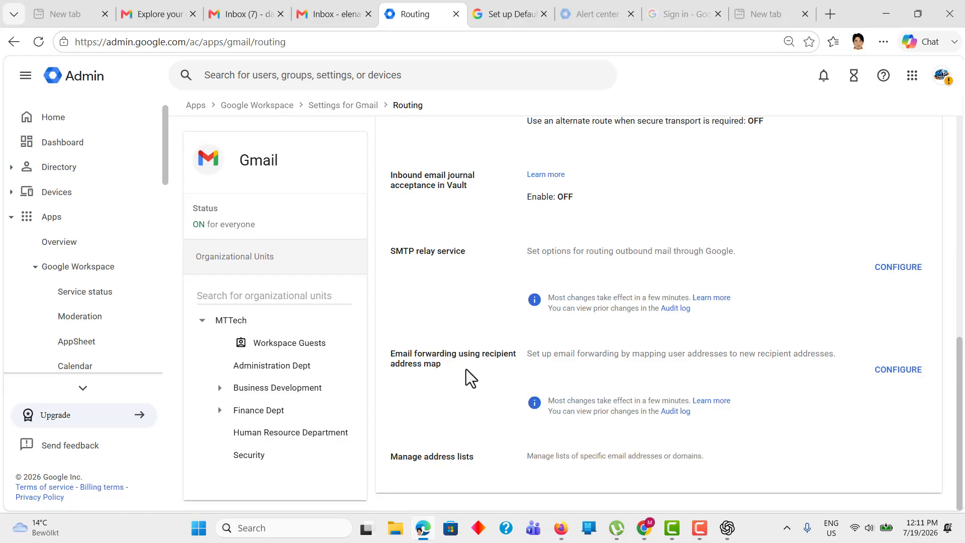
- Configure email forwarding using a recipient address map, described as 'Vacation Emails'
left_click(899, 374)
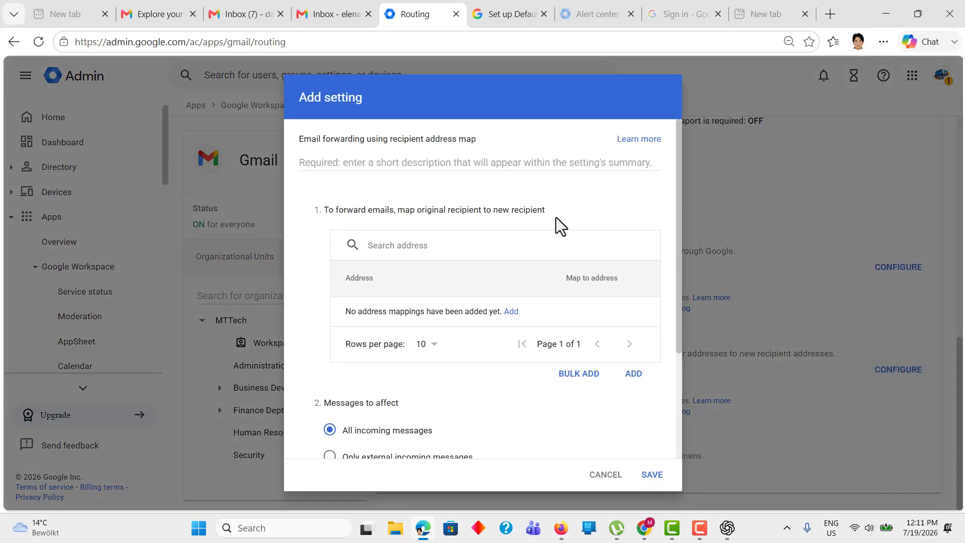
left_click(324, 162)
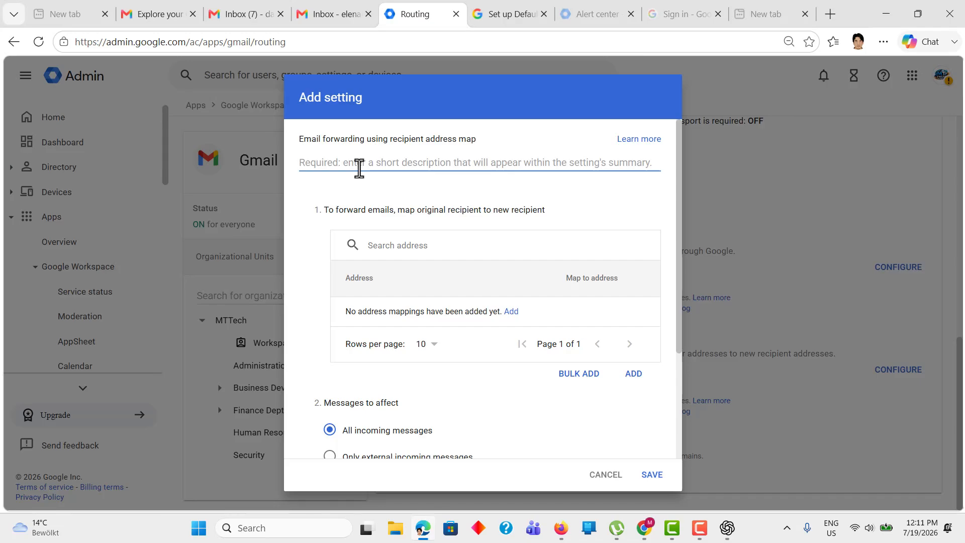
type("V")
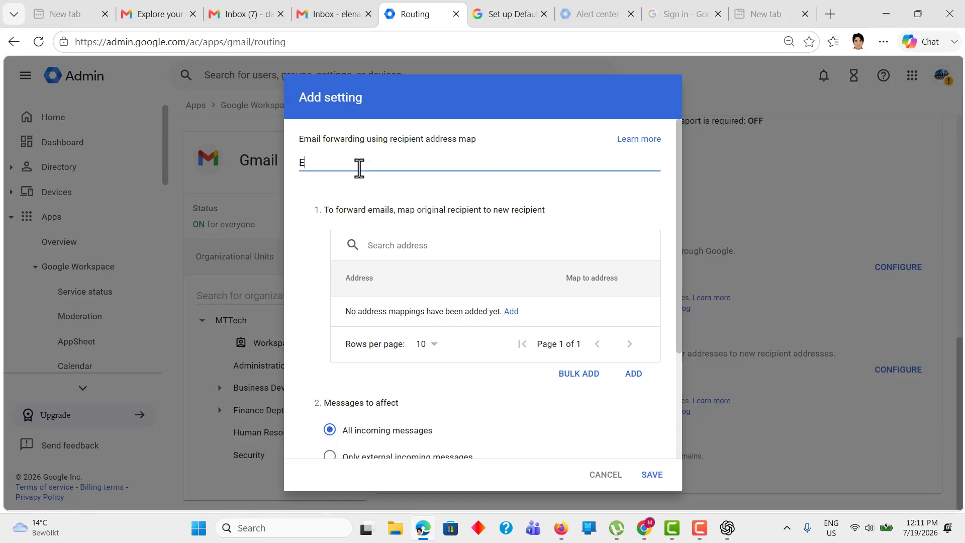
key("BackSpace")
type("Vacation Emails")
scroll(421, 223, "down", 2)
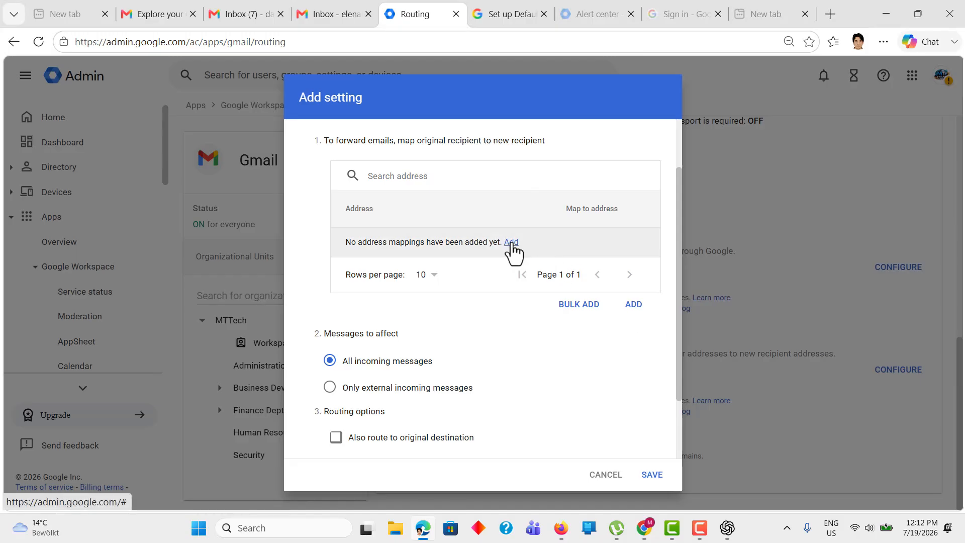
- Map the original recipient's address to the forwarding user's address from the suggestions
left_click(510, 242)
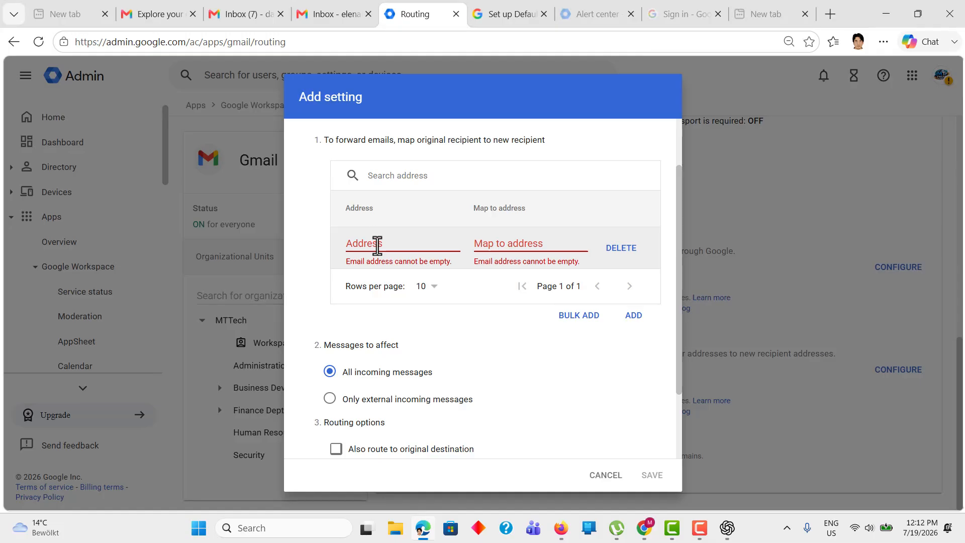
left_click(377, 244)
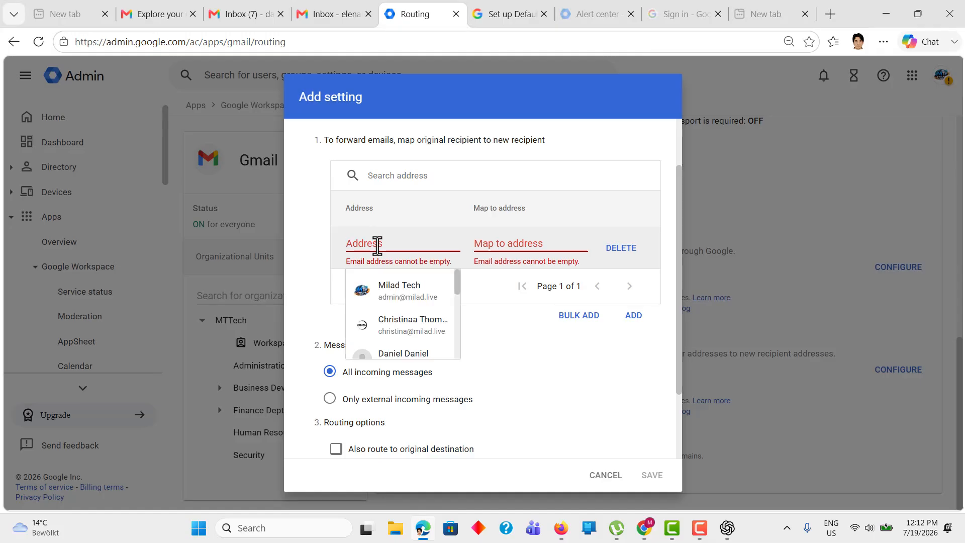
type("el")
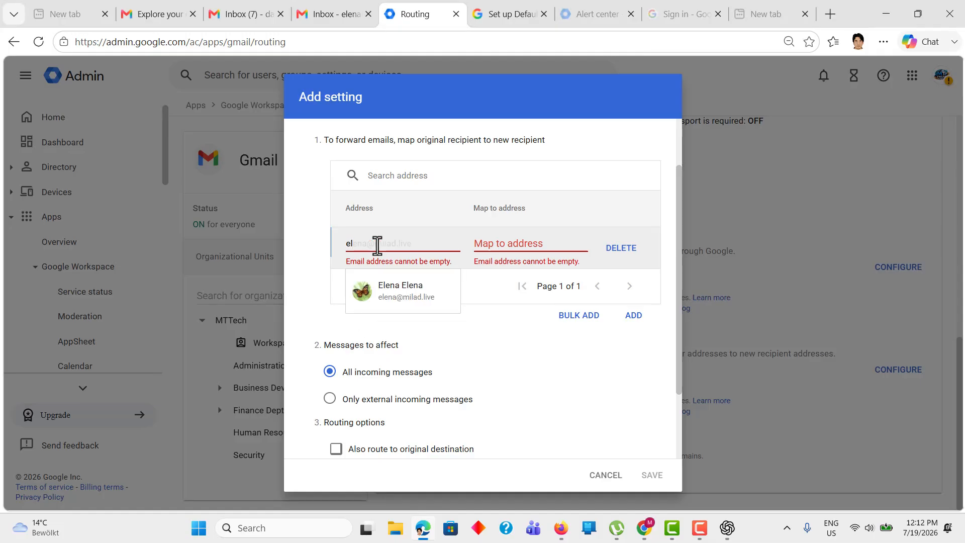
left_click(408, 297)
left_click(513, 243)
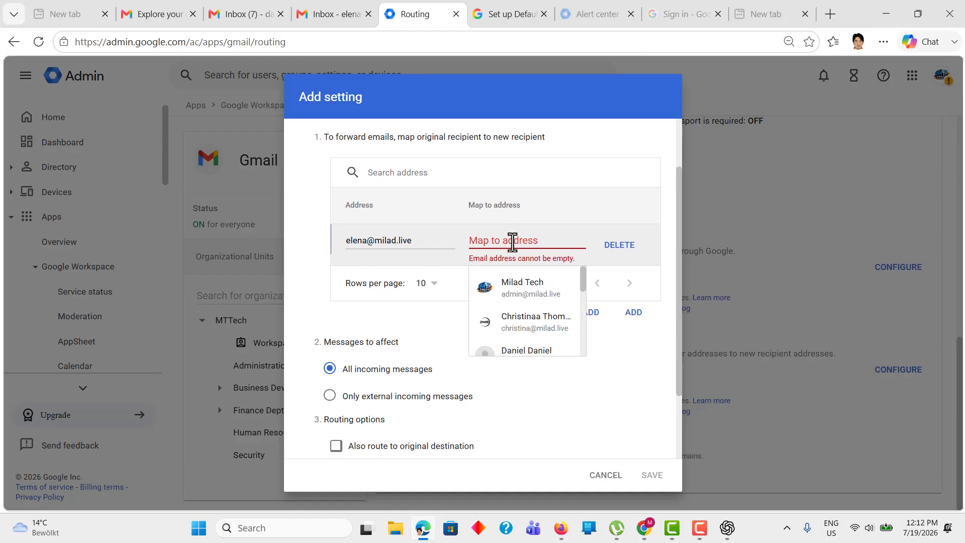
scroll(512, 241, "down", 2)
left_click(523, 284)
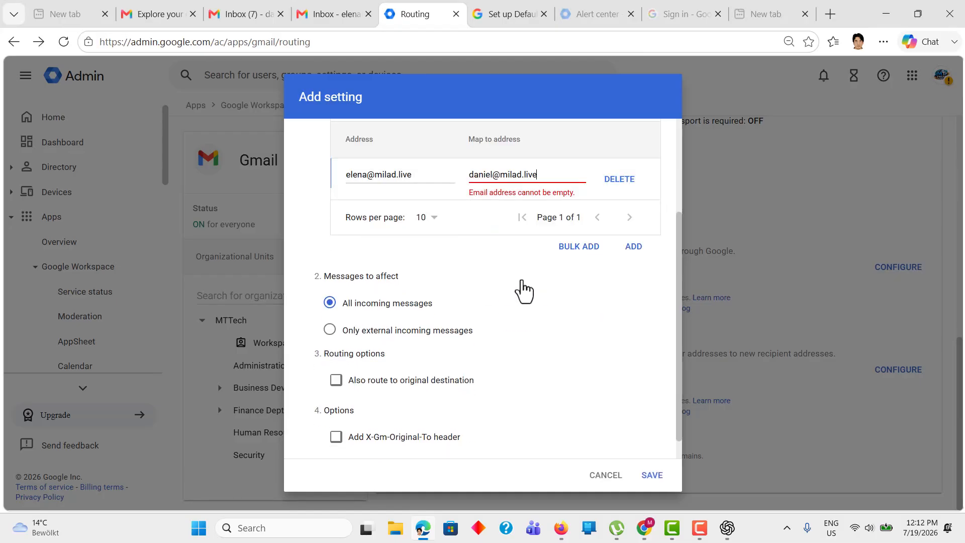
scroll(591, 218, "up", 4)
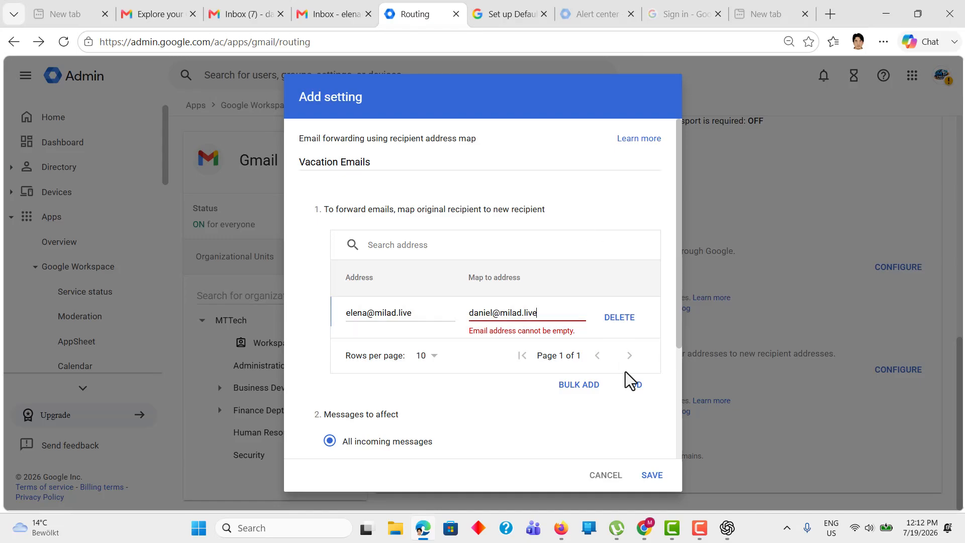
- Remove the extra empty address mapping row
left_click(634, 385)
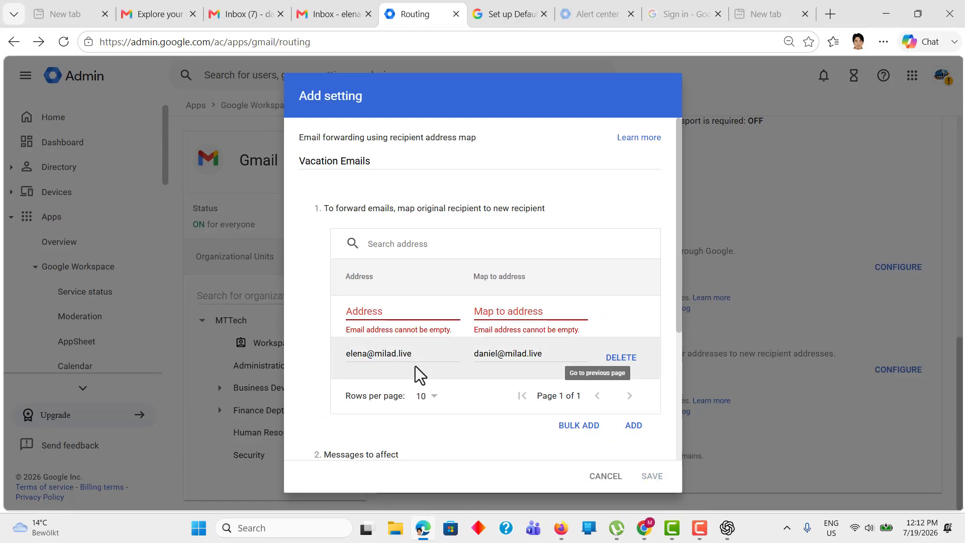
left_click(410, 354)
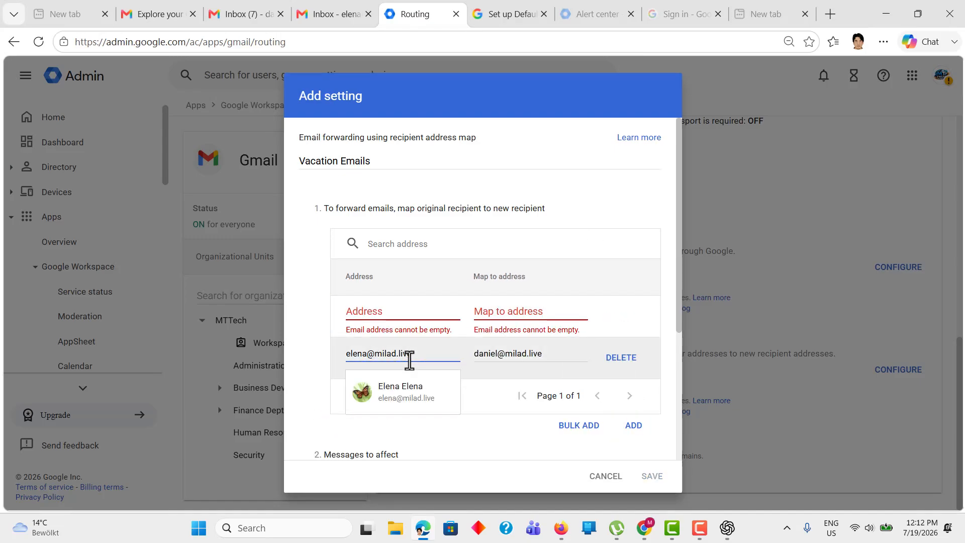
left_click(373, 312)
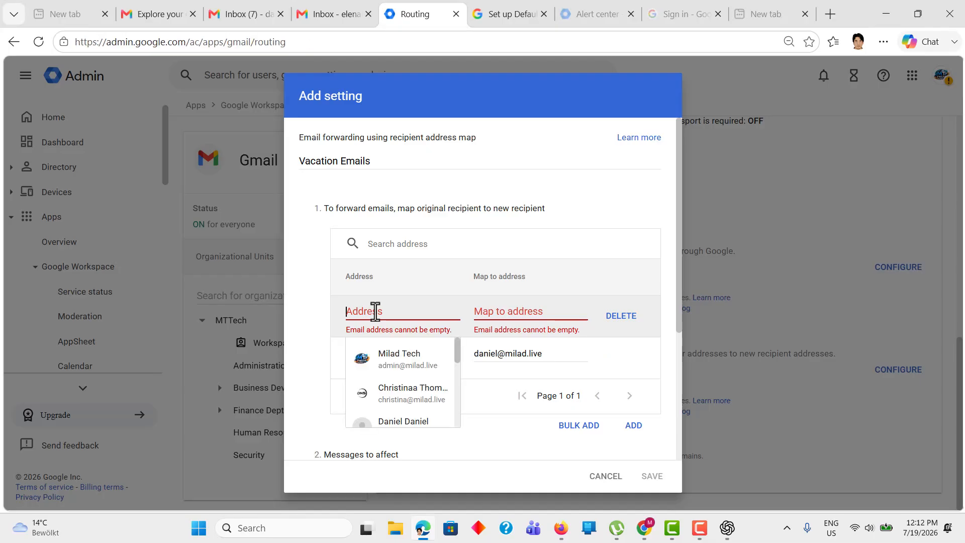
left_click(631, 321)
left_click(629, 315)
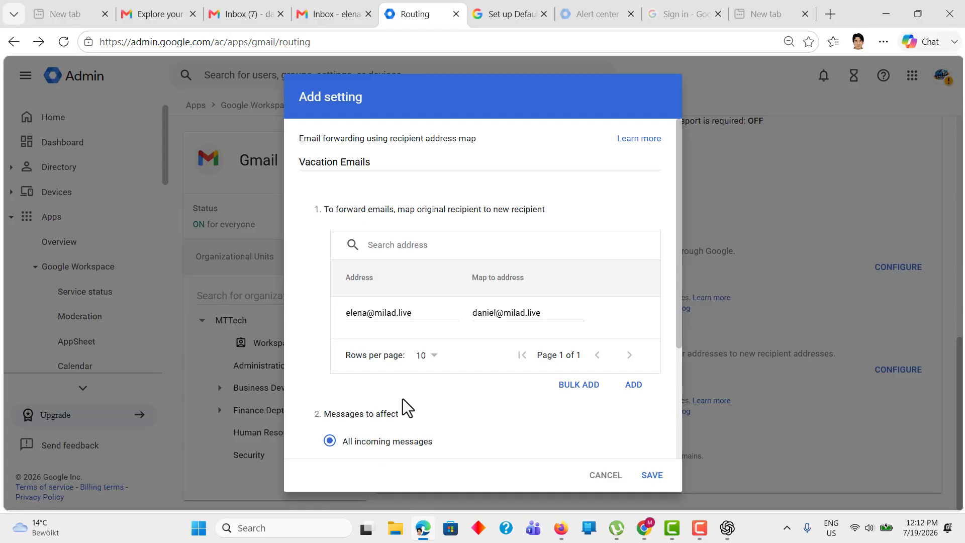
- Enable Also route to original destination and save the Vacation Emails rule
scroll(403, 399, "down", 2)
scroll(403, 399, "down", 2)
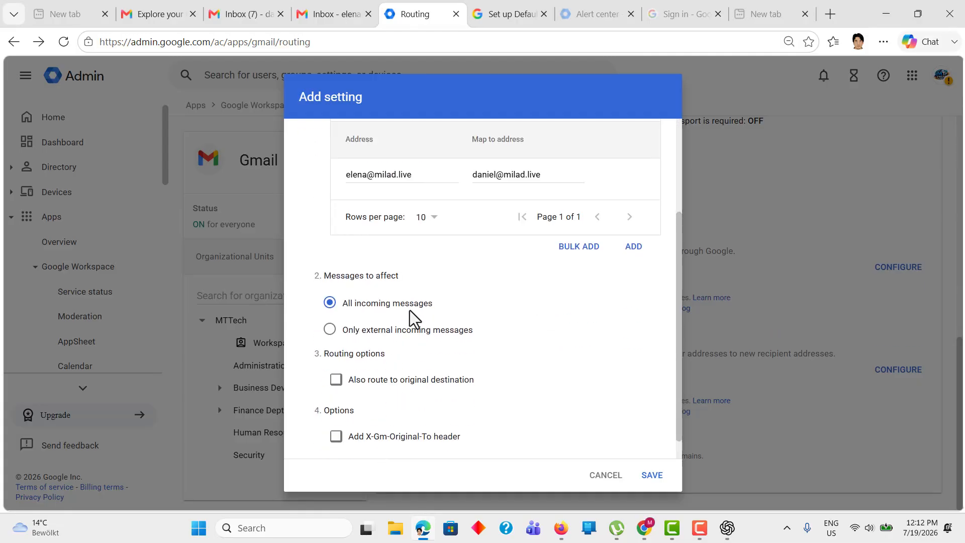
scroll(409, 324, "down", 1)
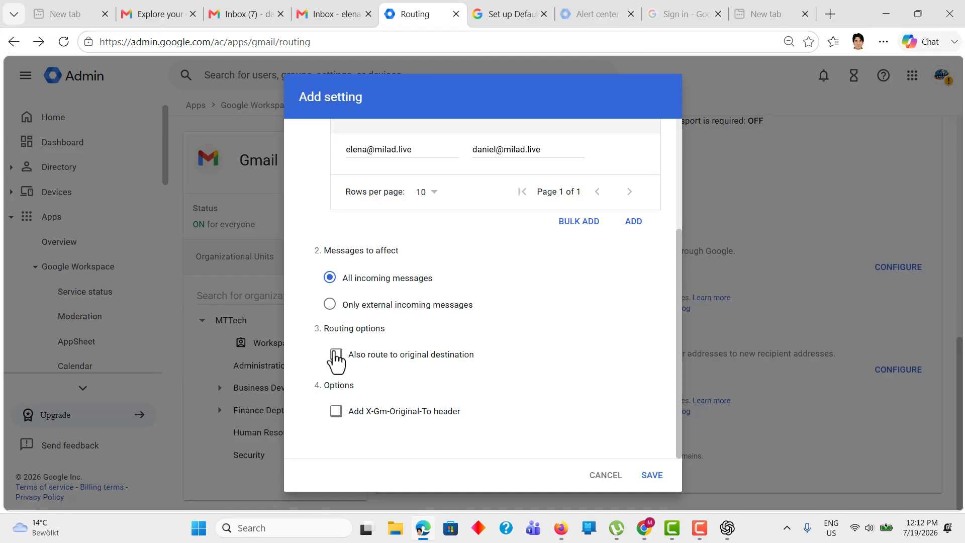
left_click(336, 354)
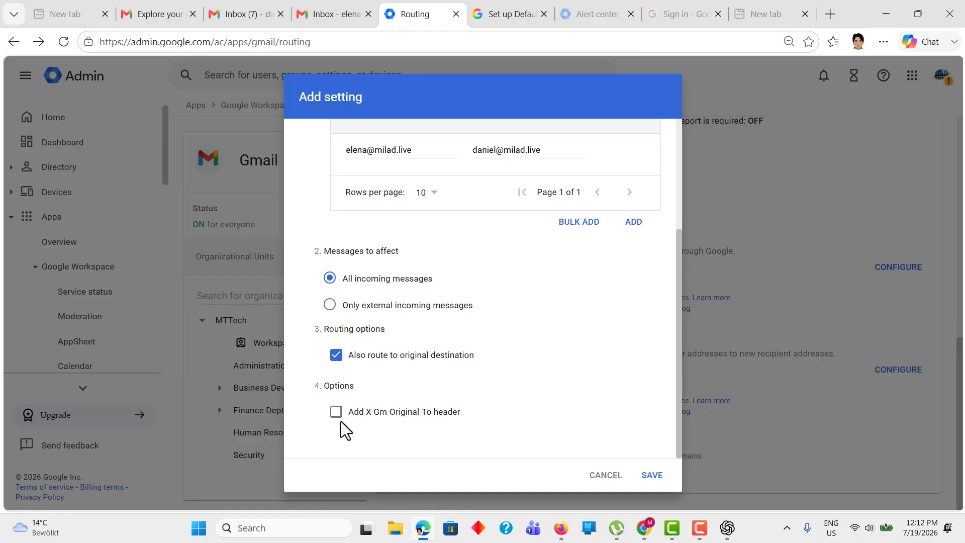
scroll(463, 350, "up", 5)
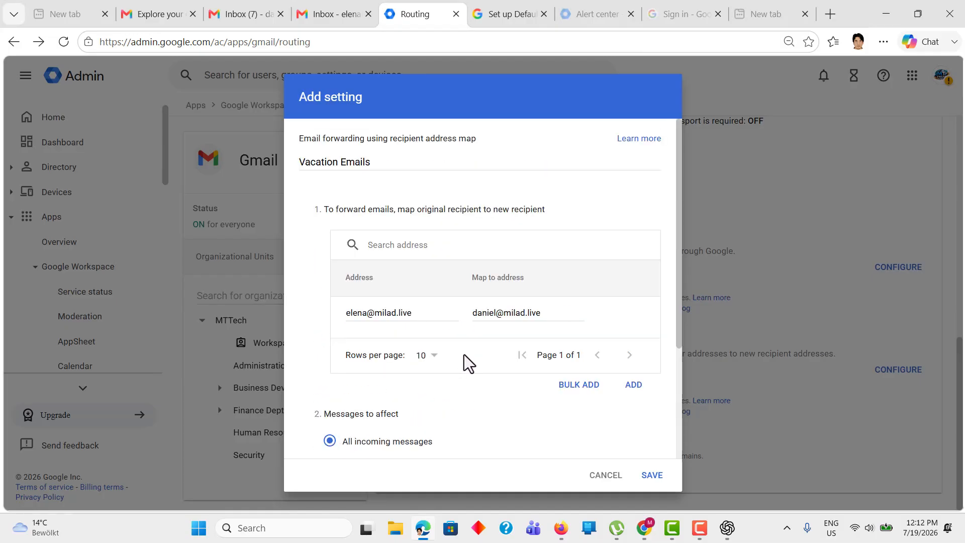
scroll(585, 390, "down", 3)
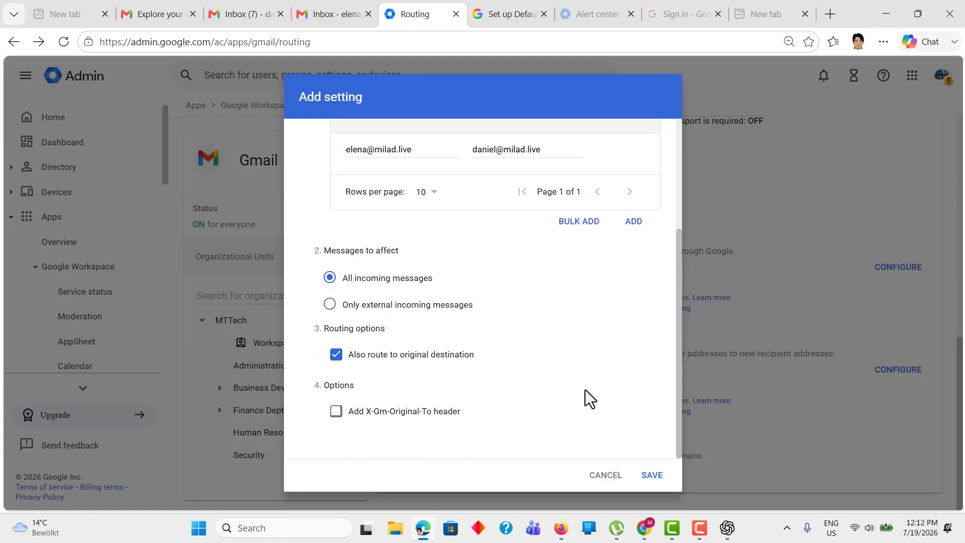
left_click(652, 478)
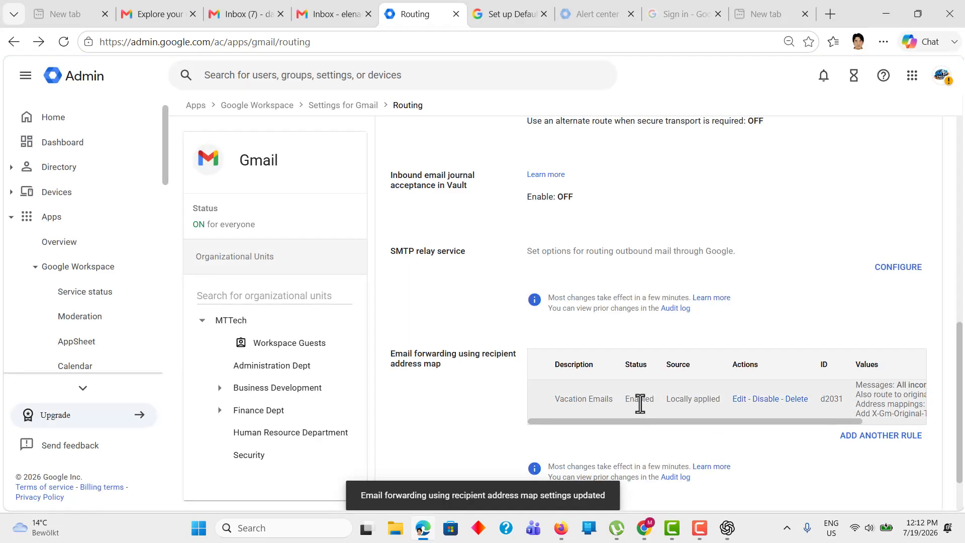
scroll(641, 445, "down", 1)
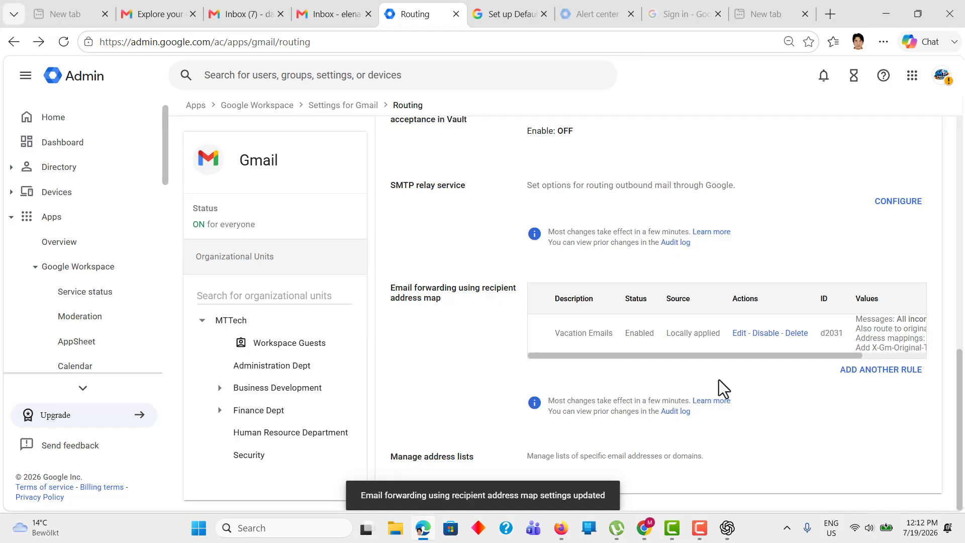
- Open the 'stupid' conversation in Gmail, then go back to the inbox
left_click(645, 527)
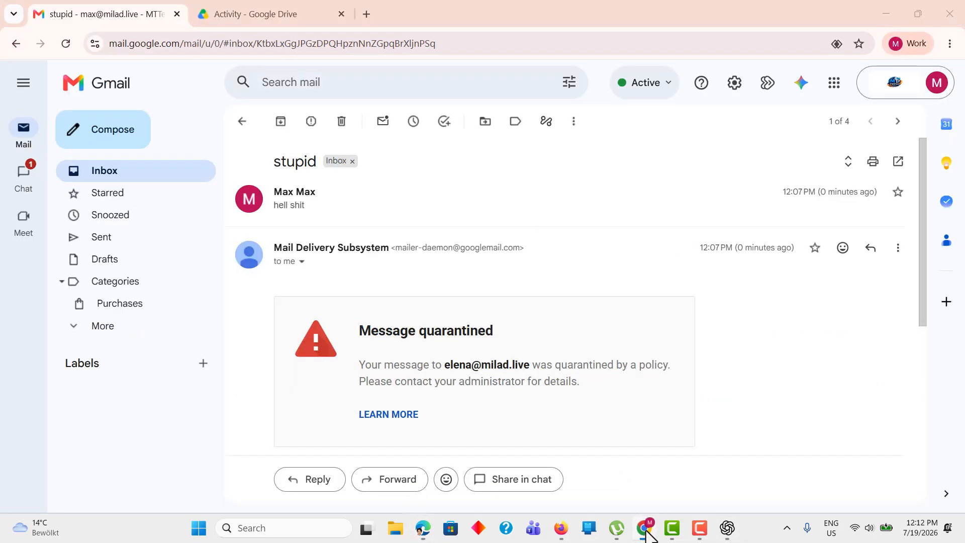
left_click(131, 172)
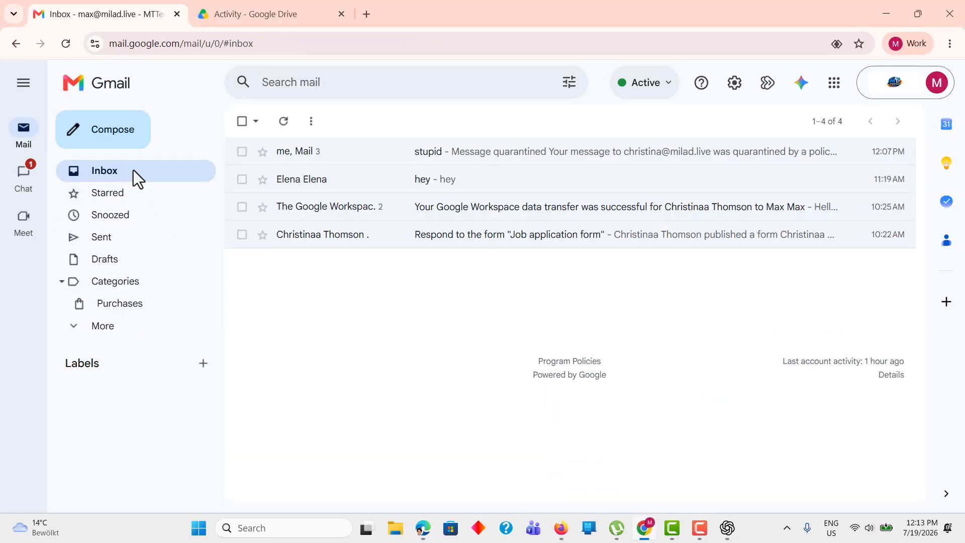
left_click(440, 169)
scroll(392, 380, "down", 3)
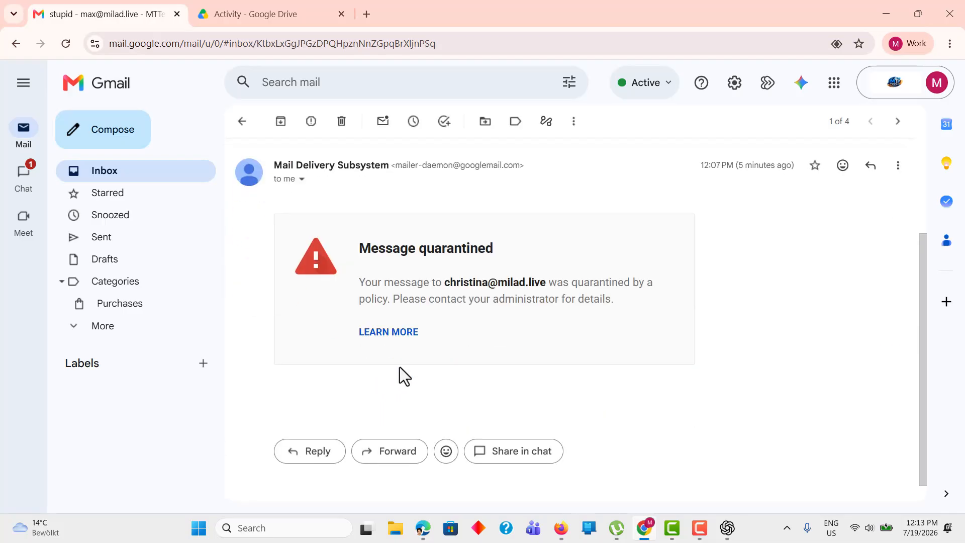
scroll(492, 286, "up", 3)
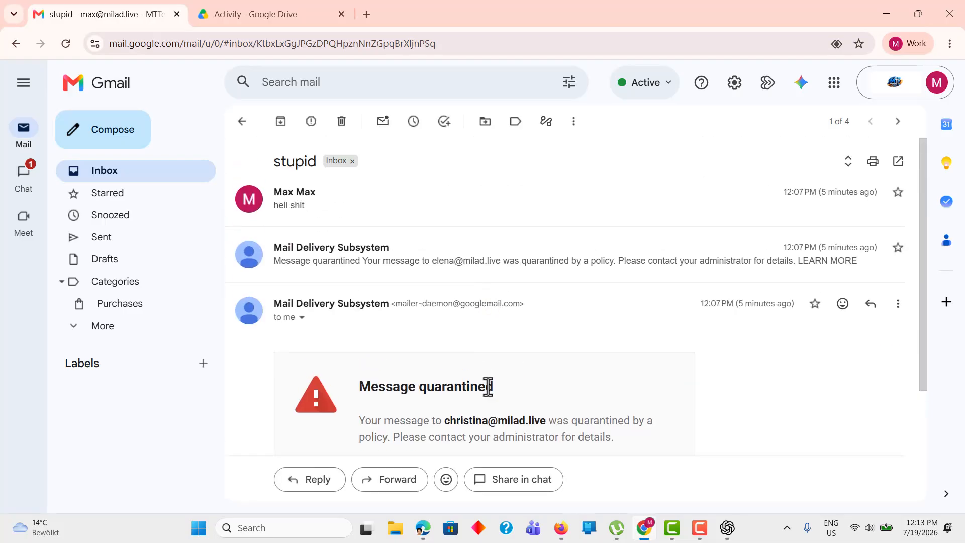
left_click(99, 175)
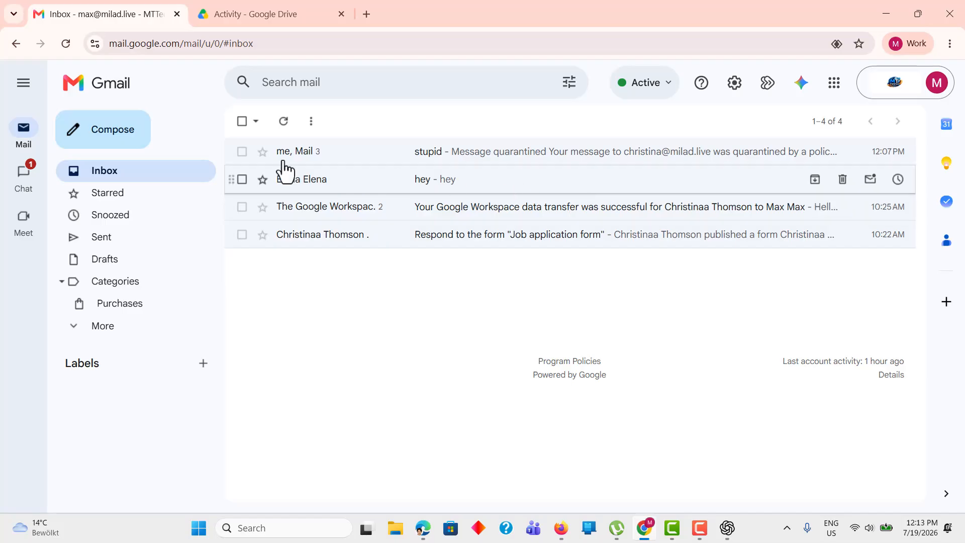
- Send an 'Appointment' email to the suggested contact: 'Can you come on monday to discuss the issues'
left_click(118, 146)
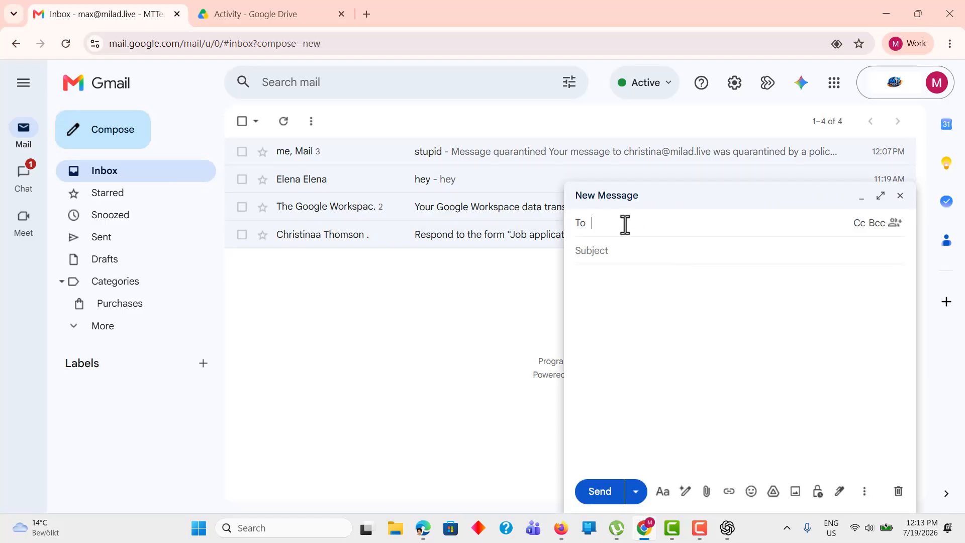
type("ele")
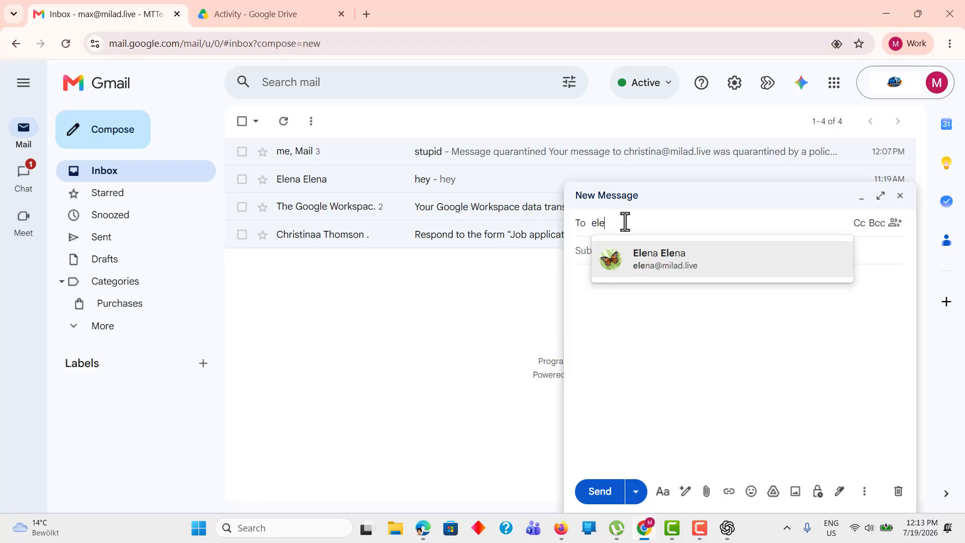
left_click(646, 269)
left_click(631, 260)
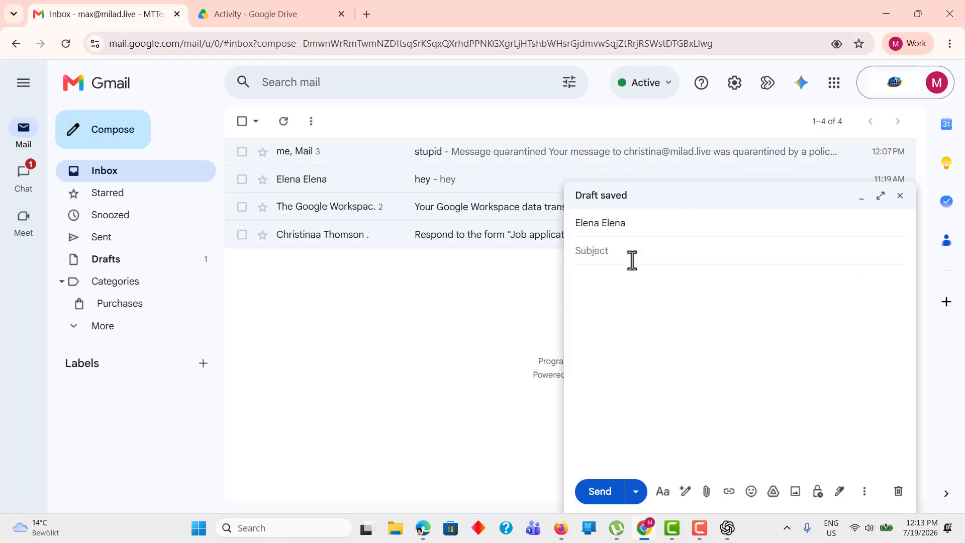
type("Appointment")
left_click(633, 290)
type("Can y")
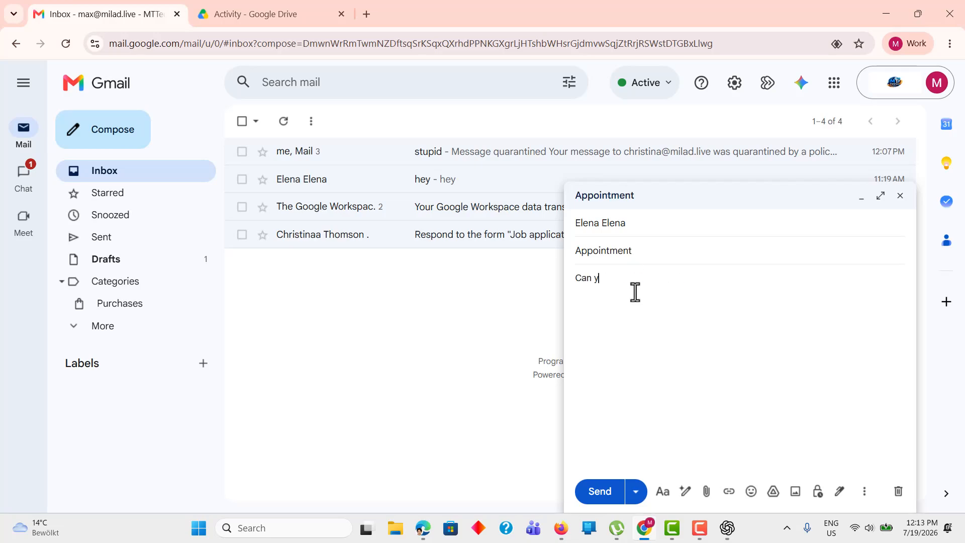
type("ou come on monday to discuss the issues")
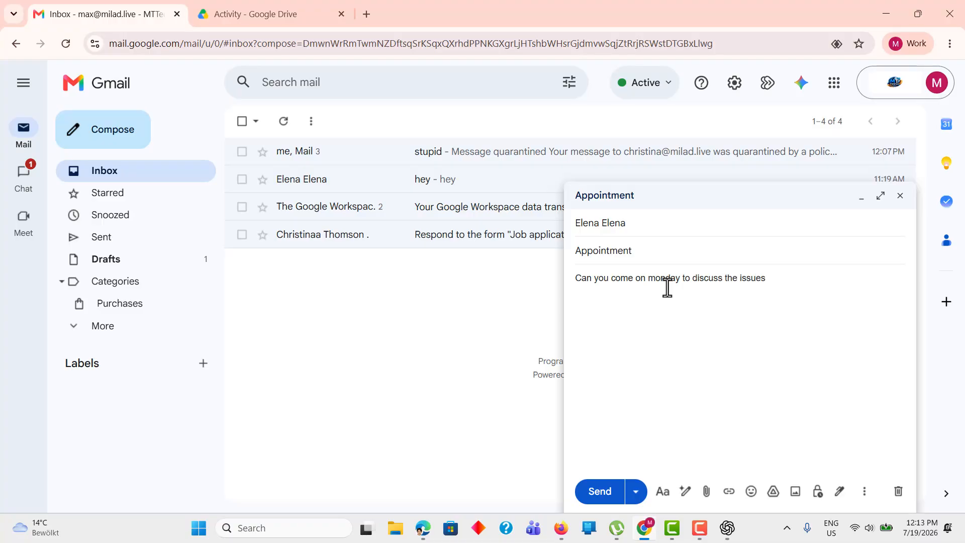
left_click(598, 495)
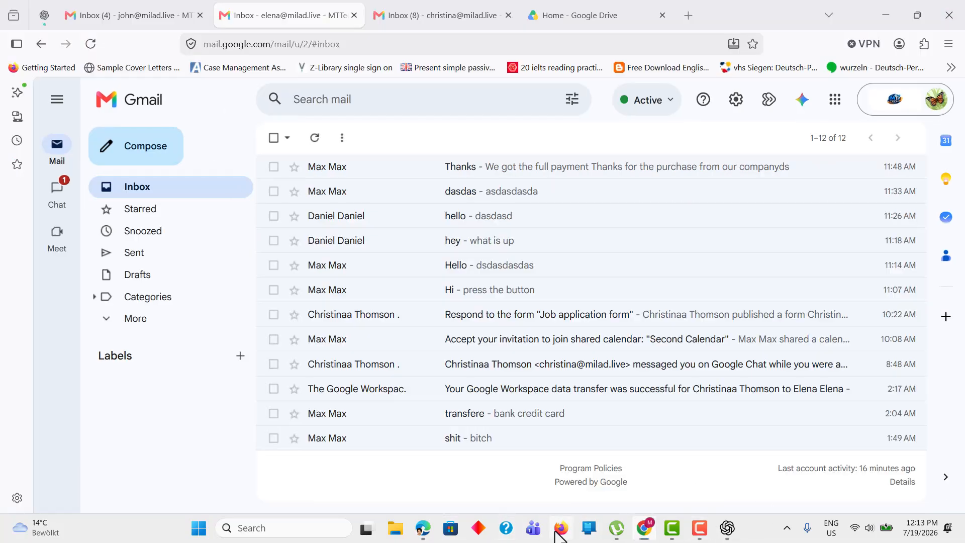
- Reload the Firefox mailbox, then check both Gmail inboxes in Edge for the Appointment email
left_click(561, 528)
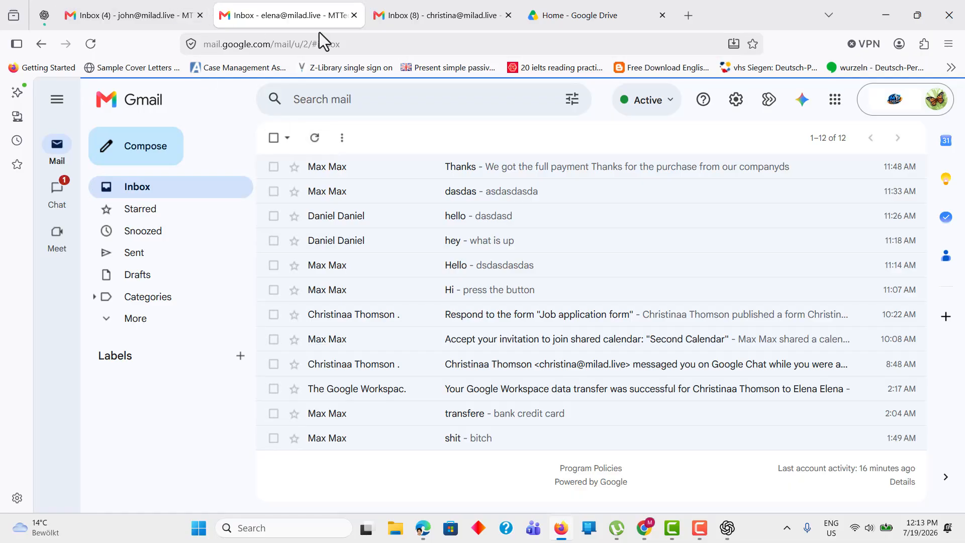
left_click(91, 45)
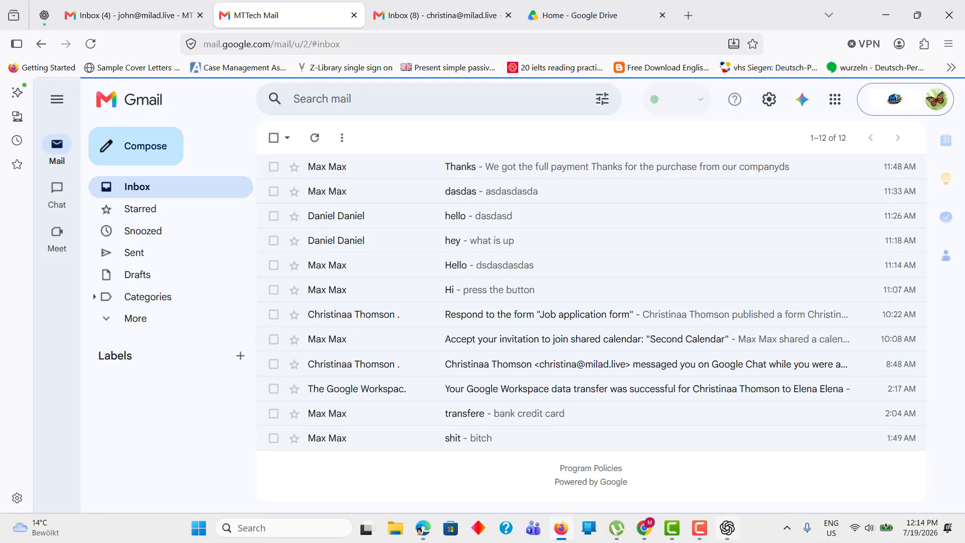
left_click(422, 528)
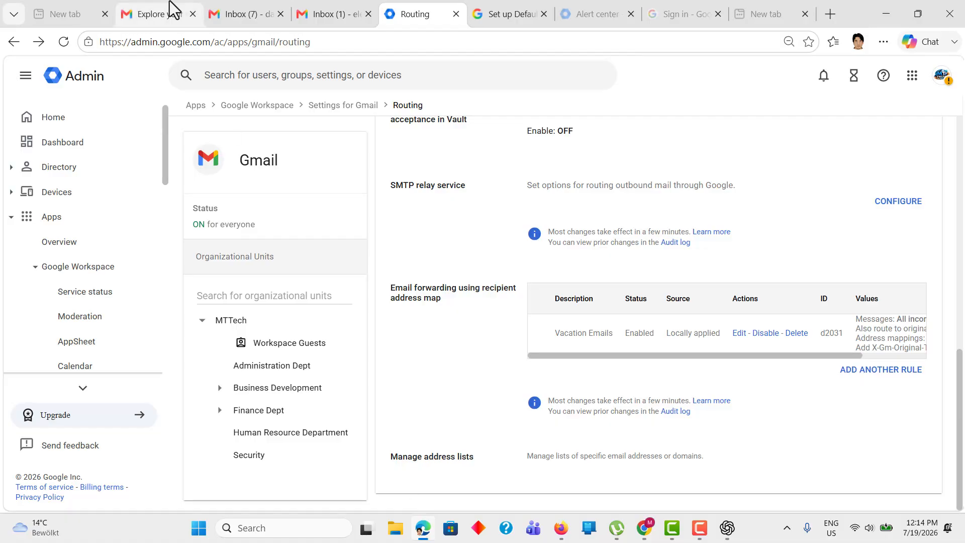
left_click(343, 15)
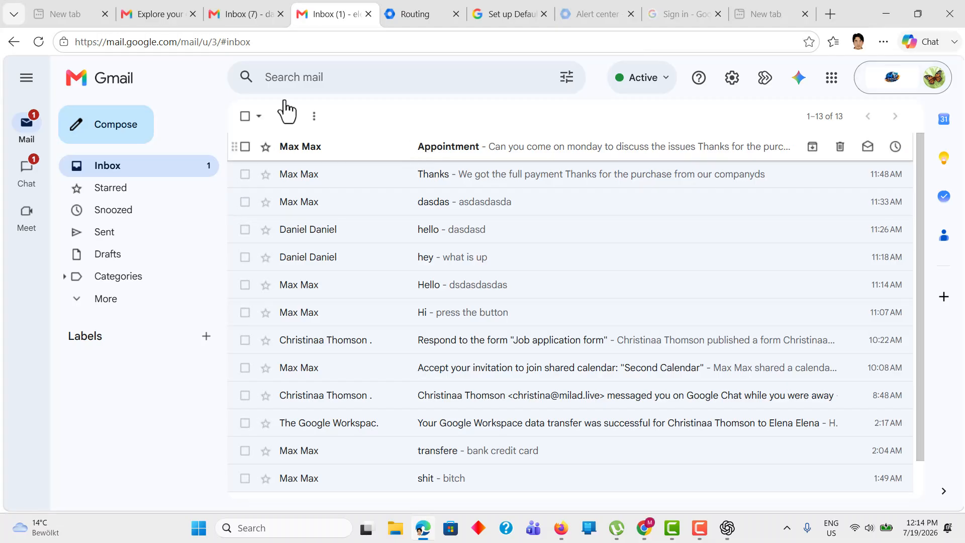
left_click(246, 14)
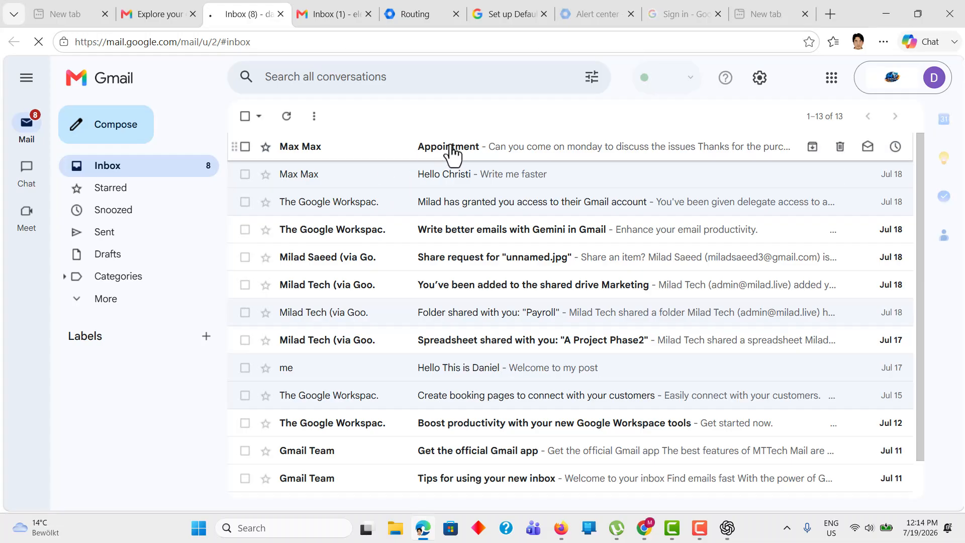
left_click(325, 20)
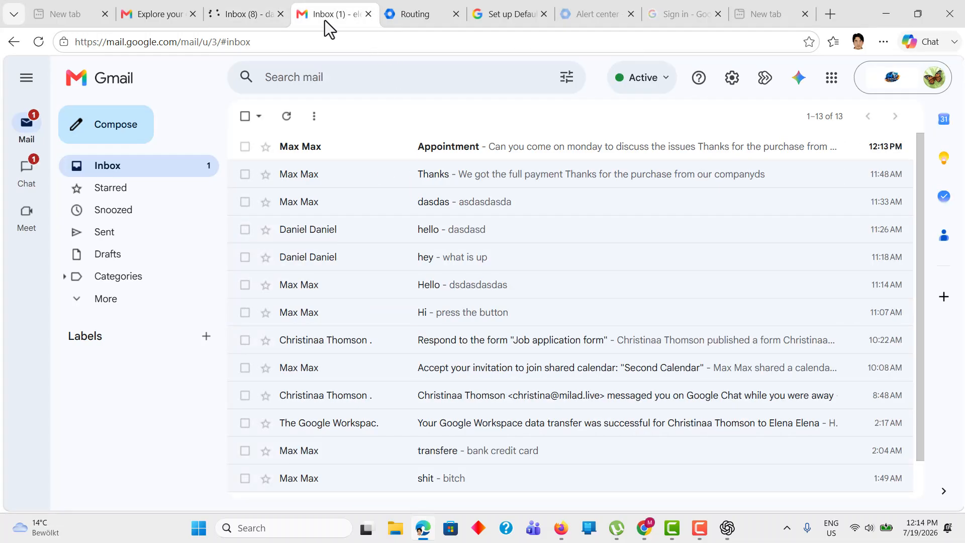
- From the delegated mailbox, reply to the Appointment email saying she is on vacation
left_click(458, 150)
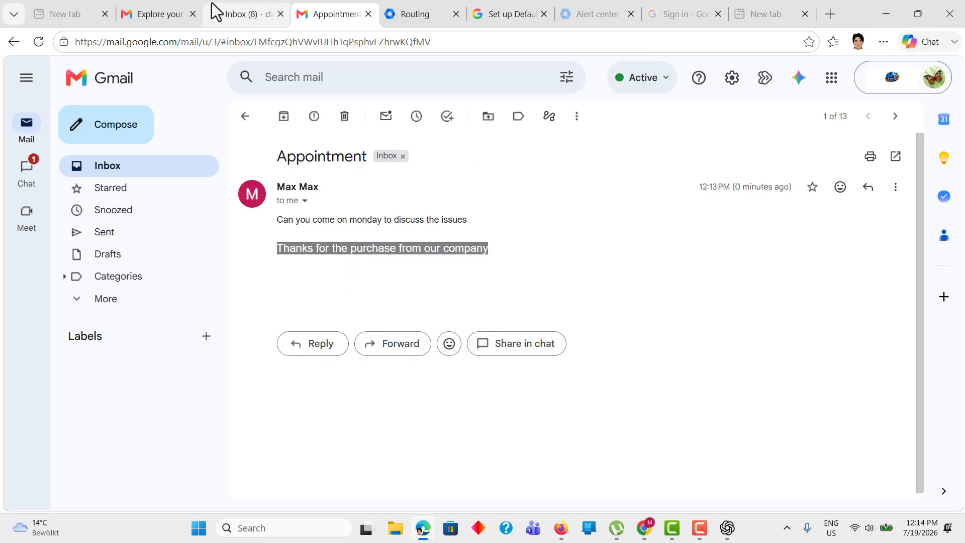
left_click(226, 14)
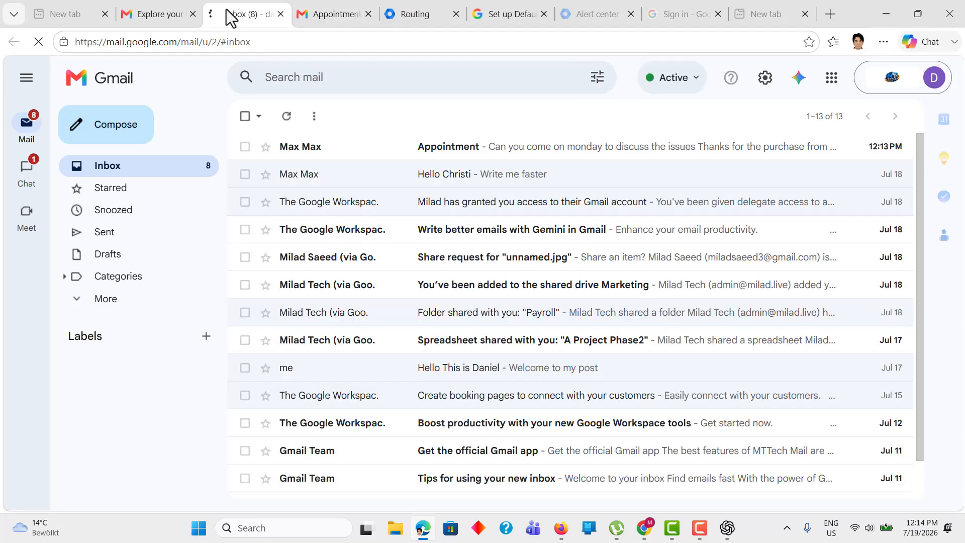
left_click(439, 150)
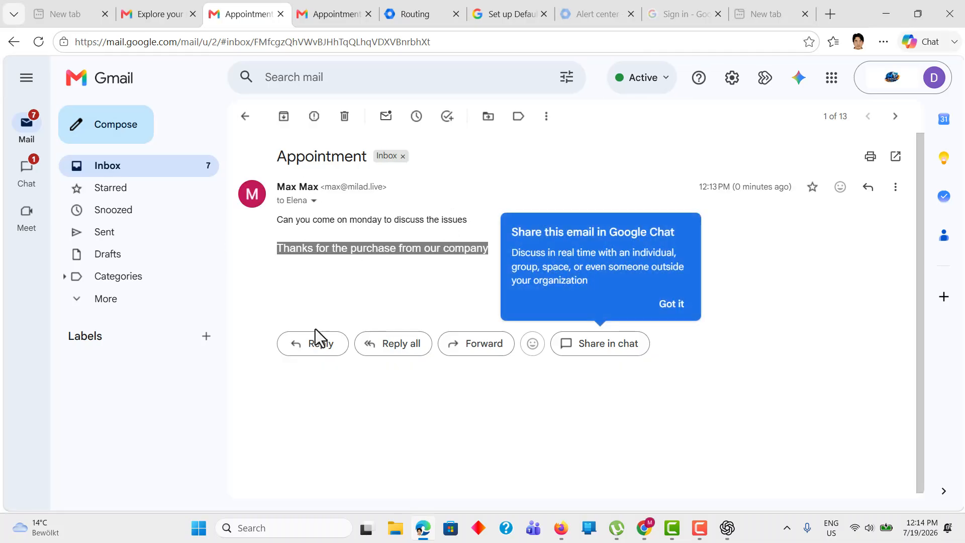
left_click(315, 352)
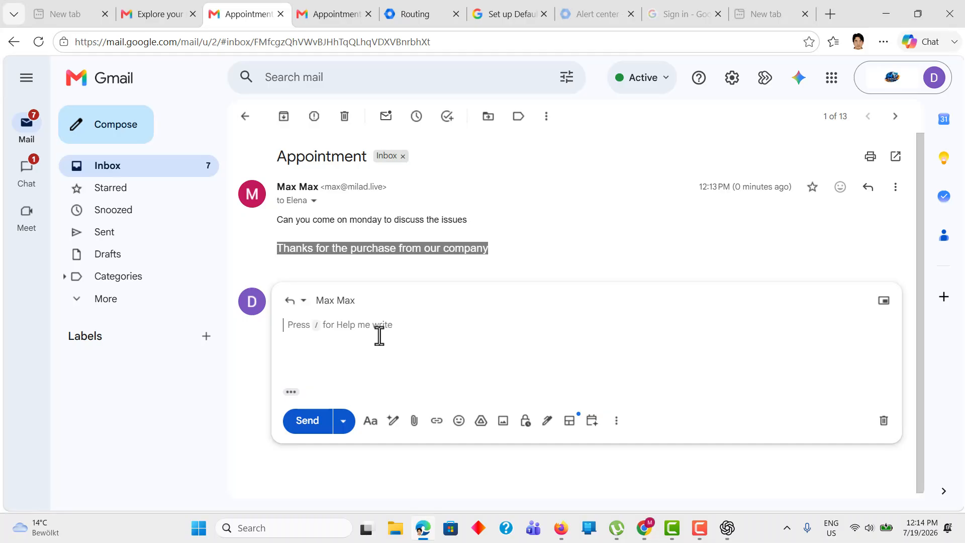
type("sore")
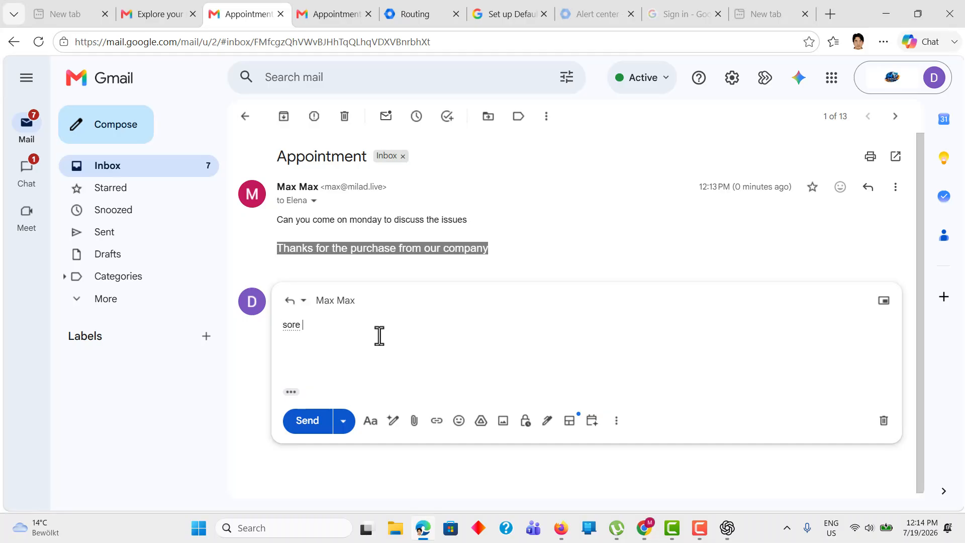
key("BackSpace")
key("BackSpace")
type("ry she is in vacation")
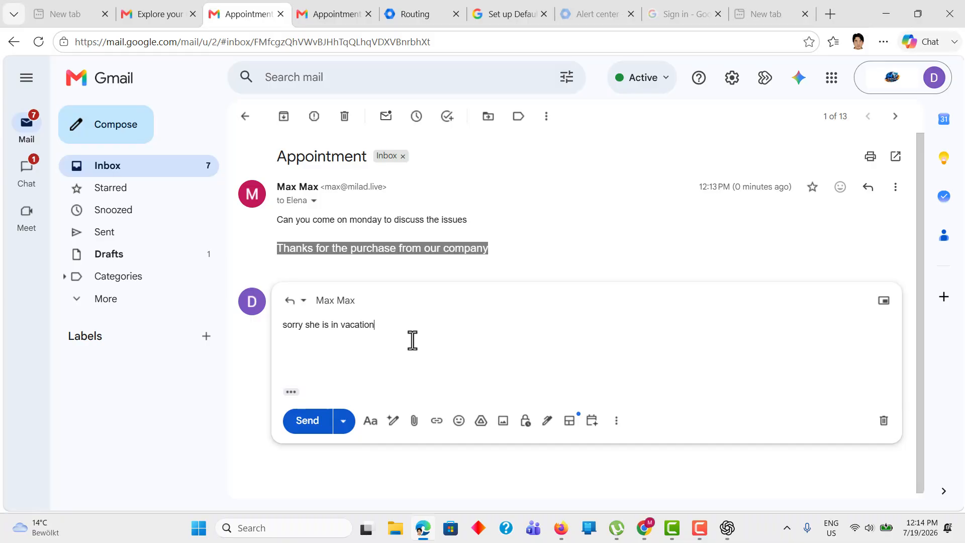
left_click(312, 425)
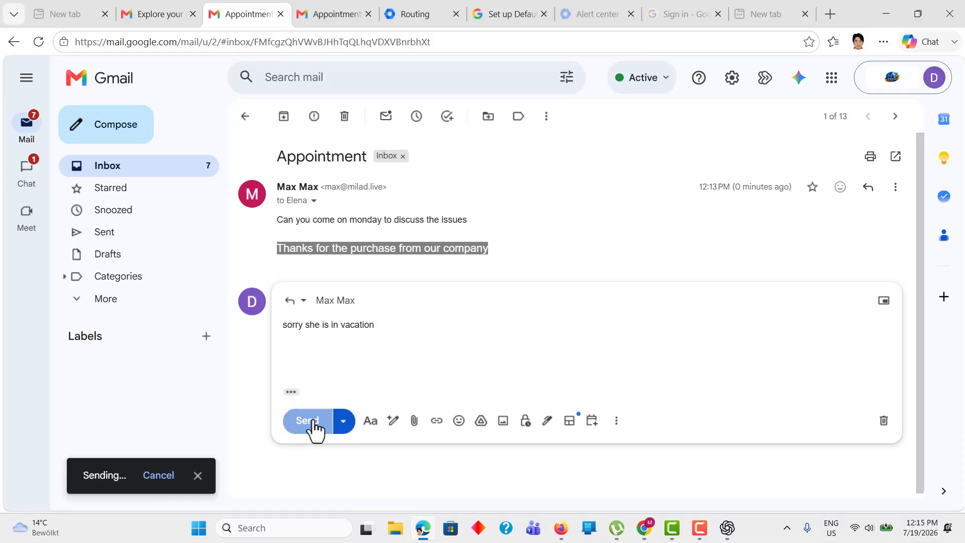
- Return to the recipient's inbox list, then to the sender's mailbox window
left_click(334, 13)
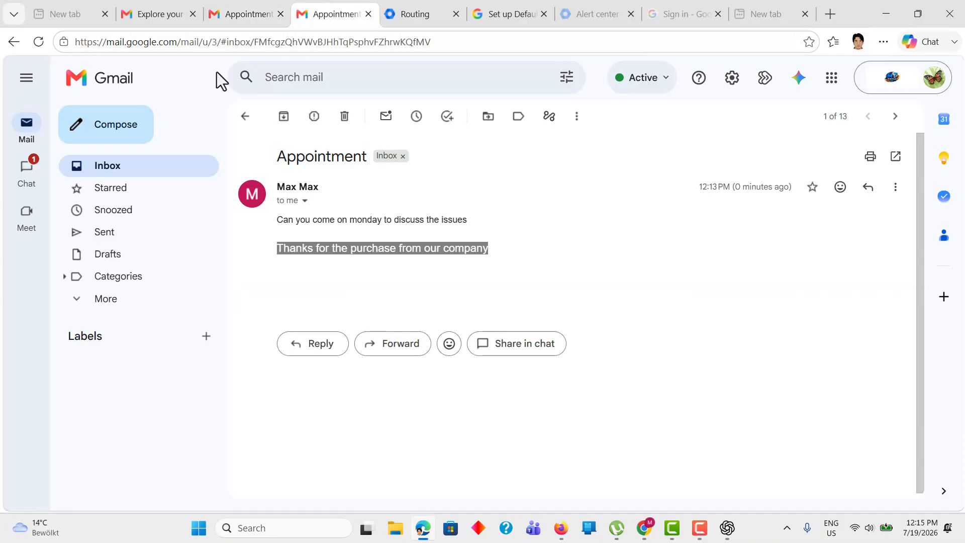
left_click(89, 169)
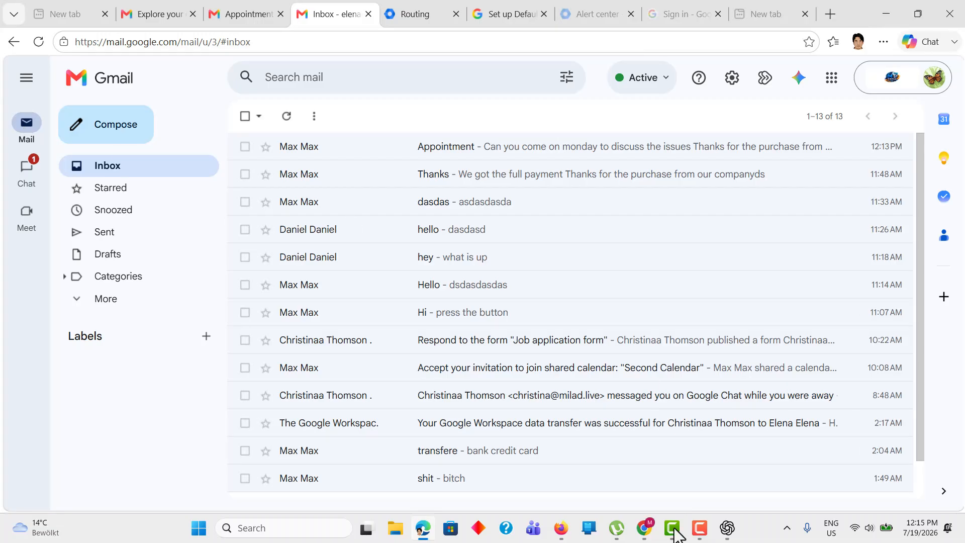
left_click(644, 534)
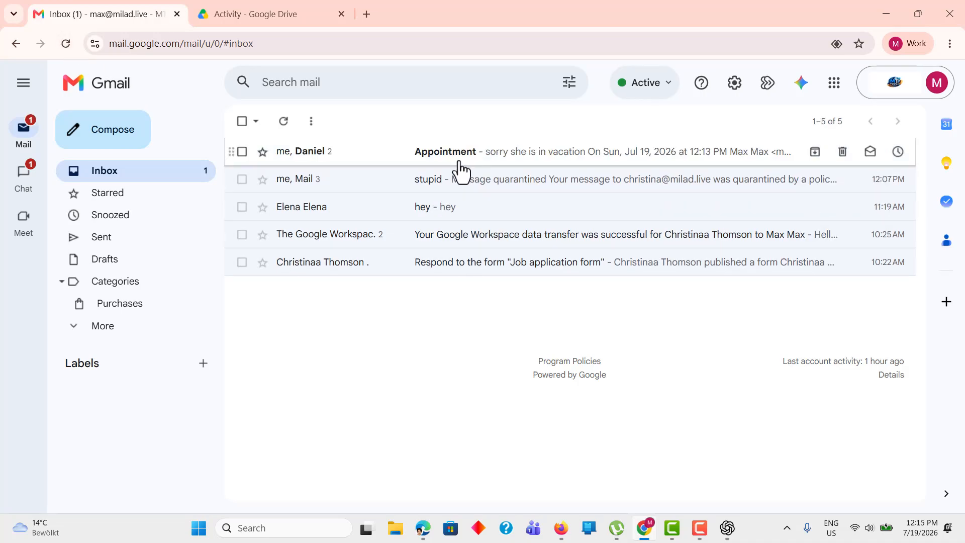
- Open the Appointment conversation and check the original message's sender and recipient details
left_click(460, 172)
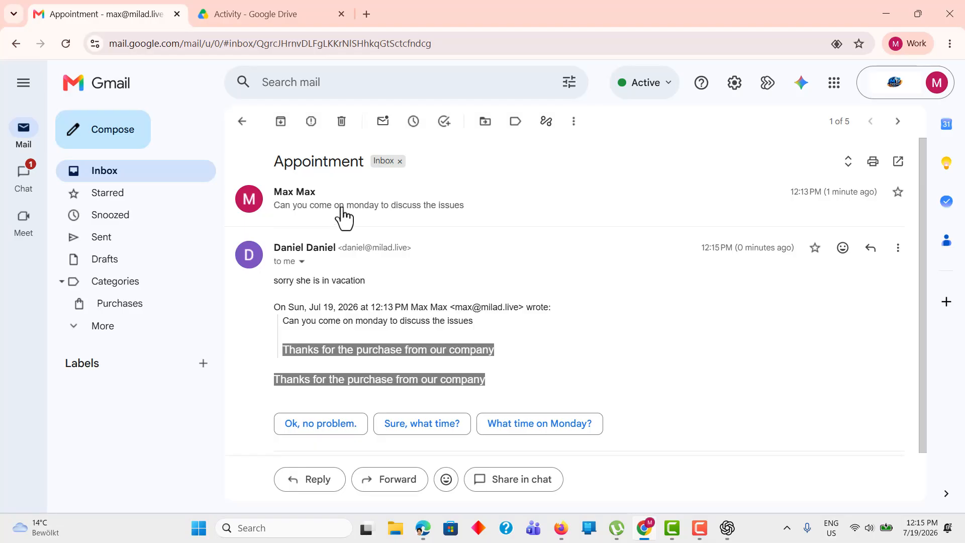
left_click(410, 207)
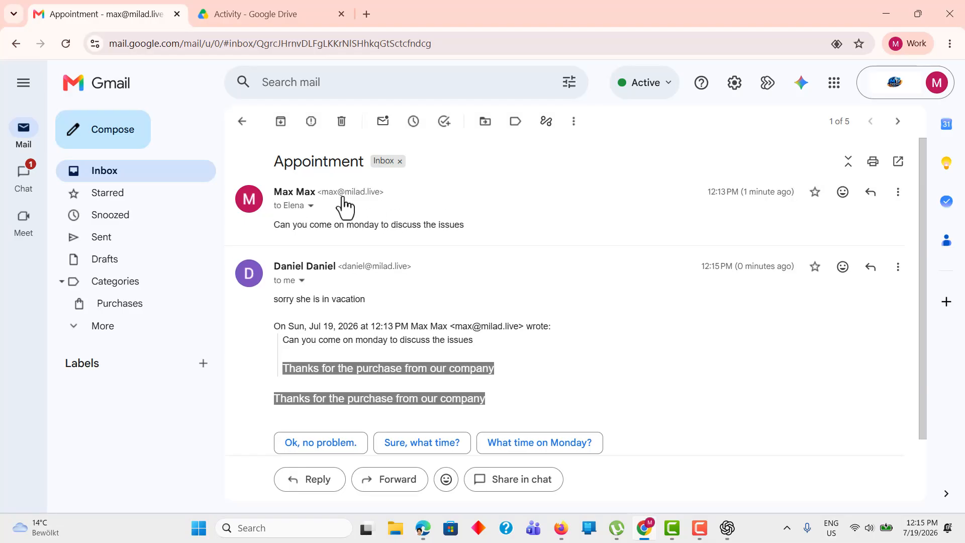
left_click(310, 209)
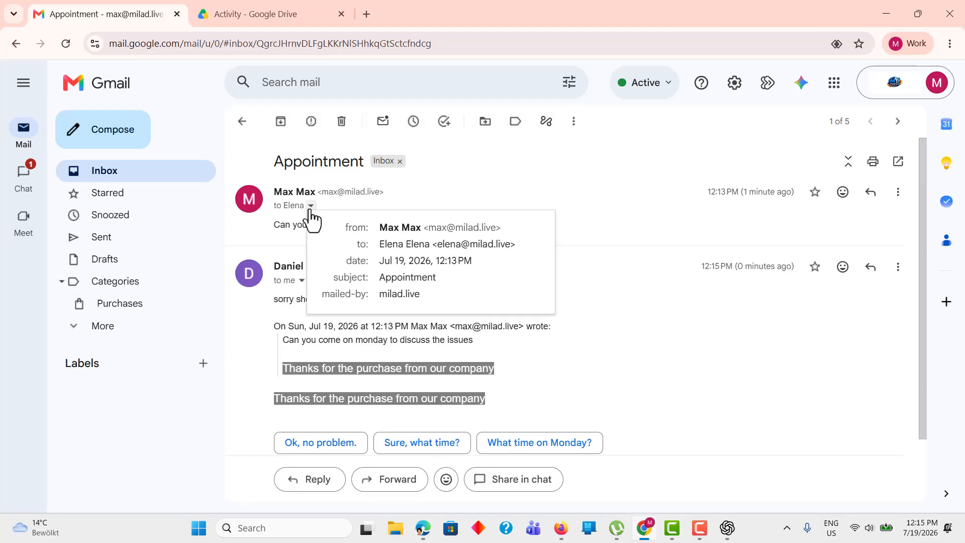
left_click(521, 345)
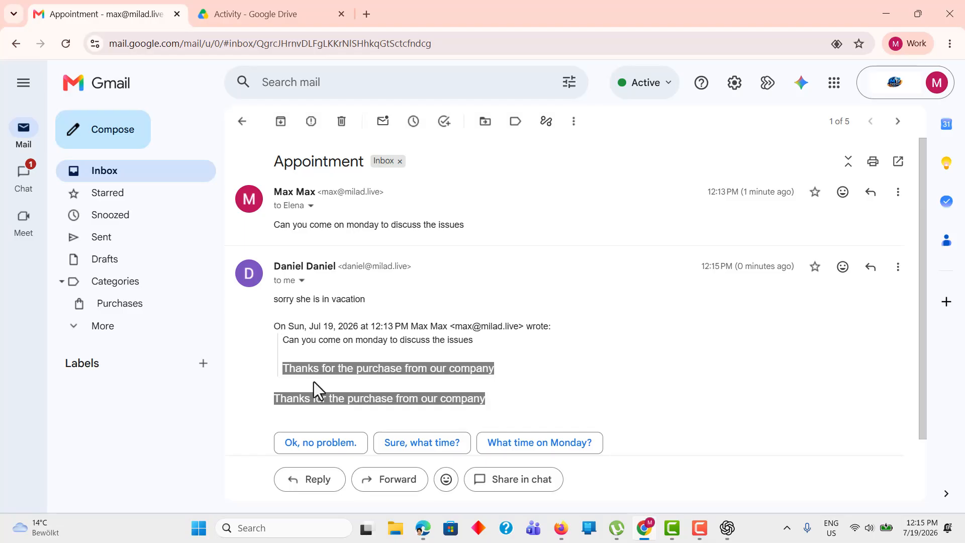
- Send the reply 'Ok, no problem.' in the thread, then switch to the recipient's inbox window
scroll(353, 322, "down", 2)
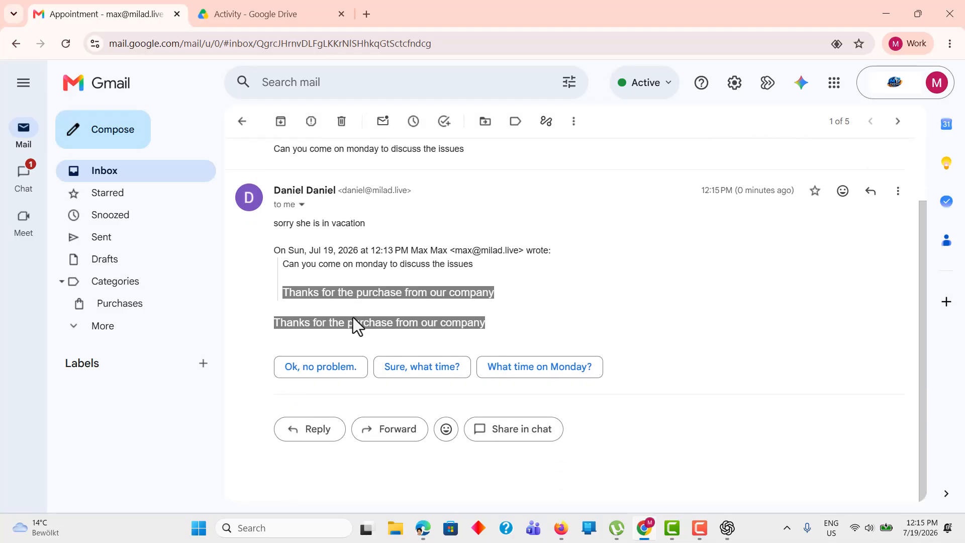
left_click(341, 371)
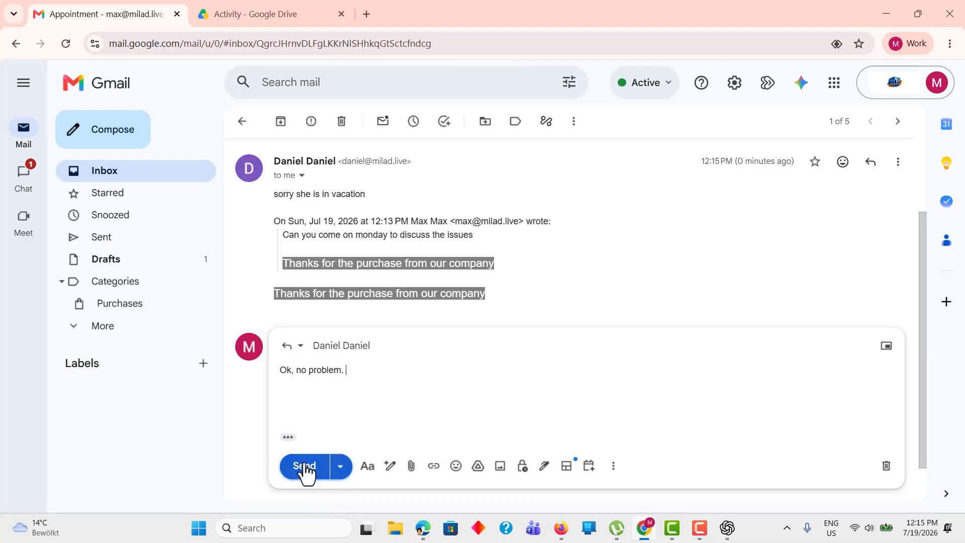
left_click(304, 467)
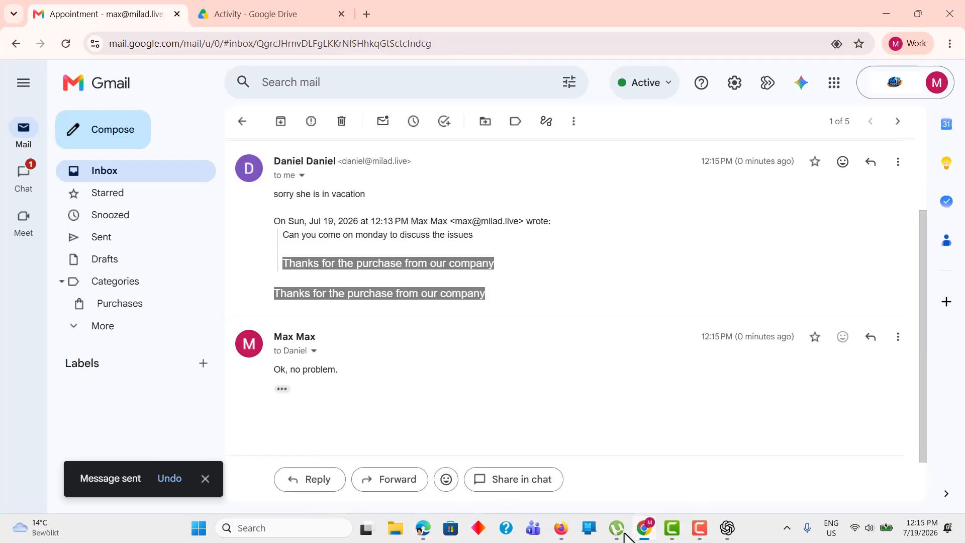
left_click(423, 529)
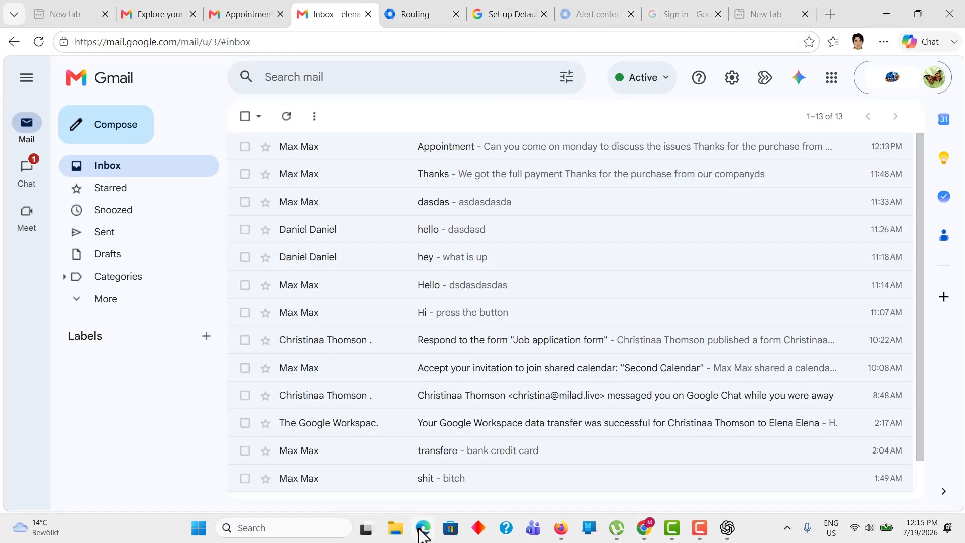
- Open Gmail's Manage address lists page and cancel a new address list without saving
left_click(424, 15)
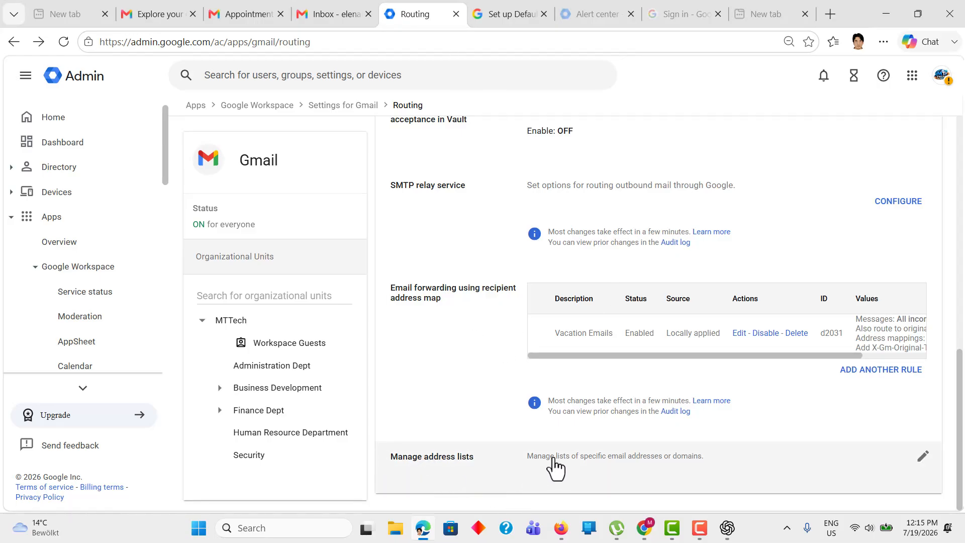
left_click(554, 459)
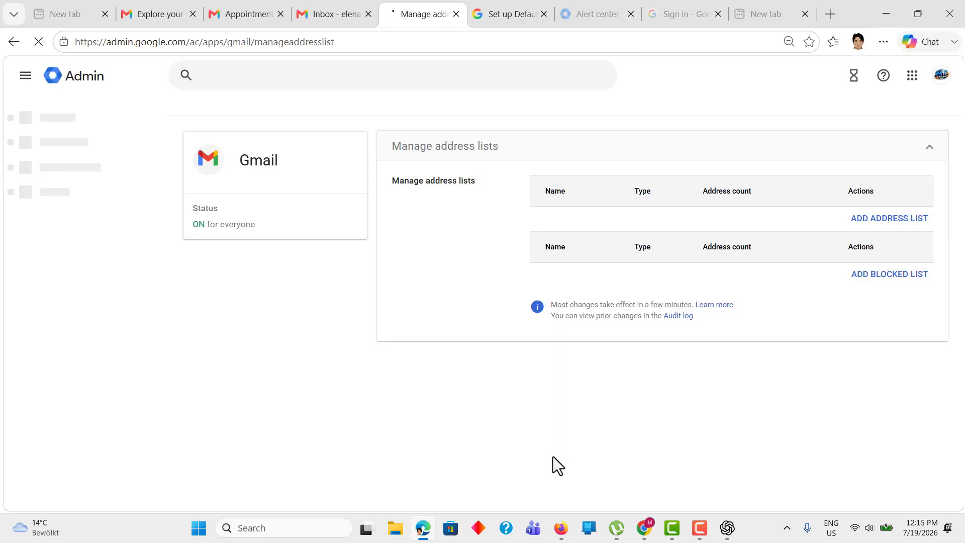
left_click(889, 221)
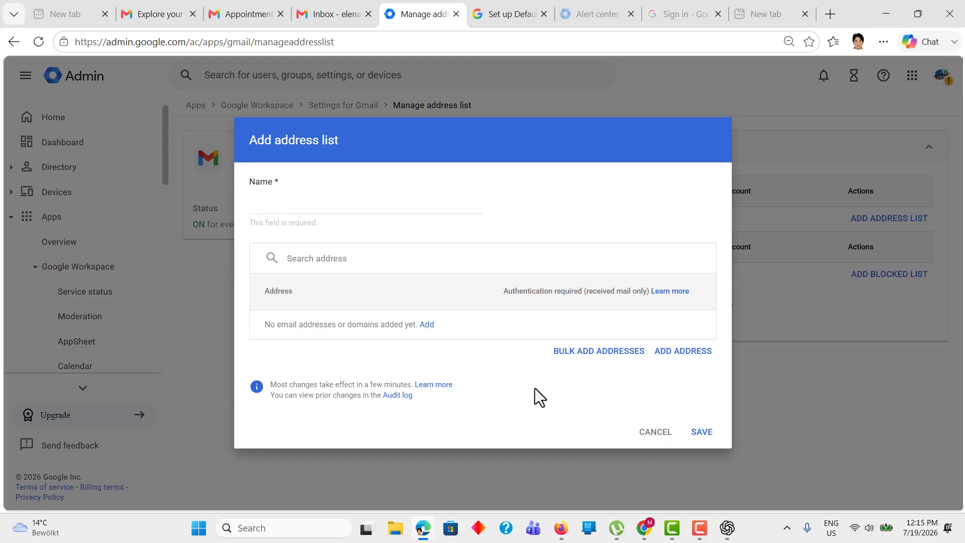
left_click(660, 433)
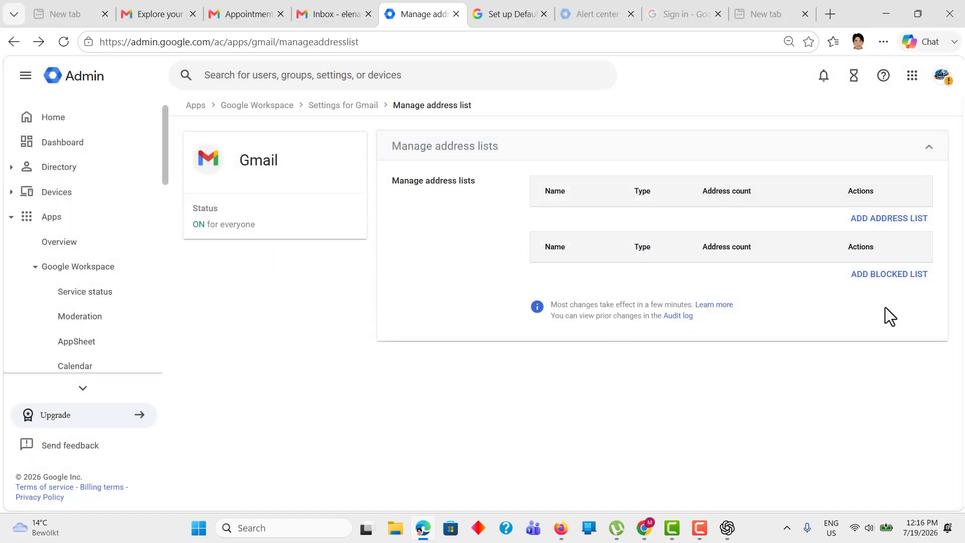
- Start a blocked list with an address entry, then cancel it so none are defined
left_click(879, 276)
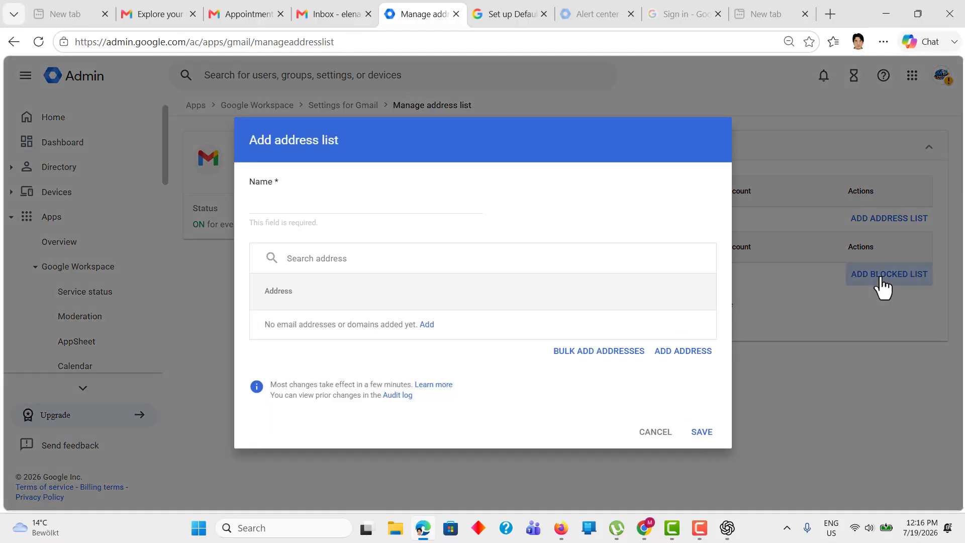
left_click(427, 325)
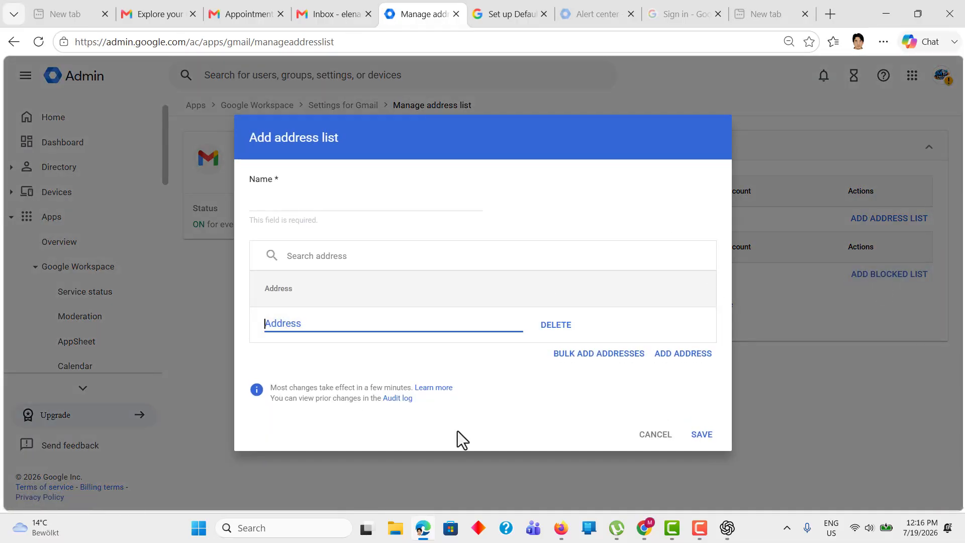
left_click(649, 437)
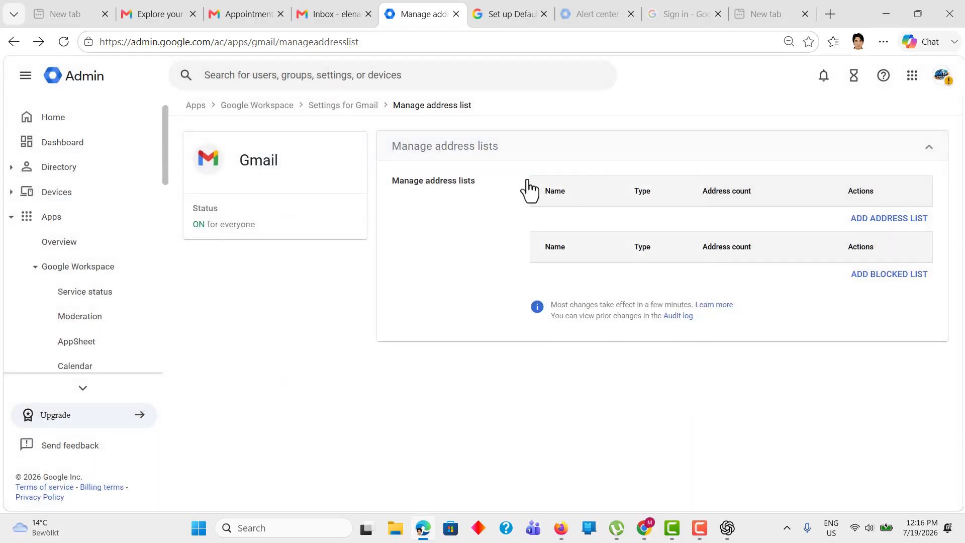
scroll(114, 274, "down", 6)
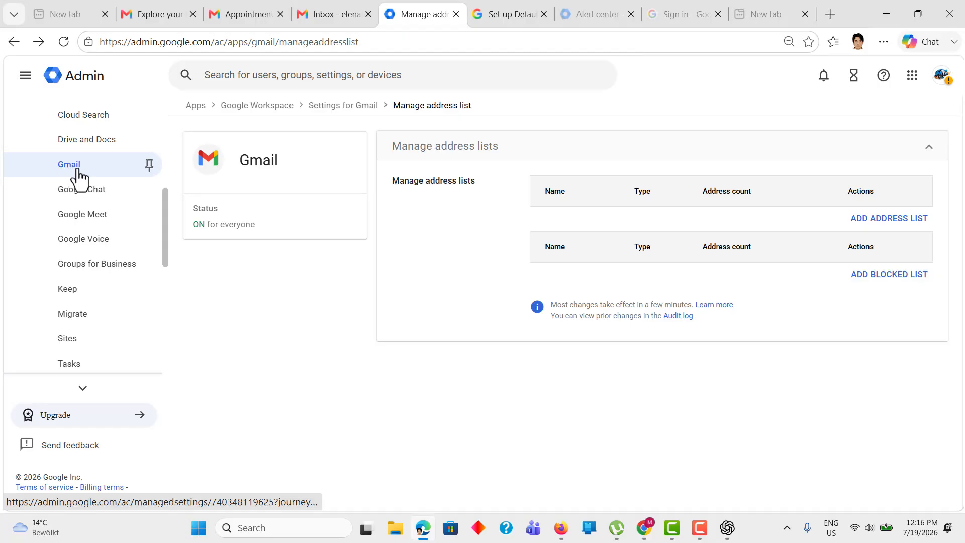
- Go from Google Chat settings to the Additional Google services page listing AI Studio and Blogger
left_click(80, 194)
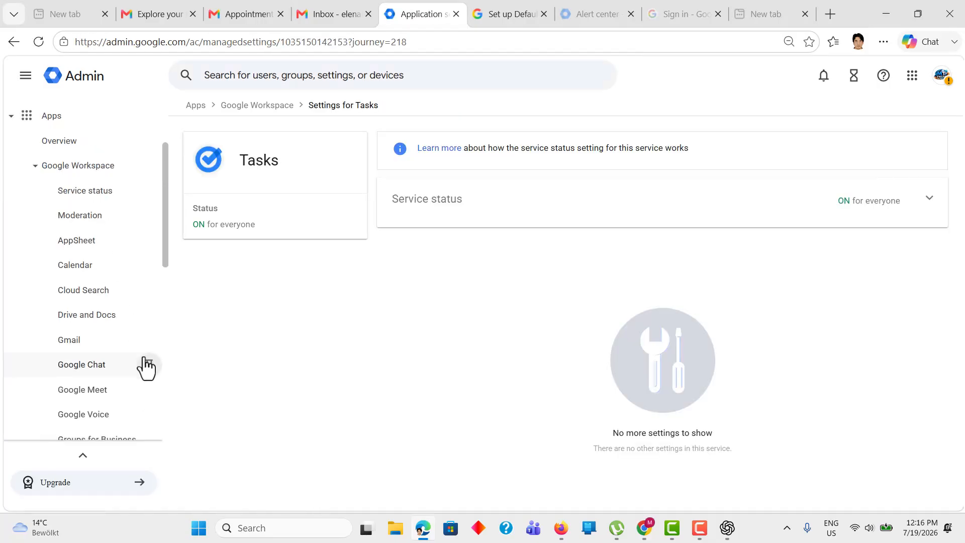
scroll(143, 358, "down", 4)
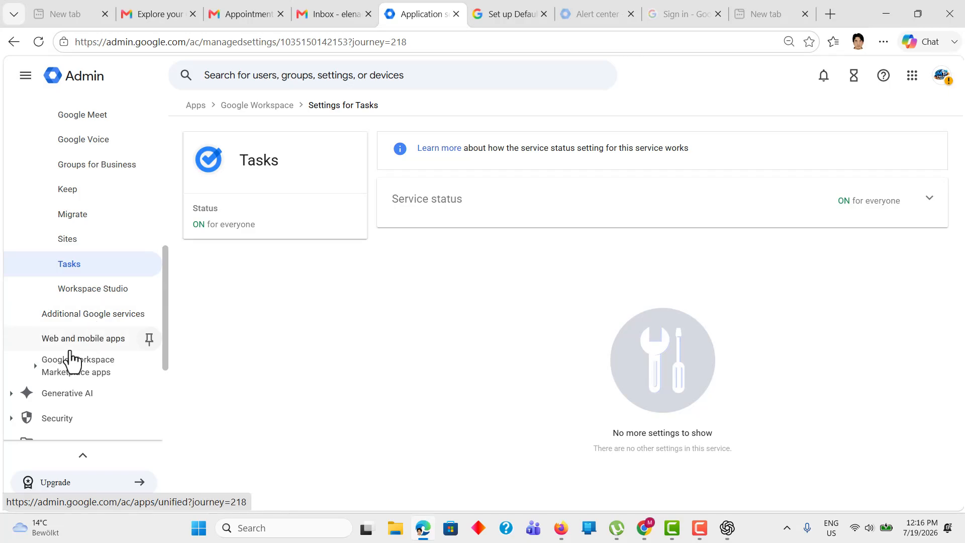
left_click(75, 315)
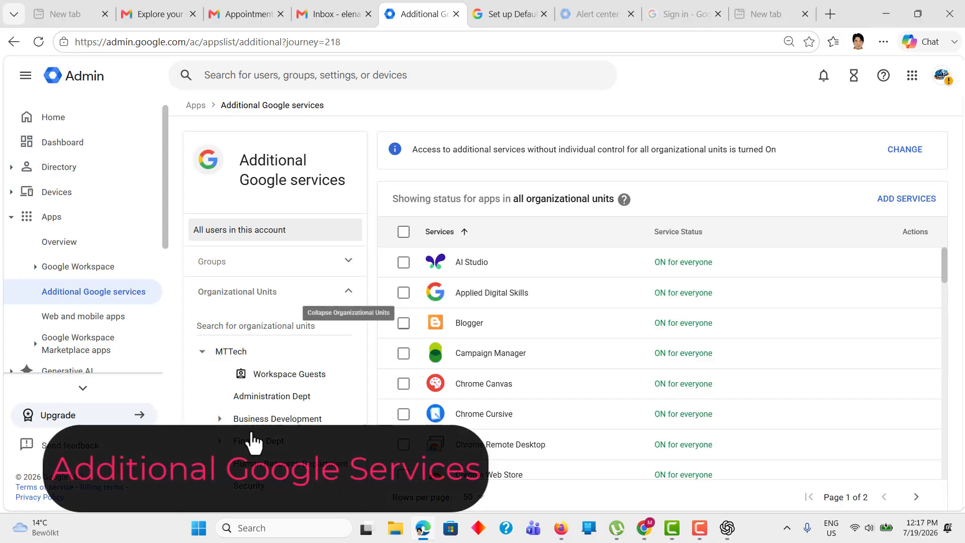
- Turn AI Studio ON for the Business Development organizational unit
left_click(271, 420)
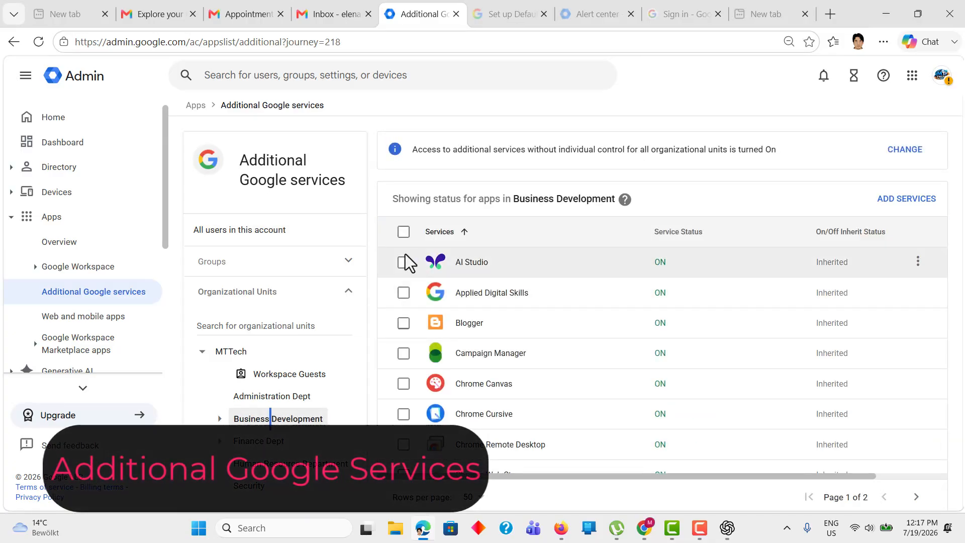
left_click(403, 264)
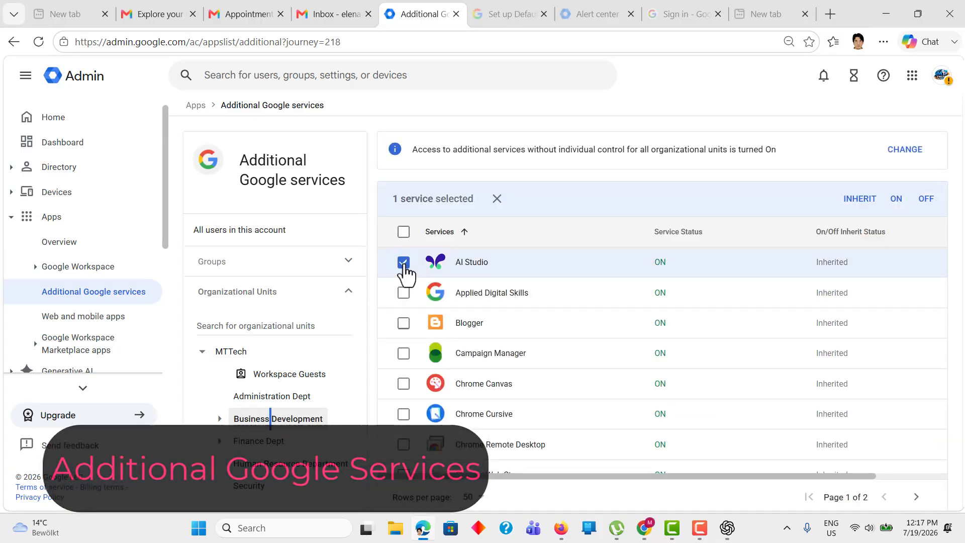
left_click(897, 199)
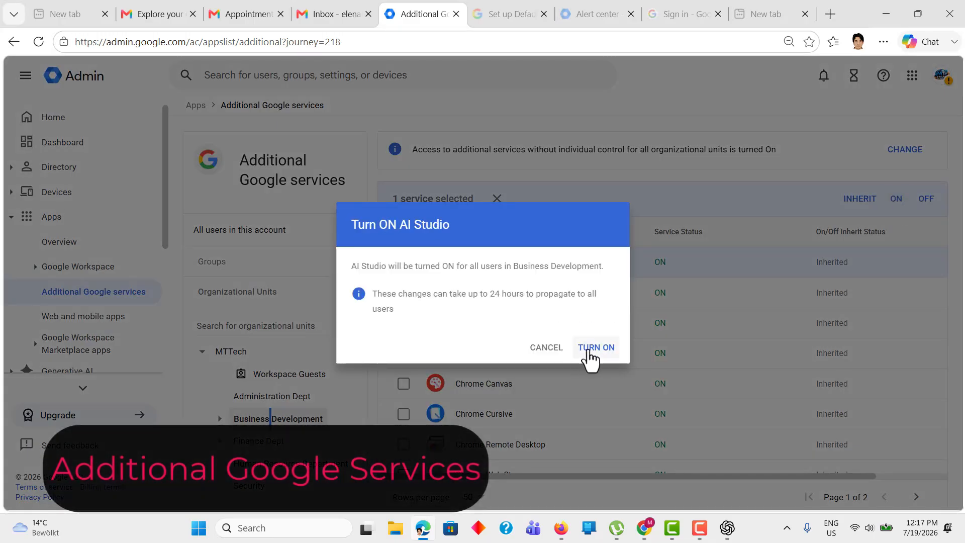
left_click(589, 350)
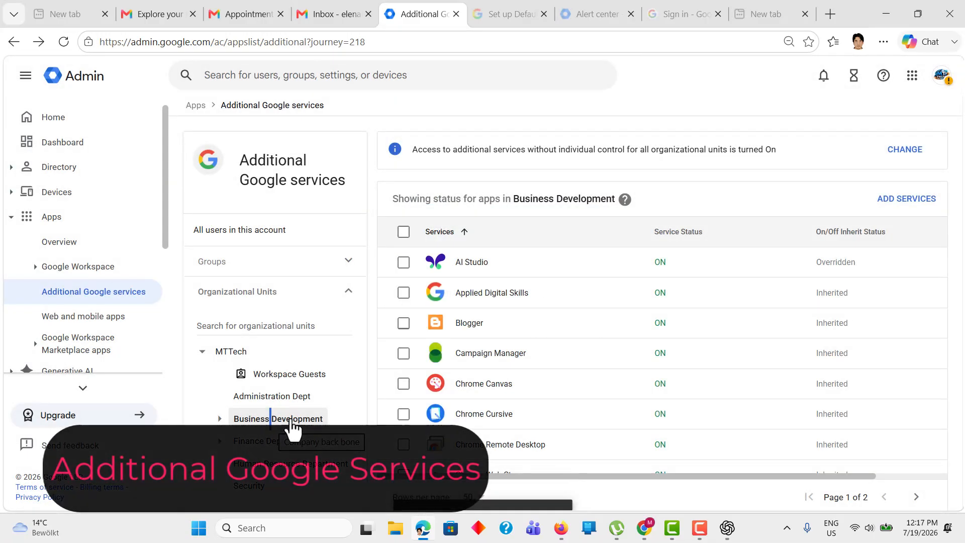
- Turn Data Studio ON for all users in the MTTech organization
scroll(472, 400, "down", 5)
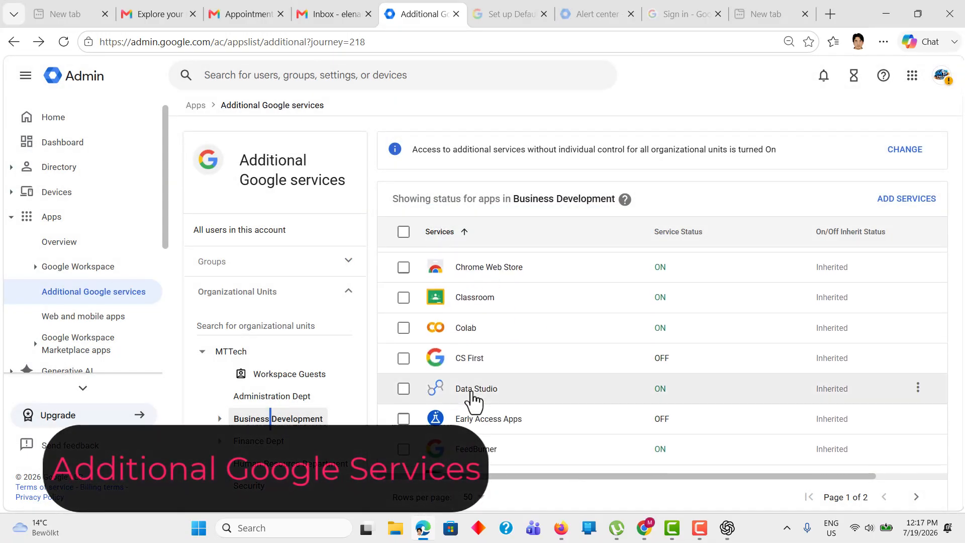
left_click(224, 353)
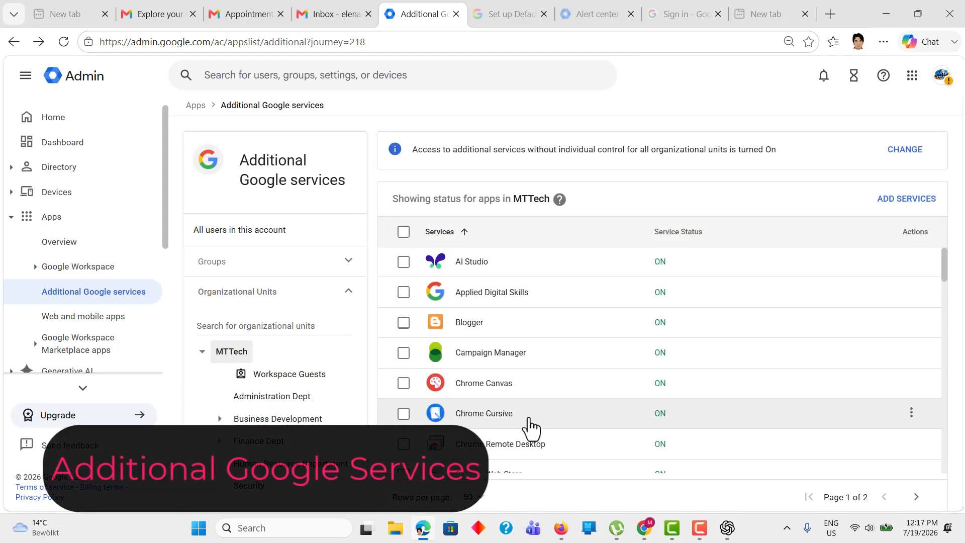
scroll(527, 427, "down", 3)
scroll(528, 427, "down", 3)
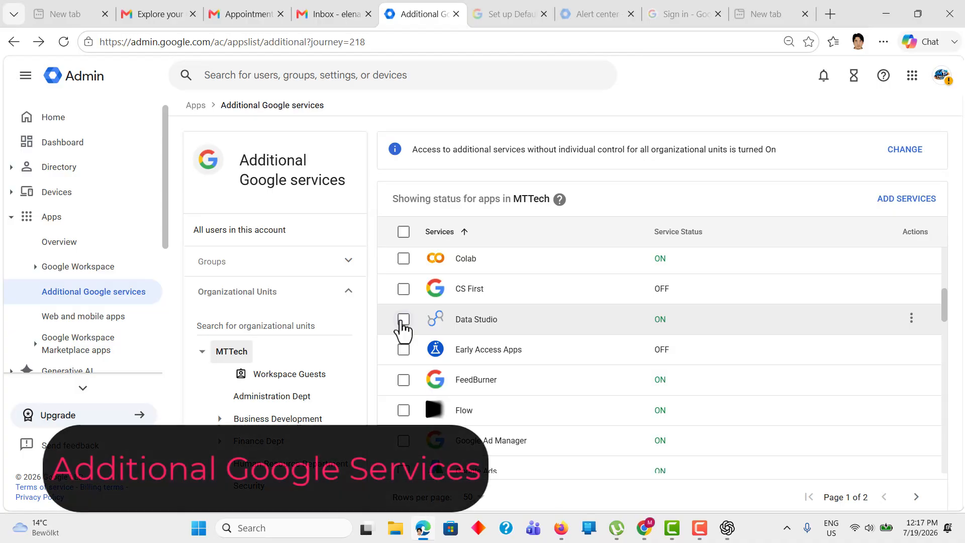
left_click(402, 322)
left_click(896, 199)
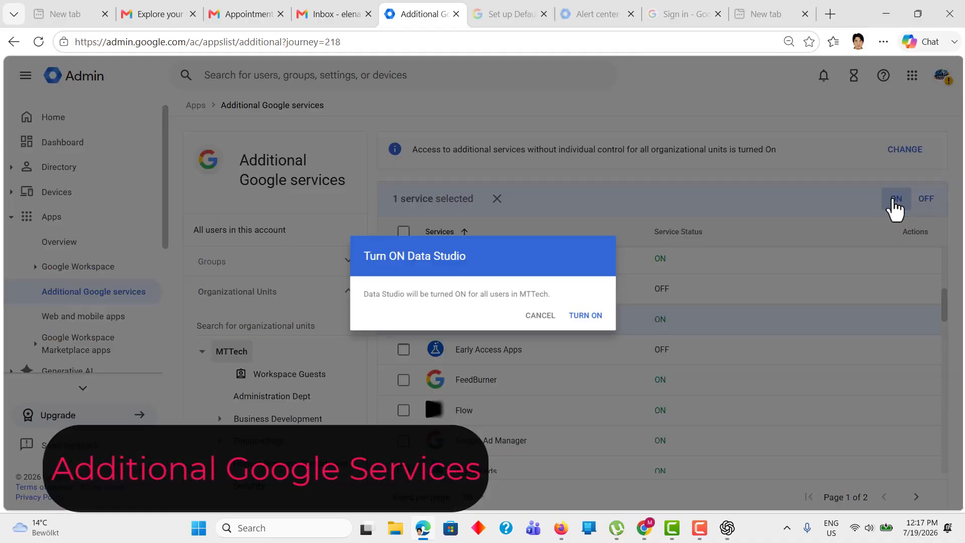
left_click(590, 349)
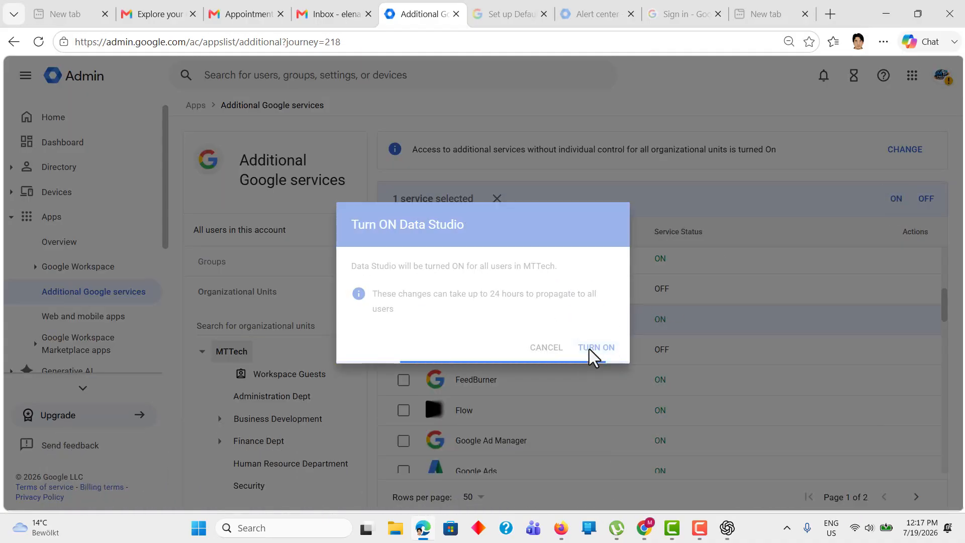
- Bring Gmail forward and scroll through the Google apps launcher
mouse_move(639, 537)
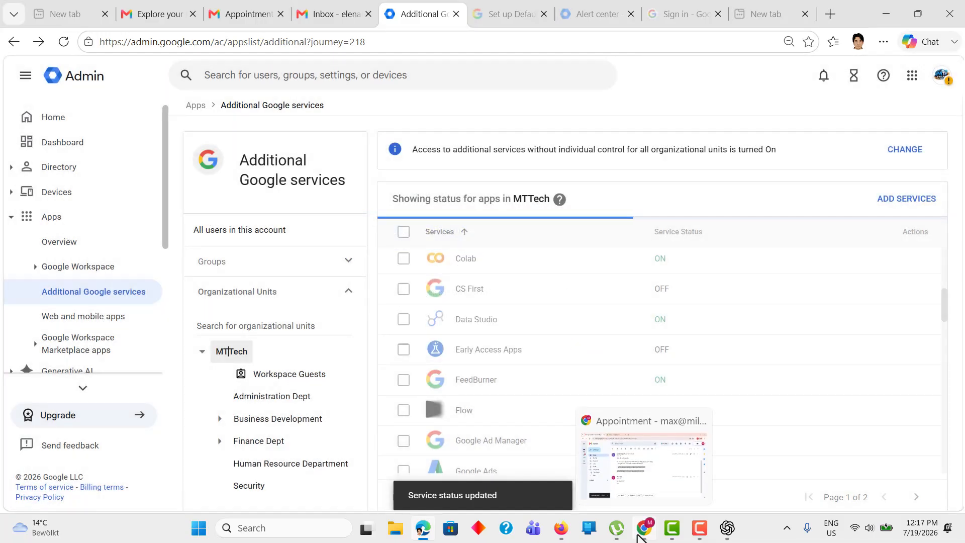
left_click(639, 537)
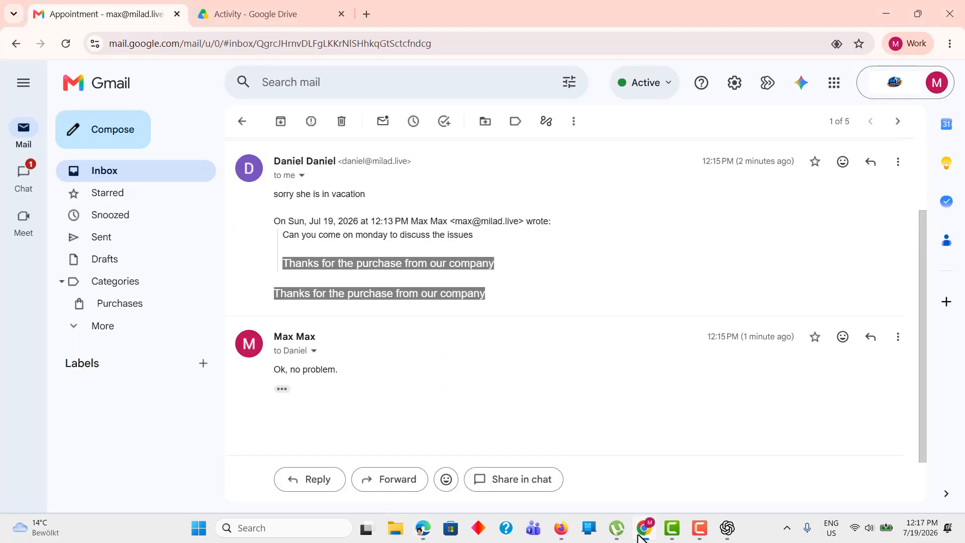
left_click(834, 84)
scroll(887, 401, "down", 5)
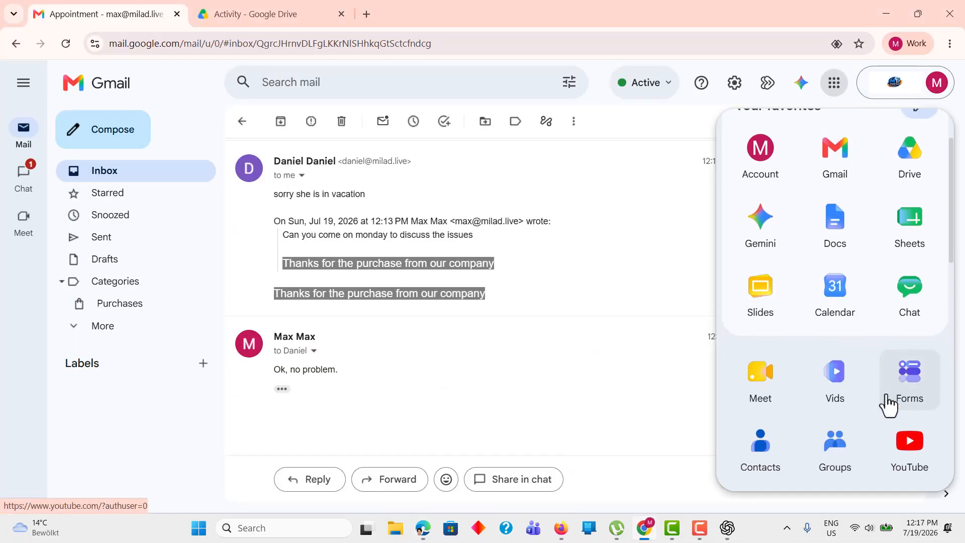
scroll(885, 395, "up", 10)
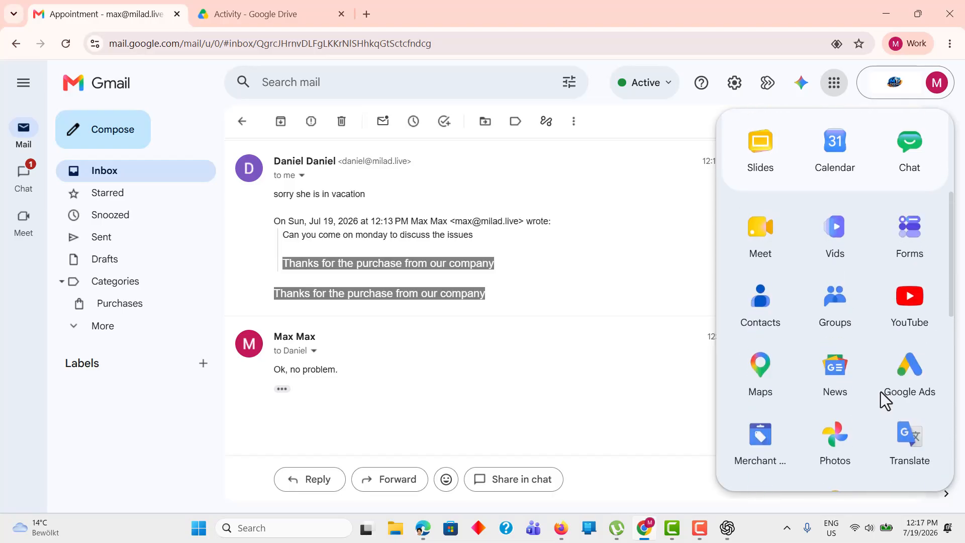
scroll(880, 392, "down", 5)
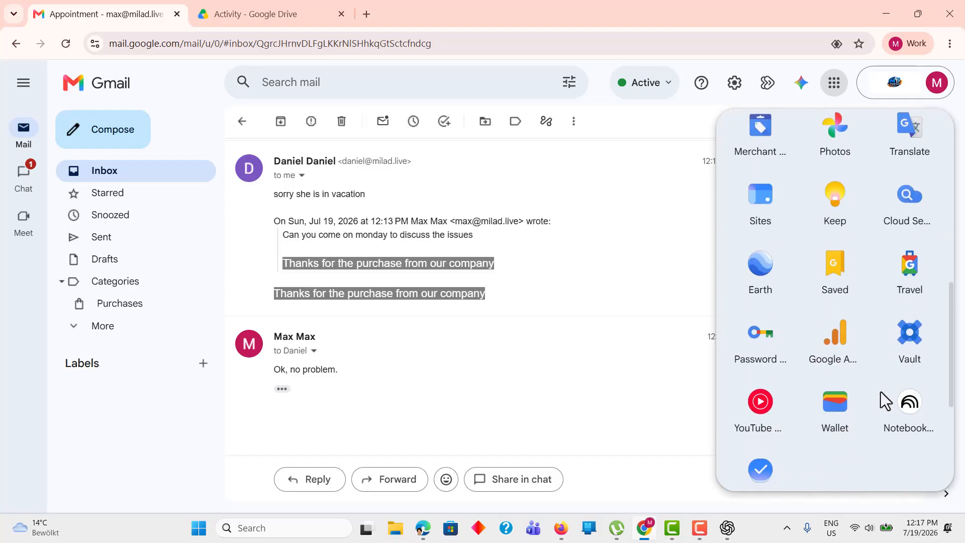
scroll(881, 391, "up", 1)
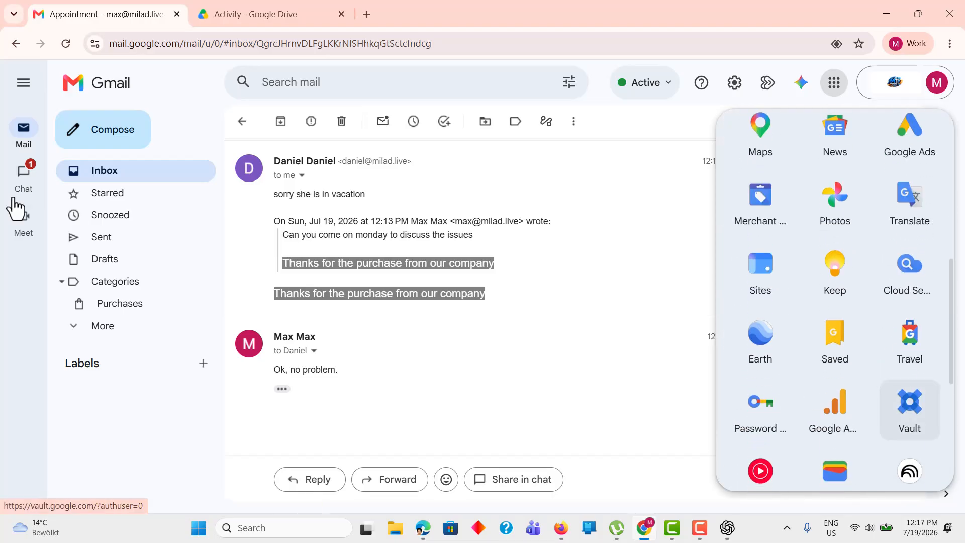
- Reload Gmail and browse the full Google apps list again
left_click(67, 44)
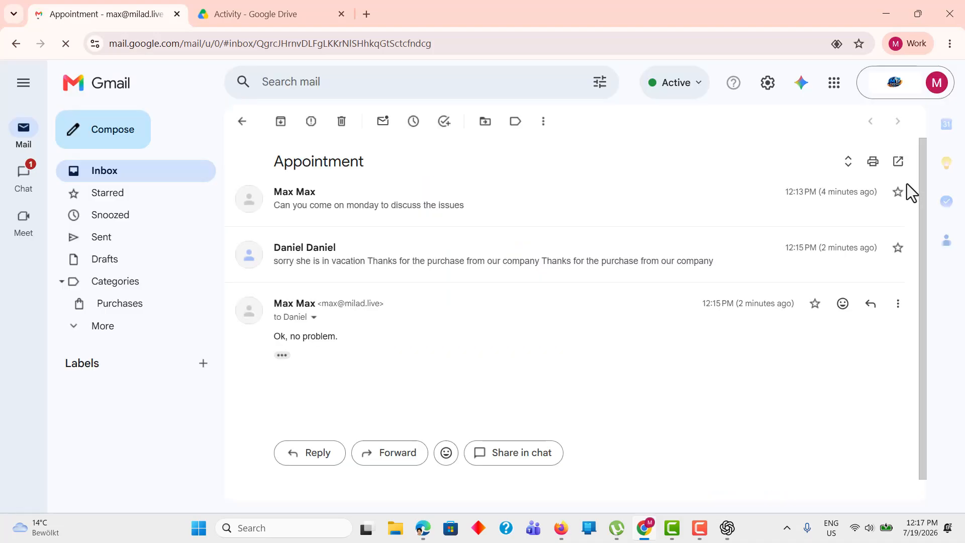
left_click(834, 83)
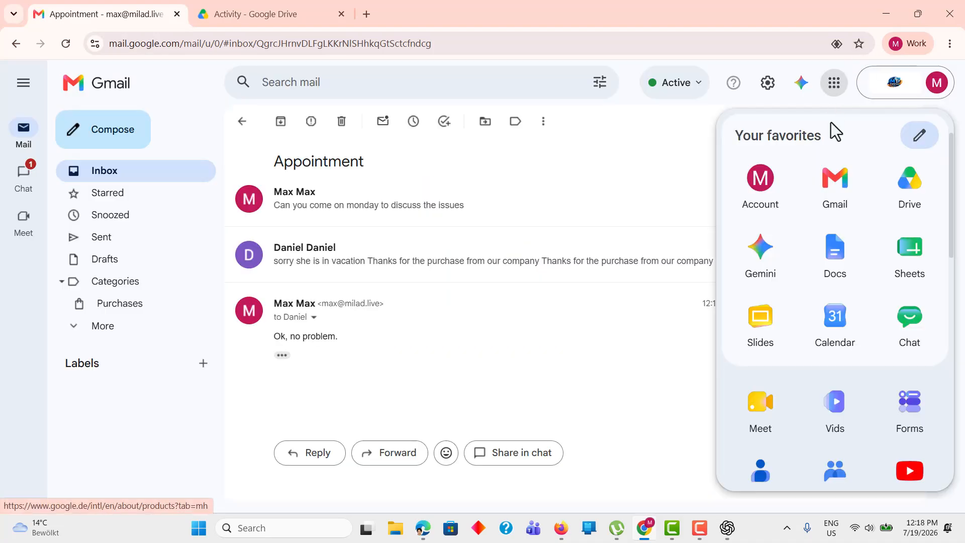
scroll(850, 249, "down", 5)
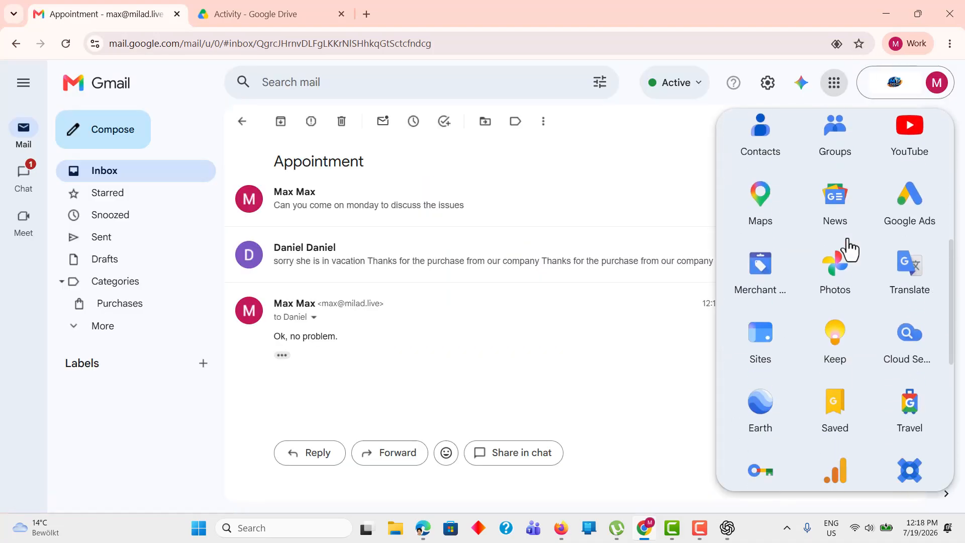
scroll(850, 249, "down", 6)
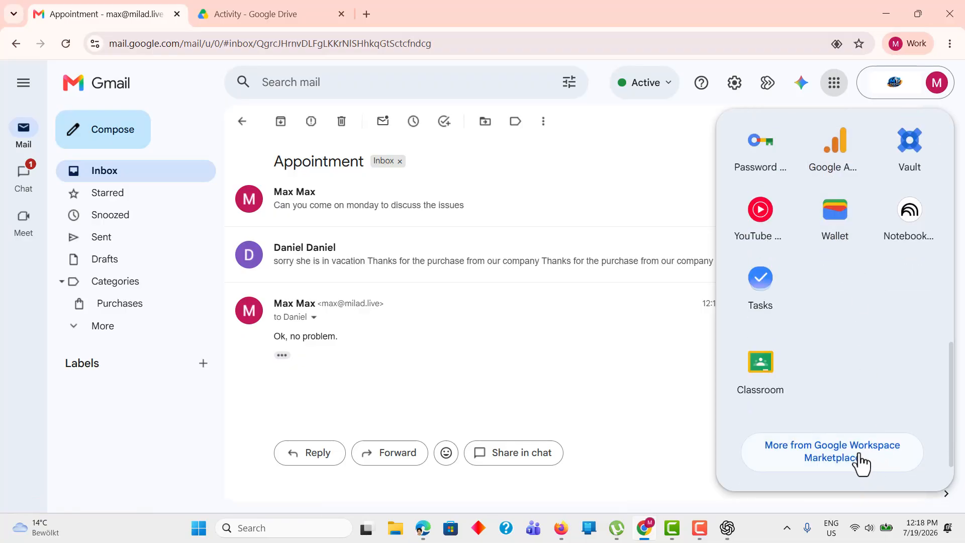
scroll(835, 369, "up", 1)
scroll(836, 372, "up", 6)
scroll(835, 375, "down", 3)
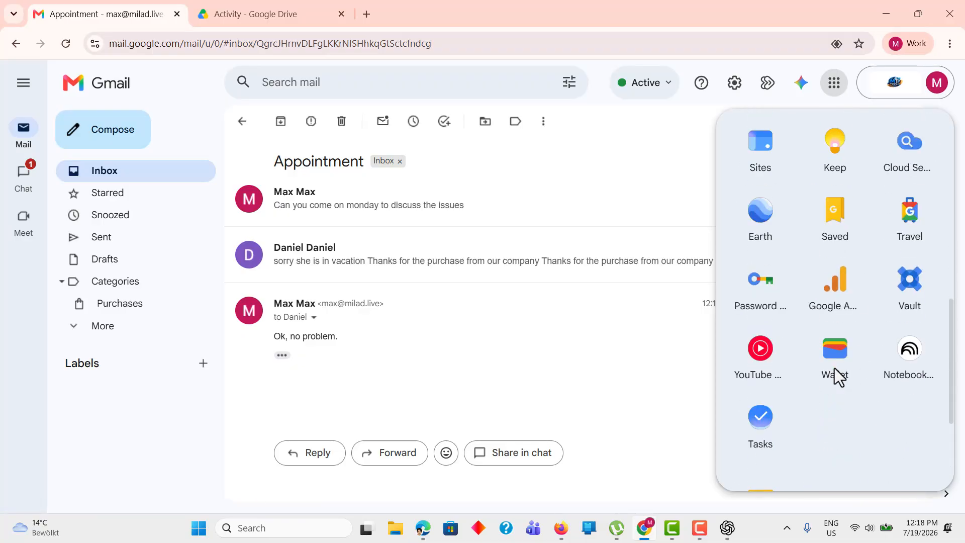
scroll(835, 377, "up", 6)
scroll(835, 380, "up", 4)
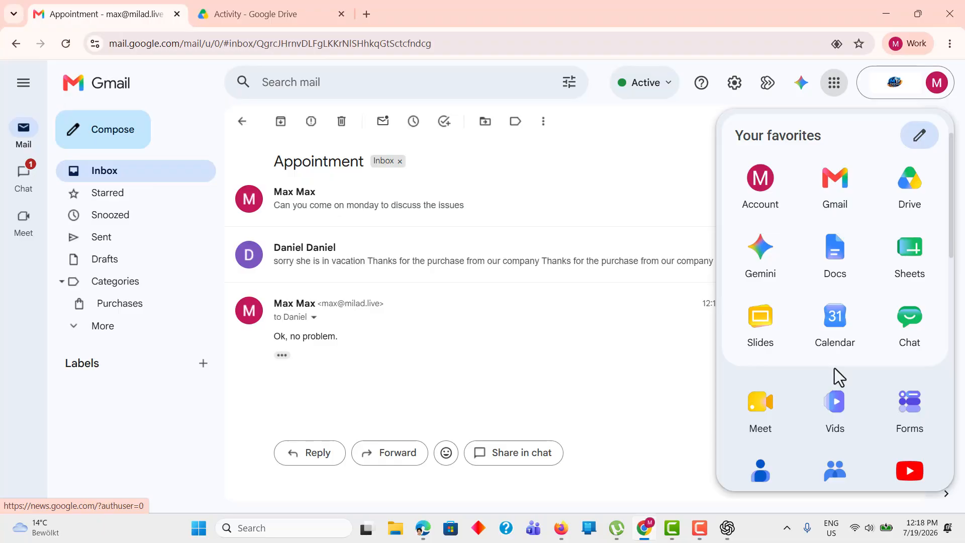
scroll(837, 377, "down", 5)
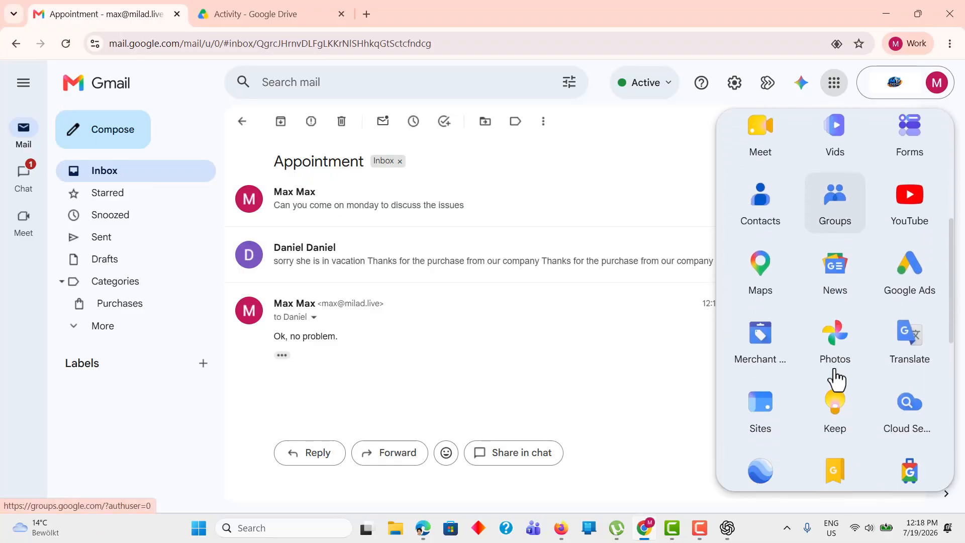
scroll(835, 380, "down", 5)
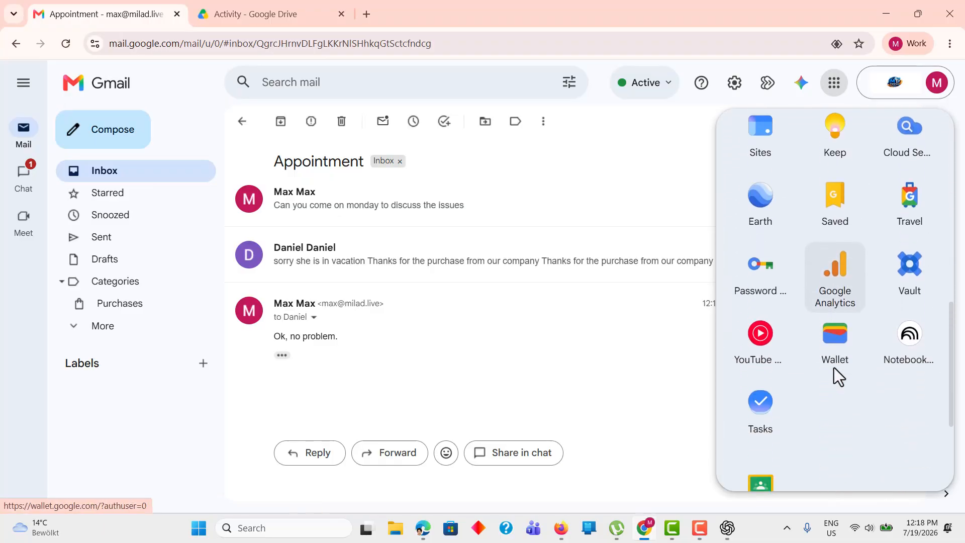
scroll(846, 374, "down", 3)
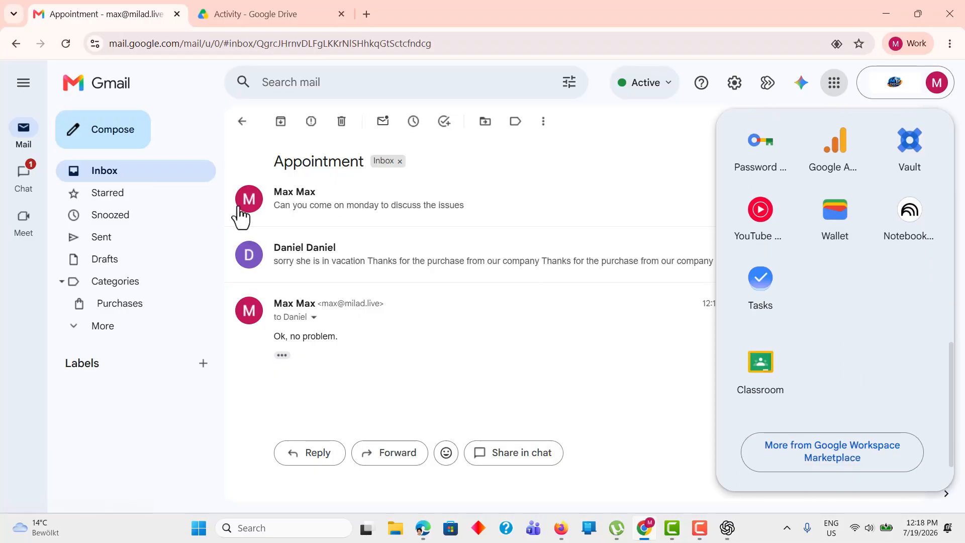
- Reload the page and open Google Workspace Marketplace from the apps launcher in a new tab
left_click(67, 44)
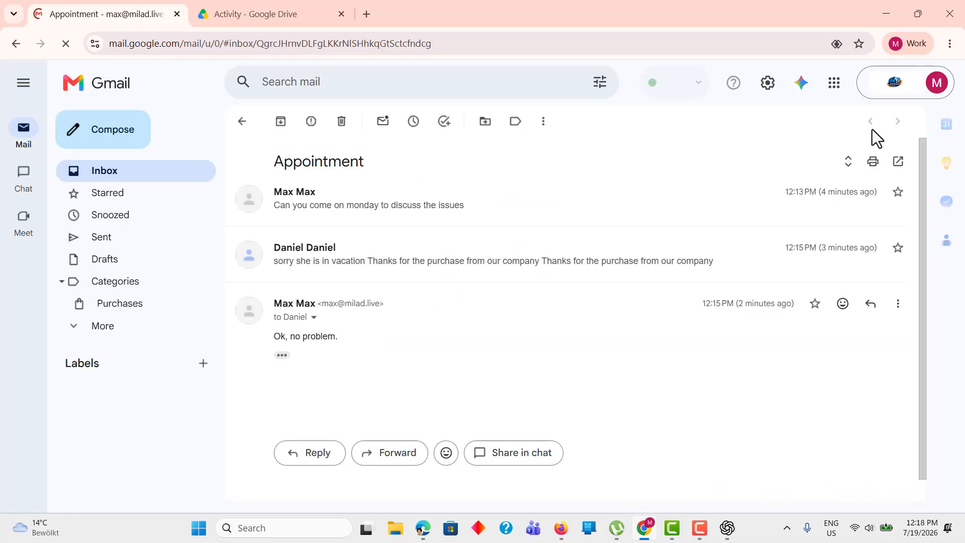
left_click(834, 86)
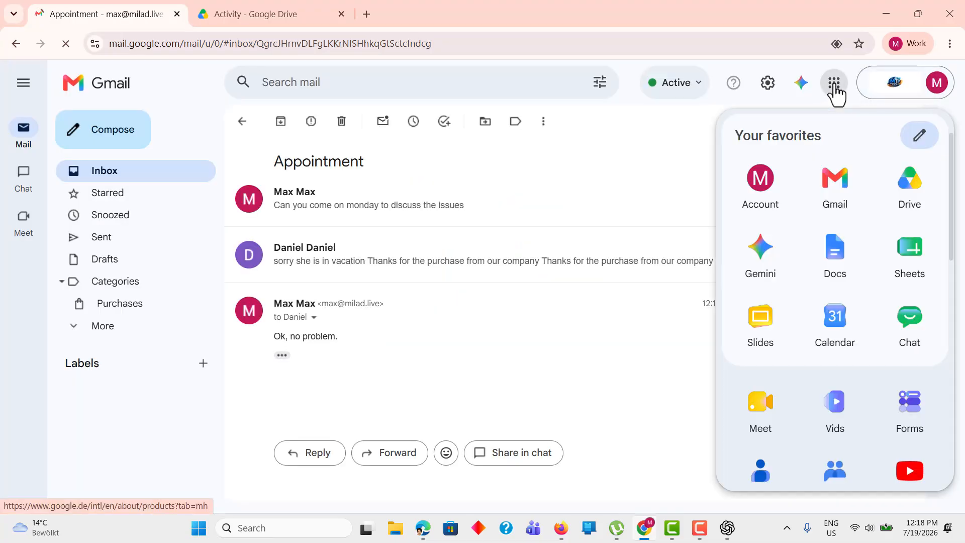
scroll(902, 312, "down", 5)
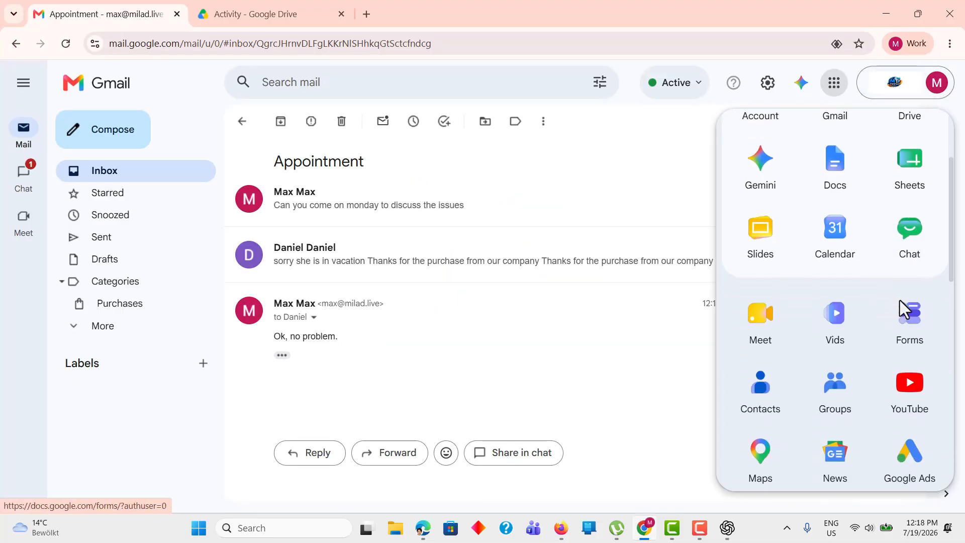
scroll(903, 312, "down", 4)
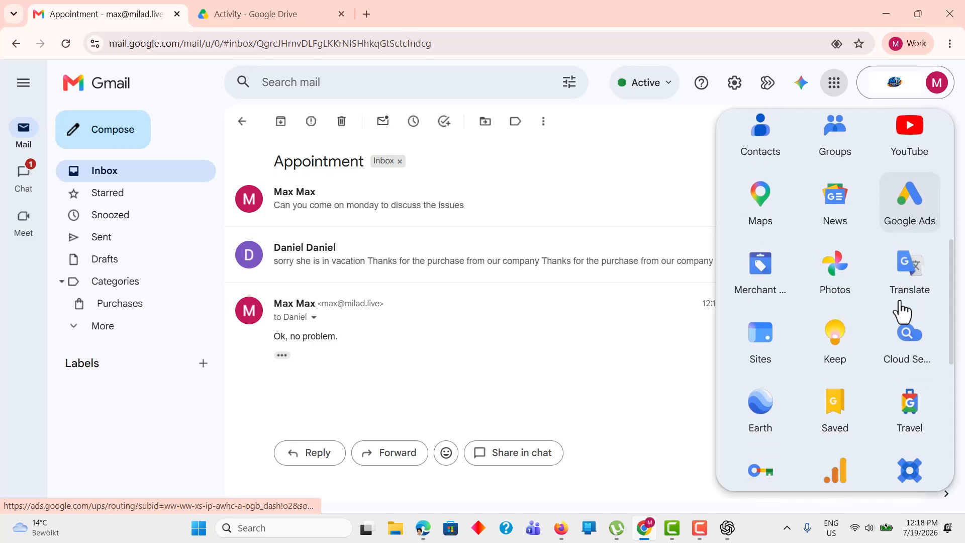
scroll(902, 312, "down", 3)
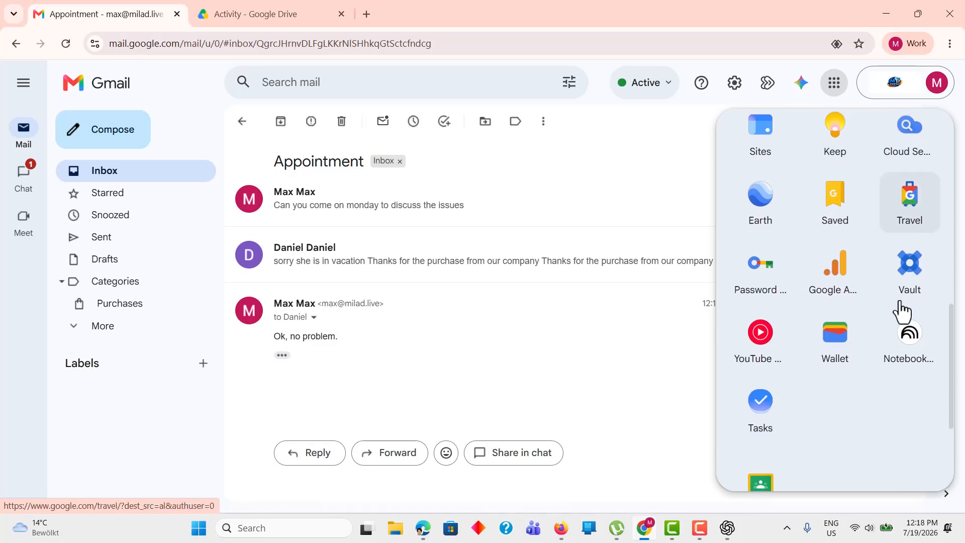
scroll(902, 312, "up", 2)
scroll(903, 311, "down", 3)
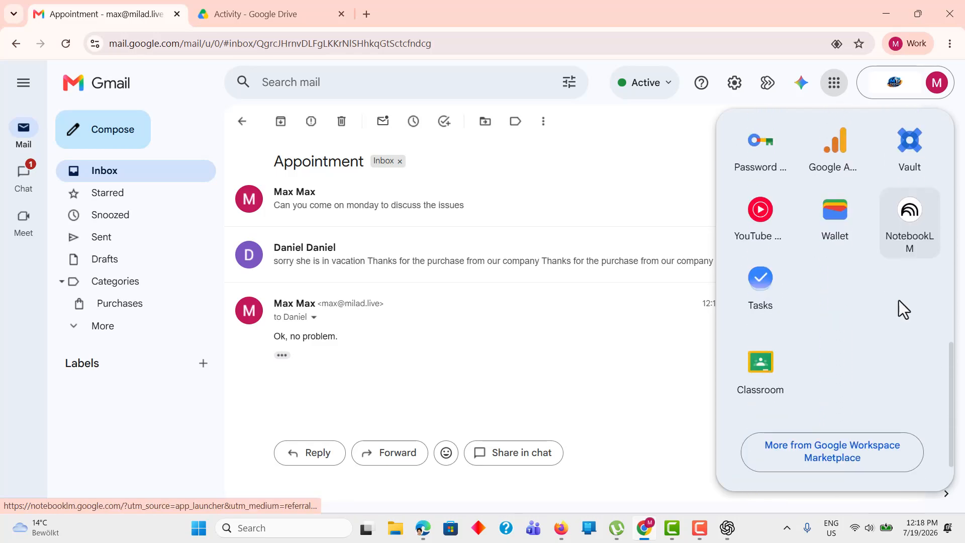
left_click(850, 450)
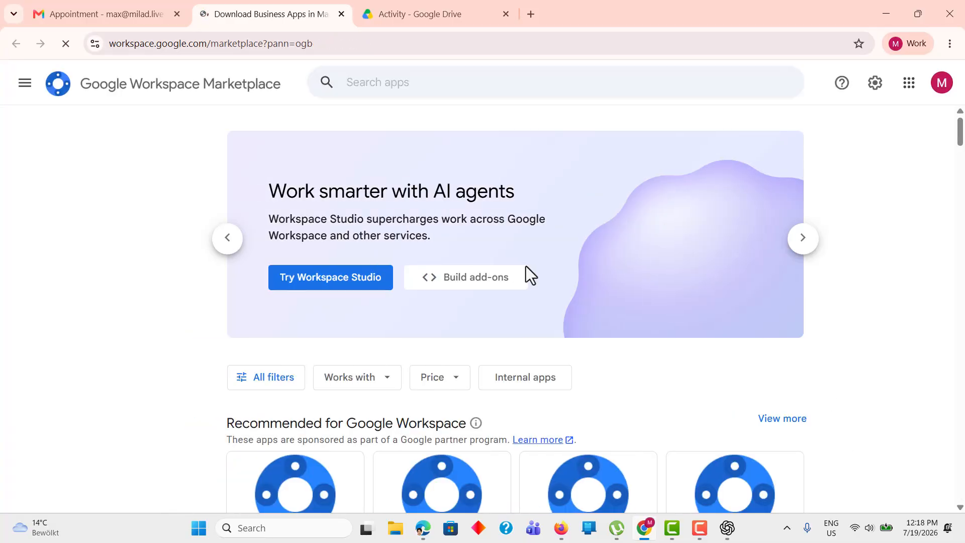
scroll(534, 324, "down", 10)
scroll(535, 324, "up", 3)
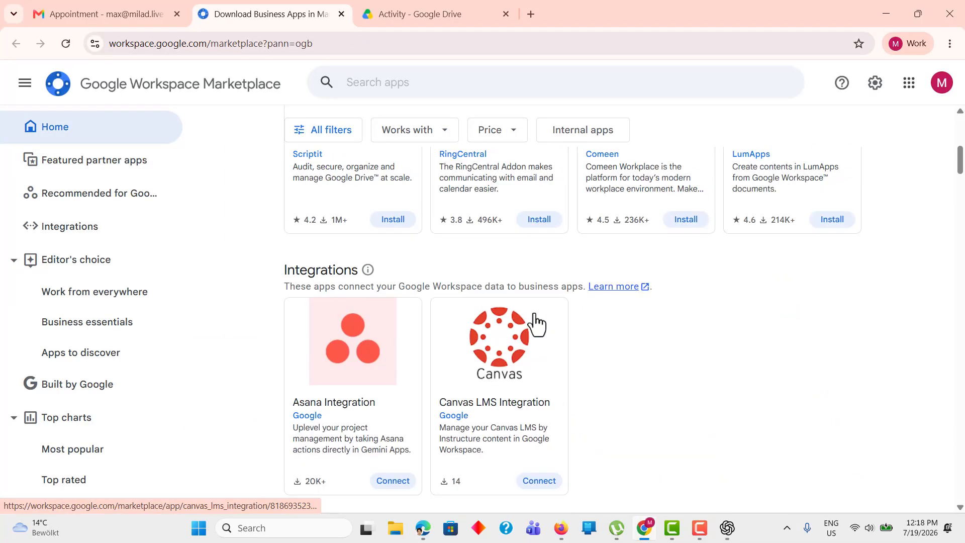
scroll(535, 324, "up", 7)
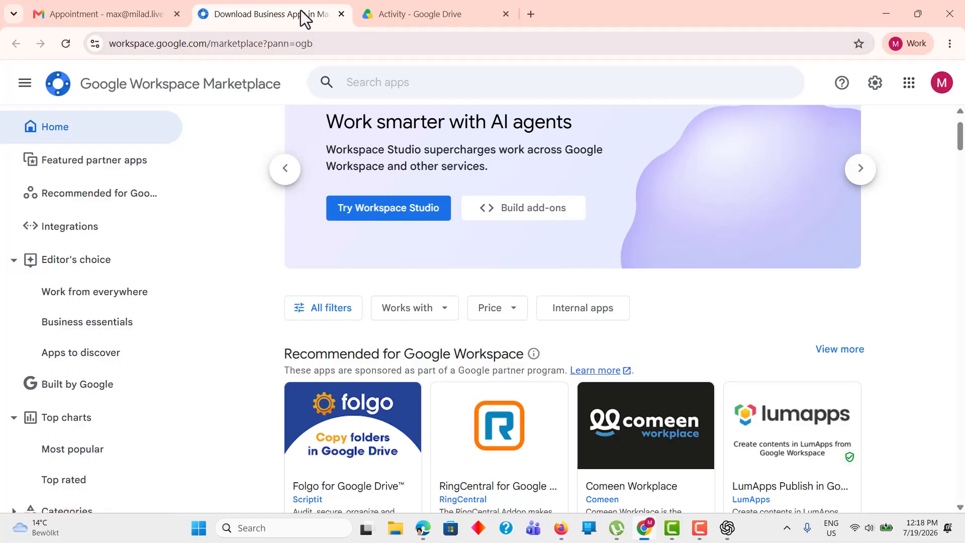
- Close the Marketplace tab, glance through the apps launcher, and return to MTTech's Additional Google services page
left_click(341, 14)
left_click(834, 83)
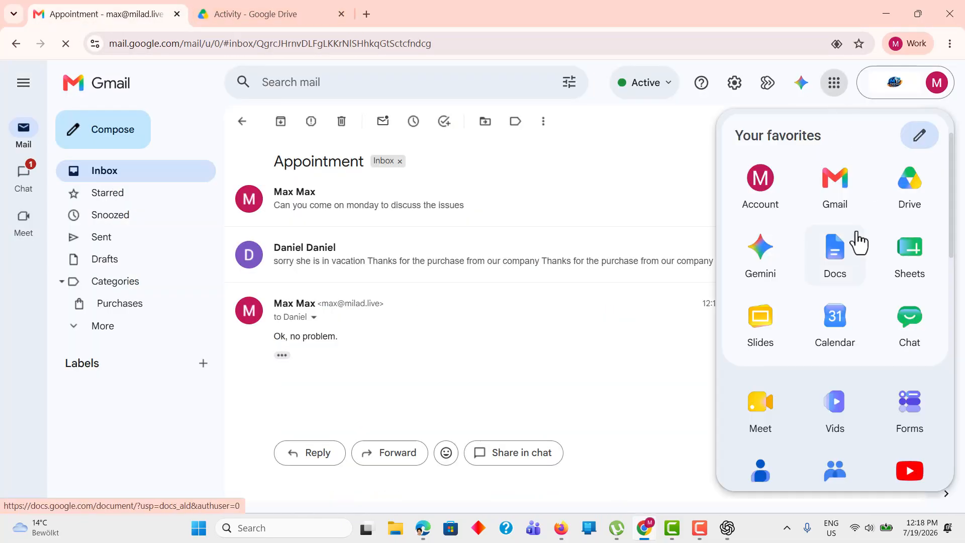
scroll(857, 245, "down", 12)
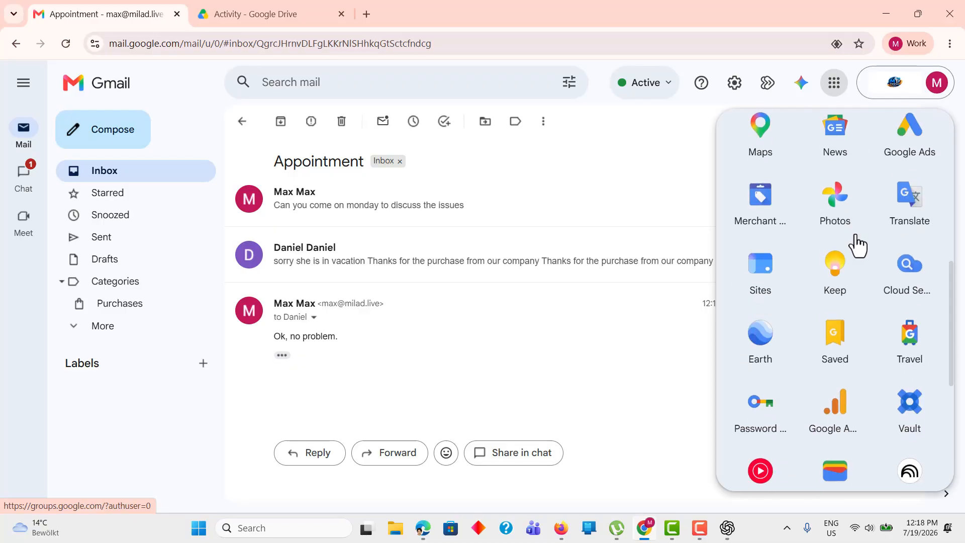
scroll(858, 244, "down", 2)
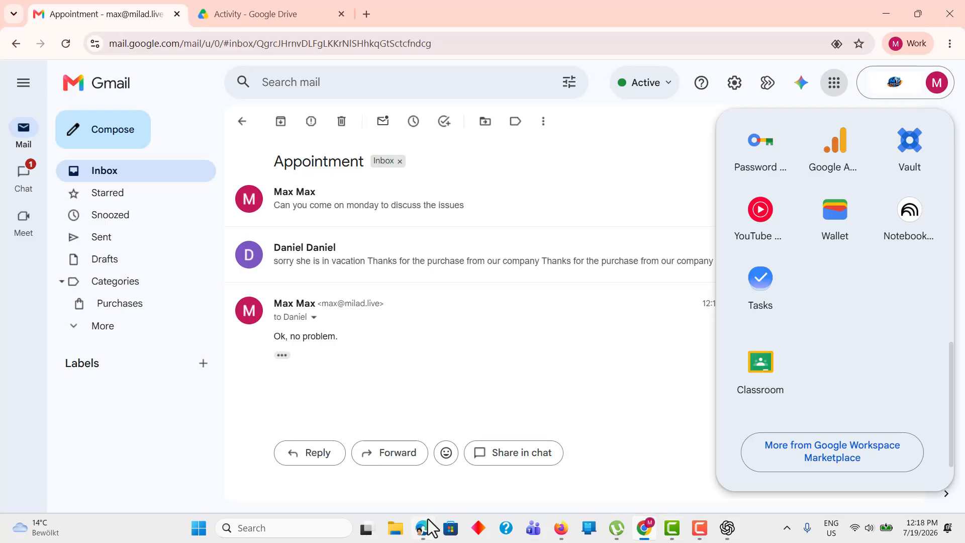
left_click(428, 523)
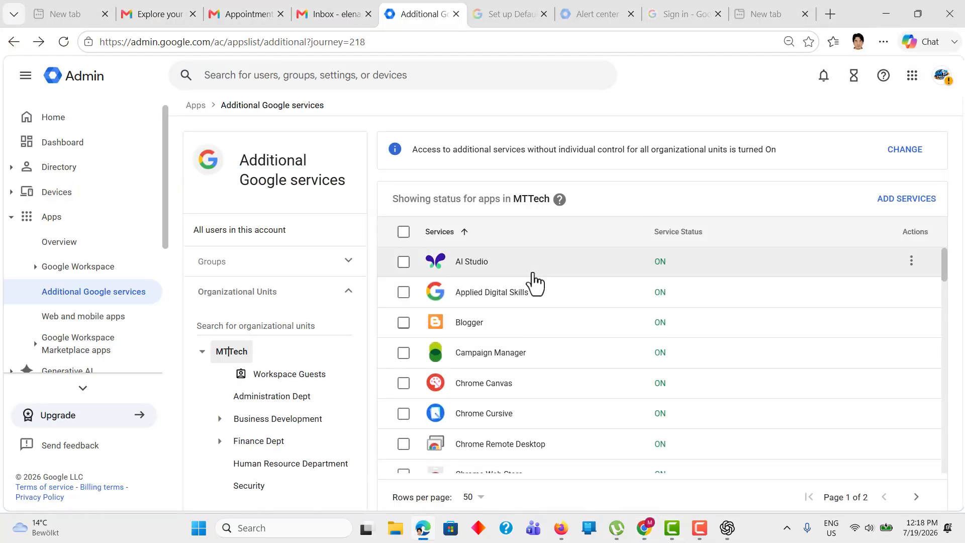
- Review the MTTech services list and expand Apps > Google Workspace to show Calendar, Gmail and Keep
scroll(534, 284, "down", 7)
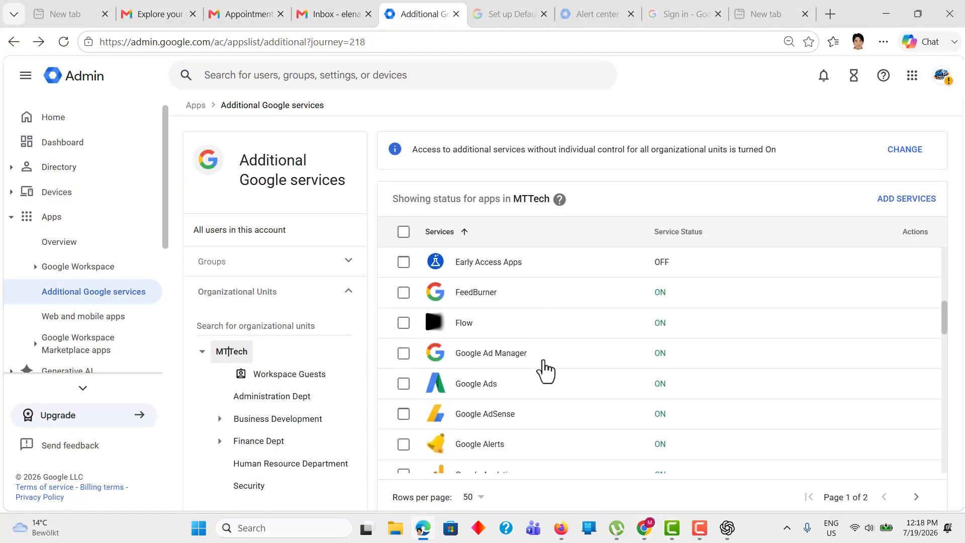
scroll(541, 370, "up", 3)
scroll(442, 317, "up", 3)
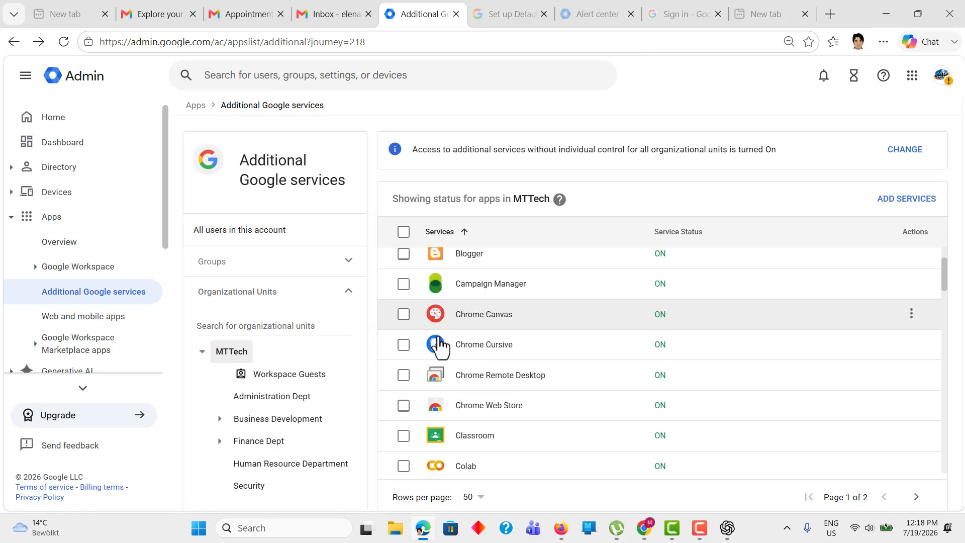
scroll(134, 258, "down", 1)
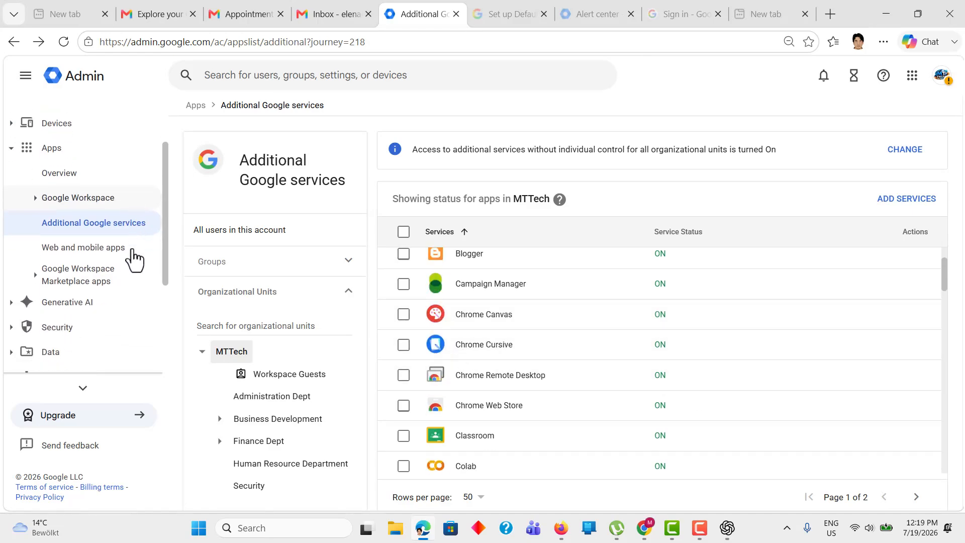
left_click(35, 199)
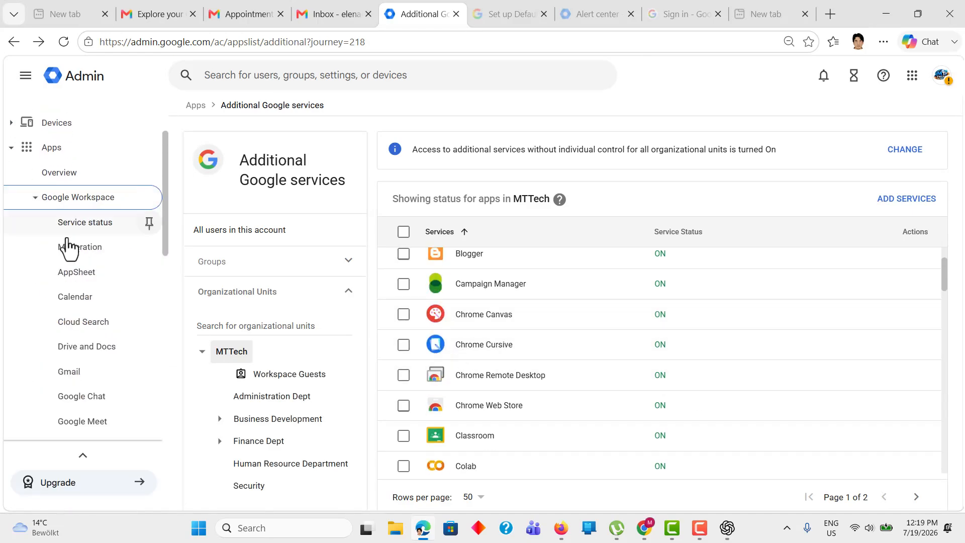
scroll(83, 317, "down", 5)
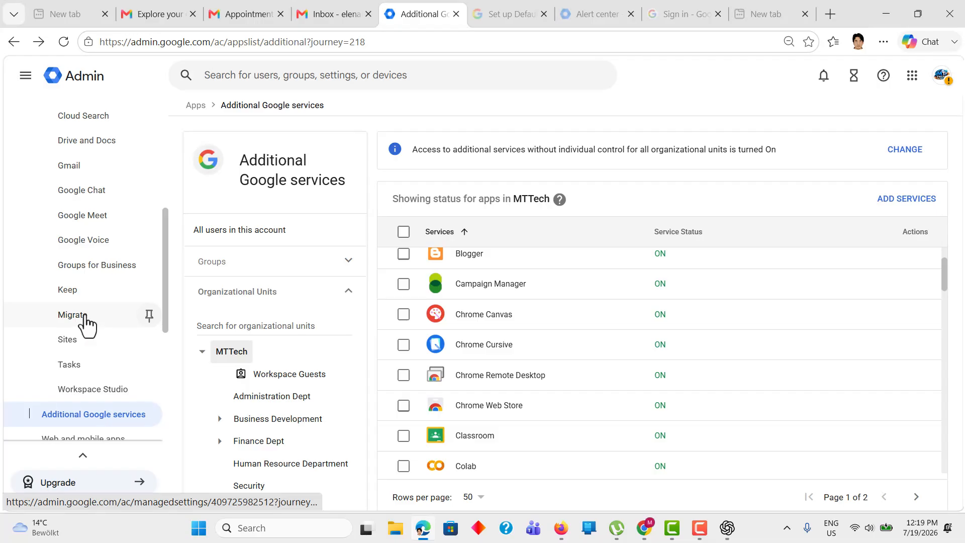
scroll(87, 326, "up", 1)
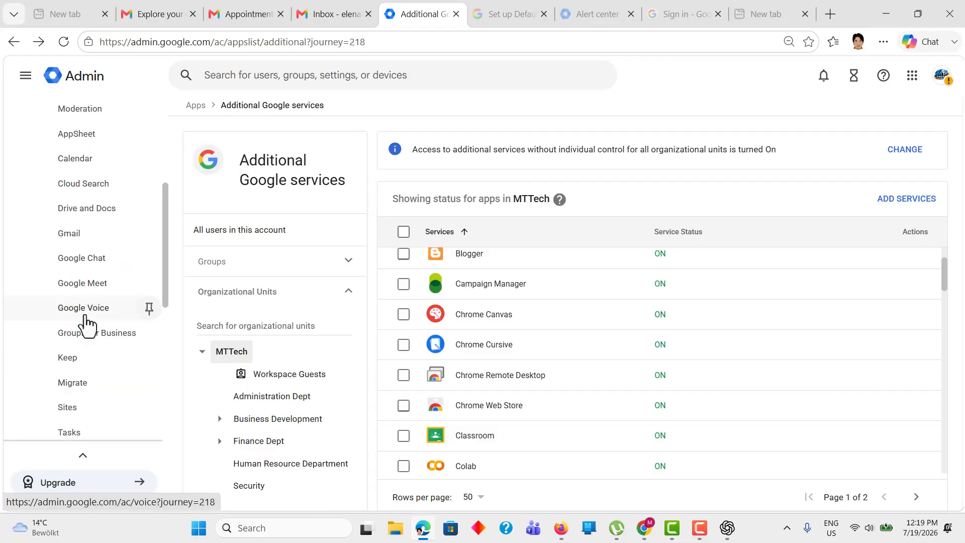
scroll(86, 326, "up", 1)
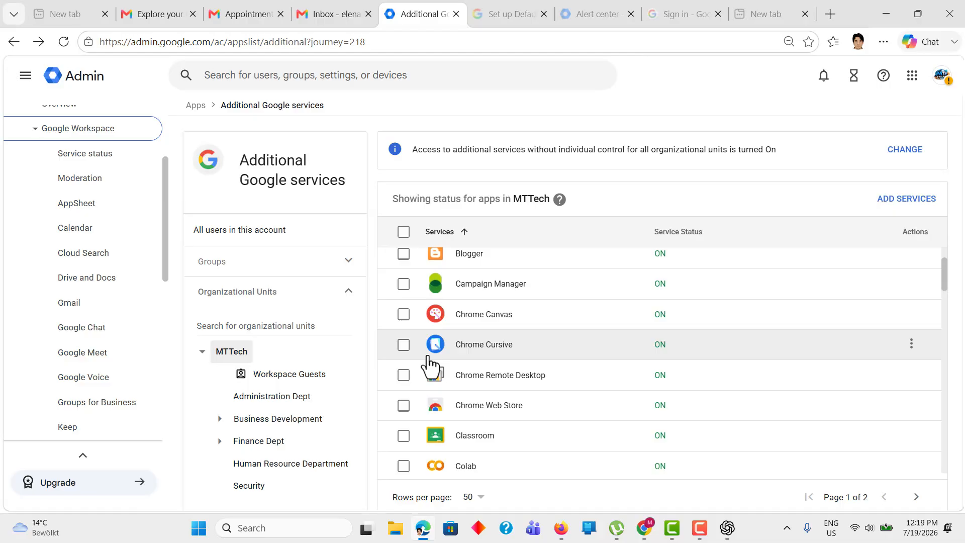
scroll(430, 366, "down", 1)
scroll(429, 365, "down", 1)
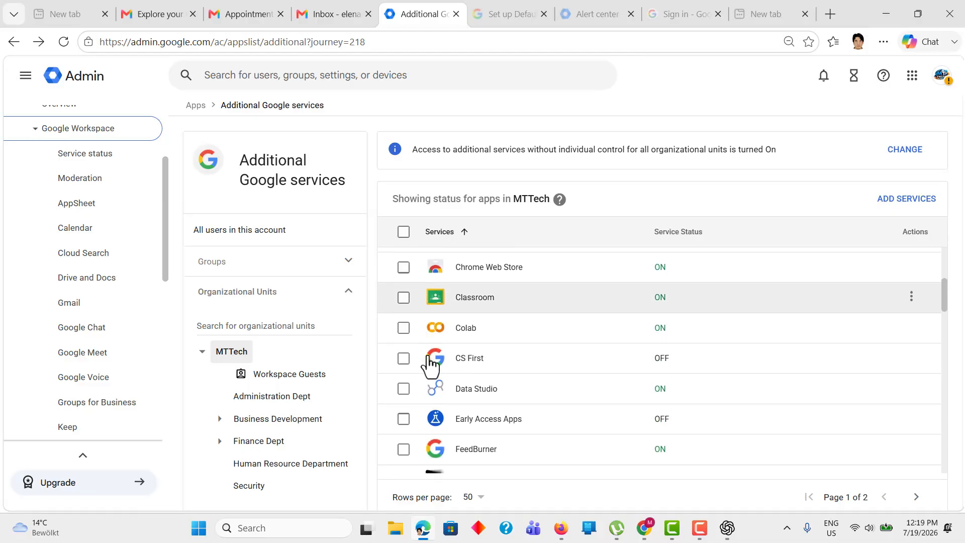
- Turn Data Studio ON again for MTTech
left_click(404, 389)
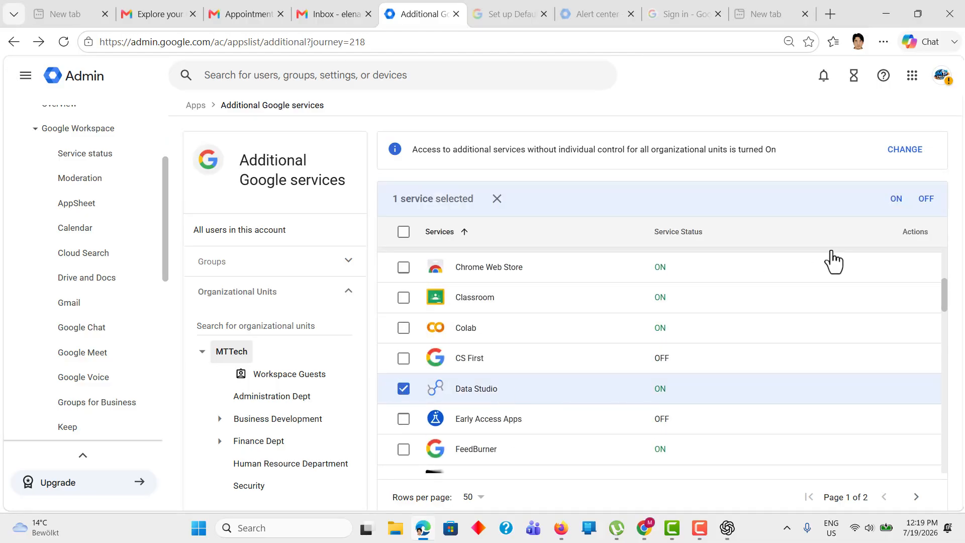
left_click(896, 200)
left_click(599, 346)
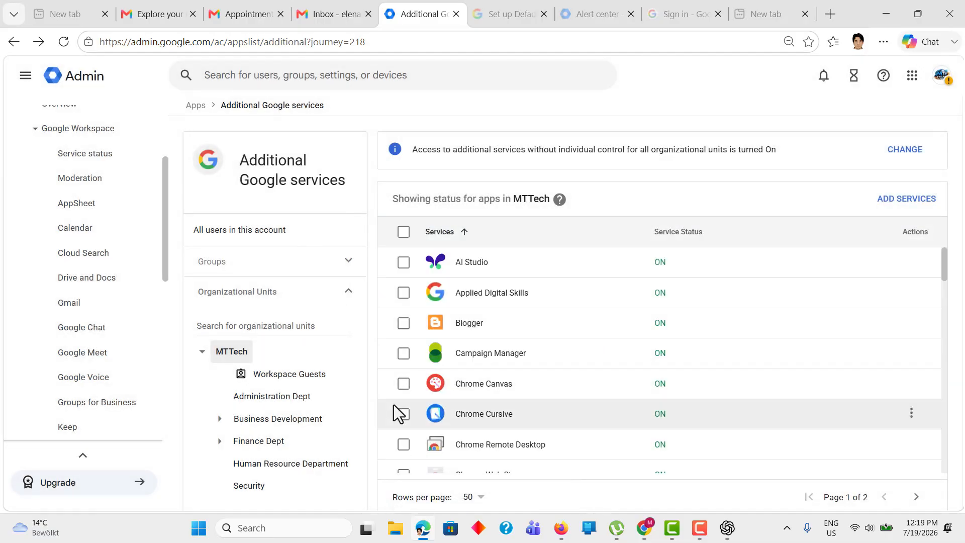
- Select only Colab and turn it ON for all MTTech users
scroll(415, 415, "down", 3)
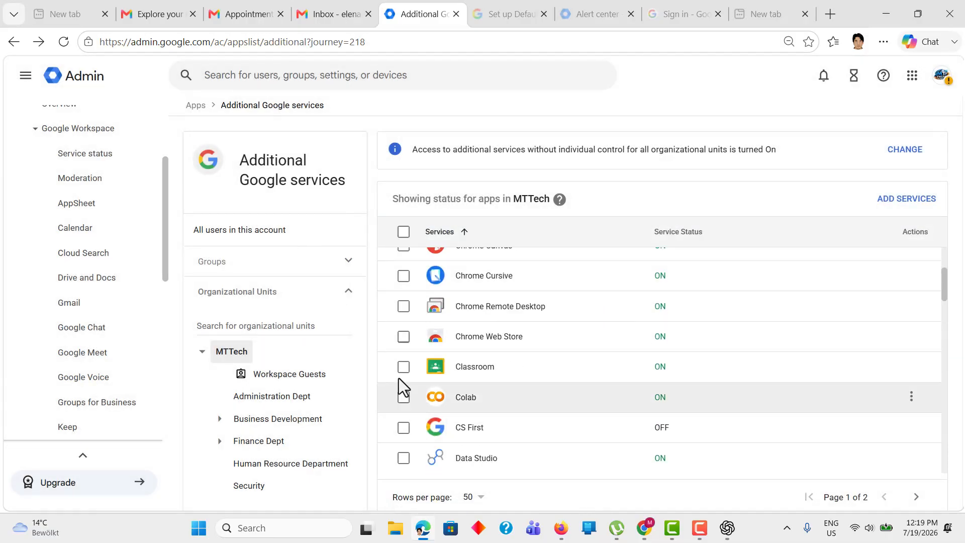
left_click(404, 458)
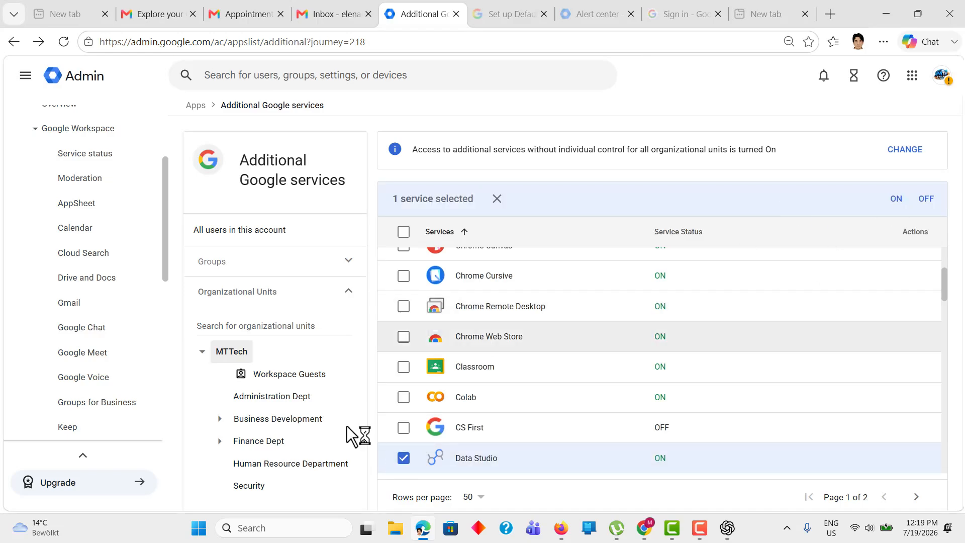
left_click(397, 400)
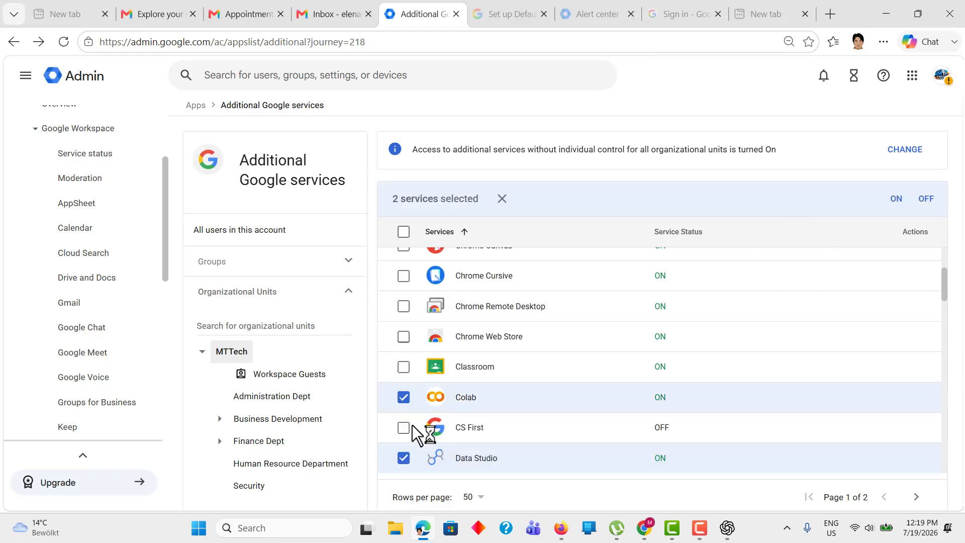
left_click(404, 459)
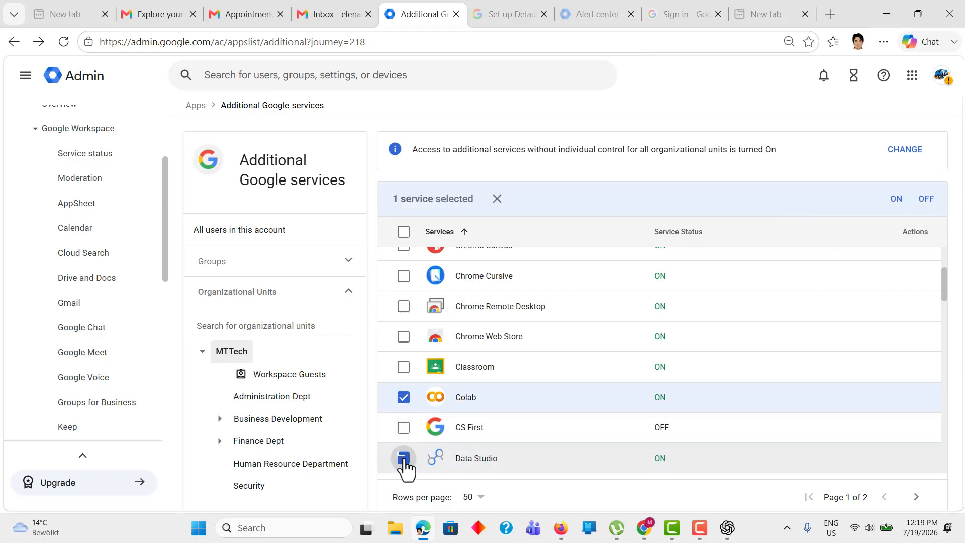
left_click(896, 199)
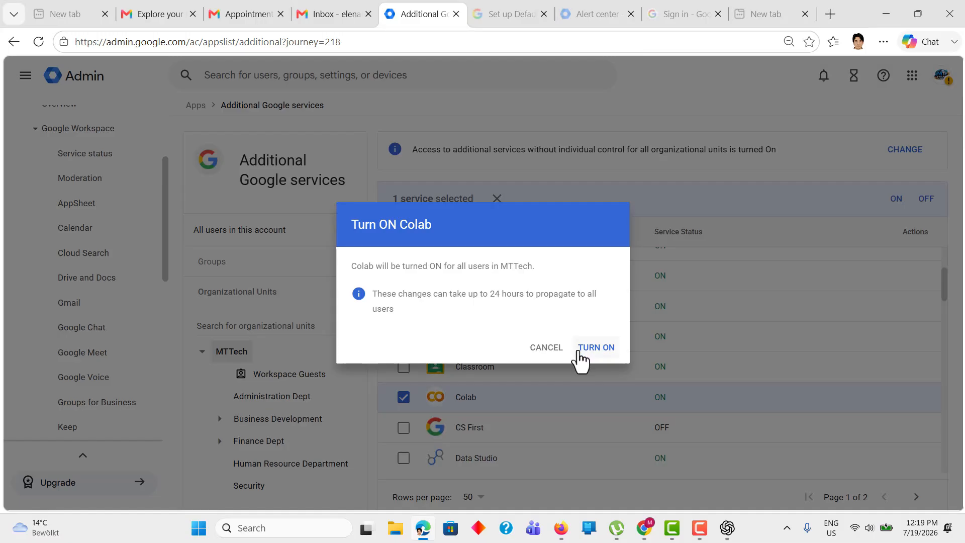
left_click(609, 349)
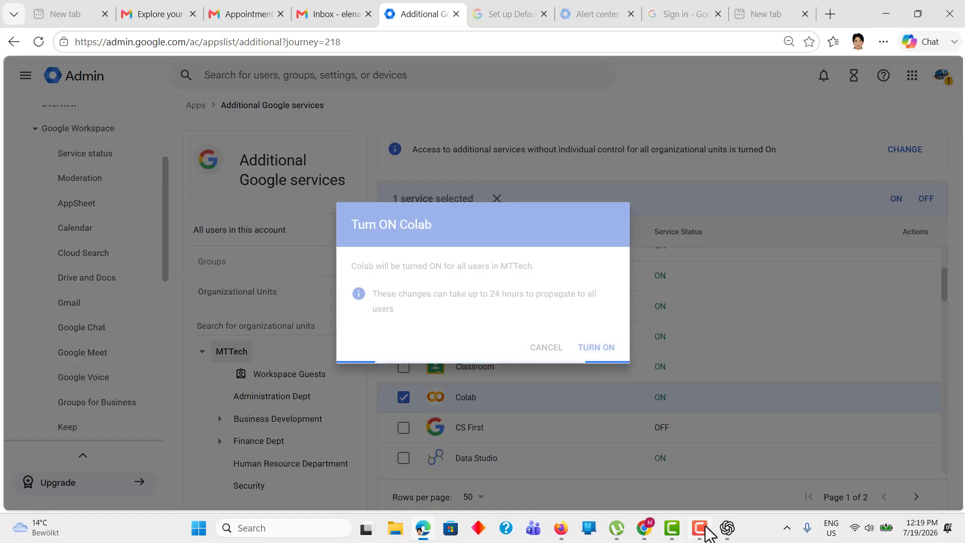
- Browse Gmail's apps launcher before and after reloading, then return to the Admin console
left_click(646, 534)
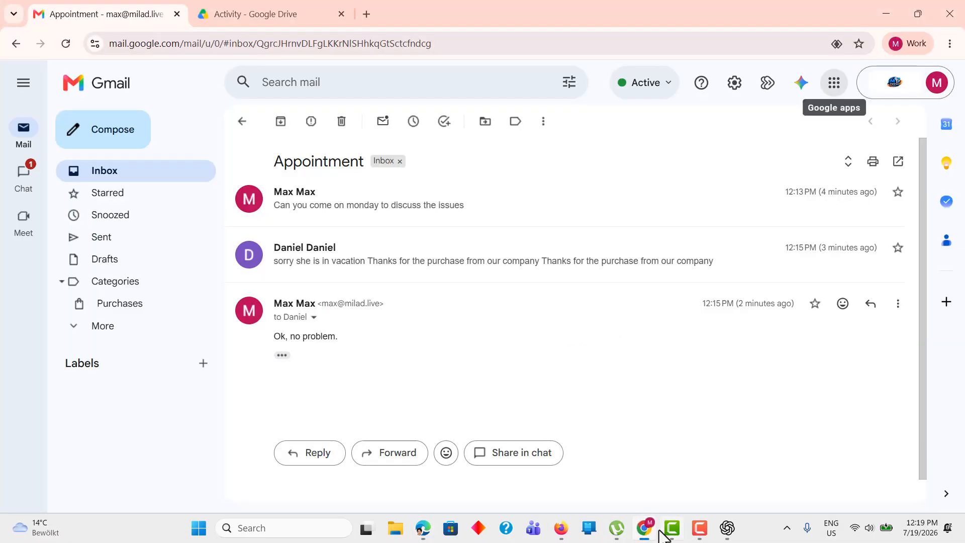
left_click(835, 90)
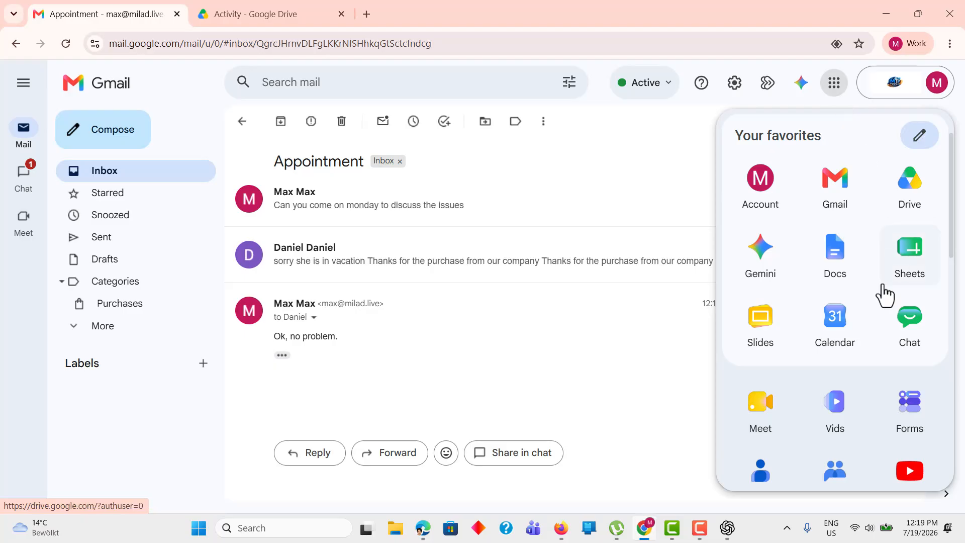
scroll(854, 322, "down", 1)
scroll(834, 351, "down", 10)
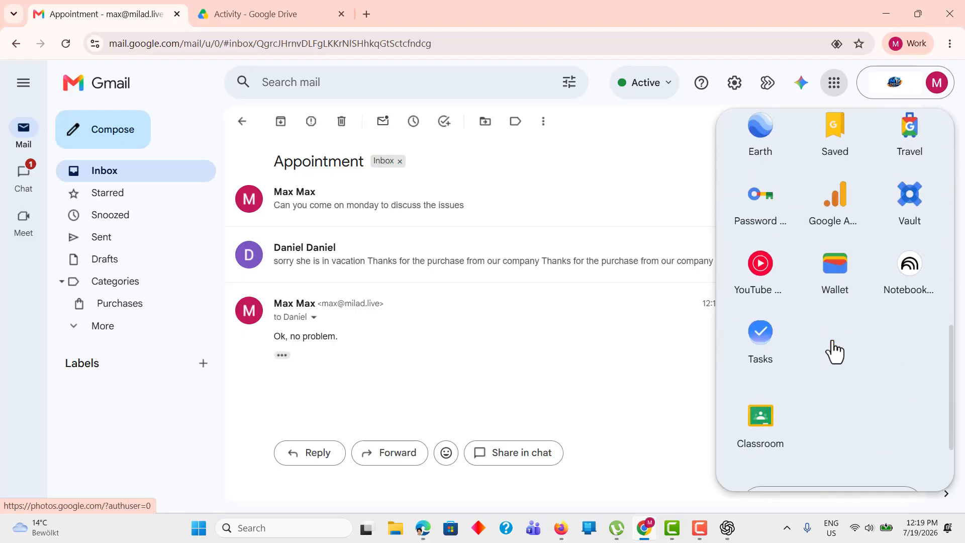
left_click(63, 44)
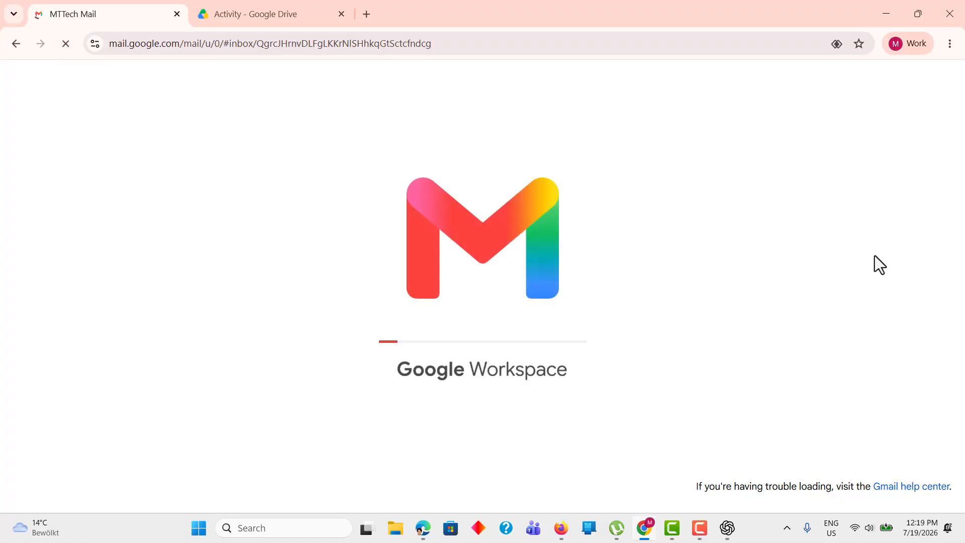
left_click(835, 85)
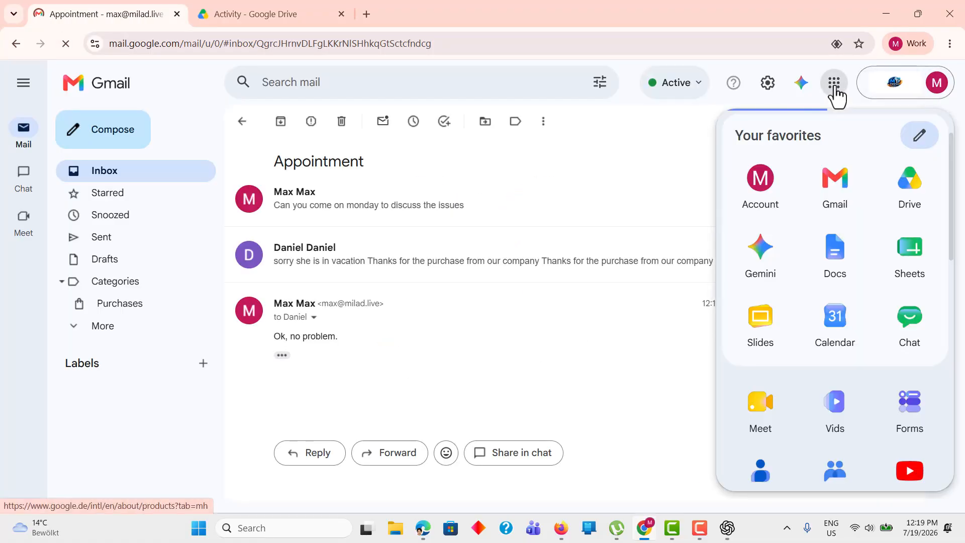
scroll(862, 370, "down", 6)
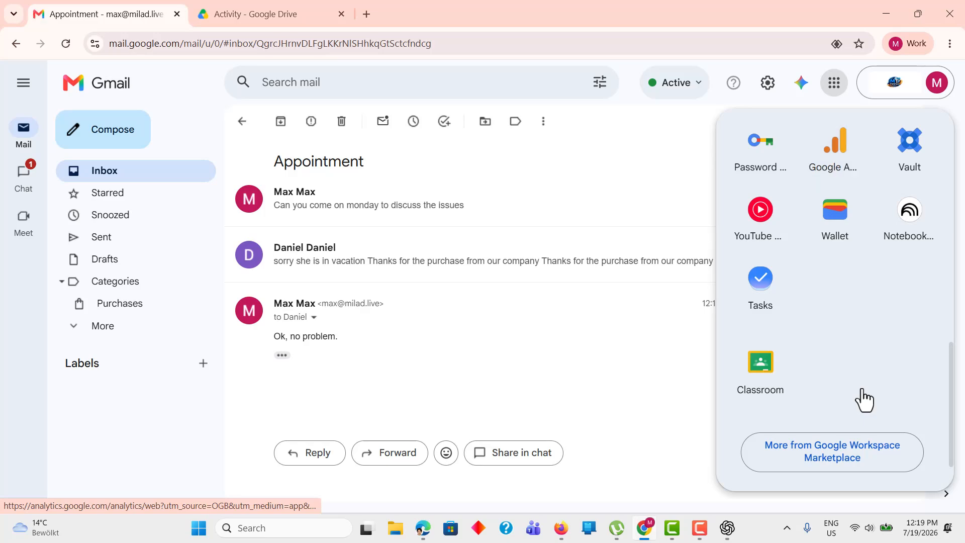
scroll(807, 266, "up", 10)
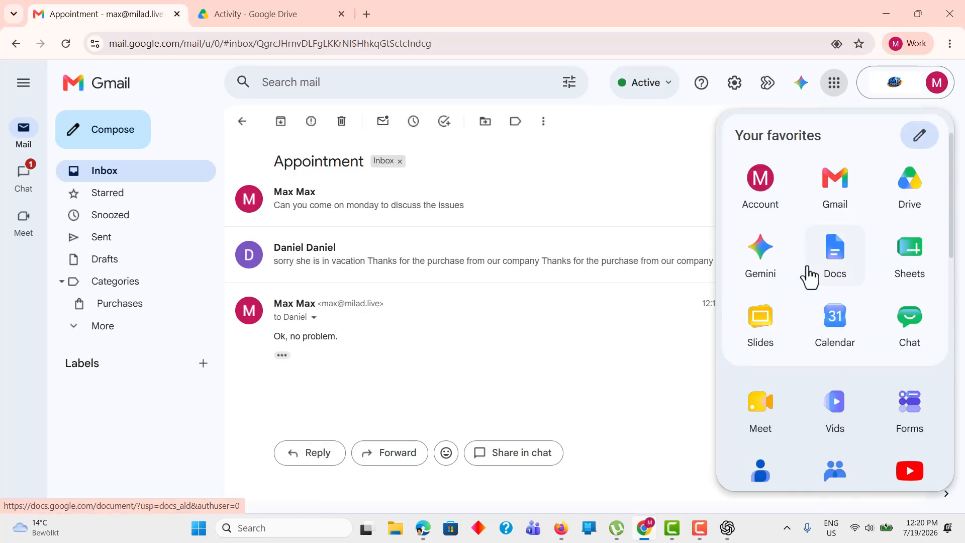
left_click(423, 534)
- Open Apps > Web and mobile apps, showing Apps (0), and expand the Add app dropdown
scroll(100, 341, "down", 1)
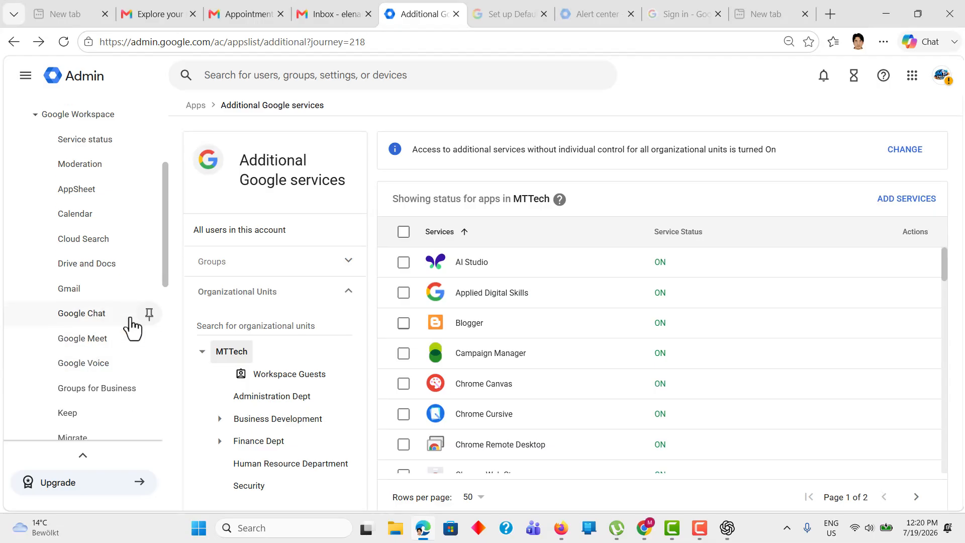
scroll(131, 327, "down", 4)
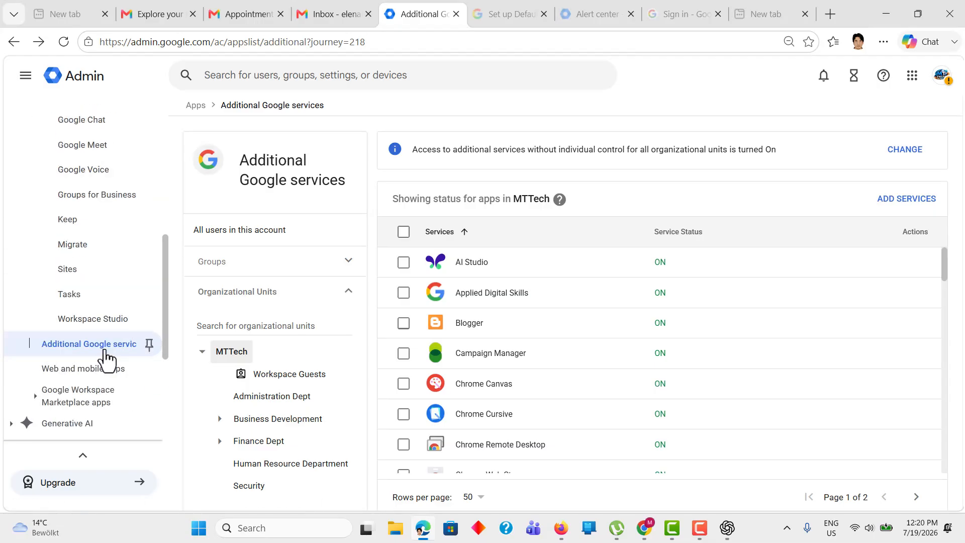
scroll(106, 360, "down", 2)
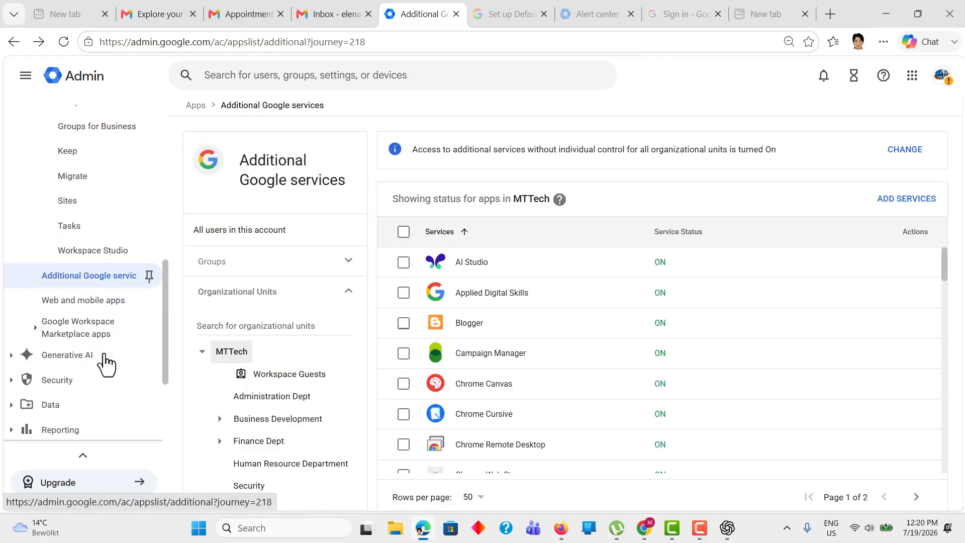
left_click(85, 302)
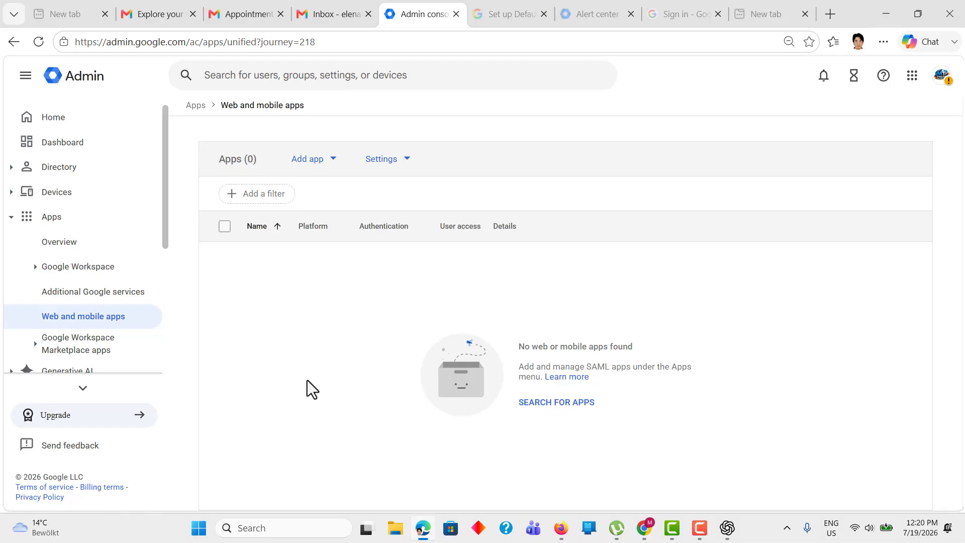
left_click(334, 160)
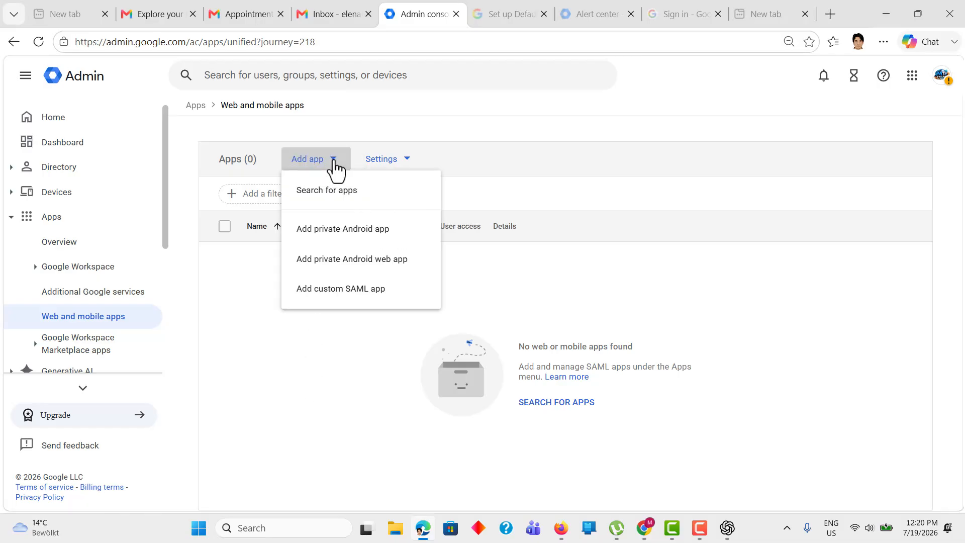
left_click(331, 236)
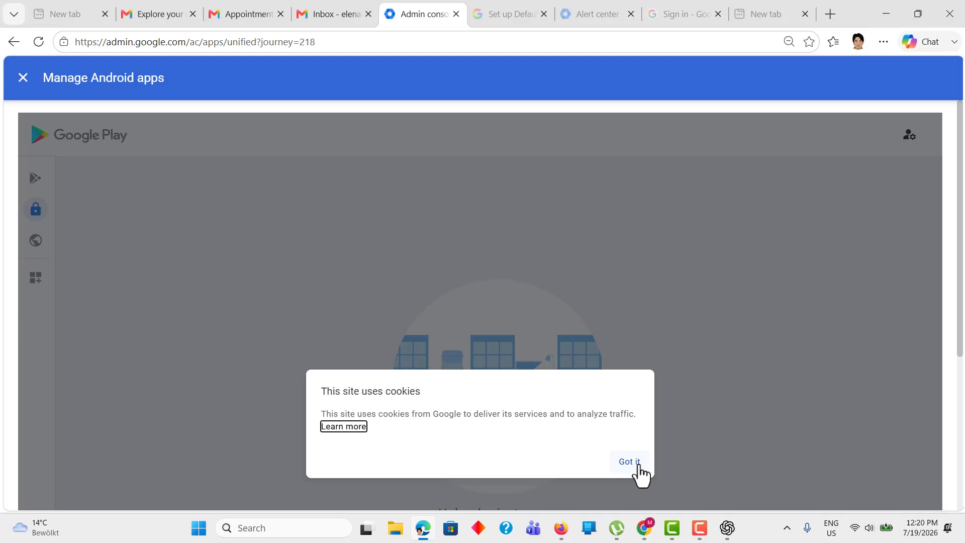
left_click(629, 462)
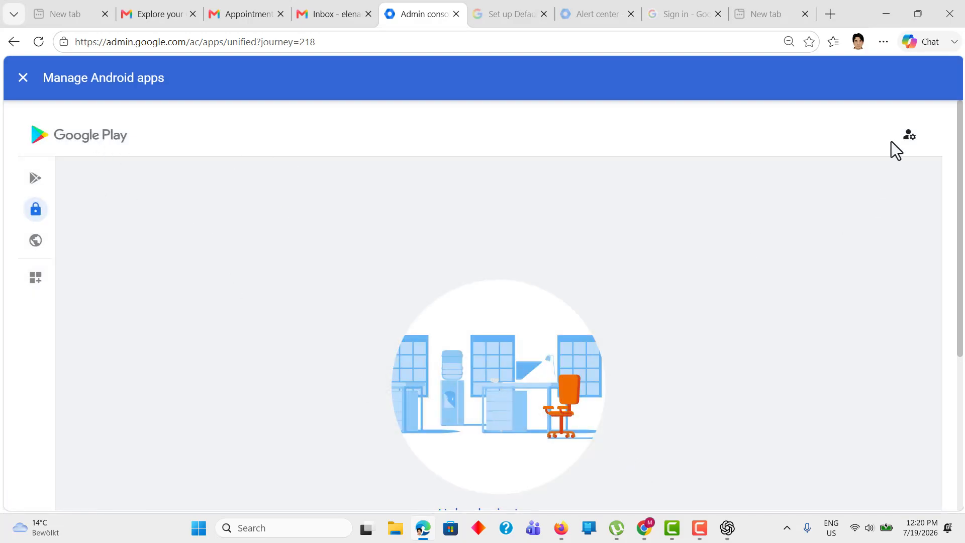
left_click(909, 136)
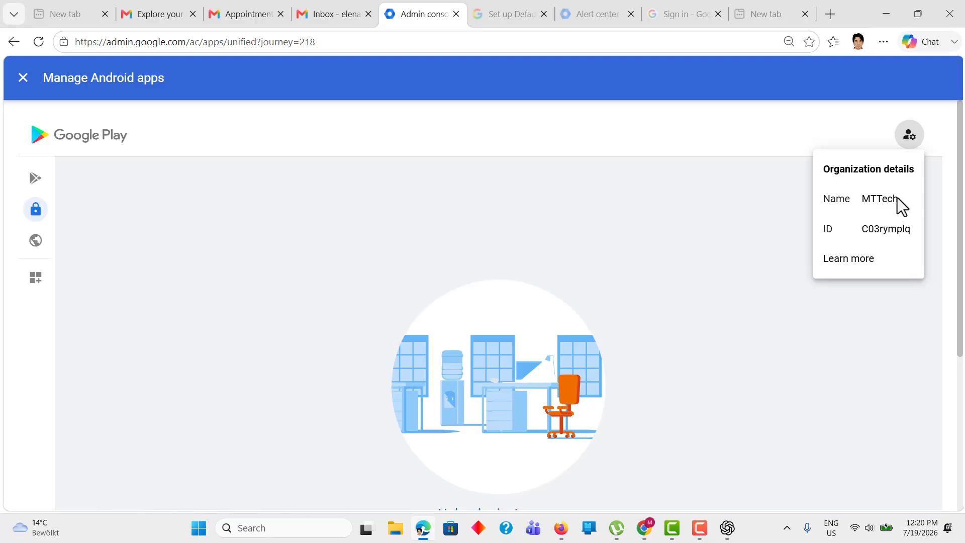
scroll(322, 385, "down", 5)
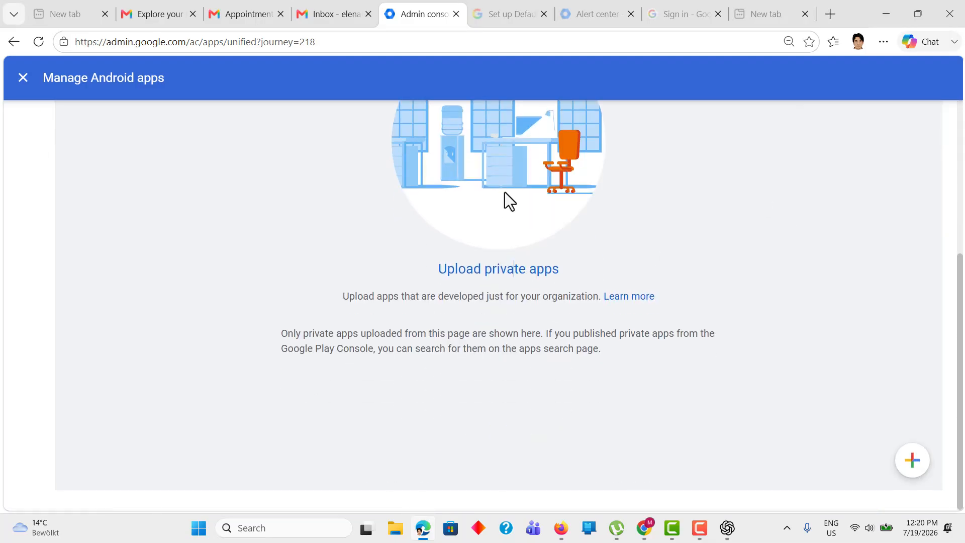
scroll(512, 310, "up", 5)
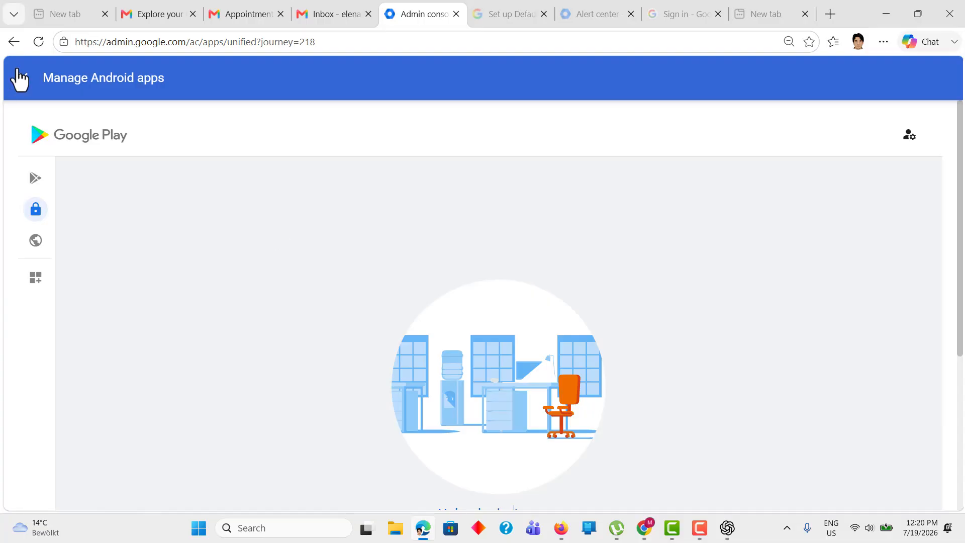
left_click(23, 78)
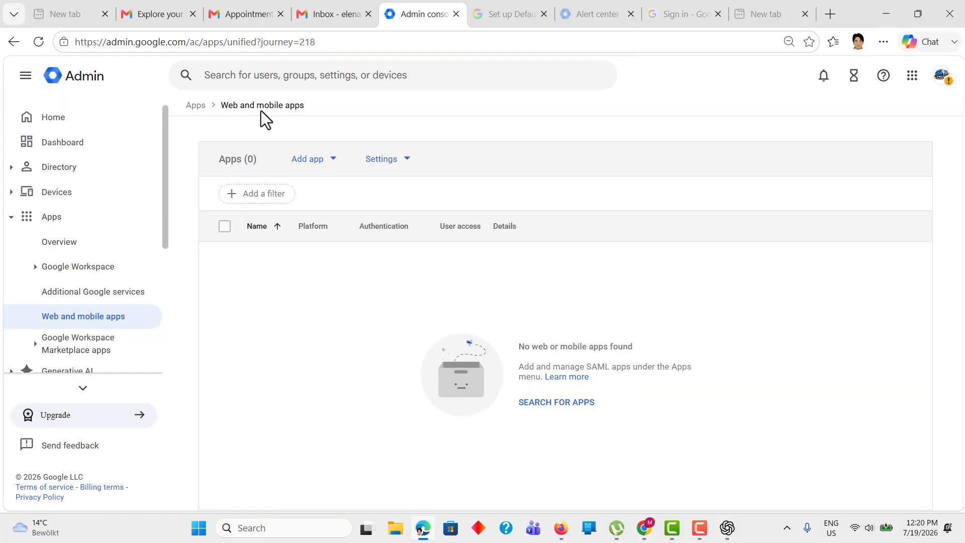
- Open the Apps list under Google Workspace Marketplace apps in the sidebar
scroll(118, 317, "down", 3)
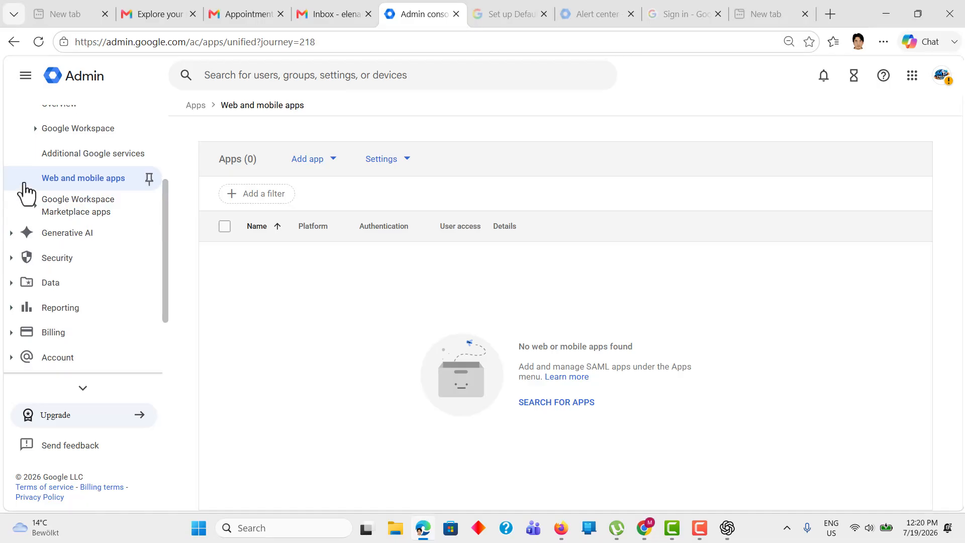
left_click(36, 213)
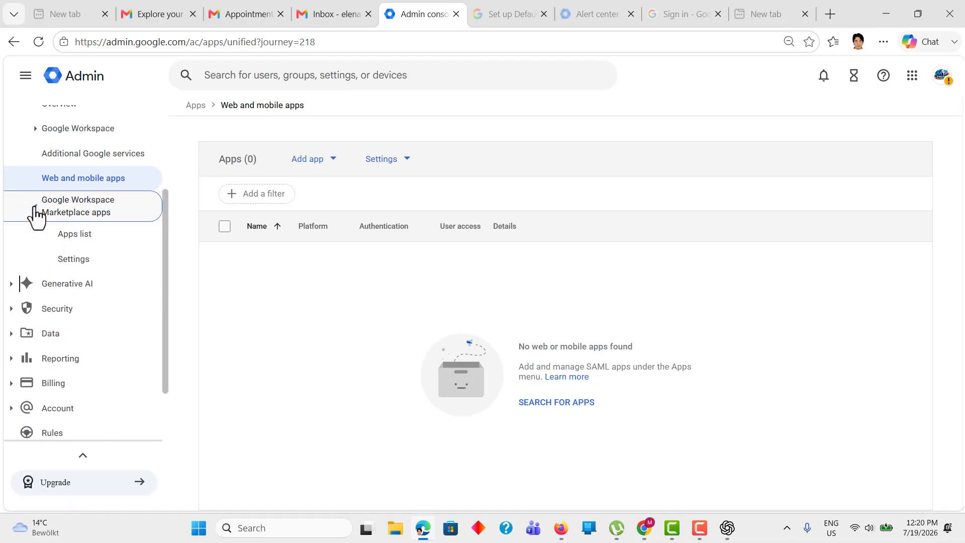
left_click(78, 237)
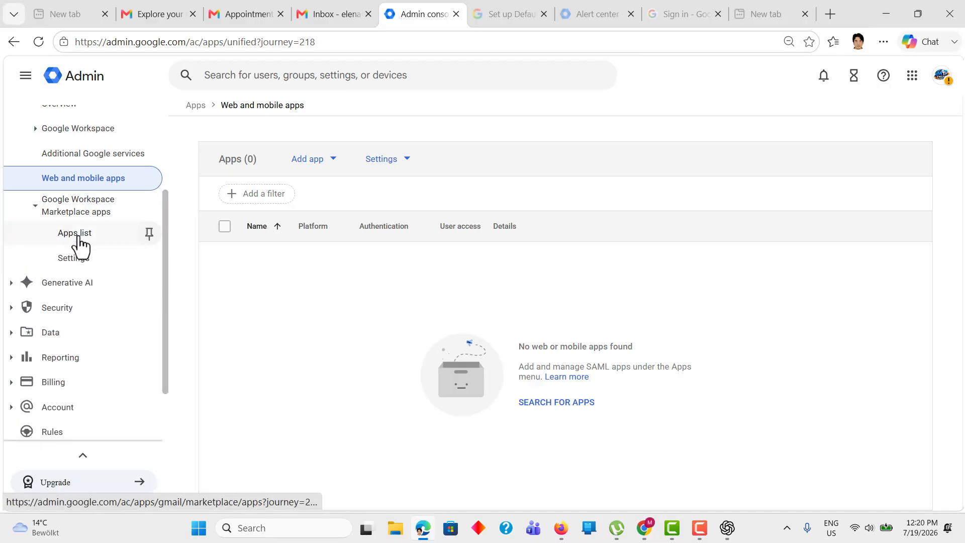
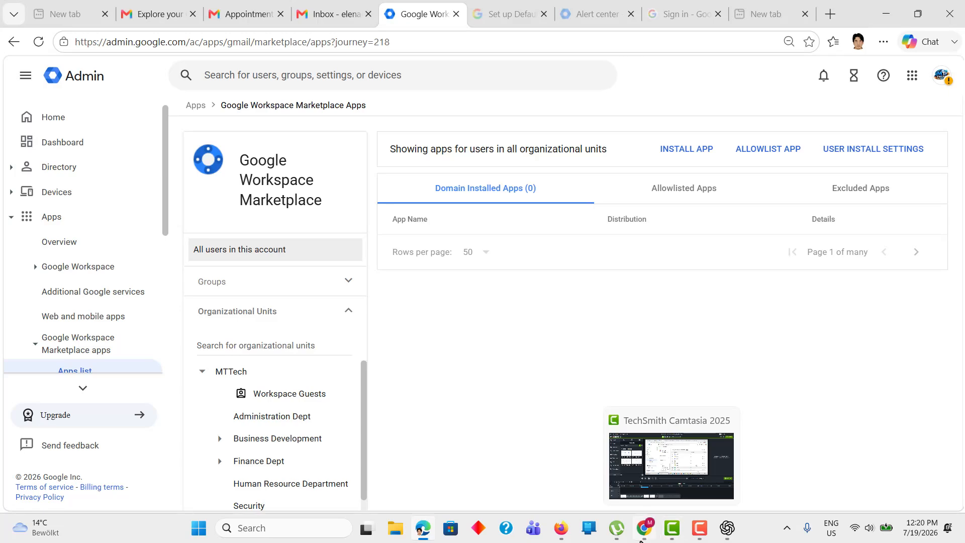
- Open Google Workspace Marketplace from Gmail's Google apps launcher
left_click(644, 526)
left_click(833, 85)
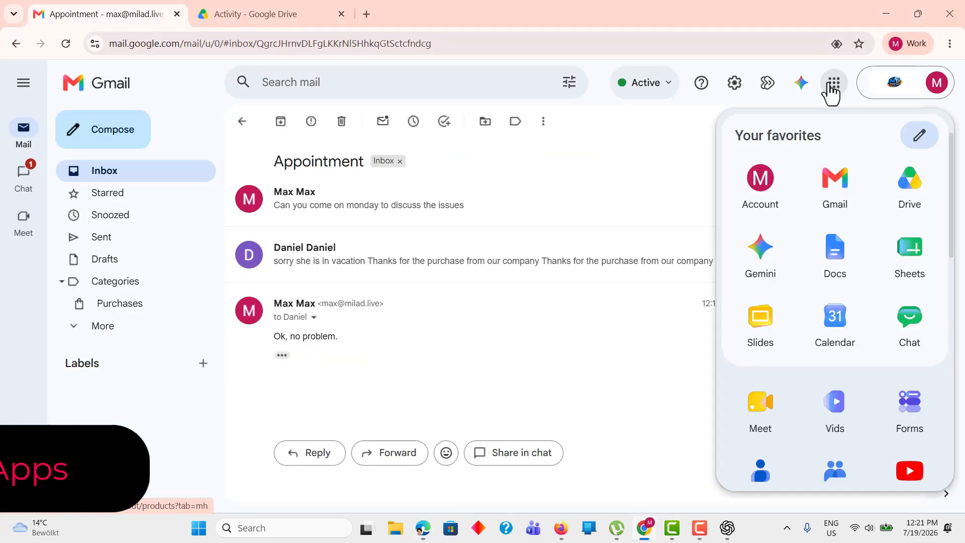
scroll(925, 327, "down", 10)
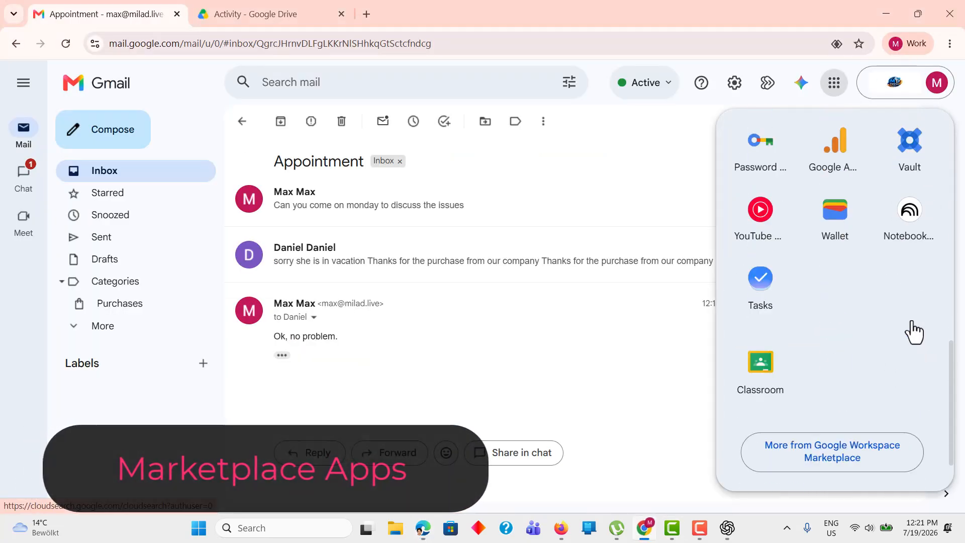
left_click(834, 457)
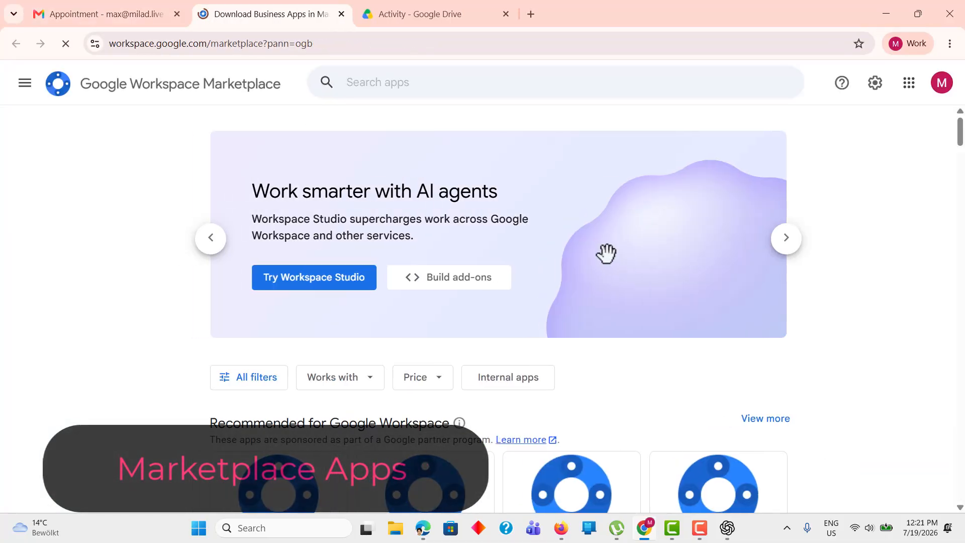
scroll(607, 253, "down", 7)
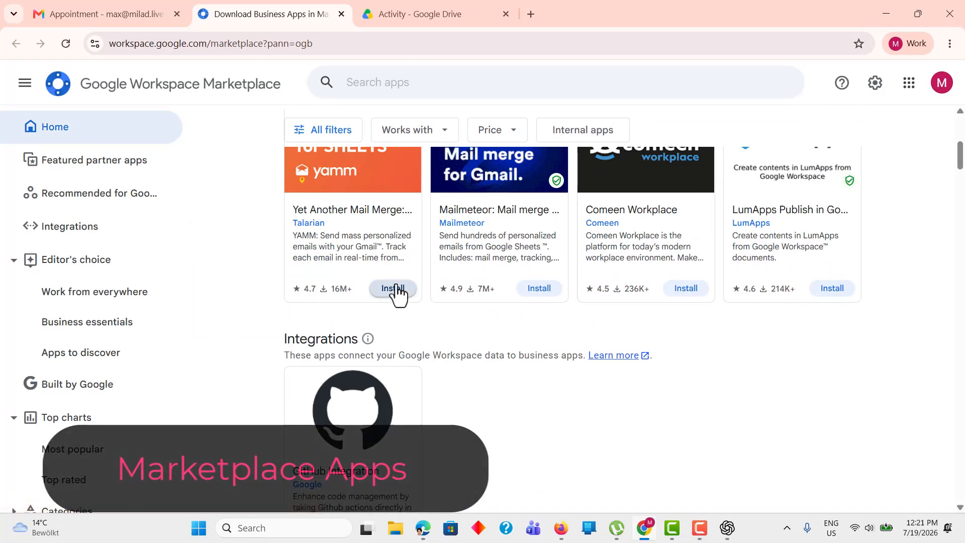
scroll(401, 303, "up", 3)
scroll(403, 305, "down", 1)
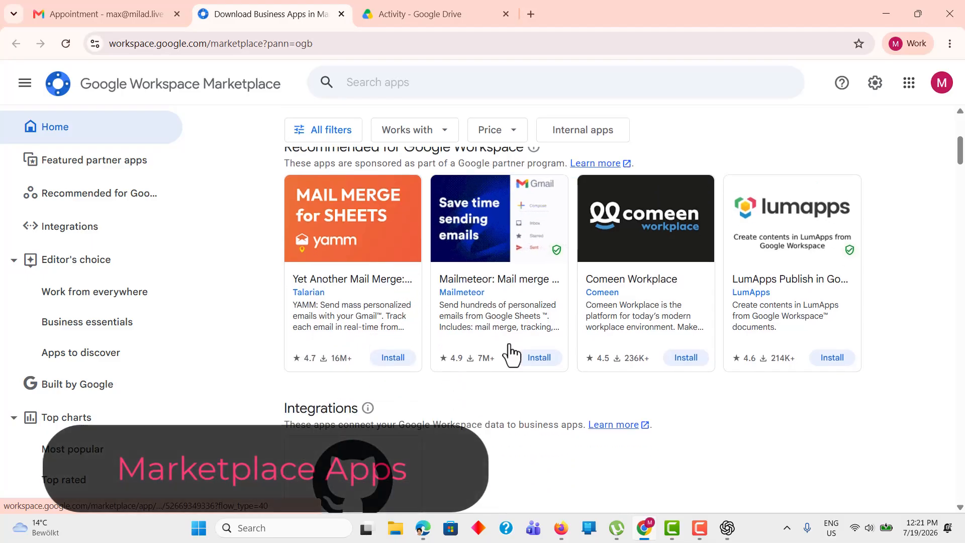
- Start installing Mailmeteor: Mail merge and select all the permissions it requests
left_click(537, 362)
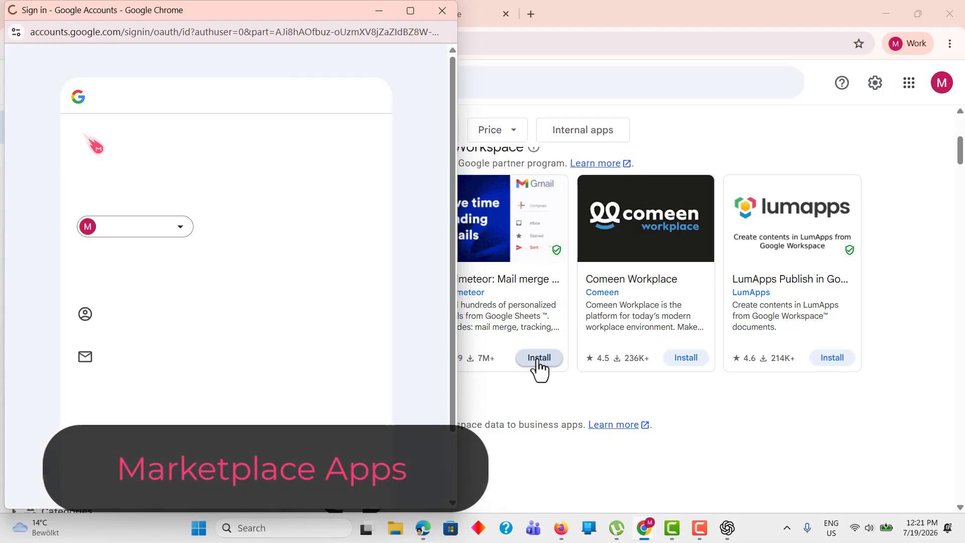
scroll(186, 245, "down", 1)
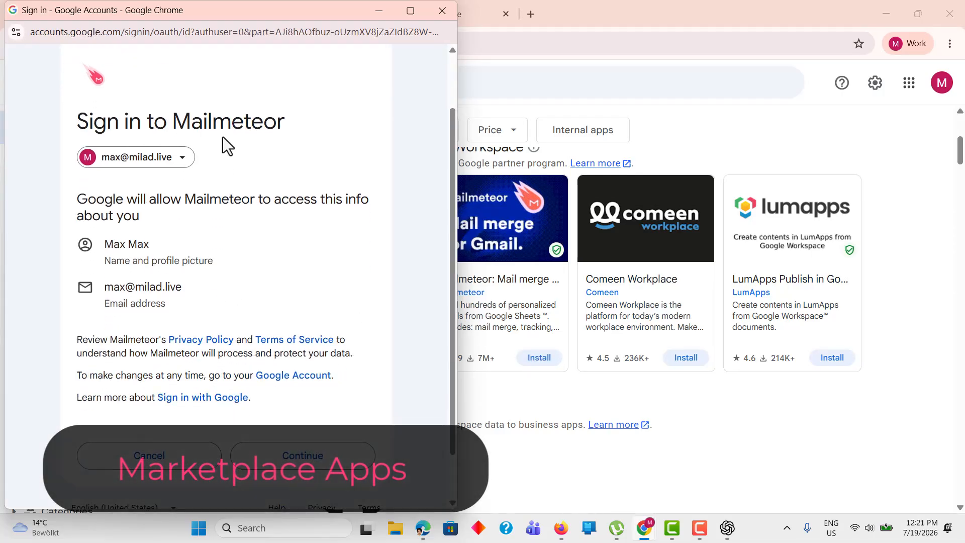
scroll(266, 211, "down", 1)
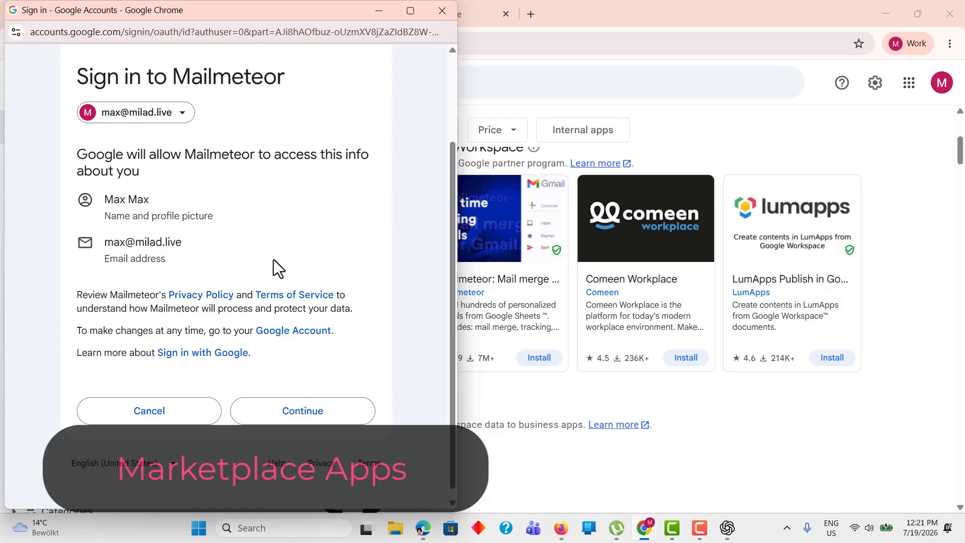
left_click(311, 403)
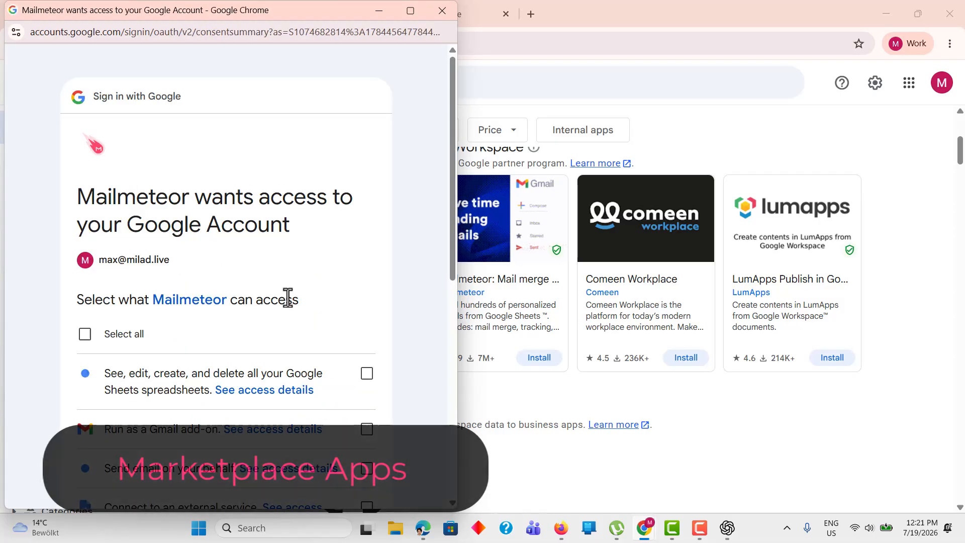
scroll(287, 300, "down", 2)
left_click(88, 199)
- Confirm the permissions and finish the Mailmeteor installation
scroll(389, 278, "down", 6)
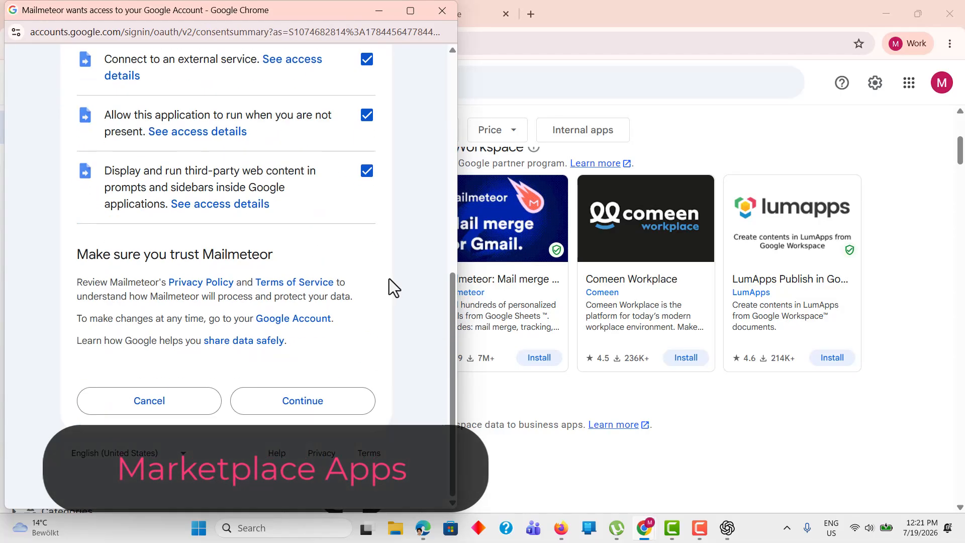
left_click(318, 414)
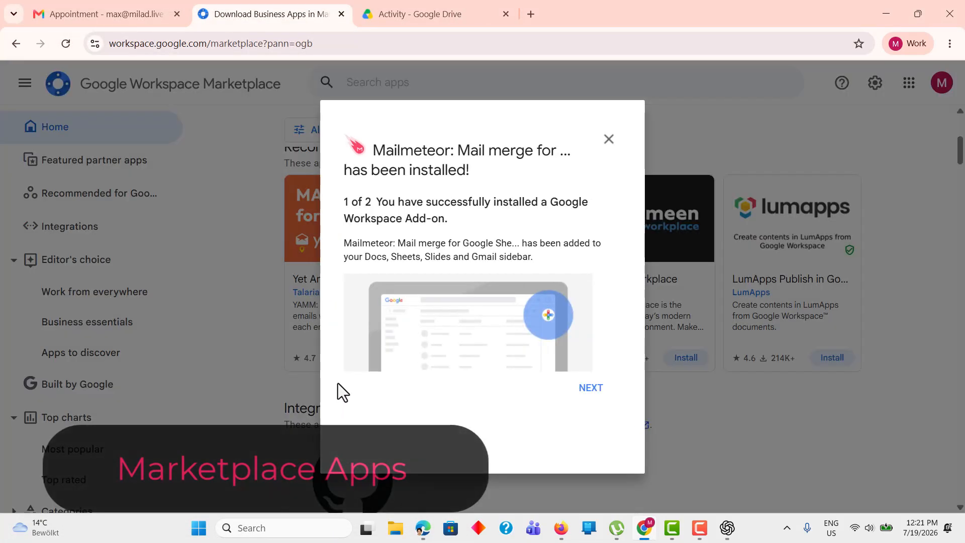
left_click(590, 393)
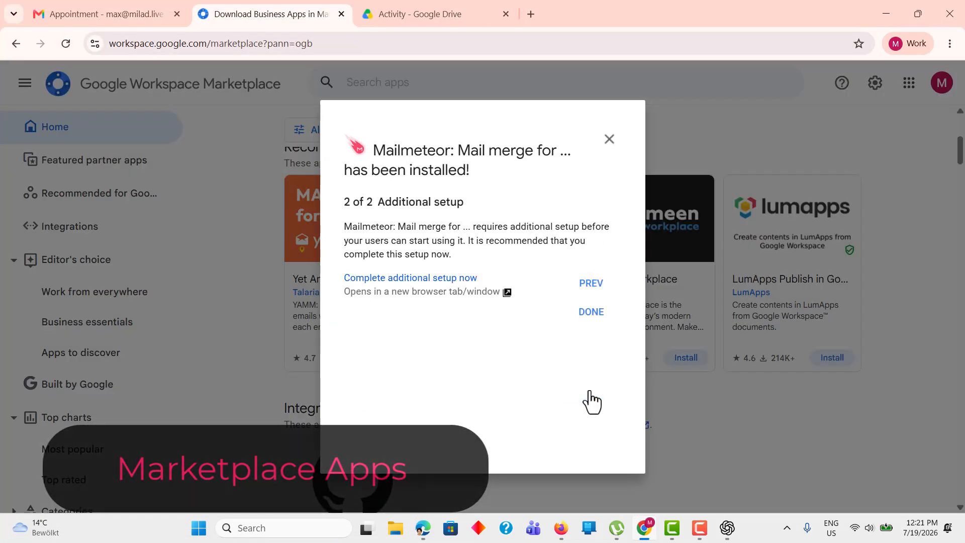
left_click(589, 314)
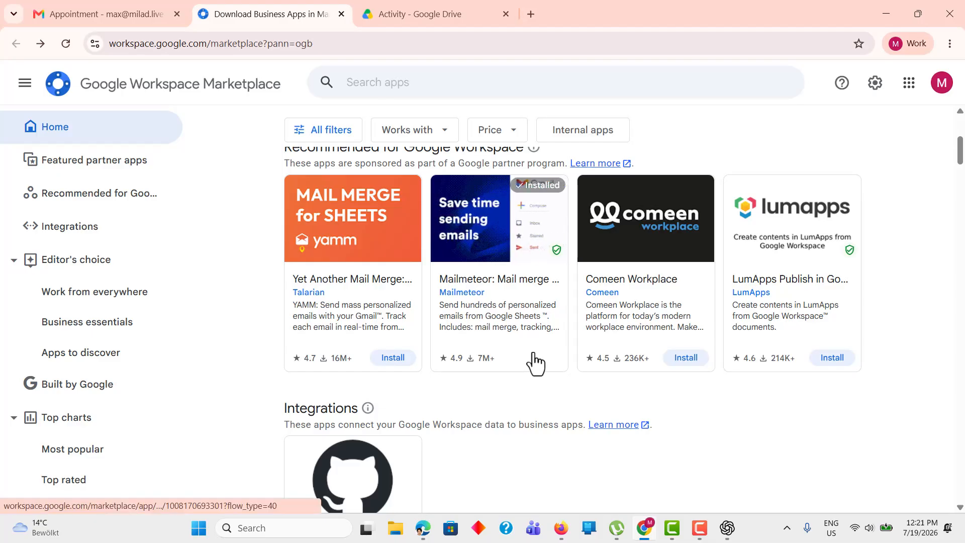
- Close the Marketplace tab and reload Gmail so the new add-on appears
left_click(341, 15)
left_click(837, 89)
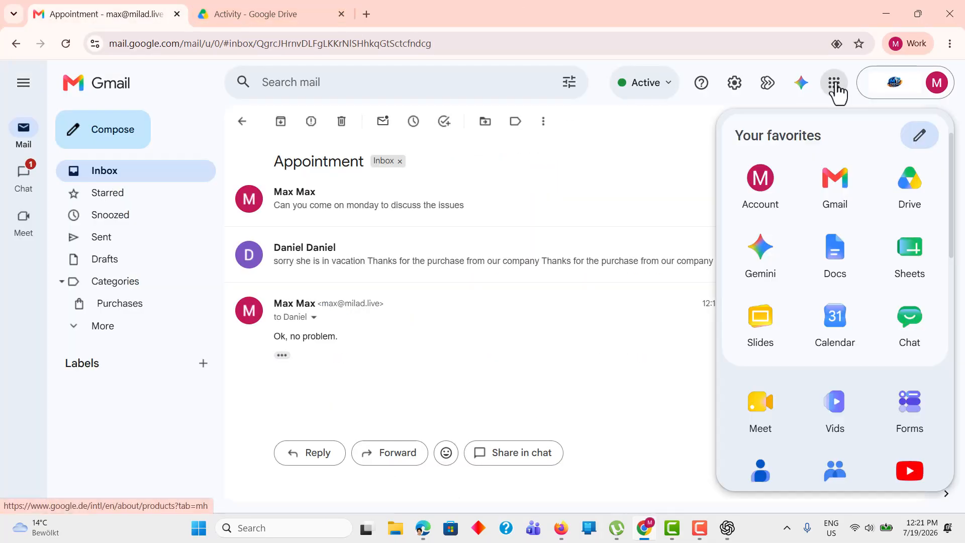
scroll(836, 425, "down", 10)
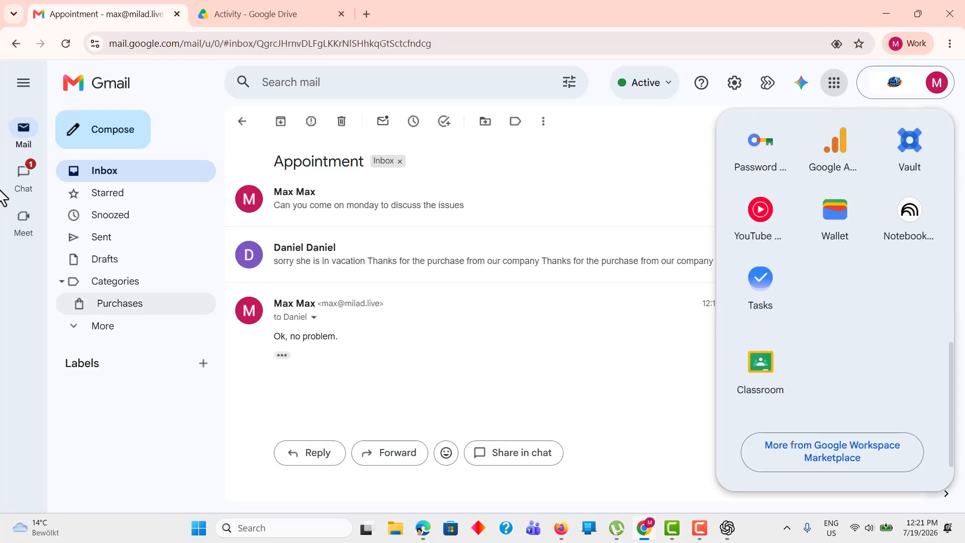
left_click(66, 44)
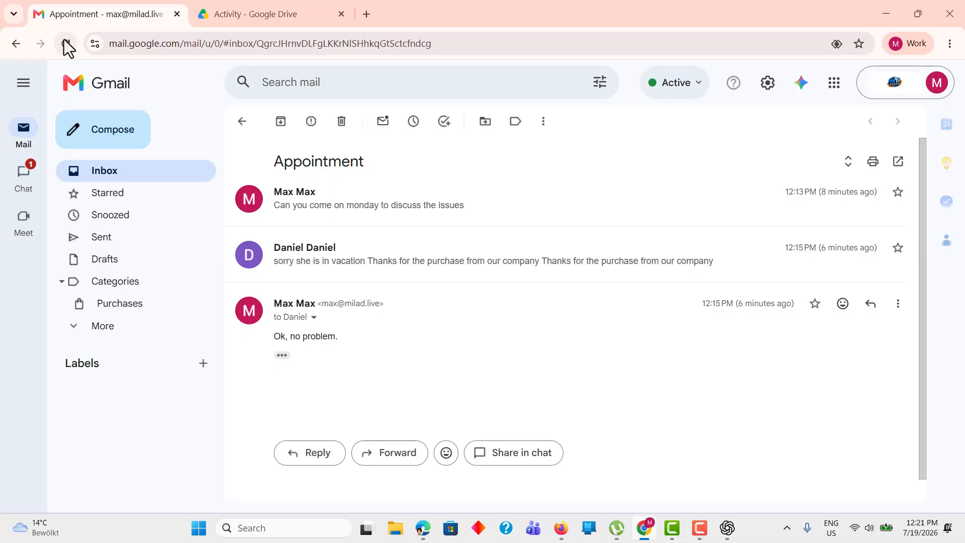
- Open the Mailmeteor side panel beside the inbox, then close it
left_click(108, 173)
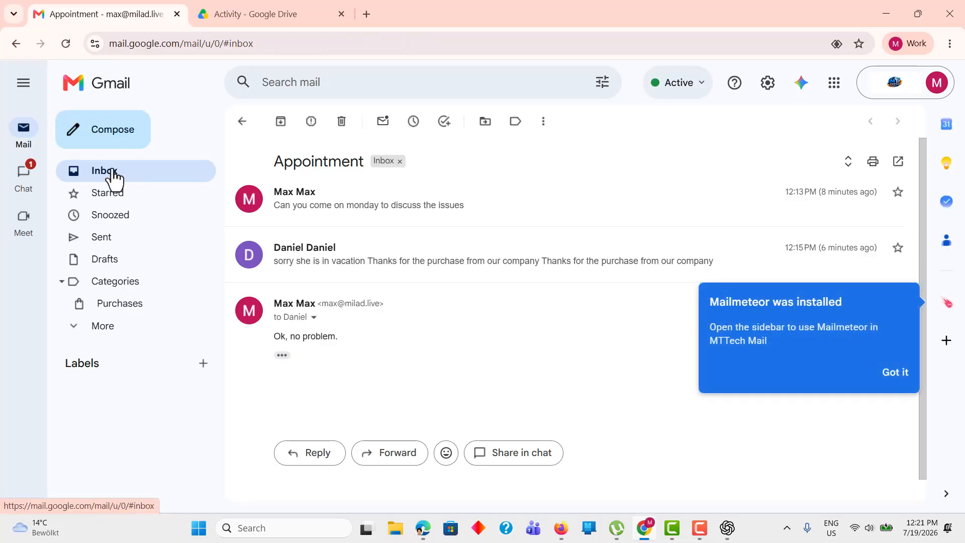
left_click(948, 304)
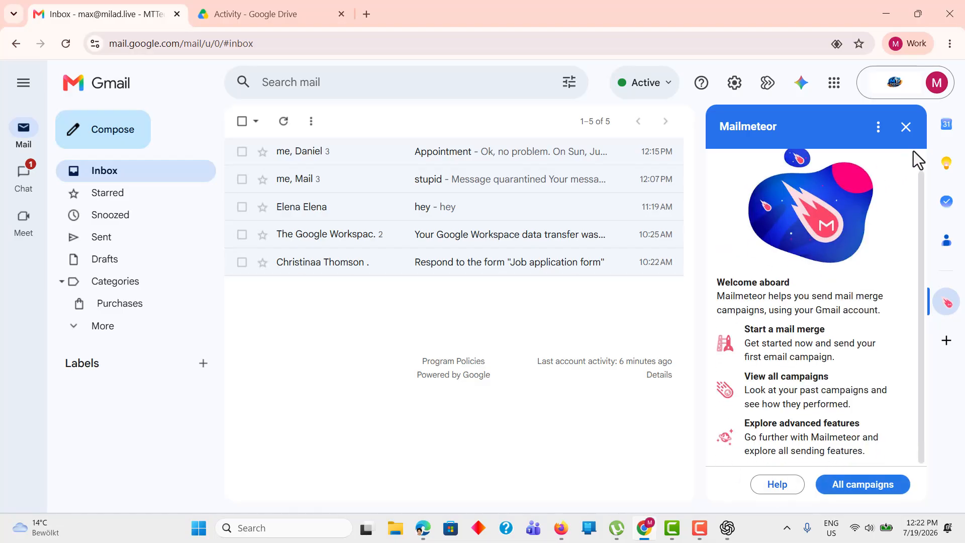
left_click(906, 128)
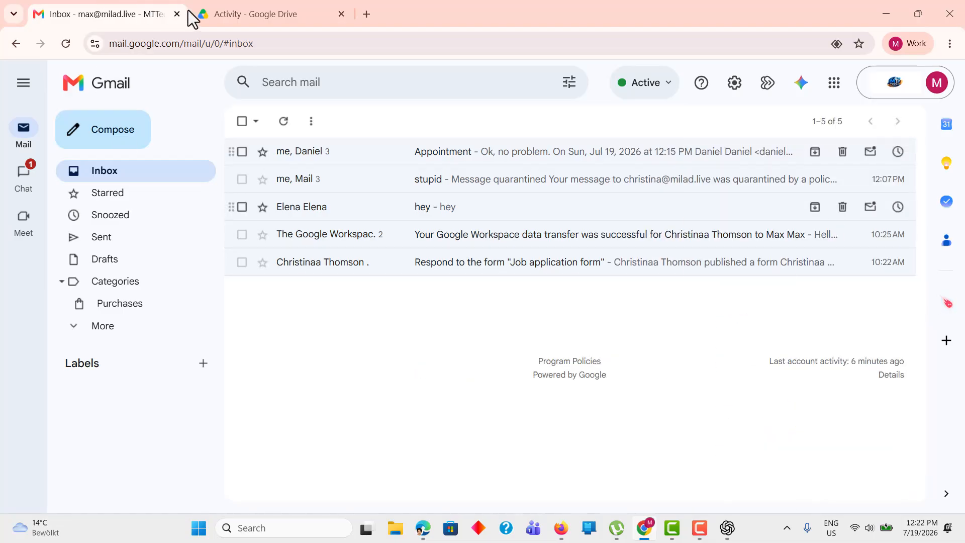
- In the Admin console, expand Generative AI and review the Gemini app settings
left_click(425, 528)
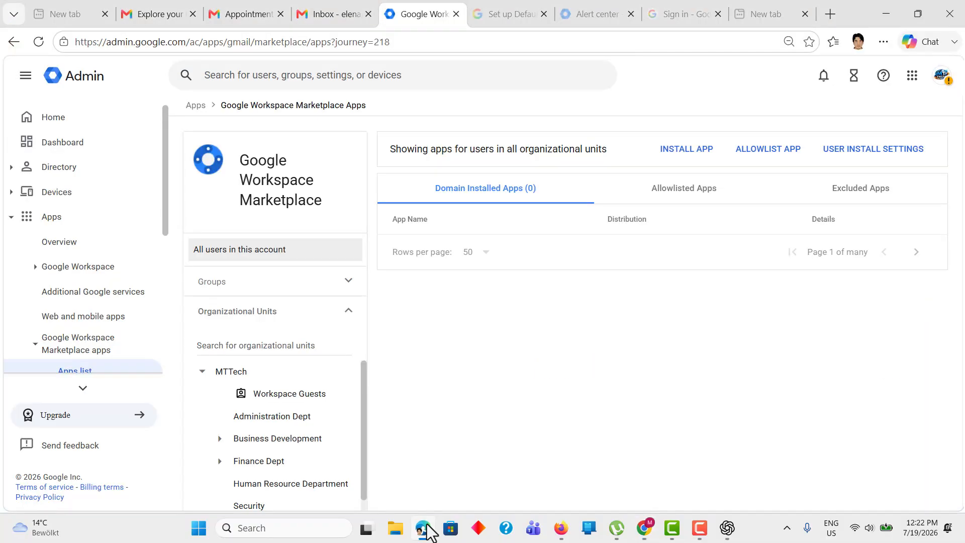
scroll(71, 328, "down", 5)
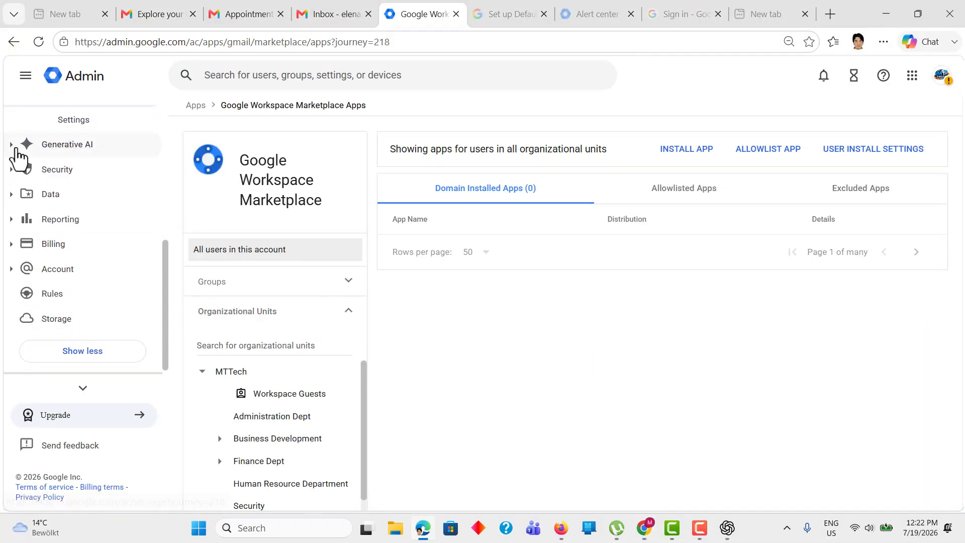
scroll(20, 151, "up", 1)
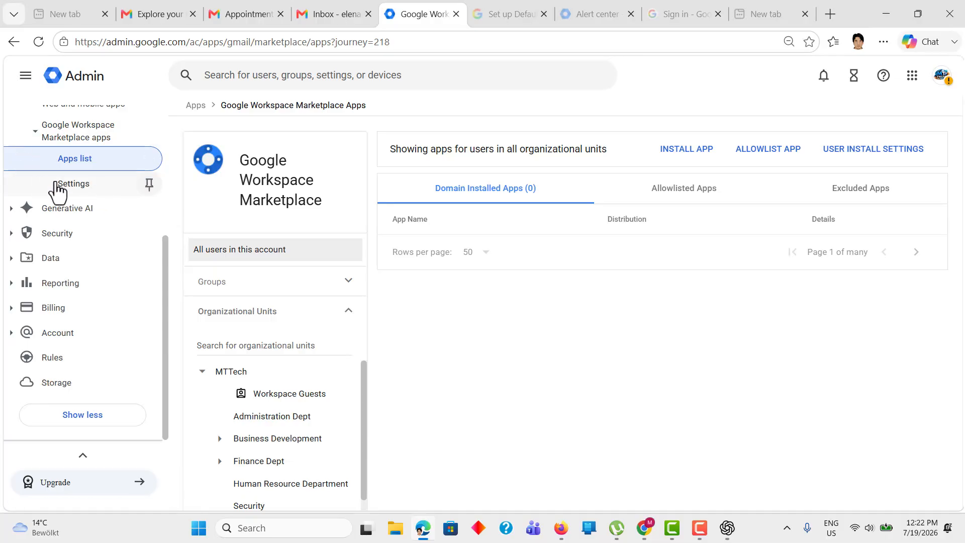
scroll(92, 201, "up", 2)
scroll(60, 236, "down", 1)
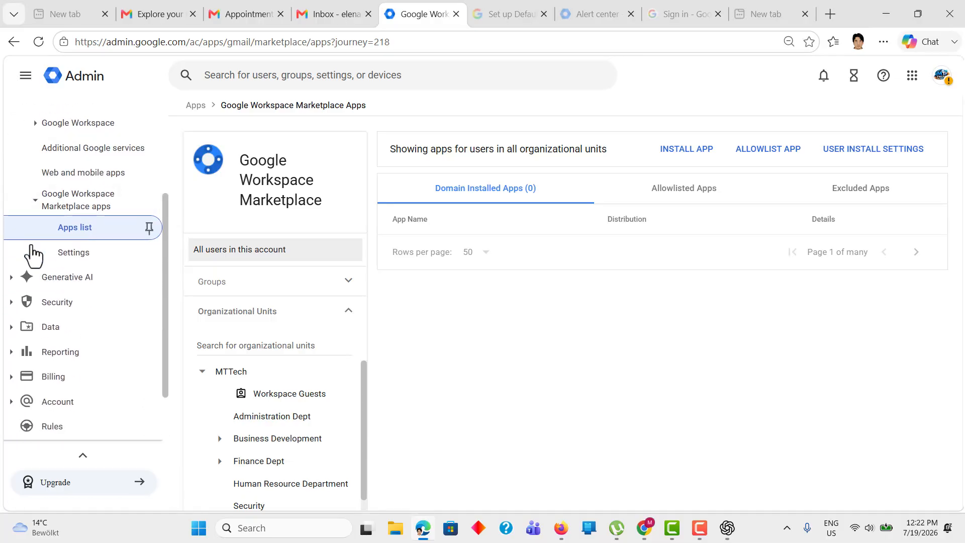
left_click(11, 276)
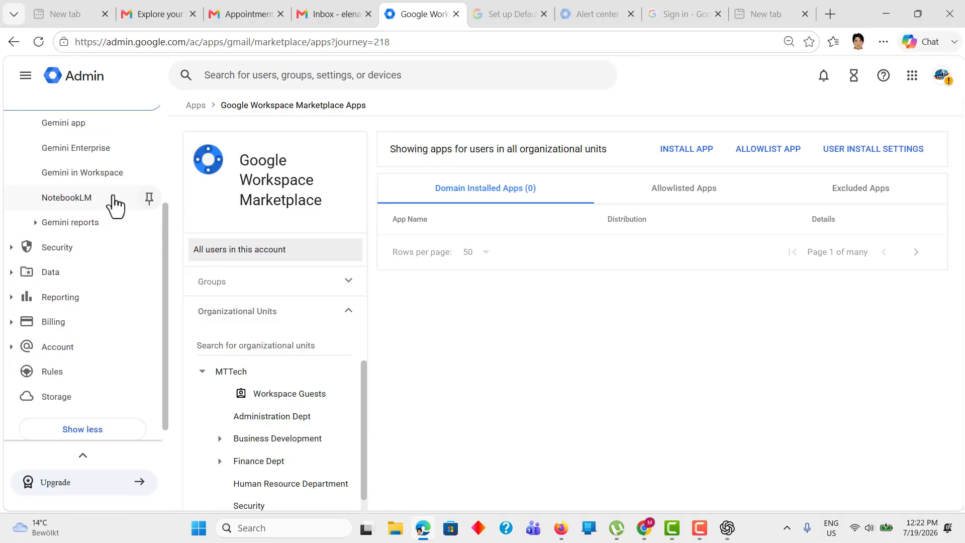
left_click(77, 130)
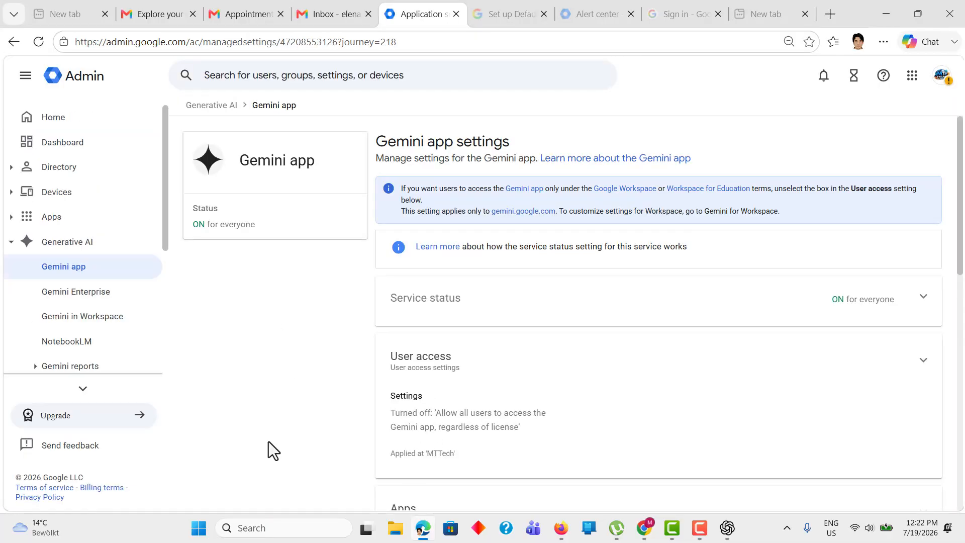
scroll(458, 443, "down", 4)
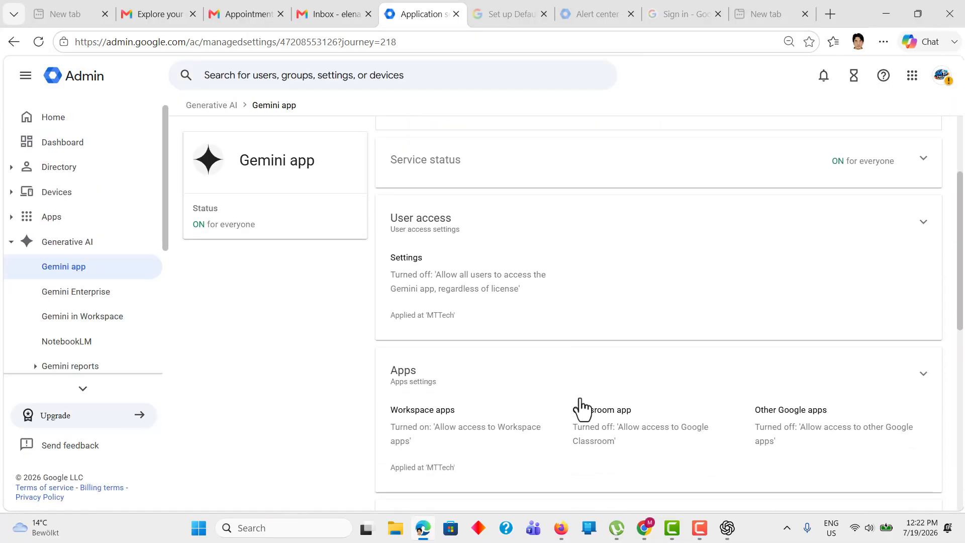
scroll(583, 407, "up", 1)
scroll(583, 409, "down", 3)
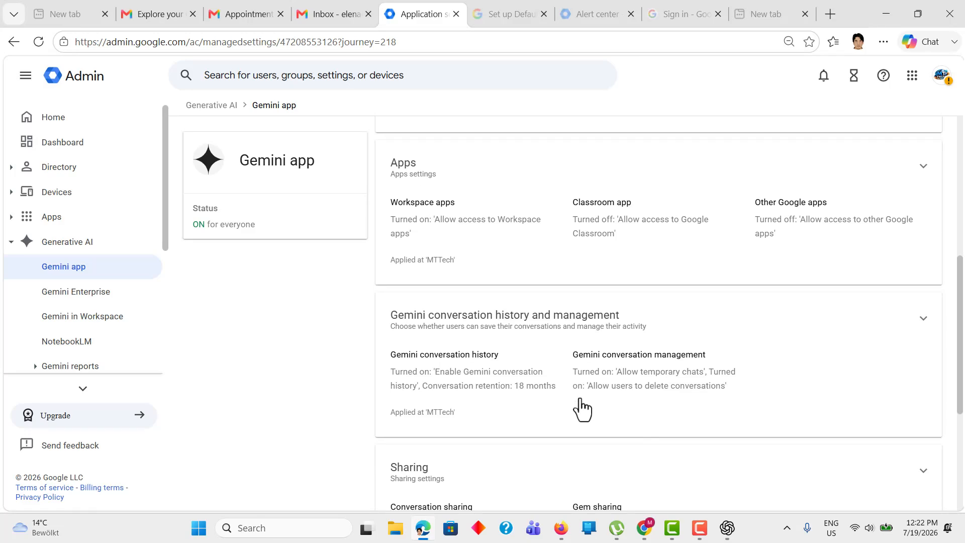
scroll(610, 401, "down", 5)
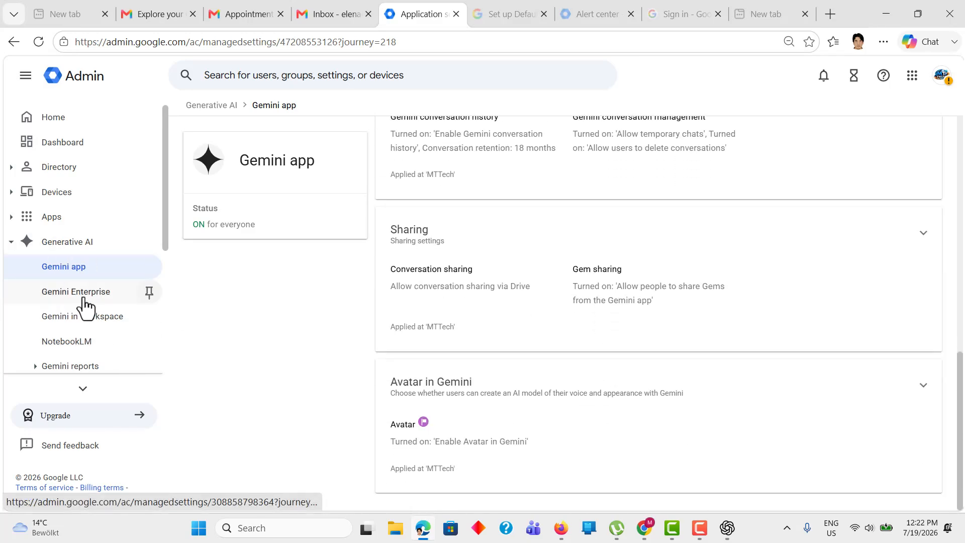
- Review the Gemini in Workspace settings, then return to the Gmail inbox
left_click(85, 322)
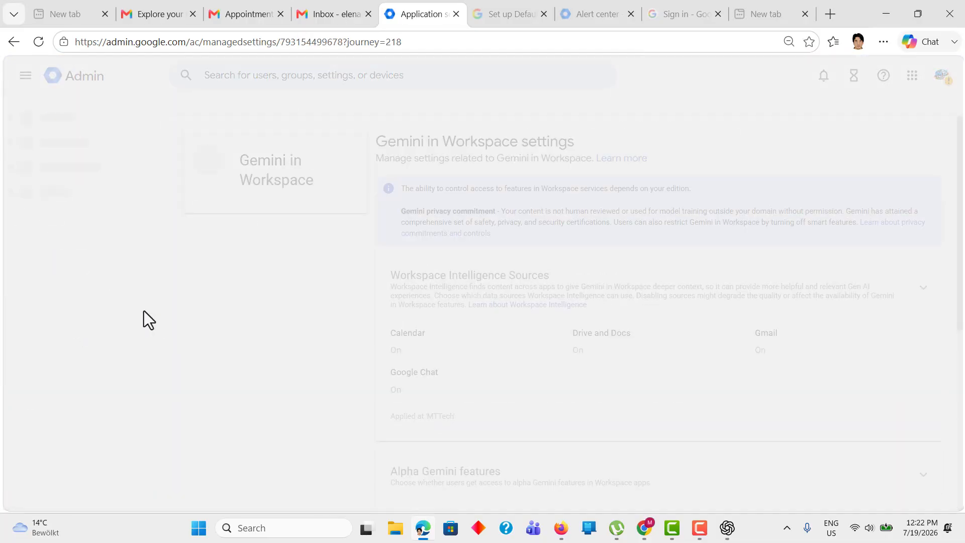
scroll(417, 372, "down", 1)
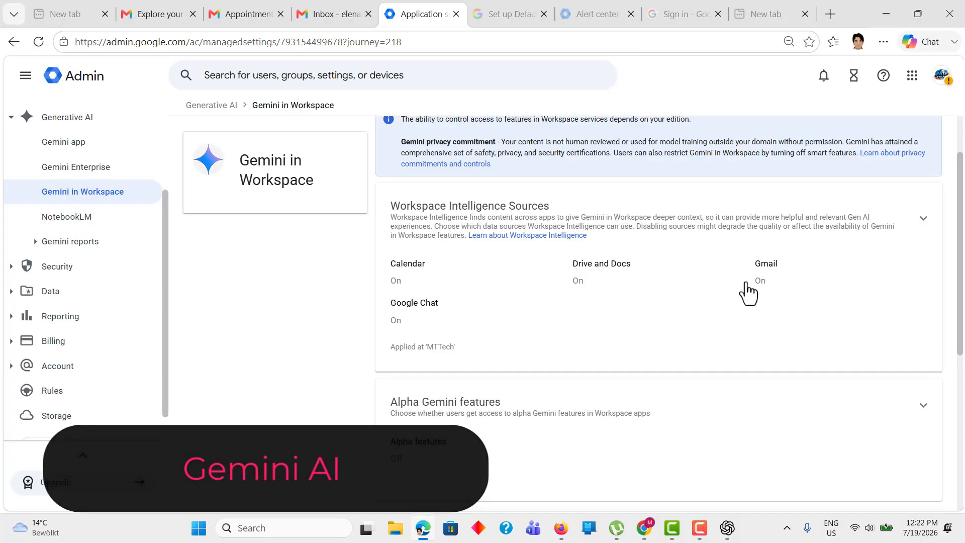
scroll(452, 351, "down", 1)
scroll(475, 383, "down", 3)
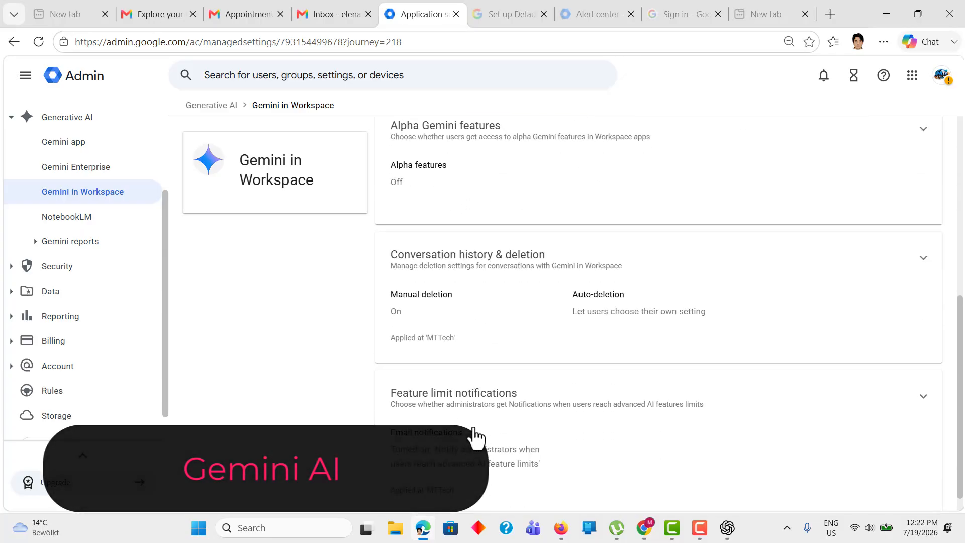
left_click(654, 532)
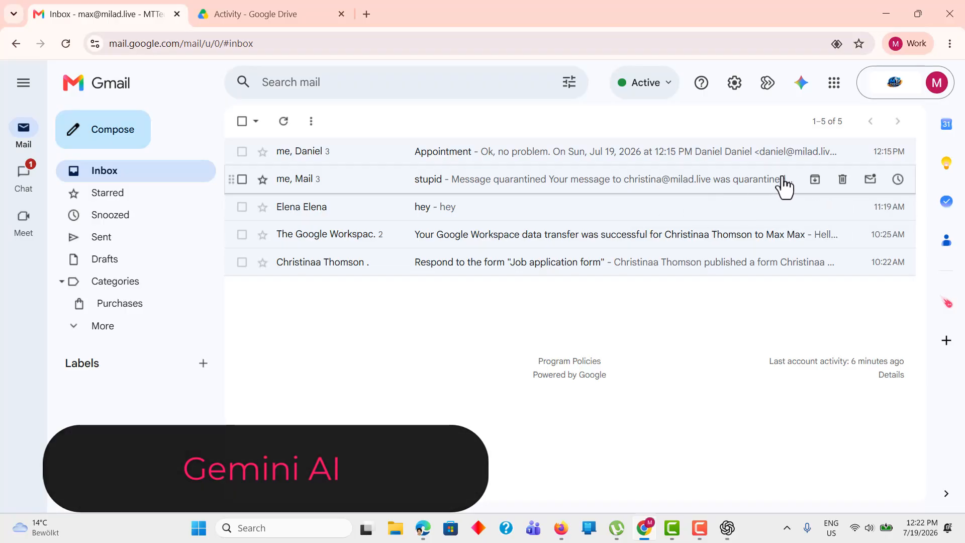
- Open Gmail's Gemini side panel and menu, then launch the Gemini web app from the apps grid
left_click(801, 84)
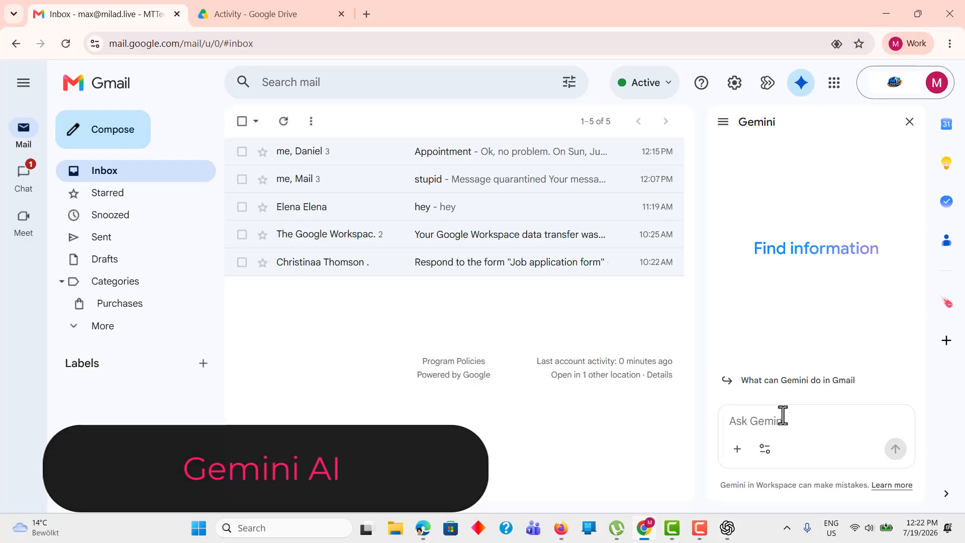
left_click(722, 125)
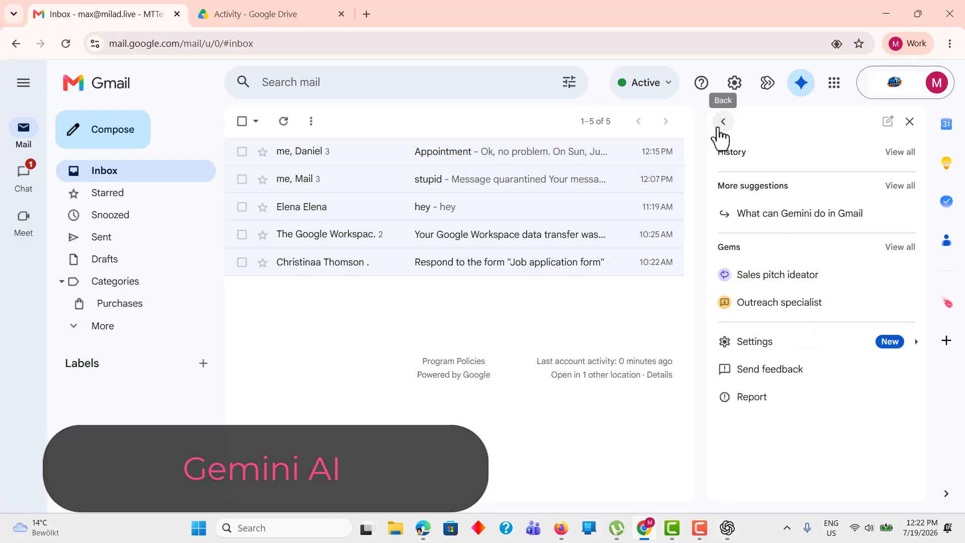
left_click(831, 86)
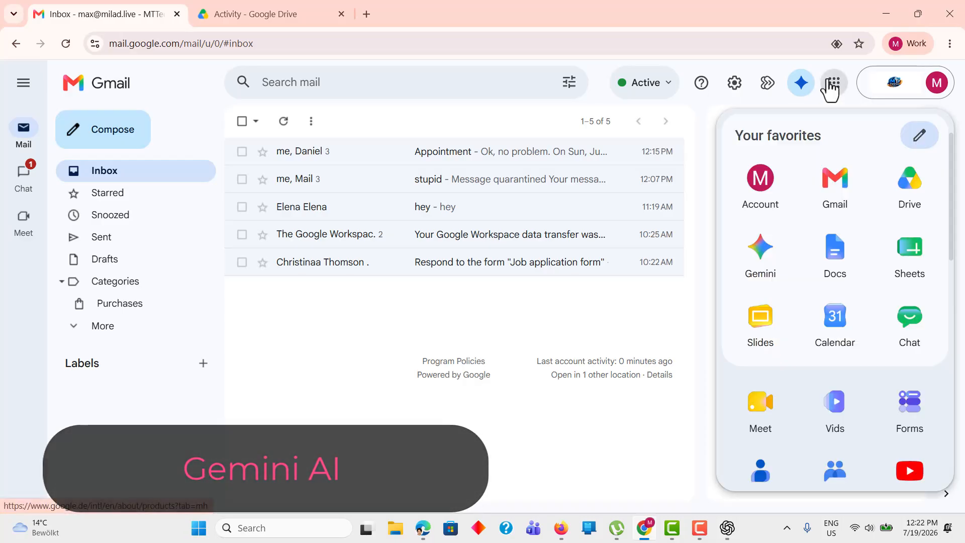
left_click(759, 263)
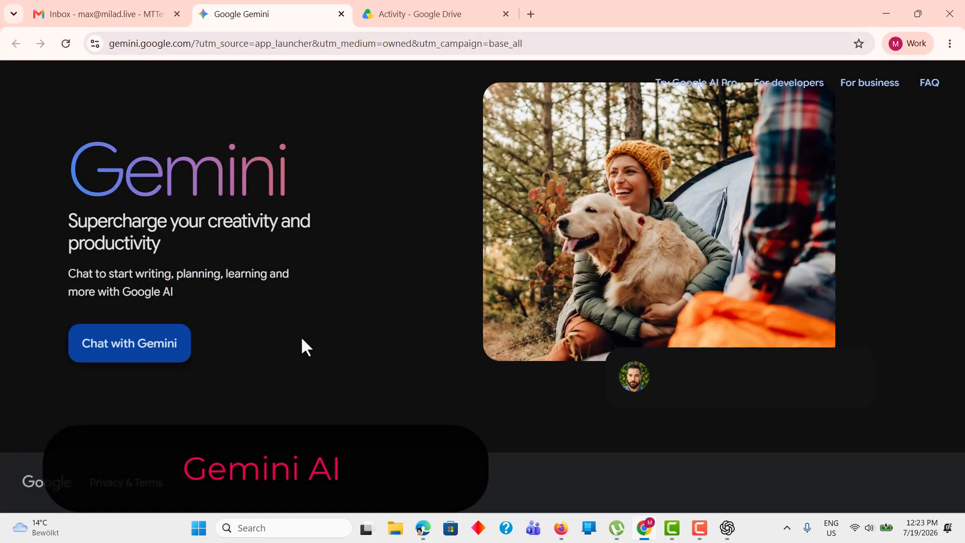
- Choose Chat with Gemini, accept the organization's terms and dismiss the MTTech welcome
left_click(118, 352)
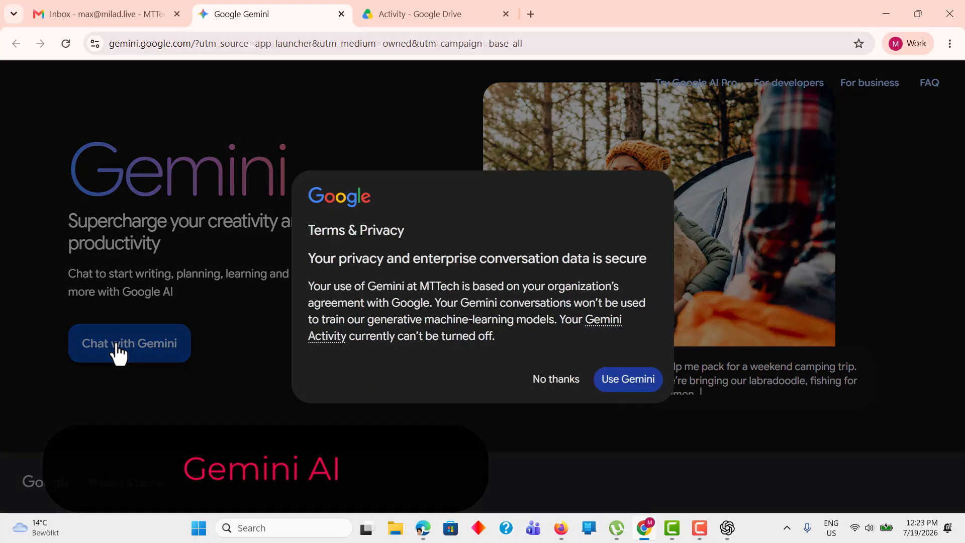
left_click(638, 386)
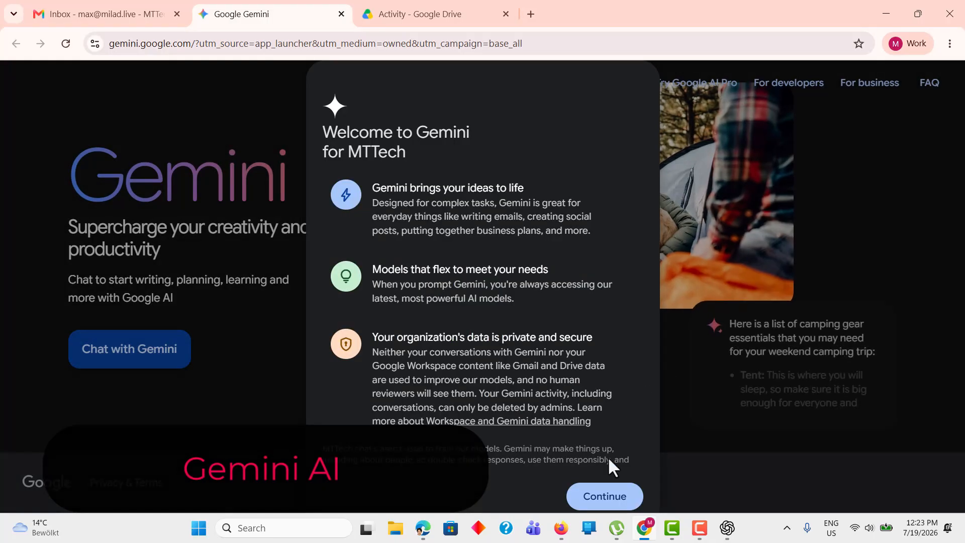
left_click(622, 498)
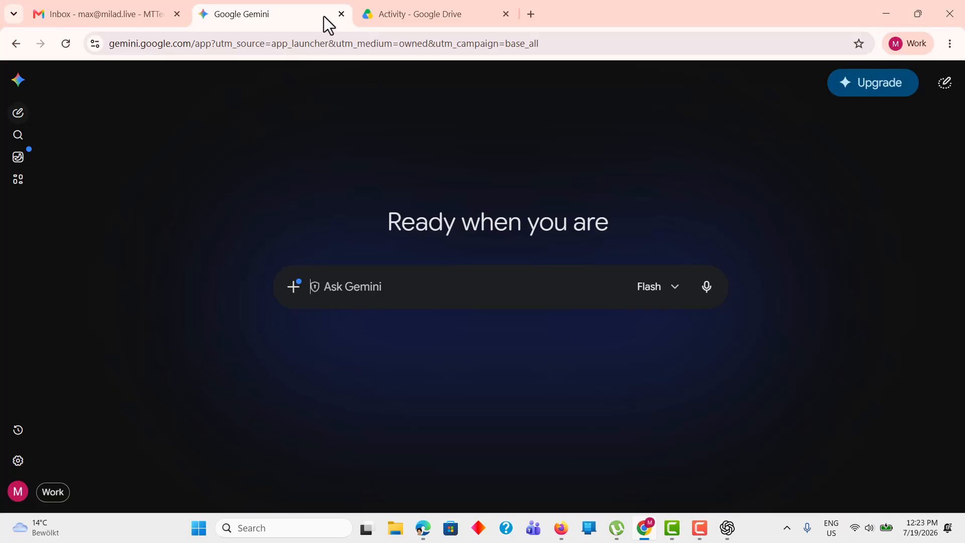
- Close the Gemini tab and apps list, view Gmail's empty Studio flows panel, then return to the Admin console
left_click(341, 14)
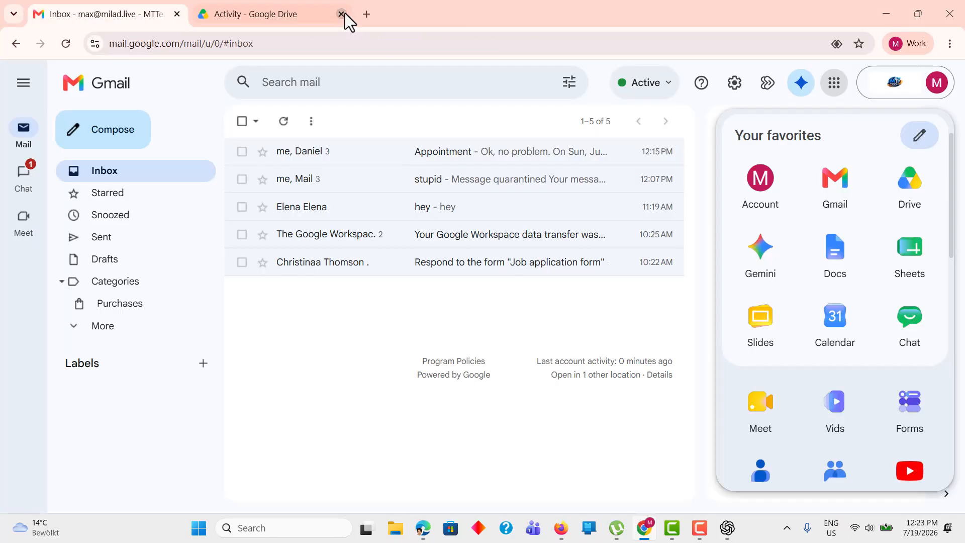
scroll(911, 342, "down", 6)
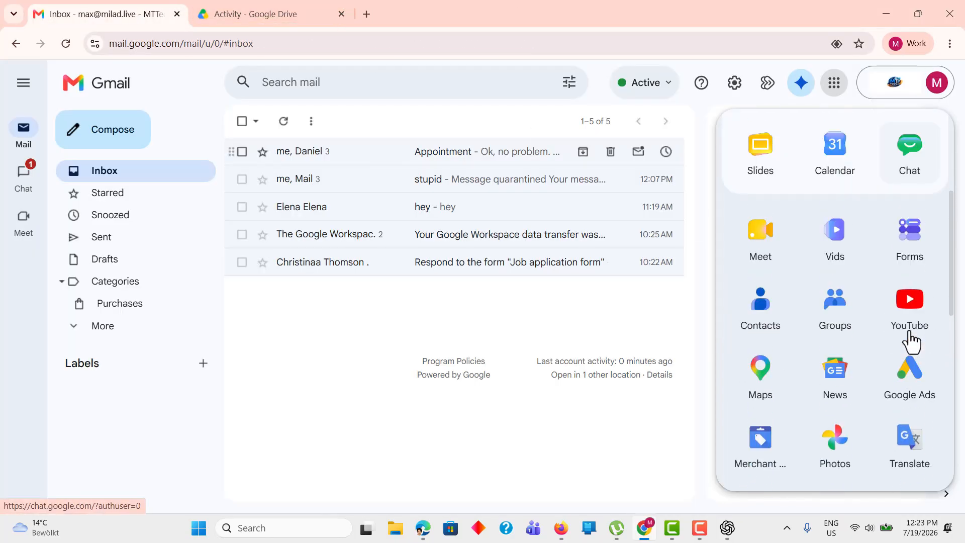
scroll(908, 340, "down", 3)
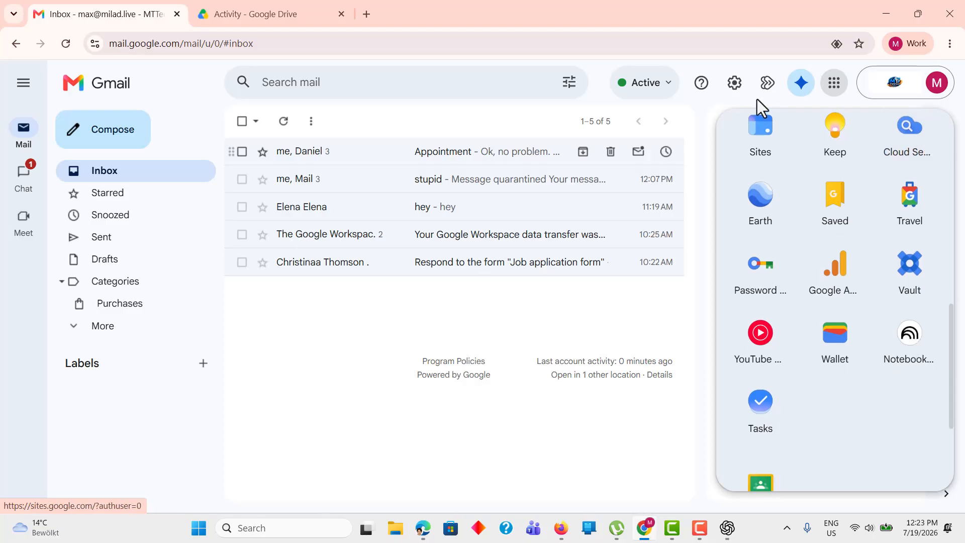
left_click(802, 84)
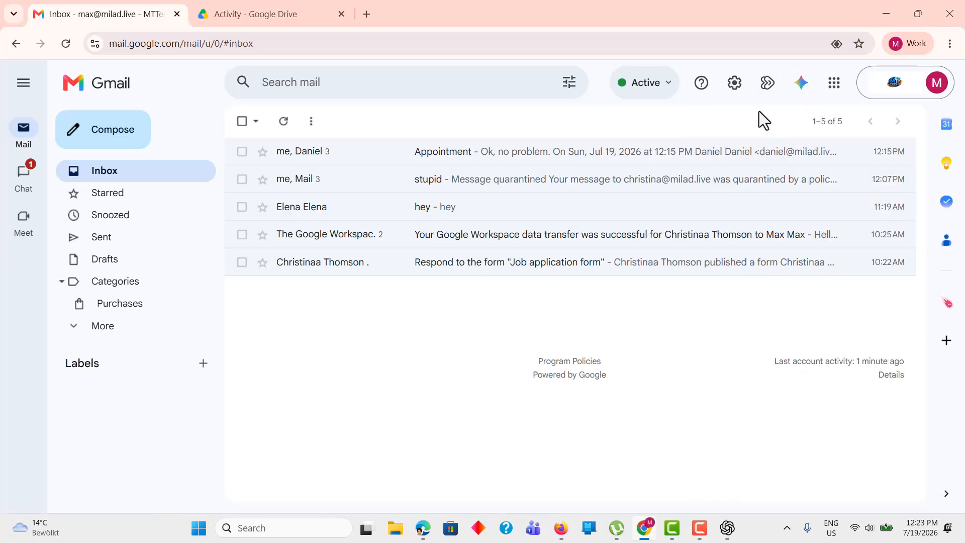
left_click(768, 84)
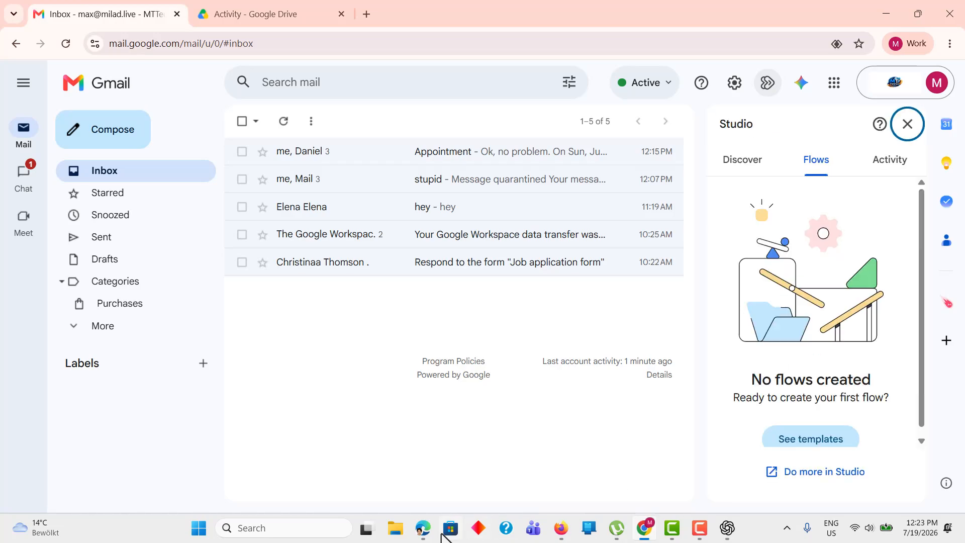
left_click(423, 528)
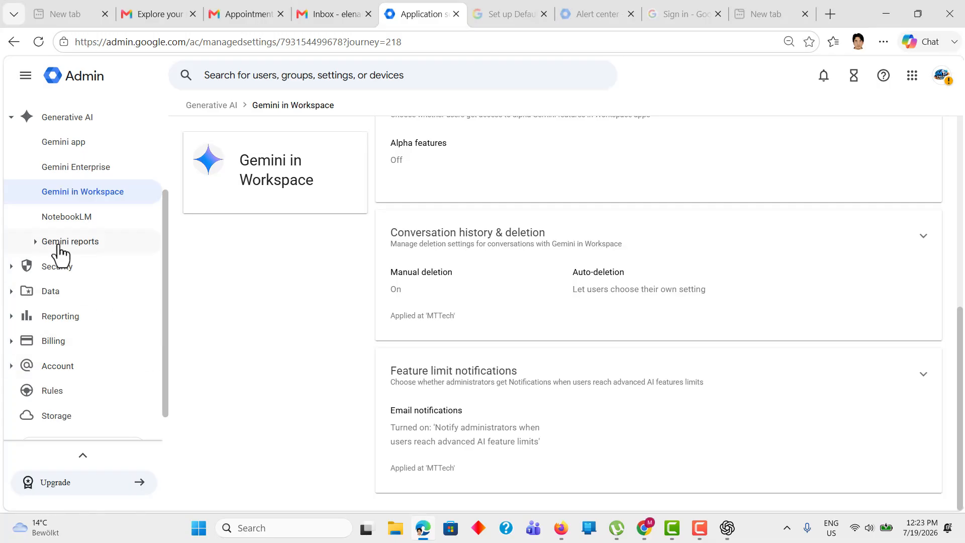
- Open Apps > Google Workspace > Workspace Studio and review its Sharing and Webhooks settings
scroll(134, 243, "up", 3)
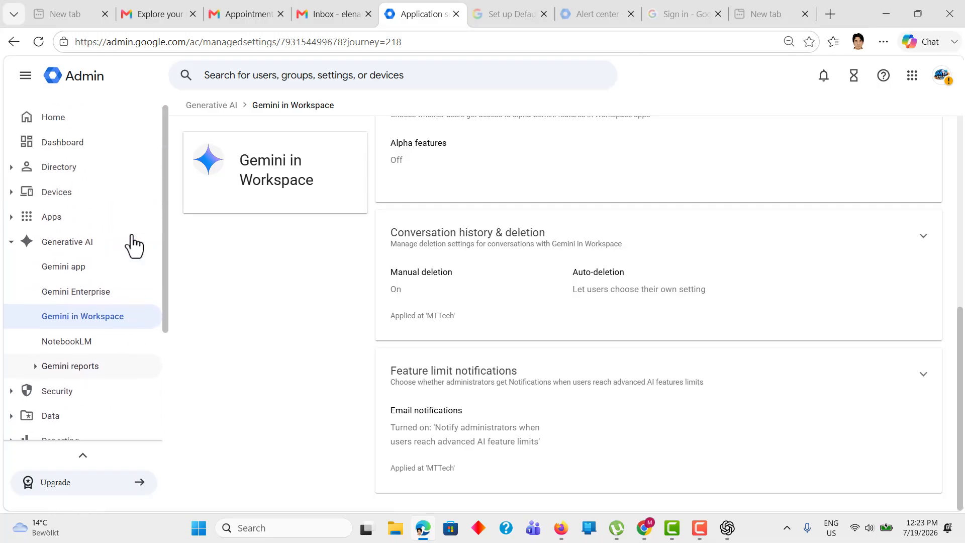
left_click(13, 218)
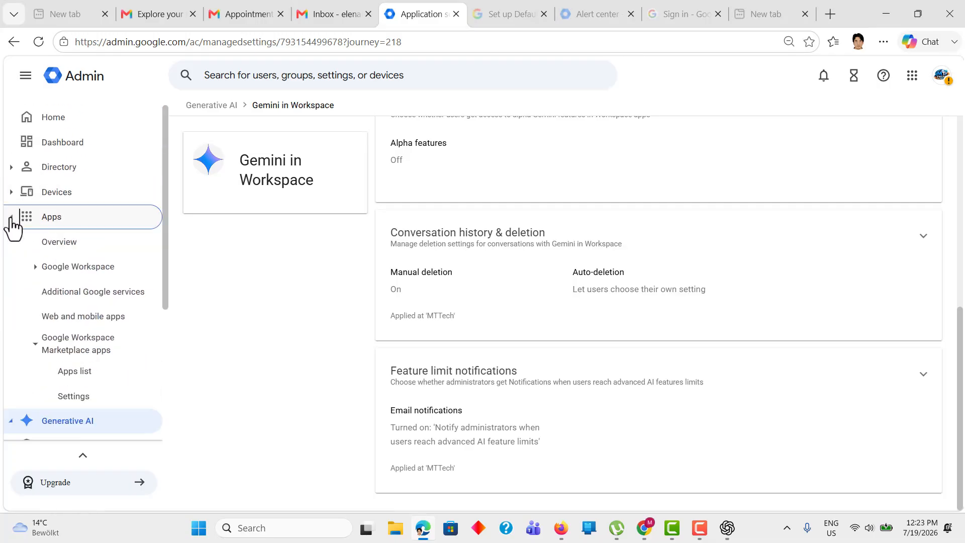
scroll(71, 287, "down", 1)
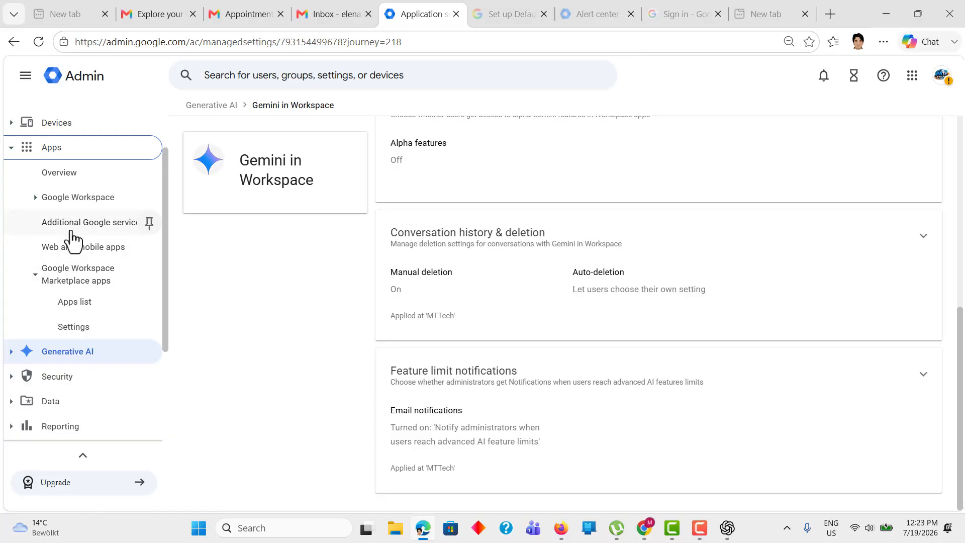
left_click(35, 200)
scroll(160, 327, "down", 2)
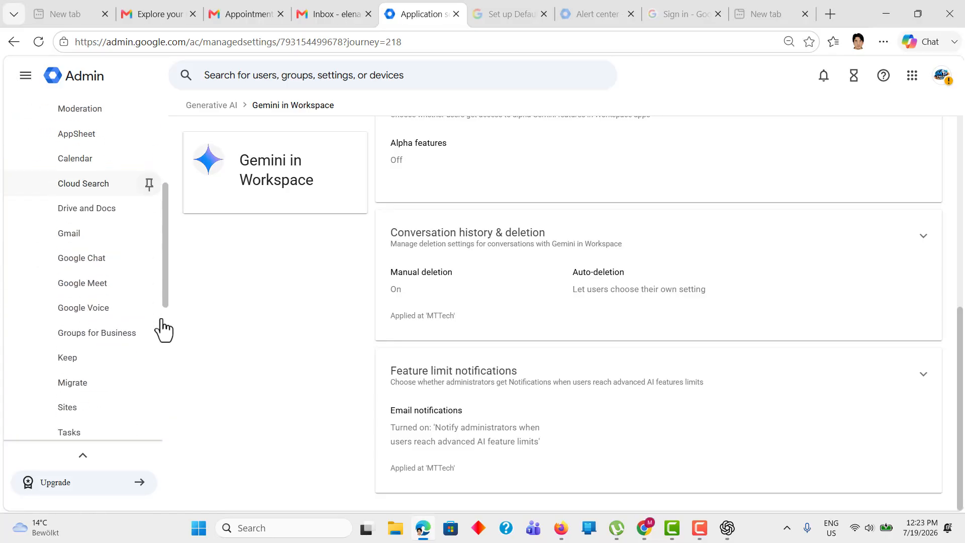
scroll(160, 329, "down", 2)
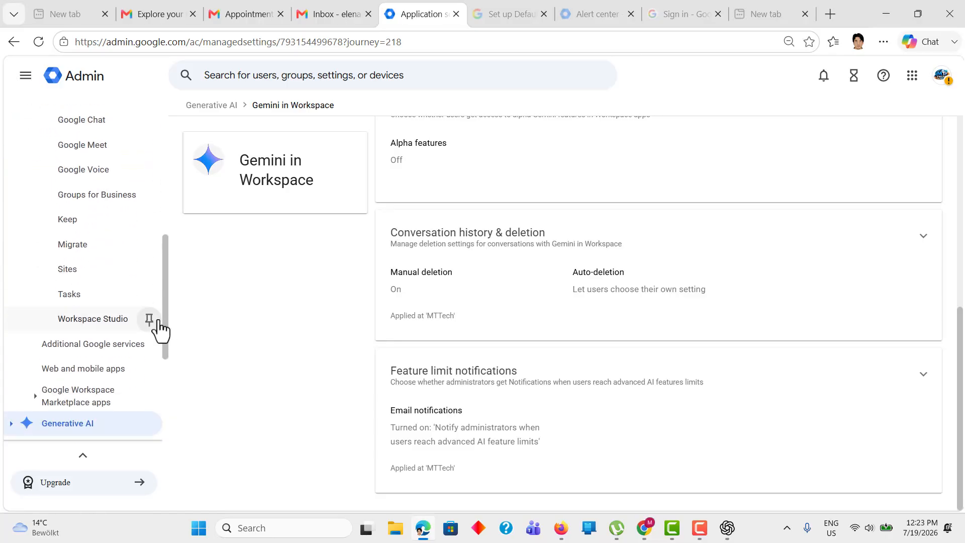
left_click(93, 329)
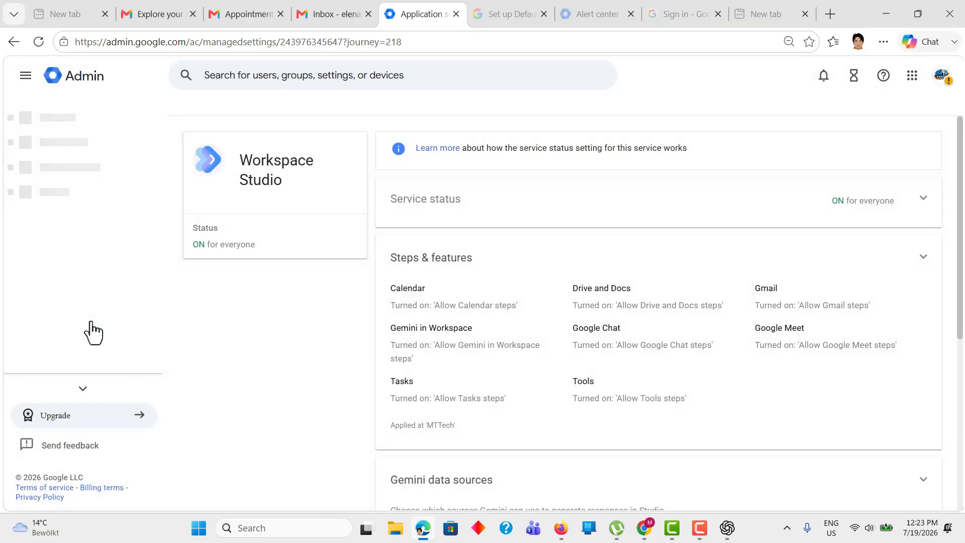
scroll(604, 367, "down", 6)
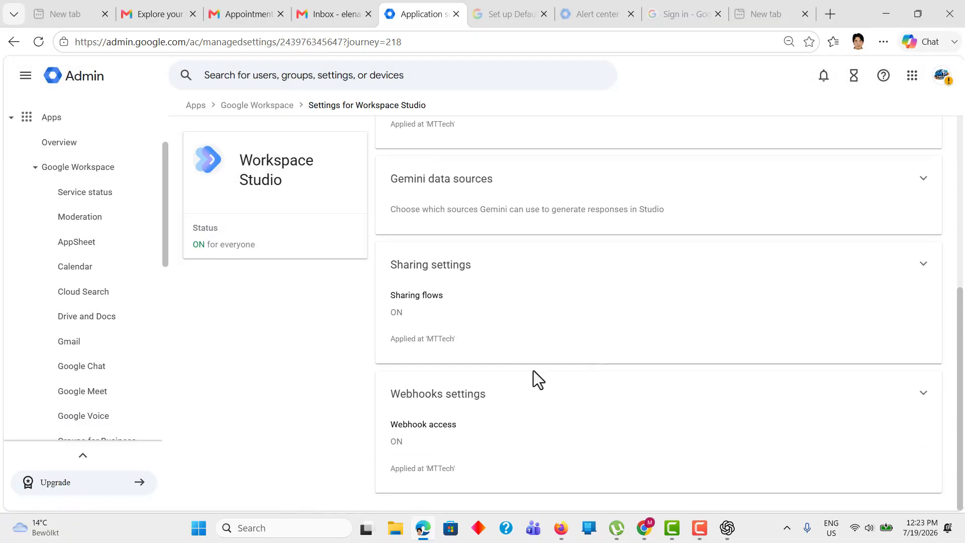
scroll(86, 372, "down", 6)
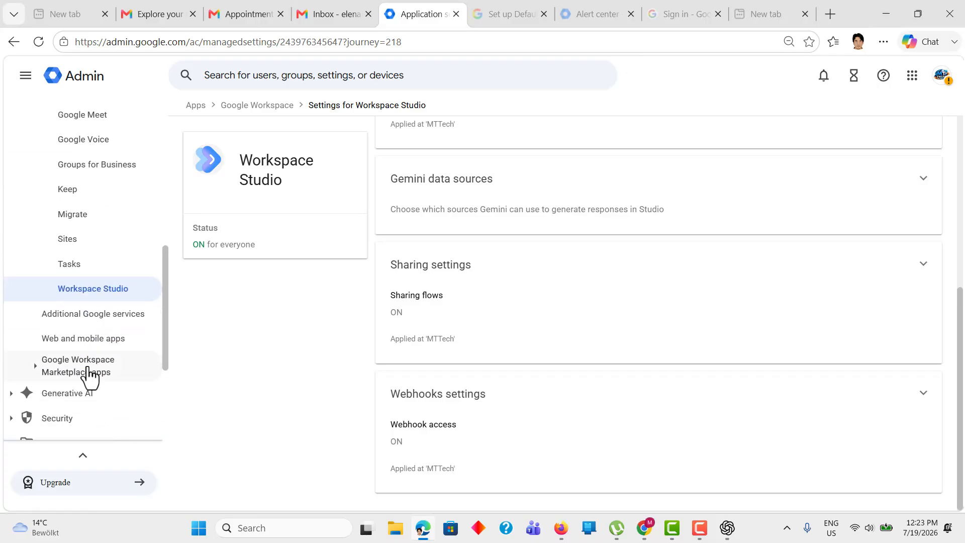
scroll(86, 372, "down", 3)
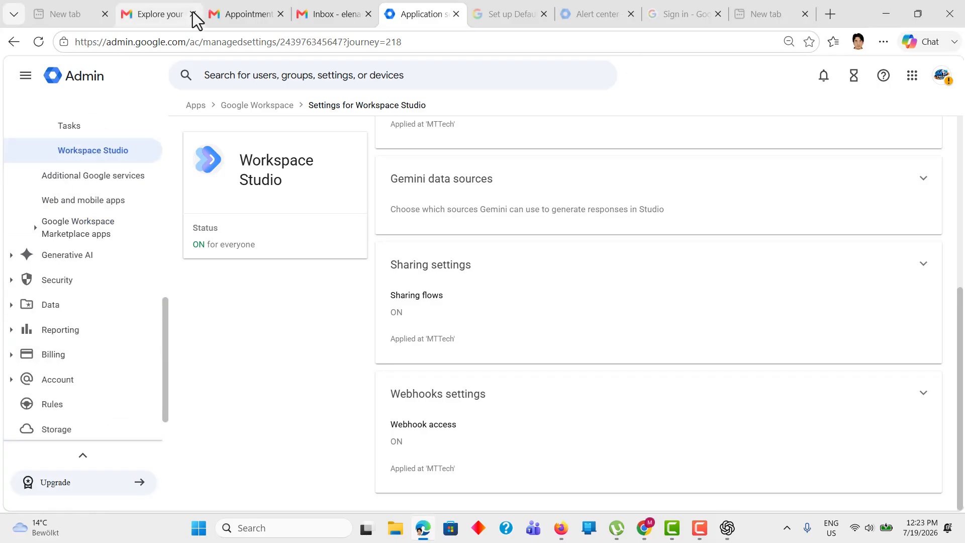
- From Gmail's Studio panel, browse templates and open 'Notify me about emails from key people'
left_click(644, 530)
scroll(828, 445, "down", 1)
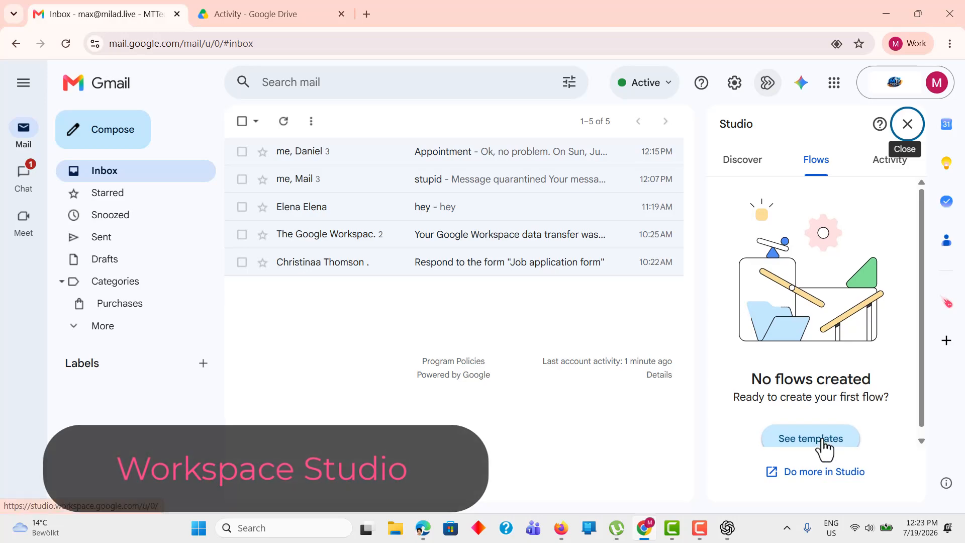
left_click(821, 436)
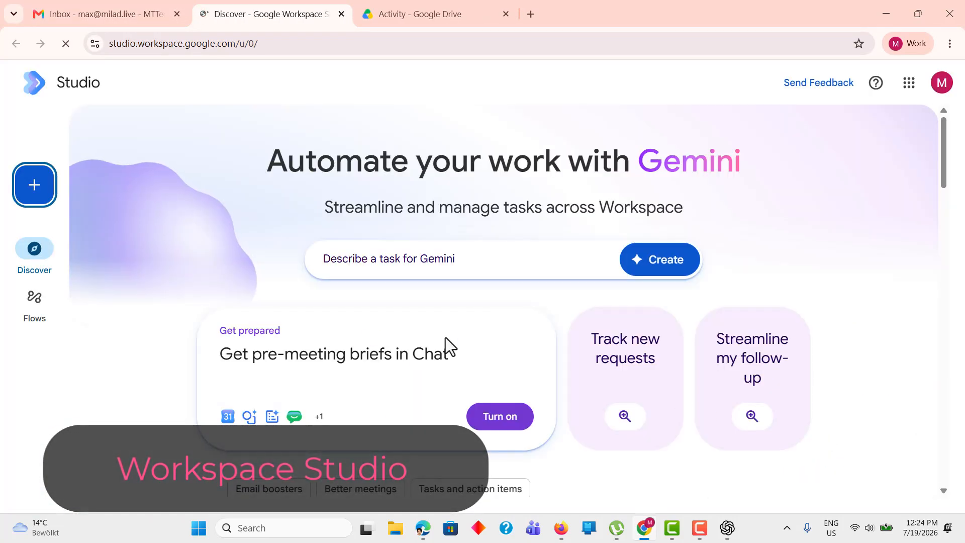
scroll(445, 338, "down", 6)
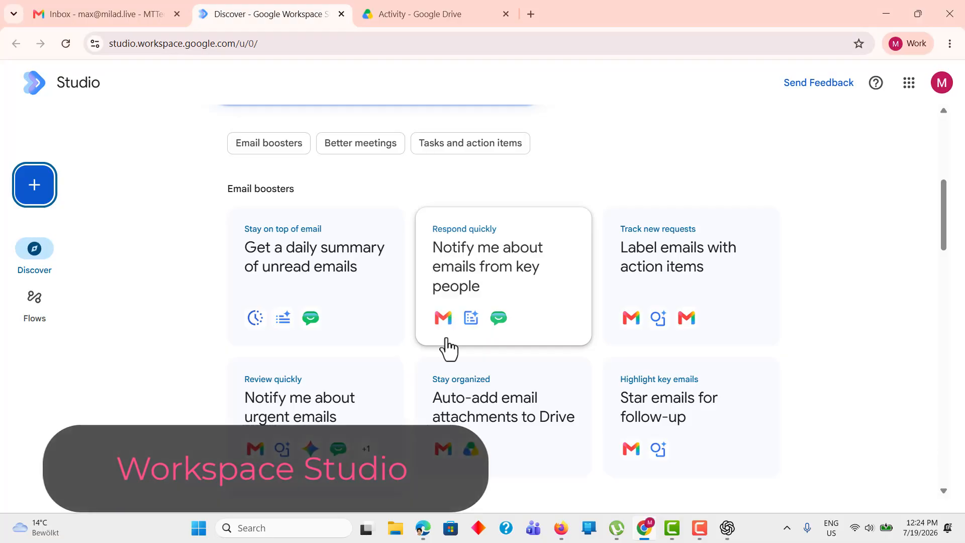
left_click(489, 286)
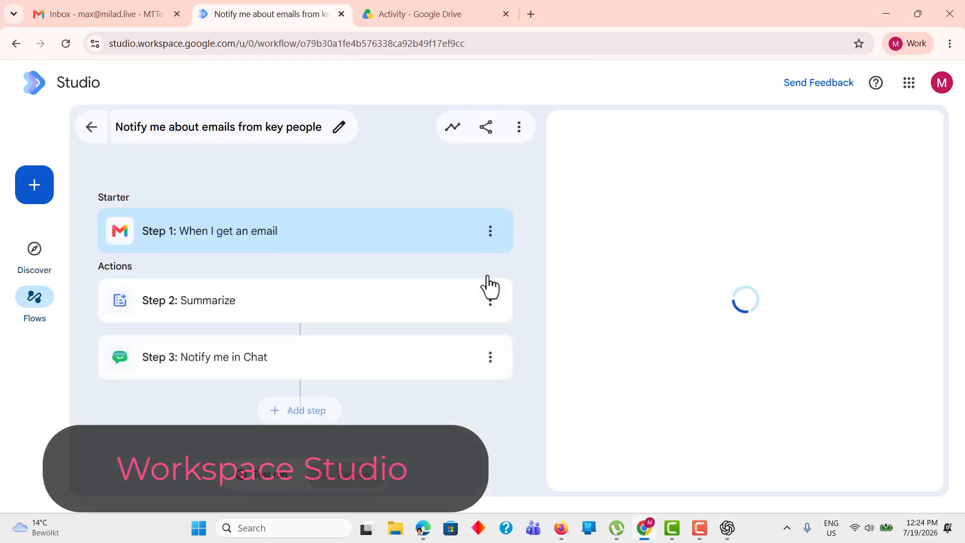
- Set the trigger's sender to the suggested contact and reveal more email filters
left_click(593, 316)
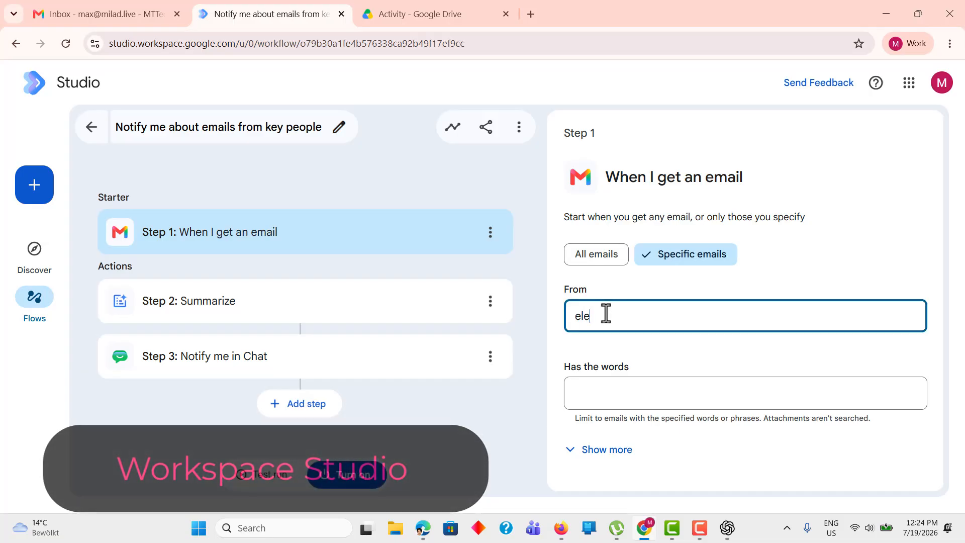
left_click(623, 385)
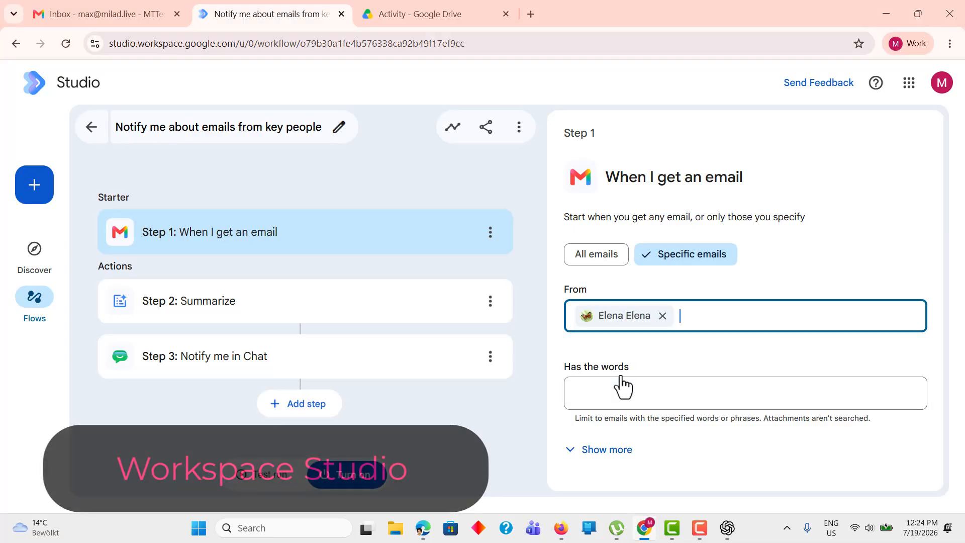
left_click(624, 393)
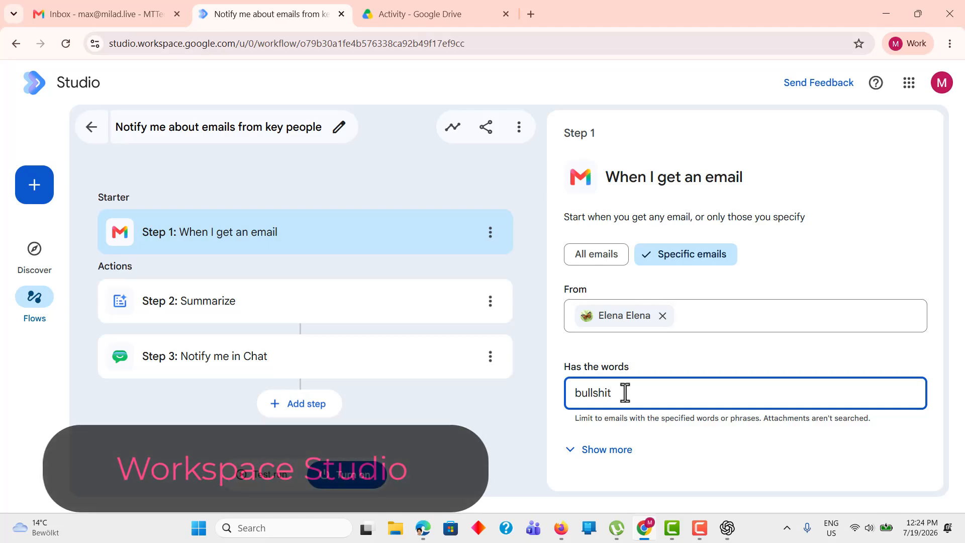
left_click(570, 453)
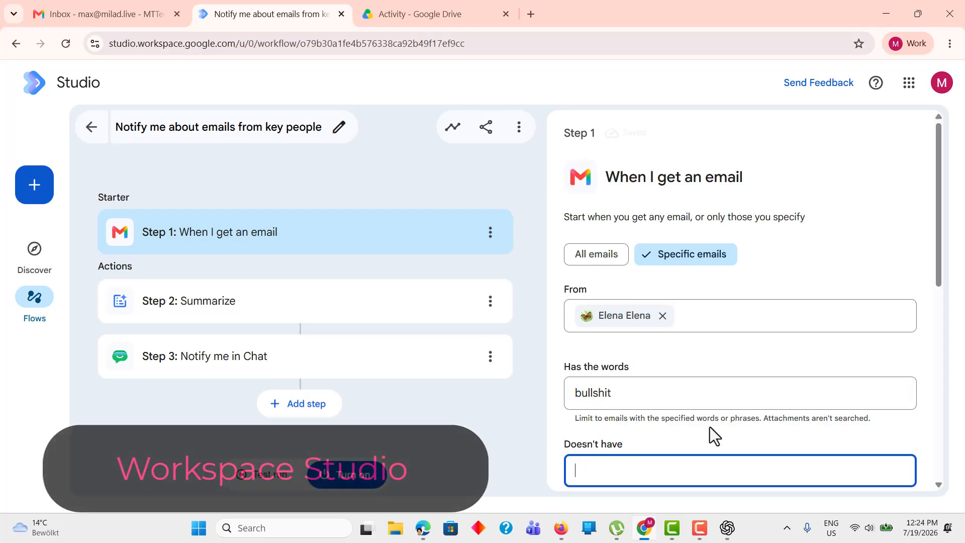
scroll(711, 430, "down", 5)
scroll(713, 433, "up", 2)
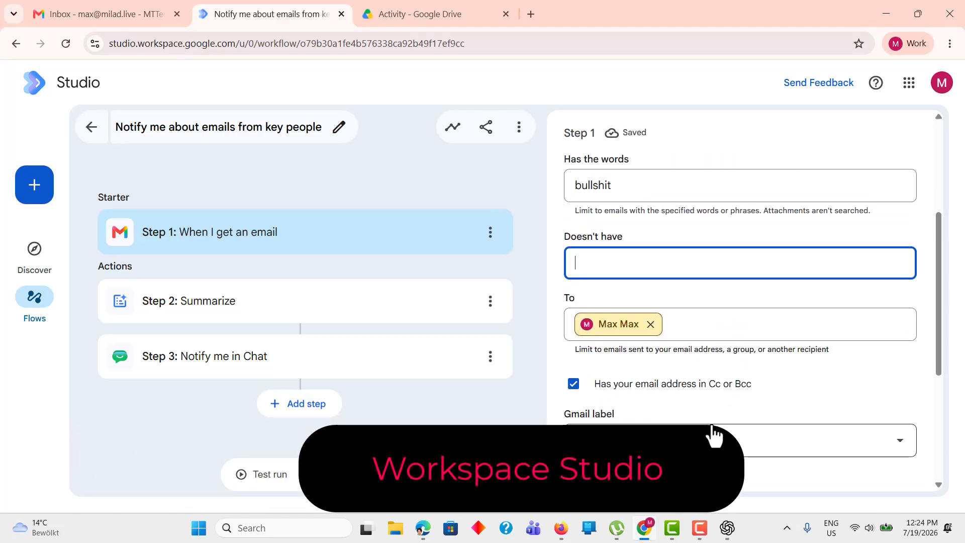
scroll(676, 391, "up", 1)
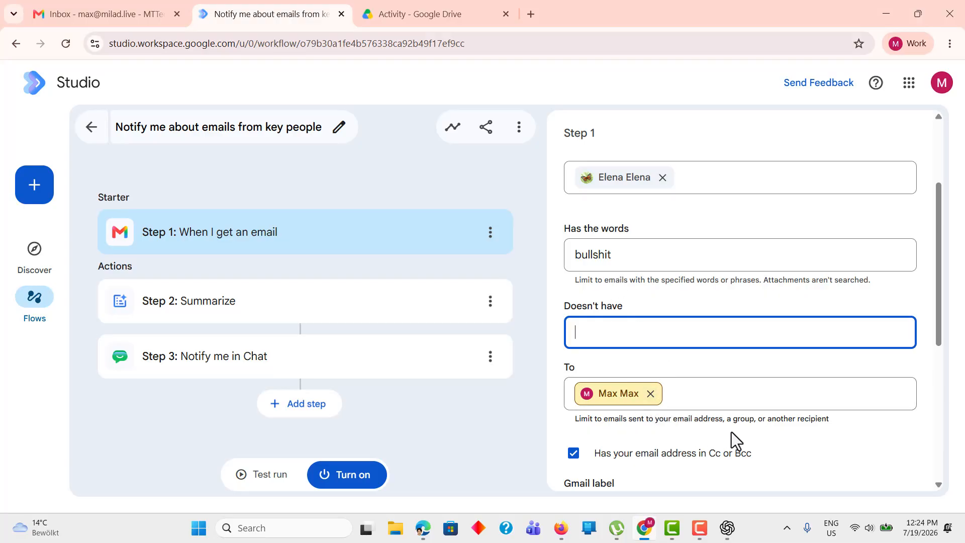
scroll(699, 394, "up", 2)
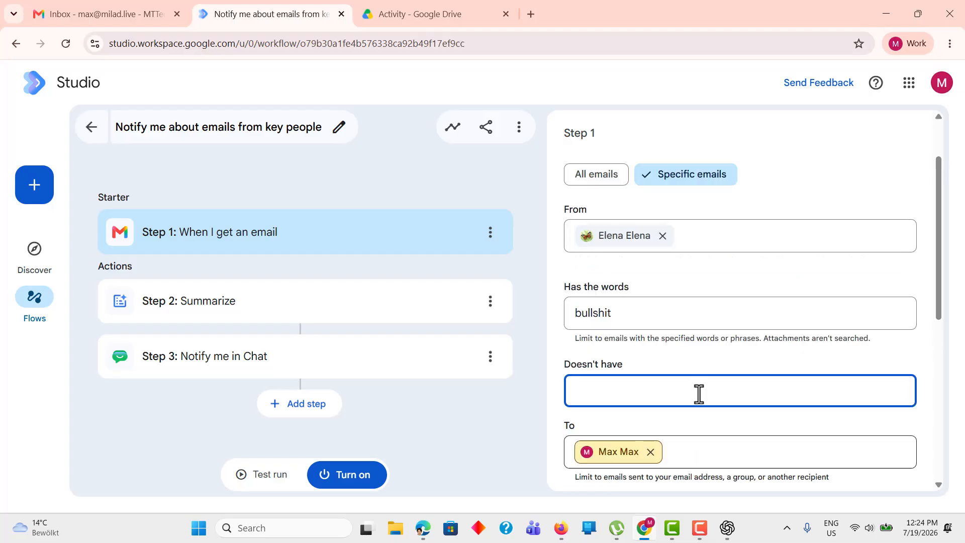
scroll(699, 394, "down", 2)
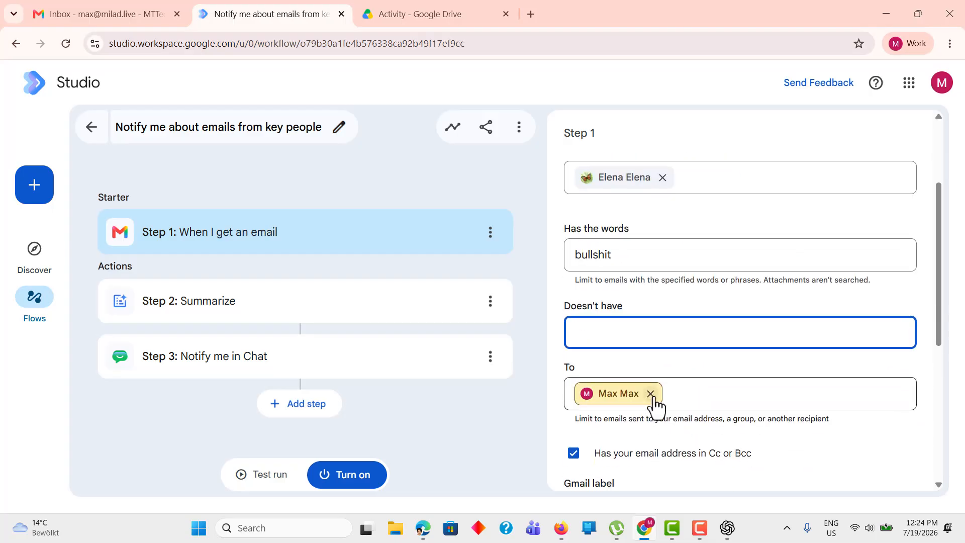
- Replace the To recipient with the suggested account and turn the flow on
left_click(653, 394)
left_click(638, 398)
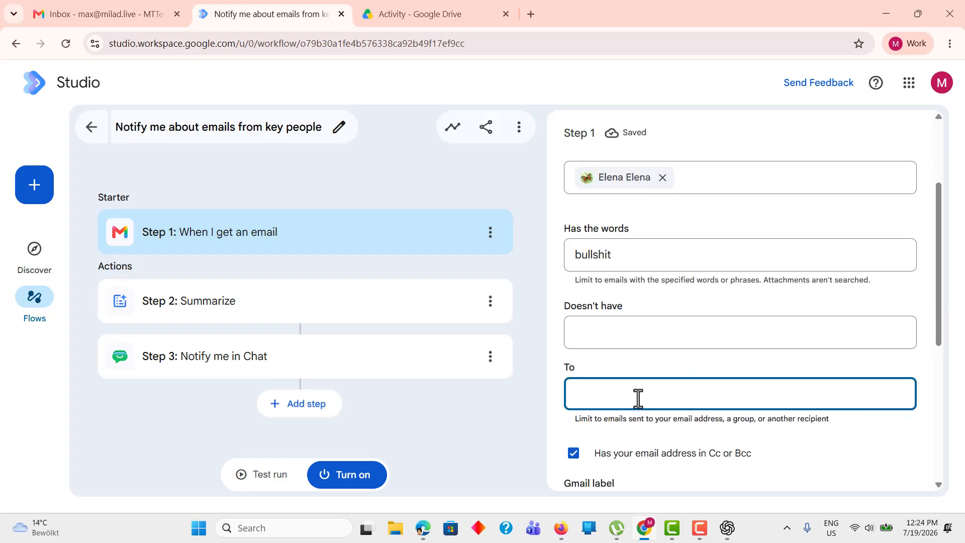
scroll(638, 398, "up", 2)
scroll(638, 398, "down", 2)
key("BackSpace")
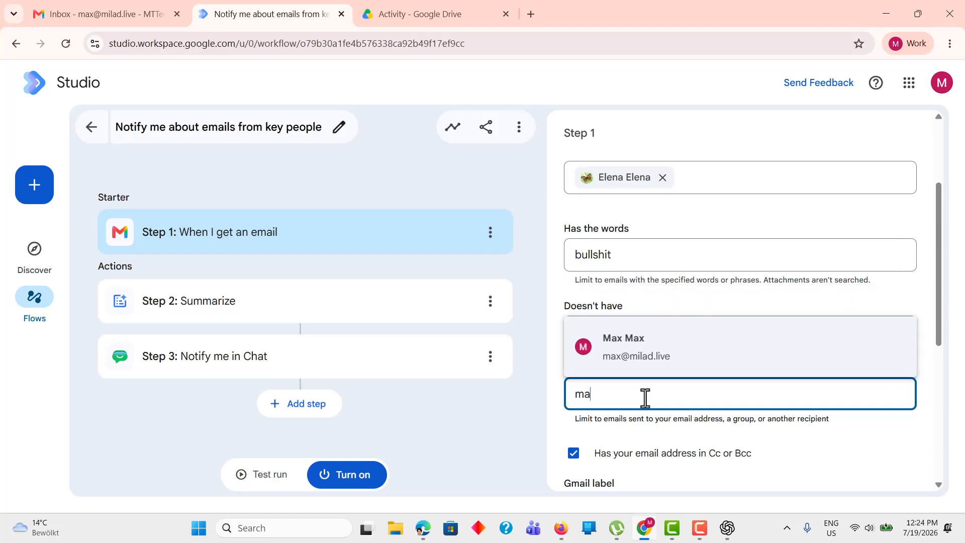
left_click(646, 363)
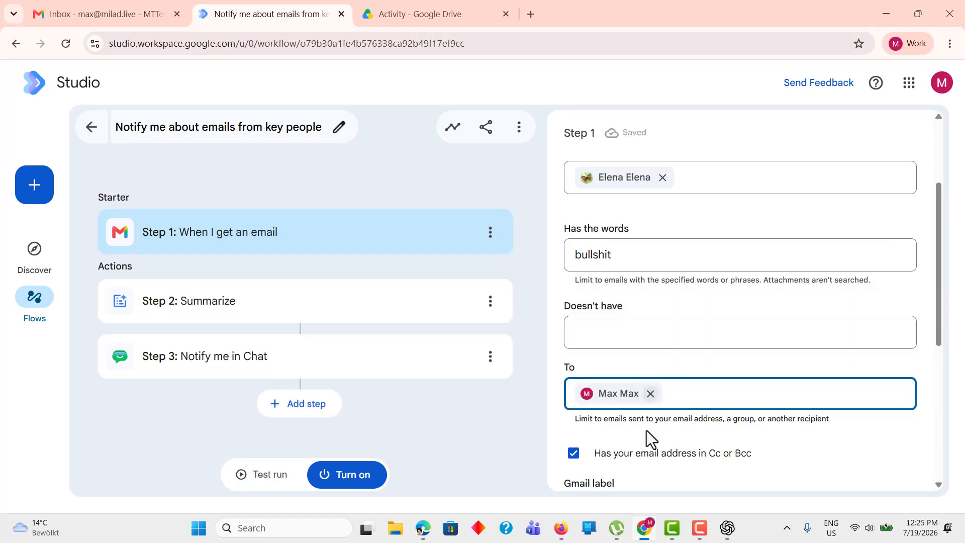
scroll(648, 436, "down", 4)
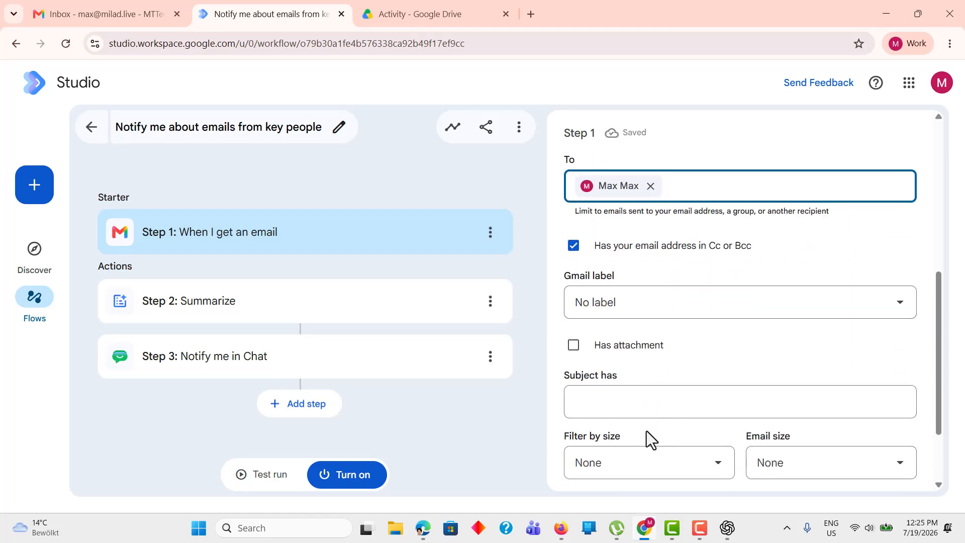
scroll(647, 430, "down", 1)
scroll(647, 431, "up", 5)
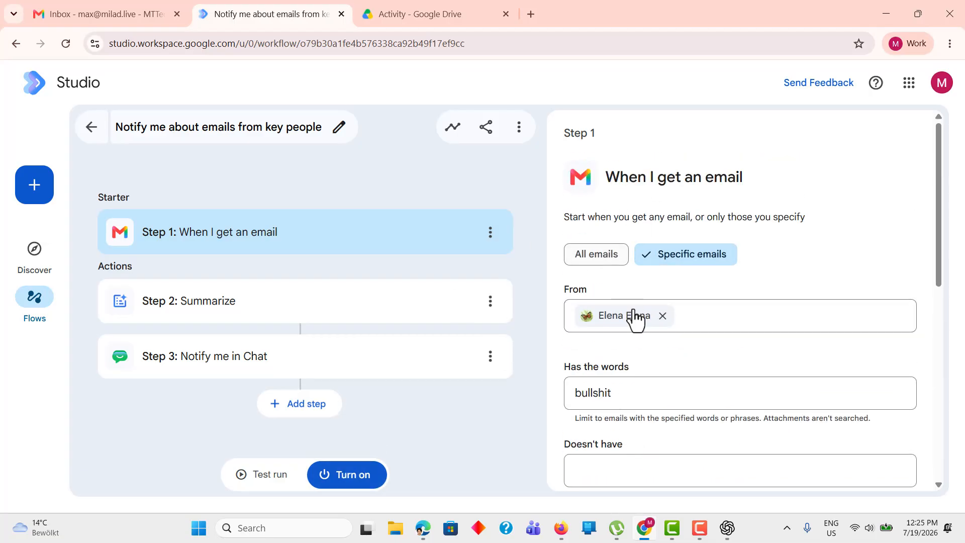
scroll(635, 320, "down", 10)
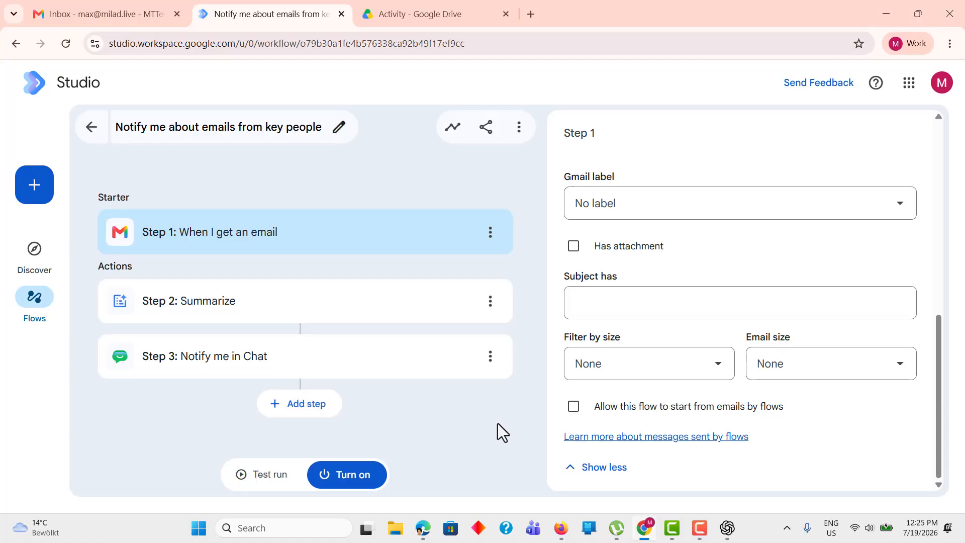
left_click(347, 477)
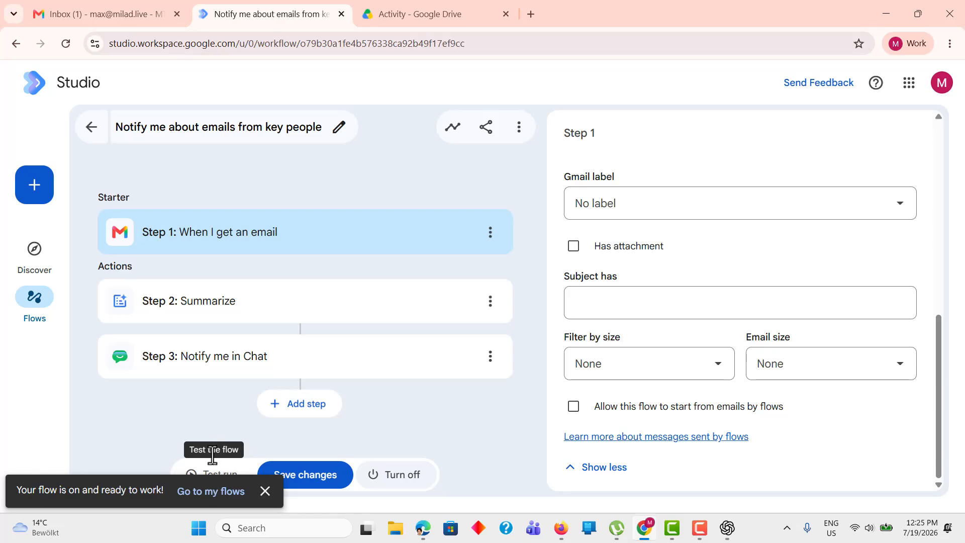
- Start a test run and search 'email reci' for the Email received input
left_click(213, 470)
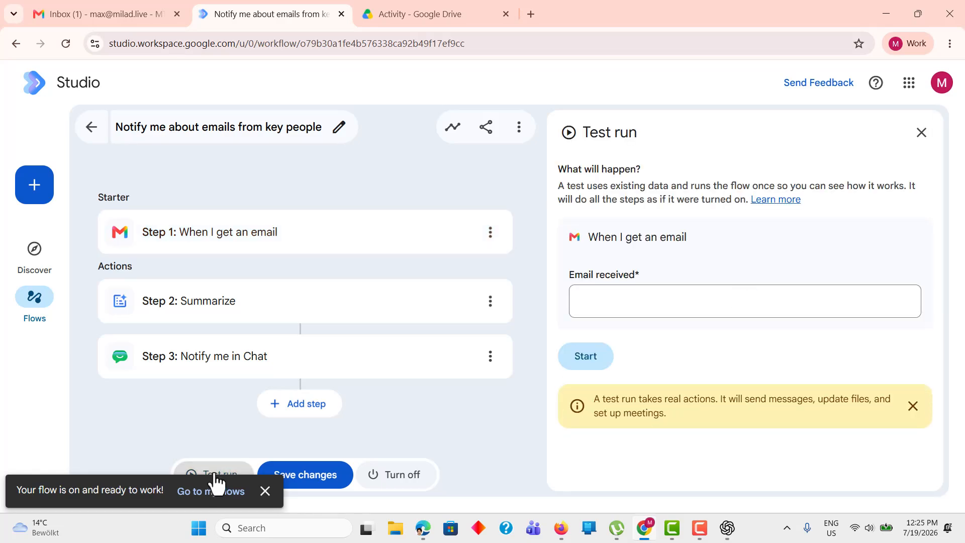
left_click(612, 303)
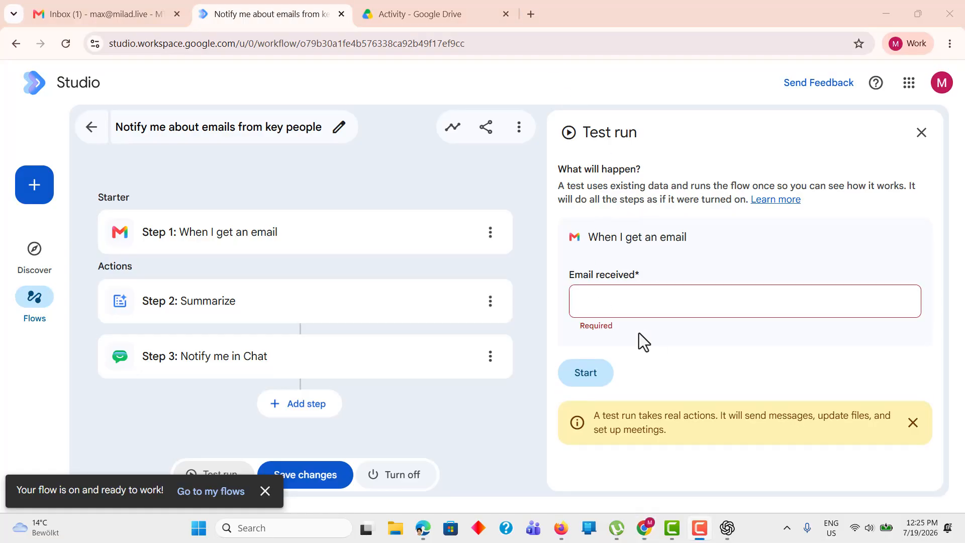
left_click(629, 304)
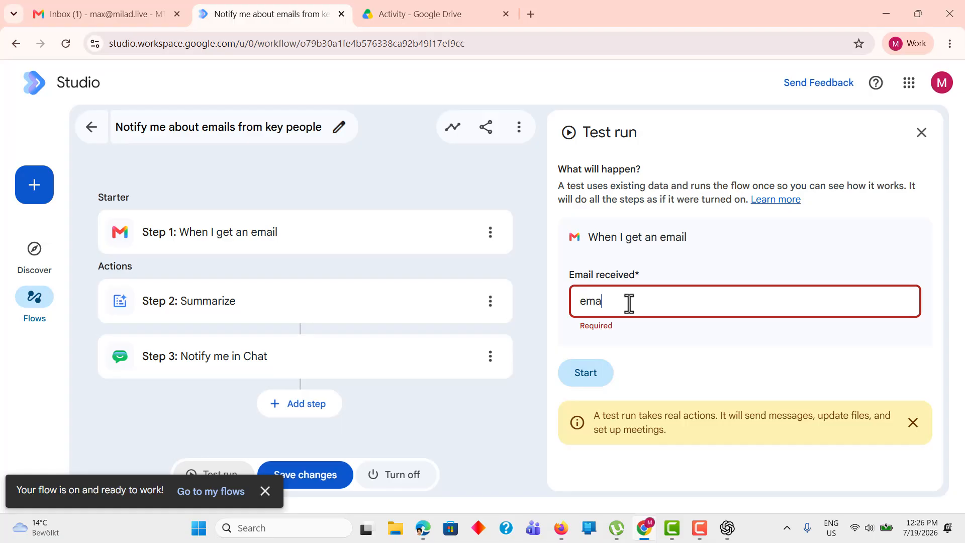
type("email receu")
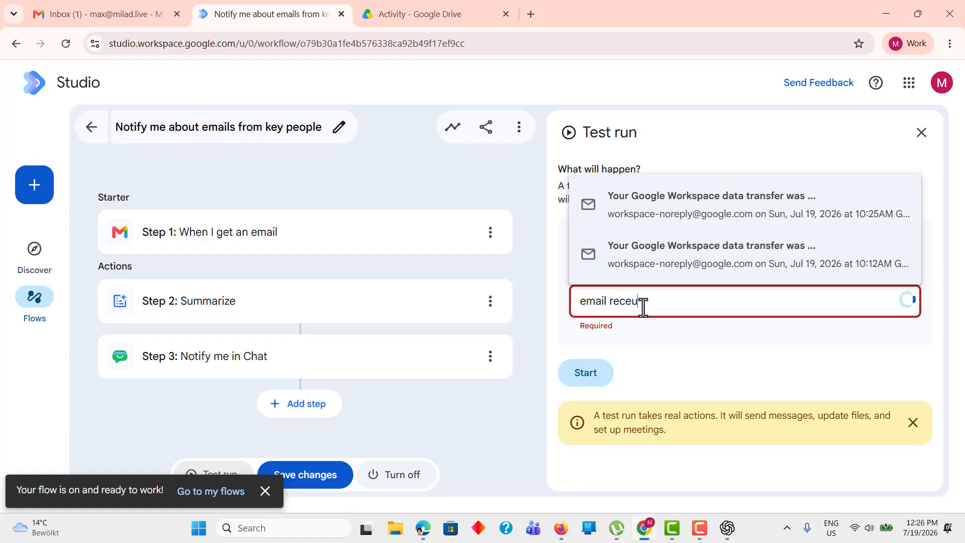
key("BackSpace")
type("ived")
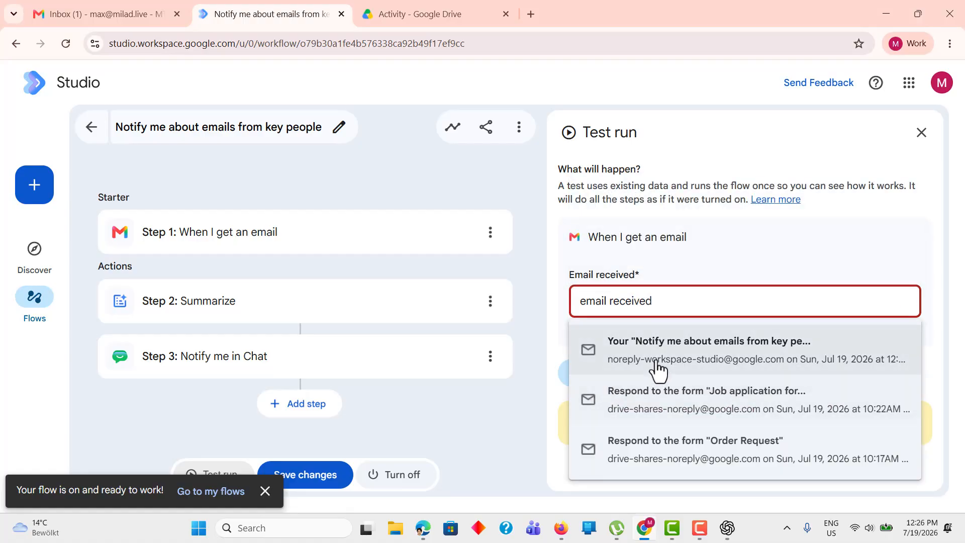
- Pick the flow-activation email, run the test to completion, and return to Gmail
left_click(669, 353)
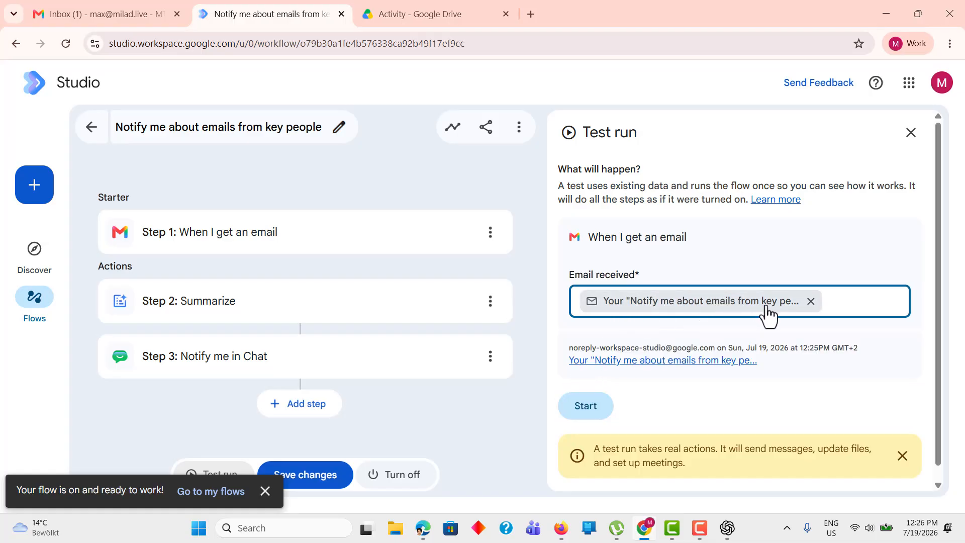
left_click(578, 406)
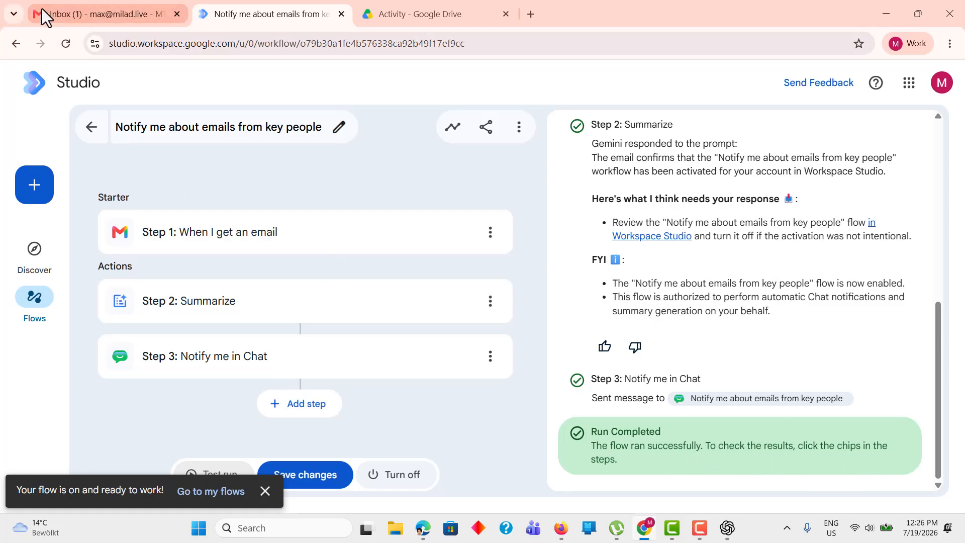
left_click(99, 19)
- Glance at the Workspace Studio activation email, then bring up the second Gmail account
left_click(395, 155)
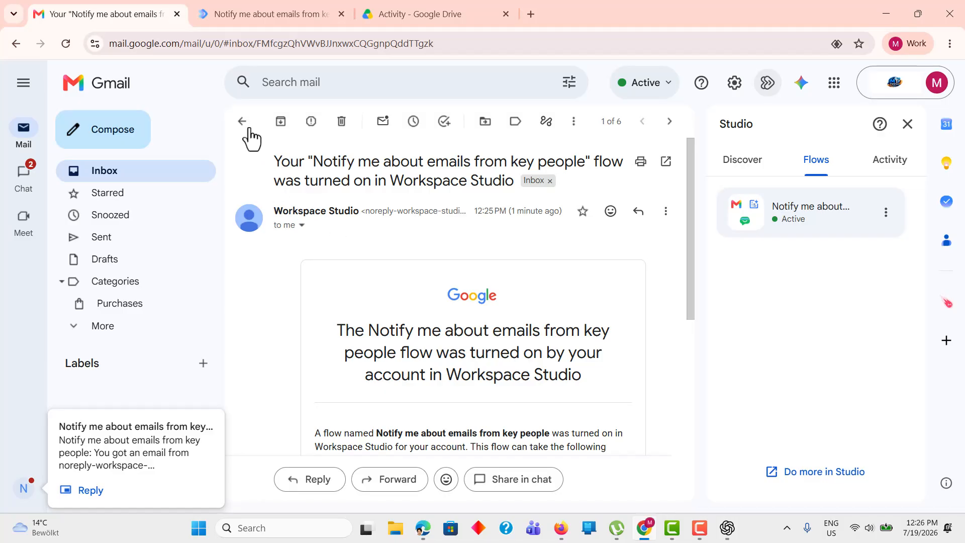
left_click(243, 124)
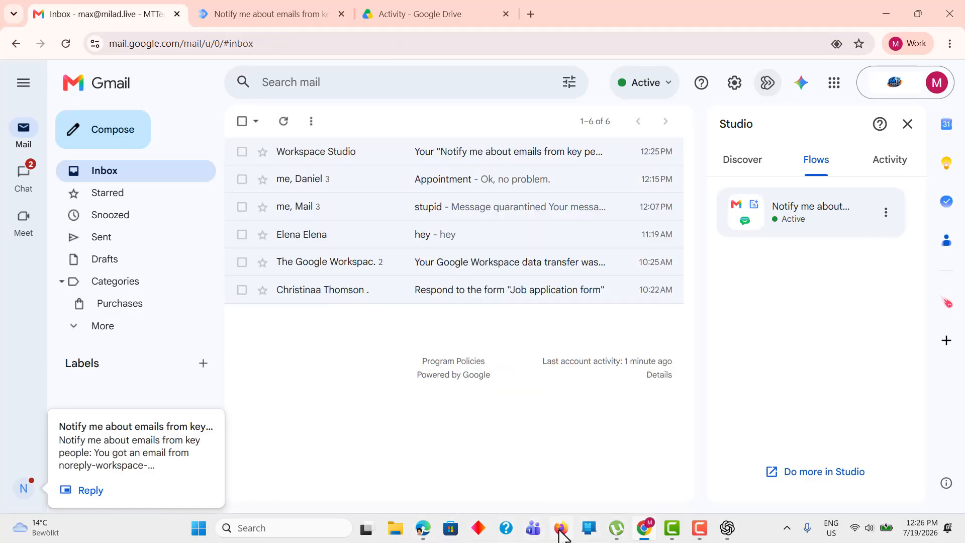
left_click(561, 528)
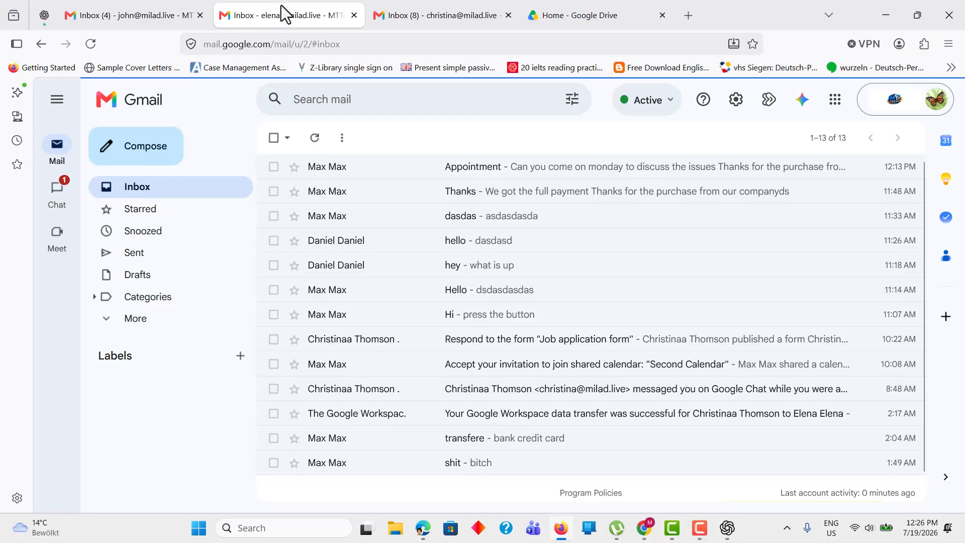
- From the second account, send the flow owner a test email with subject 'bullshit'
left_click(150, 152)
left_click(621, 224)
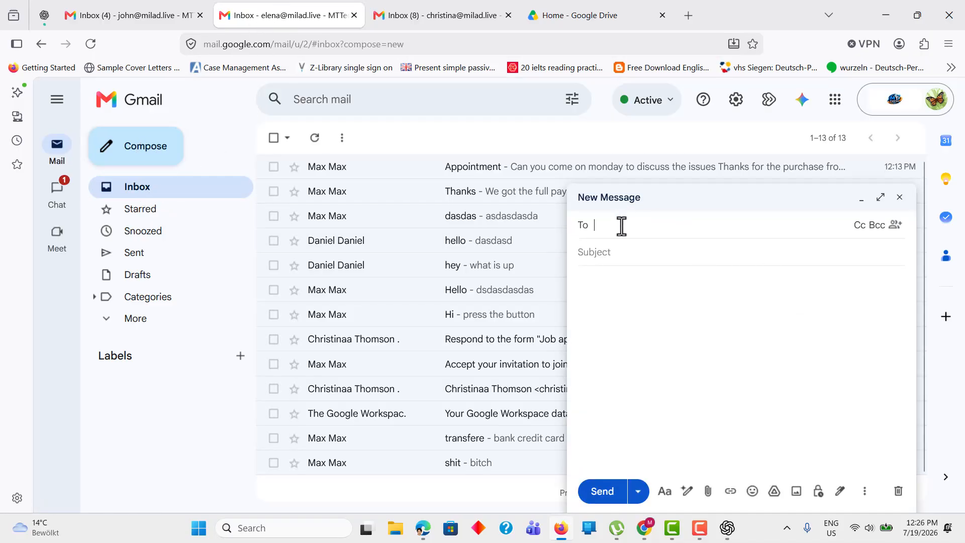
type("max")
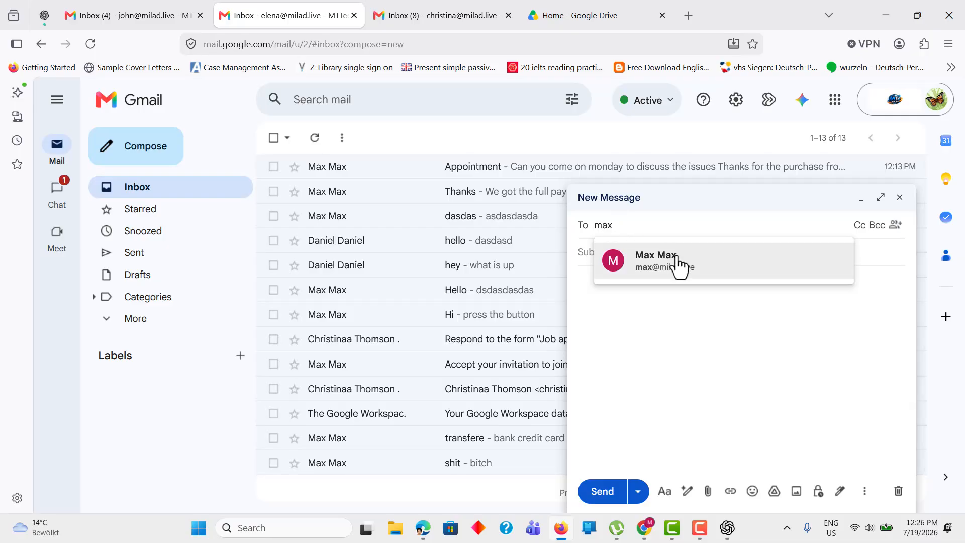
left_click(656, 266)
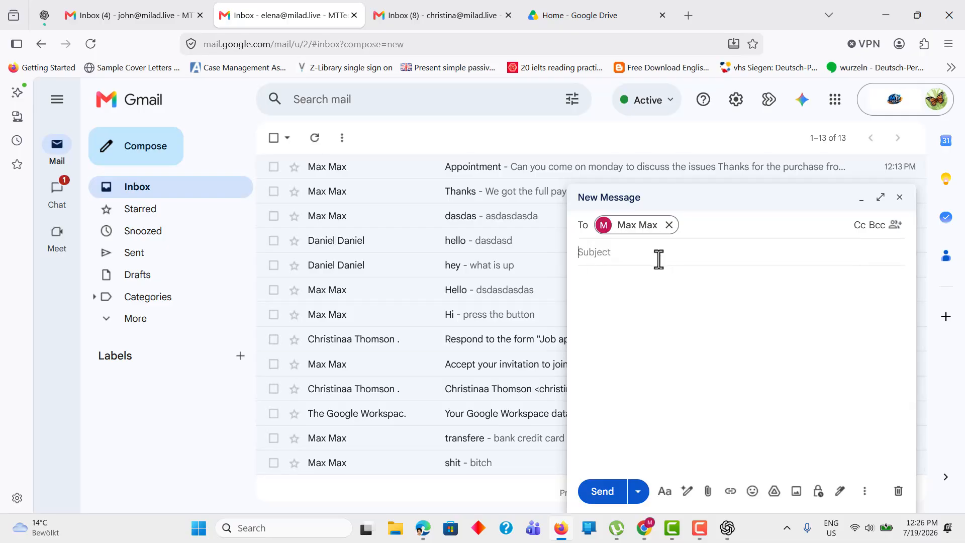
left_click(657, 258)
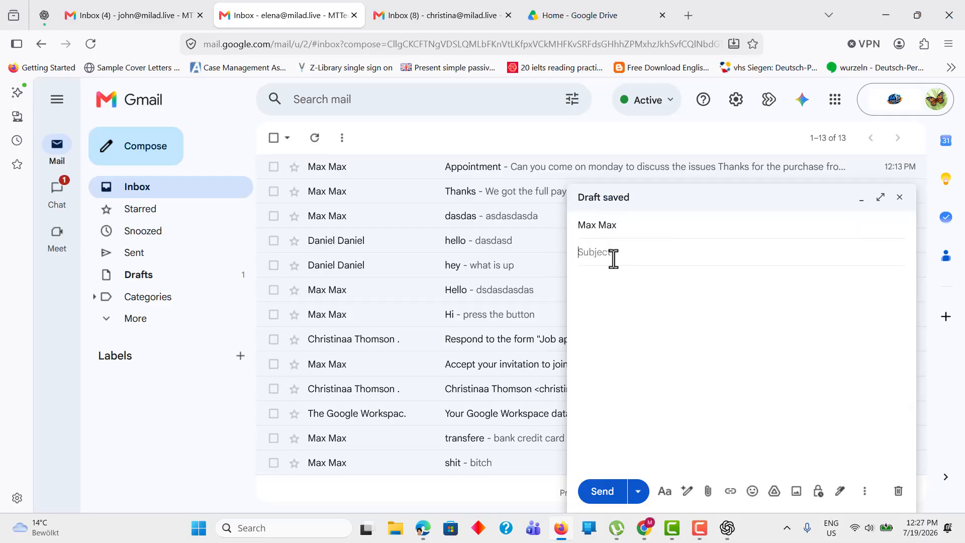
type("h")
type("b")
left_click(590, 292)
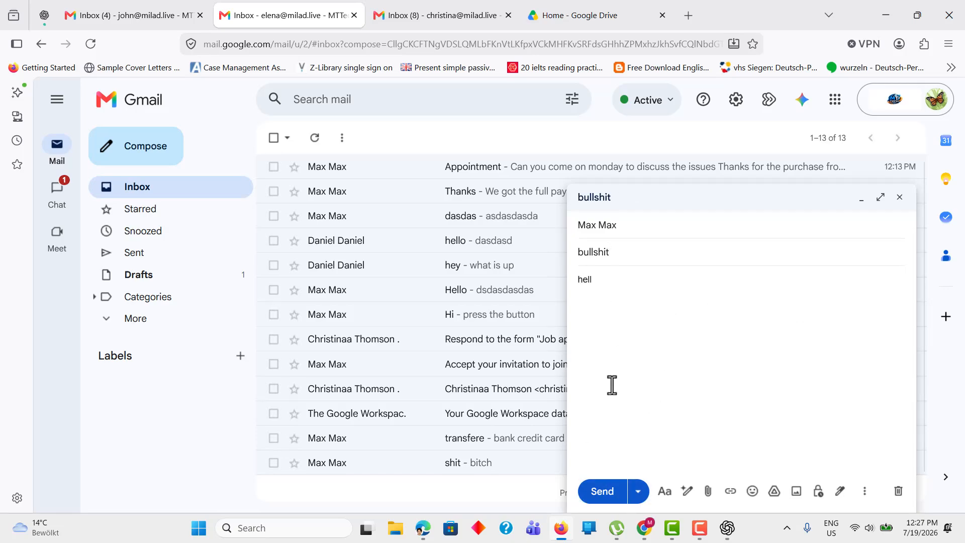
left_click(603, 492)
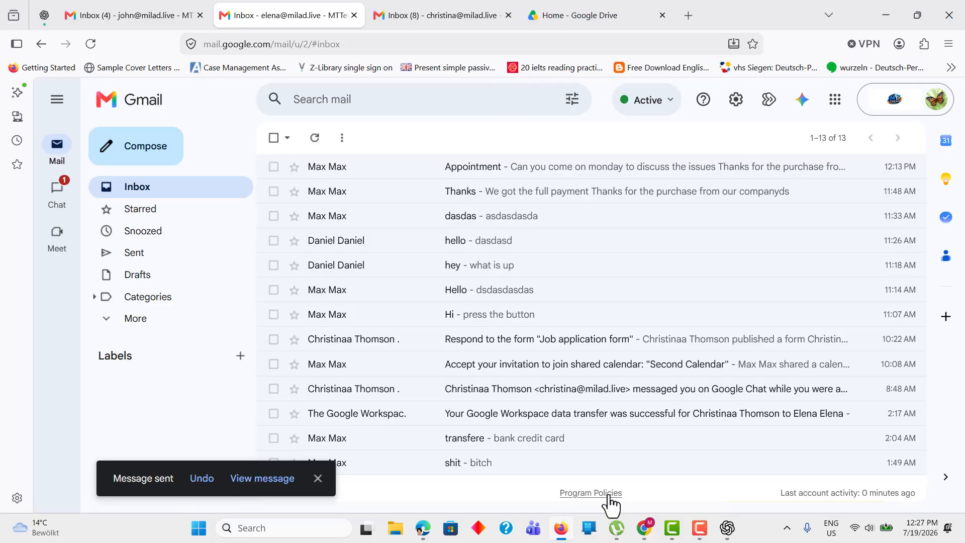
left_click(647, 528)
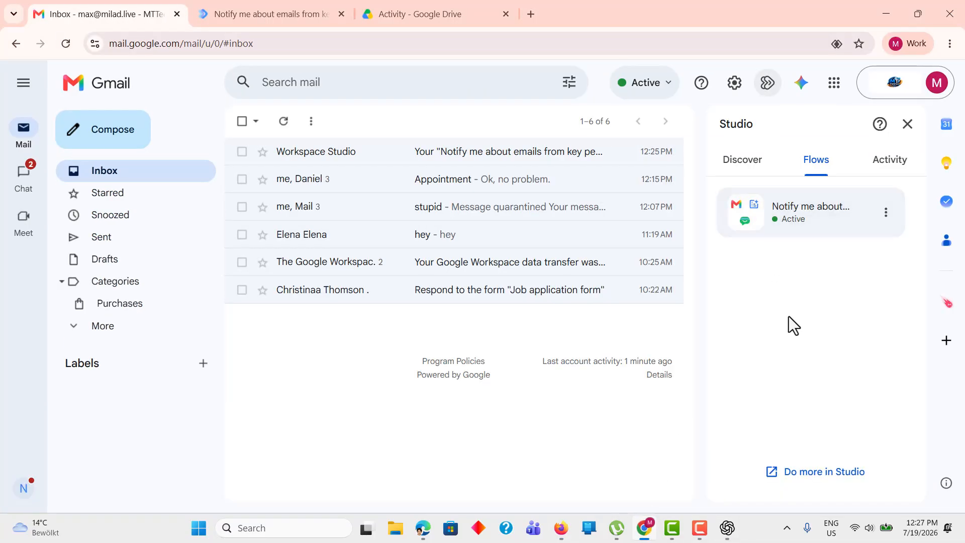
- Reload the inbox and step through the key-people flow's Summarize and later steps to its summary
left_click(64, 45)
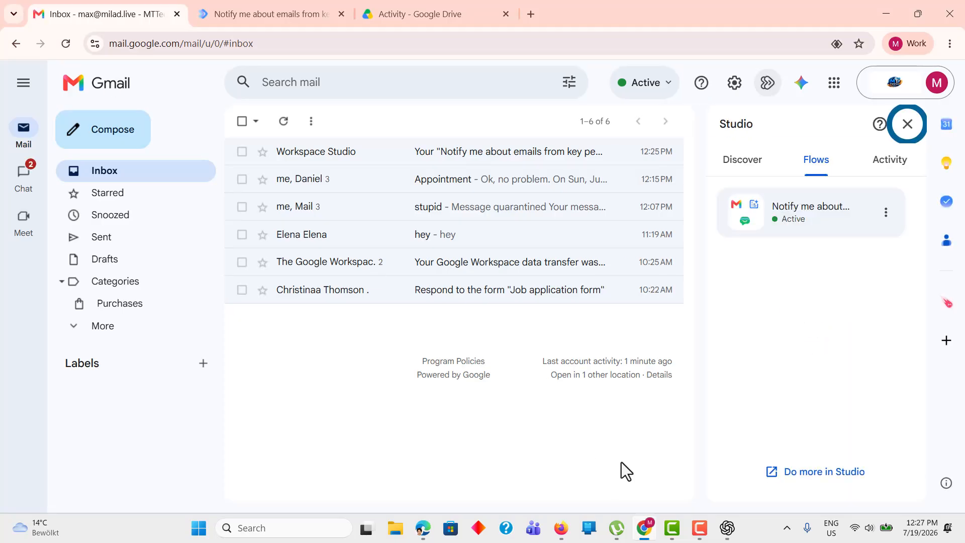
left_click(822, 226)
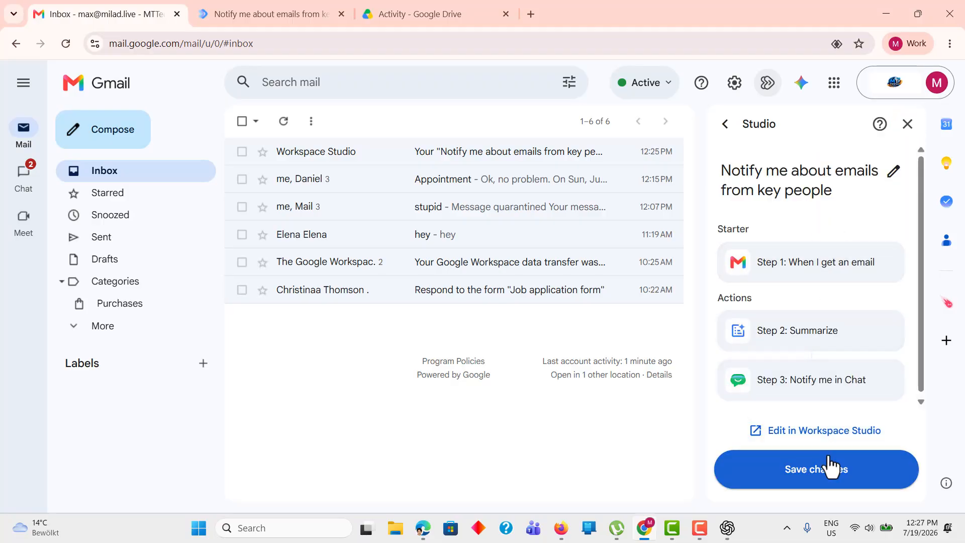
left_click(817, 342)
scroll(815, 333, "down", 10)
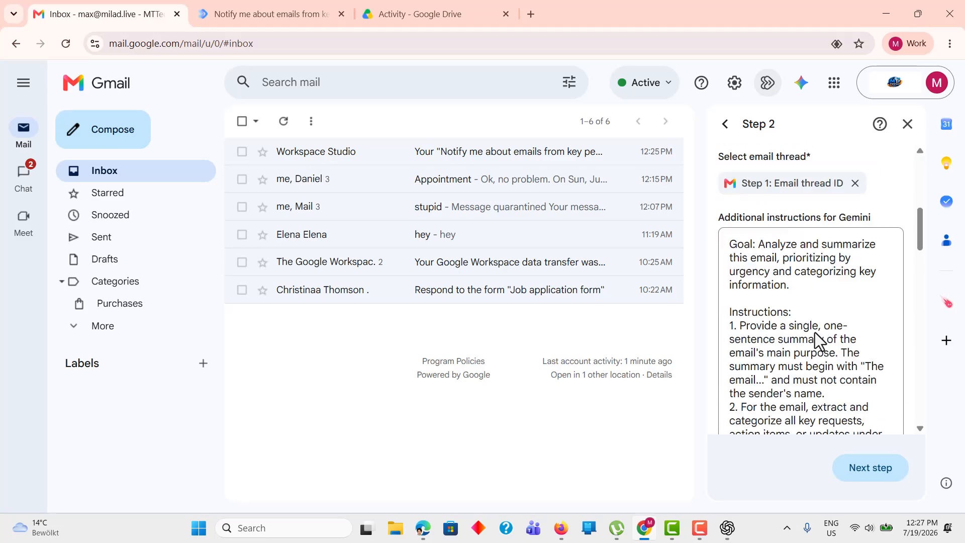
scroll(815, 333, "down", 10)
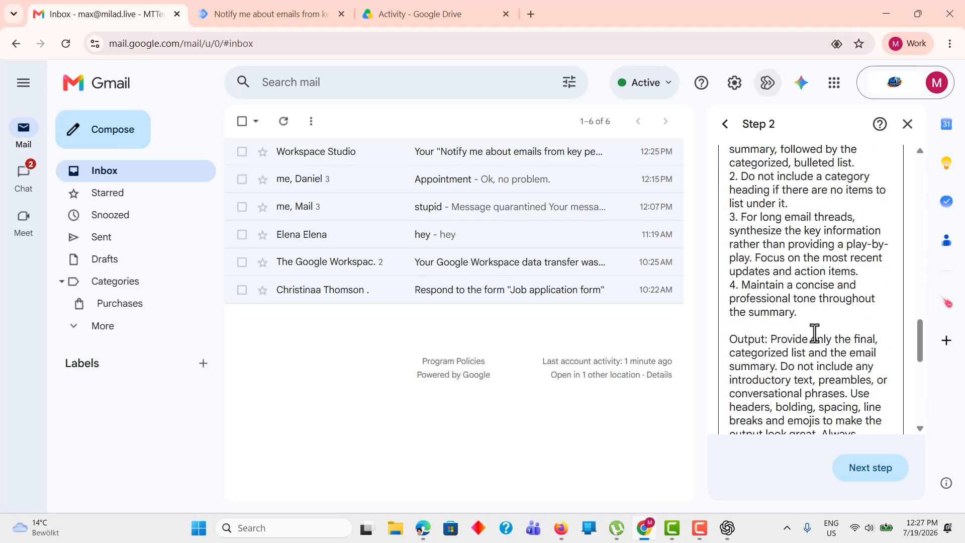
scroll(814, 330, "up", 5)
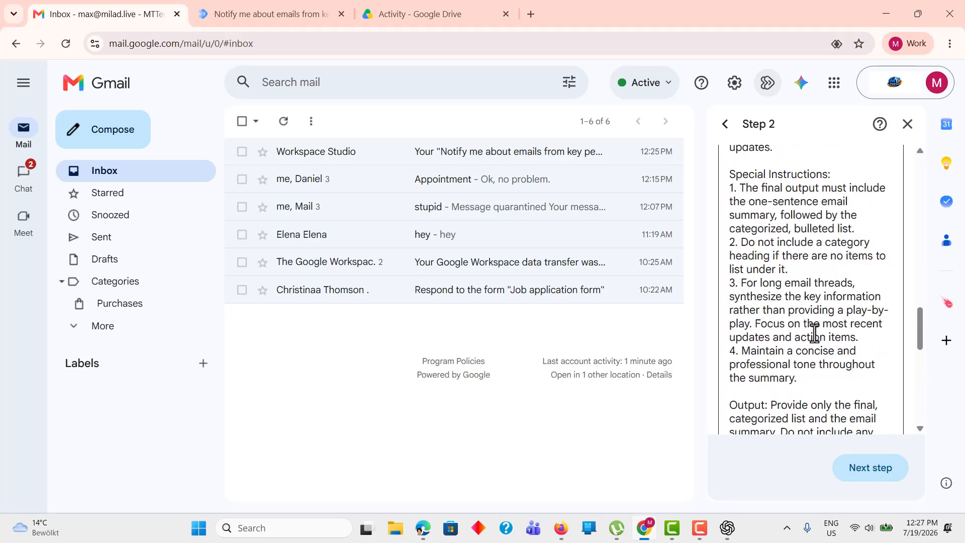
left_click(863, 473)
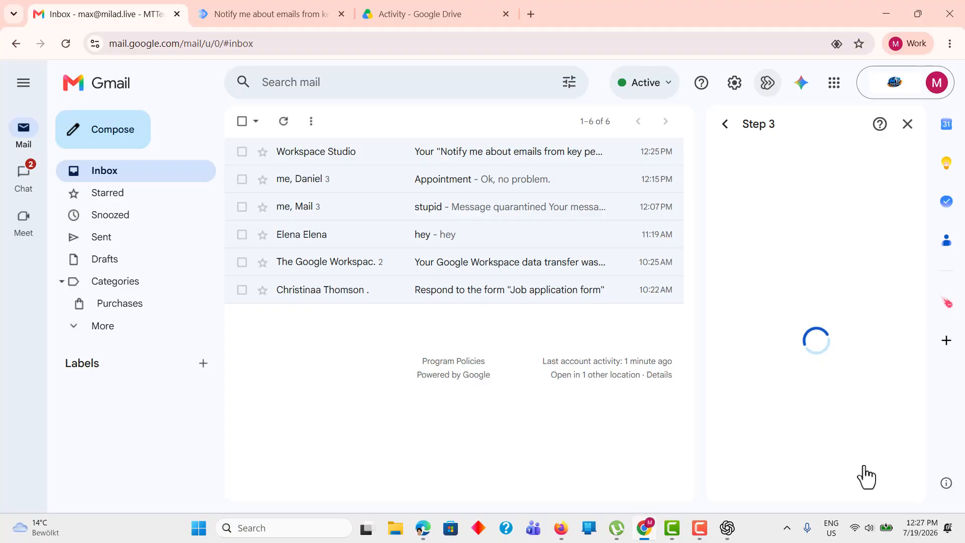
left_click(867, 473)
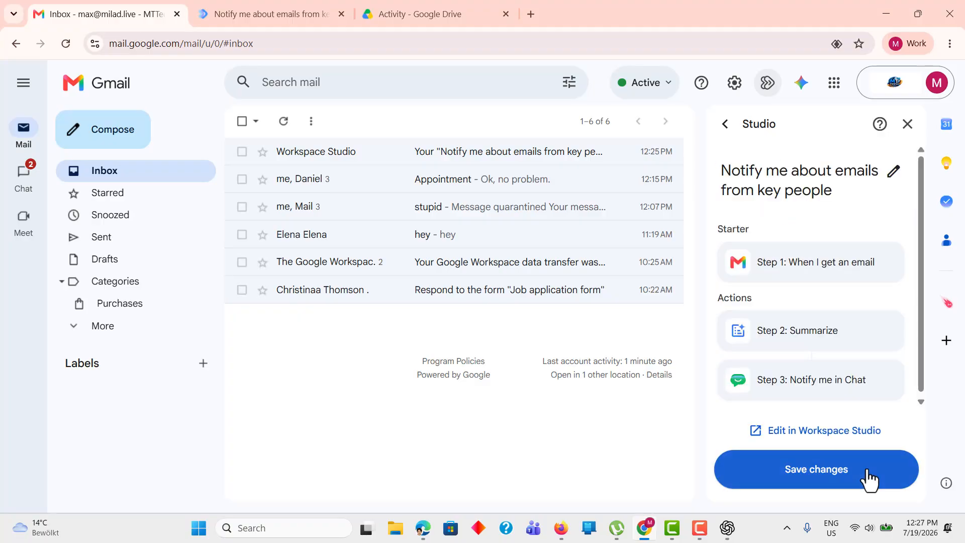
scroll(841, 389, "down", 2)
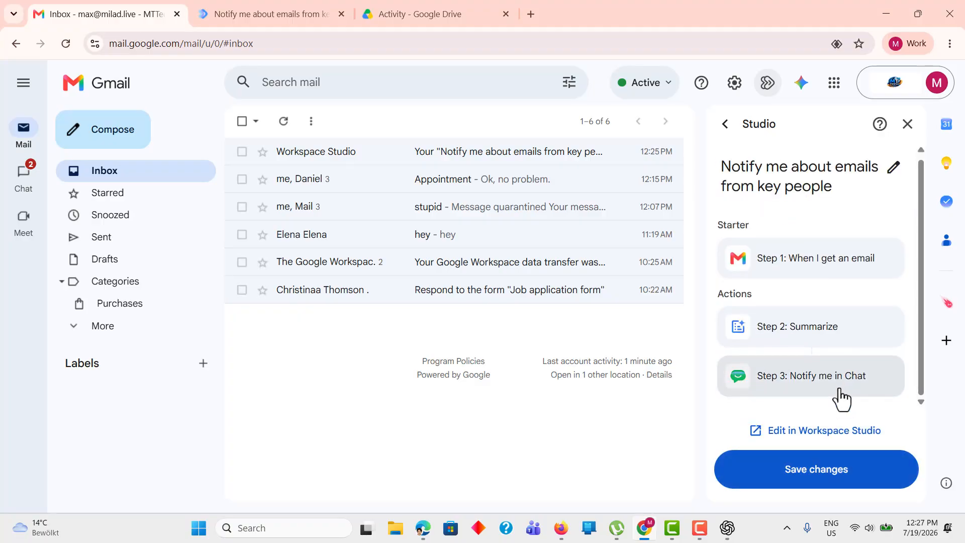
- Reload Gmail and confirm the Studio Activity tab lists the test run Complete, then view Discover
left_click(65, 43)
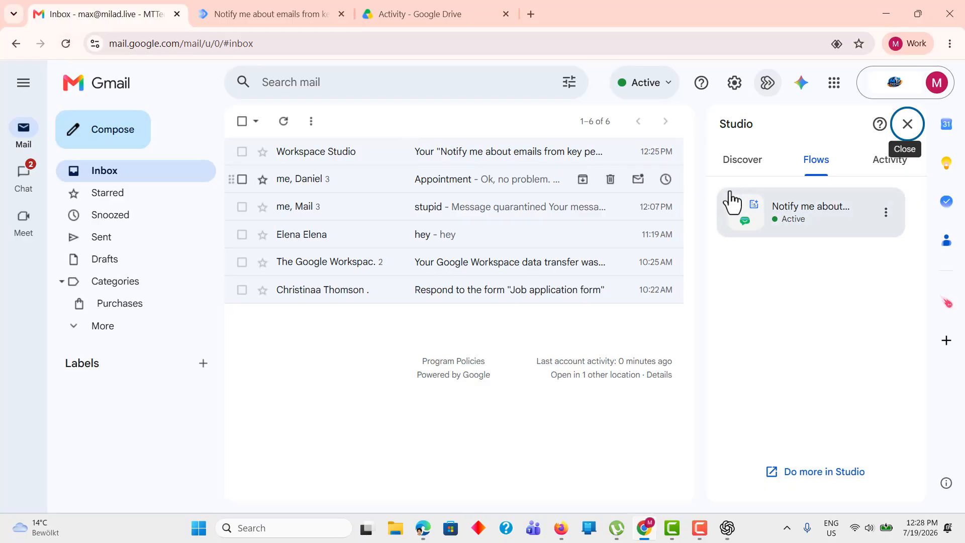
left_click(890, 162)
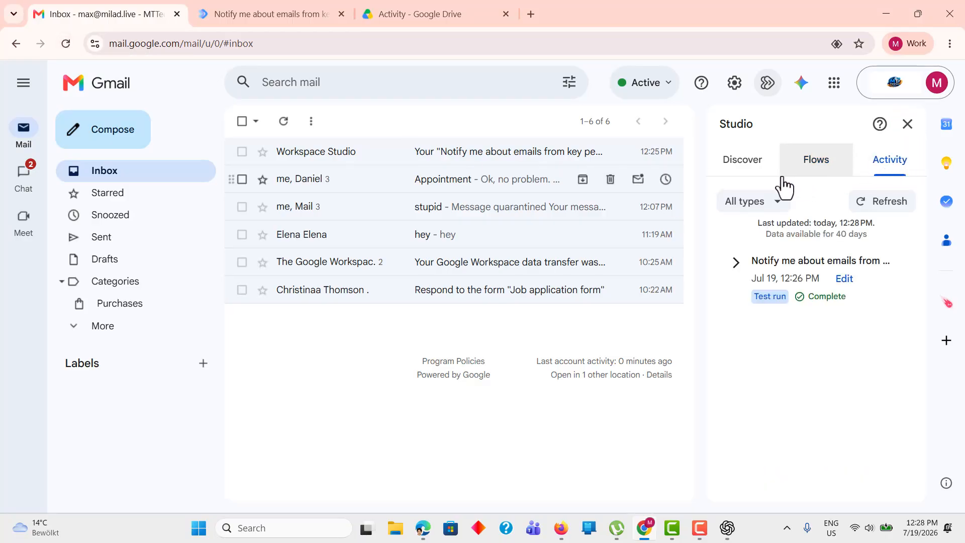
left_click(746, 164)
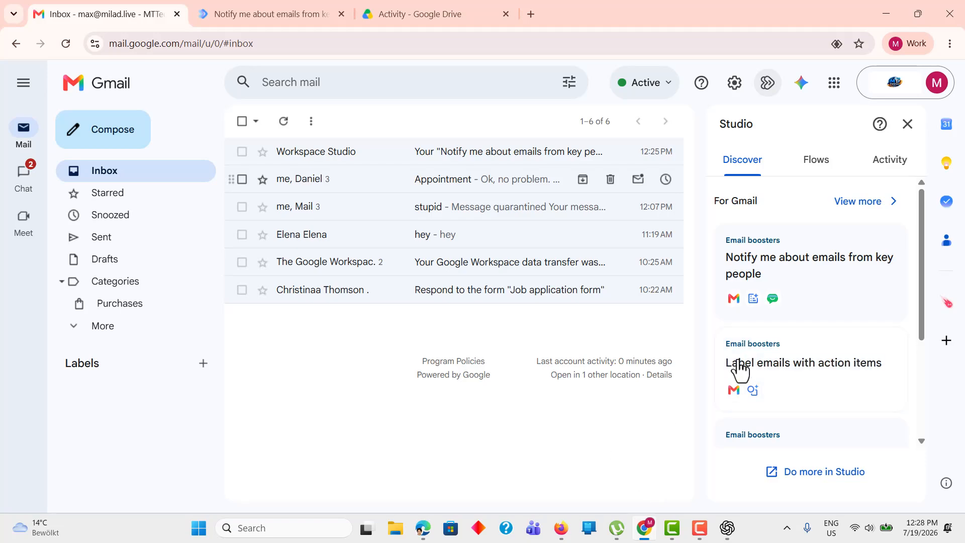
- In the Admin console, open Apps > Google Workspace > Moderation and review the 4 quarantined messages
mouse_move(560, 536)
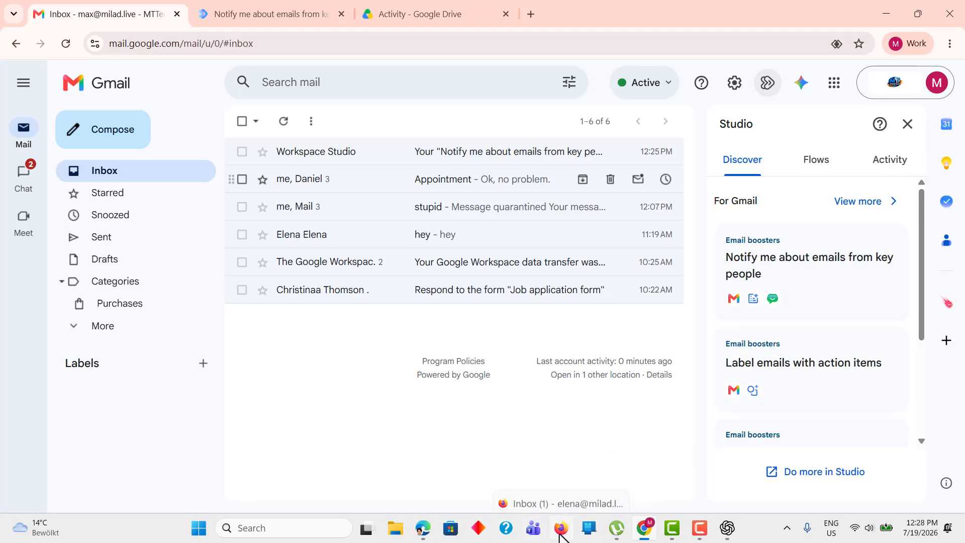
left_click(425, 529)
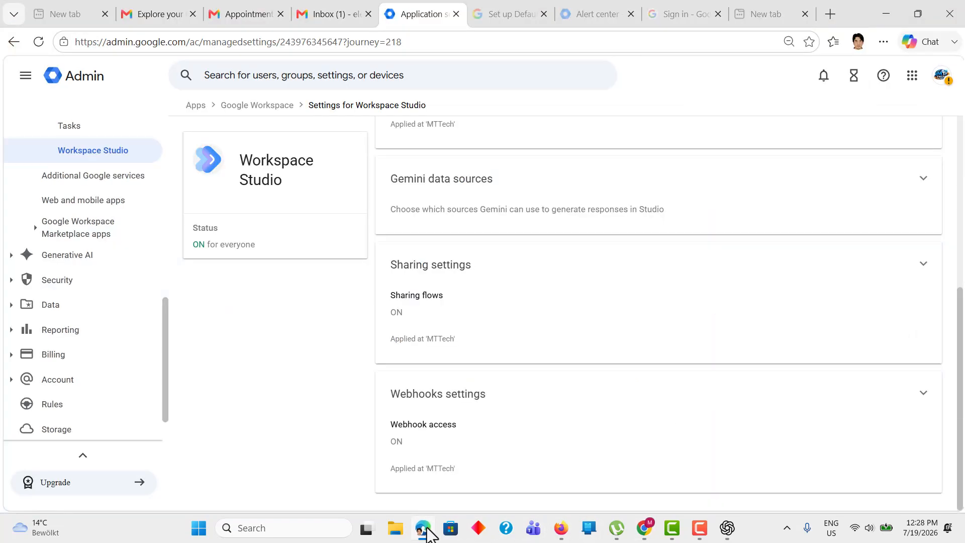
scroll(141, 214, "up", 10)
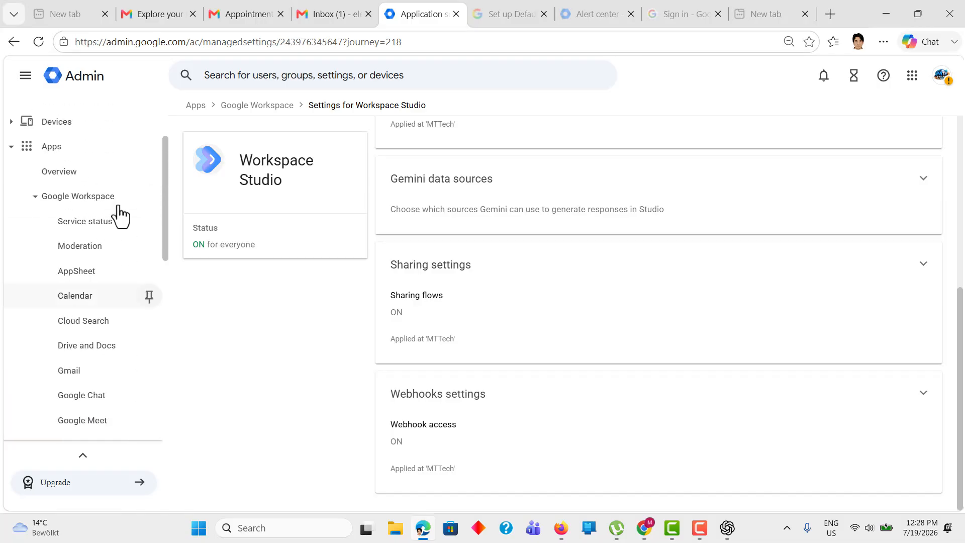
left_click(102, 328)
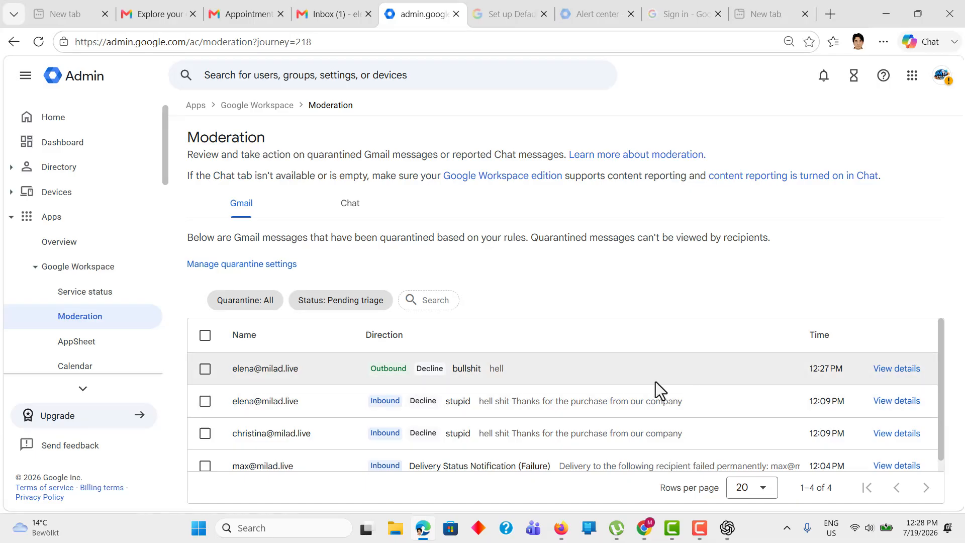
scroll(137, 393, "down", 4)
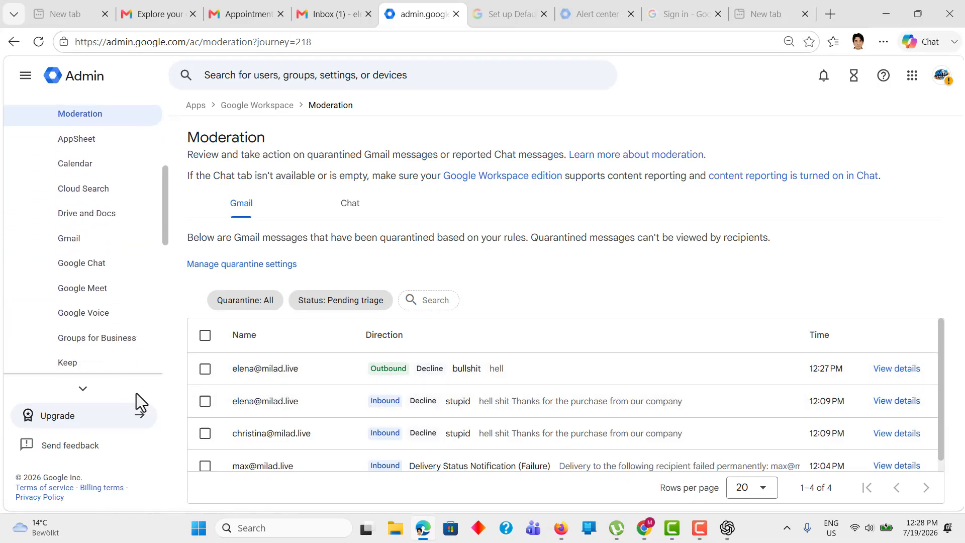
scroll(80, 341, "down", 3)
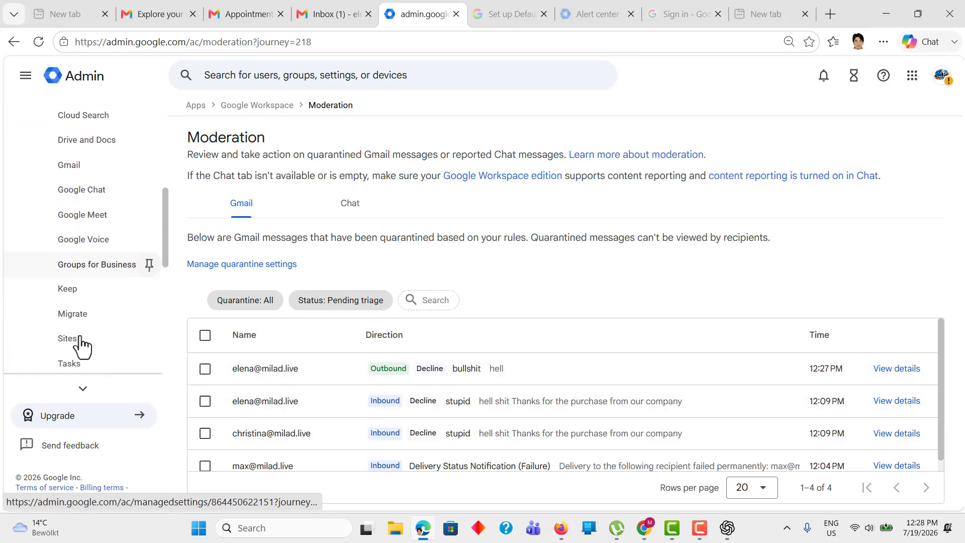
- Open the Gmail service settings and look at the quarantine management page
left_click(77, 167)
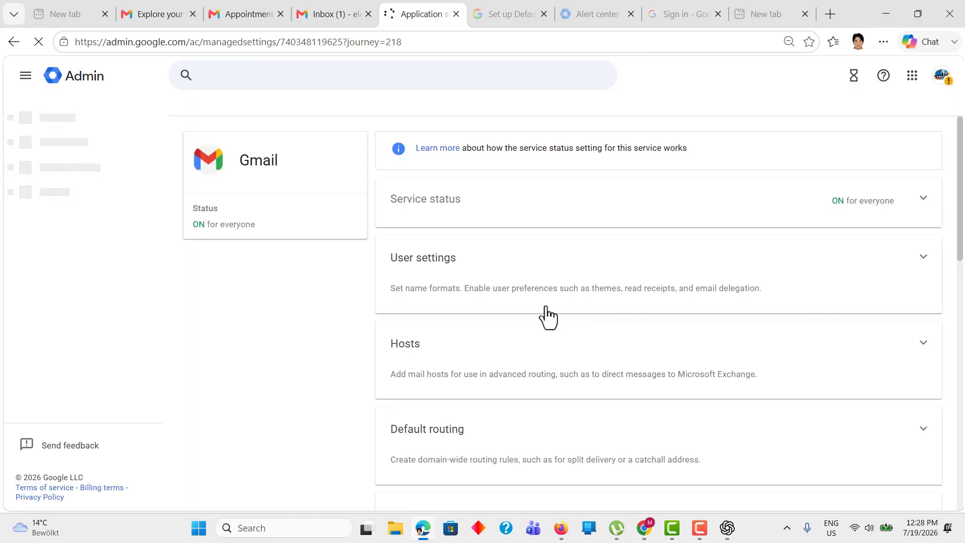
scroll(553, 372, "down", 4)
scroll(552, 372, "down", 4)
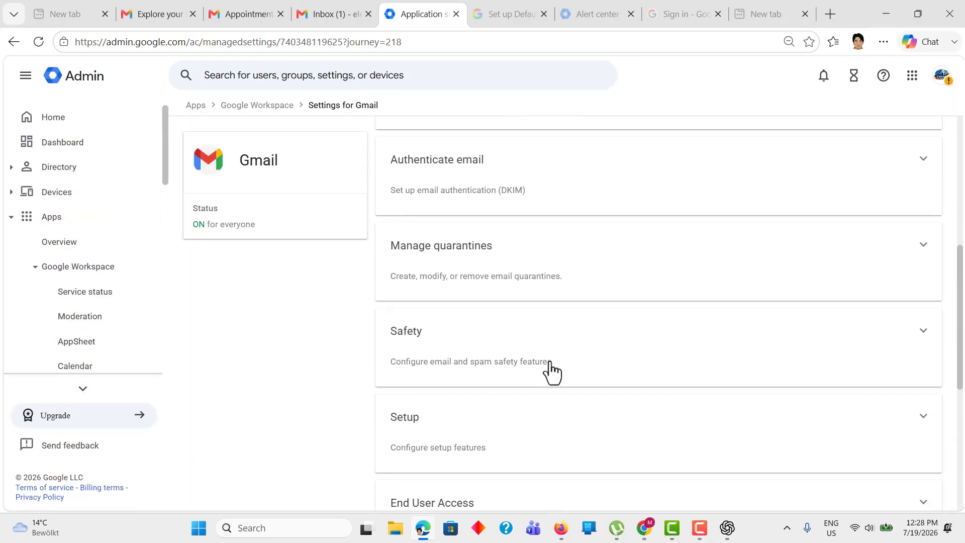
left_click(510, 201)
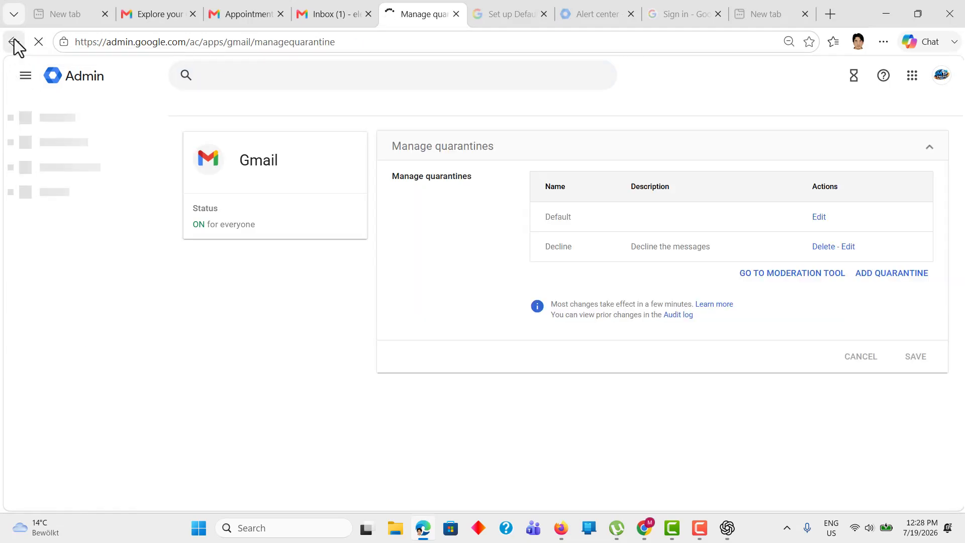
left_click(14, 42)
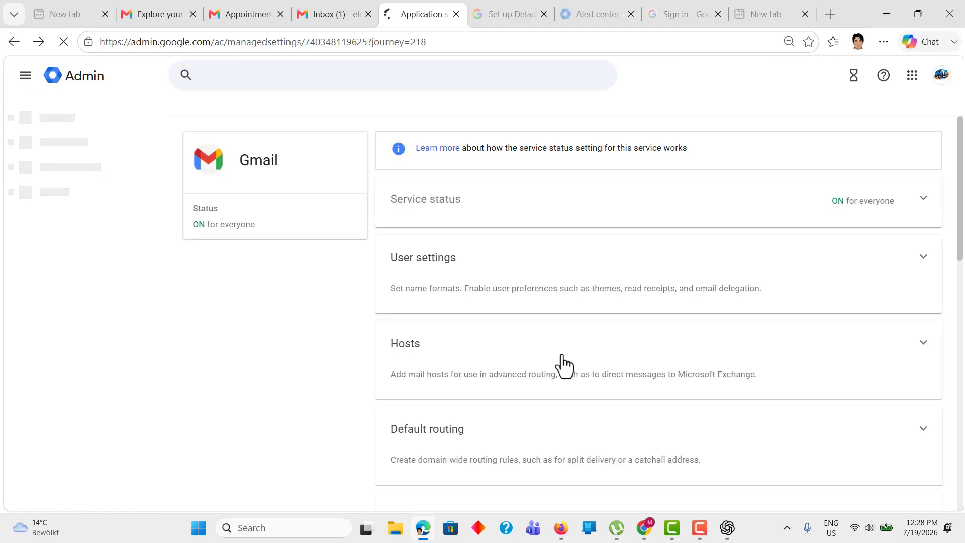
- Delete the Decline objectionable content rule under Gmail Compliance, then return to Admin home
scroll(558, 372, "down", 5)
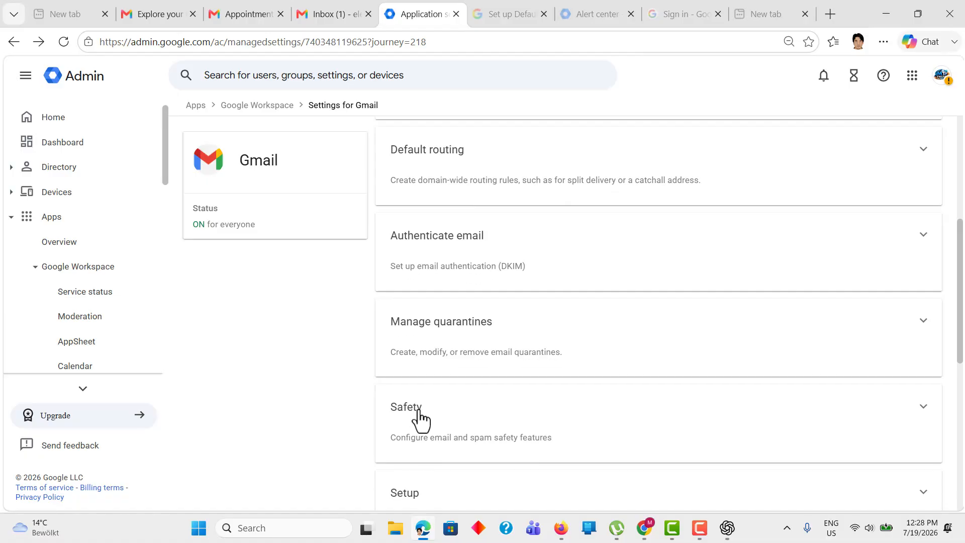
scroll(426, 427, "down", 3)
scroll(425, 426, "down", 5)
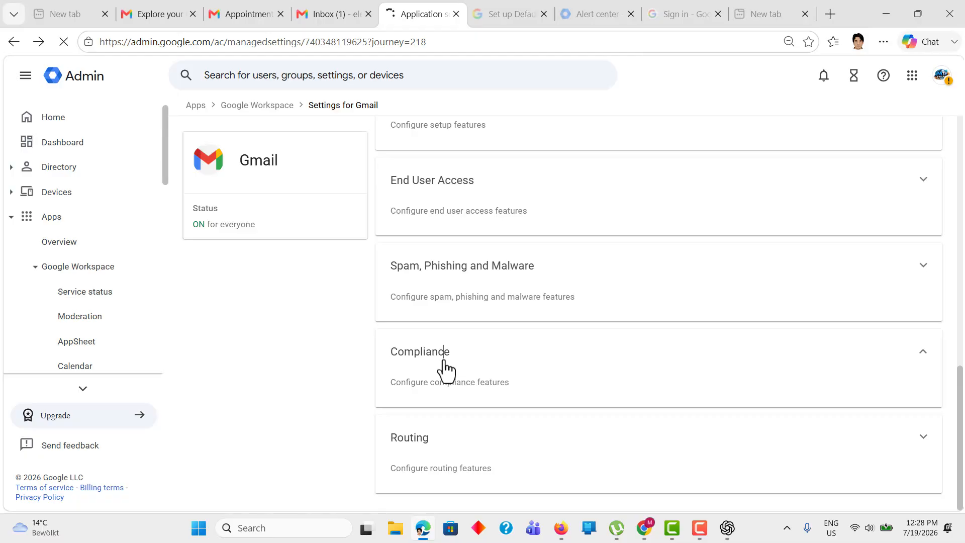
left_click(445, 371)
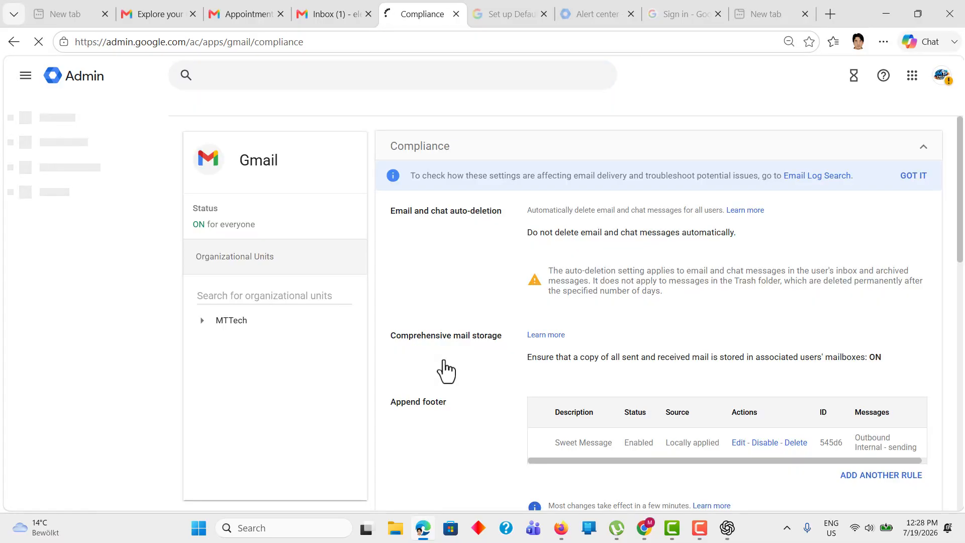
scroll(677, 352, "down", 6)
scroll(677, 346, "down", 4)
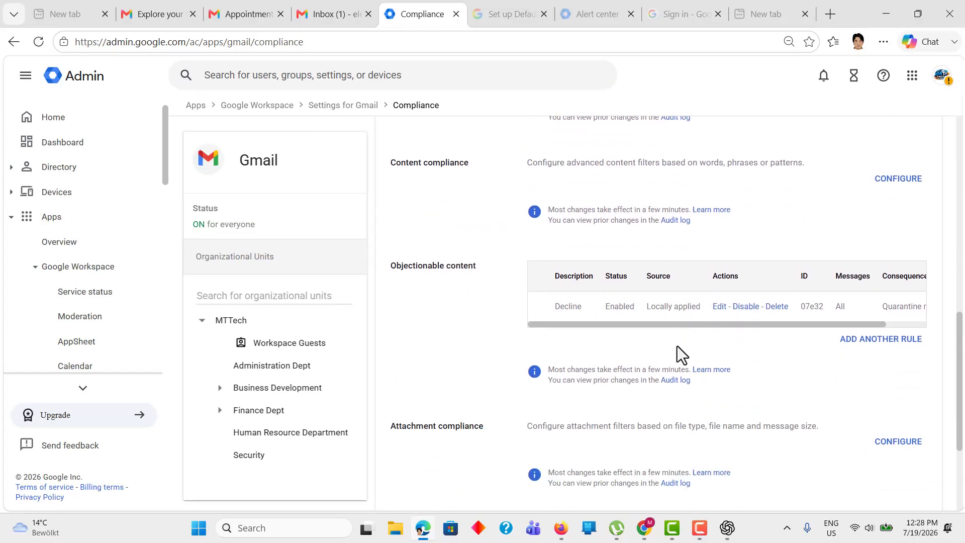
left_click(779, 309)
left_click(603, 327)
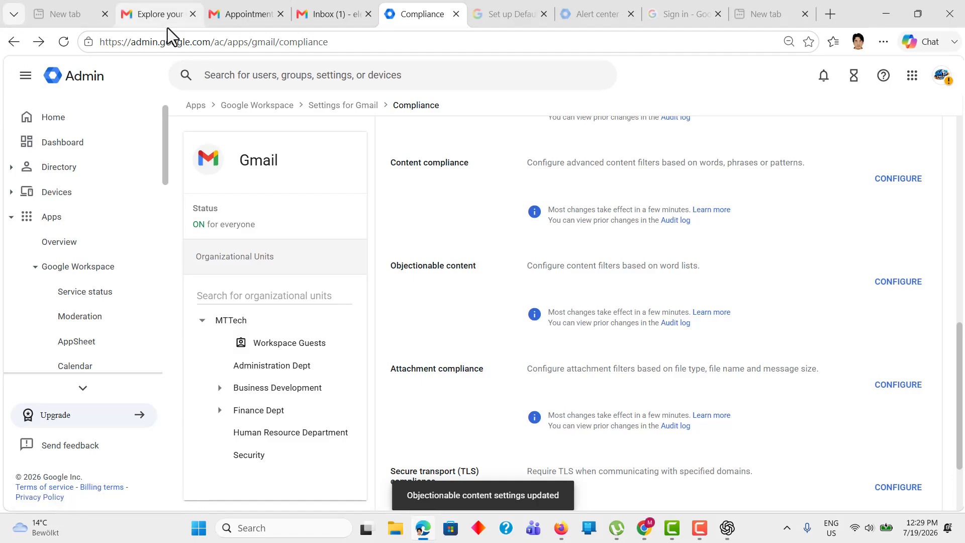
left_click(65, 124)
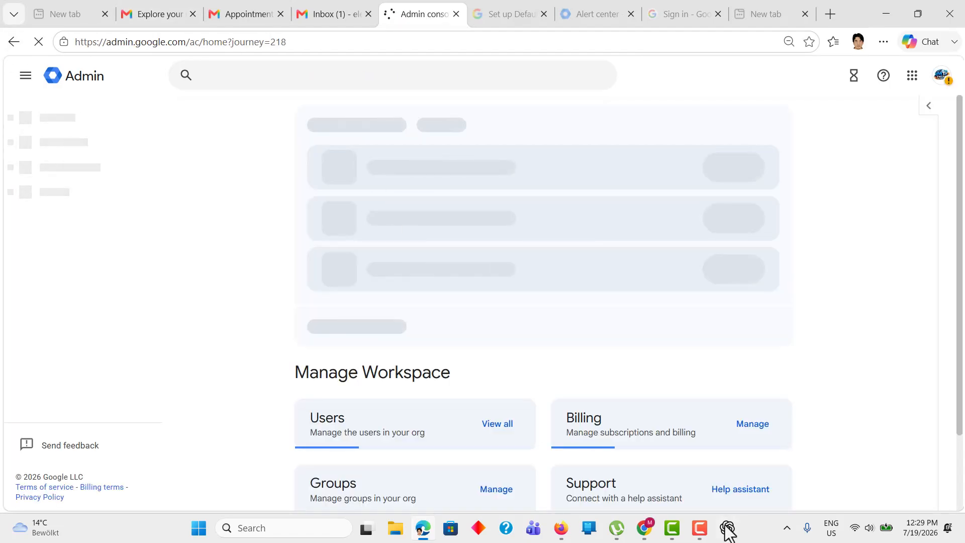
- Turn on the 'Notify me about emails from key people' flow in the Studio panel
left_click(645, 529)
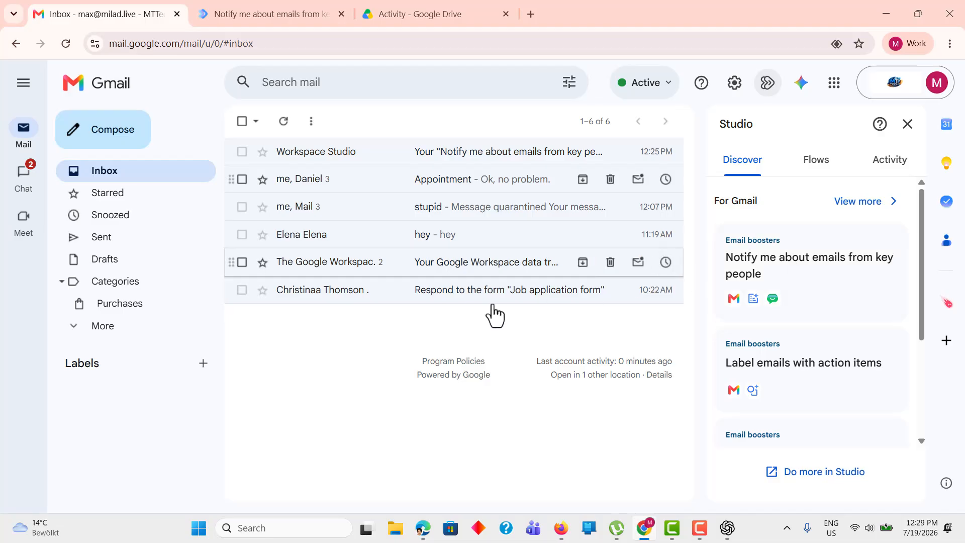
left_click(844, 278)
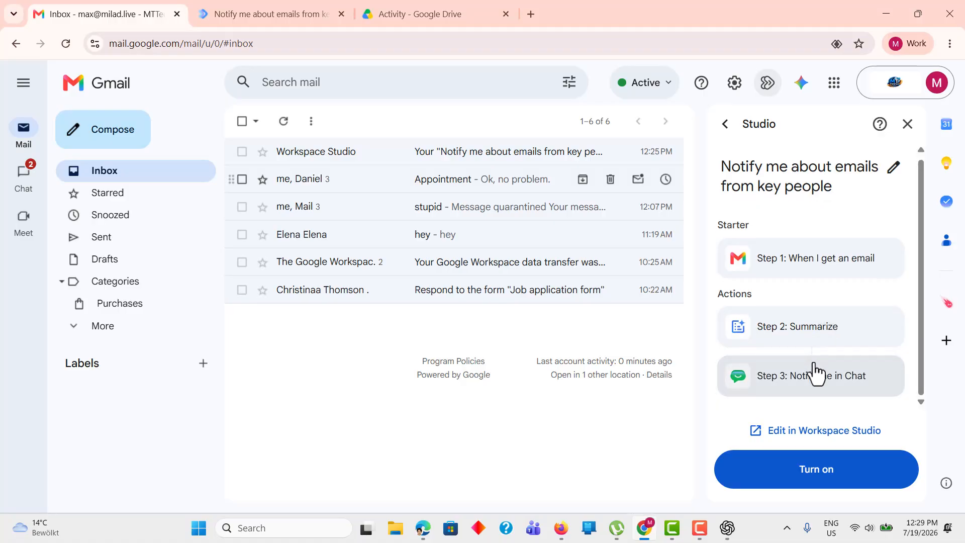
left_click(830, 478)
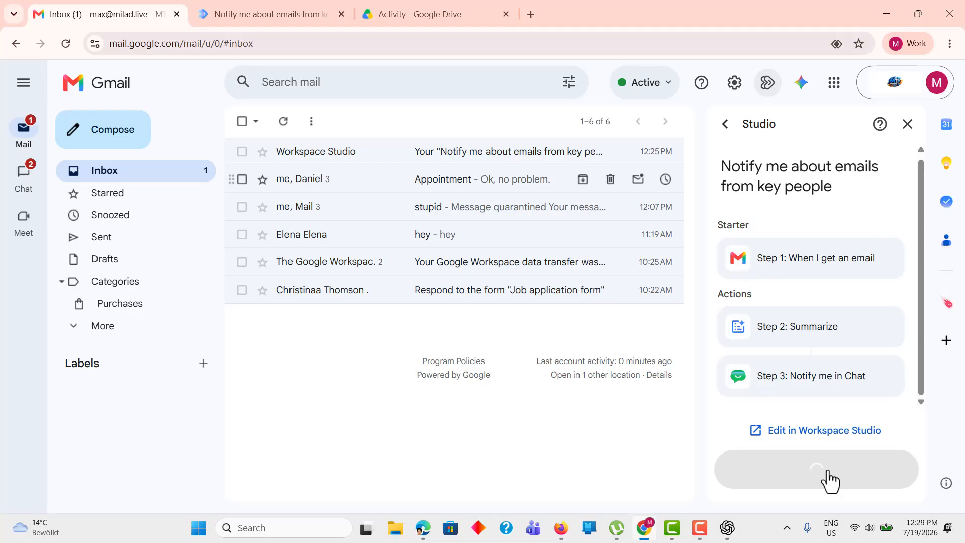
- Read the Workspace Studio confirmation email for the activated flow
left_click(449, 156)
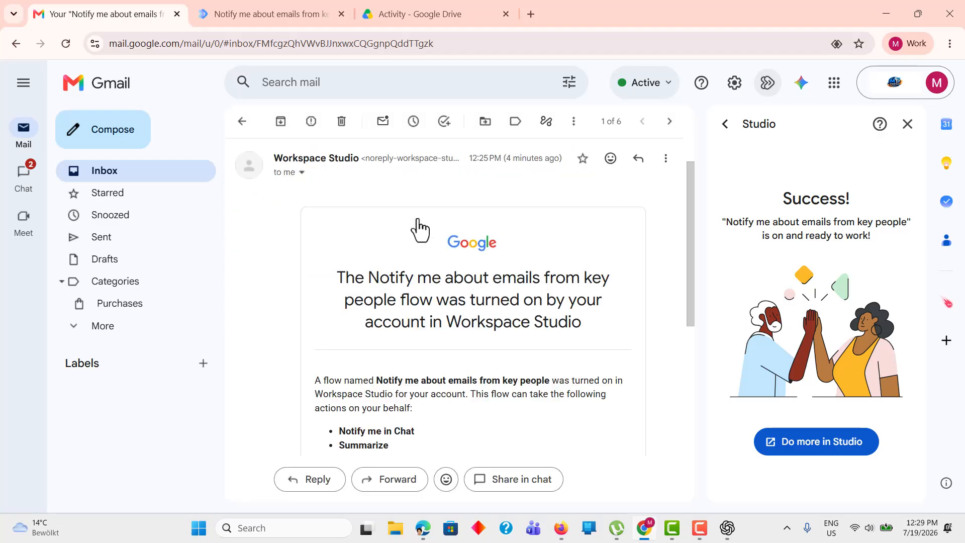
scroll(433, 372, "down", 4)
scroll(431, 388, "down", 1)
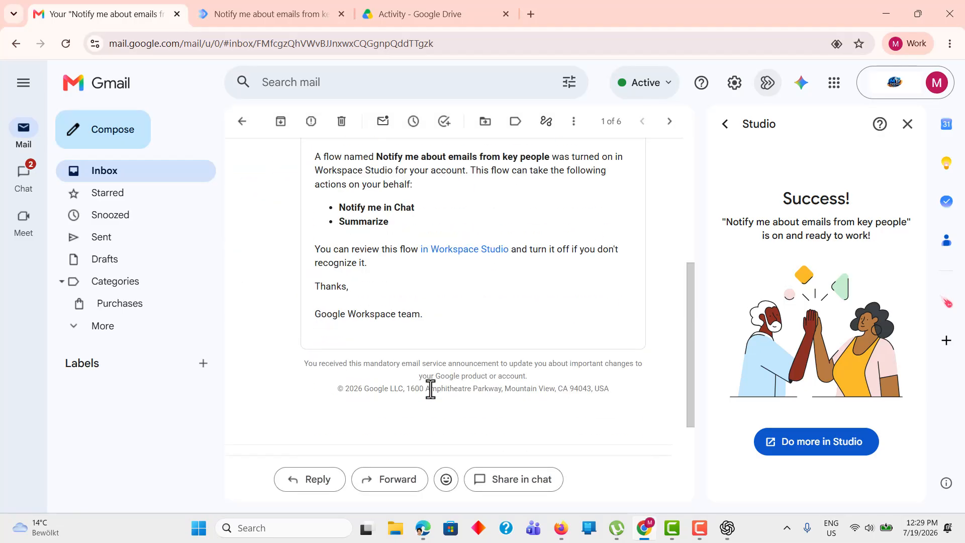
scroll(431, 389, "up", 3)
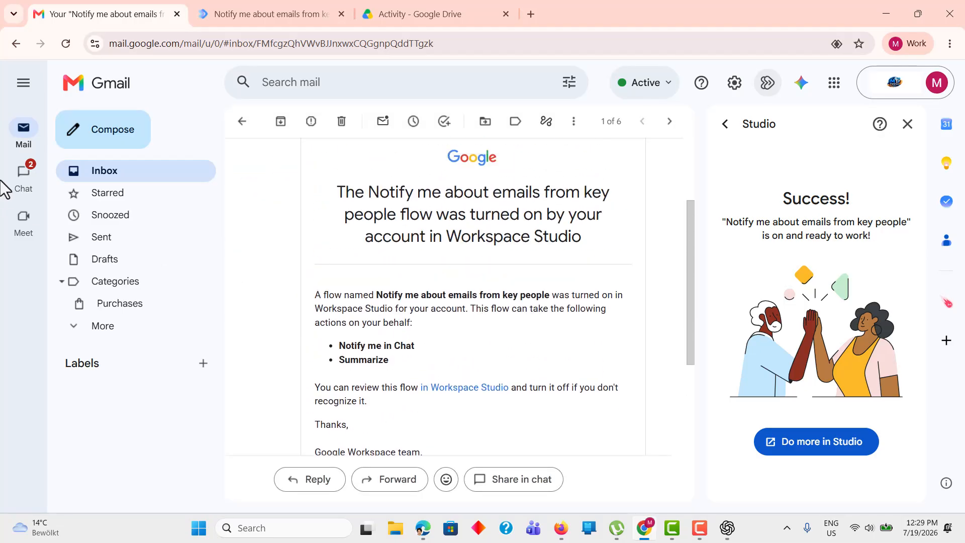
- Check the flow's newest and earlier notification conversations in Chat, then return to Mail
left_click(23, 173)
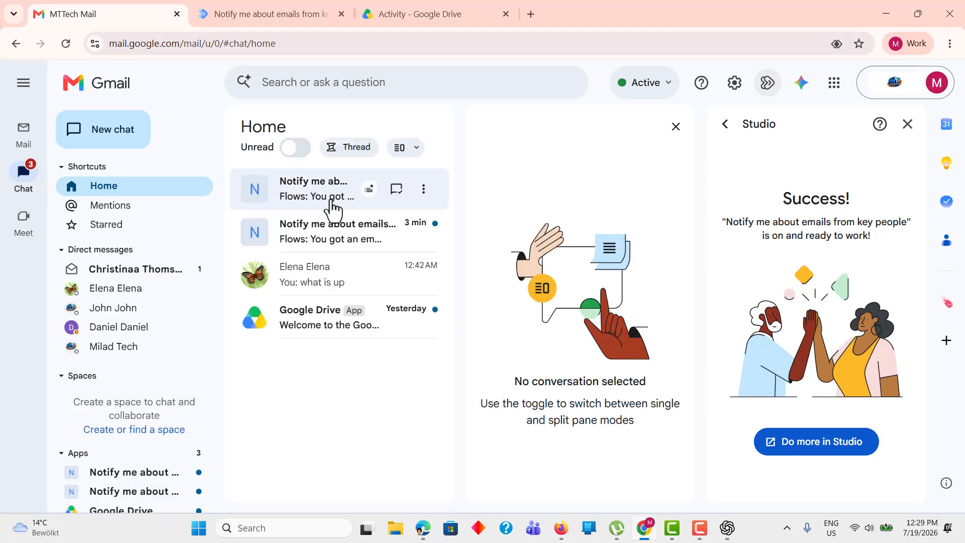
left_click(318, 192)
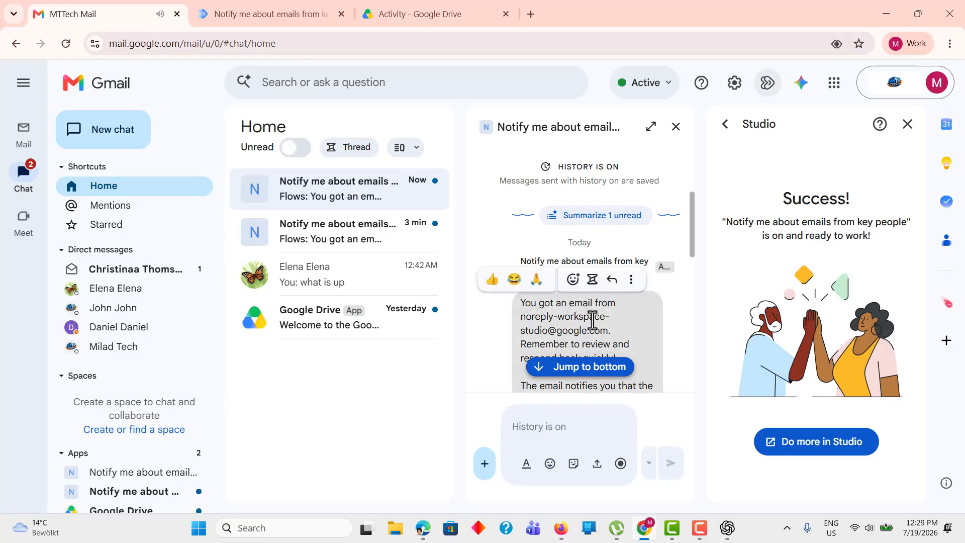
scroll(593, 320, "down", 10)
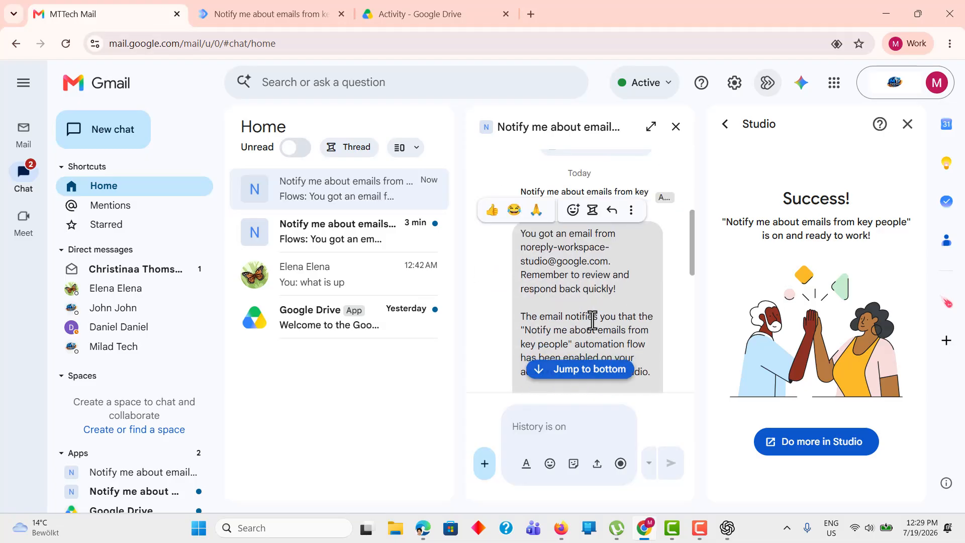
left_click(297, 236)
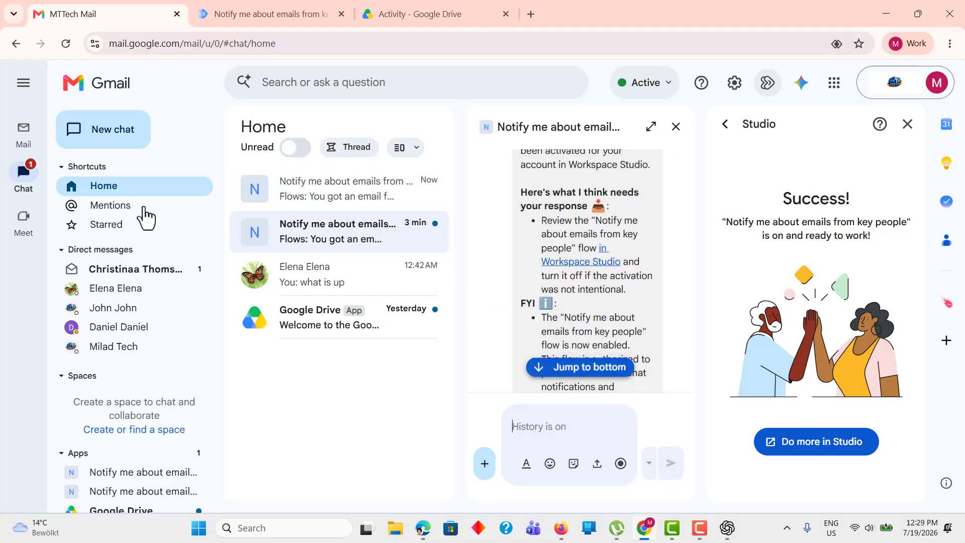
left_click(28, 134)
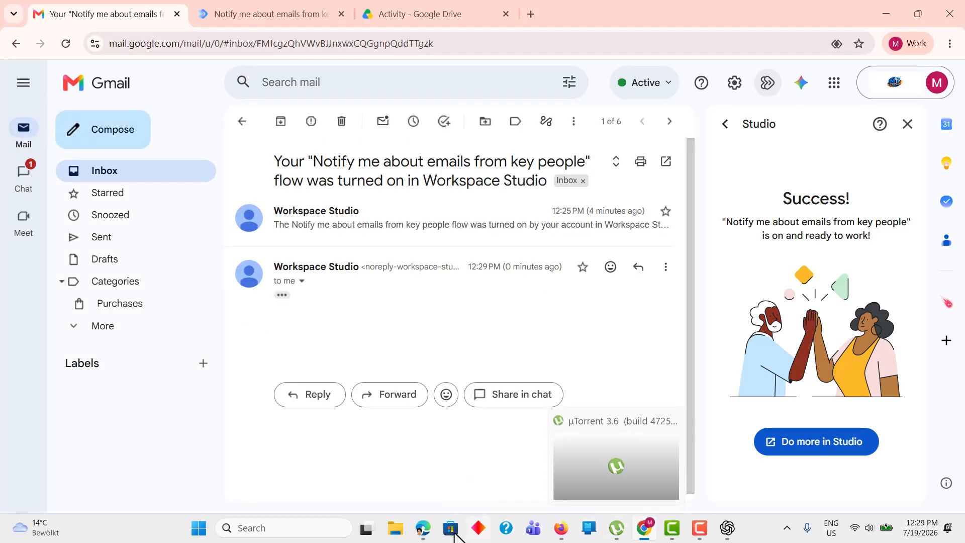
- From the other account, send another 'bullshit' test email to the flow owner and switch back
left_click(562, 528)
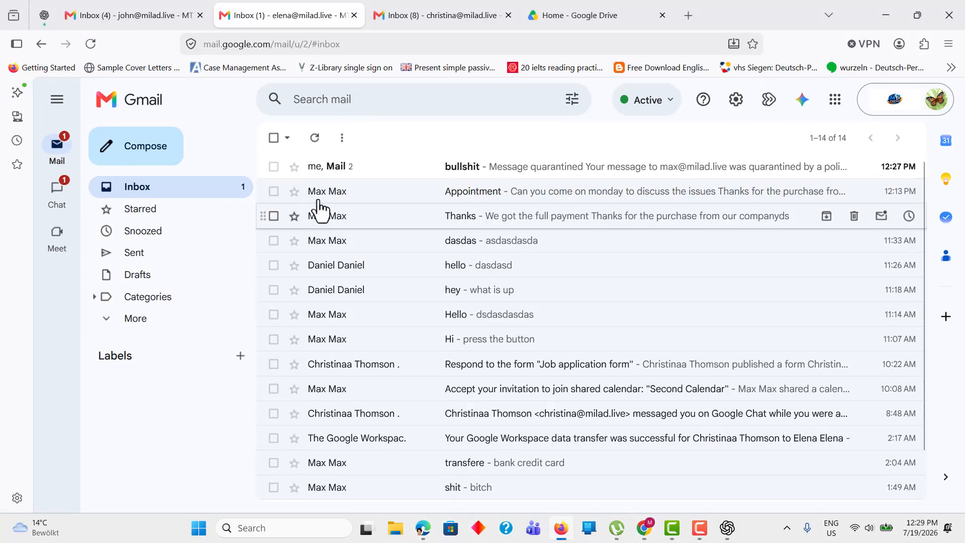
left_click(153, 149)
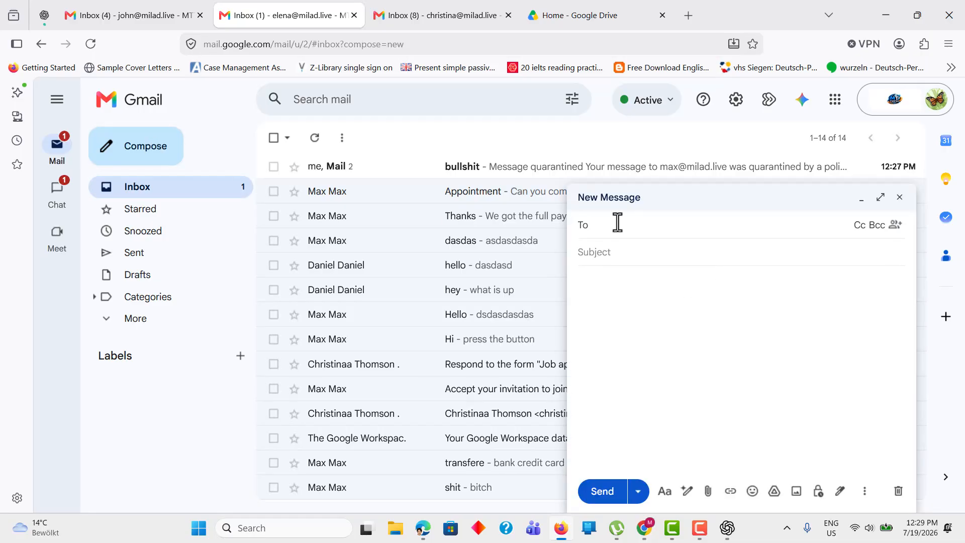
type("max")
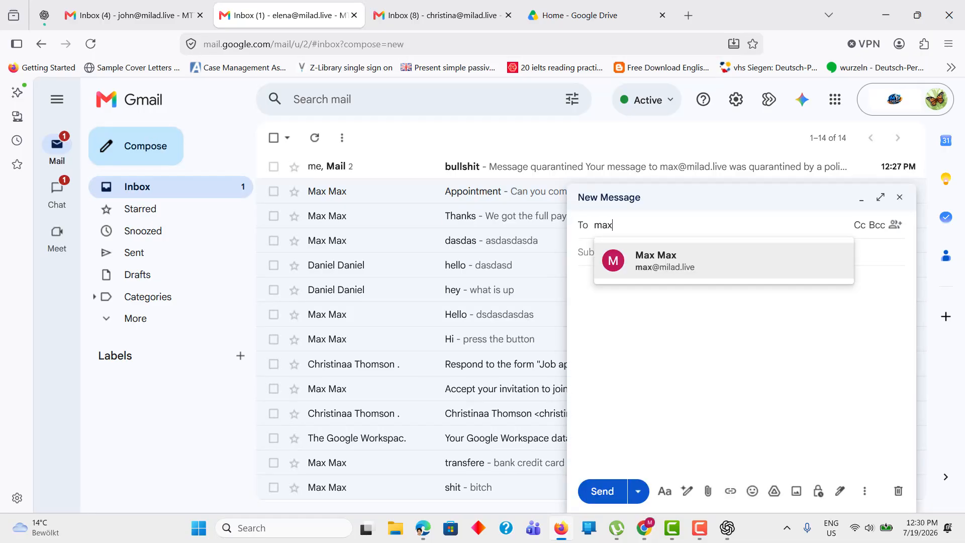
left_click(706, 275)
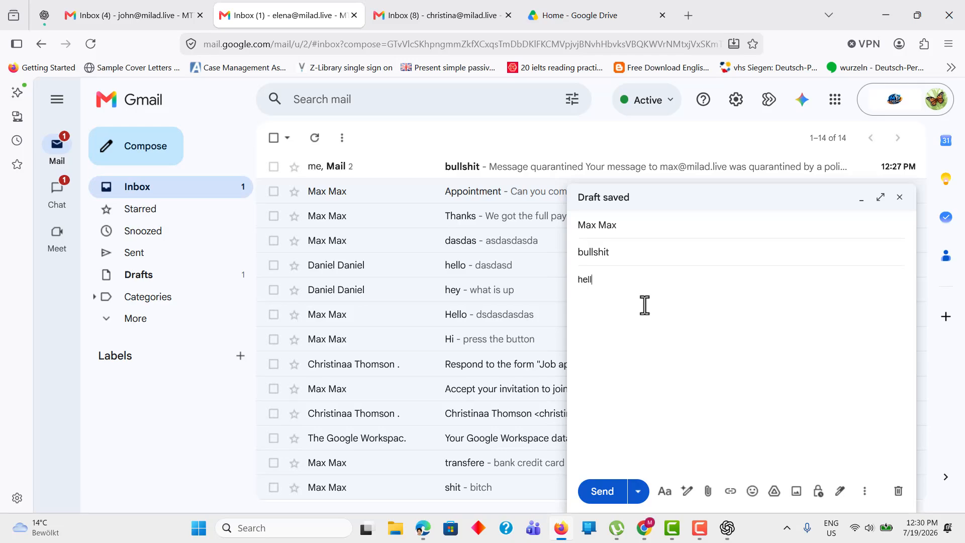
left_click(607, 493)
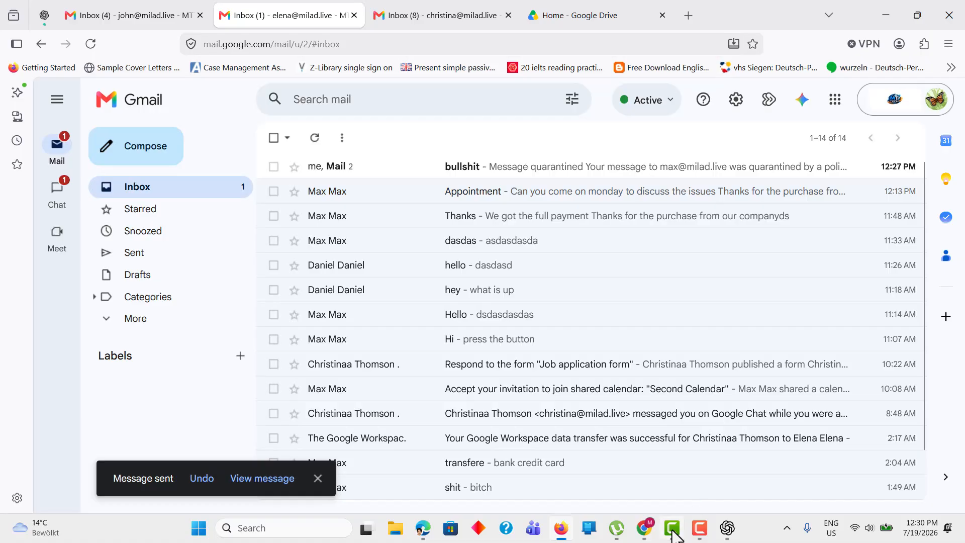
left_click(645, 528)
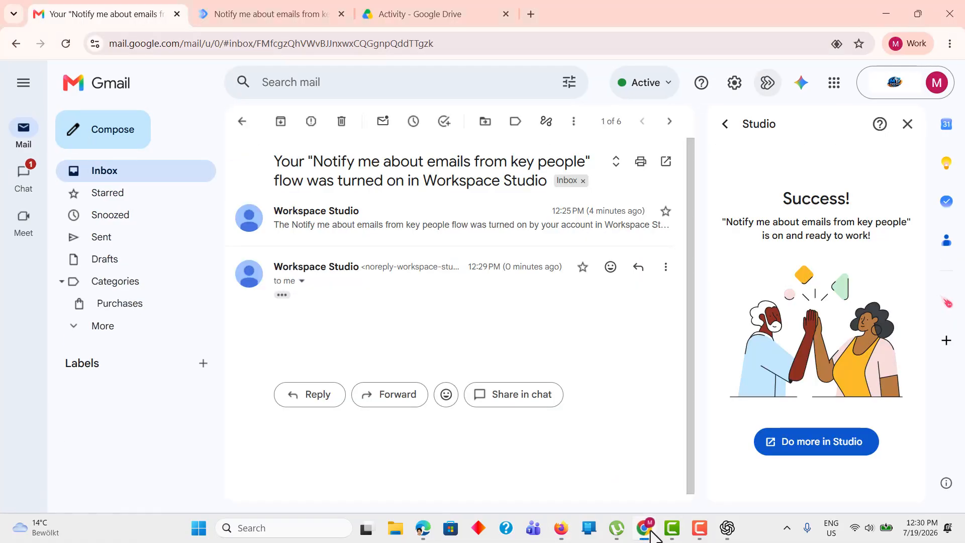
- Go to the Inbox and reload Gmail so the 'bullshit' email appears at the top
left_click(149, 179)
left_click(67, 44)
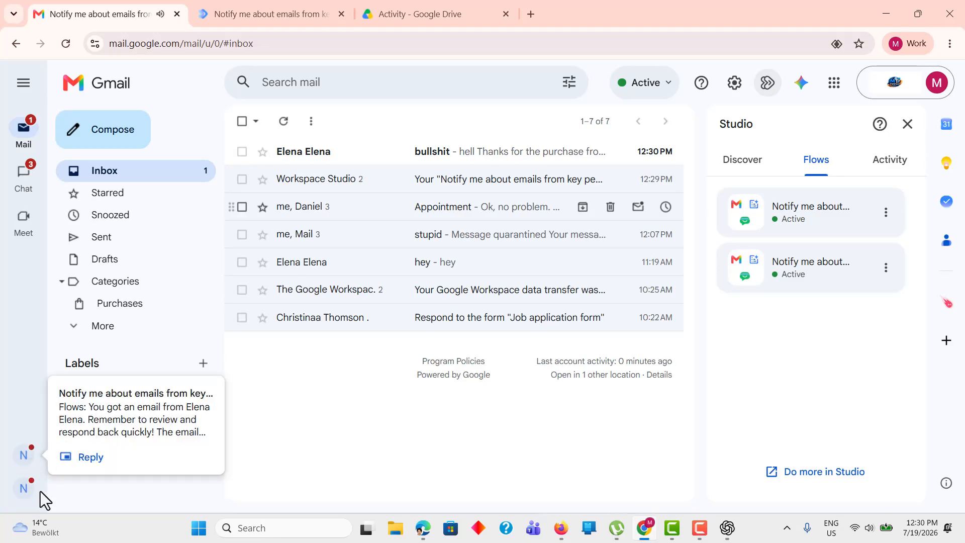
- Read both Notify-me Chat spaces summarizing the email as a purchase acknowledgment, then return to Mail
left_click(98, 490)
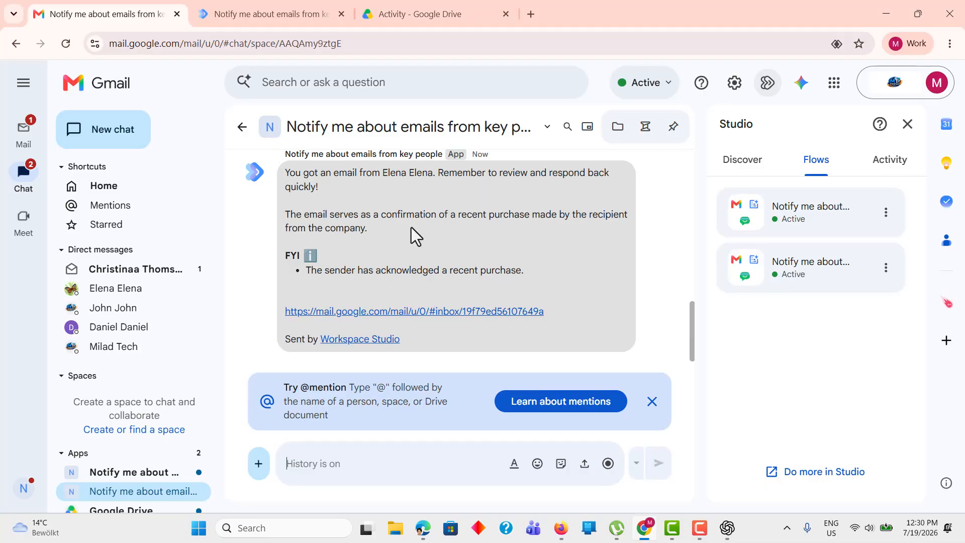
scroll(422, 236, "up", 10)
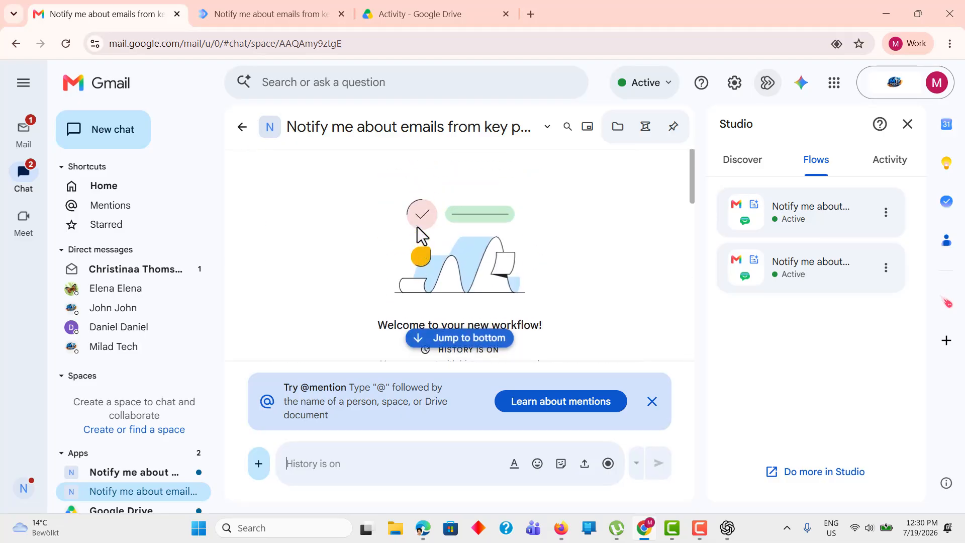
scroll(421, 235, "down", 10)
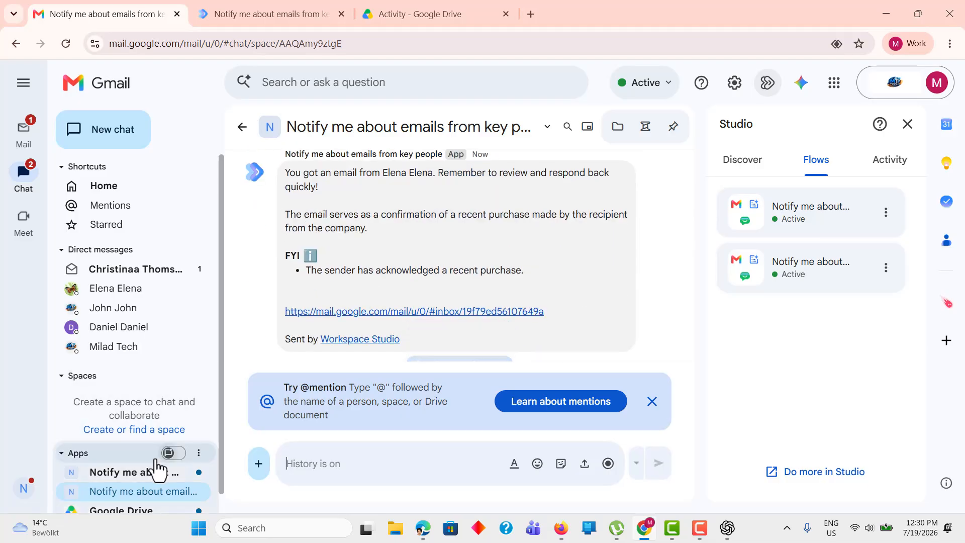
scroll(166, 467, "down", 1)
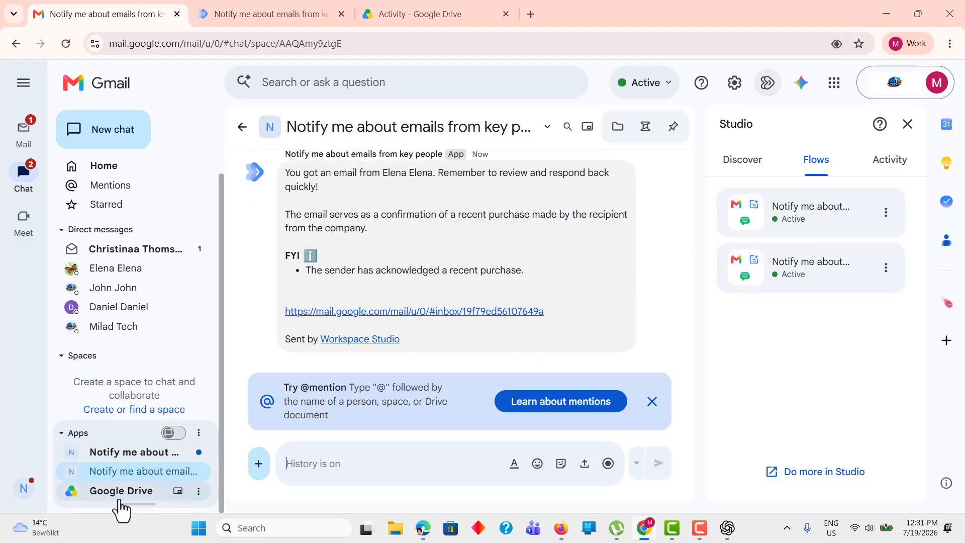
mouse_move(135, 485)
left_click(129, 454)
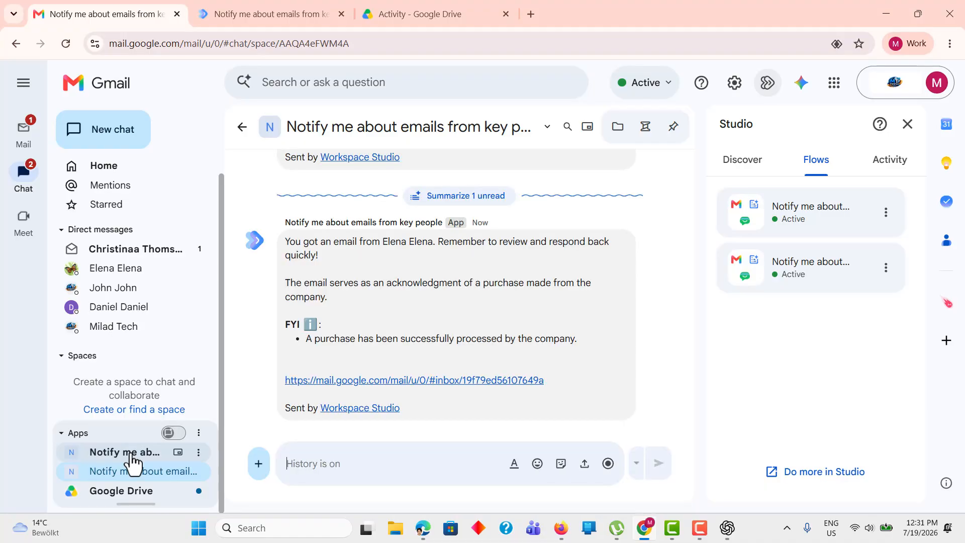
left_click(23, 176)
left_click(23, 129)
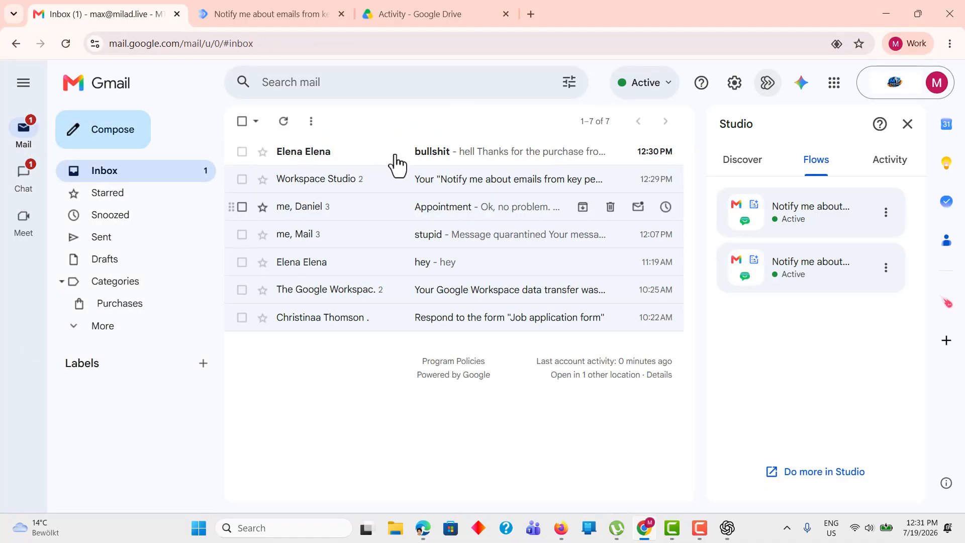
- Open the 'bullshit' test email, then open the key-people flow in Workspace Studio's editor
left_click(422, 160)
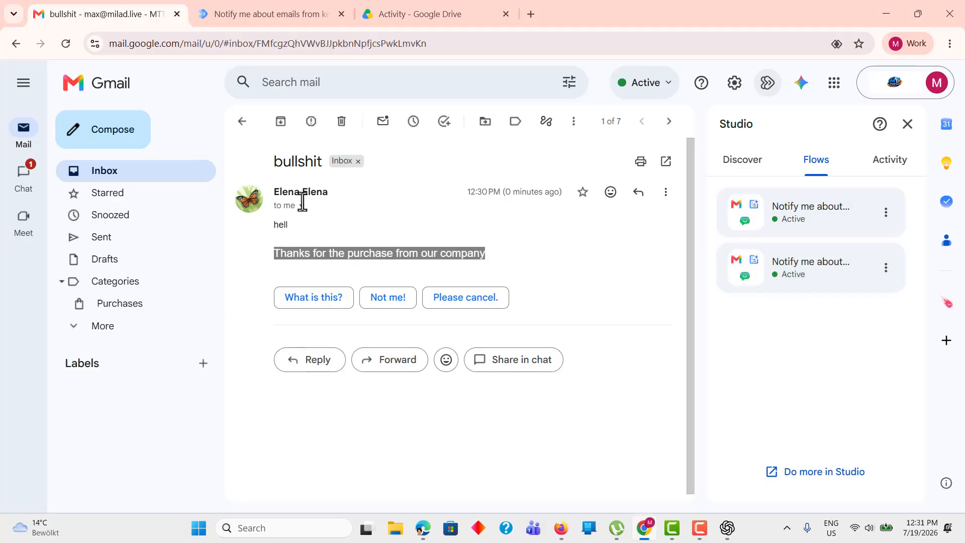
left_click_drag(297, 227, 252, 227)
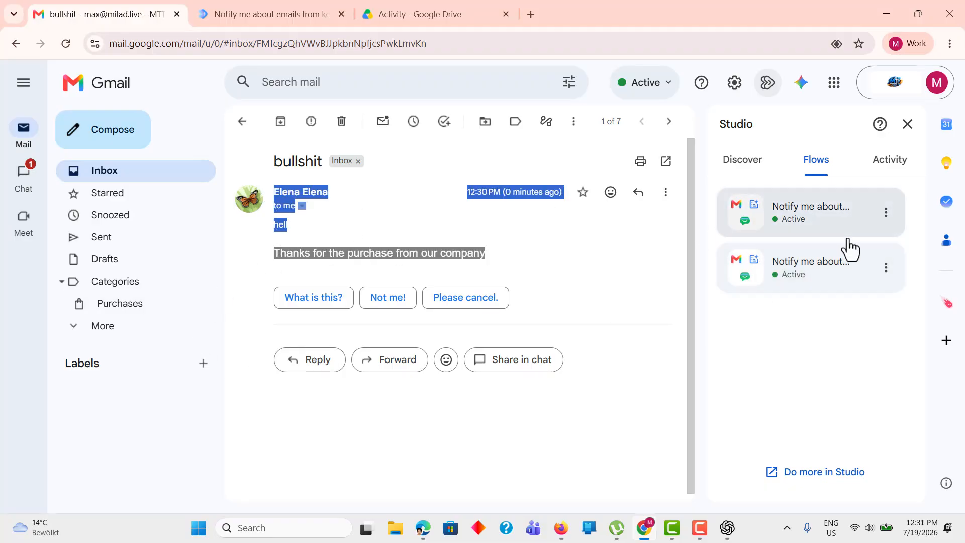
left_click(821, 229)
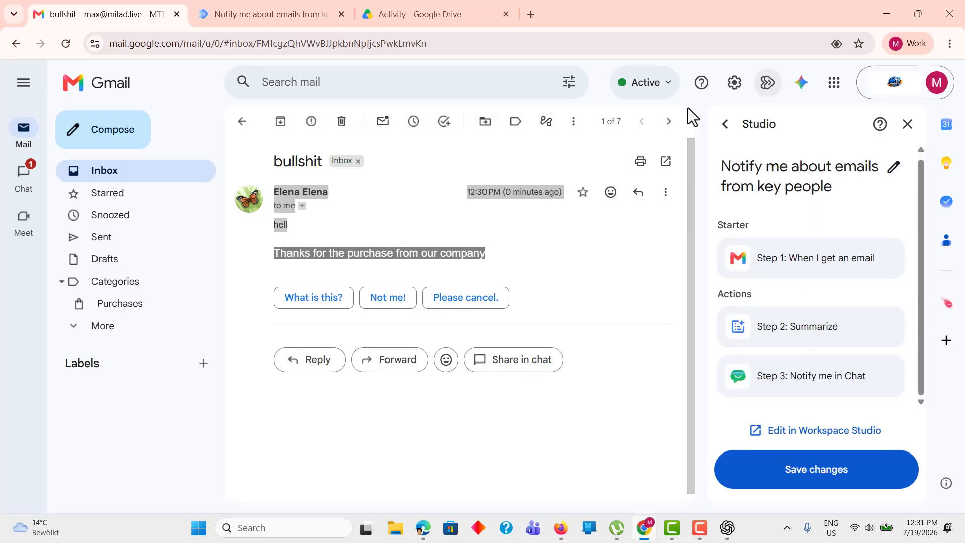
left_click(764, 87)
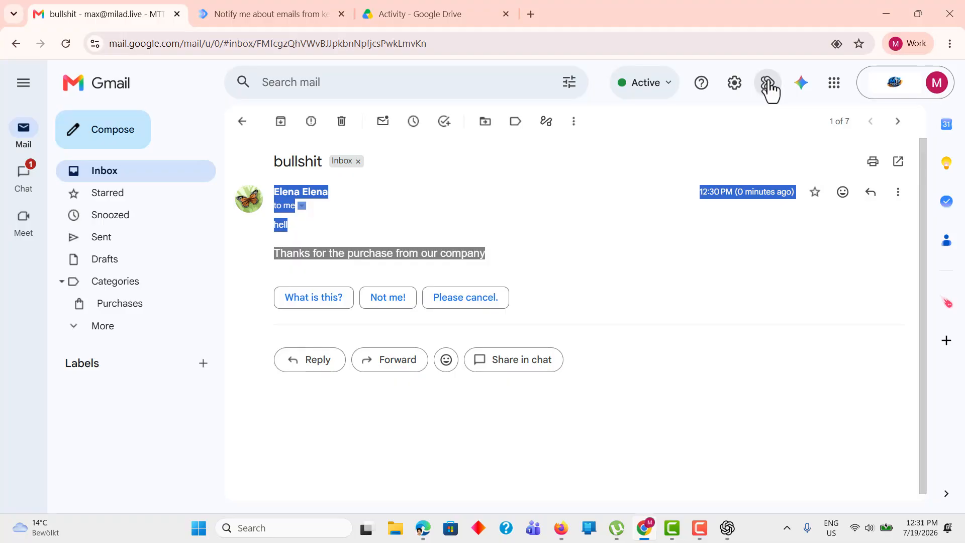
left_click(767, 86)
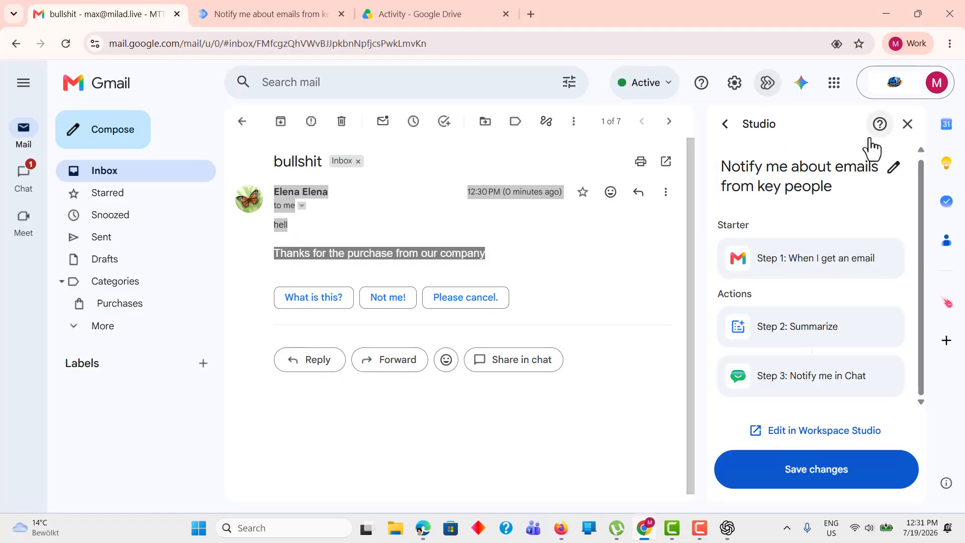
left_click(806, 429)
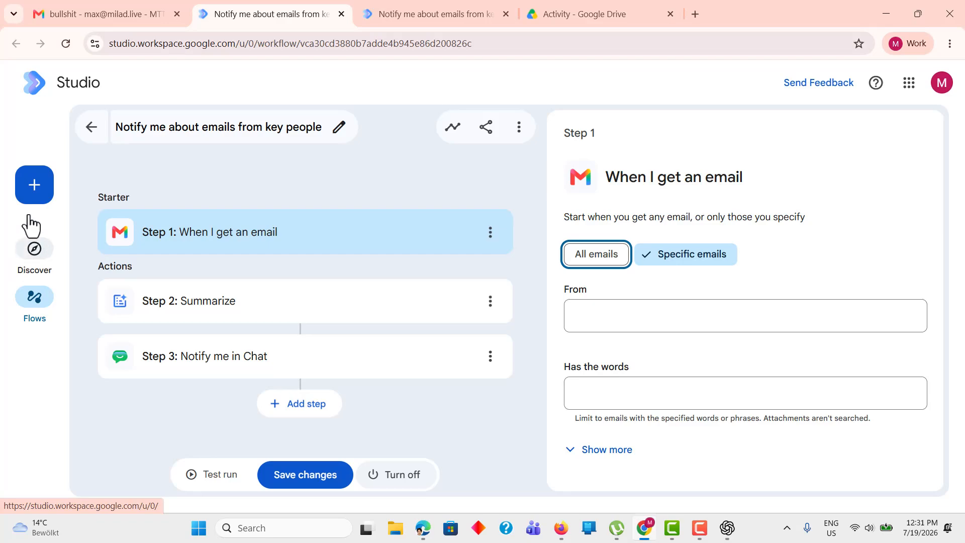
- Start a new flow triggered by 'When I get a chat message' and open its Senders field
left_click(37, 191)
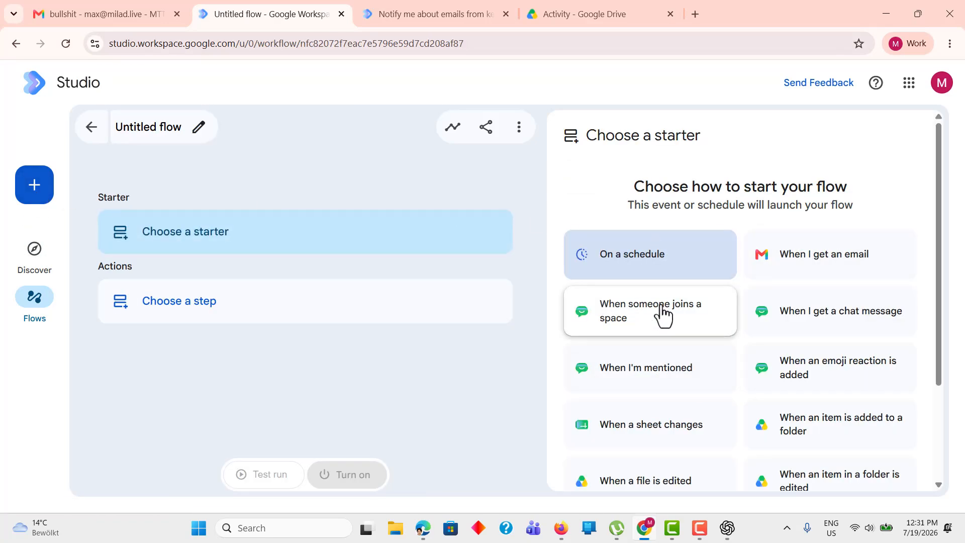
left_click(878, 327)
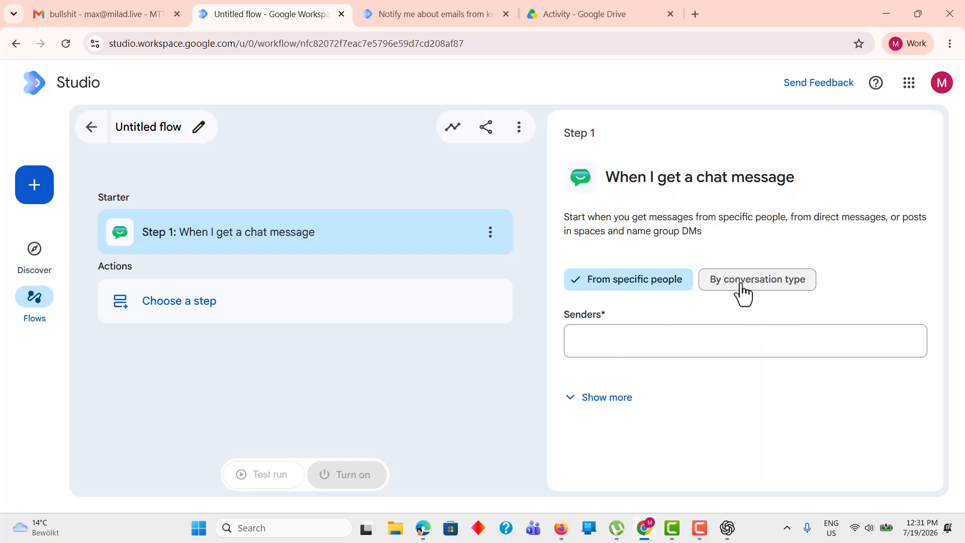
left_click(616, 339)
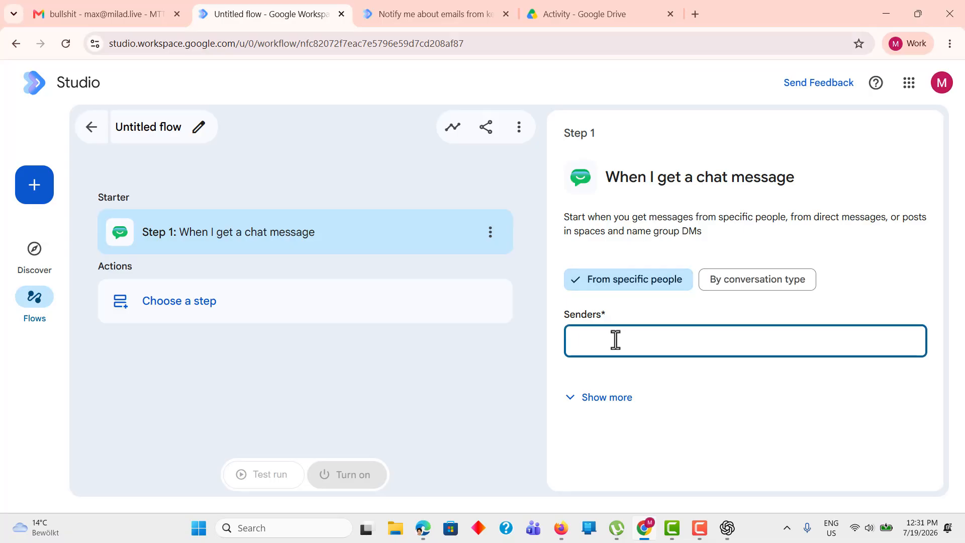
- Go back to the key-people flow, close the duplicate flow tab, and switch to the Admin console
left_click(12, 44)
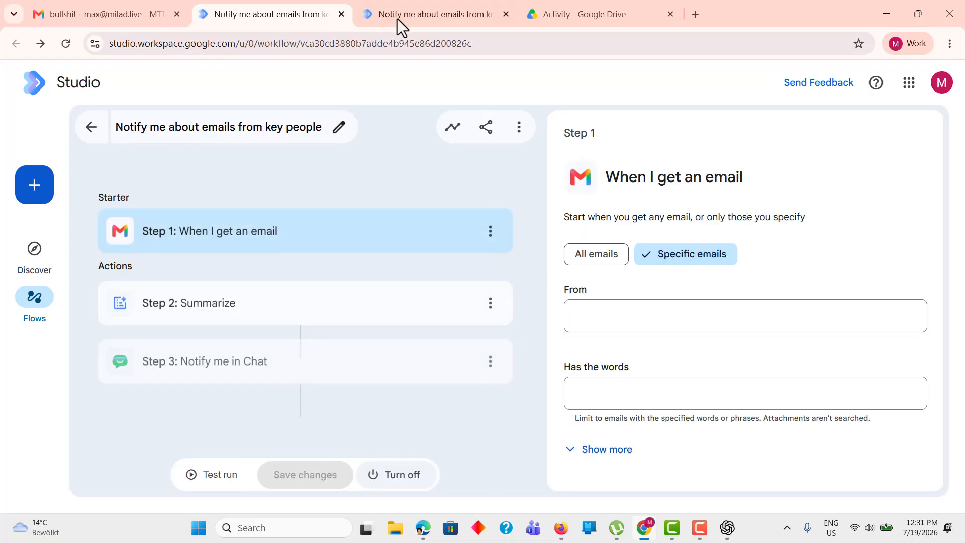
left_click(505, 14)
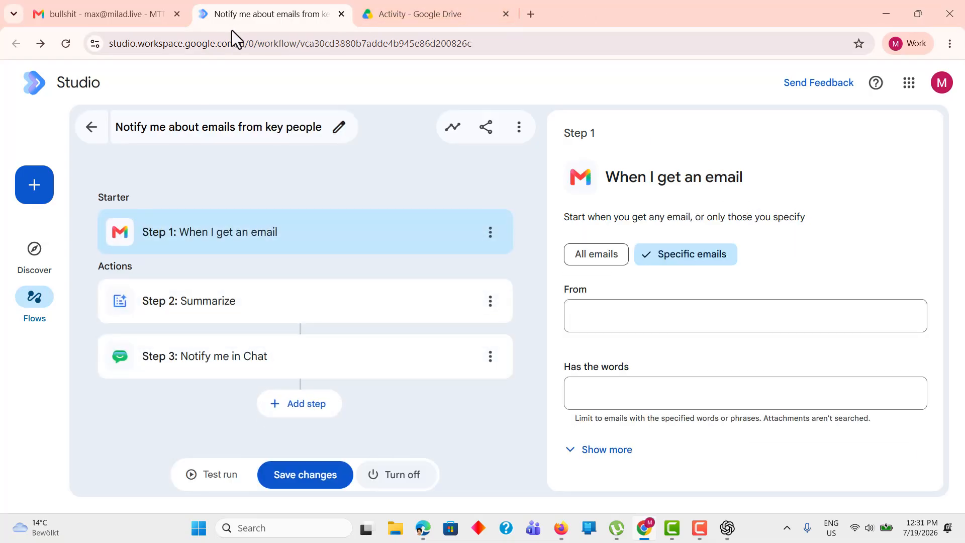
left_click(419, 533)
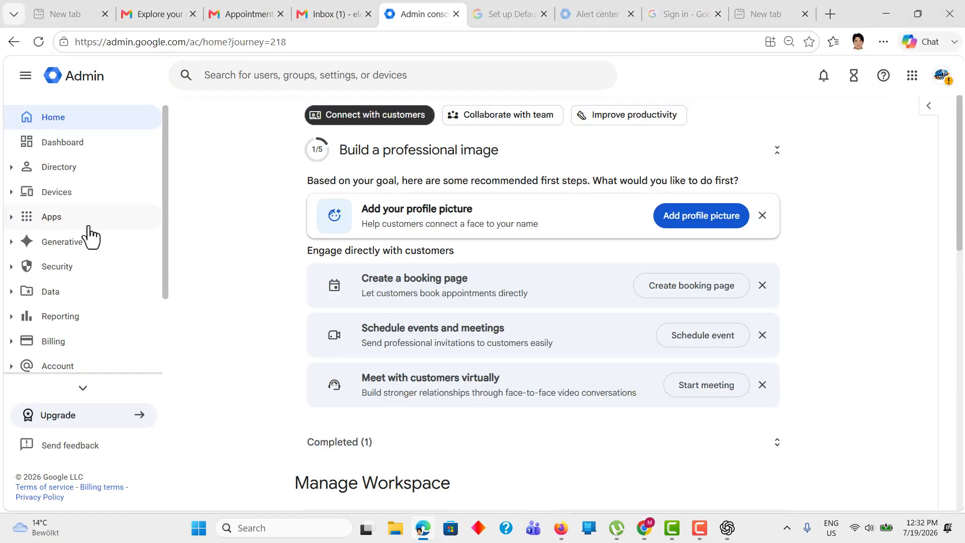
- From Security > Overview, open the Passwordless Skip passwords setting, which is off for MTTech
scroll(107, 257, "down", 2)
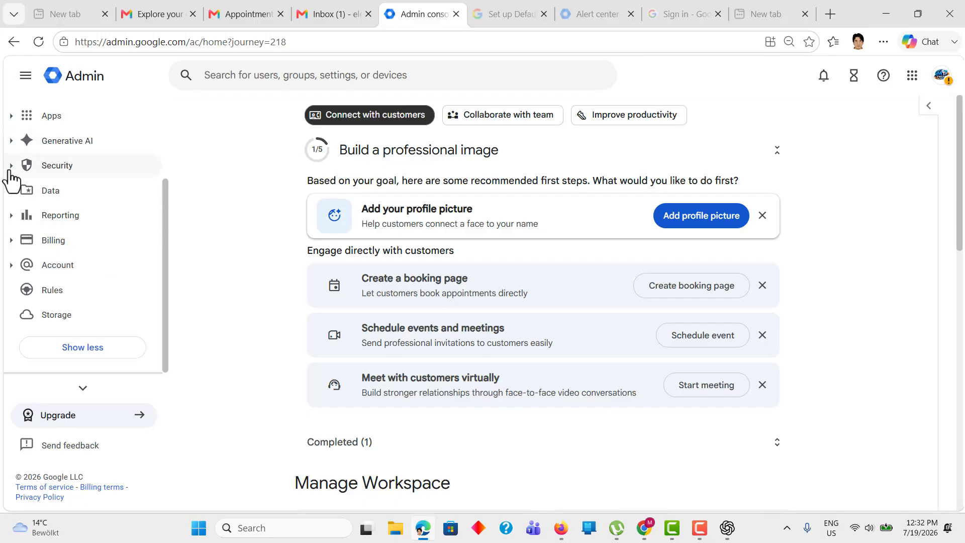
scroll(12, 176, "up", 2)
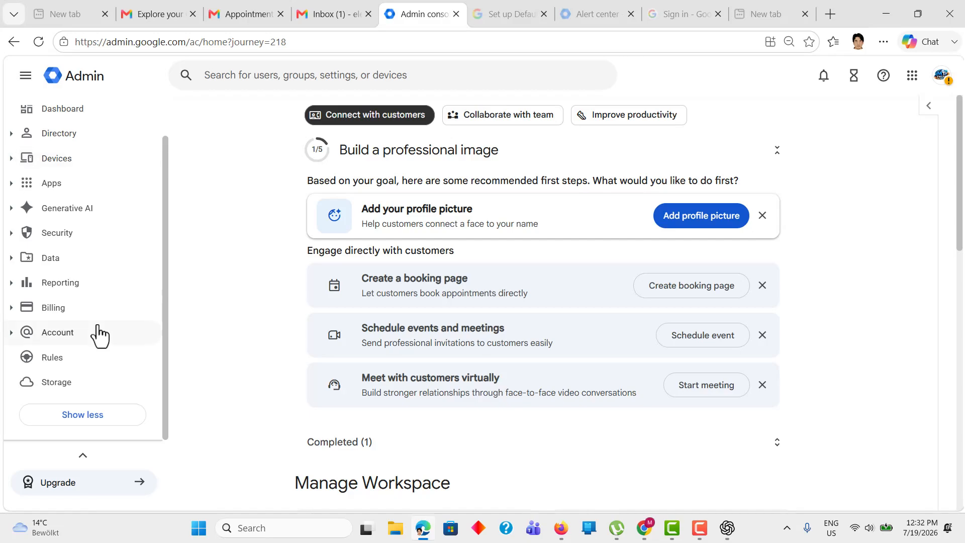
left_click(13, 239)
left_click(67, 265)
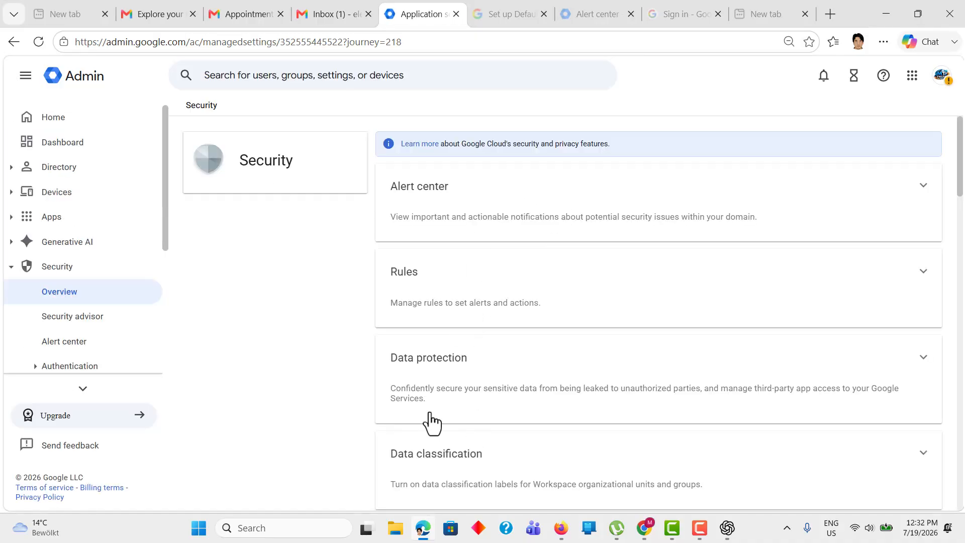
scroll(509, 468, "down", 1)
scroll(509, 469, "down", 5)
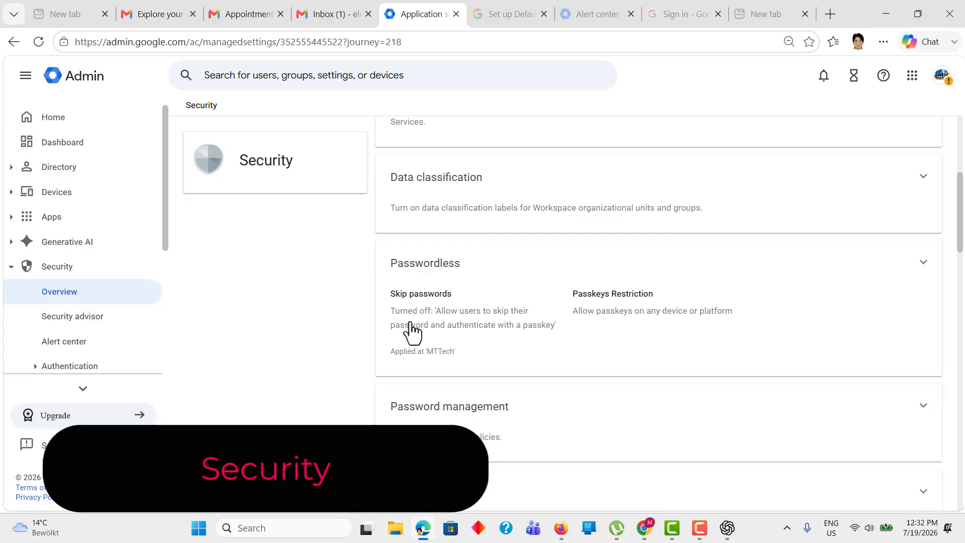
left_click(447, 317)
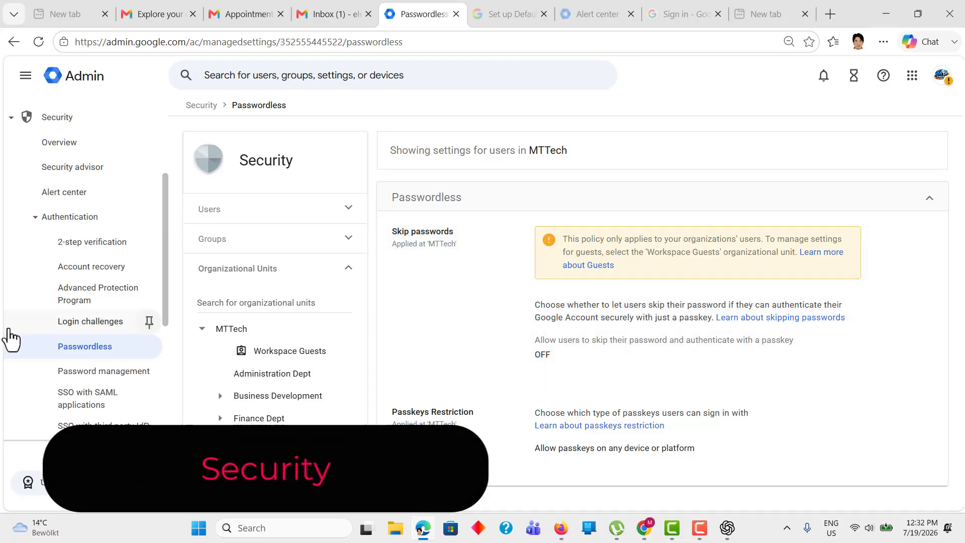
- In Password management, replace the Minimum length of 8 with 10 and save the policy
left_click(114, 375)
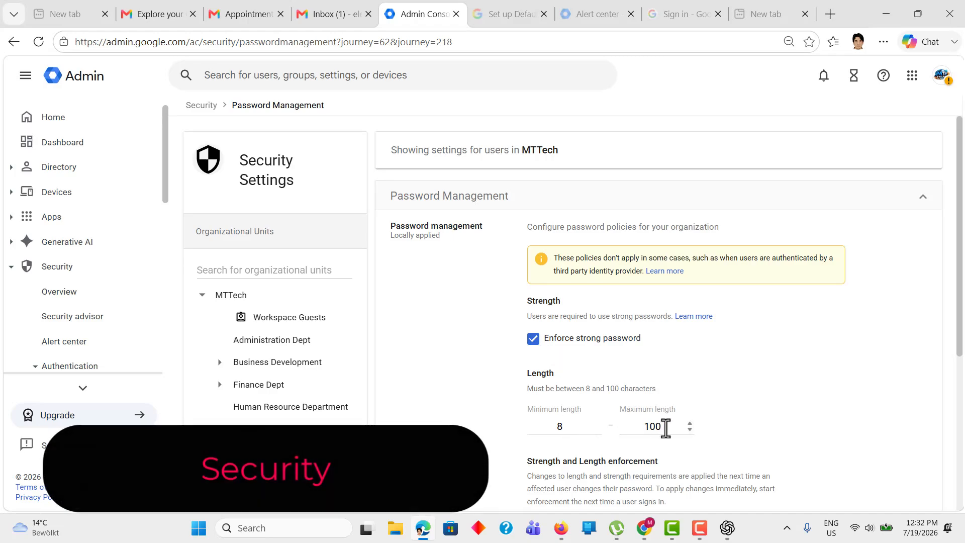
left_click_drag(565, 427, 523, 431)
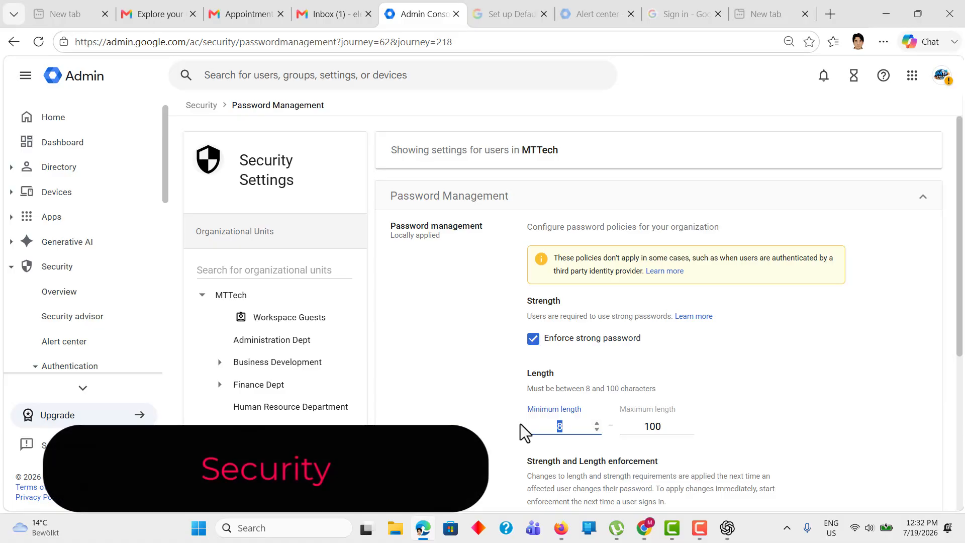
type("10")
scroll(677, 444, "down", 5)
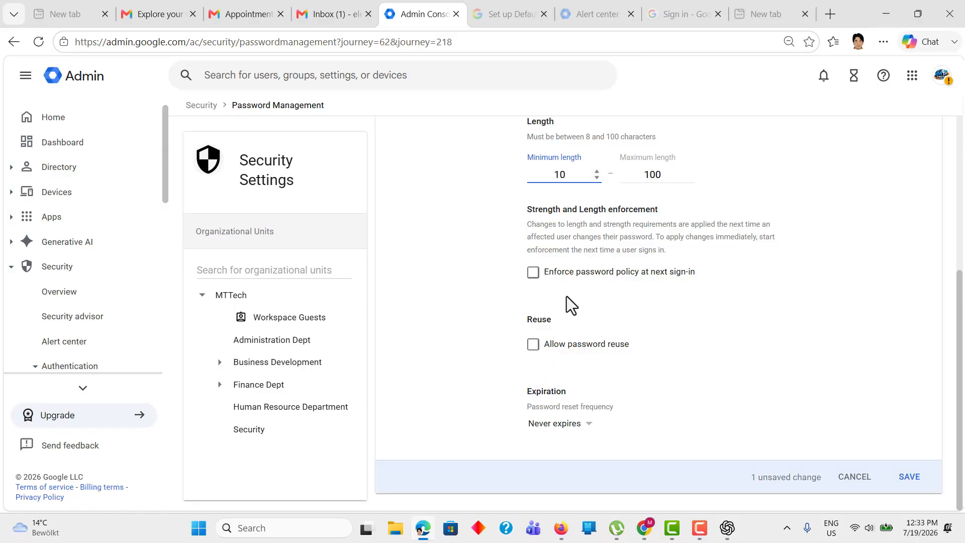
scroll(566, 296, "up", 2)
scroll(566, 299, "down", 2)
left_click(910, 477)
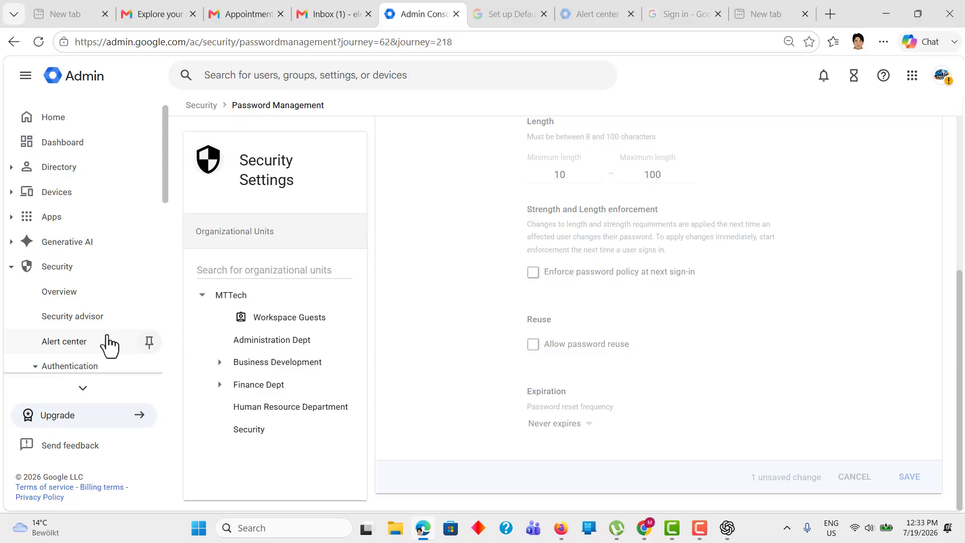
scroll(110, 343, "down", 4)
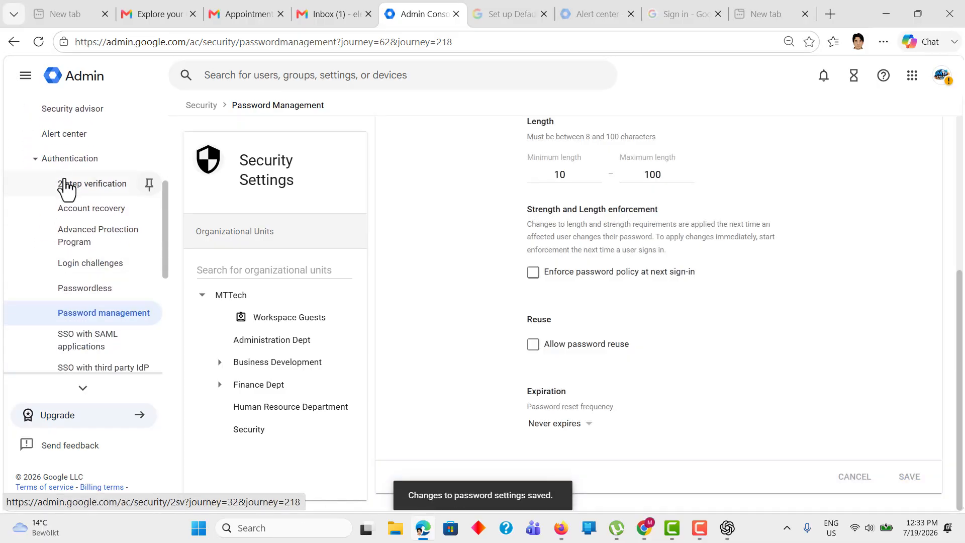
scroll(74, 211, "up", 1)
scroll(80, 216, "down", 1)
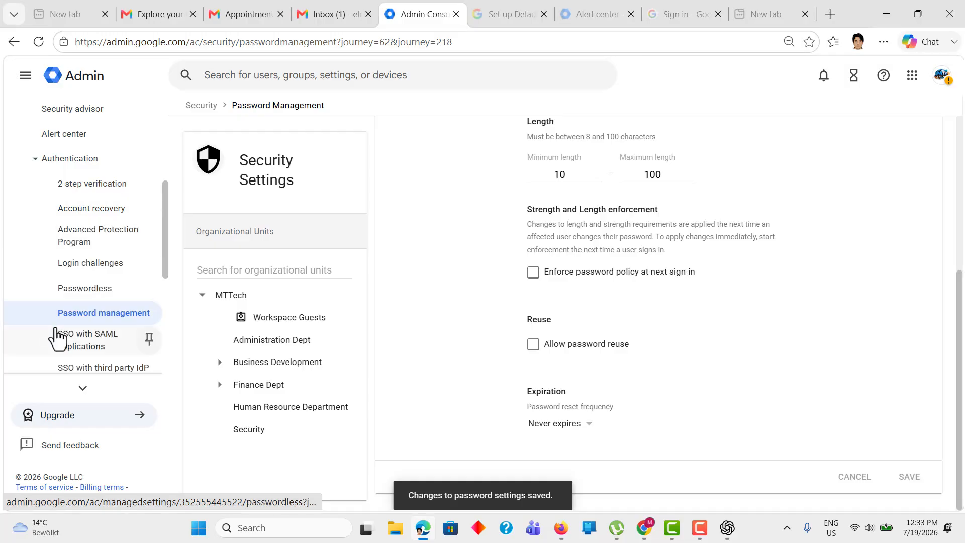
- In 2-Step Verification settings, turn Enforcement On, keeping the new user enrollment period at None
left_click(104, 185)
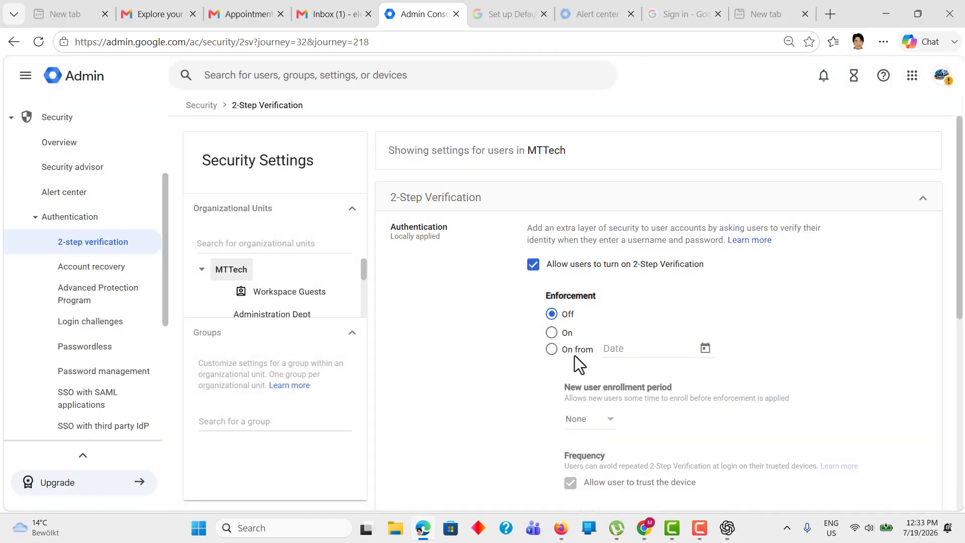
scroll(610, 330, "down", 1)
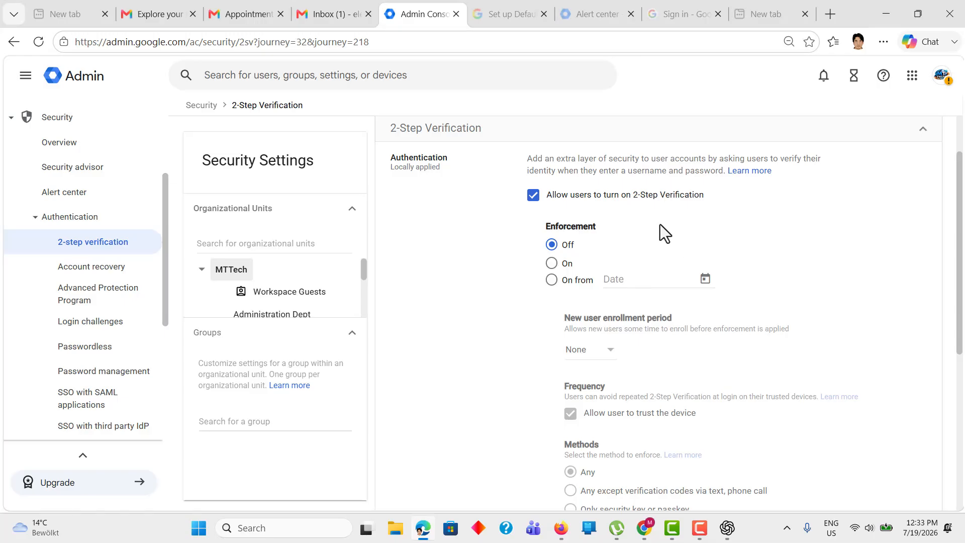
left_click(551, 266)
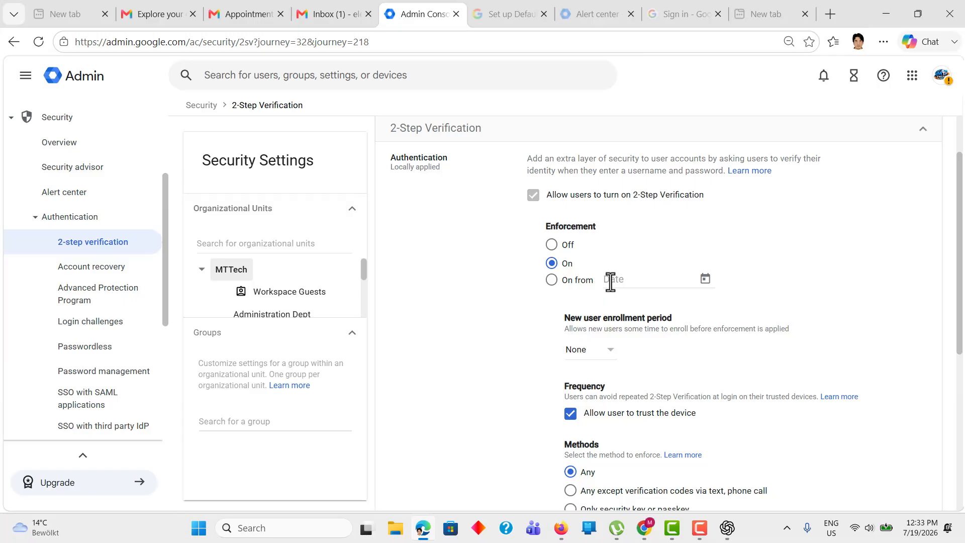
scroll(496, 293, "down", 1)
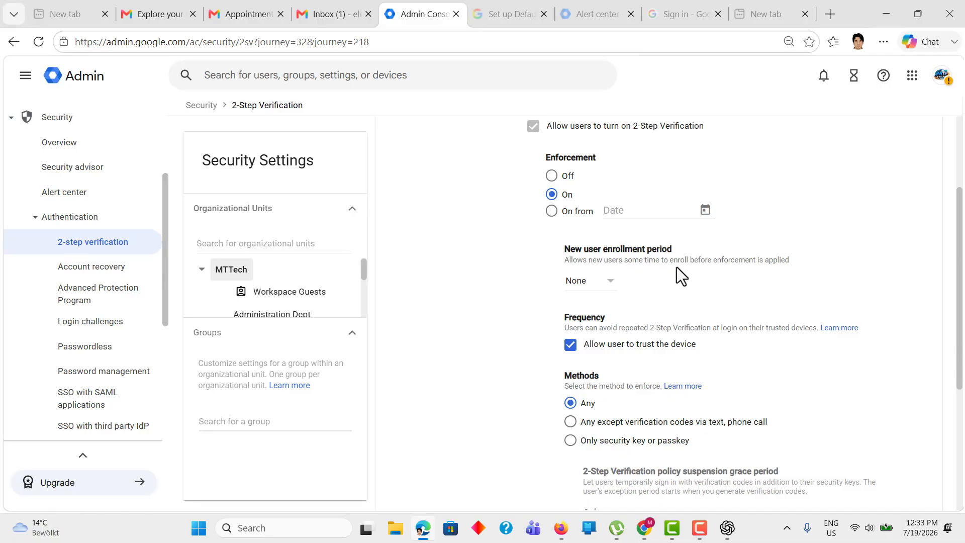
left_click(614, 291)
left_click(614, 288)
- Save the enforcement change and choose to activate 2-Step Verification for your own account
scroll(668, 350, "down", 1)
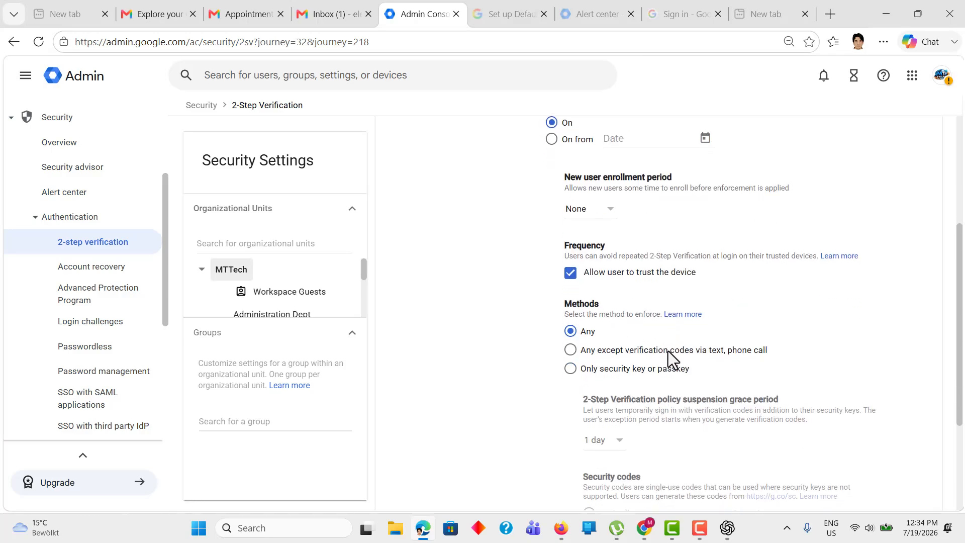
scroll(668, 351, "down", 3)
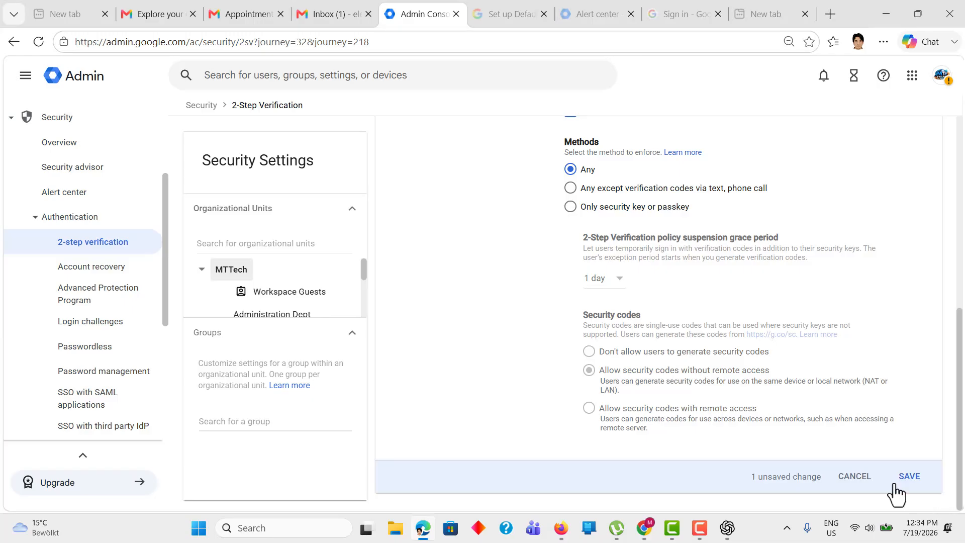
left_click(909, 478)
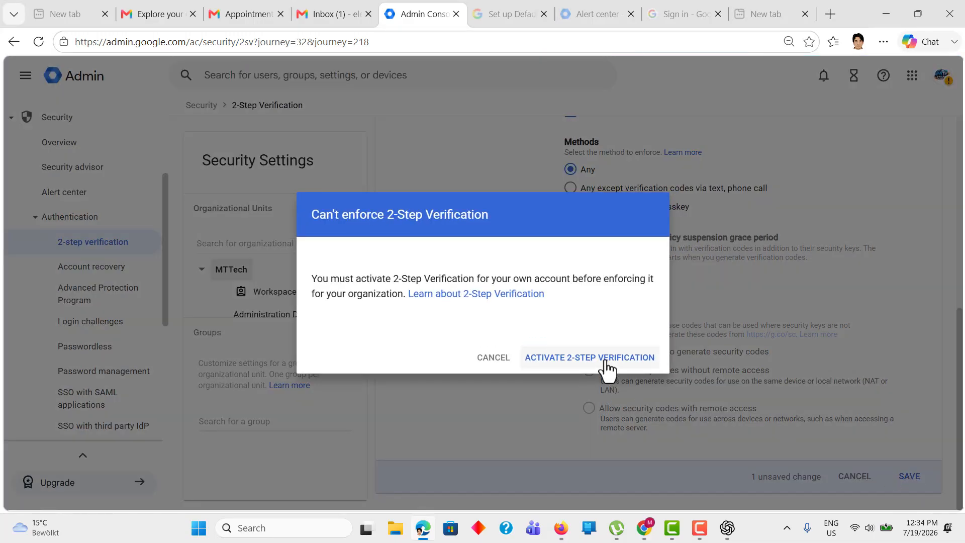
left_click(604, 361)
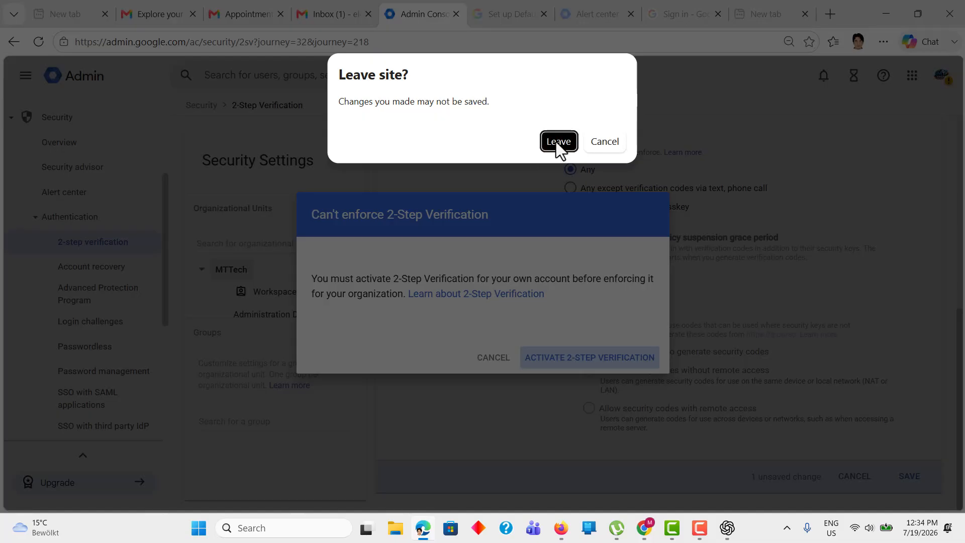
- Leave the Admin page and open Google Account 2-Step Verification, re-entering the account password
left_click(558, 142)
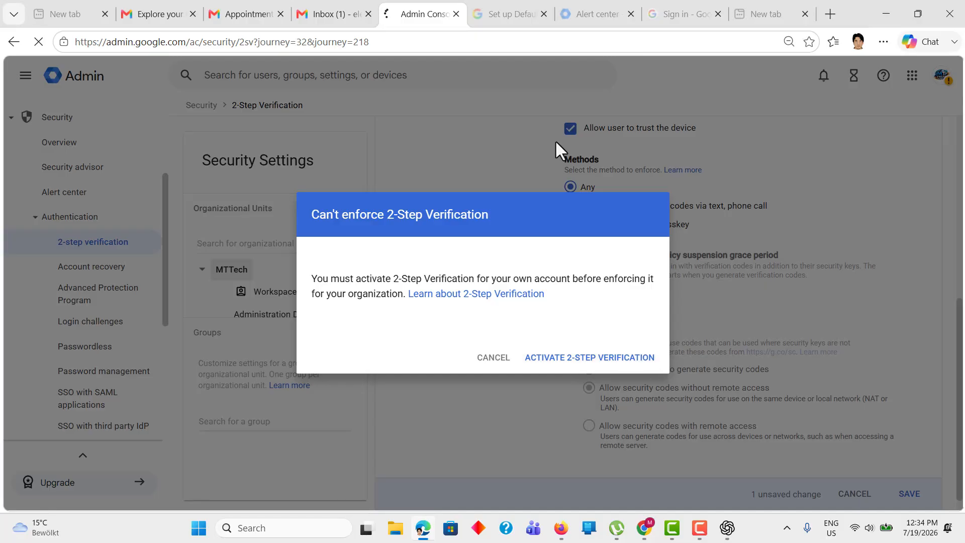
scroll(520, 387, "down", 5)
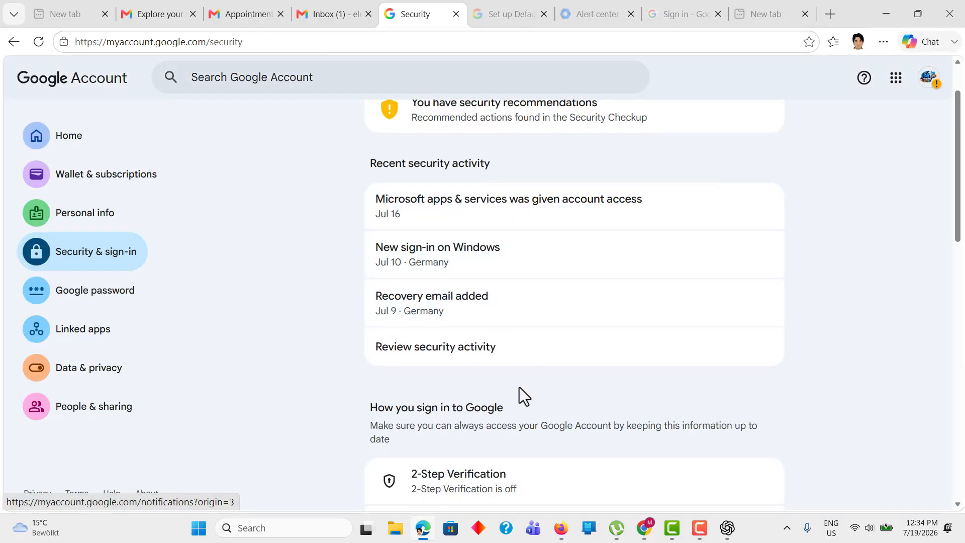
scroll(517, 392, "down", 3)
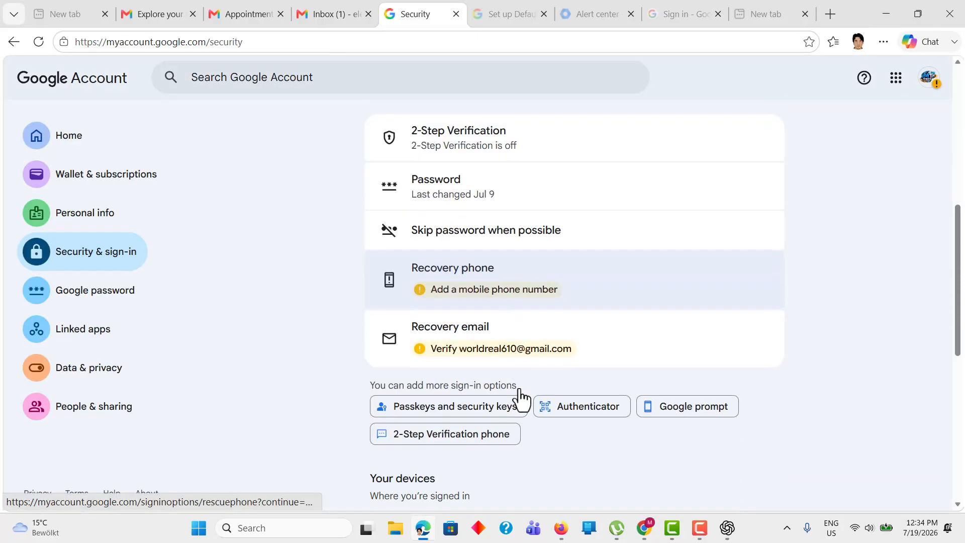
scroll(521, 396, "up", 3)
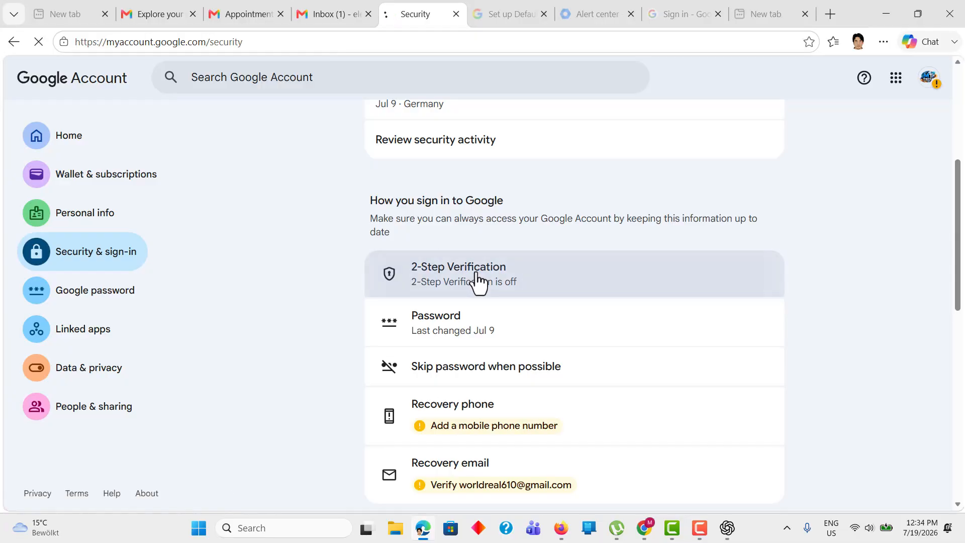
left_click(478, 276)
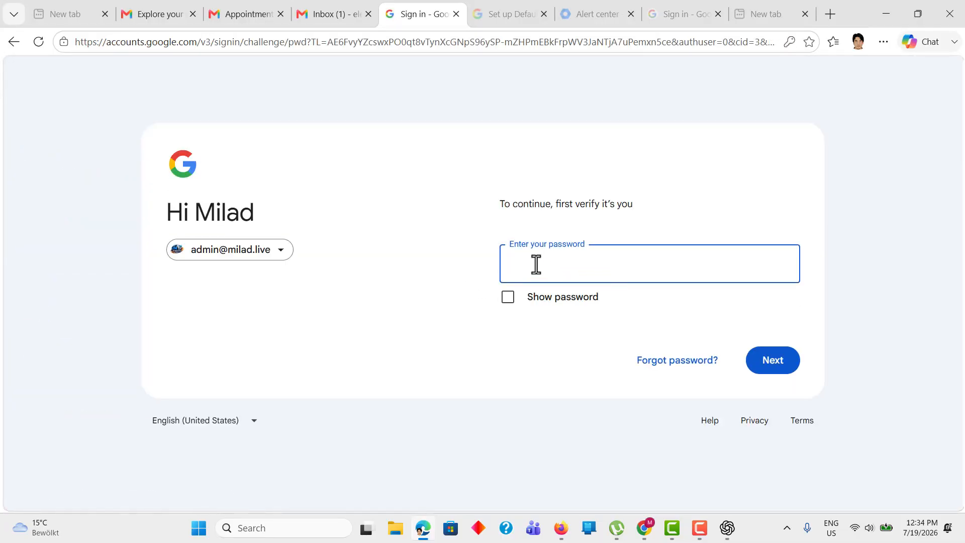
left_click(539, 263)
type("••")
left_click(779, 359)
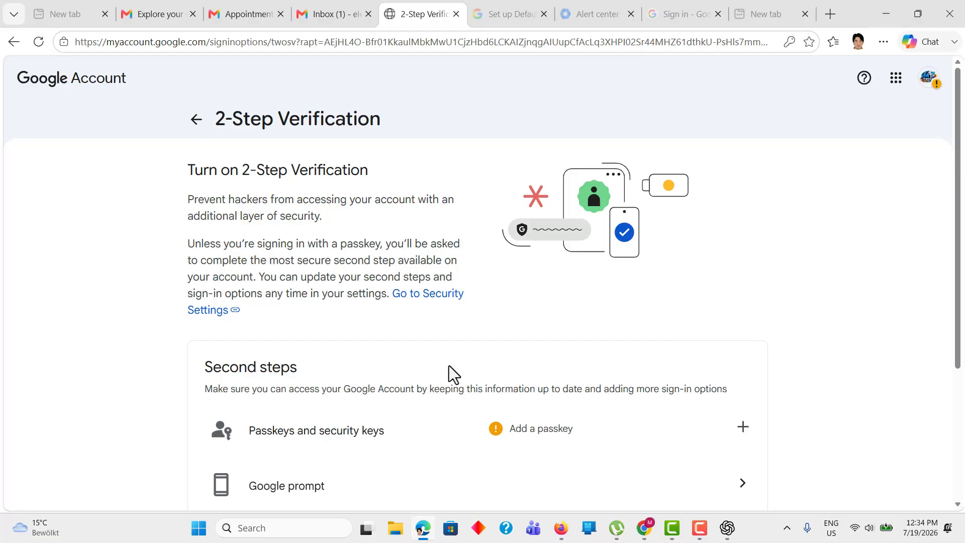
- Open authenticator app setup, cancel it, and return to the Security & sign-in page
scroll(416, 451, "down", 2)
scroll(454, 439, "up", 2)
scroll(491, 421, "down", 4)
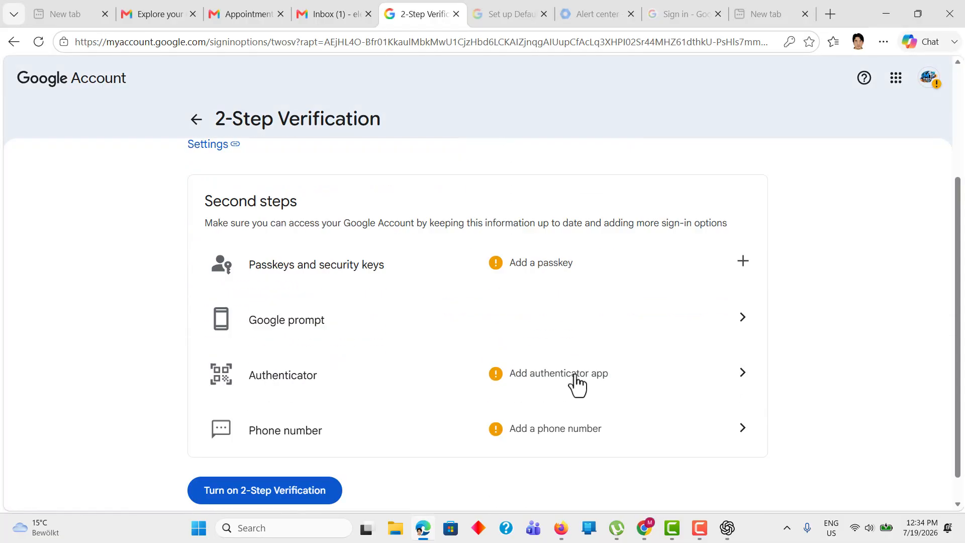
scroll(578, 385, "down", 1)
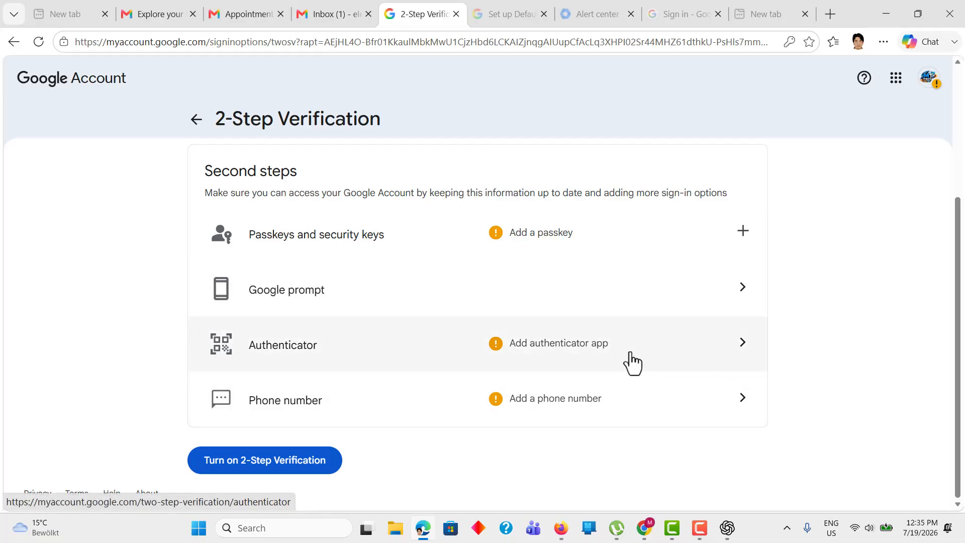
left_click(632, 362)
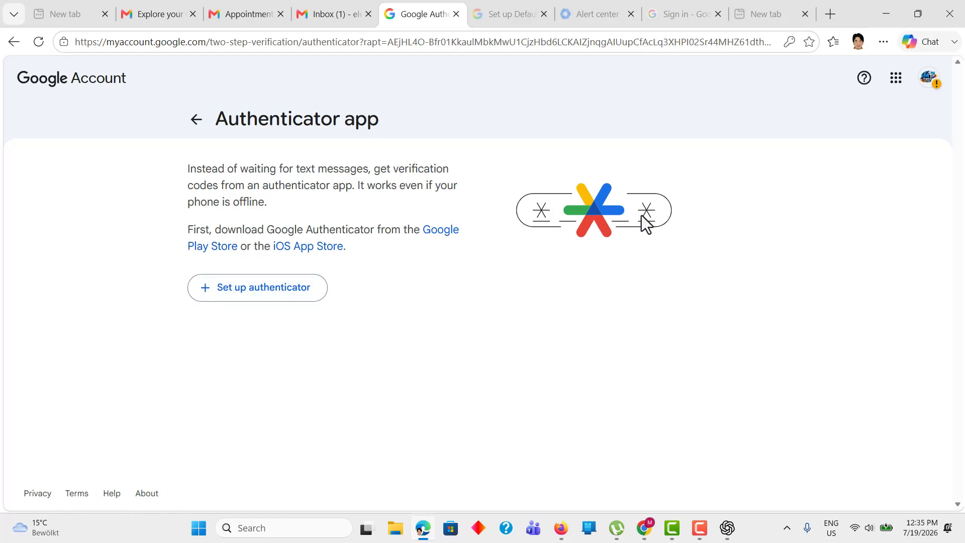
left_click(238, 299)
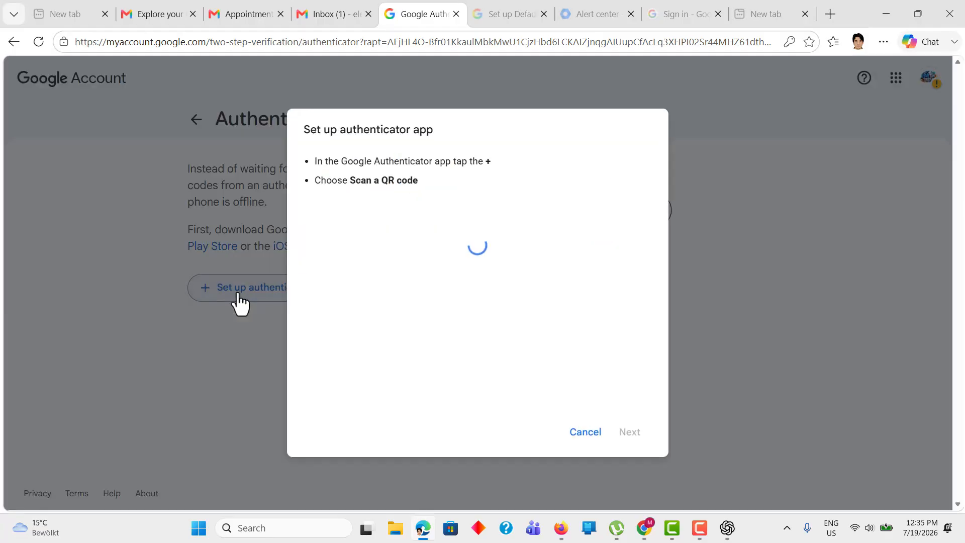
left_click(585, 437)
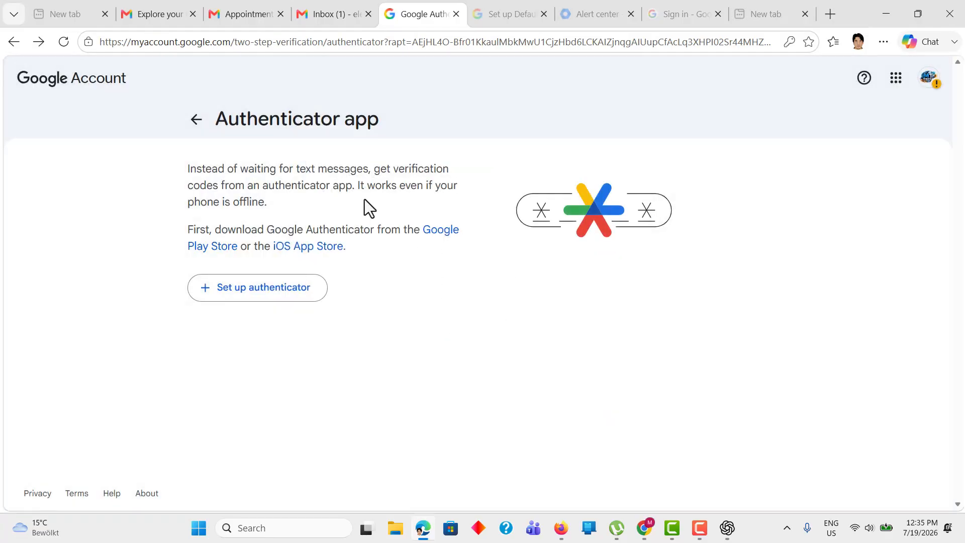
left_click(14, 41)
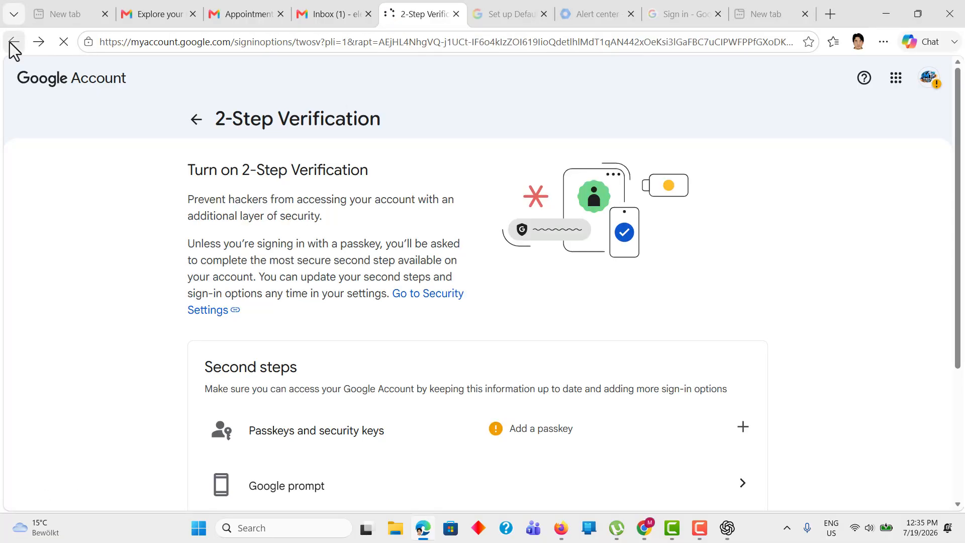
left_click(13, 41)
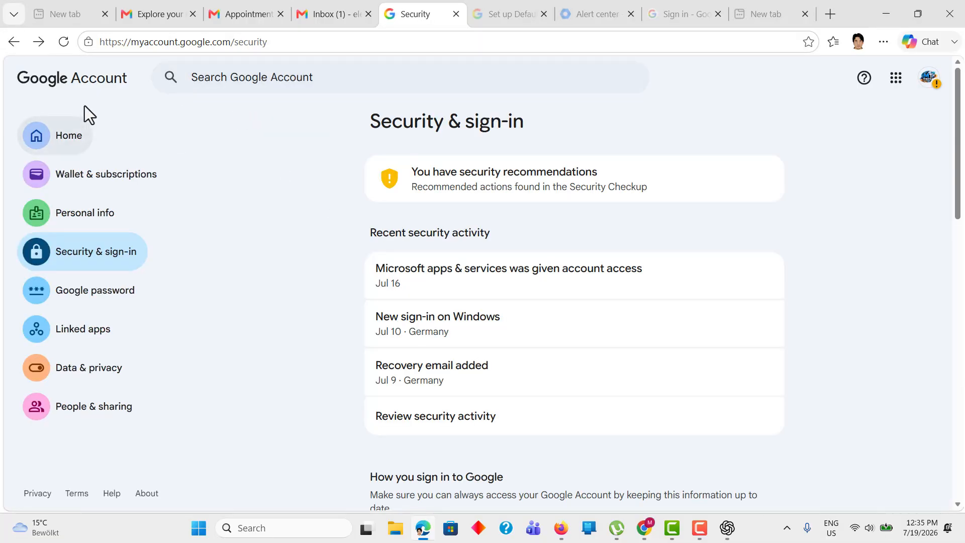
- Back in the Admin console, open Account recovery and review super admin recovery ON, user recovery OFF
left_click(13, 41)
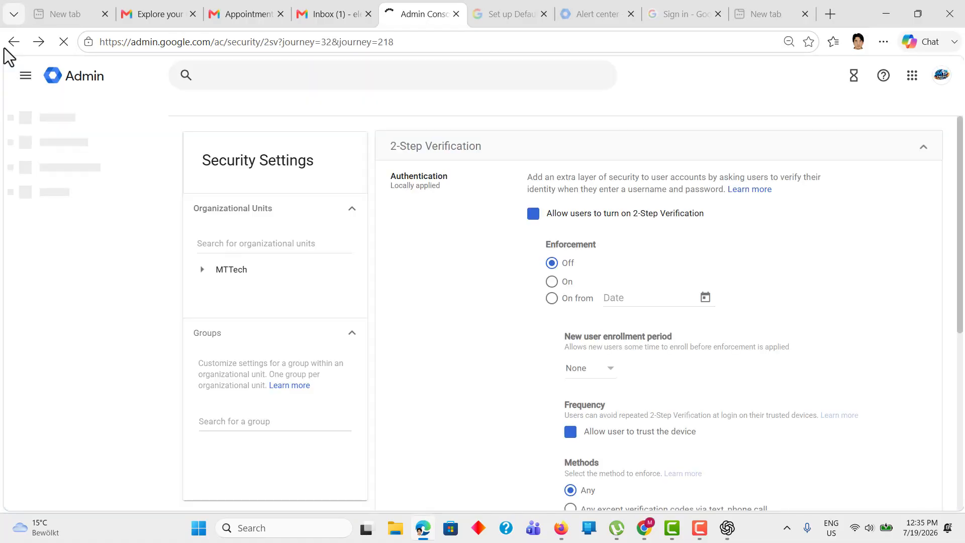
scroll(680, 403, "down", 5)
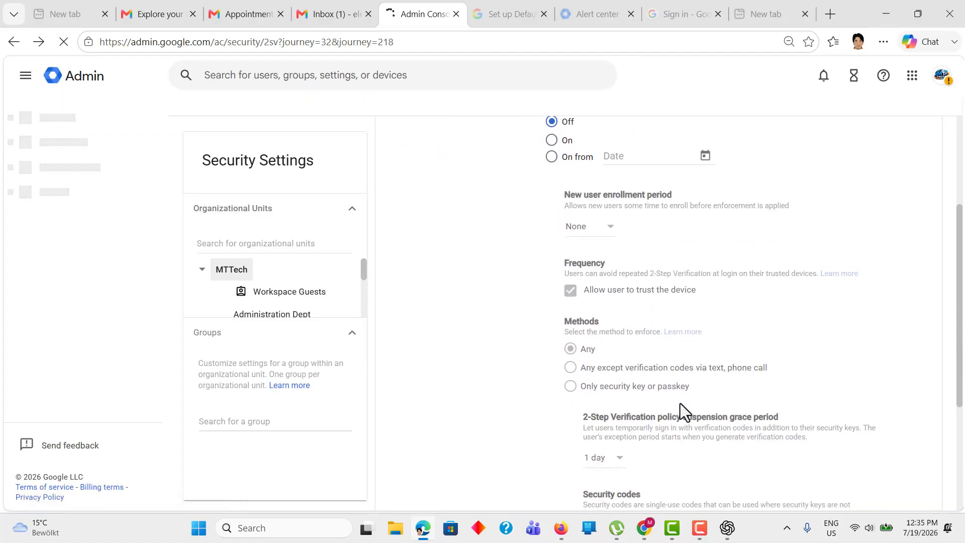
scroll(20, 299, "down", 4)
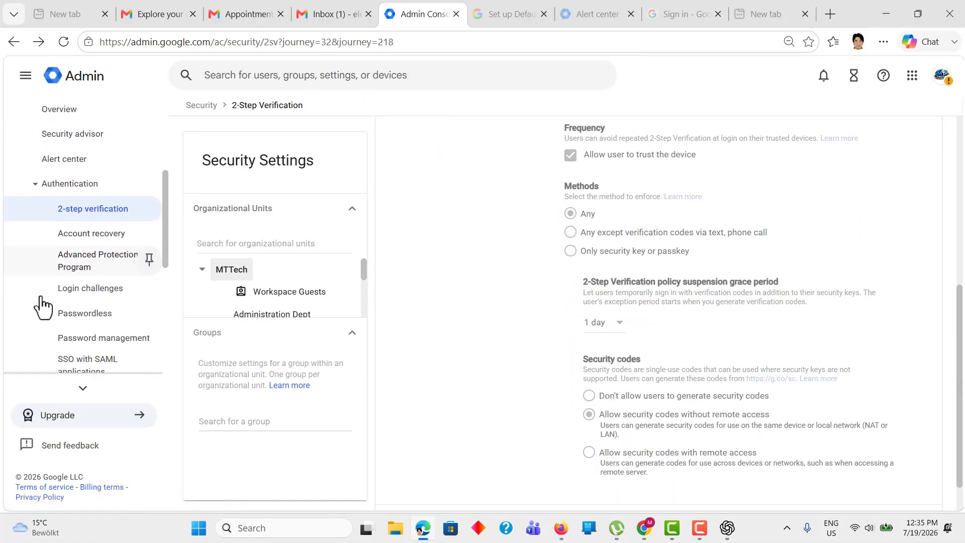
left_click(93, 219)
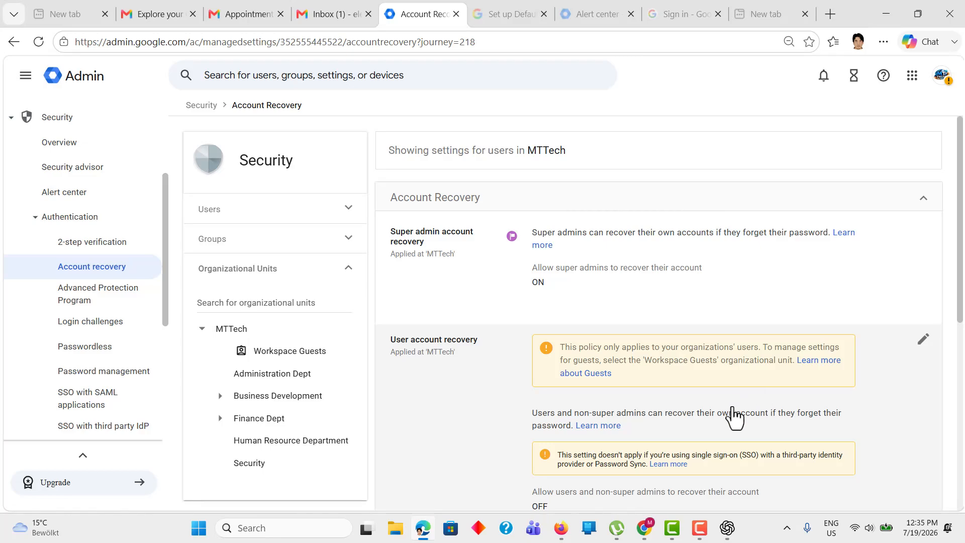
scroll(734, 417, "down", 1)
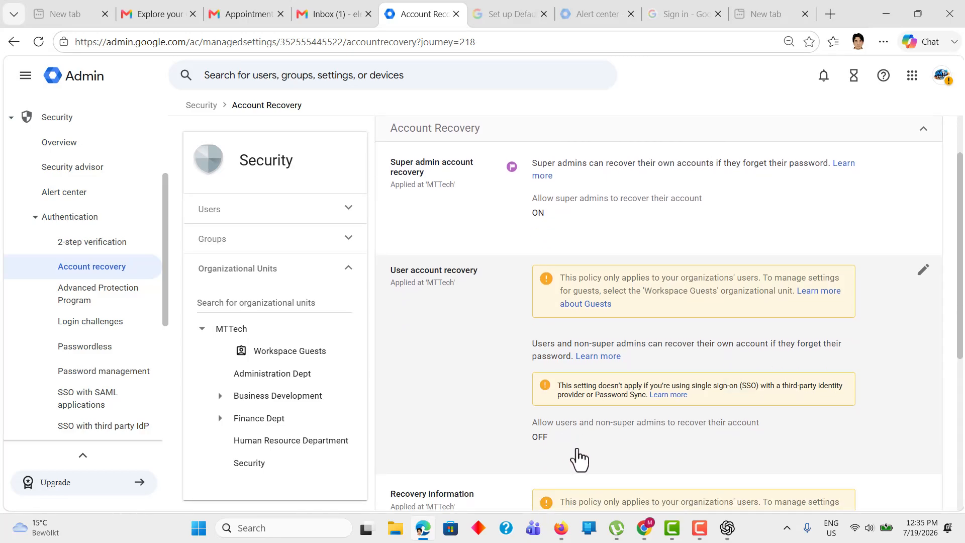
scroll(754, 370, "down", 2)
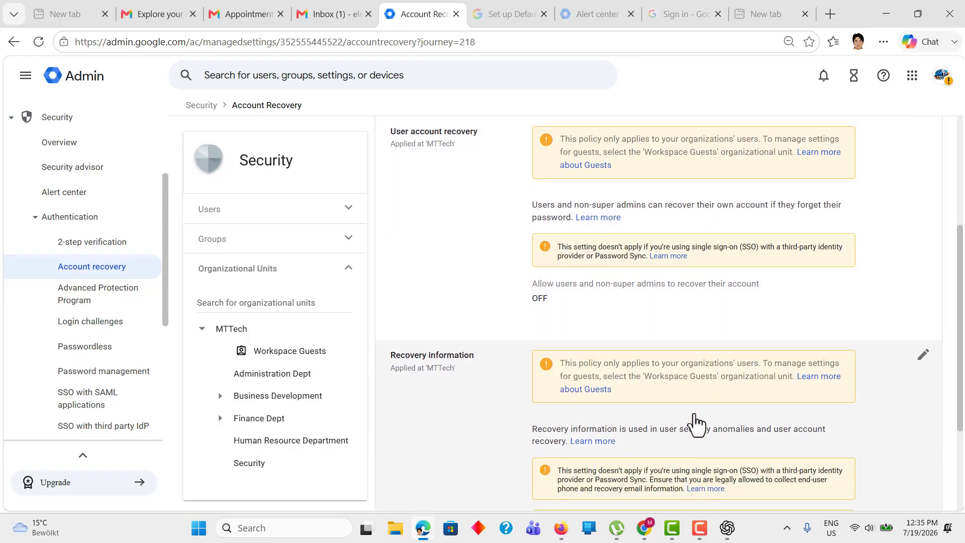
scroll(693, 422, "down", 1)
scroll(696, 424, "down", 1)
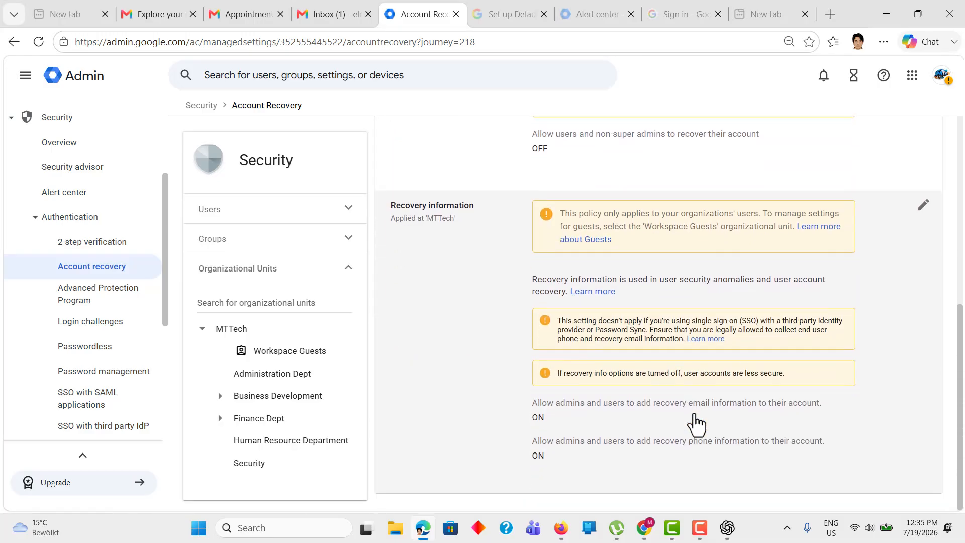
scroll(697, 425, "up", 5)
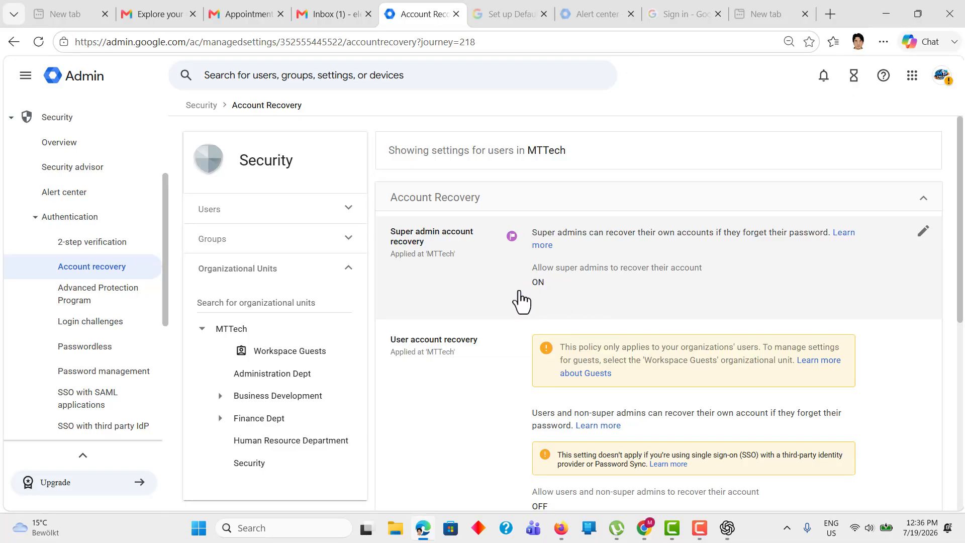
- Review the Advanced Protection Program settings, then the Login challenges settings
left_click(102, 300)
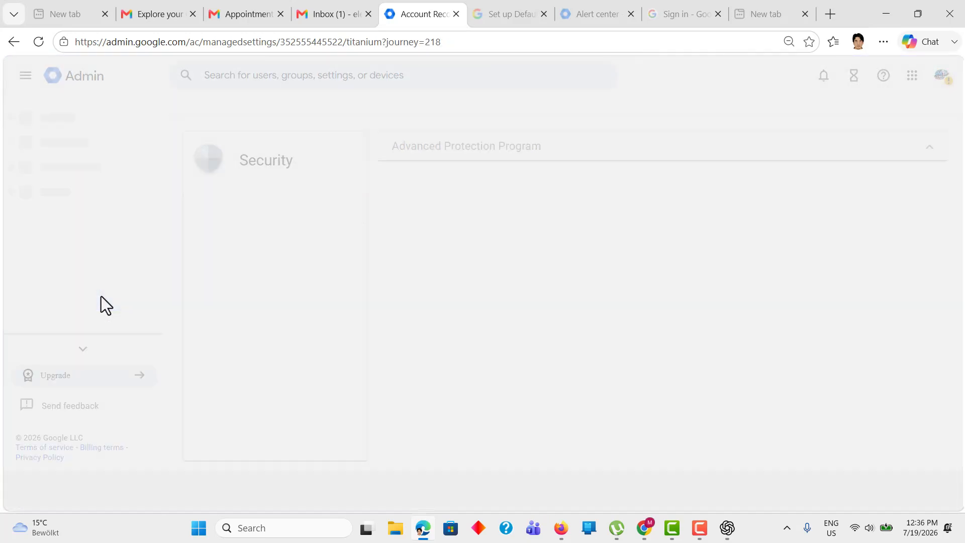
scroll(103, 304, "down", 2)
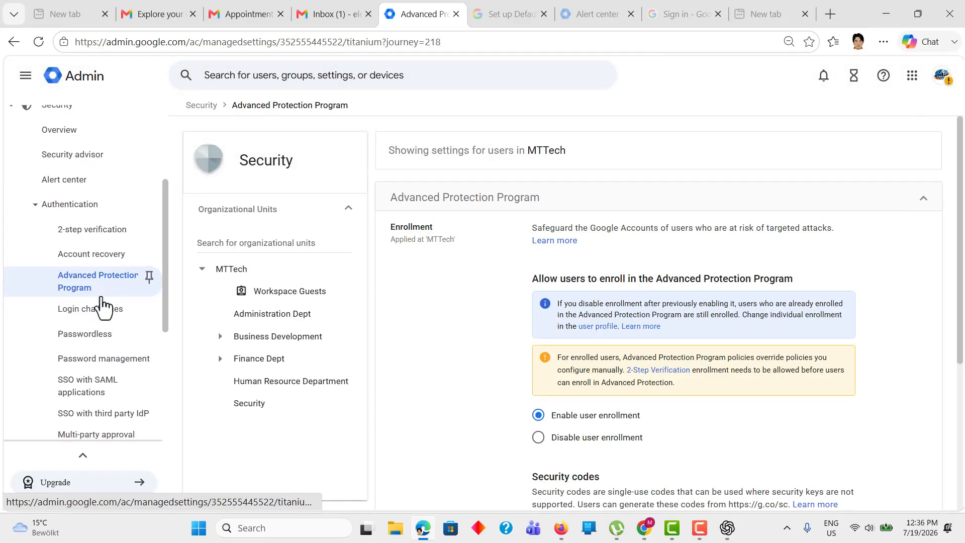
scroll(583, 428, "down", 2)
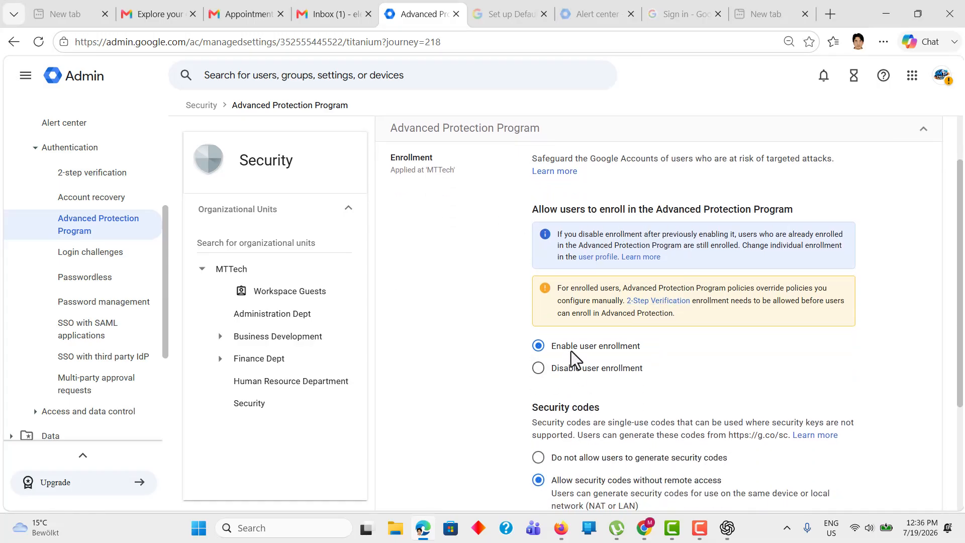
scroll(571, 352, "down", 2)
scroll(562, 390, "down", 2)
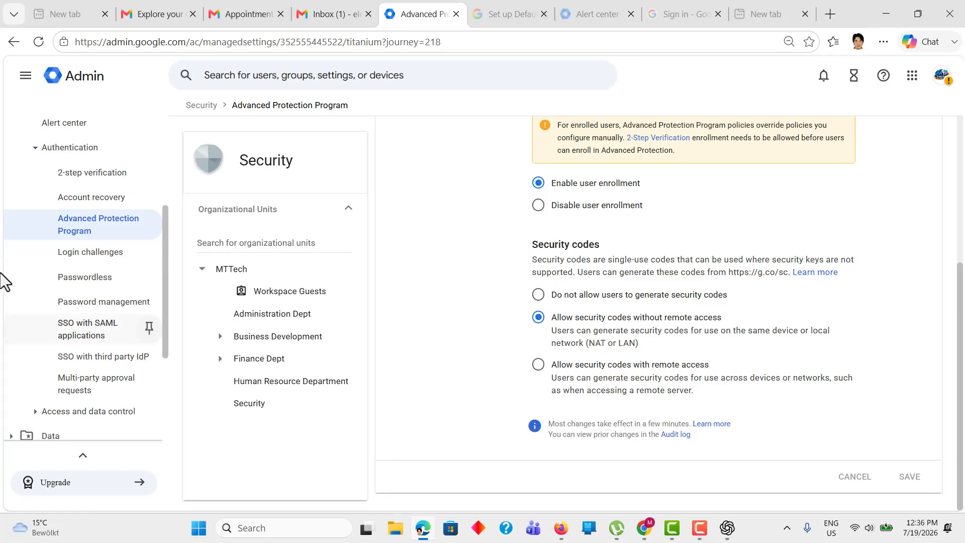
left_click(84, 261)
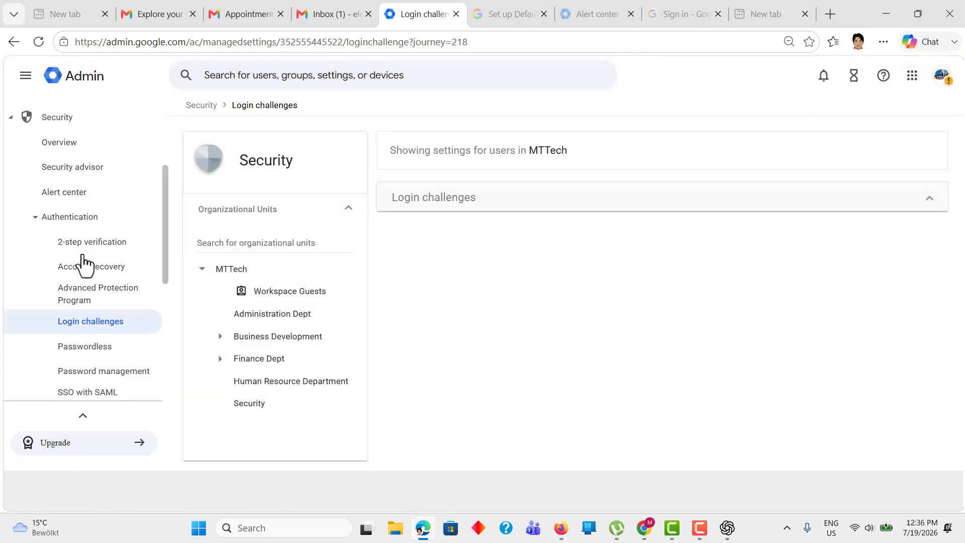
scroll(461, 407, "down", 1)
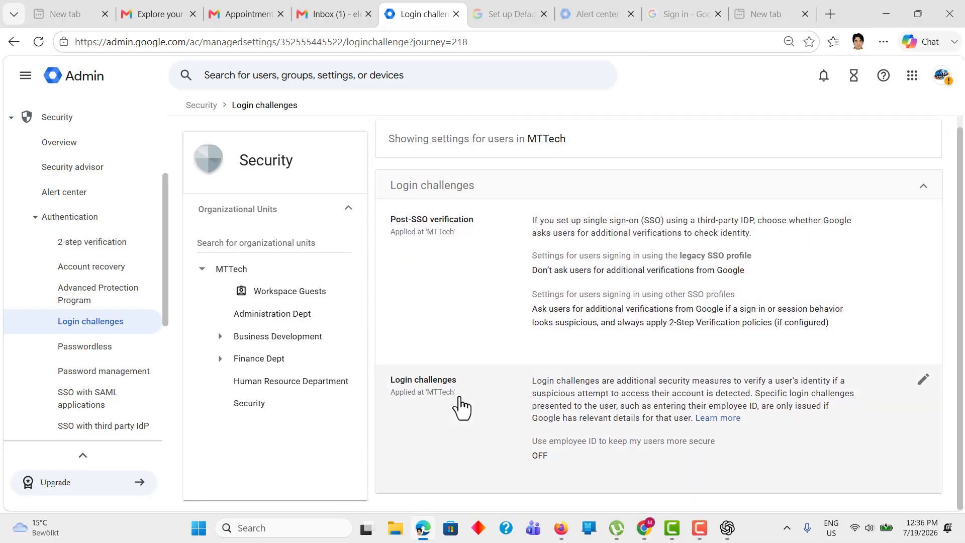
scroll(91, 357, "down", 2)
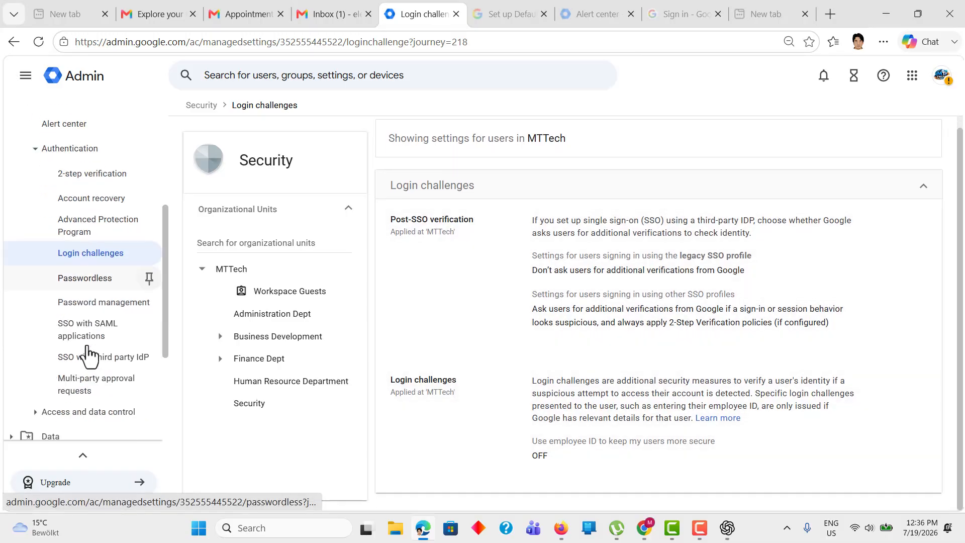
- Open Passwordless and look over the Skip passwords setting
left_click(90, 289)
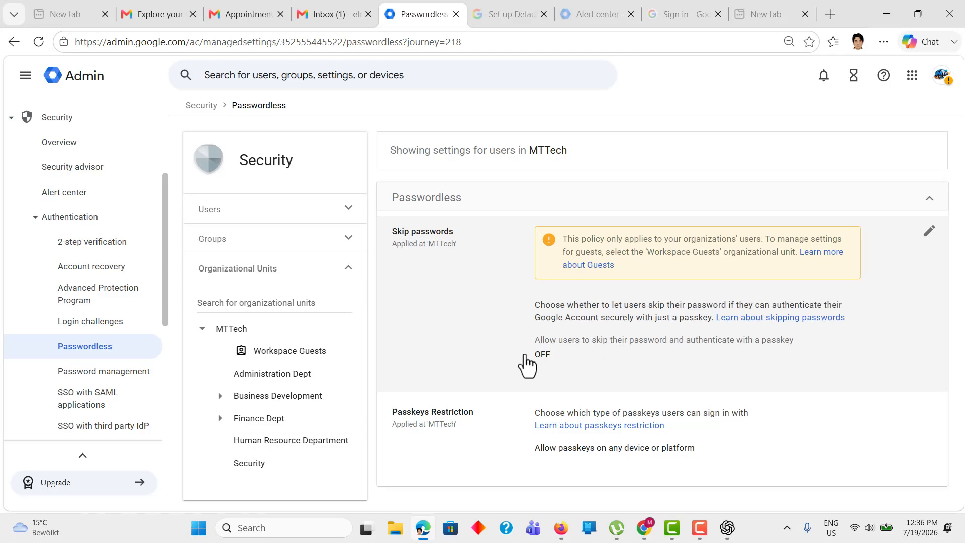
left_click(826, 304)
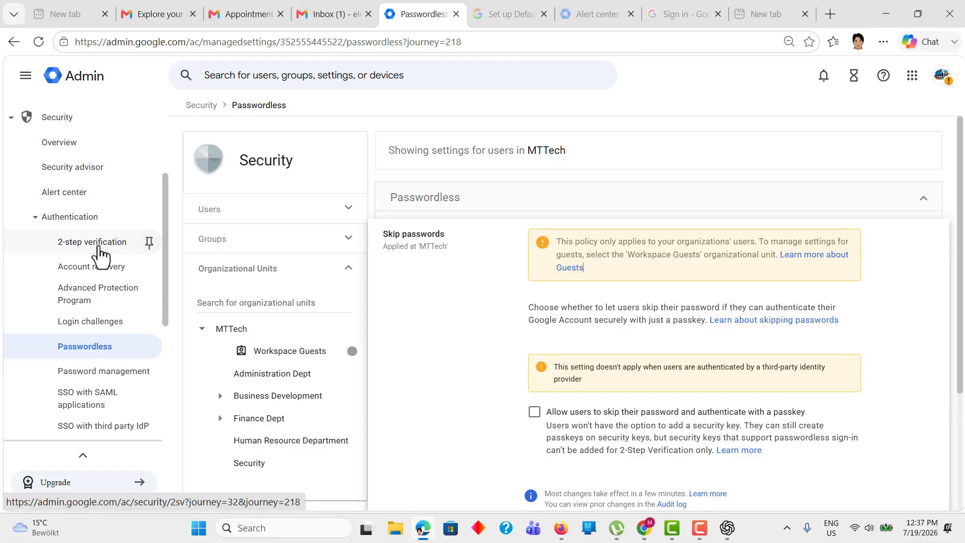
scroll(101, 256, "down", 2)
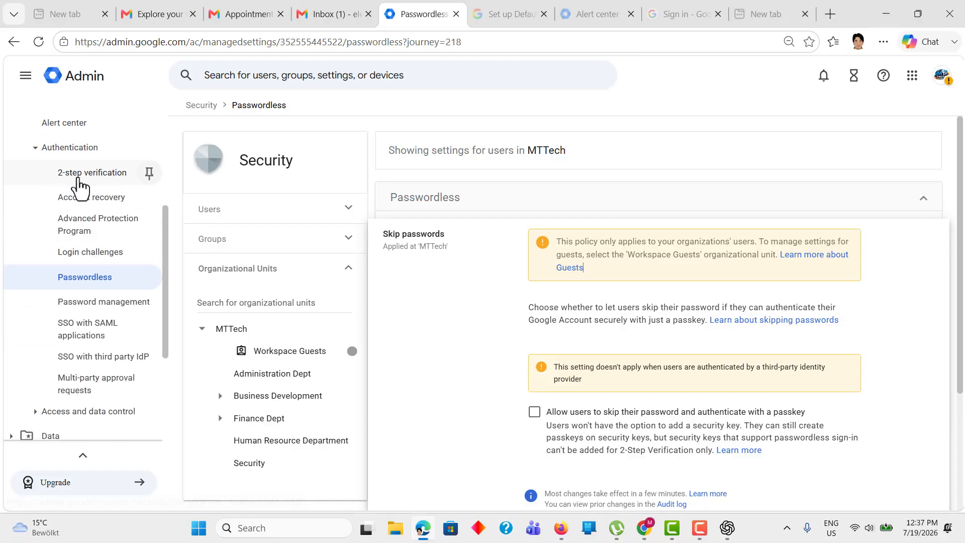
scroll(92, 358, "down", 3)
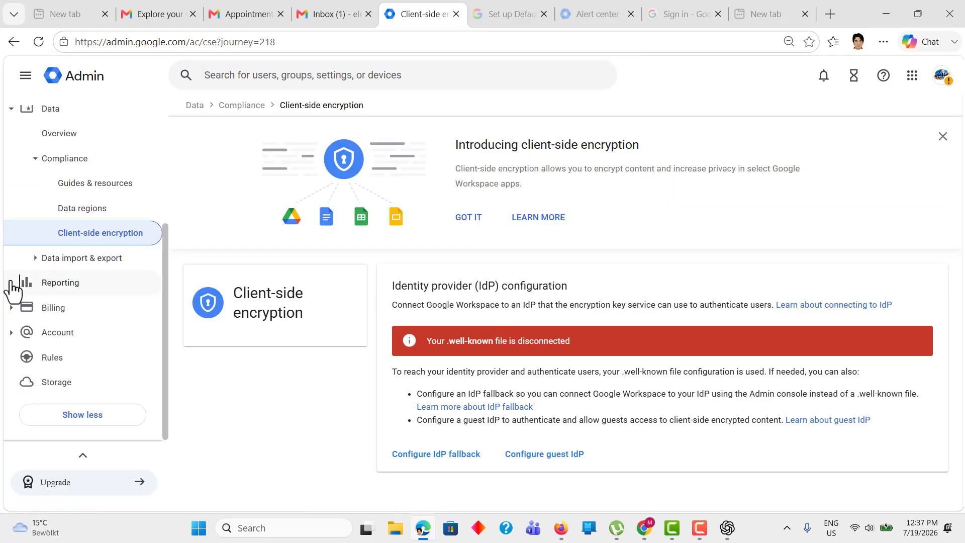
- Open Reporting > Apps Reports > Accounts and scroll from 2-Step verification enrollment to total storage used
left_click(13, 286)
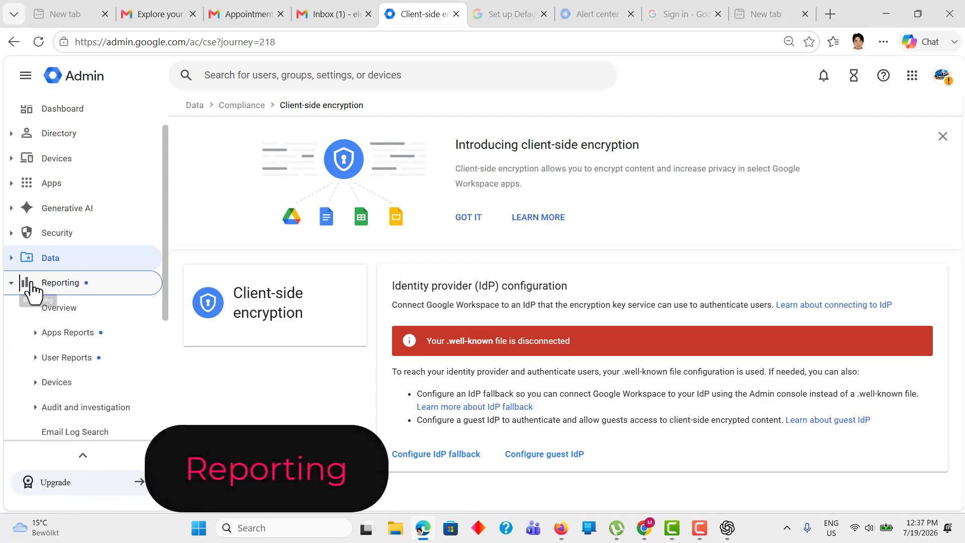
left_click(75, 197)
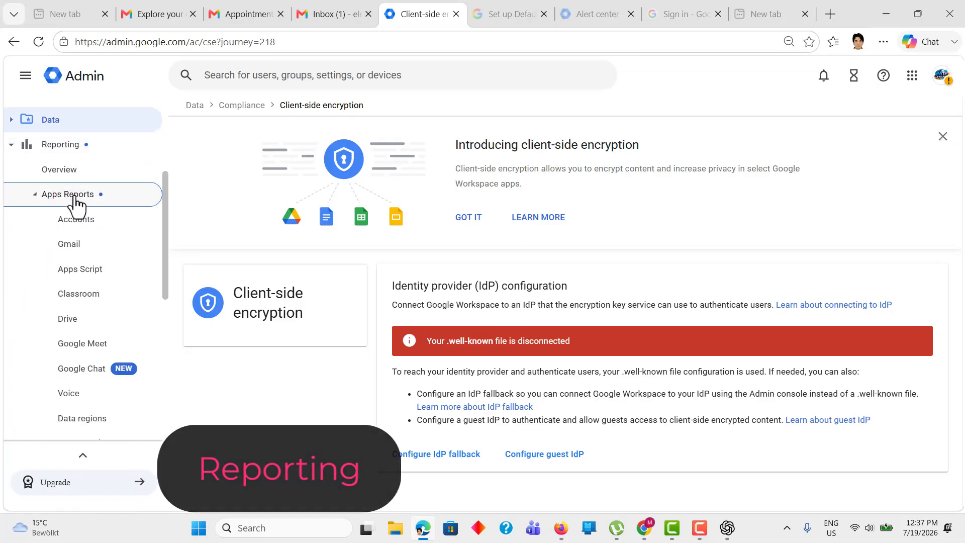
left_click(74, 220)
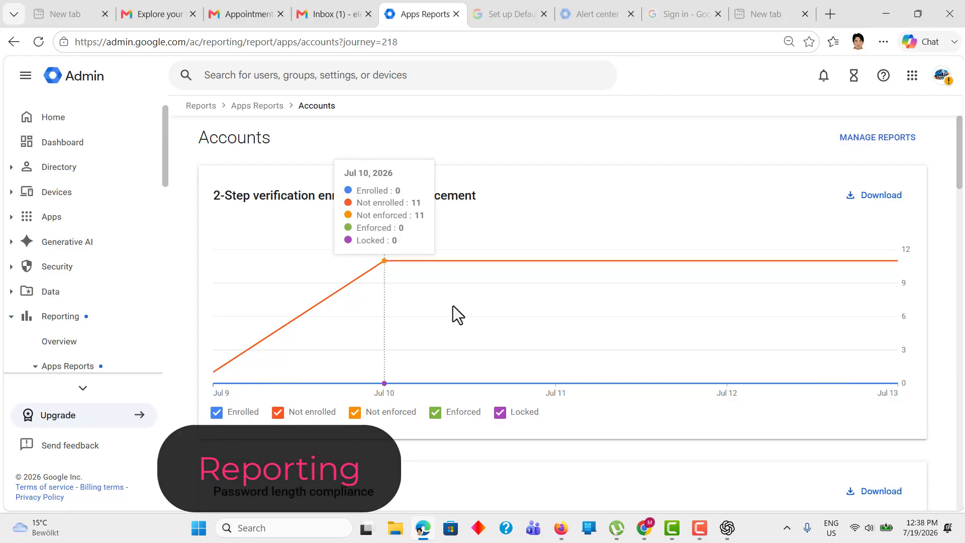
scroll(453, 306, "down", 3)
scroll(453, 315, "up", 3)
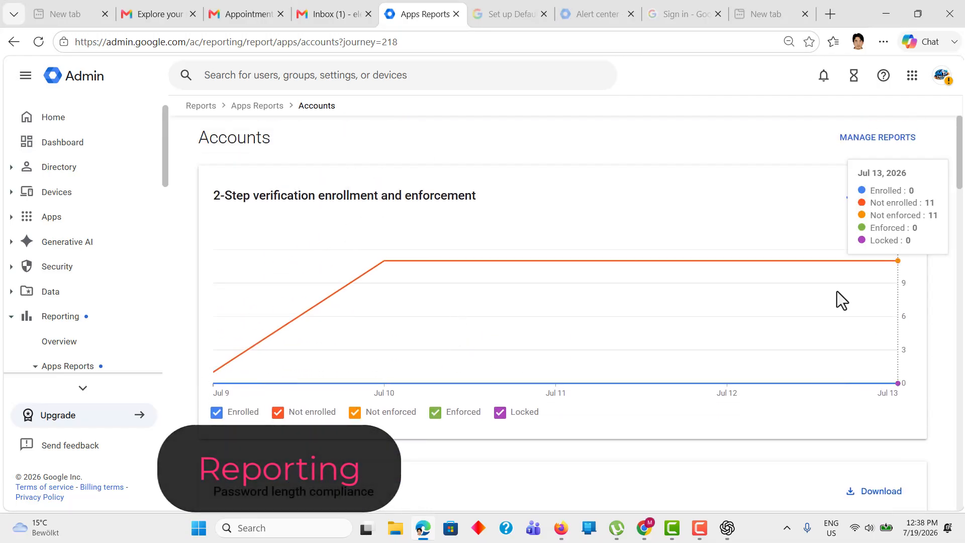
scroll(608, 360, "down", 7)
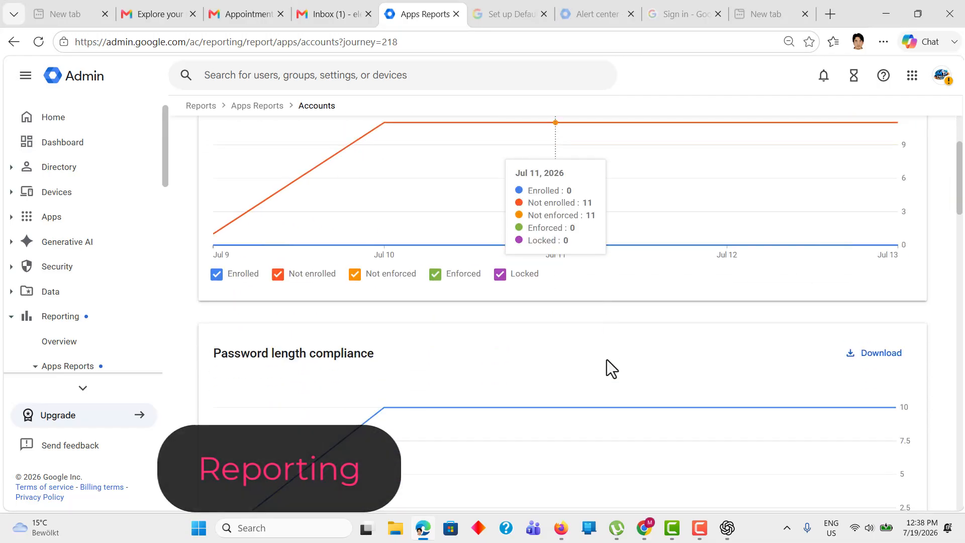
scroll(607, 360, "down", 20)
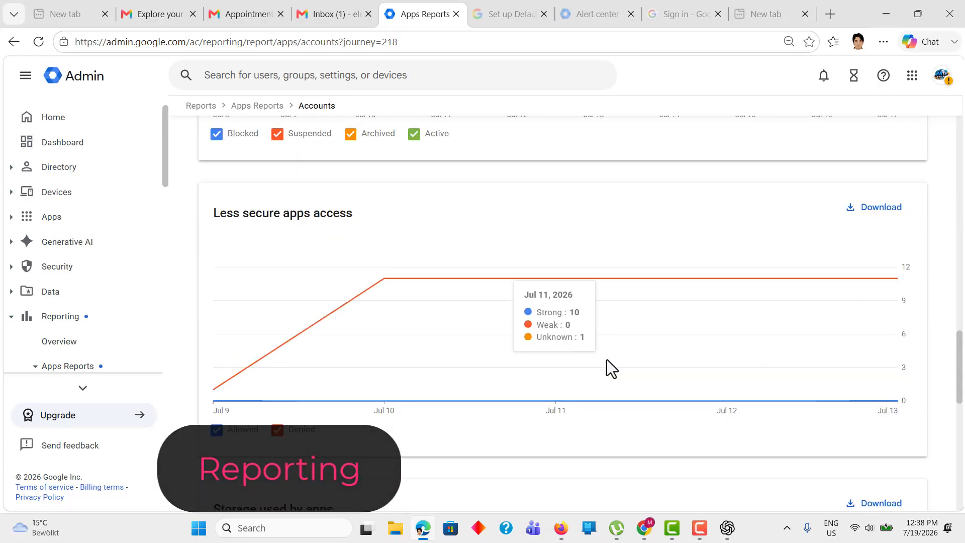
scroll(607, 359, "down", 5)
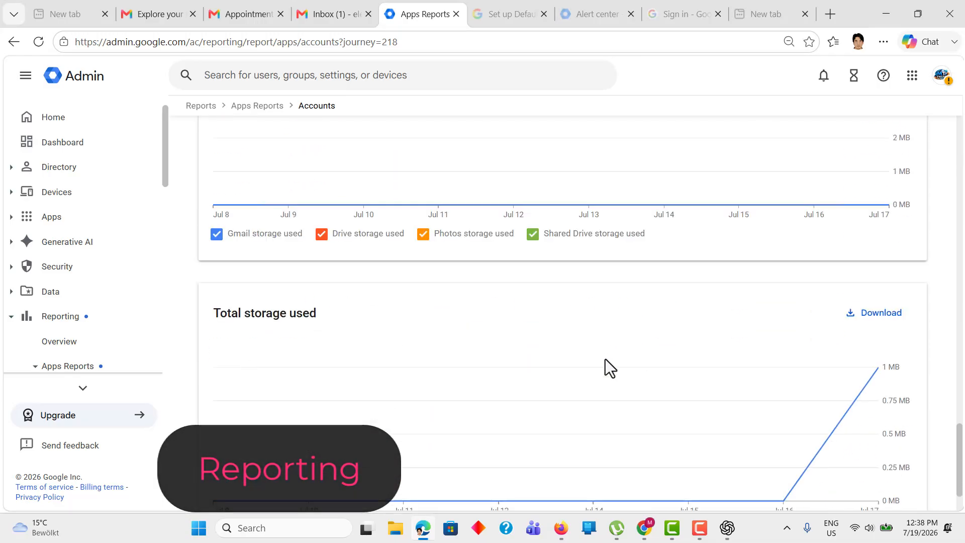
scroll(22, 322, "down", 4)
- Open the Gmail report, hide and re-show the Emails sent line, and scroll its charts
left_click(76, 214)
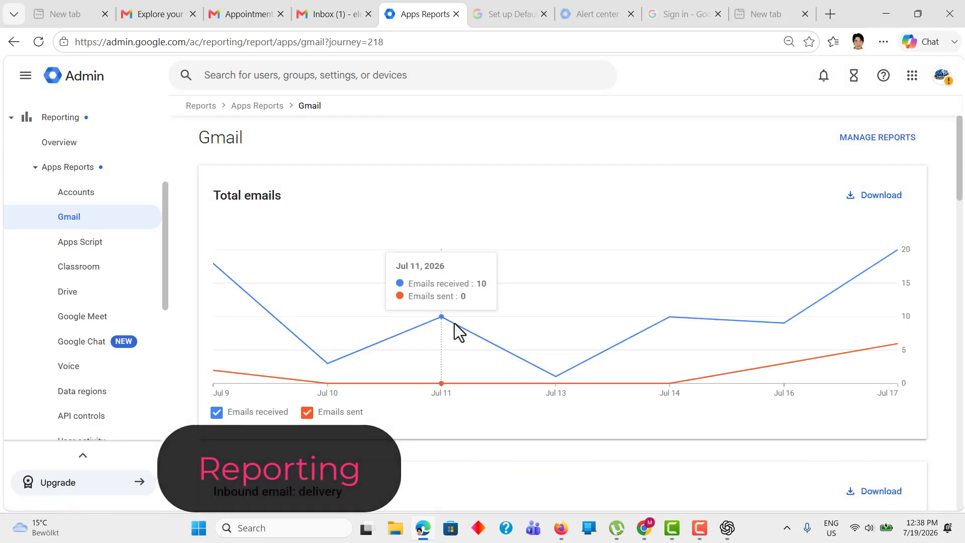
scroll(451, 358, "down", 3)
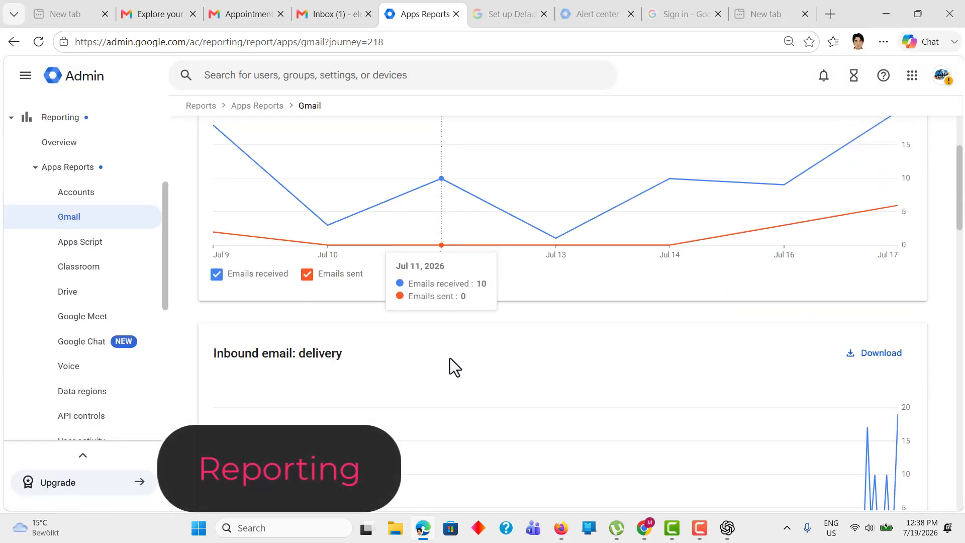
left_click(341, 277)
left_click(322, 278)
scroll(627, 282, "up", 3)
scroll(627, 282, "down", 10)
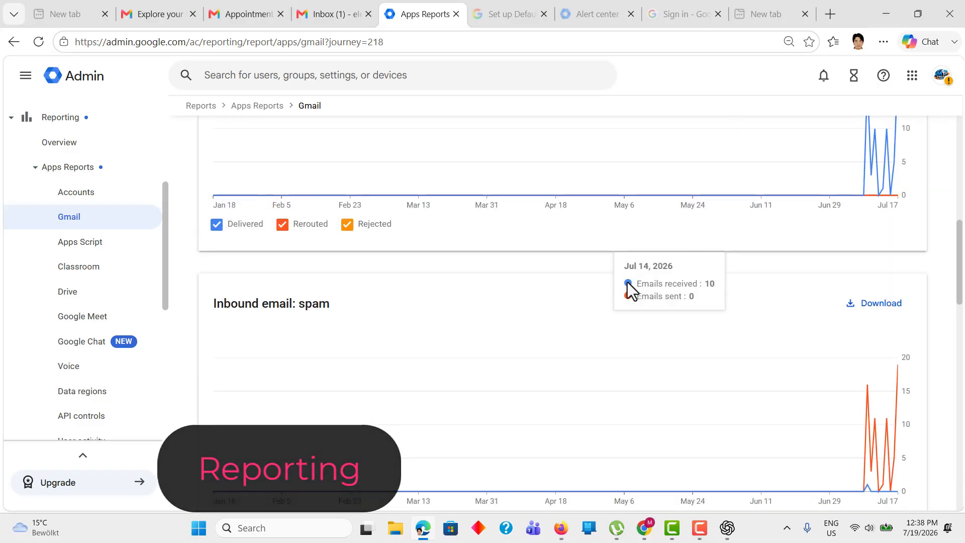
scroll(627, 282, "down", 2)
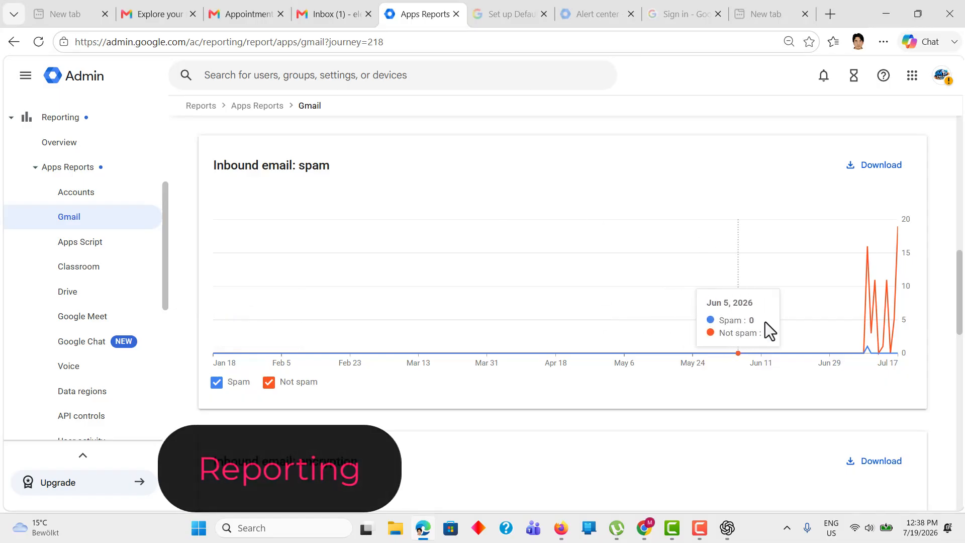
scroll(779, 449, "down", 15)
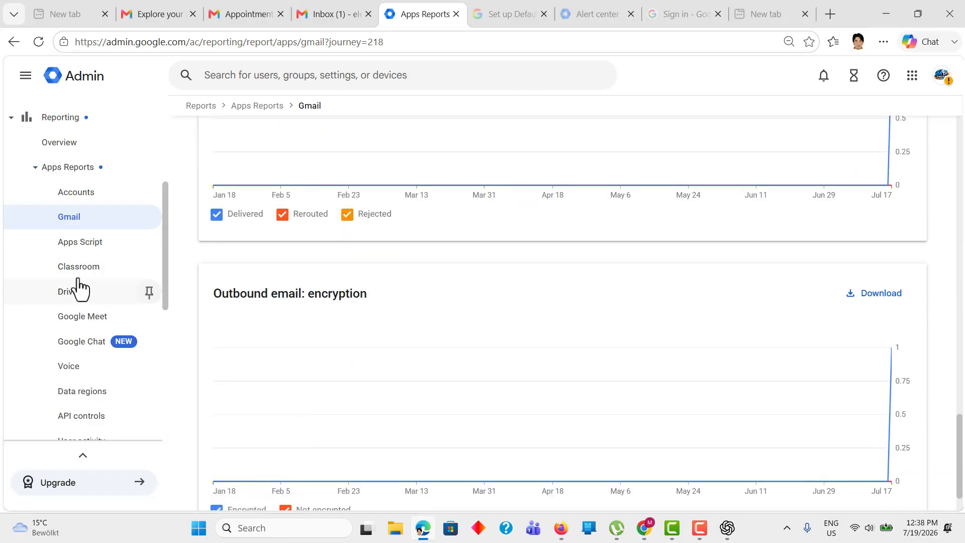
scroll(62, 397, "down", 5)
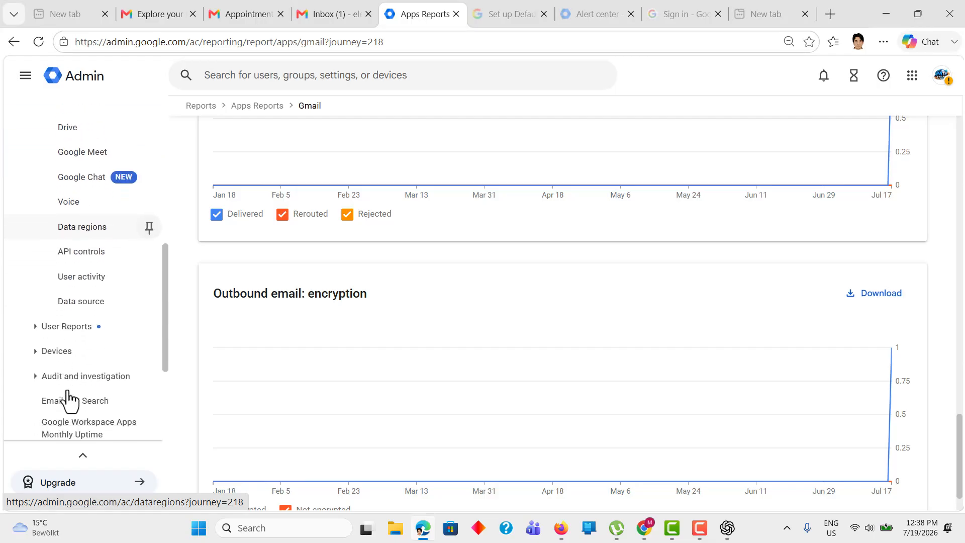
- Expand User Reports and open the Accounts report of users' 2-Step Verification status
left_click(34, 285)
scroll(35, 296, "down", 4)
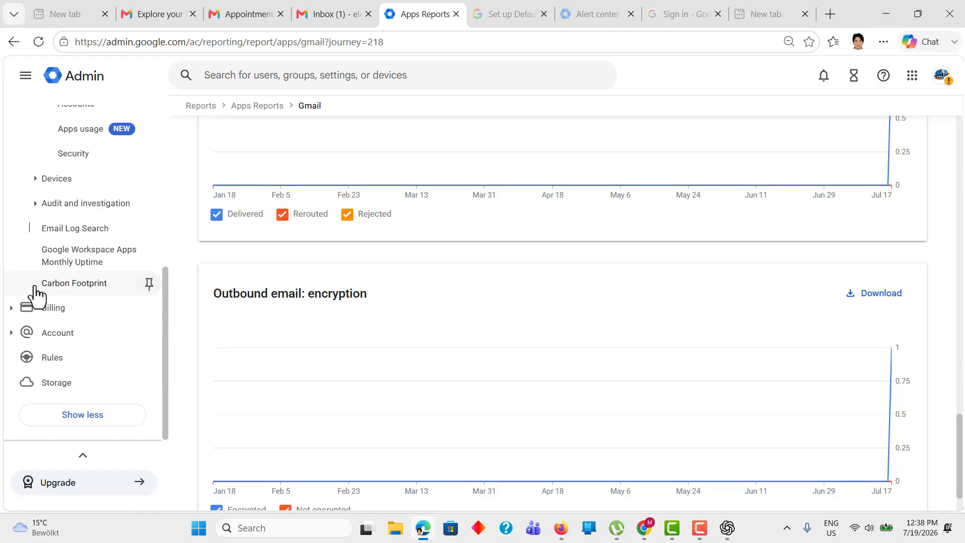
scroll(116, 236, "up", 3)
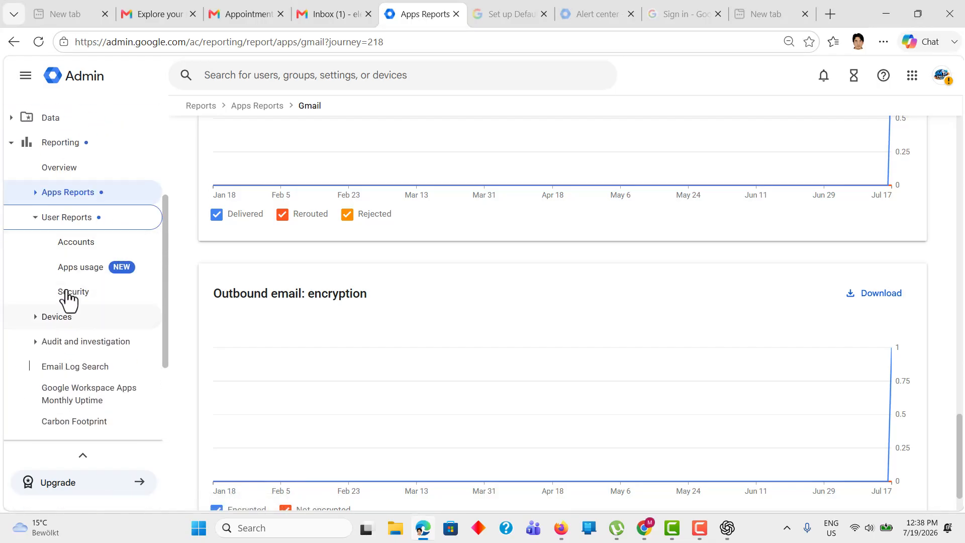
left_click(94, 246)
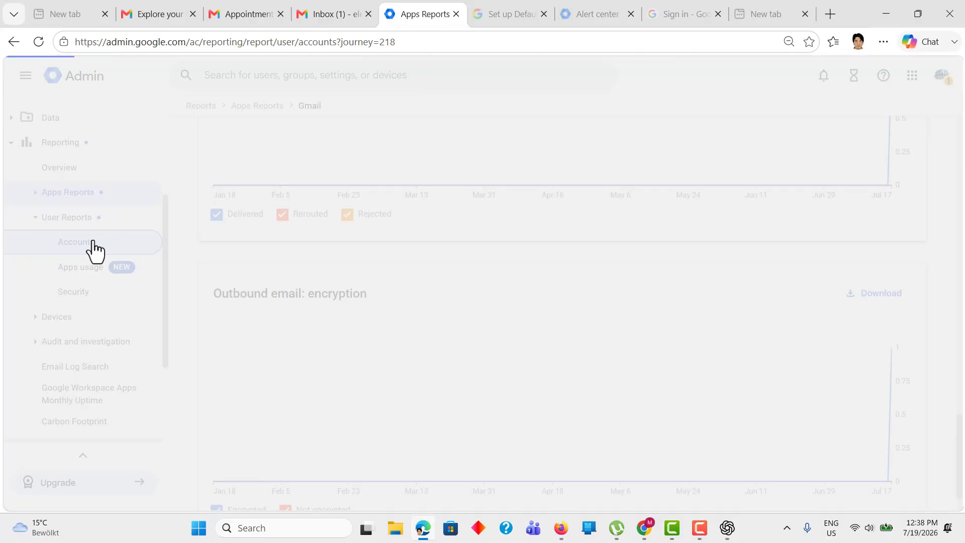
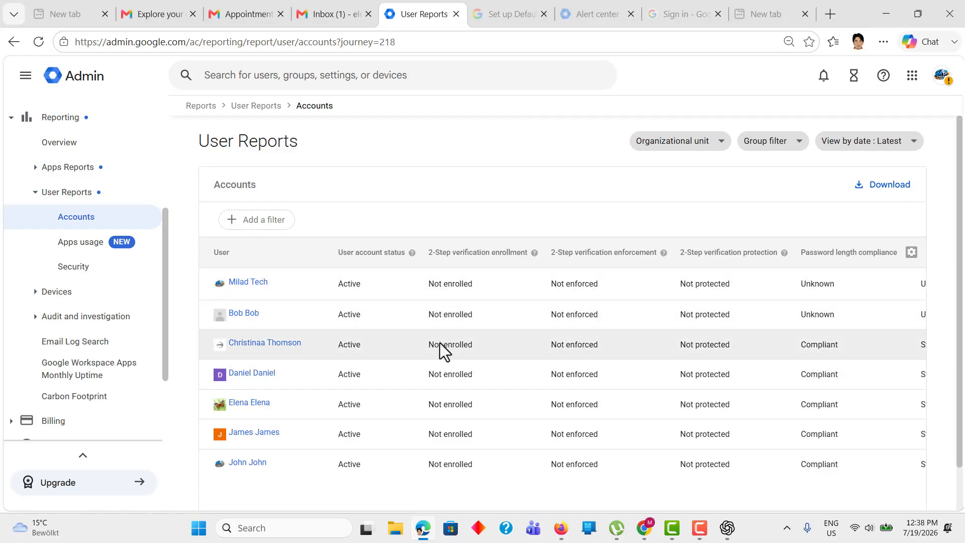
- Open the User Reports Apps usage report, skip past its tour tips and scroll it
left_click(79, 242)
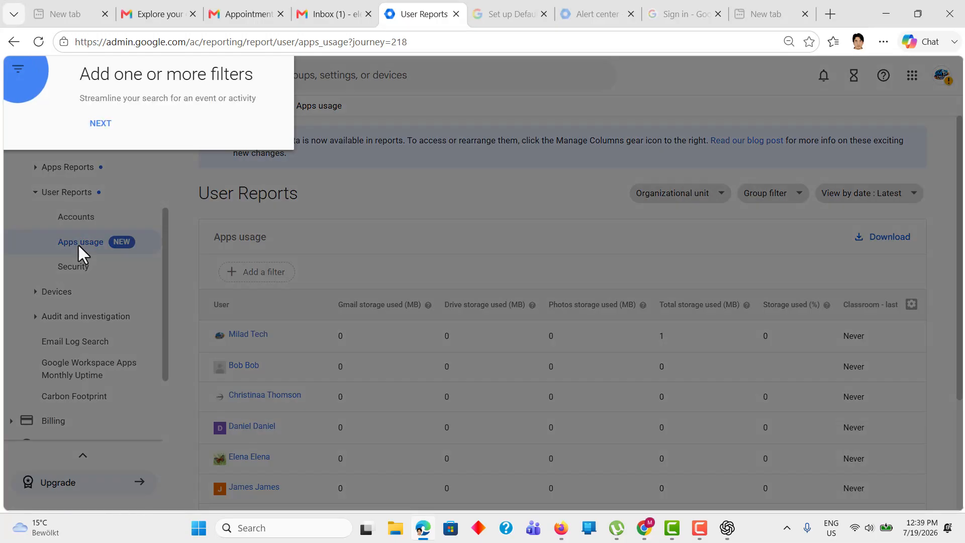
left_click(101, 124)
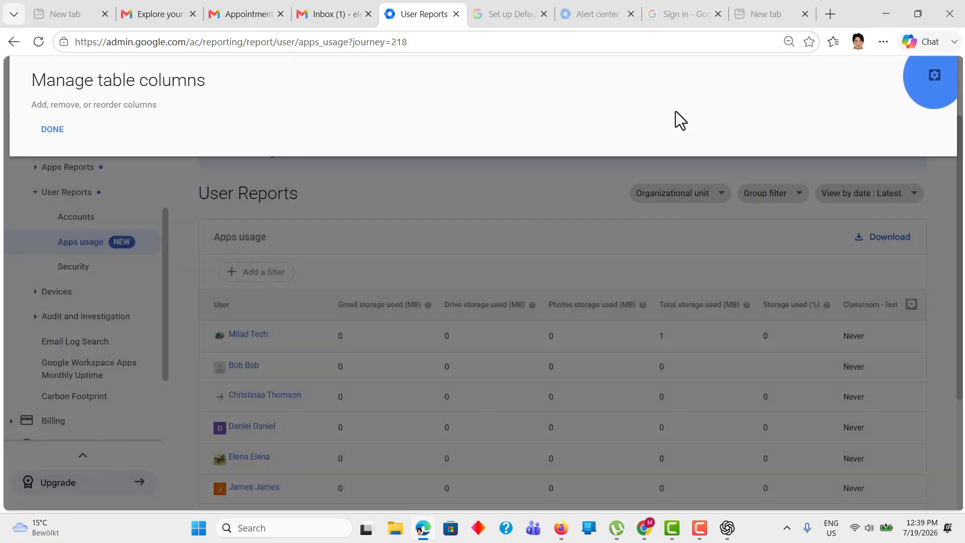
left_click(66, 130)
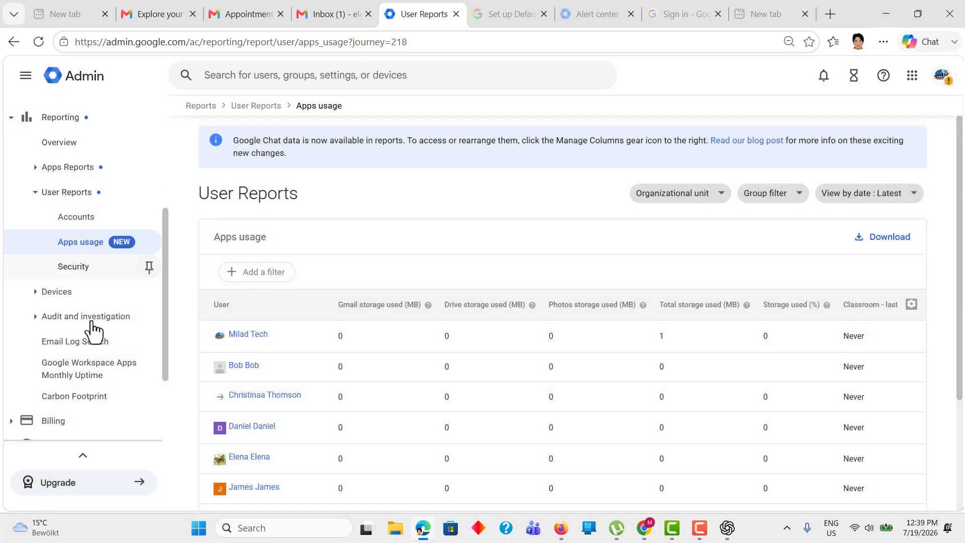
scroll(96, 332, "down", 2)
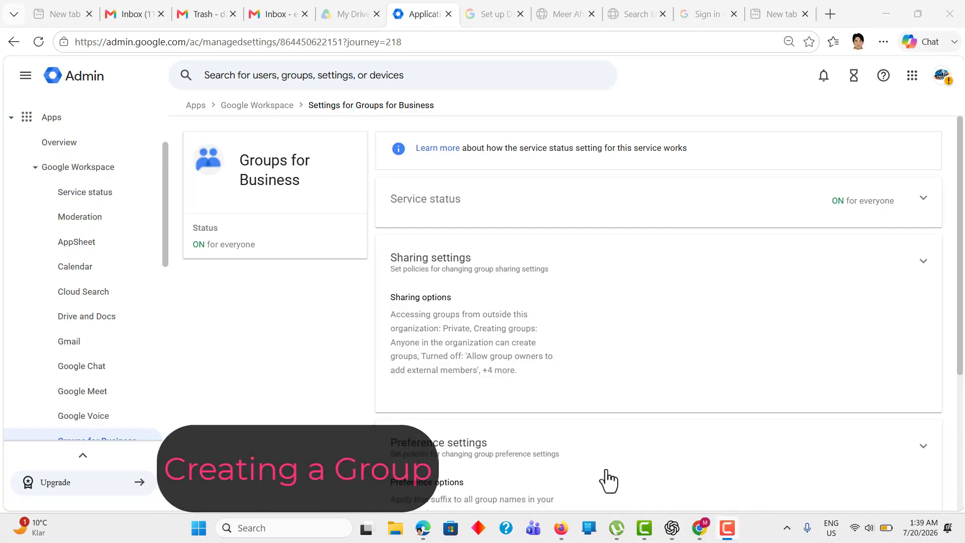
scroll(111, 358, "down", 2)
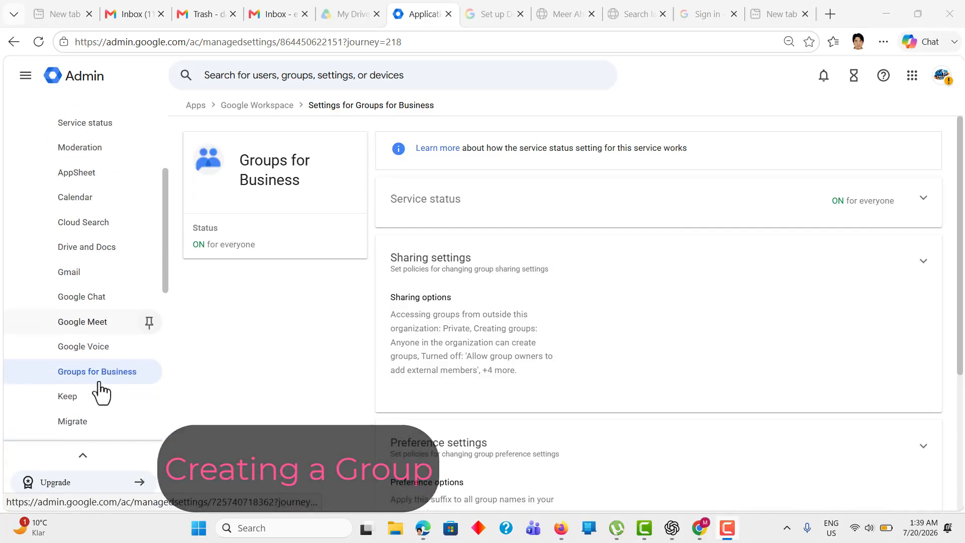
- Switch to Chrome and close the Payroll group and Drive tabs
left_click(701, 531)
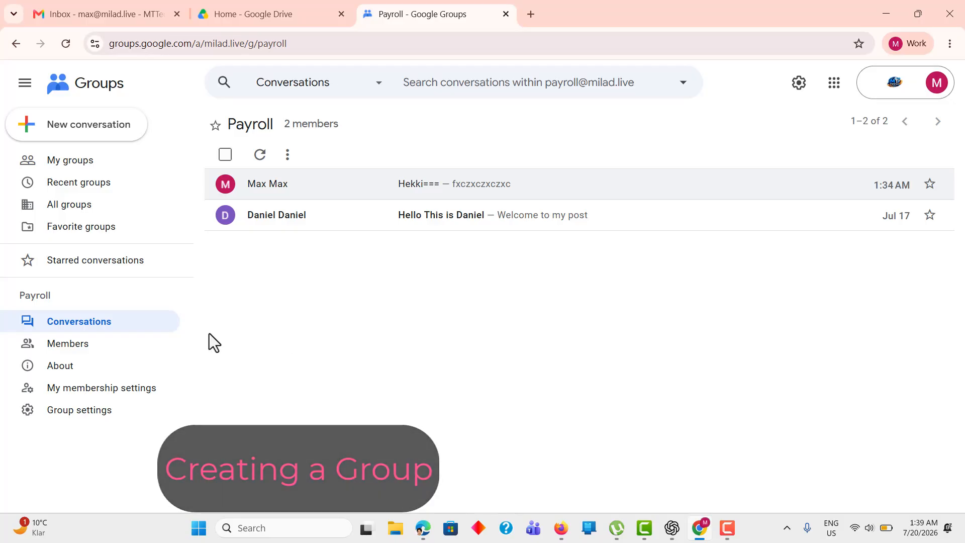
left_click(85, 85)
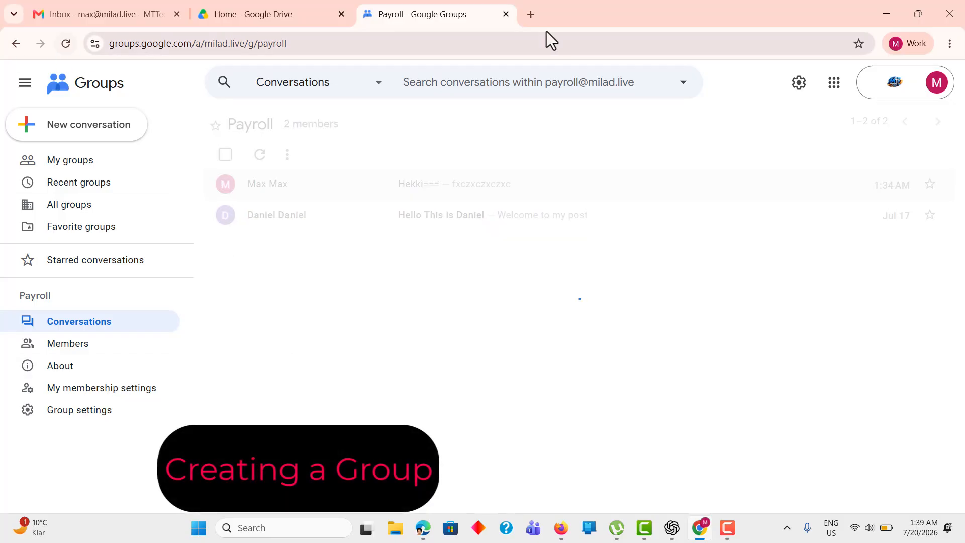
left_click(505, 14)
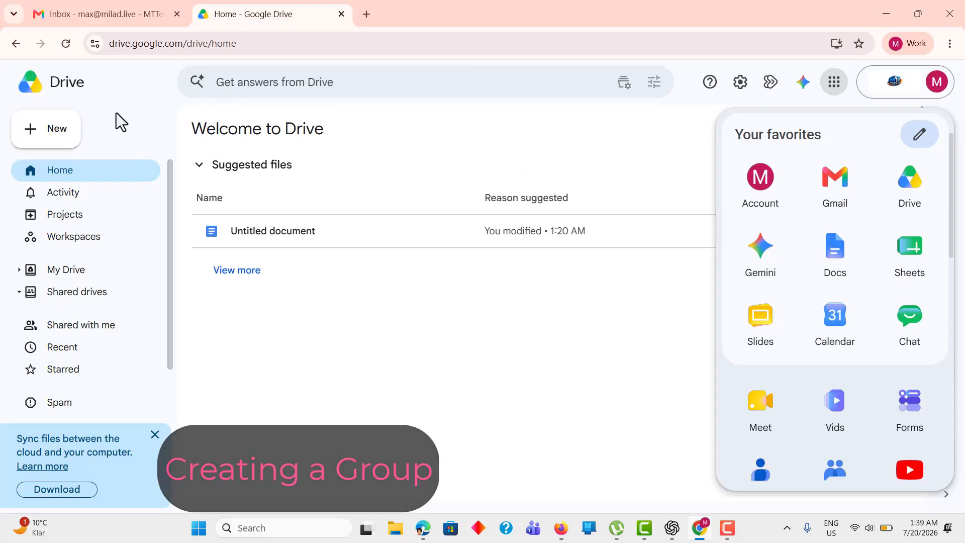
left_click(341, 14)
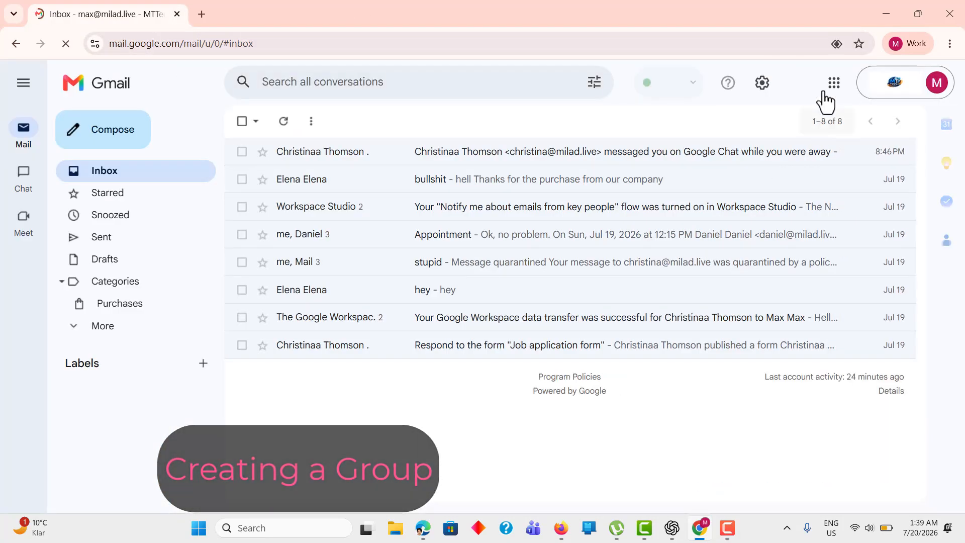
- Open Google Groups in a new tab from the Google apps launcher
left_click(834, 86)
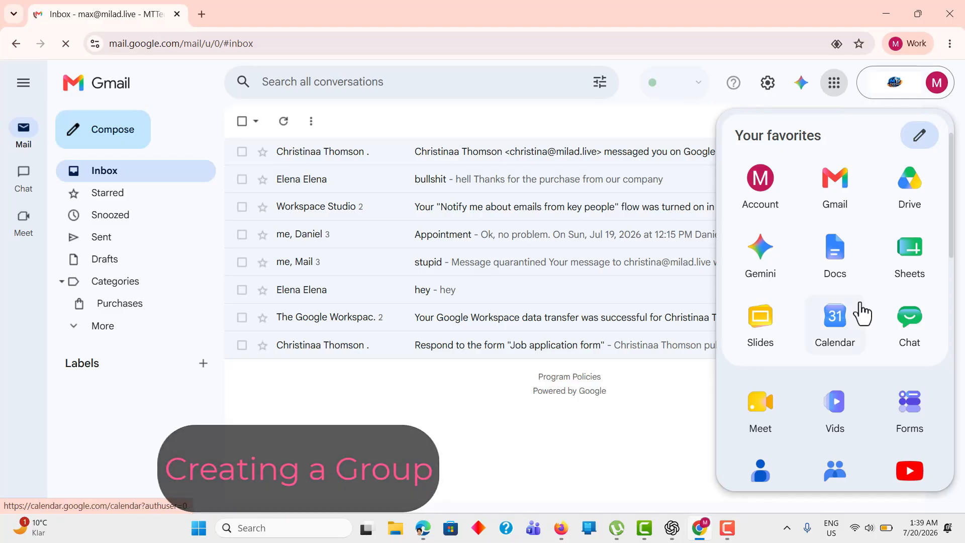
scroll(855, 316, "down", 3)
left_click(832, 342)
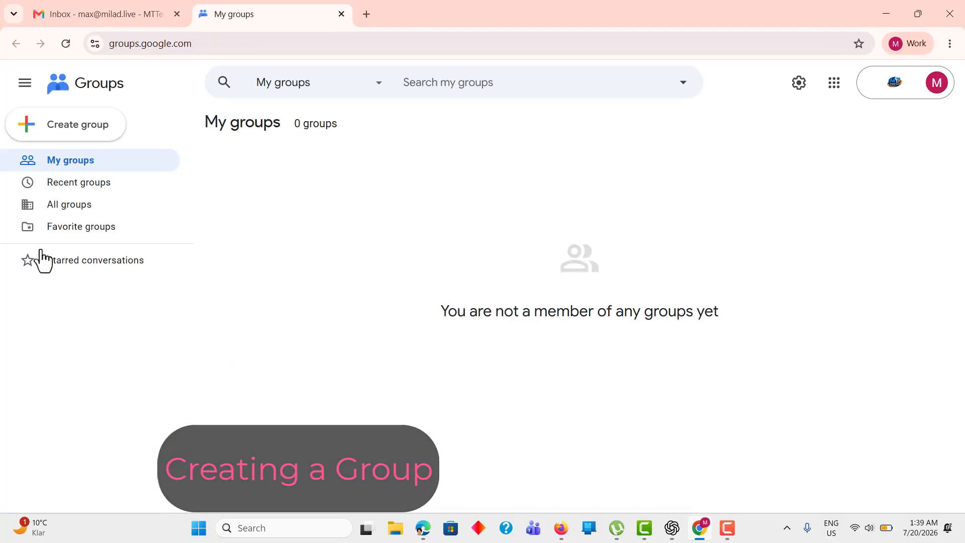
- Create a group named Marketing (email marketing), described as for door-to-door employees
left_click(73, 134)
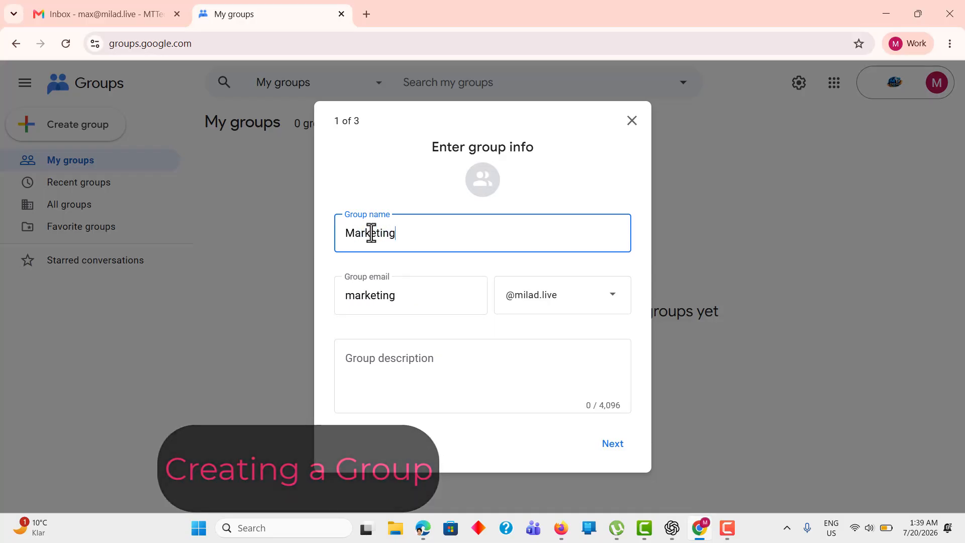
type("j")
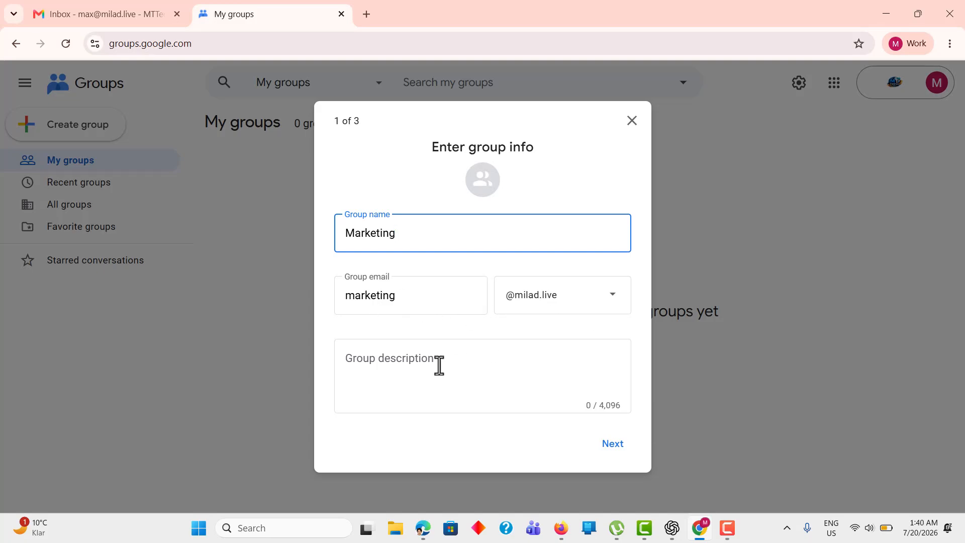
left_click(401, 367)
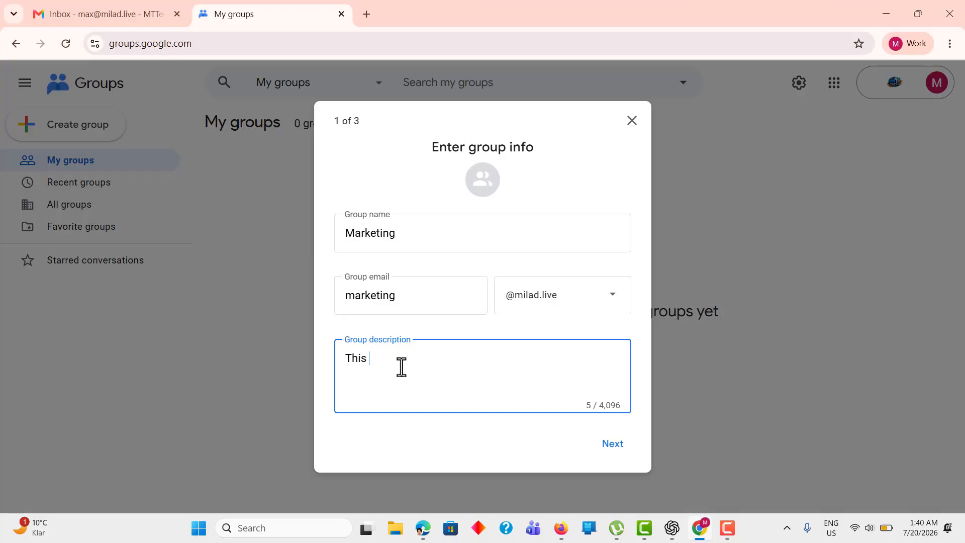
type("This is the marketing group for the employees who goe")
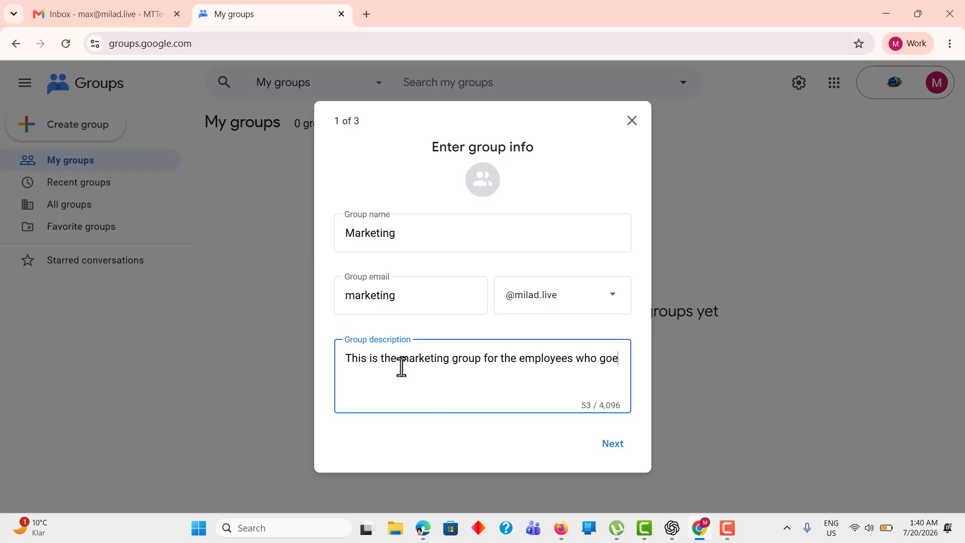
type("s door to door")
- Make Marketing invite-only, with conversations, posting and member list limited to group members
left_click(623, 446)
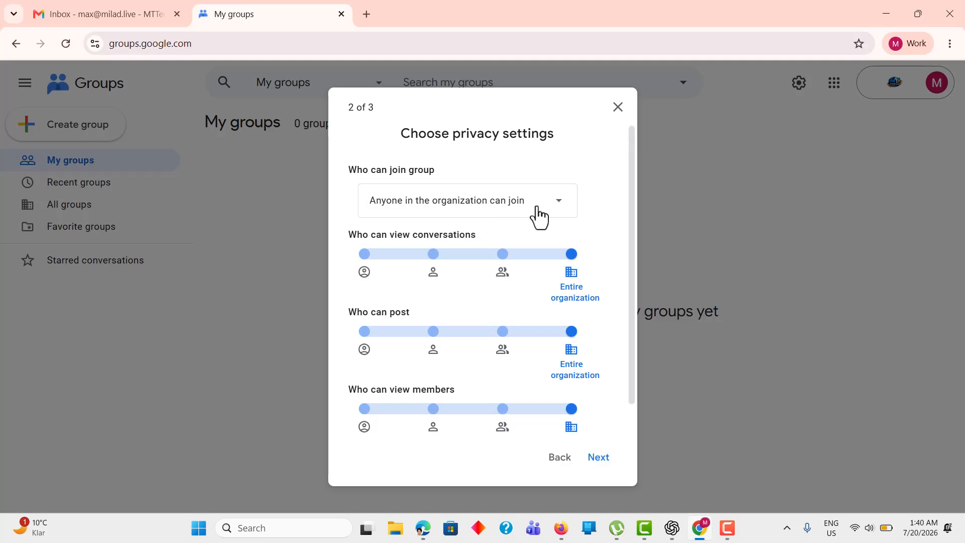
left_click(560, 209)
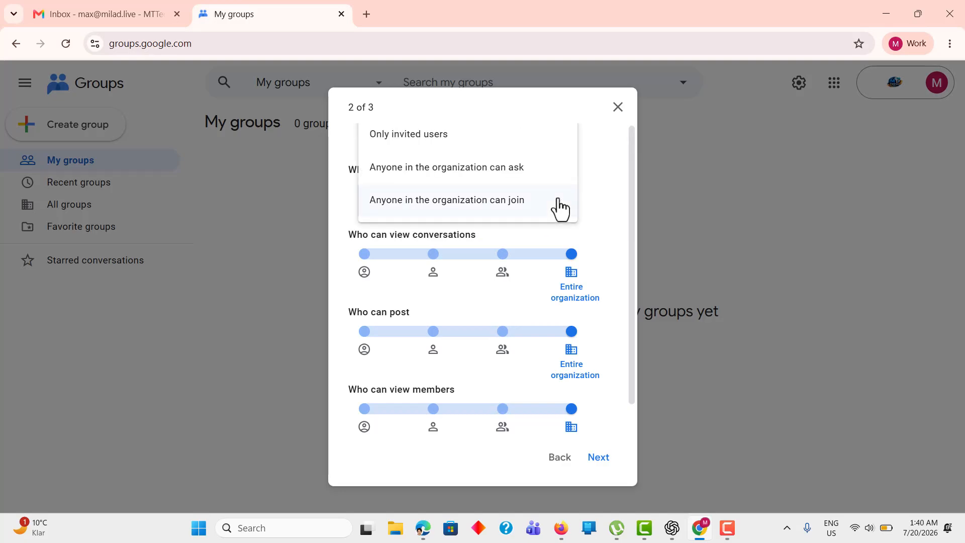
left_click(421, 144)
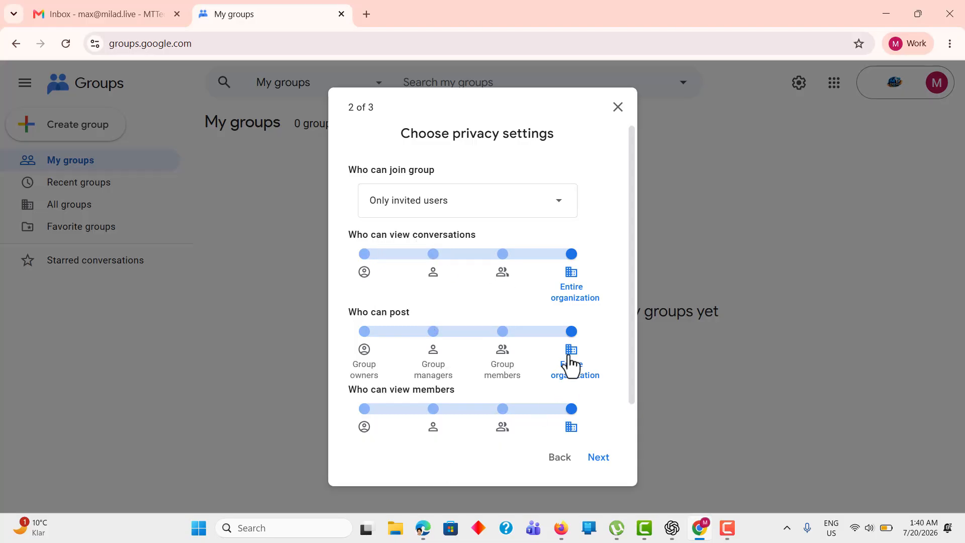
left_click(503, 284)
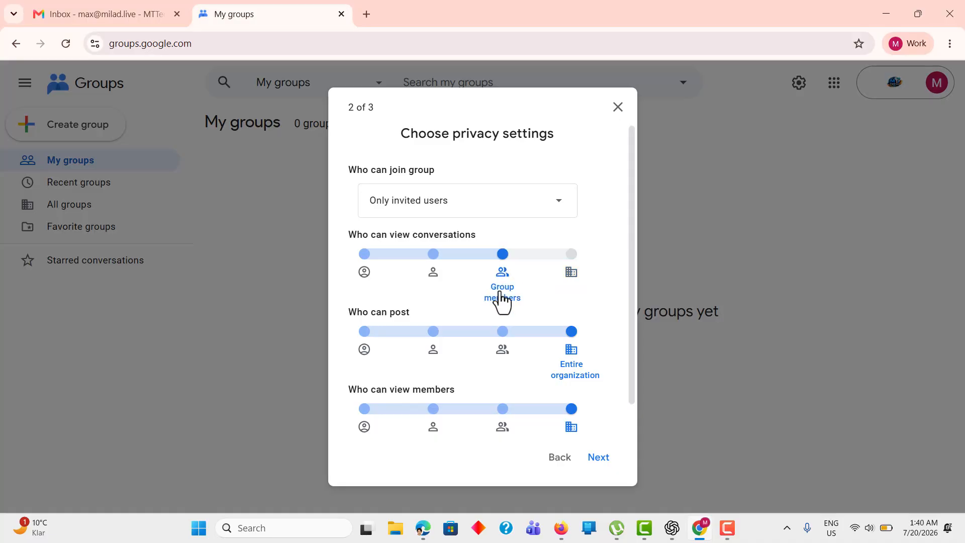
scroll(495, 321, "down", 1)
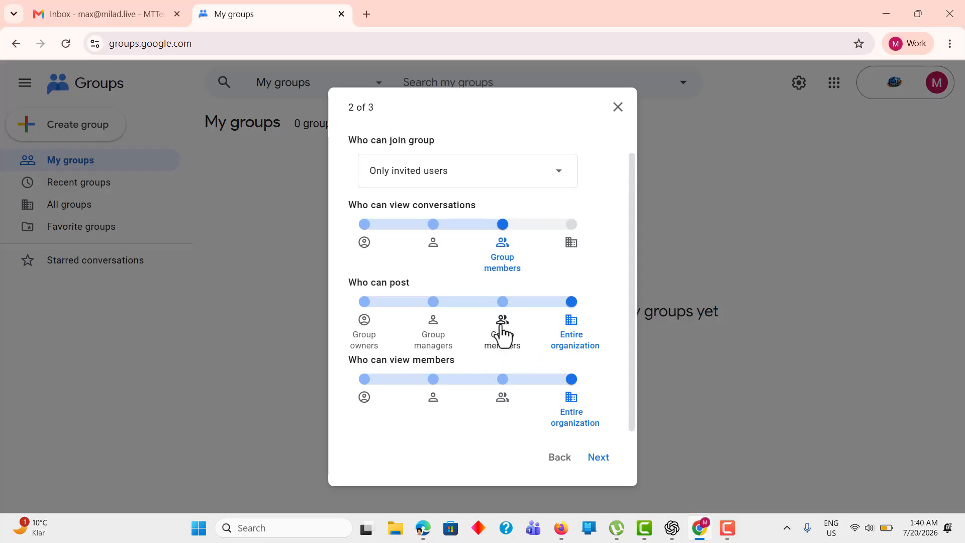
left_click(503, 334)
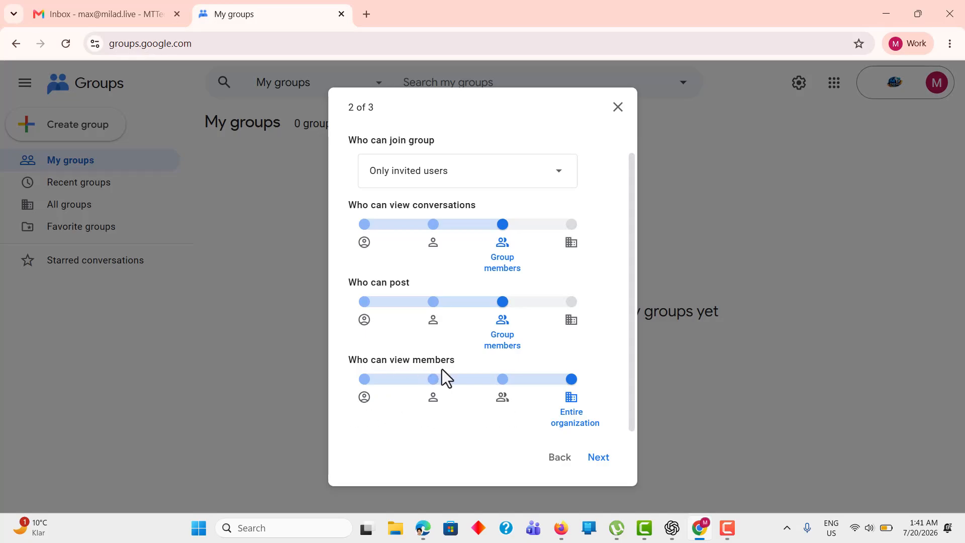
left_click(504, 414)
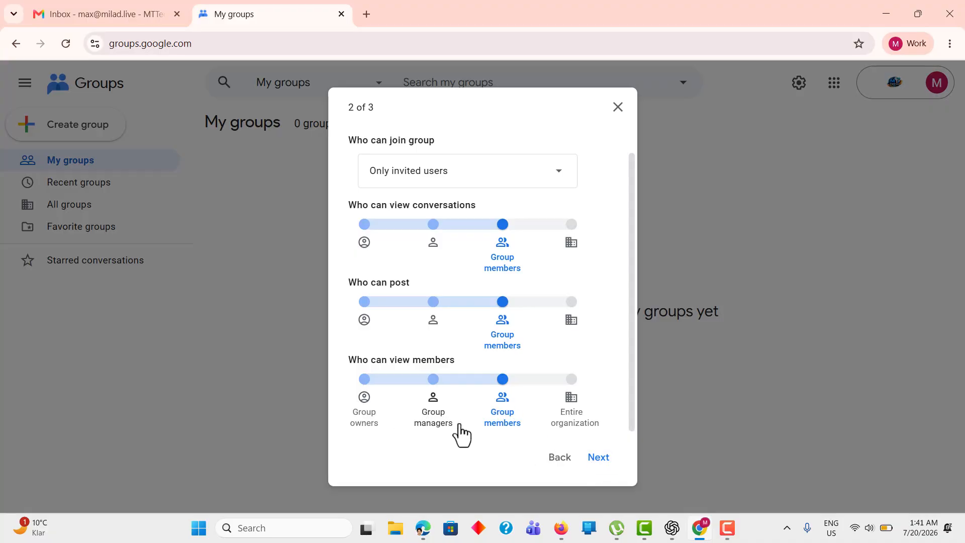
- On the members step, write a welcome message for the marketing group
left_click(597, 457)
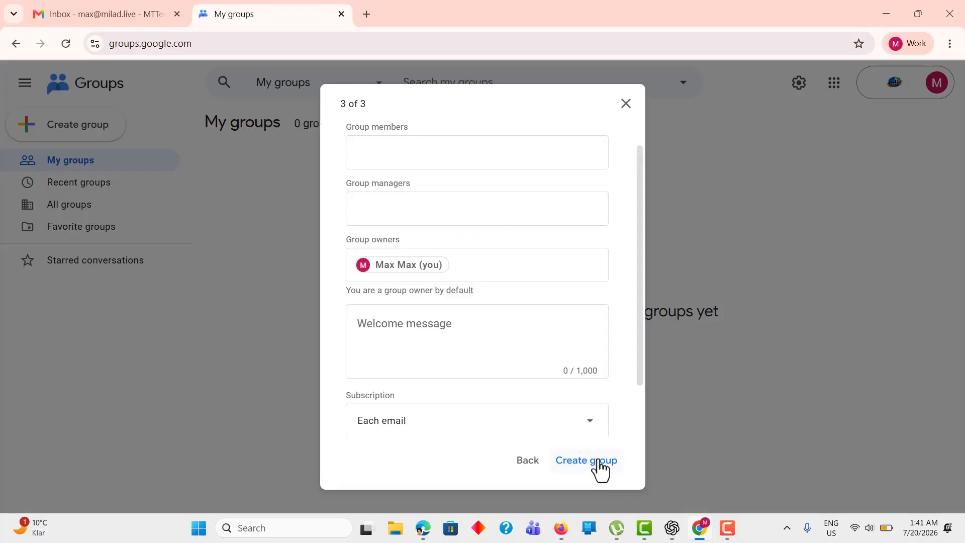
scroll(404, 233, "up", 1)
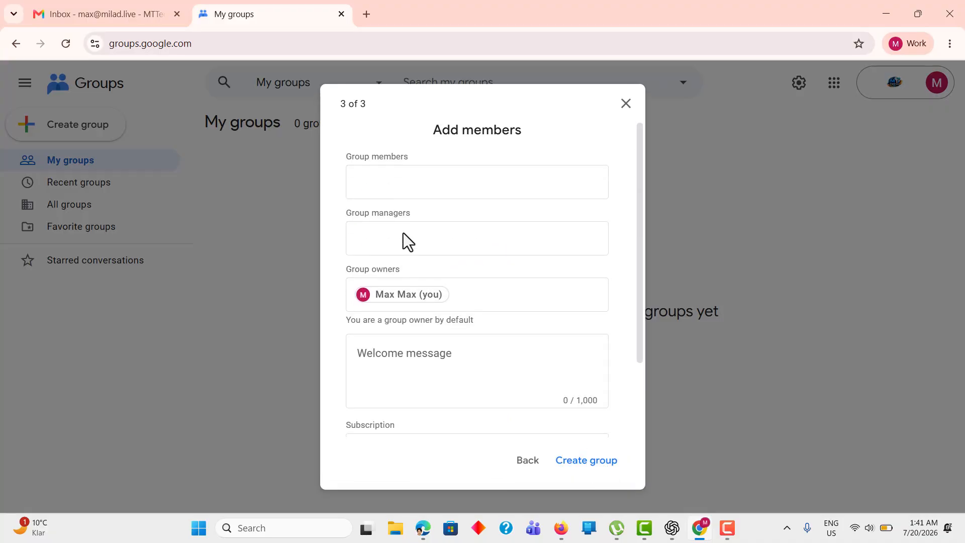
left_click(409, 187)
scroll(442, 362, "down", 2)
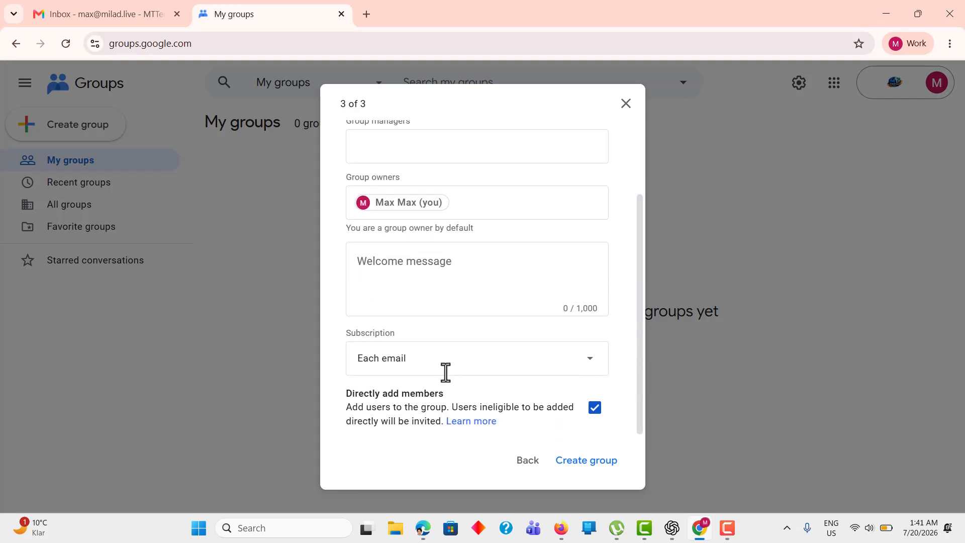
left_click(400, 269)
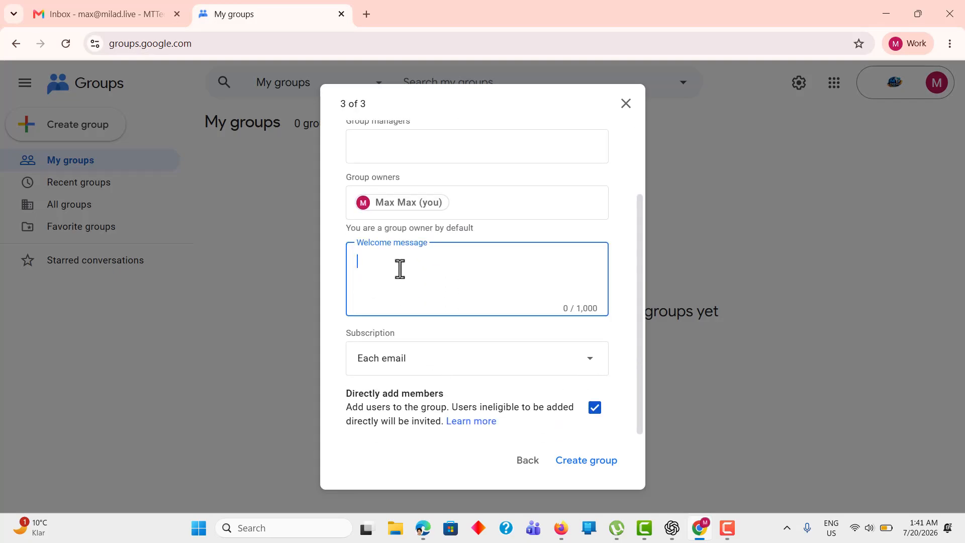
type("Welcome to the pgrou")
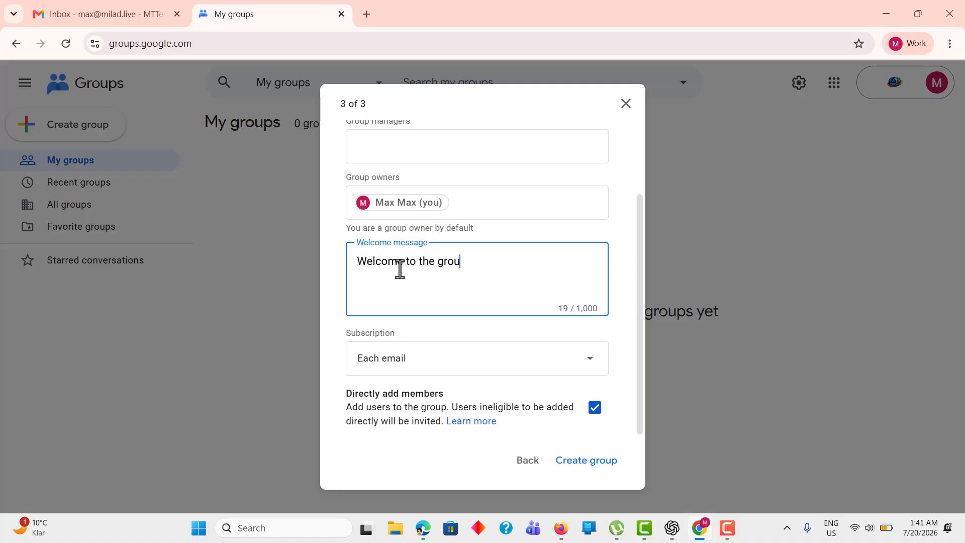
type("p of marketing")
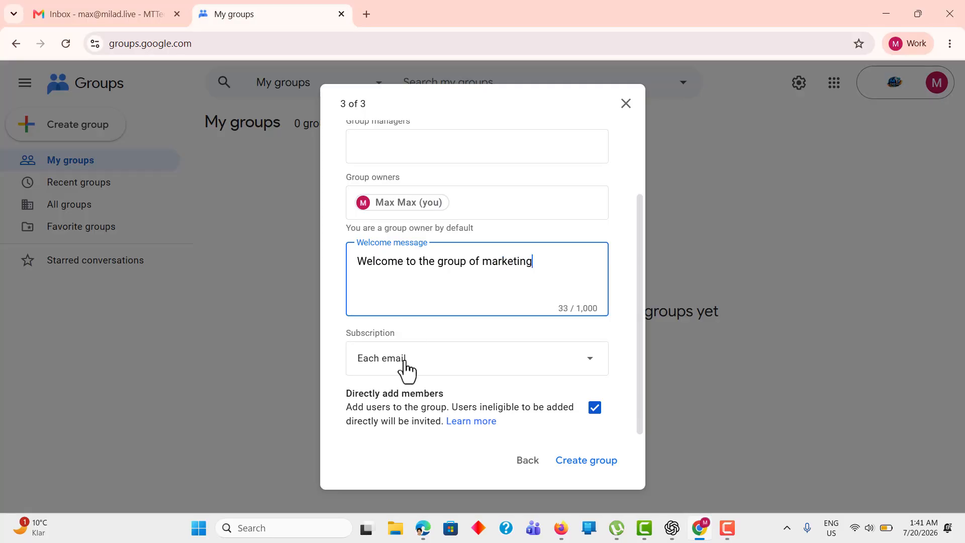
- Keep Each email subscription, create the Marketing group, open its page, then go to Gmail
left_click(483, 361)
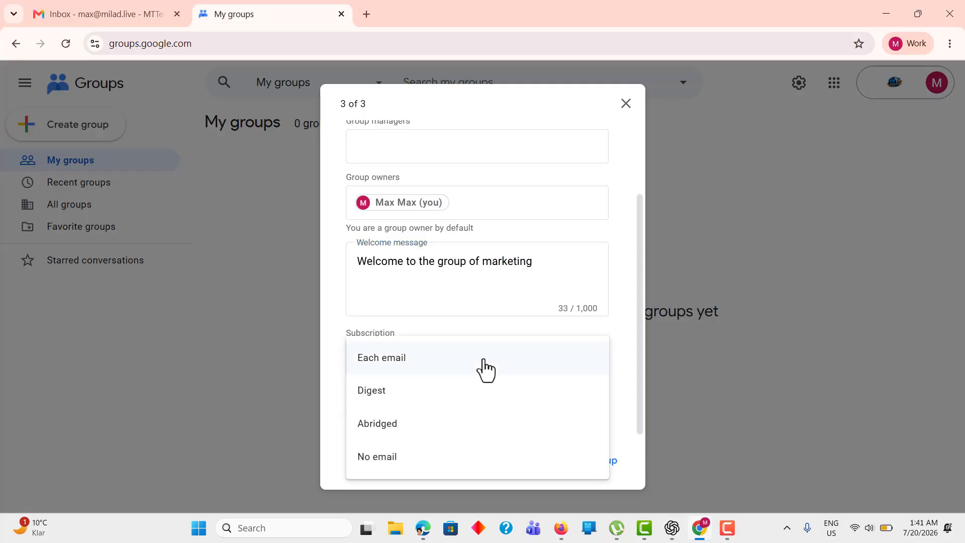
left_click(483, 360)
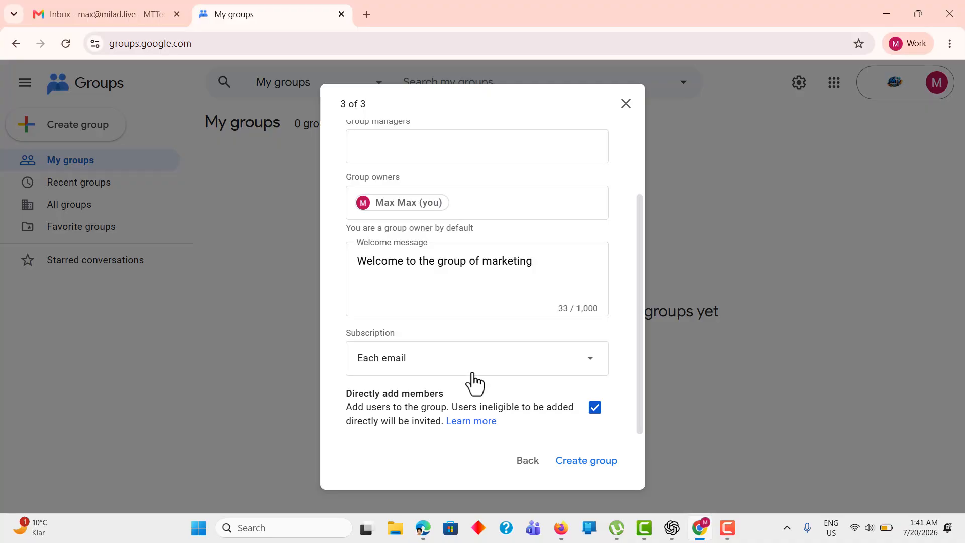
left_click(597, 465)
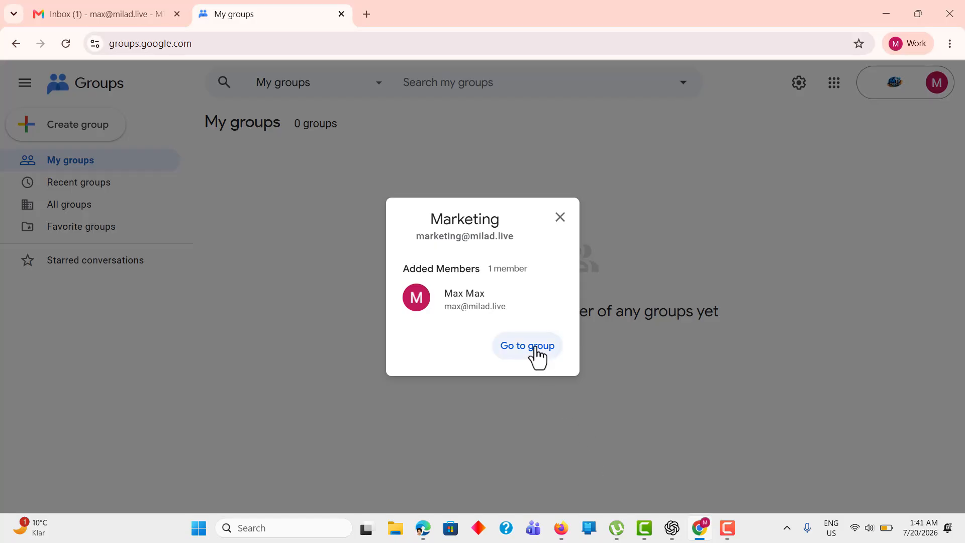
left_click(535, 346)
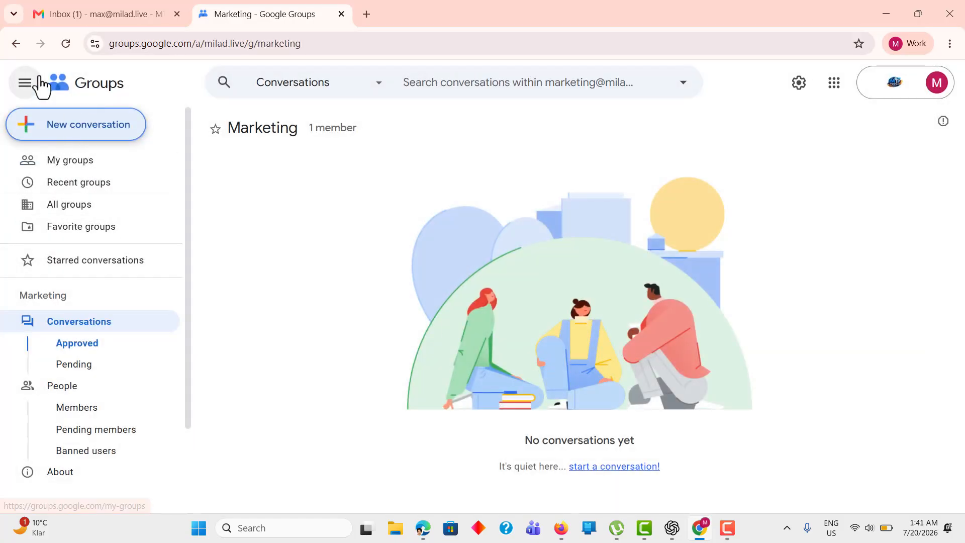
left_click(125, 17)
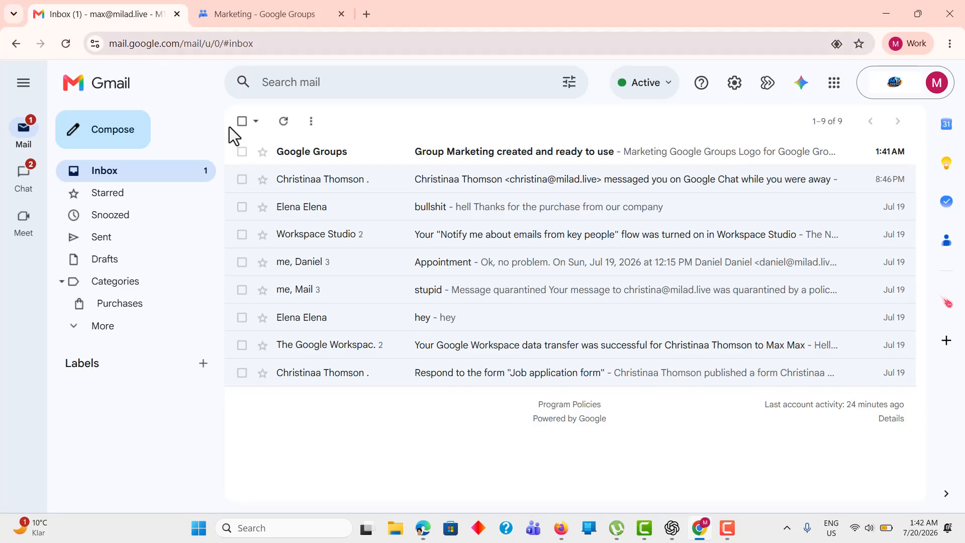
- Open and read the 'Group Marketing created' confirmation email
left_click(483, 163)
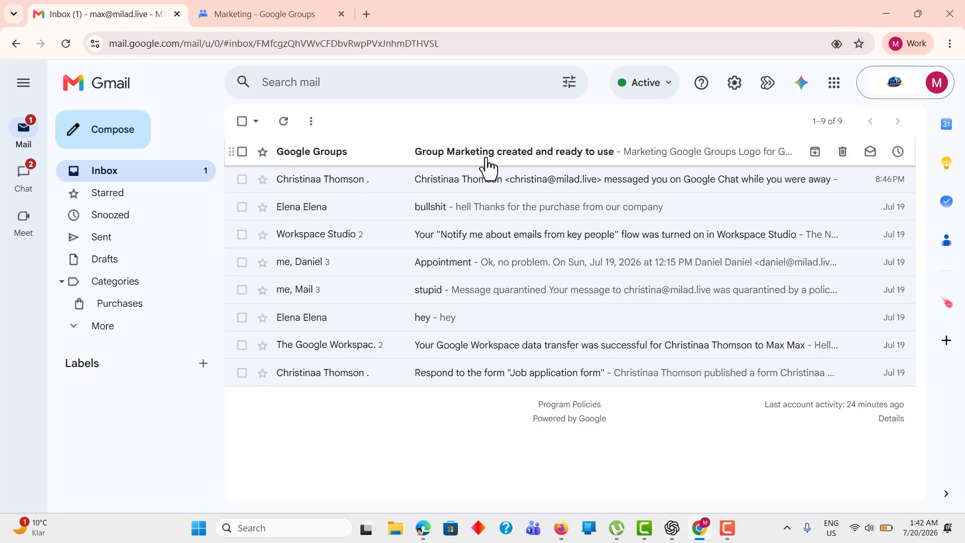
scroll(405, 344, "down", 5)
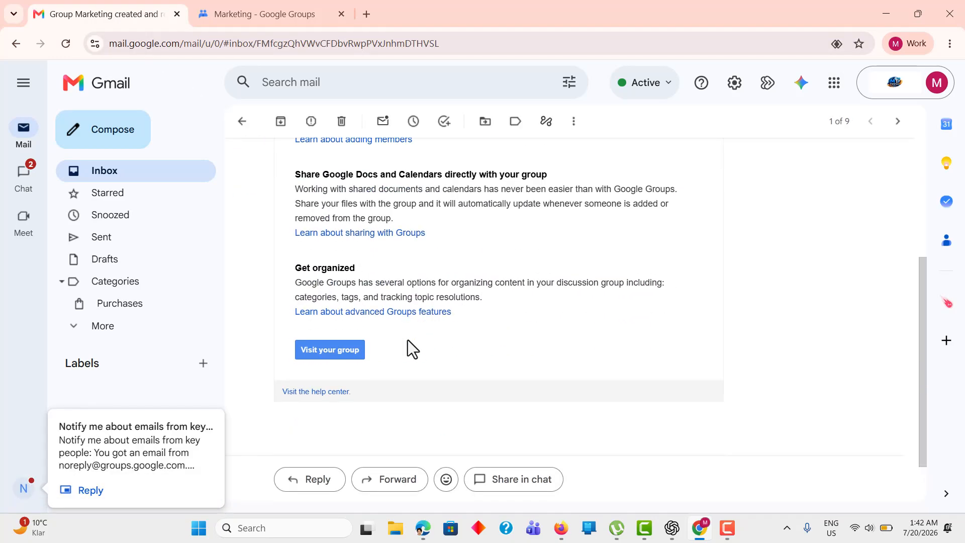
scroll(407, 341, "up", 3)
scroll(408, 340, "down", 3)
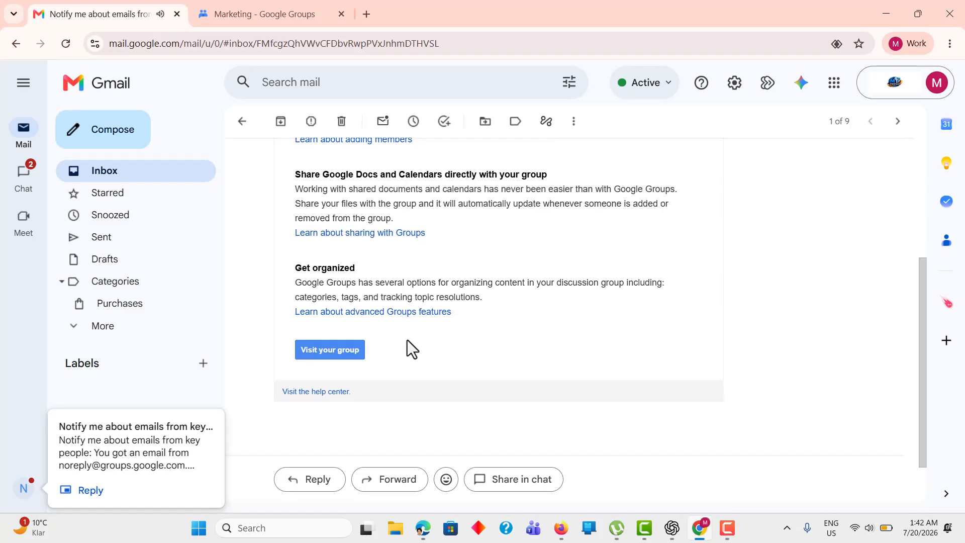
scroll(407, 340, "up", 3)
- Close the group tab, reopen Google Groups from the apps launcher and open Add members for Marketing
left_click(339, 14)
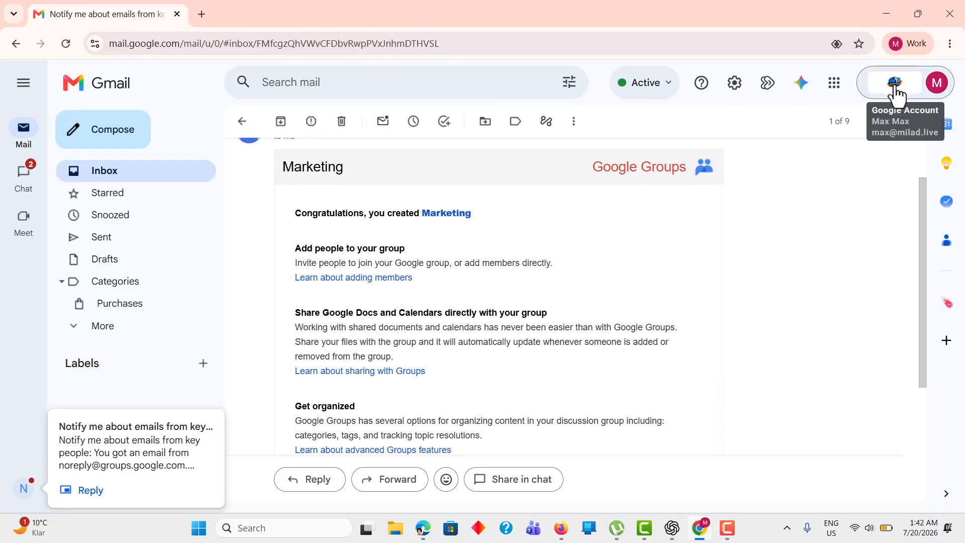
left_click(834, 83)
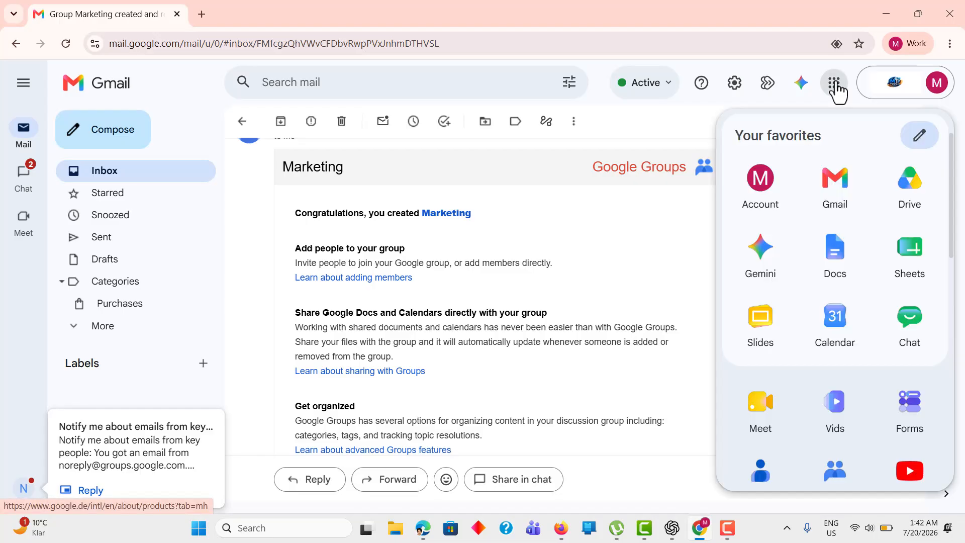
scroll(852, 381, "down", 2)
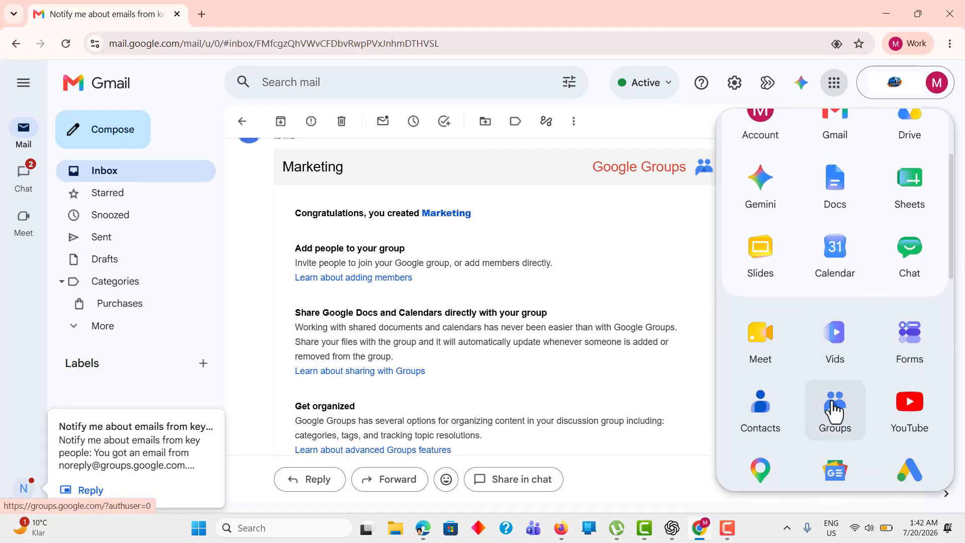
left_click(834, 405)
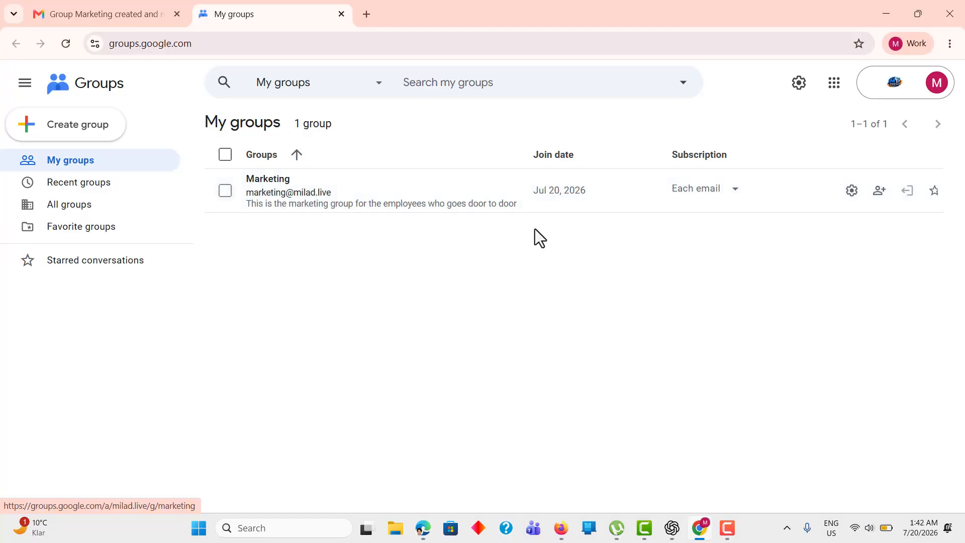
left_click(880, 196)
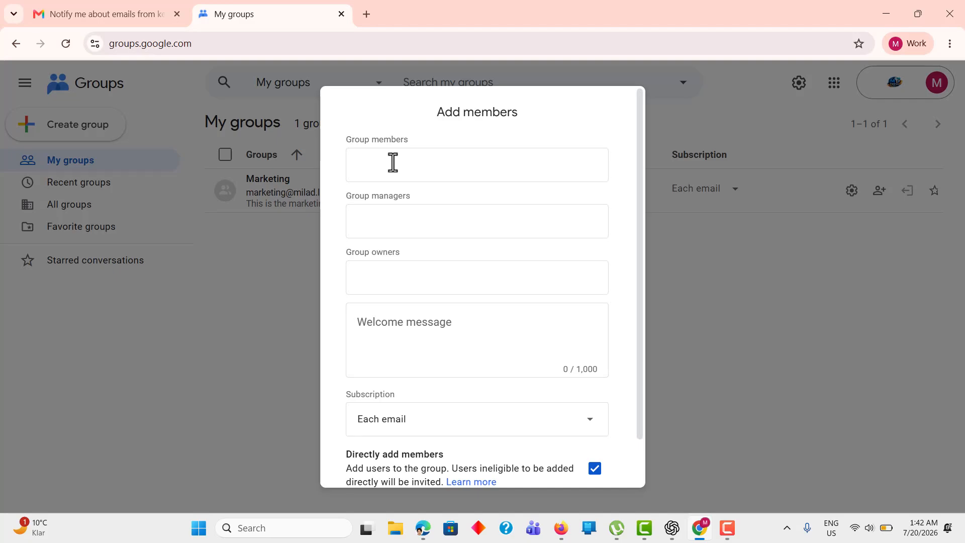
- Add three suggested contacts under Group members
type("ele")
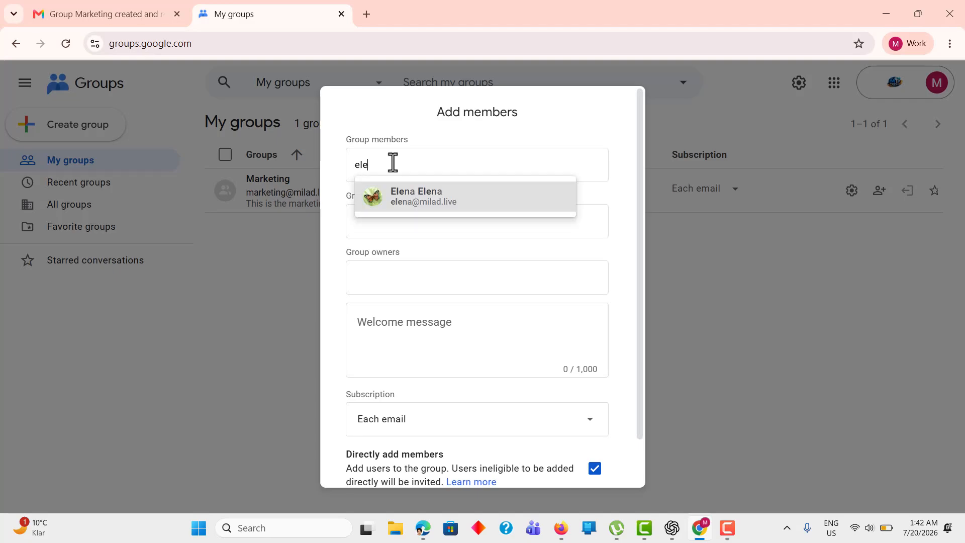
left_click(424, 204)
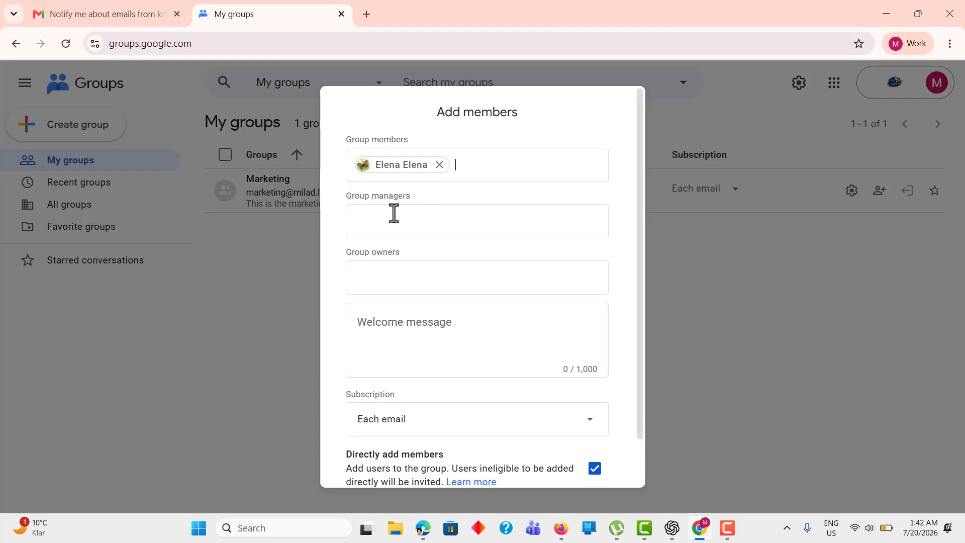
type("chri")
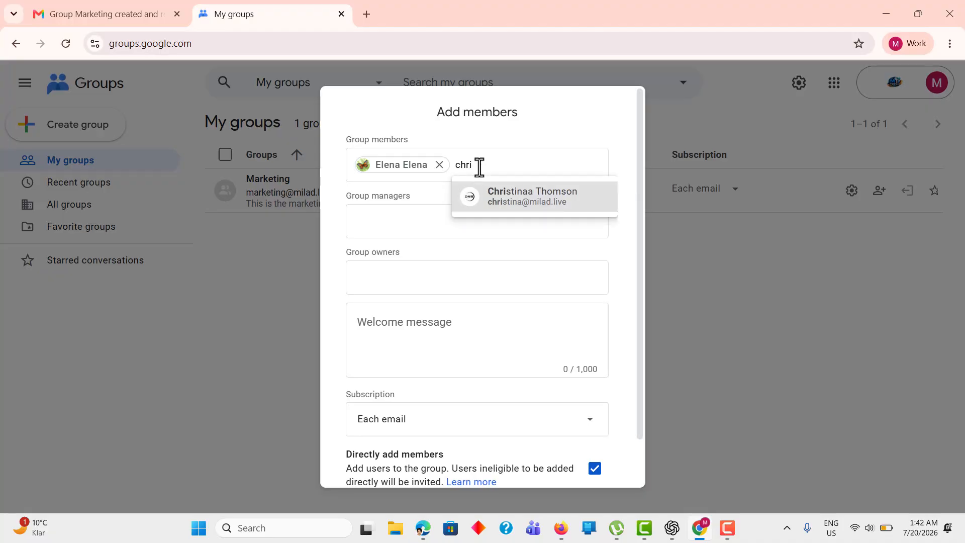
left_click(520, 202)
type("john")
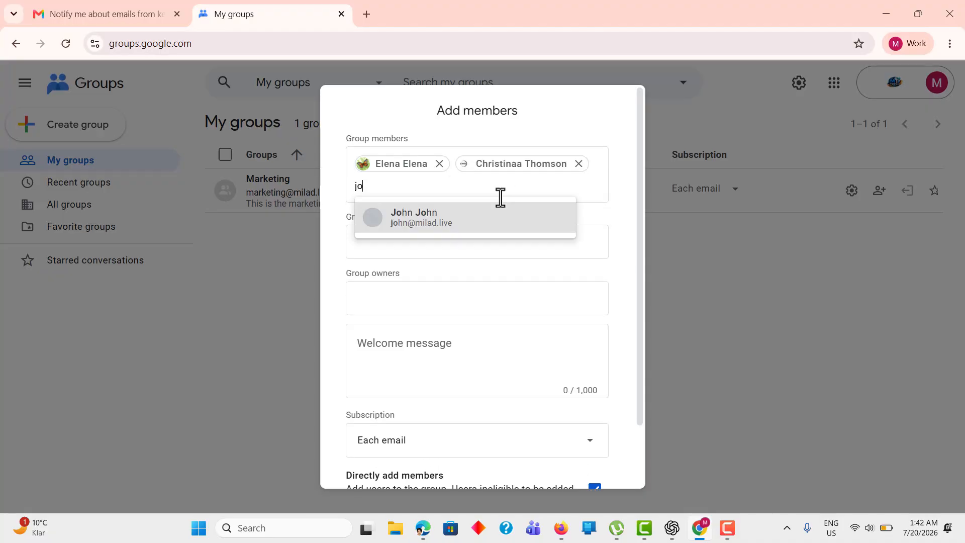
left_click(414, 229)
- Add a suggested contact under Group managers
left_click(401, 242)
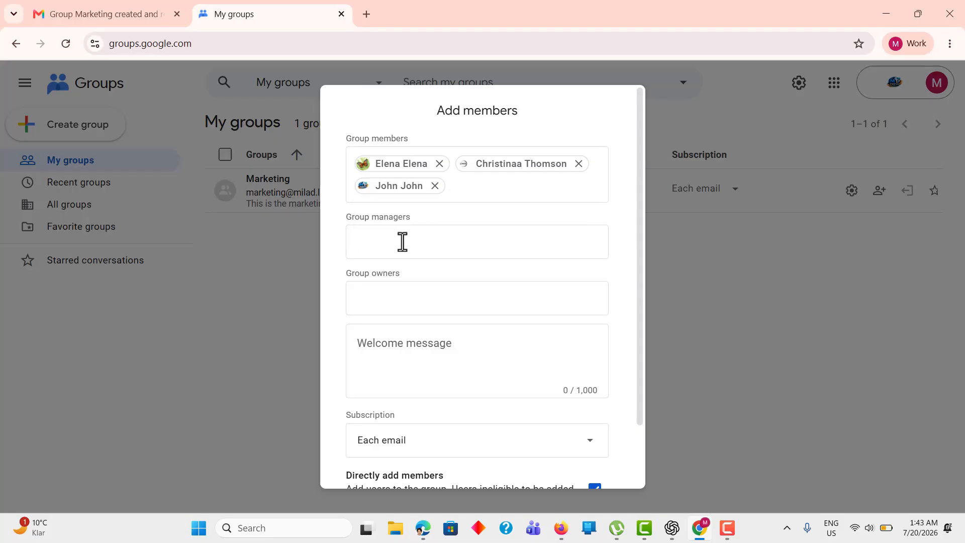
type("ele")
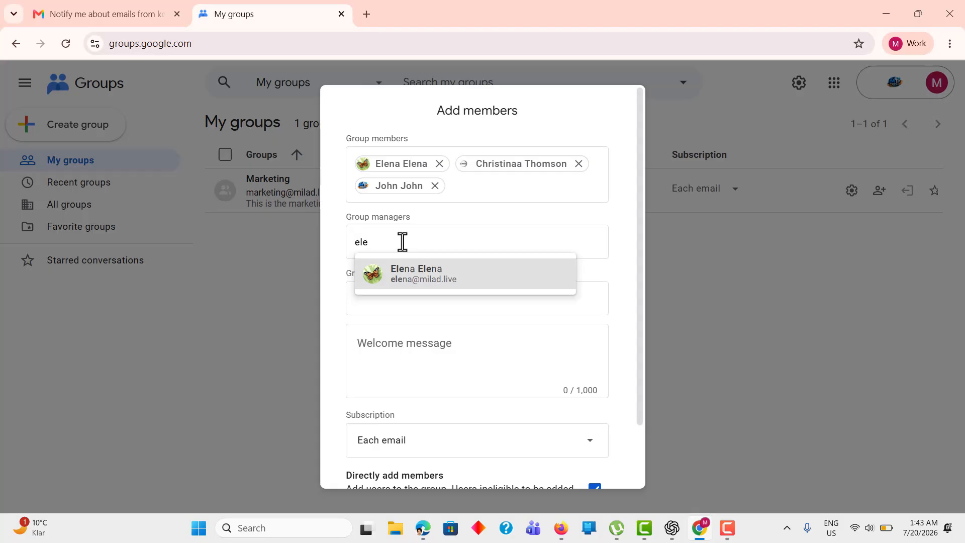
left_click(415, 278)
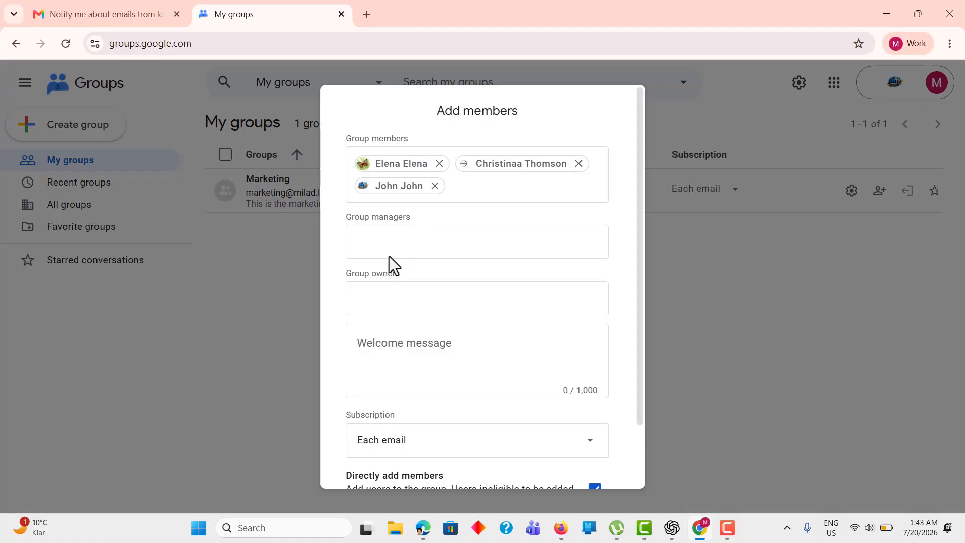
type("dani")
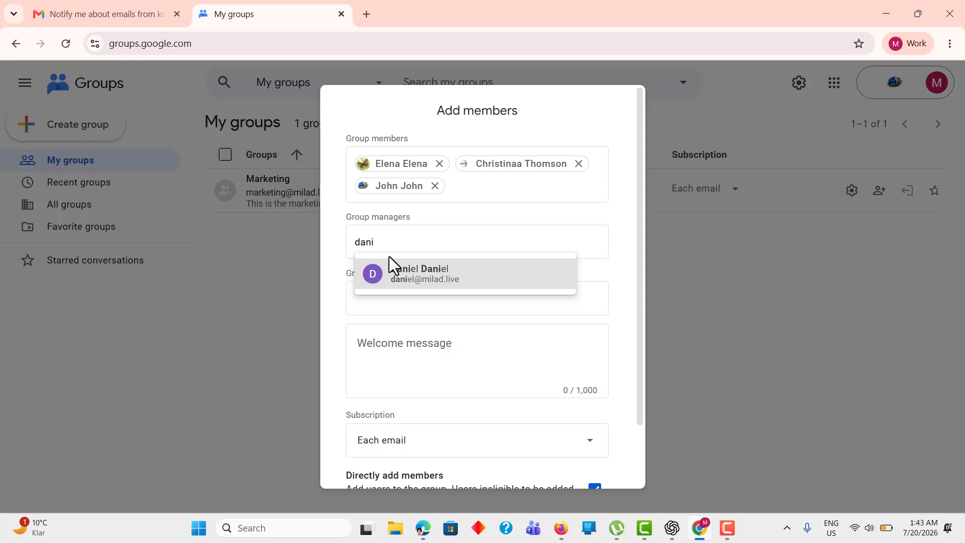
left_click(411, 276)
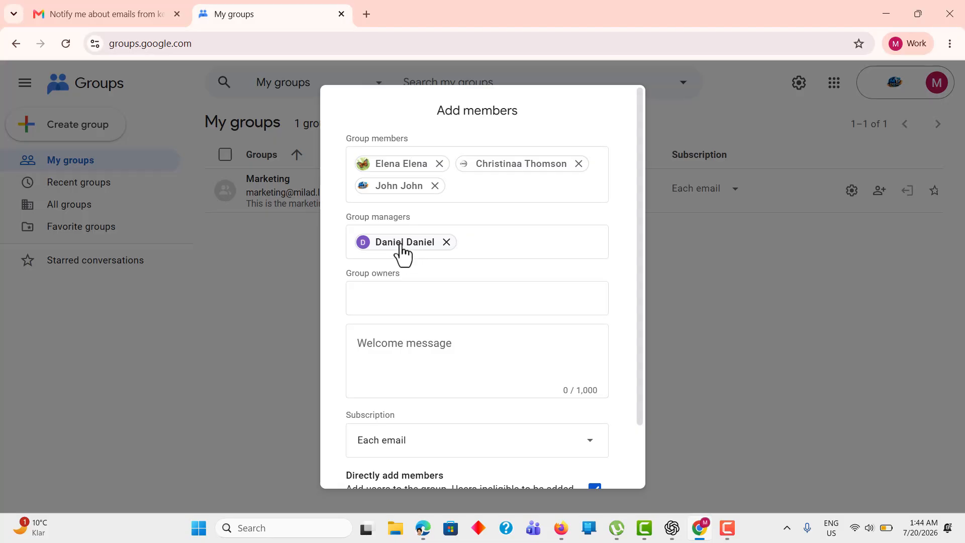
- Set the account holder as group owner and submit the member additions
left_click(382, 290)
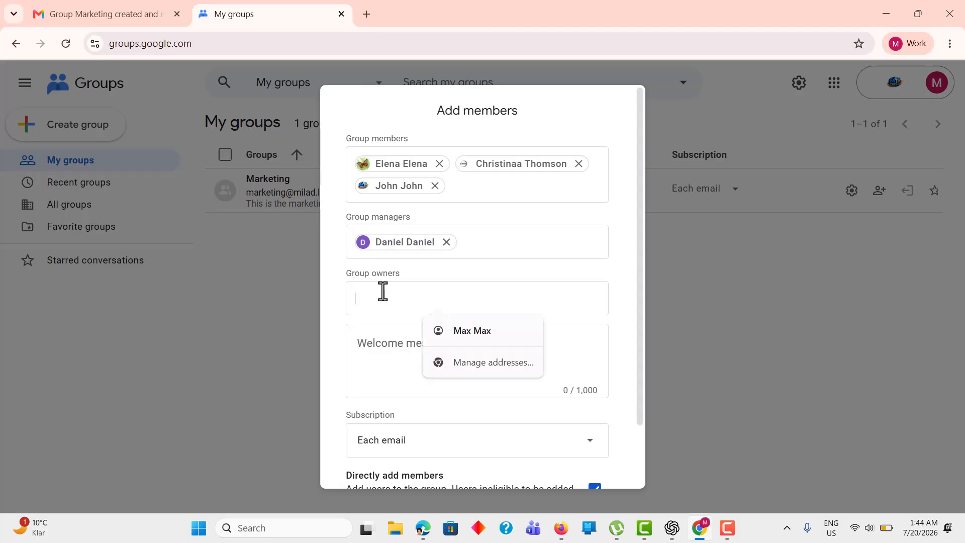
left_click(465, 331)
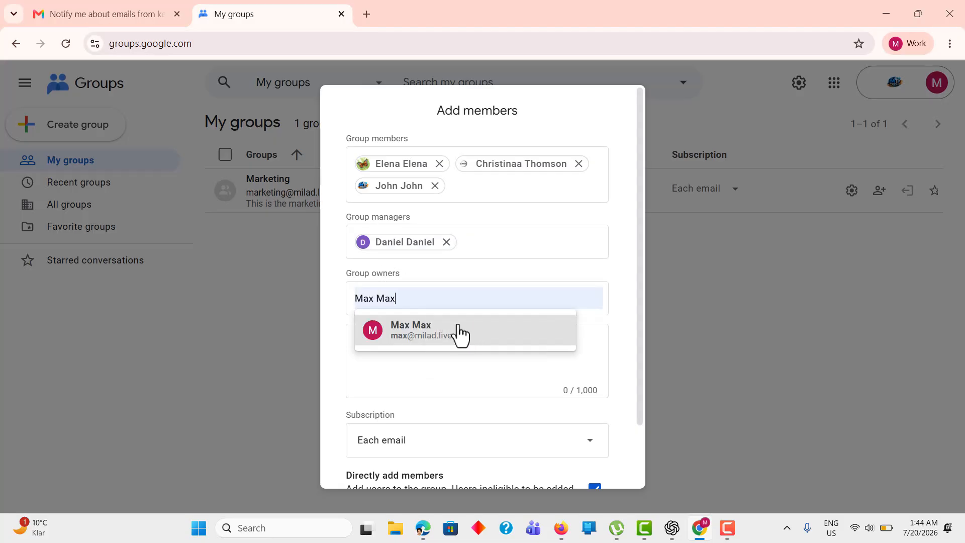
left_click(434, 347)
scroll(437, 348, "down", 2)
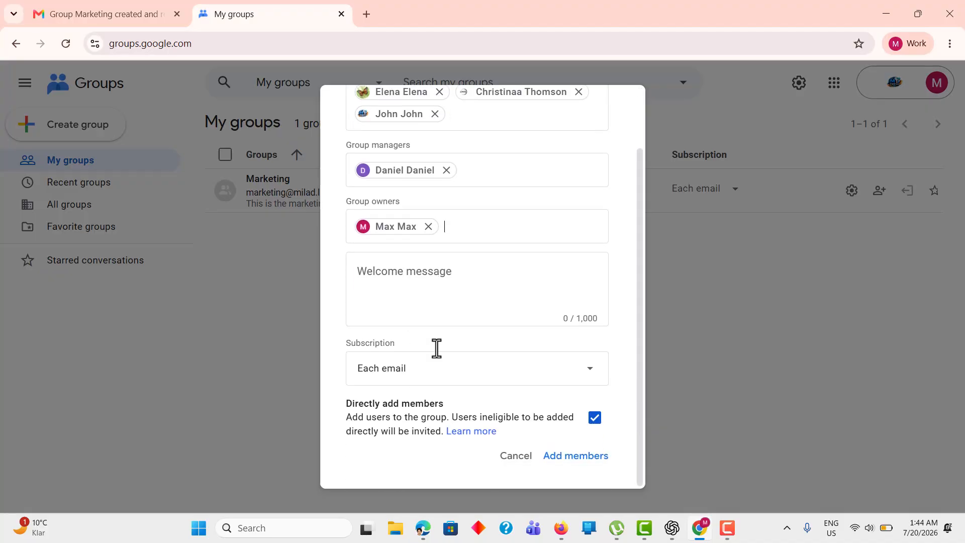
scroll(437, 355, "up", 3)
left_click(400, 347)
scroll(417, 337, "down", 2)
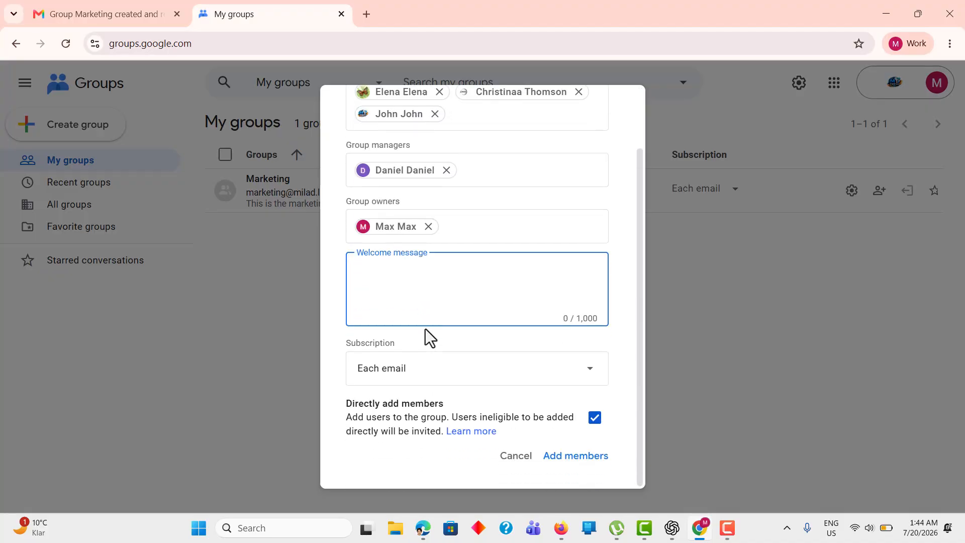
left_click(578, 466)
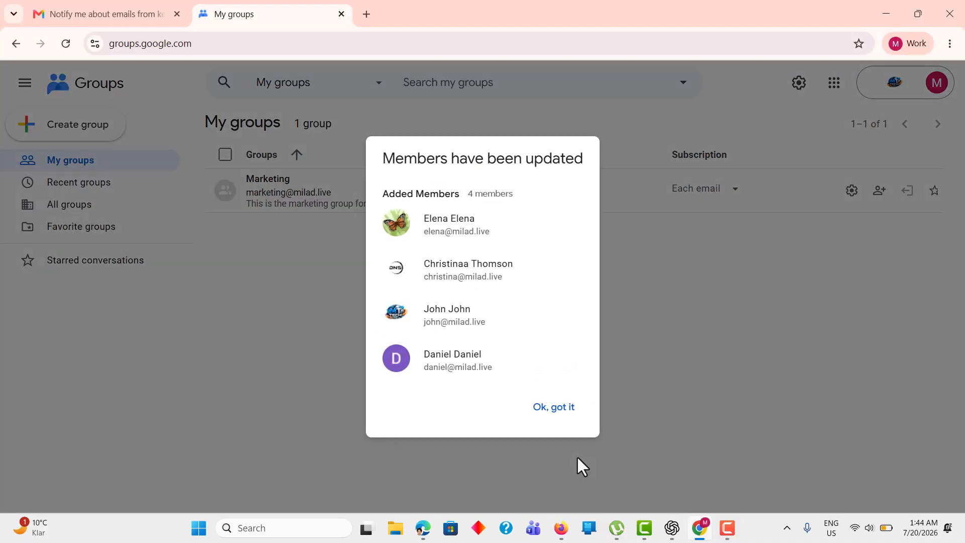
- Dismiss the members-updated confirmation and close the owner-already-a-member error notice
left_click(556, 413)
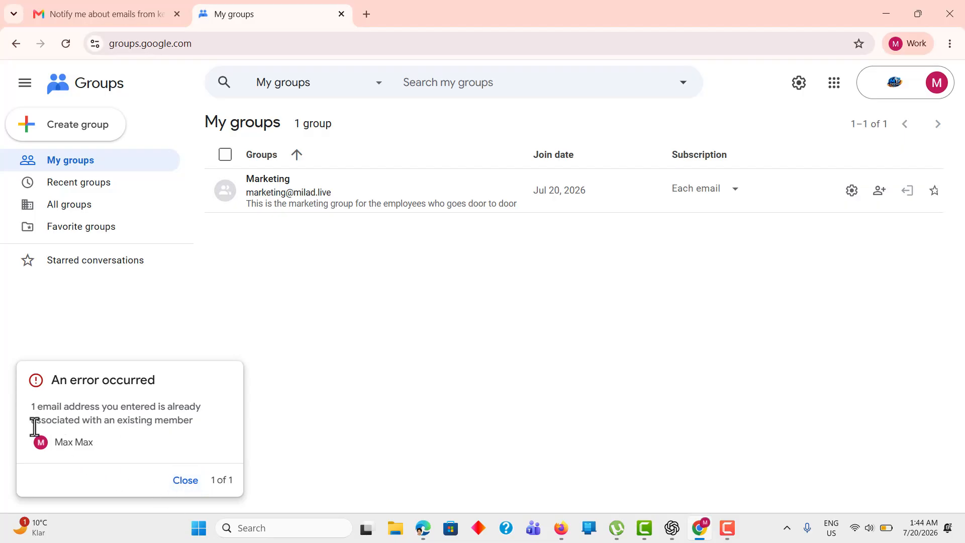
left_click(182, 483)
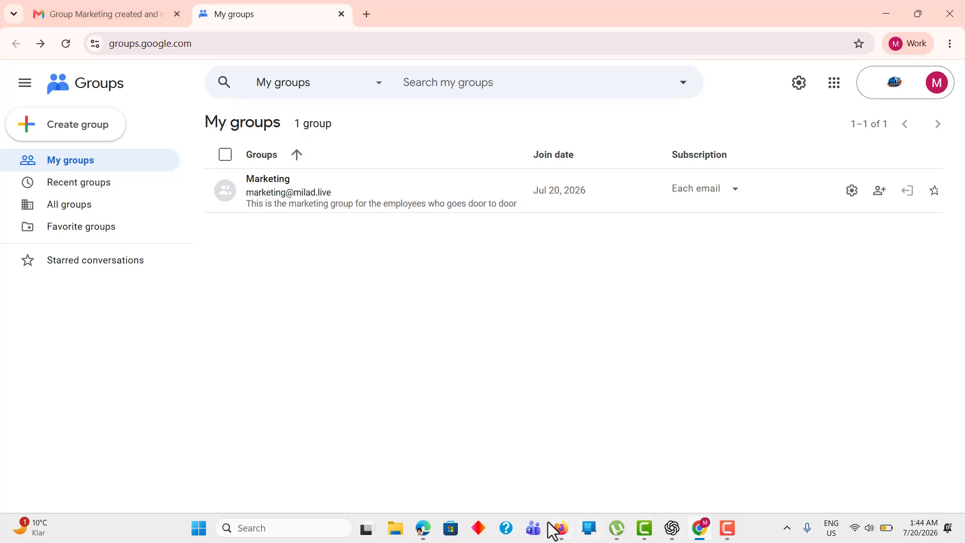
mouse_move(424, 533)
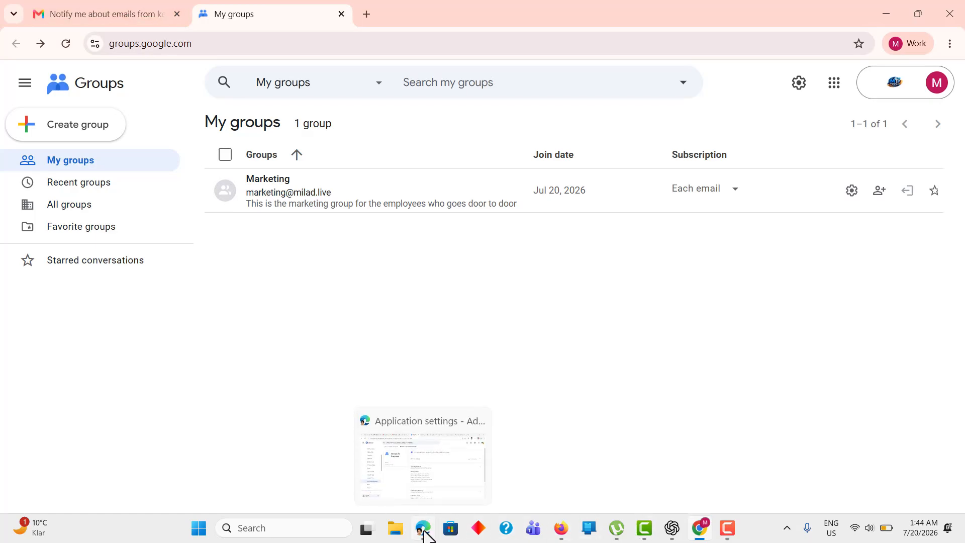
- Bring Gmail forward, switch to the second account's inbox and refresh it
left_click(561, 529)
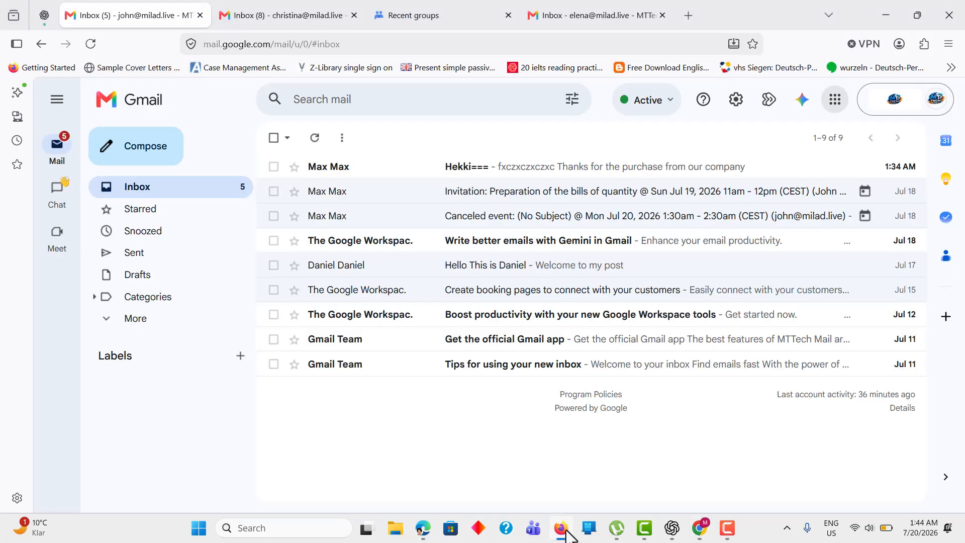
left_click(90, 45)
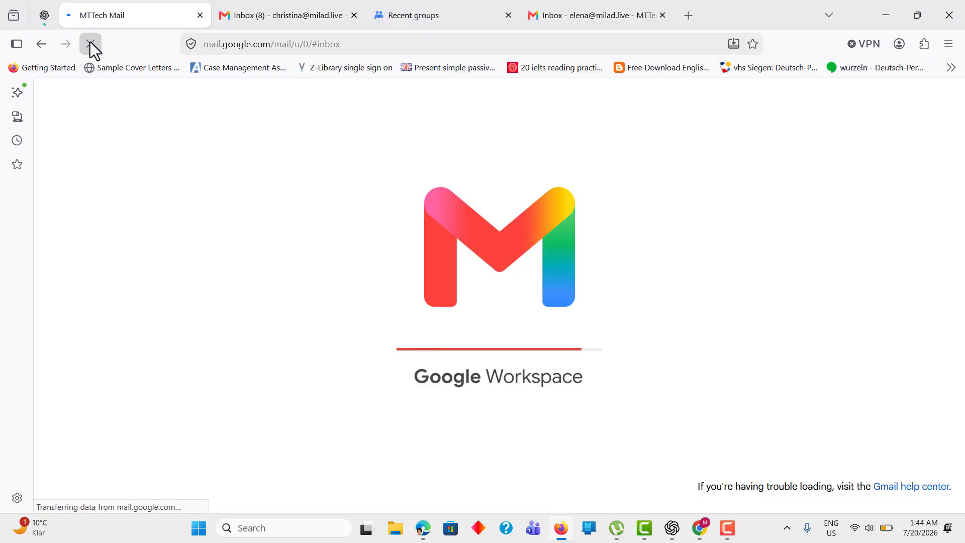
left_click(91, 45)
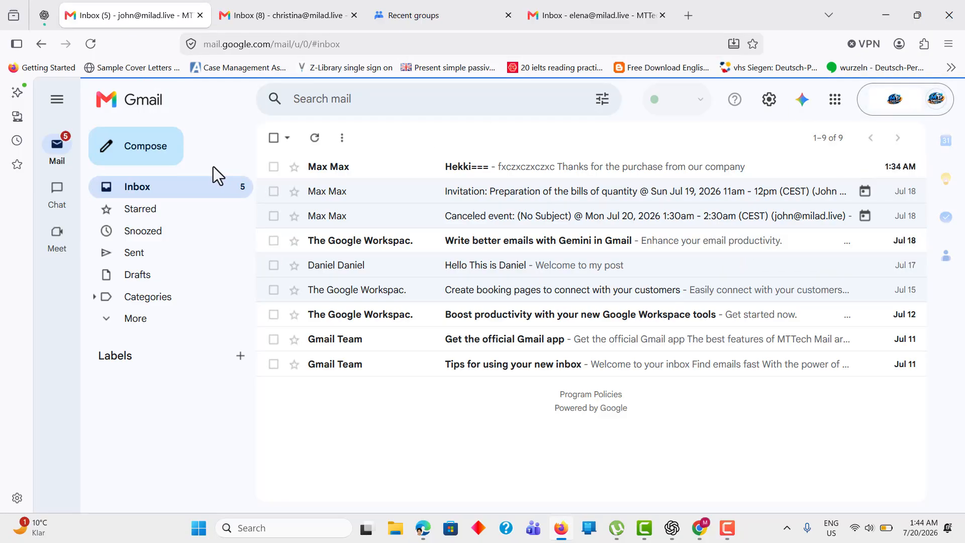
left_click(277, 20)
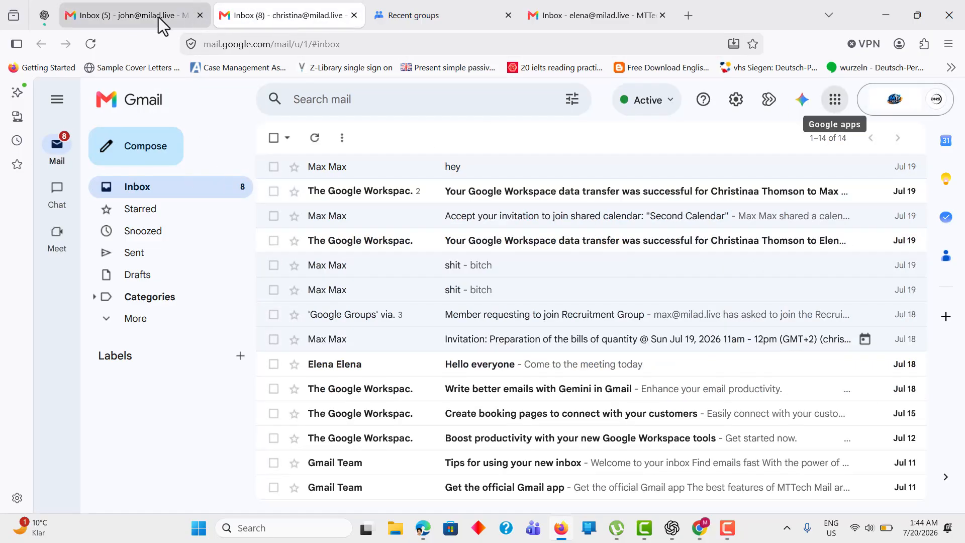
left_click(91, 45)
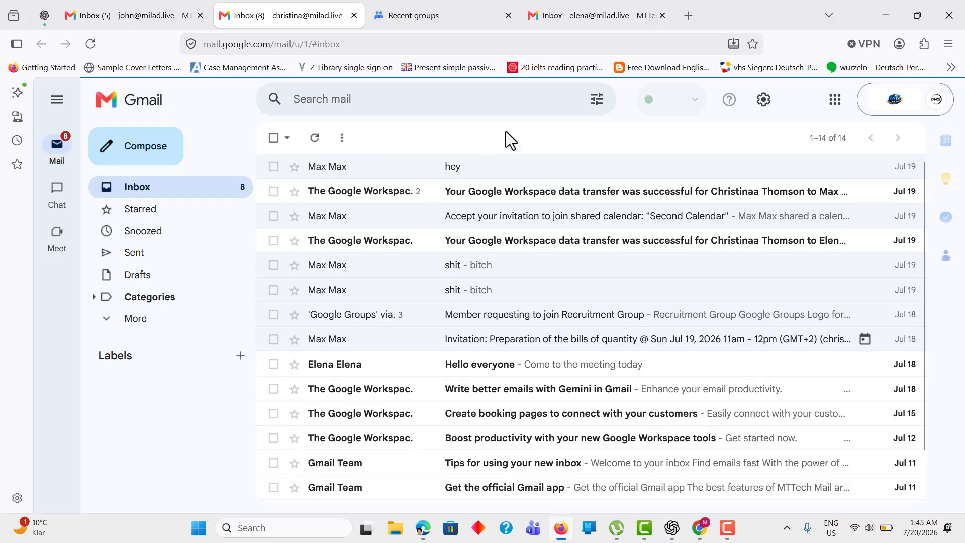
- Show the Google apps list, scrolled down until Groups is visible
left_click(834, 103)
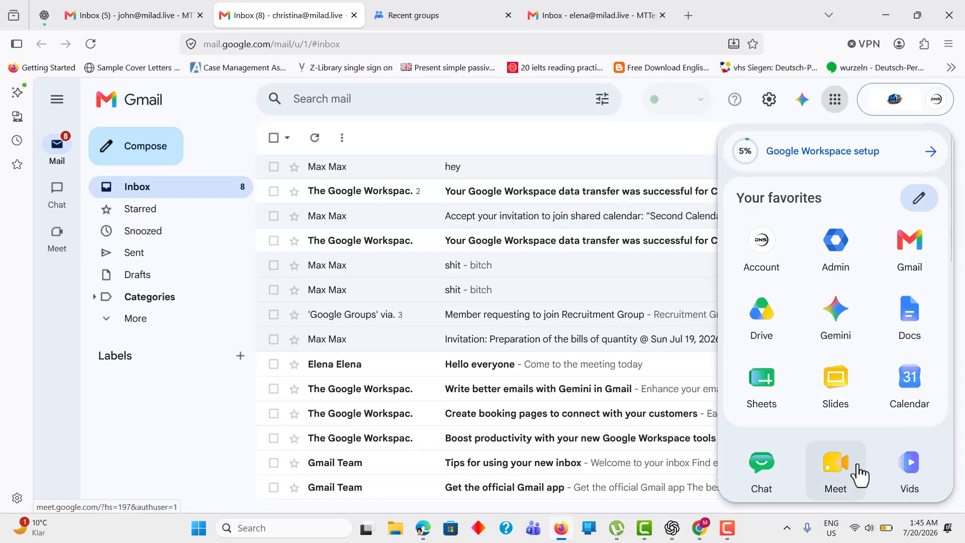
scroll(859, 436, "down", 1)
scroll(859, 437, "up", 1)
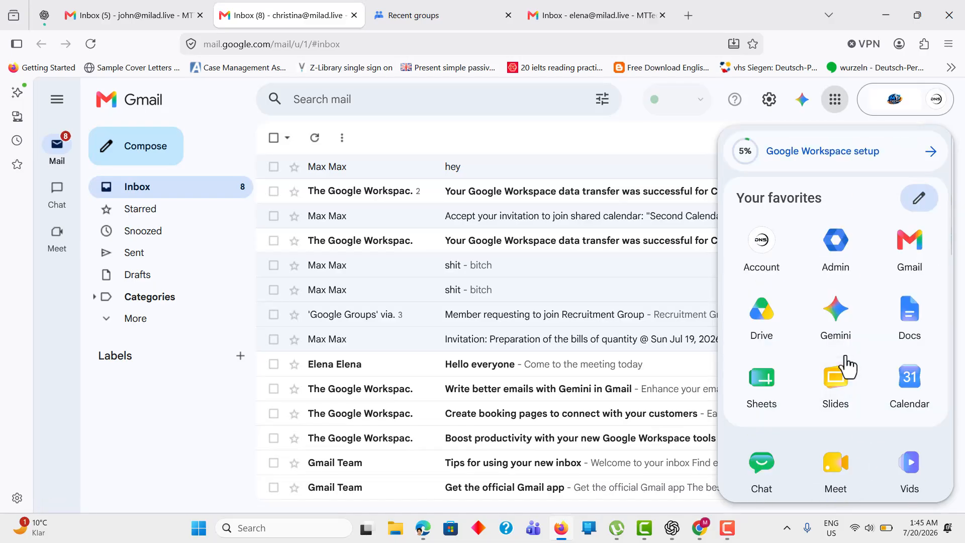
scroll(848, 367, "down", 5)
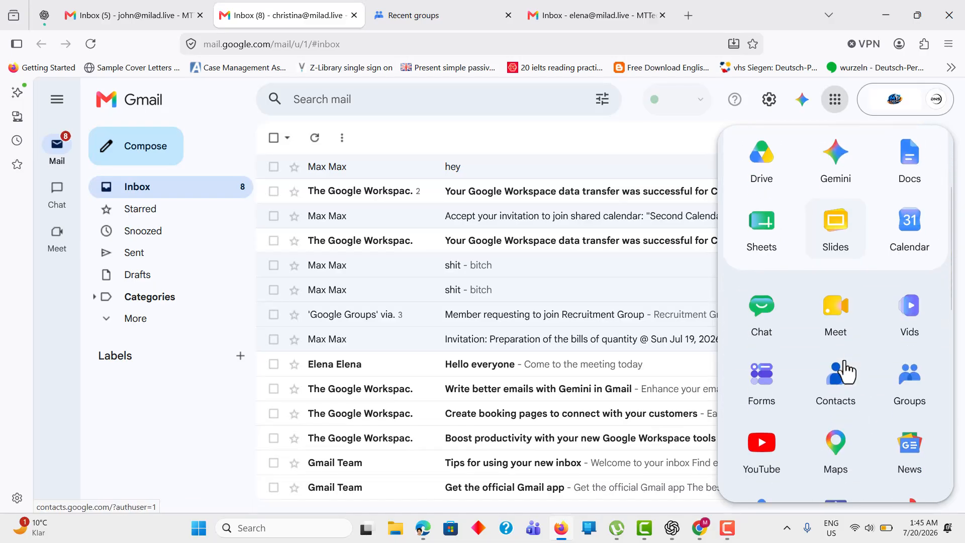
- Open Google Groups, select Marketing and view its People > Members list of 5
left_click(913, 389)
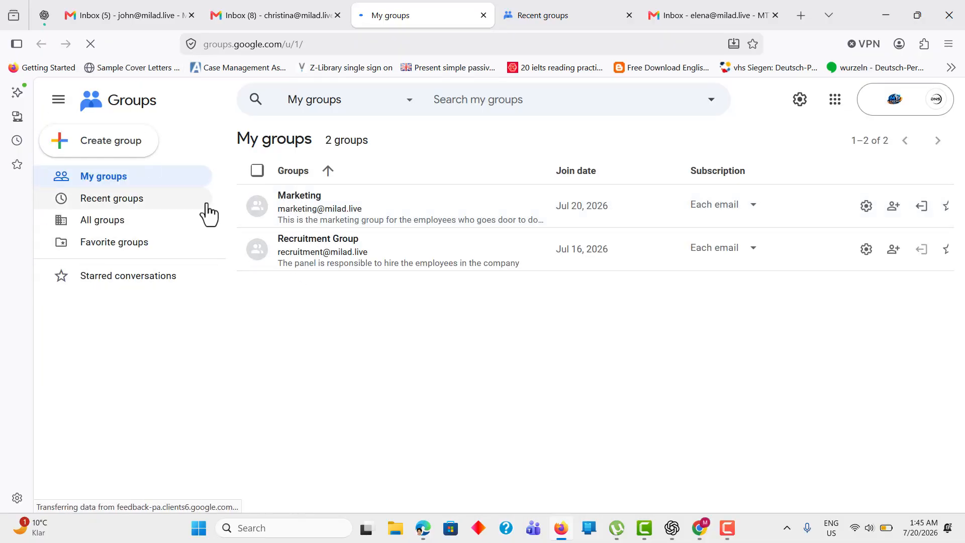
left_click(304, 200)
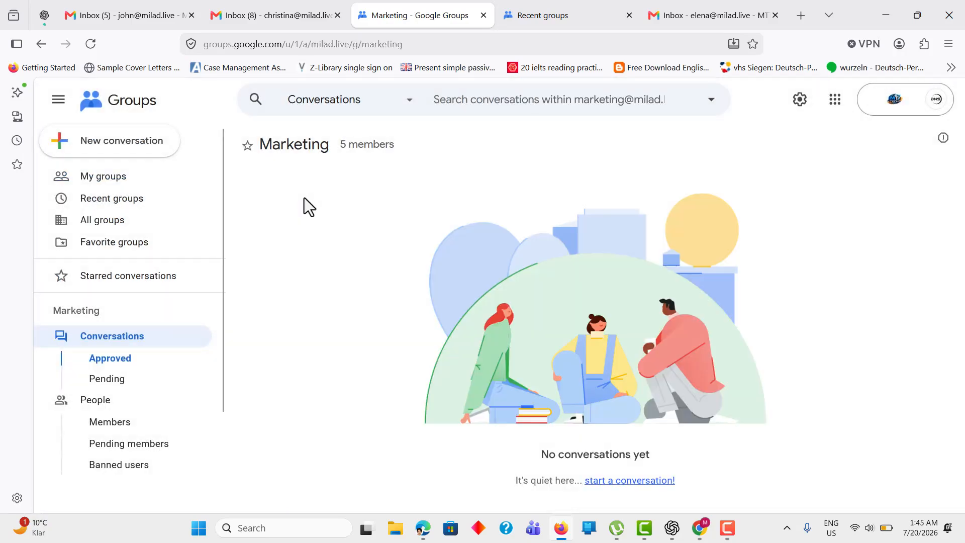
scroll(218, 284, "down", 3)
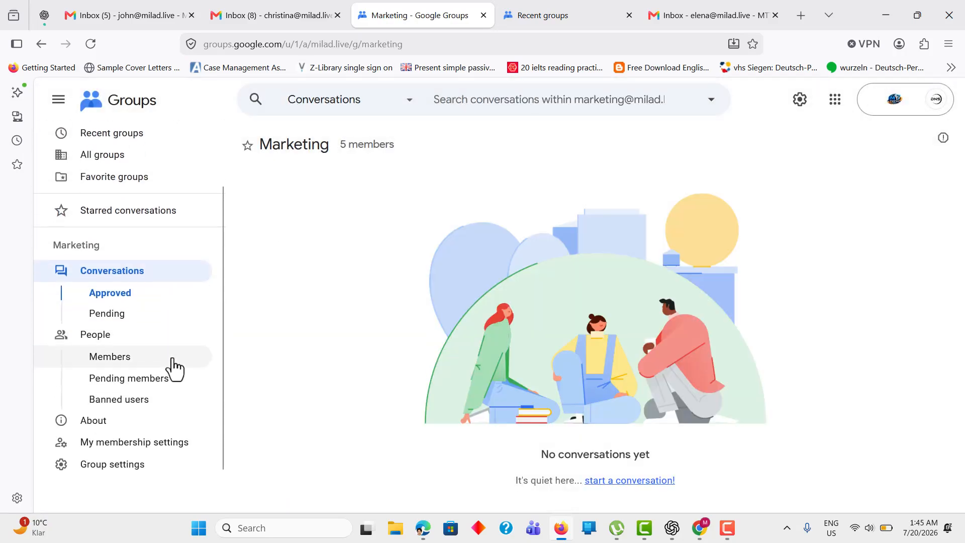
left_click(112, 355)
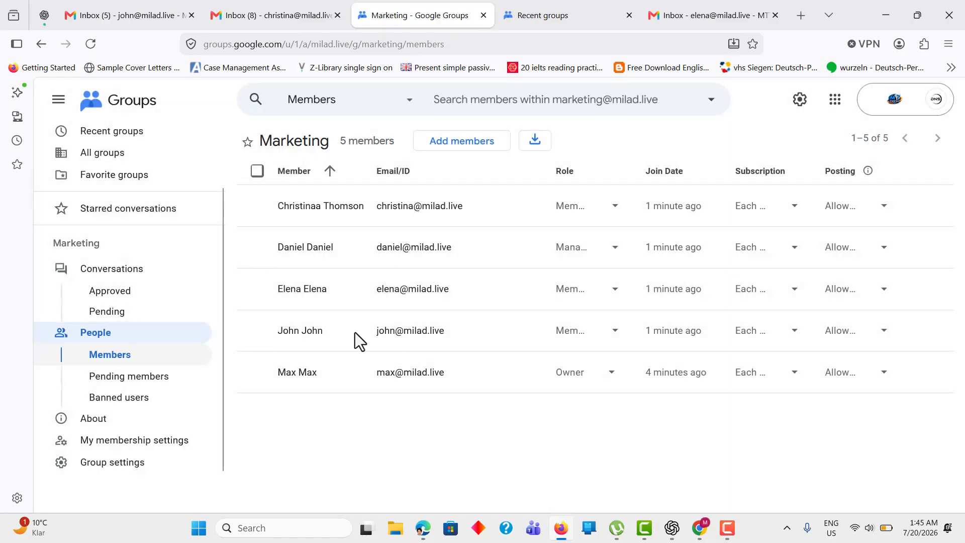
scroll(93, 257, "up", 3)
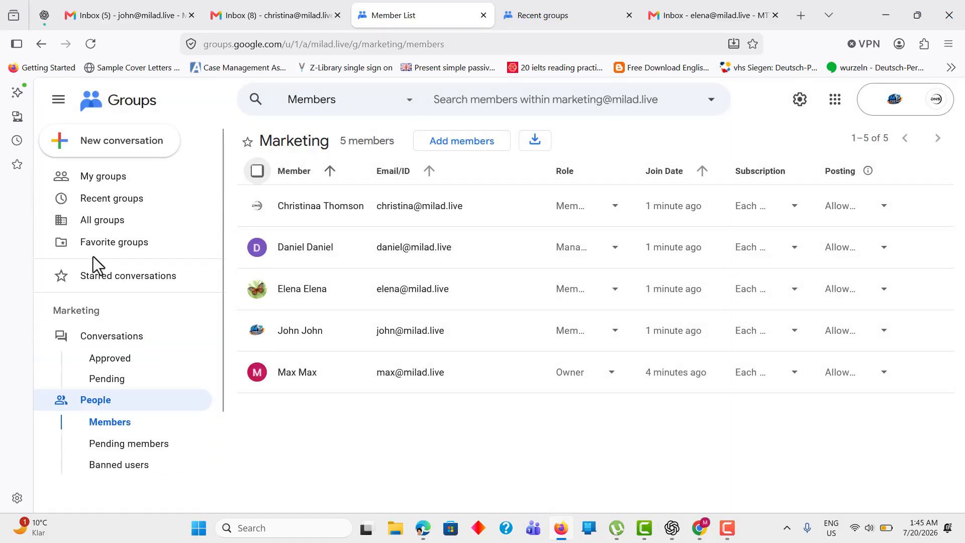
- Post a Marketing conversation titled 'The new brochure for the new customers' with body 'please send your idea'
left_click(127, 144)
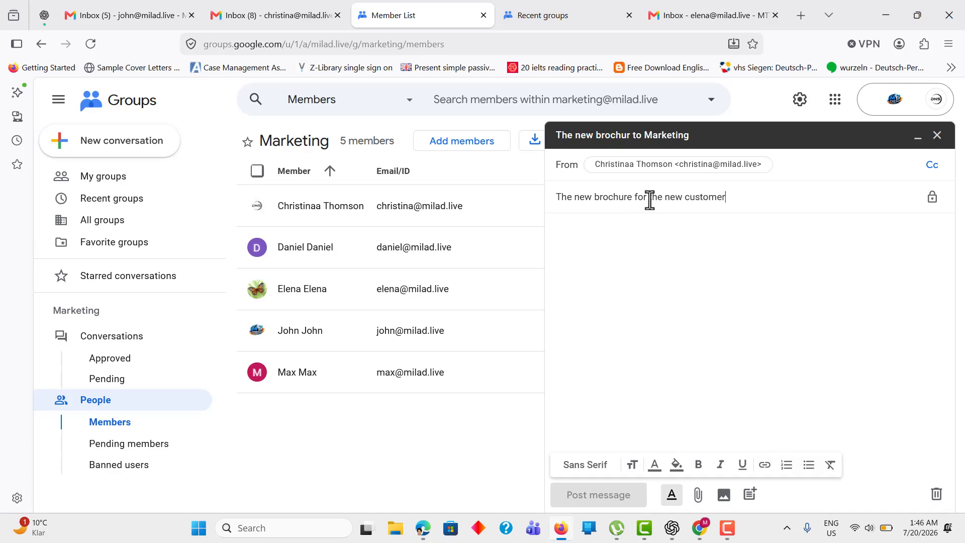
left_click(622, 249)
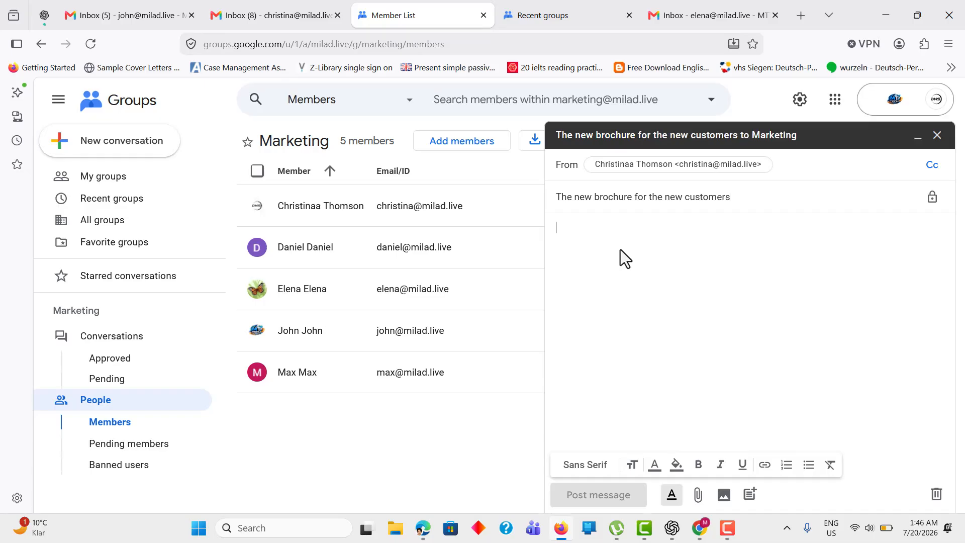
type("please send your idea")
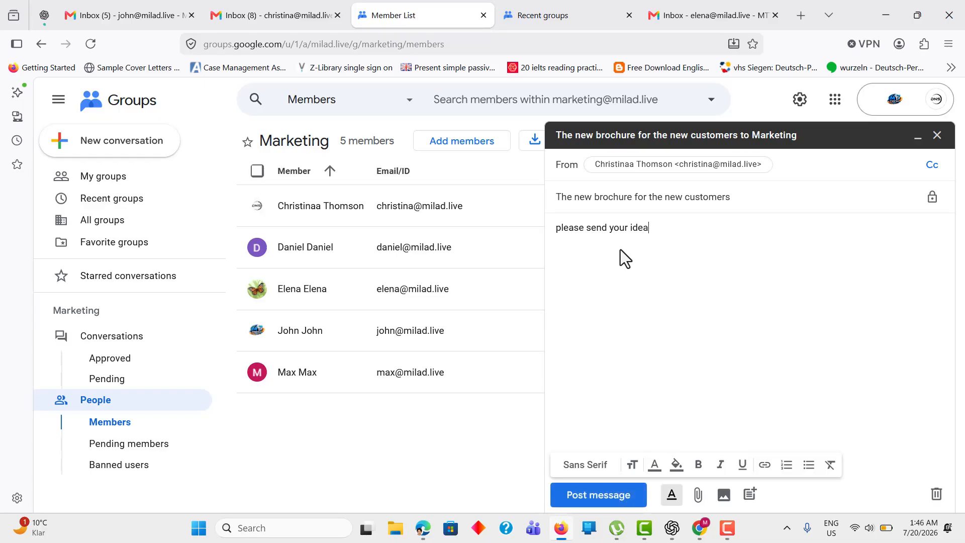
left_click(614, 500)
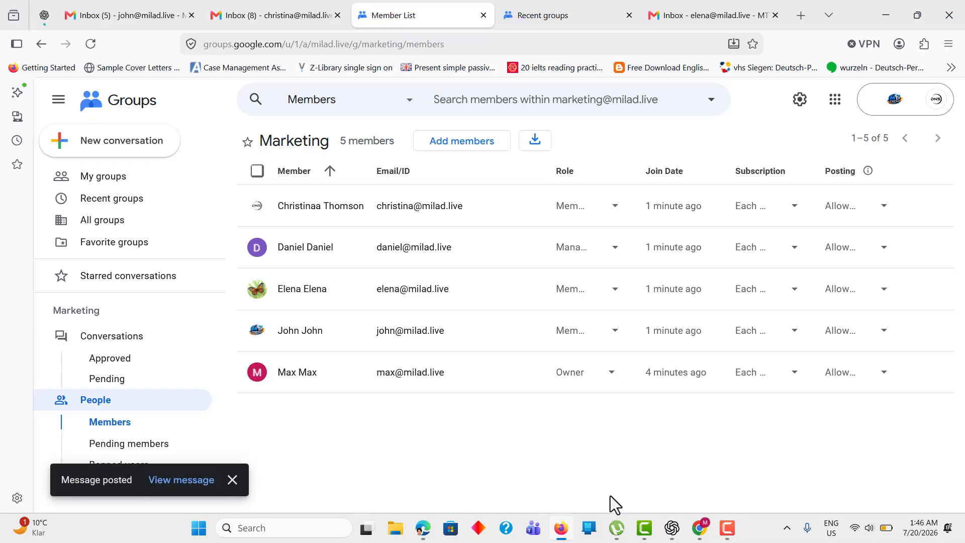
scroll(145, 415, "down", 2)
scroll(146, 415, "up", 2)
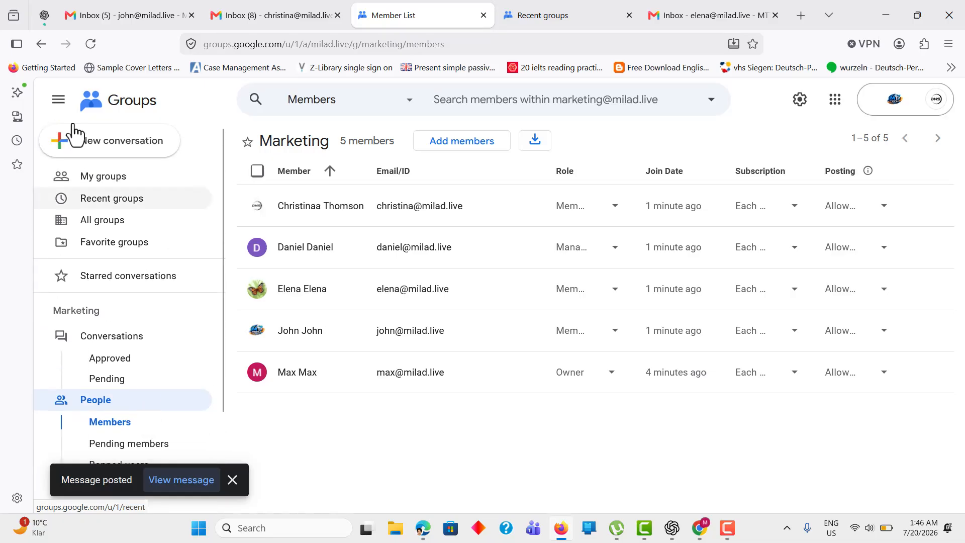
- Reload the group and confirm the brochure post appears under Marketing's approved conversations
left_click(91, 45)
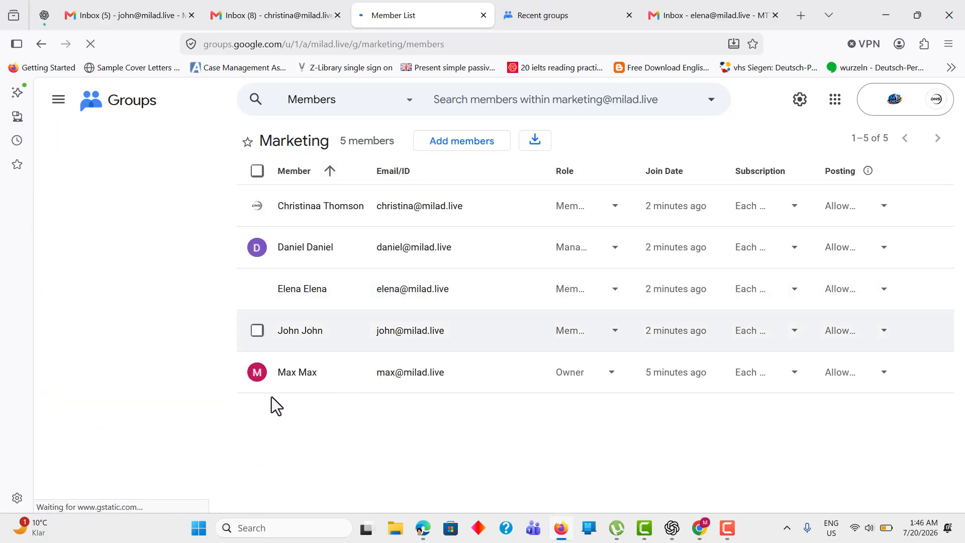
scroll(189, 410, "down", 2)
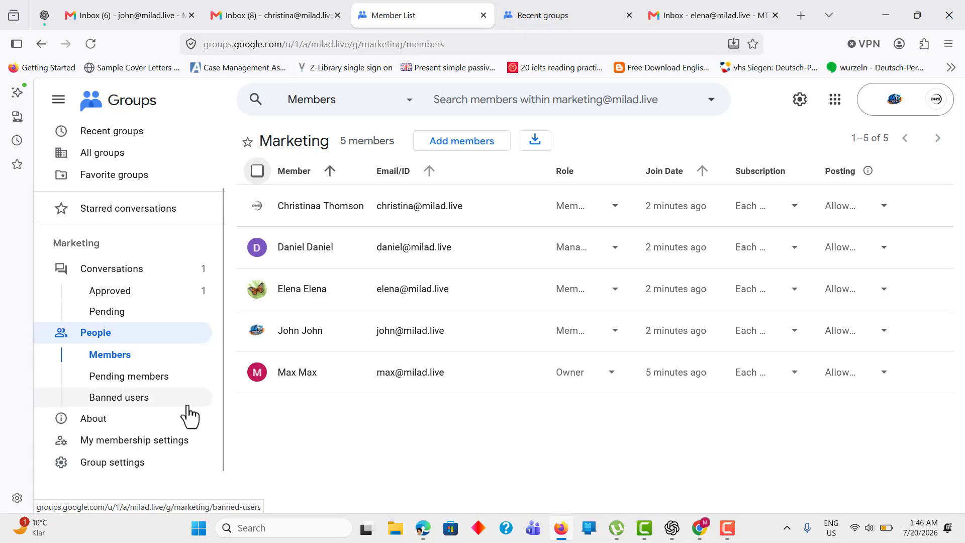
left_click(132, 301)
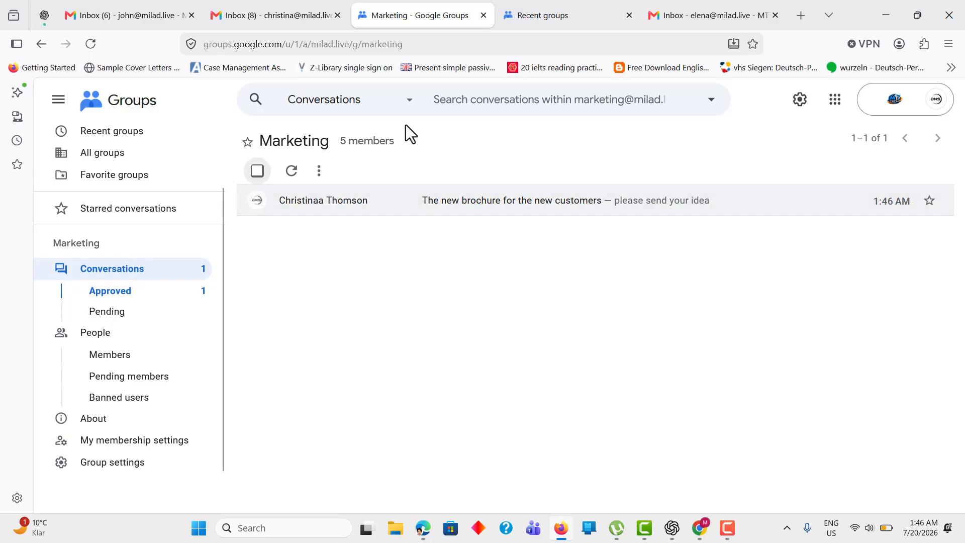
- Switch to the other account's Chrome window and reload its My groups page
left_click(883, 16)
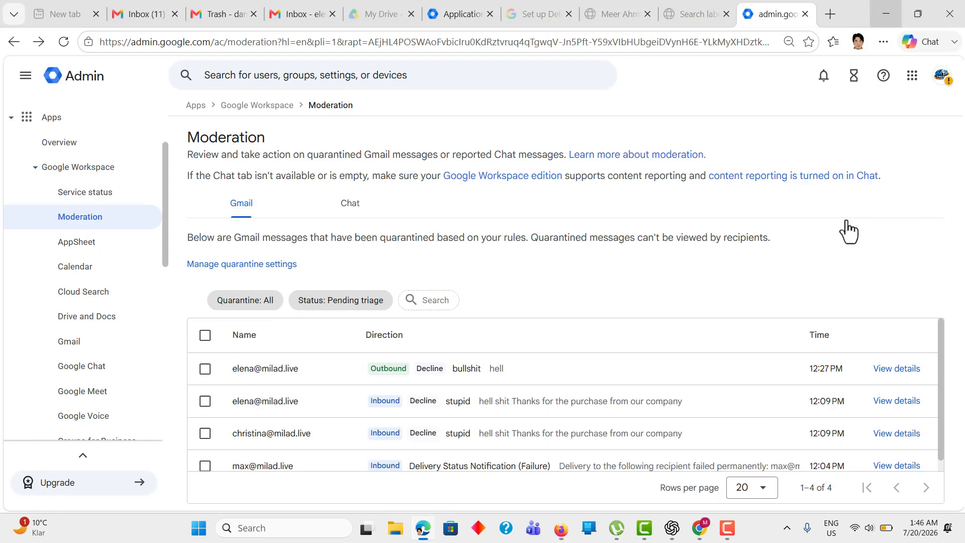
left_click(702, 532)
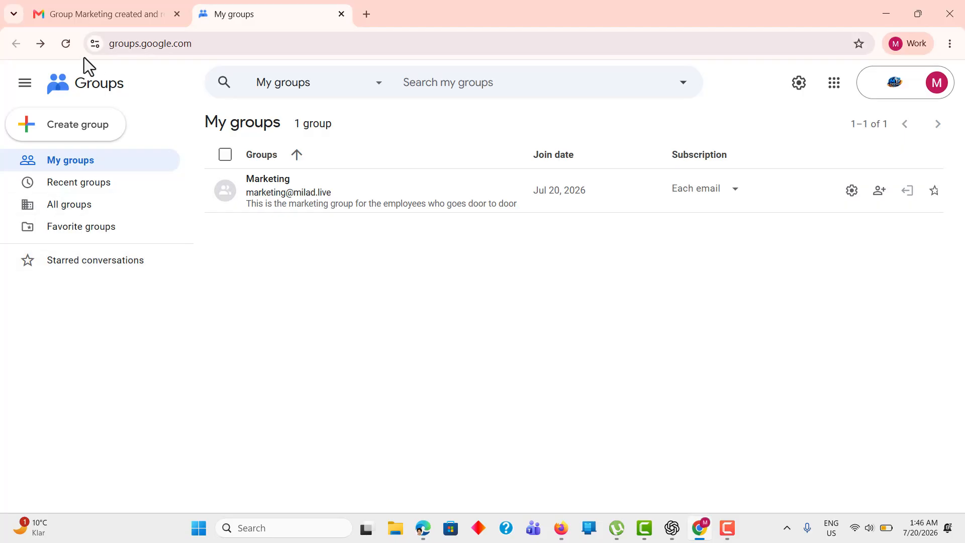
left_click(66, 43)
- In Marketing, reply all on the brochure thread with 'here is my design'
left_click(291, 182)
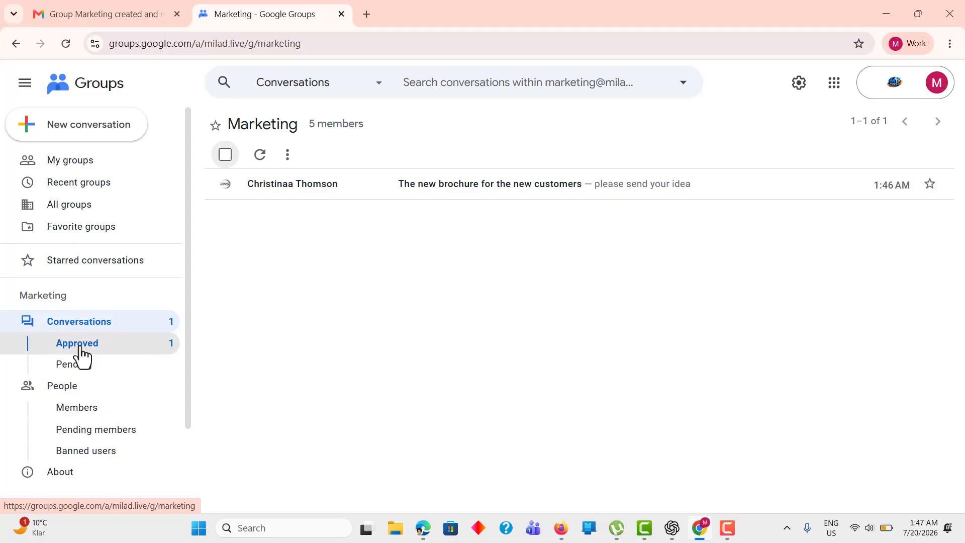
left_click(549, 200)
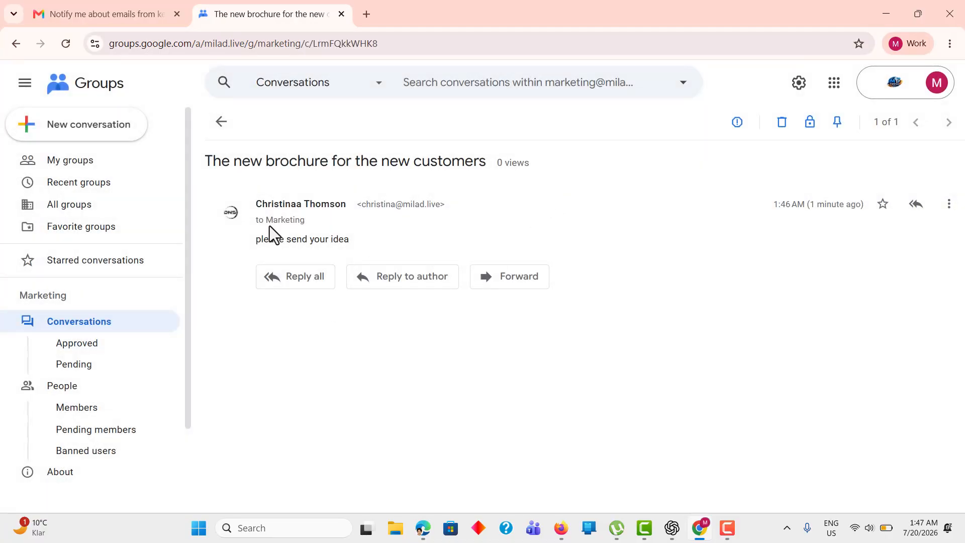
left_click(310, 293)
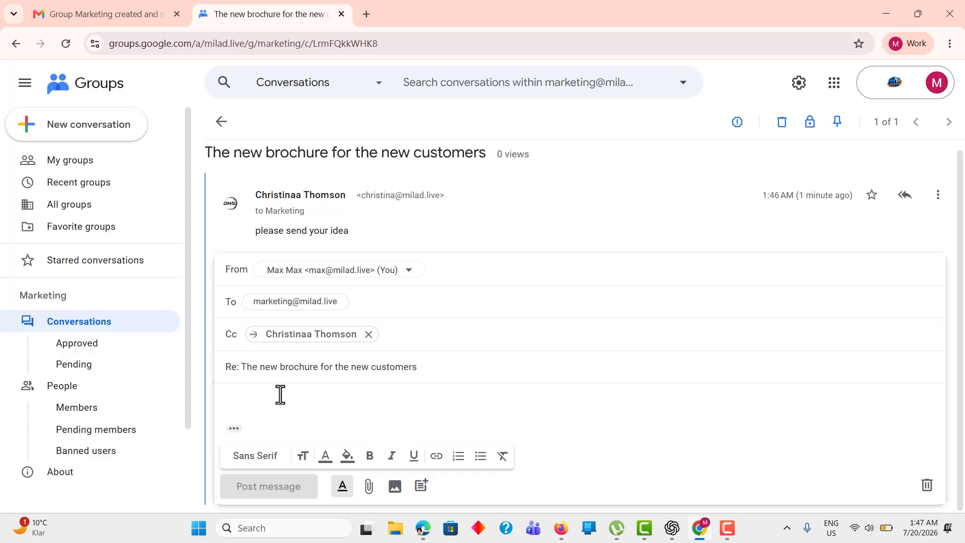
type("here is my ")
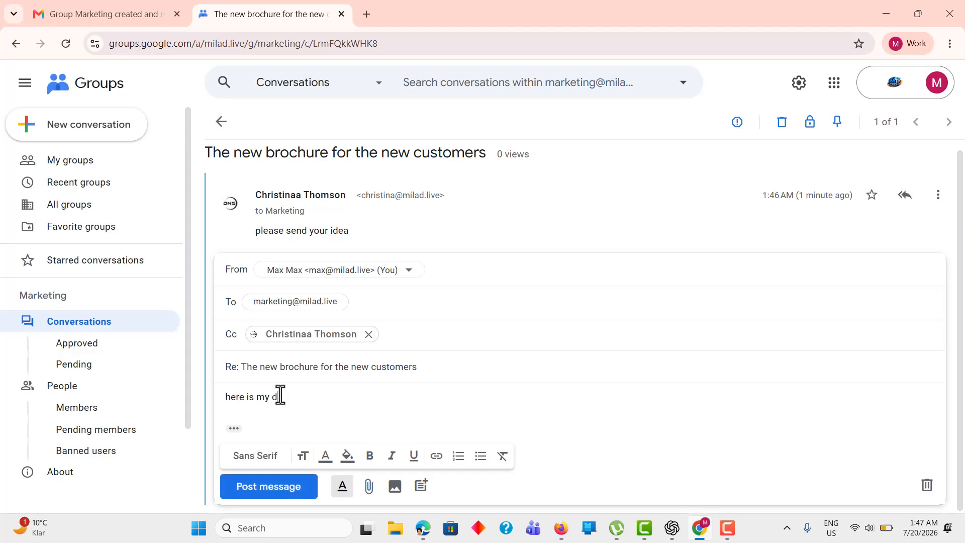
type("desighn")
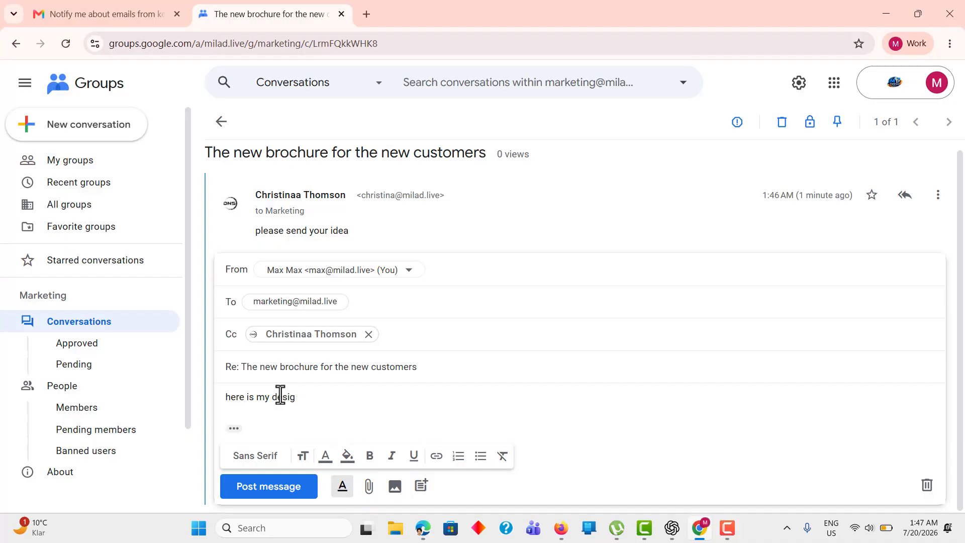
left_click(263, 490)
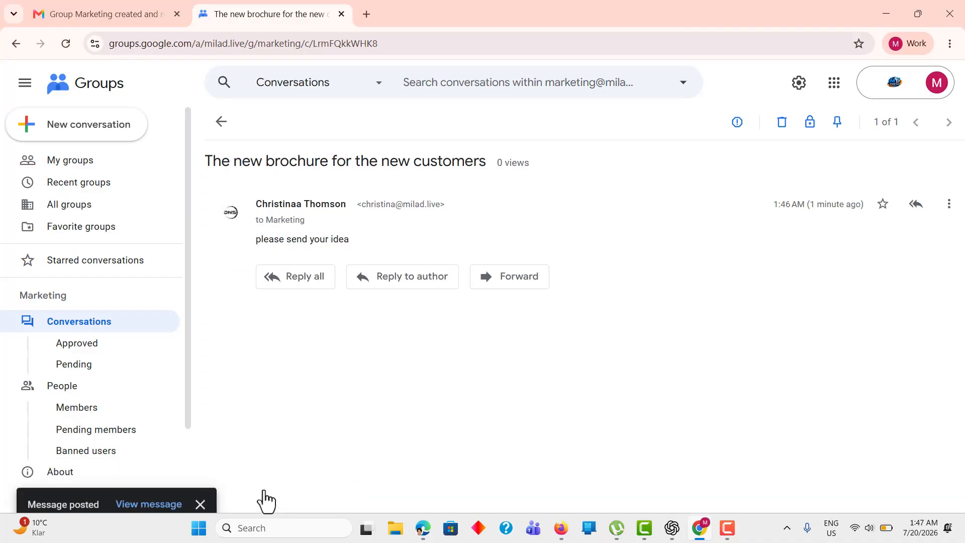
scroll(161, 426, "down", 1)
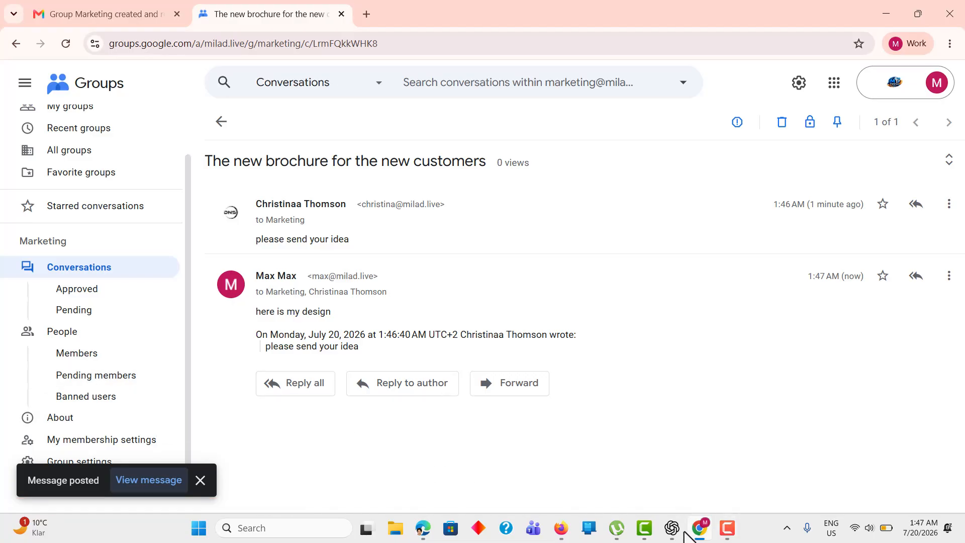
- In the first browser, reload Marketing and open the brochure thread to read the request and reply
left_click(560, 529)
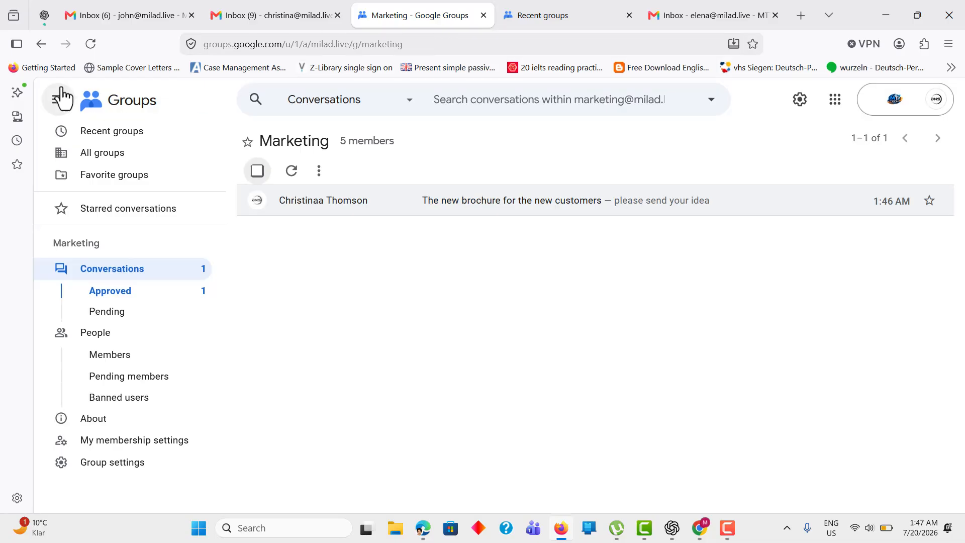
left_click(90, 50)
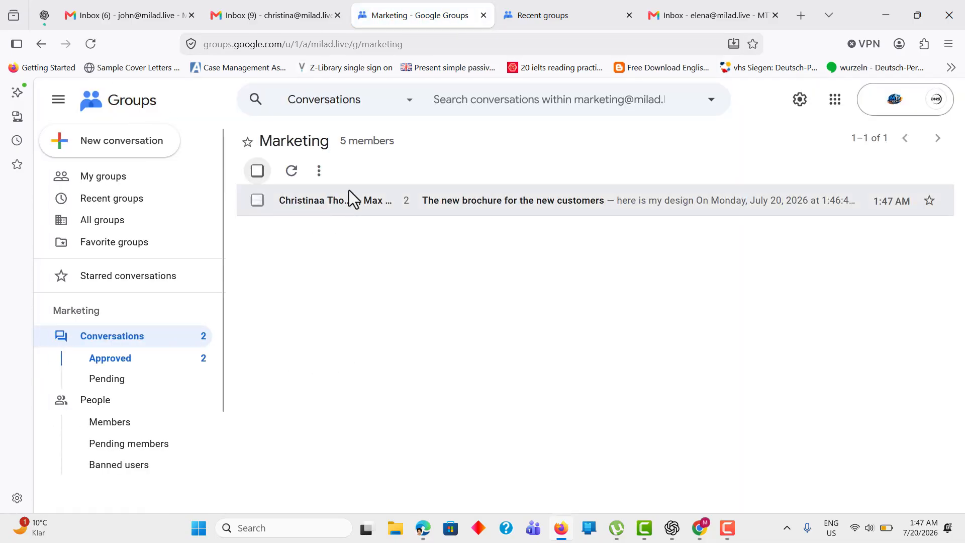
left_click(366, 208)
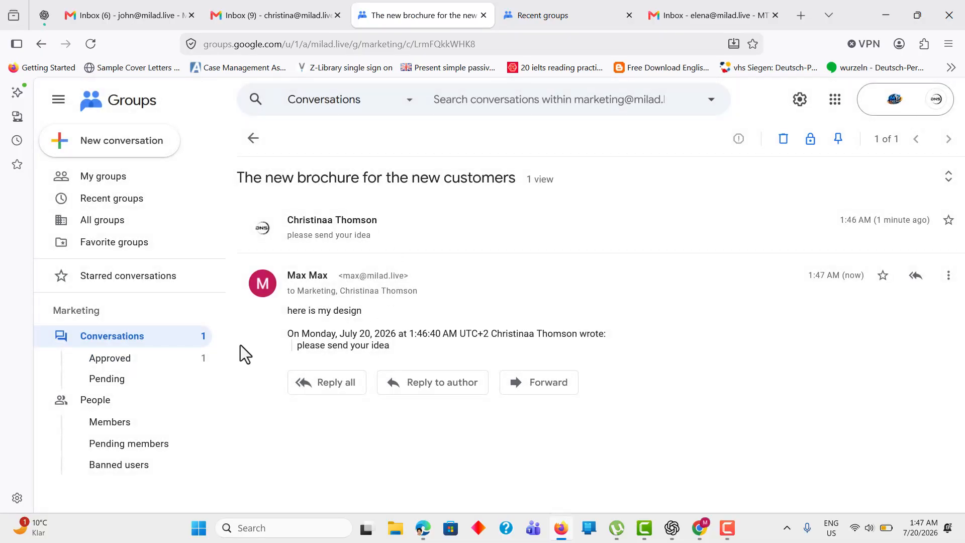
left_click(141, 363)
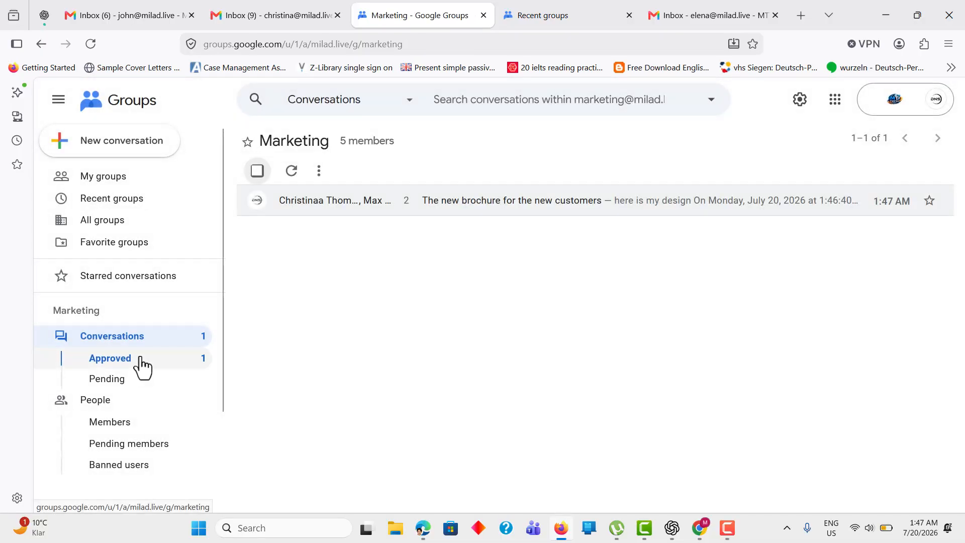
left_click(140, 362)
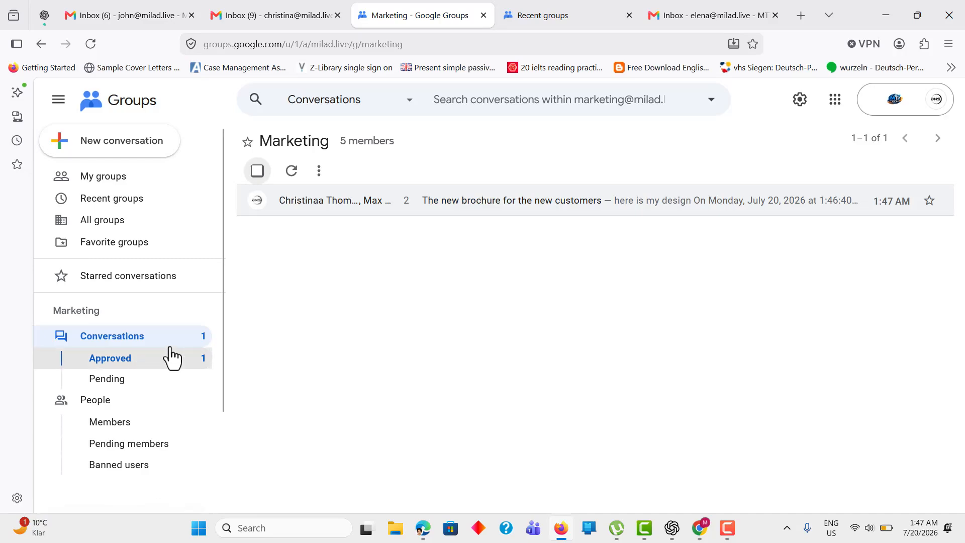
left_click(485, 201)
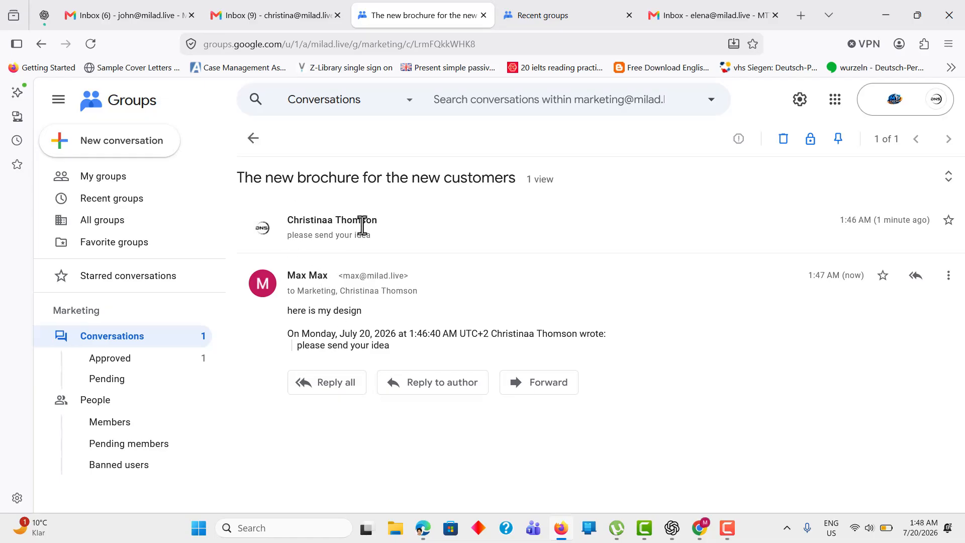
scroll(134, 388, "down", 2)
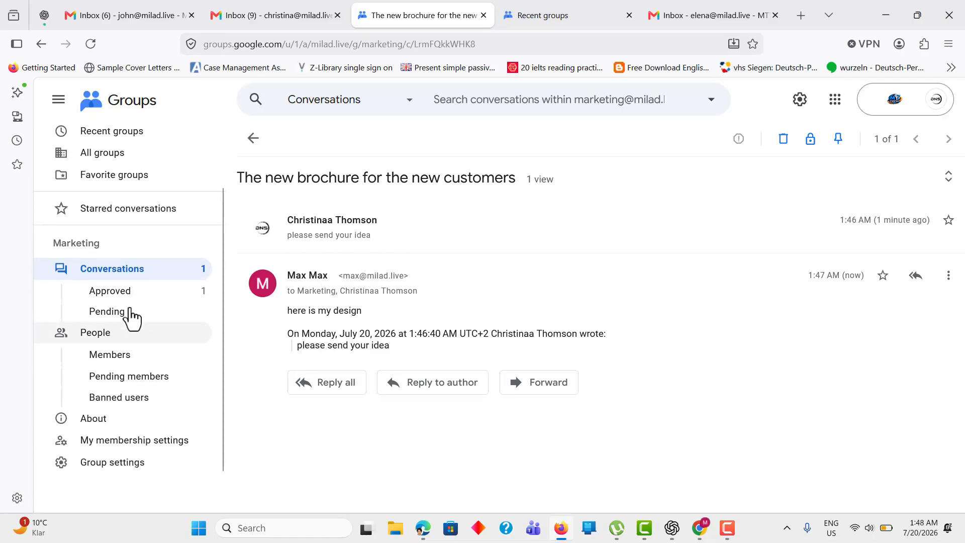
left_click(140, 296)
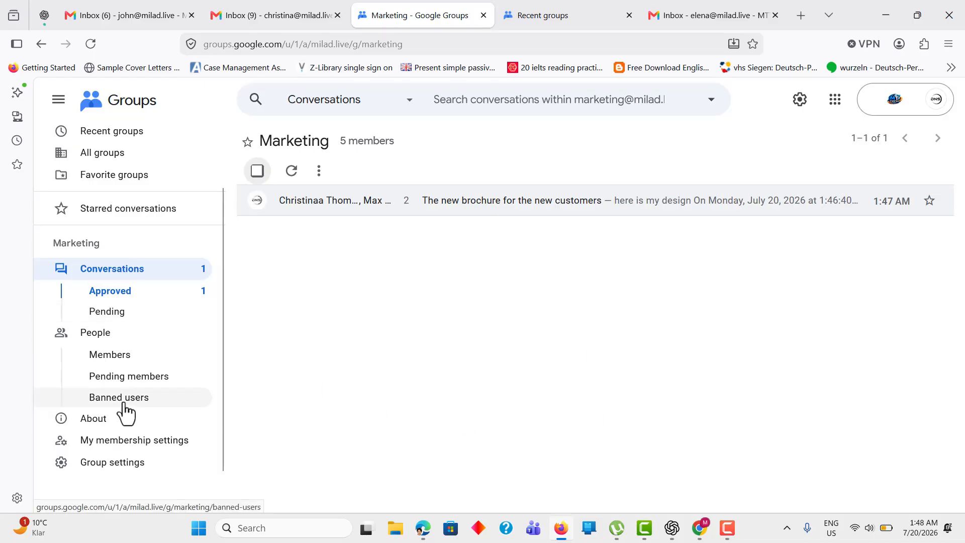
- Ban the suggested member from posting in Marketing via the Banned users page
left_click(699, 528)
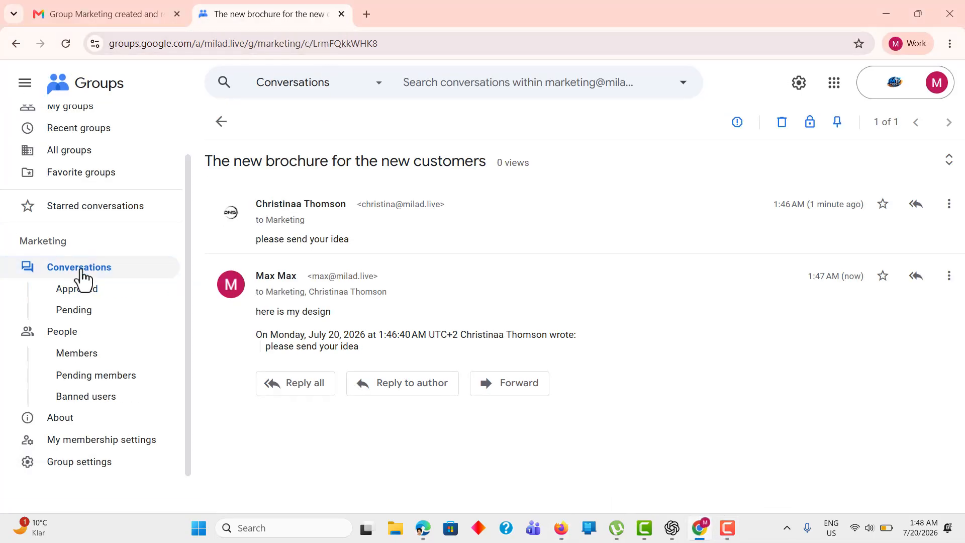
left_click(89, 402)
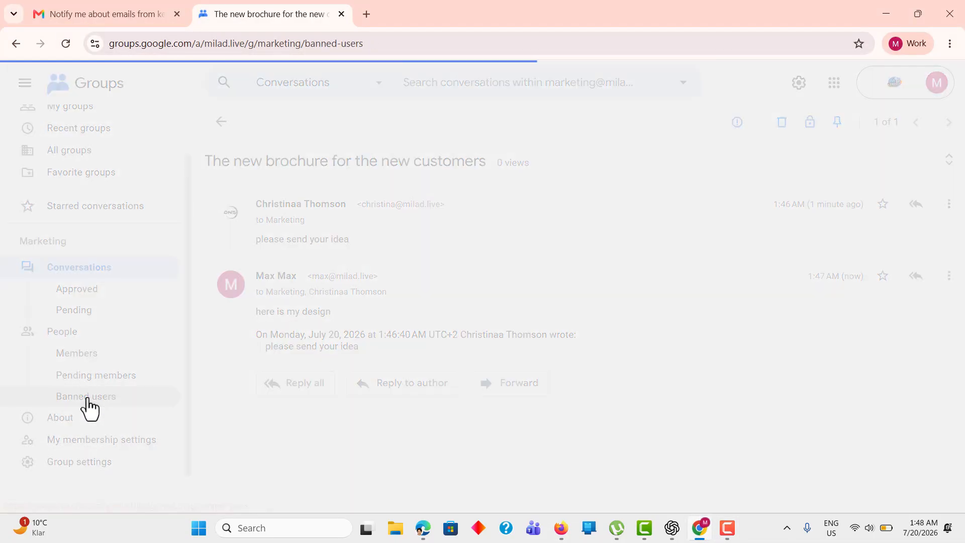
left_click(325, 229)
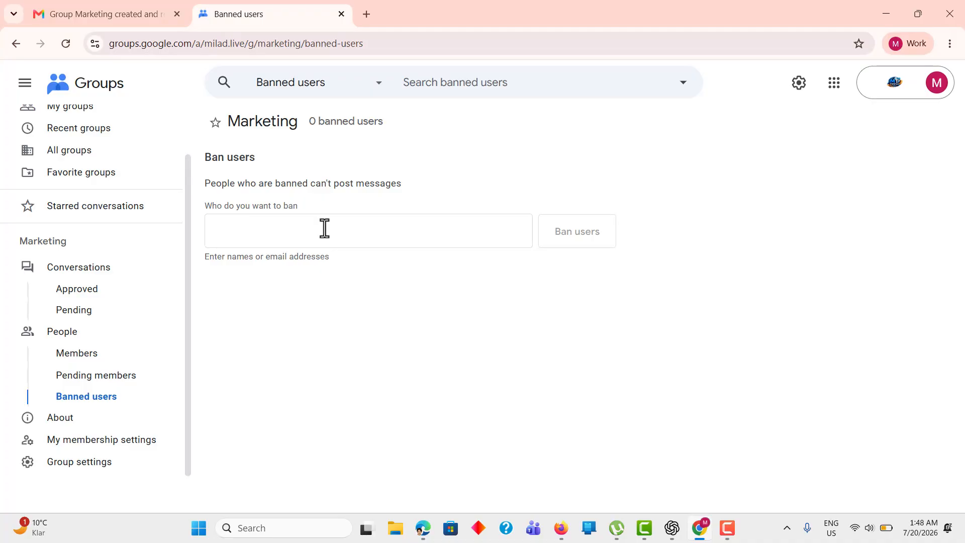
type("ele")
left_click(276, 266)
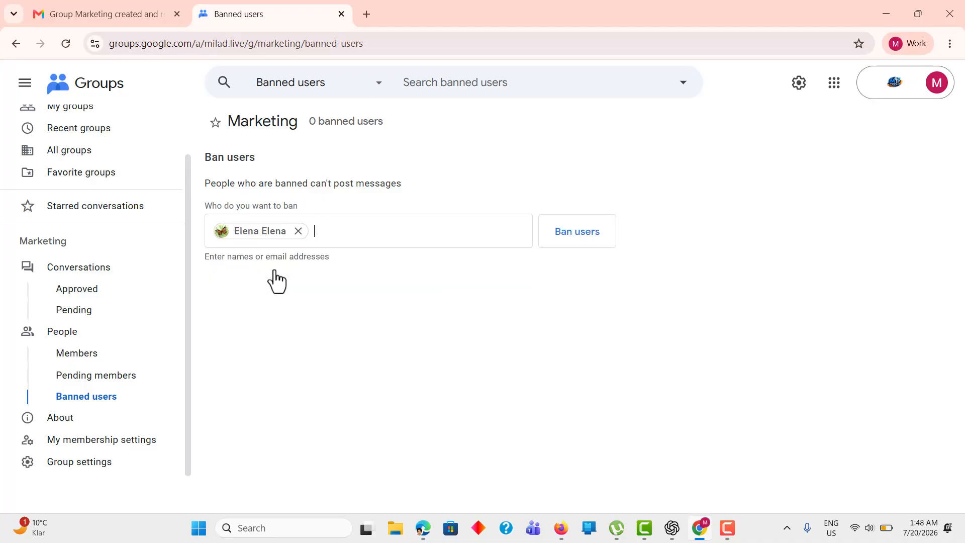
left_click(582, 240)
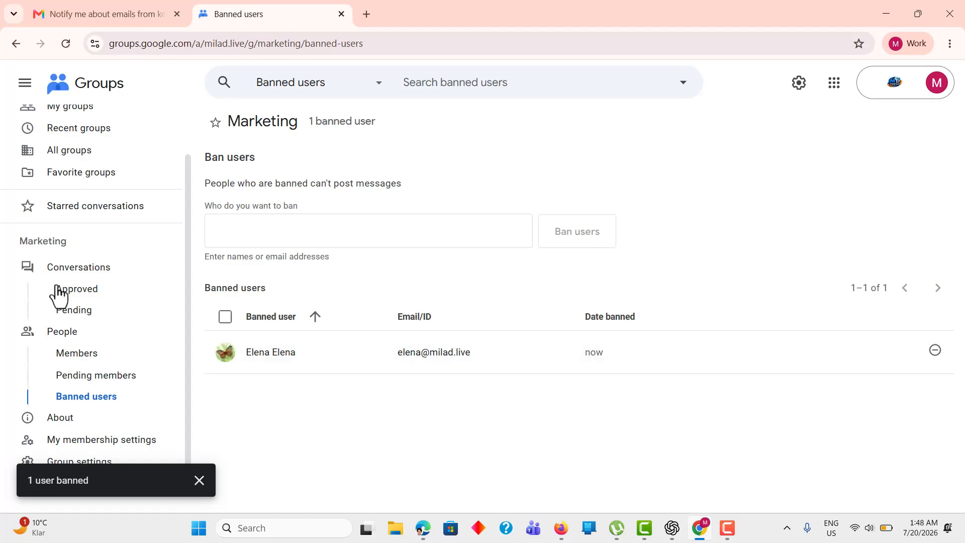
left_click(559, 529)
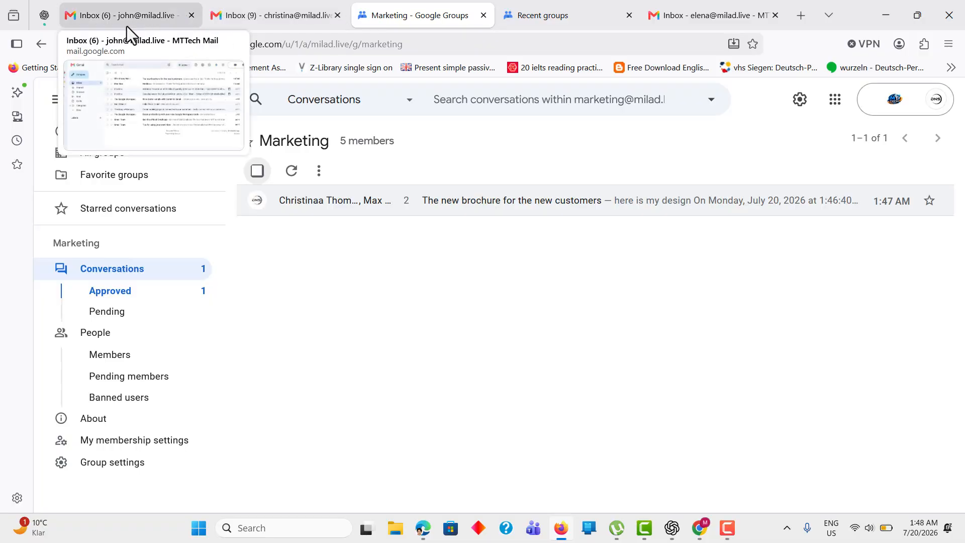
- In the other account's Gmail, reload and read the brochure thread with the 'here is my design' reply
left_click(732, 15)
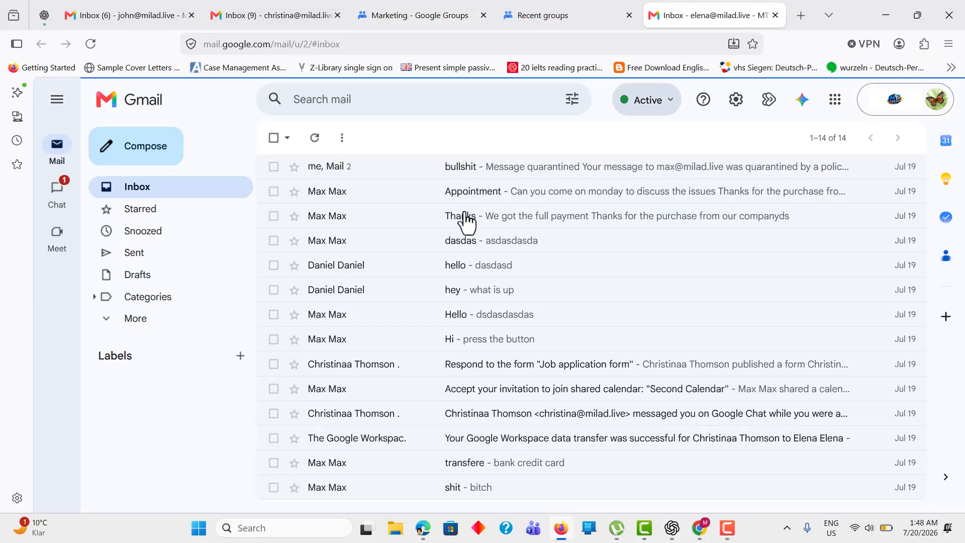
left_click(92, 44)
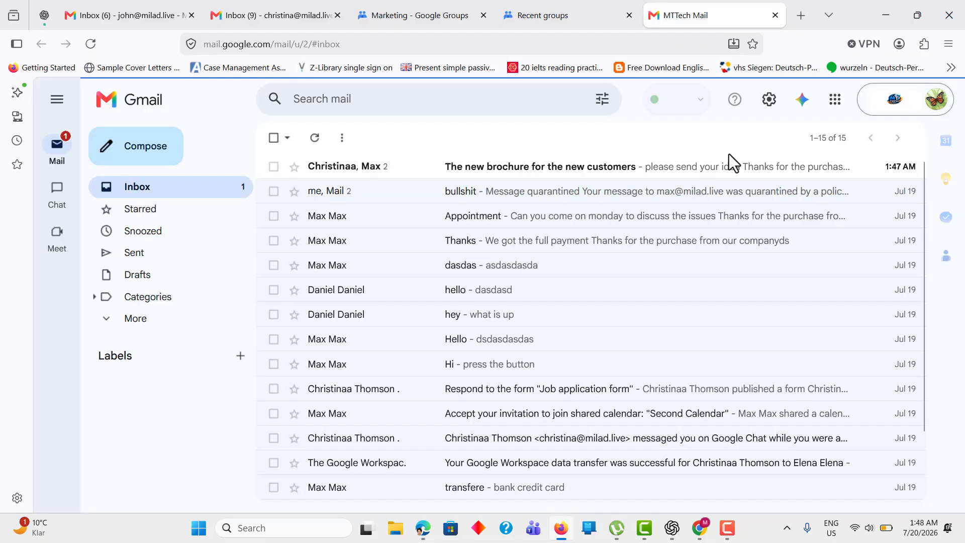
left_click(519, 170)
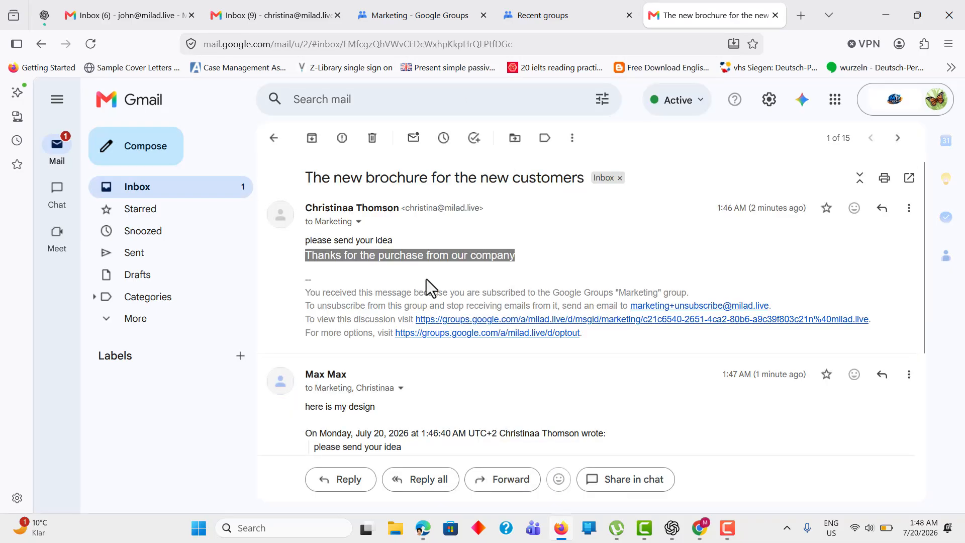
scroll(421, 311, "down", 3)
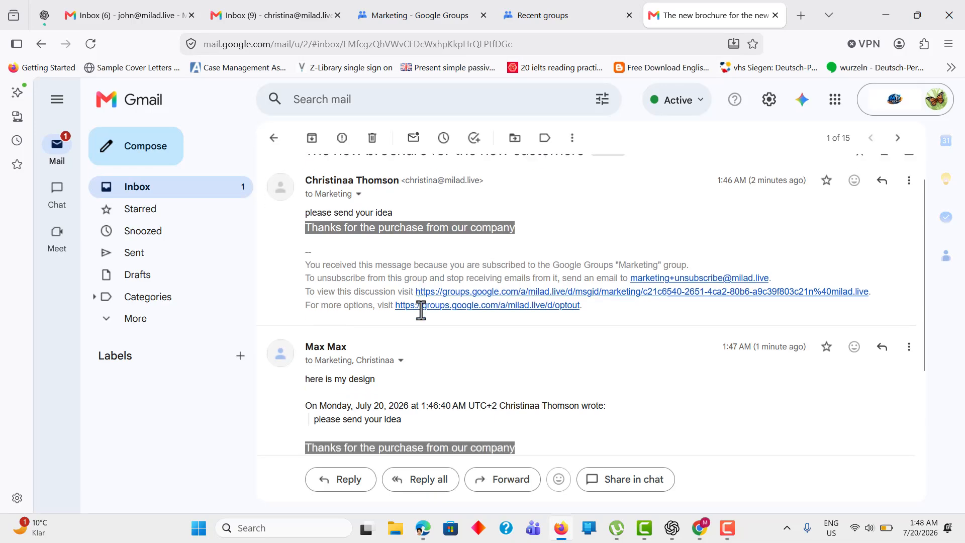
scroll(422, 310, "up", 3)
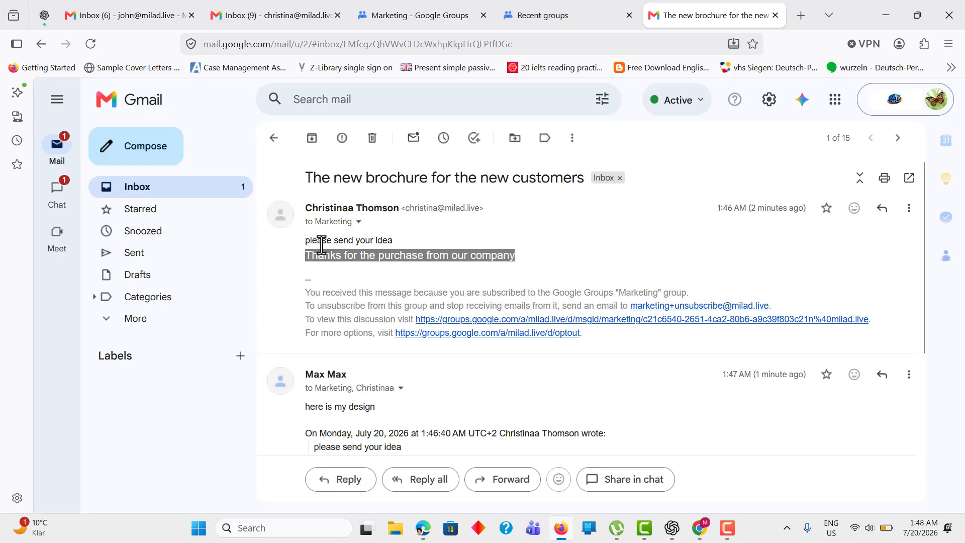
scroll(395, 260, "down", 4)
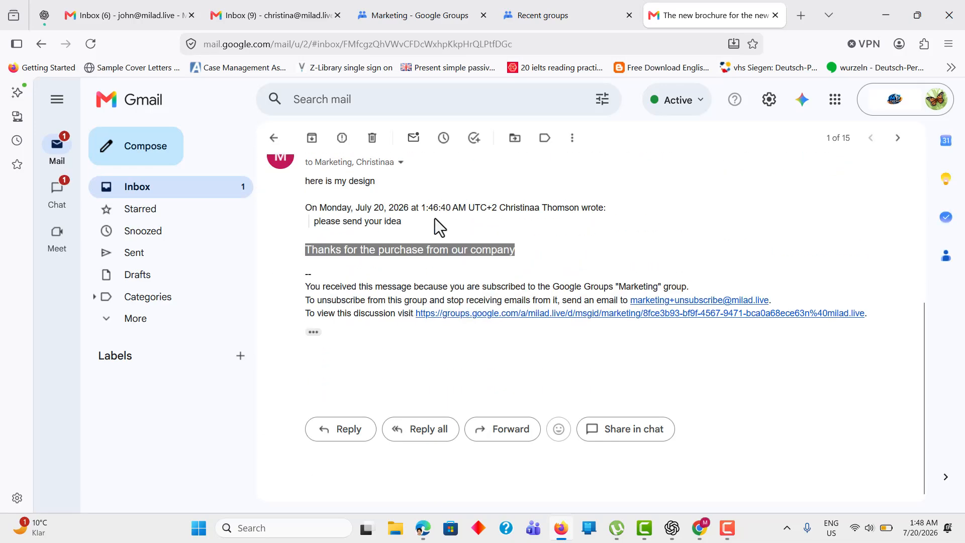
scroll(435, 221, "up", 2)
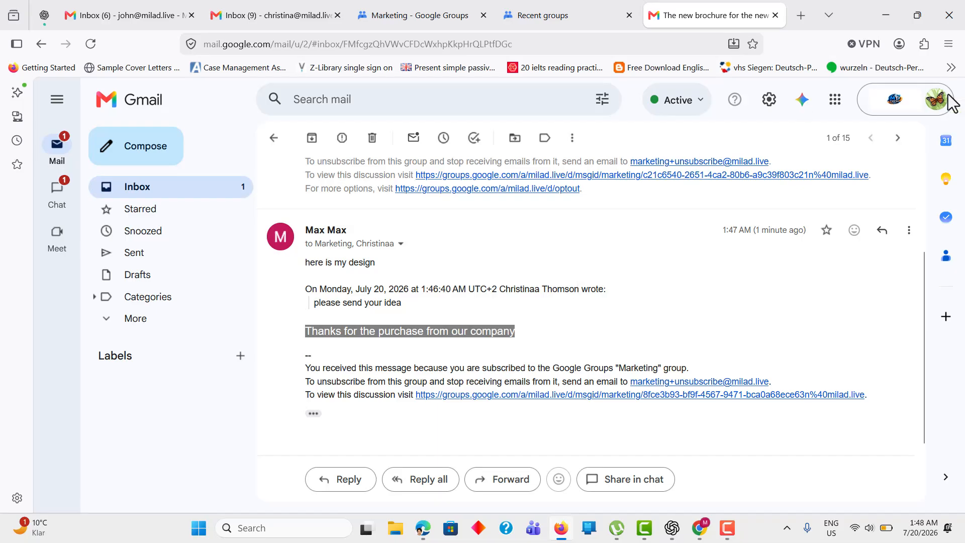
left_click(836, 103)
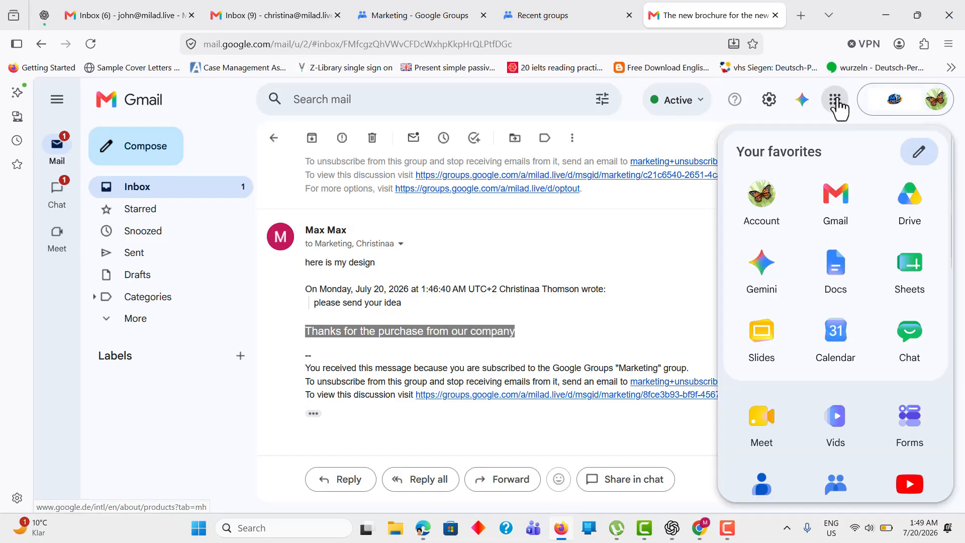
- Open Google Groups, browse My groups, Recent groups and All groups, then open Marketing
scroll(839, 402, "down", 3)
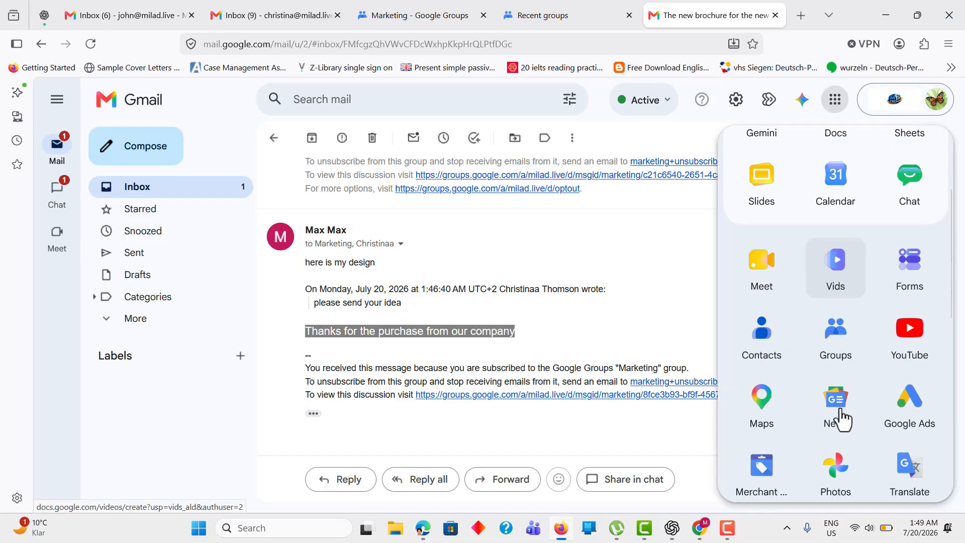
left_click(836, 342)
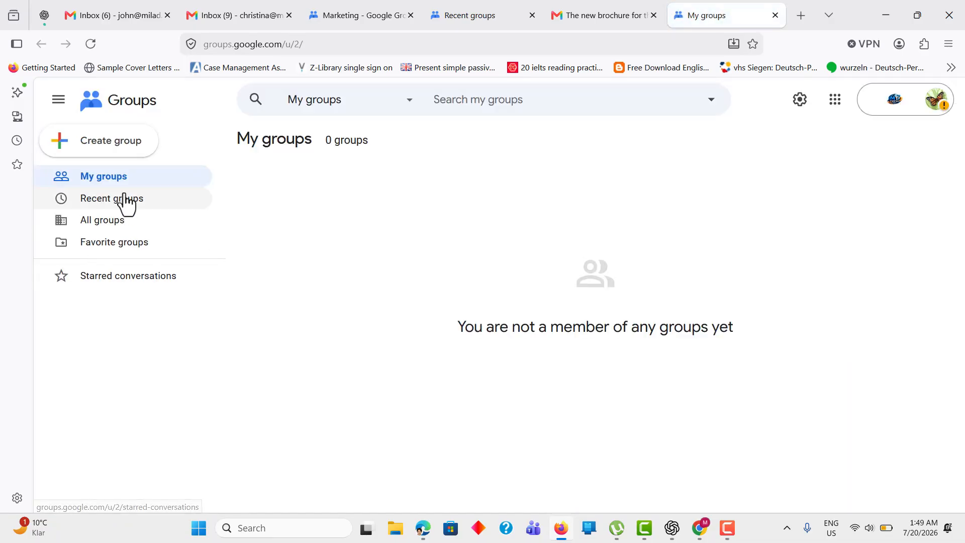
left_click(120, 182)
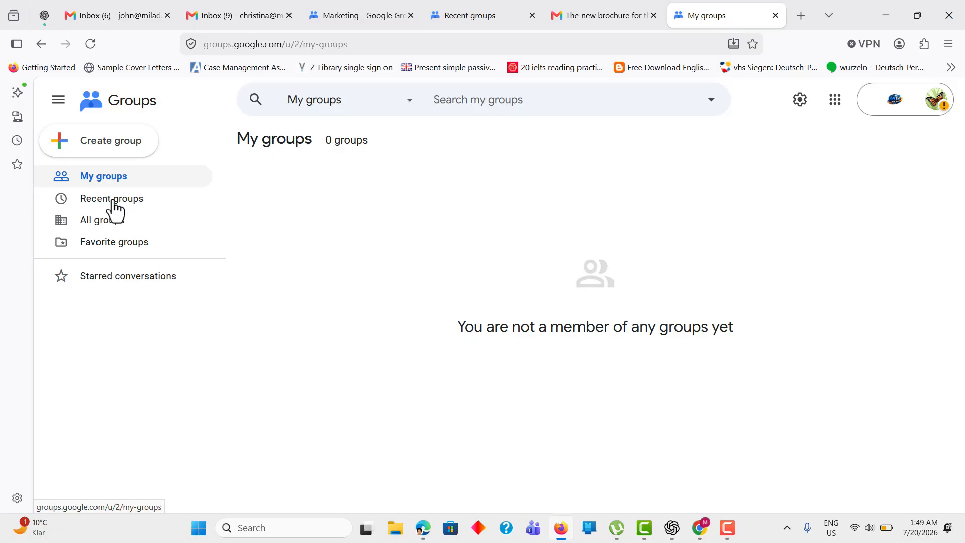
left_click(112, 200)
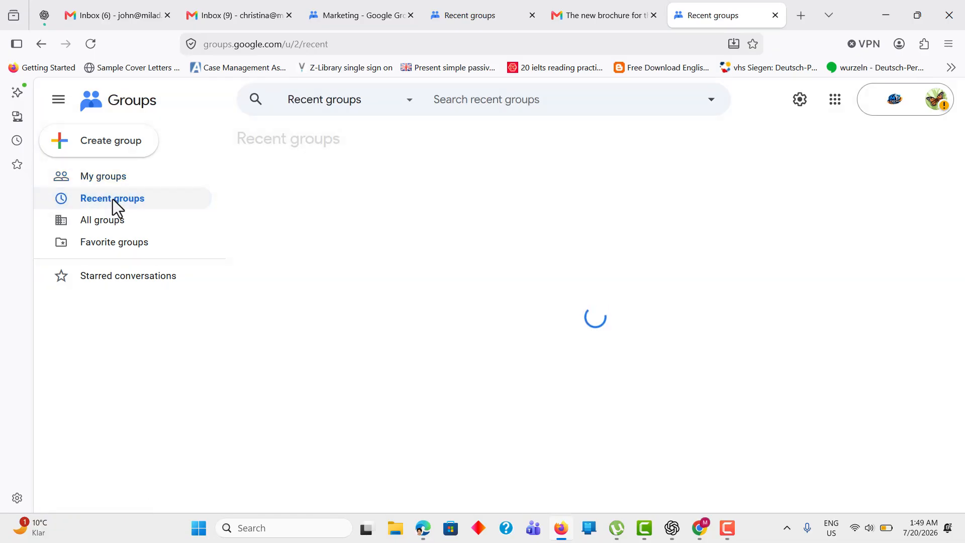
left_click(102, 225)
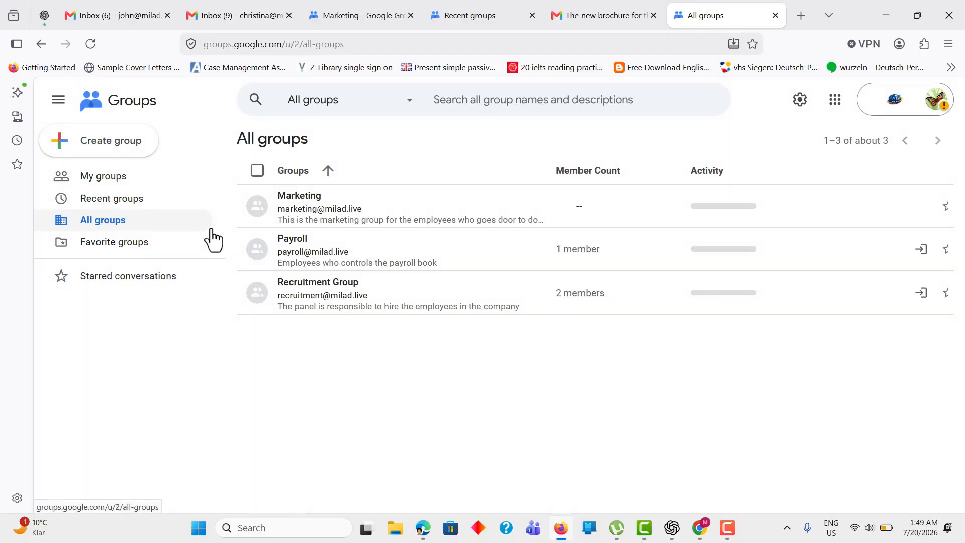
left_click(298, 209)
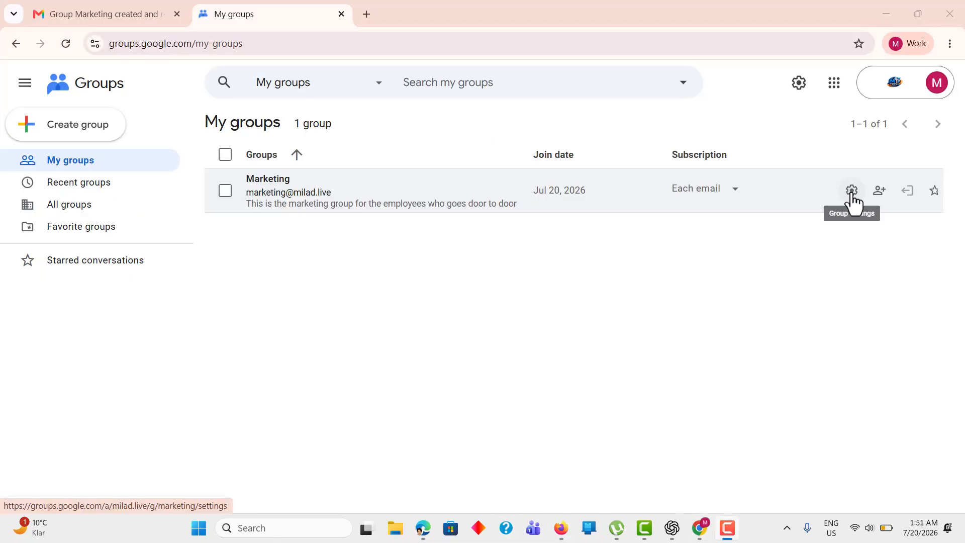
- Open the Marketing group's settings and scroll to the bottom of the page
left_click(852, 191)
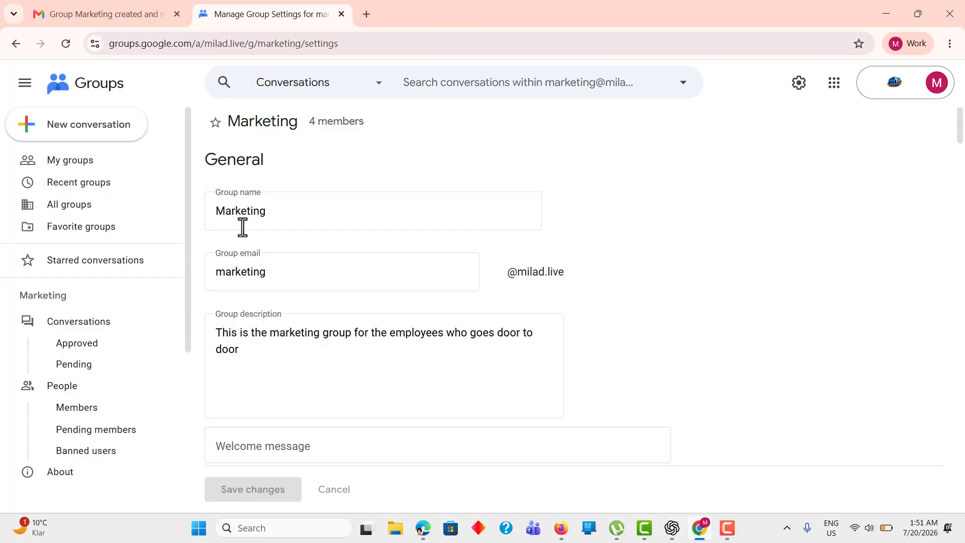
scroll(247, 281, "down", 3)
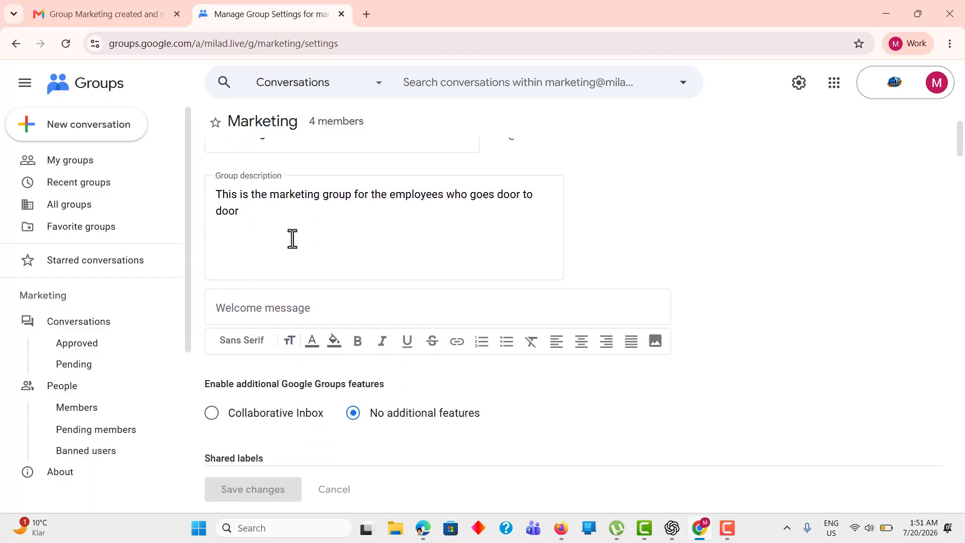
scroll(288, 242, "down", 3)
scroll(287, 243, "up", 1)
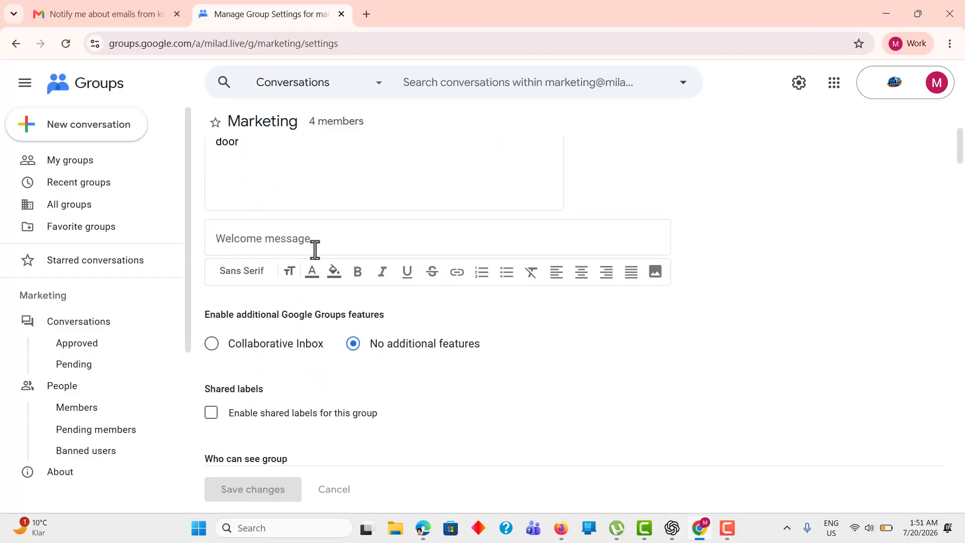
scroll(311, 266, "down", 1)
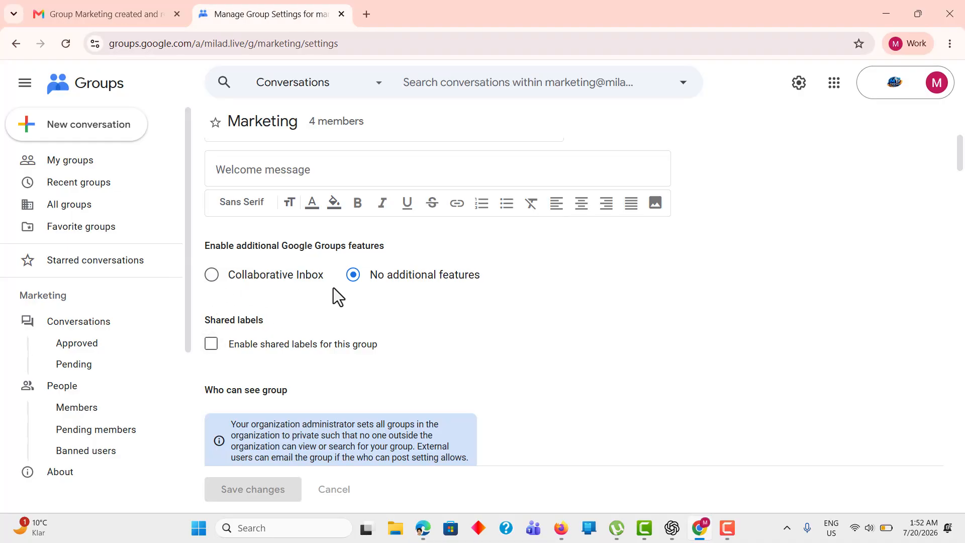
scroll(339, 329, "down", 4)
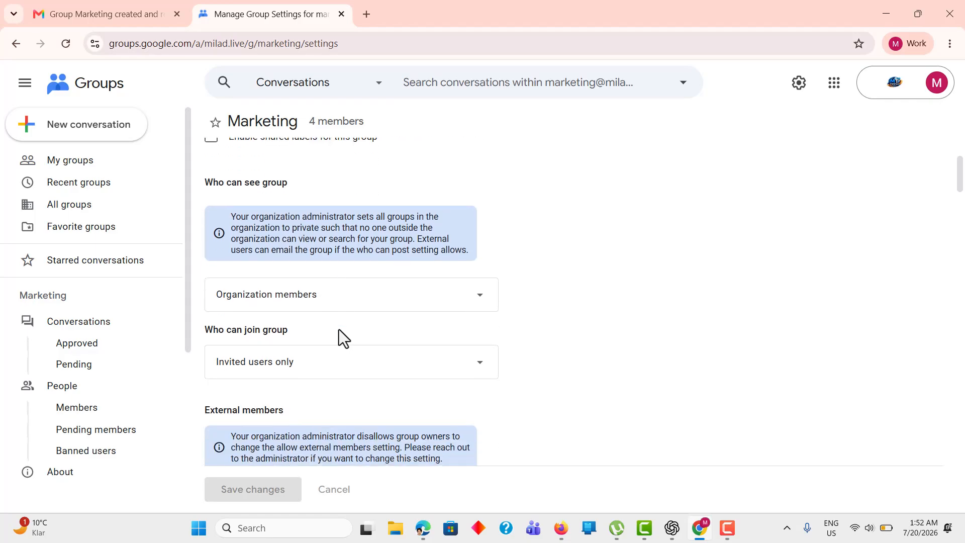
scroll(339, 330, "down", 1)
scroll(255, 325, "down", 1)
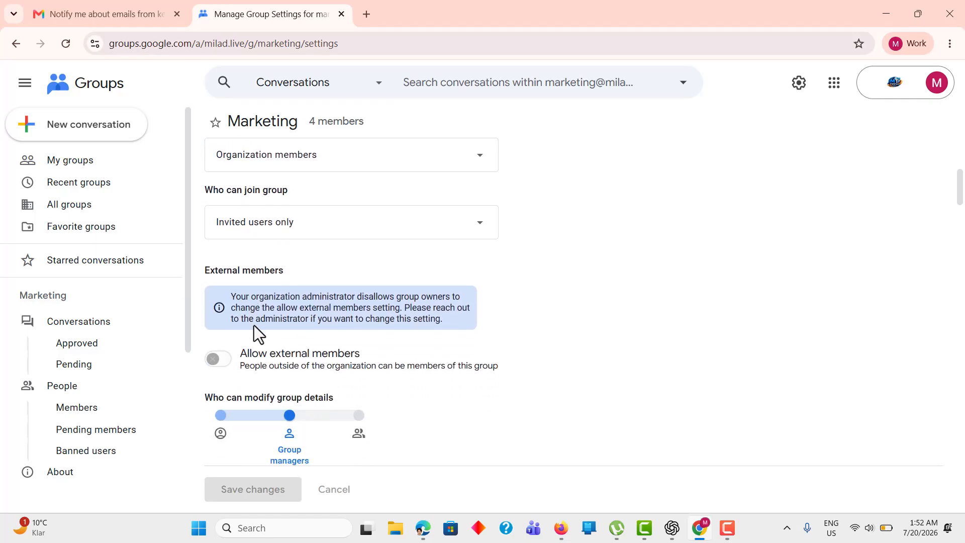
scroll(254, 325, "down", 10)
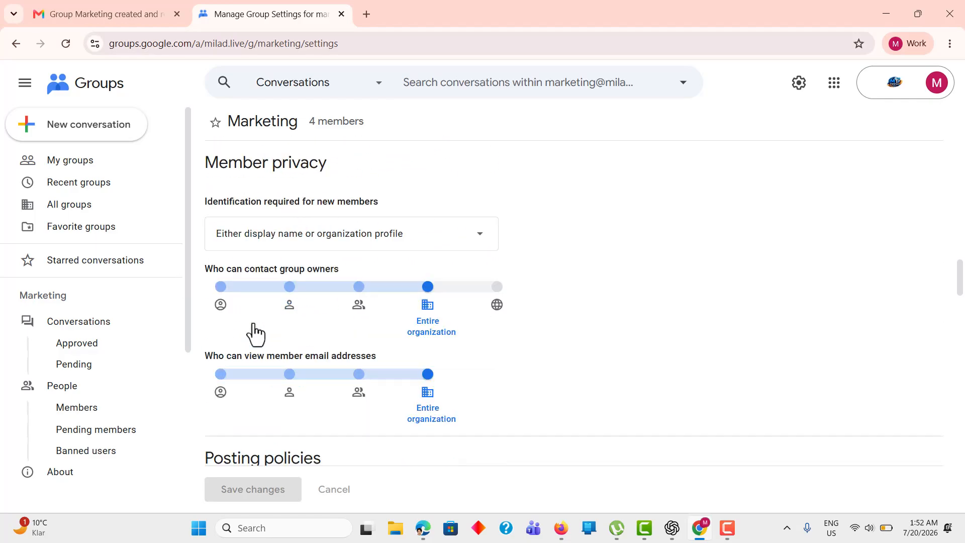
scroll(253, 324, "down", 15)
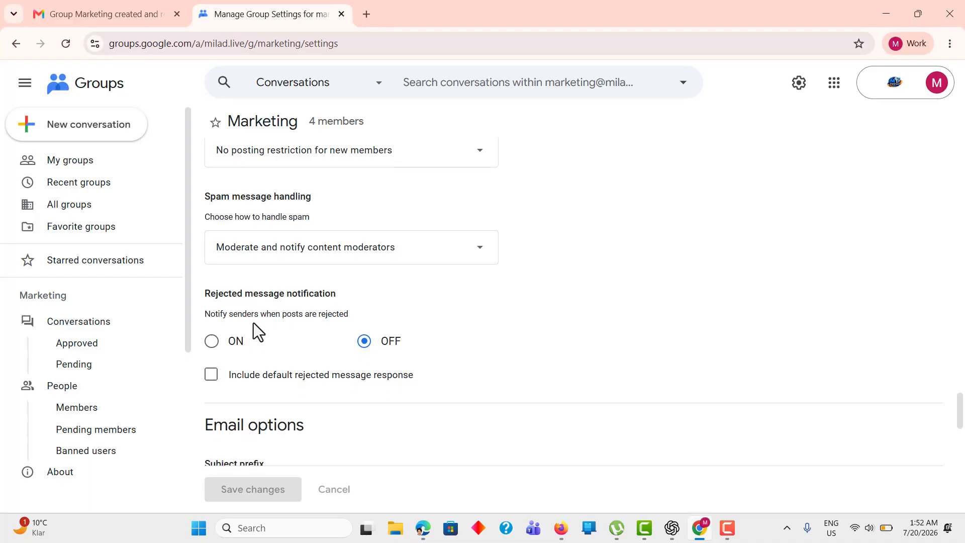
scroll(254, 323, "down", 15)
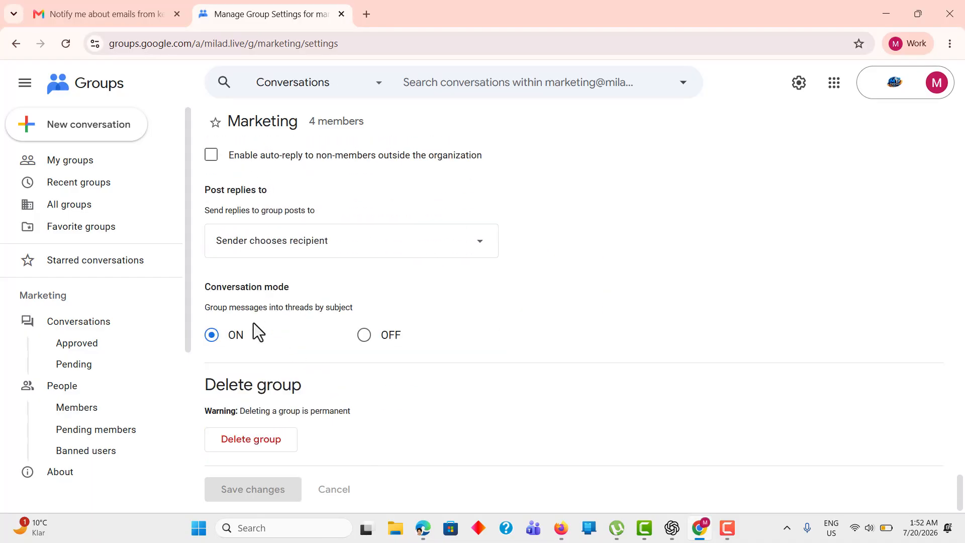
- Delete the Marketing group and confirm with OK
left_click(237, 447)
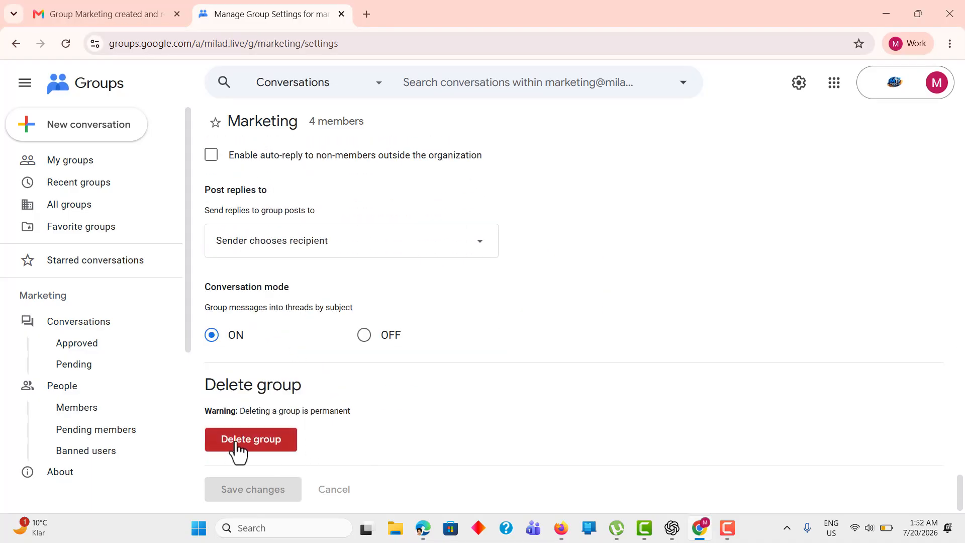
left_click(254, 438)
left_click(247, 446)
left_click(584, 321)
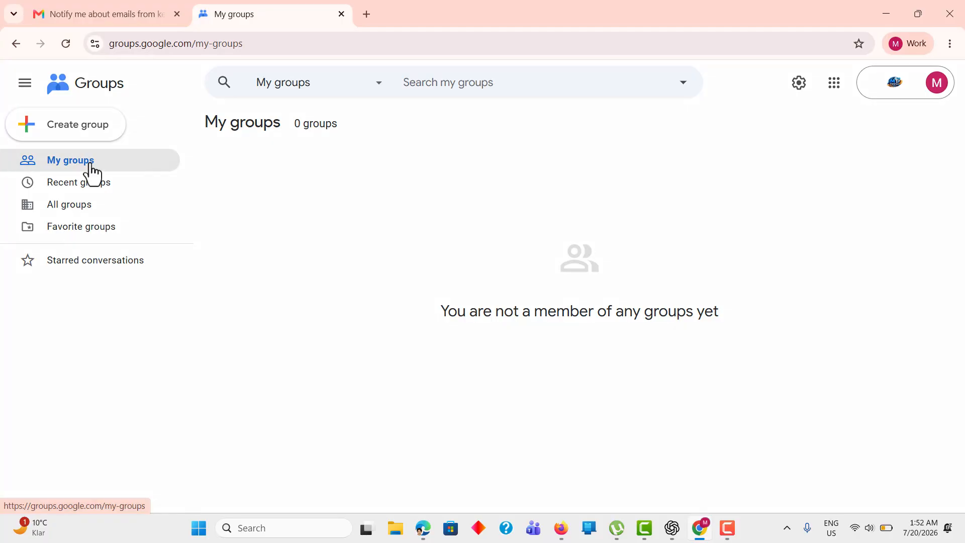
- Bring the other user's browser forward, close the Marketing page, and return to their inbox
left_click(886, 13)
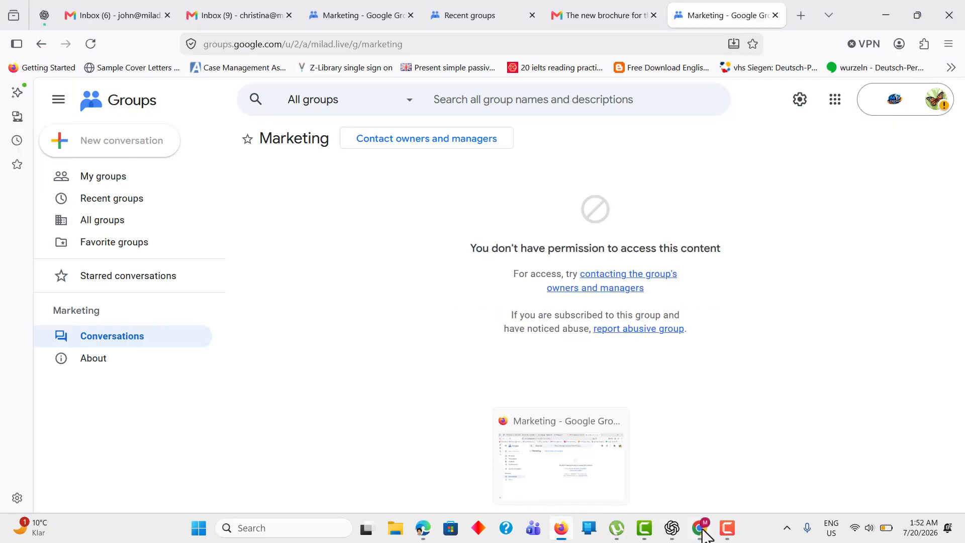
mouse_move(709, 535)
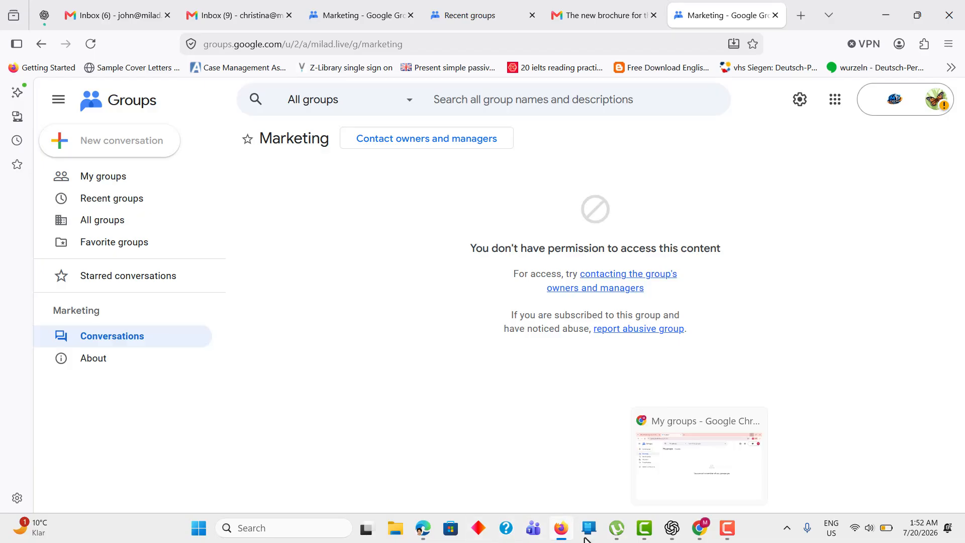
left_click(563, 534)
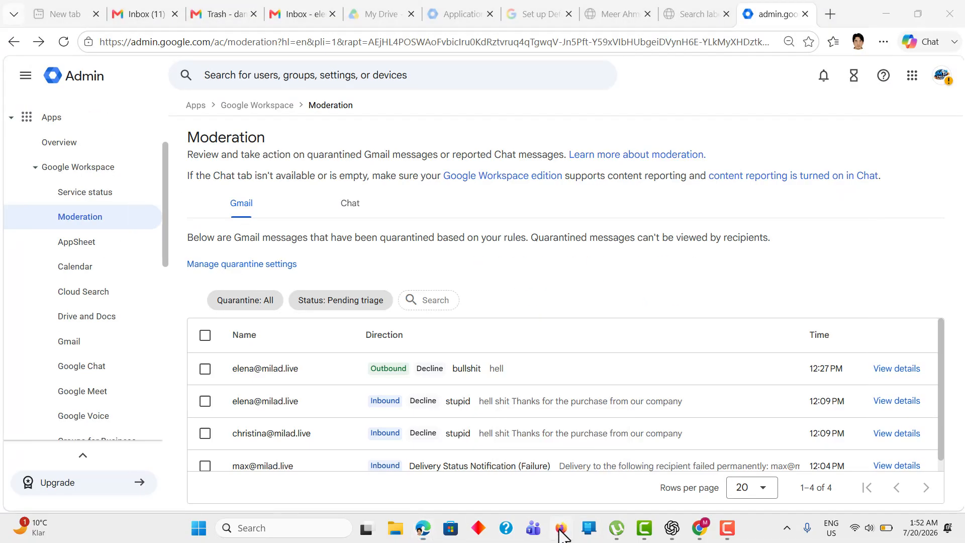
left_click(562, 531)
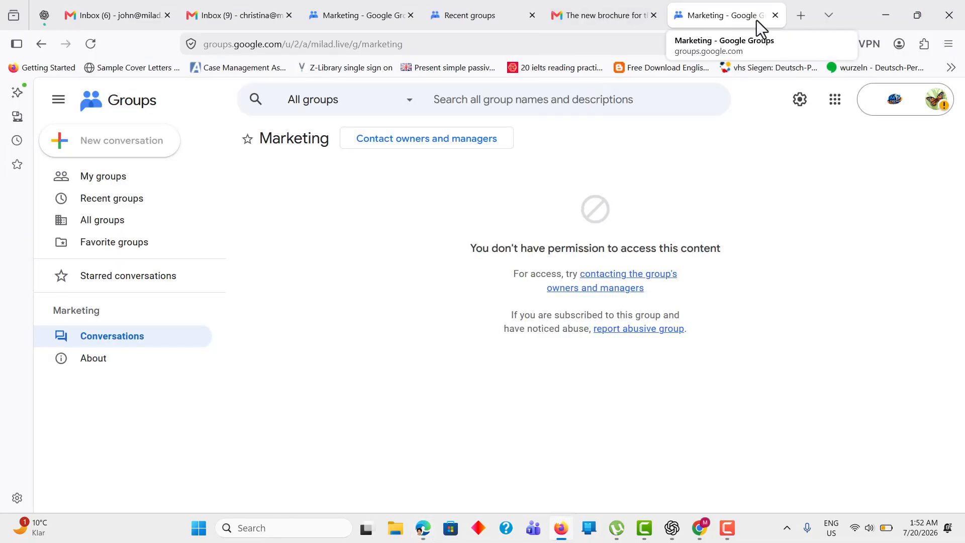
left_click(776, 15)
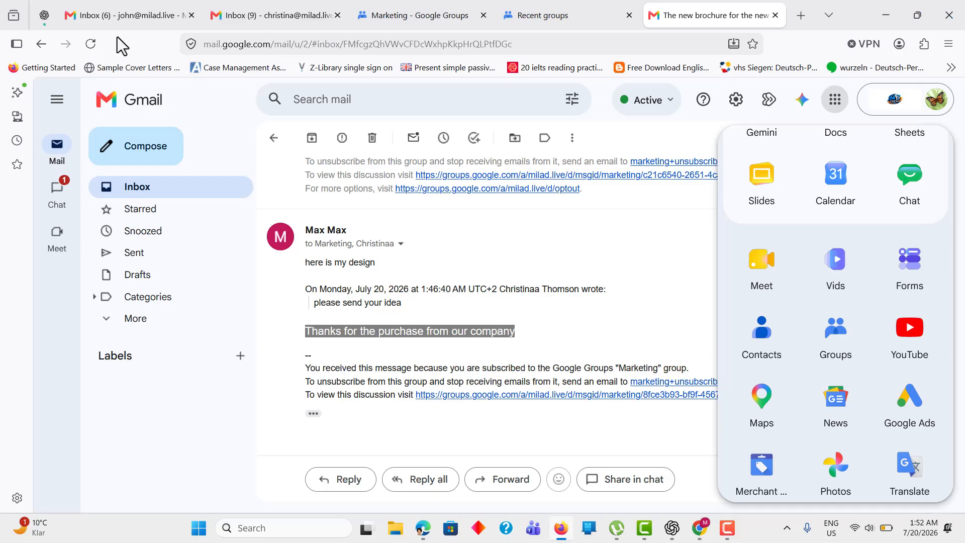
left_click(186, 92)
left_click(122, 15)
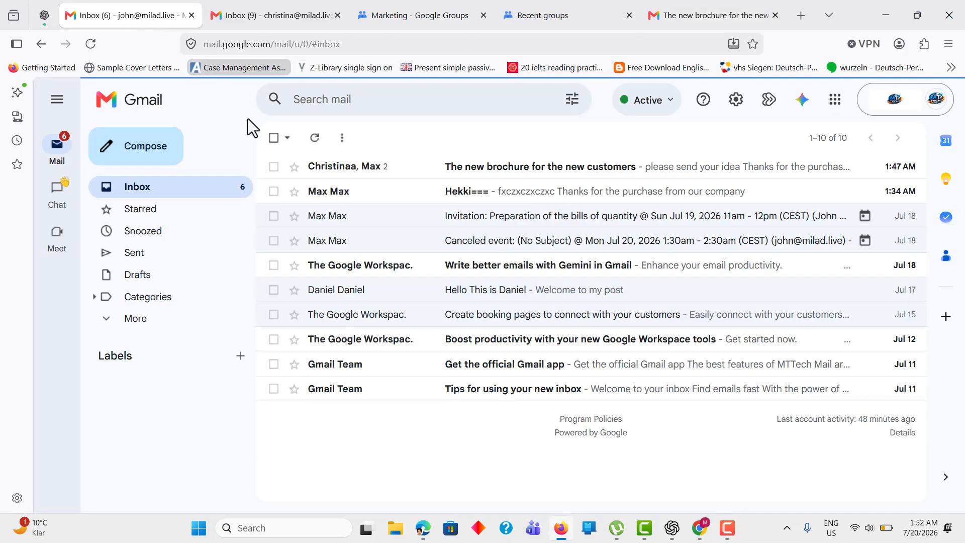
- Open Google Groups from the apps grid and list All groups: only Payroll and Recruitment Group
left_click(835, 103)
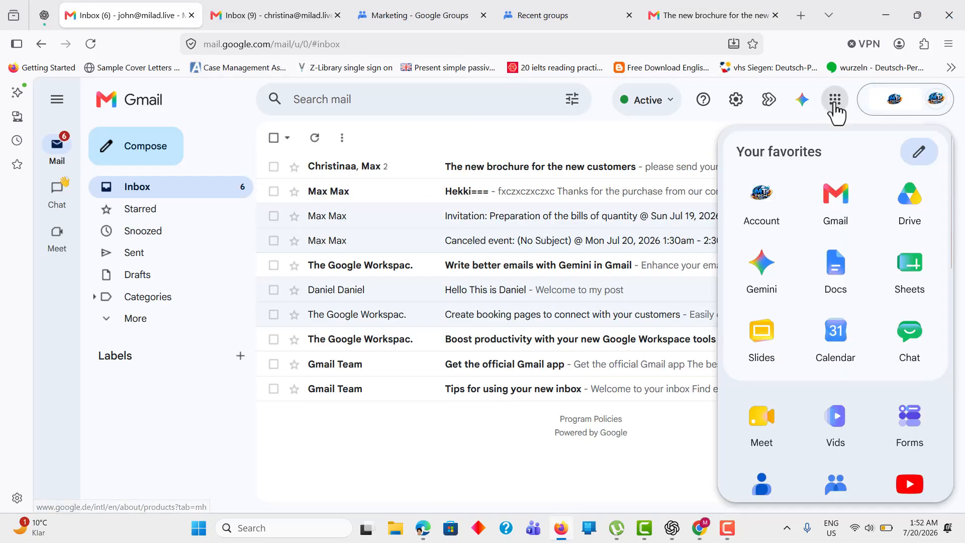
scroll(788, 458, "down", 2)
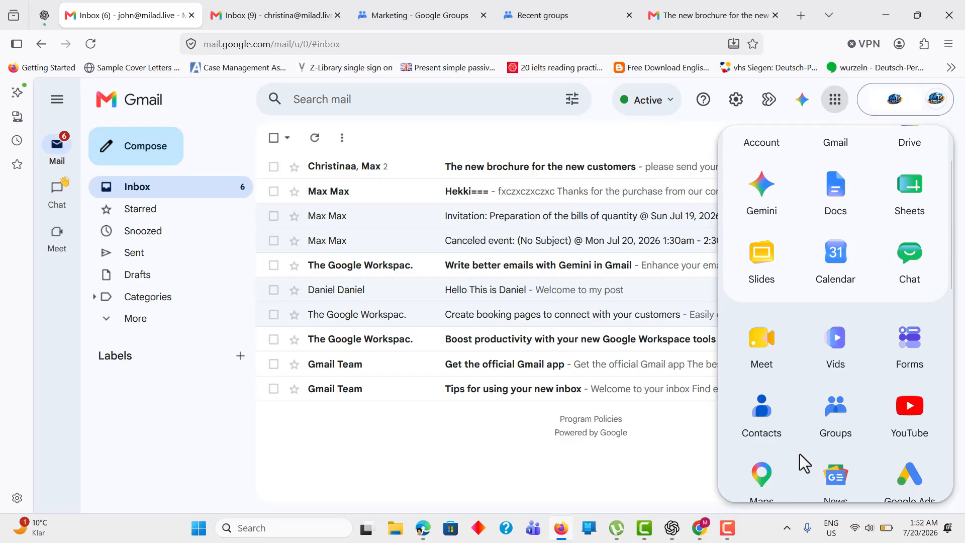
left_click(835, 423)
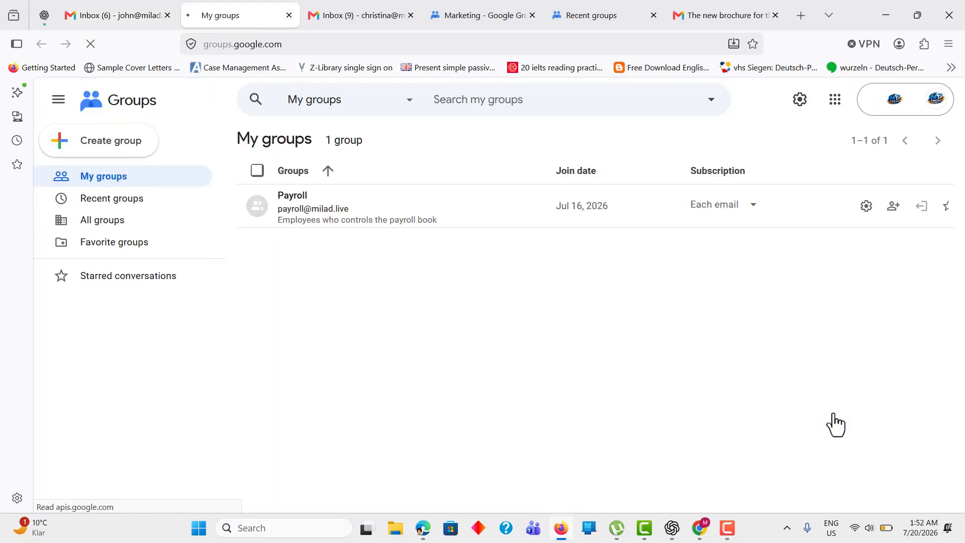
left_click(105, 222)
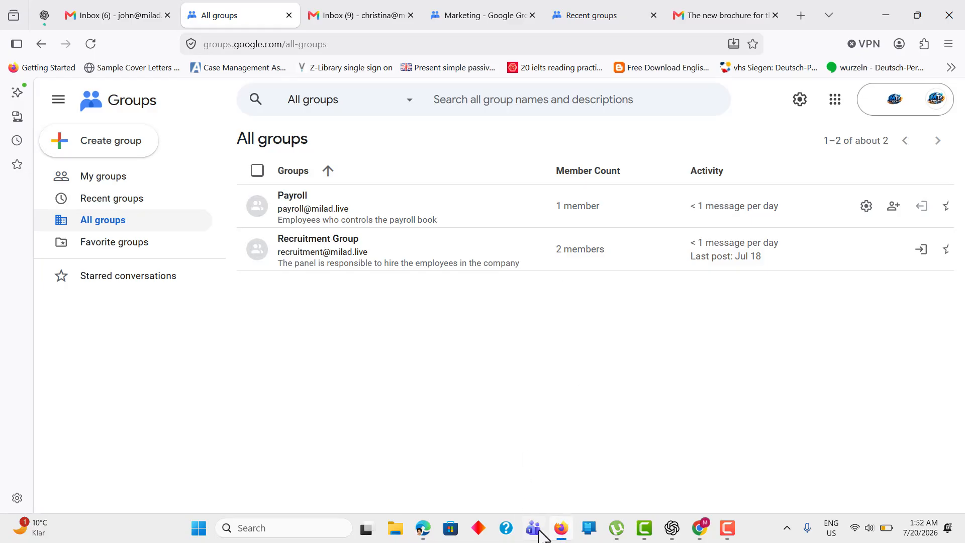
mouse_move(564, 532)
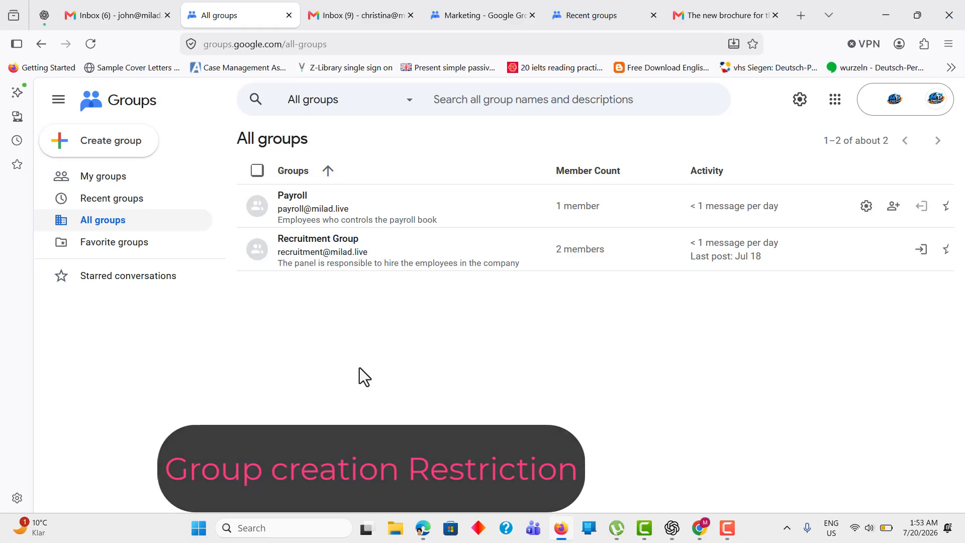
- Open the full sharing settings for Groups for Business in the Admin console
left_click(422, 529)
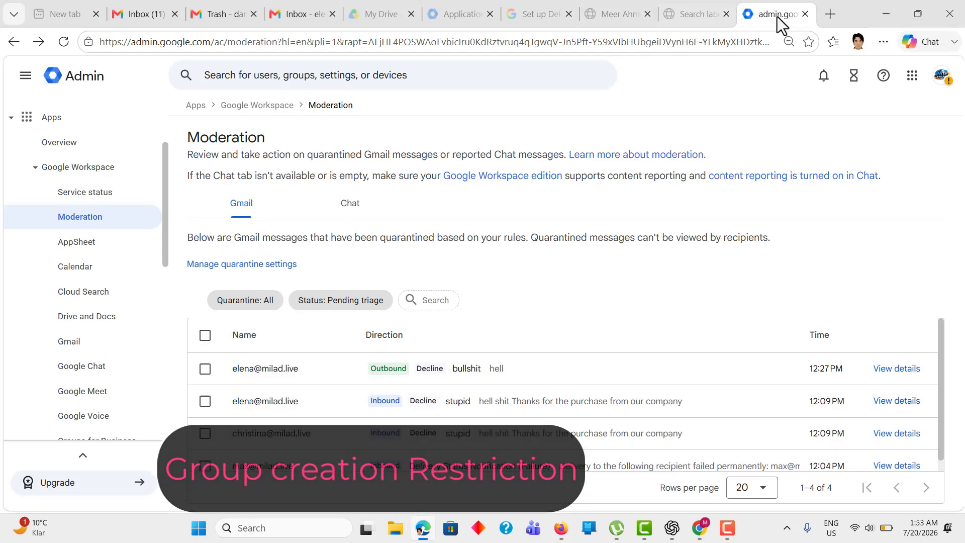
left_click(458, 14)
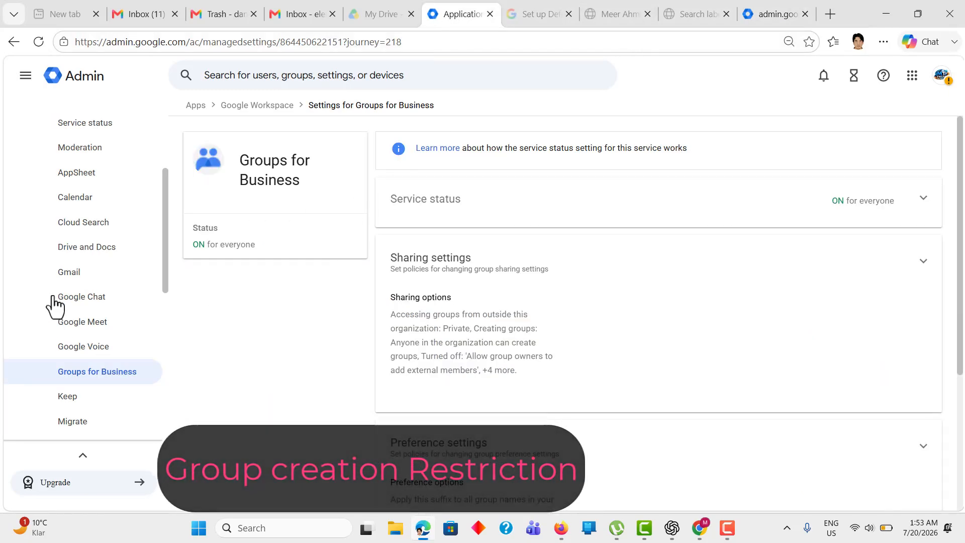
scroll(75, 376, "down", 5)
scroll(50, 280, "up", 15)
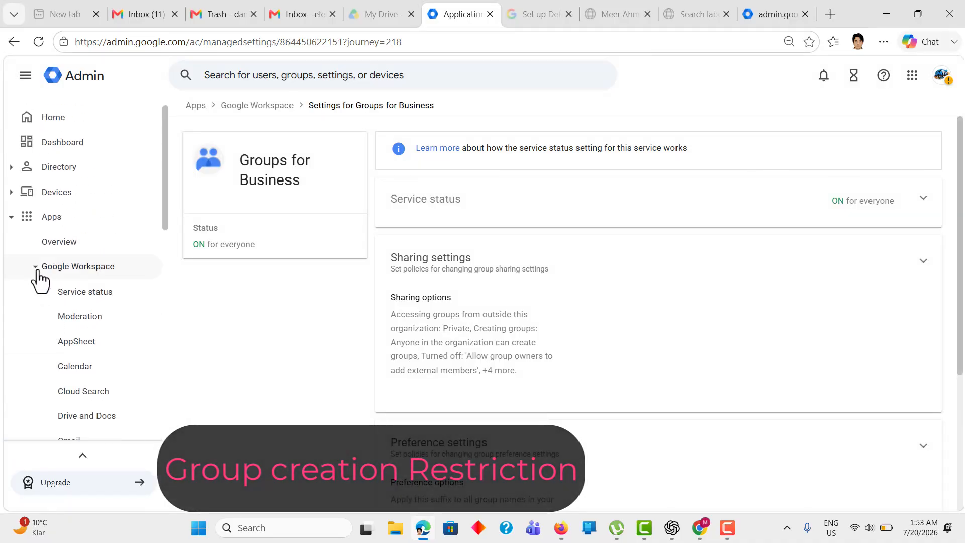
scroll(90, 335, "down", 4)
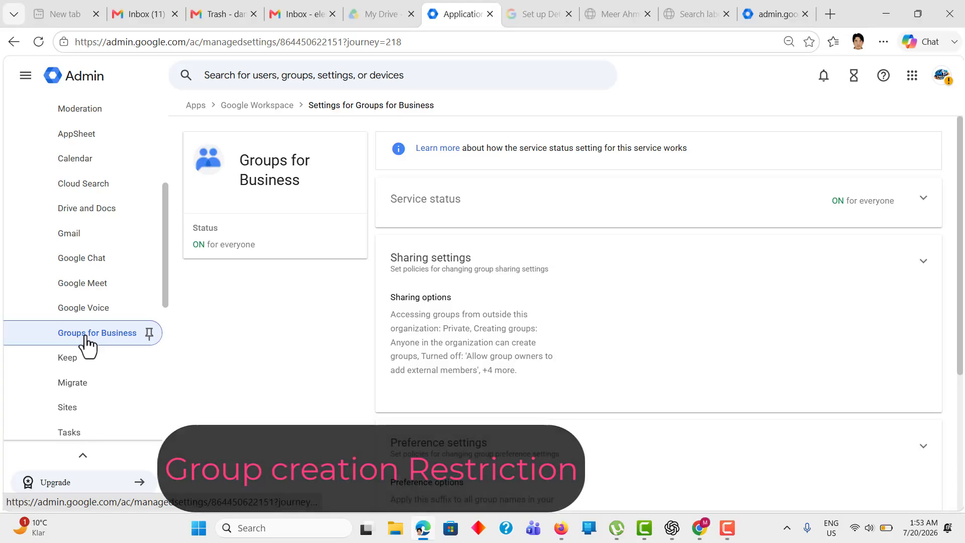
scroll(84, 360, "down", 3)
scroll(84, 360, "up", 5)
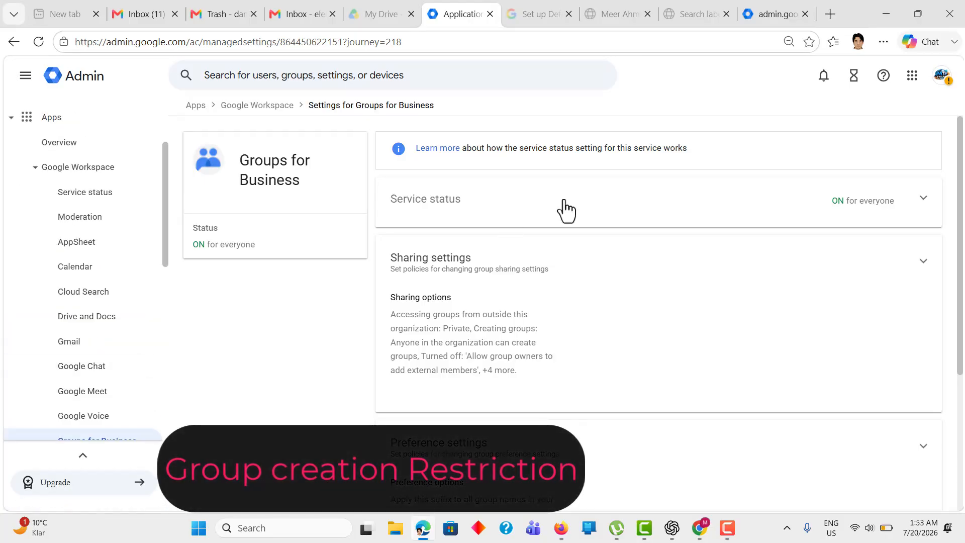
left_click(644, 286)
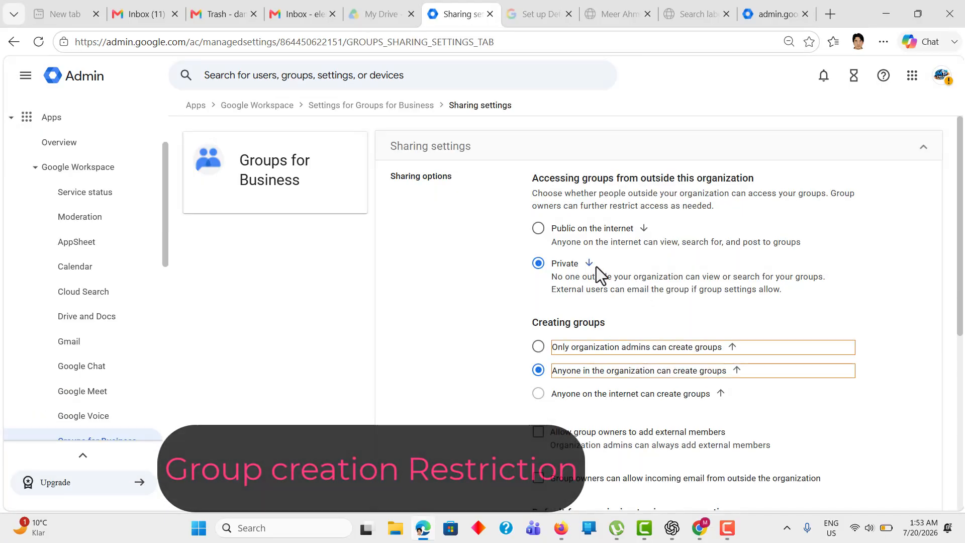
scroll(485, 262, "down", 2)
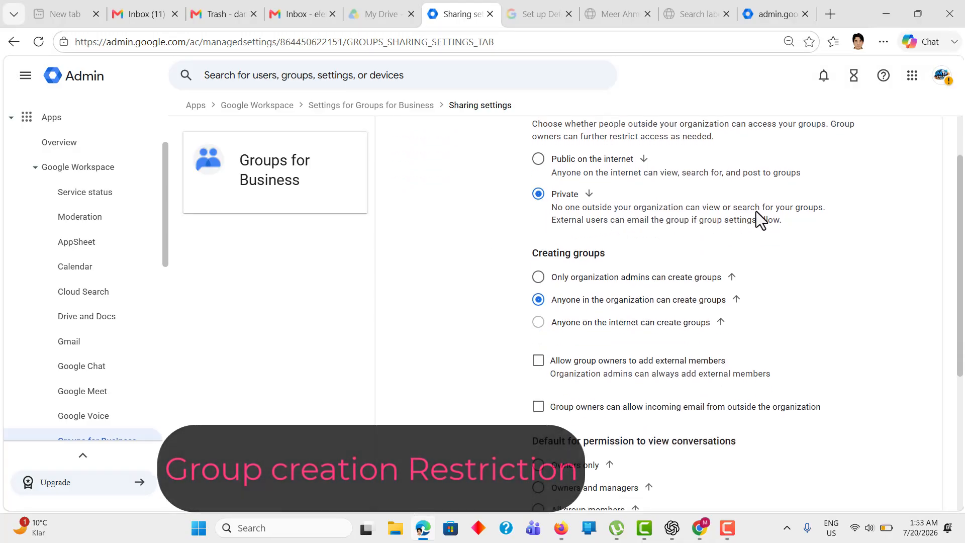
scroll(650, 292, "up", 2)
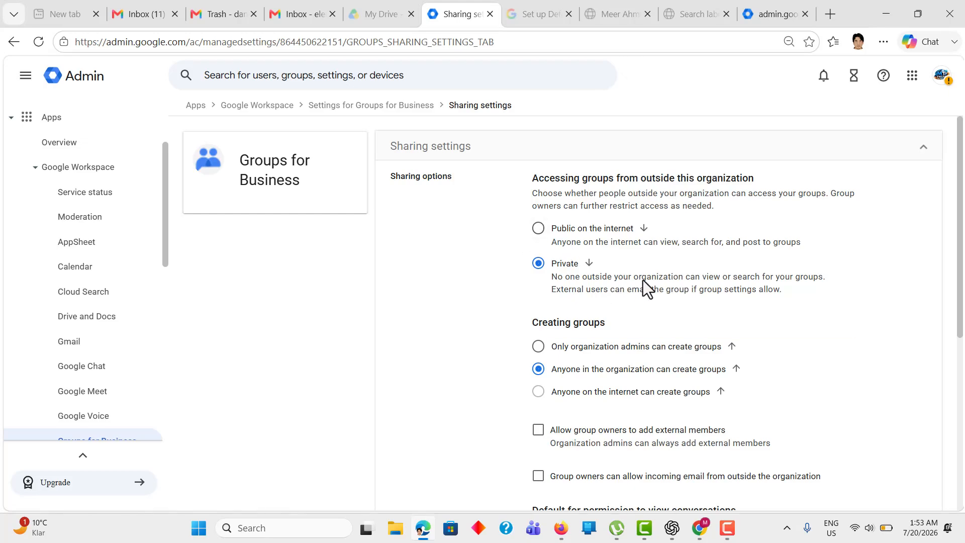
- Keep groups private to the organization, allow only organization admins to create groups, and save
left_click(538, 231)
left_click(539, 267)
scroll(565, 363, "down", 1)
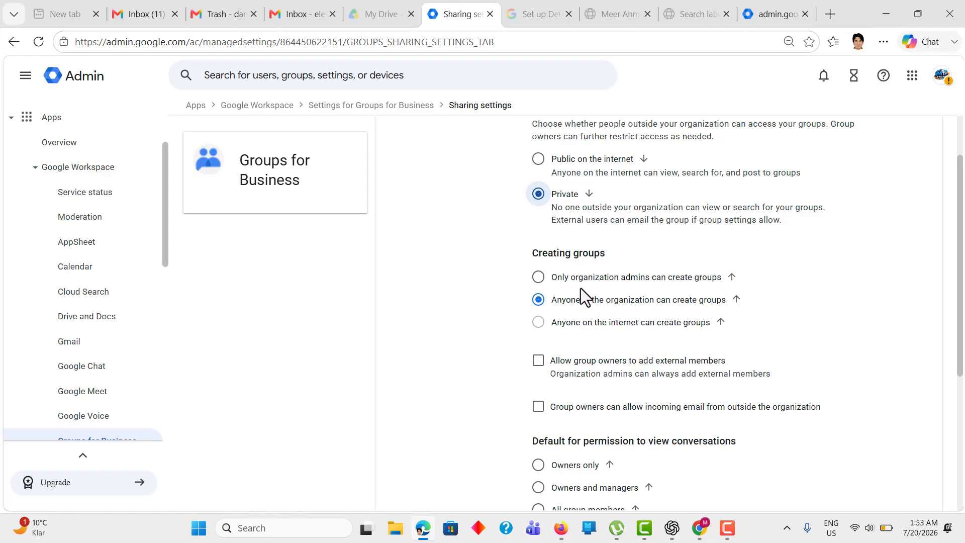
left_click(539, 282)
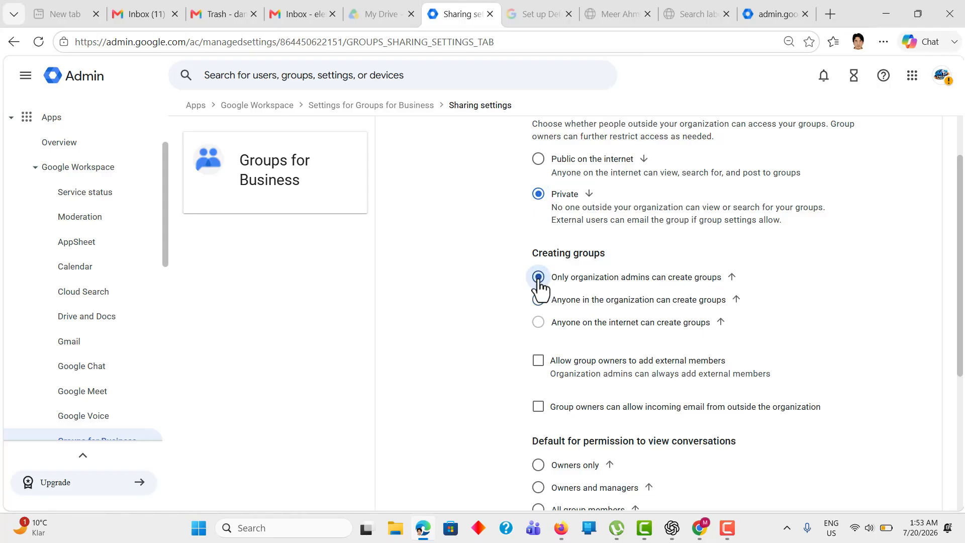
scroll(540, 289, "down", 2)
scroll(540, 289, "down", 1)
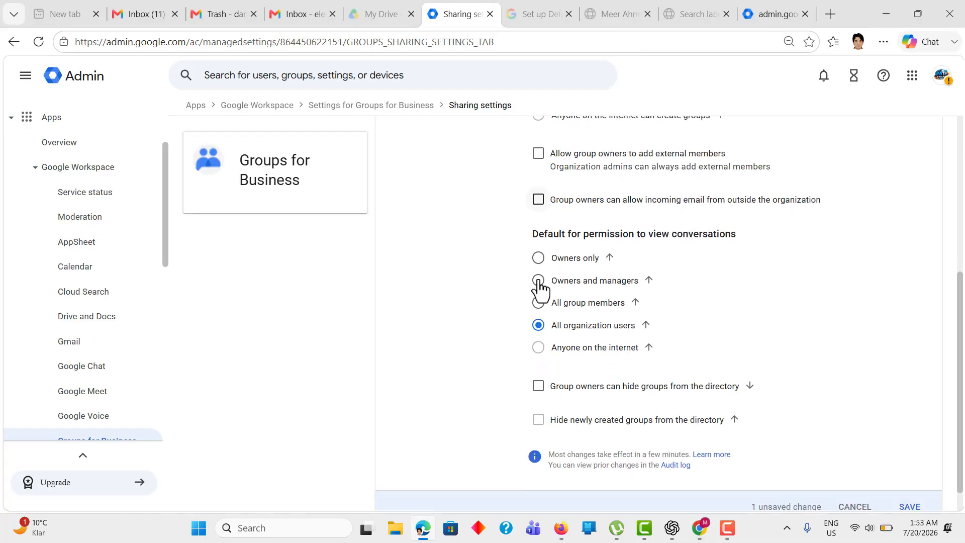
scroll(539, 287, "up", 2)
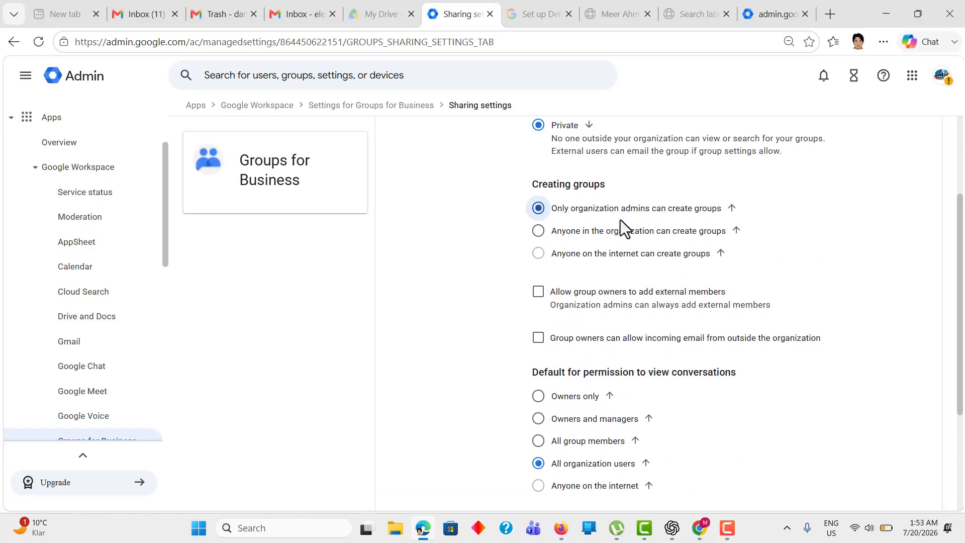
scroll(667, 242, "down", 2)
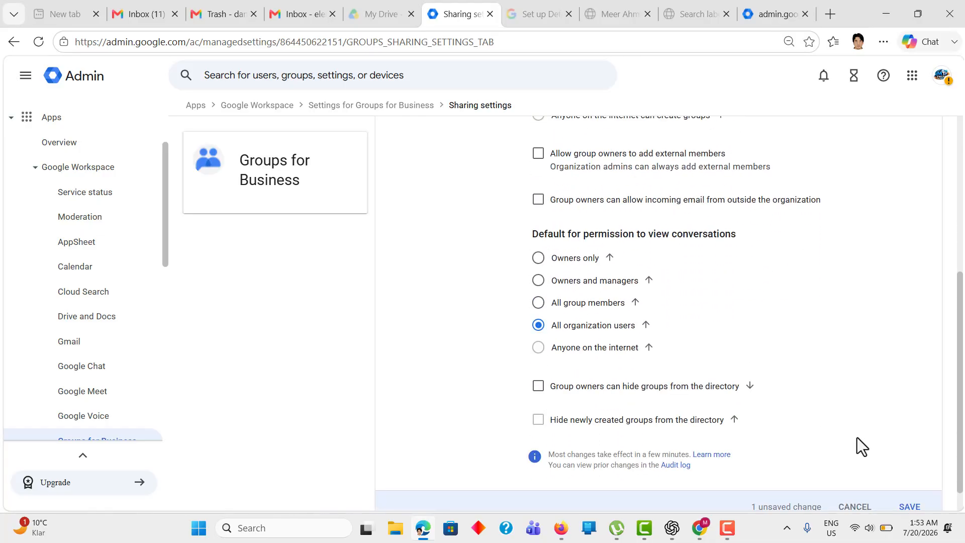
left_click(913, 478)
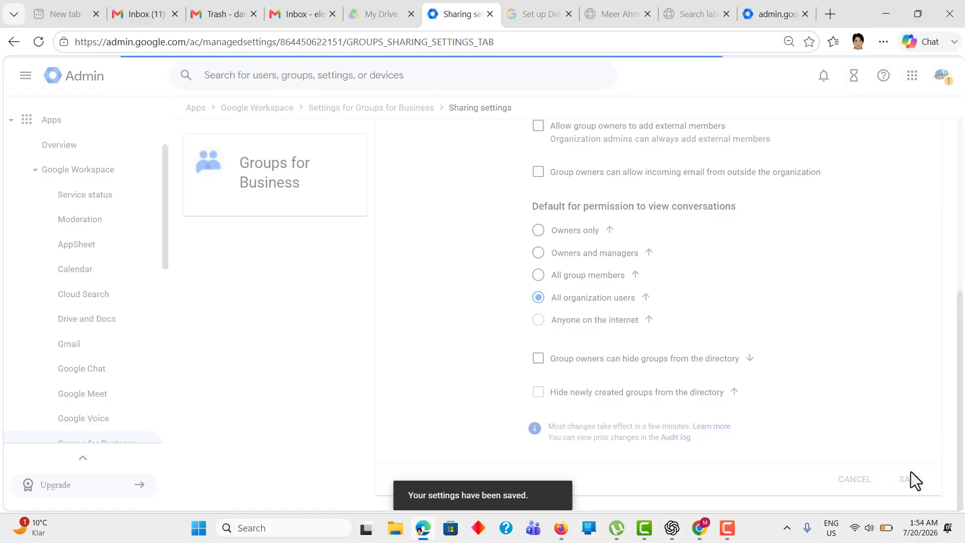
- Close the admin's My groups page and return to the Gmail inbox
left_click(700, 529)
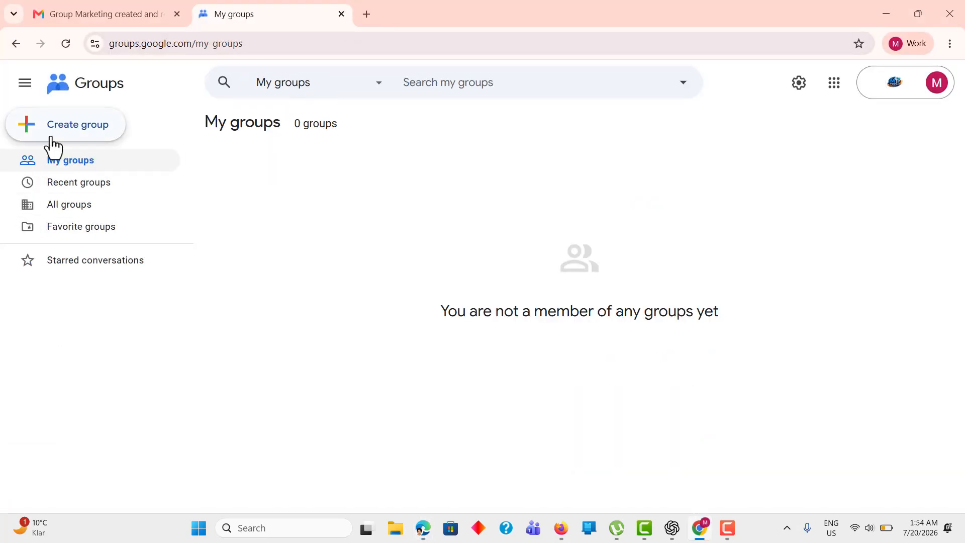
left_click(341, 14)
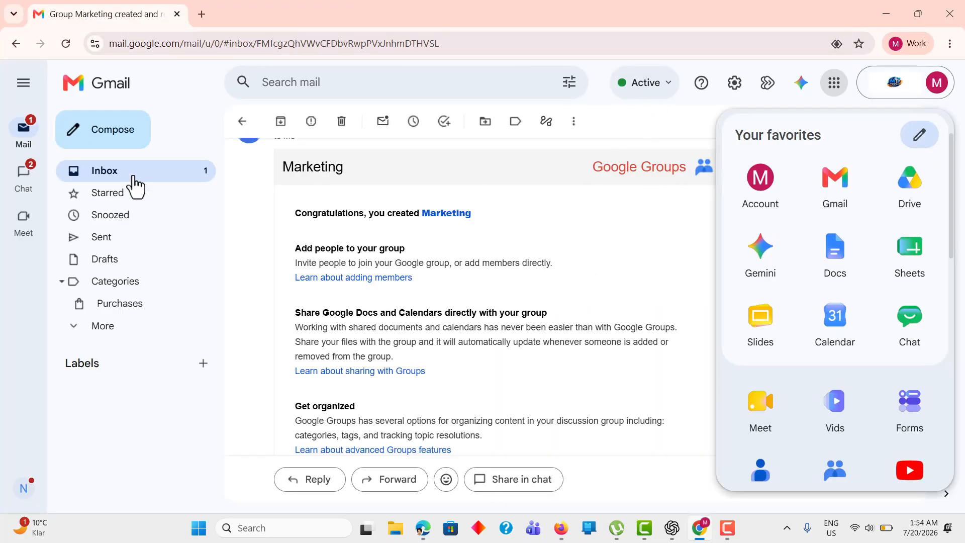
left_click(133, 176)
left_click(133, 177)
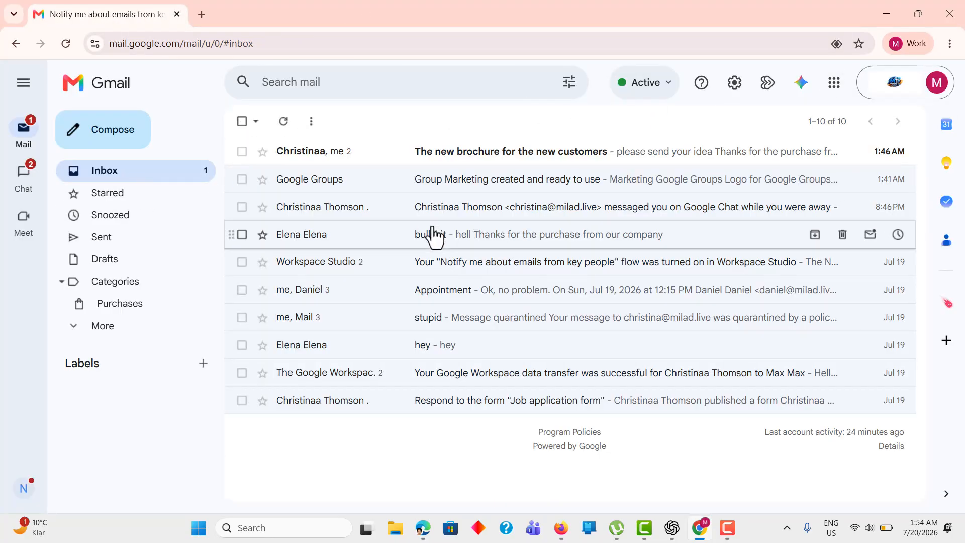
- Open Google Groups from the apps grid and try to create a group; group creation is denied
left_click(834, 84)
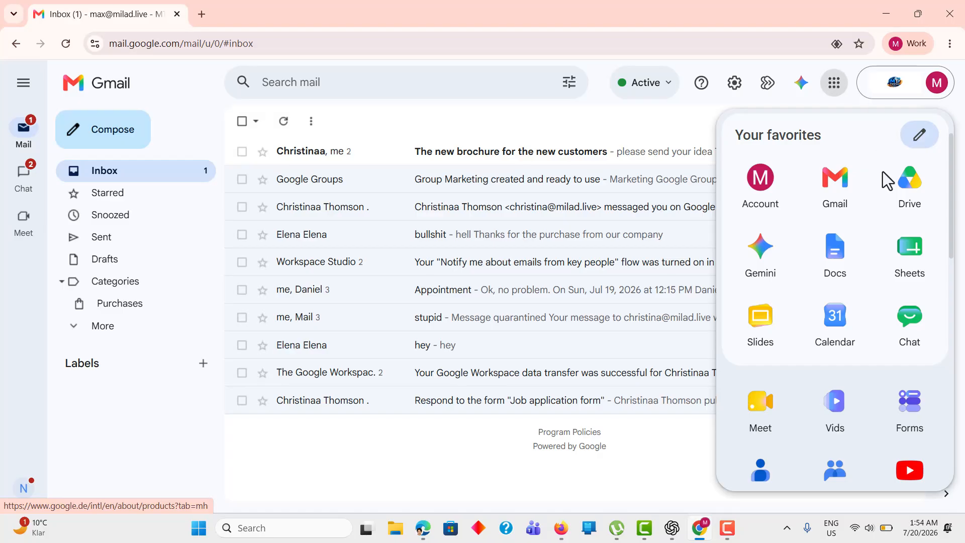
scroll(837, 408, "down", 3)
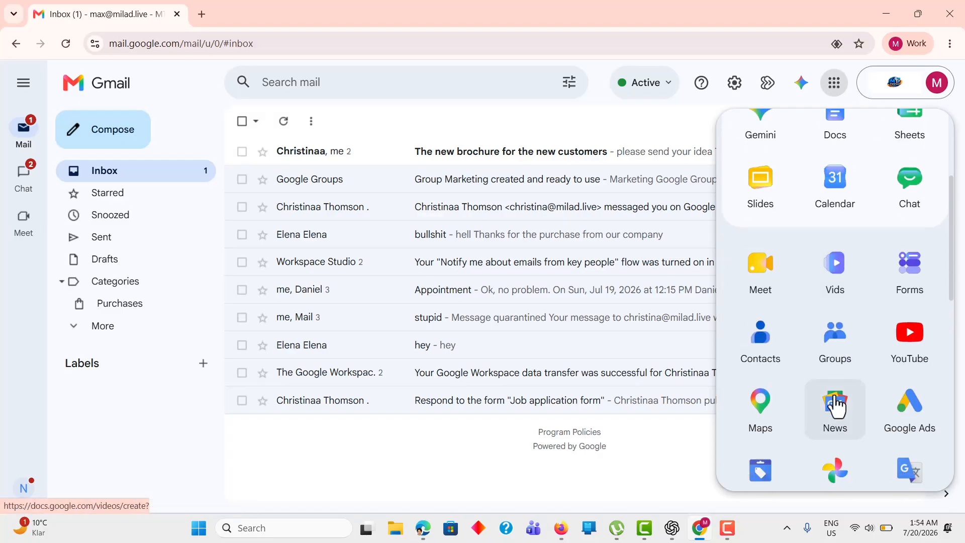
left_click(835, 352)
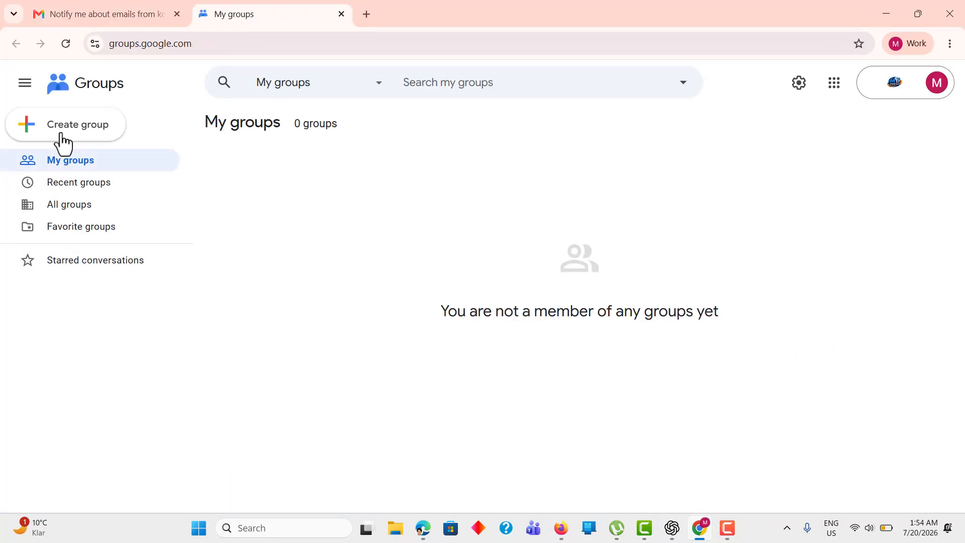
left_click(61, 126)
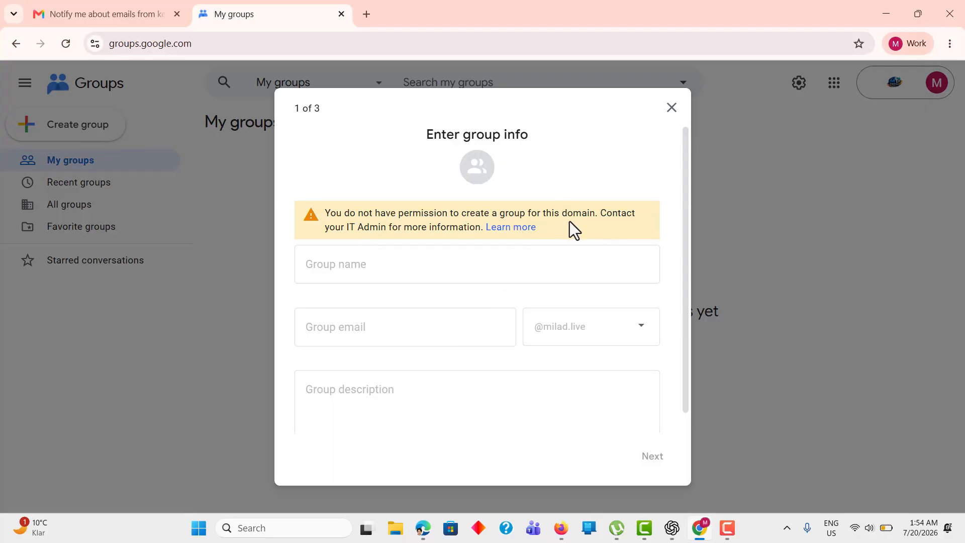
scroll(520, 305, "down", 1)
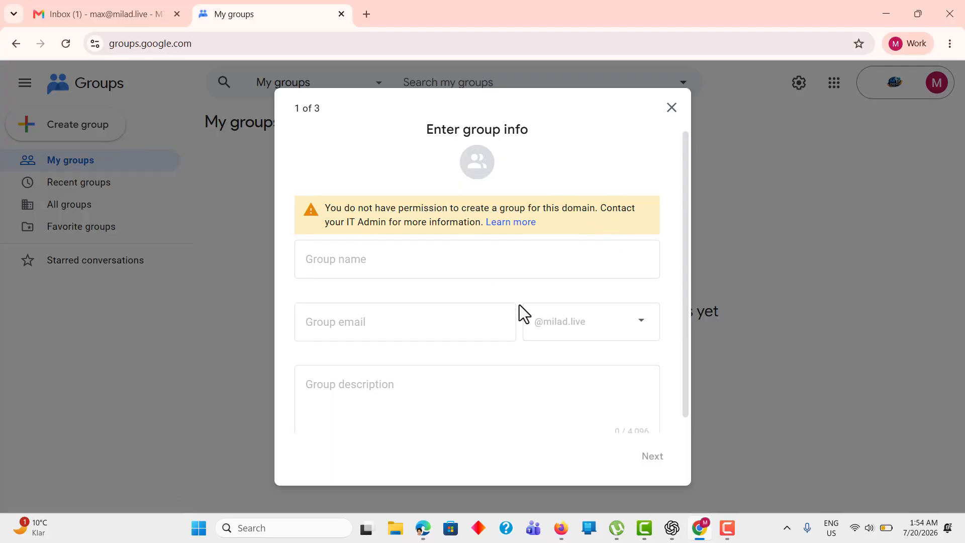
left_click(670, 108)
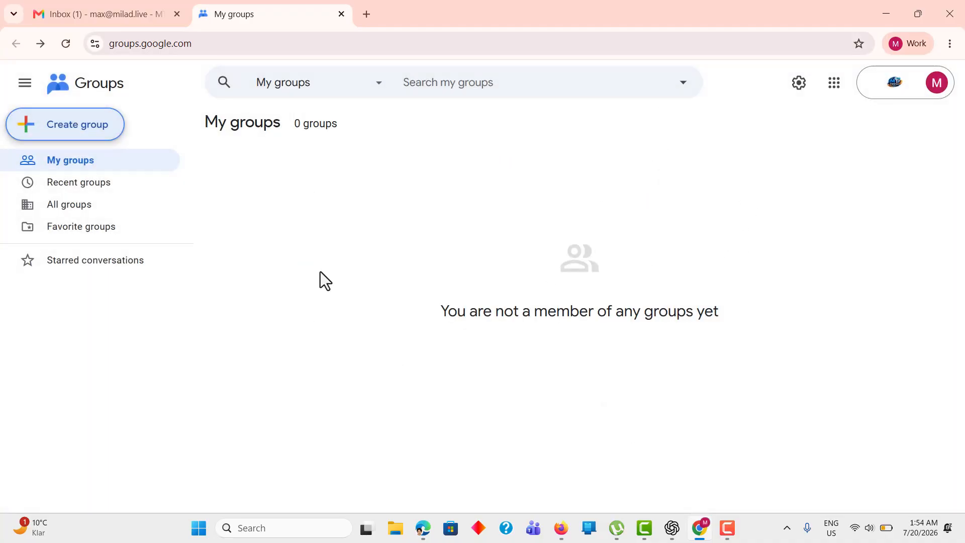
left_click(69, 183)
- List all groups, then set Admin console sharing so anyone in the organization can create groups
left_click(64, 219)
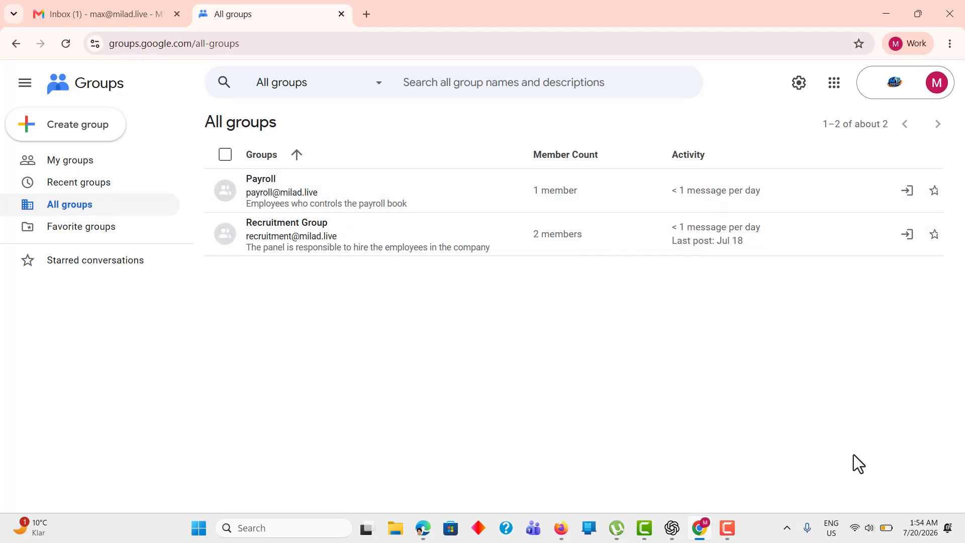
left_click(423, 528)
scroll(603, 309, "up", 4)
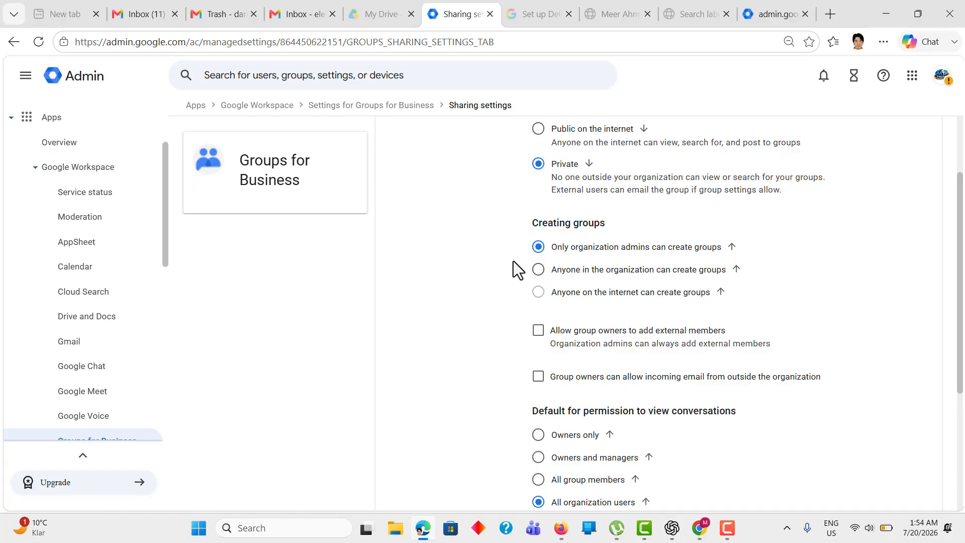
left_click(538, 271)
- Allow group owners to add external members, default conversation viewing to all group members, and save
scroll(517, 321, "down", 1)
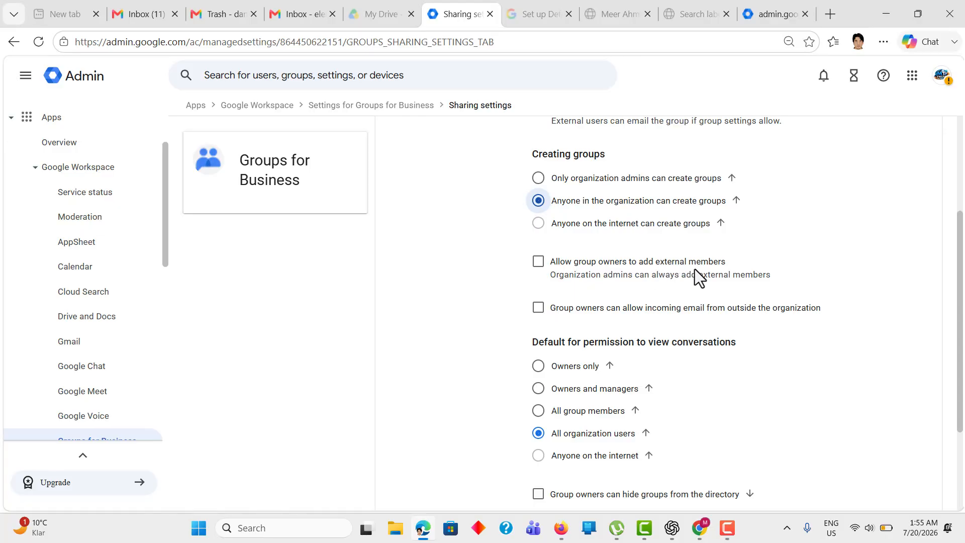
left_click(538, 262)
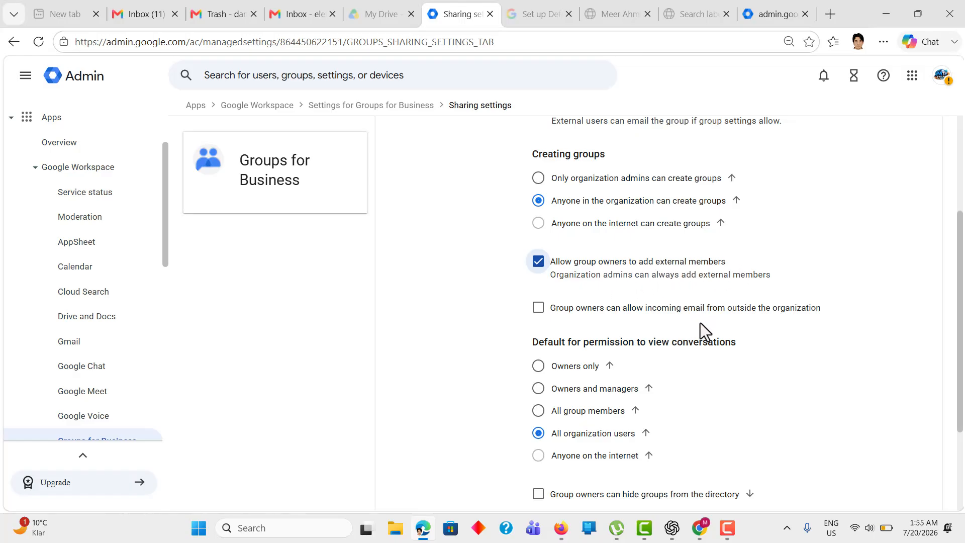
scroll(700, 325, "down", 1)
scroll(702, 325, "down", 1)
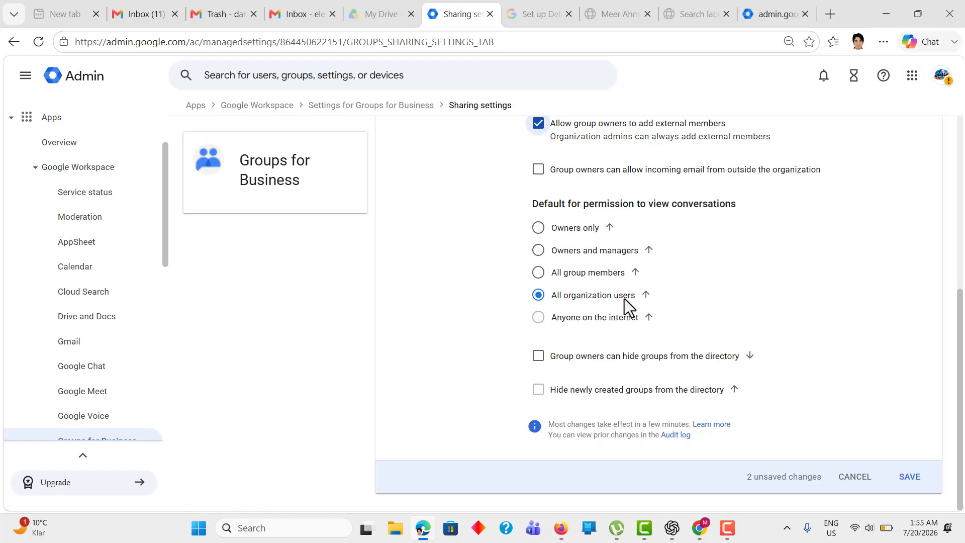
left_click(538, 274)
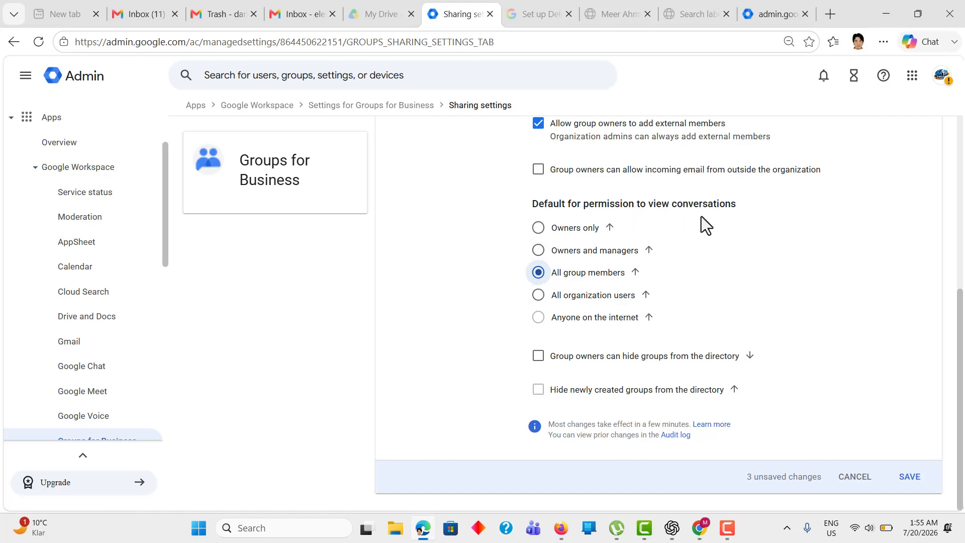
left_click(537, 300)
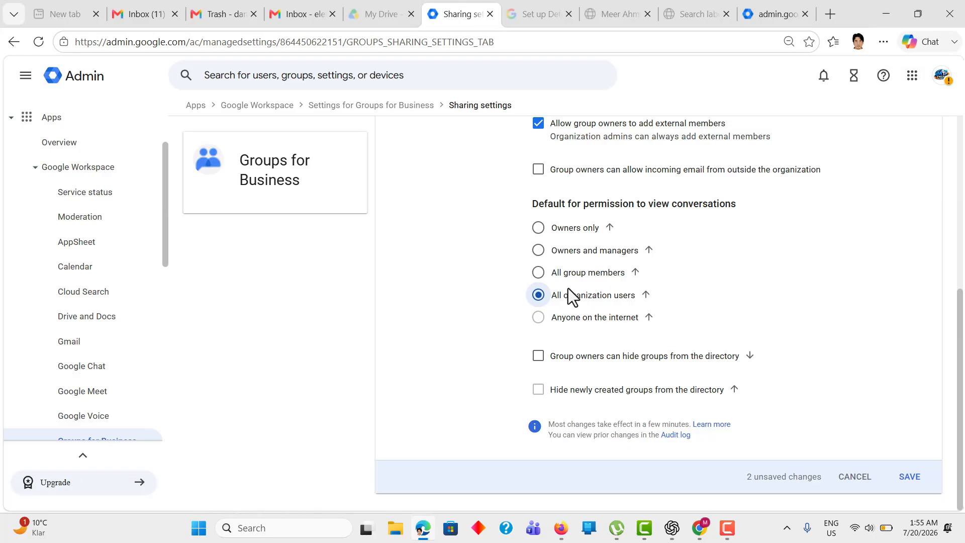
left_click(539, 274)
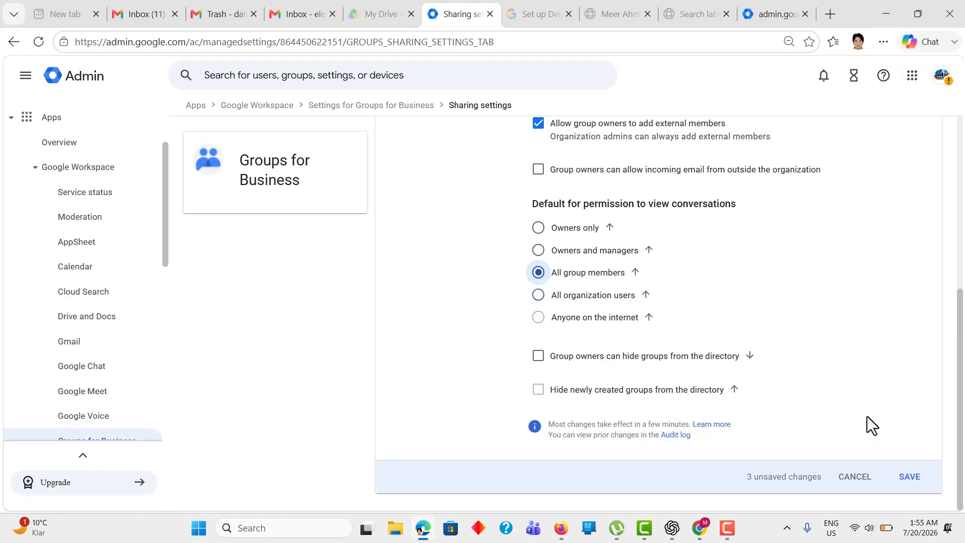
left_click(909, 478)
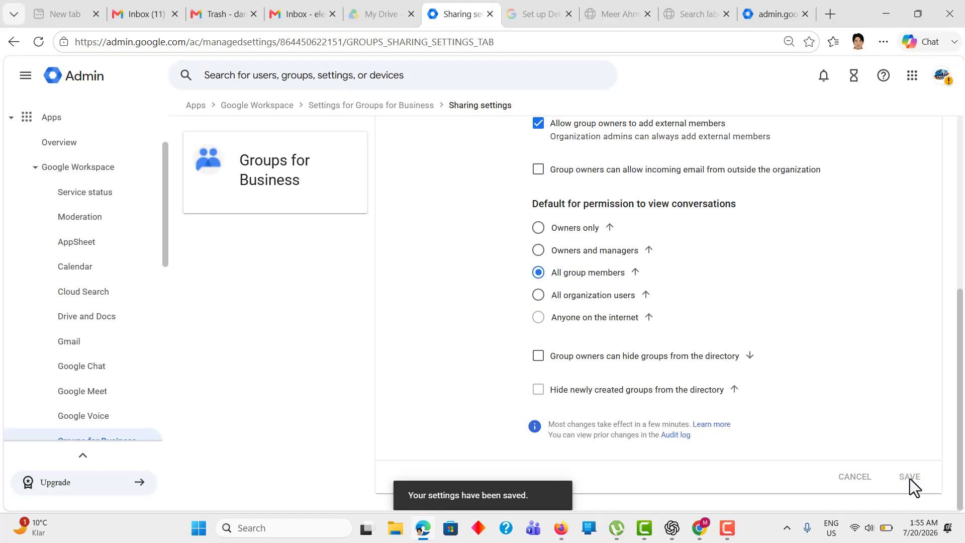
- Return to the Groups for Business settings overview
scroll(642, 376, "up", 6)
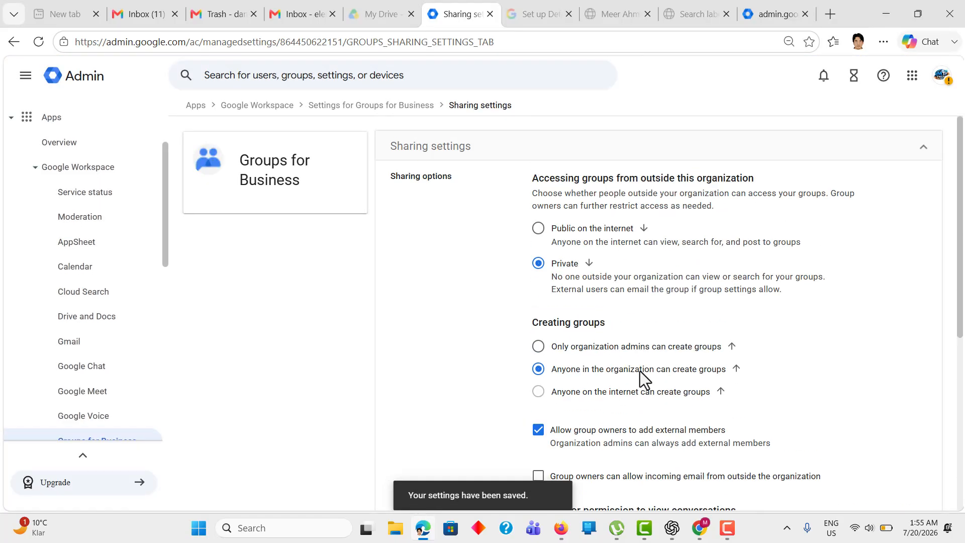
left_click(389, 108)
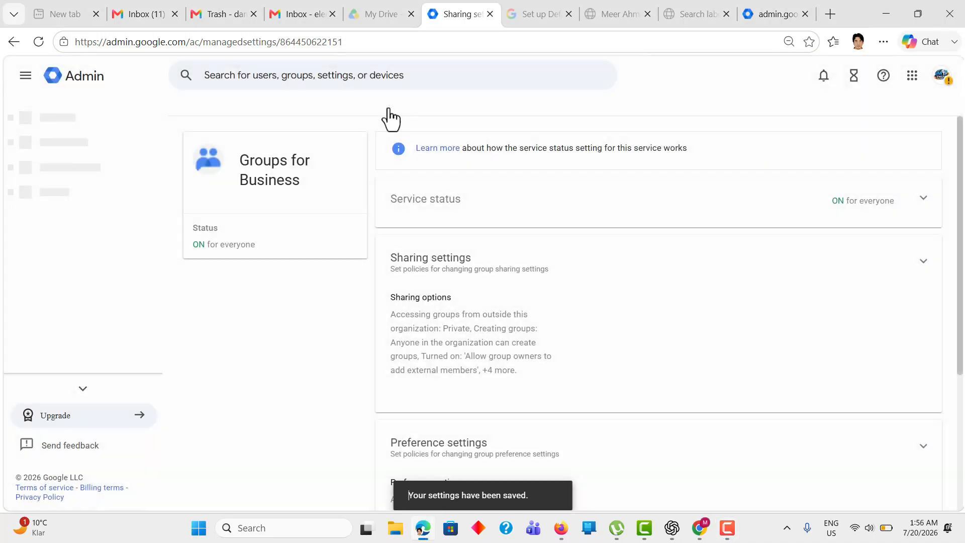
scroll(587, 302, "down", 4)
- Enter 'Dr' as the group-name suffix in Preference settings and save it
left_click(502, 252)
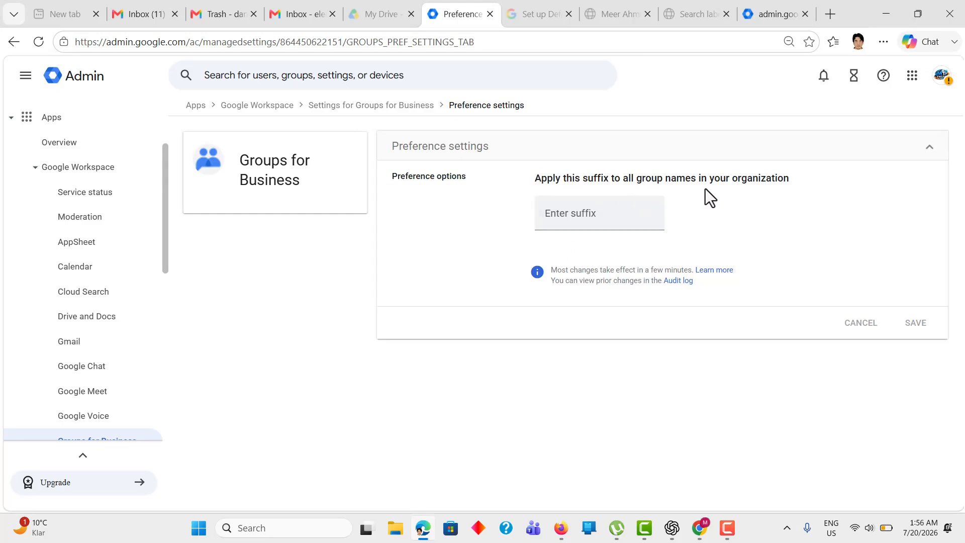
left_click(584, 215)
type("DR")
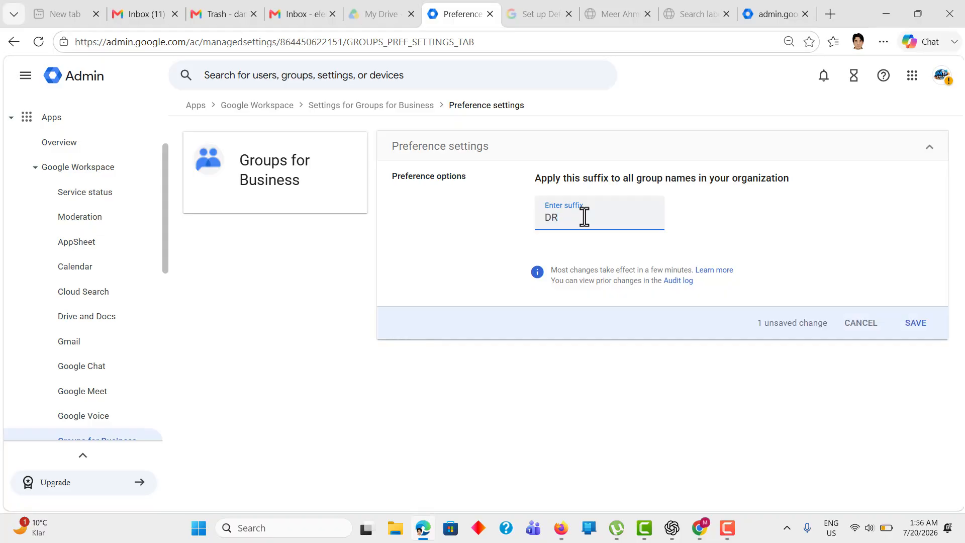
key("BackSpace")
type("r.")
left_click(915, 323)
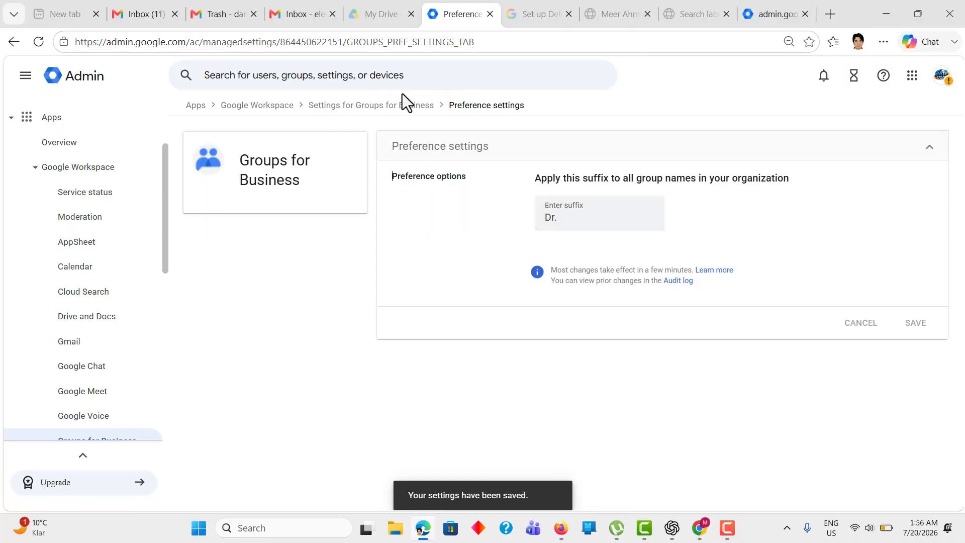
left_click(396, 106)
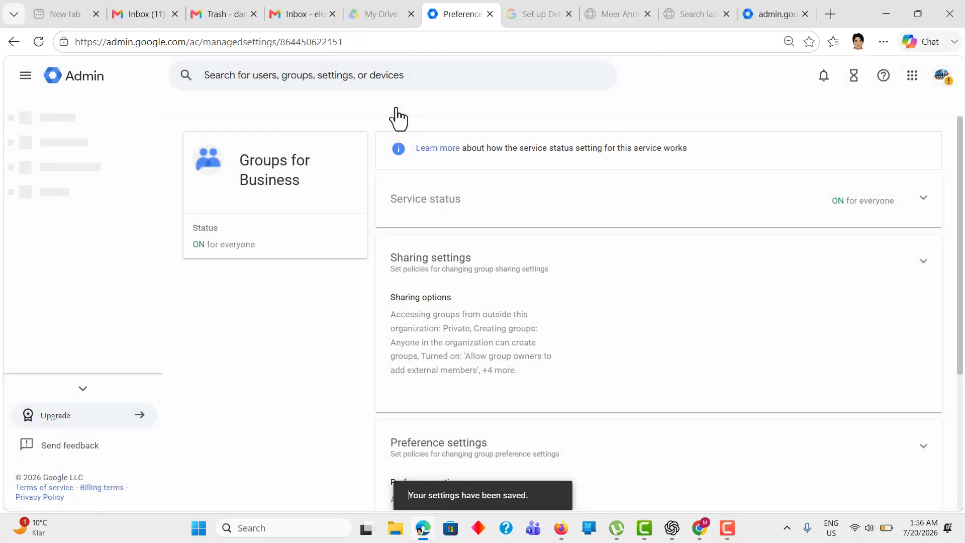
- In Groups in other apps, restrict adding groups to Chat spaces to owners and managers, and save
scroll(579, 351, "down", 4)
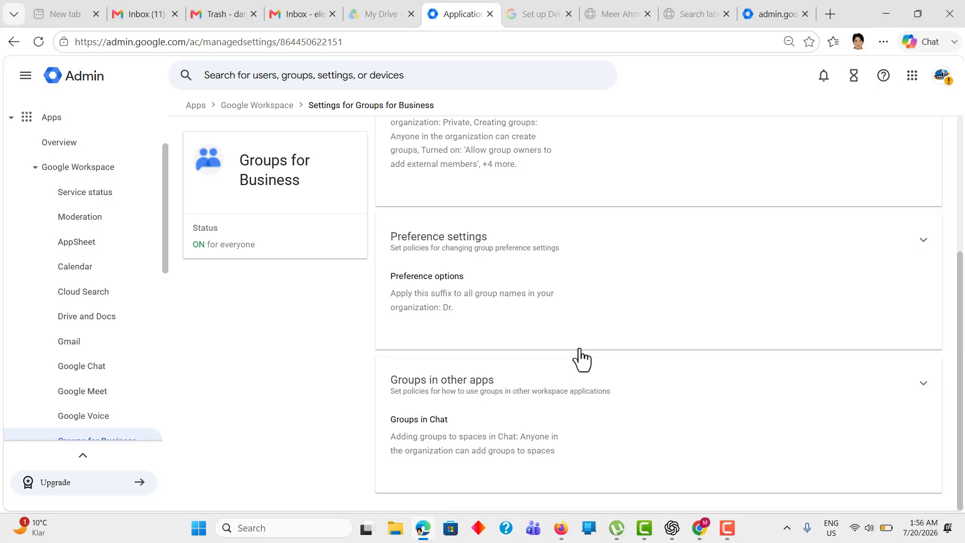
left_click(634, 420)
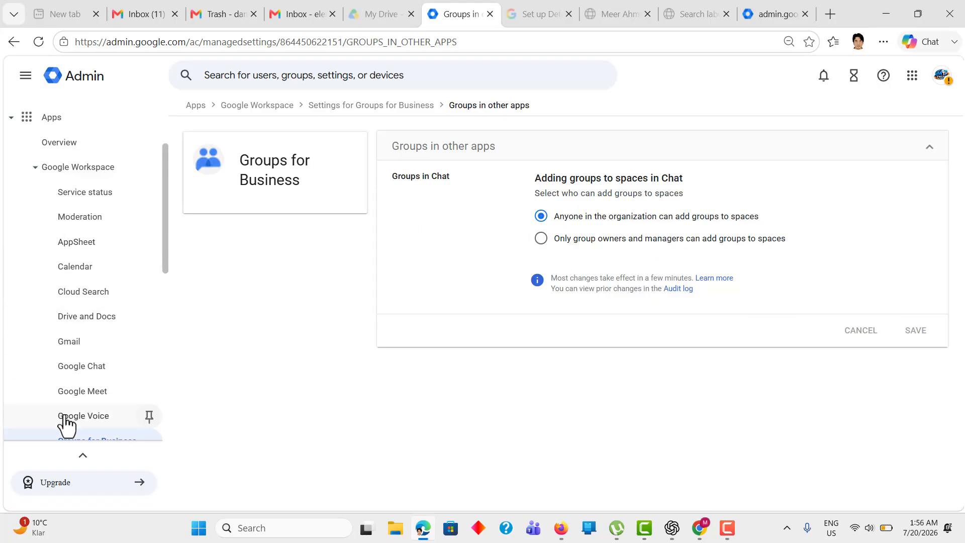
left_click(541, 238)
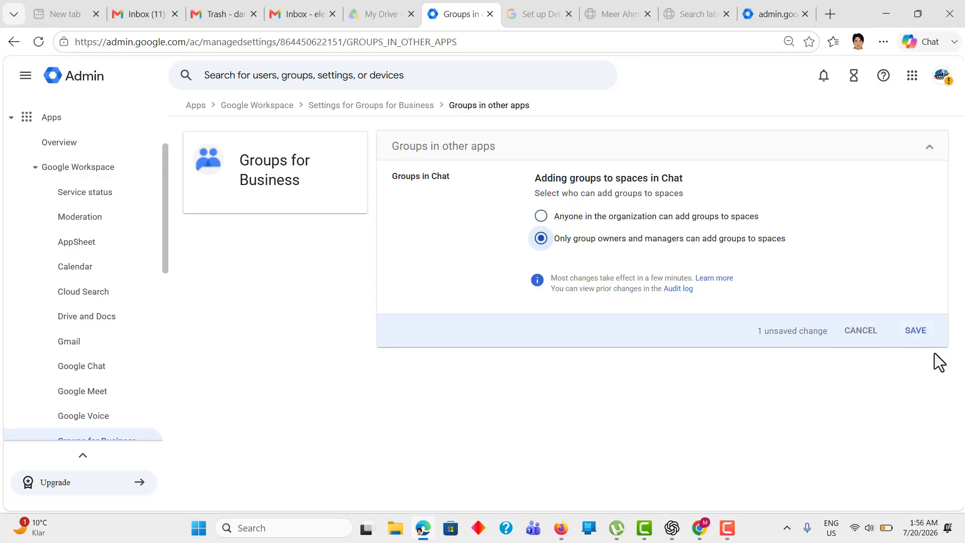
left_click(913, 333)
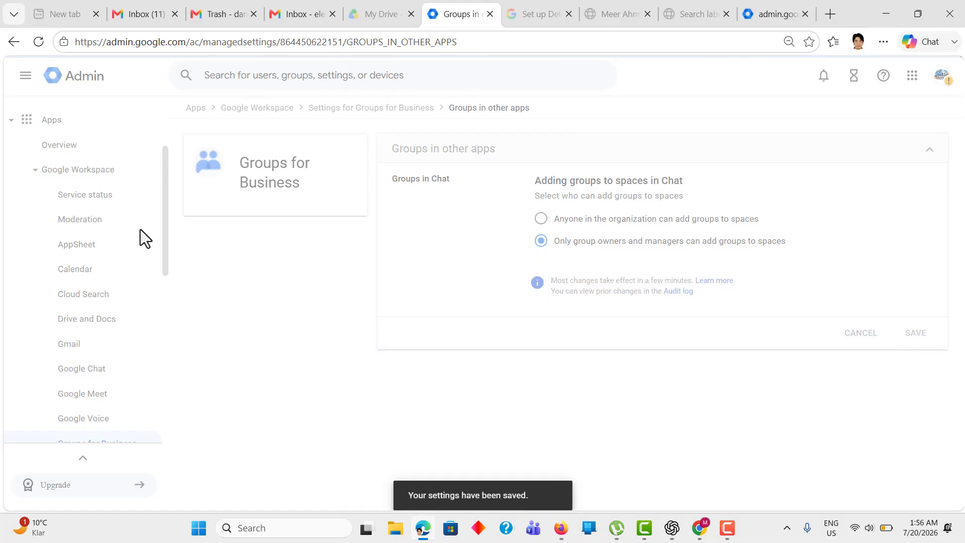
scroll(141, 229, "down", 5)
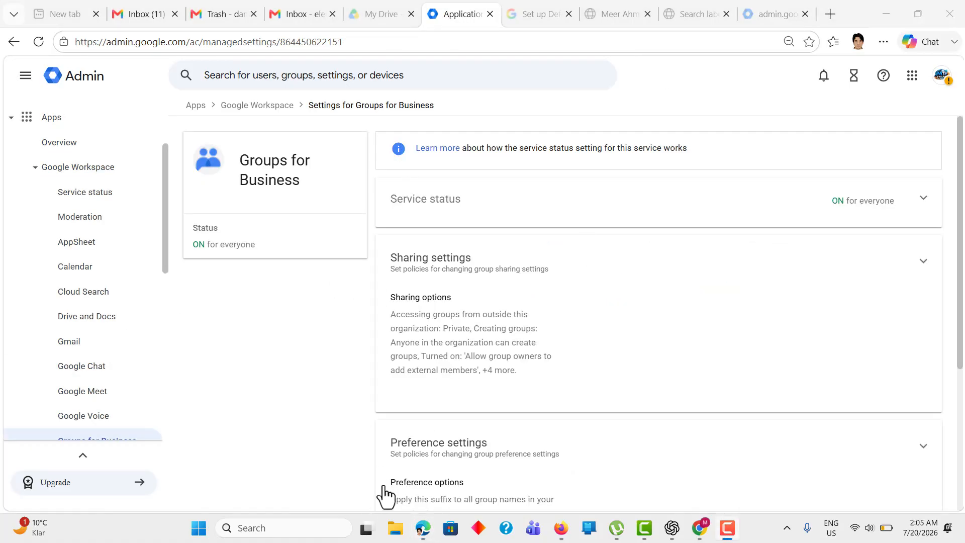
- Replace the group-name suffix with '-team' in Preference settings and save it
scroll(627, 485, "down", 3)
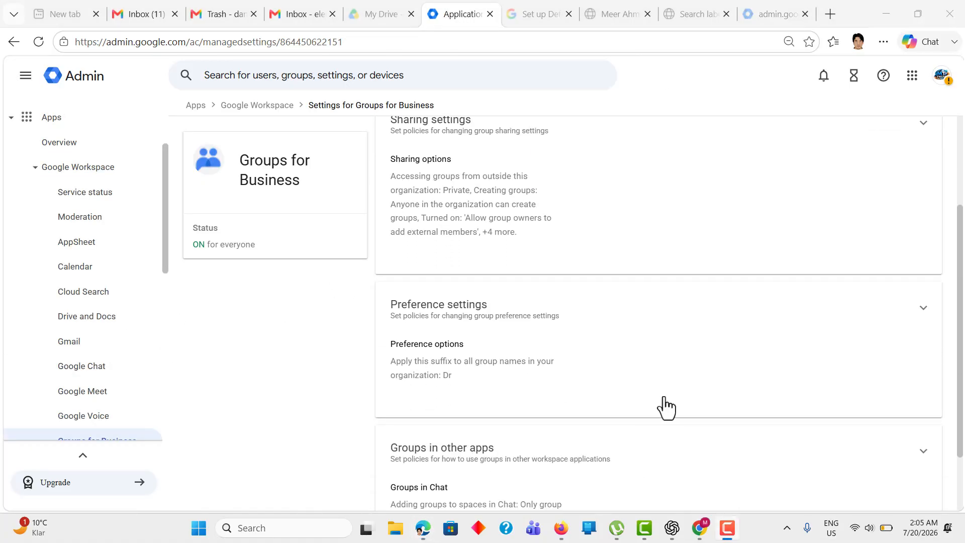
left_click(573, 332)
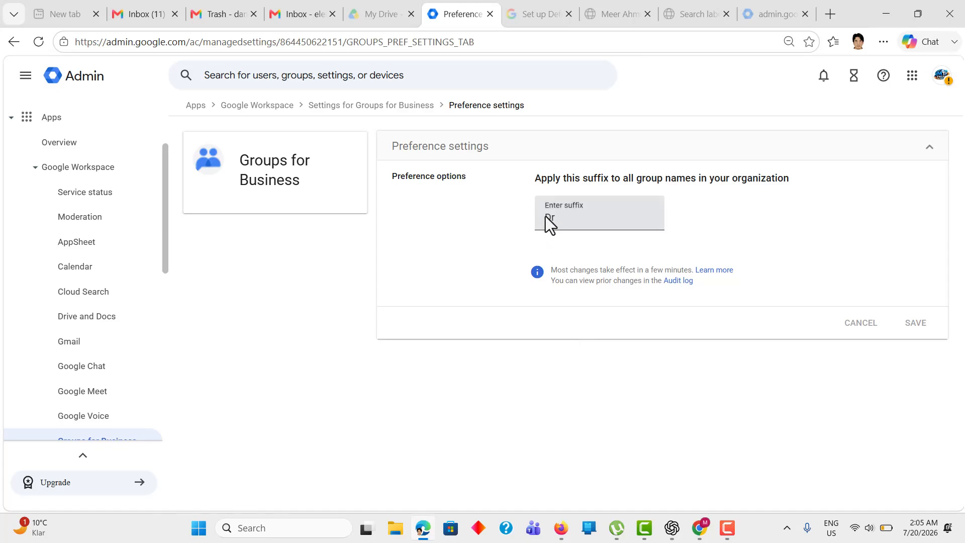
left_click(562, 219)
key("BackSpace")
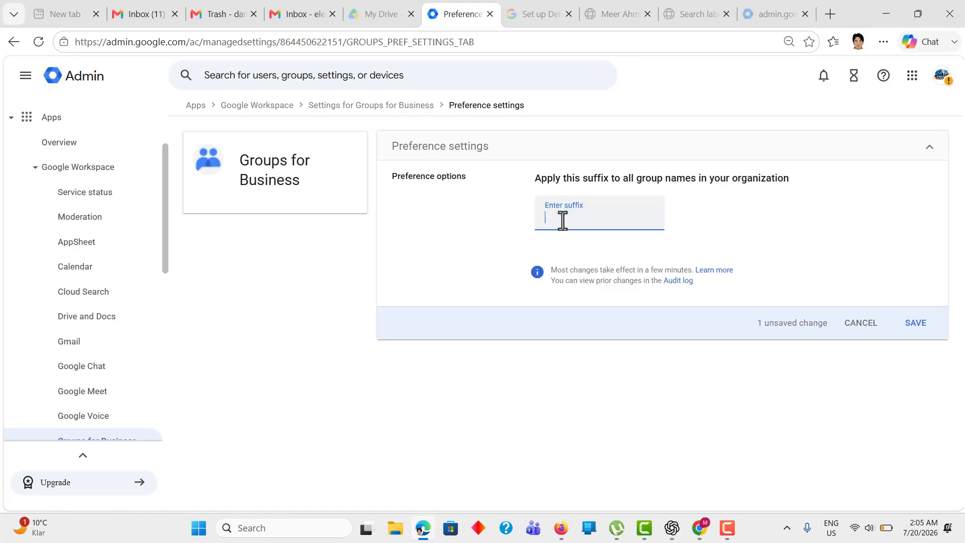
type("-")
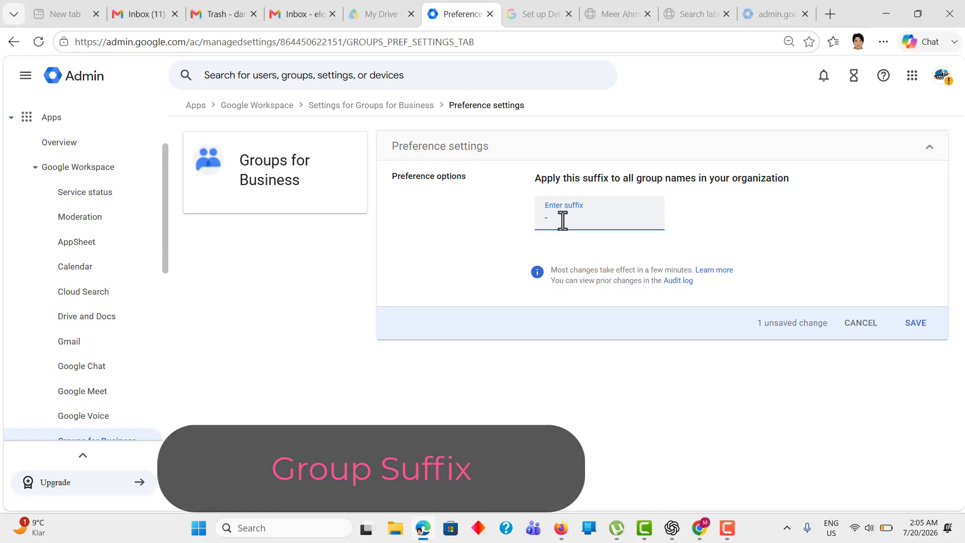
type("team")
left_click(915, 325)
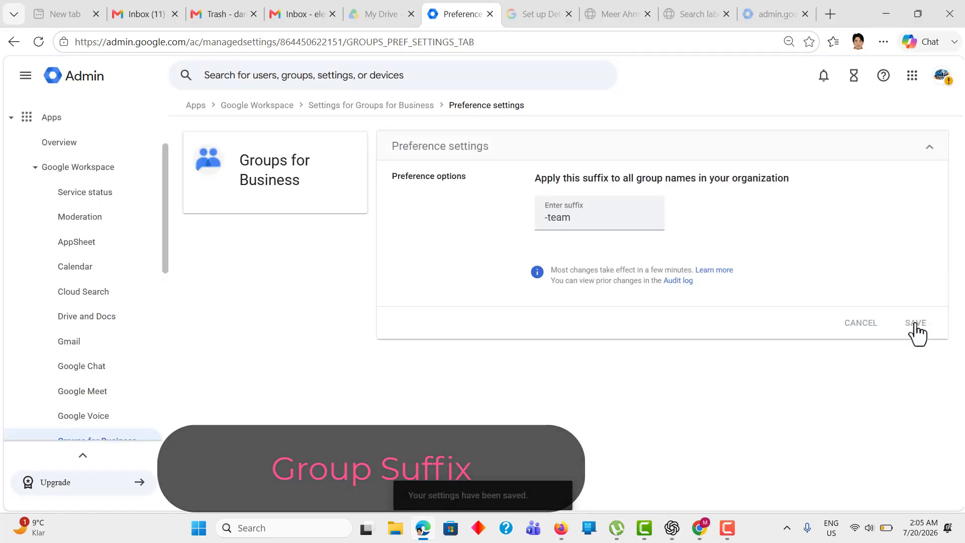
left_click(698, 533)
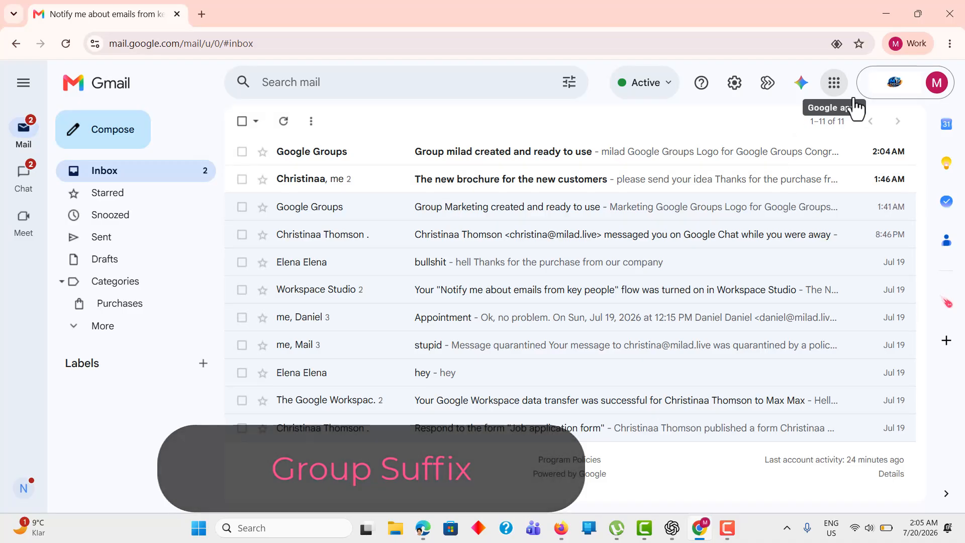
- Open Google Groups from the apps grid and start a new group form
left_click(833, 85)
scroll(899, 402, "down", 2)
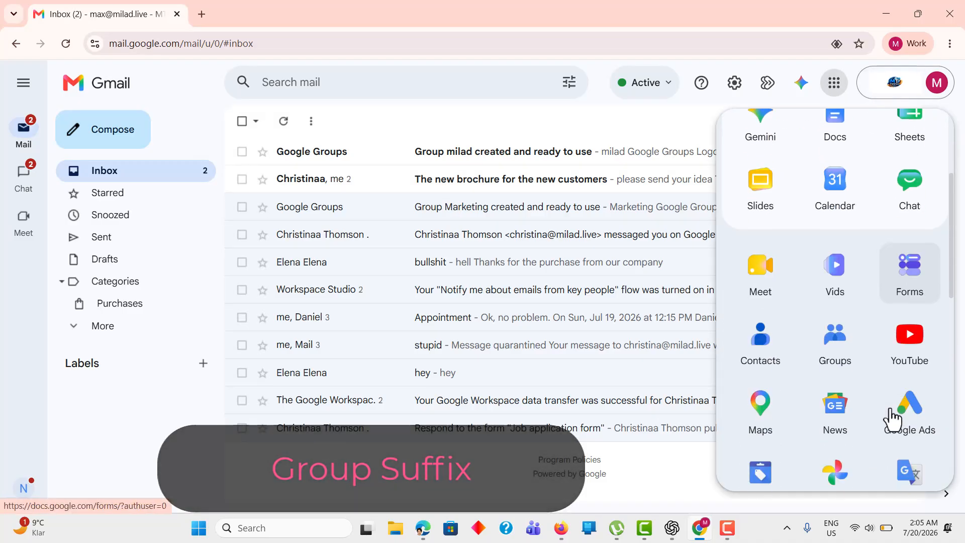
left_click(838, 355)
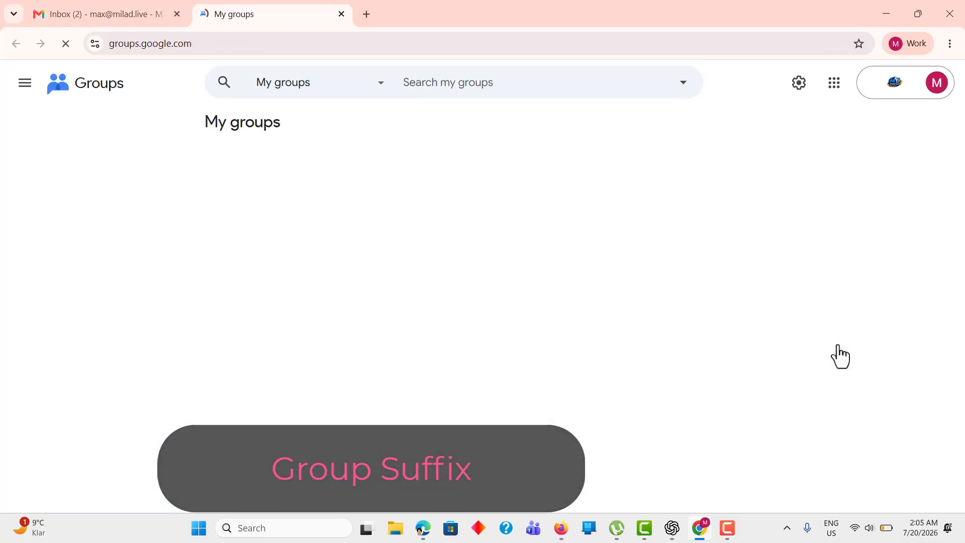
left_click(92, 132)
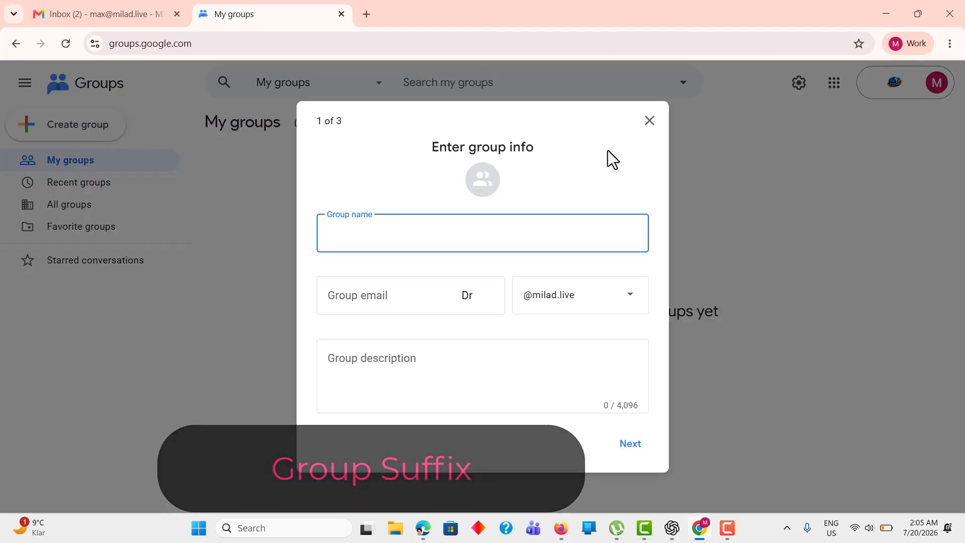
left_click(649, 120)
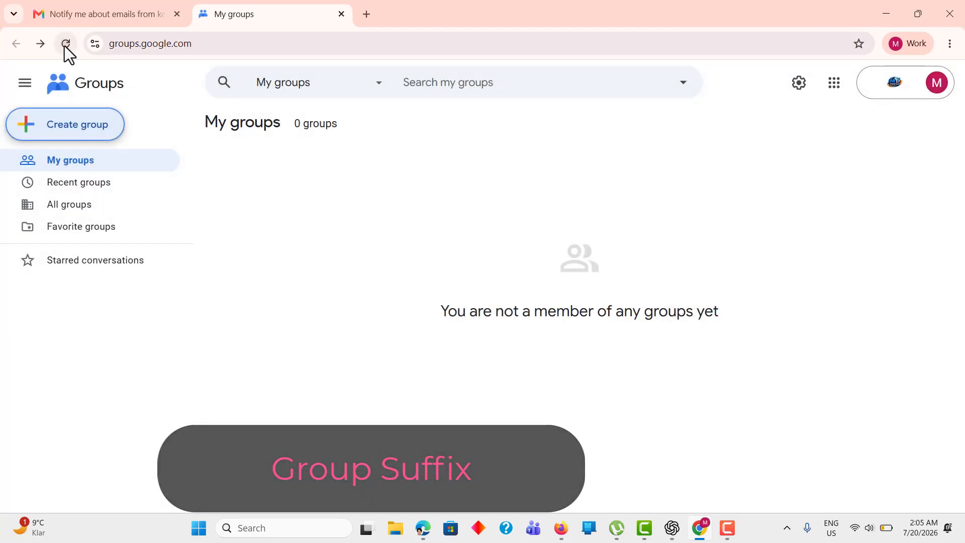
left_click(65, 44)
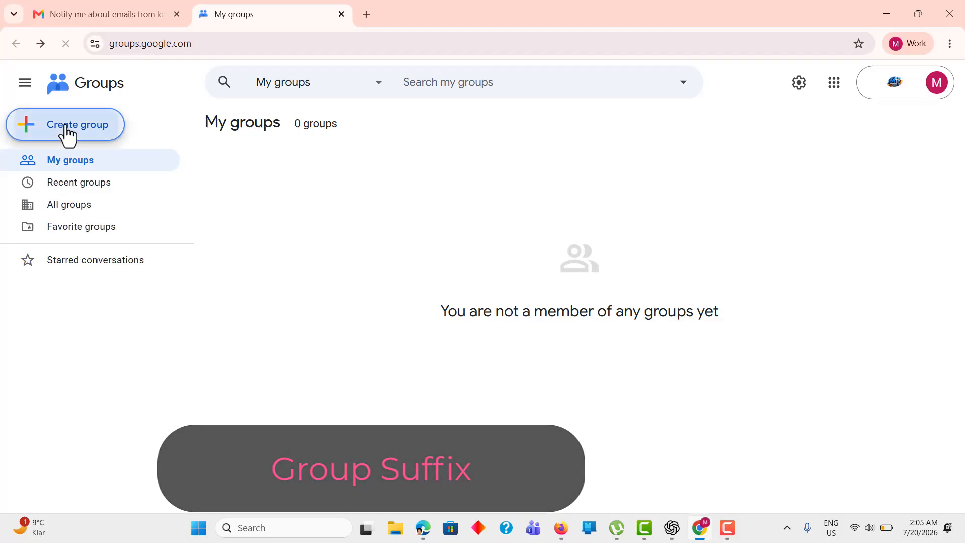
left_click(65, 131)
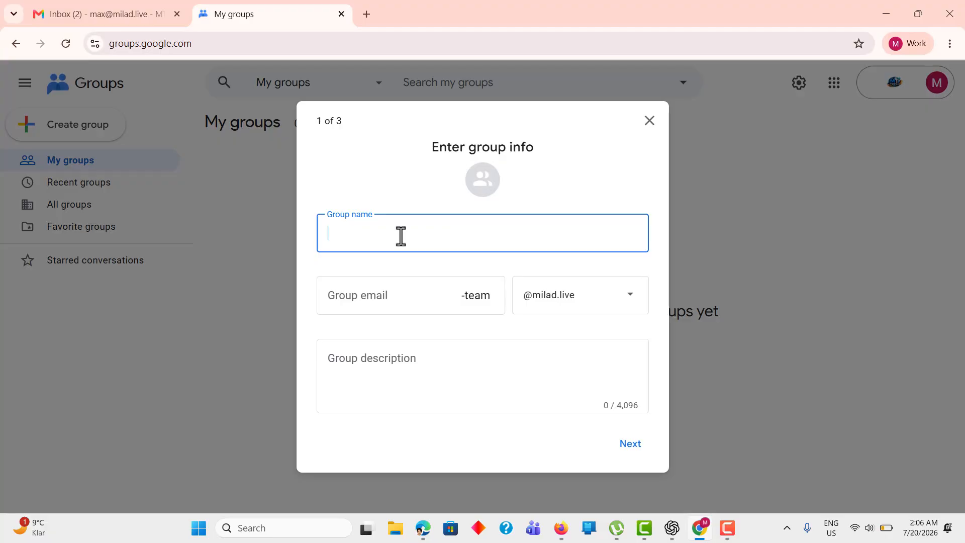
- Name the group Technology with the description 'Best Technology'
type("te")
key("BackSpace")
key("BackSpace")
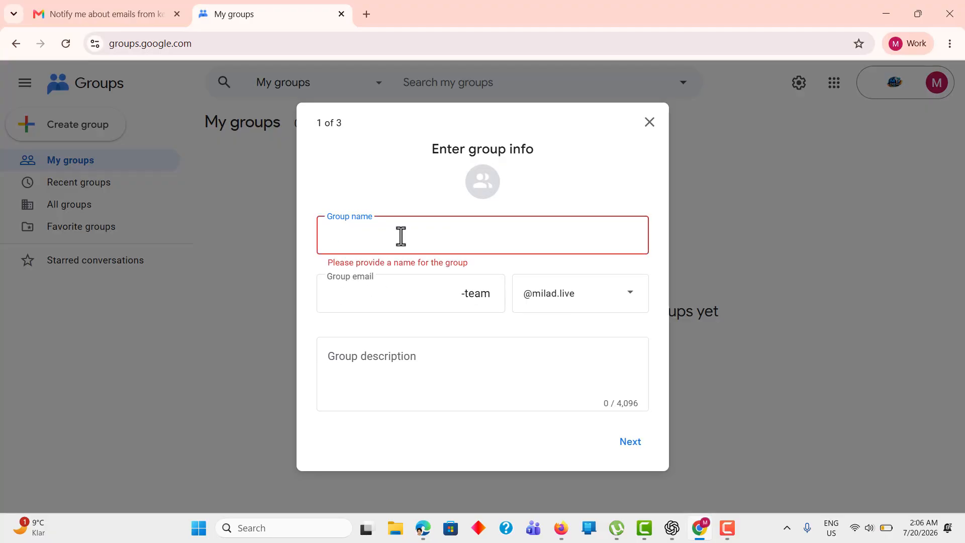
type("Technolo")
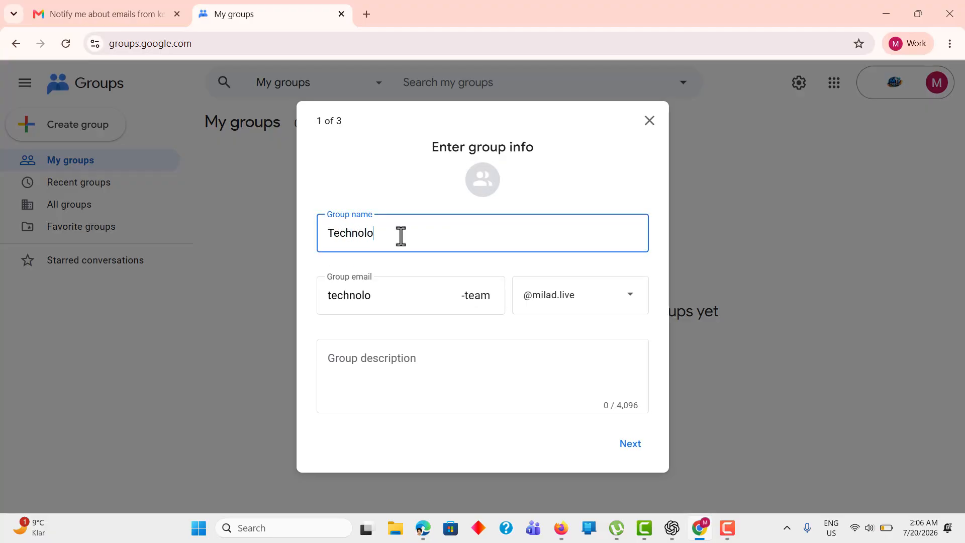
type("g")
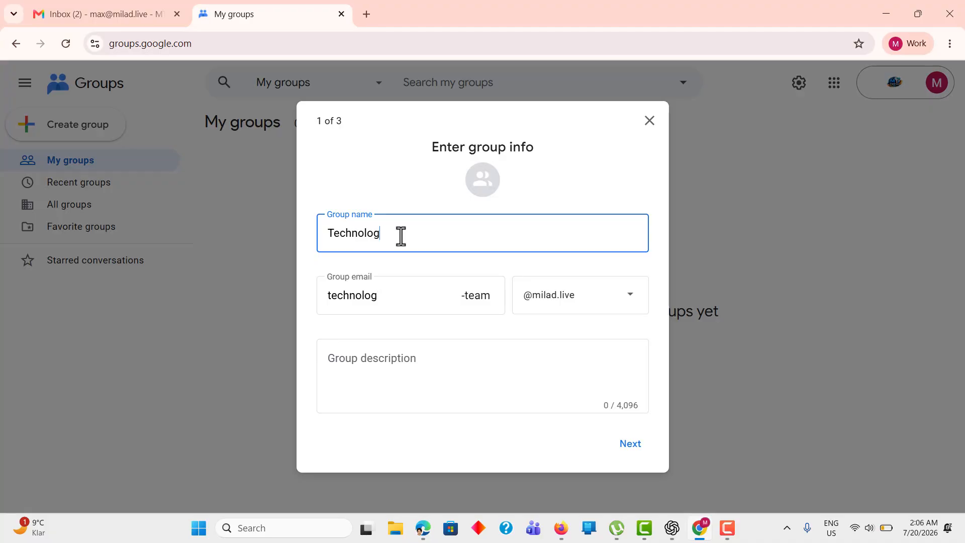
type("hy")
key("Tab")
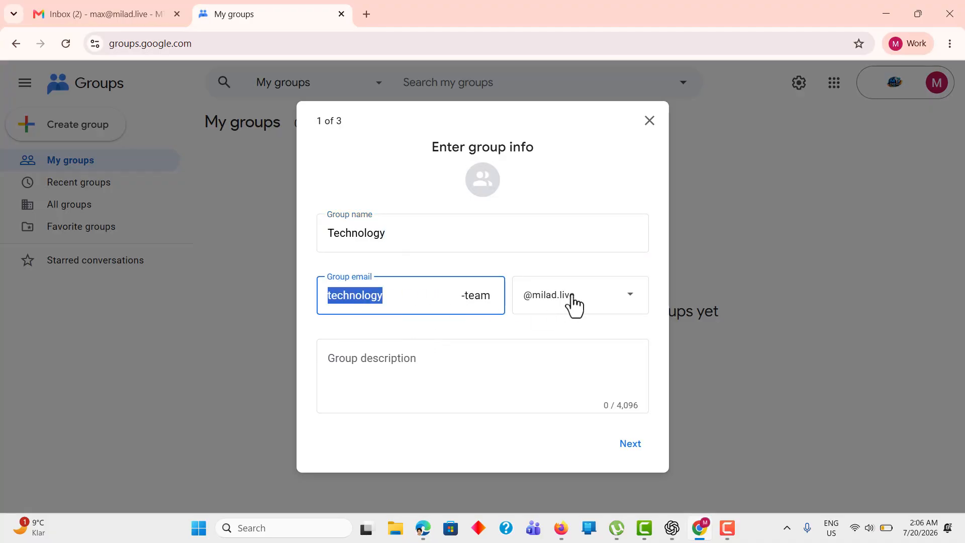
left_click(384, 357)
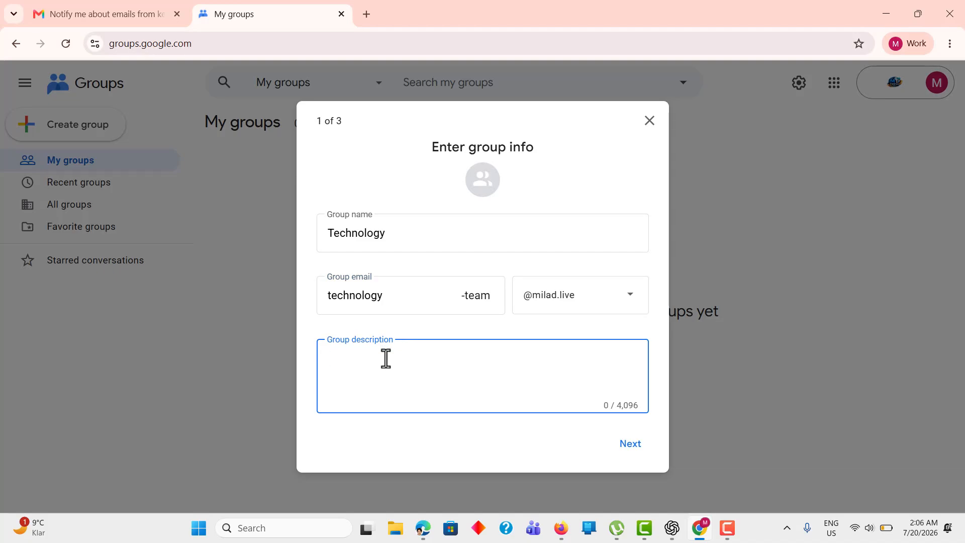
type("Be")
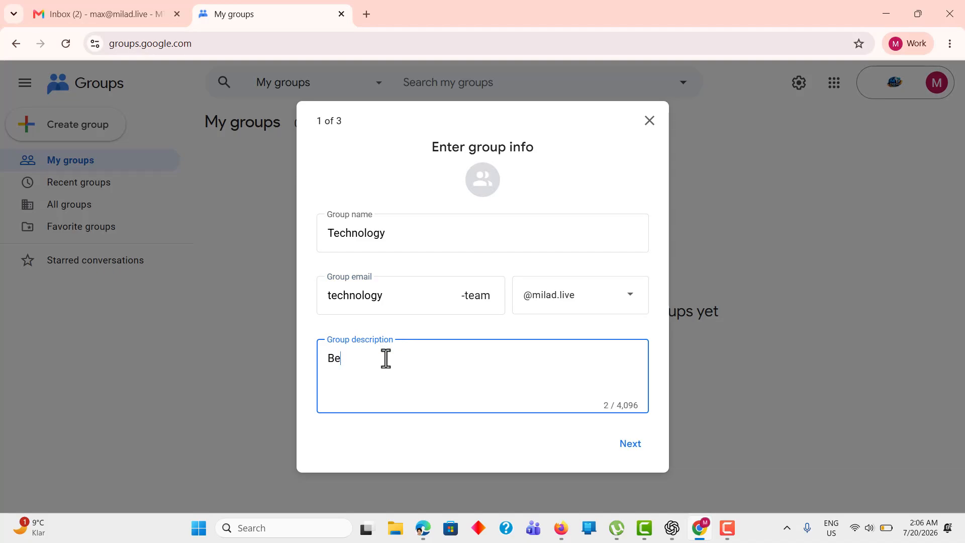
type("st Tech")
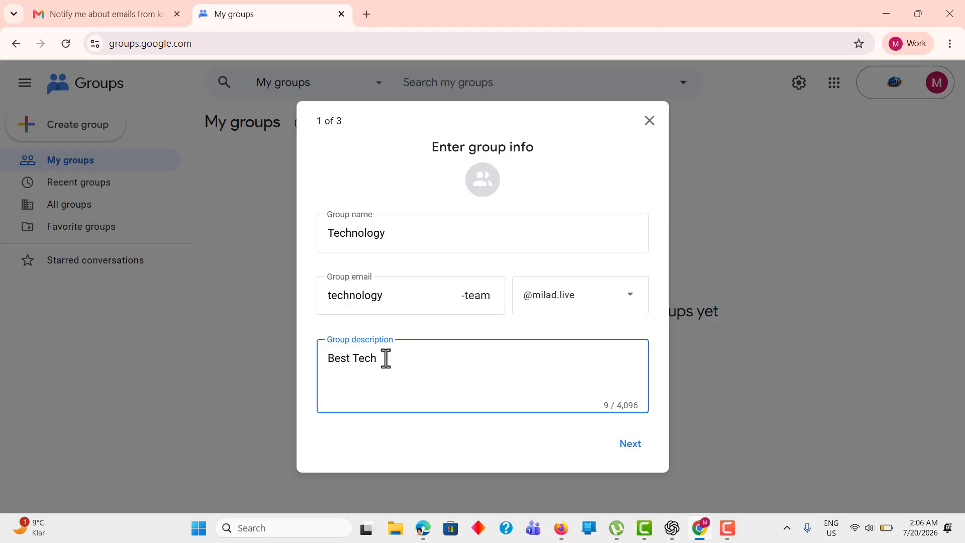
type("nology")
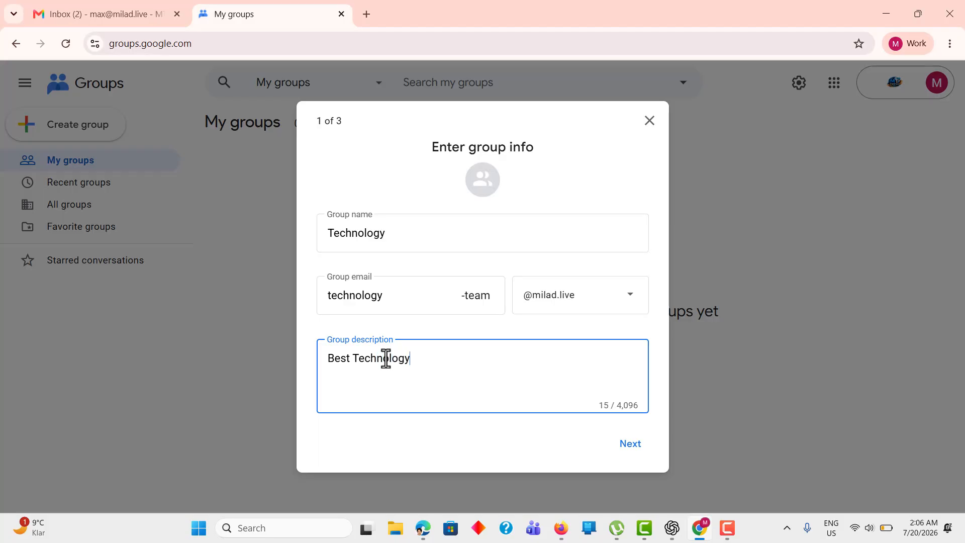
left_click(645, 450)
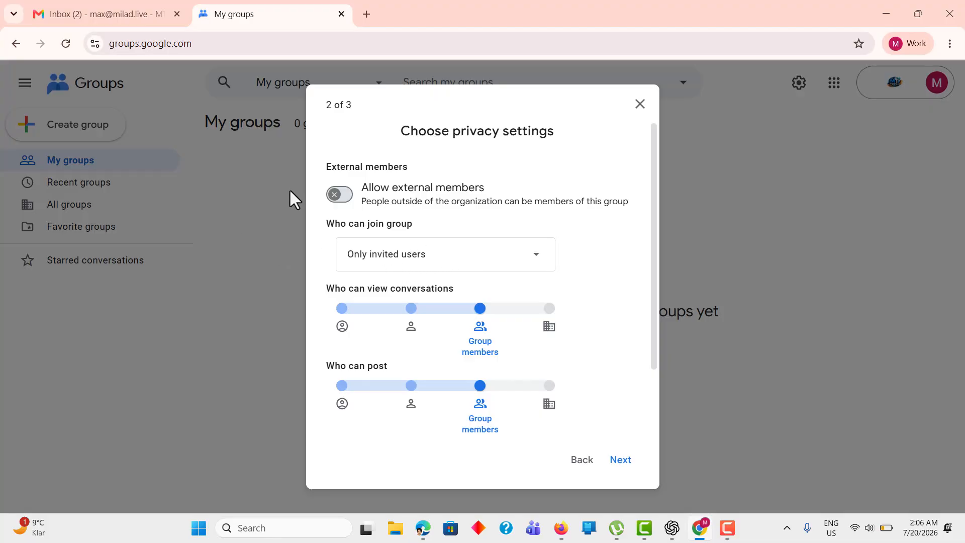
- Allow people outside the organisation to be members of the group
left_click(340, 195)
scroll(338, 229, "down", 2)
scroll(346, 161, "up", 2)
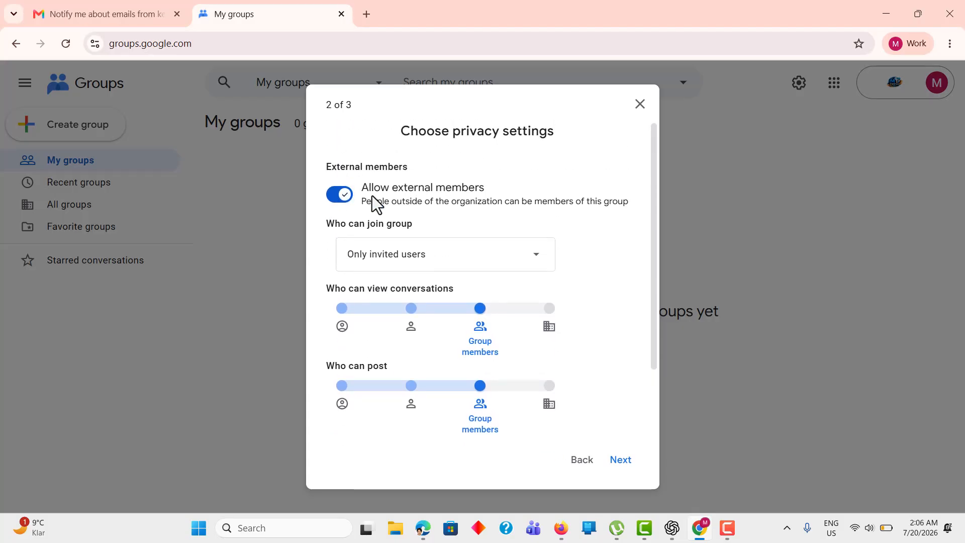
scroll(392, 272, "down", 2)
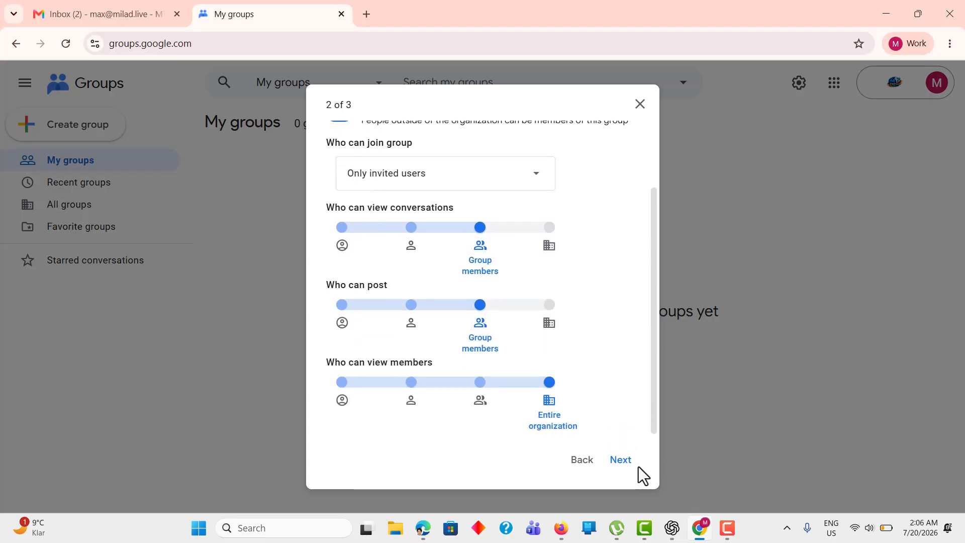
left_click(624, 461)
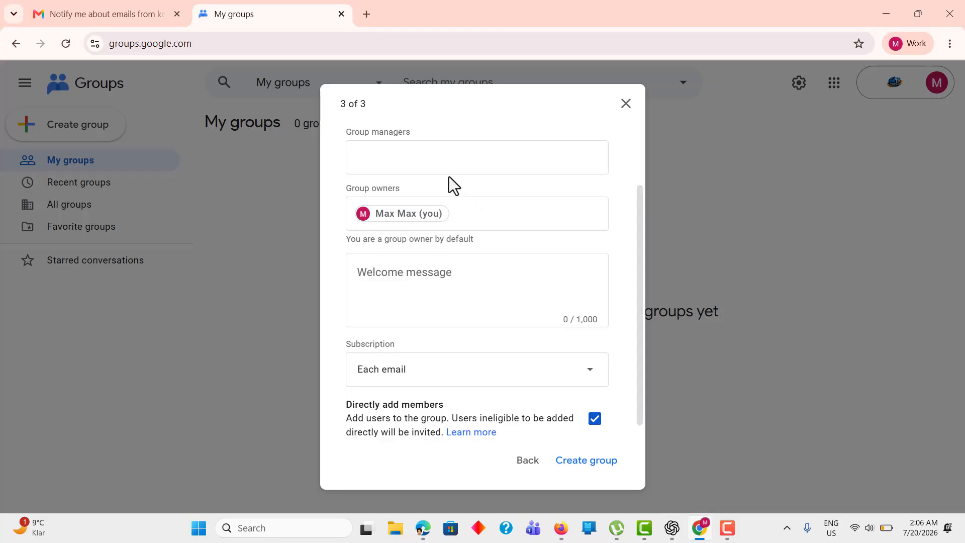
- Add two members and a manager, write a welcome message, and create the Technology group
scroll(448, 176, "up", 2)
left_click(366, 187)
type("ele")
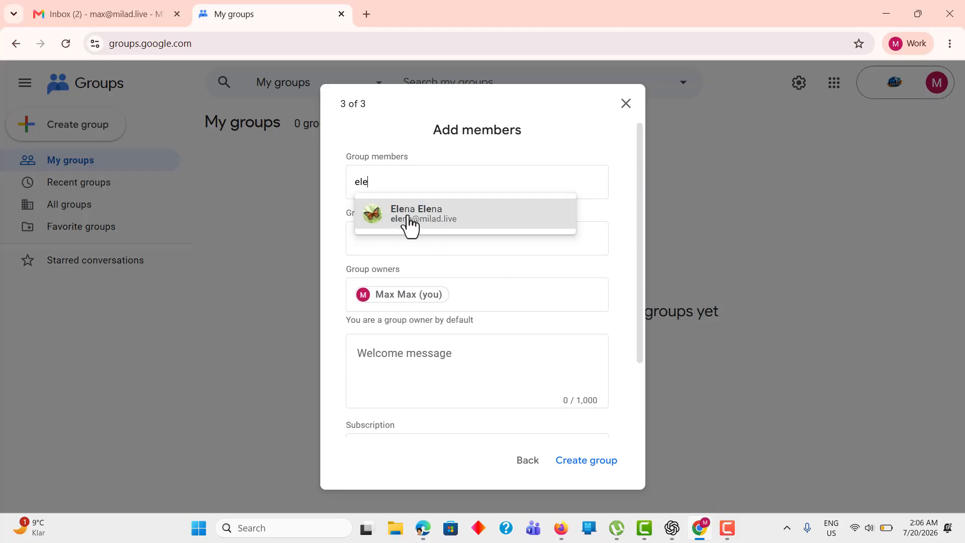
left_click(414, 216)
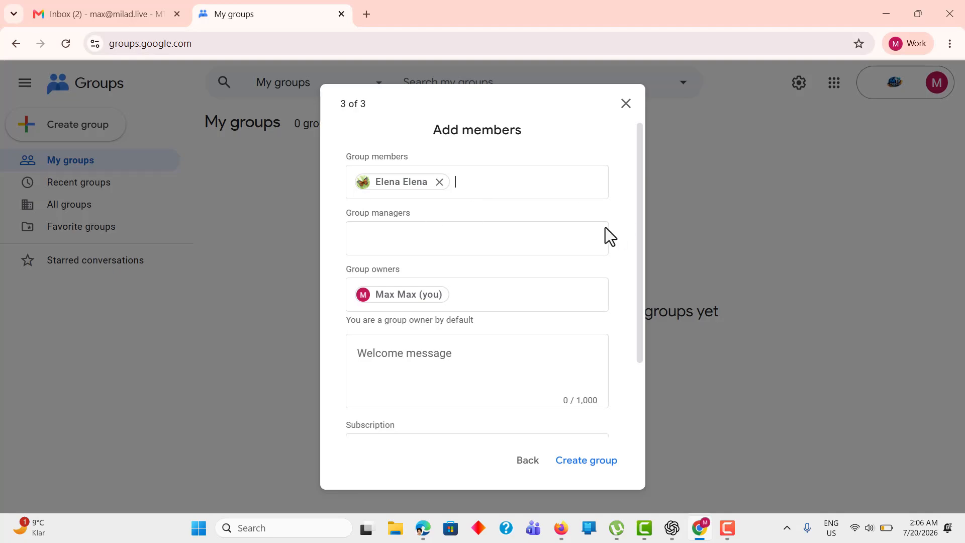
type("chri")
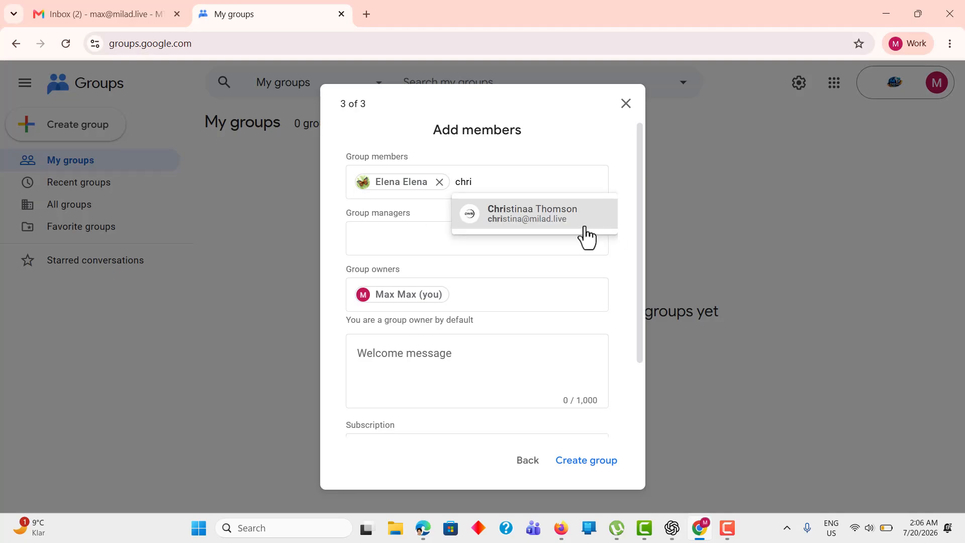
left_click(570, 221)
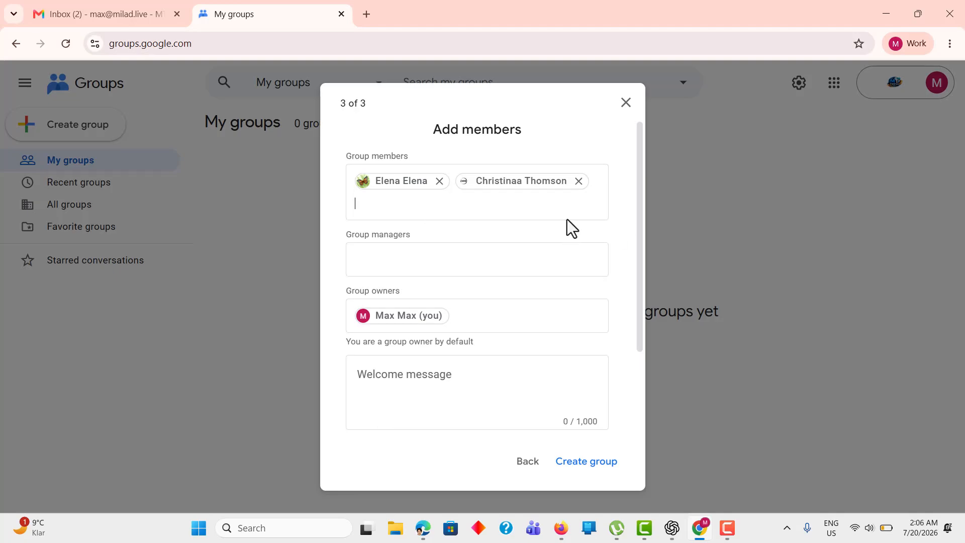
left_click(410, 260)
type("da")
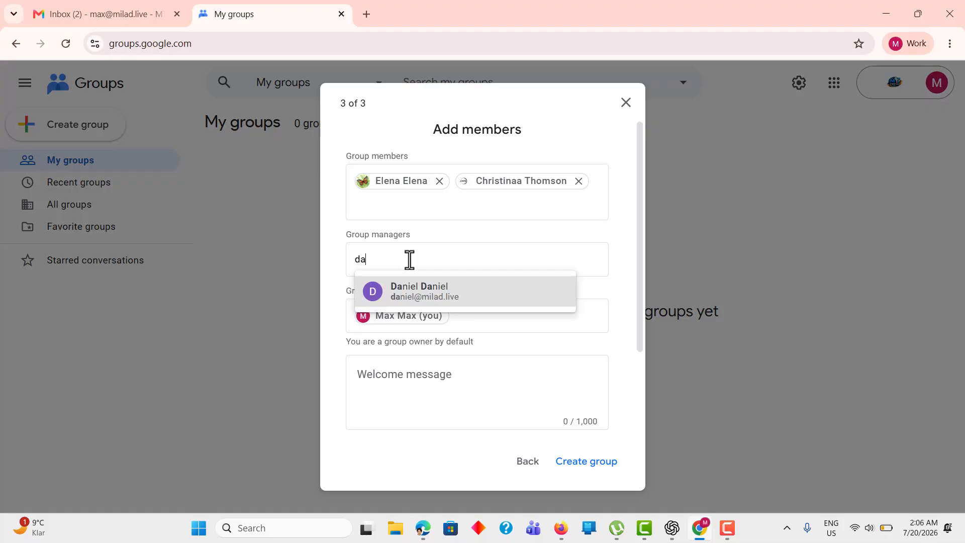
type("ni")
left_click(421, 292)
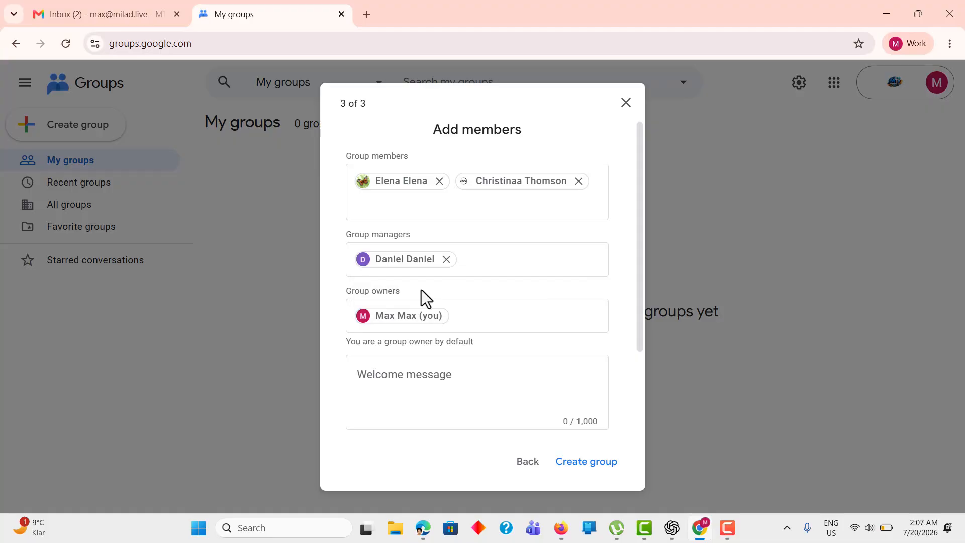
scroll(551, 384, "down", 2)
left_click(440, 278)
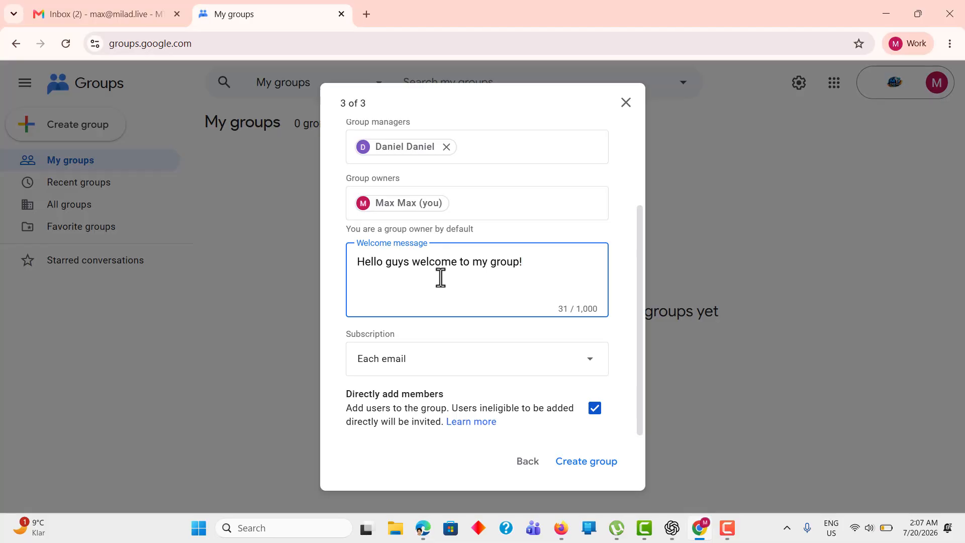
left_click(580, 464)
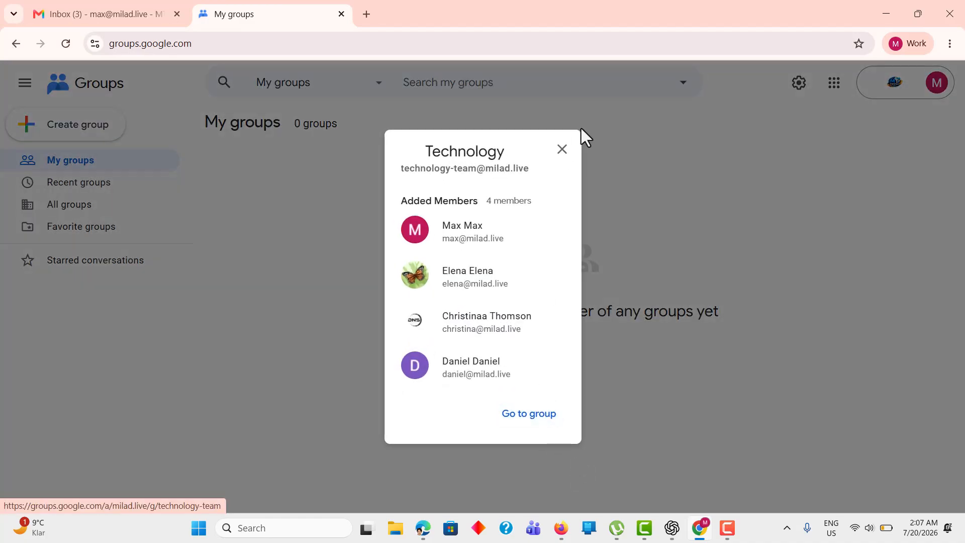
- Open the new Technology group, confirm it under My groups, then go back to Gmail
left_click(539, 418)
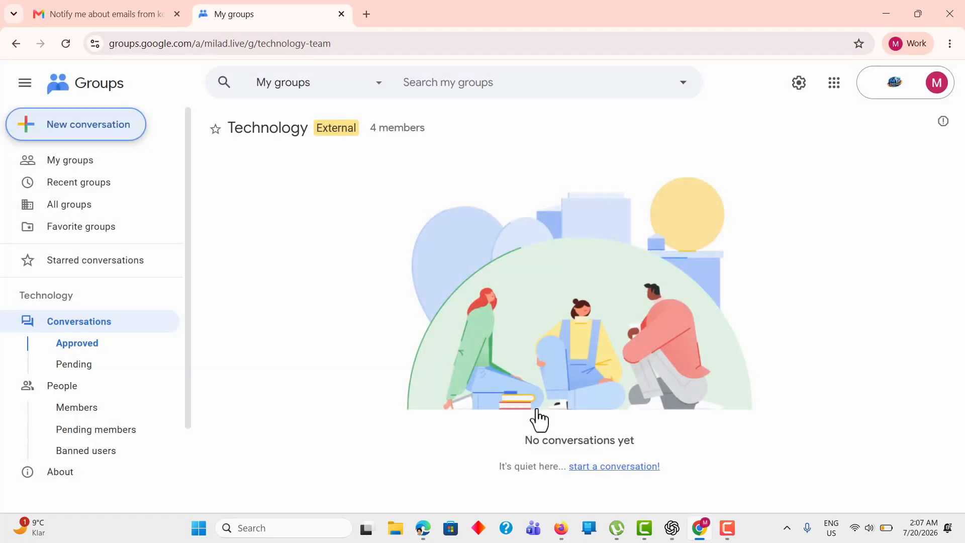
left_click(93, 168)
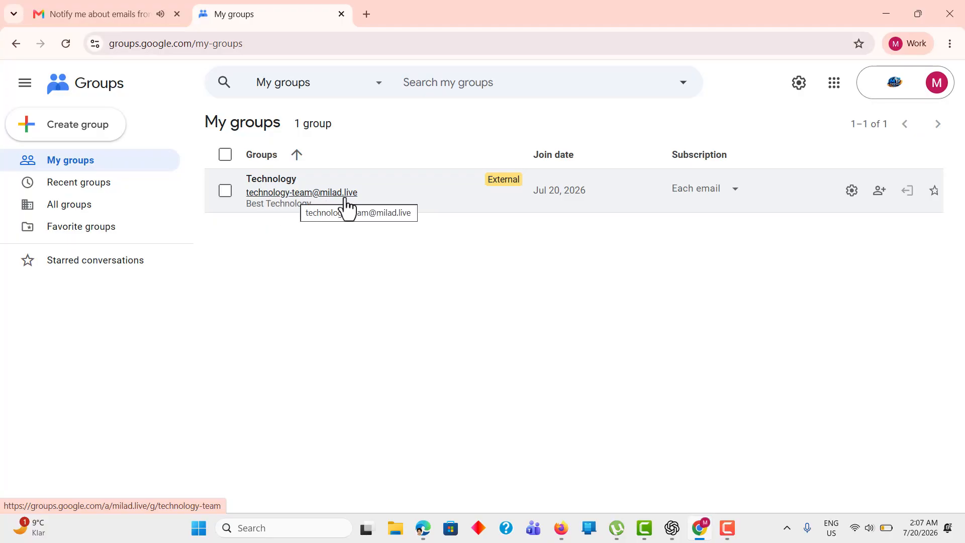
left_click(95, 14)
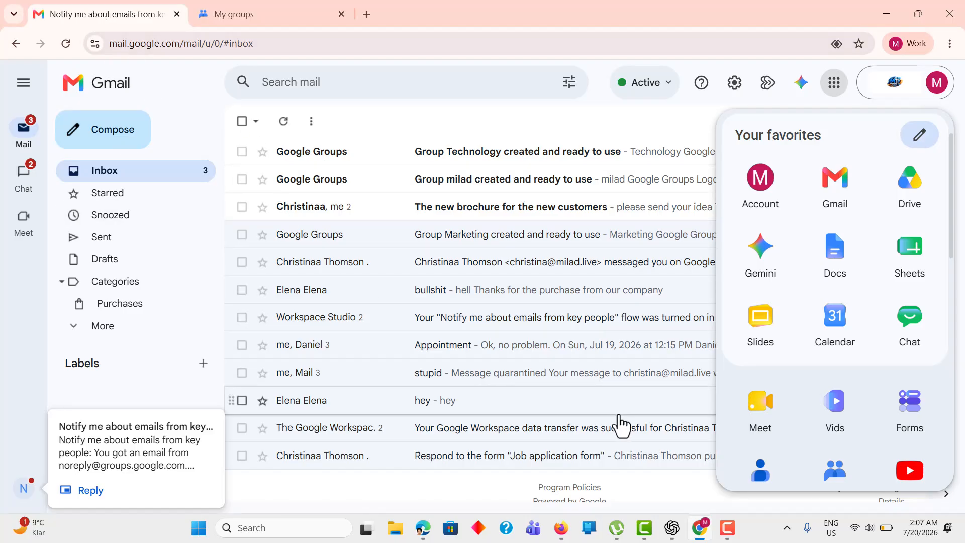
- Switch to the second account's Gmail inbox, reload it, and show the Google apps list
left_click(559, 527)
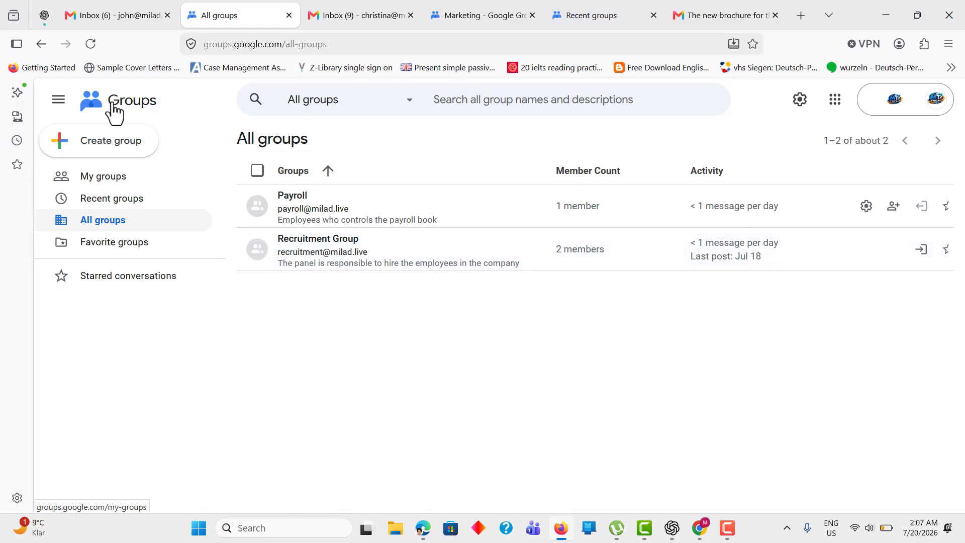
left_click(122, 15)
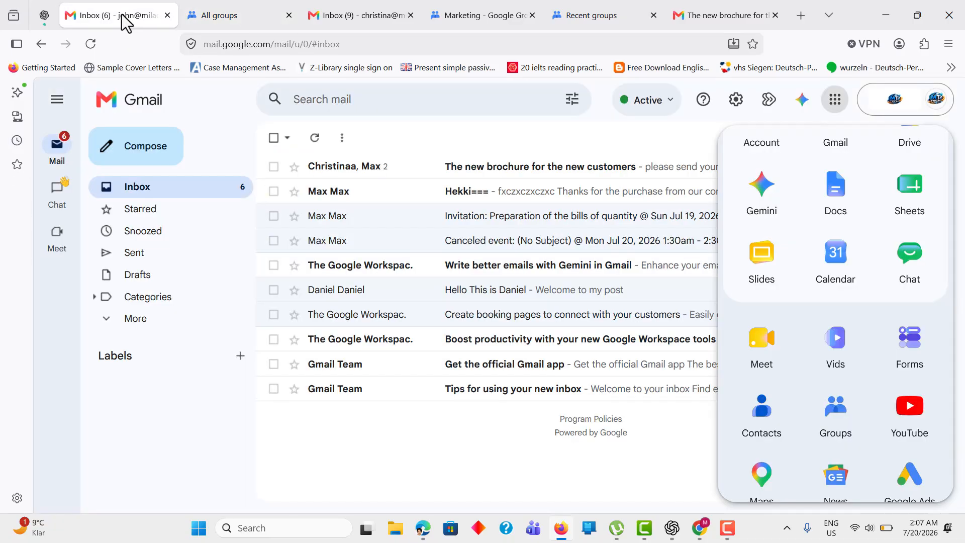
left_click(352, 16)
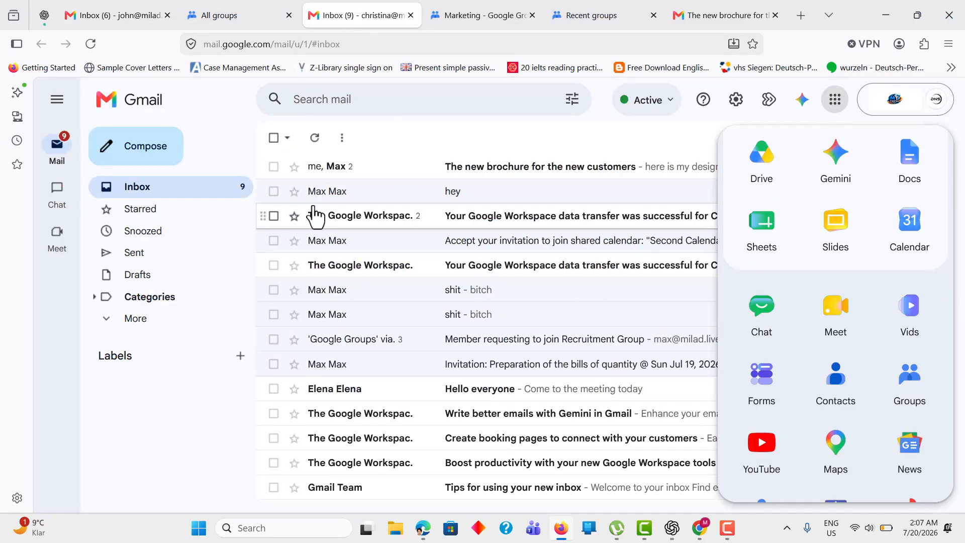
left_click(91, 45)
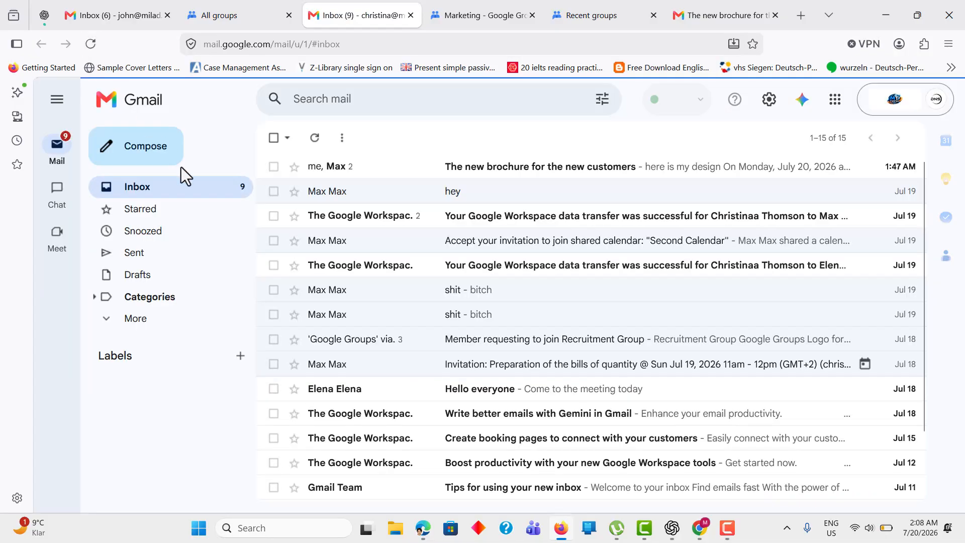
left_click(835, 99)
scroll(836, 352, "down", 4)
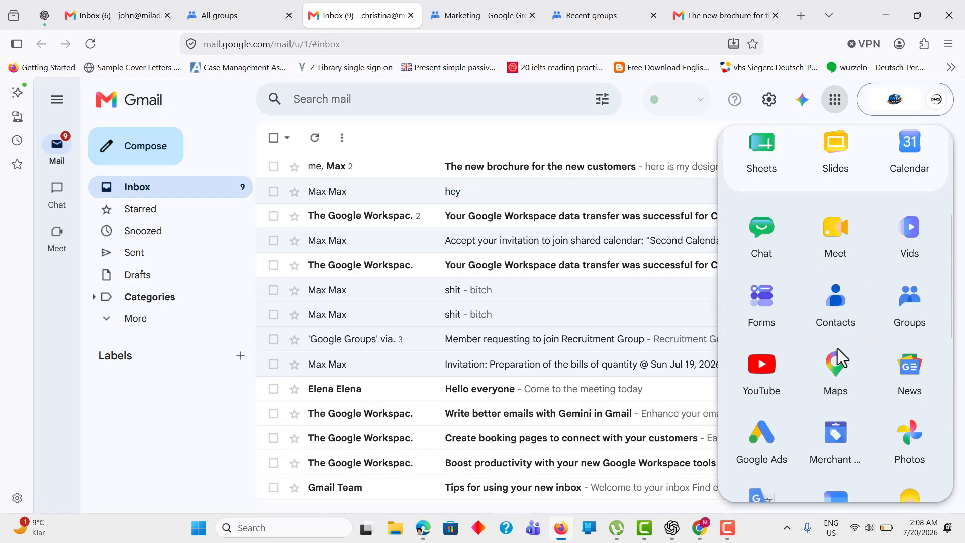
- Open Google Groups and view the Technology group's page, reopening it from My groups
left_click(912, 313)
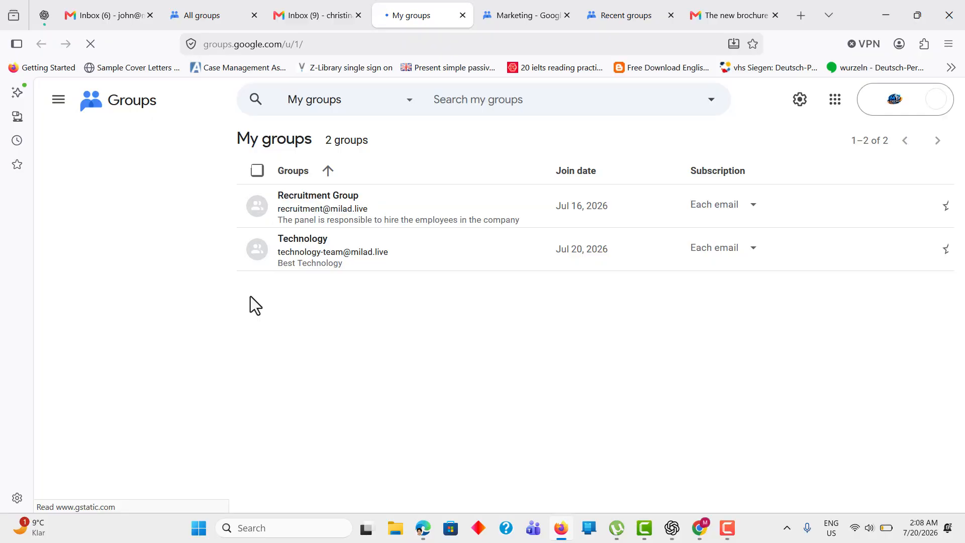
left_click(315, 252)
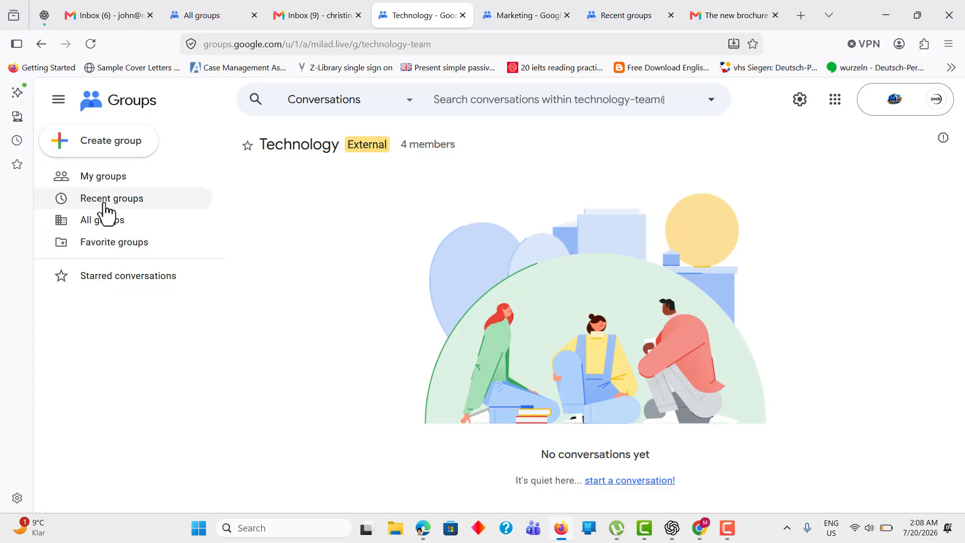
left_click(109, 185)
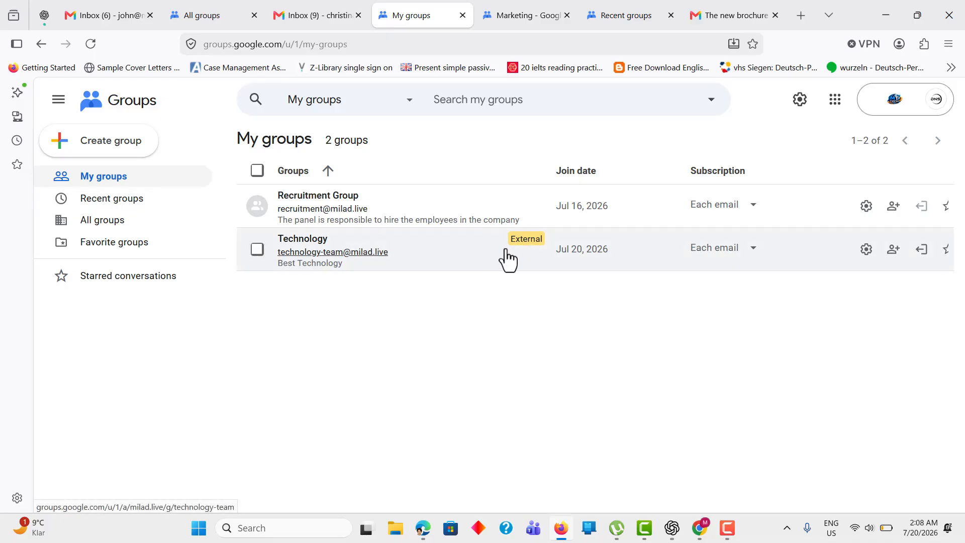
left_click(291, 242)
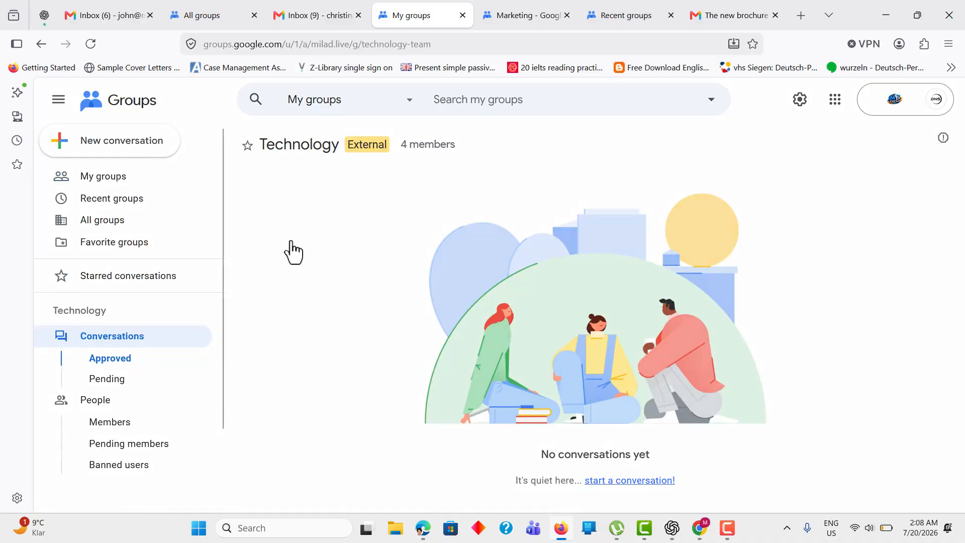
scroll(106, 382, "down", 2)
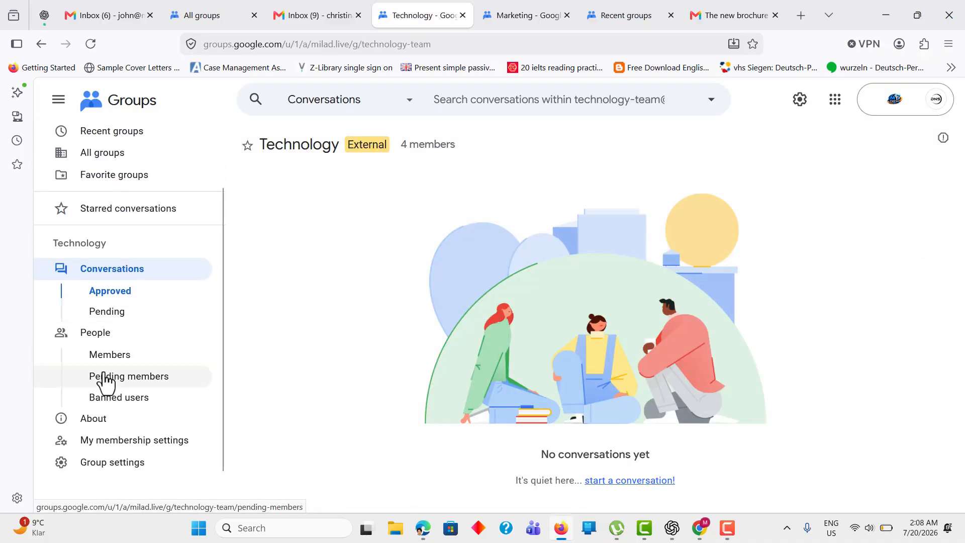
scroll(143, 412, "up", 2)
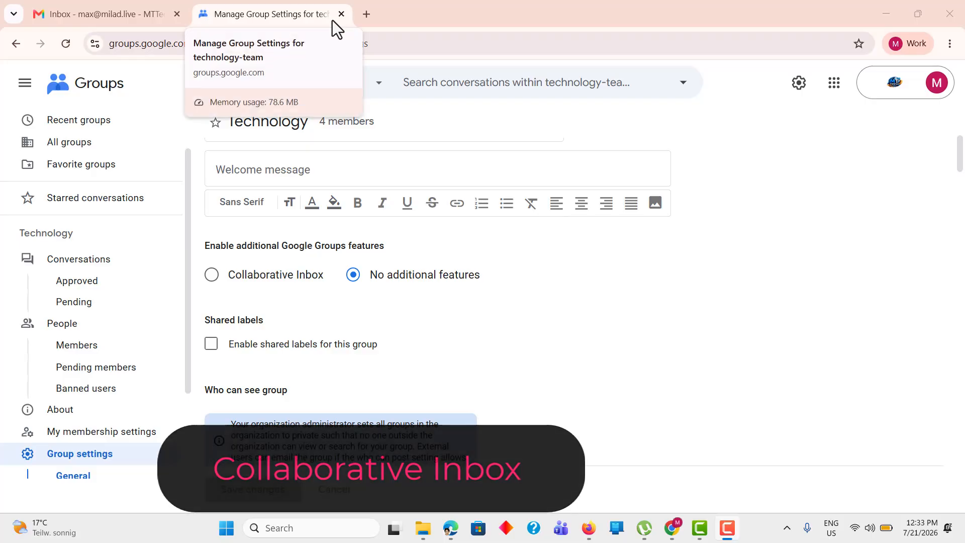
- Leave the group settings page and start a new group from Directory > Groups in the Admin console
left_click(341, 15)
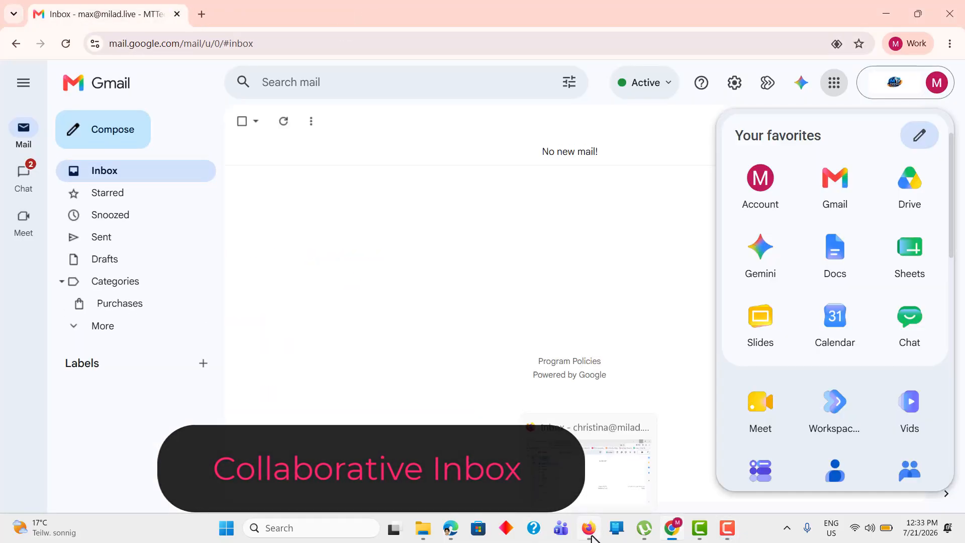
mouse_move(451, 528)
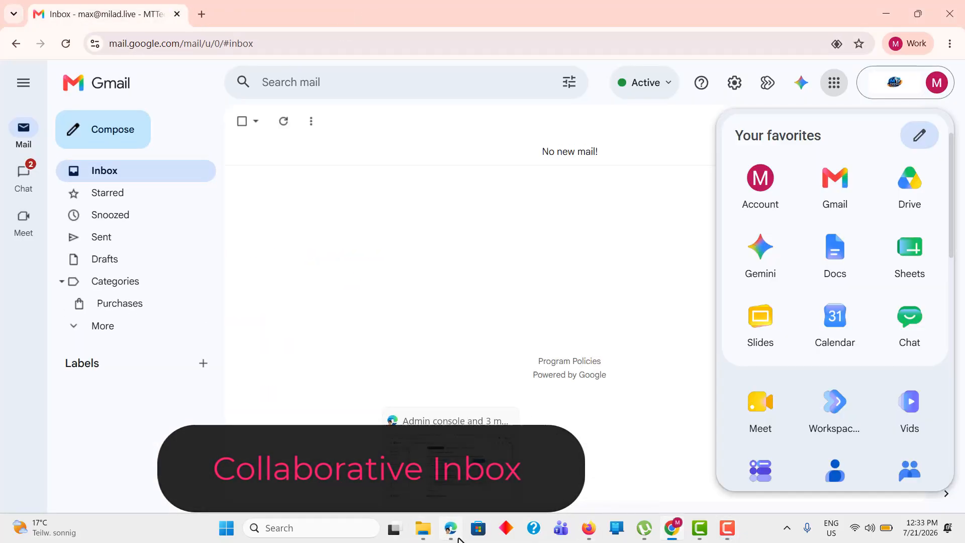
left_click(418, 467)
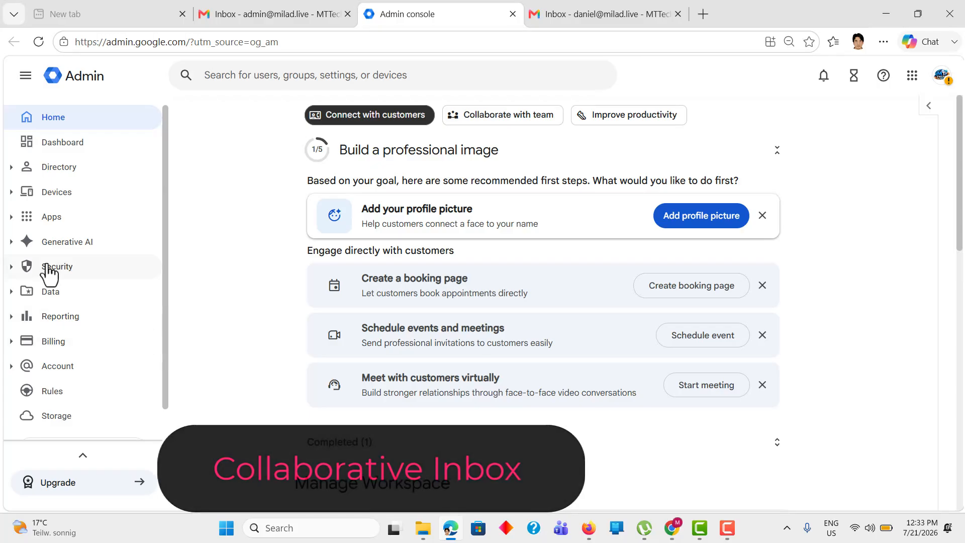
left_click(17, 169)
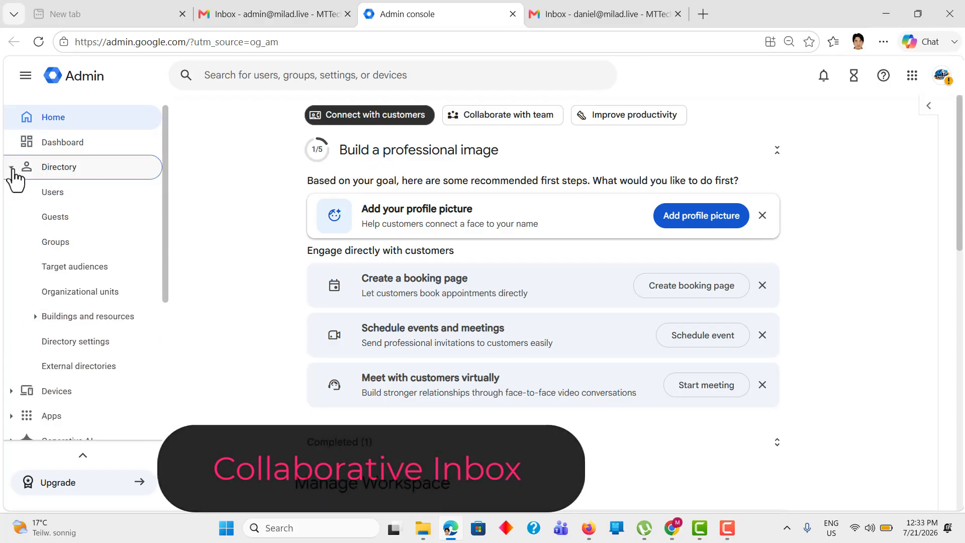
left_click(59, 243)
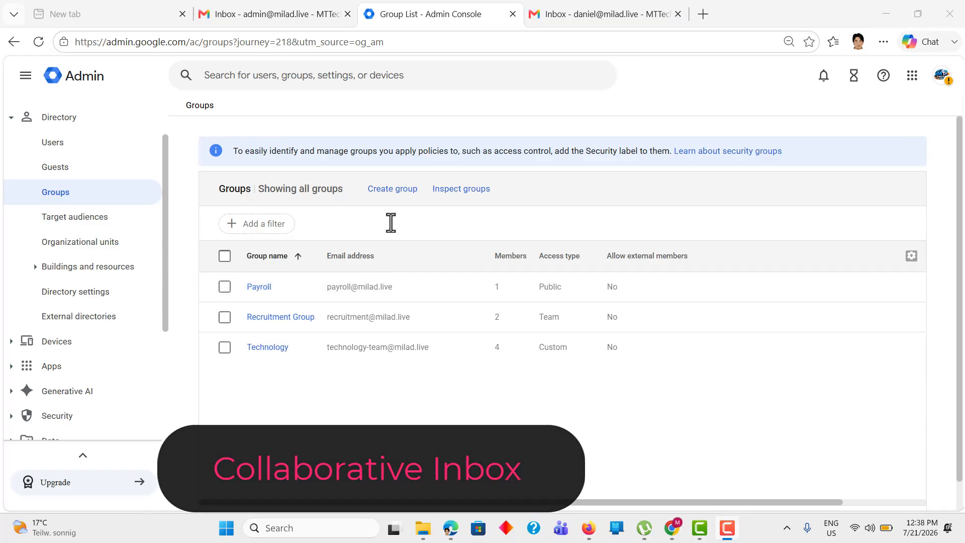
left_click(391, 191)
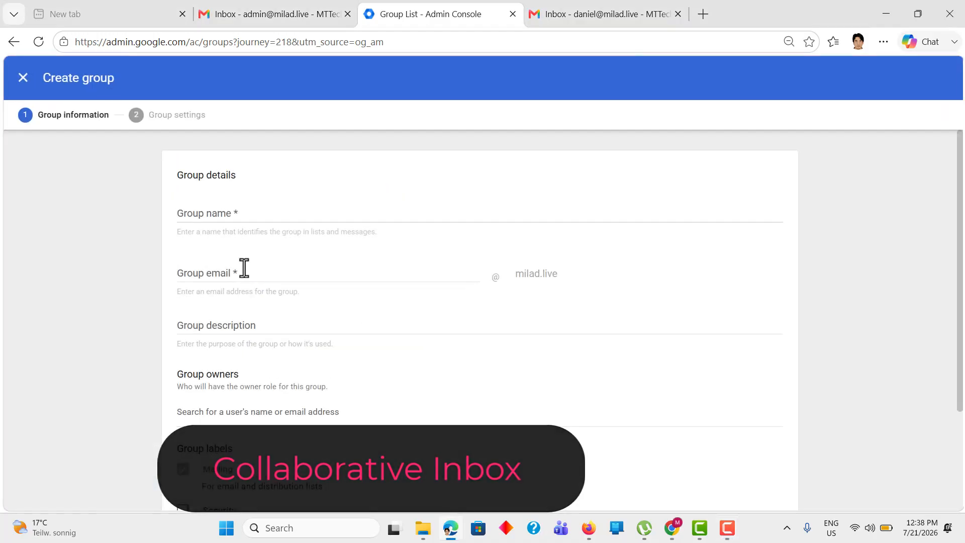
- Enter the group name Business Development Group, email address bd, and a 'we develop the company…' description
left_click(243, 214)
type("Busin")
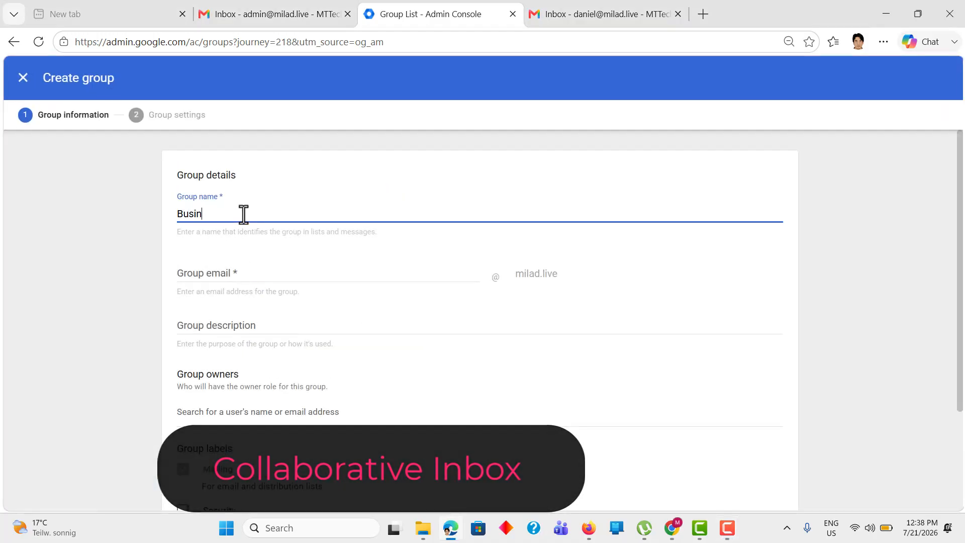
type("ess Development Group")
key("Tab")
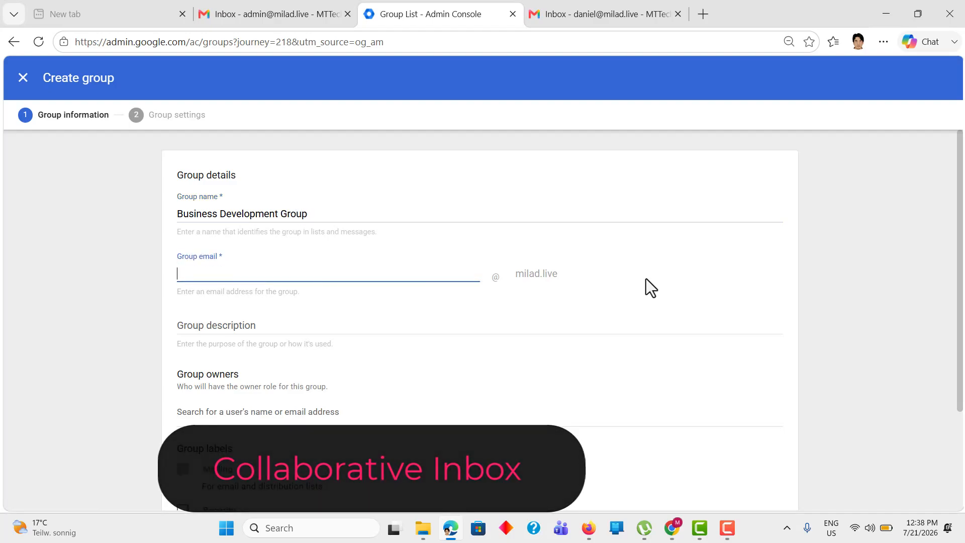
type("bd")
key("Tab")
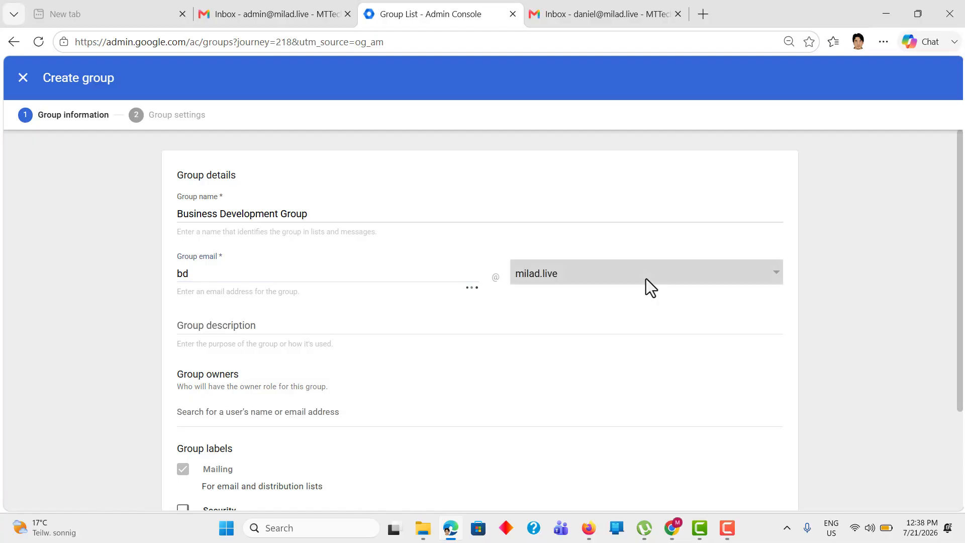
left_click(361, 329)
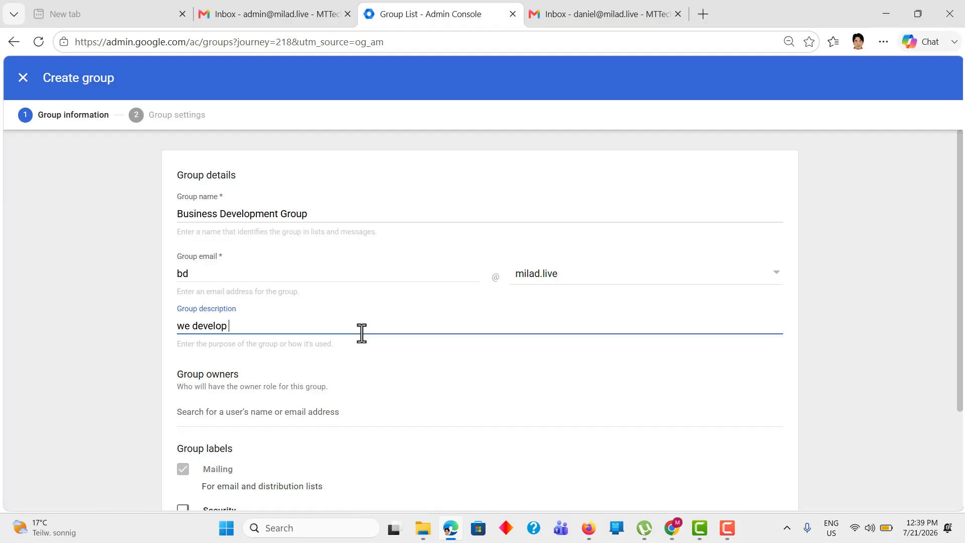
type("we develop the company to the highest level")
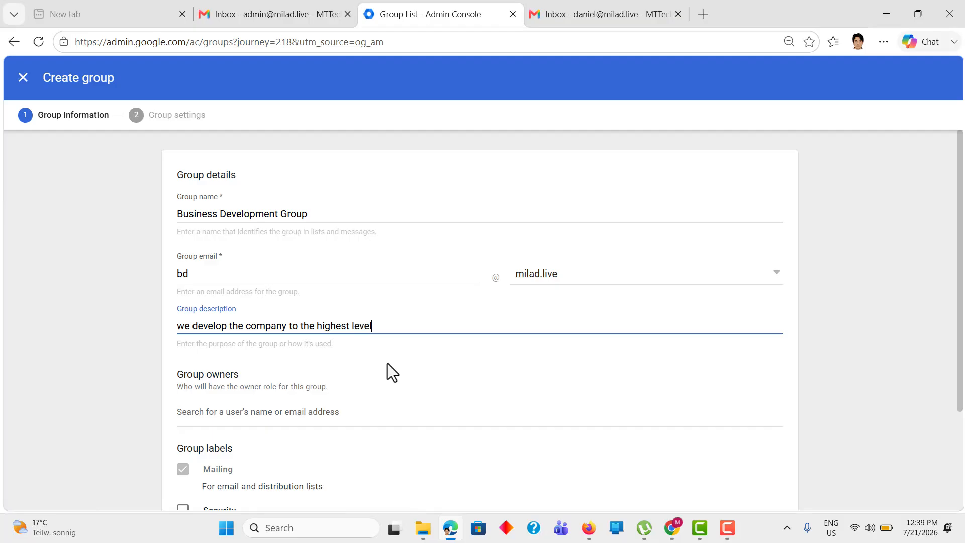
- Search for and add the group owner, then tick the Security label
left_click(241, 409)
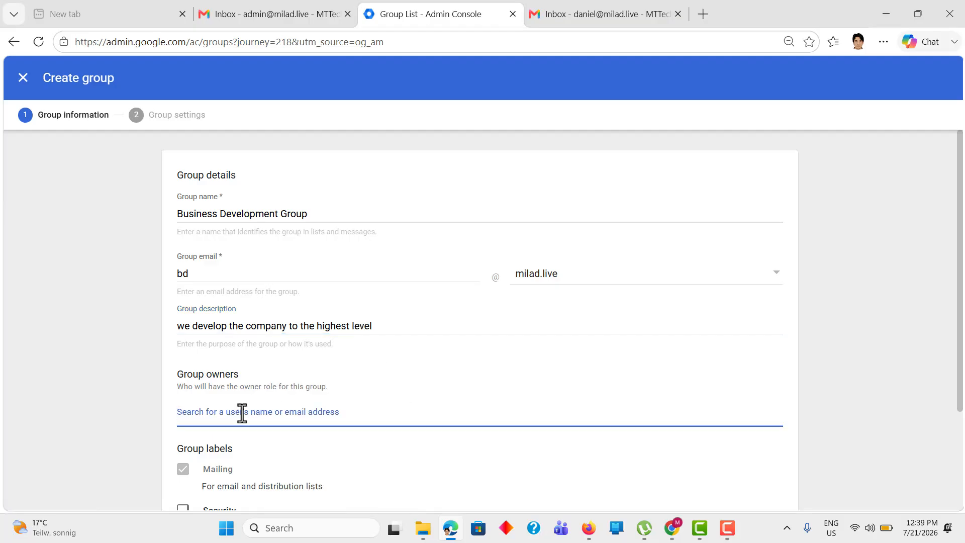
type("max")
left_click(244, 450)
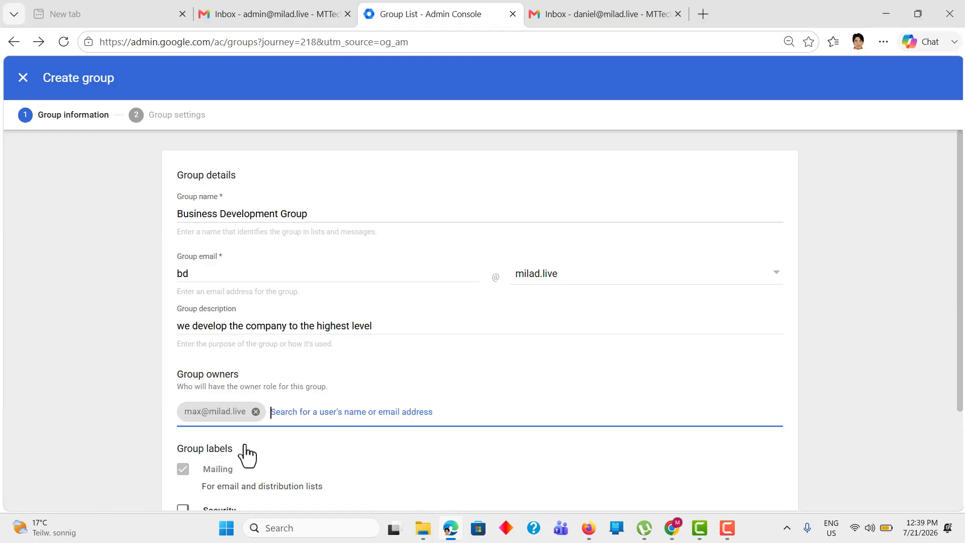
scroll(245, 444, "down", 3)
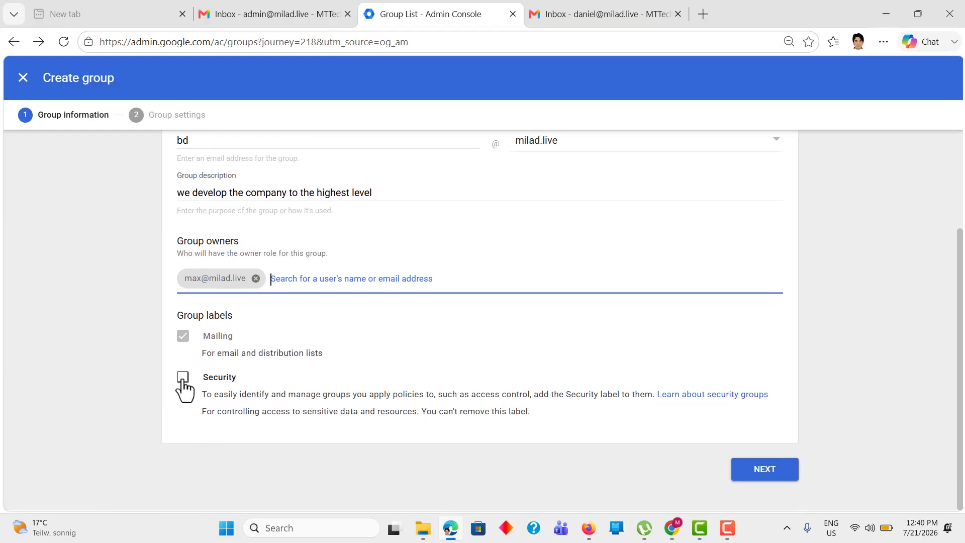
left_click(183, 378)
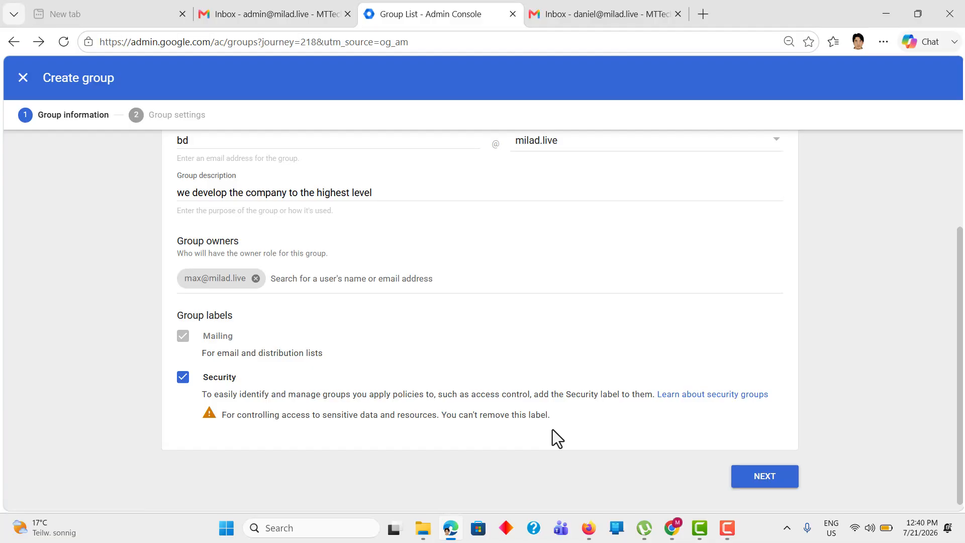
- Stop the entire organization from viewing members, making access Custom, and create Business Development Group
left_click(771, 483)
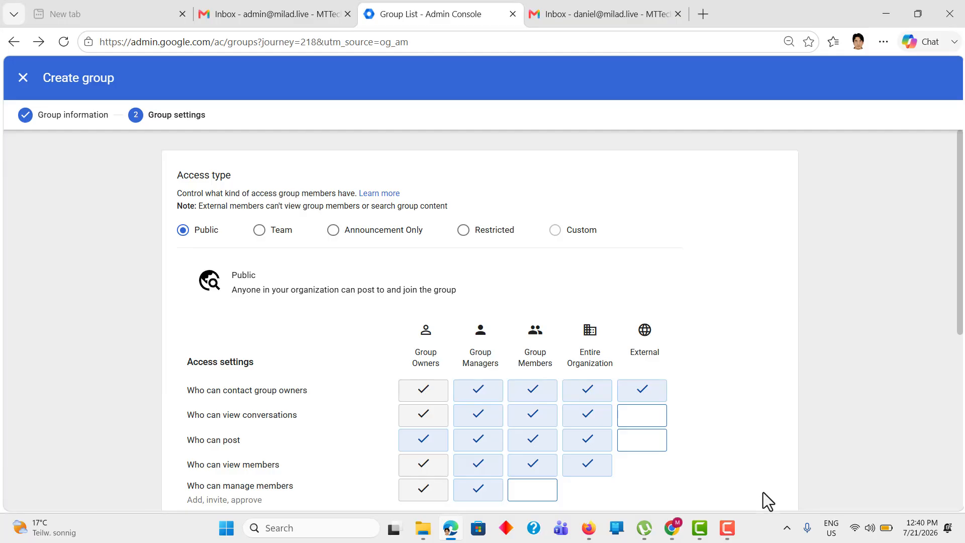
scroll(553, 427, "down", 2)
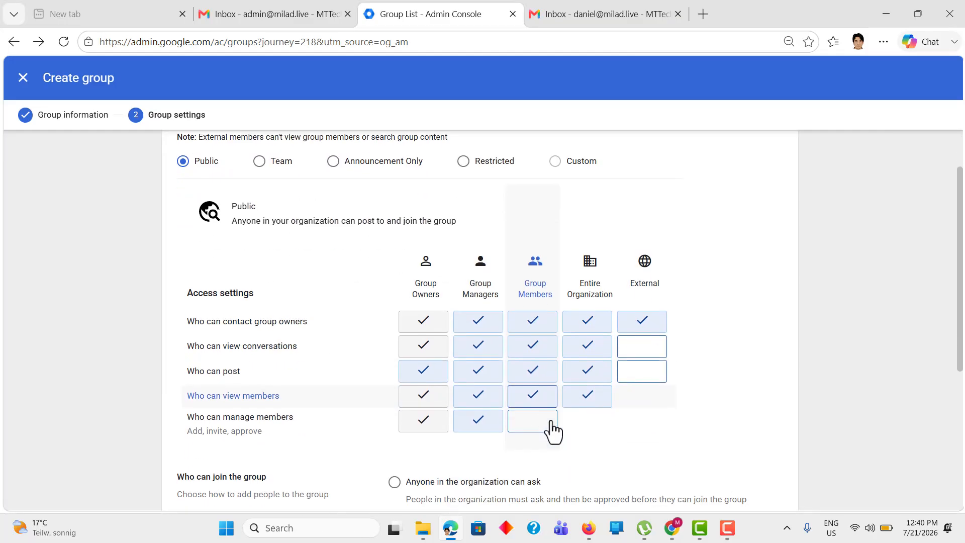
scroll(553, 430, "down", 4)
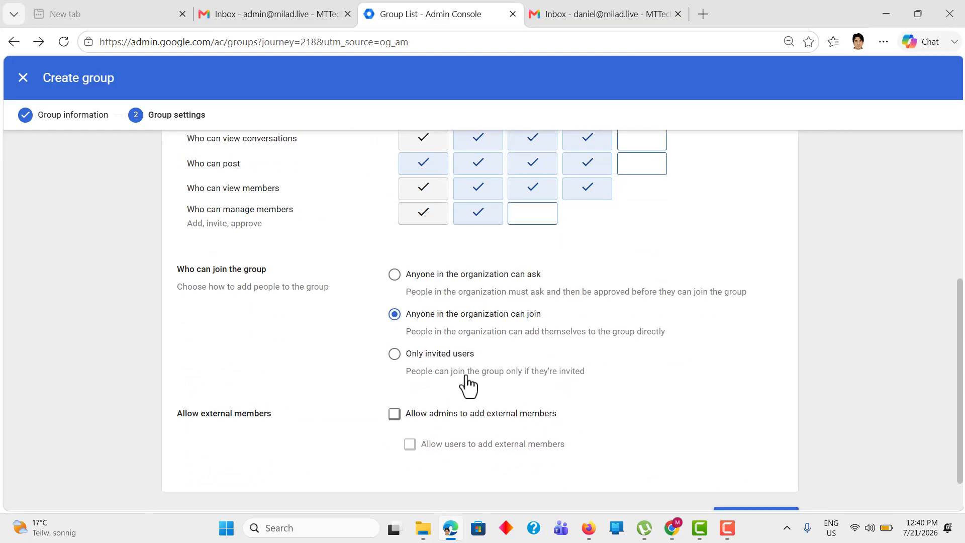
scroll(468, 385, "down", 1)
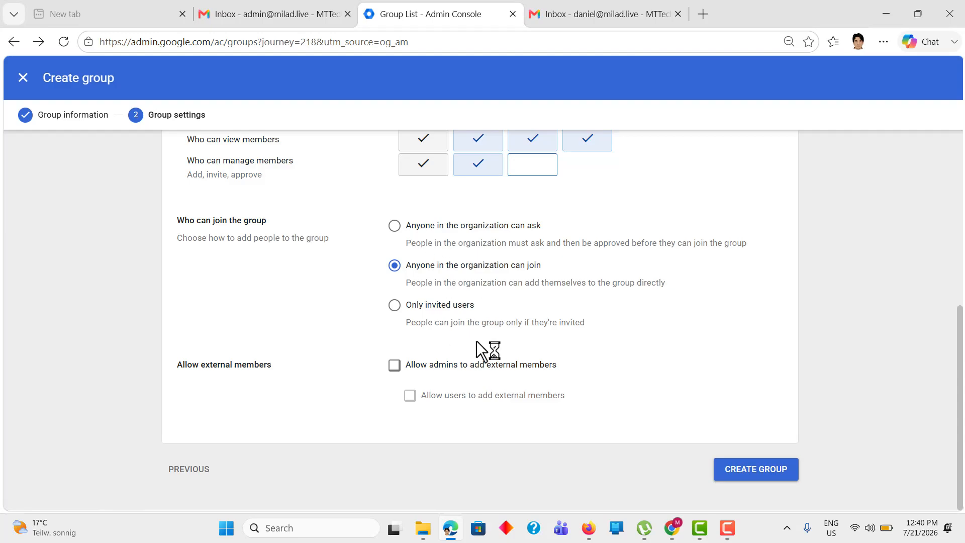
scroll(523, 352, "up", 3)
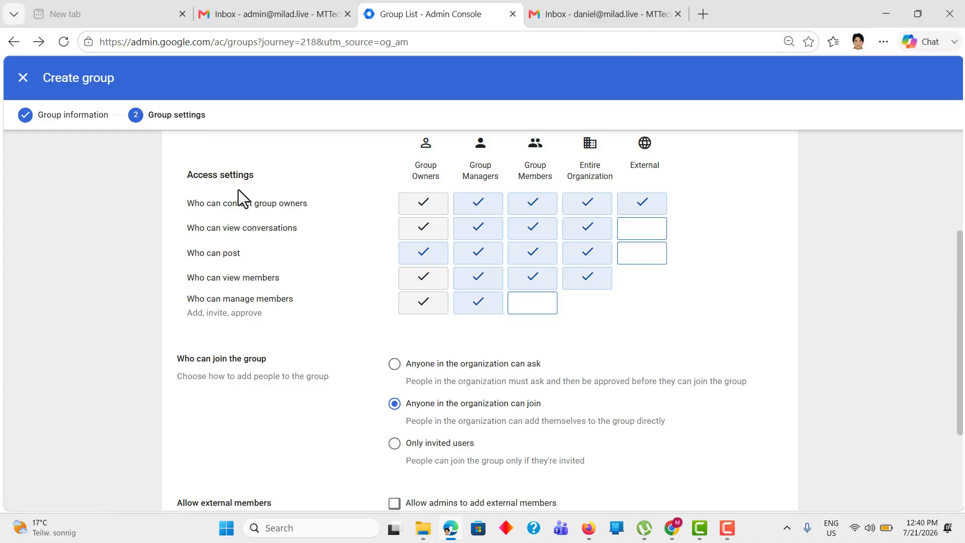
scroll(428, 314, "up", 3)
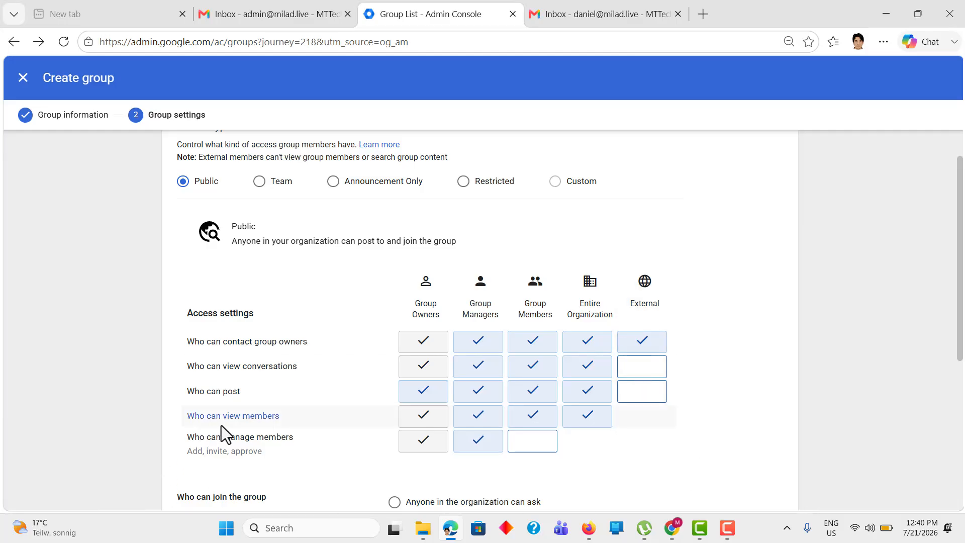
left_click(588, 423)
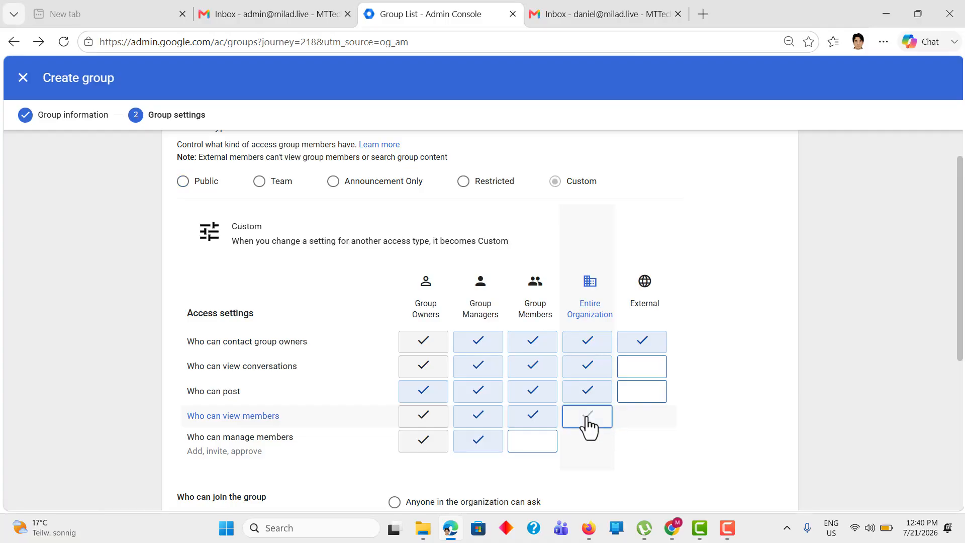
scroll(589, 429, "down", 1)
scroll(589, 429, "down", 3)
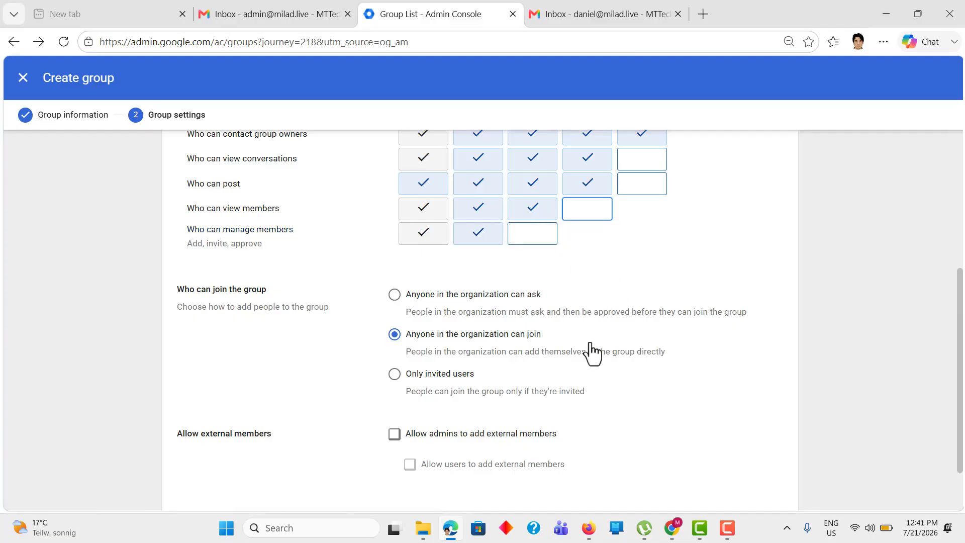
scroll(547, 327, "down", 2)
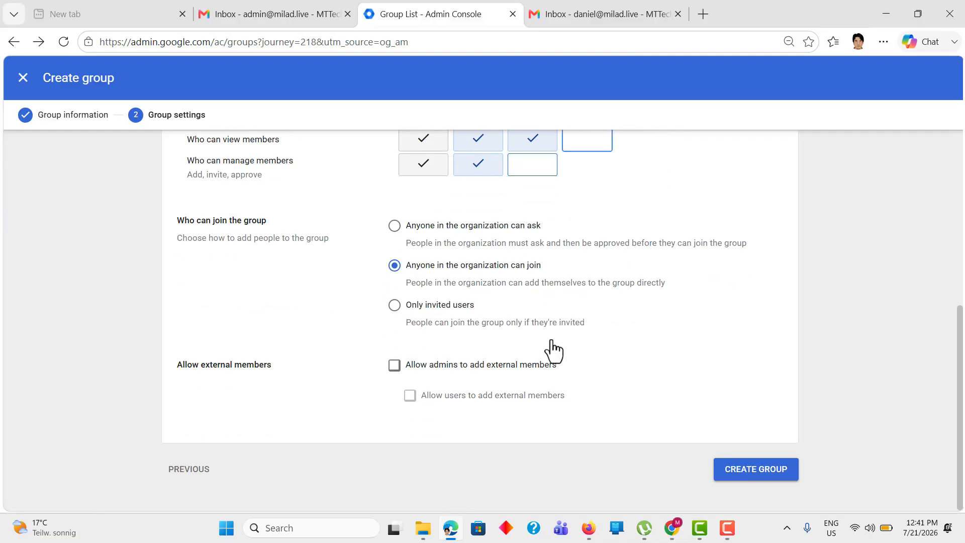
left_click(756, 470)
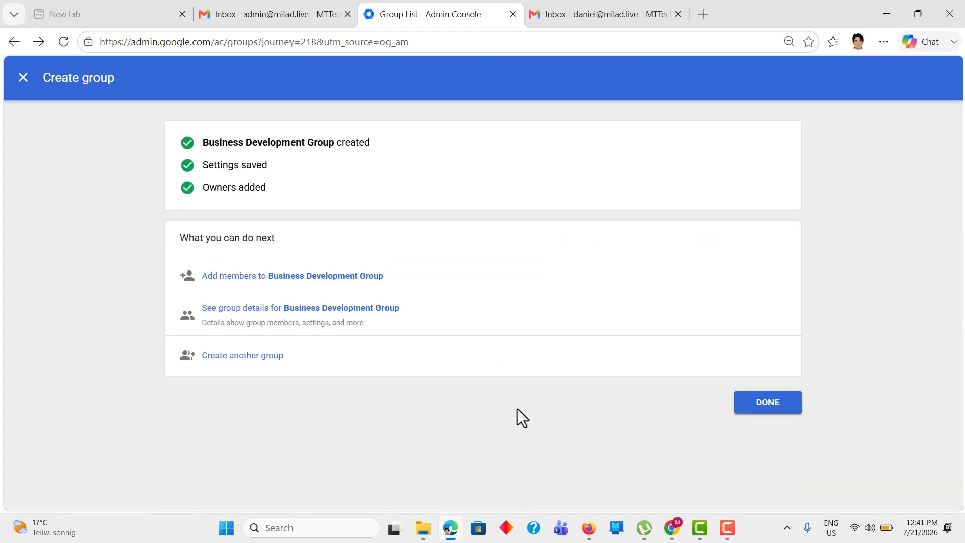
- Finish group creation and reload the Groups list to show Business Development Group, then switch to Gmail
left_click(759, 406)
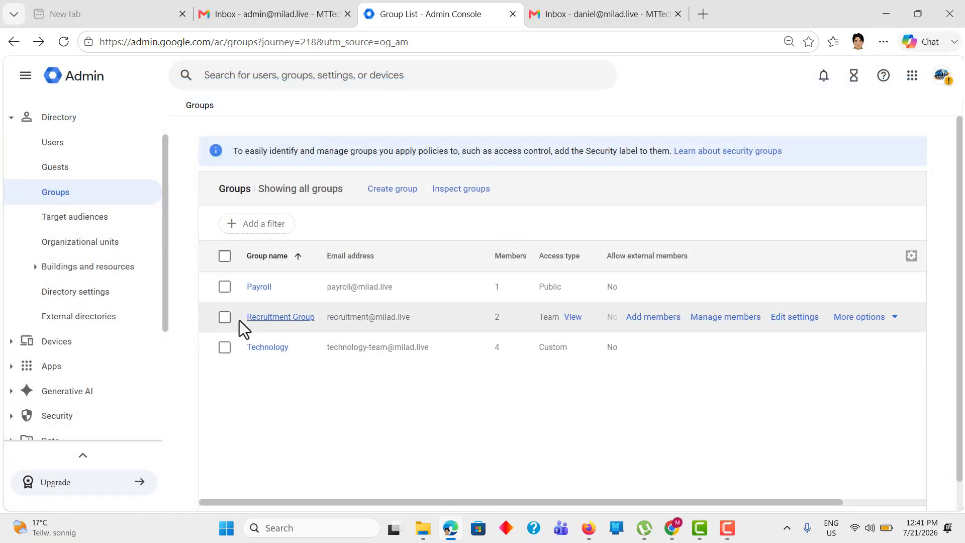
left_click(64, 42)
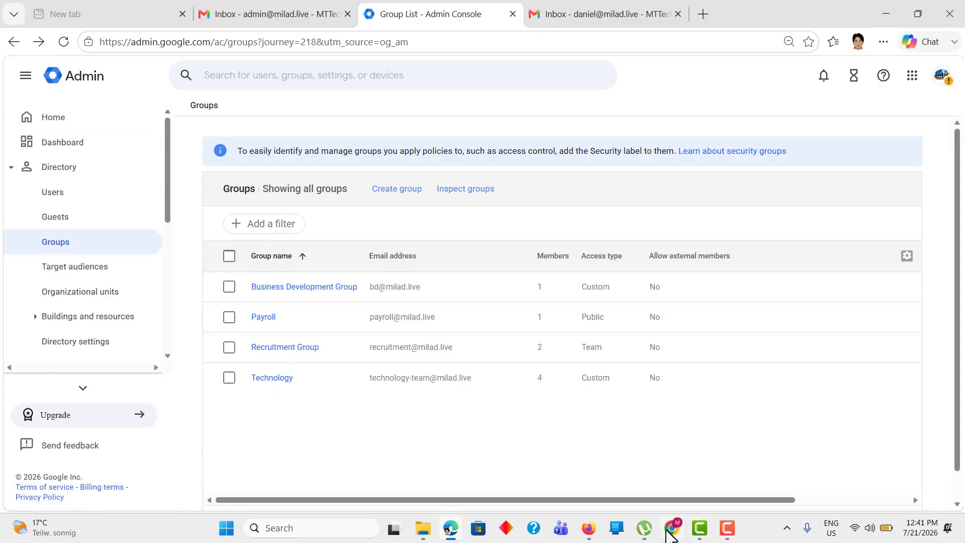
mouse_move(672, 527)
left_click(624, 493)
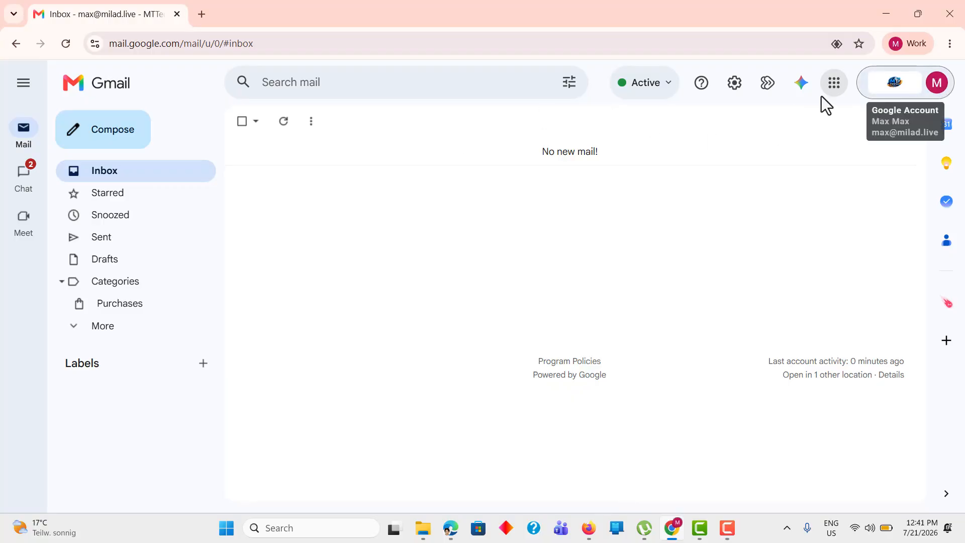
- Open Google Groups from Gmail's apps grid and start adding members to Business Development Group
left_click(836, 84)
scroll(863, 340, "down", 4)
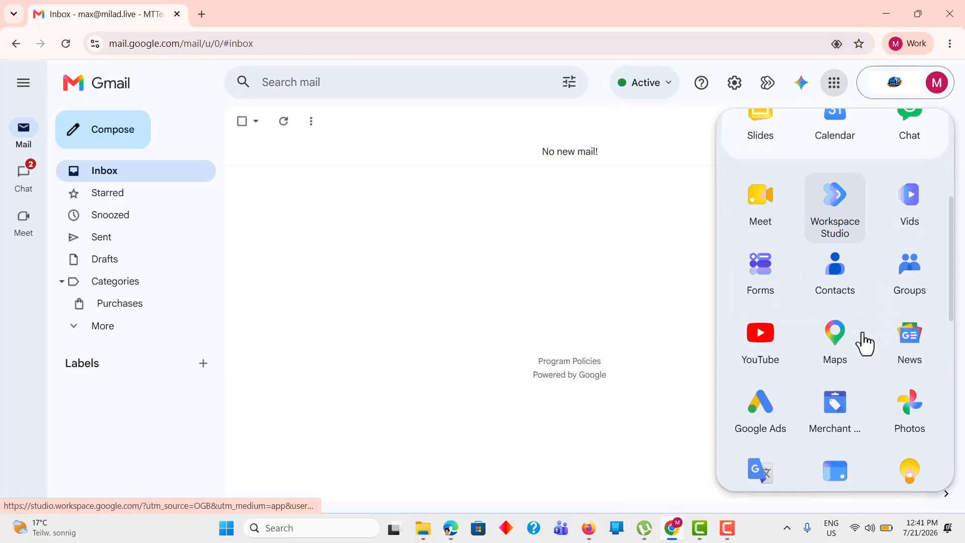
scroll(864, 343, "down", 1)
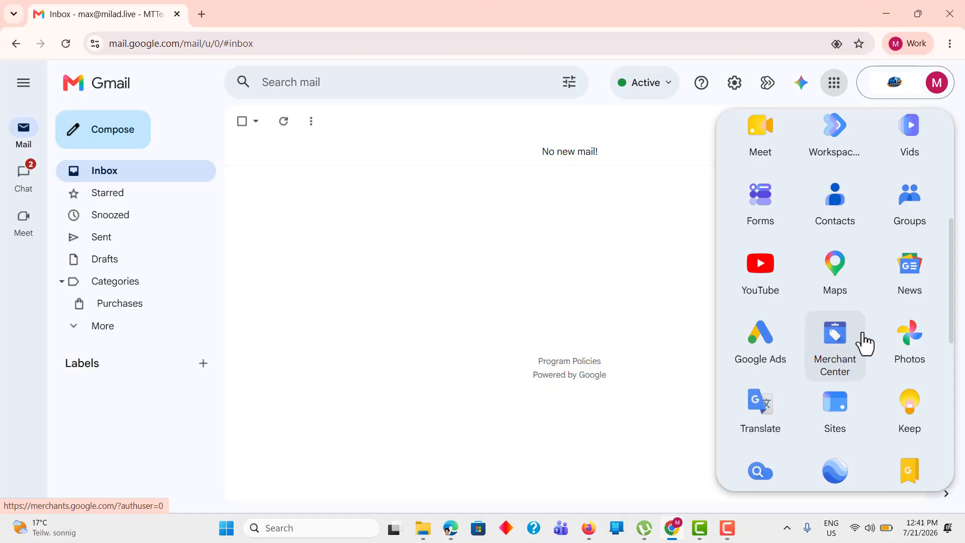
left_click(910, 201)
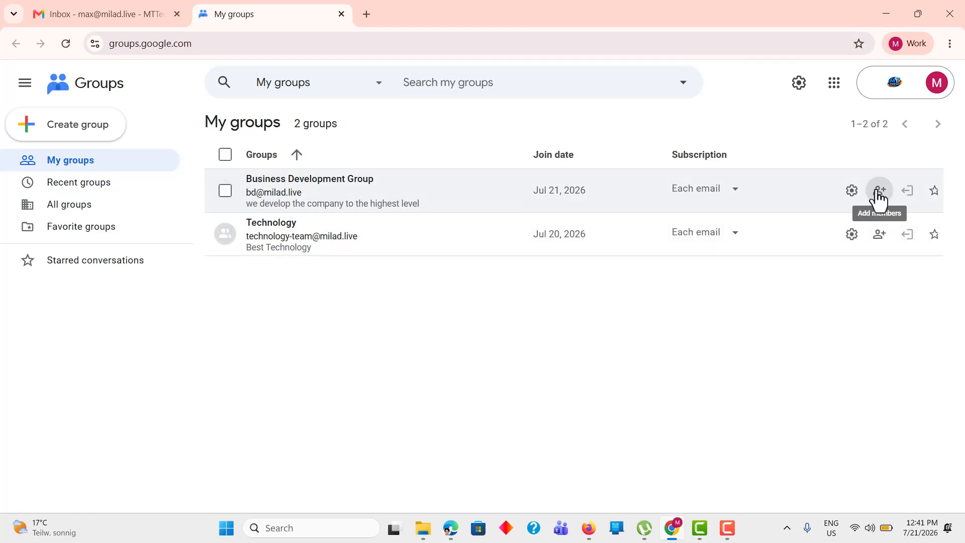
left_click(878, 197)
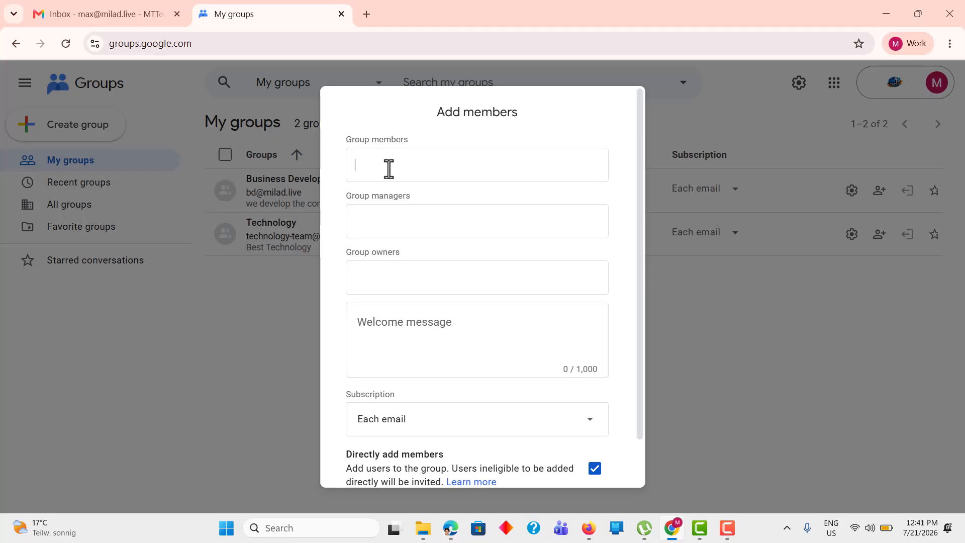
- Add two suggested users as members, a third as manager, and the saved account as owner
type("chris")
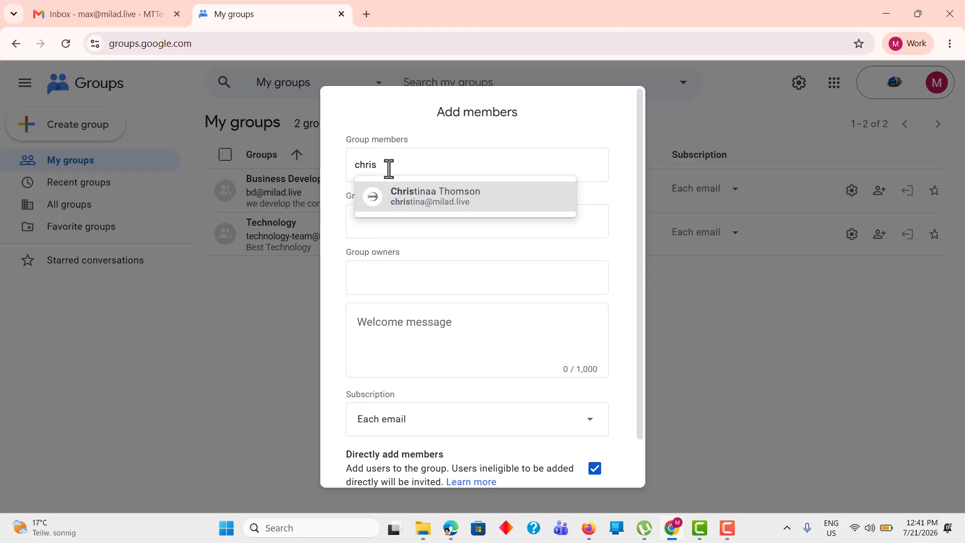
left_click(419, 203)
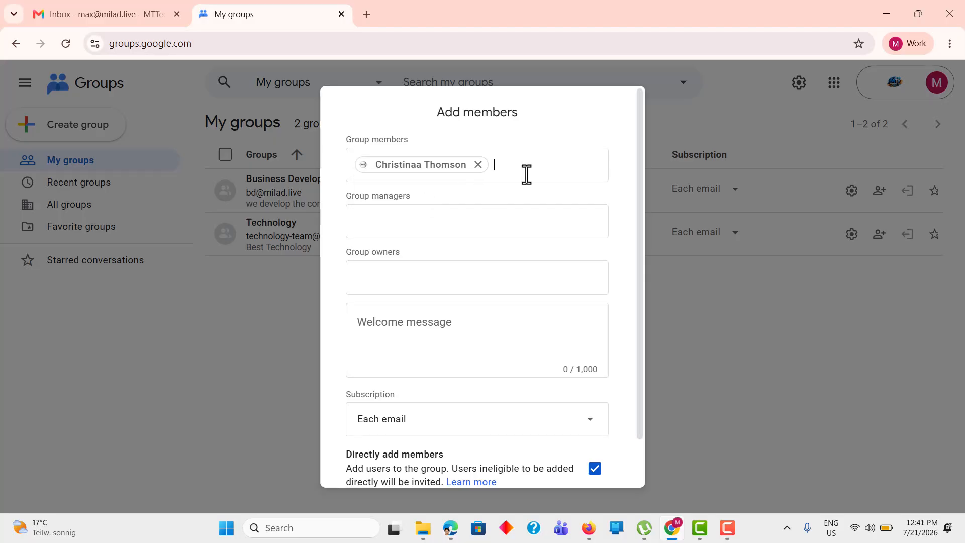
type("ele")
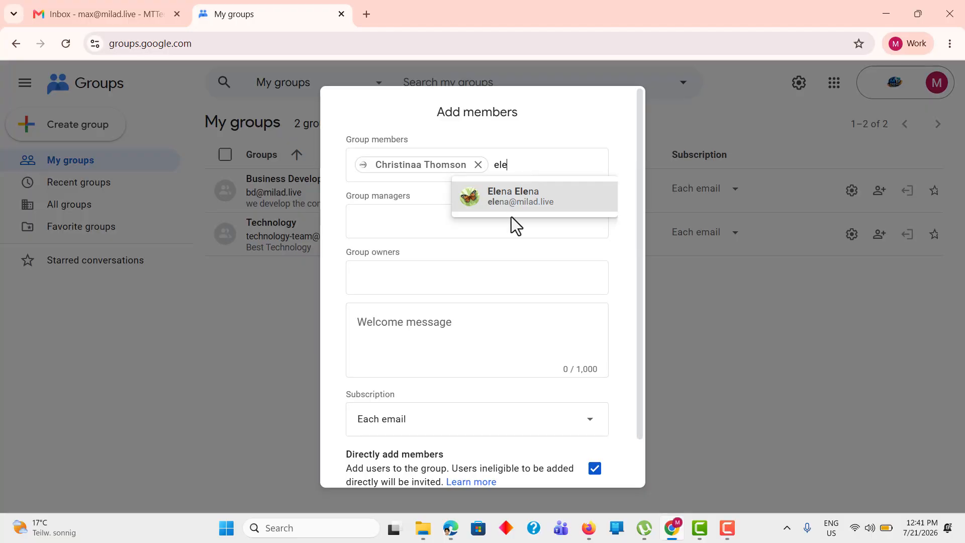
left_click(518, 203)
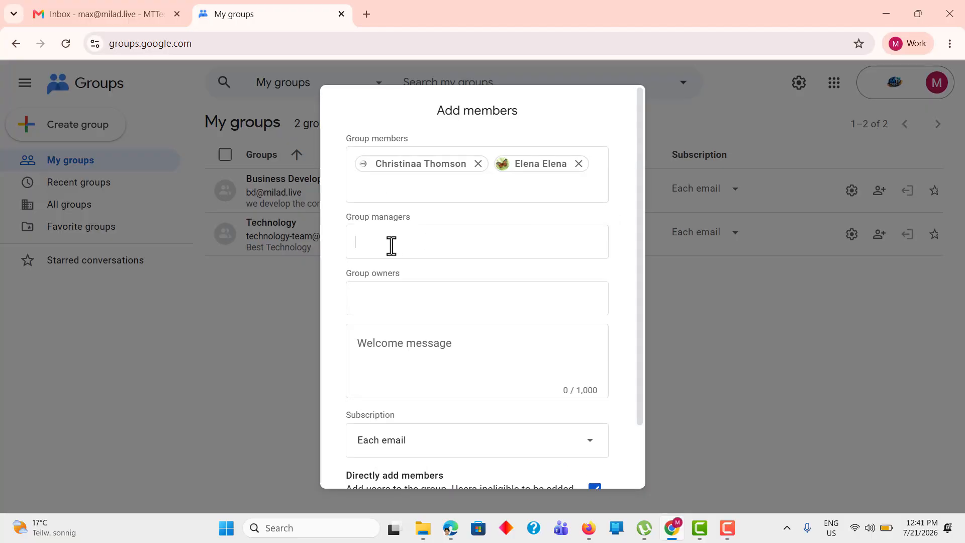
type("joh")
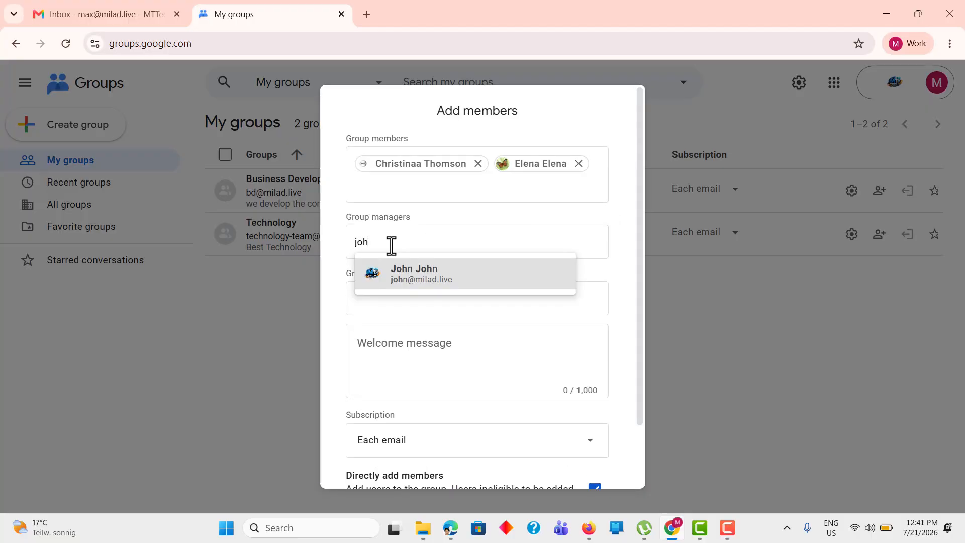
left_click(429, 282)
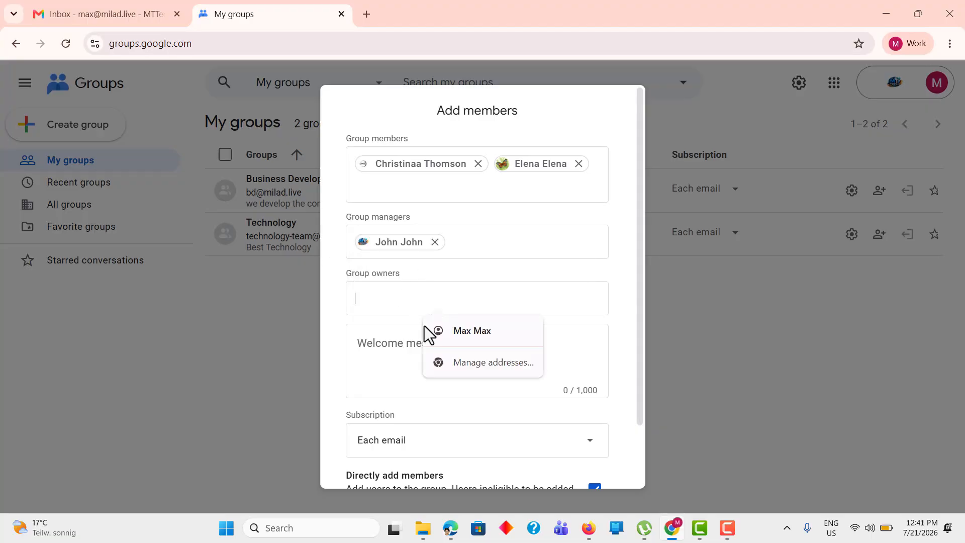
left_click(456, 331)
left_click(455, 338)
- Add a 'Welcome guys to the g…' message, submit the members, and dismiss the existing-member error
left_click(394, 360)
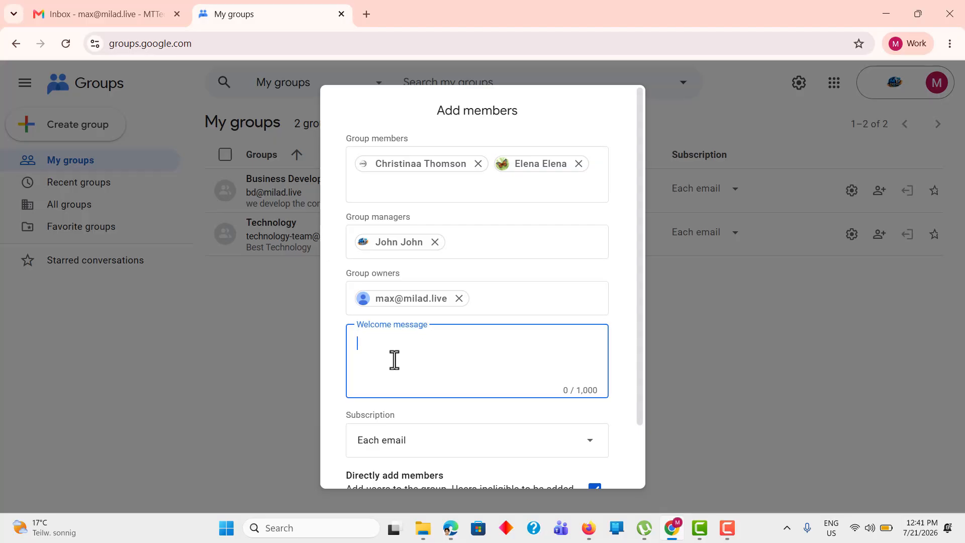
type("Welcome guys to the group")
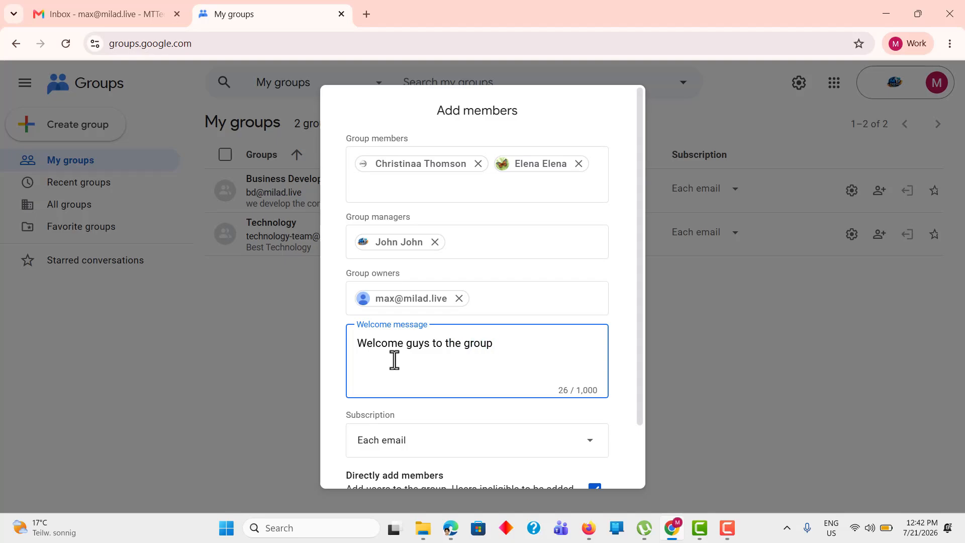
scroll(395, 365, "down", 2)
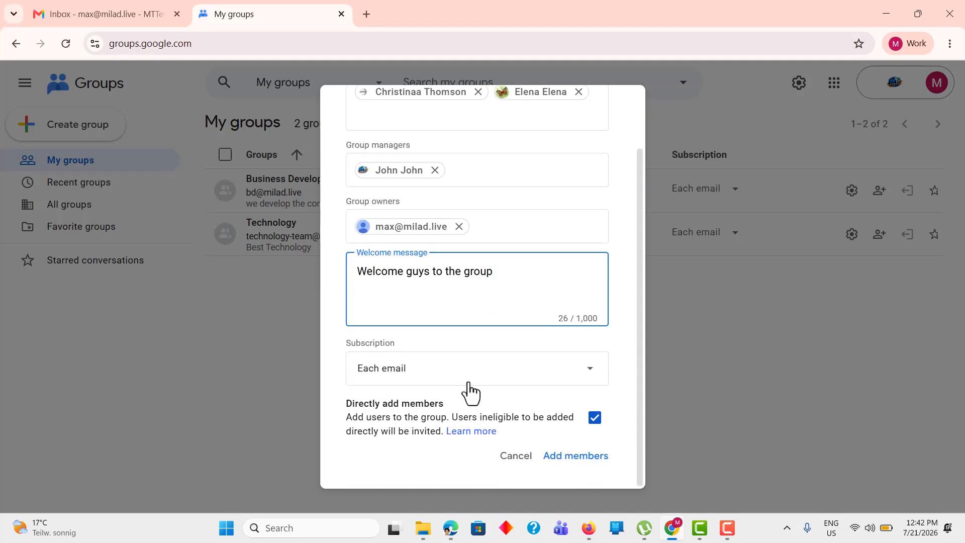
left_click(573, 458)
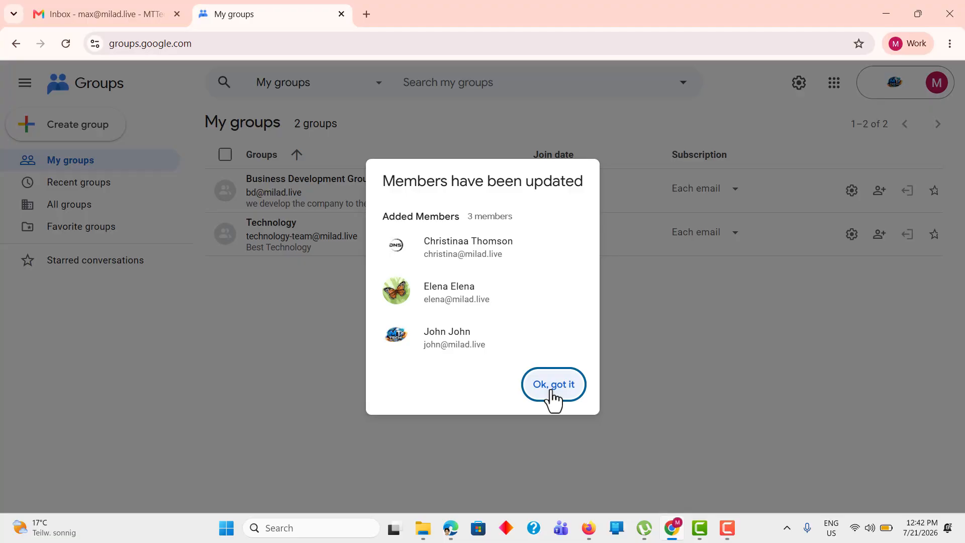
left_click(553, 385)
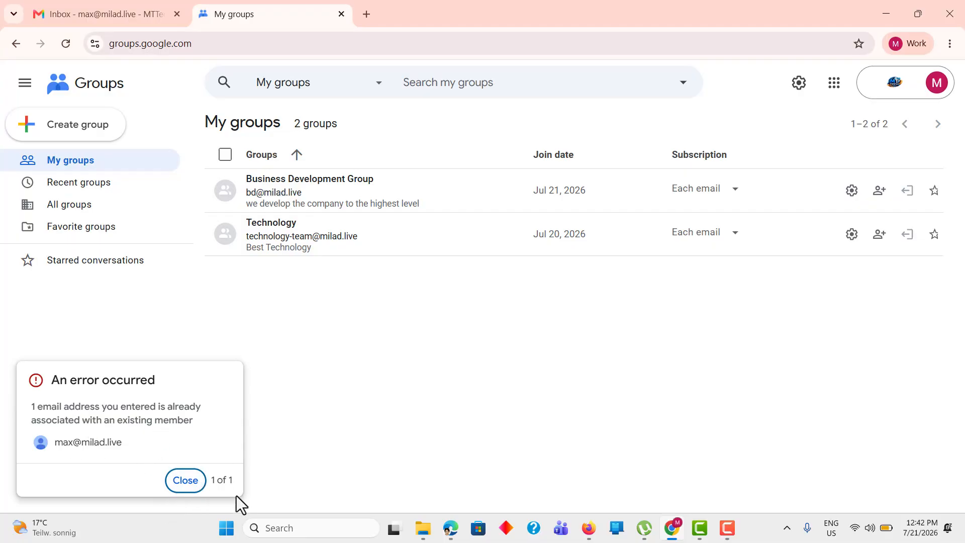
left_click(185, 483)
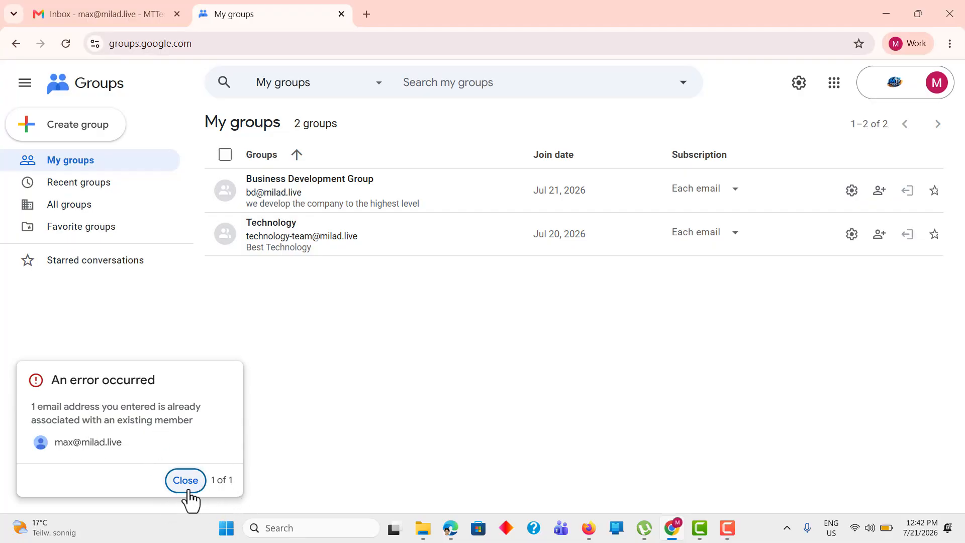
- Reload both members' Gmail inboxes to check for new mail
left_click(128, 13)
left_click(123, 181)
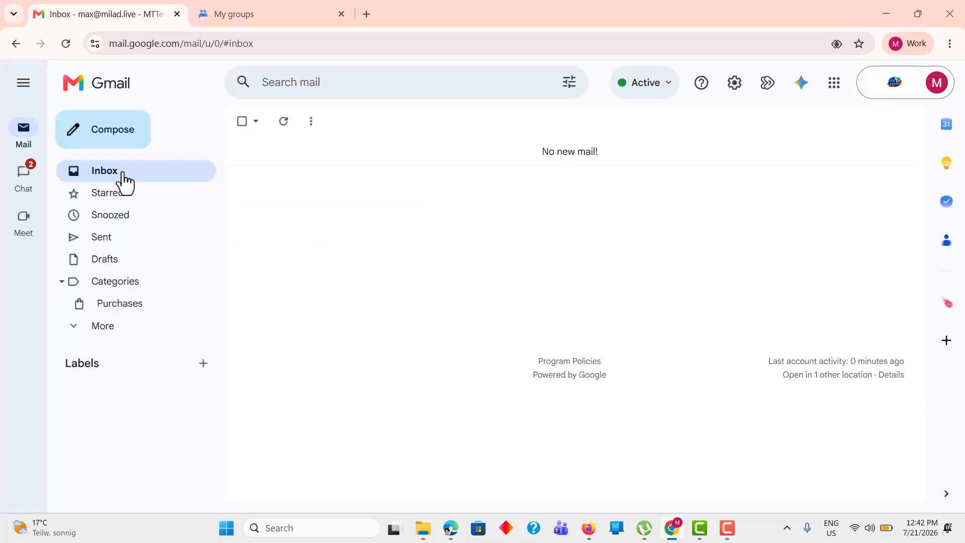
left_click(65, 44)
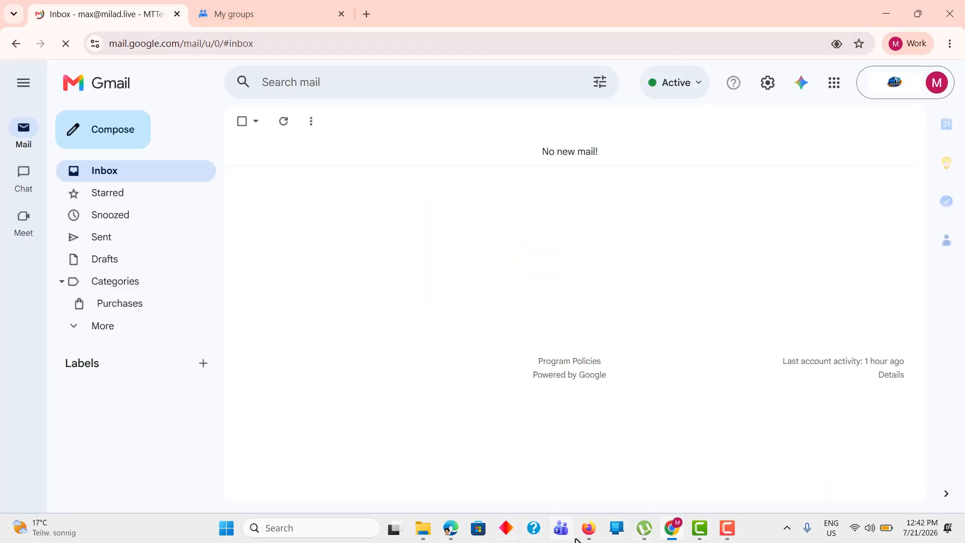
mouse_move(588, 527)
left_click(577, 466)
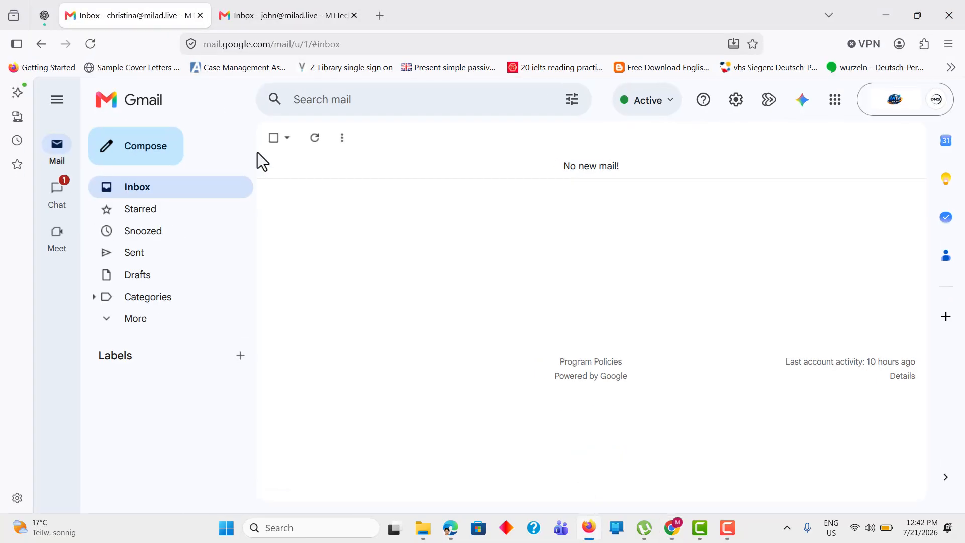
left_click(98, 40)
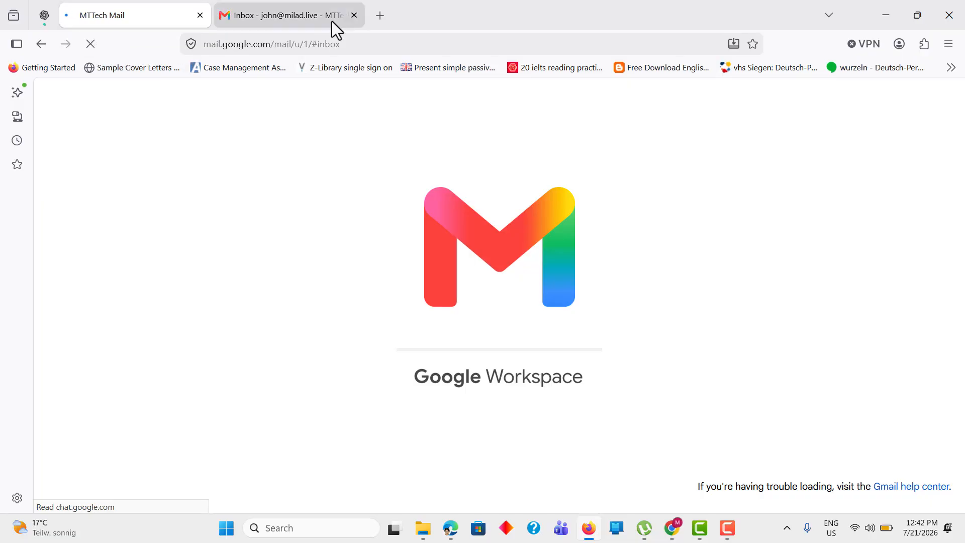
left_click(300, 14)
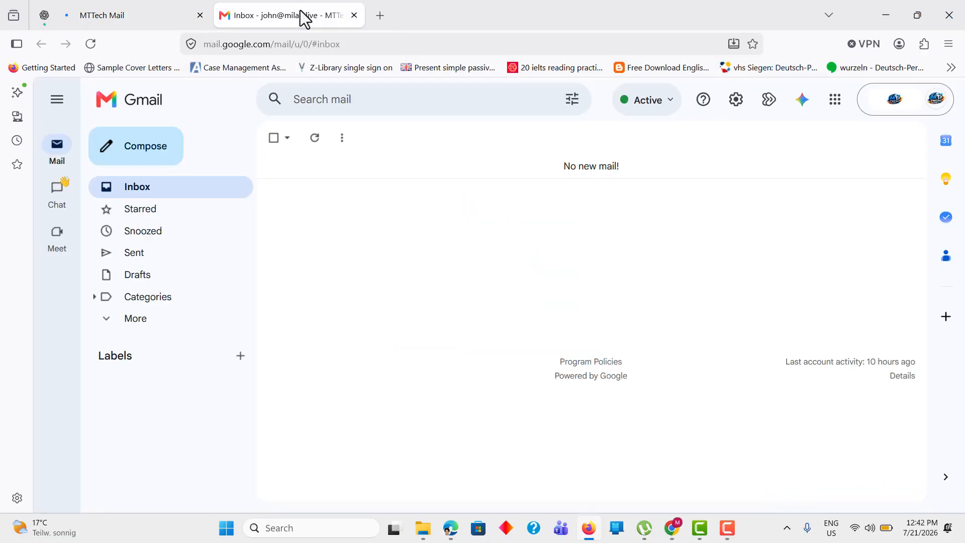
left_click(90, 45)
left_click(119, 15)
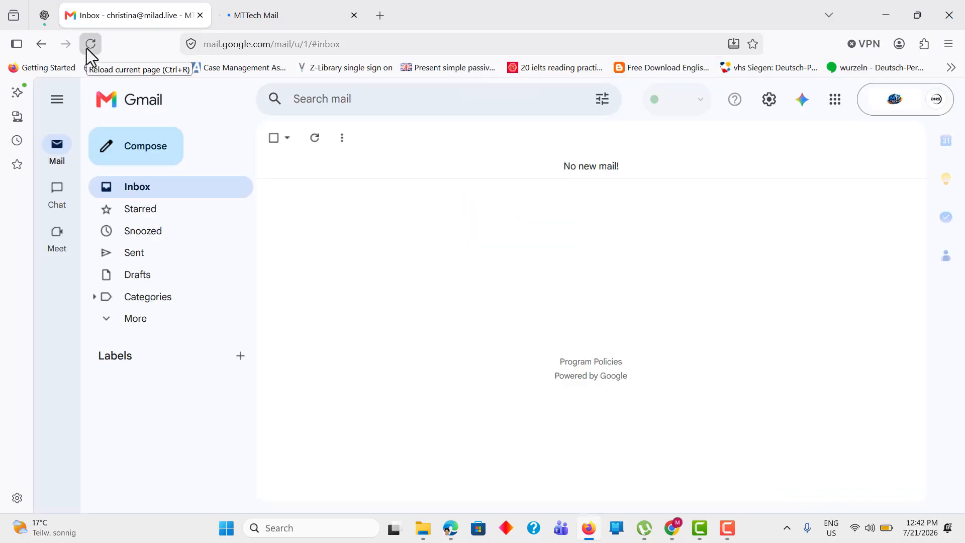
mouse_move(272, 20)
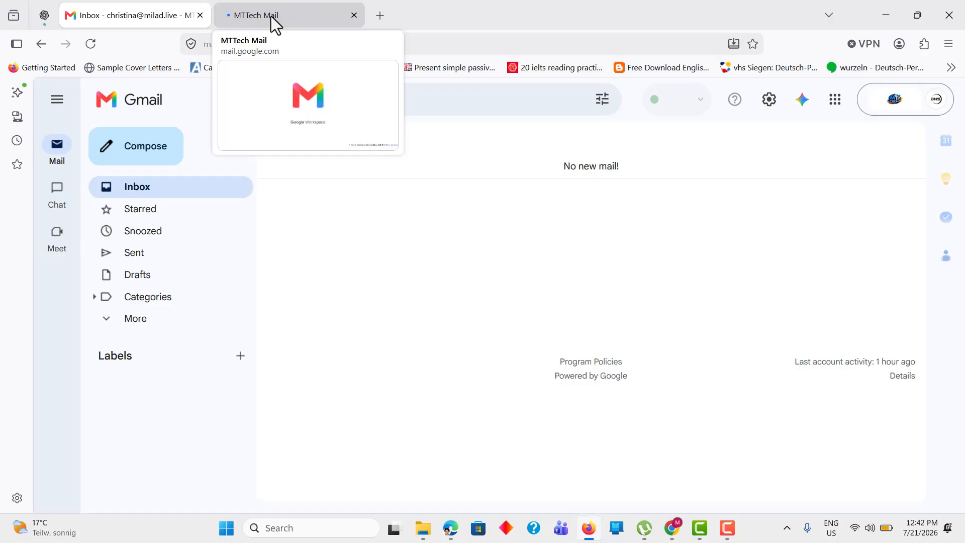
left_click(272, 18)
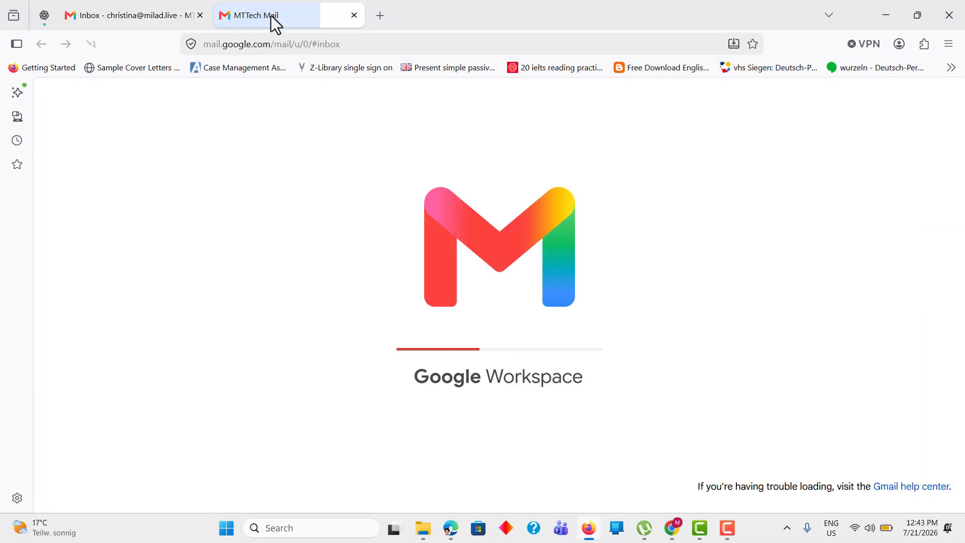
left_click(117, 12)
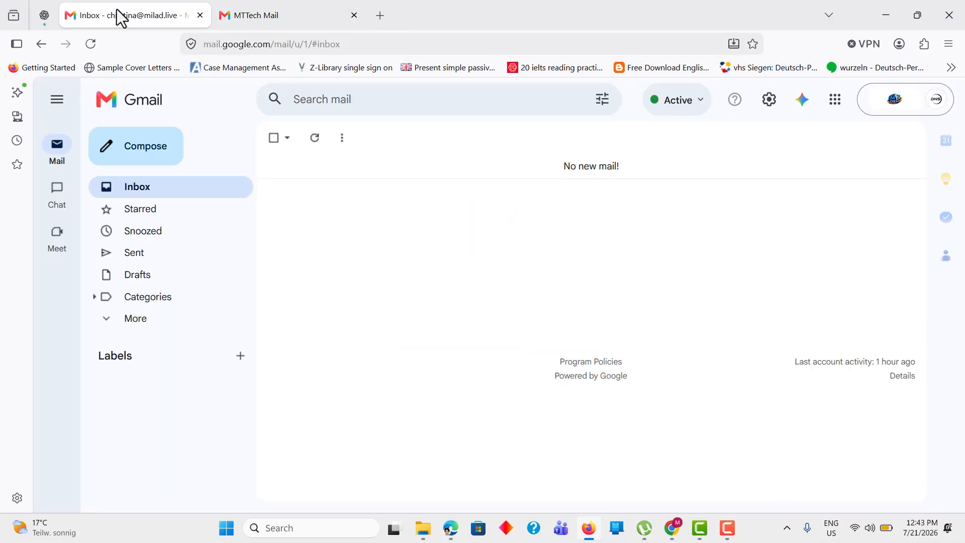
- Open Google Groups in a new tab from the Google apps grid
left_click(832, 109)
scroll(888, 330, "down", 5)
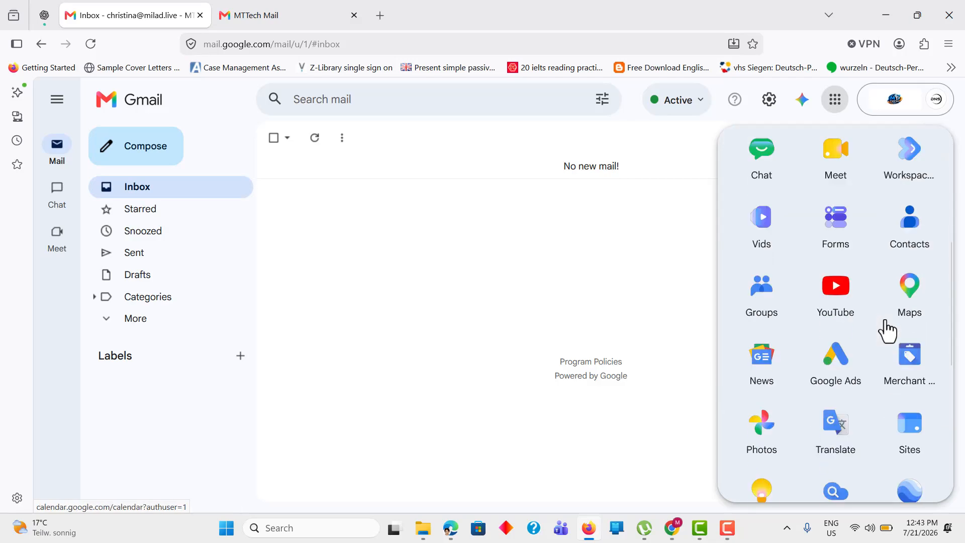
left_click(759, 308)
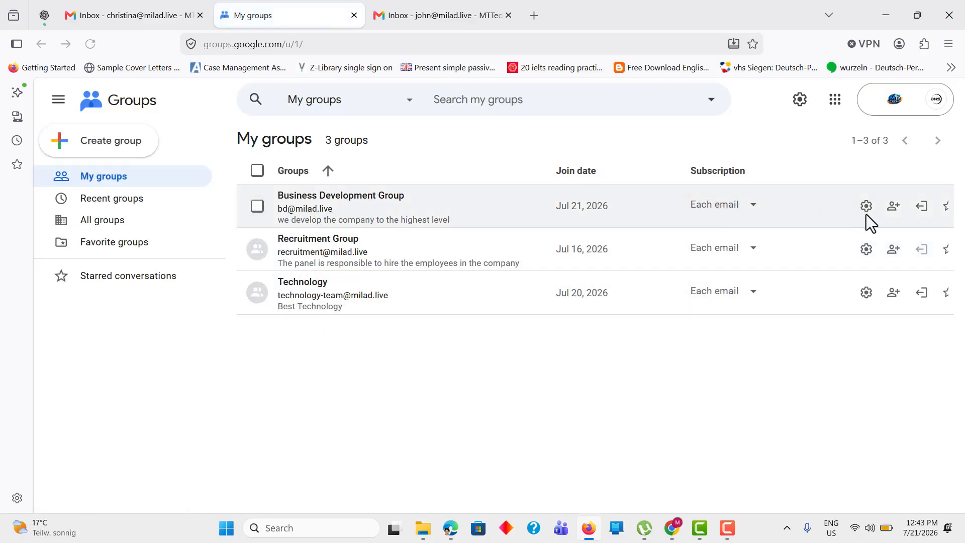
- Show Business Development Group's four-member list and view a member's subscription options without changing them
left_click(330, 202)
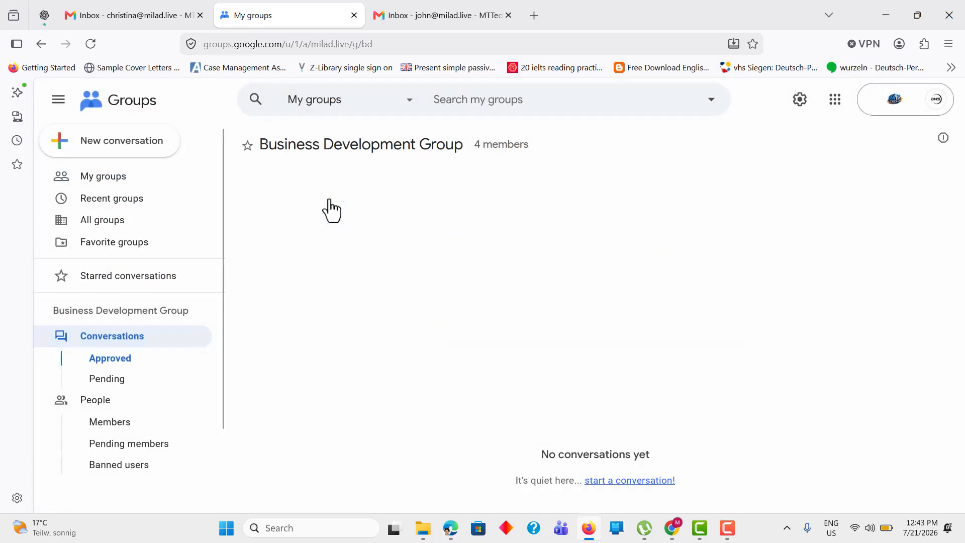
scroll(113, 311, "down", 2)
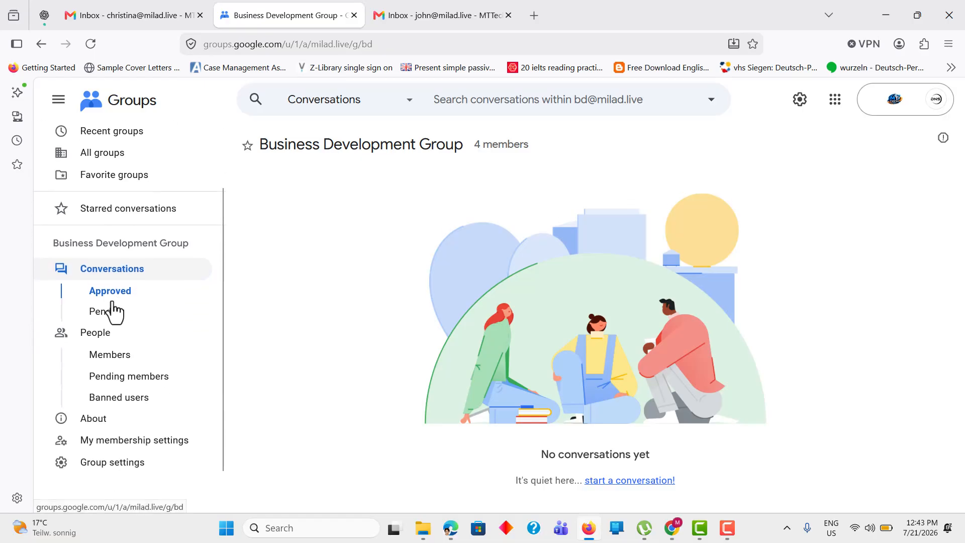
left_click(117, 358)
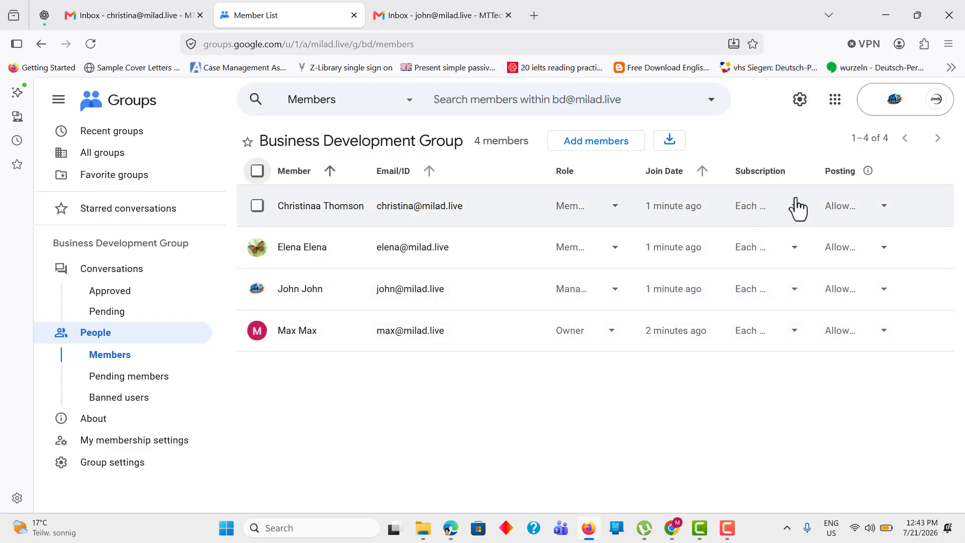
left_click(795, 208)
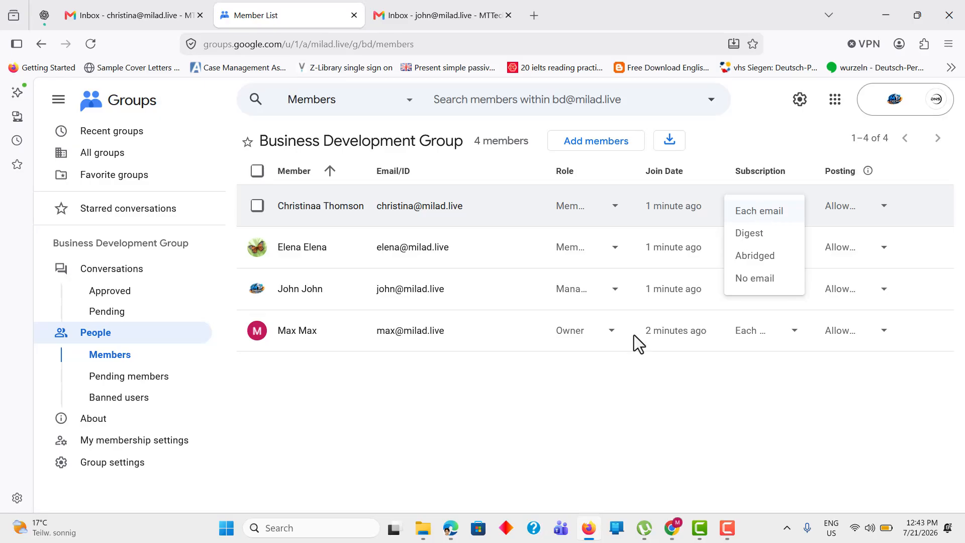
left_click(432, 462)
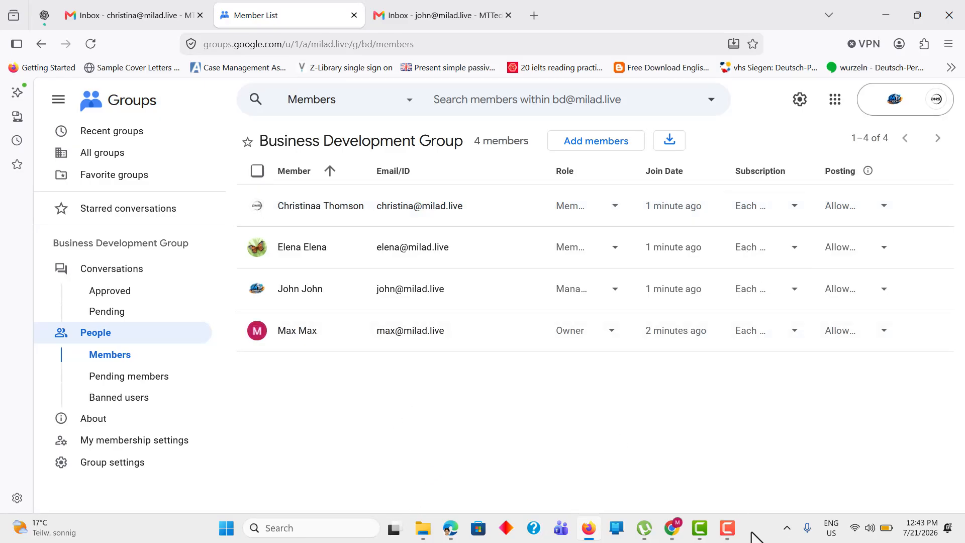
- Open Business Development Group's conversations and start a new conversation
left_click(676, 532)
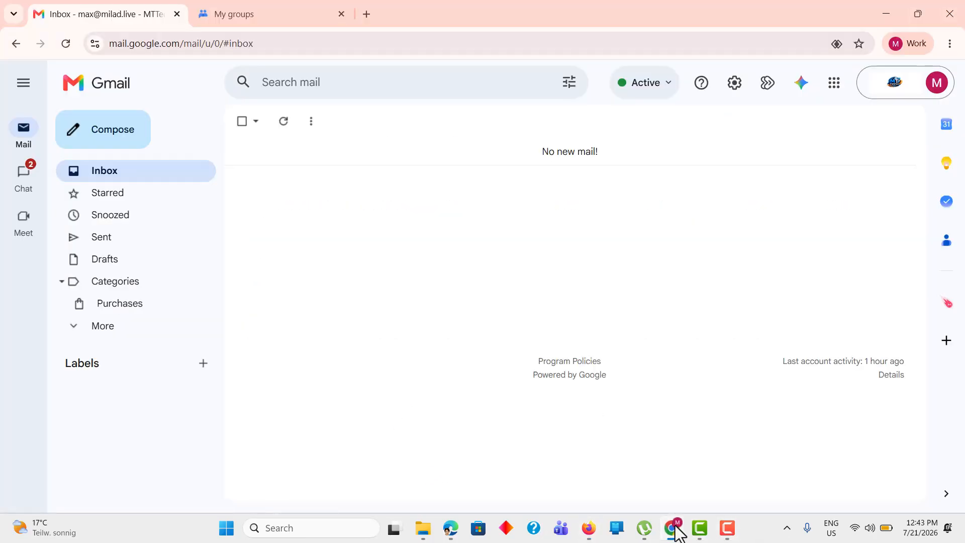
left_click(266, 12)
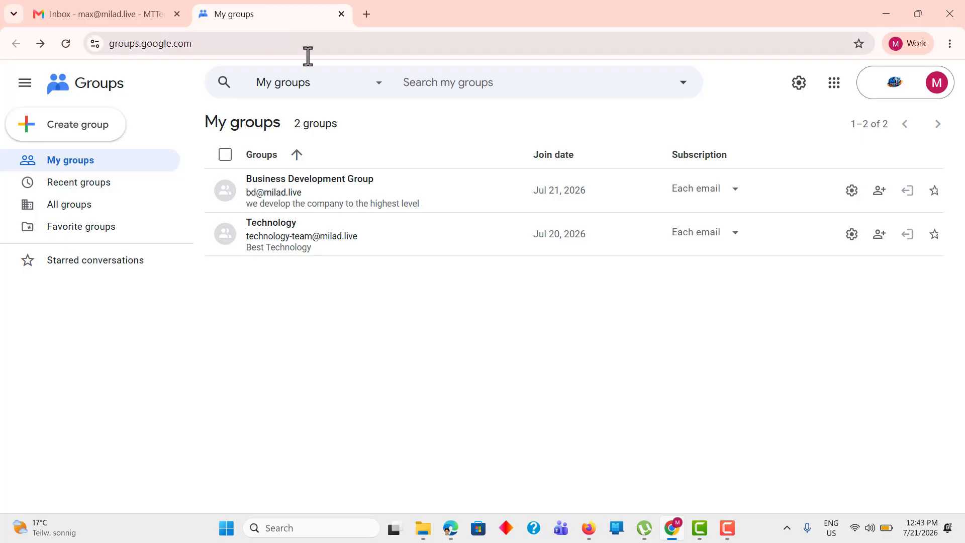
left_click(260, 190)
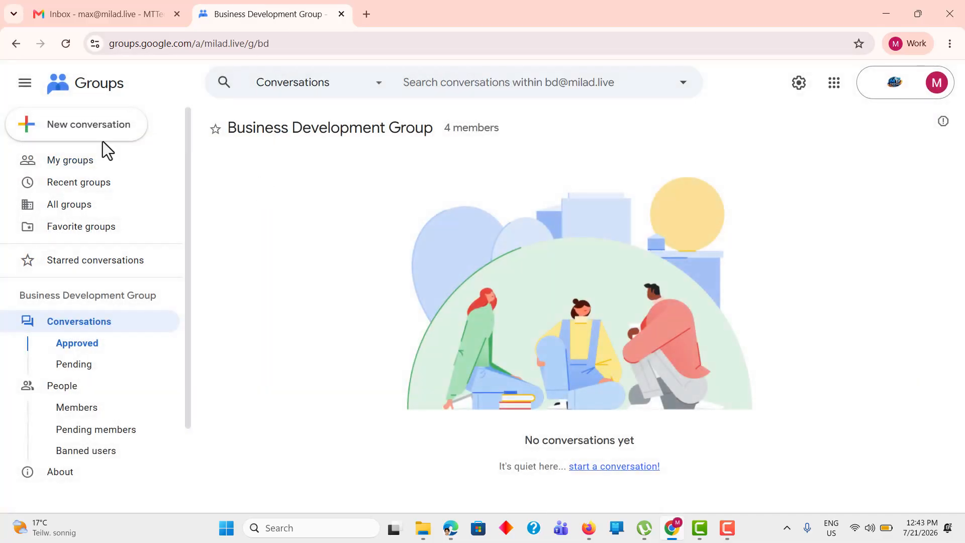
left_click(60, 135)
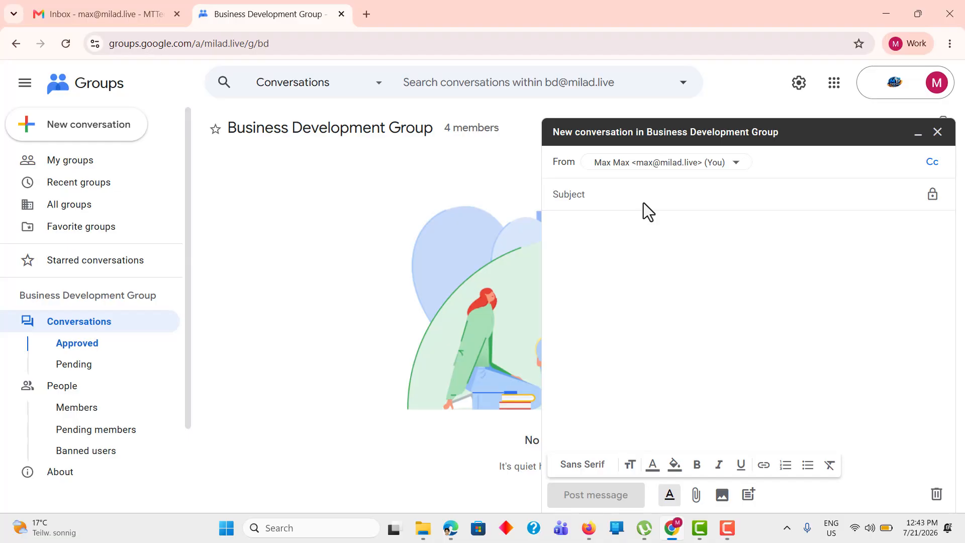
- Post subject 'Welcome' with message 'I want everyone to work on the project of the 24KM road'
type("Welcome")
key("Tab")
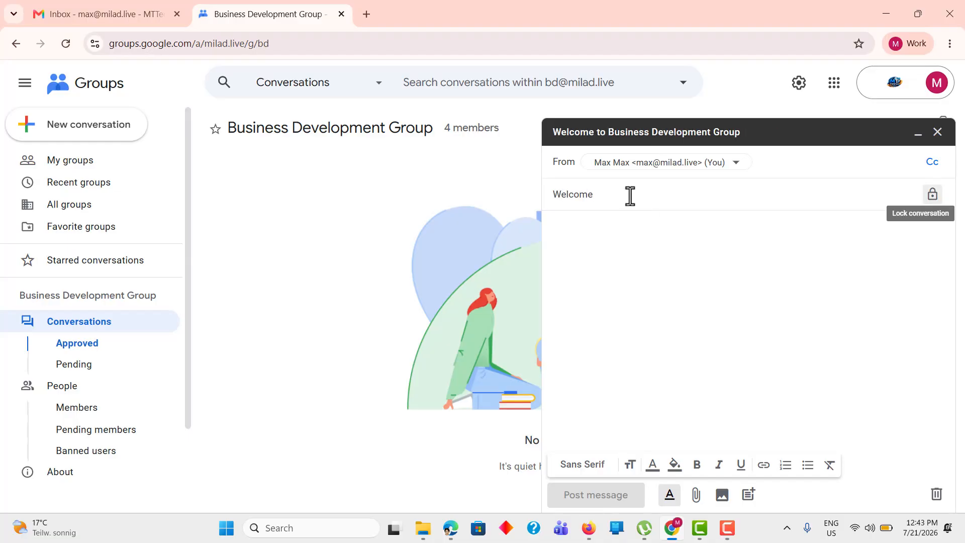
key("Tab")
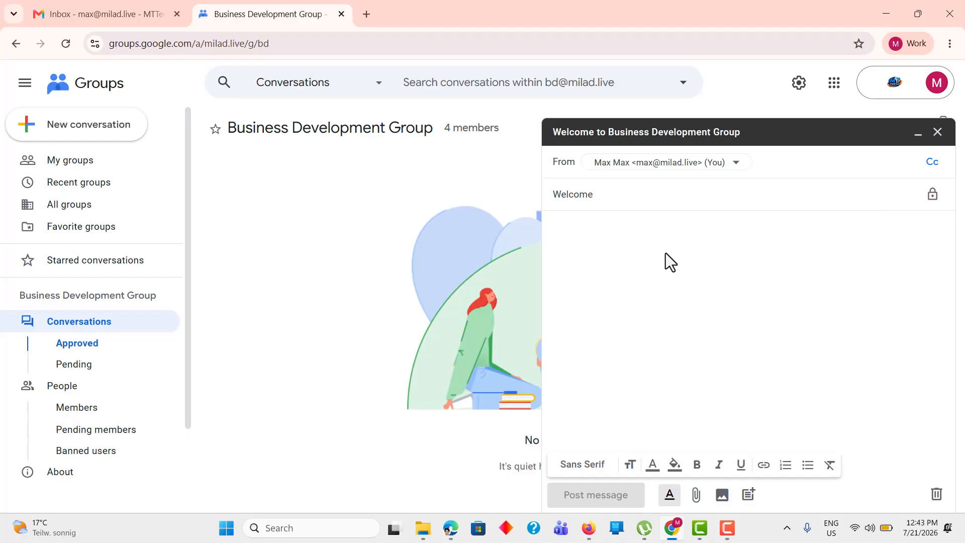
type("I want to")
key("BackSpace")
key("BackSpace")
type("ev")
key("BackSpace")
type("v")
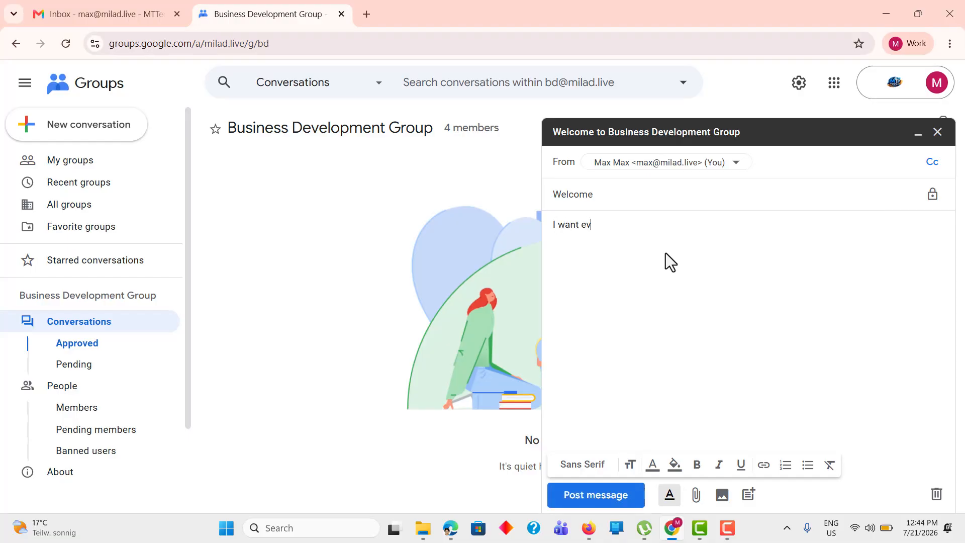
type("eryone to work on the projecy")
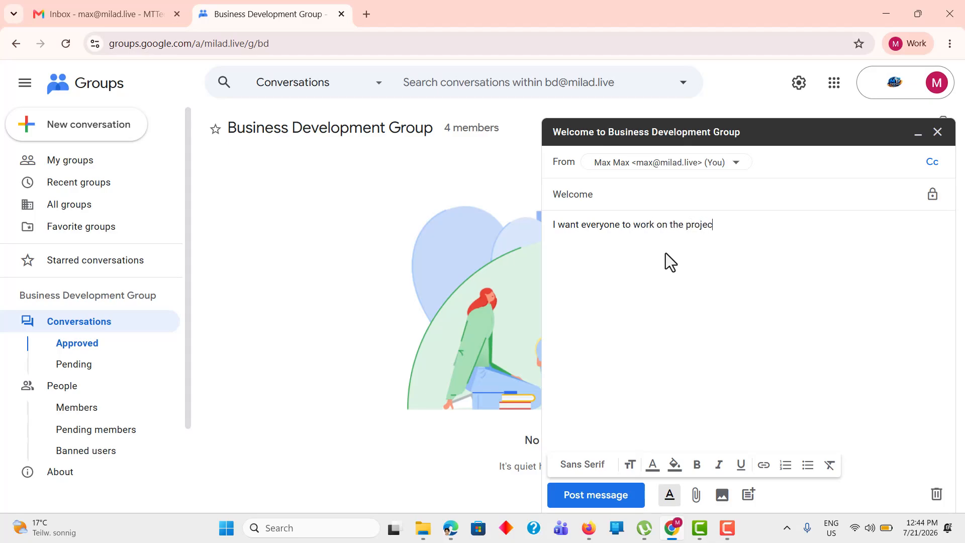
key("BackSpace")
key("BackSpace")
type("t of the 24KM road")
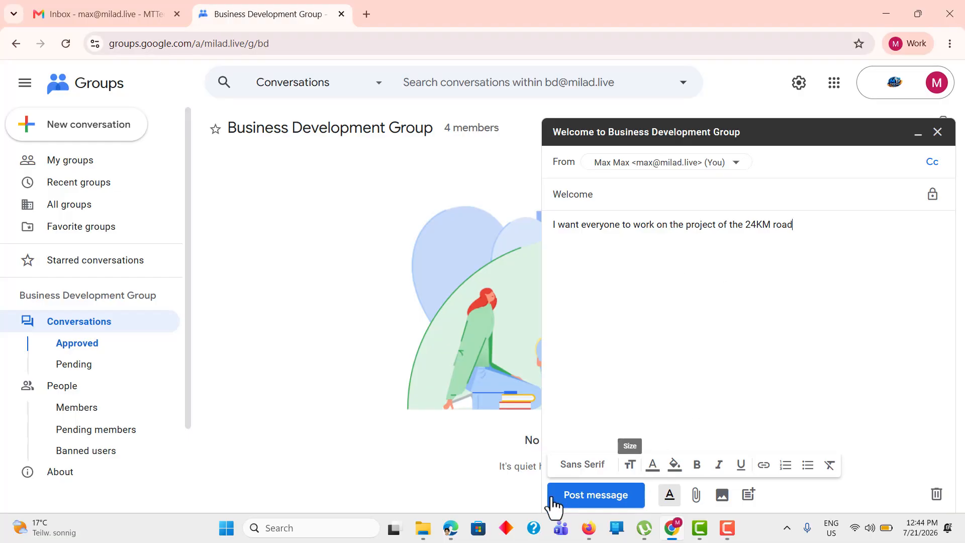
left_click(593, 499)
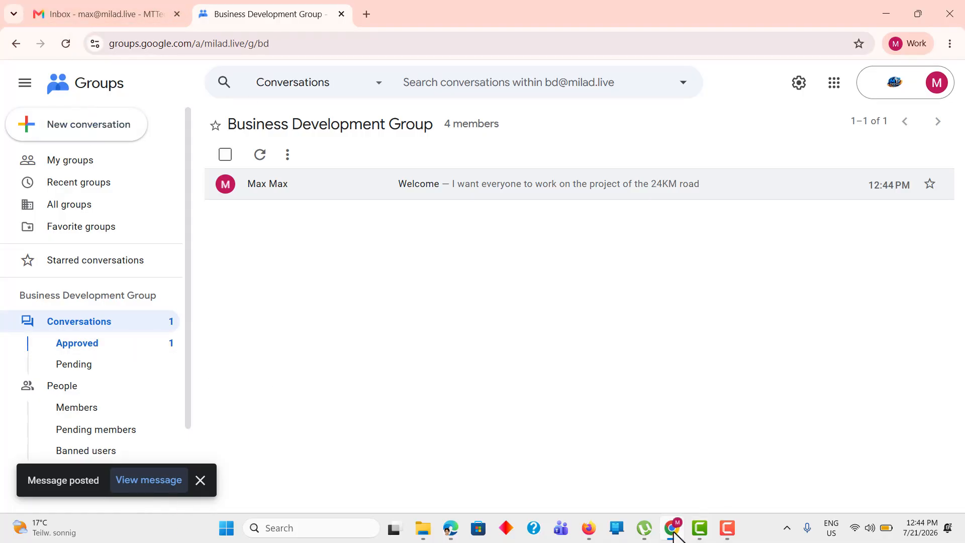
- Reload the member list and read the new Welcome email in both members' Gmail inboxes
mouse_move(672, 534)
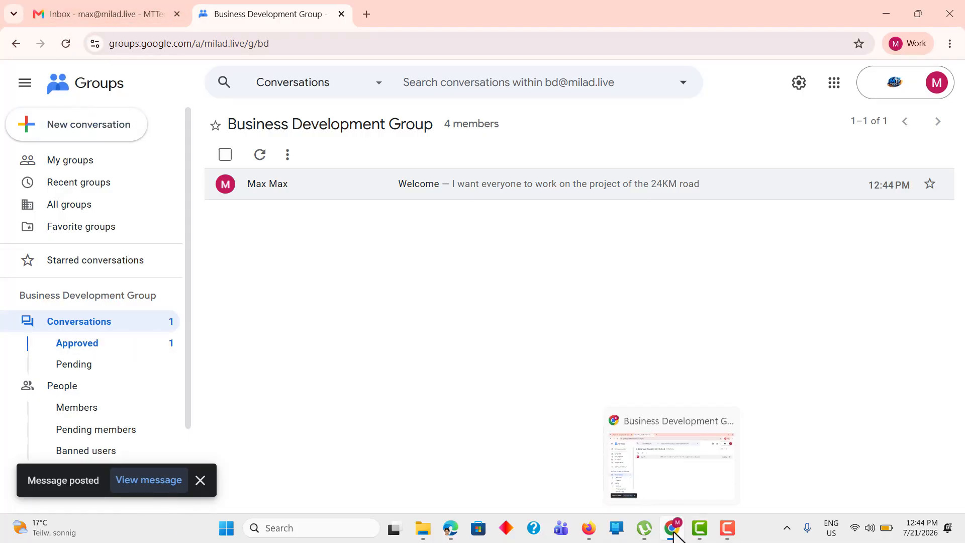
left_click(589, 529)
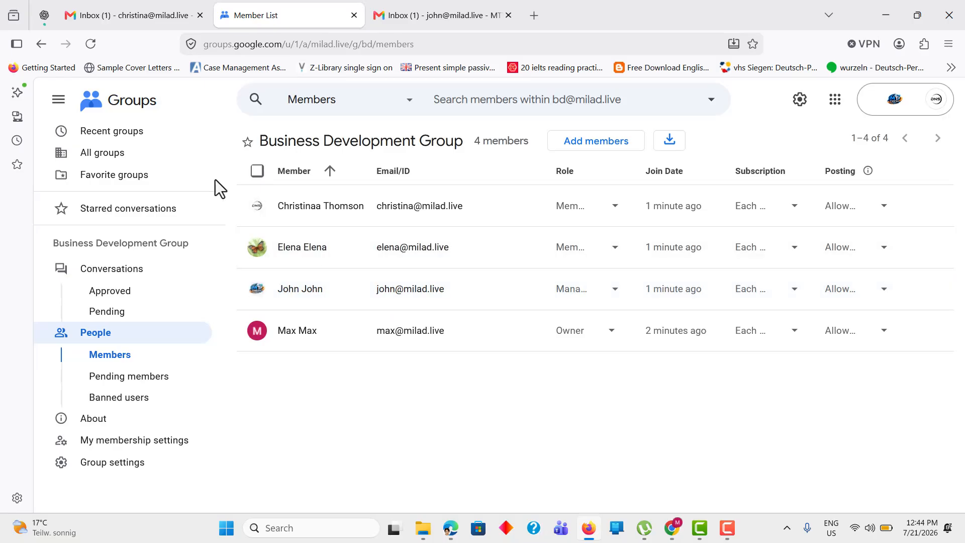
left_click(91, 44)
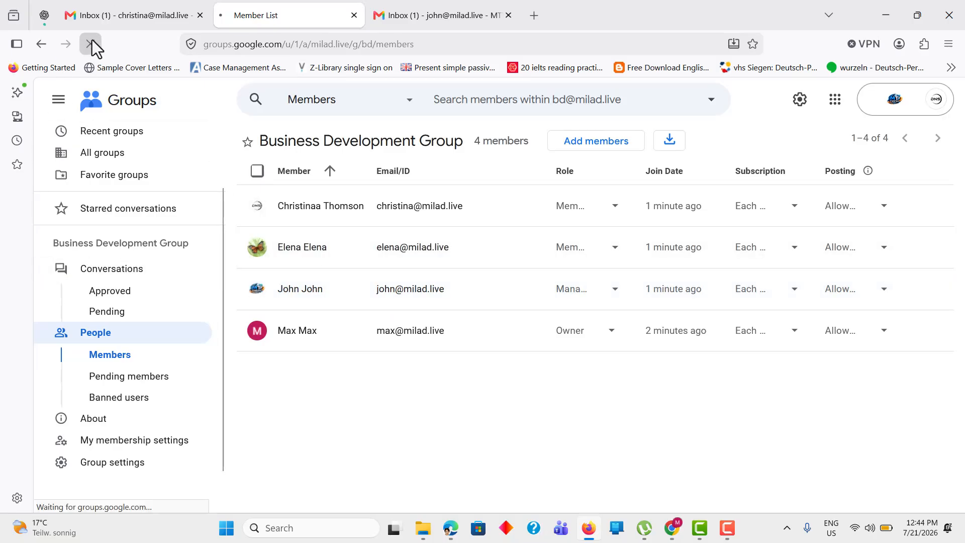
left_click(113, 14)
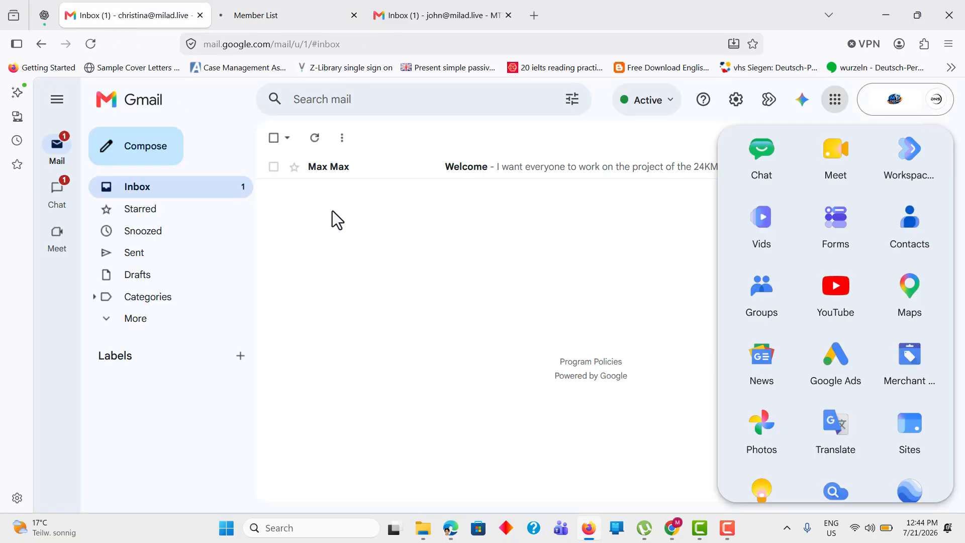
left_click(492, 169)
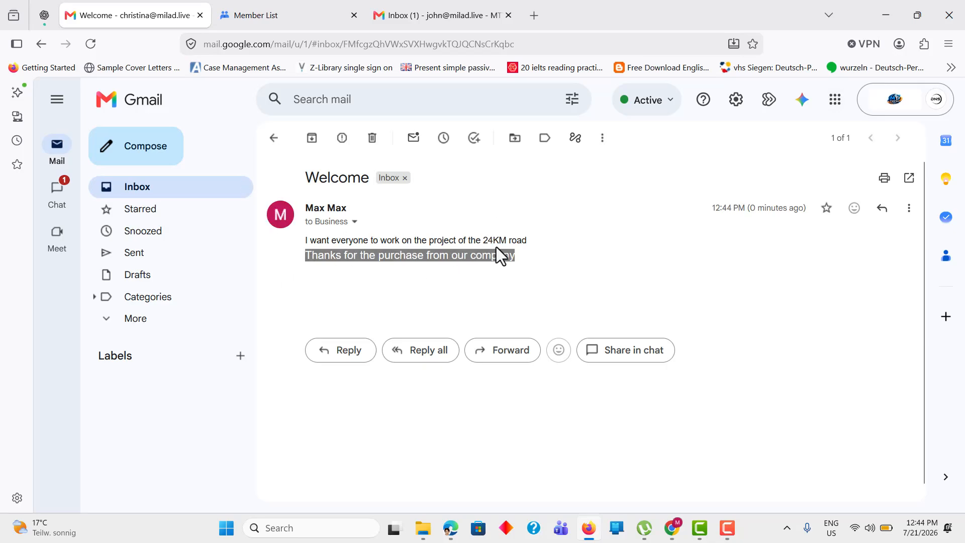
left_click(420, 19)
left_click(443, 171)
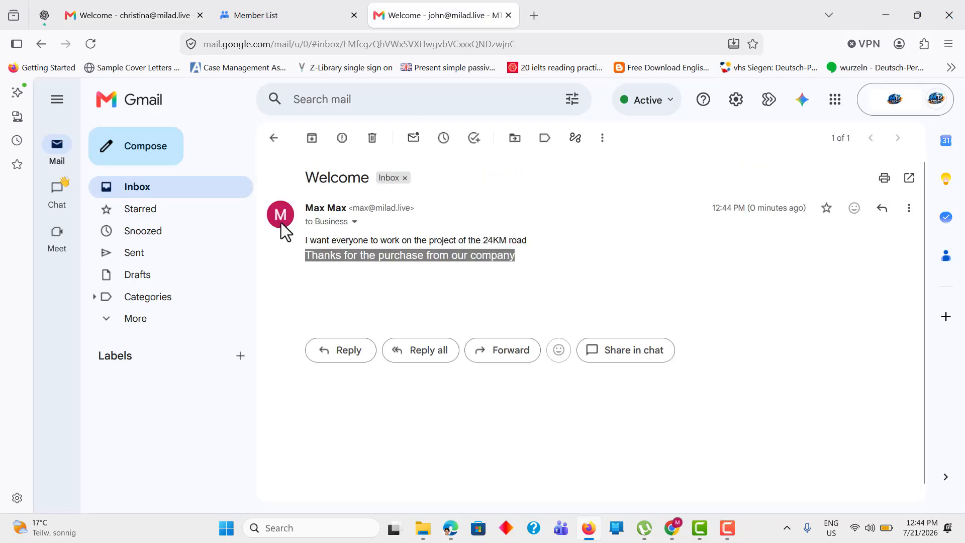
left_click(123, 194)
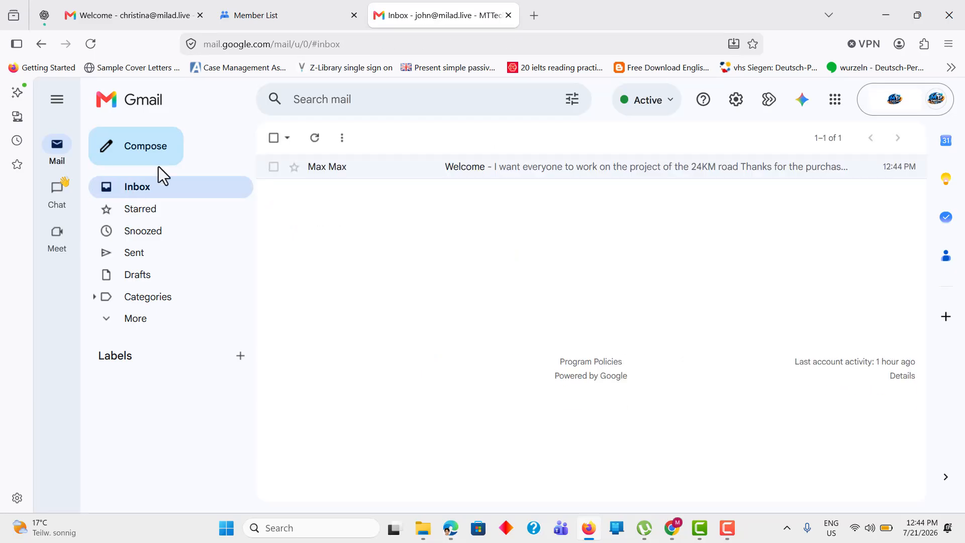
- Open Google Groups in a new tab from the Google apps grid
left_click(837, 100)
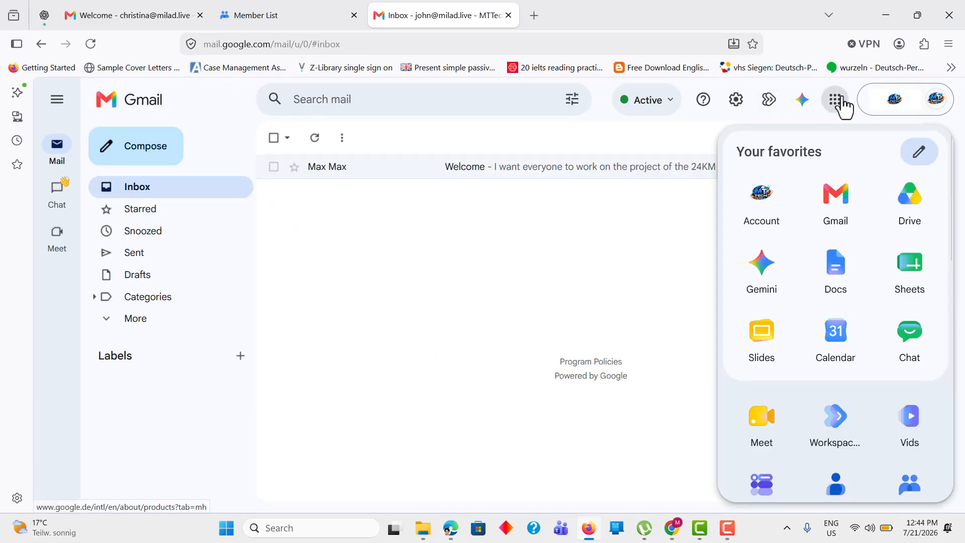
scroll(827, 388, "down", 3)
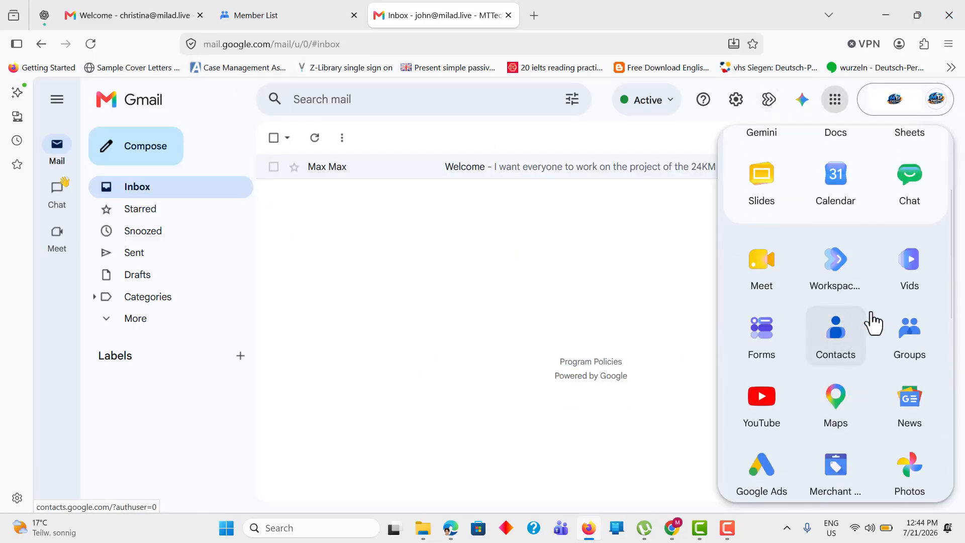
left_click(906, 336)
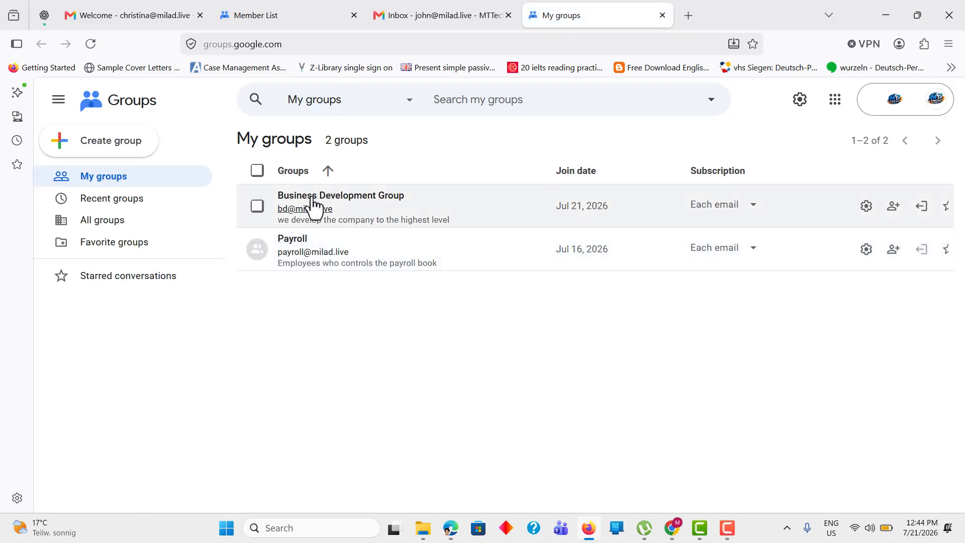
- Reply all on the Welcome conversation with 'Thanks the work is in process' and post it
left_click(314, 206)
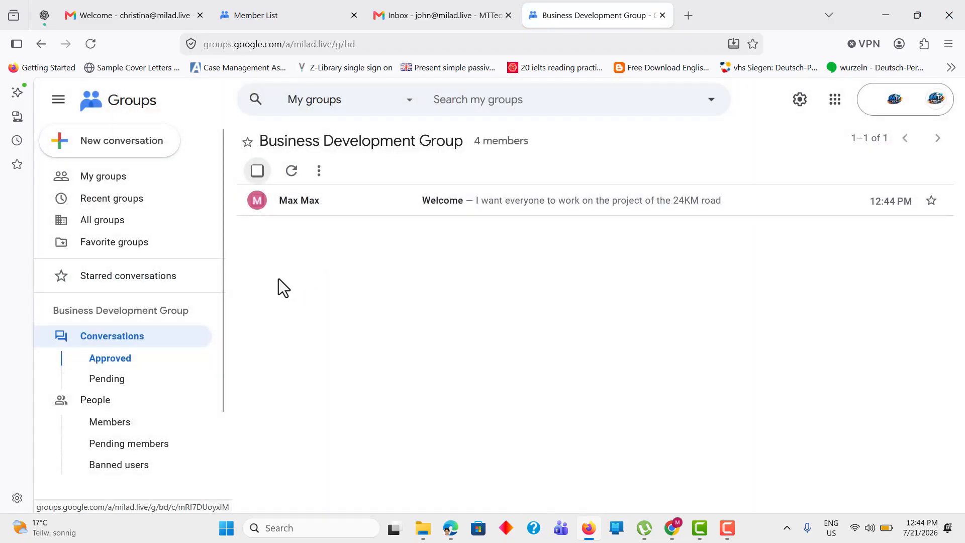
left_click(303, 204)
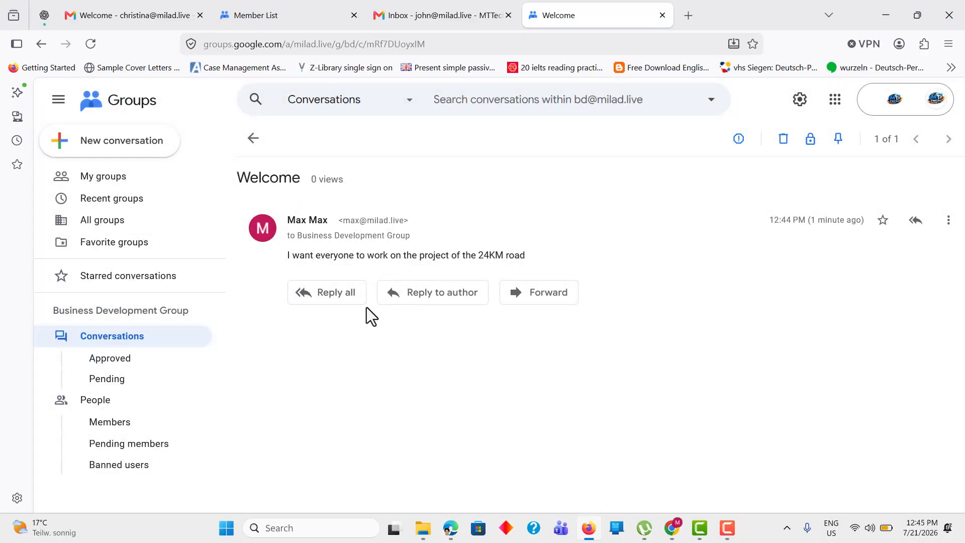
left_click(329, 302)
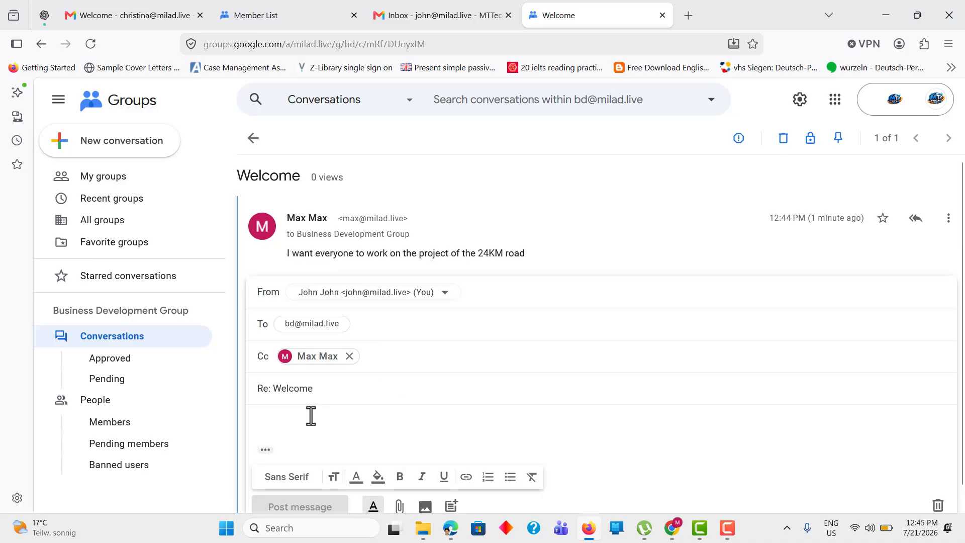
type("Thanks the work is in provc")
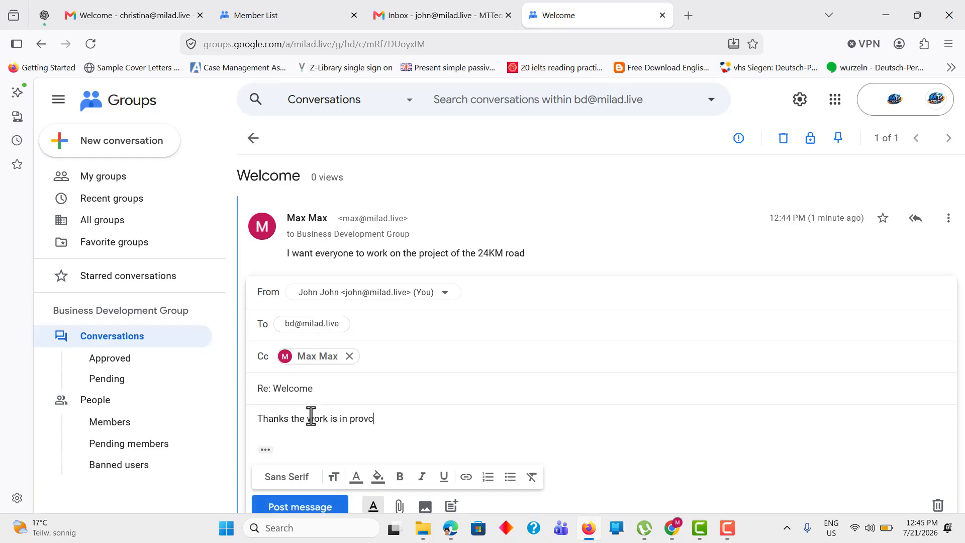
type("ss")
scroll(327, 433, "down", 1)
left_click(331, 491)
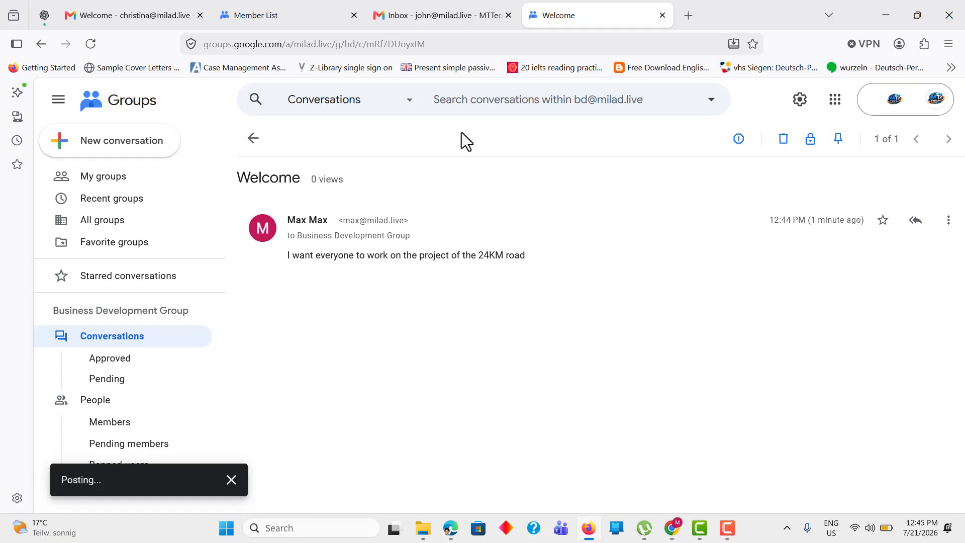
left_click(277, 11)
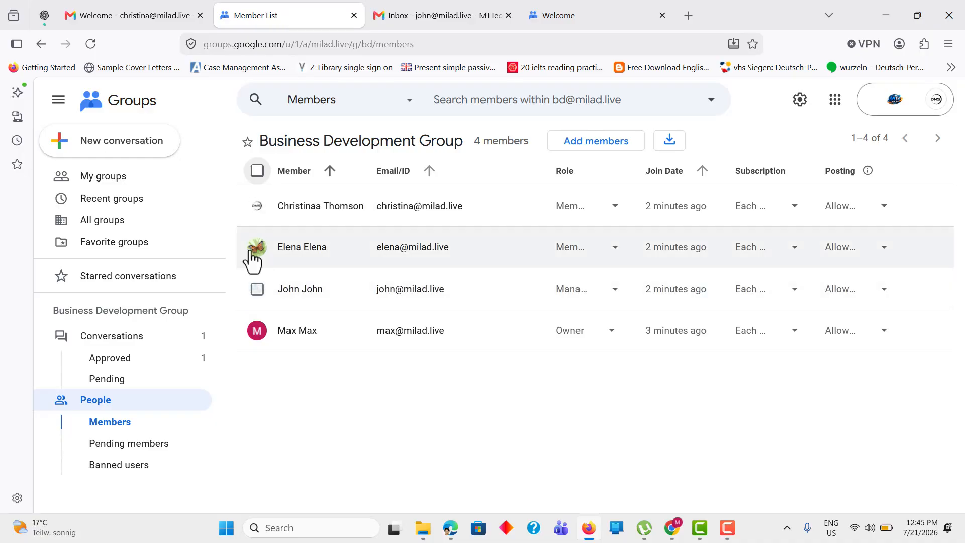
- Check that the reply shows in the Welcome conversation and in the other member's Gmail inbox
left_click(146, 345)
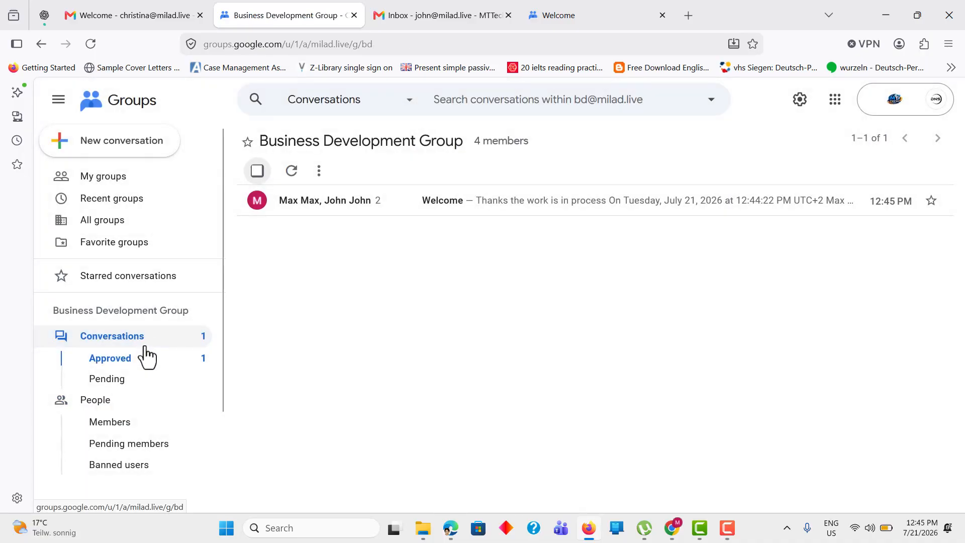
left_click(489, 207)
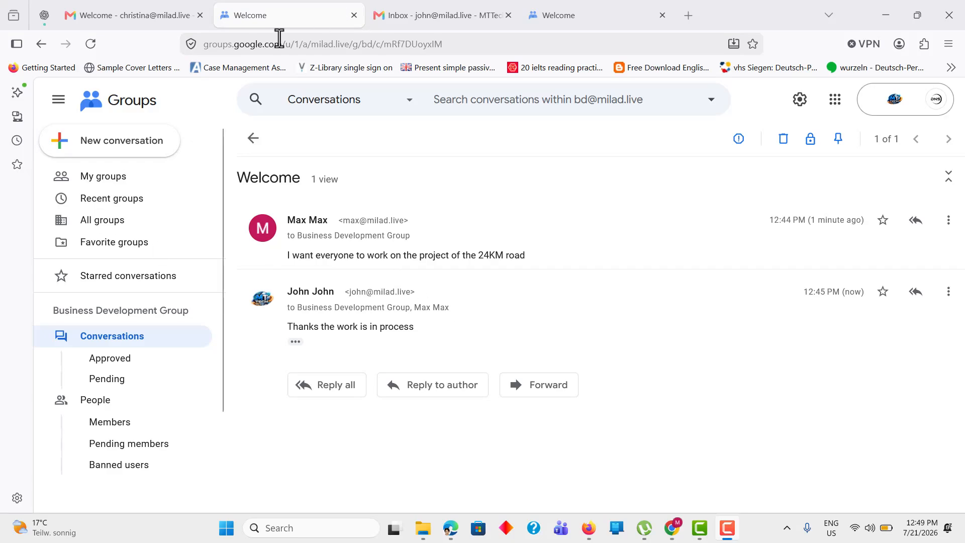
left_click(142, 19)
left_click(139, 189)
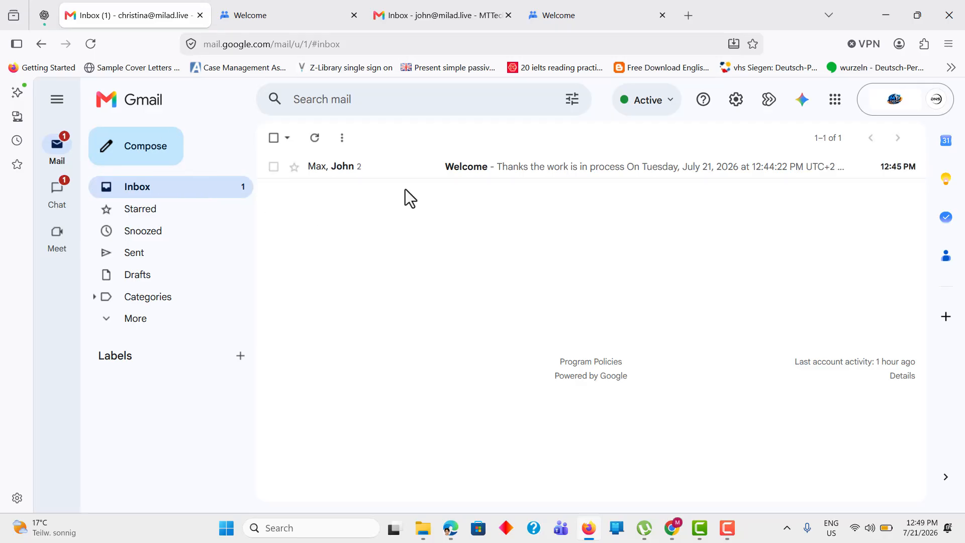
- Open the Welcome thread in each member's Gmail inbox, finishing on the copy showing the reply
left_click(450, 17)
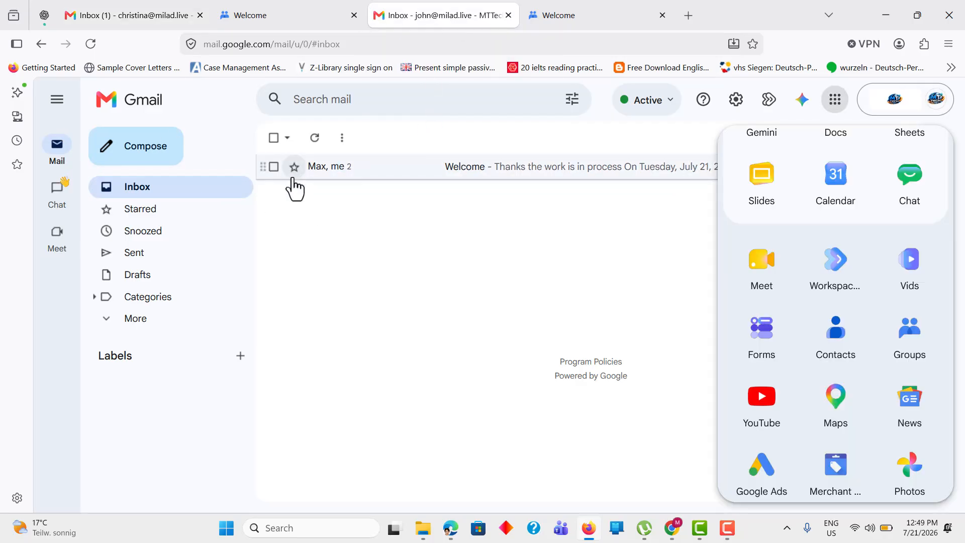
left_click(388, 166)
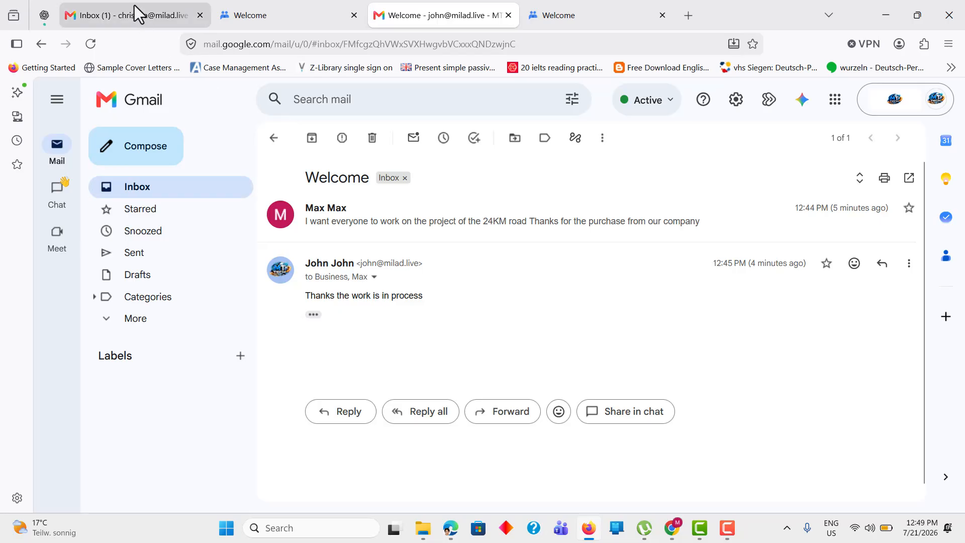
left_click(134, 14)
left_click(376, 170)
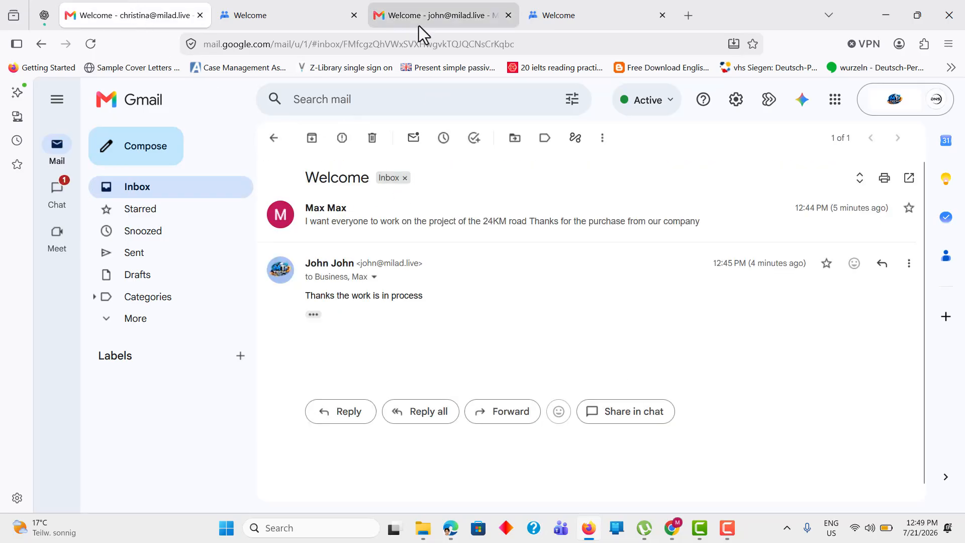
left_click(421, 10)
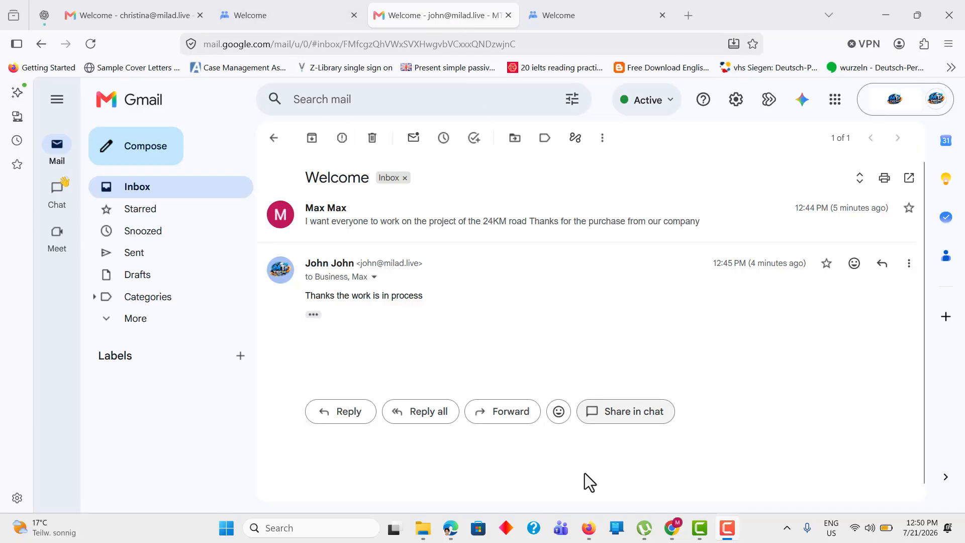
- Show the other member's Welcome thread with the 24KM road request and 'Thanks the work is in process' reply
left_click(132, 17)
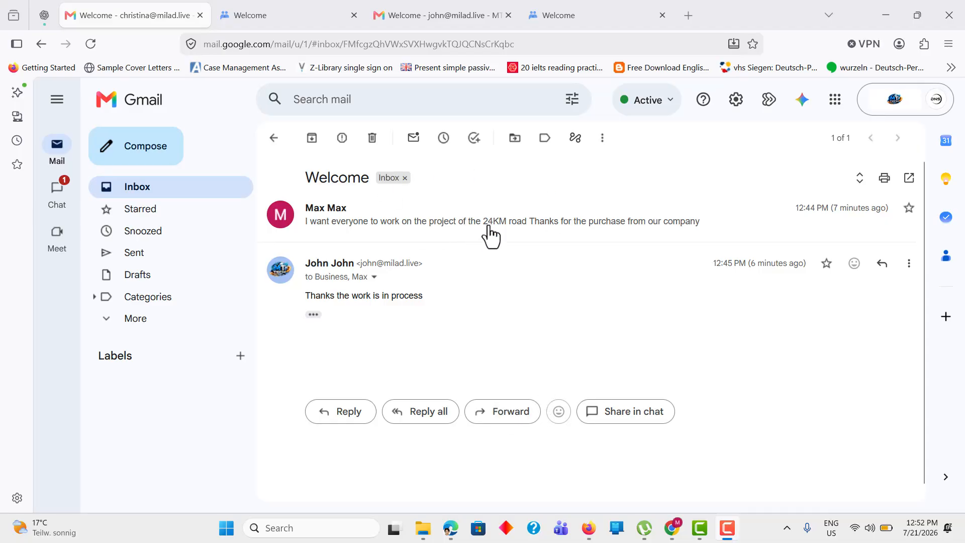
- Reopen the Welcome conversation in the Groups tab and load the newly arrived reply
left_click(593, 16)
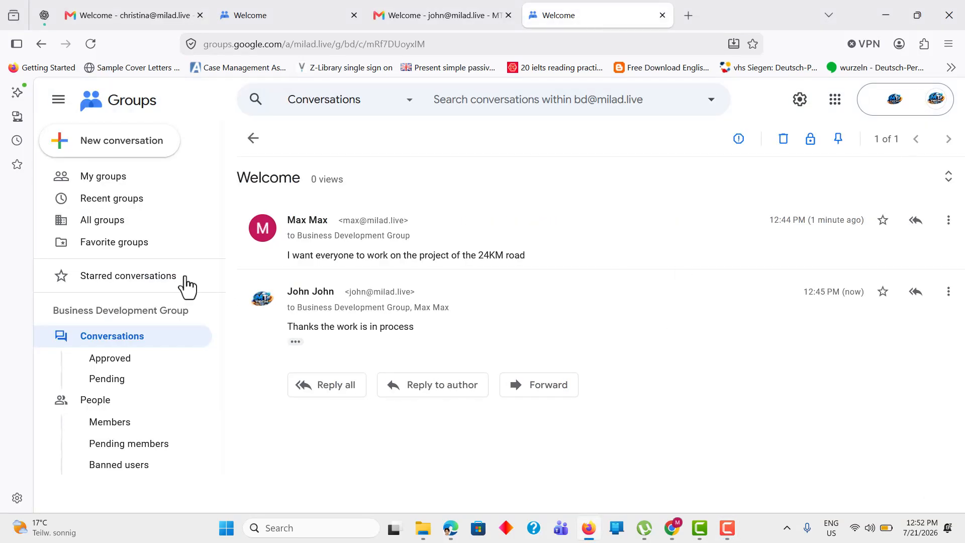
left_click(120, 339)
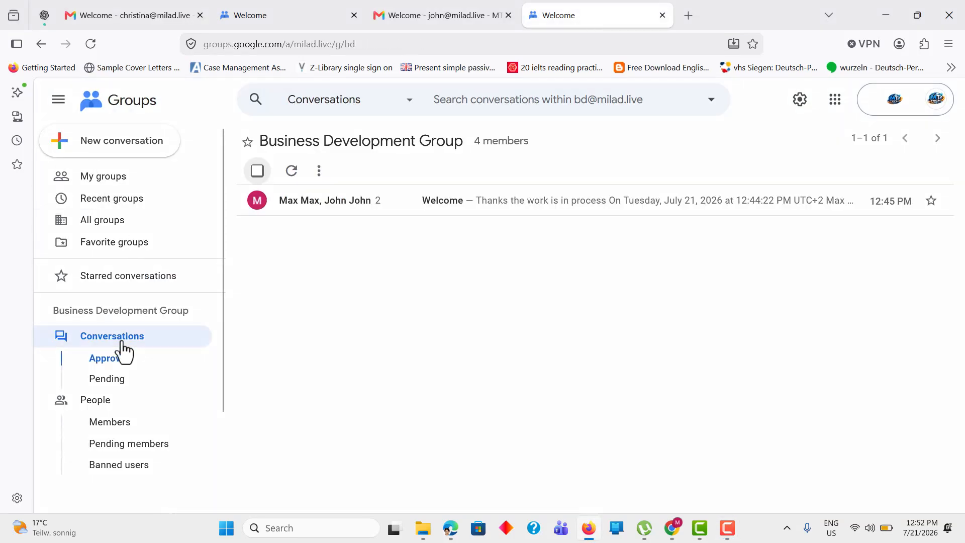
left_click(344, 200)
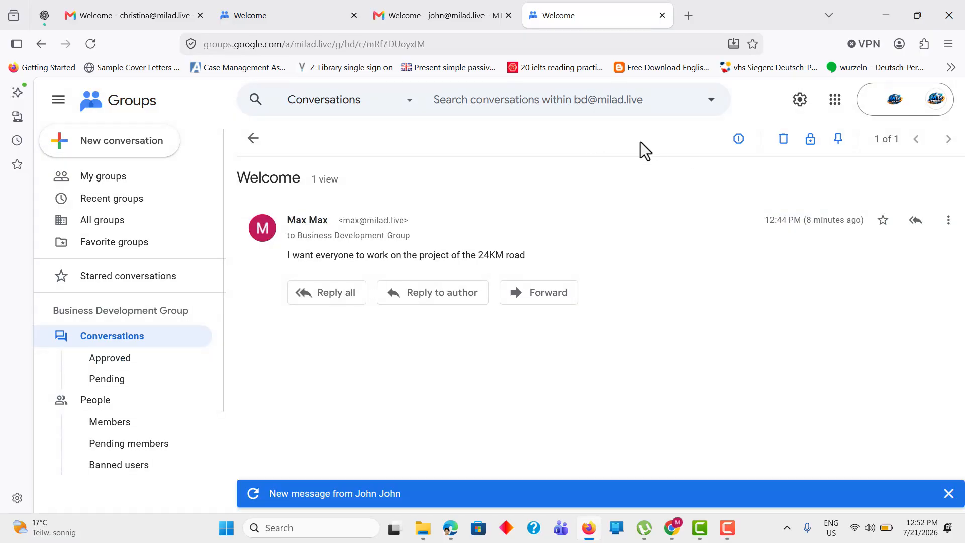
left_click(367, 504)
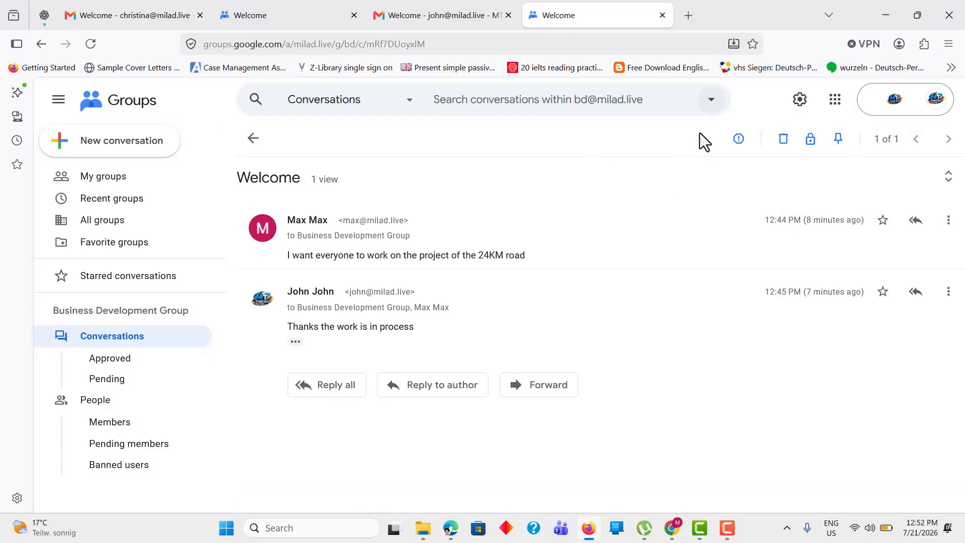
- Open Business Development Group's settings in the group owner's browser window
left_click(673, 528)
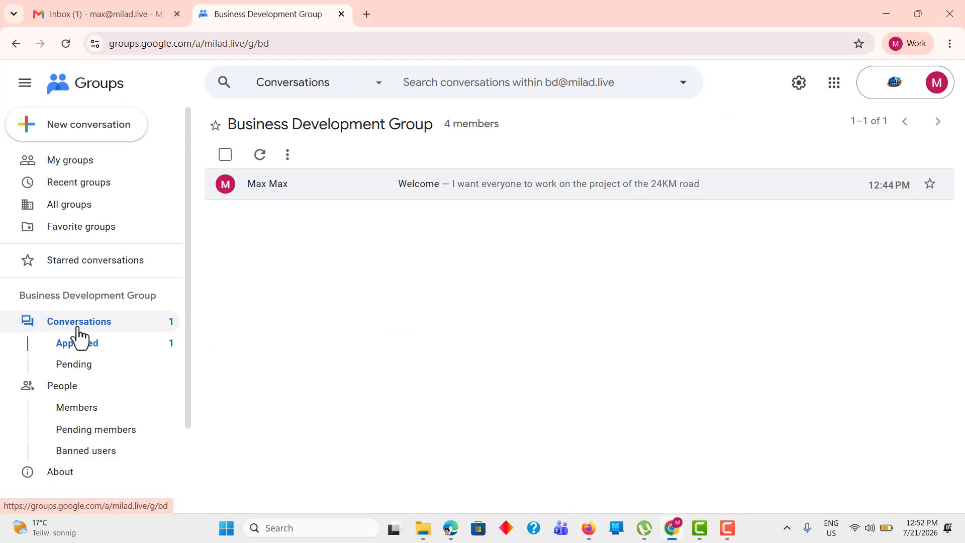
scroll(86, 452, "down", 1)
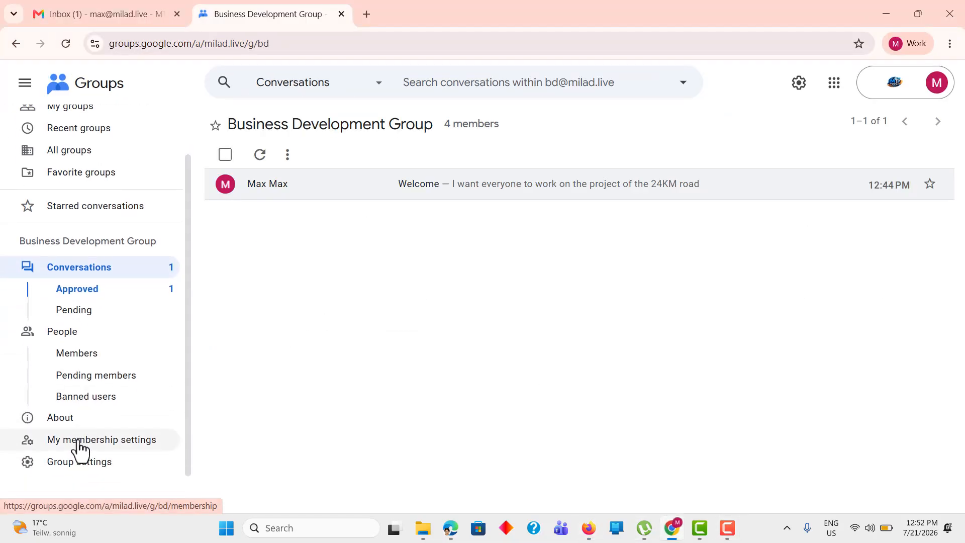
left_click(90, 462)
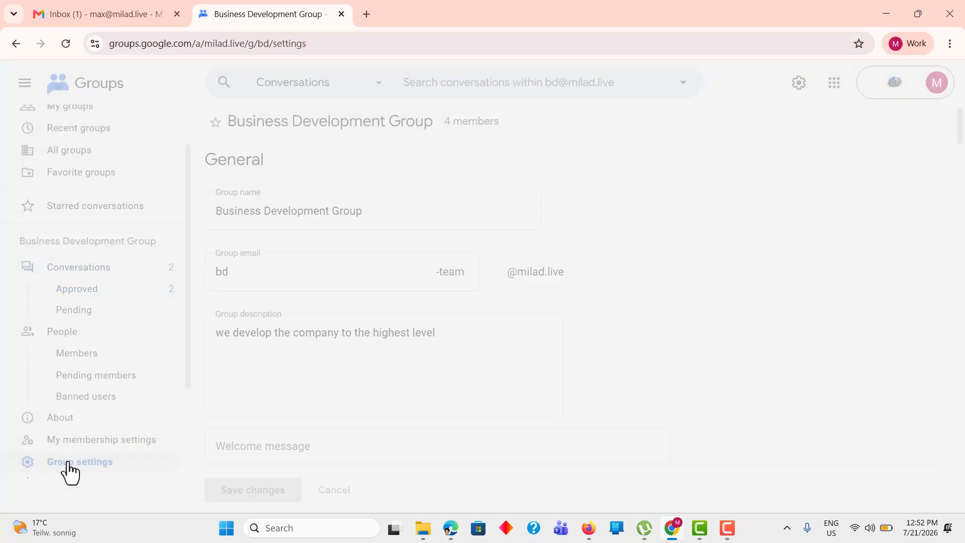
- Go back to the group's conversations and reopen the Welcome conversation
scroll(374, 276, "down", 5)
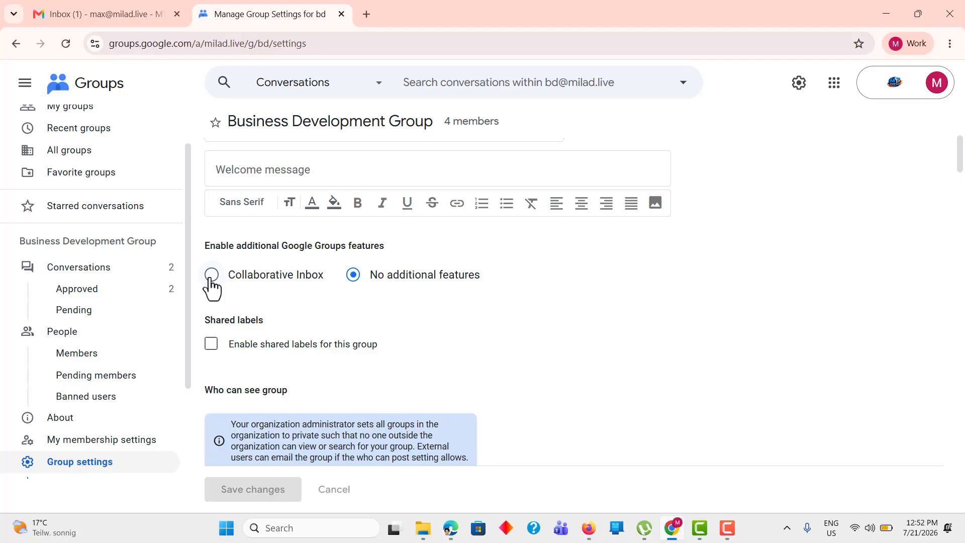
left_click(93, 269)
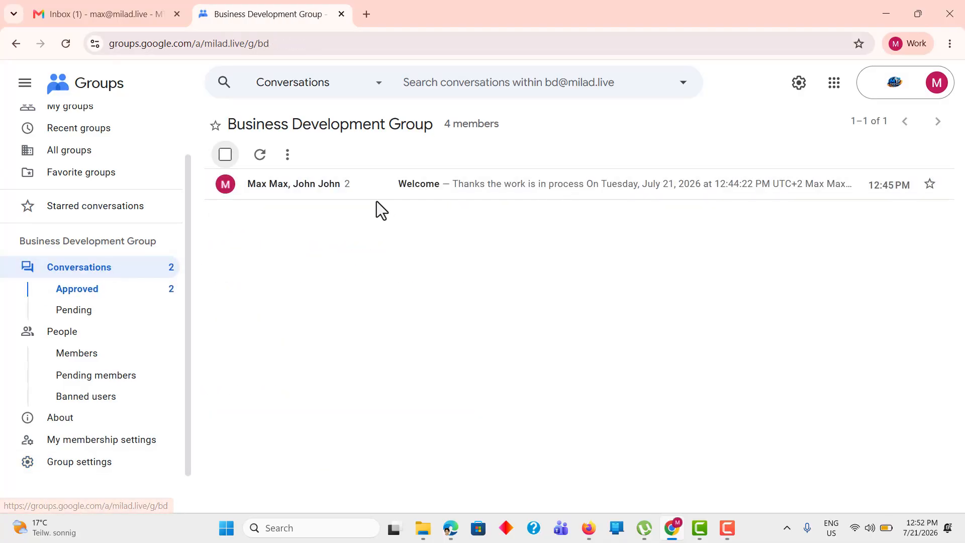
left_click(327, 194)
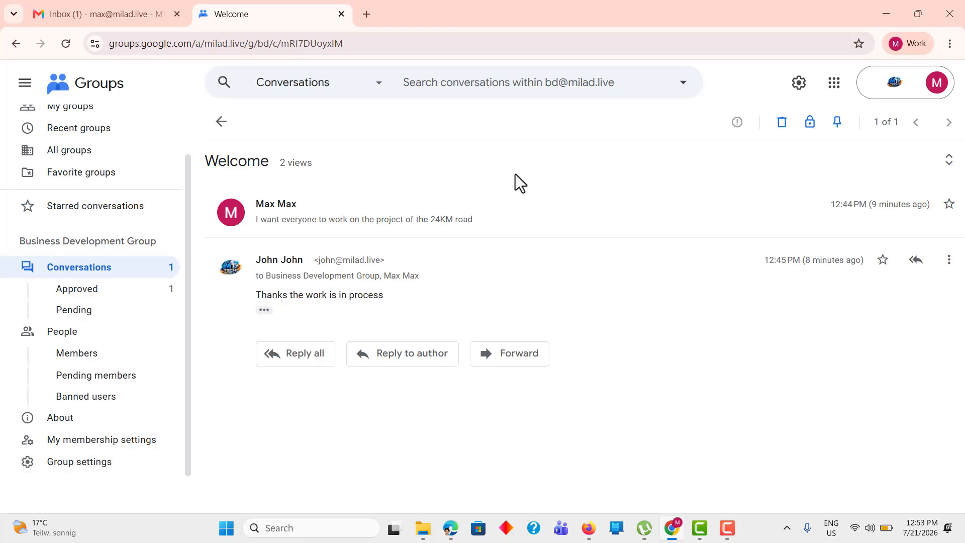
- Enable Collaborative Inbox in Group settings, save the changes, and return to Conversations
left_click(61, 468)
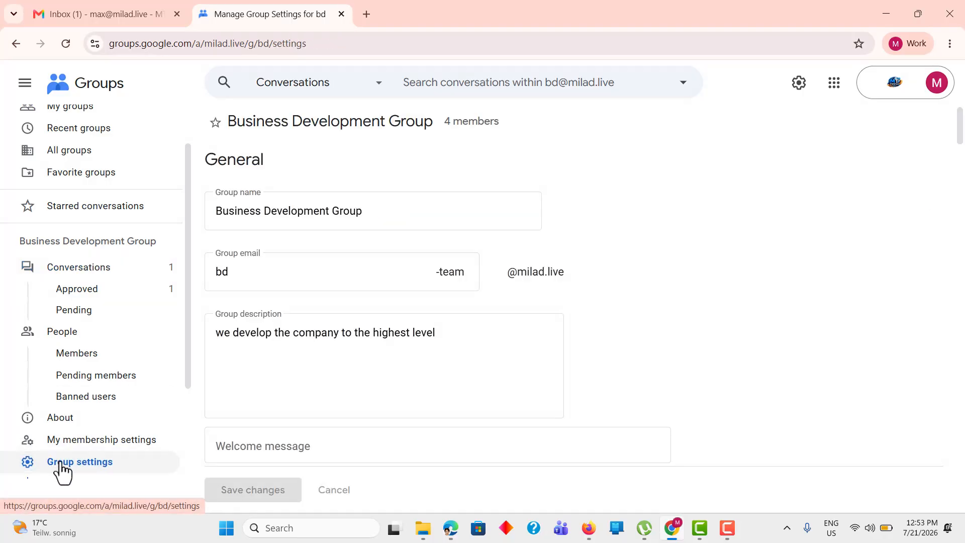
scroll(275, 257, "down", 3)
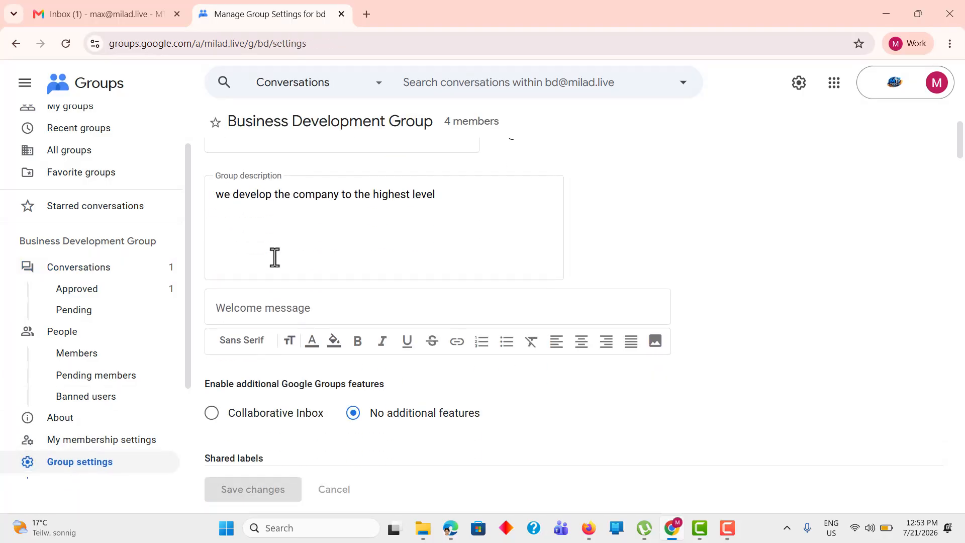
left_click(212, 415)
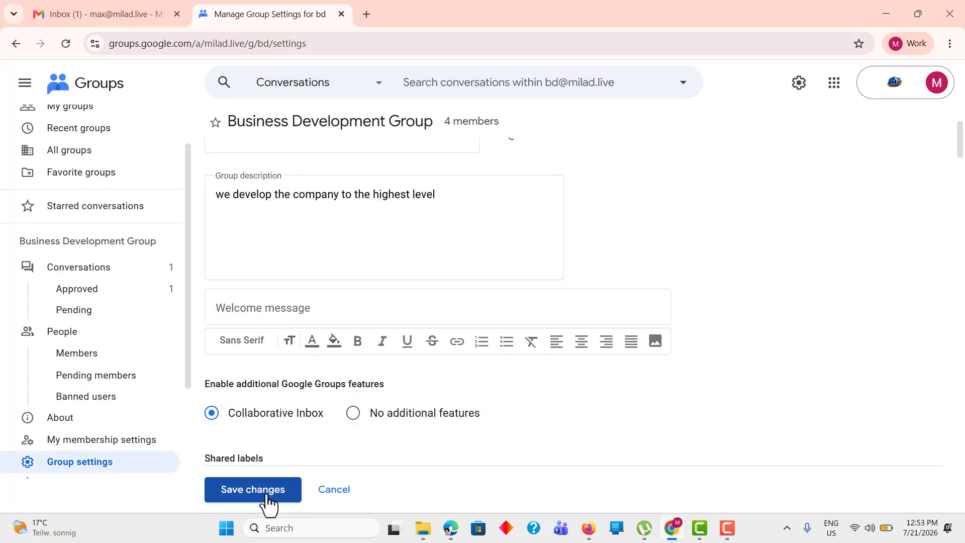
left_click(267, 495)
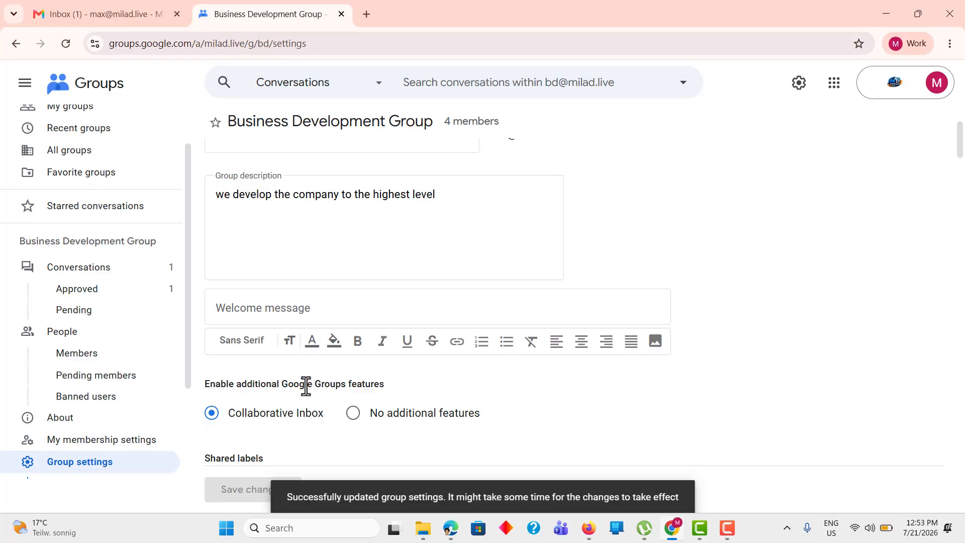
left_click(80, 272)
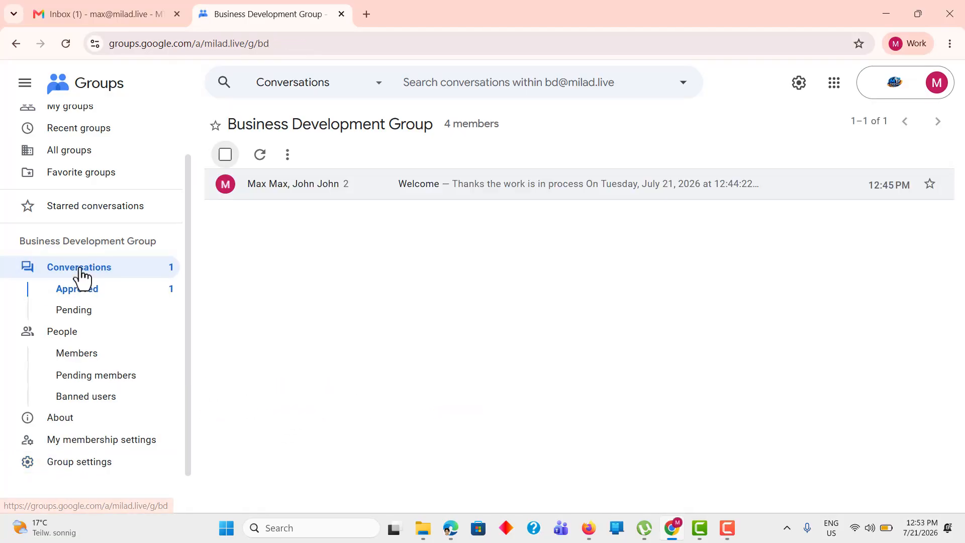
- Open the Welcome conversation, assign it to yourself, and start a 'Re: Welcome' reply-all draft
left_click(425, 189)
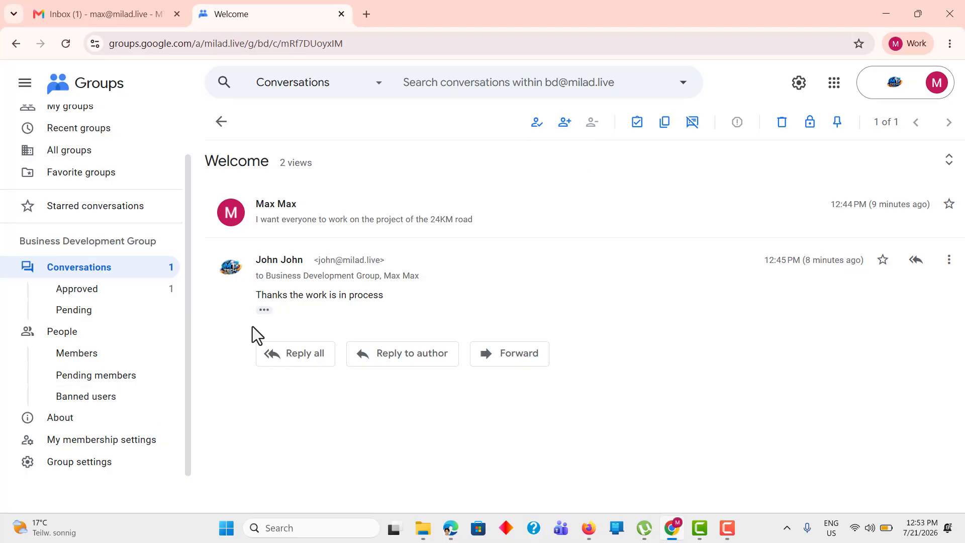
left_click(537, 130)
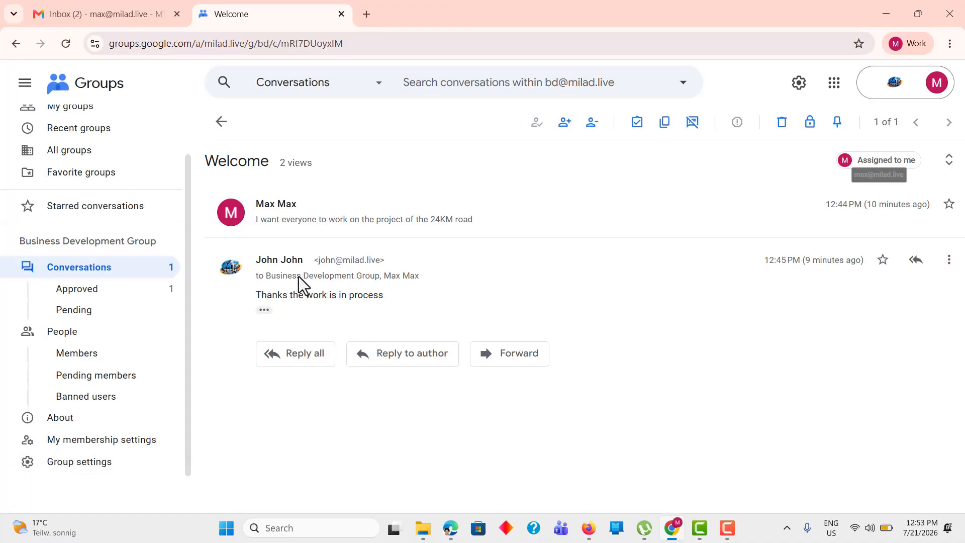
left_click(302, 353)
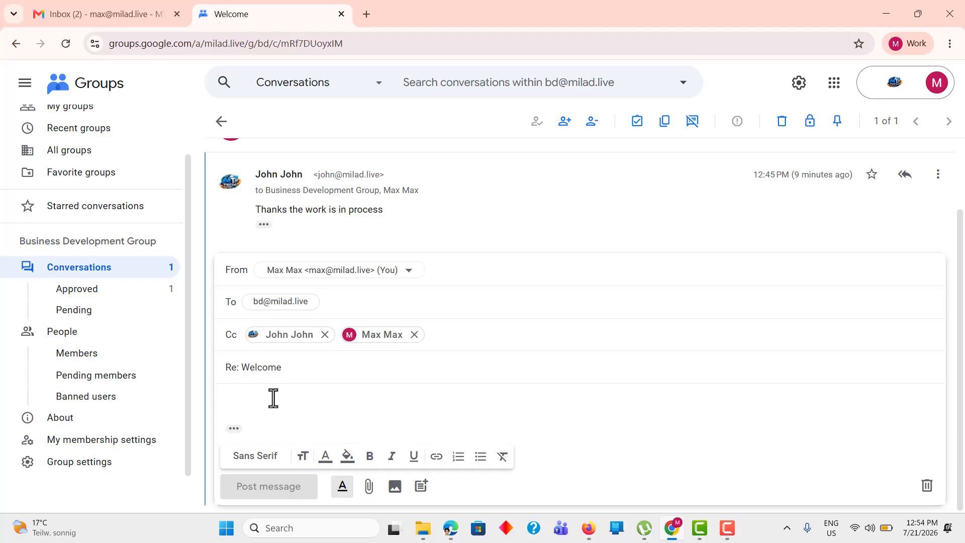
- Post 'Ok I completed the technical proposal.' as a reply to everyone in Welcome
type("Ok I")
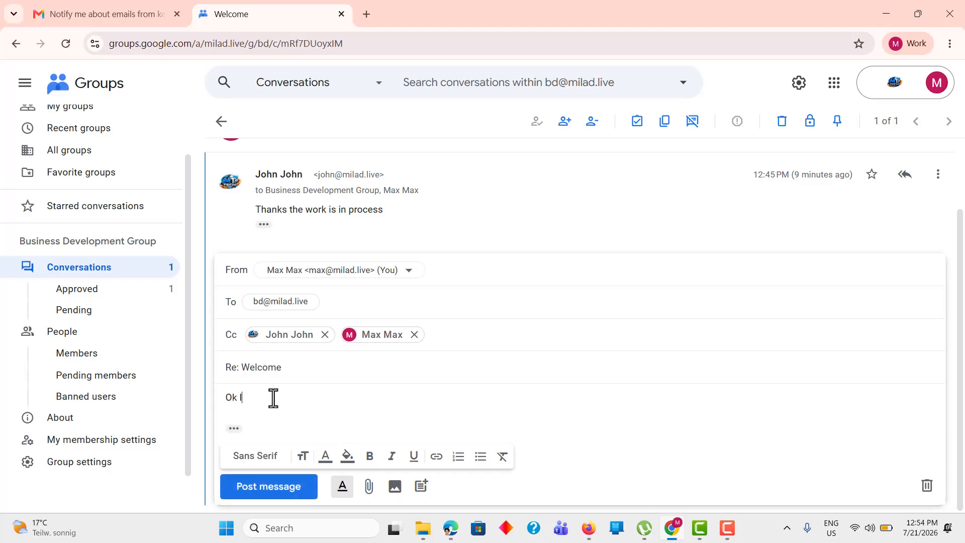
type(" complete")
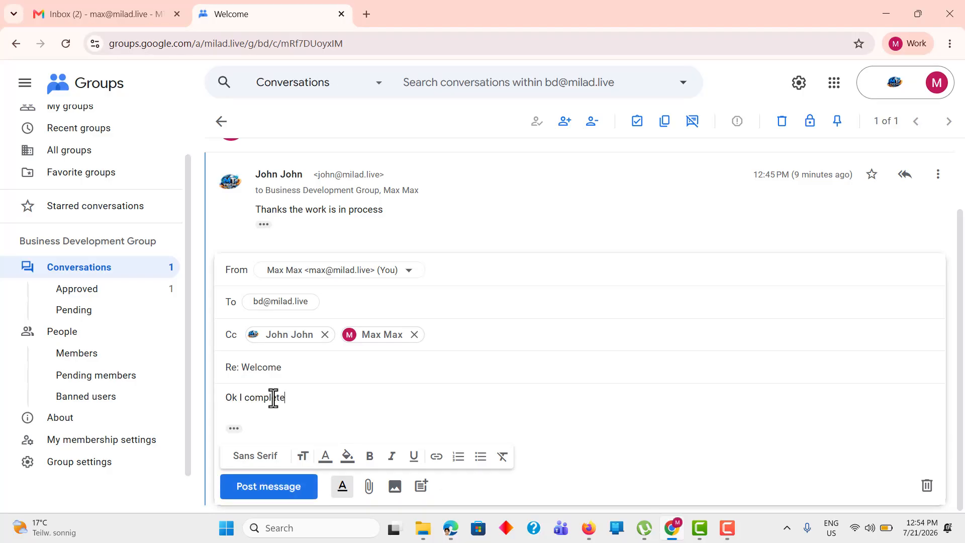
type("d the technical ")
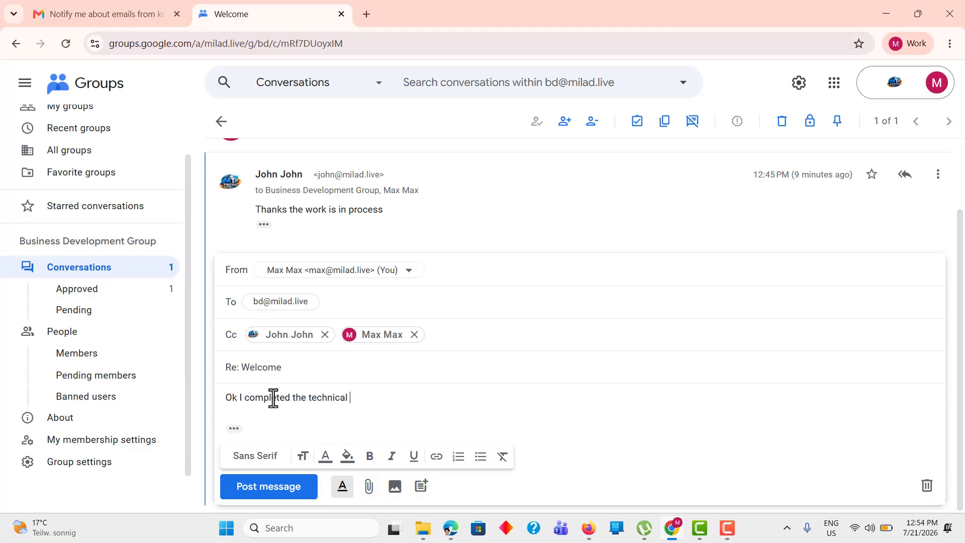
type("proposal")
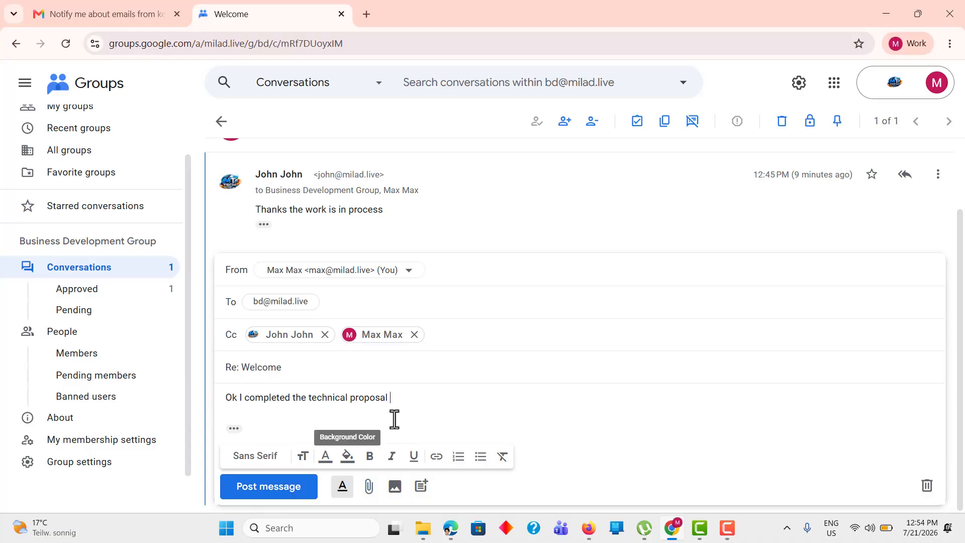
key("BackSpace")
type(".")
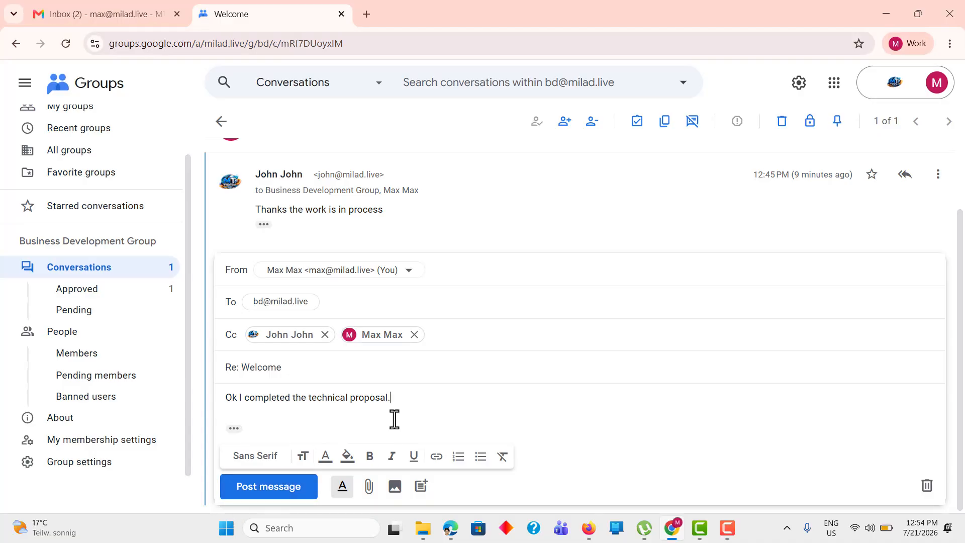
left_click(281, 490)
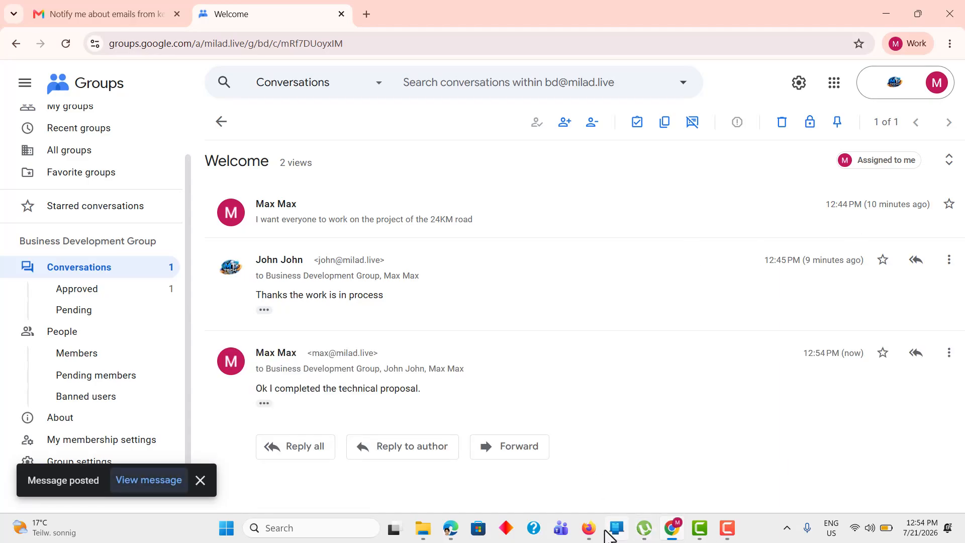
- Check the other account's Gmail inbox Welcome thread for the technical-proposal reply
left_click(589, 528)
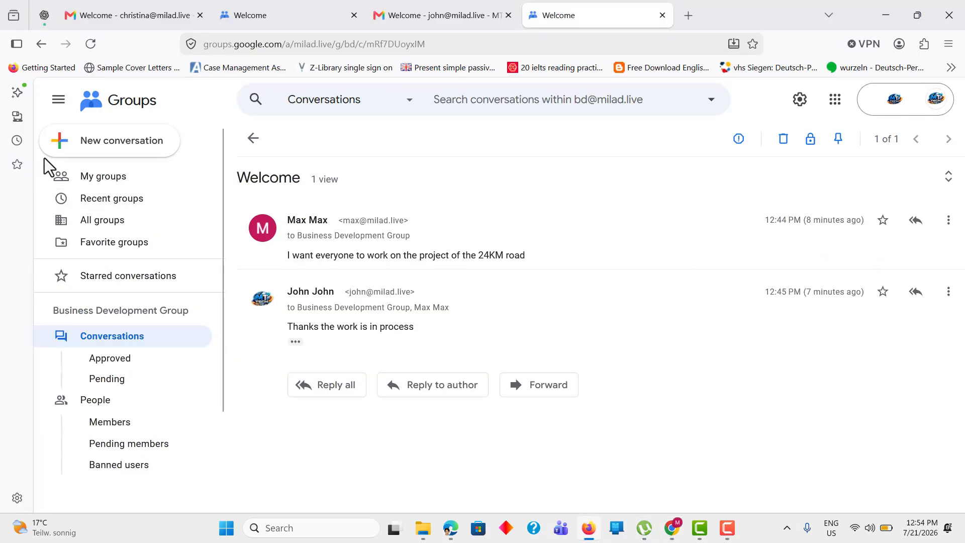
left_click(116, 20)
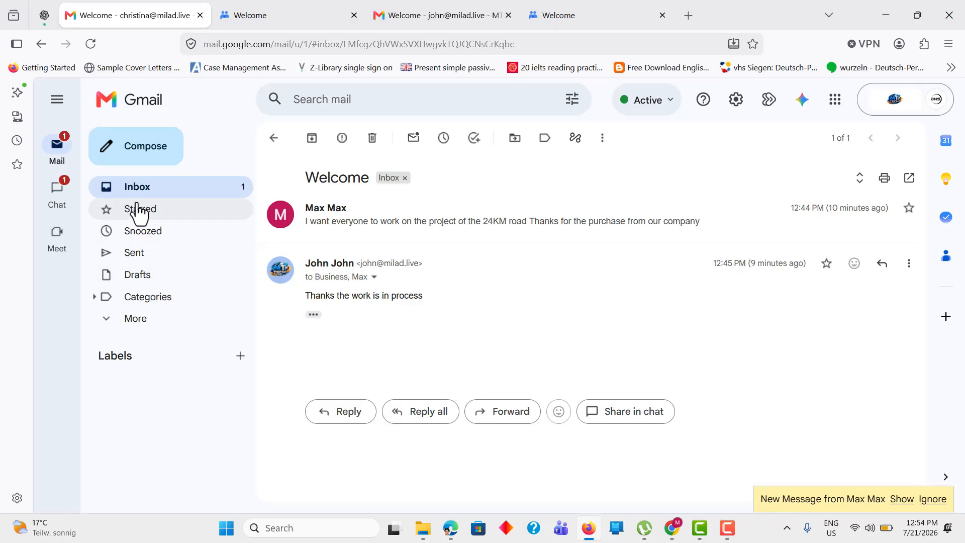
left_click(161, 190)
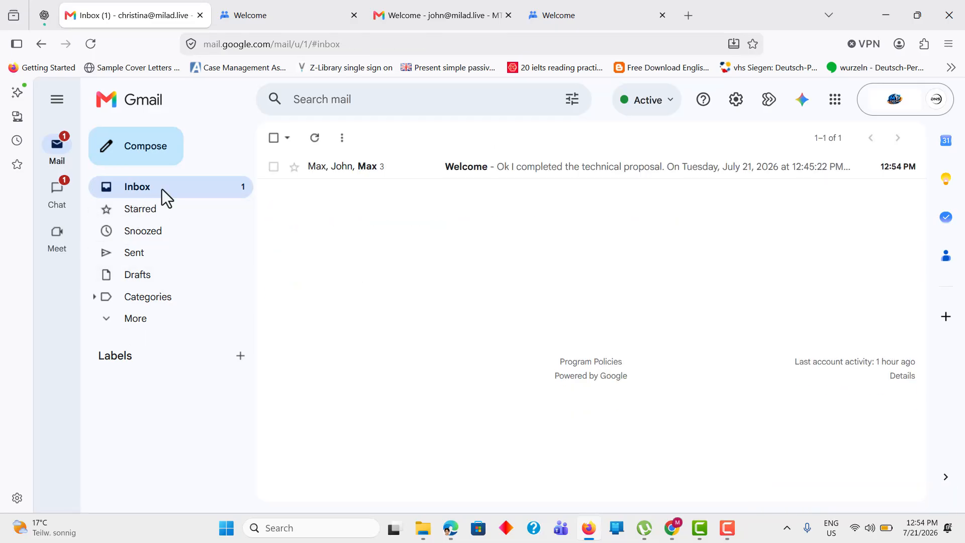
left_click(394, 172)
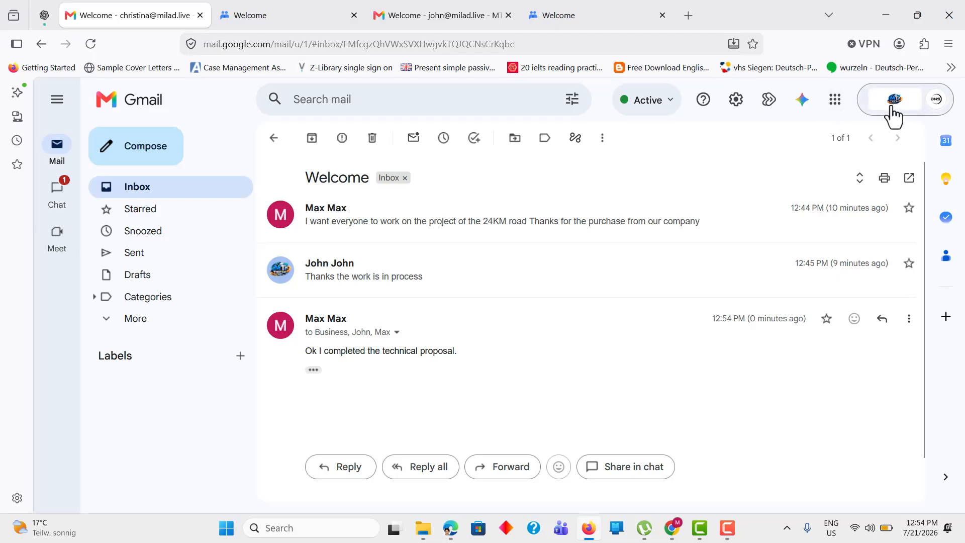
- Load the new message in the Groups tab and reopen the Welcome conversation from Conversations
left_click(274, 16)
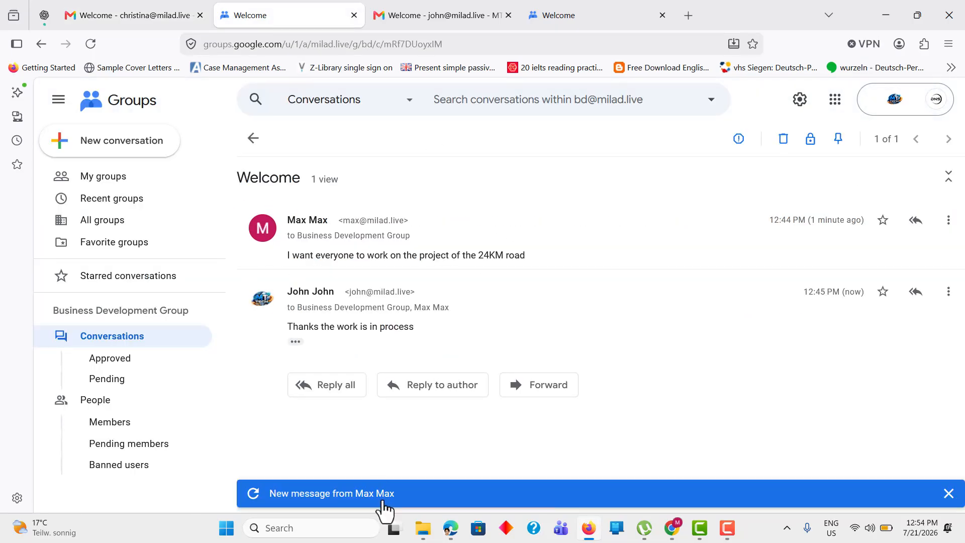
left_click(381, 498)
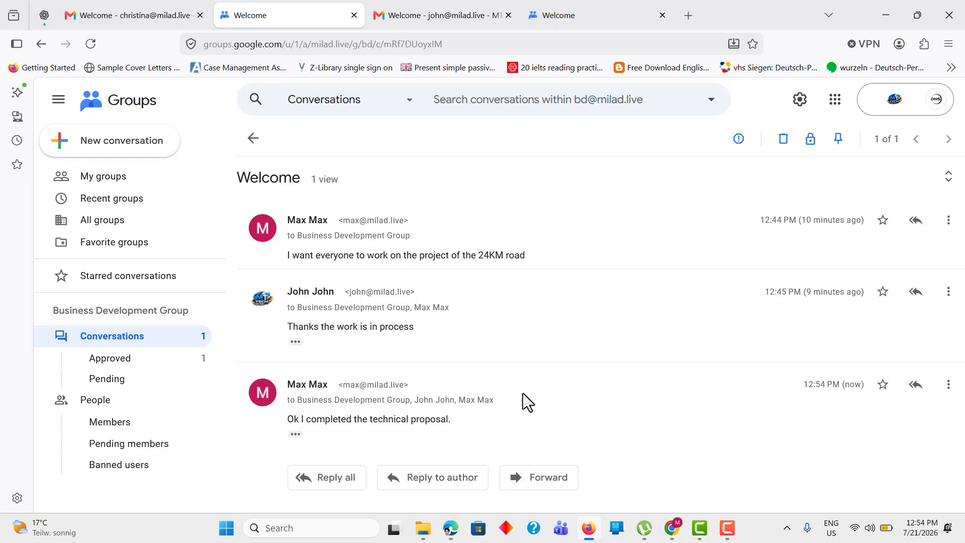
left_click(128, 337)
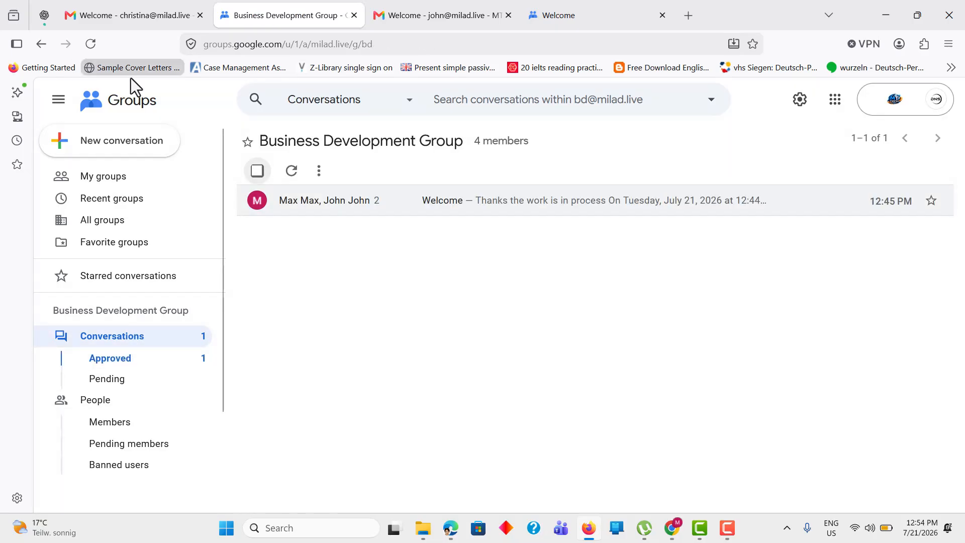
left_click(327, 202)
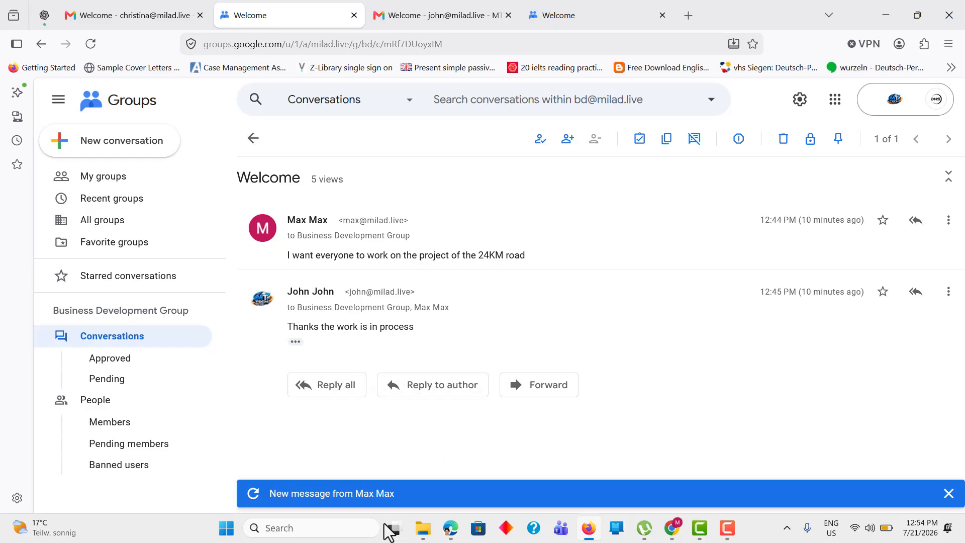
- Dismiss the new-message notice and assign the Welcome conversation to yourself
left_click(415, 504)
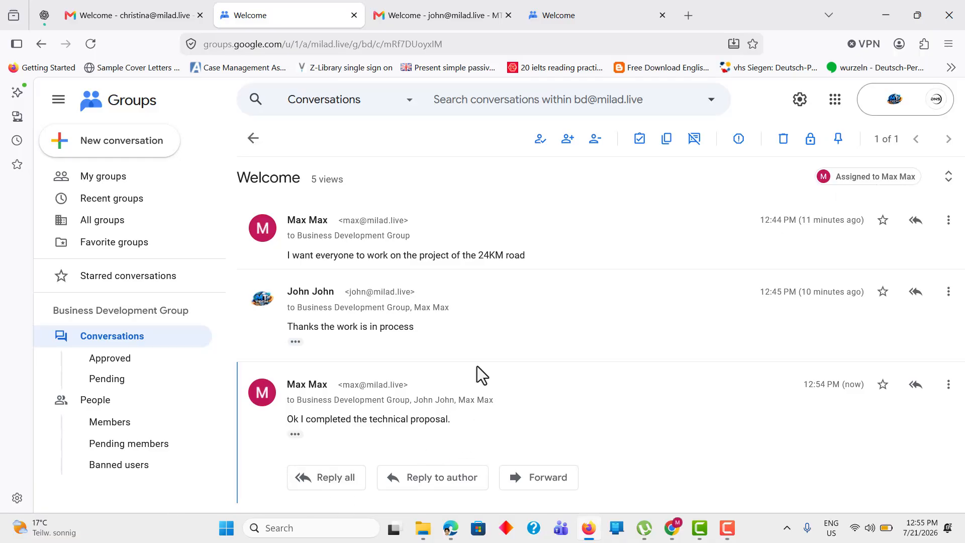
left_click(540, 143)
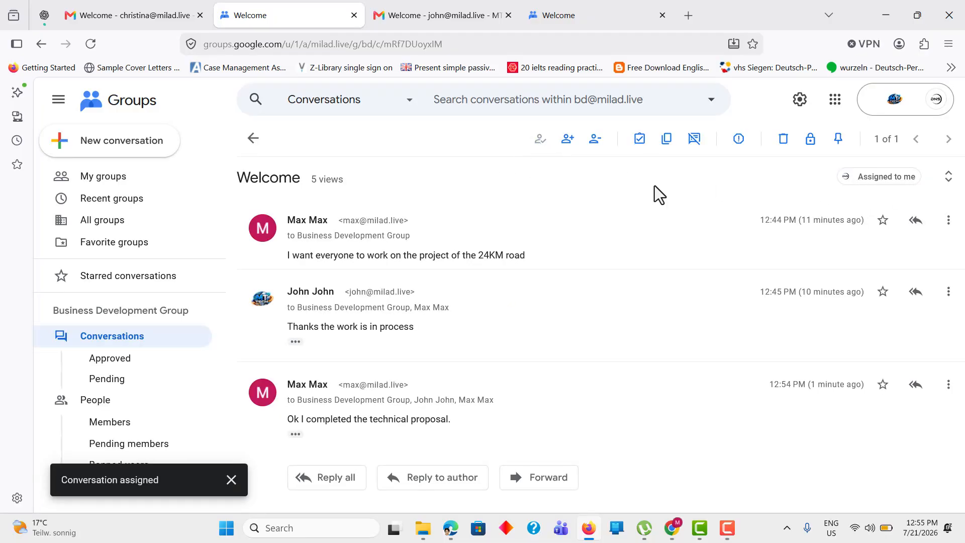
- Reply all in Welcome with 'I have also completed the bill of quantity' and post it
left_click(348, 483)
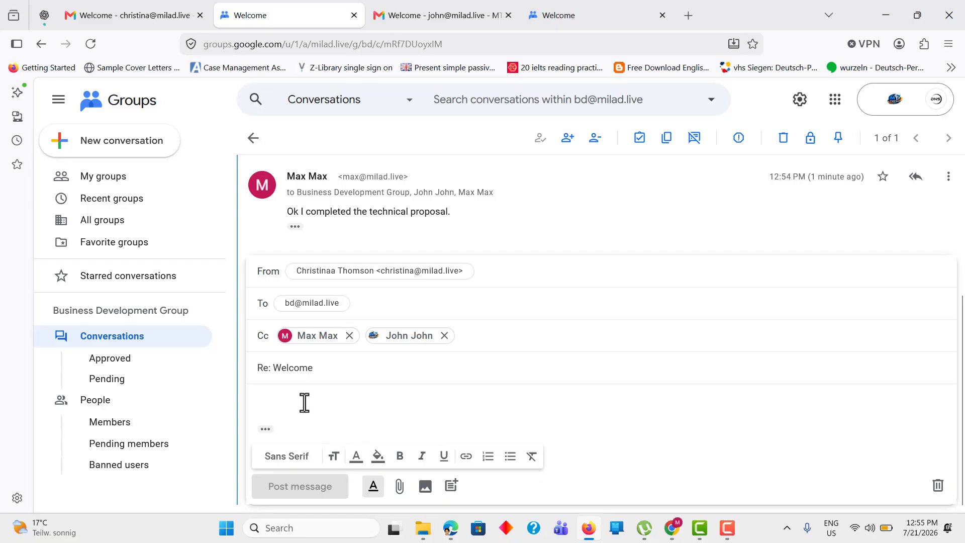
type("I ha")
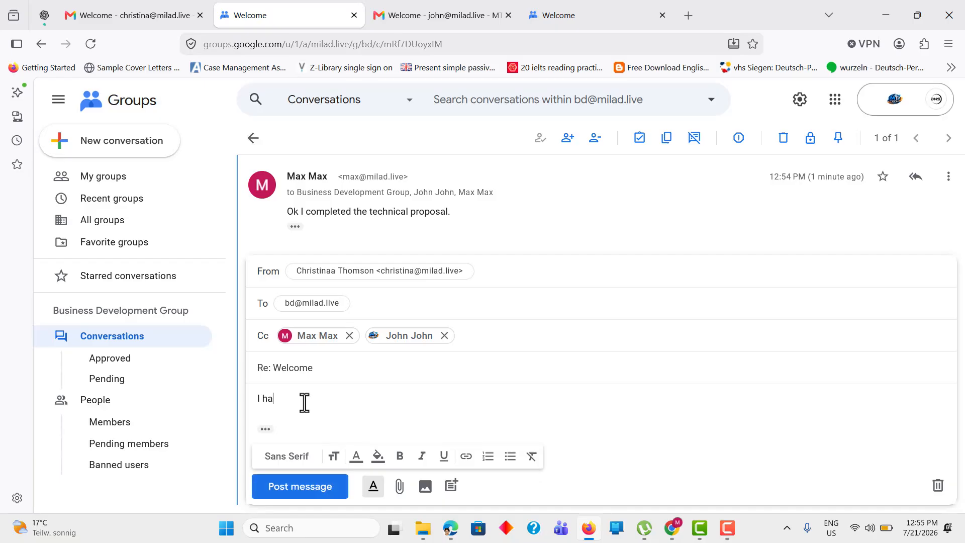
type("ve also completed the")
type("bill of quantity")
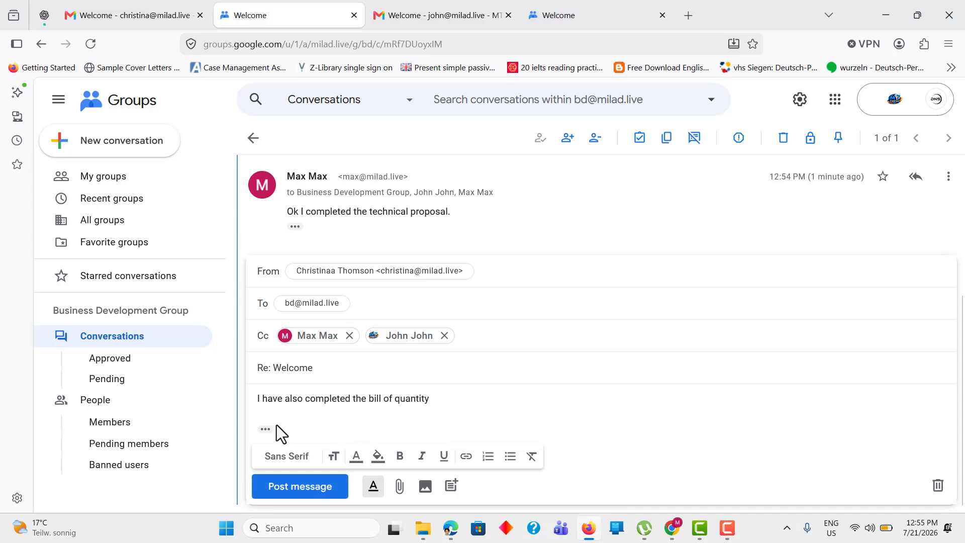
left_click(313, 490)
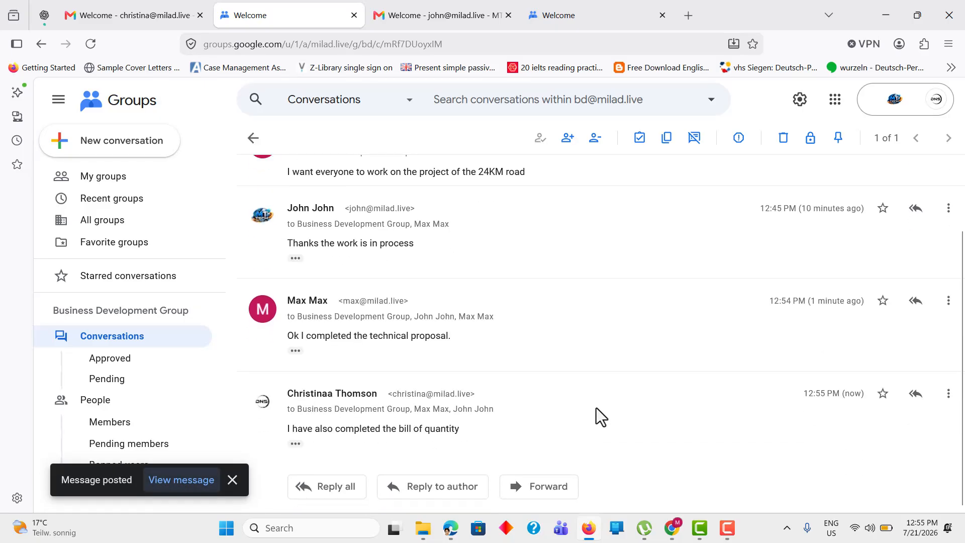
scroll(596, 408, "up", 2)
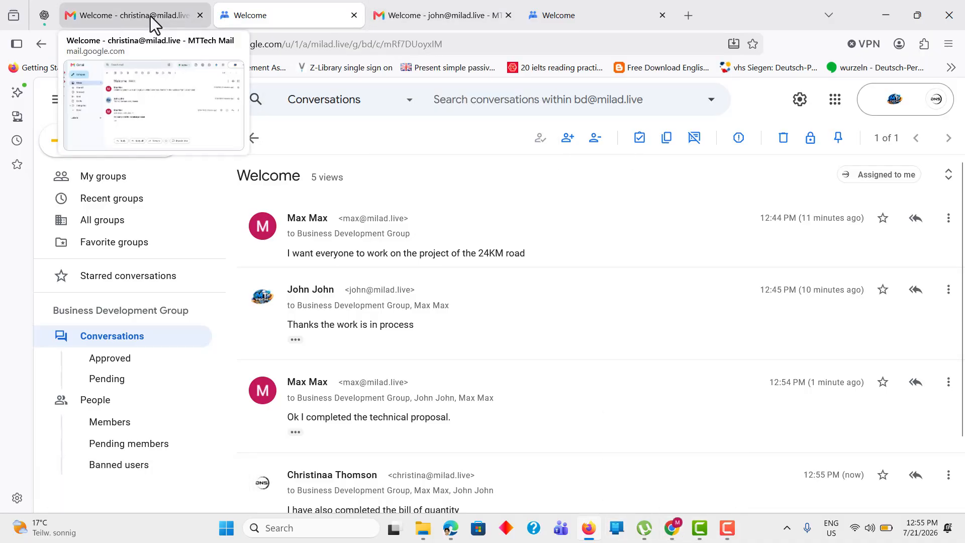
- Reload the Gmail and Groups Welcome threads in the other tabs to check the latest messages
left_click(427, 12)
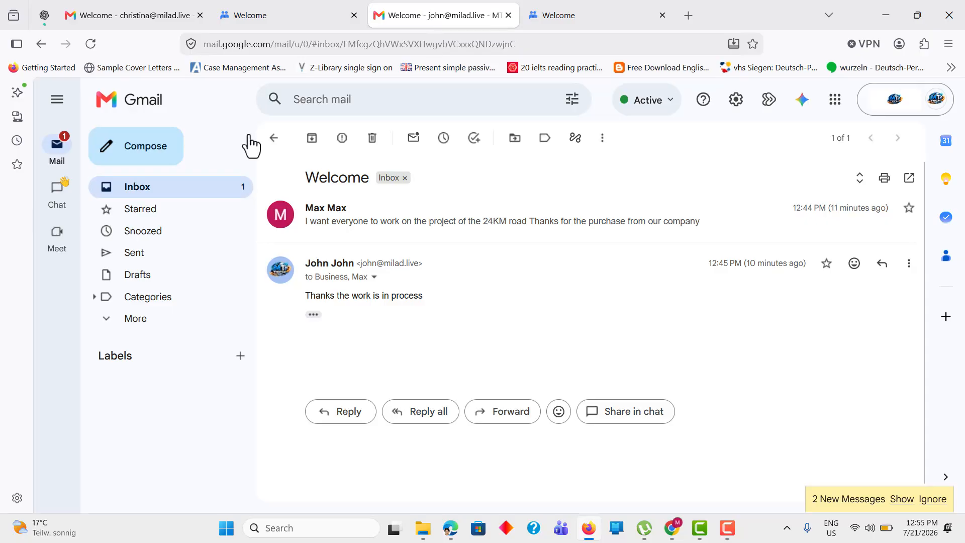
left_click(90, 44)
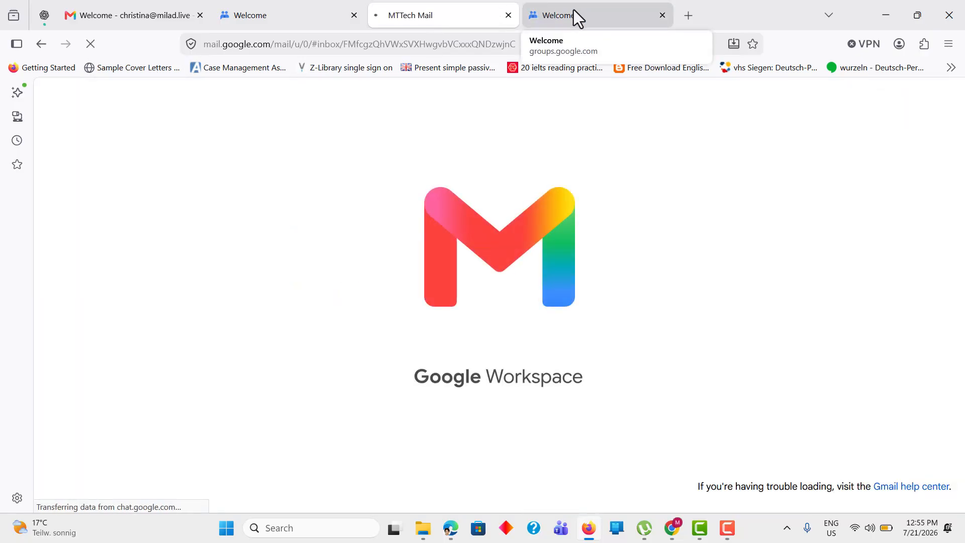
mouse_move(574, 10)
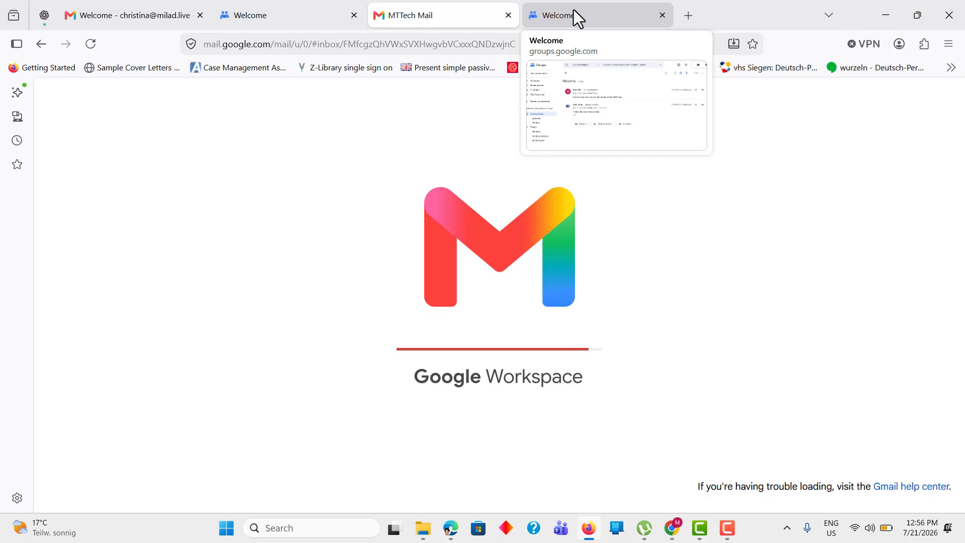
left_click(574, 10)
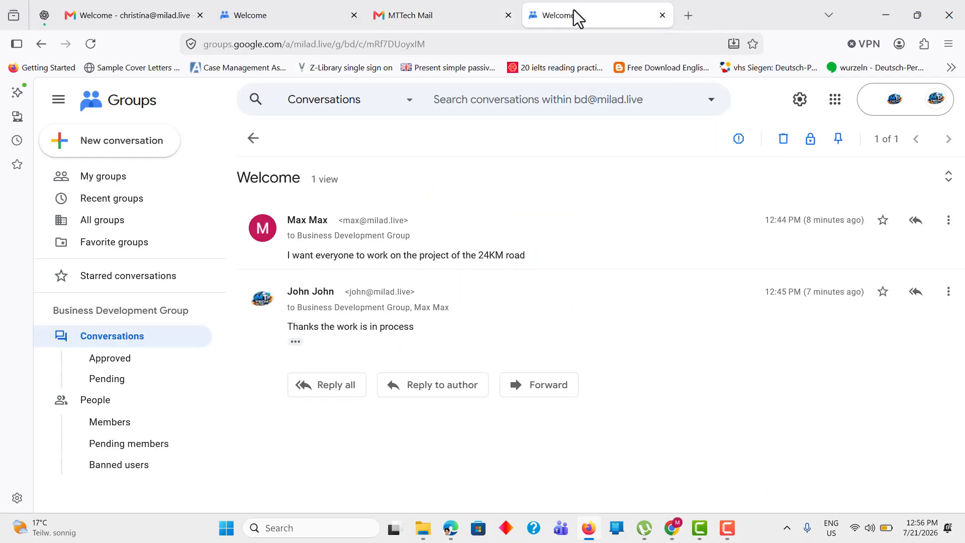
left_click(87, 47)
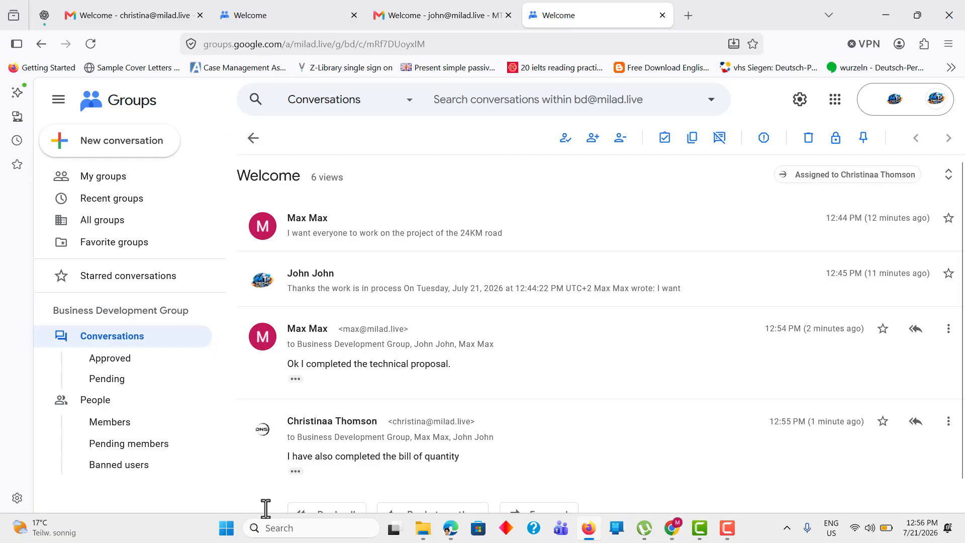
scroll(316, 467, "down", 1)
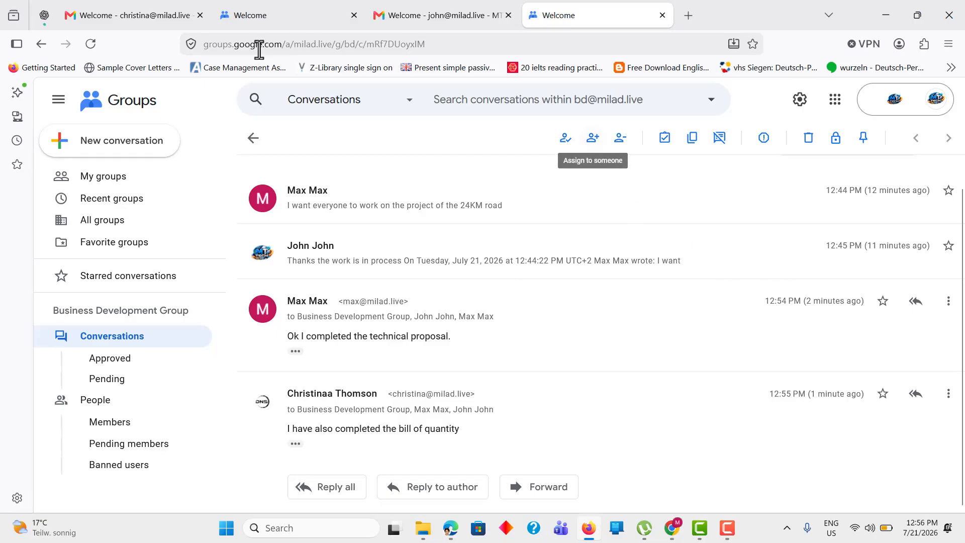
left_click(126, 19)
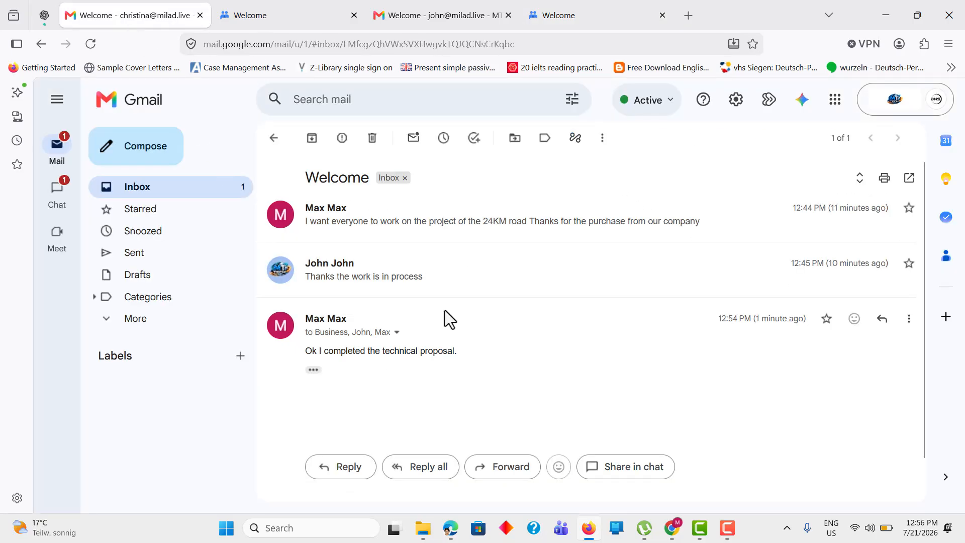
left_click(300, 17)
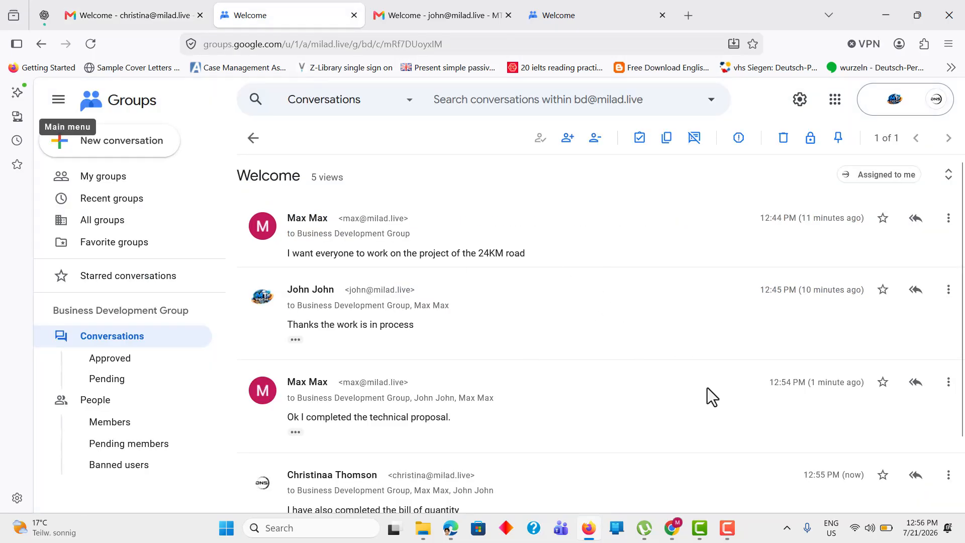
scroll(401, 418, "down", 2)
scroll(747, 430, "up", 2)
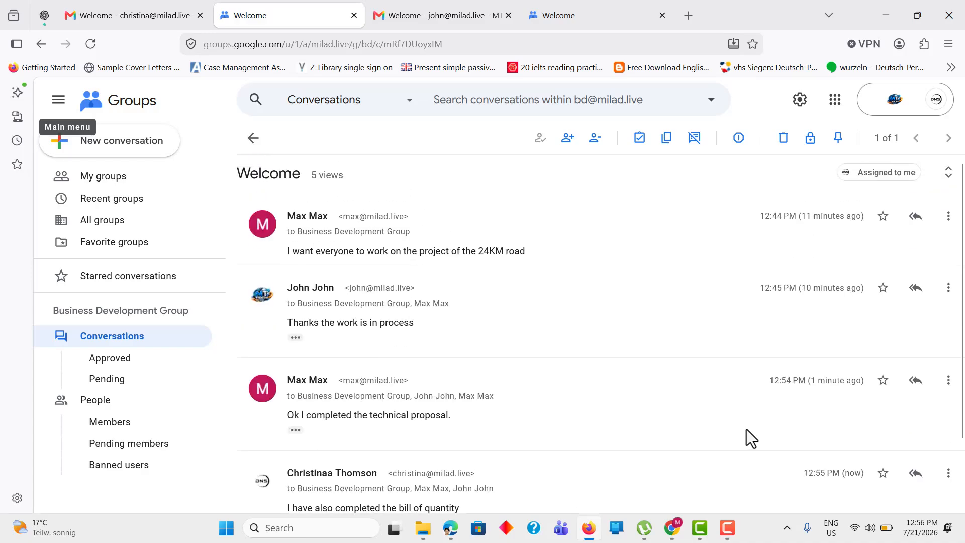
- Assign Welcome to another member with the note 'Please complete the management proposal faster'
left_click(568, 138)
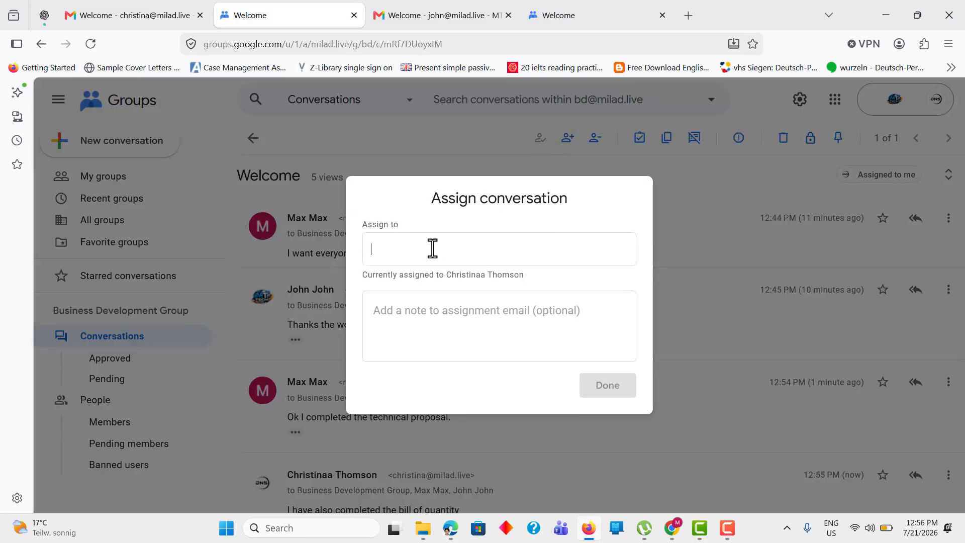
type("joh")
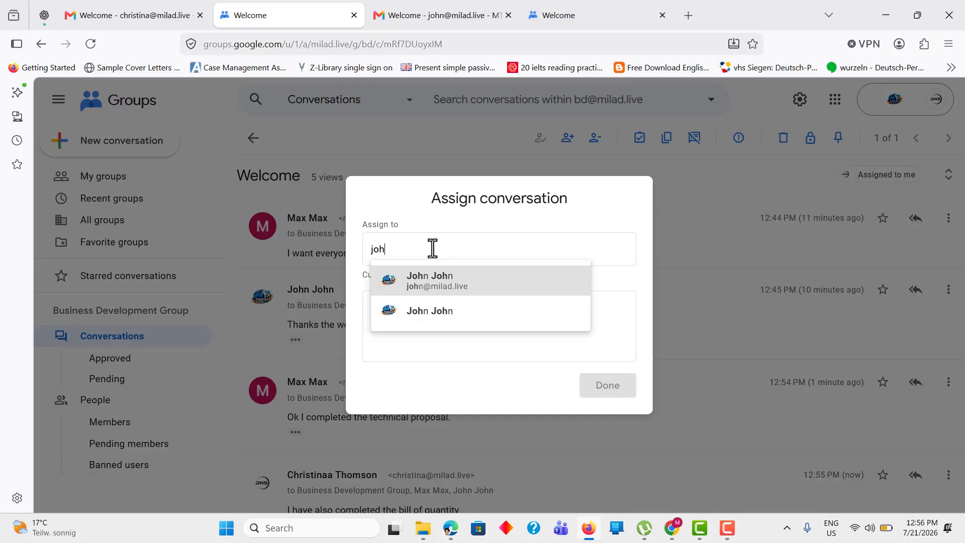
left_click(457, 285)
left_click(467, 324)
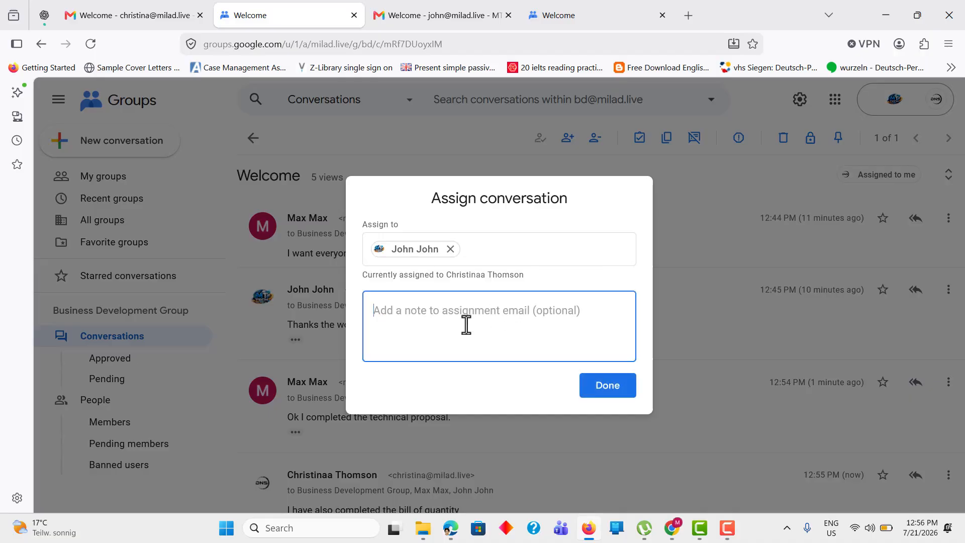
type("P")
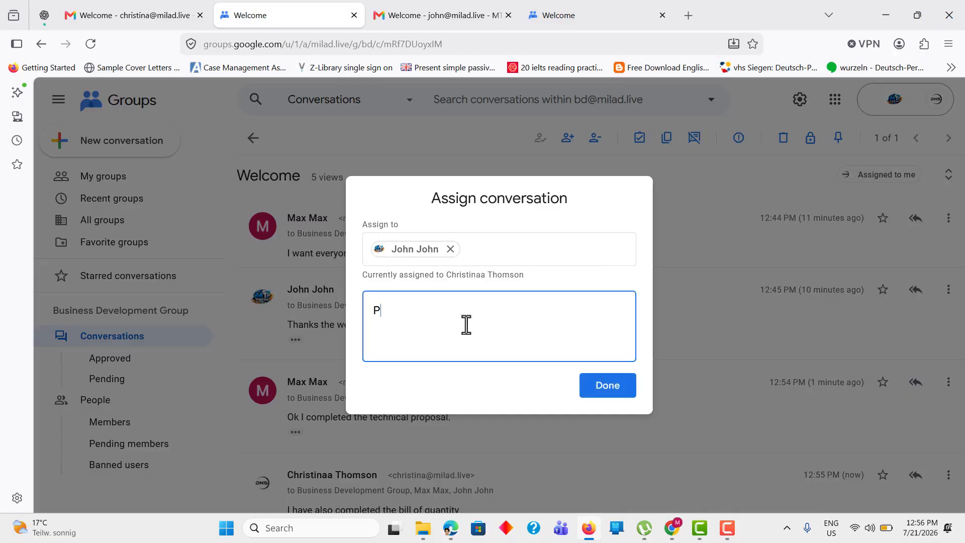
type("lease complete the mana")
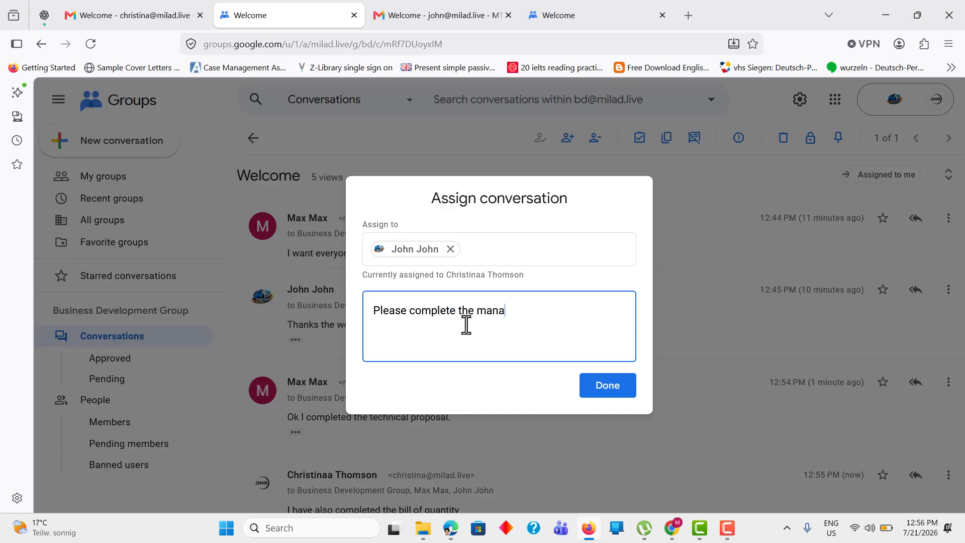
type("gement proposal faster")
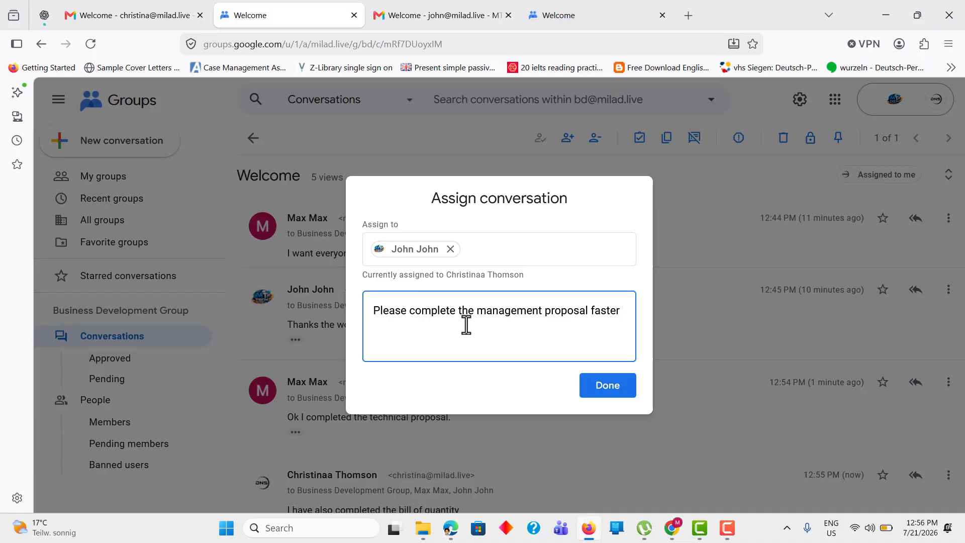
left_click(614, 388)
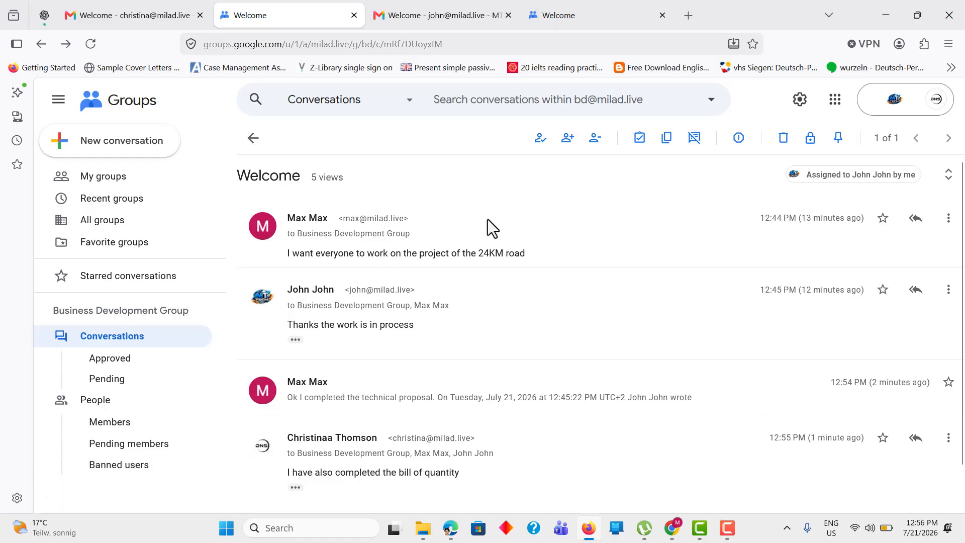
scroll(432, 452, "down", 2)
scroll(459, 437, "up", 2)
left_click(475, 15)
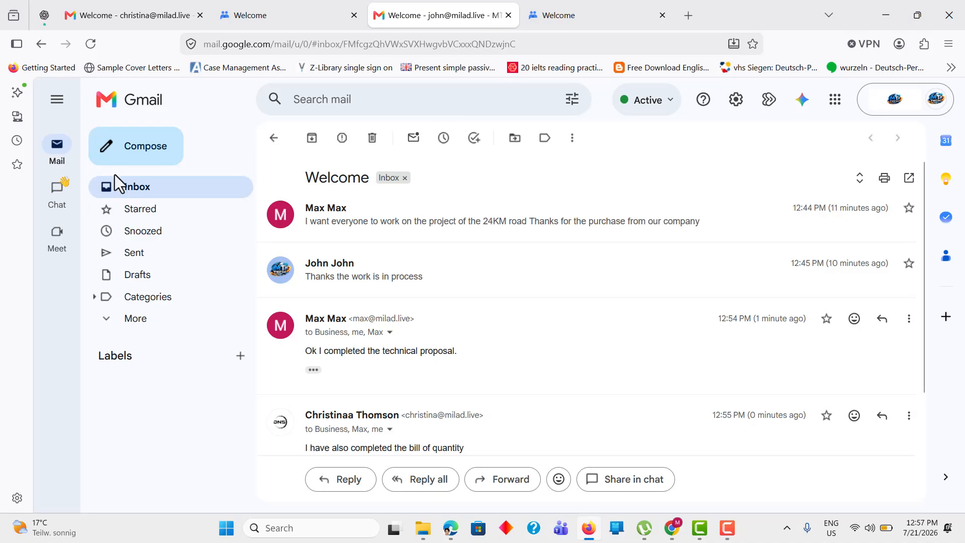
left_click(143, 196)
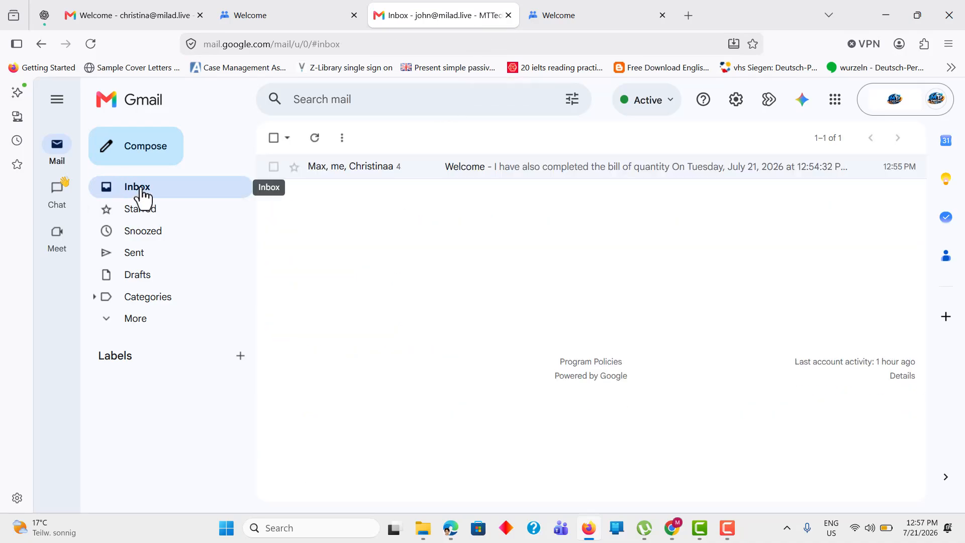
left_click(95, 46)
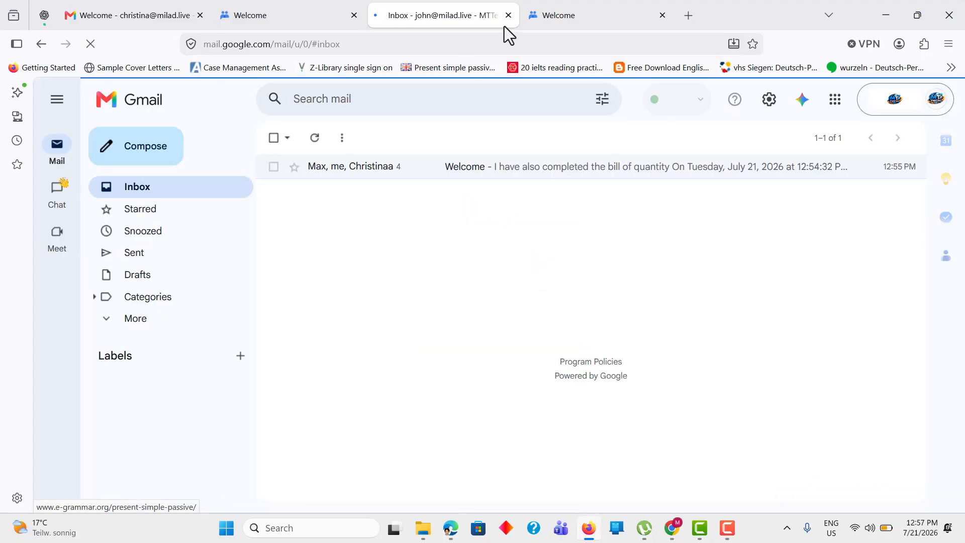
left_click(568, 19)
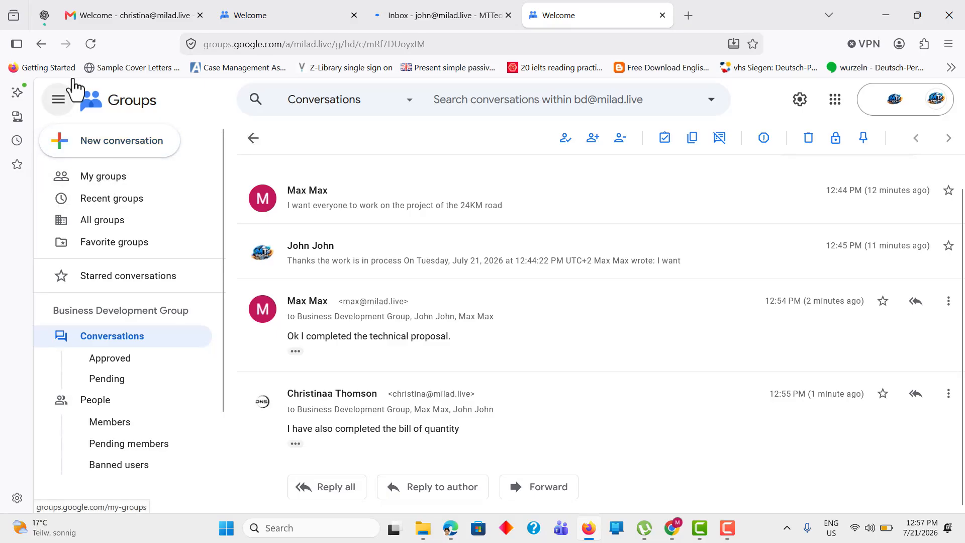
left_click(95, 49)
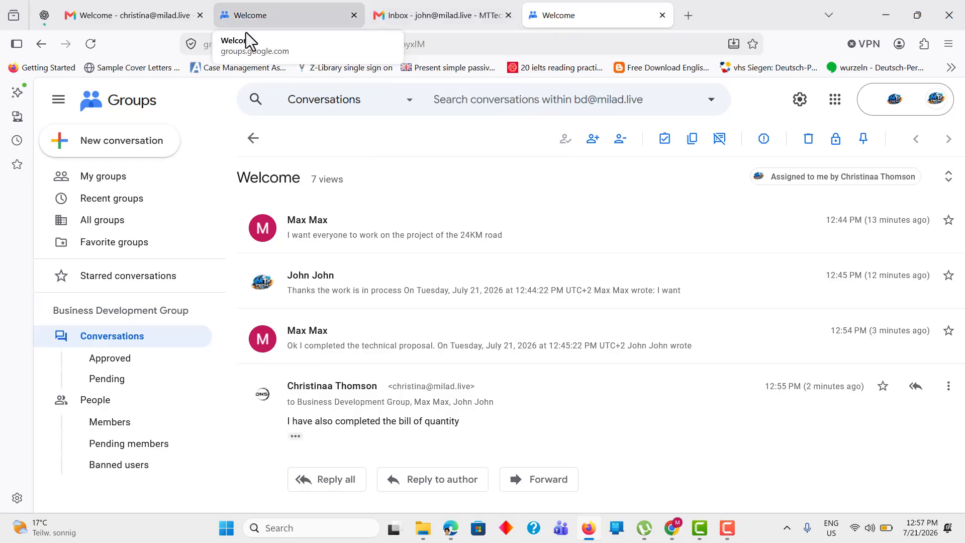
left_click(158, 21)
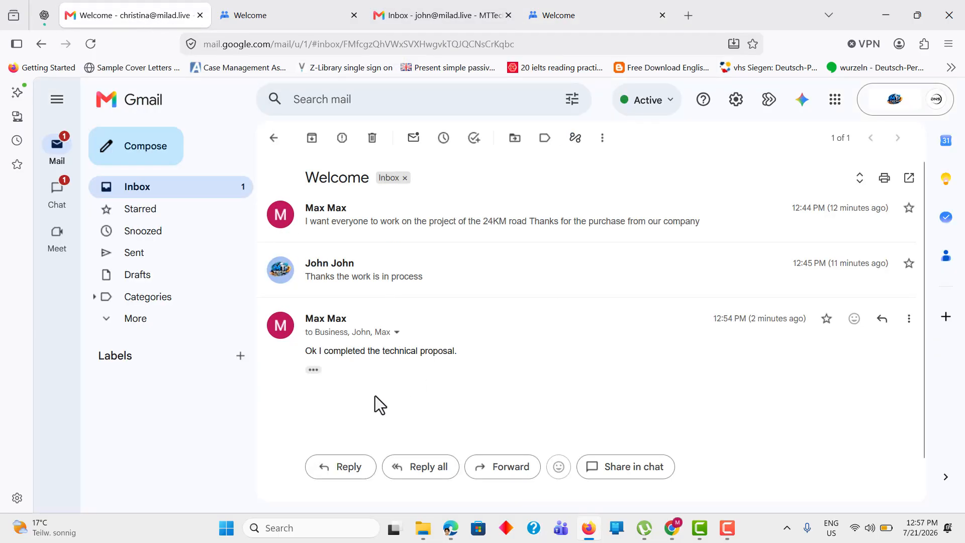
scroll(377, 443, "down", 1)
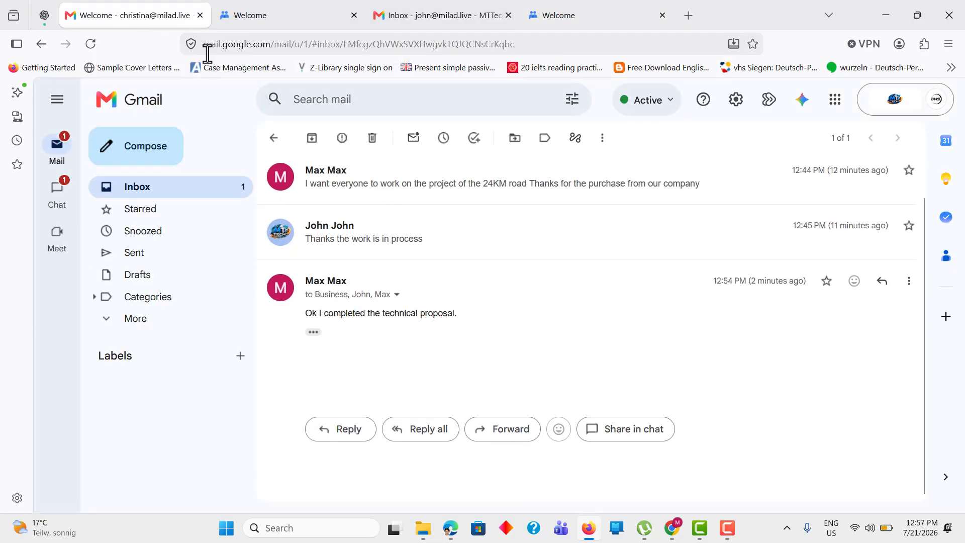
left_click(246, 20)
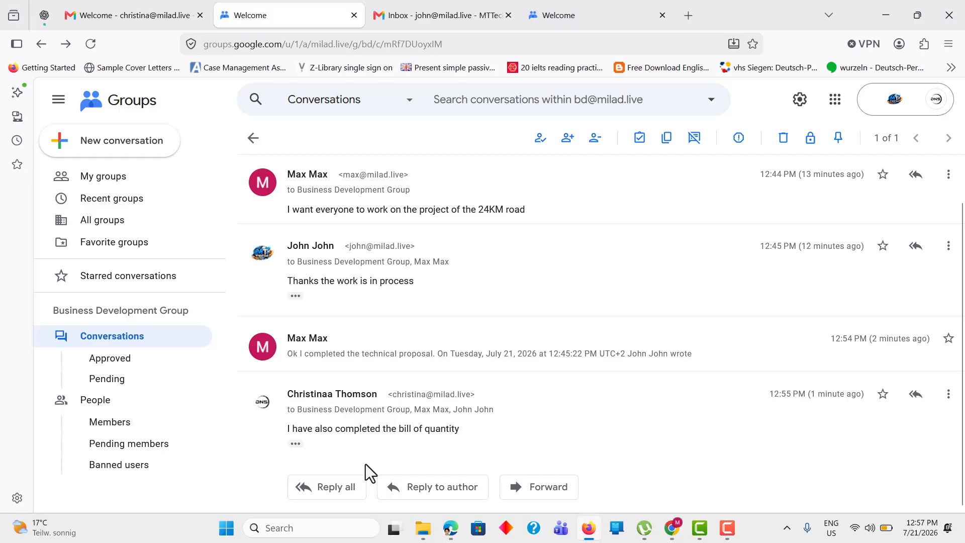
- Reply all on the Welcome thread asking the assignee to complete the management proposal
left_click(333, 487)
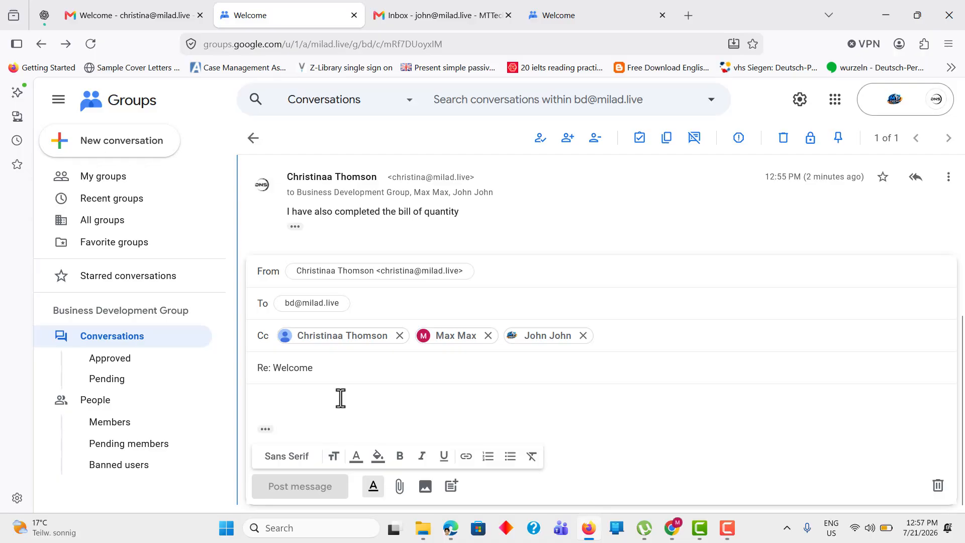
type("John plea")
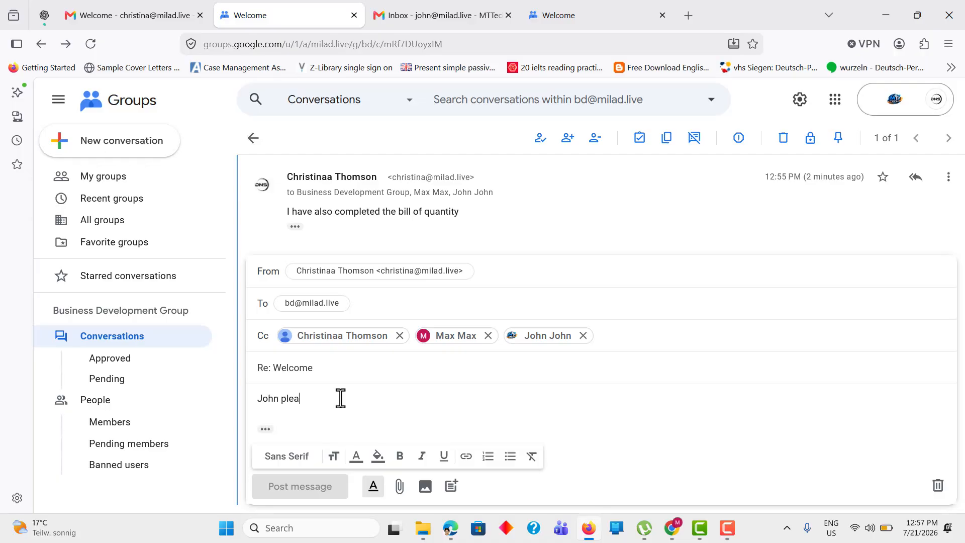
type("se compl")
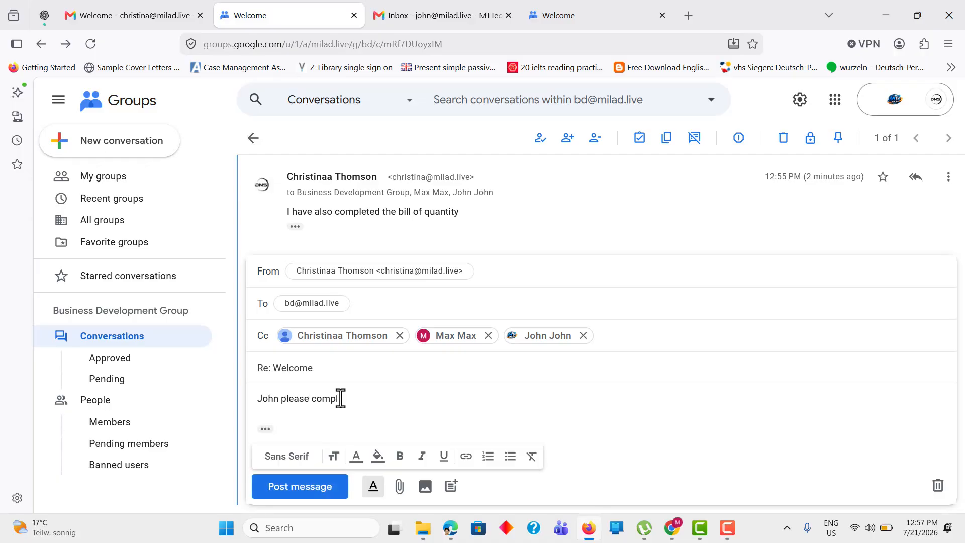
type("ete the management proposal")
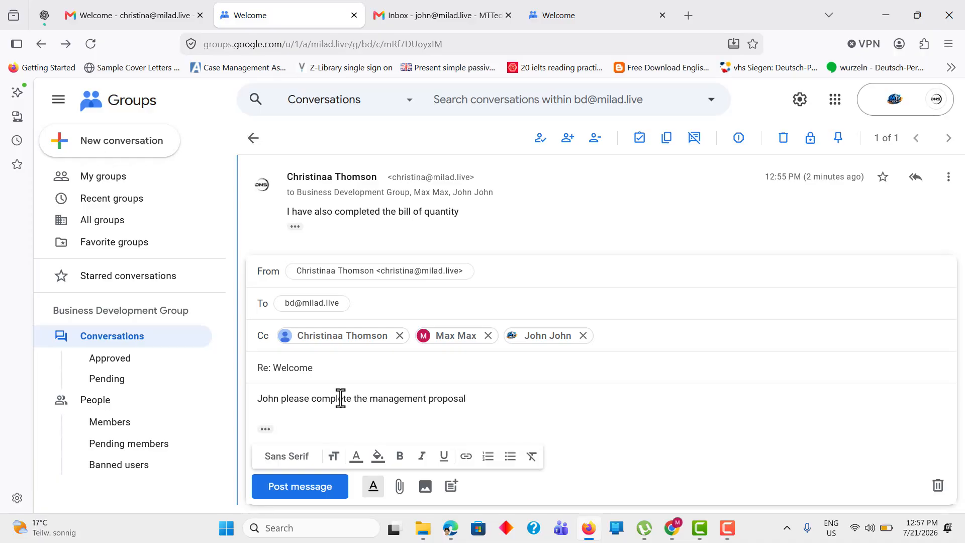
left_click(301, 488)
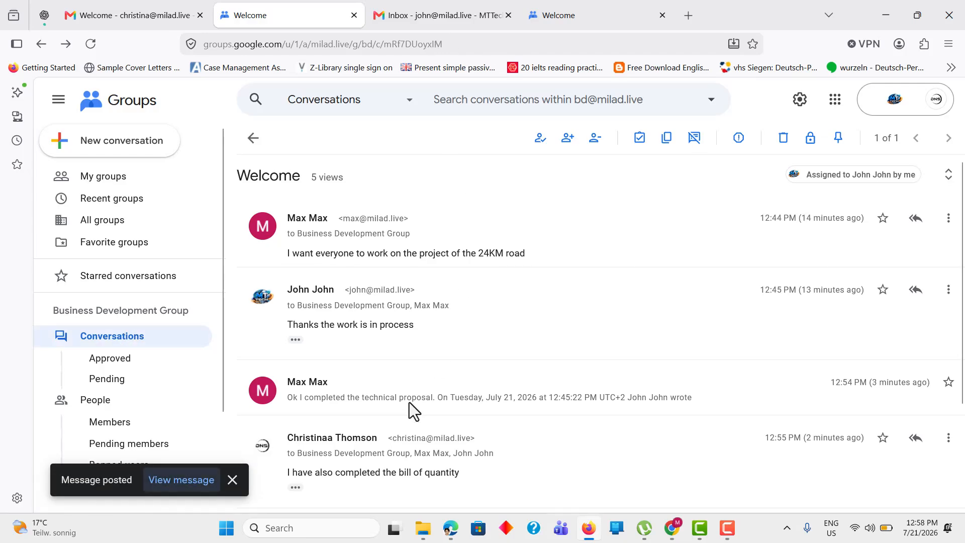
scroll(408, 417, "down", 3)
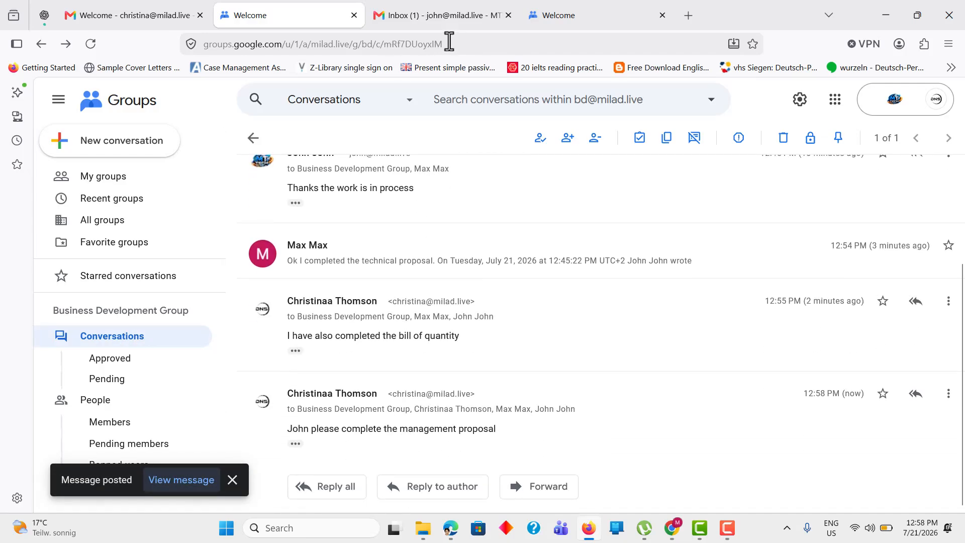
- Open the Welcome conversation from the assignee's inbox, then from the group's Conversations list
left_click(455, 18)
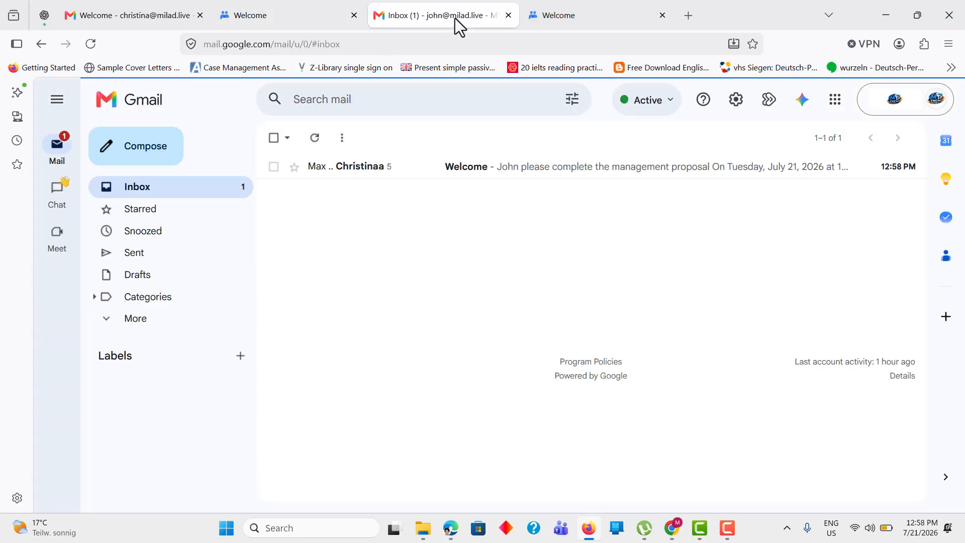
left_click(378, 168)
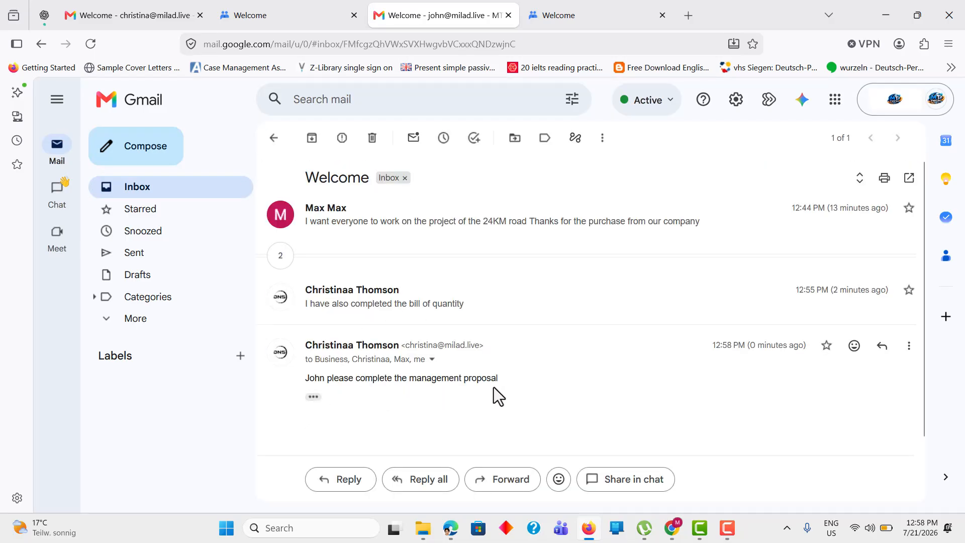
left_click(591, 17)
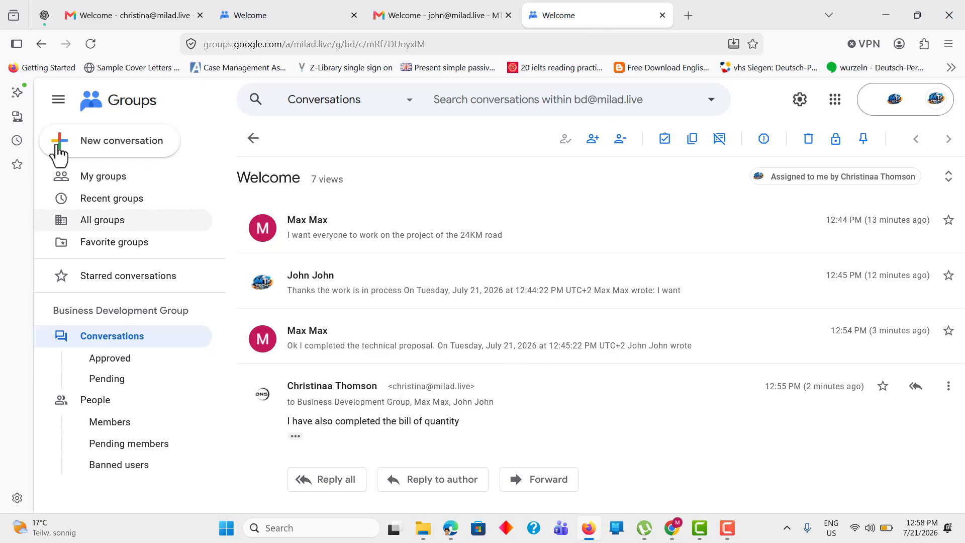
left_click(103, 336)
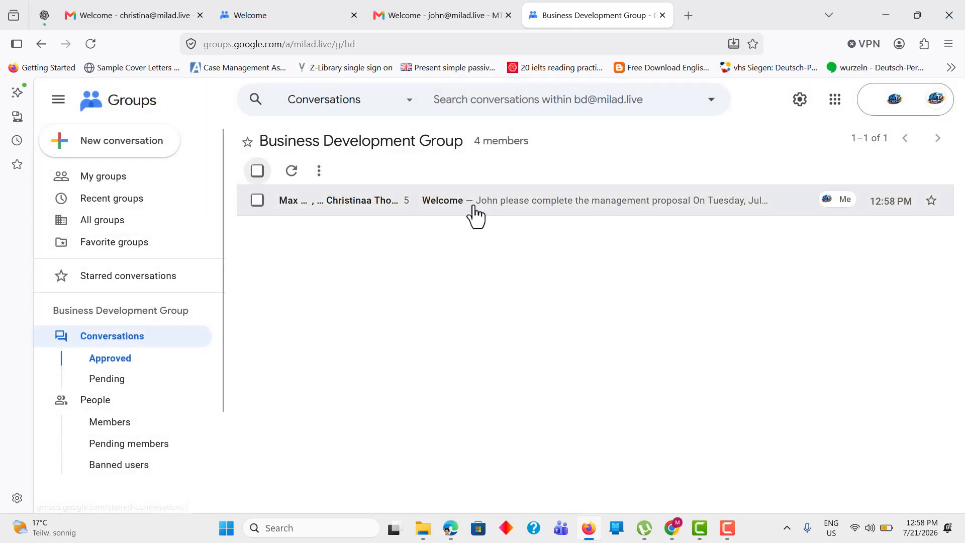
left_click(471, 203)
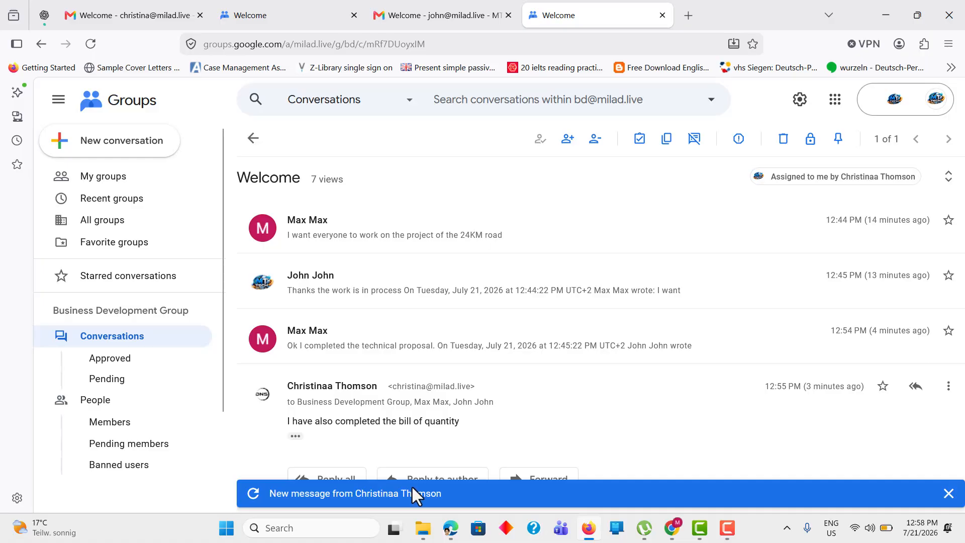
- Dismiss the new-message notice and mark the Welcome conversation as complete
left_click(414, 500)
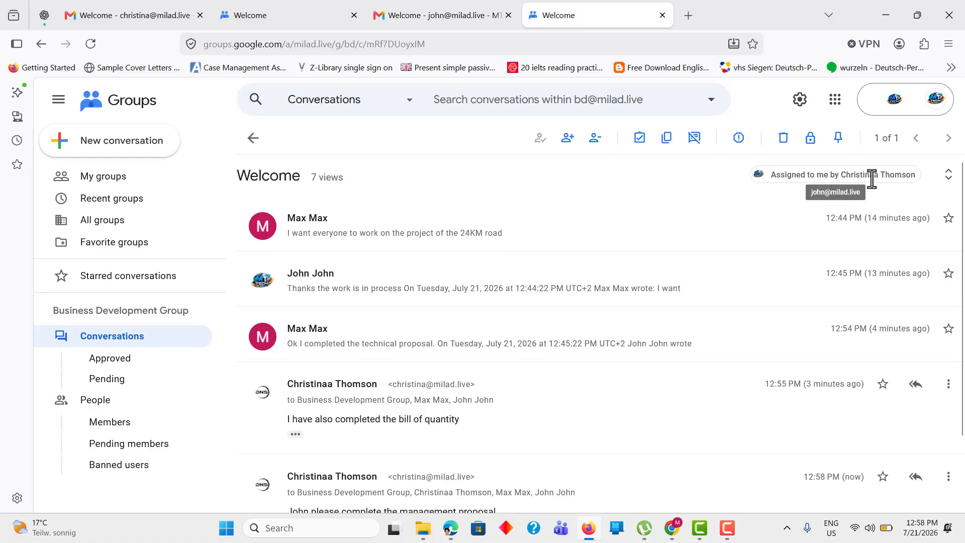
scroll(544, 352, "down", 2)
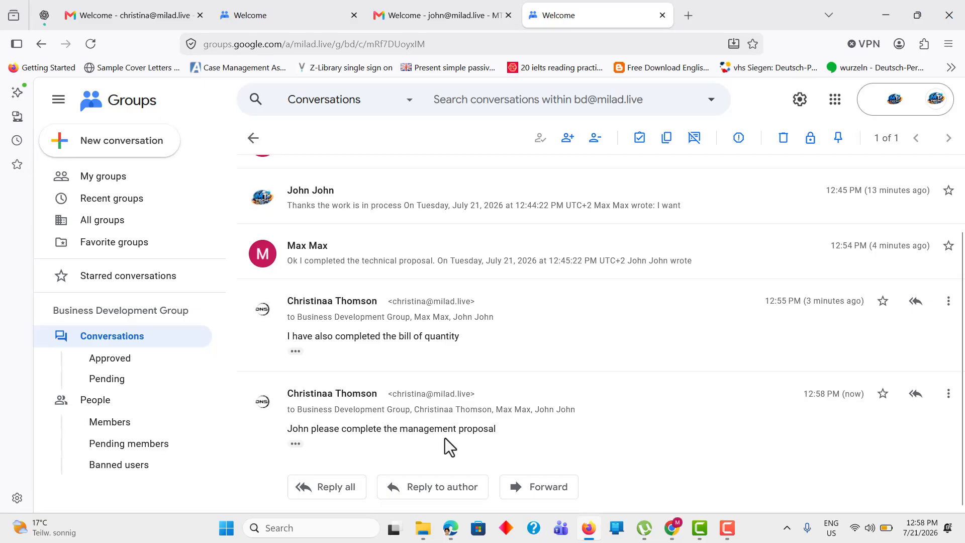
scroll(364, 495, "up", 2)
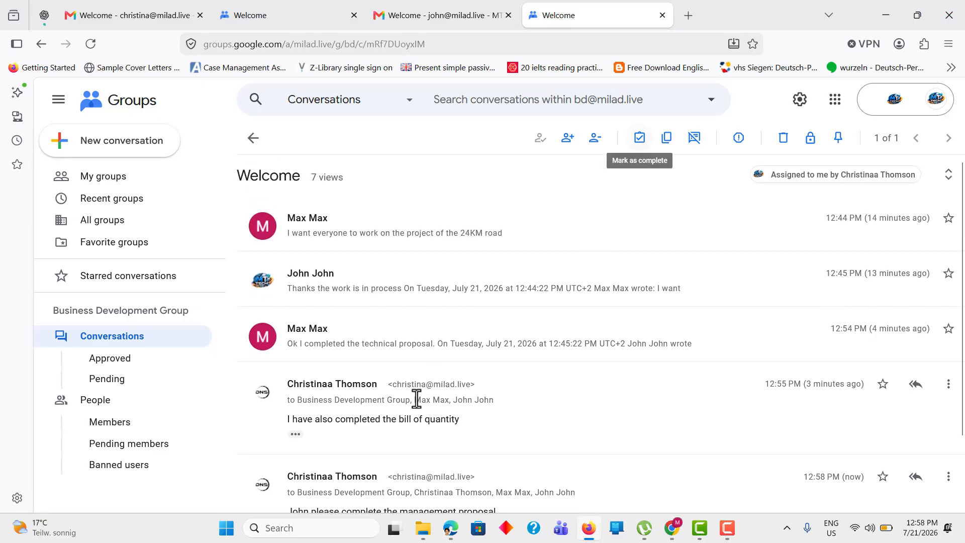
scroll(410, 382, "down", 2)
scroll(576, 207, "up", 2)
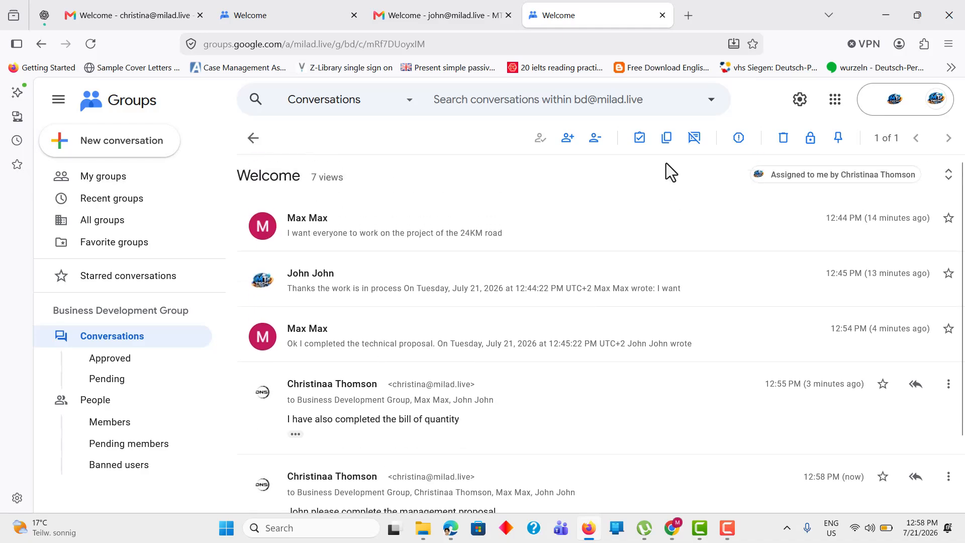
left_click(640, 146)
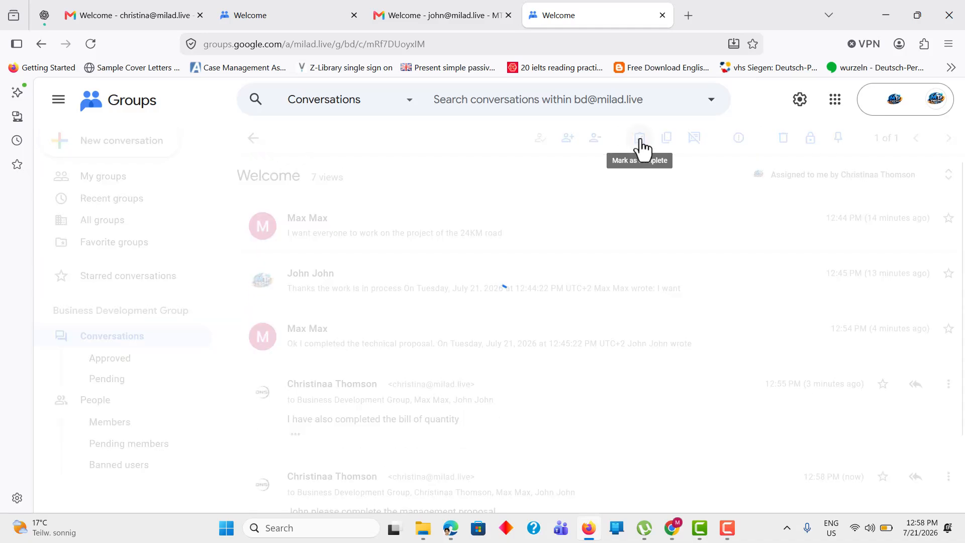
scroll(536, 264, "down", 2)
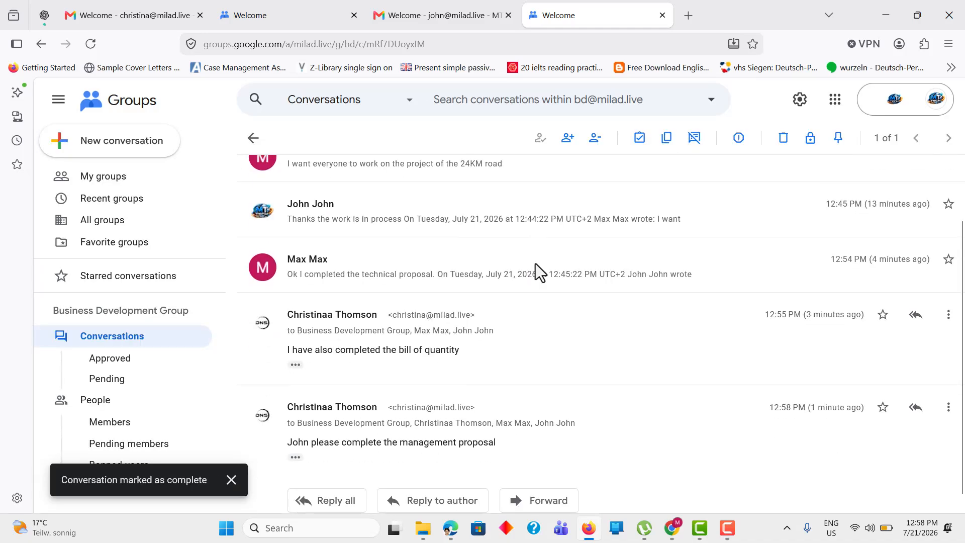
scroll(535, 265, "up", 2)
scroll(458, 442, "down", 2)
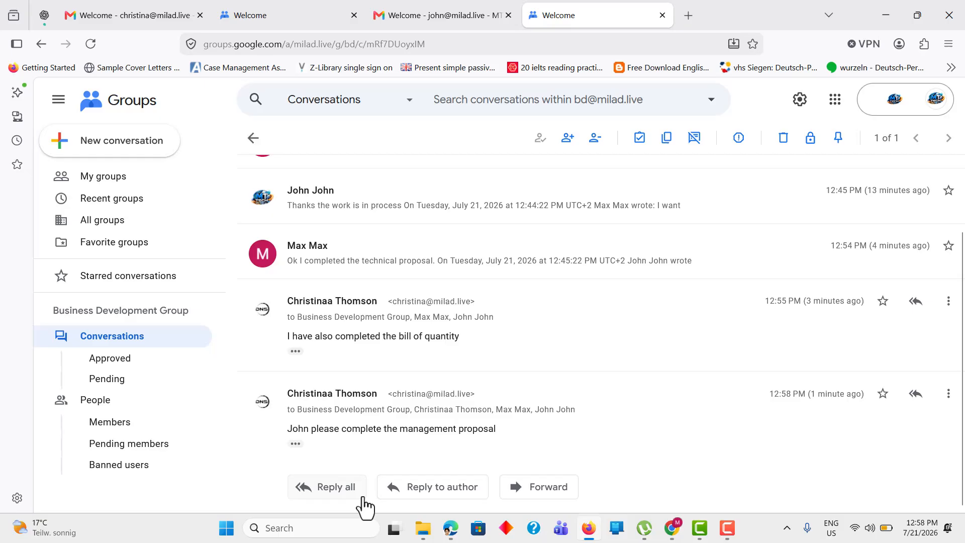
- Reply all with 'Hi' and 'The management proposal has been completed and sent to you.'
left_click(339, 487)
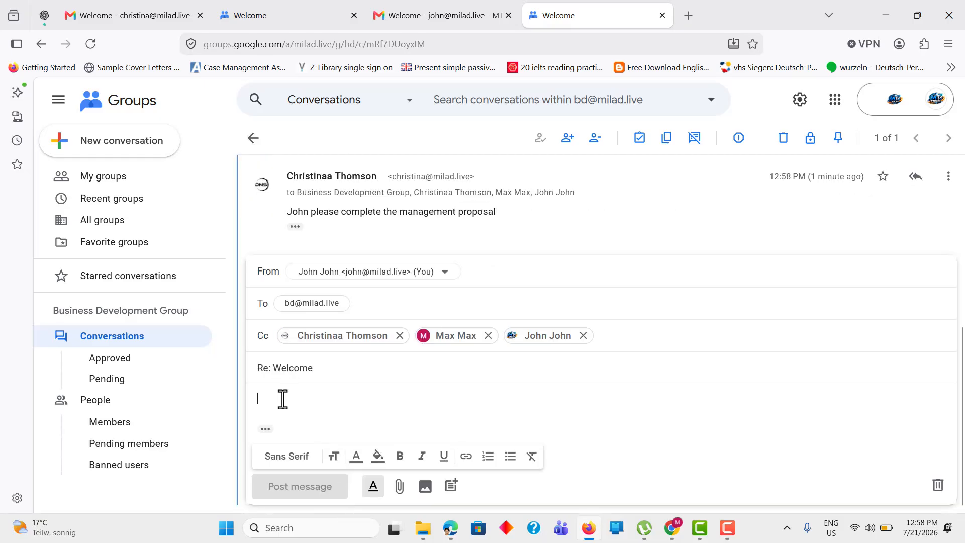
type("Hi")
key("Return")
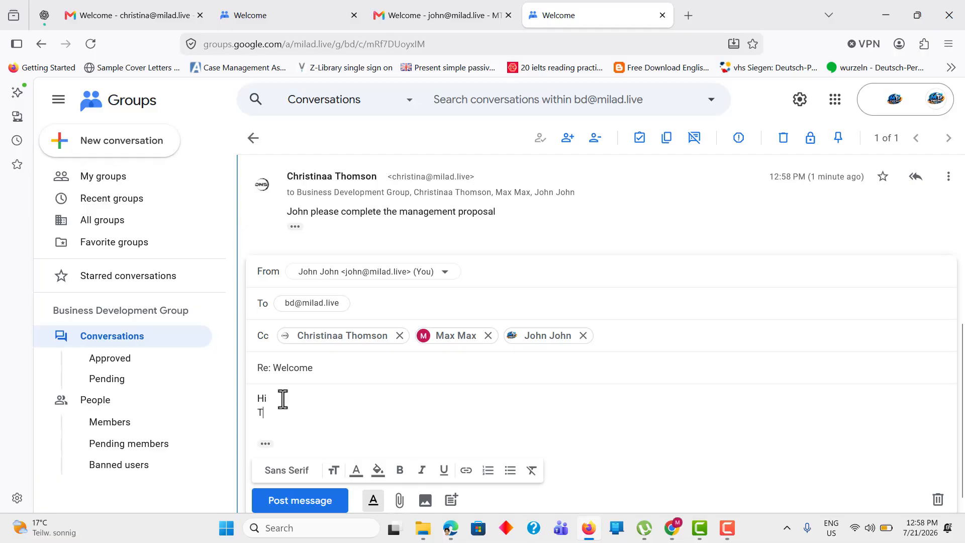
type("The management proposal has been completed and sent to you.")
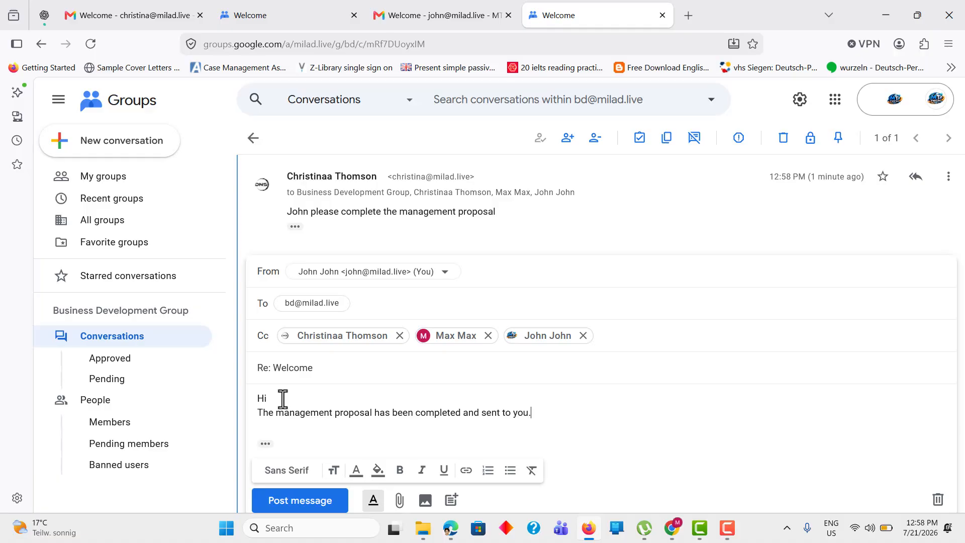
left_click(294, 503)
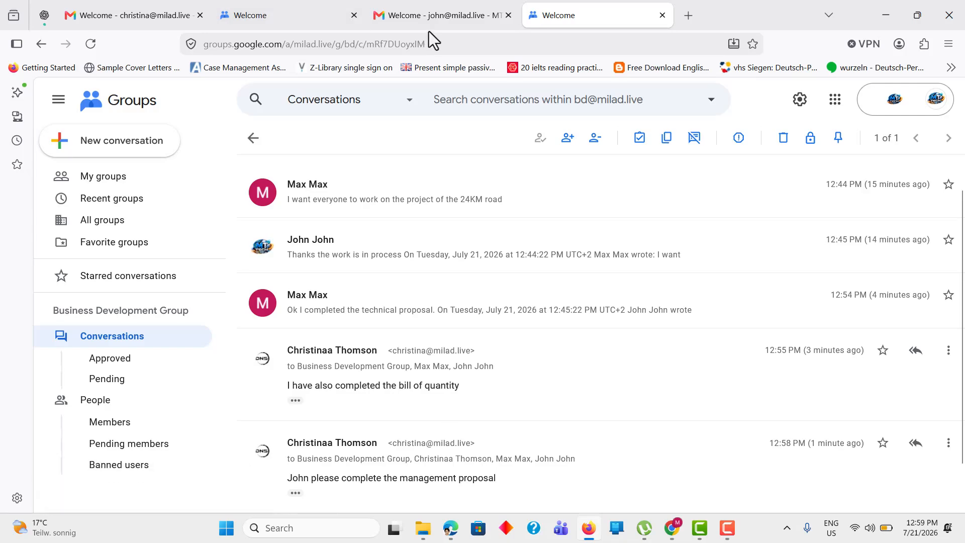
- Check the other user's Gmail inbox, then reload the Groups conversation tab
left_click(431, 13)
left_click(140, 17)
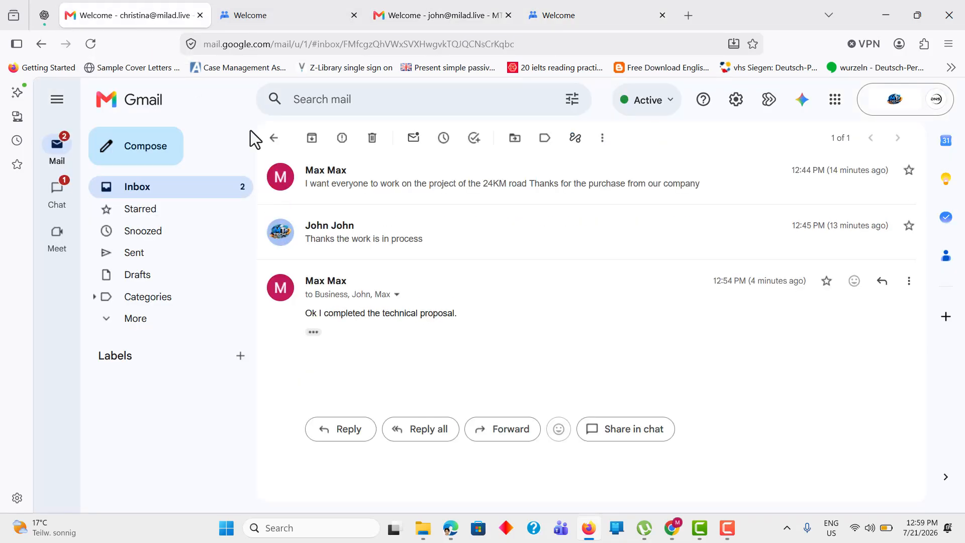
left_click(113, 188)
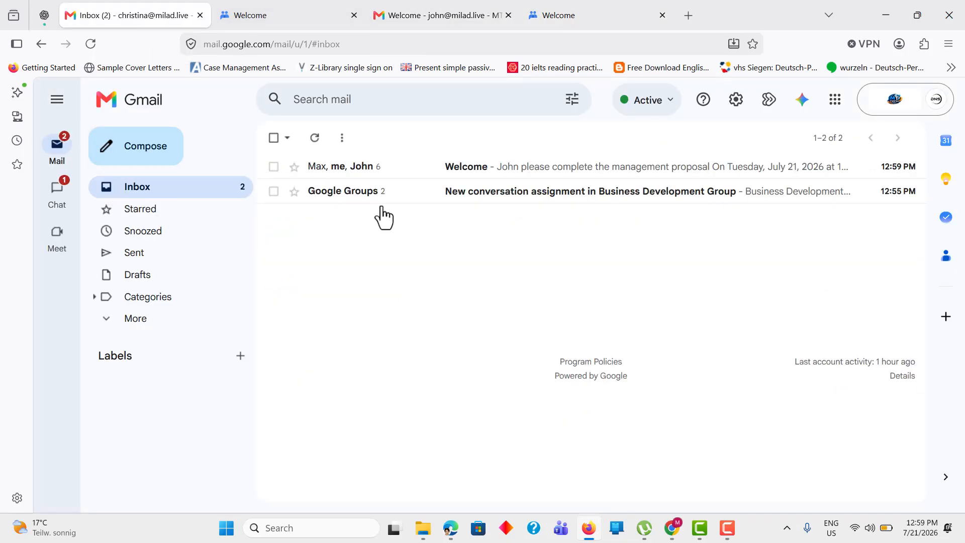
left_click(233, 15)
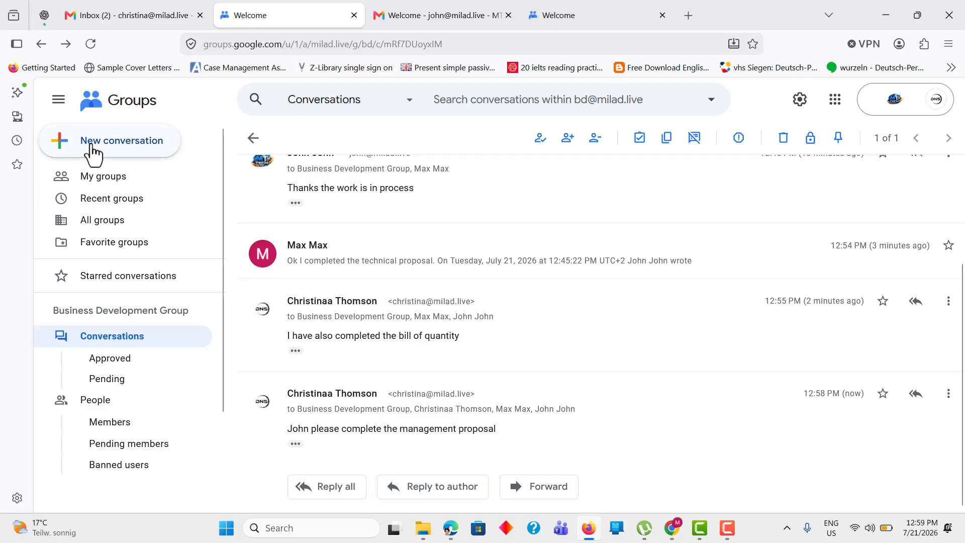
left_click(90, 44)
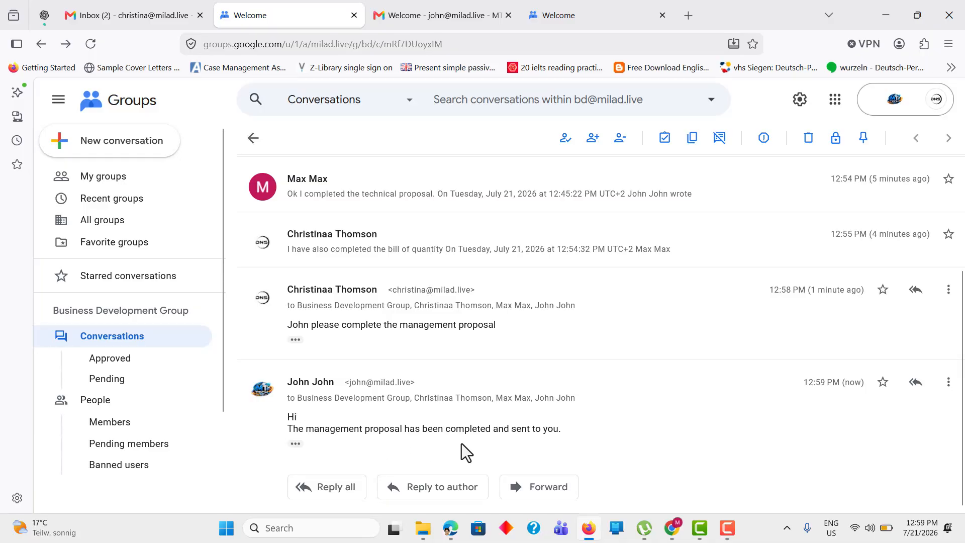
scroll(523, 442, "up", 3)
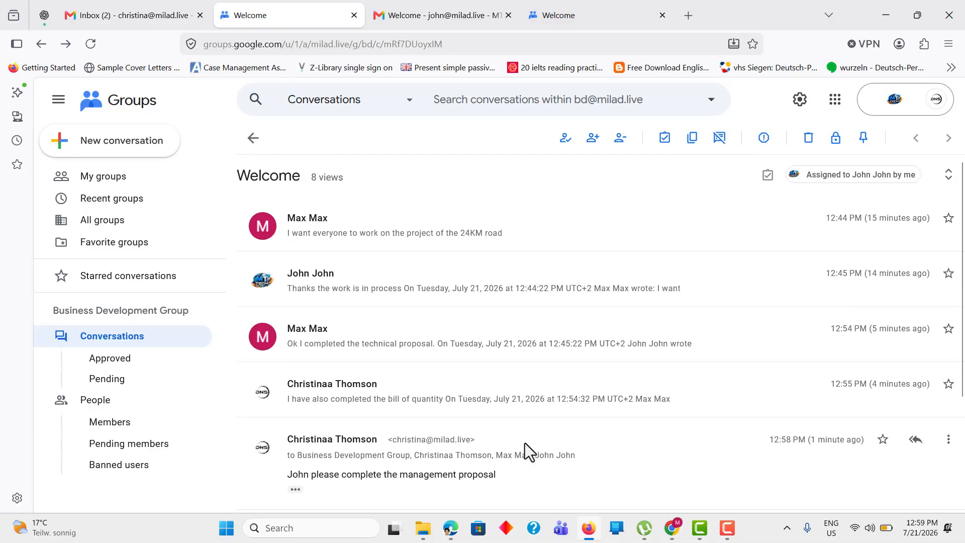
- In the other Chrome window, load the new Welcome messages and toggle No action needed
mouse_move(768, 174)
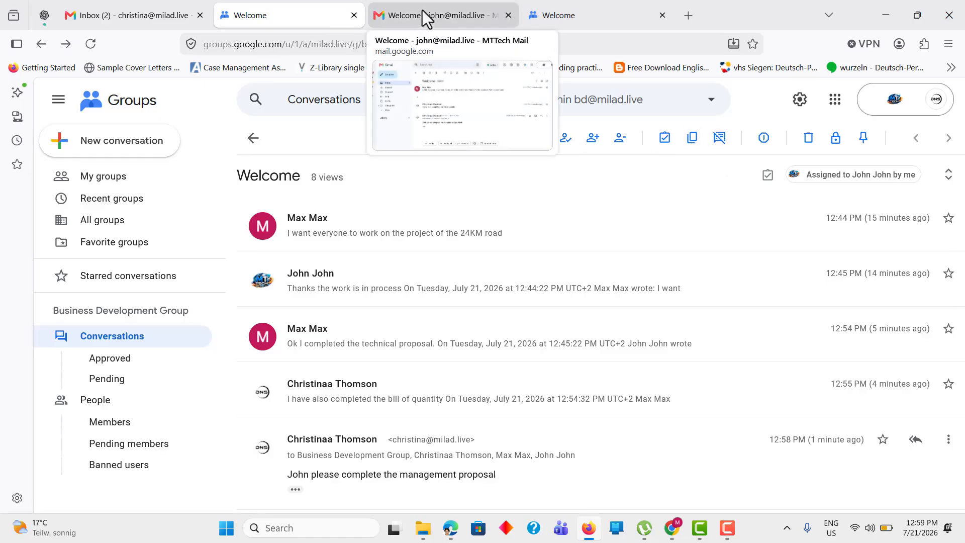
left_click(673, 528)
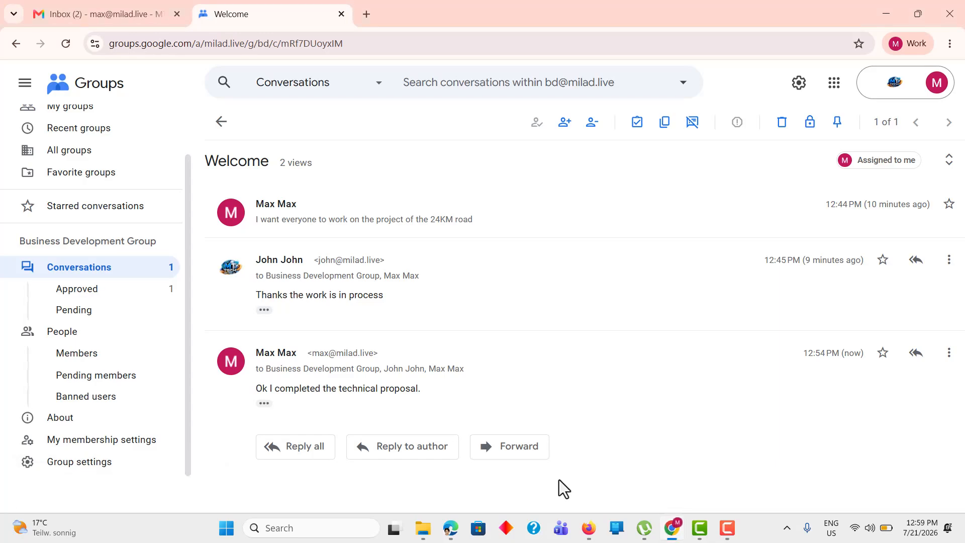
left_click(284, 495)
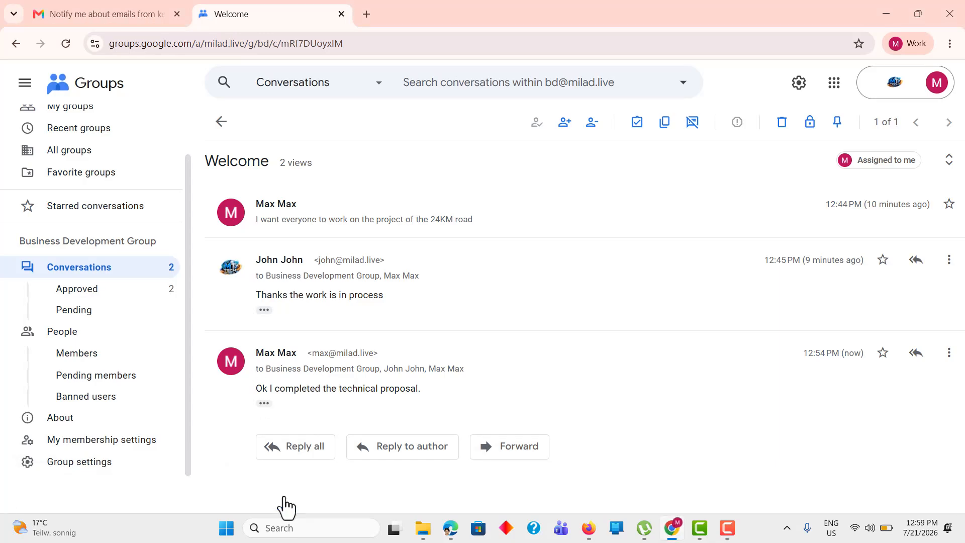
scroll(668, 317, "down", 4)
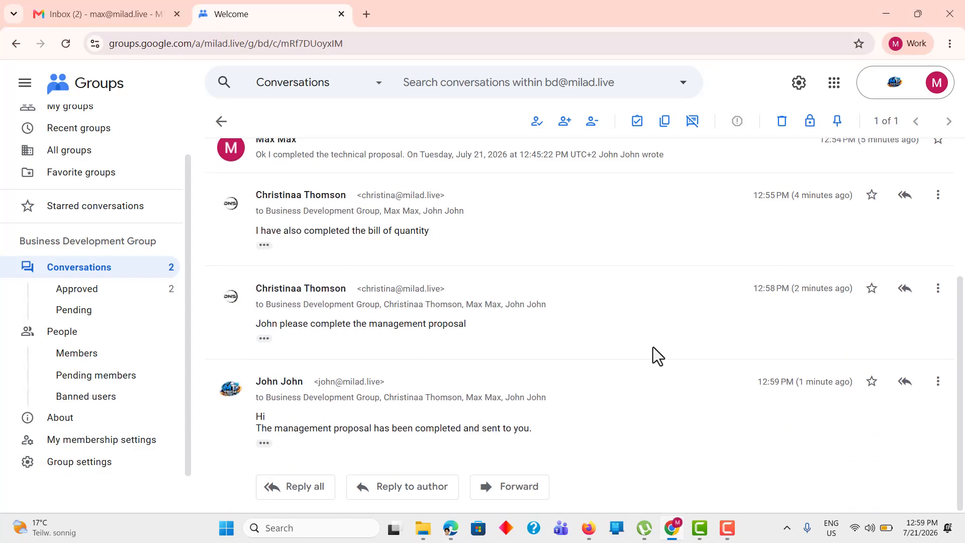
scroll(652, 348, "up", 4)
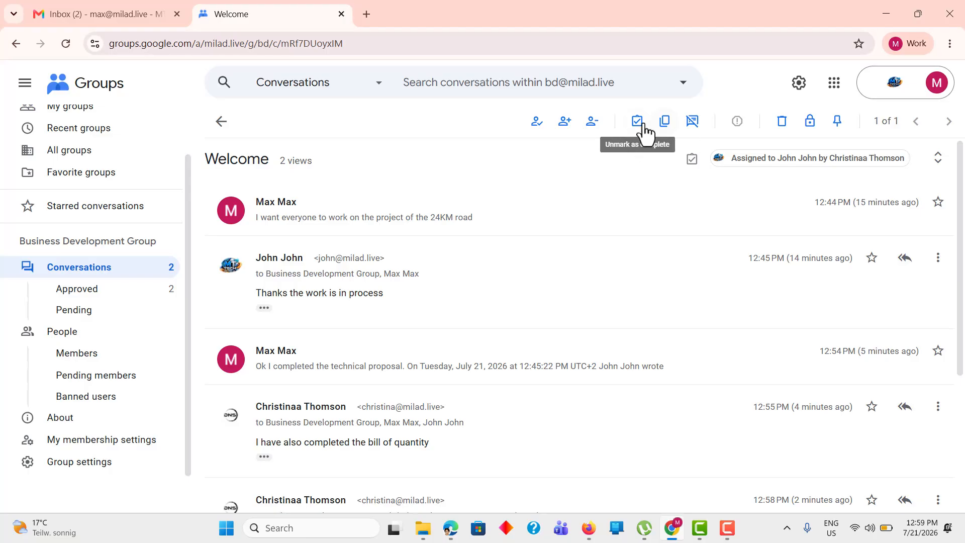
left_click(692, 123)
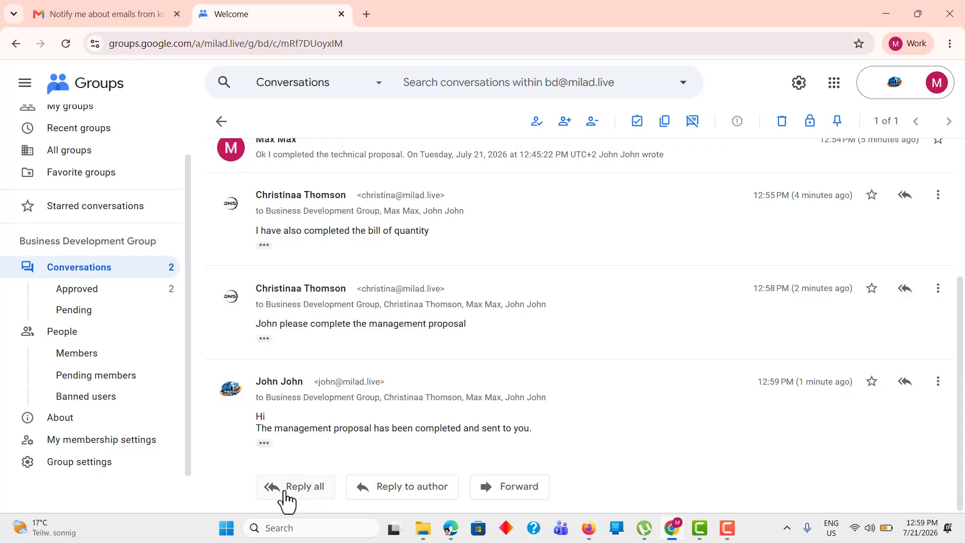
- Reply all asking the assignee to pack the proposal and send it to the client
left_click(327, 491)
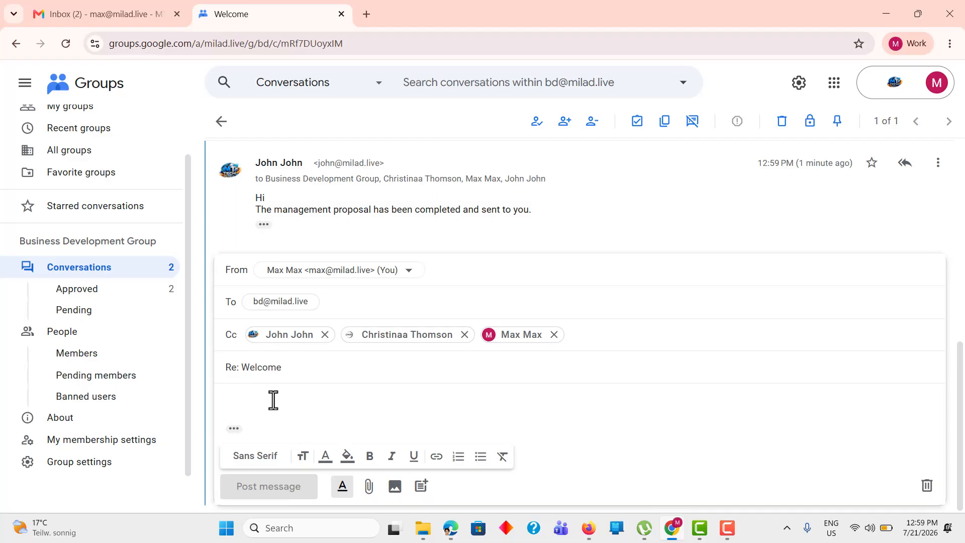
type("j")
key("BackSpace")
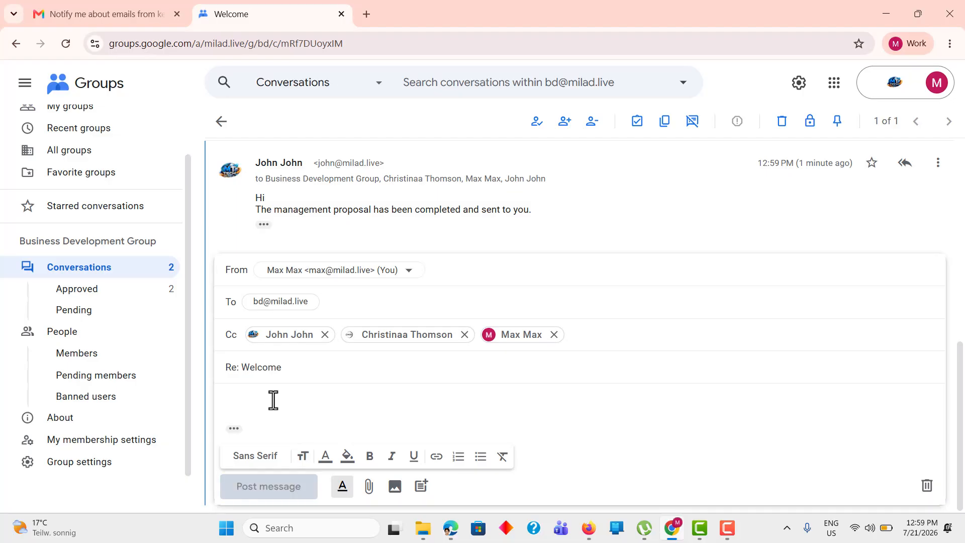
type("John plea")
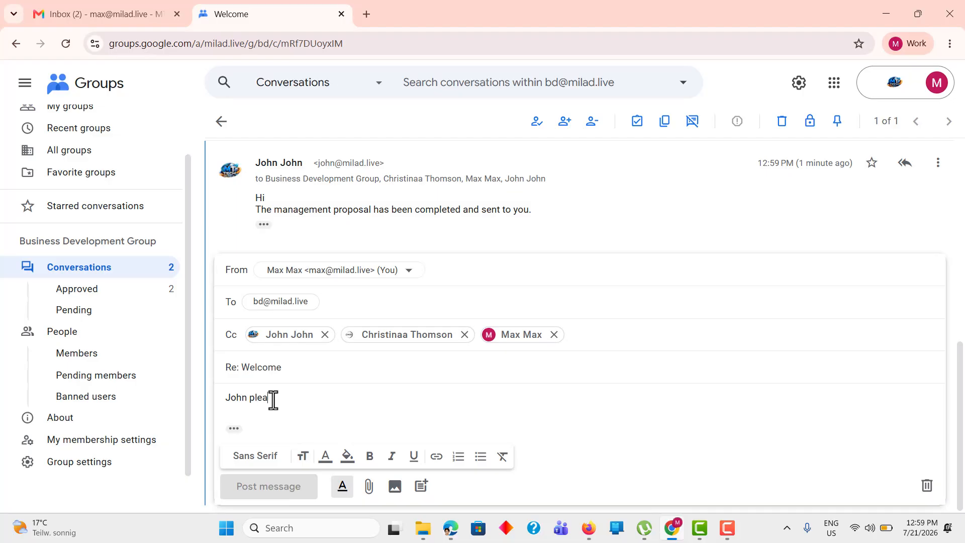
type("se ")
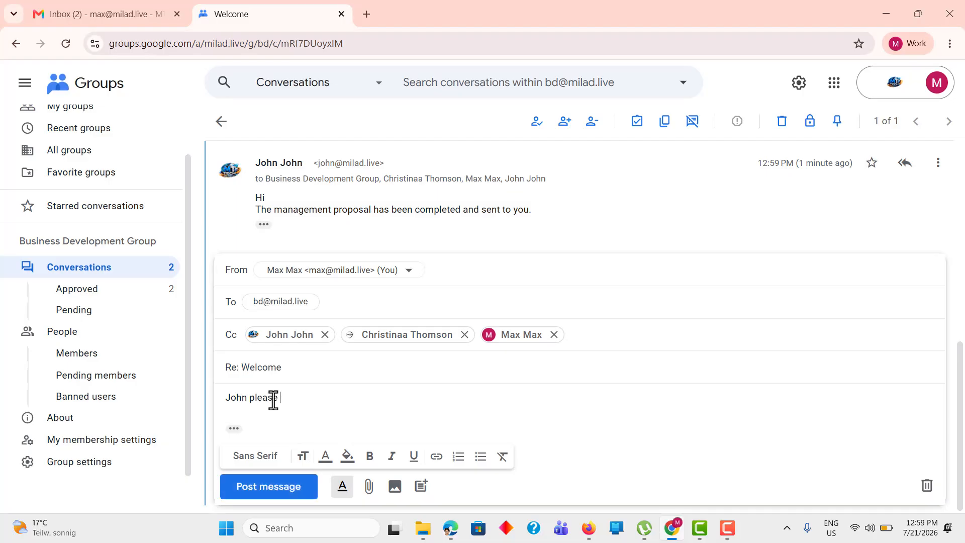
type("copack the p")
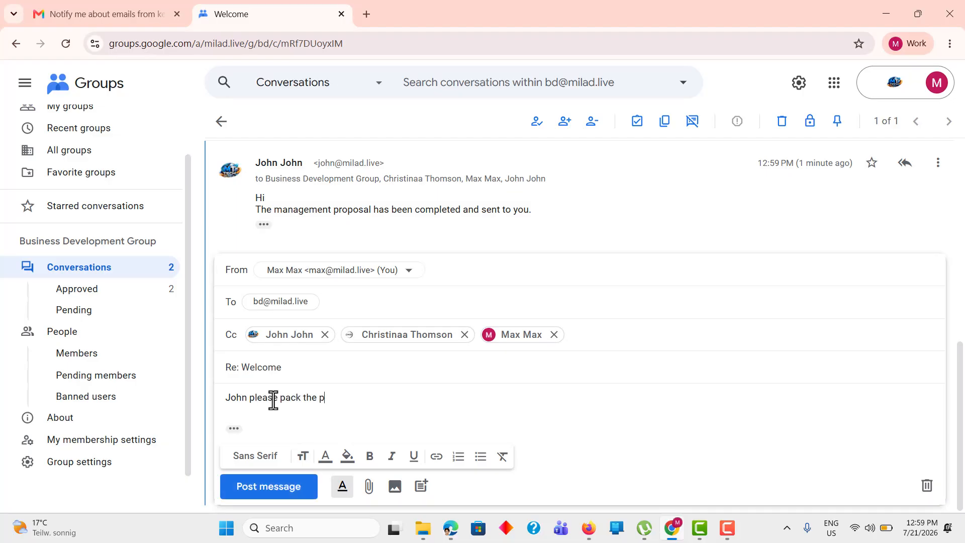
type("roposal")
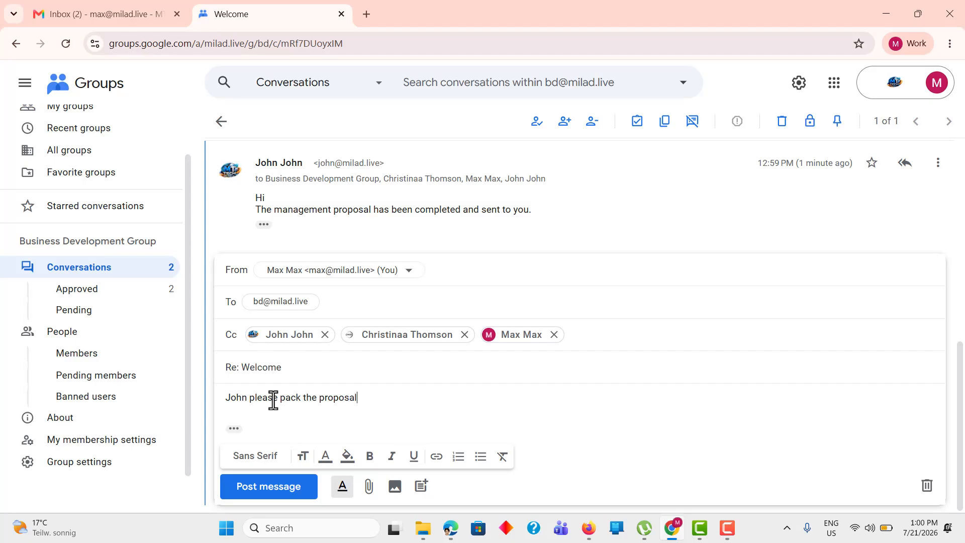
type(" and send ")
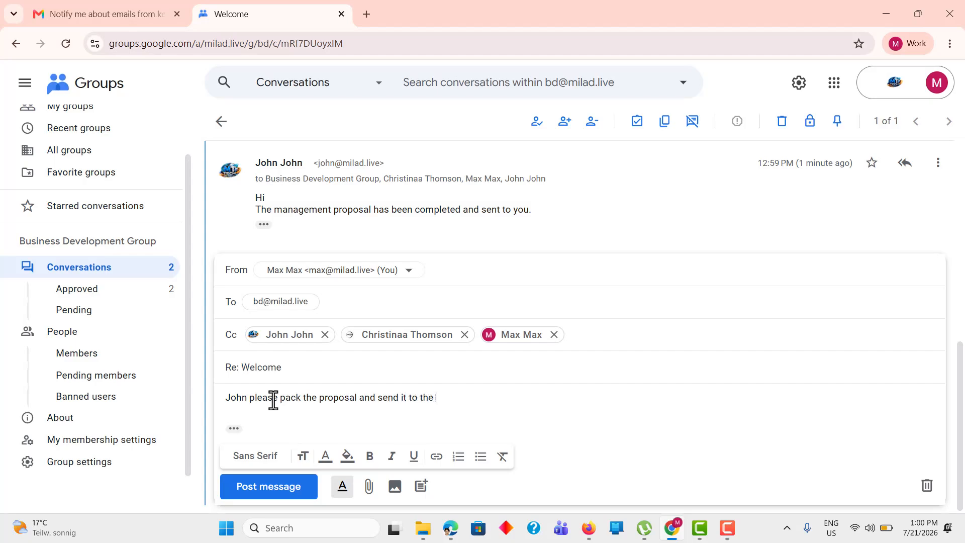
type("it to the client.")
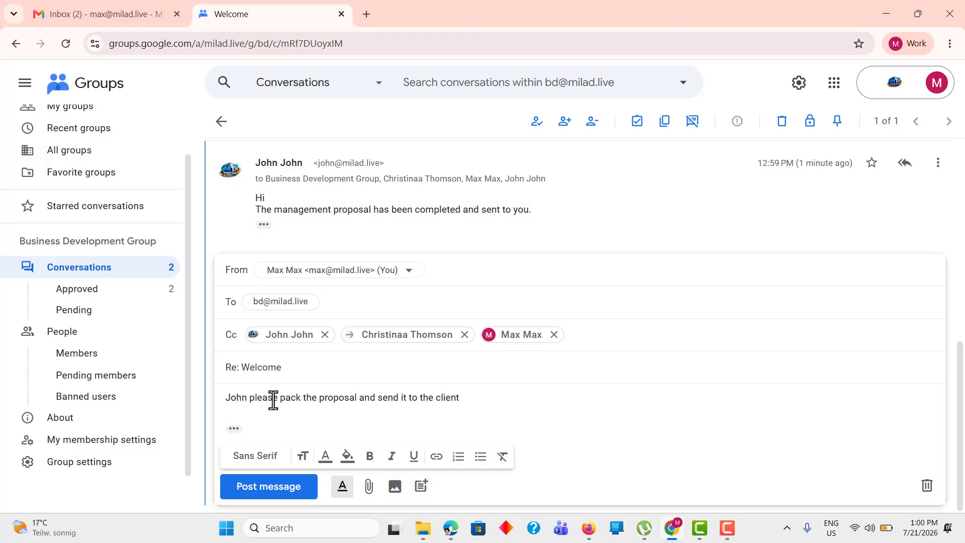
left_click(269, 487)
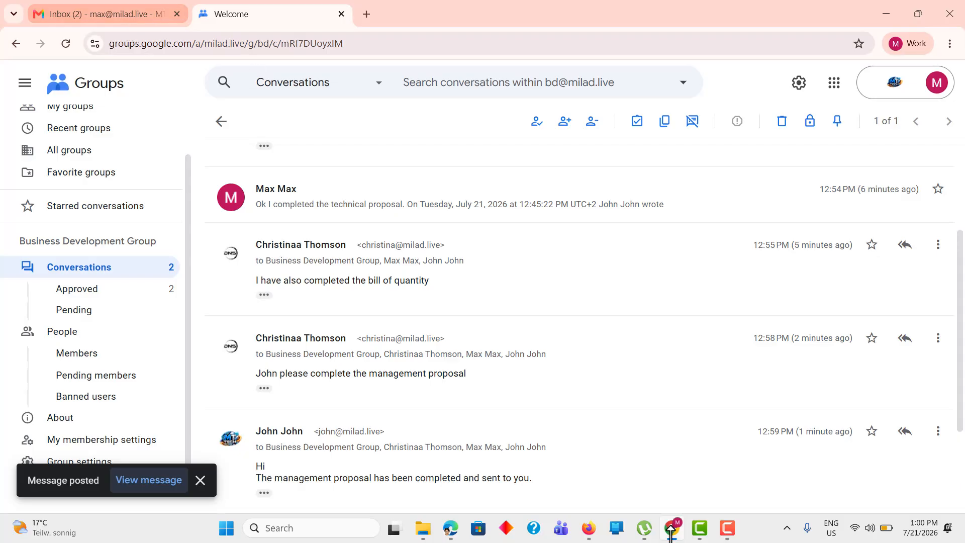
mouse_move(674, 532)
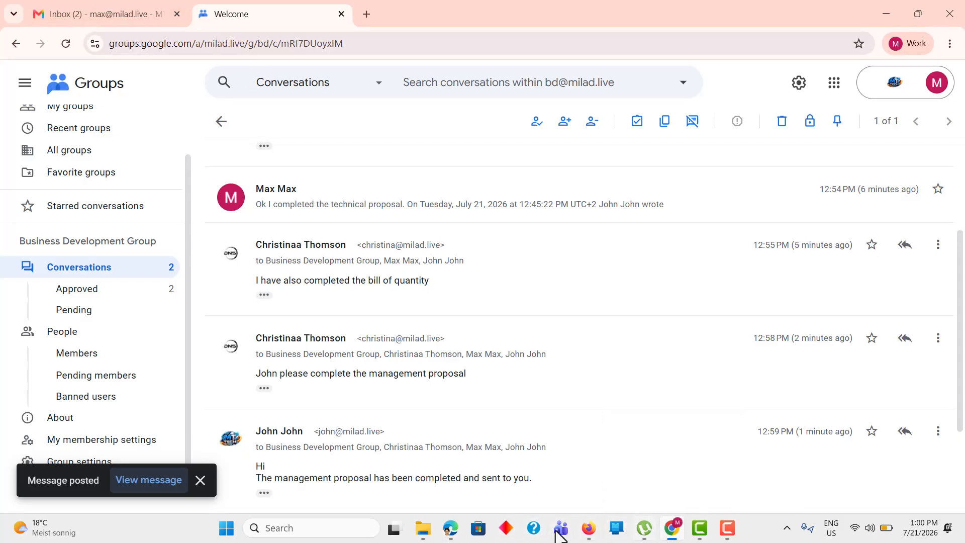
- In the Work-profile window, reload the Welcome conversation and mark it No action needed
left_click(587, 534)
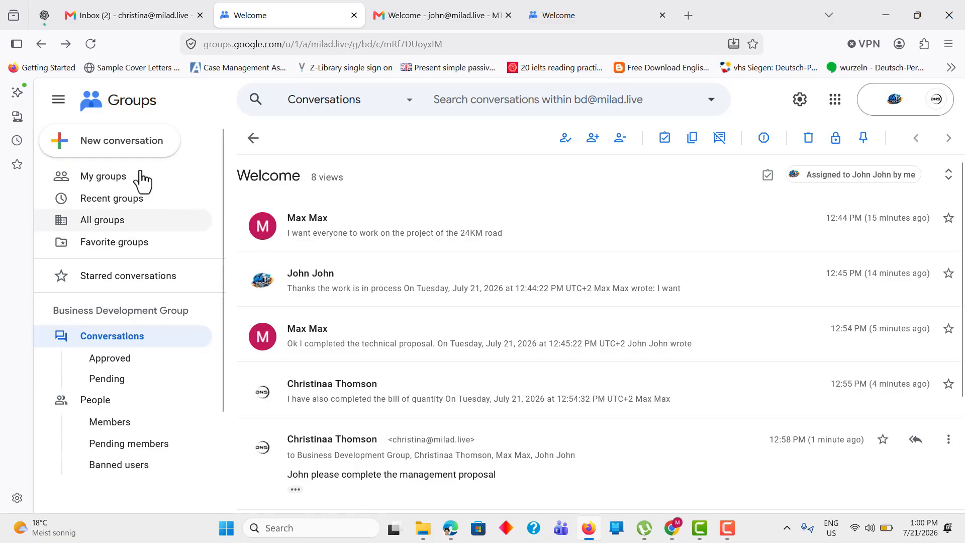
left_click(452, 13)
left_click(553, 14)
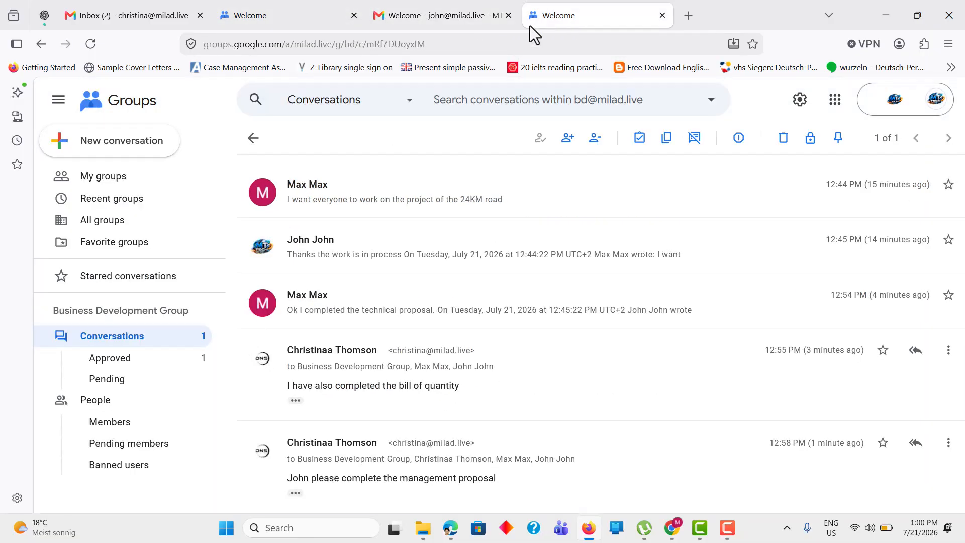
left_click(89, 40)
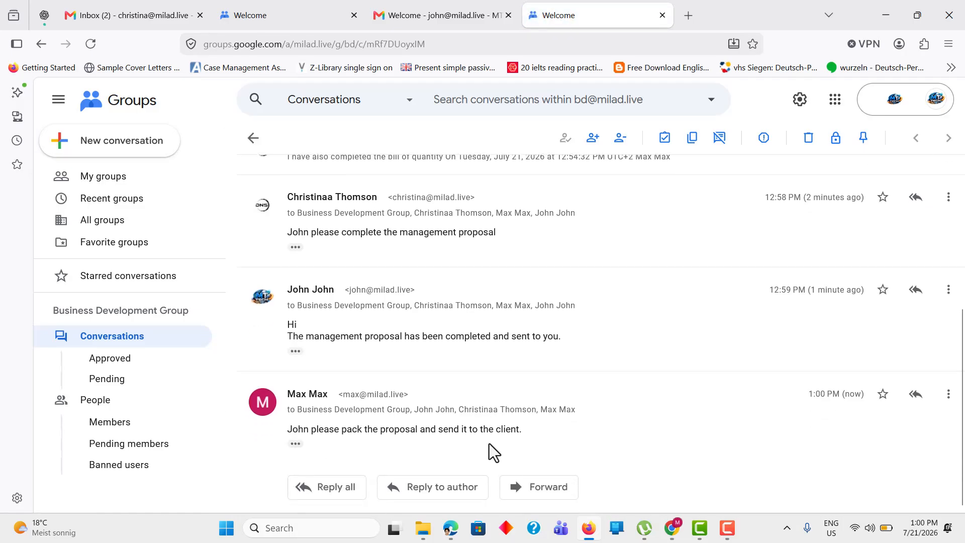
scroll(490, 444, "up", 5)
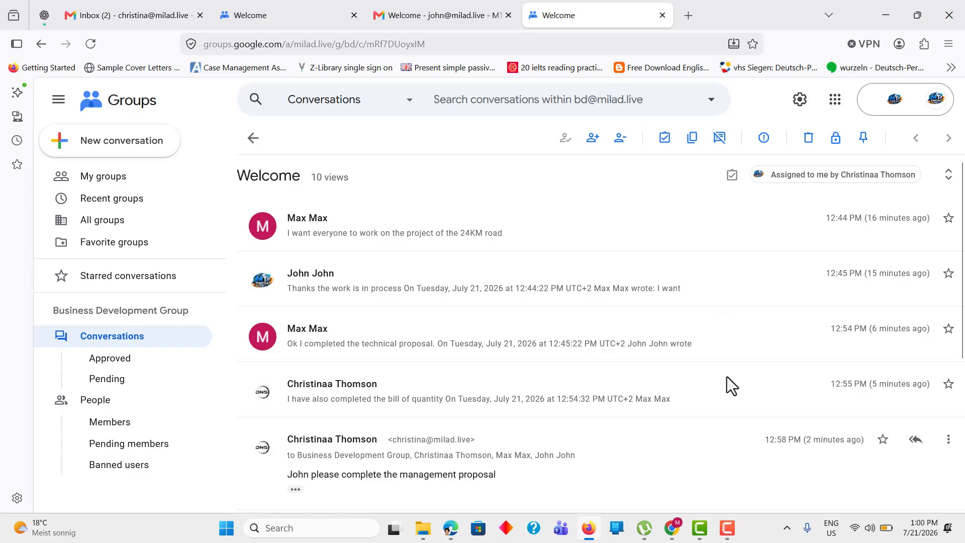
scroll(727, 382, "down", 1)
scroll(726, 382, "up", 1)
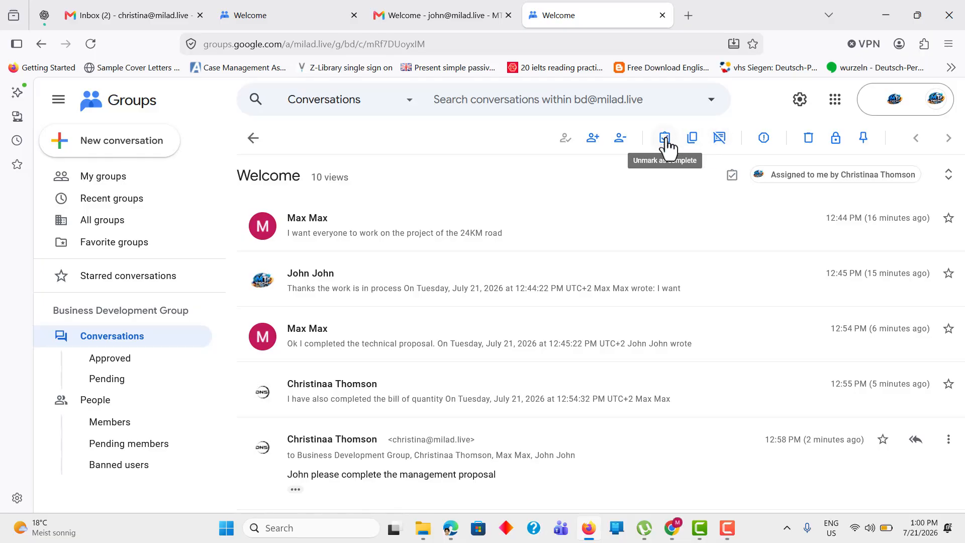
left_click(718, 144)
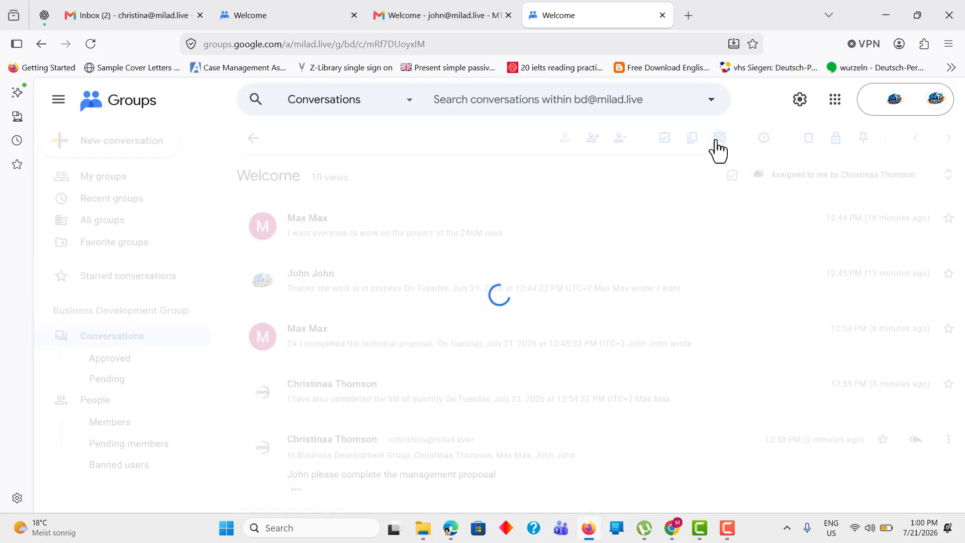
scroll(507, 307, "down", 5)
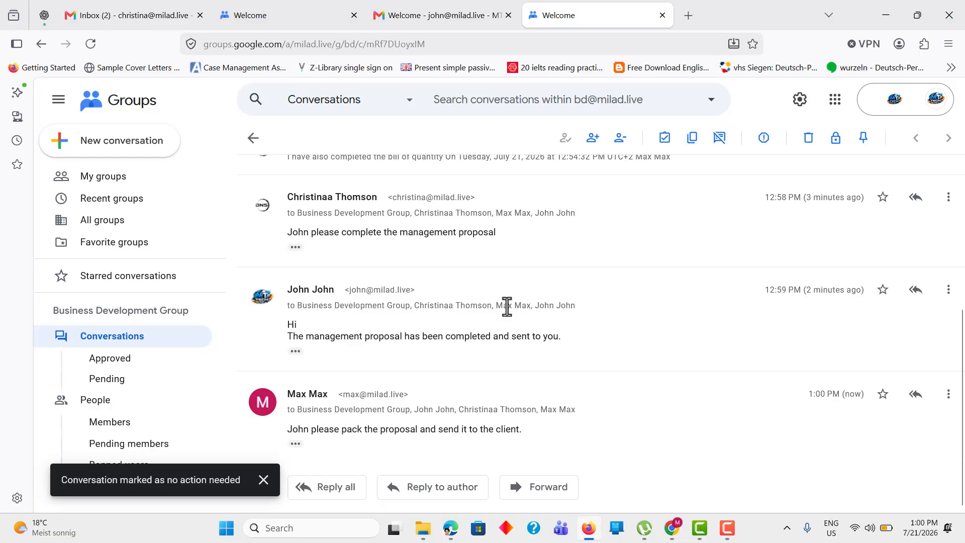
scroll(508, 306, "up", 5)
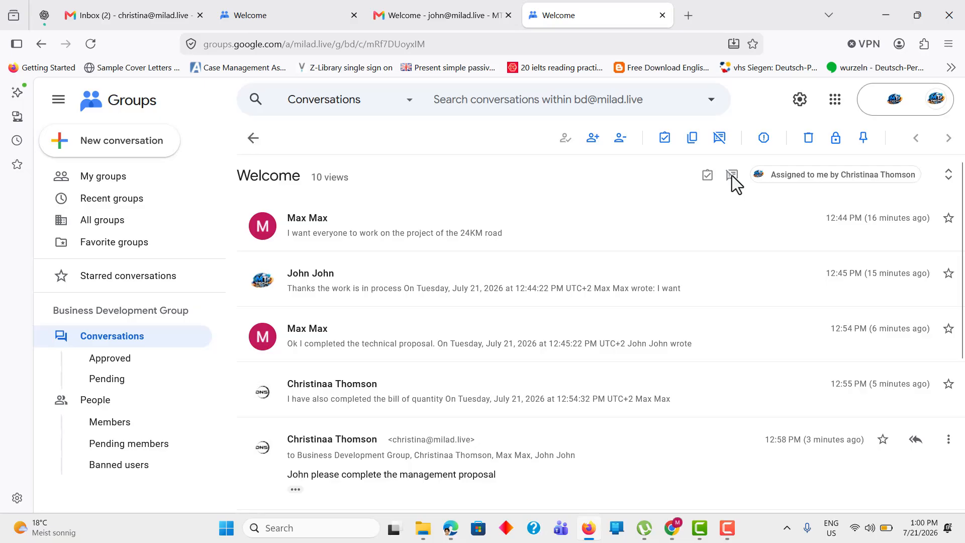
- In the other member's window, reopen Welcome from Conversations and load the 5 new messages
left_click(674, 529)
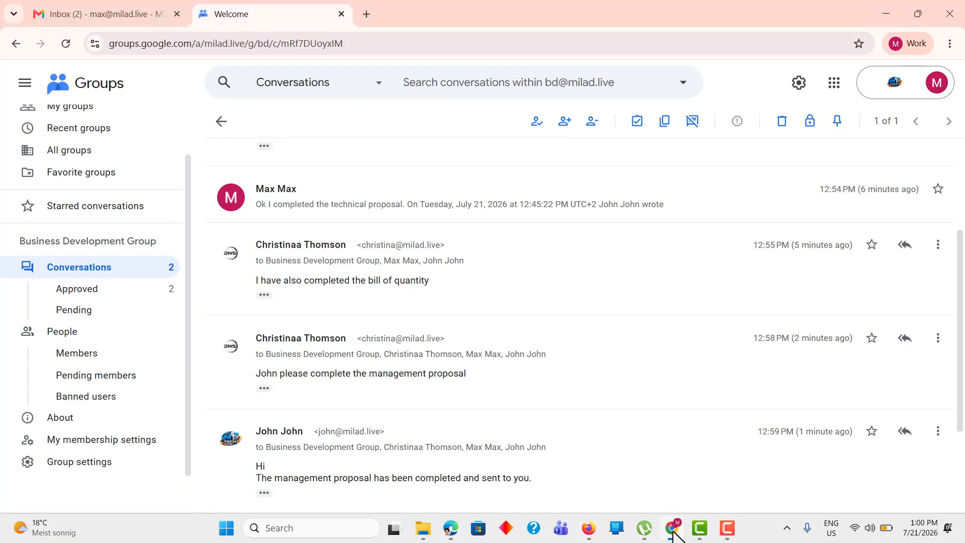
left_click(86, 271)
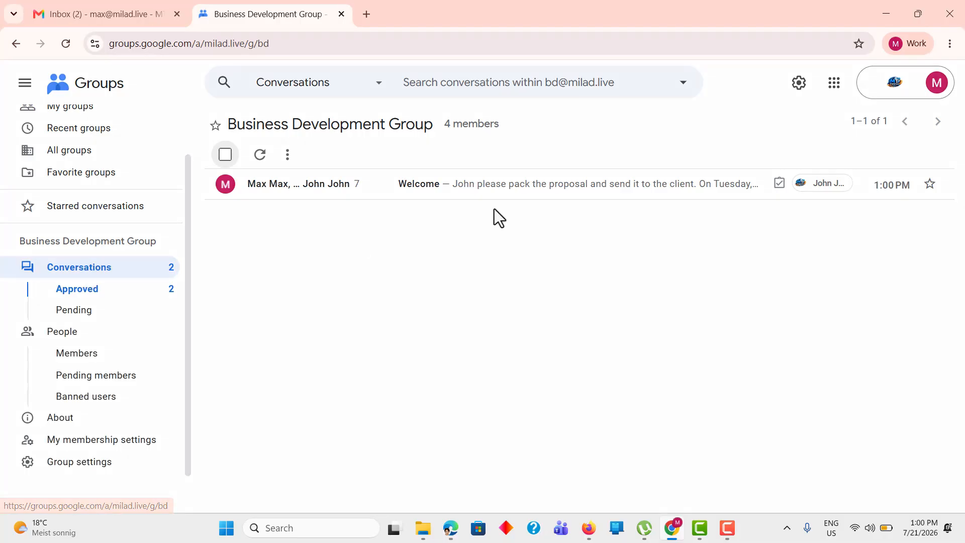
left_click(359, 196)
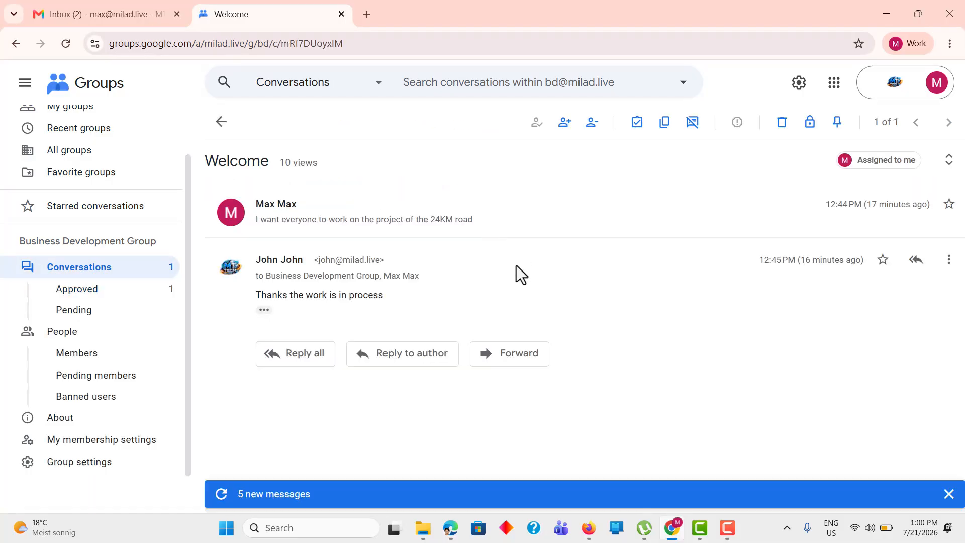
left_click(424, 492)
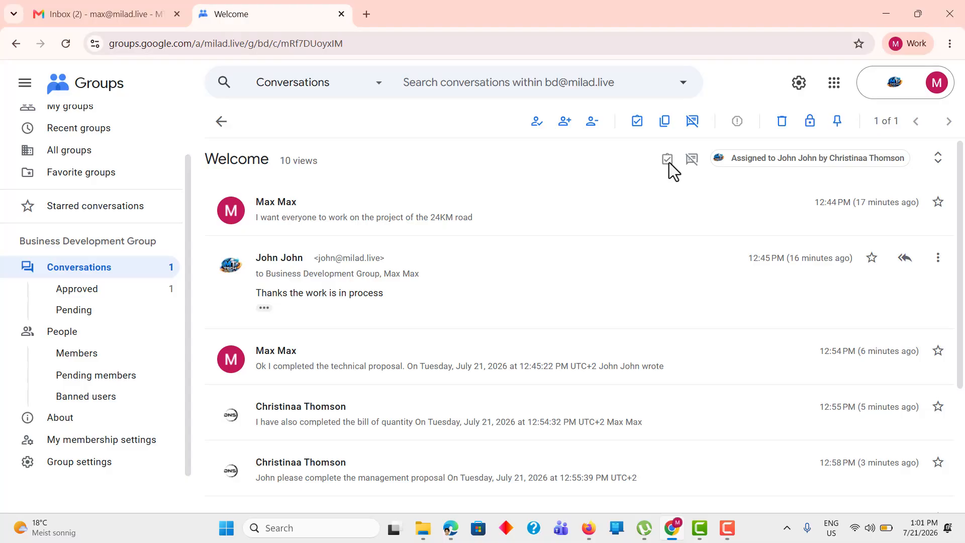
scroll(669, 162, "down", 4)
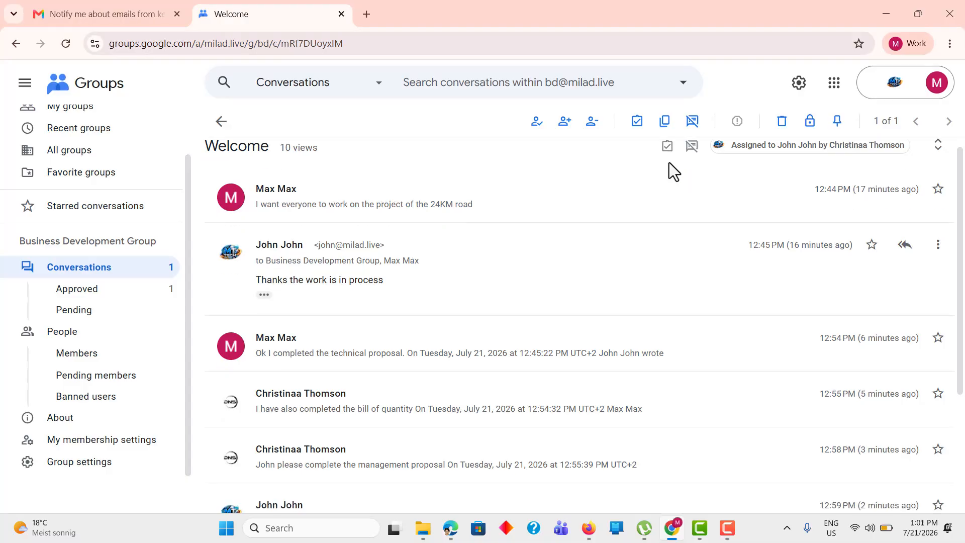
scroll(669, 162, "up", 4)
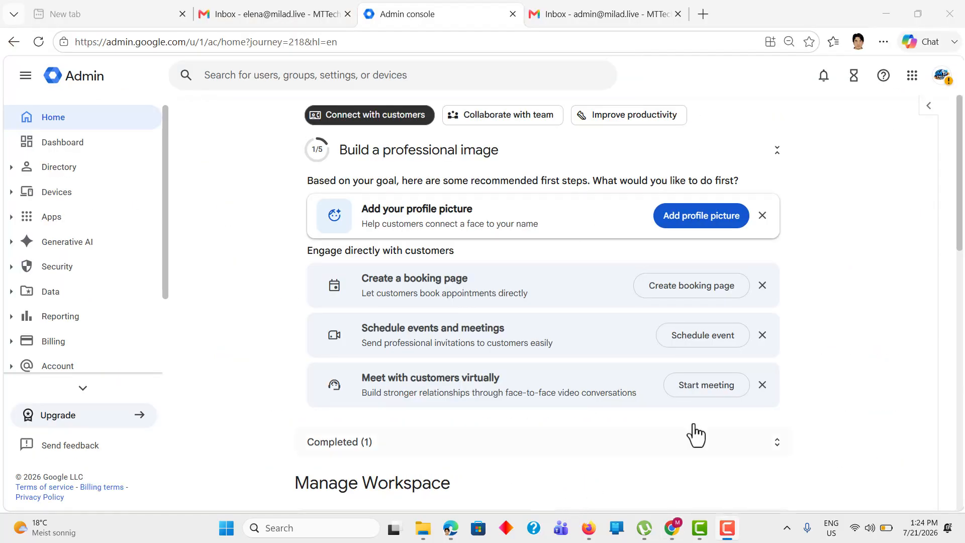
scroll(893, 306, "down", 4)
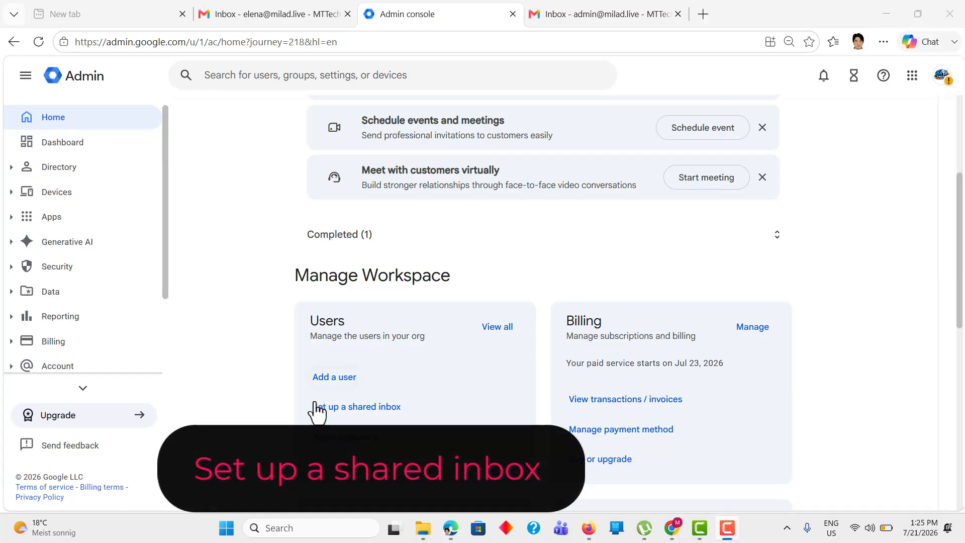
left_click(349, 410)
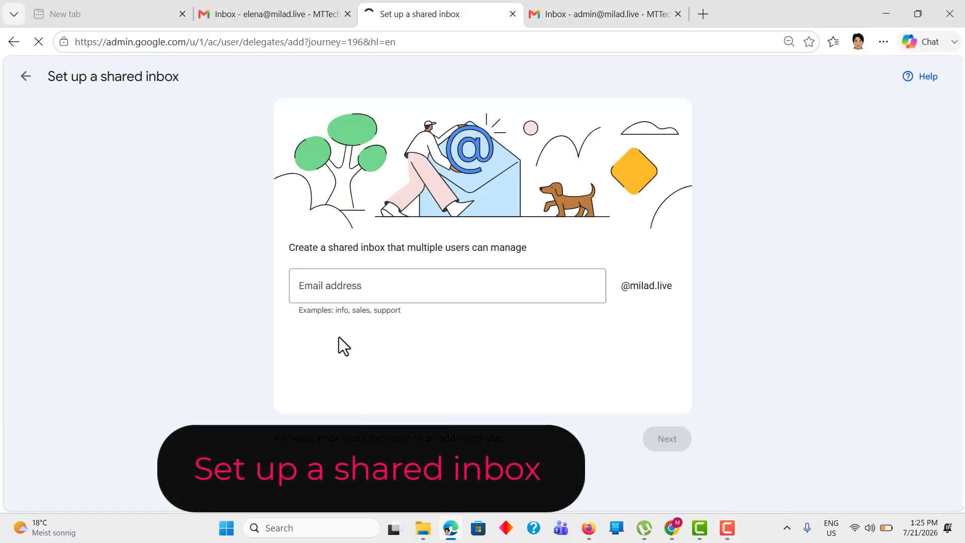
left_click(344, 292)
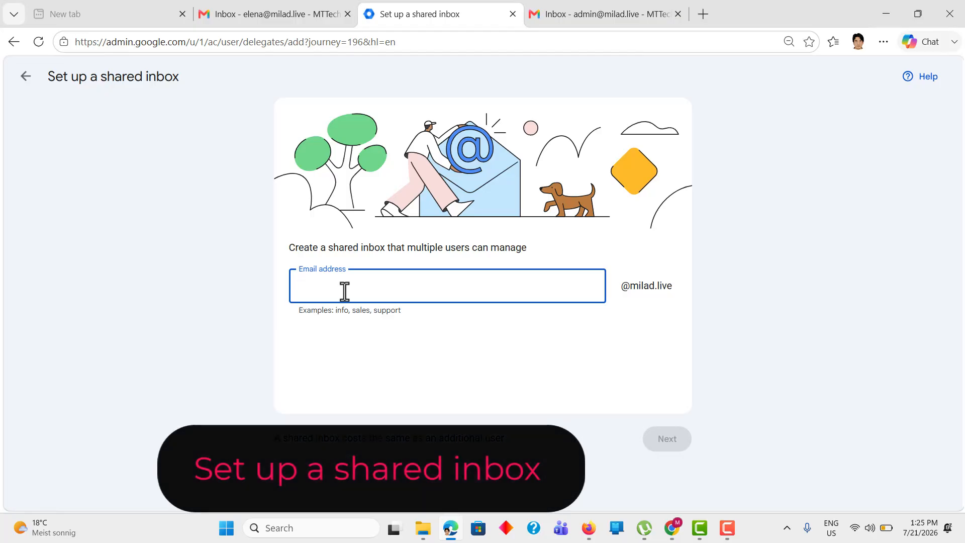
type("techni")
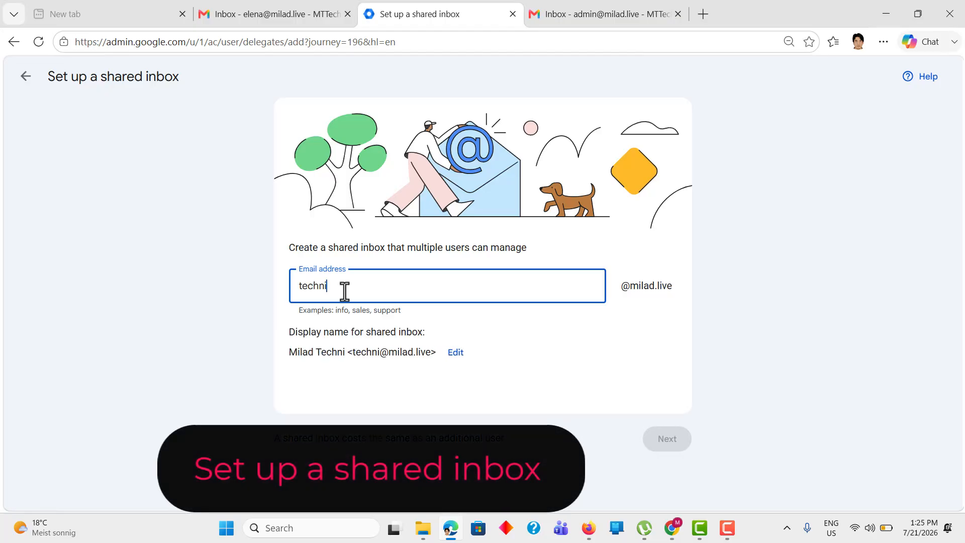
type("calsup")
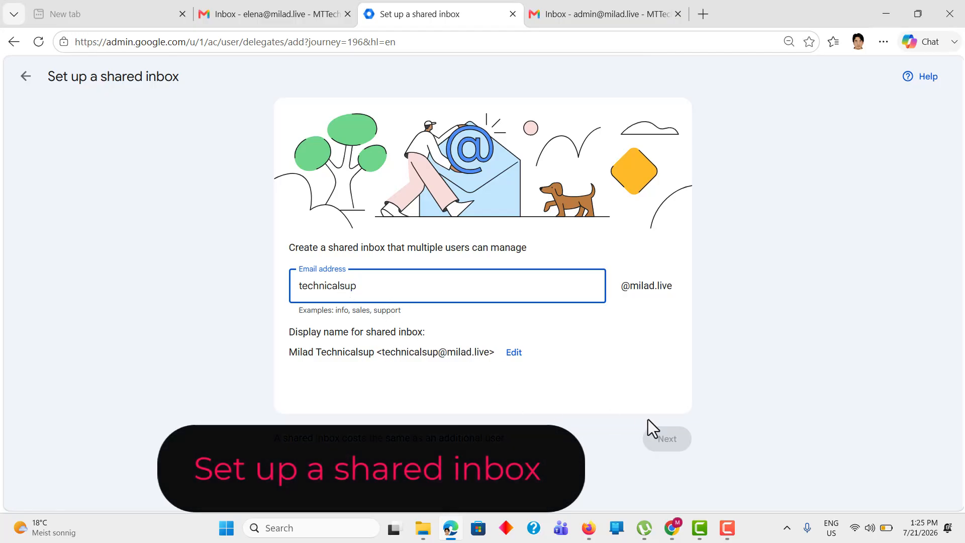
left_click(639, 382)
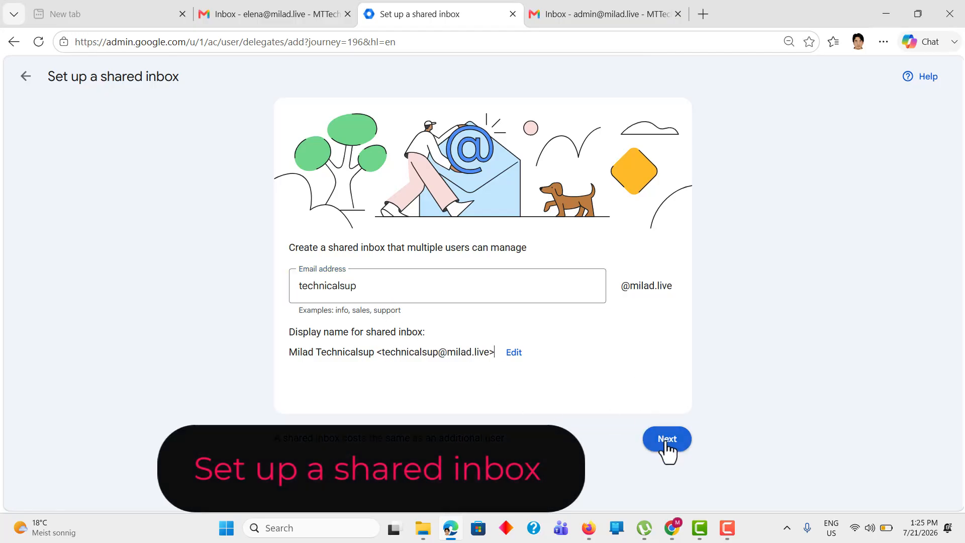
left_click(665, 442)
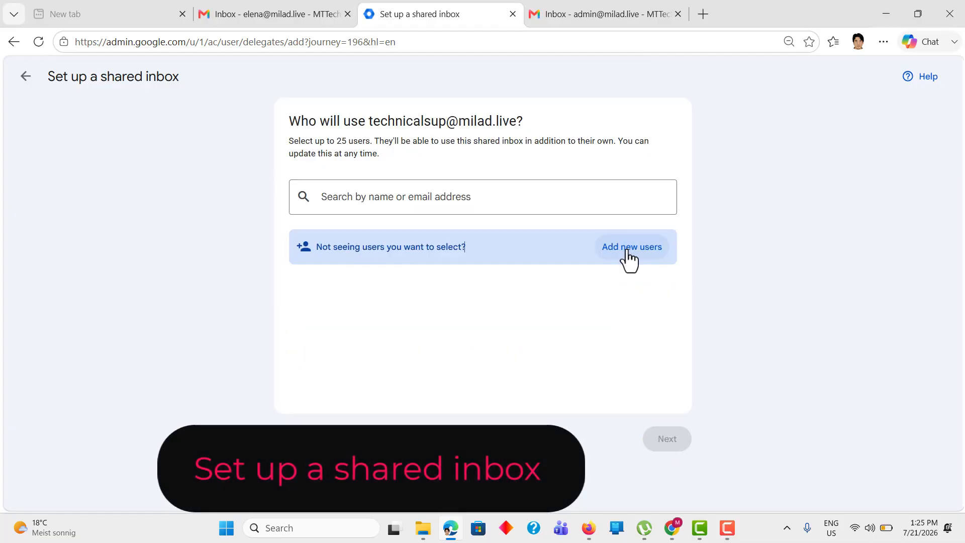
- Add two users from the dropdown, create the technicalsup inbox, and finish with Done
left_click(399, 199)
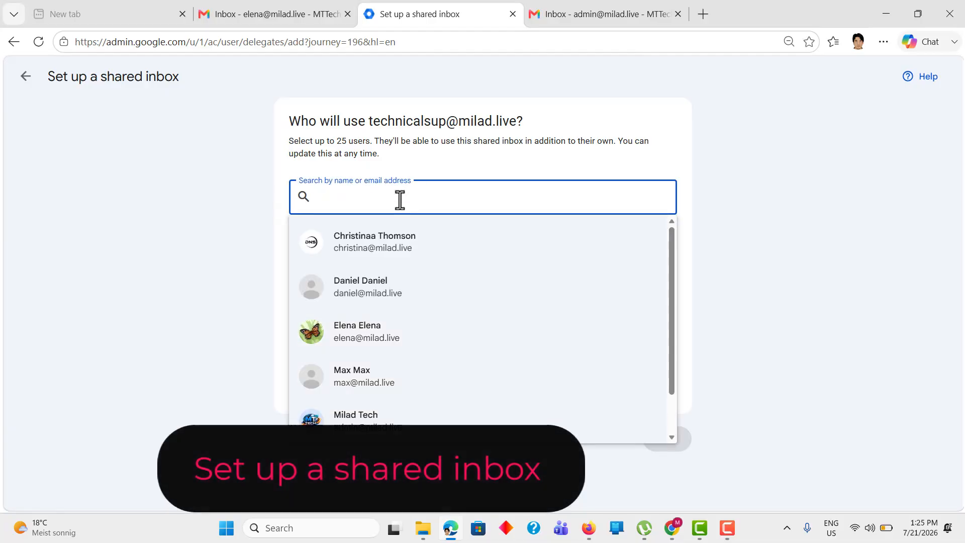
left_click(406, 252)
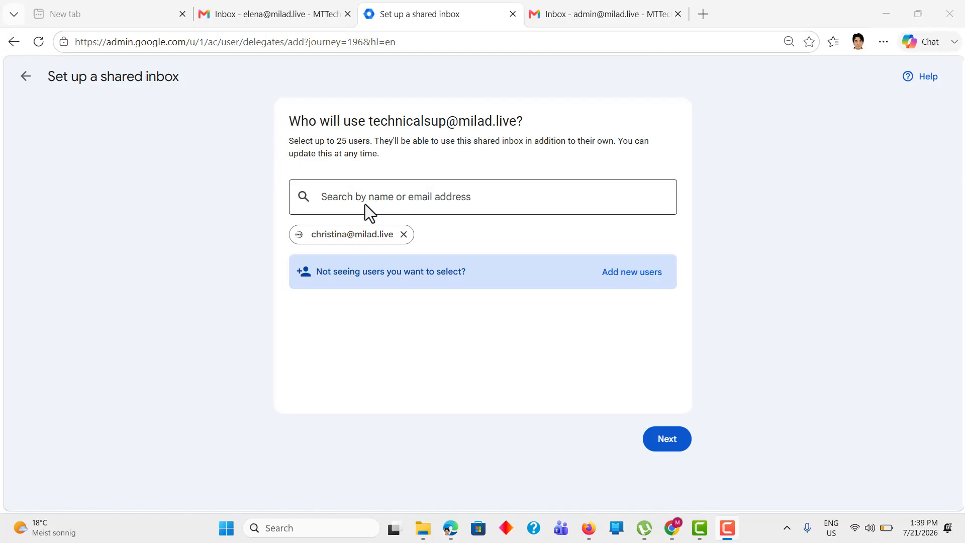
left_click(347, 198)
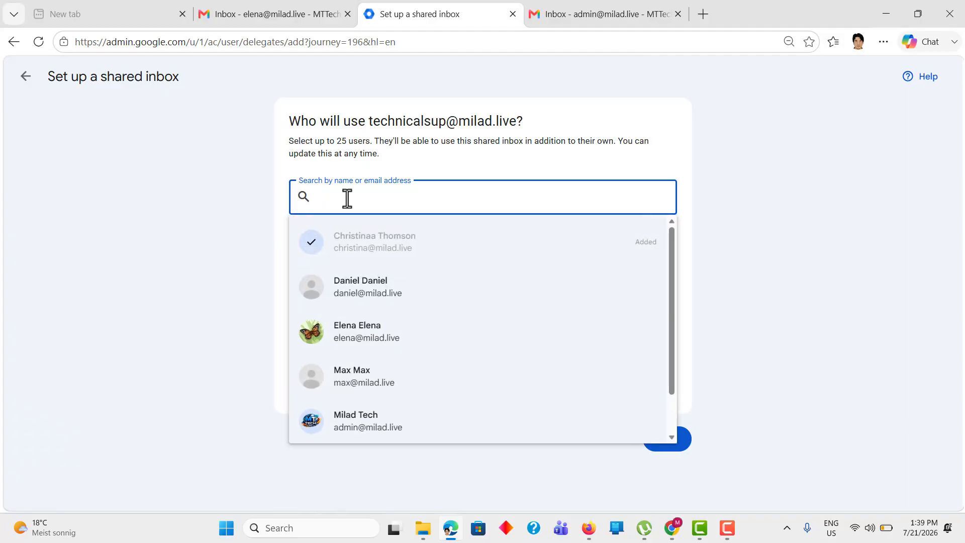
left_click(358, 280)
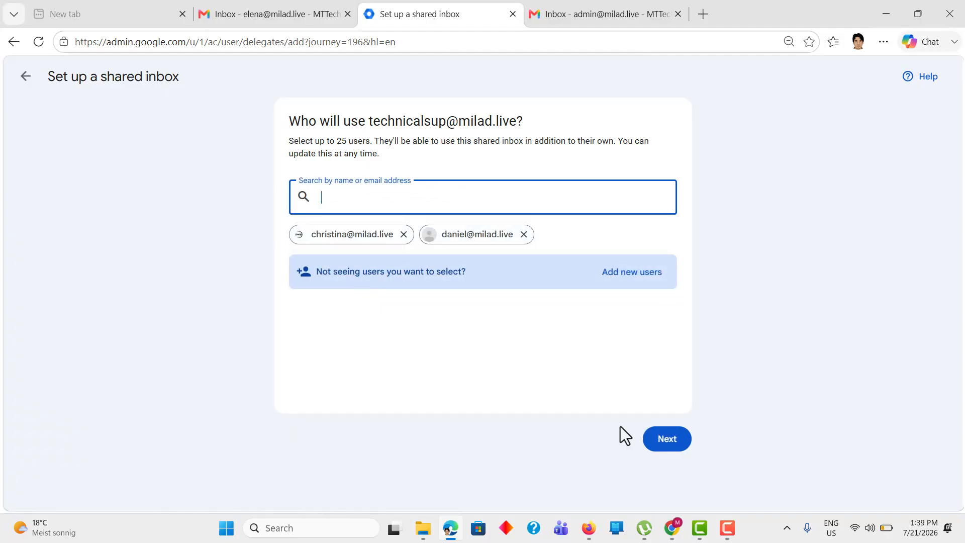
left_click(679, 446)
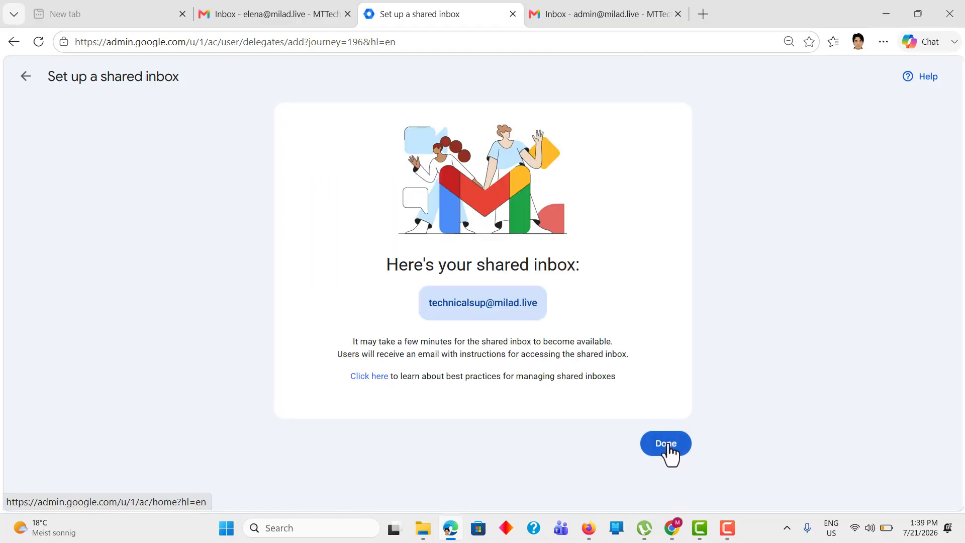
left_click(667, 445)
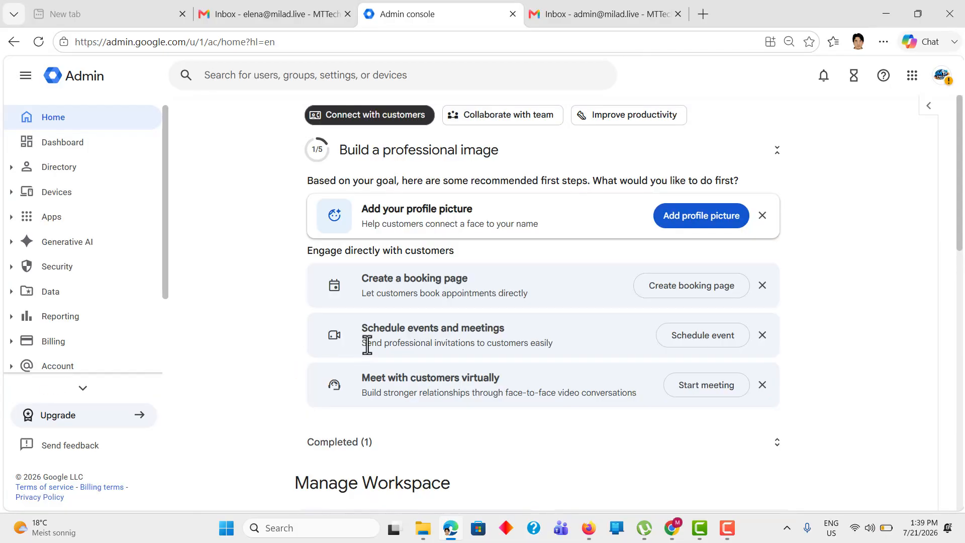
- Reload Admin home, check signed-in accounts in the admin's Gmail inbox, and open a new tab
left_click(56, 125)
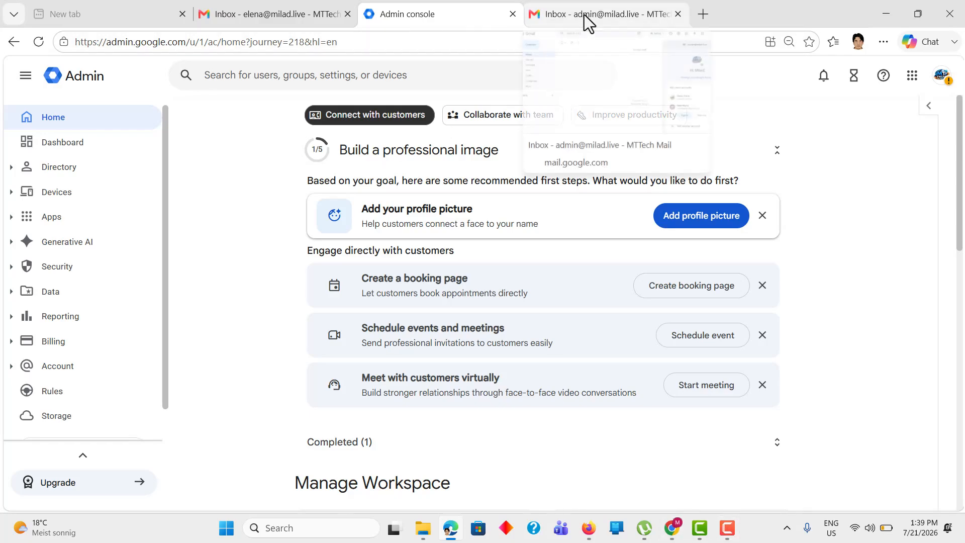
left_click(584, 14)
left_click(934, 78)
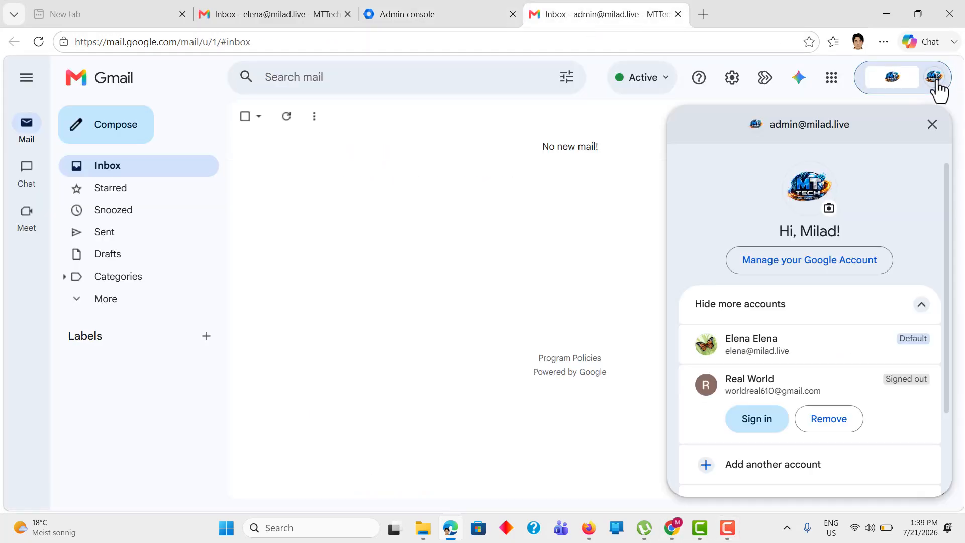
left_click(934, 78)
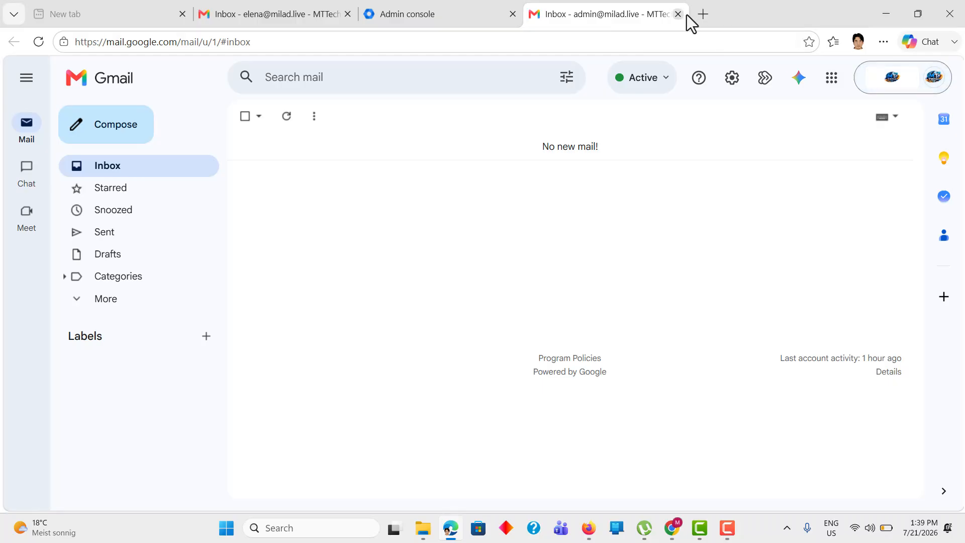
left_click(698, 16)
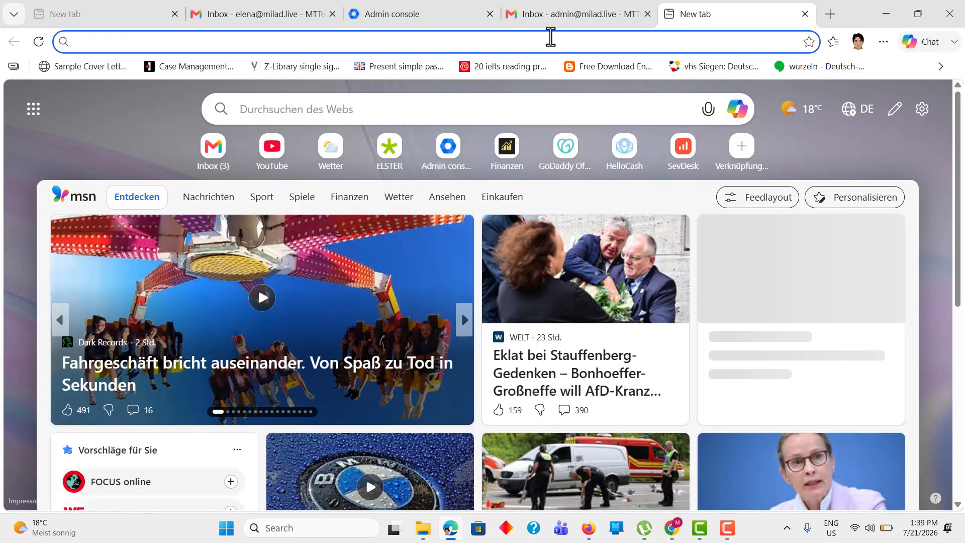
- Load gmail.com and close the extra browser tabs
left_click(486, 41)
type("gmail.com")
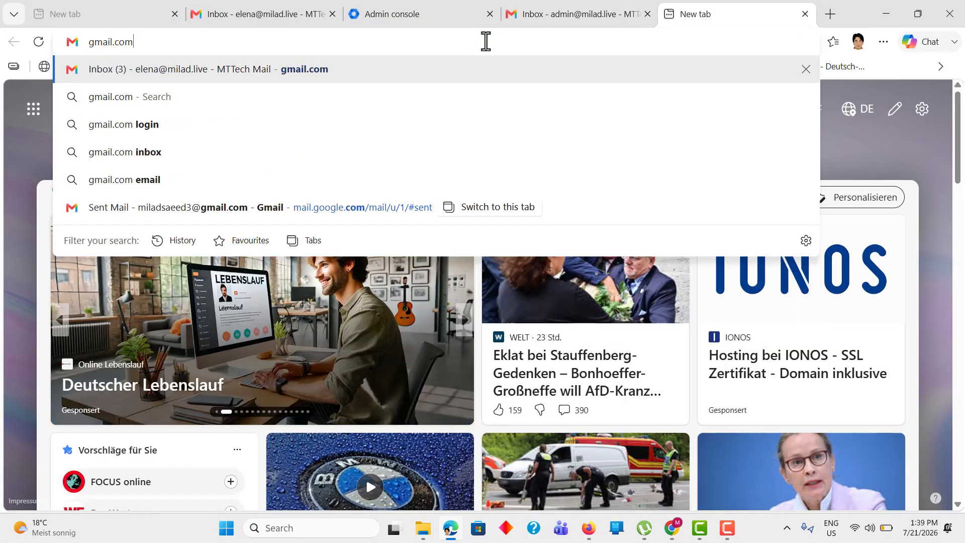
key("Return")
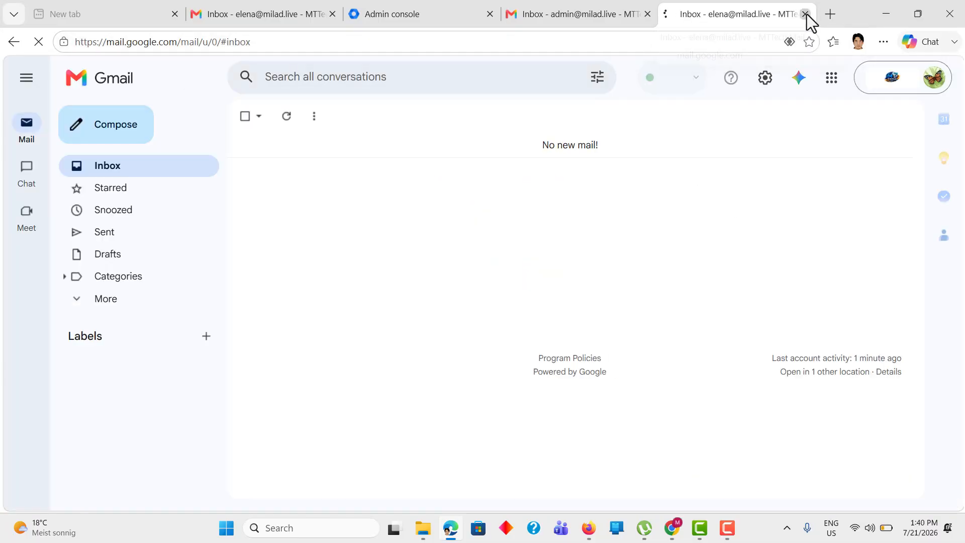
left_click(806, 14)
left_click(704, 16)
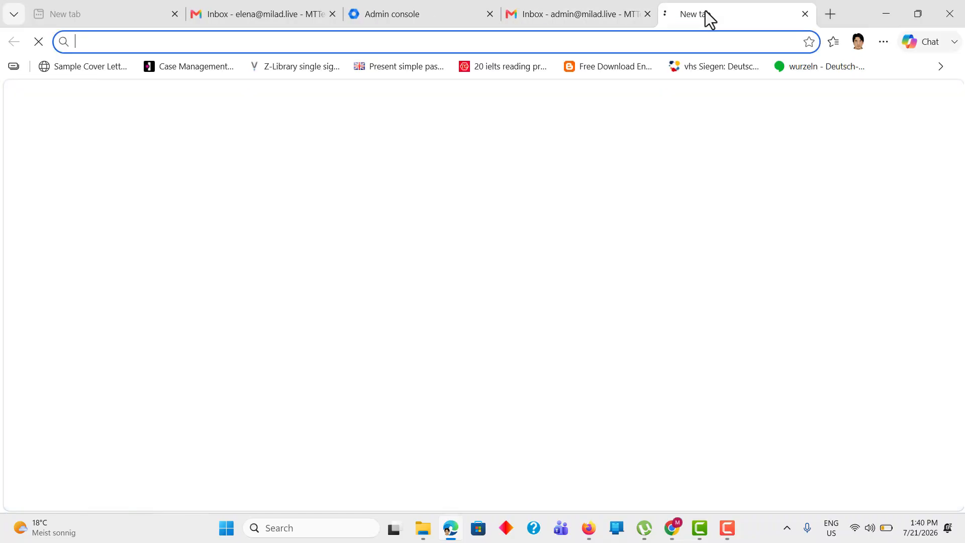
left_click(806, 14)
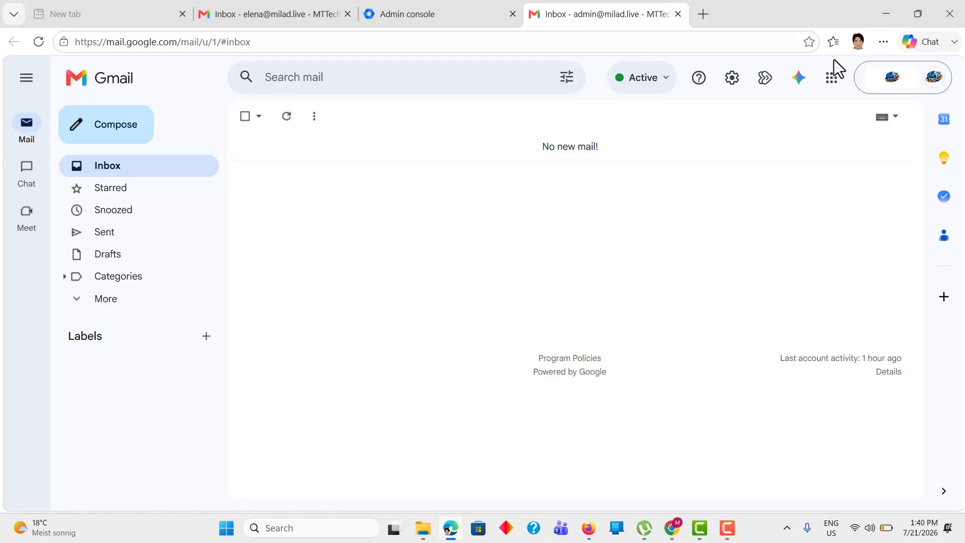
- Choose Add another account from the Gmail avatar menu
left_click(936, 79)
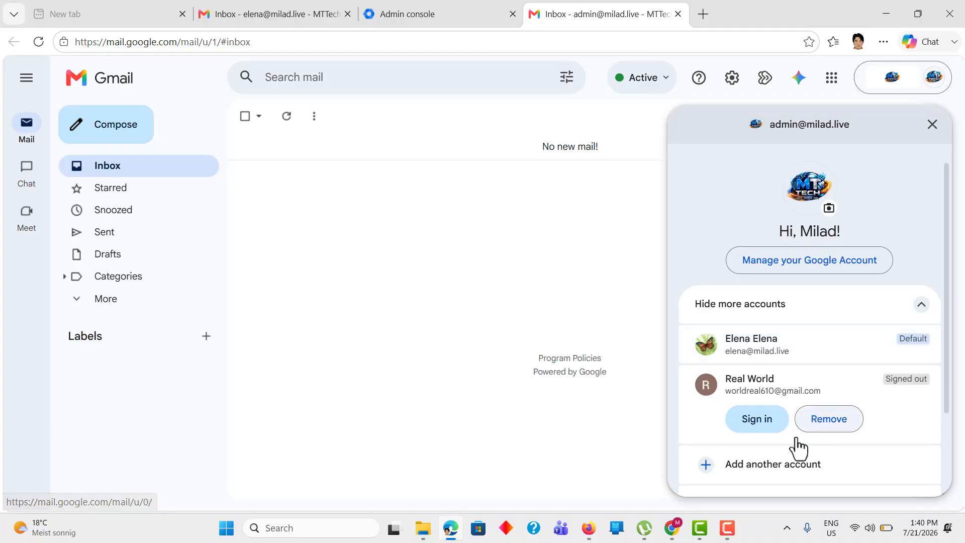
scroll(779, 443, "down", 2)
left_click(775, 402)
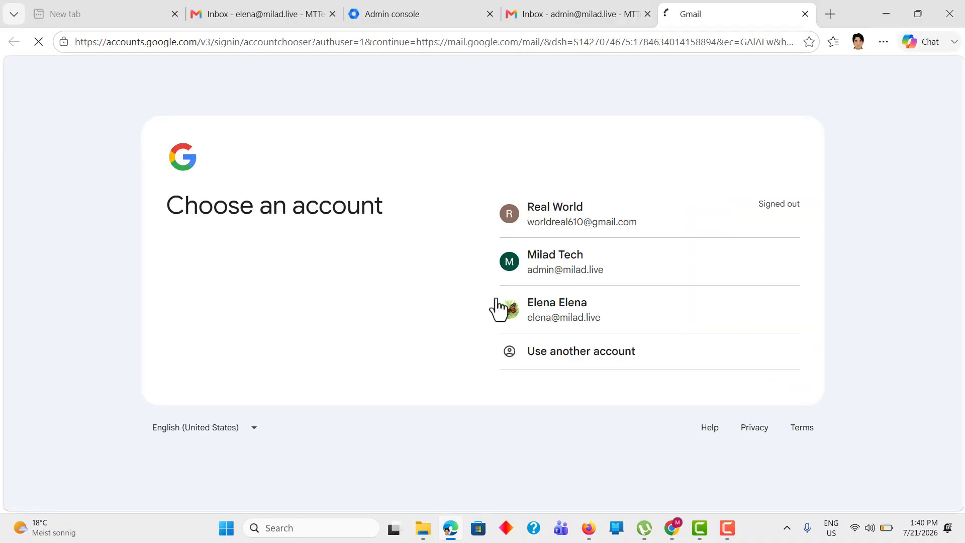
- Sign in as another workspace user with their e-mail address and password
left_click(561, 351)
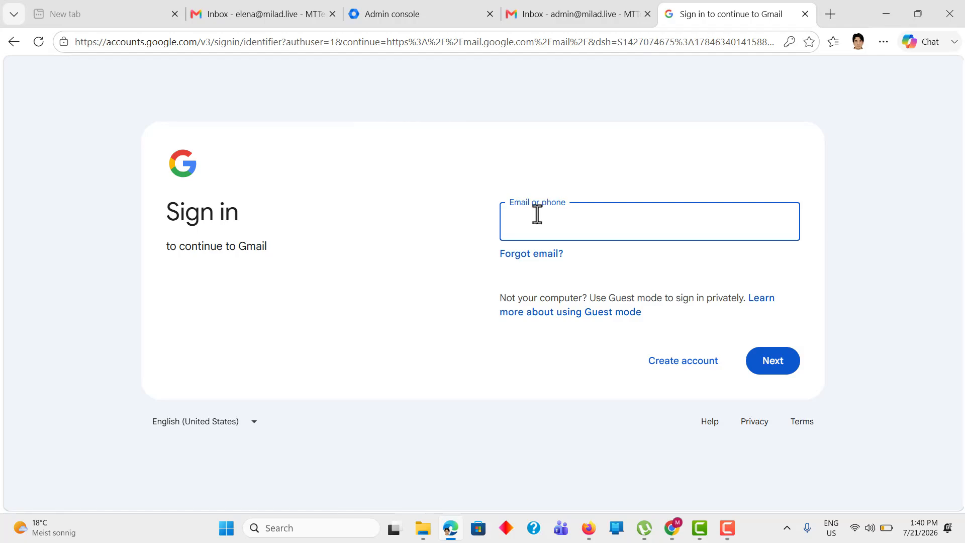
left_click(537, 215)
type("@,")
type("milad.live")
key("Return")
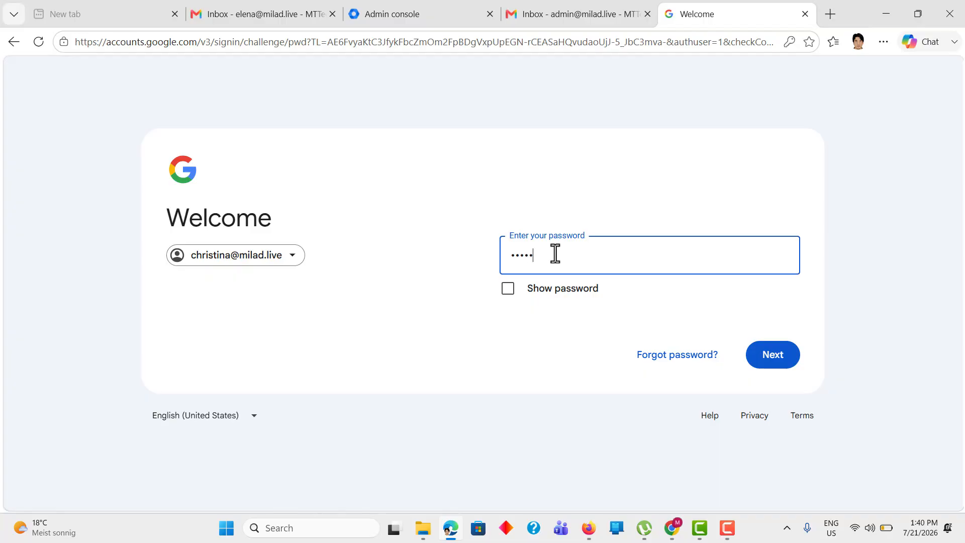
key("Return")
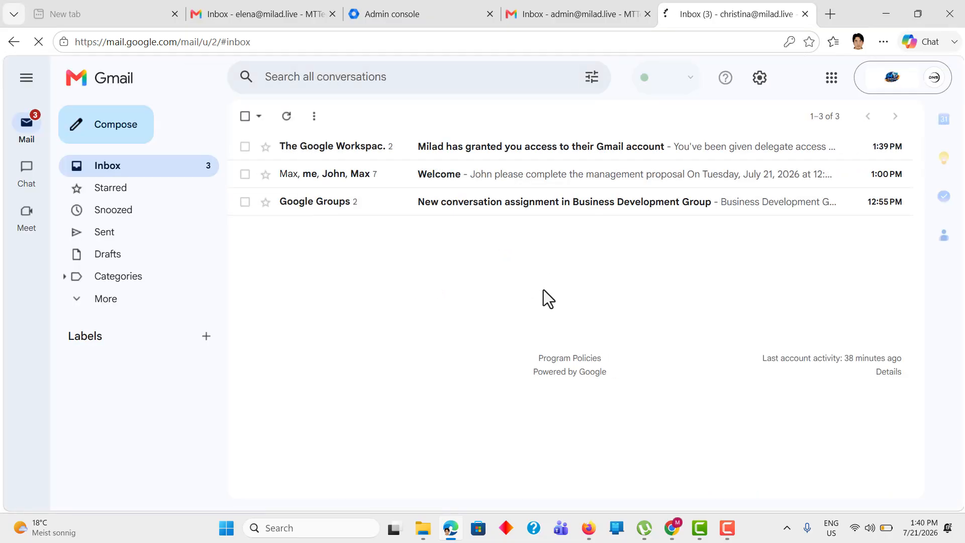
- Open and read the delegate-access notification email
left_click(479, 159)
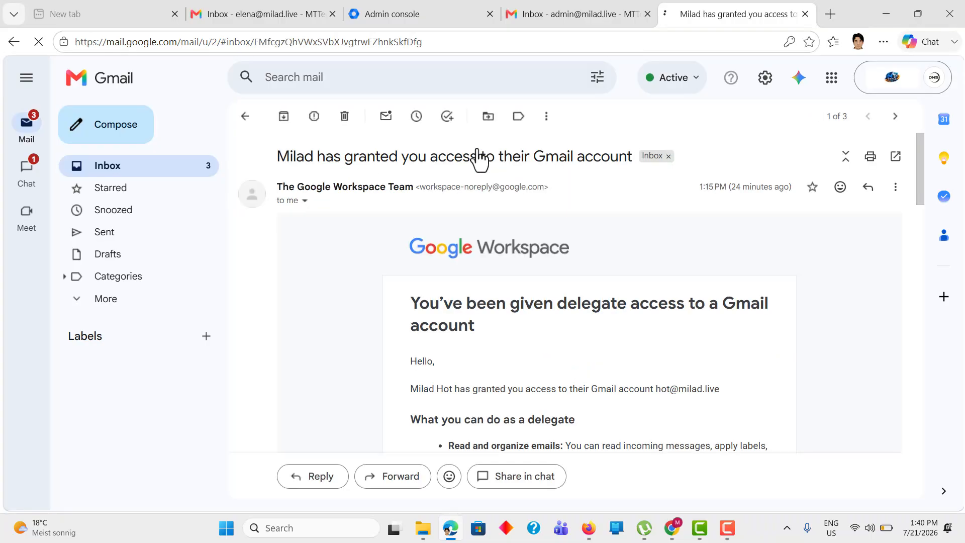
scroll(511, 322, "down", 3)
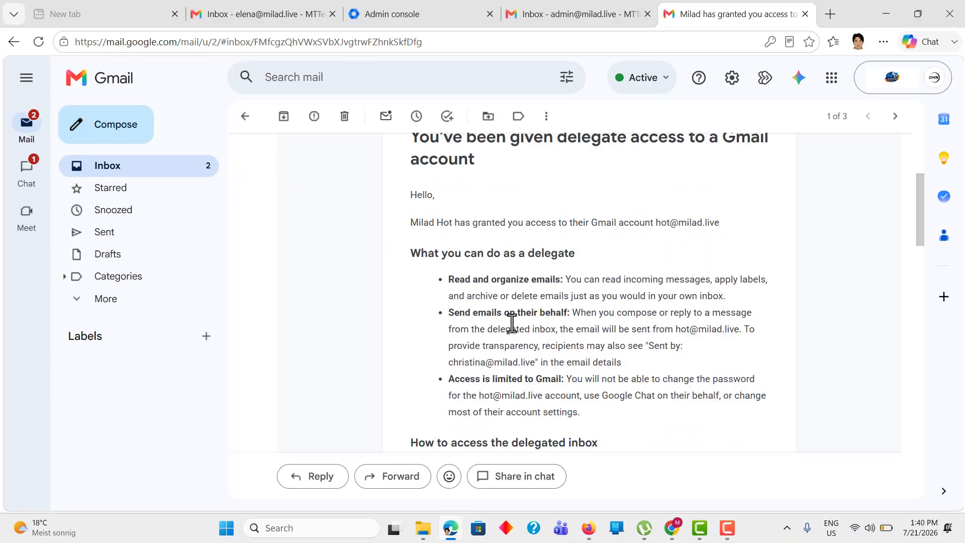
scroll(511, 323, "up", 2)
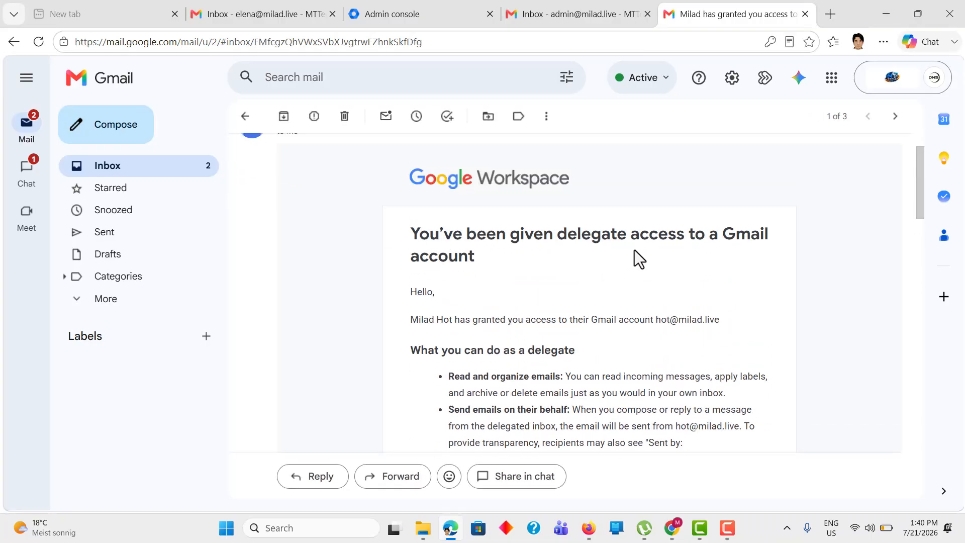
scroll(438, 320, "down", 3)
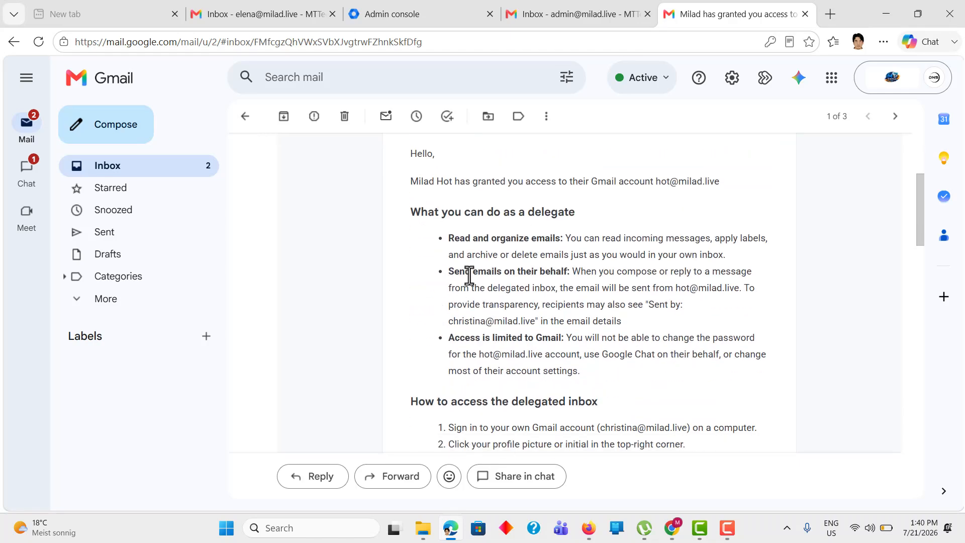
scroll(512, 380, "down", 2)
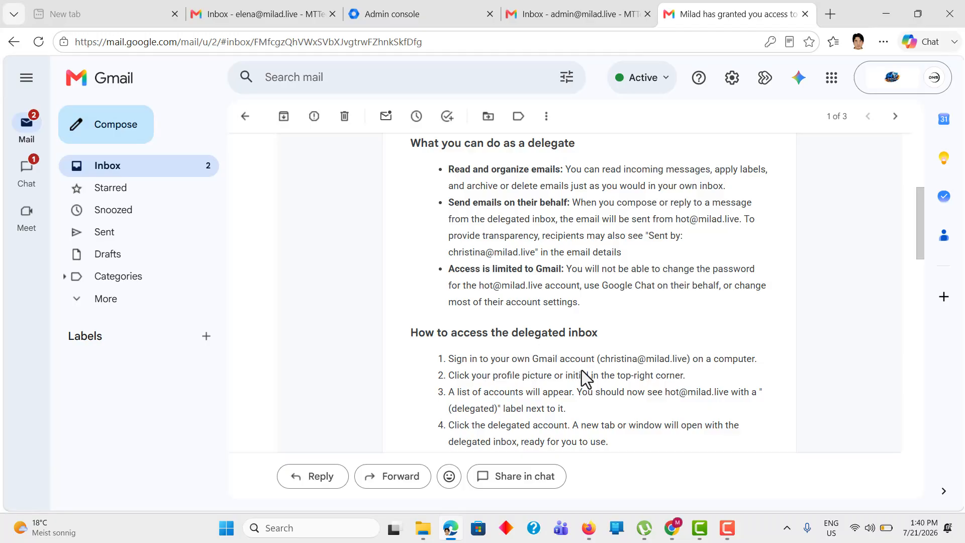
scroll(564, 374, "down", 4)
scroll(502, 296, "up", 2)
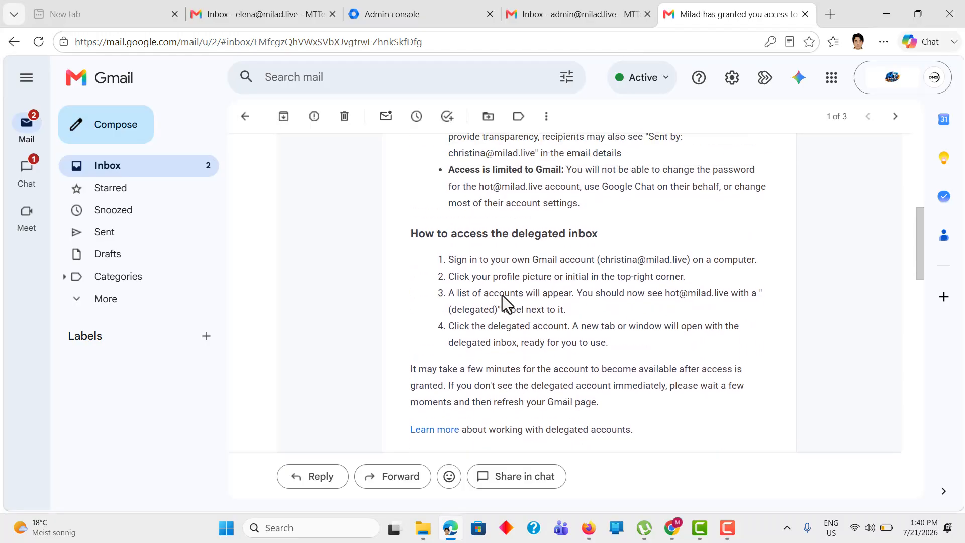
- Try opening the delegated technical-support inbox from the account menu
left_click(934, 82)
scroll(752, 303, "down", 4)
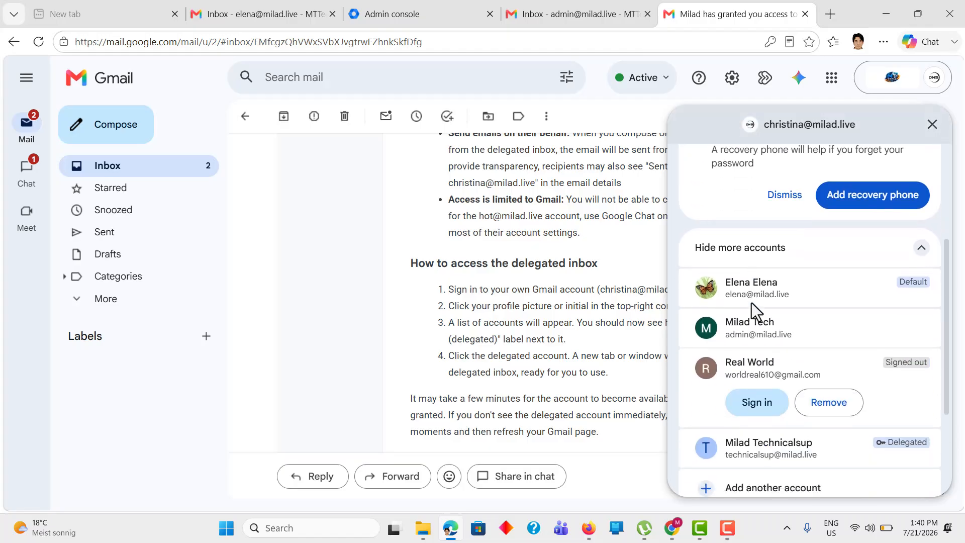
scroll(752, 334, "down", 2)
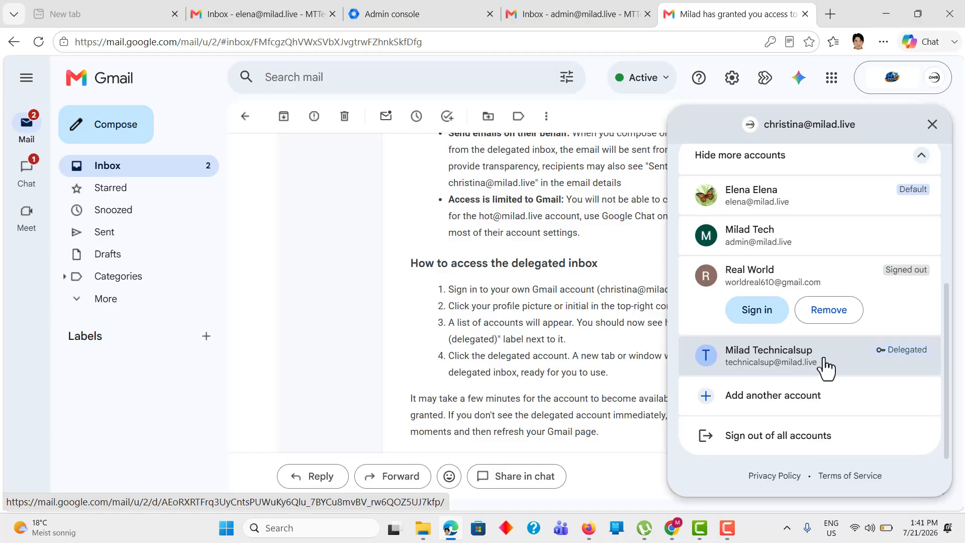
left_click(774, 370)
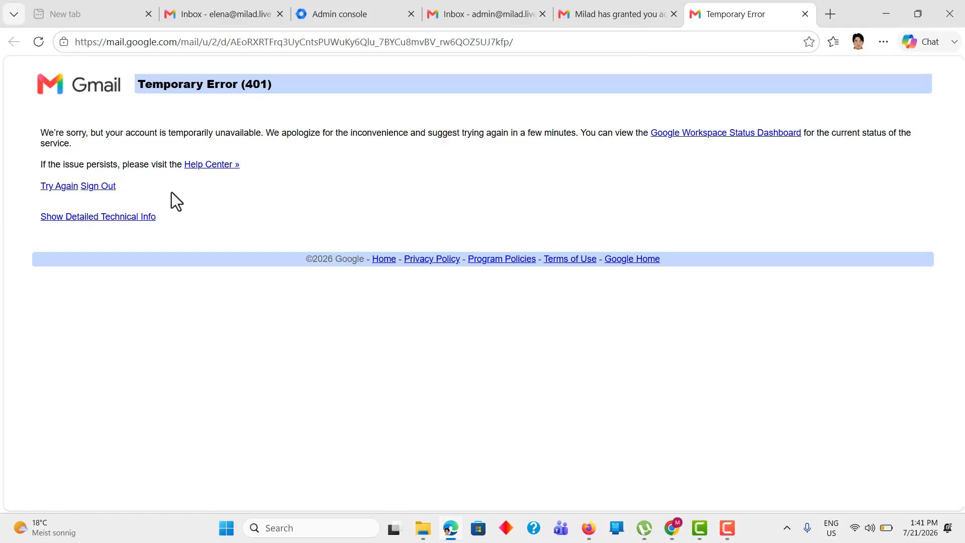
- Close the Temporary Error (401) tab and start adding another account from the avatar menu
left_click(805, 13)
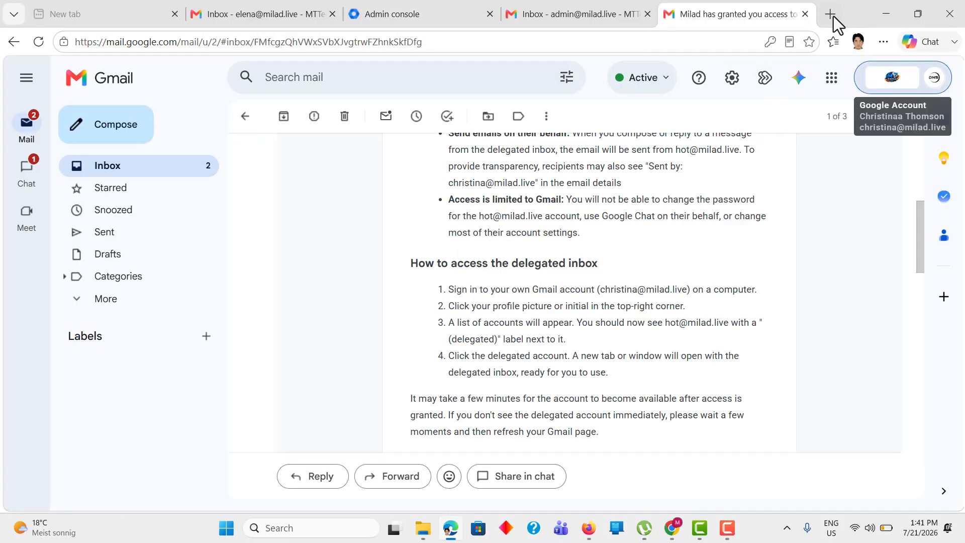
left_click(830, 14)
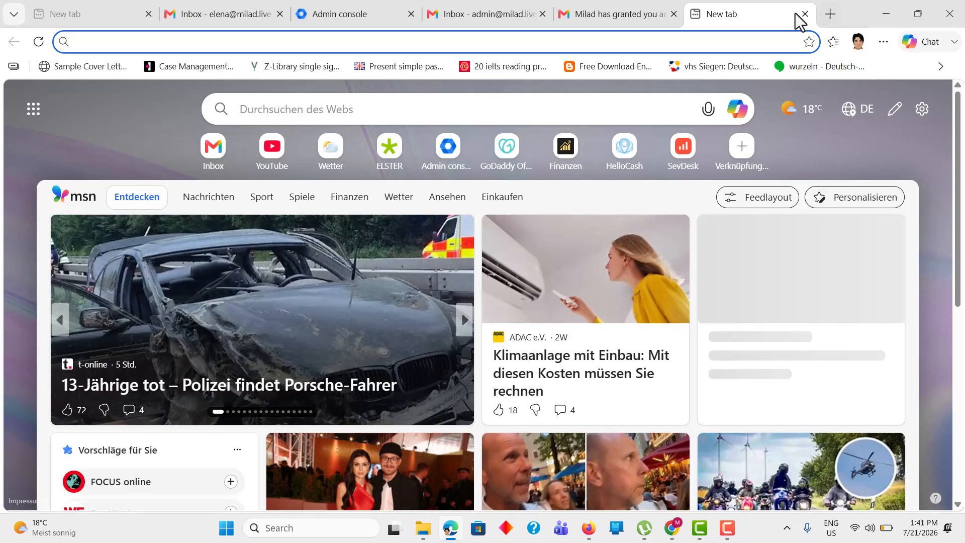
left_click(804, 13)
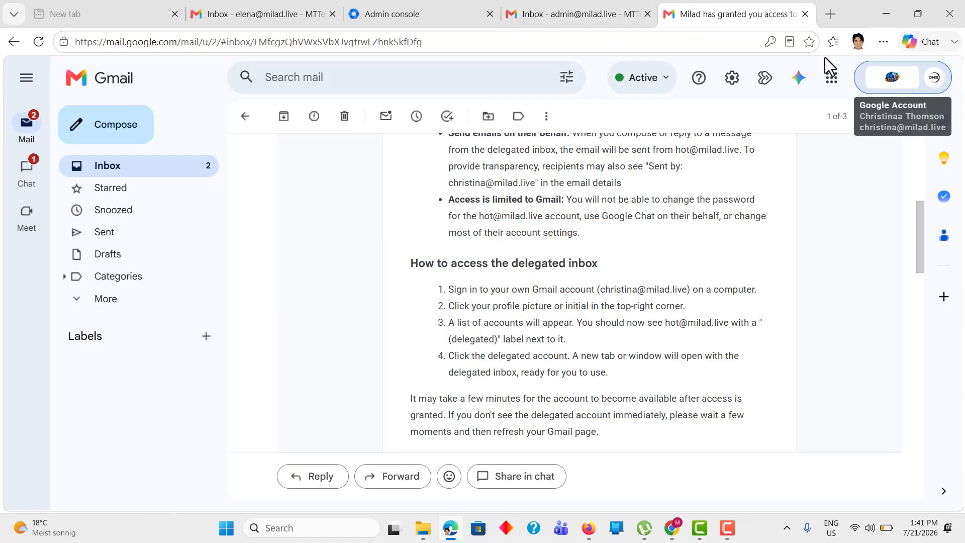
left_click(936, 80)
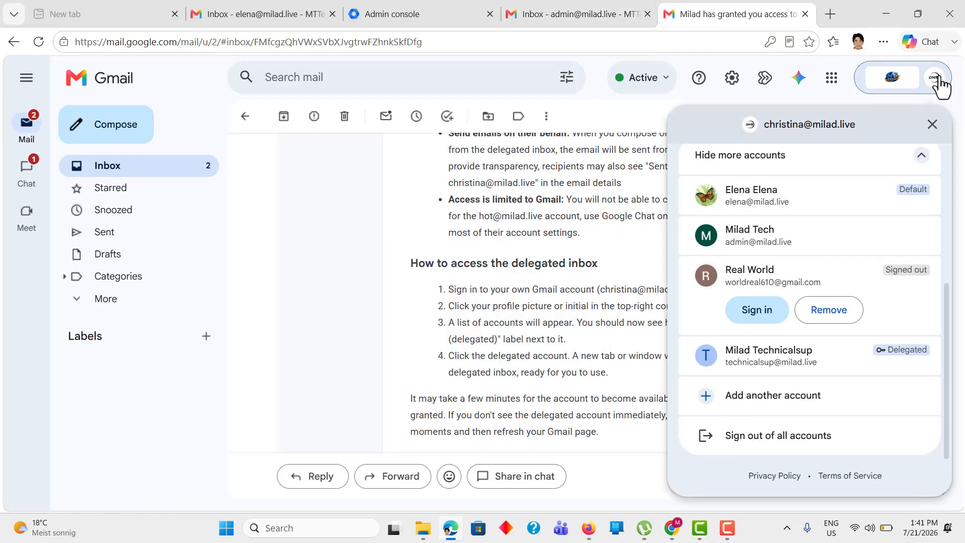
left_click(760, 403)
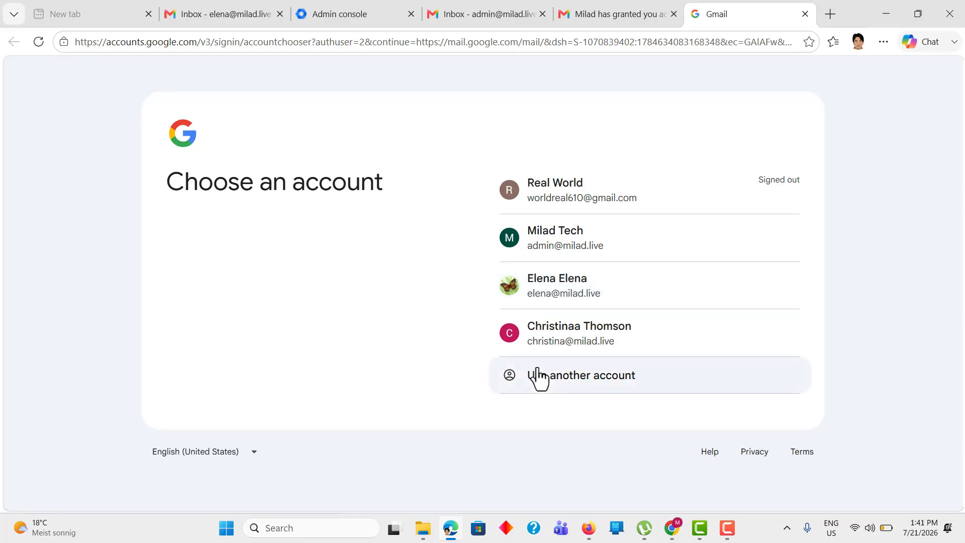
- Enter the technical-support shared inbox address to reach its password step, then return to Admin console
left_click(537, 374)
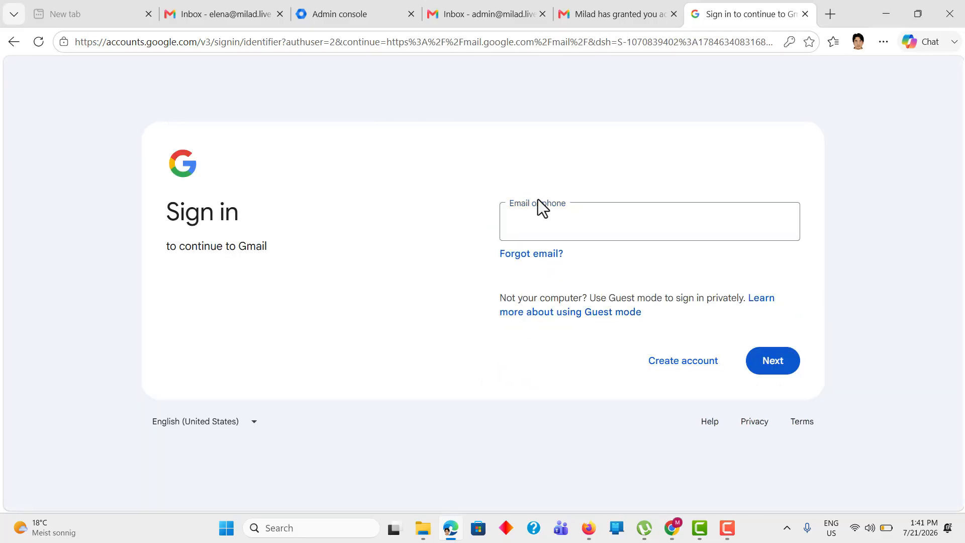
left_click(526, 222)
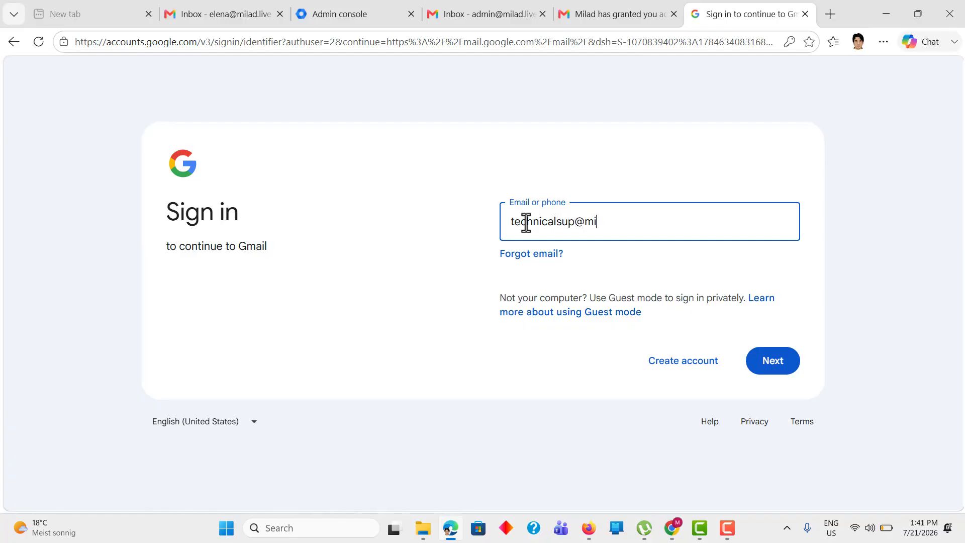
left_click(779, 362)
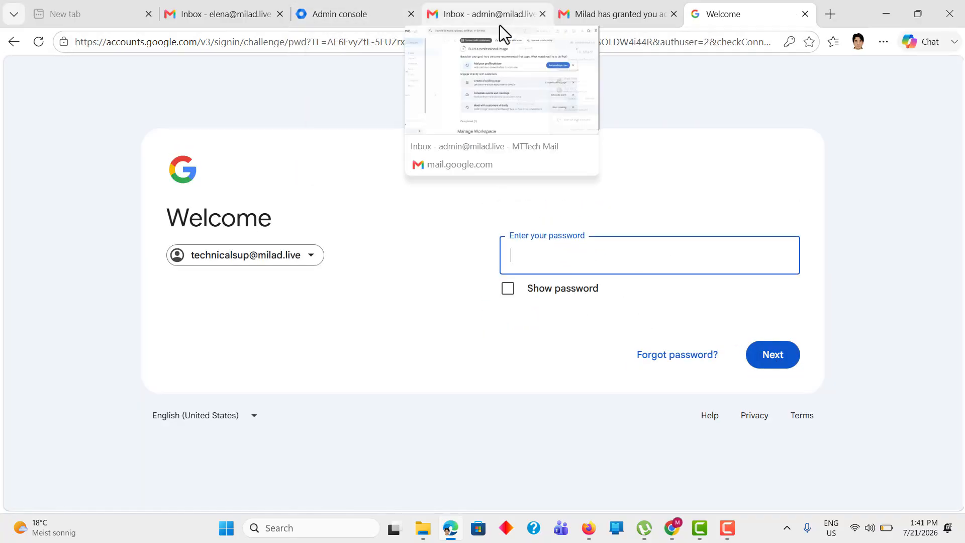
left_click(345, 22)
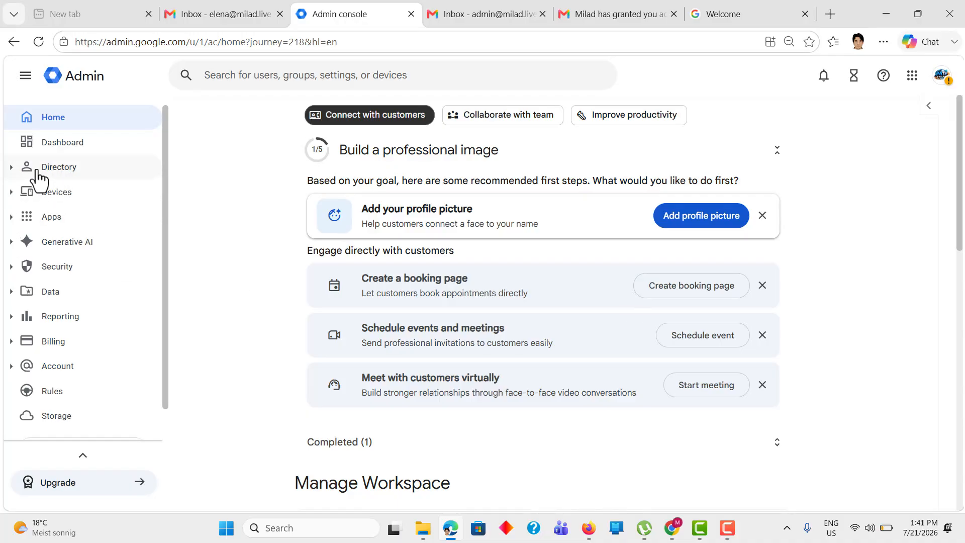
- Reset the technical-support user's password to a custom one that must change at next sign-in
left_click(16, 171)
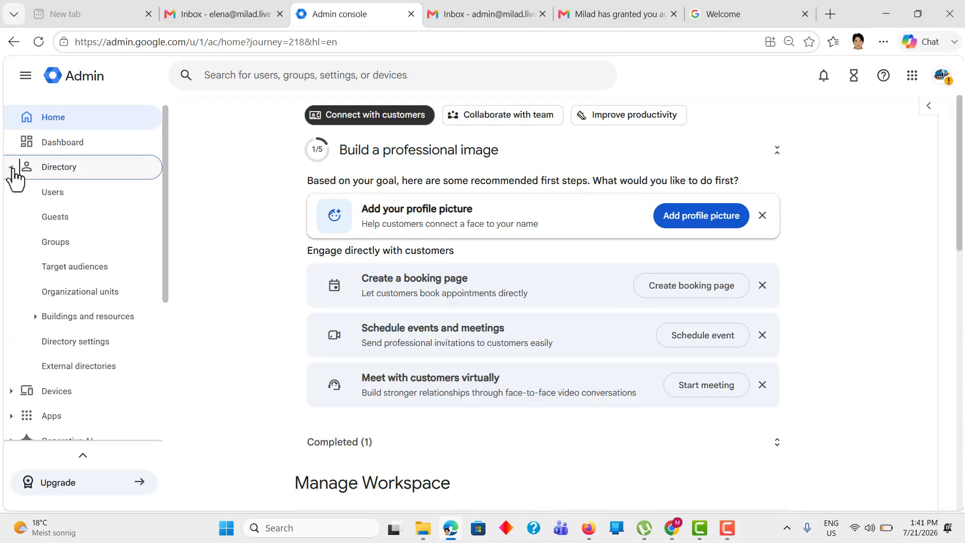
left_click(54, 197)
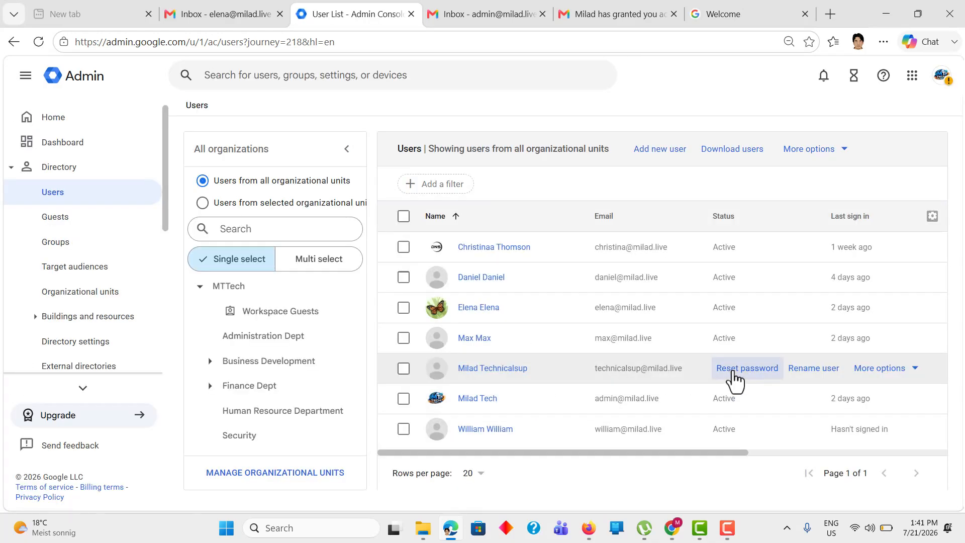
left_click(737, 375)
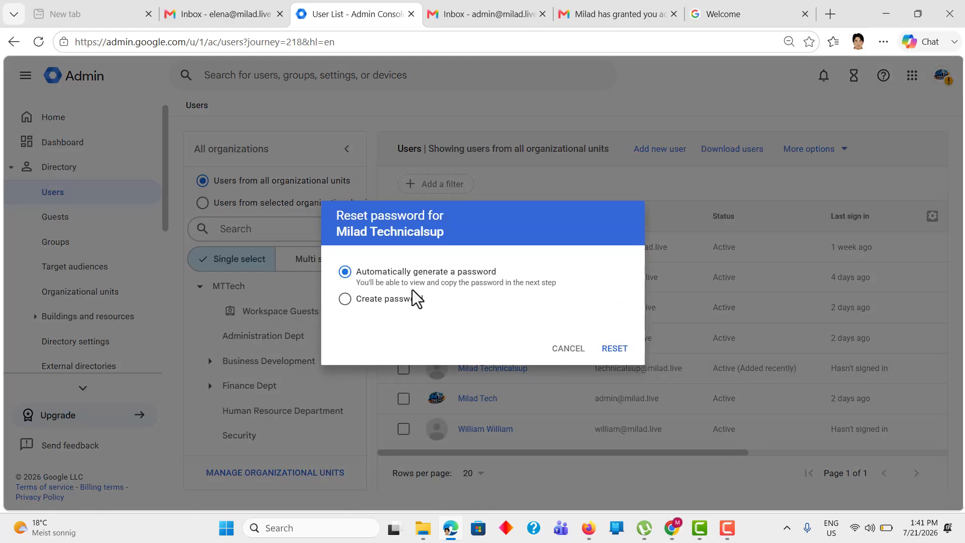
left_click(389, 300)
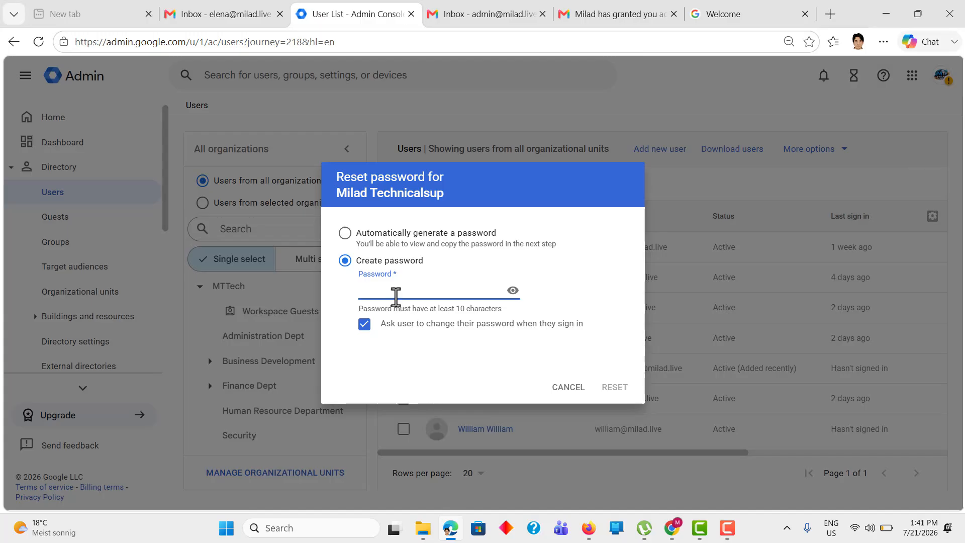
type("•••••")
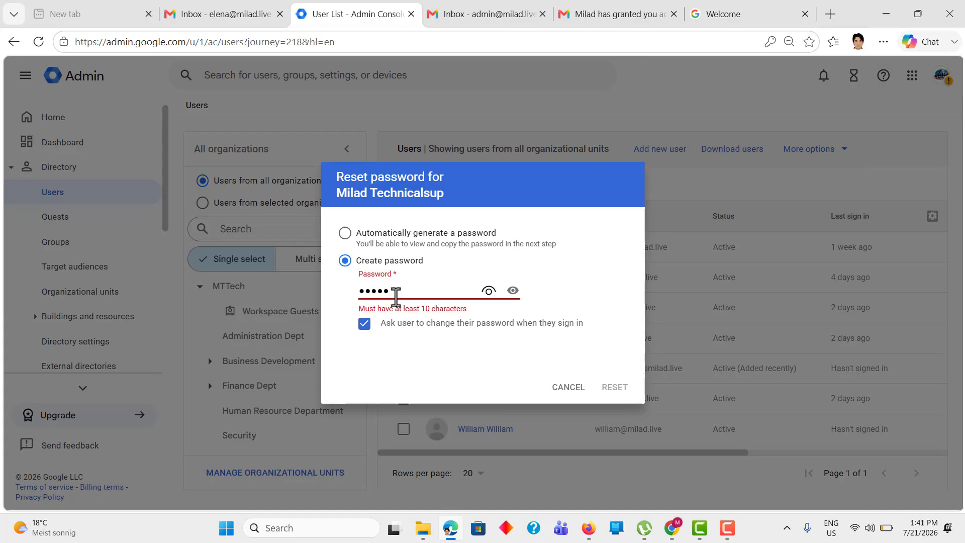
type("•••••")
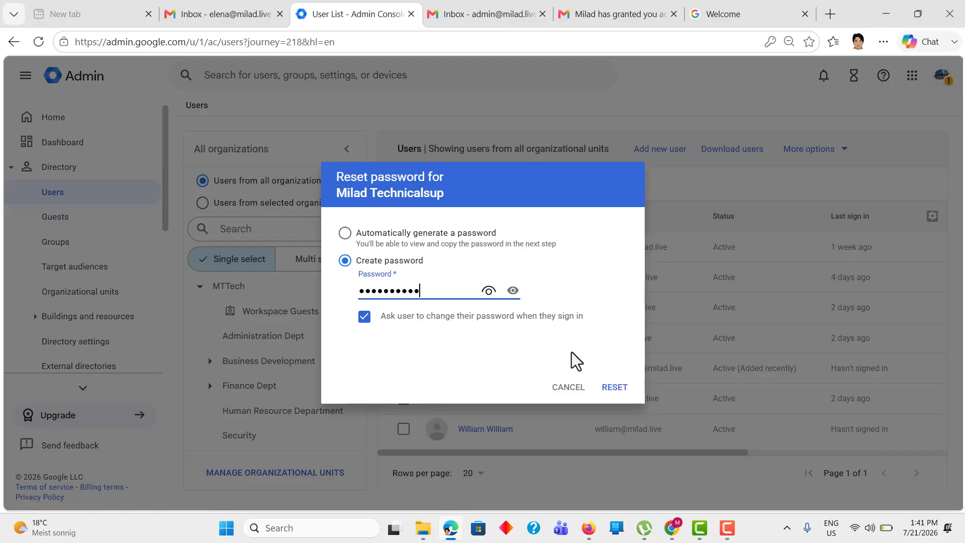
left_click(618, 393)
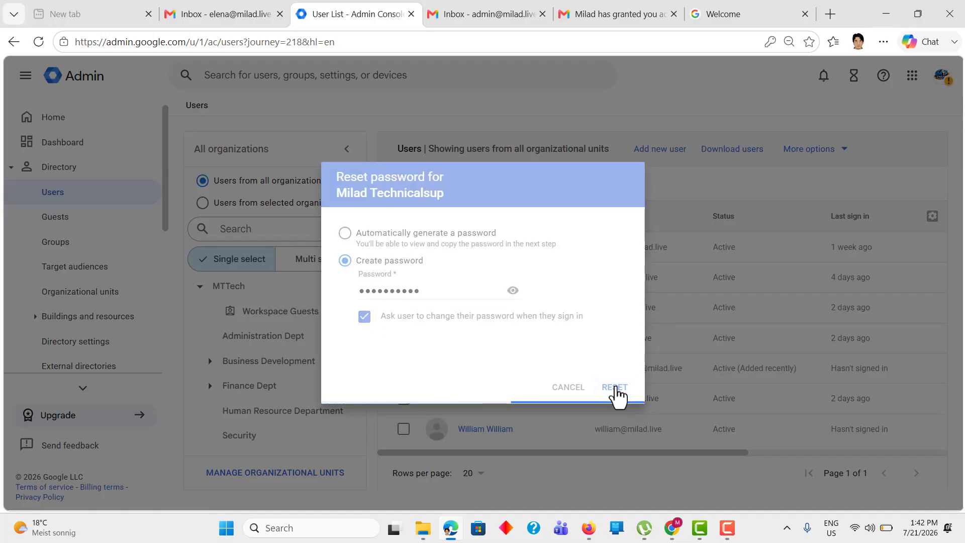
left_click(605, 385)
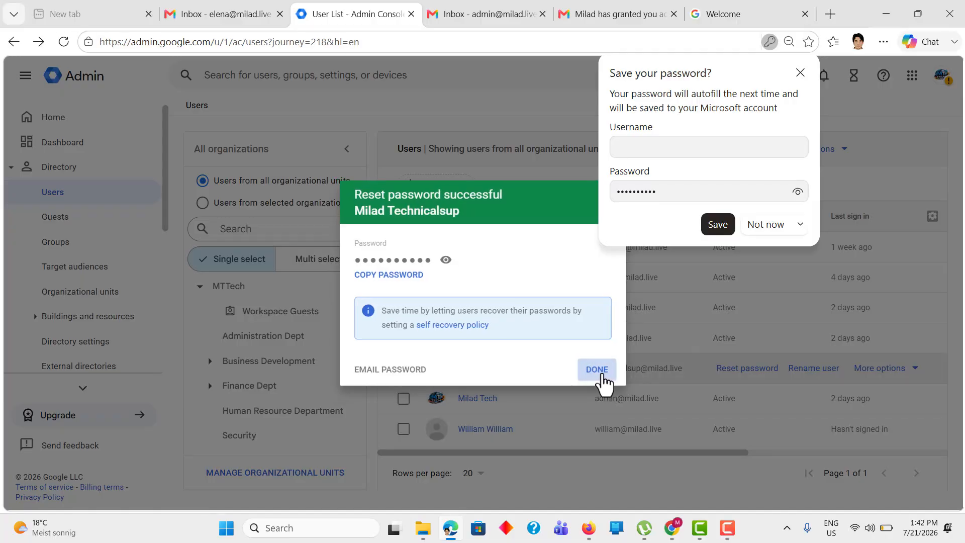
left_click(727, 17)
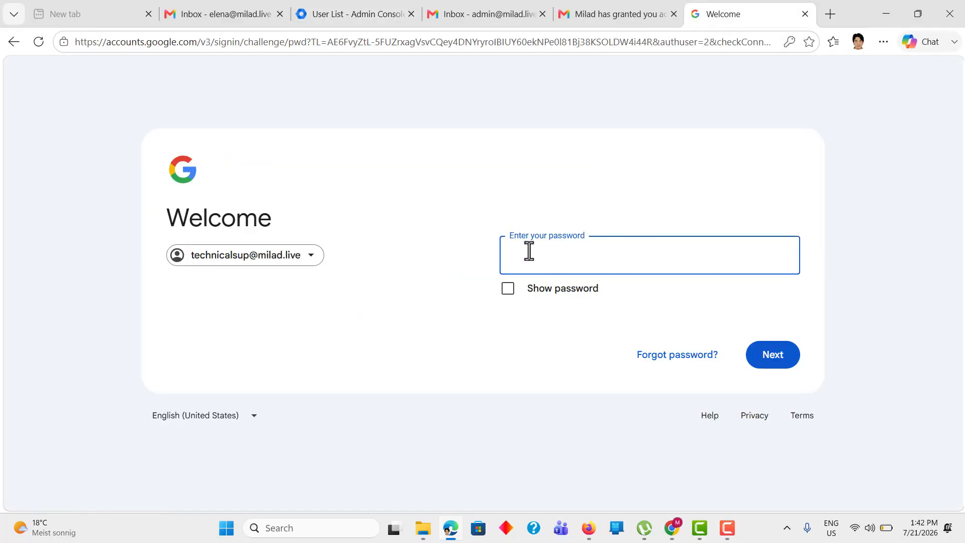
- Sign in with the reset password and accept the Workspace terms to reach Create a strong password
left_click(546, 262)
type("••")
key("Return")
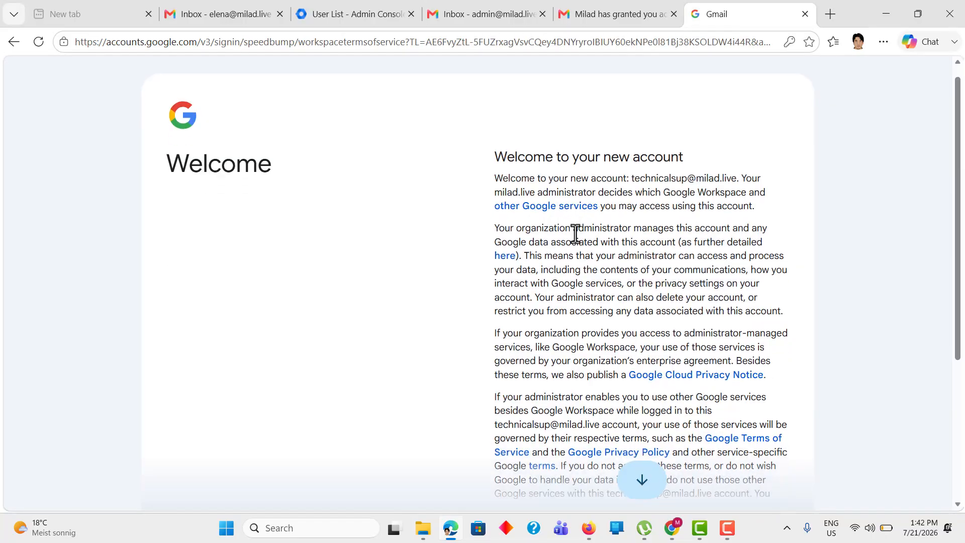
scroll(575, 233, "down", 5)
left_click(752, 394)
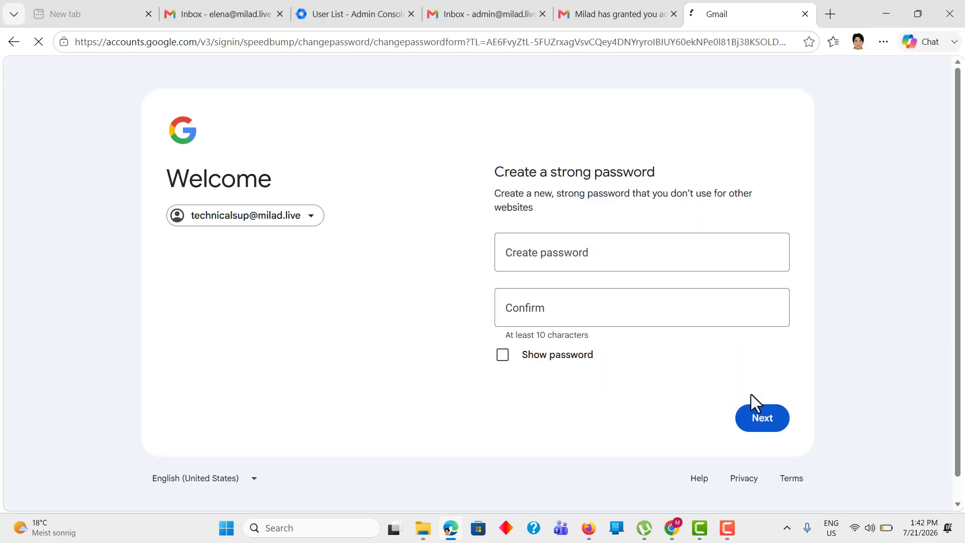
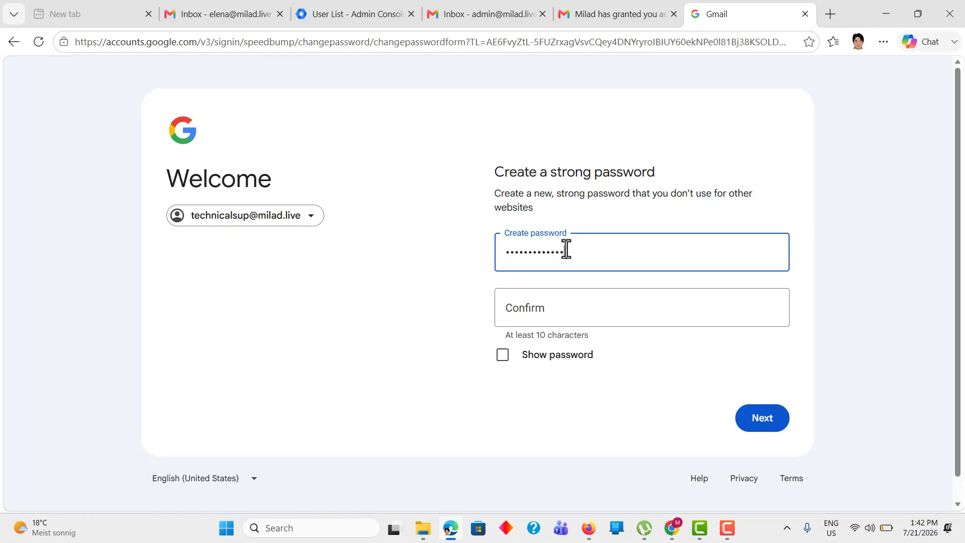
- Enter and confirm a new password for the support account, then submit it
key("Tab")
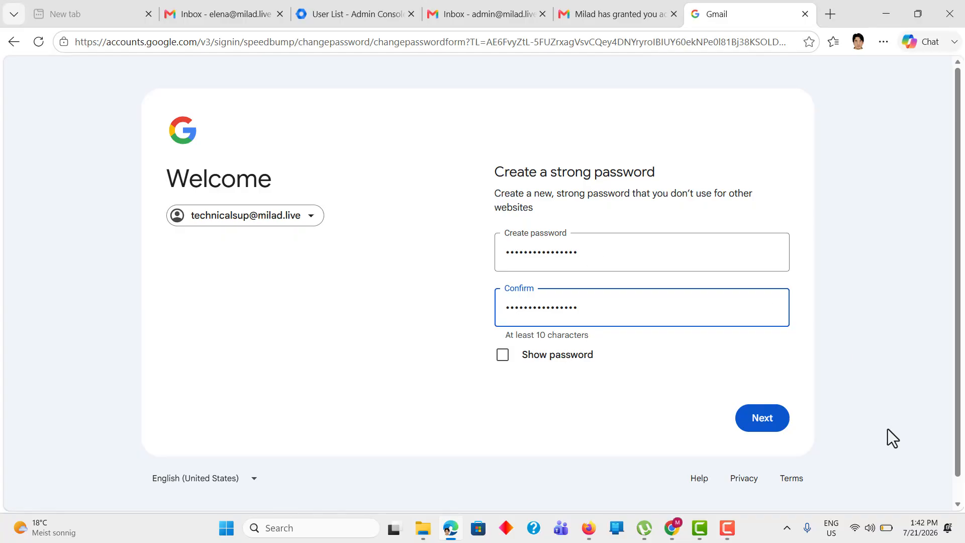
left_click(762, 419)
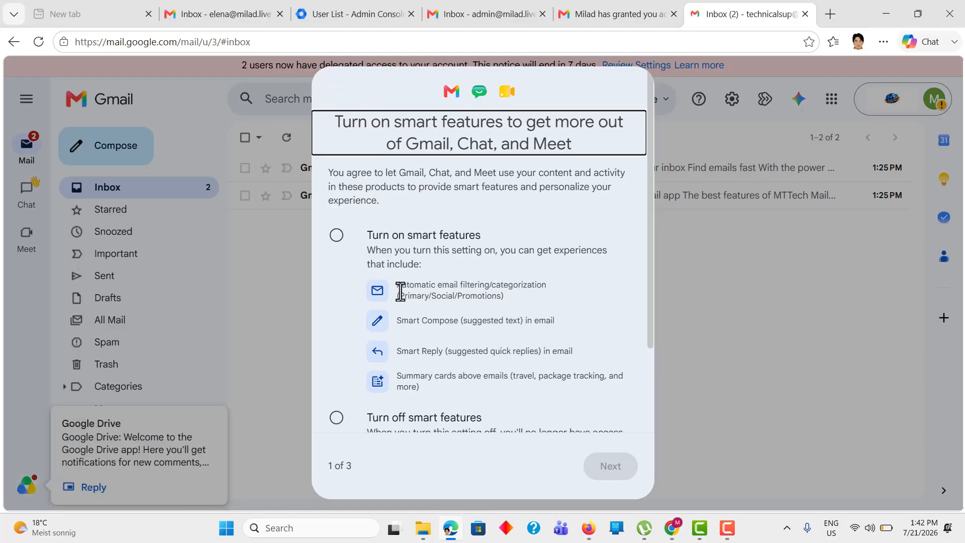
- Turn on smart features for Gmail, Workspace and other Google products, save, and reload Gmail
left_click(336, 236)
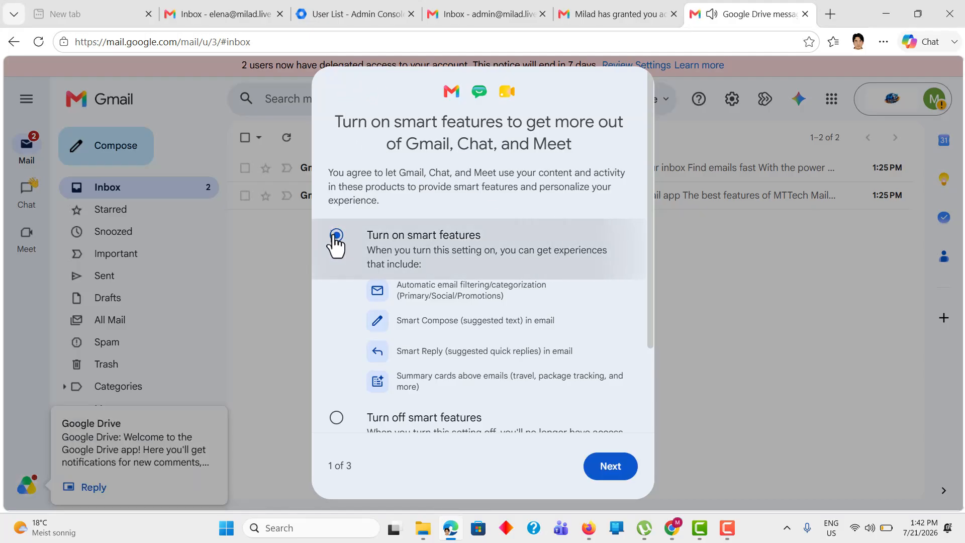
left_click(603, 475)
left_click(337, 201)
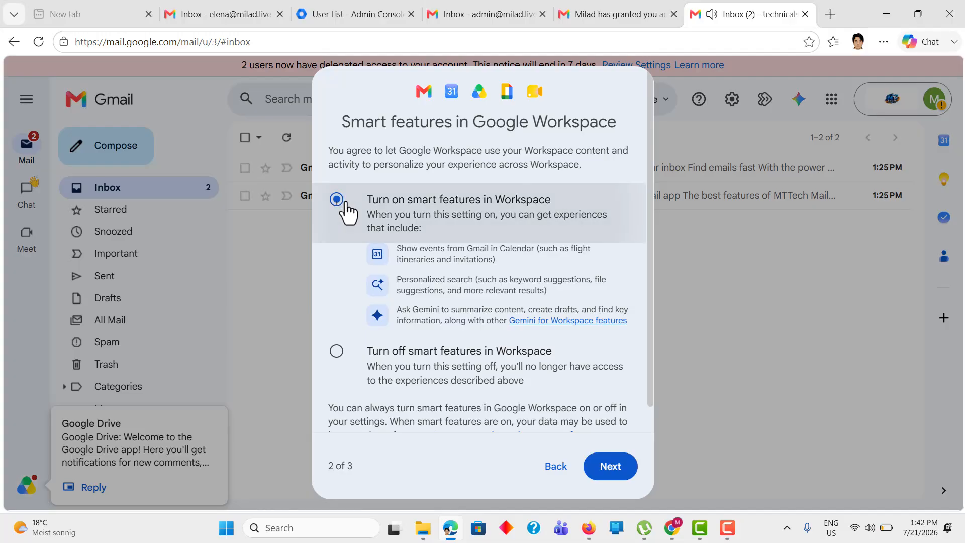
left_click(607, 465)
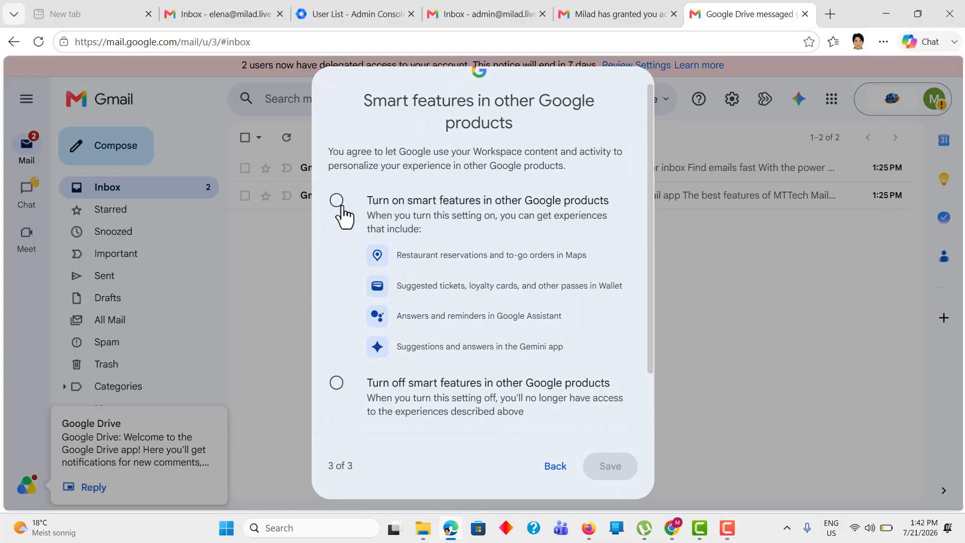
left_click(337, 201)
left_click(610, 466)
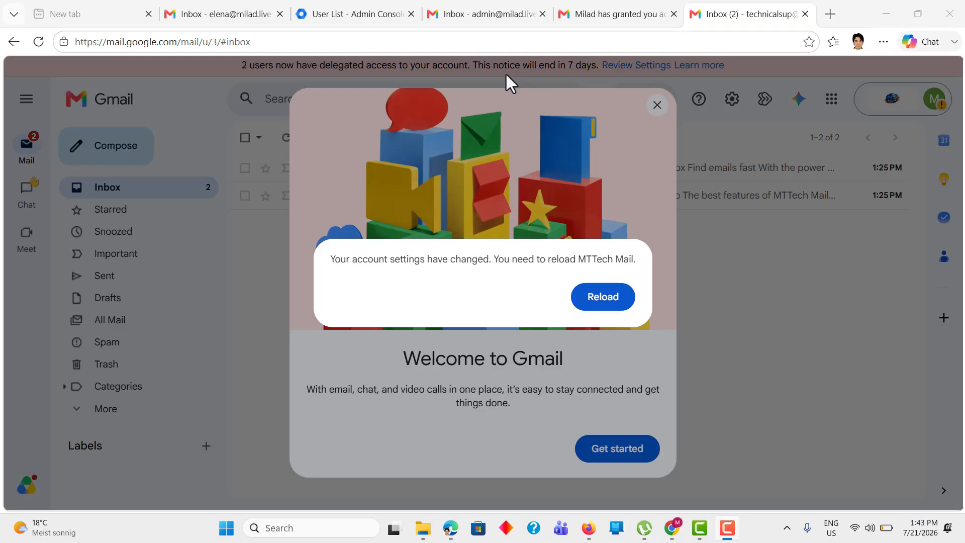
left_click(608, 300)
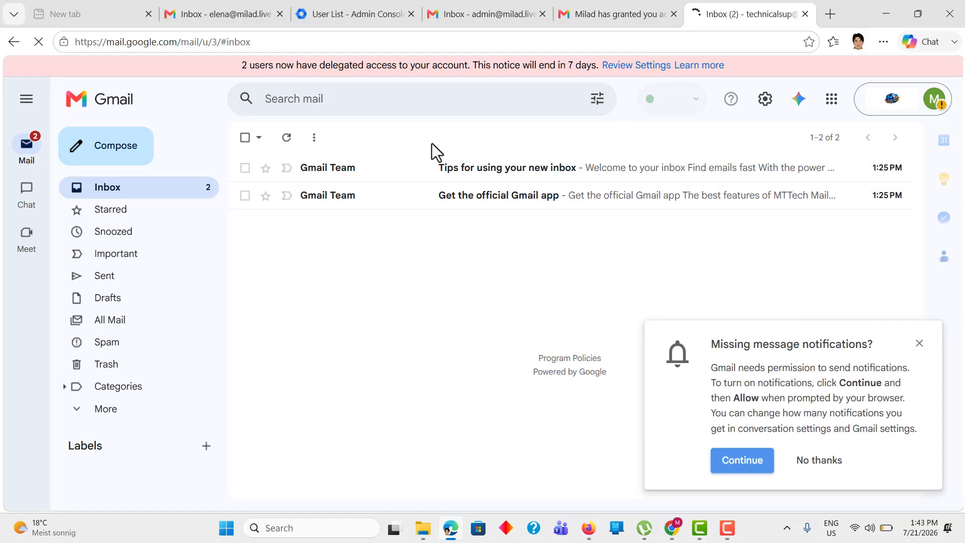
- Review the support account's delegation banner settings listing accounts with access
left_click(644, 68)
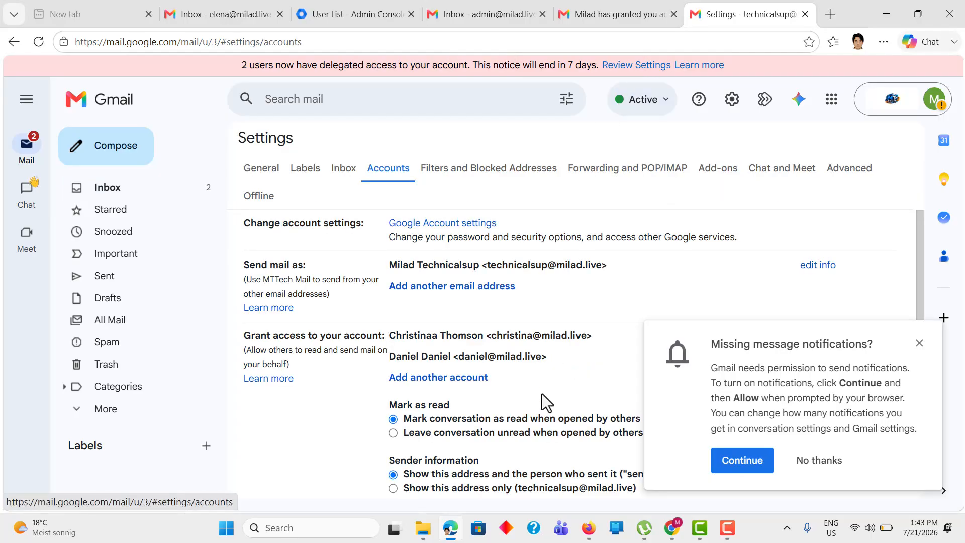
scroll(546, 402, "down", 2)
scroll(542, 394, "up", 2)
scroll(382, 390, "down", 2)
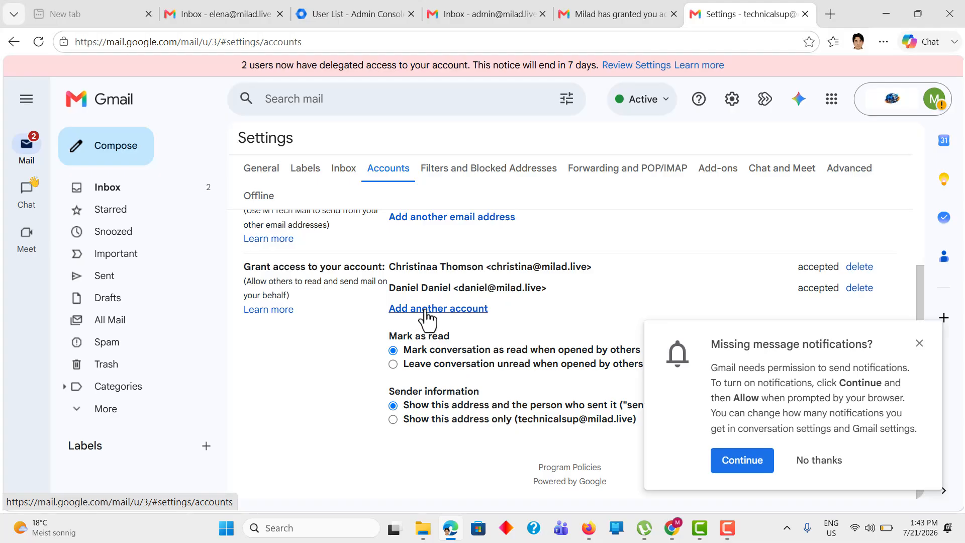
scroll(425, 314, "up", 2)
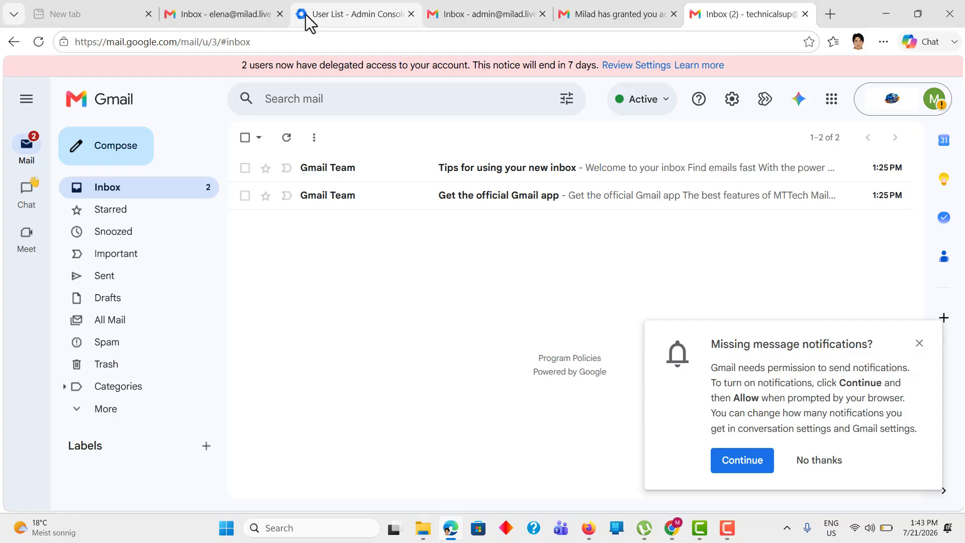
- Try opening the delegated mailbox from the delegate's account, then close the failed tab
left_click(226, 15)
left_click(940, 83)
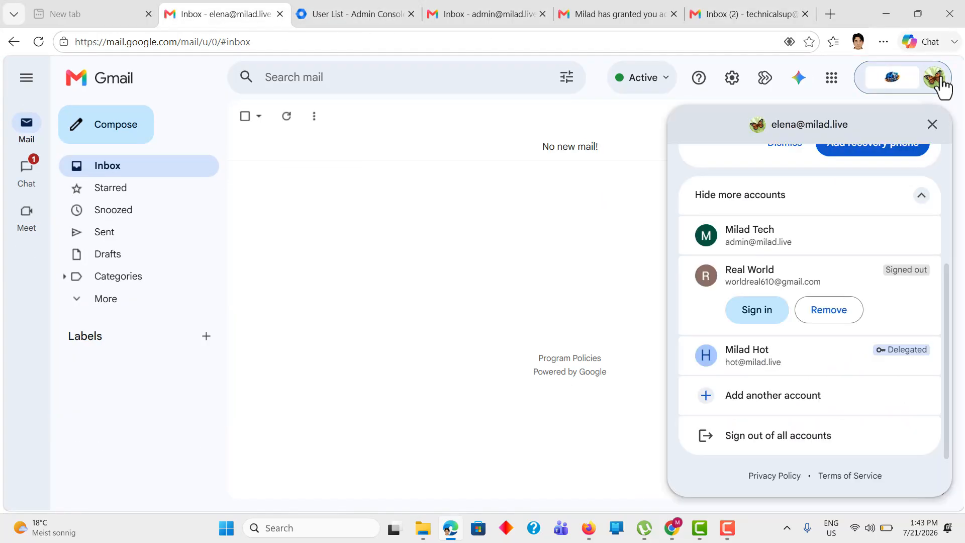
left_click(763, 357)
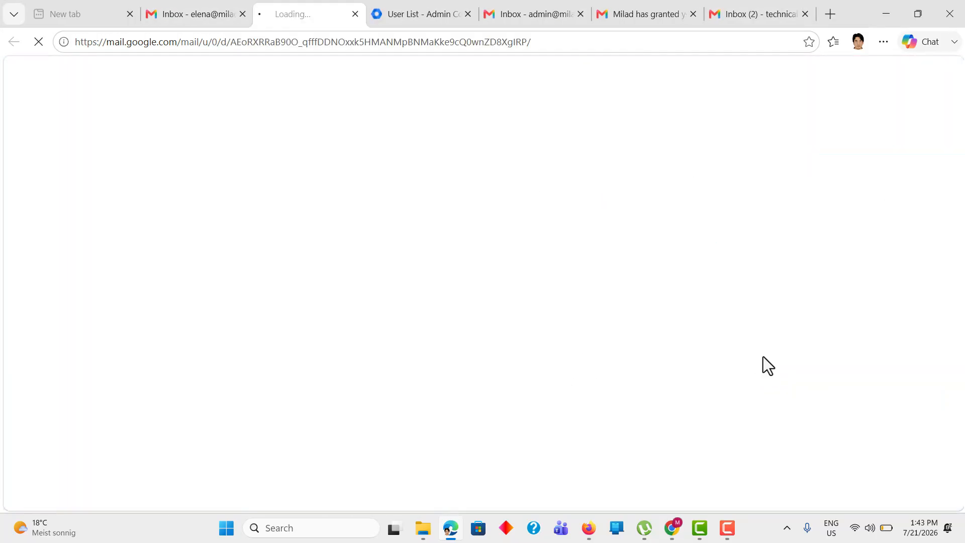
left_click(354, 14)
left_click(662, 18)
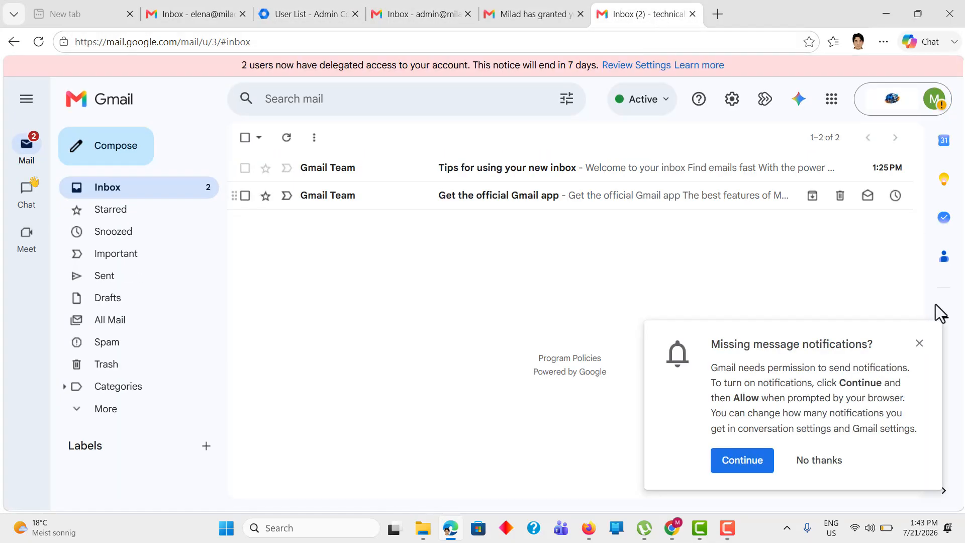
- Dismiss the notifications prompt, check the other inboxes, and reopen the support account's delegation settings
left_click(730, 468)
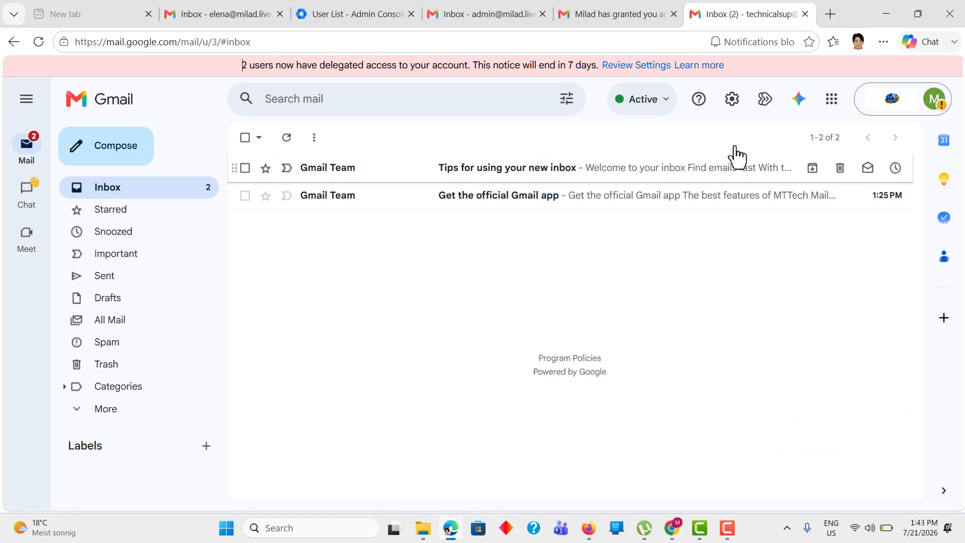
left_click(613, 19)
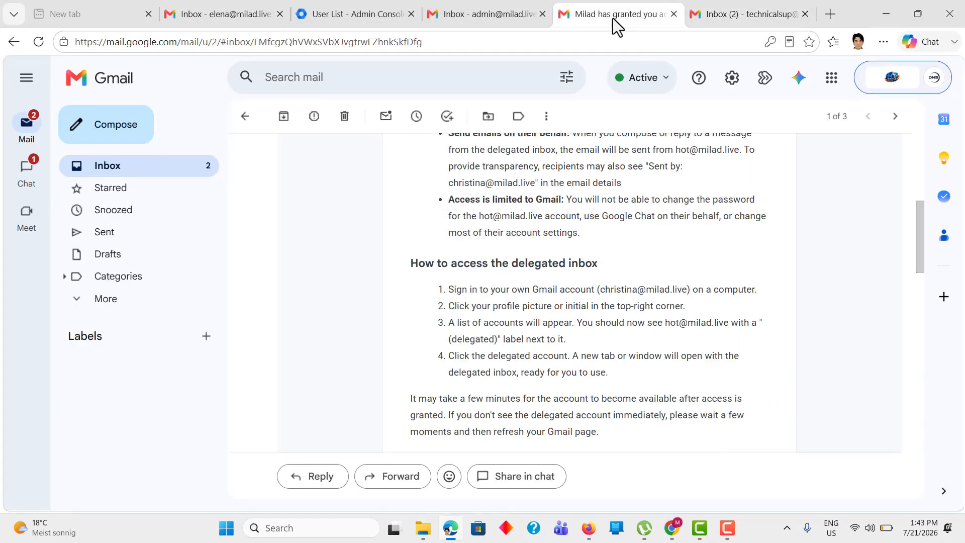
left_click(500, 14)
left_click(746, 4)
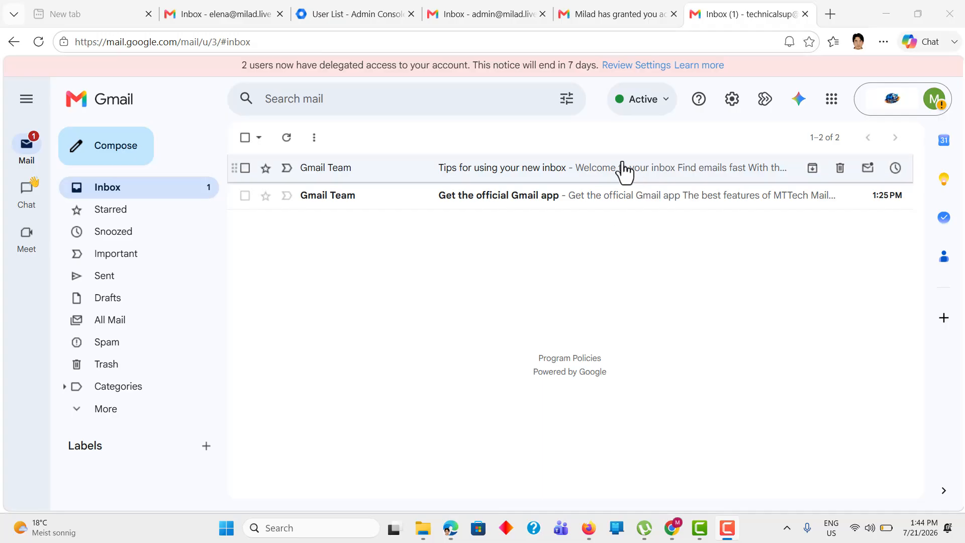
left_click(646, 66)
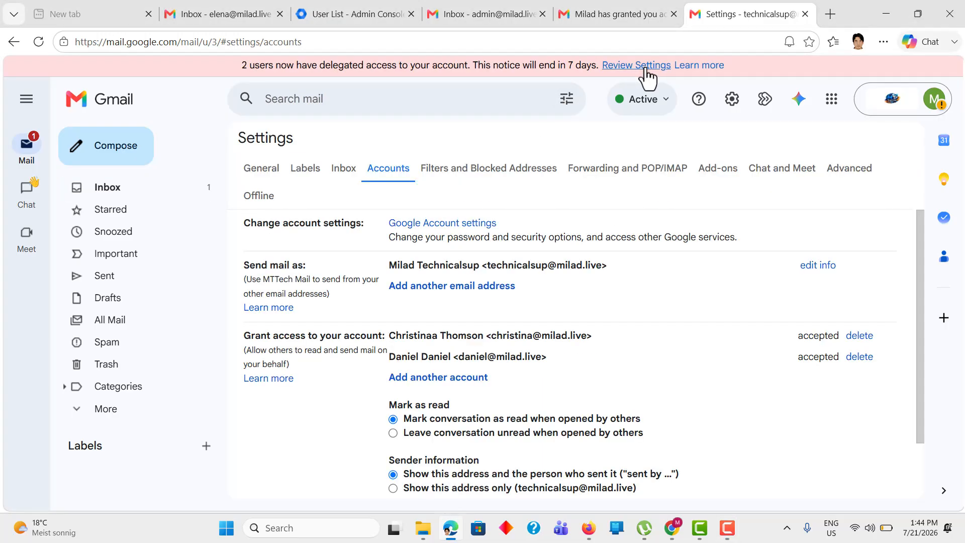
scroll(513, 261, "down", 2)
- Add a third delegate by e-mail, send the grant-access request, and reload the settings page
left_click(426, 310)
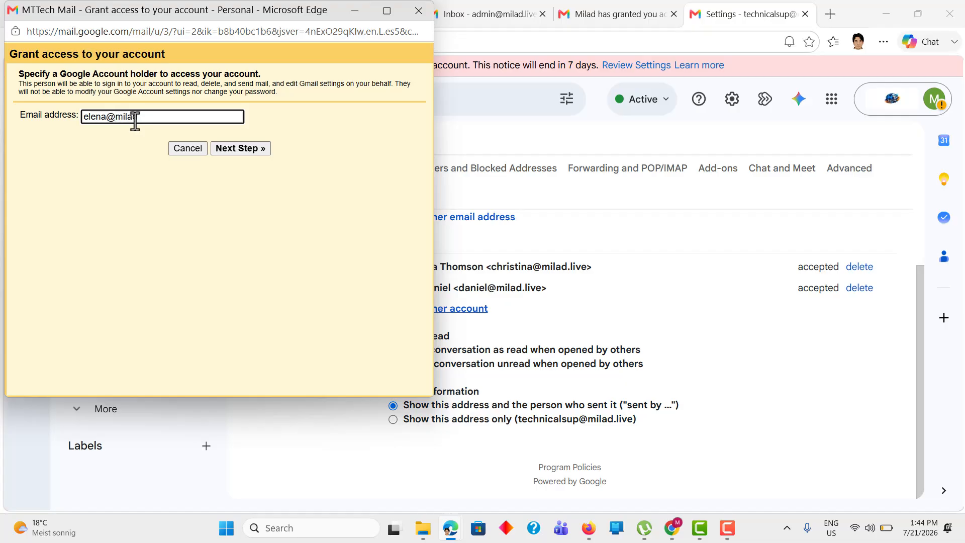
left_click(240, 148)
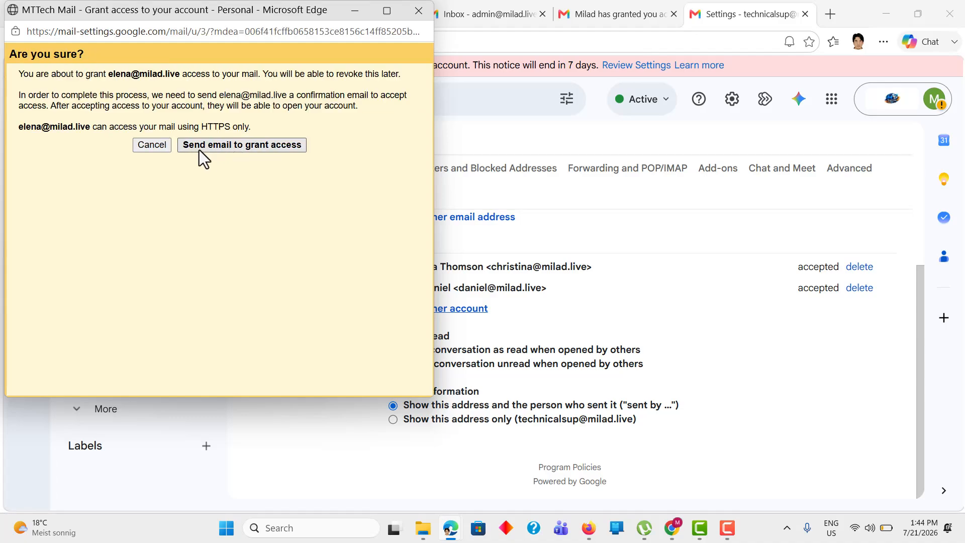
left_click(243, 146)
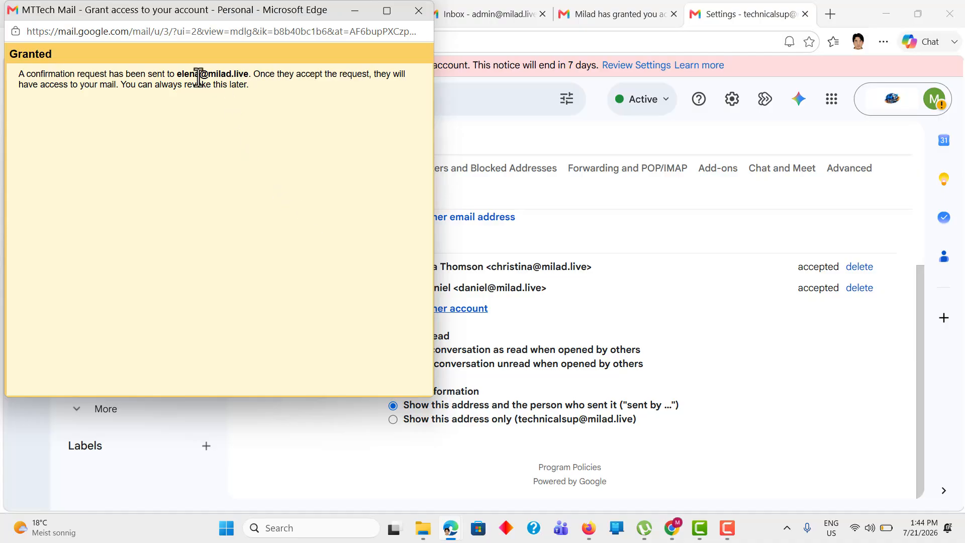
left_click(418, 11)
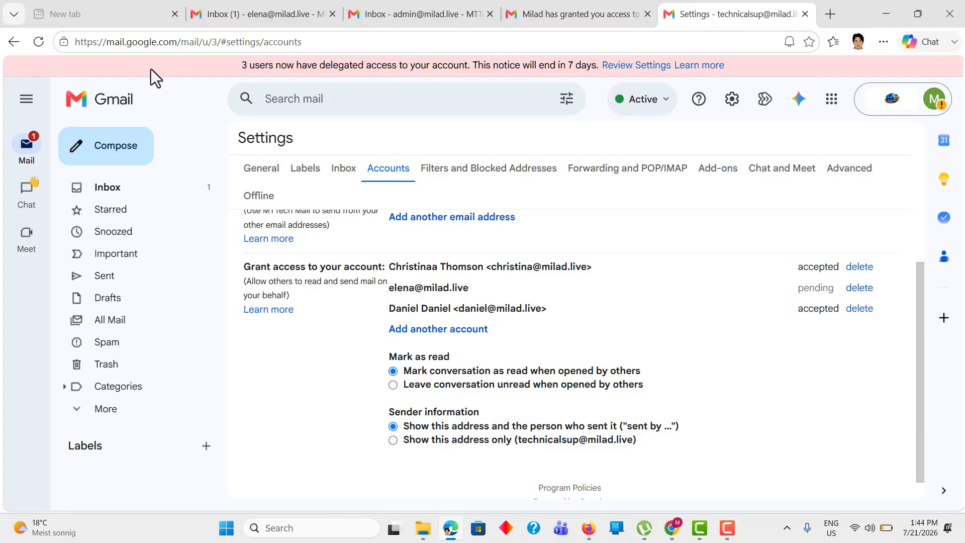
left_click(38, 41)
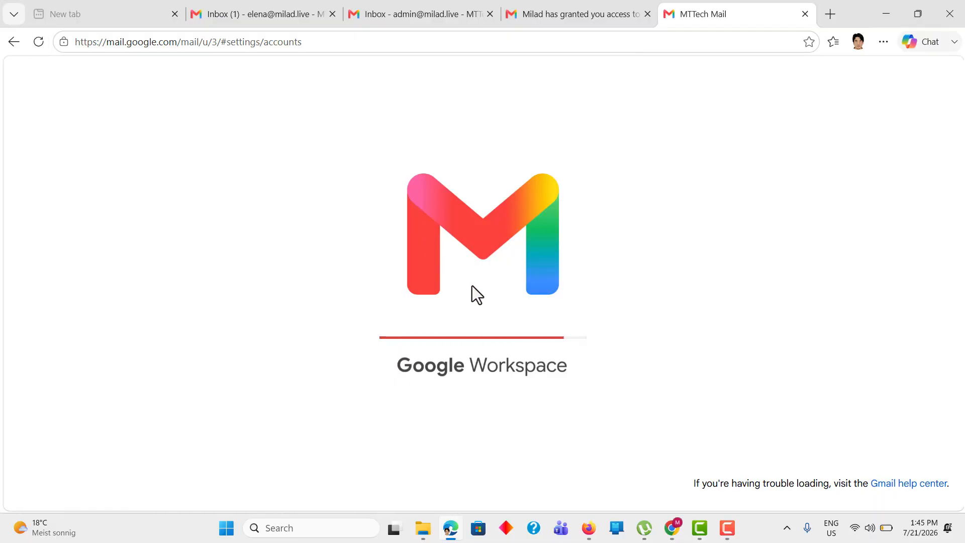
- In the new delegate's inbox, open the MTTech invitation e-mail and accept the delegation request
scroll(481, 311, "down", 1)
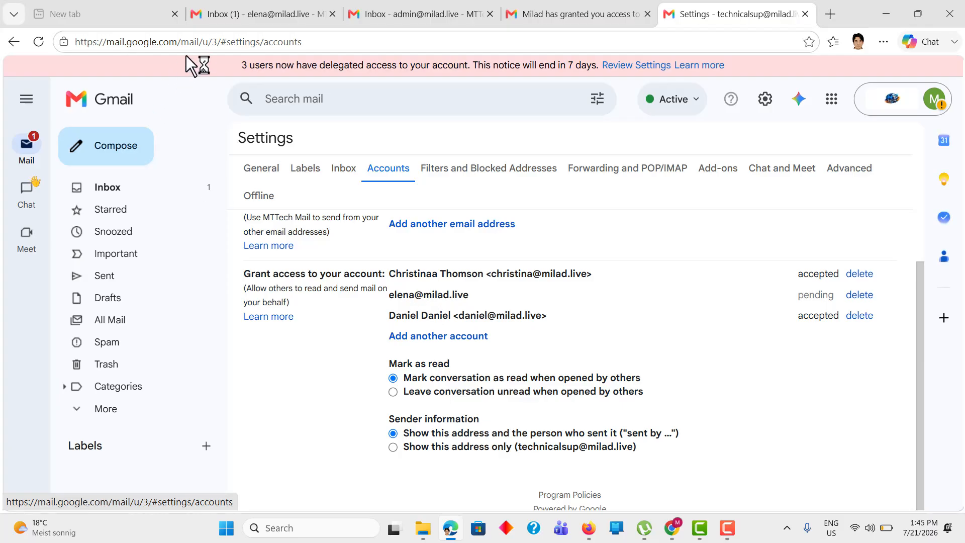
left_click(244, 20)
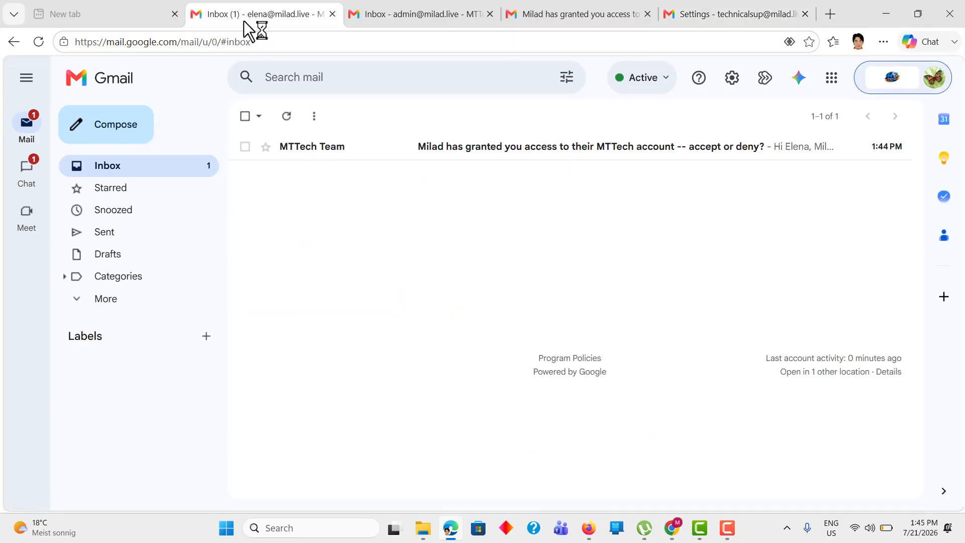
left_click(459, 161)
scroll(425, 271, "down", 2)
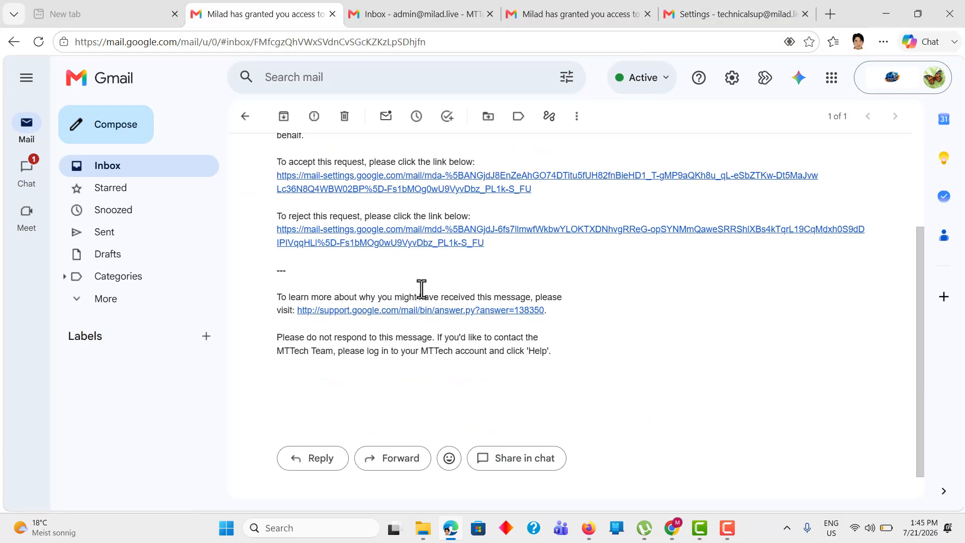
scroll(421, 288, "up", 2)
scroll(421, 288, "up", 1)
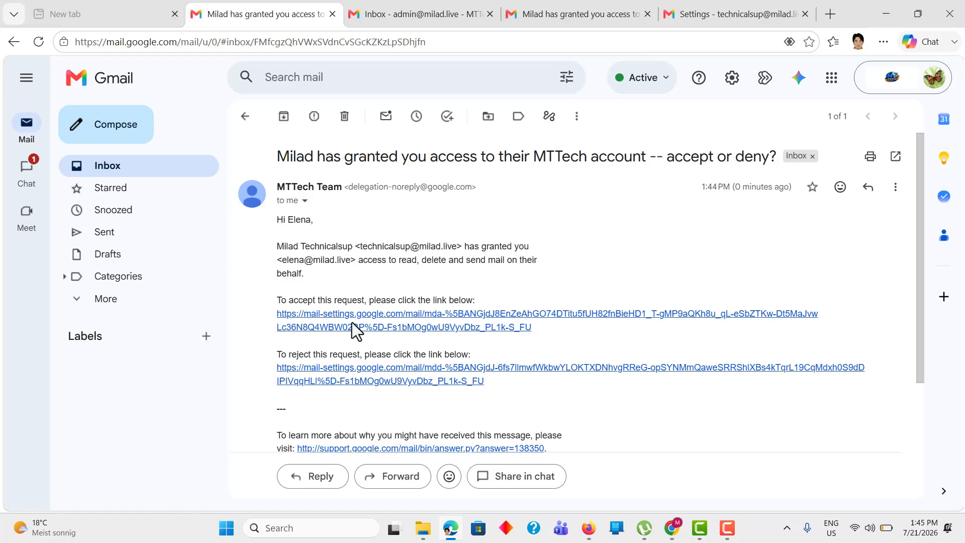
left_click(388, 325)
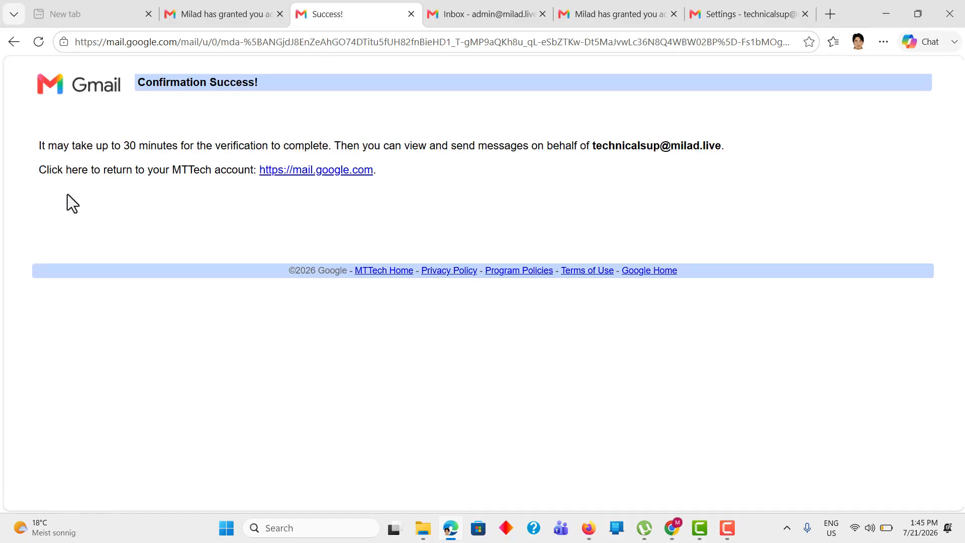
left_click(412, 14)
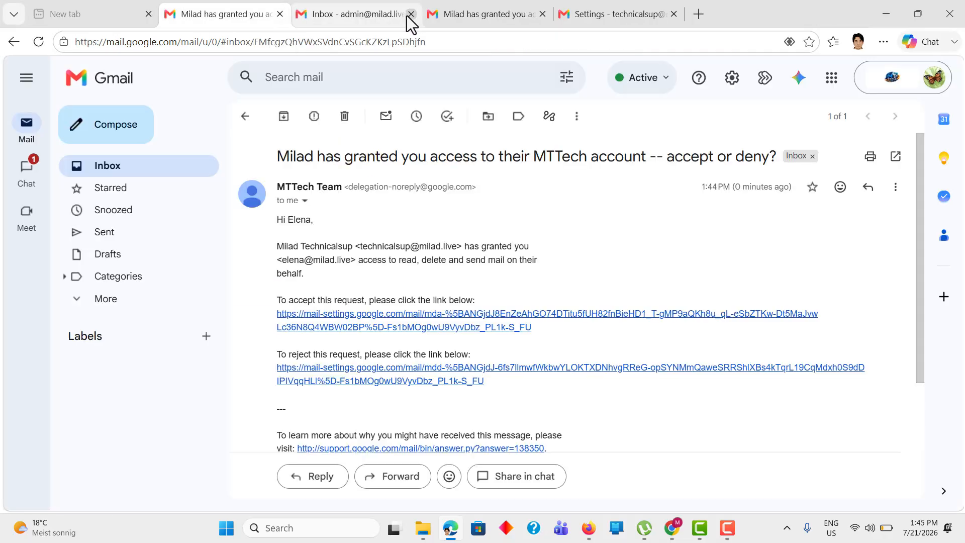
- Open another delegated mailbox from the account switcher and retry after its 401 error
left_click(491, 17)
scroll(402, 166, "up", 8)
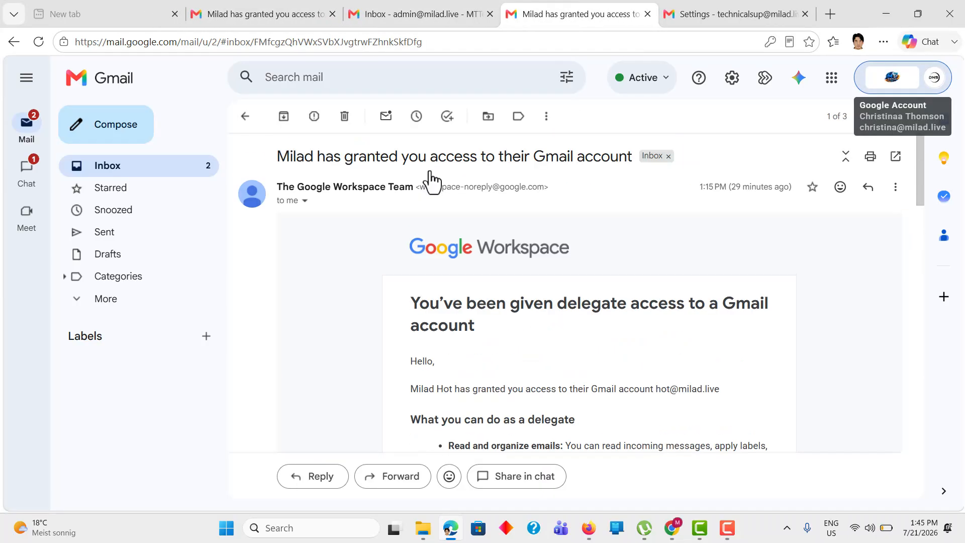
left_click(267, 21)
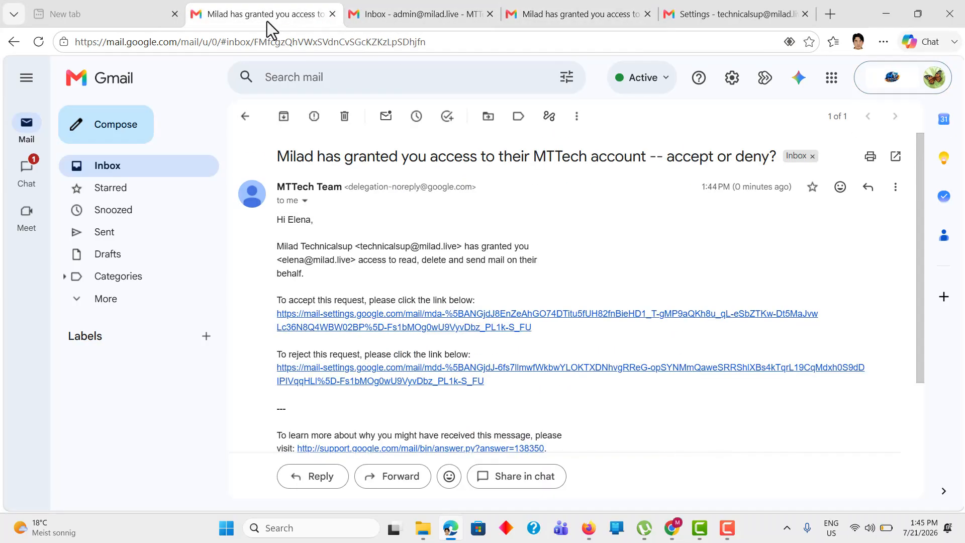
left_click(934, 79)
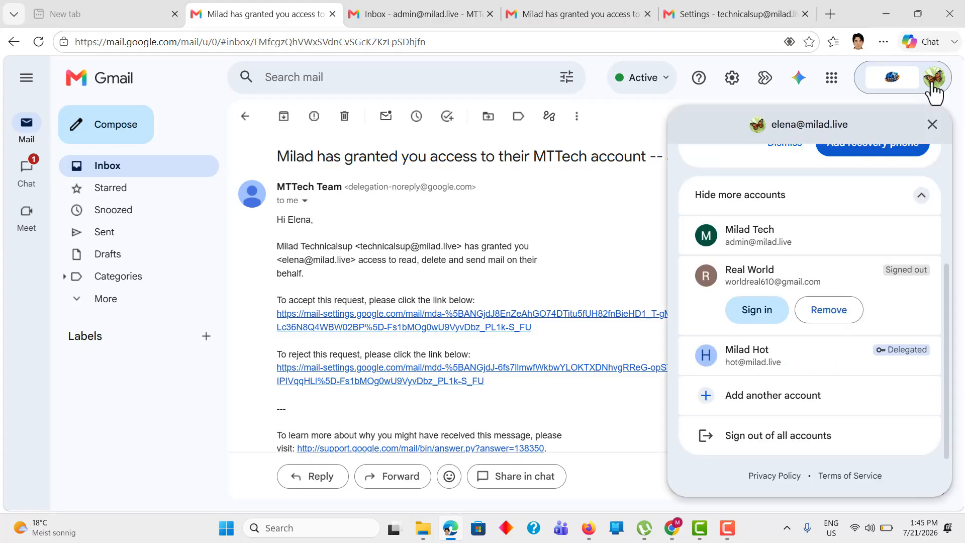
left_click(762, 357)
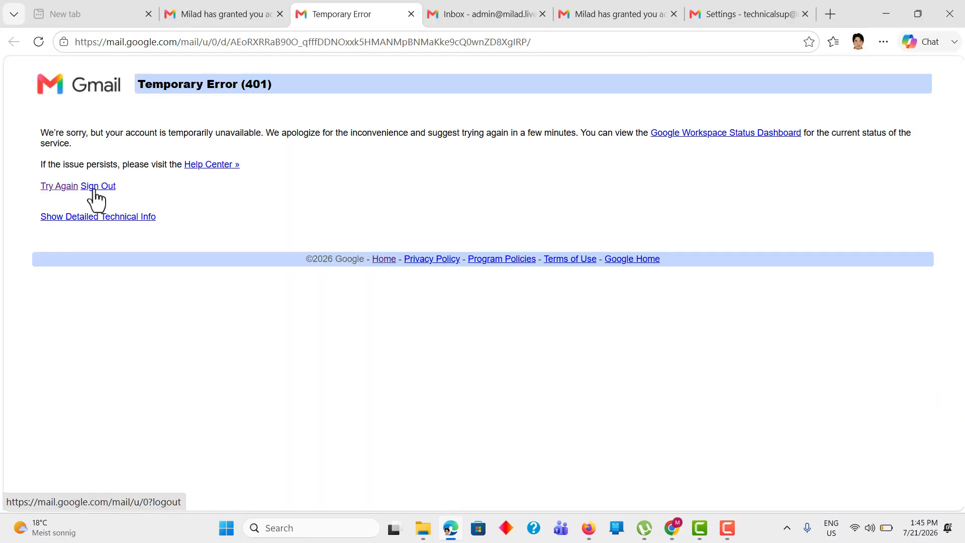
left_click(65, 189)
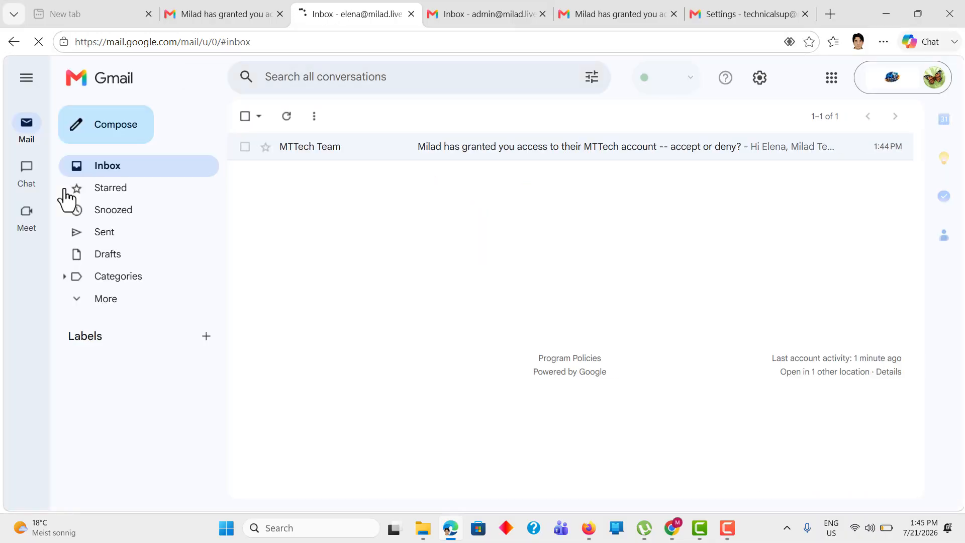
- Open the delegated technical-support mailbox in its own tab from the account switcher
left_click(930, 89)
scroll(800, 443, "down", 4)
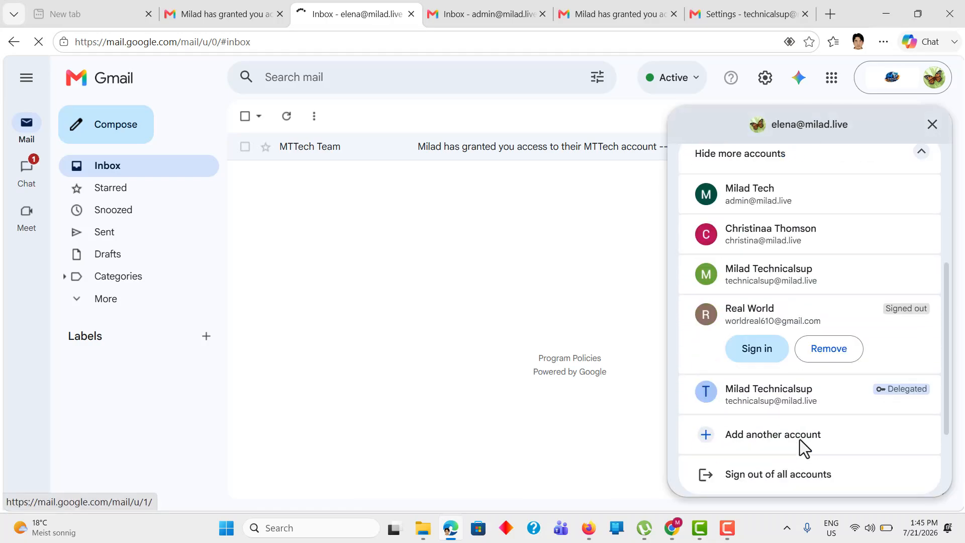
scroll(801, 440, "down", 1)
left_click(760, 365)
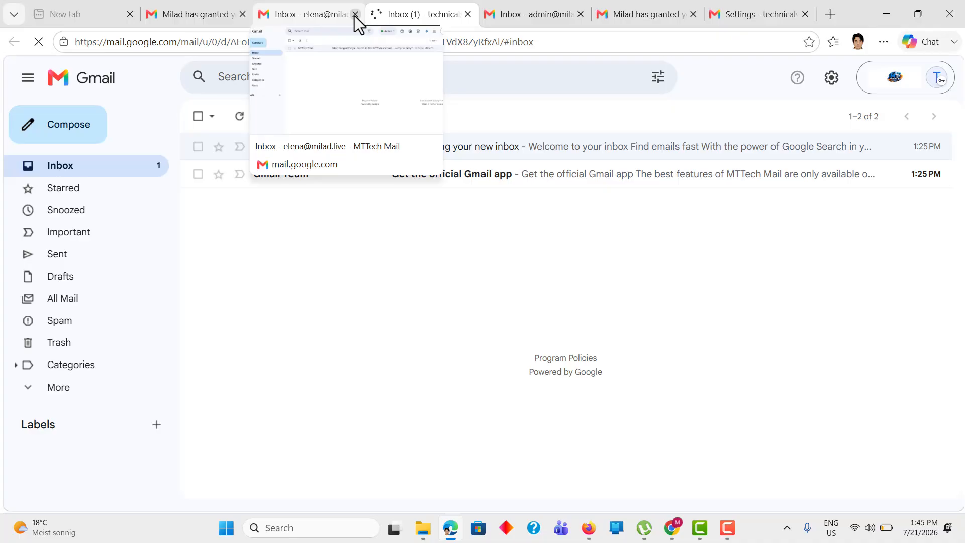
left_click(468, 15)
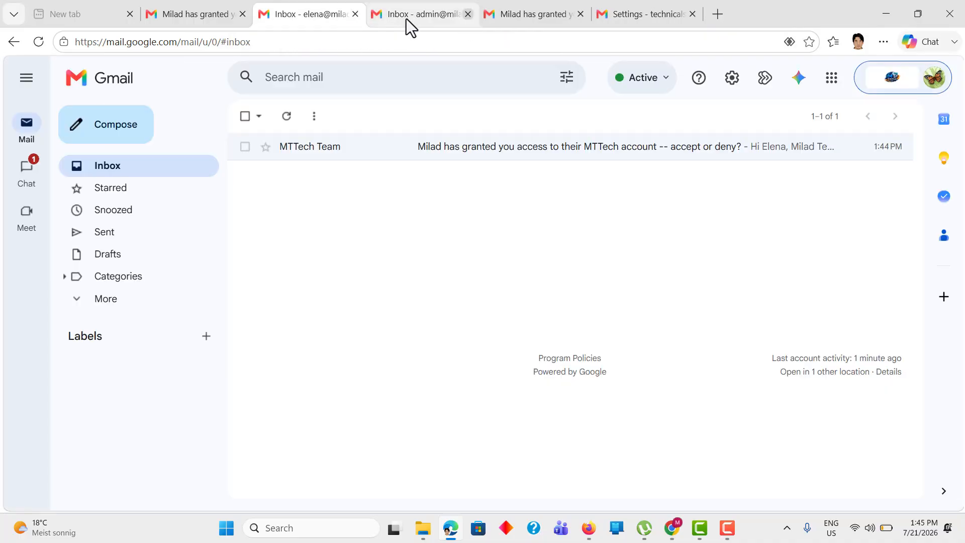
left_click(913, 79)
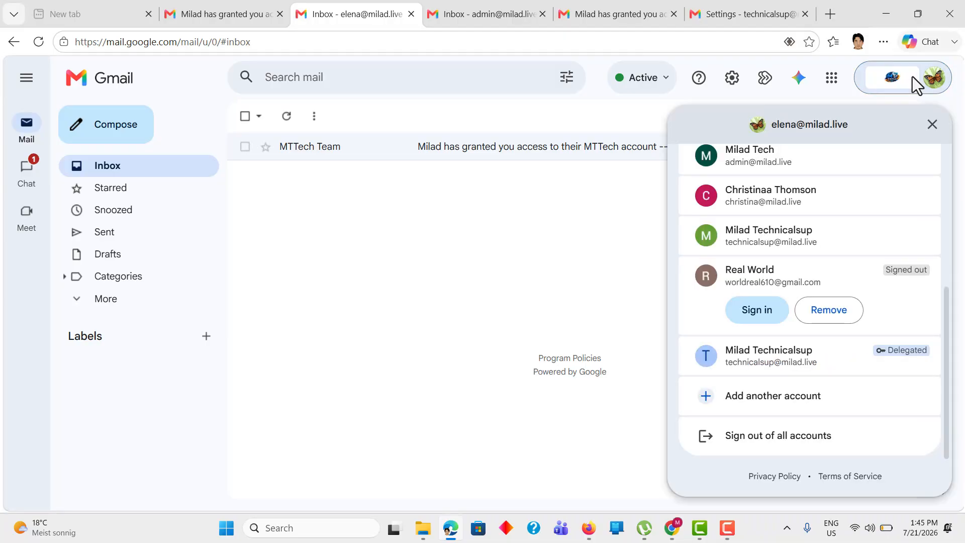
left_click(793, 362)
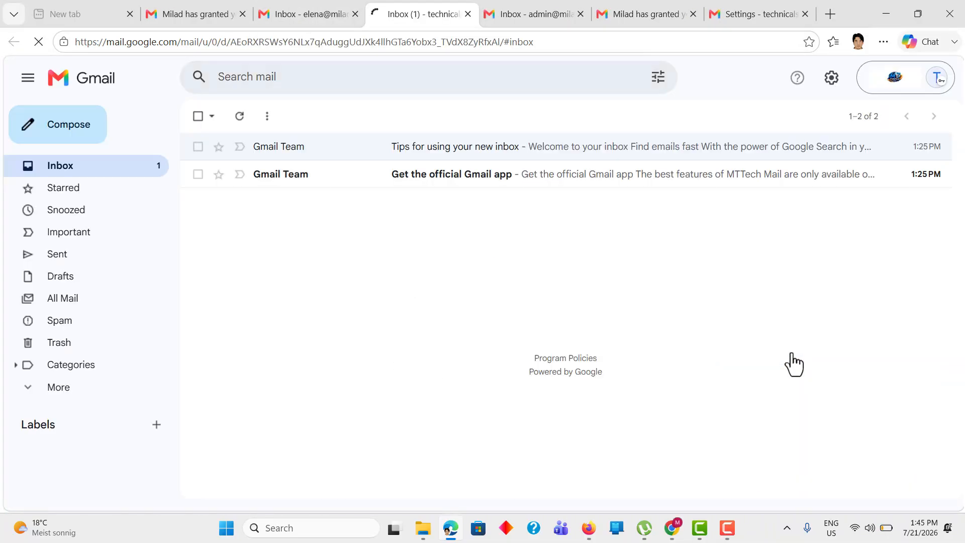
left_click(937, 80)
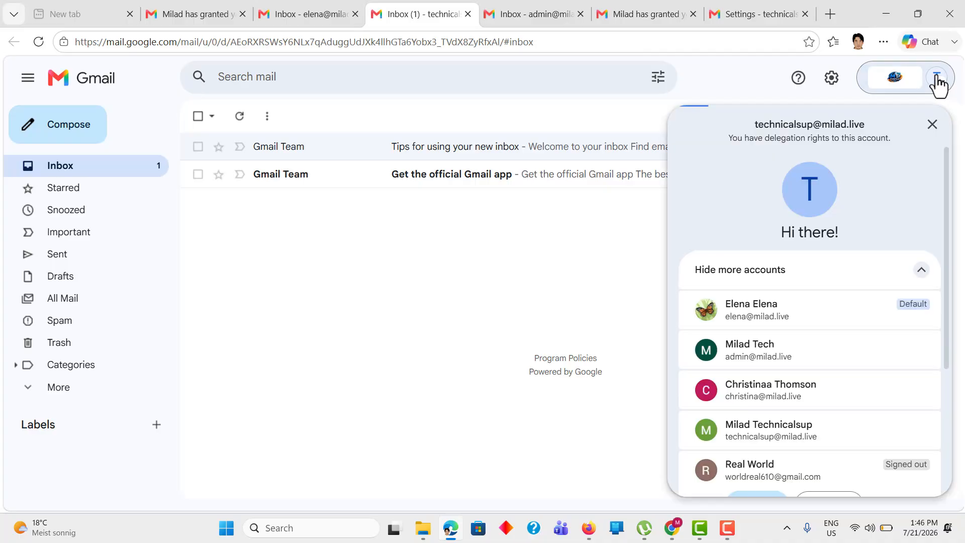
scroll(842, 401, "down", 4)
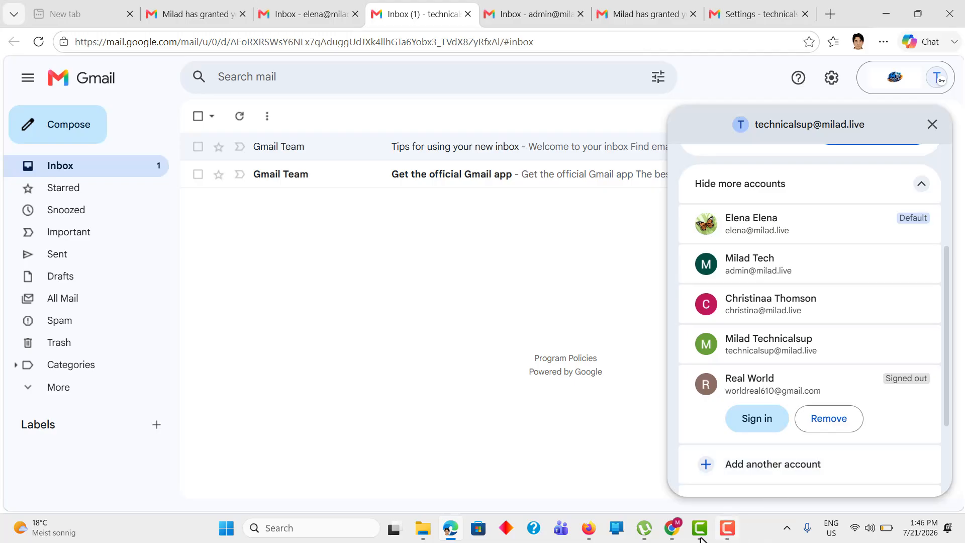
- From the other account, send the technical-support mailbox an e-mail with subject and body 'Hello'
left_click(676, 530)
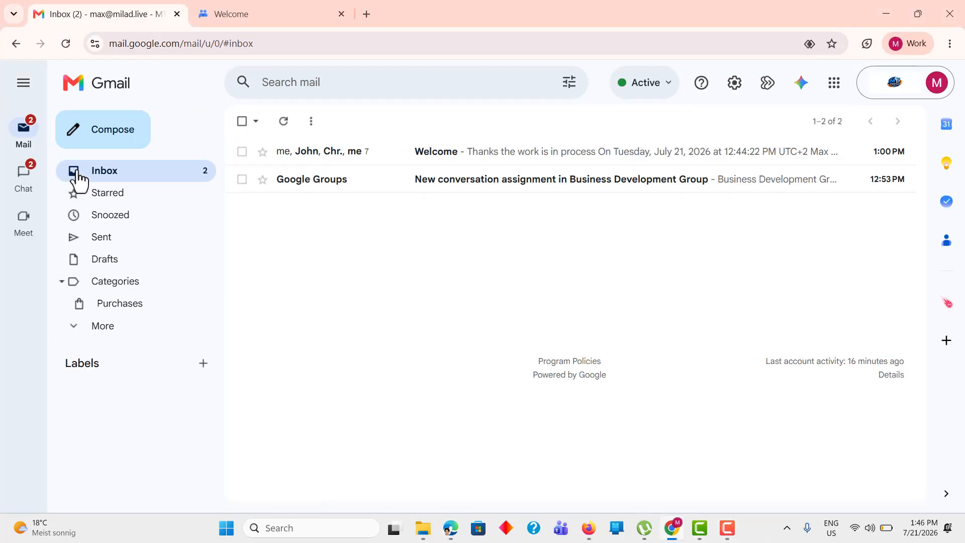
left_click(104, 132)
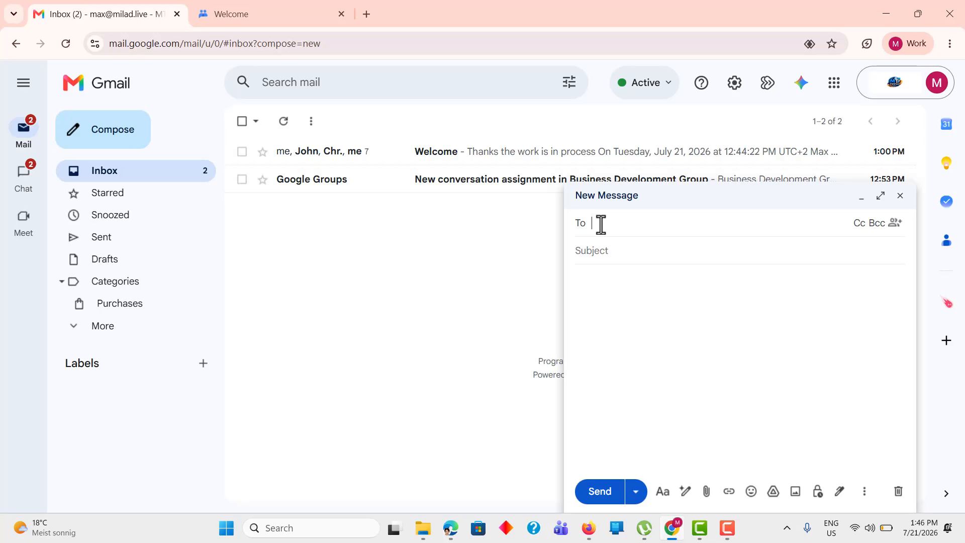
type("h")
key("BackSpace")
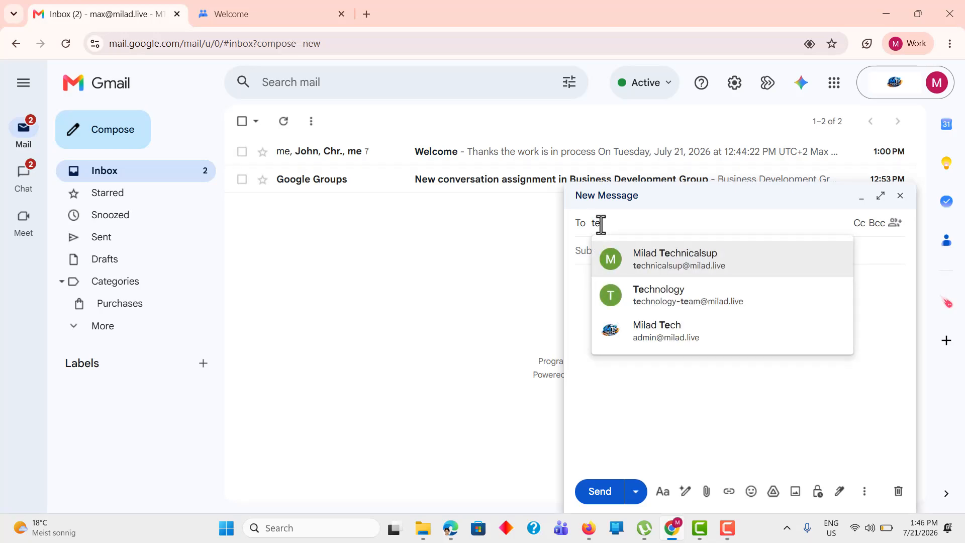
left_click(660, 260)
left_click(628, 263)
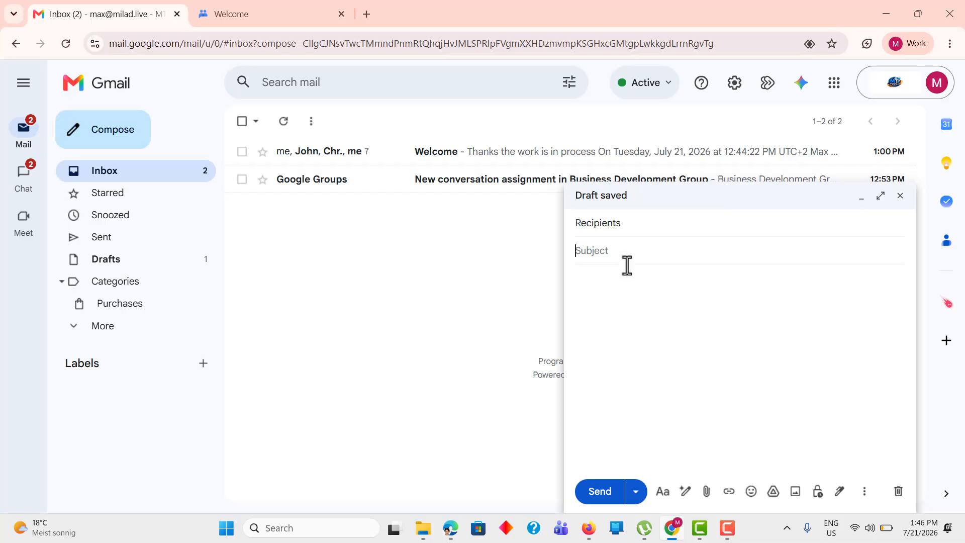
type("Hello")
key("Tab")
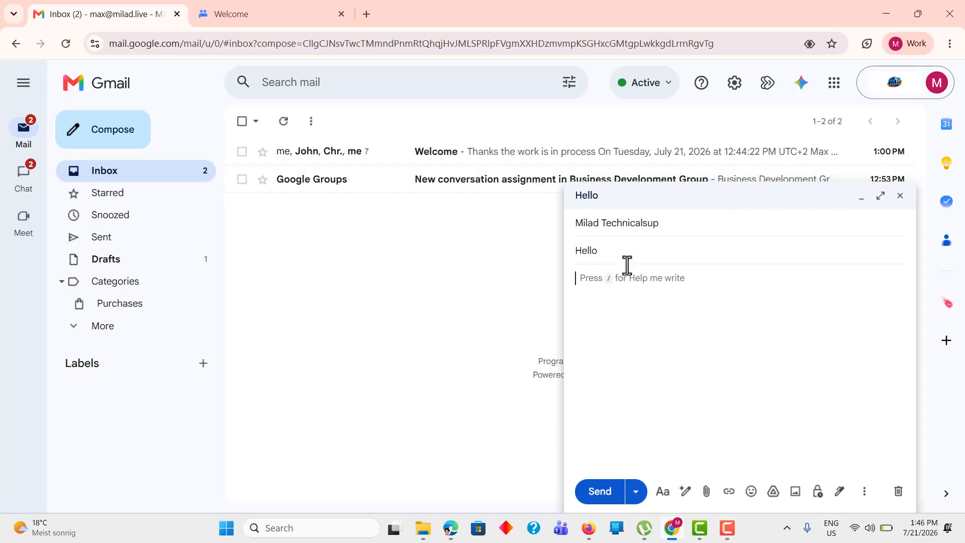
type("Hello")
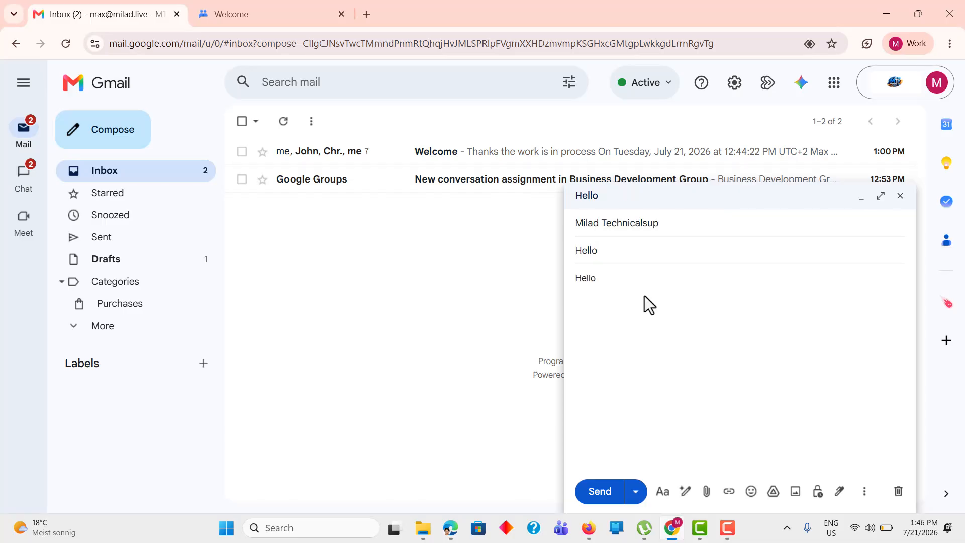
left_click(599, 493)
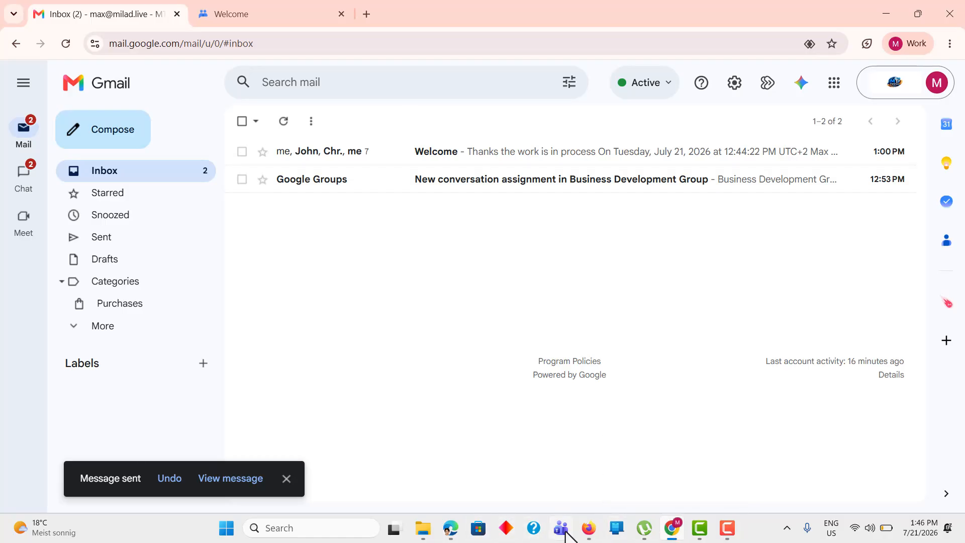
left_click(588, 529)
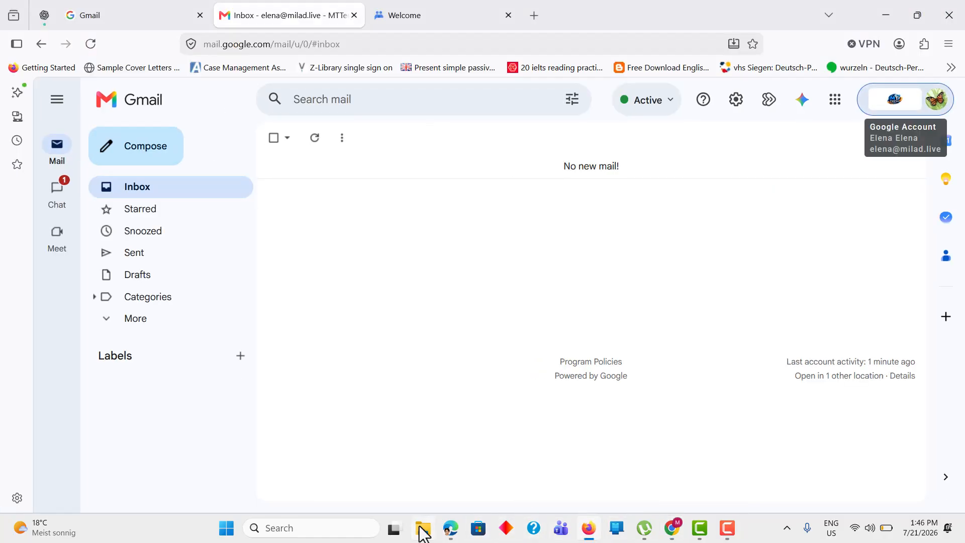
- Refresh the delegate's inbox, then open the Hello e-mail in the delegated technical-support mailbox
left_click(121, 192)
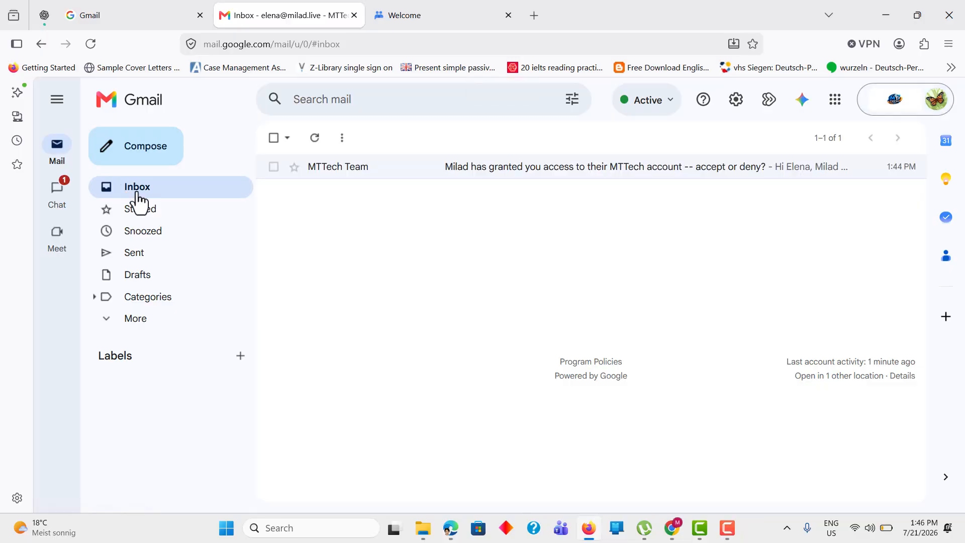
left_click(96, 48)
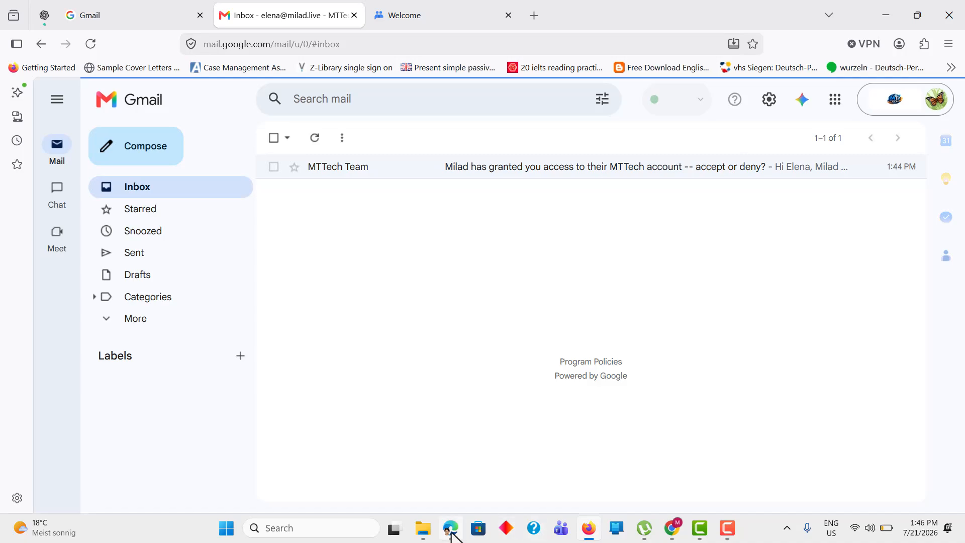
left_click(451, 529)
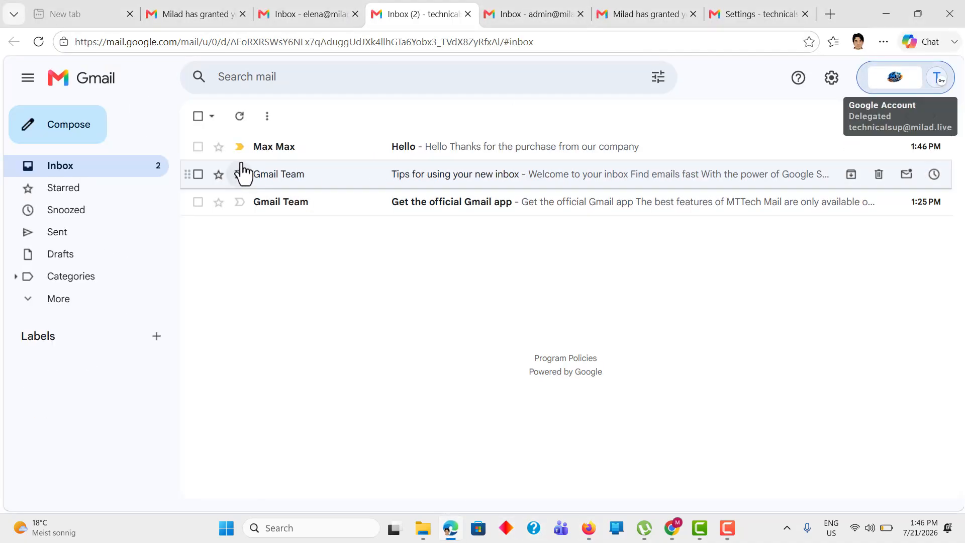
left_click(421, 156)
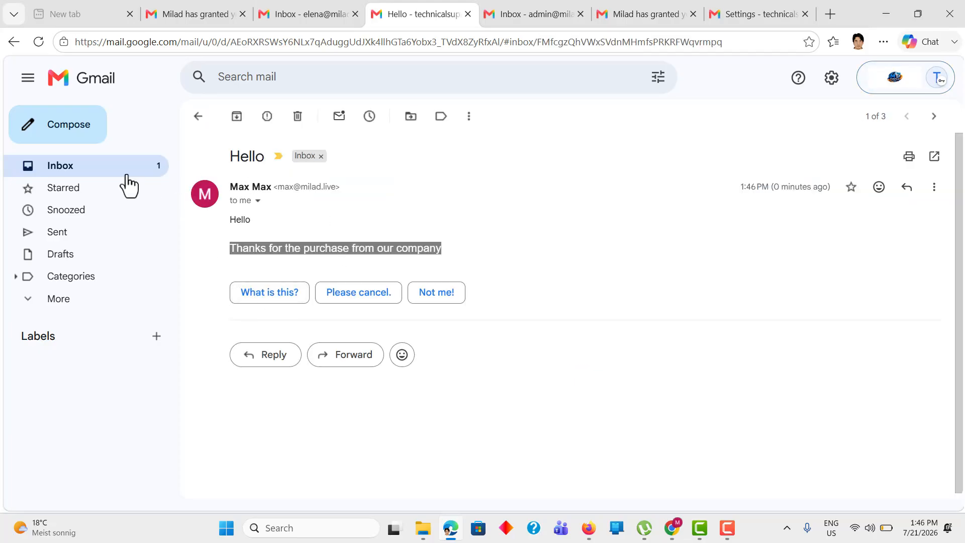
left_click(104, 166)
- Reload the delegate's own inbox and reopen the delegated technical-support mailbox in a new tab
left_click(304, 13)
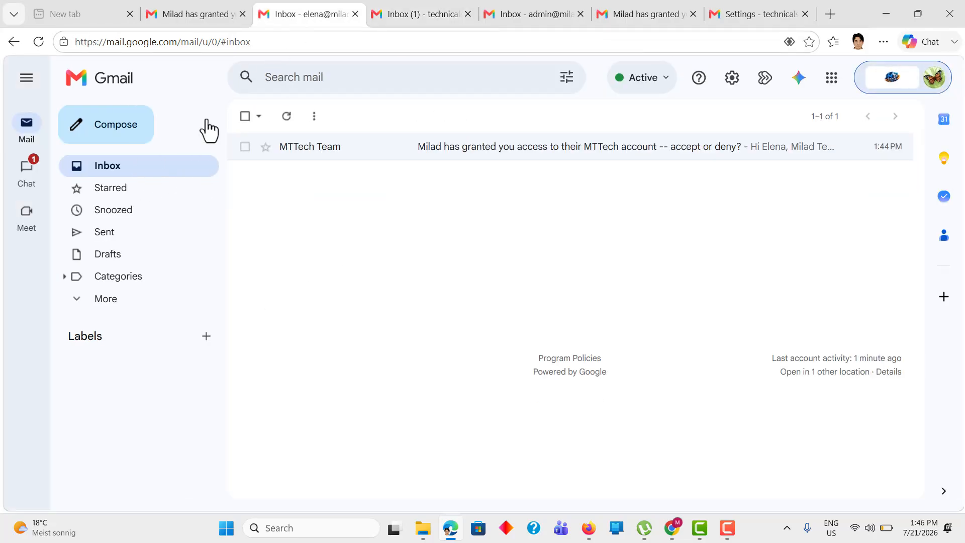
left_click(40, 41)
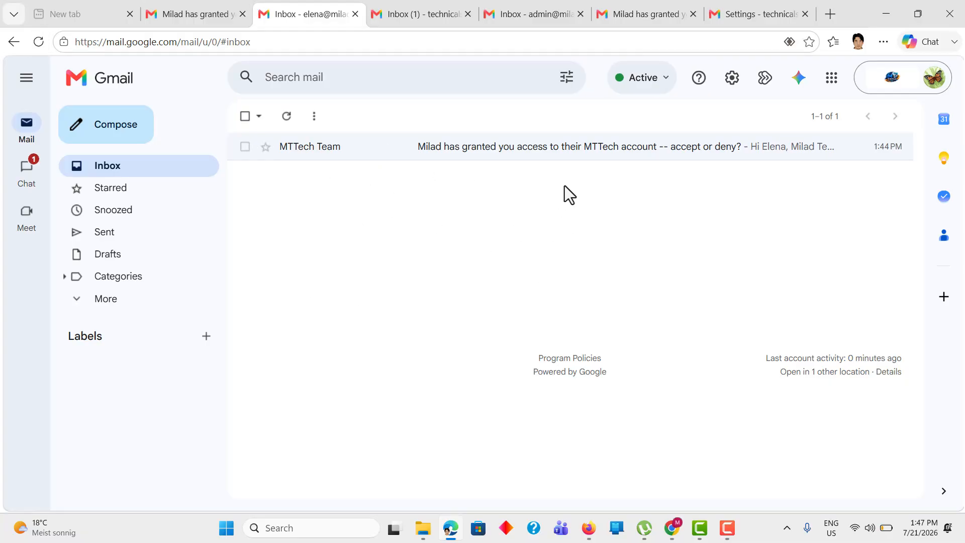
left_click(933, 79)
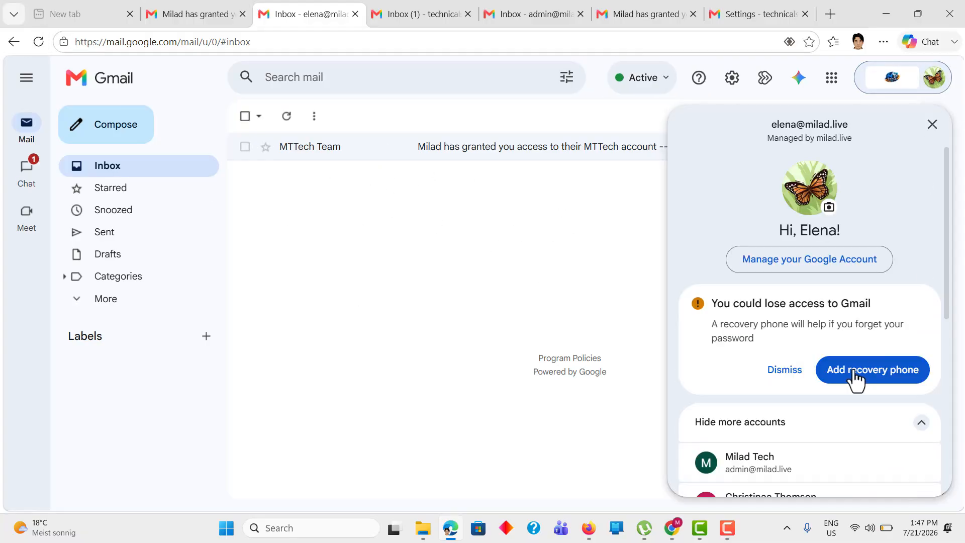
scroll(854, 377, "down", 4)
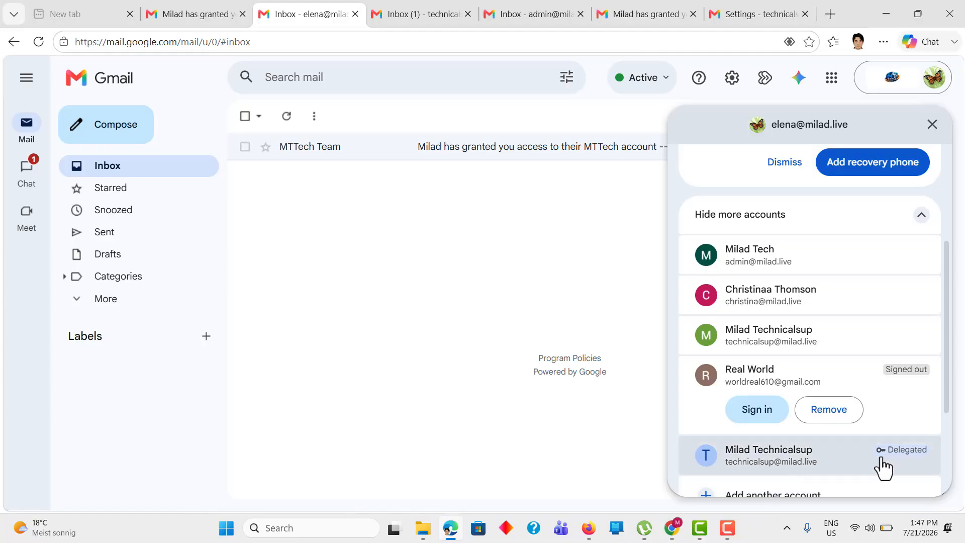
left_click(858, 462)
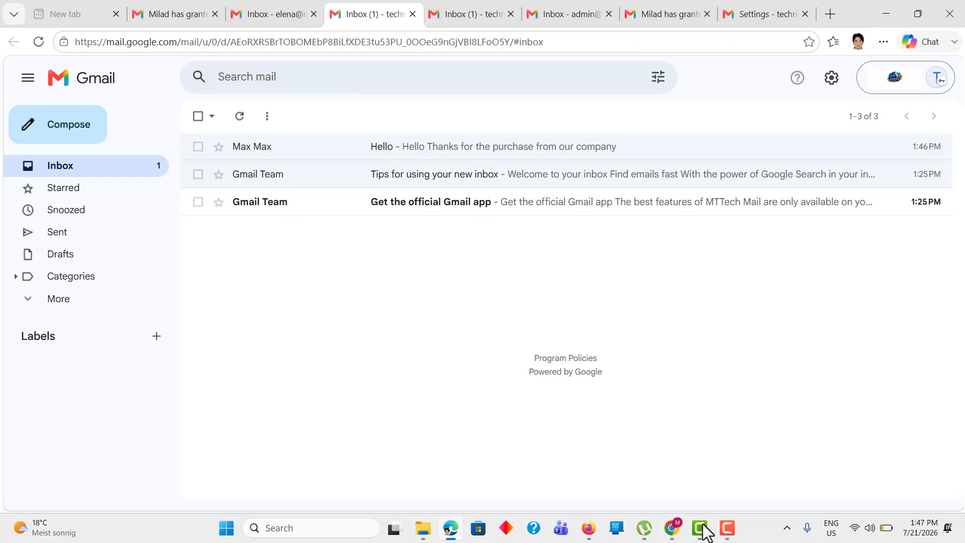
- Send the delegate contact an e-mail with subject 'Hello' and body 'Got you'
left_click(671, 531)
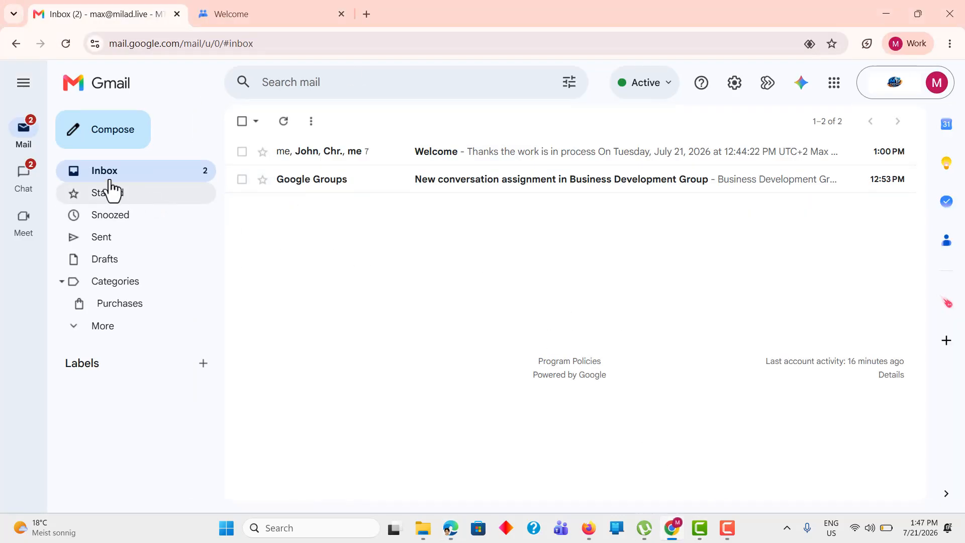
left_click(104, 131)
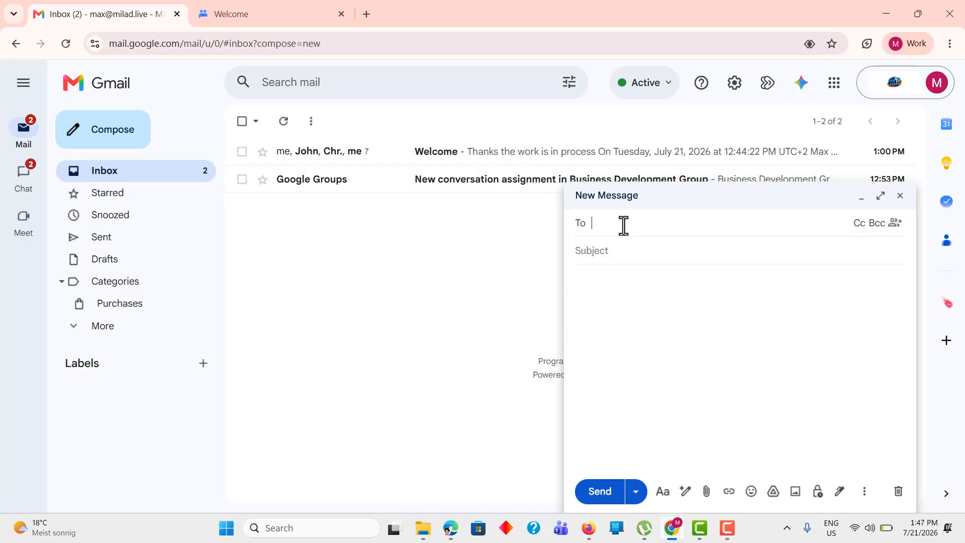
type("ele")
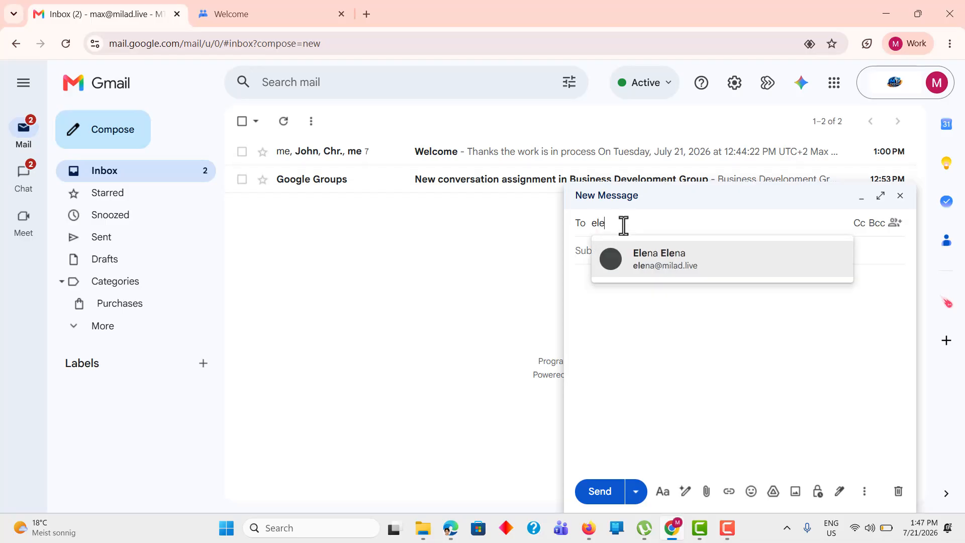
left_click(693, 267)
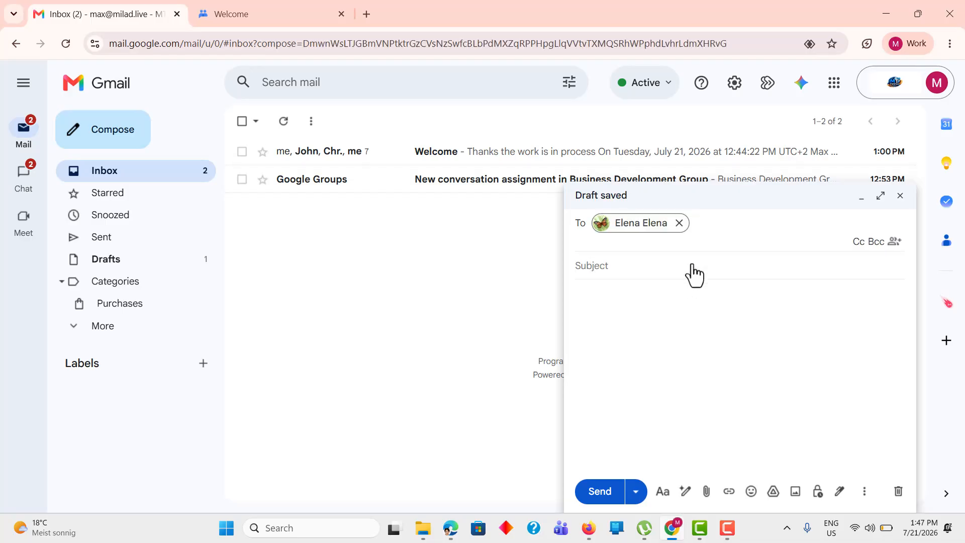
left_click(603, 271)
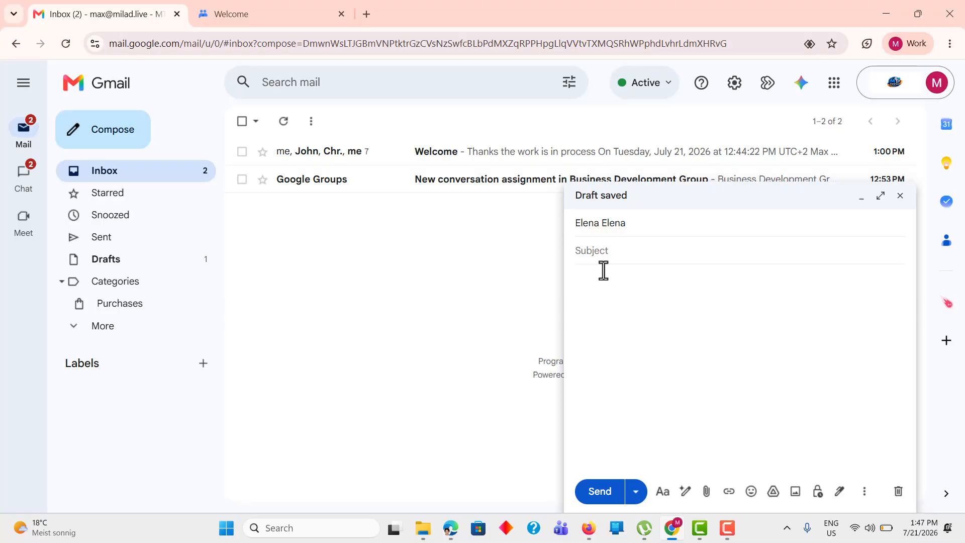
type("Hello")
key("Tab")
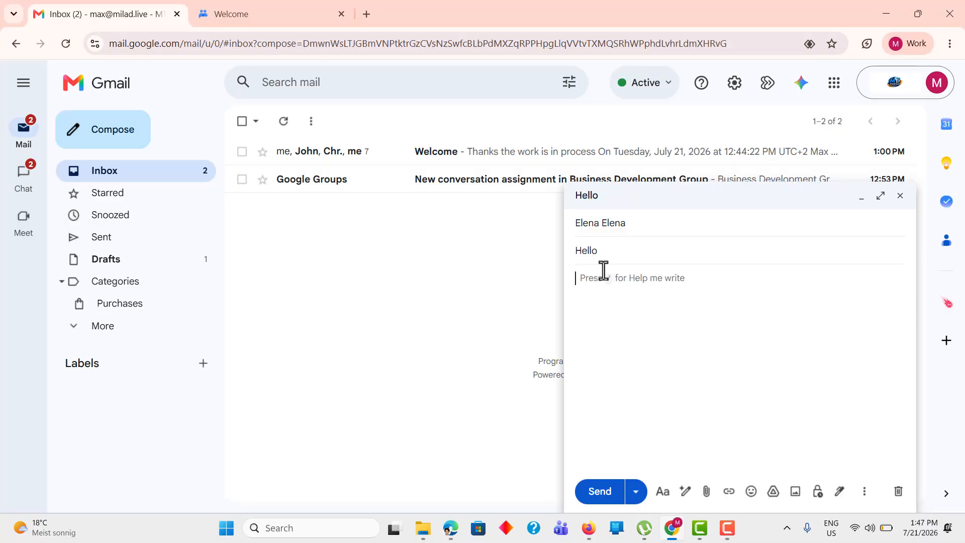
type("Got you")
left_click(601, 491)
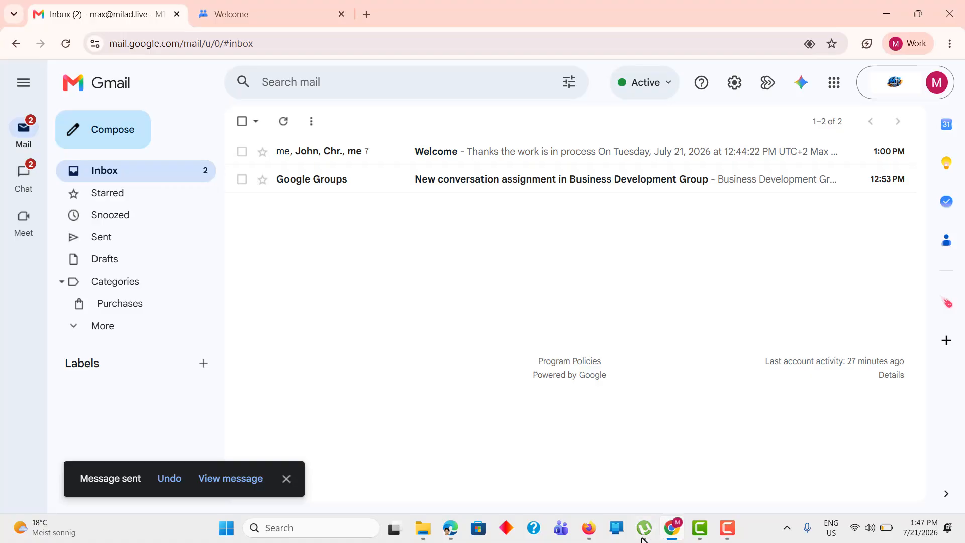
- Refresh the shared inbox in Edge and close the duplicate shared-inbox tab
left_click(451, 532)
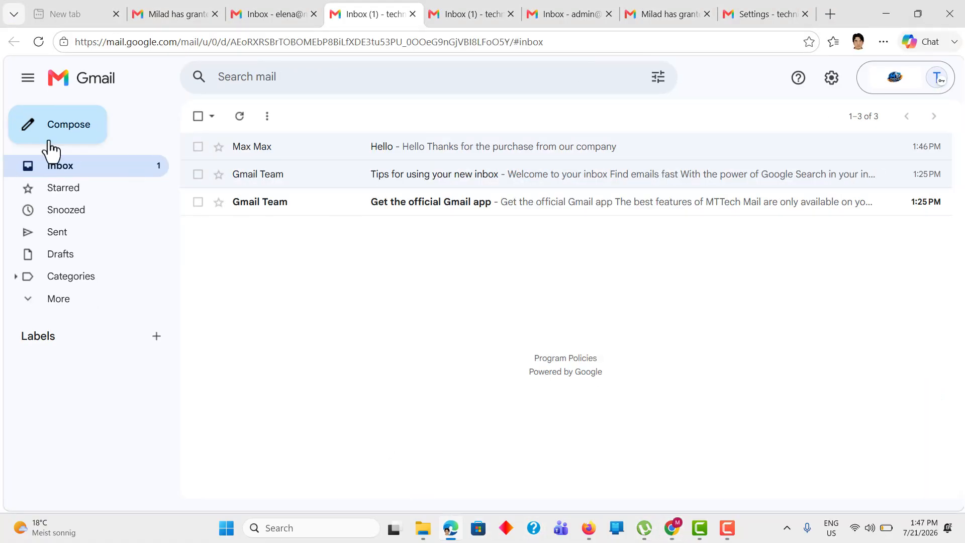
left_click(38, 36)
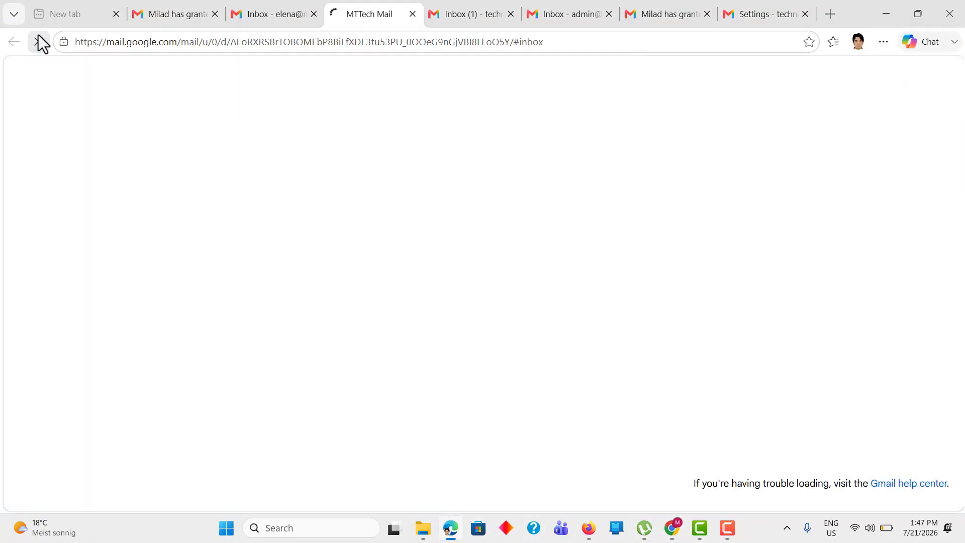
left_click(473, 15)
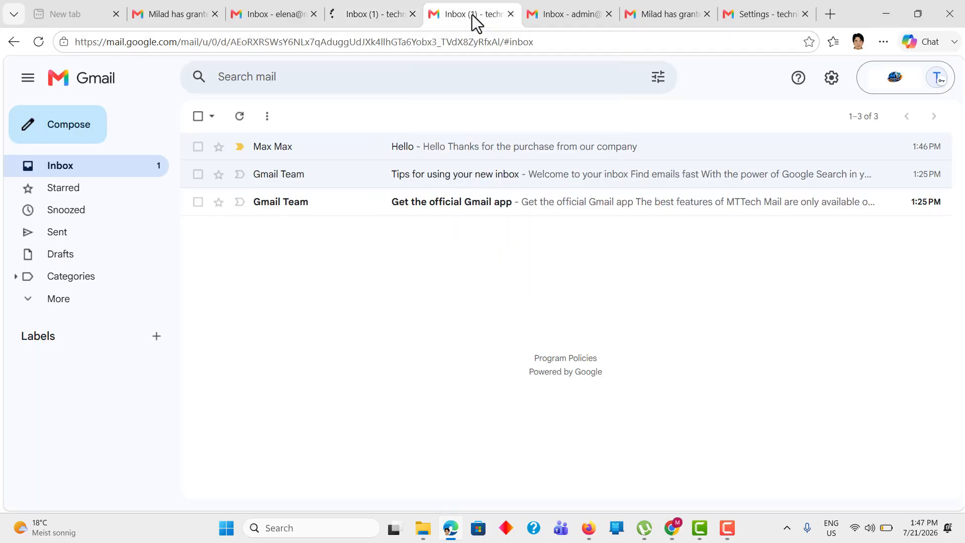
left_click(362, 20)
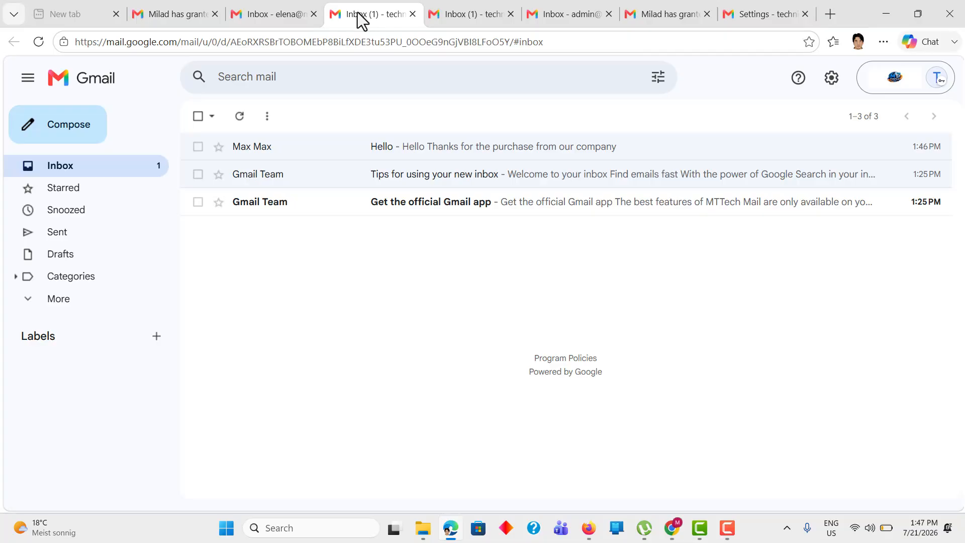
left_click(452, 16)
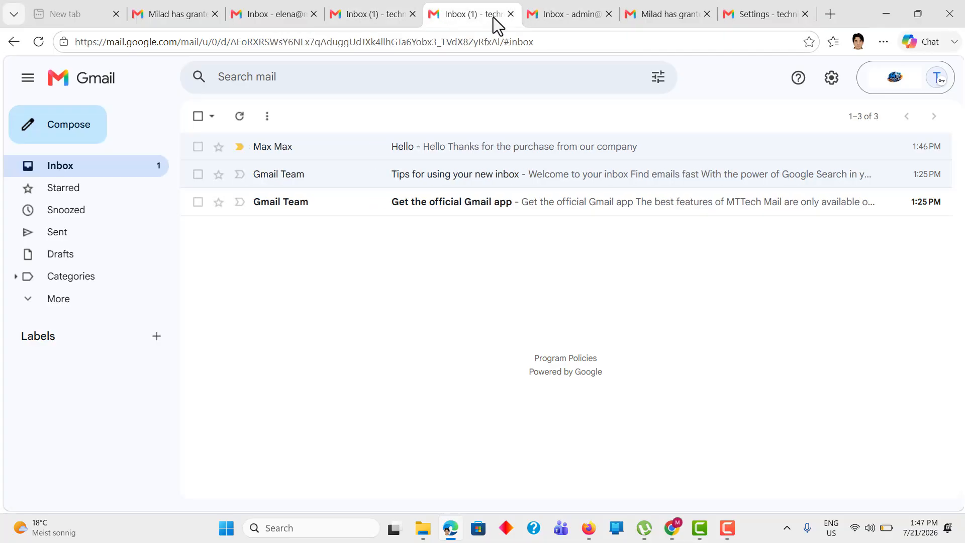
left_click(511, 14)
- Open the Hello e-mail in the recipient's own inbox, reload the shared inbox, and return to Chrome
left_click(272, 19)
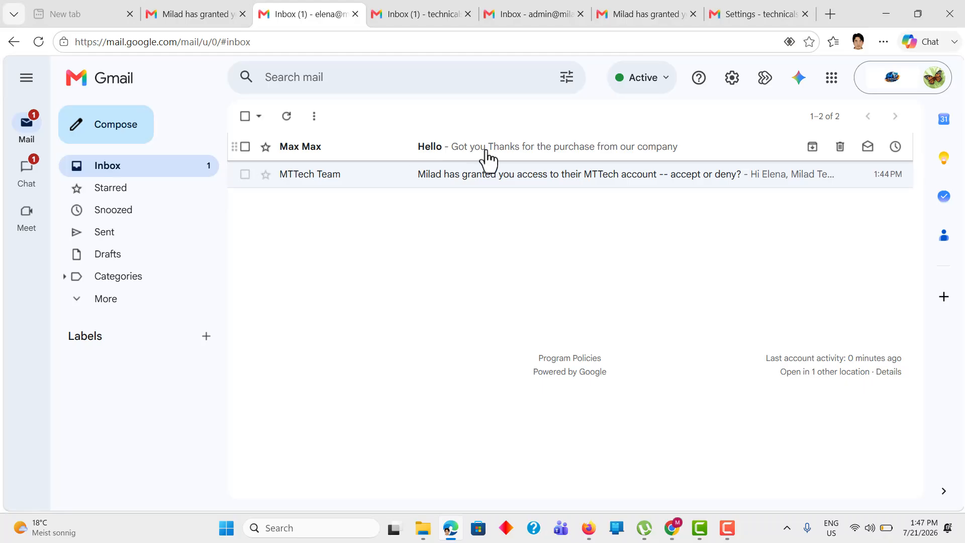
left_click(490, 149)
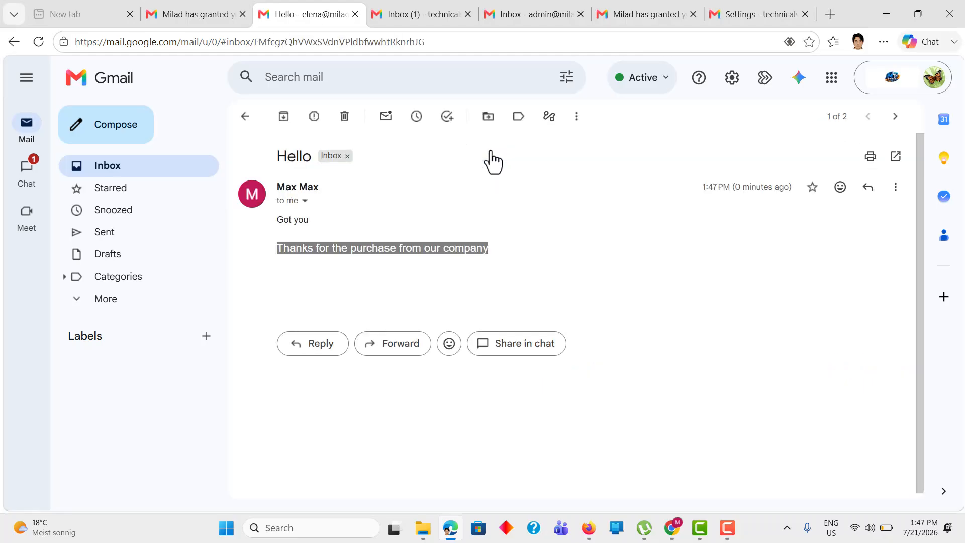
left_click(402, 18)
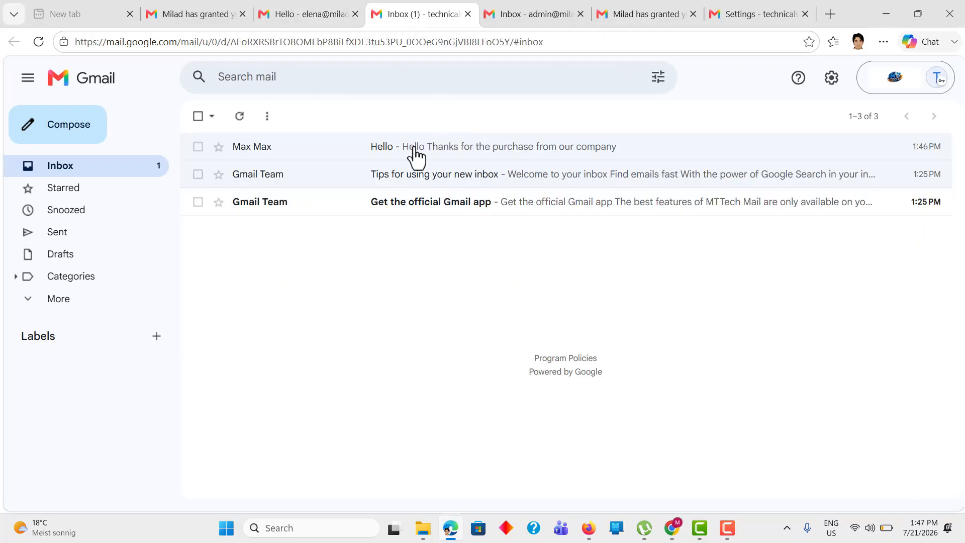
left_click(38, 42)
left_click(672, 529)
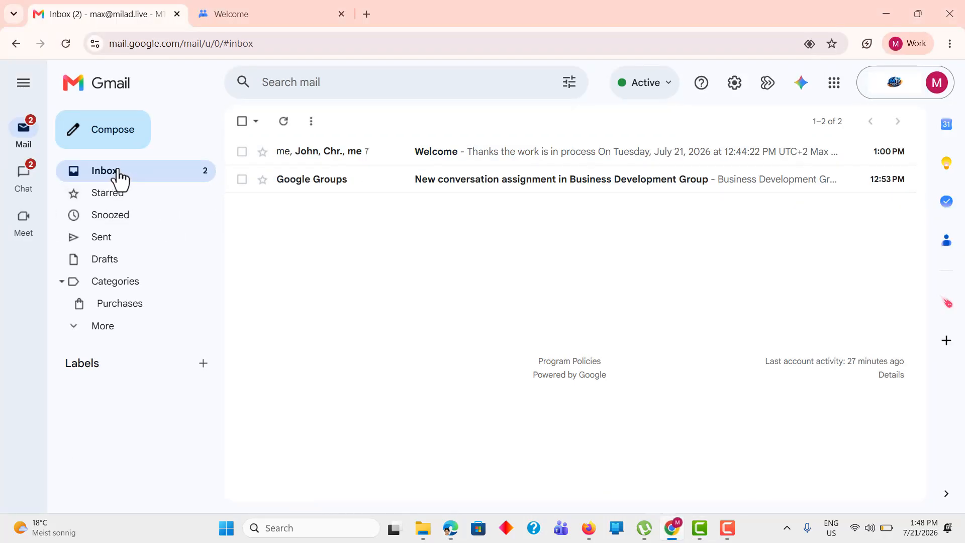
- Draft a new message to the colleague and the technical-support mailbox, subject 'Received the email'
left_click(101, 137)
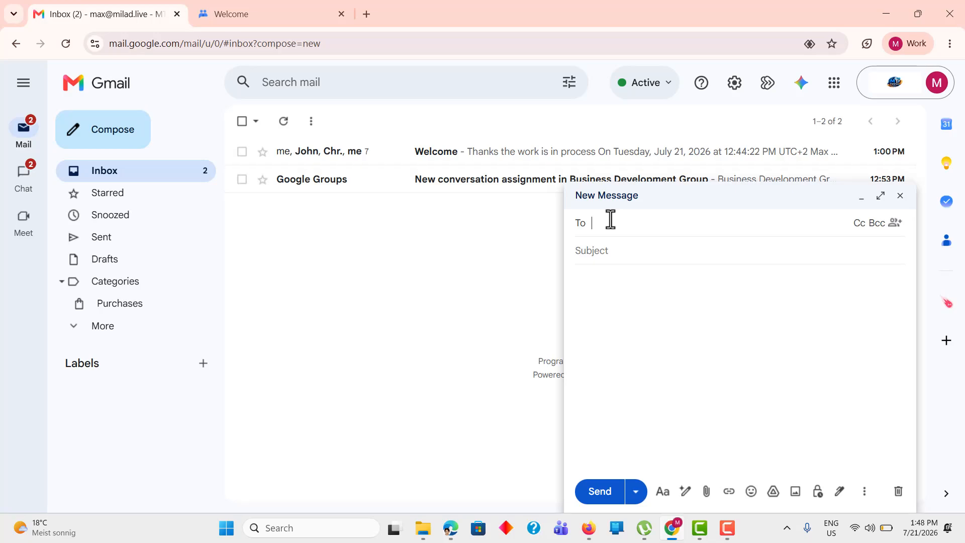
type("ele")
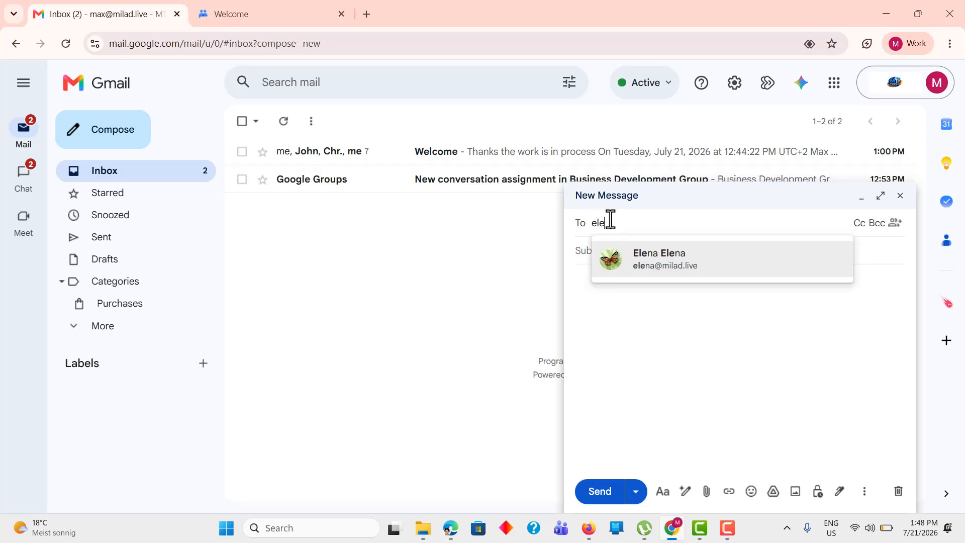
left_click(628, 252)
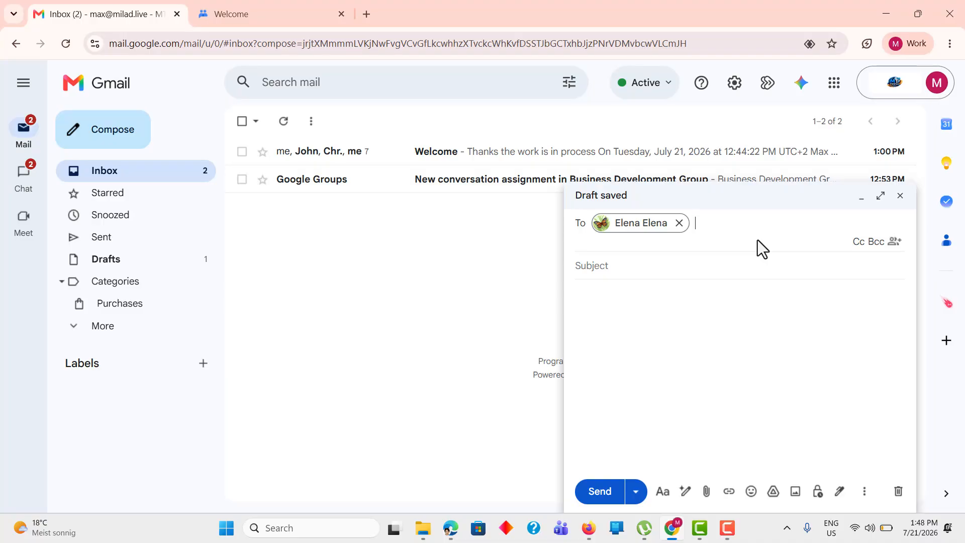
type("te")
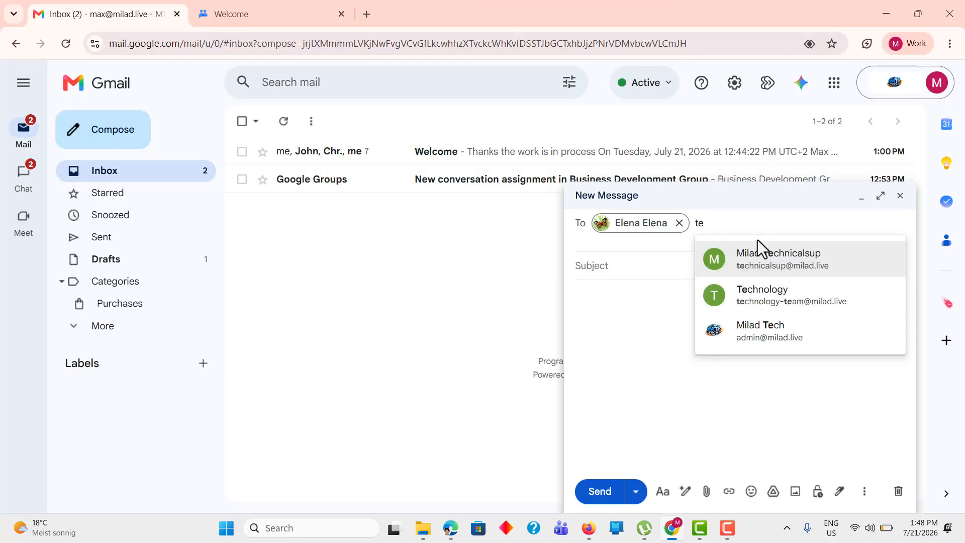
left_click(764, 266)
left_click(635, 264)
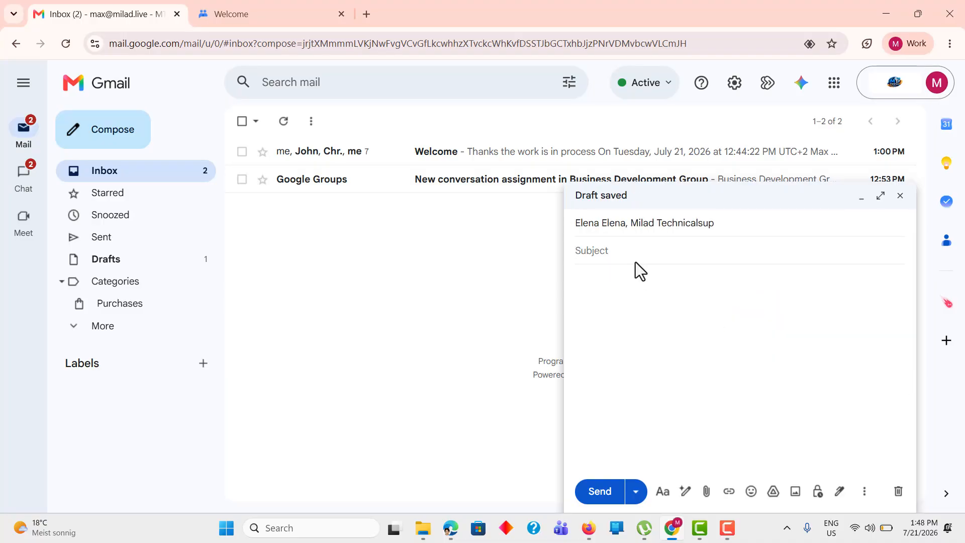
type("Received the em")
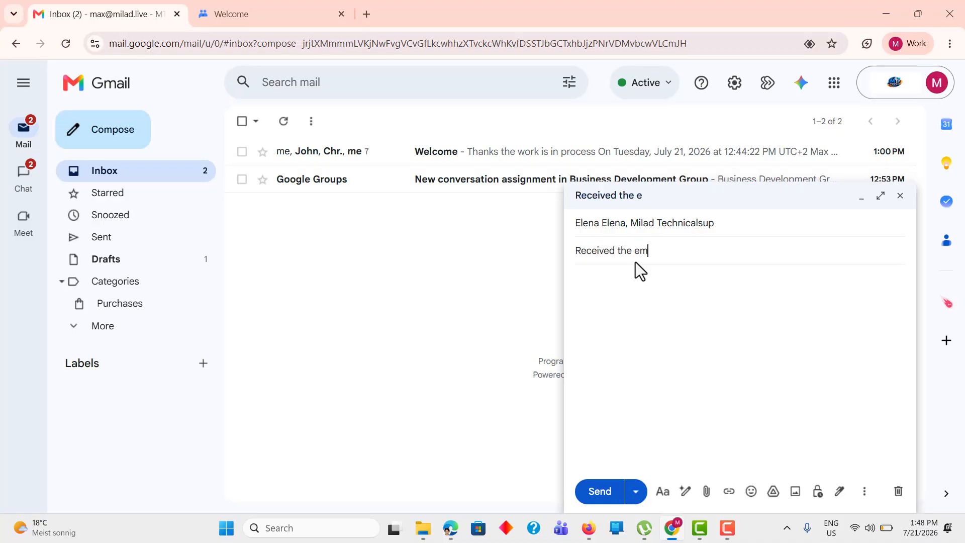
type("ail")
key("Tab")
- Send the message with body 'Thanks', then reload and close the shared inbox page
type("Thanks")
left_click(605, 494)
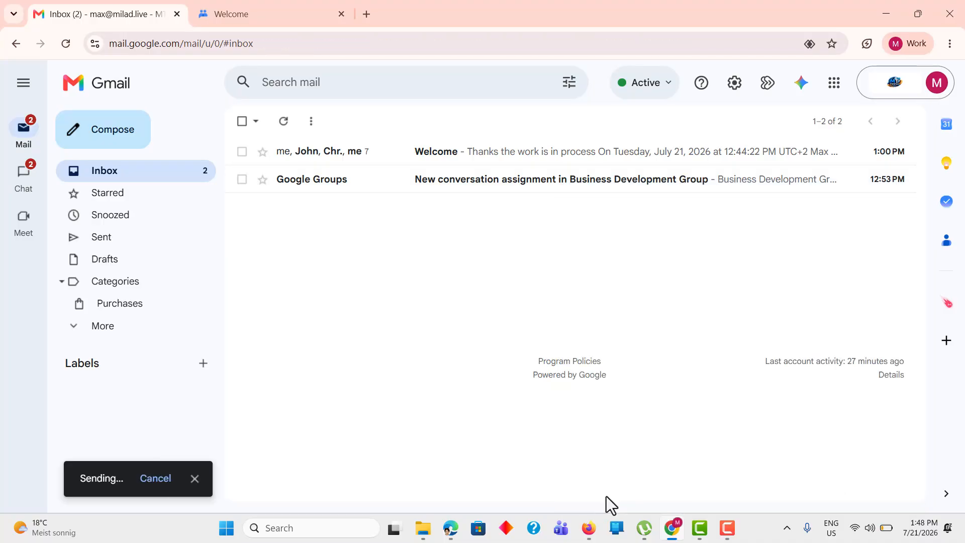
left_click(451, 529)
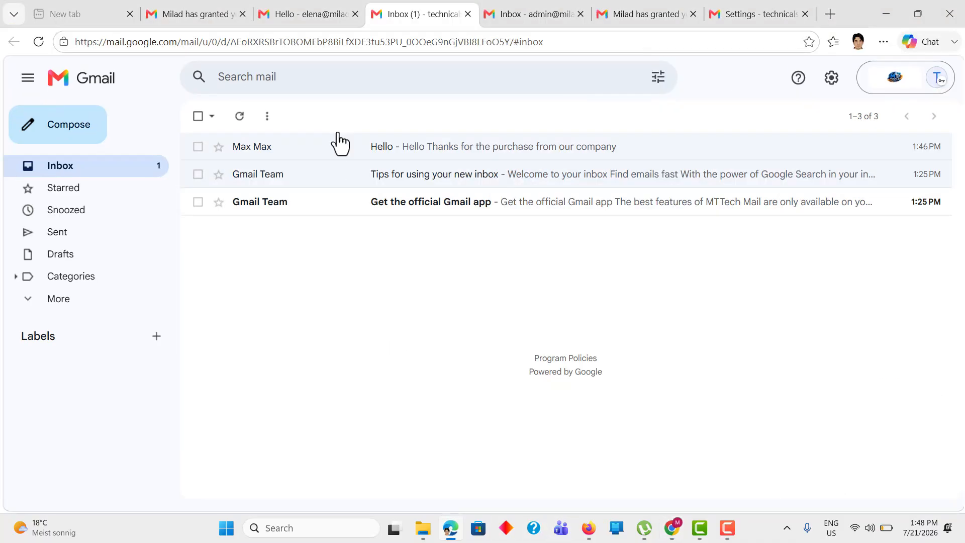
left_click(45, 41)
left_click(470, 15)
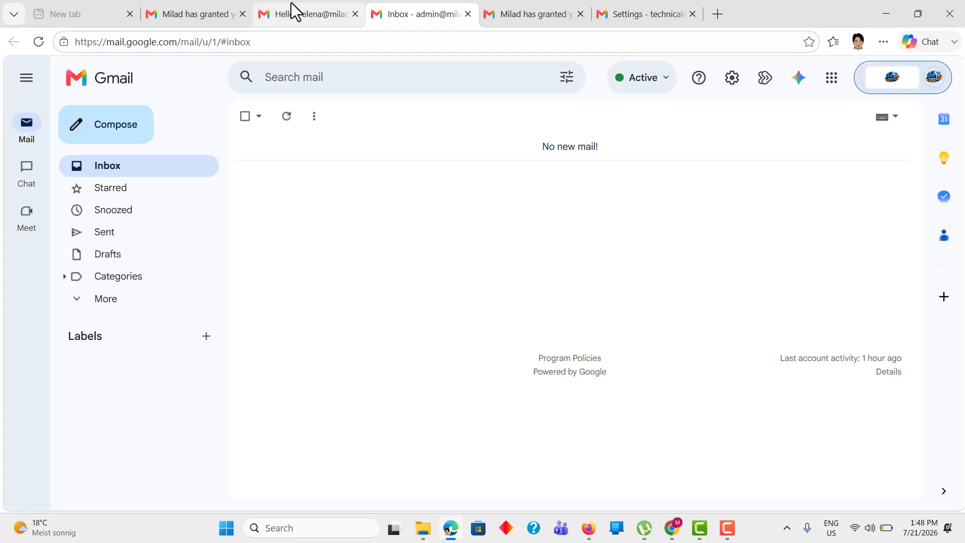
- Open the 'Received the email' message in the recipient's own inbox
left_click(296, 13)
left_click(108, 169)
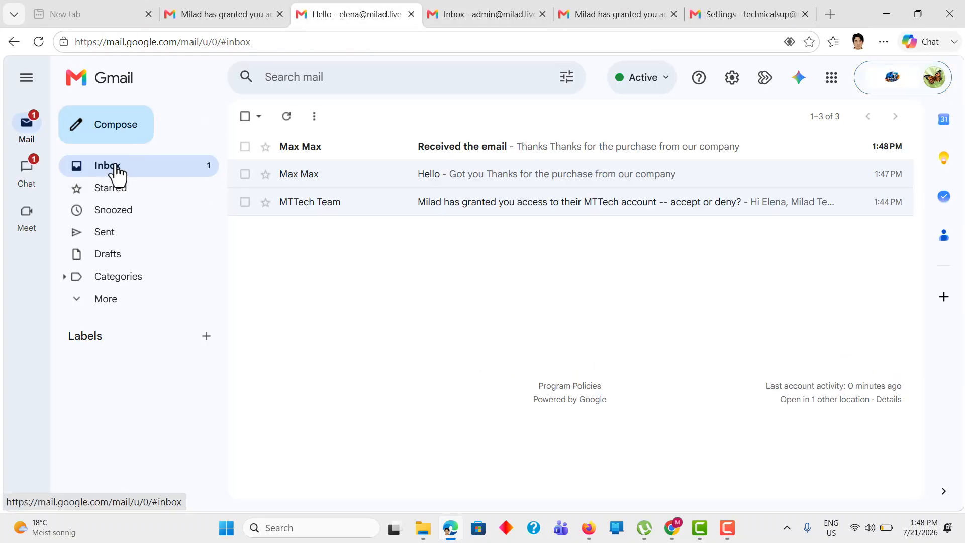
left_click(480, 150)
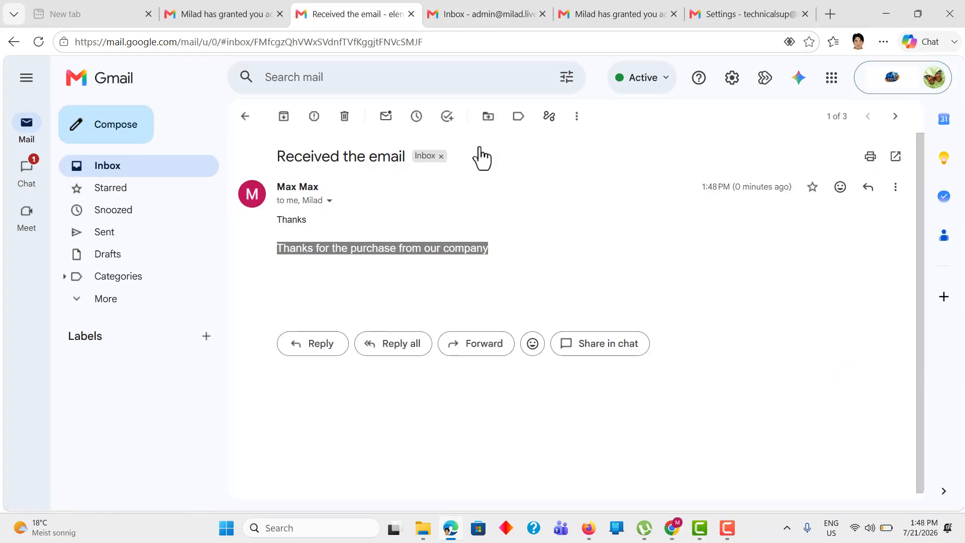
- Switch to the delegated support mailbox and check the message's recipient details
left_click(936, 93)
scroll(874, 327, "down", 3)
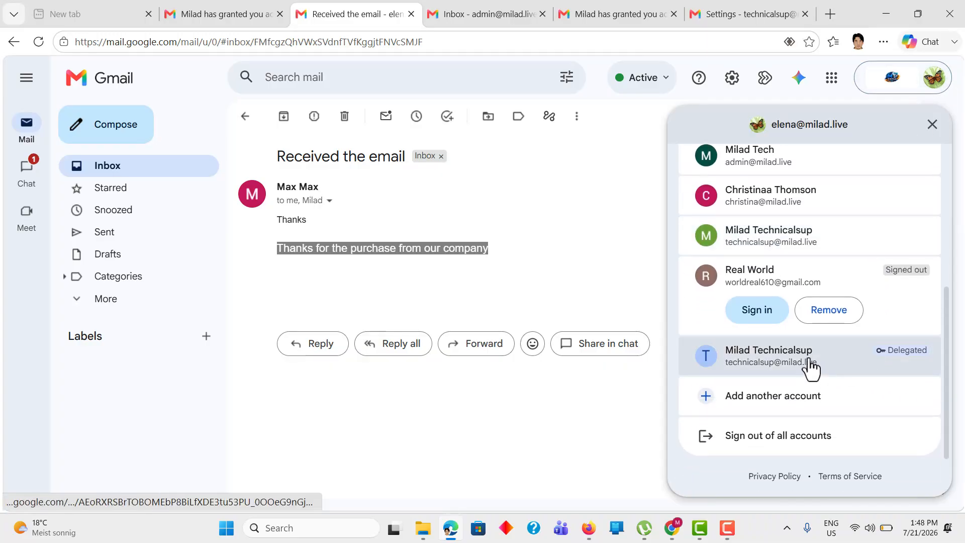
left_click(809, 359)
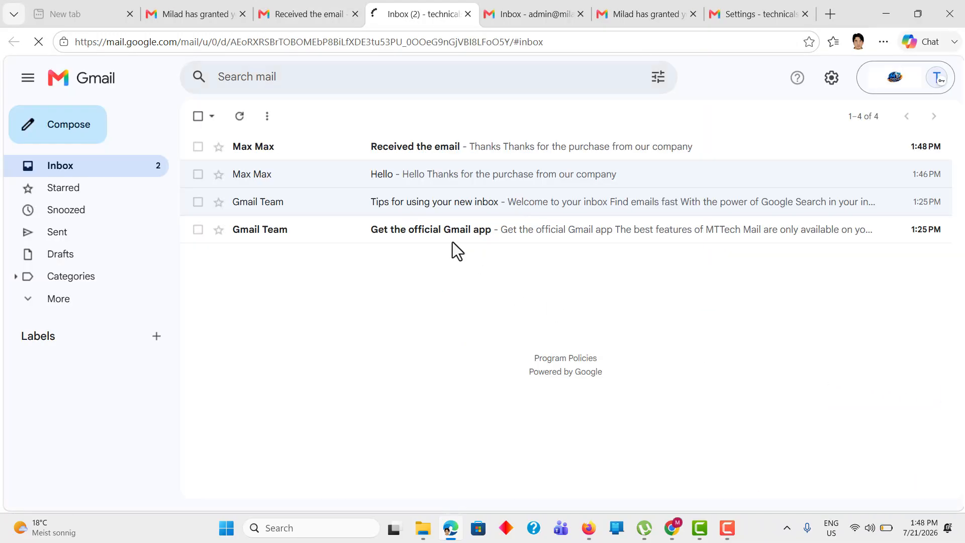
left_click(416, 155)
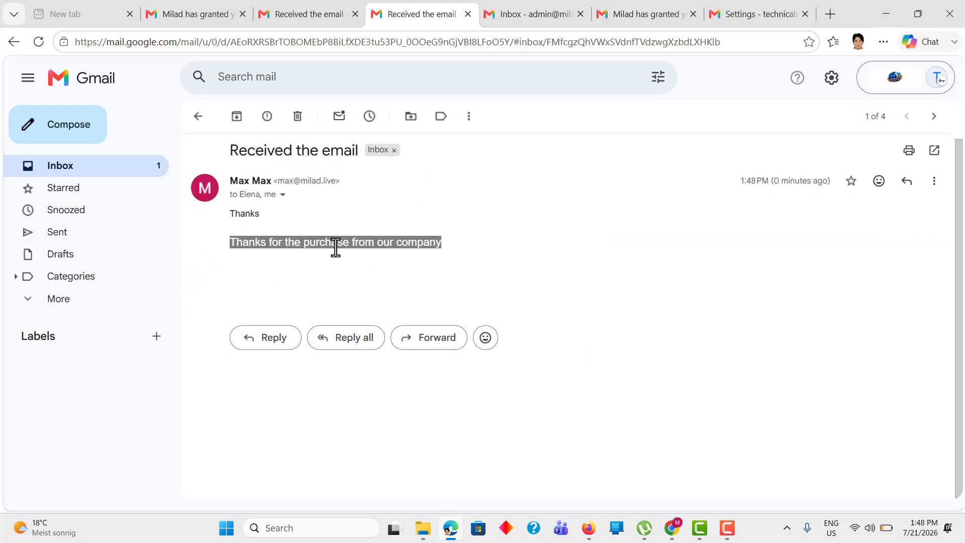
left_click(282, 195)
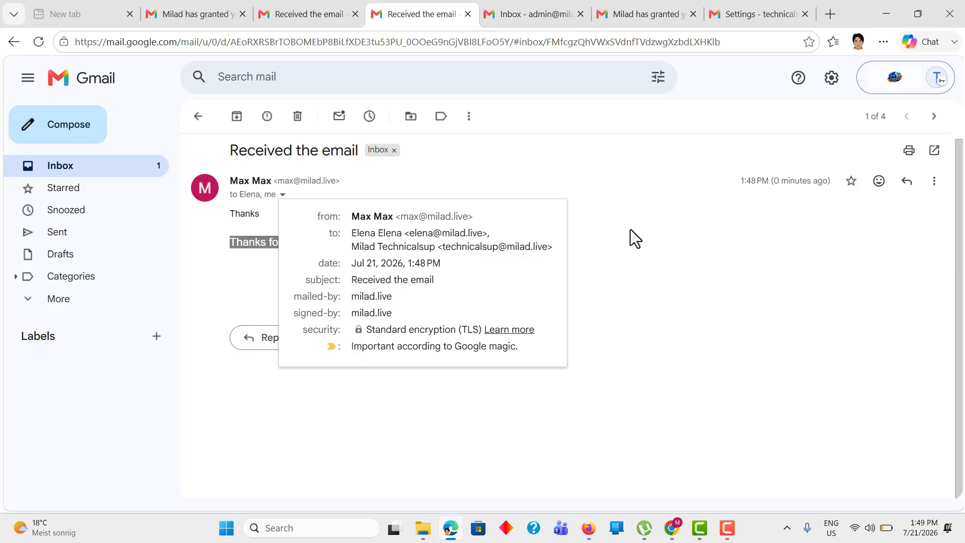
key("Escape")
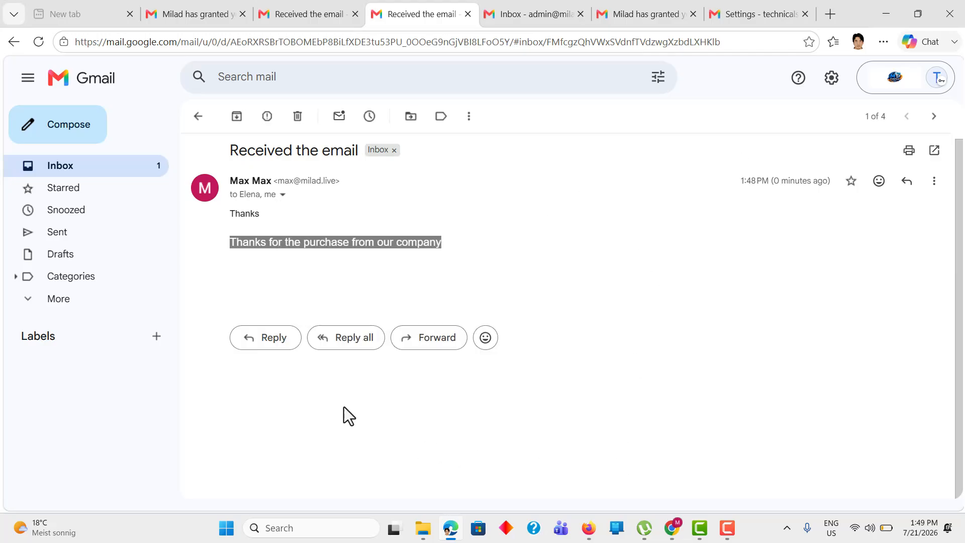